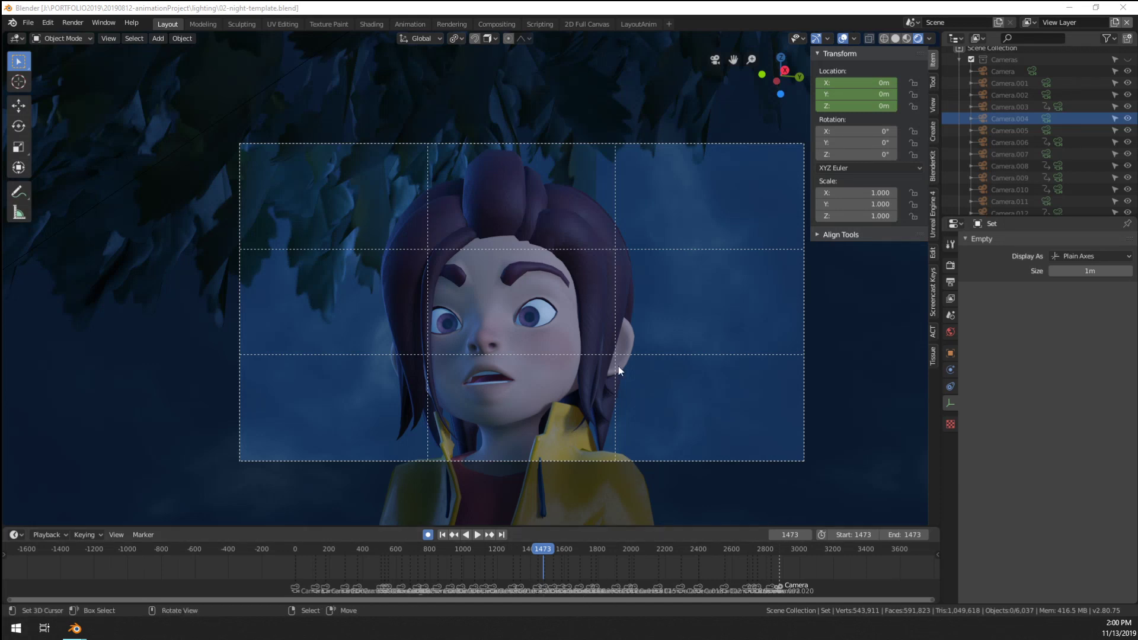
# Examine the night-lit girl, dog and tree set from several angles, and return to the camera's close-up of the girl
pyautogui.scroll(2, 520, 310)
pyautogui.scroll(-2, 521, 310)
pyautogui.moveTo(575, 361); pyautogui.dragTo(514, 376, button='middle')
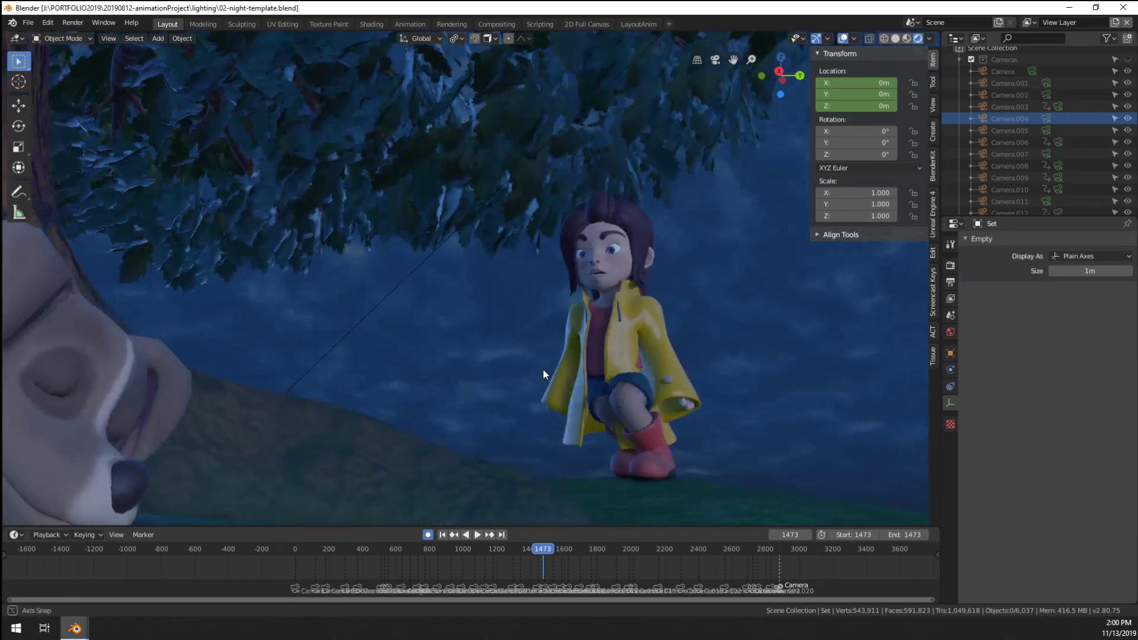
pyautogui.scroll(-4, 526, 392)
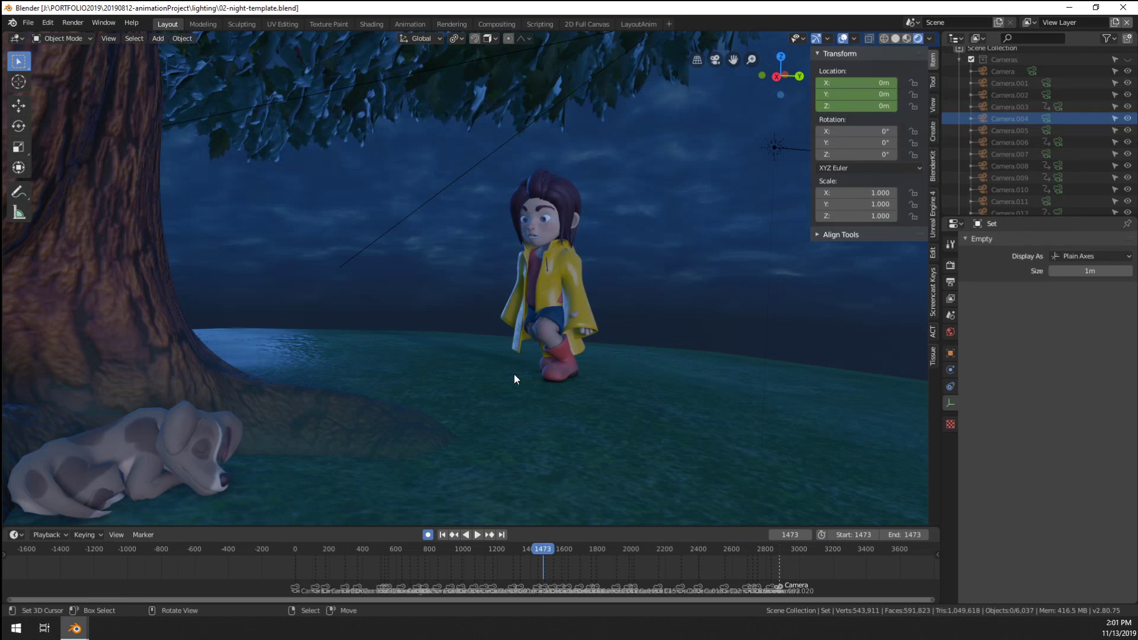
pyautogui.moveTo(314, 325); pyautogui.dragTo(338, 353, button='middle')
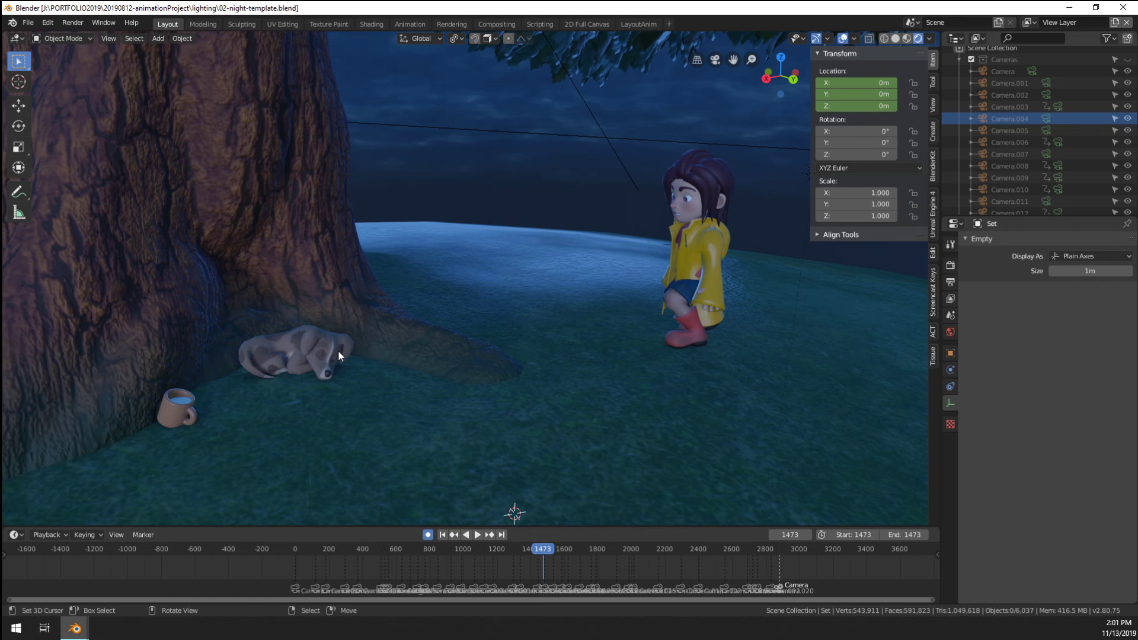
pyautogui.moveTo(410, 368); pyautogui.dragTo(440, 359, button='middle')
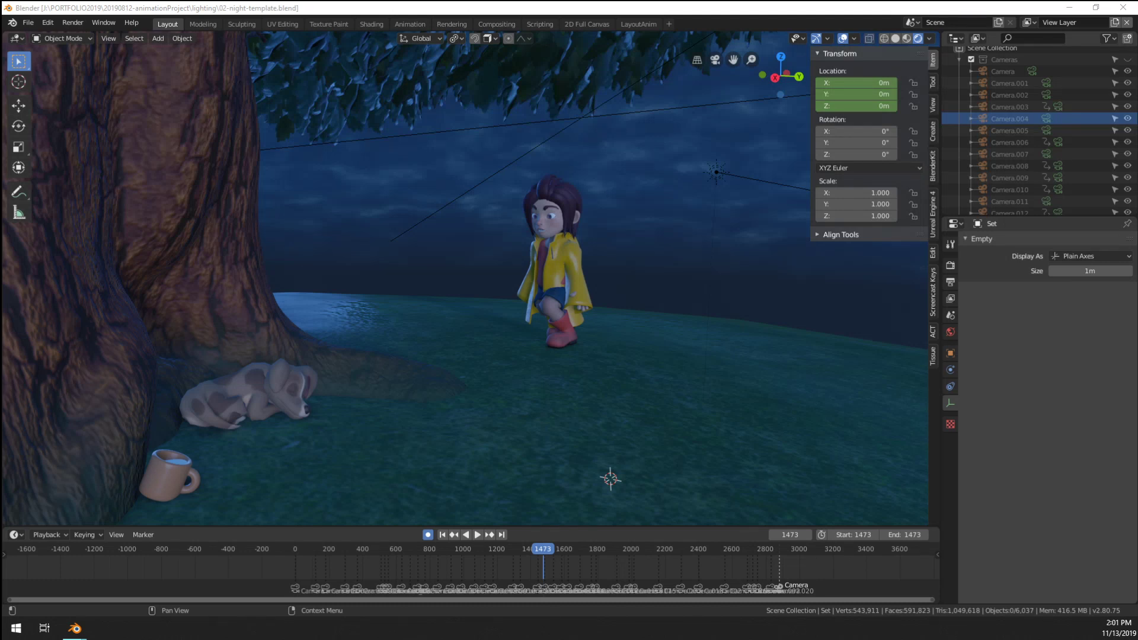
pyautogui.moveTo(447, 321); pyautogui.dragTo(473, 326, button='middle')
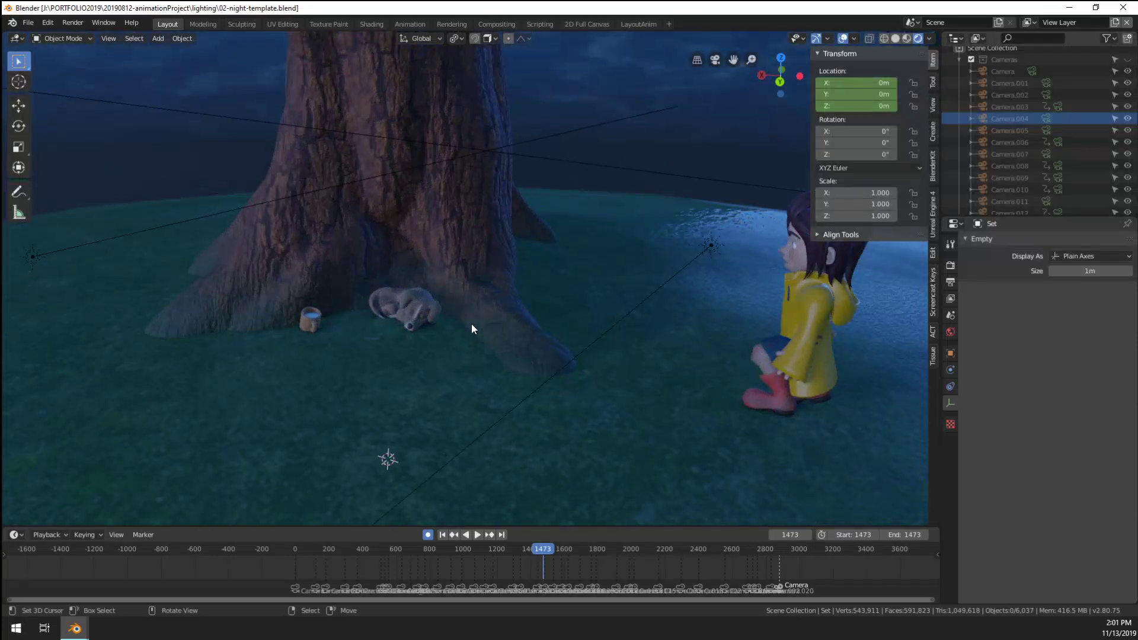
pyautogui.press('KP_0')
pyautogui.scroll(6, 468, 331)
pyautogui.scroll(-5, 461, 345)
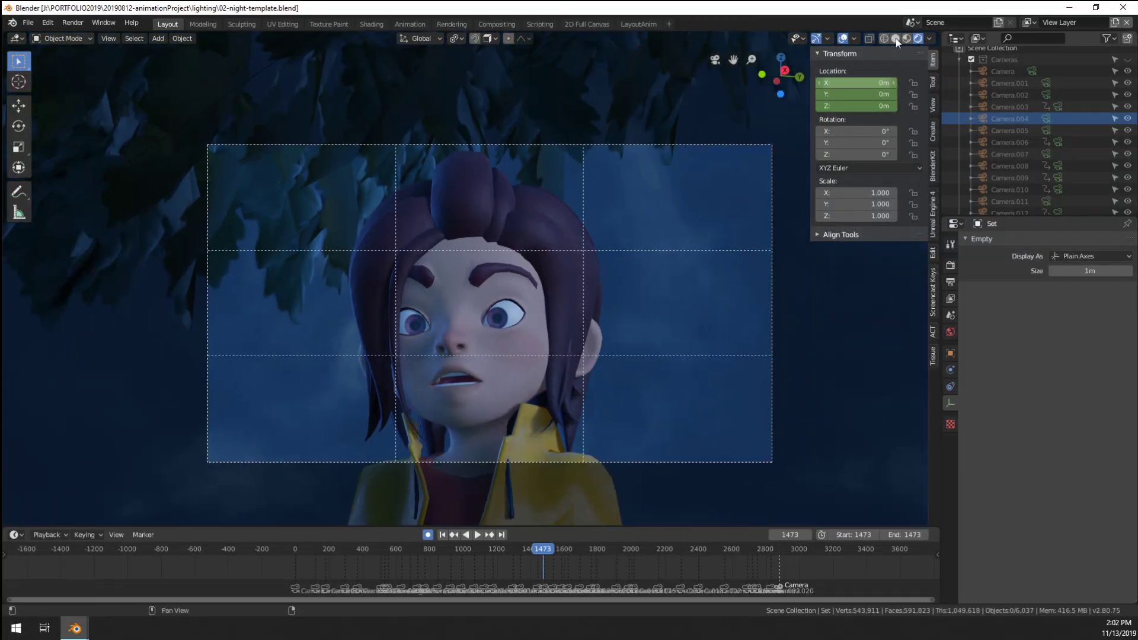
# Compare the close-up in material preview and rendered shading, and turn off the viewport overlays
pyautogui.click(908, 37)
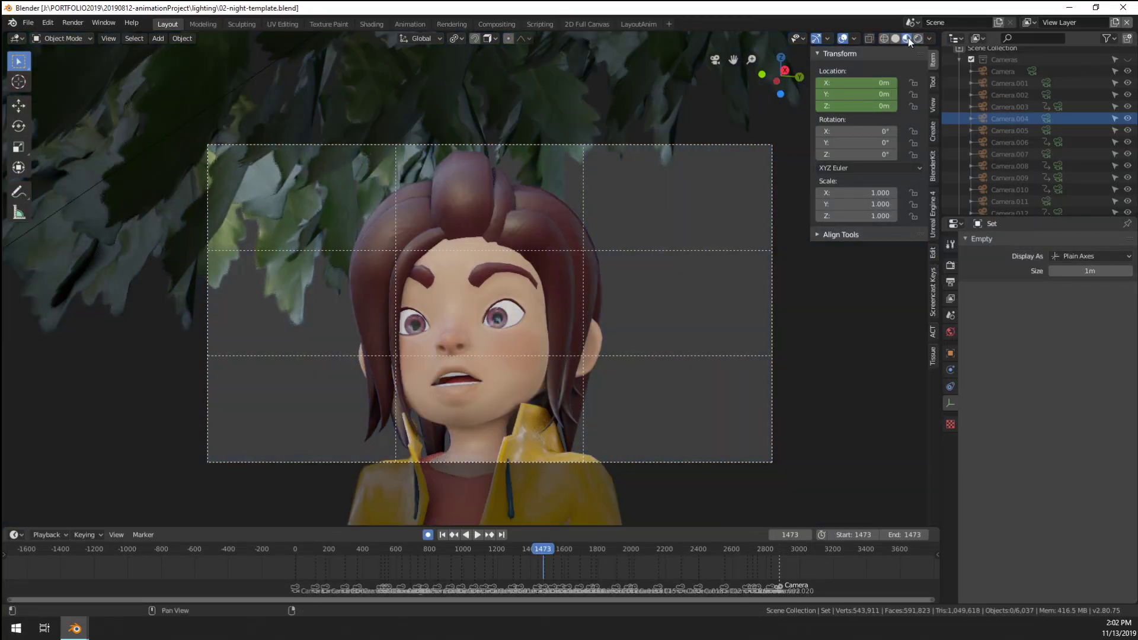
pyautogui.click(927, 38)
pyautogui.click(919, 38)
pyautogui.scroll(3, 618, 204)
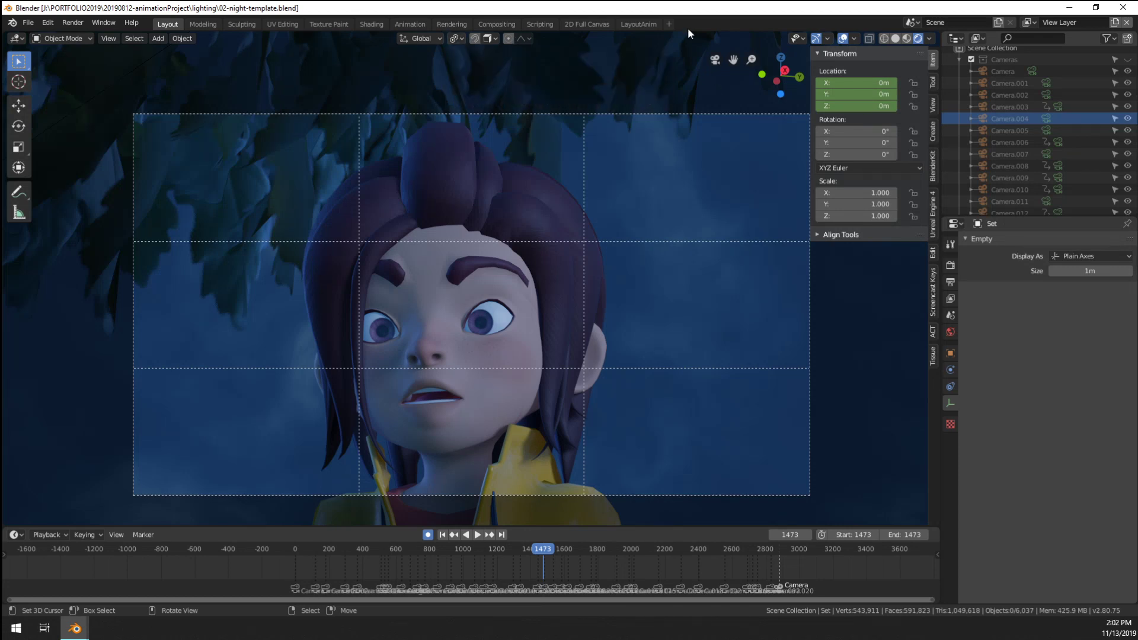
pyautogui.click(843, 40)
pyautogui.keyDown('shift'); pyautogui.moveTo(668, 261); pyautogui.dragTo(656, 255, button='middle'); pyautogui.keyUp('shift')
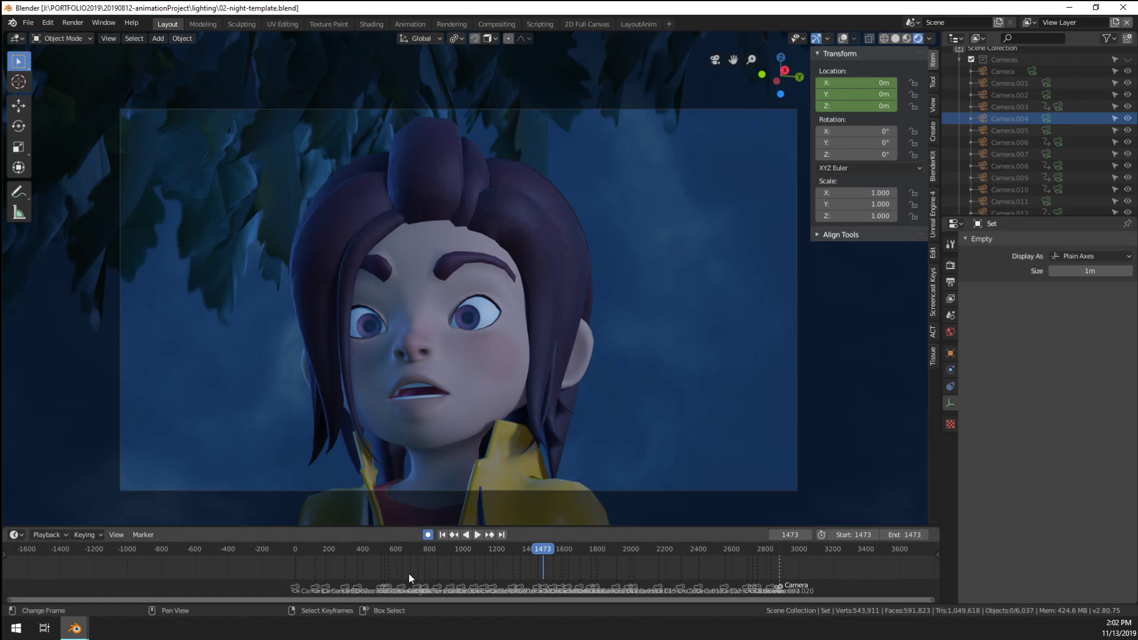
# Go to frame 948 and inspect the wide tree shot in rendered and solid shading
pyautogui.moveTo(433, 571); pyautogui.dragTo(454, 570)
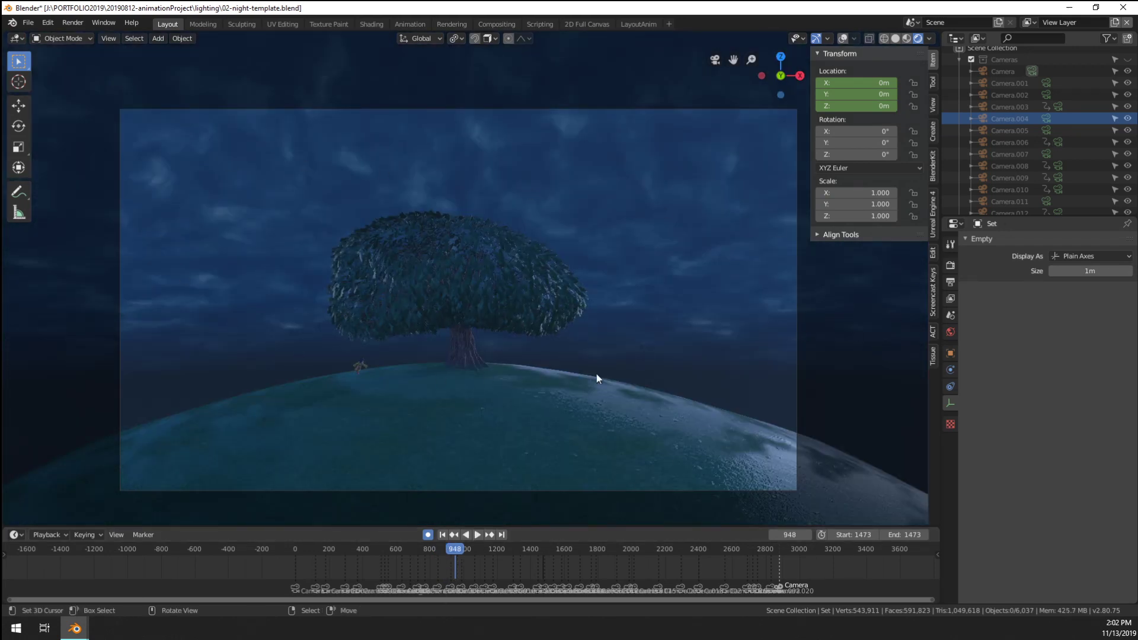
pyautogui.scroll(4, 569, 340)
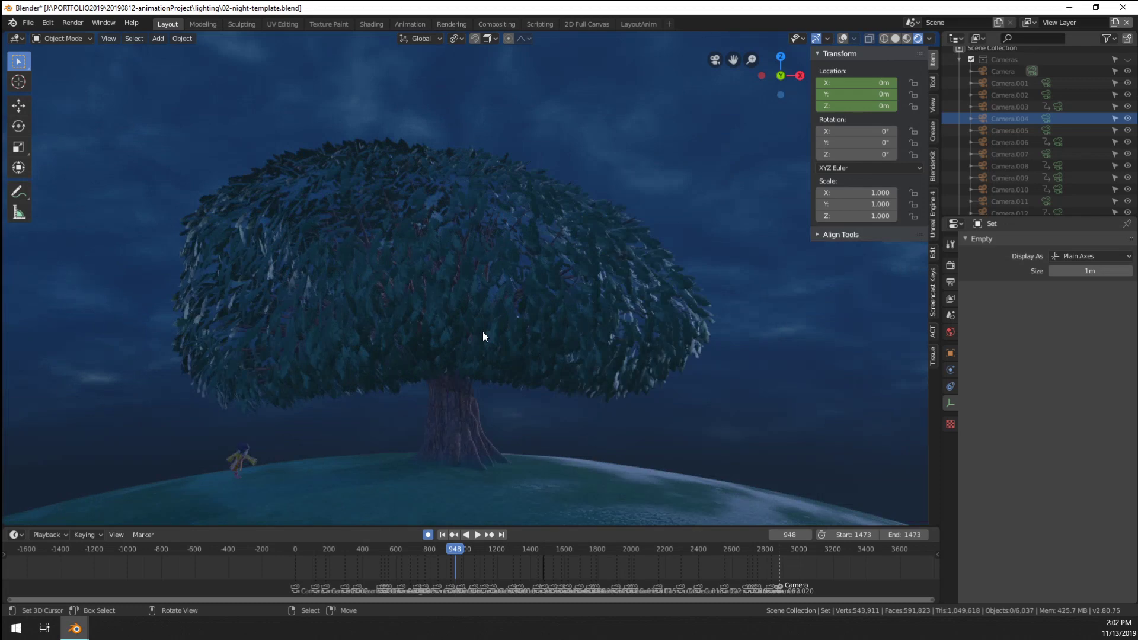
pyautogui.scroll(-4, 483, 333)
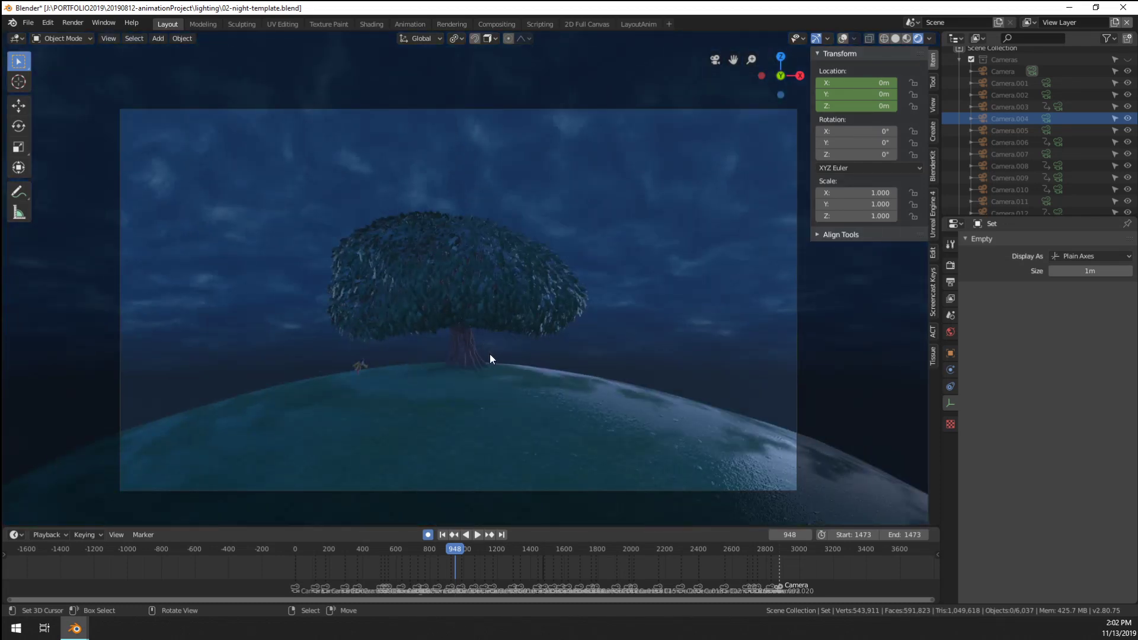
pyautogui.scroll(3, 485, 287)
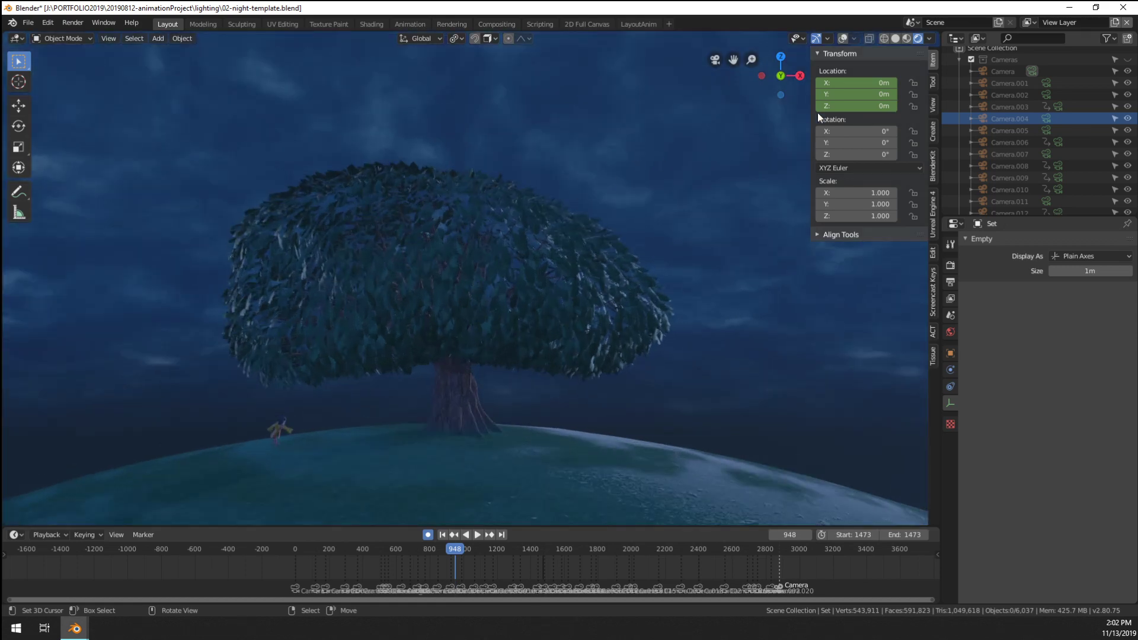
pyautogui.click(897, 38)
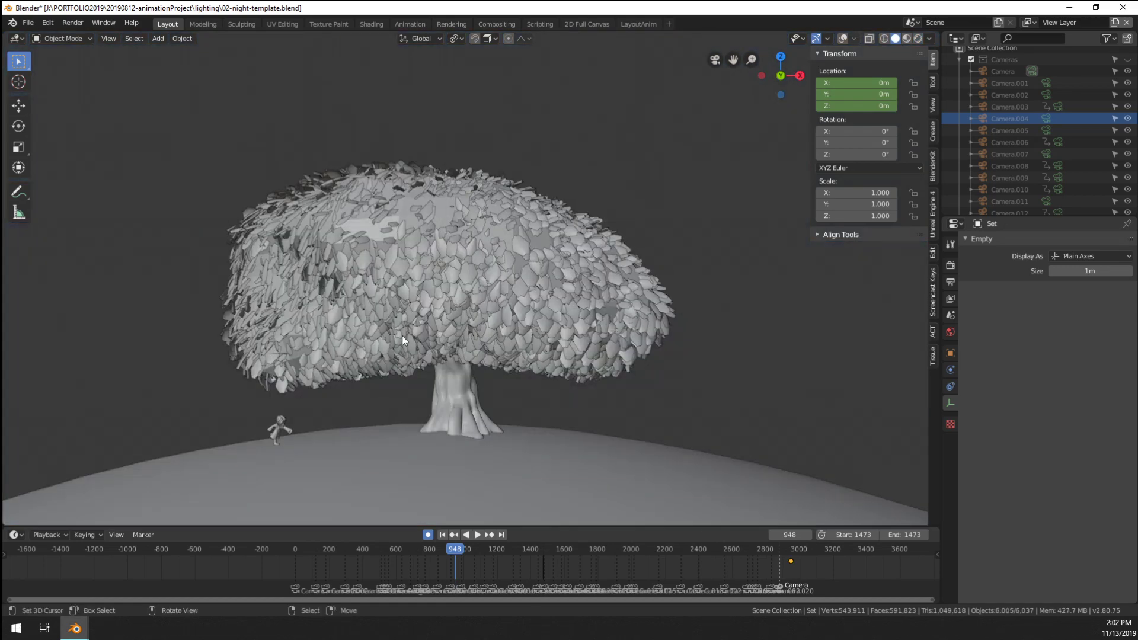
pyautogui.moveTo(402, 335); pyautogui.dragTo(463, 314, button='middle')
# Switch to the 02-Short-block15.blend window, leave the camera view and turn on the viewport overlays
pyautogui.moveTo(74, 629)
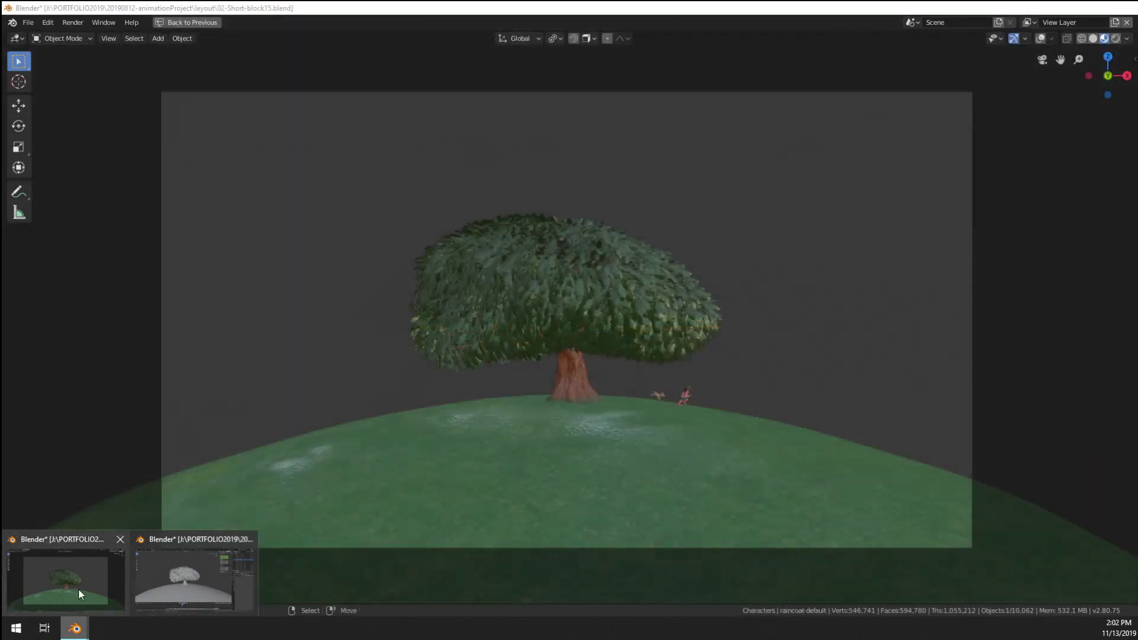
pyautogui.click(78, 589)
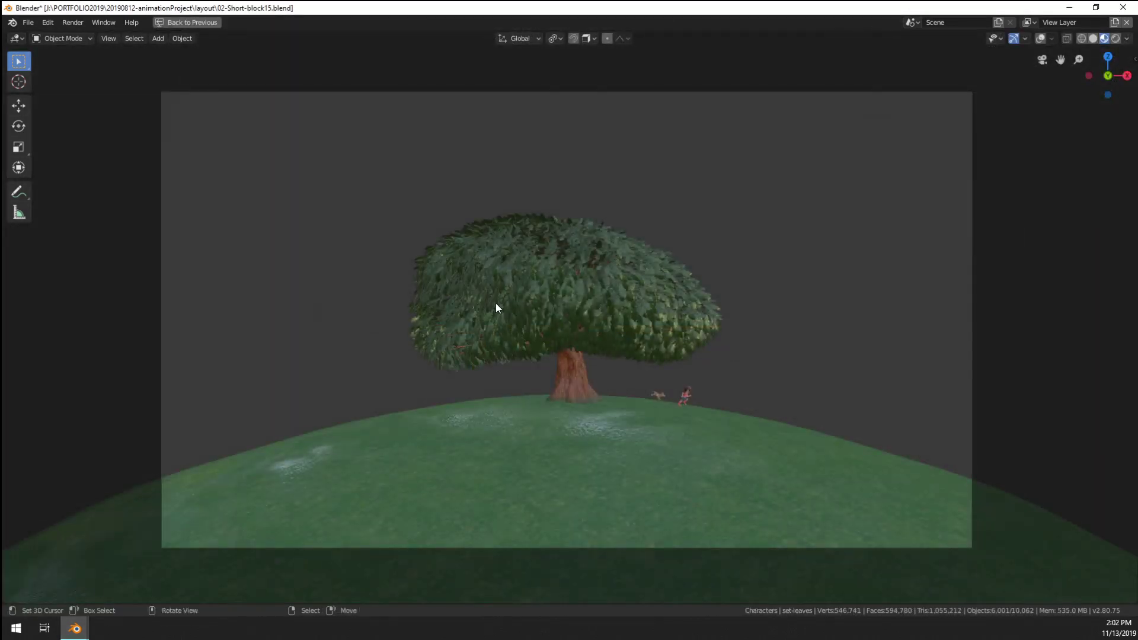
pyautogui.press('KP_0')
pyautogui.click(1043, 40)
pyautogui.scroll(3, 592, 304)
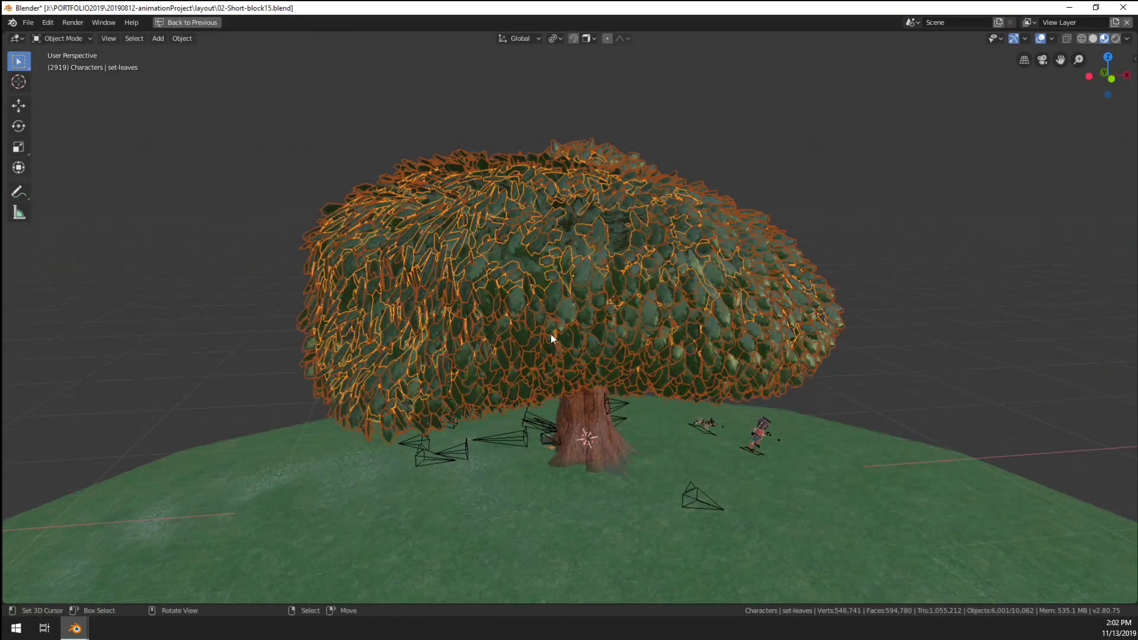
# Deselect the tree leaves and examine their coverage on the set-leaves object from closer and higher angles
pyautogui.press('g')
pyautogui.press('Escape')
pyautogui.scroll(6, 605, 293)
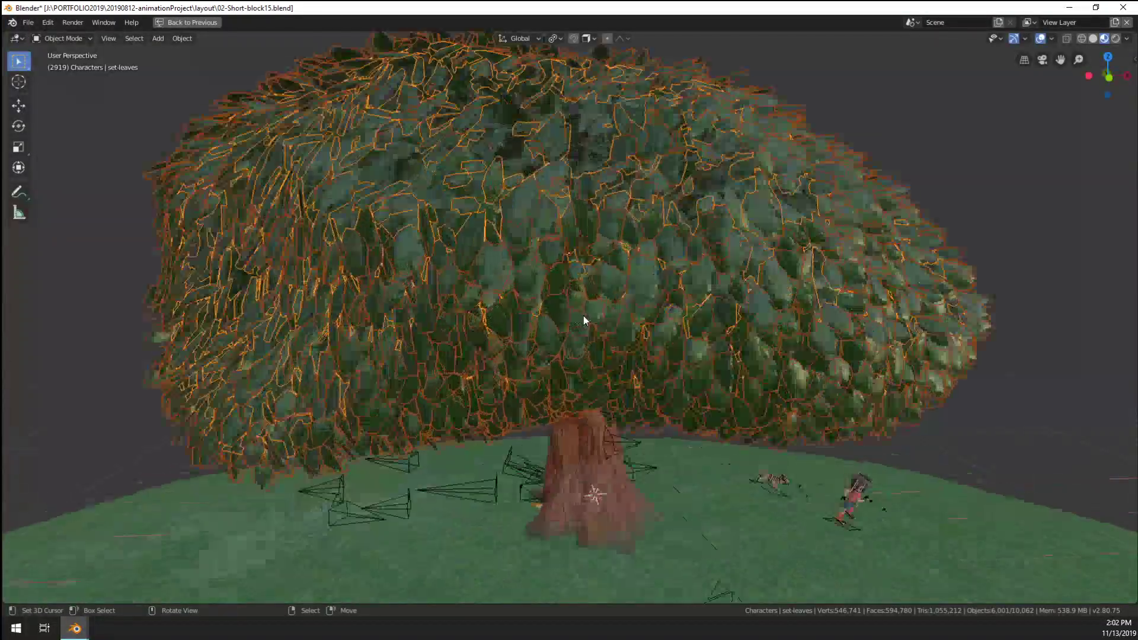
pyautogui.moveTo(522, 315); pyautogui.dragTo(503, 163, button='middle')
pyautogui.scroll(-8, 539, 257)
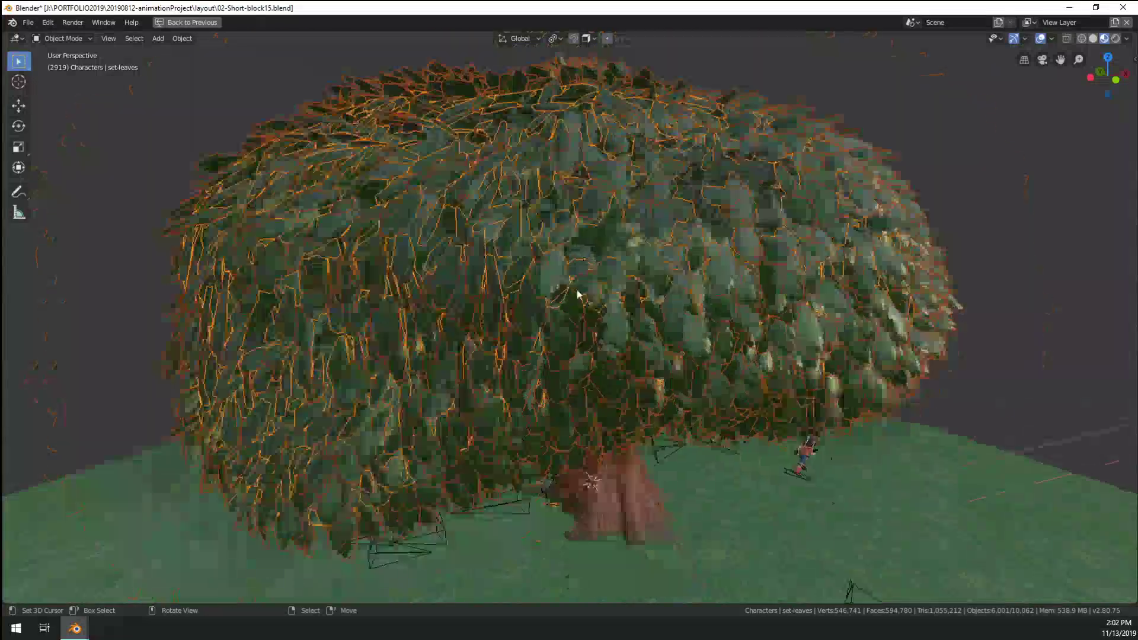
pyautogui.moveTo(600, 272); pyautogui.dragTo(653, 276, button='middle')
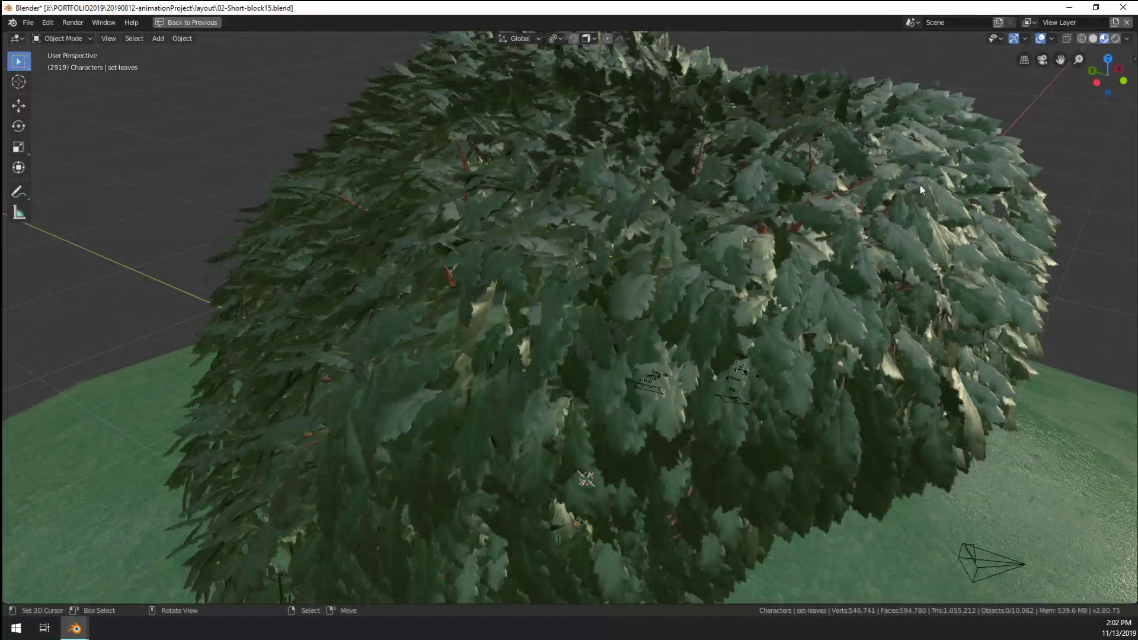
pyautogui.moveTo(947, 187); pyautogui.dragTo(766, 220, button='middle')
# Restore the multi-editor layout and set the LeavesOuter particles' rotation Phase to 0.209 and Randomize Phase to 0.731
pyautogui.hotkey('ctrl', 'space')
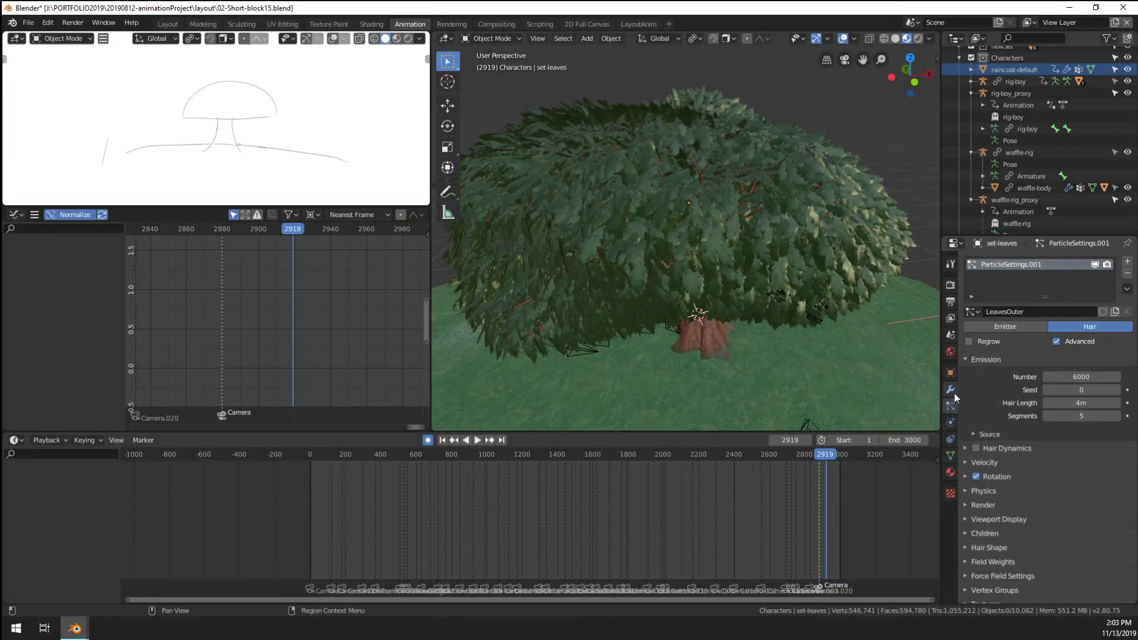
pyautogui.click(951, 456)
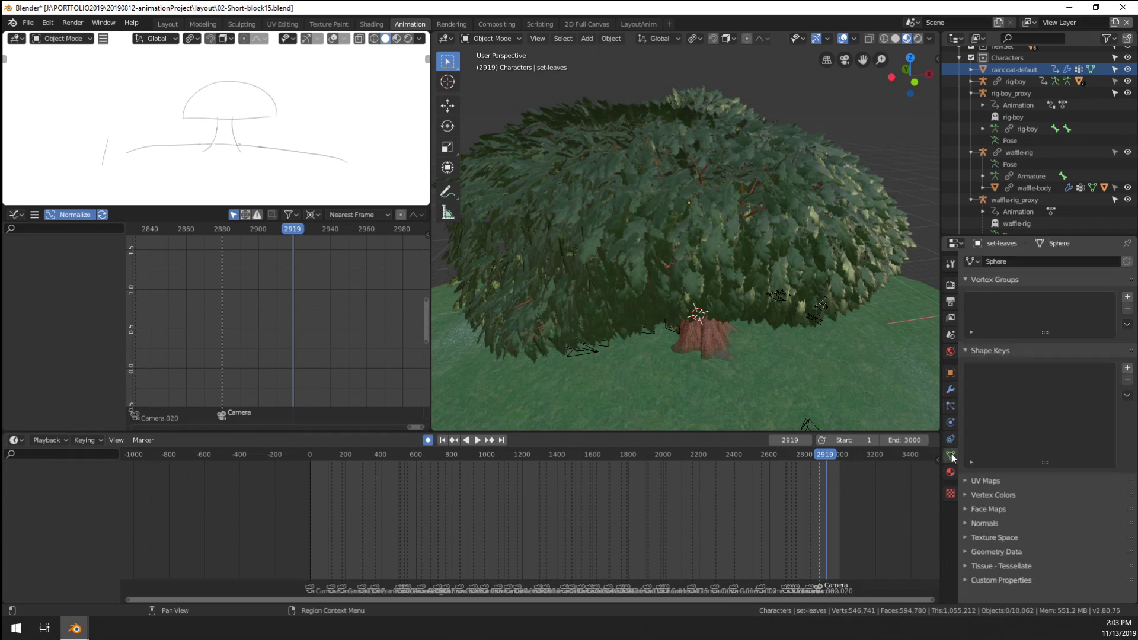
pyautogui.click(951, 406)
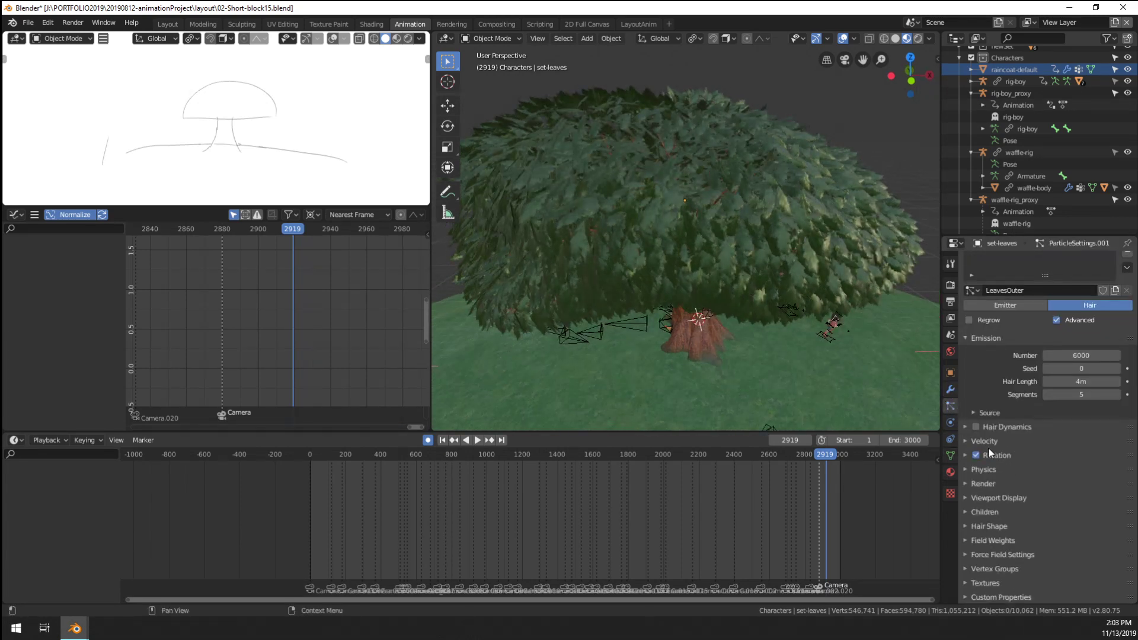
pyautogui.click(990, 455)
pyautogui.moveTo(1064, 506); pyautogui.dragTo(1115, 518)
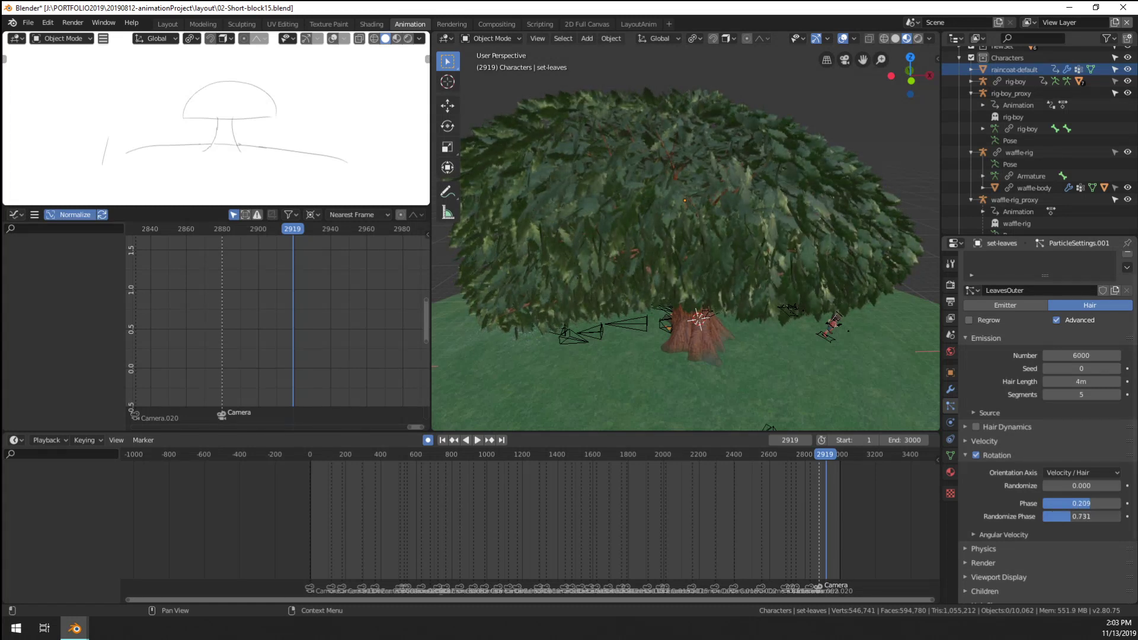
# Check the adjusted tree leaves through the scene camera and save the layout file
pyautogui.moveTo(737, 280); pyautogui.dragTo(712, 278, button='middle')
pyautogui.press('KP_0')
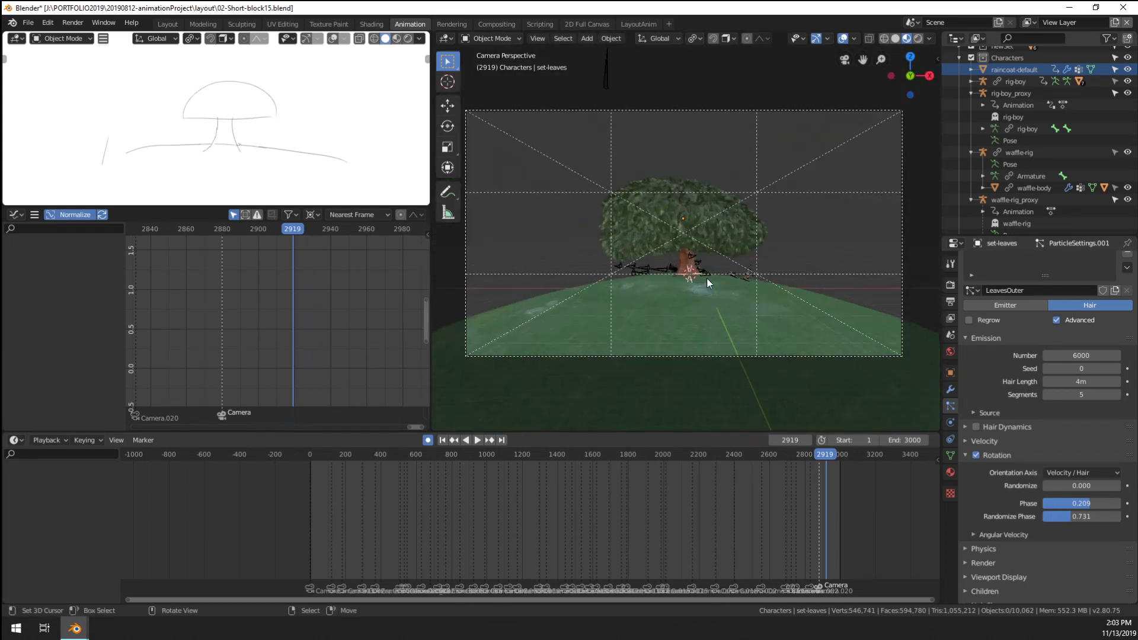
pyautogui.scroll(3, 707, 279)
pyautogui.scroll(-3, 708, 284)
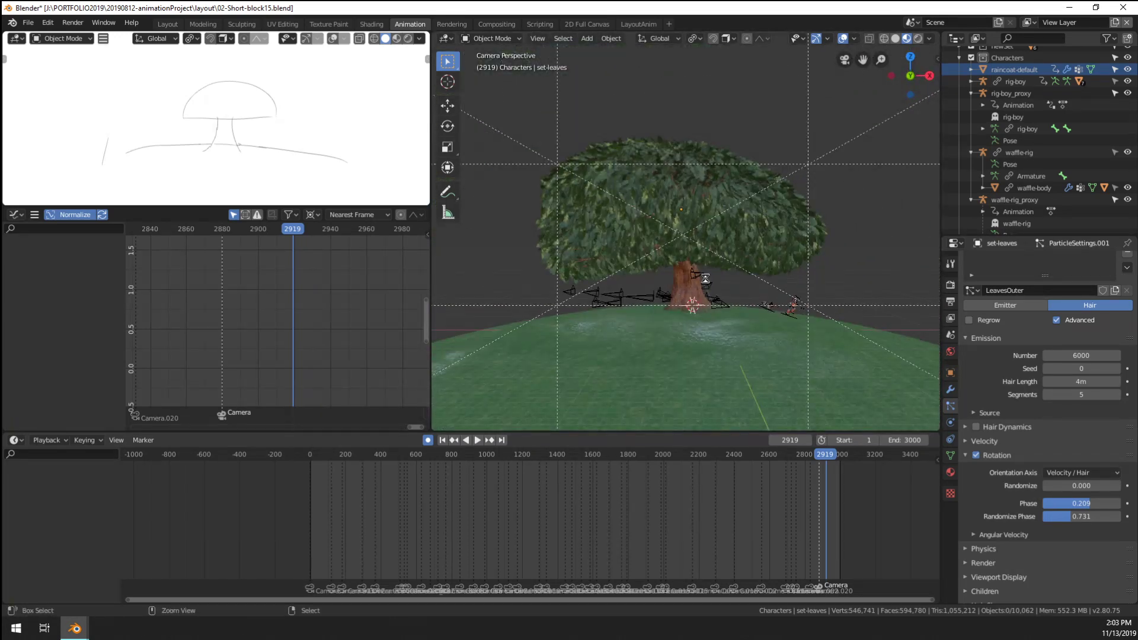
# Switch to the night lighting window and reopen 02-night-template.blend from the recent files
pyautogui.moveTo(75, 628)
pyautogui.click(201, 581)
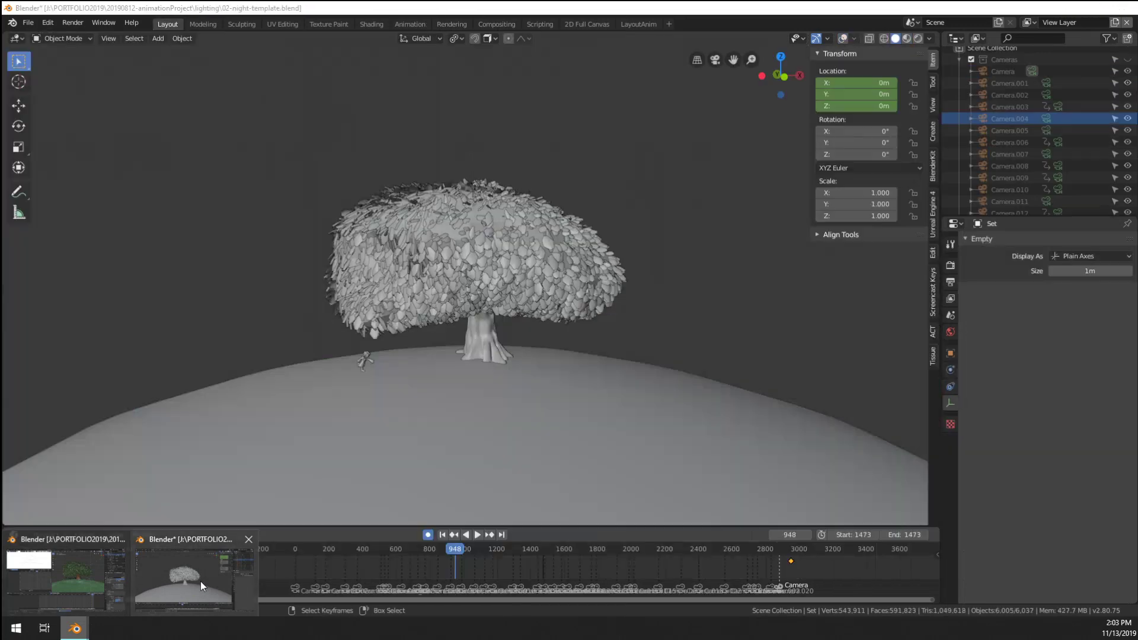
pyautogui.click(28, 22)
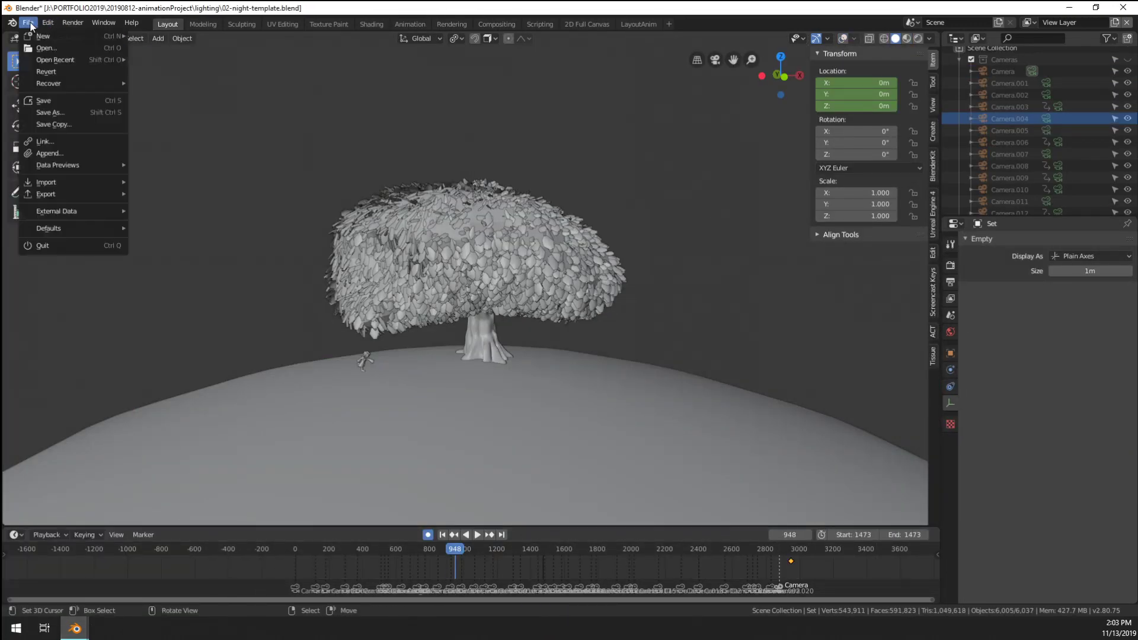
pyautogui.moveTo(69, 62)
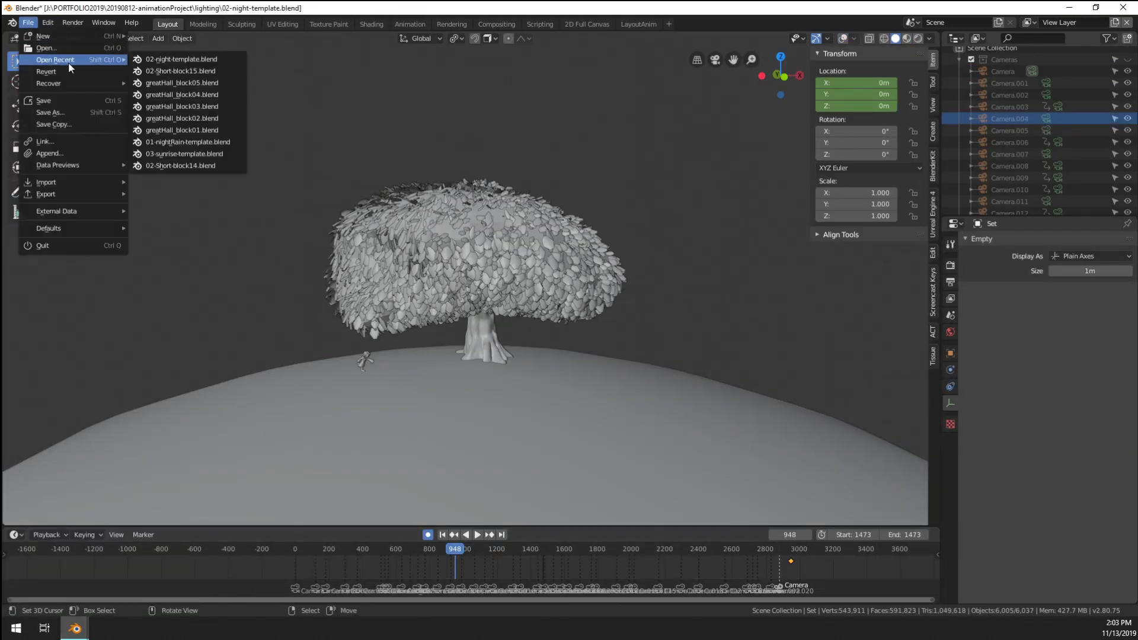
pyautogui.click(207, 60)
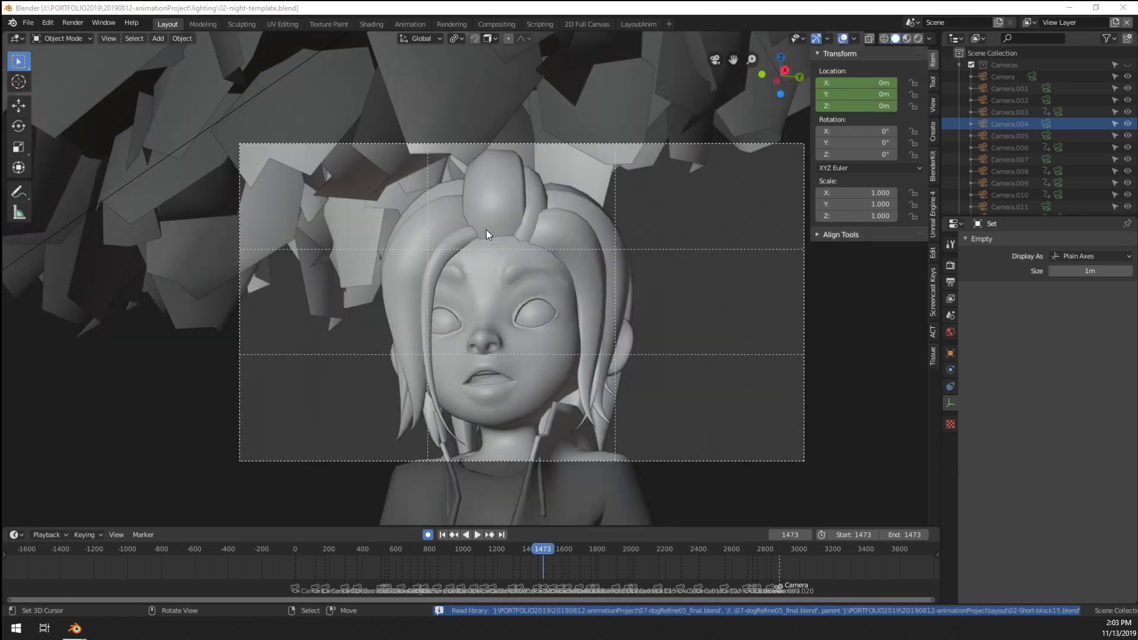
# Inspect the tree leaves around the set in rendered shading, and switch the viewport back to solid shading
pyautogui.moveTo(535, 301); pyautogui.dragTo(442, 274, button='middle')
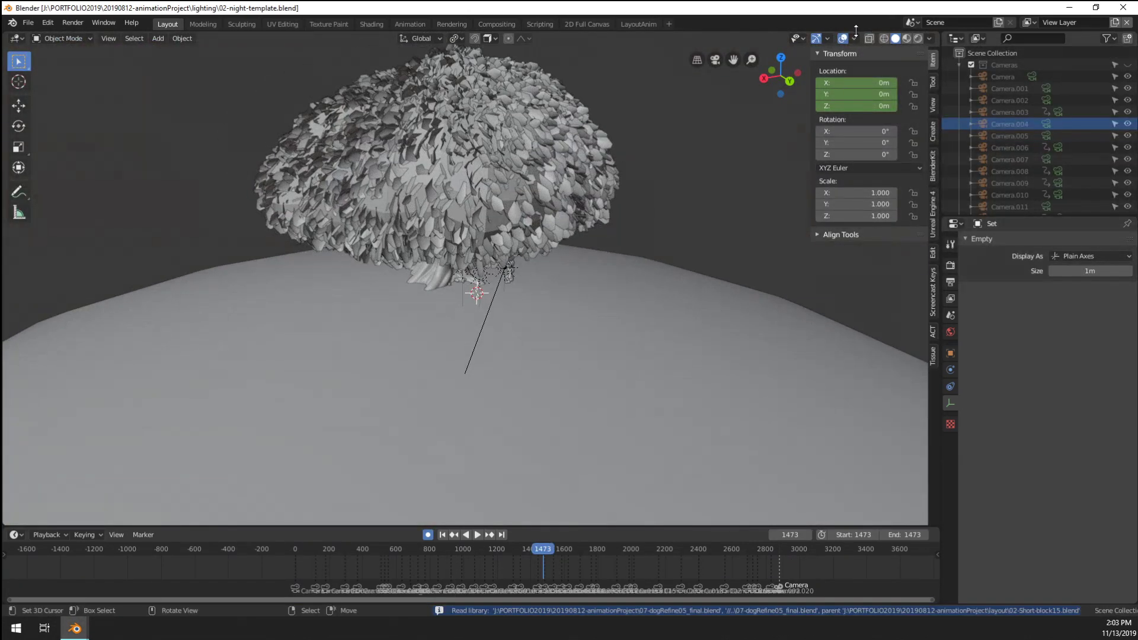
pyautogui.click(918, 38)
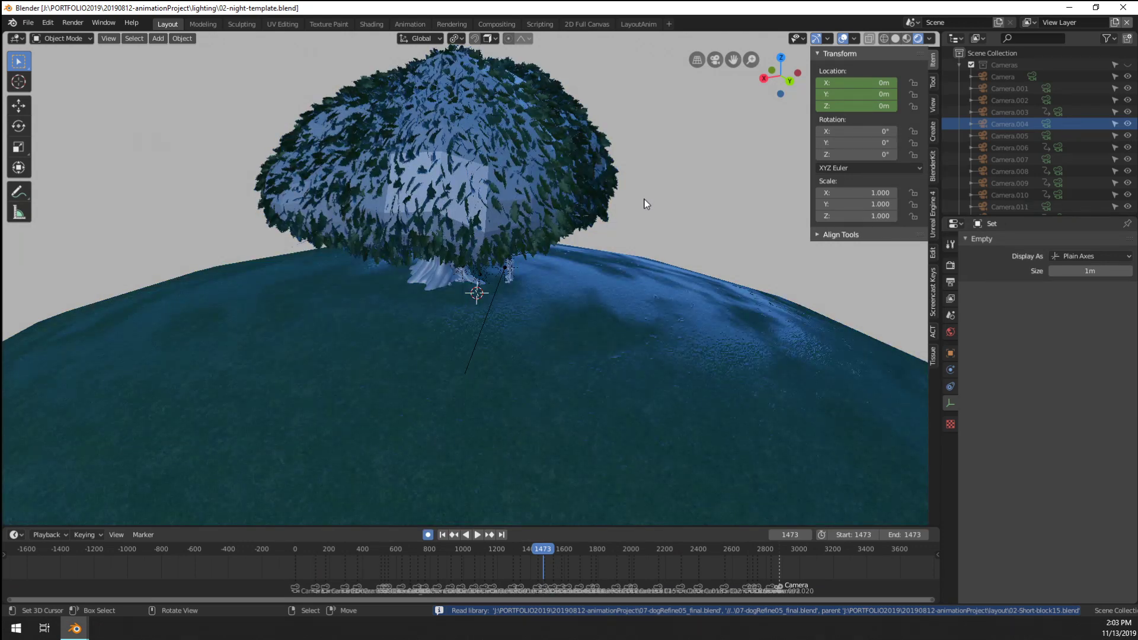
pyautogui.moveTo(498, 243)
pyautogui.mouseDown(button='middle')
pyautogui.moveTo(881, 225)
pyautogui.moveTo(499, 210)
pyautogui.moveTo(496, 221)
pyautogui.mouseUp(button='middle')
pyautogui.scroll(7, 486, 179)
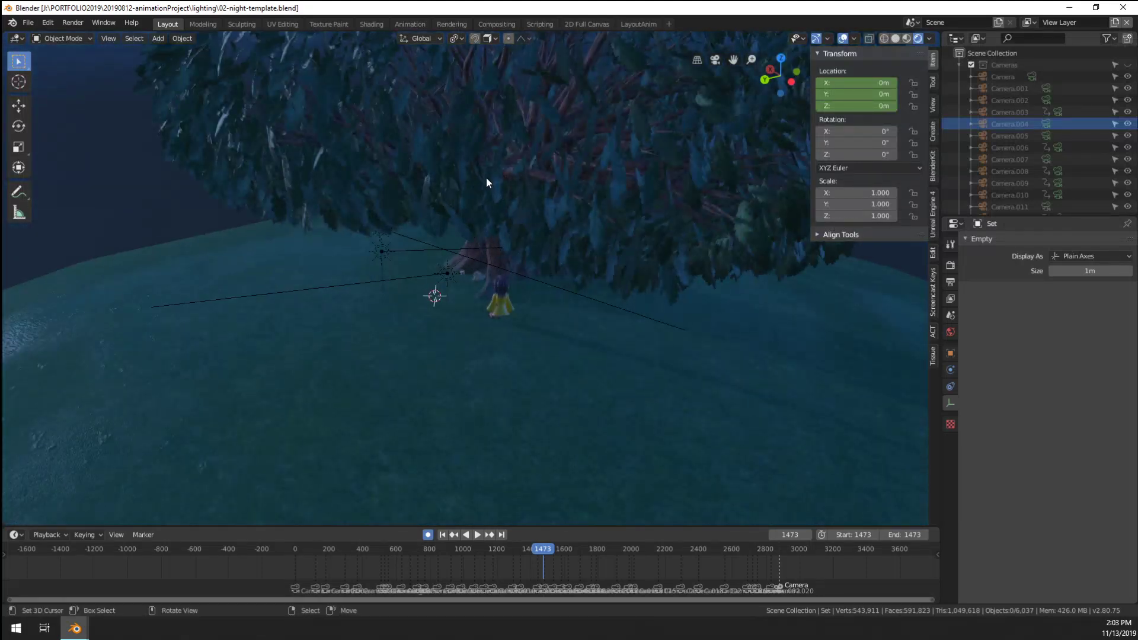
pyautogui.moveTo(486, 179); pyautogui.dragTo(406, 249, button='middle')
pyautogui.hotkey('alt', 'Tab')
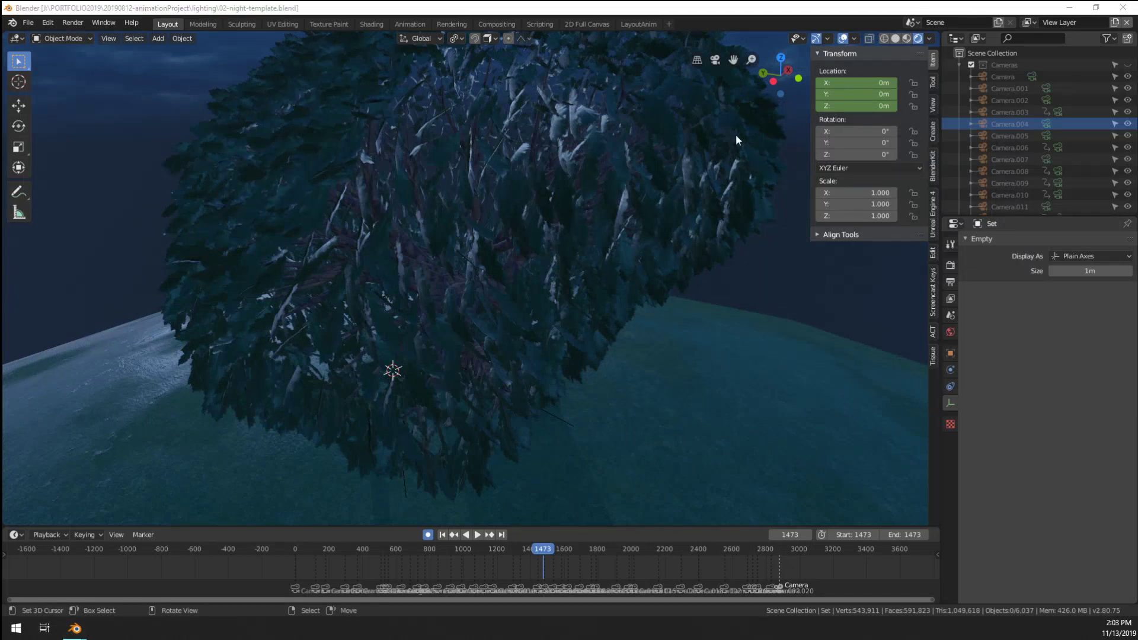
pyautogui.click(895, 37)
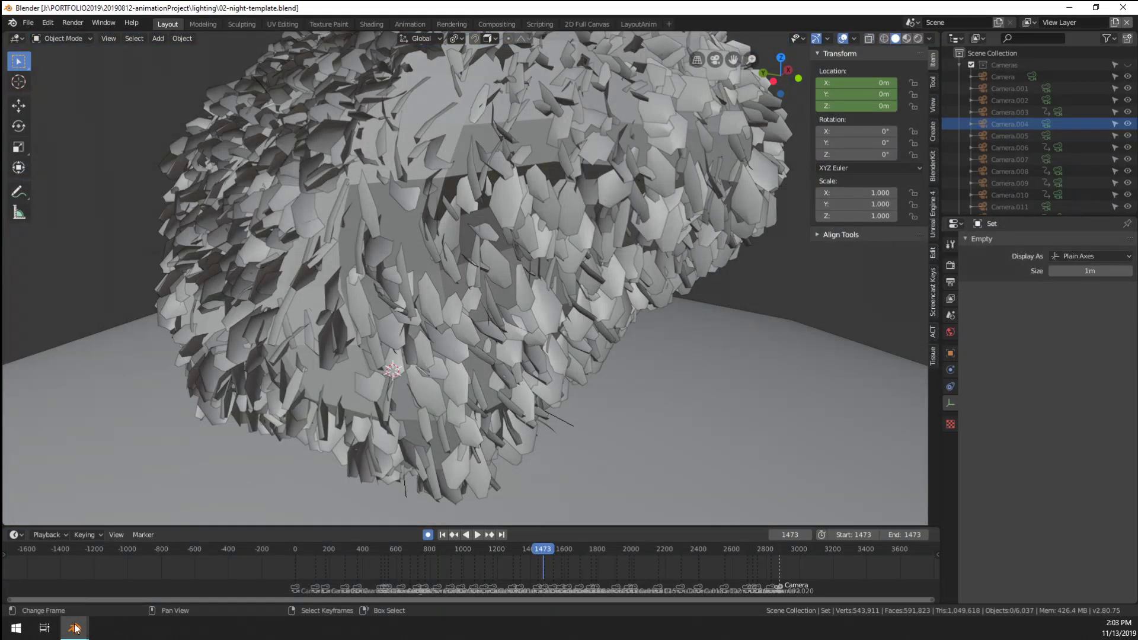
# Switch to the 02-Short-block15.blend window and select the tree's set-leaves object within the Set collection
pyautogui.moveTo(75, 628)
pyautogui.click(84, 589)
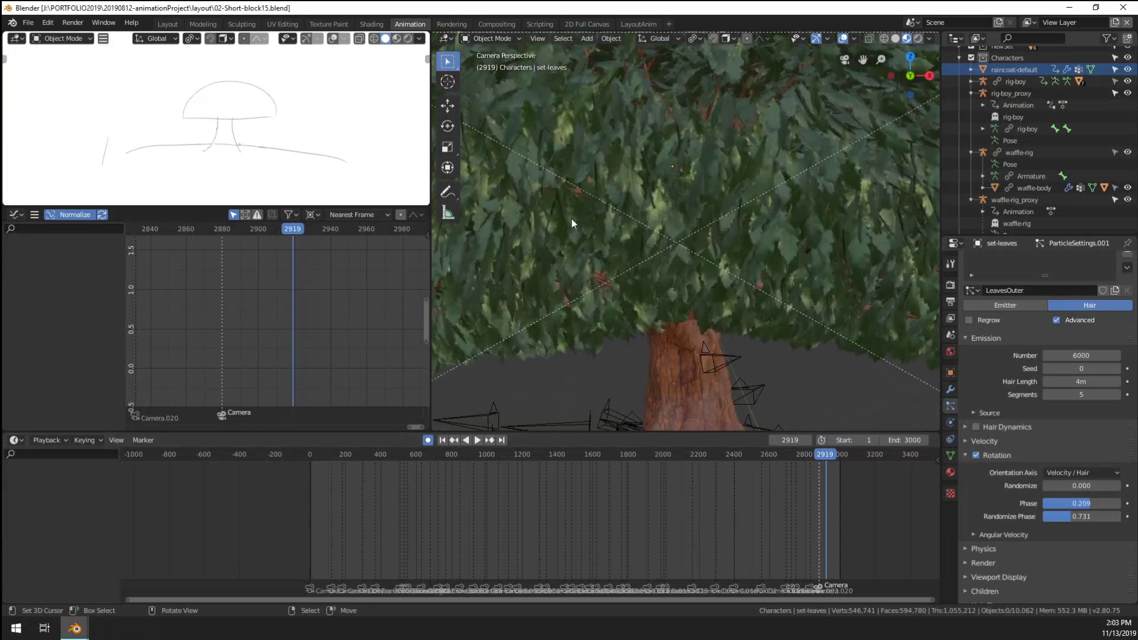
pyautogui.rightClick(641, 211)
pyautogui.moveTo(641, 211); pyautogui.dragTo(664, 218, button='middle')
pyautogui.scroll(4, 634, 217)
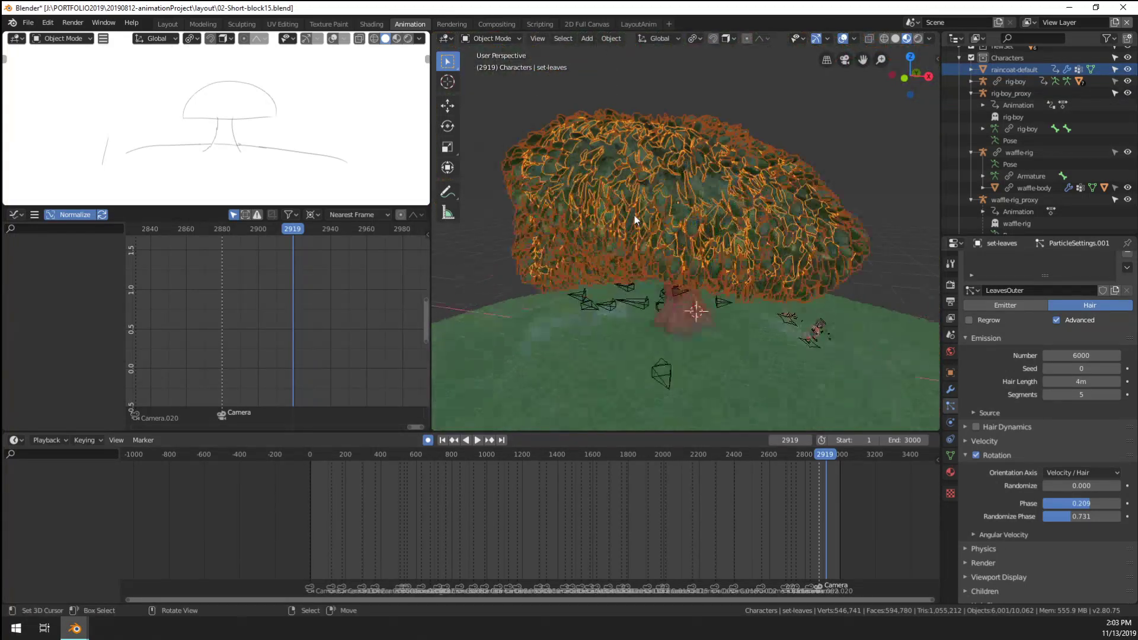
pyautogui.scroll(-6, 1000, 141)
pyautogui.scroll(9, 1002, 142)
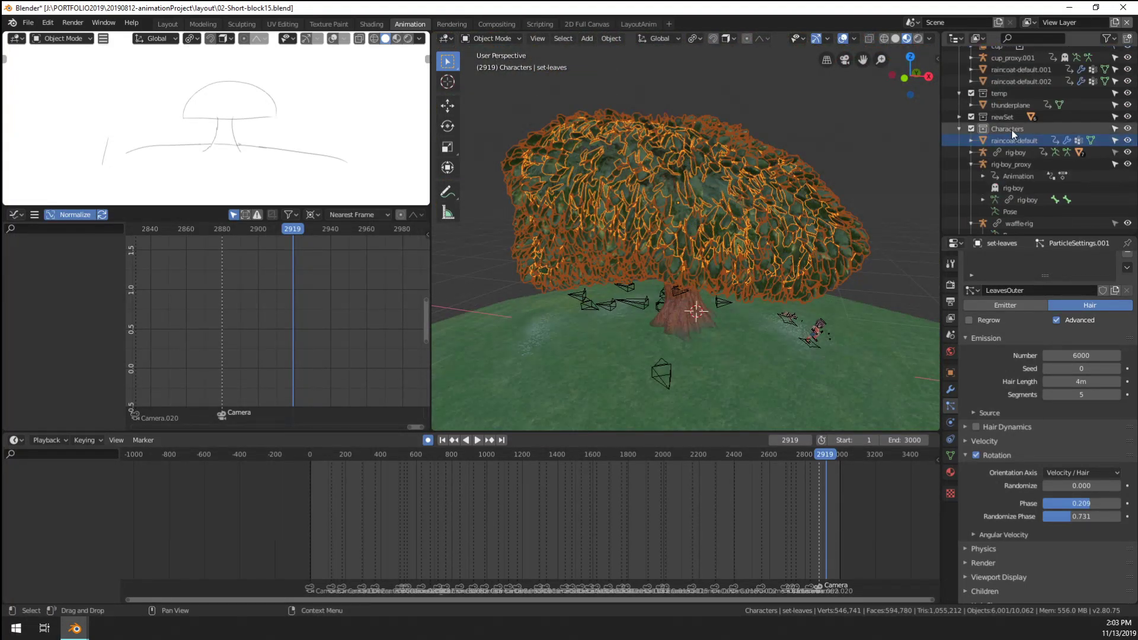
pyautogui.press('KP_Decimal')
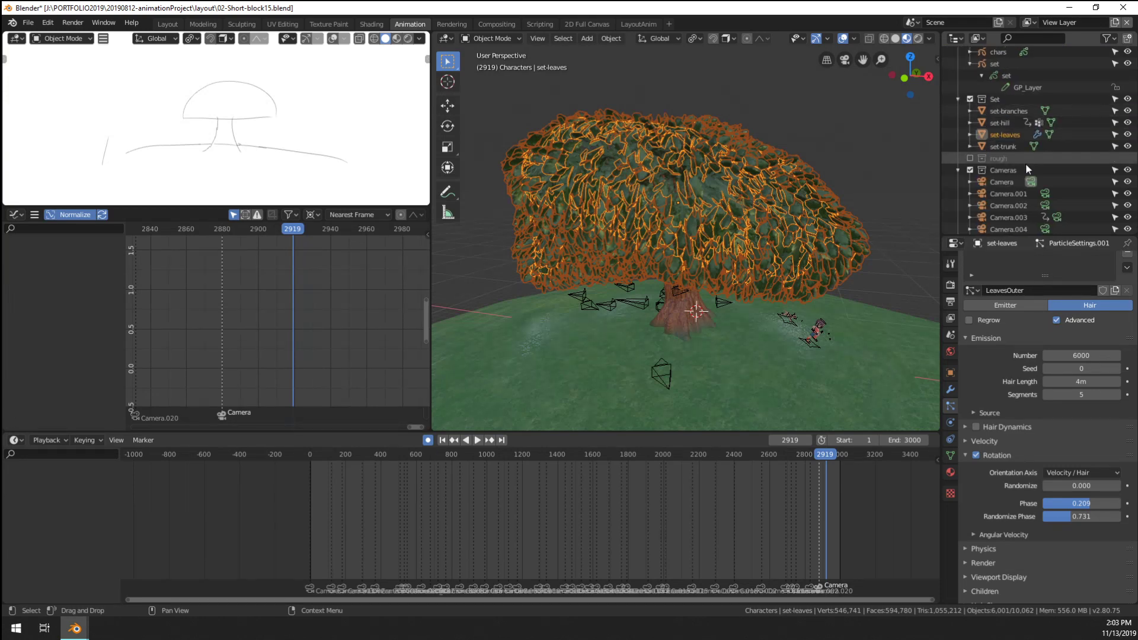
pyautogui.click(1008, 134)
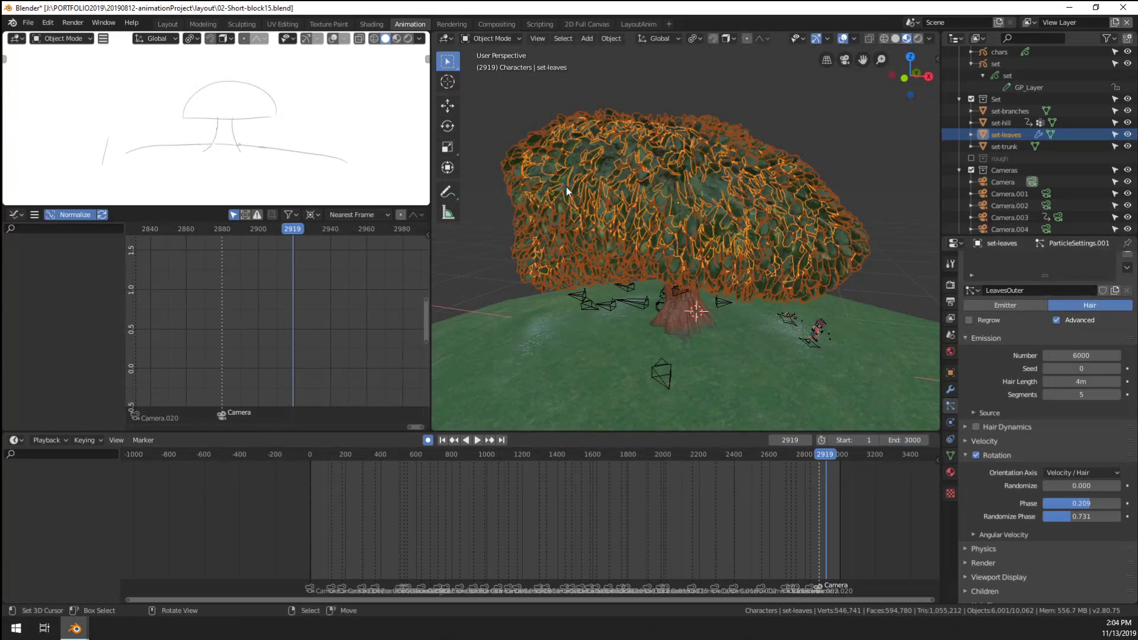
# Shift the outer leaves aside to find which collection holds set-leavesCentre, and undo the shift
pyautogui.click(567, 186)
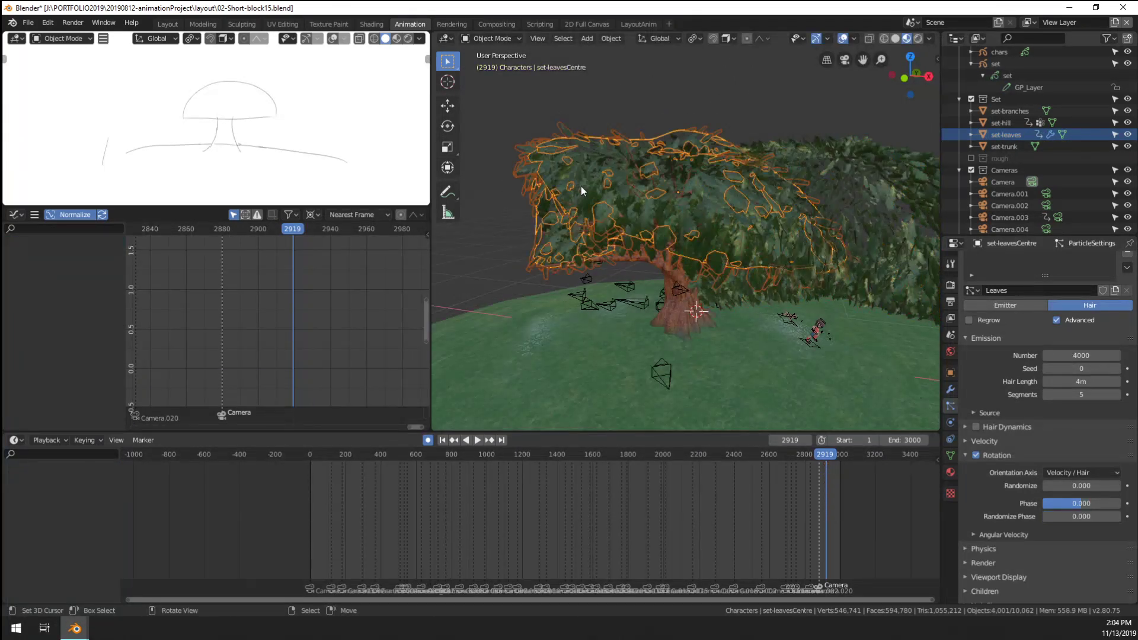
pyautogui.press('.')
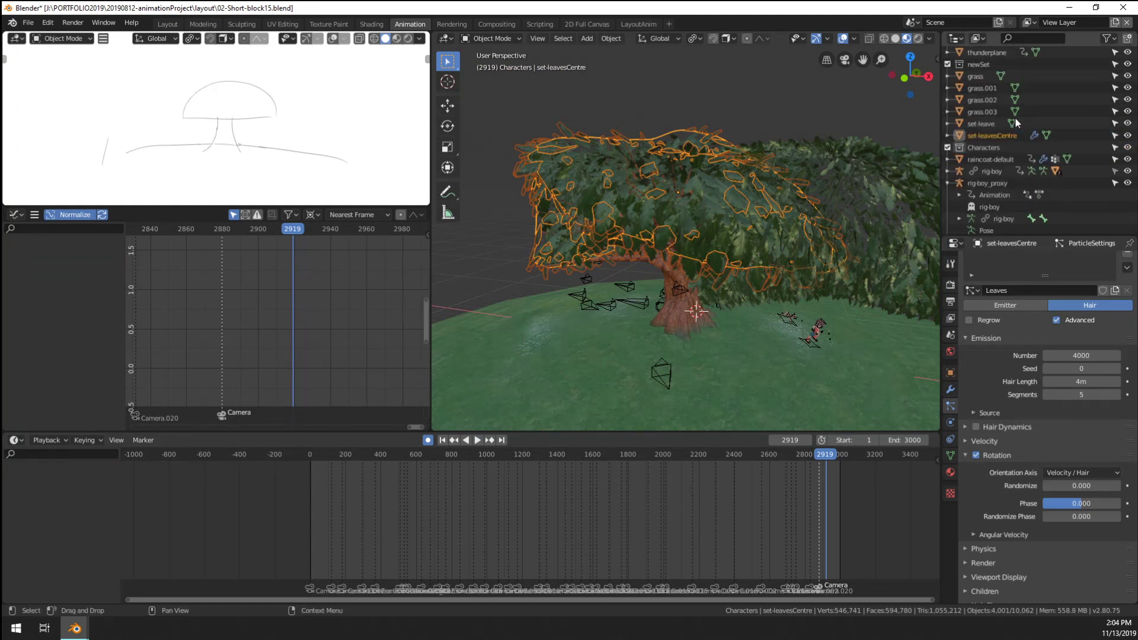
pyautogui.scroll(5, 1015, 117)
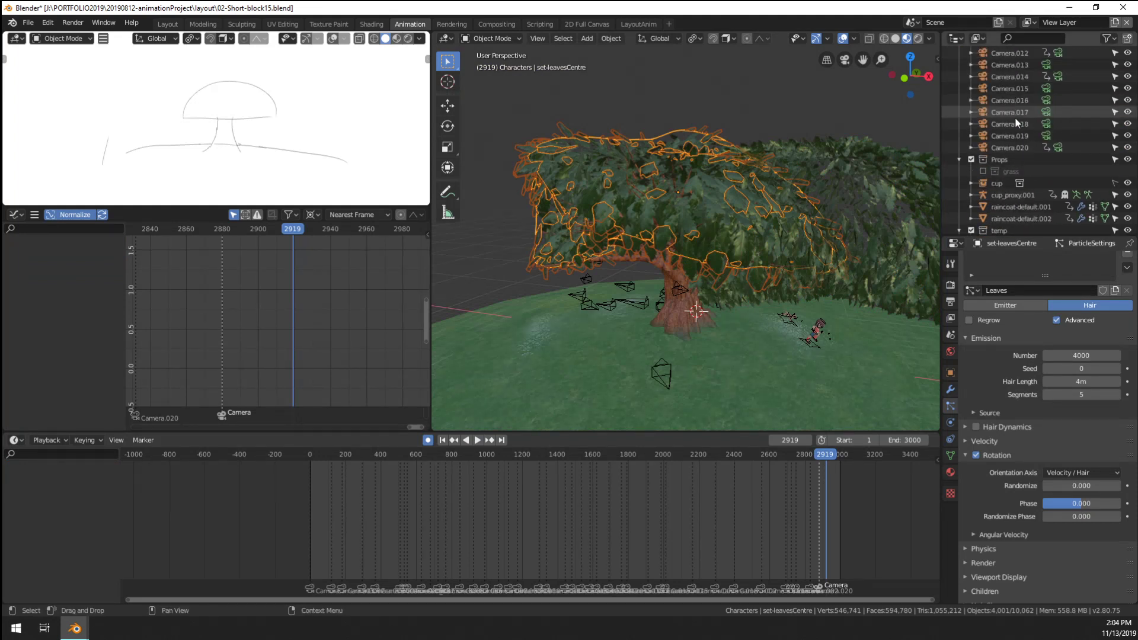
pyautogui.scroll(-6, 1002, 185)
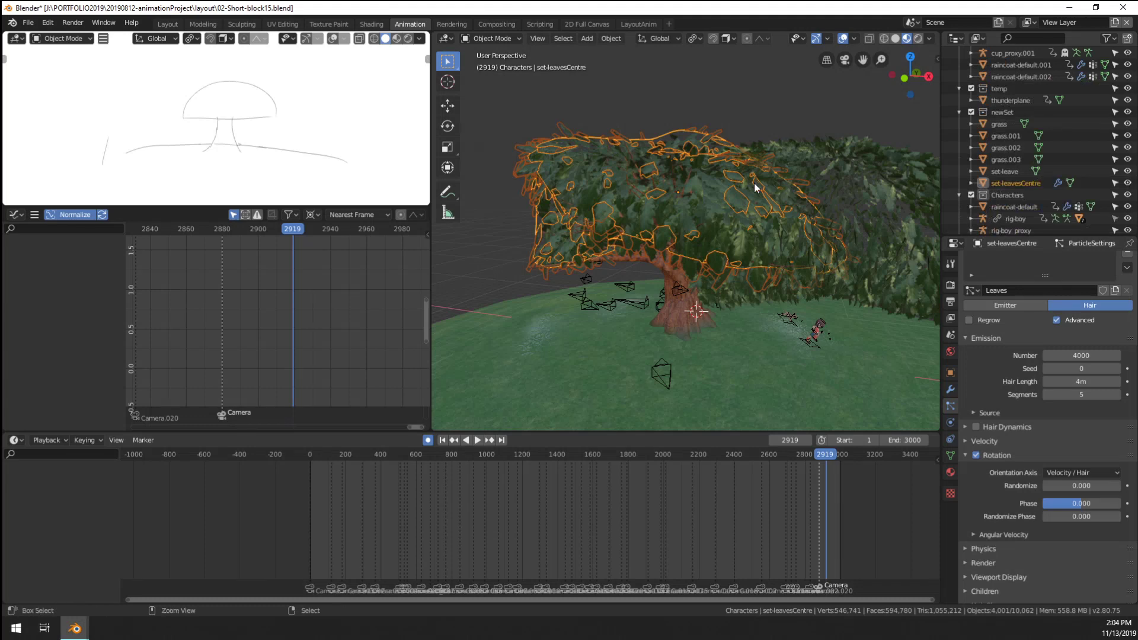
pyautogui.click(834, 193)
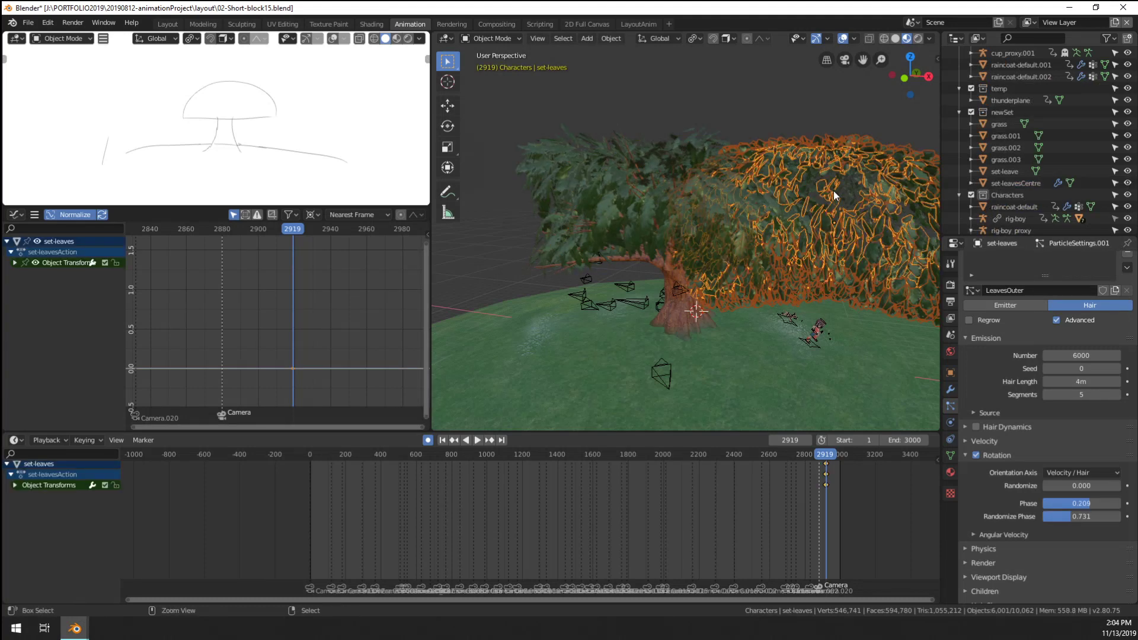
pyautogui.hotkey('ctrl', 'z')
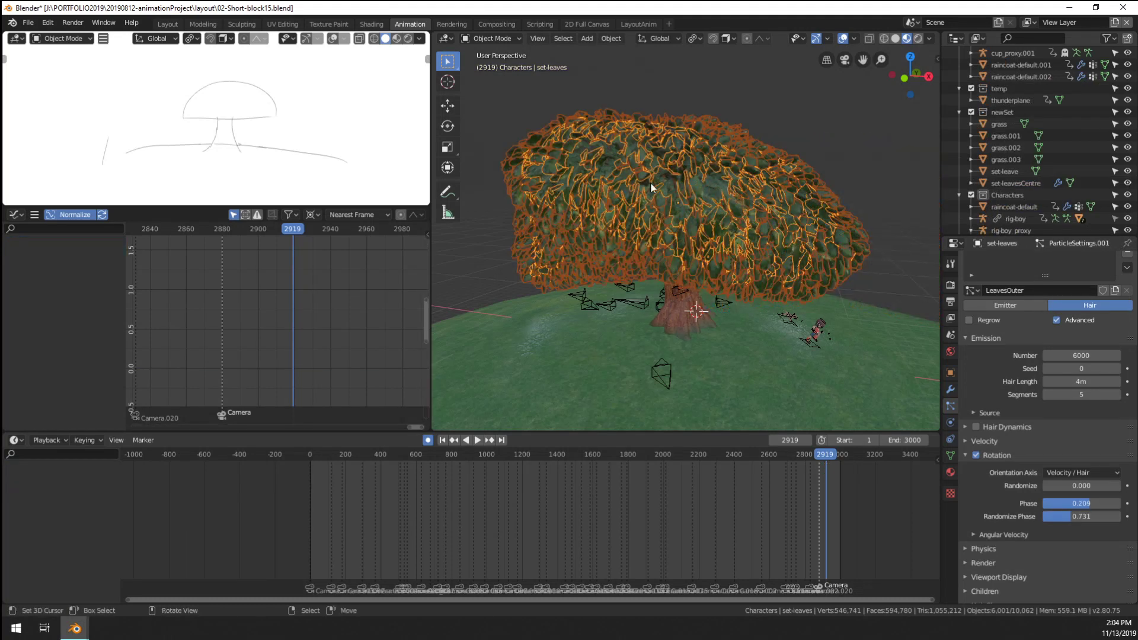
# Move the set-leavesCentre object from the newSet collection into the Set collection
pyautogui.scroll(-12, 1063, 166)
pyautogui.scroll(8, 1019, 111)
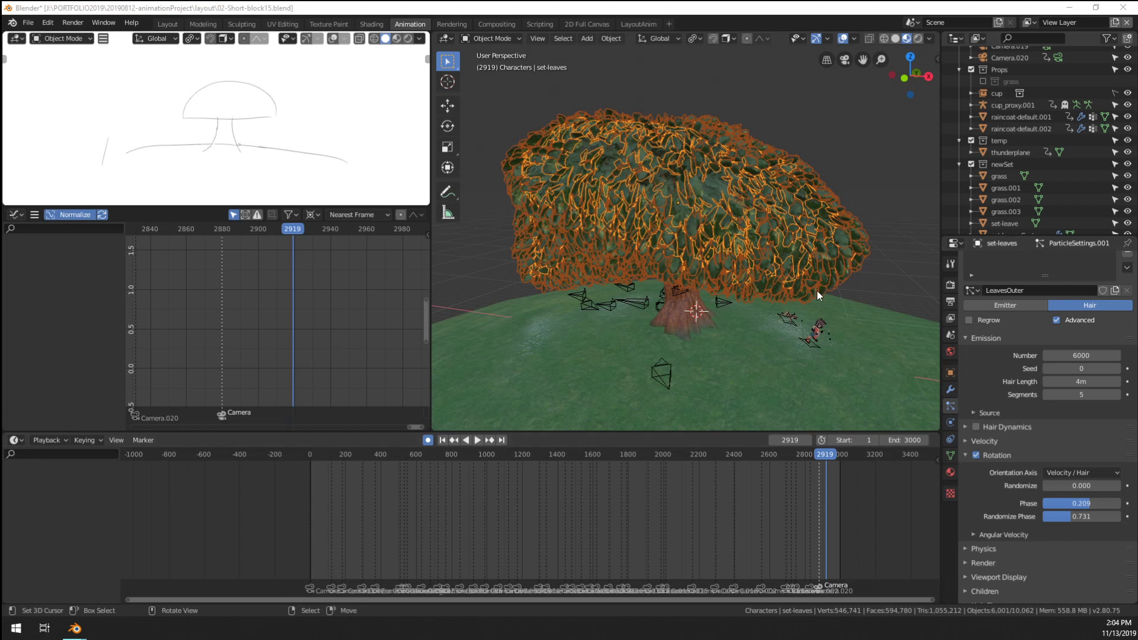
pyautogui.scroll(3, 1024, 184)
pyautogui.scroll(10, 1023, 186)
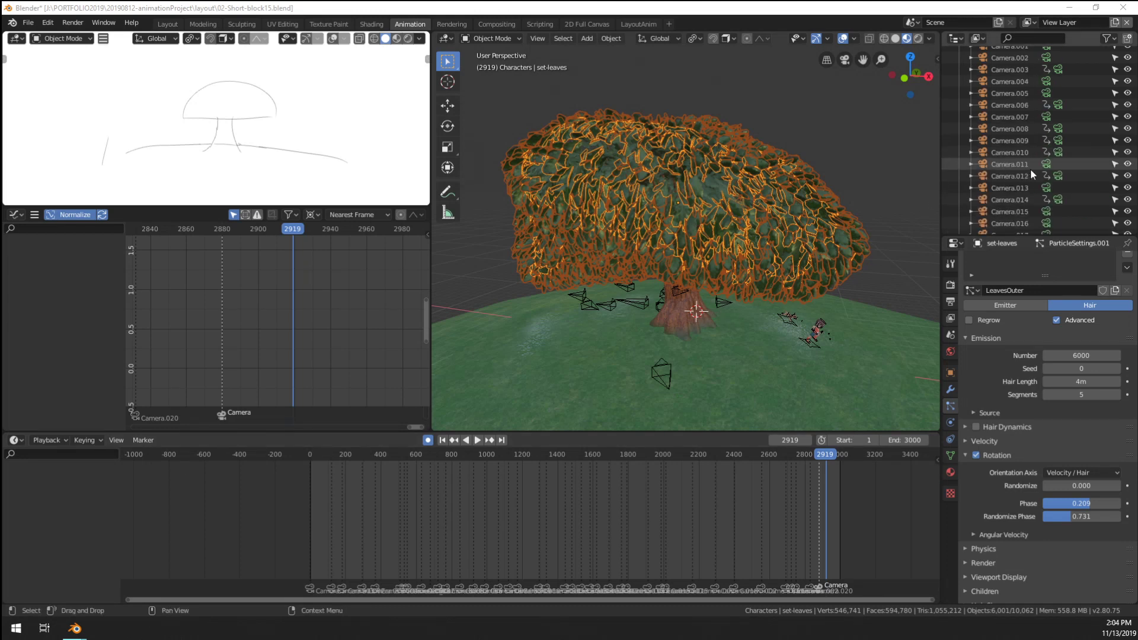
pyautogui.scroll(-10, 1033, 169)
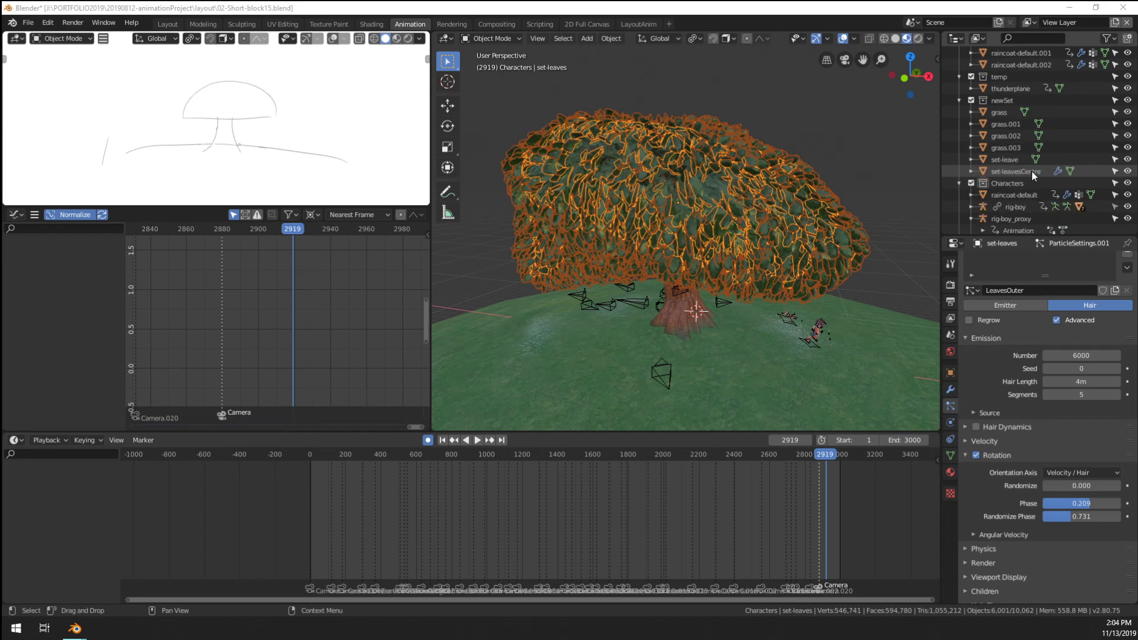
pyautogui.click(1030, 172)
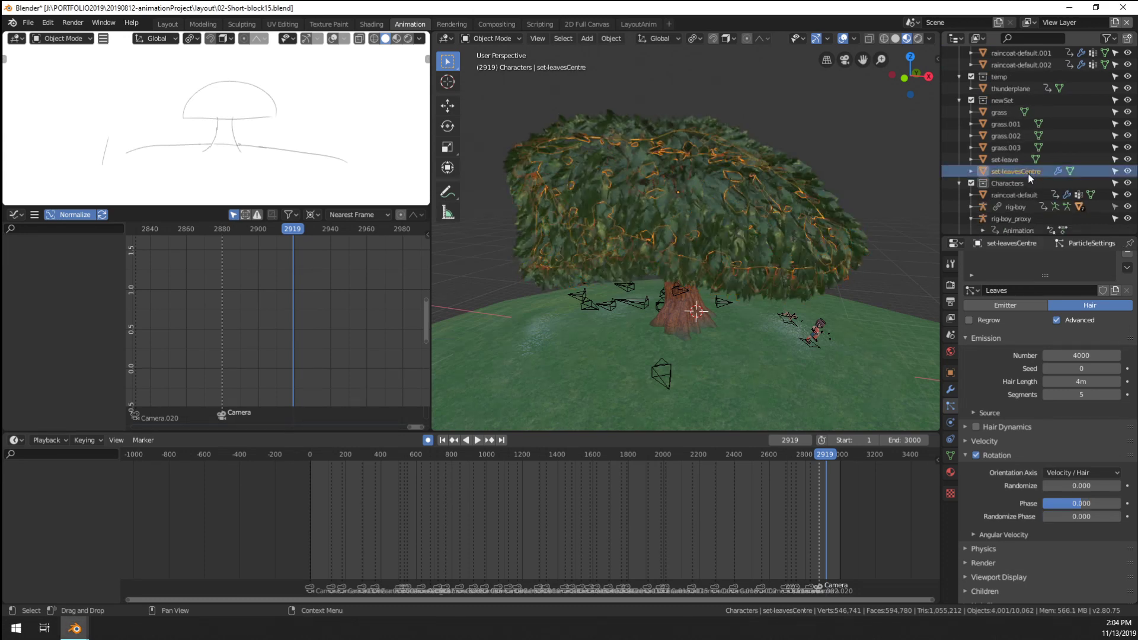
pyautogui.scroll(4, 1028, 173)
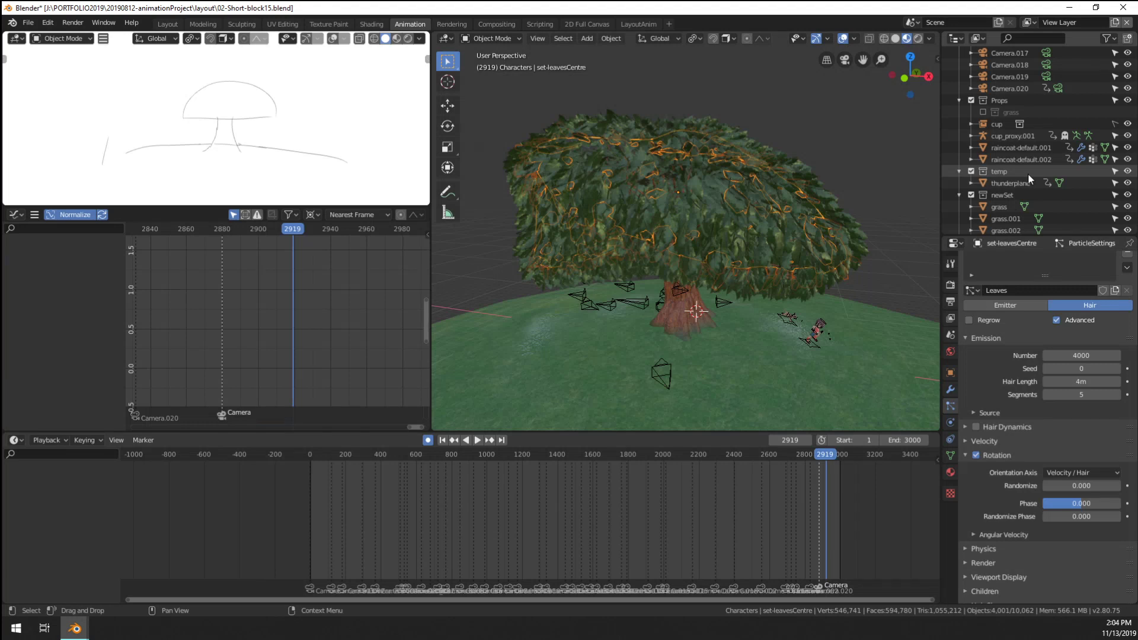
pyautogui.press('m')
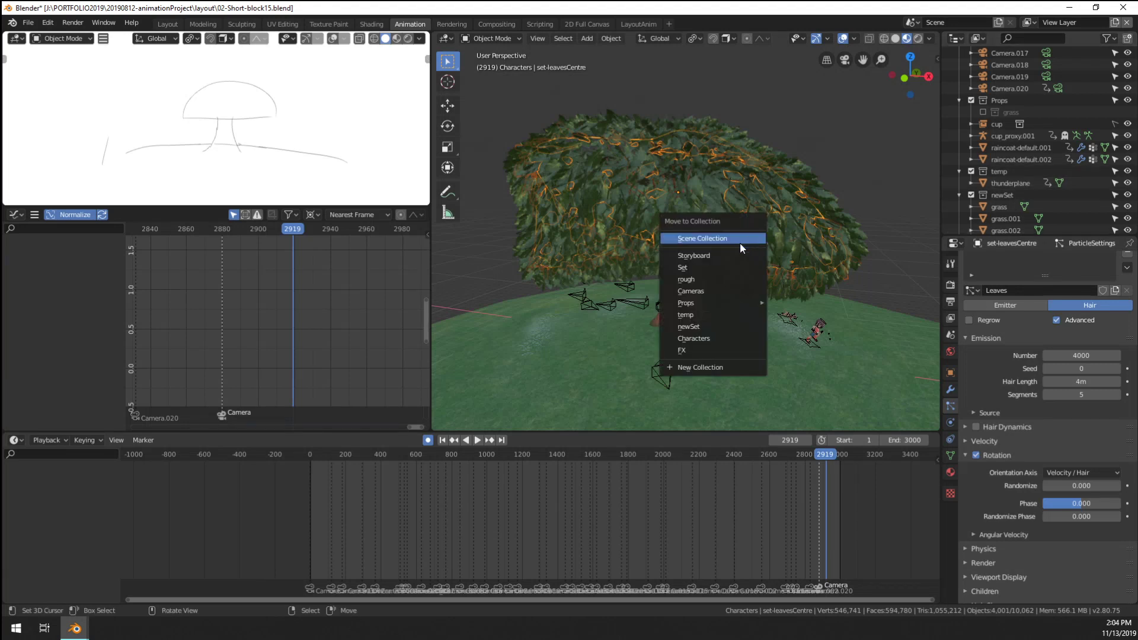
pyautogui.click(703, 330)
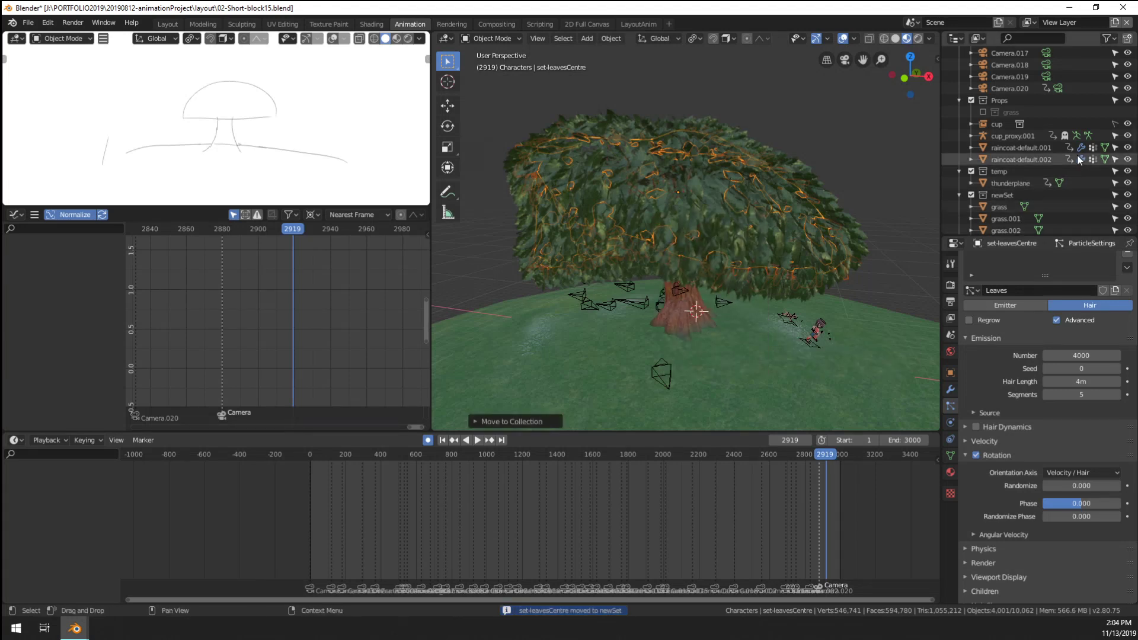
pyautogui.scroll(5, 1038, 153)
pyautogui.scroll(10, 1037, 153)
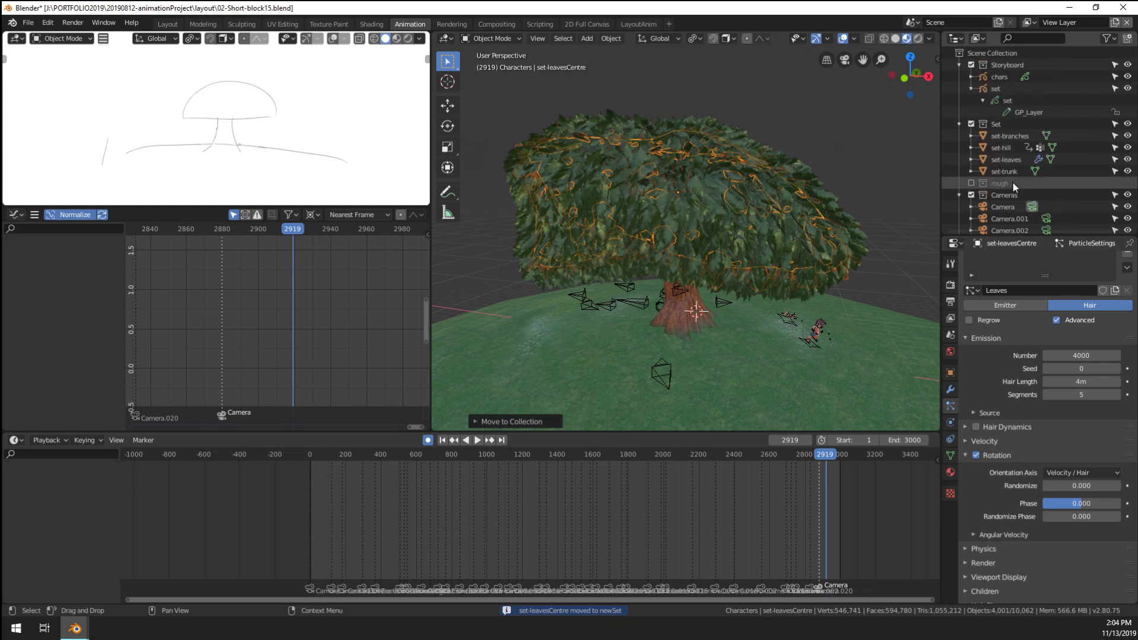
pyautogui.press('m')
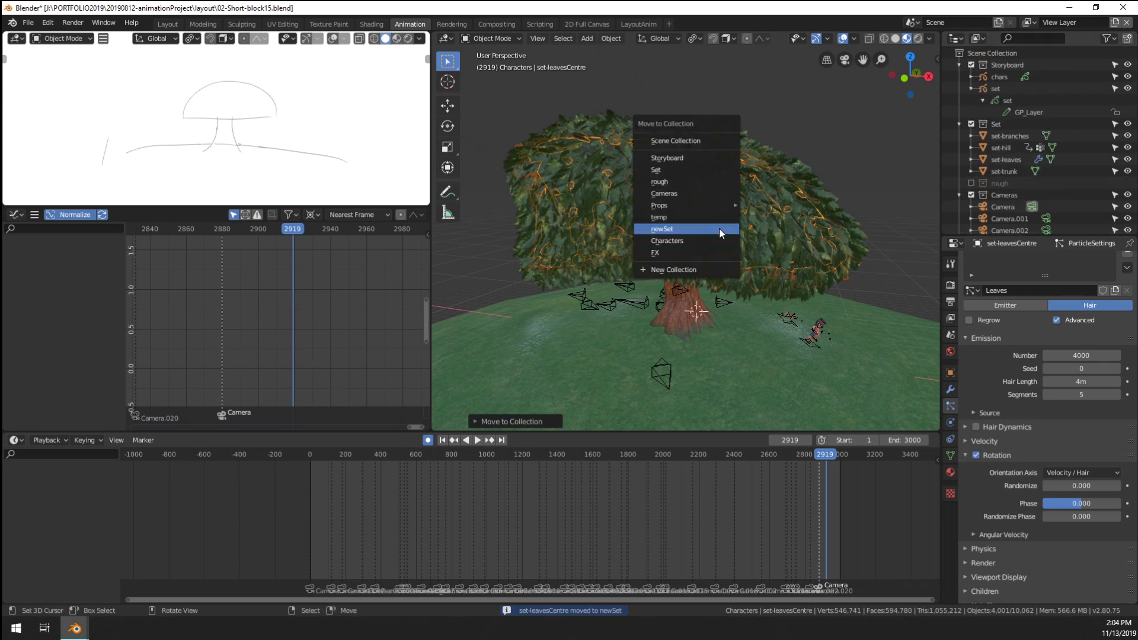
pyautogui.click(675, 169)
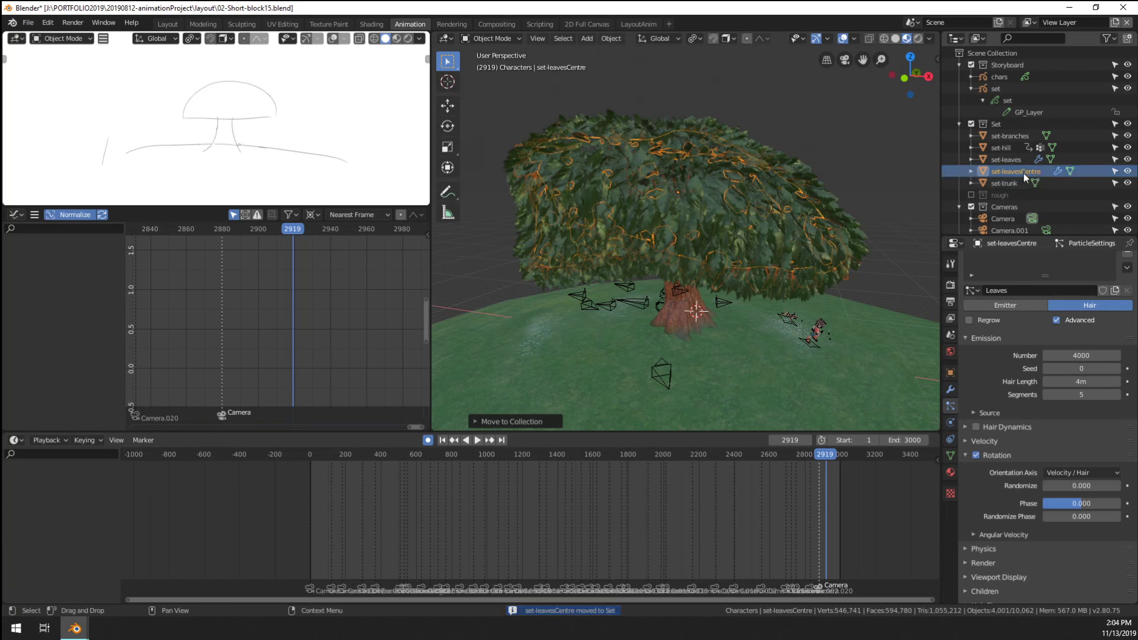
# Set the emission Number of set-leavesCentre's Leaves particles to 8000 and save the layout file
pyautogui.scroll(8, 657, 237)
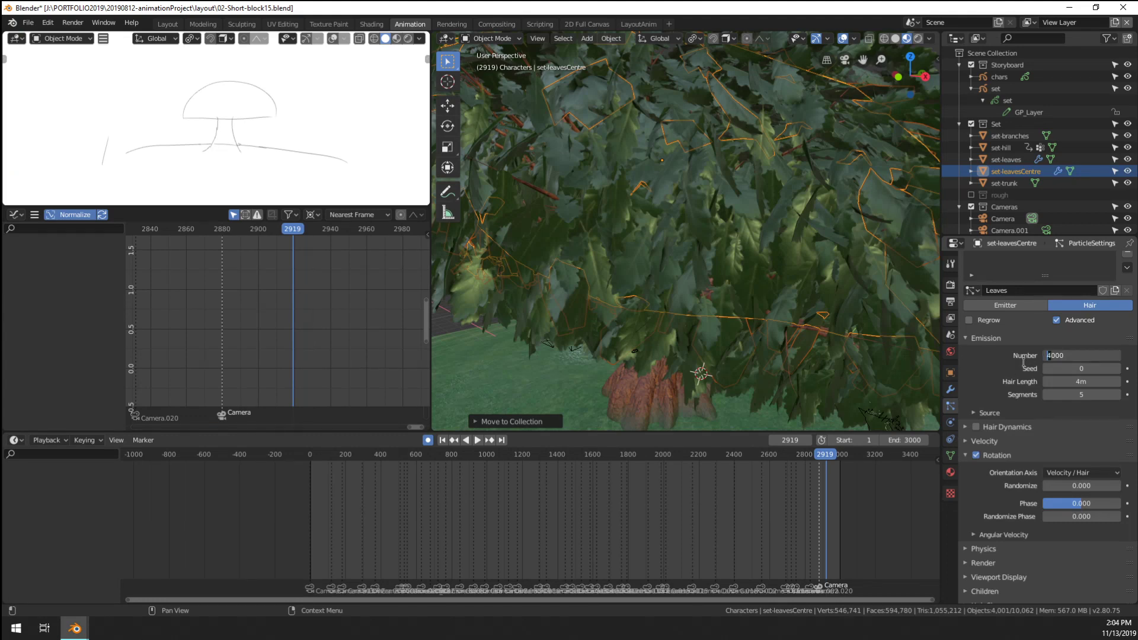
pyautogui.write('8000')
pyautogui.press('Return')
pyautogui.scroll(-10, 706, 191)
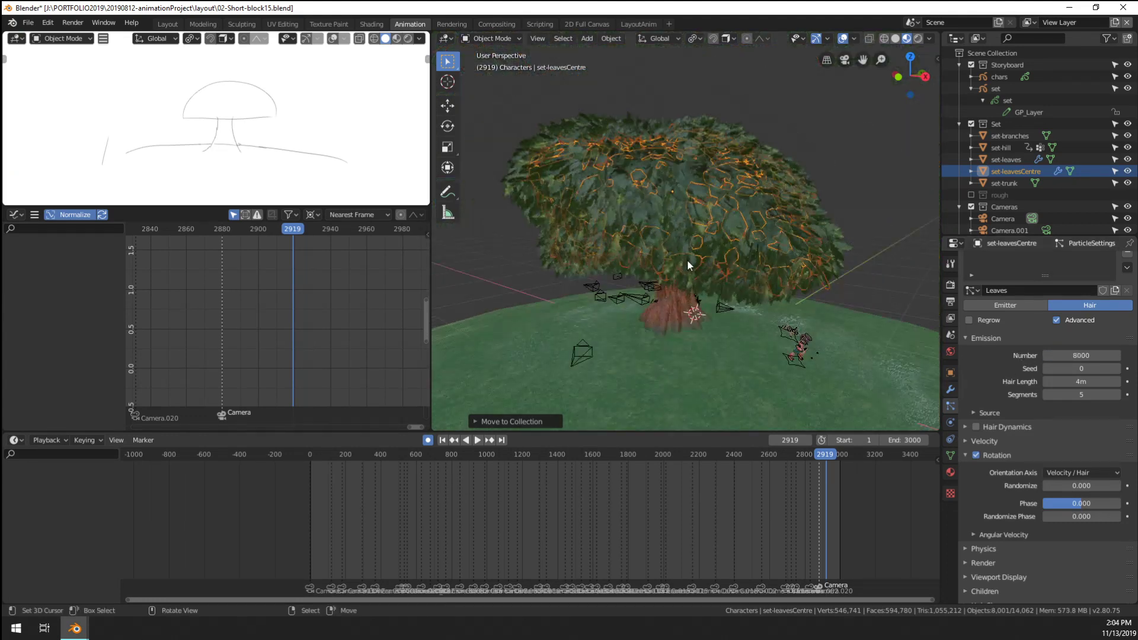
pyautogui.moveTo(688, 260); pyautogui.dragTo(766, 271, button='middle')
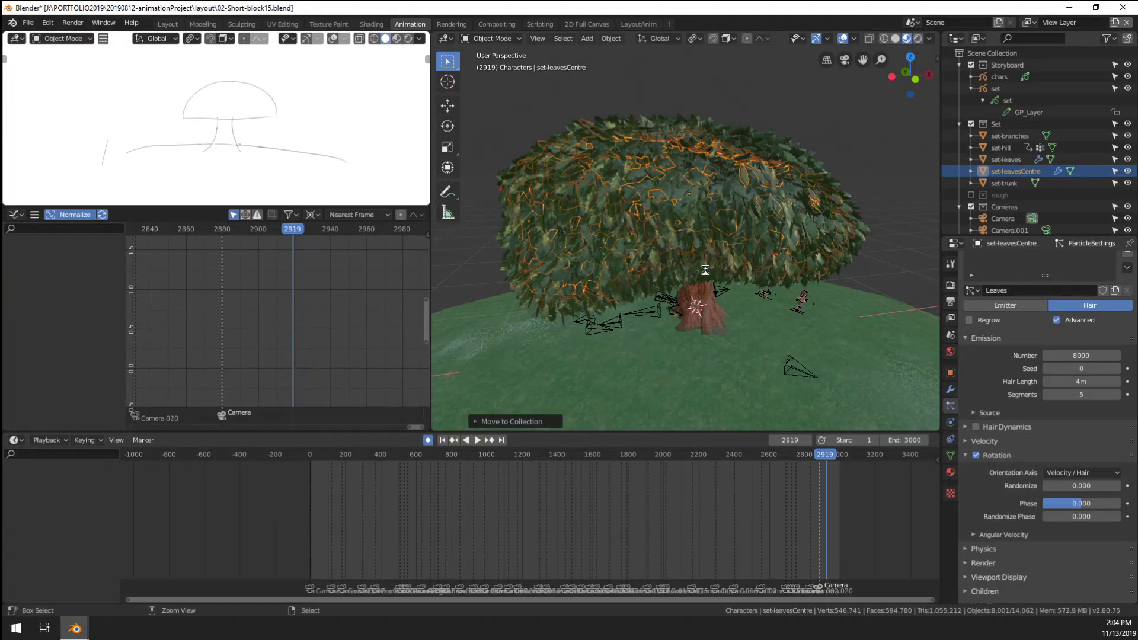
pyautogui.hotkey('ctrl', 's')
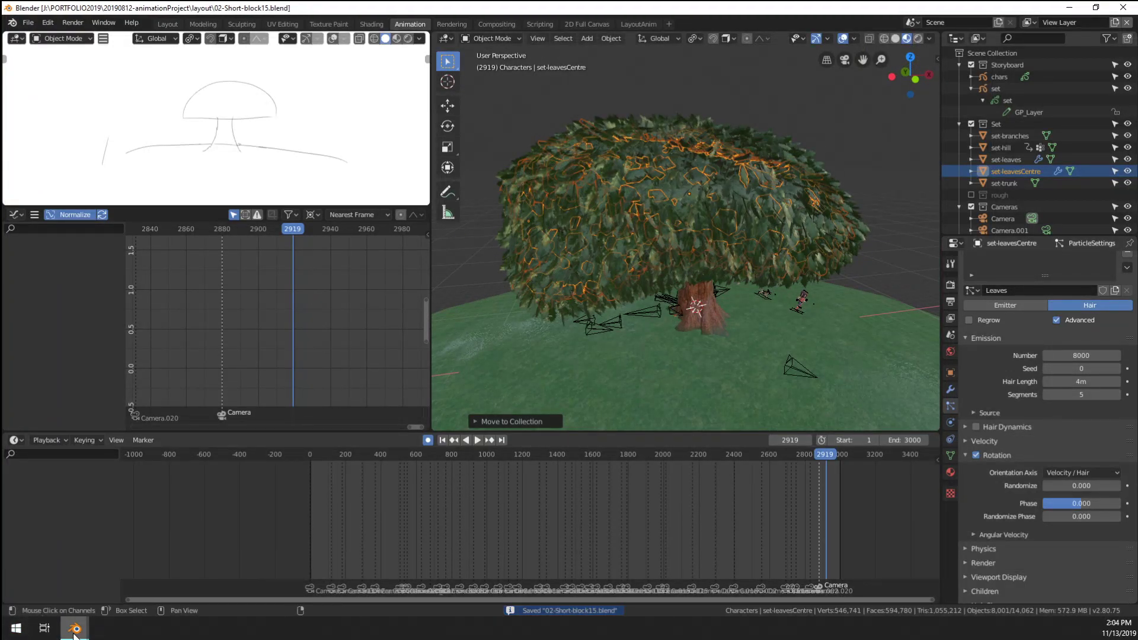
# Switch to the night lighting window and reload 02-night-template.blend from the recent files
pyautogui.moveTo(74, 633)
pyautogui.click(182, 575)
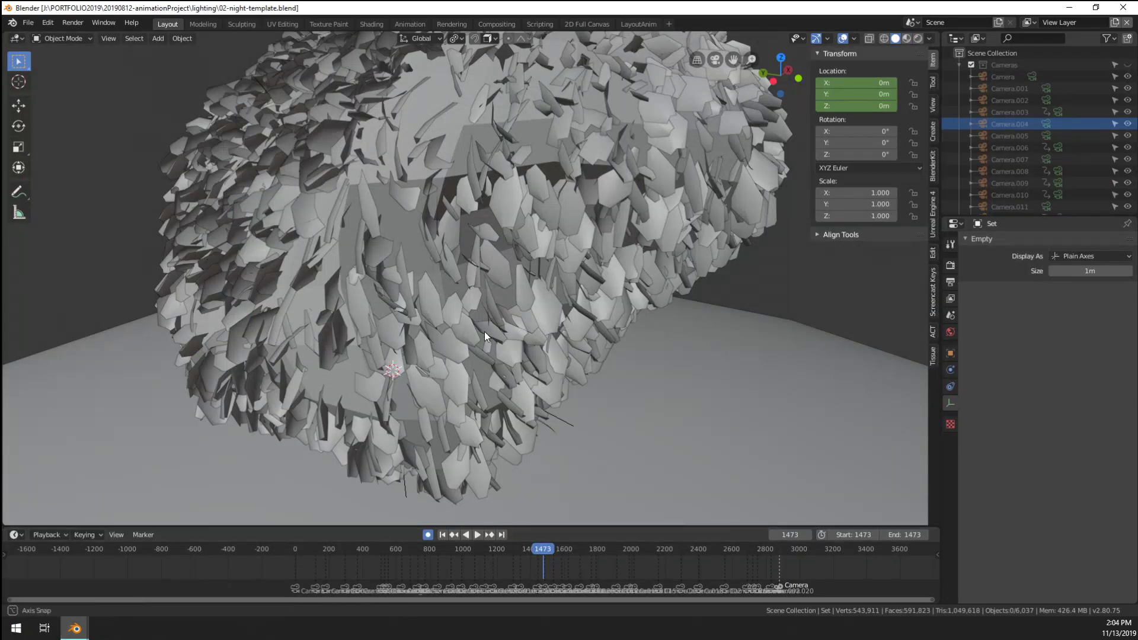
pyautogui.scroll(-7, 493, 350)
pyautogui.moveTo(485, 332)
pyautogui.mouseDown(button='middle')
pyautogui.moveTo(494, 346)
pyautogui.moveTo(463, 337)
pyautogui.mouseUp(button='middle')
pyautogui.scroll(4, 463, 337)
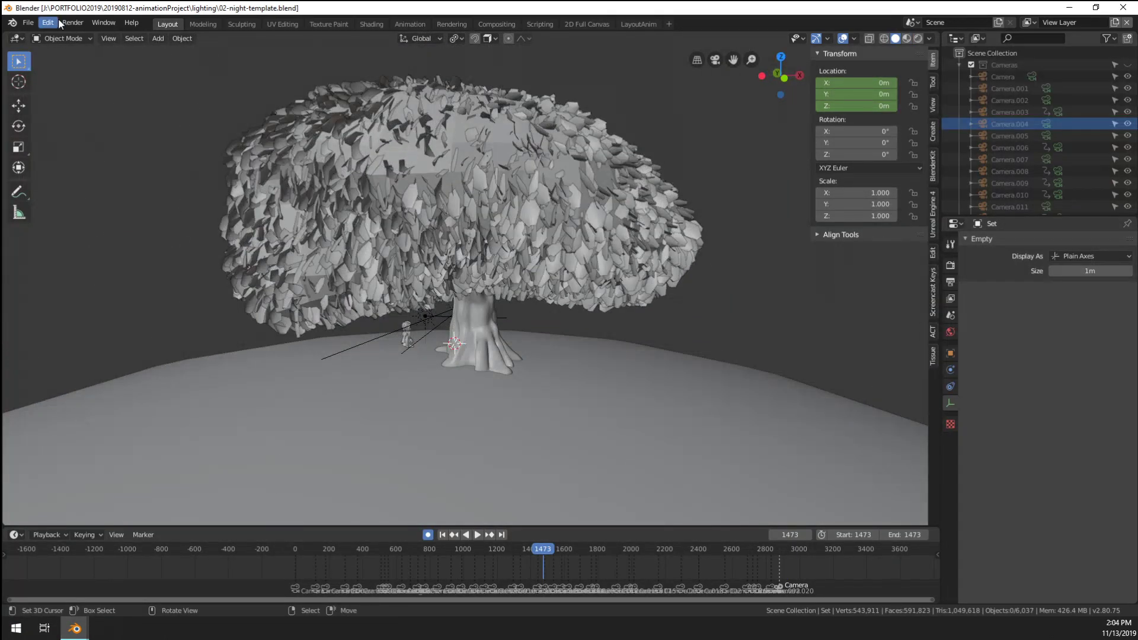
pyautogui.click(26, 26)
pyautogui.moveTo(95, 56)
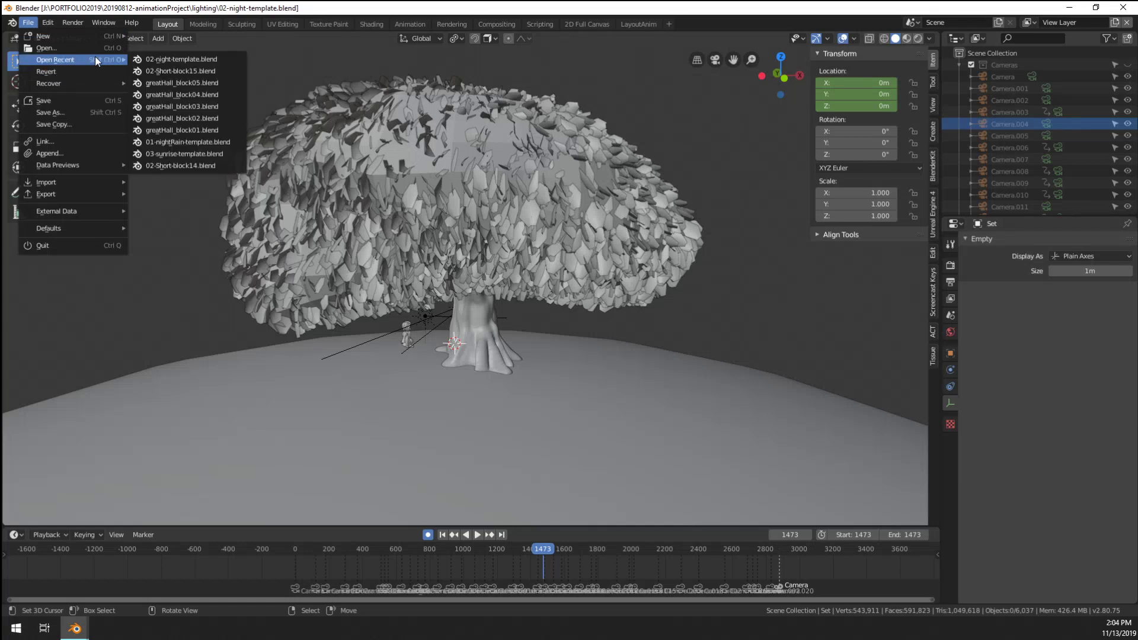
pyautogui.click(204, 58)
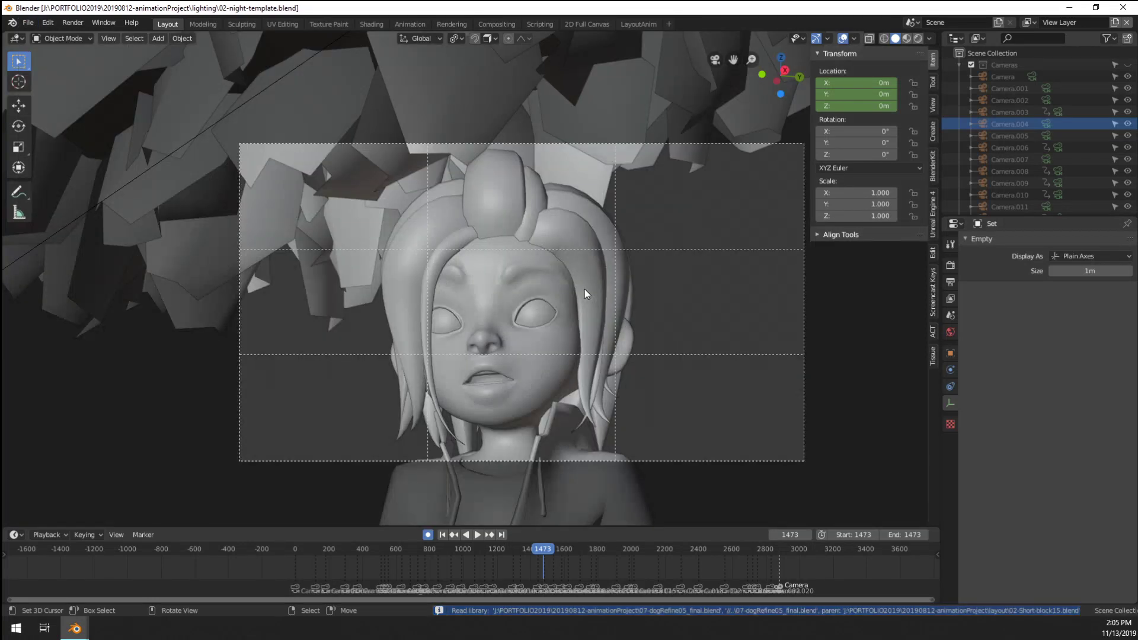
# Examine the updated tree leaves from around the set in solid and textured shading, including near the character
pyautogui.scroll(-4, 537, 315)
pyautogui.moveTo(584, 289); pyautogui.dragTo(433, 327, button='middle')
pyautogui.scroll(-13, 433, 323)
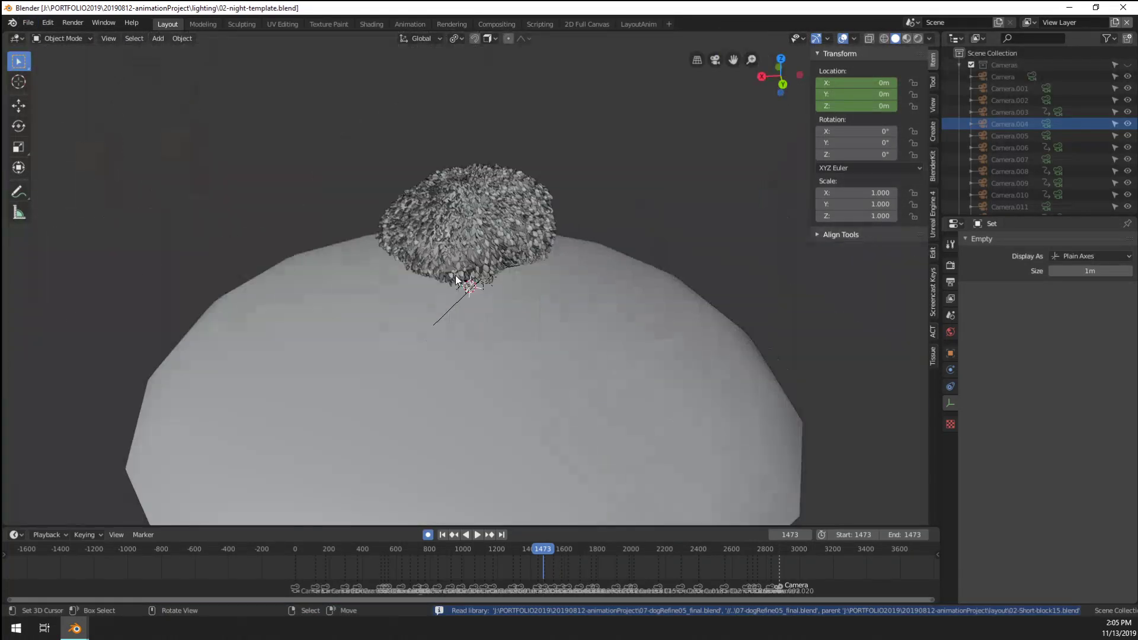
pyautogui.scroll(4, 455, 207)
pyautogui.moveTo(460, 193); pyautogui.dragTo(528, 202, button='middle')
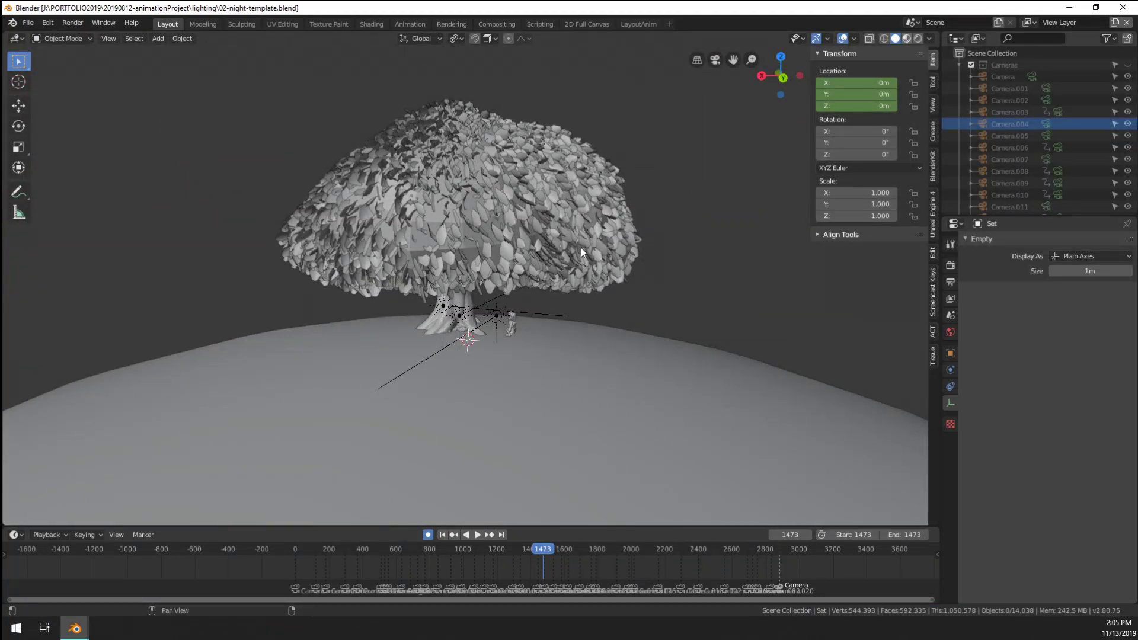
pyautogui.moveTo(582, 303); pyautogui.dragTo(333, 171, button='middle')
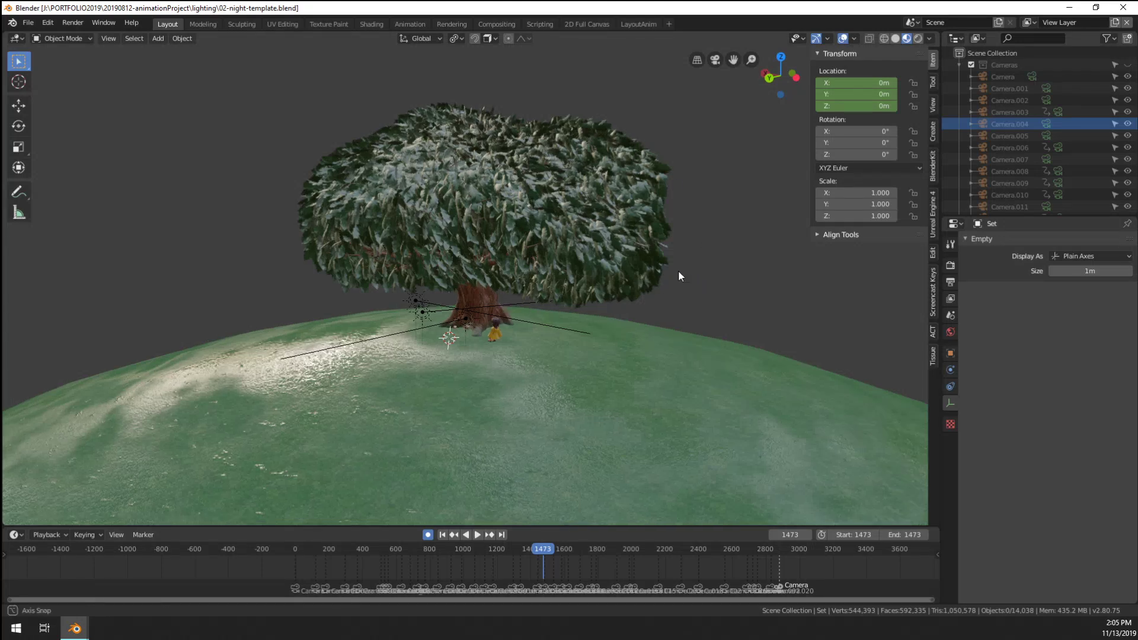
pyautogui.press('KP_0')
pyautogui.moveTo(663, 272); pyautogui.dragTo(438, 593, button='middle')
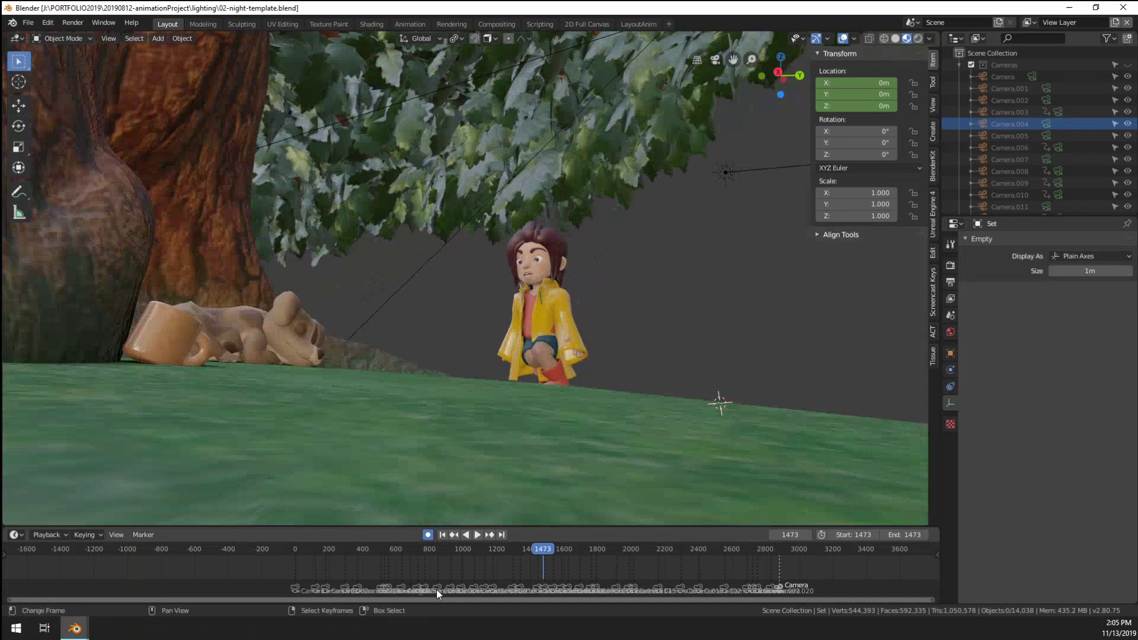
# Set the timeline frame range to start at 1 and end at 3000
pyautogui.click(851, 535)
pyautogui.write('1')
pyautogui.press('Return')
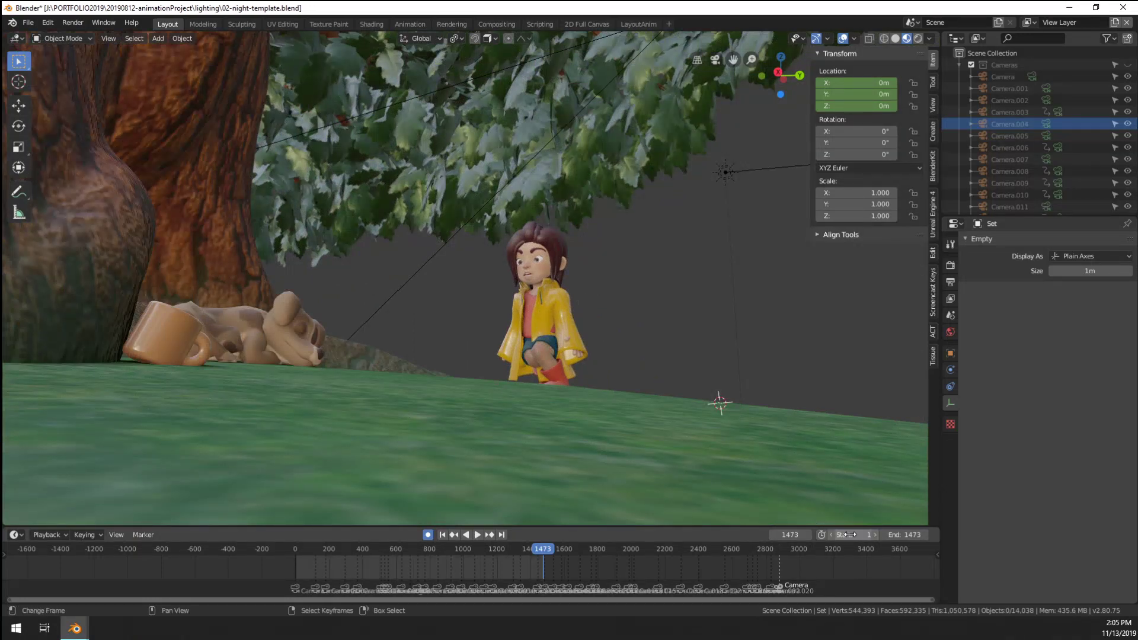
pyautogui.click(903, 535)
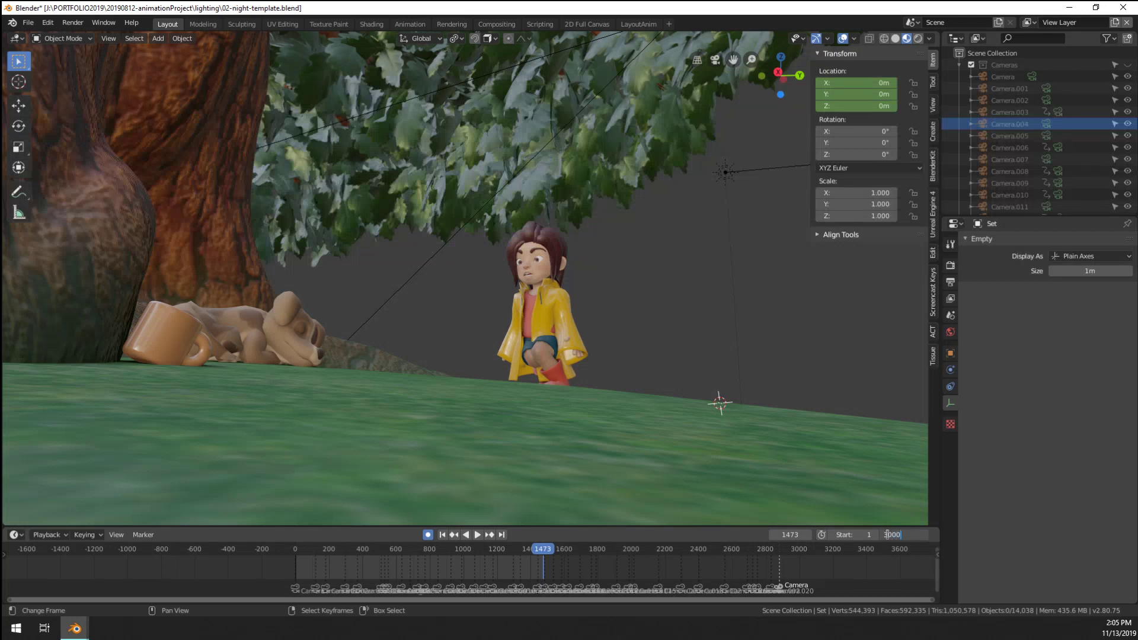
pyautogui.press('Return')
pyautogui.press('Down')
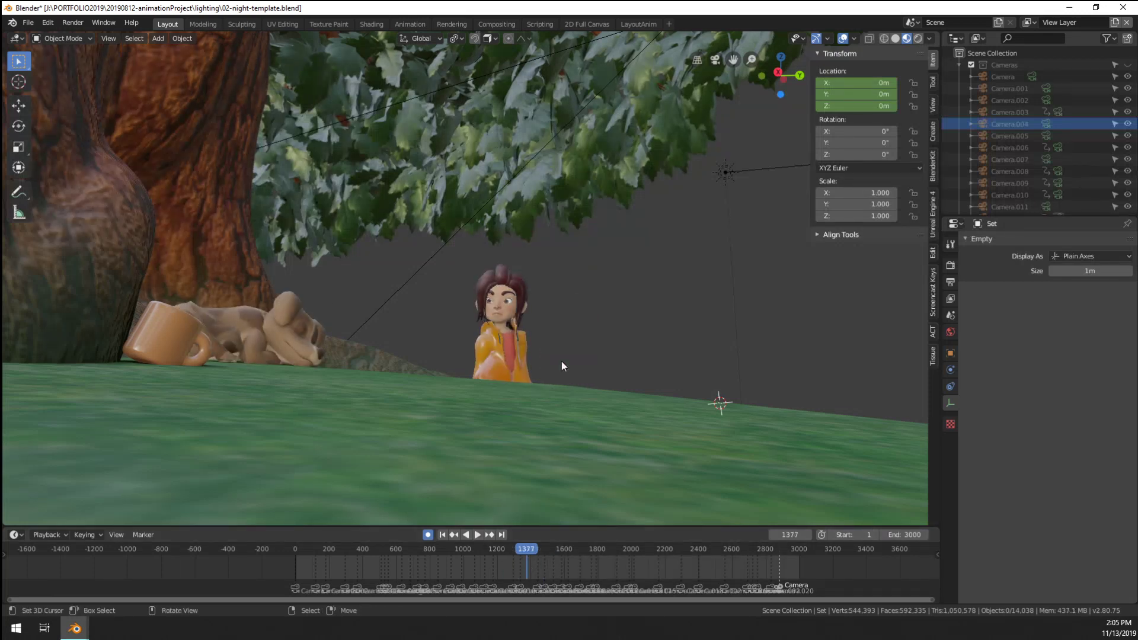
# Look through the active camera at frame 53 and preview the whole tree on the hill in rendered shading
pyautogui.press('KP_0')
pyautogui.moveTo(445, 553); pyautogui.dragTo(305, 569)
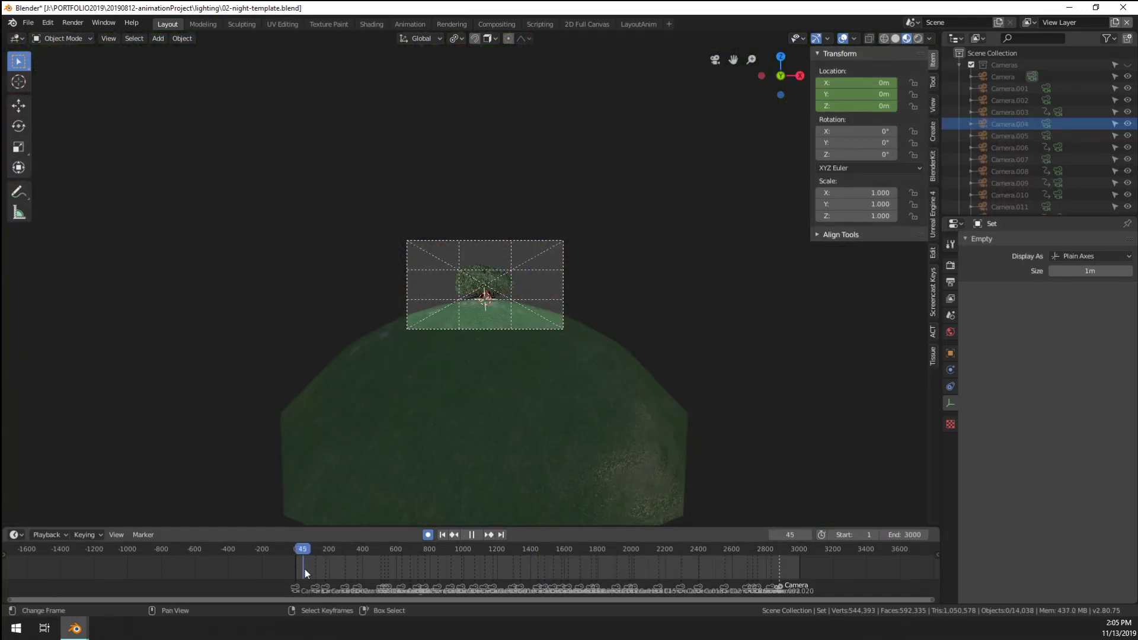
pyautogui.scroll(8, 536, 274)
pyautogui.scroll(4, 509, 279)
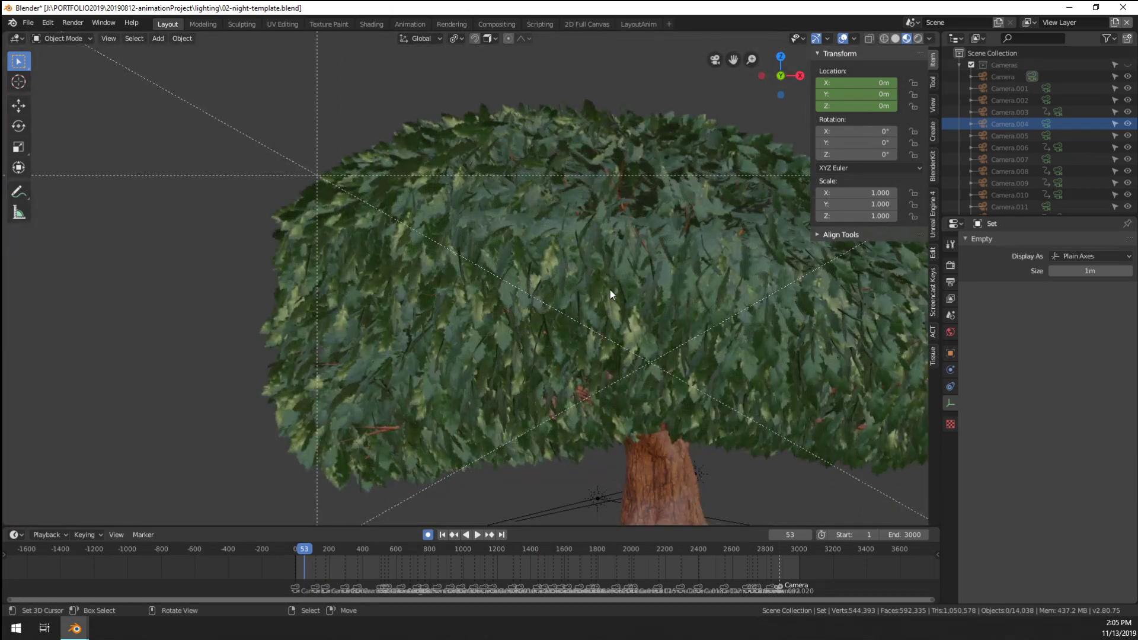
pyautogui.keyDown('shift'); pyautogui.moveTo(610, 290); pyautogui.dragTo(463, 297, button='middle'); pyautogui.keyUp('shift')
pyautogui.scroll(-2, 524, 297)
pyautogui.scroll(-4, 524, 297)
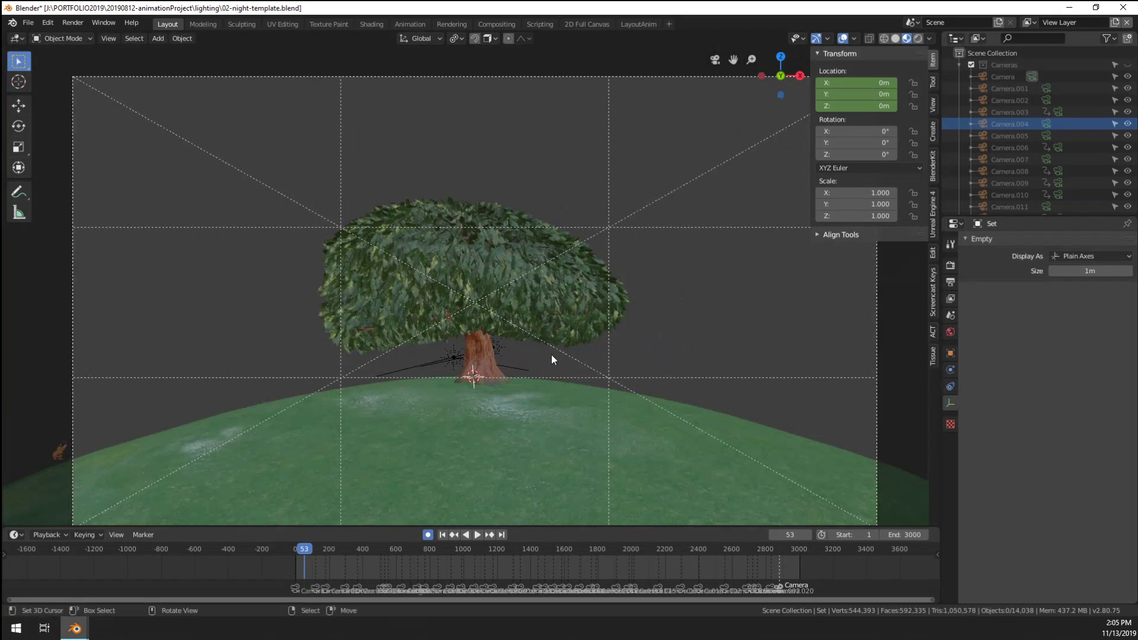
pyautogui.click(920, 38)
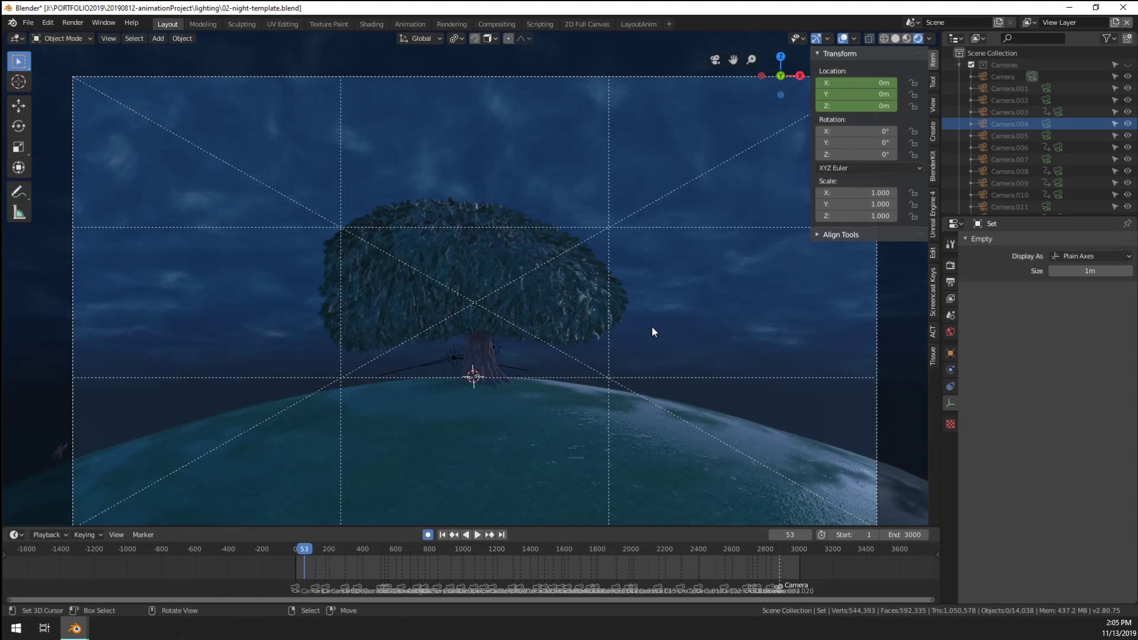
pyautogui.scroll(1, 582, 318)
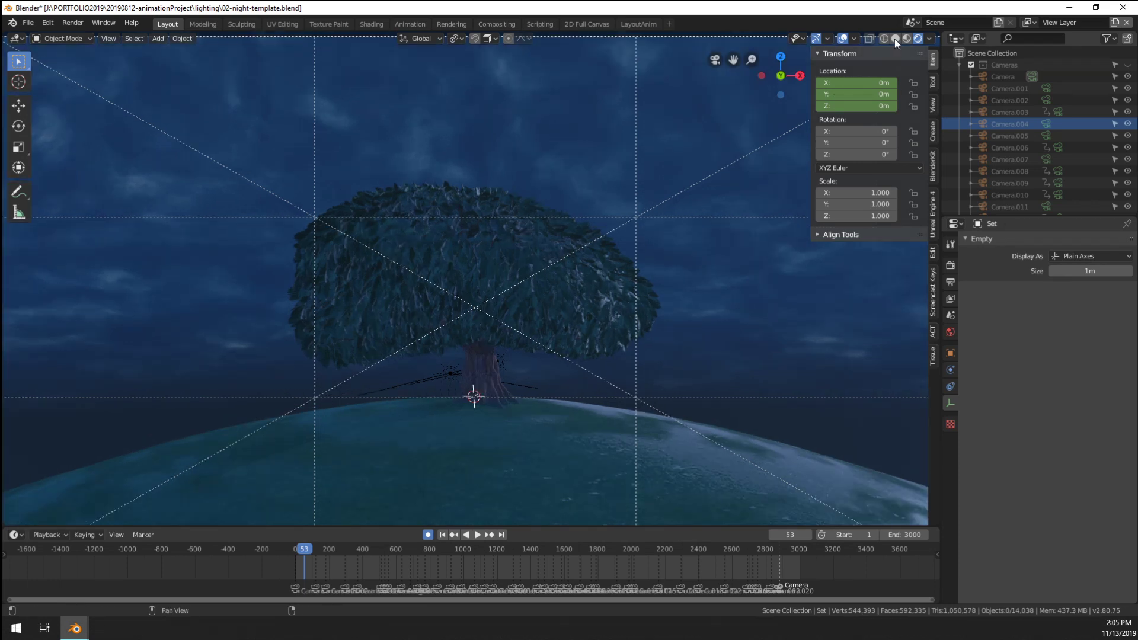
# Return the viewport to solid shading, orbit out of the camera view around the tree and save the file
pyautogui.click(895, 40)
pyautogui.scroll(-3, 574, 283)
pyautogui.moveTo(574, 282); pyautogui.dragTo(482, 311, button='middle')
pyautogui.scroll(-5, 492, 306)
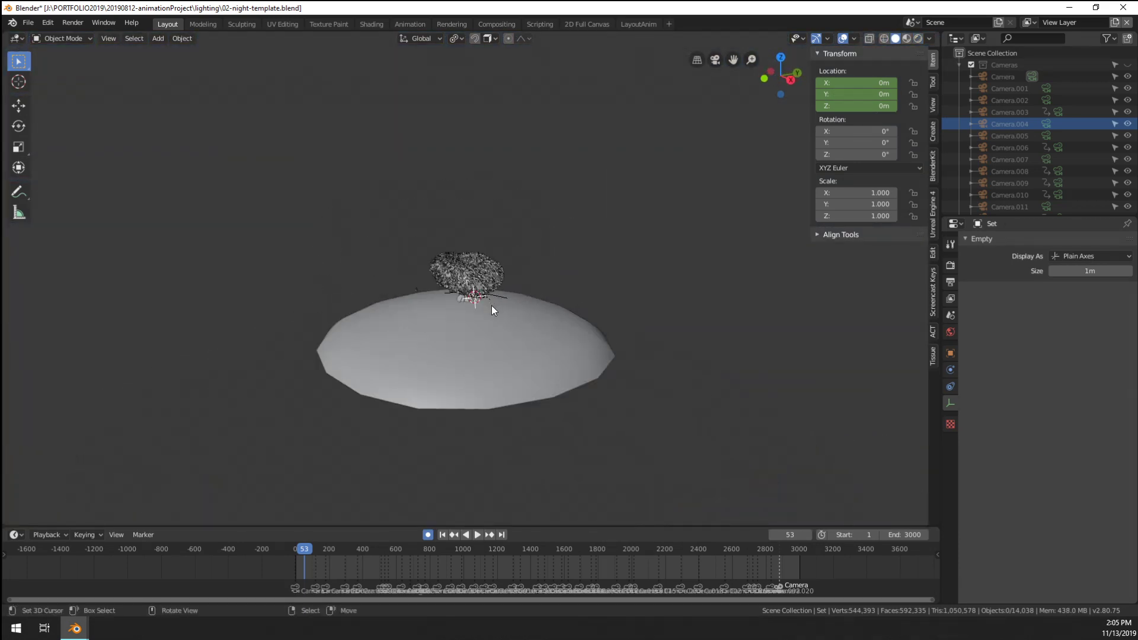
pyautogui.scroll(5, 475, 311)
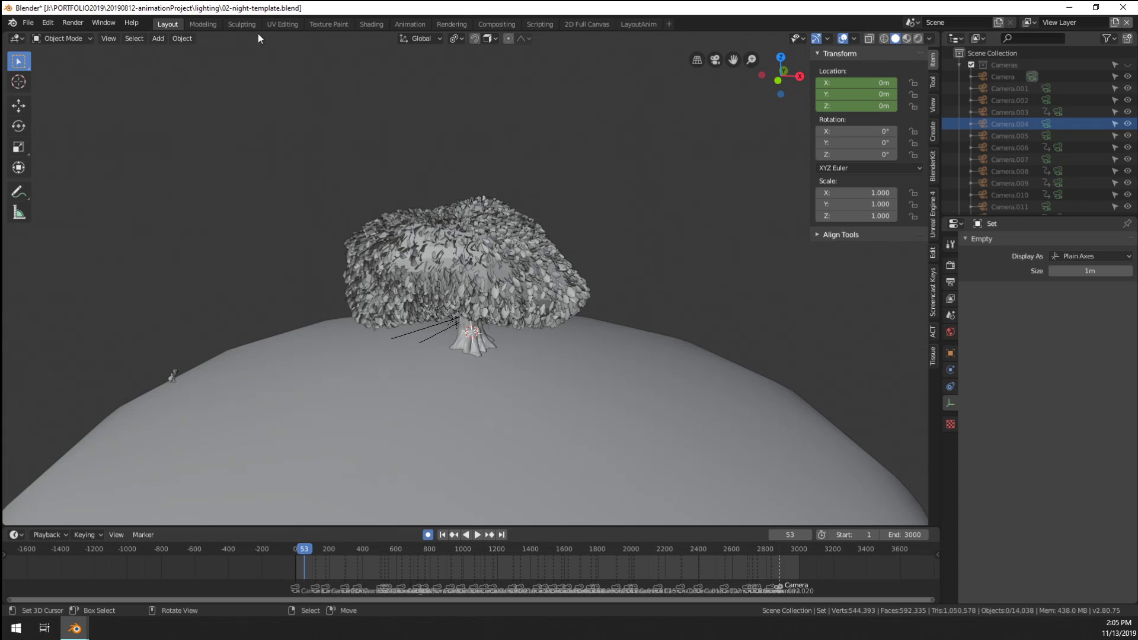
pyautogui.scroll(2, 418, 260)
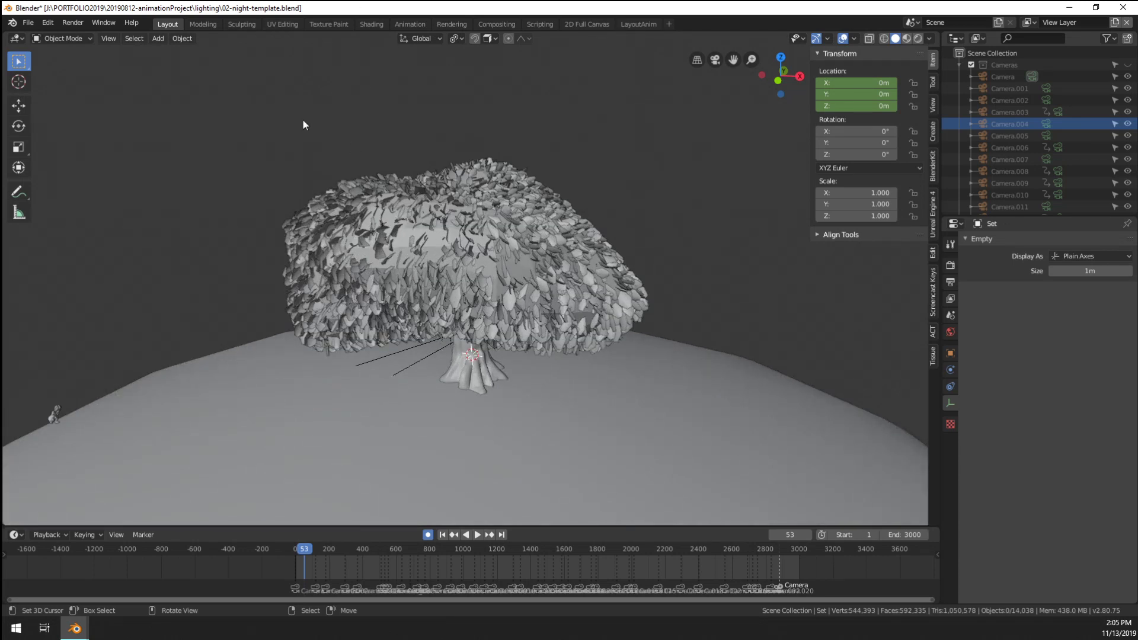
pyautogui.hotkey('ctrl', 's')
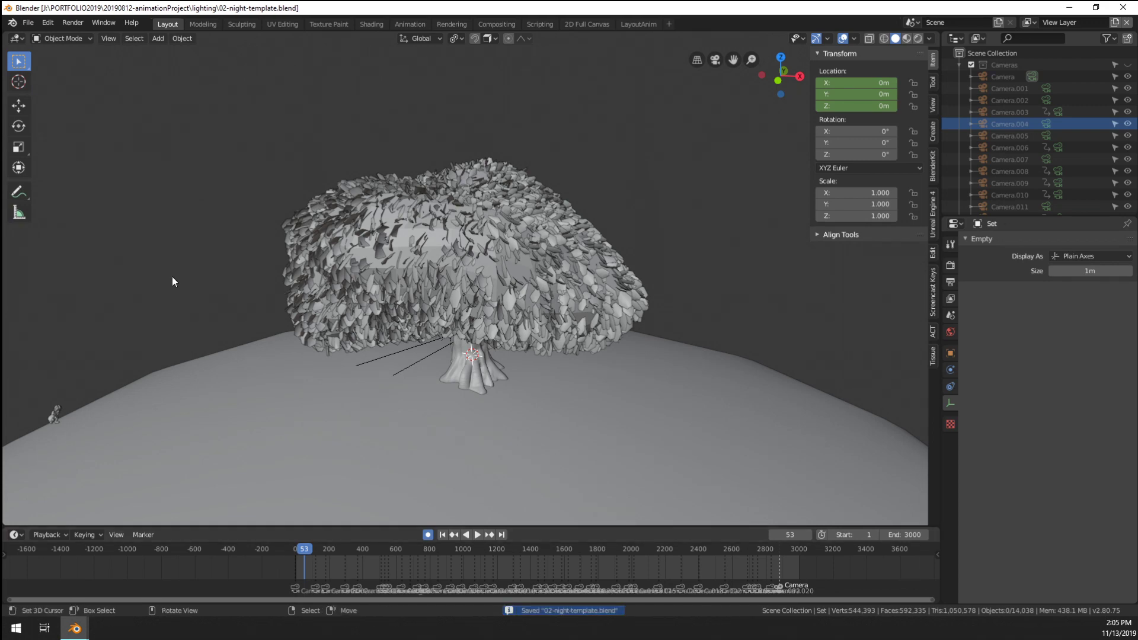
# Open 01-nightRain-template.blend from the lighting folder
pyautogui.click(28, 22)
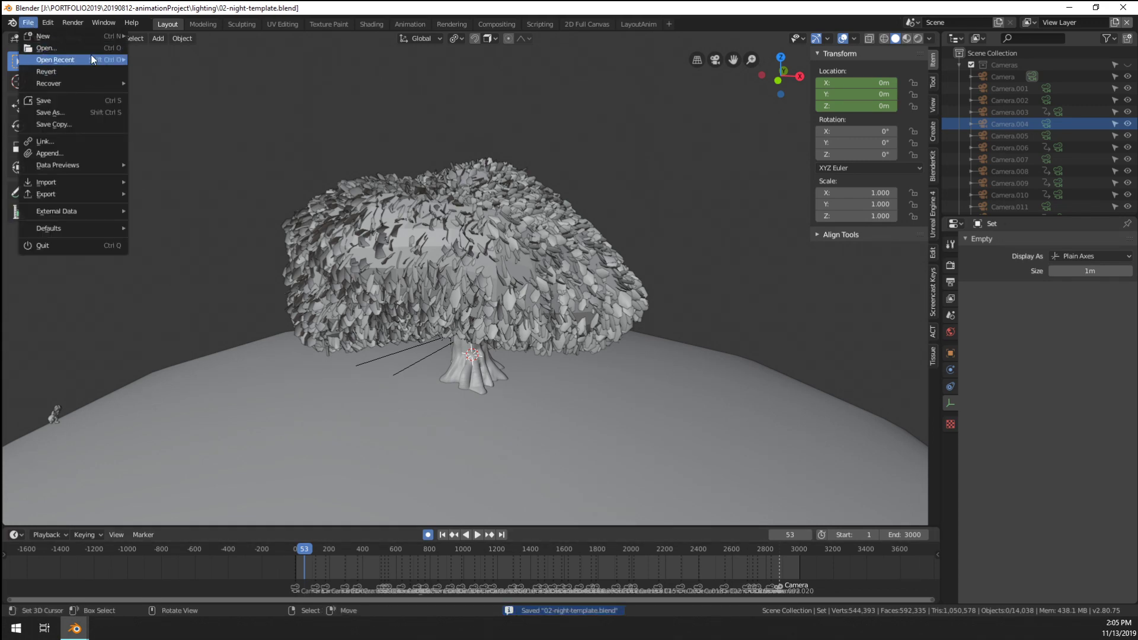
pyautogui.click(82, 47)
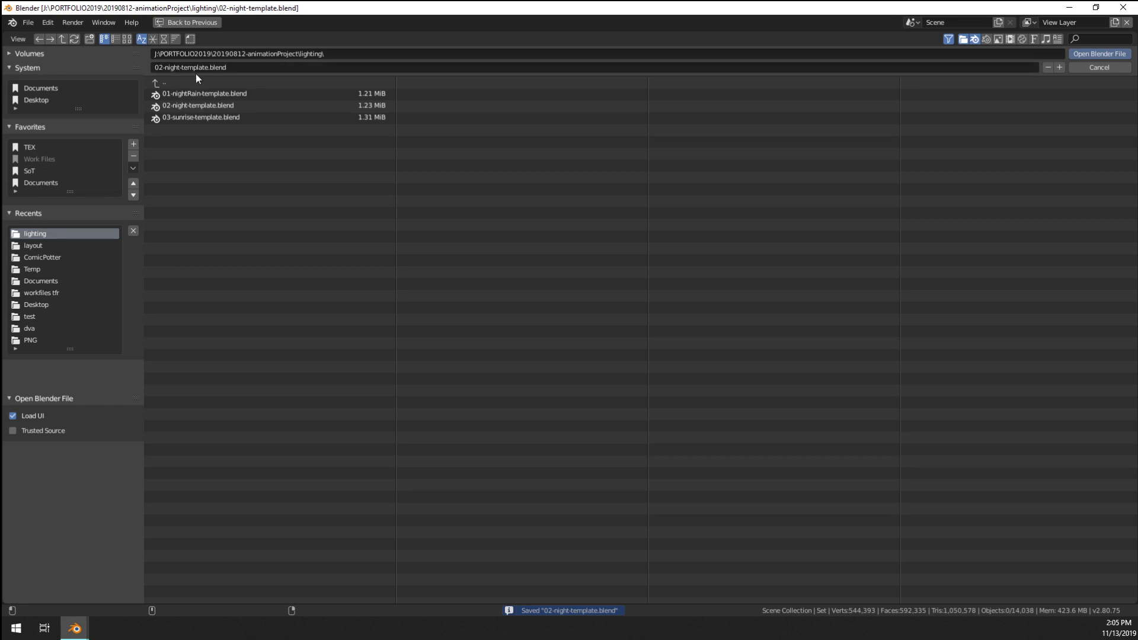
pyautogui.doubleClick(221, 92)
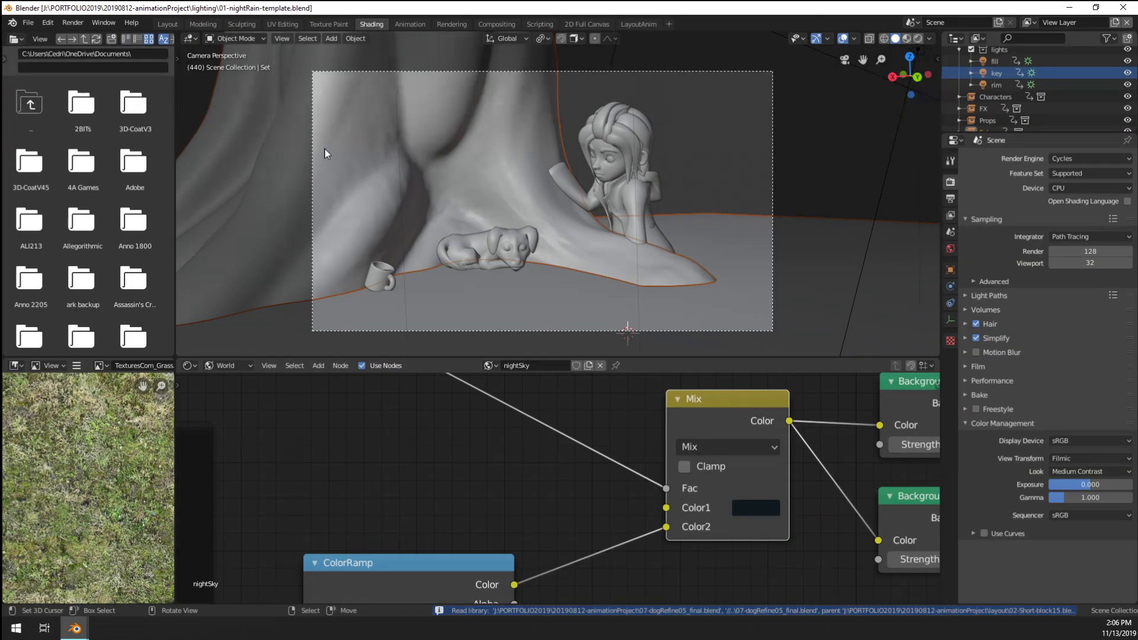
# Deselect everything and examine the full tree and hill from outside the camera view
pyautogui.moveTo(498, 156); pyautogui.dragTo(575, 191, button='middle')
pyautogui.scroll(-8, 521, 162)
pyautogui.scroll(5, 588, 135)
pyautogui.scroll(-2, 574, 191)
pyautogui.hotkey('alt', 'a')
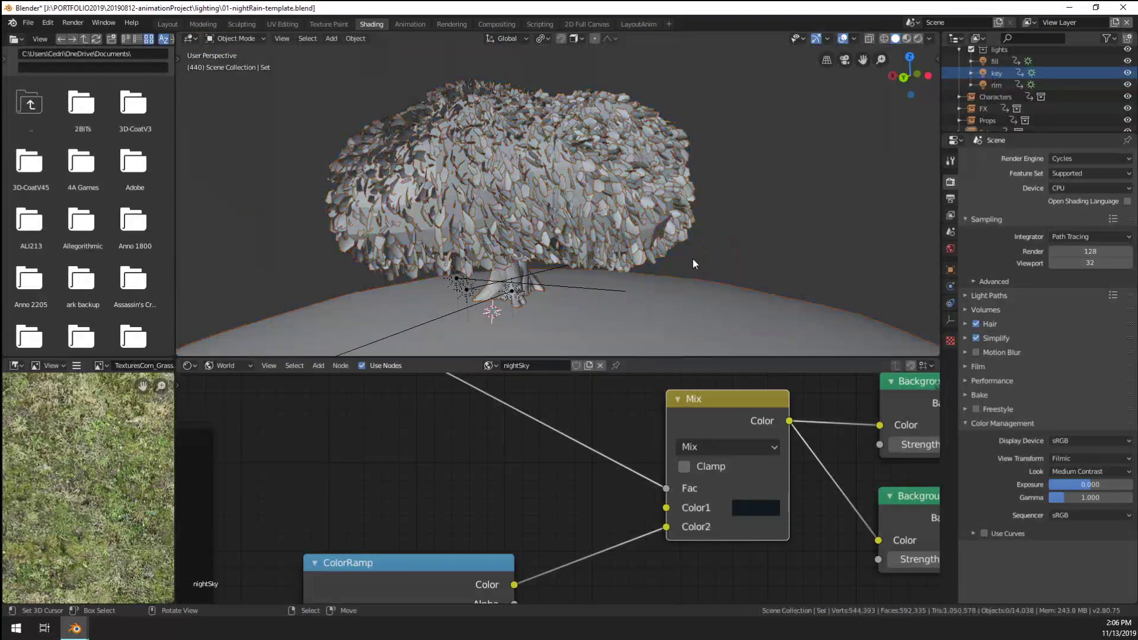
pyautogui.moveTo(692, 258); pyautogui.dragTo(696, 236, button='middle')
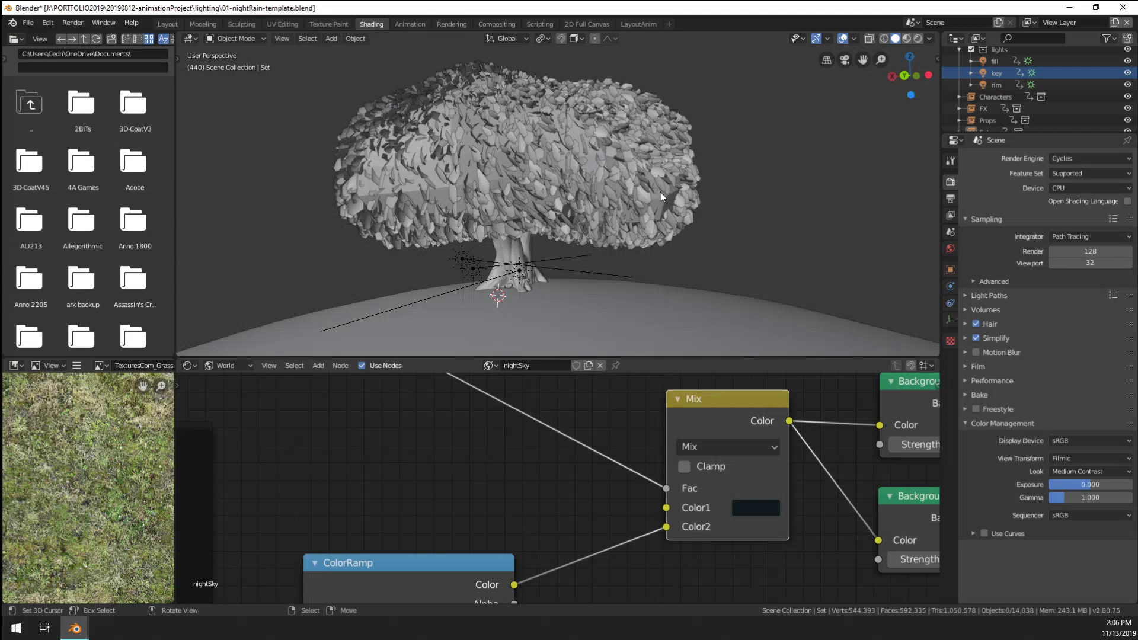
pyautogui.scroll(-4, 660, 191)
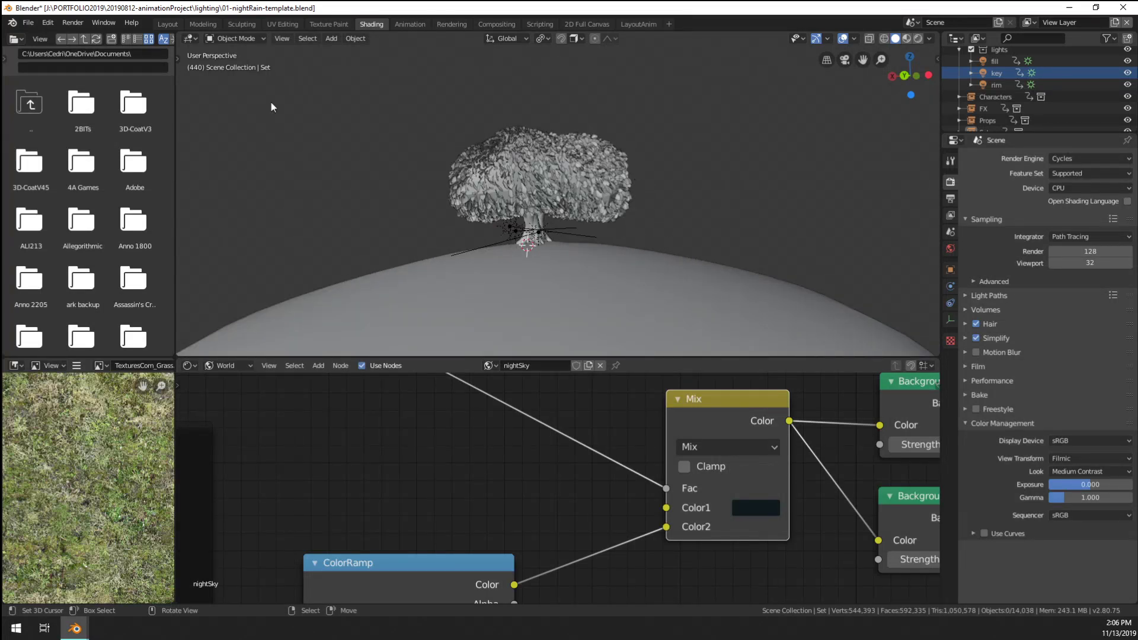
# Switch to the Layout workspace and set the start frame to 1
pyautogui.click(167, 25)
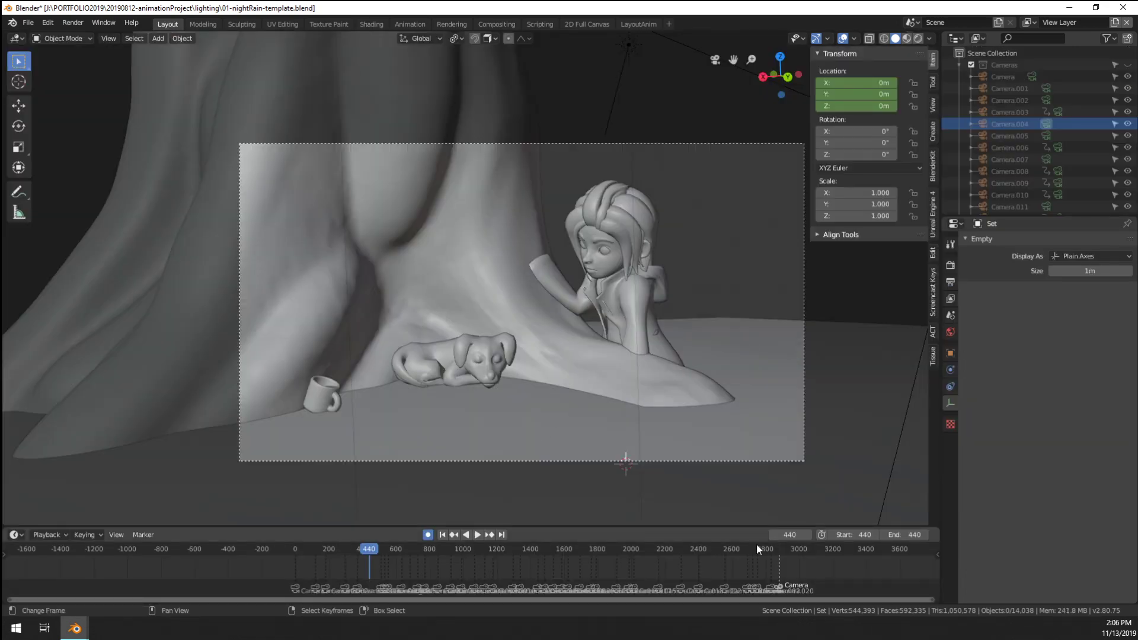
pyautogui.click(836, 535)
pyautogui.write('1')
pyautogui.press('Return')
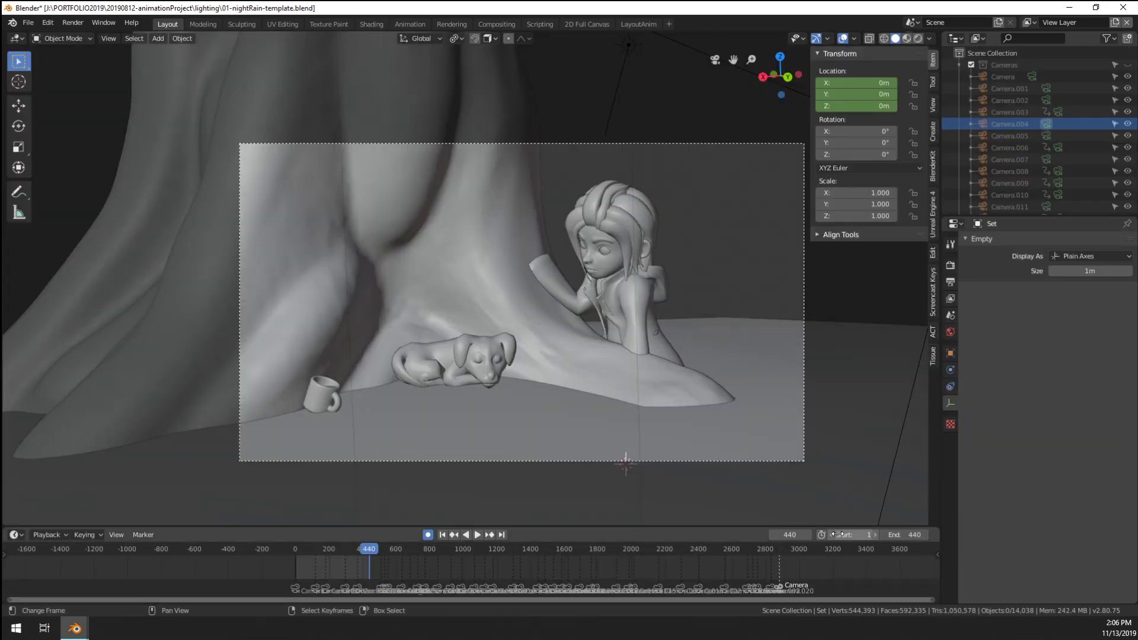
# Move the playhead past the F_682 marker to the Camera.003 marker at frame 725 and set the end frame to 725
pyautogui.moveTo(317, 576); pyautogui.dragTo(411, 575)
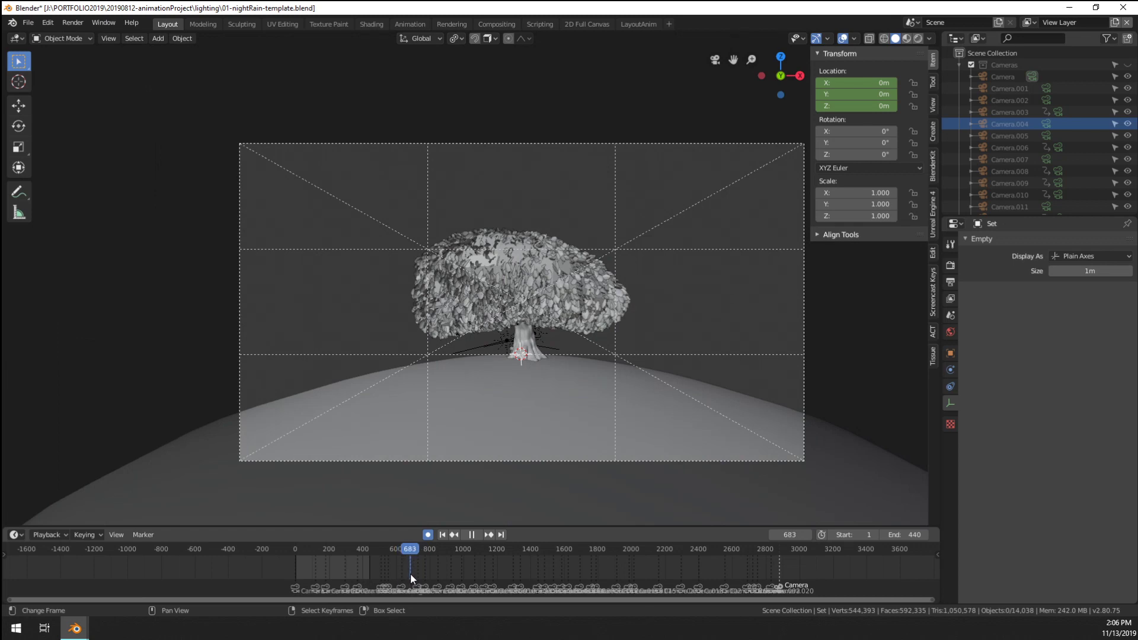
pyautogui.scroll(15, 411, 575)
pyautogui.moveTo(329, 576); pyautogui.dragTo(508, 575, button='middle')
pyautogui.scroll(15, 439, 566)
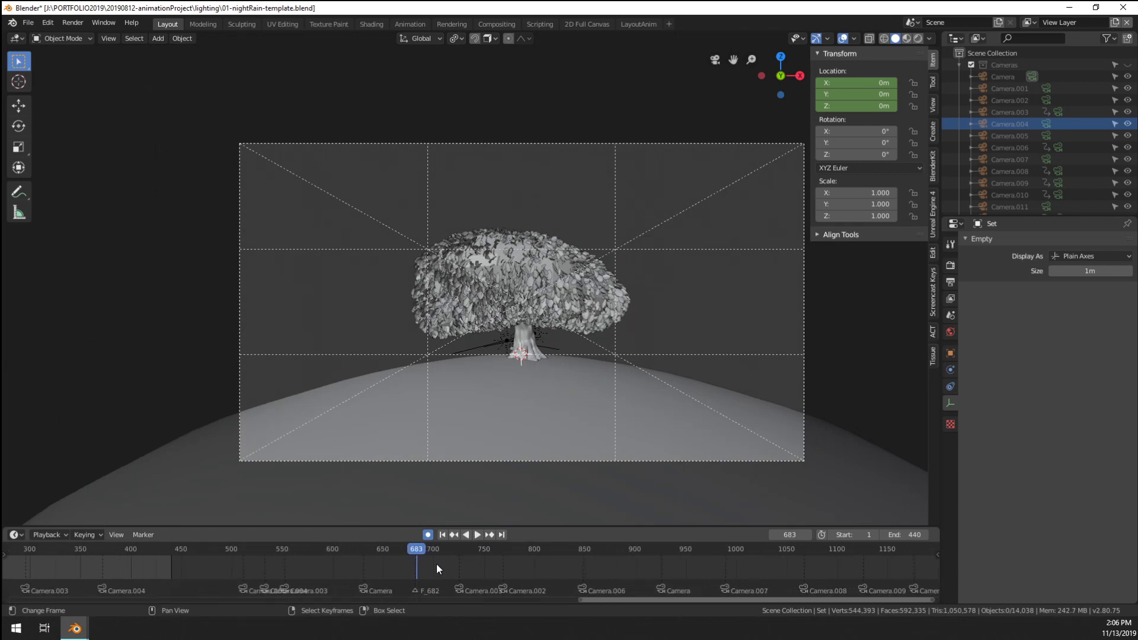
pyautogui.click(369, 573)
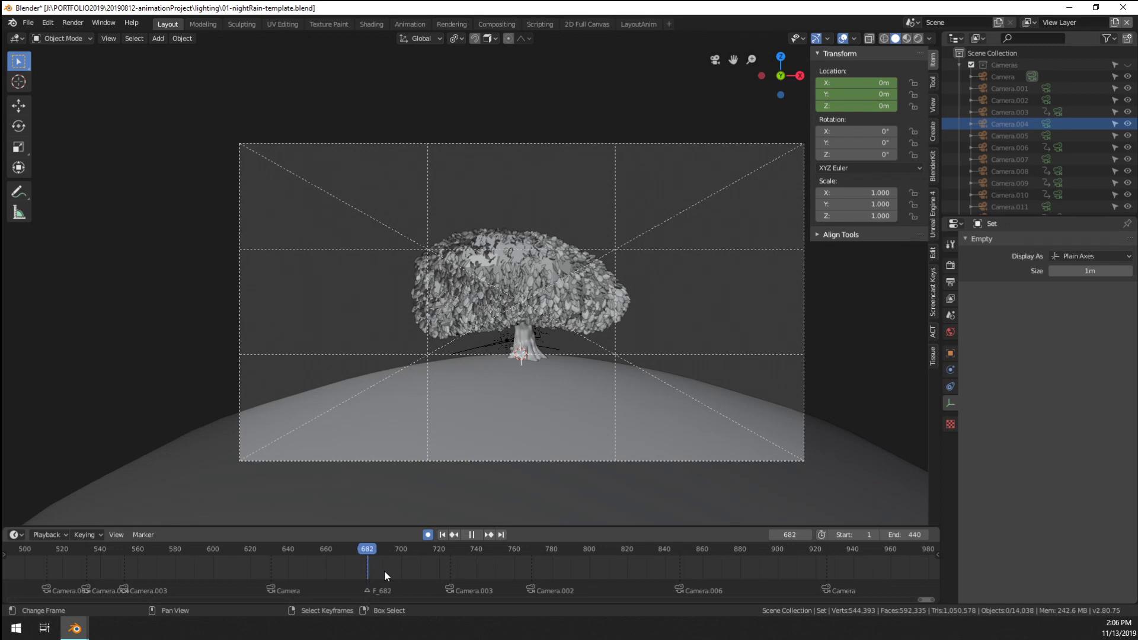
pyautogui.moveTo(384, 570); pyautogui.dragTo(450, 567)
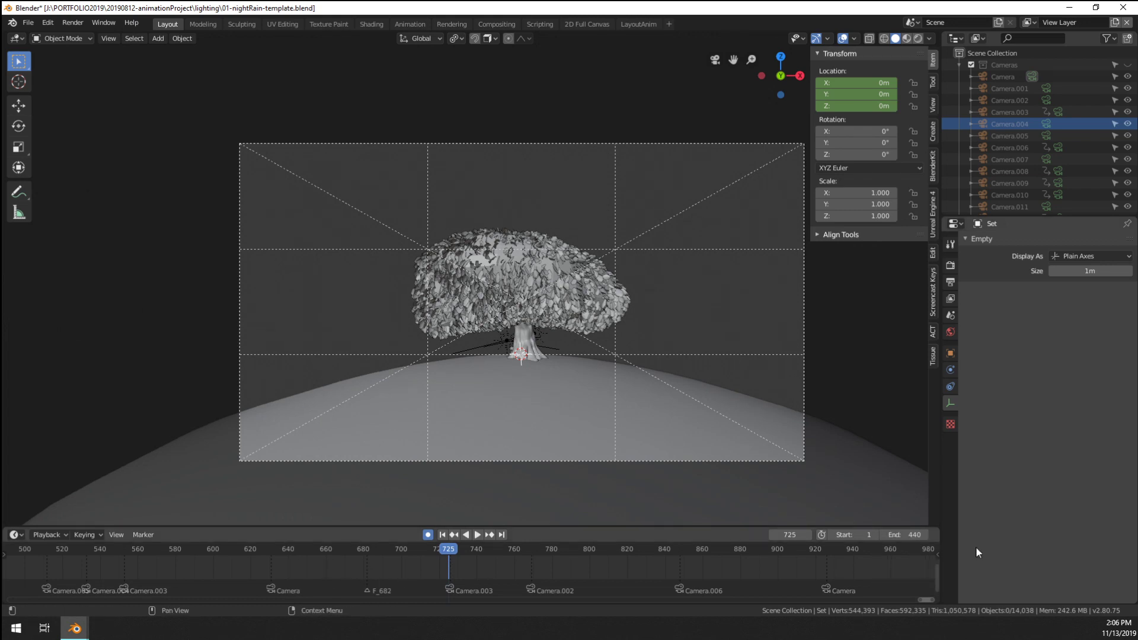
pyautogui.click(903, 534)
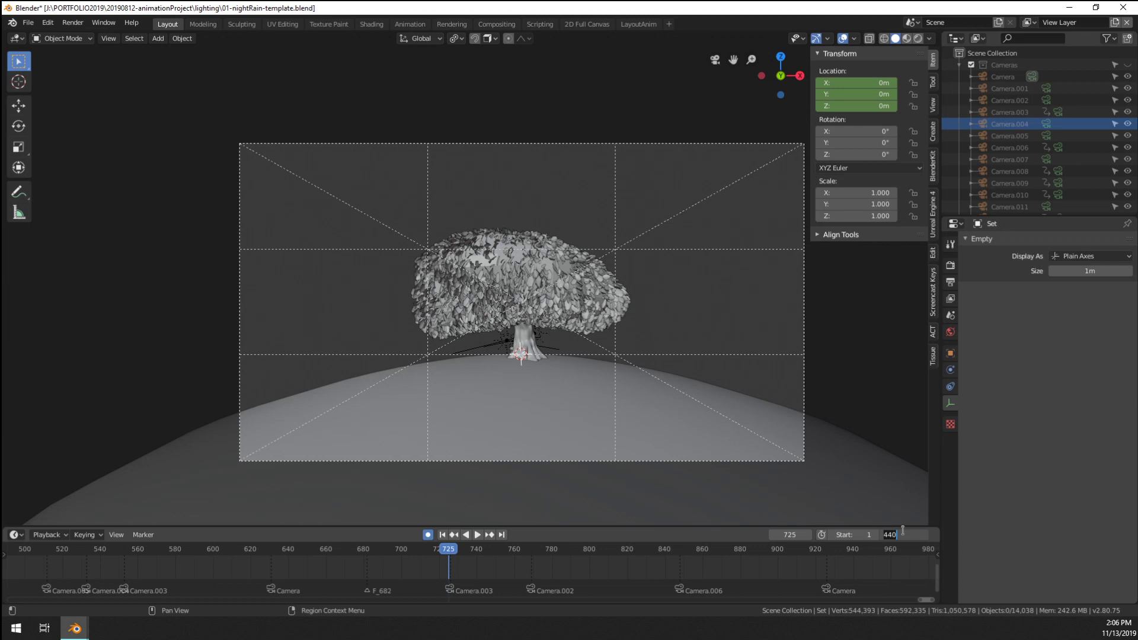
pyautogui.write('725')
pyautogui.press('Return')
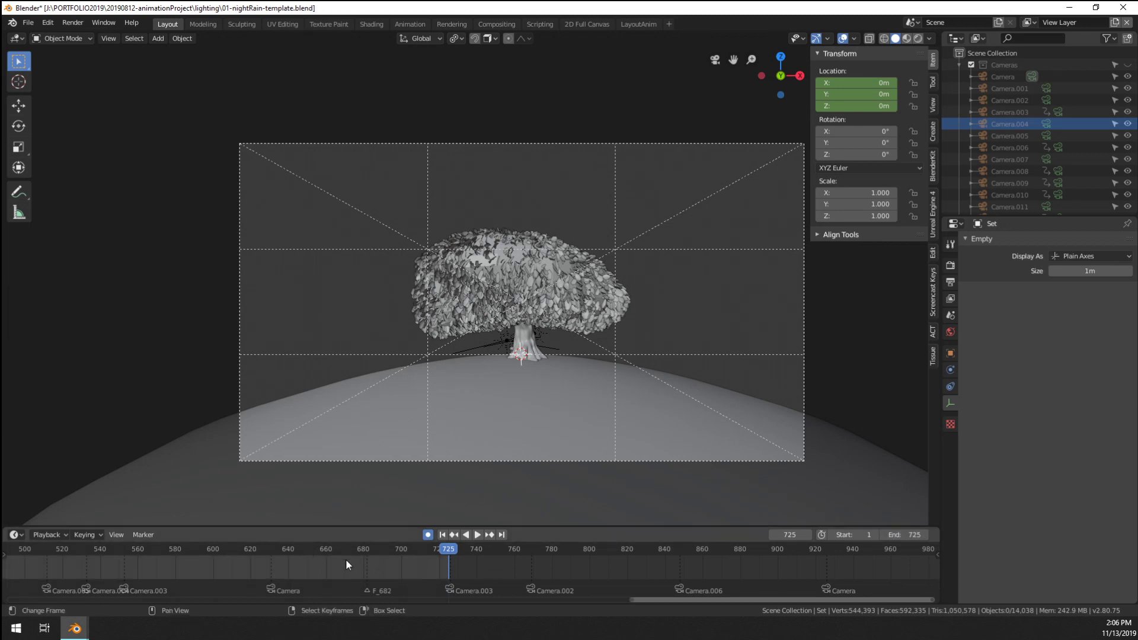
# Play and scrub through the animation from the opening tree shot to the shots near frame 633 to review the sequence
pyautogui.scroll(-1, 594, 262)
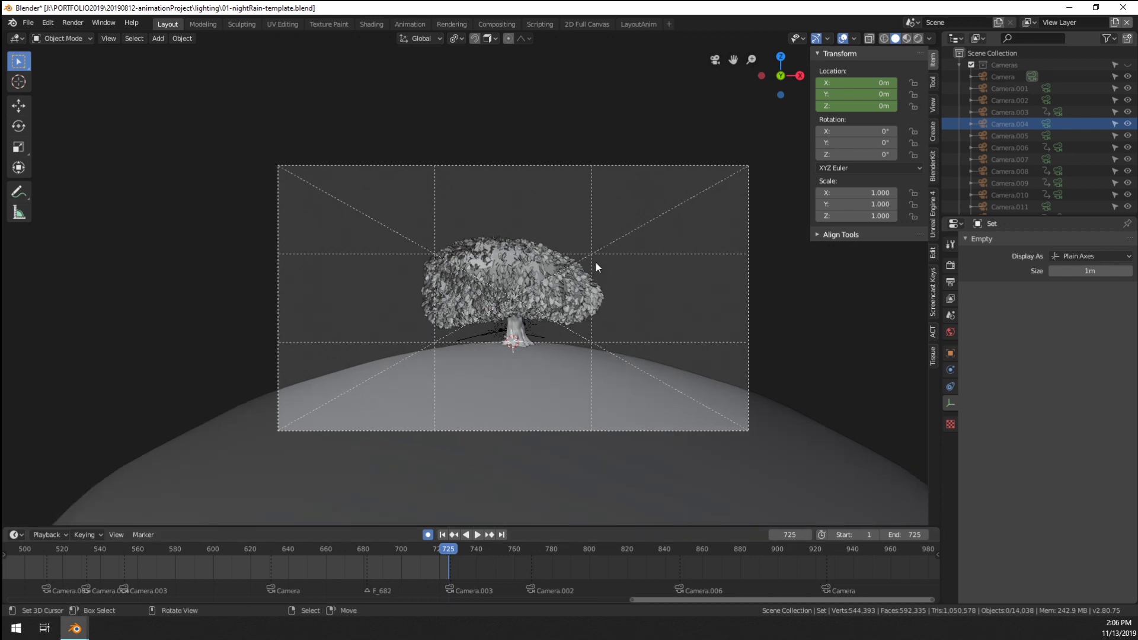
pyautogui.scroll(2, 596, 262)
pyautogui.scroll(-4, 217, 554)
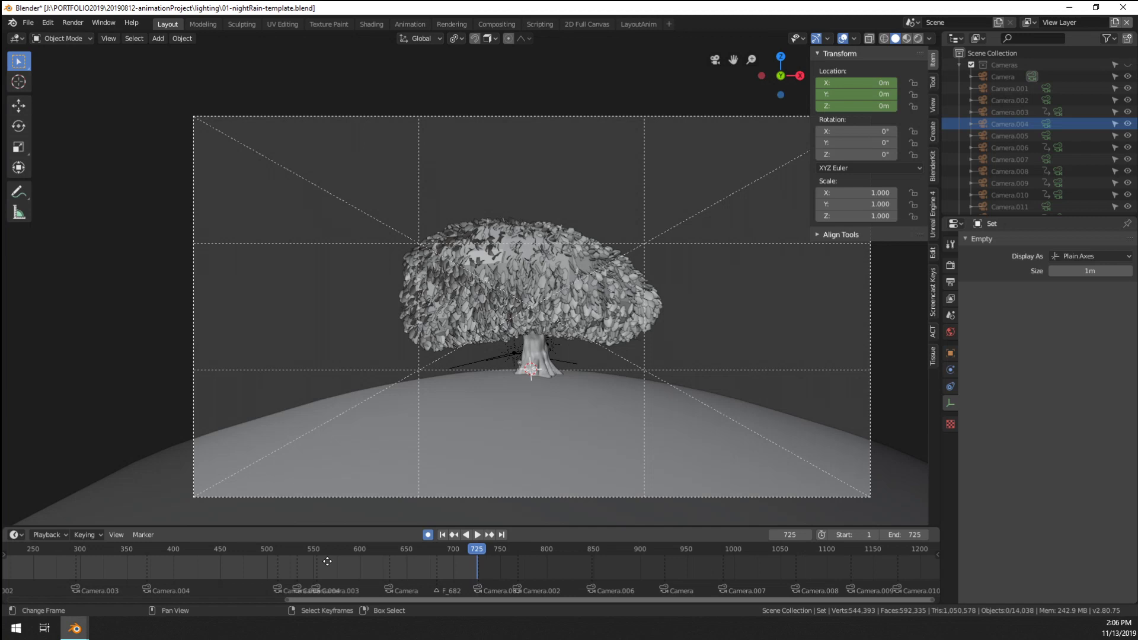
pyautogui.moveTo(328, 562); pyautogui.dragTo(622, 562, button='middle')
pyautogui.scroll(-4, 563, 563)
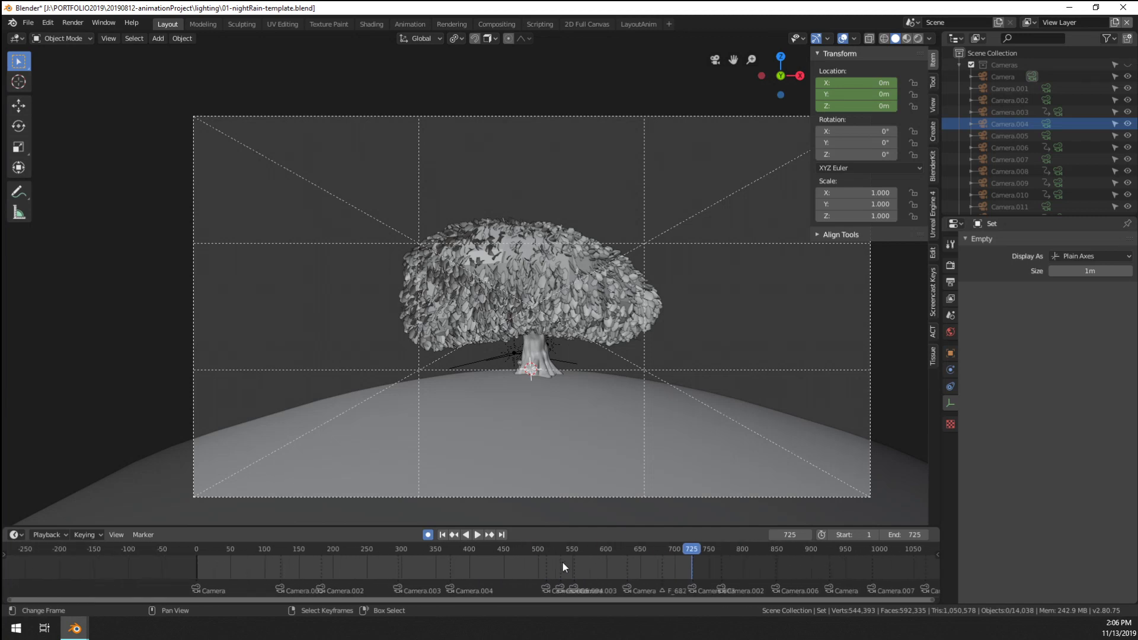
pyautogui.scroll(2, 432, 568)
pyautogui.press('space')
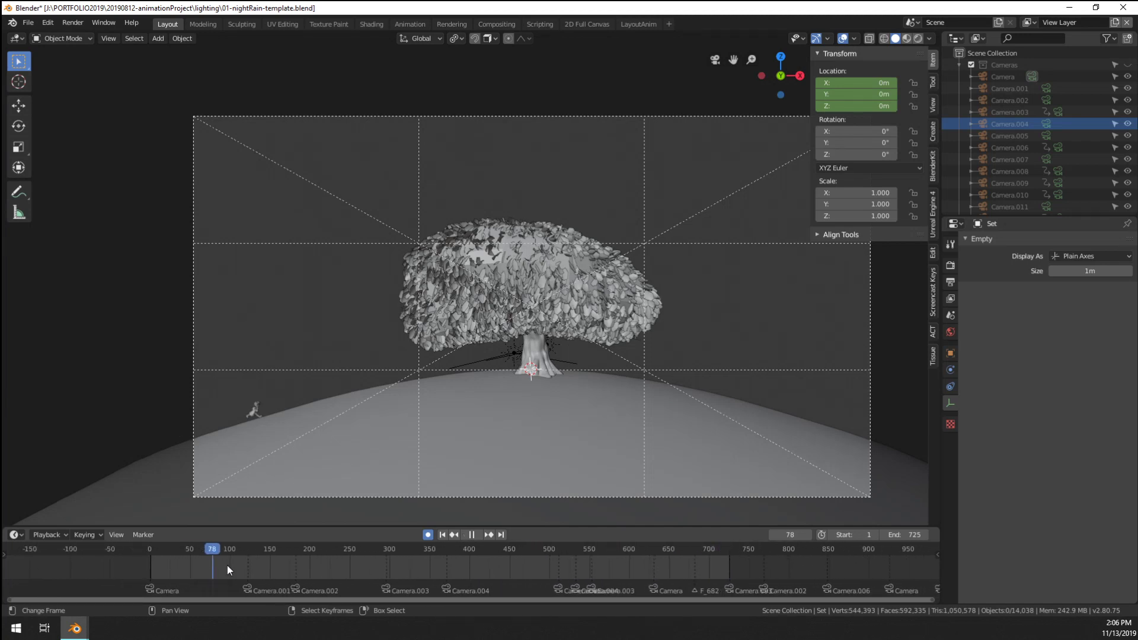
pyautogui.moveTo(287, 565); pyautogui.dragTo(337, 564)
pyautogui.press('space')
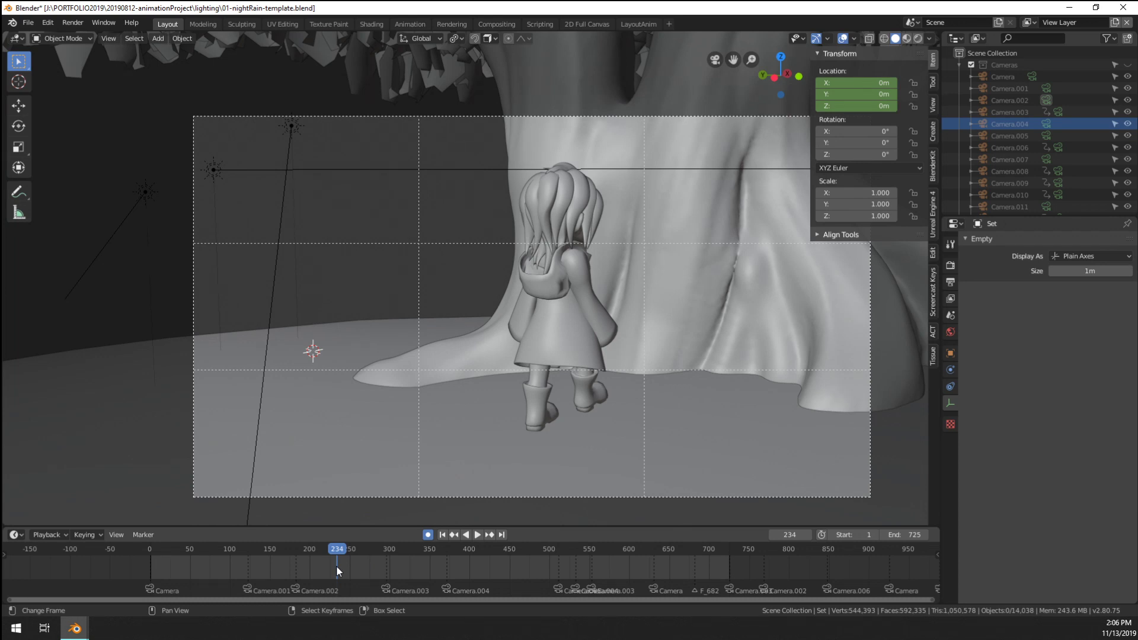
pyautogui.press('space')
pyautogui.moveTo(336, 565); pyautogui.dragTo(681, 560)
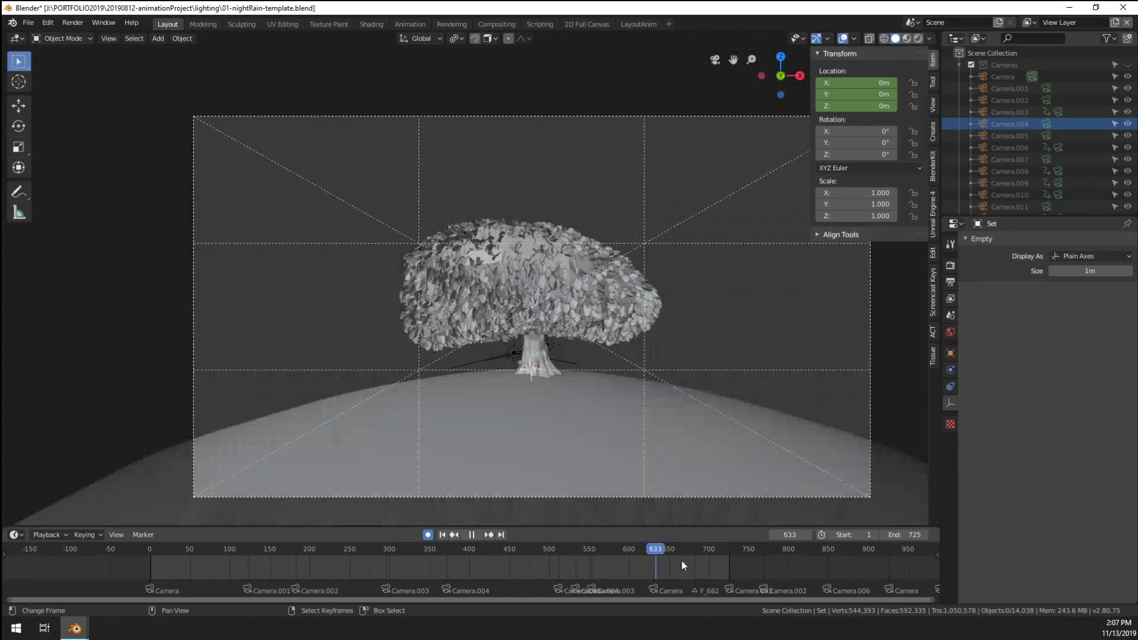
# Start saving the file under a new name and browse to the project's sequences\SQ0010 folder
pyautogui.hotkey('ctrl', 'shift', 's')
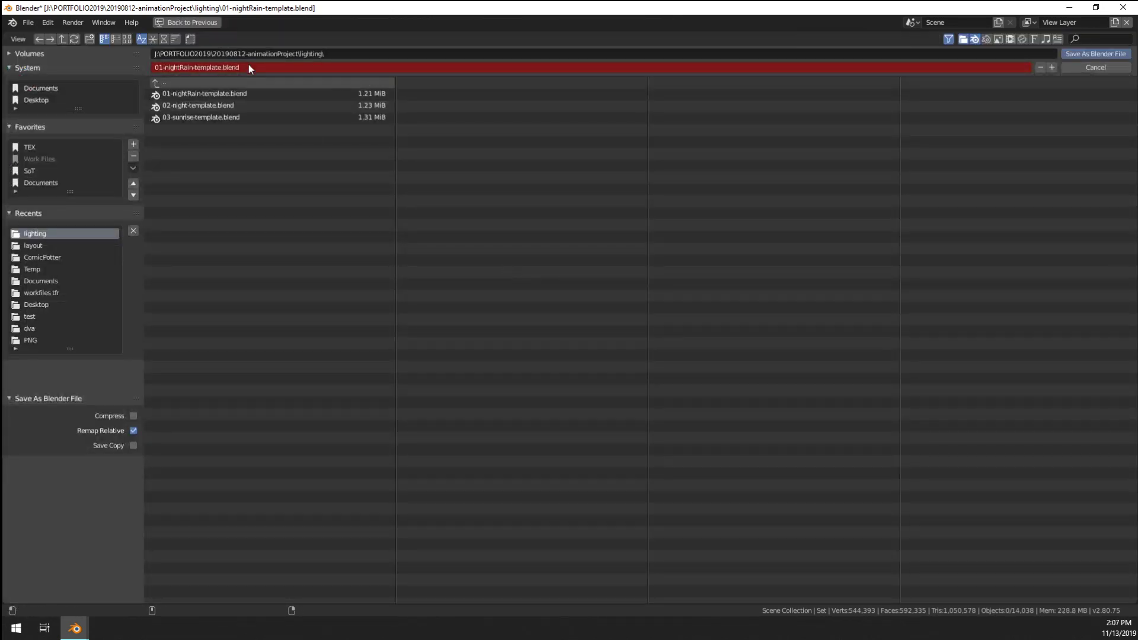
pyautogui.click(198, 84)
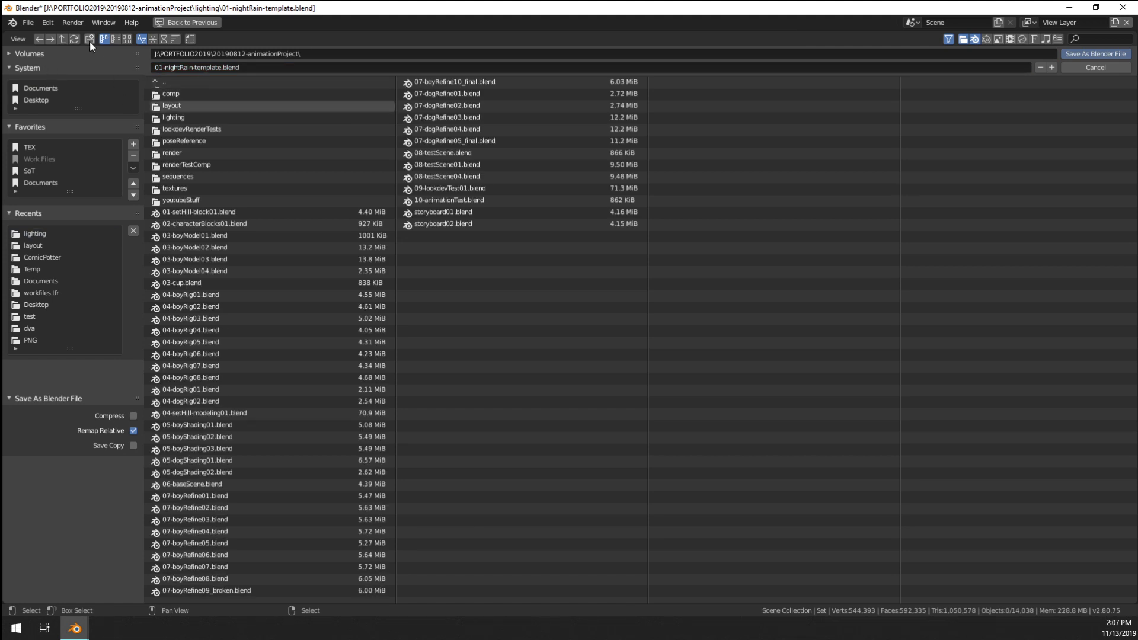
pyautogui.click(178, 177)
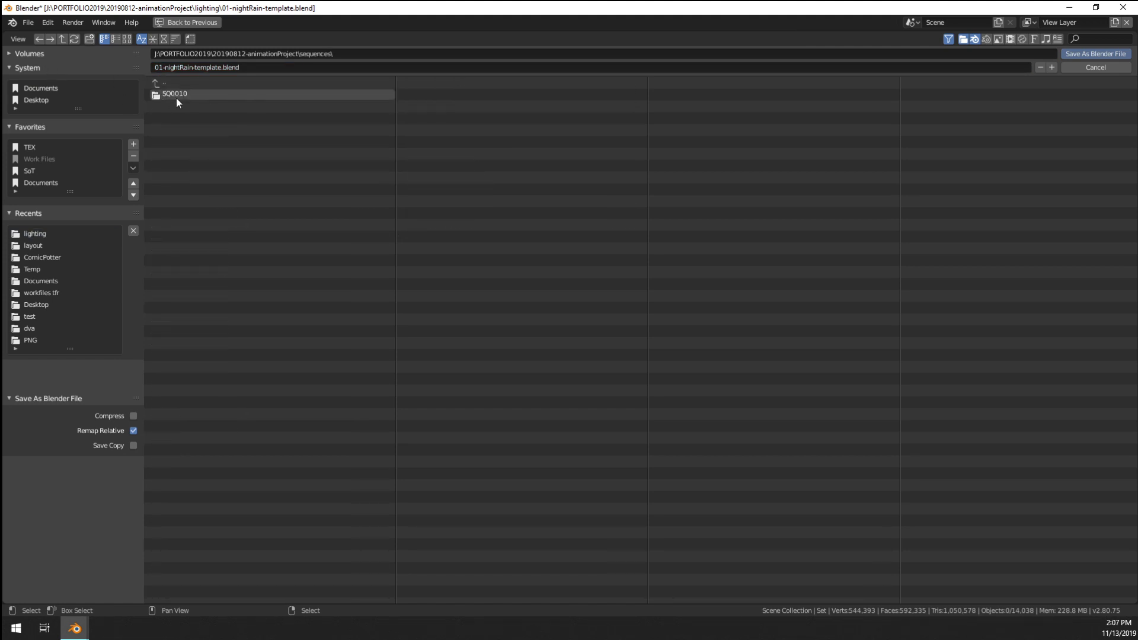
pyautogui.click(177, 95)
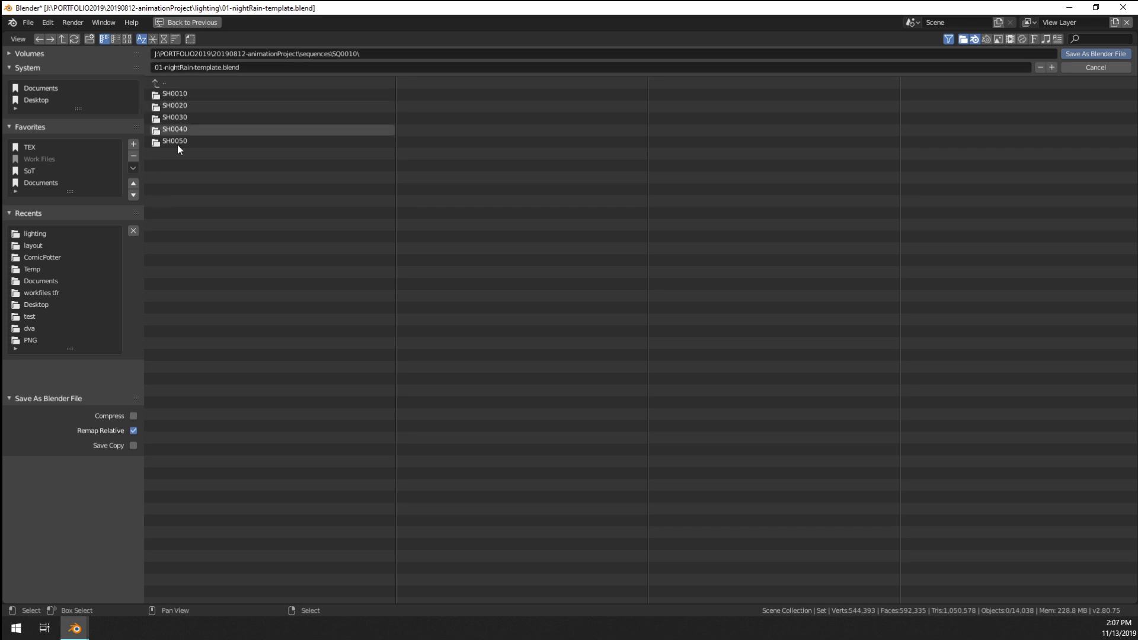
pyautogui.moveTo(198, 208); pyautogui.dragTo(172, 90)
pyautogui.moveTo(196, 143); pyautogui.dragTo(204, 154)
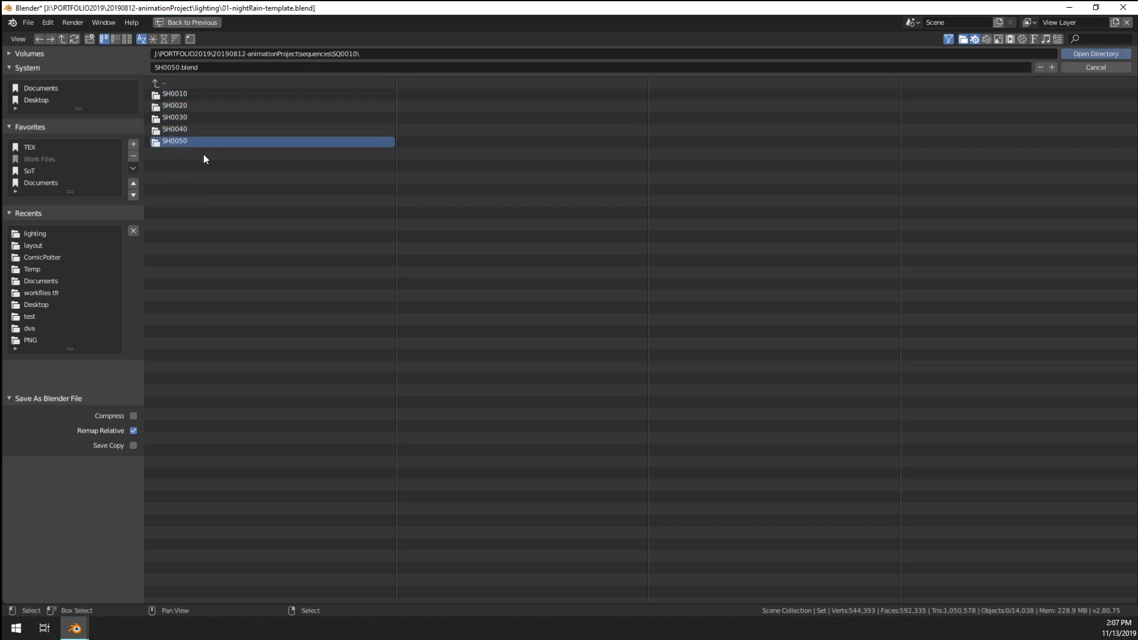
pyautogui.moveTo(203, 201); pyautogui.dragTo(189, 90)
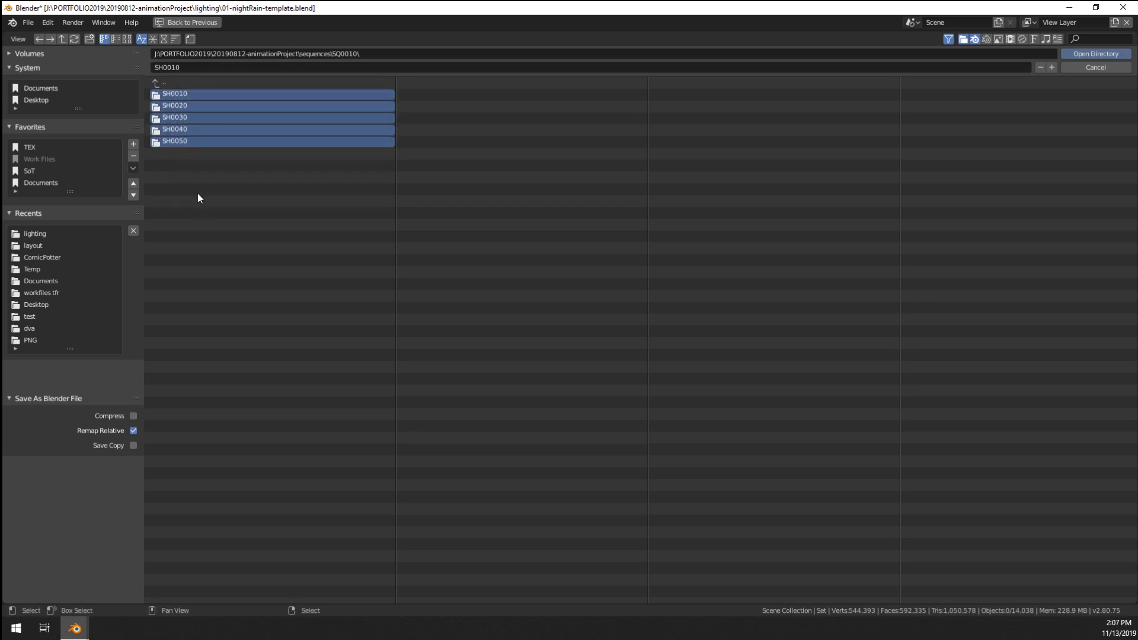
# Name the file SQ0010-lighting-01 and save it in the SQ0010 folder
pyautogui.click(204, 67)
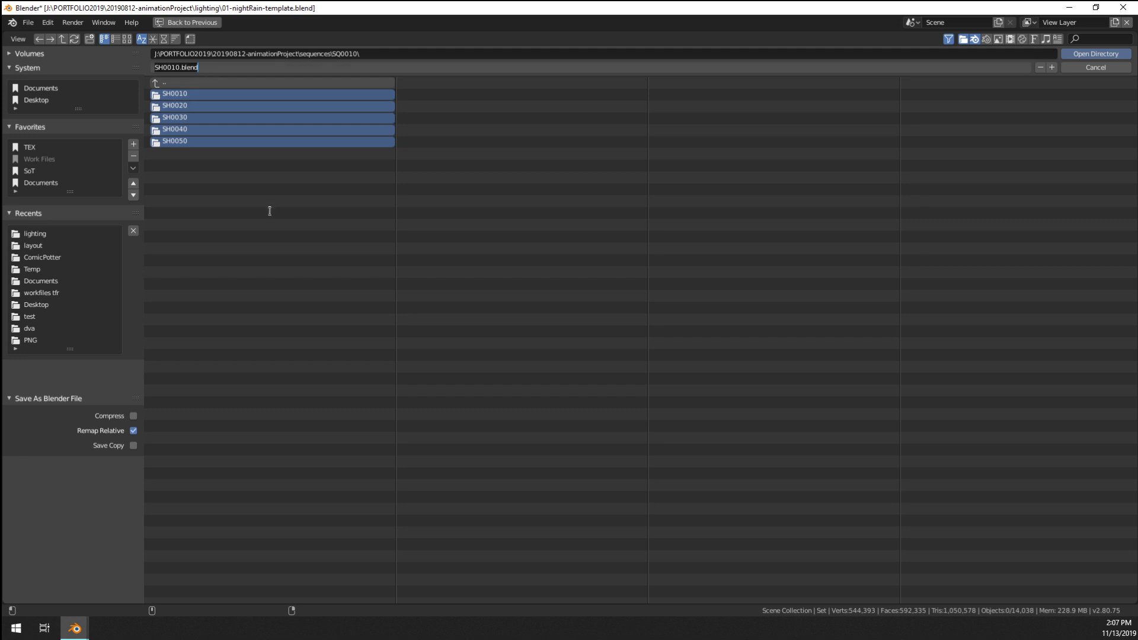
pyautogui.hotkey('ctrl', 'a')
pyautogui.write('SQ0010-lighting-01')
pyautogui.press('Return')
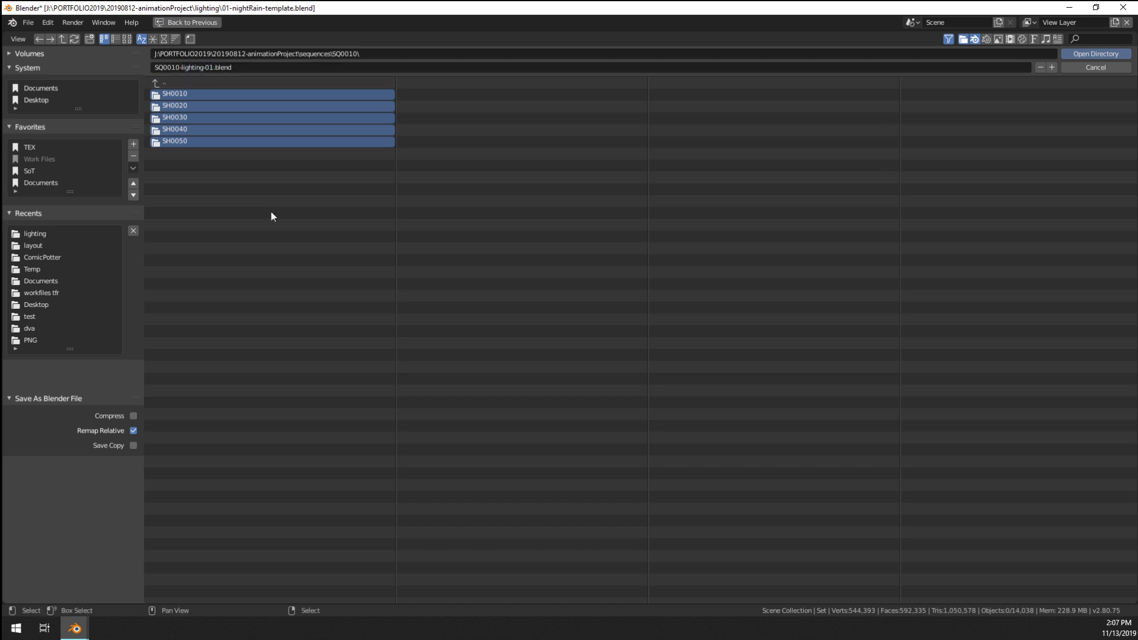
pyautogui.click(216, 83)
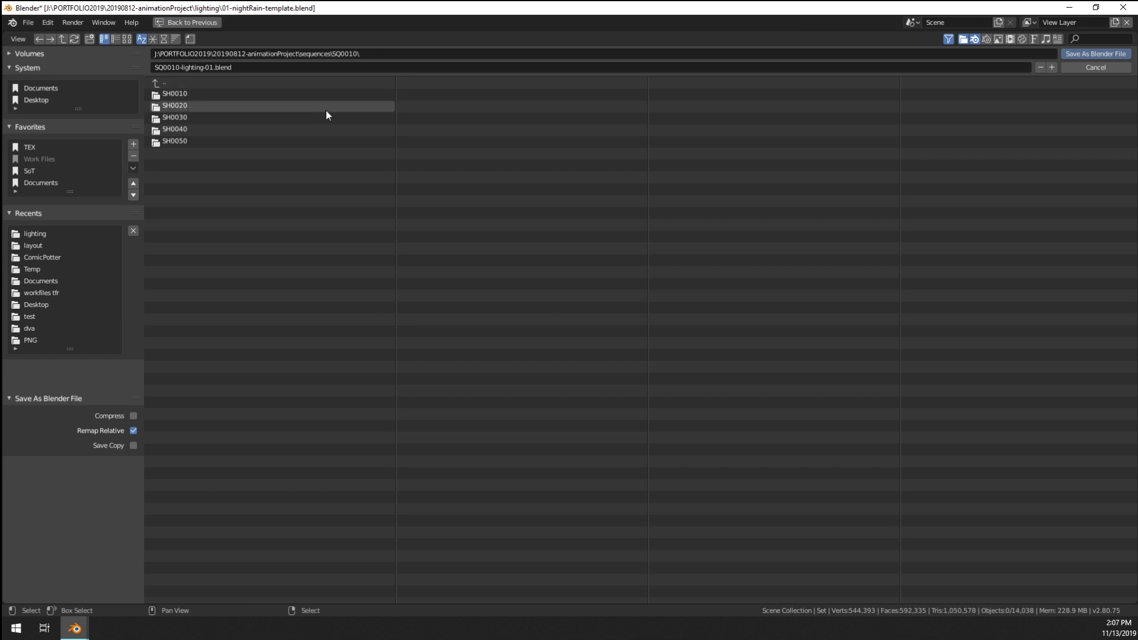
pyautogui.click(1096, 53)
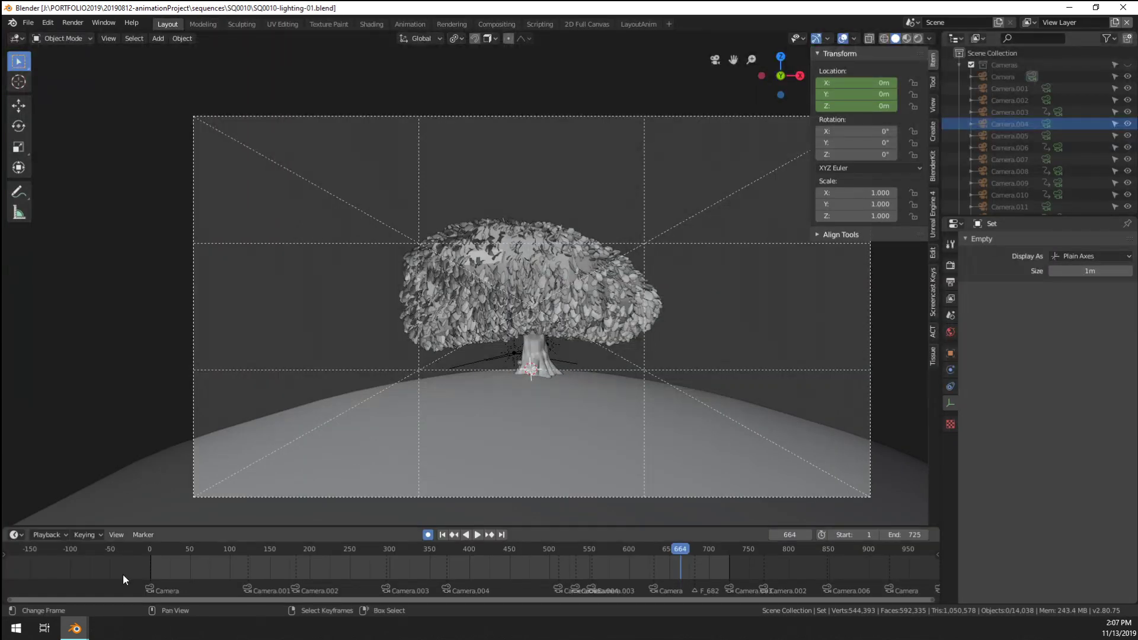
# Play and scrub the opening tree shot, then stop at frame 83
pyautogui.click(220, 565)
pyautogui.press('space')
pyautogui.moveTo(237, 565)
pyautogui.mouseDown()
pyautogui.moveTo(257, 570)
pyautogui.moveTo(205, 574)
pyautogui.moveTo(217, 572)
pyautogui.mouseUp()
pyautogui.press('space')
# Select the key, rim and fill sun lights and move them together above the tree's foliage
pyautogui.click(521, 351)
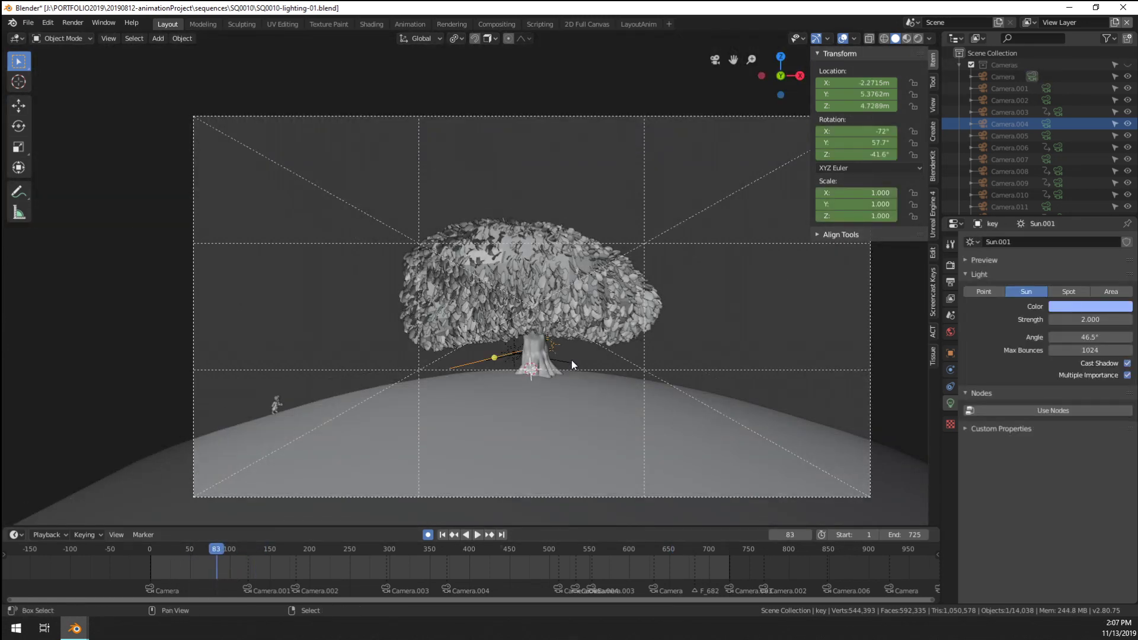
pyautogui.press('g')
pyautogui.rightClick(549, 205)
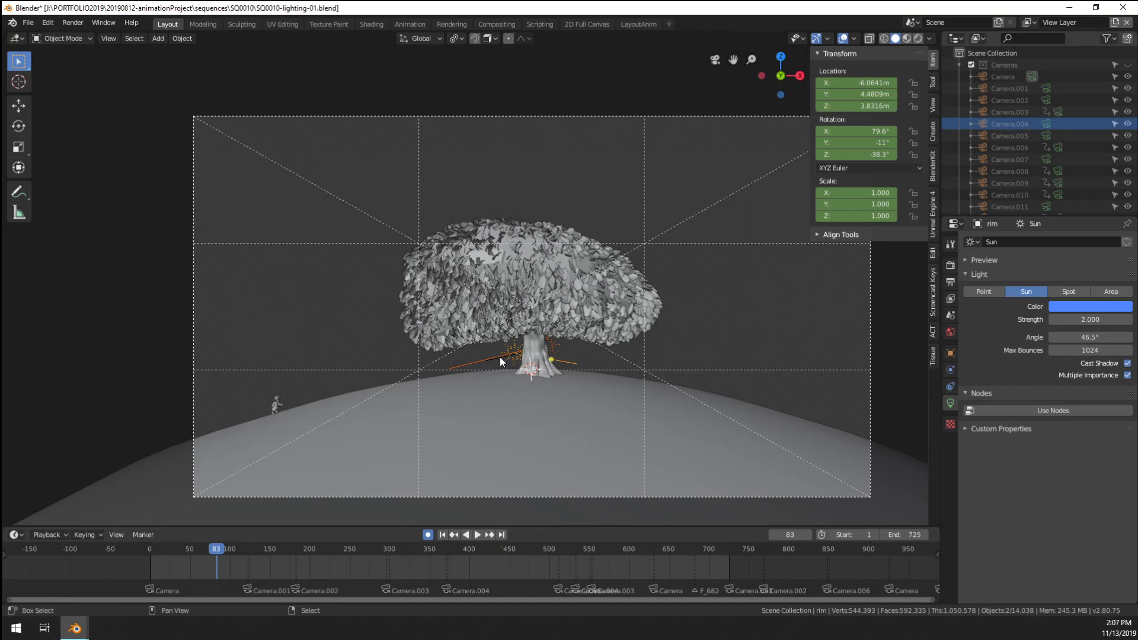
pyautogui.click(500, 357)
pyautogui.press('g')
pyautogui.click(530, 294)
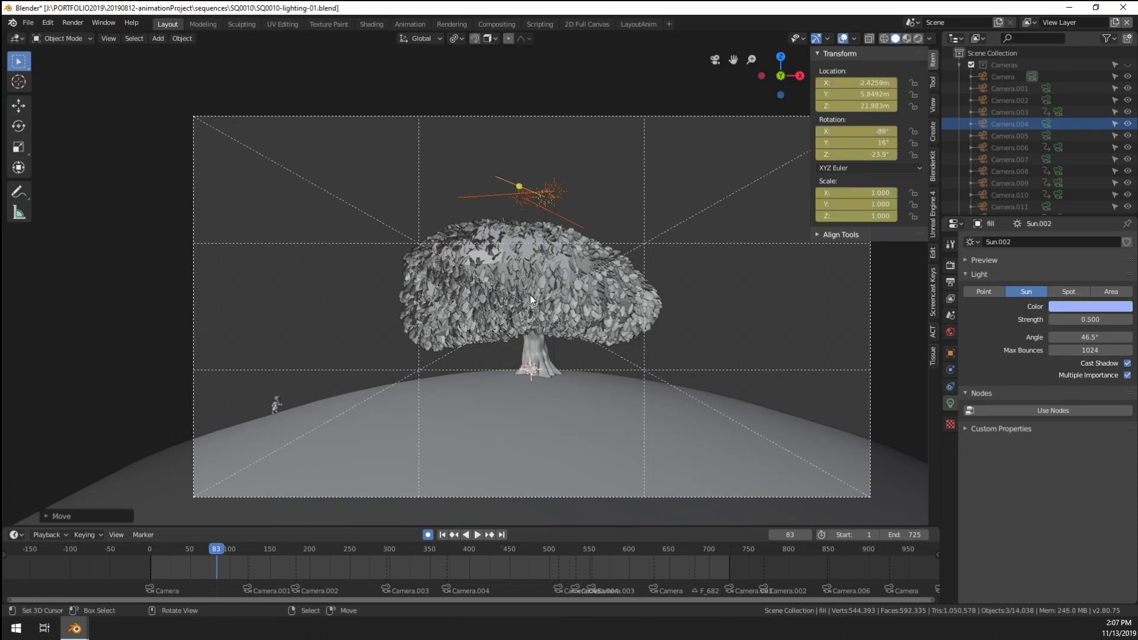
pyautogui.keyDown('shift'); pyautogui.moveTo(610, 384); pyautogui.dragTo(603, 361, button='middle'); pyautogui.keyUp('shift')
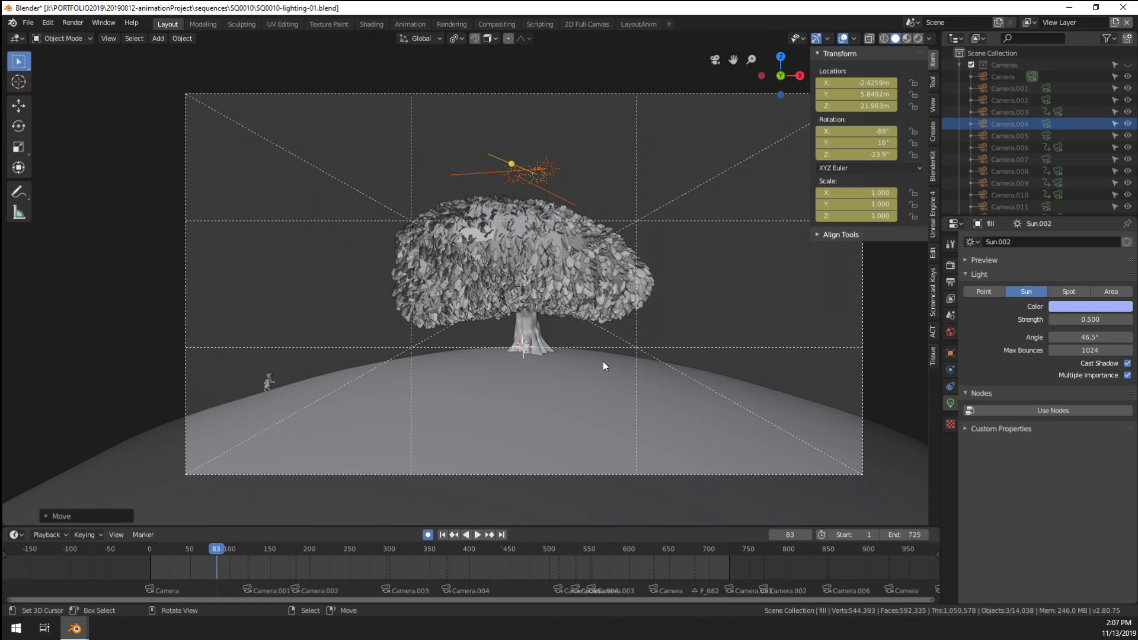
pyautogui.scroll(2, 602, 361)
# Select only the key light, switch the render engine to Eevee, show the light's settings and save the file
pyautogui.click(495, 127)
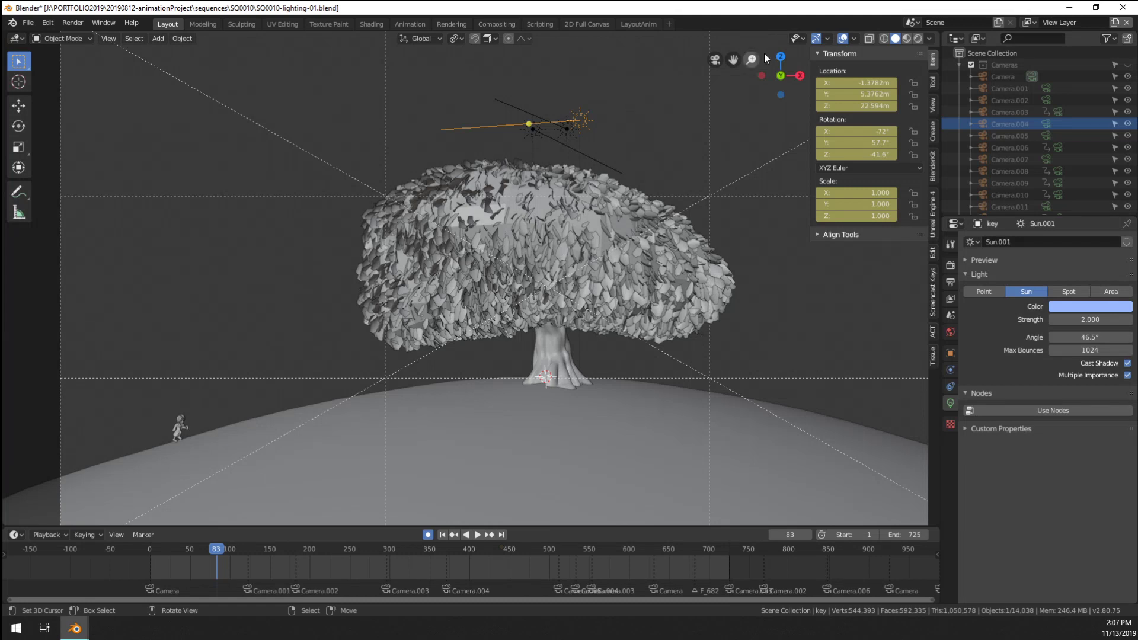
pyautogui.click(950, 265)
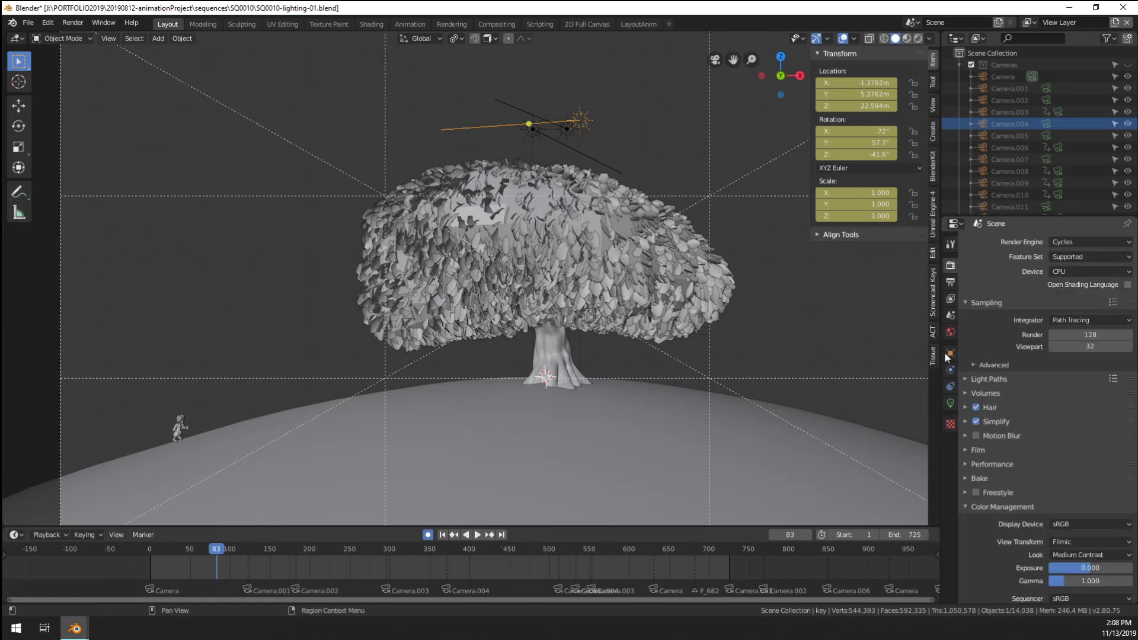
pyautogui.click(1083, 243)
pyautogui.click(1065, 262)
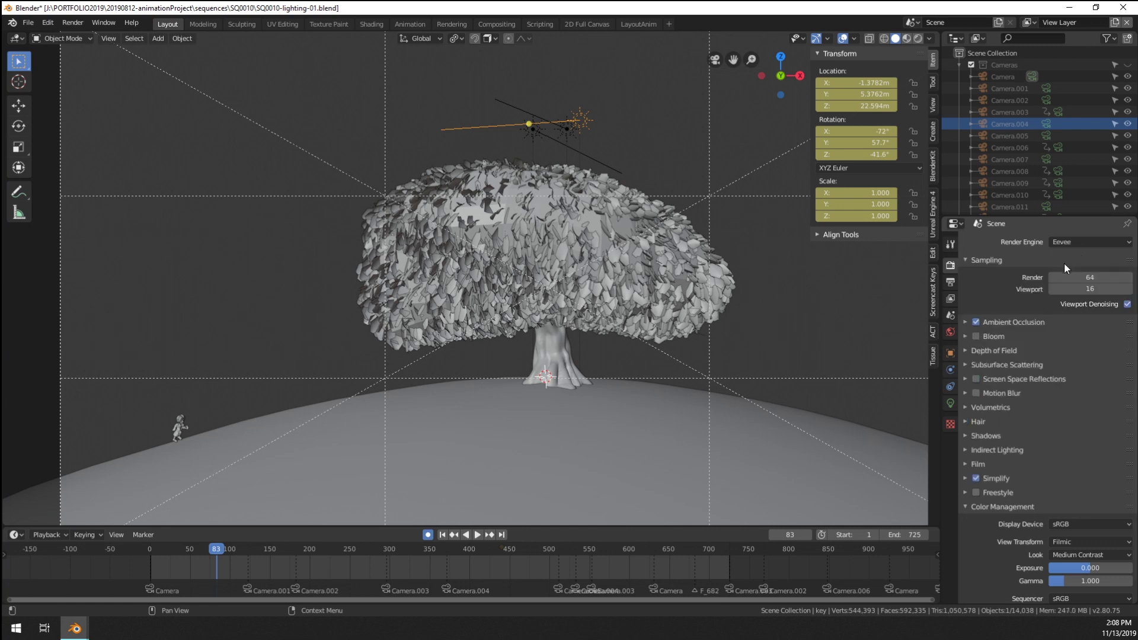
pyautogui.click(950, 403)
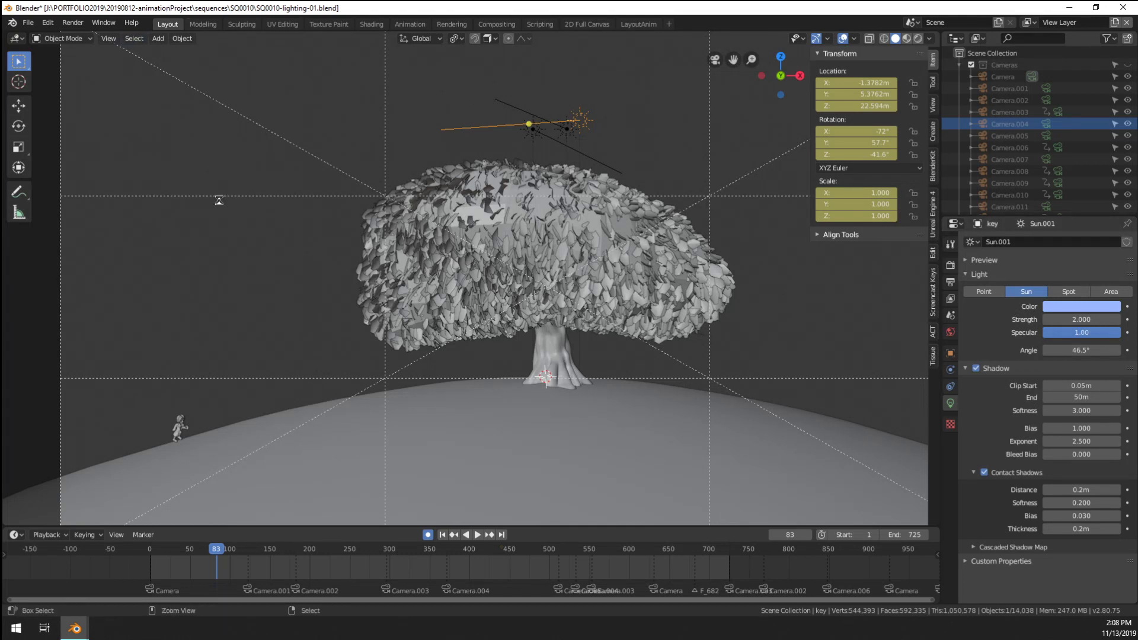
pyautogui.hotkey('ctrl', 's')
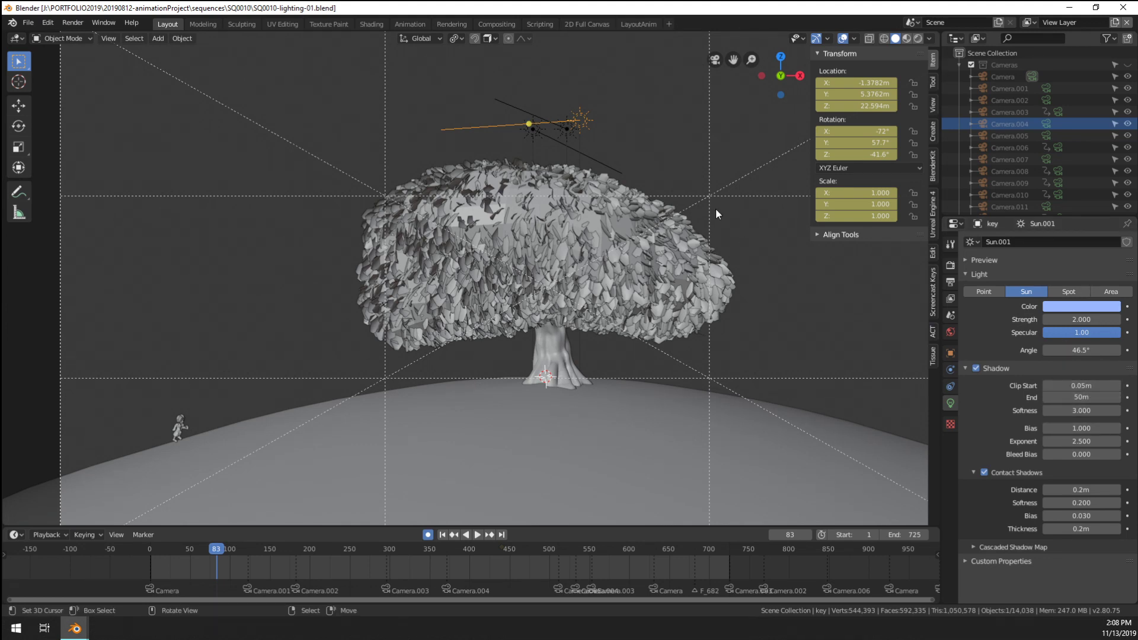
# Try moving the key light away from the other lights and rotating it in place
pyautogui.press('g')
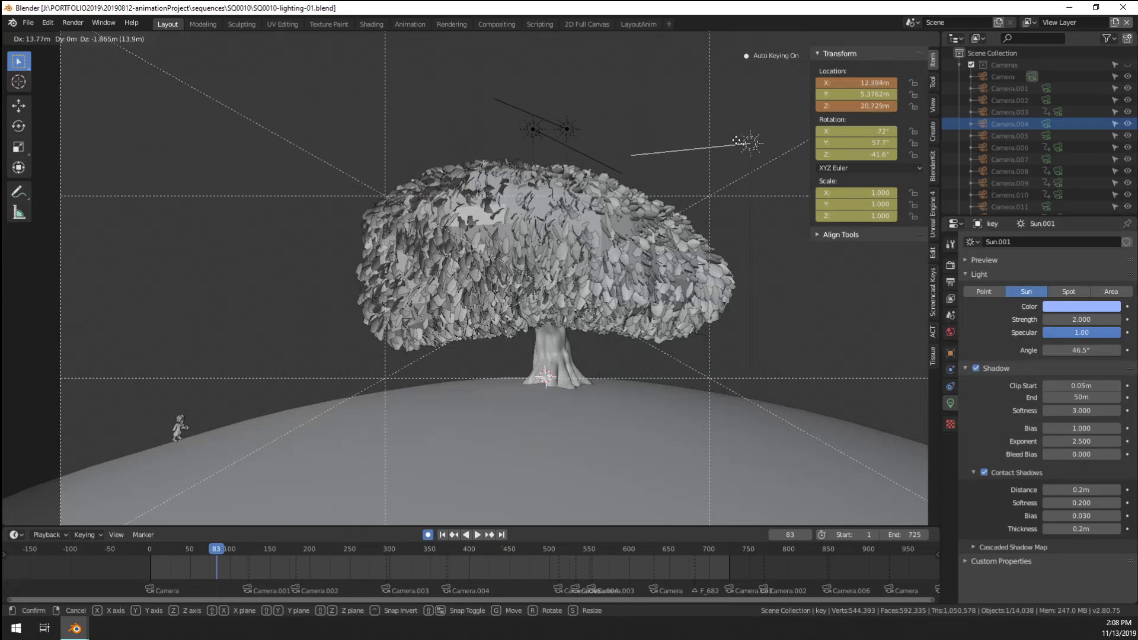
pyautogui.click(731, 142)
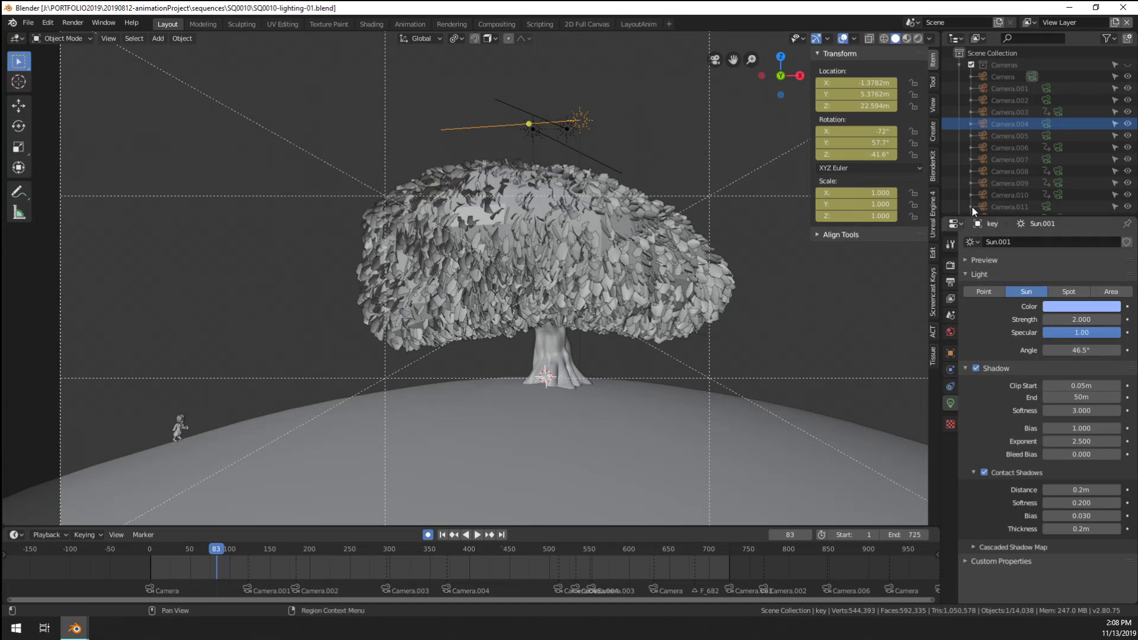
pyautogui.press('r')
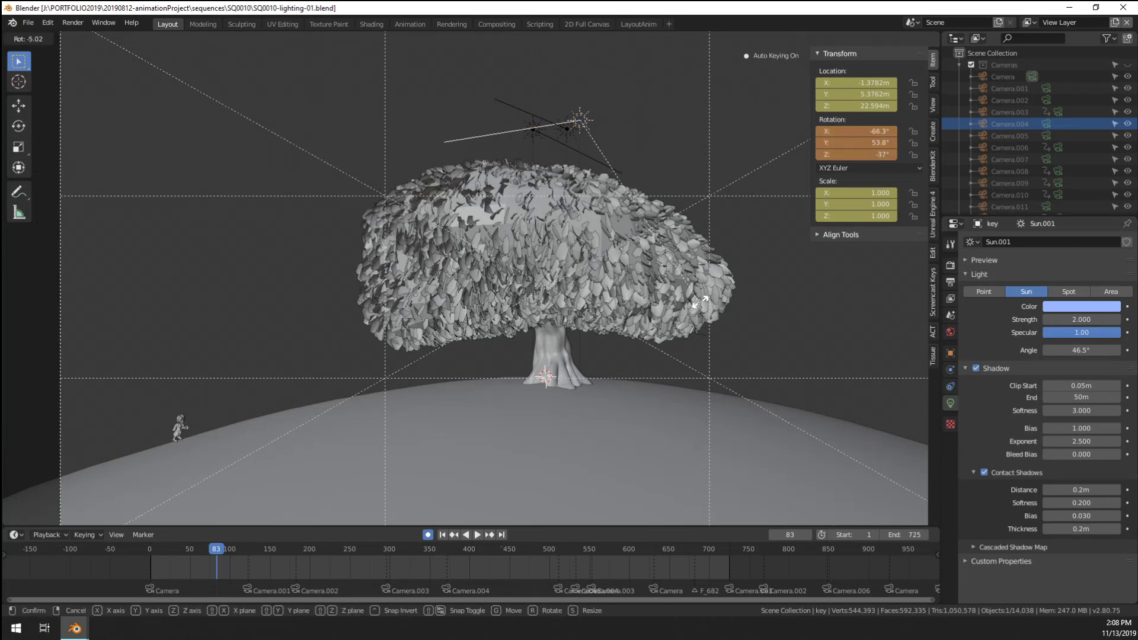
pyautogui.press('Escape')
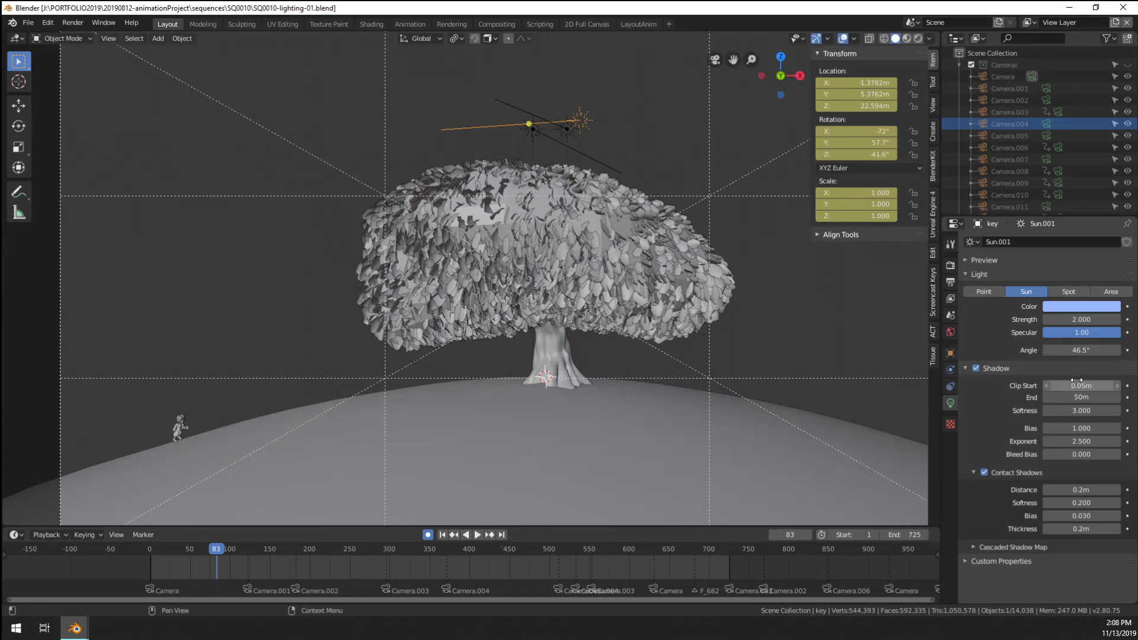
# Switch the viewport to rendered shading, select the linked Set and examine the tree and hill up close
pyautogui.click(919, 40)
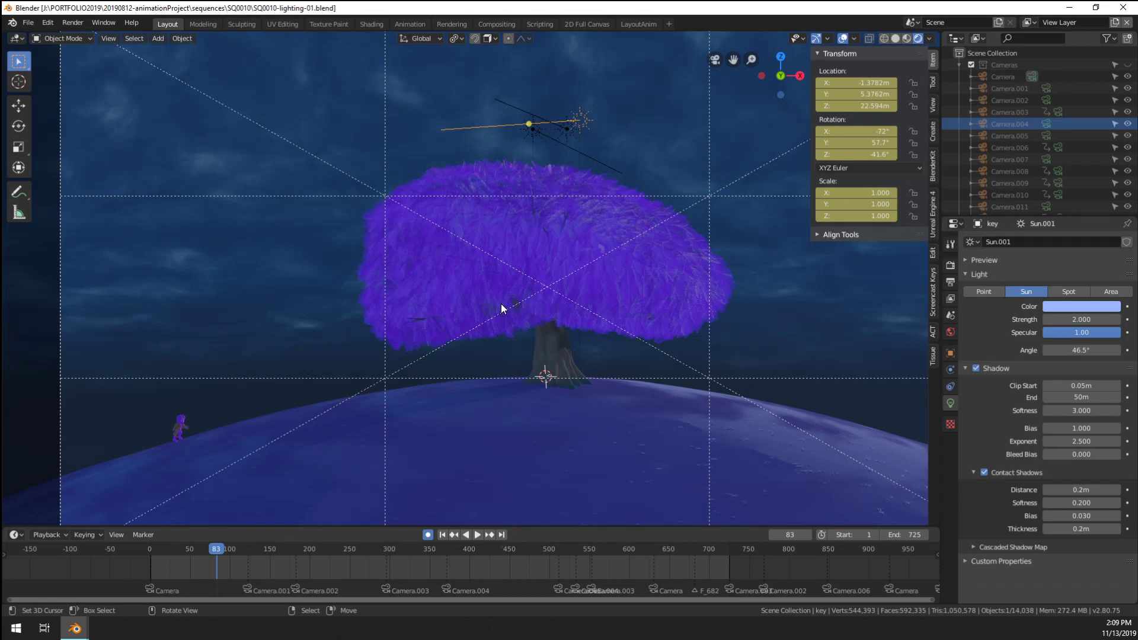
pyautogui.scroll(-1, 536, 295)
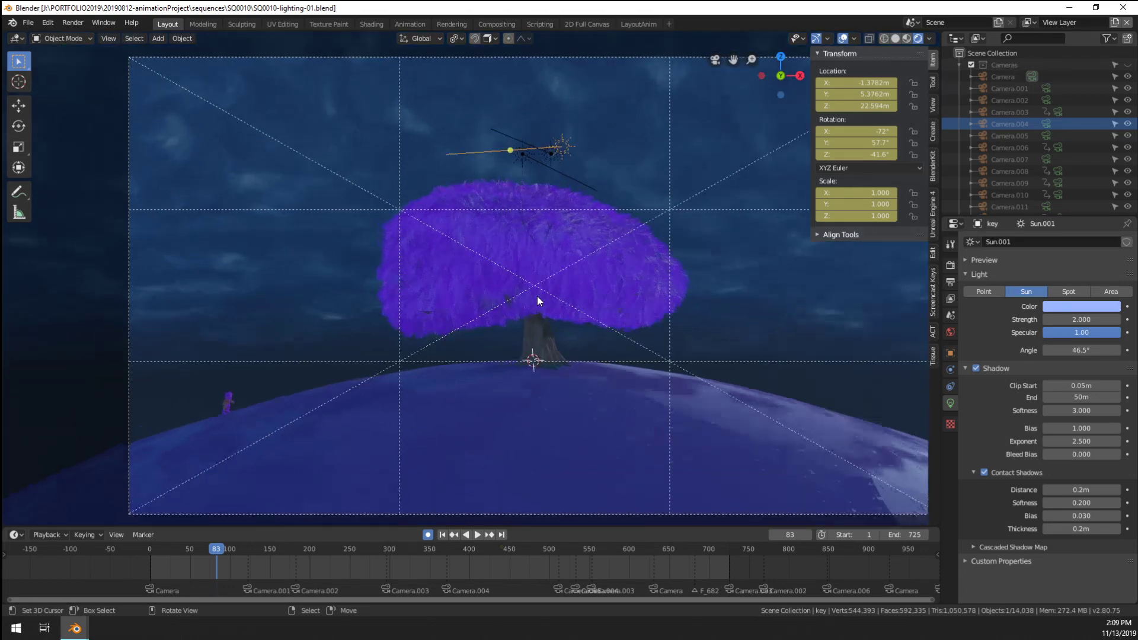
pyautogui.click(617, 290)
pyautogui.scroll(6, 620, 289)
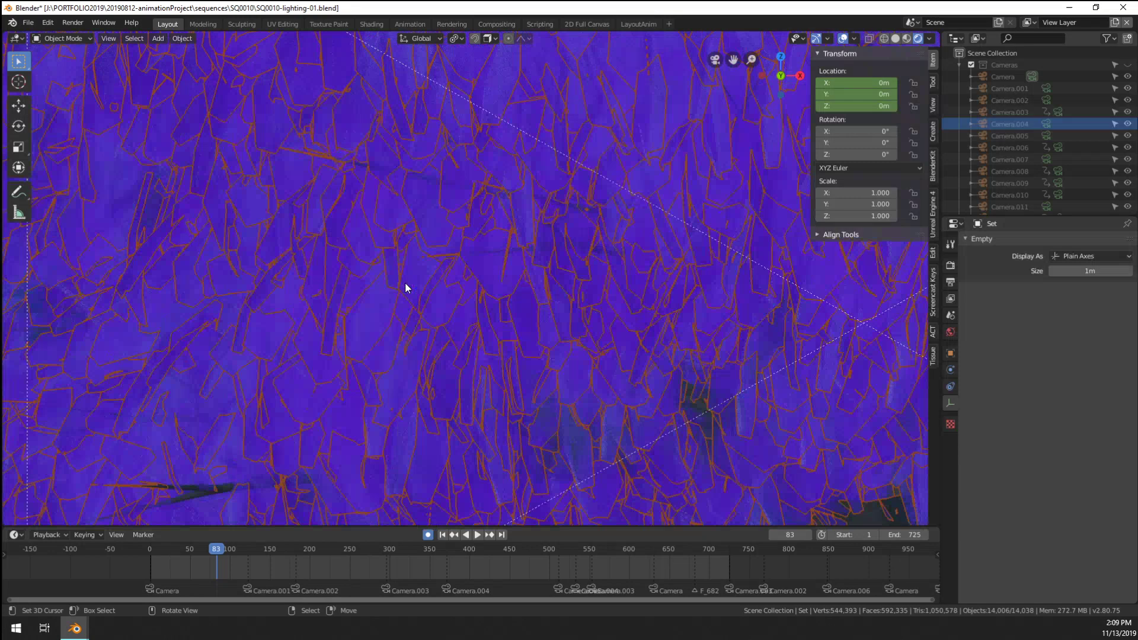
pyautogui.scroll(-7, 405, 288)
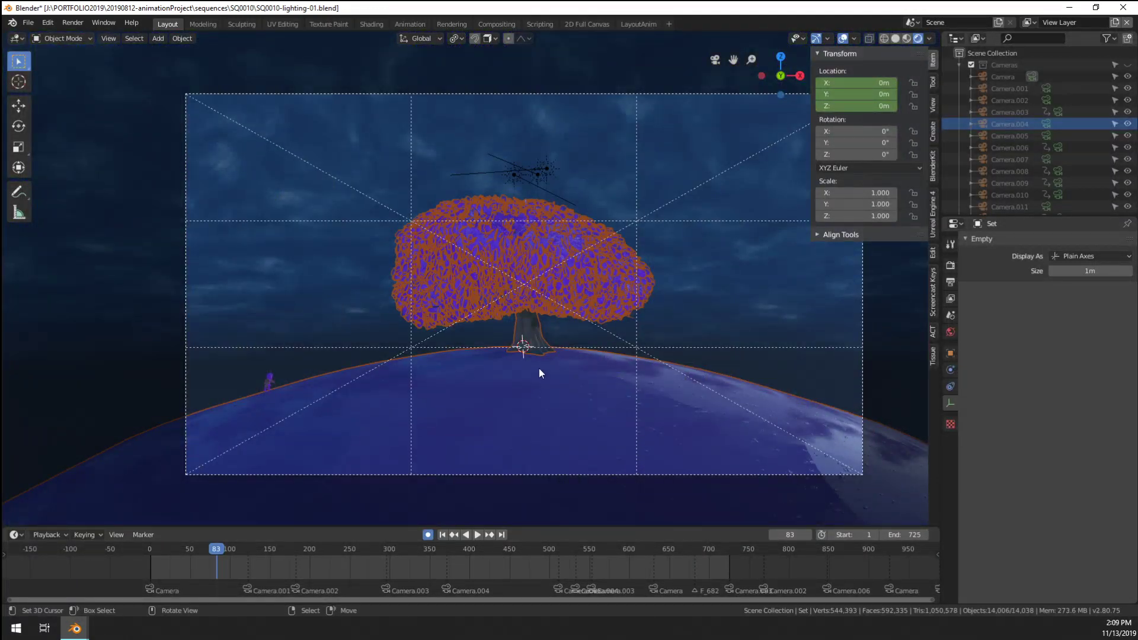
pyautogui.scroll(3, 542, 361)
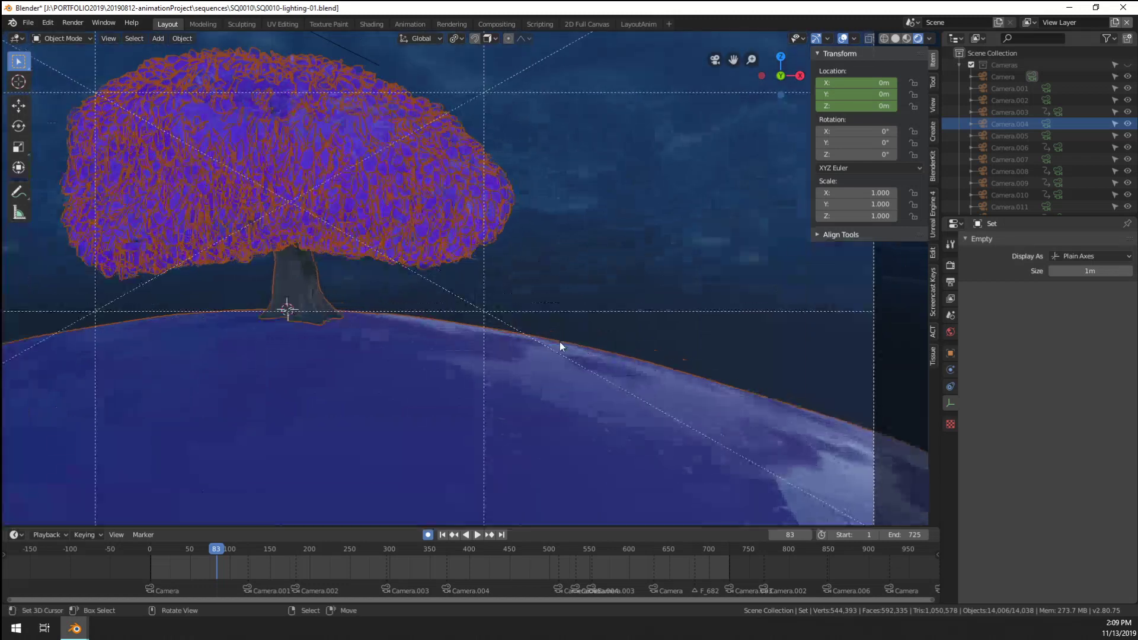
pyautogui.moveTo(559, 342); pyautogui.dragTo(919, 6, button='middle')
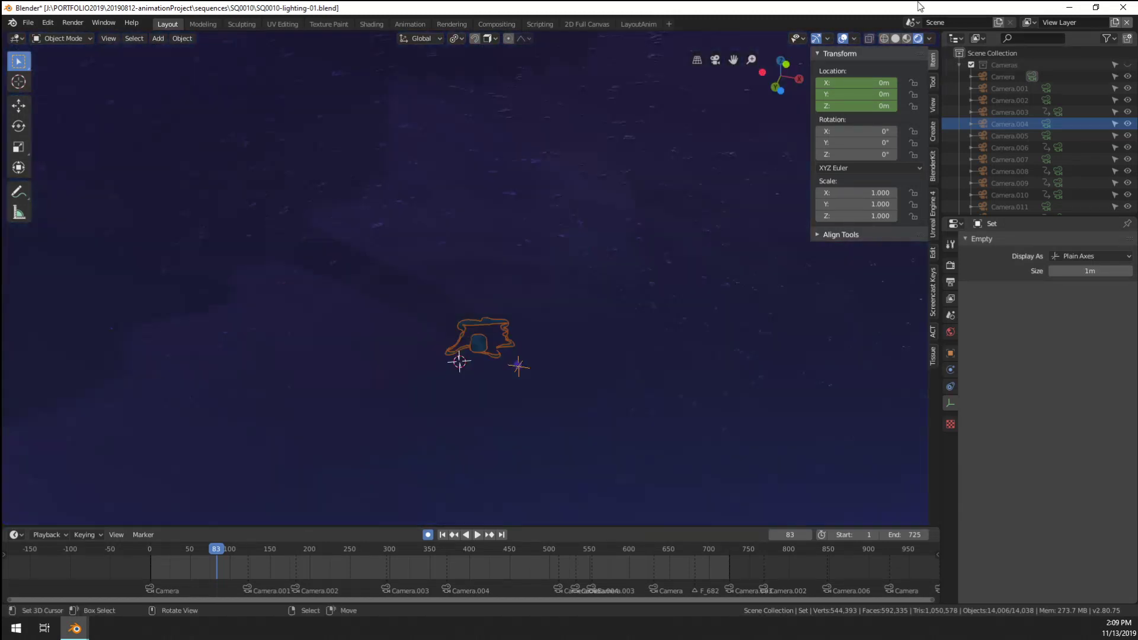
# Switch the viewport to material preview and examine the foliage, trunk and hill materials from several distances
pyautogui.click(907, 38)
pyautogui.moveTo(517, 185); pyautogui.dragTo(547, 270, button='middle')
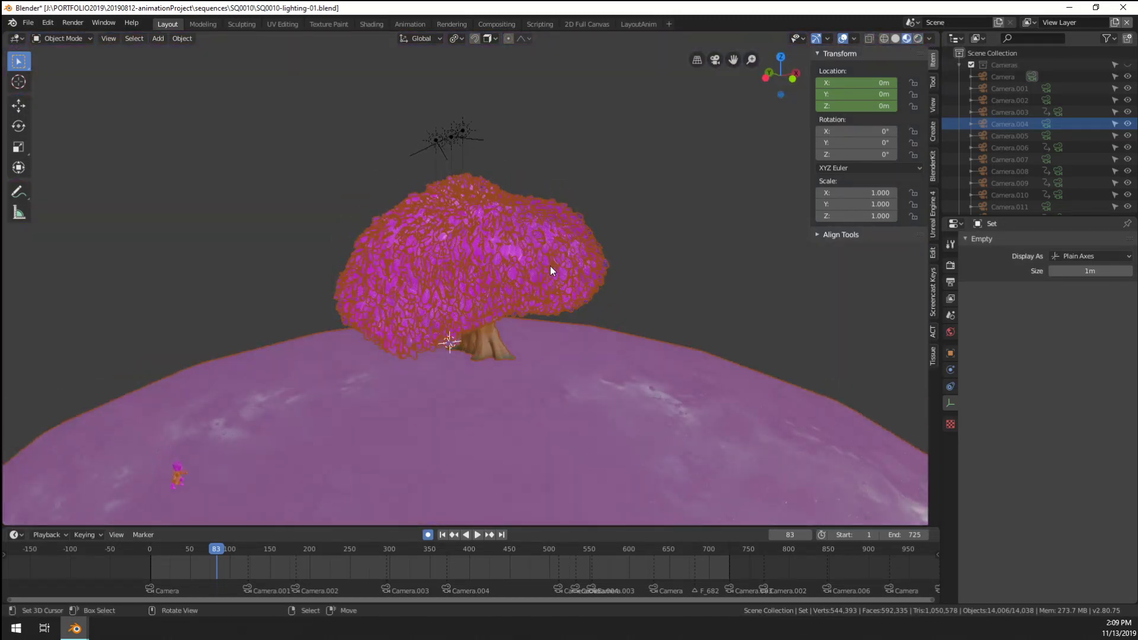
pyautogui.scroll(5, 550, 266)
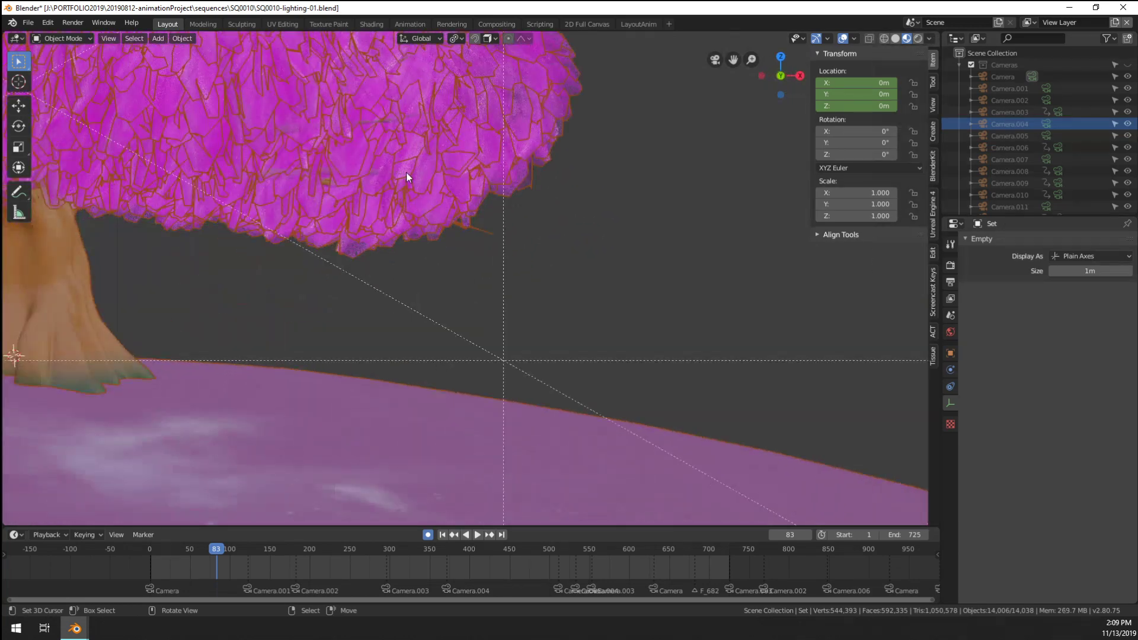
pyautogui.scroll(-4, 406, 172)
pyautogui.keyDown('shift'); pyautogui.moveTo(264, 356); pyautogui.dragTo(424, 320, button='middle'); pyautogui.keyUp('shift')
pyautogui.scroll(9, 415, 256)
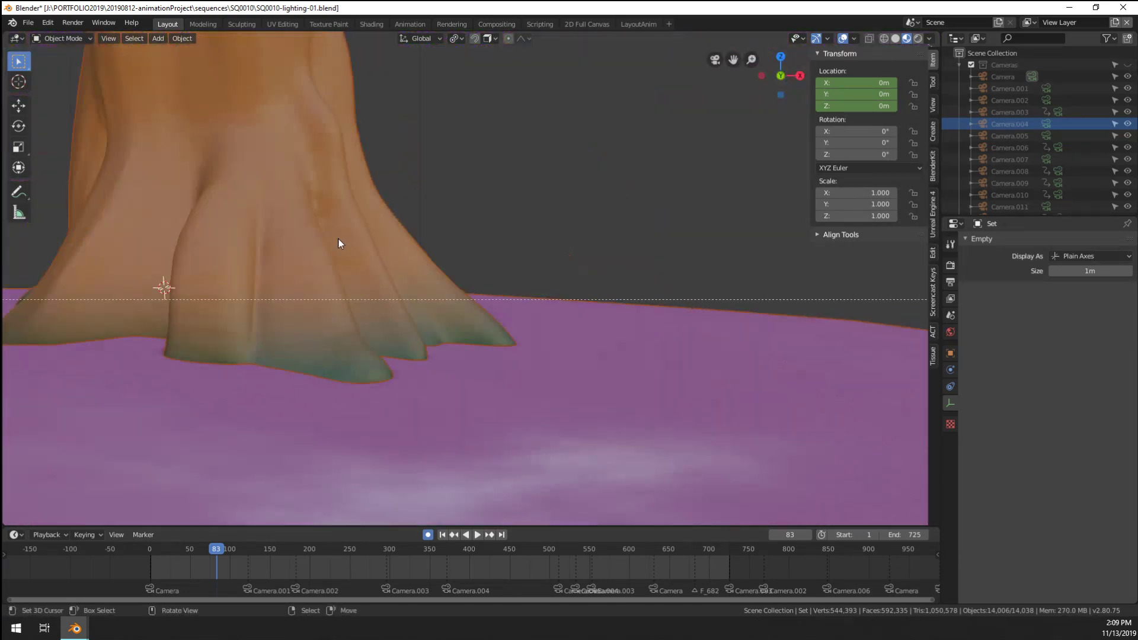
pyautogui.scroll(-5, 338, 240)
pyautogui.scroll(3, 502, 269)
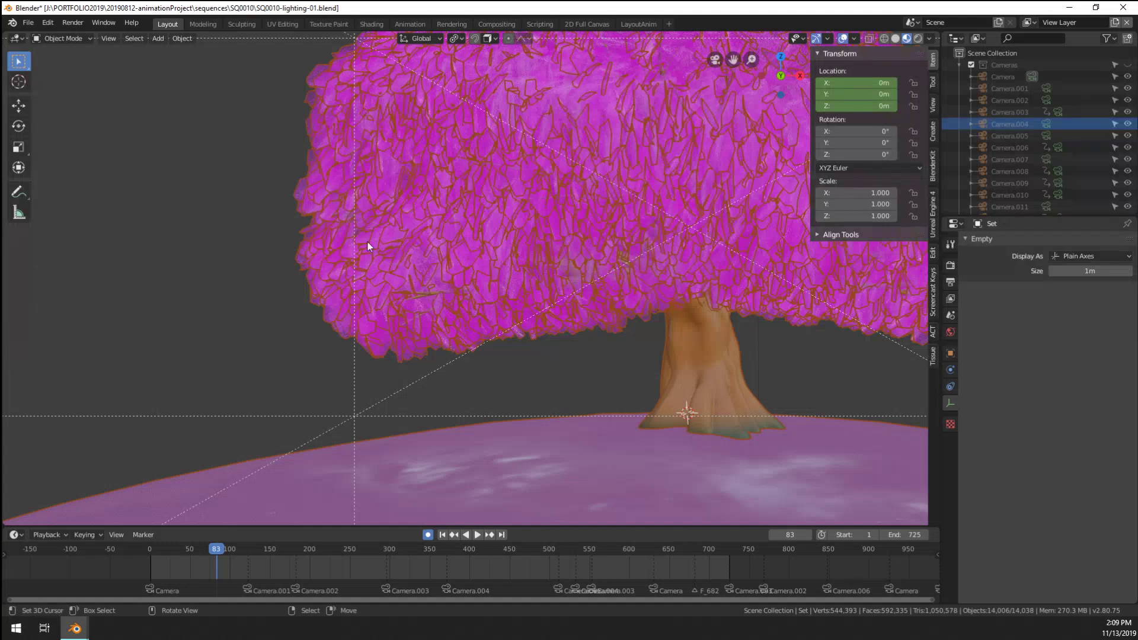
pyautogui.scroll(2, 359, 239)
pyautogui.scroll(-2, 352, 114)
# Switch to the Shading workspace and examine the nightSky world's node tree from the Clouds frame to the World Output
pyautogui.click(375, 25)
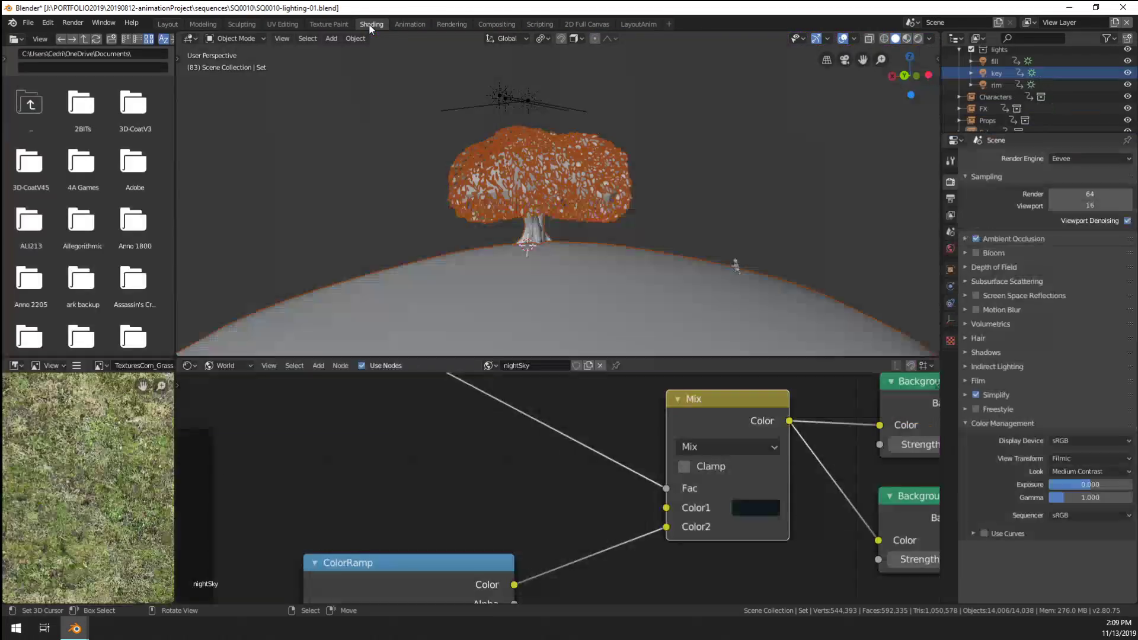
pyautogui.moveTo(415, 508); pyautogui.dragTo(676, 433, button='middle')
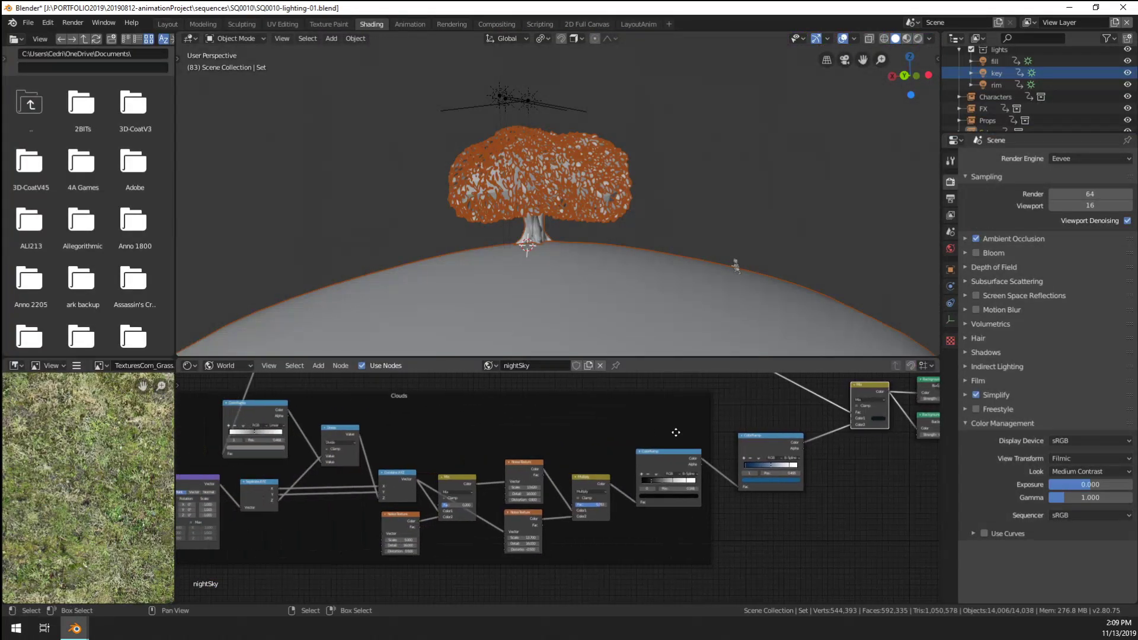
pyautogui.moveTo(500, 443); pyautogui.dragTo(721, 418, button='middle')
pyautogui.moveTo(542, 414); pyautogui.dragTo(459, 552, button='middle')
pyautogui.moveTo(576, 548)
pyautogui.mouseDown(button='middle')
pyautogui.moveTo(468, 457)
pyautogui.moveTo(373, 436)
pyautogui.mouseUp(button='middle')
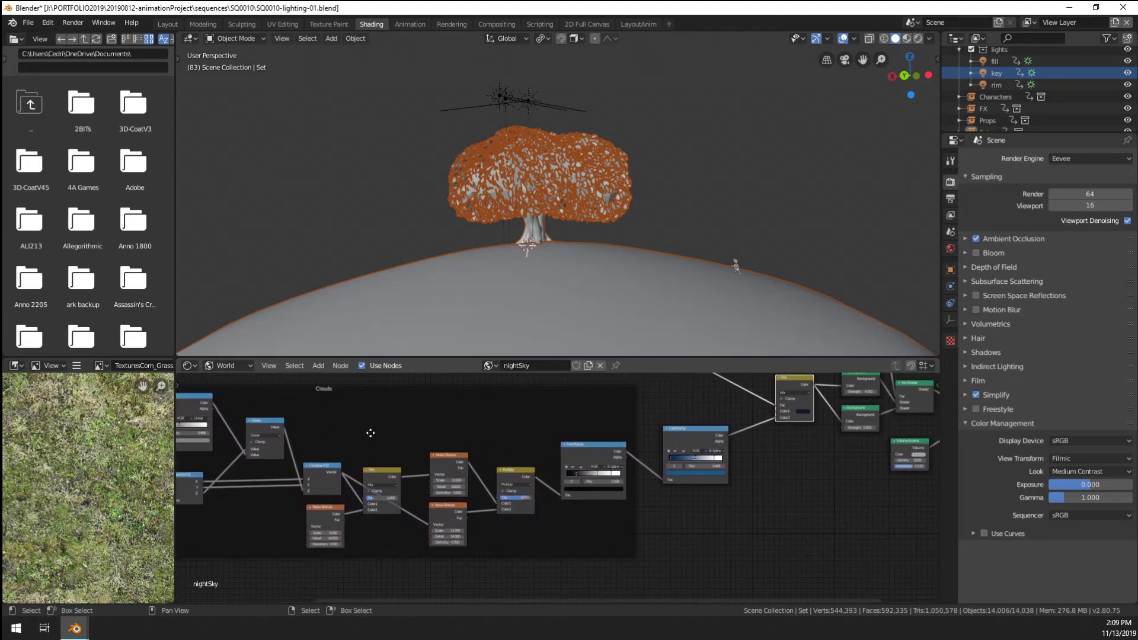
pyautogui.moveTo(693, 430)
pyautogui.mouseDown(button='middle')
pyautogui.moveTo(560, 451)
pyautogui.moveTo(533, 467)
pyautogui.mouseUp(button='middle')
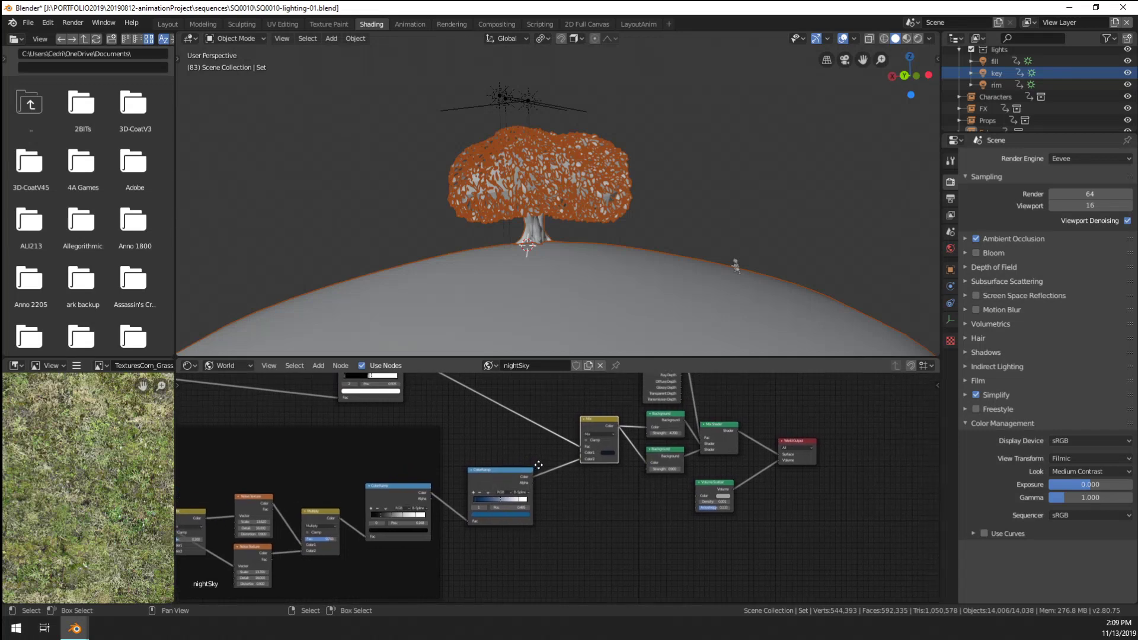
# In the other Blender window, open the recent file 01-nightRain-template.blend and view its shot in material preview
pyautogui.moveTo(75, 628)
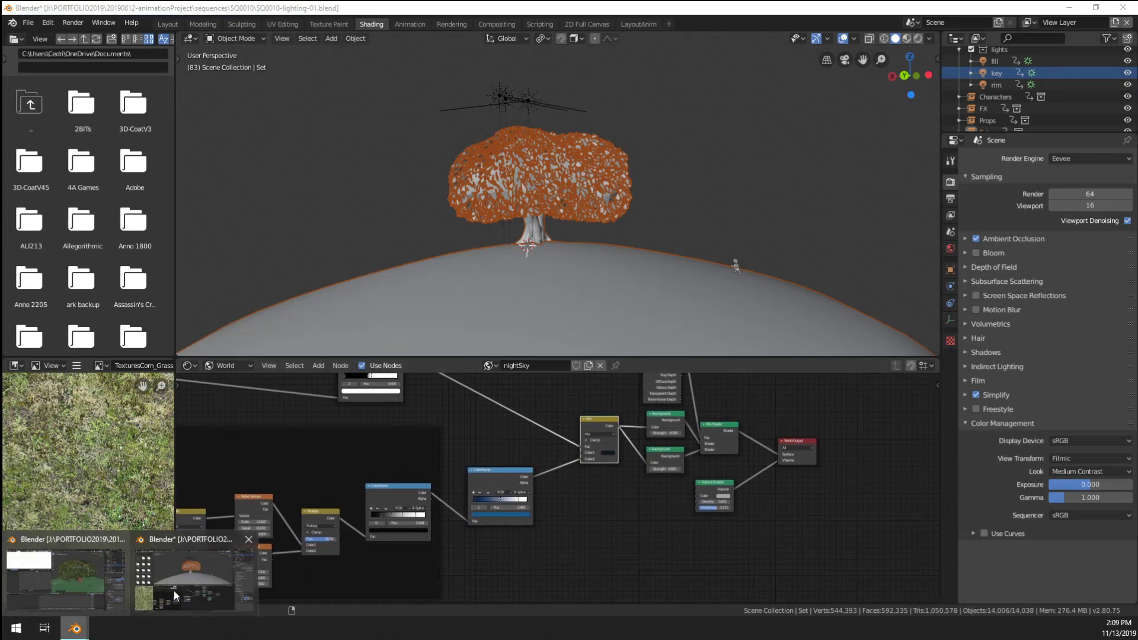
pyautogui.click(93, 579)
pyautogui.click(28, 23)
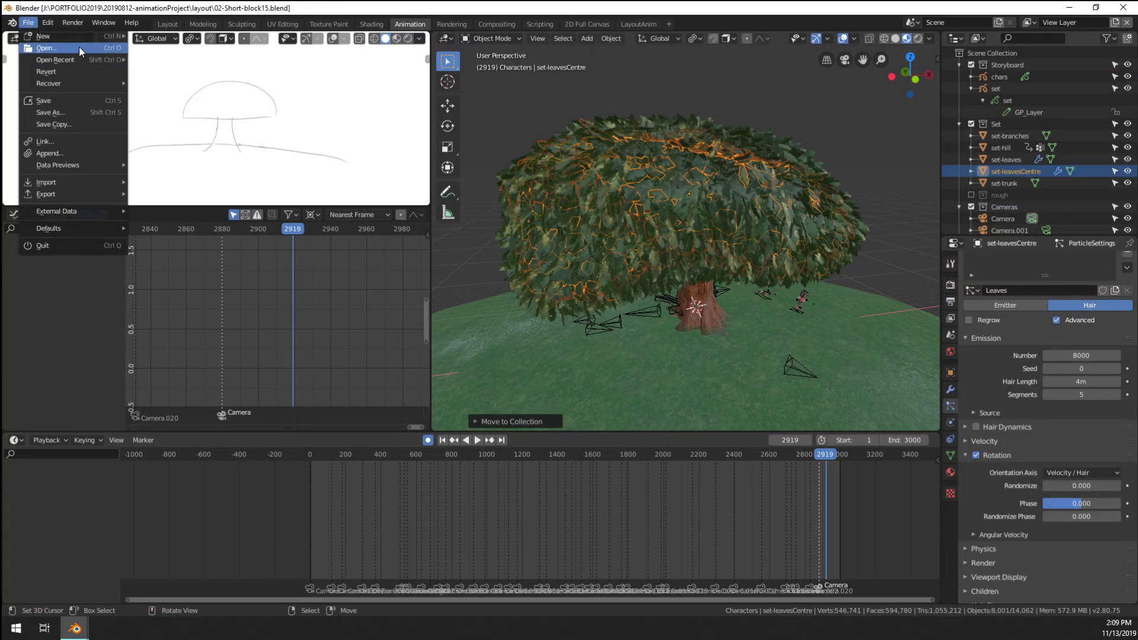
pyautogui.moveTo(83, 59)
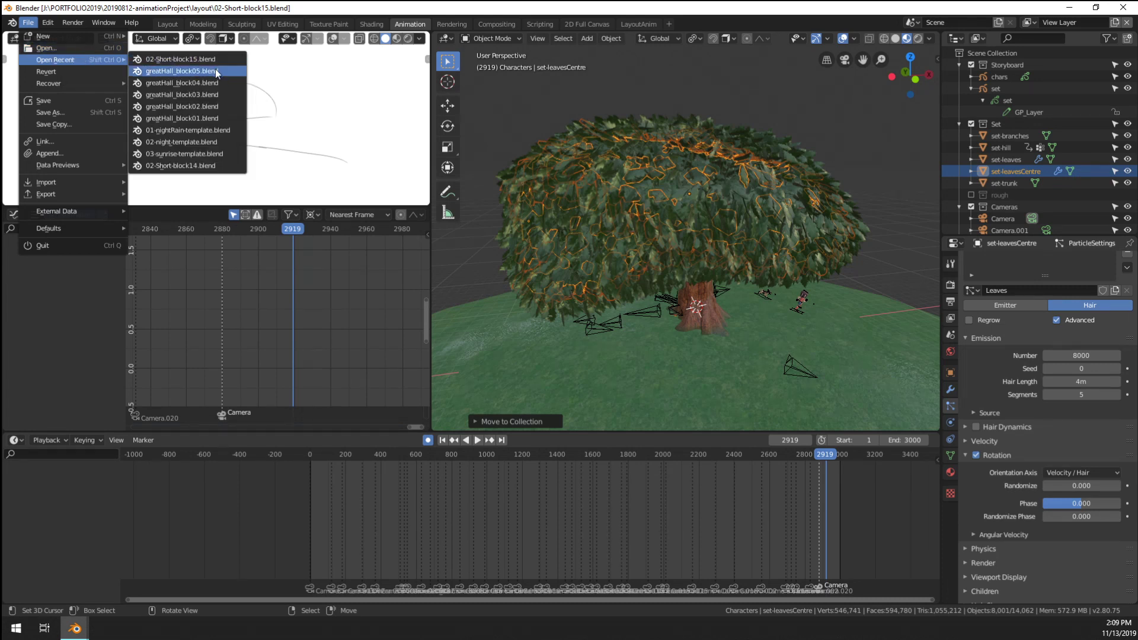
pyautogui.click(225, 130)
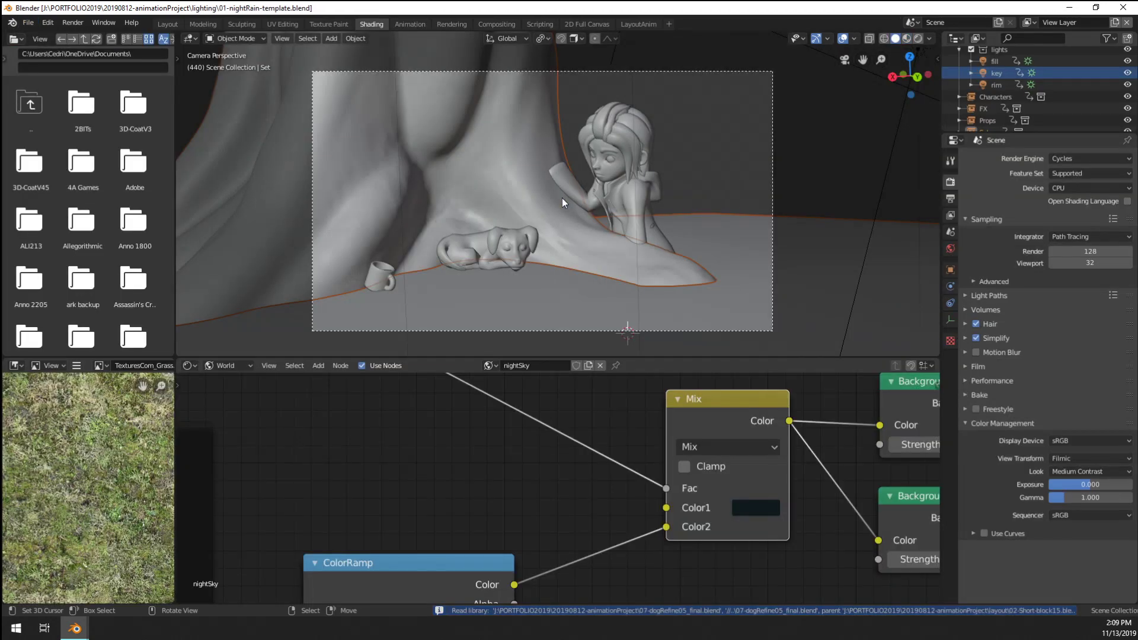
pyautogui.click(908, 37)
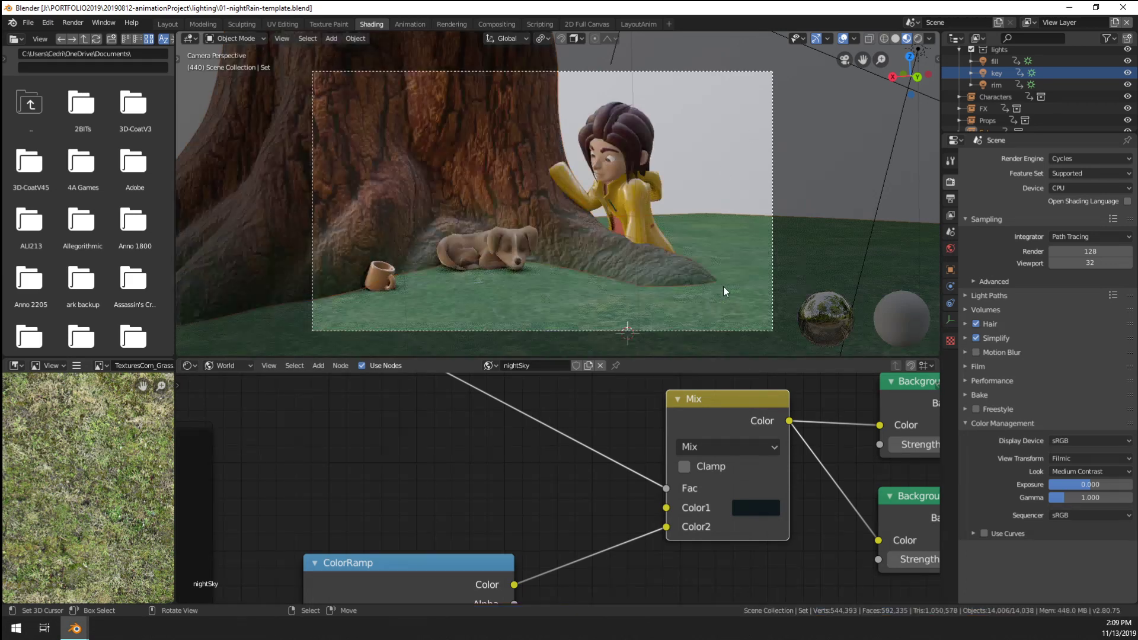
# Return to the SQ0010-lighting-01 window, check the tree and hill in material preview, and restore solid shading
pyautogui.moveTo(74, 628)
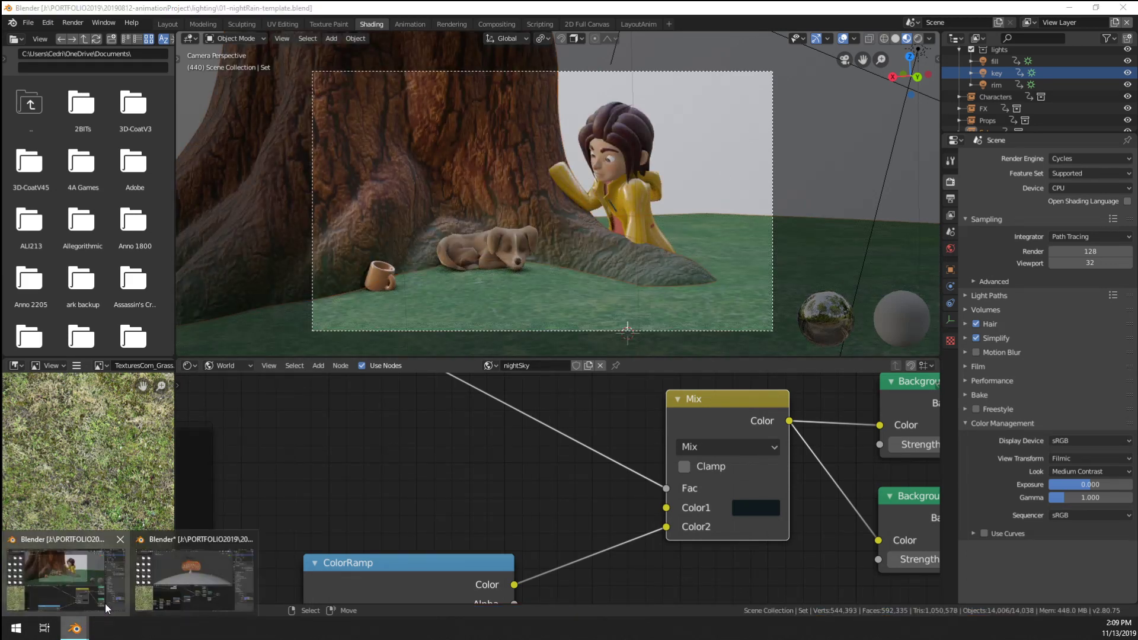
pyautogui.click(179, 579)
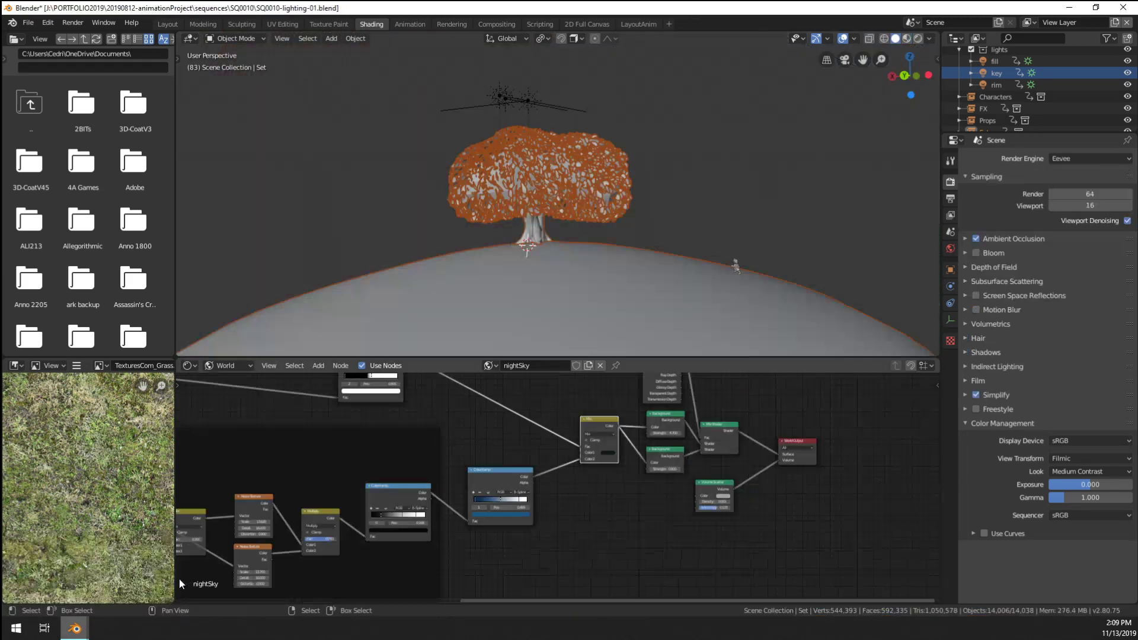
pyautogui.click(906, 38)
pyautogui.scroll(3, 913, 54)
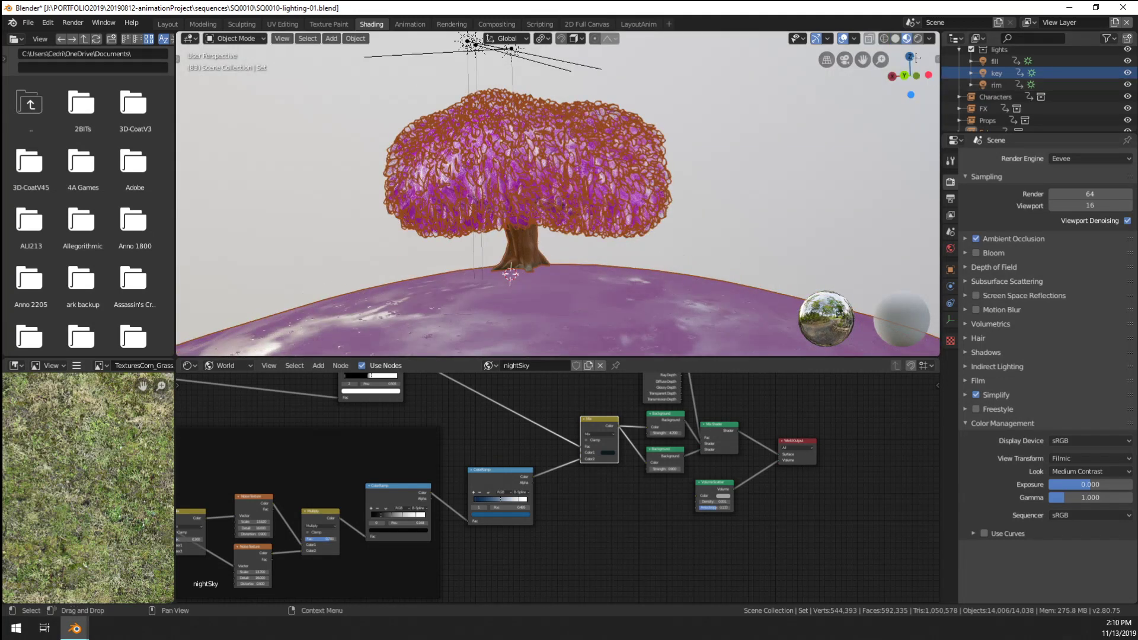
pyautogui.click(895, 38)
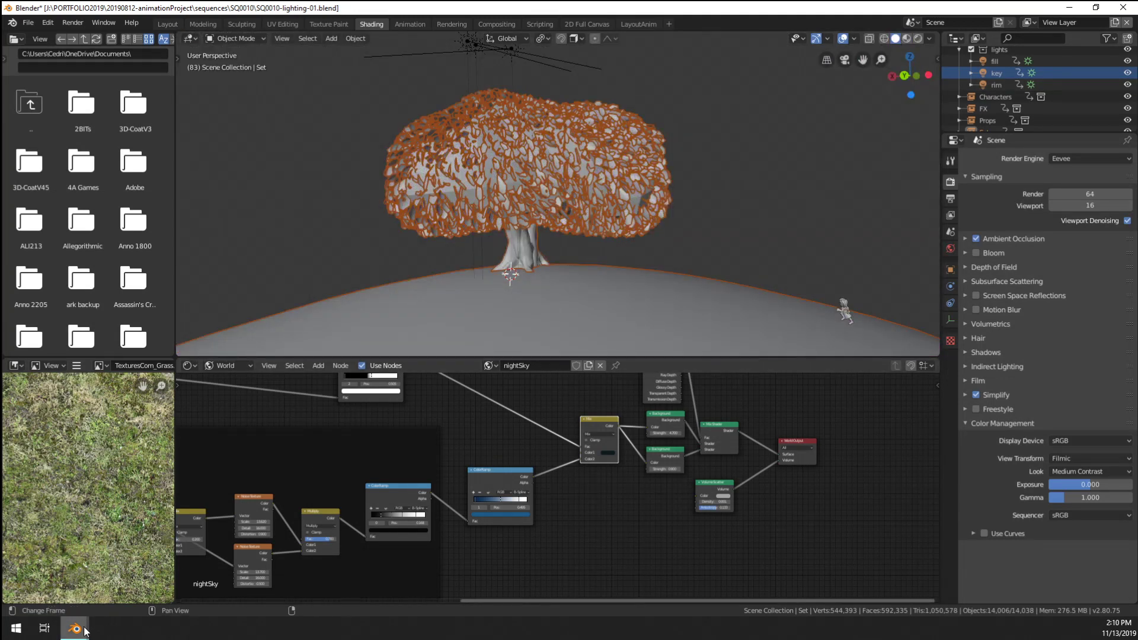
# Examine the nightSky world nodes again, from the horizon and Clouds frames through the color ramps to the output
pyautogui.moveTo(84, 630)
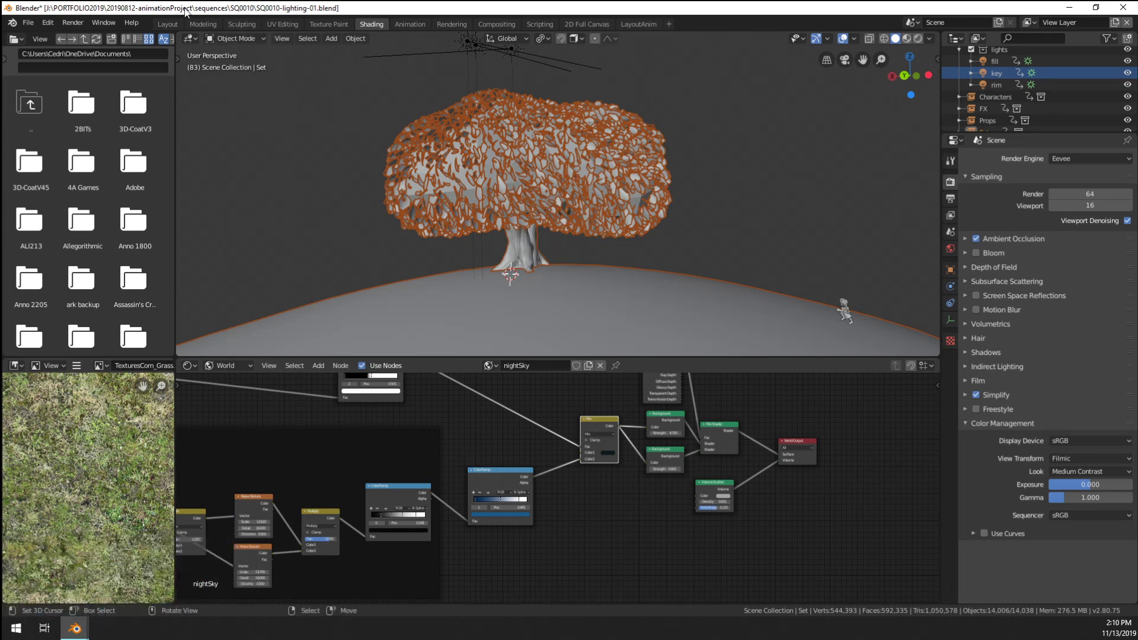
pyautogui.moveTo(368, 474); pyautogui.dragTo(479, 425, button='middle')
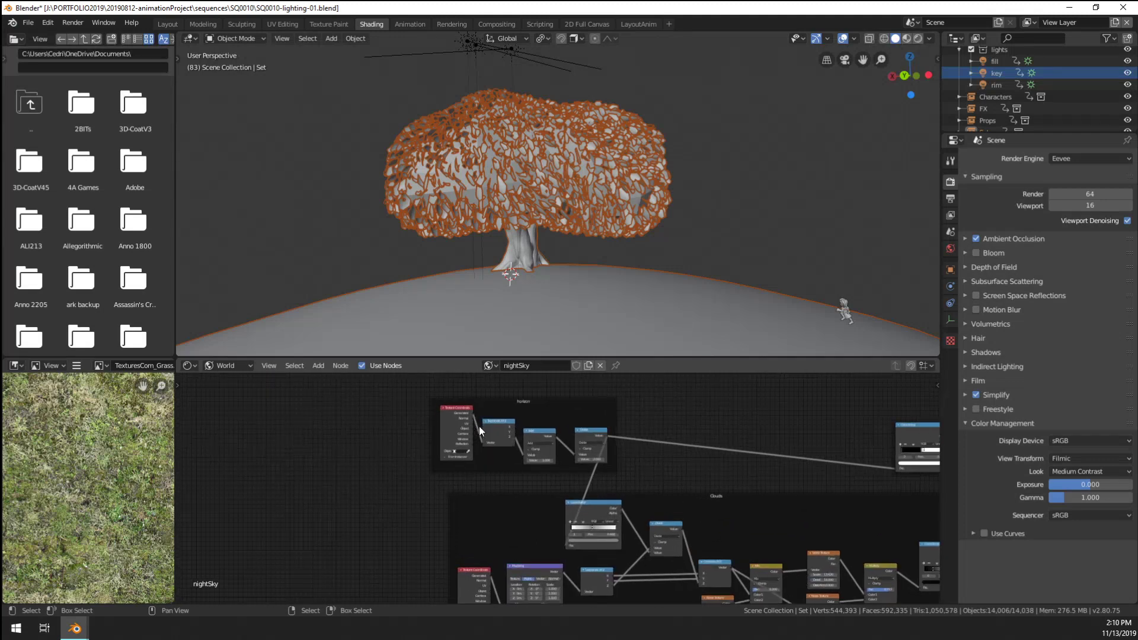
pyautogui.moveTo(711, 486); pyautogui.dragTo(419, 392, button='middle')
pyautogui.scroll(4, 557, 410)
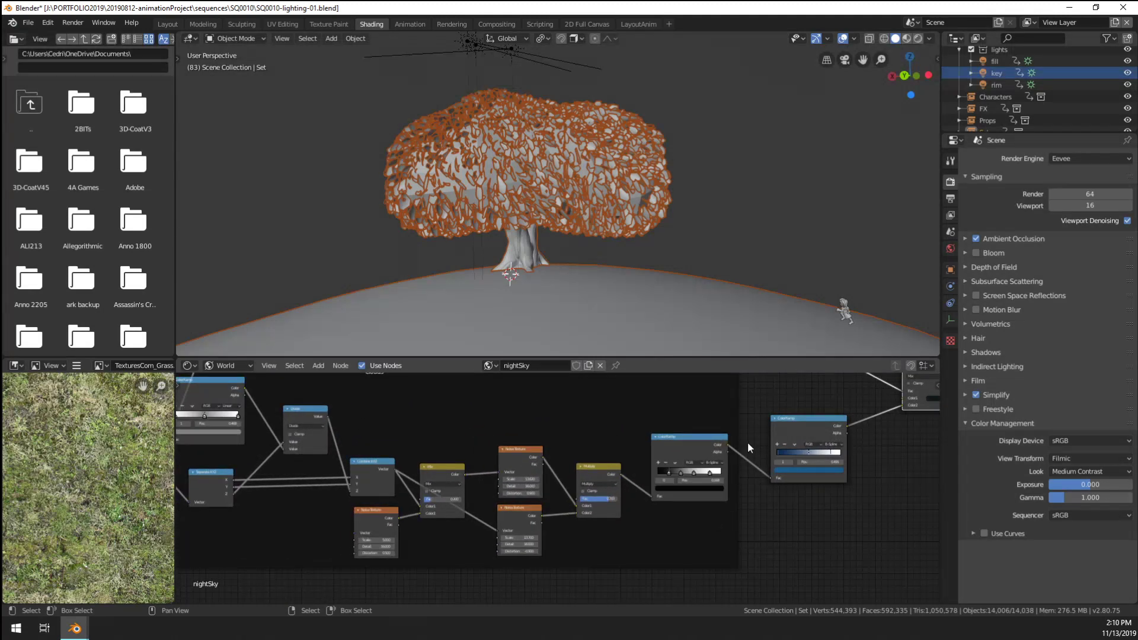
pyautogui.moveTo(748, 442); pyautogui.dragTo(425, 515, button='middle')
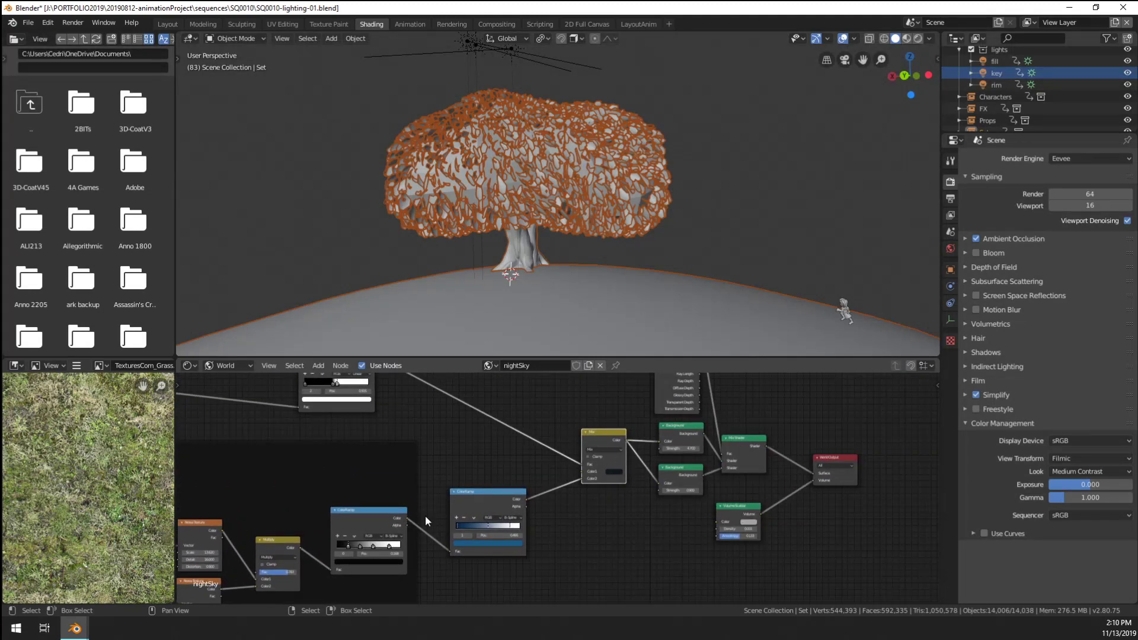
pyautogui.moveTo(519, 473); pyautogui.dragTo(455, 531, button='middle')
pyautogui.scroll(-1, 527, 424)
pyautogui.moveTo(527, 425); pyautogui.dragTo(788, 488, button='middle')
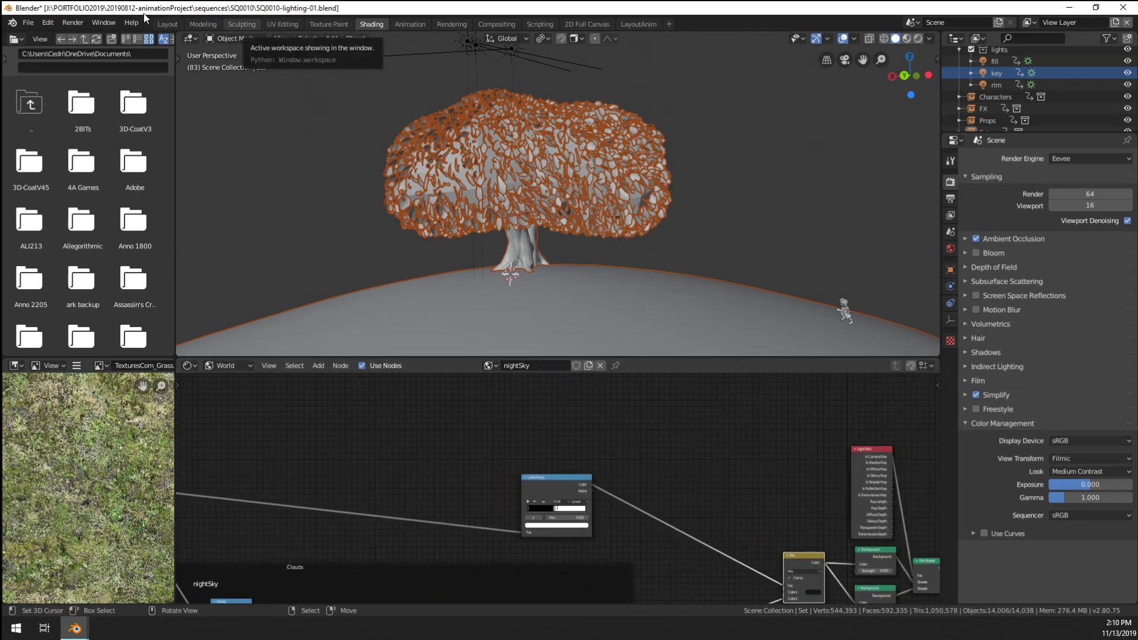
# Run Find Missing Files on the project's textures folder, 20190812-animationProject\textures
pyautogui.click(28, 22)
pyautogui.moveTo(95, 208)
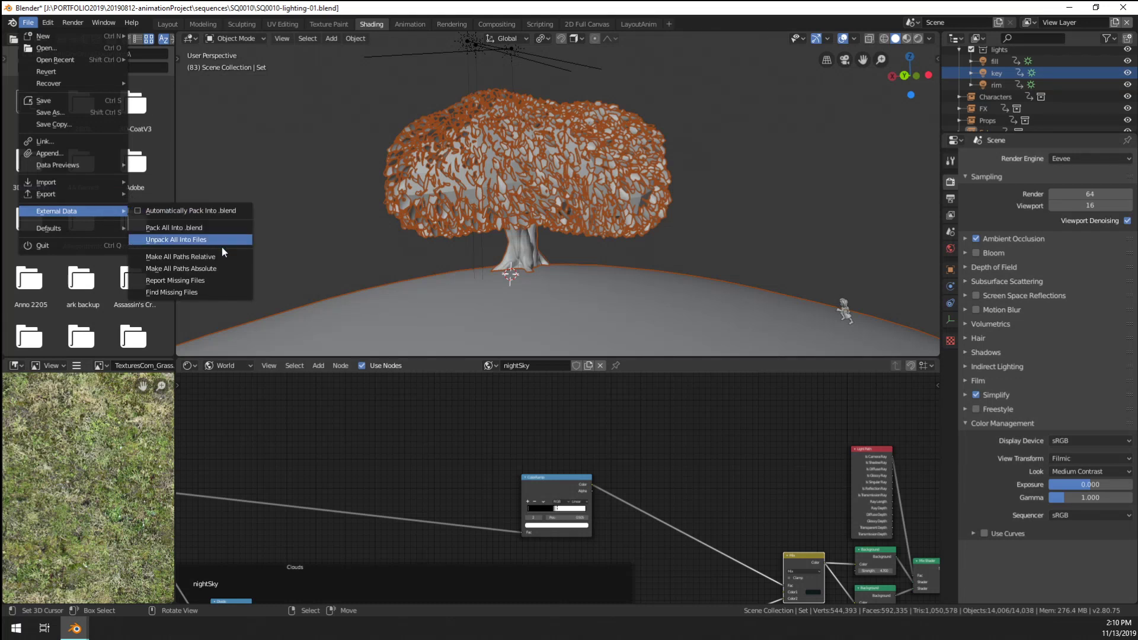
pyautogui.click(219, 291)
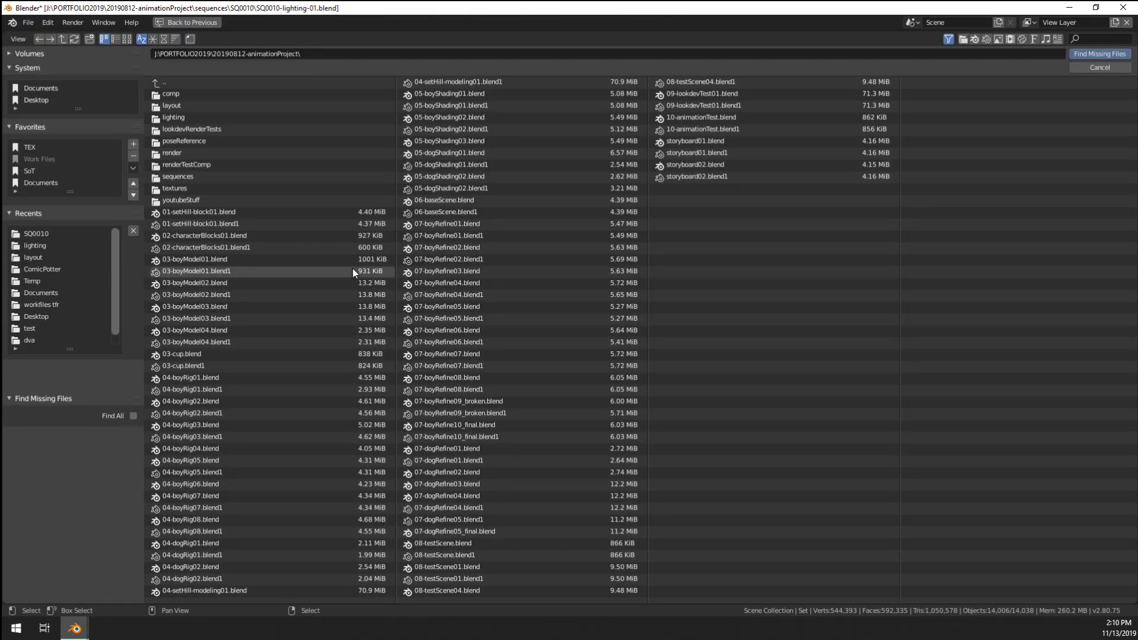
pyautogui.click(197, 188)
pyautogui.click(1095, 55)
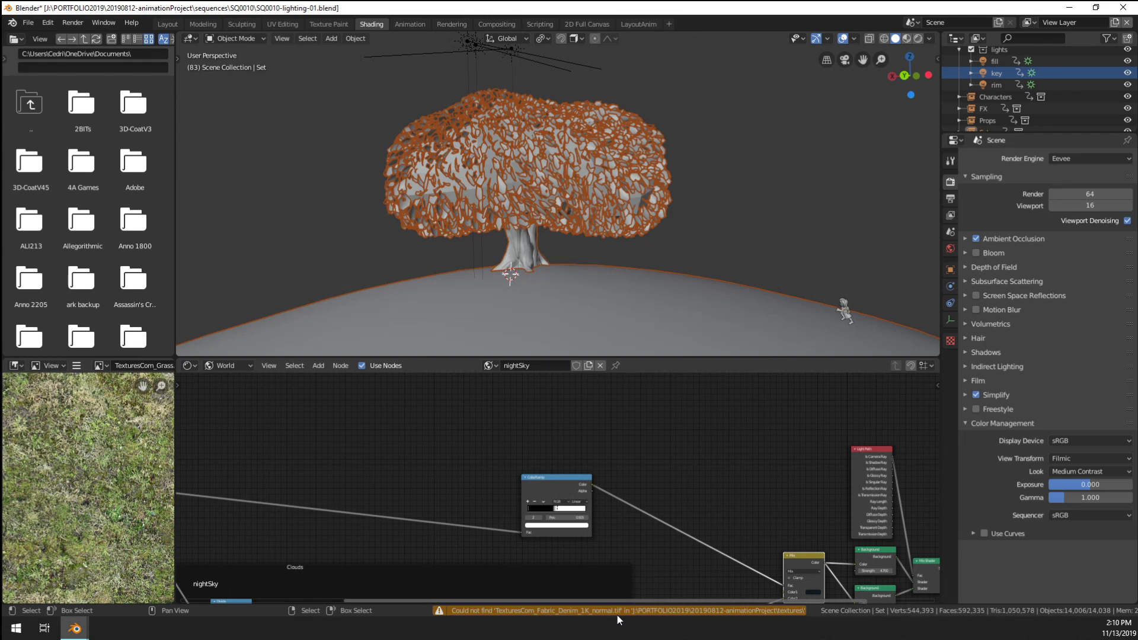
# Switch the viewport to material preview and check the tree's foliage and hill materials up close
pyautogui.moveTo(755, 497); pyautogui.dragTo(660, 374, button='middle')
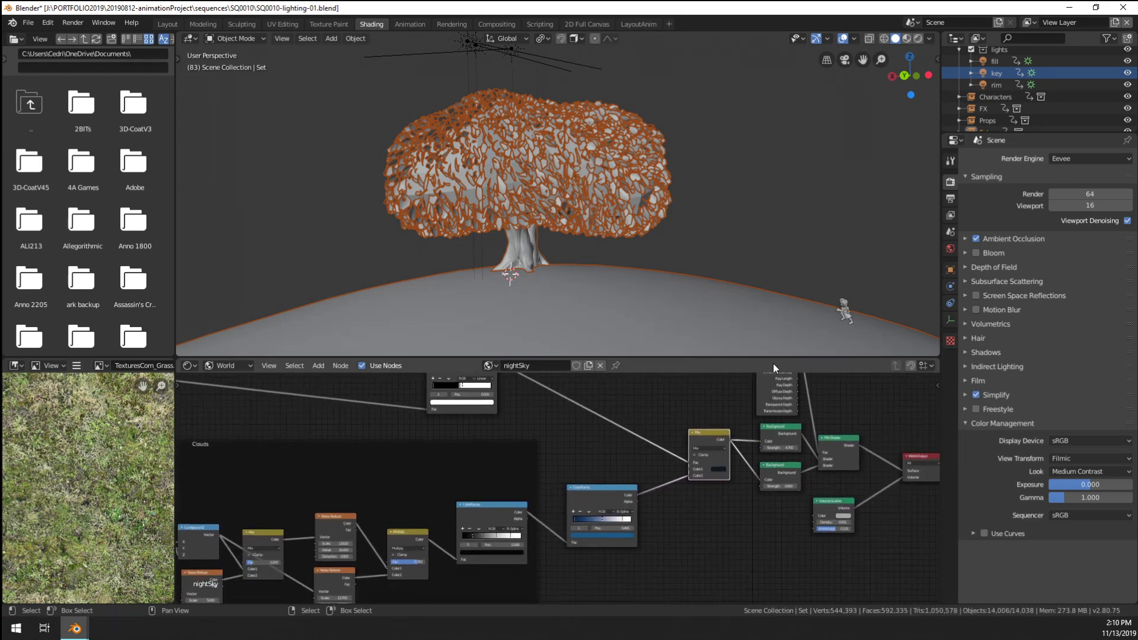
pyautogui.click(906, 38)
pyautogui.scroll(5, 643, 172)
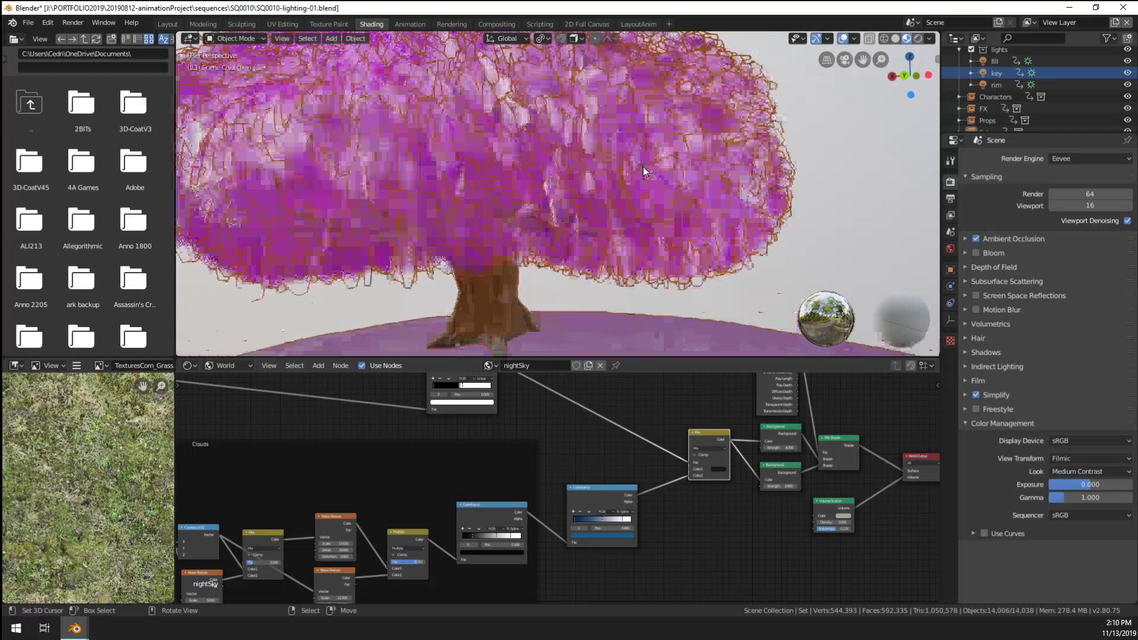
pyautogui.scroll(-4, 644, 169)
# Repeat the missing-files search on the project's textures folder
pyautogui.click(31, 22)
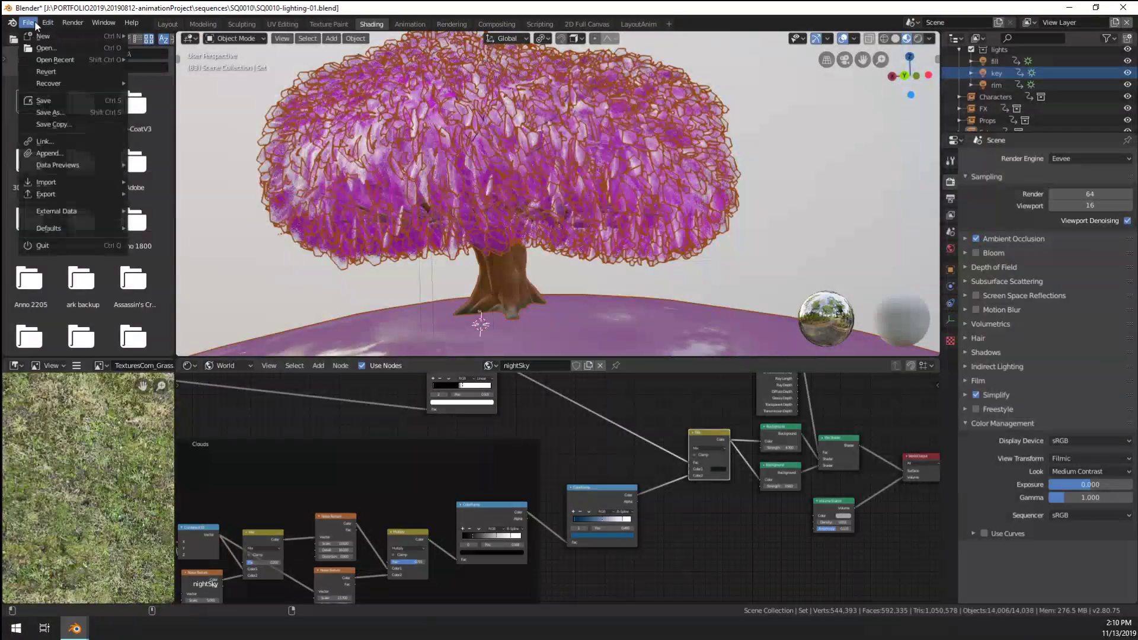
pyautogui.moveTo(134, 212)
pyautogui.click(204, 294)
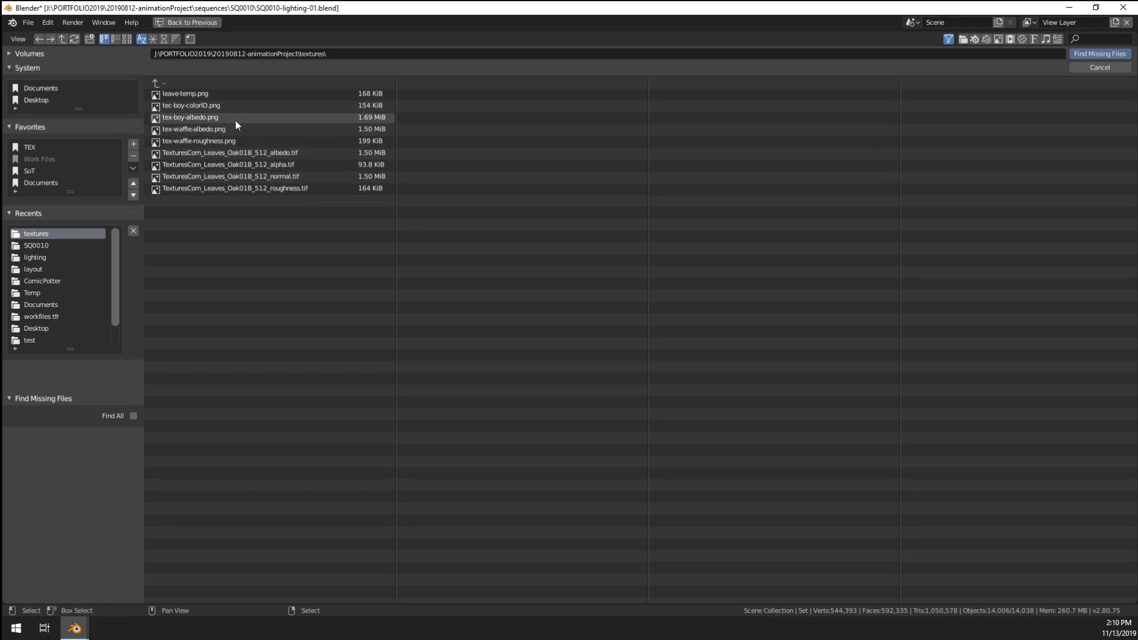
pyautogui.click(1100, 54)
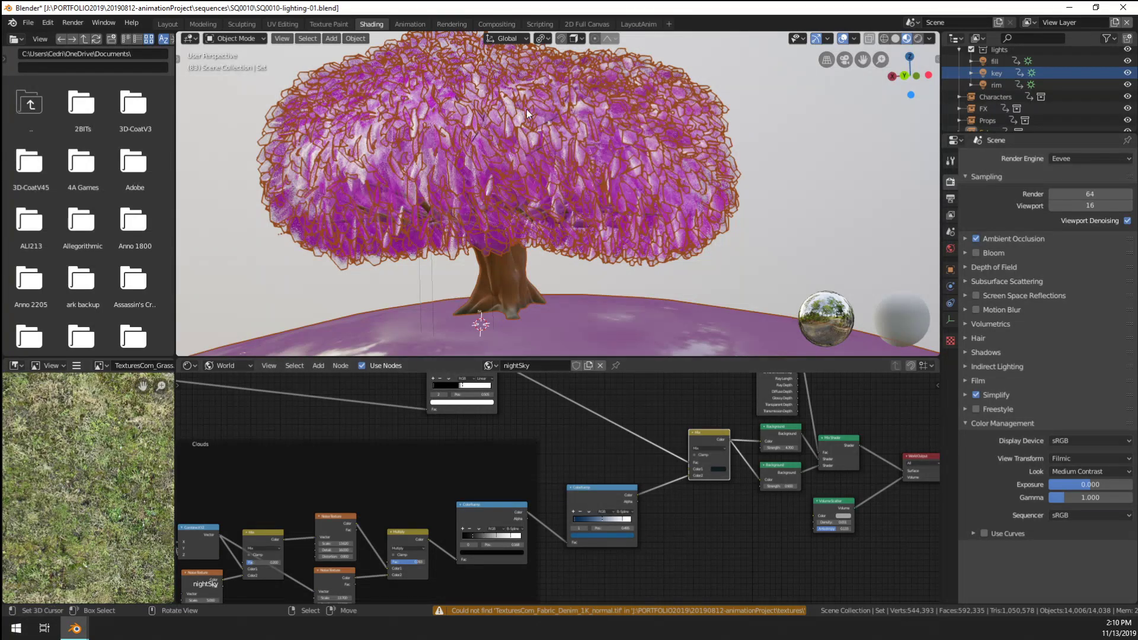
# Search the favorite TEX folder, J:\TEX, for the missing texture files
pyautogui.click(27, 22)
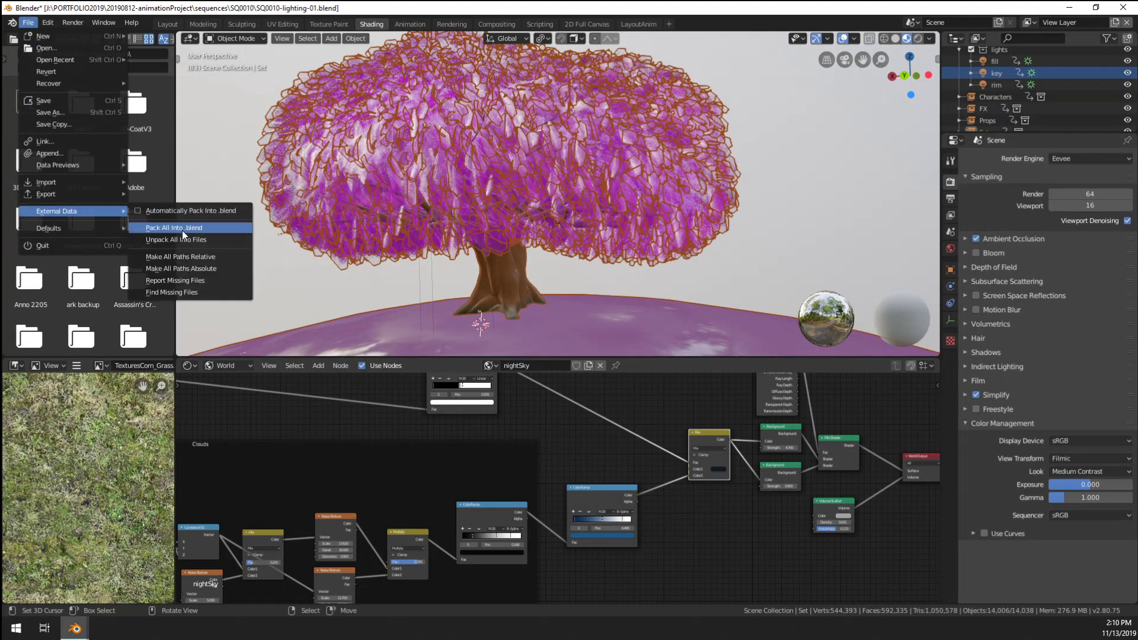
pyautogui.click(207, 292)
pyautogui.click(31, 149)
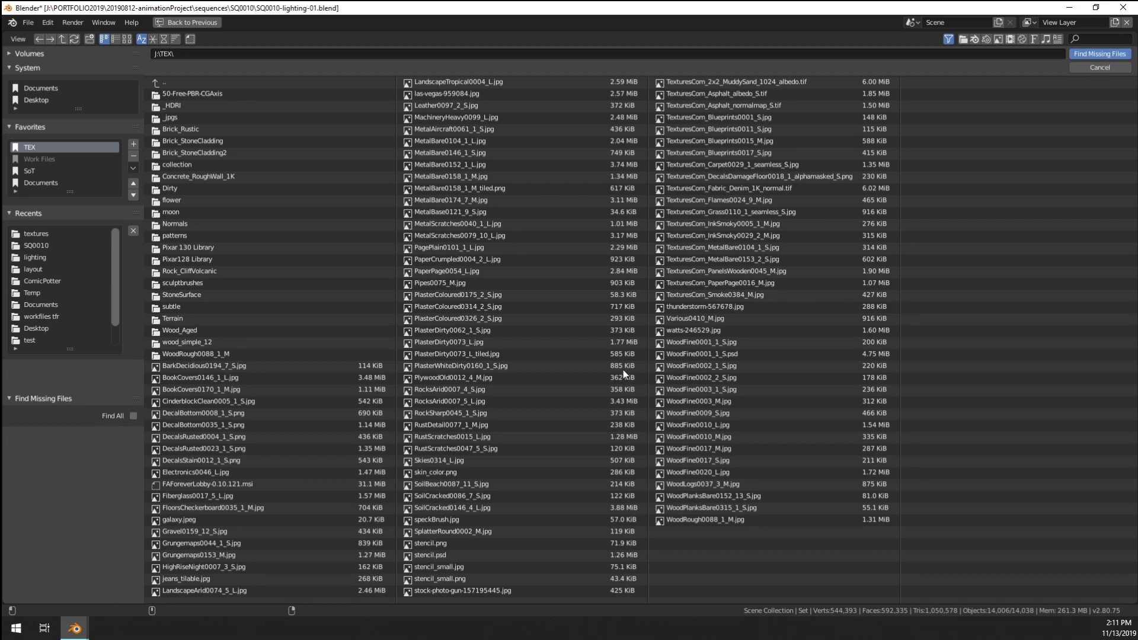
pyautogui.press('Return')
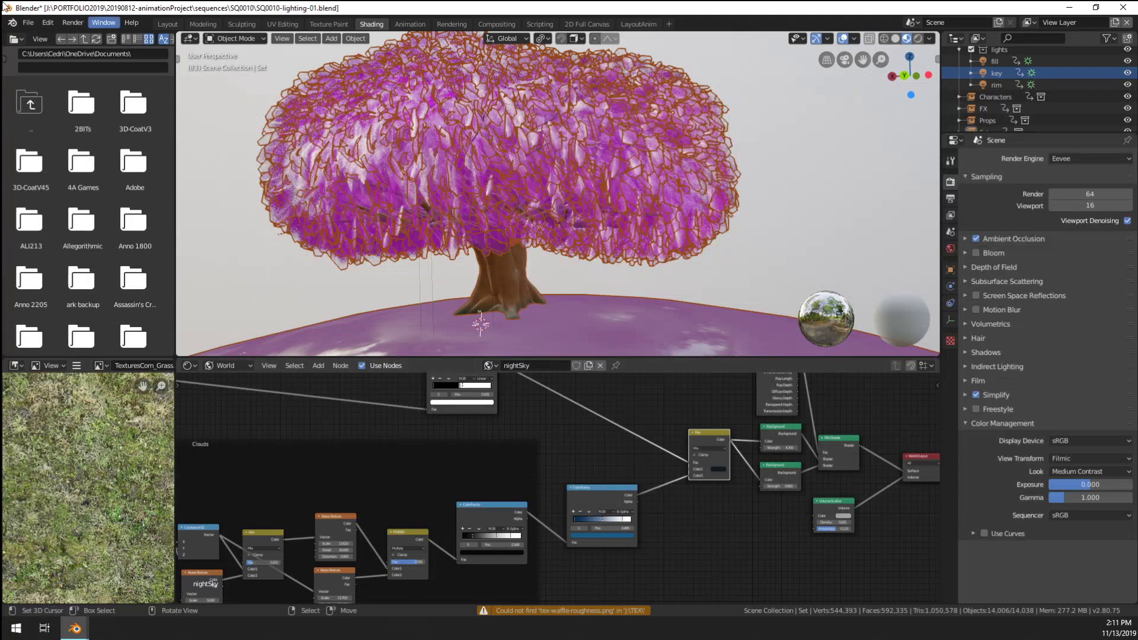
# Run Find Missing Files once more on the recent textures folder and inspect the tree and hill materials
pyautogui.click(28, 25)
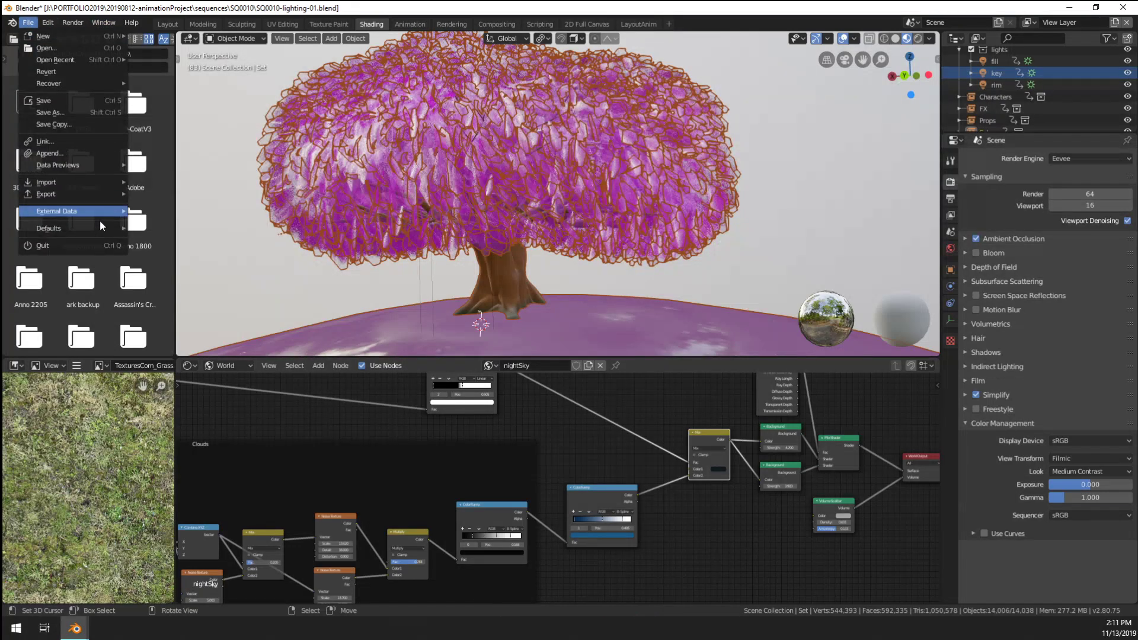
pyautogui.moveTo(104, 215)
pyautogui.click(200, 293)
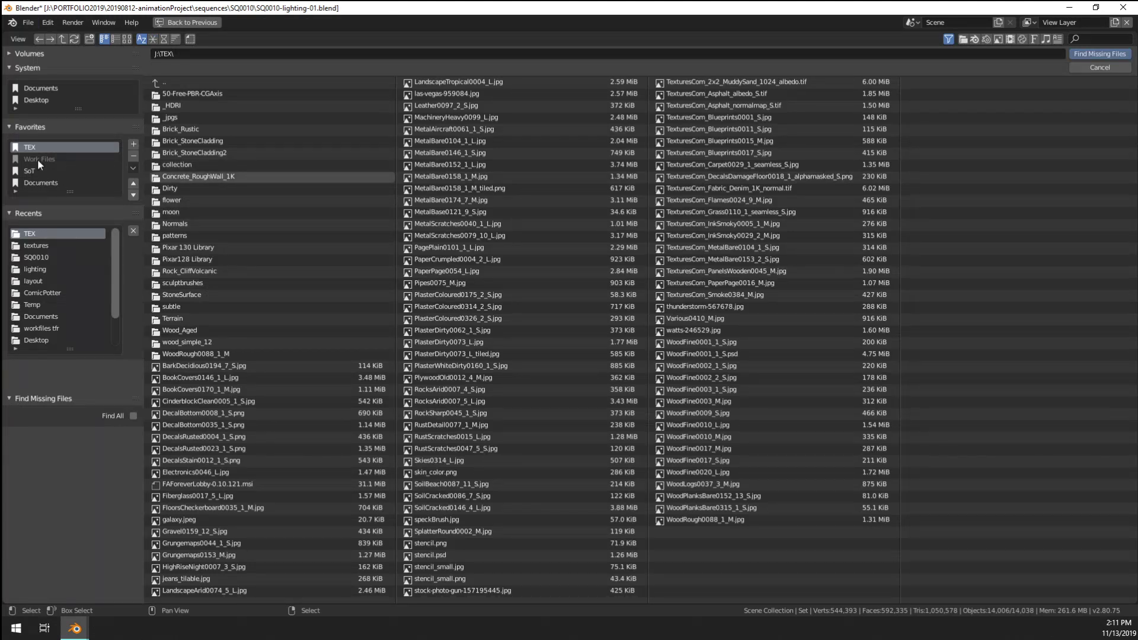
pyautogui.click(53, 246)
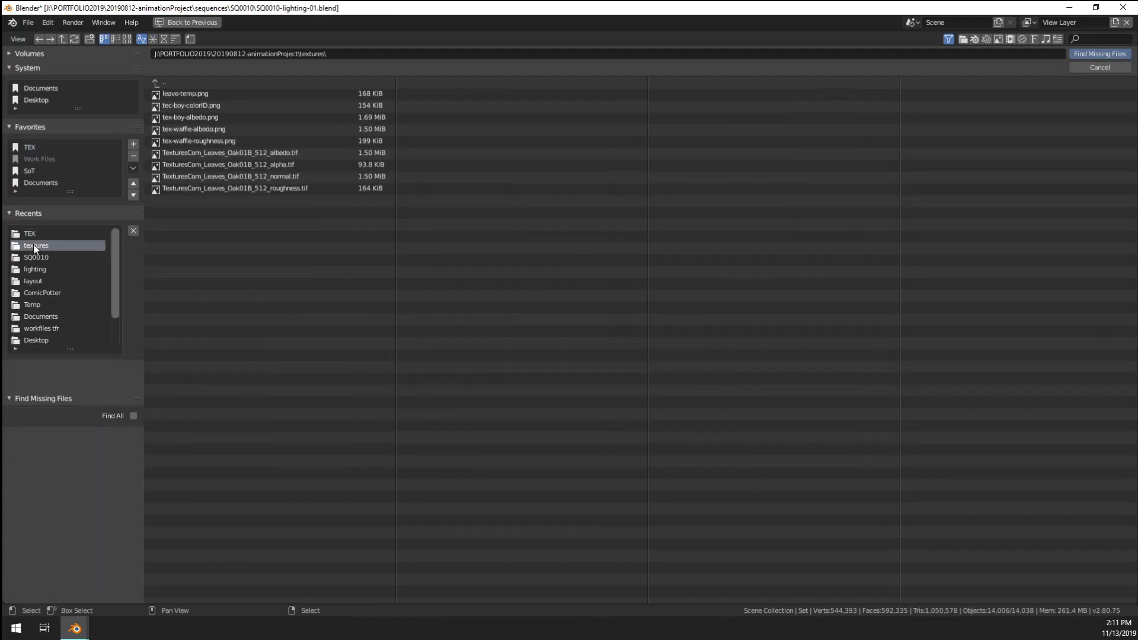
pyautogui.click(1090, 53)
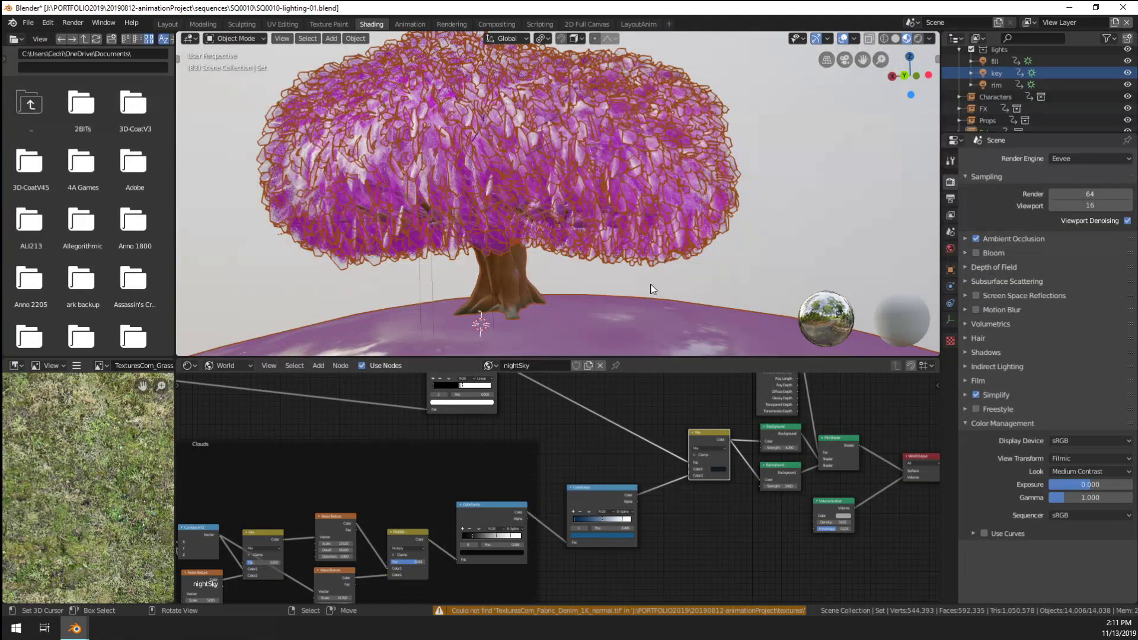
pyautogui.scroll(-2, 581, 215)
pyautogui.keyDown('shift'); pyautogui.moveTo(581, 269); pyautogui.dragTo(576, 205, button='middle'); pyautogui.keyUp('shift')
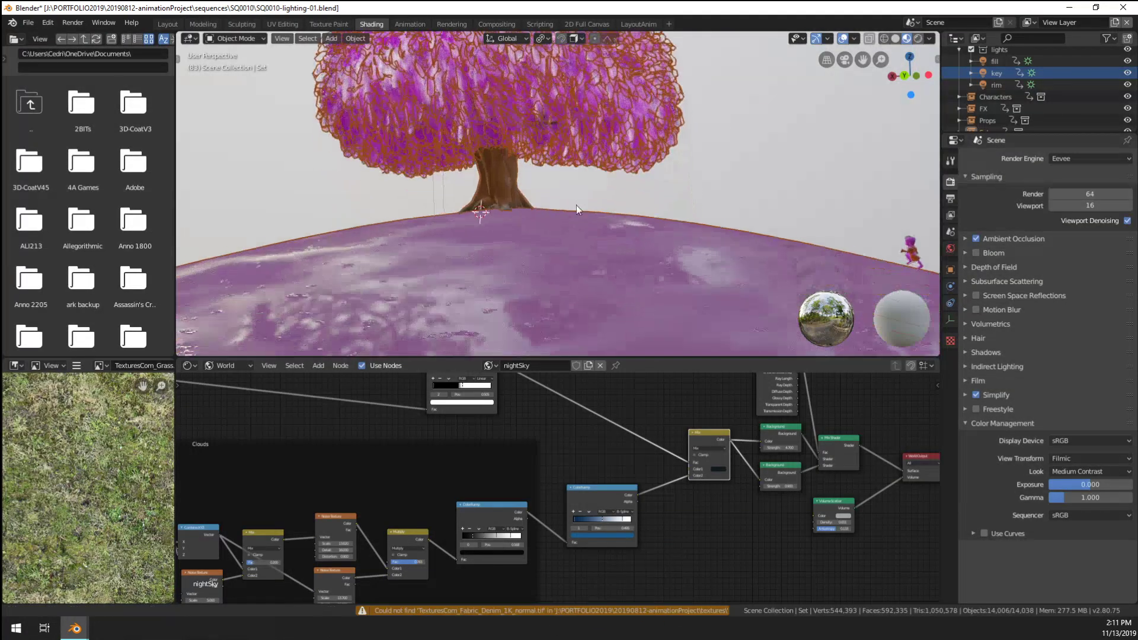
pyautogui.moveTo(667, 255)
pyautogui.mouseDown(button='middle')
pyautogui.moveTo(674, 294)
pyautogui.moveTo(653, 268)
pyautogui.mouseUp(button='middle')
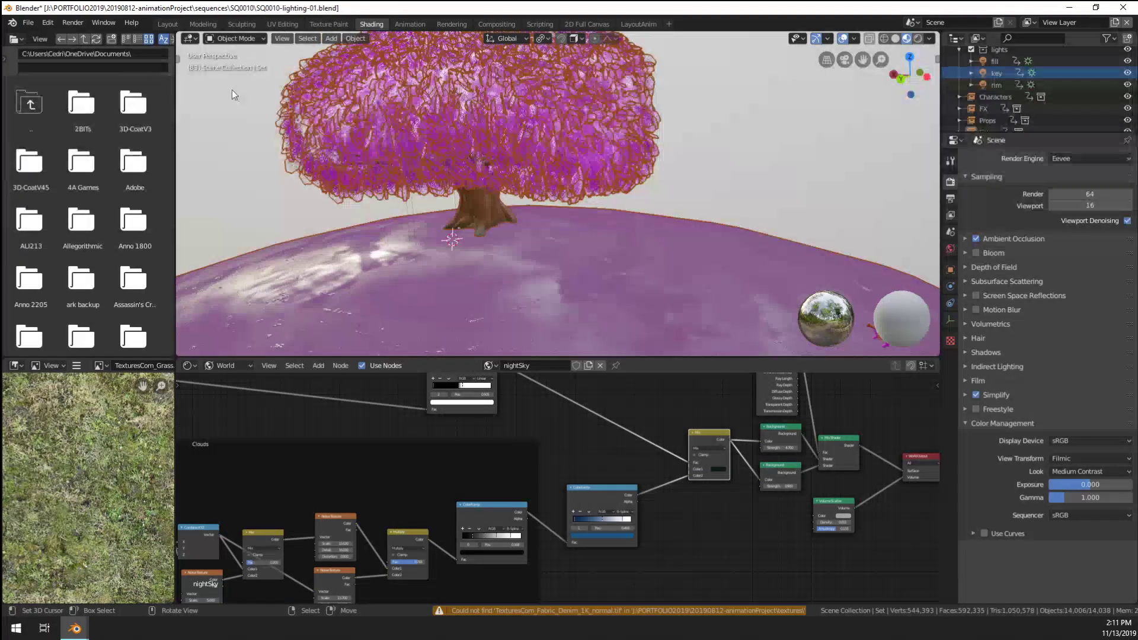
# Make all external file paths relative and check the tree, hill and nightSky world nodes
pyautogui.click(23, 25)
pyautogui.moveTo(101, 210)
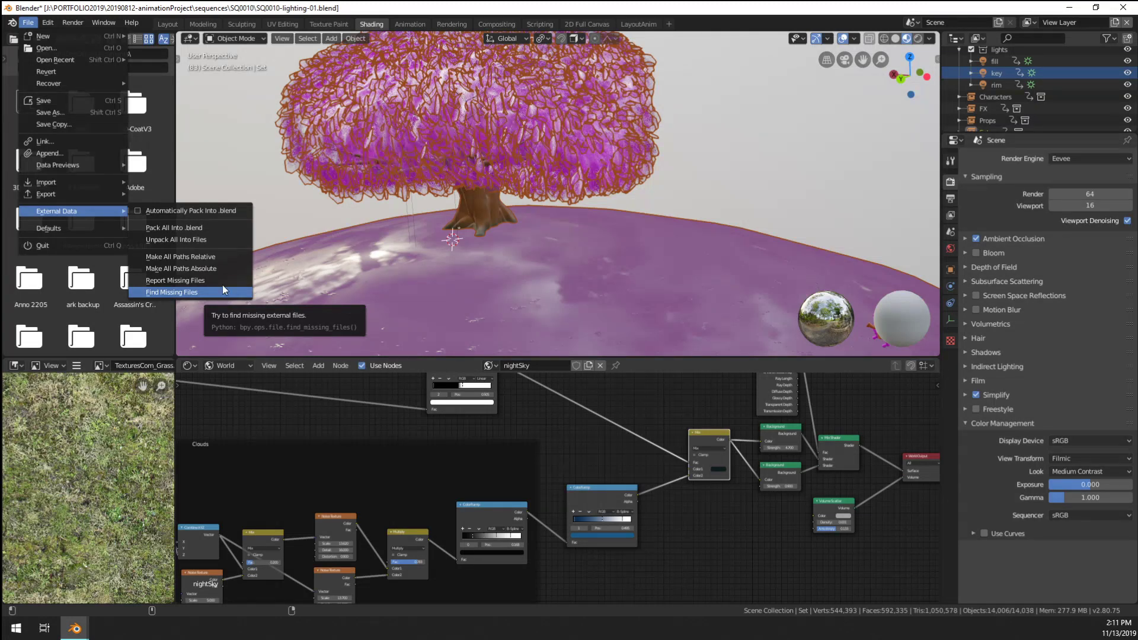
pyautogui.click(224, 257)
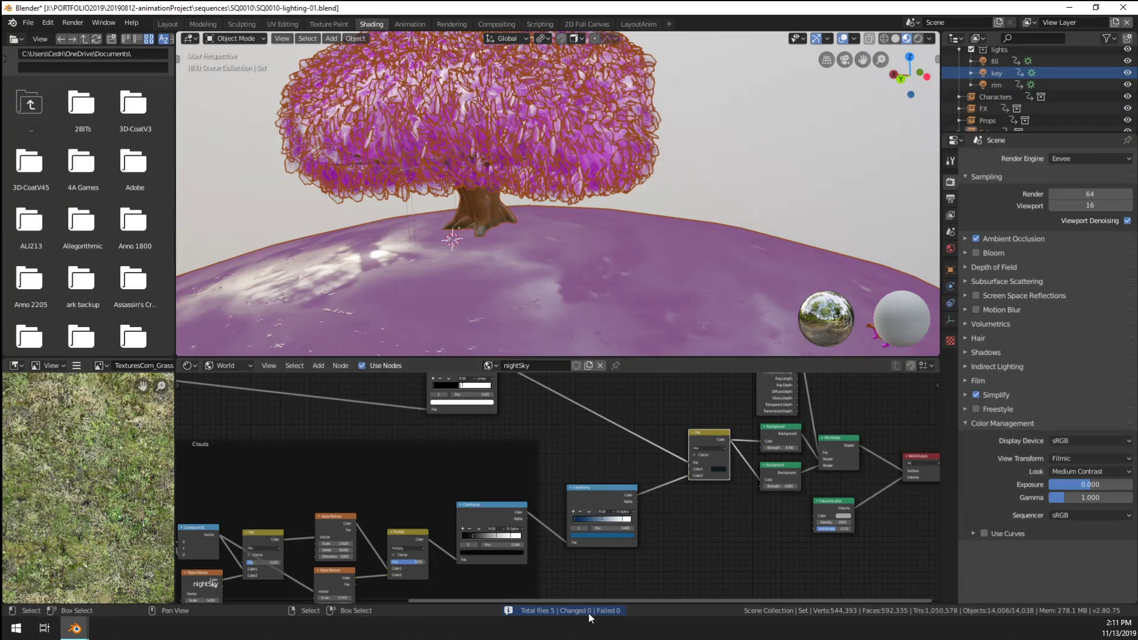
pyautogui.moveTo(468, 233); pyautogui.dragTo(304, 87, button='middle')
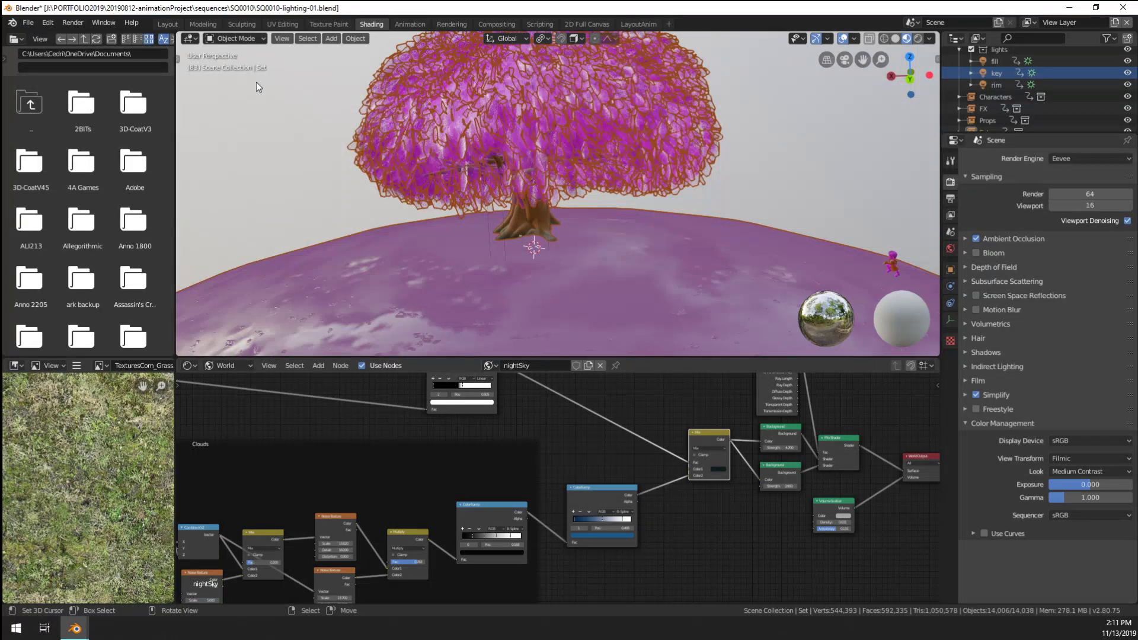
pyautogui.moveTo(518, 453); pyautogui.dragTo(608, 504, button='middle')
pyautogui.scroll(-4, 609, 503)
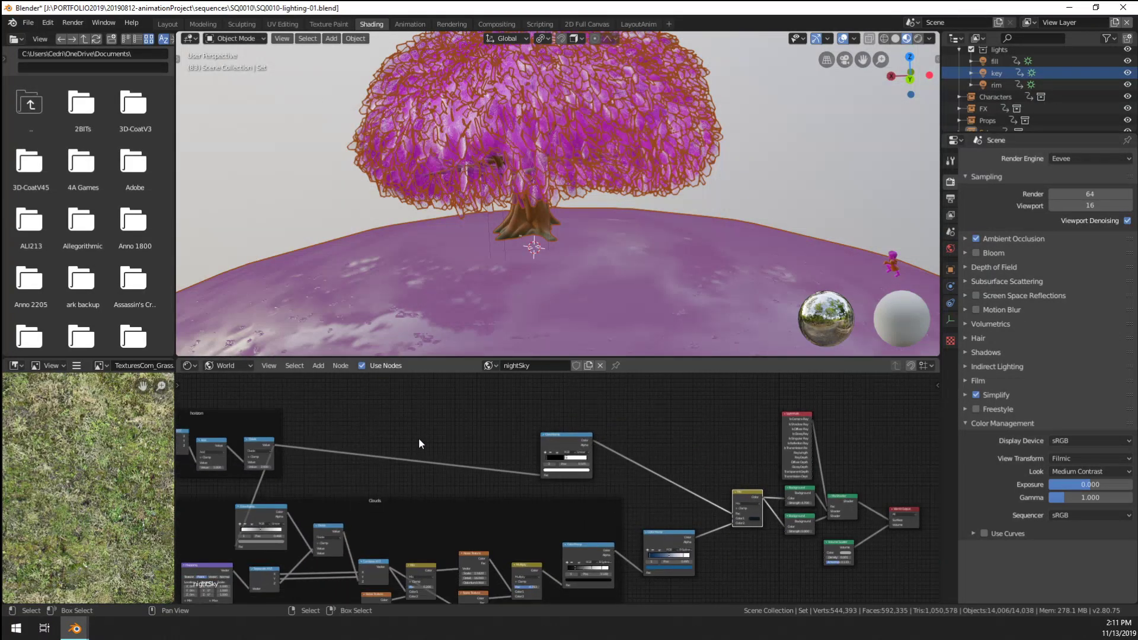
pyautogui.moveTo(378, 444); pyautogui.dragTo(532, 441, button='middle')
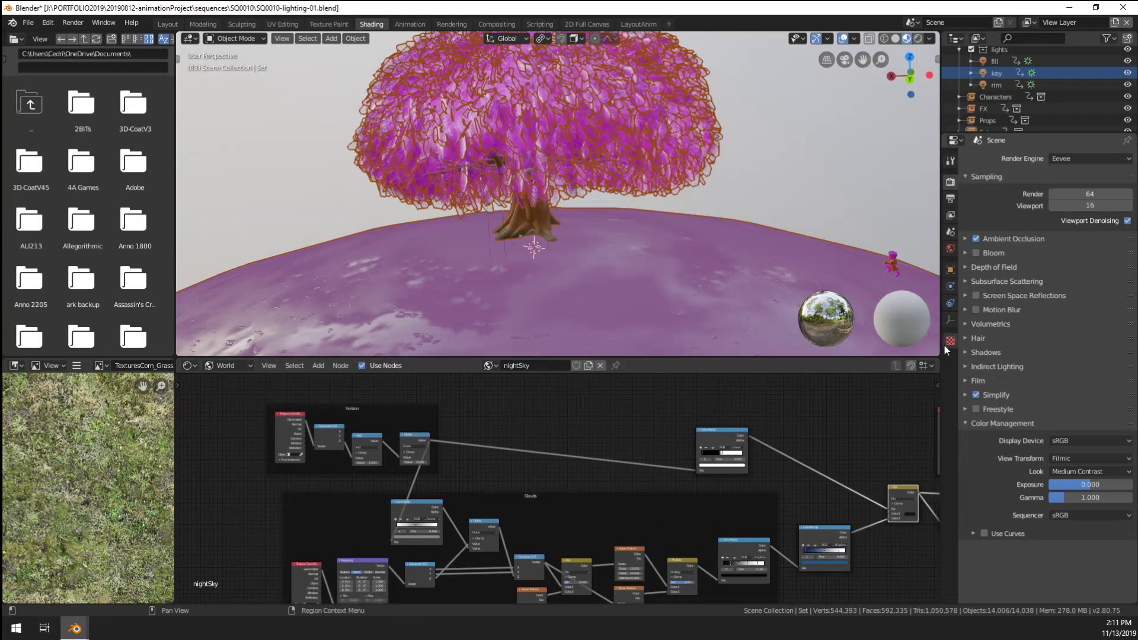
# Assign the linked texture from 02-Short-block15.blend as the brush texture and look over the tree and hill
pyautogui.click(951, 341)
pyautogui.click(973, 176)
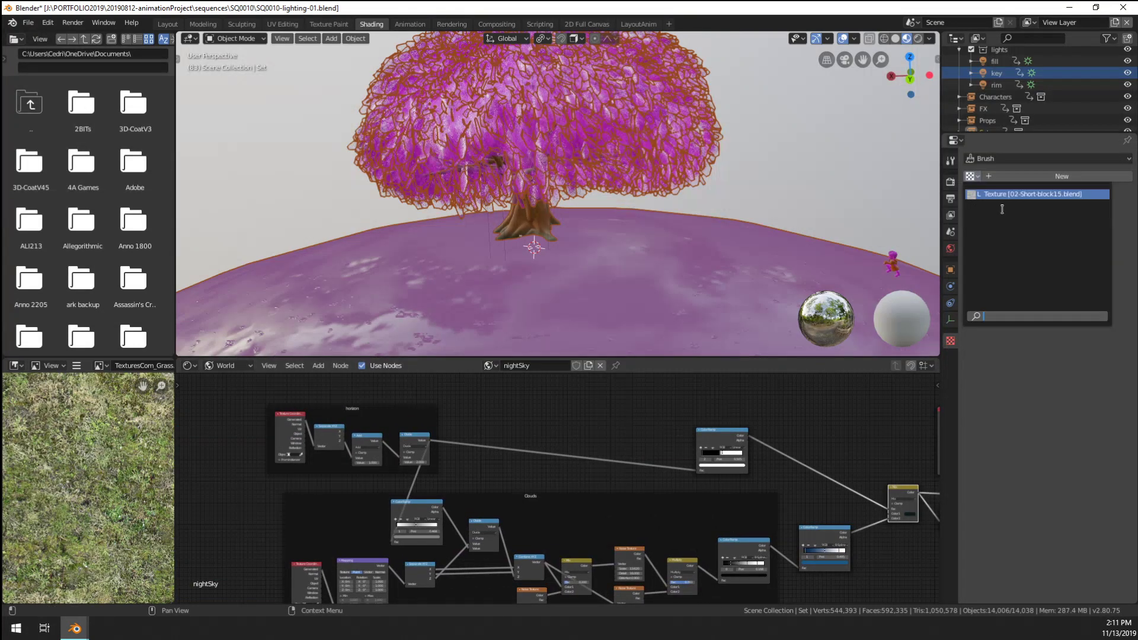
pyautogui.click(1015, 193)
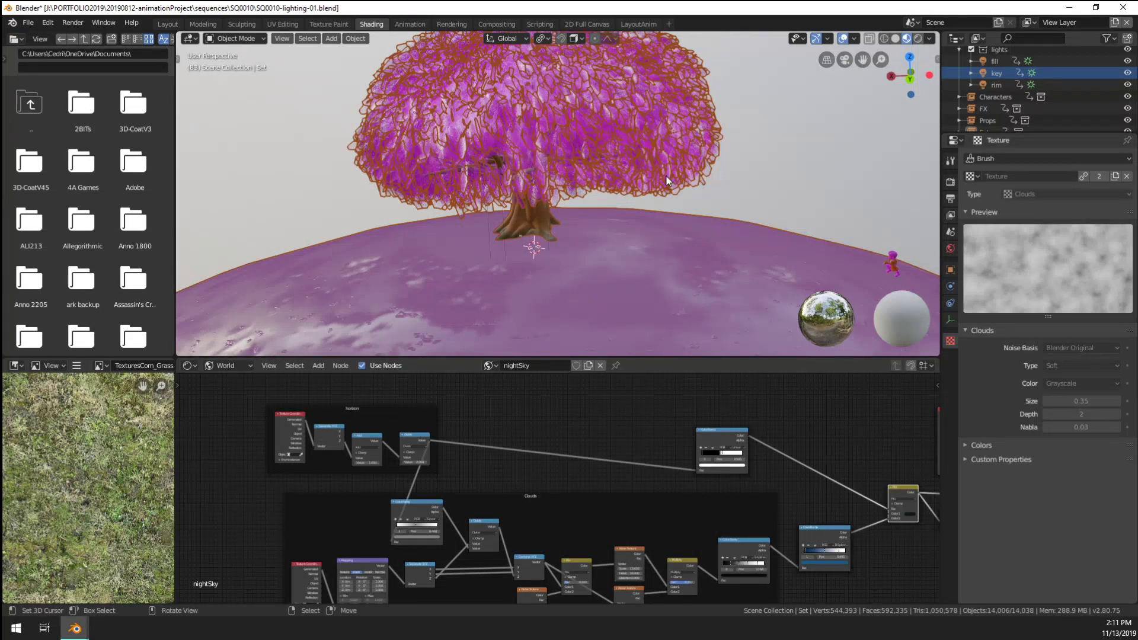
pyautogui.moveTo(690, 228); pyautogui.dragTo(651, 178, button='middle')
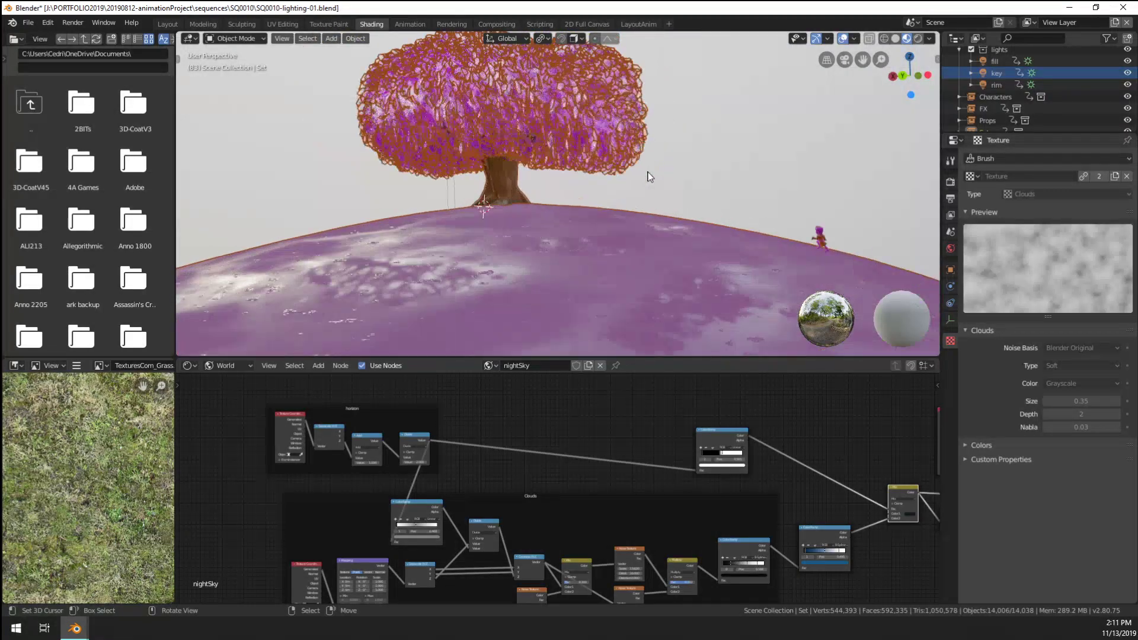
# Expand the Characters object in the outliner and inspect the character's and tree's materials up close
pyautogui.click(980, 99)
pyautogui.click(960, 97)
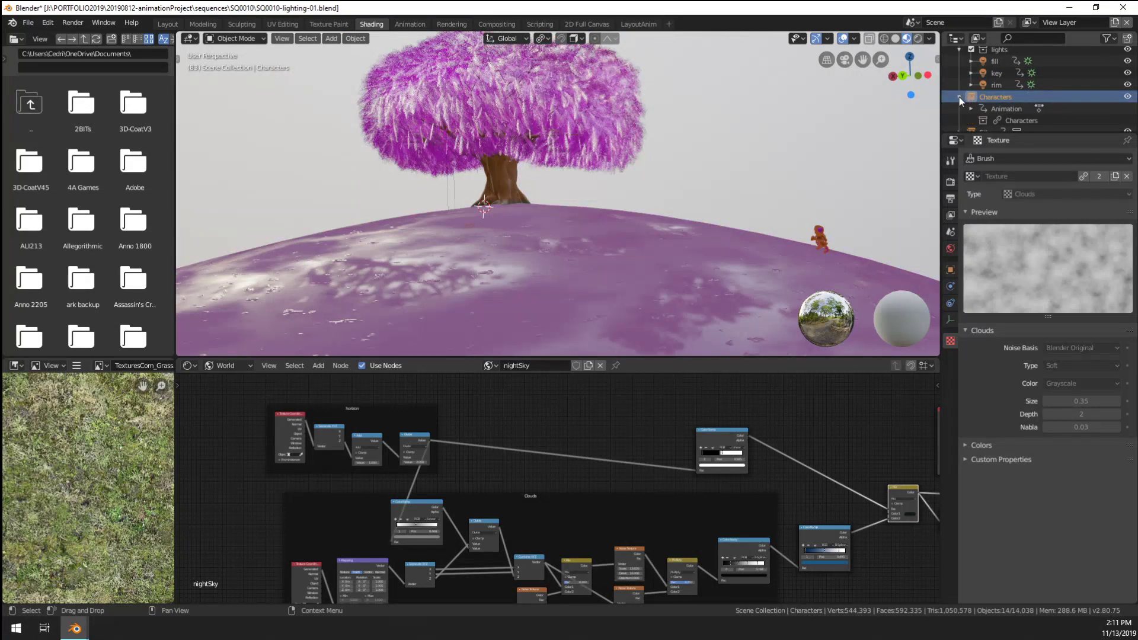
pyautogui.click(983, 121)
pyautogui.scroll(-2, 1017, 112)
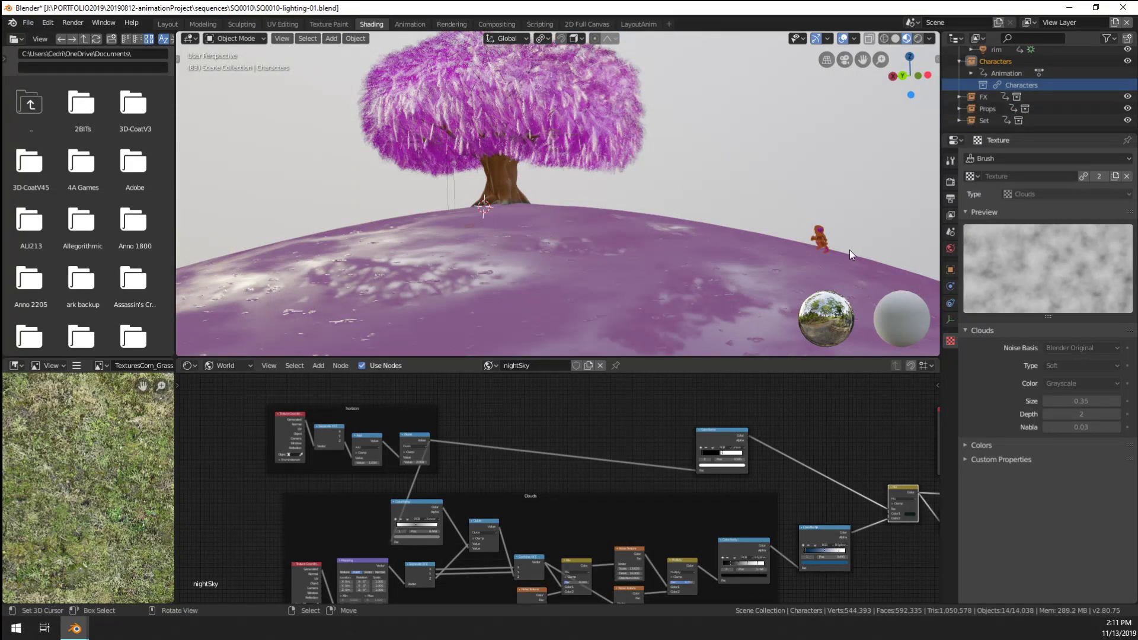
pyautogui.moveTo(824, 230); pyautogui.dragTo(651, 201, button='middle')
pyautogui.scroll(8, 635, 198)
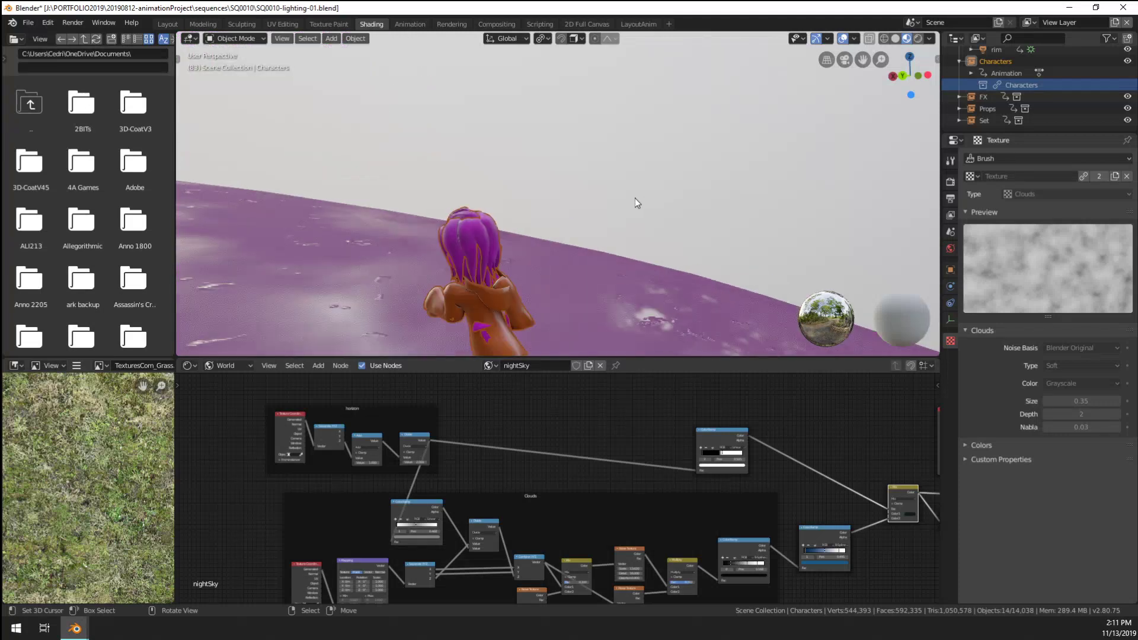
pyautogui.scroll(-8, 561, 279)
pyautogui.moveTo(421, 190); pyautogui.dragTo(623, 246, button='middle')
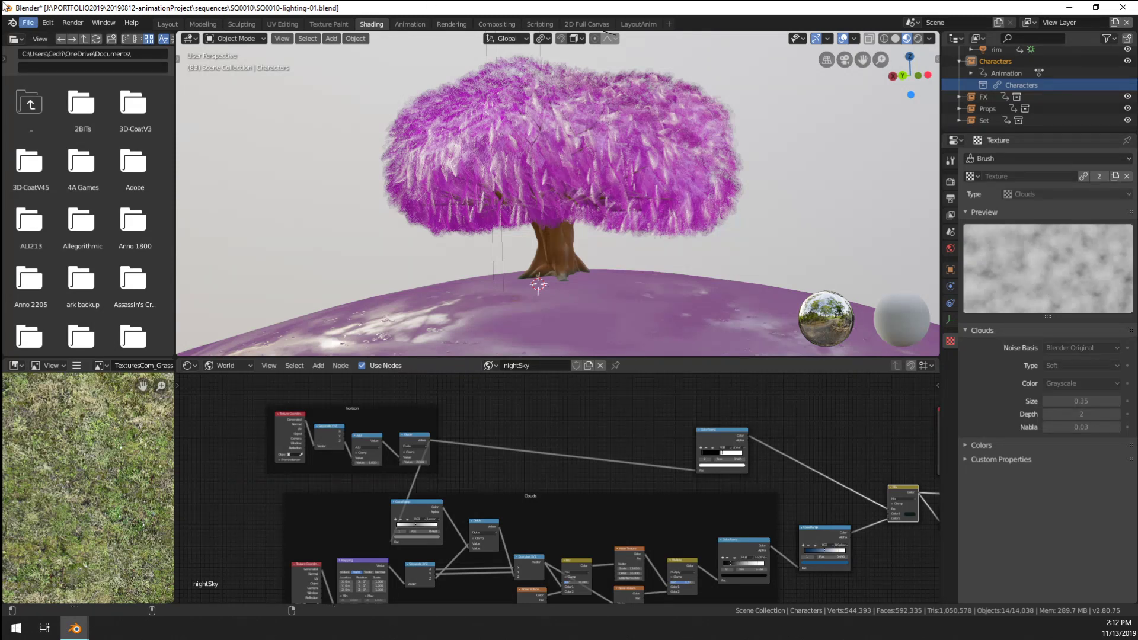
pyautogui.click(28, 22)
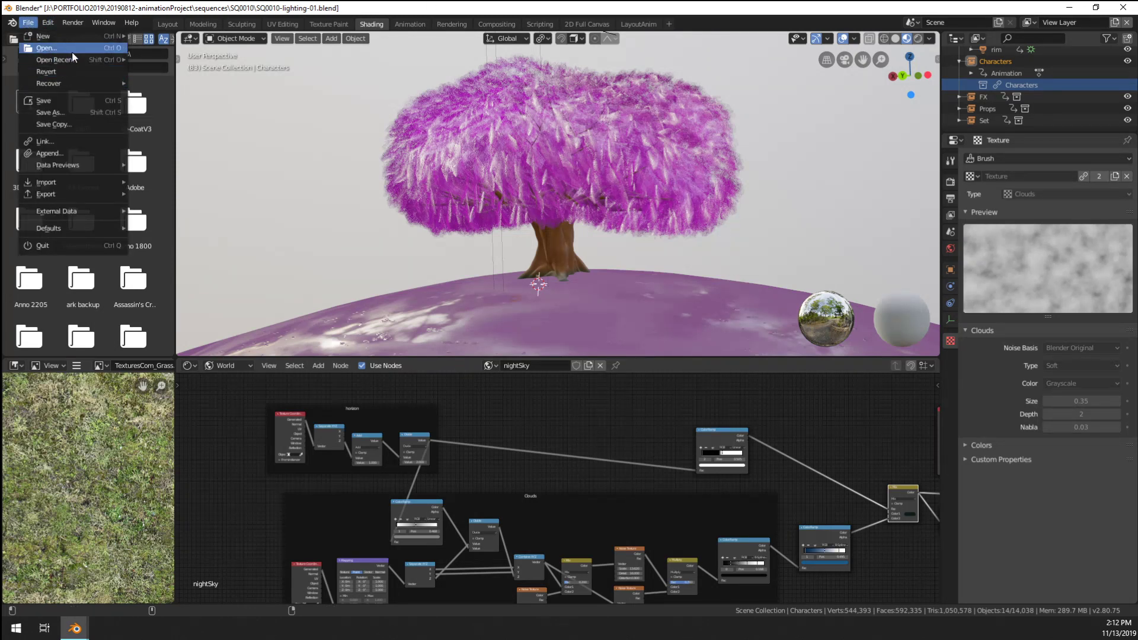
pyautogui.click(57, 71)
pyautogui.click(676, 328)
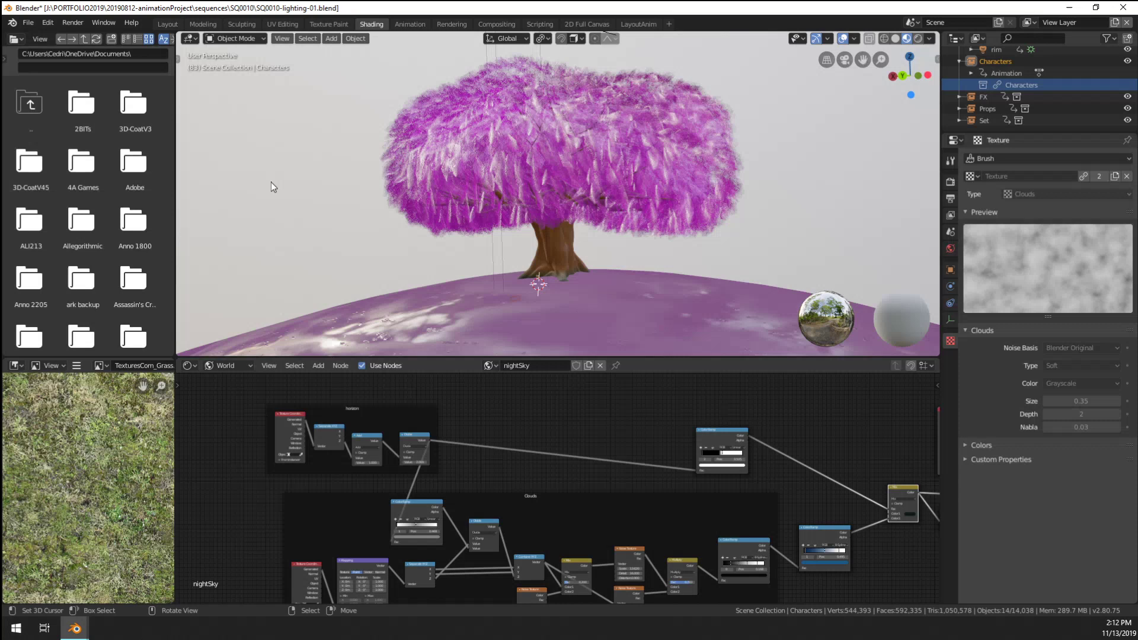
# Open the recent file 01-nightRain-template.blend and discard the unsaved changes
pyautogui.click(28, 22)
pyautogui.moveTo(91, 62)
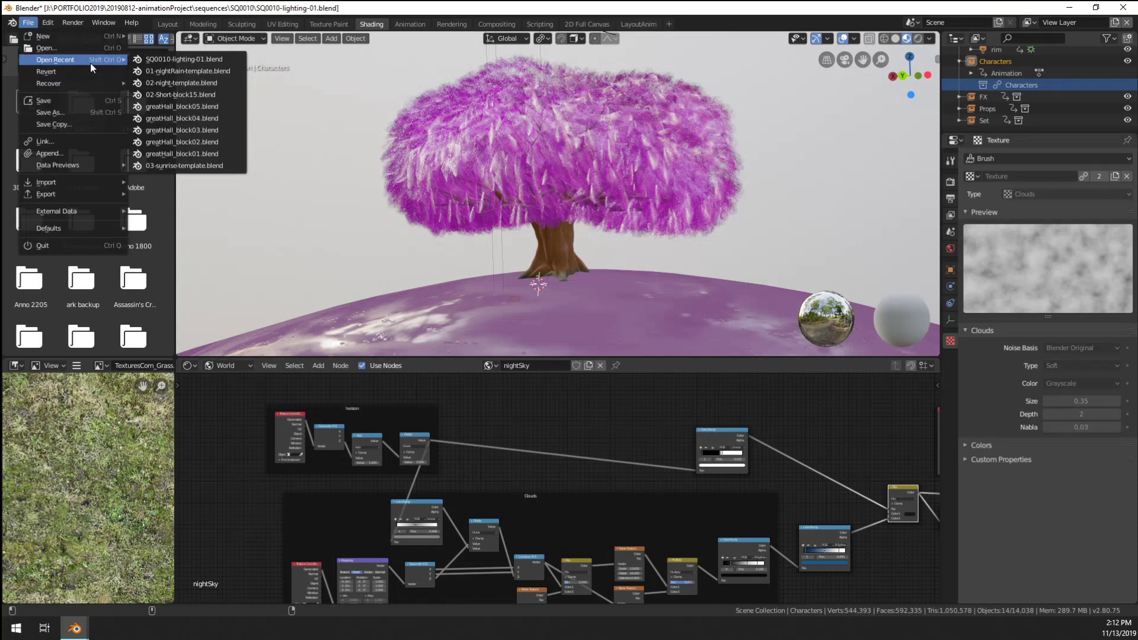
pyautogui.click(214, 70)
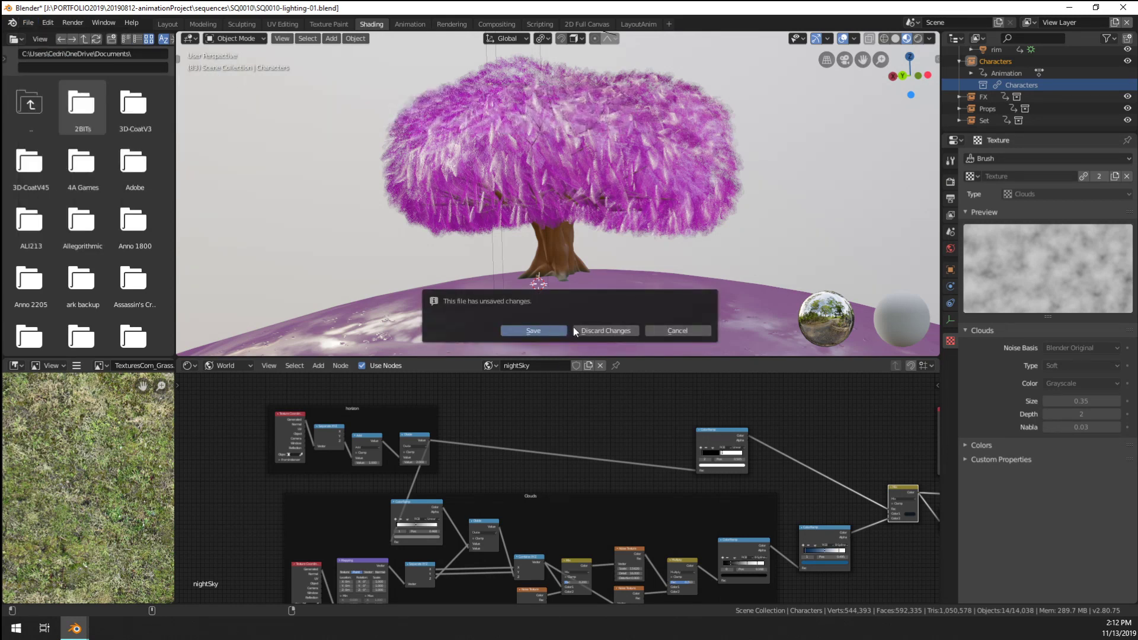
pyautogui.click(598, 328)
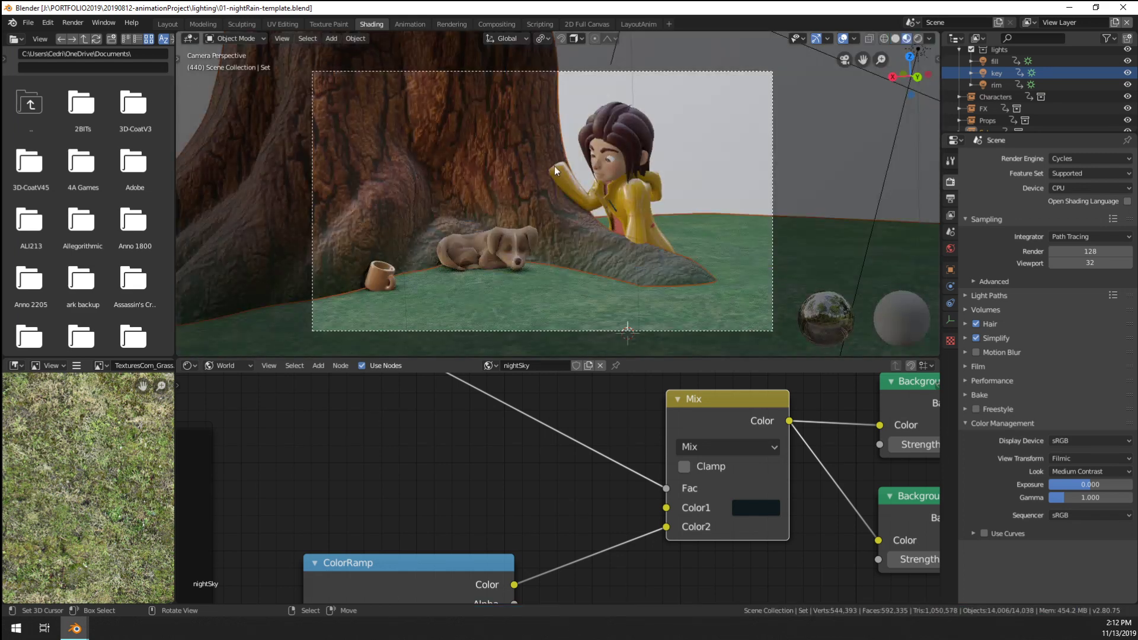
# Save the template over SQ0010-lighting-01.blend in the project's sequences\SQ0010 folder
pyautogui.click(28, 22)
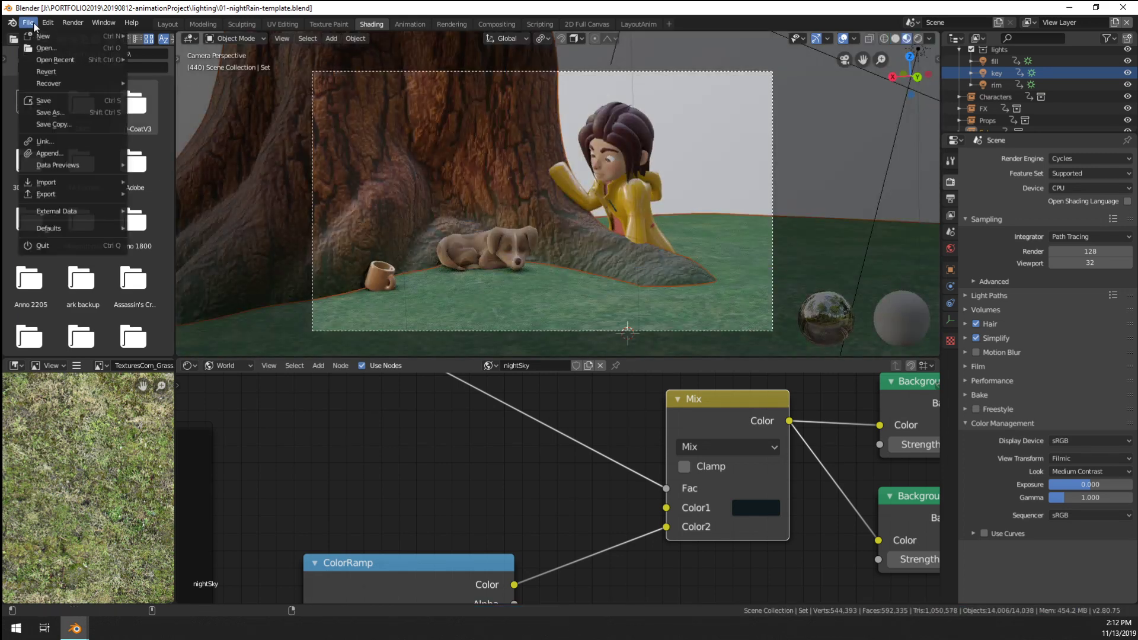
pyautogui.click(69, 111)
pyautogui.click(190, 82)
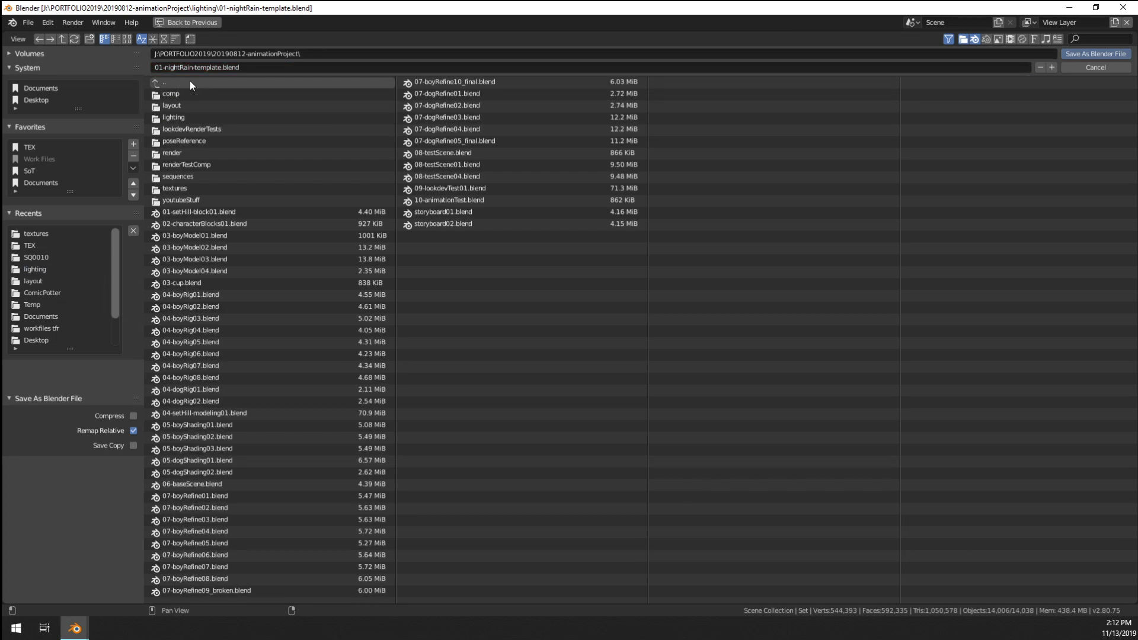
pyautogui.click(201, 179)
pyautogui.click(181, 92)
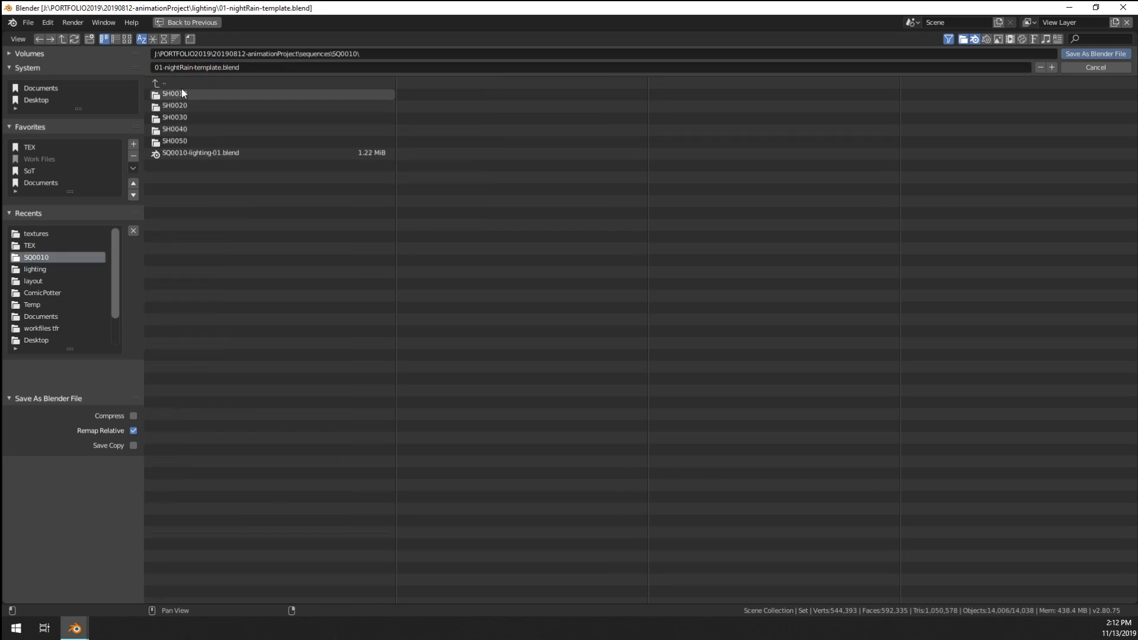
pyautogui.click(204, 153)
pyautogui.click(1065, 53)
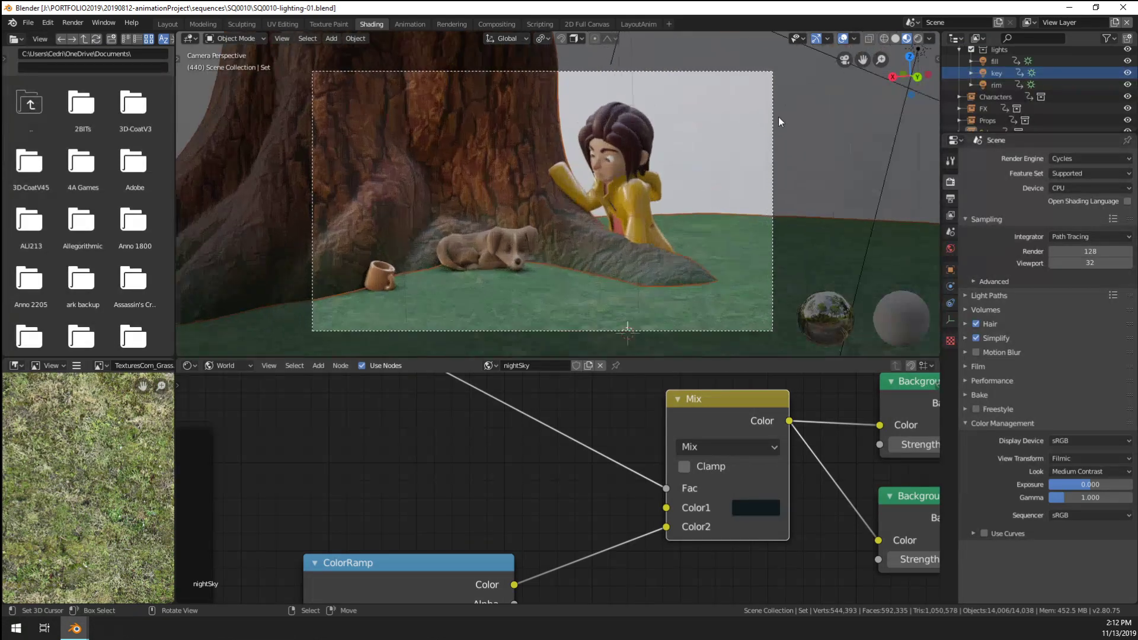
# Preview the scene in rendered shading and check the tree and hill textures in material preview
pyautogui.click(895, 38)
pyautogui.click(907, 38)
pyautogui.click(918, 38)
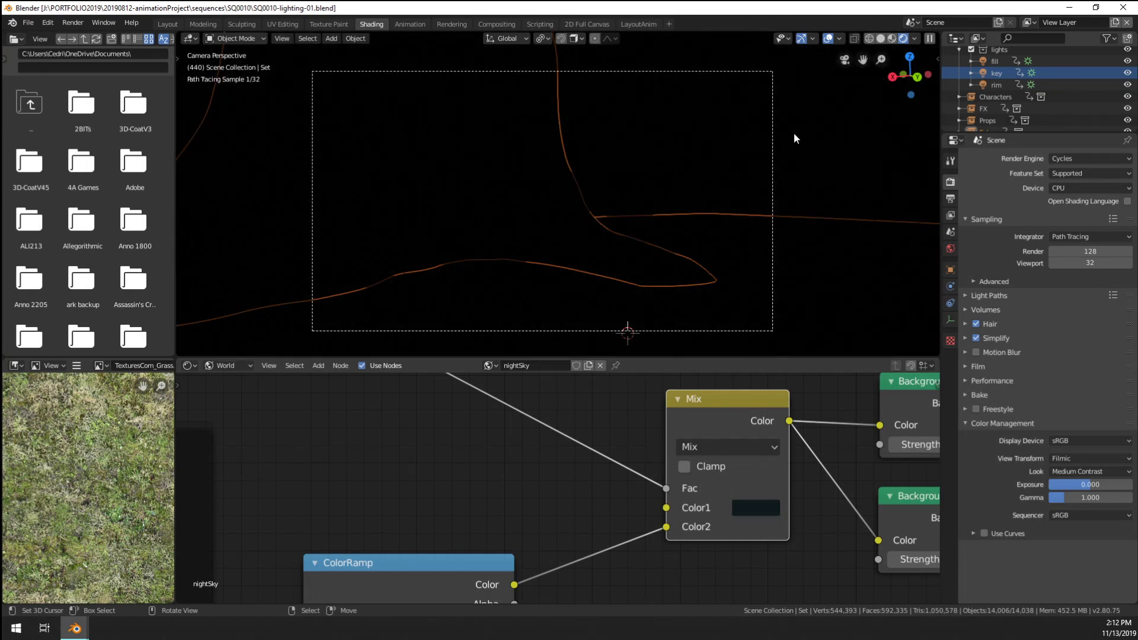
pyautogui.click(897, 43)
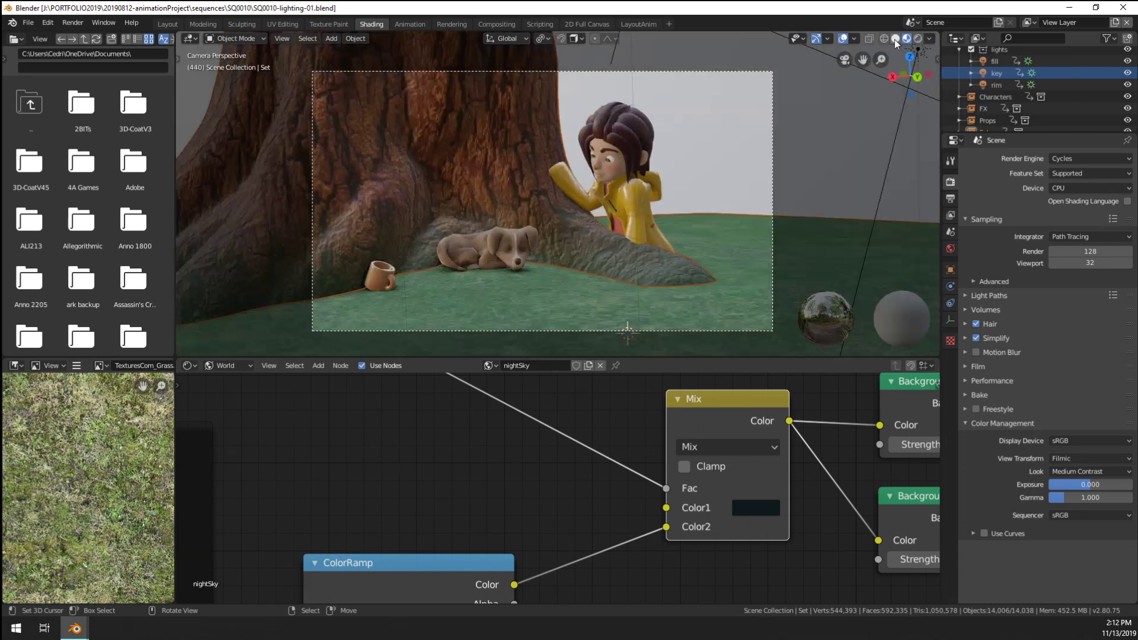
pyautogui.scroll(-2, 622, 170)
pyautogui.moveTo(623, 169)
pyautogui.mouseDown(button='middle')
pyautogui.moveTo(560, 180)
pyautogui.moveTo(664, 124)
pyautogui.mouseUp(button='middle')
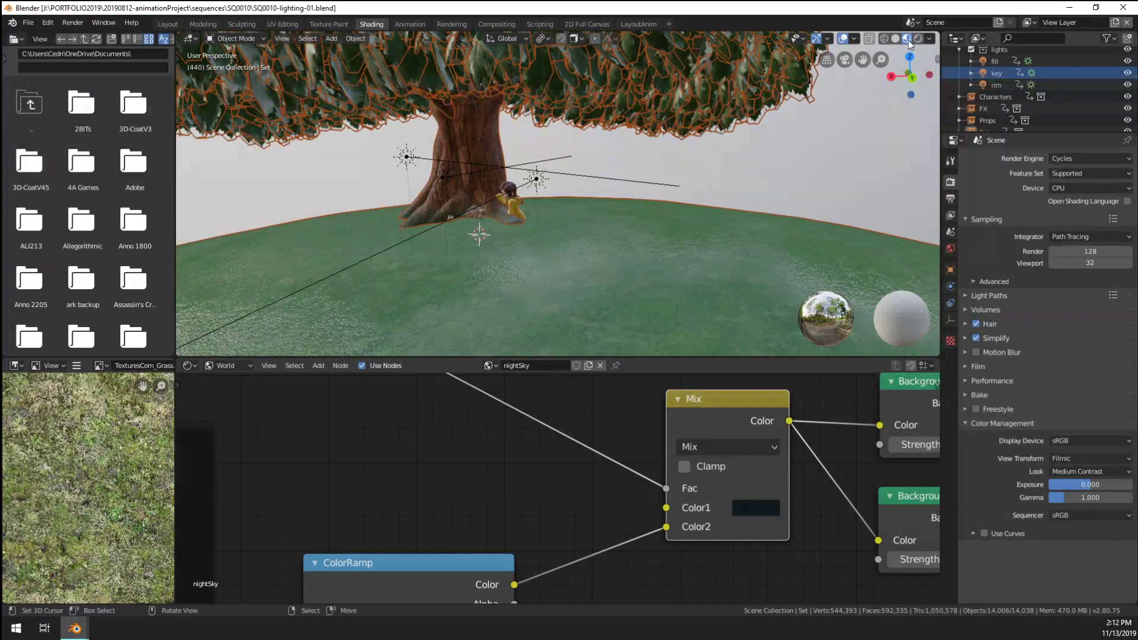
pyautogui.click(919, 38)
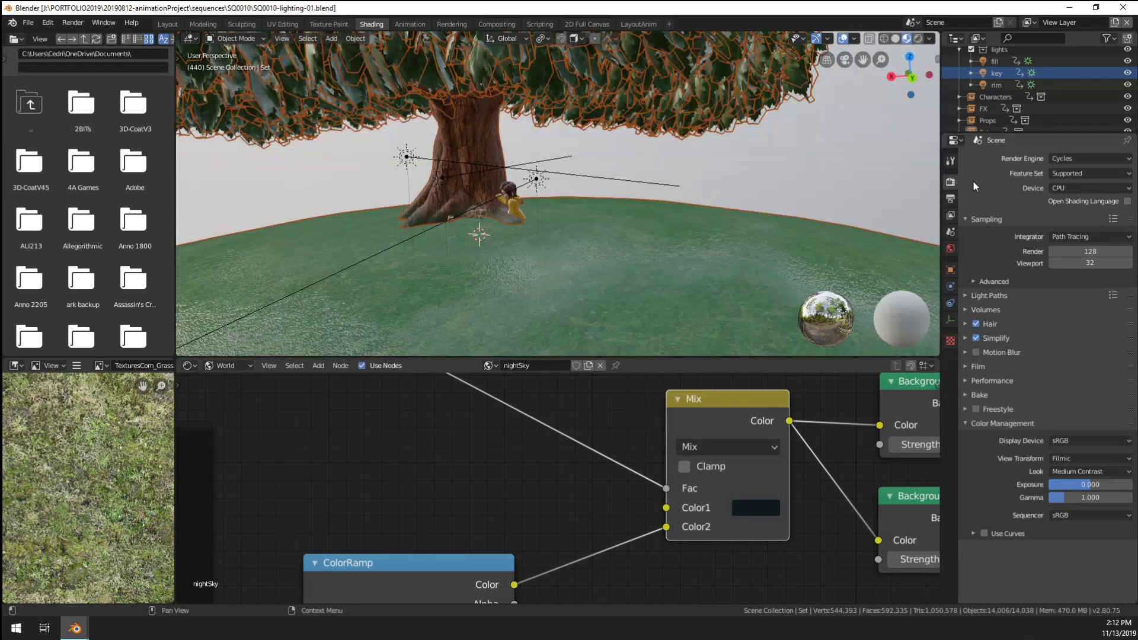
# Set the render engine to Eevee and preview the rendered night scene through the camera
pyautogui.click(1085, 159)
pyautogui.click(1077, 172)
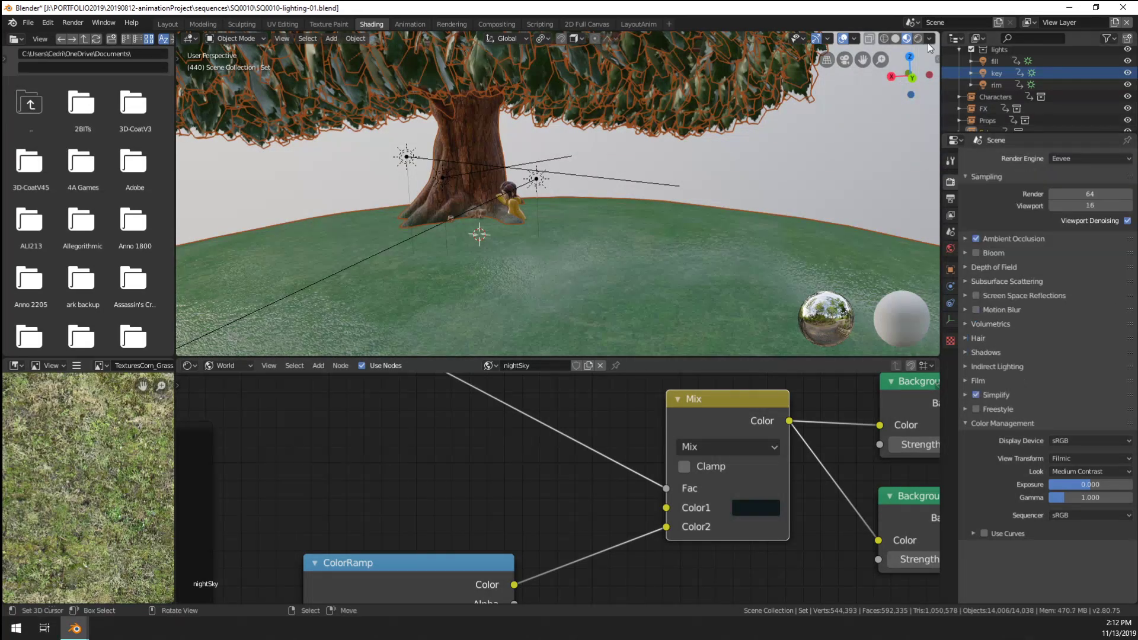
pyautogui.click(918, 39)
pyautogui.moveTo(520, 225); pyautogui.dragTo(556, 223, button='middle')
pyautogui.press('KP_0')
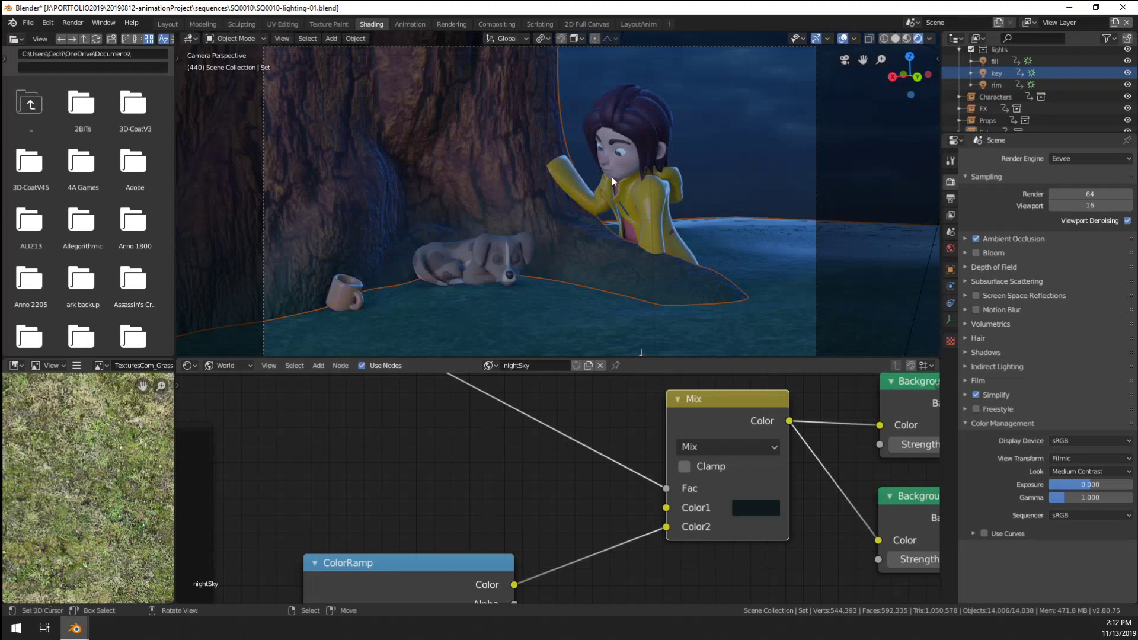
# Save the lighting file and reopen SQ0010-lighting-01.blend from the recent files
pyautogui.hotkey('ctrl', 's')
pyautogui.click(28, 22)
pyautogui.moveTo(59, 60)
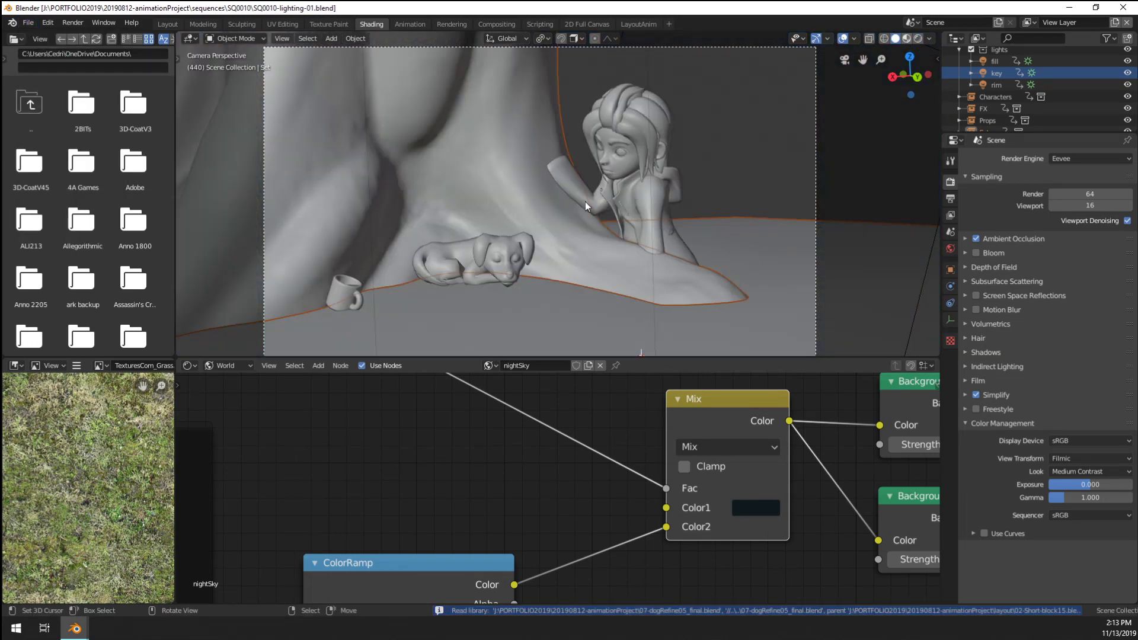
# Switch the viewport to material preview and check the textures on the tree, hill and characters
pyautogui.press('z')
pyautogui.scroll(-5, 587, 202)
pyautogui.moveTo(587, 202)
pyautogui.mouseDown(button='middle')
pyautogui.moveTo(530, 213)
pyautogui.moveTo(544, 219)
pyautogui.mouseUp(button='middle')
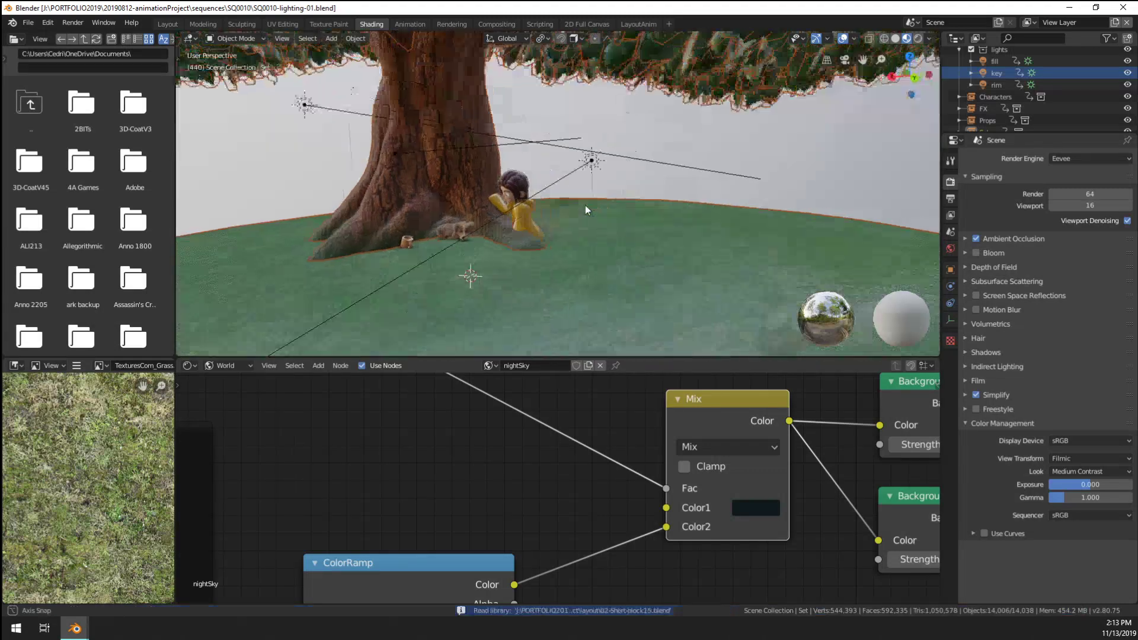
pyautogui.scroll(-5, 583, 205)
pyautogui.scroll(8, 586, 213)
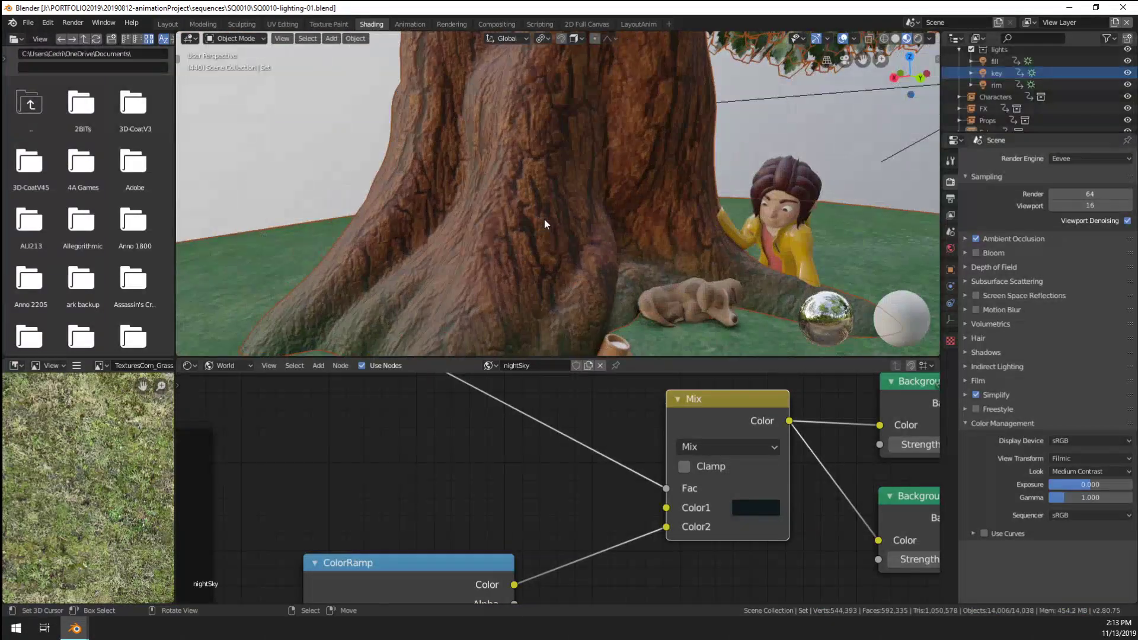
pyautogui.scroll(-4, 544, 223)
# Switch to the Layout workspace and set the timeline's start frame to 1
pyautogui.click(167, 23)
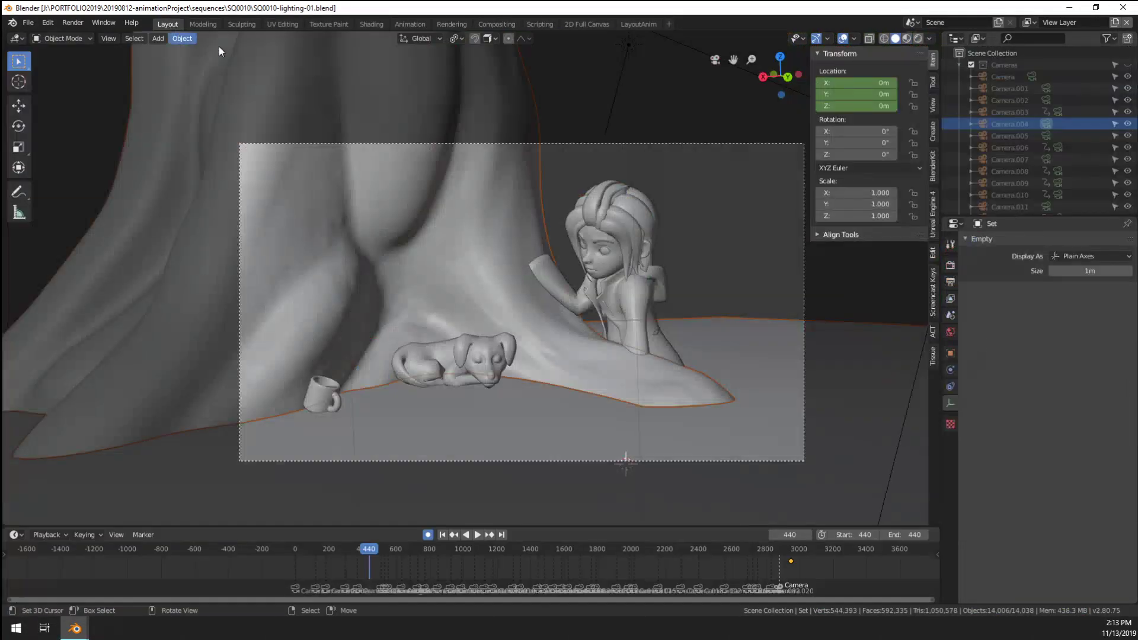
pyautogui.click(839, 535)
pyautogui.write('1')
pyautogui.press('Return')
# Move the playhead to frame 725 at the camera marker and set the timeline's end frame to 725
pyautogui.scroll(2, 442, 569)
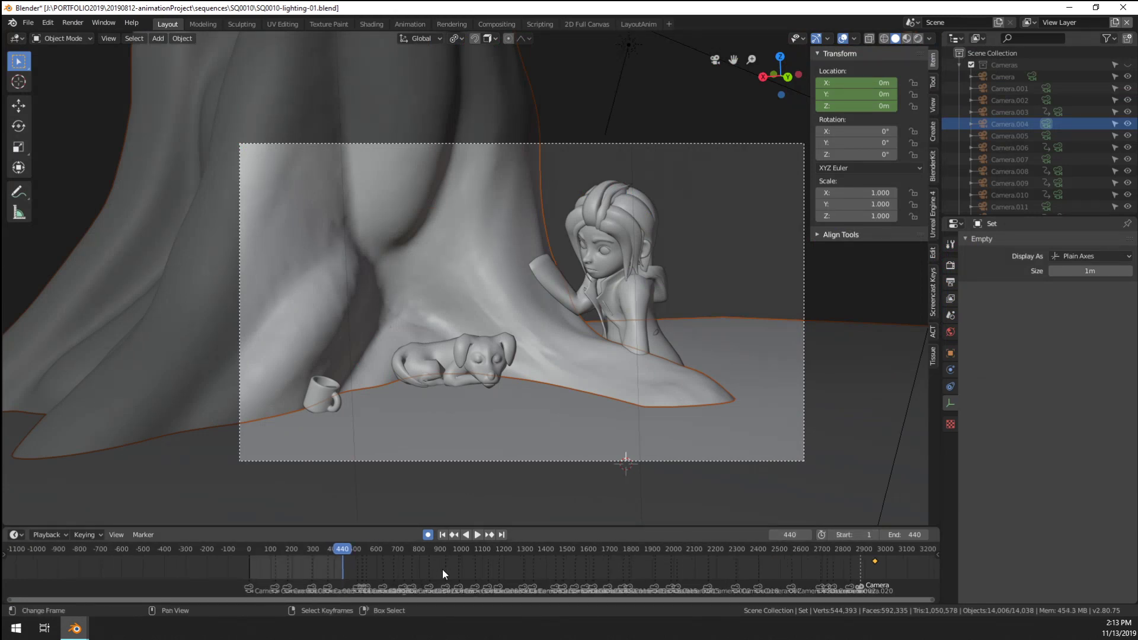
pyautogui.scroll(6, 442, 570)
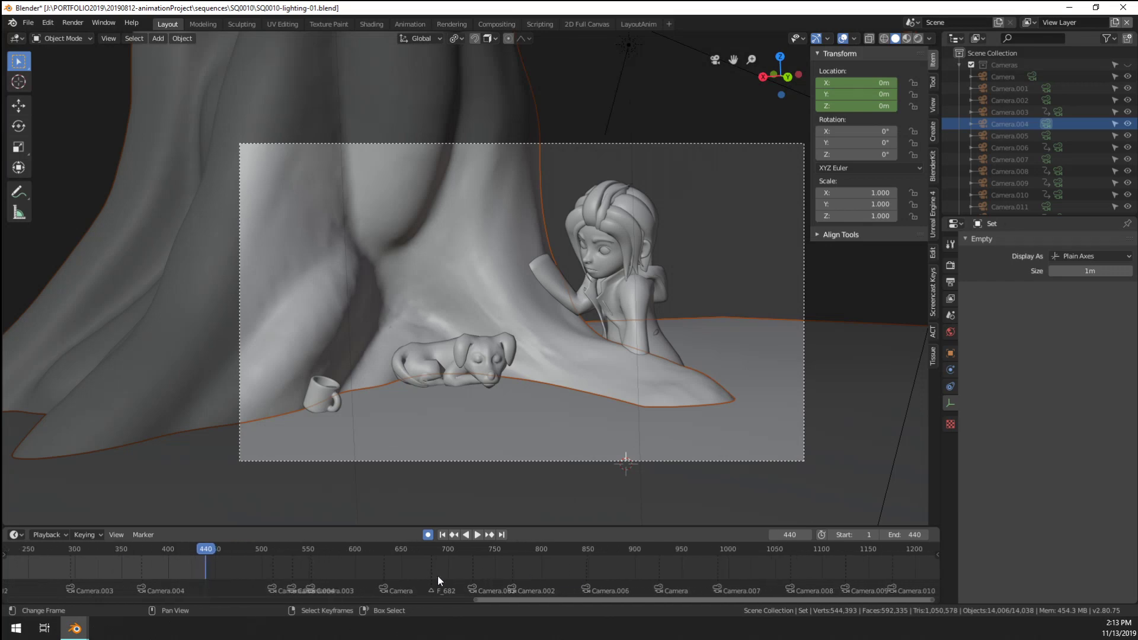
pyautogui.press('space')
pyautogui.moveTo(438, 575); pyautogui.dragTo(472, 578)
pyautogui.press('Right')
pyautogui.press('Left')
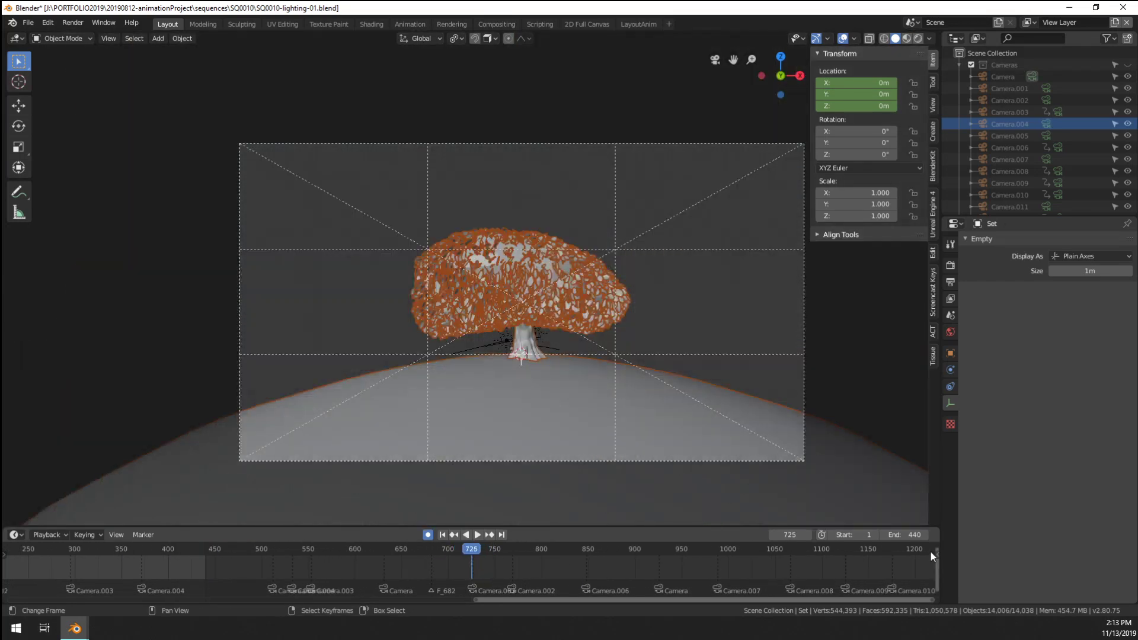
pyautogui.click(902, 533)
pyautogui.write('725')
pyautogui.press('Return')
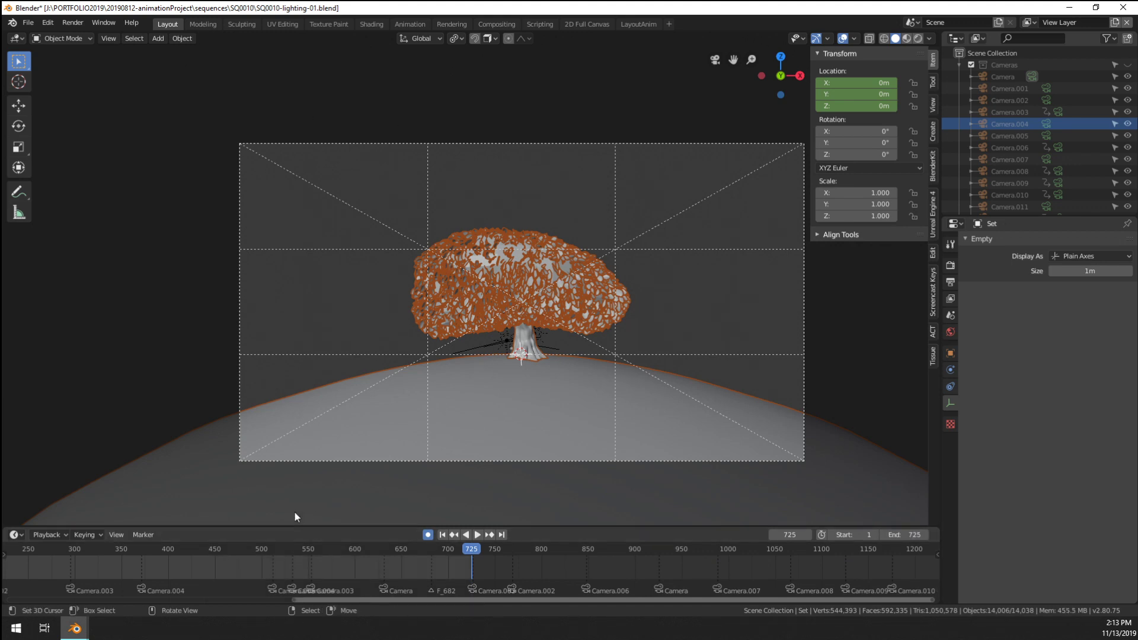
# Move the playhead back to frame 0 at the first camera marker and save the SQ0010 lighting file
pyautogui.scroll(-4, 322, 556)
pyautogui.moveTo(381, 558); pyautogui.dragTo(539, 562, button='middle')
pyautogui.scroll(2, 410, 553)
pyautogui.scroll(4, 456, 376)
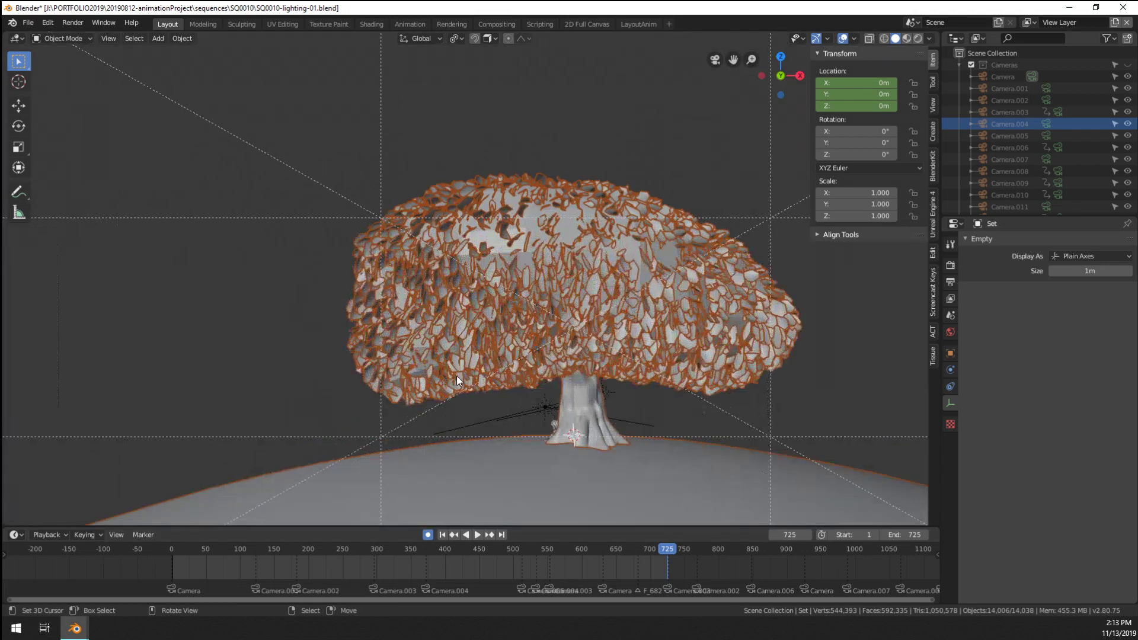
pyautogui.scroll(-4, 456, 375)
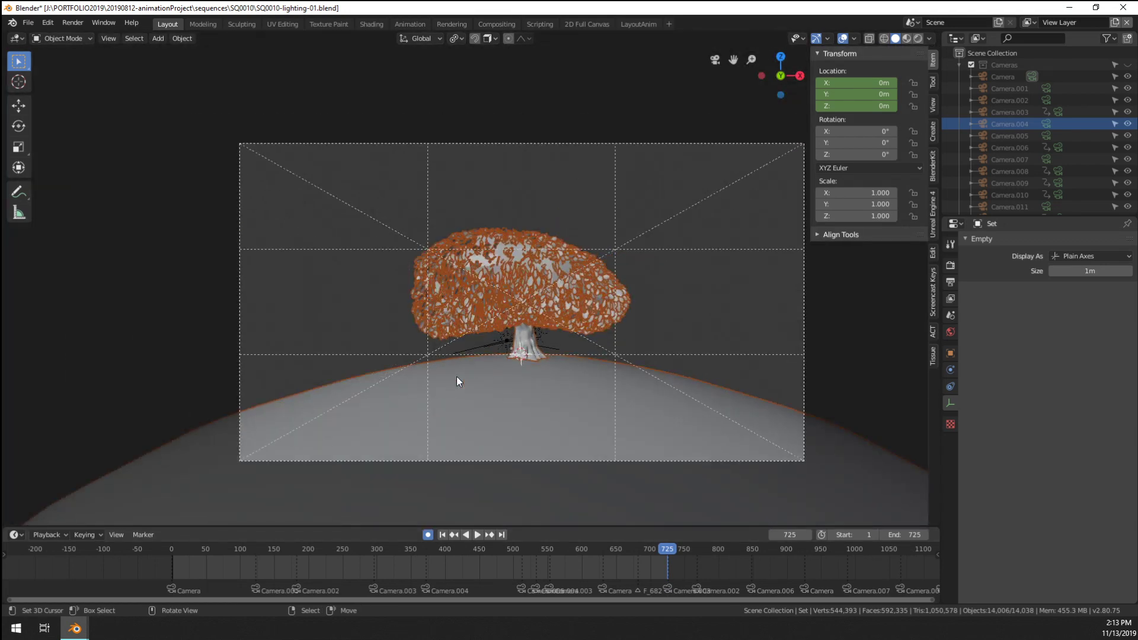
pyautogui.click(130, 567)
pyautogui.scroll(-10, 98, 573)
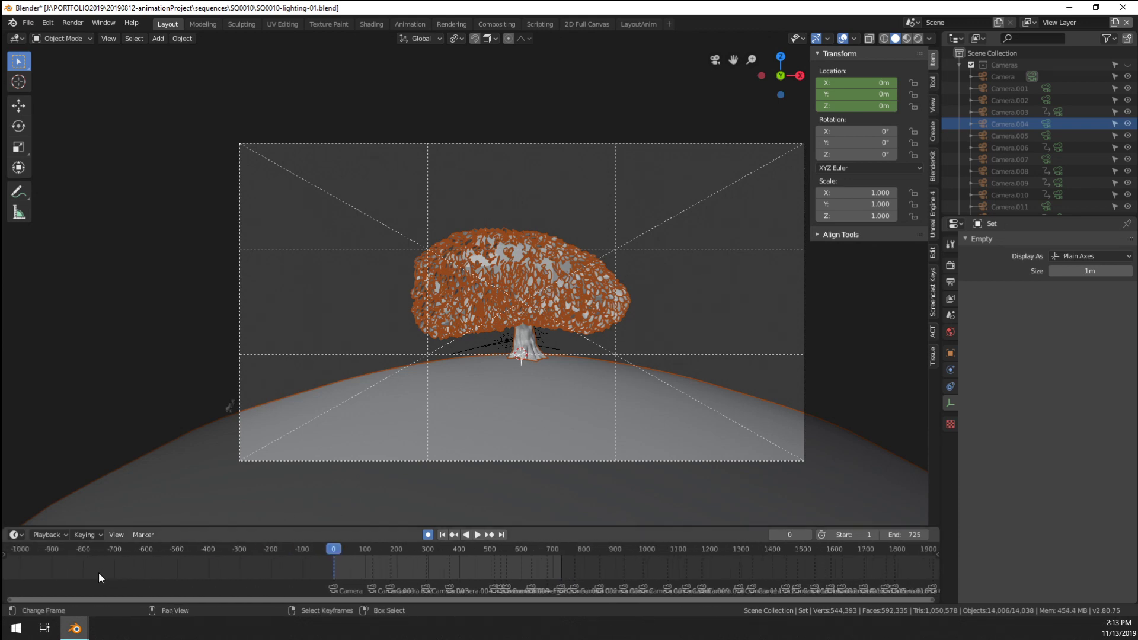
pyautogui.scroll(13, 101, 573)
pyautogui.moveTo(204, 572); pyautogui.dragTo(285, 566, button='middle')
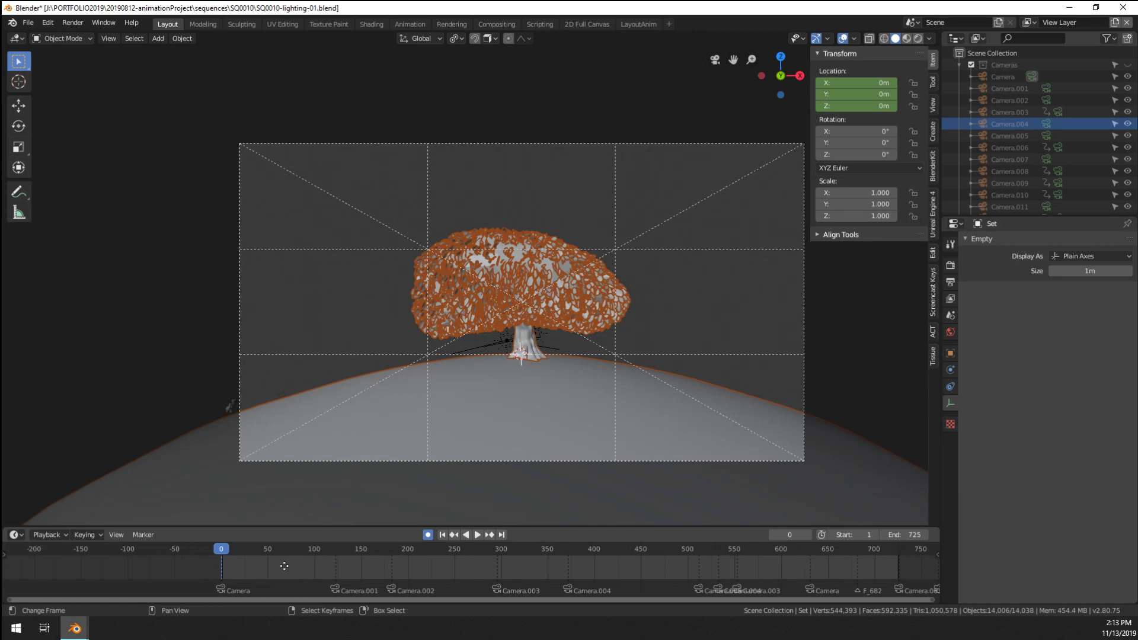
pyautogui.scroll(3, 582, 257)
pyautogui.scroll(-1, 566, 262)
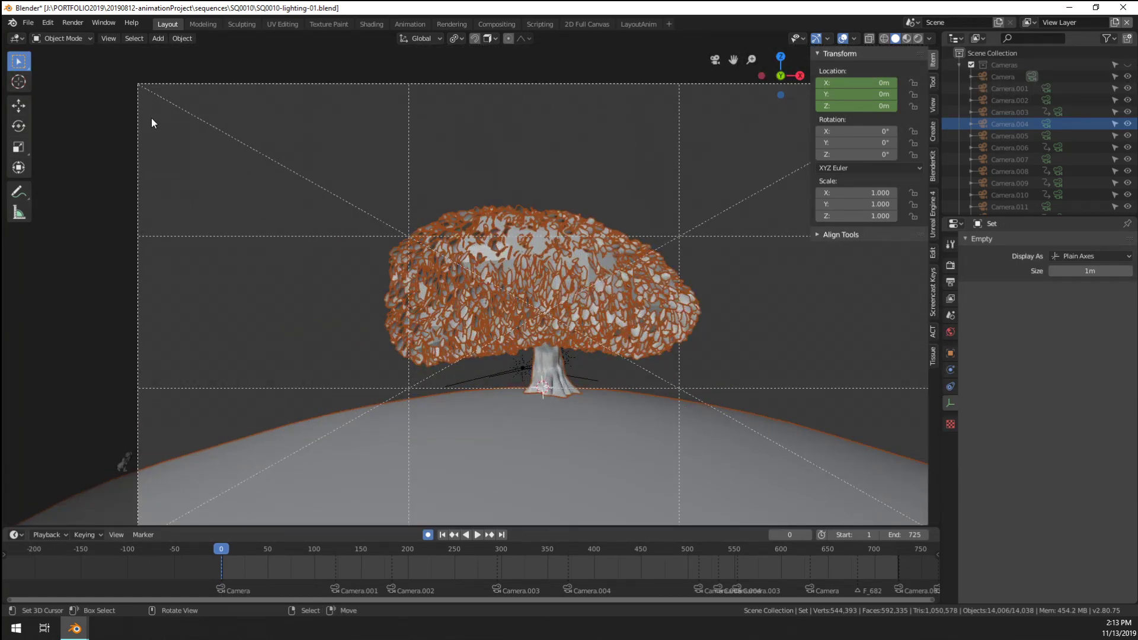
pyautogui.keyDown('ctrl'); pyautogui.moveTo(419, 158); pyautogui.dragTo(461, 271, button='middle'); pyautogui.keyUp('ctrl')
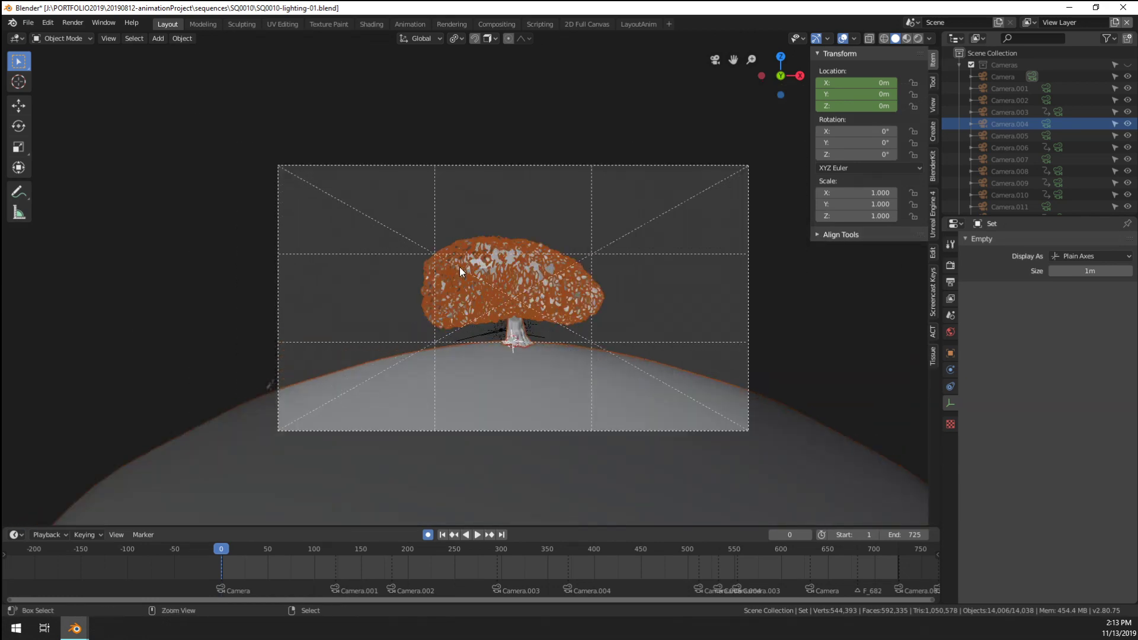
pyautogui.hotkey('ctrl', 's')
pyautogui.click(28, 23)
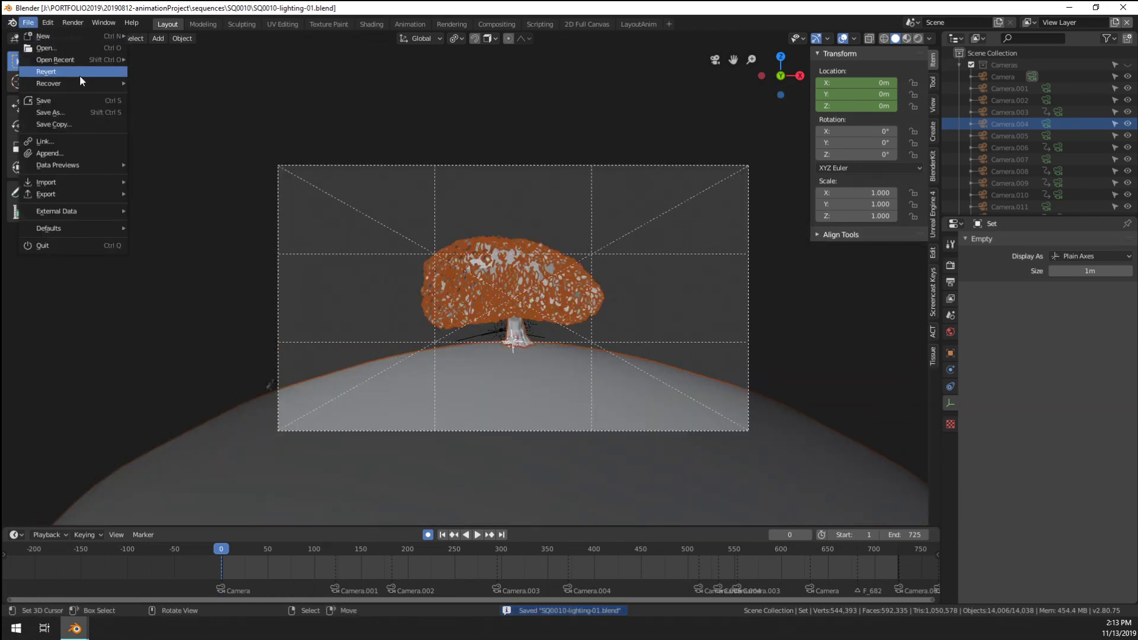
pyautogui.moveTo(104, 181)
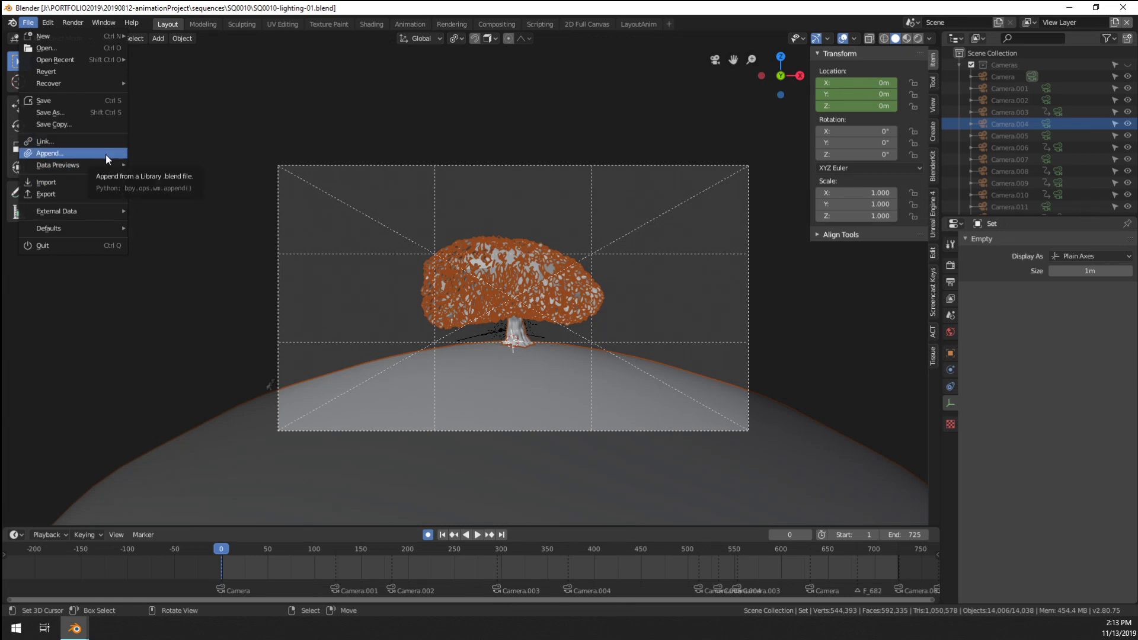
pyautogui.click(109, 159)
pyautogui.click(172, 81)
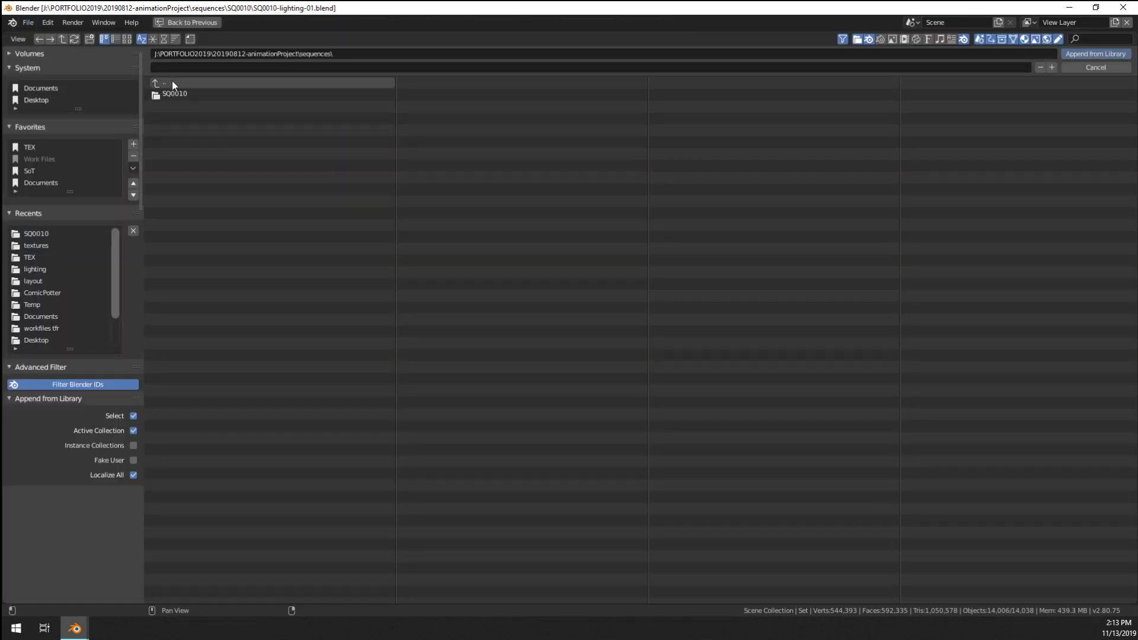
pyautogui.click(173, 80)
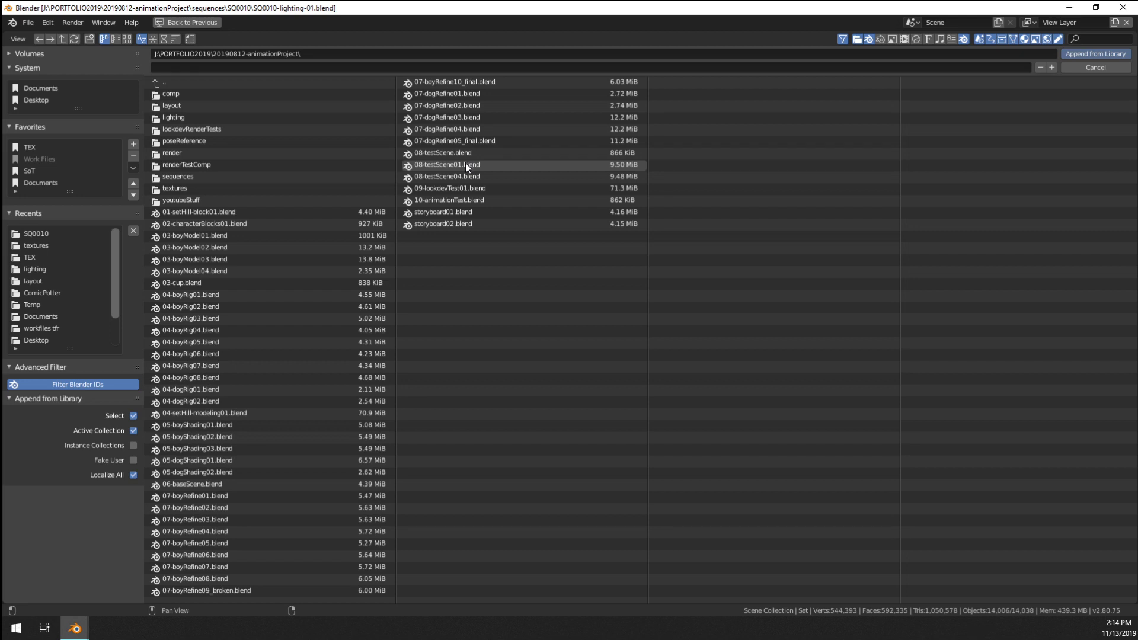
pyautogui.doubleClick(464, 197)
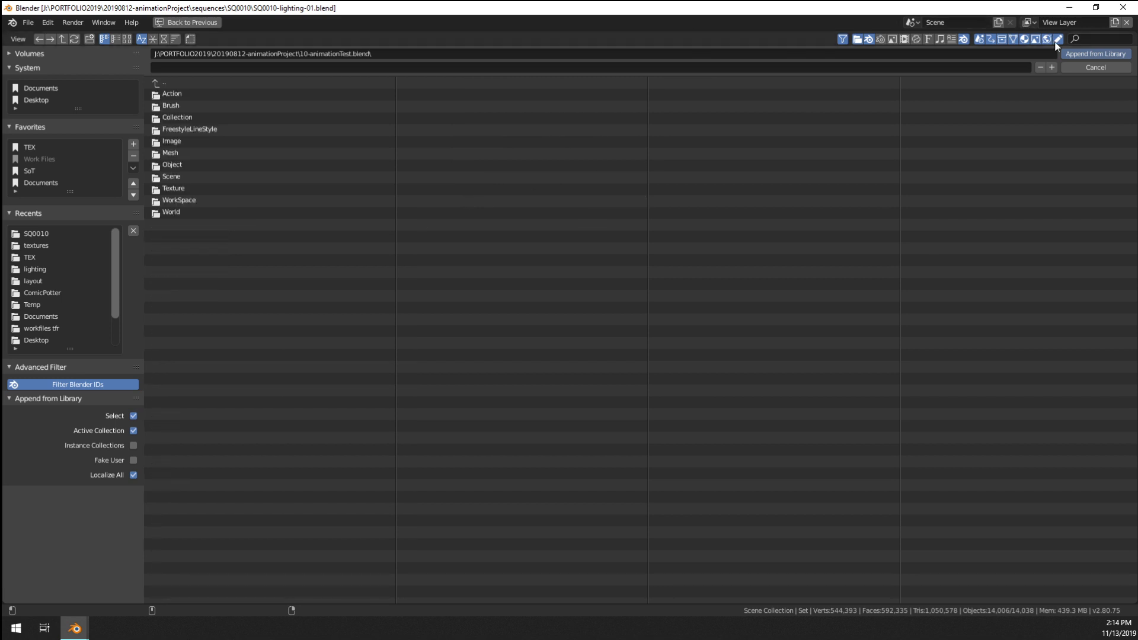
pyautogui.click(1066, 67)
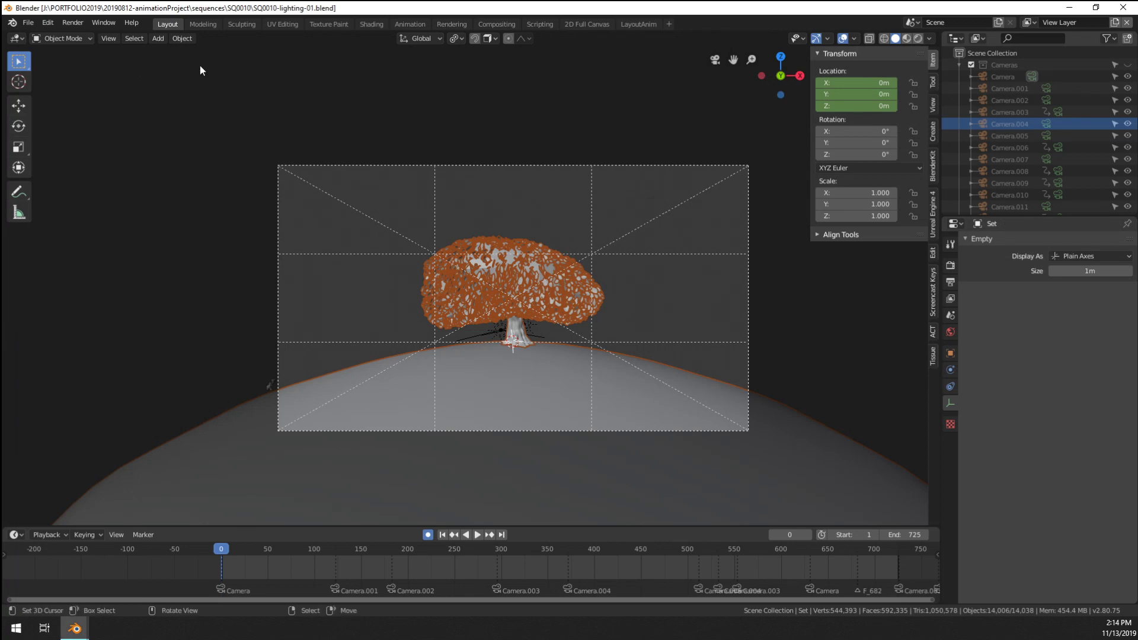
pyautogui.click(28, 23)
pyautogui.moveTo(64, 84)
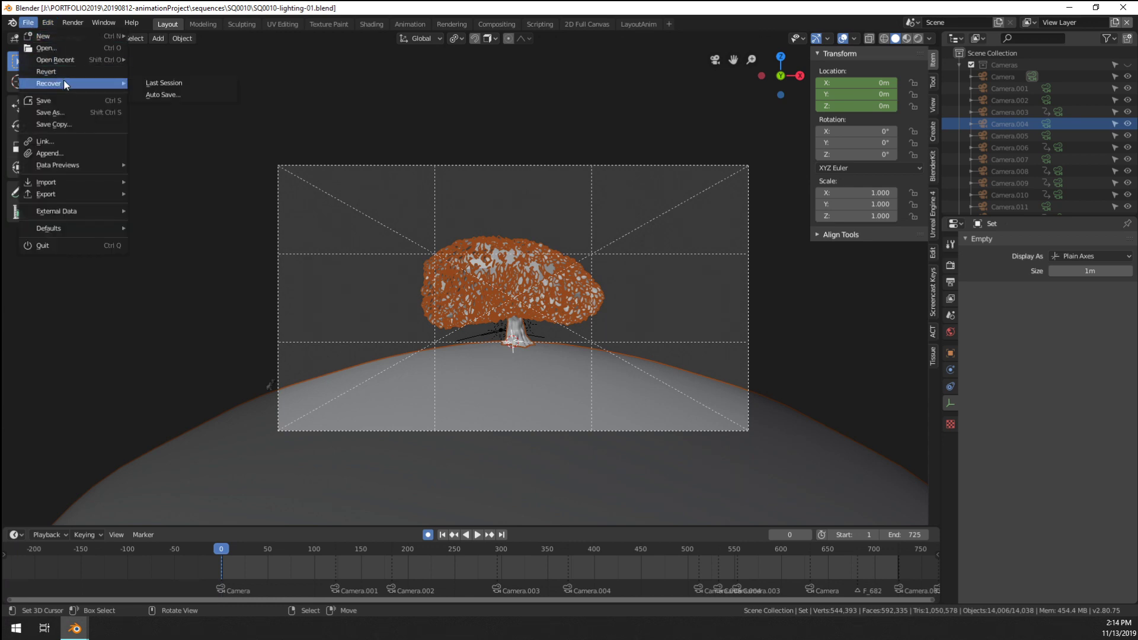
pyautogui.moveTo(76, 214)
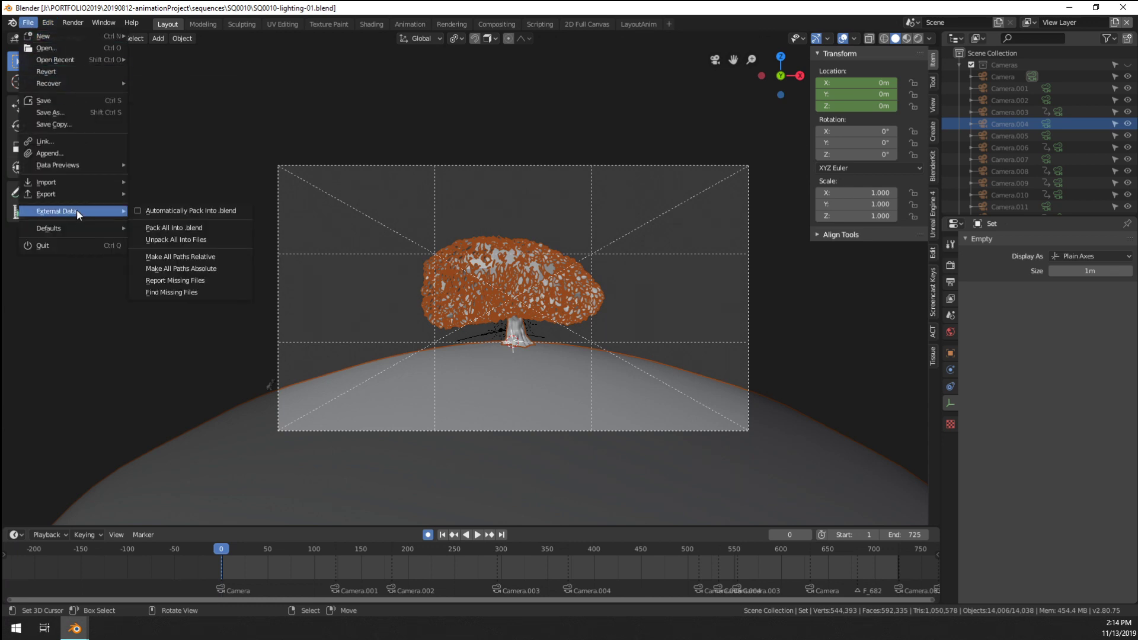
pyautogui.click(244, 96)
# Switch to the Blender window with the night rain template and open 10-animationTest.blend from the project folder
pyautogui.moveTo(75, 627)
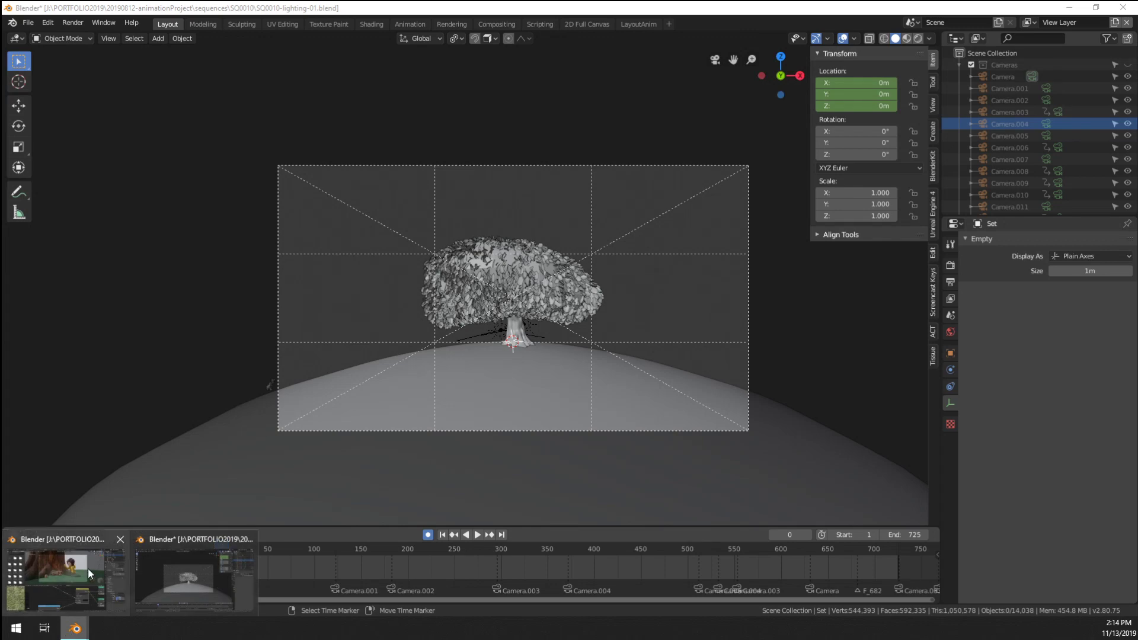
pyautogui.click(88, 568)
pyautogui.click(28, 24)
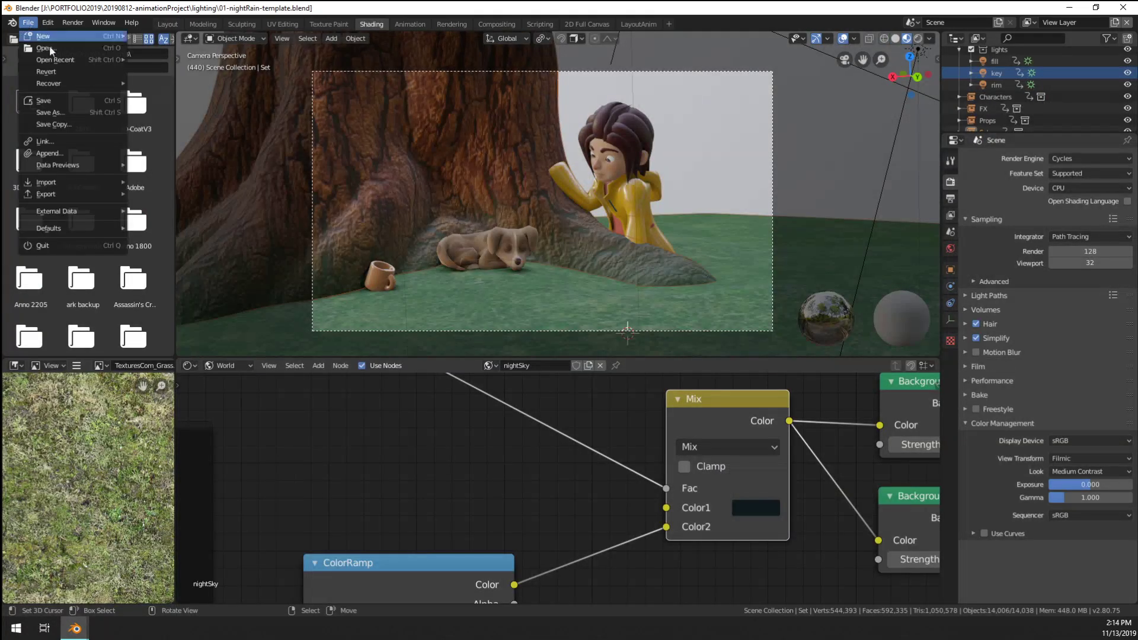
pyautogui.click(49, 47)
pyautogui.click(194, 83)
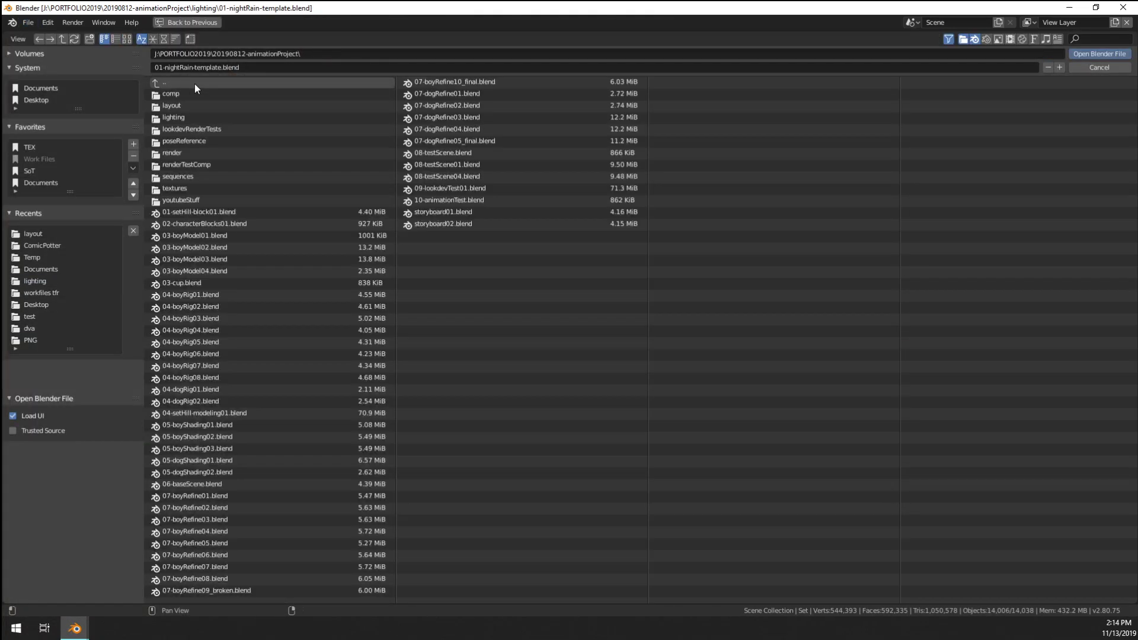
pyautogui.doubleClick(450, 200)
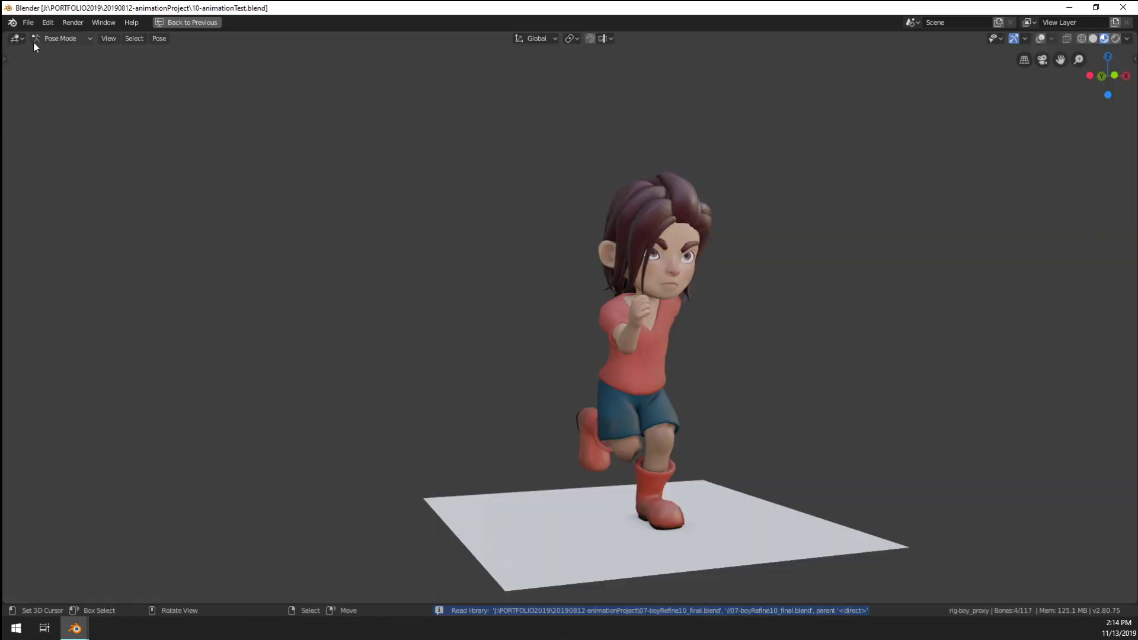
# Look through the set folder in lookdevRenderTests and open 06-baseScene.blend from the project folder
pyautogui.click(28, 22)
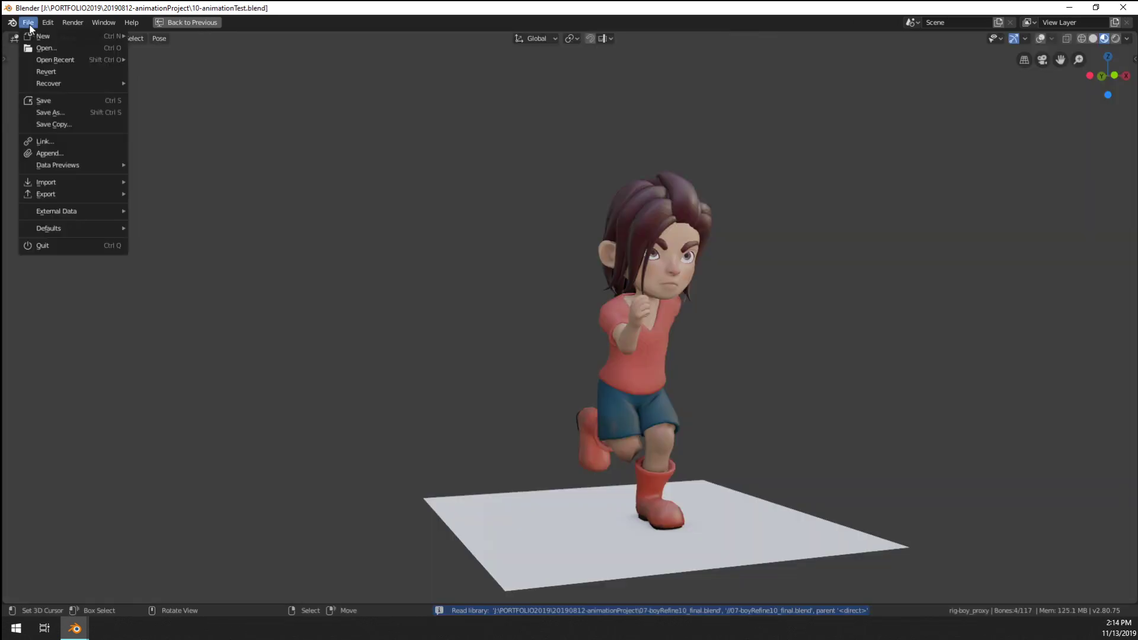
pyautogui.click(83, 48)
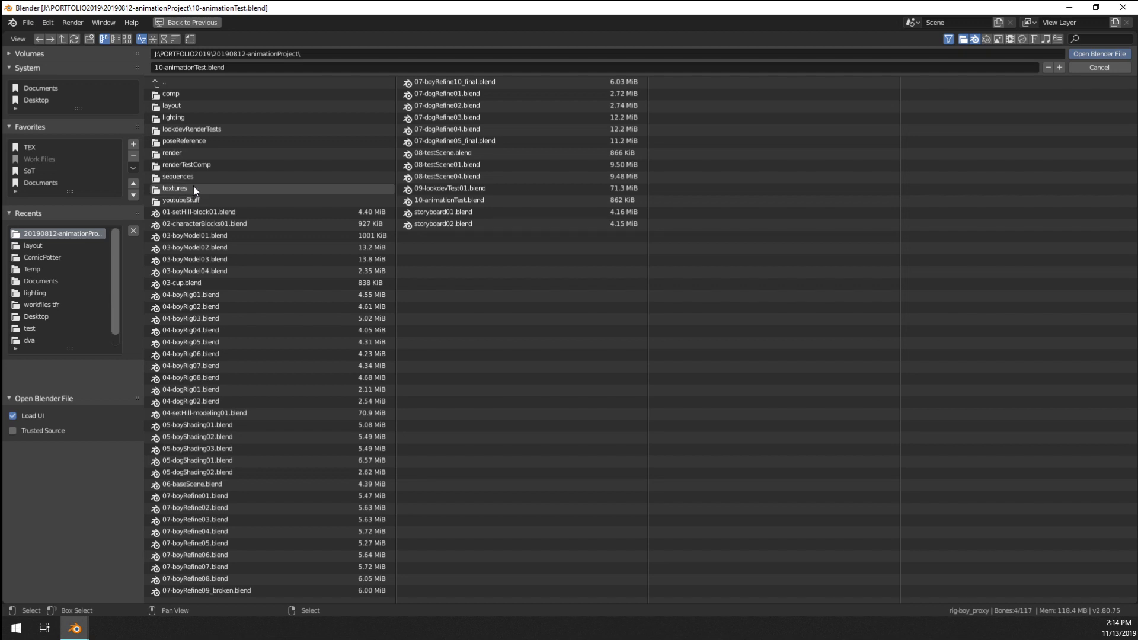
pyautogui.click(194, 129)
pyautogui.click(166, 95)
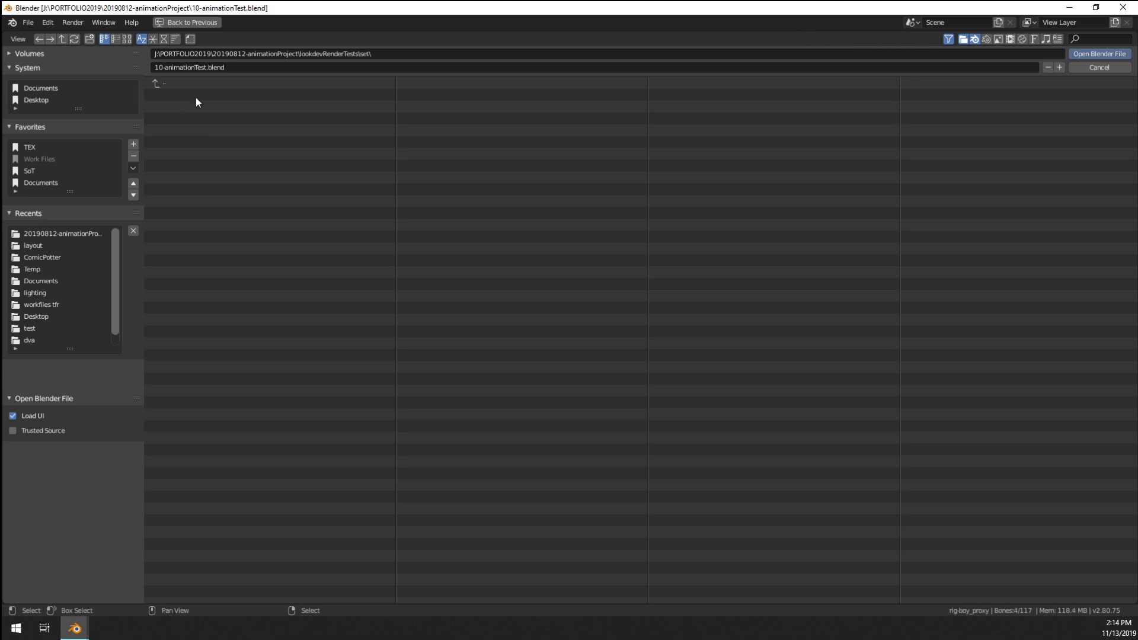
pyautogui.click(162, 81)
pyautogui.click(169, 83)
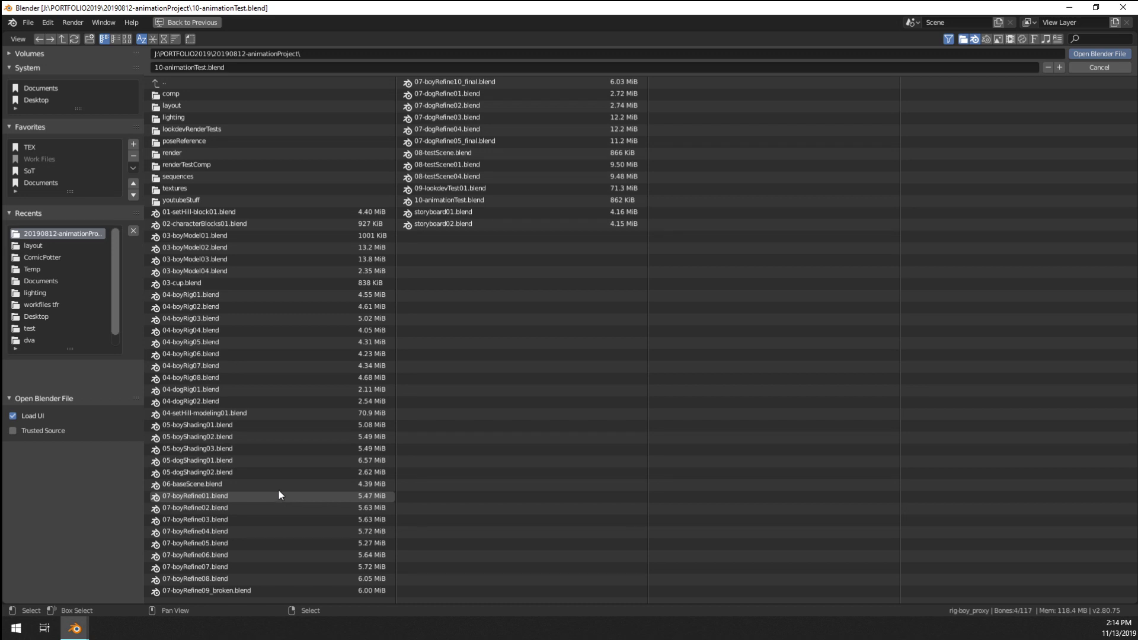
pyautogui.doubleClick(242, 486)
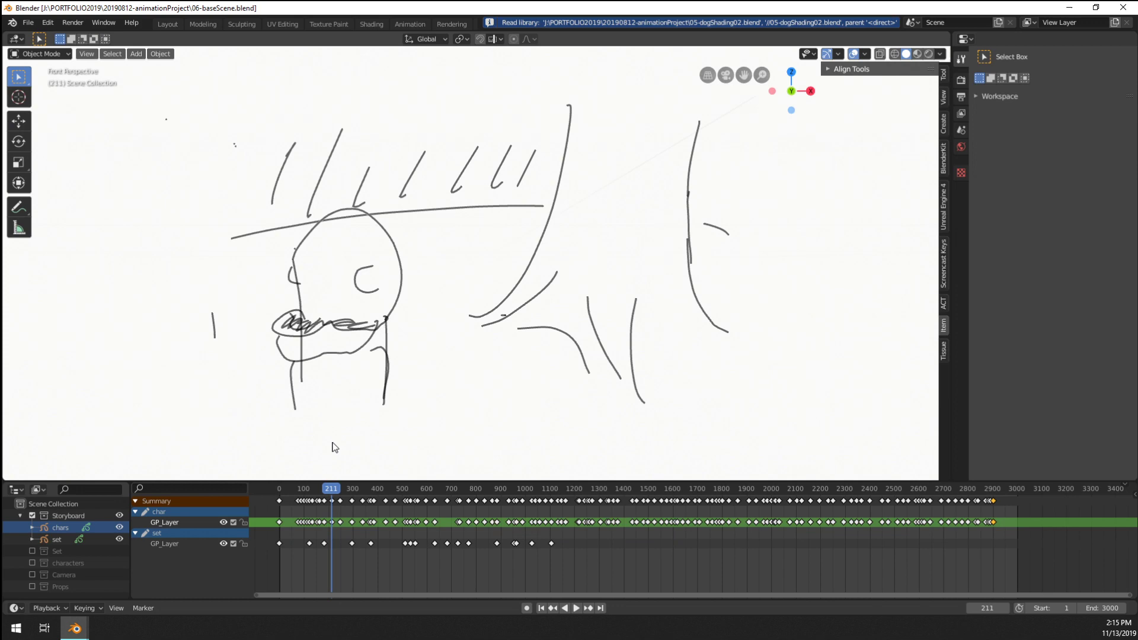
# Move the playhead to frame 499 and examine the storyboard drawings in the base scene
pyautogui.scroll(-5, 335, 442)
pyautogui.scroll(2, 371, 375)
pyautogui.moveTo(371, 375); pyautogui.dragTo(406, 378, button='middle')
pyautogui.scroll(-2, 406, 380)
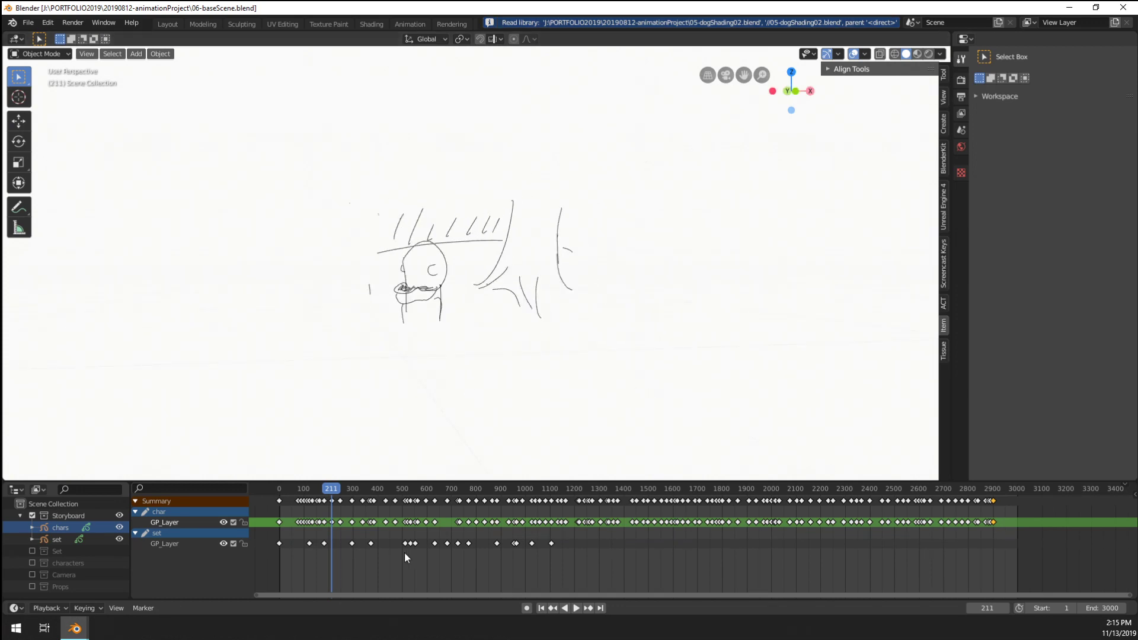
pyautogui.moveTo(406, 553)
pyautogui.mouseDown()
pyautogui.moveTo(415, 549)
pyautogui.moveTo(401, 544)
pyautogui.mouseUp()
pyautogui.scroll(-1, 465, 362)
pyautogui.scroll(1, 409, 357)
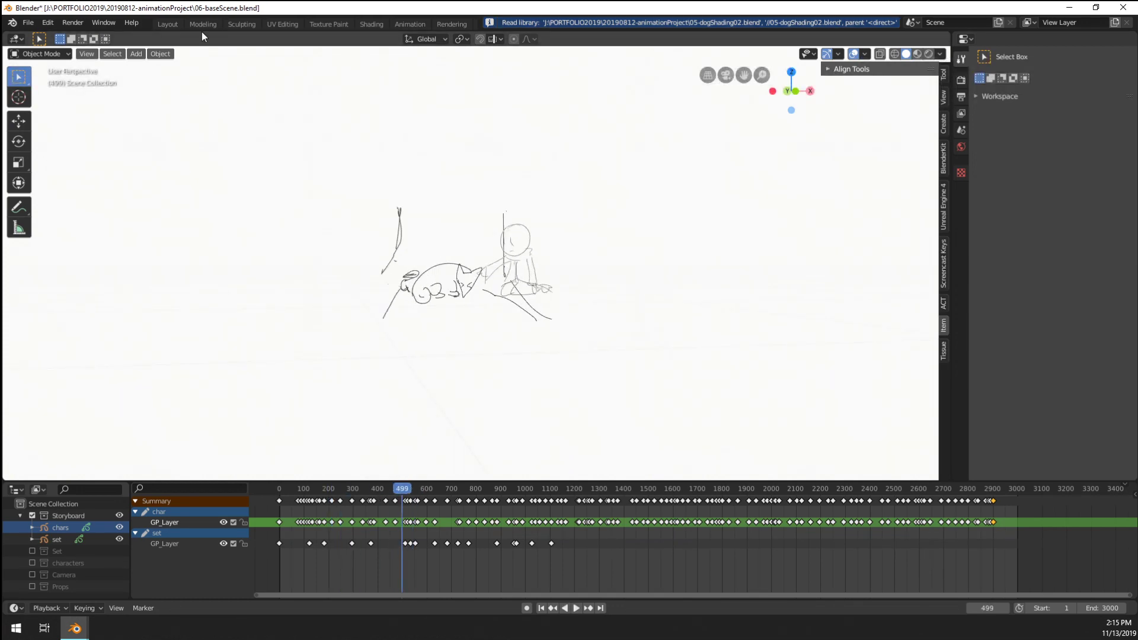
# Switch to the Layout workspace, enable the Set collection and examine the tree and hill in solid shading
pyautogui.click(166, 25)
pyautogui.scroll(-6, 421, 273)
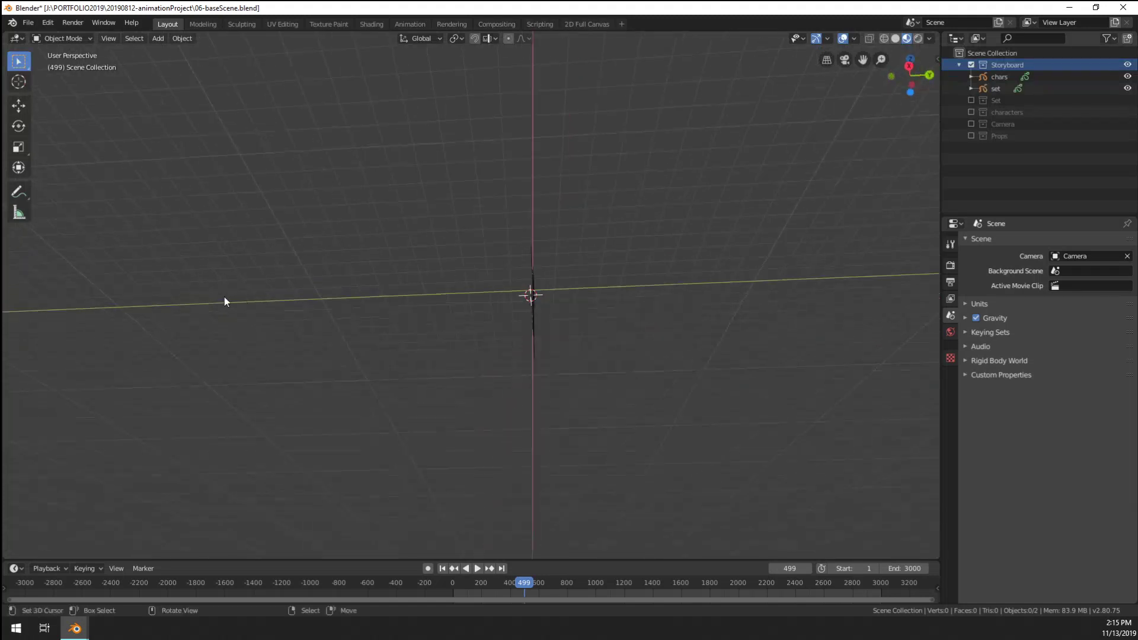
pyautogui.moveTo(224, 302)
pyautogui.mouseDown(button='middle')
pyautogui.moveTo(122, 356)
pyautogui.moveTo(315, 416)
pyautogui.moveTo(610, 313)
pyautogui.moveTo(706, 378)
pyautogui.moveTo(857, 381)
pyautogui.moveTo(934, 356)
pyautogui.mouseUp(button='middle')
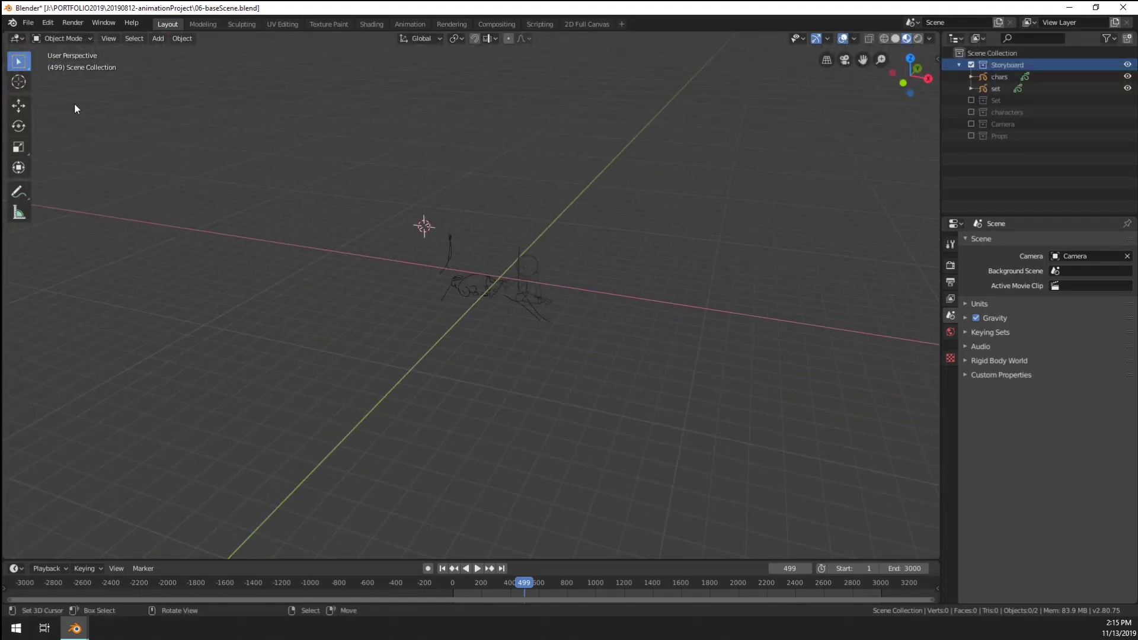
pyautogui.click(971, 100)
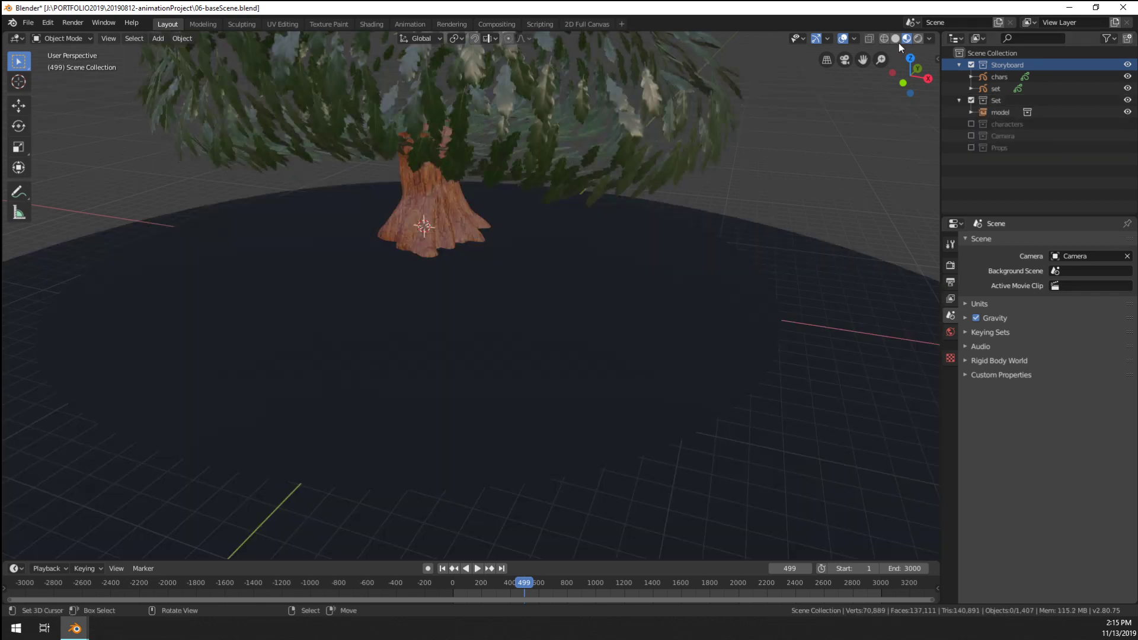
pyautogui.click(896, 39)
pyautogui.scroll(-8, 562, 276)
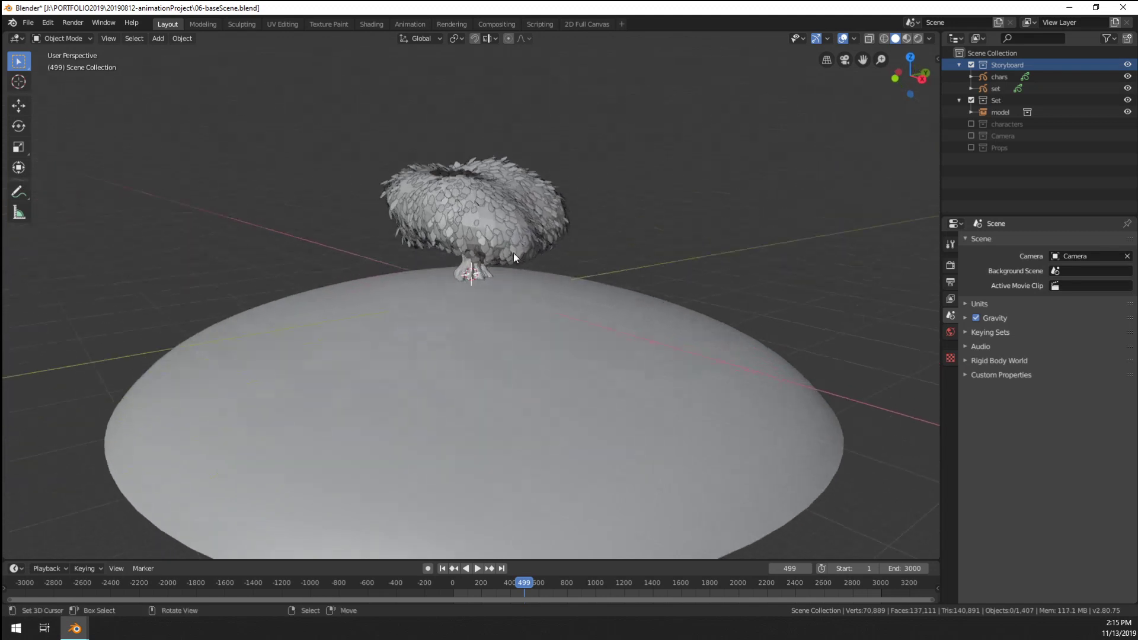
# Discard the base scene's changes, open 08-testScene04.blend and examine its listed scene objects
pyautogui.click(28, 23)
pyautogui.click(50, 49)
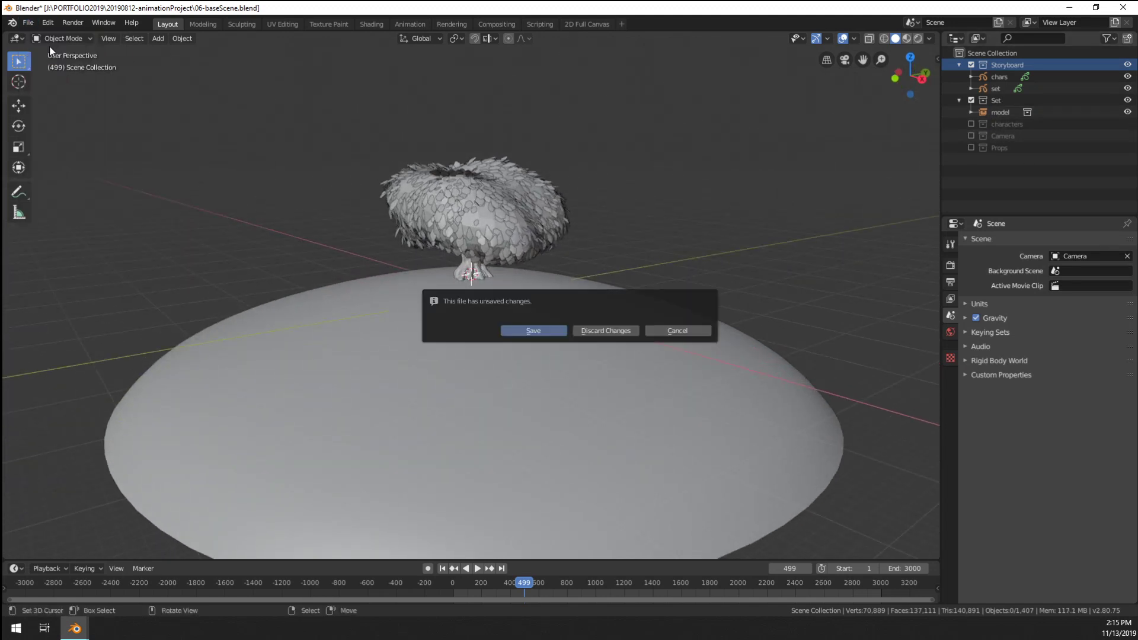
pyautogui.click(614, 330)
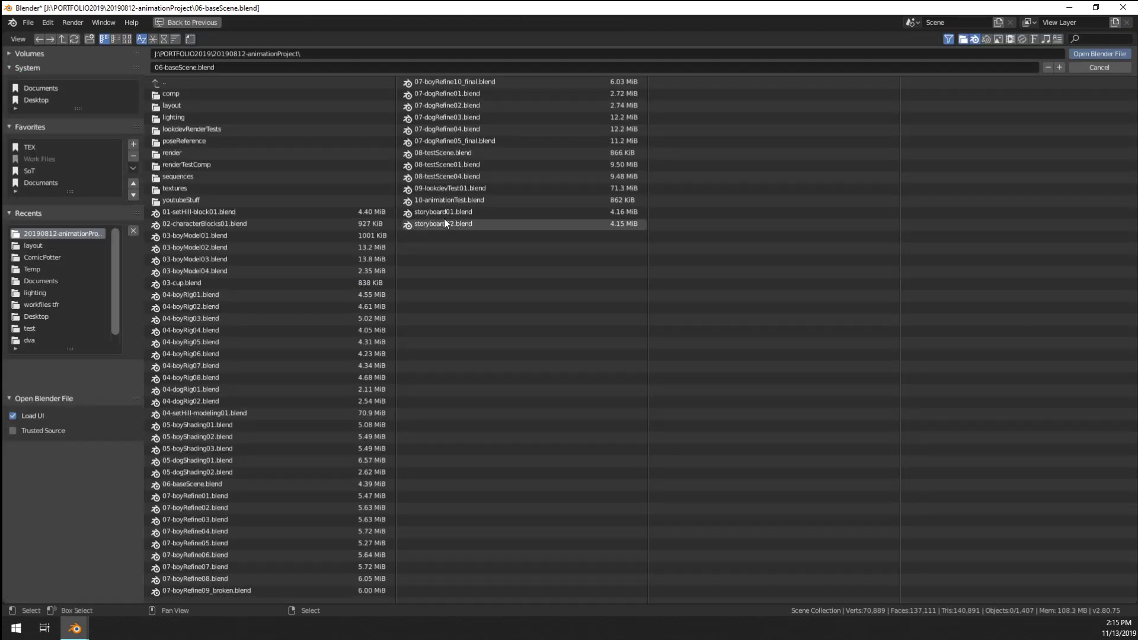
pyautogui.doubleClick(475, 176)
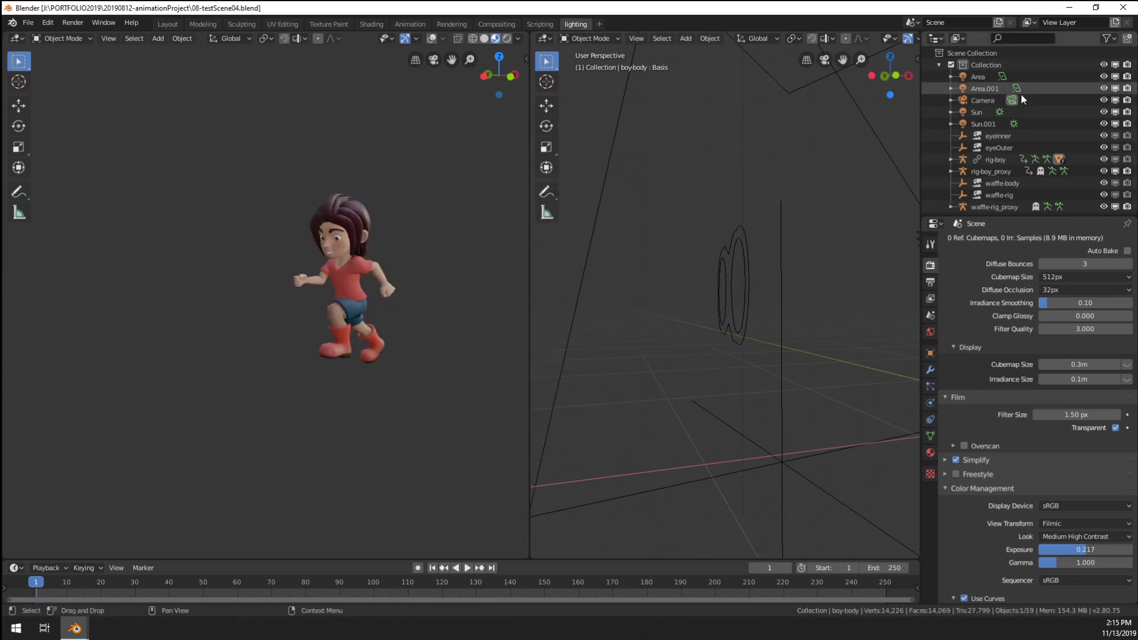
pyautogui.scroll(-1, 1019, 93)
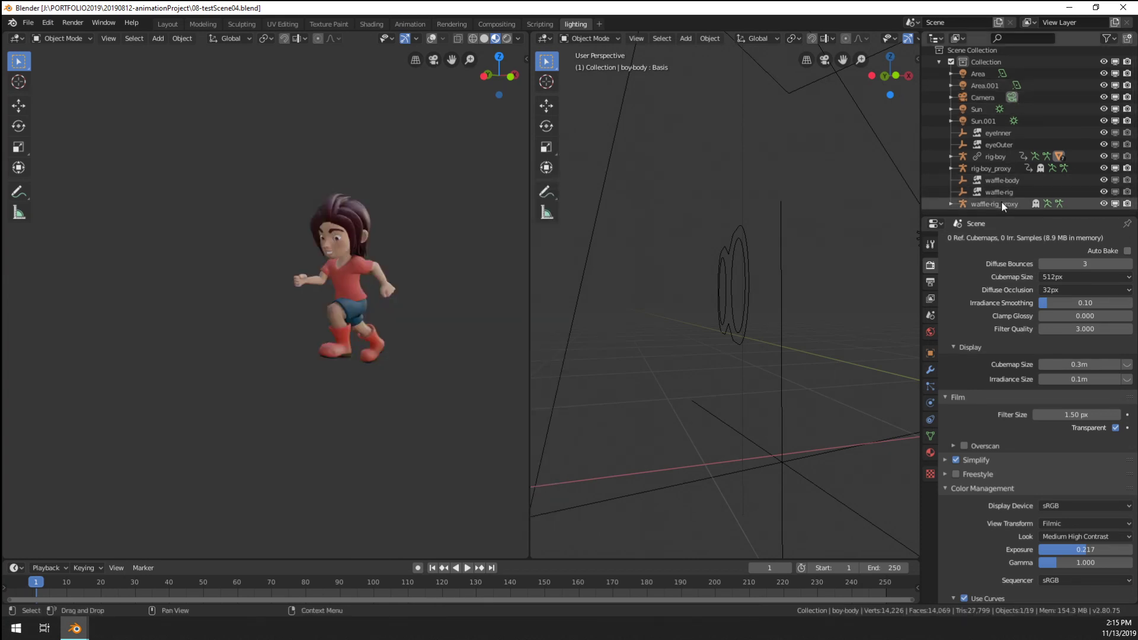
# Open 09-lookdevTest01.blend from the 20190812-animationProject folder
pyautogui.click(28, 22)
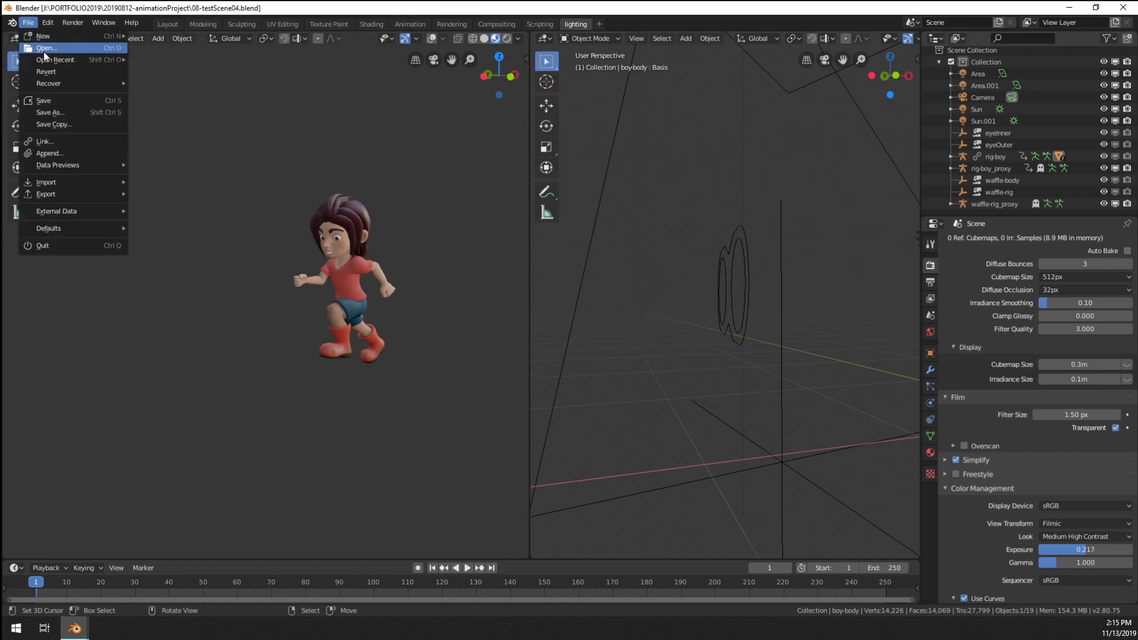
pyautogui.click(44, 50)
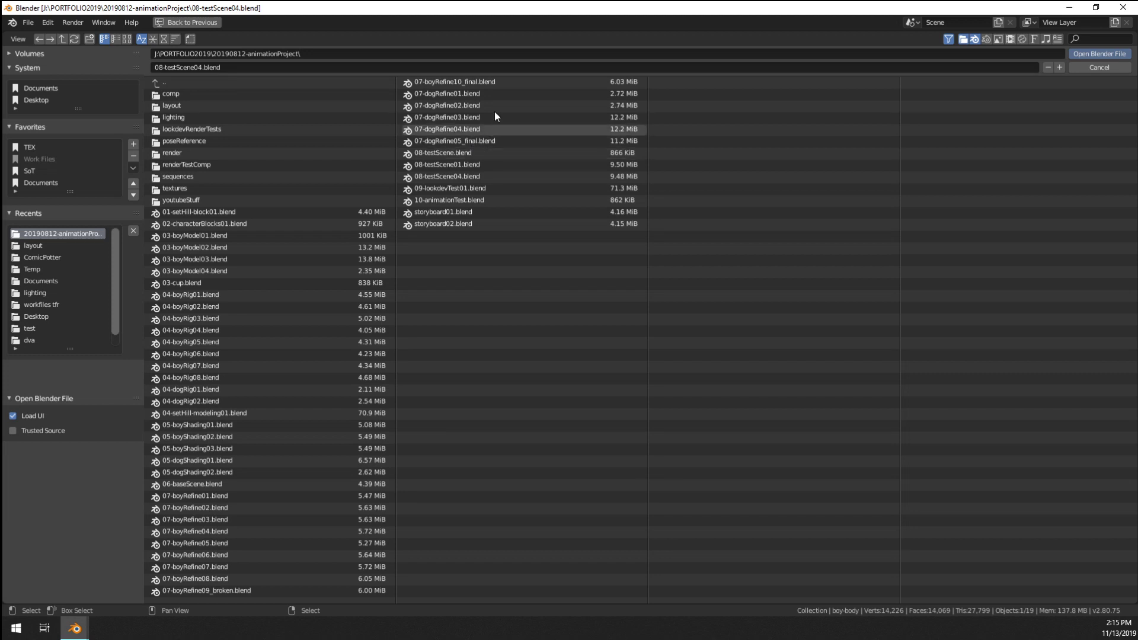
pyautogui.doubleClick(490, 188)
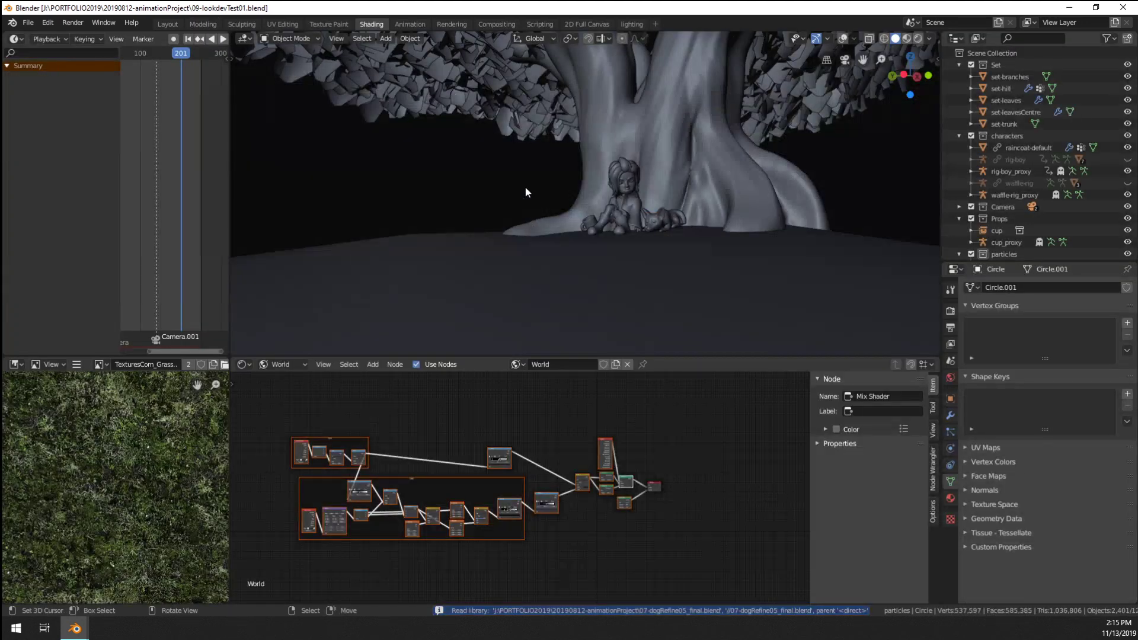
# Examine the inner and outer circular rain emitters floating above the tree
pyautogui.scroll(-8, 528, 180)
pyautogui.moveTo(593, 201); pyautogui.dragTo(608, 208, button='middle')
pyautogui.rightClick(639, 88)
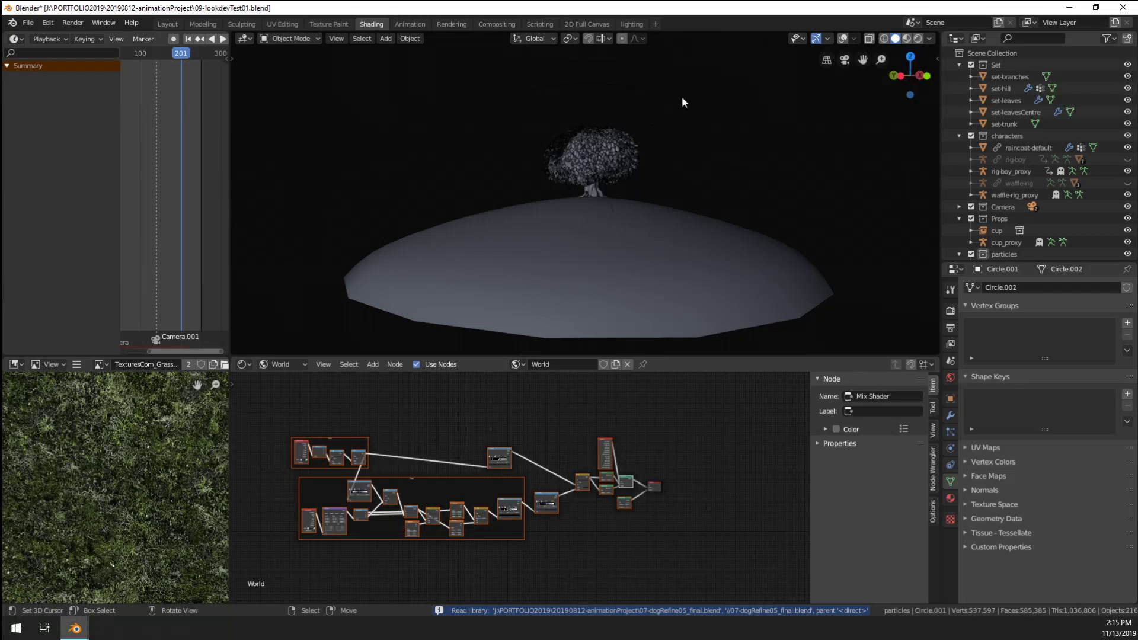
pyautogui.press('KP_Decimal')
pyautogui.press('g')
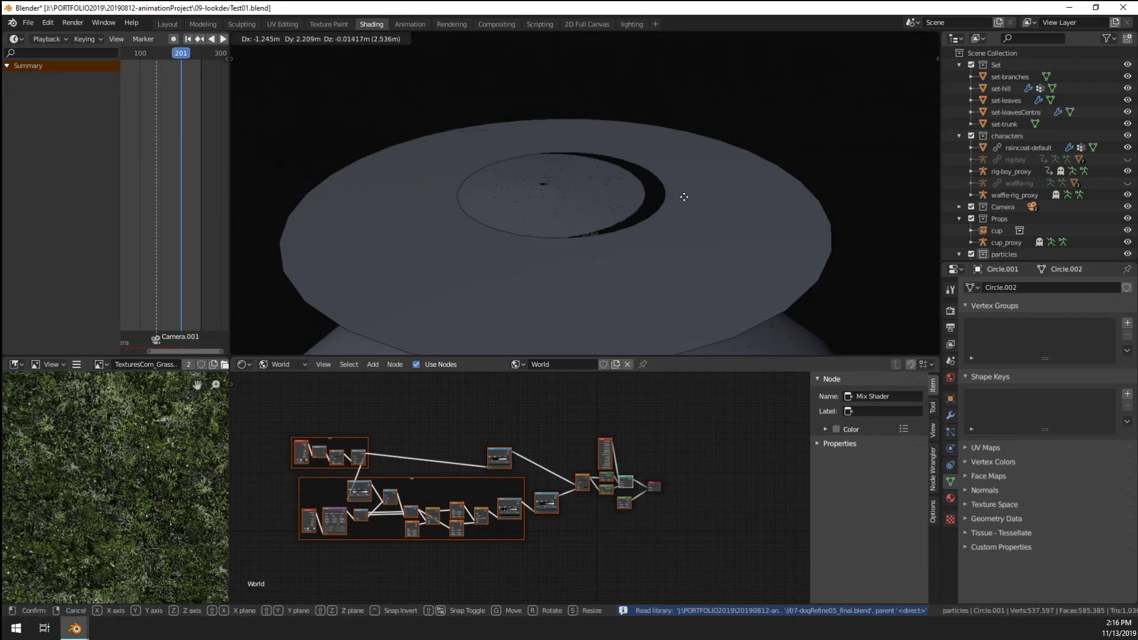
pyautogui.rightClick(728, 218)
pyautogui.keyDown('shift'); pyautogui.rightClick(728, 218); pyautogui.keyUp('shift')
pyautogui.moveTo(611, 266); pyautogui.dragTo(607, 234, button='middle')
pyautogui.scroll(-6, 983, 212)
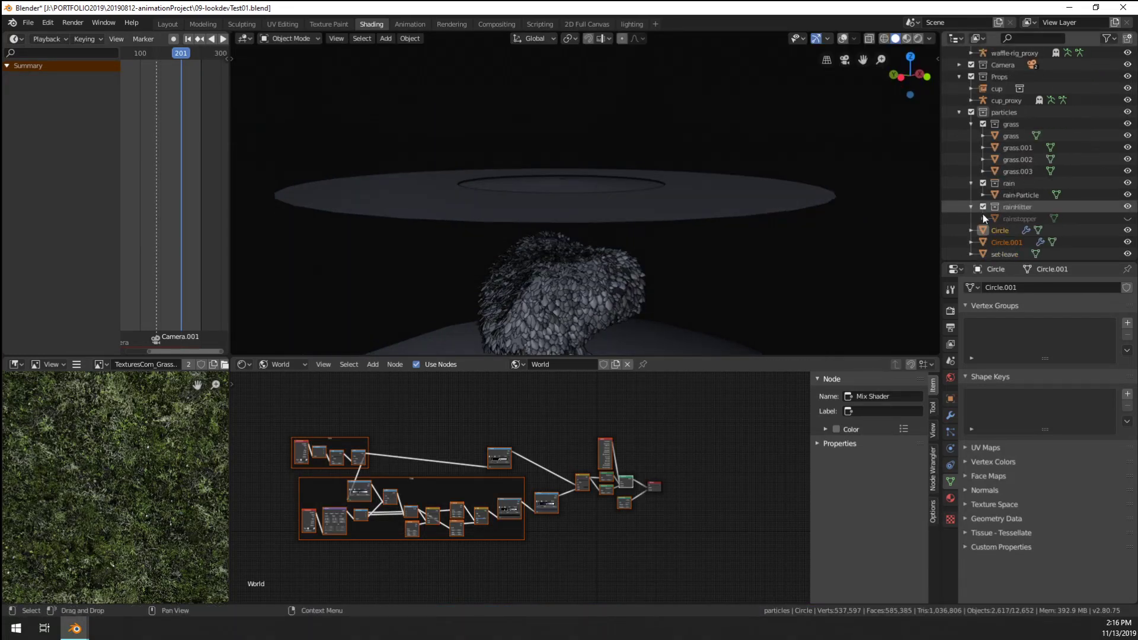
# Rename the Circle object under the particles collection as outerRain and Circle.001 as innerRain
pyautogui.scroll(-2, 974, 221)
pyautogui.click(995, 180)
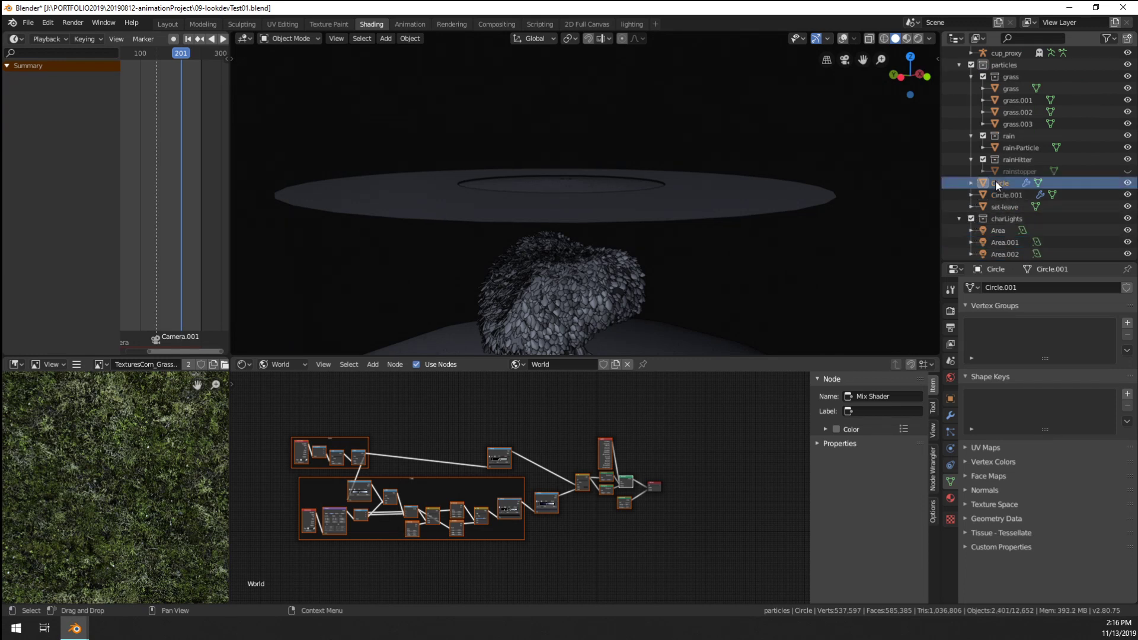
pyautogui.keyDown('ctrl'); pyautogui.click(995, 194); pyautogui.keyUp('ctrl')
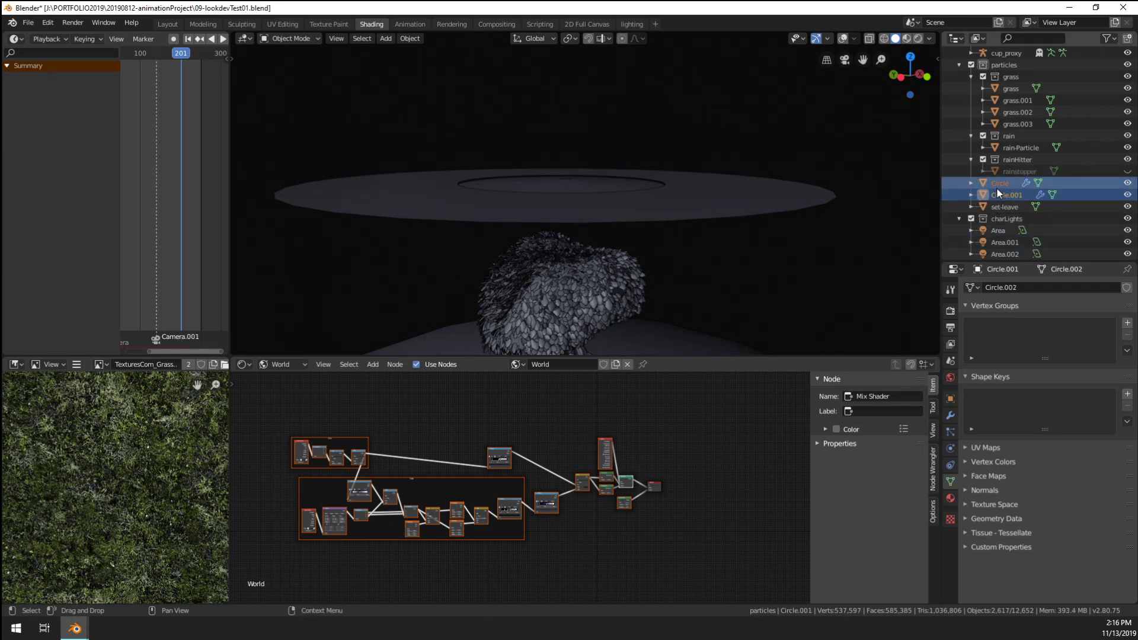
pyautogui.click(1001, 184)
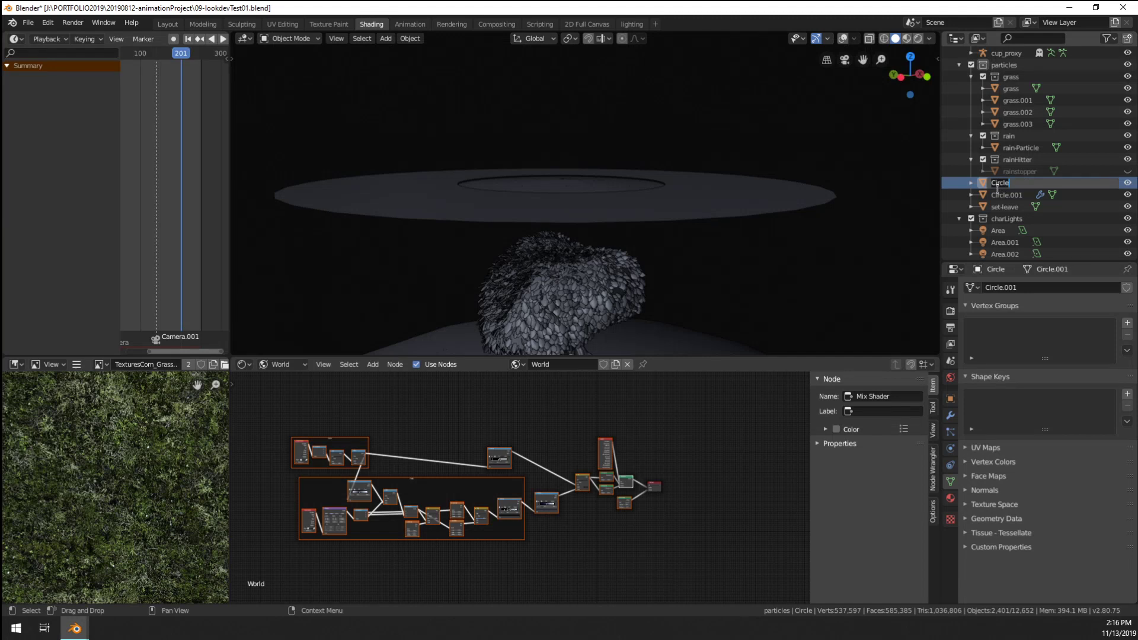
pyautogui.write('ain')
pyautogui.press('Return')
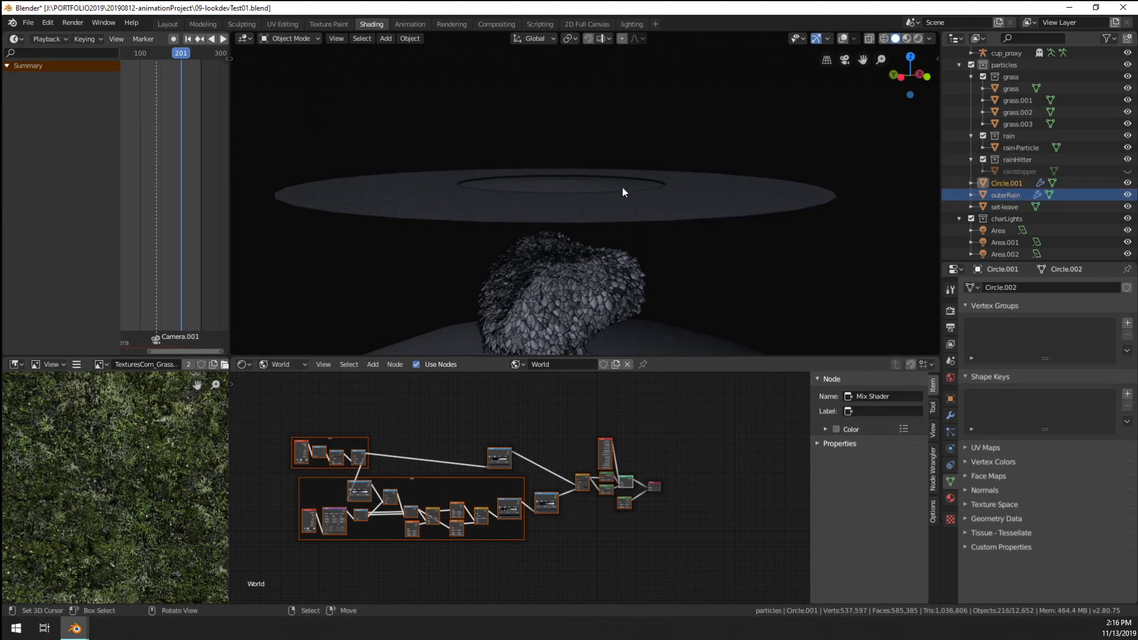
pyautogui.doubleClick(1008, 183)
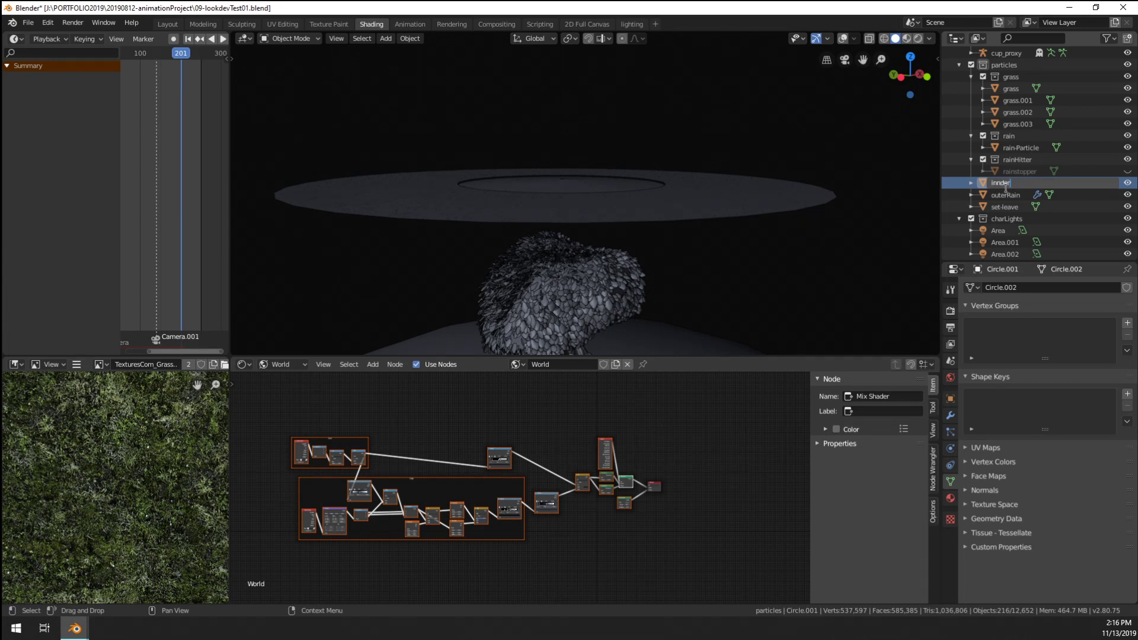
pyautogui.write('innerRain')
pyautogui.press('Return')
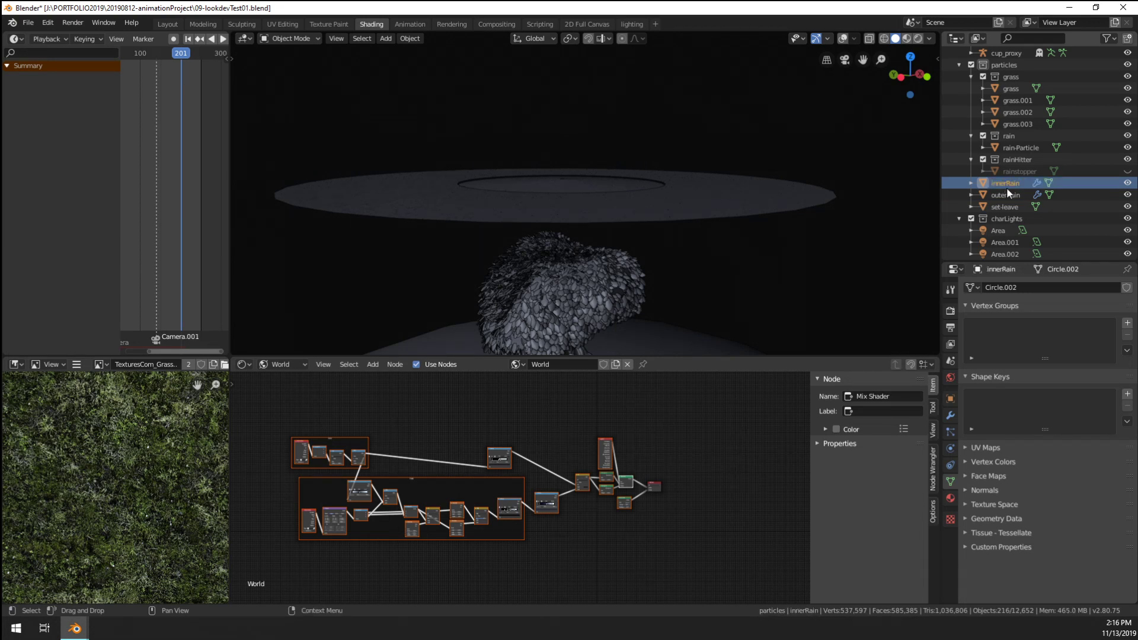
# Move innerRain and outerRain into the rain collection inside particles
pyautogui.keyDown('ctrl'); pyautogui.click(1006, 194); pyautogui.keyUp('ctrl')
pyautogui.press('m')
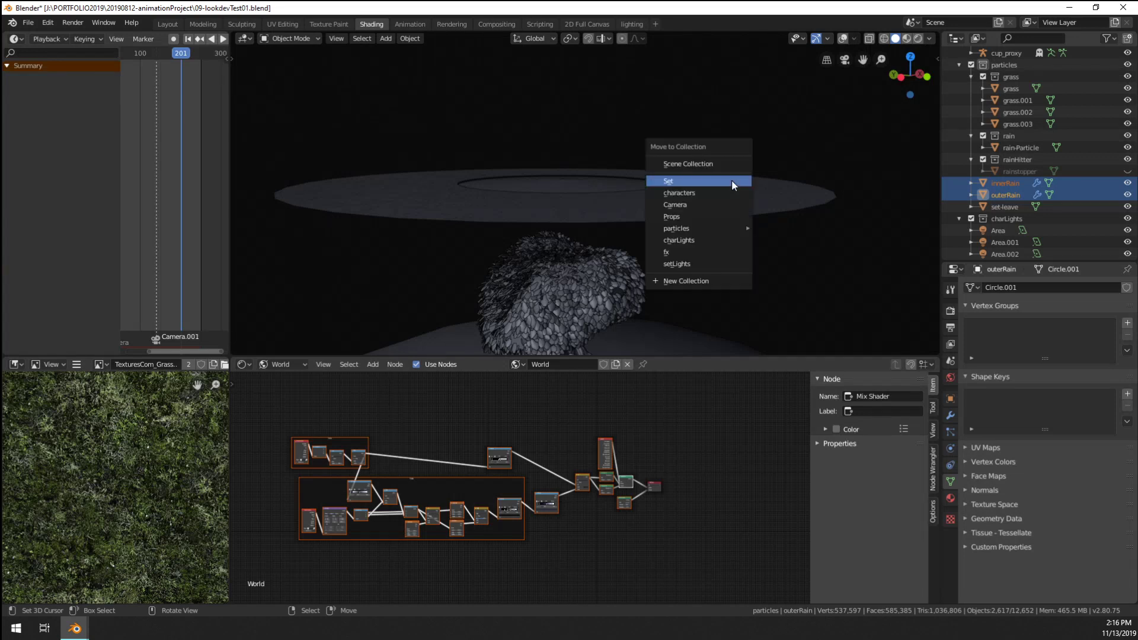
pyautogui.moveTo(694, 230)
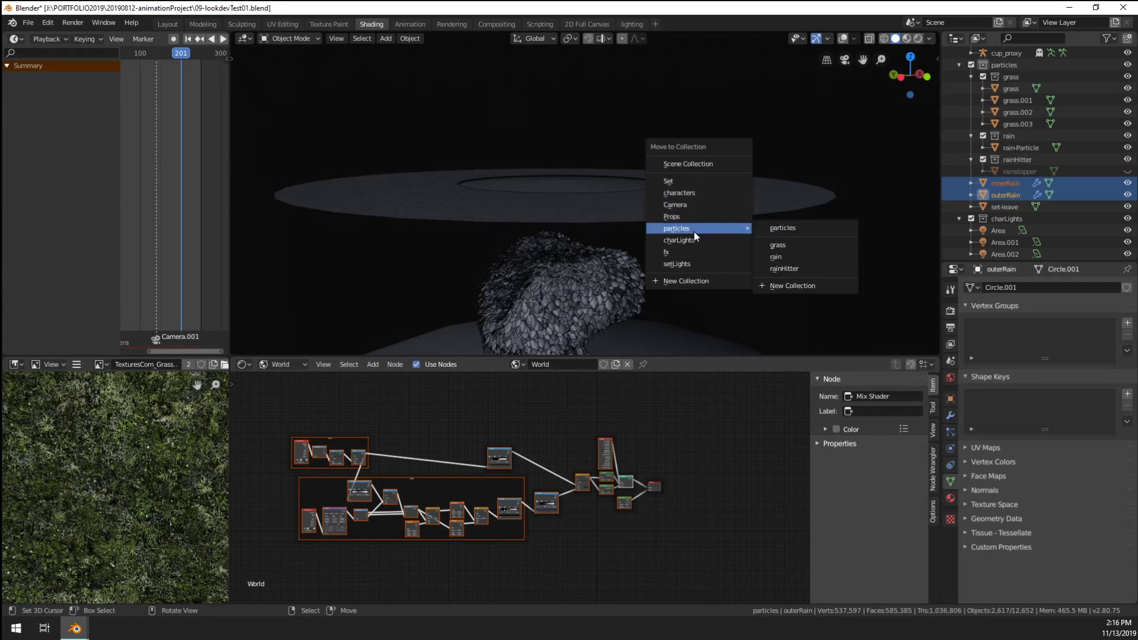
pyautogui.click(792, 255)
# Delete the rainHitter collection together with its rainstopper object
pyautogui.click(1018, 187)
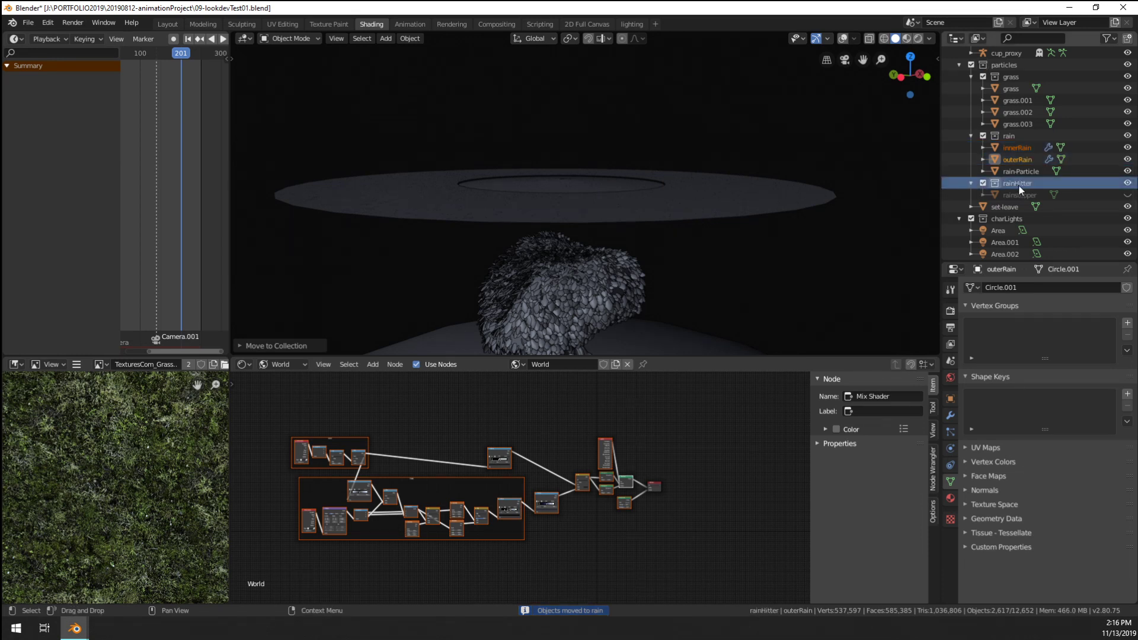
pyautogui.rightClick(1019, 184)
pyautogui.click(1008, 262)
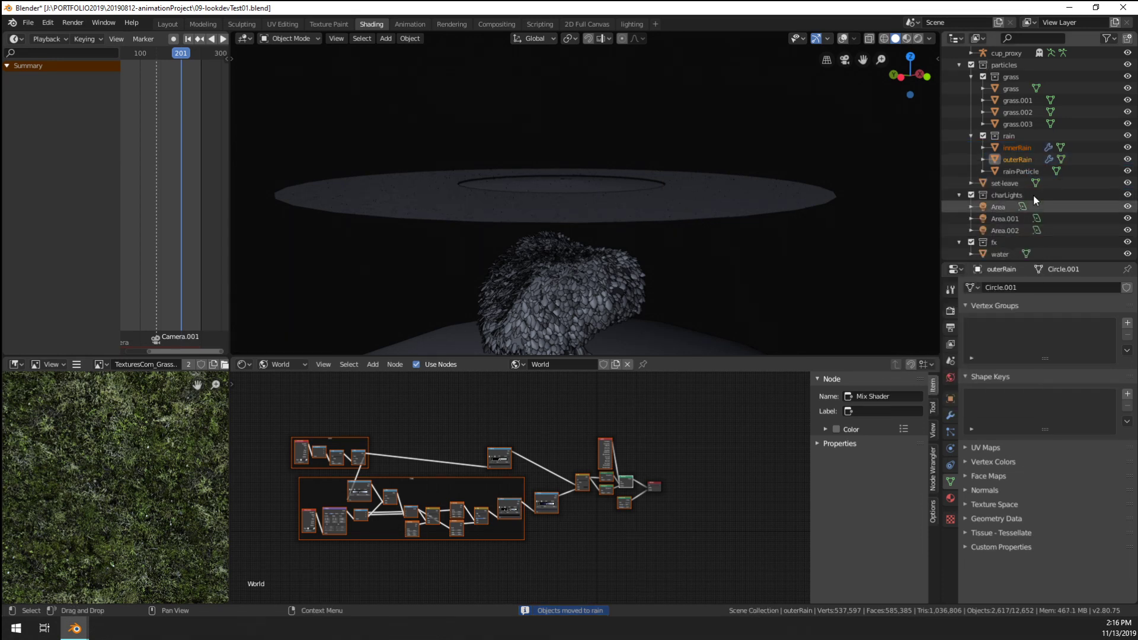
# Move the rain collection out of particles to the top level of the Scene Collection
pyautogui.click(1028, 137)
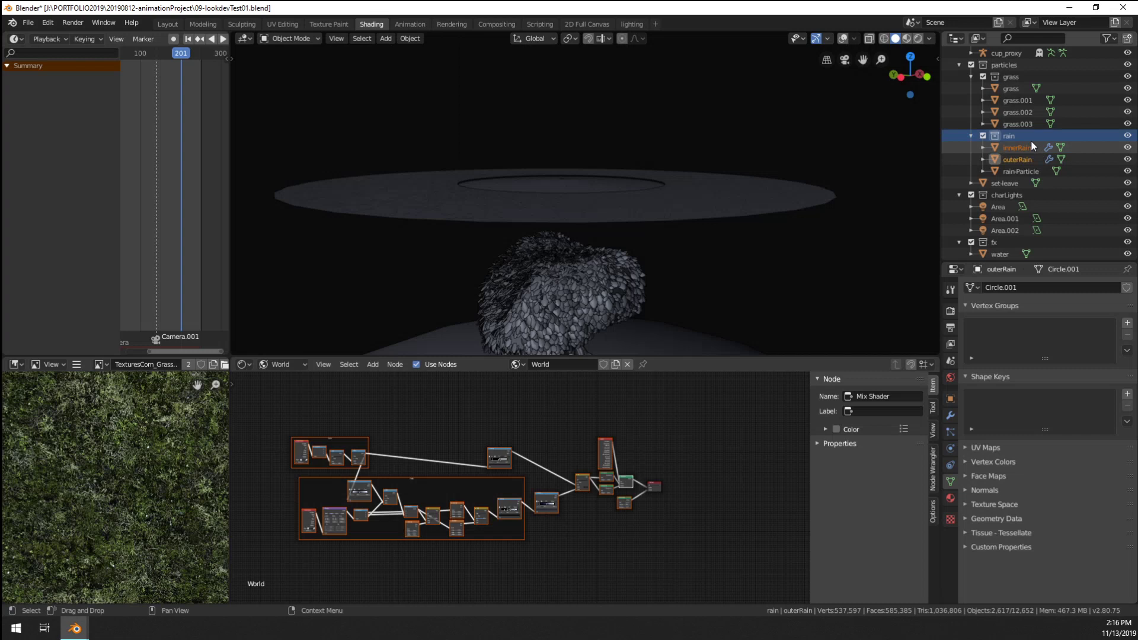
pyautogui.click(1018, 172)
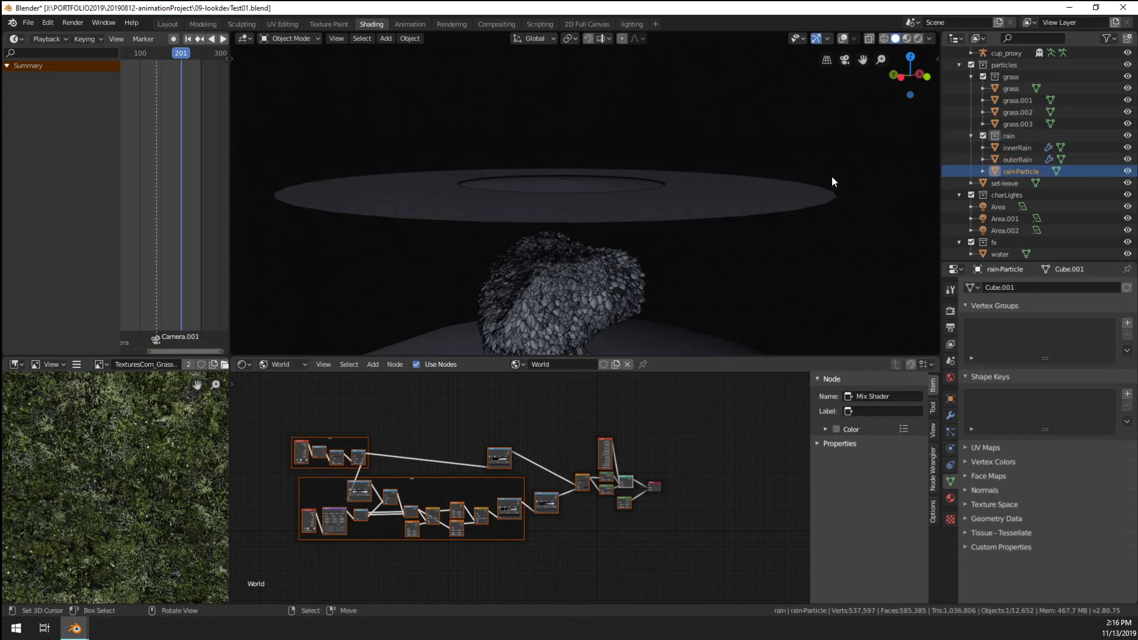
pyautogui.click(1010, 136)
pyautogui.moveTo(1010, 137); pyautogui.dragTo(965, 62)
pyautogui.scroll(2, 1016, 107)
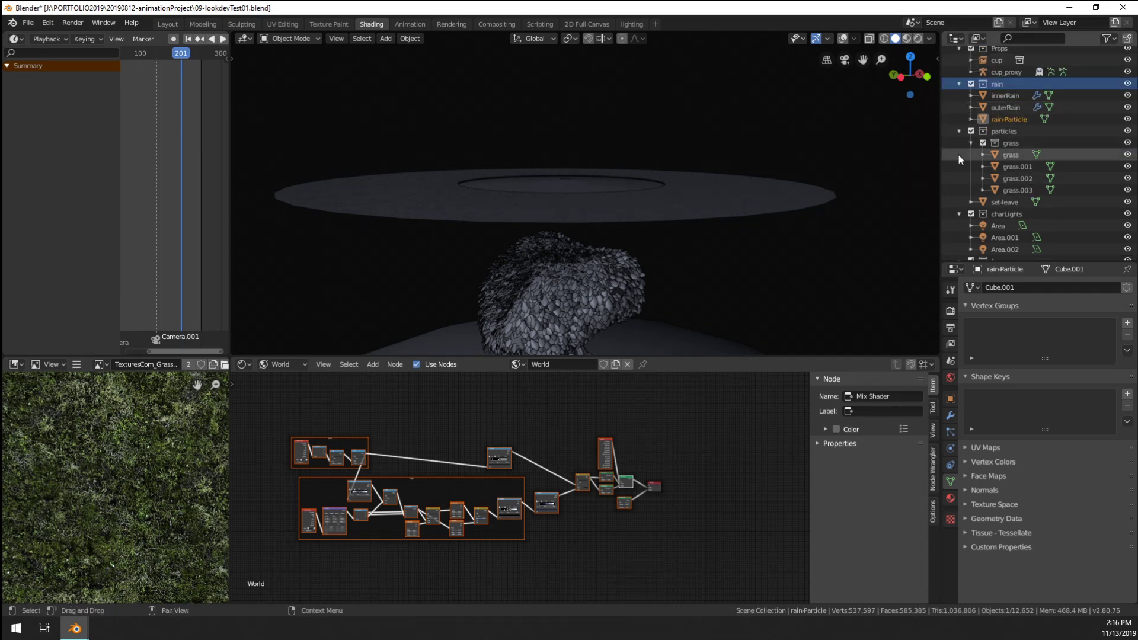
# Save the file as 09-lookdevTest02.blend and switch to the Blender window holding SQ0010-lighting-01.blend
pyautogui.hotkey('ctrl', 'shift', 's')
pyautogui.press('KP_Add')
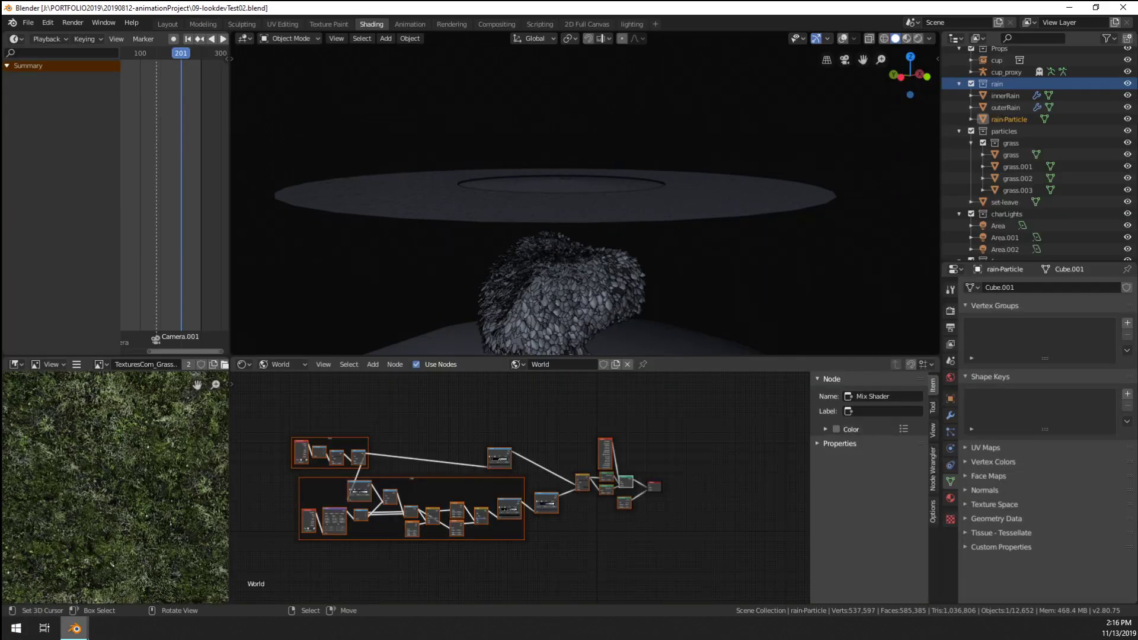
pyautogui.moveTo(88, 616)
pyautogui.click(223, 593)
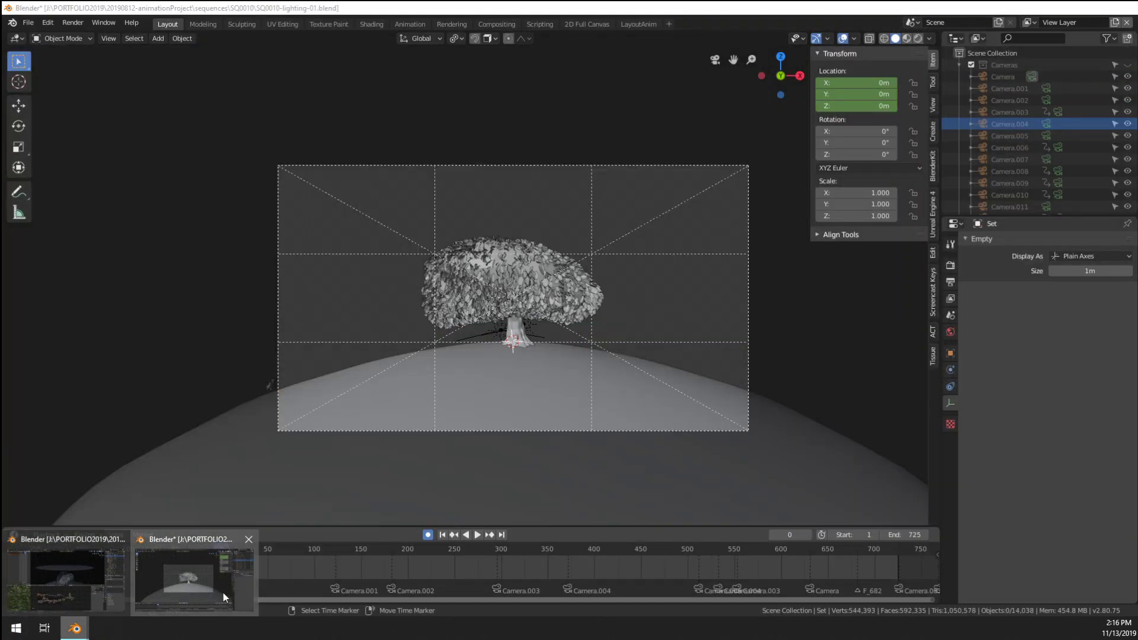
# Append the innerRain, outerRain and rain-Particle objects from 09-lookdevTest02.blend
pyautogui.click(28, 24)
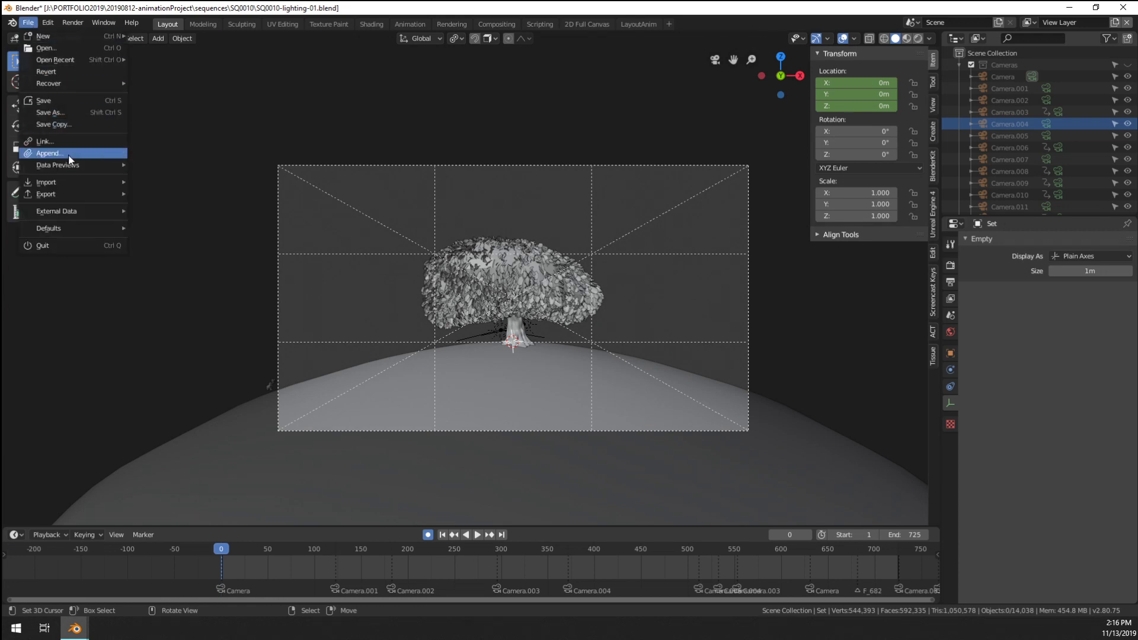
pyautogui.click(50, 153)
pyautogui.click(177, 84)
pyautogui.click(184, 83)
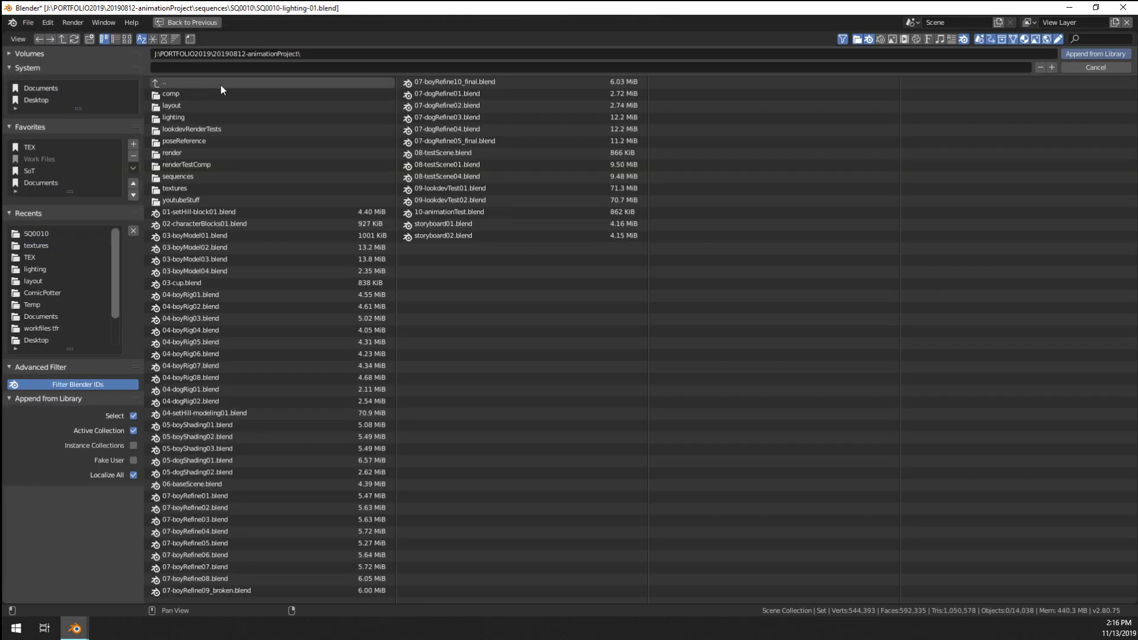
pyautogui.click(474, 201)
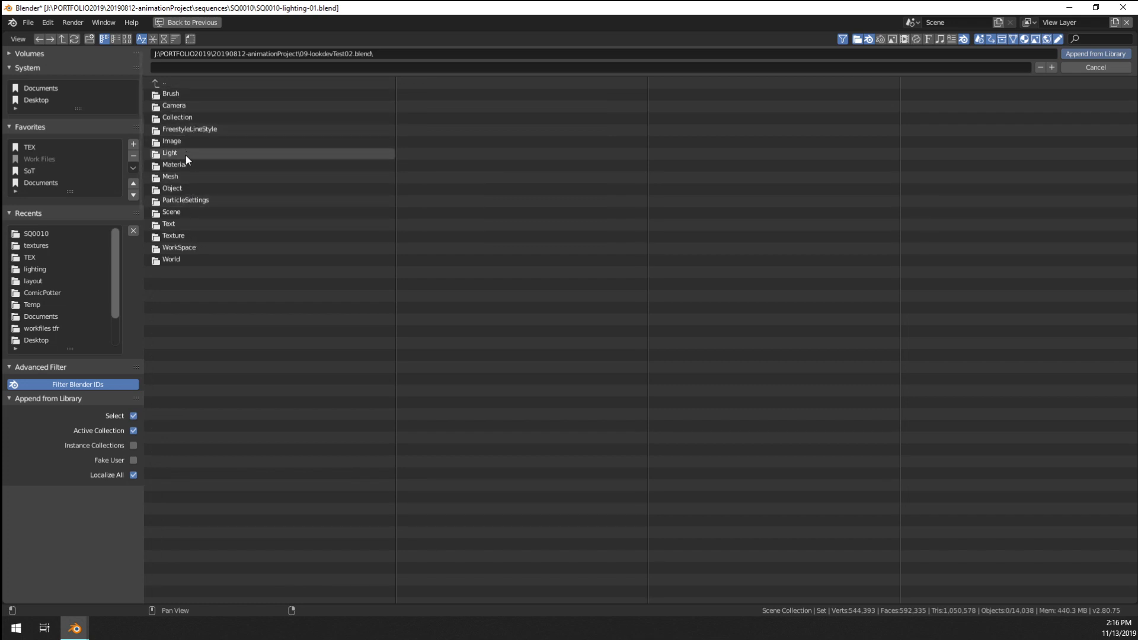
pyautogui.click(190, 187)
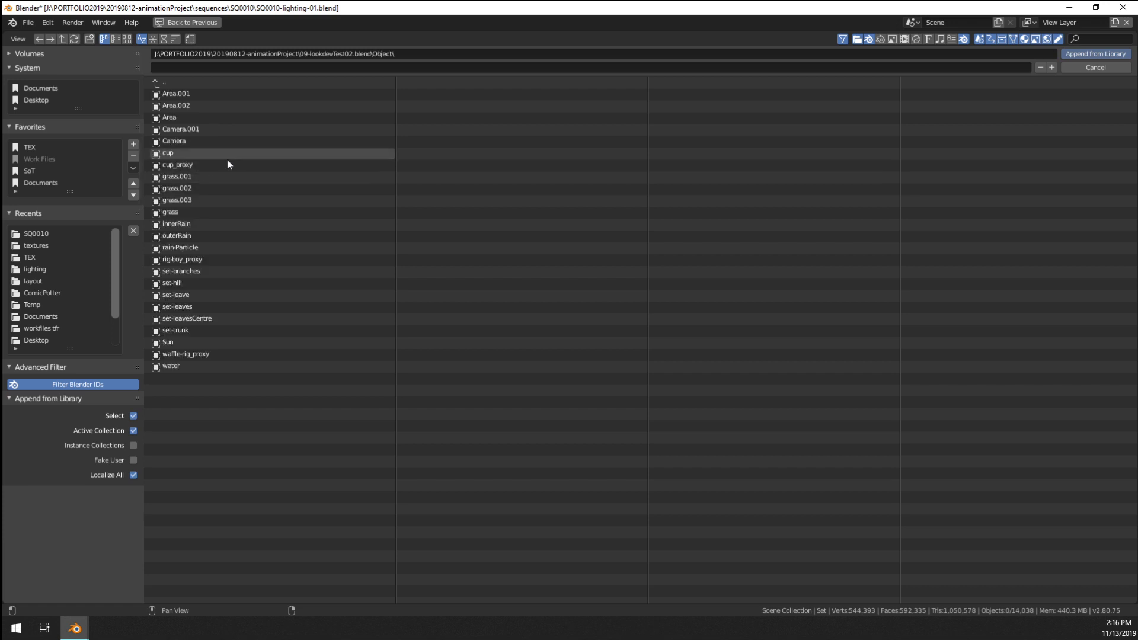
pyautogui.click(208, 248)
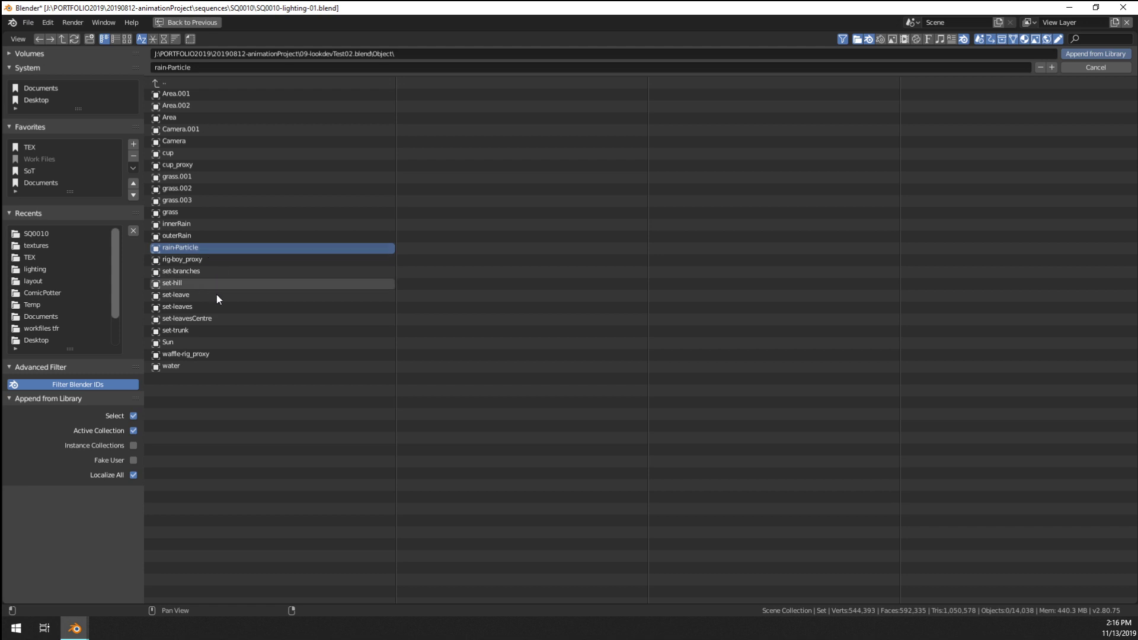
pyautogui.keyDown('shift'); pyautogui.click(201, 225); pyautogui.keyUp('shift')
pyautogui.keyDown('shift'); pyautogui.click(198, 236); pyautogui.keyUp('shift')
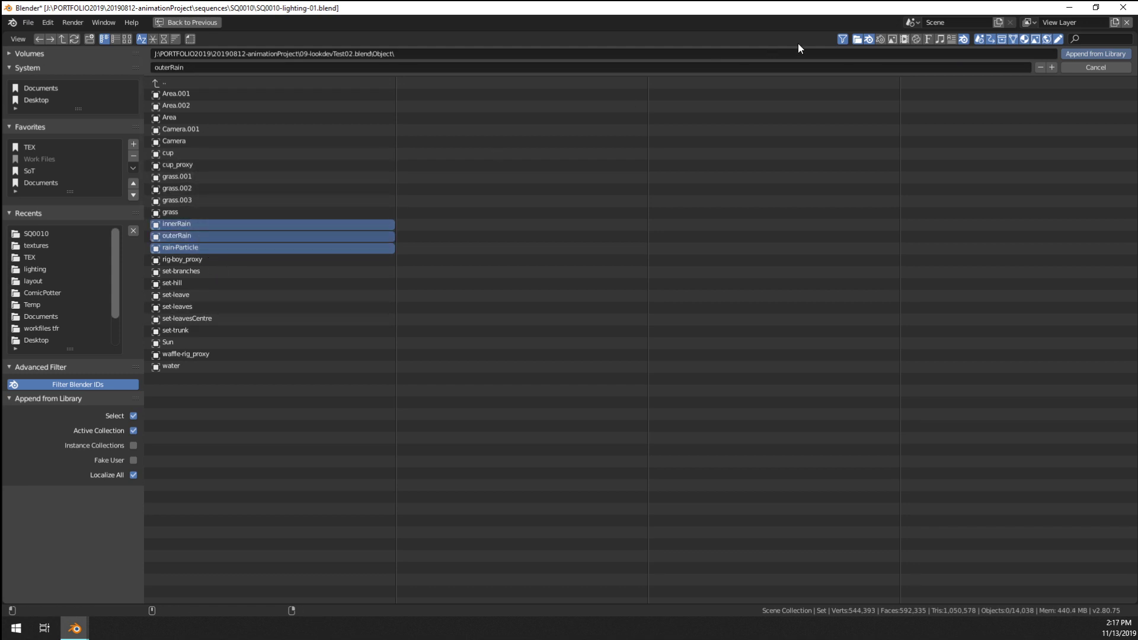
pyautogui.click(1085, 55)
# In a top wireframe view, centre the appended rain objects over the tree by moving them about -3.9 m in X and 0.5 m in Y
pyautogui.scroll(1, 663, 162)
pyautogui.scroll(-2, 670, 185)
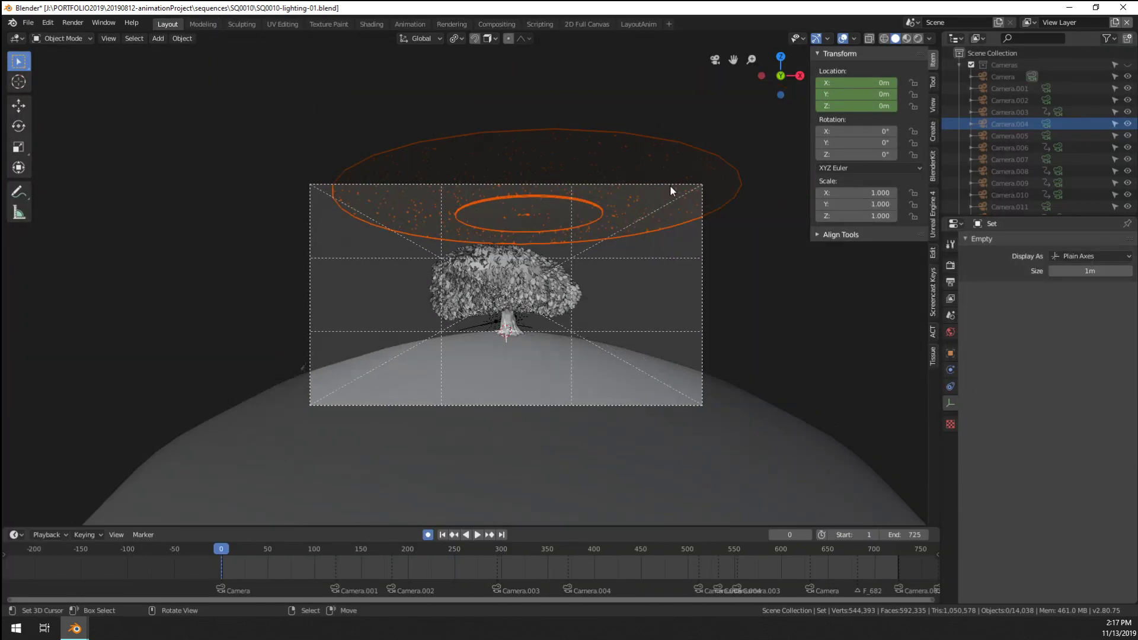
pyautogui.press('KP_7')
pyautogui.scroll(-5, 640, 219)
pyautogui.press('z')
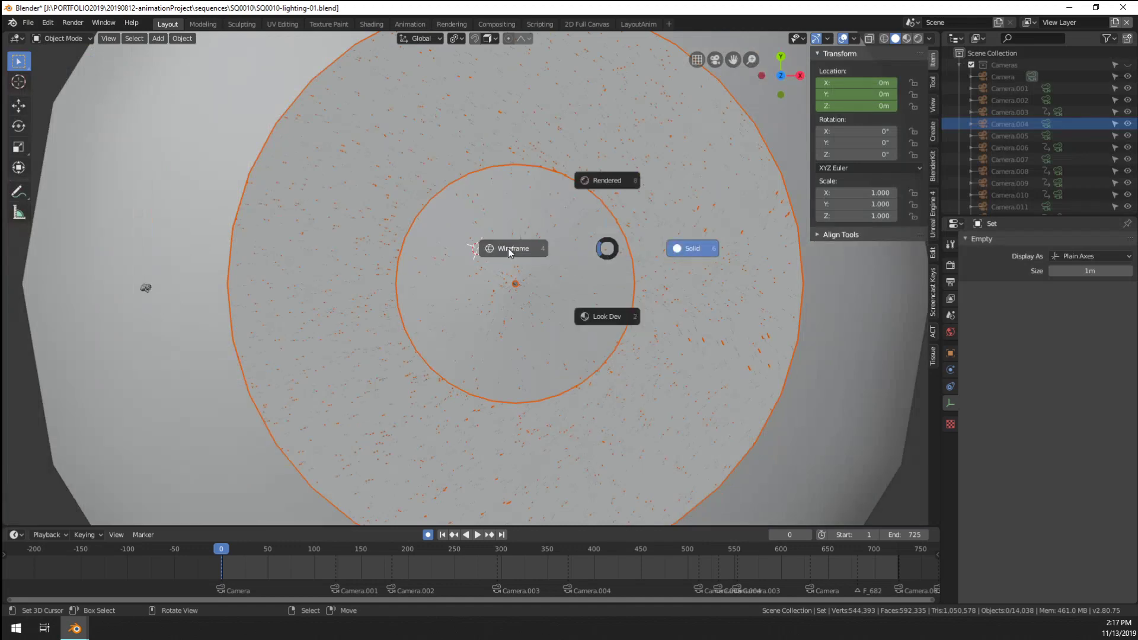
pyautogui.click(508, 248)
pyautogui.press('g')
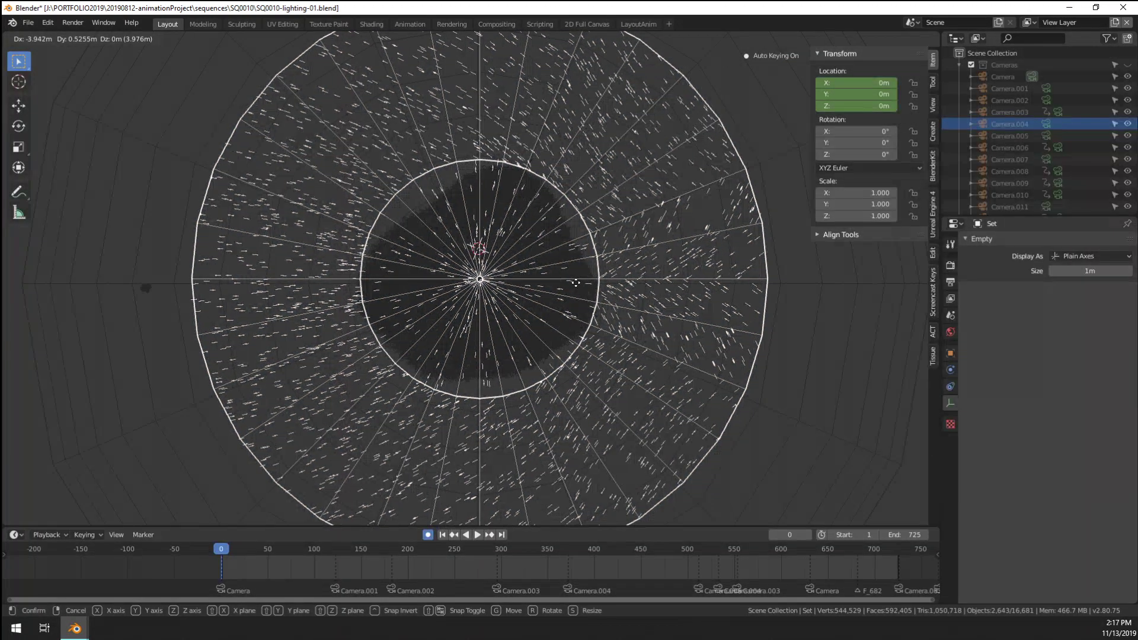
pyautogui.click(576, 283)
# Play the animation in solid shading and examine the falling rain around the tree and through the scene cameras
pyautogui.moveTo(575, 283); pyautogui.dragTo(597, 296, button='middle')
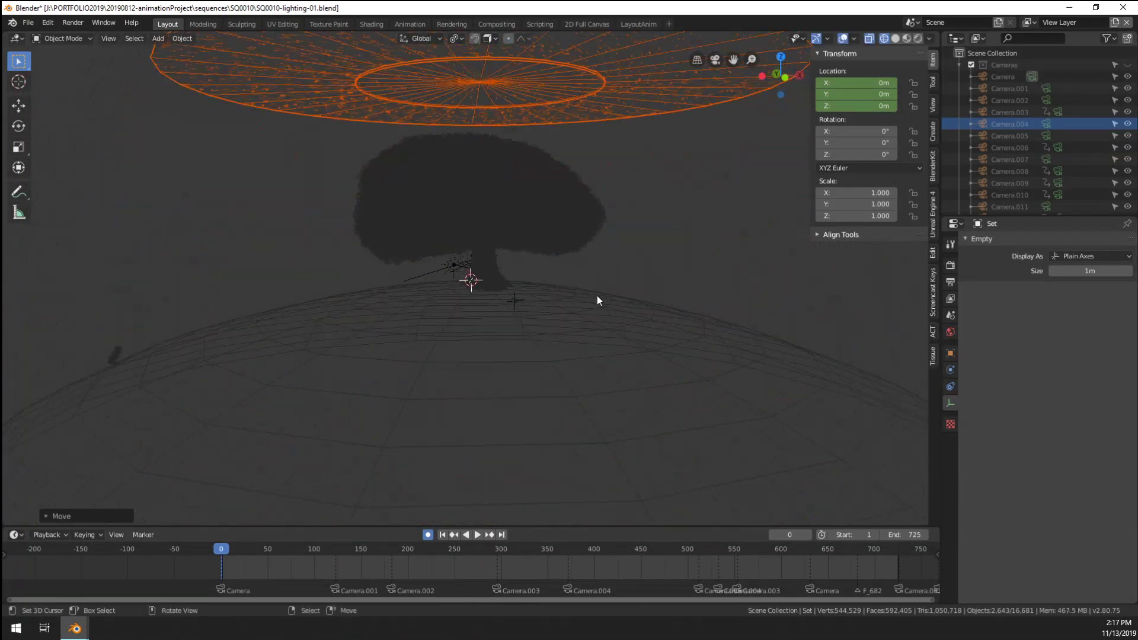
pyautogui.press('KP_1')
pyautogui.press('z')
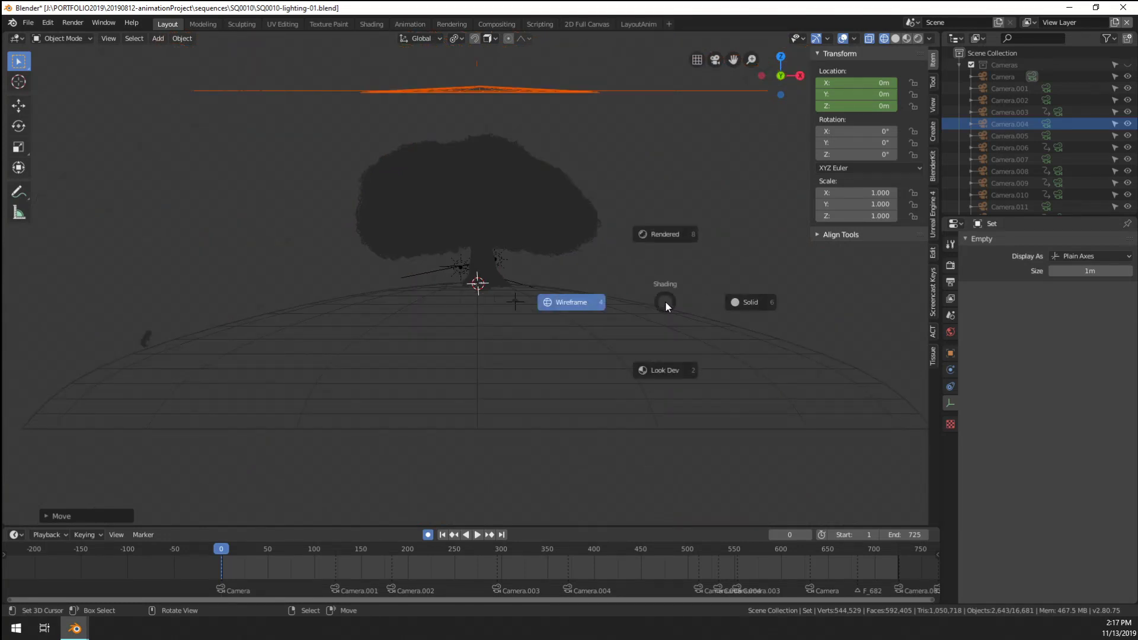
pyautogui.click(727, 299)
pyautogui.press('space')
pyautogui.moveTo(670, 287); pyautogui.dragTo(621, 300, button='middle')
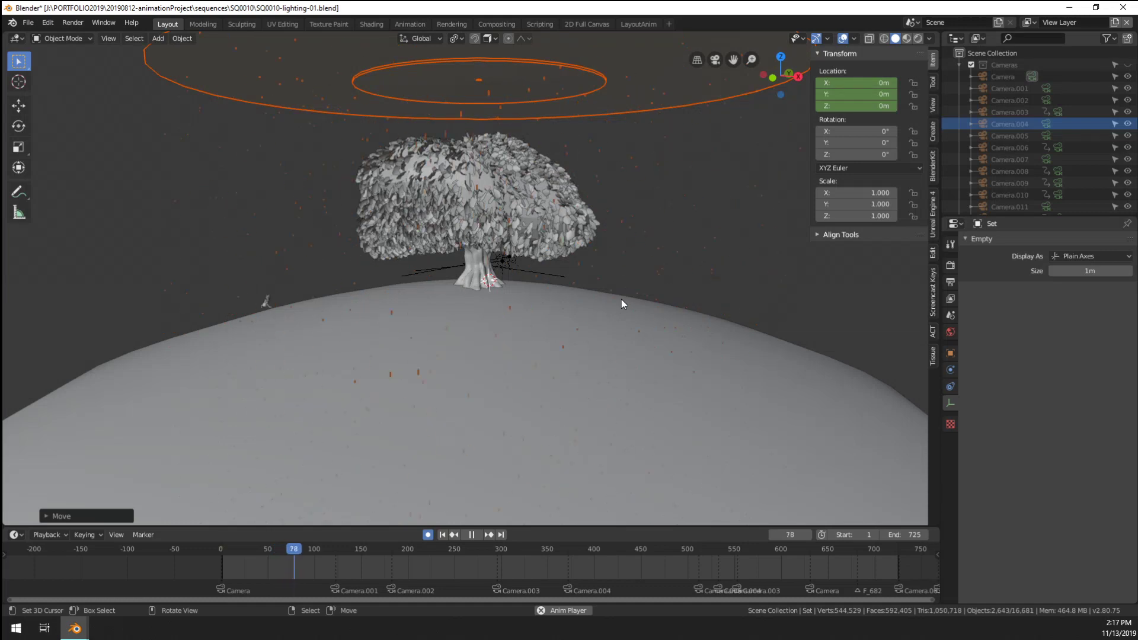
pyautogui.press('KP_0')
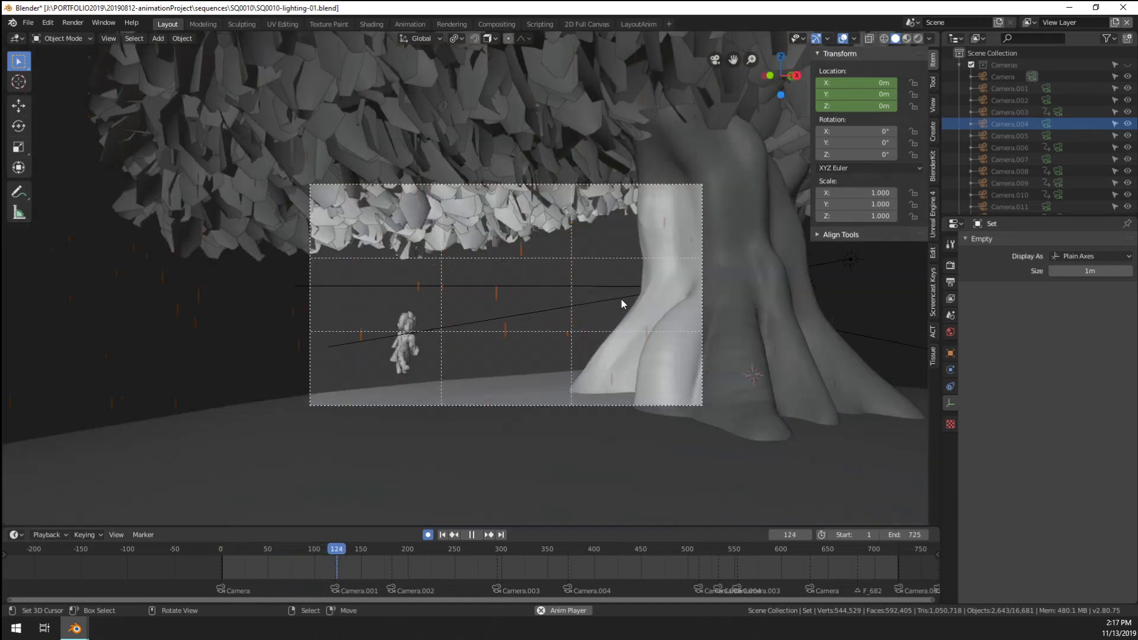
pyautogui.scroll(4, 474, 315)
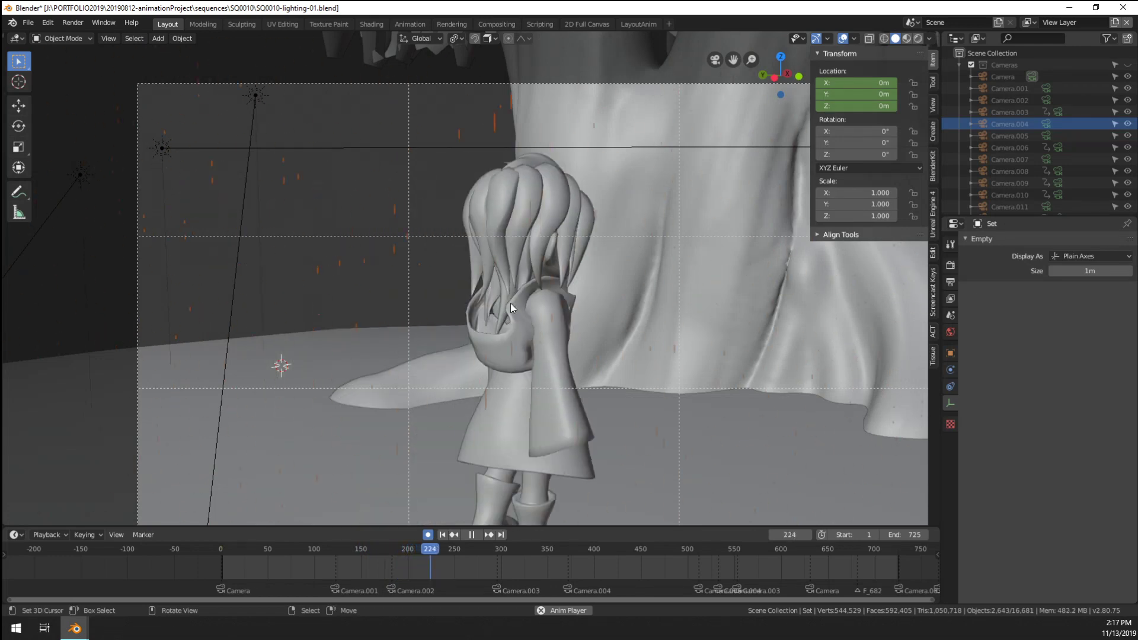
# Examine the rainfall around the tree and the girl, and play the shots through the cameras until the animation loops
pyautogui.press('space')
pyautogui.scroll(-3, 511, 303)
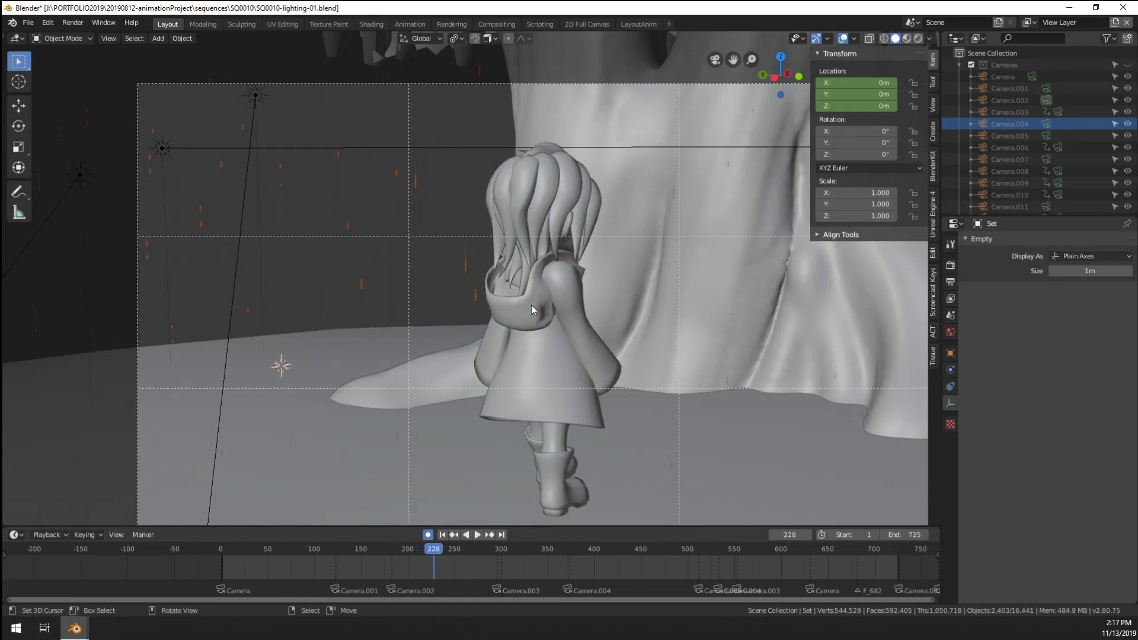
pyautogui.moveTo(492, 346); pyautogui.dragTo(415, 344, button='middle')
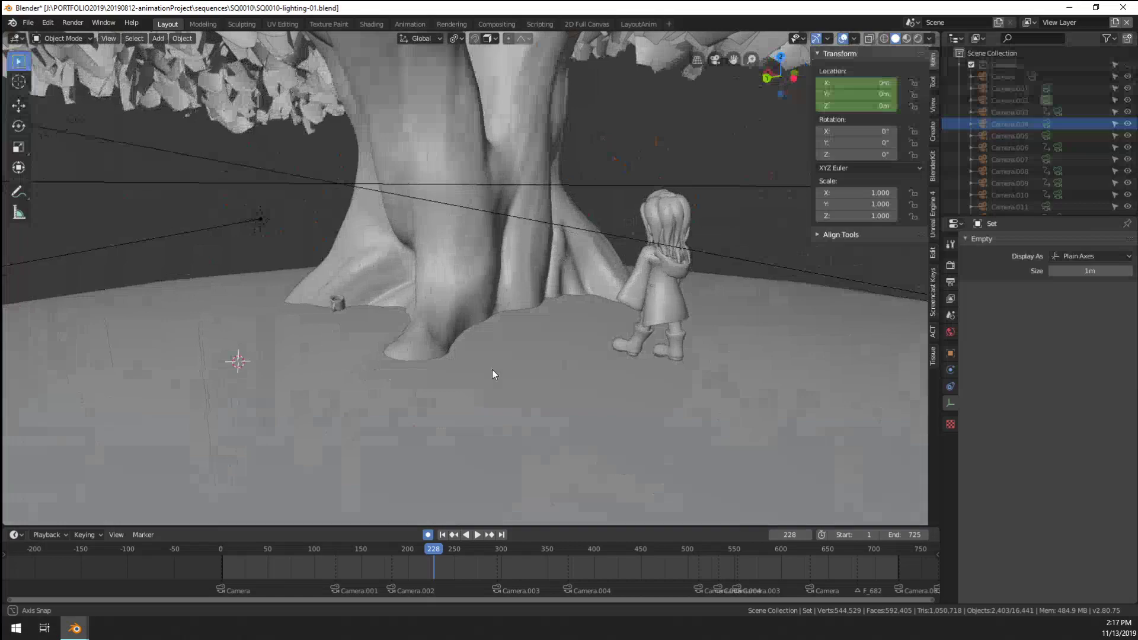
pyautogui.scroll(-6, 427, 338)
pyautogui.moveTo(504, 297); pyautogui.dragTo(408, 304, button='middle')
pyautogui.scroll(5, 382, 278)
pyautogui.press('space')
pyautogui.press('KP_0')
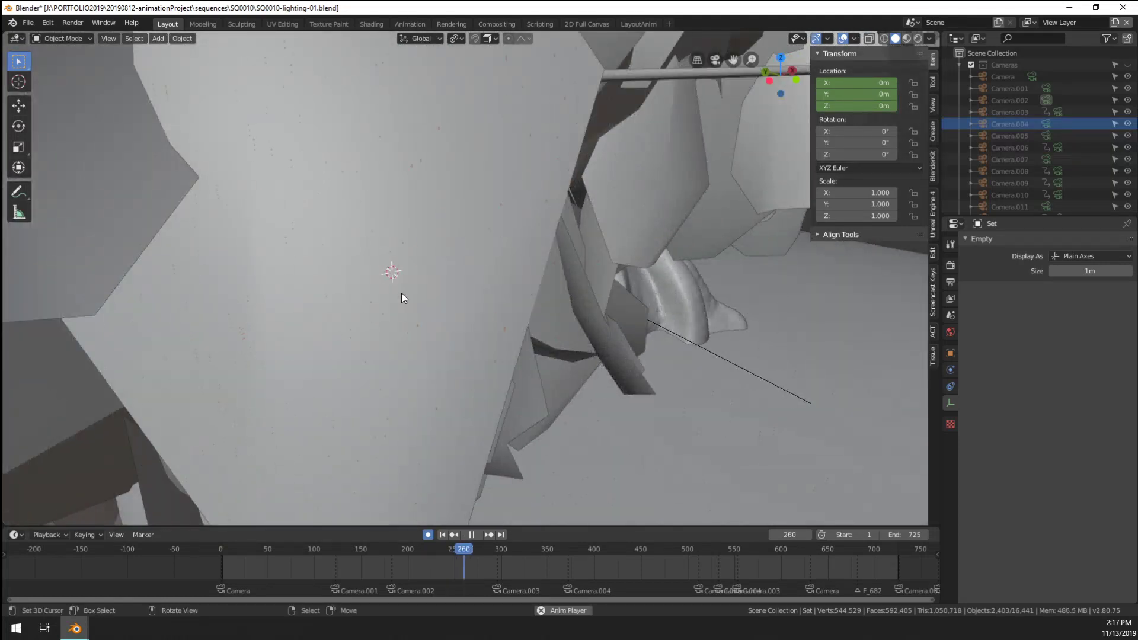
pyautogui.scroll(-5, 401, 293)
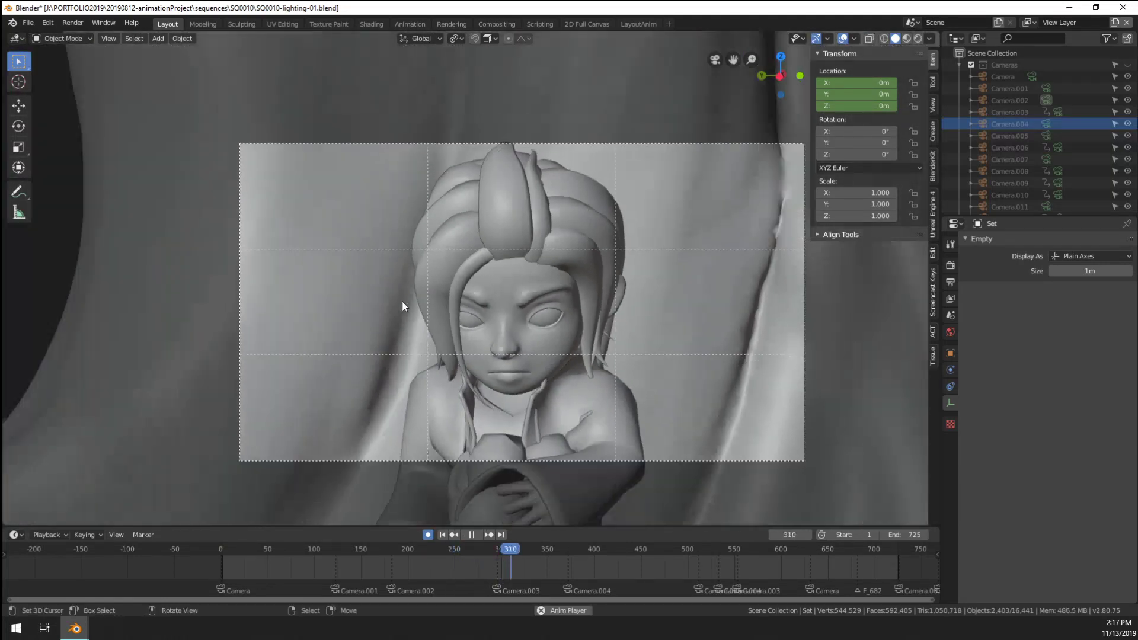
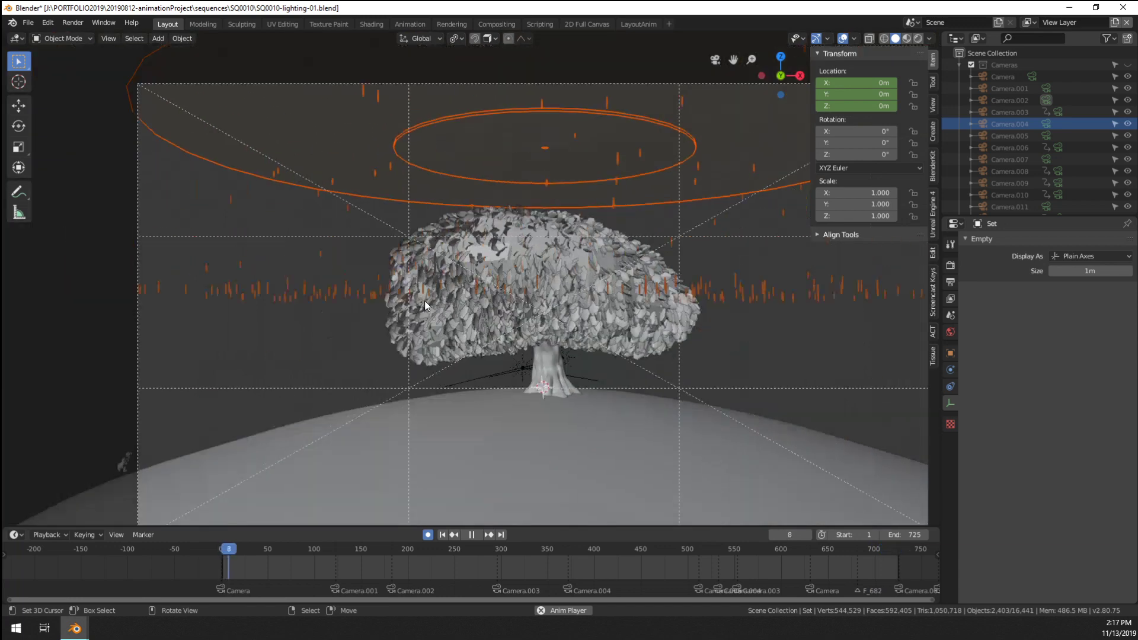
pyautogui.press('space')
pyautogui.scroll(-2, 286, 177)
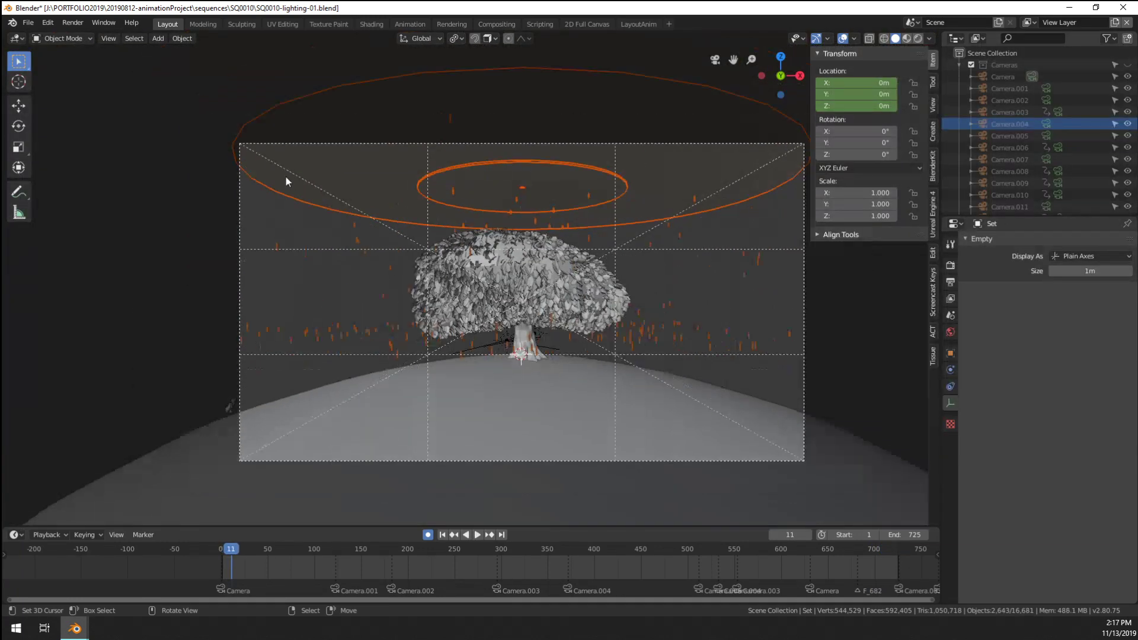
# Set the outerRain emitter's particle end frame to 727 and the particle lifetime to 800
pyautogui.click(286, 178)
pyautogui.click(953, 386)
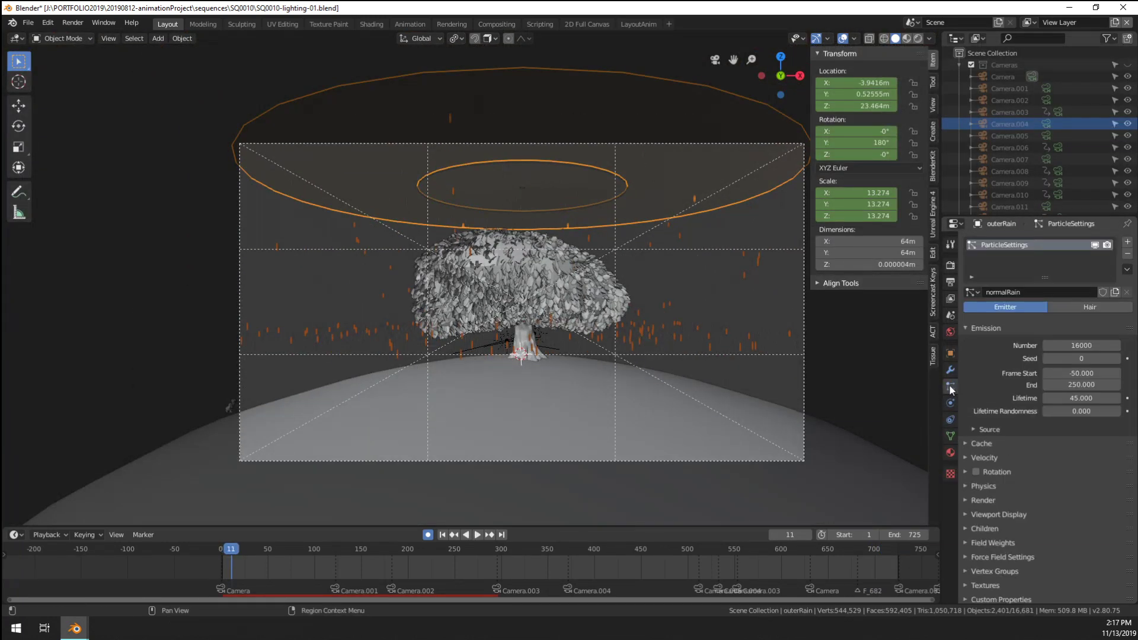
pyautogui.click(1070, 384)
pyautogui.write('725')
pyautogui.press('Return')
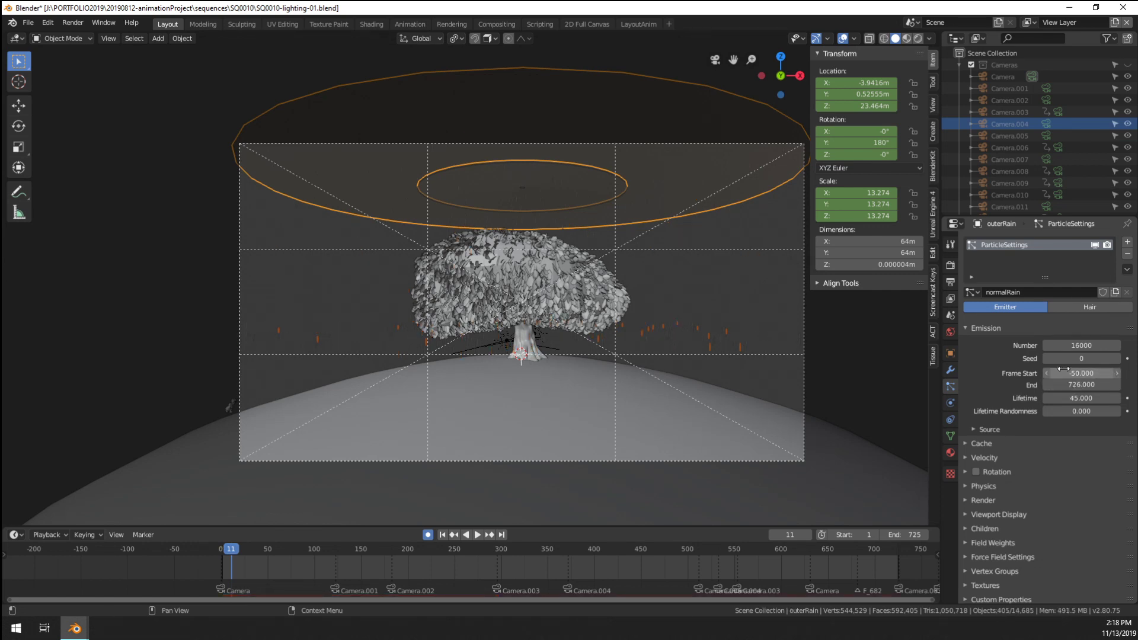
pyautogui.click(1079, 386)
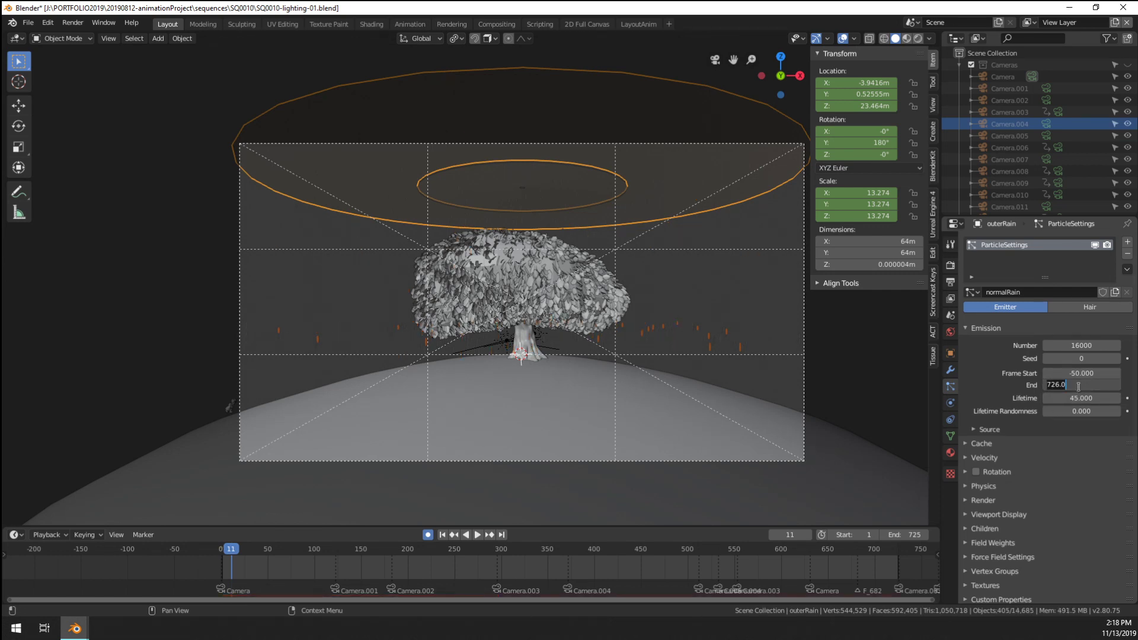
pyautogui.write('727')
pyautogui.press('Return')
pyautogui.click(1084, 398)
# Set the outerRain particle number to 30000 and play the animation to preview the rain
pyautogui.click(1062, 345)
pyautogui.write('30000')
pyautogui.press('Return')
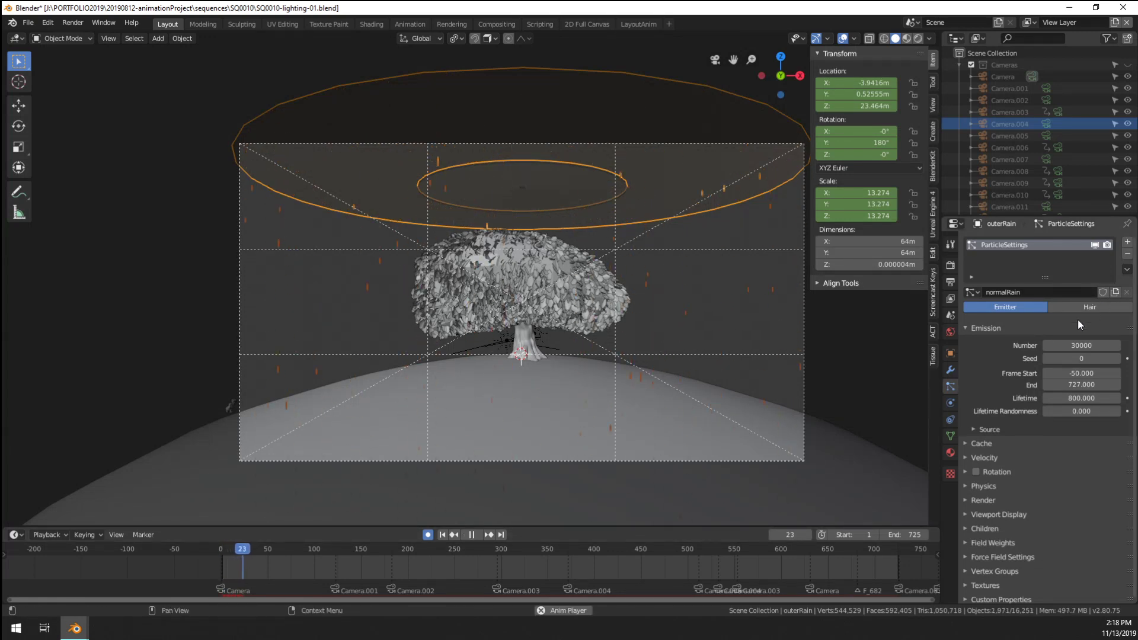
pyautogui.press('space')
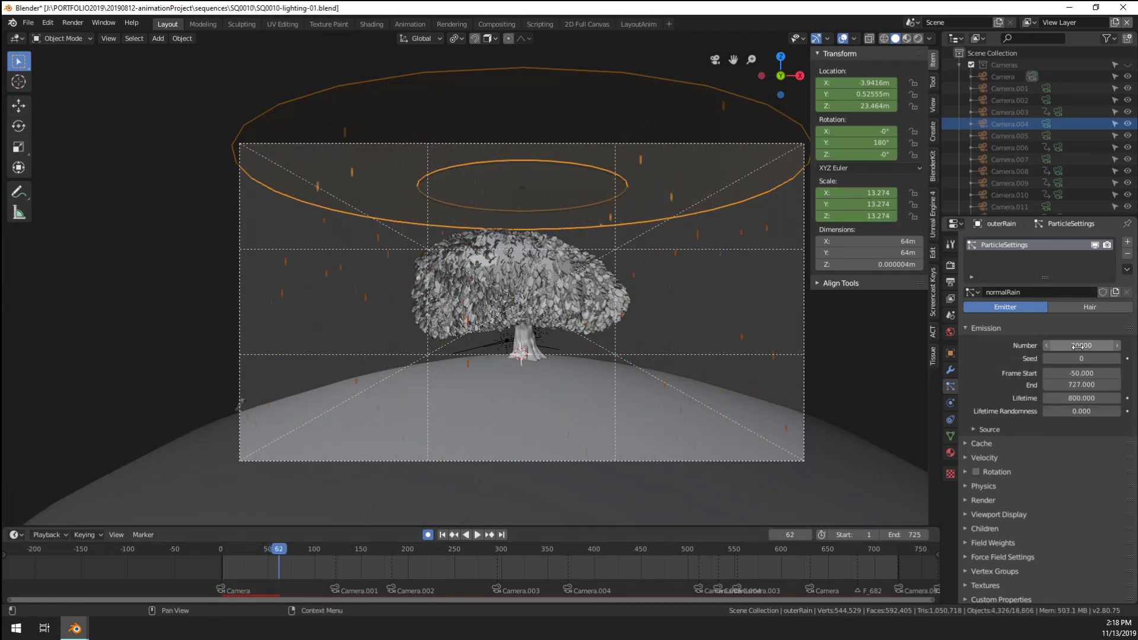
# Try to drive the outerRain particle number with the expressions #frame and #end_frame
pyautogui.click(1062, 345)
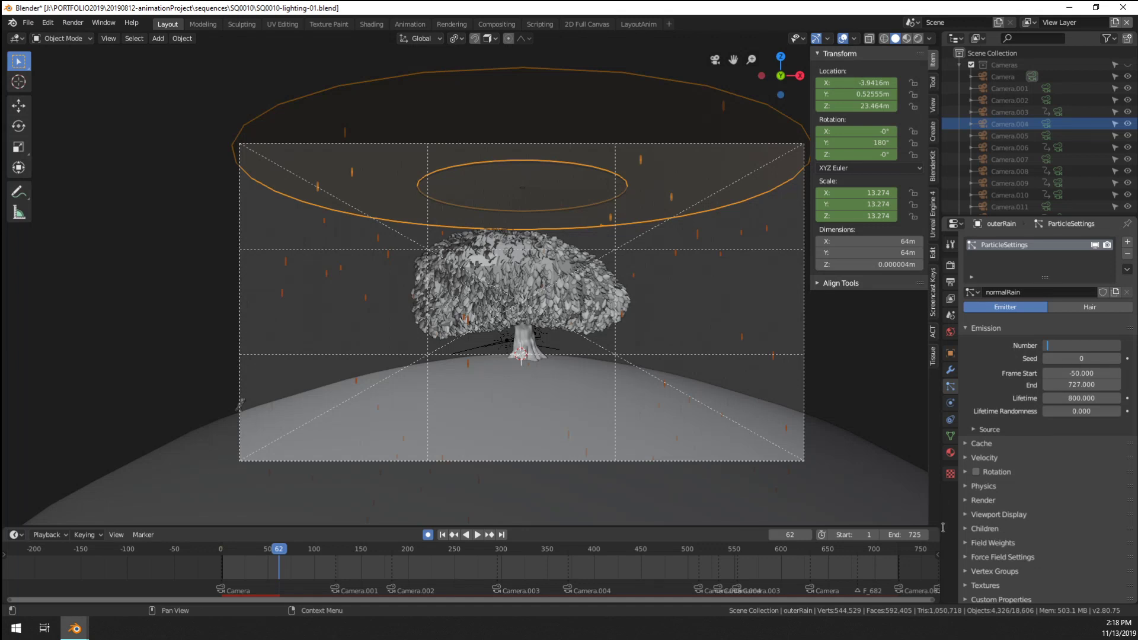
pyautogui.press('Escape')
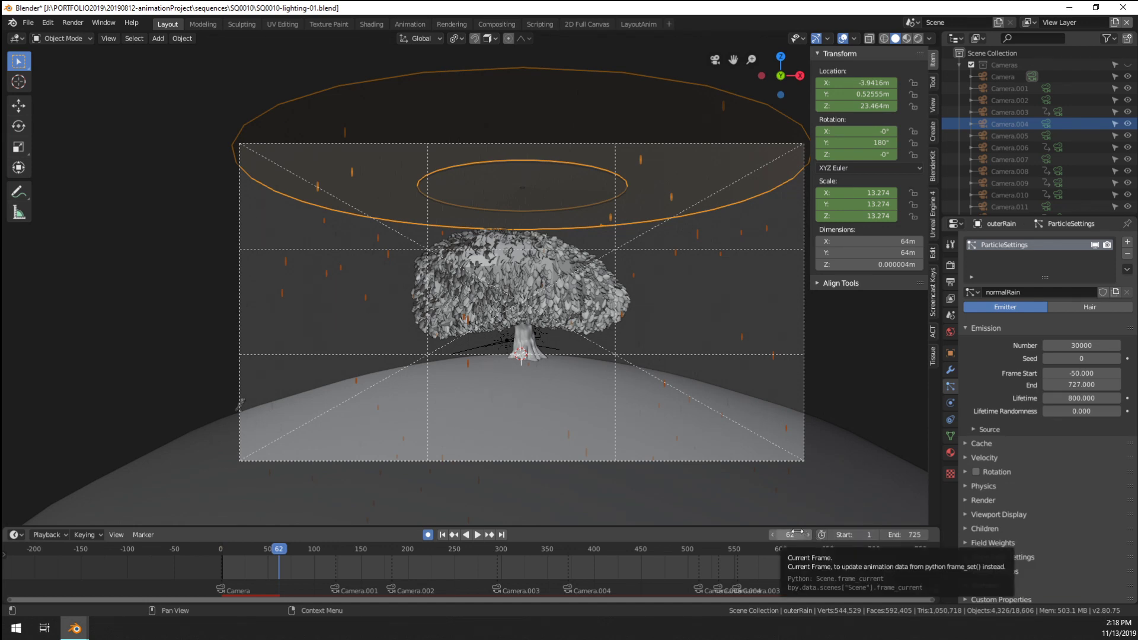
pyautogui.click(1069, 346)
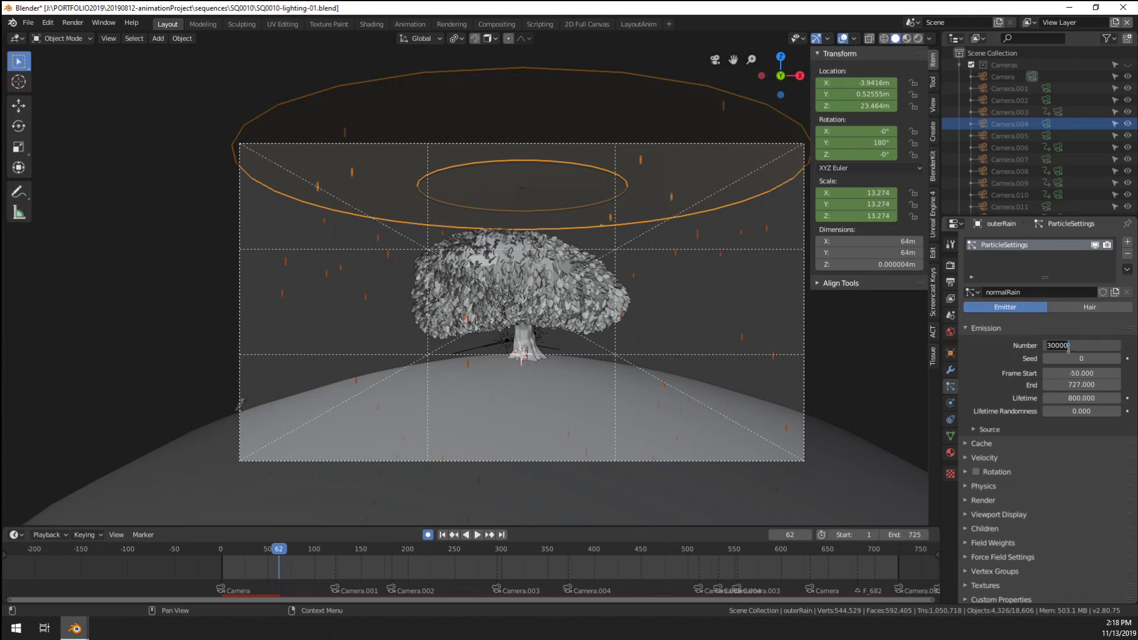
pyautogui.write('#frame')
pyautogui.press('Escape')
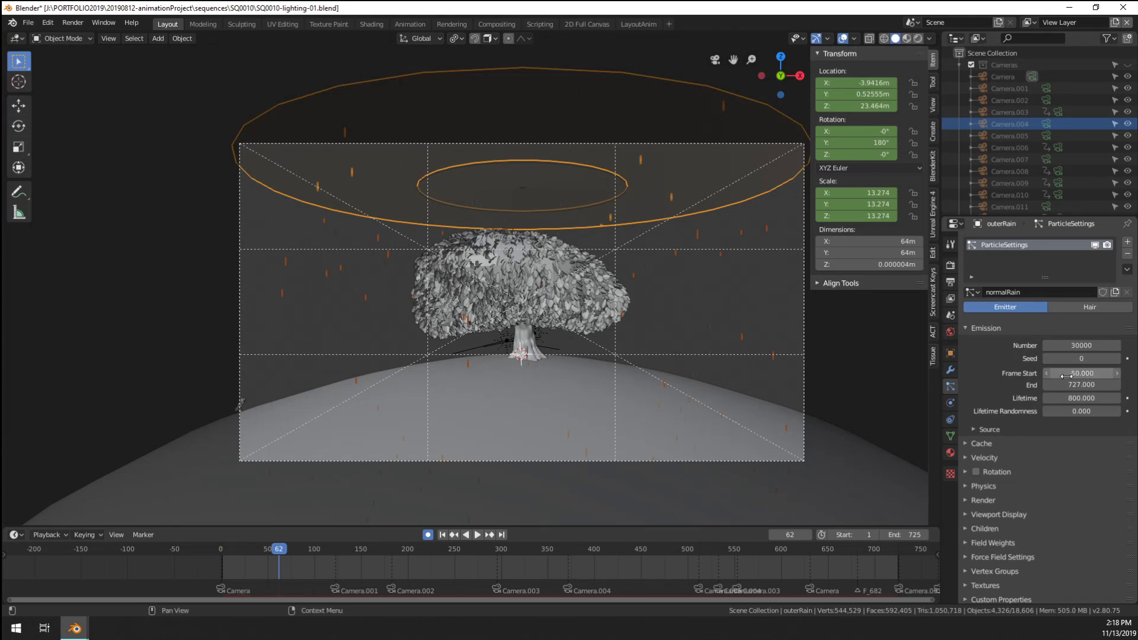
pyautogui.click(1070, 344)
pyautogui.write('#')
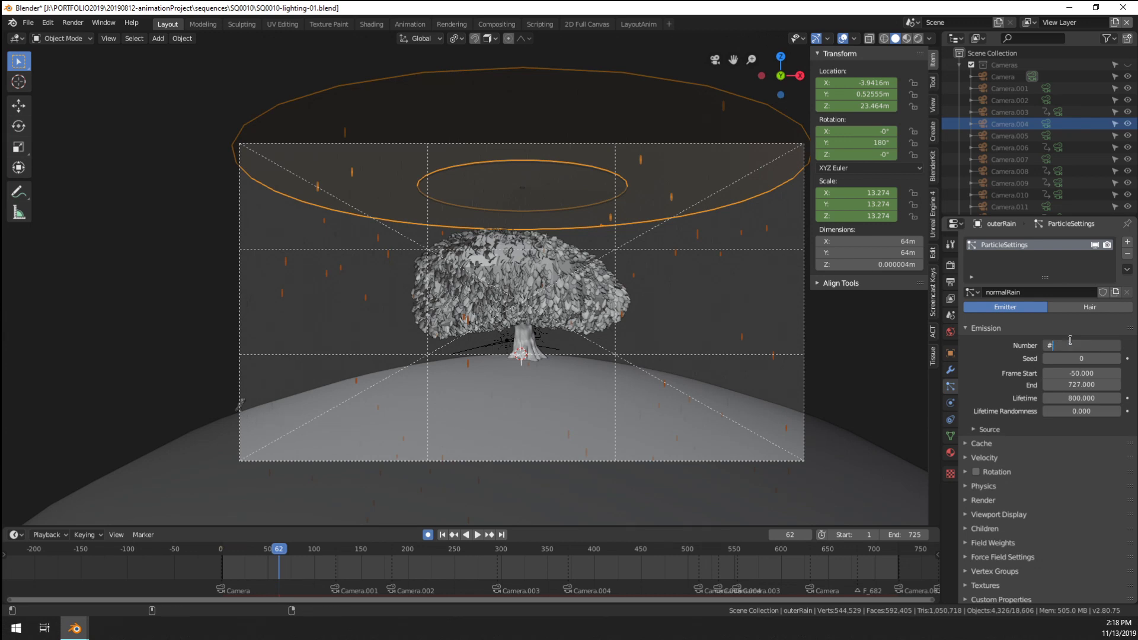
pyautogui.write('end_frame')
pyautogui.press('Return')
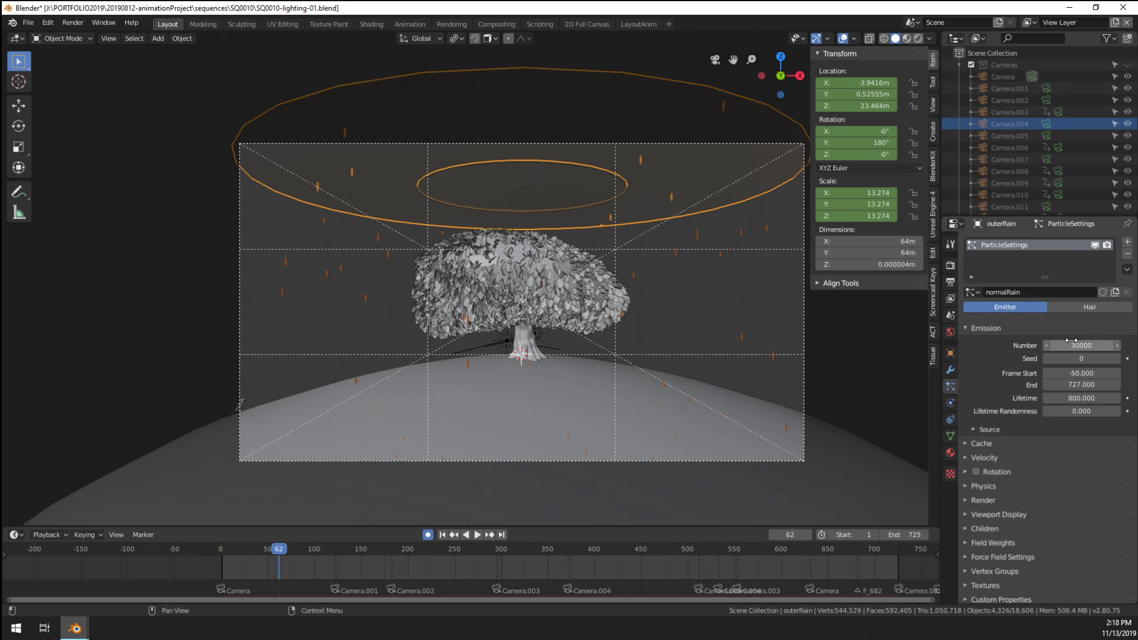
pyautogui.rightClick(1070, 343)
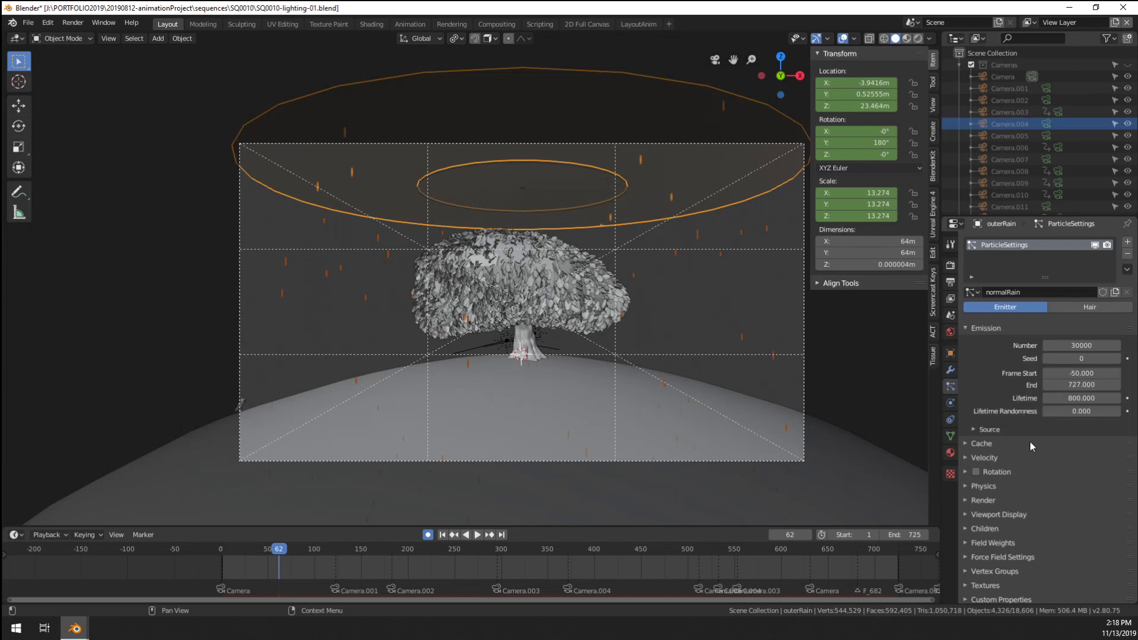
# Set the outerRain particle number to 70000 and preview the rain from the first frame
pyautogui.click(1053, 345)
pyautogui.write('7')
pyautogui.press('Return')
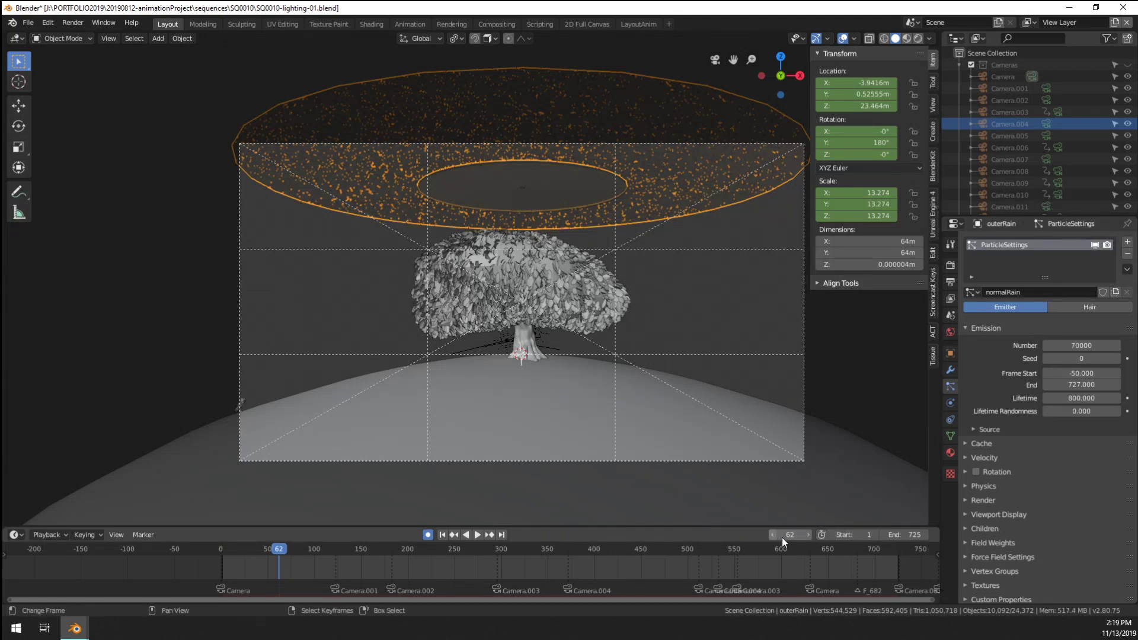
pyautogui.hotkey('shift', 'Left')
pyautogui.press('space')
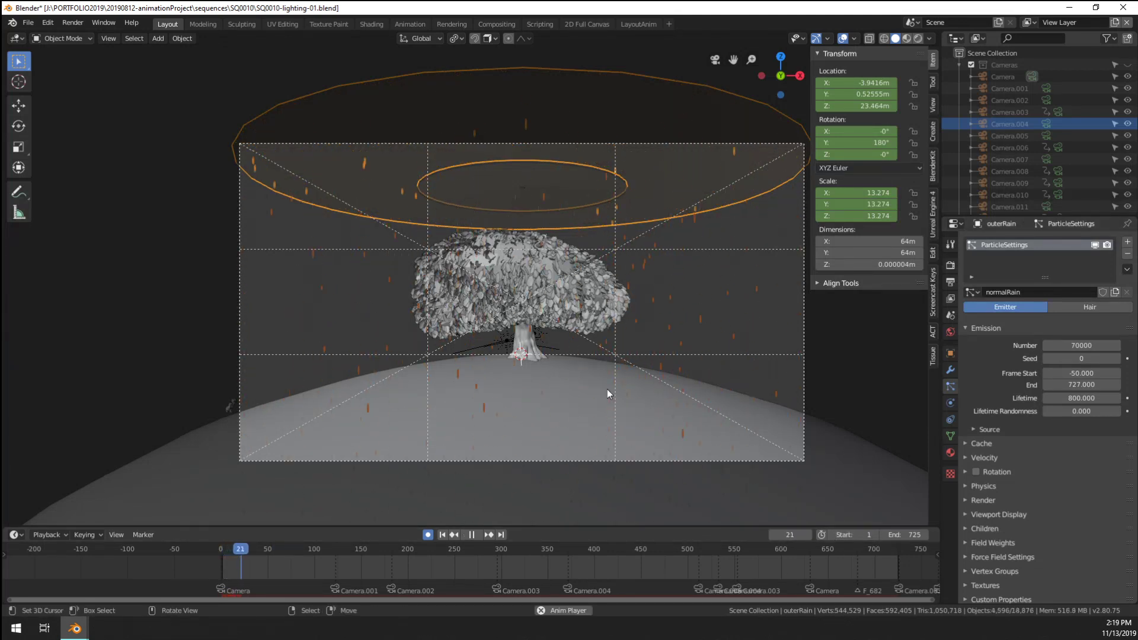
pyautogui.press('space')
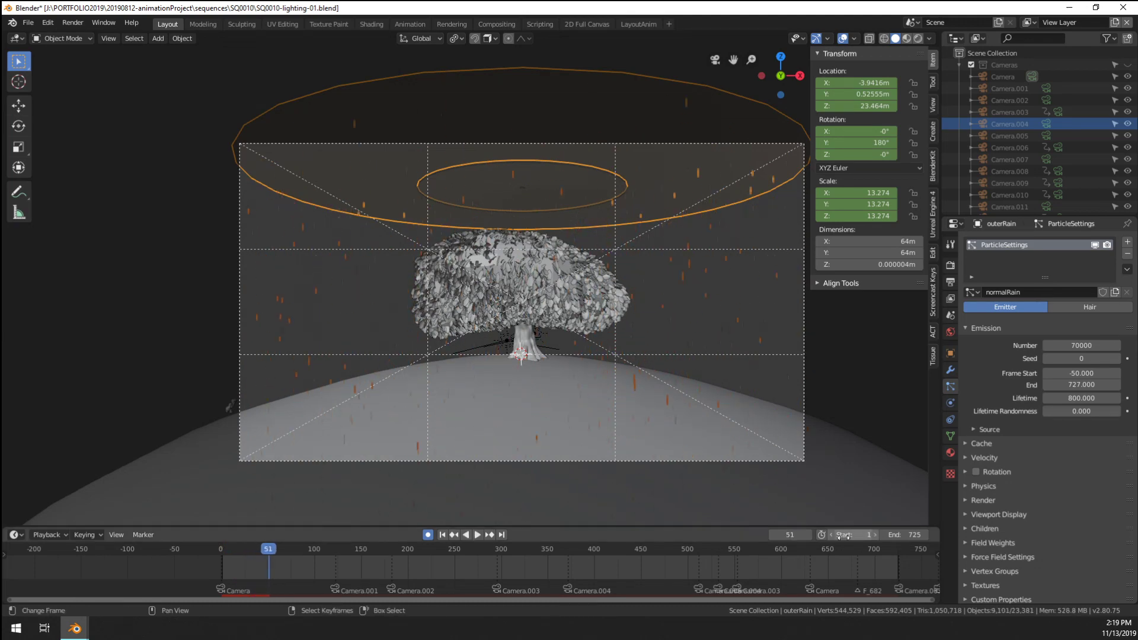
# Replay the animation from the first frame and examine the rain density through the first two camera shots
pyautogui.hotkey('shift', 'Left')
pyautogui.press('space')
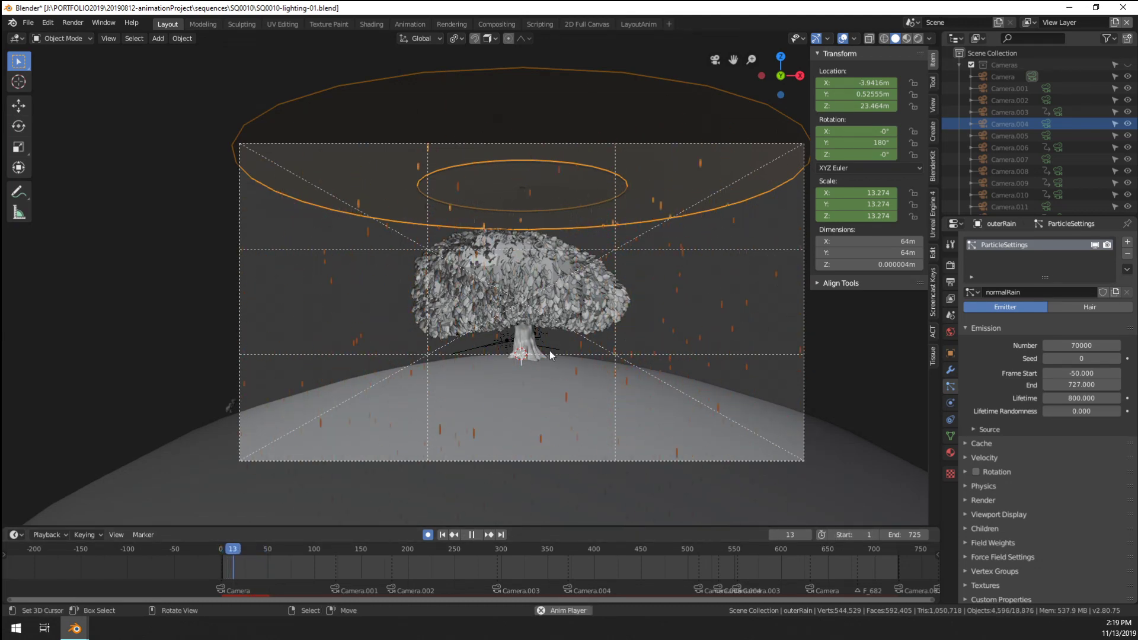
pyautogui.scroll(3, 550, 354)
pyautogui.scroll(-1, 551, 356)
pyautogui.keyDown('shift'); pyautogui.moveTo(640, 401); pyautogui.dragTo(617, 402, button='middle'); pyautogui.keyUp('shift')
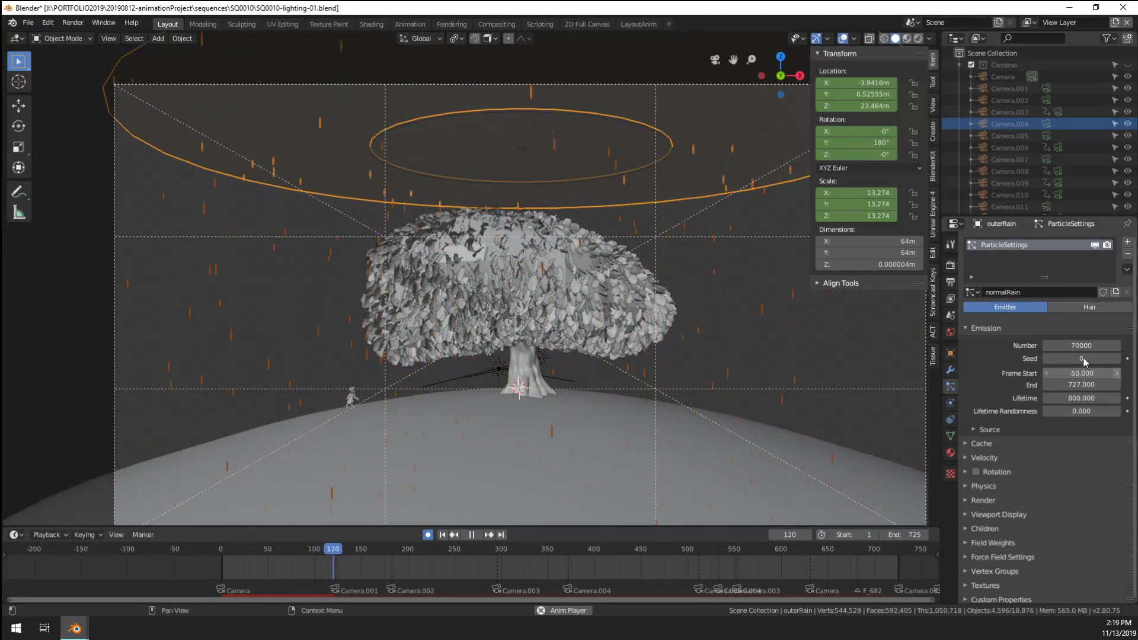
pyautogui.press('space')
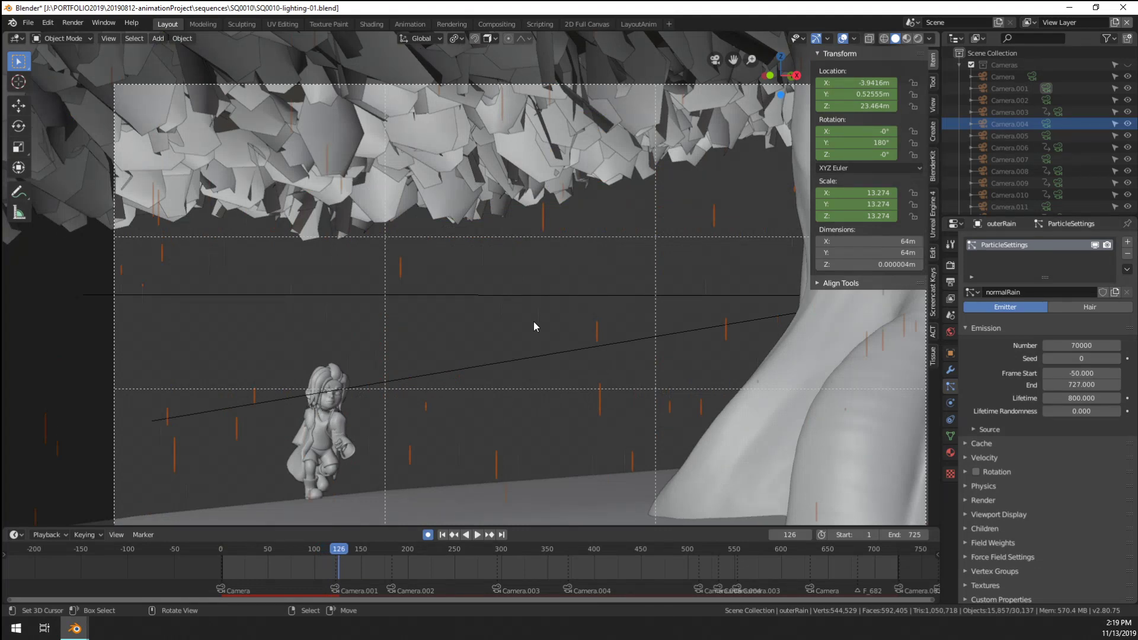
pyautogui.scroll(-1, 524, 301)
pyautogui.scroll(1, 528, 301)
# Set the outerRain particle number to 180000 and preview the rain from the first frame
pyautogui.click(1057, 345)
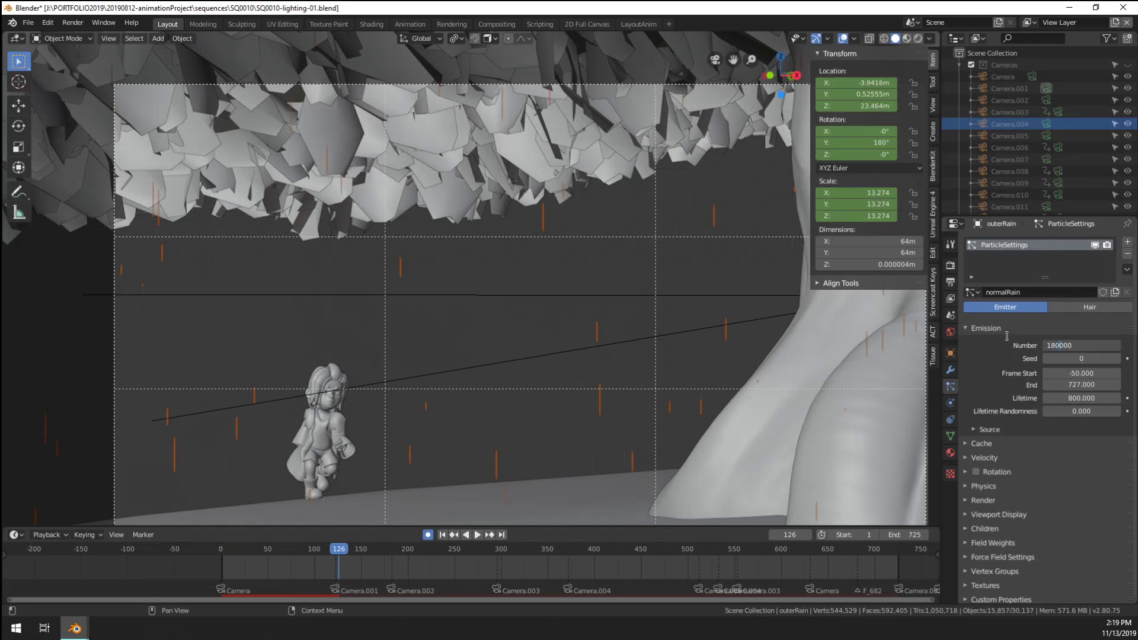
pyautogui.write('180000')
pyautogui.press('Return')
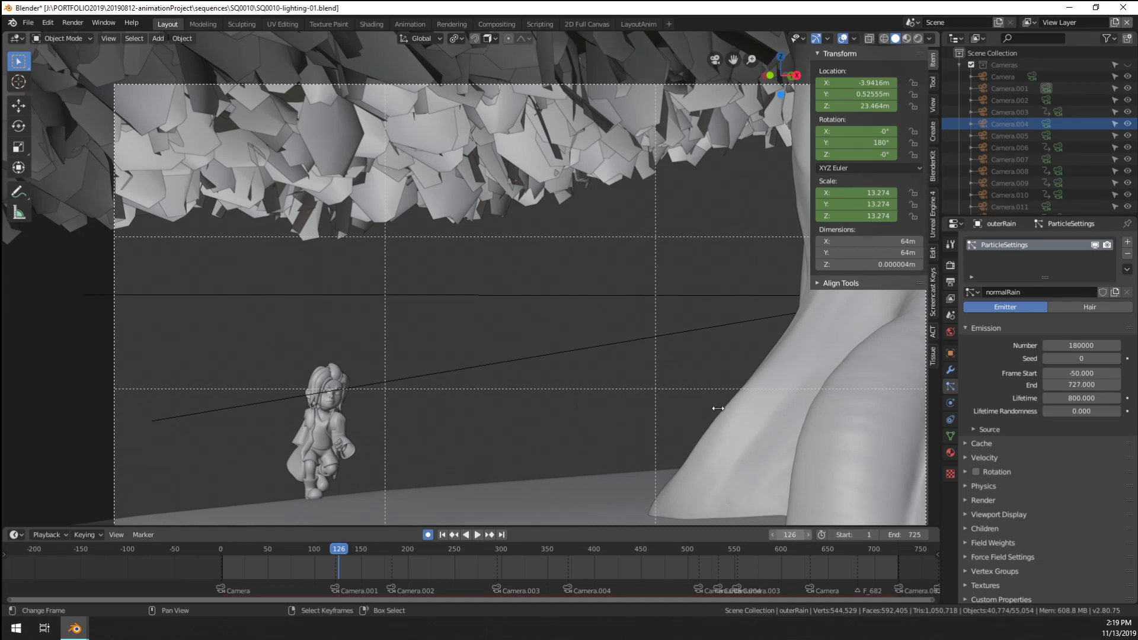
pyautogui.hotkey('shift', 'Left')
pyautogui.press('space')
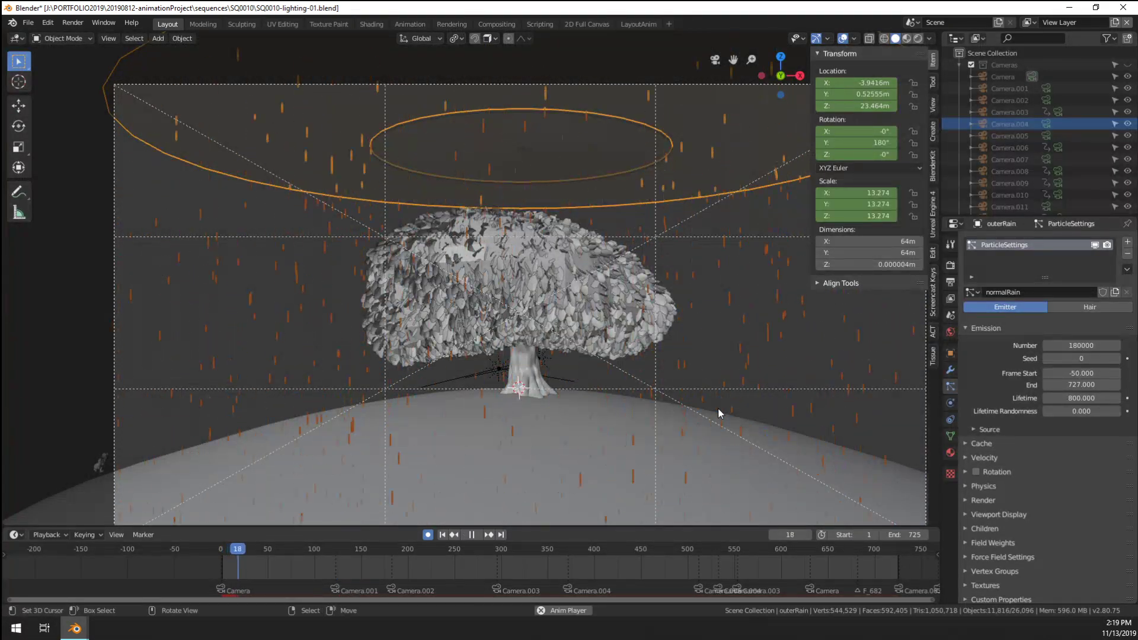
pyautogui.press('space')
# Set the outerRain particle number to 90000 and replay the animation from the first frame
pyautogui.press('Home')
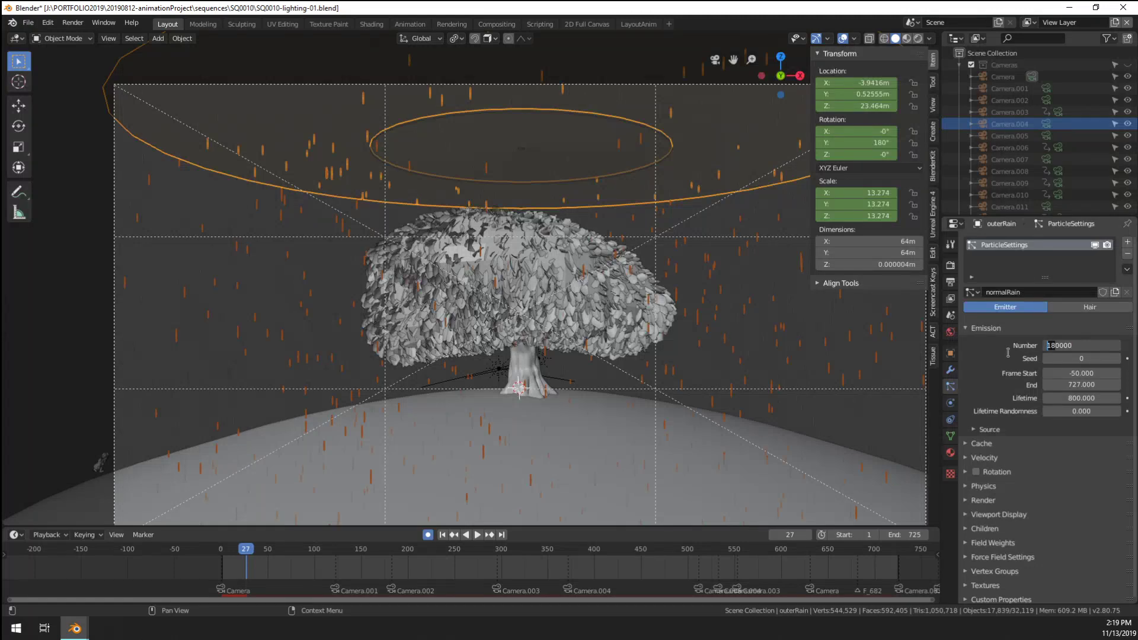
pyautogui.press('Return')
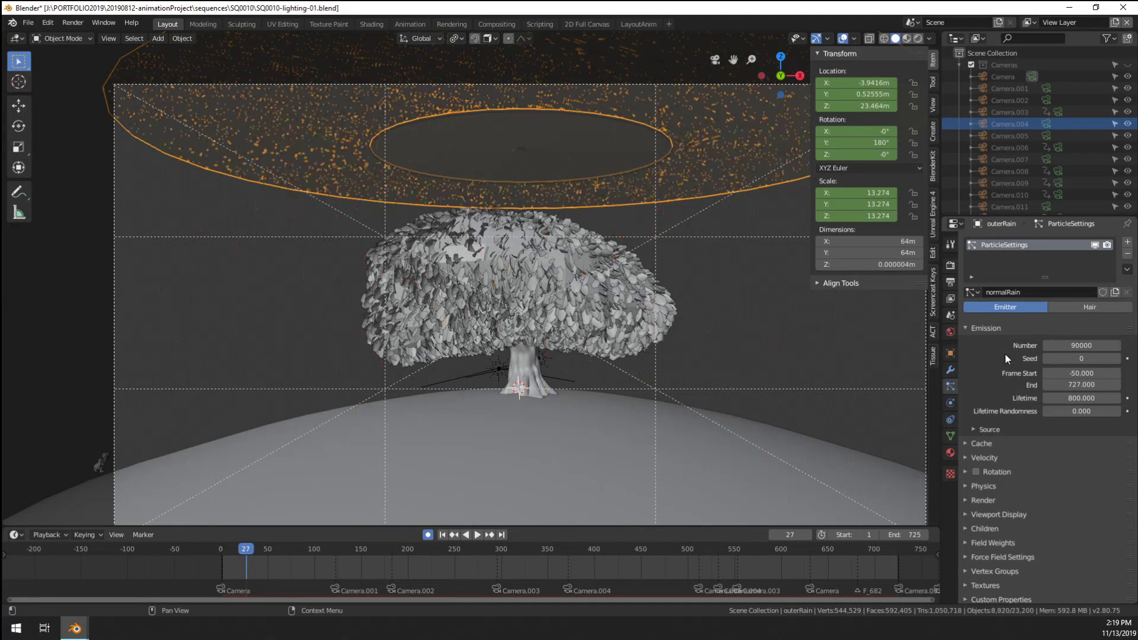
pyautogui.click(211, 571)
pyautogui.press('space')
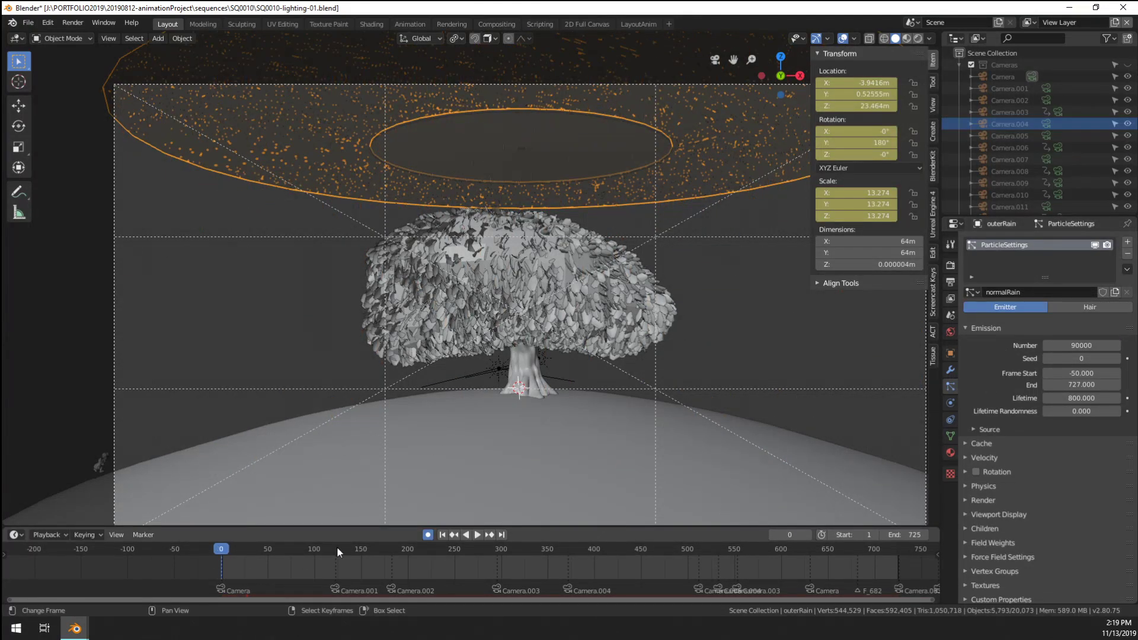
pyautogui.press('space')
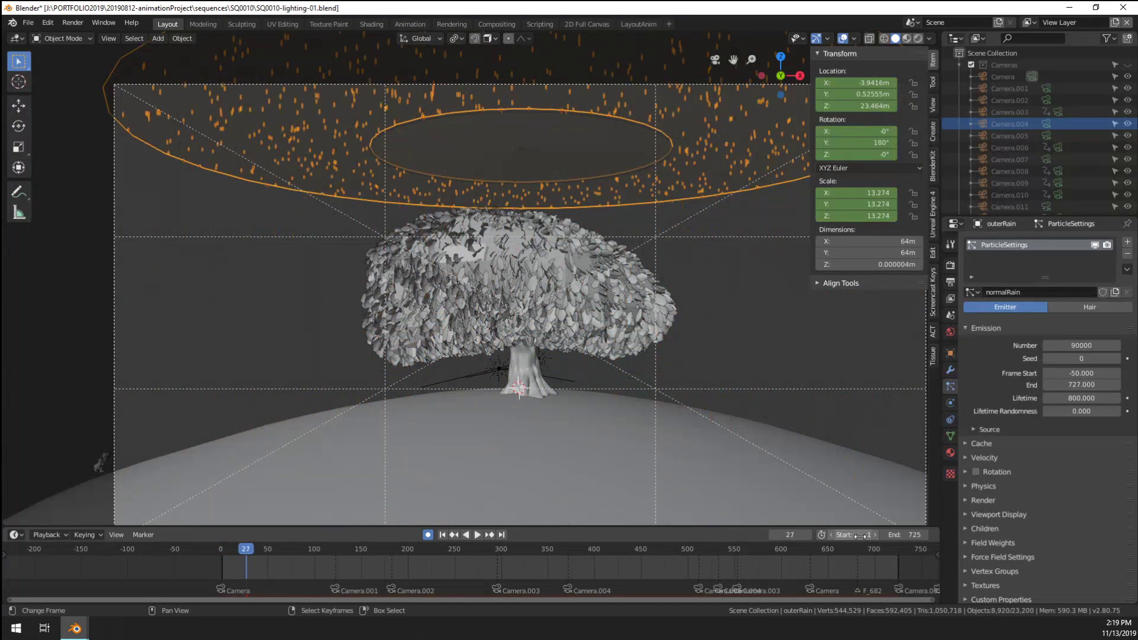
pyautogui.hotkey('shift', 'Left')
pyautogui.press('space')
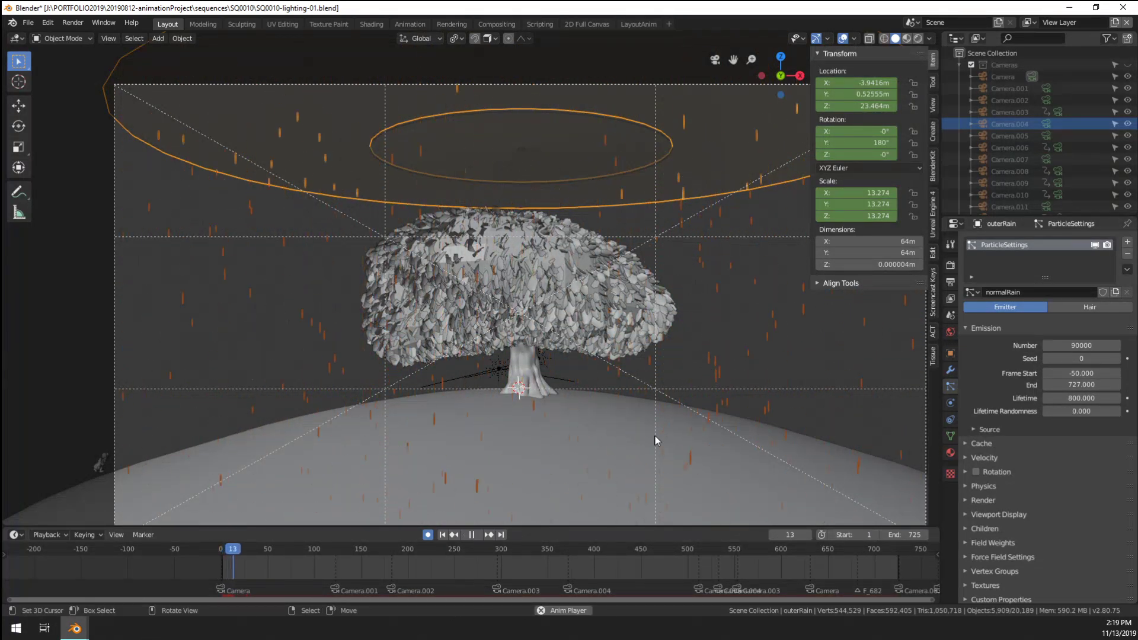
pyautogui.press('Escape')
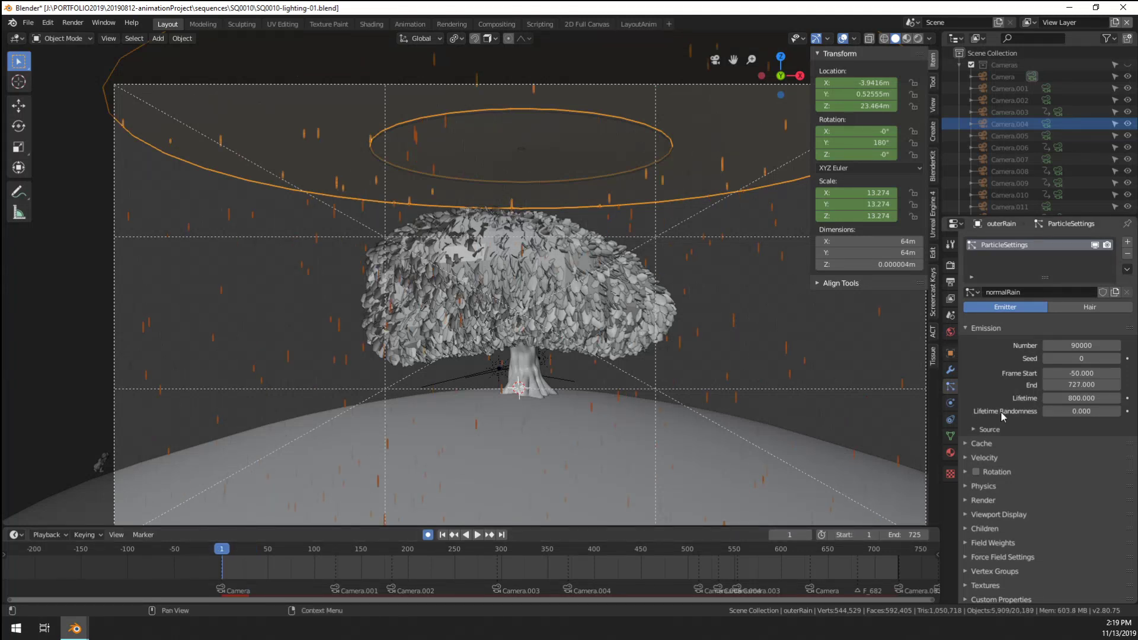
pyautogui.click(936, 306)
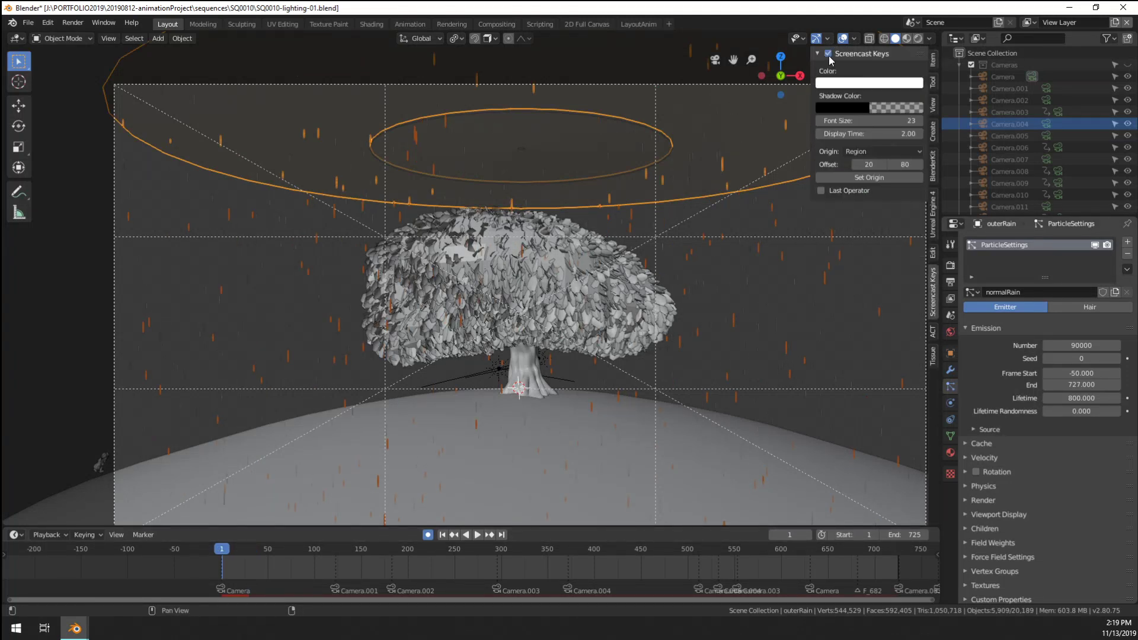
pyautogui.click(932, 66)
pyautogui.click(937, 67)
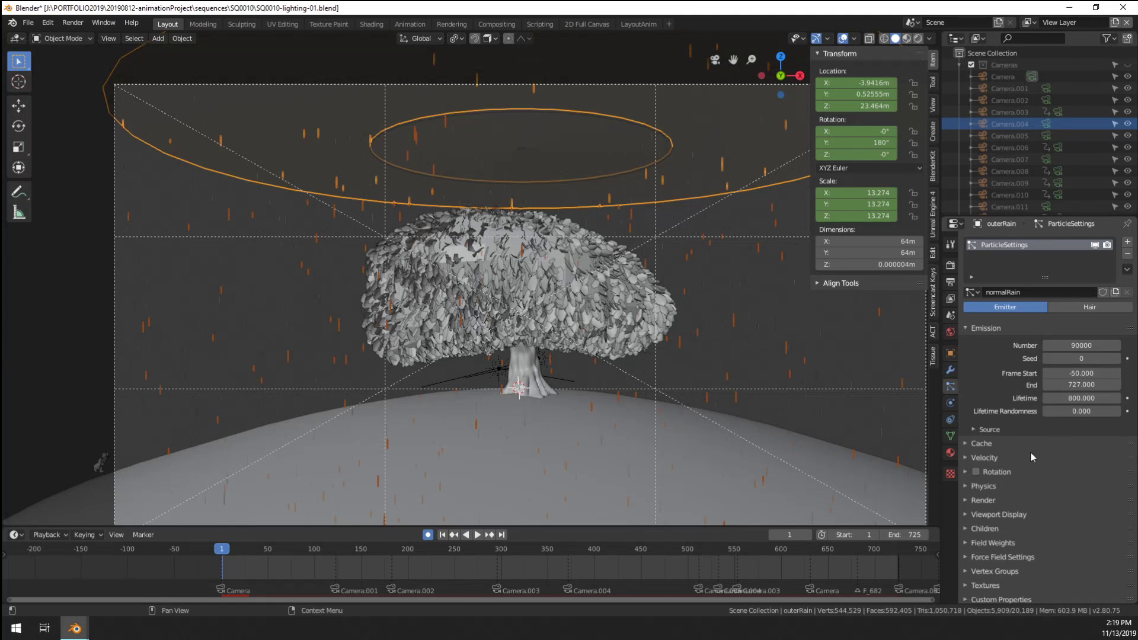
# Set the outerRain particles' normal velocity to -300 m/s and play the animation to preview the faster rain
pyautogui.click(989, 491)
pyautogui.click(989, 491)
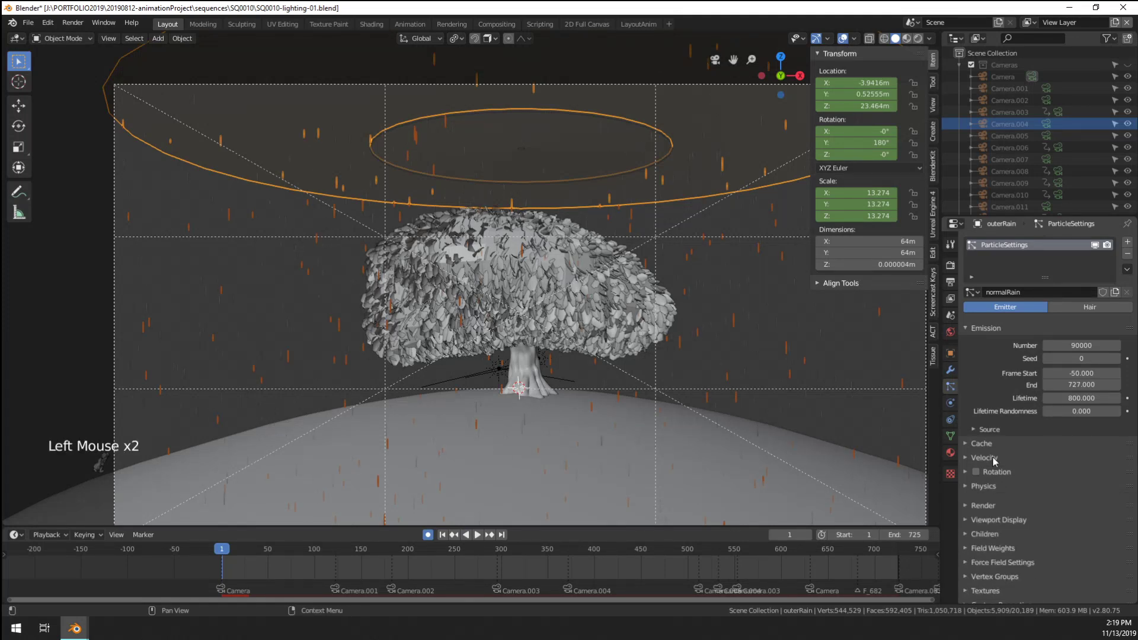
pyautogui.click(991, 457)
pyautogui.click(1088, 475)
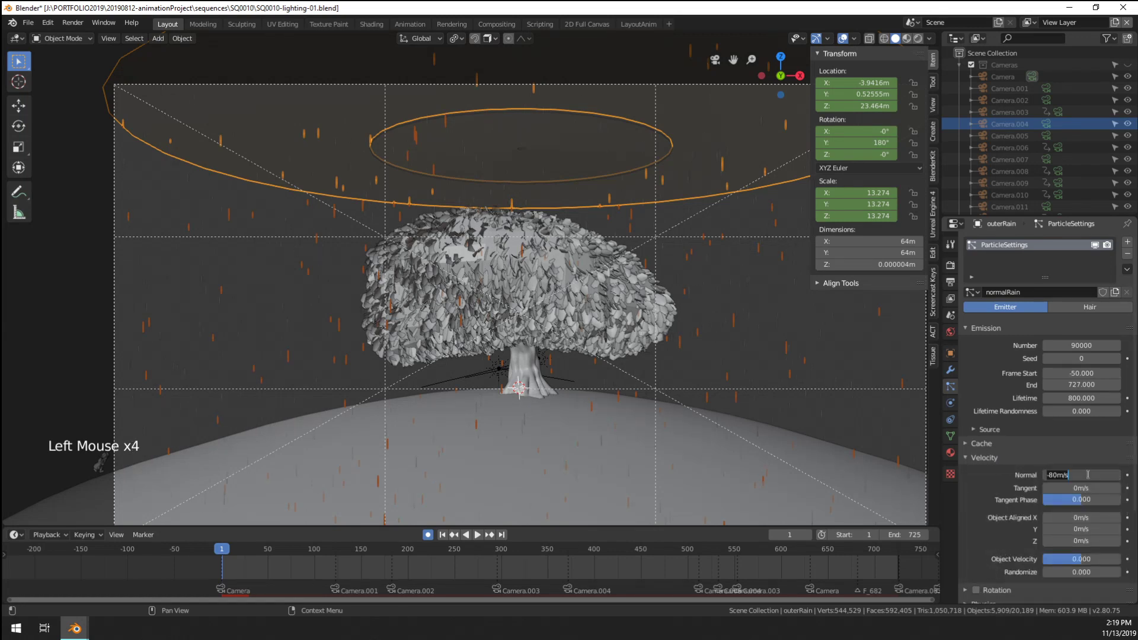
pyautogui.press('BackSpace')
pyautogui.write('-300')
pyautogui.press('Return')
pyautogui.press('KP_0')
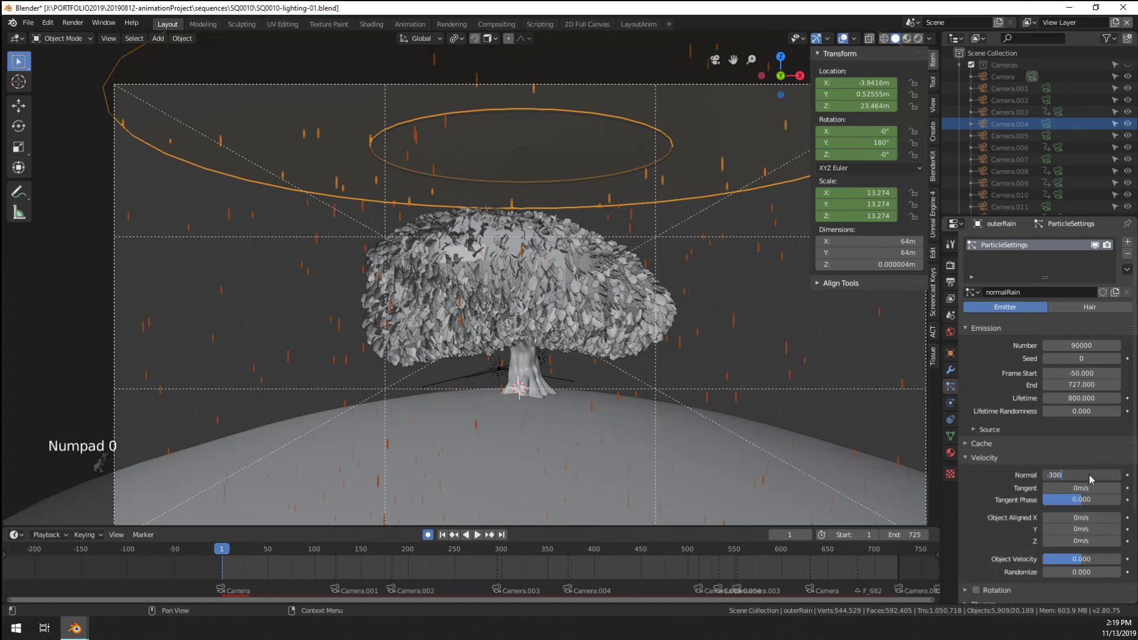
pyautogui.press('space')
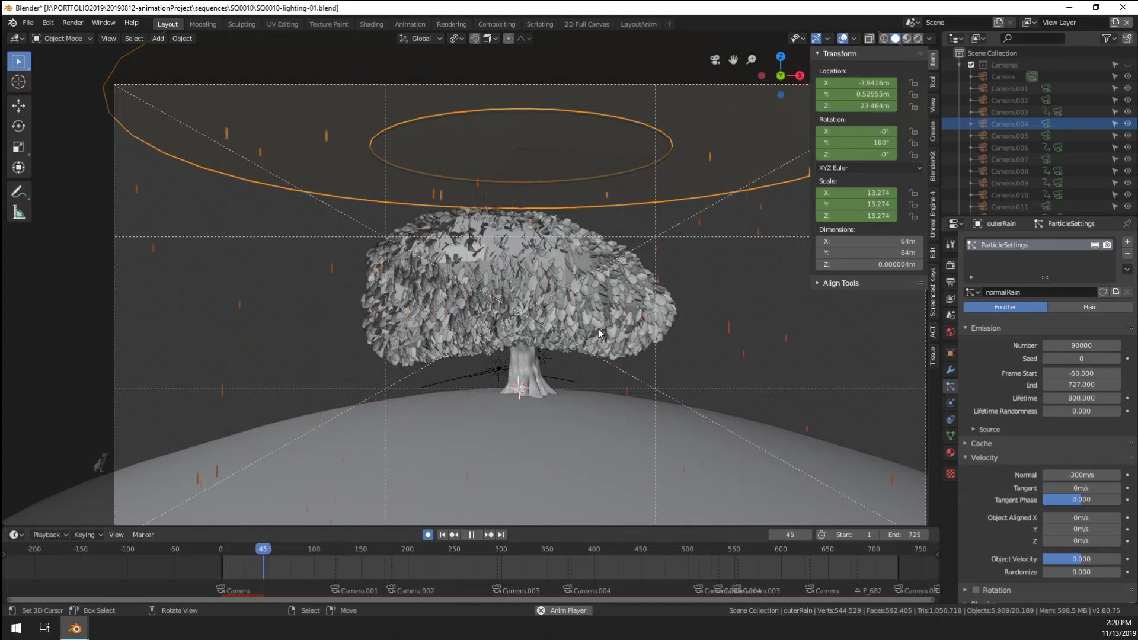
pyautogui.press('space')
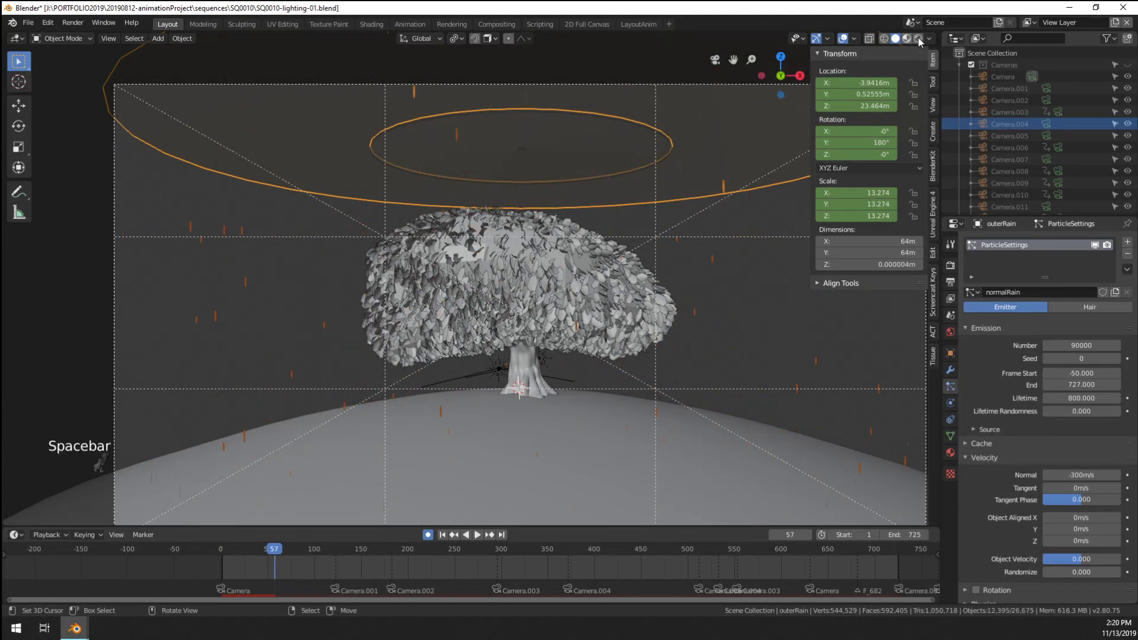
# Show the viewport in rendered shading, deselect everything and examine the rain through the camera in a maximized view
pyautogui.click(919, 39)
pyautogui.click(919, 39)
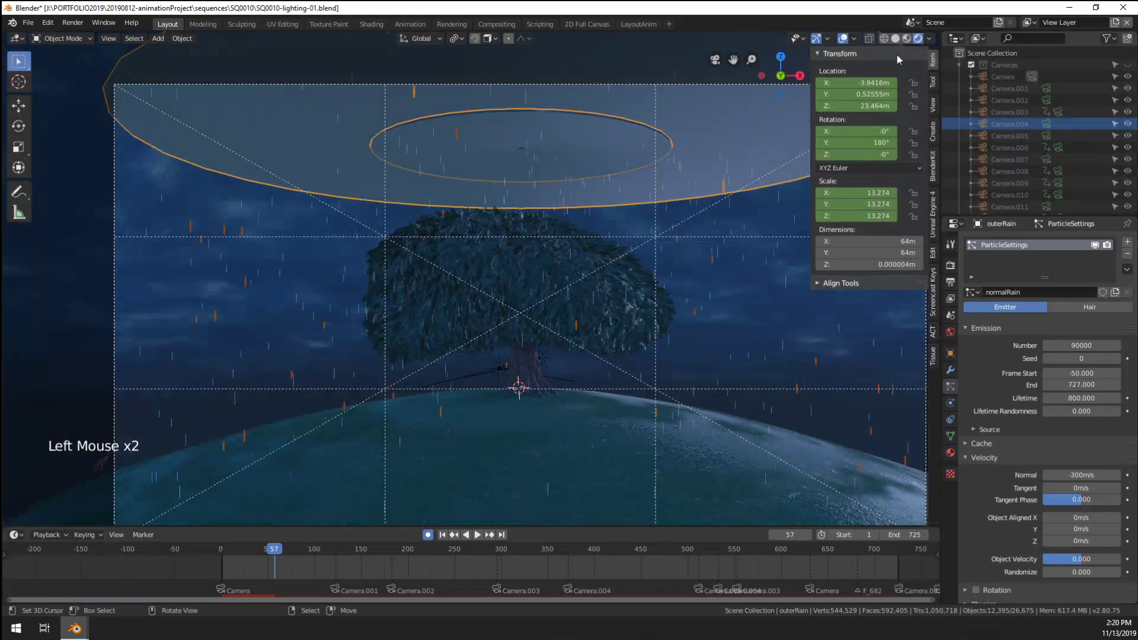
pyautogui.press('a')
pyautogui.press('a')
pyautogui.press('a')
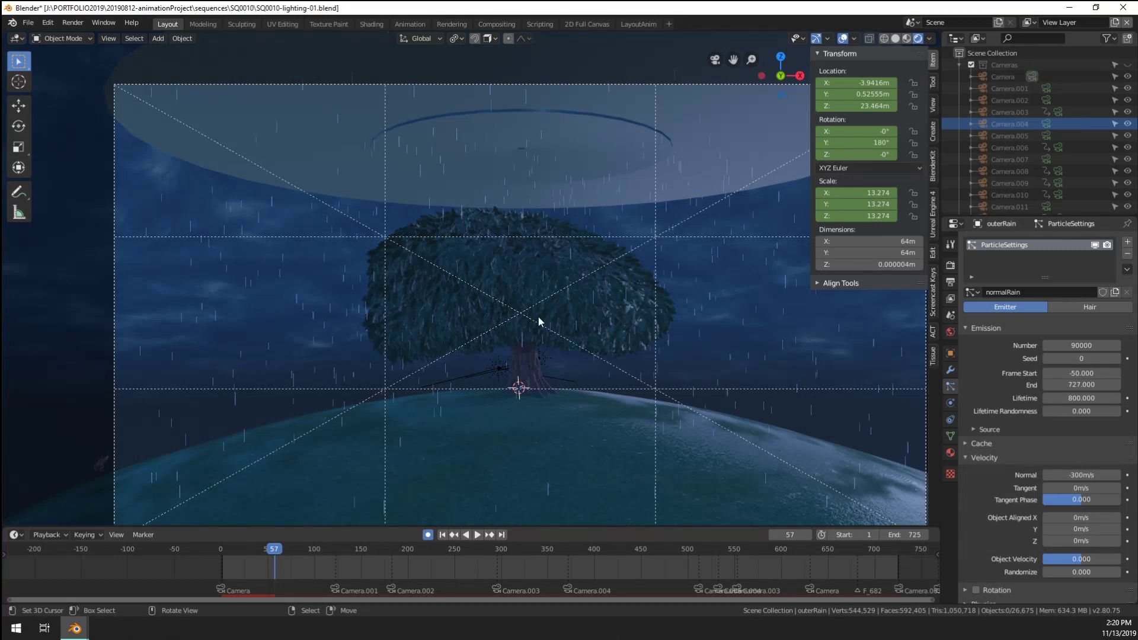
pyautogui.keyDown('shift'); pyautogui.moveTo(539, 320); pyautogui.dragTo(486, 262, button='middle'); pyautogui.keyUp('shift')
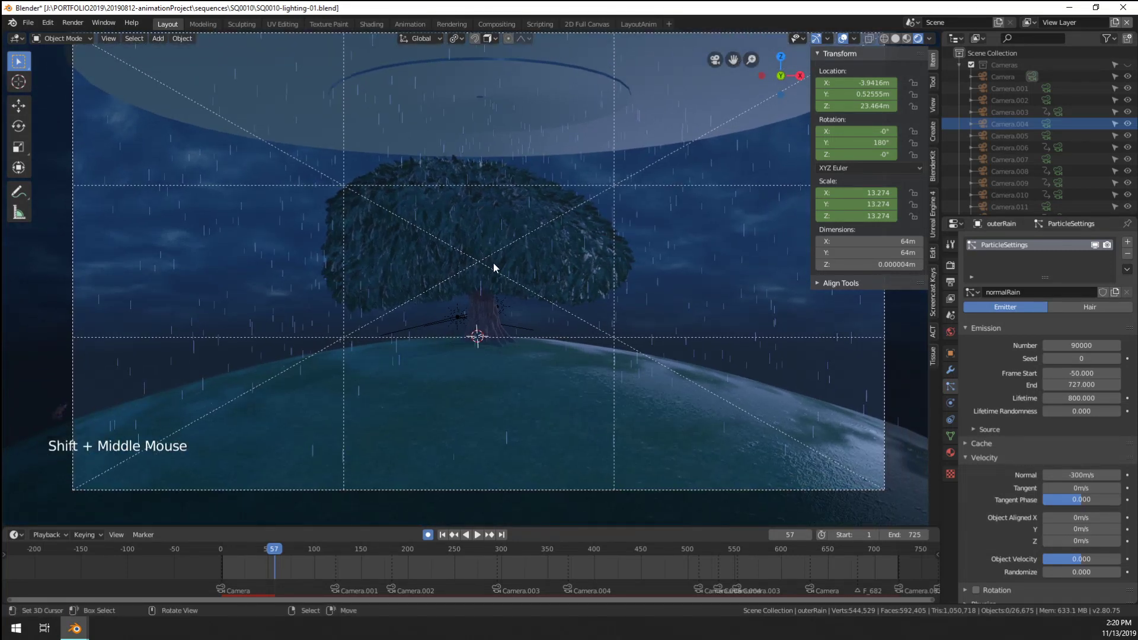
pyautogui.hotkey('ctrl', 'space')
pyautogui.press('Home')
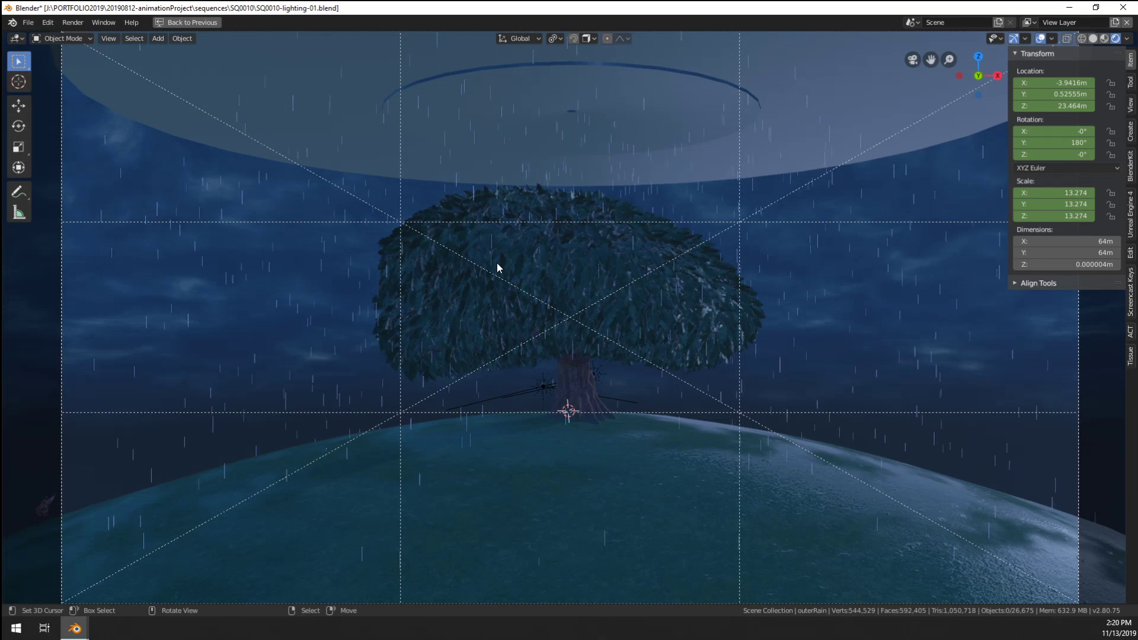
pyautogui.hotkey('ctrl', 'space')
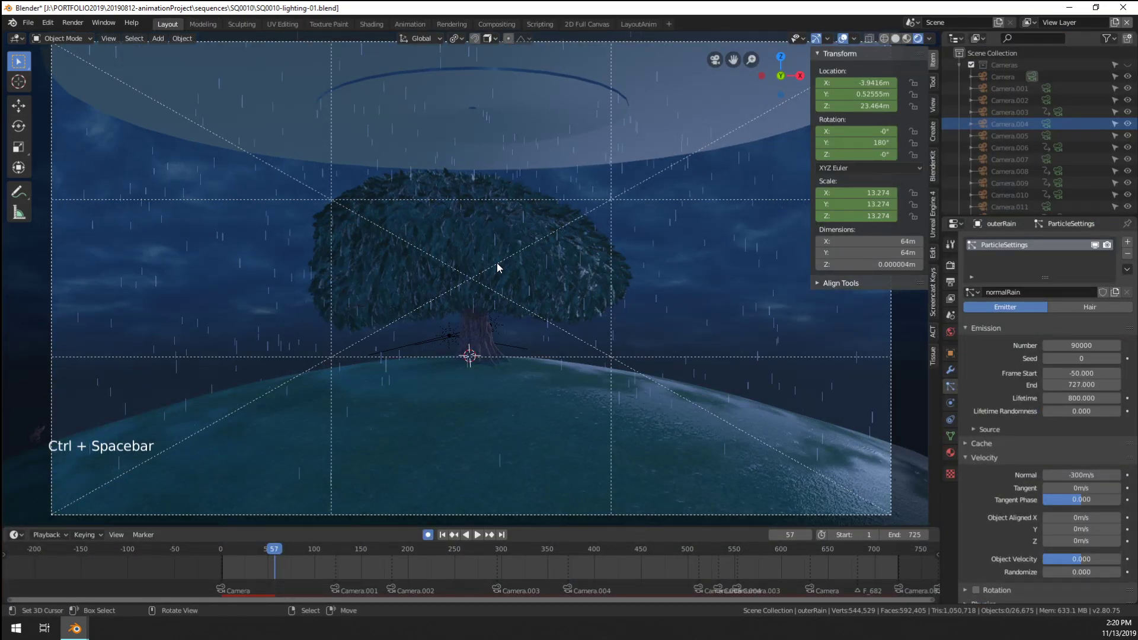
# Render the current frame, inspect the rain in the render result and close the render window
pyautogui.press('F12')
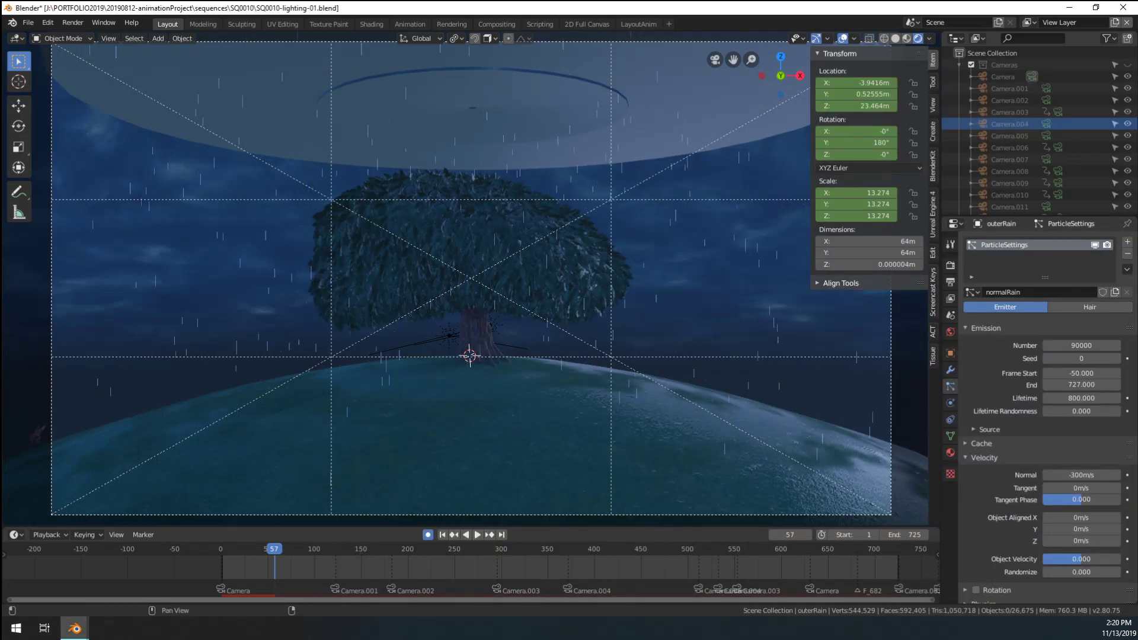
pyautogui.moveTo(1137, 86); pyautogui.dragTo(779, 0)
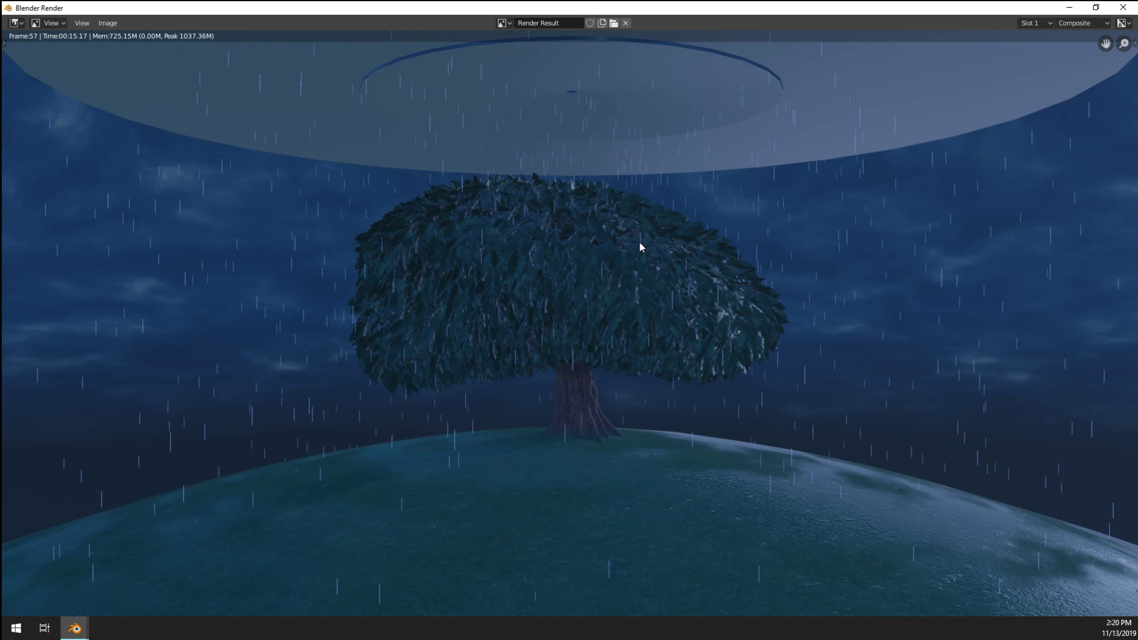
pyautogui.click(1131, 10)
# Select the innerRain and outerRain emitters and raise them along global Z, bringing outerRain to about 43.27 m, above the camera frame
pyautogui.rightClick(502, 124)
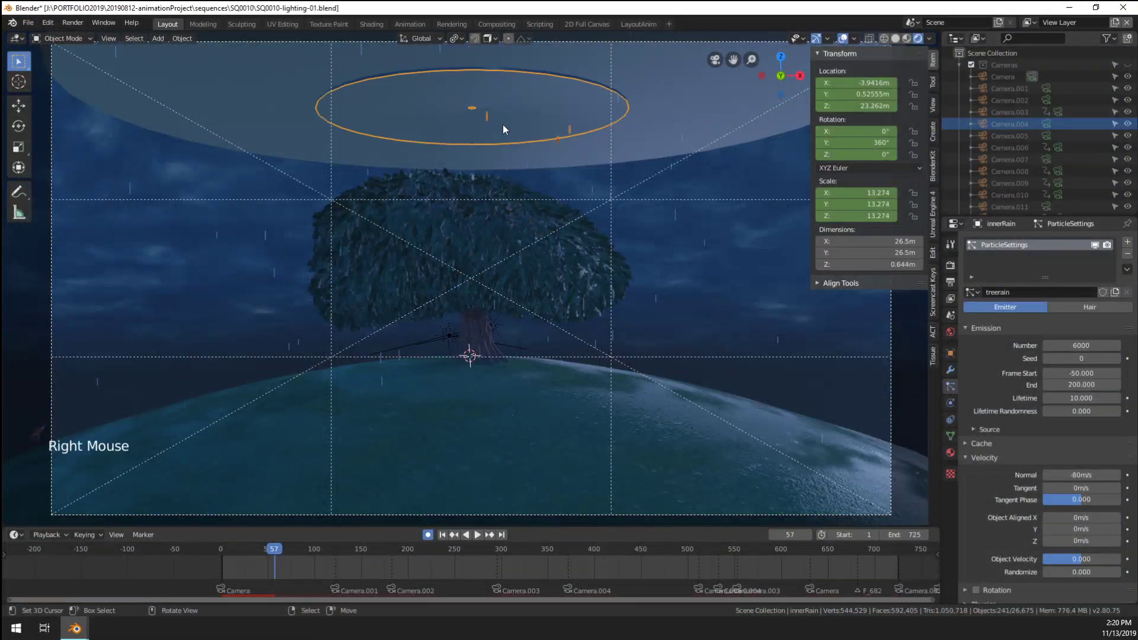
pyautogui.keyDown('shift'); pyautogui.rightClick(703, 118); pyautogui.keyUp('shift')
pyautogui.scroll(-5, 703, 118)
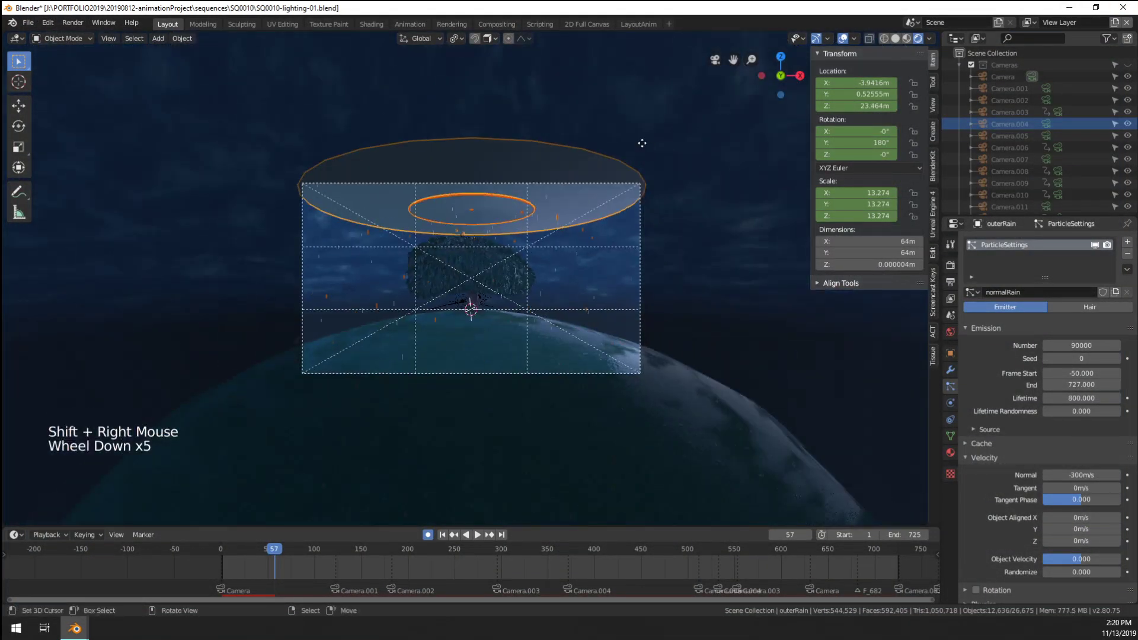
pyautogui.press('g')
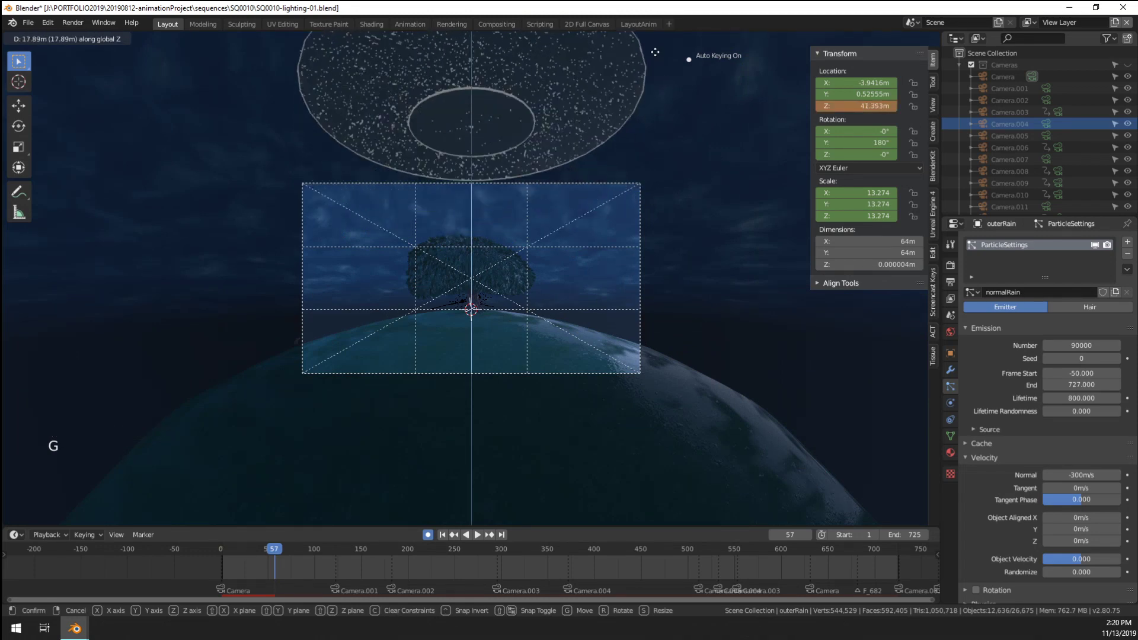
pyautogui.click(653, 51)
pyautogui.scroll(3, 585, 263)
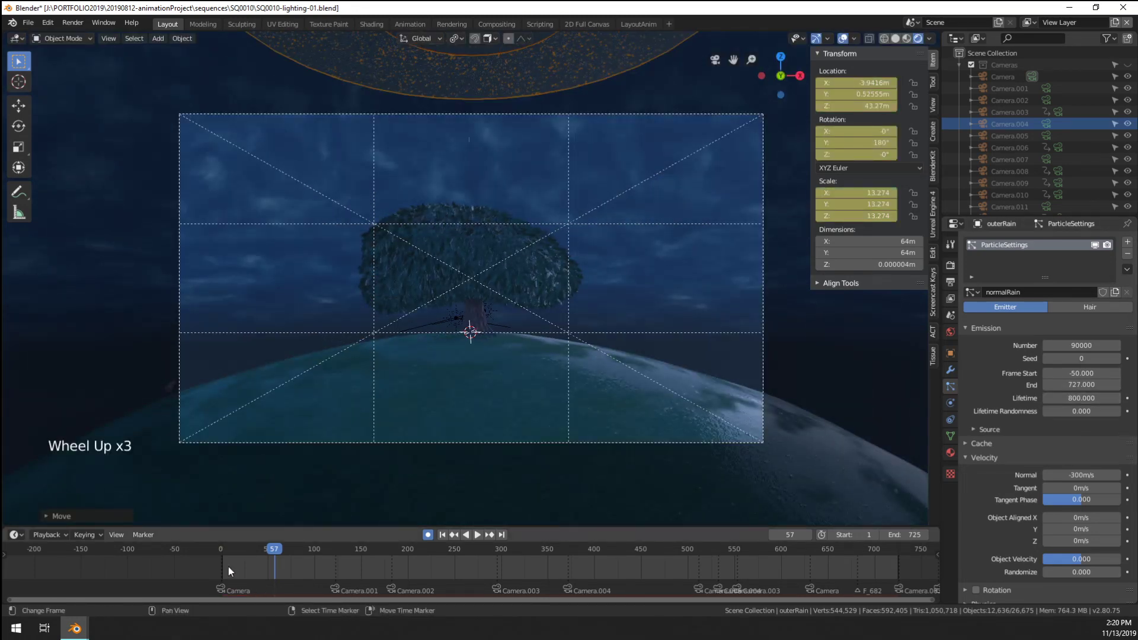
# Return to the start of the timeline and advance to frame 4, checking the emitters' height and the rain
pyautogui.click(227, 568)
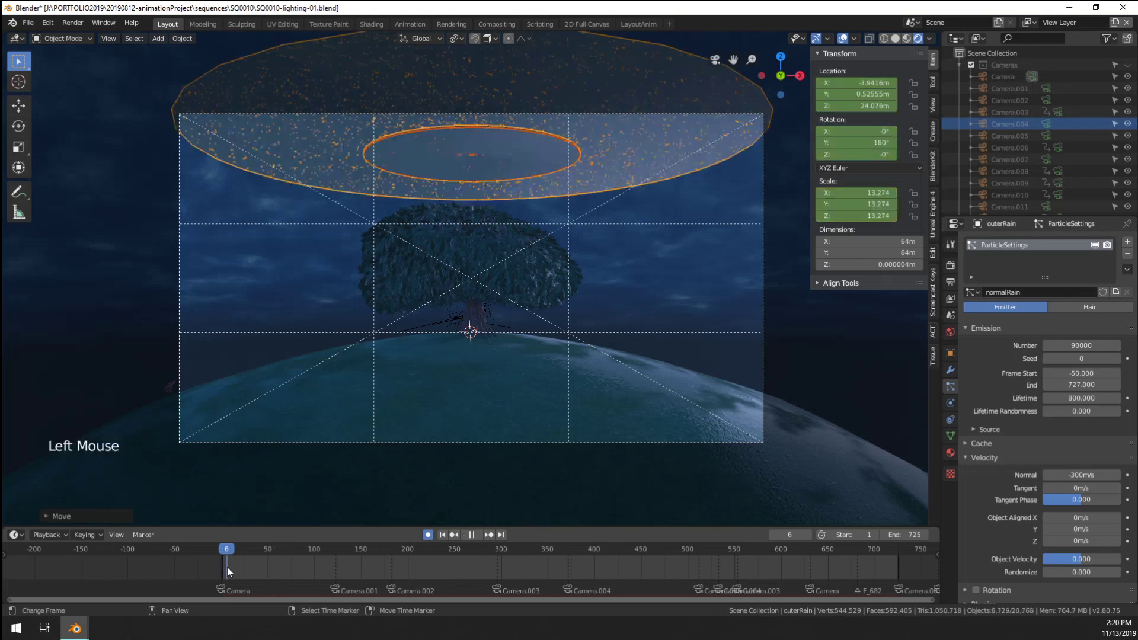
pyautogui.click(222, 569)
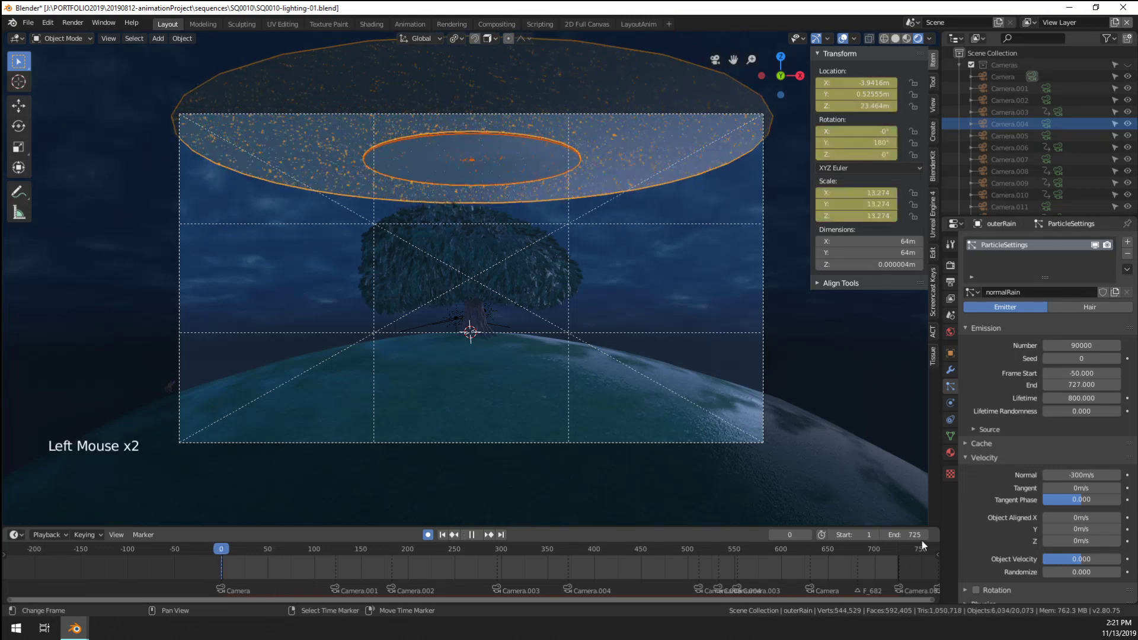
pyautogui.hotkey('ctrl', 'c')
pyautogui.hotkey('ctrl', 'v')
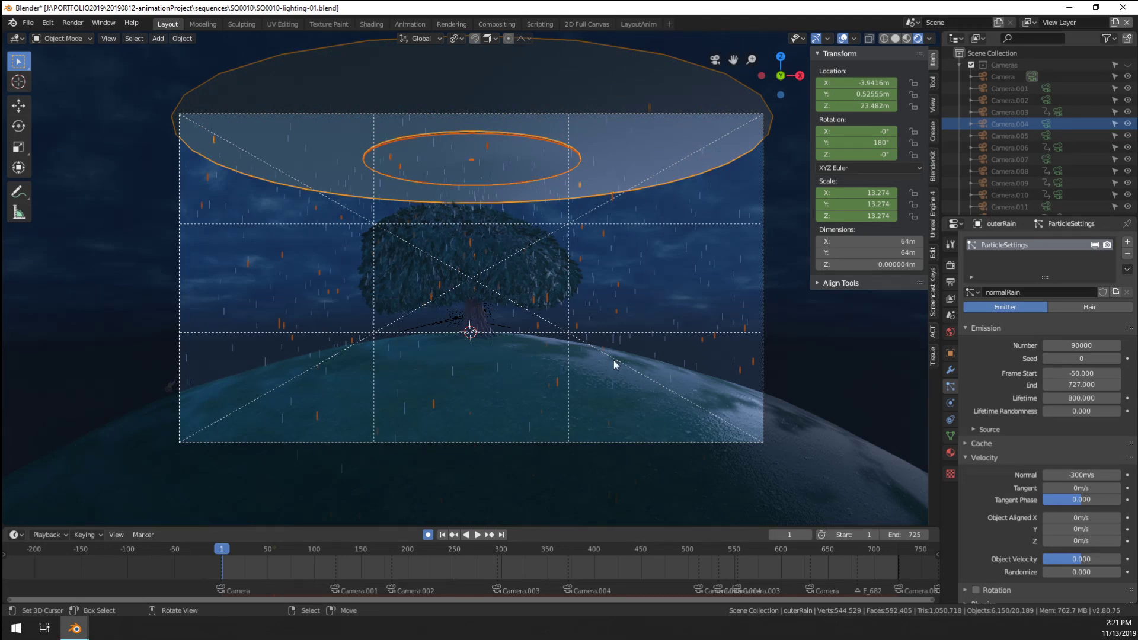
pyautogui.press('Right')
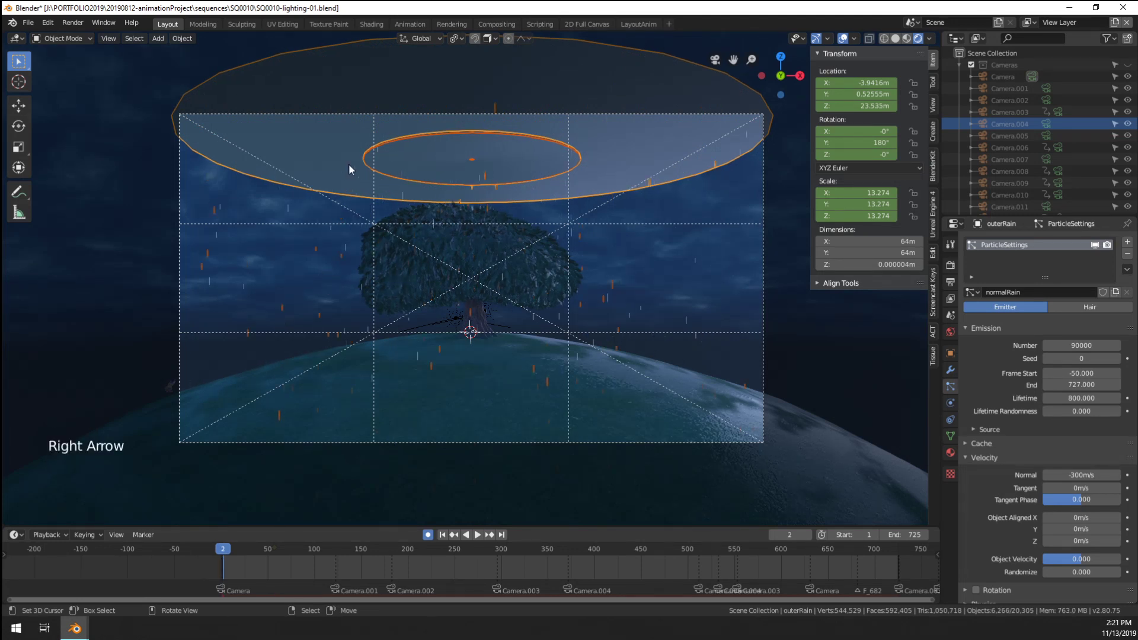
pyautogui.press('Right')
pyautogui.press('Right')
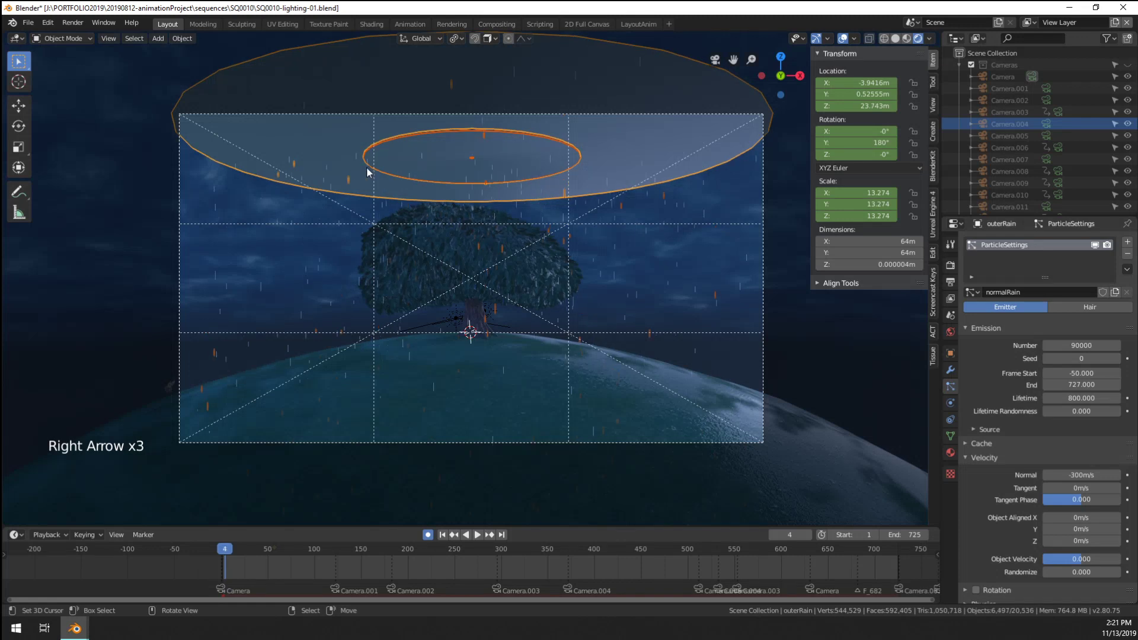
# Set the outerRain particle lifetime to 30 and preview the animation from the first frame in solid shading
pyautogui.click(1082, 397)
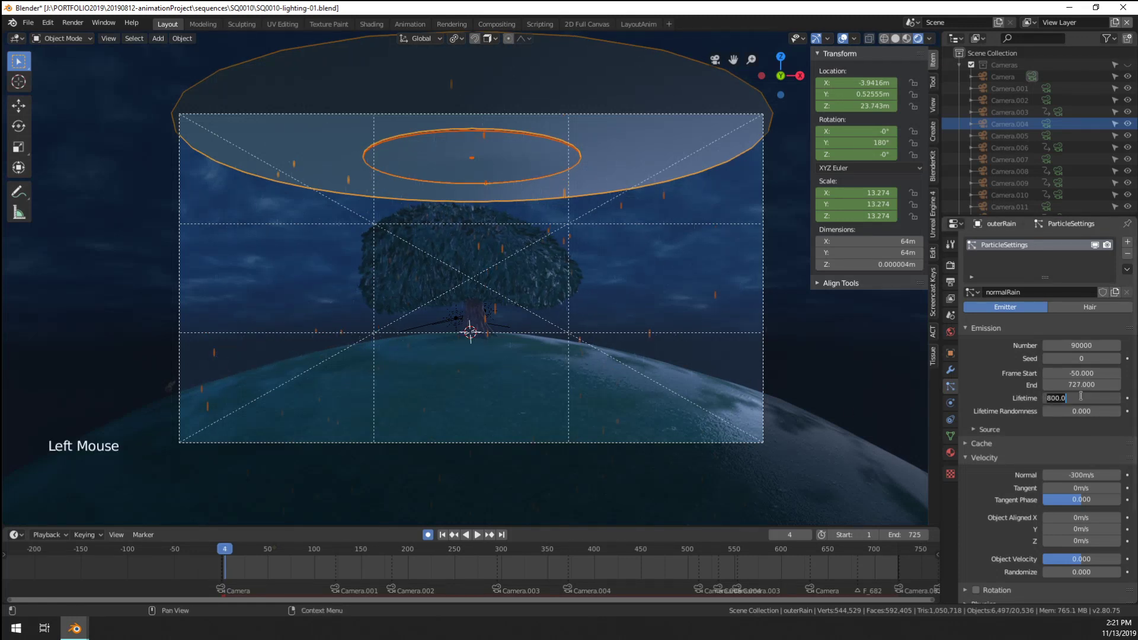
pyautogui.write('30')
pyautogui.press('Return')
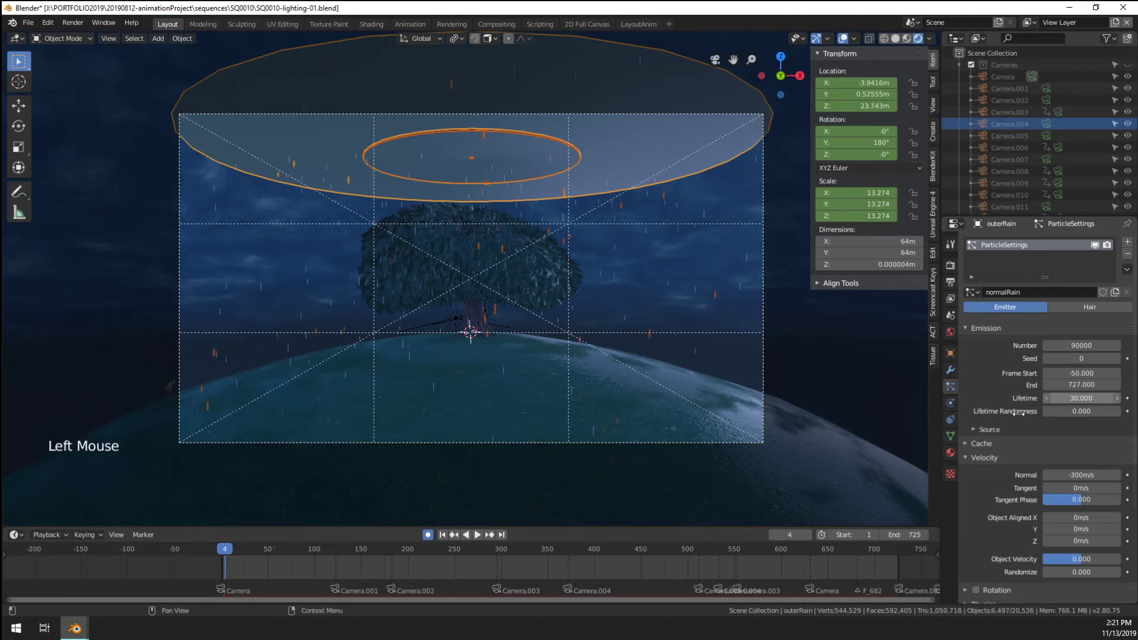
pyautogui.click(850, 534)
pyautogui.press('Return')
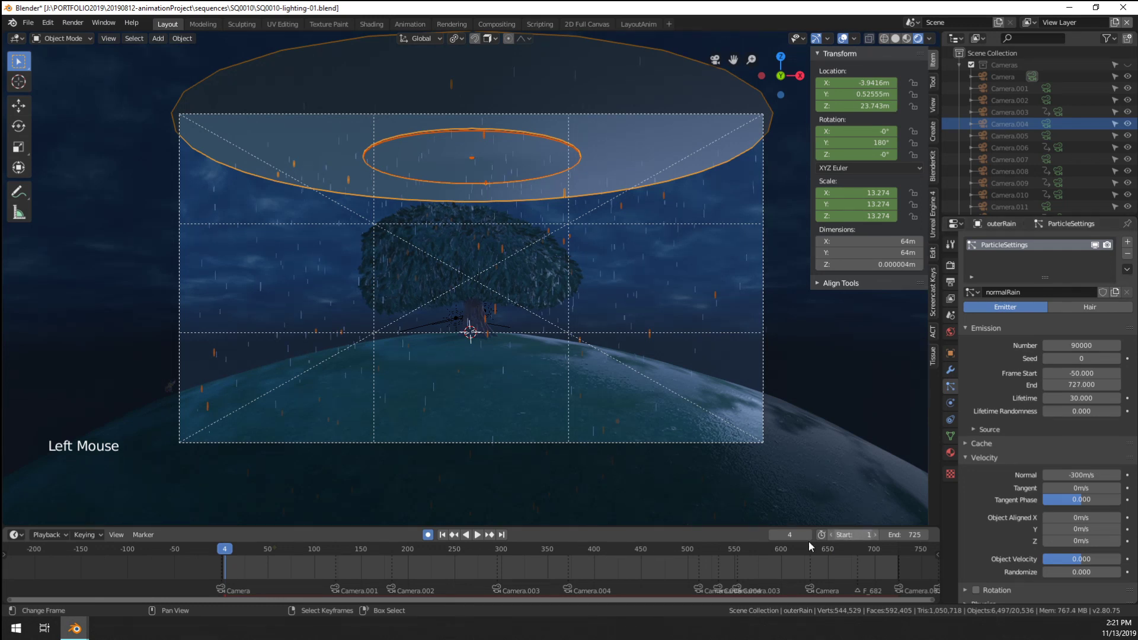
pyautogui.hotkey('ctrl', 'c')
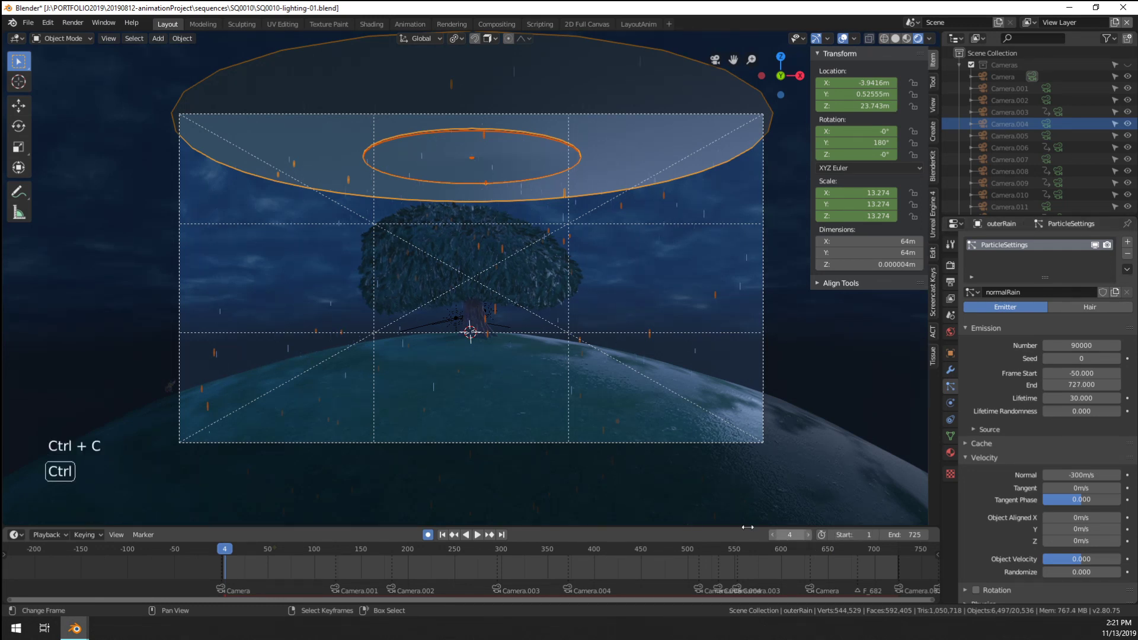
pyautogui.hotkey('ctrl', 'v')
pyautogui.click(895, 38)
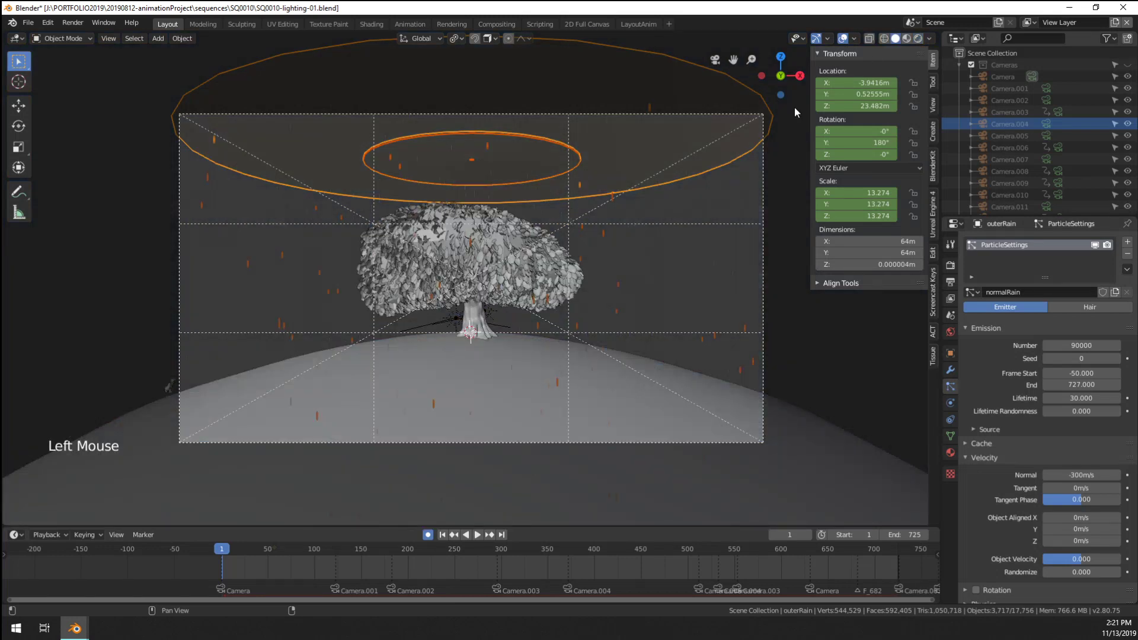
pyautogui.press('space')
pyautogui.press('space')
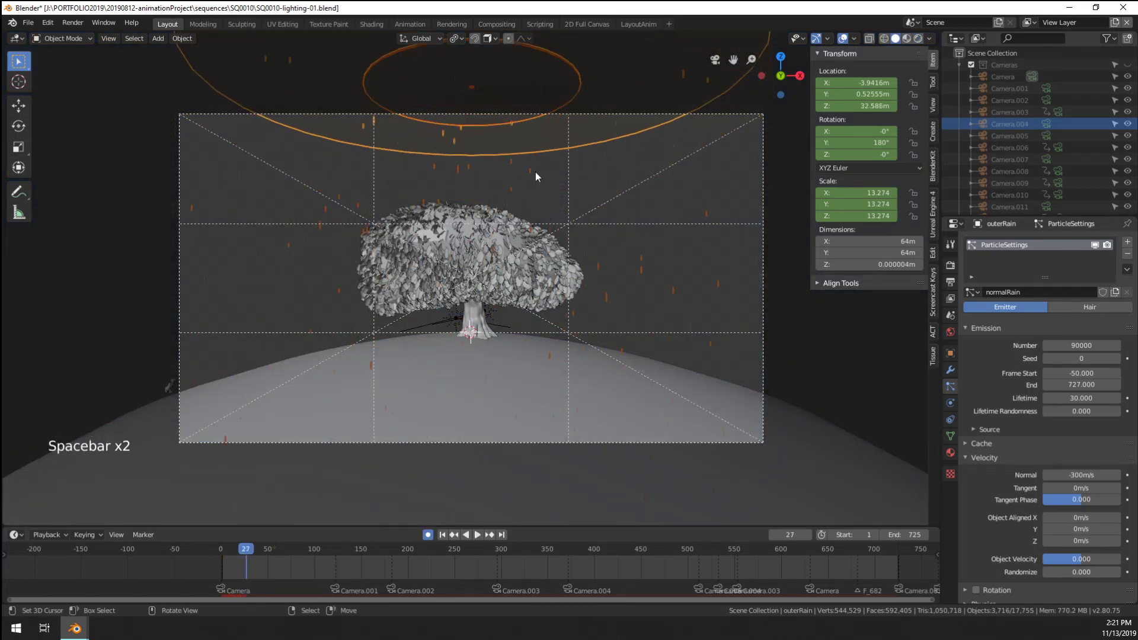
# With both rain emitters selected at frame 58, delete all their transform keyframes in the Animation workspace
pyautogui.scroll(-3, 531, 169)
pyautogui.rightClick(515, 149)
pyautogui.keyDown('shift'); pyautogui.rightClick(554, 126); pyautogui.keyUp('shift')
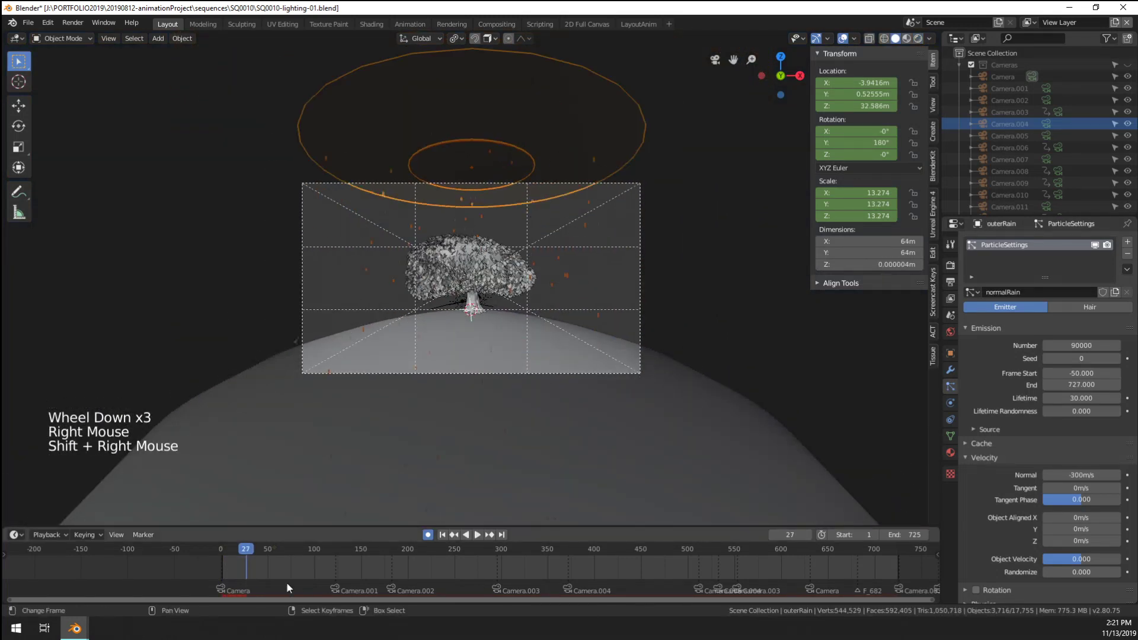
pyautogui.moveTo(272, 572); pyautogui.dragTo(277, 572)
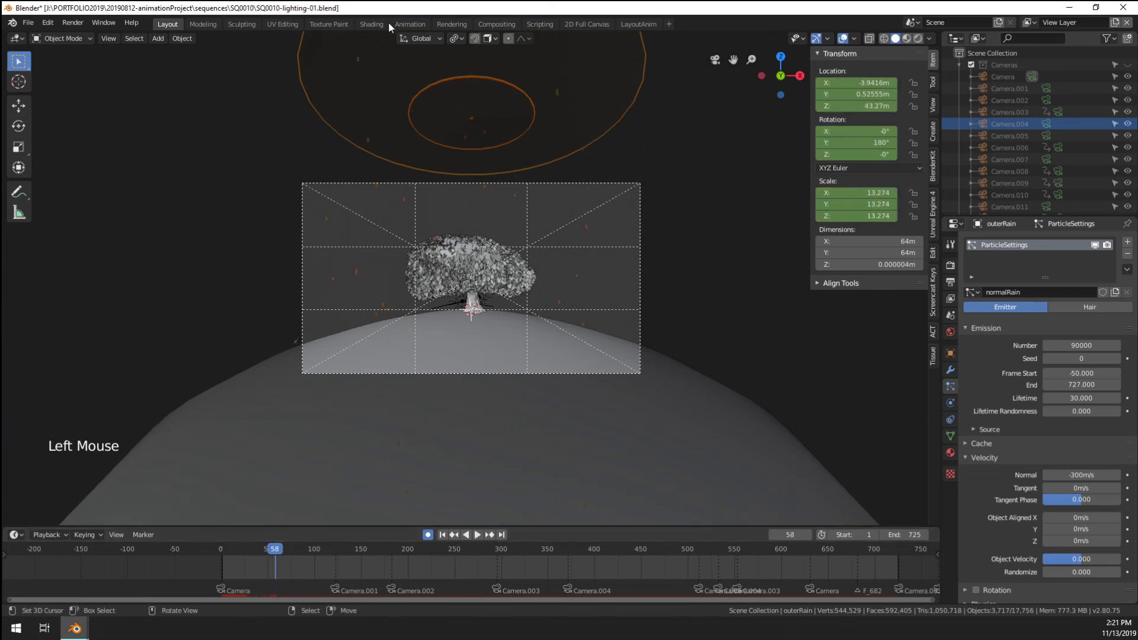
pyautogui.click(410, 25)
pyautogui.scroll(-4, 339, 510)
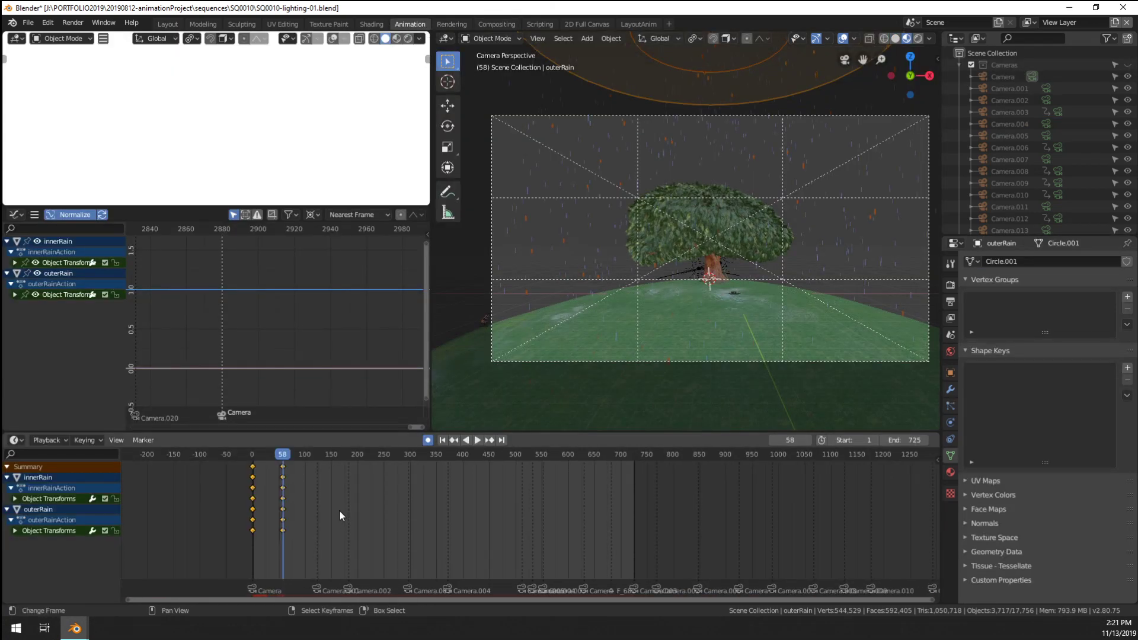
pyautogui.press('x')
pyautogui.click(393, 520)
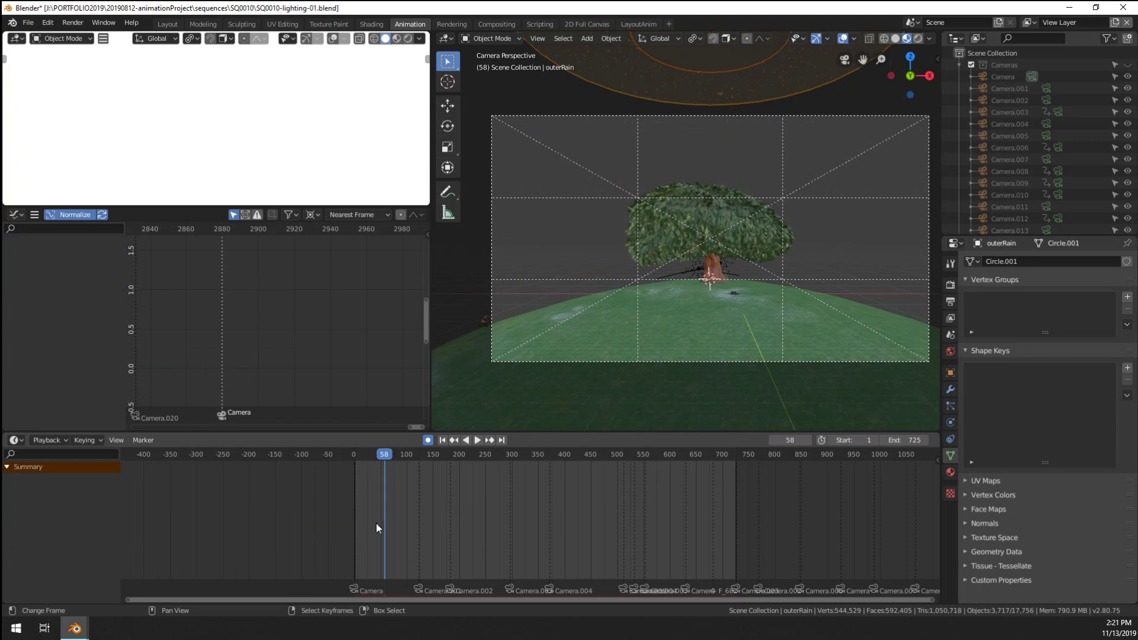
# Go back to frame 3, return to the Layout workspace's camera view and play the animation to check the raised emitters
pyautogui.moveTo(375, 522); pyautogui.dragTo(356, 524)
pyautogui.press('KP_0')
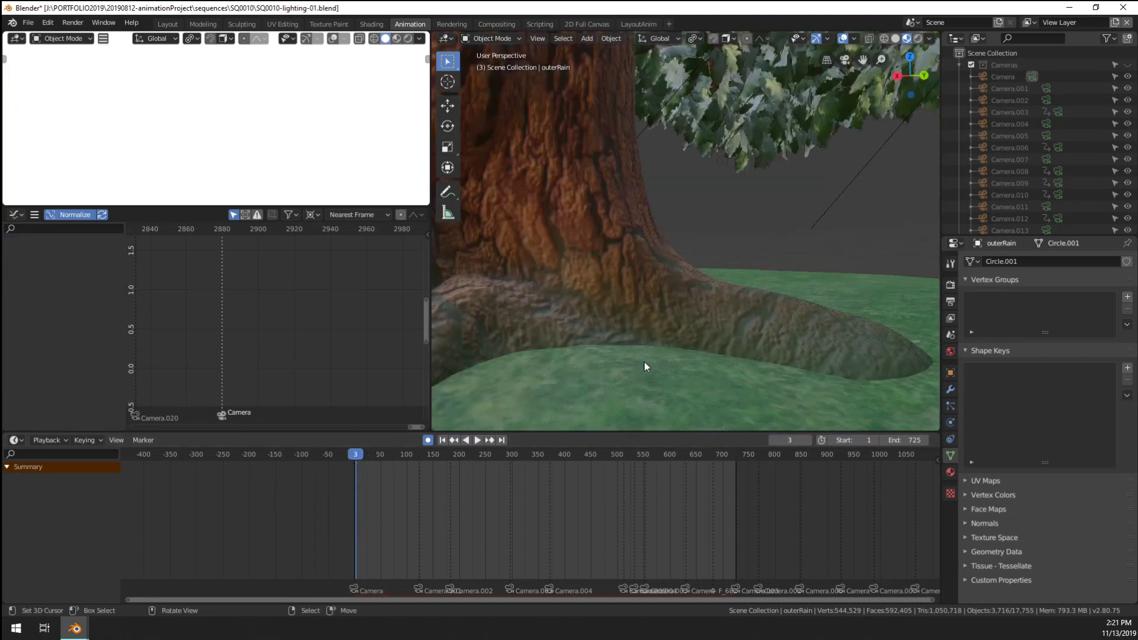
pyautogui.moveTo(643, 361); pyautogui.dragTo(528, 356, button='middle')
pyautogui.click(168, 23)
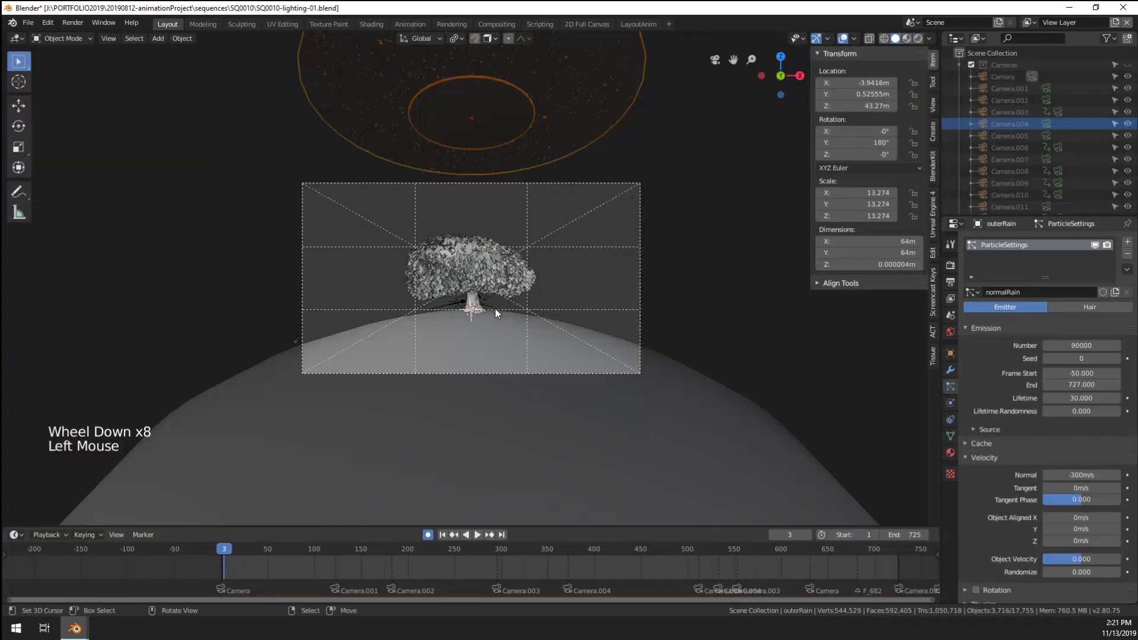
pyautogui.press('KP_0')
pyautogui.press('KP_0')
pyautogui.scroll(5, 471, 297)
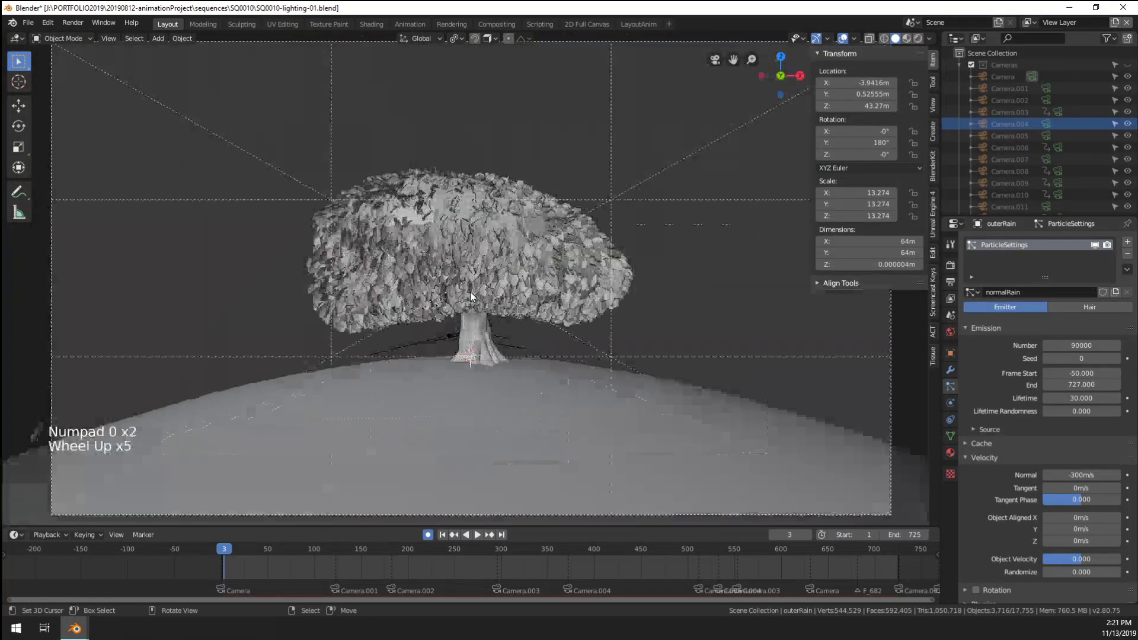
pyautogui.scroll(-2, 471, 297)
pyautogui.press('space')
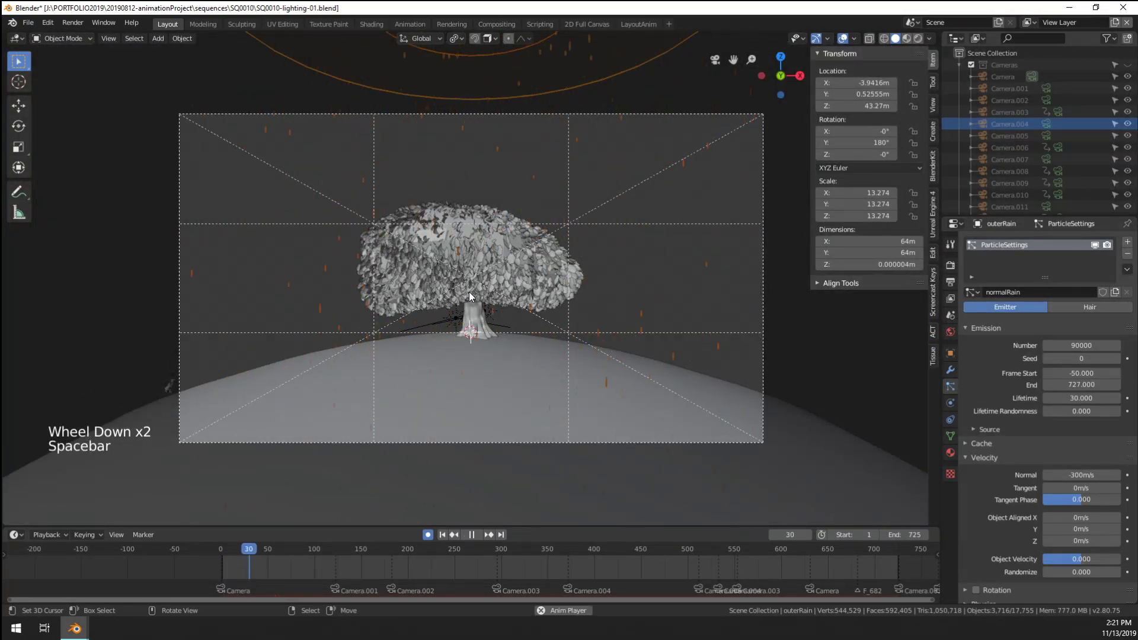
# Return to the first frame and play the animation to frame 235 to check the rain through the camera
pyautogui.press('space')
pyautogui.hotkey('ctrl', 'c')
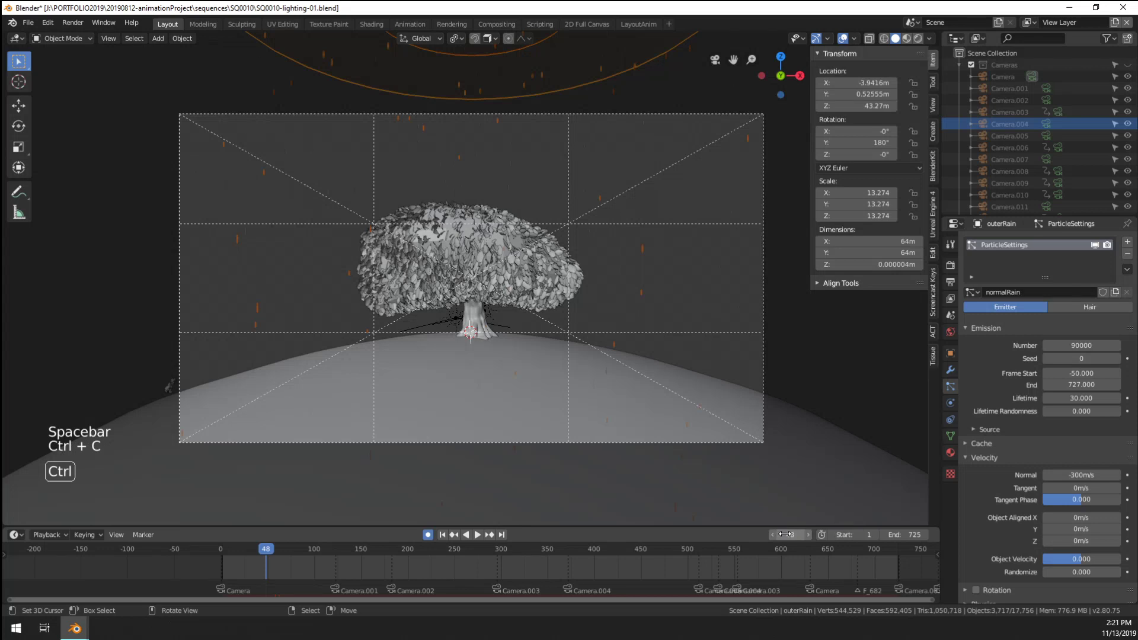
pyautogui.hotkey('ctrl', 'v')
pyautogui.press('space')
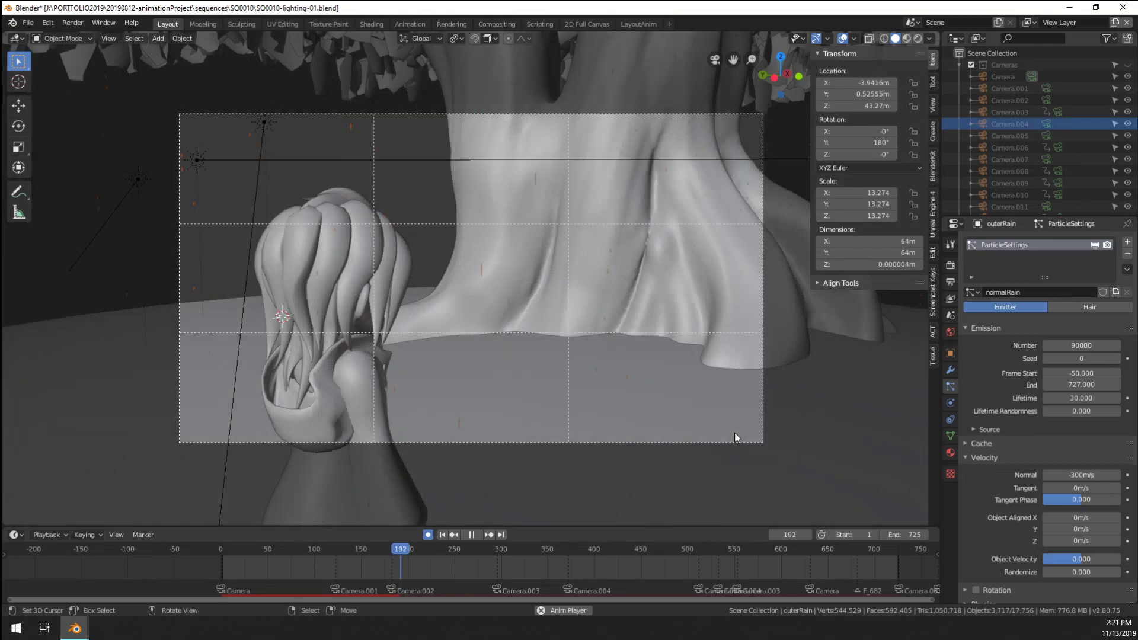
pyautogui.press('space')
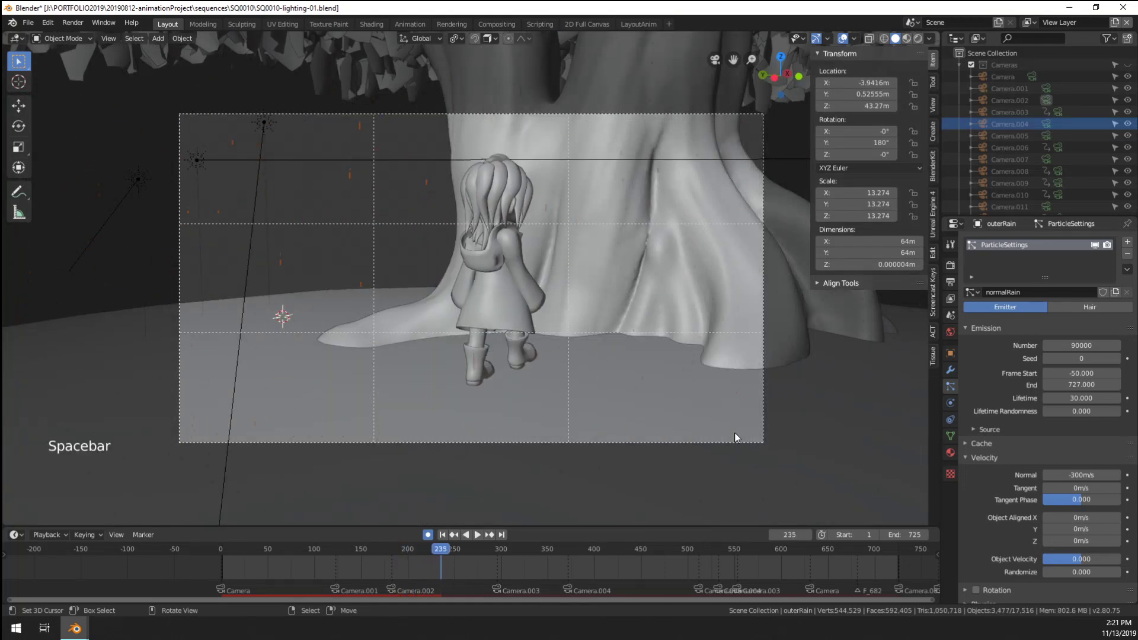
# Deselect everything, return to the camera view and continue playing the animation up to frame 506
pyautogui.scroll(-2, 567, 278)
pyautogui.moveTo(464, 319); pyautogui.dragTo(542, 338, button='middle')
pyautogui.press('a')
pyautogui.press('a')
pyautogui.press('a')
pyautogui.moveTo(611, 255); pyautogui.dragTo(586, 244, button='middle')
pyautogui.press('KP_0')
pyautogui.press('space')
pyautogui.scroll(3, 586, 248)
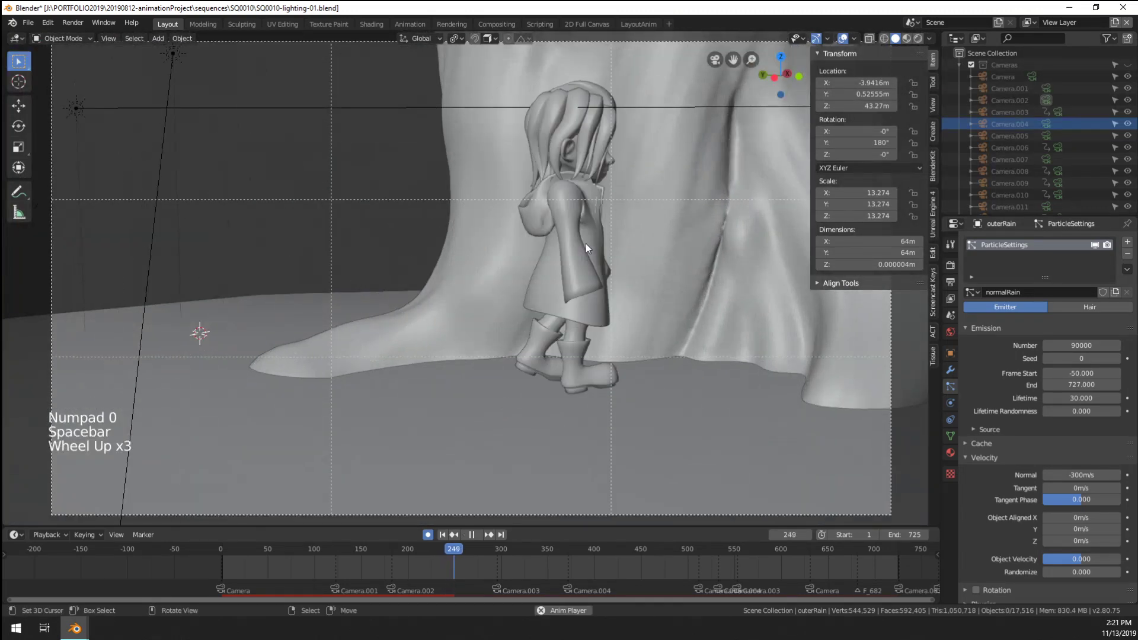
pyautogui.scroll(-2, 586, 248)
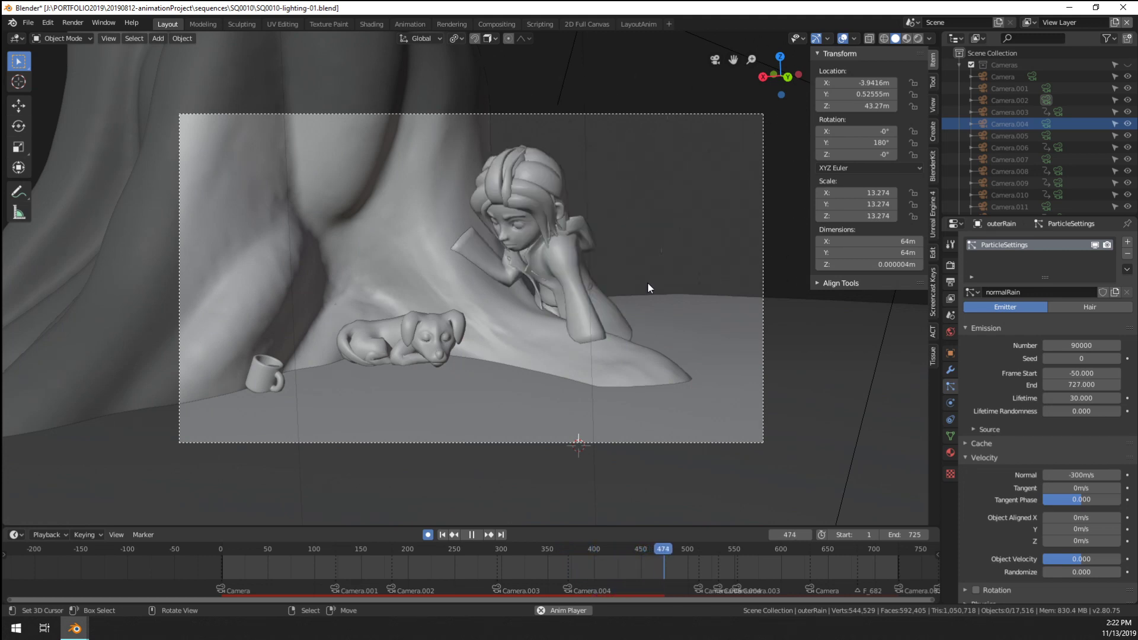
pyautogui.press('space')
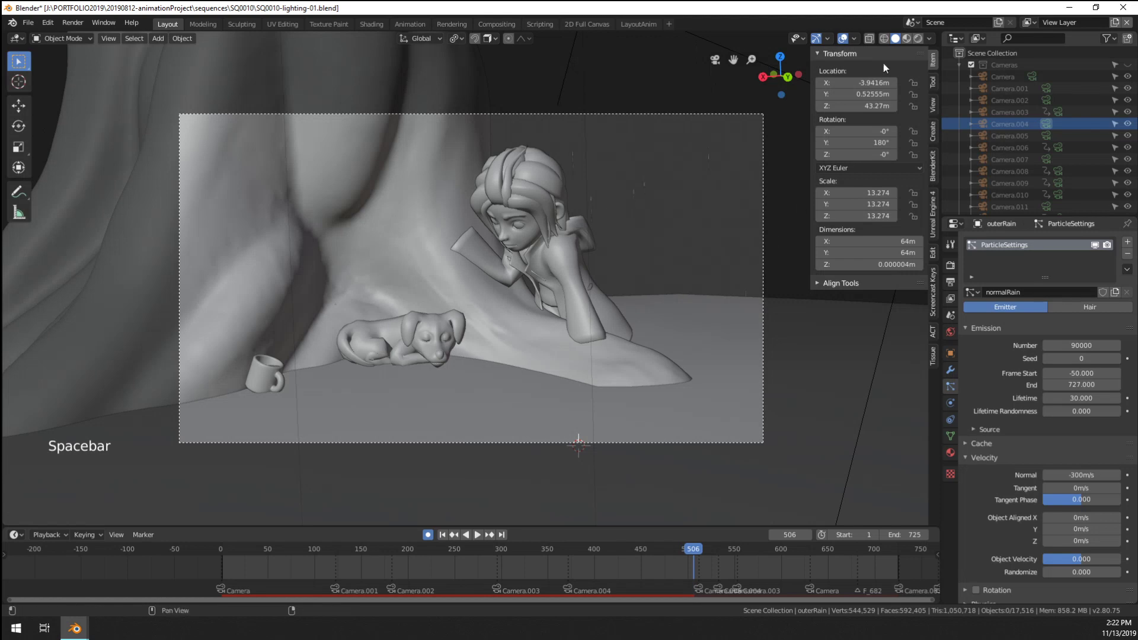
# Switch the viewport to rendered shading and play a few frames to check the rain behind the girl
pyautogui.press('z')
pyautogui.click(812, 95)
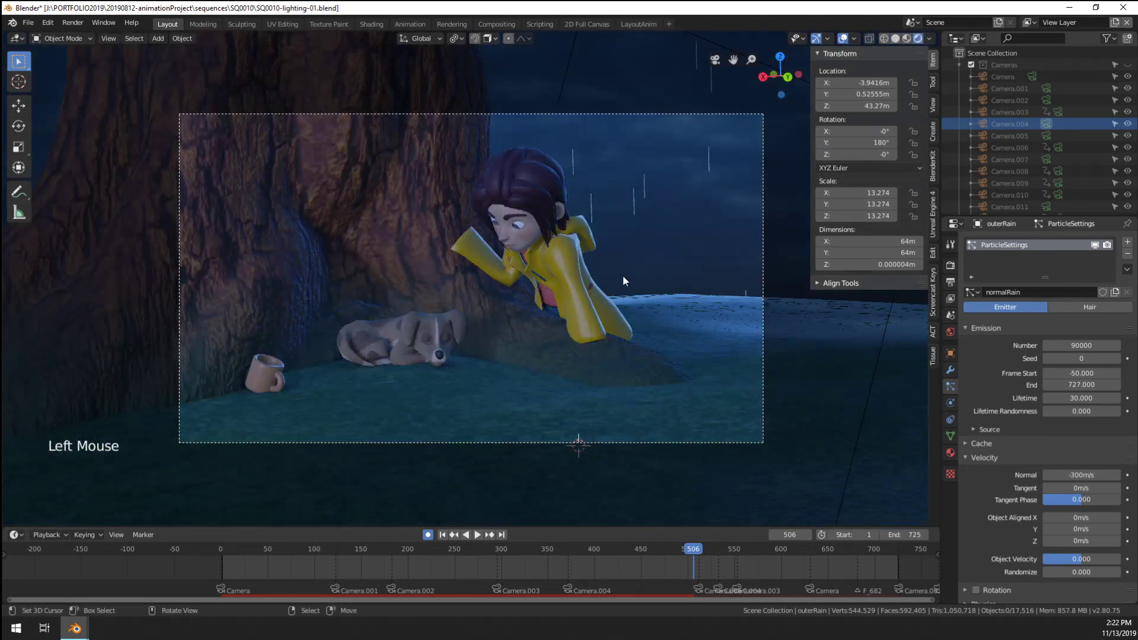
pyautogui.keyDown('shift'); pyautogui.moveTo(677, 254); pyautogui.dragTo(643, 258, button='middle'); pyautogui.keyUp('shift')
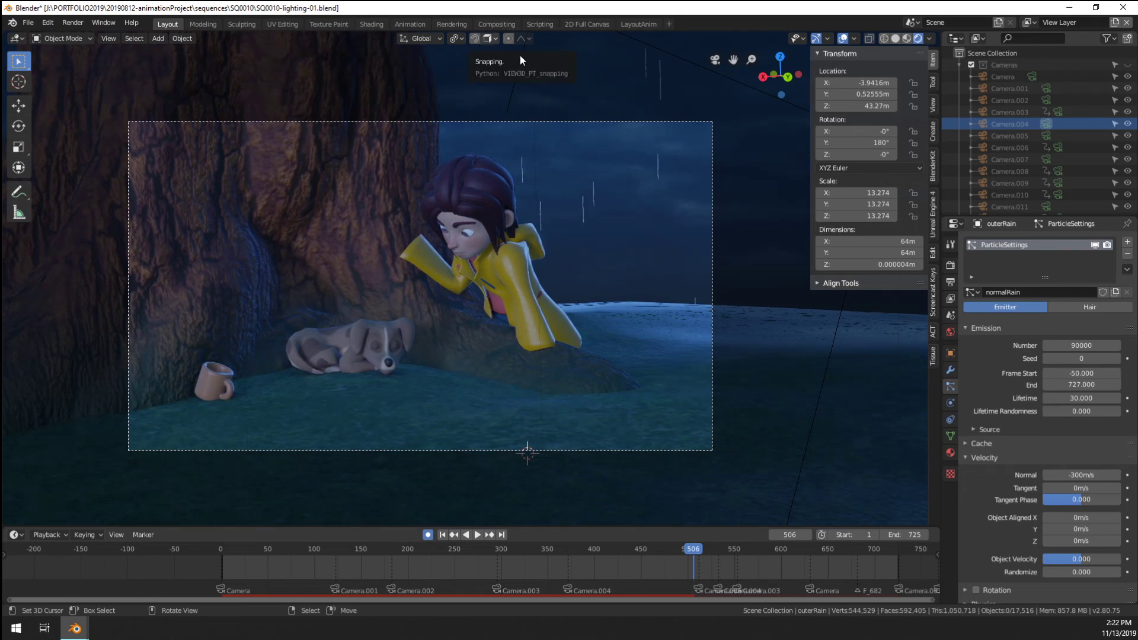
pyautogui.press('space')
pyautogui.press('space')
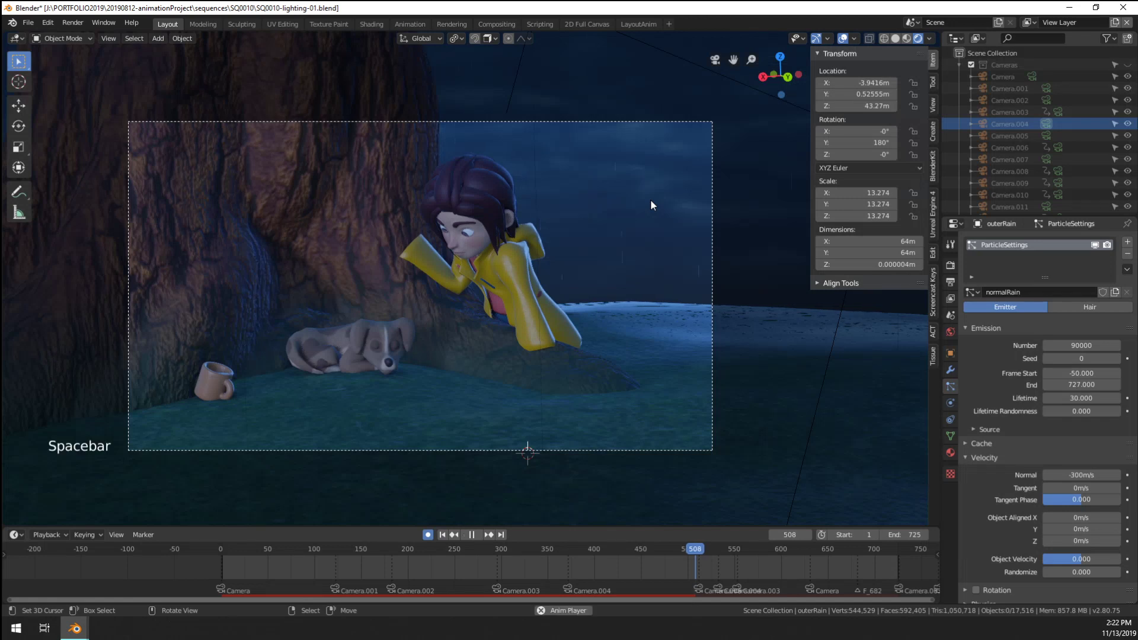
pyautogui.press('space')
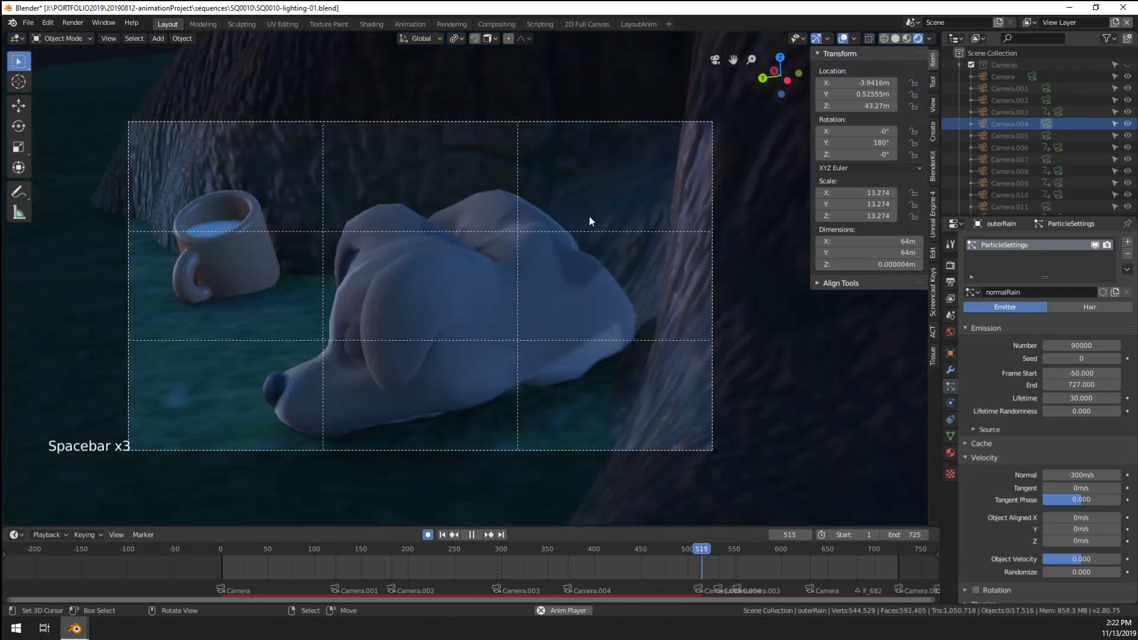
pyautogui.press('space')
# Go to frame 481, switch back to solid shading and render the frame to inspect the rain
pyautogui.click(670, 564)
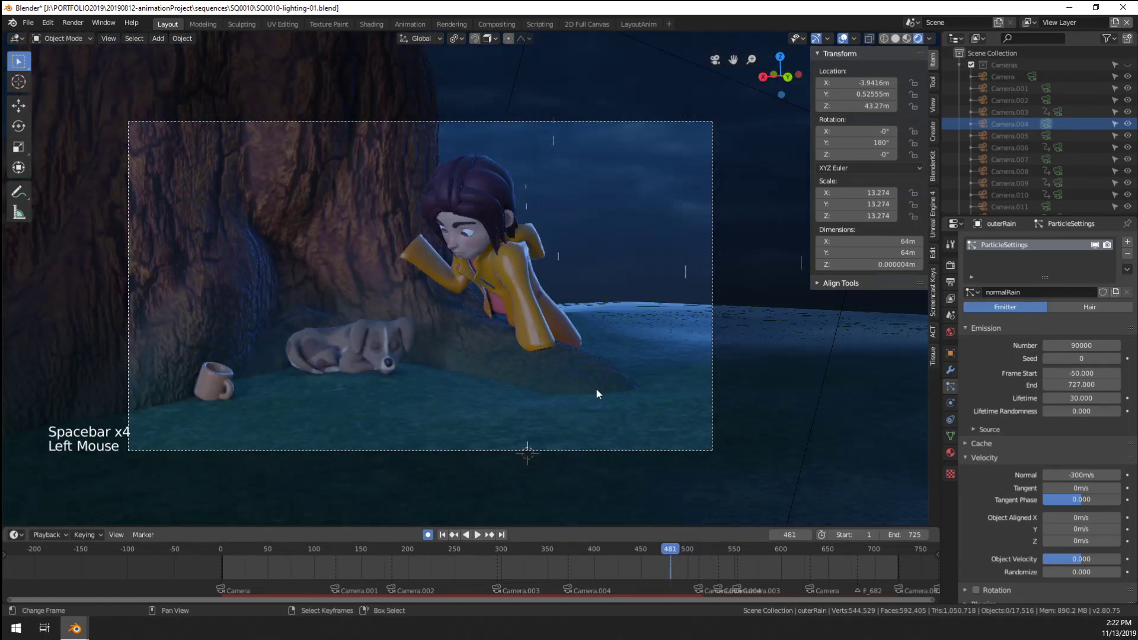
pyautogui.click(896, 38)
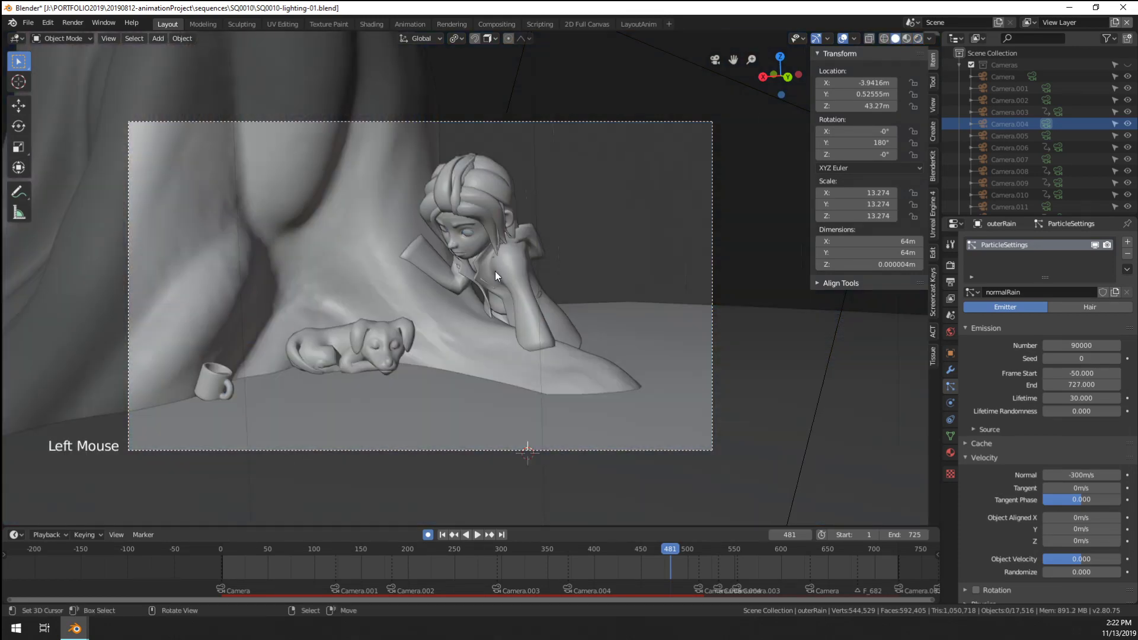
pyautogui.press('F12')
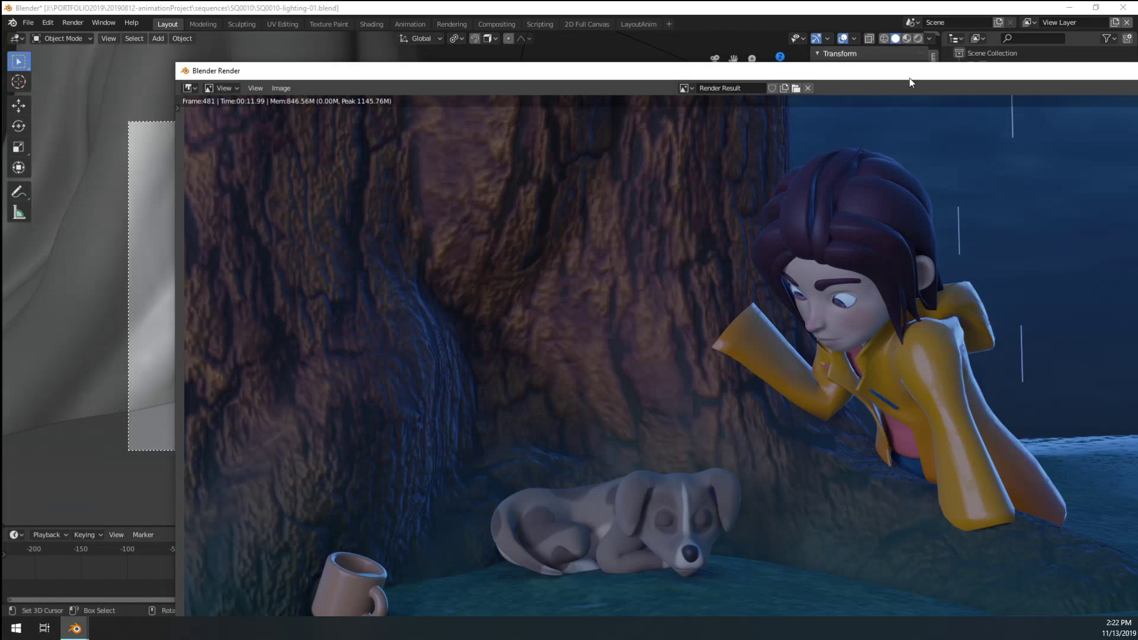
pyautogui.moveTo(910, 77); pyautogui.dragTo(596, 54)
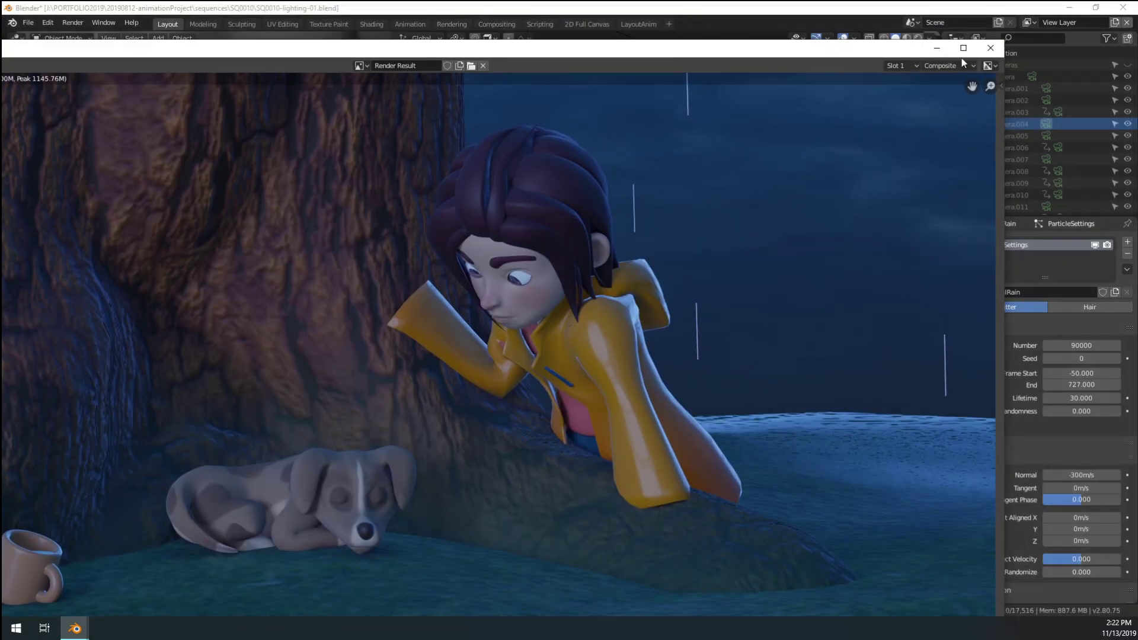
pyautogui.click(991, 48)
# Examine the rain coverage around the tree and hill from outside the shot, returning to the camera view
pyautogui.scroll(-4, 575, 223)
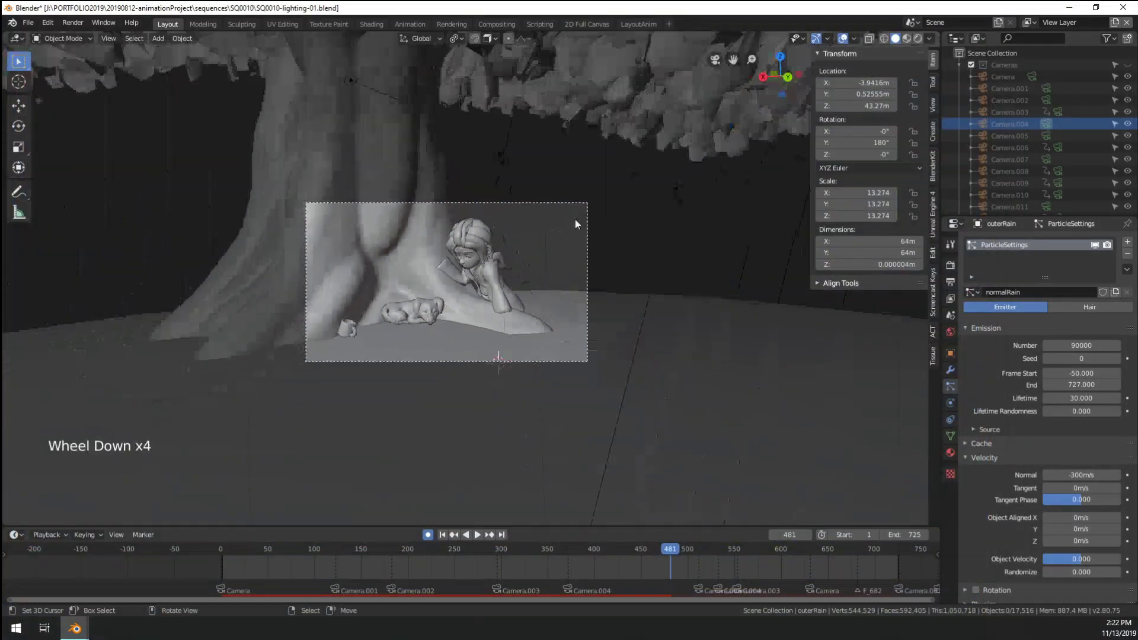
pyautogui.scroll(-7, 543, 240)
pyautogui.moveTo(575, 223); pyautogui.dragTo(492, 243, button='middle')
pyautogui.scroll(-4, 534, 244)
pyautogui.moveTo(492, 243); pyautogui.dragTo(611, 269, button='middle')
pyautogui.scroll(4, 610, 269)
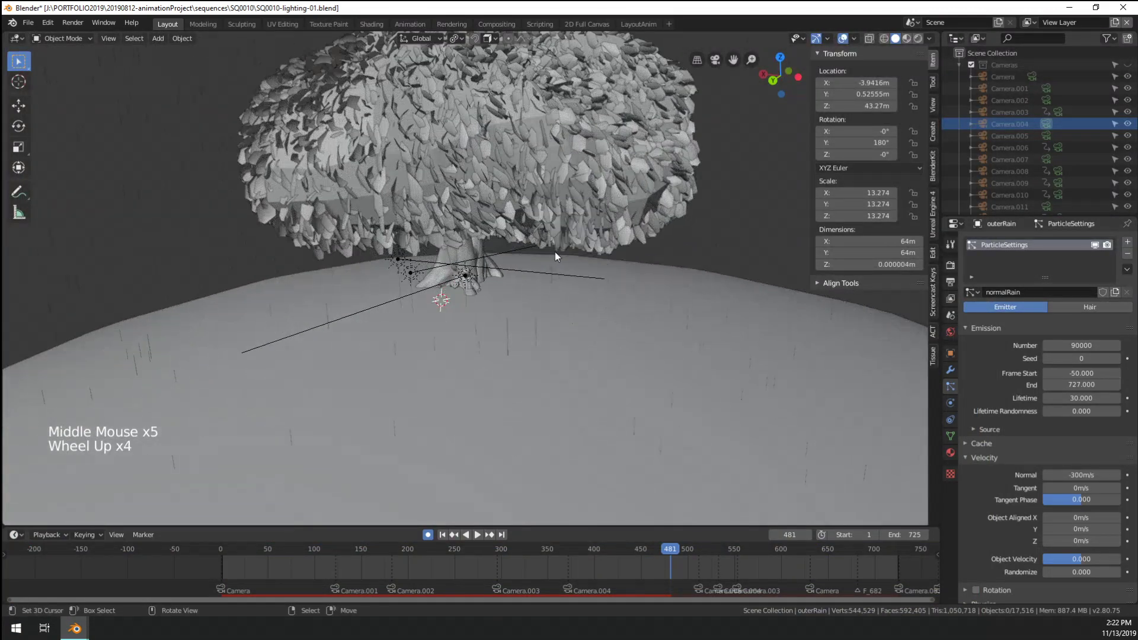
pyautogui.press('KP_0')
pyautogui.scroll(6, 556, 253)
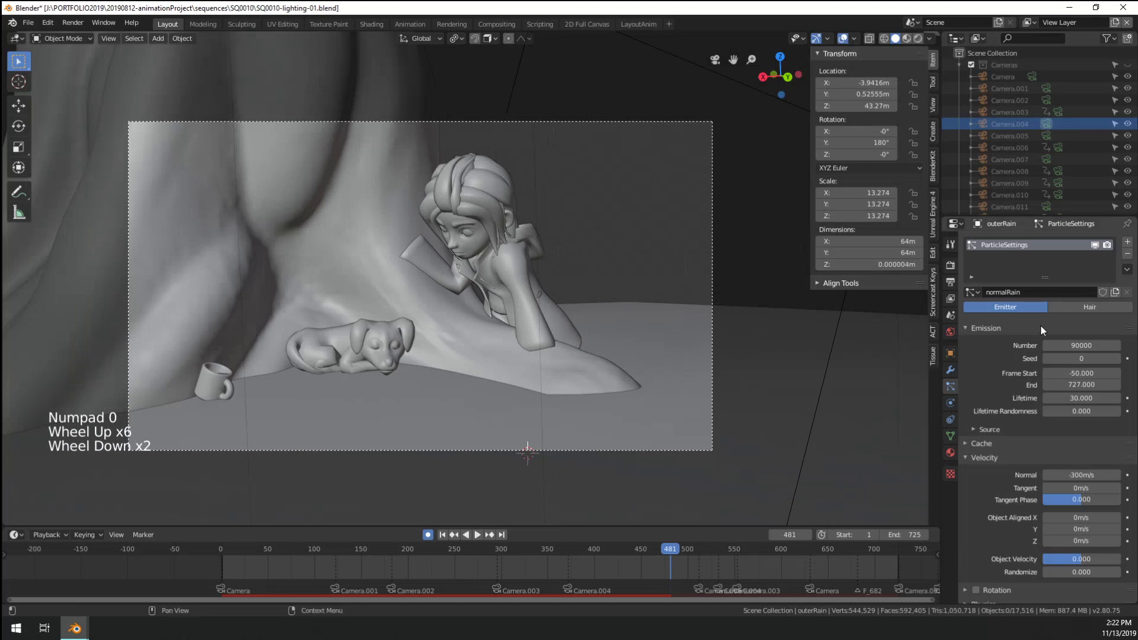
# Set the outerRain emitter's particle number to 180000
pyautogui.click(951, 370)
pyautogui.click(951, 370)
pyautogui.click(950, 386)
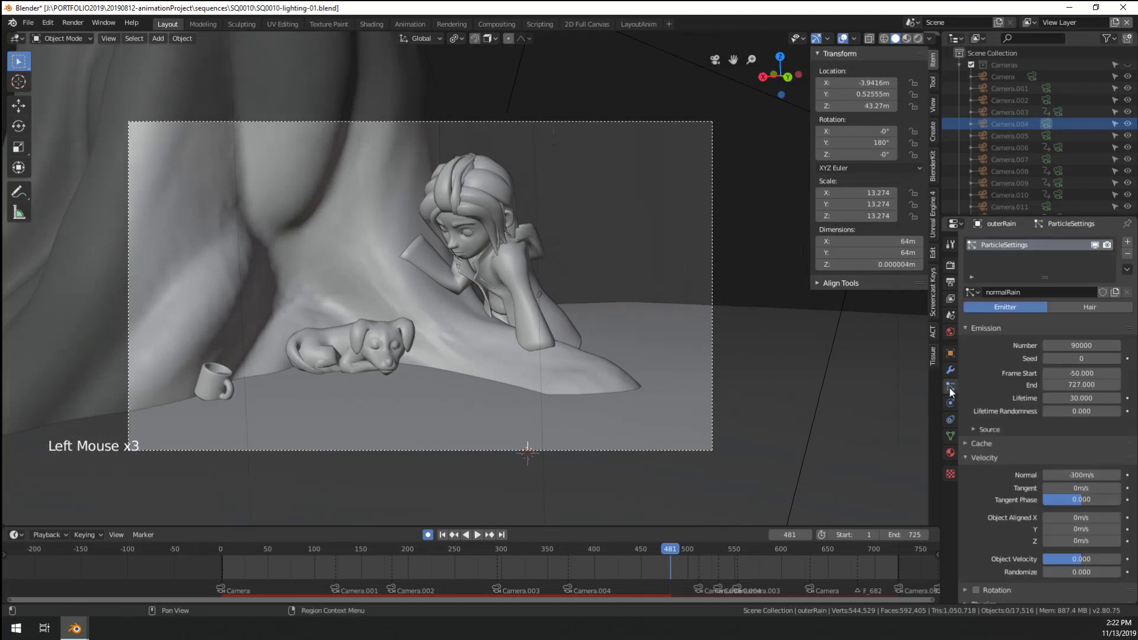
pyautogui.click(1053, 346)
pyautogui.moveTo(1054, 347); pyautogui.dragTo(1027, 349)
pyautogui.write('18')
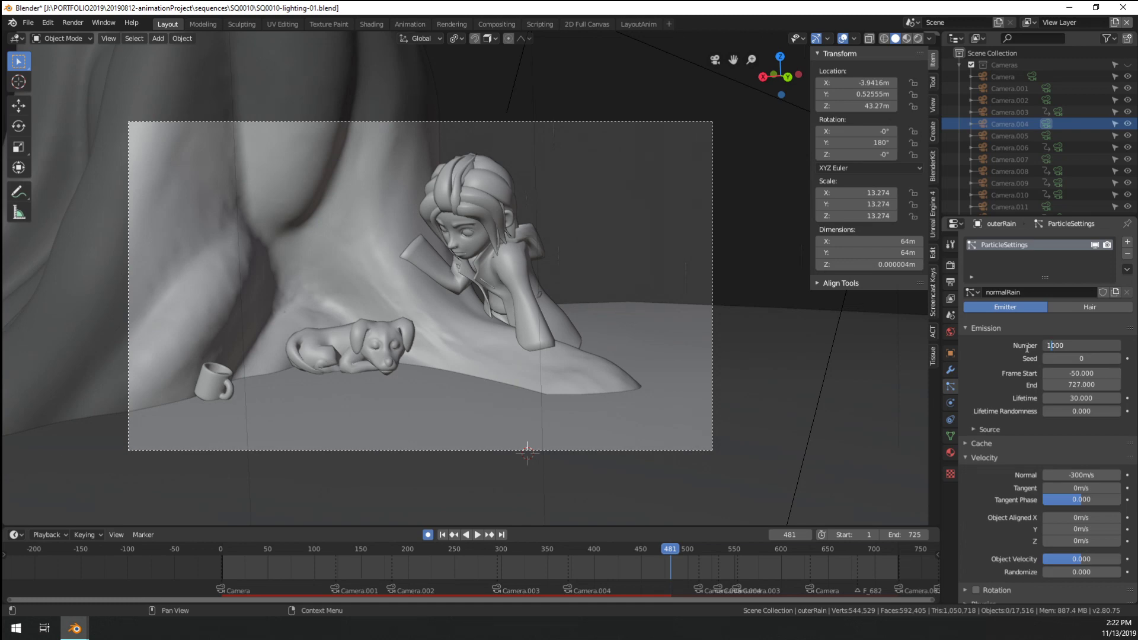
pyautogui.press('Return')
# Render frame 481 again to check the denser rain
pyautogui.scroll(4, 536, 211)
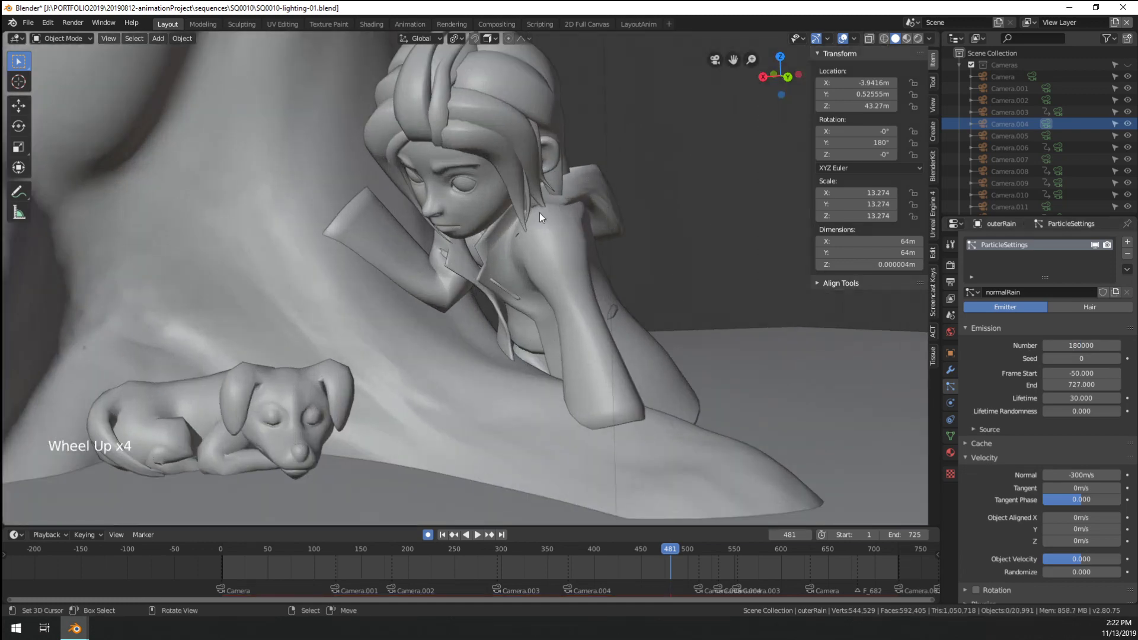
pyautogui.scroll(-5, 540, 213)
pyautogui.keyDown('shift'); pyautogui.moveTo(656, 280); pyautogui.dragTo(682, 290, button='middle'); pyautogui.keyUp('shift')
pyautogui.scroll(-2, 670, 285)
pyautogui.scroll(-6, 661, 286)
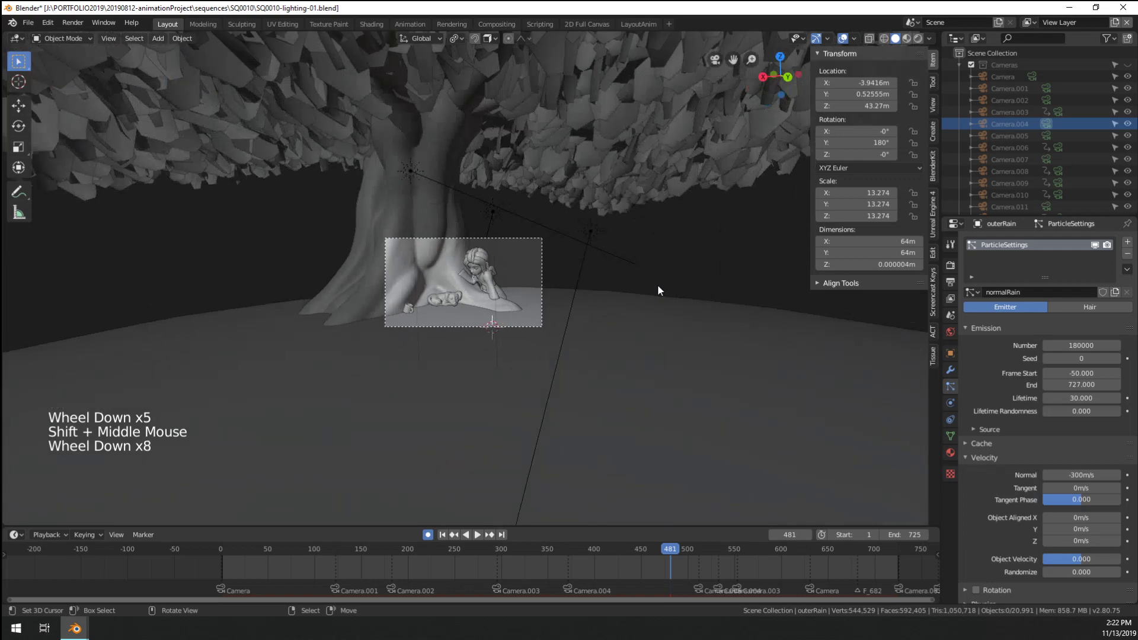
pyautogui.scroll(8, 655, 286)
pyautogui.press('F12')
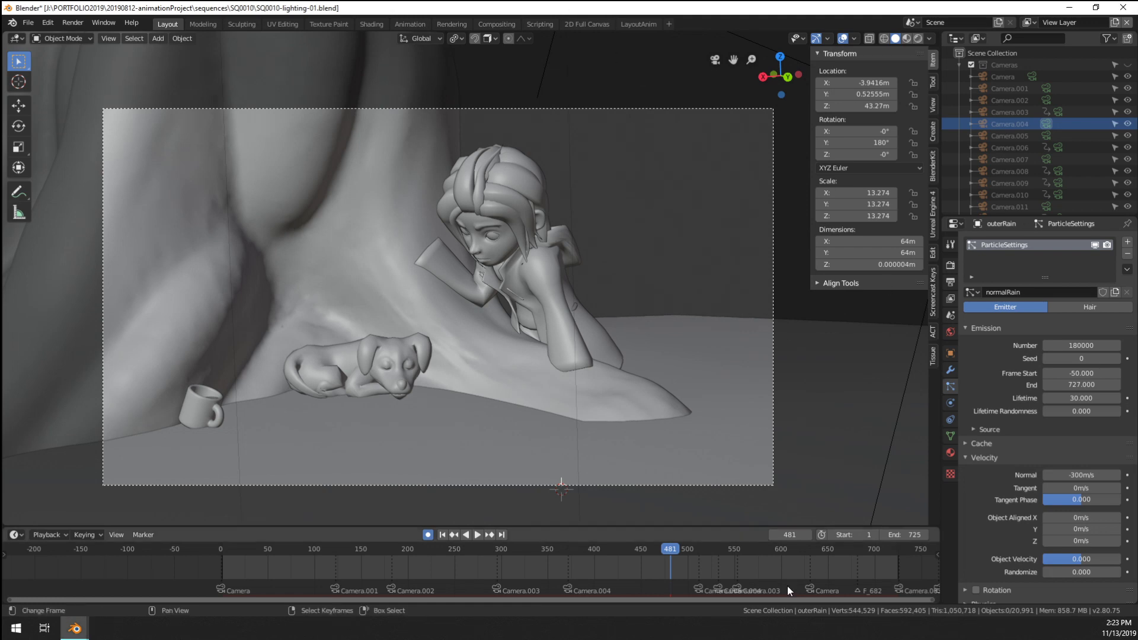
# Return to frame 1 and play the animation in stages up to frame 411
pyautogui.hotkey('ctrl', 'c')
pyautogui.hotkey('ctrl', 'v')
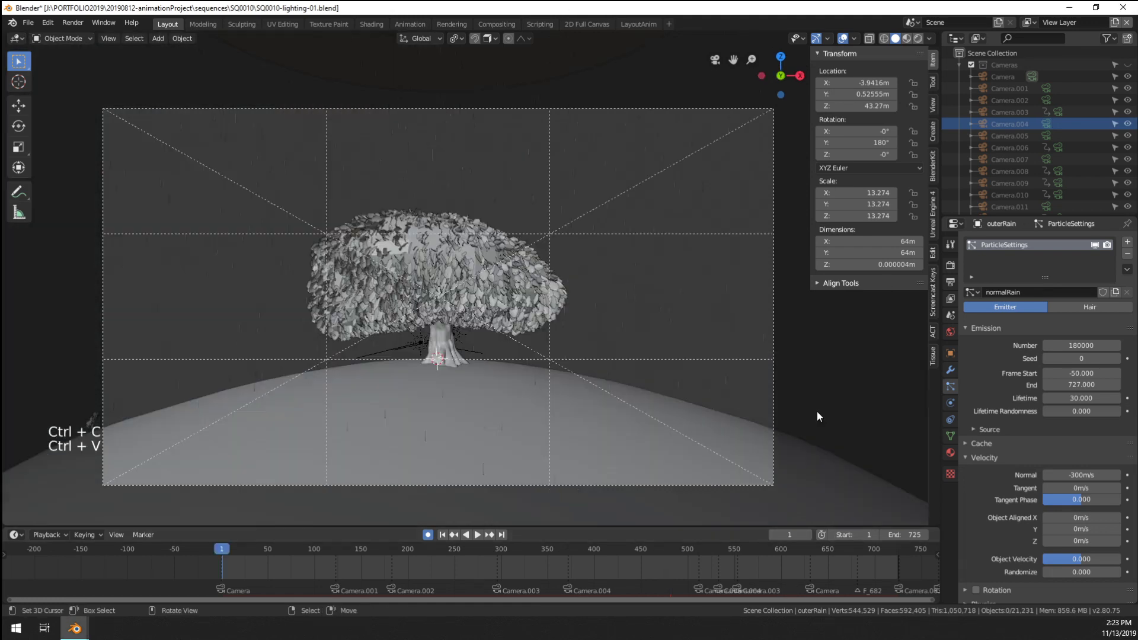
pyautogui.press('space')
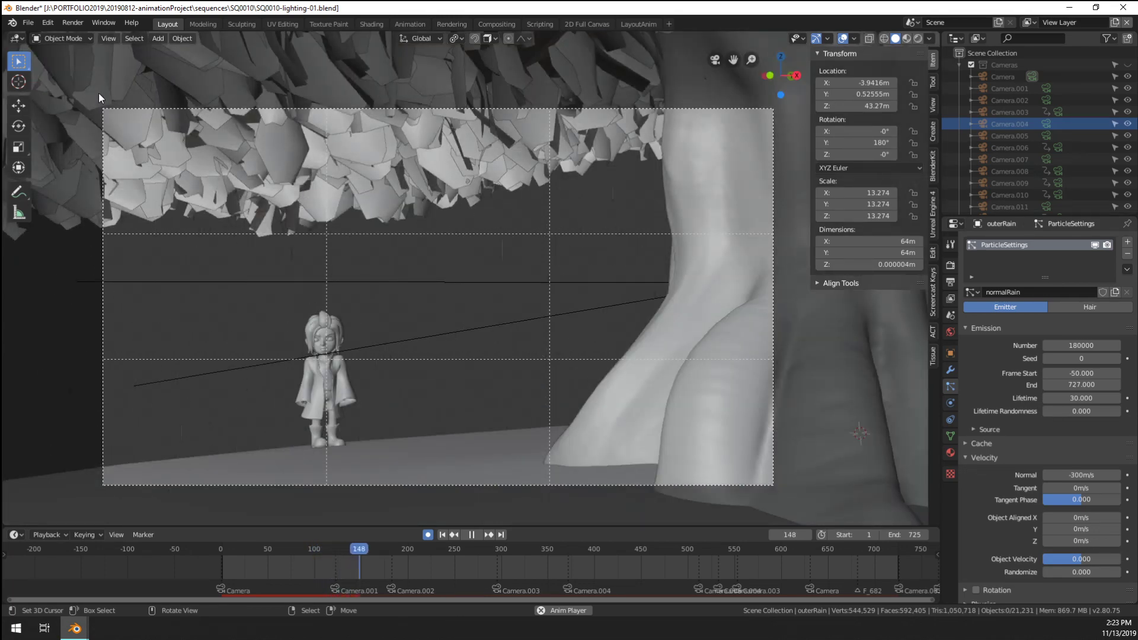
pyautogui.press('space')
pyautogui.press('space')
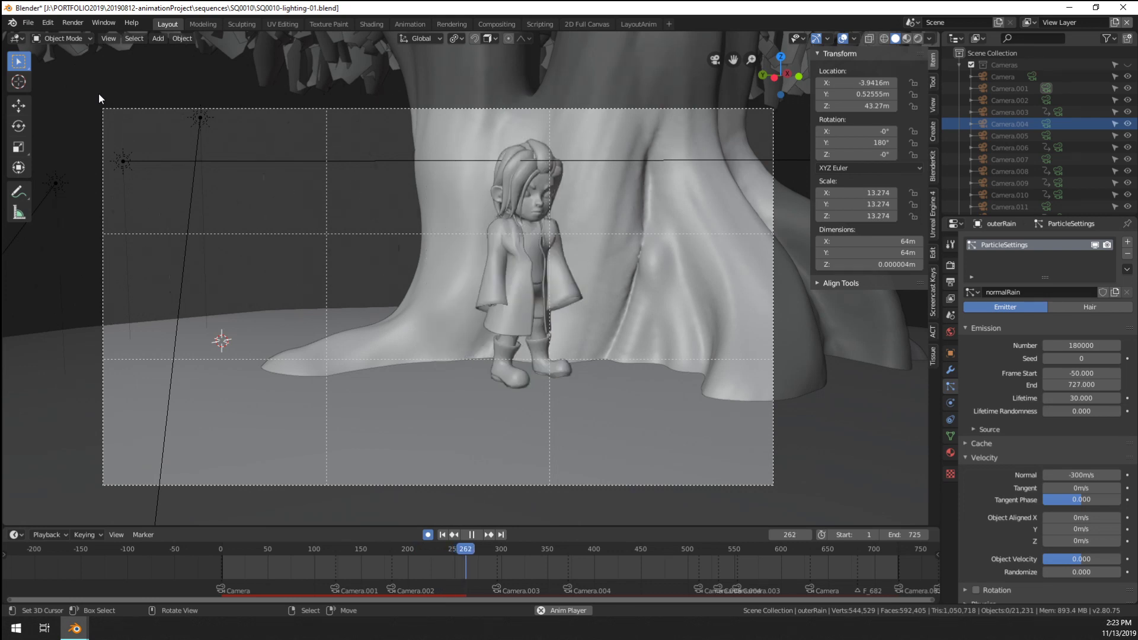
pyautogui.press('space')
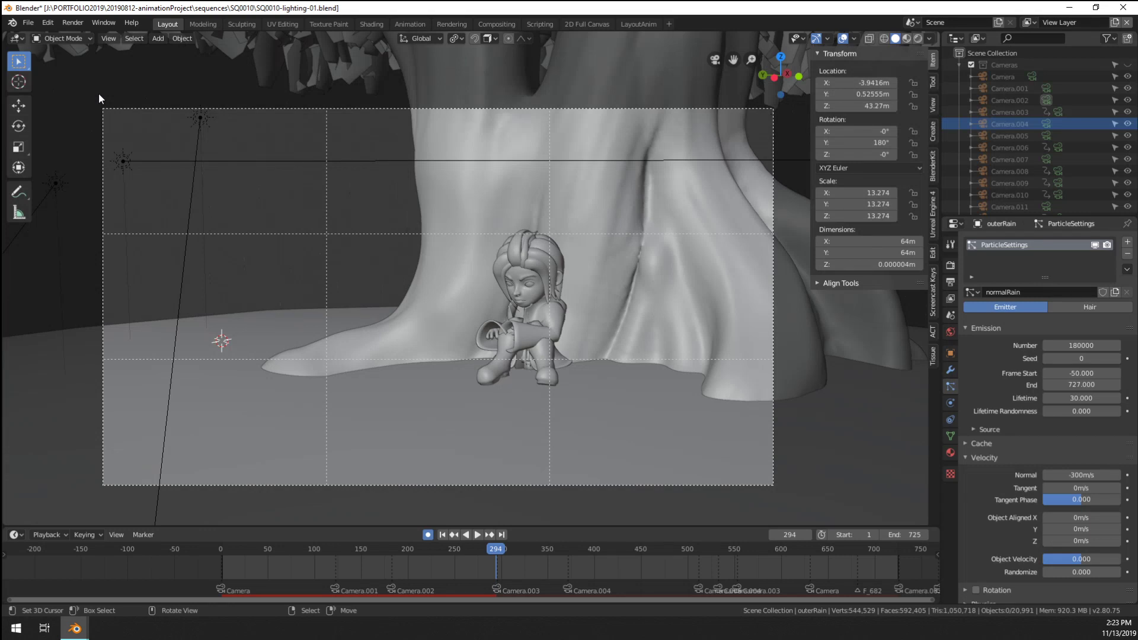
pyautogui.press('space')
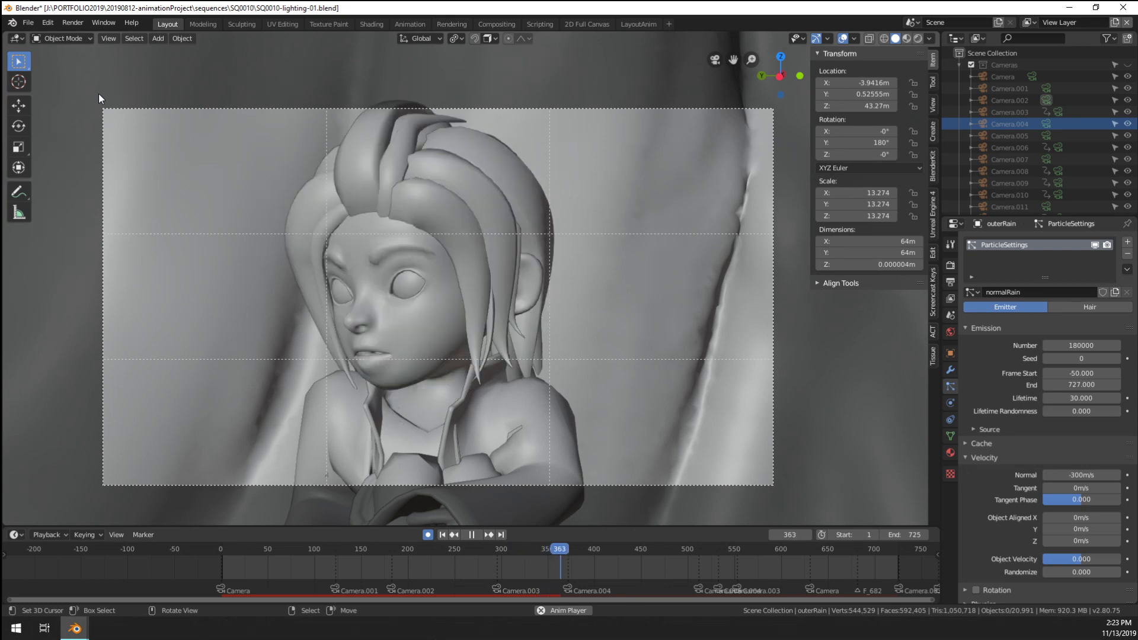
pyautogui.press('space')
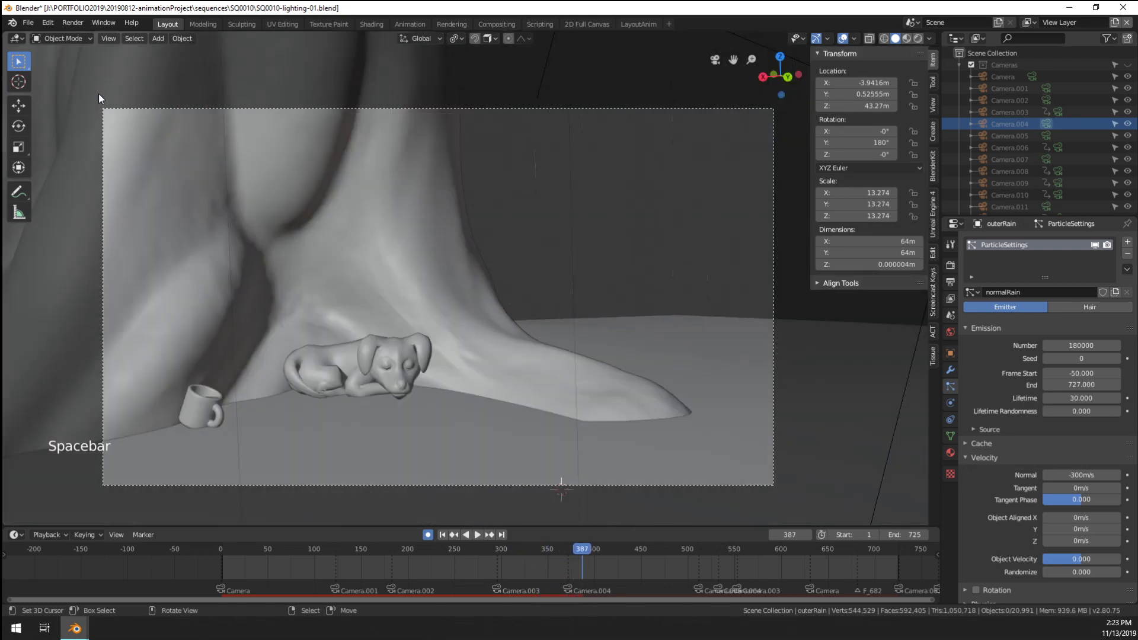
pyautogui.press('space')
pyautogui.press('space')
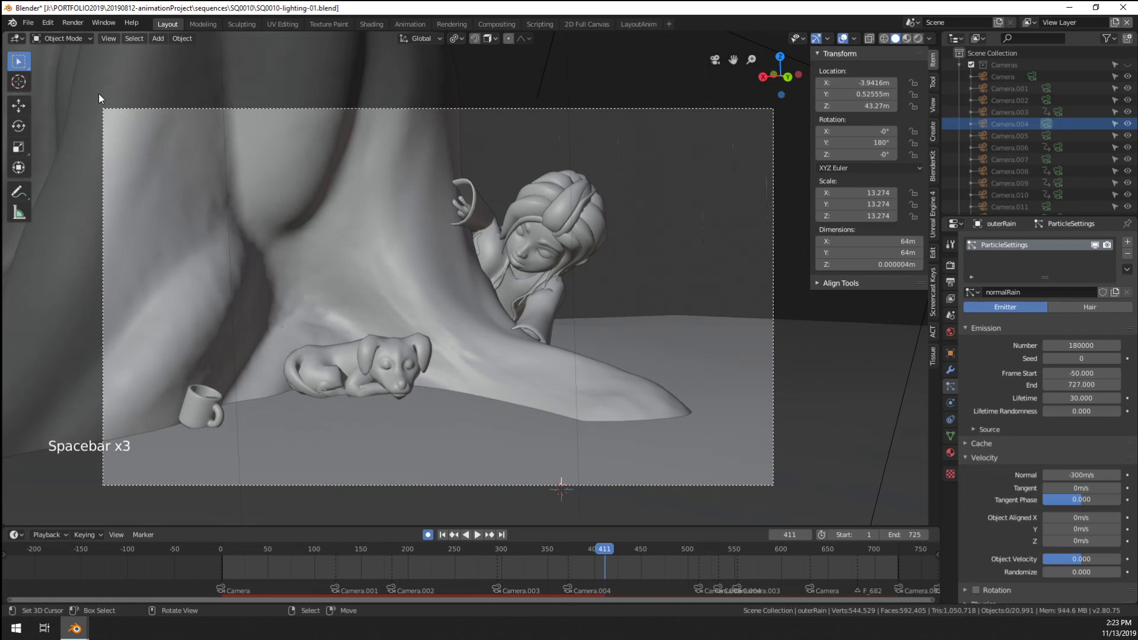
# Render frame 411, inspect the rain in the render result and close it
pyautogui.press('F12')
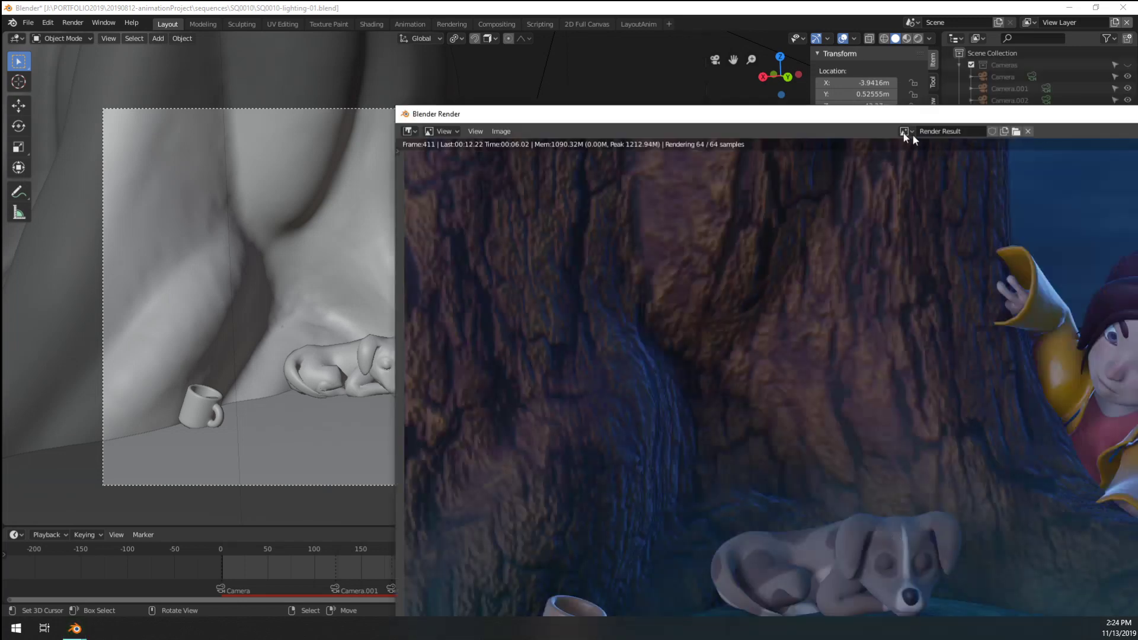
pyautogui.click(697, 6)
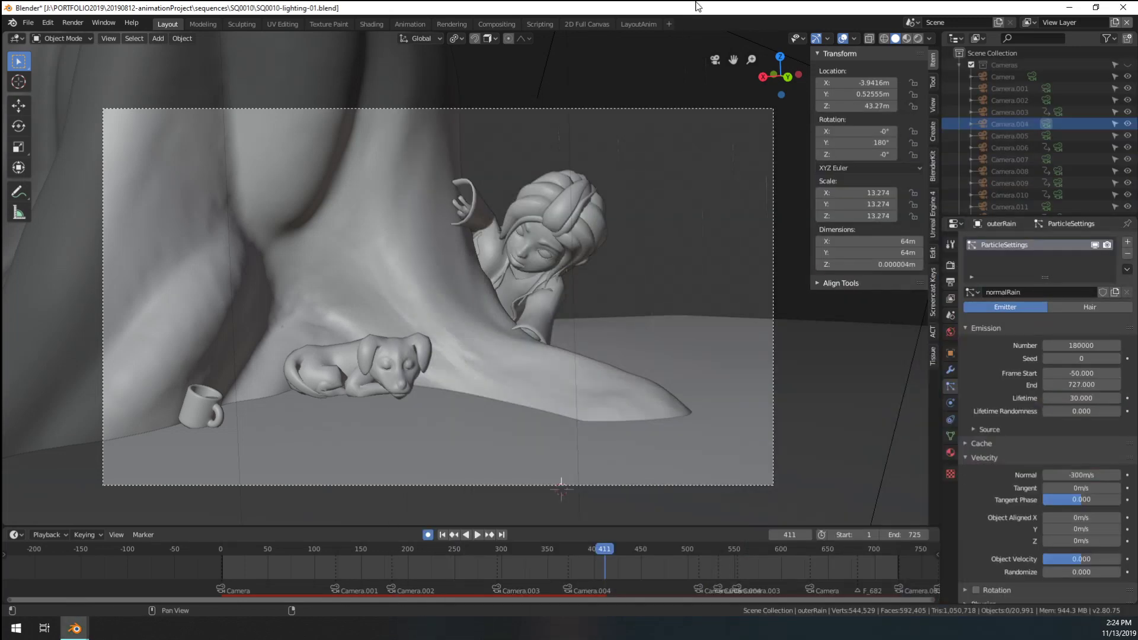
pyautogui.press('F11')
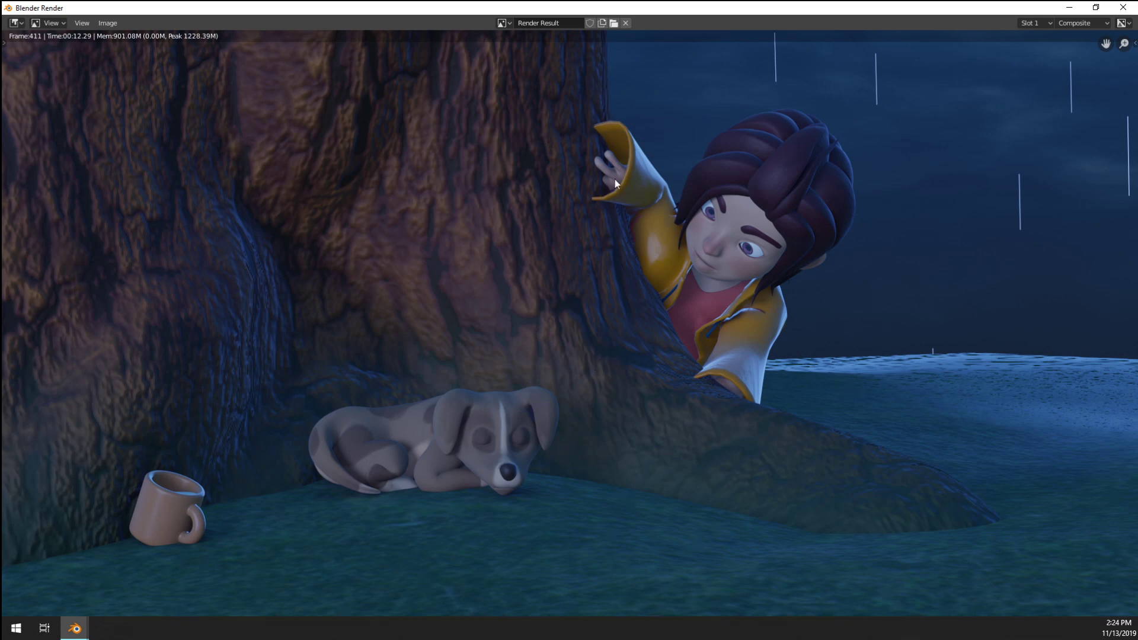
pyautogui.click(1124, 7)
# Select the Characters object and examine the girl's raised hand and sleeve against the tree trunk
pyautogui.scroll(7, 436, 191)
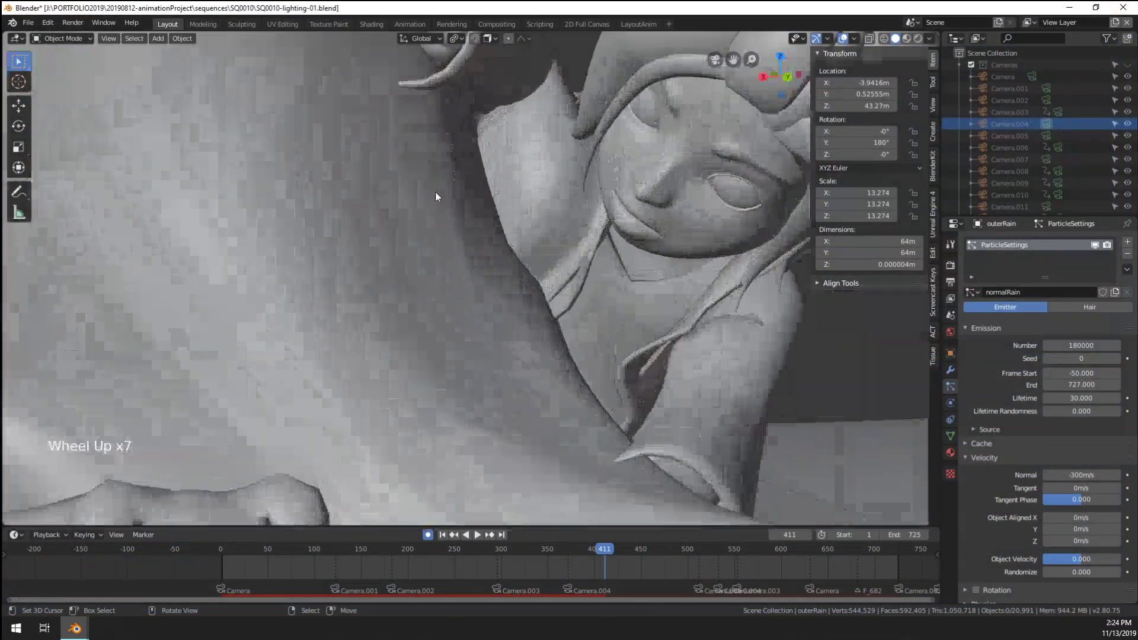
pyautogui.scroll(-2, 482, 107)
pyautogui.scroll(-1, 482, 106)
pyautogui.rightClick(476, 122)
pyautogui.keyDown('shift'); pyautogui.moveTo(476, 122); pyautogui.dragTo(513, 233, button='middle'); pyautogui.keyUp('shift')
pyautogui.scroll(3, 504, 227)
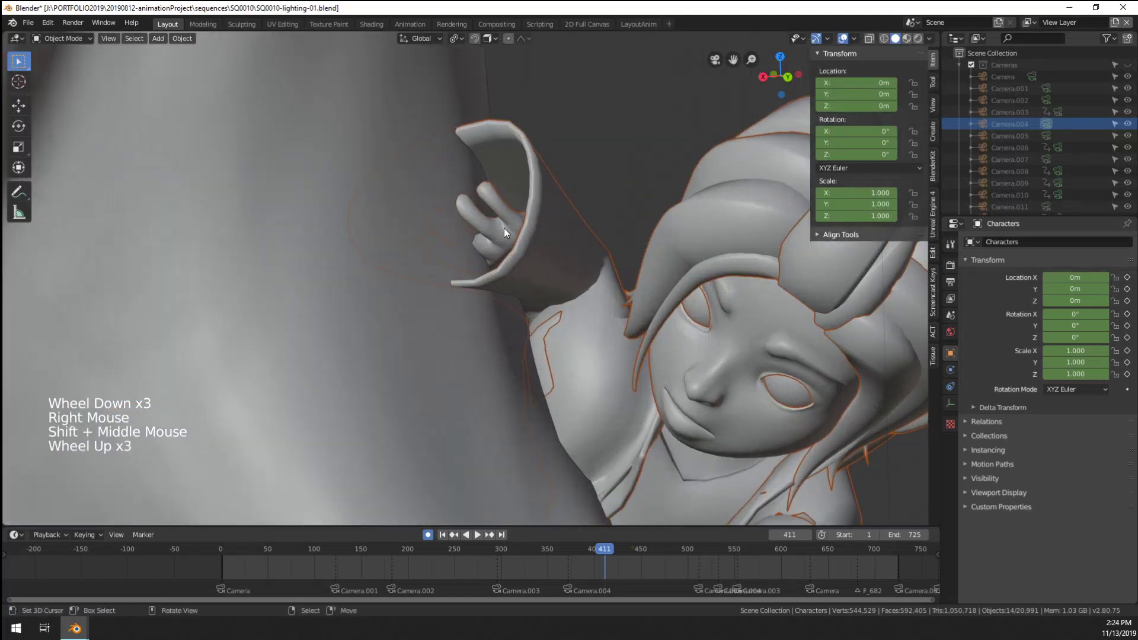
pyautogui.scroll(-3, 600, 273)
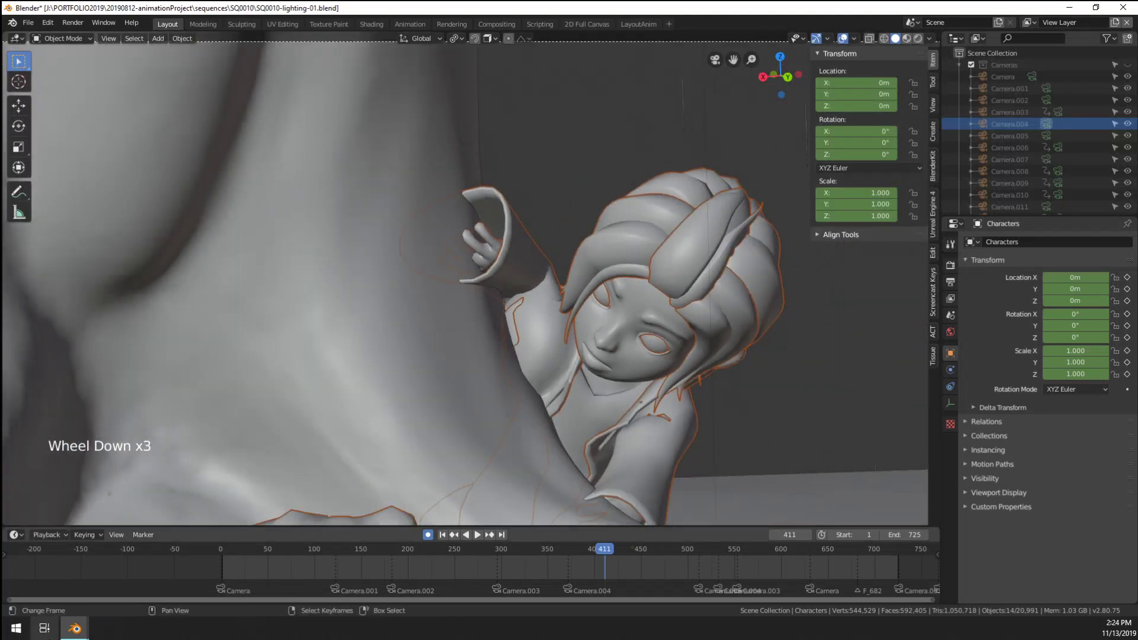
# Switch to the other Blender window, holding 09-lookdevTest02.blend, and open 02-Short-block15.blend from the project's layout folder
pyautogui.moveTo(79, 633)
pyautogui.click(112, 582)
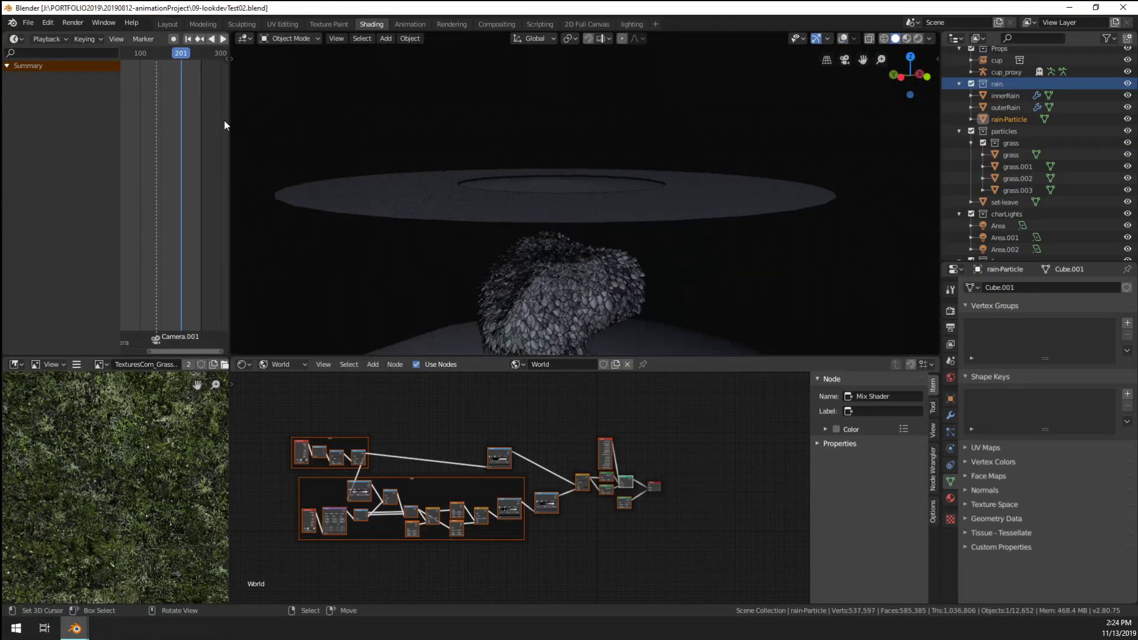
pyautogui.click(29, 23)
pyautogui.click(65, 51)
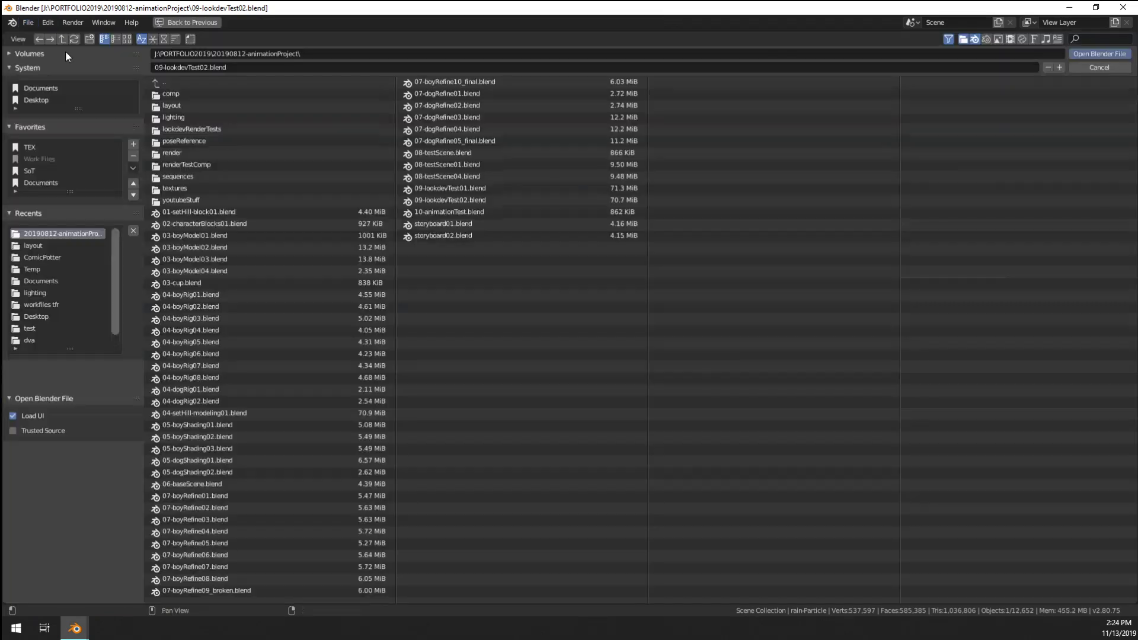
pyautogui.click(183, 107)
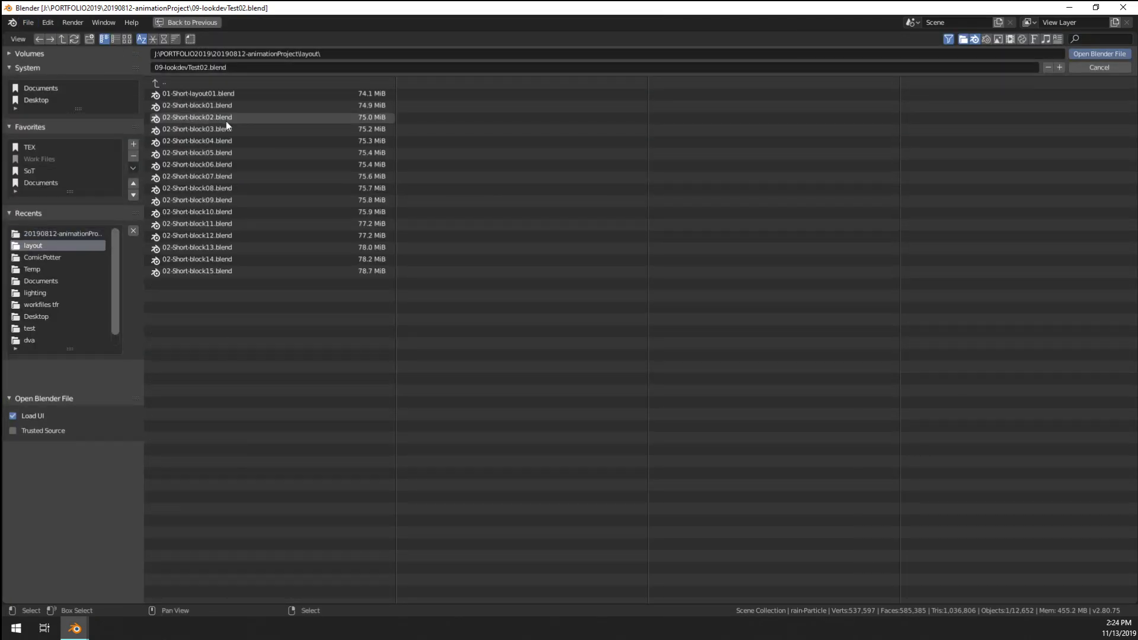
pyautogui.click(215, 272)
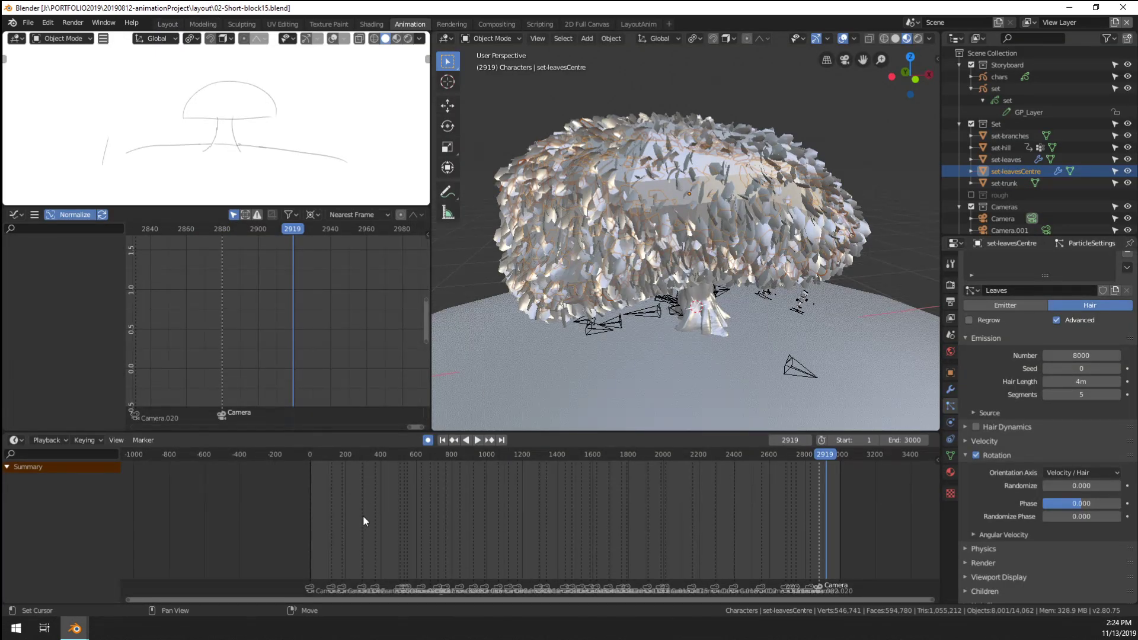
# View the scene through the camera and play the animation briefly from frame 432, stopping at frame 436
pyautogui.click(363, 515)
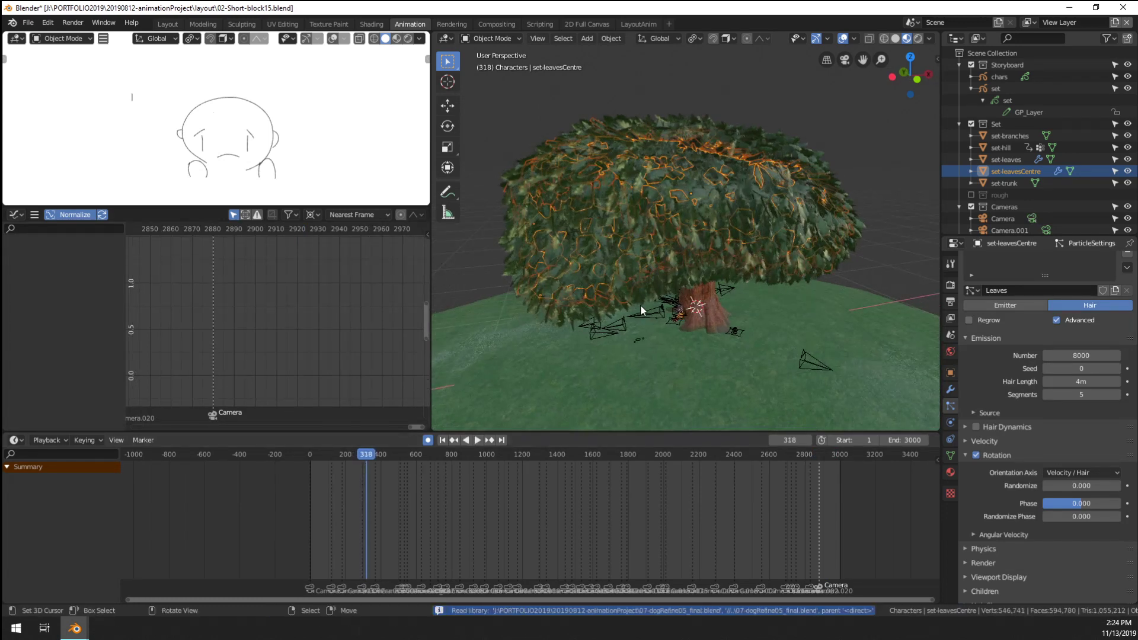
pyautogui.press('KP_0')
pyautogui.click(386, 535)
pyautogui.press('space')
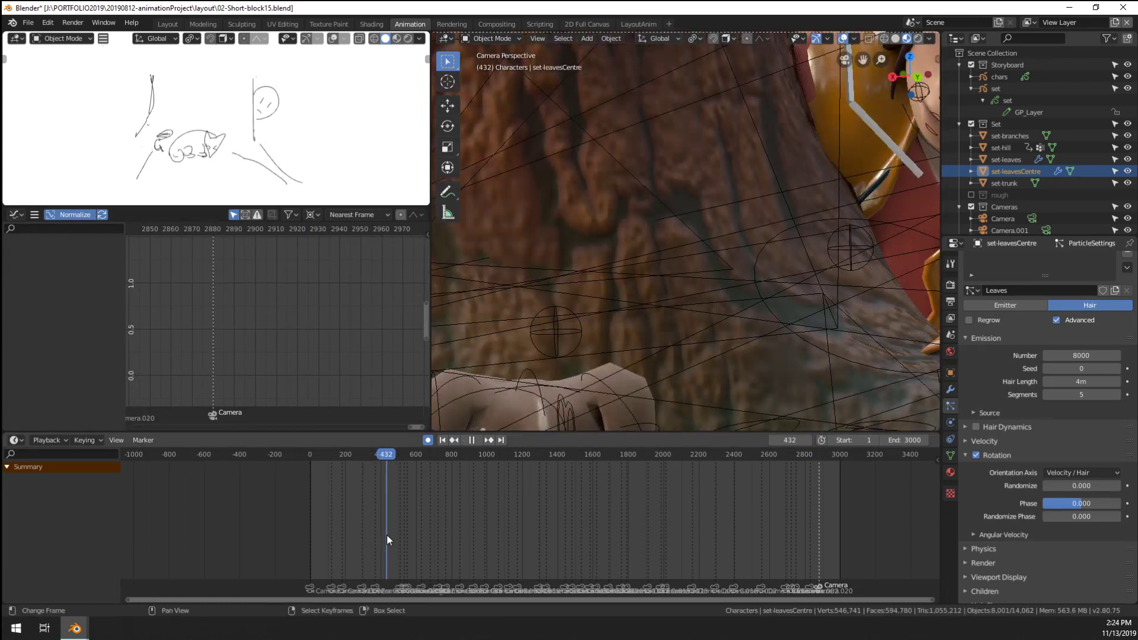
pyautogui.press('space')
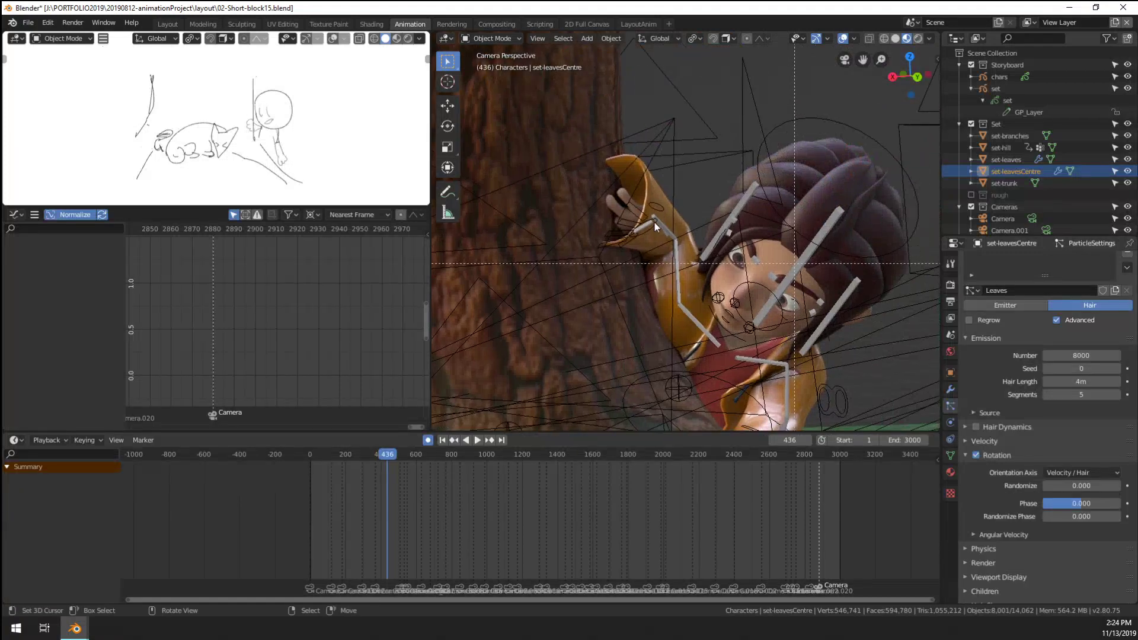
# Select the raincoat-default object at the raised sleeve and bring its shape keys Key 8 to Key 12 into view
pyautogui.click(654, 223)
pyautogui.scroll(4, 687, 207)
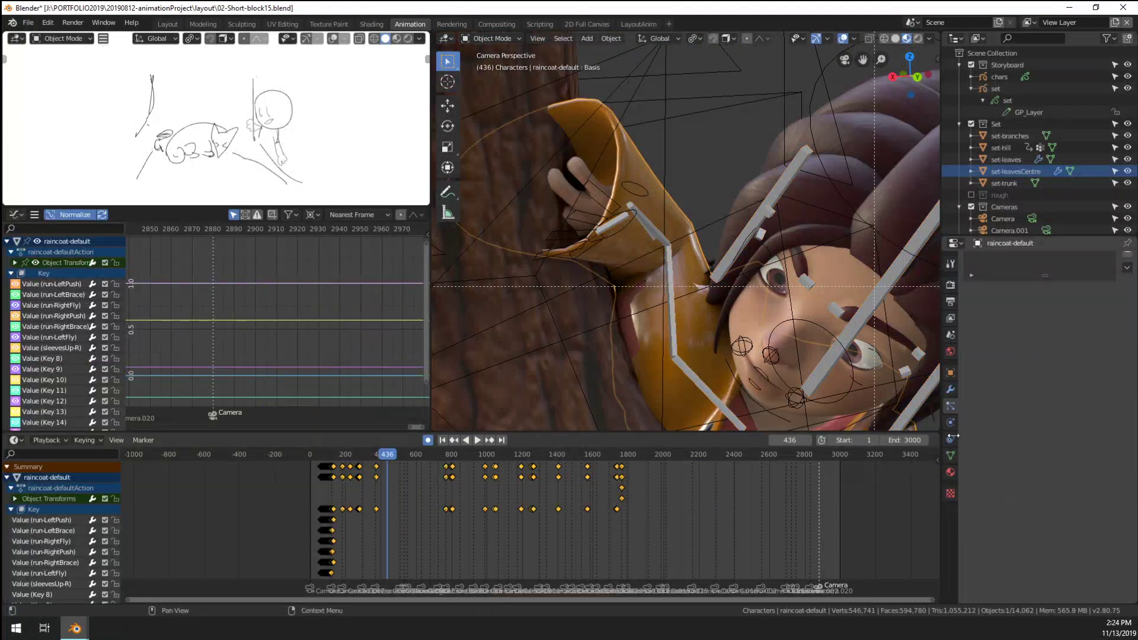
pyautogui.click(951, 455)
pyautogui.scroll(-4, 1025, 426)
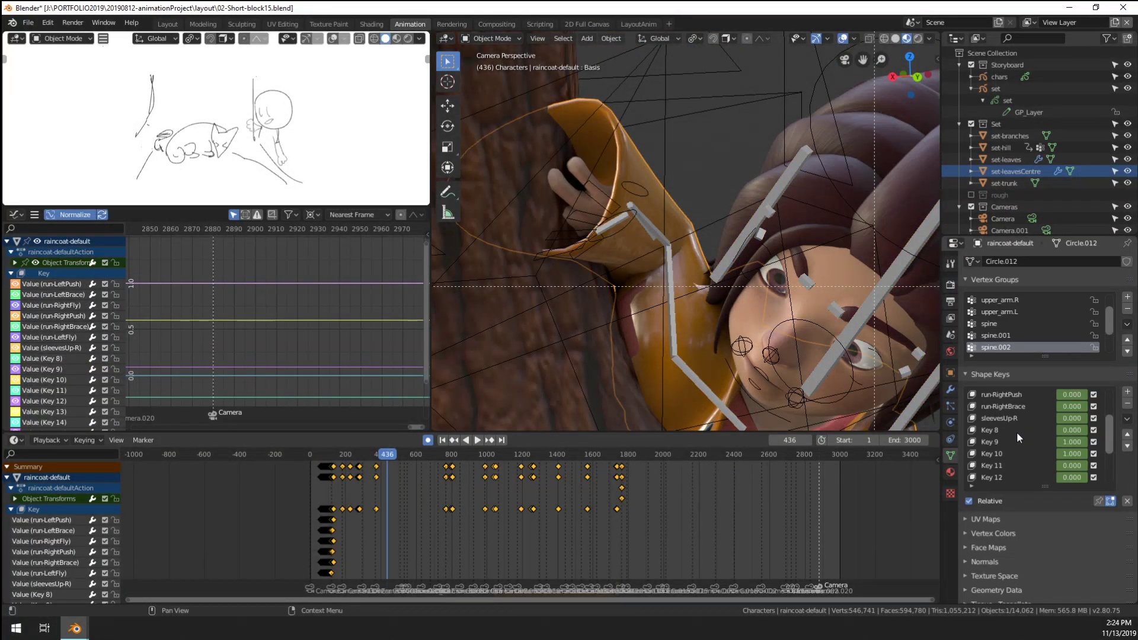
# Try the raincoat's Key 9 and Key 10 shape keys at 0 one at a time, undoing each change, and check the remaining keys
pyautogui.moveTo(1087, 443); pyautogui.dragTo(1065, 443)
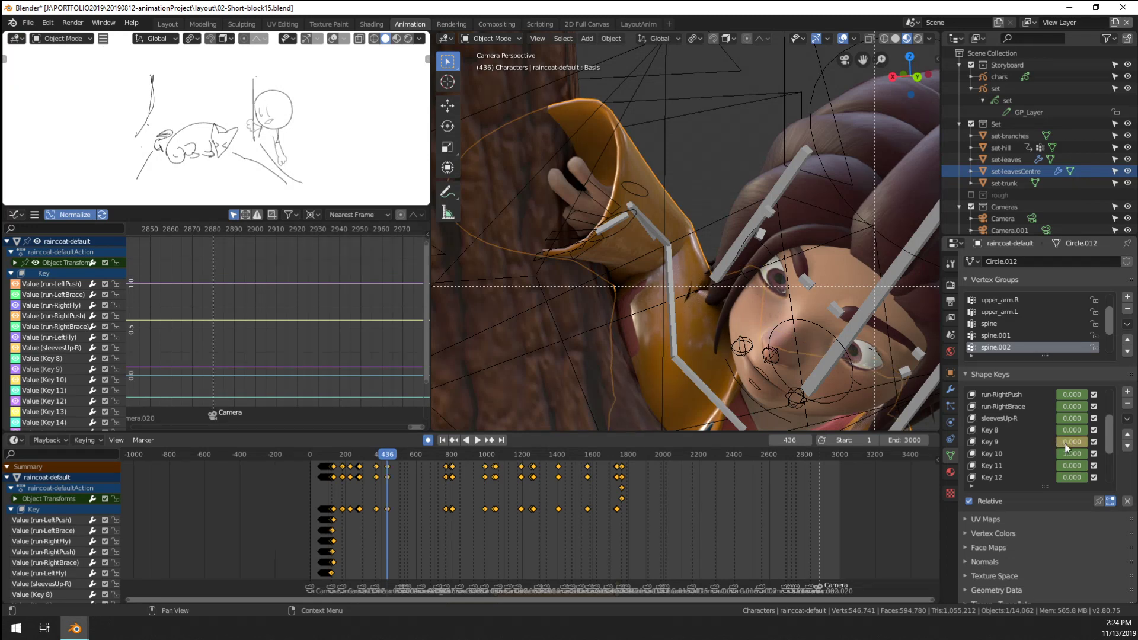
pyautogui.hotkey('ctrl', 'z')
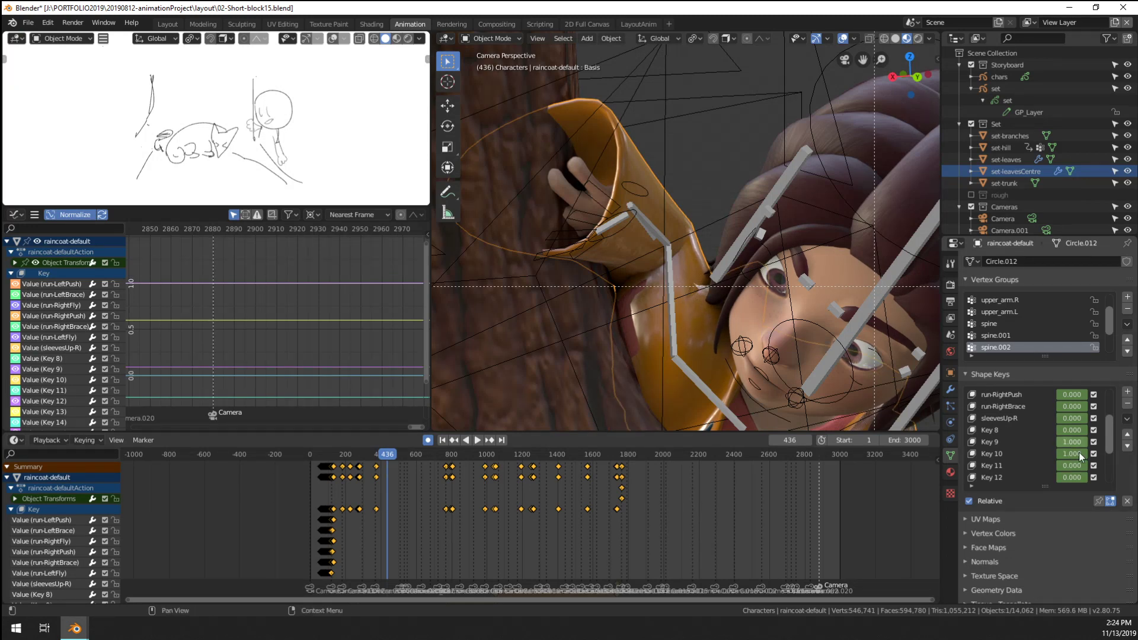
pyautogui.moveTo(1076, 454); pyautogui.dragTo(1049, 450)
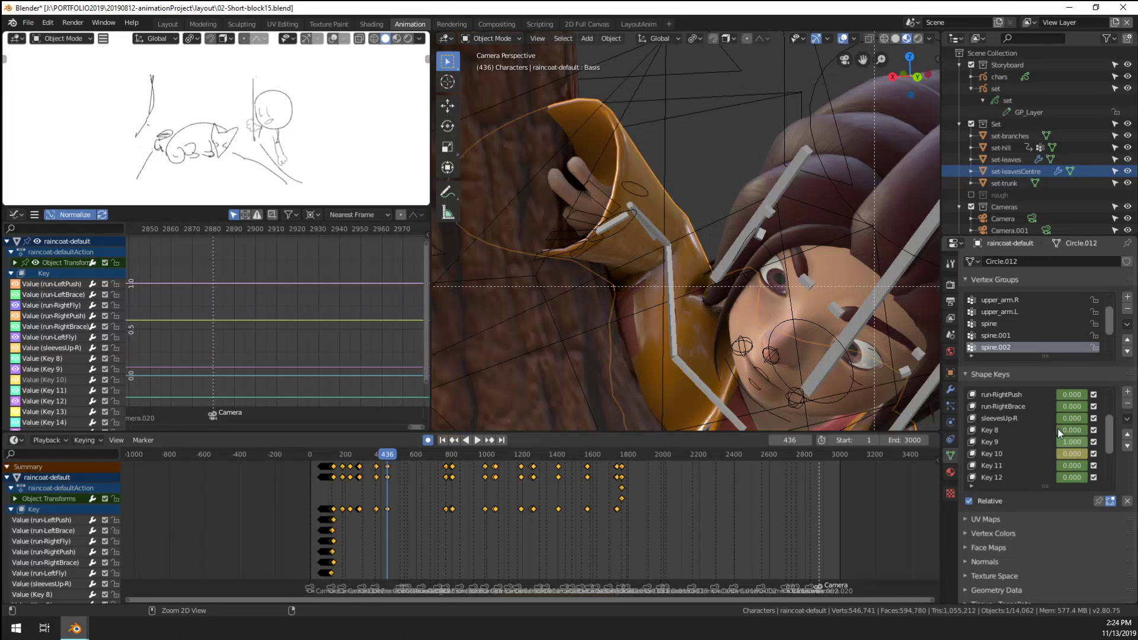
pyautogui.hotkey('ctrl', 'z')
pyautogui.scroll(-5, 1036, 428)
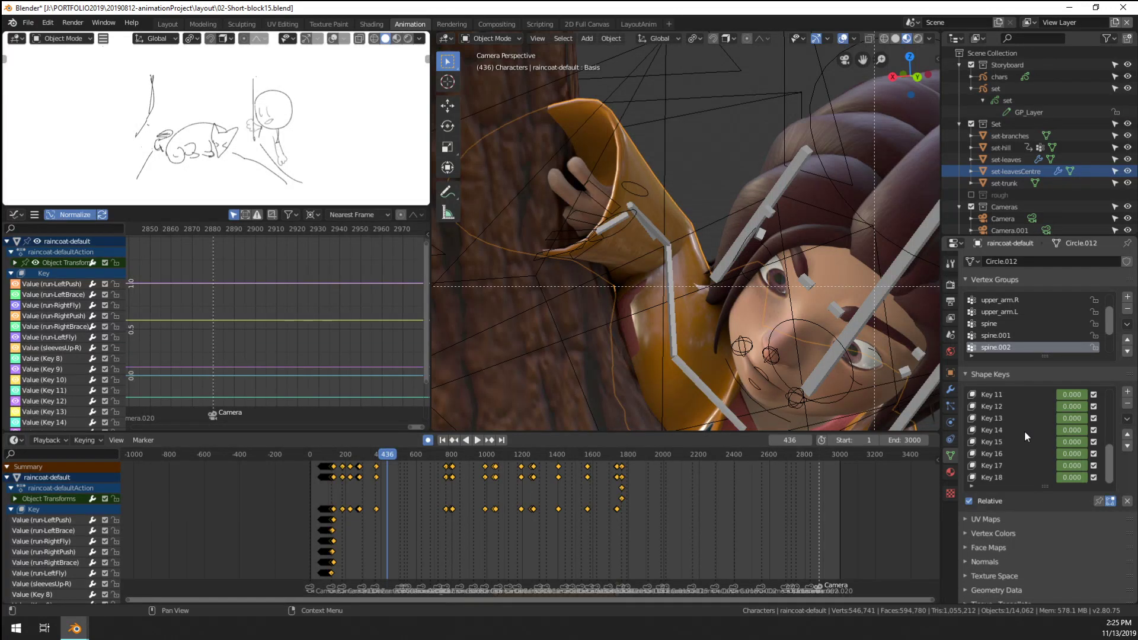
# Select the boy's rig, enter Pose Mode and select the right hand control bone CTRL-hand-R
pyautogui.click(628, 219)
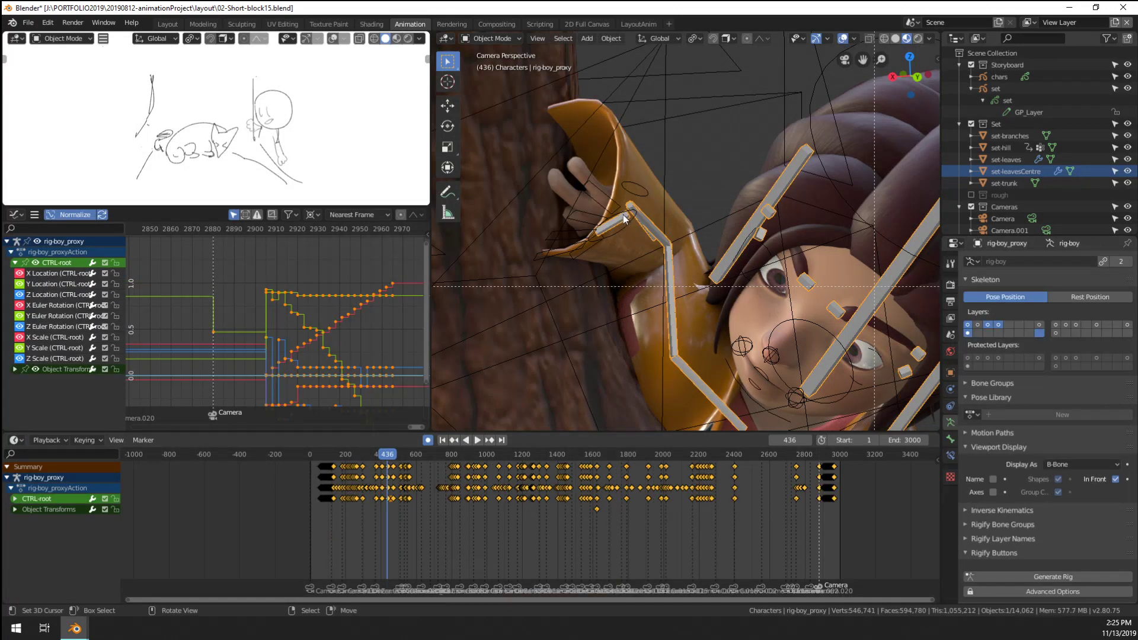
pyautogui.rightClick(624, 215)
pyautogui.rightClick(628, 212)
pyautogui.hotkey('ctrl', 'Tab')
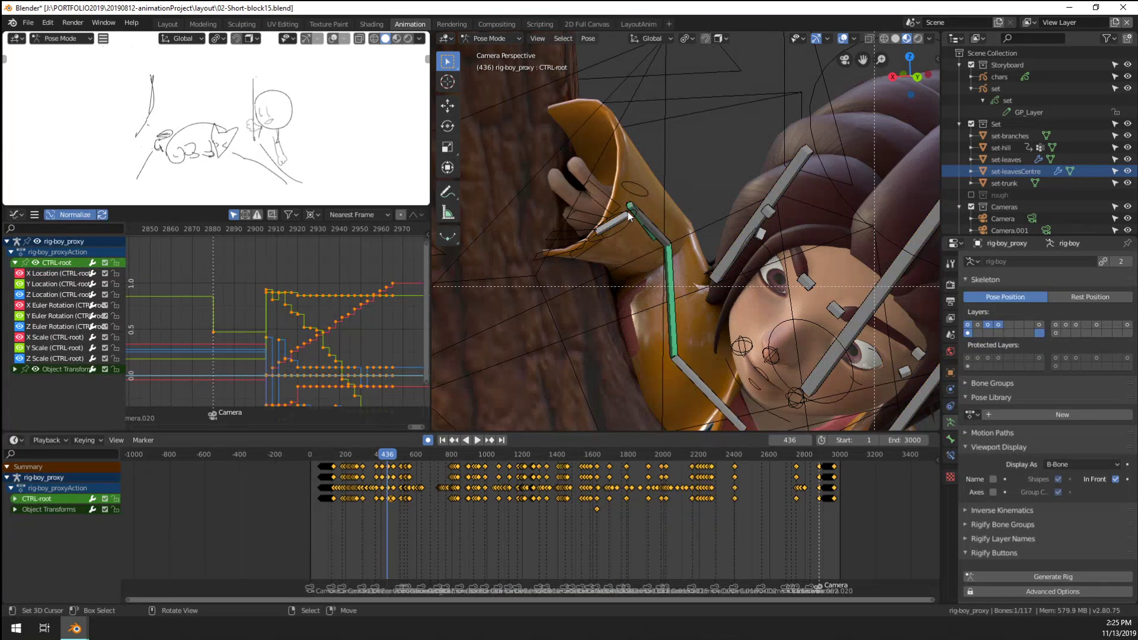
pyautogui.rightClick(628, 216)
# Move the current frame to 405, on the rig keyframe preceding the right hand control's key at 440
pyautogui.scroll(8, 407, 501)
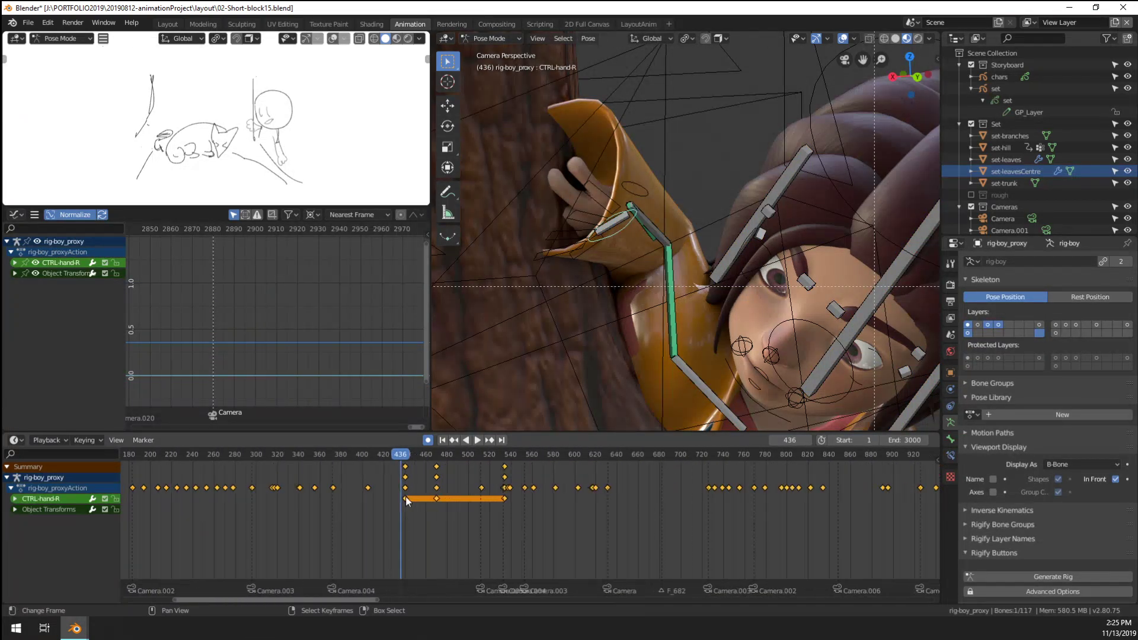
pyautogui.scroll(6, 468, 510)
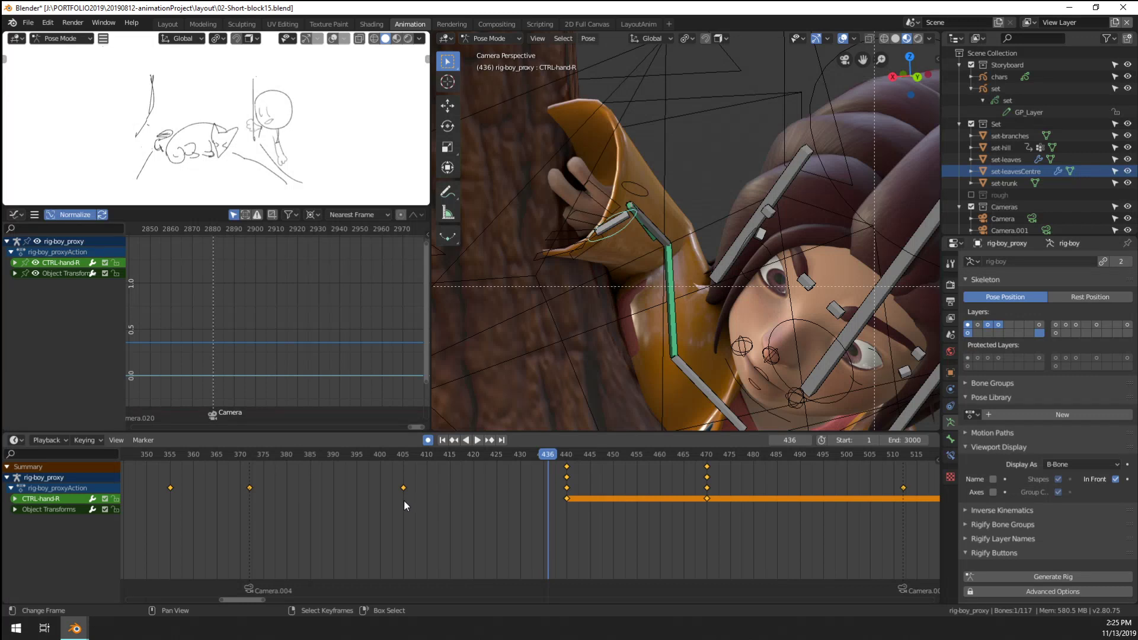
pyautogui.click(402, 504)
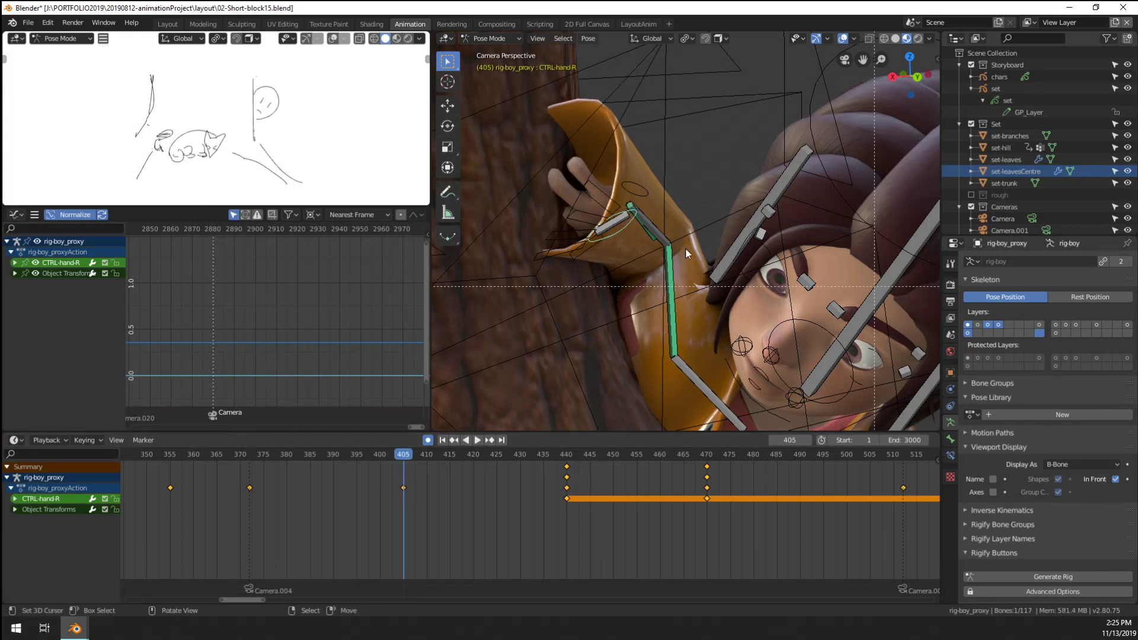
# Rotate the boy's right hand control about 53° around its local Y axis at frame 405, and refine its angle with a trackball rotation
pyautogui.press('r')
pyautogui.press('x')
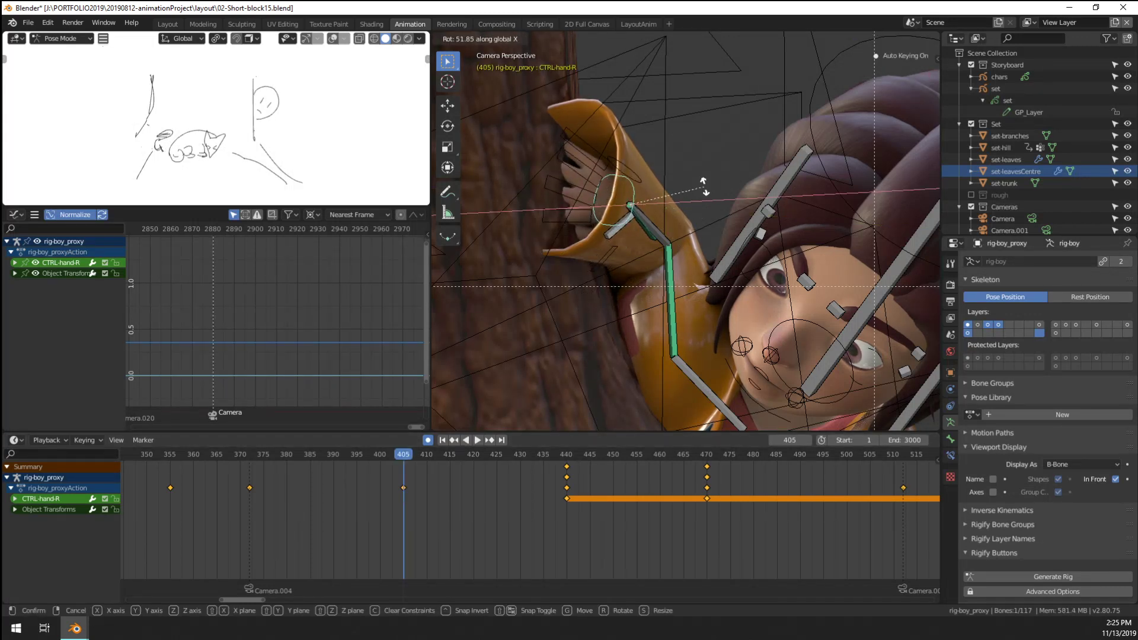
pyautogui.press('y')
pyautogui.press('y')
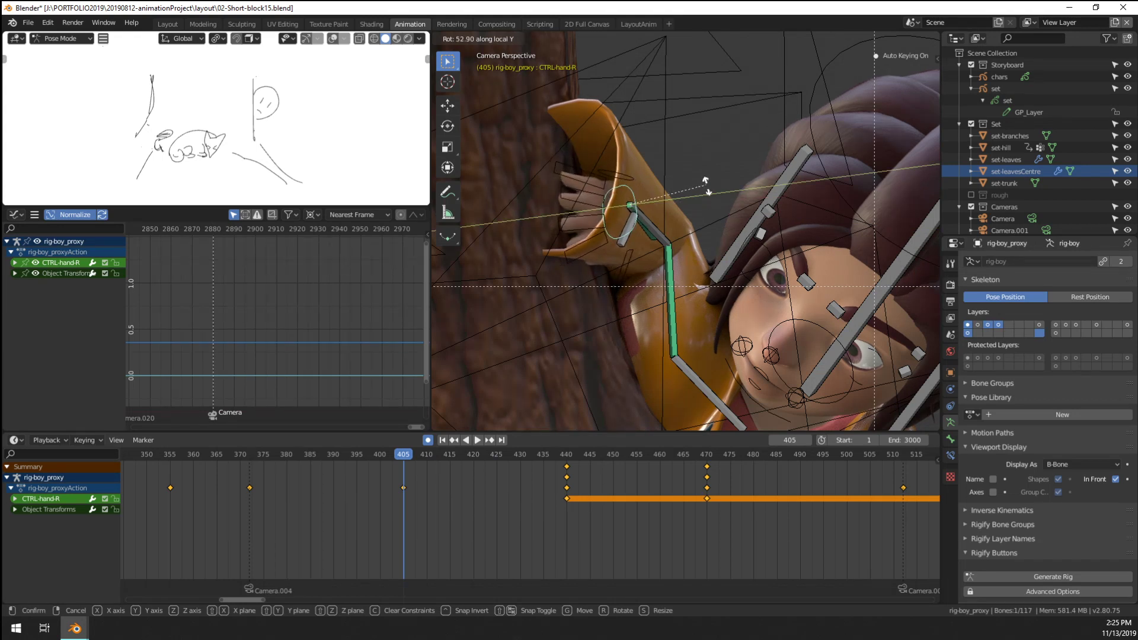
pyautogui.click(706, 185)
pyautogui.press('r')
pyautogui.press('z')
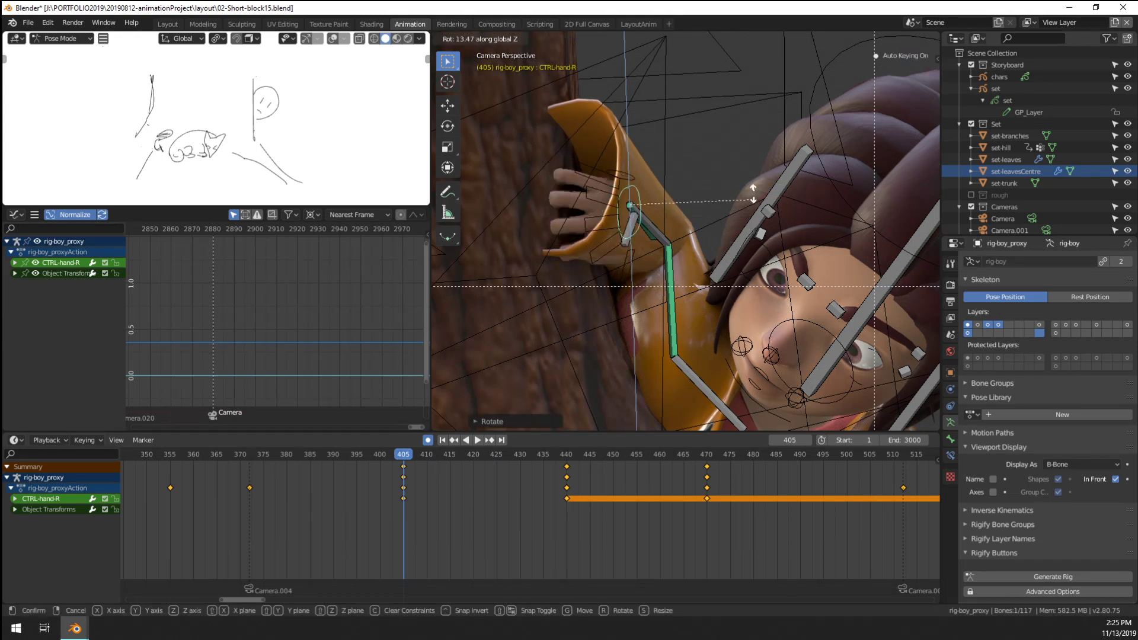
pyautogui.press('r')
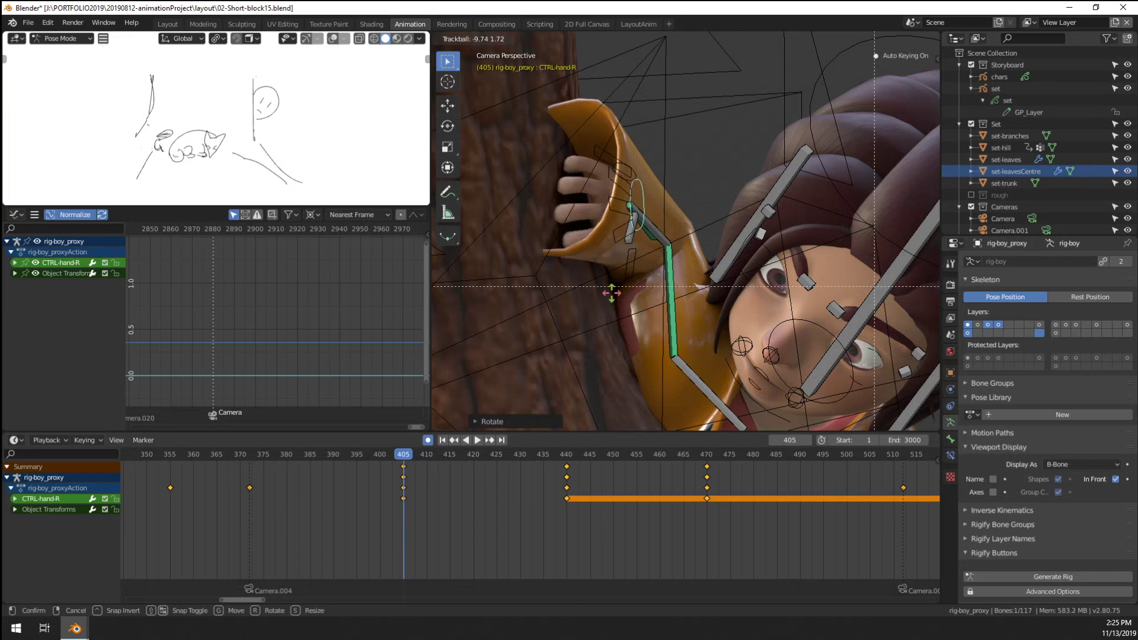
pyautogui.click(657, 215)
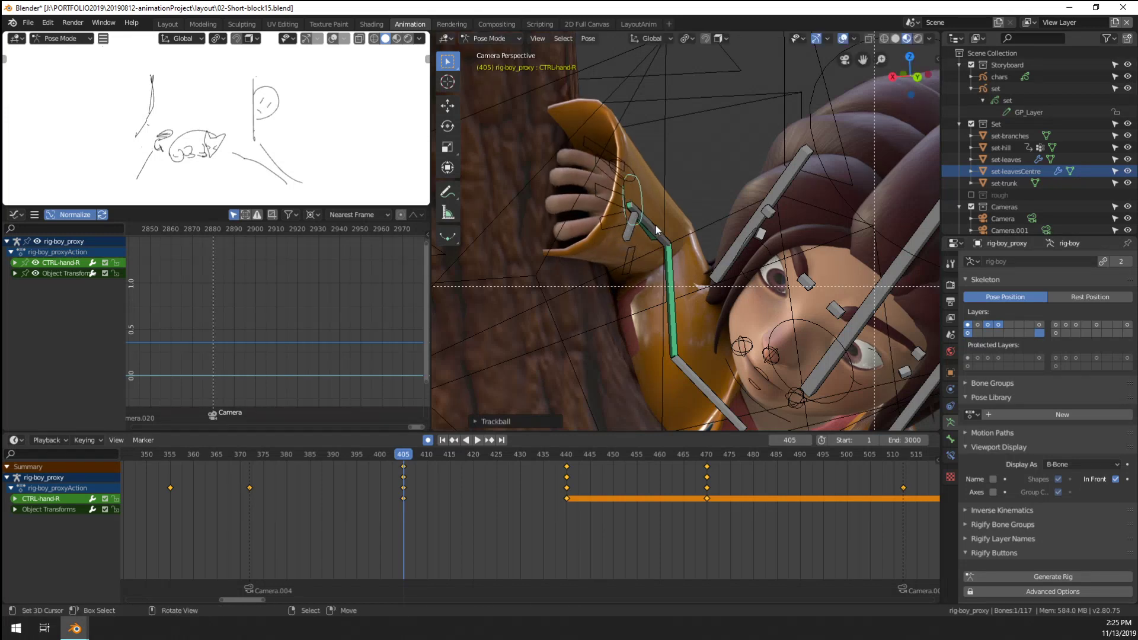
# Rotate the boy's left upper arm bone with a trackball rotation at frame 405 to raise the forearm slightly off the root
pyautogui.click(656, 224)
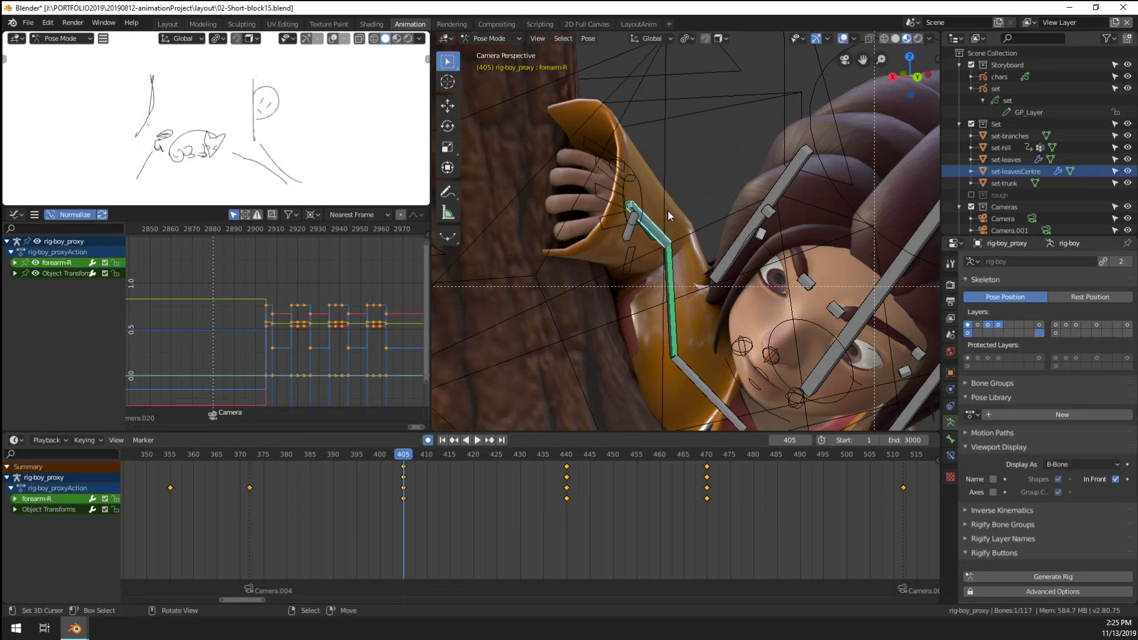
pyautogui.scroll(-4, 668, 210)
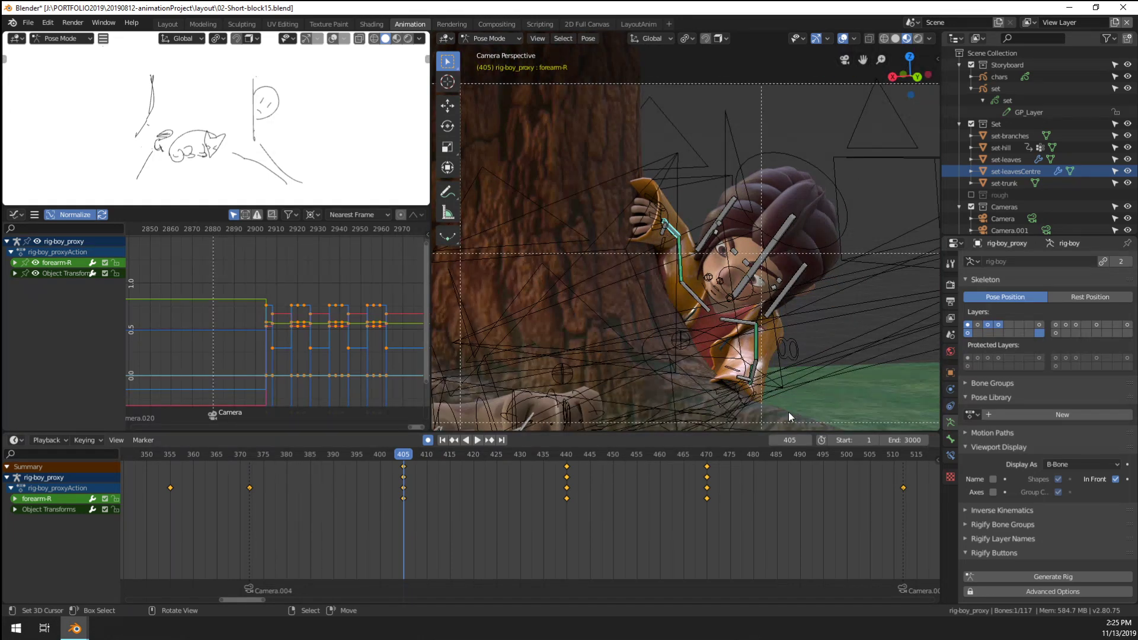
pyautogui.scroll(6, 668, 239)
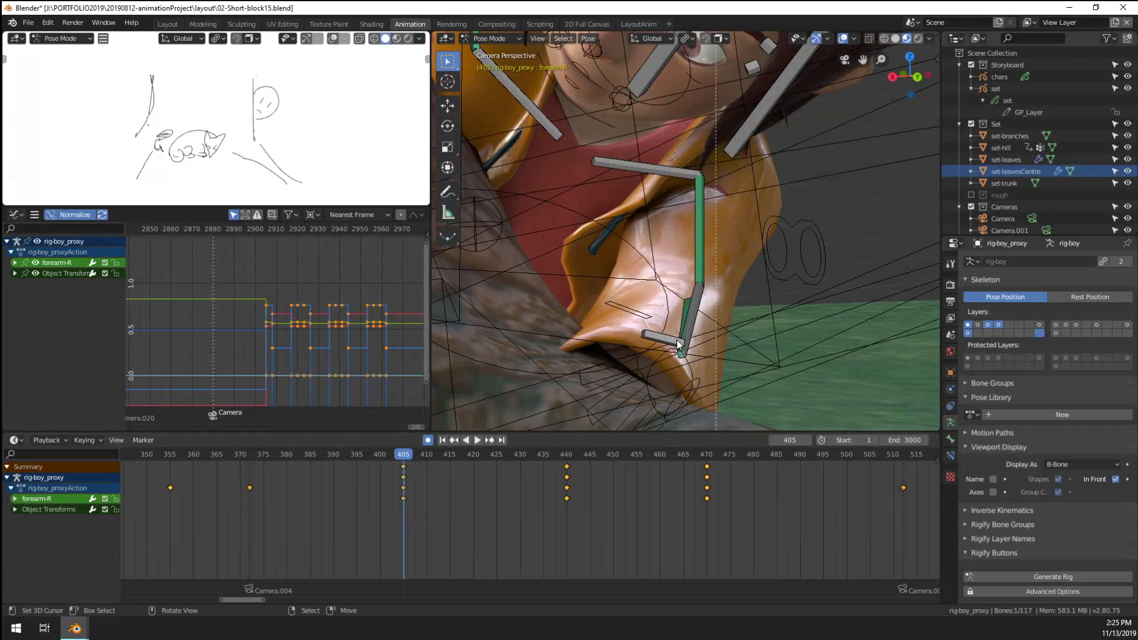
pyautogui.scroll(-4, 667, 355)
pyautogui.scroll(3, 666, 344)
pyautogui.scroll(-3, 665, 347)
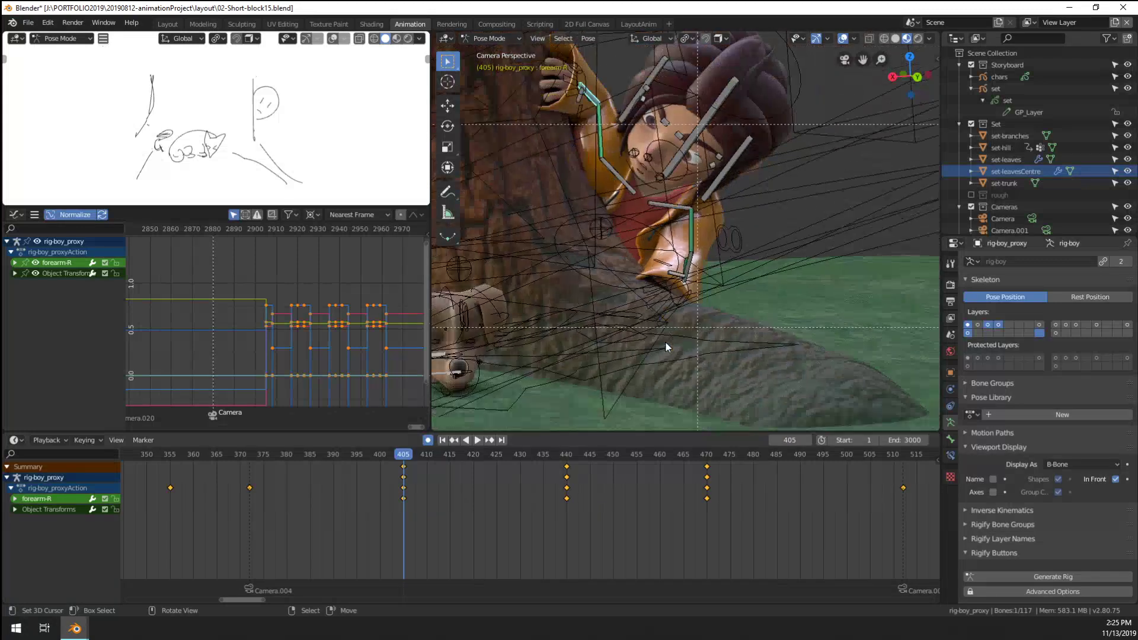
pyautogui.scroll(2, 665, 340)
pyautogui.click(698, 253)
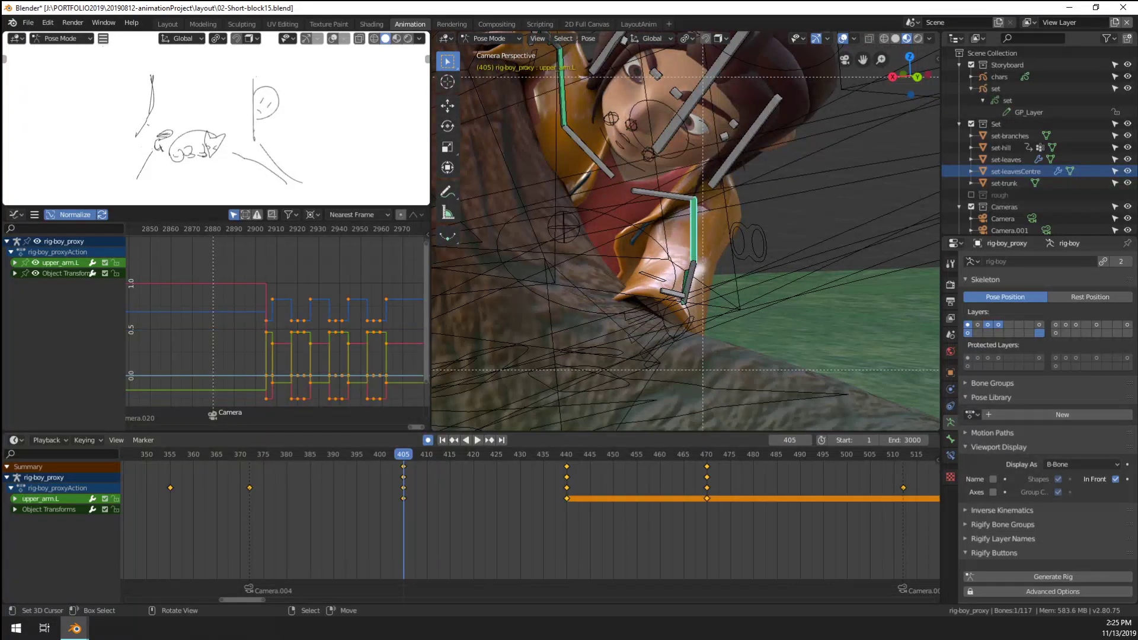
pyautogui.press('r')
pyautogui.press('r')
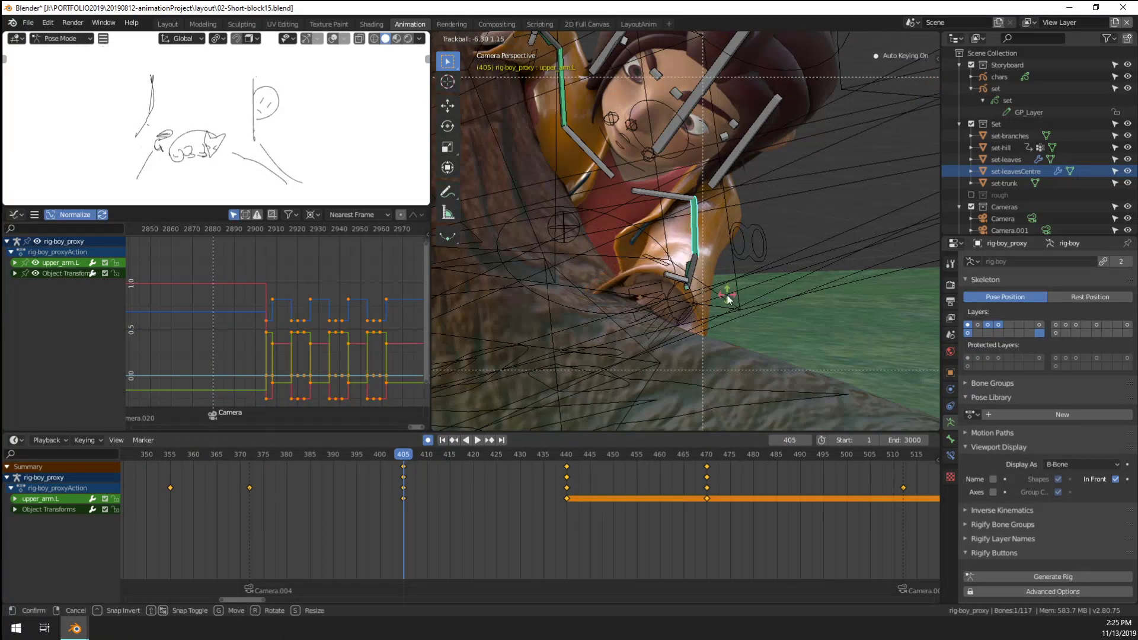
pyautogui.click(727, 294)
# Rotate the left hand control freely and around its local Y axis so the hand rests on the tree root
pyautogui.click(688, 312)
pyautogui.press('r')
pyautogui.press('r')
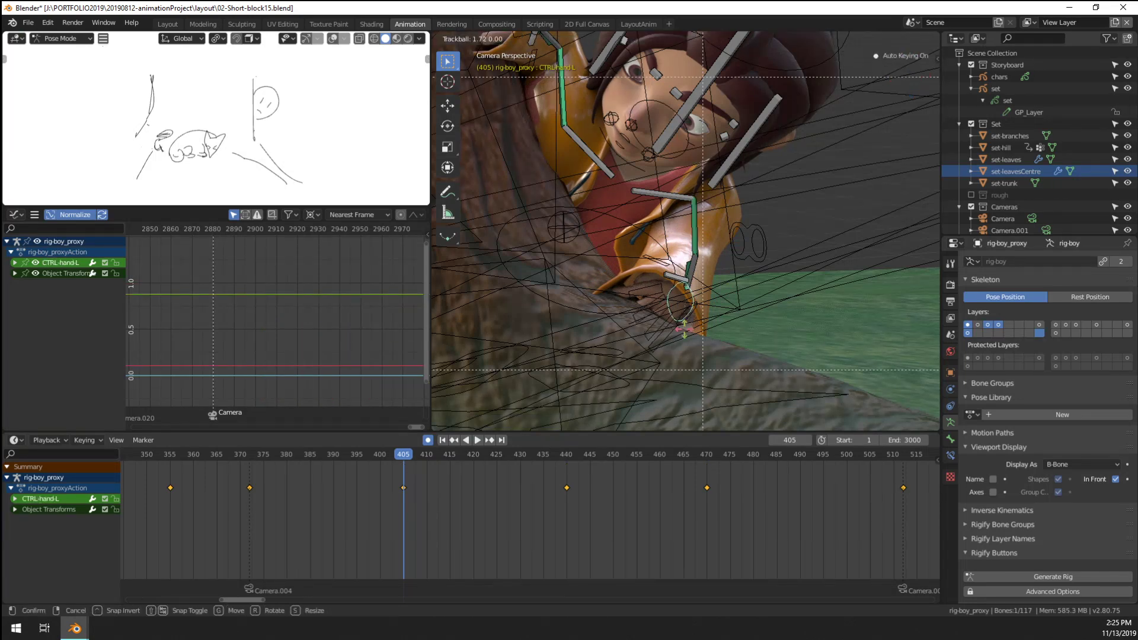
pyautogui.click(751, 323)
pyautogui.press('r')
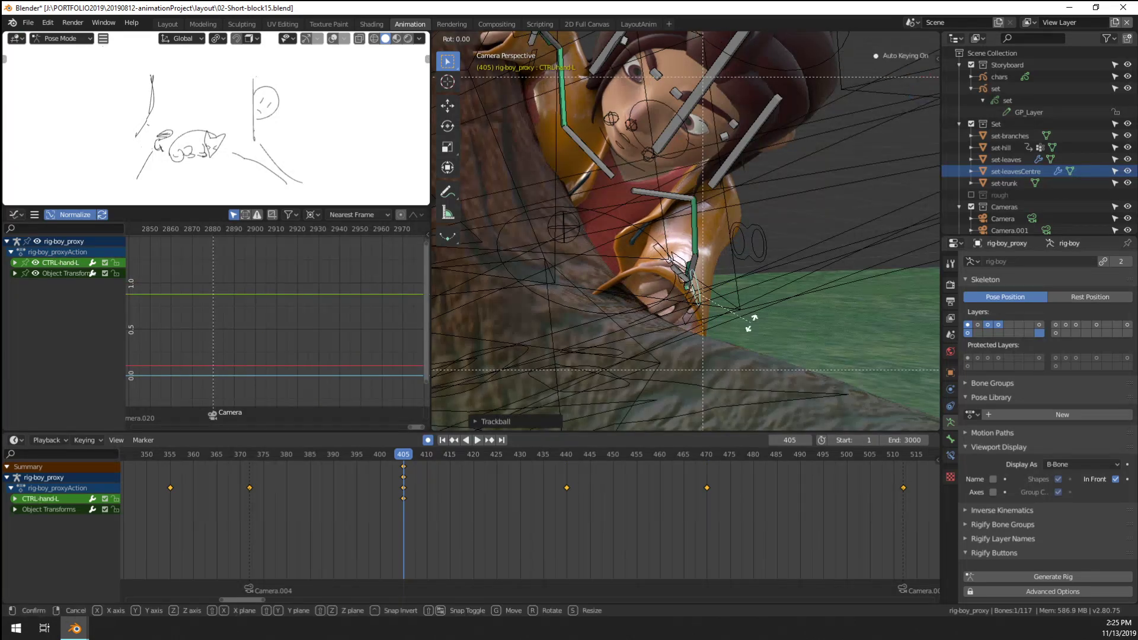
pyautogui.press('y')
pyautogui.press('y')
pyautogui.rightClick(741, 286)
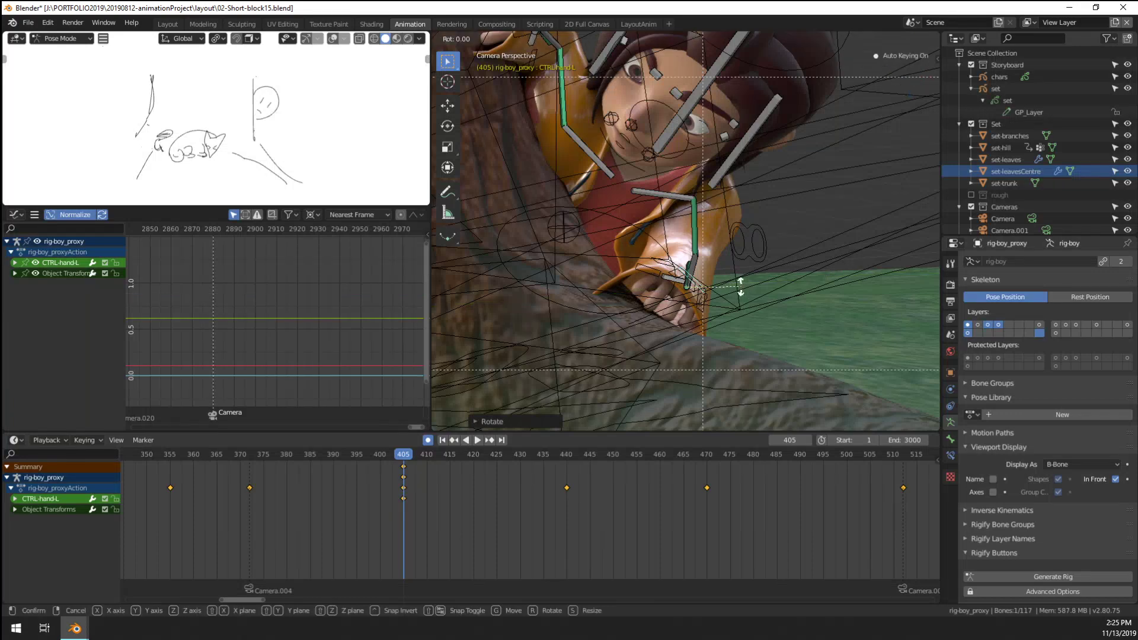
# Leave Pose Mode for Object Mode and select the raincoat mesh at the right sleeve
pyautogui.scroll(-3, 741, 287)
pyautogui.scroll(2, 680, 296)
pyautogui.keyDown('shift'); pyautogui.moveTo(680, 296); pyautogui.dragTo(767, 352, button='middle'); pyautogui.keyUp('shift')
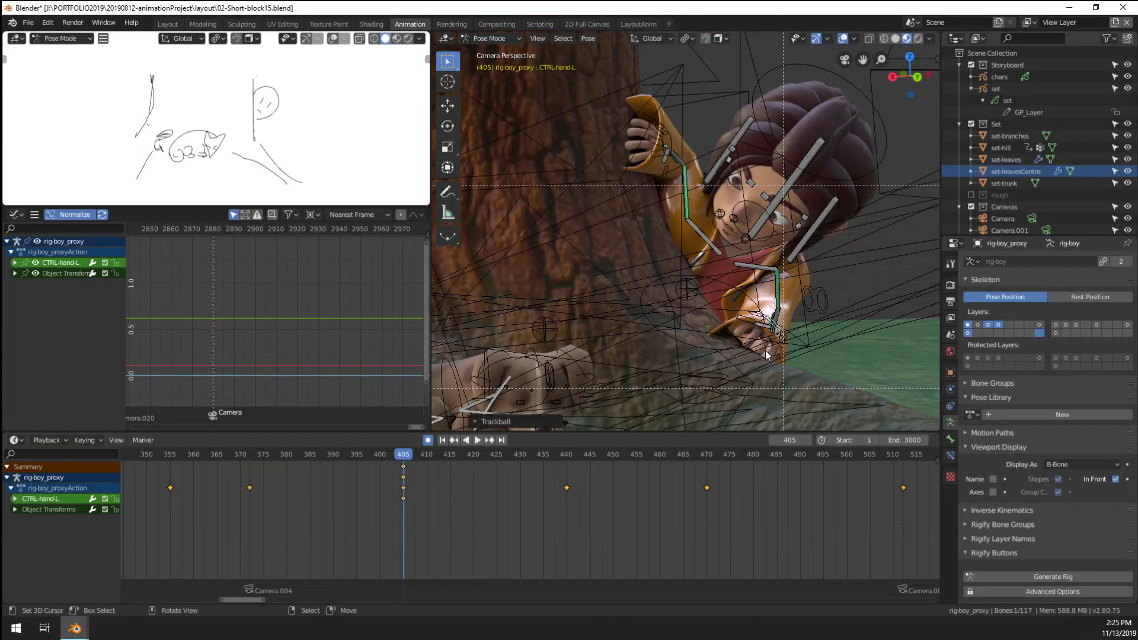
pyautogui.keyDown('shift'); pyautogui.moveTo(810, 321); pyautogui.dragTo(663, 263, button='middle'); pyautogui.keyUp('shift')
pyautogui.scroll(1, 663, 263)
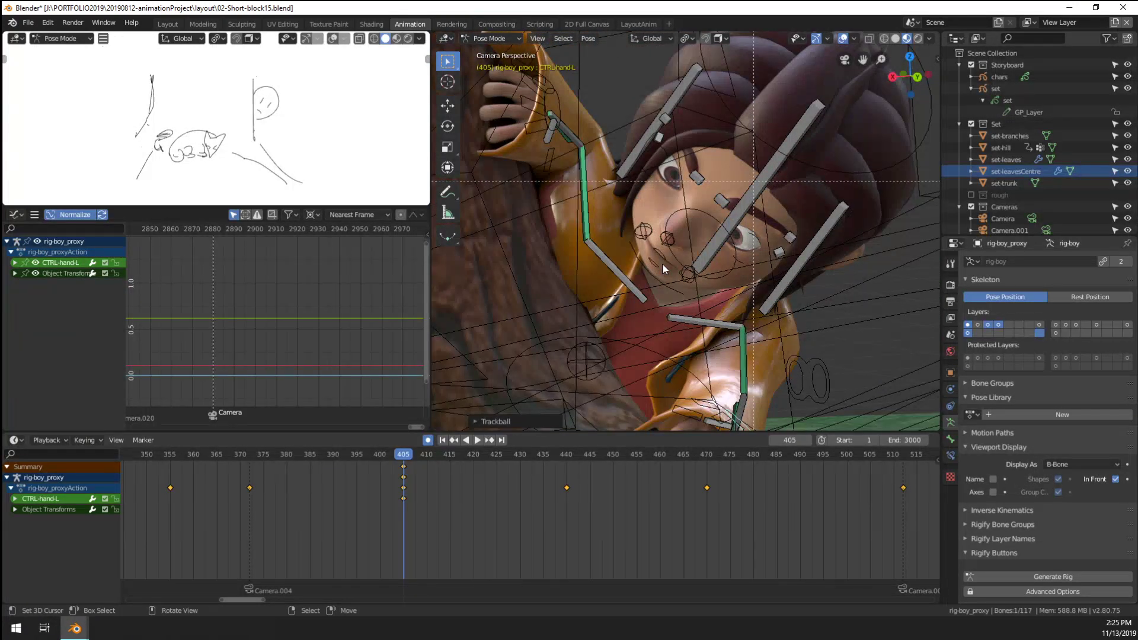
pyautogui.scroll(-1, 663, 263)
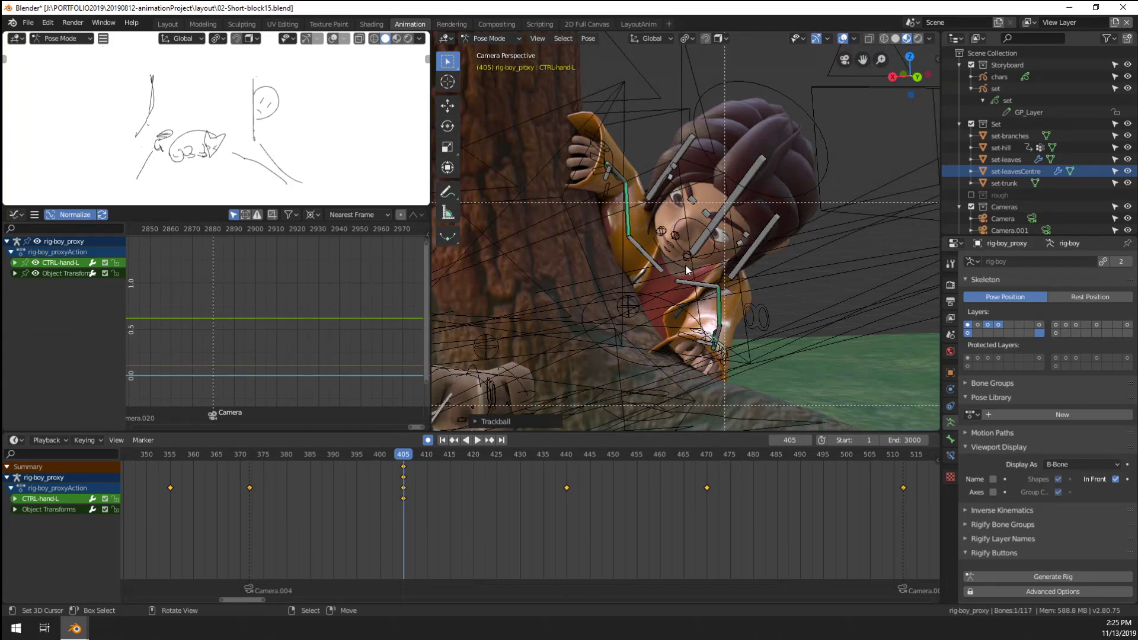
pyautogui.scroll(4, 685, 265)
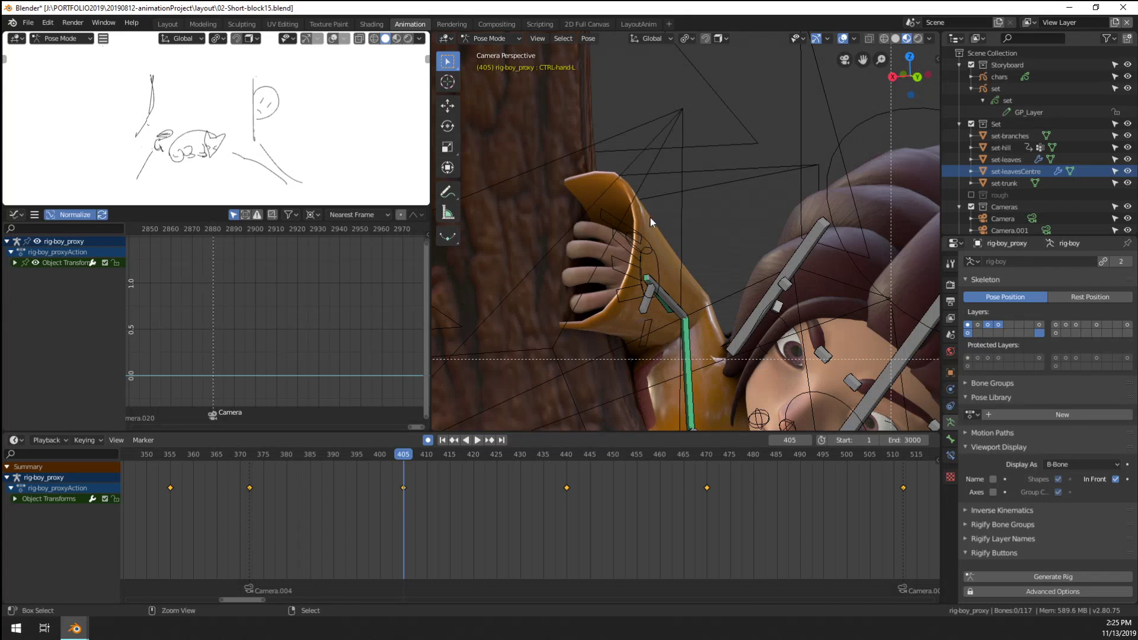
pyautogui.hotkey('ctrl', 'Tab')
pyautogui.click(650, 218)
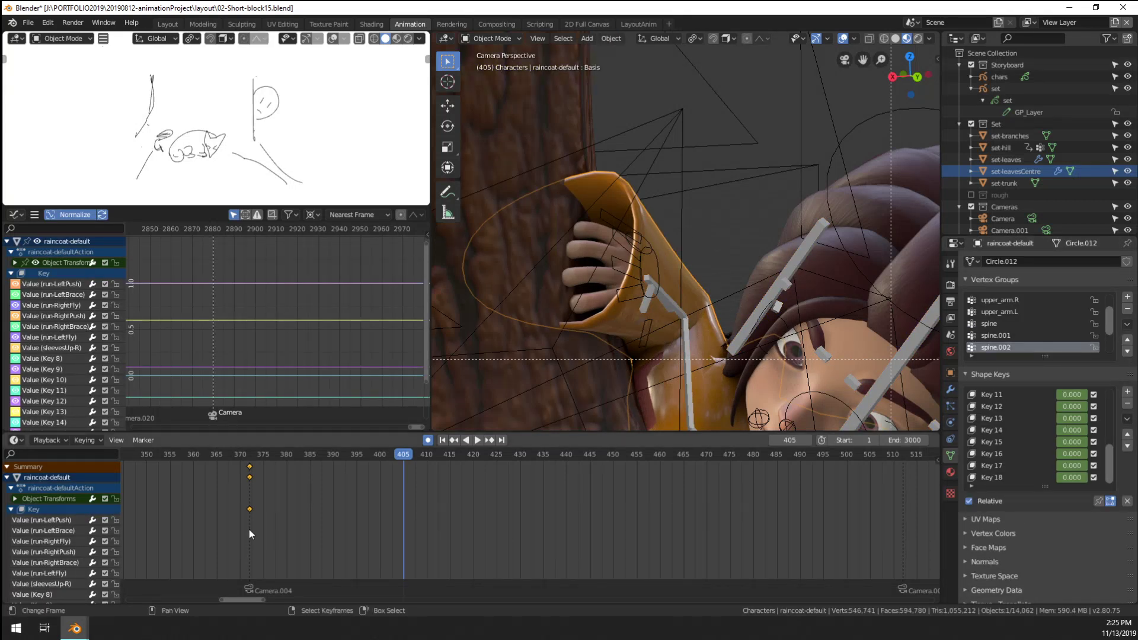
# Play the shot from frame 372 to check when the boy appears, and return to frame 405
pyautogui.click(250, 527)
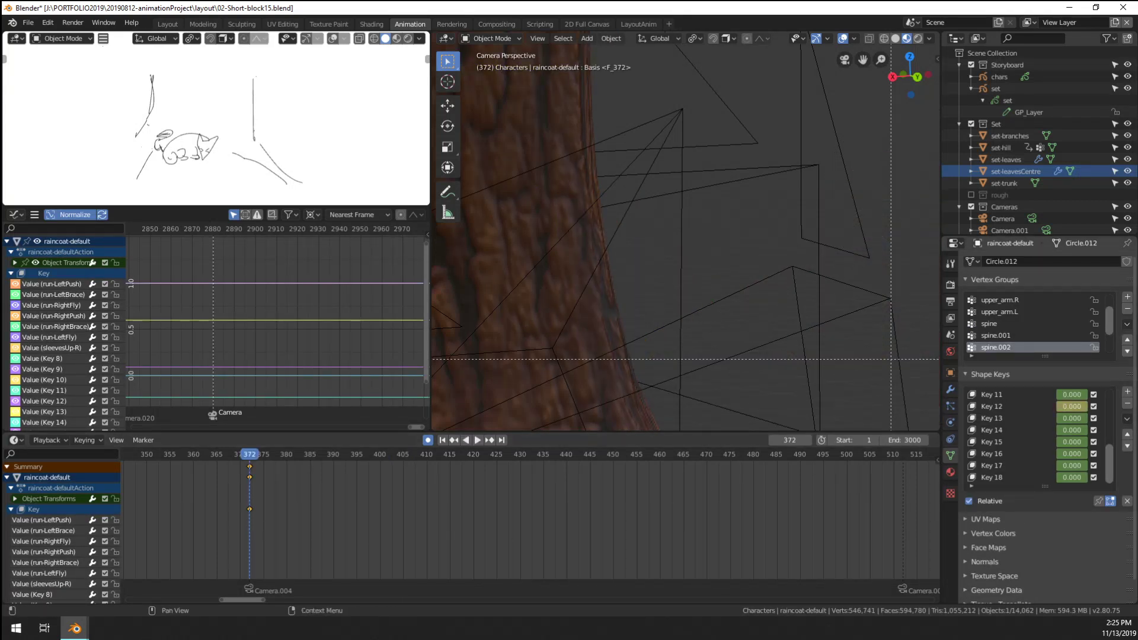
pyautogui.press('space')
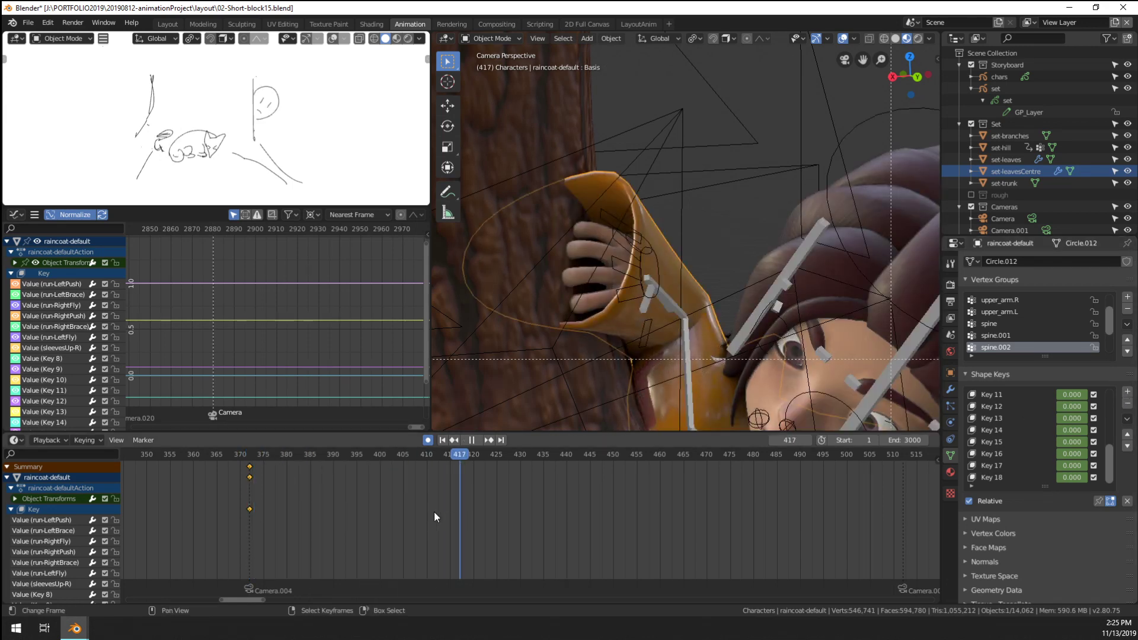
pyautogui.moveTo(414, 515); pyautogui.dragTo(396, 520)
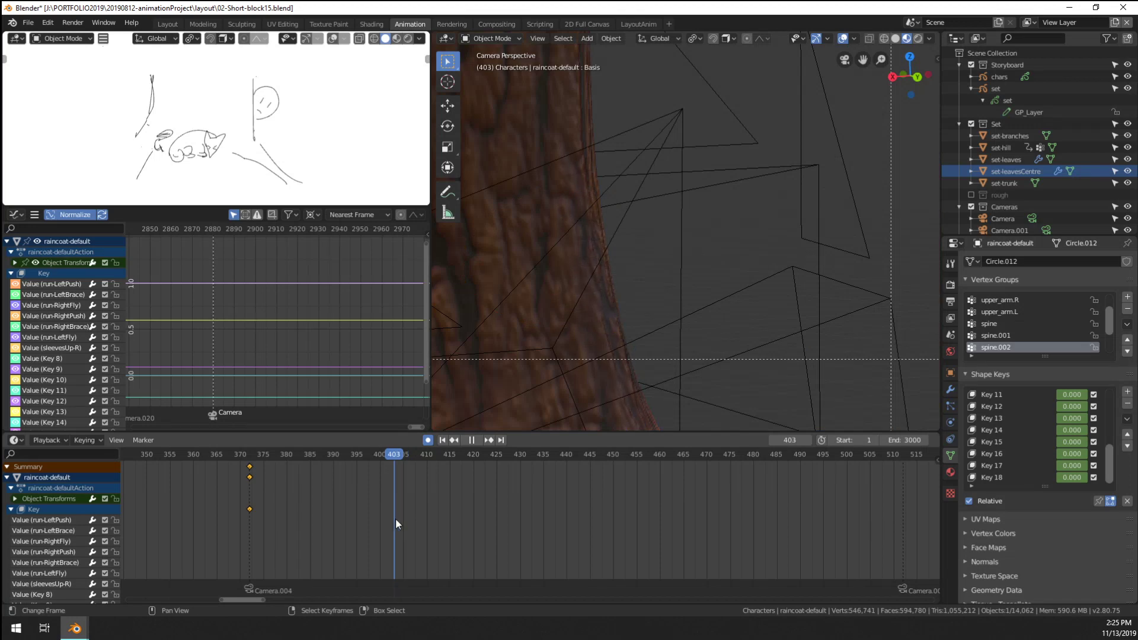
pyautogui.press('space')
pyautogui.press('Right')
pyautogui.press('Right')
pyautogui.press('Left')
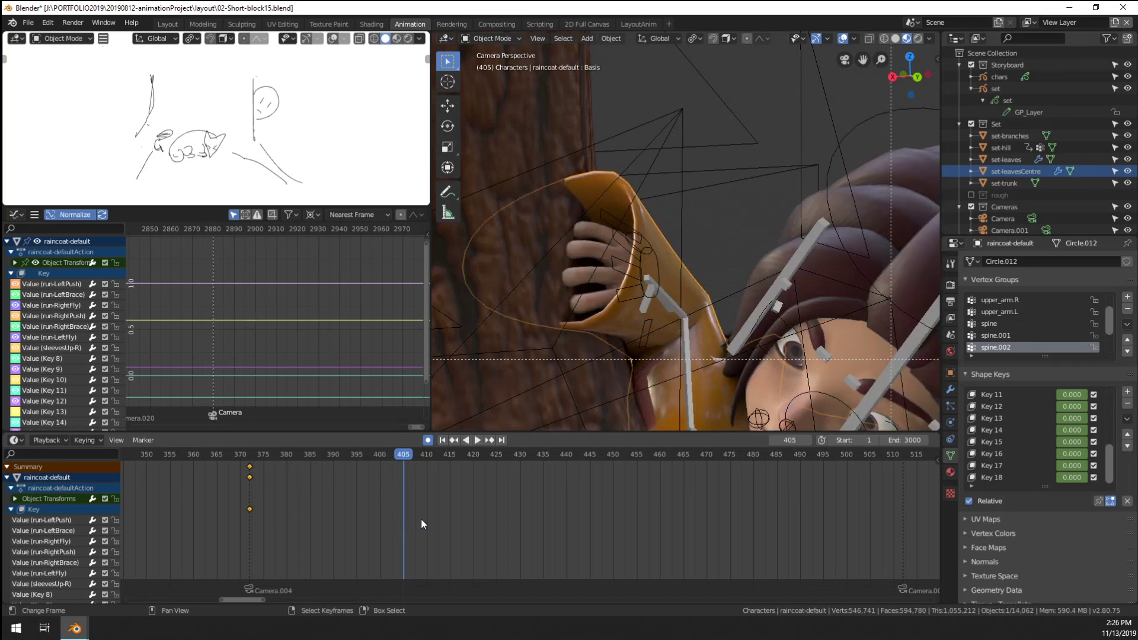
# Add a shape key to the raincoat, keyframing its value at 0 on frame 404 and 1 on frame 405
pyautogui.click(1128, 392)
pyautogui.scroll(-4, 1083, 409)
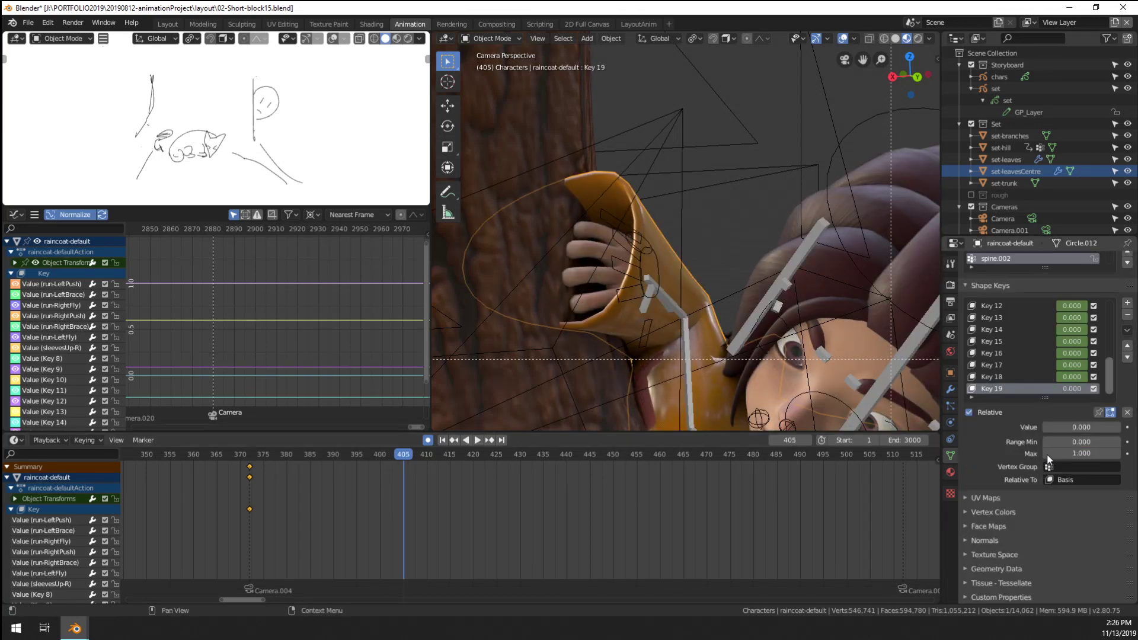
pyautogui.press('i')
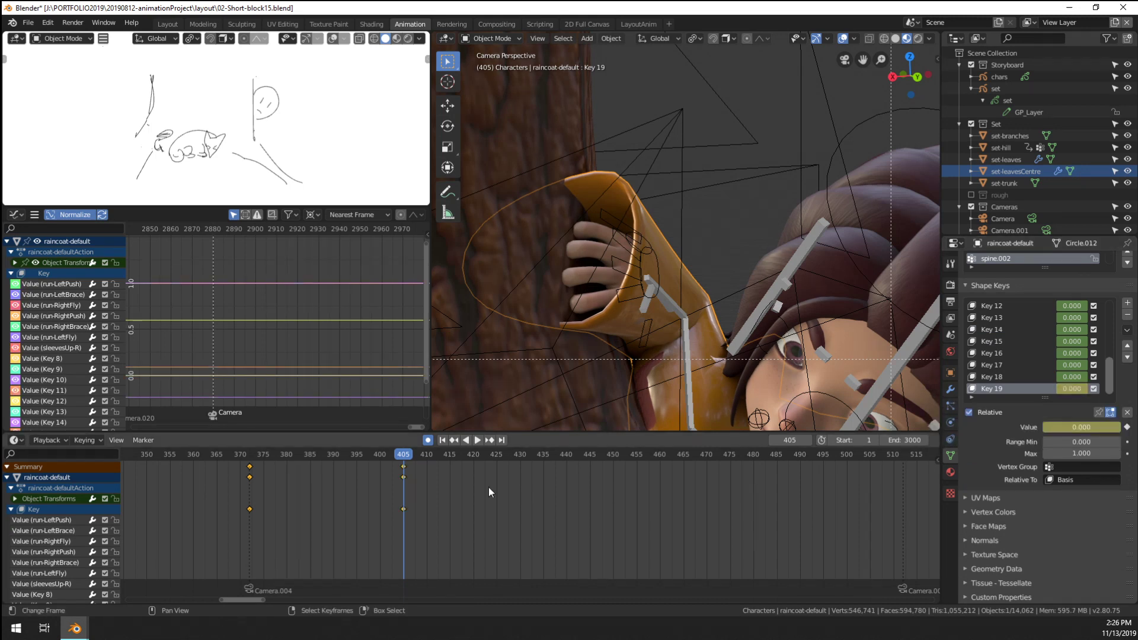
pyautogui.rightClick(401, 469)
pyautogui.press('g')
pyautogui.click(399, 469)
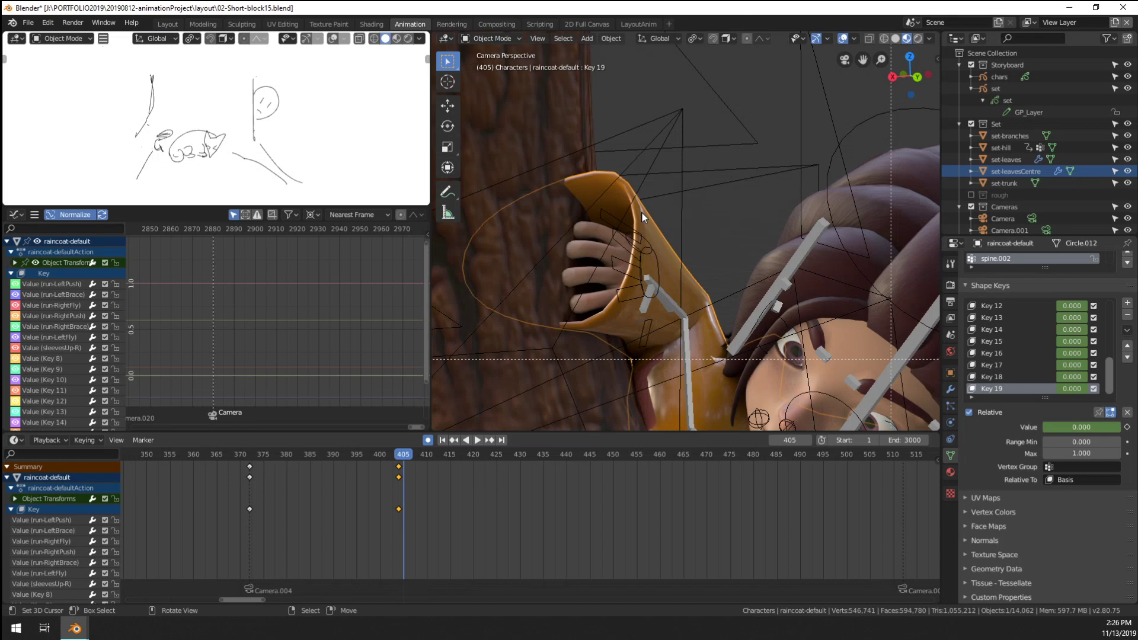
pyautogui.moveTo(1071, 426); pyautogui.dragTo(1122, 425)
# In Edit Mode, select the right sleeve's opening edge loop and rotate it slightly around global Z with proportional editing
pyautogui.press('Tab')
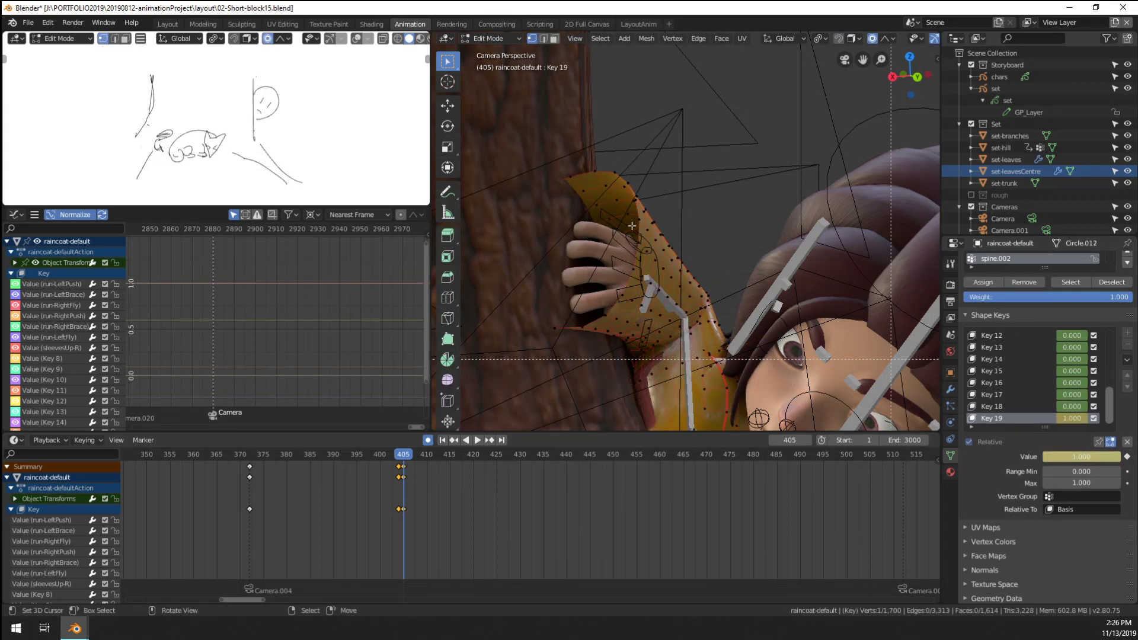
pyautogui.keyDown('alt'); pyautogui.click(635, 226); pyautogui.keyUp('alt')
pyautogui.press('r')
pyautogui.press('z')
pyautogui.scroll(-20, 595, 190)
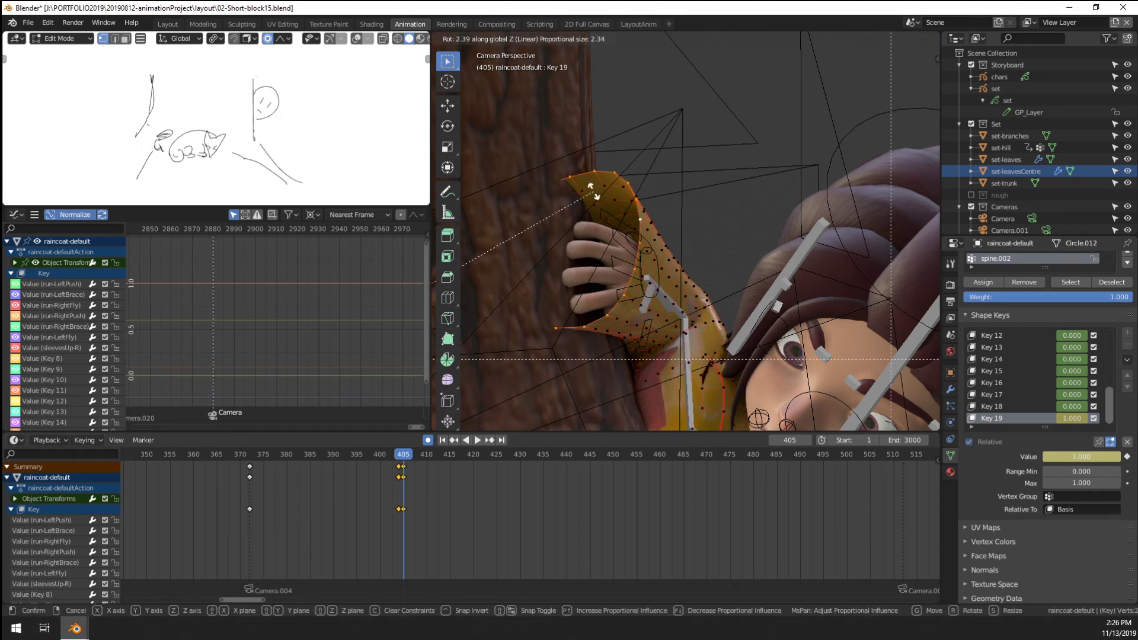
pyautogui.scroll(-19, 571, 186)
pyautogui.click(571, 187)
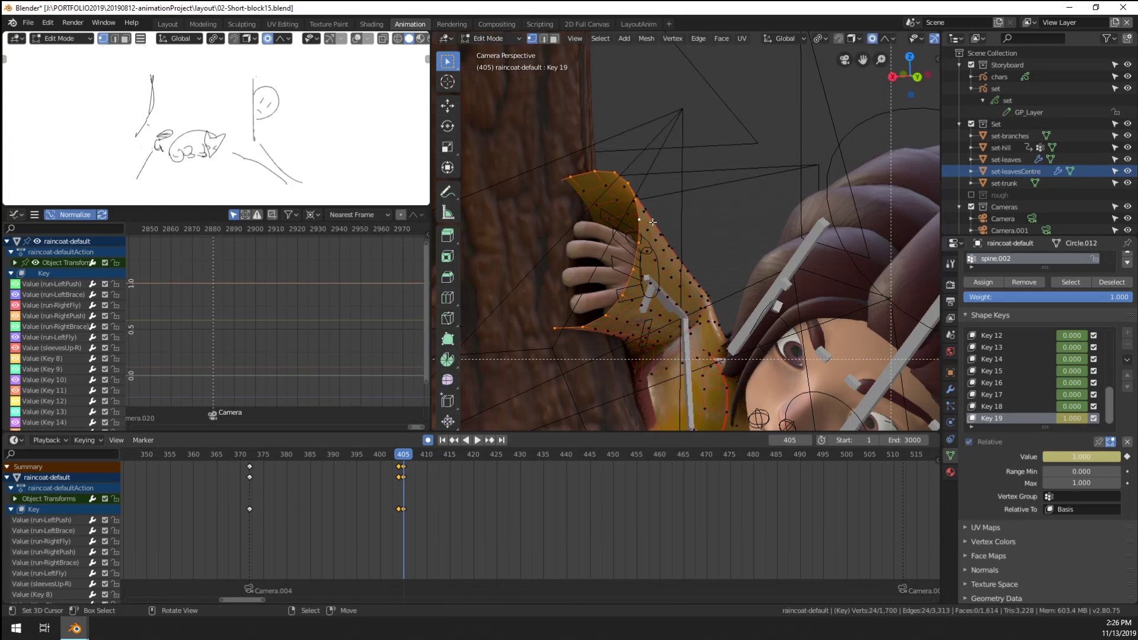
# Rotate the sleeve's opening loop around global Z again, with the proportional size reduced to 0.15
pyautogui.scroll(-6, 654, 232)
pyautogui.scroll(3, 664, 240)
pyautogui.press('r')
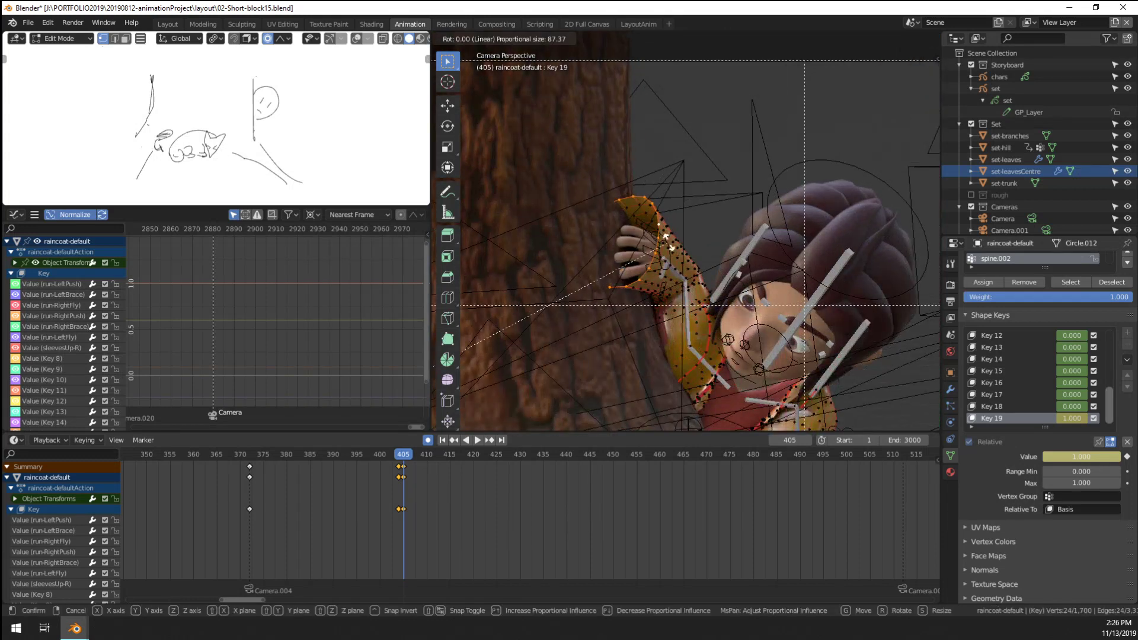
pyautogui.press('z')
pyautogui.scroll(-3, 590, 195)
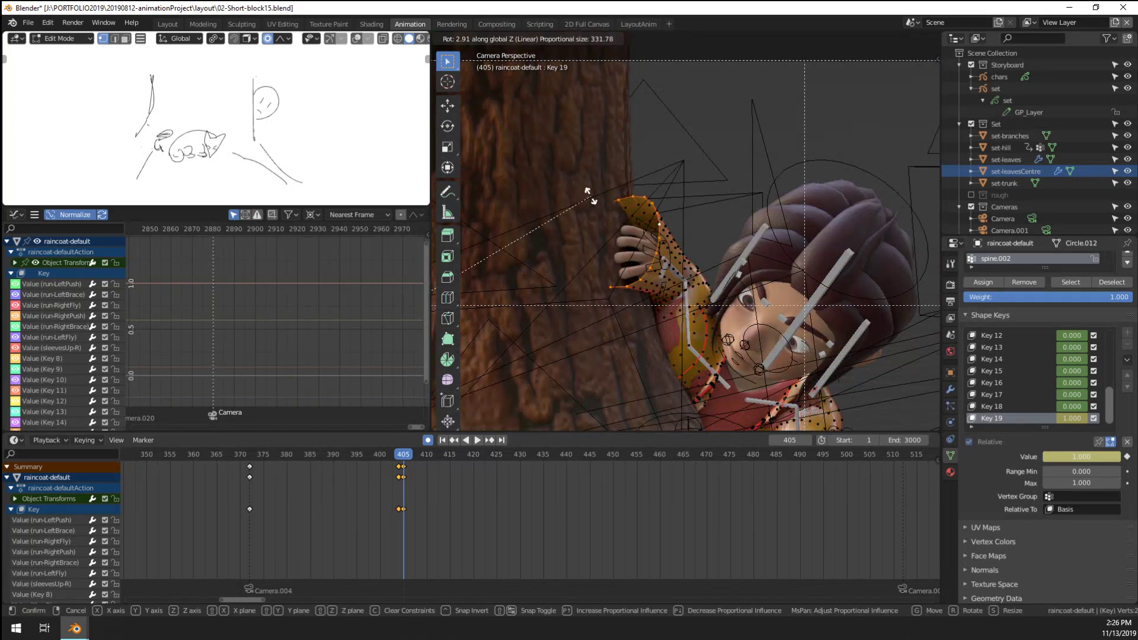
pyautogui.scroll(-1, 784, 310)
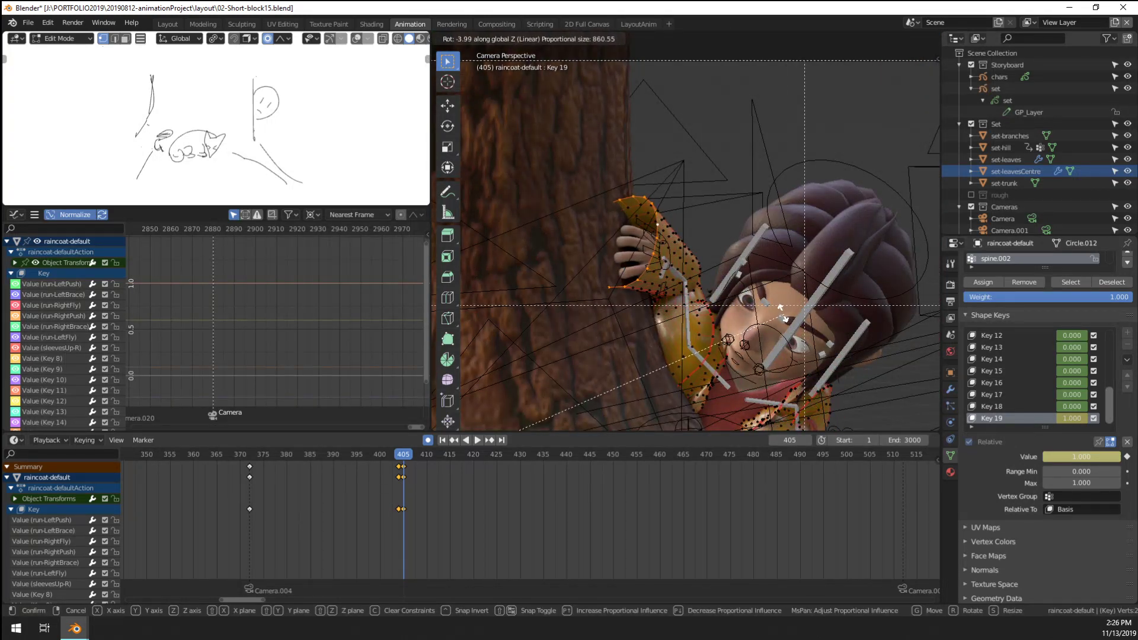
pyautogui.scroll(11, 782, 312)
pyautogui.scroll(20, 780, 309)
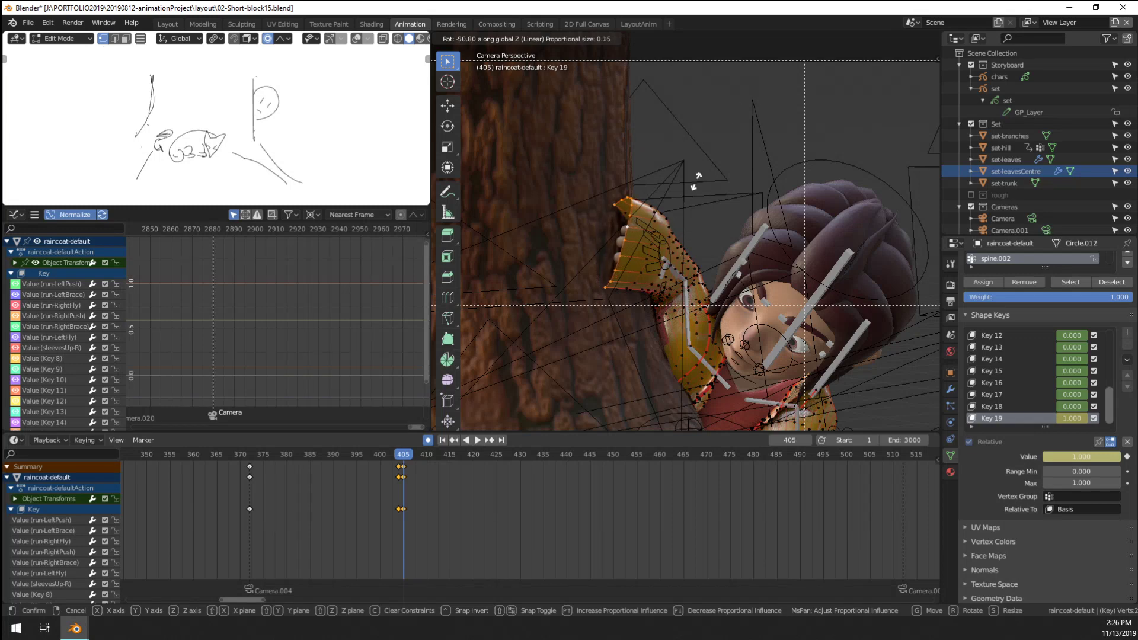
pyautogui.click(657, 221)
# Move the sleeve's opening loop about 0.2 m back from the hand with proportional size 0.46, and return to the camera view
pyautogui.moveTo(656, 221); pyautogui.dragTo(750, 261, button='middle')
pyautogui.press('g')
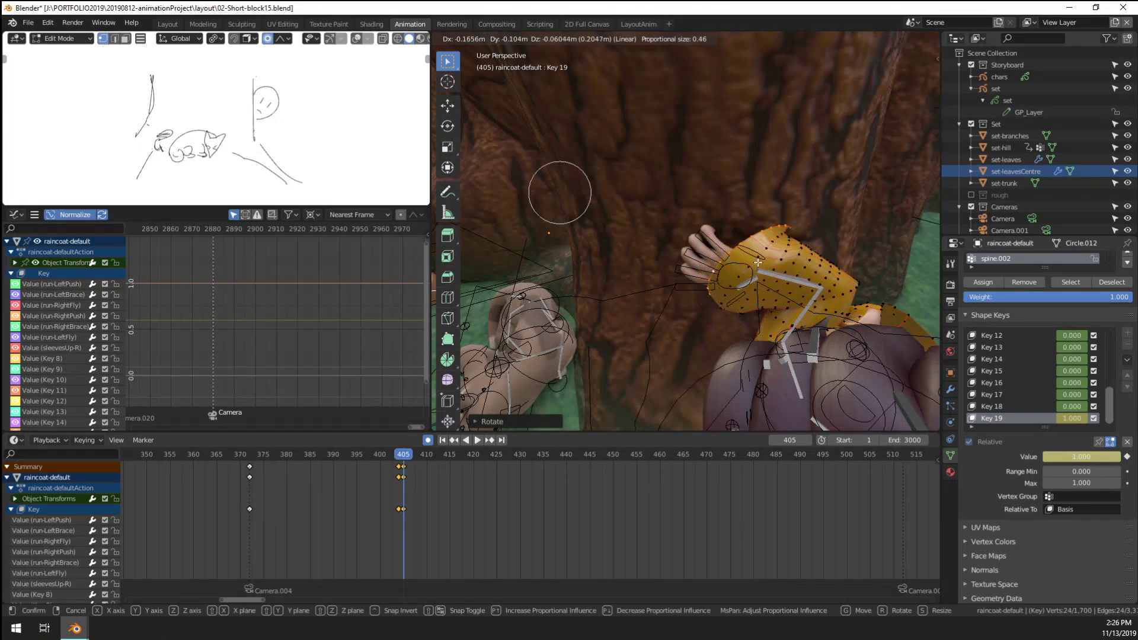
pyautogui.click(757, 262)
pyautogui.press('KP_0')
pyautogui.scroll(2, 718, 244)
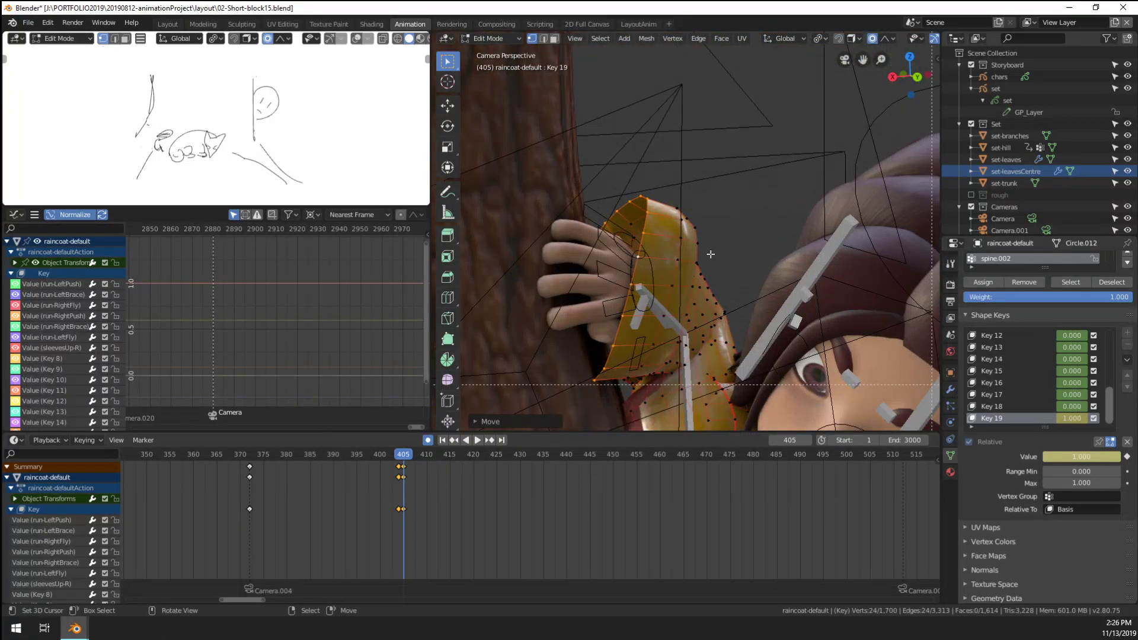
# Move the right sleeve's opening loop over the wrist, and pull the sleeve's upper outer edge inward with proportional editing
pyautogui.press('g')
pyautogui.click(690, 276)
pyautogui.rightClick(679, 243)
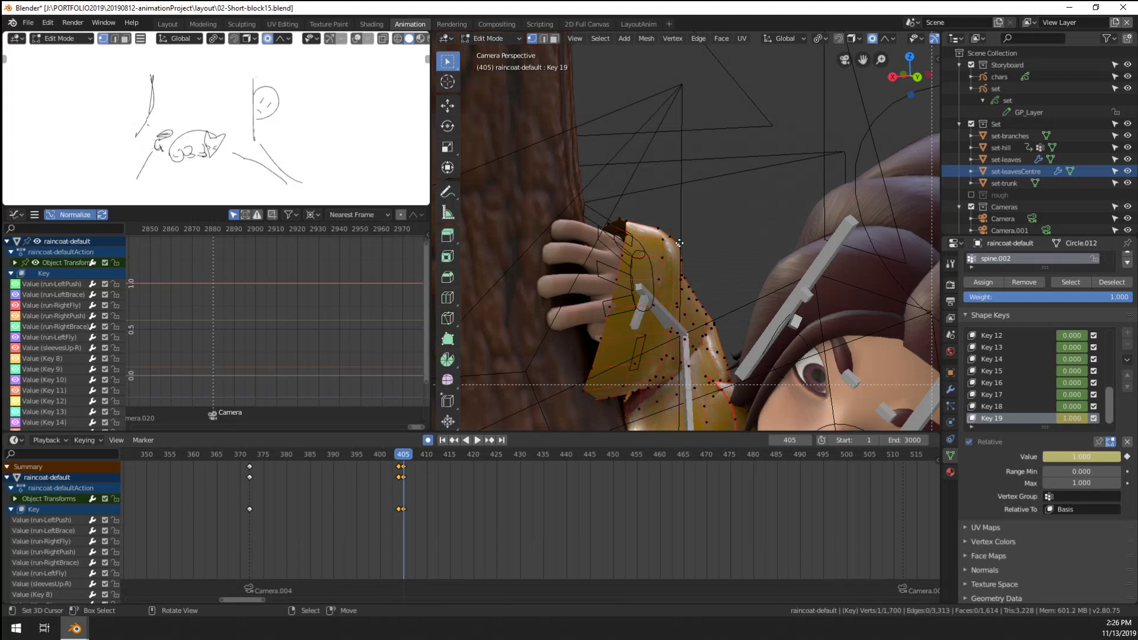
pyautogui.press('g')
pyautogui.click(599, 369)
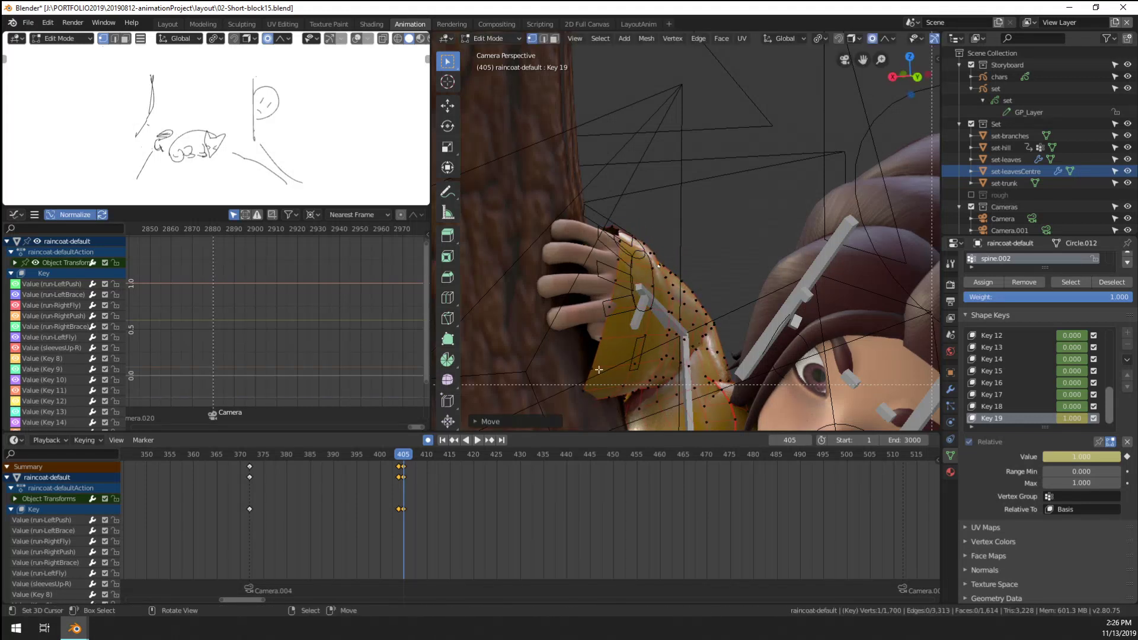
# Adjust the lower corner vertex of the right sleeve's opening and switch the viewport to solid shading
pyautogui.press('g')
pyautogui.press('r')
pyautogui.press('z')
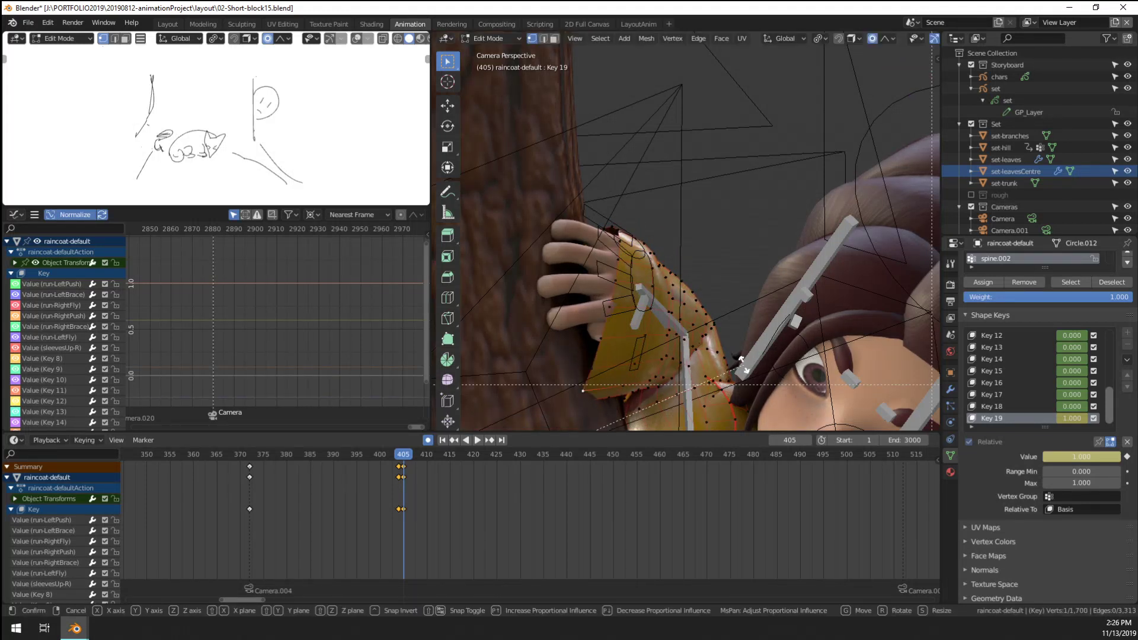
pyautogui.click(658, 137)
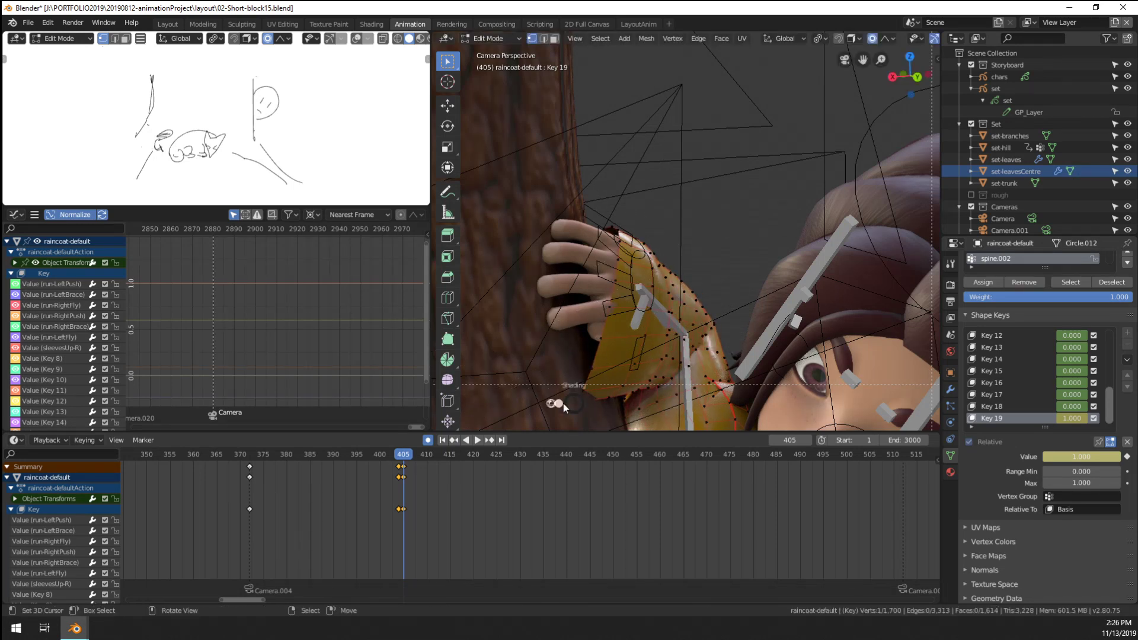
pyautogui.click(544, 405)
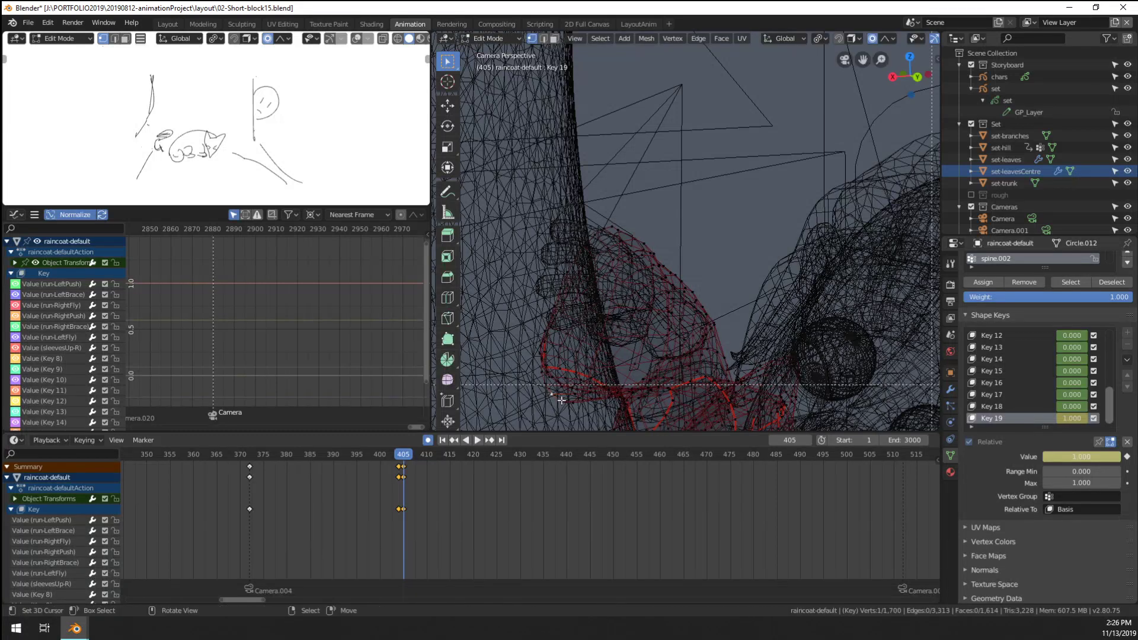
pyautogui.press('z')
pyautogui.click(616, 400)
# Shape the underside of the right sleeve's opening with proportional moves and Shrink/Fatten, and return to Object Mode
pyautogui.press('g')
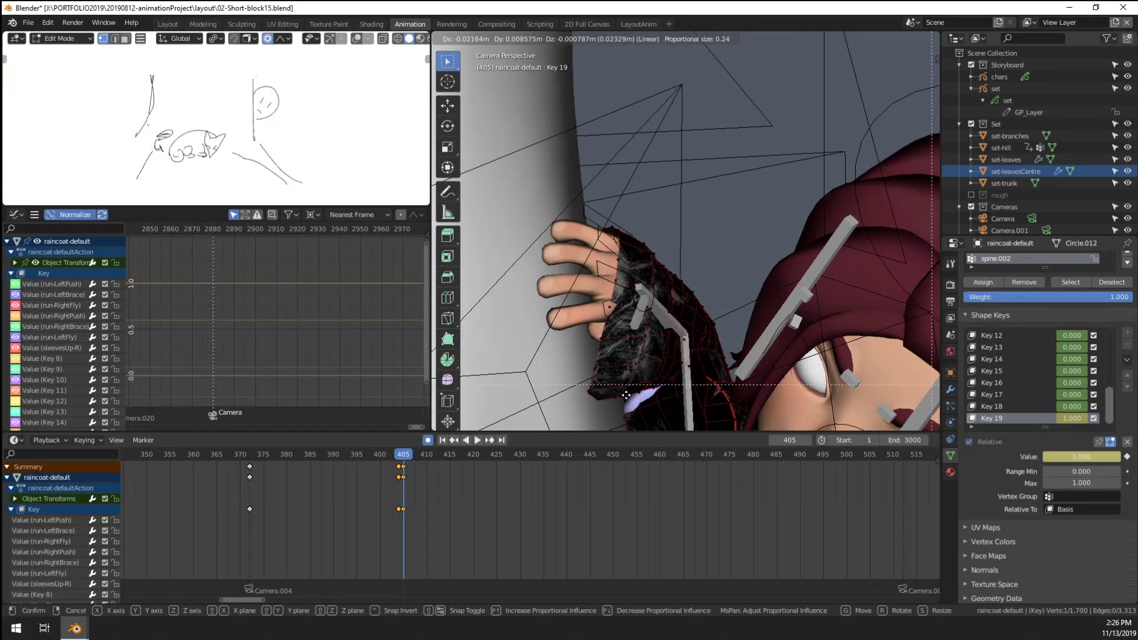
pyautogui.click(646, 403)
pyautogui.rightClick(645, 406)
pyautogui.hotkey('alt', 's')
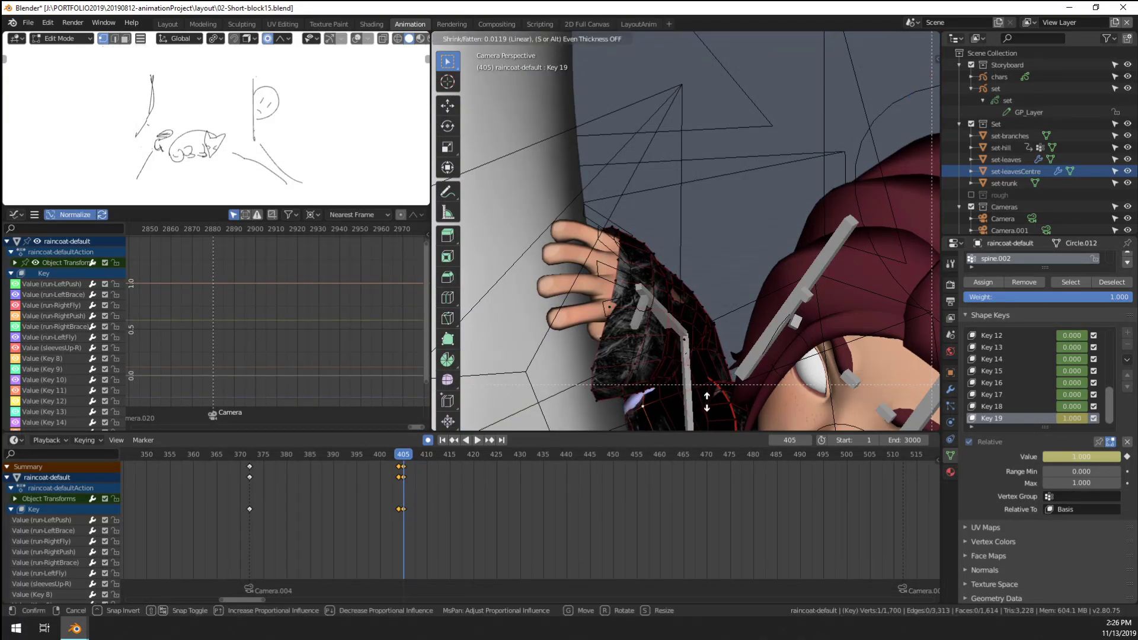
pyautogui.click(708, 401)
pyautogui.press('g')
pyautogui.click(696, 399)
pyautogui.moveTo(696, 399); pyautogui.dragTo(592, 224, button='middle')
pyautogui.press('Tab')
pyautogui.scroll(-3, 691, 379)
pyautogui.keyDown('shift'); pyautogui.moveTo(705, 351); pyautogui.dragTo(673, 293, button='middle'); pyautogui.keyUp('shift')
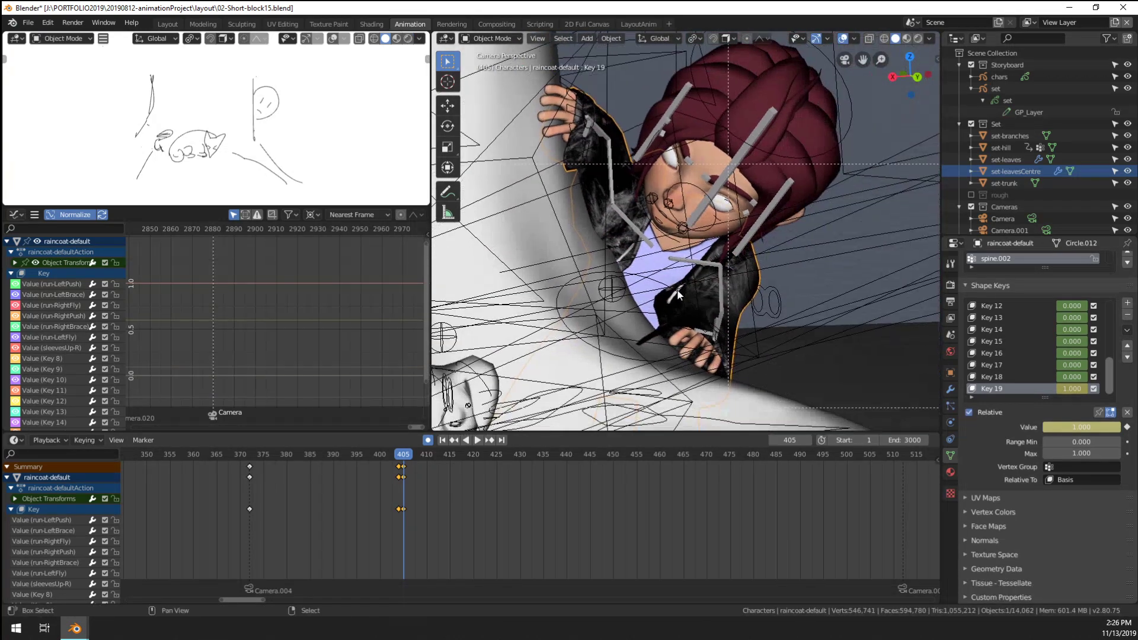
# In Edit Mode, move a vertex on the left sleeve's cuff with proportional size 0.24 and return to the camera view
pyautogui.scroll(3, 664, 308)
pyautogui.press('Tab')
pyautogui.moveTo(661, 389); pyautogui.dragTo(620, 290, button='middle')
pyautogui.press('KP_Decimal')
pyautogui.scroll(-5, 676, 302)
pyautogui.scroll(-2, 676, 303)
pyautogui.press('g')
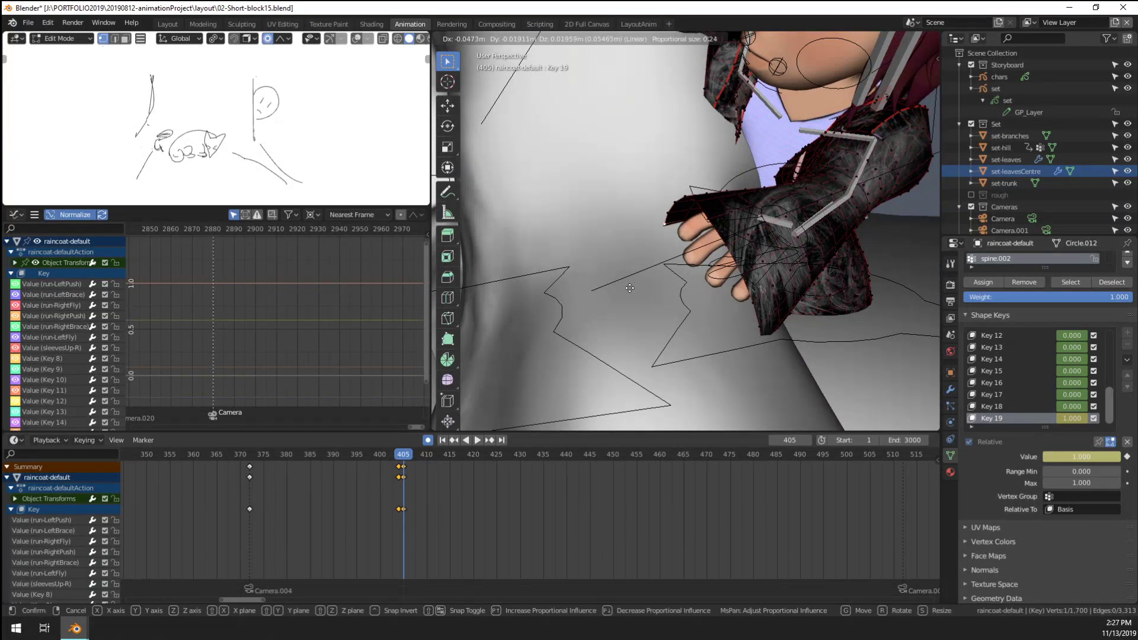
pyautogui.click(685, 306)
pyautogui.press('KP_0')
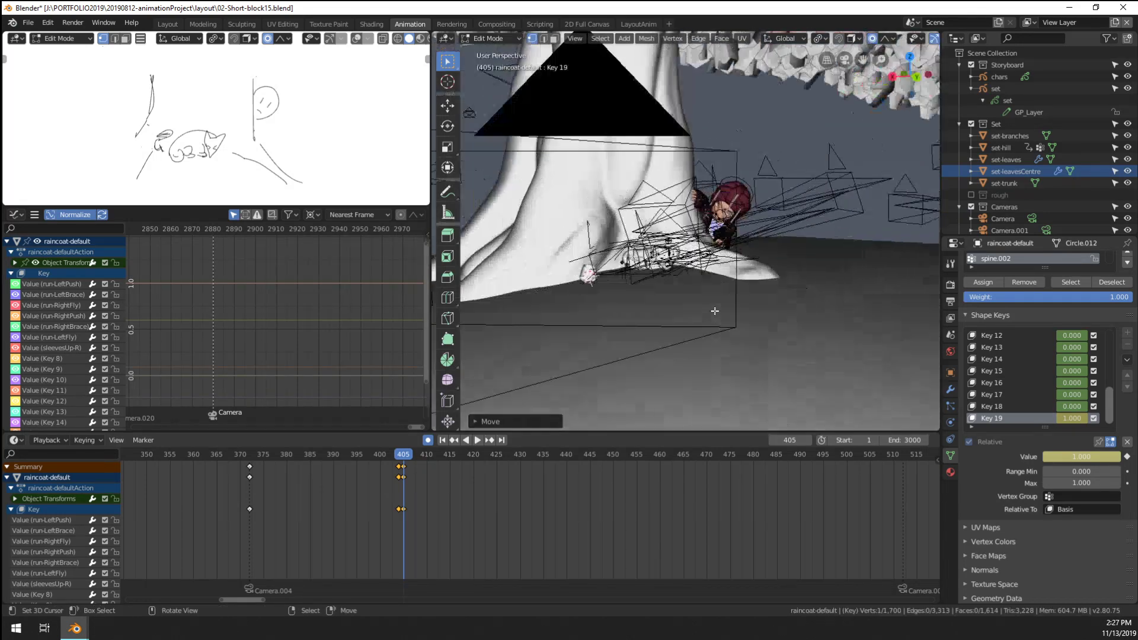
# Refine the position of the left sleeve's cuff beside the hand as seen through the camera
pyautogui.keyDown('shift'); pyautogui.moveTo(715, 311); pyautogui.dragTo(664, 279, button='middle'); pyautogui.keyUp('shift')
pyautogui.scroll(3, 629, 355)
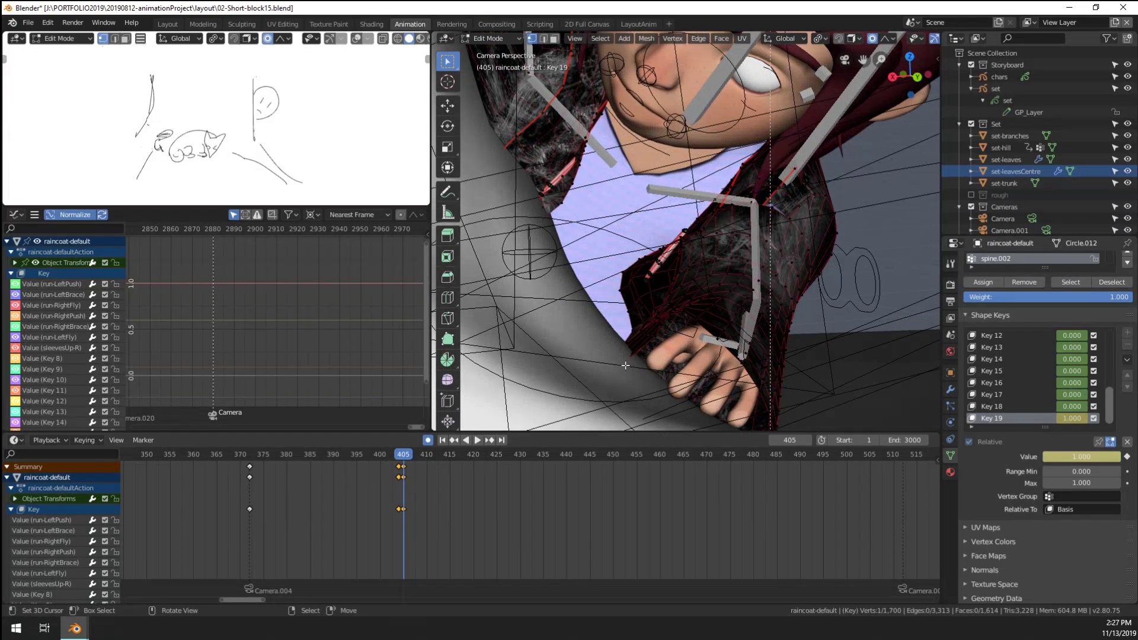
pyautogui.press('g')
pyautogui.click(645, 338)
# Select the left sleeve's opening edge loop and move it slightly with proportional size 0.12
pyautogui.moveTo(656, 337); pyautogui.dragTo(629, 285, button='middle')
pyautogui.keyDown('alt'); pyautogui.click(629, 284); pyautogui.keyUp('alt')
pyautogui.press('g')
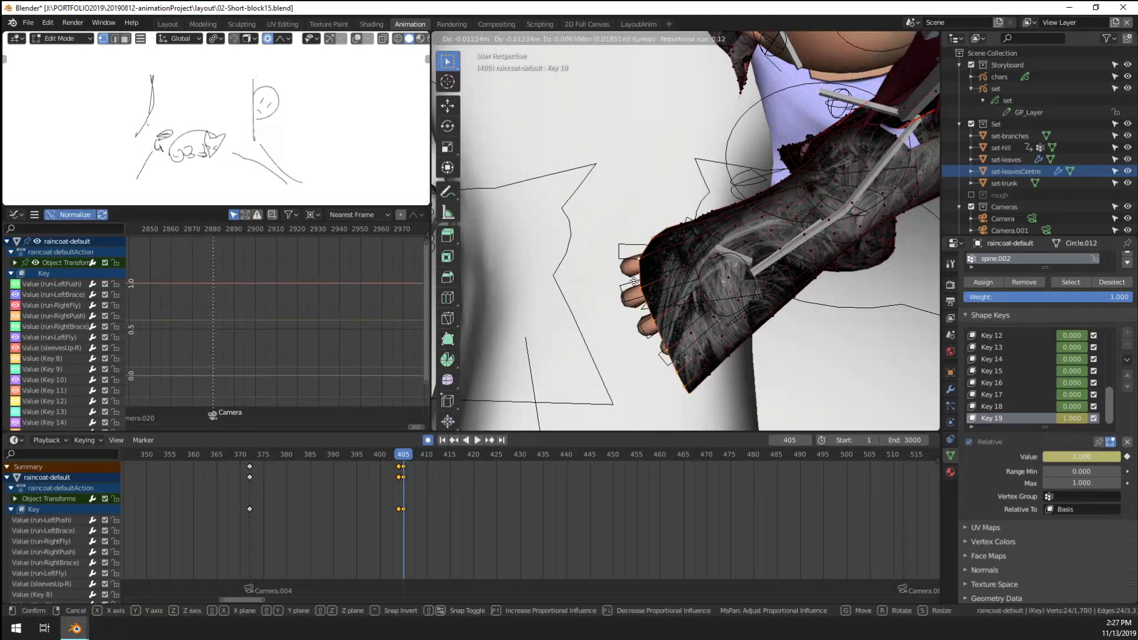
pyautogui.click(637, 283)
# Smooth the left sleeve's cuff in Sculpt Mode, then return to Object Mode and the camera view
pyautogui.moveTo(637, 283); pyautogui.dragTo(568, 122, button='middle')
pyautogui.press('Tab')
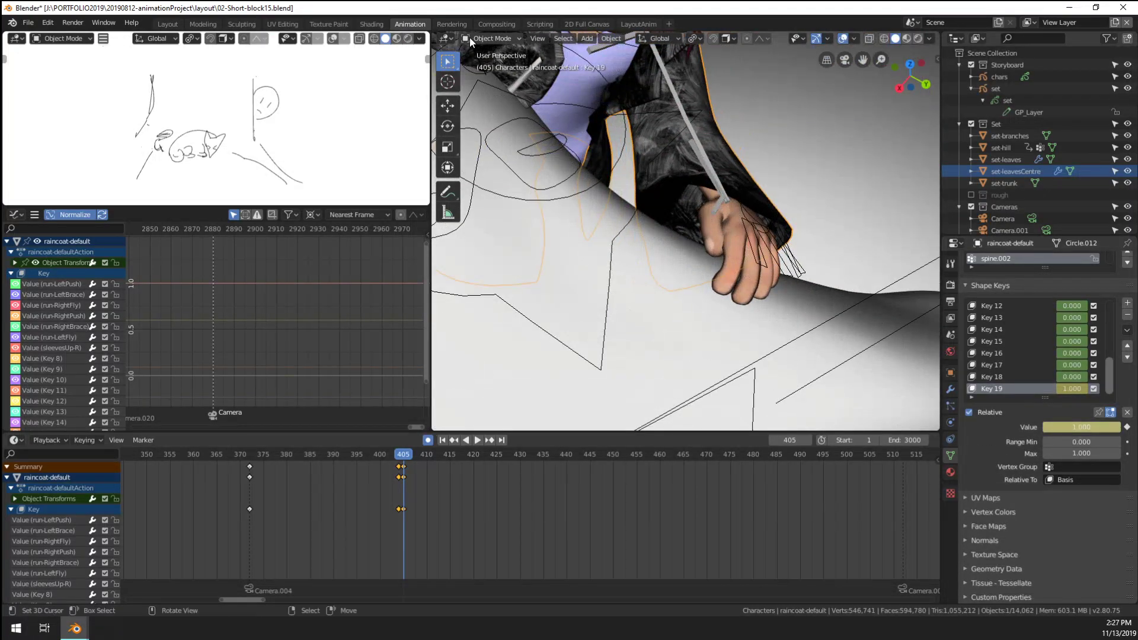
pyautogui.click(469, 38)
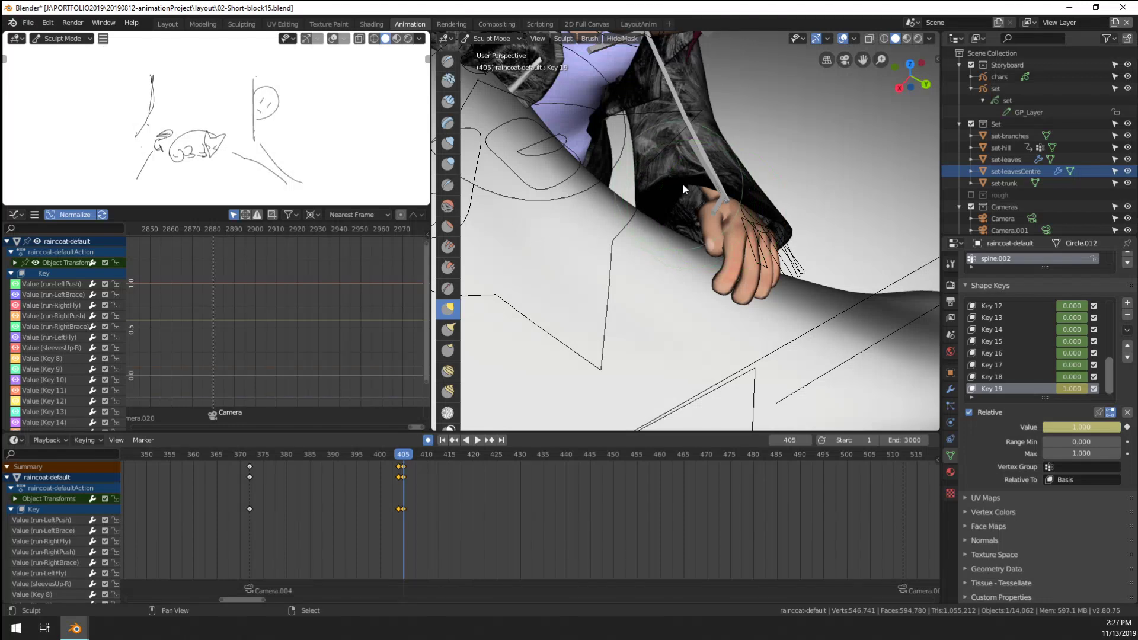
pyautogui.keyDown('shift'); pyautogui.moveTo(682, 184); pyautogui.dragTo(736, 198); pyautogui.keyUp('shift')
pyautogui.moveTo(742, 201)
pyautogui.mouseDown(button='middle')
pyautogui.moveTo(718, 205)
pyautogui.moveTo(574, 121)
pyautogui.moveTo(714, 220)
pyautogui.moveTo(732, 208)
pyautogui.moveTo(693, 218)
pyautogui.moveTo(725, 294)
pyautogui.moveTo(681, 322)
pyautogui.mouseUp(button='middle')
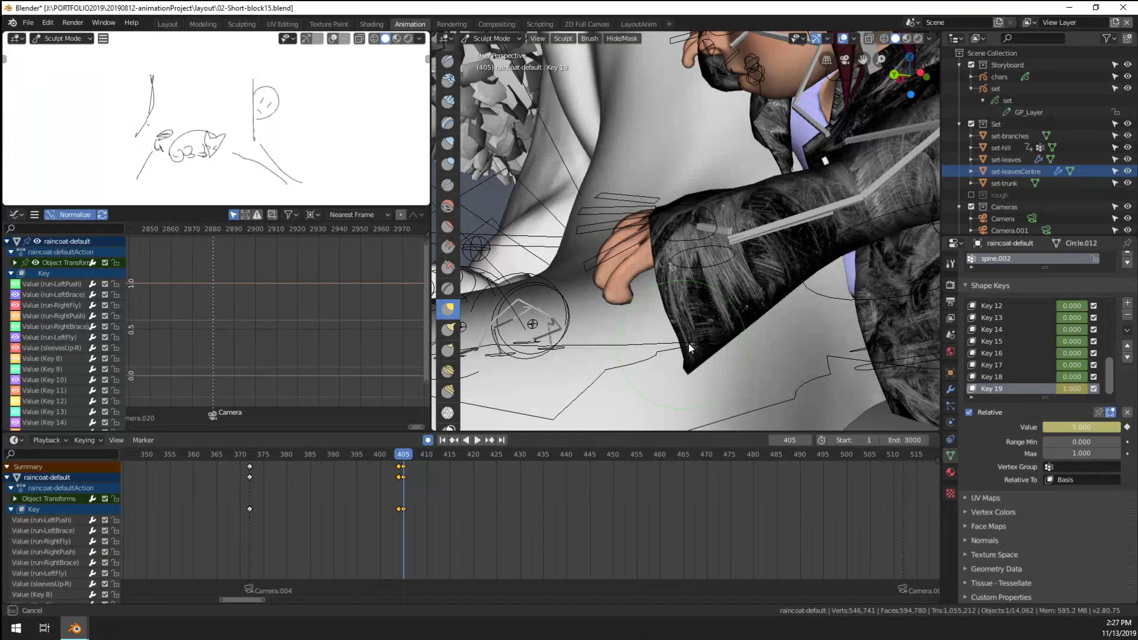
pyautogui.click(482, 38)
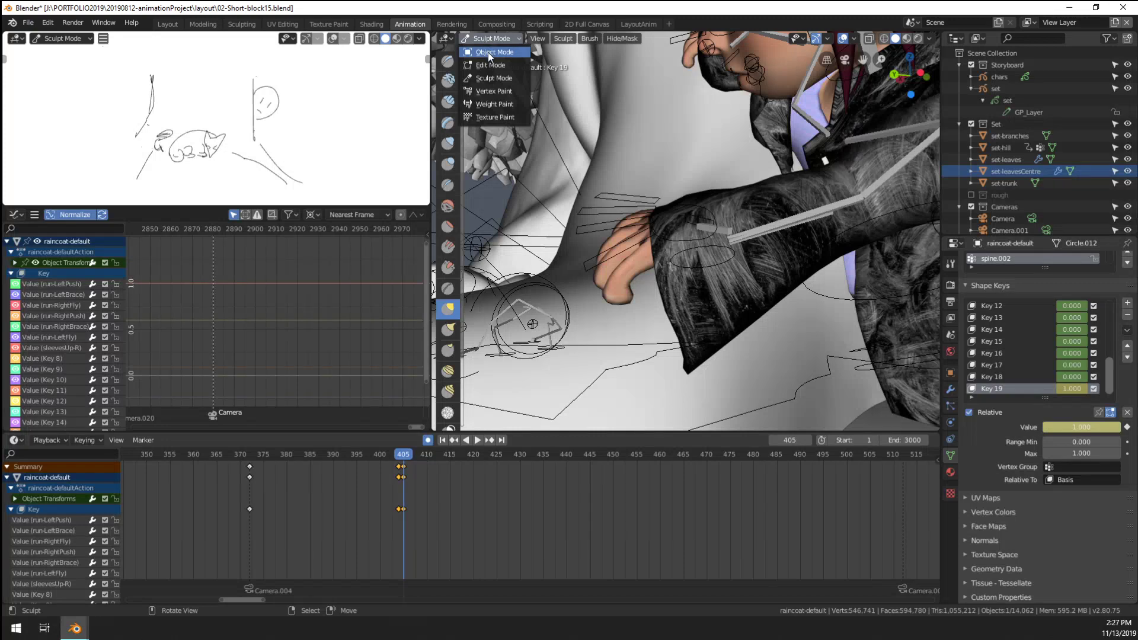
pyautogui.click(488, 52)
pyautogui.press('KP_0')
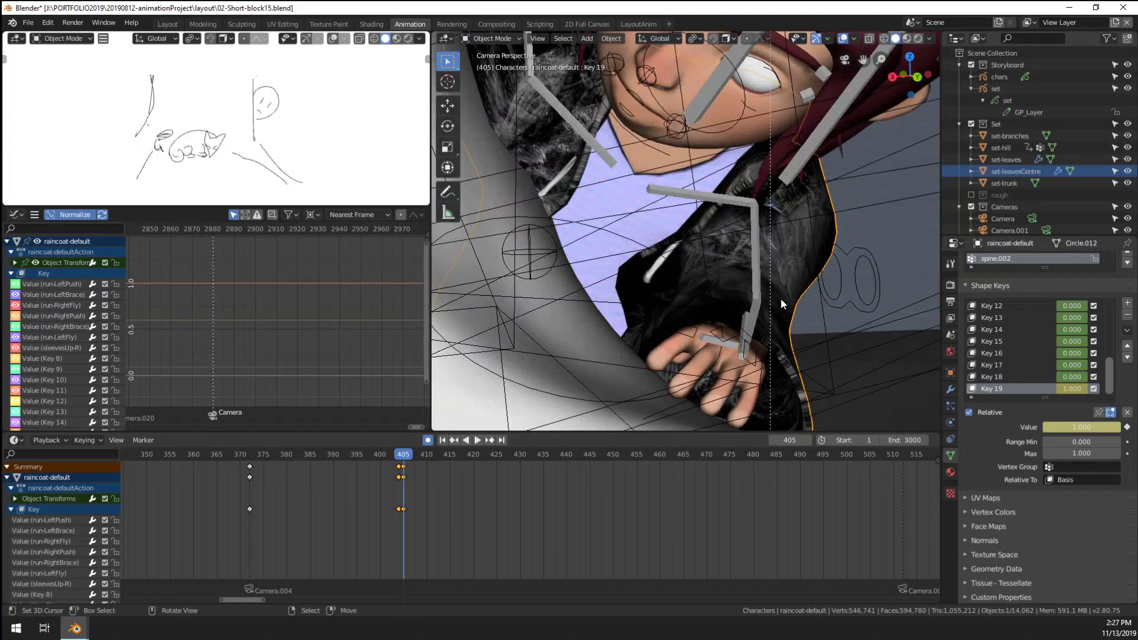
# Examine the boy's face, hands and reshaped sleeves at frame 405, both close up and in the full camera framing
pyautogui.moveTo(778, 309); pyautogui.dragTo(674, 282, button='middle')
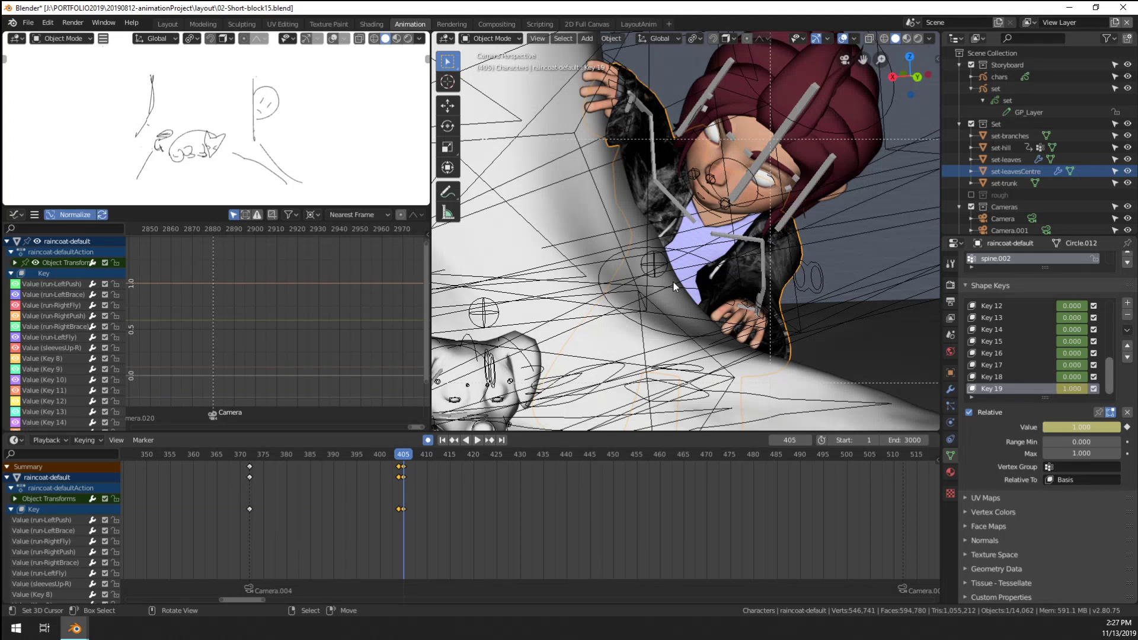
pyautogui.scroll(5, 746, 75)
pyautogui.keyDown('shift'); pyautogui.moveTo(875, 95); pyautogui.dragTo(758, 222, button='middle'); pyautogui.keyUp('shift')
pyautogui.scroll(-3, 757, 223)
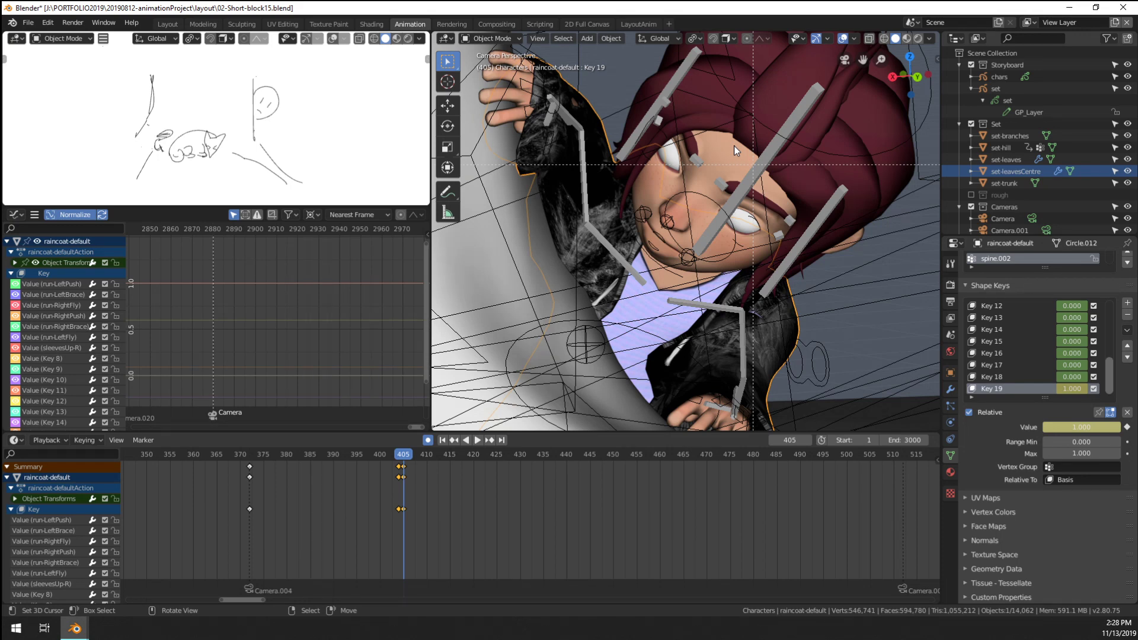
pyautogui.scroll(-2, 638, 216)
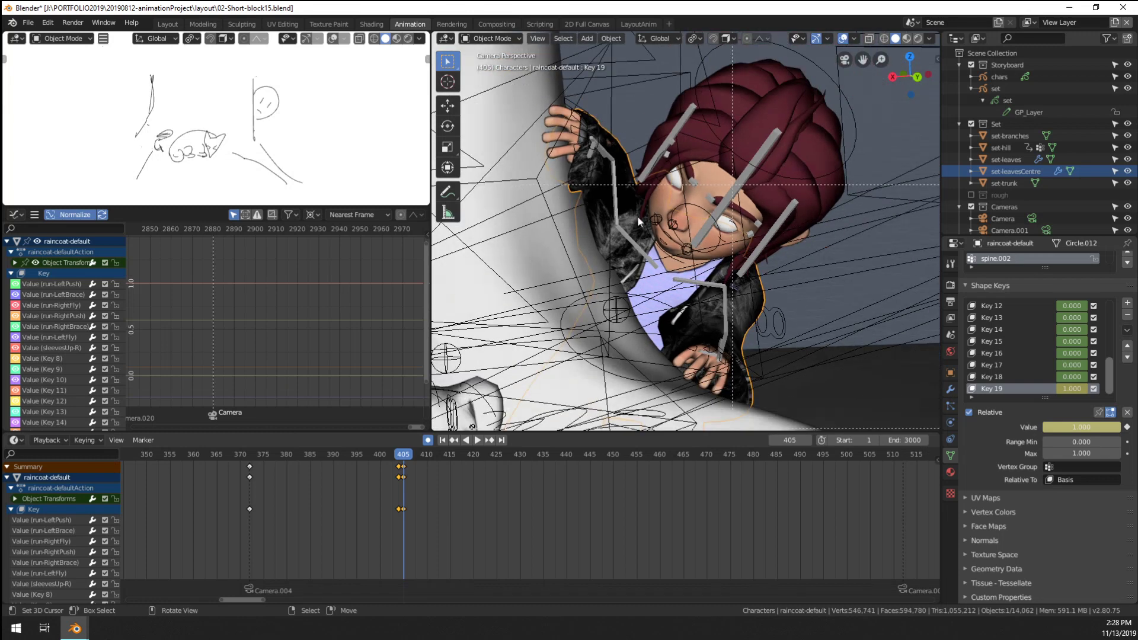
pyautogui.keyDown('shift'); pyautogui.moveTo(700, 268); pyautogui.dragTo(727, 284, button='middle'); pyautogui.keyUp('shift')
pyautogui.scroll(-7, 727, 284)
pyautogui.keyDown('shift'); pyautogui.moveTo(688, 231); pyautogui.dragTo(747, 225, button='middle'); pyautogui.keyUp('shift')
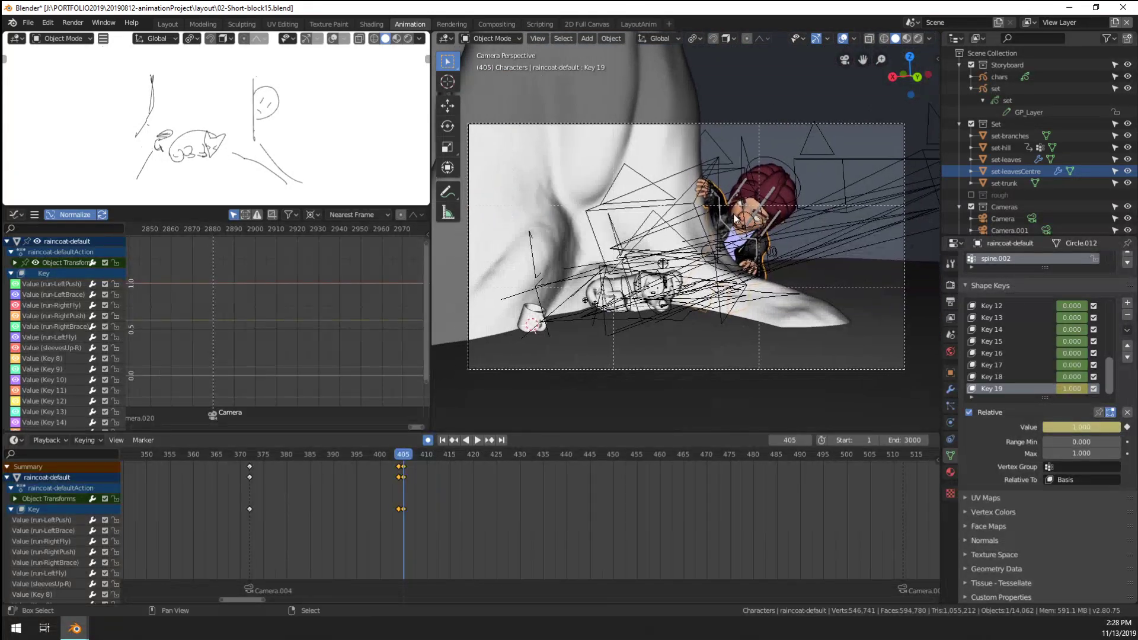
# Exclude the Cameras collection from the view layer to clear the camera outlines from the viewport
pyautogui.scroll(-3, 981, 157)
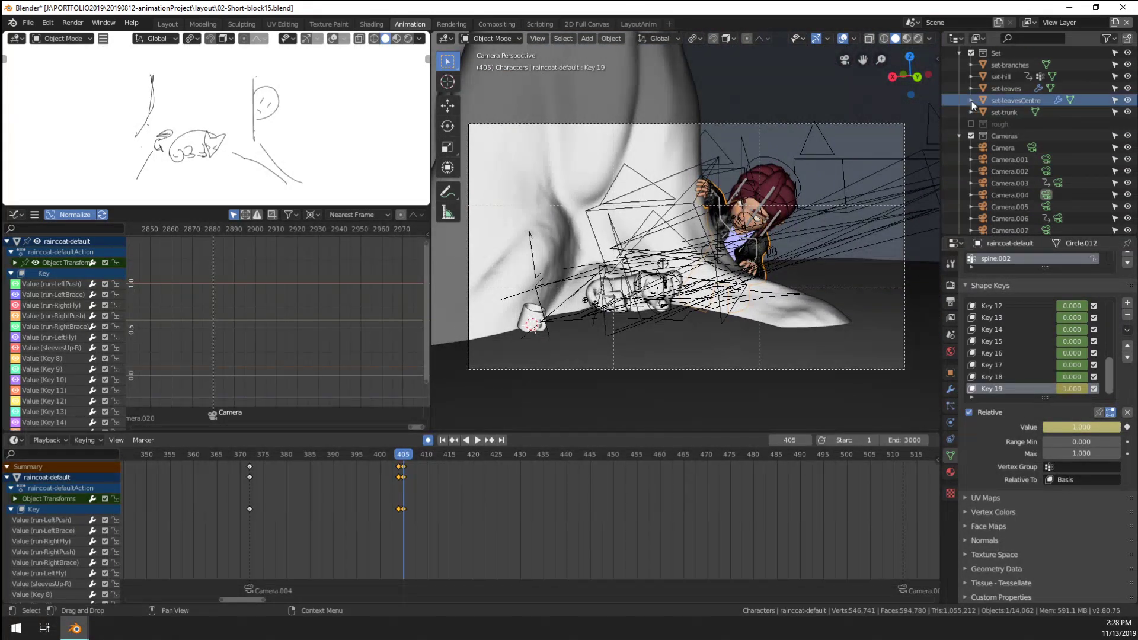
pyautogui.click(971, 136)
pyautogui.scroll(5, 776, 216)
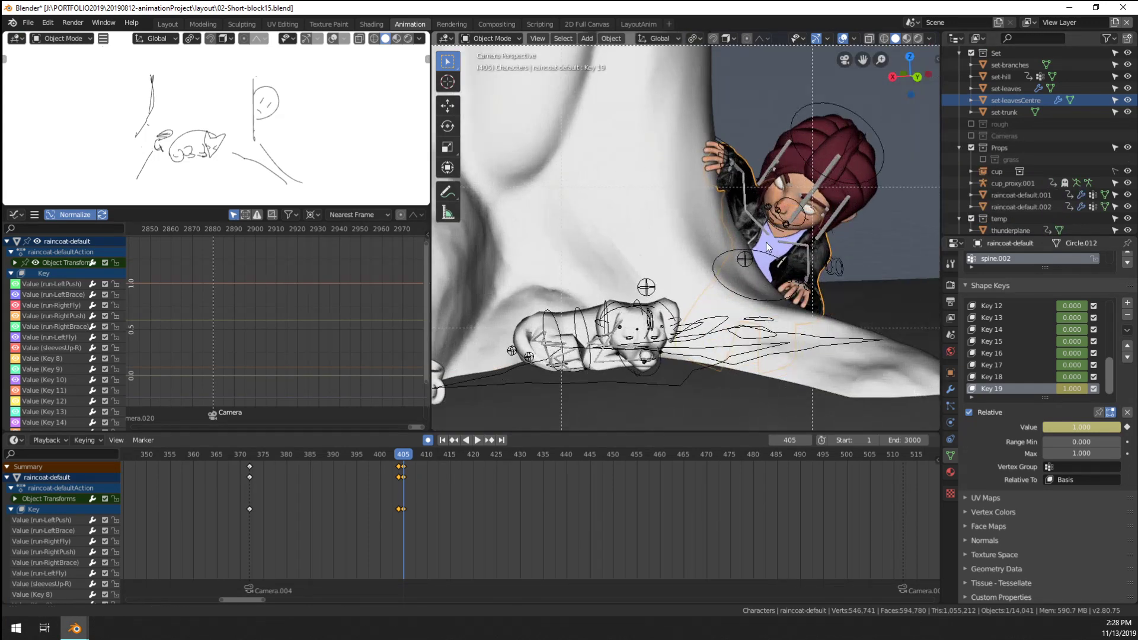
# Play the shot on to frame 440 and examine the boy's pose there from several angles
pyautogui.press('space')
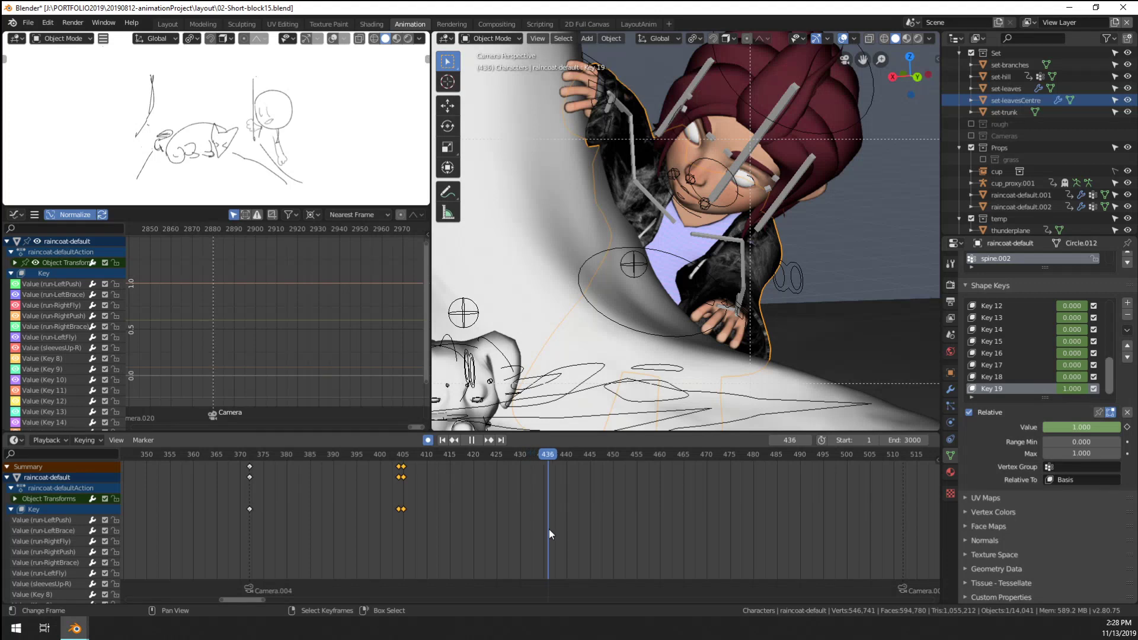
pyautogui.moveTo(575, 528); pyautogui.dragTo(568, 532)
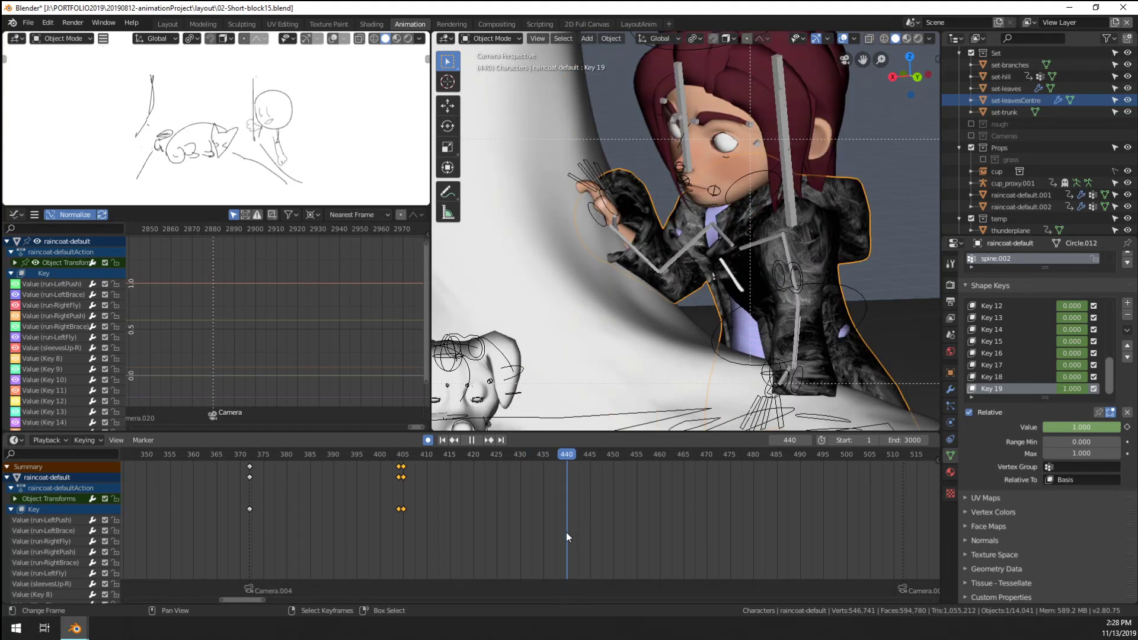
pyautogui.press('space')
pyautogui.press('Home')
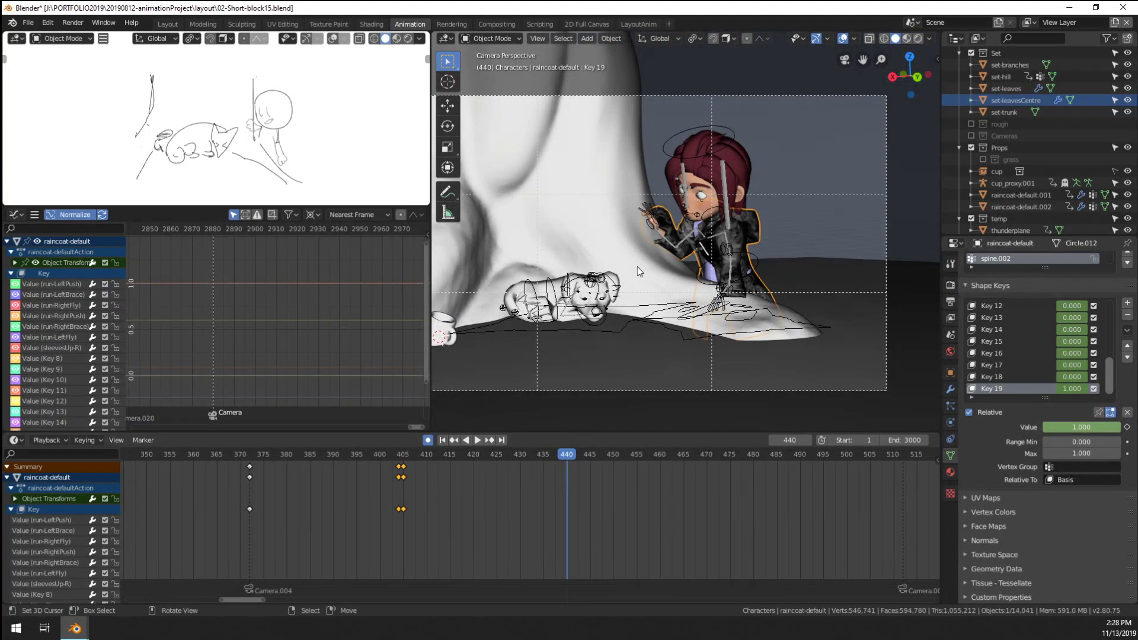
pyautogui.press('KP_0')
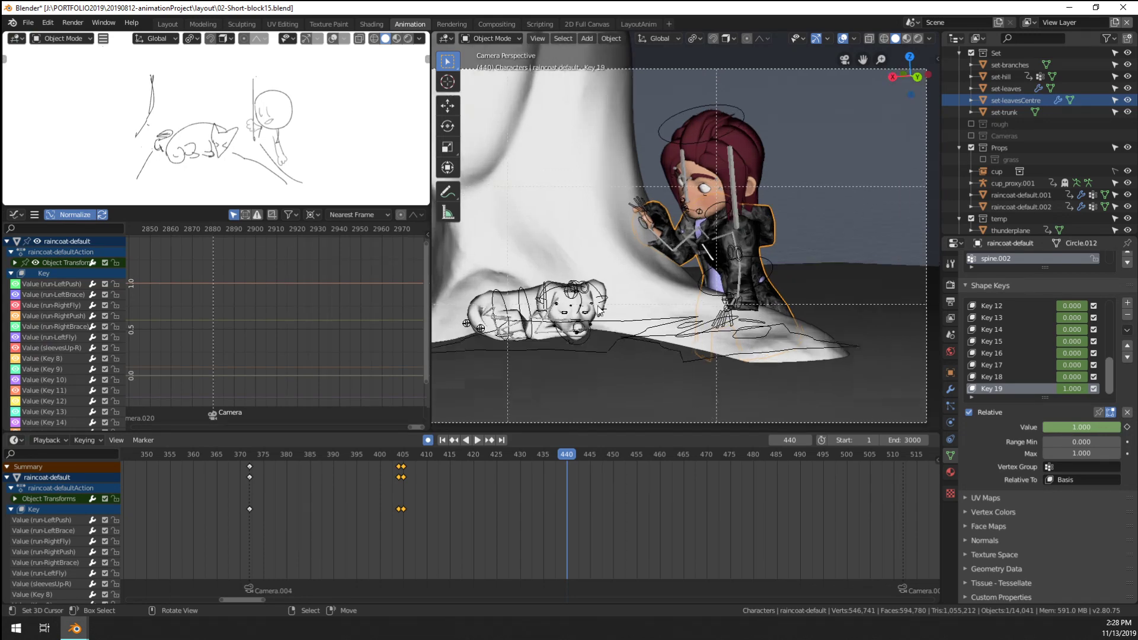
pyautogui.moveTo(638, 267)
pyautogui.mouseDown(button='middle')
pyautogui.moveTo(581, 294)
pyautogui.moveTo(531, 288)
pyautogui.moveTo(636, 260)
pyautogui.mouseUp(button='middle')
pyautogui.scroll(10, 683, 264)
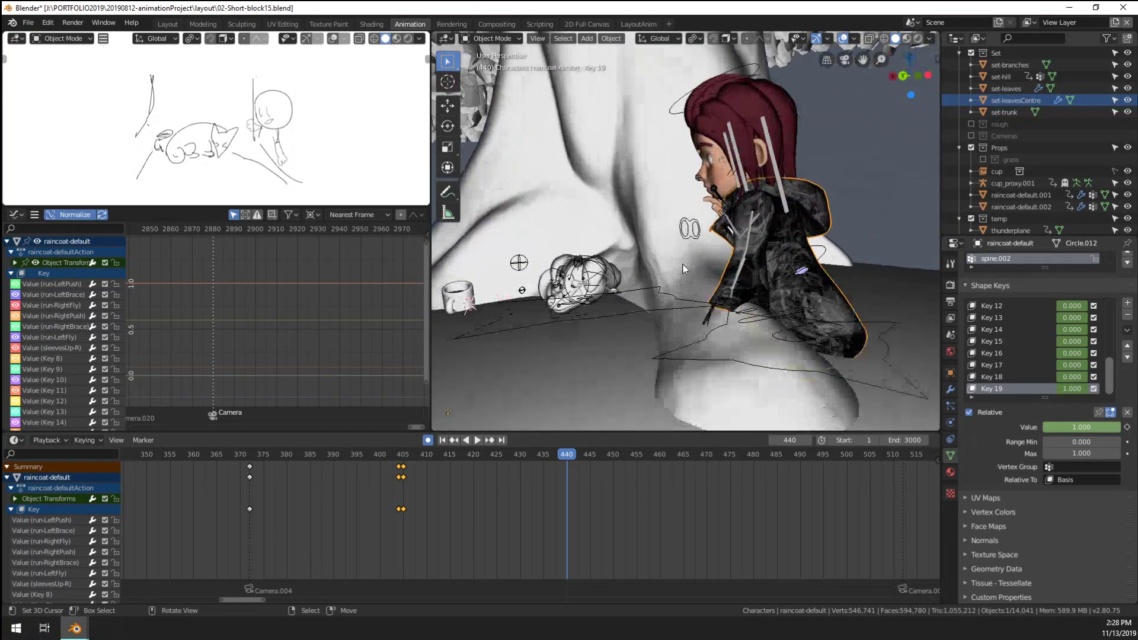
pyautogui.moveTo(787, 290); pyautogui.dragTo(862, 294, button='middle')
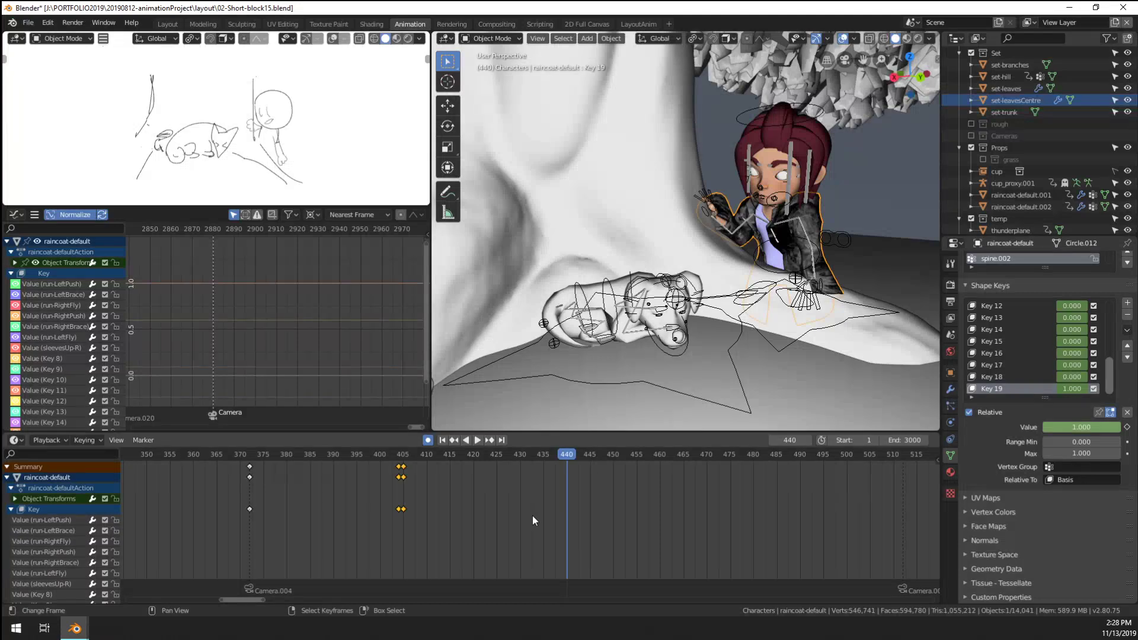
pyautogui.press('KP_0')
# Scrub through the rest of the animation to review the following shots, and return to frame 404
pyautogui.press('space')
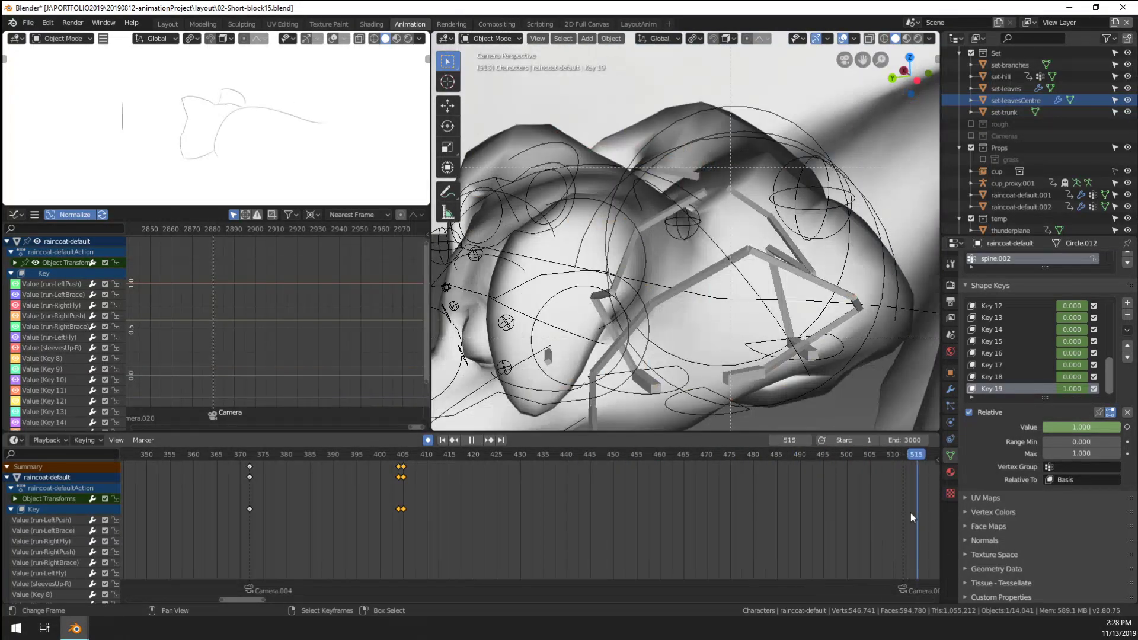
pyautogui.press('space')
pyautogui.click(899, 517)
pyautogui.scroll(-8, 728, 484)
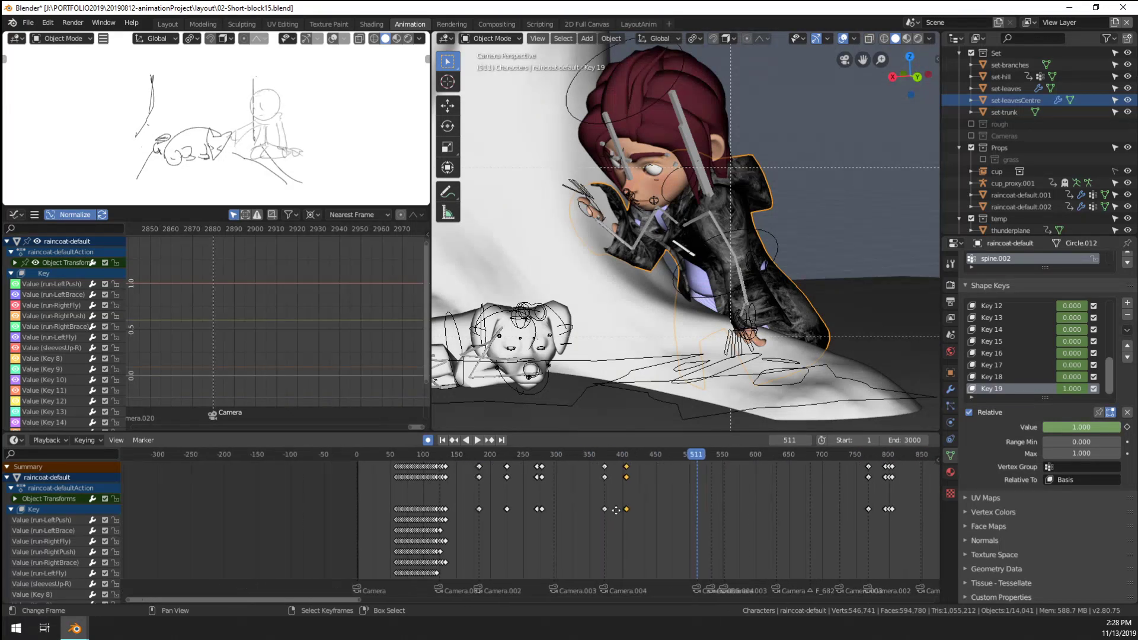
pyautogui.click(577, 524)
pyautogui.press('space')
pyautogui.moveTo(576, 522); pyautogui.dragTo(912, 530)
pyautogui.moveTo(912, 530); pyautogui.dragTo(500, 525, button='middle')
pyautogui.scroll(-2, 500, 524)
pyautogui.moveTo(499, 524); pyautogui.dragTo(867, 521)
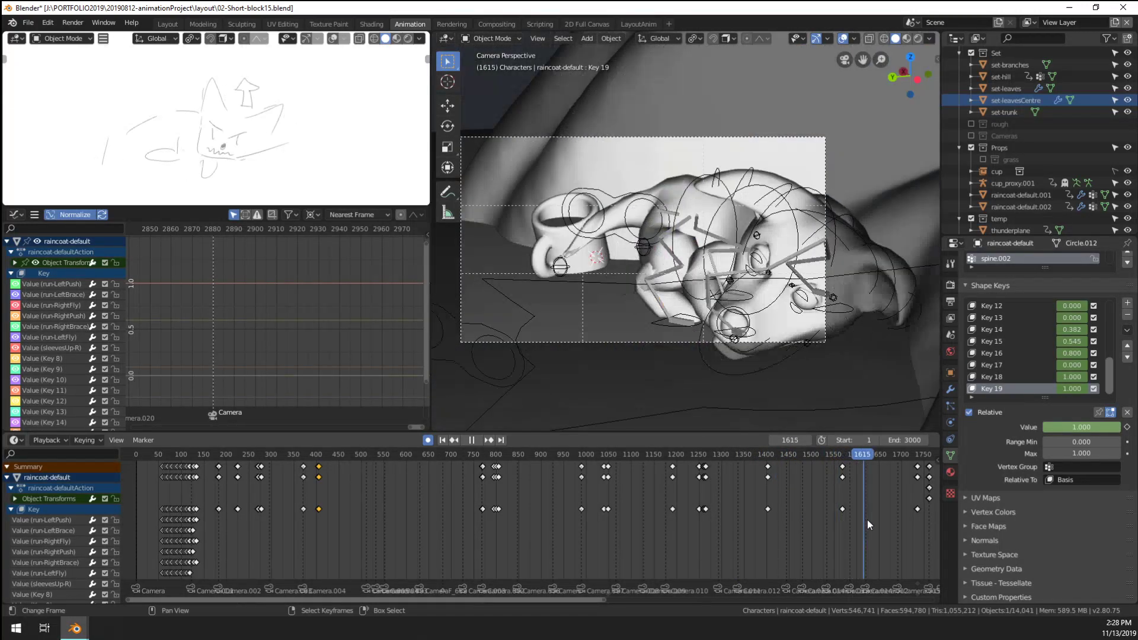
pyautogui.moveTo(773, 519); pyautogui.dragTo(508, 523, button='middle')
pyautogui.moveTo(552, 526); pyautogui.dragTo(843, 518)
pyautogui.scroll(-2, 843, 518)
pyautogui.moveTo(844, 518); pyautogui.dragTo(366, 532, button='middle')
pyautogui.moveTo(366, 533); pyautogui.dragTo(467, 521)
pyautogui.click(467, 522)
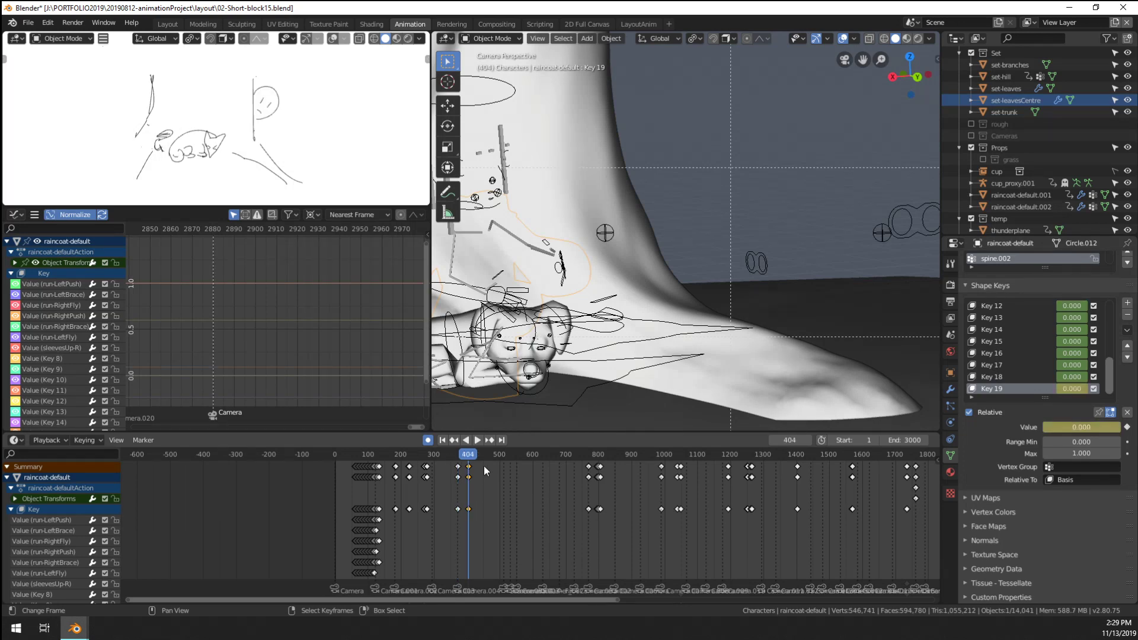
# Advance to frame 405 and play the shot from there
pyautogui.press('Right')
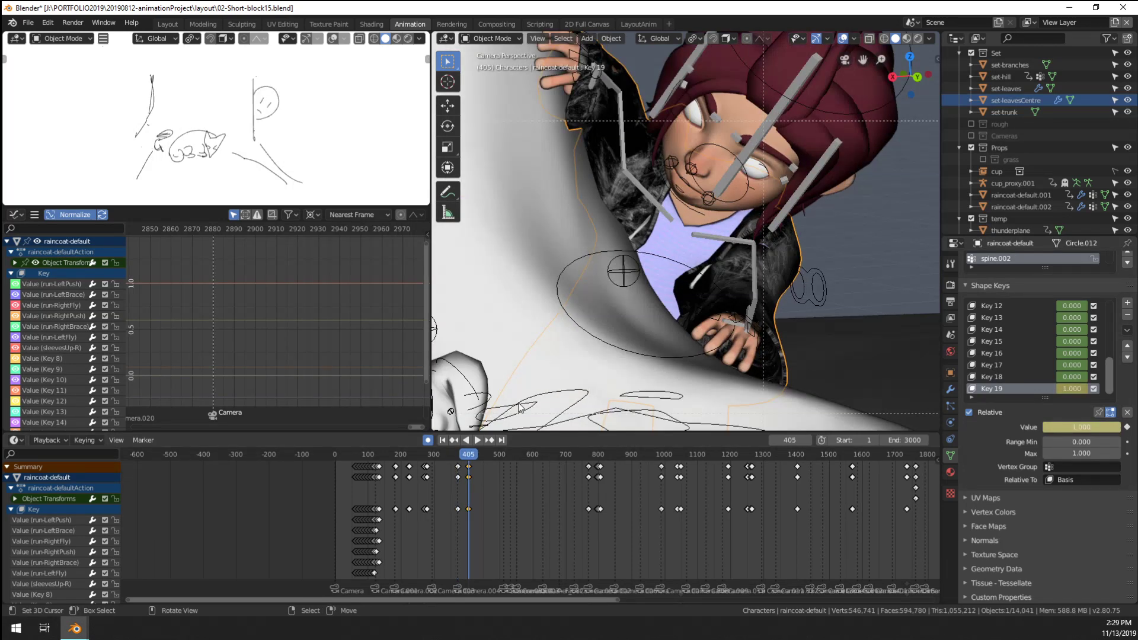
pyautogui.scroll(7, 446, 549)
pyautogui.press('space')
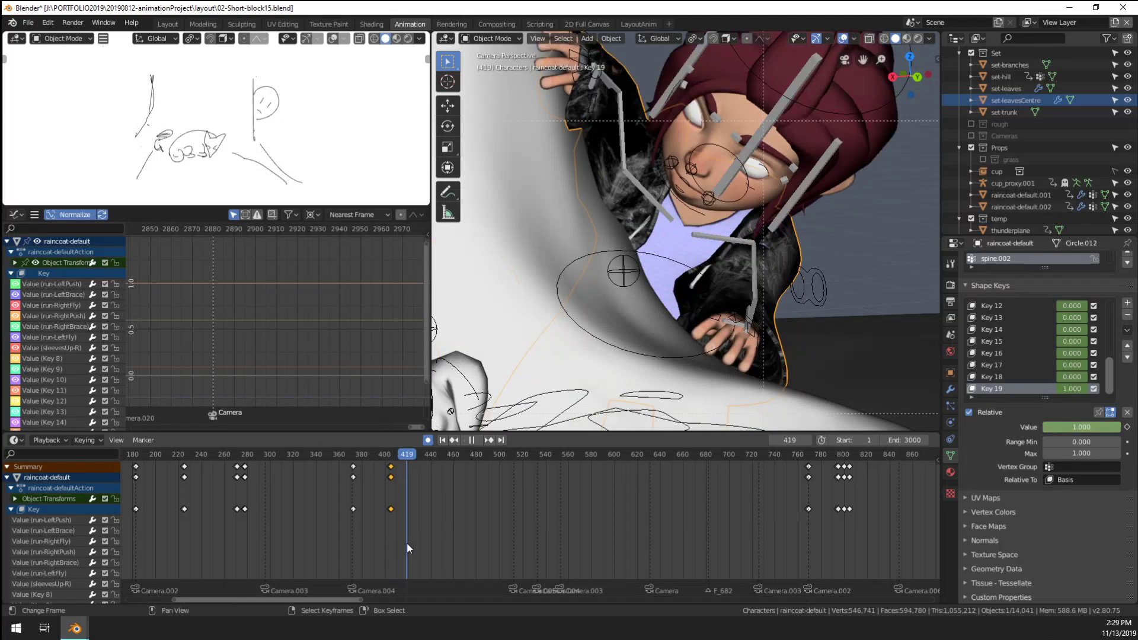
# Stop playback, put the boy's rig in Pose Mode and go to the keyed pose at frame 440
pyautogui.press('space')
pyautogui.click(692, 269)
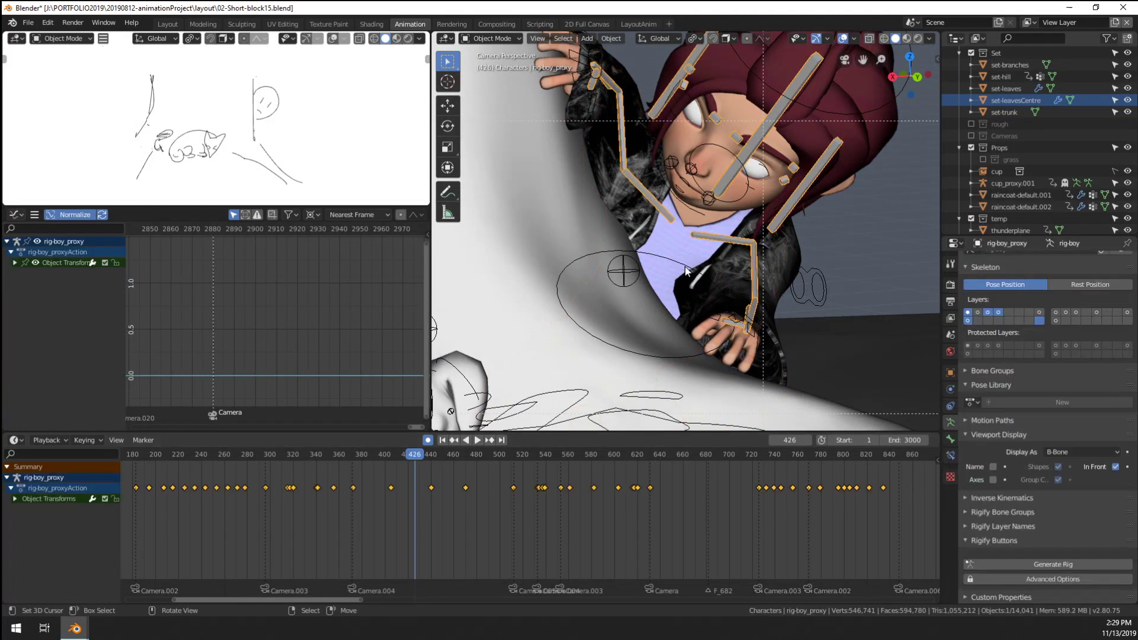
pyautogui.click(687, 271)
pyautogui.click(718, 242)
pyautogui.hotkey('ctrl', 'Tab')
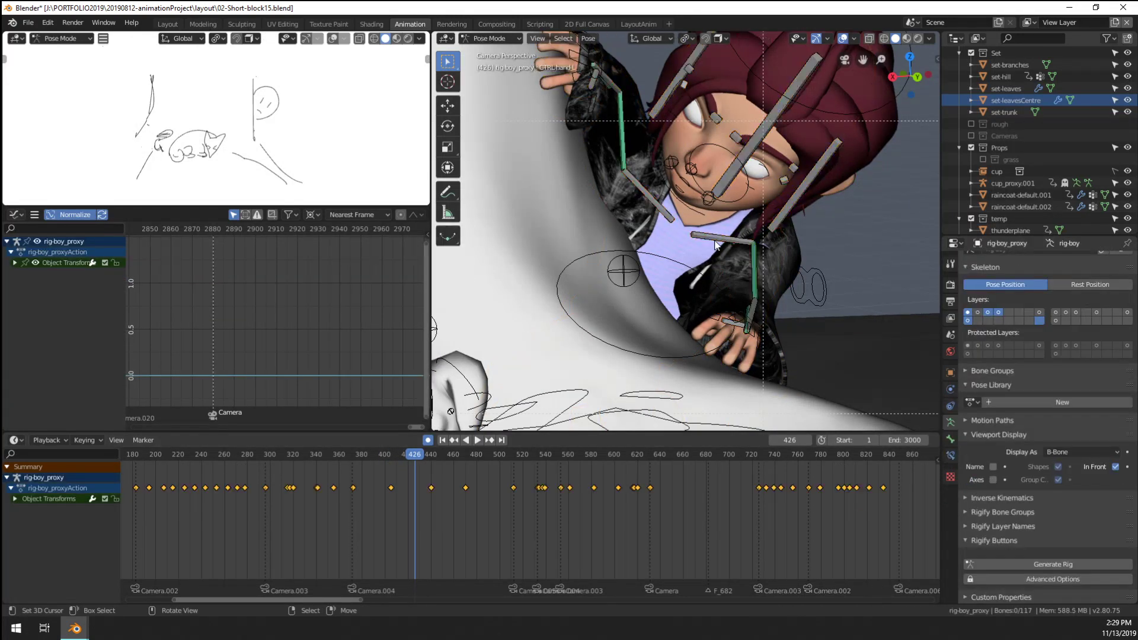
pyautogui.click(432, 511)
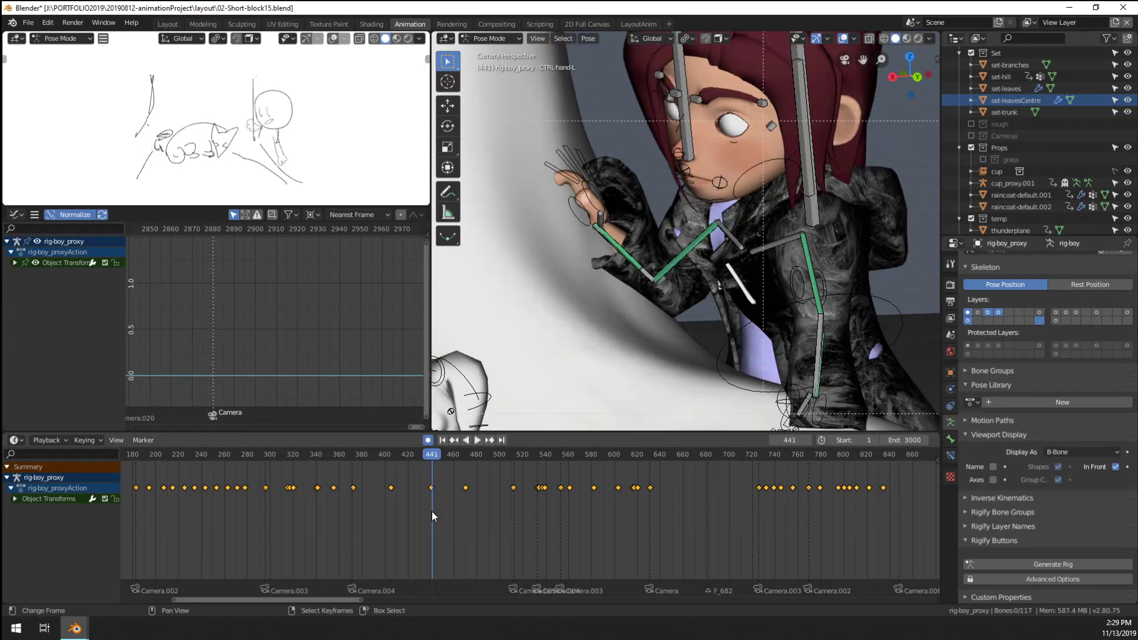
pyautogui.press('Up')
pyautogui.hotkey('shift', 'ctrl', 'space')
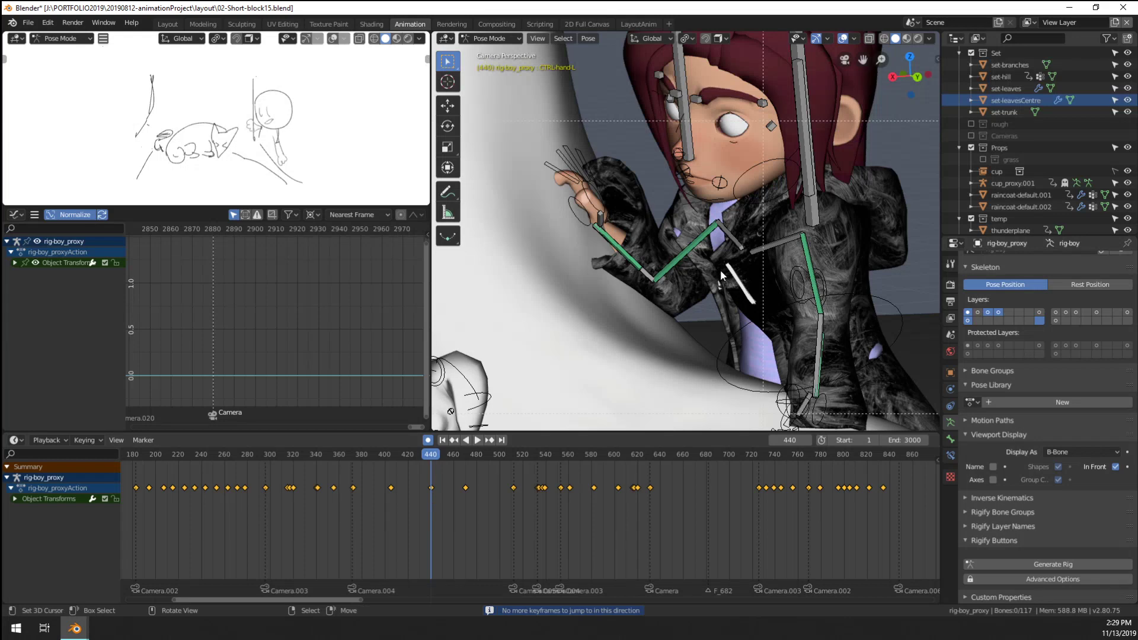
# Rotate the boy's right hand control about its local Y axis so the palm turns toward the tree trunk
pyautogui.press('a')
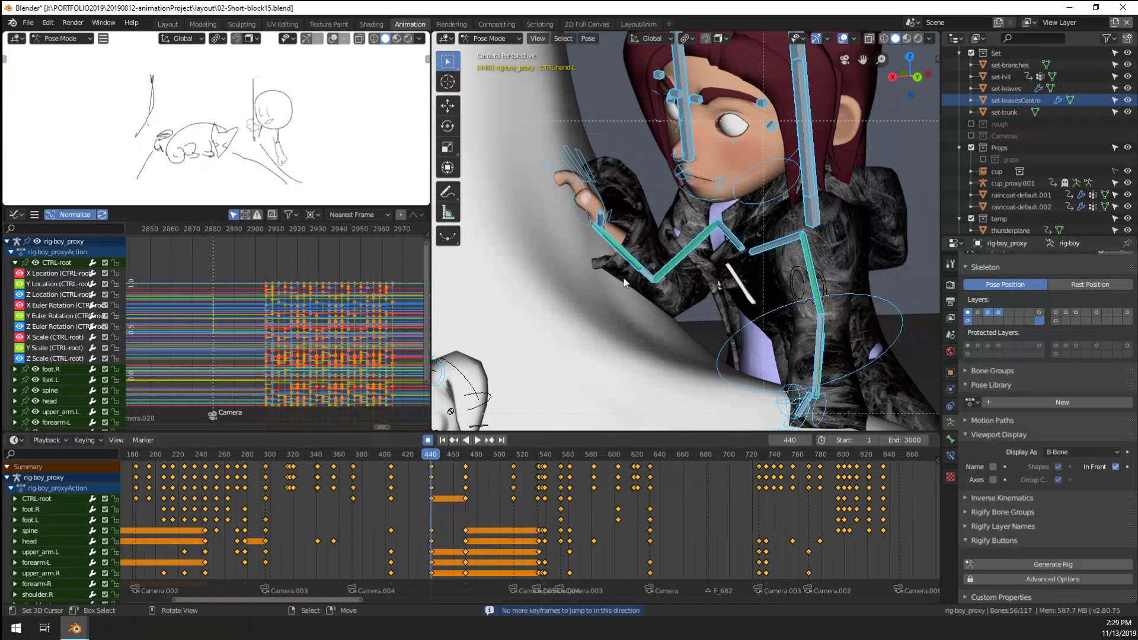
pyautogui.hotkey('alt', 'a')
pyautogui.click(611, 250)
pyautogui.scroll(2, 581, 232)
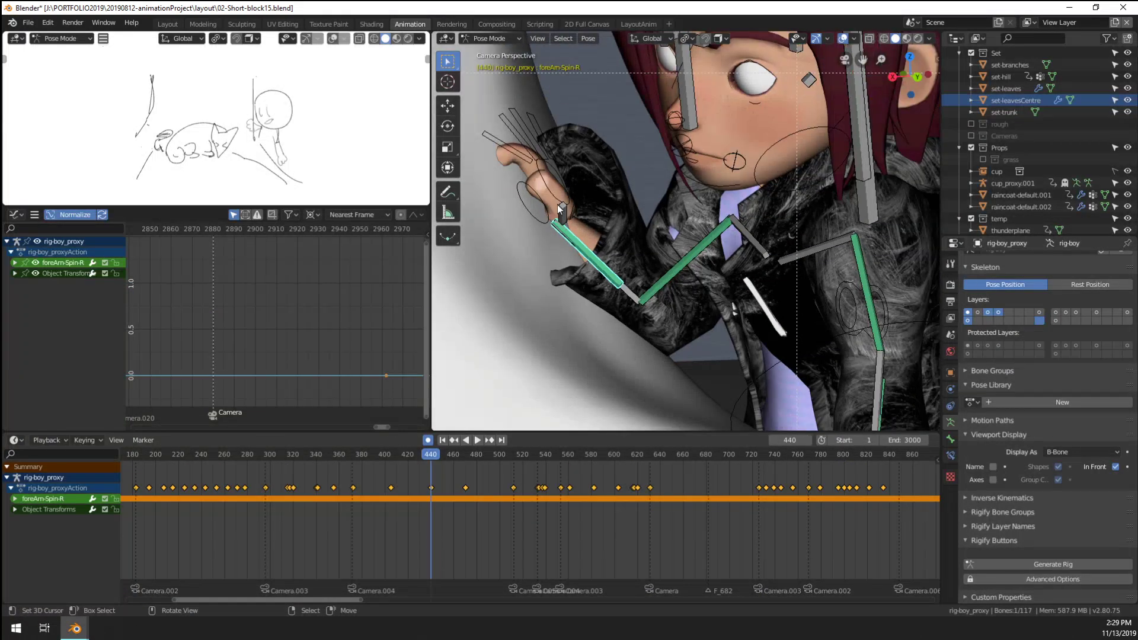
pyautogui.click(565, 176)
pyautogui.press('r')
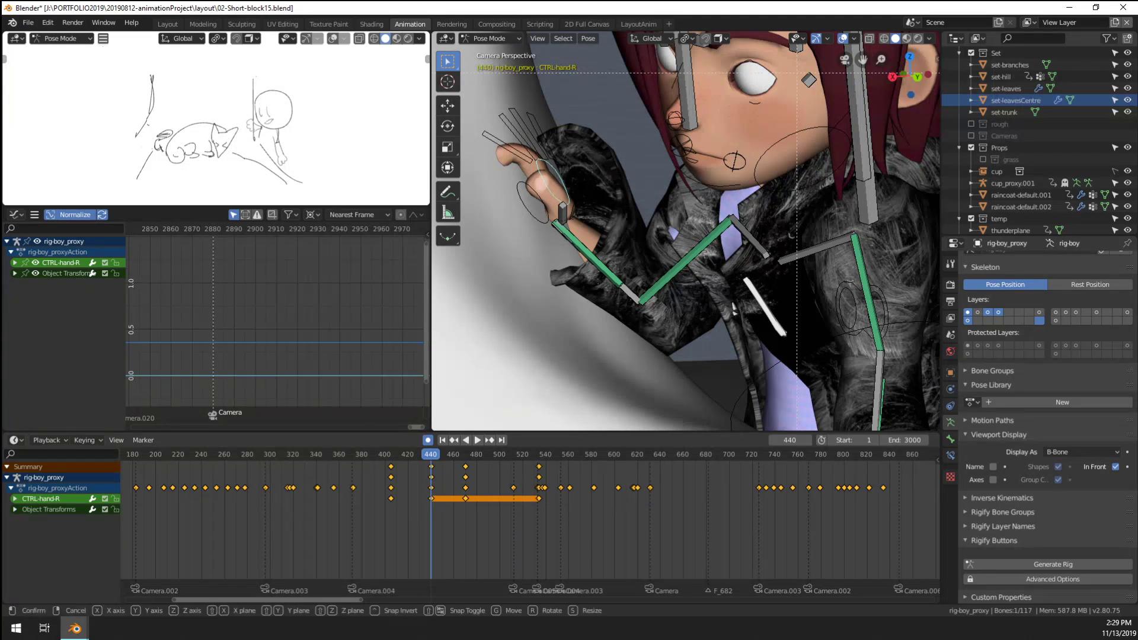
pyautogui.press('y')
pyautogui.press('y')
pyautogui.click(604, 258)
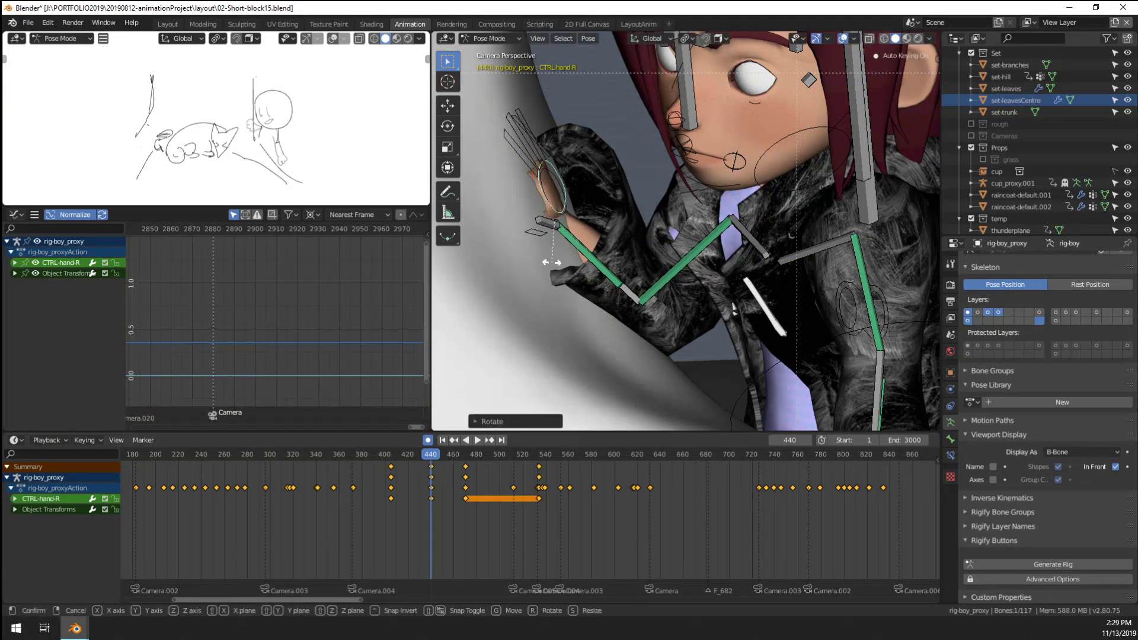
pyautogui.click(577, 280)
# Rotate the boy's right forearm upward by about 11 degrees
pyautogui.click(638, 305)
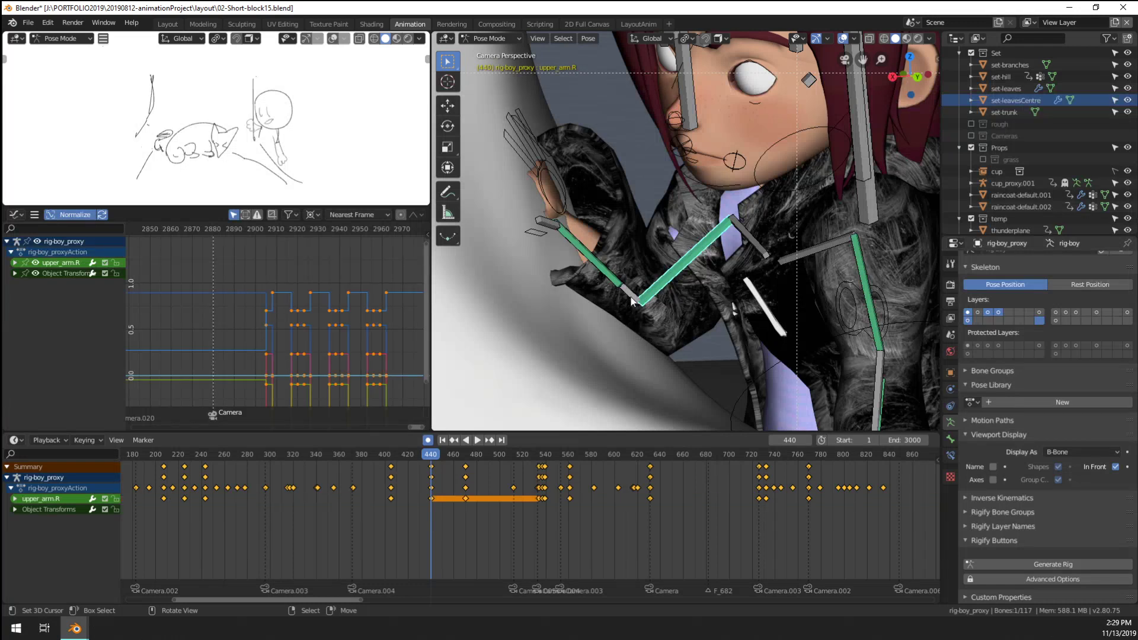
pyautogui.press('r')
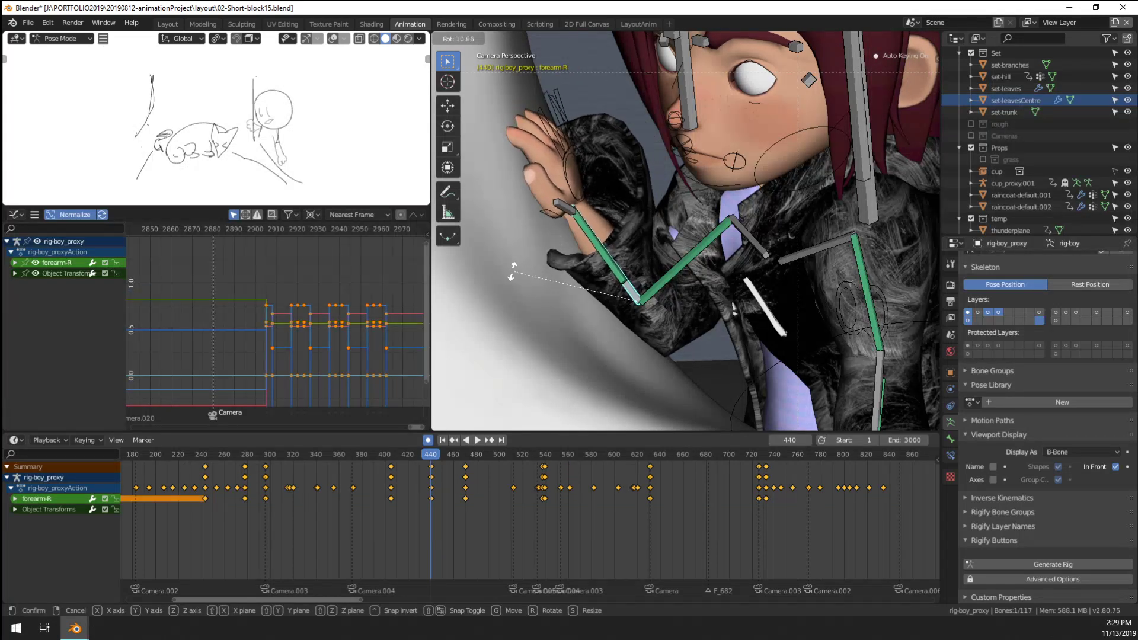
pyautogui.click(518, 260)
# Scale the right hand's index, middle, ring and pinky controls up to about 1.2 to straighten the fingers
pyautogui.click(544, 117)
pyautogui.keyDown('shift'); pyautogui.click(553, 114); pyautogui.keyUp('shift')
pyautogui.keyDown('shift'); pyautogui.click(558, 106); pyautogui.keyUp('shift')
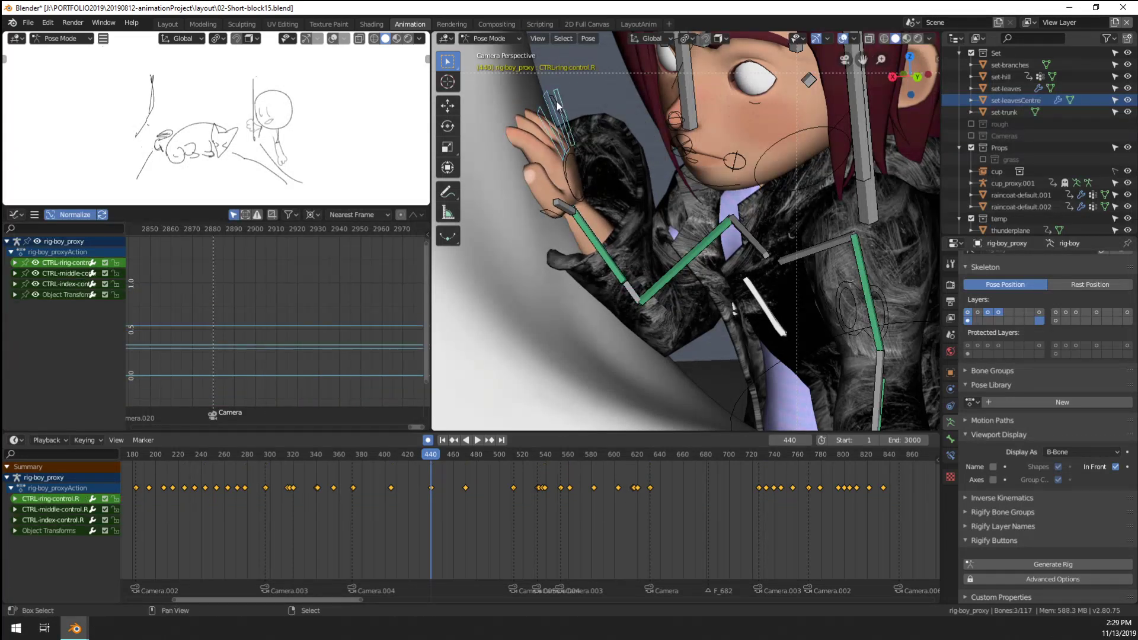
pyautogui.keyDown('shift'); pyautogui.click(548, 108); pyautogui.keyUp('shift')
pyautogui.press('s')
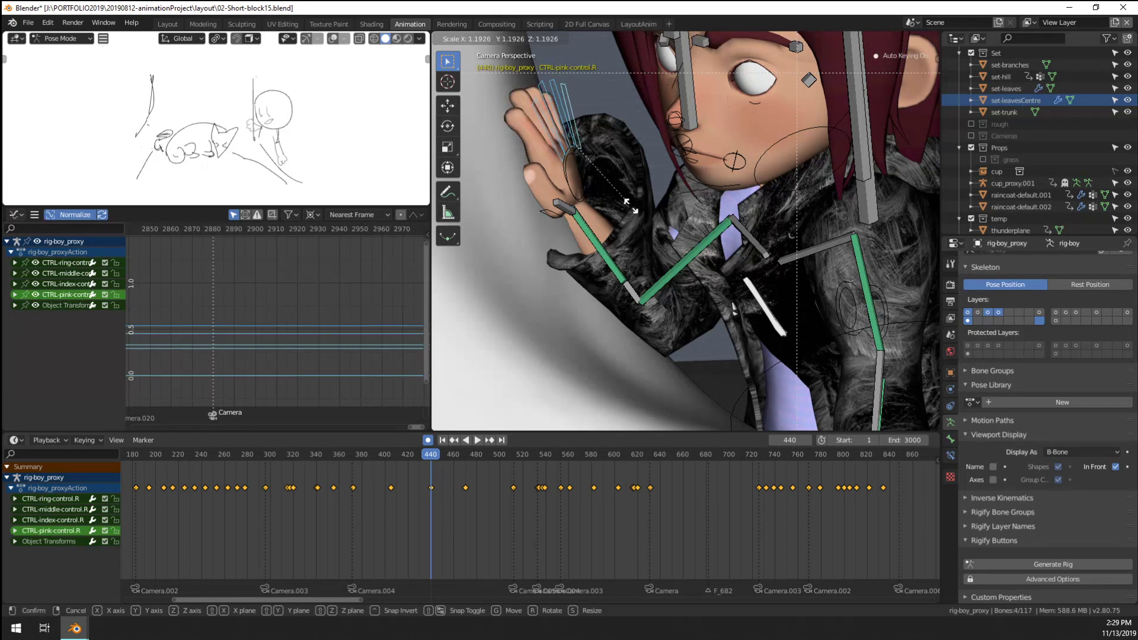
pyautogui.click(636, 206)
pyautogui.scroll(-4, 710, 329)
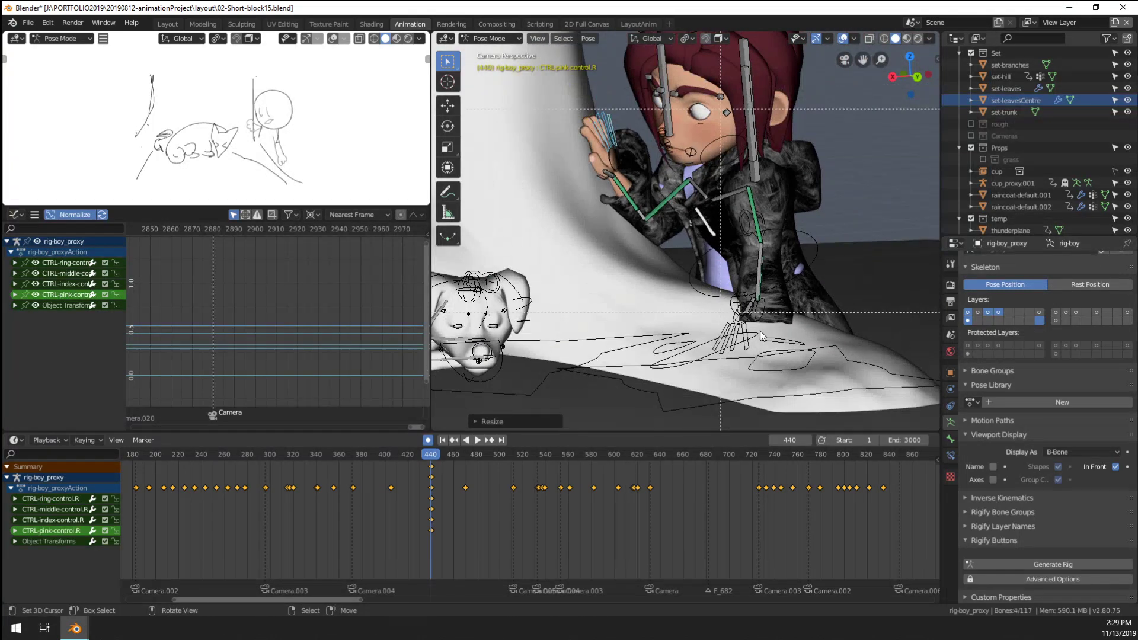
# Rotate the boy's left upper arm about 22 degrees away from the body in the camera view
pyautogui.click(760, 234)
pyautogui.press('KP_0')
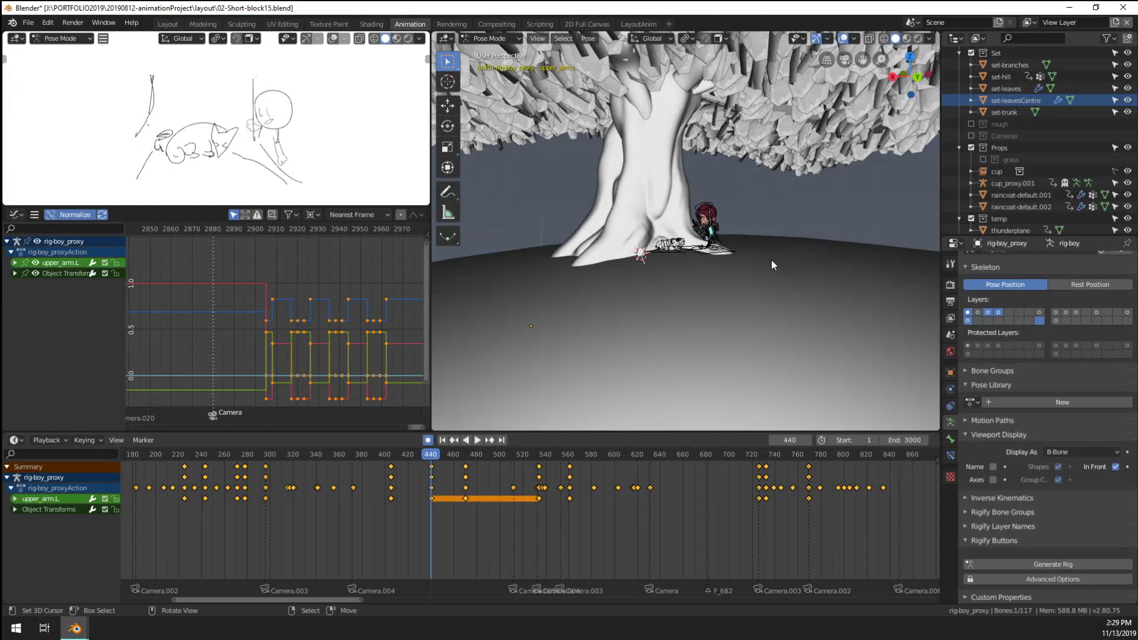
pyautogui.press('KP_0')
pyautogui.scroll(4, 770, 258)
pyautogui.press('r')
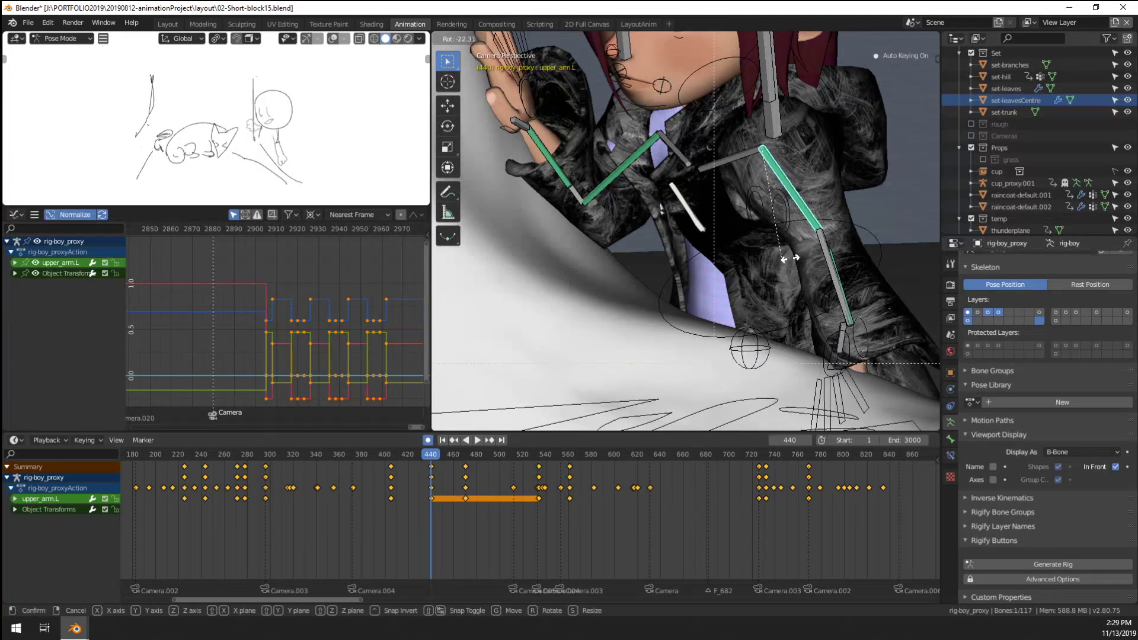
pyautogui.click(791, 258)
# Swing the left forearm in toward the trunk and trackball-rotate the left hand to lay it spread on the root
pyautogui.click(851, 284)
pyautogui.press('r')
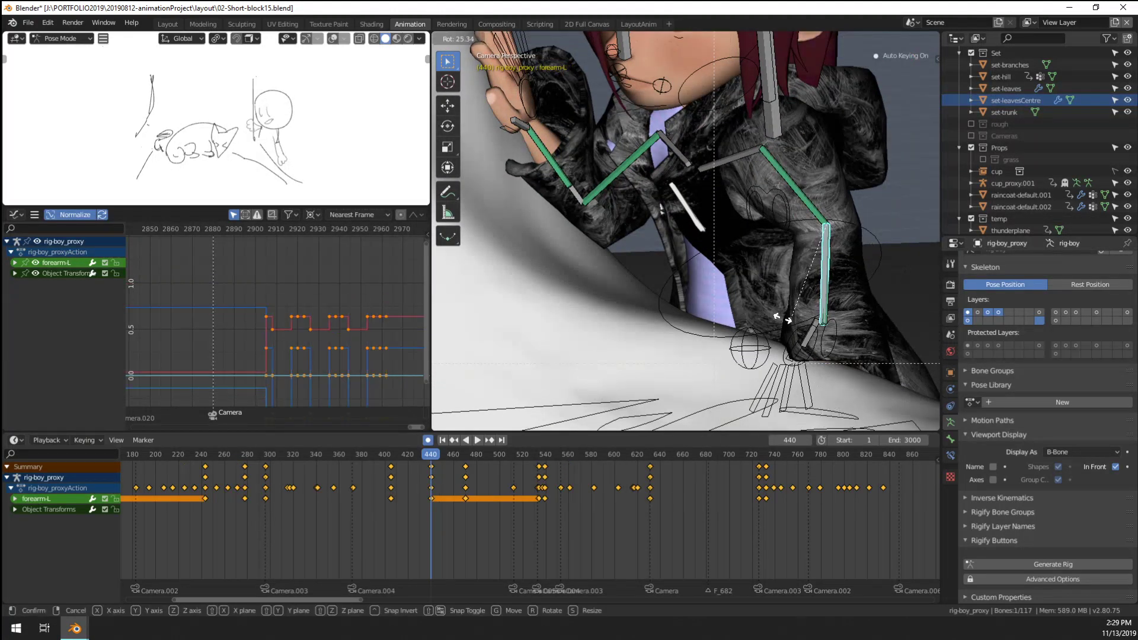
pyautogui.click(734, 322)
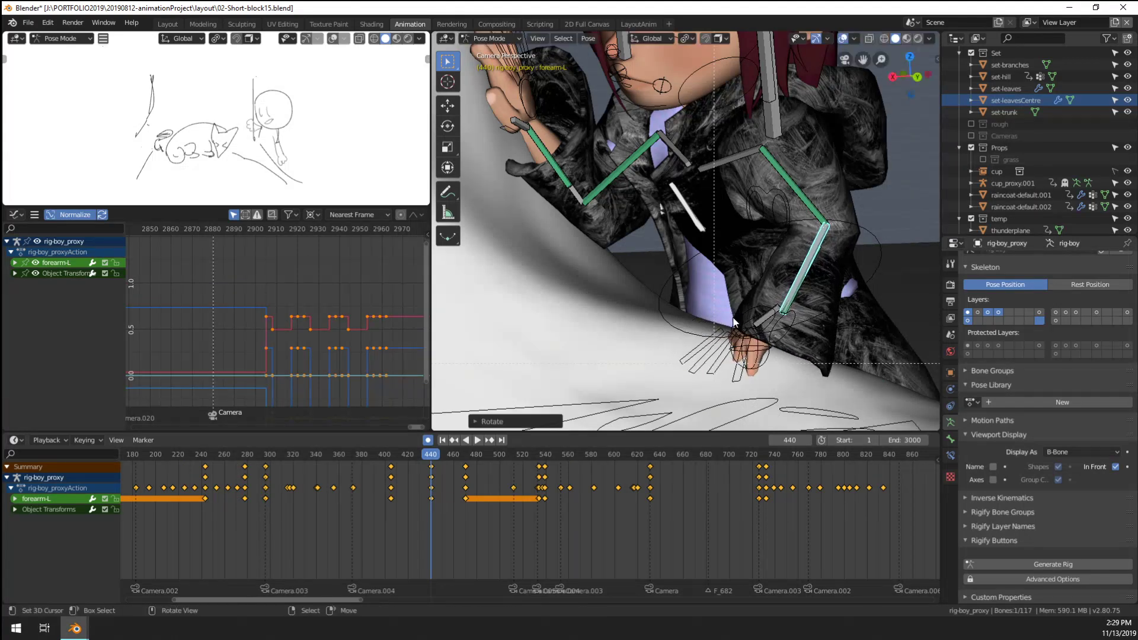
pyautogui.click(756, 336)
pyautogui.press('r')
pyautogui.press('r')
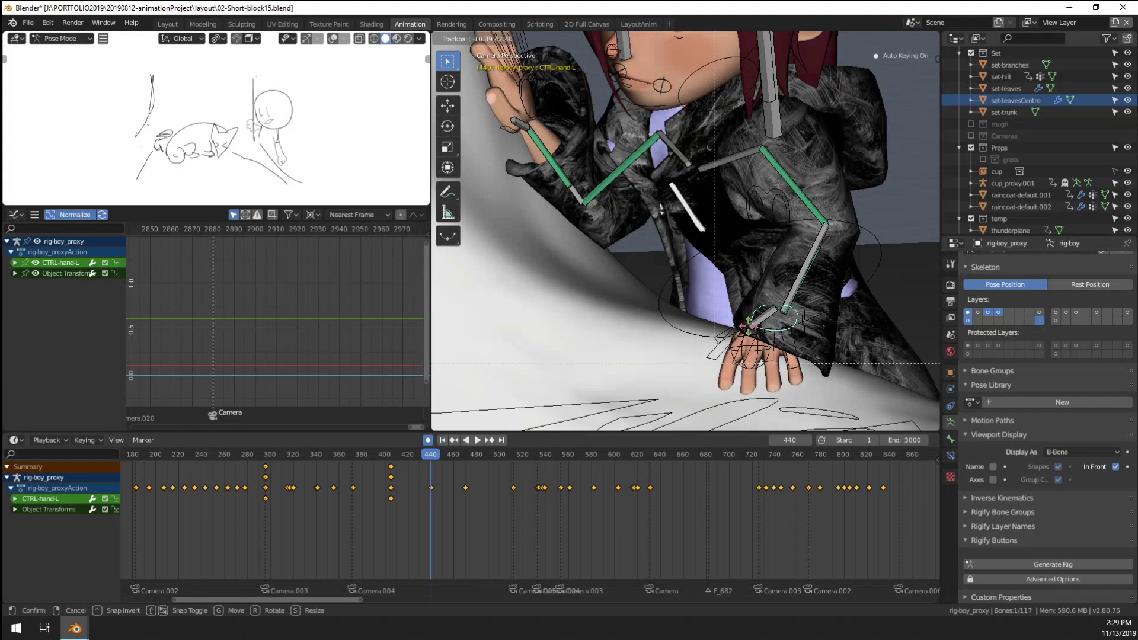
pyautogui.click(764, 375)
# Scale the left hand's pinky, ring, middle and index controls up to about 1.09, and clear the selection
pyautogui.click(783, 360)
pyautogui.keyDown('shift'); pyautogui.click(762, 363); pyautogui.keyUp('shift')
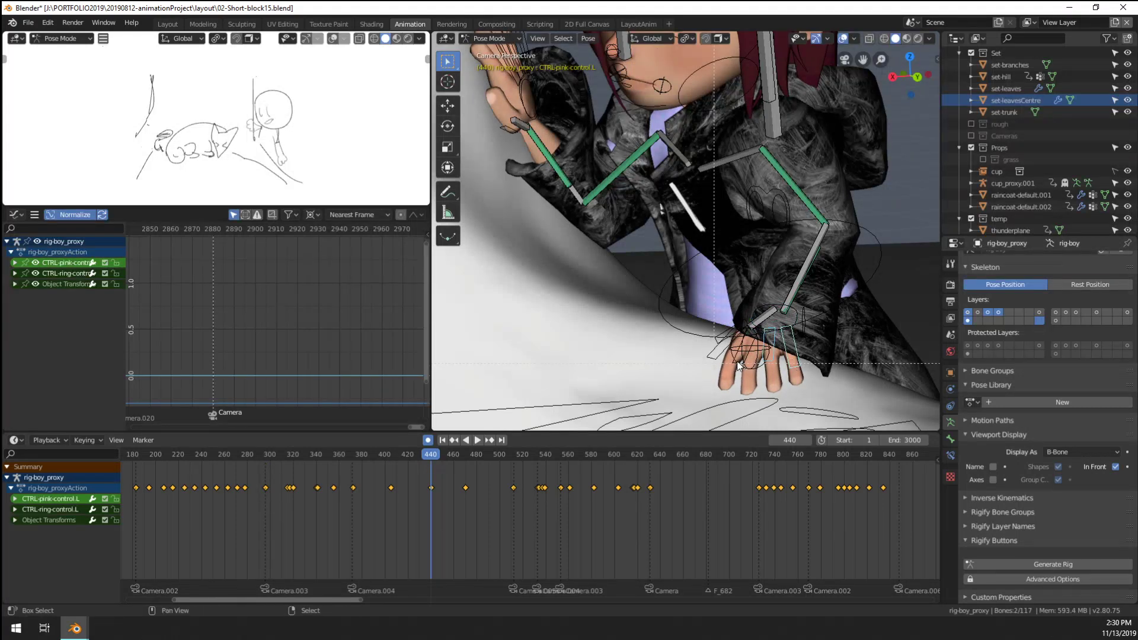
pyautogui.keyDown('shift'); pyautogui.click(740, 365); pyautogui.keyUp('shift')
pyautogui.keyDown('shift'); pyautogui.click(716, 363); pyautogui.keyUp('shift')
pyautogui.hotkey('alt', 'a')
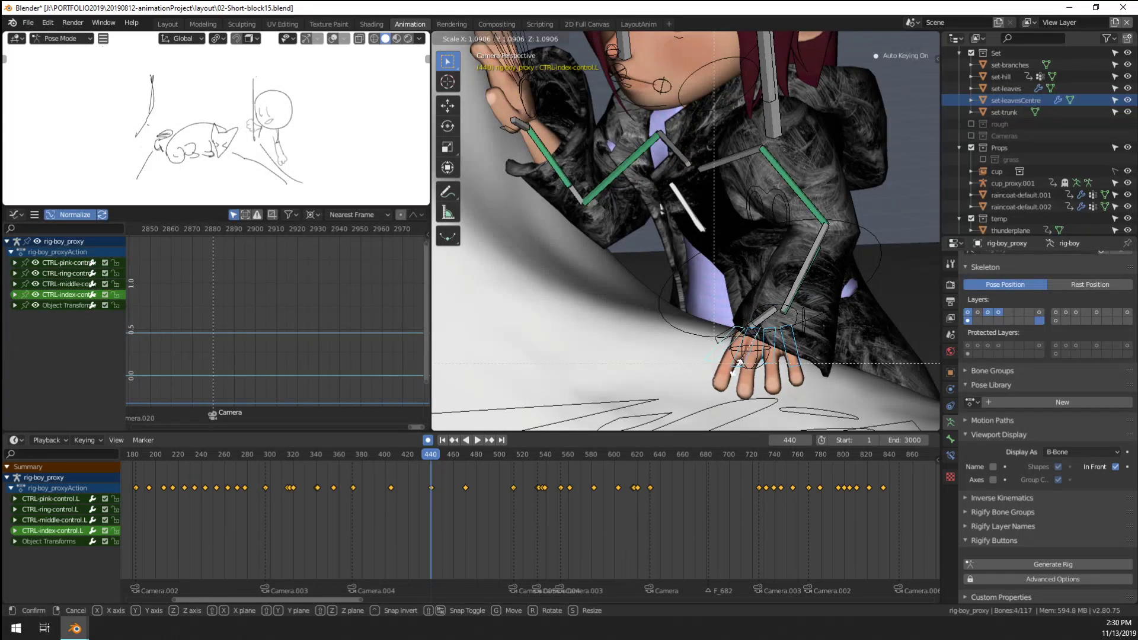
pyautogui.scroll(-4, 853, 285)
pyautogui.scroll(4, 653, 205)
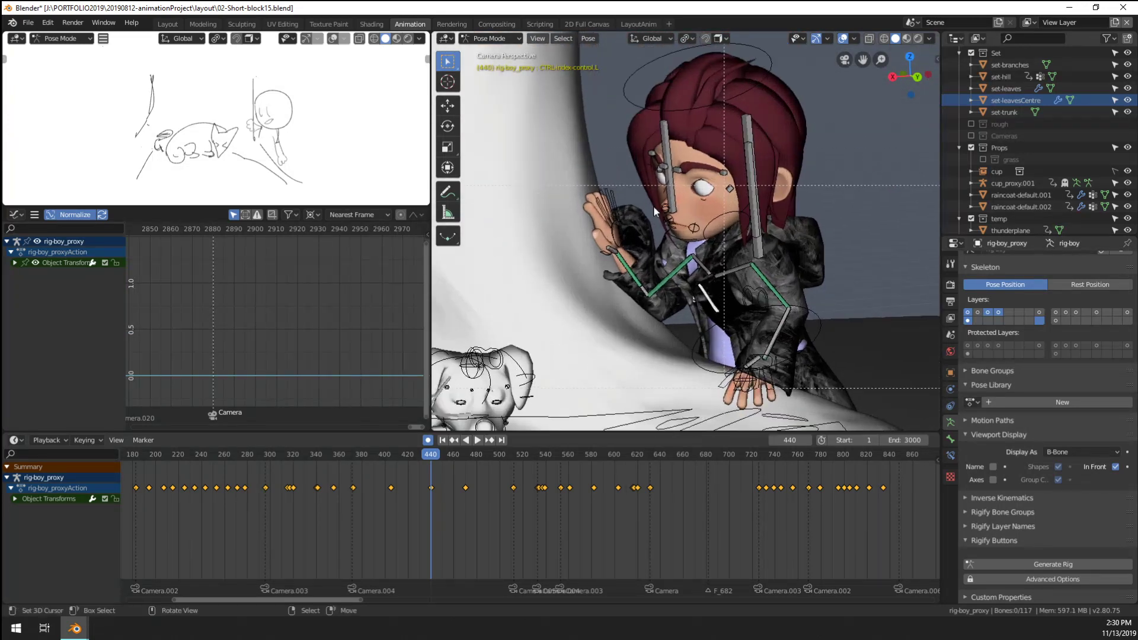
# Edit the raincoat's Key 19 at frame 440, pulling the right sleeve's lower cuff edge up to the wrist with proportional editing
pyautogui.hotkey('ctrl', 'Tab')
pyautogui.click(633, 249)
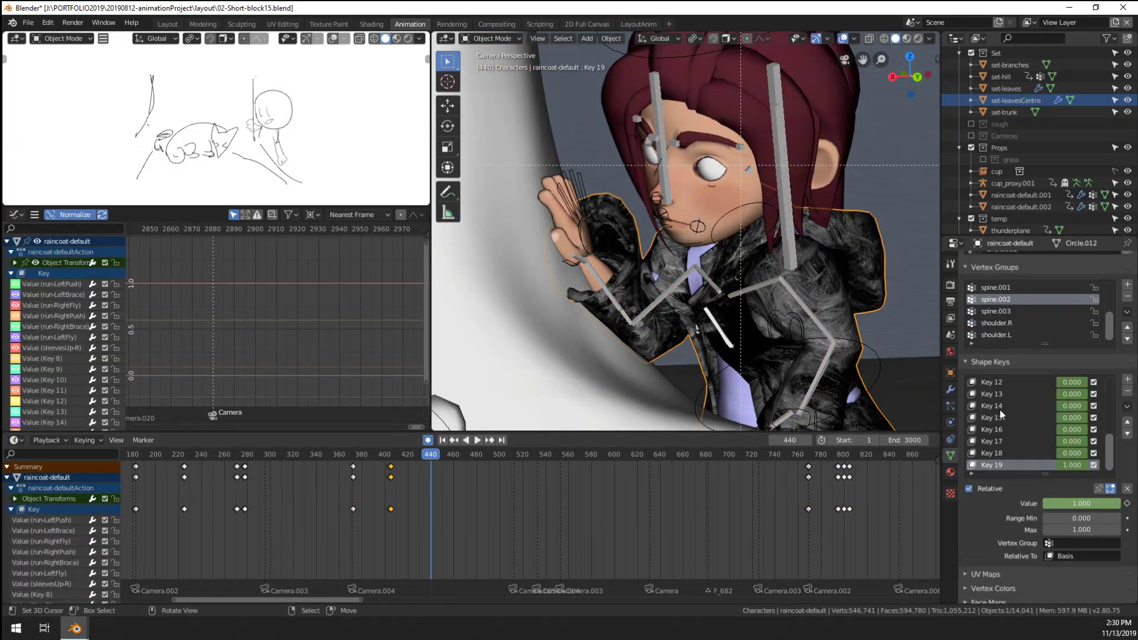
pyautogui.press('Tab')
pyautogui.click(538, 280)
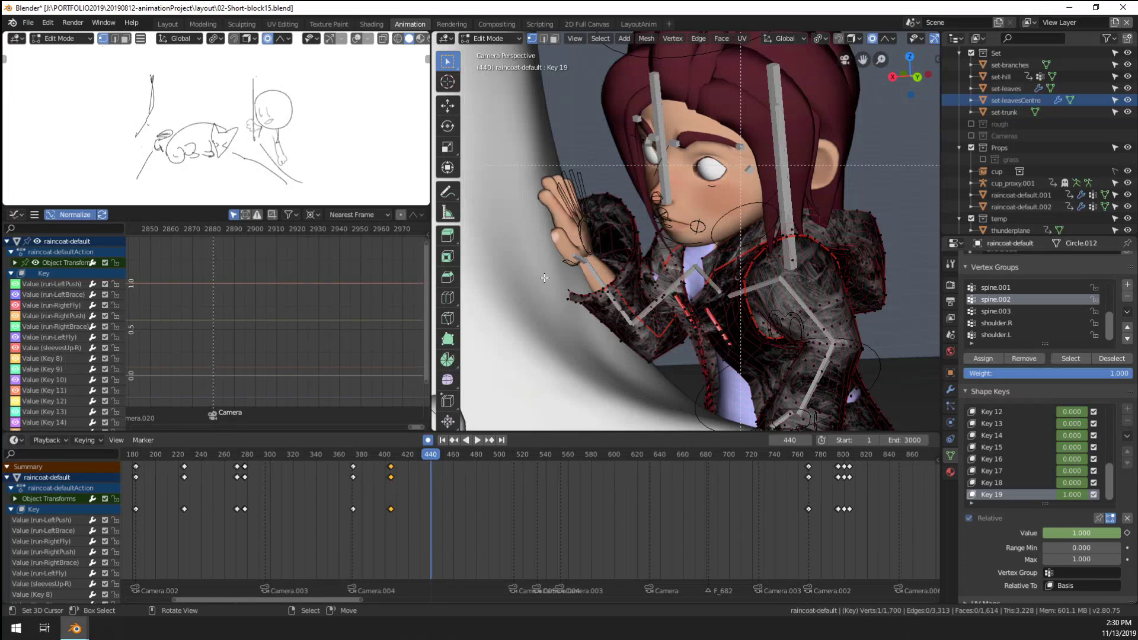
pyautogui.press('g')
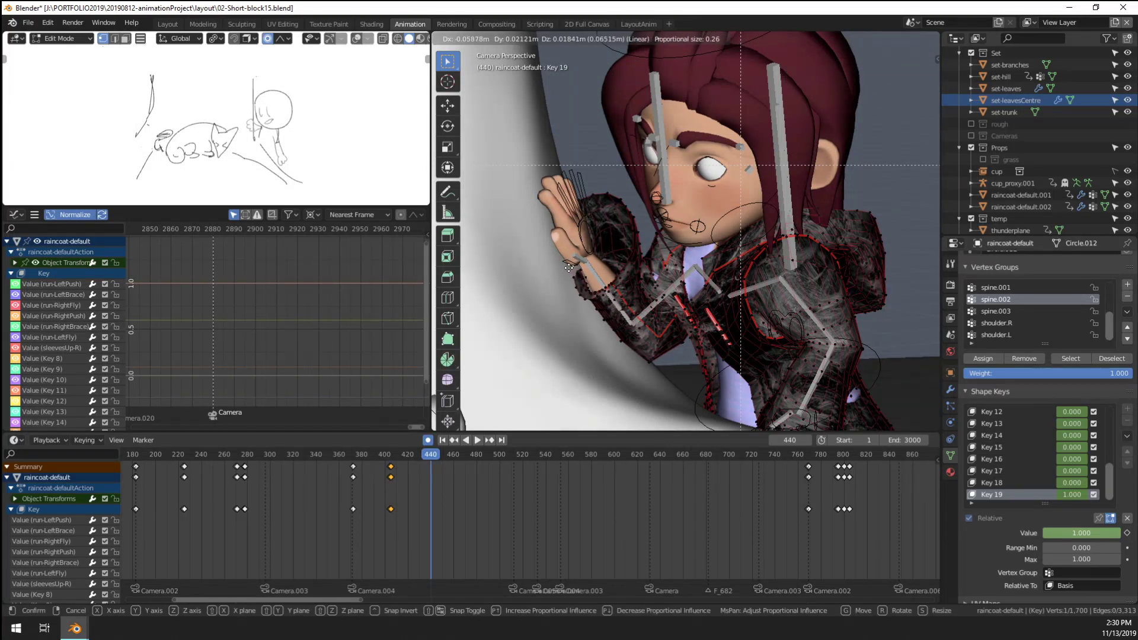
pyautogui.click(570, 262)
pyautogui.scroll(-3, 661, 269)
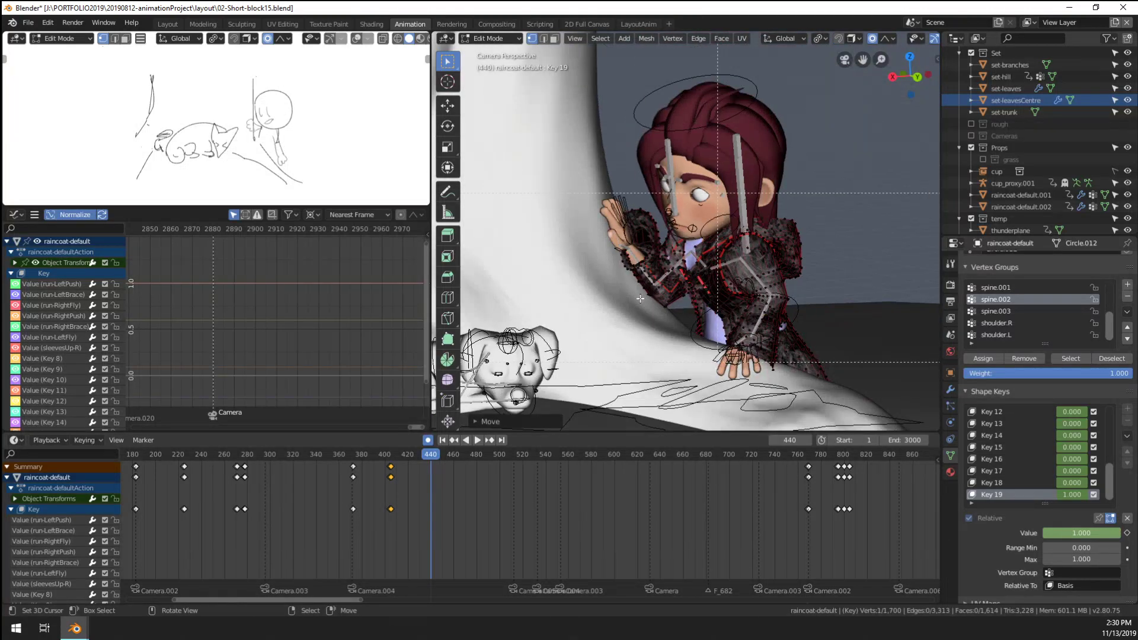
pyautogui.press('Tab')
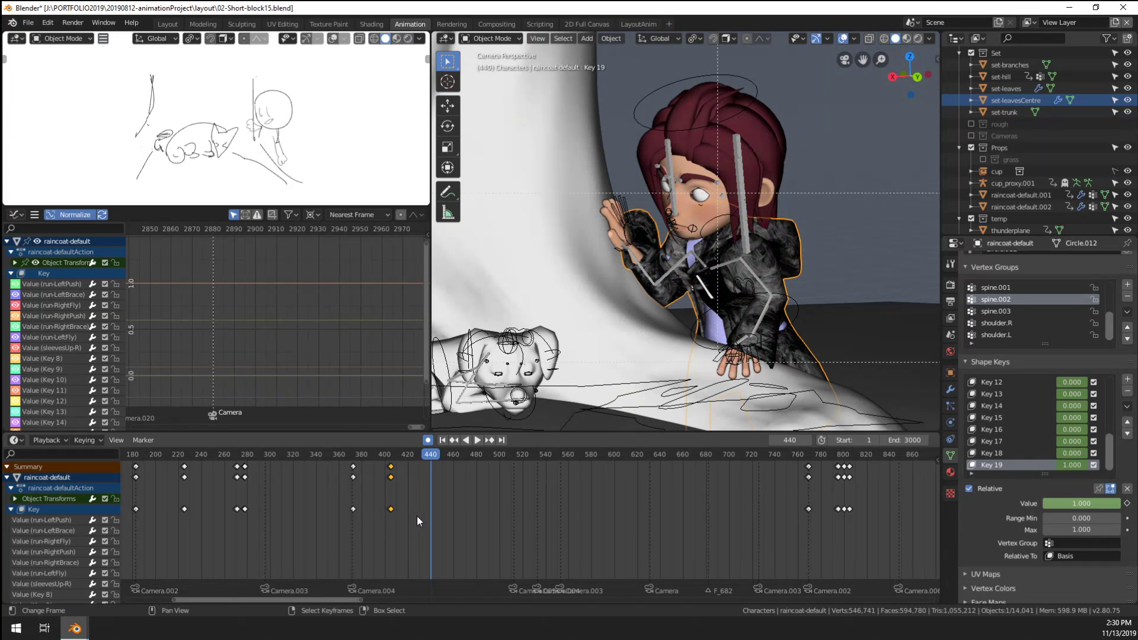
pyautogui.press('Left')
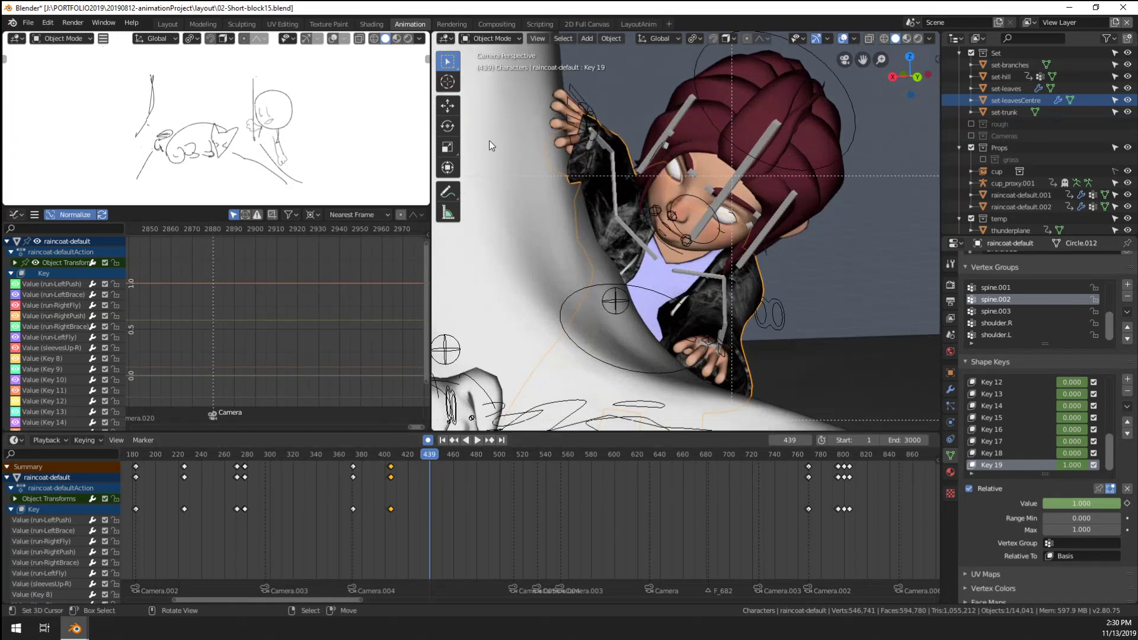
pyautogui.scroll(2, 490, 145)
pyautogui.press('Tab')
pyautogui.press('g')
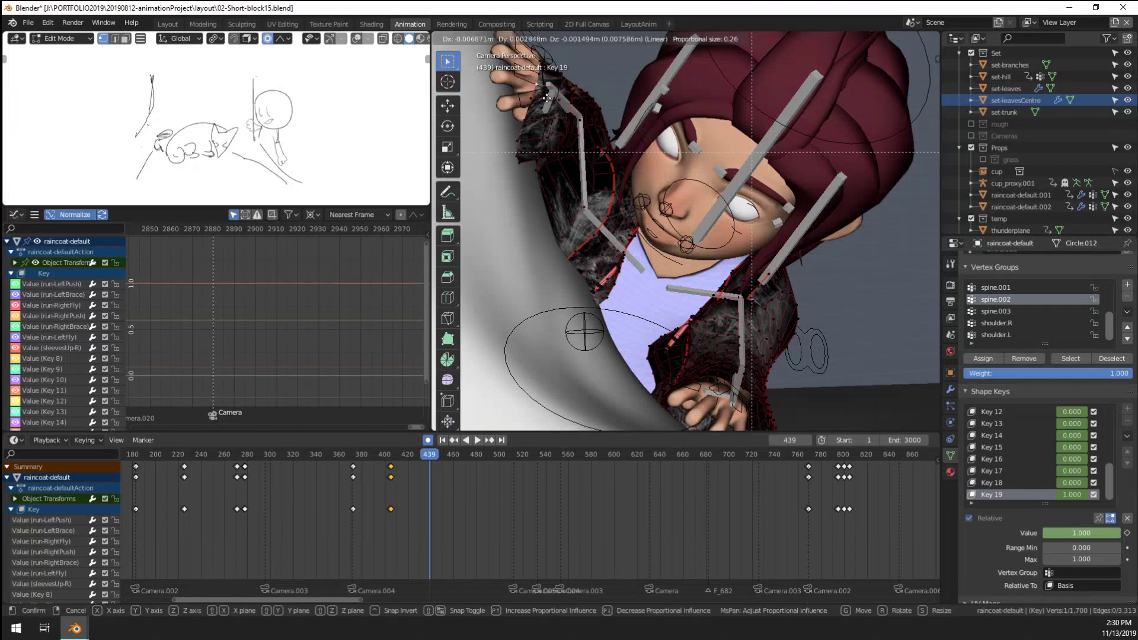
pyautogui.press('Escape')
pyautogui.press('Tab')
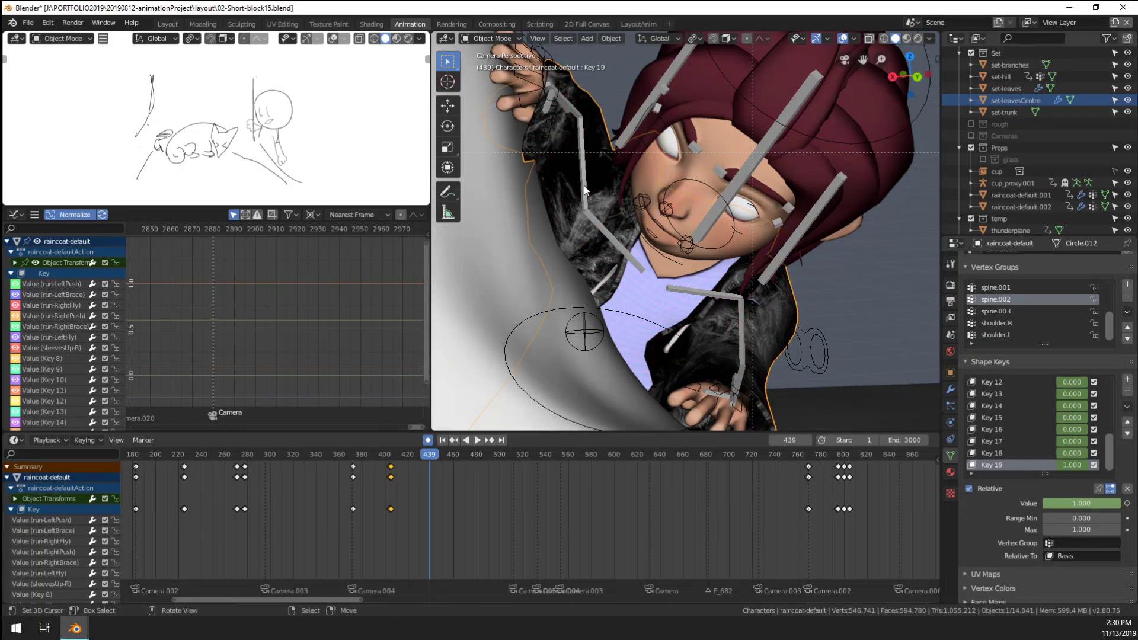
pyautogui.press('Right')
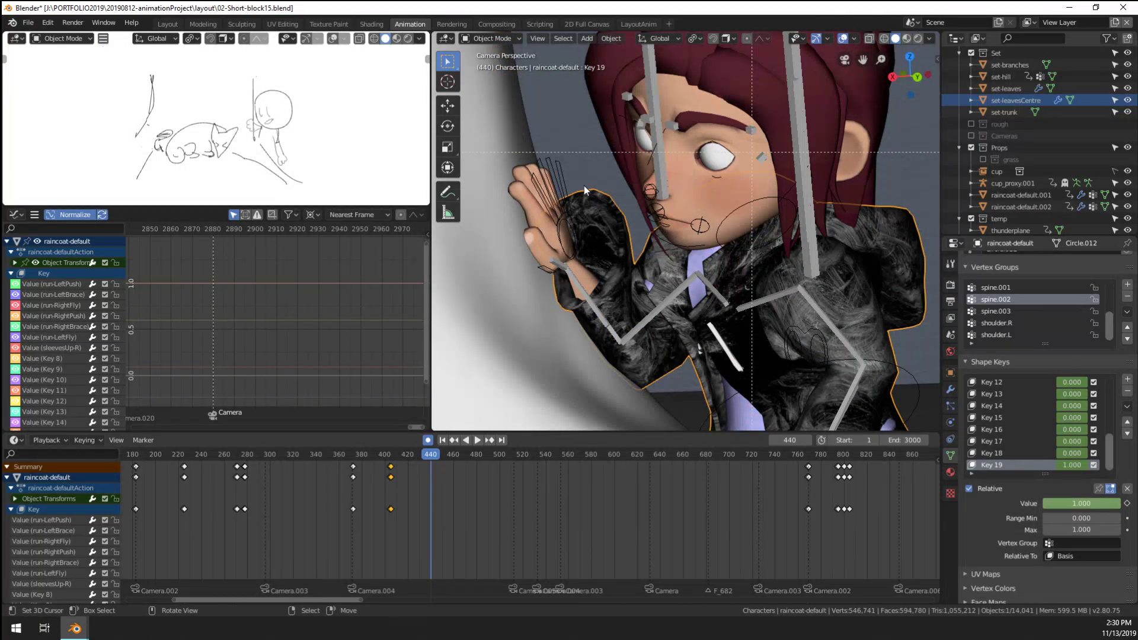
# Pull the upper part of the right cuff in around the hand at frame 440, and compare it with frame 439
pyautogui.press('Tab')
pyautogui.press('g')
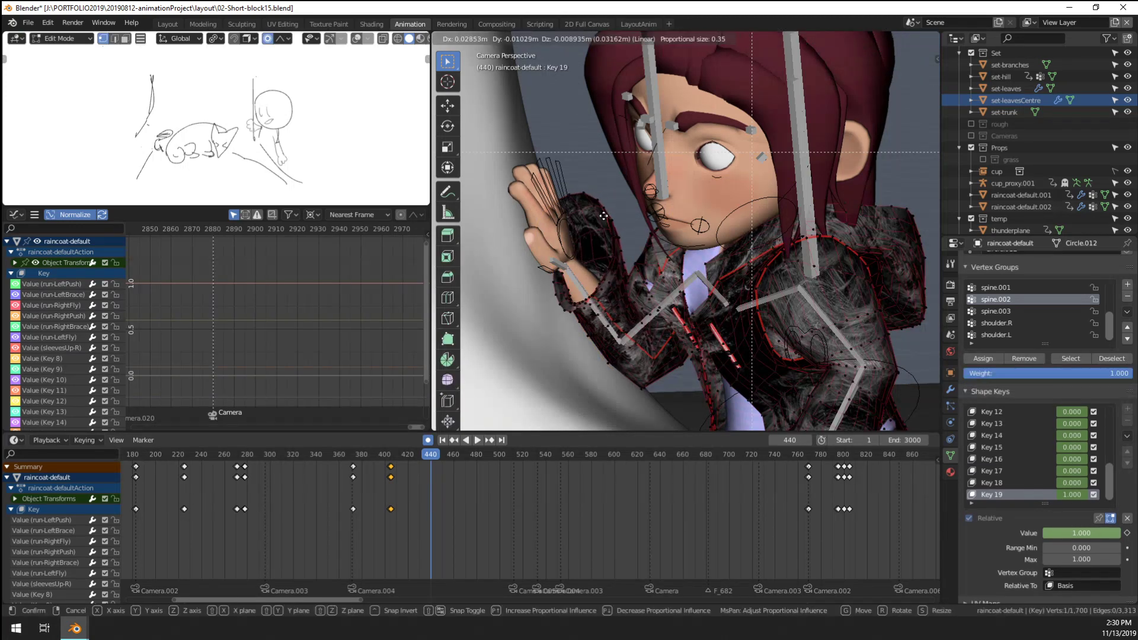
pyautogui.click(590, 218)
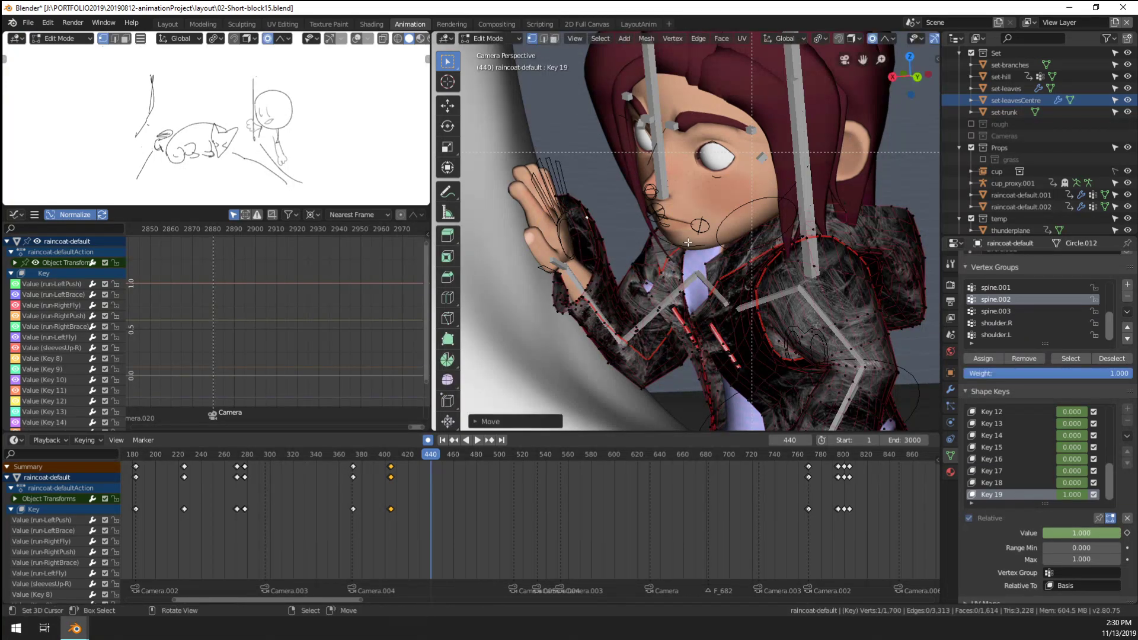
pyautogui.press('Left')
pyautogui.press('Right')
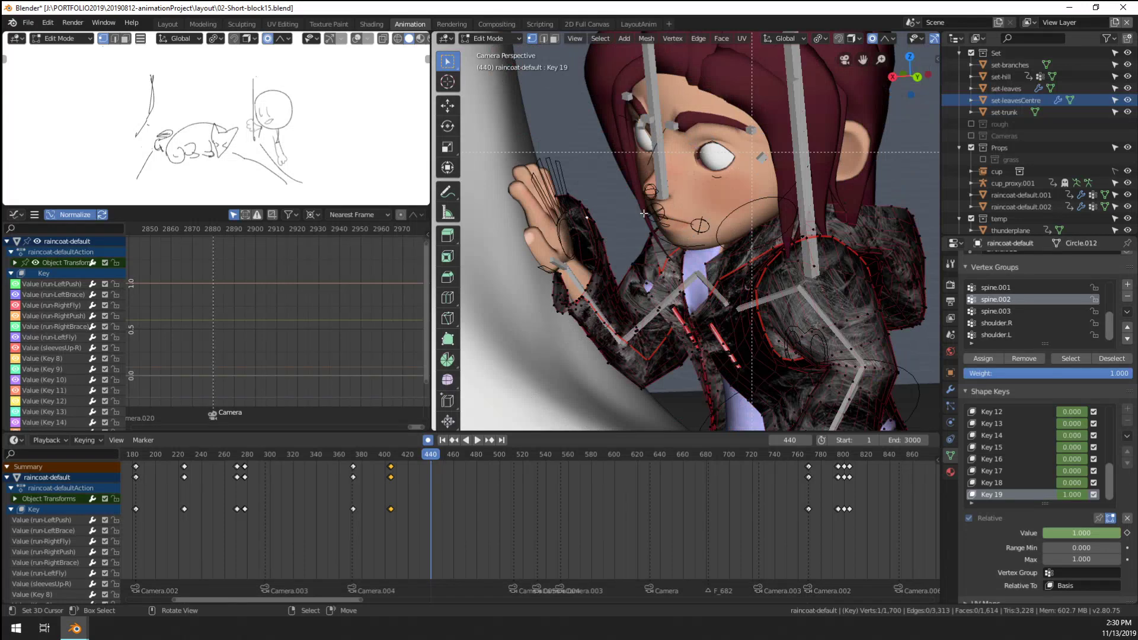
# Move the right cuff at frame 439 to fit around the raised hand, with a proportional size of about 0.42
pyautogui.press('Left')
pyautogui.press('g')
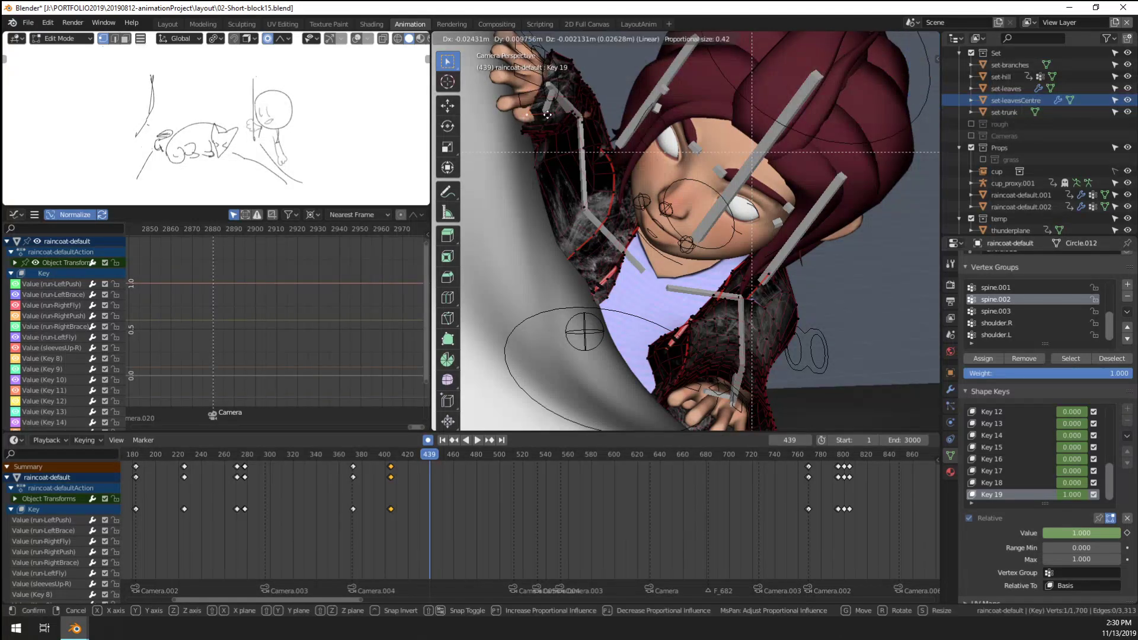
pyautogui.click(563, 122)
pyautogui.moveTo(625, 160); pyautogui.dragTo(660, 237, button='middle')
pyautogui.press('KP_Decimal')
pyautogui.scroll(6, 628, 179)
pyautogui.scroll(-5, 627, 179)
pyautogui.press('g')
pyautogui.rightClick(705, 239)
pyautogui.press('Tab')
# Sculpt the raincoat's right sleeve around the raised forearm at frame 439 with the Inflate brush, and return to Object Mode in camera view
pyautogui.click(497, 38)
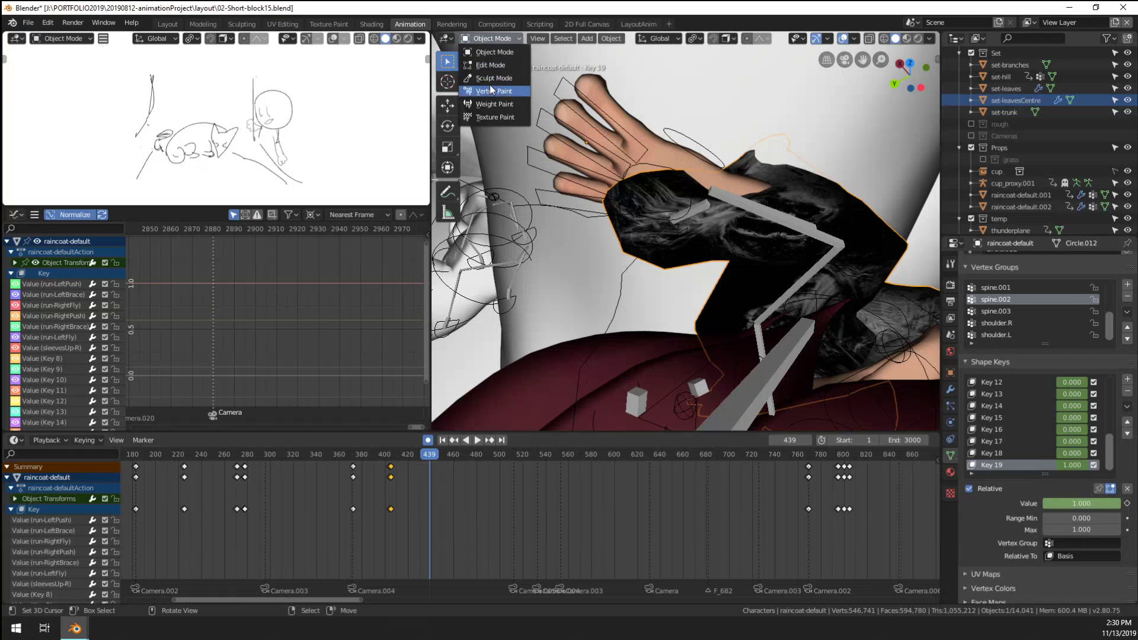
pyautogui.click(490, 77)
pyautogui.scroll(-2, 683, 215)
pyautogui.moveTo(685, 216)
pyautogui.mouseDown()
pyautogui.moveTo(730, 209)
pyautogui.moveTo(706, 221)
pyautogui.mouseUp()
pyautogui.moveTo(705, 221)
pyautogui.mouseDown(button='middle')
pyautogui.moveTo(671, 204)
pyautogui.moveTo(371, 150)
pyautogui.mouseUp(button='middle')
pyautogui.click(448, 143)
pyautogui.moveTo(762, 279); pyautogui.dragTo(714, 219)
pyautogui.moveTo(715, 219)
pyautogui.mouseDown(button='middle')
pyautogui.moveTo(710, 231)
pyautogui.moveTo(703, 219)
pyautogui.mouseUp(button='middle')
pyautogui.moveTo(703, 220)
pyautogui.mouseDown()
pyautogui.moveTo(676, 192)
pyautogui.moveTo(694, 183)
pyautogui.moveTo(686, 174)
pyautogui.moveTo(742, 194)
pyautogui.moveTo(692, 188)
pyautogui.moveTo(776, 208)
pyautogui.mouseUp()
pyautogui.moveTo(669, 267); pyautogui.dragTo(656, 241, button='middle')
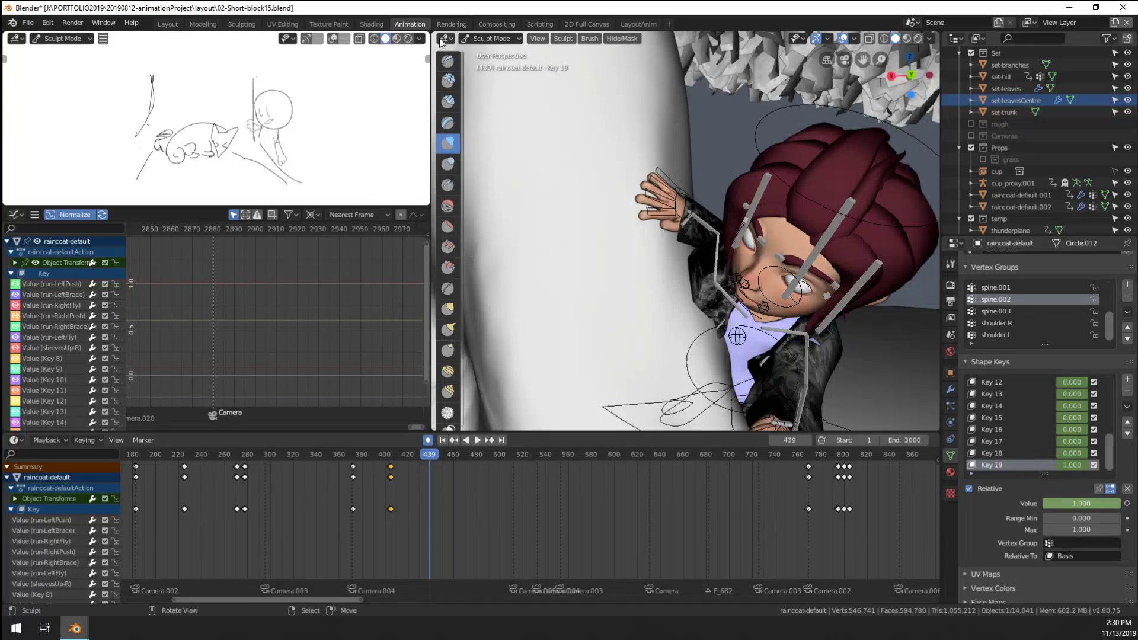
pyautogui.click(487, 40)
pyautogui.click(487, 53)
pyautogui.moveTo(756, 204); pyautogui.dragTo(645, 210, button='middle')
pyautogui.press('KP_0')
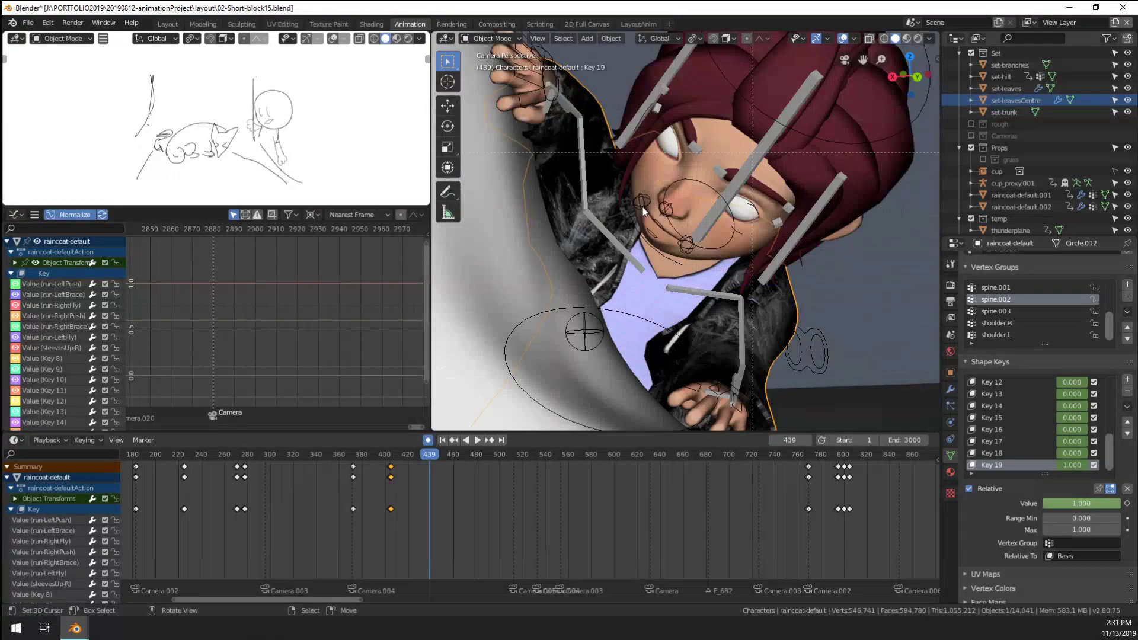
# Put the boy's rig in Pose Mode and rotate the right hand-stretch control freely with the trackball at frame 439
pyautogui.scroll(3, 534, 123)
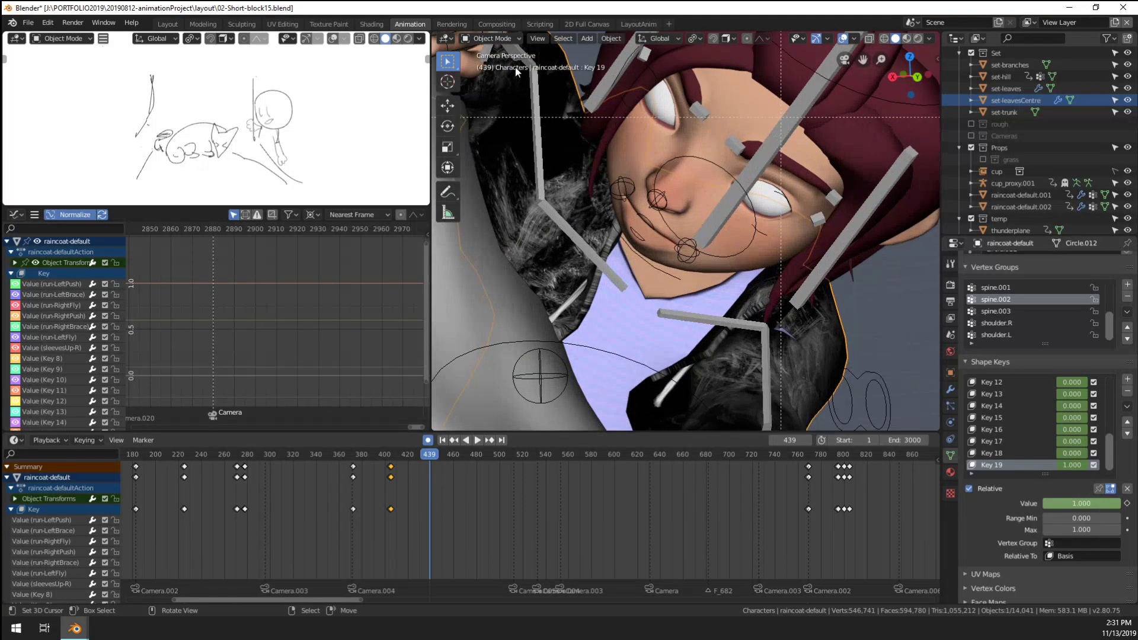
pyautogui.keyDown('shift'); pyautogui.moveTo(585, 169); pyautogui.dragTo(724, 332, button='middle'); pyautogui.keyUp('shift')
pyautogui.click(602, 200)
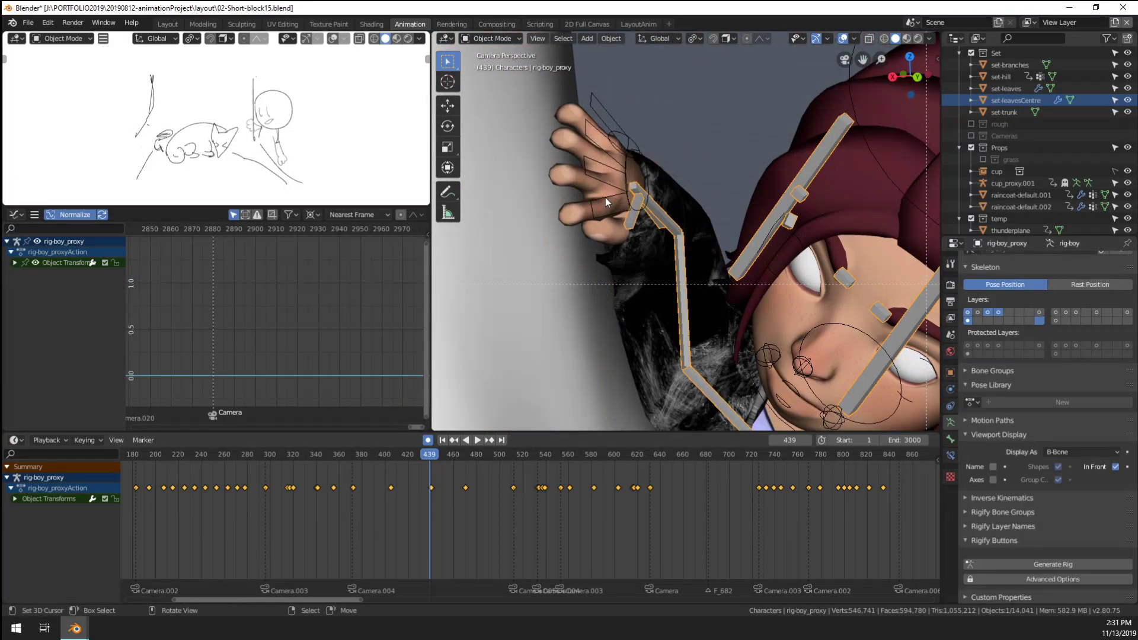
pyautogui.click(610, 197)
pyautogui.click(620, 195)
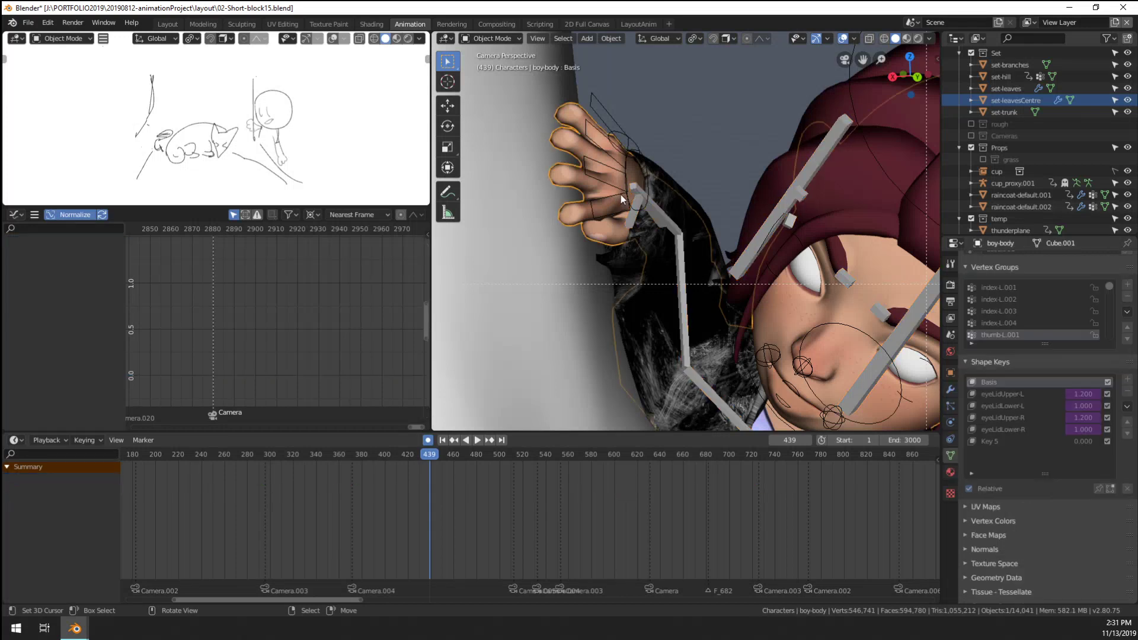
pyautogui.click(623, 194)
pyautogui.rightClick(626, 194)
pyautogui.hotkey('ctrl', 'Tab')
pyautogui.rightClick(618, 196)
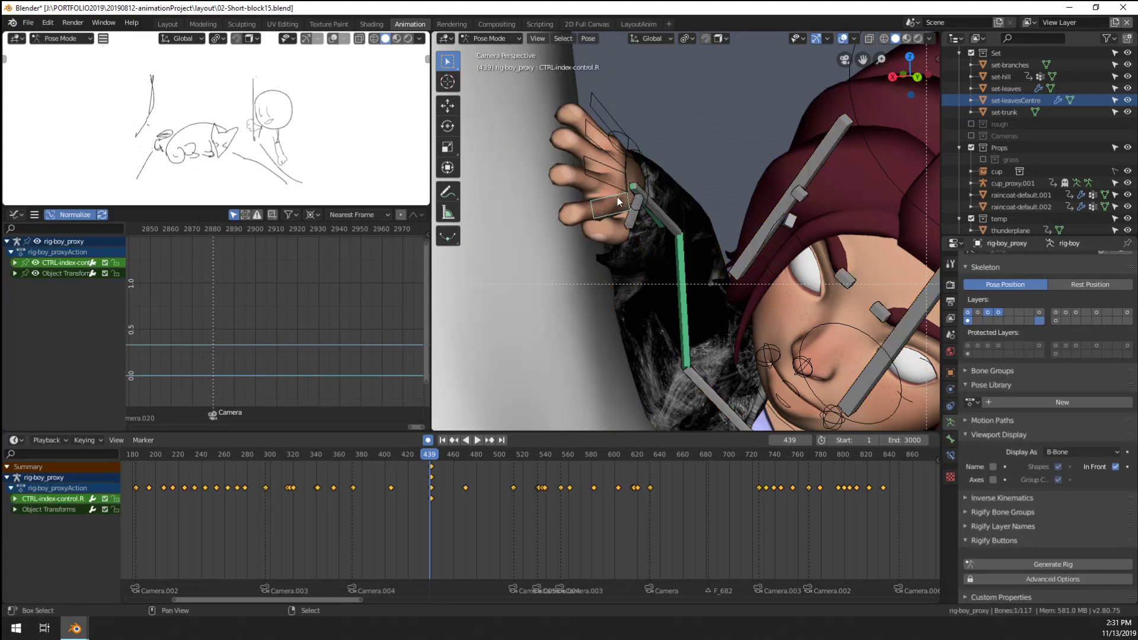
pyautogui.keyDown('shift'); pyautogui.moveTo(582, 224); pyautogui.dragTo(581, 247, button='middle'); pyautogui.keyUp('shift')
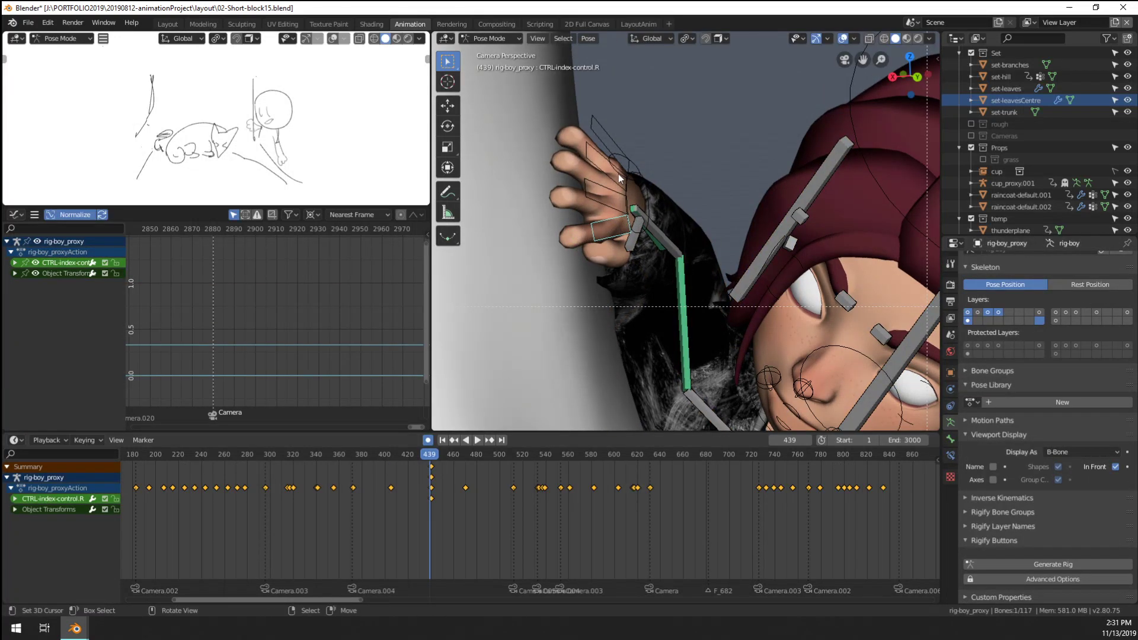
pyautogui.rightClick(635, 162)
pyautogui.press('r')
pyautogui.press('r')
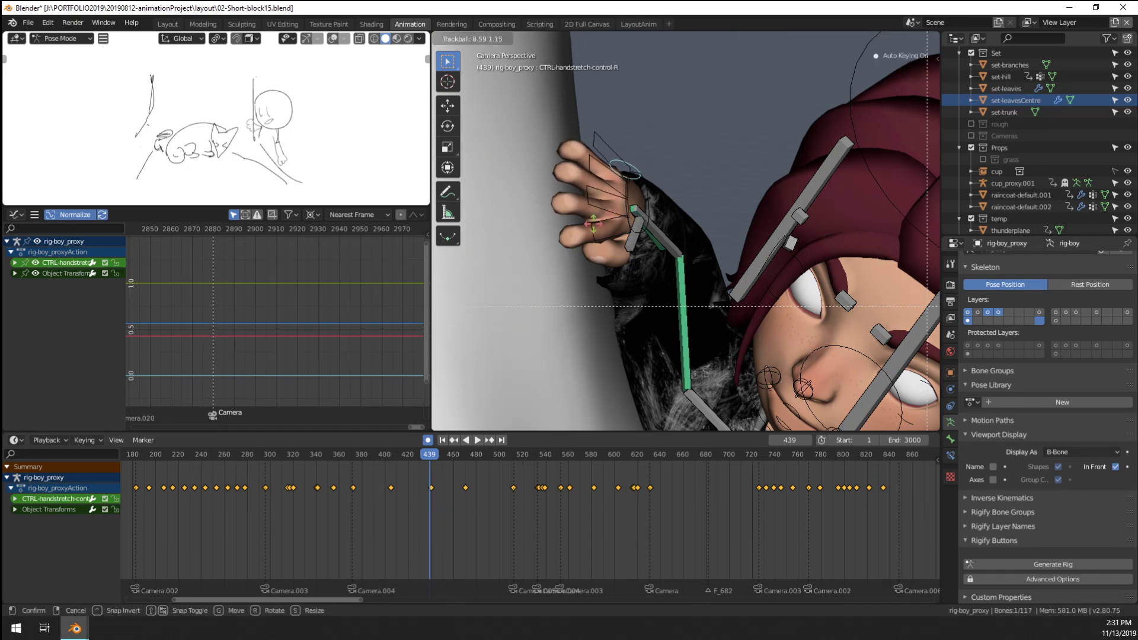
pyautogui.click(592, 211)
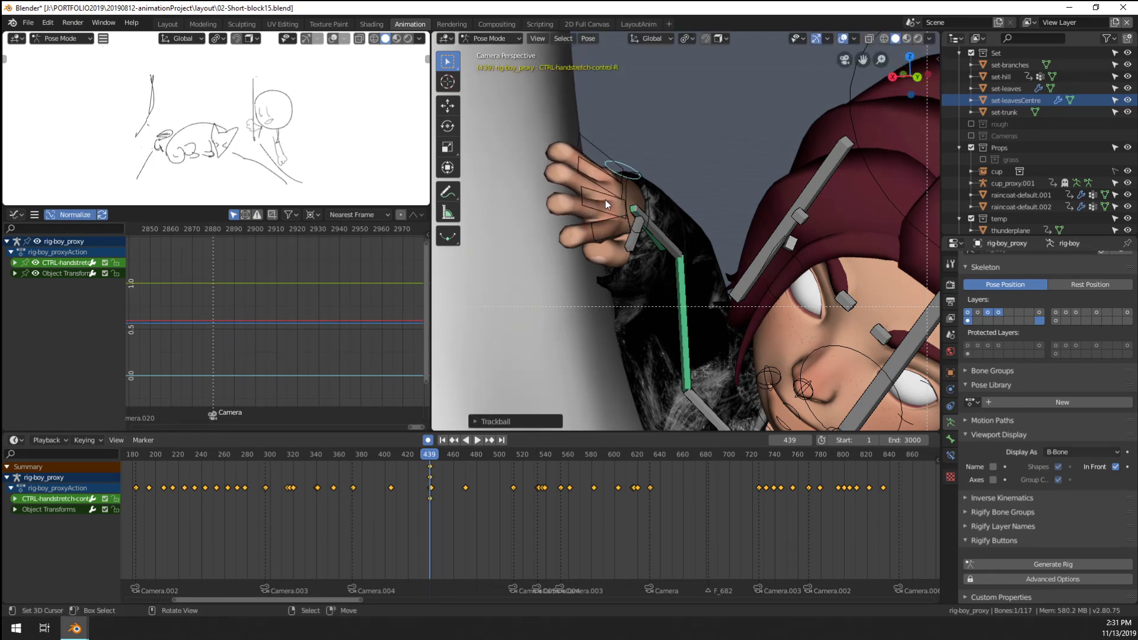
# Rotate the forearm-L bone slightly with the trackball at frame 439 to adjust the lower hand's angle
pyautogui.scroll(-5, 608, 220)
pyautogui.rightClick(767, 339)
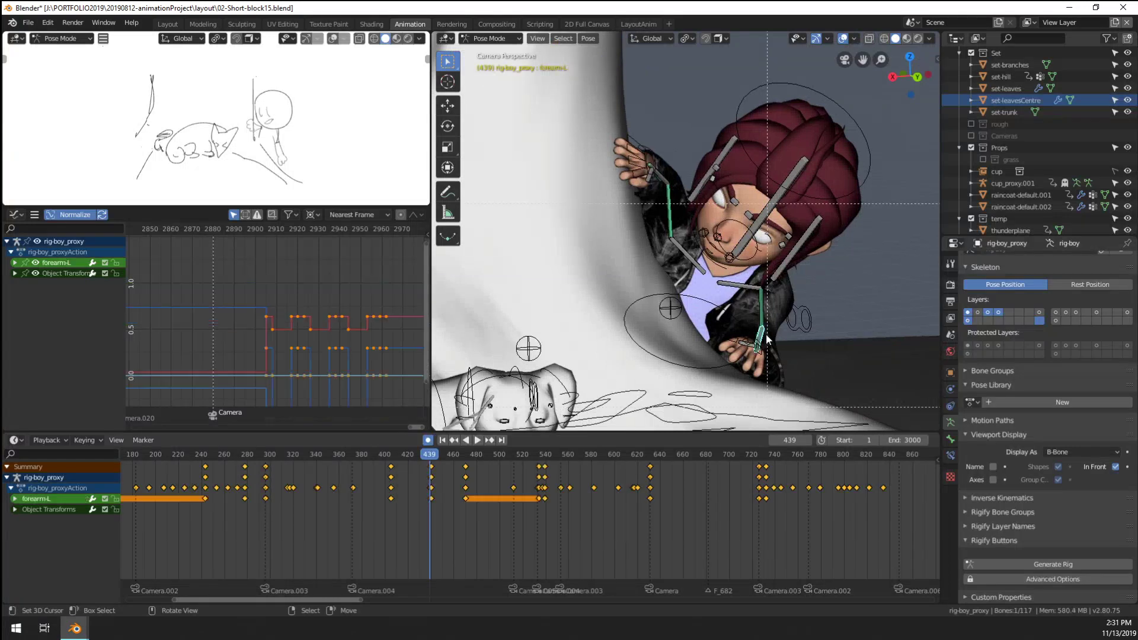
pyautogui.scroll(5, 757, 334)
pyautogui.press('r')
pyautogui.press('r')
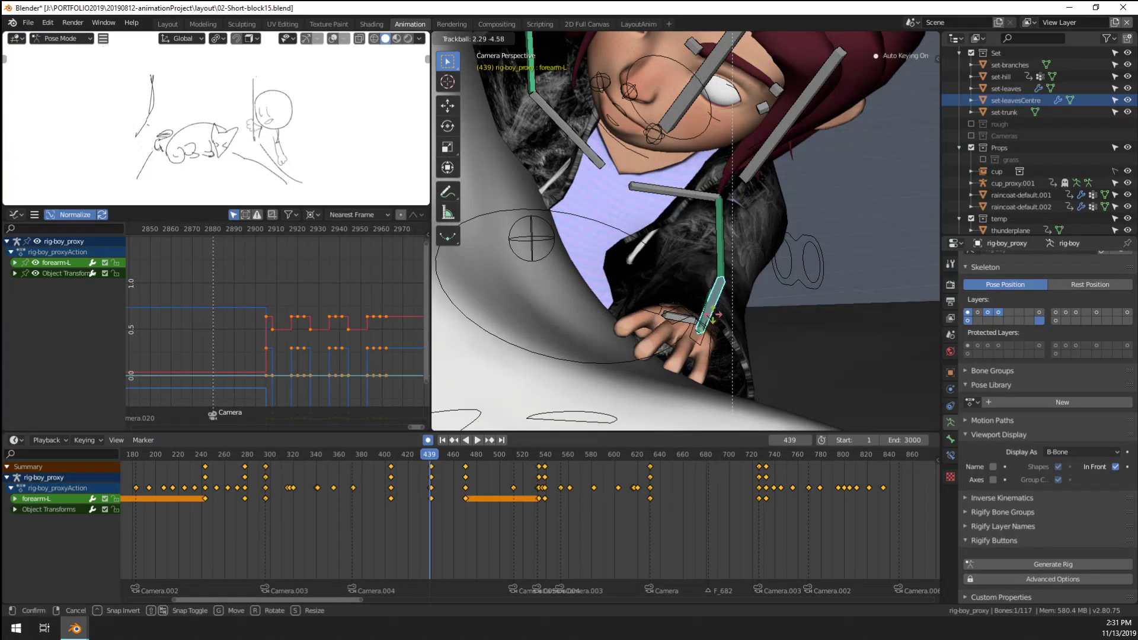
pyautogui.click(712, 338)
# Scale the left hand's pinky and ring controls at frame 439 to adjust those fingers, and clear the selection
pyautogui.rightClick(715, 355)
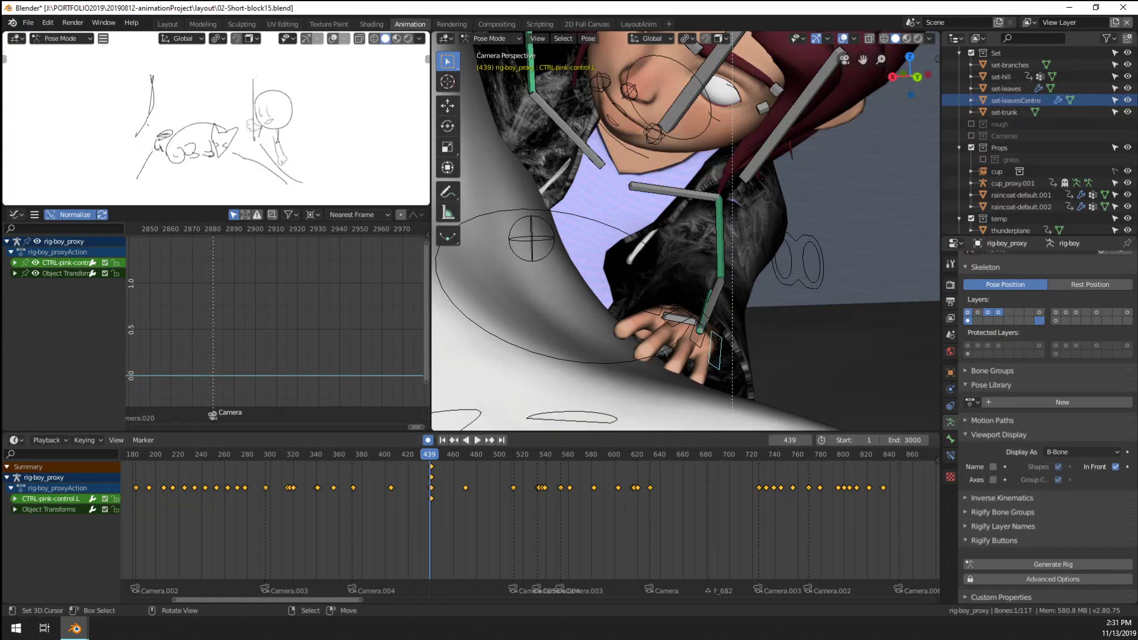
pyautogui.press('s')
pyautogui.click(698, 352)
pyautogui.press('s')
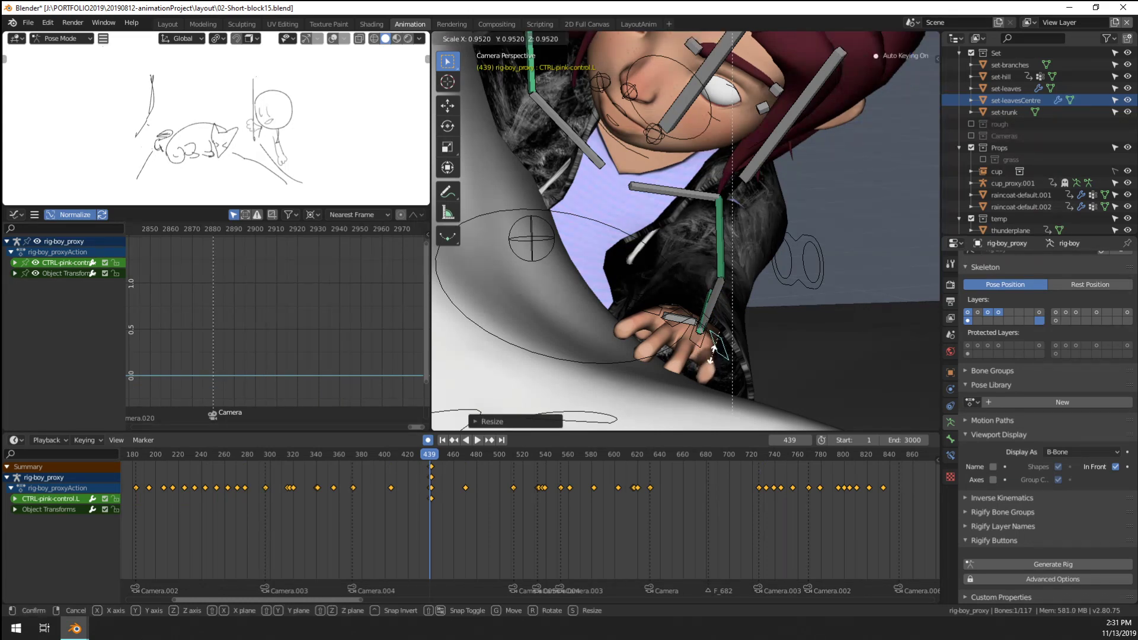
pyautogui.click(707, 358)
pyautogui.rightClick(699, 349)
pyautogui.press('s')
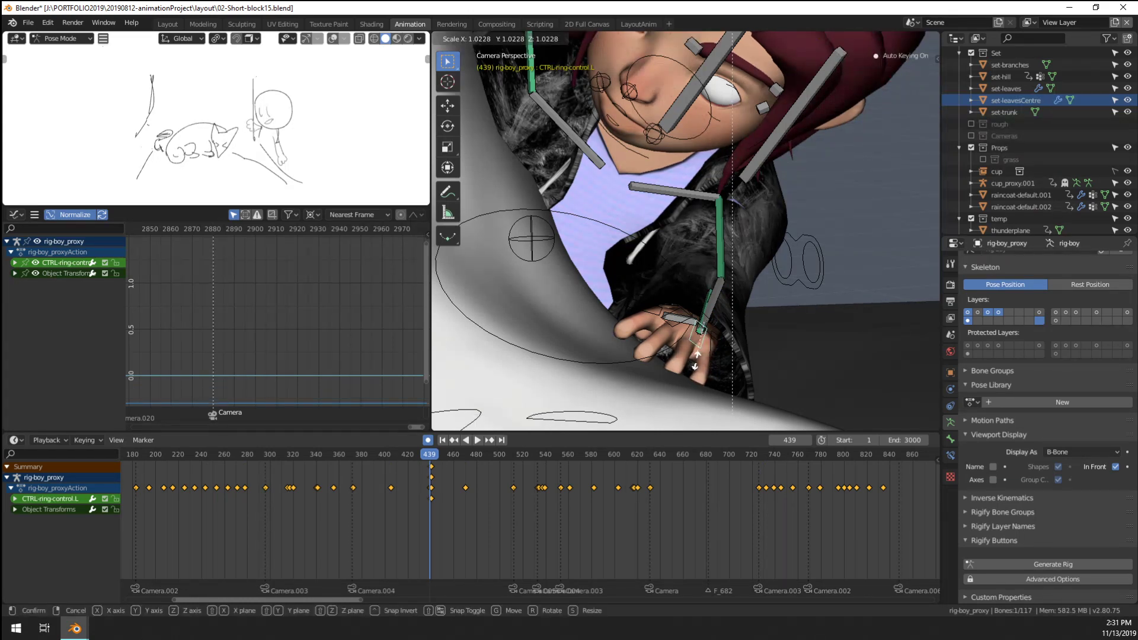
pyautogui.click(696, 360)
pyautogui.scroll(-3, 755, 283)
pyautogui.rightClick(767, 238)
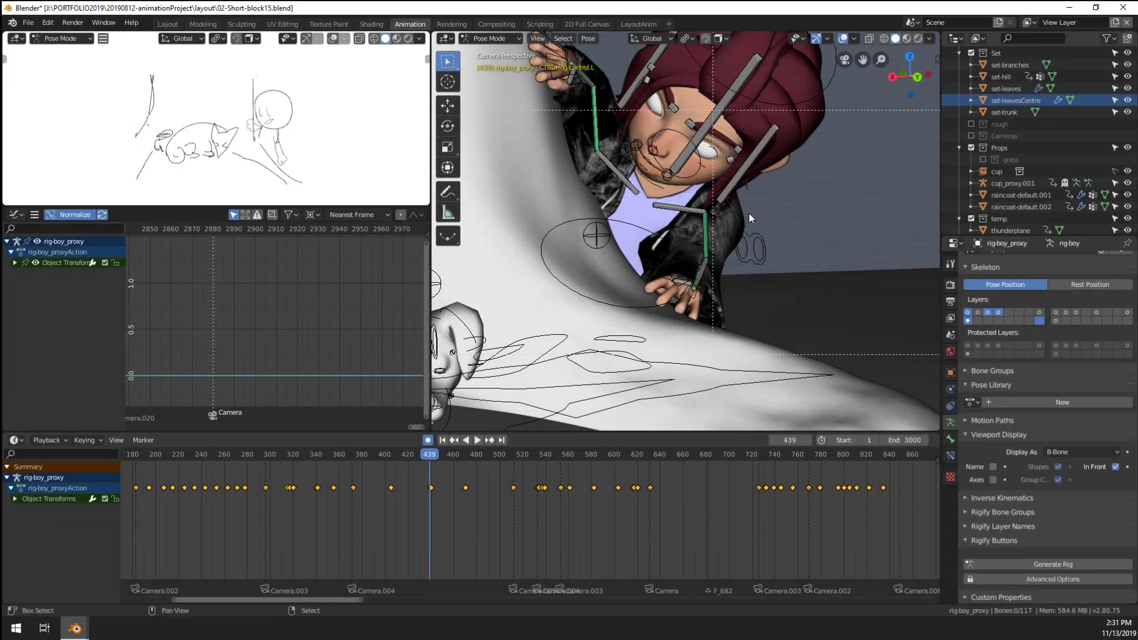
pyautogui.scroll(-5, 749, 212)
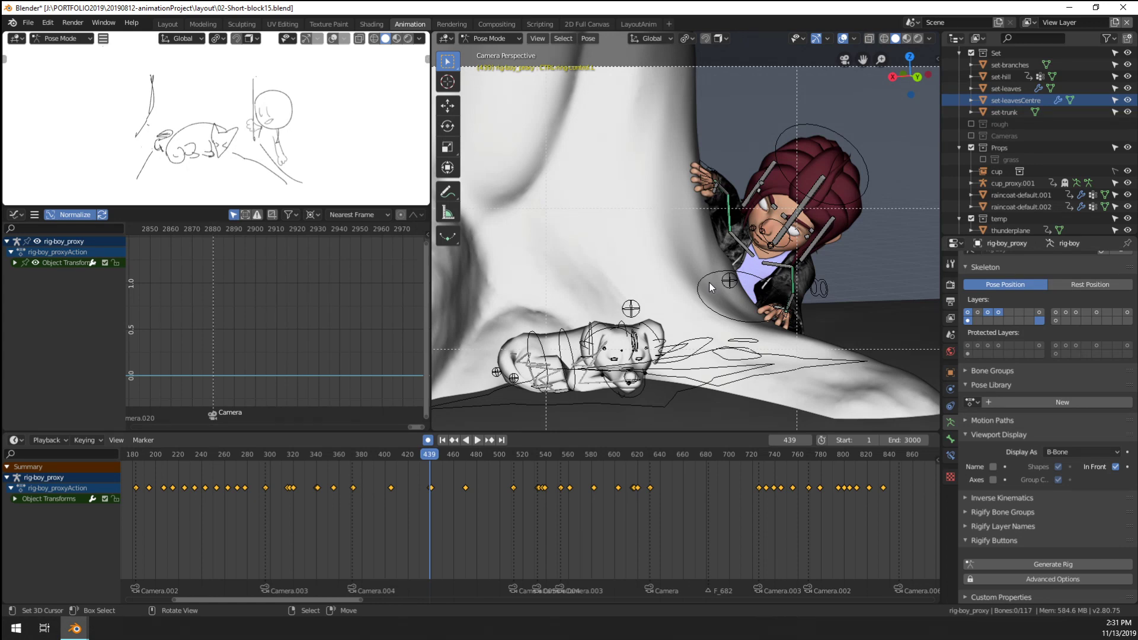
# Edit the raincoat's Key 19 at frame 440, moving the right cuff's lower edge up to the wrist with a proportional size of about 0.24
pyautogui.press('Right')
pyautogui.scroll(2, 748, 220)
pyautogui.rightClick(765, 268)
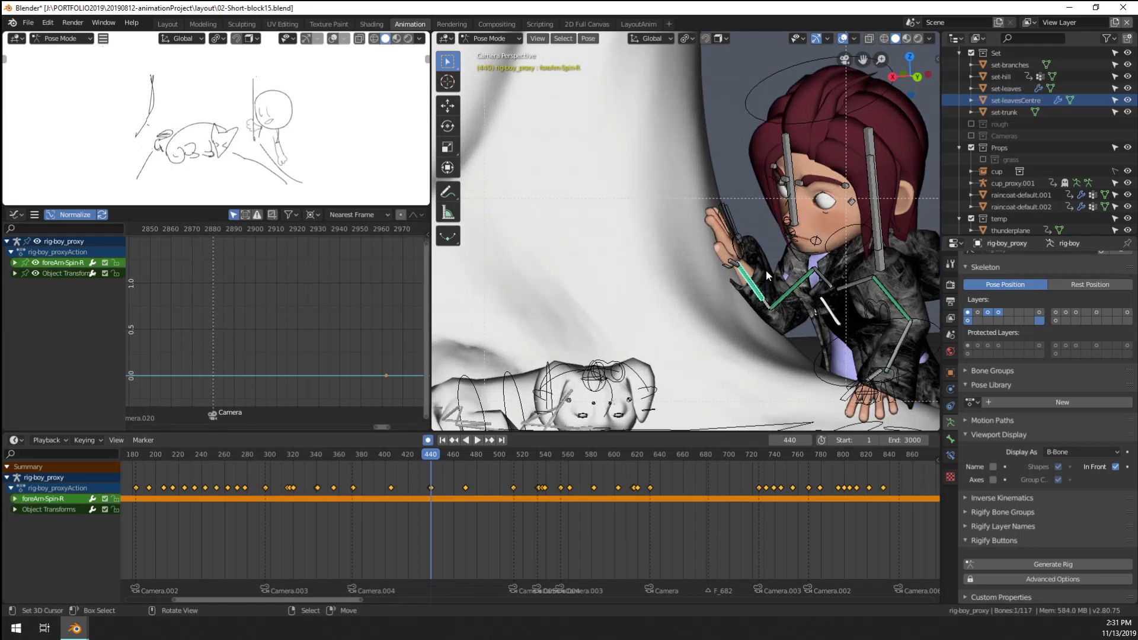
pyautogui.hotkey('ctrl', 'Tab')
pyautogui.rightClick(759, 263)
pyautogui.scroll(5, 597, 267)
pyautogui.press('Tab')
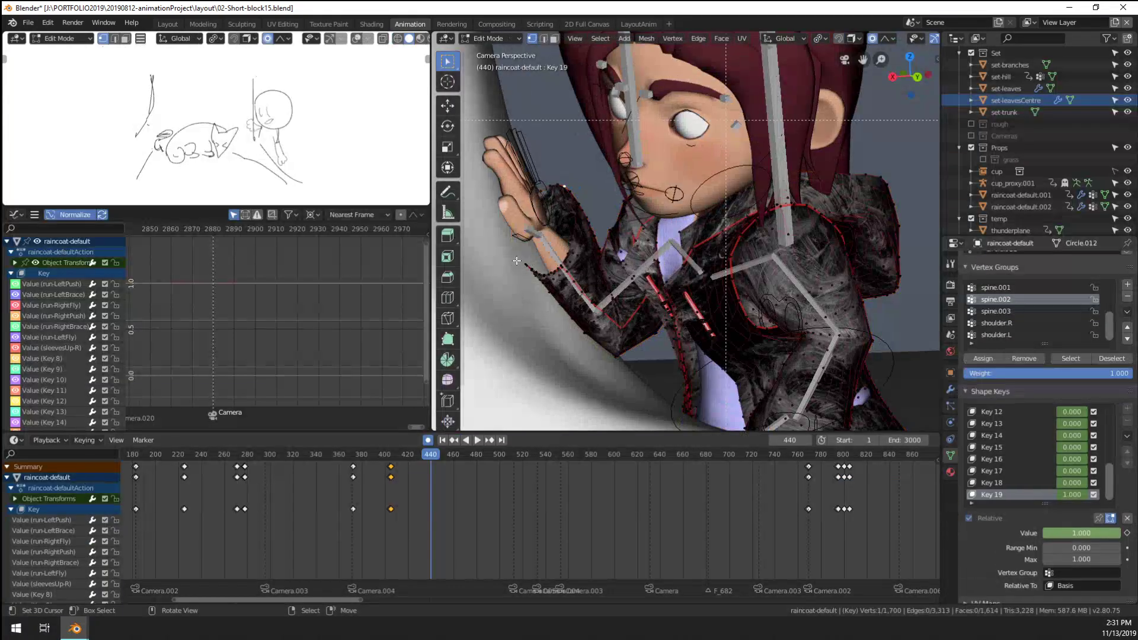
pyautogui.press('g')
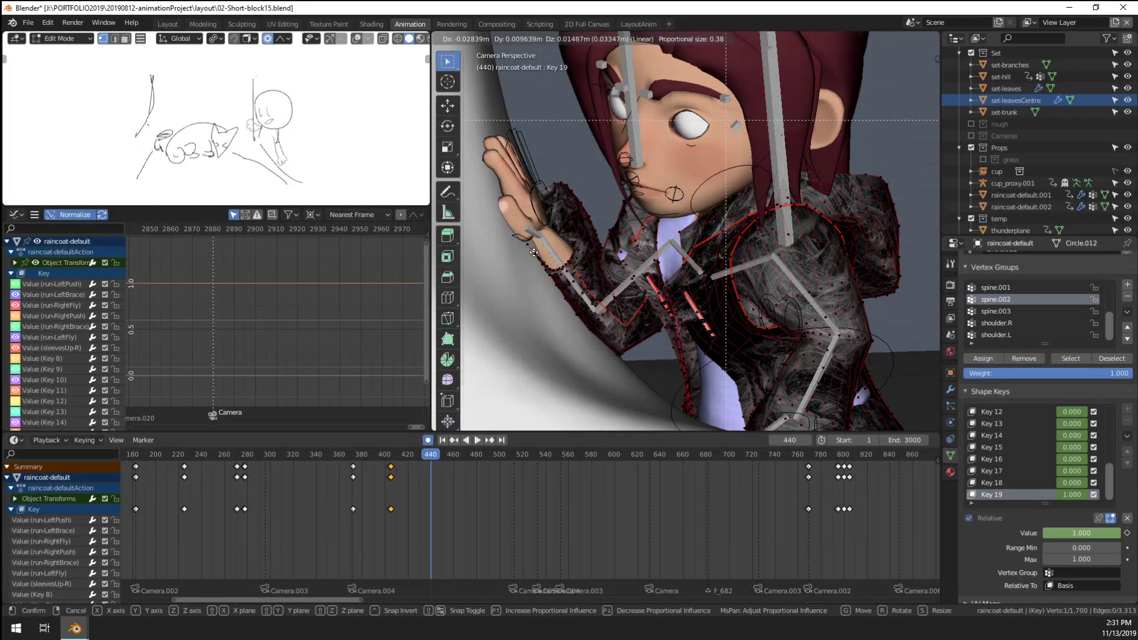
pyautogui.scroll(1, 534, 248)
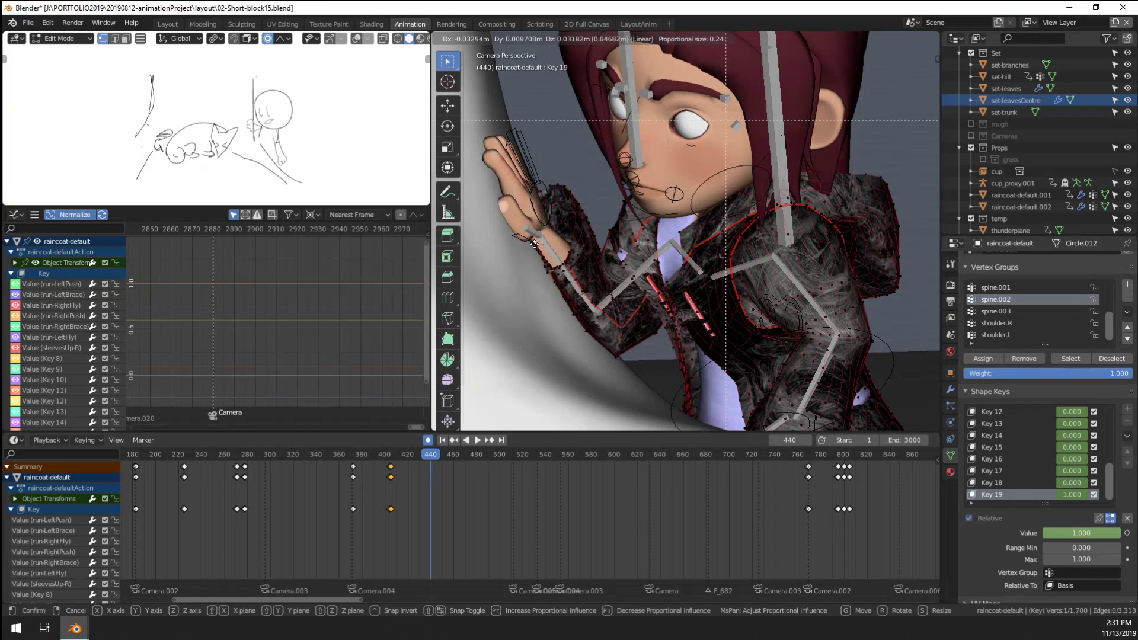
pyautogui.click(536, 249)
pyautogui.press('Tab')
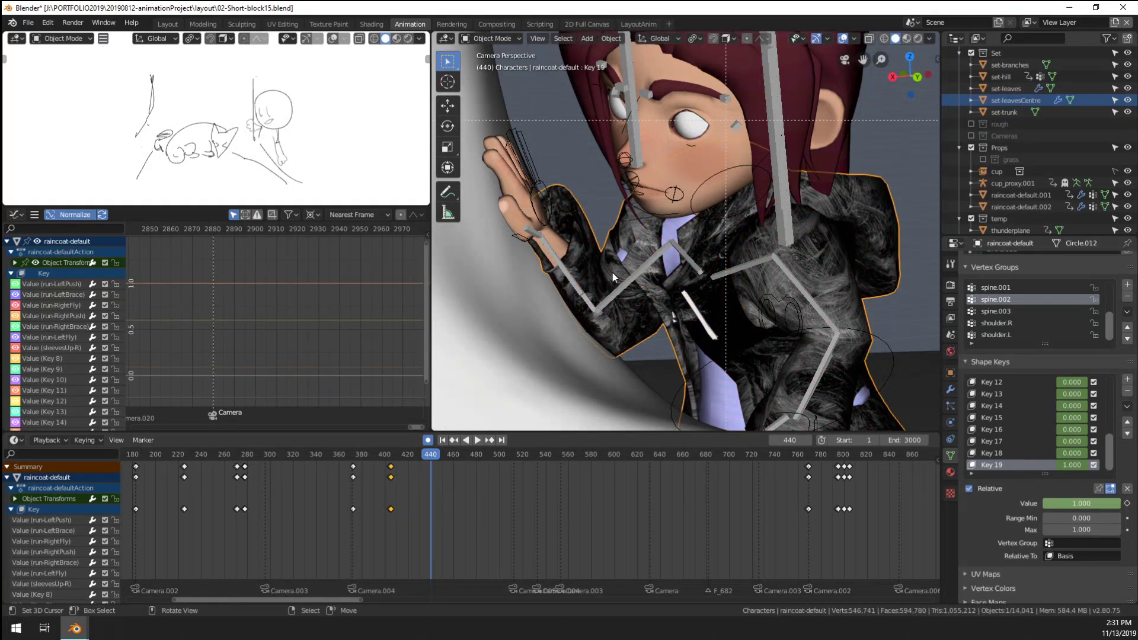
# Return to frame 439 and rotate the rig's thumb-R.001 bone in Pose Mode to angle the right thumb toward the fingers
pyautogui.press('Left')
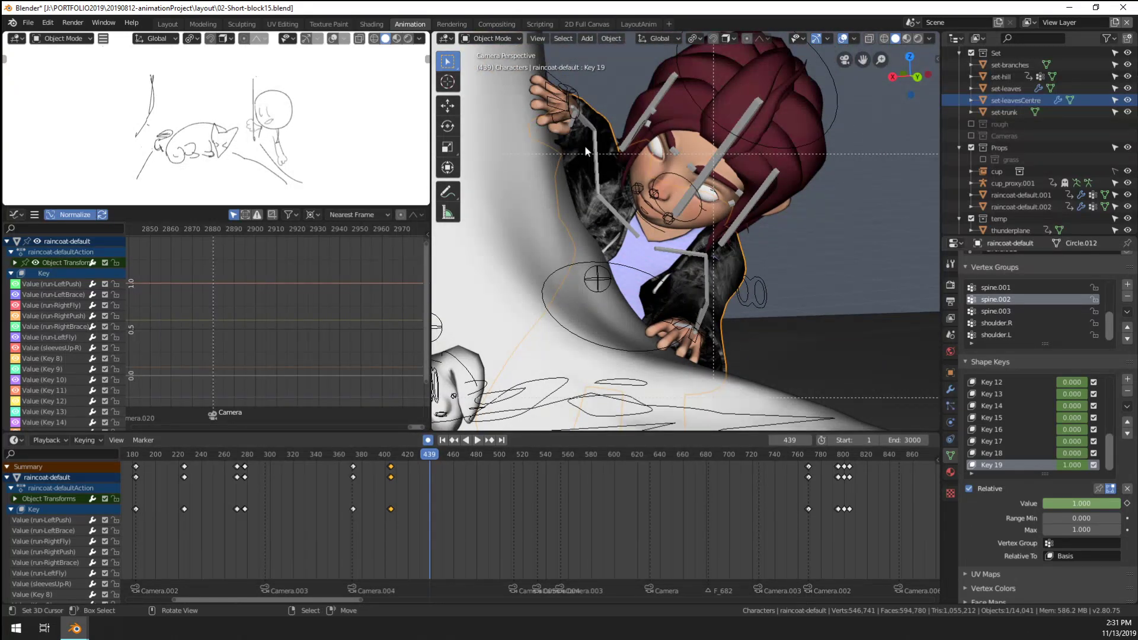
pyautogui.click(565, 132)
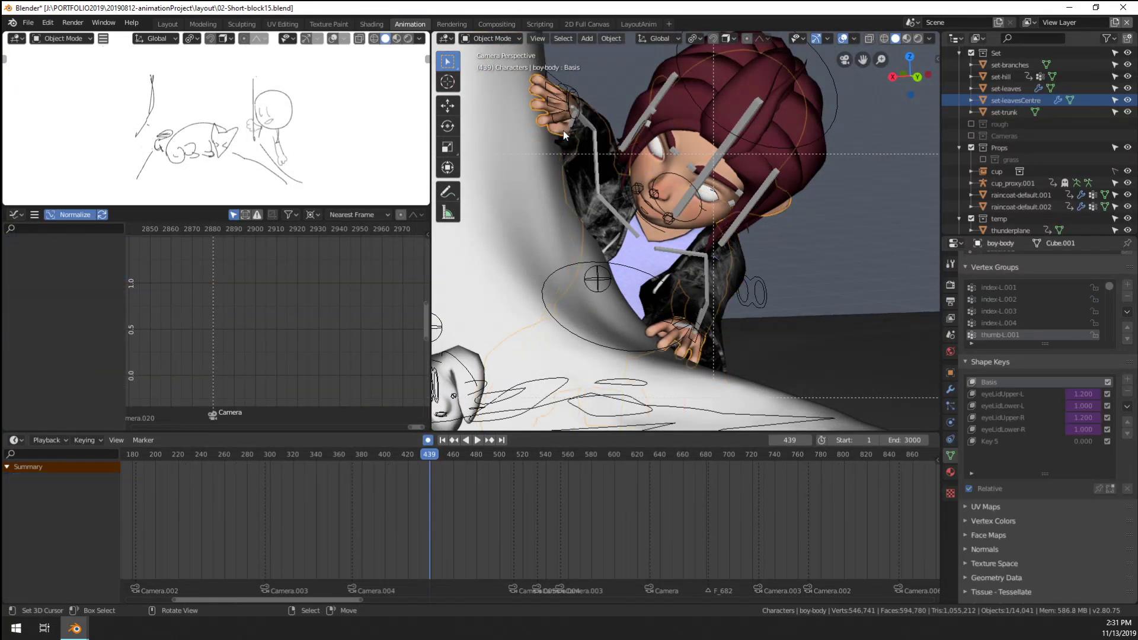
pyautogui.click(579, 120)
pyautogui.hotkey('ctrl', 'Tab')
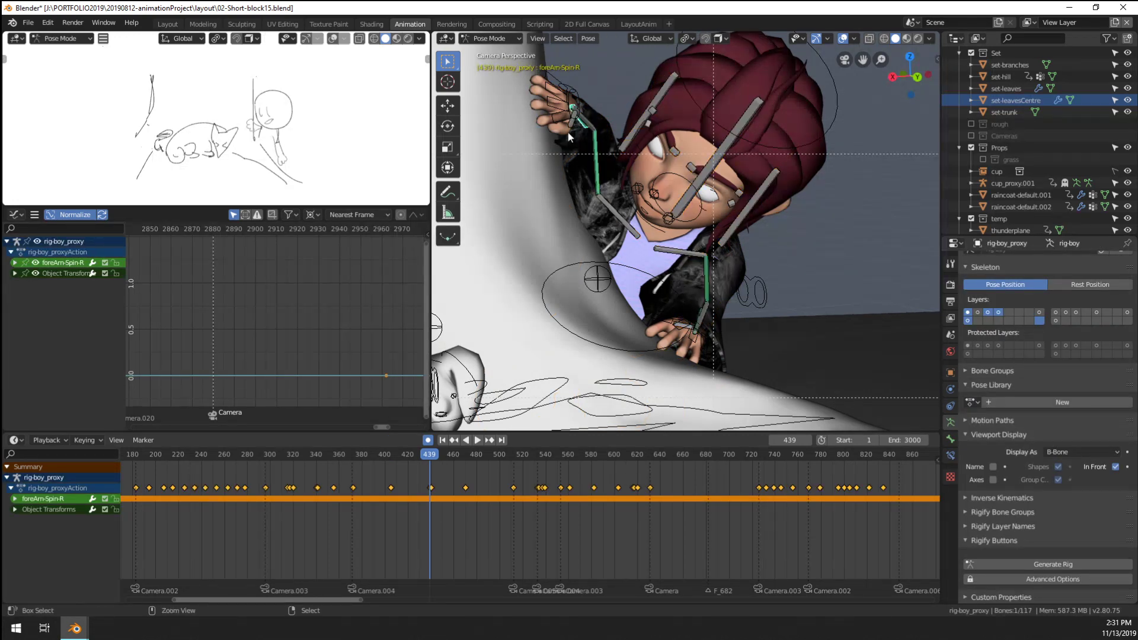
pyautogui.scroll(5, 599, 217)
pyautogui.click(541, 197)
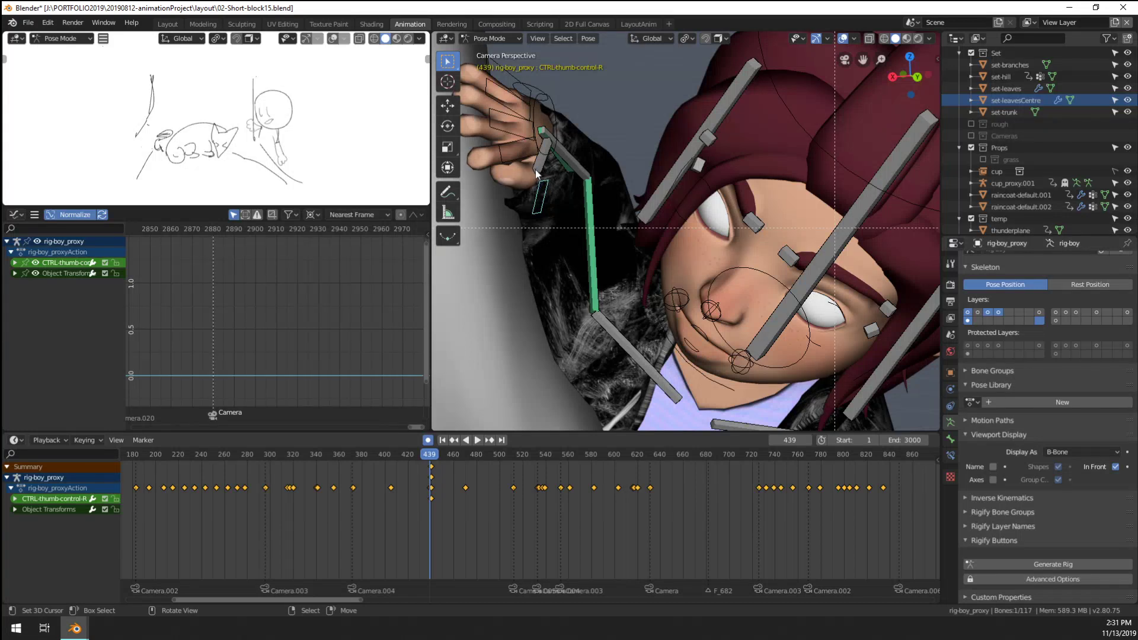
pyautogui.click(537, 171)
pyautogui.press('r')
pyautogui.click(538, 222)
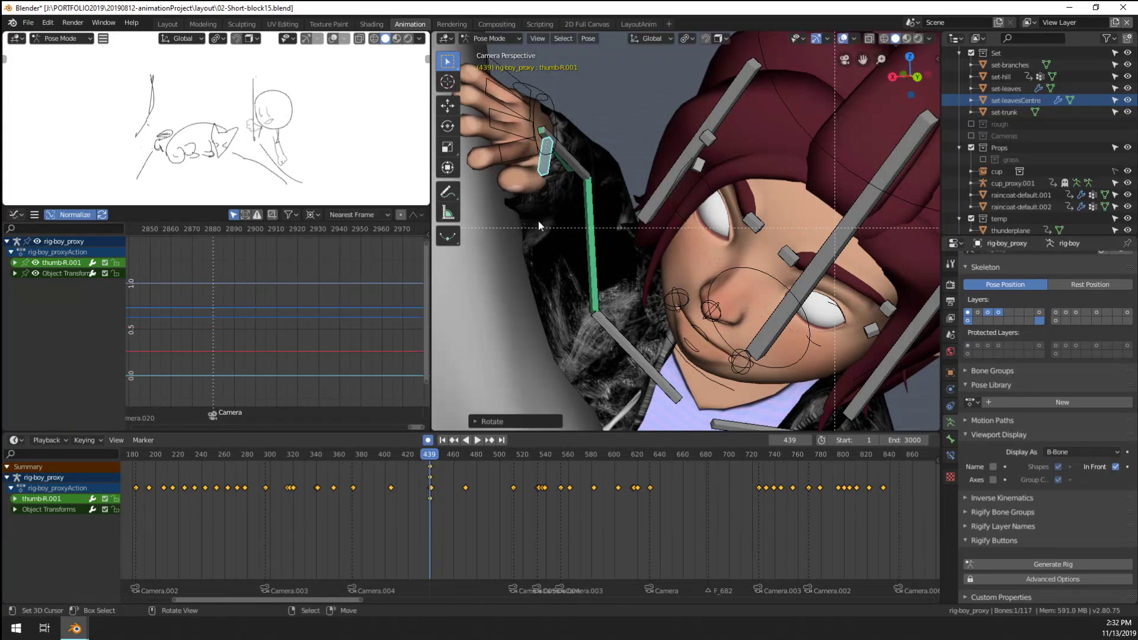
pyautogui.press('r')
pyautogui.press('r')
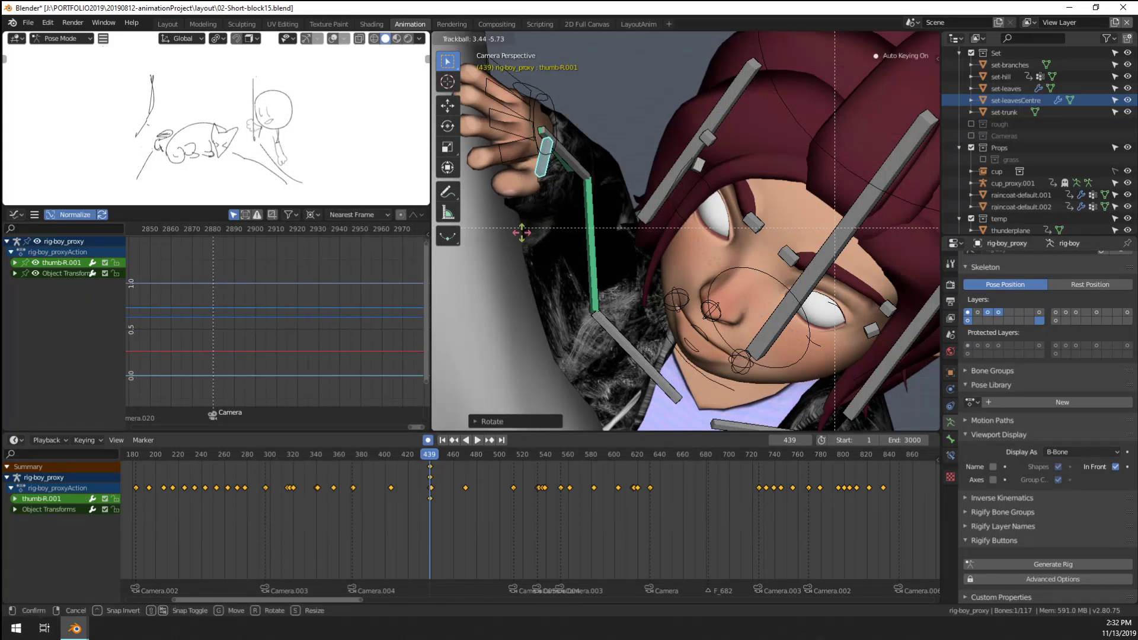
pyautogui.click(532, 190)
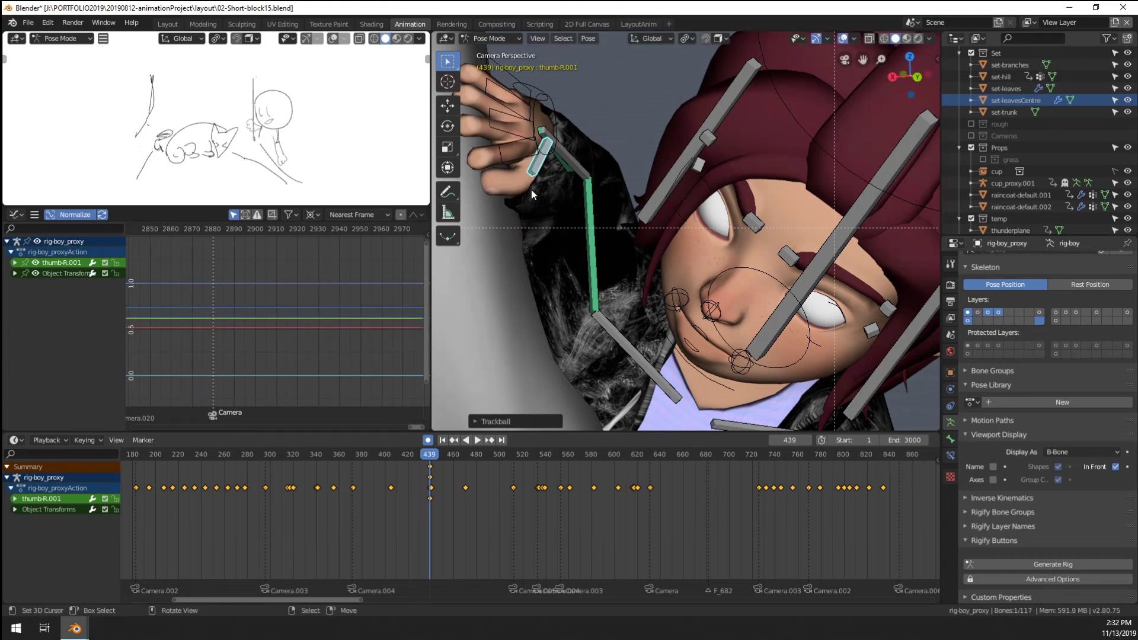
# Scale the right thumb control at frame 439, and clear the bone selection
pyautogui.click(535, 197)
pyautogui.press('r')
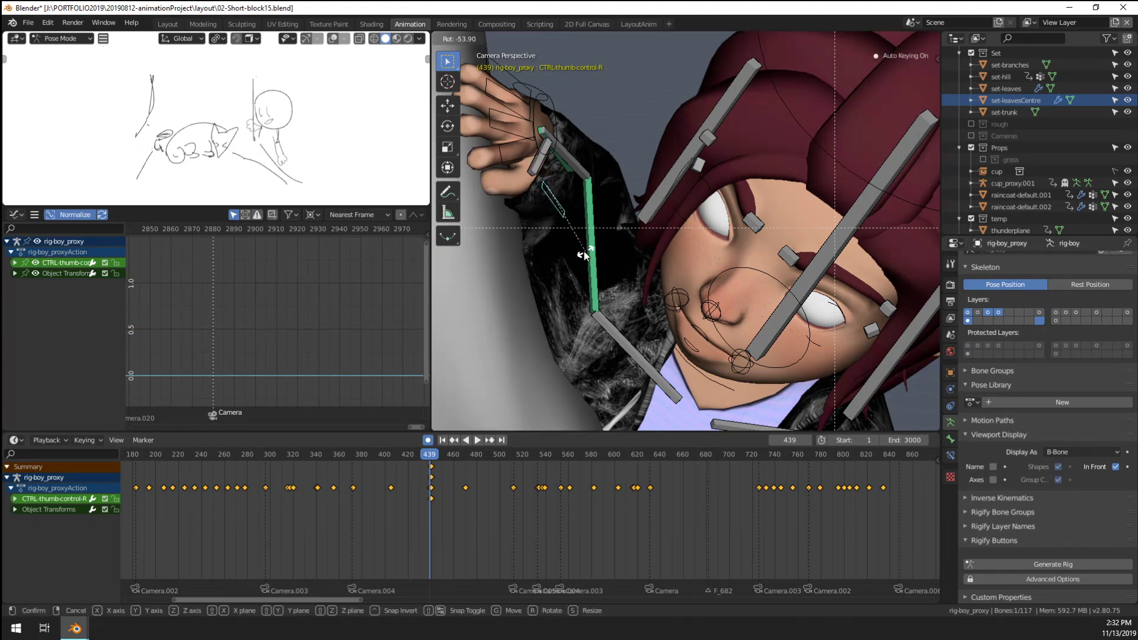
pyautogui.press('s')
pyautogui.click(544, 255)
pyautogui.scroll(-6, 556, 236)
pyautogui.hotkey('alt', 'a')
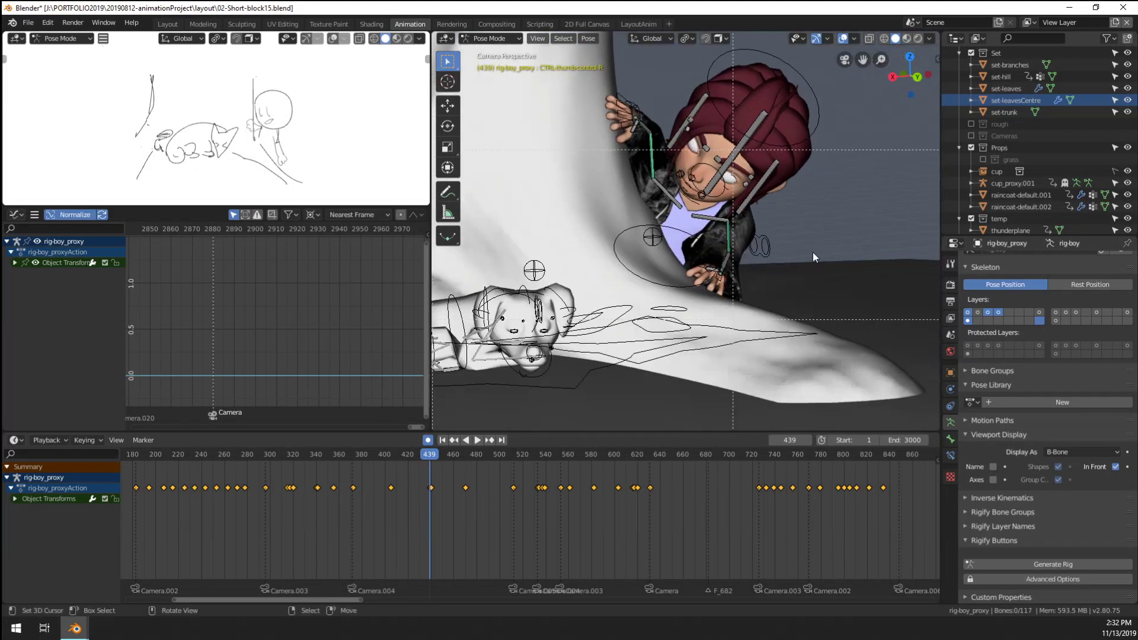
# Return to Object Mode with the tree trunk selected, save the file, and play the animation from frame 439 in camera view
pyautogui.scroll(-3, 755, 239)
pyautogui.scroll(2, 761, 237)
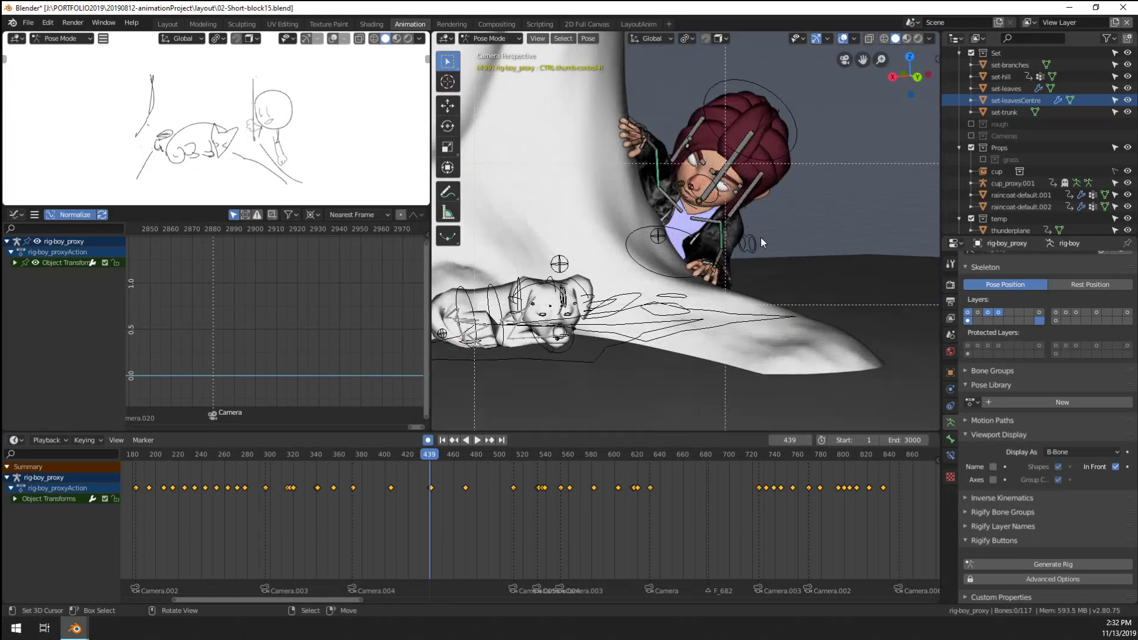
pyautogui.hotkey('ctrl', 'Tab')
pyautogui.click(661, 212)
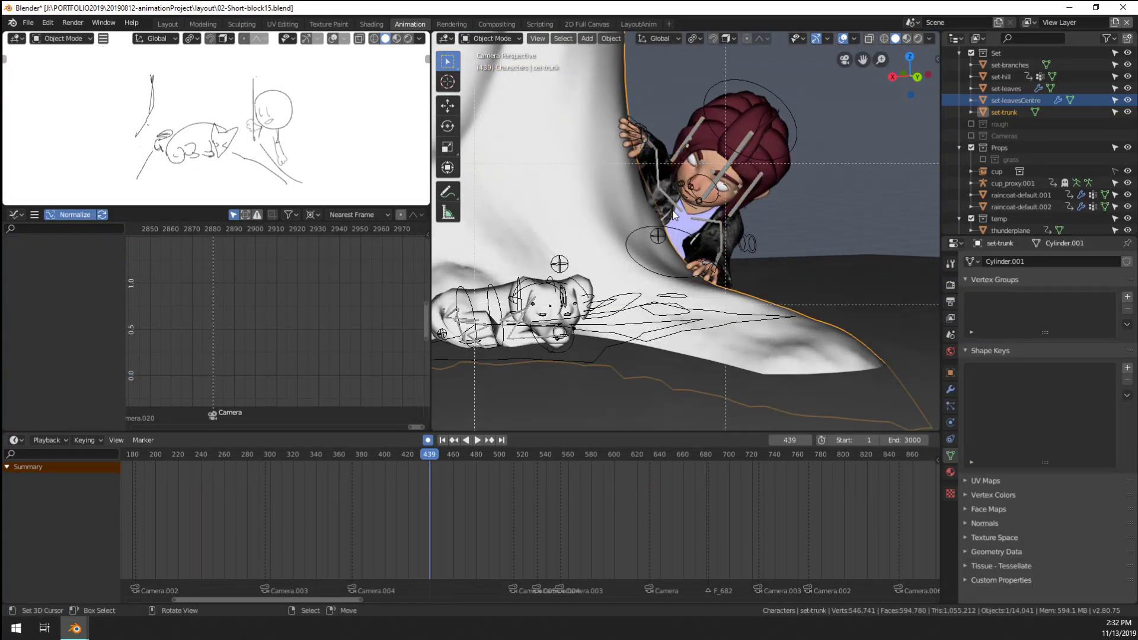
pyautogui.moveTo(672, 215); pyautogui.dragTo(735, 262, button='middle')
pyautogui.press('KP_0')
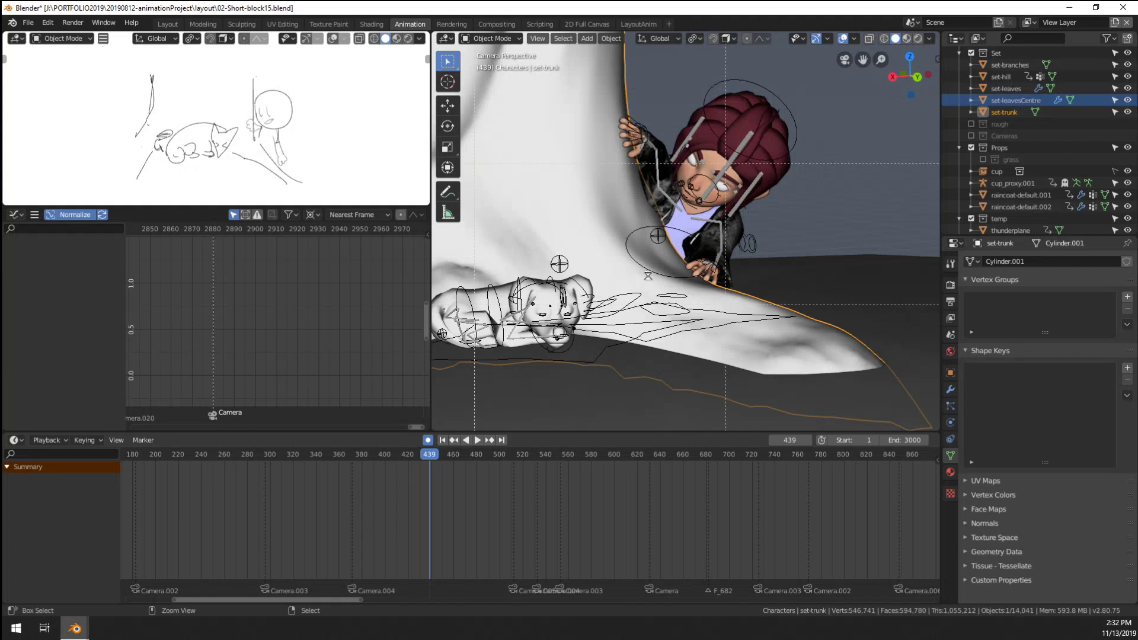
pyautogui.hotkey('ctrl', 's')
pyautogui.press('space')
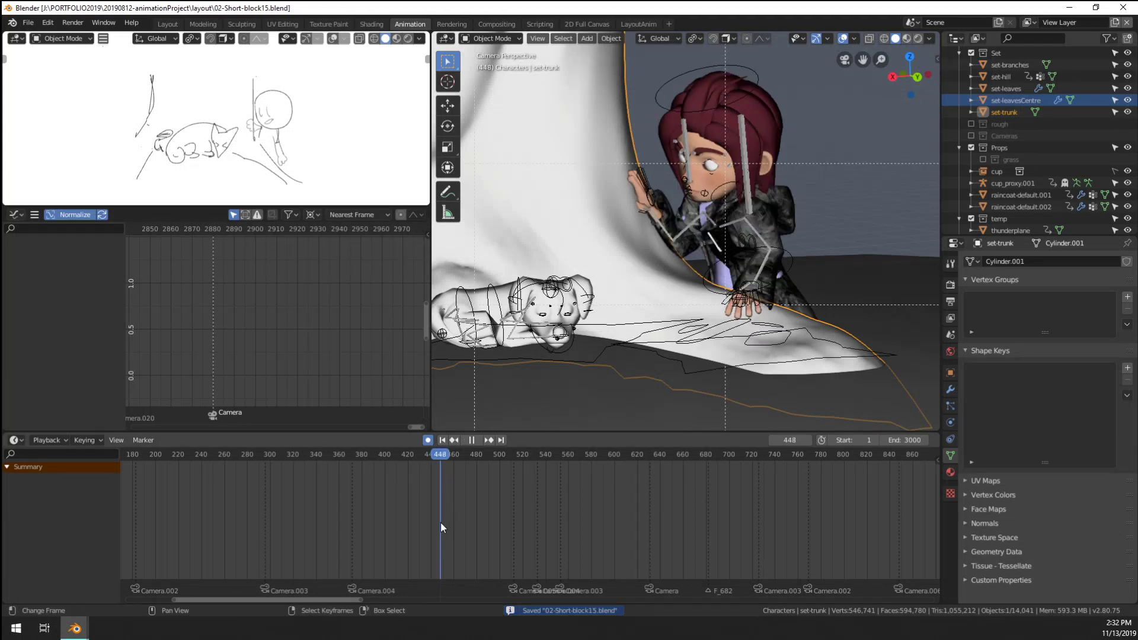
# Stop playback at frame 499 and select the boy rig's right upper arm bone in Pose Mode
pyautogui.moveTo(440, 522); pyautogui.dragTo(508, 522)
pyautogui.press('Escape')
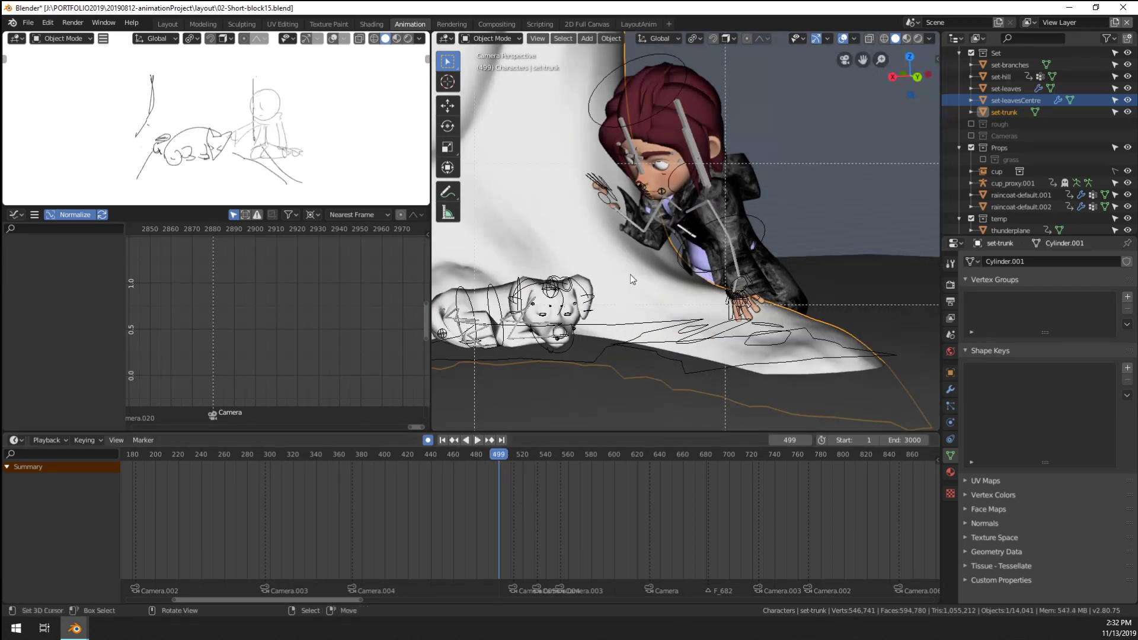
pyautogui.rightClick(654, 215)
pyautogui.hotkey('ctrl', 'Tab')
pyautogui.rightClick(654, 212)
pyautogui.scroll(2, 625, 233)
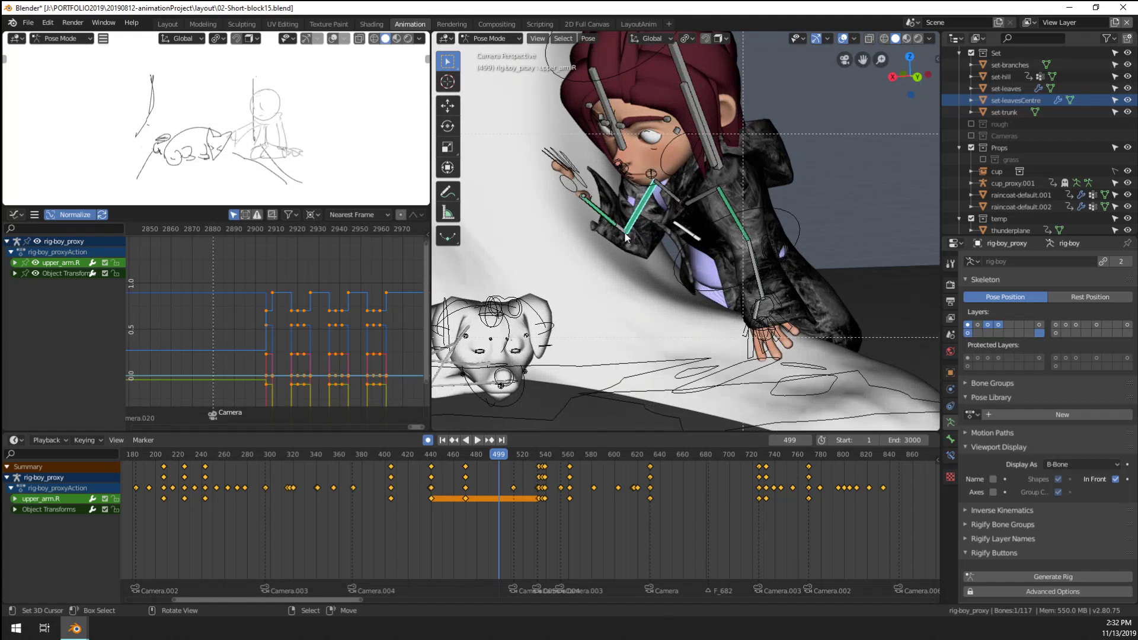
pyautogui.rightClick(622, 233)
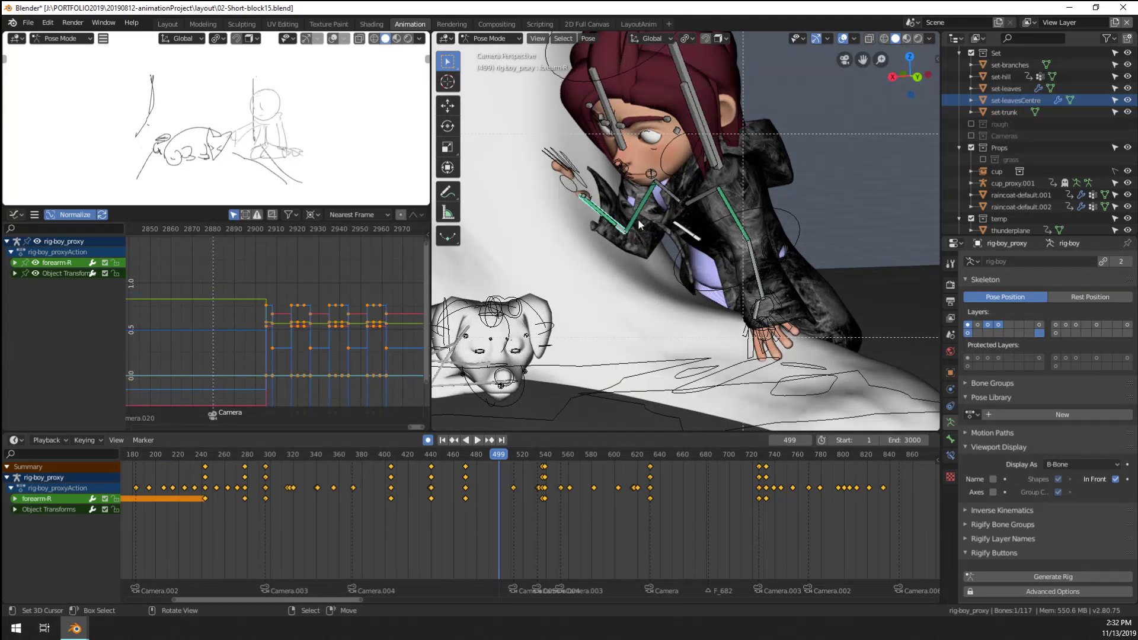
pyautogui.rightClick(638, 218)
# Go to frame 440 and scale the right thumb control by about 1.38
pyautogui.moveTo(468, 536); pyautogui.dragTo(430, 538)
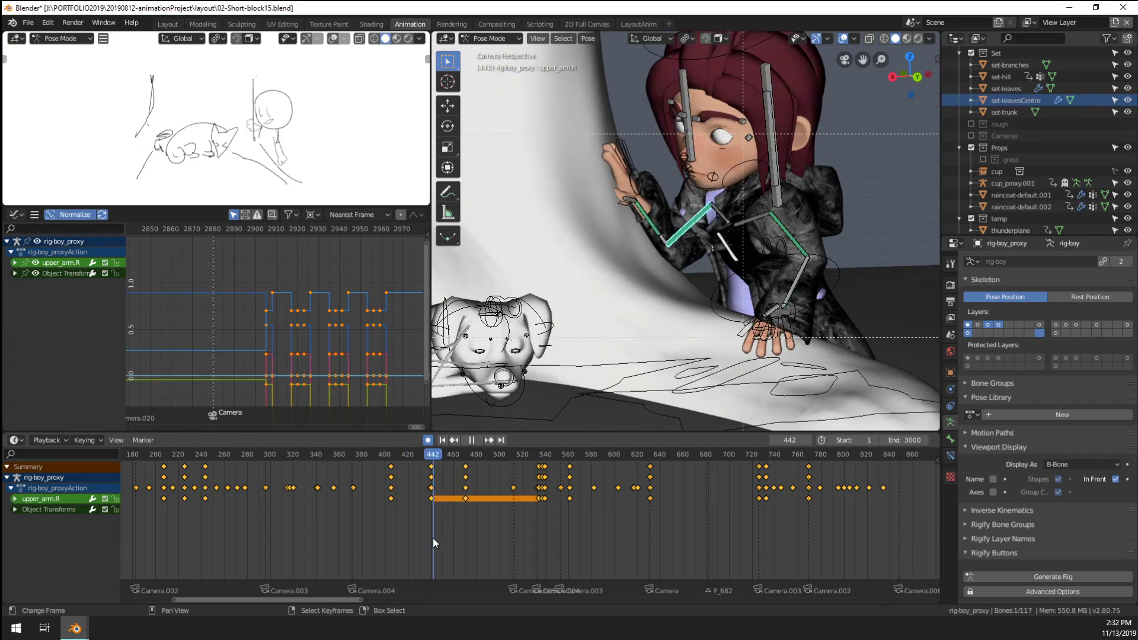
pyautogui.press('Escape')
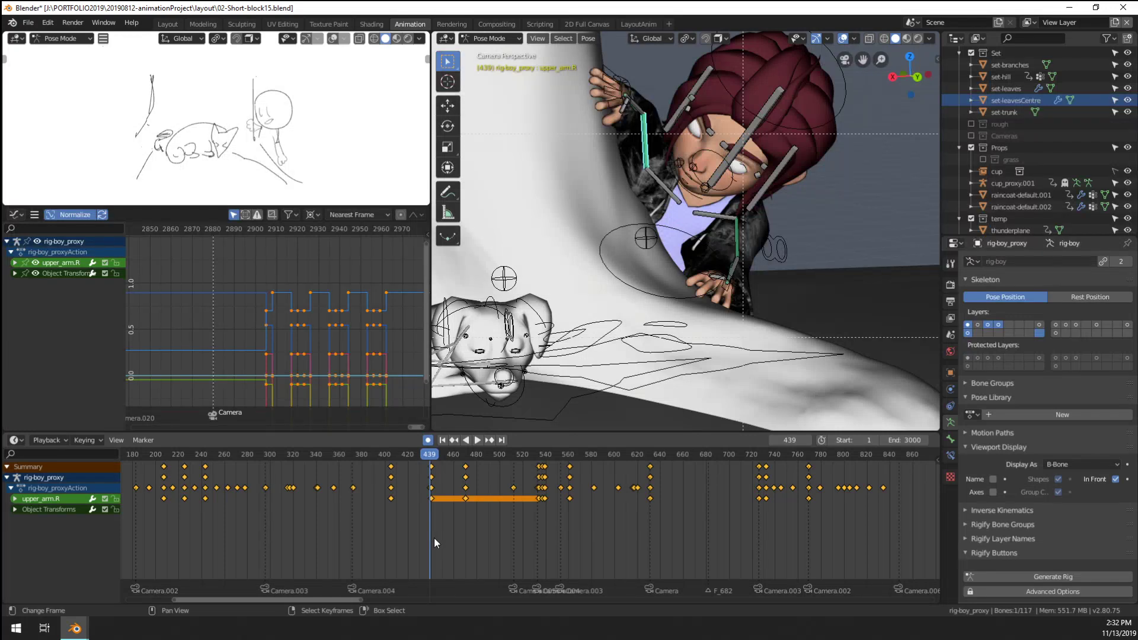
pyautogui.press('Right')
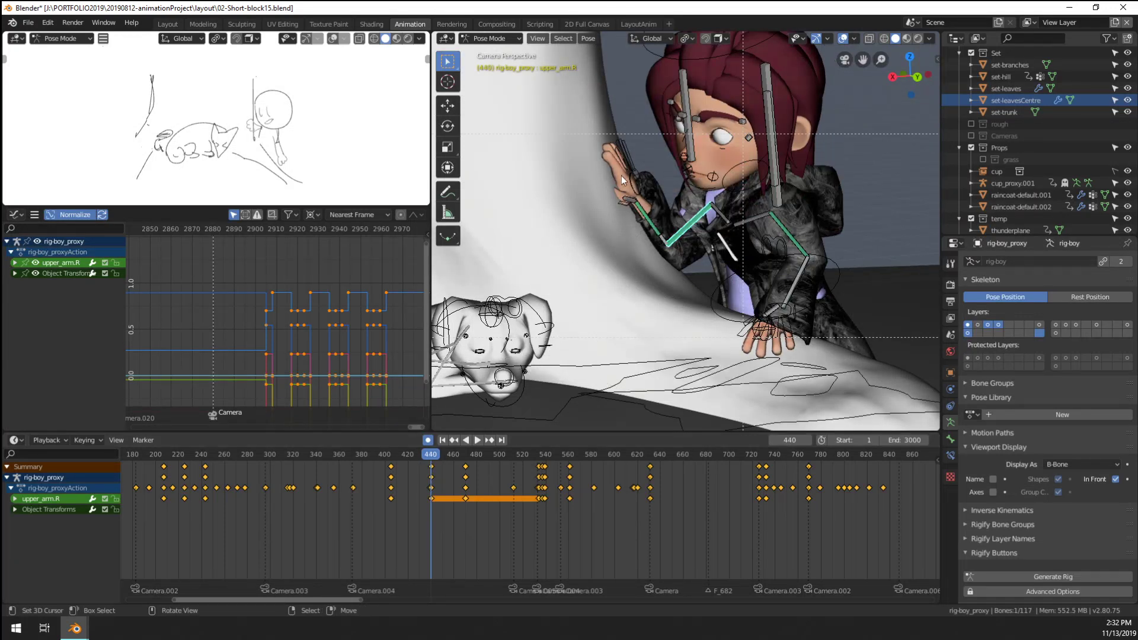
pyautogui.click(620, 200)
pyautogui.scroll(3, 620, 200)
pyautogui.press('s')
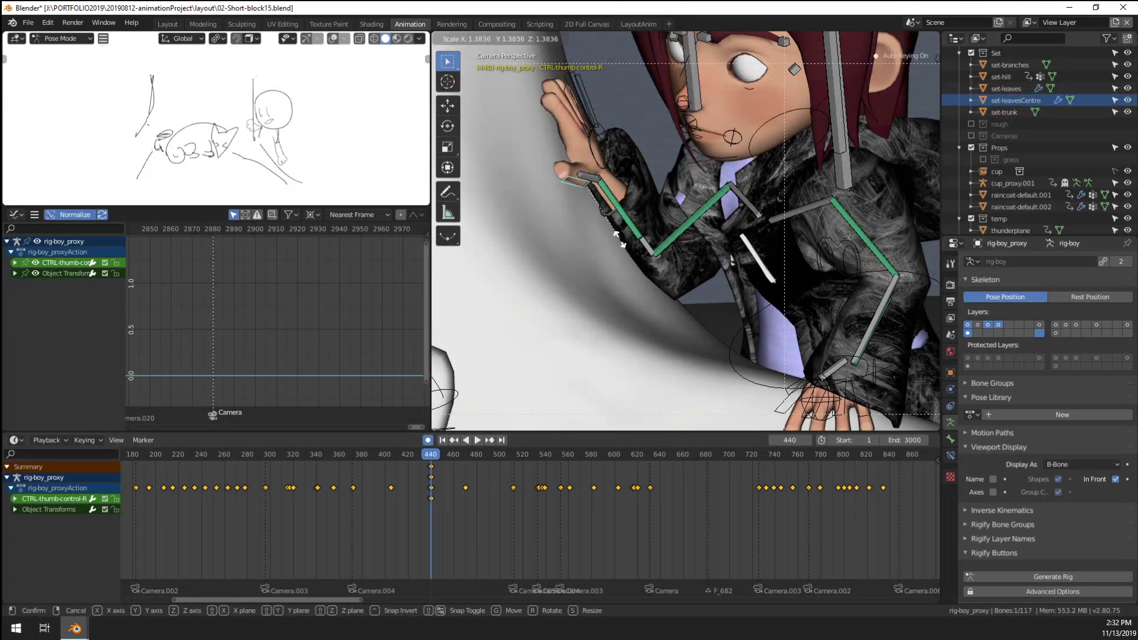
pyautogui.click(620, 239)
pyautogui.scroll(-3, 623, 243)
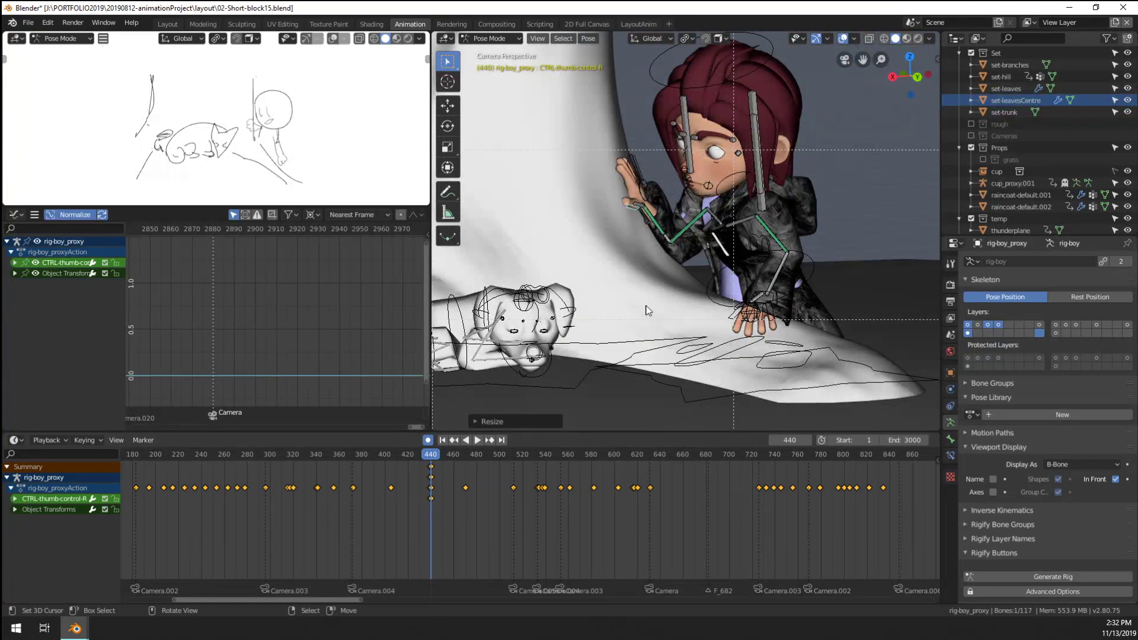
pyautogui.scroll(5, 649, 311)
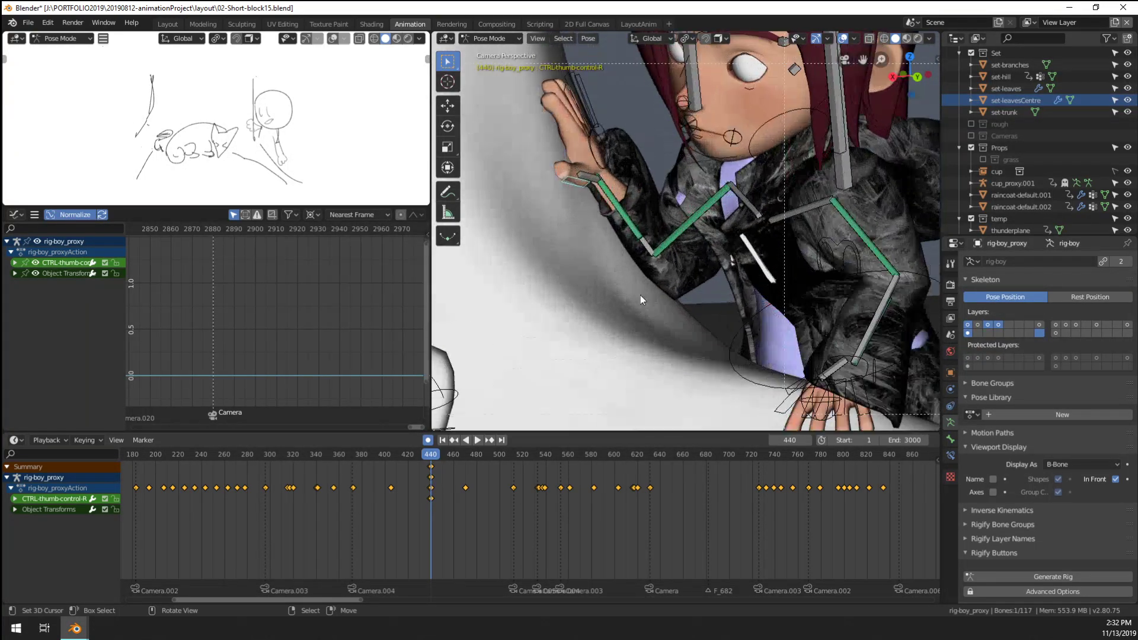
# Select all of the rig's bones and move their keyframes from frame 439 to frame 405
pyautogui.press('Left')
pyautogui.press('a')
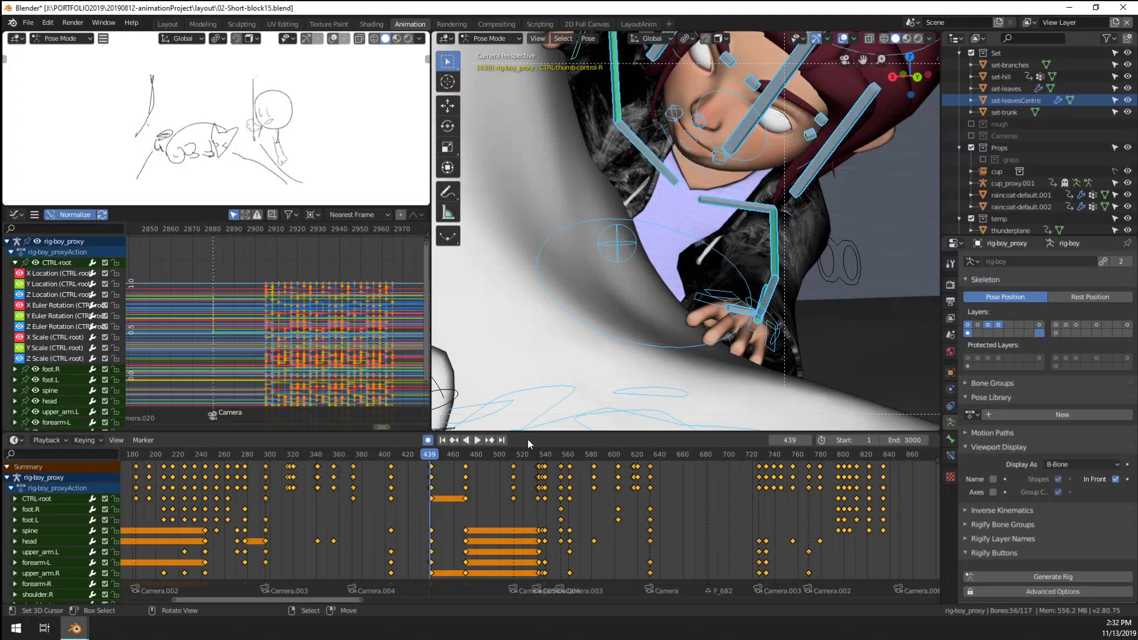
pyautogui.scroll(3, 406, 465)
pyautogui.scroll(4, 530, 483)
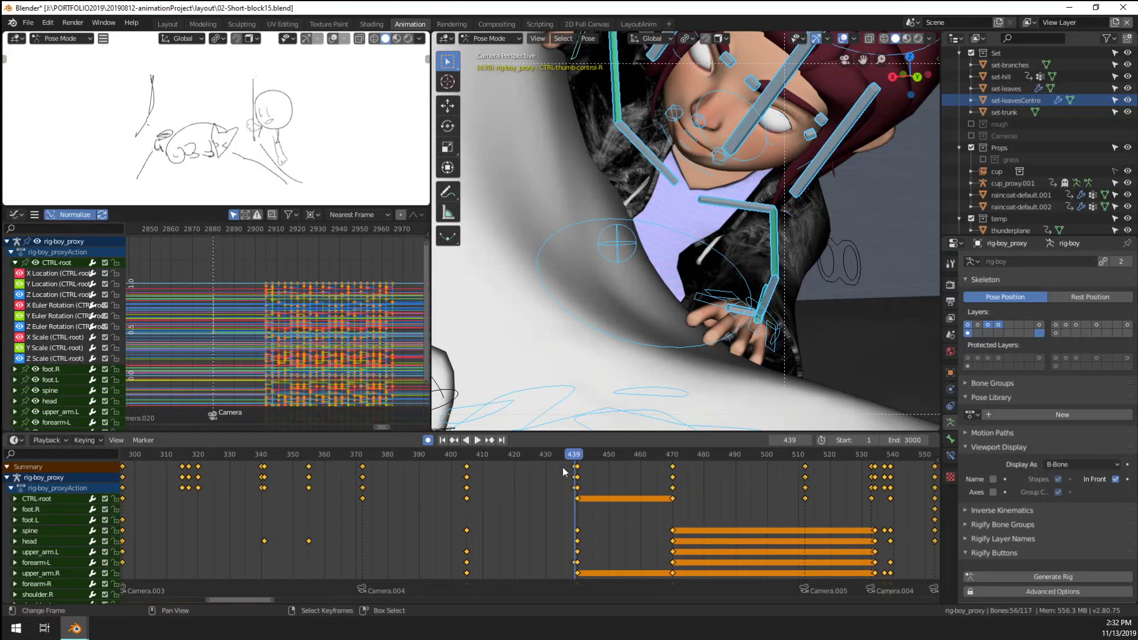
pyautogui.click(576, 468)
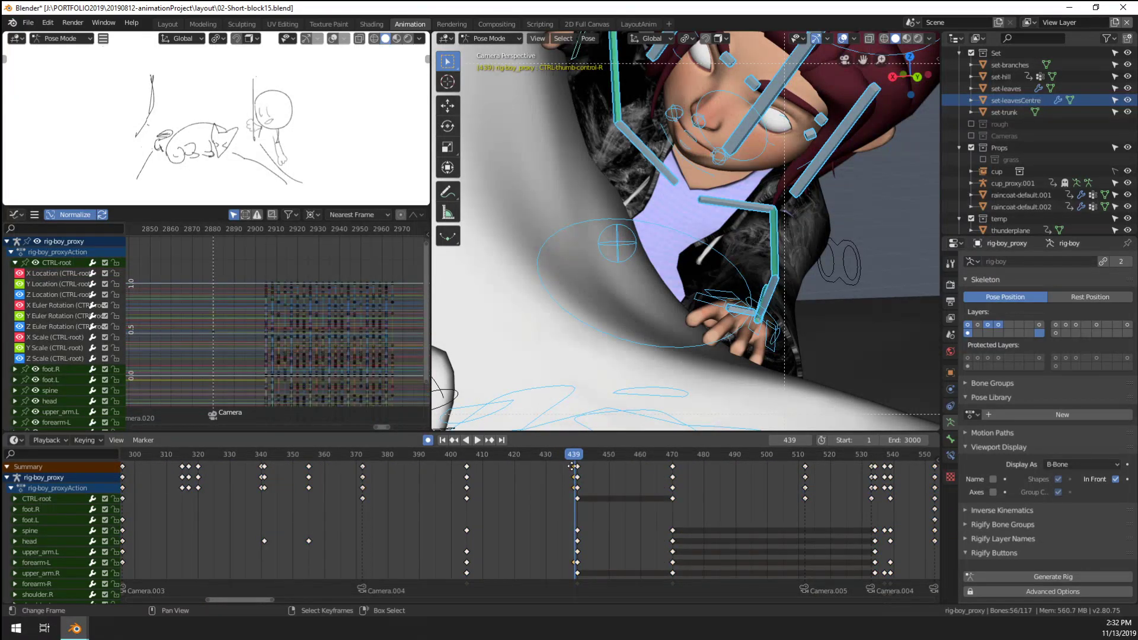
pyautogui.moveTo(572, 471); pyautogui.dragTo(467, 477)
pyautogui.click(466, 477)
pyautogui.press('Home')
# Go to frame 470 and select the rig's right forearm bone
pyautogui.moveTo(536, 478); pyautogui.dragTo(673, 509)
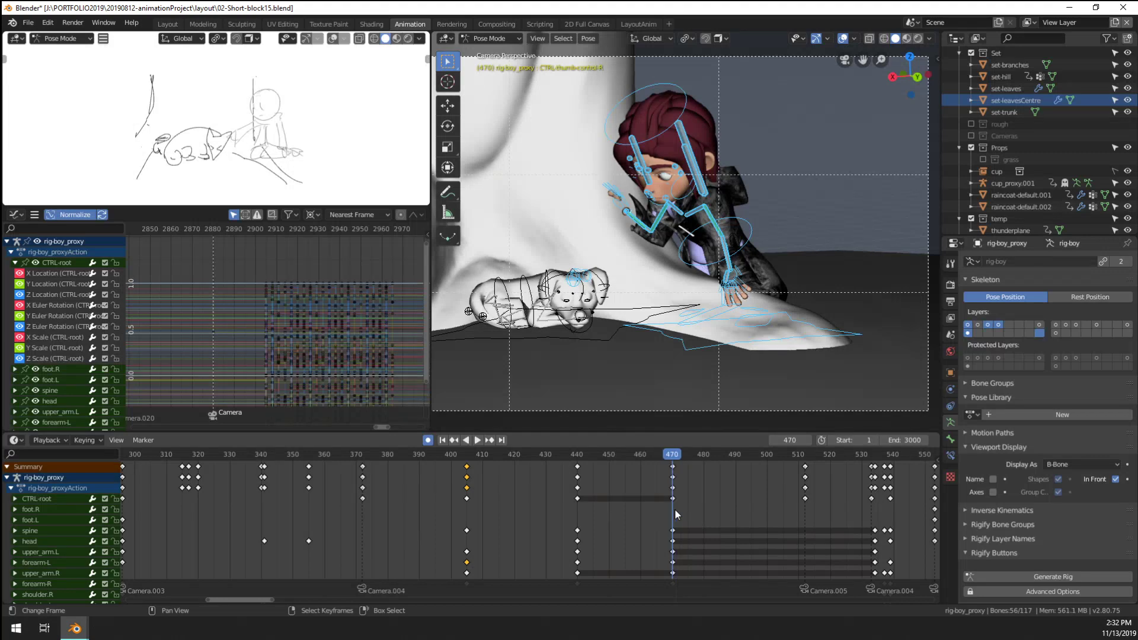
pyautogui.scroll(4, 695, 369)
pyautogui.click(617, 232)
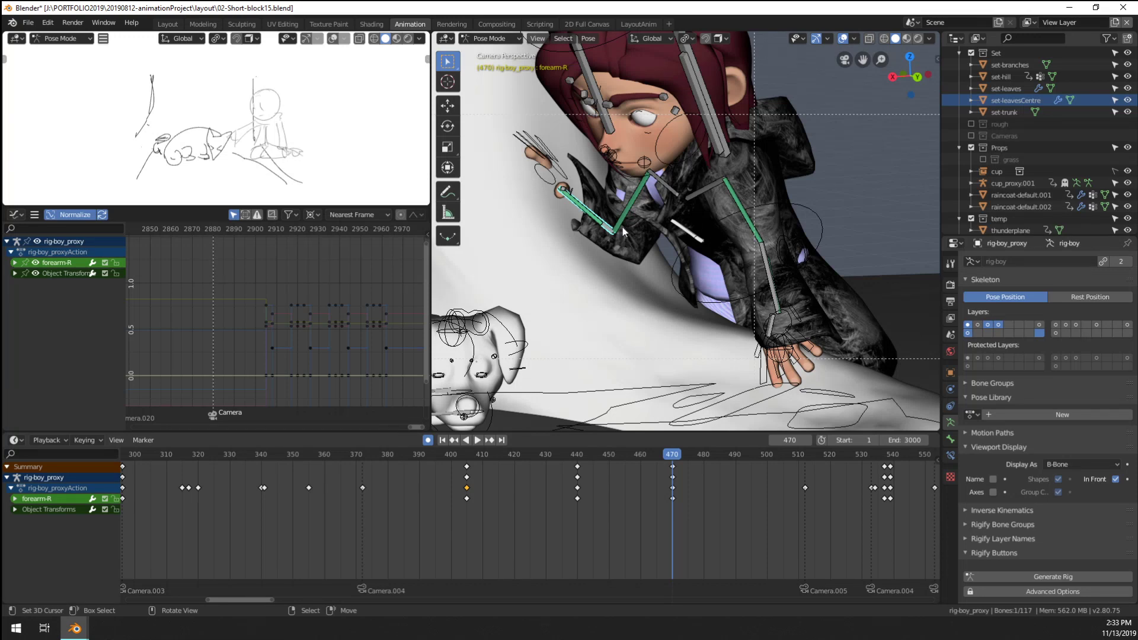
pyautogui.scroll(-7, 623, 231)
pyautogui.moveTo(623, 232); pyautogui.dragTo(577, 276, button='middle')
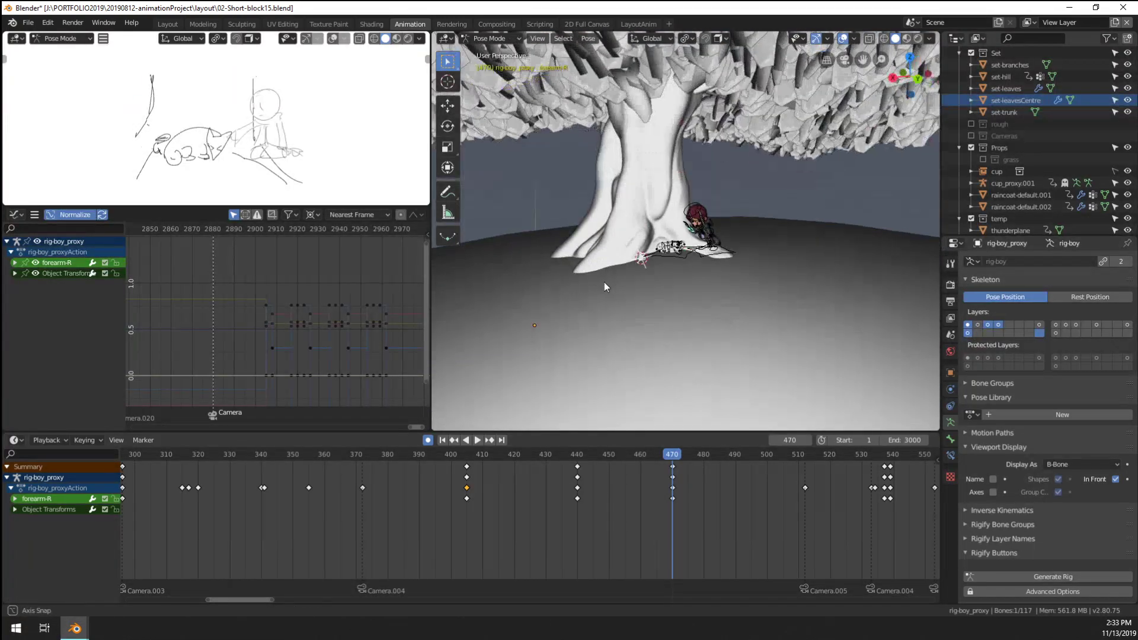
pyautogui.scroll(2, 577, 276)
# Switch to the Blender window with SQ0010-lighting-01.blend, add a monkey mesh, and move it into the open space beside the tree
pyautogui.moveTo(74, 628)
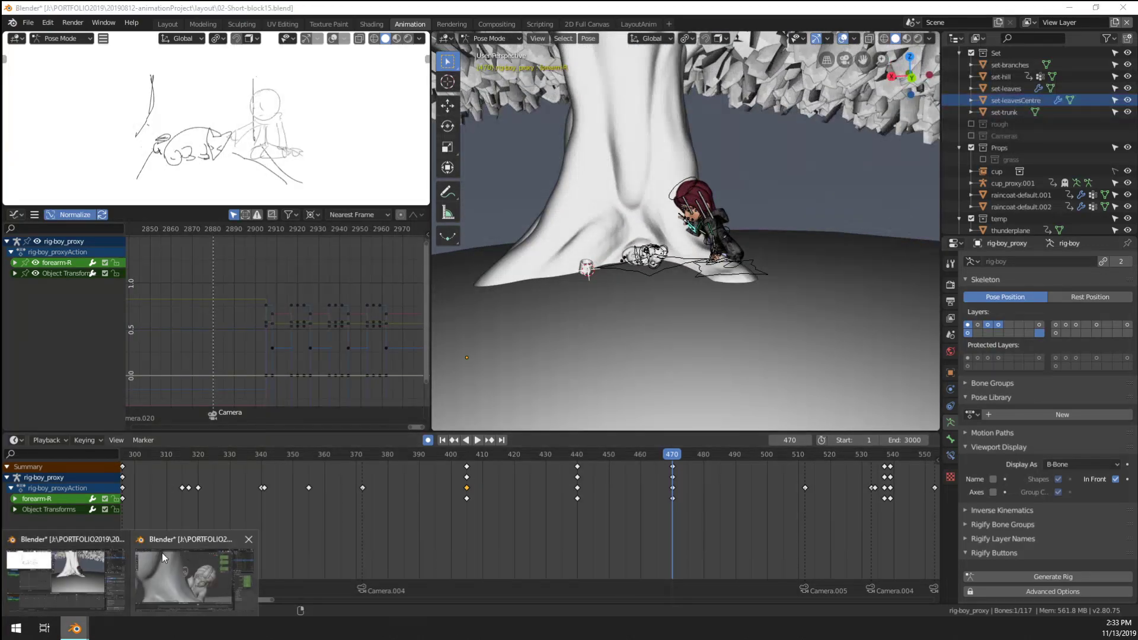
pyautogui.click(162, 552)
pyautogui.scroll(-9, 641, 304)
pyautogui.hotkey('shift', 'a')
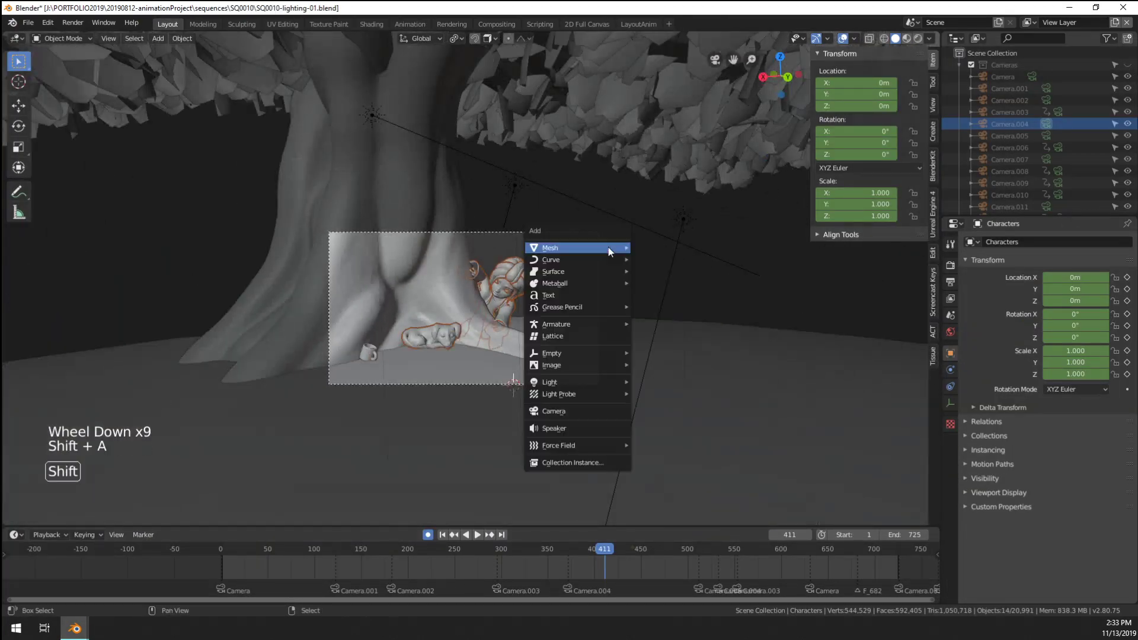
pyautogui.moveTo(609, 247)
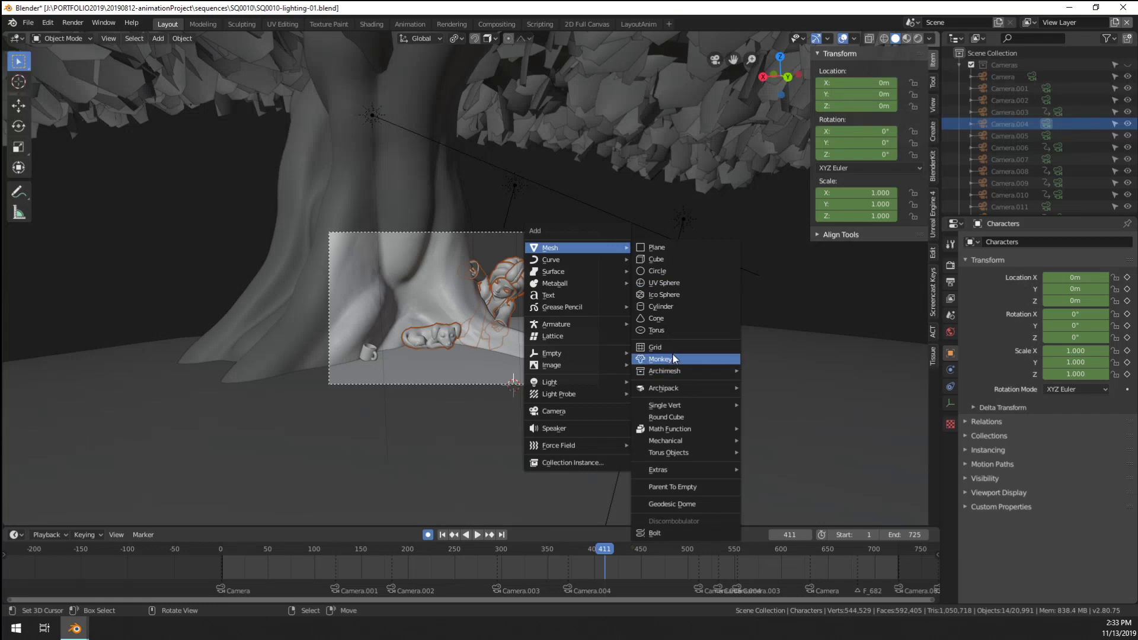
pyautogui.click(669, 358)
pyautogui.scroll(-3, 562, 277)
pyautogui.moveTo(562, 277); pyautogui.dragTo(622, 284, button='middle')
pyautogui.press('g')
pyautogui.click(669, 235)
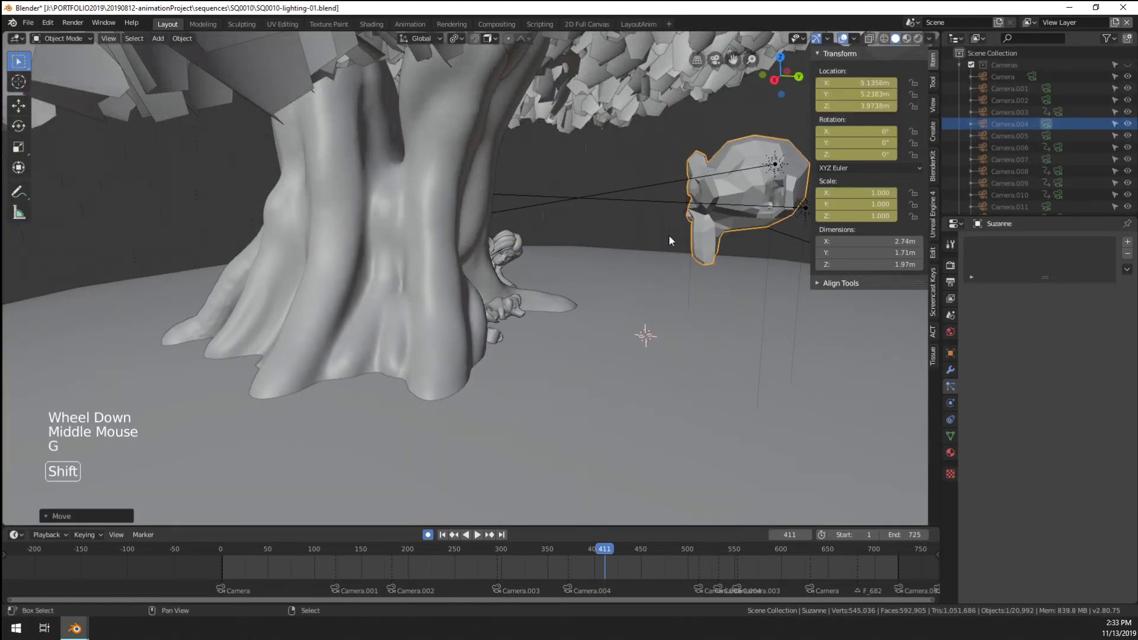
# Enter Edit Mode on the monkey mesh and select a single vertex on the brow above its eye
pyautogui.keyDown('shift'); pyautogui.moveTo(669, 235); pyautogui.dragTo(452, 297, button='middle'); pyautogui.keyUp('shift')
pyautogui.scroll(1, 457, 292)
pyautogui.moveTo(452, 297); pyautogui.dragTo(450, 307, button='middle')
pyautogui.scroll(1, 457, 291)
pyautogui.scroll(2, 450, 307)
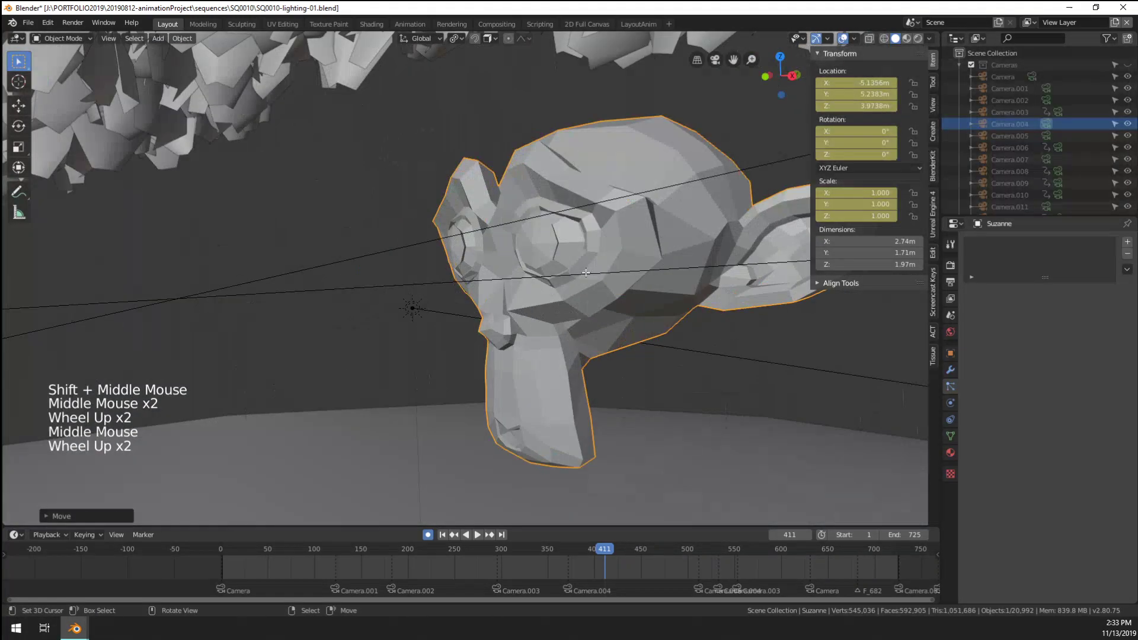
pyautogui.press('Tab')
pyautogui.rightClick(601, 208)
pyautogui.keyDown('shift'); pyautogui.moveTo(602, 208); pyautogui.dragTo(540, 225, button='middle'); pyautogui.keyUp('shift')
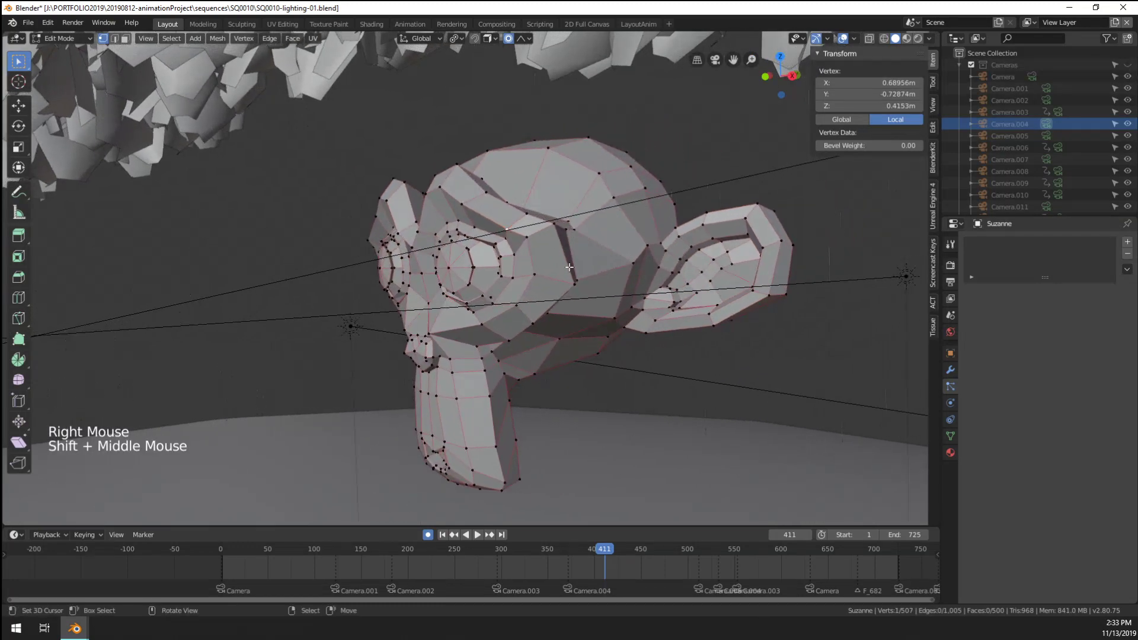
# Try to move the brow vertex with linear proportional editing while enlarging and shrinking the influence area
pyautogui.press('g')
pyautogui.scroll(4, 579, 253)
pyautogui.scroll(-8, 557, 253)
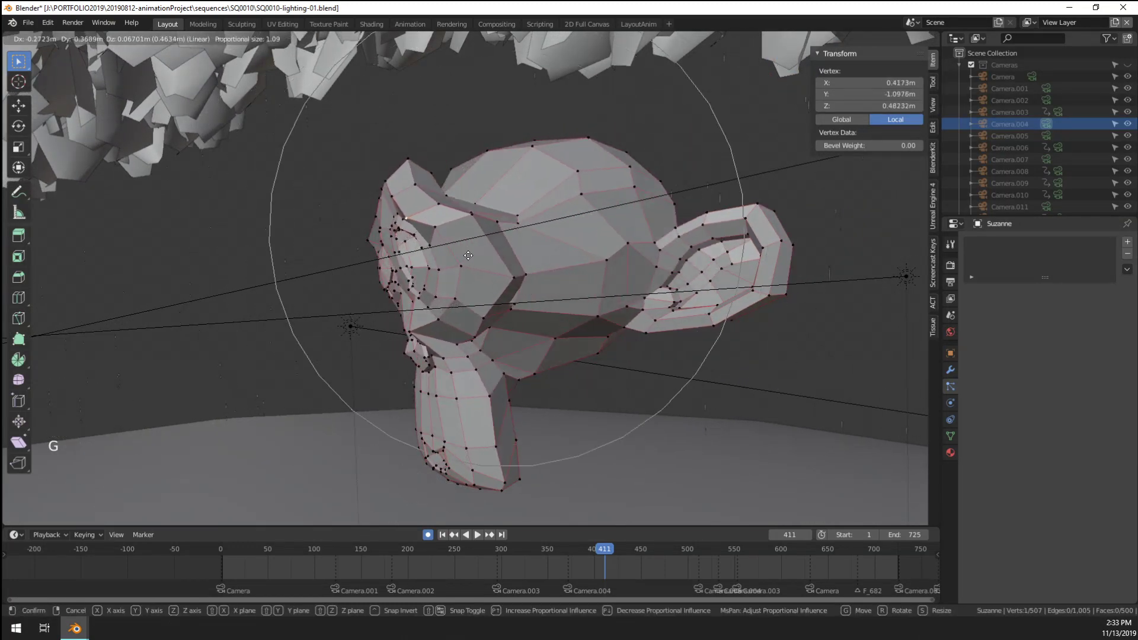
pyautogui.scroll(3, 465, 253)
pyautogui.click(510, 241)
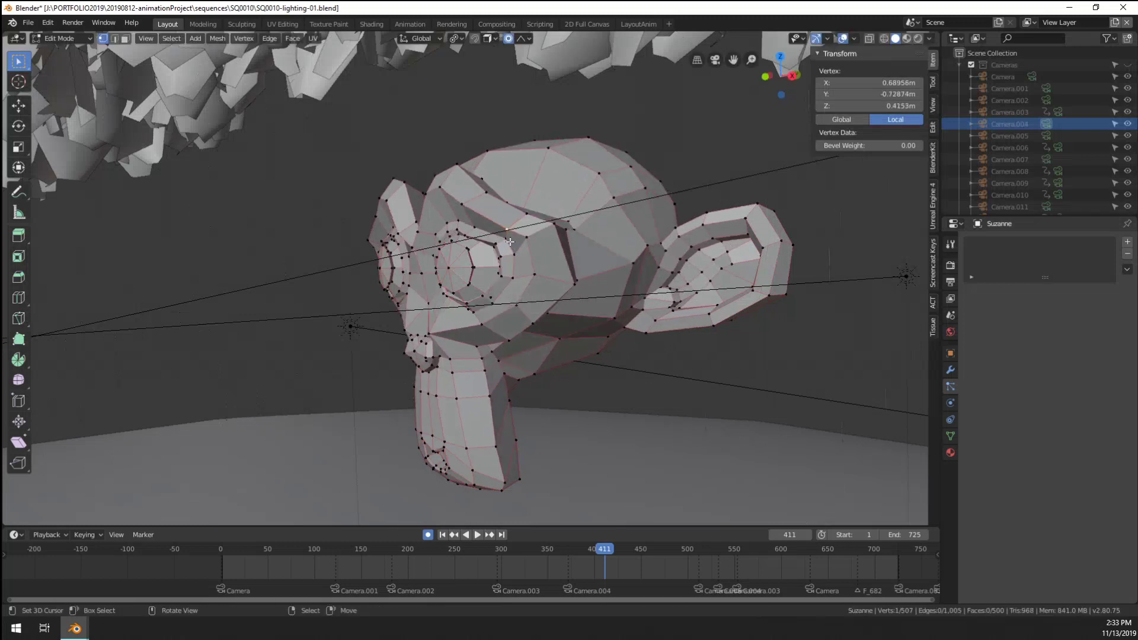
# Check the proportional falloff options and try another move of the brow vertex with a proportional size of about 0.90
pyautogui.click(521, 40)
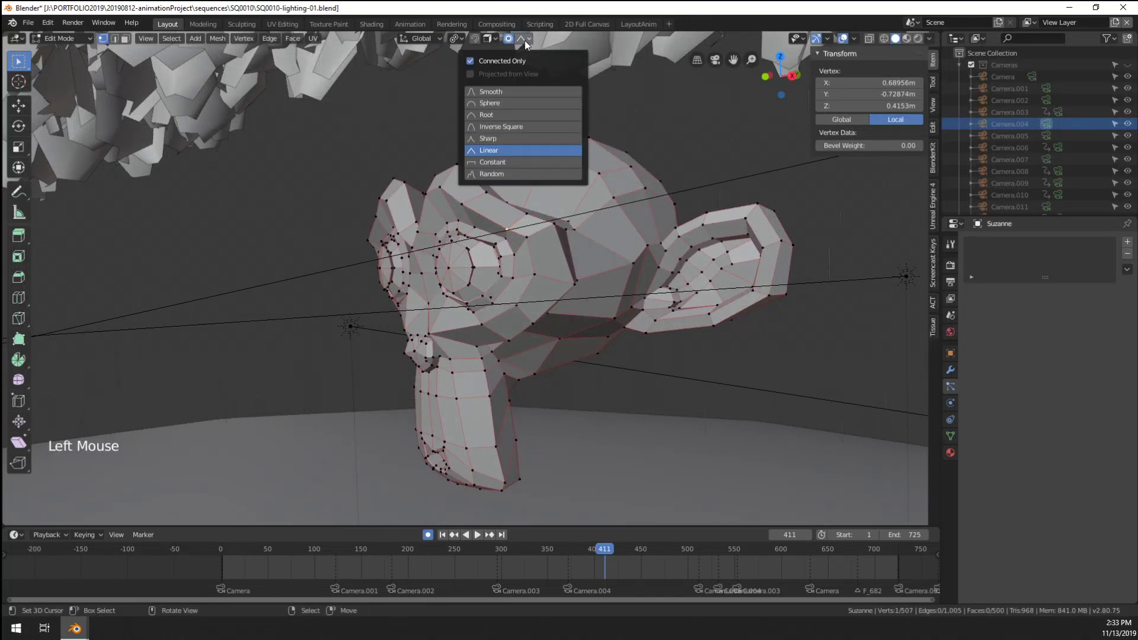
pyautogui.press('g')
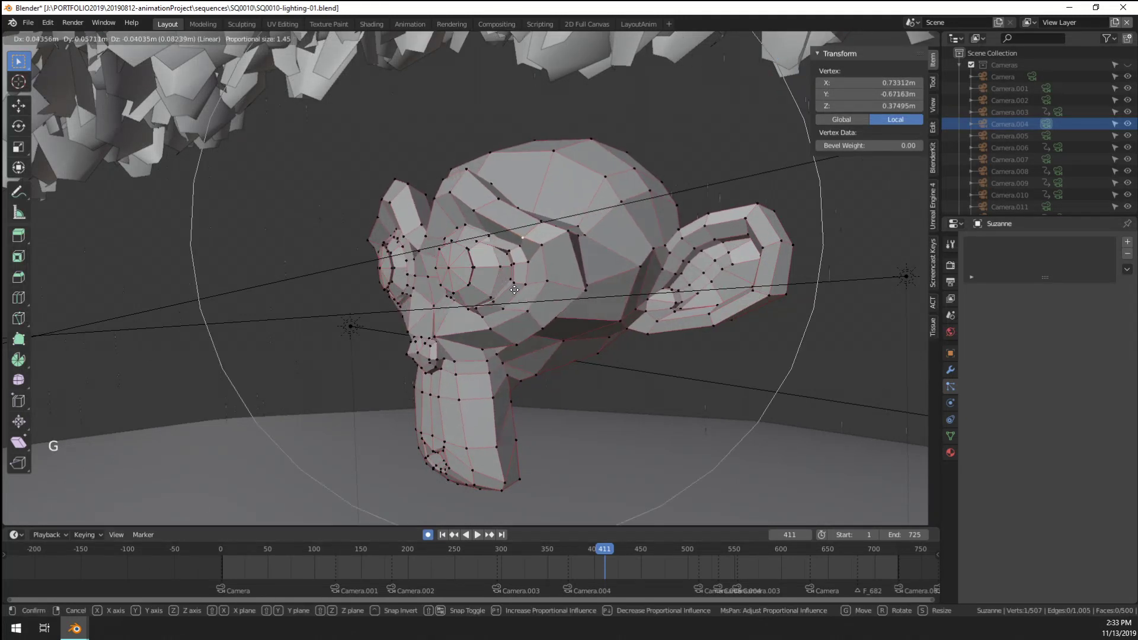
pyautogui.scroll(12, 525, 300)
pyautogui.scroll(-8, 536, 293)
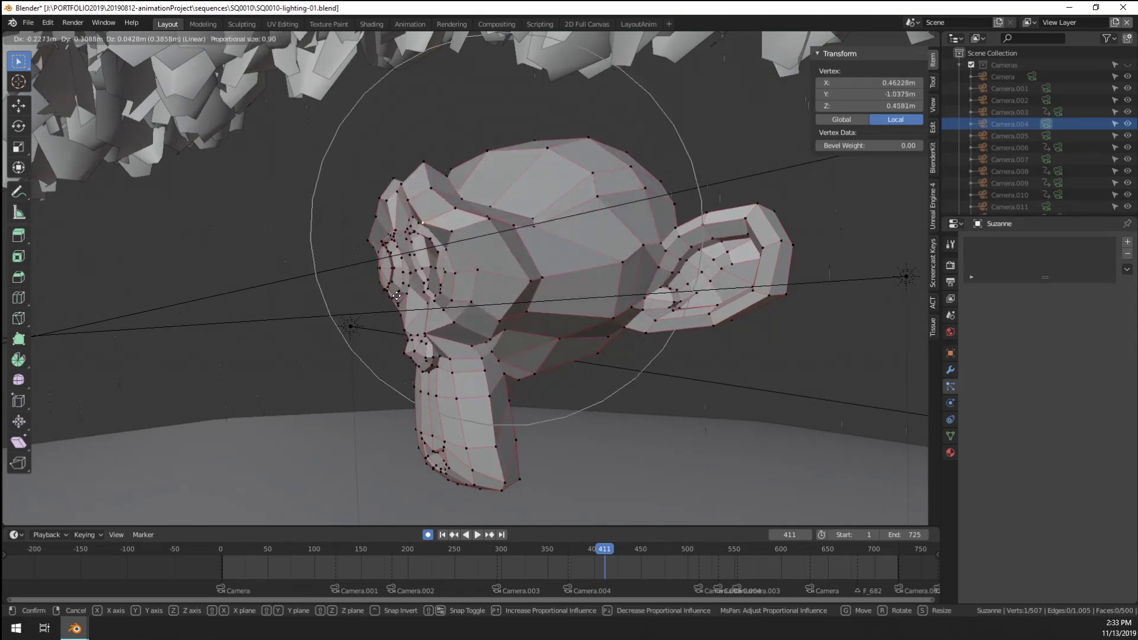
pyautogui.rightClick(460, 281)
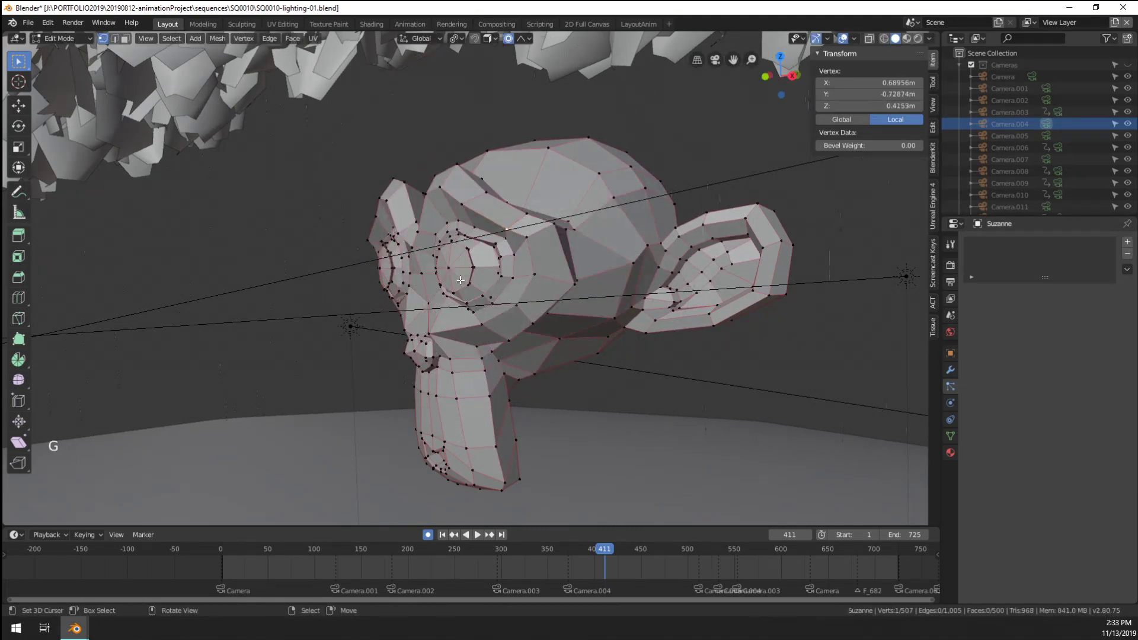
# Select a vertex beneath the monkey's cheek and try moving it with proportional sizes between about 0.90 and 1.09
pyautogui.press('g')
pyautogui.rightClick(463, 237)
pyautogui.press('g')
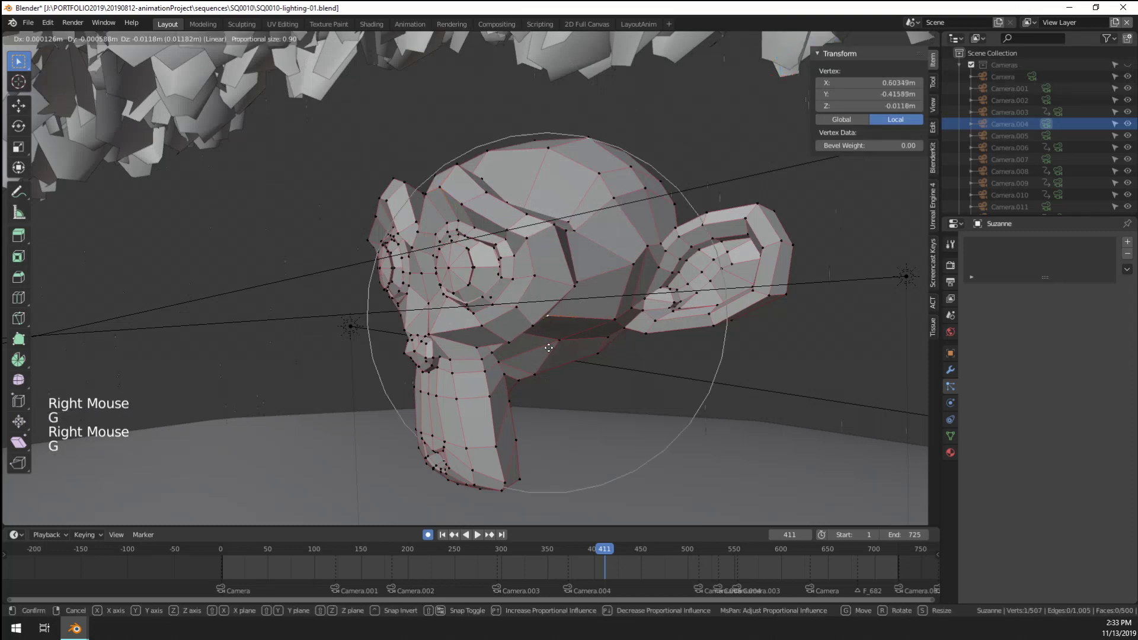
pyautogui.scroll(-2, 589, 362)
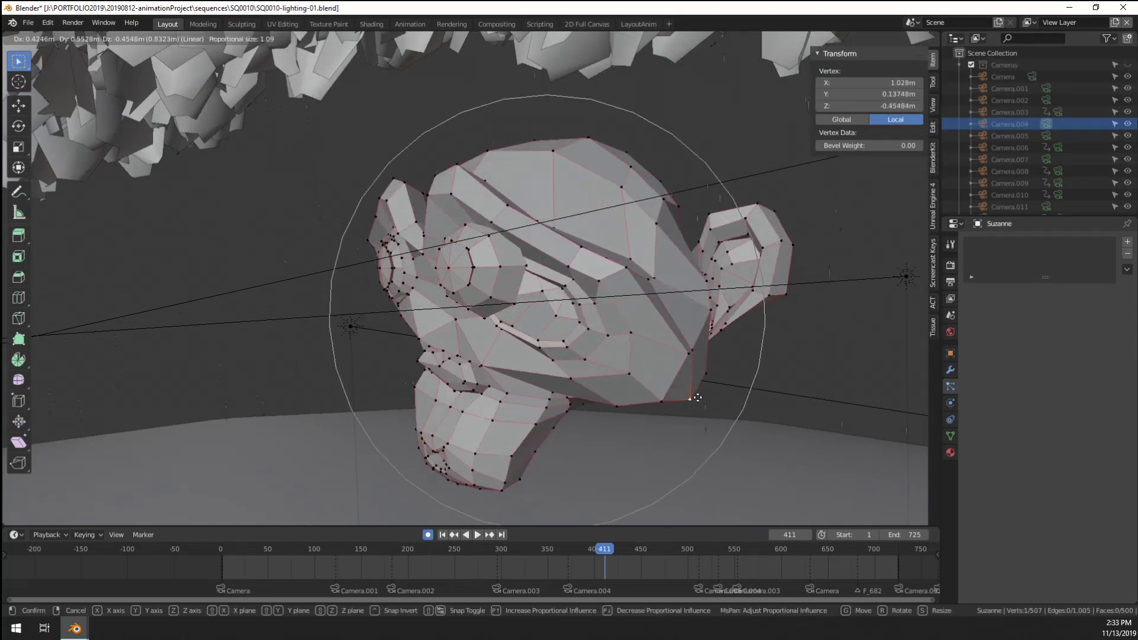
pyautogui.scroll(3, 597, 376)
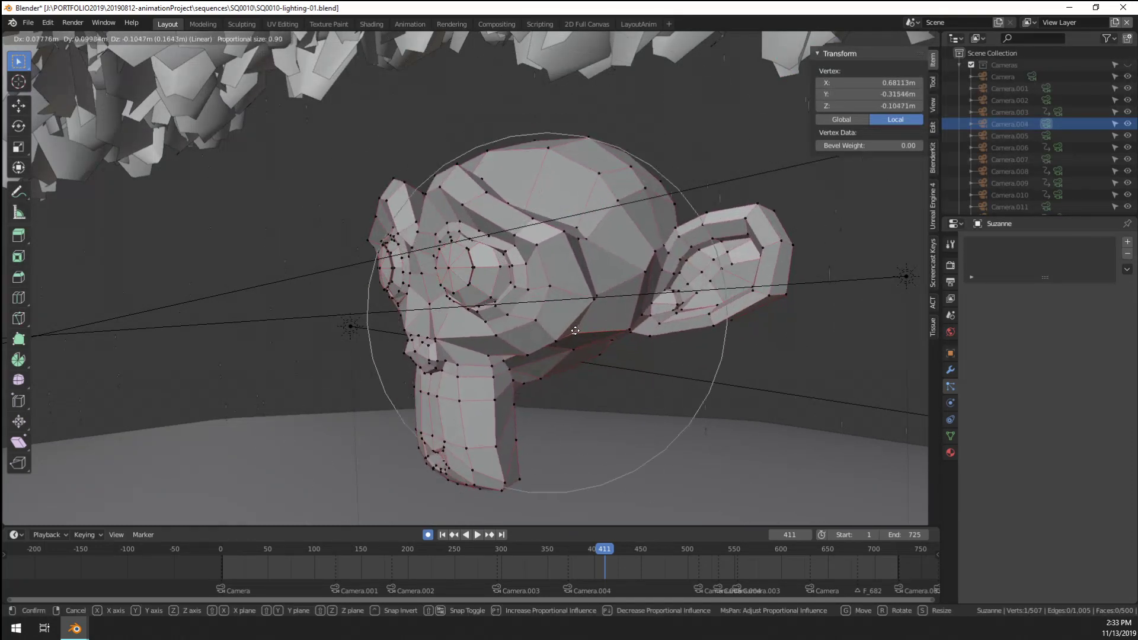
pyautogui.click(600, 305)
# Examine the active tool's options, the mesh editing add-on tools, and the view settings
pyautogui.click(933, 83)
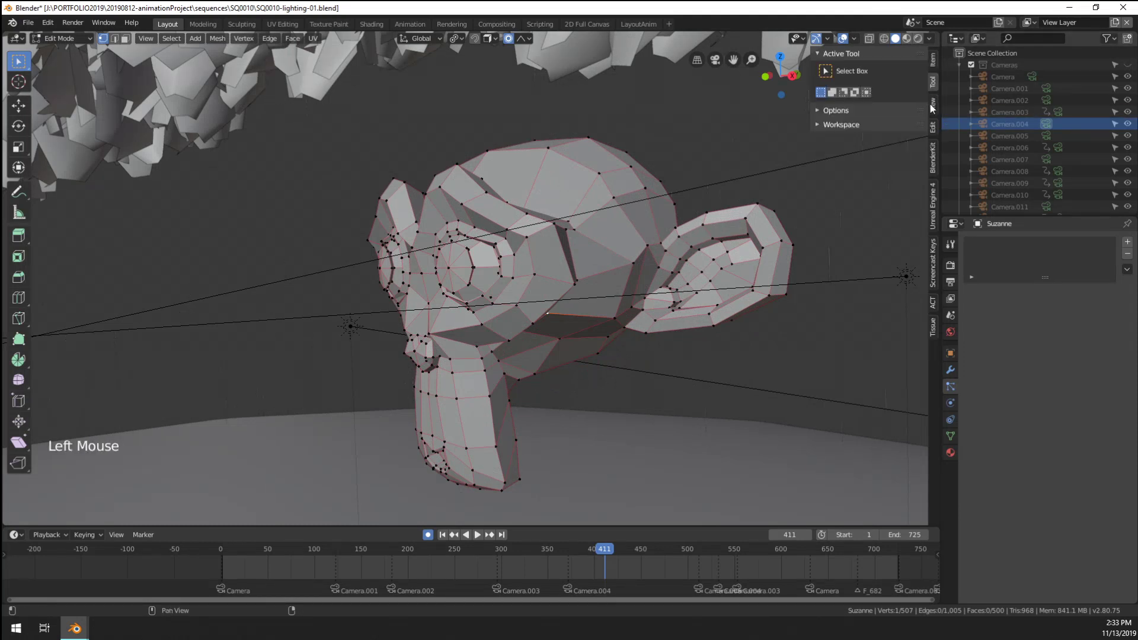
pyautogui.click(933, 108)
pyautogui.click(935, 87)
pyautogui.click(859, 112)
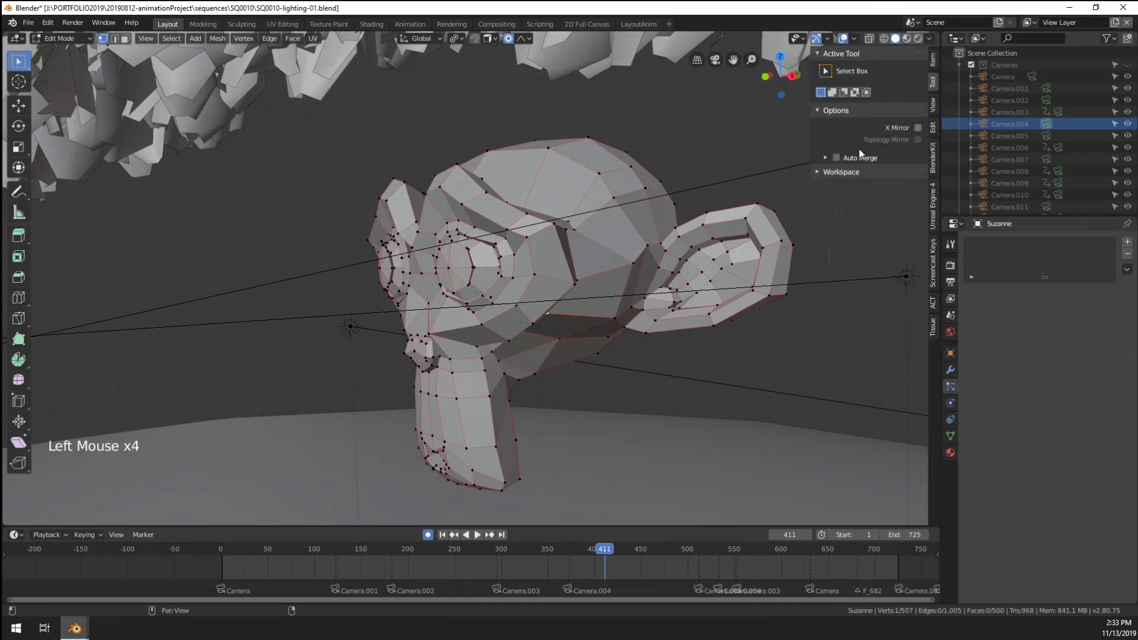
pyautogui.click(933, 105)
pyautogui.click(932, 127)
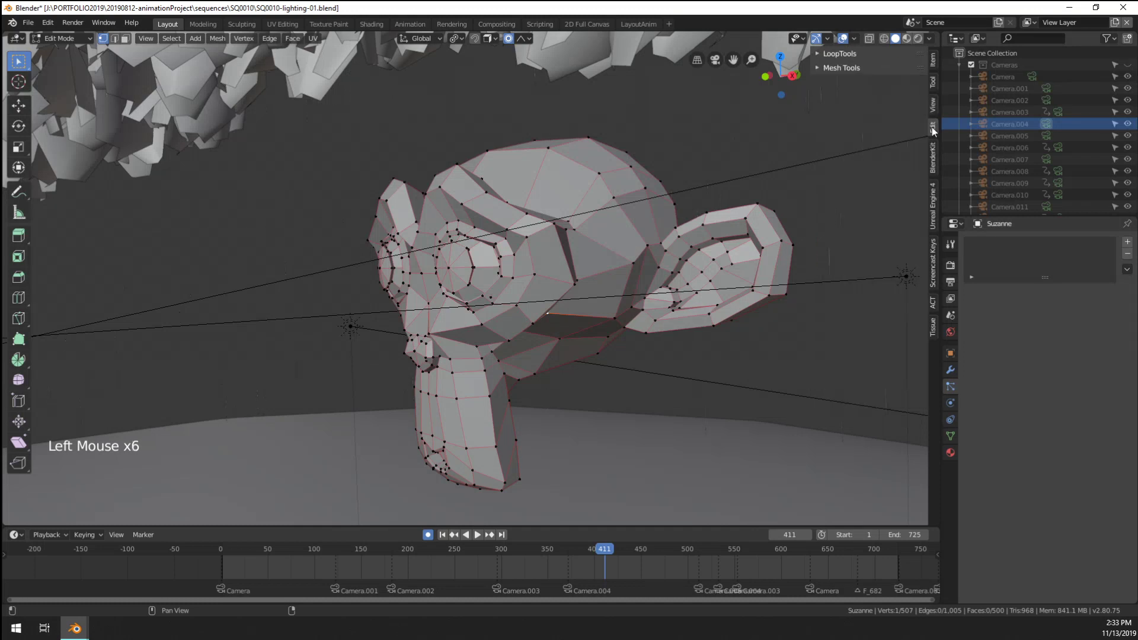
pyautogui.click(933, 113)
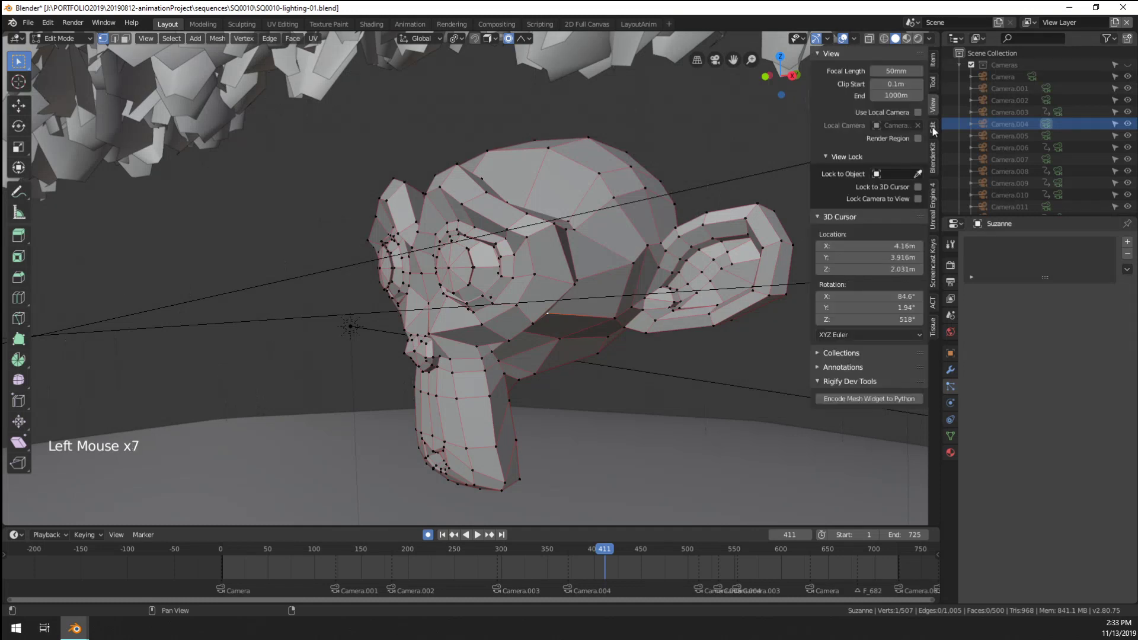
# Try moving the cheek vertex with a proportional size of about 0.82, and check the snapping options and vertex transform values
pyautogui.press('g')
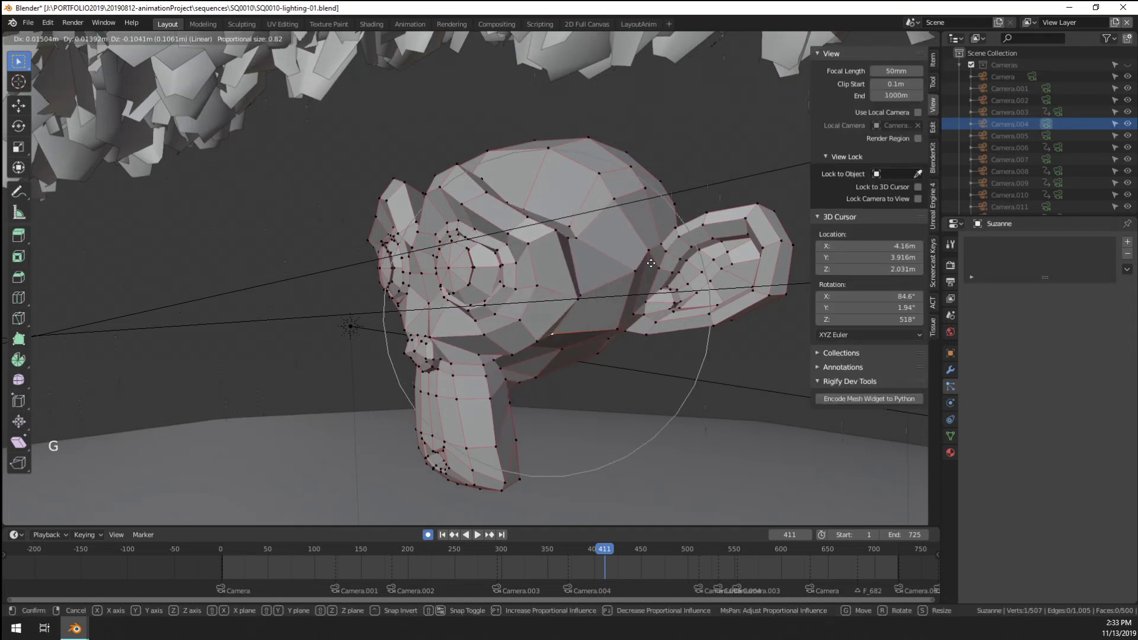
pyautogui.rightClick(385, 110)
pyautogui.click(530, 38)
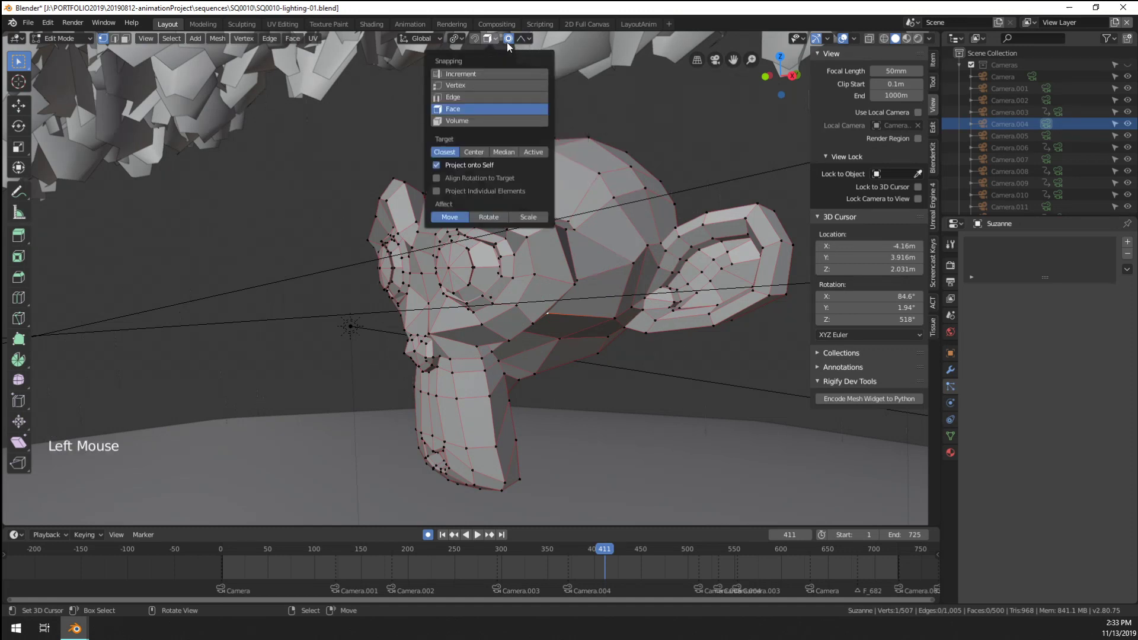
pyautogui.rightClick(507, 42)
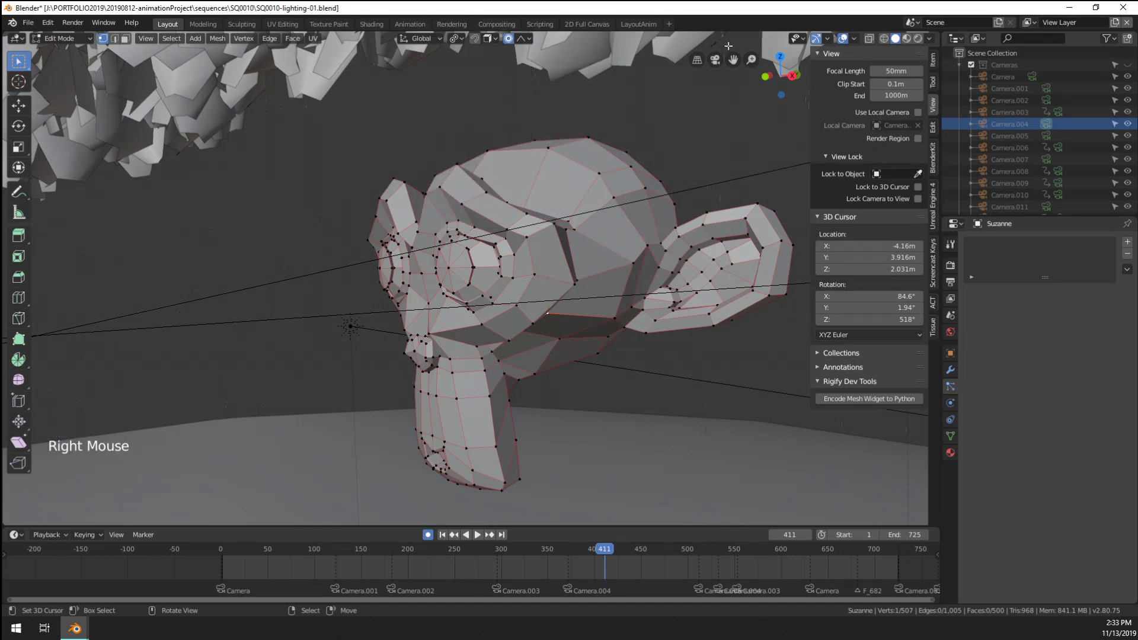
pyautogui.click(936, 131)
pyautogui.click(933, 65)
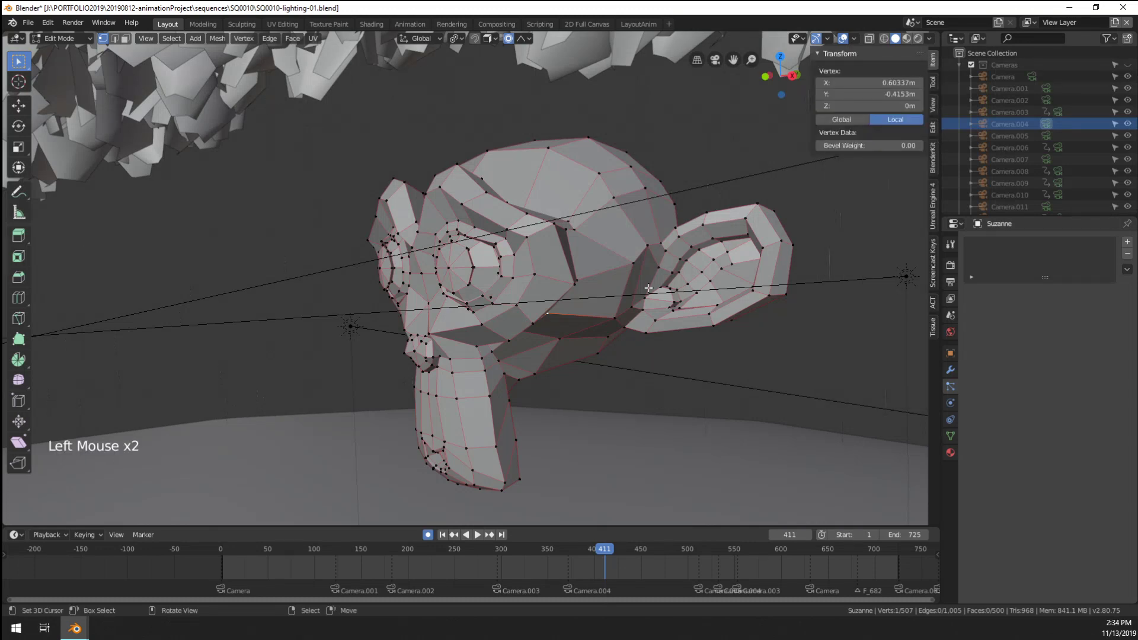
pyautogui.press('g')
# Leave mesh editing and delete the monkey from the lighting scene
pyautogui.press('Tab')
pyautogui.scroll(-5, 556, 333)
pyautogui.moveTo(556, 332); pyautogui.dragTo(499, 276, button='middle')
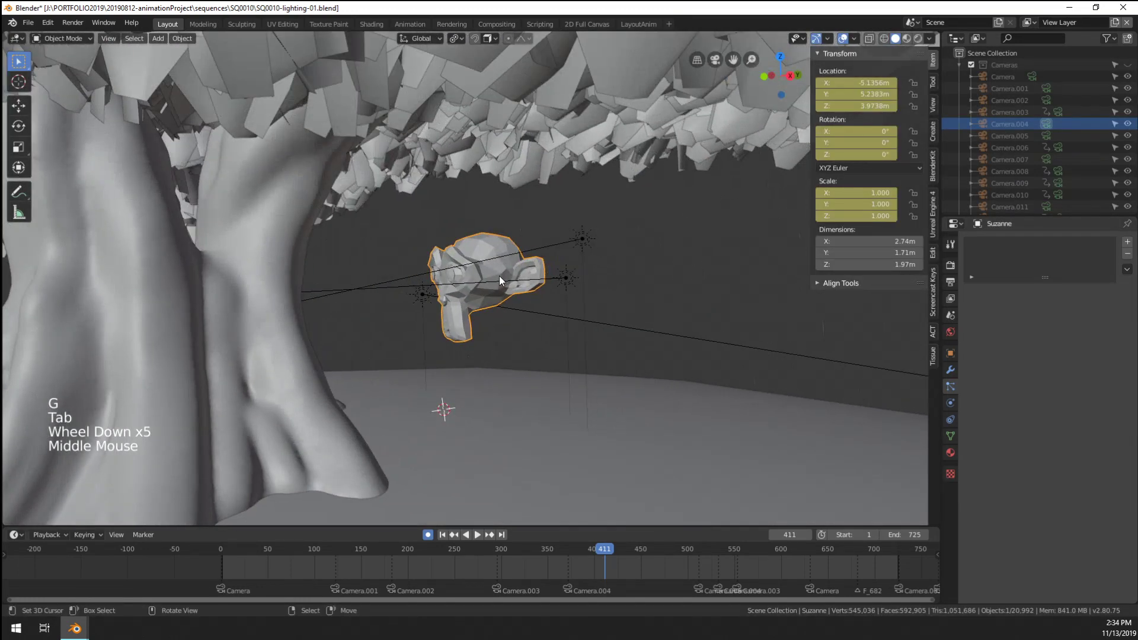
pyautogui.rightClick(500, 275)
pyautogui.press('x')
pyautogui.click(500, 277)
pyautogui.moveTo(492, 333)
pyautogui.mouseDown(button='middle')
pyautogui.moveTo(418, 340)
pyautogui.moveTo(478, 344)
pyautogui.mouseUp(button='middle')
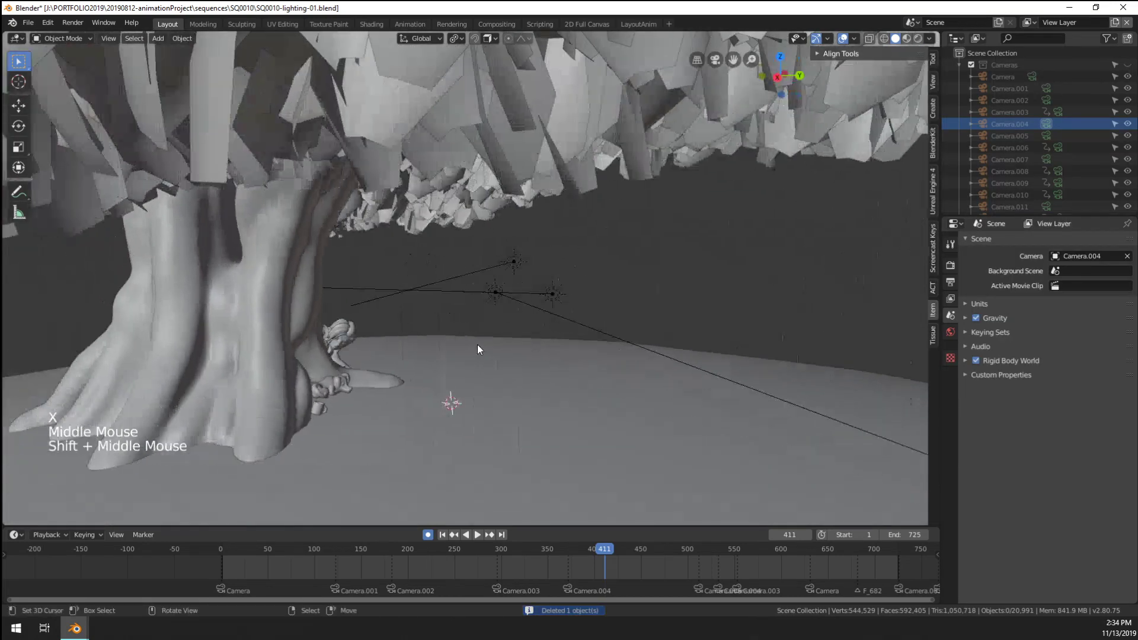
# Undo the monkey's deletion, reselect only the monkey and delete it again
pyautogui.hotkey('ctrl', 'z')
pyautogui.press('a')
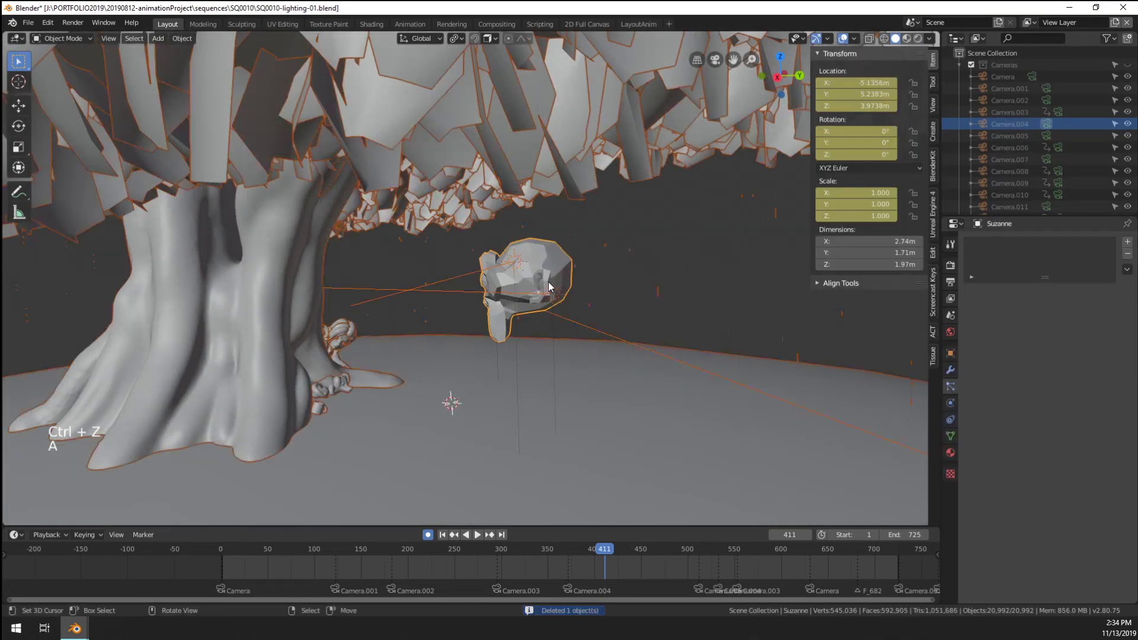
pyautogui.press('a')
pyautogui.press('a')
pyautogui.rightClick(556, 258)
pyautogui.press('x')
pyautogui.click(557, 259)
pyautogui.moveTo(555, 339); pyautogui.dragTo(535, 362, button='middle')
pyautogui.scroll(-9, 535, 362)
pyautogui.scroll(7, 532, 362)
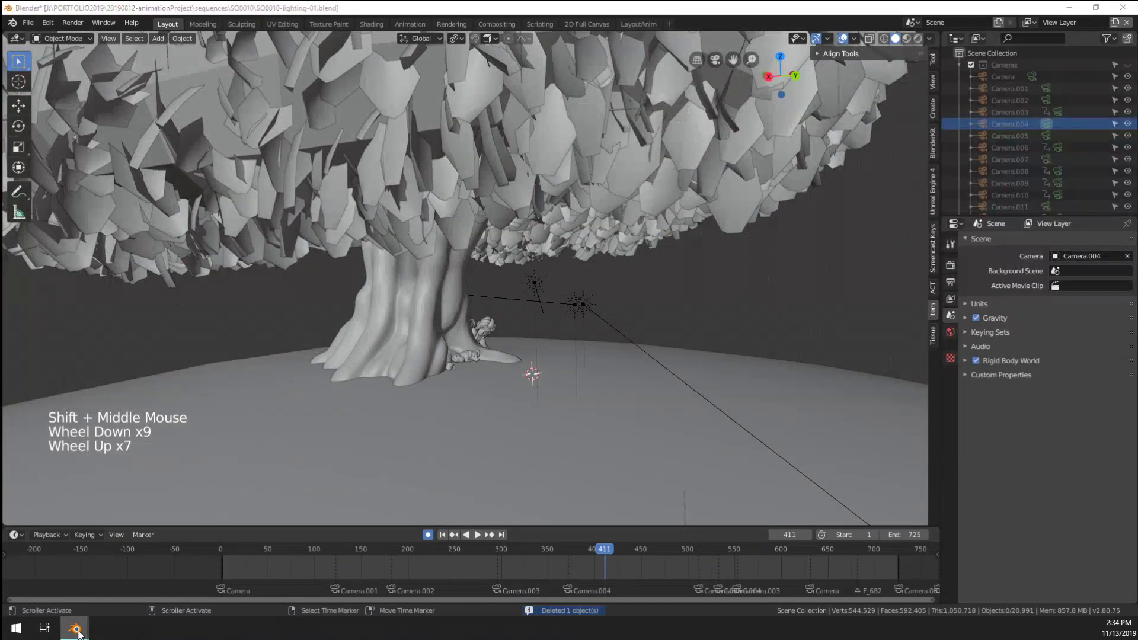
# Switch to the 02-Short-block15.blend animation window, look at the keyframes around frame 470, and return to the SQ0010-lighting-01.blend window
pyautogui.moveTo(75, 627)
pyautogui.click(77, 586)
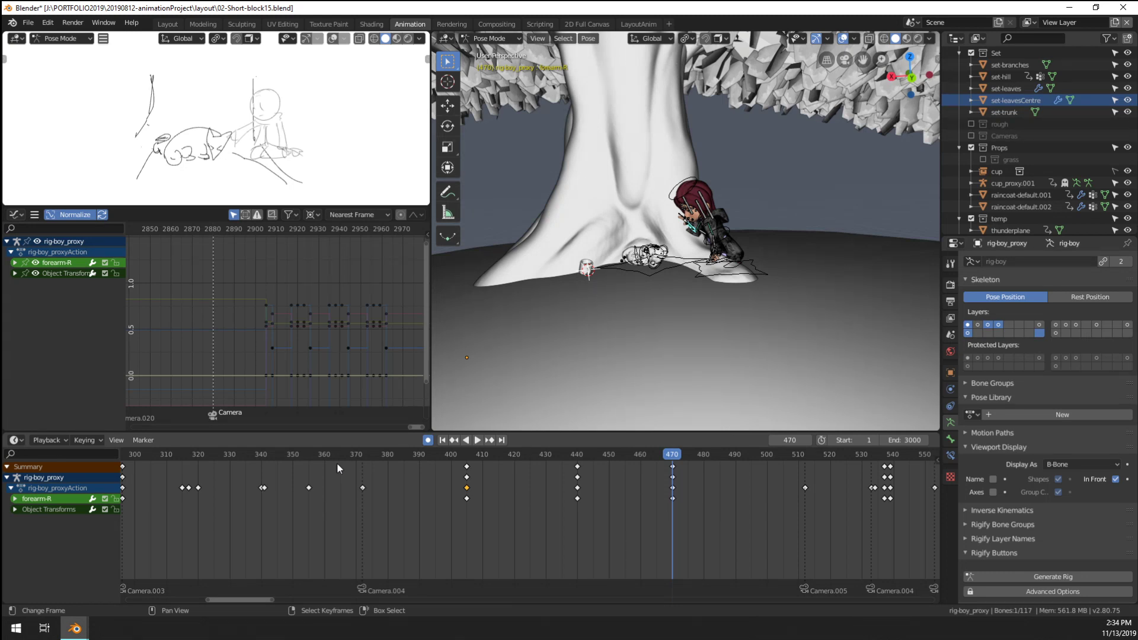
pyautogui.scroll(2, 337, 463)
pyautogui.moveTo(75, 627)
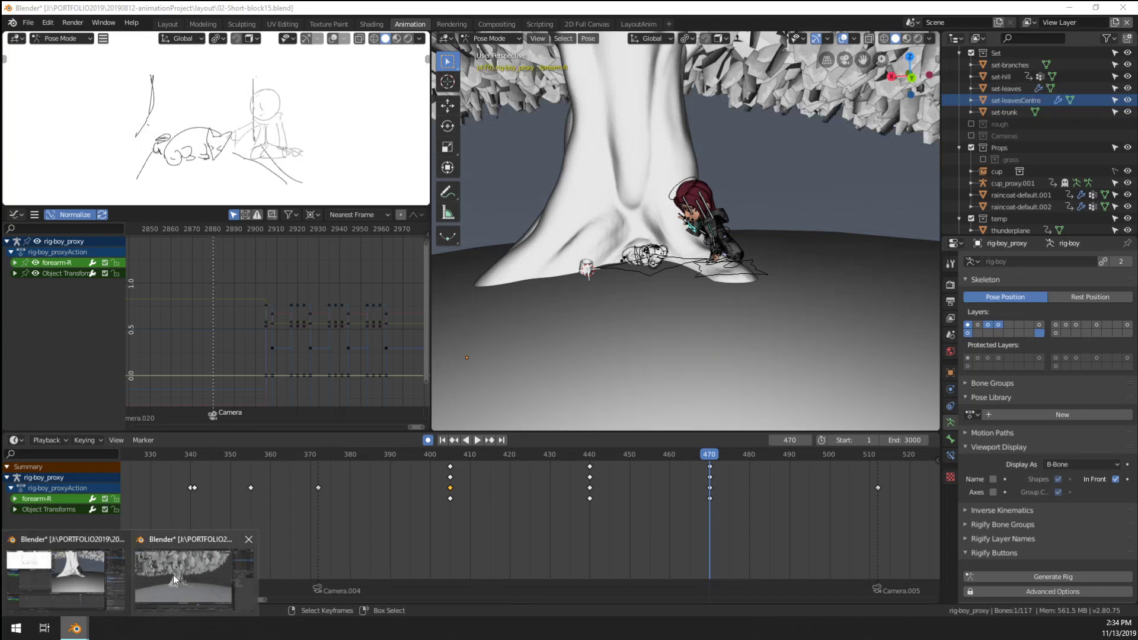
pyautogui.click(174, 574)
# Select the Characters object and try moving it freely and along the global X axis with linear proportional editing at size 0.35
pyautogui.scroll(4, 485, 264)
pyautogui.rightClick(501, 377)
pyautogui.middleClick(557, 346)
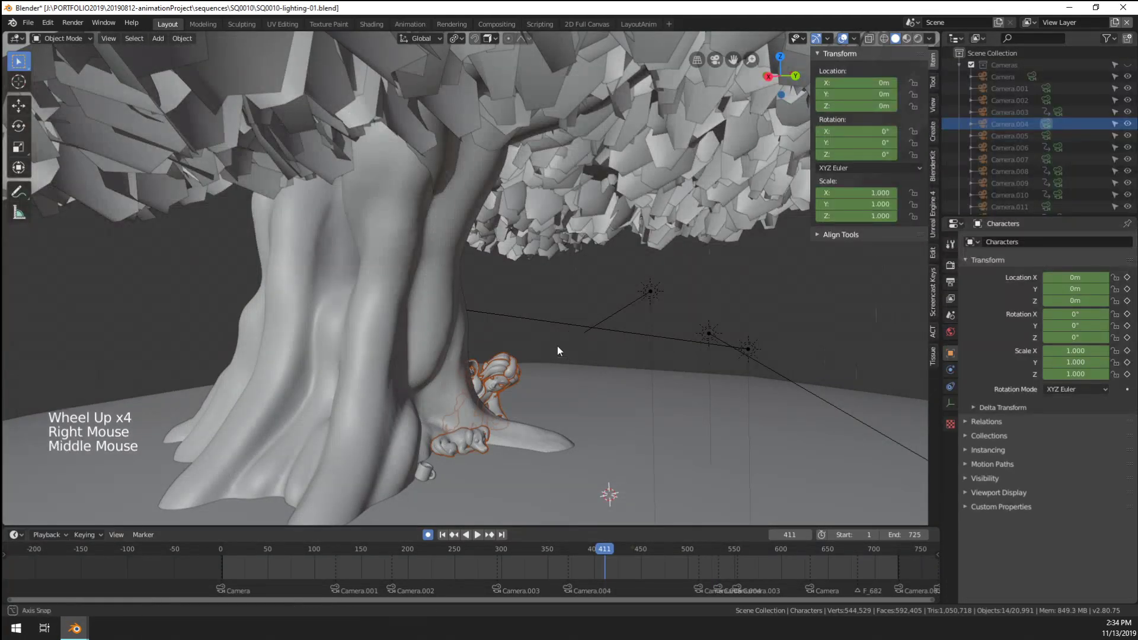
pyautogui.moveTo(557, 346); pyautogui.dragTo(510, 311, button='middle')
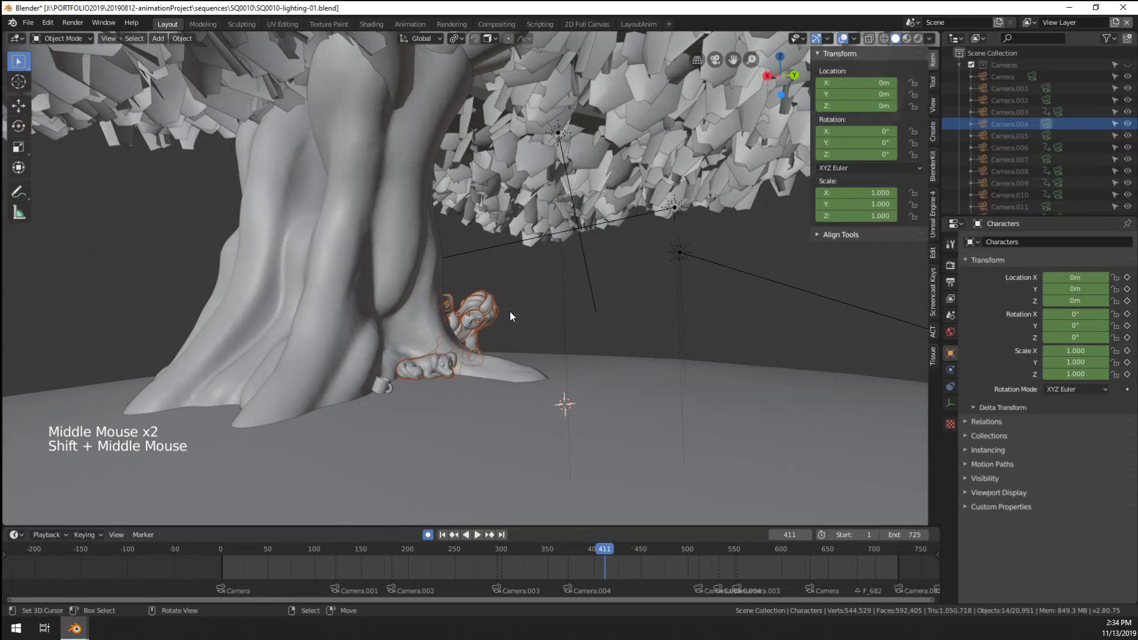
pyautogui.press('g')
pyautogui.rightClick(565, 306)
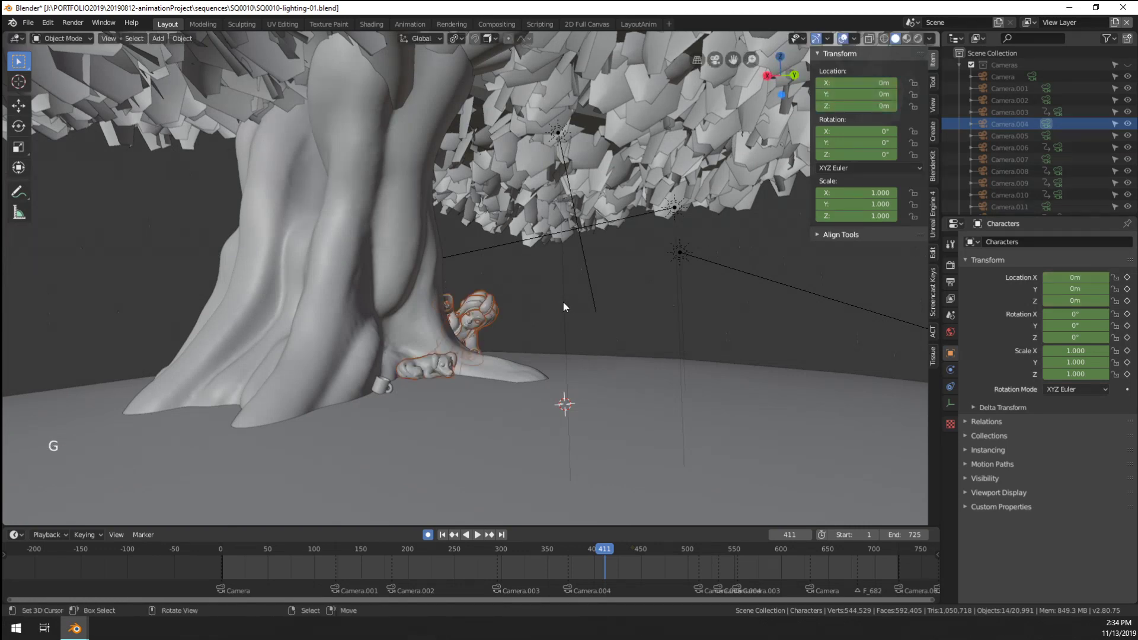
pyautogui.press('g')
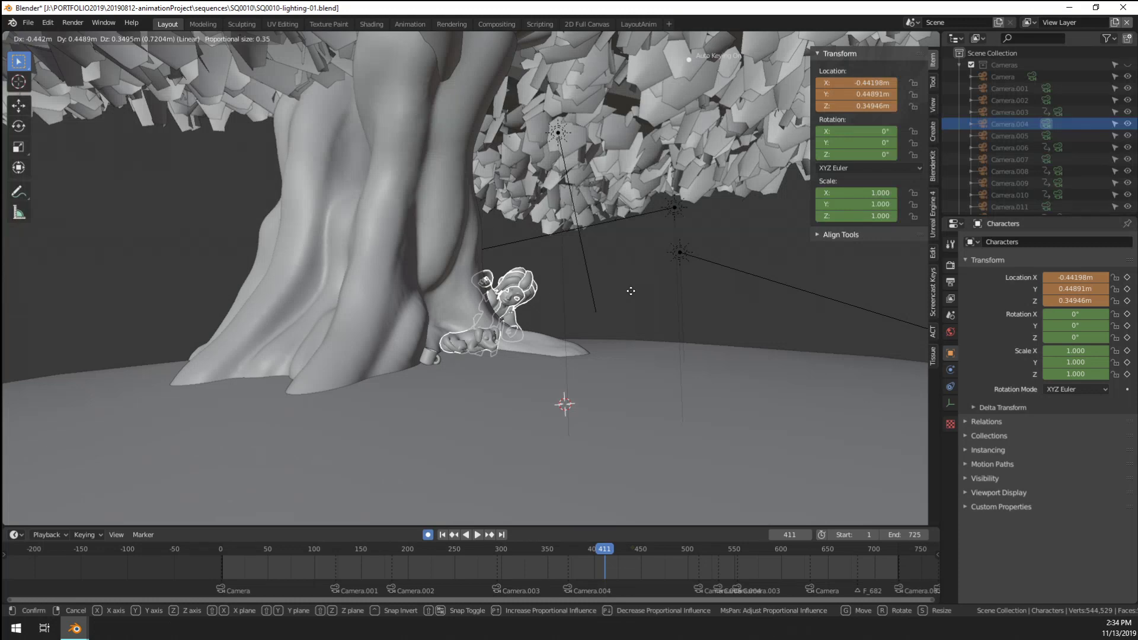
pyautogui.press('x')
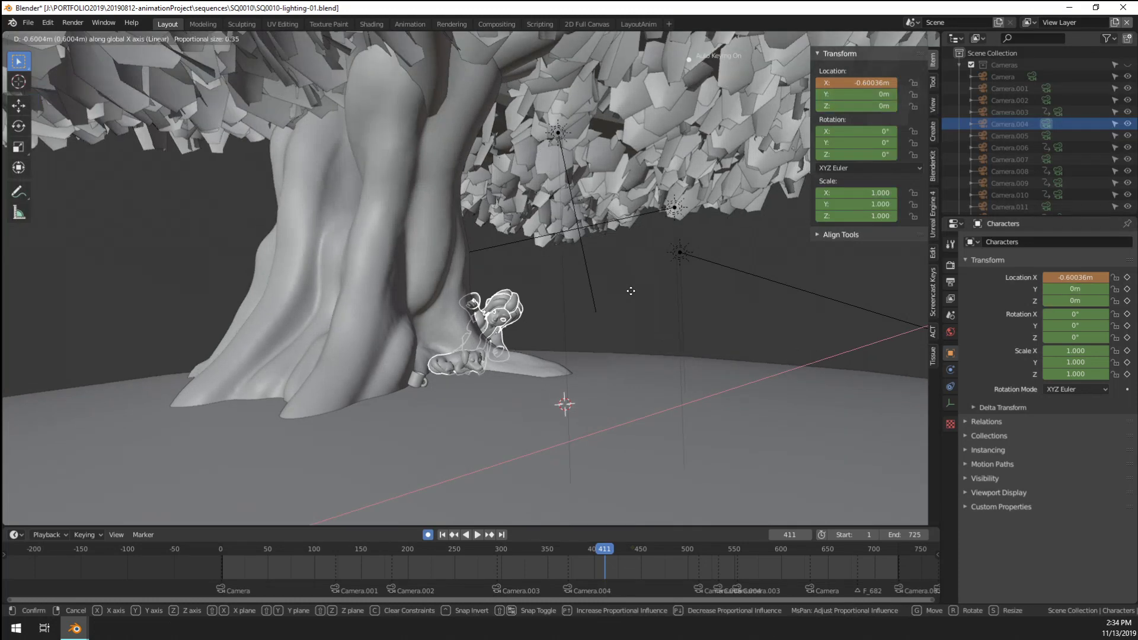
pyautogui.rightClick(632, 292)
# Select the Set object that holds the tree and ground
pyautogui.scroll(-3, 485, 379)
pyautogui.moveTo(485, 378); pyautogui.dragTo(529, 397, button='middle')
pyautogui.scroll(4, 503, 411)
pyautogui.rightClick(506, 396)
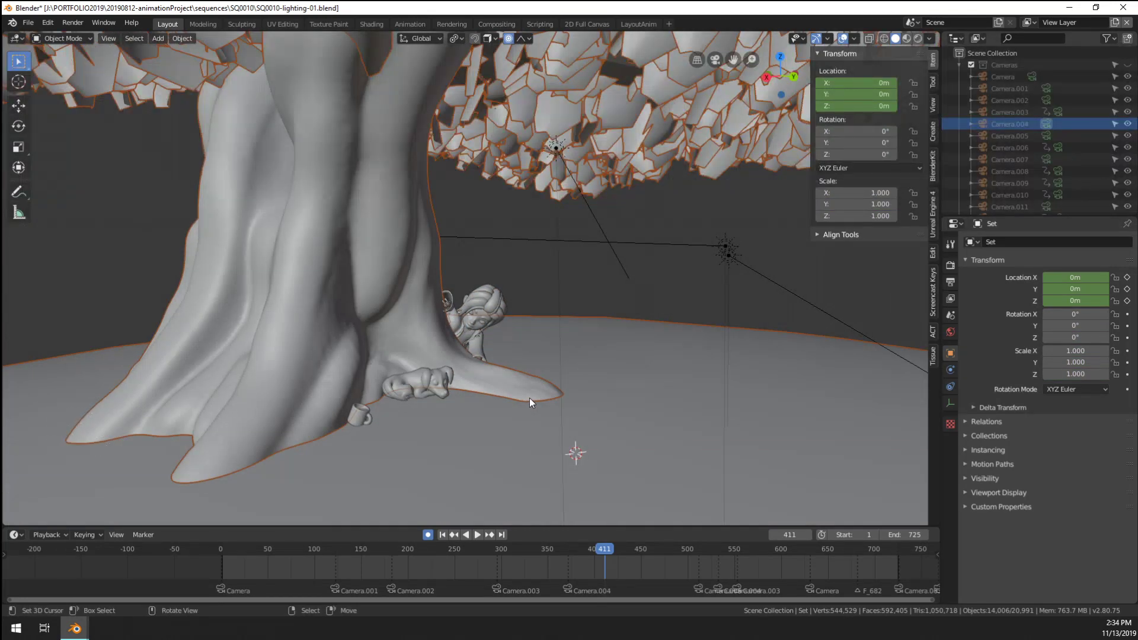
# Switch to the 02-Short-block15.blend window, try rotating the boy's right forearm at frame 470, and return to the lighting scene
pyautogui.moveTo(74, 627)
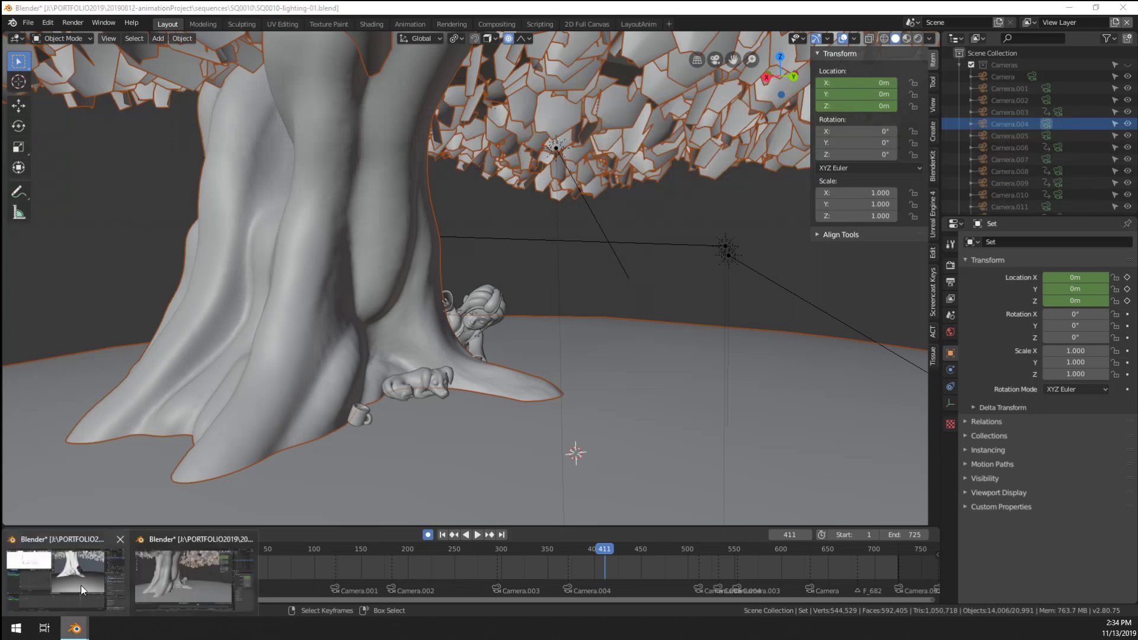
pyautogui.click(81, 585)
pyautogui.scroll(5, 696, 269)
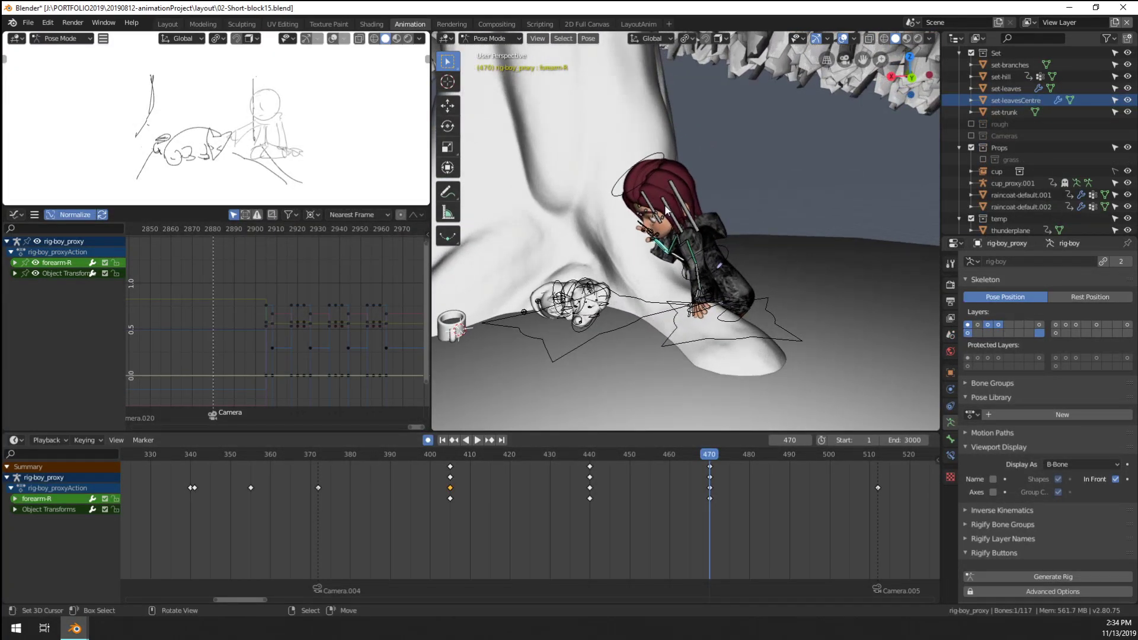
pyautogui.press('r')
pyautogui.click(718, 244)
pyautogui.hotkey('alt', 'Tab')
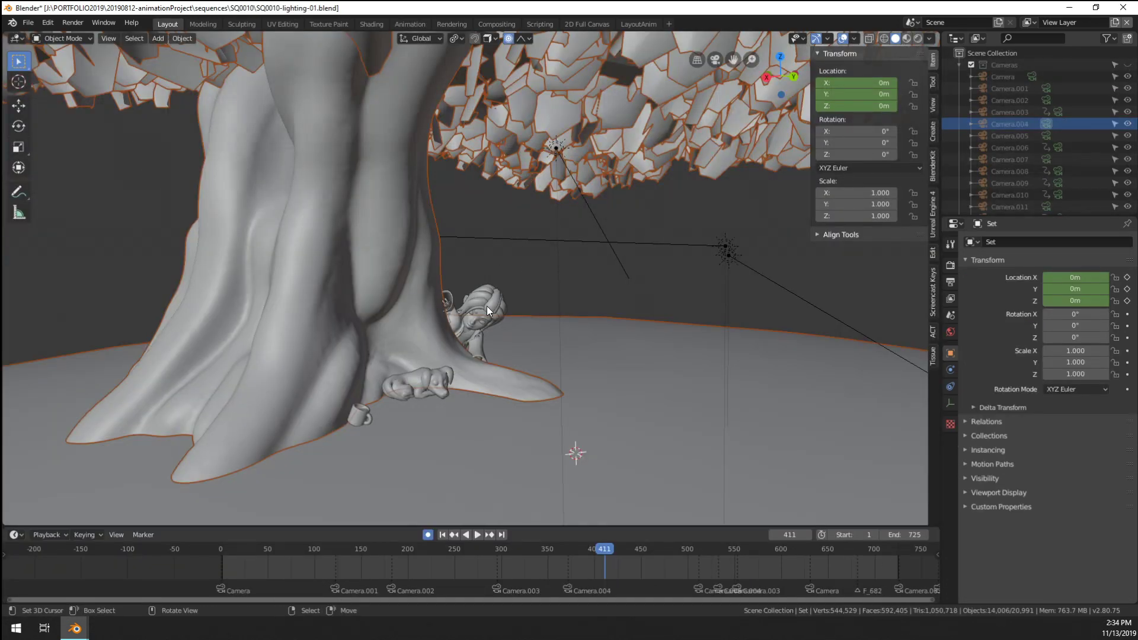
# Add a cube mesh at the 3D cursor on the ground beside the tree
pyautogui.scroll(4, 486, 306)
pyautogui.hotkey('shift', 'a')
pyautogui.moveTo(579, 258)
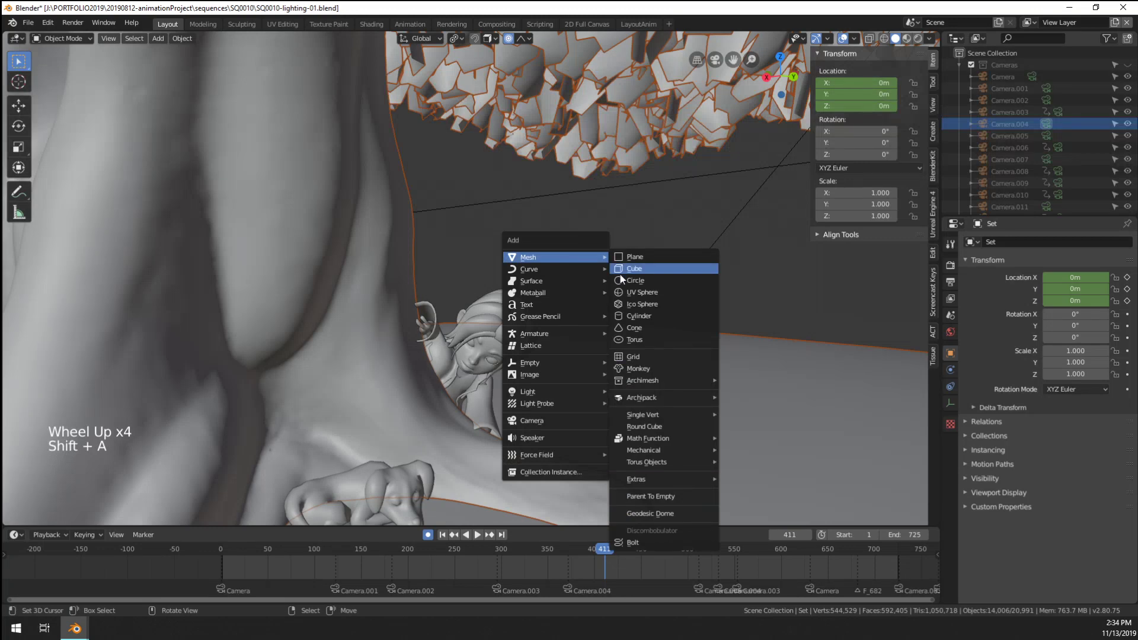
pyautogui.click(622, 271)
pyautogui.keyDown('shift'); pyautogui.moveTo(650, 272); pyautogui.dragTo(513, 329, button='middle'); pyautogui.keyUp('shift')
pyautogui.scroll(-4, 513, 329)
# Select a top corner vertex of the cube and try moving it with linear proportional sizes between about 0.6 and 1000
pyautogui.press('Tab')
pyautogui.rightClick(509, 332)
pyautogui.press('g')
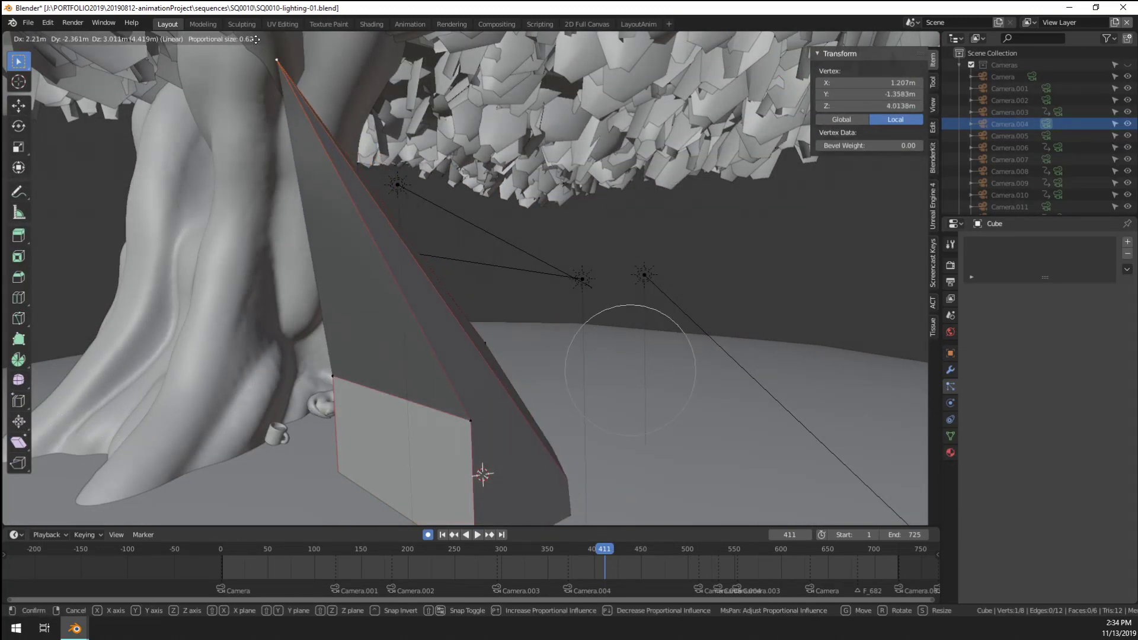
pyautogui.scroll(-20, 261, 119)
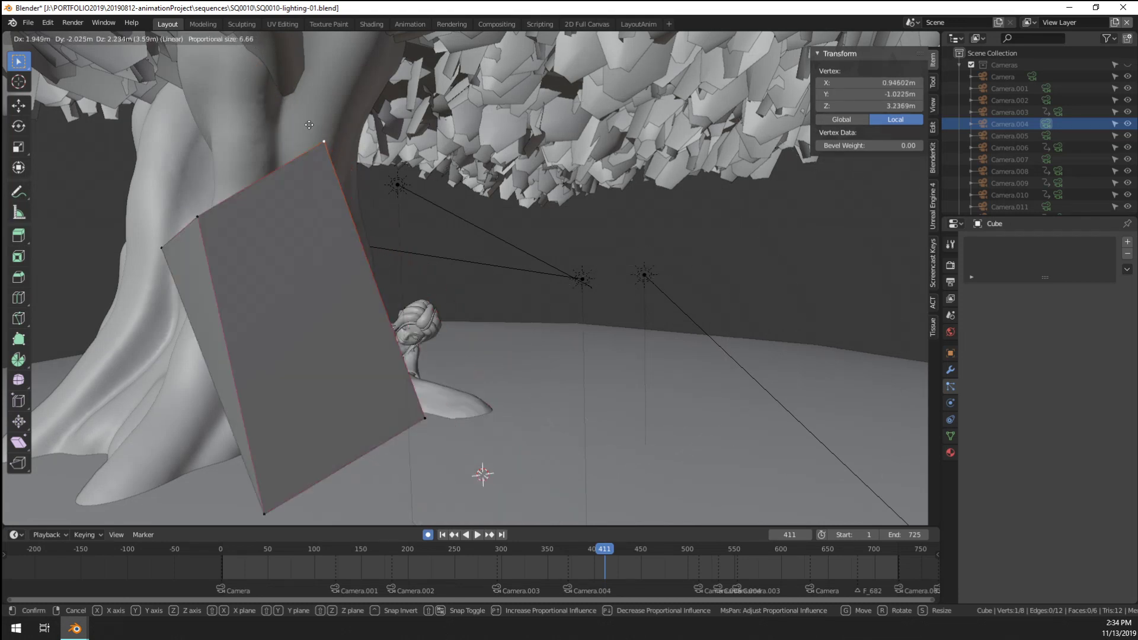
pyautogui.scroll(-6, 284, 209)
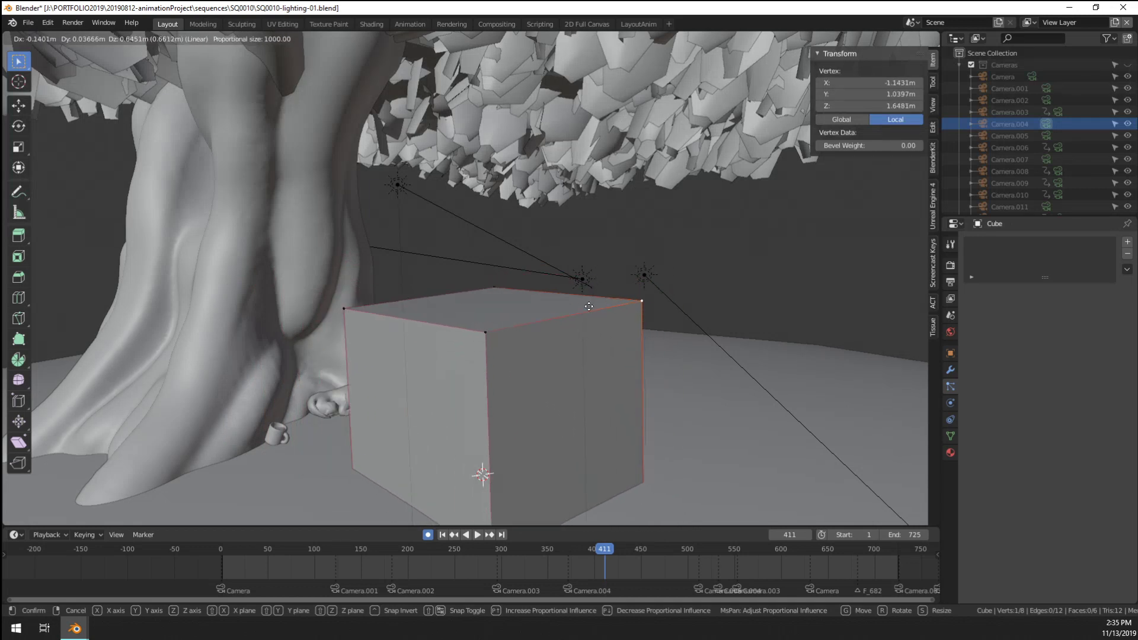
pyautogui.scroll(10, 652, 276)
pyautogui.scroll(20, 673, 285)
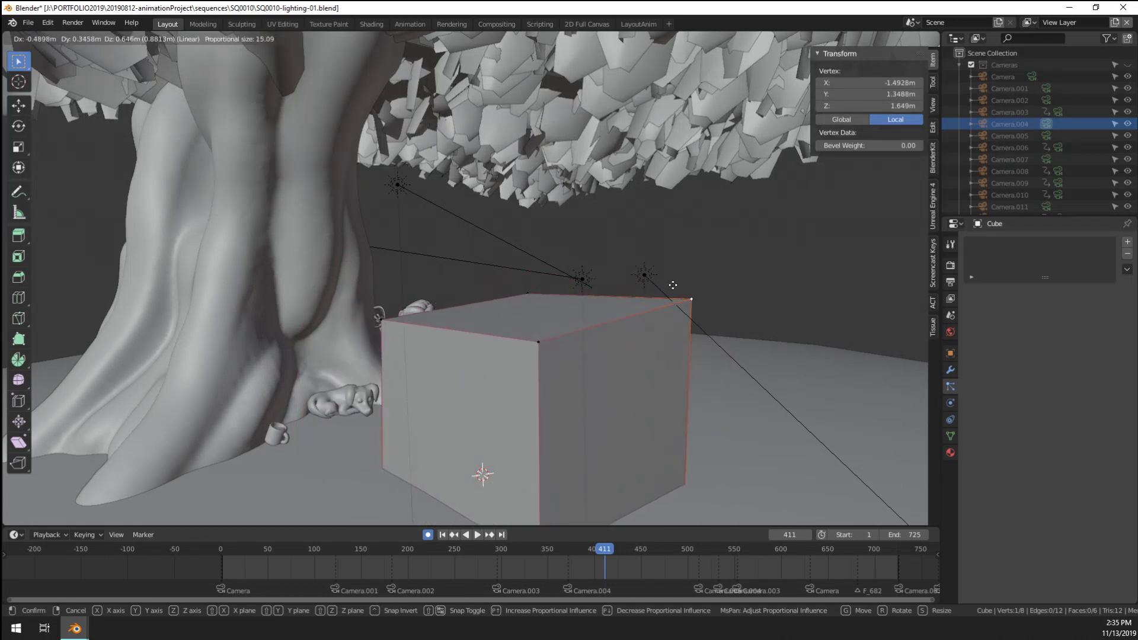
pyautogui.rightClick(673, 285)
# Leave mesh editing and delete the cube
pyautogui.press('Tab')
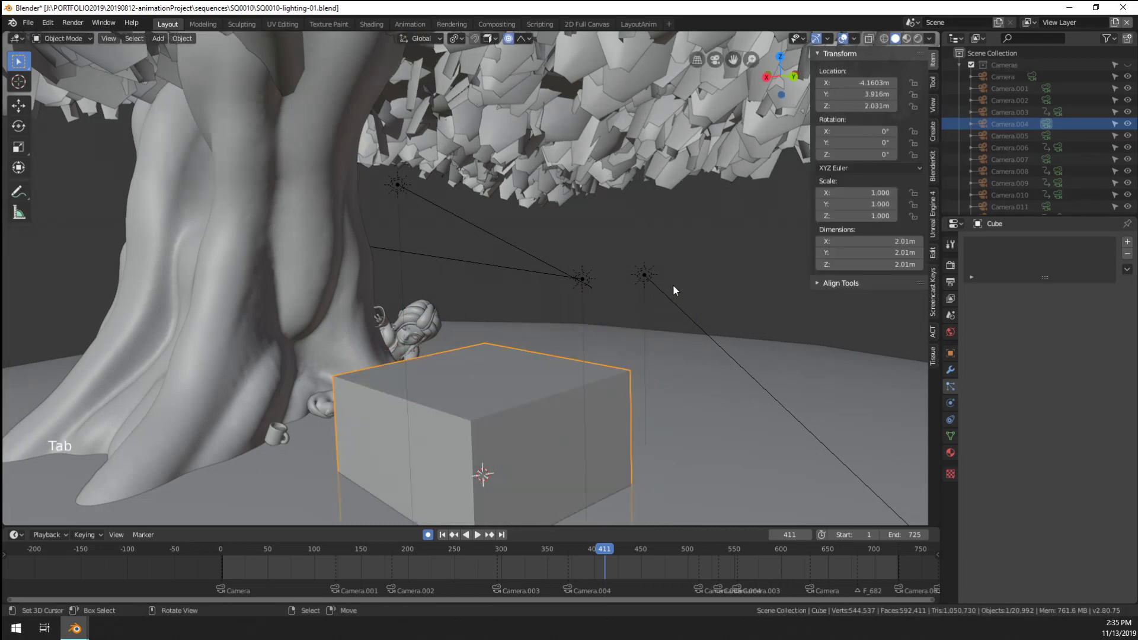
pyautogui.press('x')
pyautogui.click(674, 286)
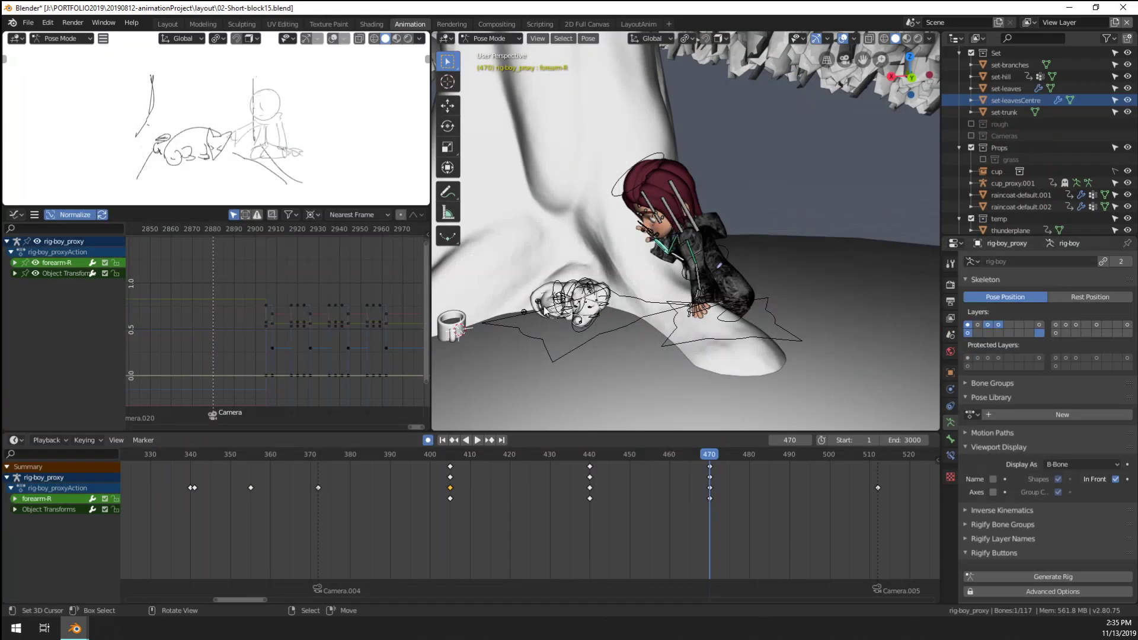
# In the 02-Short-block15.blend window, rotate the boy's right forearm freely and around its local Y axis at frame 470
pyautogui.scroll(3, 625, 295)
pyautogui.scroll(5, 674, 288)
pyautogui.press('r')
pyautogui.press('r')
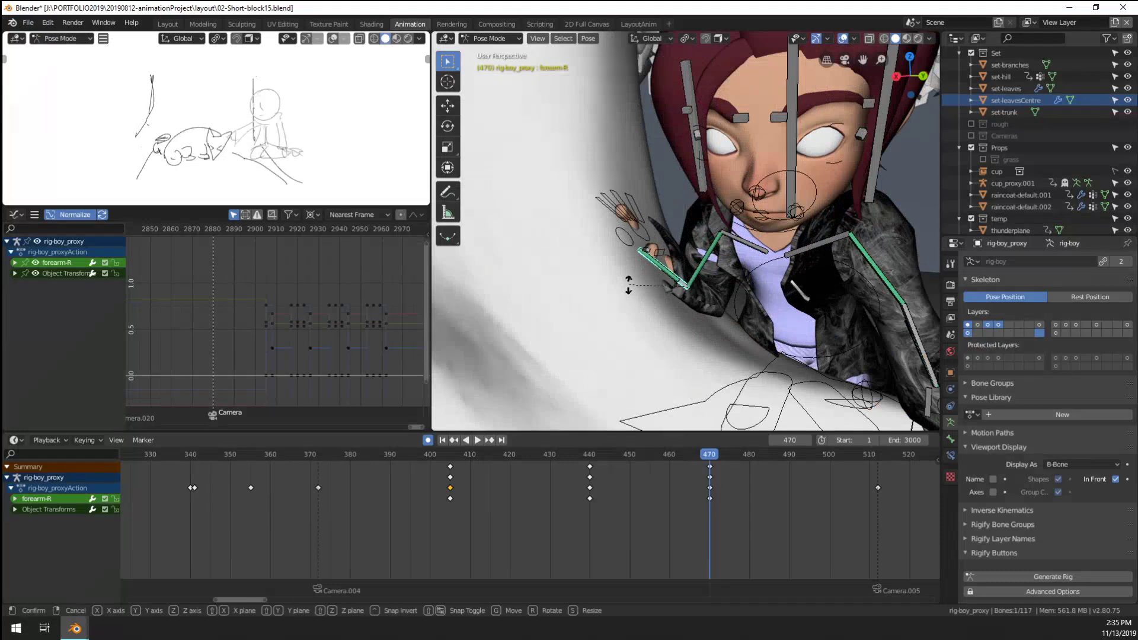
pyautogui.click(651, 279)
pyautogui.press('r')
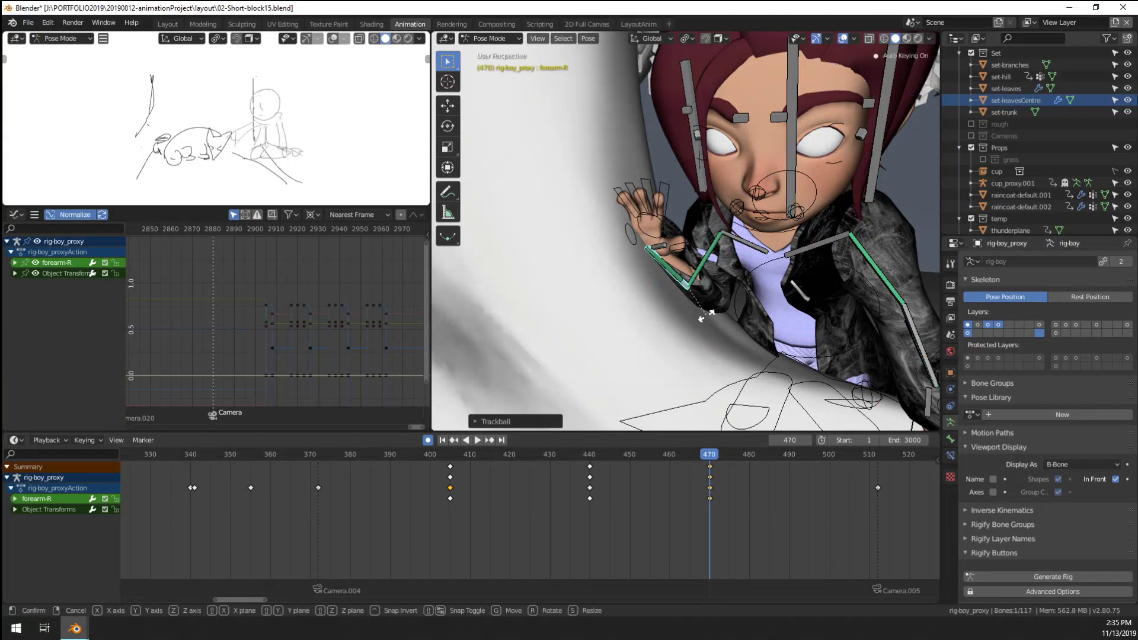
pyautogui.press('y')
pyautogui.press('y')
pyautogui.click(664, 364)
pyautogui.press('r')
pyautogui.press('r')
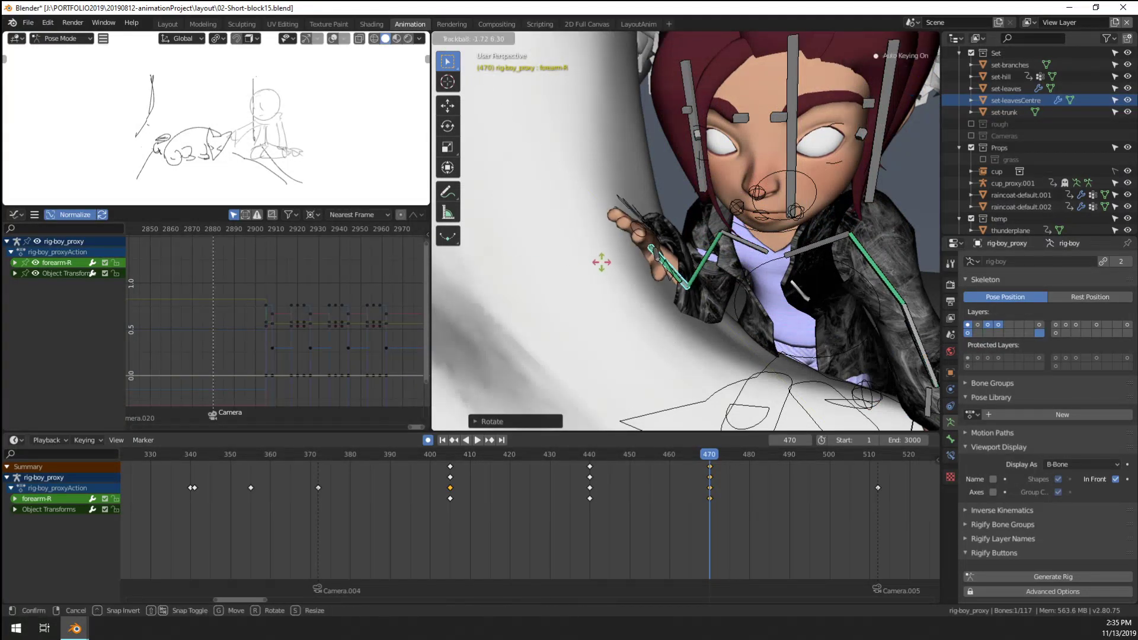
pyautogui.click(600, 240)
# In the camera view, rotate the boy's right hand stretch control around its local Y axis at frame 470
pyautogui.press('KP_0')
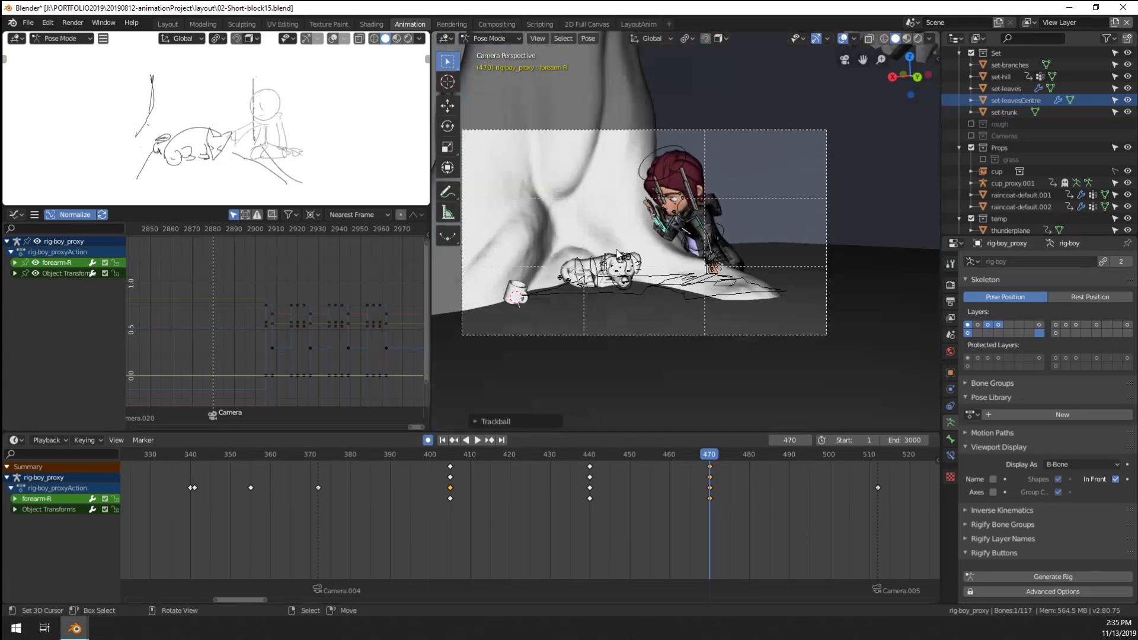
pyautogui.scroll(4, 617, 254)
pyautogui.click(572, 173)
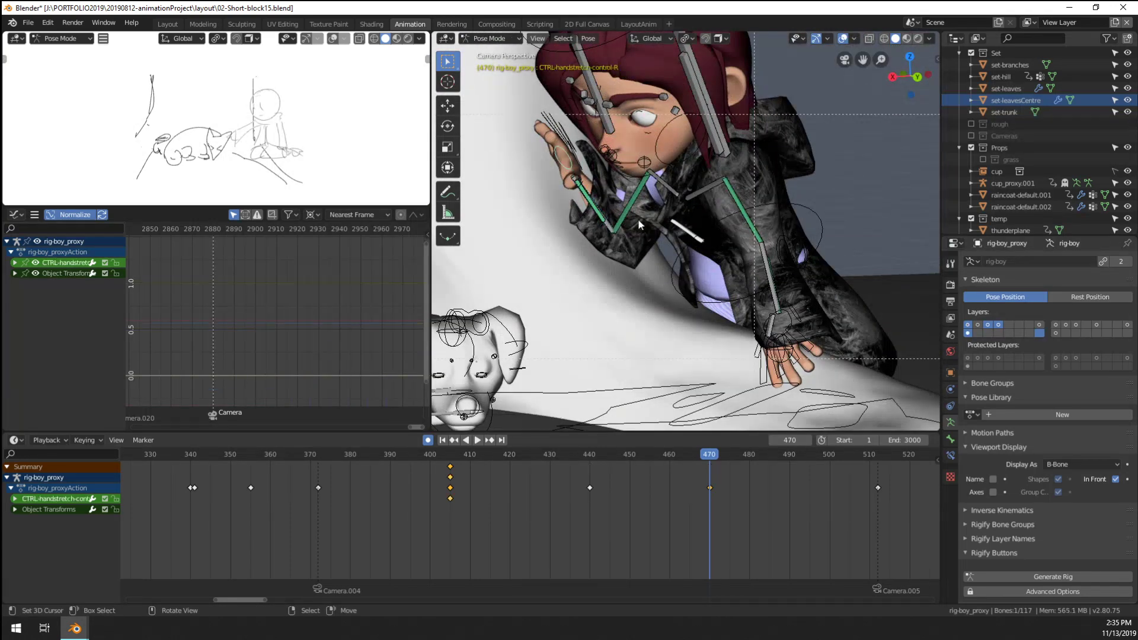
pyautogui.press('r')
pyautogui.press('y')
pyautogui.press('y')
pyautogui.click(551, 202)
# Rotate the CTRL-hand-R bone around its local Y axis to turn the boy's raised palm
pyautogui.click(580, 171)
pyautogui.press('r')
pyautogui.press('y')
pyautogui.press('y')
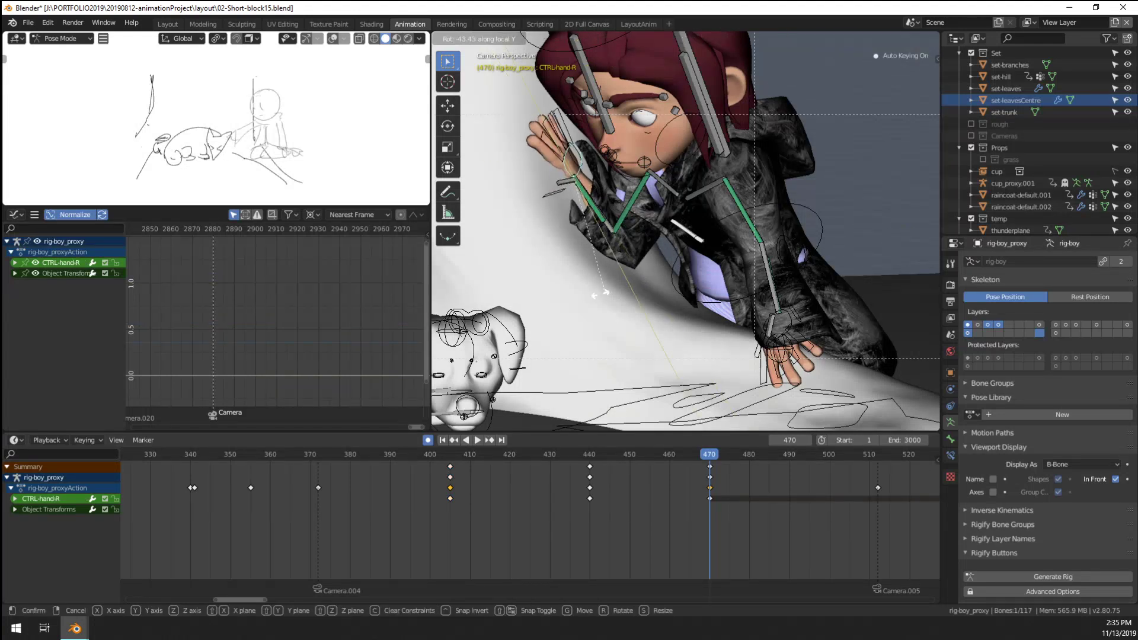
pyautogui.click(630, 288)
# Rotate the boy's right shoulder bone around the global Z axis at frame 470
pyautogui.click(611, 231)
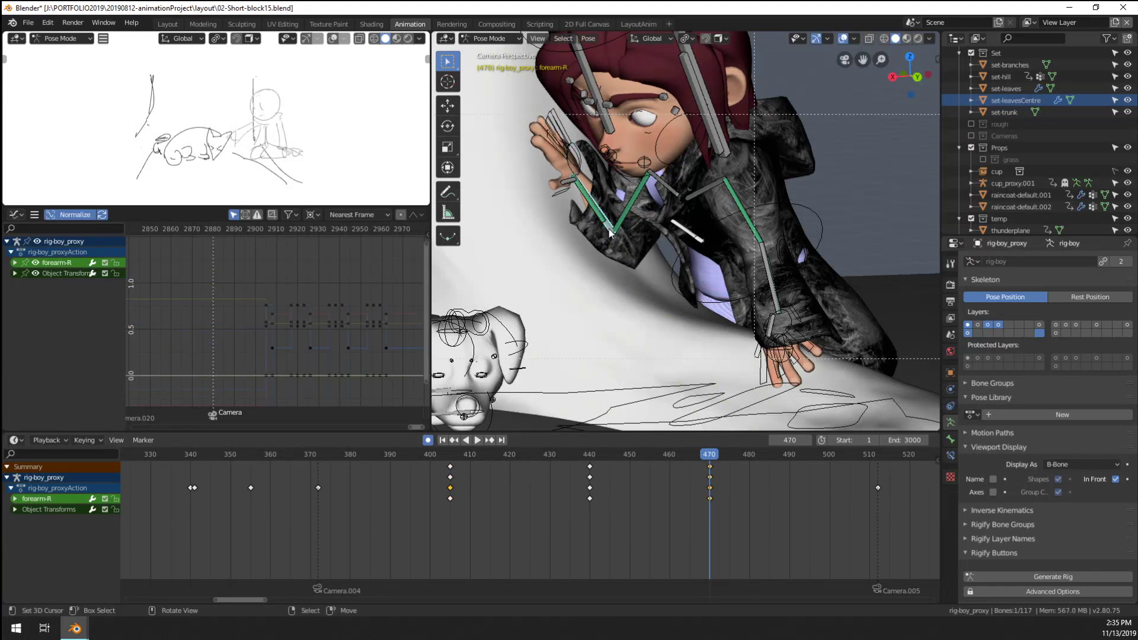
pyautogui.click(658, 188)
pyautogui.press('r')
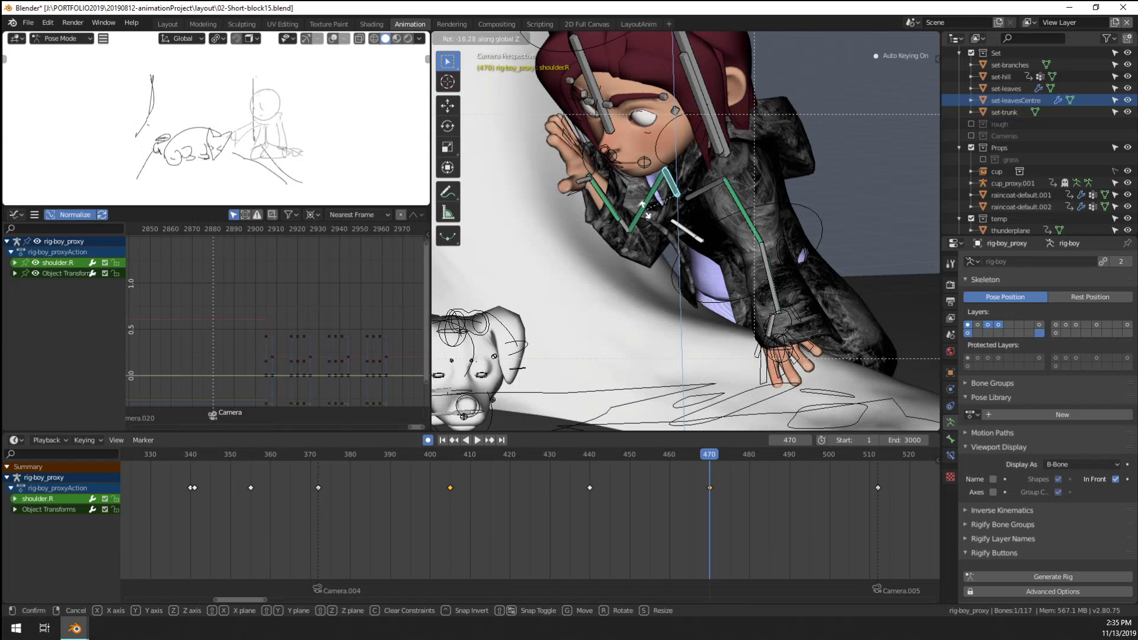
pyautogui.click(607, 204)
# Rotate the boy's right hand control CTRL-hand-R freely to adjust the raised palm at frame 470
pyautogui.click(589, 173)
pyautogui.press('r')
pyautogui.press('r')
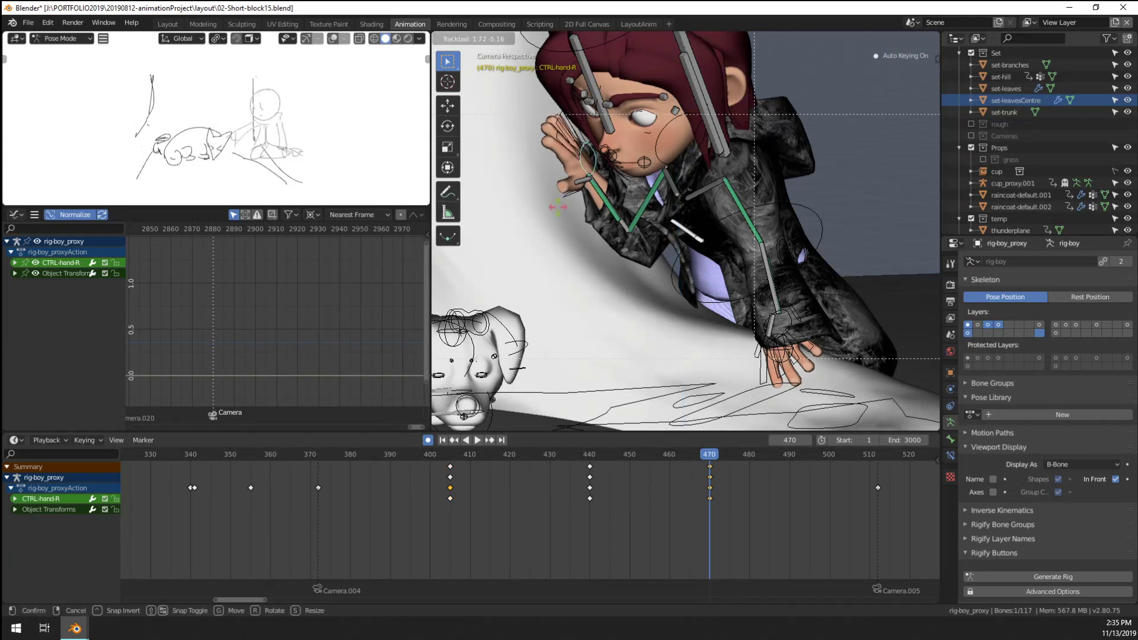
pyautogui.click(563, 204)
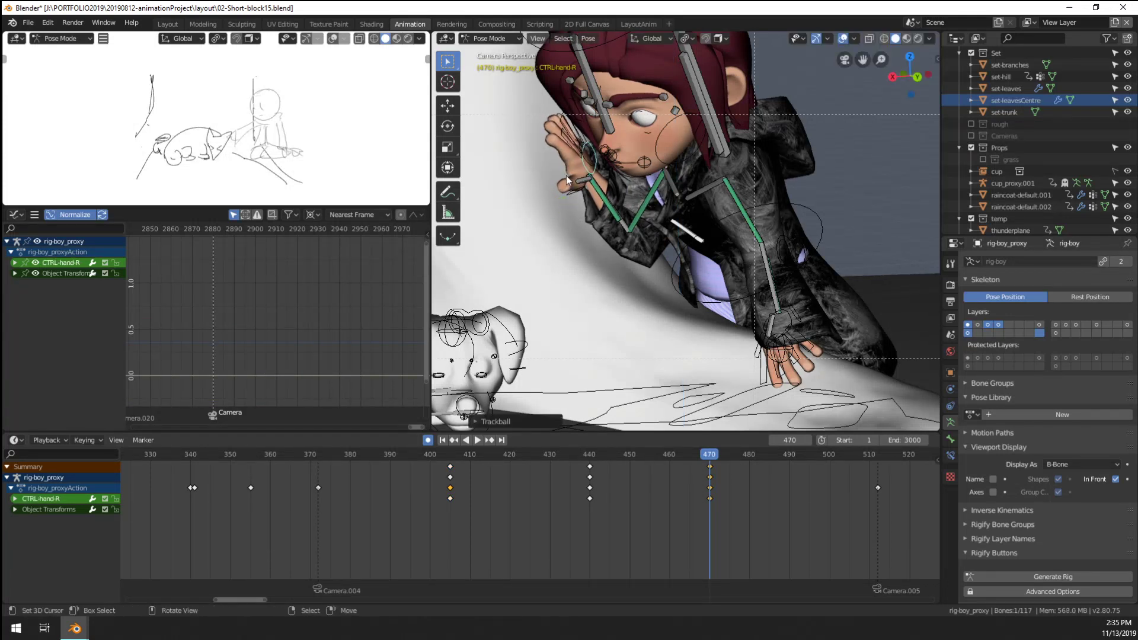
# Scale the index, middle and ring finger controls of the boy's right hand individually to adjust their curl
pyautogui.click(567, 142)
pyautogui.press('s')
pyautogui.click(637, 224)
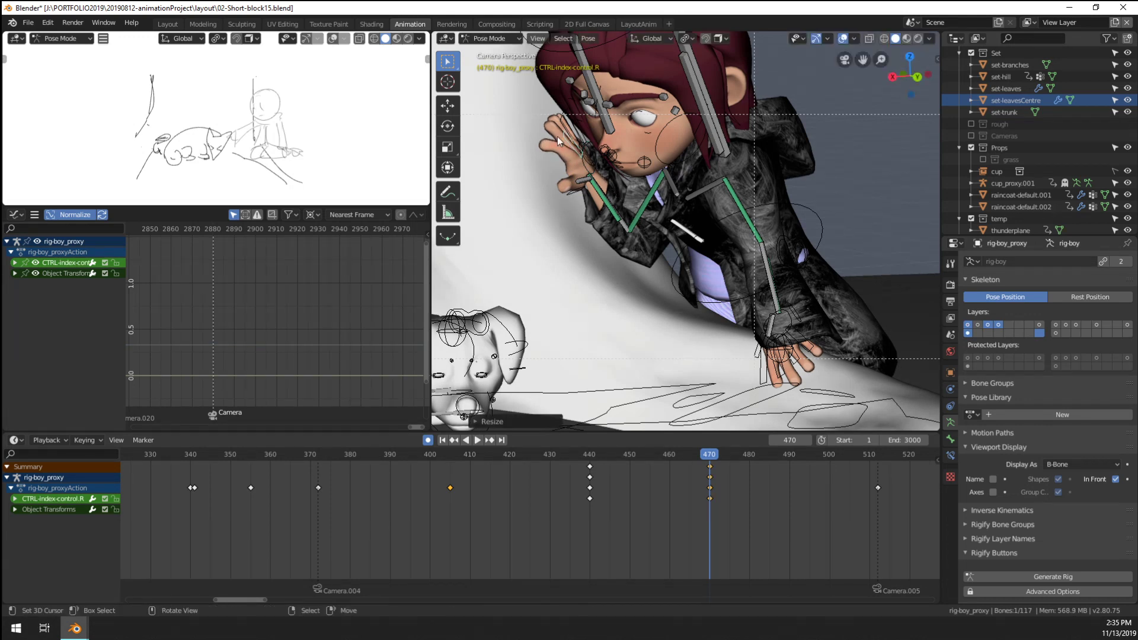
pyautogui.click(558, 127)
pyautogui.press('s')
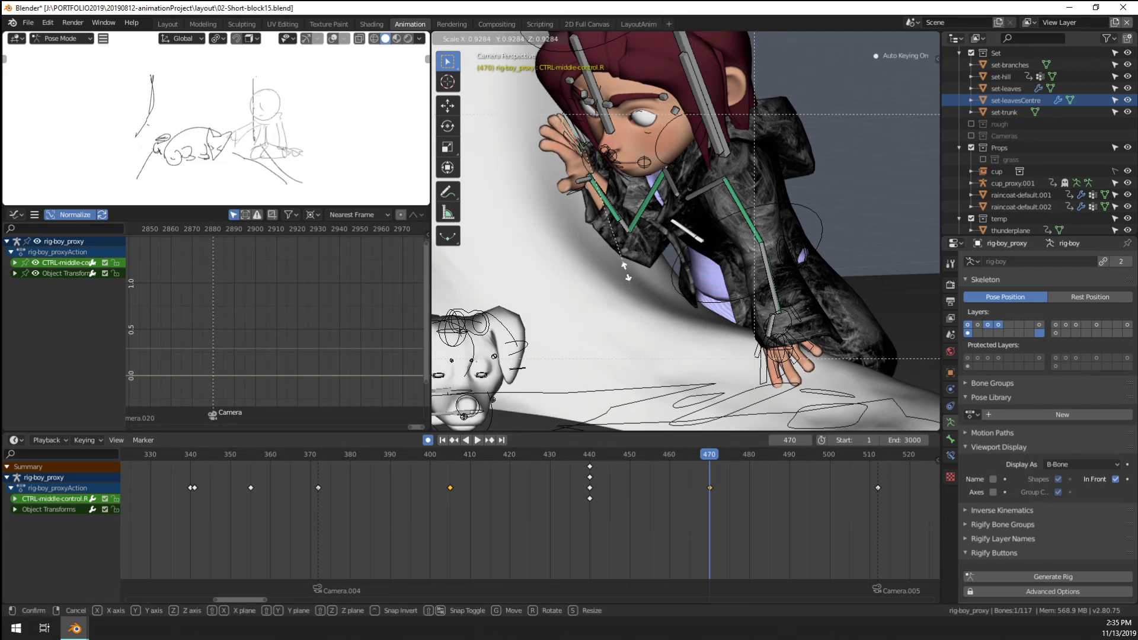
pyautogui.click(624, 267)
pyautogui.click(565, 126)
pyautogui.press('s')
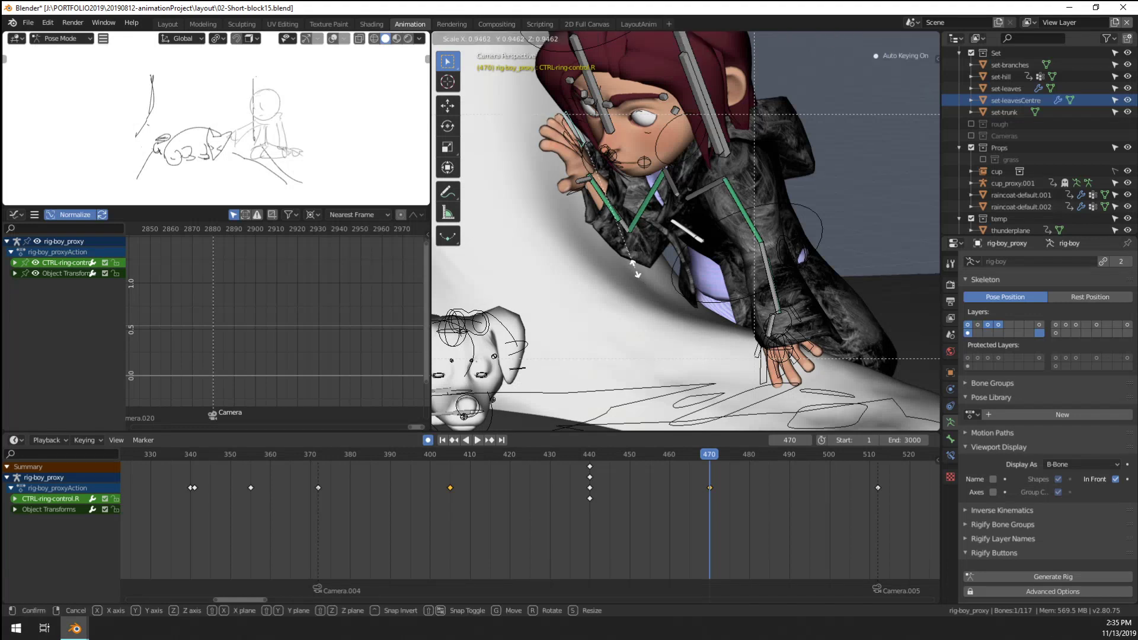
pyautogui.click(638, 270)
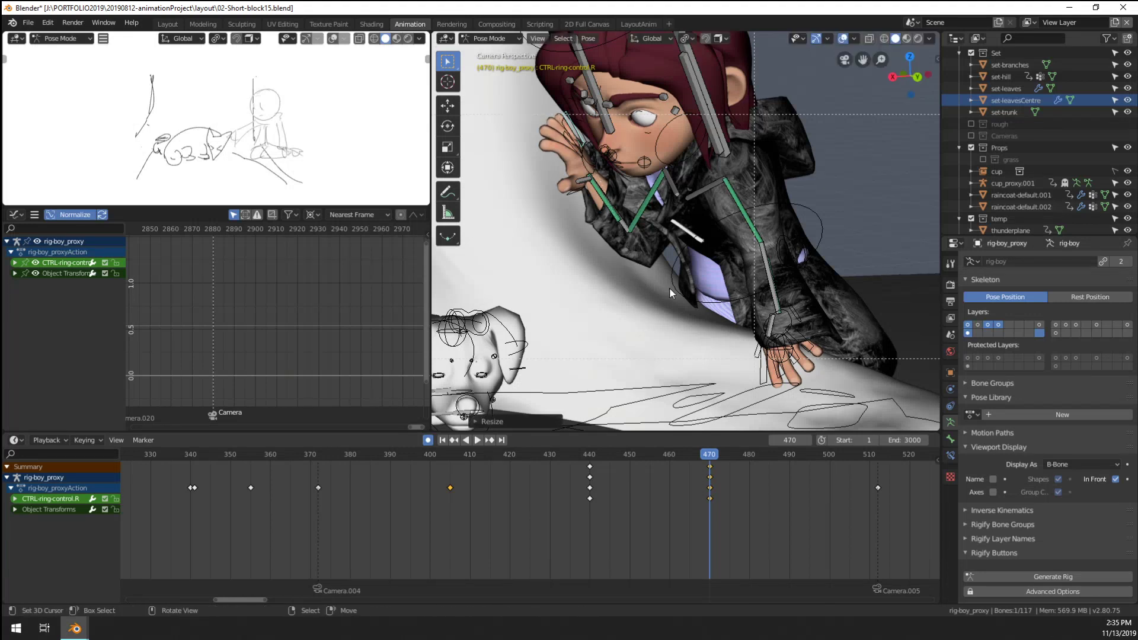
# Rotate the boy's left hand control CTRL-hand-L freely and around its local Y axis at frame 470
pyautogui.click(781, 331)
pyautogui.press('r')
pyautogui.press('r')
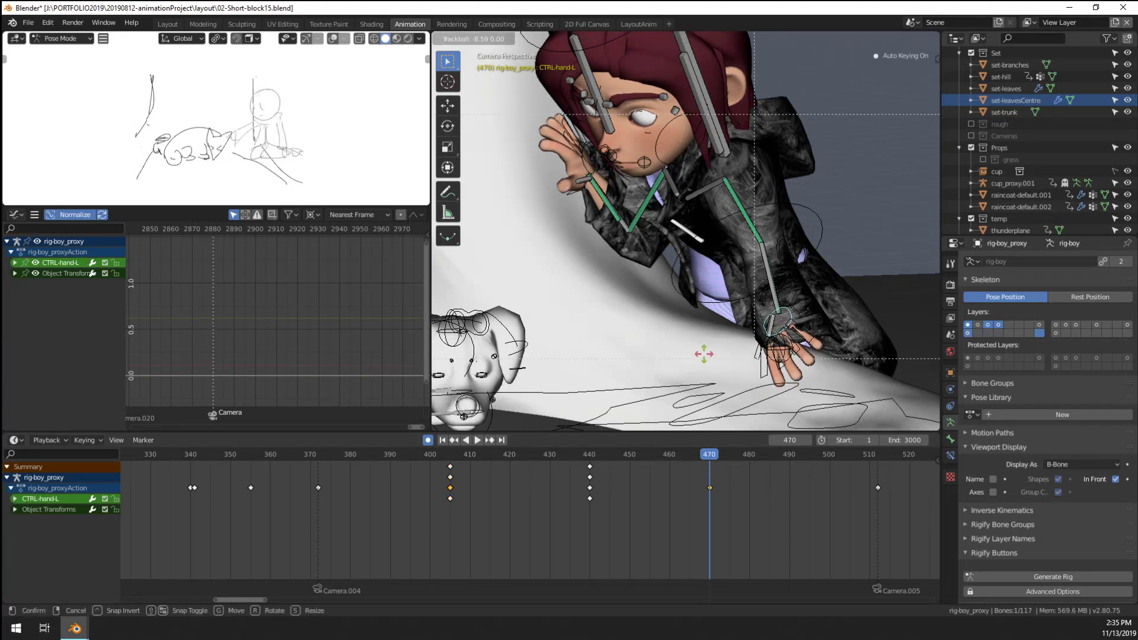
pyautogui.click(704, 353)
pyautogui.press('r')
pyautogui.press('y')
pyautogui.press('y')
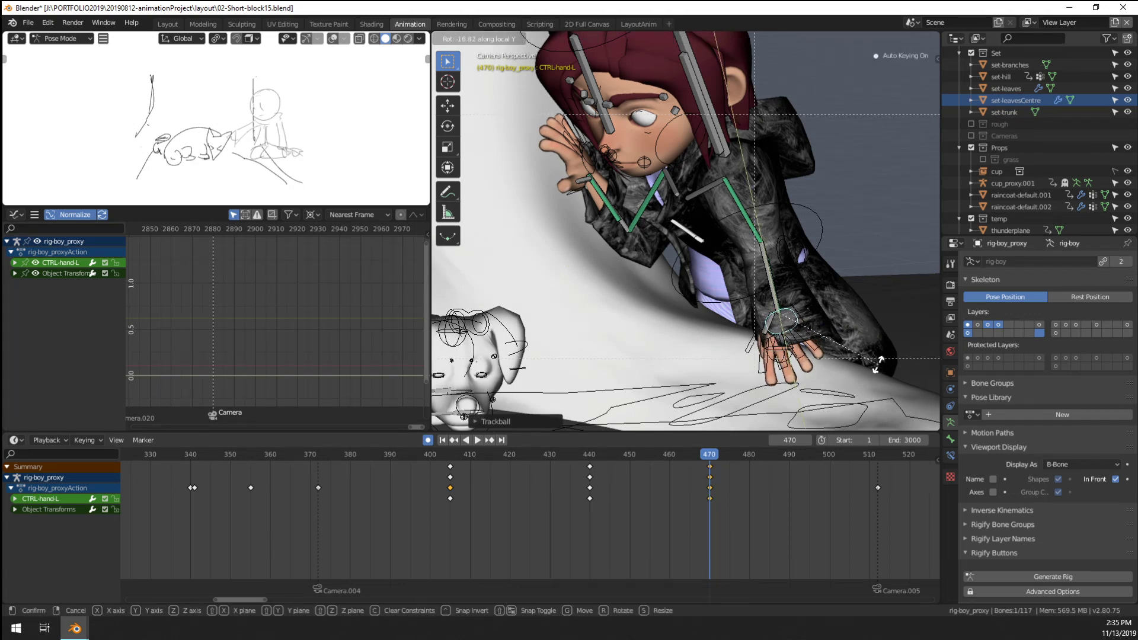
pyautogui.click(804, 362)
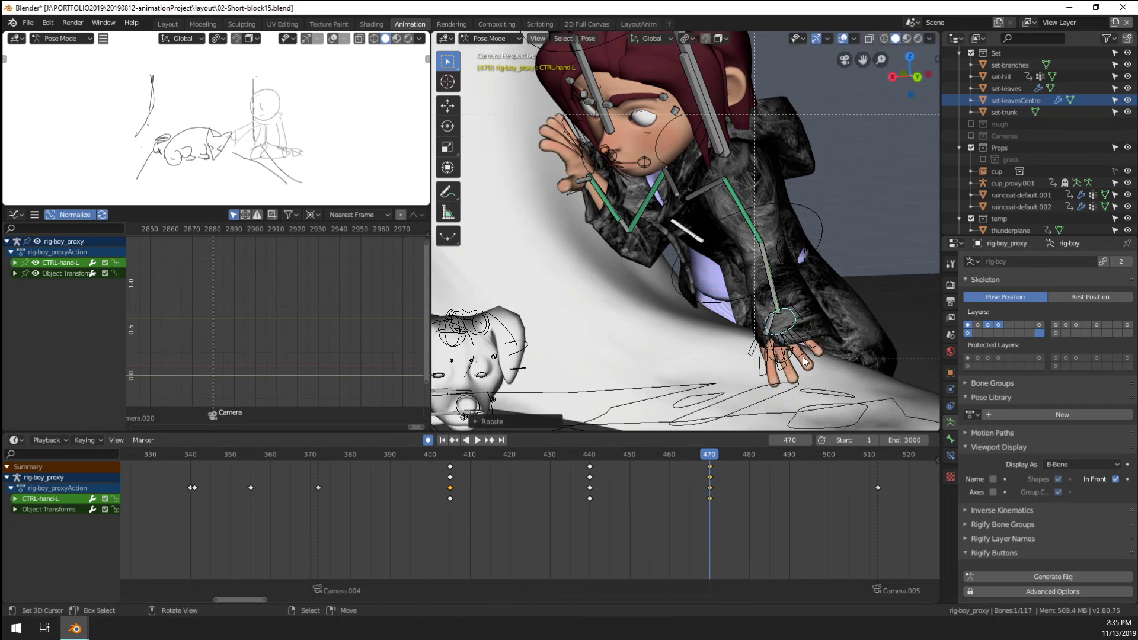
# Scale the pinky, ring, middle and index controls of the boy's left hand together to curl the fingers, and clear the selection
pyautogui.click(807, 358)
pyautogui.keyDown('shift'); pyautogui.click(793, 367); pyautogui.keyUp('shift')
pyautogui.keyDown('shift'); pyautogui.click(783, 375); pyautogui.keyUp('shift')
pyautogui.keyDown('shift'); pyautogui.click(766, 379); pyautogui.keyUp('shift')
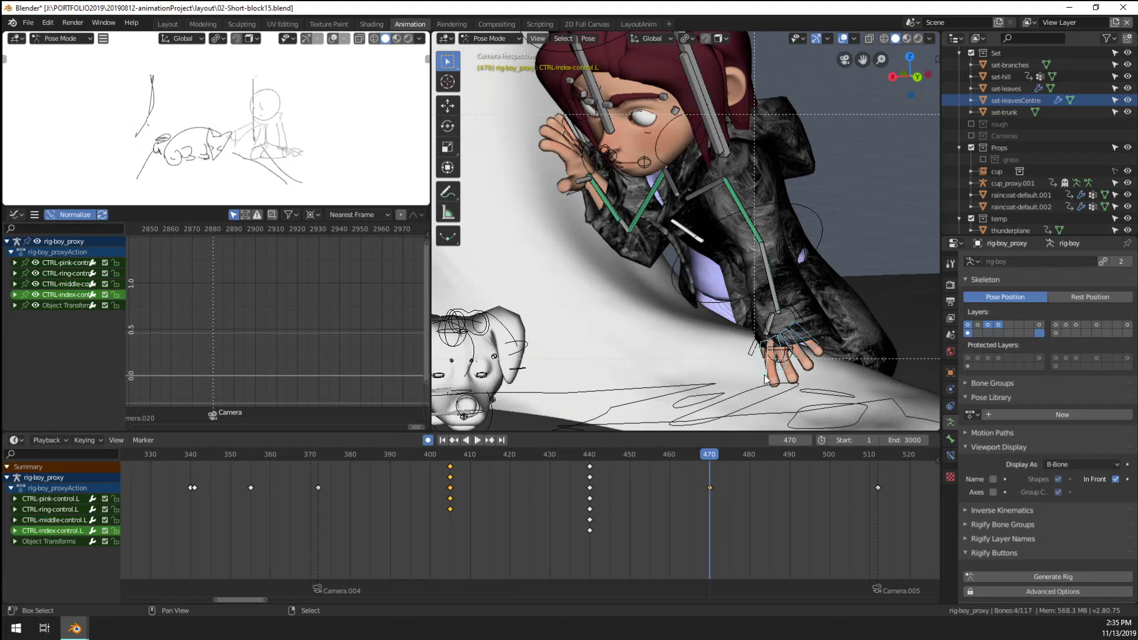
pyautogui.press('s')
pyautogui.click(779, 375)
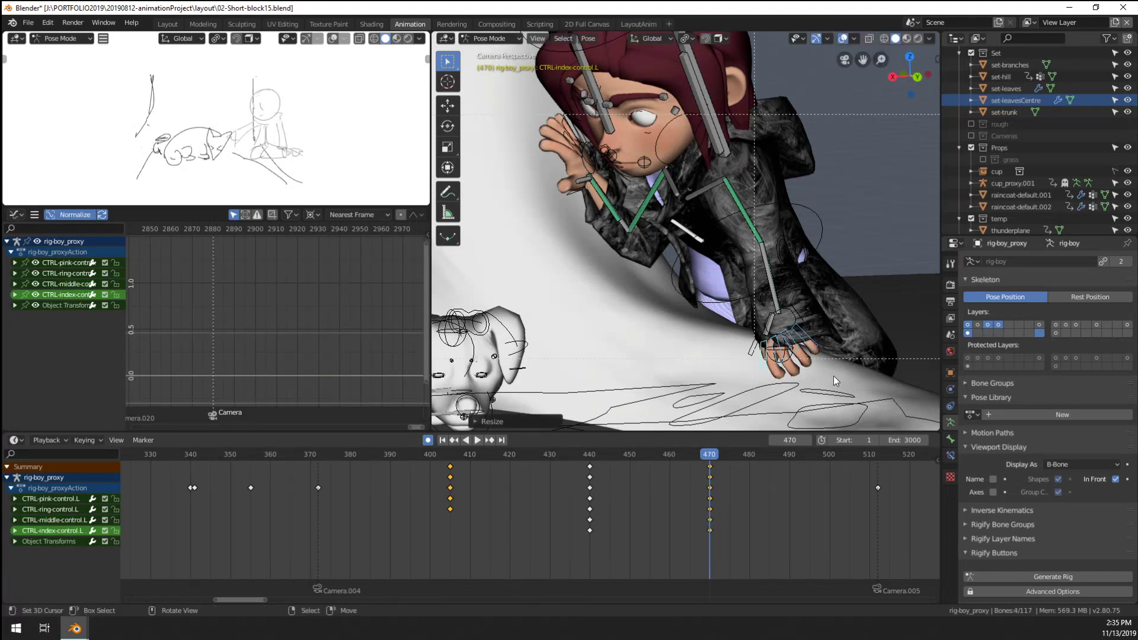
pyautogui.hotkey('alt', 'a')
pyautogui.scroll(-1, 862, 317)
pyautogui.keyDown('shift'); pyautogui.moveTo(607, 322); pyautogui.dragTo(631, 336, button='middle'); pyautogui.keyUp('shift')
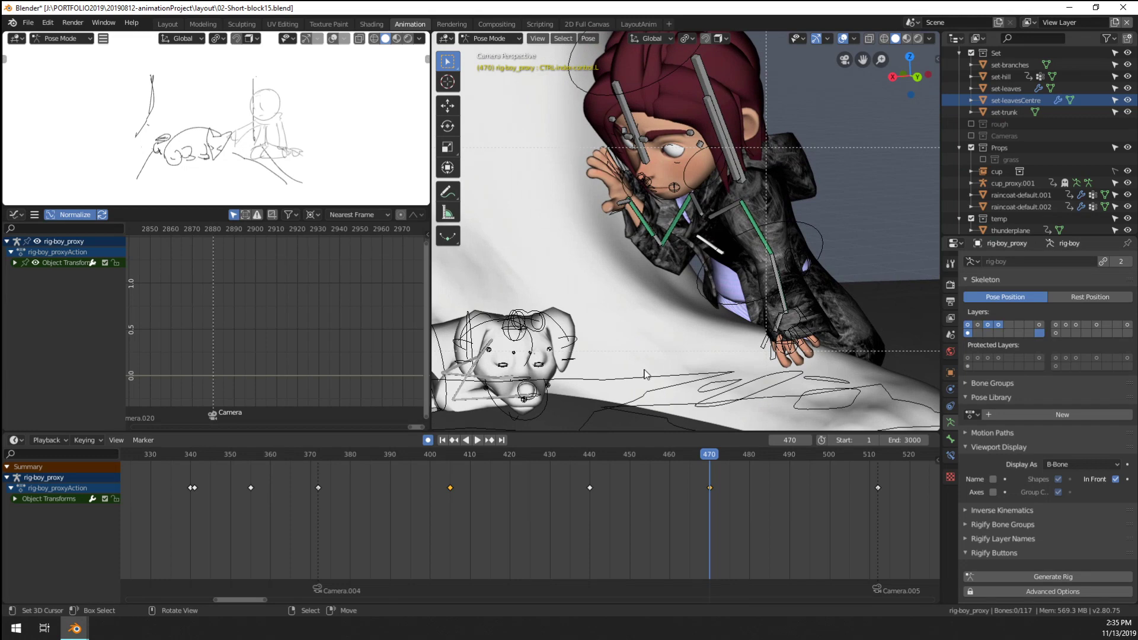
# Scrub through the shot to frame 512 and select the boy's raincoat mesh in Object Mode
pyautogui.moveTo(705, 496); pyautogui.dragTo(556, 513)
pyautogui.moveTo(470, 513); pyautogui.dragTo(878, 515)
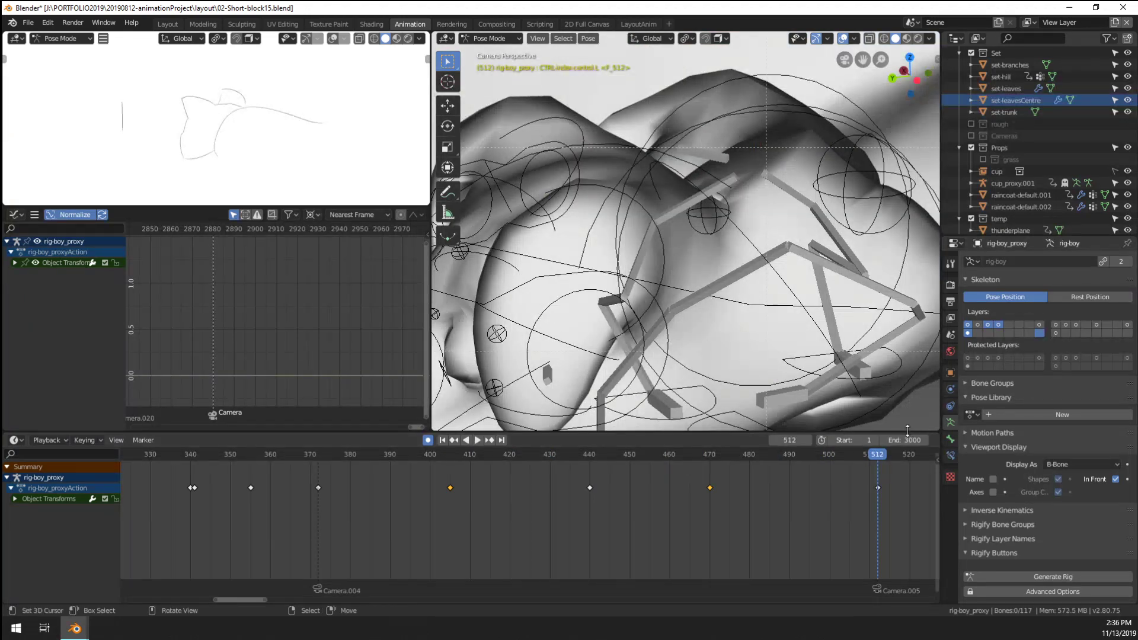
pyautogui.hotkey('ctrl', 'Tab')
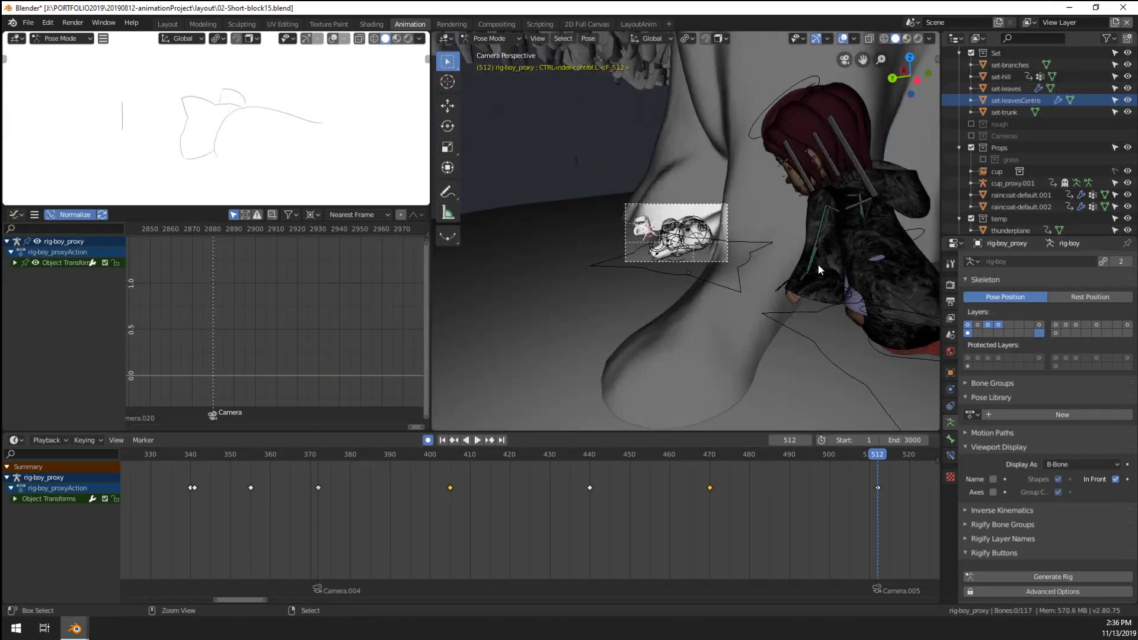
pyautogui.click(899, 263)
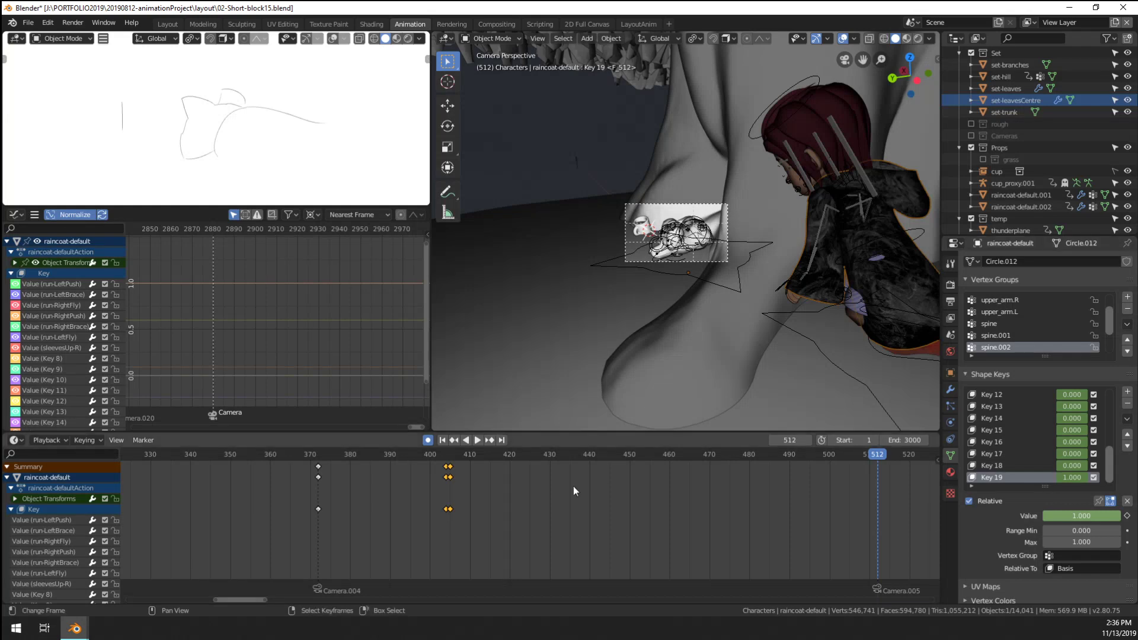
# Keyframe the raincoat's Key 19 shape key at 1 on frame 511 and at 0 on frame 512
pyautogui.press('Left')
pyautogui.doubleClick(1079, 478)
pyautogui.write('0')
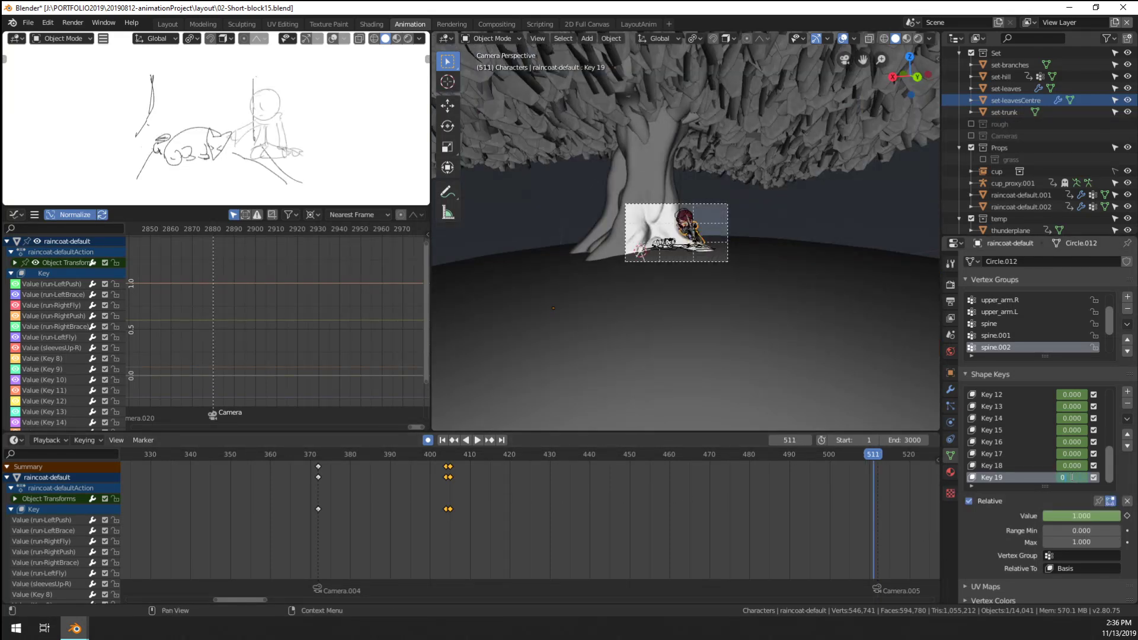
pyautogui.press('Return')
pyautogui.doubleClick(1069, 479)
pyautogui.write('1')
pyautogui.press('Return')
pyautogui.press('Right')
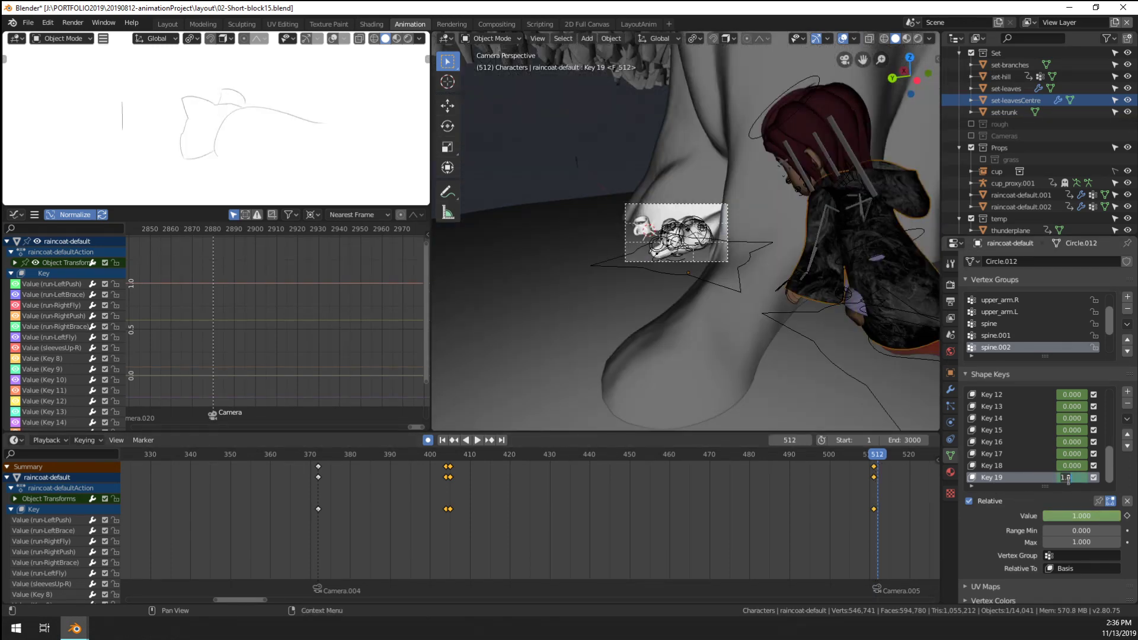
pyautogui.write('0')
pyautogui.press('Return')
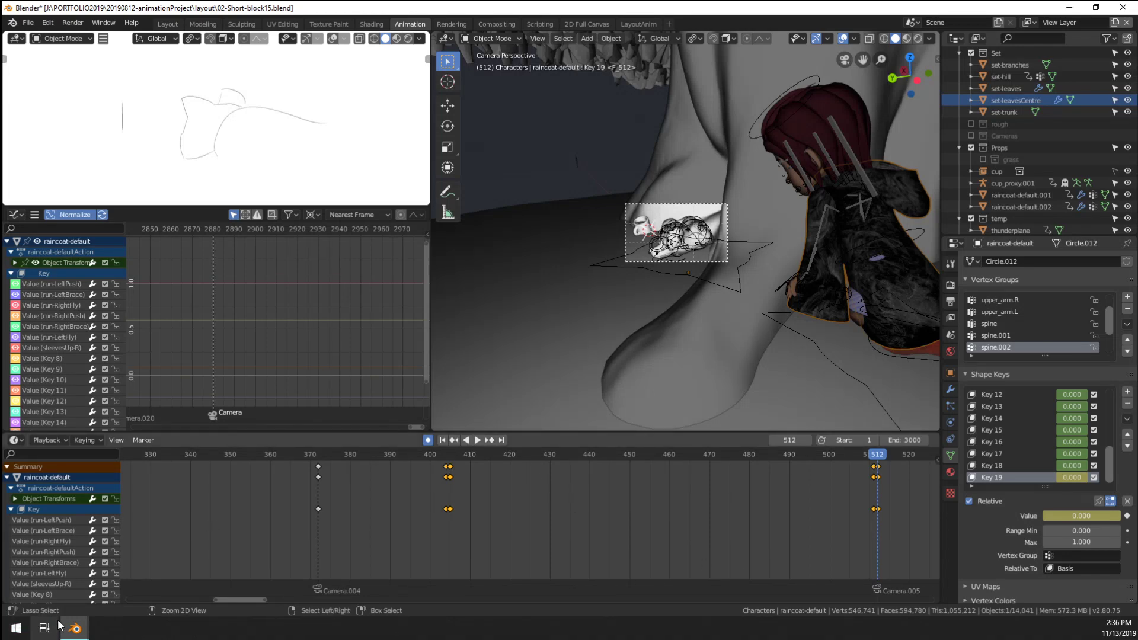
# Save the layout file and switch to the SQ0010-lighting-01.blend window
pyautogui.hotkey('ctrl', 's')
pyautogui.moveTo(74, 628)
pyautogui.click(176, 581)
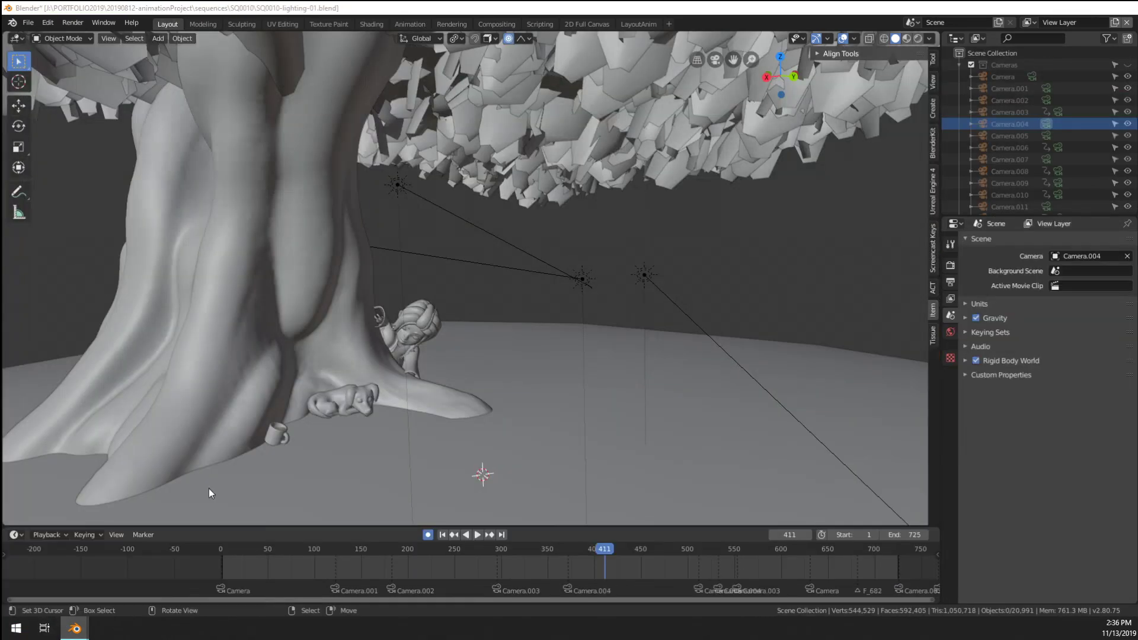
# Save SQ0010-lighting-01.blend and reload it so the linked characters update
pyautogui.click(27, 23)
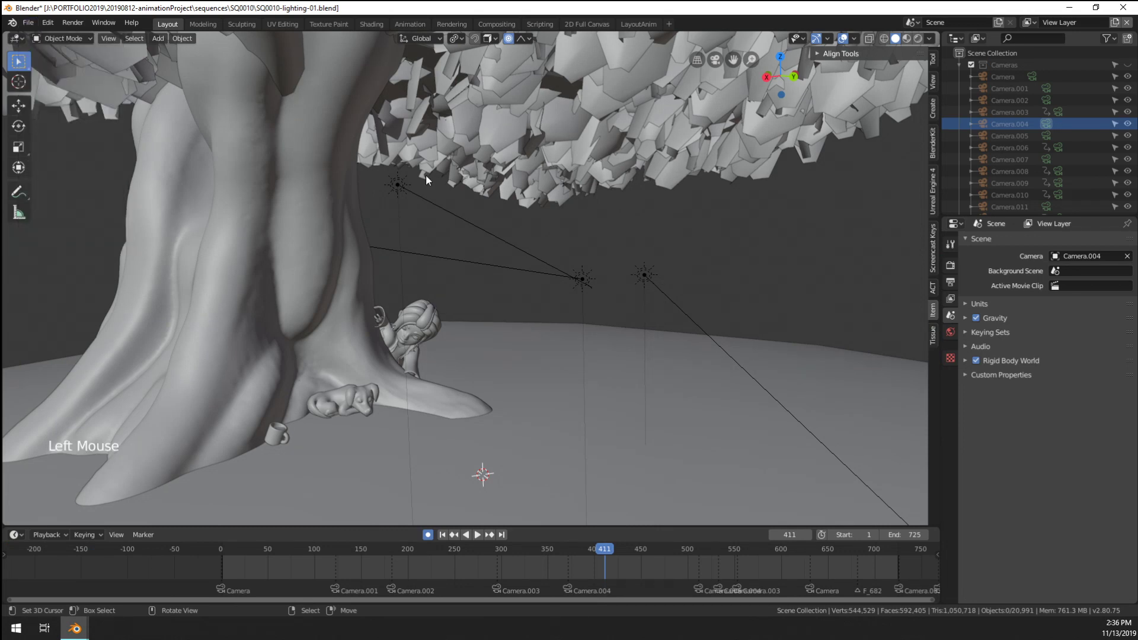
pyautogui.hotkey('ctrl', 's')
pyautogui.click(28, 22)
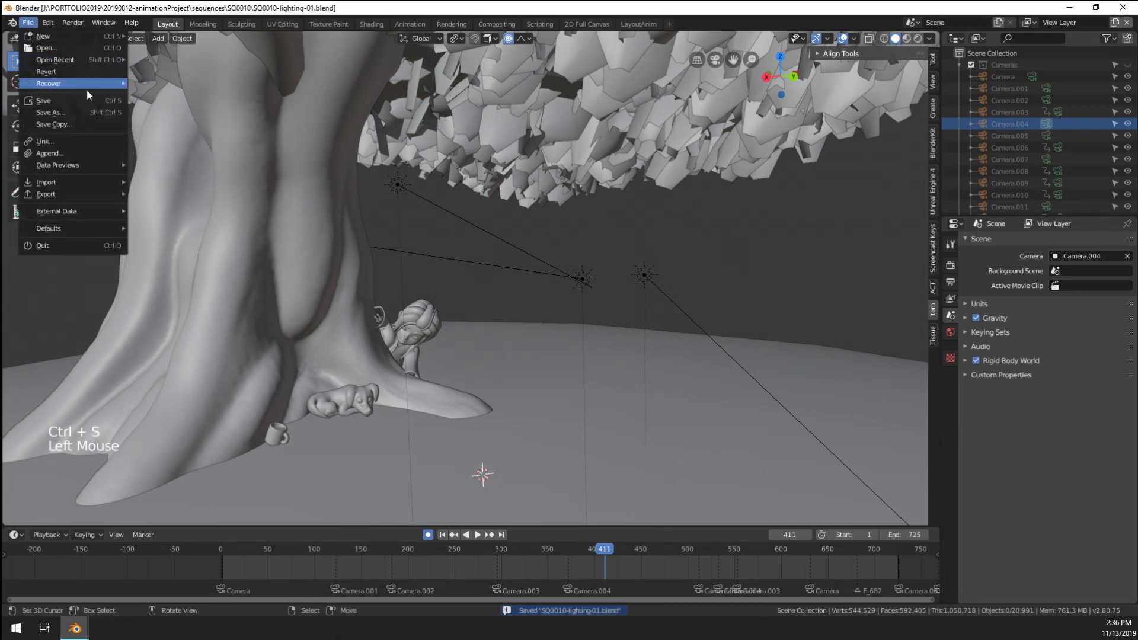
pyautogui.moveTo(92, 62)
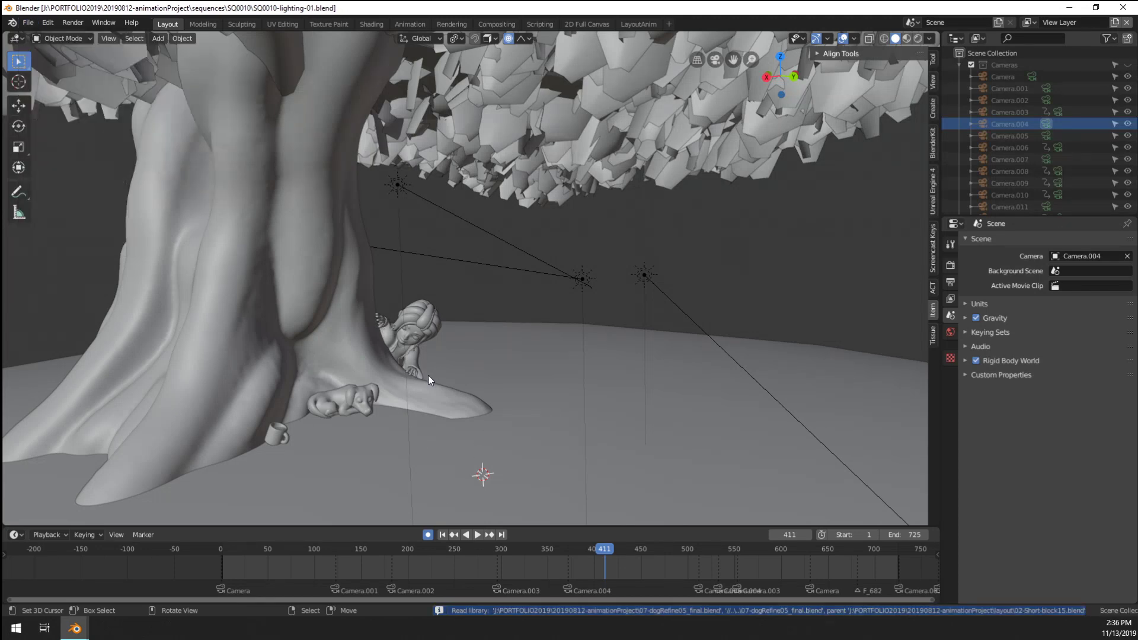
# Examine the boy's updated pose against the tree root from several angles at frame 411
pyautogui.scroll(5, 415, 392)
pyautogui.scroll(-2, 422, 400)
pyautogui.moveTo(432, 371); pyautogui.dragTo(532, 361, button='middle')
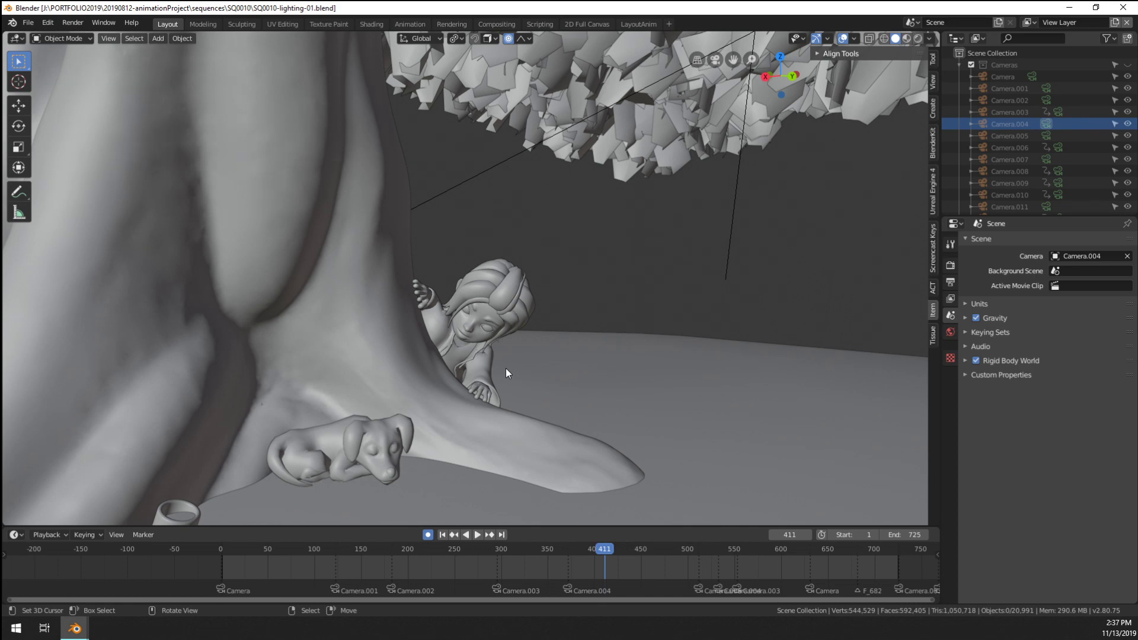
pyautogui.moveTo(506, 368); pyautogui.dragTo(483, 373, button='middle')
pyautogui.press('a')
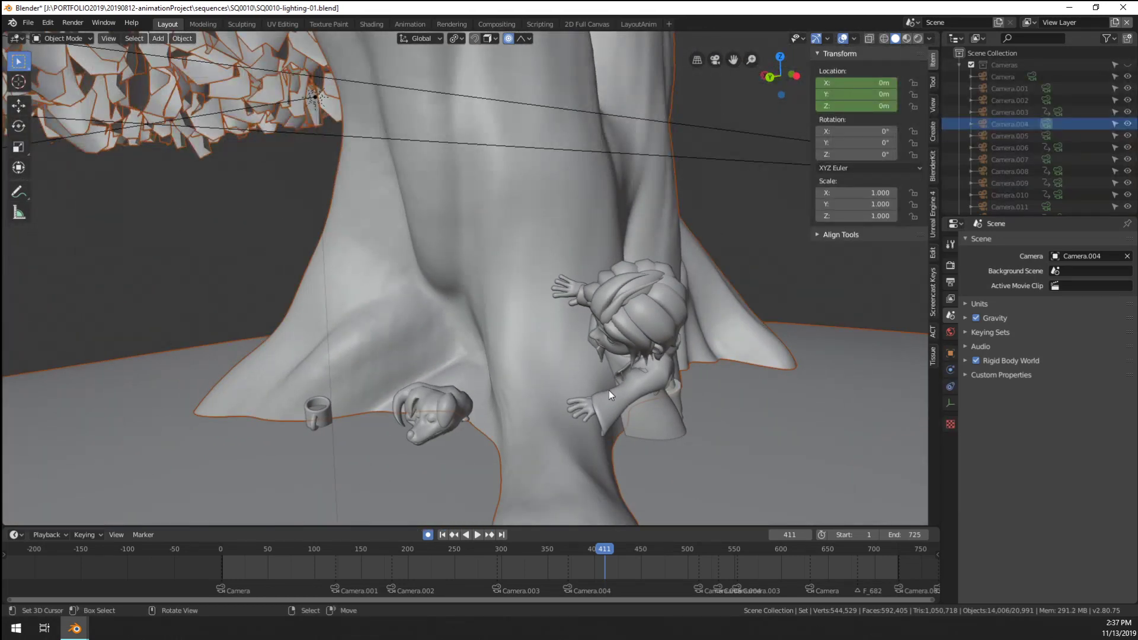
# Inspect the boy, the dog and the tree set through Camera.004 at frame 411, checking the framing close up and from afar
pyautogui.press('KP_0')
pyautogui.scroll(8, 610, 391)
pyautogui.rightClick(567, 389)
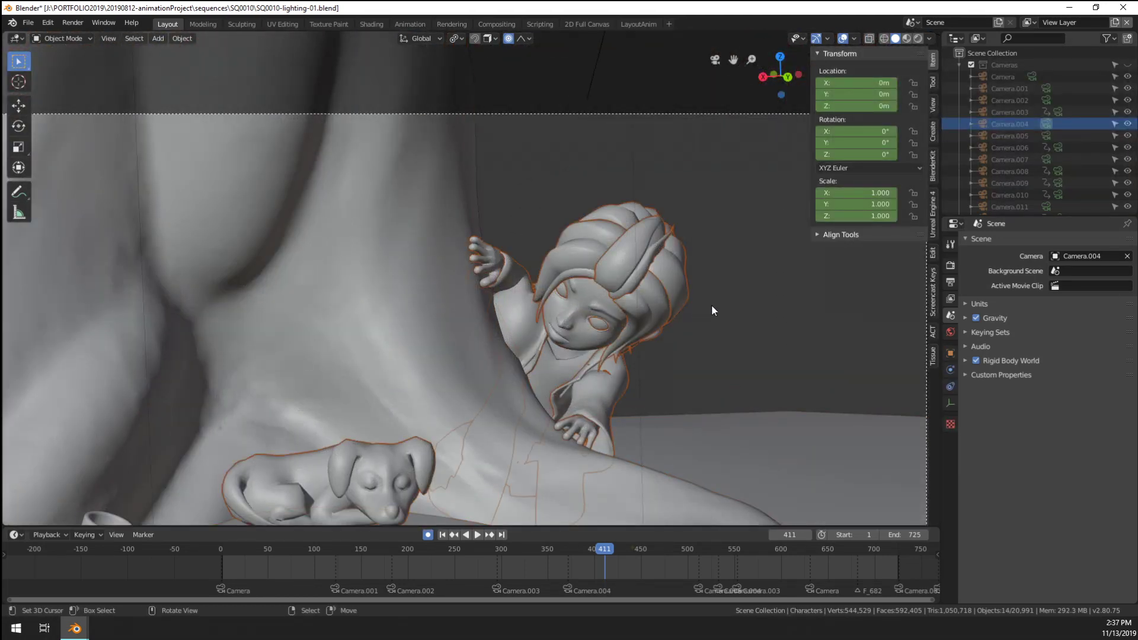
pyautogui.hotkey('alt', 'a')
pyautogui.scroll(-3, 669, 341)
pyautogui.keyDown('shift'); pyautogui.moveTo(588, 375); pyautogui.dragTo(646, 339, button='middle'); pyautogui.keyUp('shift')
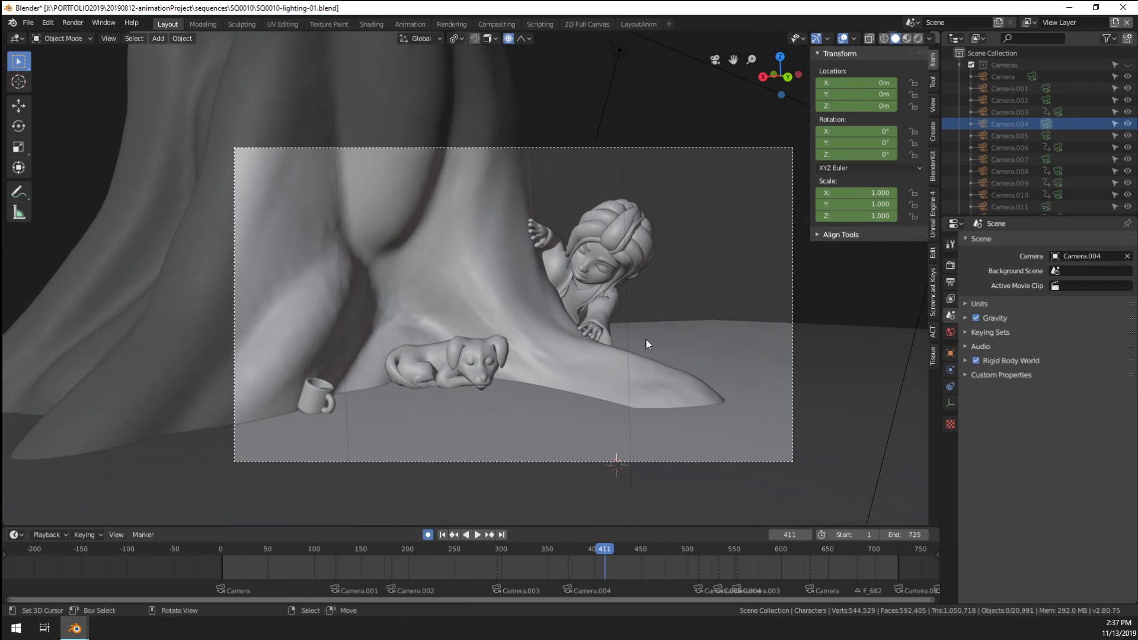
pyautogui.scroll(2, 522, 327)
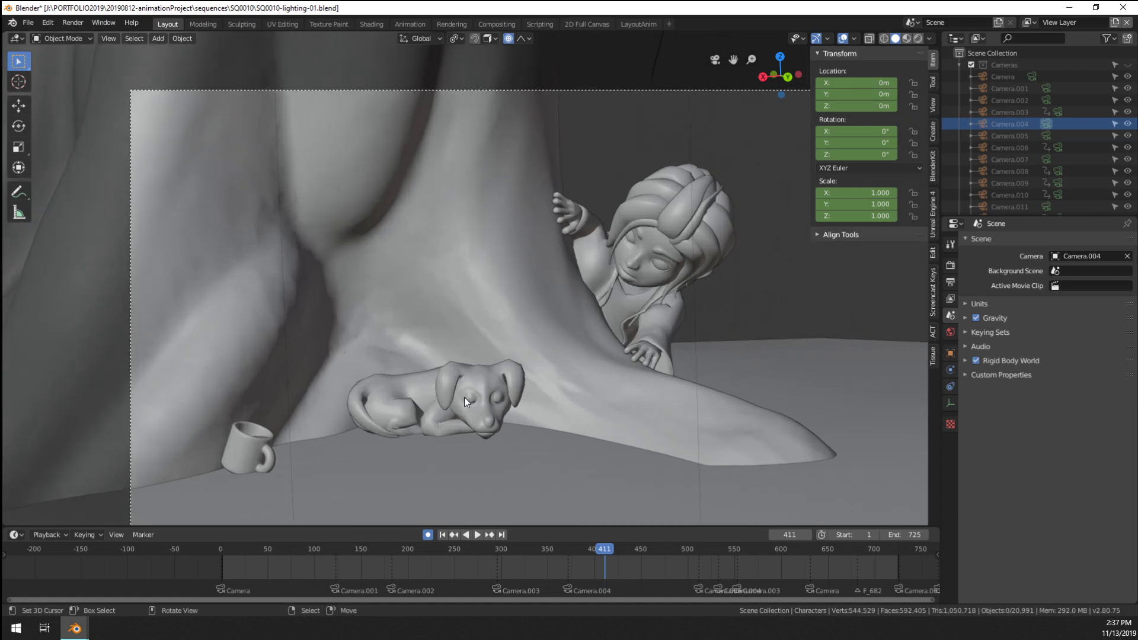
pyautogui.rightClick(465, 398)
pyautogui.scroll(1, 539, 422)
pyautogui.hotkey('alt', 'a')
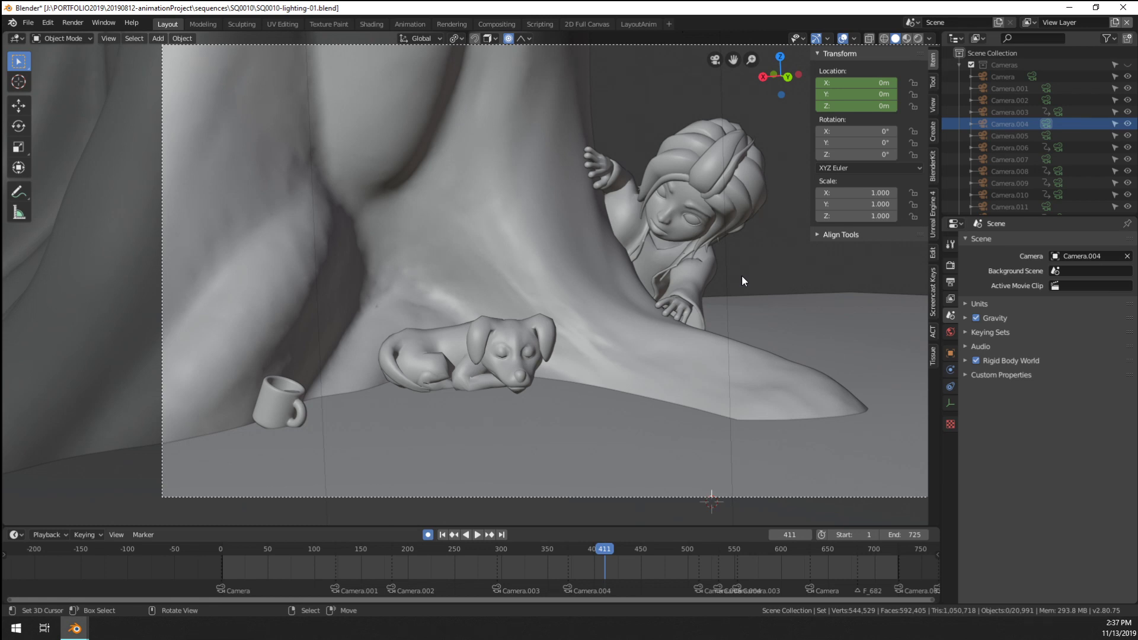
pyautogui.scroll(-3, 742, 275)
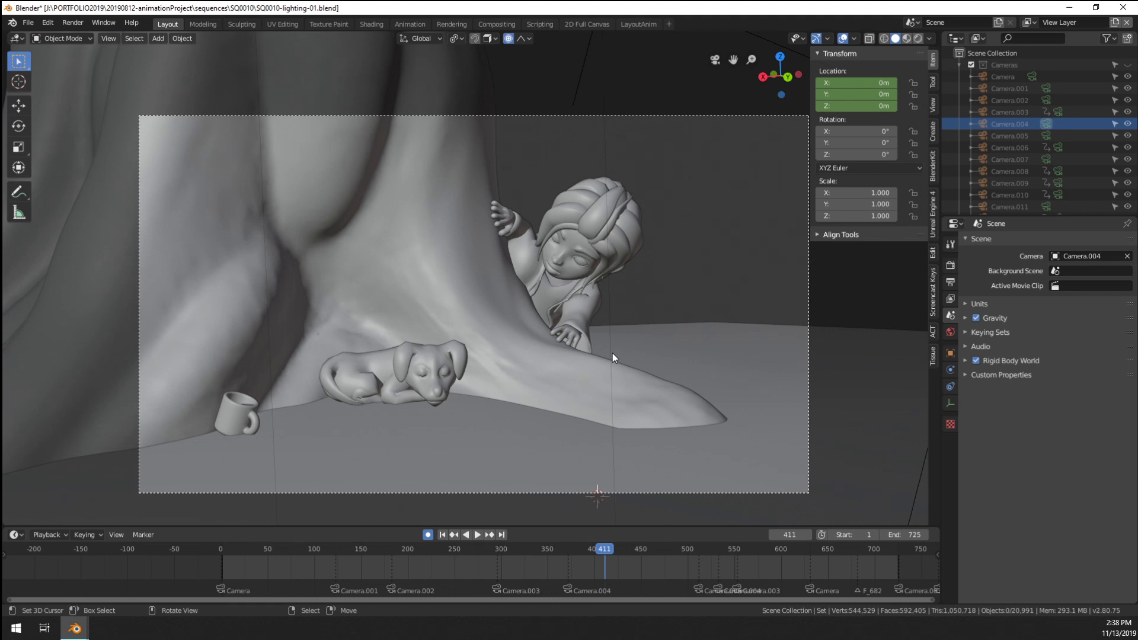
pyautogui.scroll(3, 580, 410)
pyautogui.rightClick(577, 404)
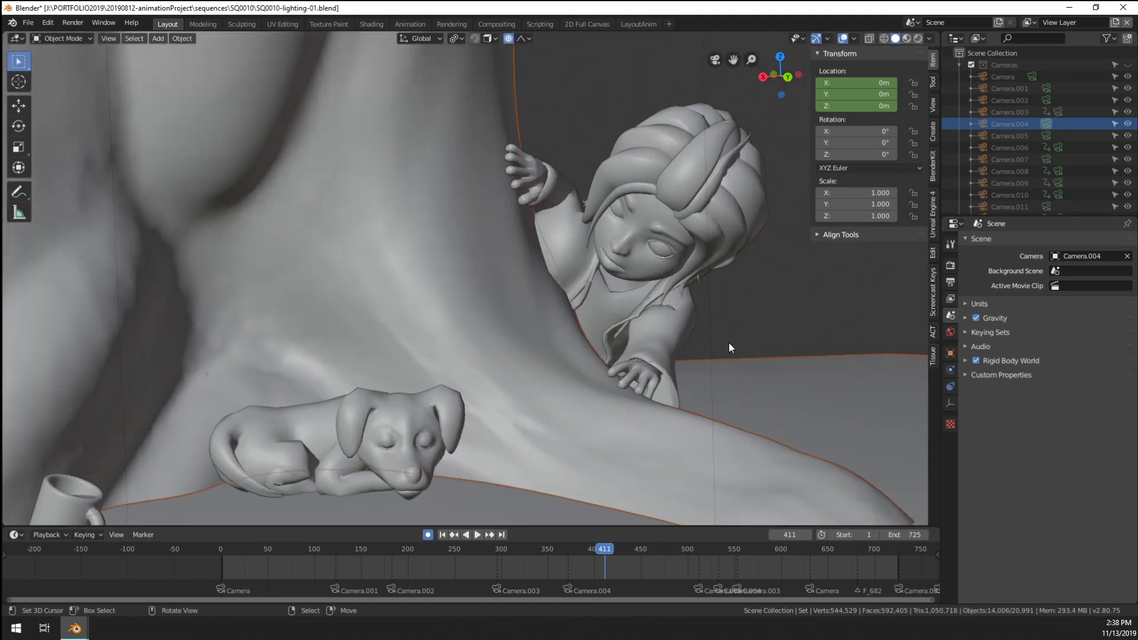
pyautogui.rightClick(674, 324)
pyautogui.scroll(-2, 674, 325)
pyautogui.hotkey('alt', 'a')
pyautogui.keyDown('shift'); pyautogui.moveTo(700, 311); pyautogui.dragTo(619, 326, button='middle'); pyautogui.keyUp('shift')
pyautogui.scroll(-2, 643, 317)
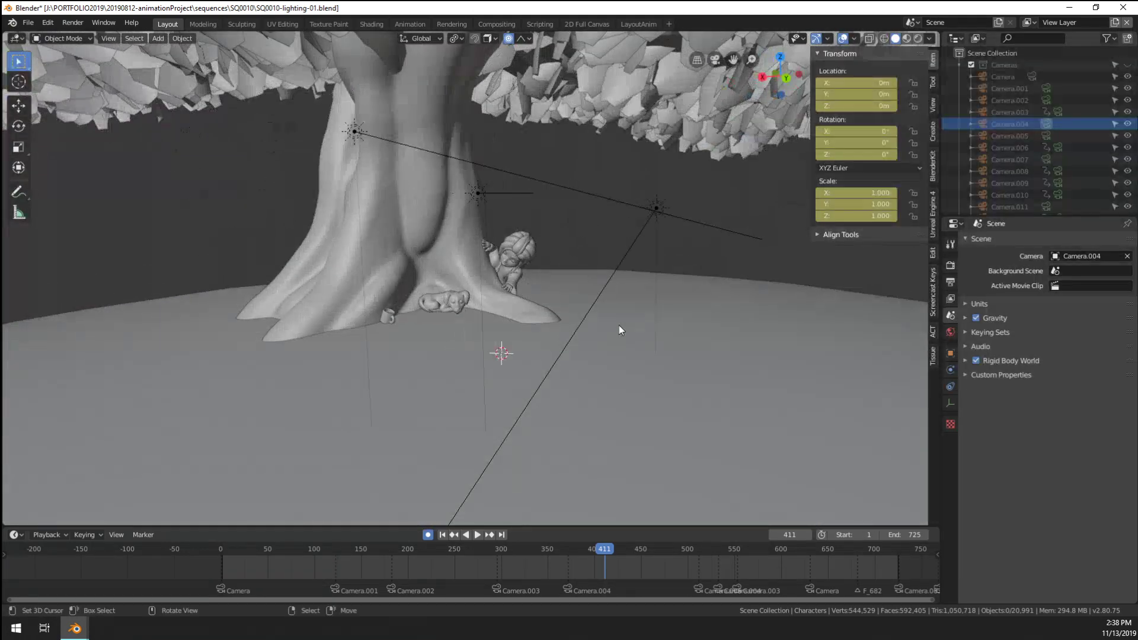
# Play the sequence from frame 411, scrub to frame 539 and view it through the camera
pyautogui.scroll(3, 619, 325)
pyautogui.press('space')
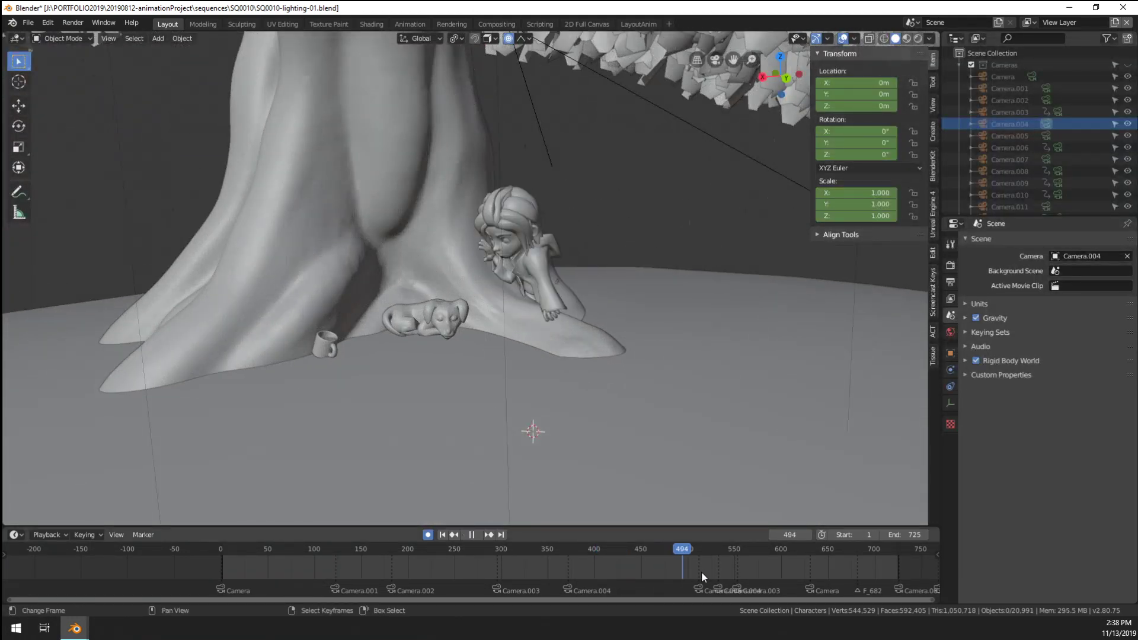
pyautogui.moveTo(673, 573); pyautogui.dragTo(724, 575)
pyautogui.press('KP_0')
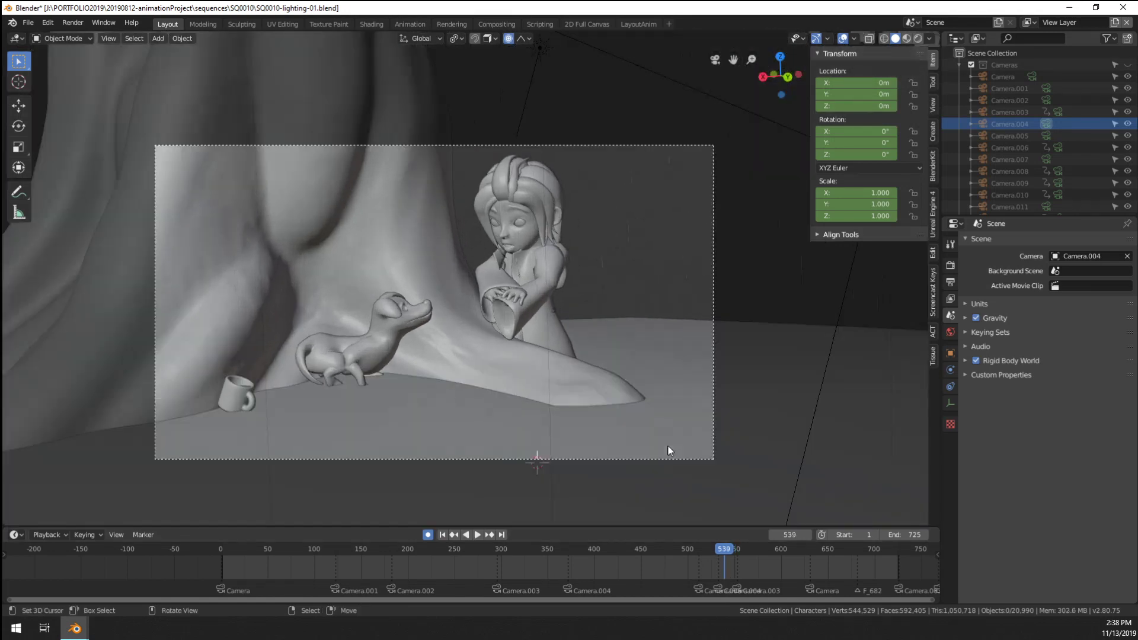
# Play back the shot around frame 531 in the camera view and switch to the 02-Short-block15.blend window
pyautogui.click(719, 567)
pyautogui.press('space')
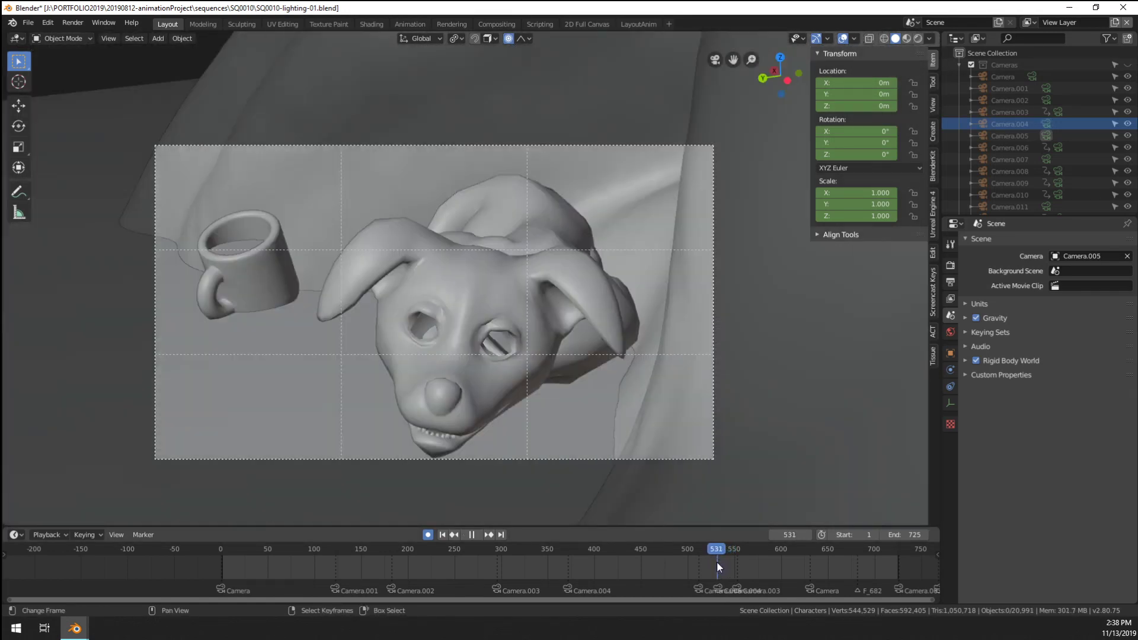
pyautogui.press('space')
pyautogui.click(460, 362)
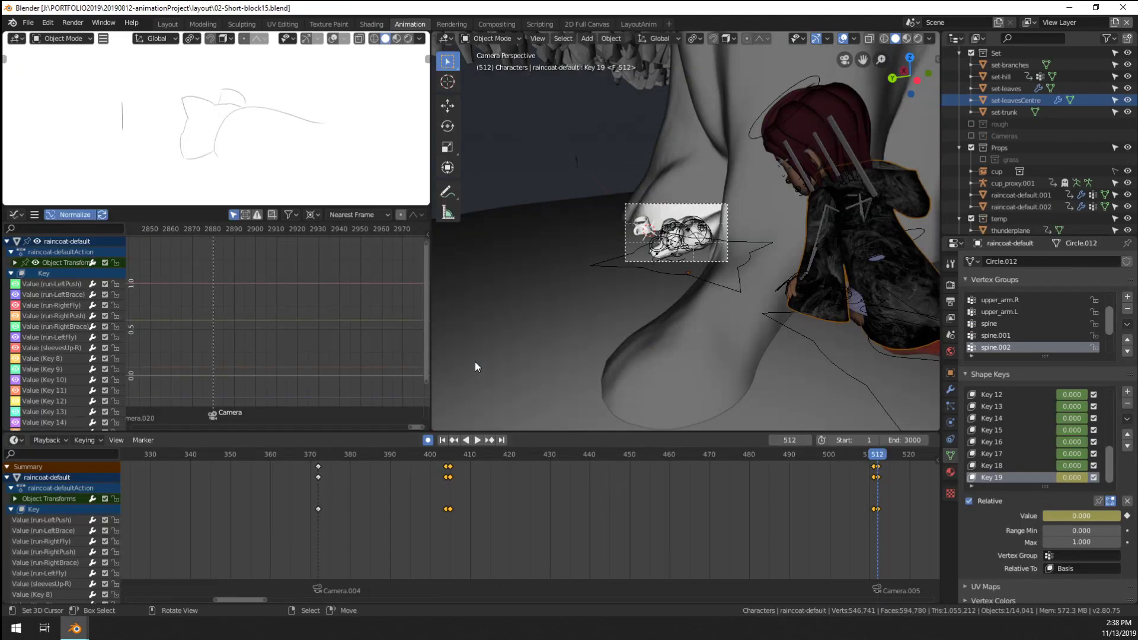
# Scrub to frame 531 in the camera view and select the dog's eyeOuter mesh
pyautogui.moveTo(865, 521); pyautogui.dragTo(908, 517)
pyautogui.moveTo(909, 518); pyautogui.dragTo(614, 512, button='middle')
pyautogui.moveTo(614, 511)
pyautogui.mouseDown()
pyautogui.moveTo(735, 513)
pyautogui.moveTo(622, 517)
pyautogui.mouseUp()
pyautogui.press('Escape')
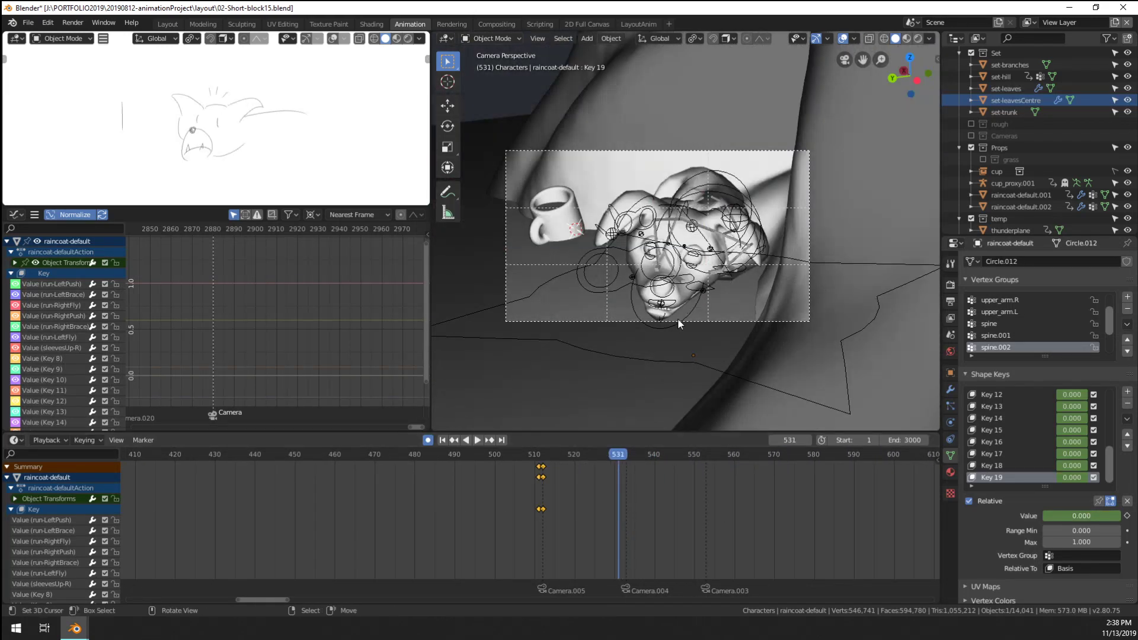
pyautogui.scroll(6, 677, 317)
pyautogui.click(729, 359)
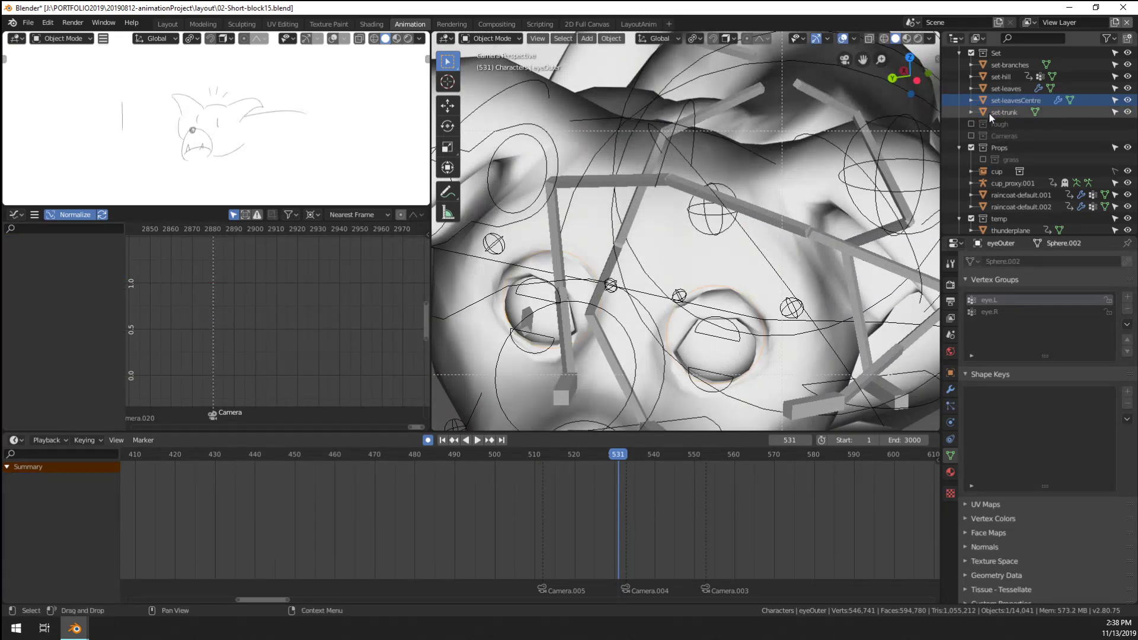
# Locate eyeInner and eyeOuter in the scene hierarchy beneath waffle-body, frame eyeInner in the viewport and reselect eyeOuter
pyautogui.scroll(-5, 990, 125)
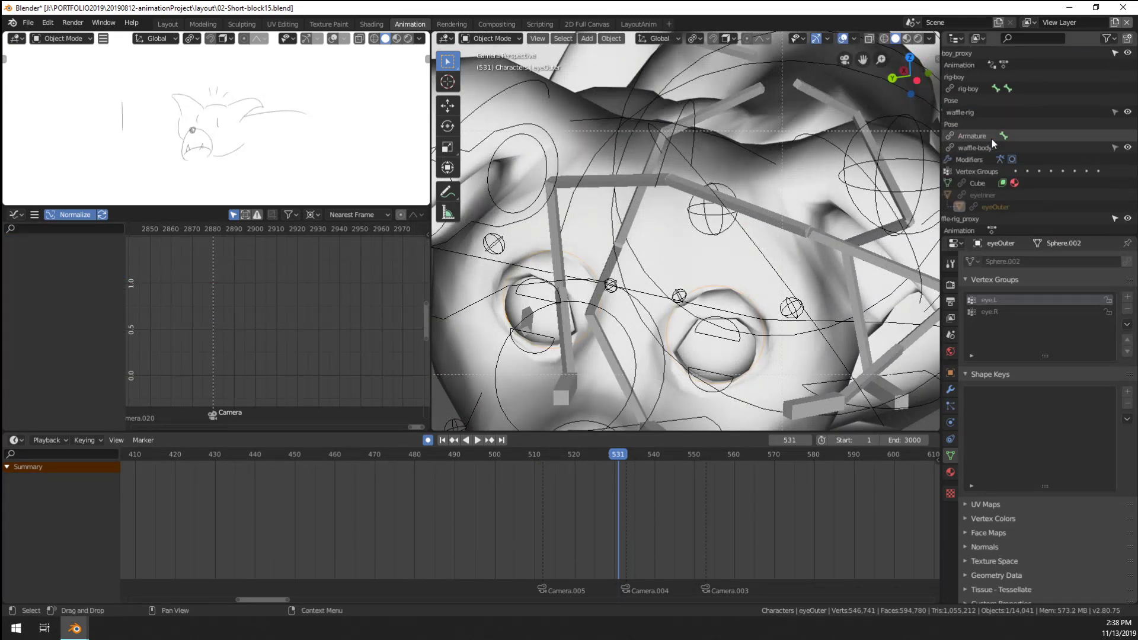
pyautogui.scroll(-5, 987, 147)
pyautogui.moveTo(1030, 172); pyautogui.dragTo(1045, 211, button='middle')
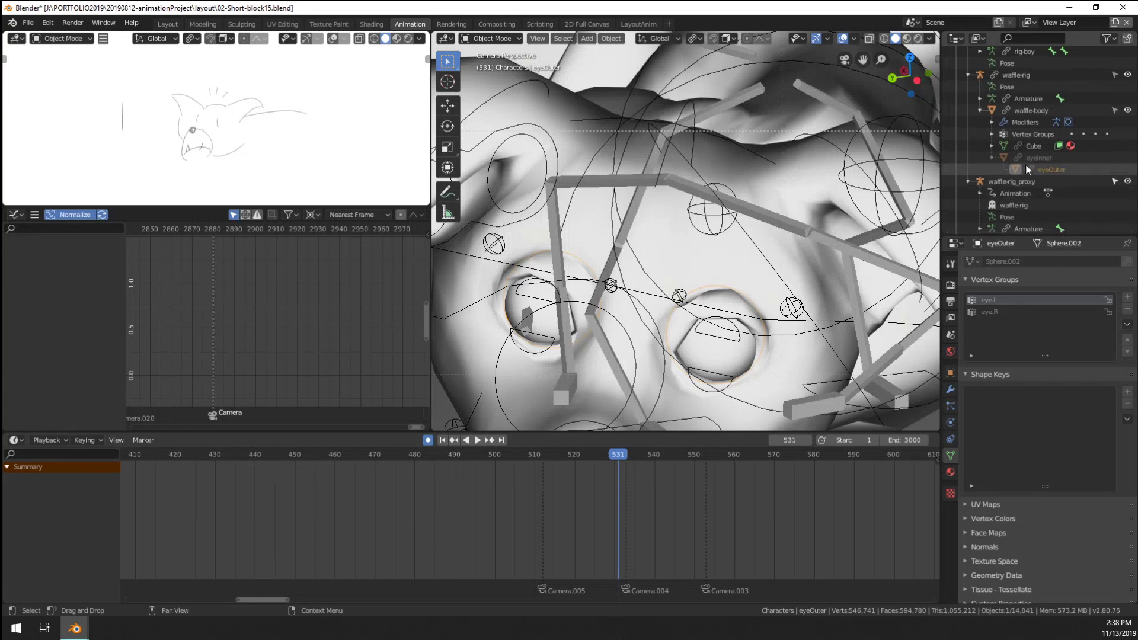
pyautogui.scroll(-2, 1027, 158)
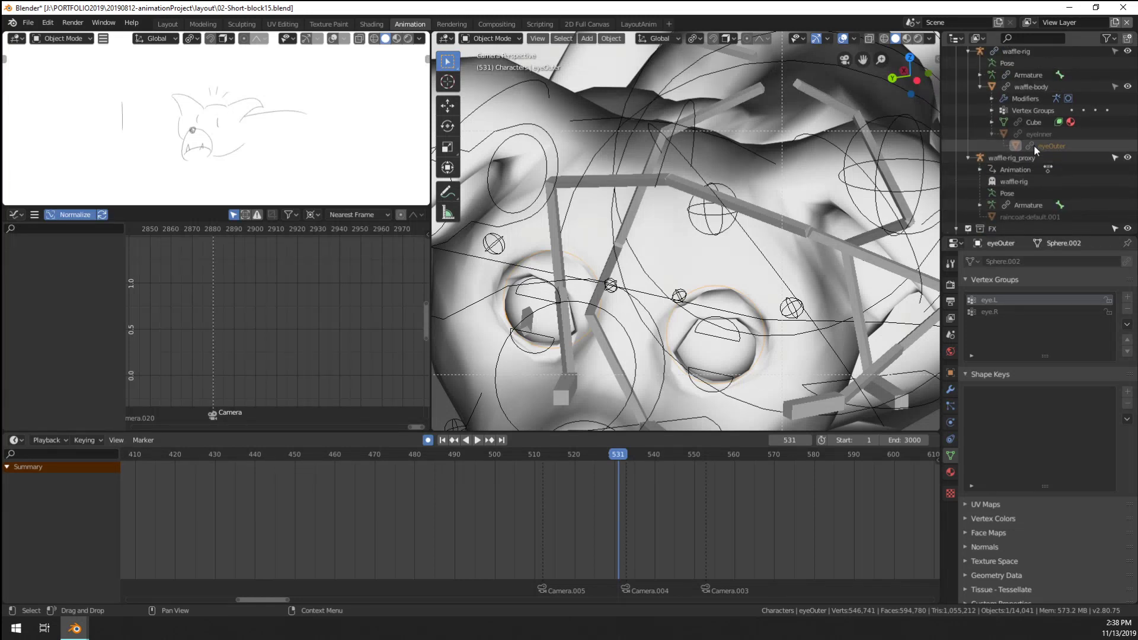
pyautogui.click(1038, 136)
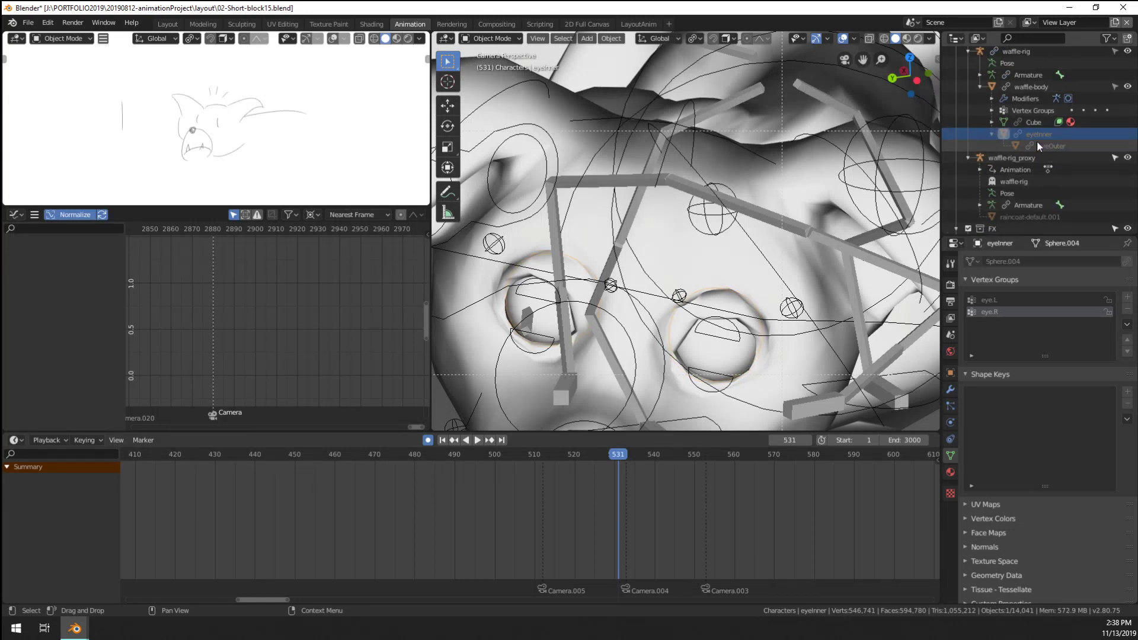
pyautogui.press('KP_Decimal')
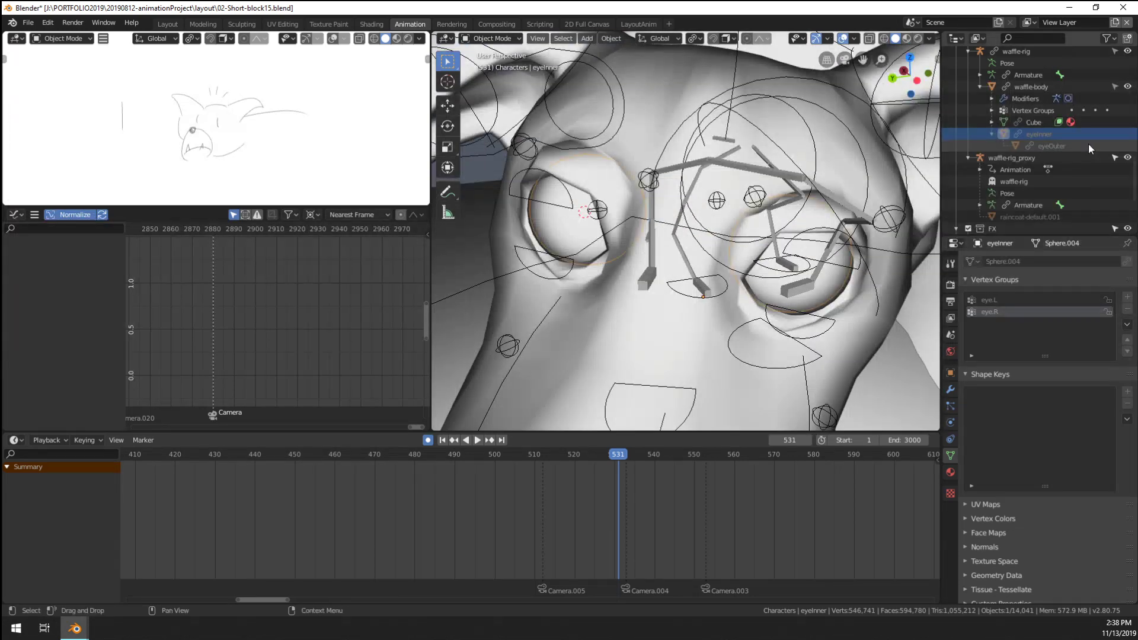
pyautogui.moveTo(1088, 144); pyautogui.dragTo(1017, 224, button='middle')
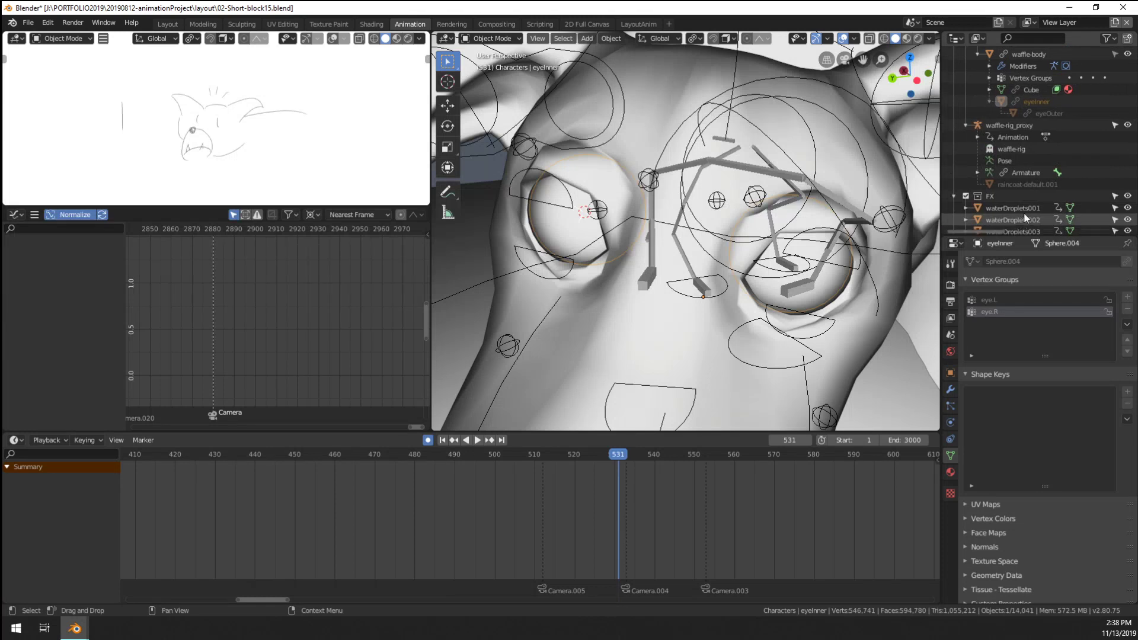
pyautogui.moveTo(1034, 123); pyautogui.dragTo(1019, 256, button='middle')
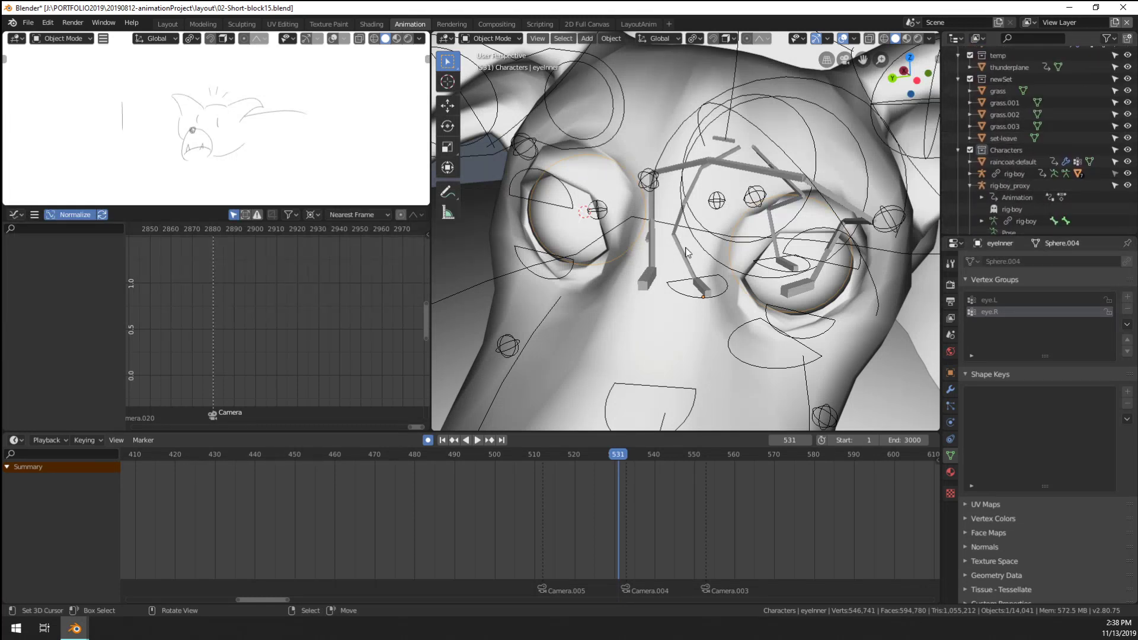
pyautogui.click(552, 235)
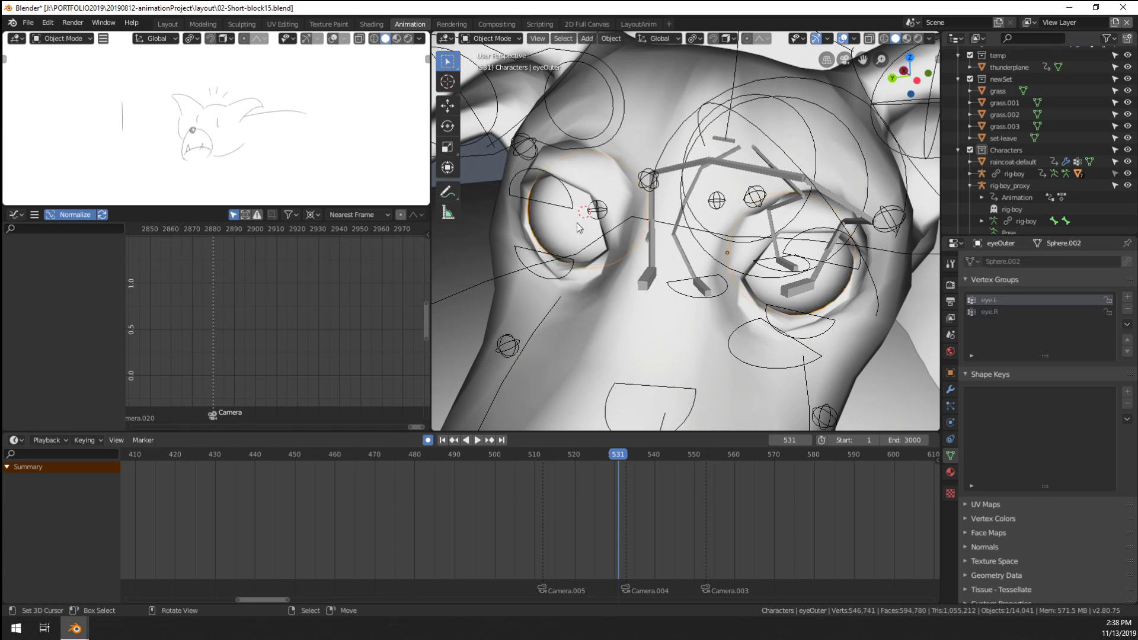
pyautogui.press('`')
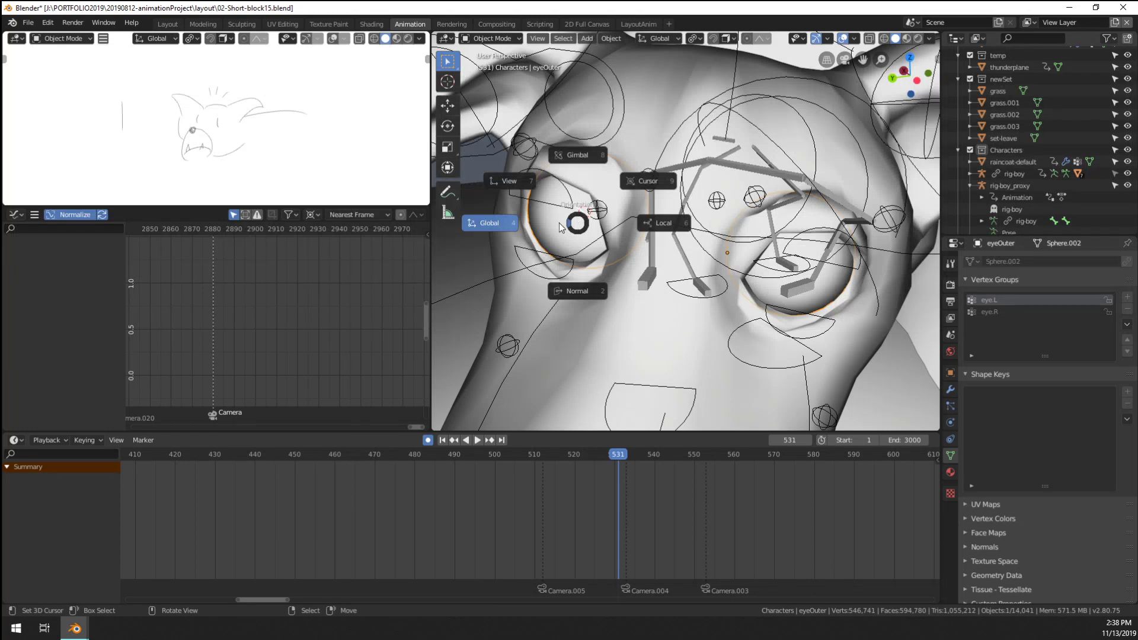
pyautogui.press('Escape')
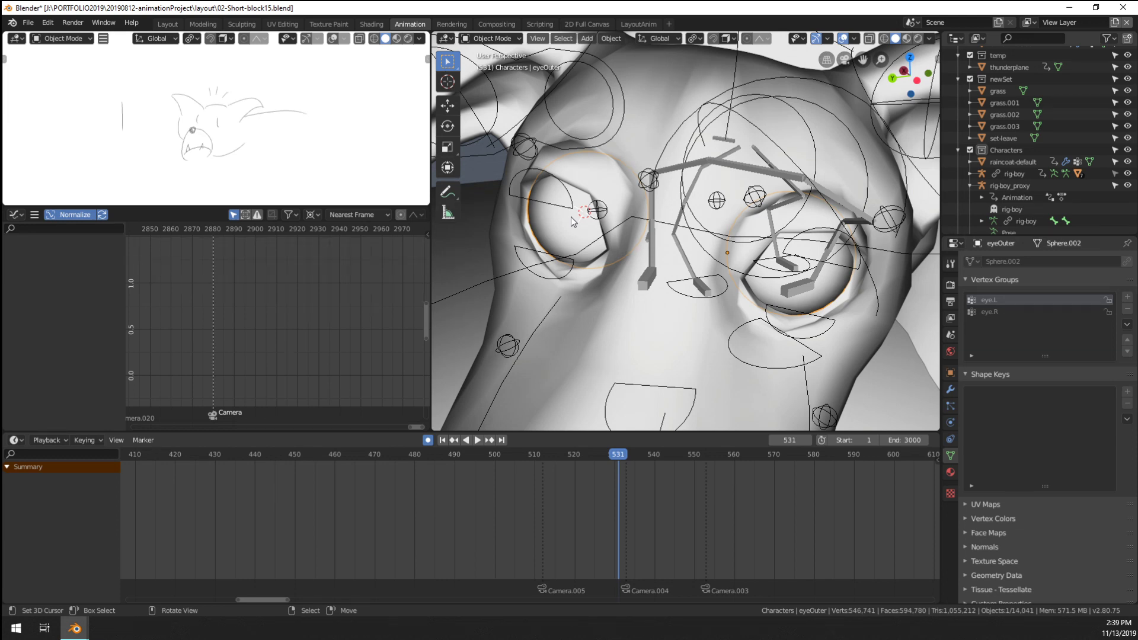
pyautogui.press('F3')
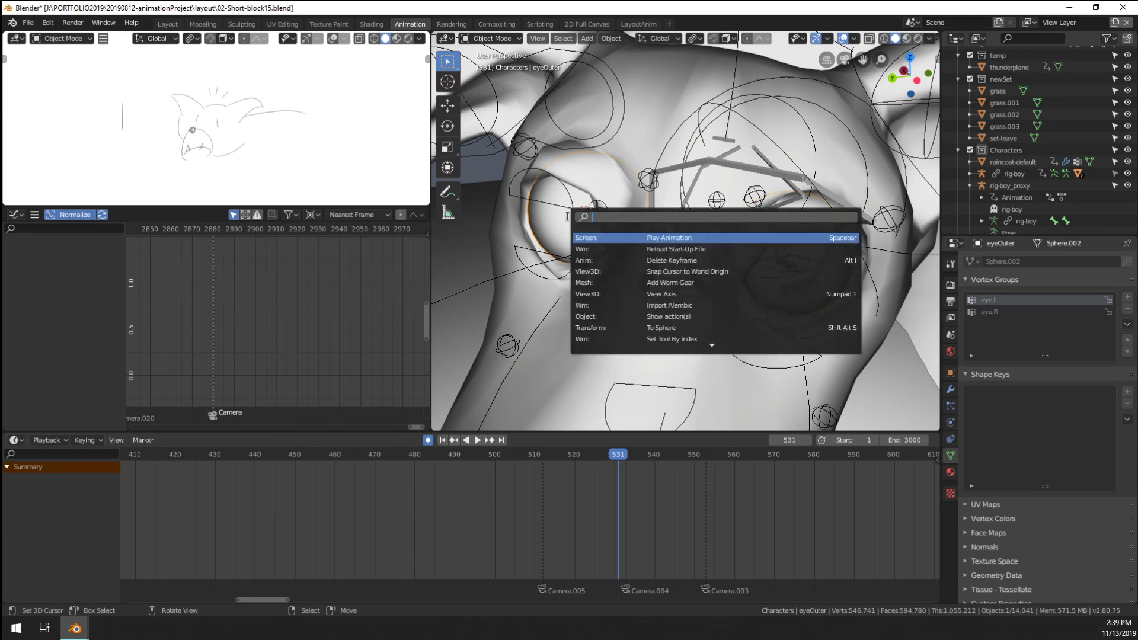
pyautogui.write('collection')
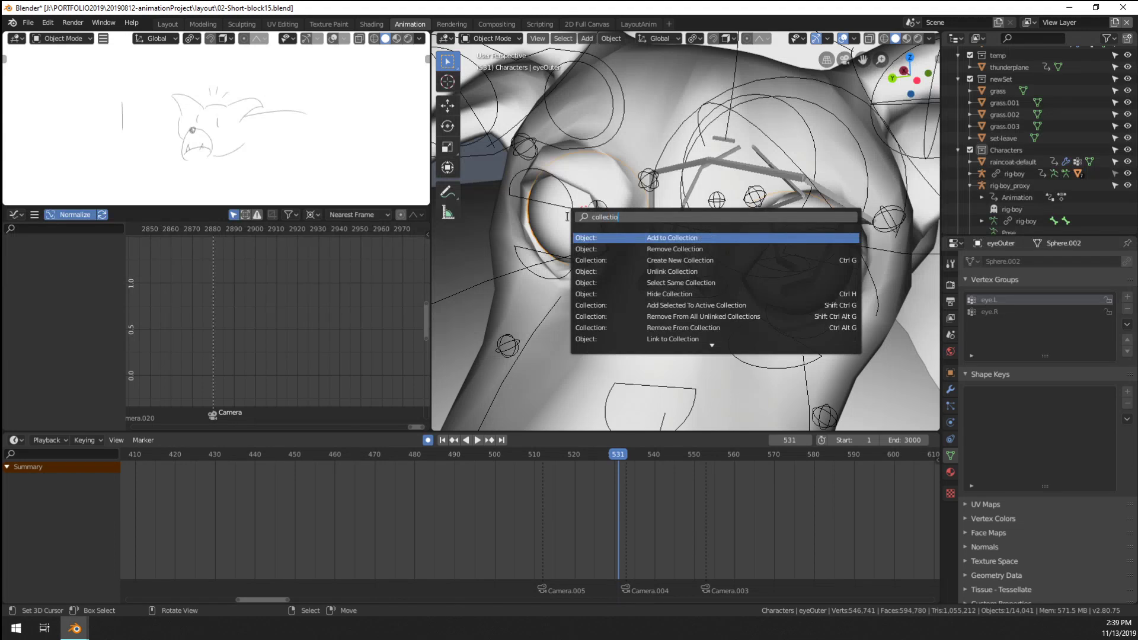
pyautogui.press('Down')
pyautogui.press('Down')
pyautogui.press('Down')
pyautogui.press('Down')
pyautogui.press('Down')
pyautogui.press('Down')
pyautogui.press('Down')
pyautogui.press('Down')
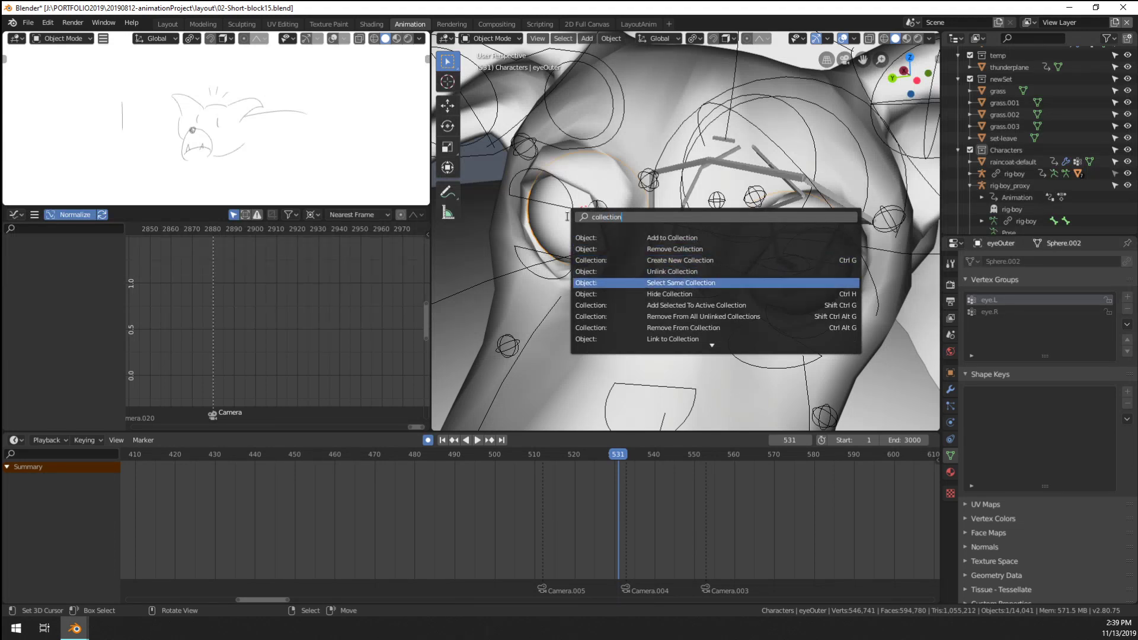
pyautogui.press('Down')
pyautogui.press('Down')
pyautogui.press('Down')
pyautogui.press('Down')
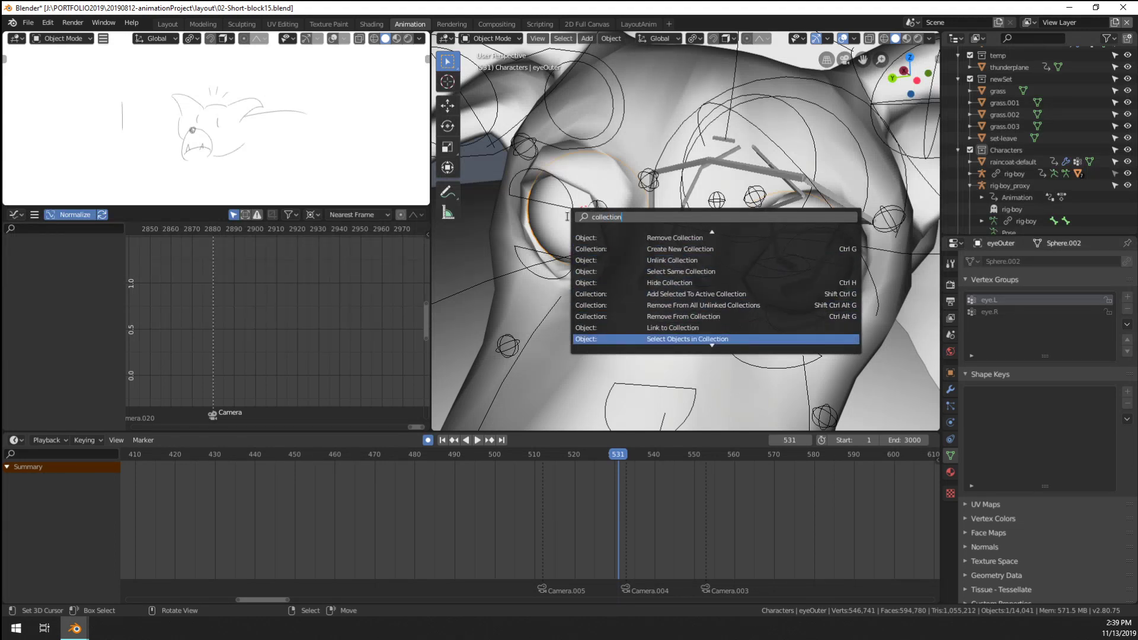
pyautogui.press('Up')
pyautogui.press('Up')
pyautogui.press('Up')
pyautogui.press('Up')
pyautogui.press('Up')
pyautogui.press('Up')
pyautogui.press('Up')
pyautogui.press('Up')
pyautogui.press('Up')
pyautogui.press('Up')
pyautogui.press('Up')
pyautogui.press('Up')
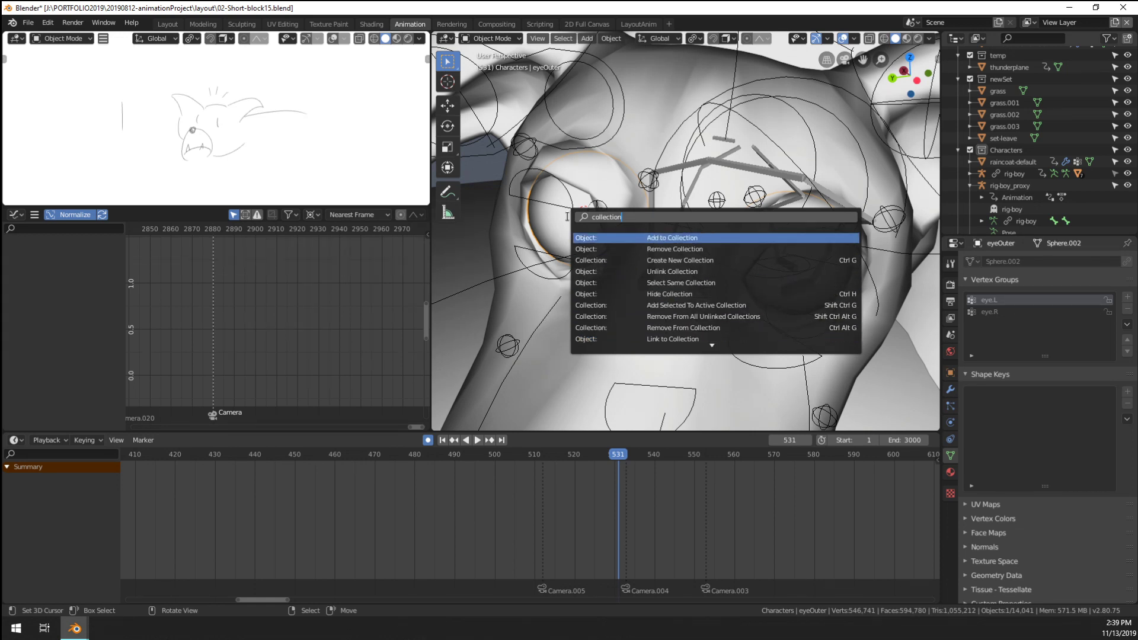
pyautogui.press('Escape')
# Move the dog's eyeInner and eyeOuter objects from the scene root into the Characters collection
pyautogui.scroll(-10, 1018, 119)
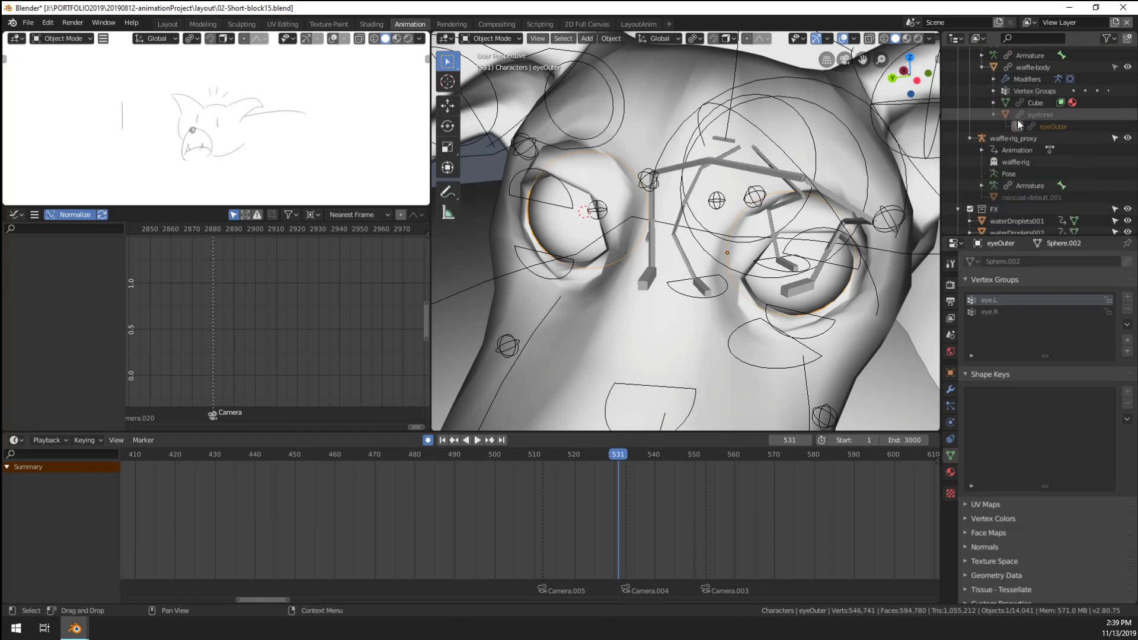
pyautogui.moveTo(1004, 222); pyautogui.dragTo(1021, 132)
pyautogui.scroll(-3, 1056, 133)
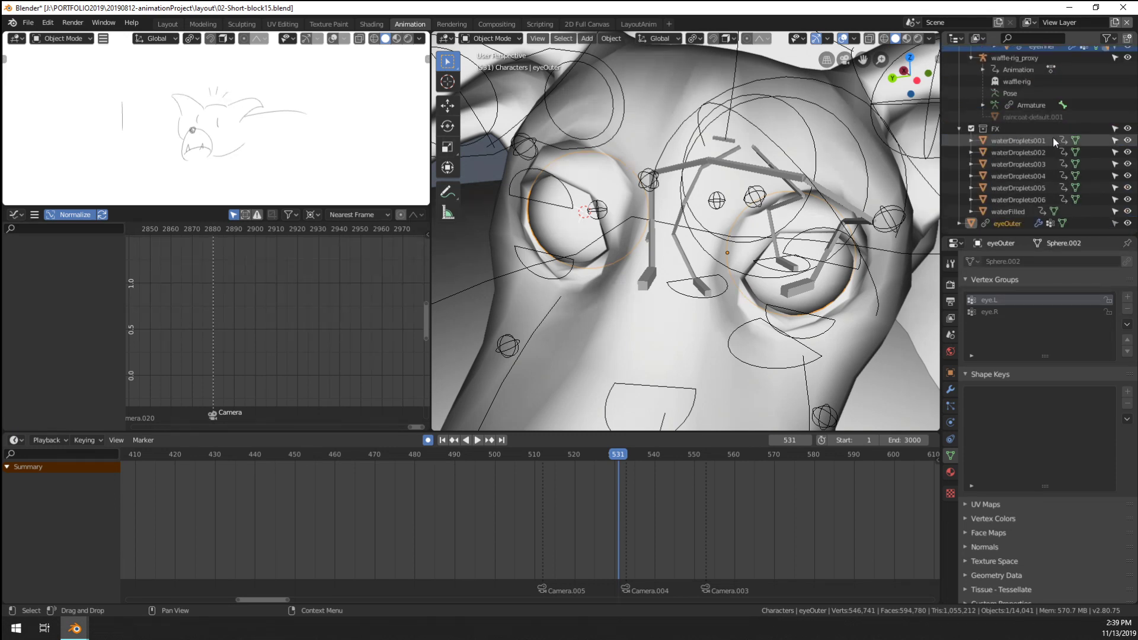
pyautogui.moveTo(994, 224); pyautogui.dragTo(1008, 159)
pyautogui.scroll(-5, 1026, 160)
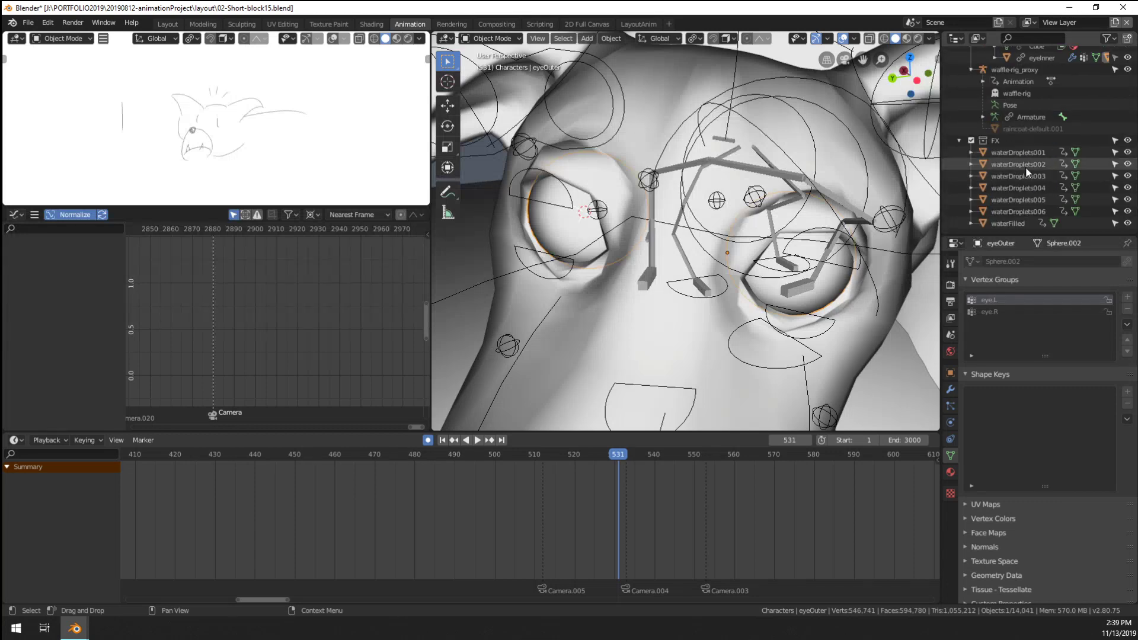
# Select waffle-body, inspect the dog's head from the front and side, and save the layout file
pyautogui.click(1022, 143)
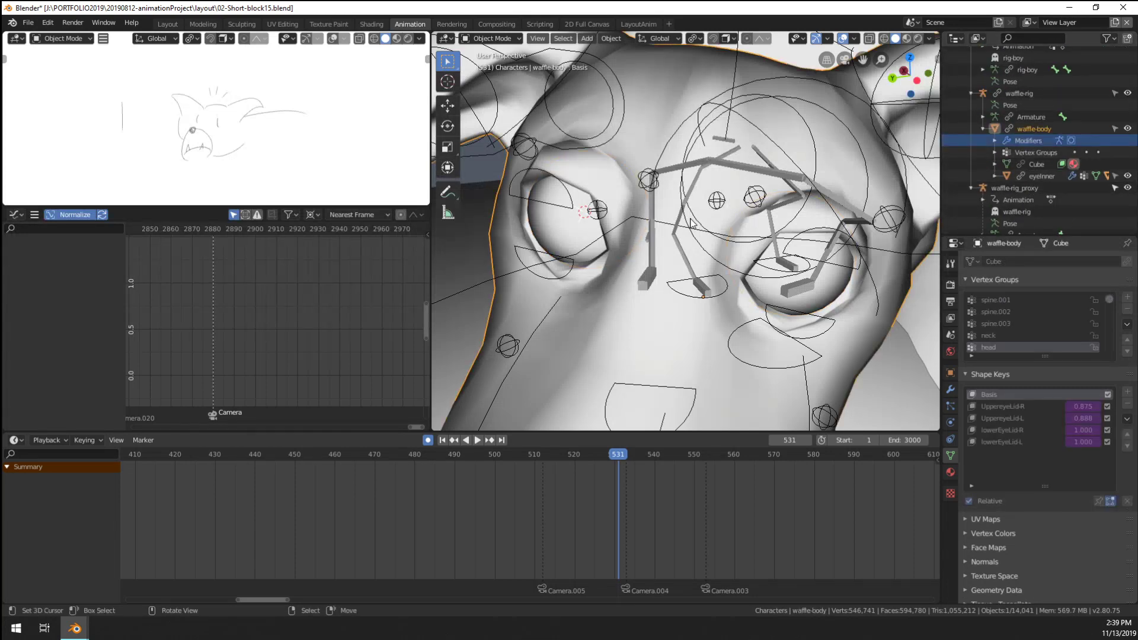
pyautogui.scroll(-5, 620, 189)
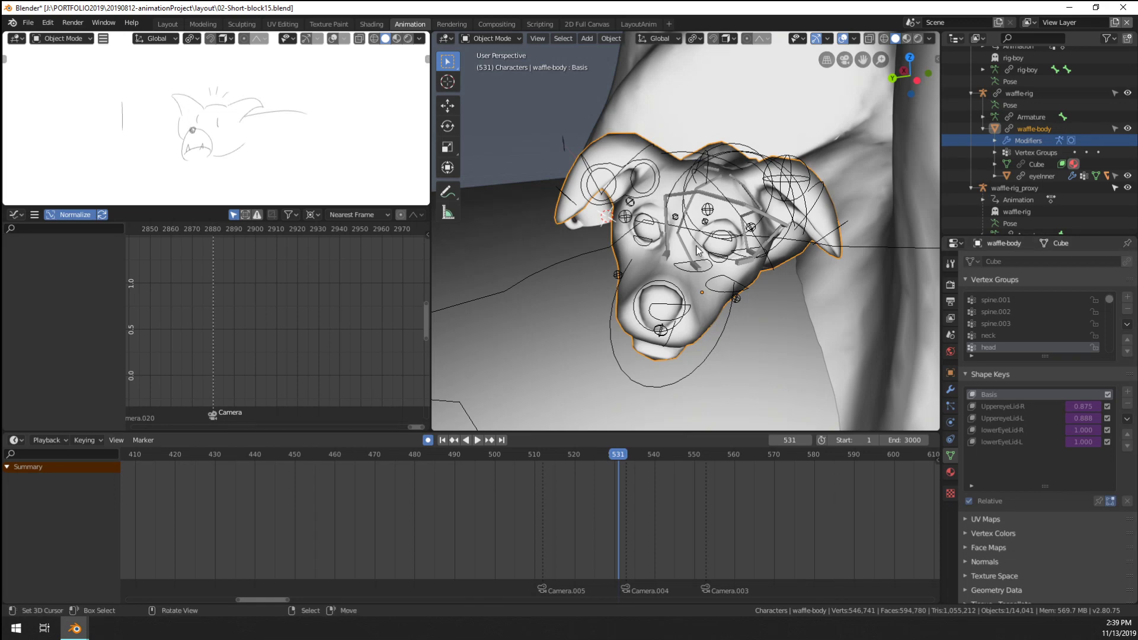
pyautogui.moveTo(619, 233); pyautogui.dragTo(652, 233, button='middle')
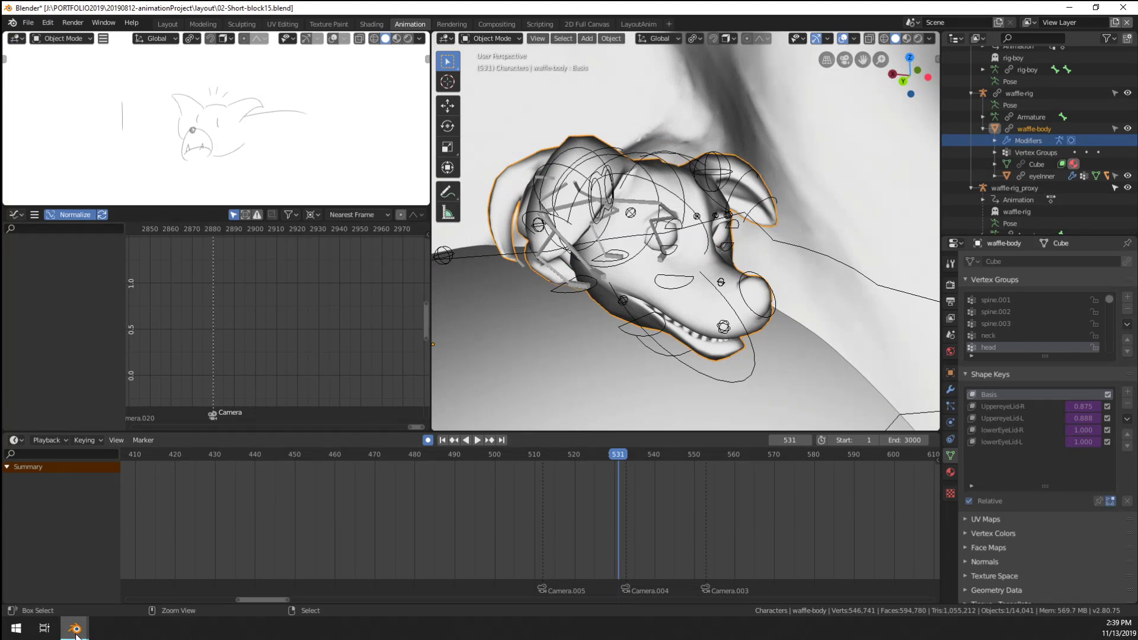
# Switch to the SQ0010-lighting-01.blend window, save the file and reopen it to reload the linked layout
pyautogui.moveTo(75, 629)
pyautogui.click(213, 564)
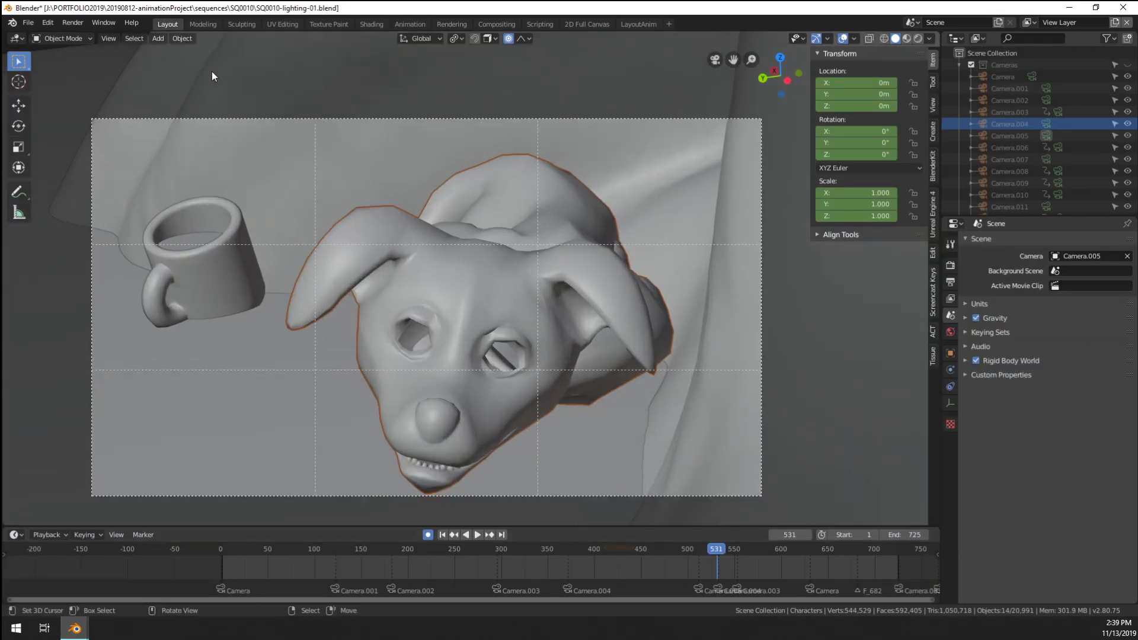
pyautogui.hotkey('ctrl', 's')
pyautogui.click(48, 22)
pyautogui.moveTo(28, 22)
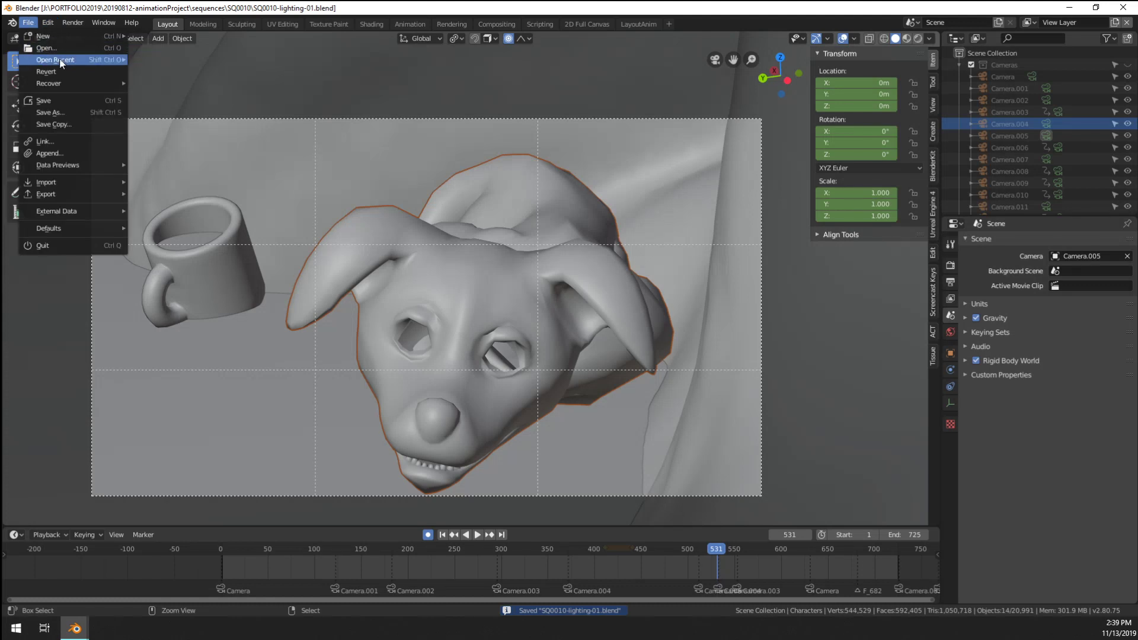
pyautogui.moveTo(62, 61)
pyautogui.click(165, 59)
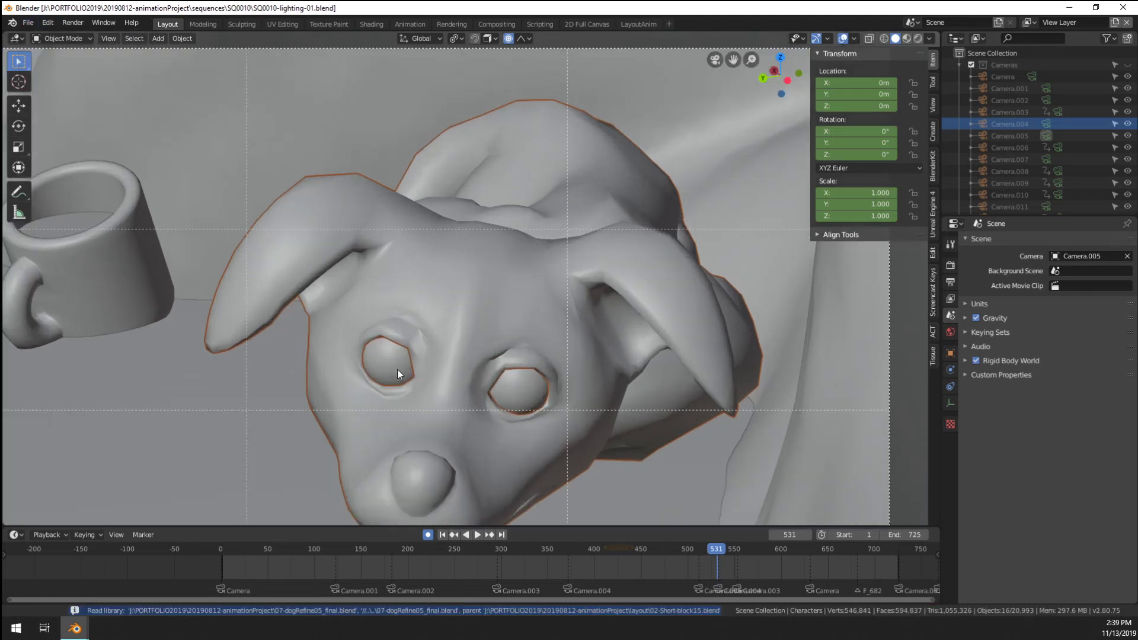
# Check the dog's eyes through the camera at frame 531, play the sequence and scrub to frame 680
pyautogui.scroll(-3, 397, 368)
pyautogui.keyDown('shift'); pyautogui.moveTo(337, 346); pyautogui.dragTo(393, 329, button='middle'); pyautogui.keyUp('shift')
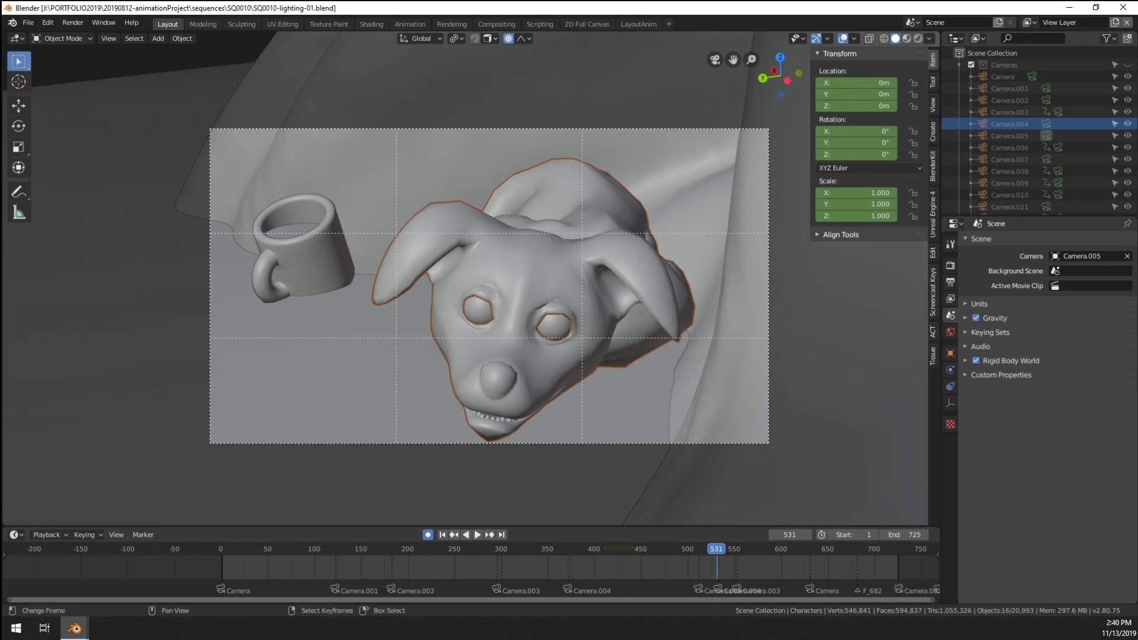
pyautogui.press('space')
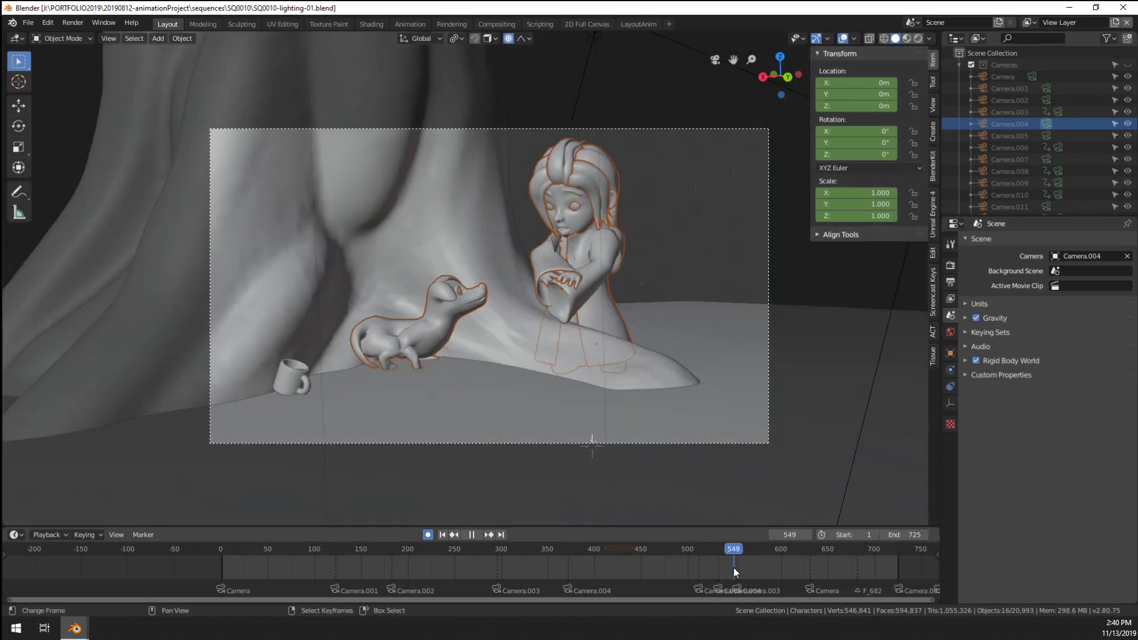
pyautogui.moveTo(734, 567); pyautogui.dragTo(856, 578)
pyautogui.press('a')
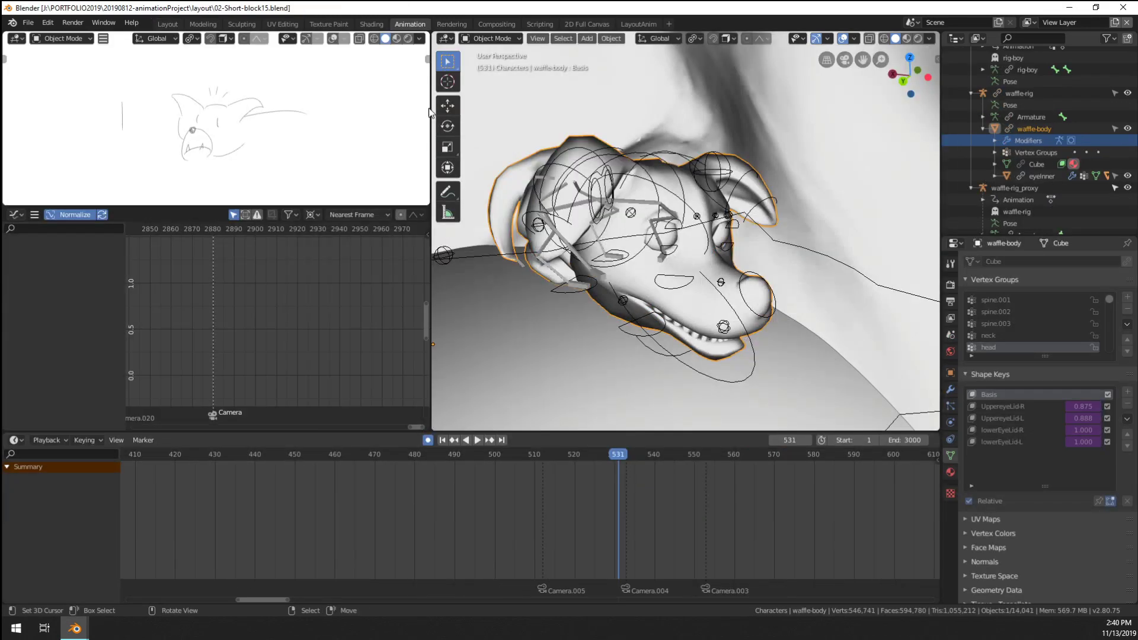
# Select set-hill in the 02-Short-block15.blend window and open its modifier properties
pyautogui.scroll(-8, 546, 375)
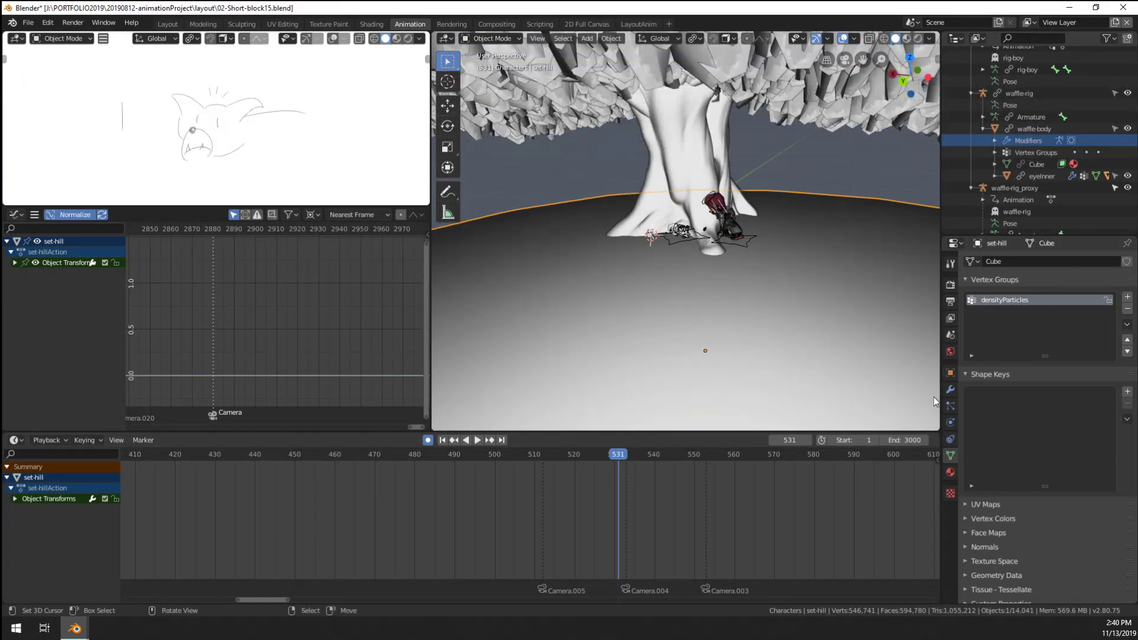
pyautogui.click(950, 390)
pyautogui.moveTo(749, 264); pyautogui.dragTo(640, 329, button='middle')
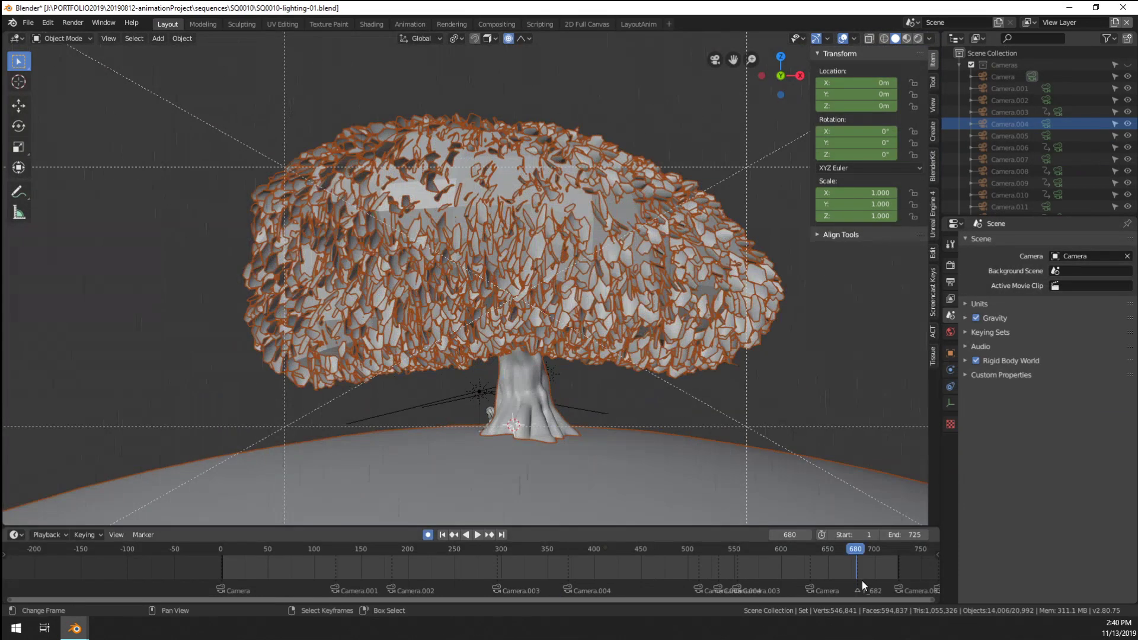
# Return to the lighting scene, review the camera view at frame 143 and preview the wide tree shot from frame 54
pyautogui.press('space')
pyautogui.moveTo(743, 564); pyautogui.dragTo(355, 560)
pyautogui.scroll(-5, 514, 322)
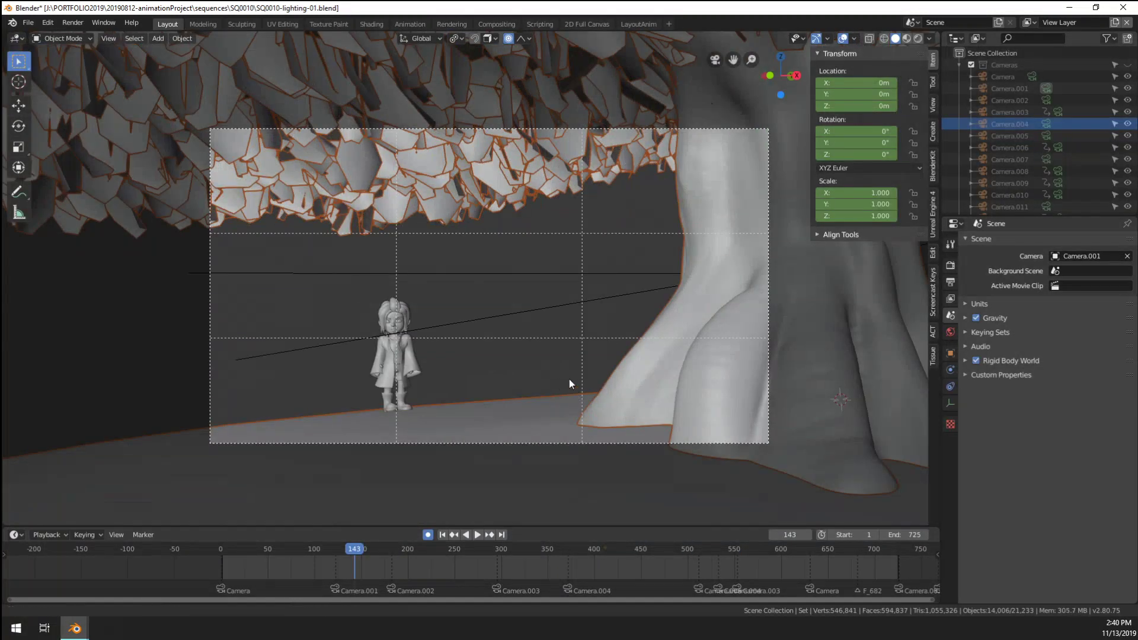
pyautogui.keyDown('shift'); pyautogui.moveTo(569, 379); pyautogui.dragTo(555, 334, button='middle'); pyautogui.keyUp('shift')
pyautogui.click(272, 568)
pyautogui.press('space')
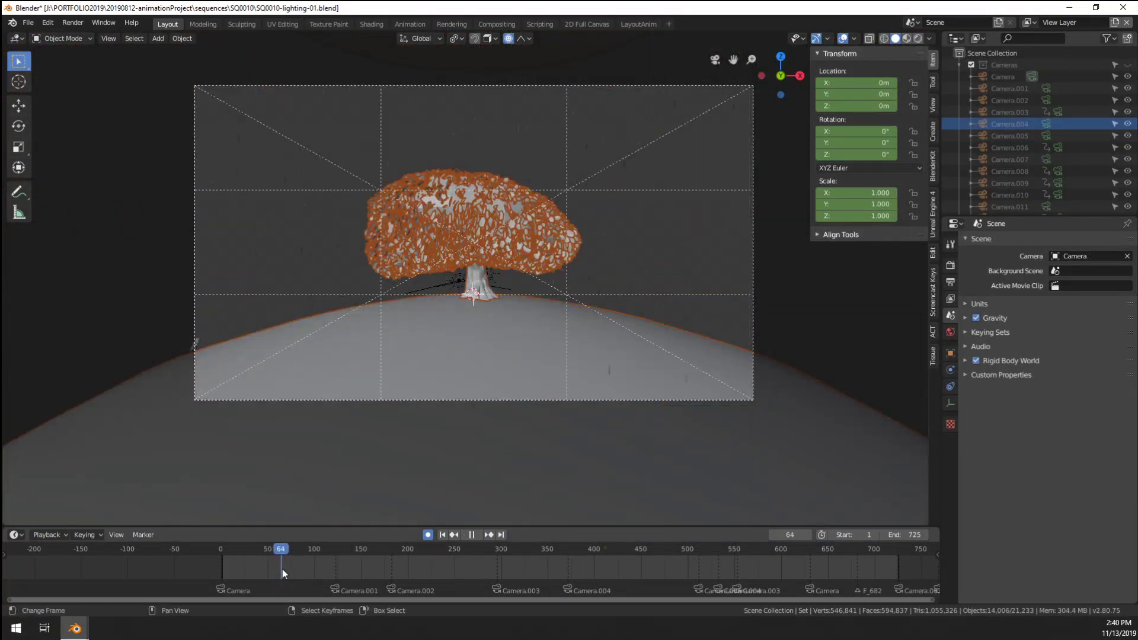
pyautogui.press('Escape')
# Select the three lights around the tree trunk in the wide shot at frame 54
pyautogui.scroll(6, 468, 173)
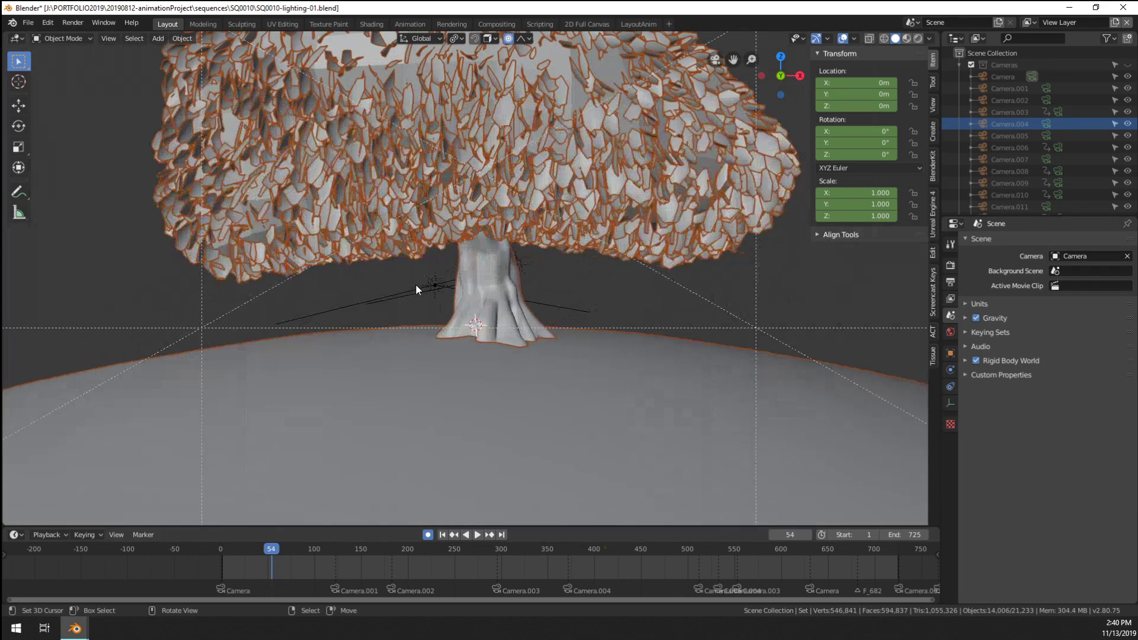
pyautogui.click(416, 285)
pyautogui.keyDown('shift'); pyautogui.rightClick(534, 300); pyautogui.keyUp('shift')
pyautogui.keyDown('shift'); pyautogui.rightClick(411, 291); pyautogui.keyUp('shift')
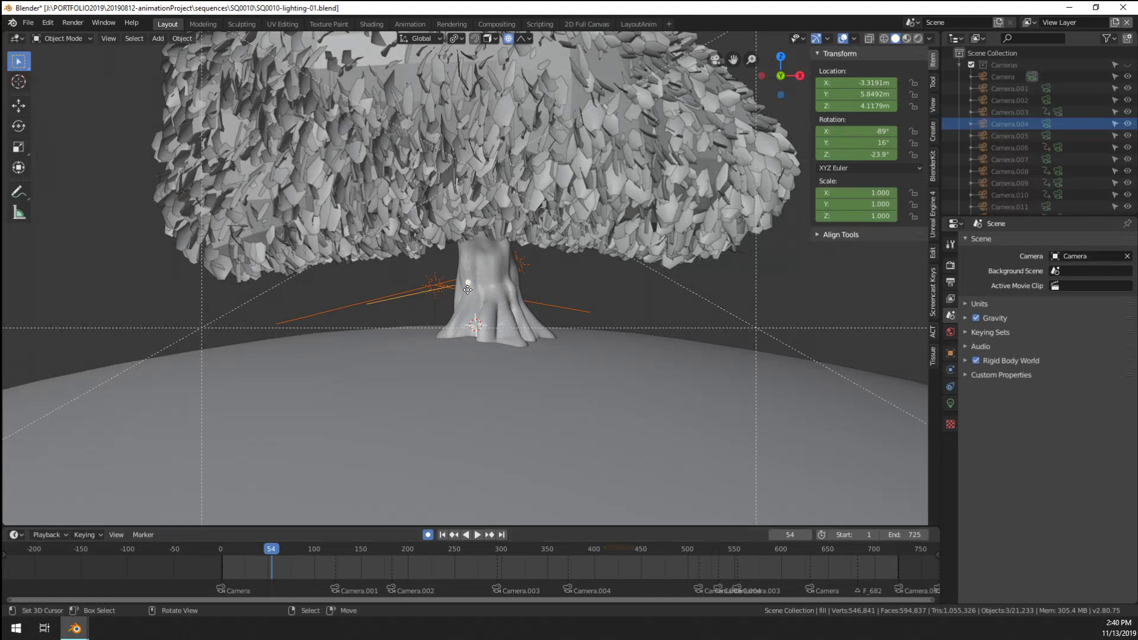
# Return to frame 1 and move the three selected lights about 20 m up, above the tree canopy
pyautogui.click(220, 561)
pyautogui.press('space')
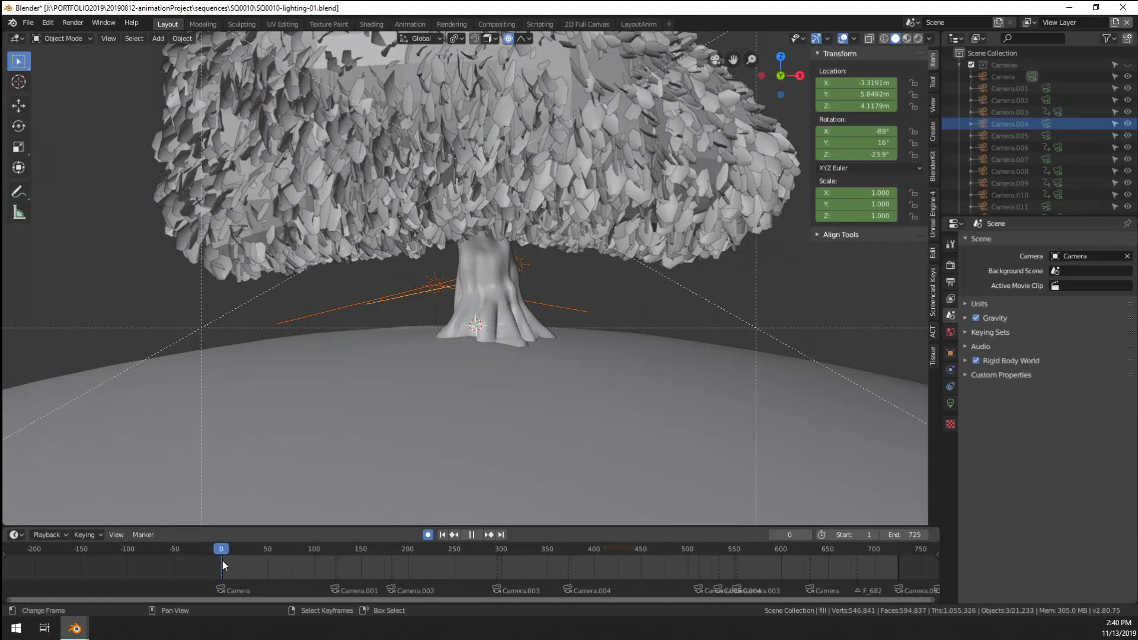
pyautogui.press('space')
pyautogui.scroll(-7, 592, 309)
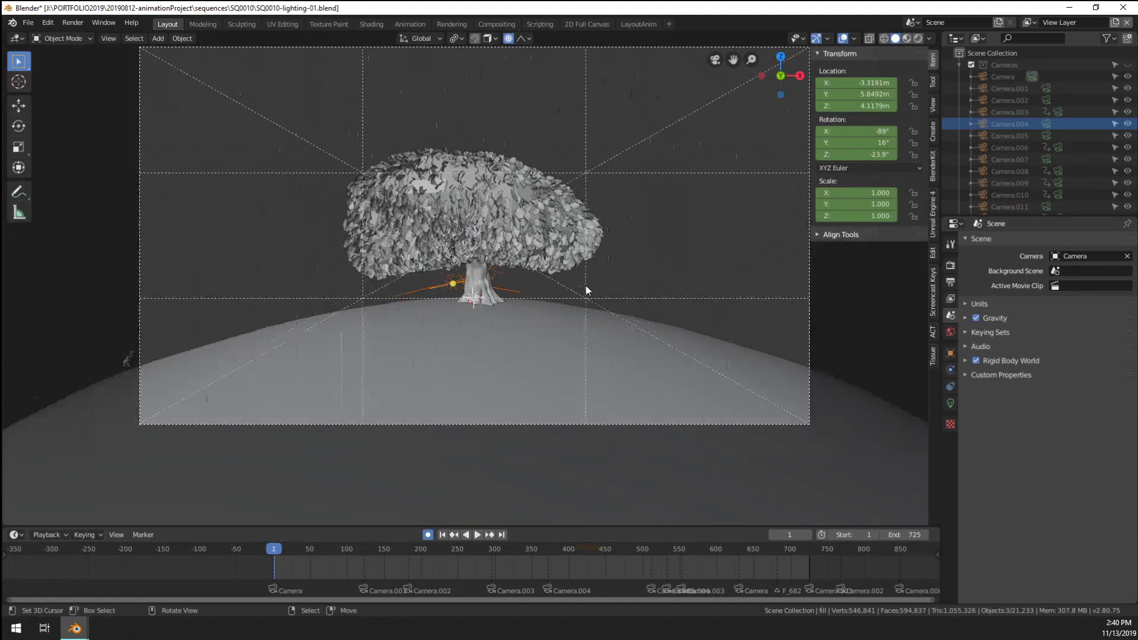
pyautogui.keyDown('shift'); pyautogui.moveTo(548, 298); pyautogui.dragTo(550, 327, button='middle'); pyautogui.keyUp('shift')
pyautogui.press('g')
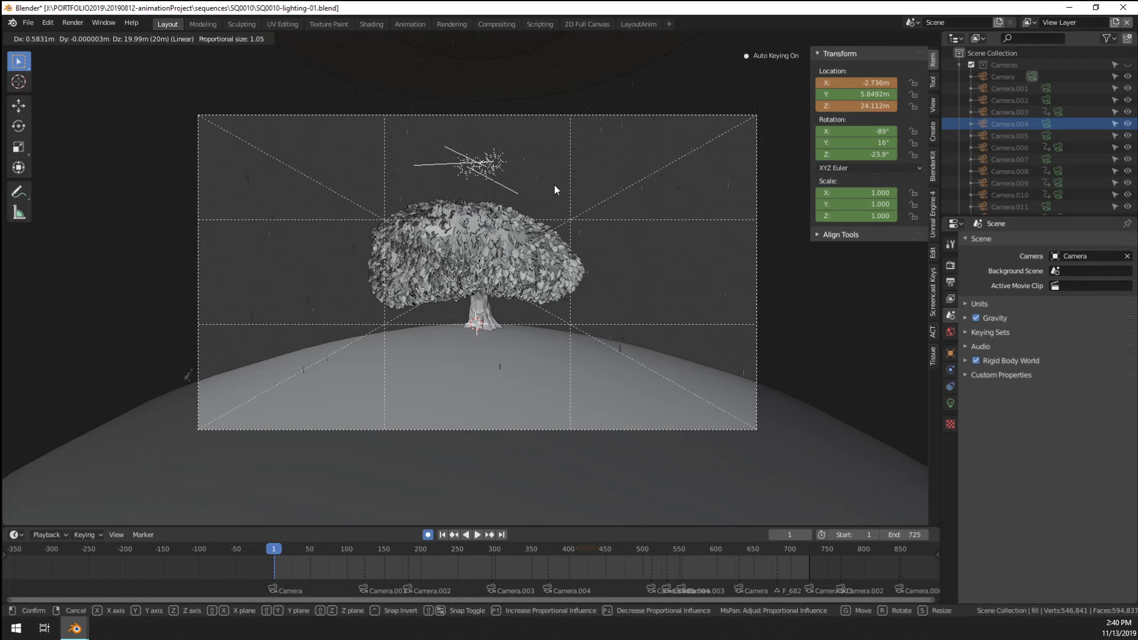
pyautogui.click(554, 185)
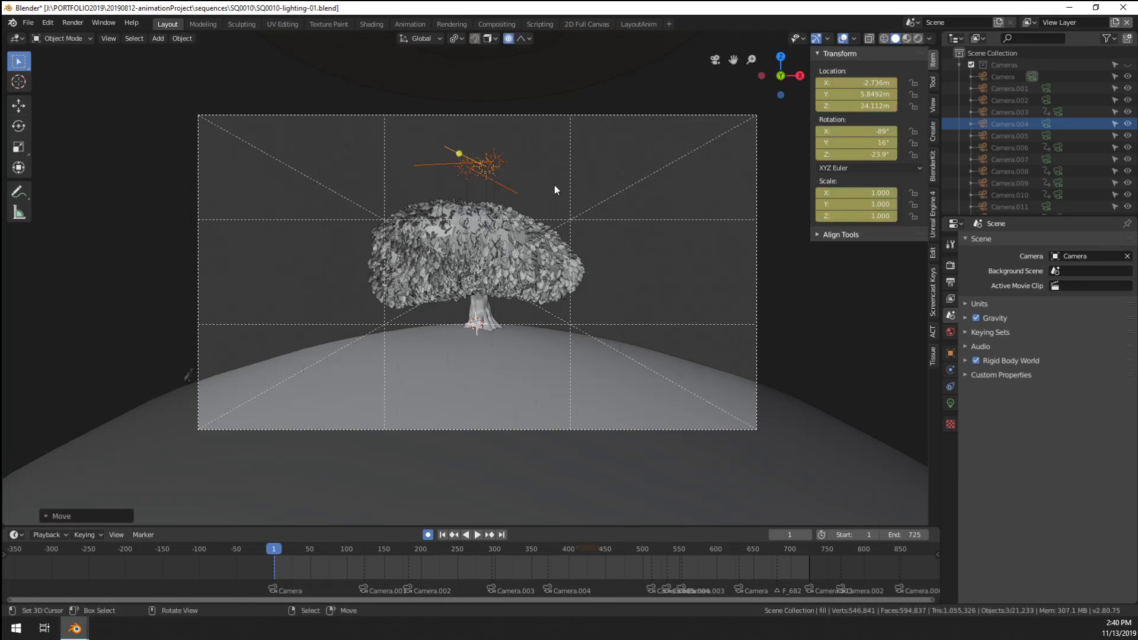
pyautogui.click(594, 279)
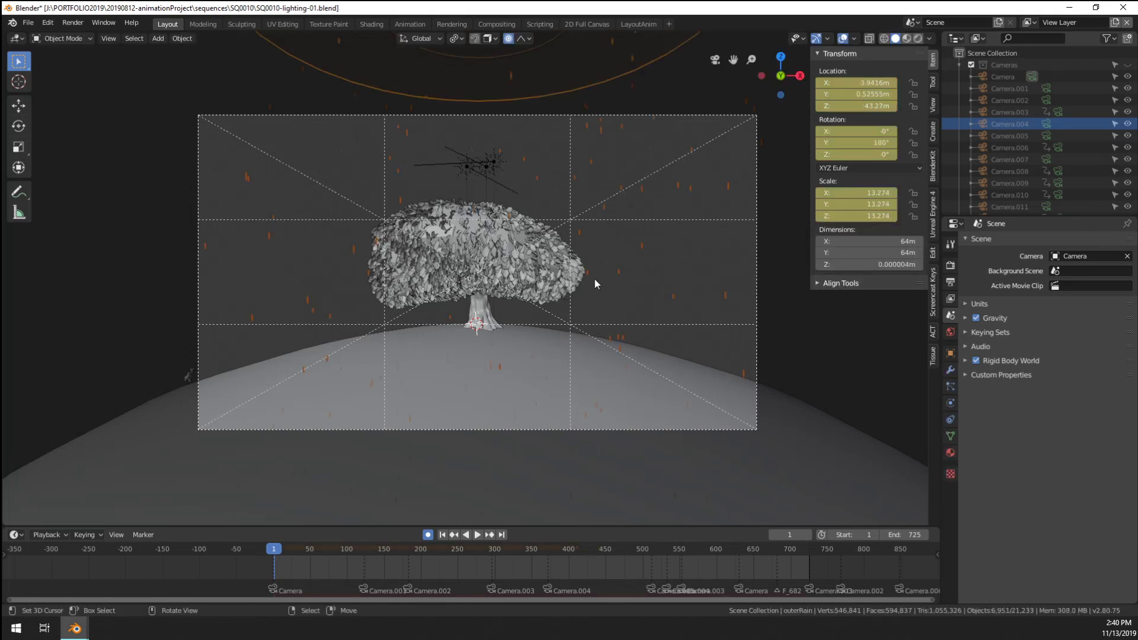
pyautogui.press('g')
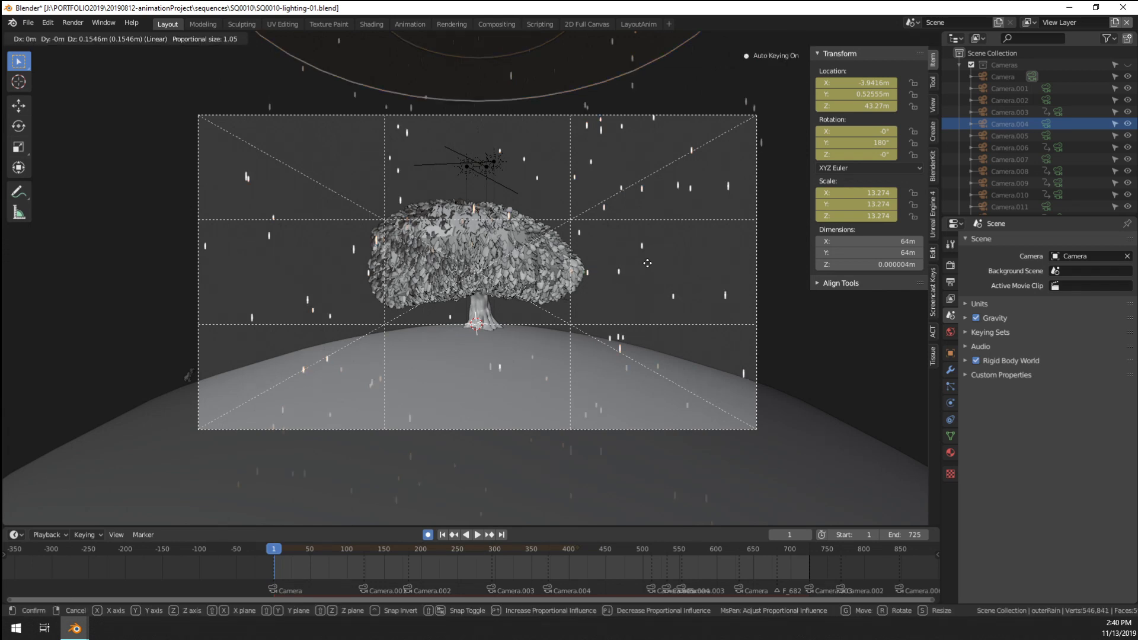
pyautogui.rightClick(648, 263)
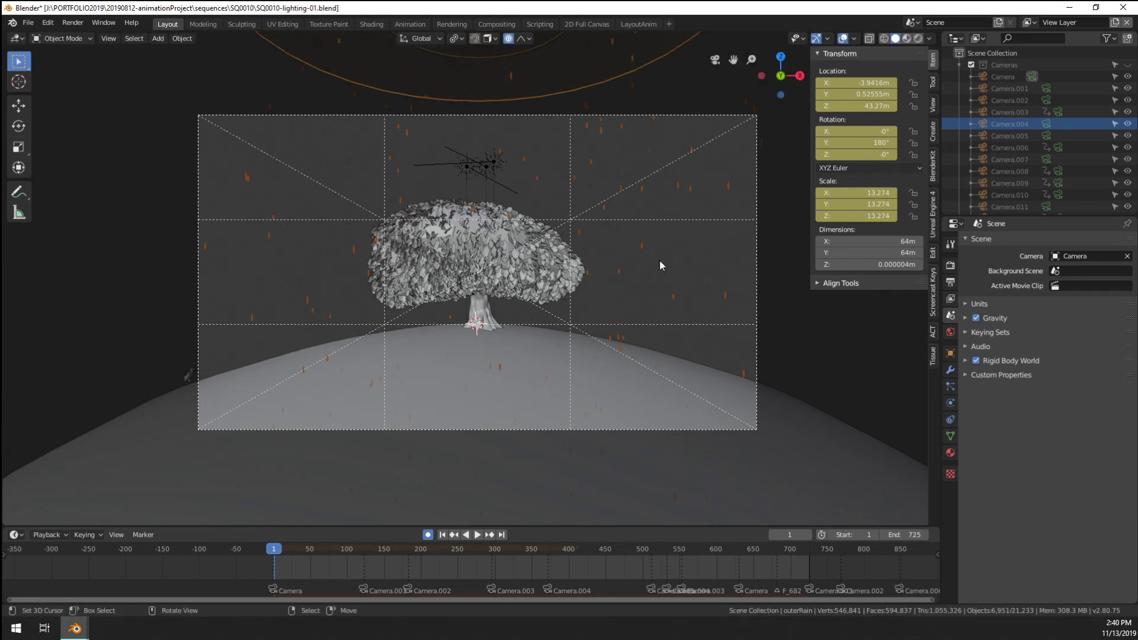
# Save the scene and reopen SQ0010-lighting-01.blend from the recent files
pyautogui.hotkey('ctrl', 's')
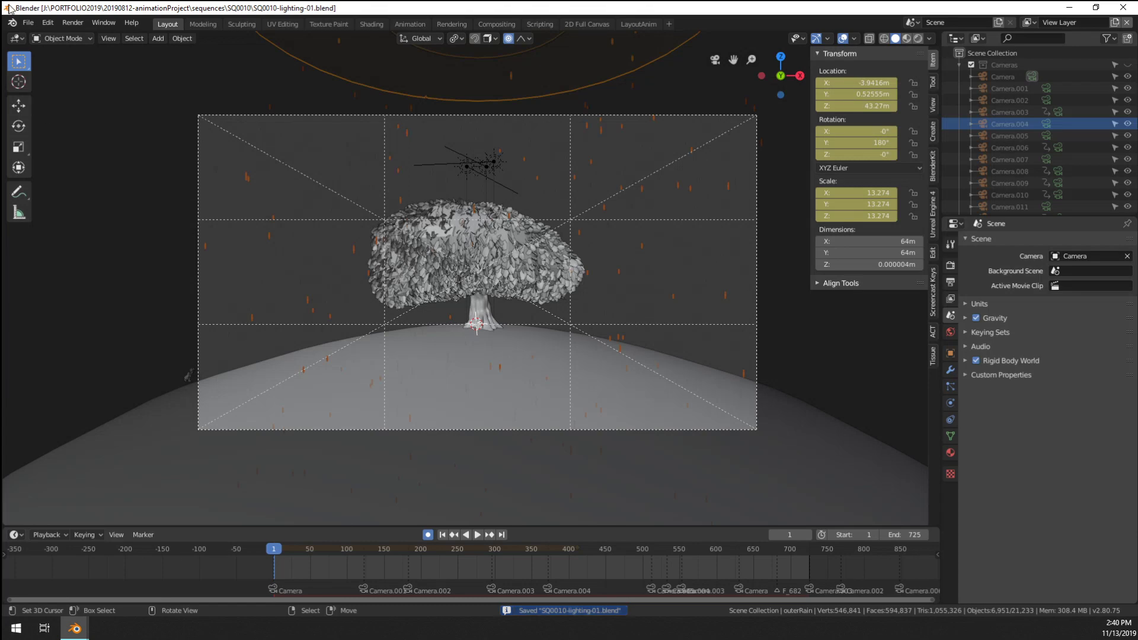
pyautogui.click(28, 22)
pyautogui.moveTo(55, 60)
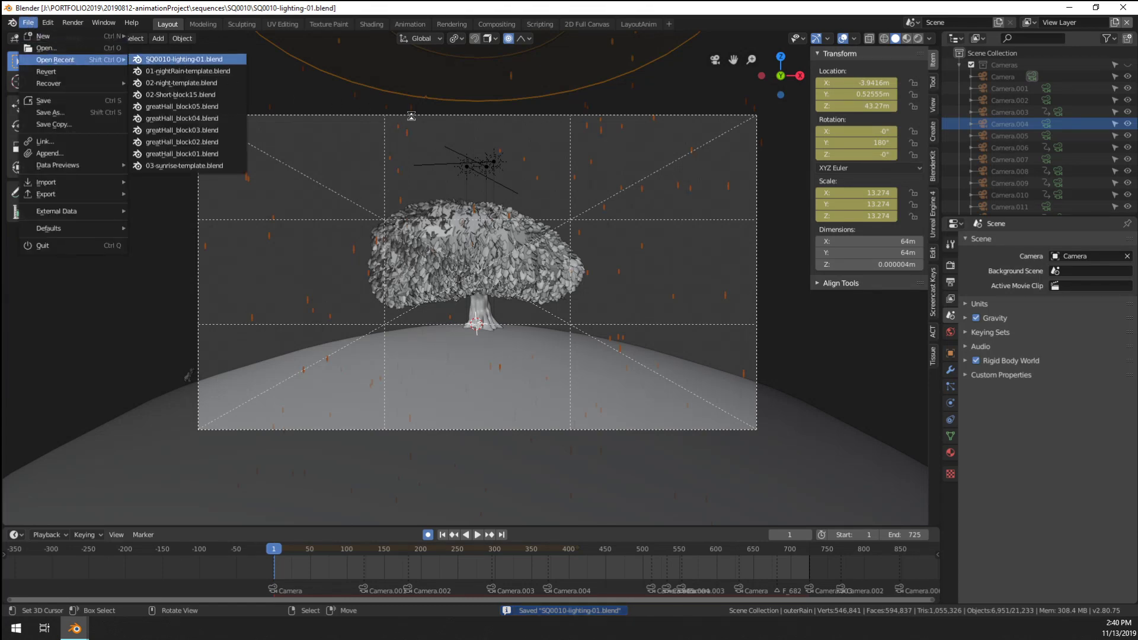
pyautogui.press('Return')
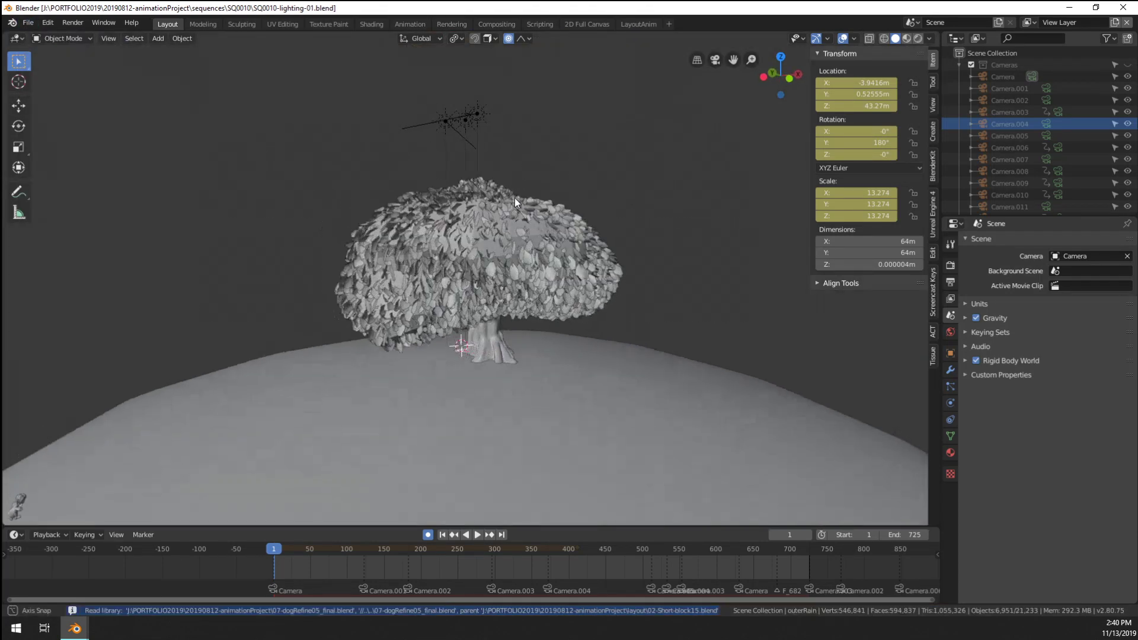
pyautogui.press('g')
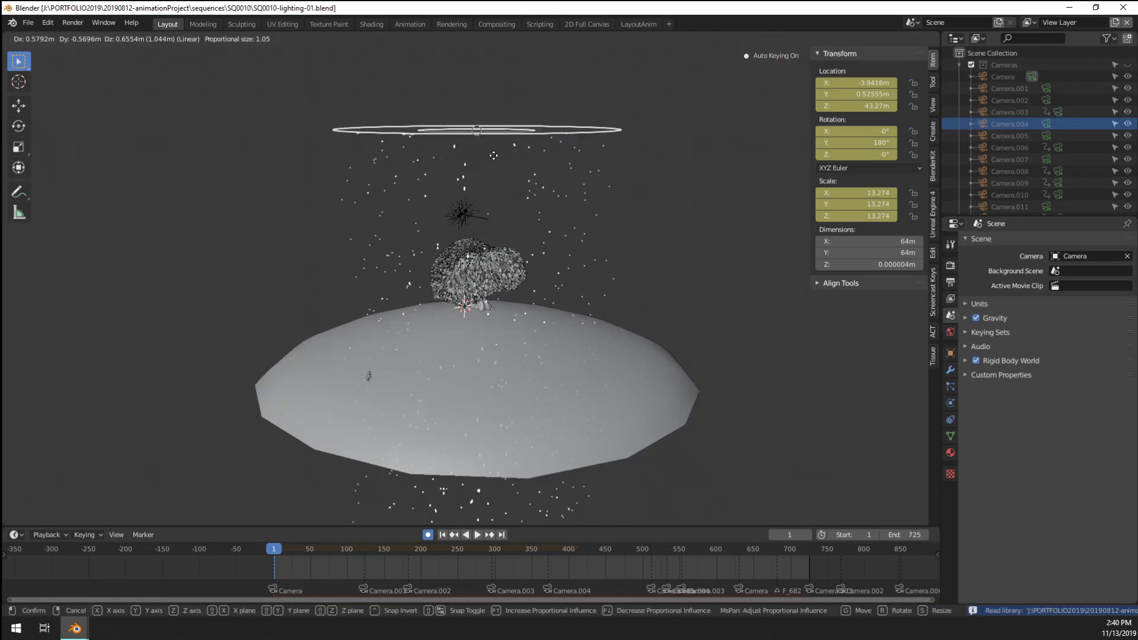
pyautogui.click(495, 156)
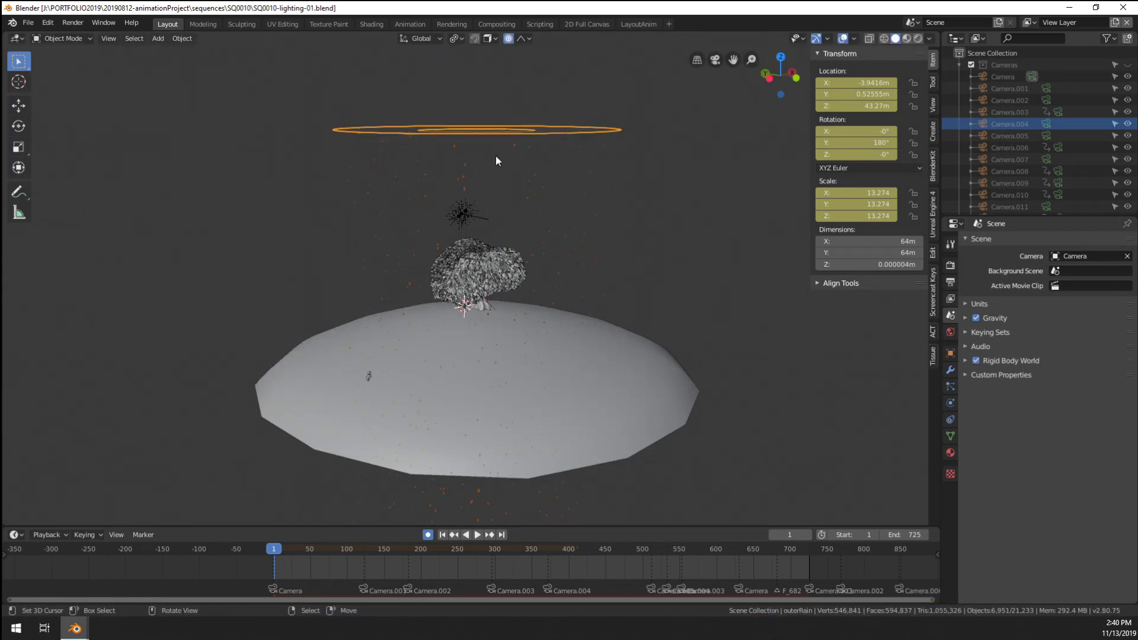
pyautogui.scroll(3, 510, 194)
pyautogui.click(470, 172)
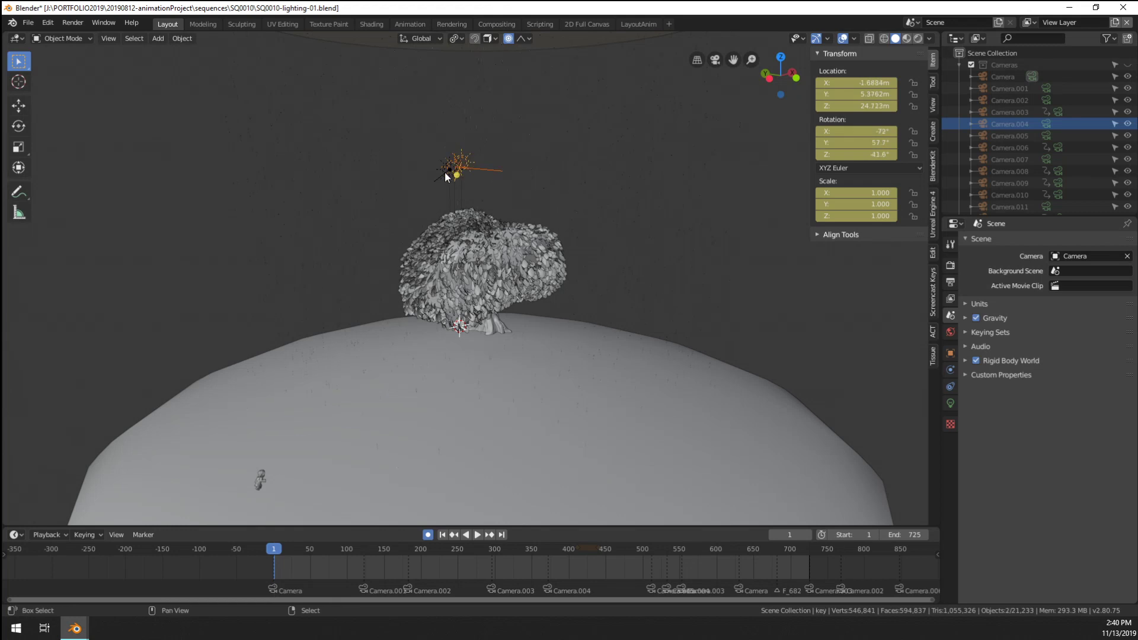
# Select the outerRain and innerRain emitters above the tree and move them into a new collection named FX
pyautogui.scroll(-4, 486, 177)
pyautogui.rightClick(506, 160)
pyautogui.moveTo(548, 171); pyautogui.dragTo(492, 161, button='middle')
pyautogui.scroll(4, 473, 156)
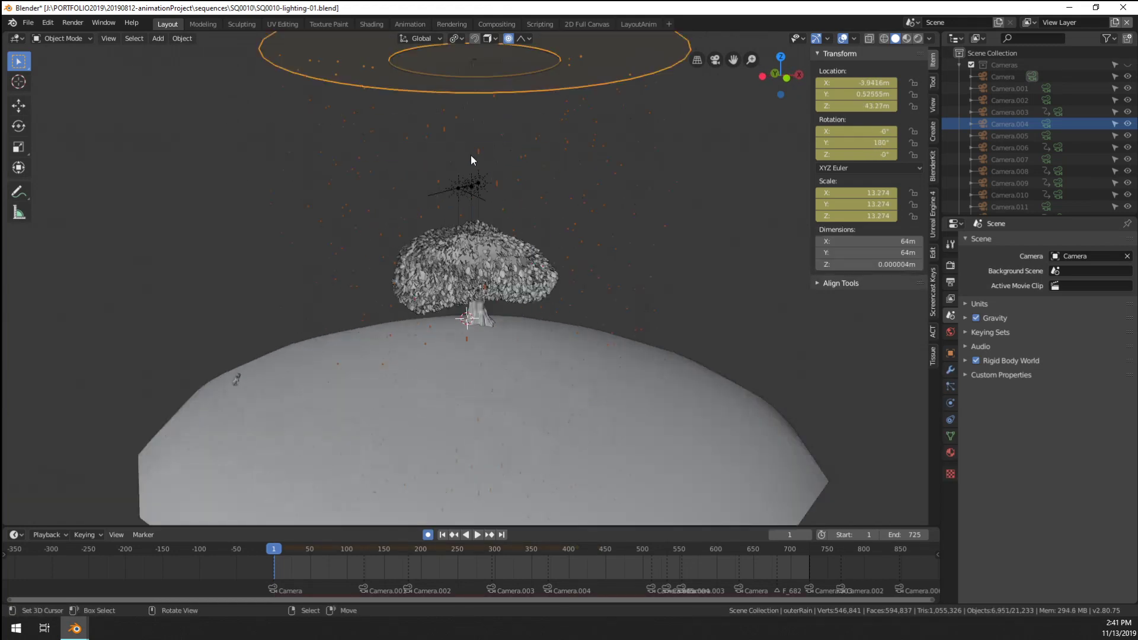
pyautogui.keyDown('shift'); pyautogui.rightClick(472, 67); pyautogui.keyUp('shift')
pyautogui.press('m')
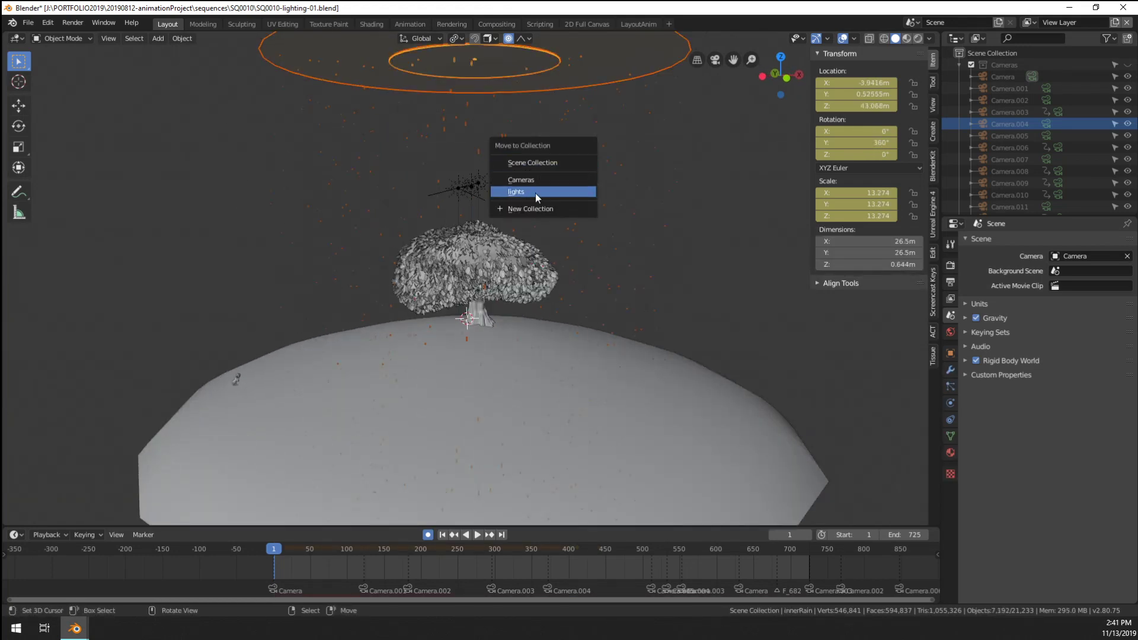
pyautogui.click(548, 208)
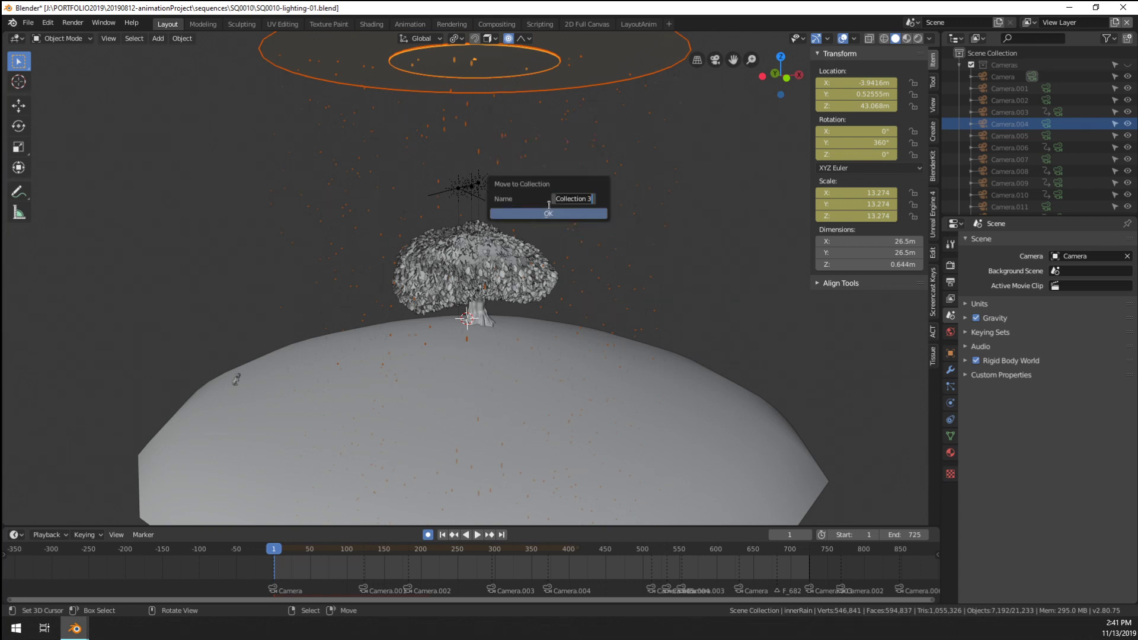
pyautogui.press('Return')
pyautogui.click(548, 214)
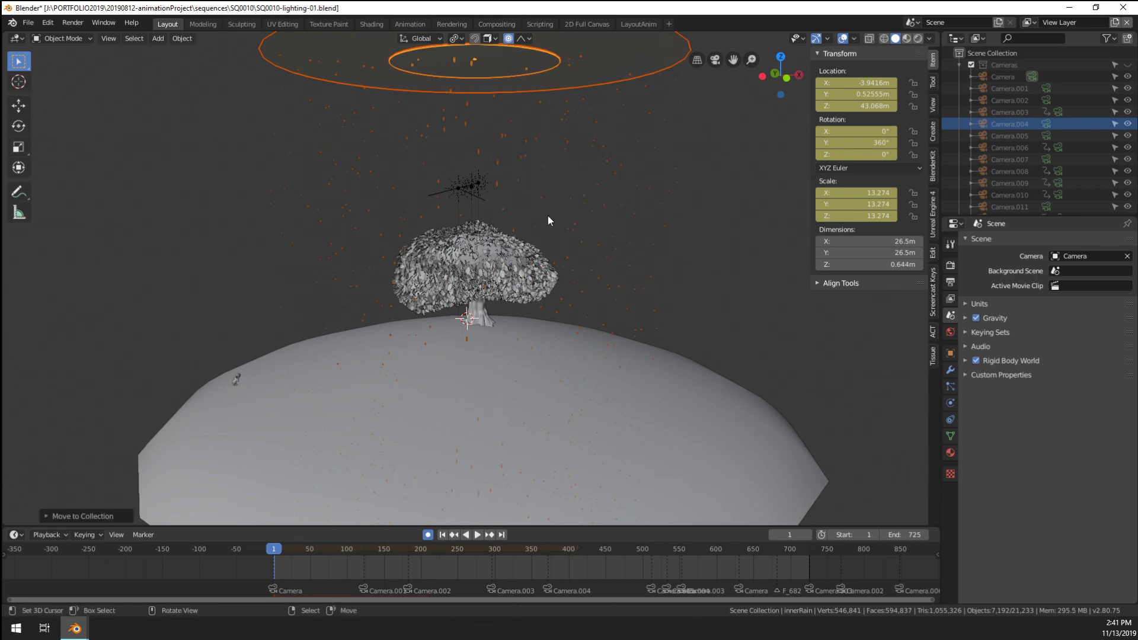
# Collapse the Cameras, lights and FX collections and exclude the FX collection from the view layer
pyautogui.click(959, 64)
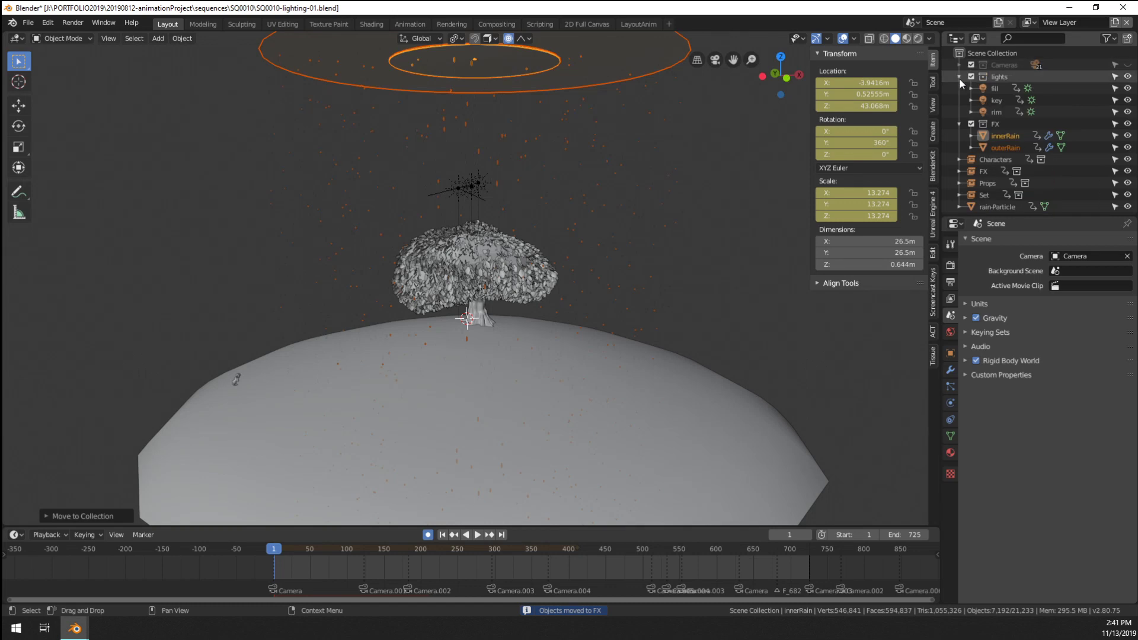
pyautogui.click(959, 77)
pyautogui.click(958, 89)
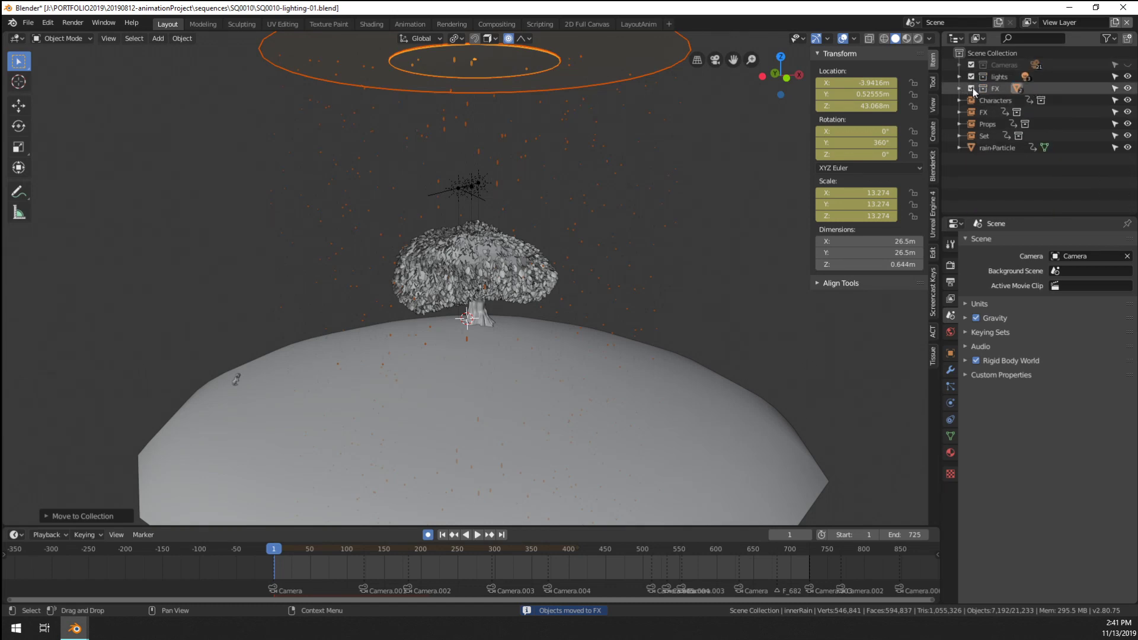
pyautogui.click(971, 88)
pyautogui.moveTo(700, 202); pyautogui.dragTo(652, 205, button='middle')
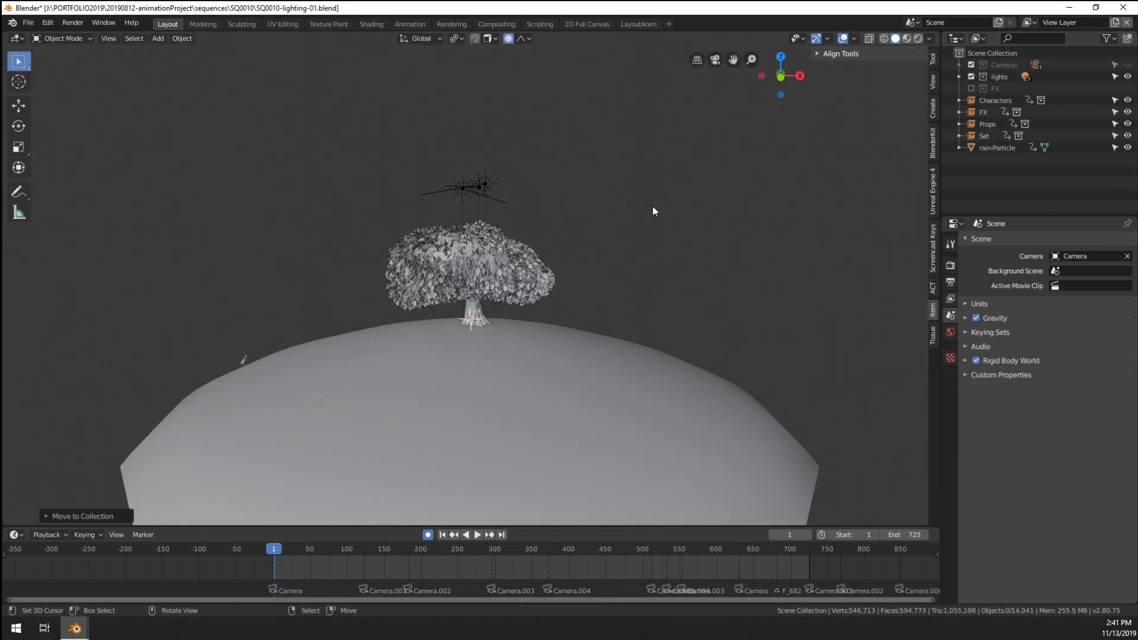
# Move the rain-Particle object and the linked FX object into the FX collection
pyautogui.click(987, 147)
pyautogui.press('m')
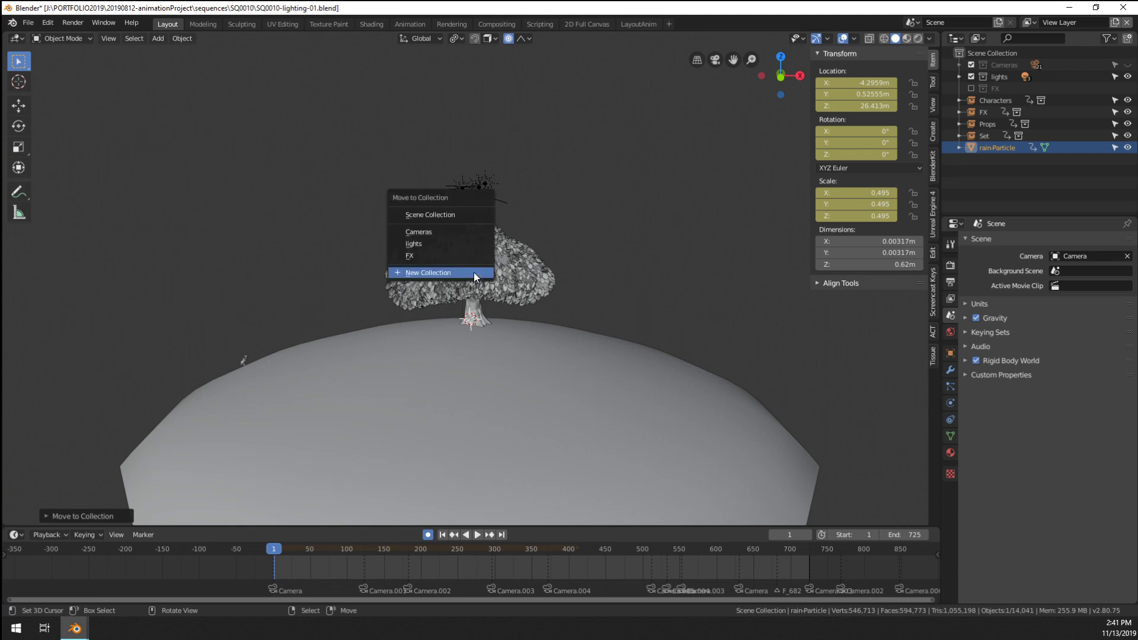
pyautogui.click(432, 256)
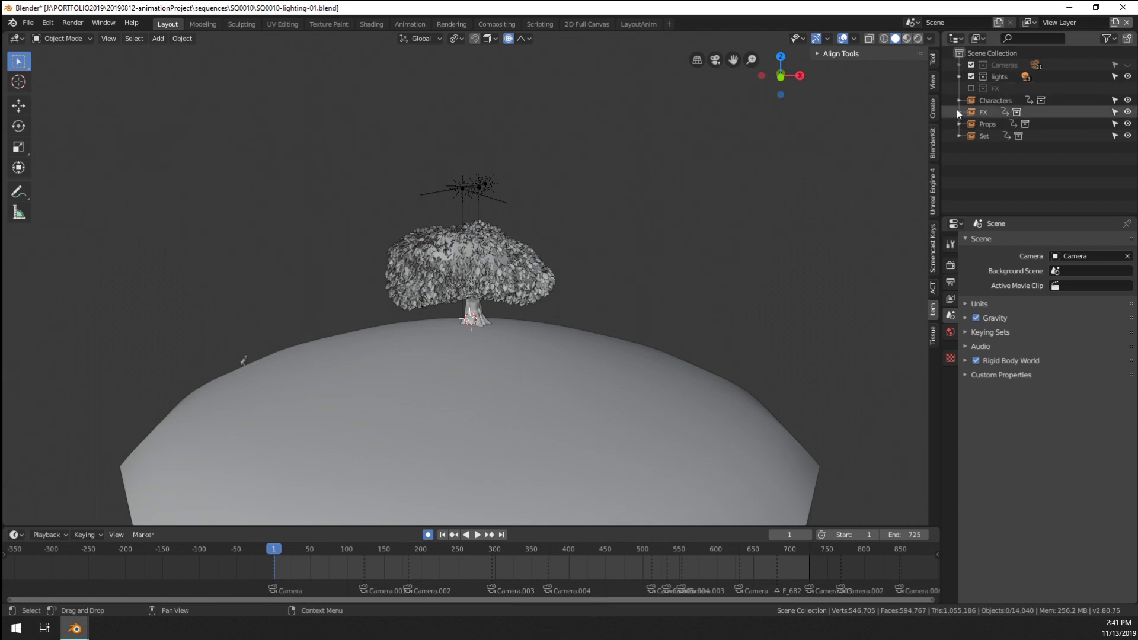
pyautogui.click(981, 113)
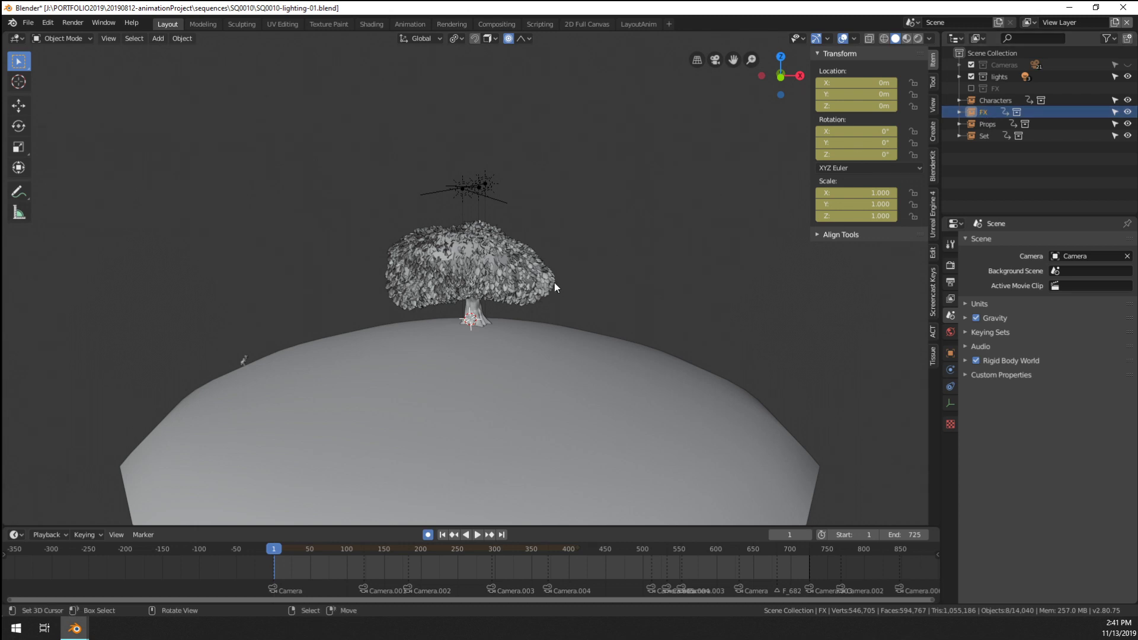
pyautogui.press('m')
pyautogui.click(576, 275)
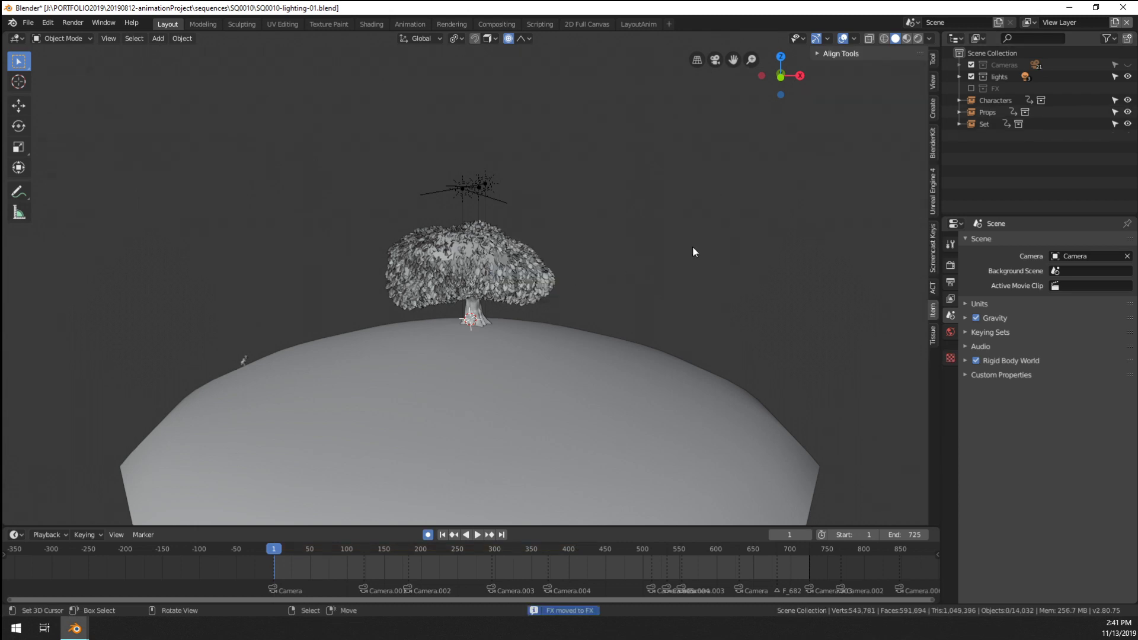
# Temporarily enable the FX collection to check its contents, and exclude it from the view layer again
pyautogui.click(967, 88)
pyautogui.click(960, 88)
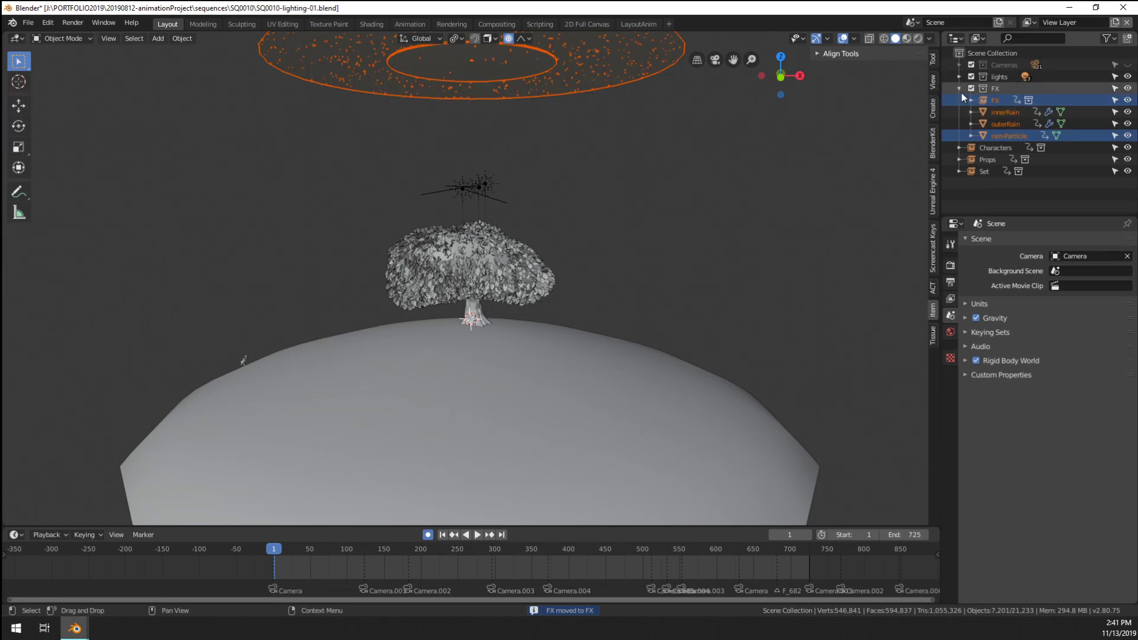
pyautogui.click(972, 89)
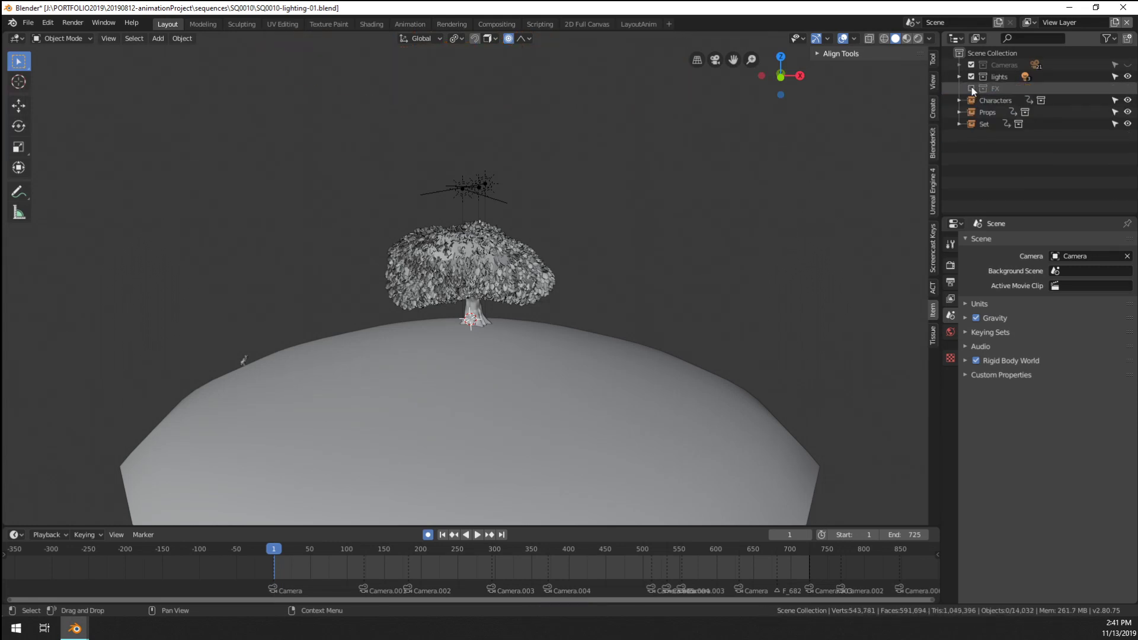
# Preview the scene with materials, and show the tree shot through the camera in rendered shading
pyautogui.scroll(3, 493, 263)
pyautogui.scroll(-4, 490, 263)
pyautogui.keyDown('shift'); pyautogui.moveTo(492, 314); pyautogui.dragTo(548, 319, button='middle'); pyautogui.keyUp('shift')
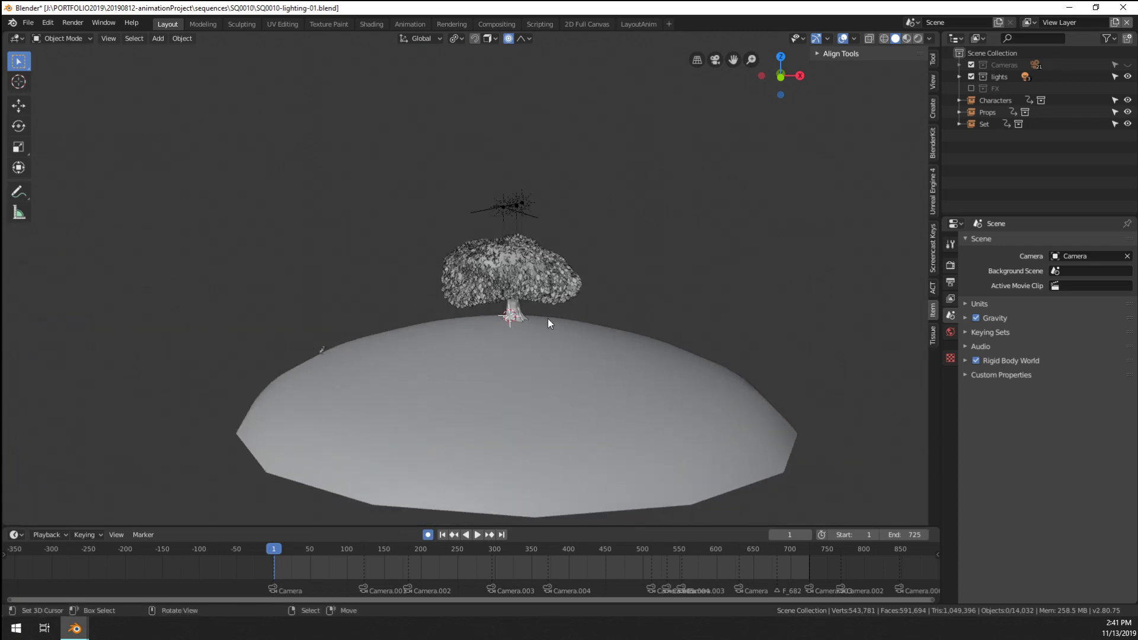
pyautogui.scroll(3, 509, 306)
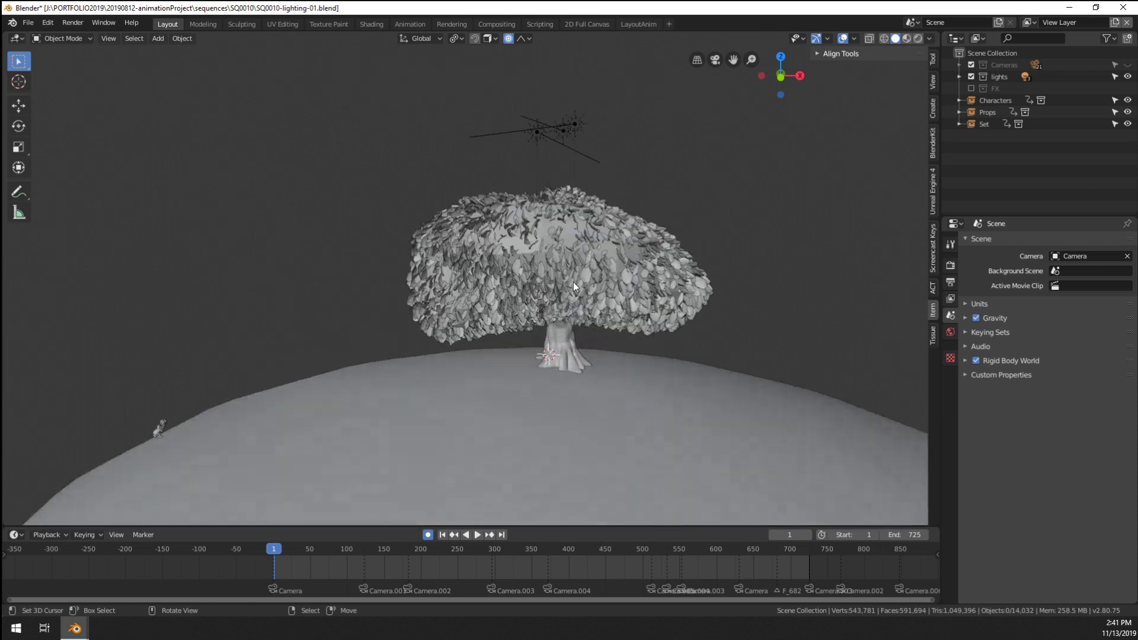
pyautogui.click(906, 41)
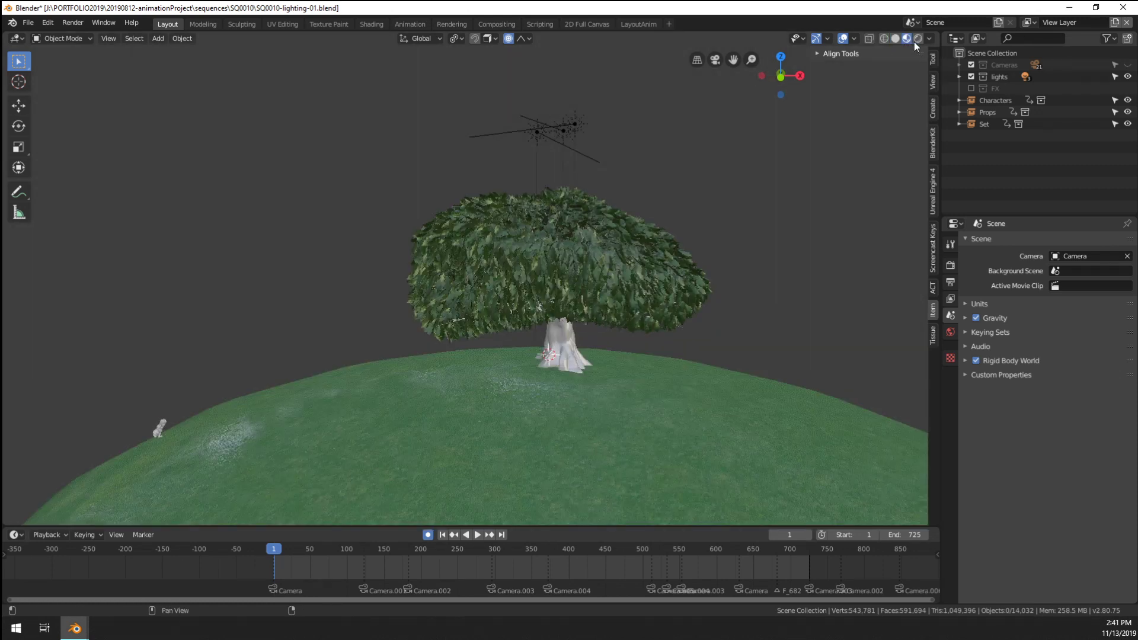
pyautogui.moveTo(541, 250)
pyautogui.mouseDown(button='middle')
pyautogui.moveTo(521, 255)
pyautogui.moveTo(533, 254)
pyautogui.mouseUp(button='middle')
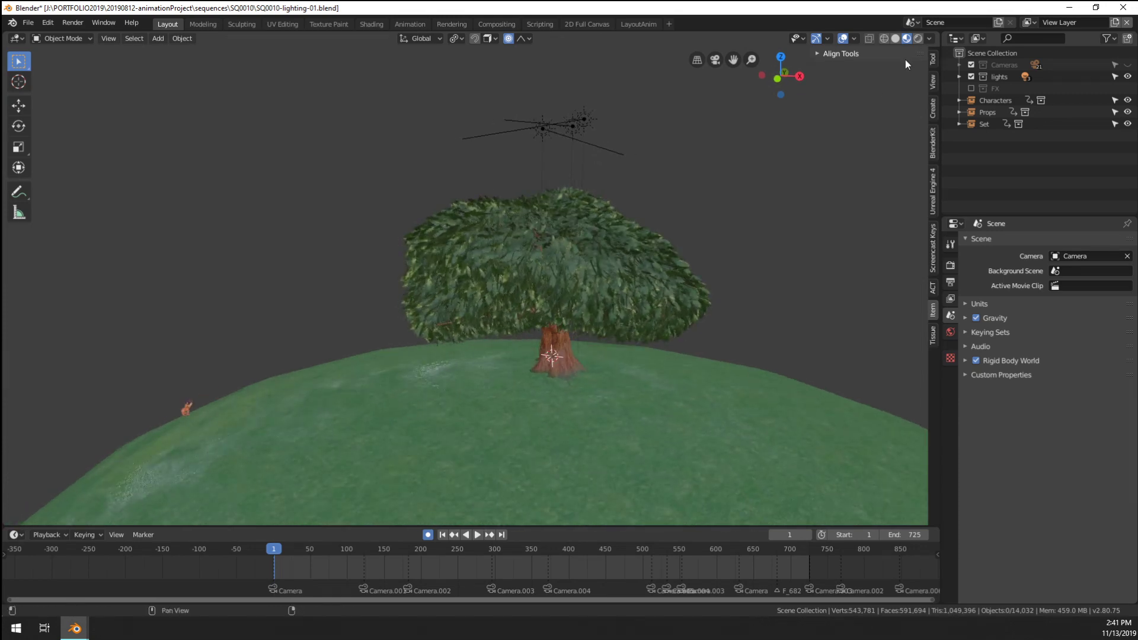
pyautogui.press('KP_0')
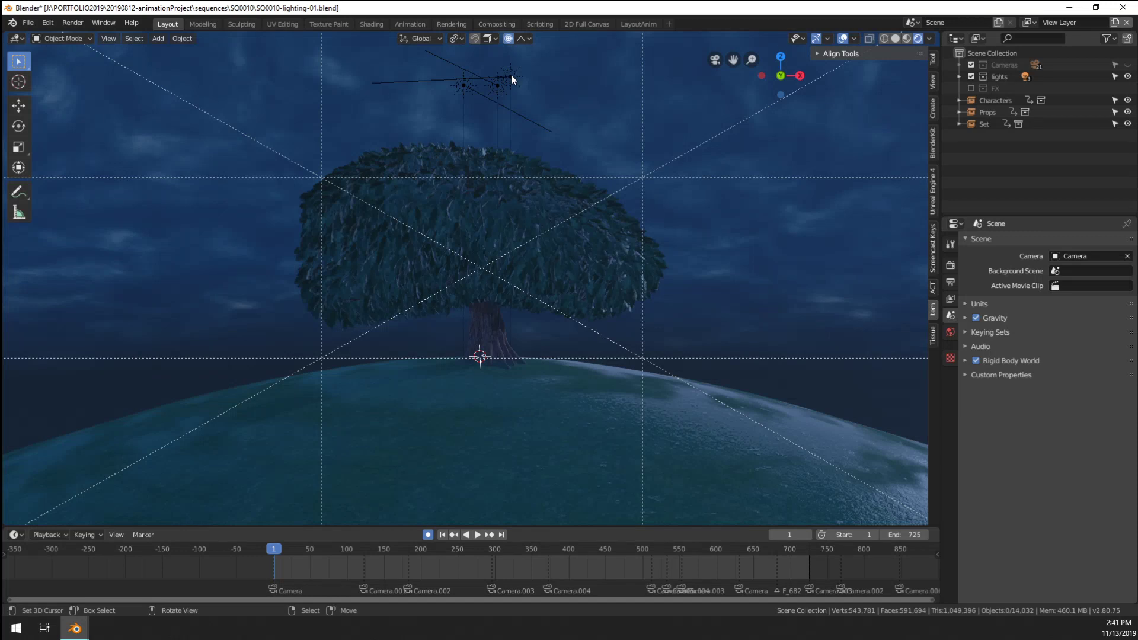
# Rotate the key light to about -63.8°, 40.9°, -94.6° and move it to about X 11.356 m, Z 24.771 m
pyautogui.click(511, 75)
pyautogui.click(959, 77)
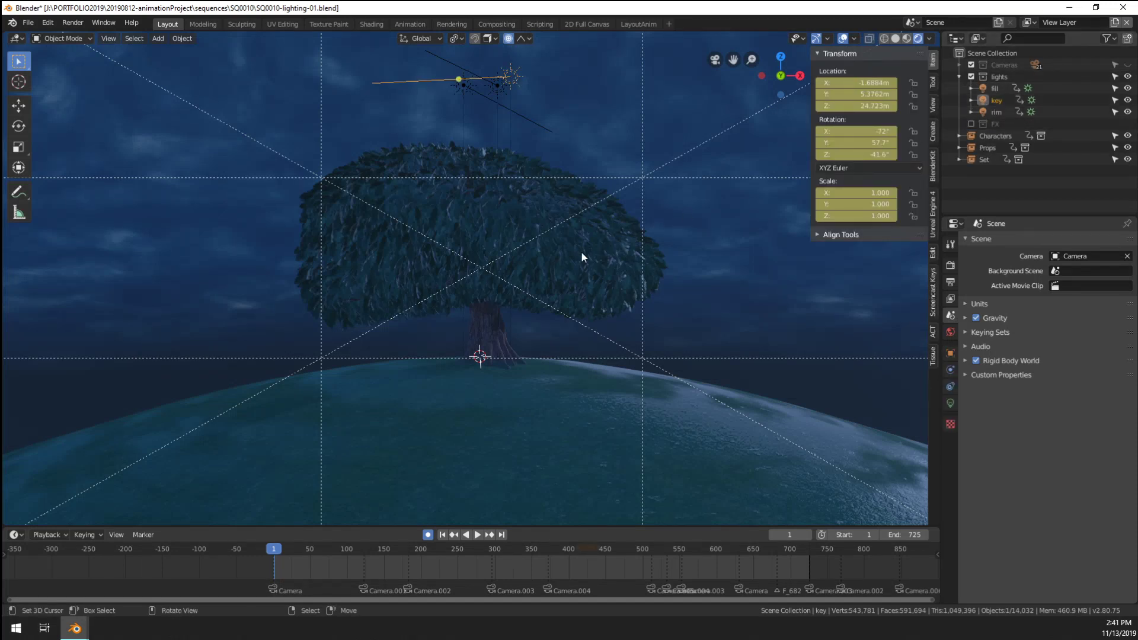
pyautogui.press('r')
pyautogui.press('r')
pyautogui.rightClick(609, 195)
pyautogui.press('r')
pyautogui.press('r')
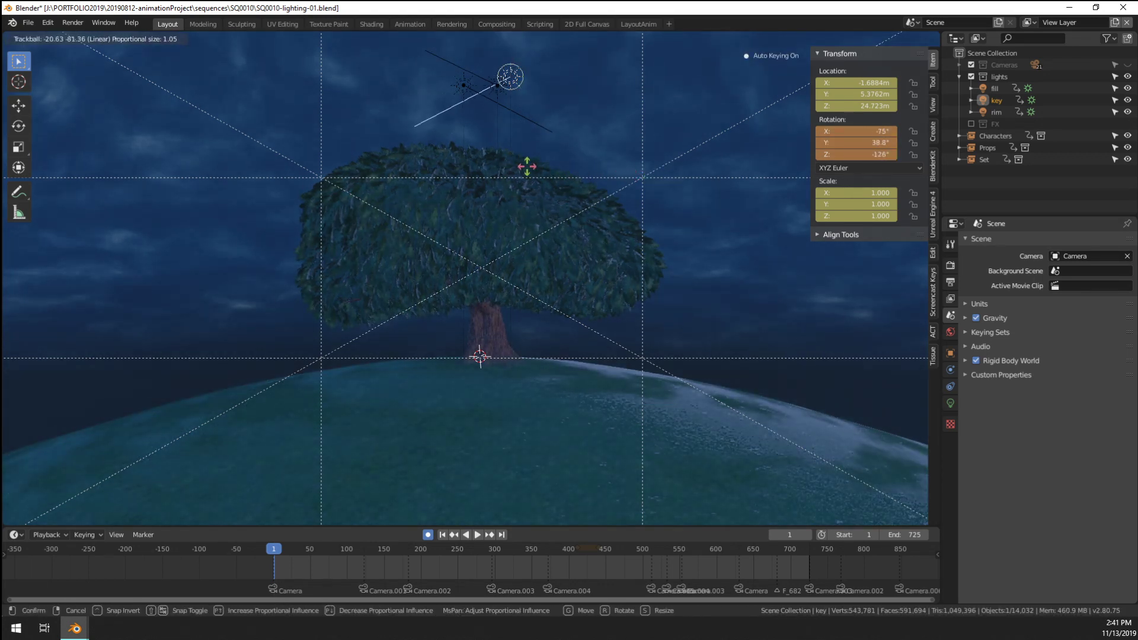
pyautogui.click(543, 169)
pyautogui.press('g')
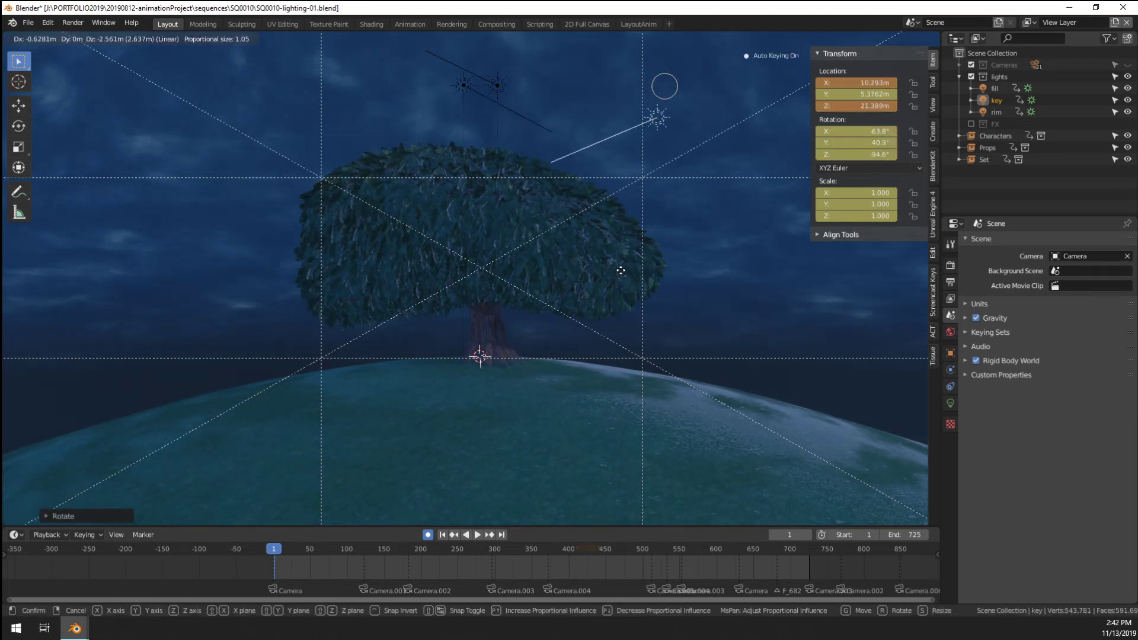
pyautogui.click(671, 234)
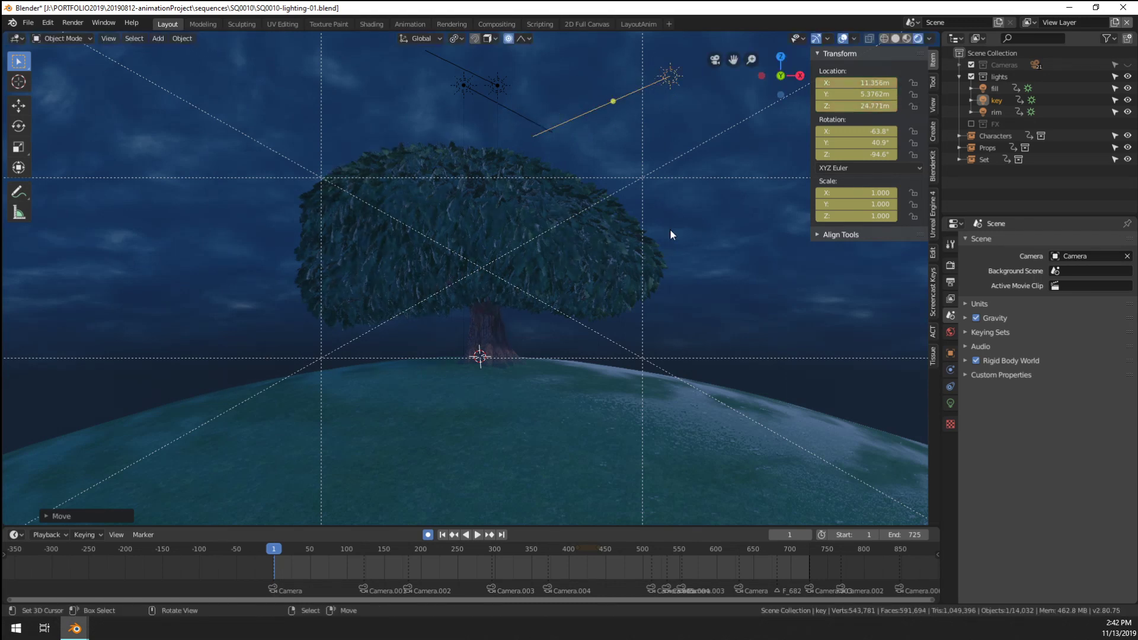
# Keyframe the key light's strength and color at frame 1, and set its strength to 4
pyautogui.click(951, 403)
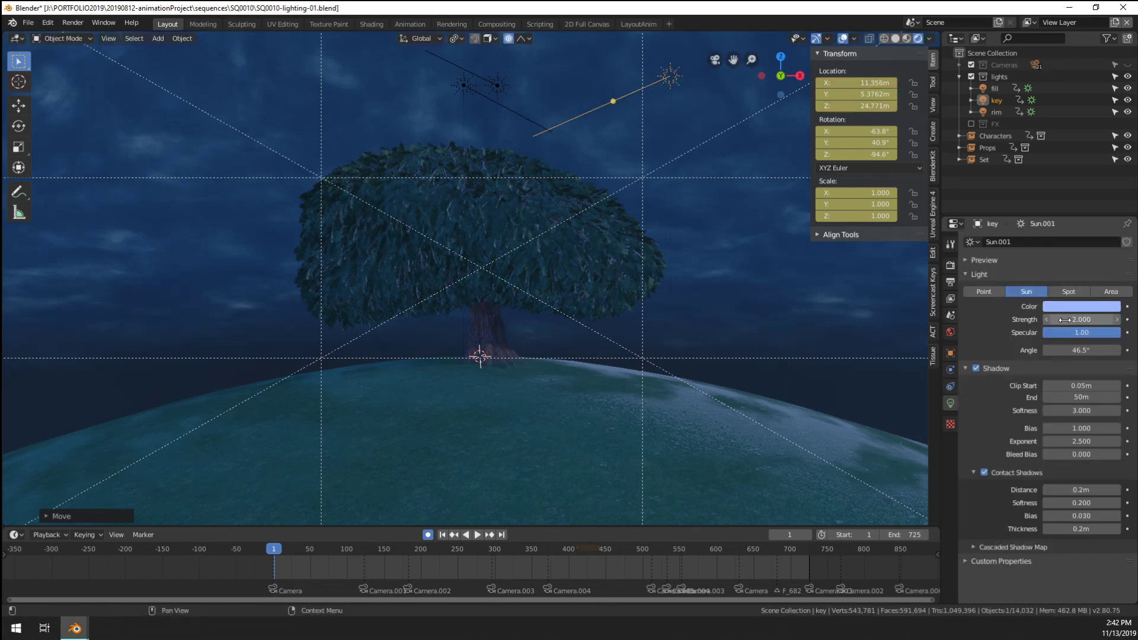
pyautogui.press('i')
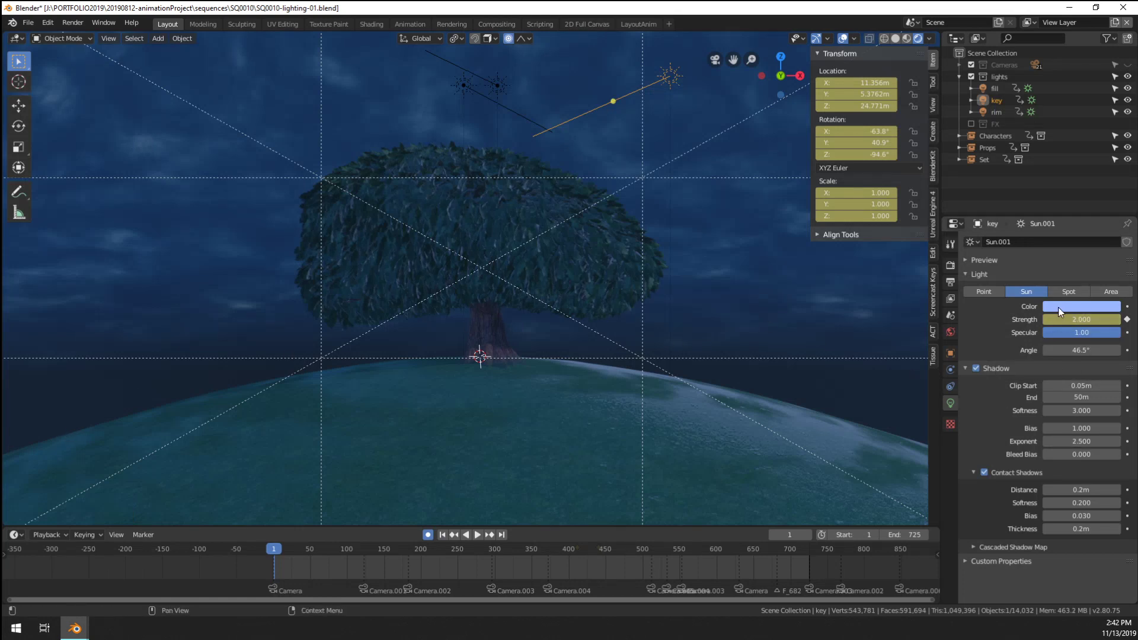
pyautogui.press('i')
pyautogui.click(1068, 319)
pyautogui.write('4')
pyautogui.press('Return')
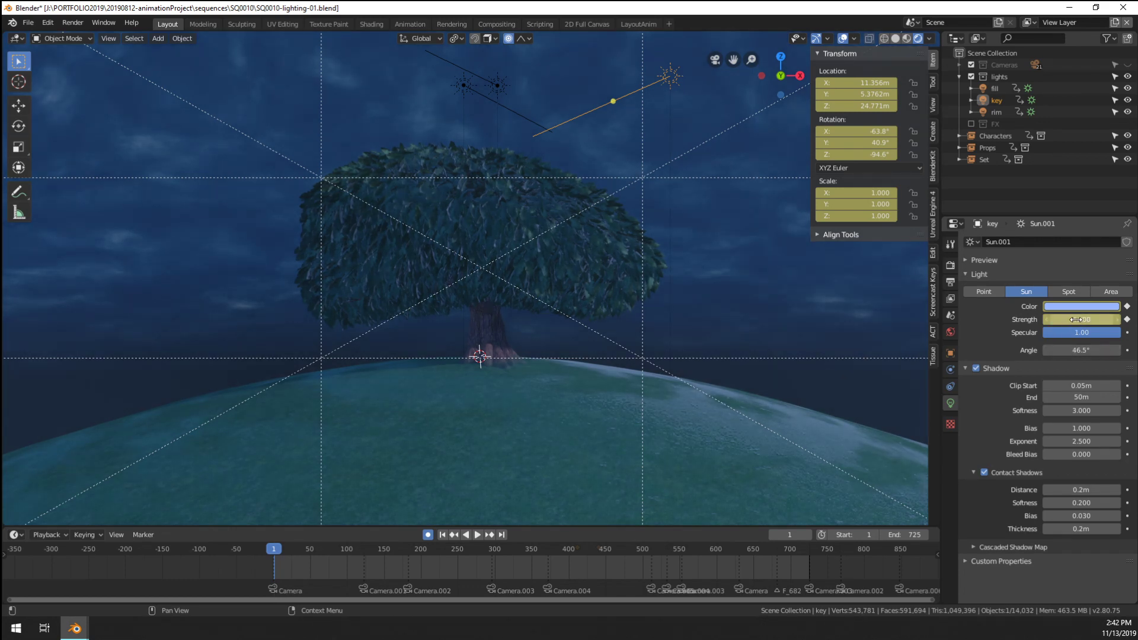
# Rotate the key light to about -70.7°, 40.3°, -99.1° so that it lights the base of the tree trunk
pyautogui.scroll(-3, 528, 114)
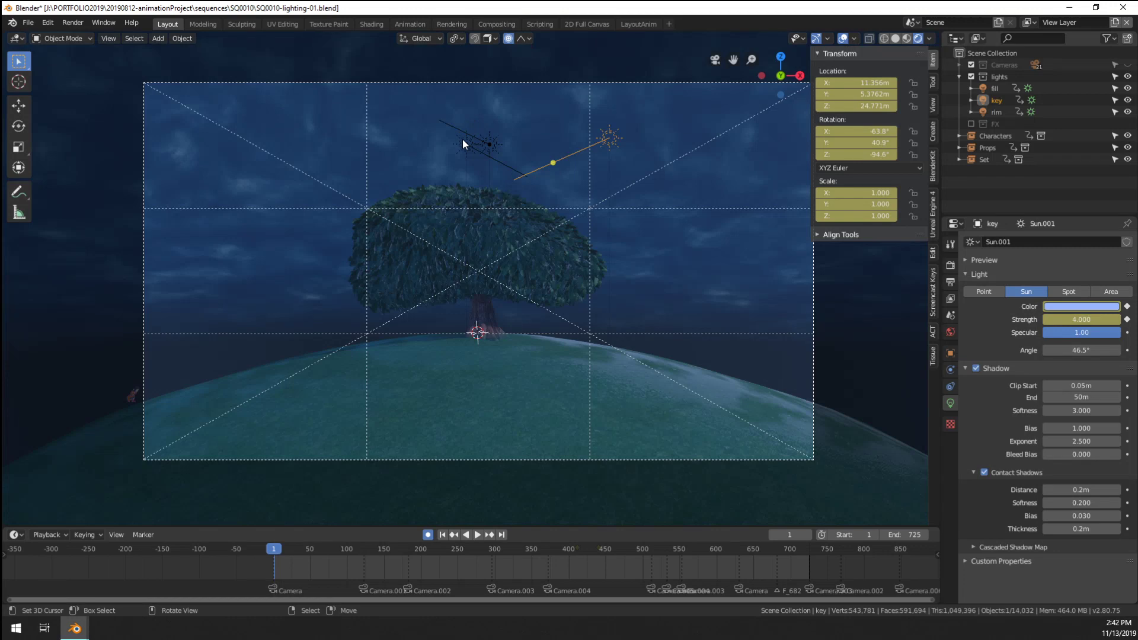
pyautogui.click(463, 143)
pyautogui.scroll(2, 604, 184)
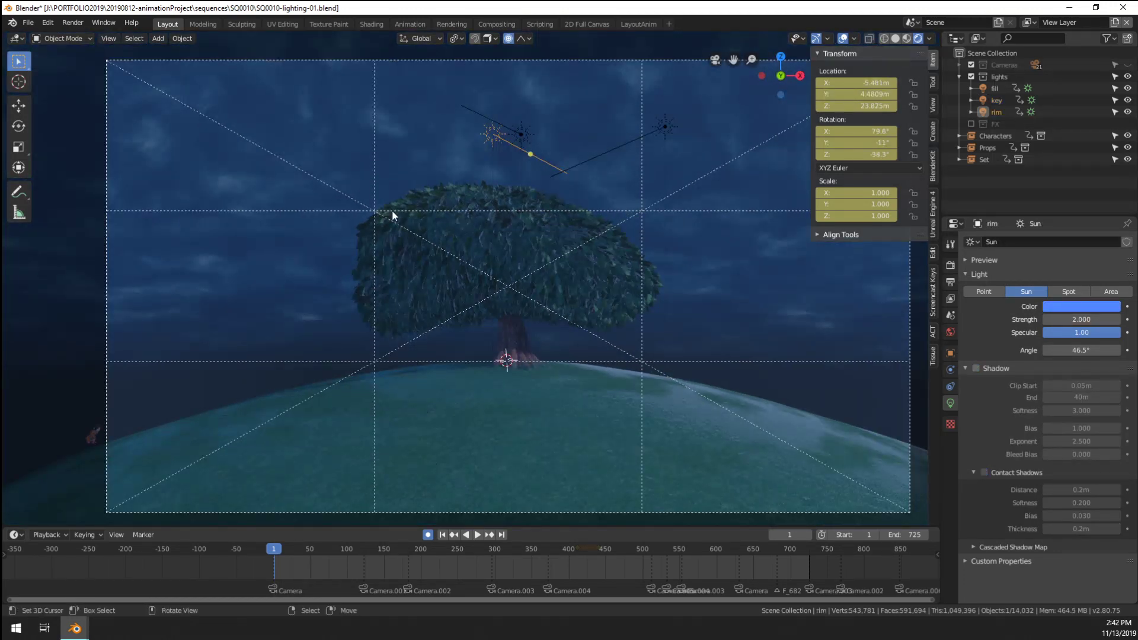
pyautogui.scroll(3, 517, 246)
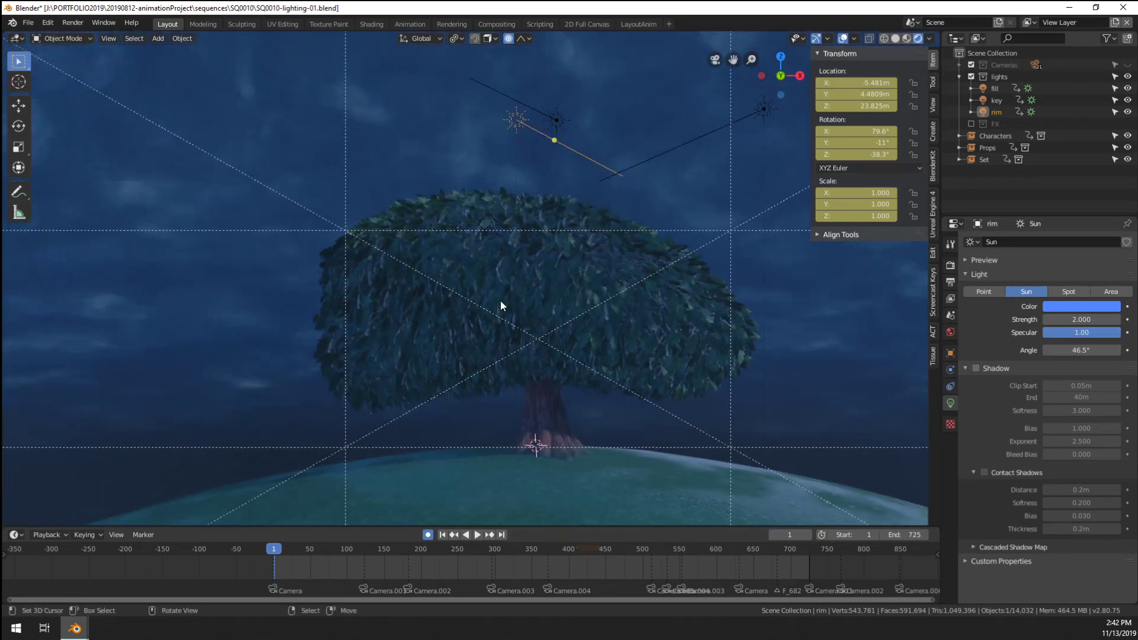
pyautogui.scroll(3, 502, 304)
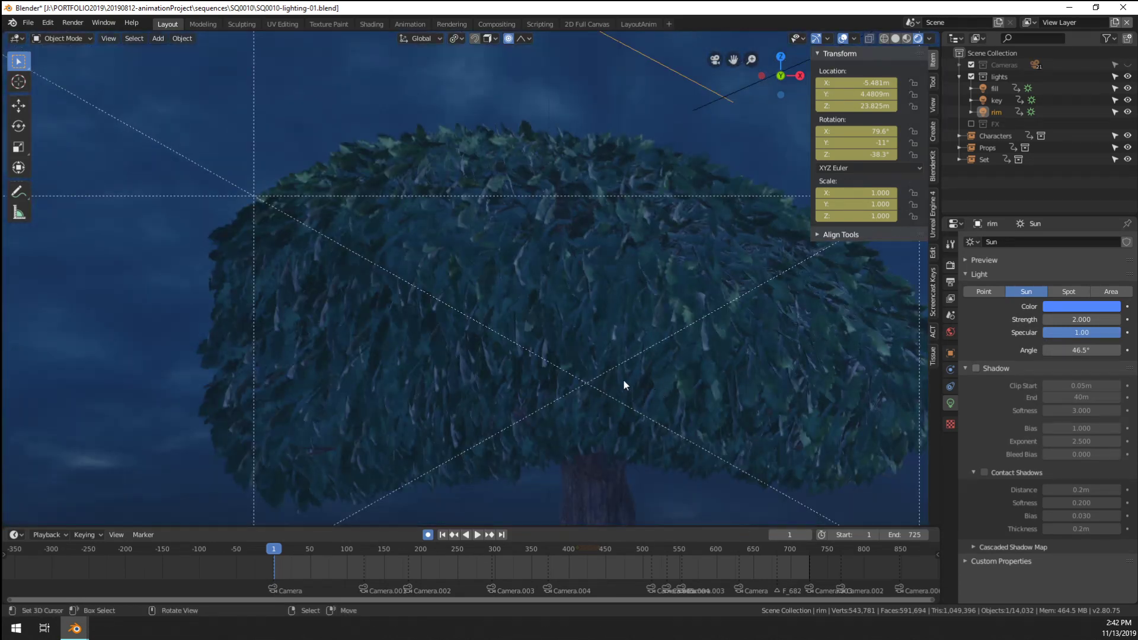
pyautogui.scroll(-6, 511, 295)
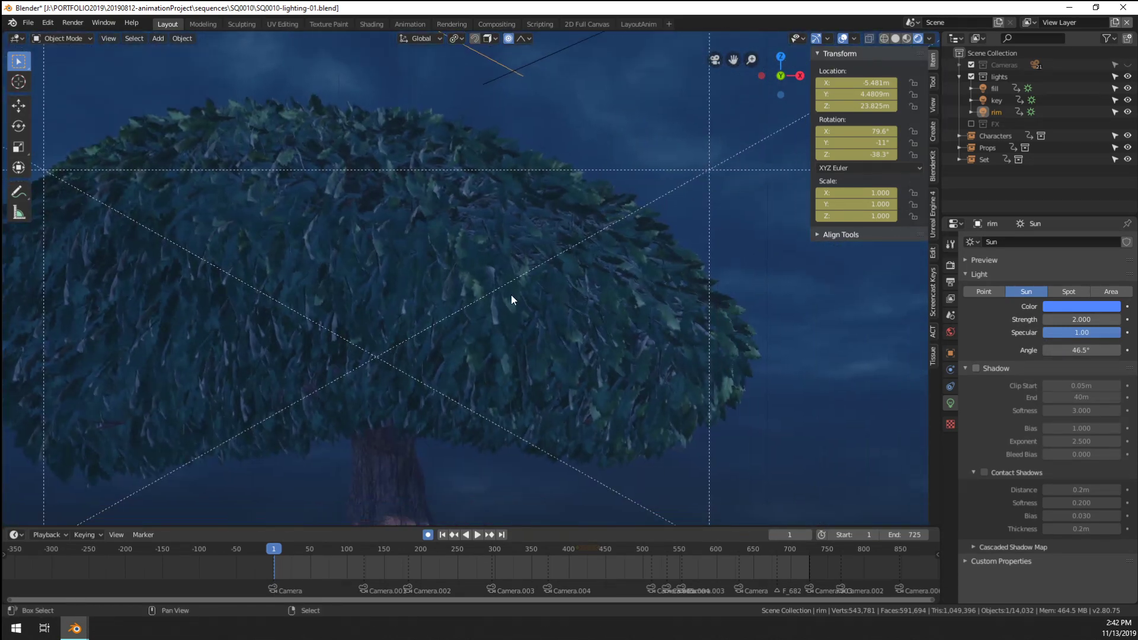
pyautogui.click(581, 165)
pyautogui.scroll(2, 480, 369)
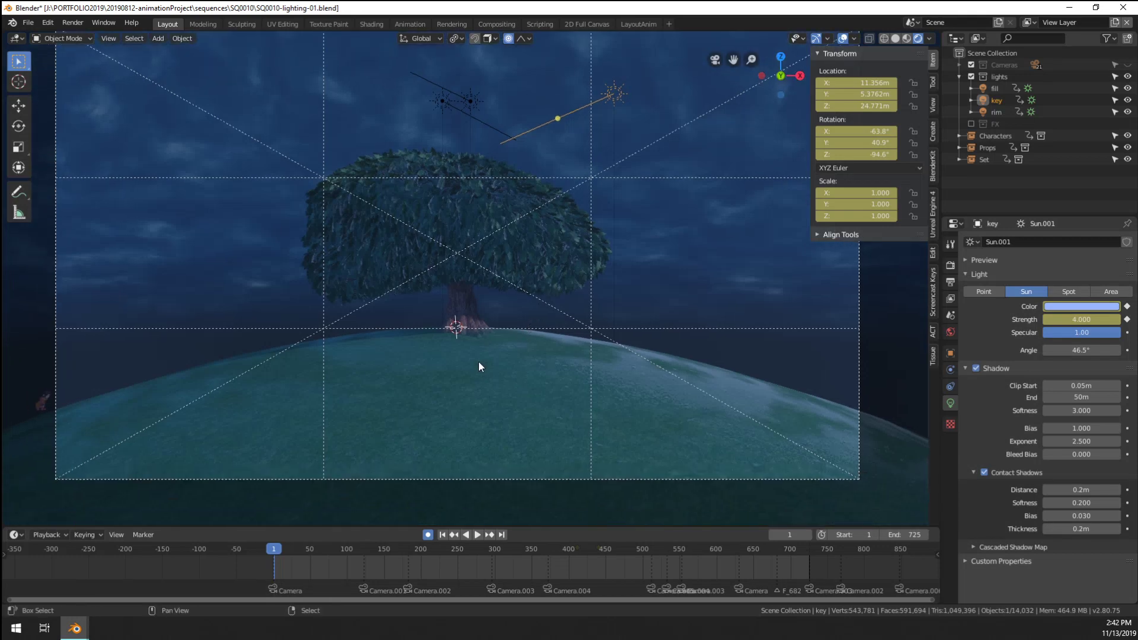
pyautogui.scroll(3, 448, 388)
pyautogui.press('r')
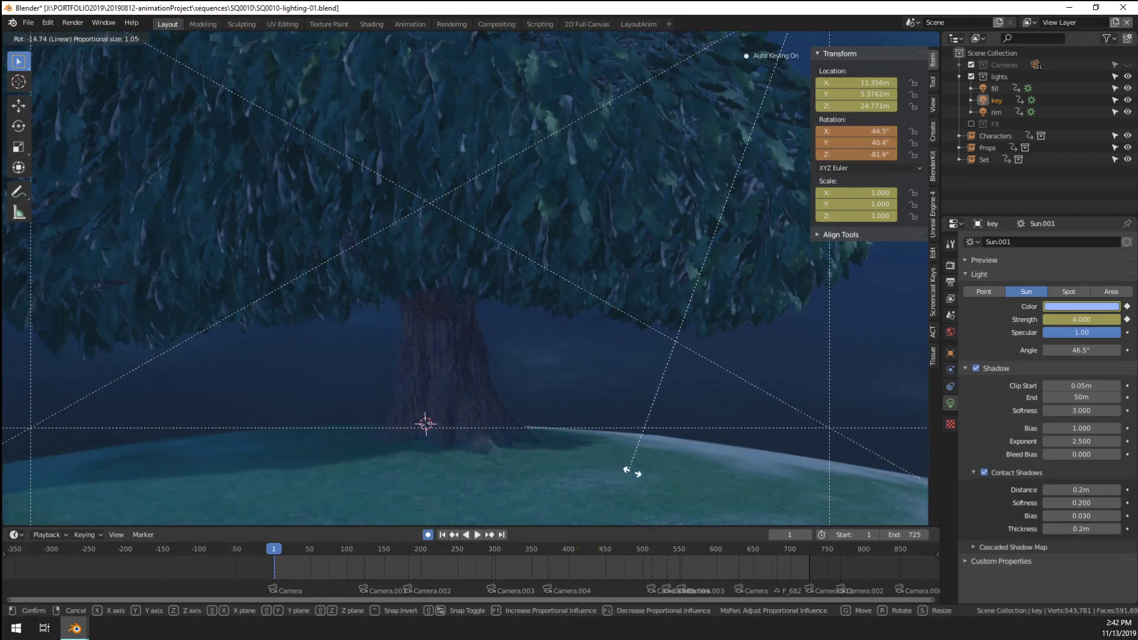
pyautogui.click(379, 347)
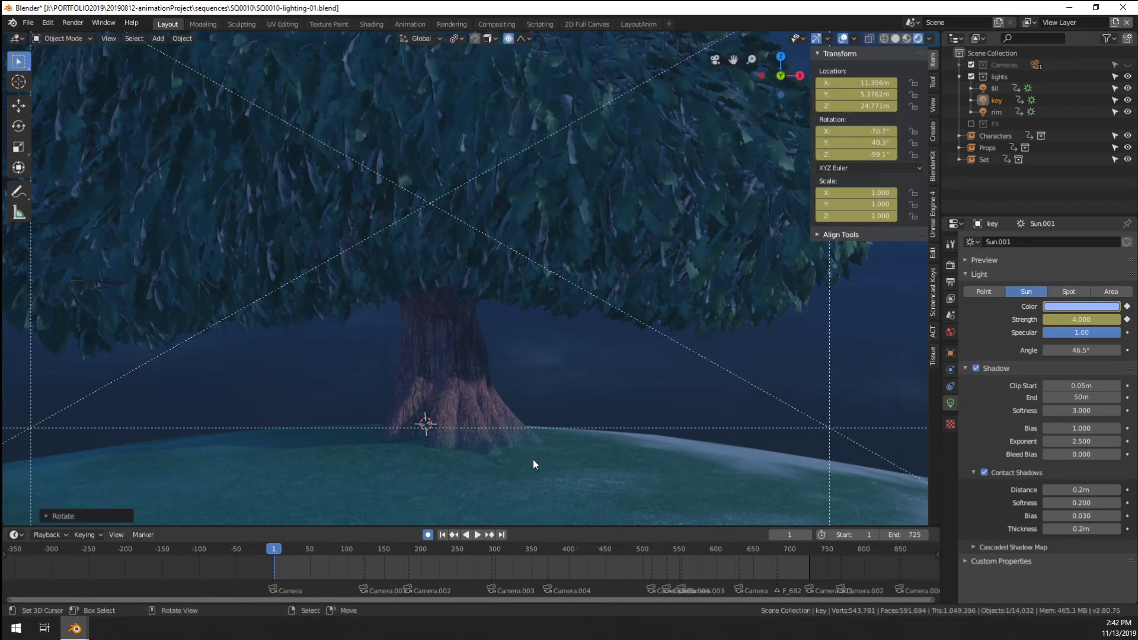
# Clear the fill light's rotation and rotate it 90° about the global X axis
pyautogui.scroll(-7, 512, 391)
pyautogui.keyDown('shift'); pyautogui.moveTo(493, 358); pyautogui.dragTo(657, 376, button='middle'); pyautogui.keyUp('shift')
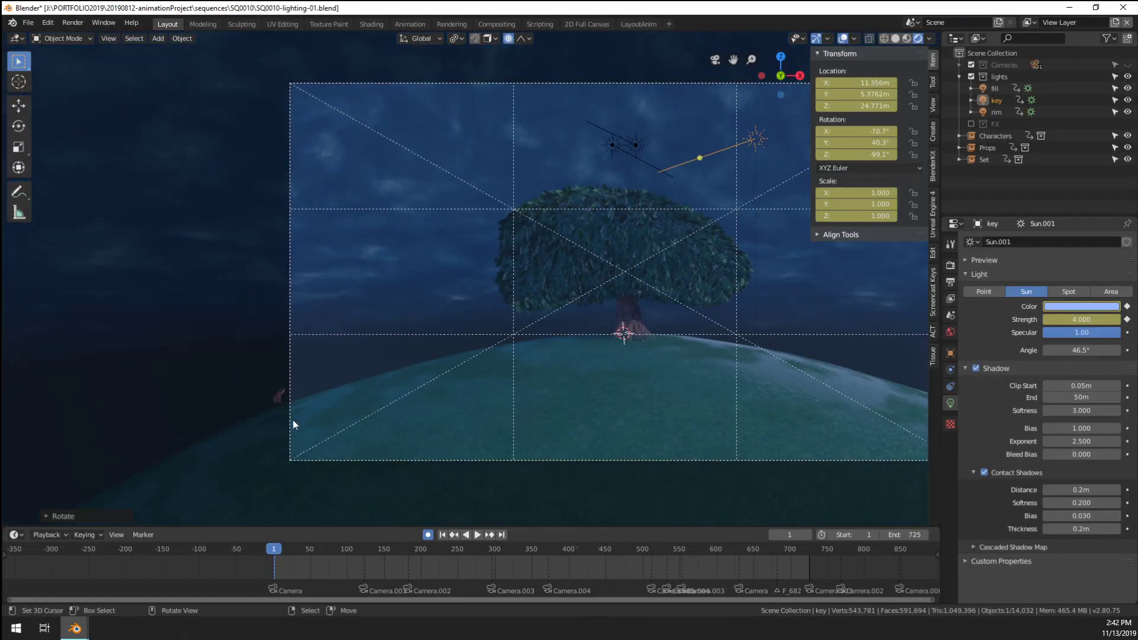
pyautogui.scroll(4, 521, 201)
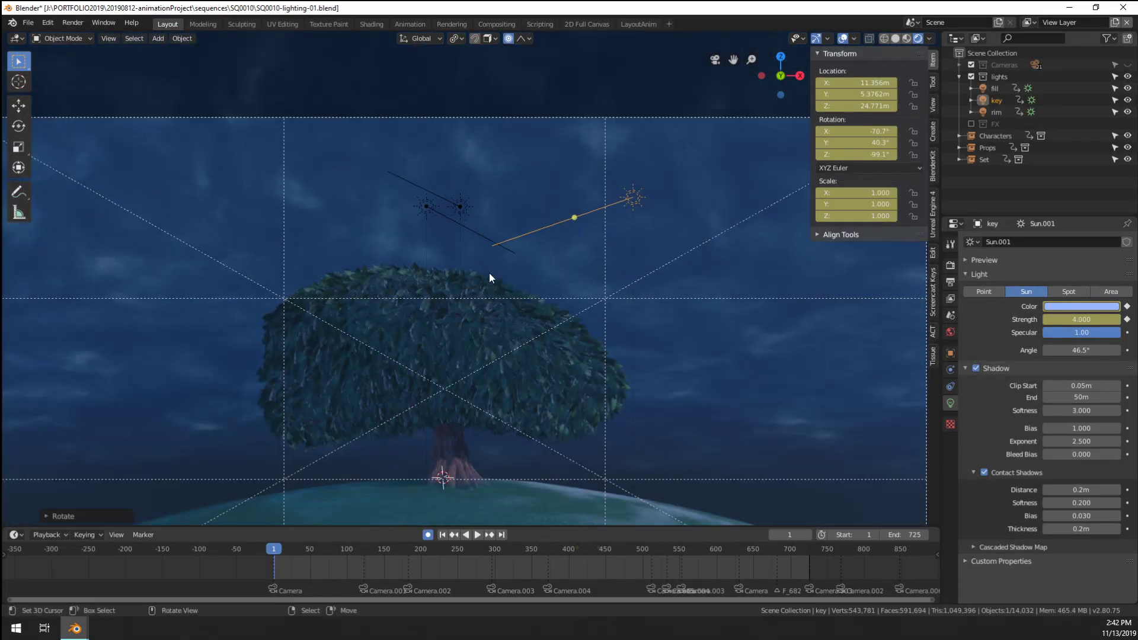
pyautogui.rightClick(460, 207)
pyautogui.scroll(1, 493, 287)
pyautogui.scroll(-2, 501, 282)
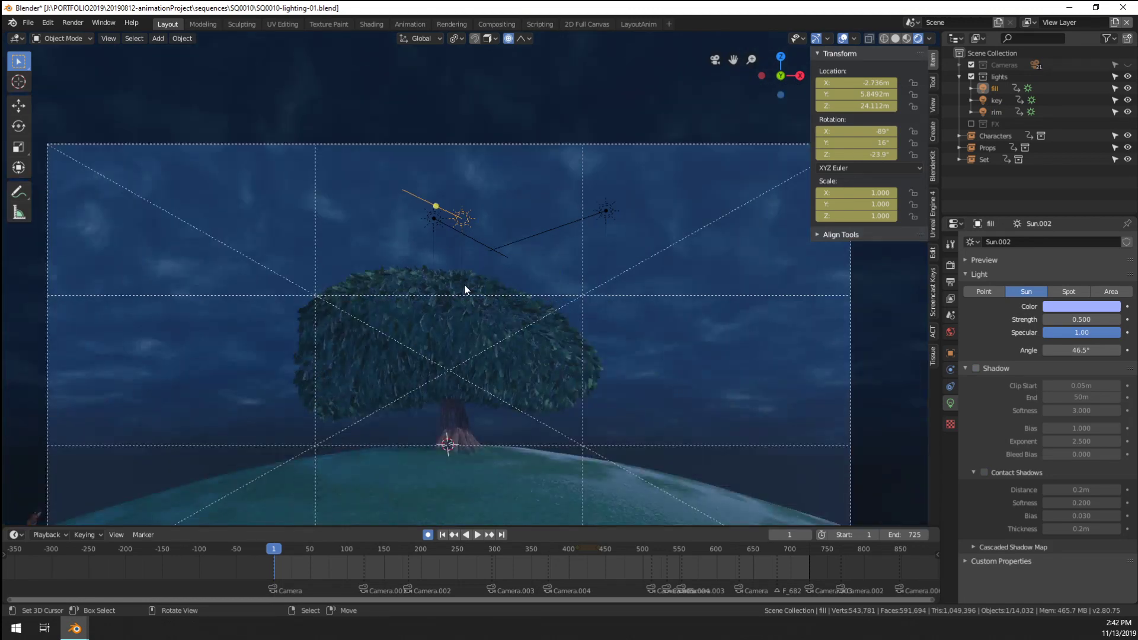
pyautogui.hotkey('alt', 'r')
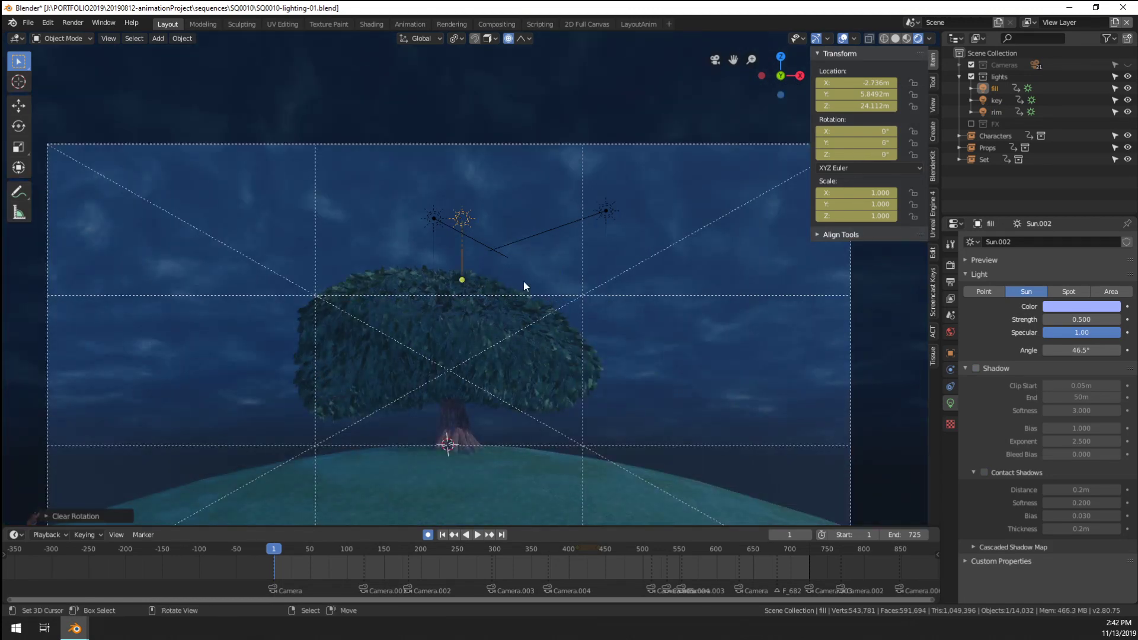
pyautogui.moveTo(524, 281); pyautogui.dragTo(647, 302, button='middle')
pyautogui.press('r')
pyautogui.press('x')
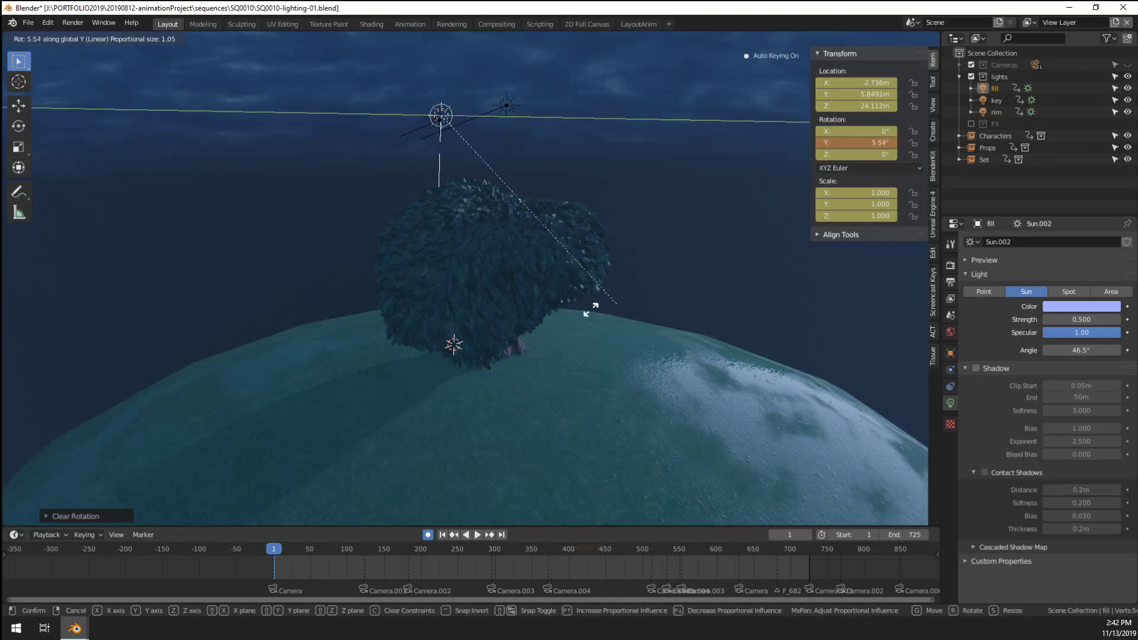
pyautogui.write('90')
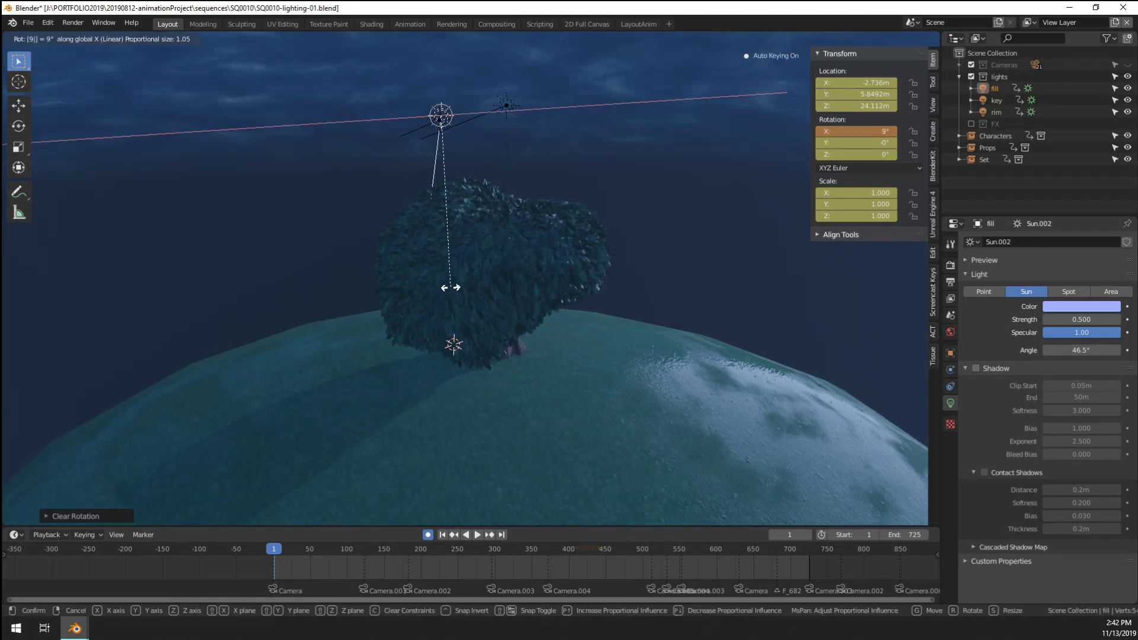
pyautogui.press('Return')
# Move the fill light to about X -9.63 m, Z 25.612 m in the camera view, and toggle its visibility to check its effect
pyautogui.press('KP_0')
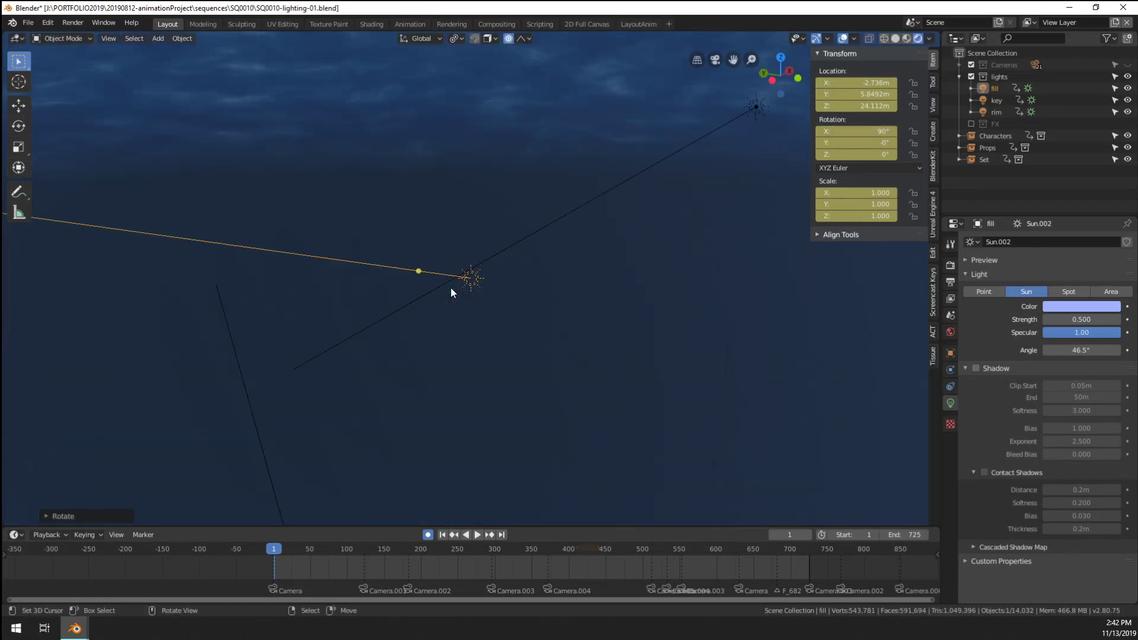
pyautogui.scroll(2, 445, 284)
pyautogui.press('g')
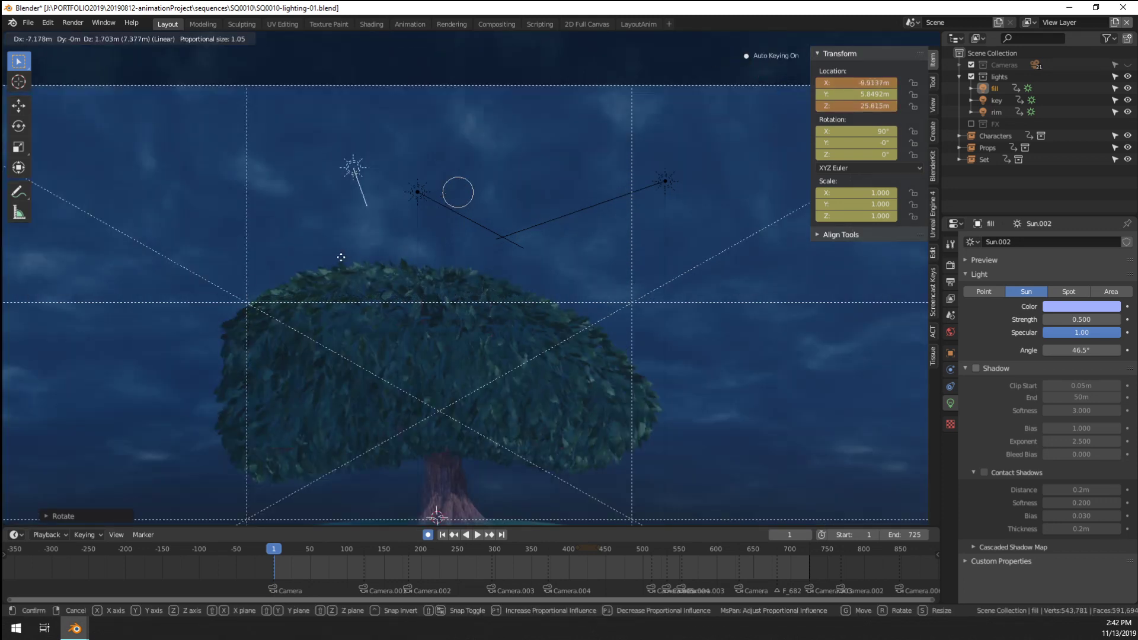
pyautogui.click(468, 201)
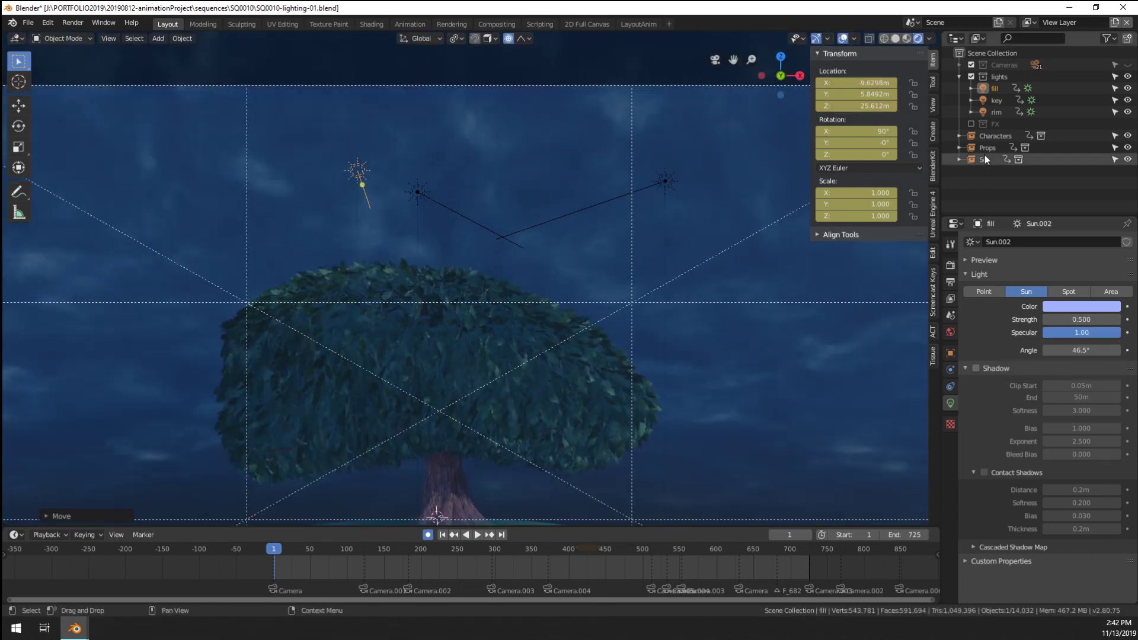
pyautogui.click(1128, 89)
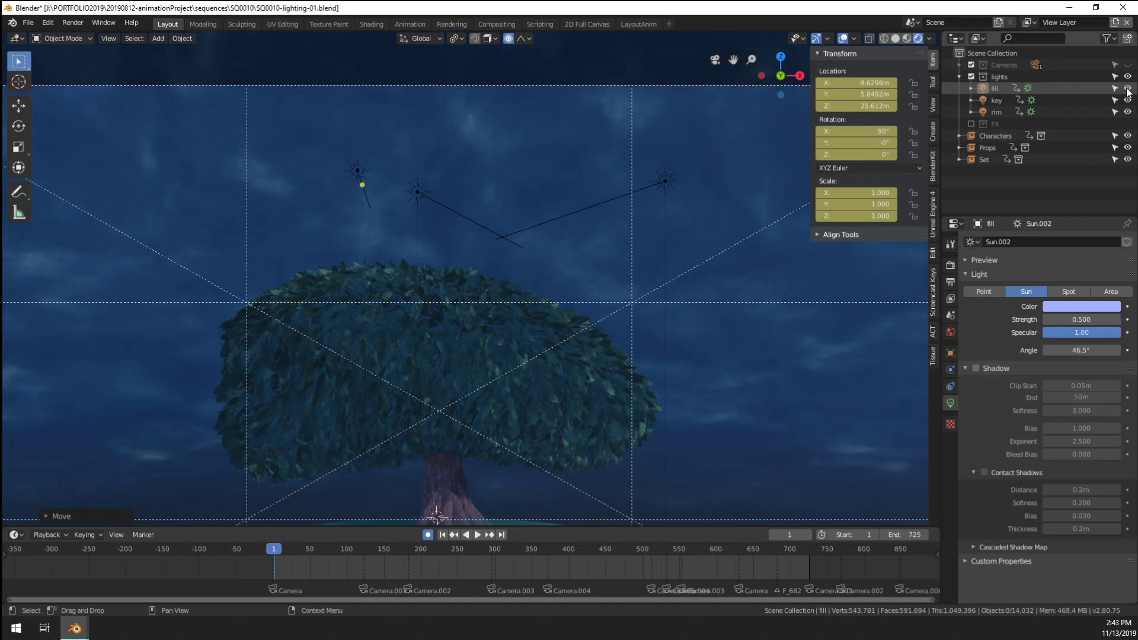
pyautogui.click(1128, 89)
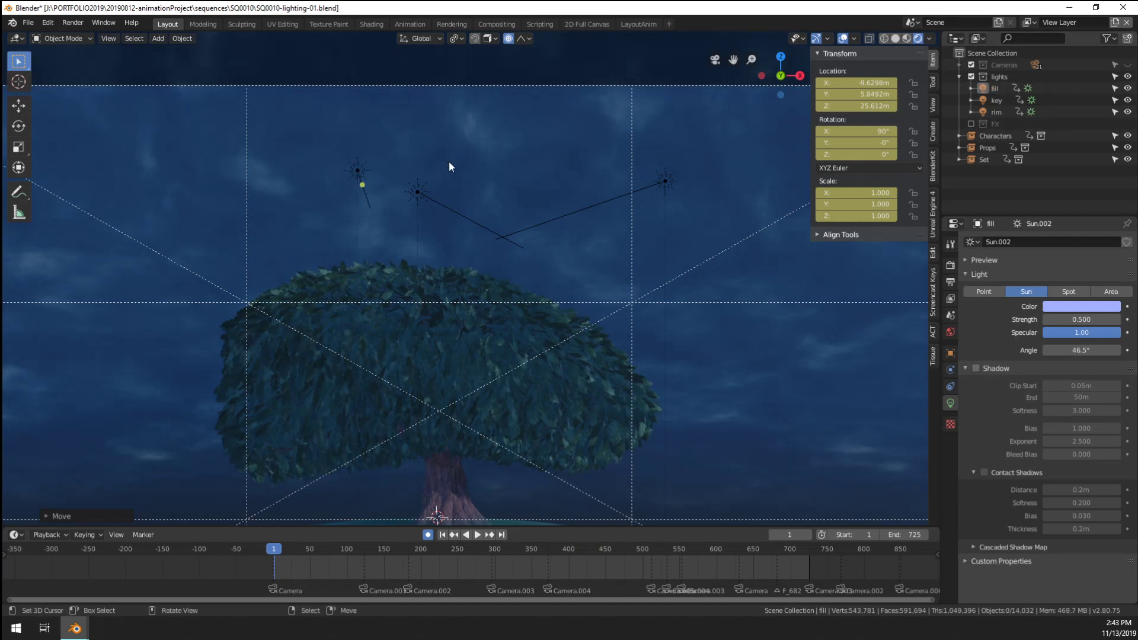
# Rotate the rim light to about 70.5°, -4.23°, -158°
pyautogui.click(419, 196)
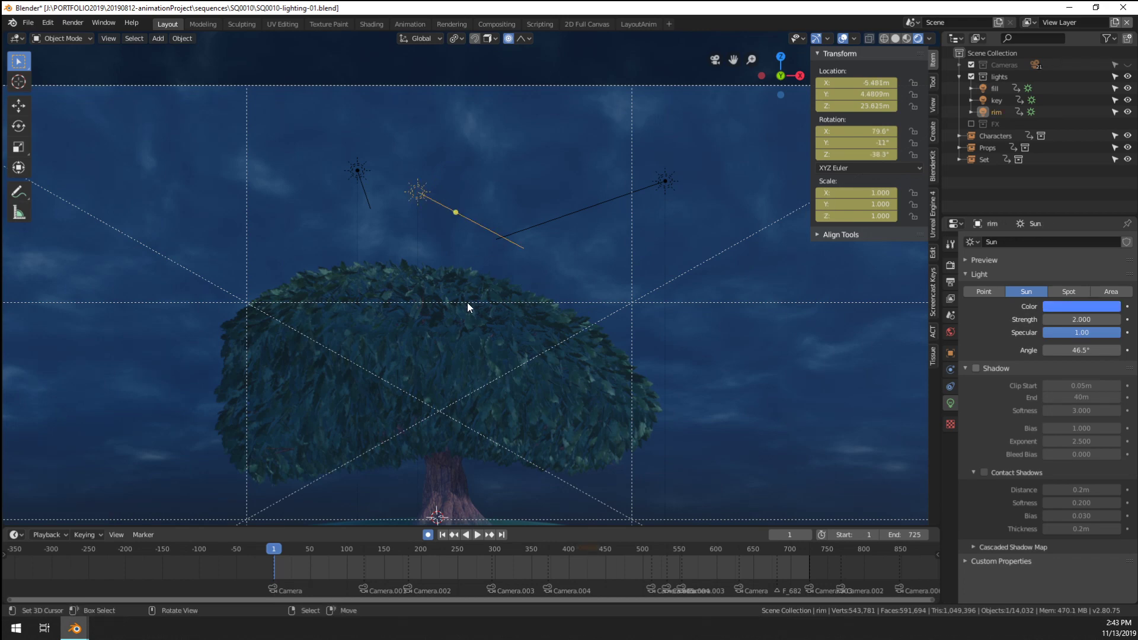
pyautogui.moveTo(467, 304); pyautogui.dragTo(536, 371, button='middle')
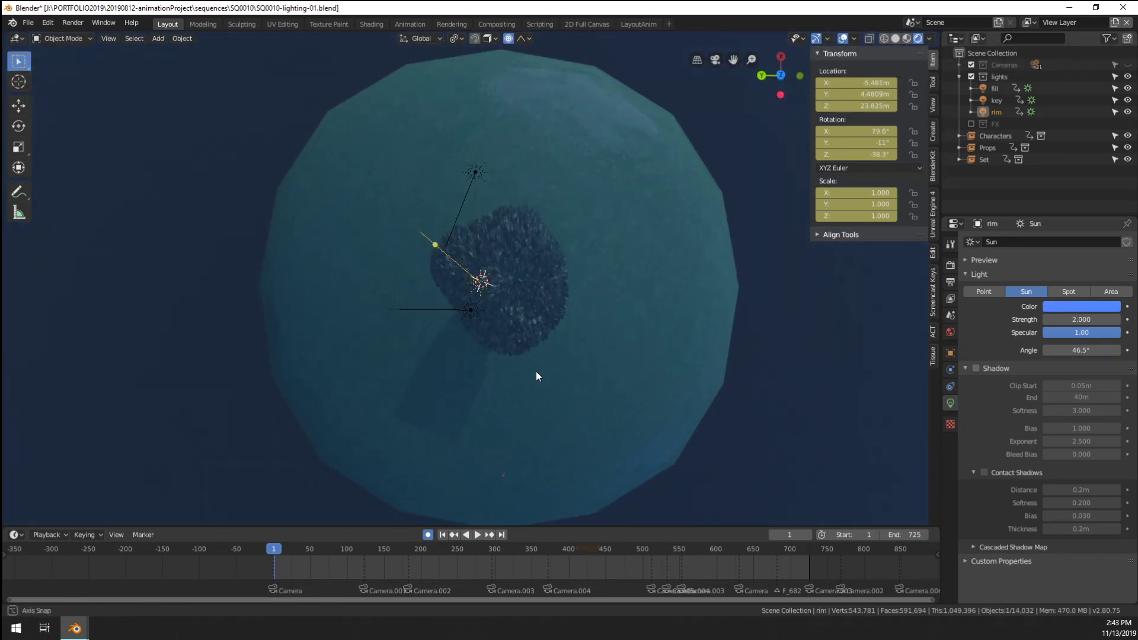
pyautogui.press('r')
pyautogui.click(290, 288)
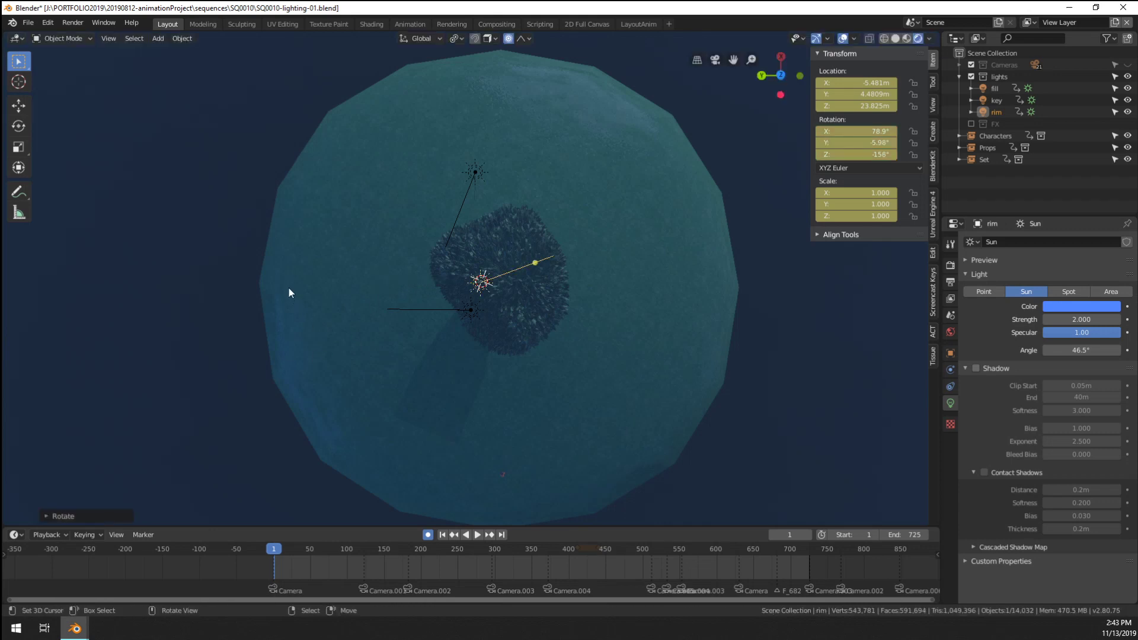
pyautogui.moveTo(423, 389); pyautogui.dragTo(645, 308, button='middle')
pyautogui.press('r')
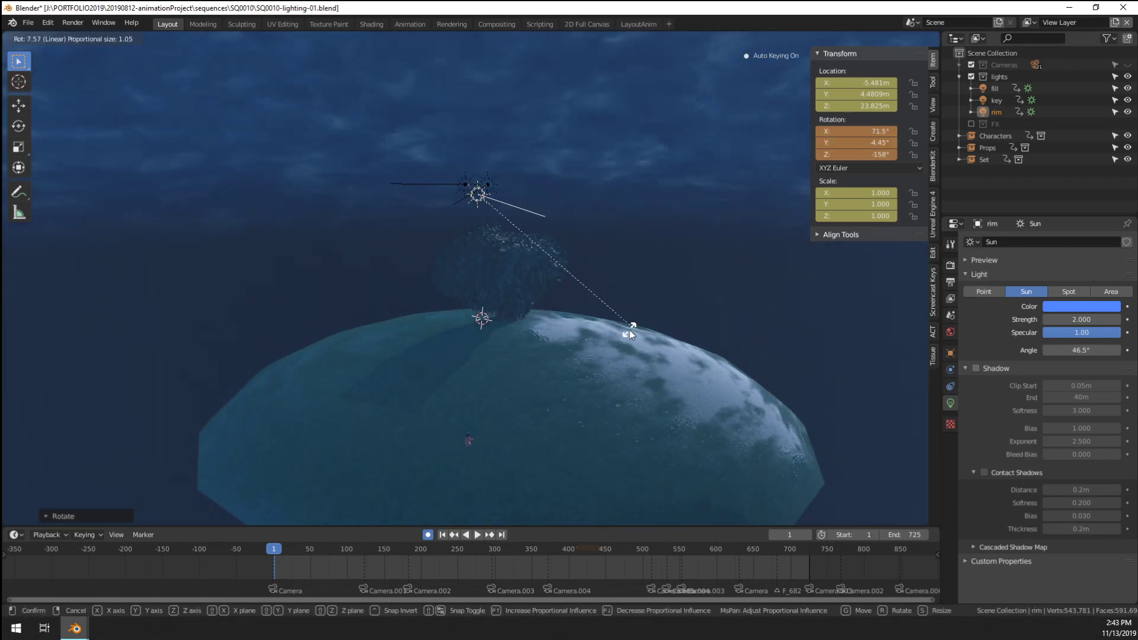
pyautogui.click(629, 330)
# Move the rim light to about X -15.971 m, Z 22.833 m and rotate it freely to about 64.3°, -1.28°, -151°
pyautogui.press('KP_0')
pyautogui.scroll(5, 593, 323)
pyautogui.press('g')
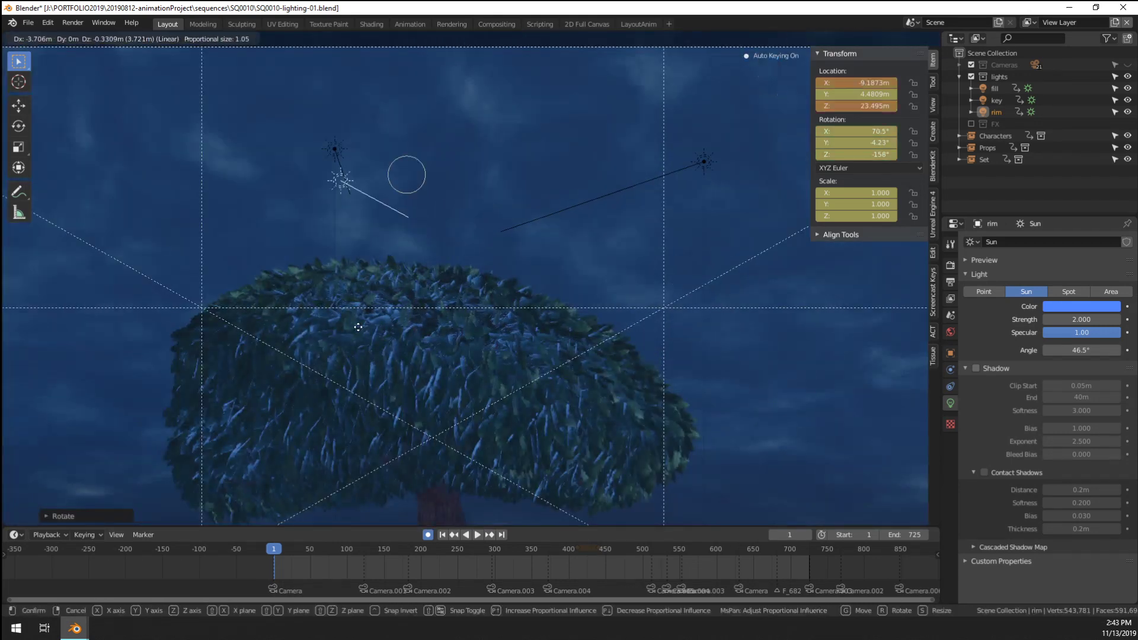
pyautogui.click(350, 357)
pyautogui.press('r')
pyautogui.press('r')
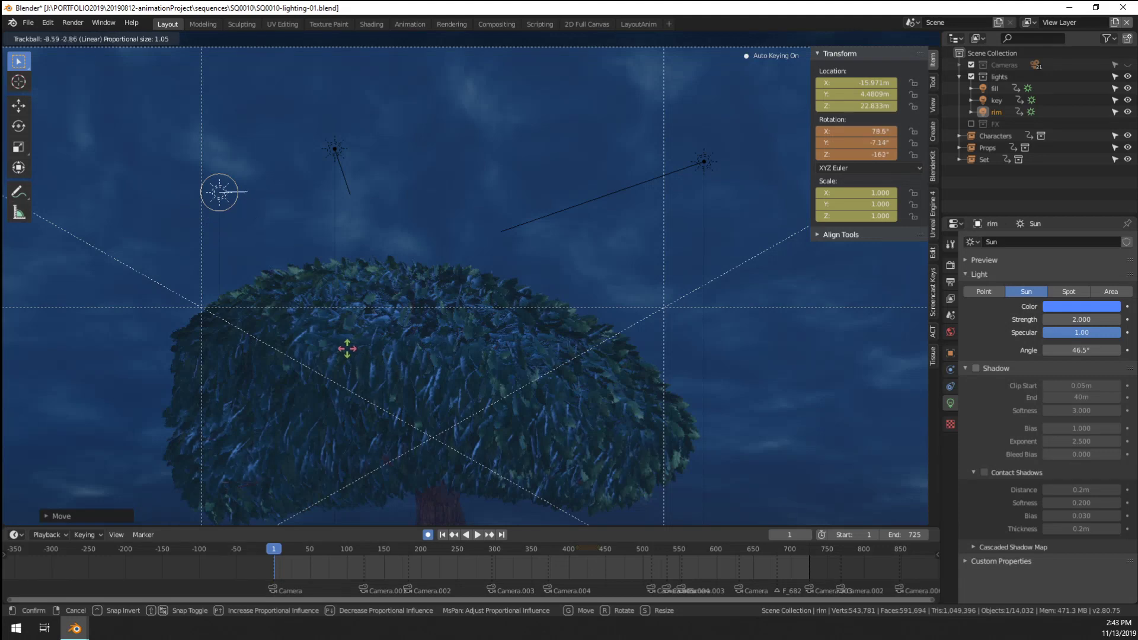
pyautogui.click(363, 367)
# Turn on shadows for the rim light and return to the camera view
pyautogui.scroll(-4, 373, 378)
pyautogui.keyDown('shift'); pyautogui.moveTo(415, 375); pyautogui.dragTo(463, 368, button='middle'); pyautogui.keyUp('shift')
pyautogui.scroll(3, 460, 366)
pyautogui.scroll(1, 461, 367)
pyautogui.press('KP_0')
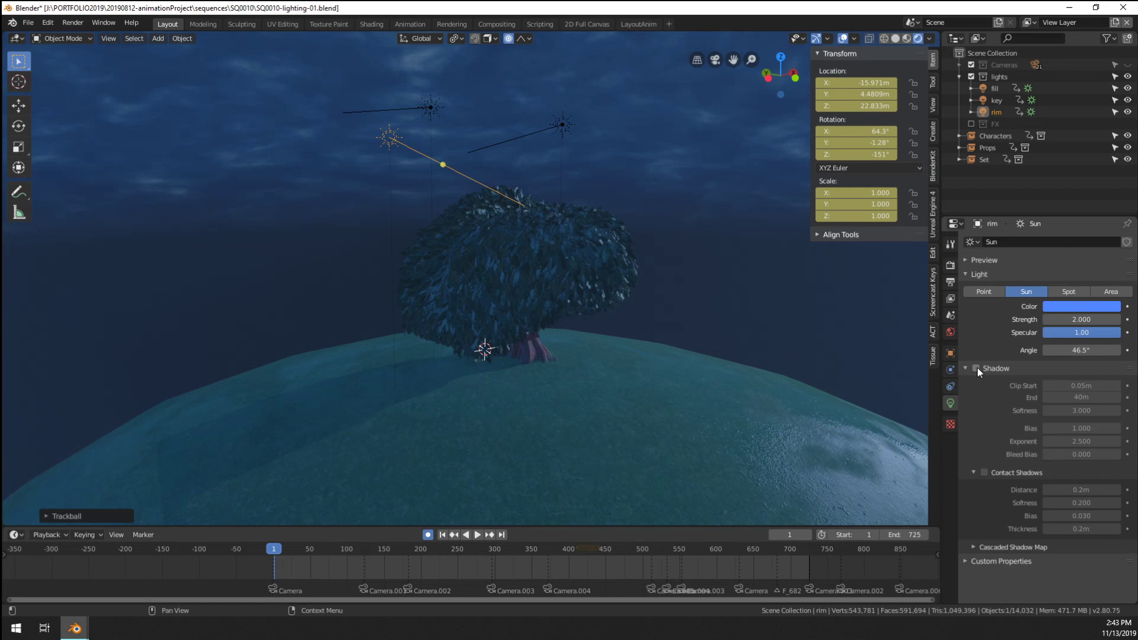
pyautogui.click(976, 368)
pyautogui.press('KP_0')
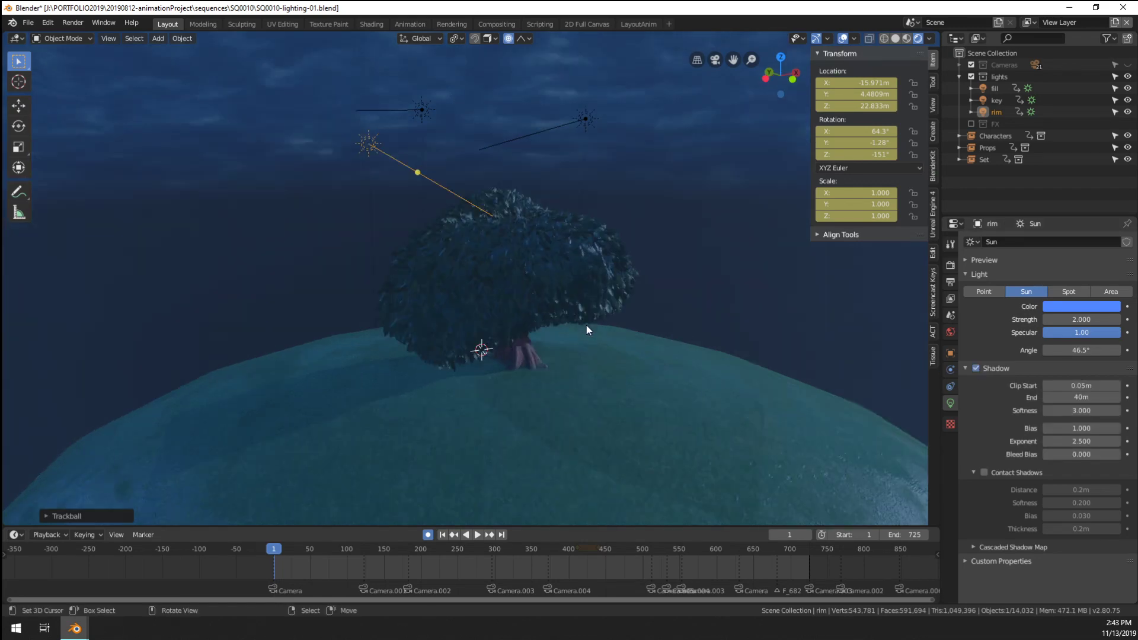
# Move the rim light to about X -19.514 m, Z 24.346 m and rotate it freely to about 57.2°, 3.61°, -140°
pyautogui.scroll(4, 586, 325)
pyautogui.press('g')
pyautogui.click(436, 282)
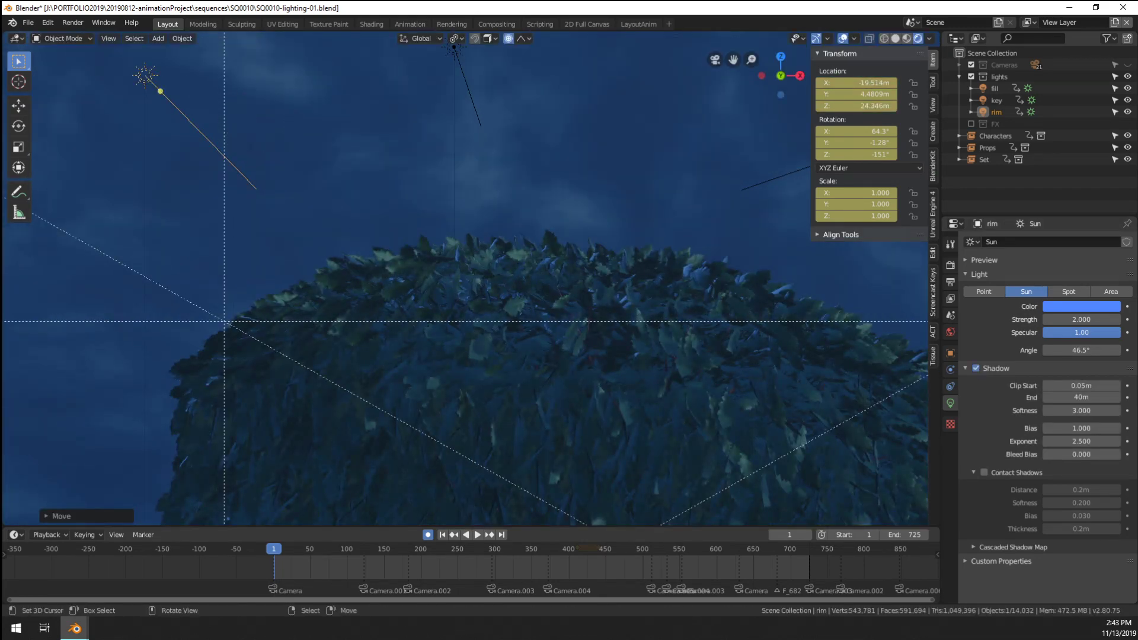
pyautogui.press('r')
pyautogui.press('r')
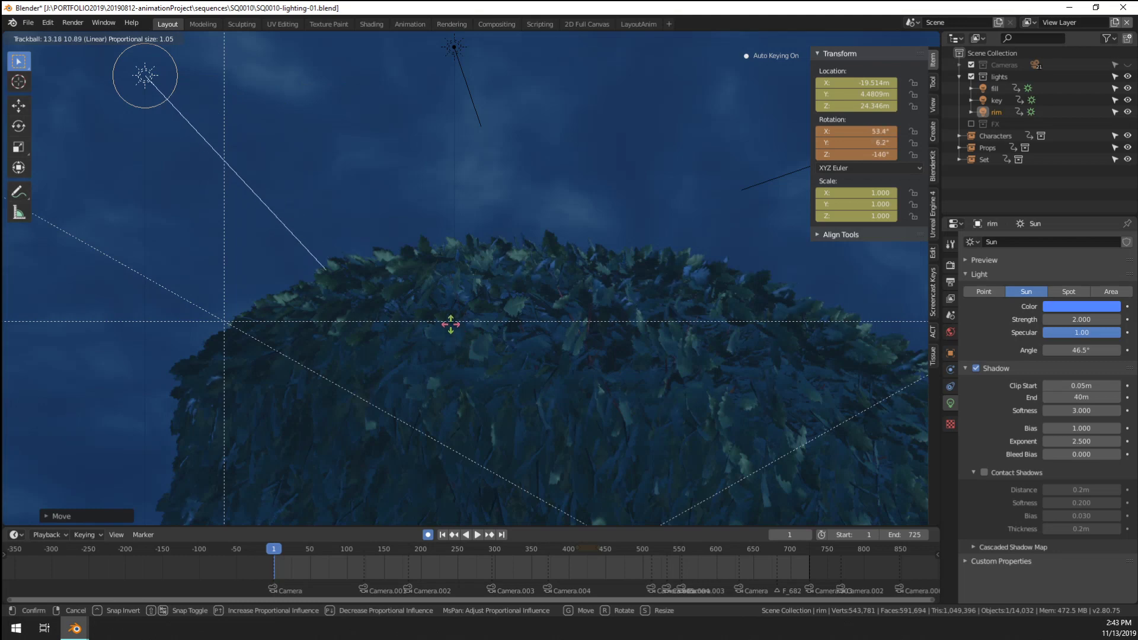
pyautogui.click(452, 323)
pyautogui.scroll(-3, 456, 317)
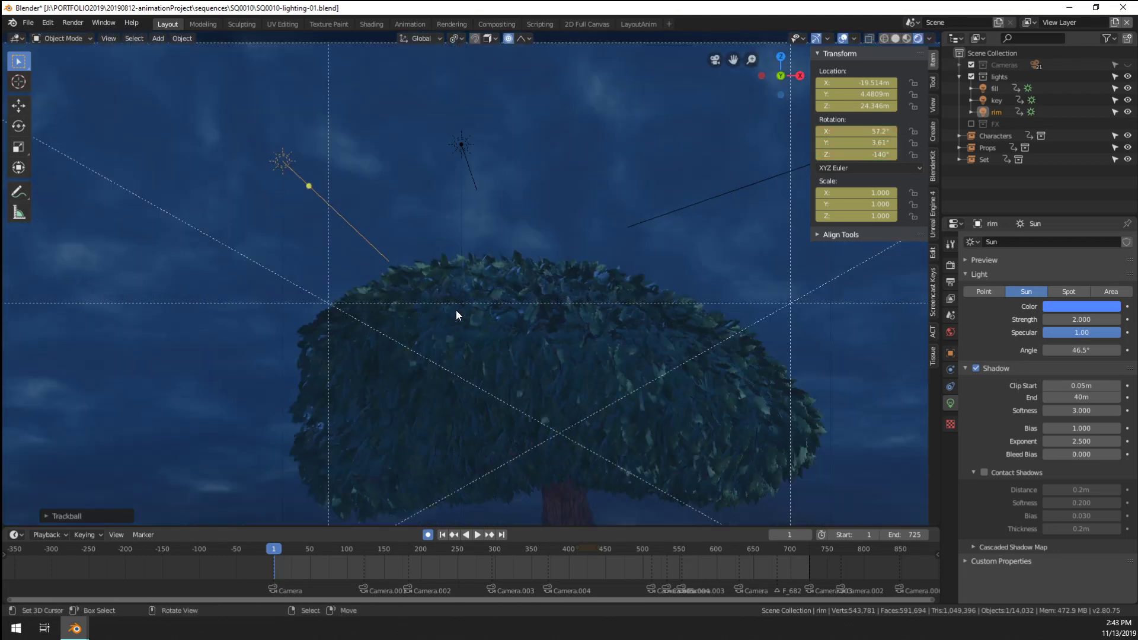
# Rename the rim light to rimset
pyautogui.doubleClick(997, 112)
pyautogui.write('set')
pyautogui.press('Return')
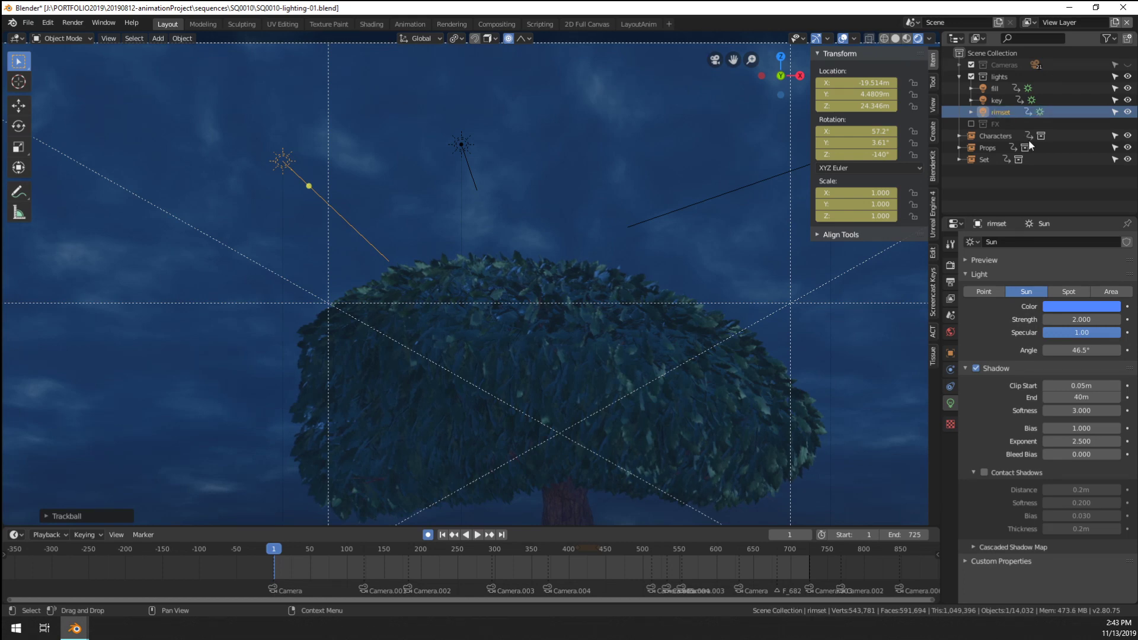
# Duplicate the rimset light, place the copy at about X -25.471 m, Z 16.054 m and keyframe its strength at 0
pyautogui.scroll(-2, 403, 248)
pyautogui.hotkey('shift', 'd')
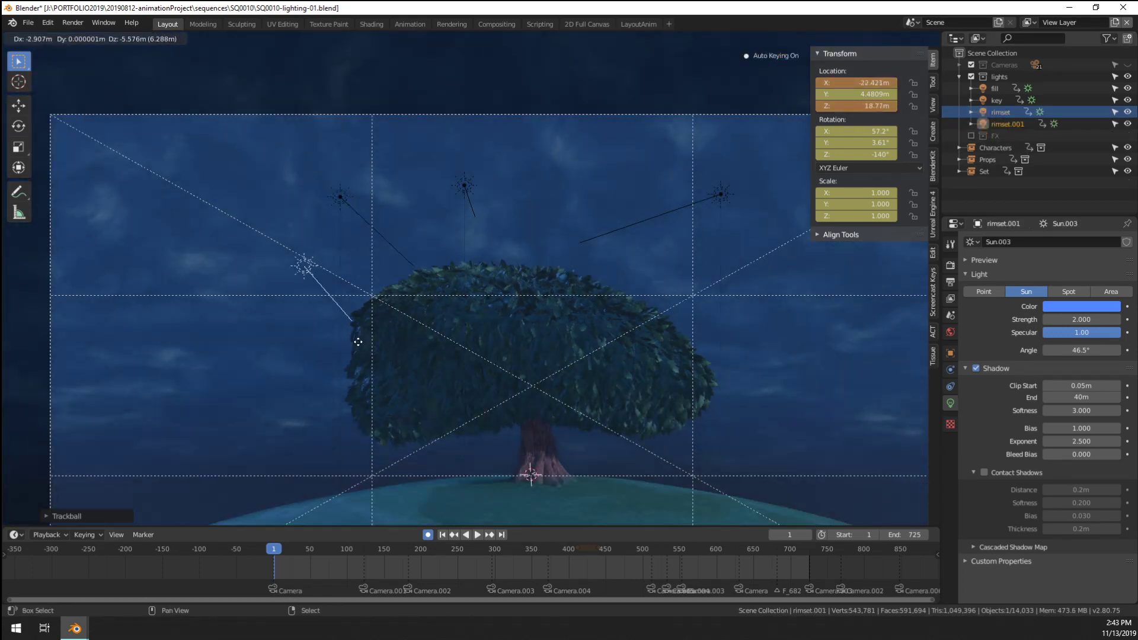
pyautogui.click(323, 365)
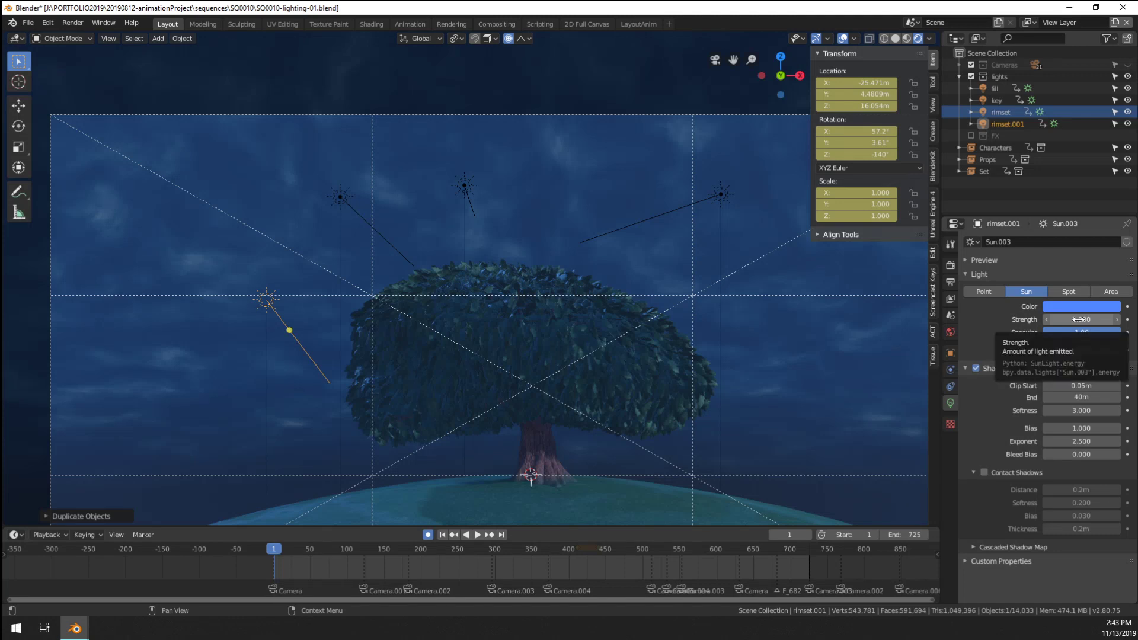
pyautogui.press('i')
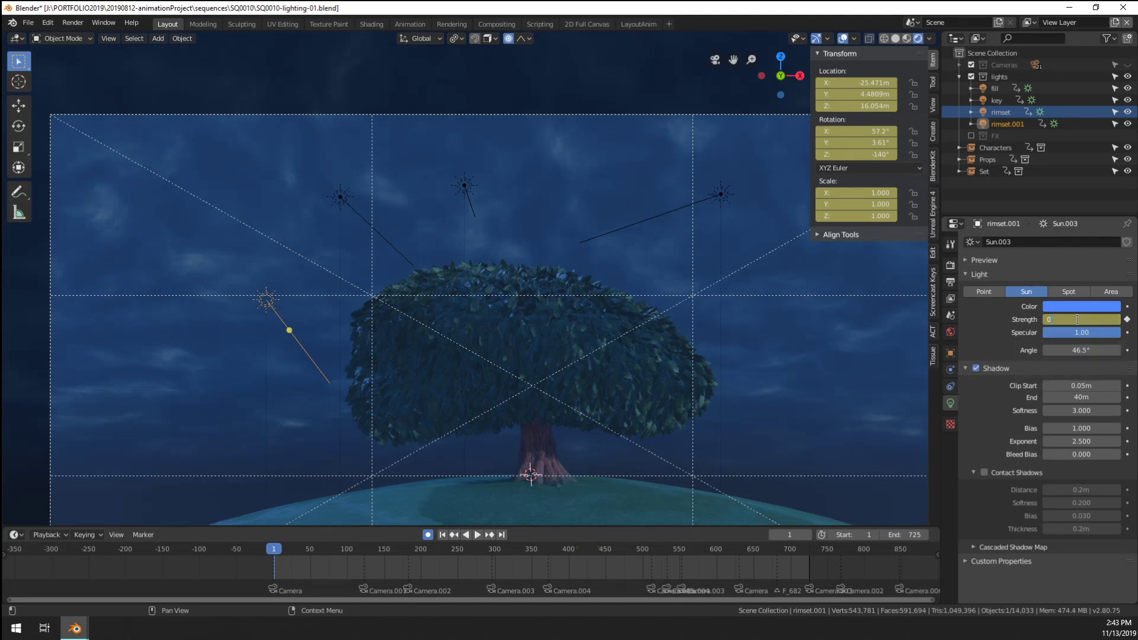
# Rename the duplicated rim light as rimChar and select it
pyautogui.click(1004, 114)
pyautogui.doubleClick(1011, 123)
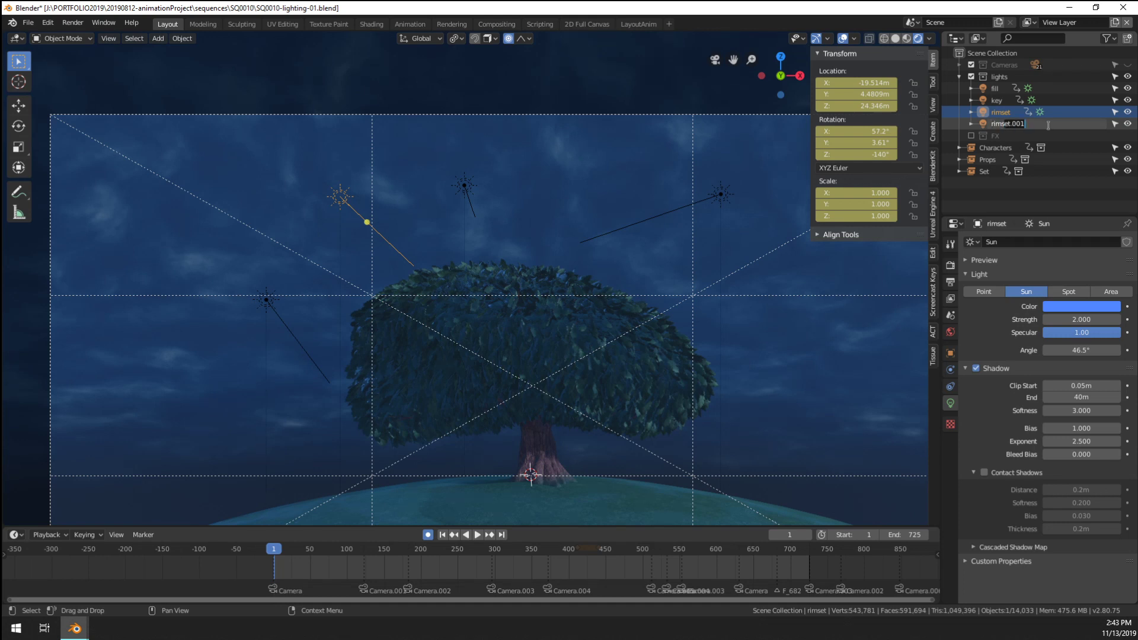
pyautogui.press('BackSpace')
pyautogui.press('BackSpace')
pyautogui.press('BackSpace')
pyautogui.press('BackSpace')
pyautogui.press('BackSpace')
pyautogui.press('BackSpace')
pyautogui.press('BackSpace')
pyautogui.write('Char')
pyautogui.press('Return')
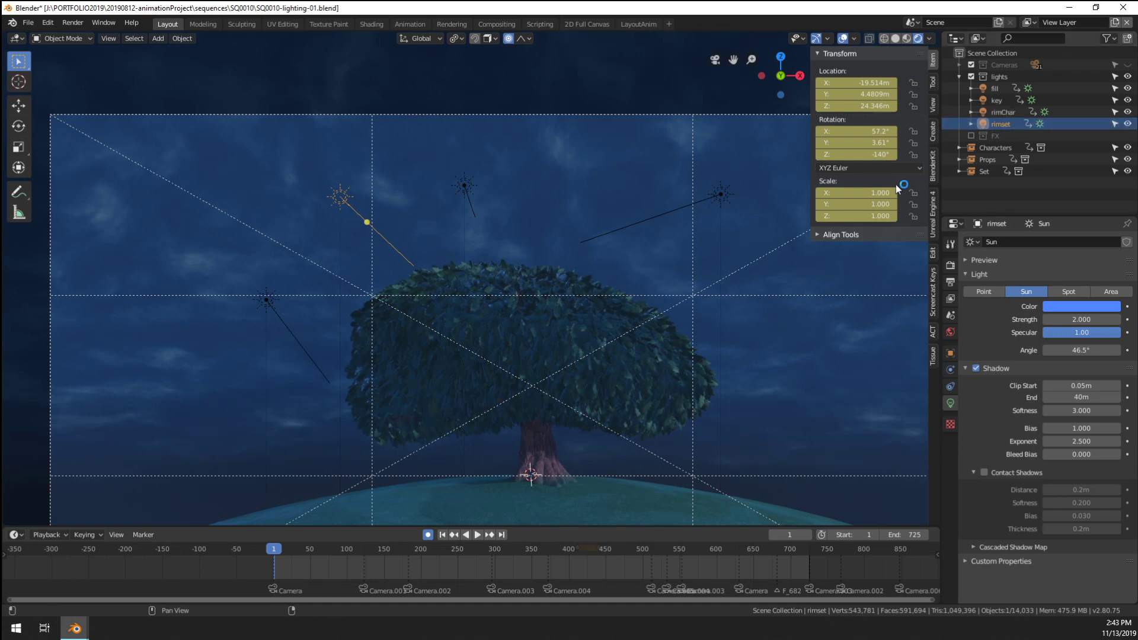
pyautogui.click(1004, 110)
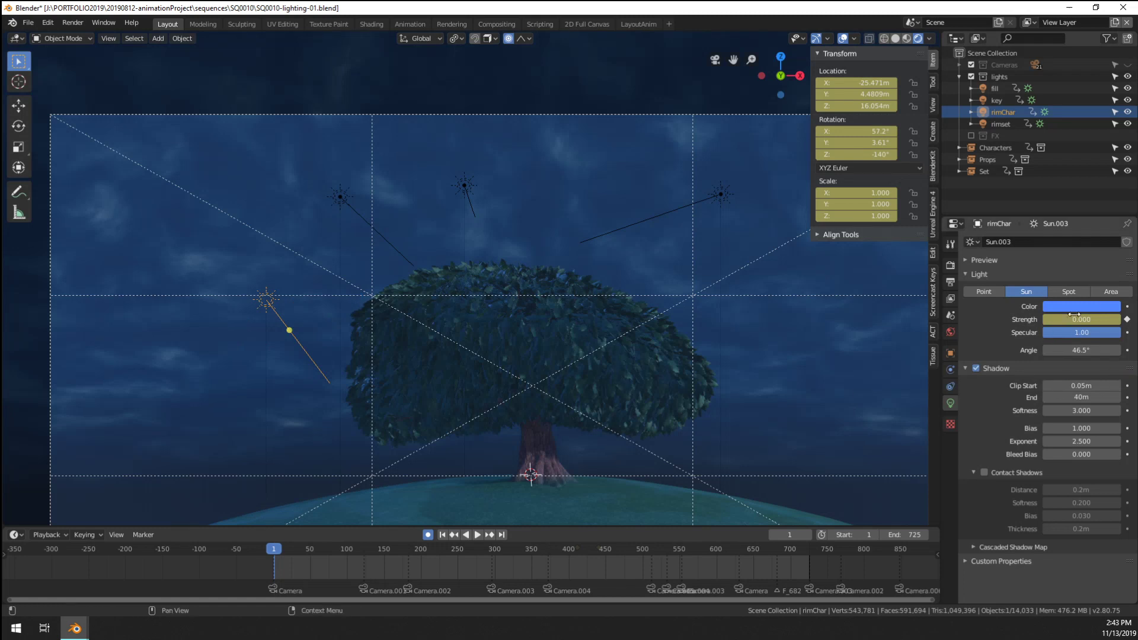
# Select the rimset light and turn on its contact shadows
pyautogui.click(337, 196)
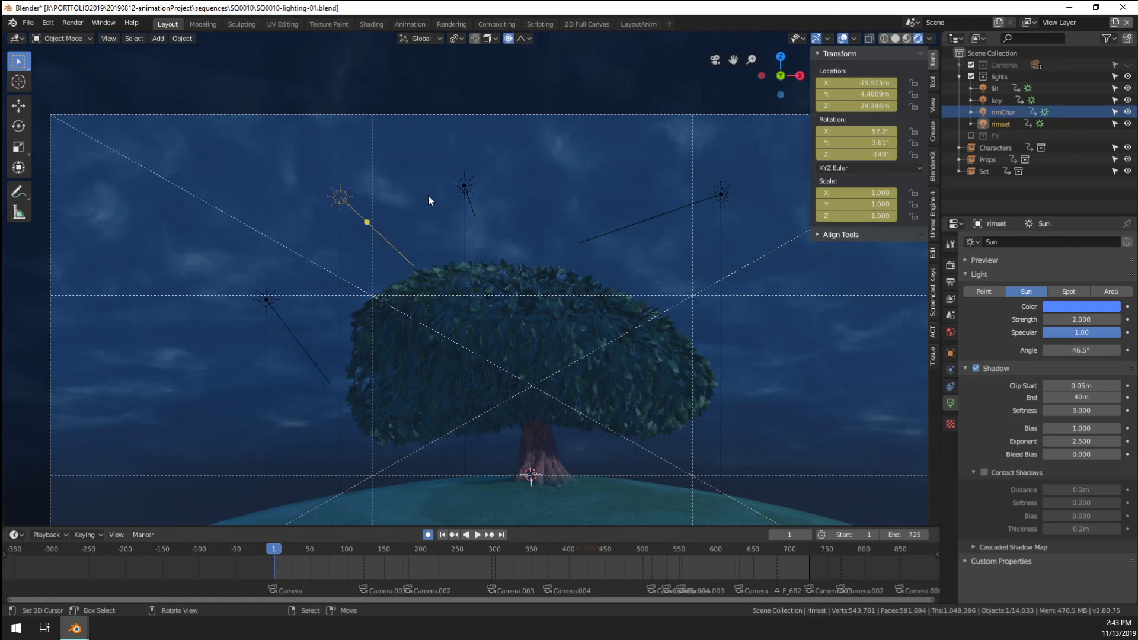
pyautogui.click(467, 207)
pyautogui.click(337, 198)
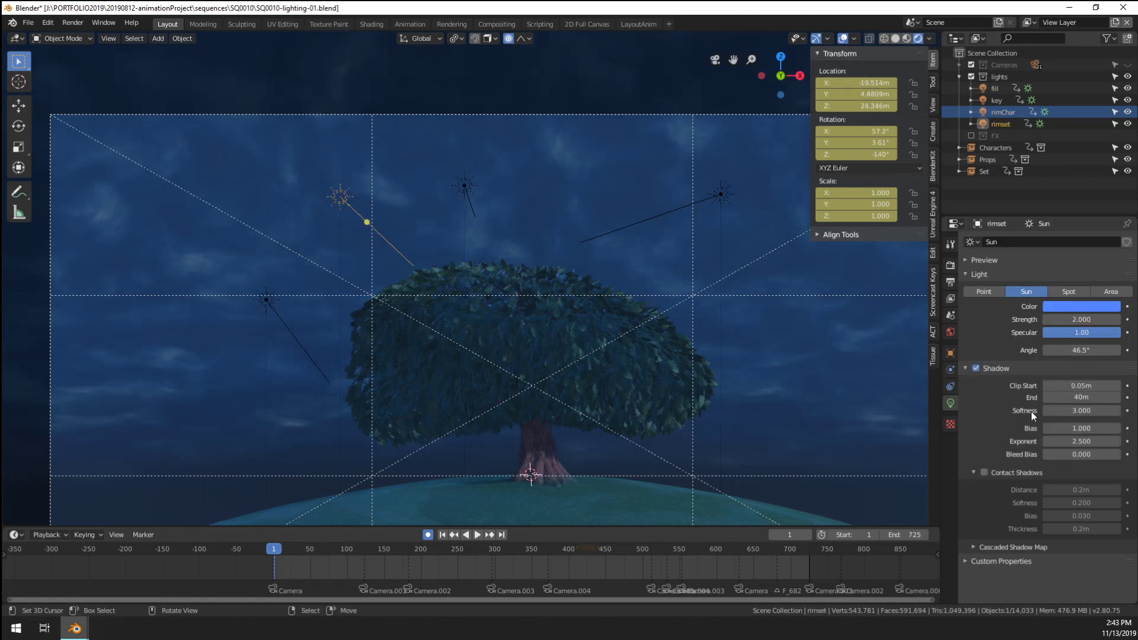
pyautogui.click(984, 472)
pyautogui.scroll(5, 421, 309)
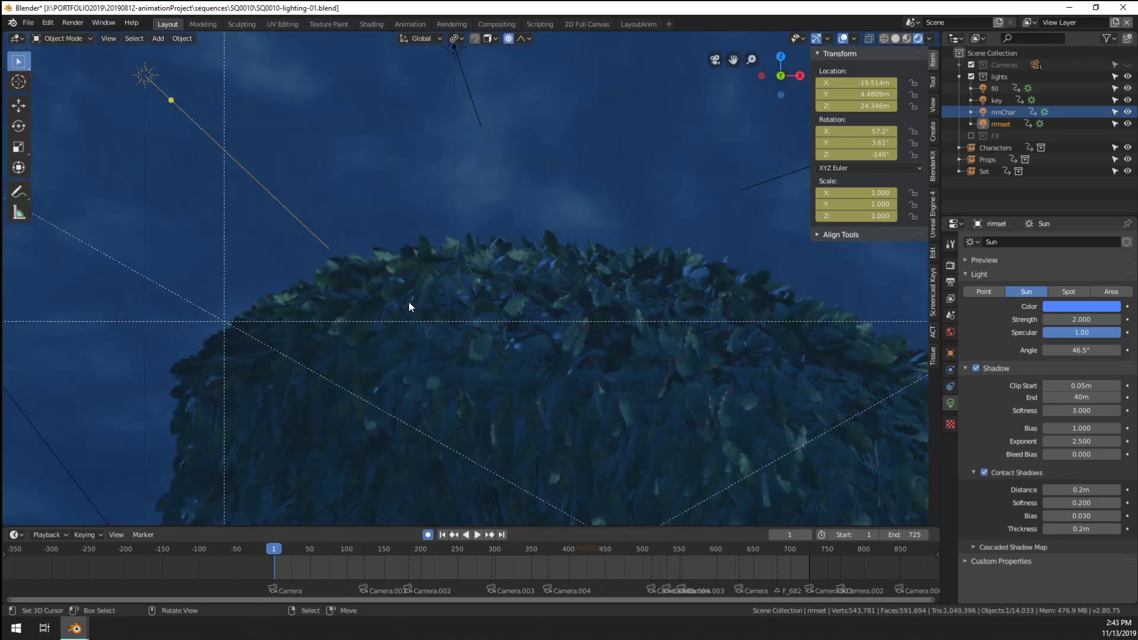
pyautogui.keyDown('shift'); pyautogui.moveTo(409, 303); pyautogui.dragTo(474, 297); pyautogui.keyUp('shift')
pyautogui.keyDown('shift'); pyautogui.moveTo(474, 297); pyautogui.dragTo(473, 308, button='middle'); pyautogui.keyUp('shift')
# Try strengths of 20, about 4 and 5 on the rimset light and glance at its cascaded shadow map settings
pyautogui.click(1078, 319)
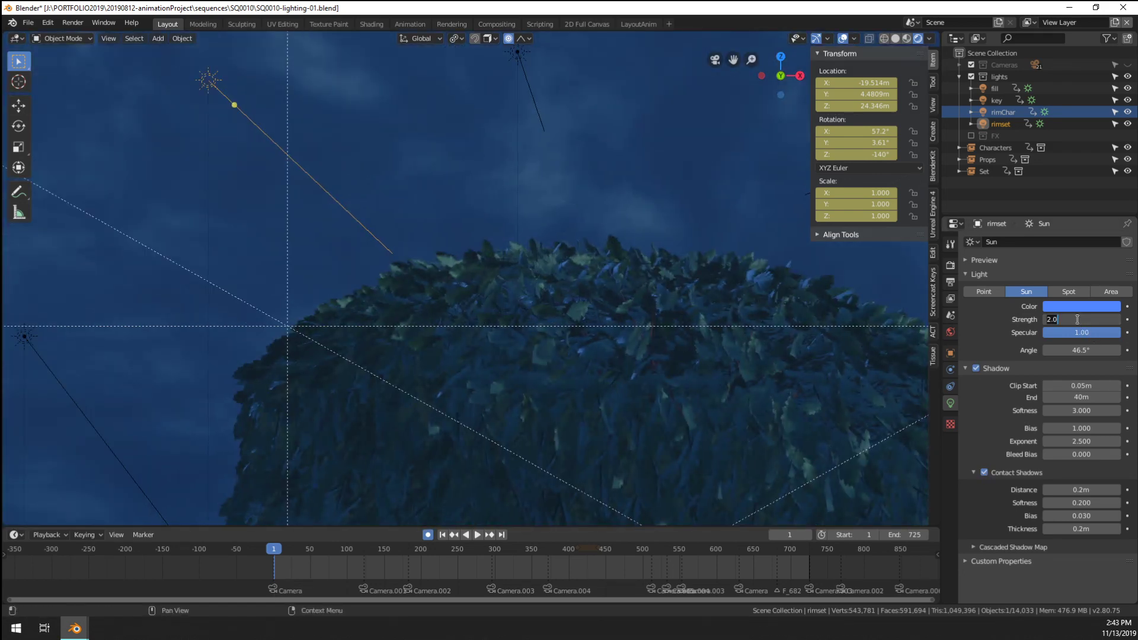
pyautogui.write('0')
pyautogui.press('Return')
pyautogui.scroll(-5, 783, 332)
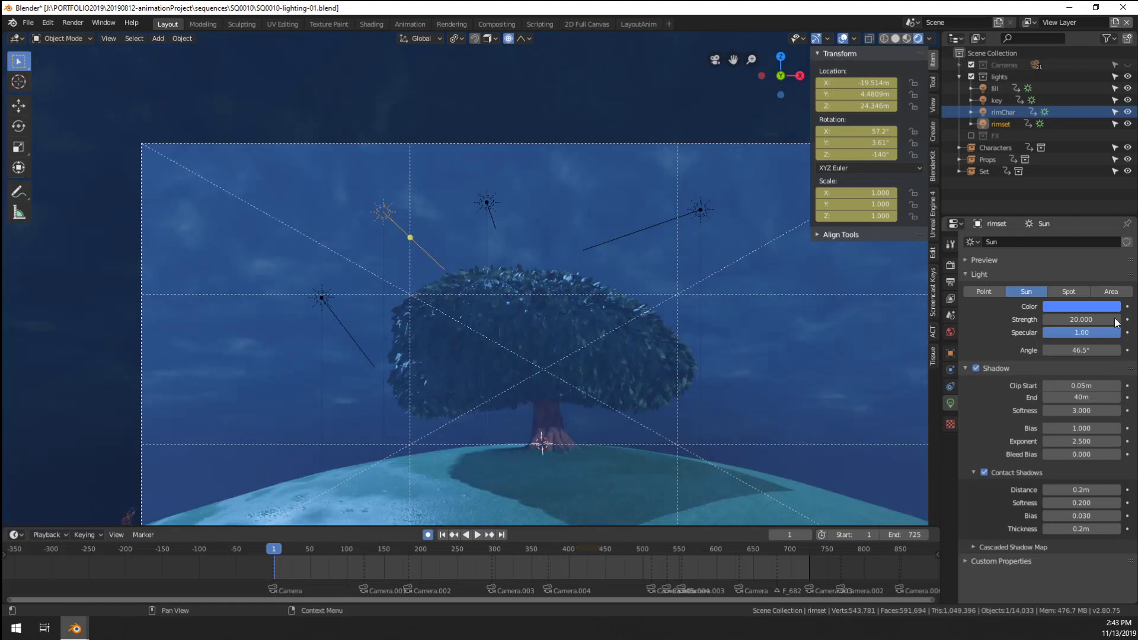
pyautogui.moveTo(1092, 319); pyautogui.dragTo(1087, 319)
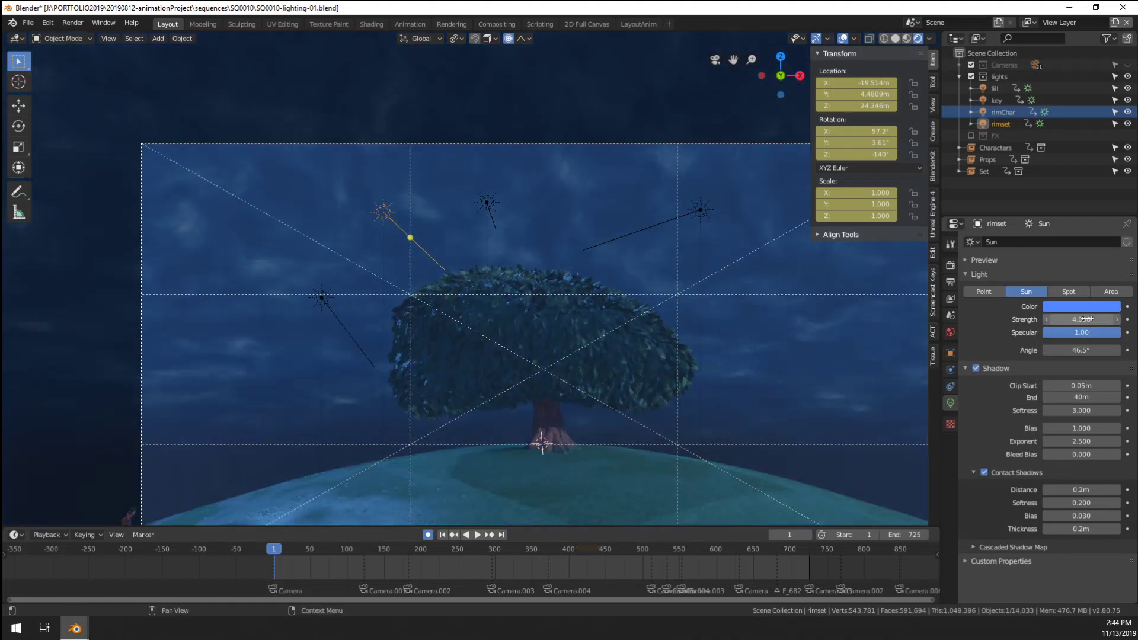
pyautogui.click(1086, 319)
pyautogui.write('5')
pyautogui.press('Return')
pyautogui.click(1031, 547)
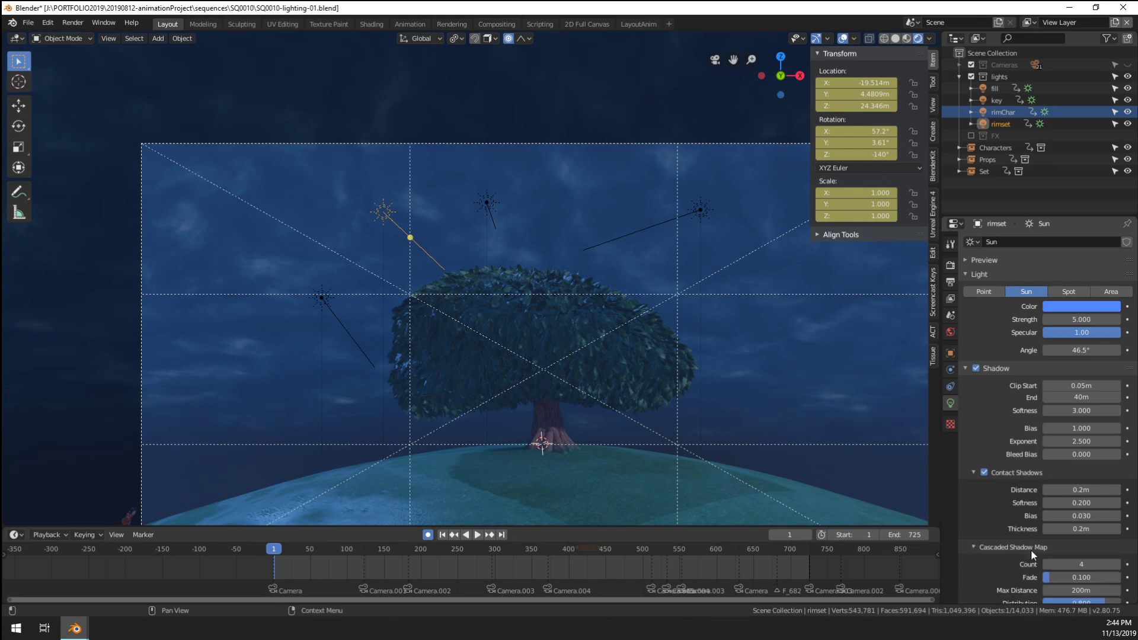
pyautogui.click(1030, 549)
pyautogui.scroll(-4, 628, 379)
pyautogui.scroll(3, 627, 379)
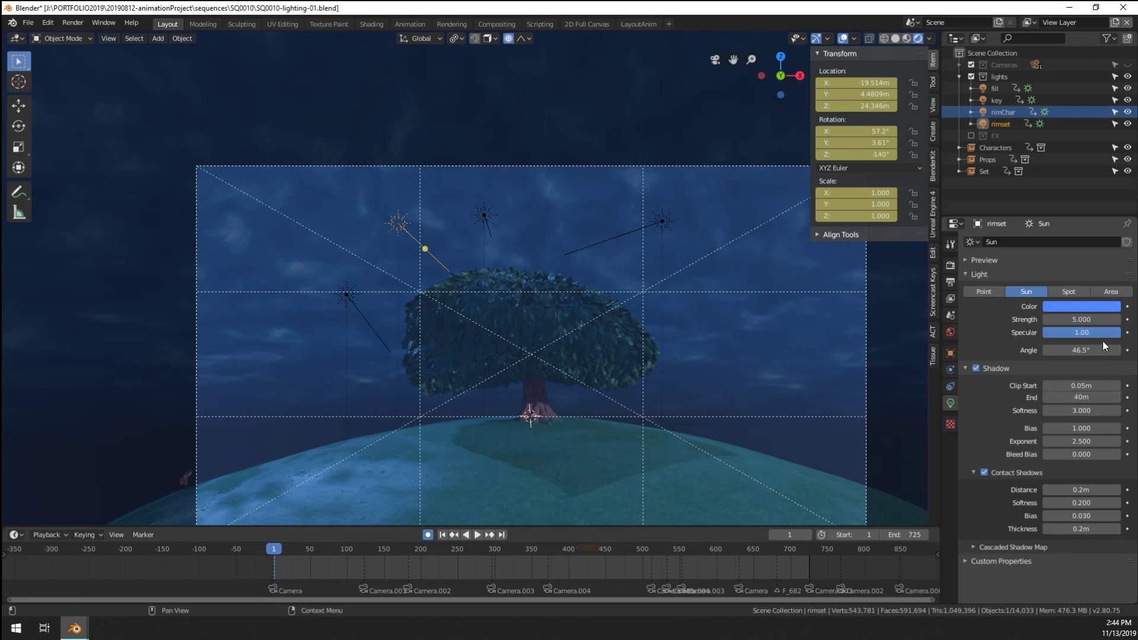
# Set the rimset light's strength to 3
pyautogui.click(1075, 319)
pyautogui.write('3')
pyautogui.press('Return')
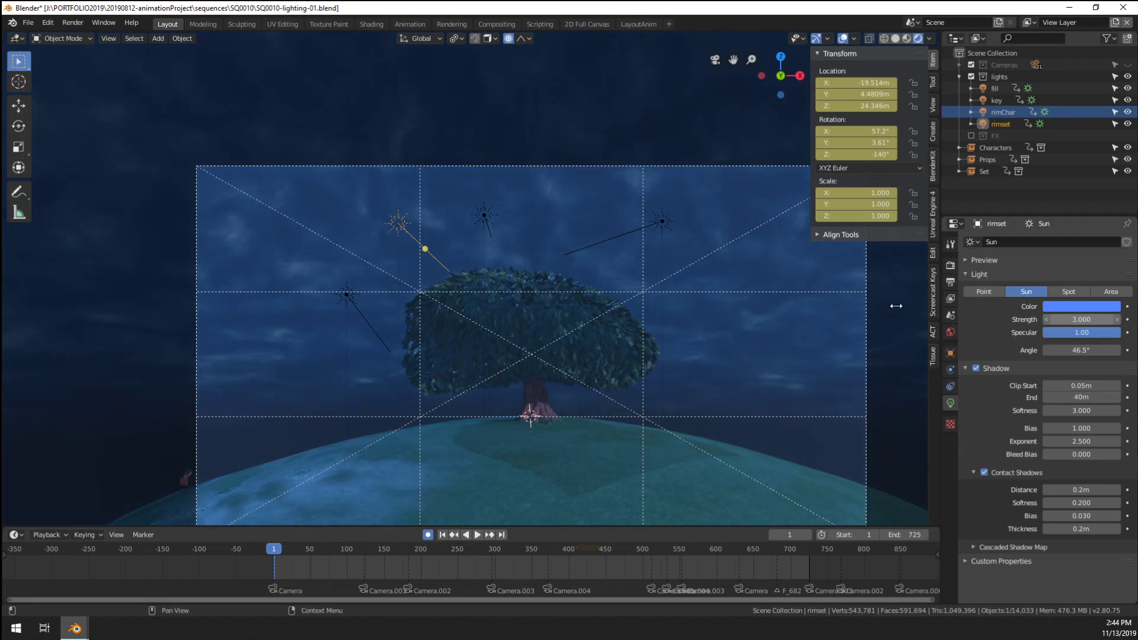
# Examine the rim lighting on the tree canopy and the ground of the hill in the camera framing
pyautogui.scroll(3, 598, 355)
pyautogui.scroll(2, 599, 351)
pyautogui.scroll(-5, 570, 414)
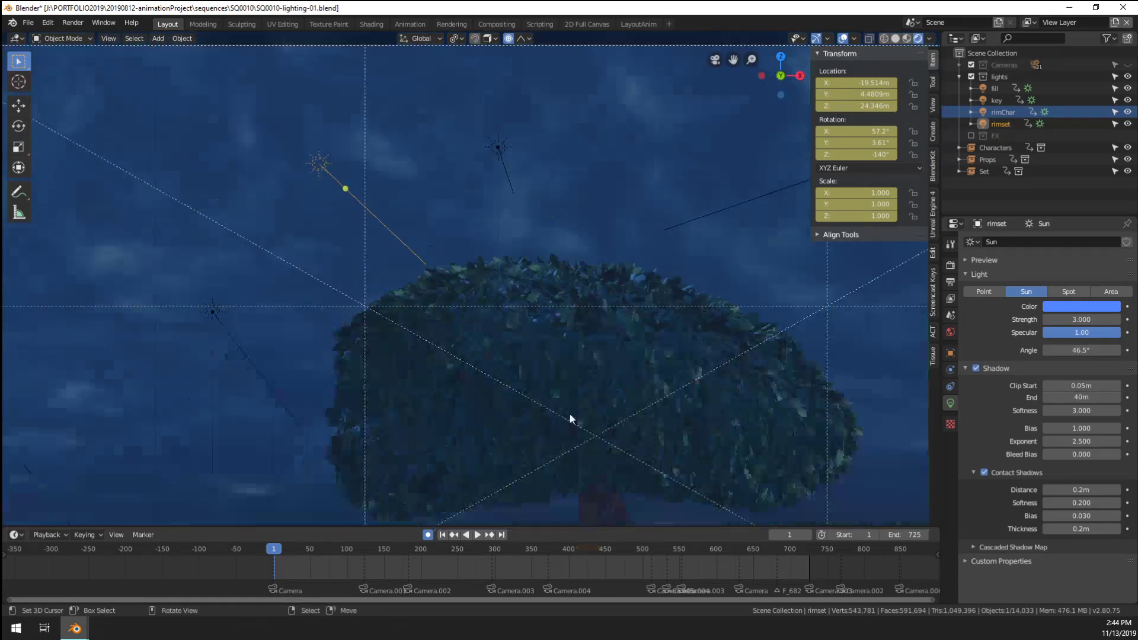
pyautogui.keyDown('shift'); pyautogui.moveTo(528, 383); pyautogui.dragTo(474, 344, button='middle'); pyautogui.keyUp('shift')
pyautogui.press('a')
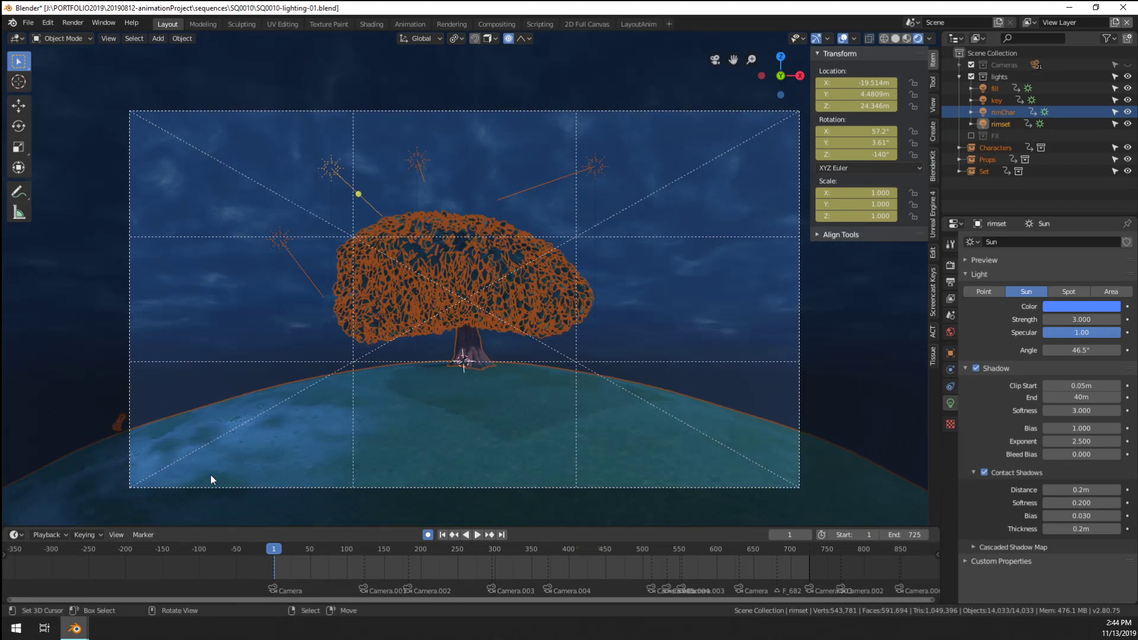
pyautogui.scroll(8, 212, 475)
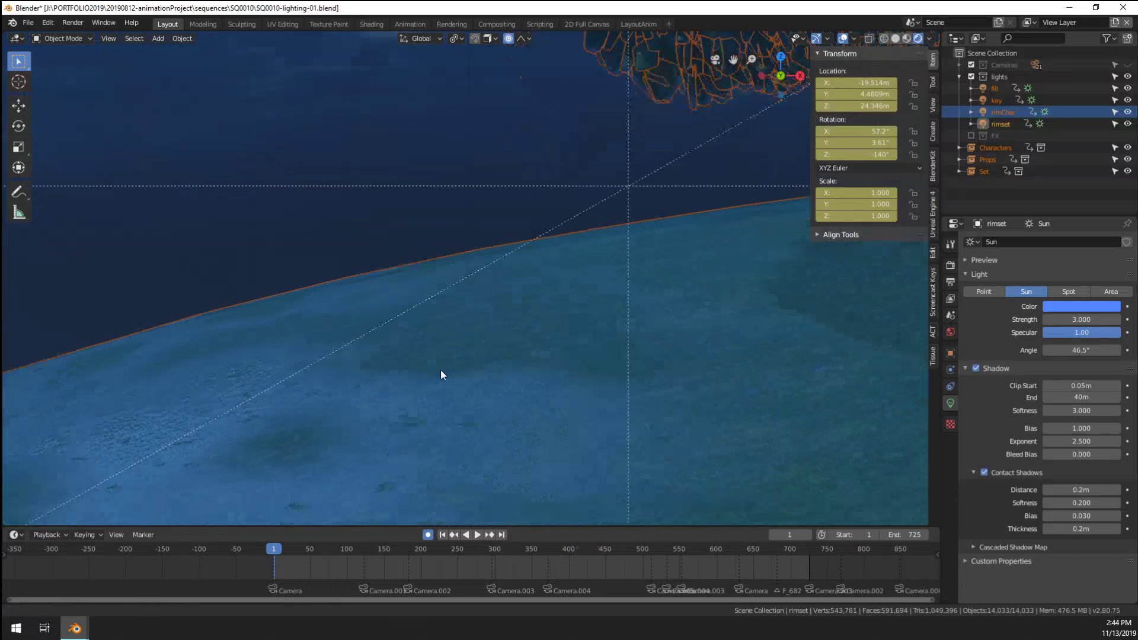
pyautogui.keyDown('shift'); pyautogui.moveTo(441, 371); pyautogui.dragTo(630, 275, button='middle'); pyautogui.keyUp('shift')
pyautogui.scroll(-8, 392, 375)
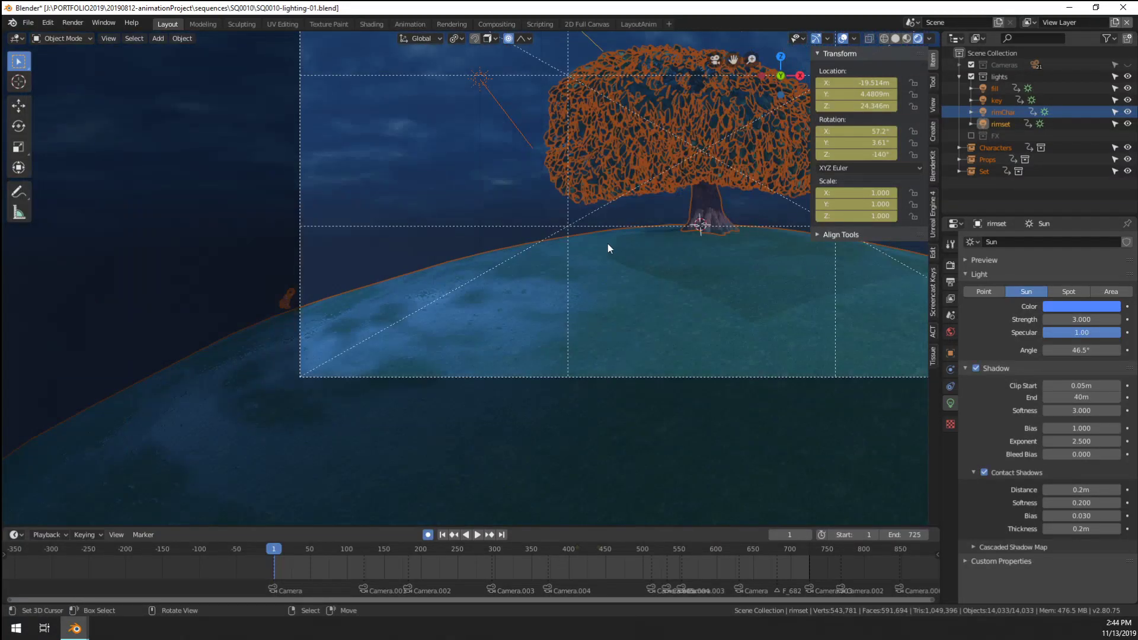
pyautogui.keyDown('shift'); pyautogui.moveTo(537, 323); pyautogui.dragTo(371, 463, button='middle'); pyautogui.keyUp('shift')
pyautogui.hotkey('alt', 'a')
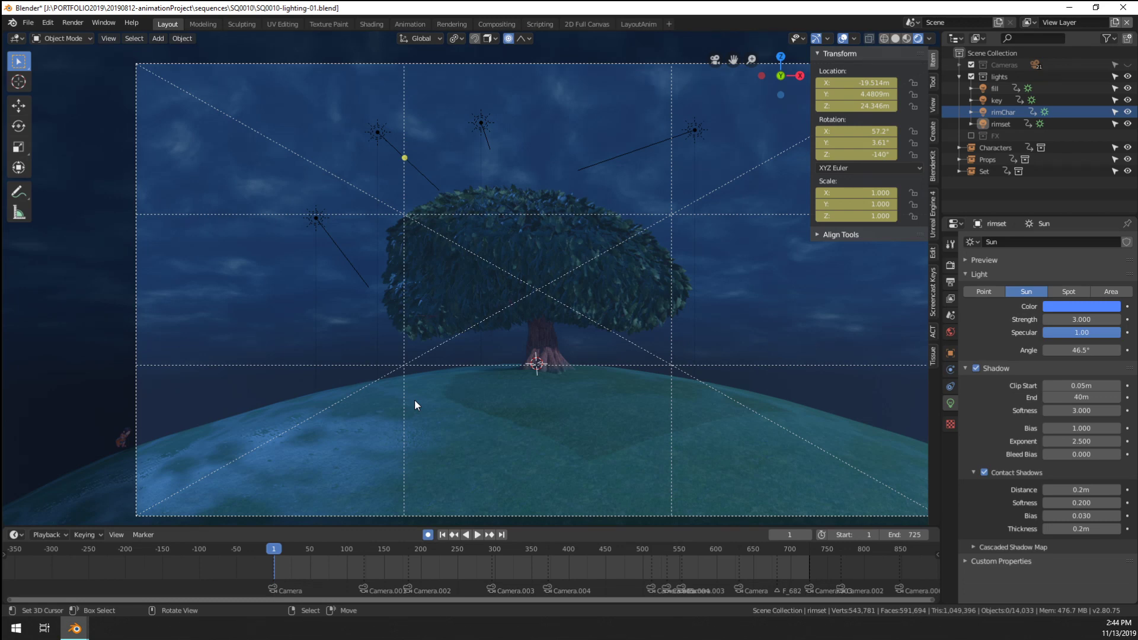
# Add a mesh plane near the tree and scale it up to about 59.1 m square
pyautogui.scroll(-5, 418, 397)
pyautogui.moveTo(437, 408); pyautogui.dragTo(531, 398, button='middle')
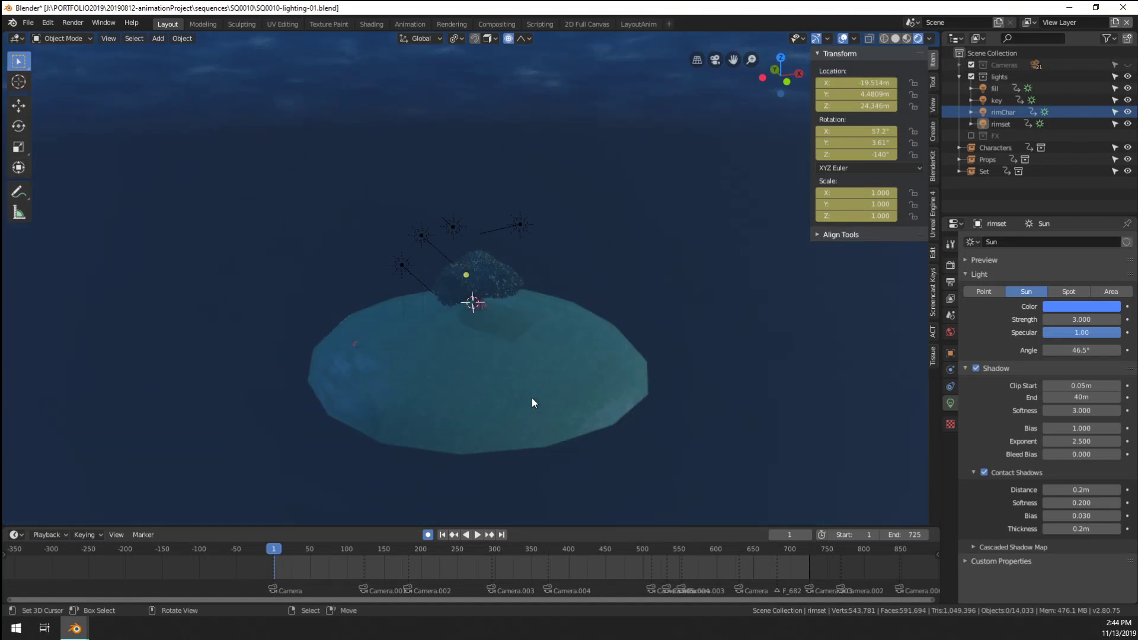
pyautogui.hotkey('shift', 'a')
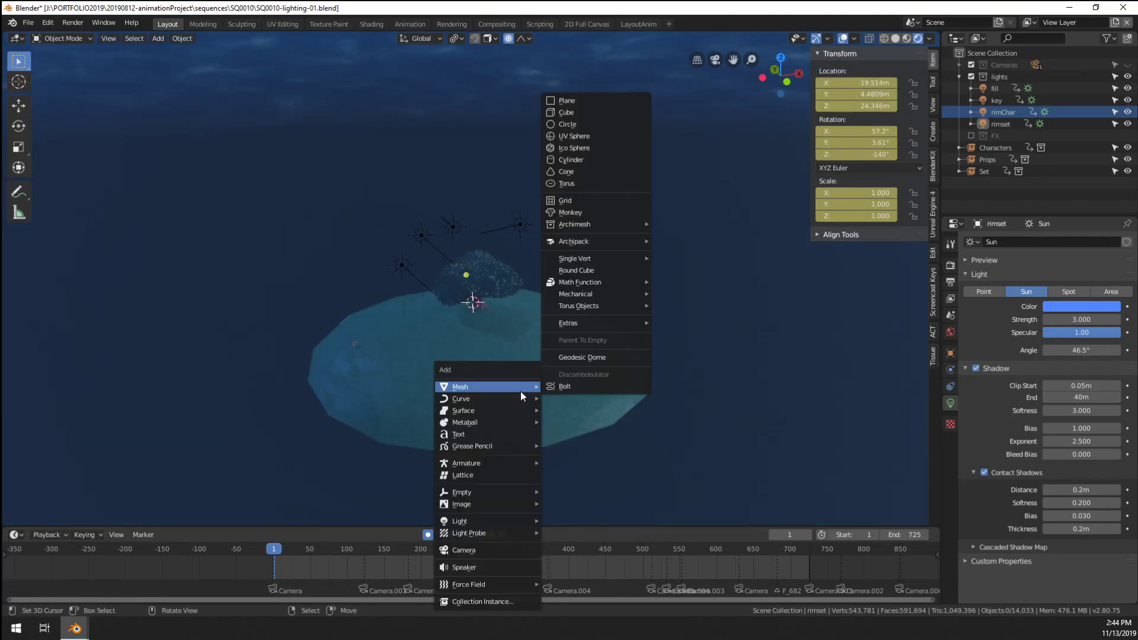
pyautogui.moveTo(505, 395)
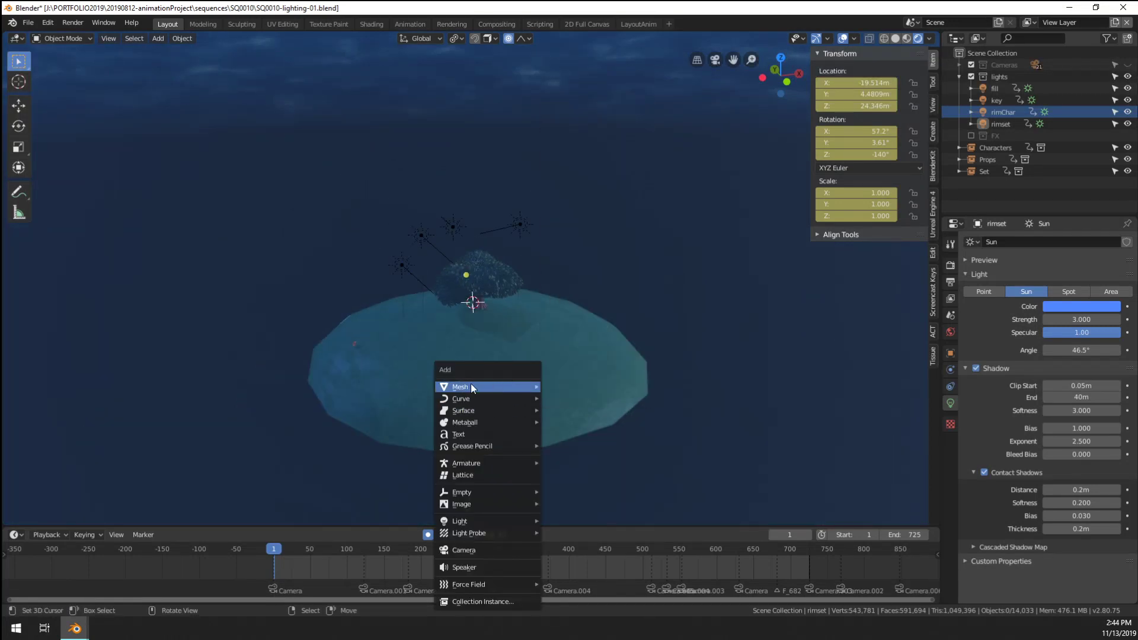
pyautogui.moveTo(471, 386)
pyautogui.press('Return')
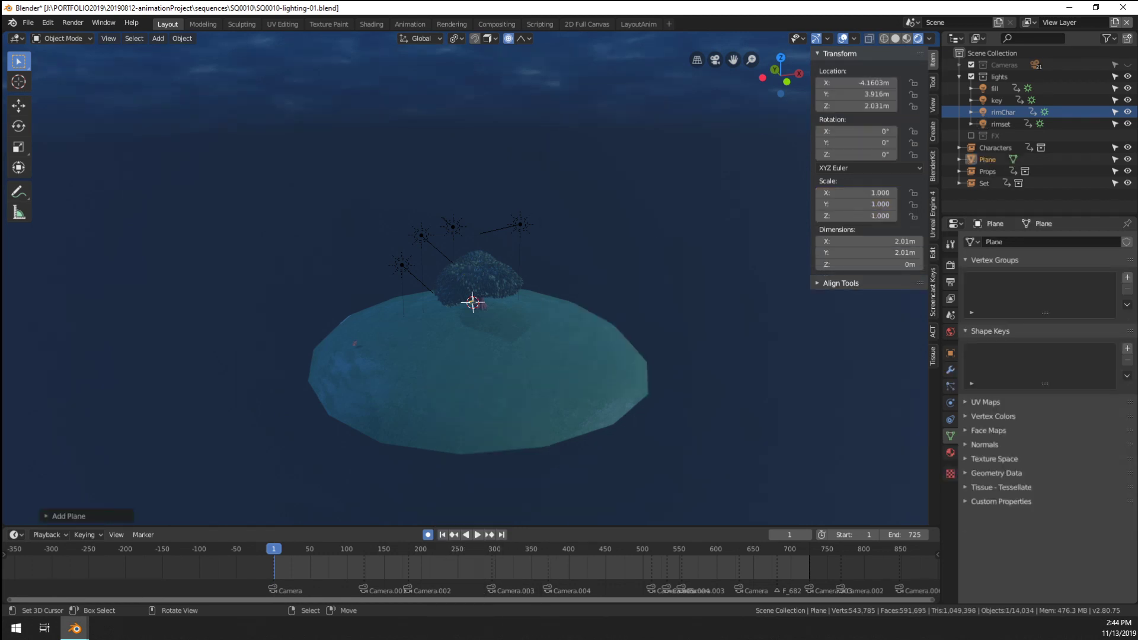
pyautogui.press('s')
pyautogui.click(556, 342)
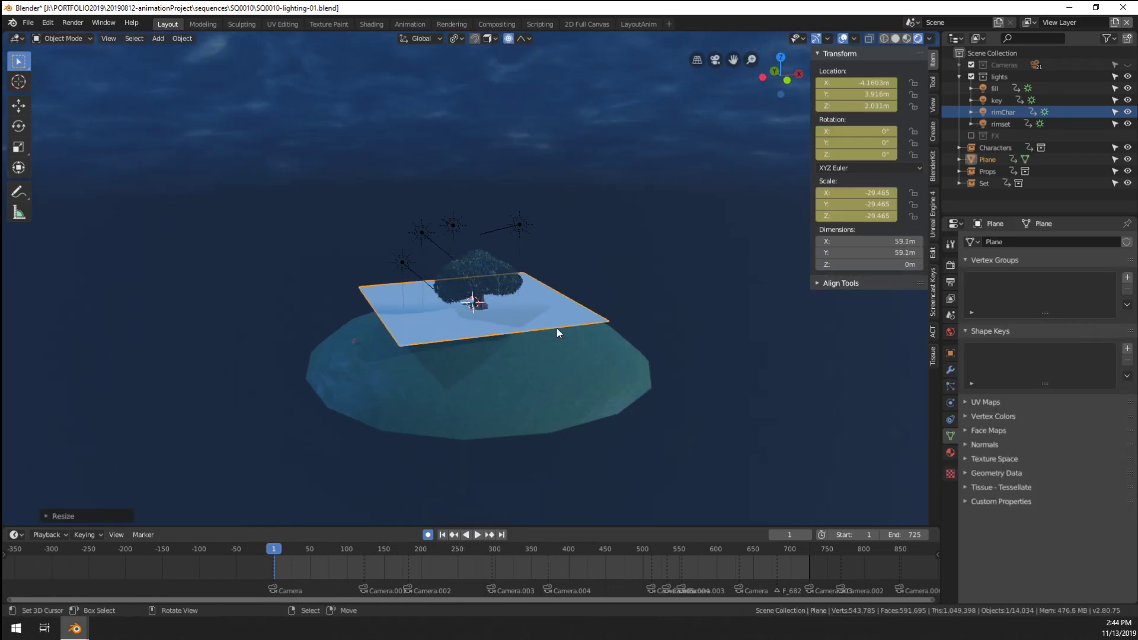
# Lower the plane along the Z axis to about -13.41 m and enlarge it to about 841 m square
pyautogui.press('g')
pyautogui.press('z')
pyautogui.click(560, 396)
pyautogui.press('s')
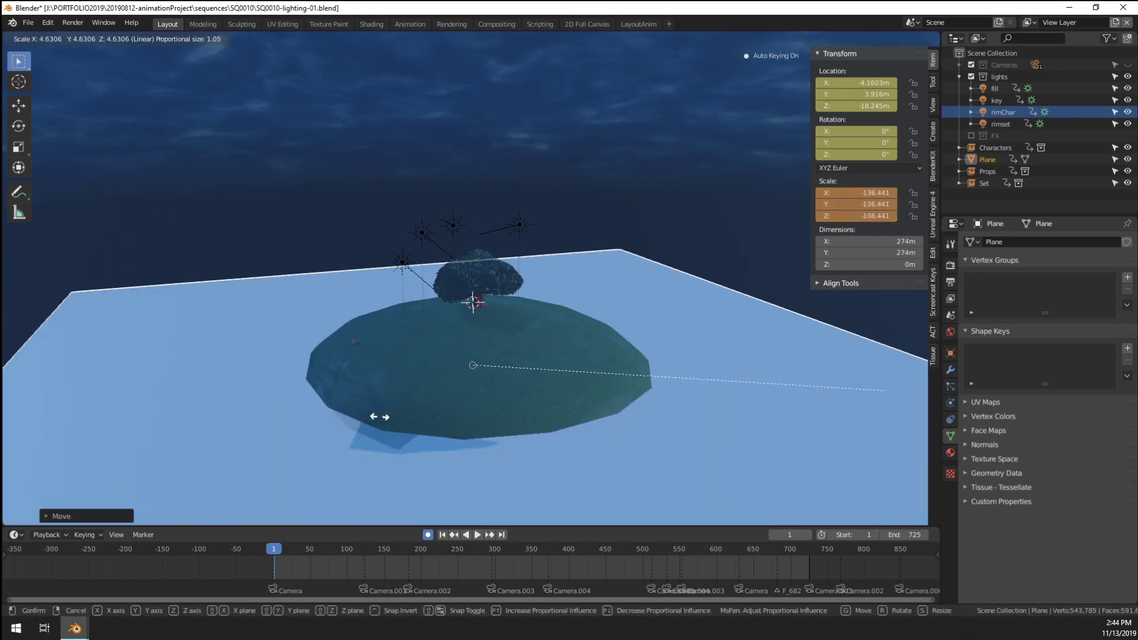
pyautogui.click(800, 442)
pyautogui.moveTo(692, 432); pyautogui.dragTo(690, 425, button='middle')
pyautogui.press('g')
pyautogui.press('z')
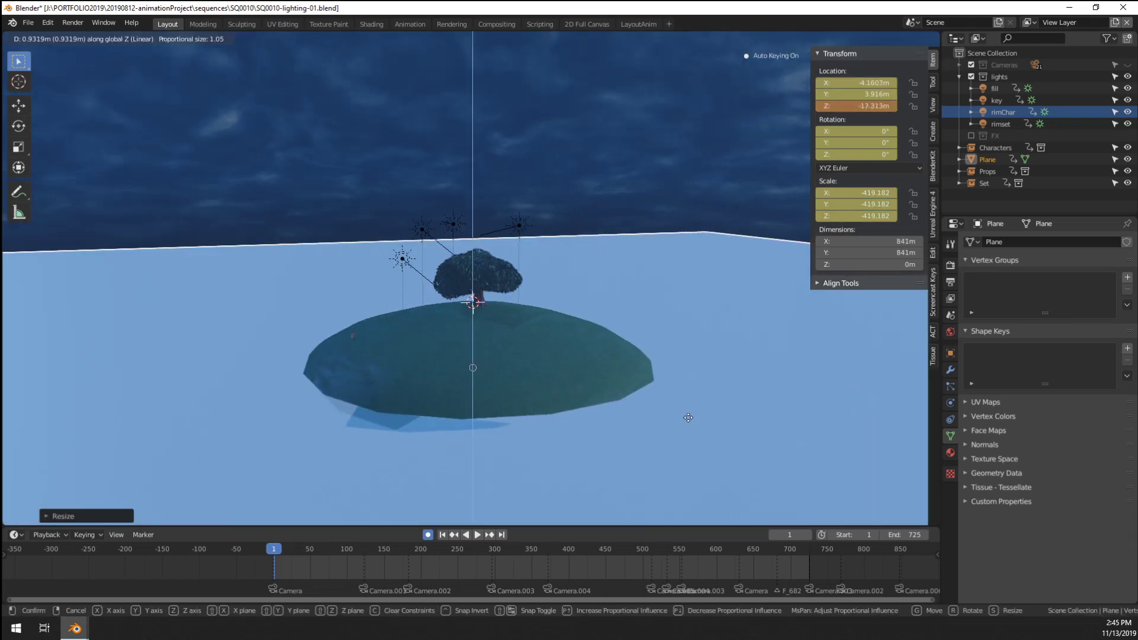
pyautogui.click(625, 431)
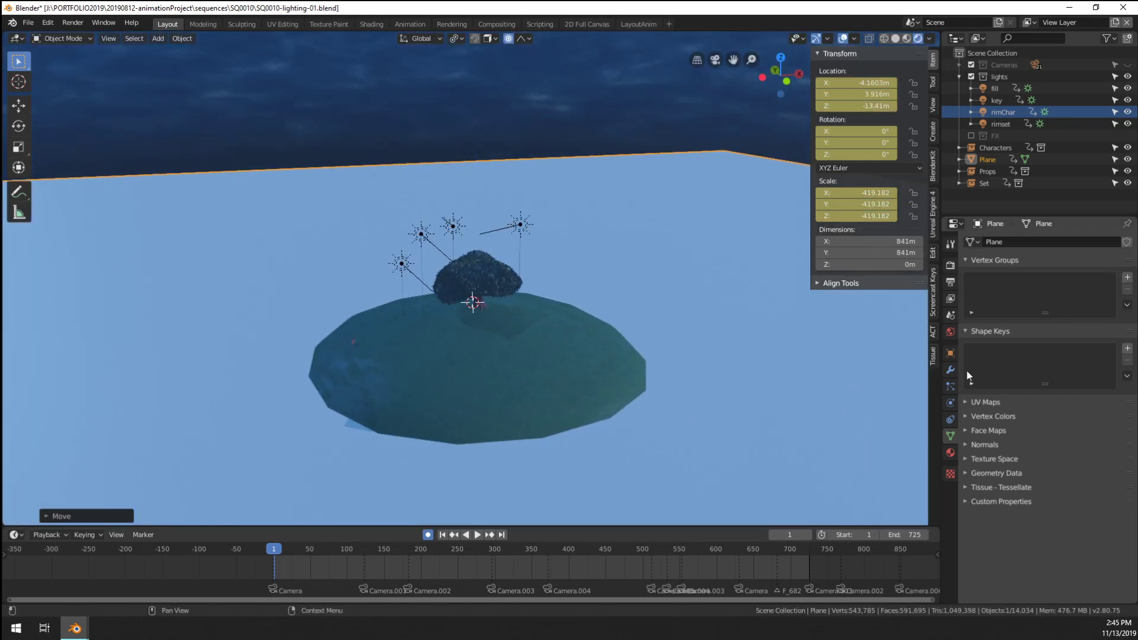
# Add a Subdivision Surface modifier to the plane, switch it to Simple and raise its viewport subdivisions
pyautogui.click(950, 370)
pyautogui.click(1000, 242)
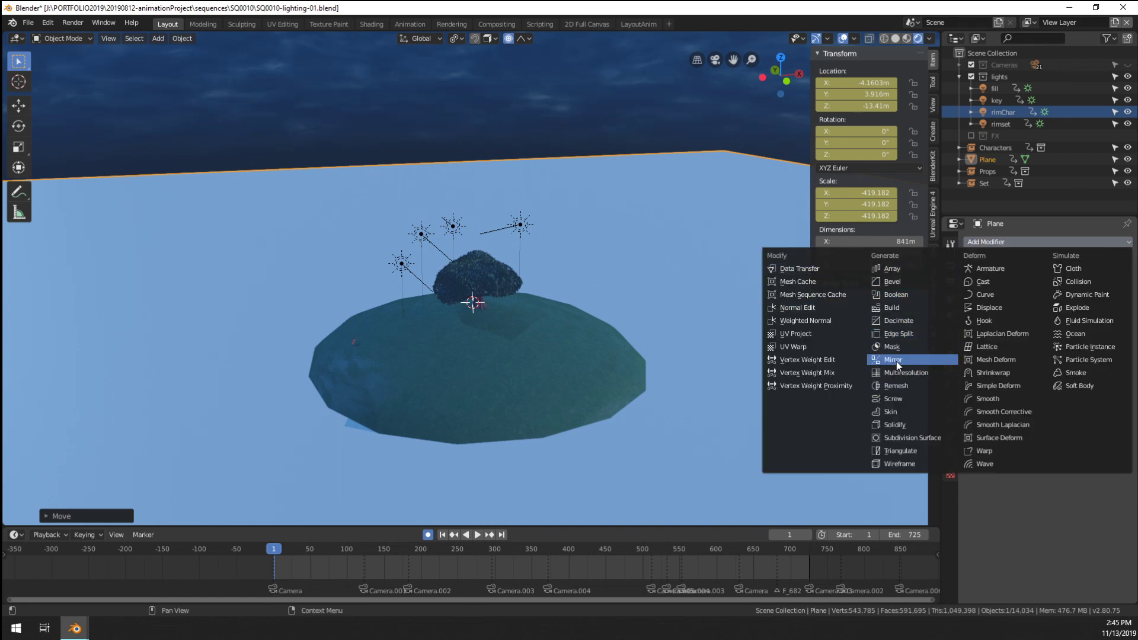
pyautogui.hotkey('ctrl', '1')
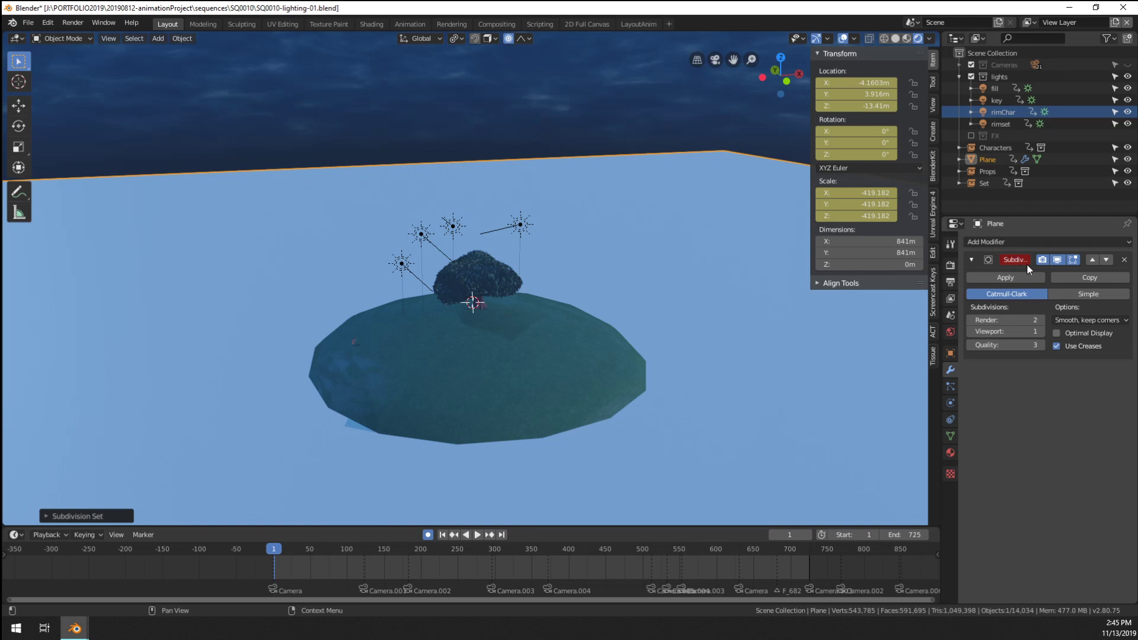
pyautogui.click(1073, 293)
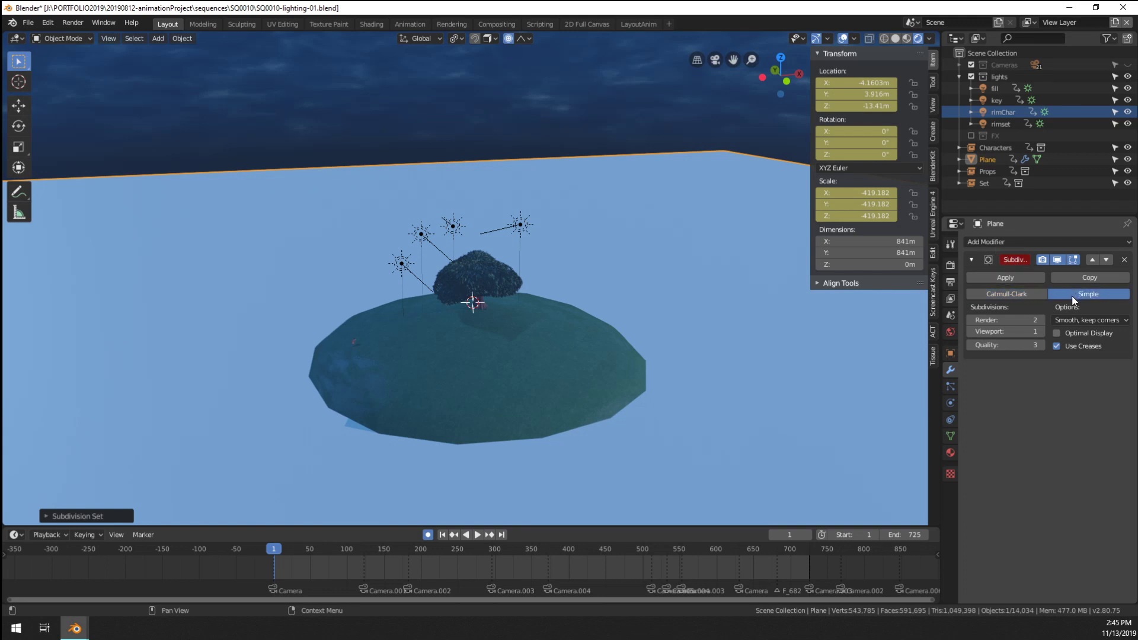
pyautogui.click(1044, 329)
pyautogui.click(1044, 330)
# Turn off the Simplify option in the scene's Eevee render settings
pyautogui.click(951, 265)
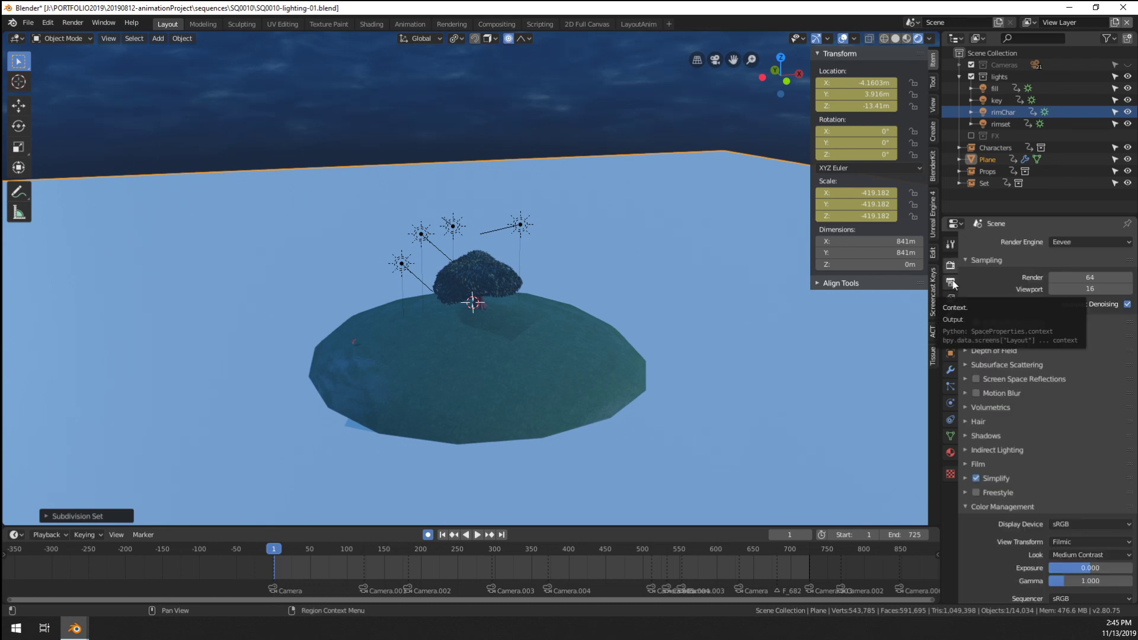
pyautogui.click(953, 280)
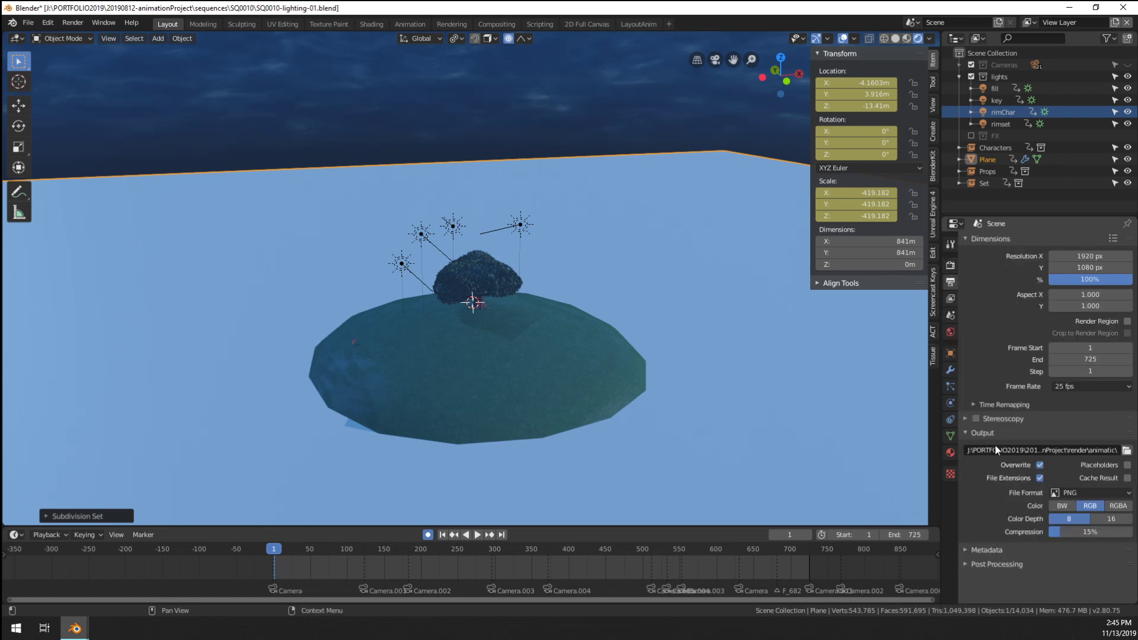
pyautogui.click(983, 433)
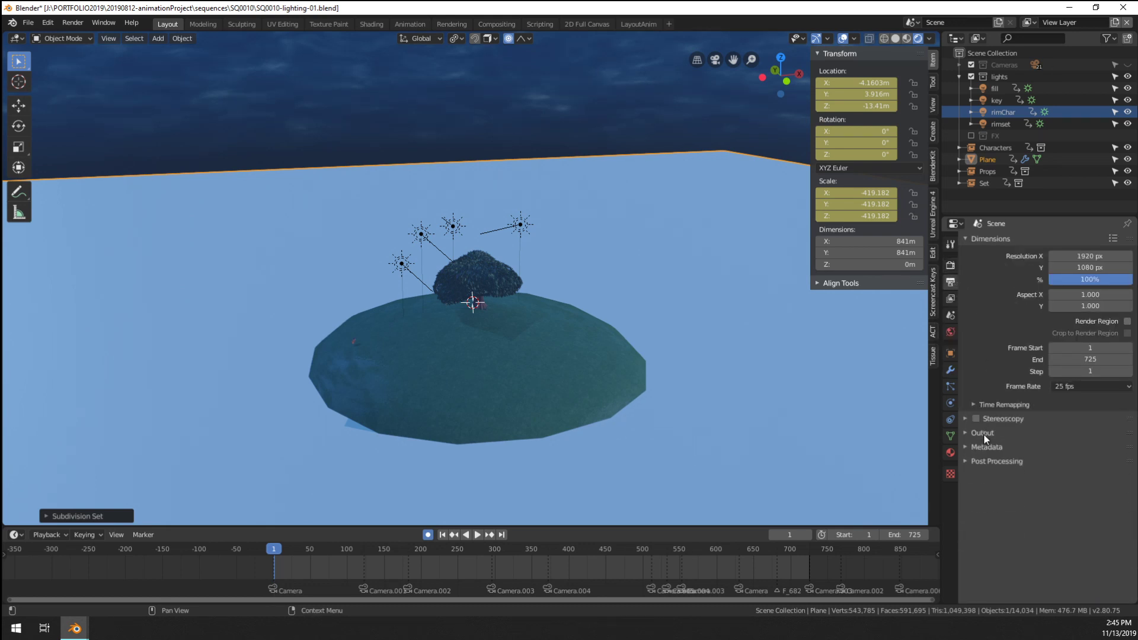
pyautogui.click(951, 265)
pyautogui.click(952, 298)
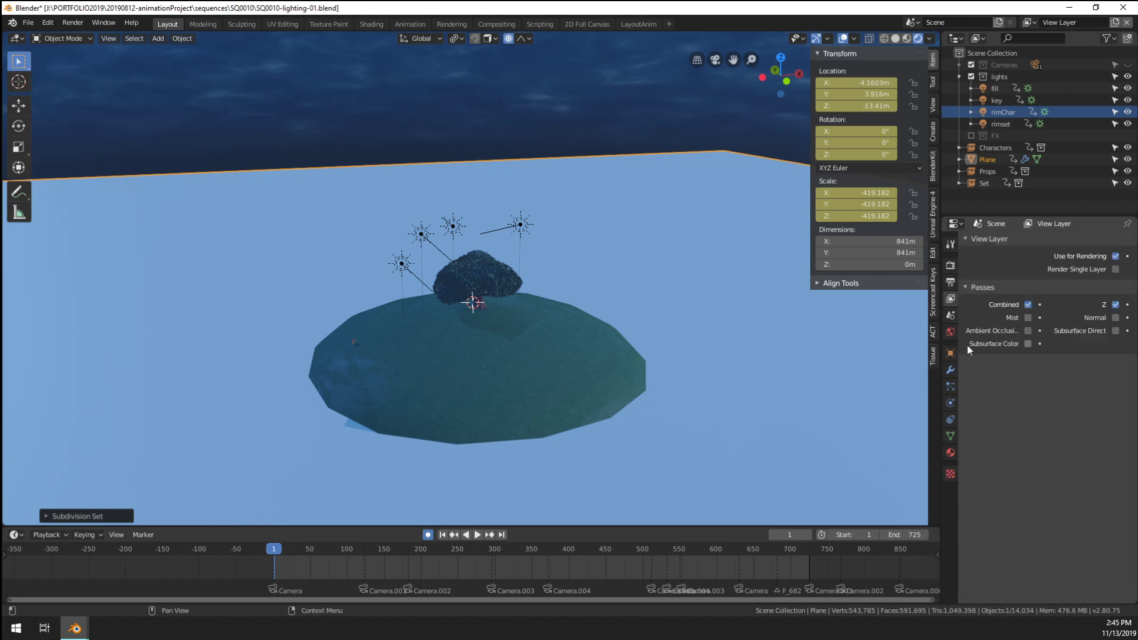
pyautogui.click(952, 283)
pyautogui.click(951, 299)
pyautogui.click(952, 316)
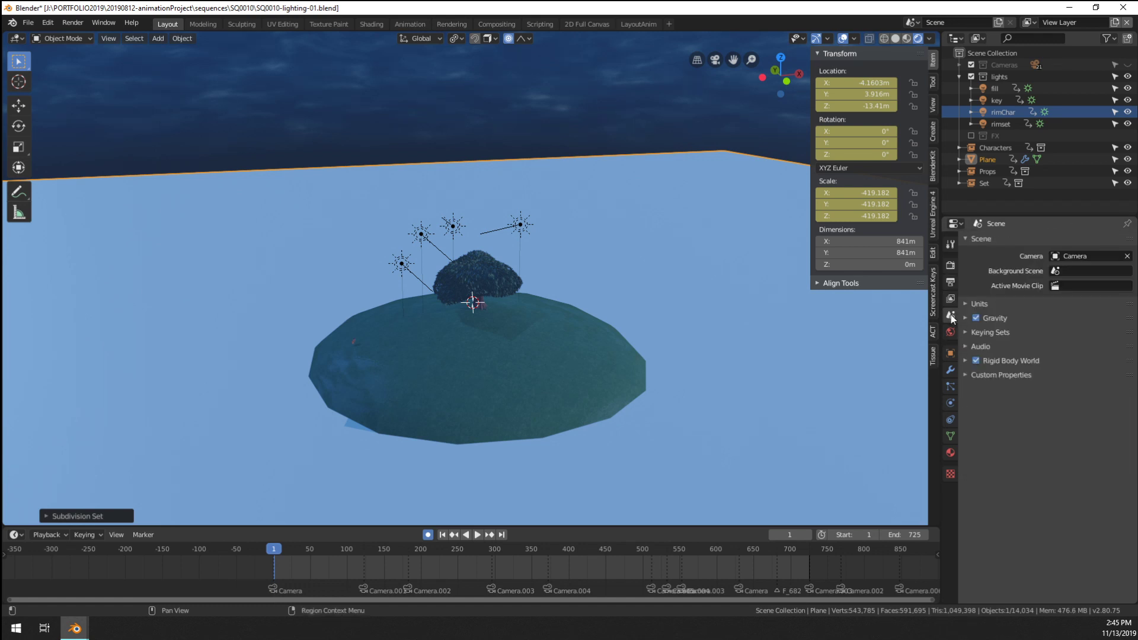
pyautogui.click(951, 243)
pyautogui.click(950, 267)
pyautogui.scroll(-1, 1022, 446)
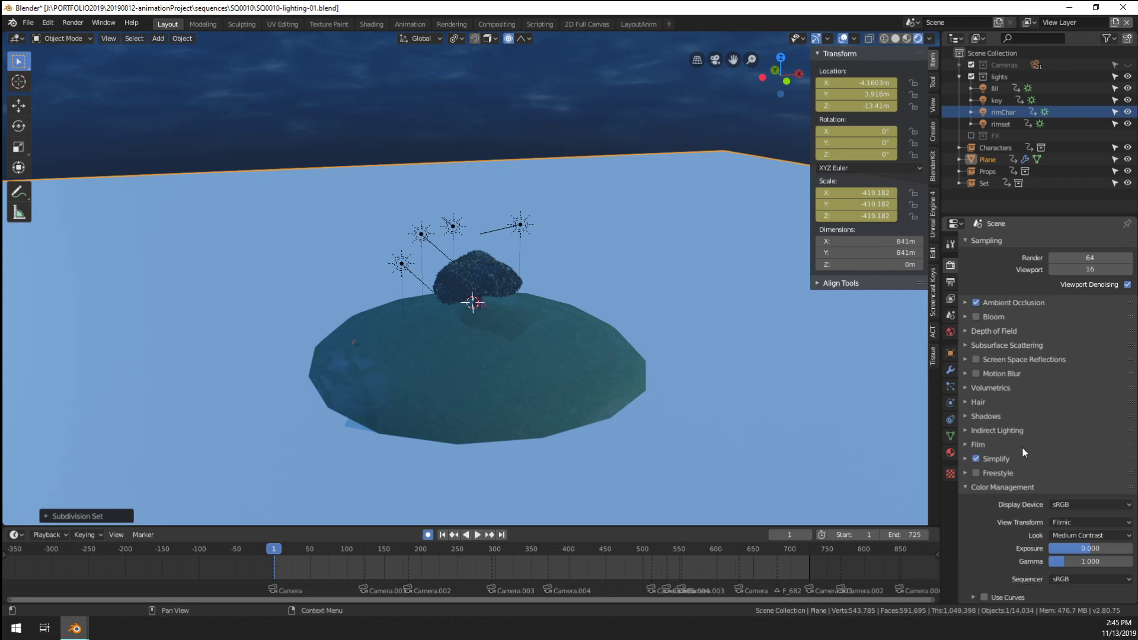
pyautogui.click(1002, 459)
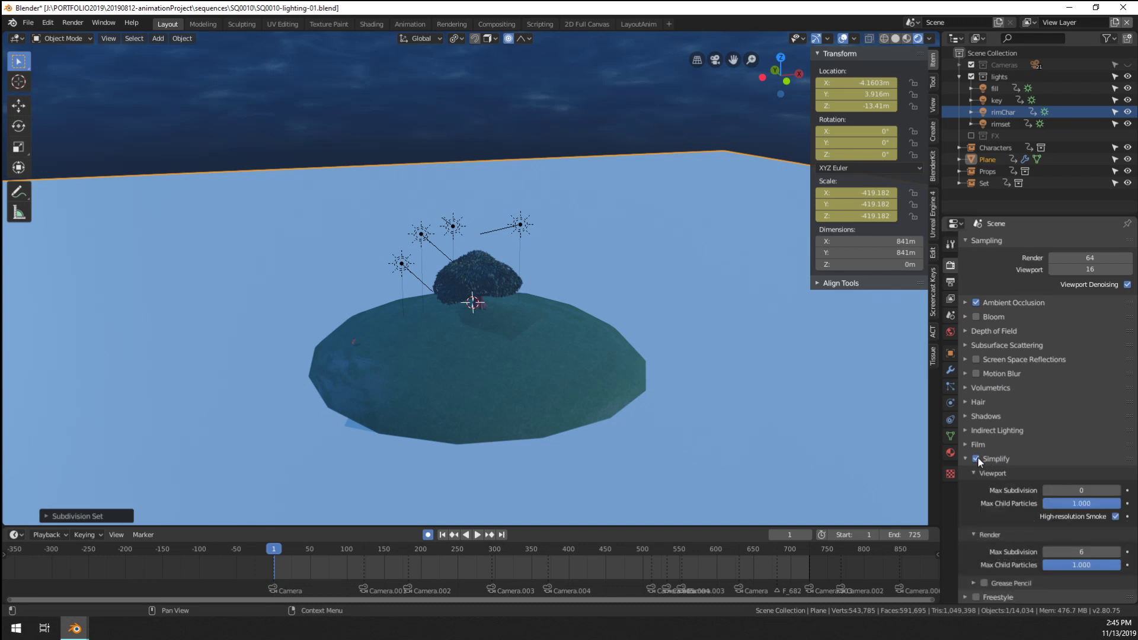
pyautogui.click(976, 458)
# Examine the tree, the hill slope and the crouching character up close against the plane's horizon in the rendered view
pyautogui.scroll(5, 574, 329)
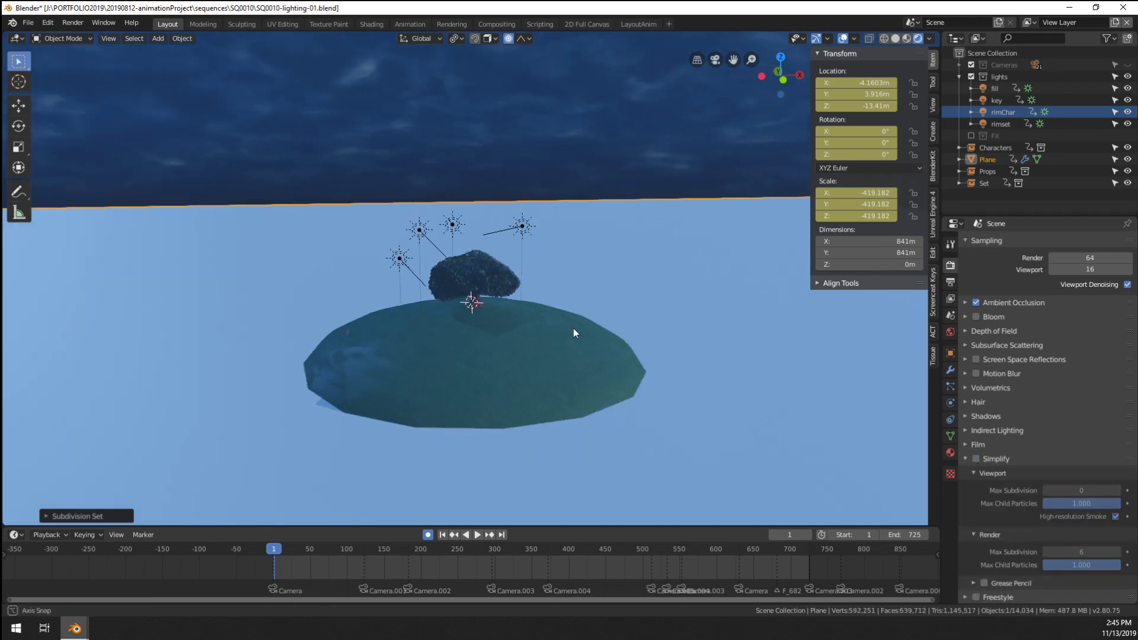
pyautogui.scroll(6, 444, 319)
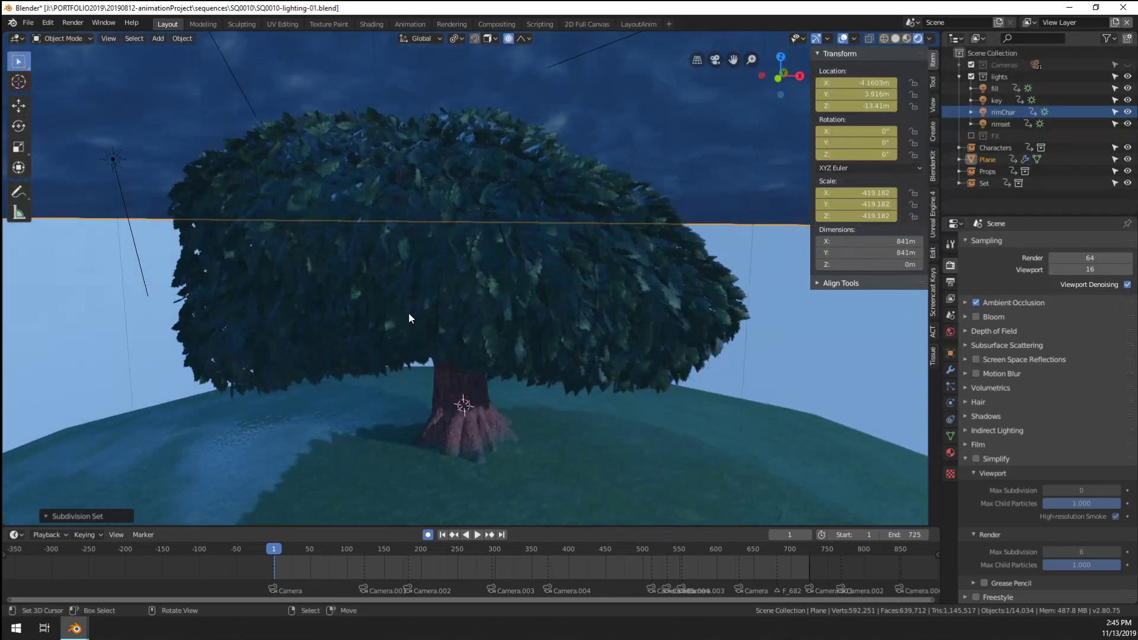
pyautogui.moveTo(389, 332); pyautogui.dragTo(40, 195, button='middle')
pyautogui.scroll(8, 392, 243)
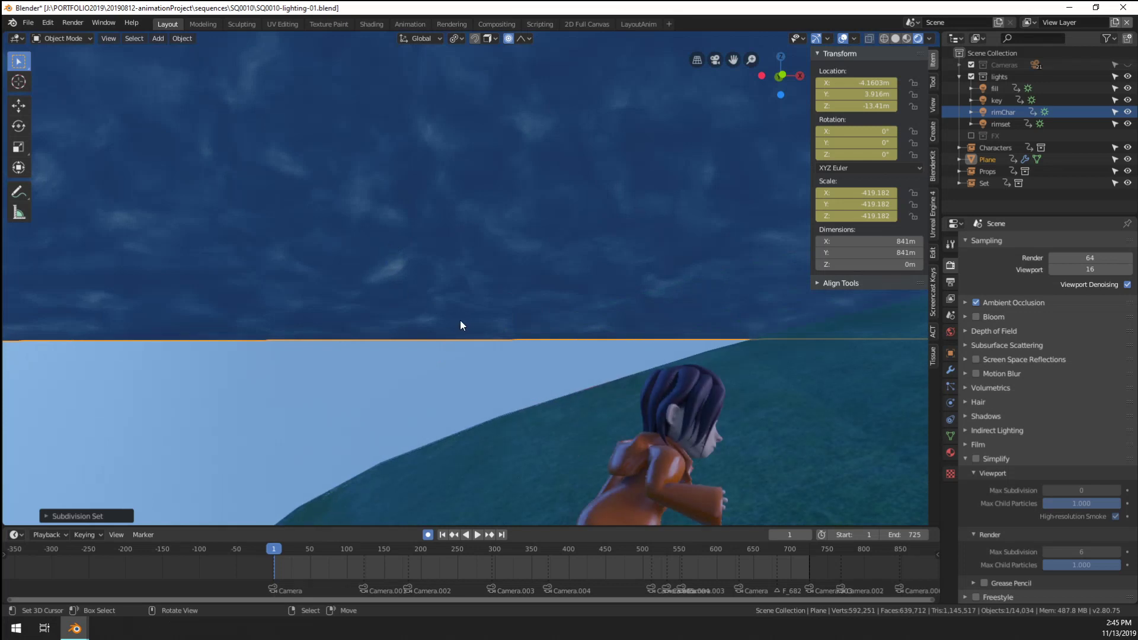
pyautogui.moveTo(419, 309); pyautogui.dragTo(394, 300, button='middle')
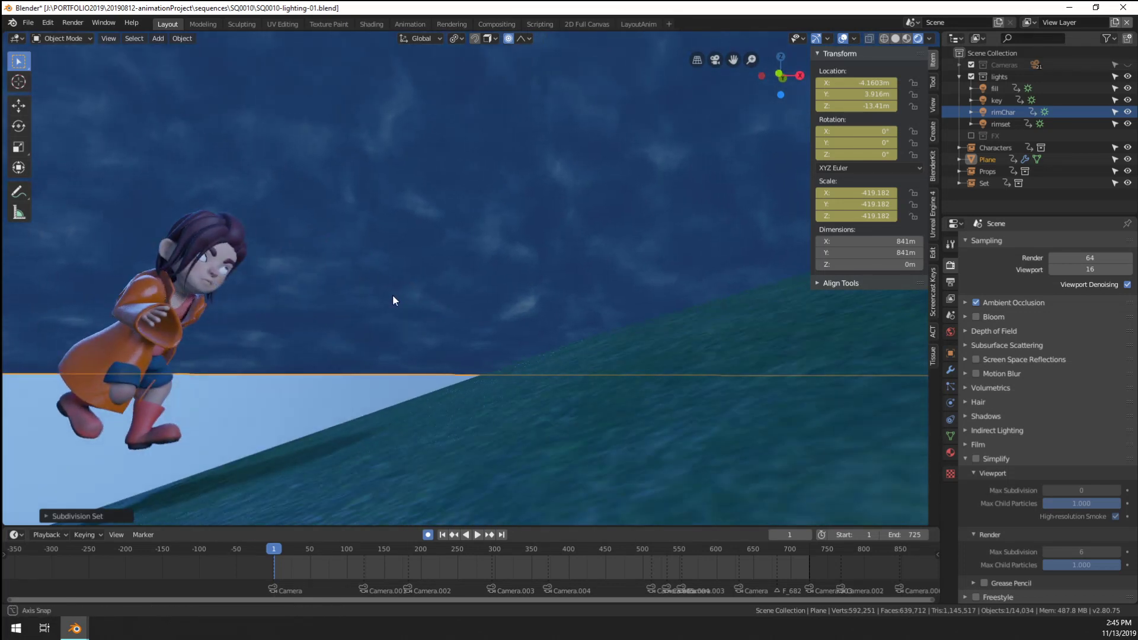
pyautogui.scroll(1, 323, 300)
pyautogui.scroll(-1, 321, 301)
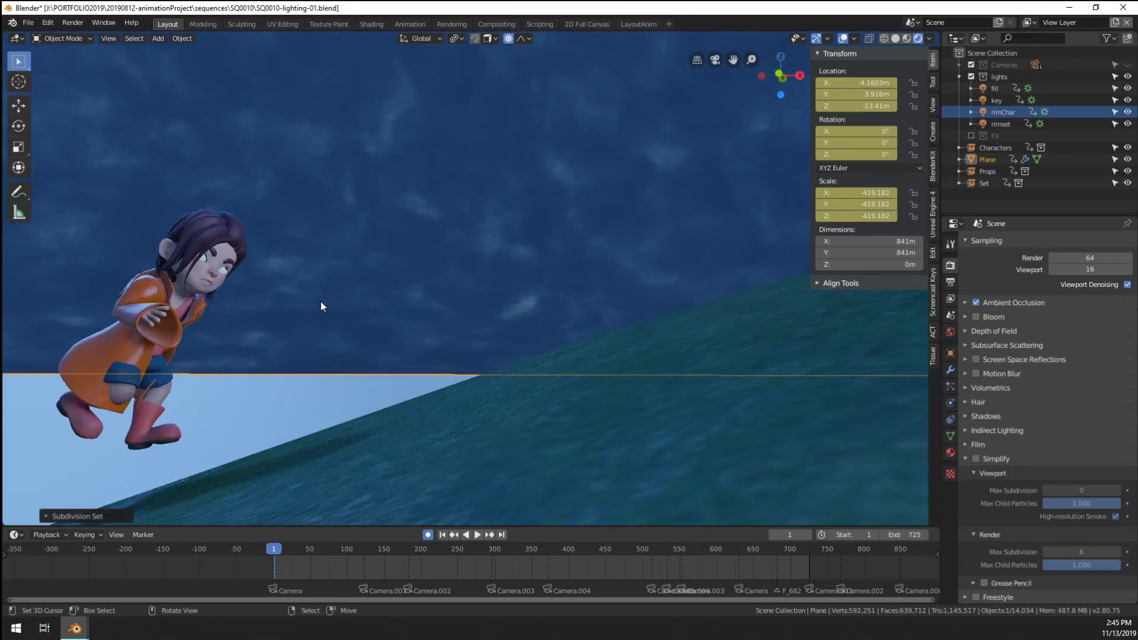
pyautogui.moveTo(320, 300)
pyautogui.keyDown('shift'); pyautogui.mouseDown(button='middle')
pyautogui.moveTo(670, 174)
pyautogui.moveTo(584, 277)
pyautogui.moveTo(610, 308)
pyautogui.moveTo(480, 314)
pyautogui.moveTo(472, 303)
pyautogui.moveTo(521, 290)
pyautogui.mouseUp(button='middle'); pyautogui.keyUp('shift')
pyautogui.scroll(-3, 472, 304)
# Check the plane's subdivision in wireframe shading, return to rendered shading and review its Subdivision Surface modifier settings
pyautogui.press('z')
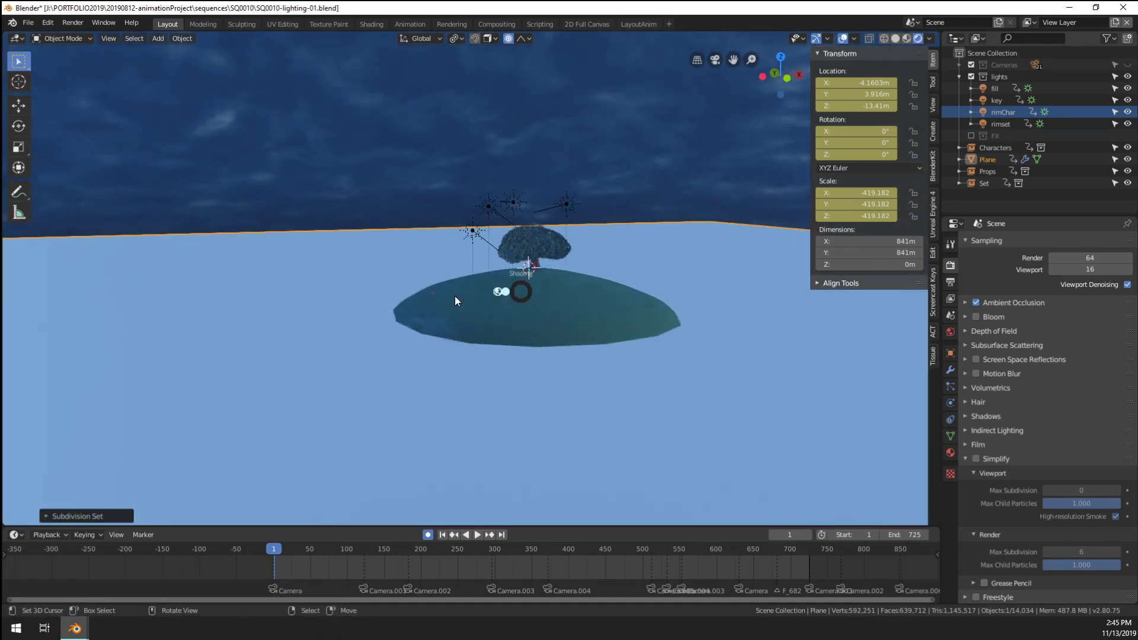
pyautogui.click(466, 294)
pyautogui.press('z')
pyautogui.click(501, 226)
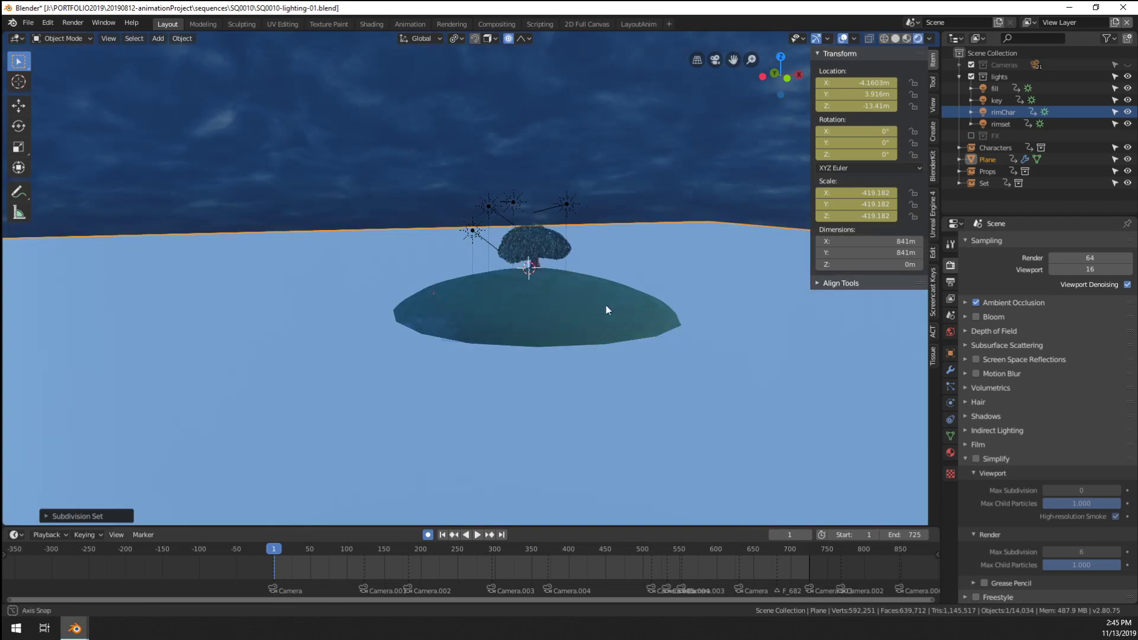
pyautogui.click(951, 370)
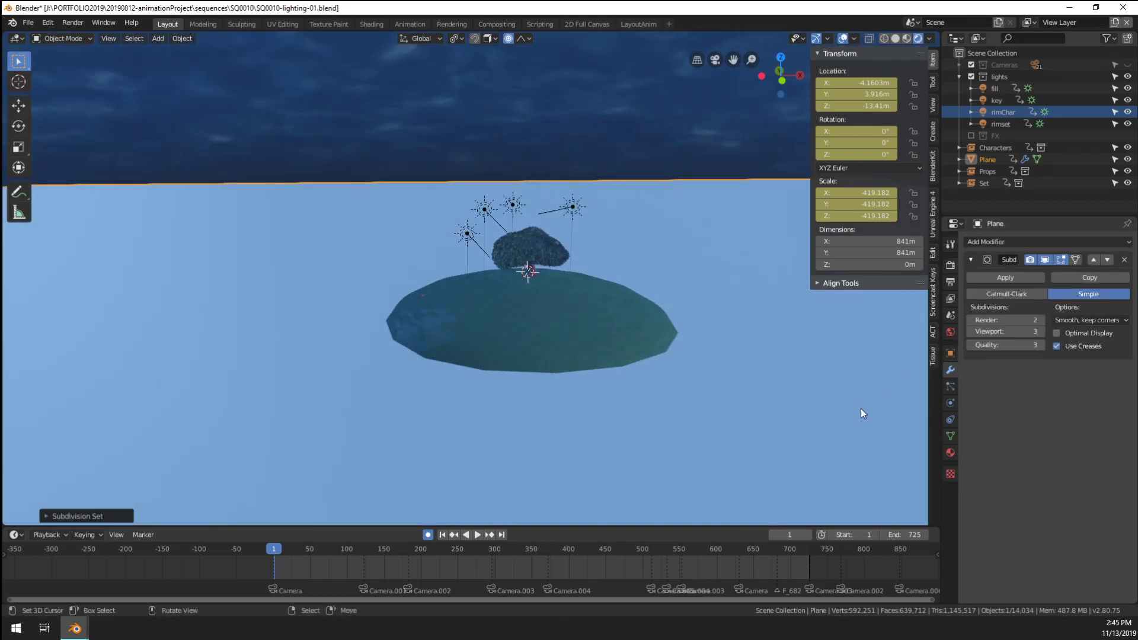
pyautogui.moveTo(408, 254)
pyautogui.mouseDown(button='middle')
pyautogui.moveTo(436, 321)
pyautogui.moveTo(431, 347)
pyautogui.moveTo(418, 238)
pyautogui.mouseUp(button='middle')
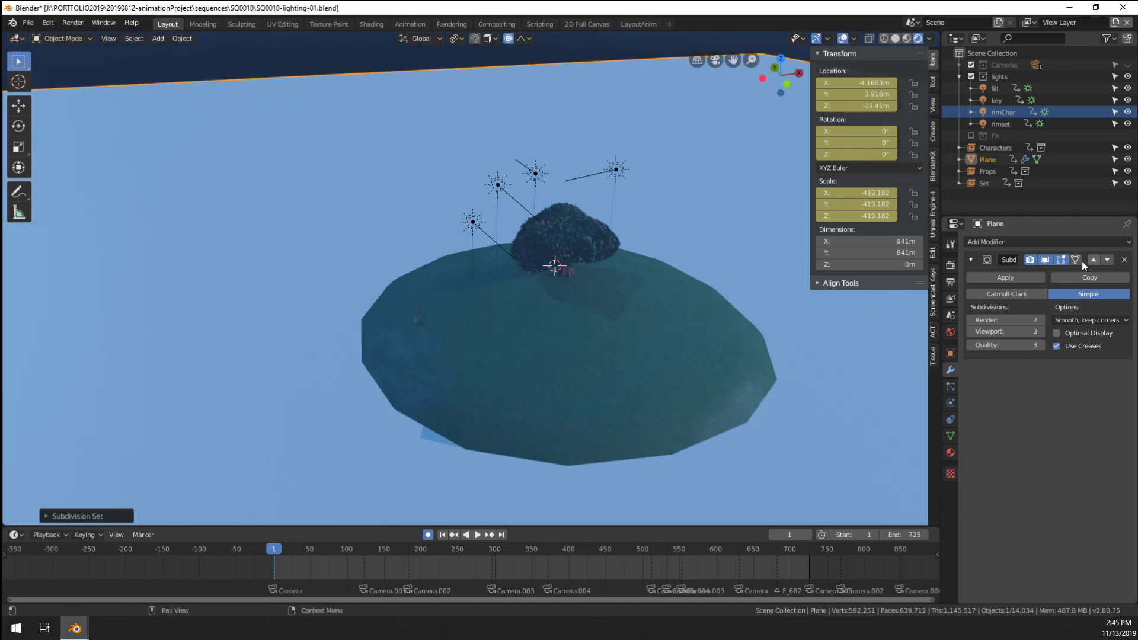
# Add a Displace modifier to the ground plane and give it a new Clouds texture
pyautogui.click(999, 244)
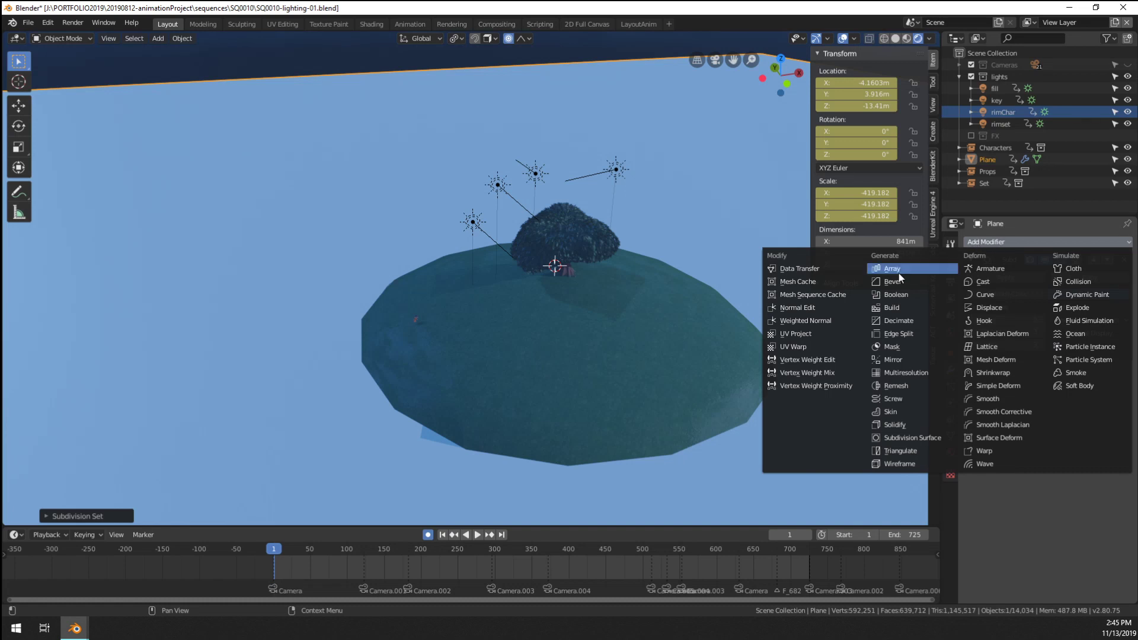
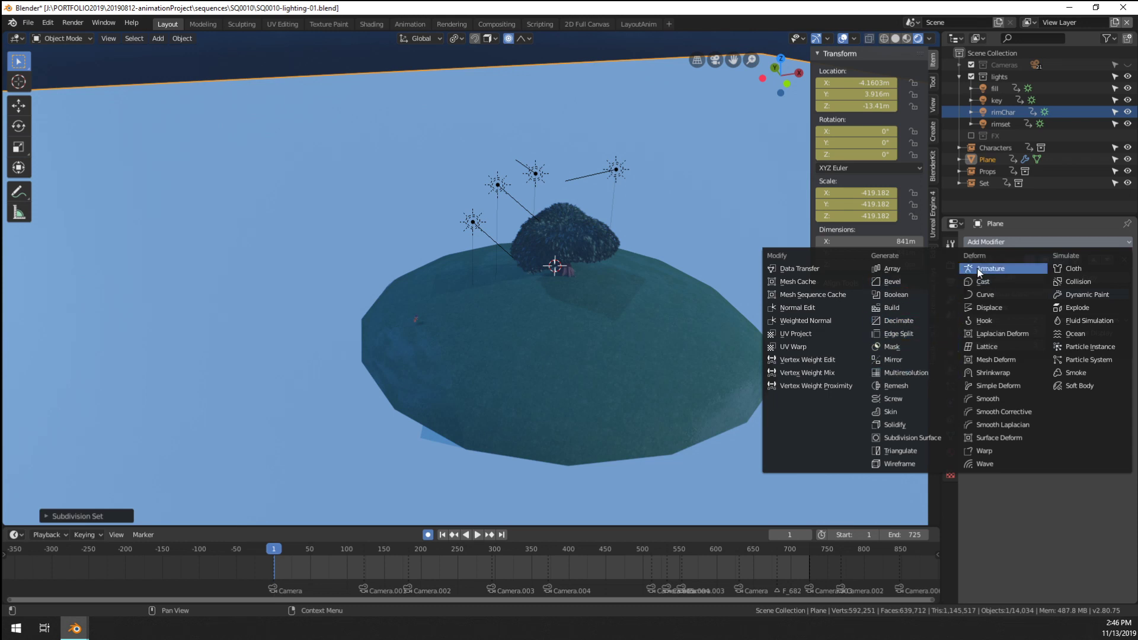
pyautogui.click(1002, 308)
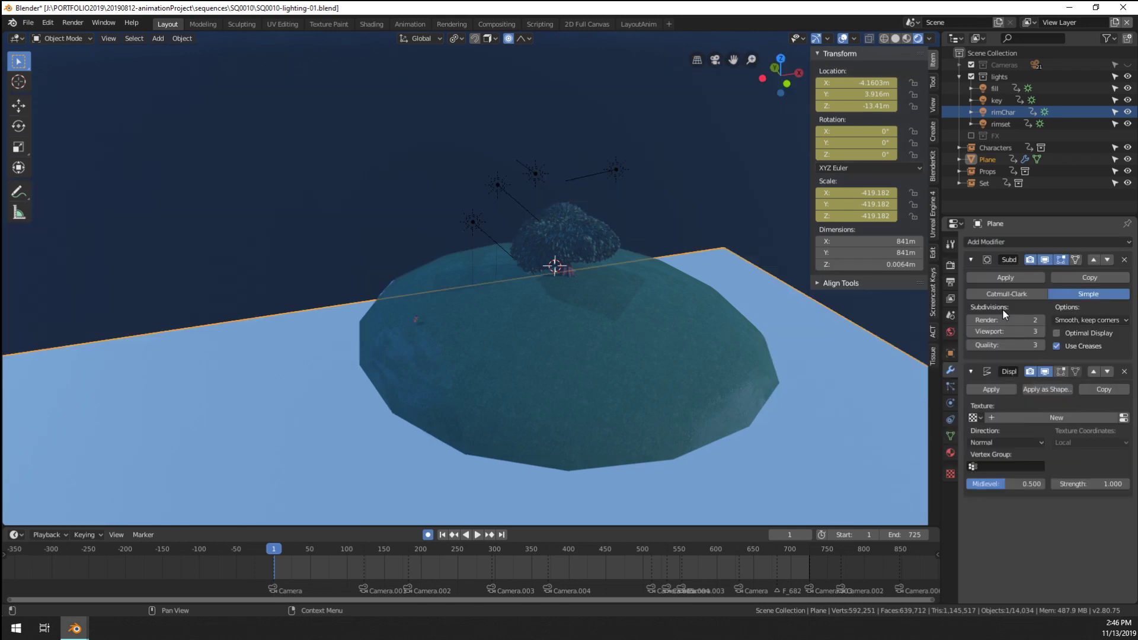
pyautogui.scroll(-4, 673, 296)
pyautogui.click(1064, 417)
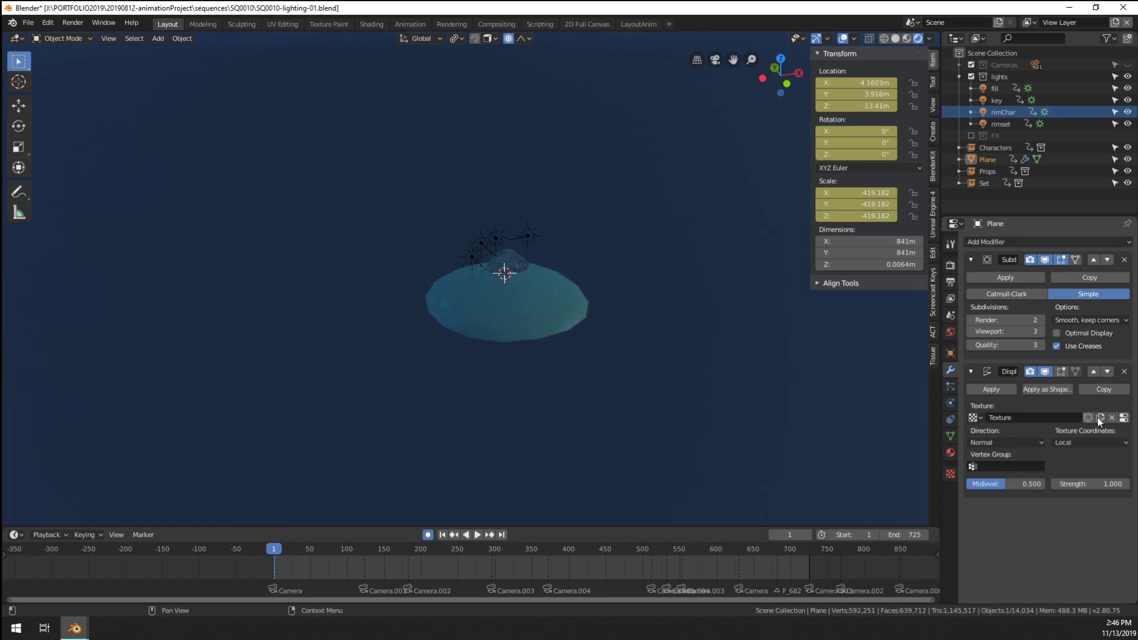
pyautogui.click(1124, 419)
pyautogui.click(1034, 278)
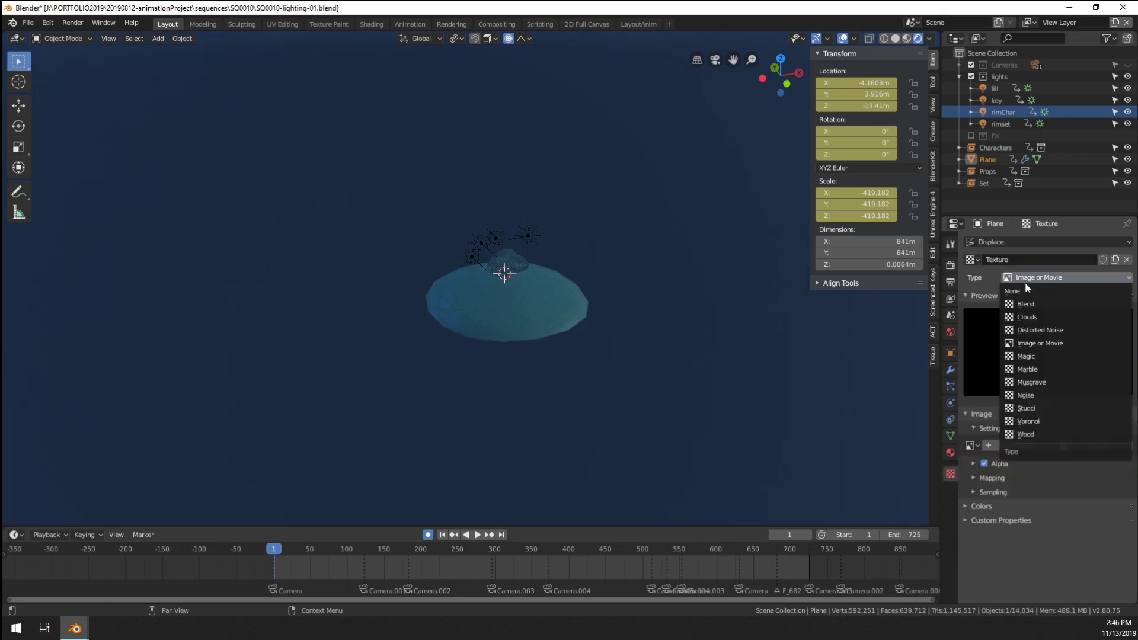
pyautogui.click(1029, 314)
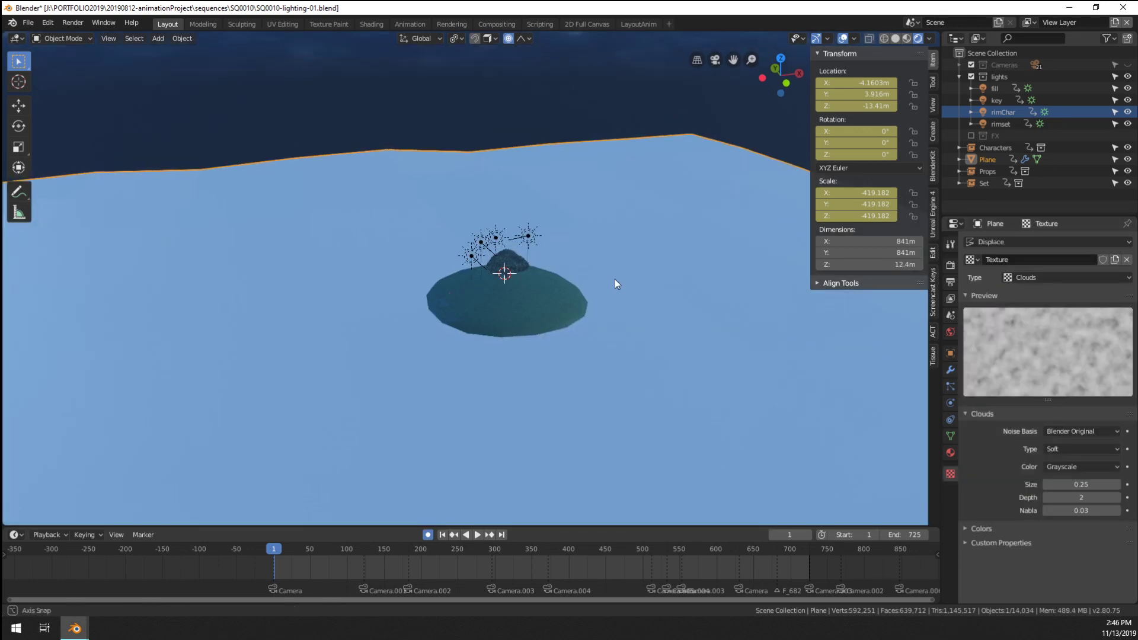
# Switch the plane's Subdivision modifier from Simple to Catmull-Clark
pyautogui.press('KP_0')
pyautogui.scroll(4, 607, 271)
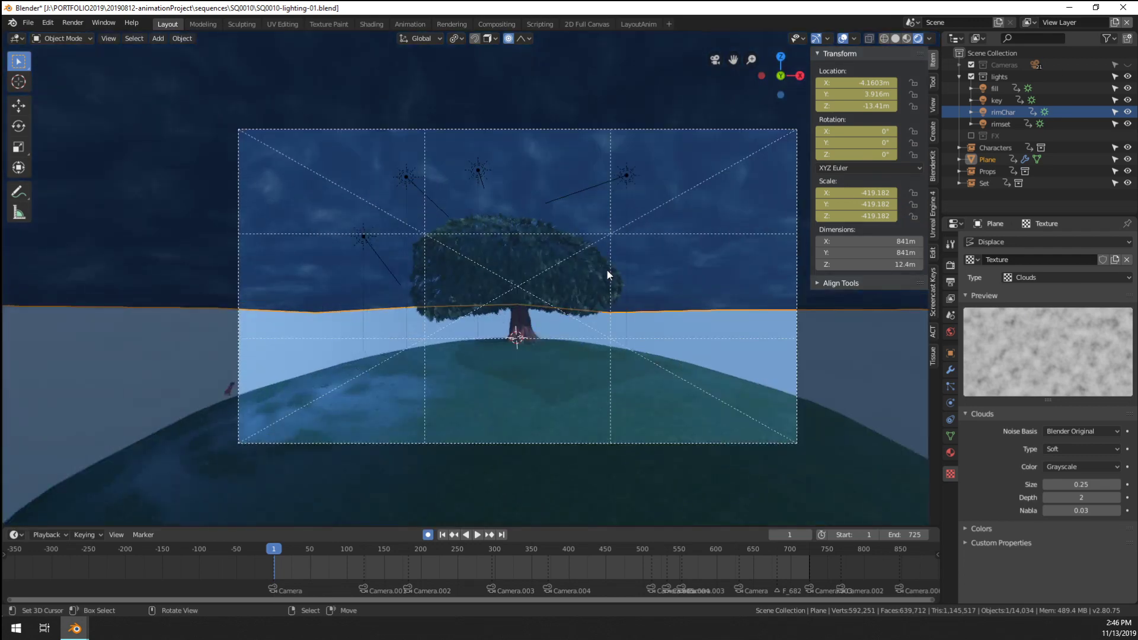
pyautogui.scroll(-6, 618, 264)
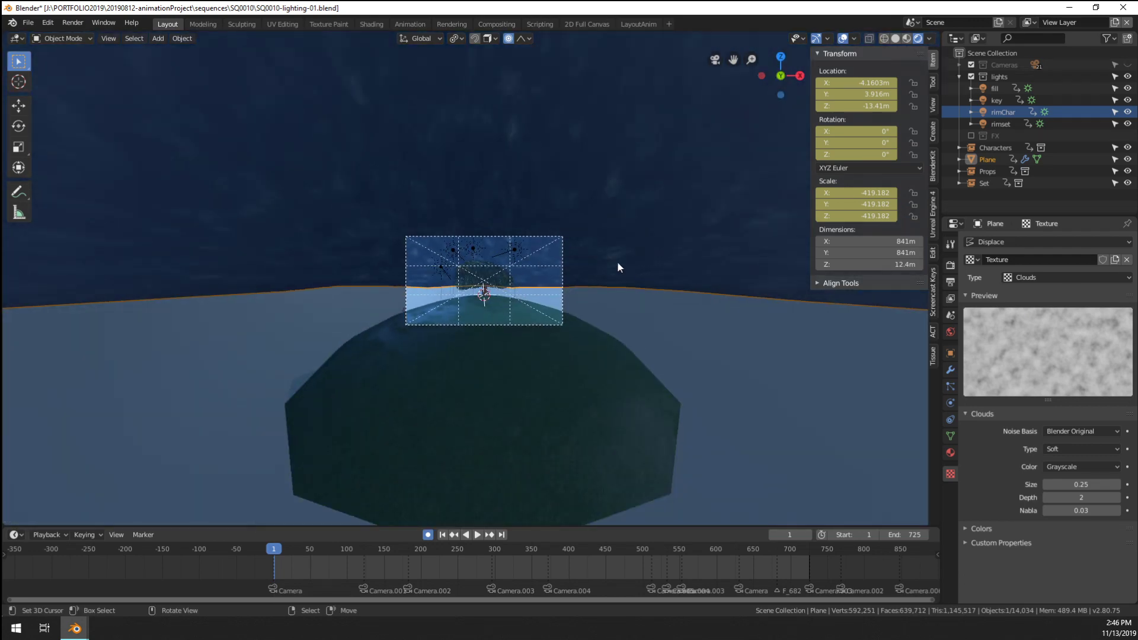
pyautogui.moveTo(617, 264); pyautogui.dragTo(584, 356, button='middle')
pyautogui.scroll(-13, 611, 310)
pyautogui.click(951, 370)
pyautogui.scroll(4, 714, 311)
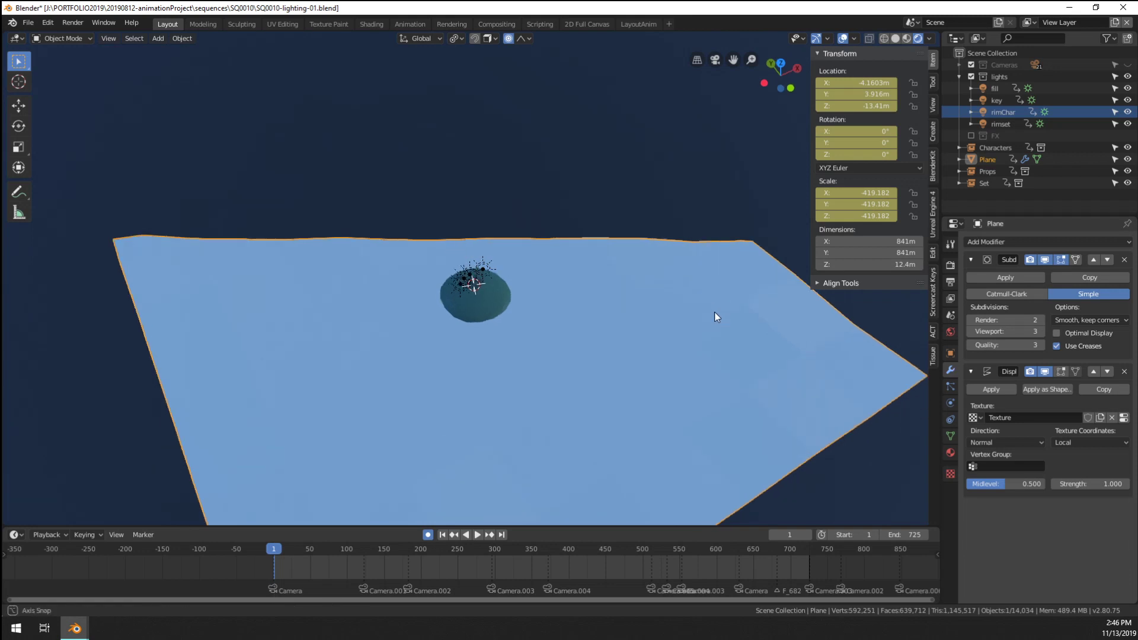
pyautogui.moveTo(625, 290); pyautogui.dragTo(624, 254, button='middle')
pyautogui.click(1015, 294)
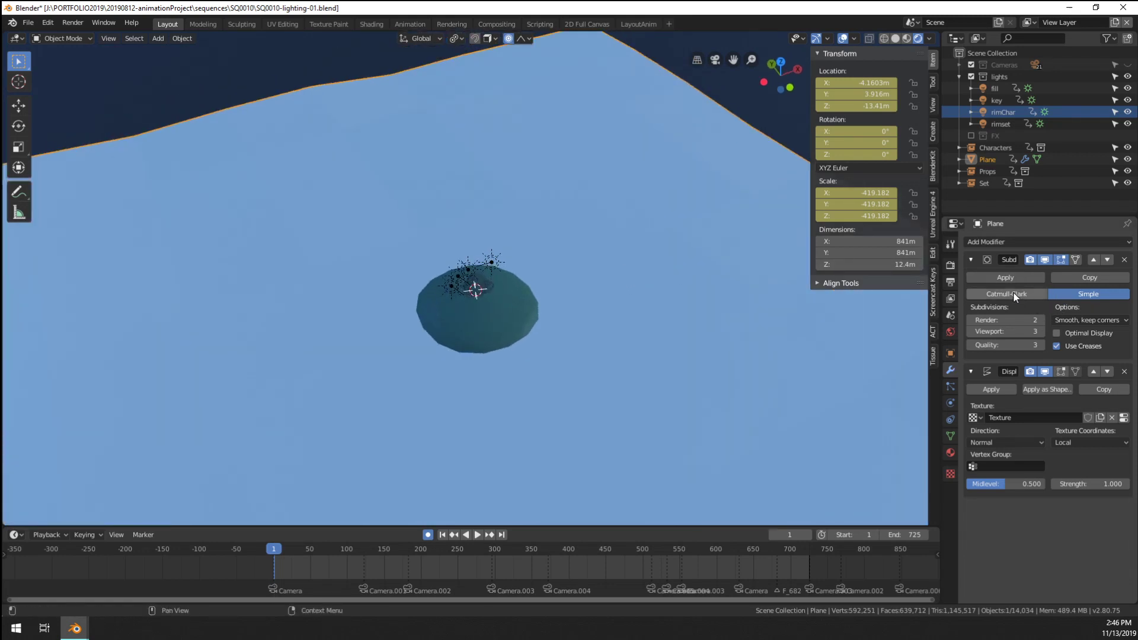
# Duplicate the plane's Subdivision modifier and place the copy below the Displace modifier in the stack
pyautogui.moveTo(742, 292); pyautogui.dragTo(695, 272, button='middle')
pyautogui.scroll(4, 683, 282)
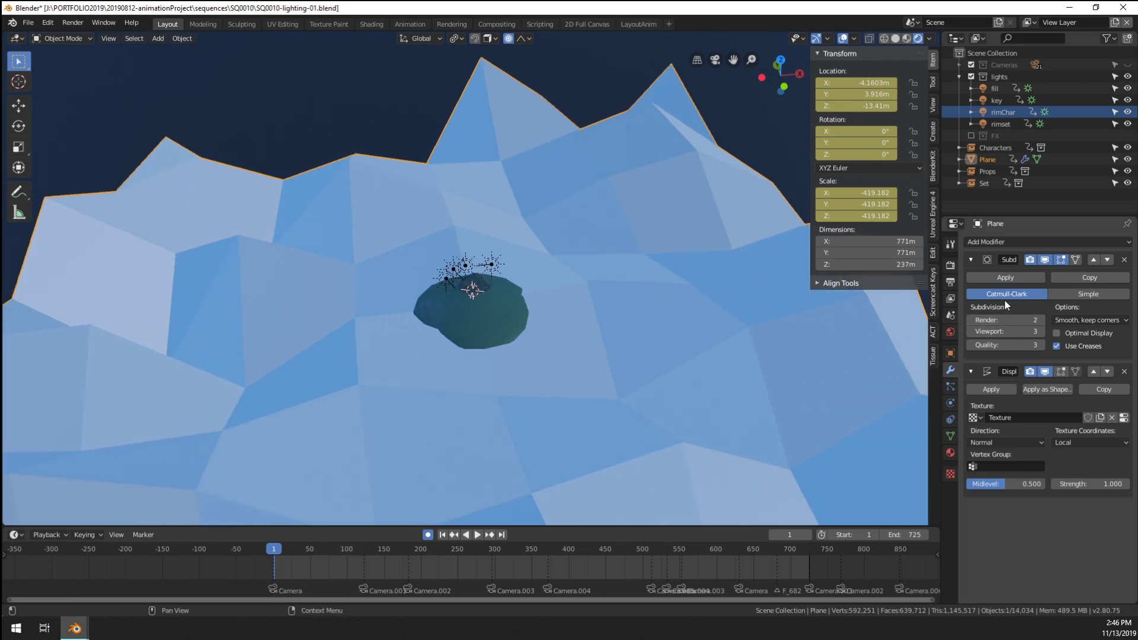
pyautogui.click(1091, 278)
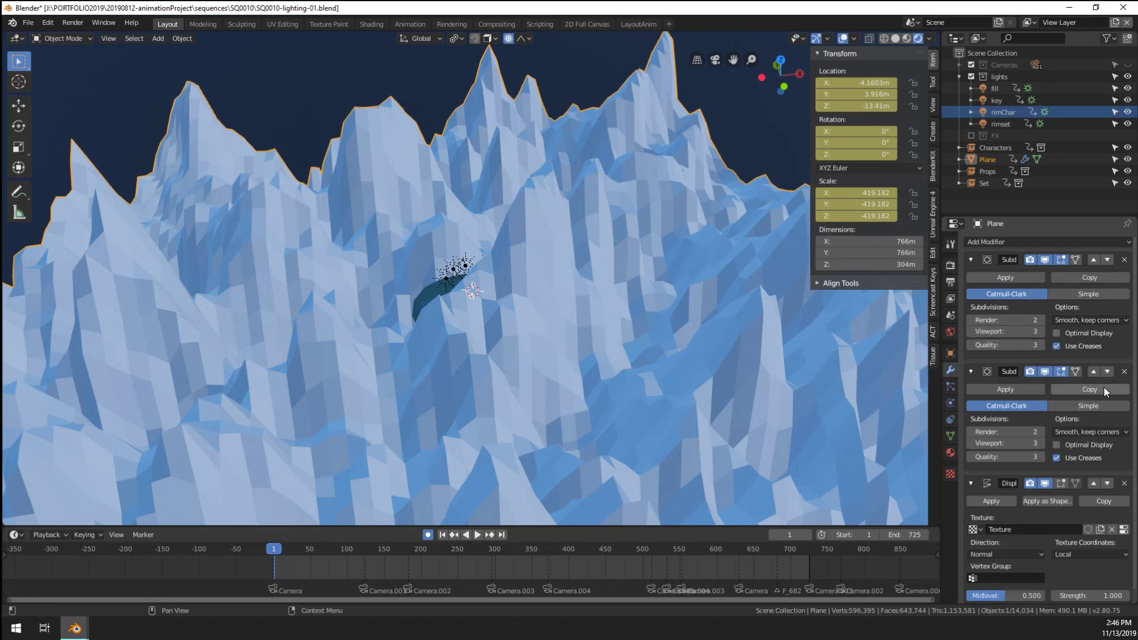
pyautogui.click(1108, 371)
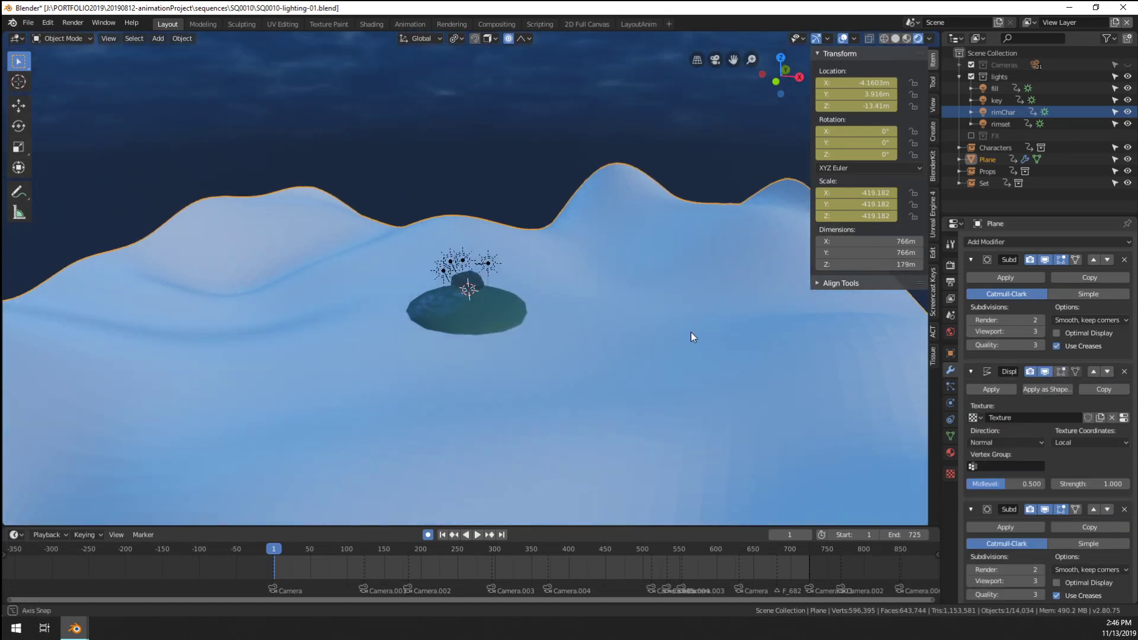
# Lower the Displace modifier's strength to 0.390 and check the terrain through the camera
pyautogui.moveTo(692, 332)
pyautogui.mouseDown(button='middle')
pyautogui.moveTo(667, 325)
pyautogui.moveTo(695, 331)
pyautogui.mouseUp(button='middle')
pyautogui.scroll(1, 695, 330)
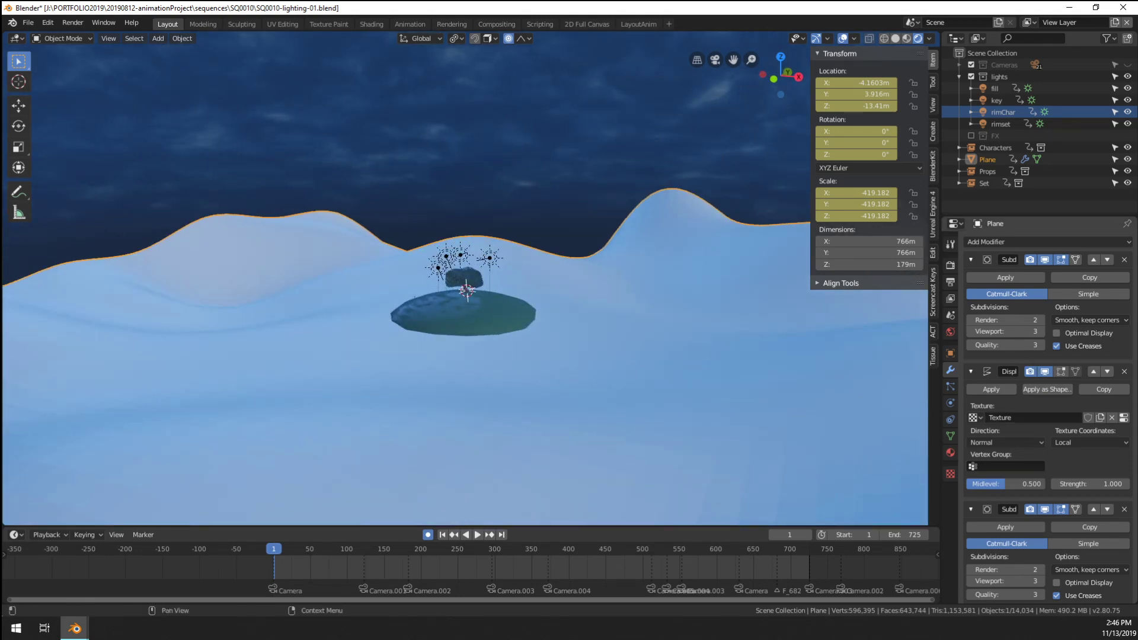
pyautogui.moveTo(1072, 485)
pyautogui.mouseDown()
pyautogui.moveTo(1053, 484)
pyautogui.moveTo(1077, 485)
pyautogui.moveTo(1067, 484)
pyautogui.mouseUp()
pyautogui.press('KP_0')
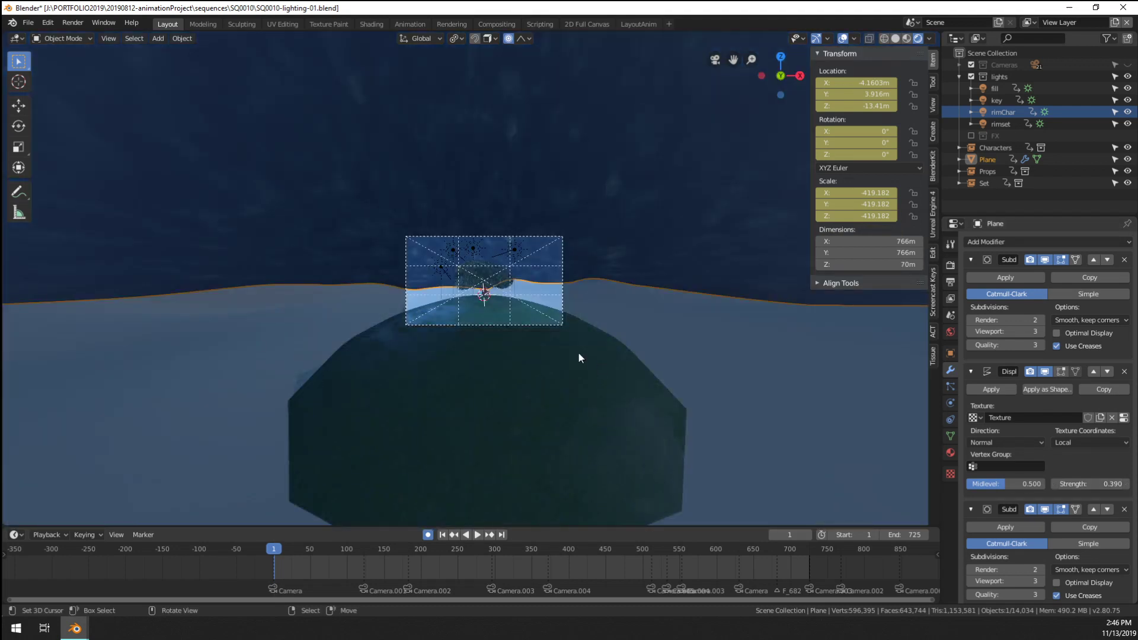
pyautogui.scroll(6, 579, 358)
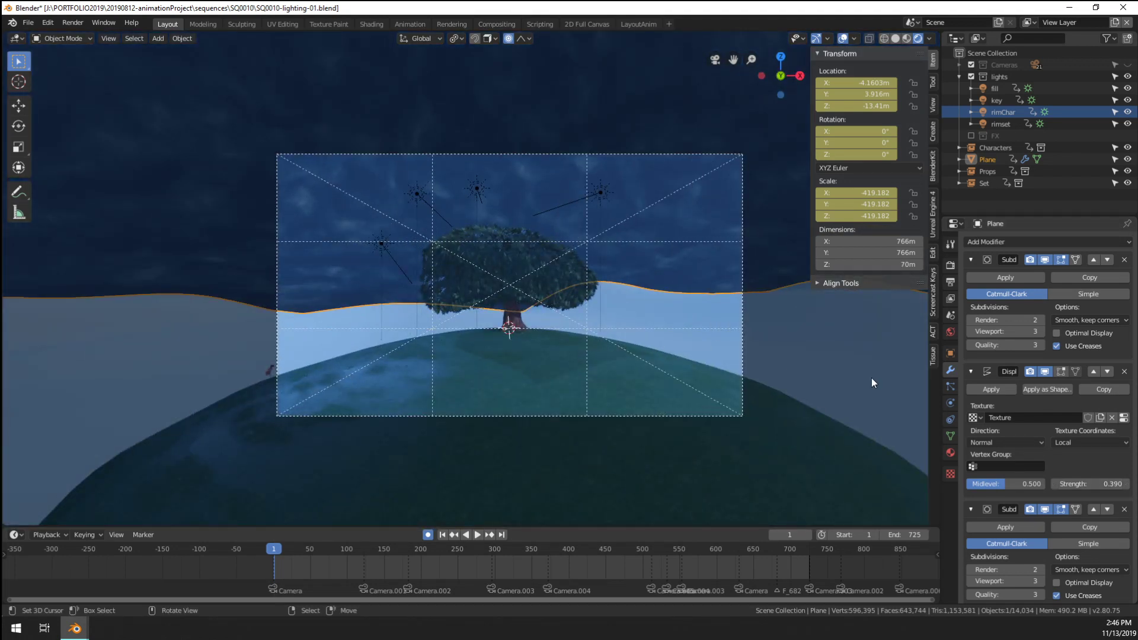
# Assign the existing hill material to the displaced plane
pyautogui.click(951, 452)
pyautogui.click(971, 291)
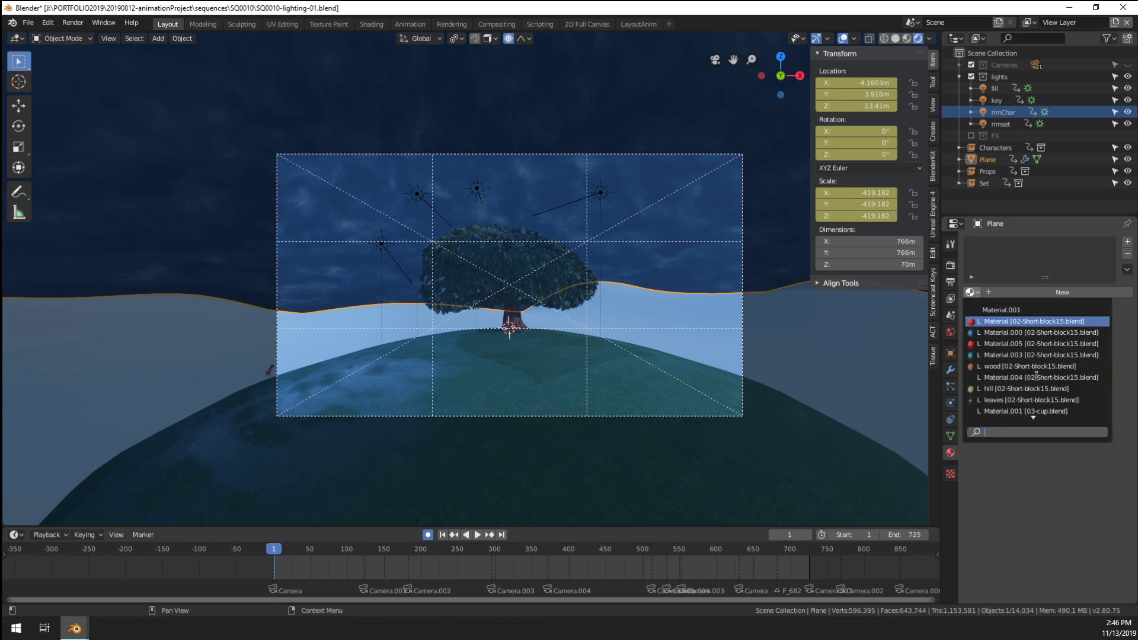
pyautogui.click(998, 389)
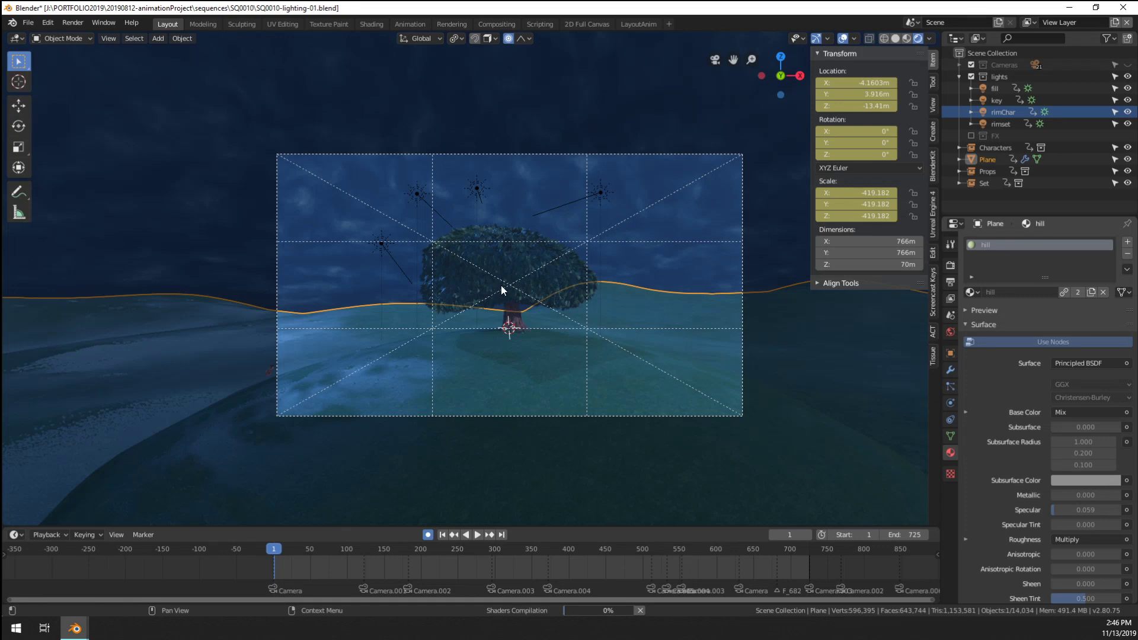
# Make an independent copy of the plane's hill material and rename it hill-BG
pyautogui.click(1090, 293)
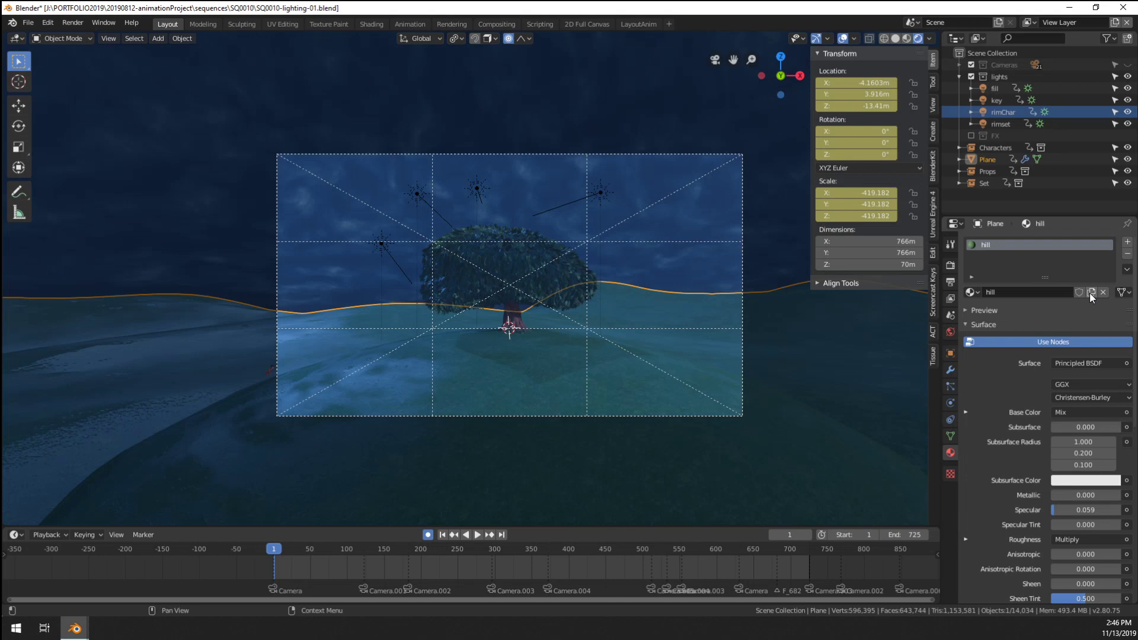
pyautogui.click(1037, 292)
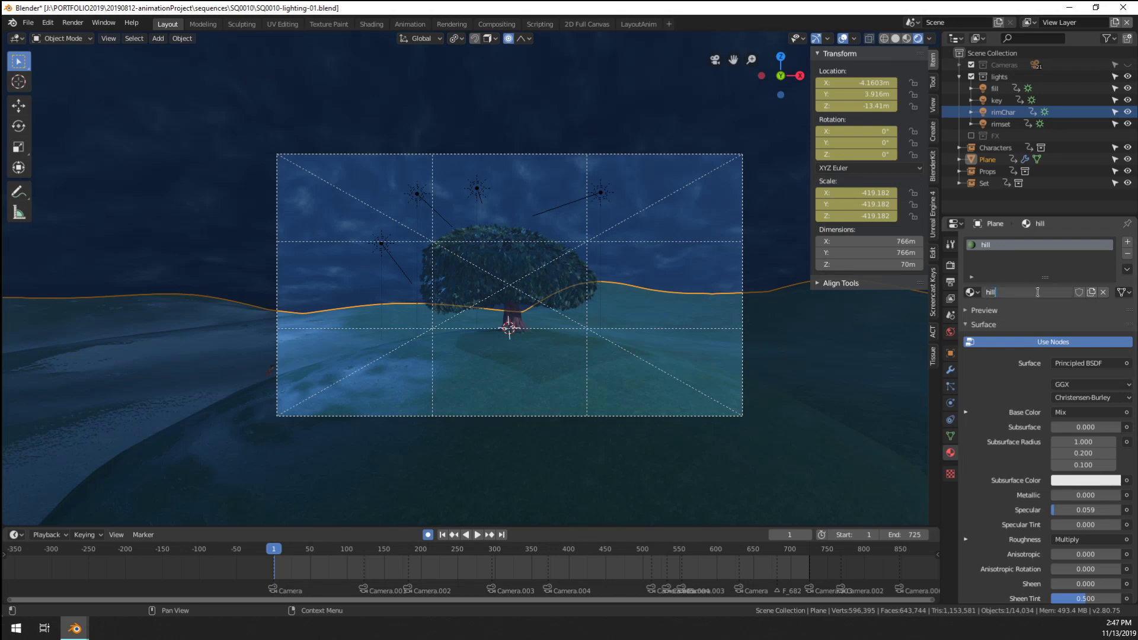
pyautogui.write('-BG')
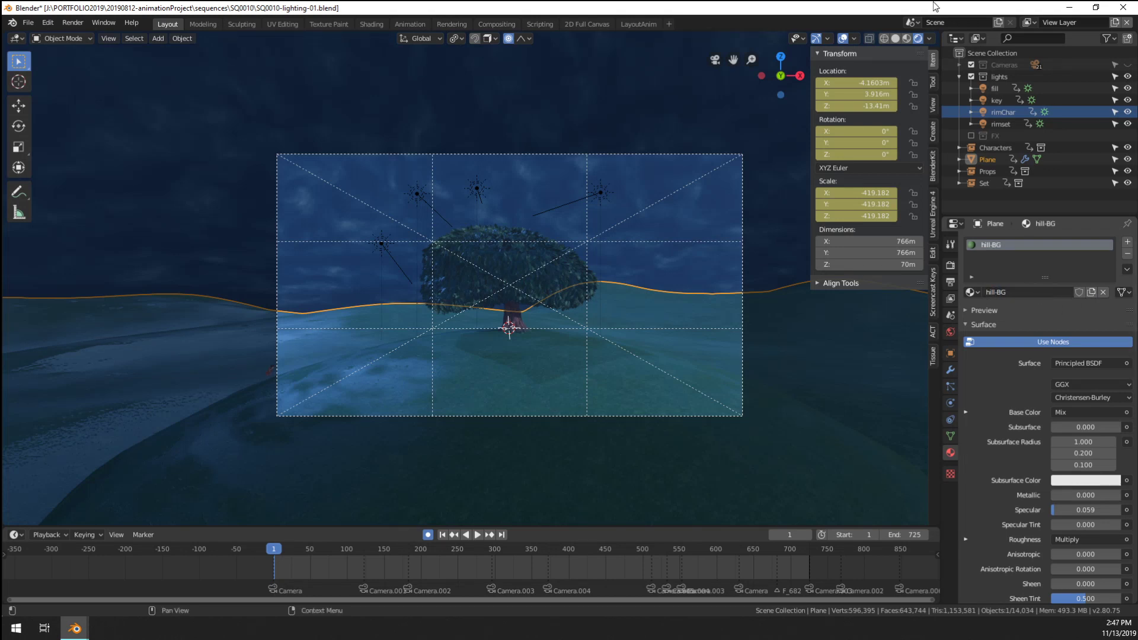
pyautogui.press('Return')
pyautogui.scroll(5, 467, 390)
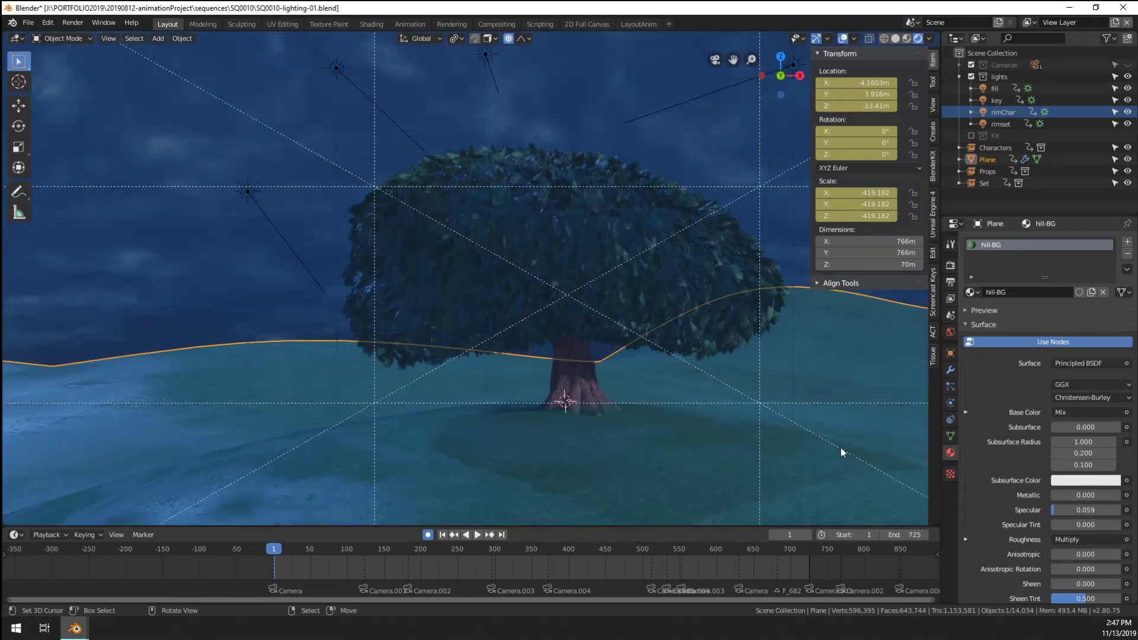
pyautogui.scroll(-5, 483, 364)
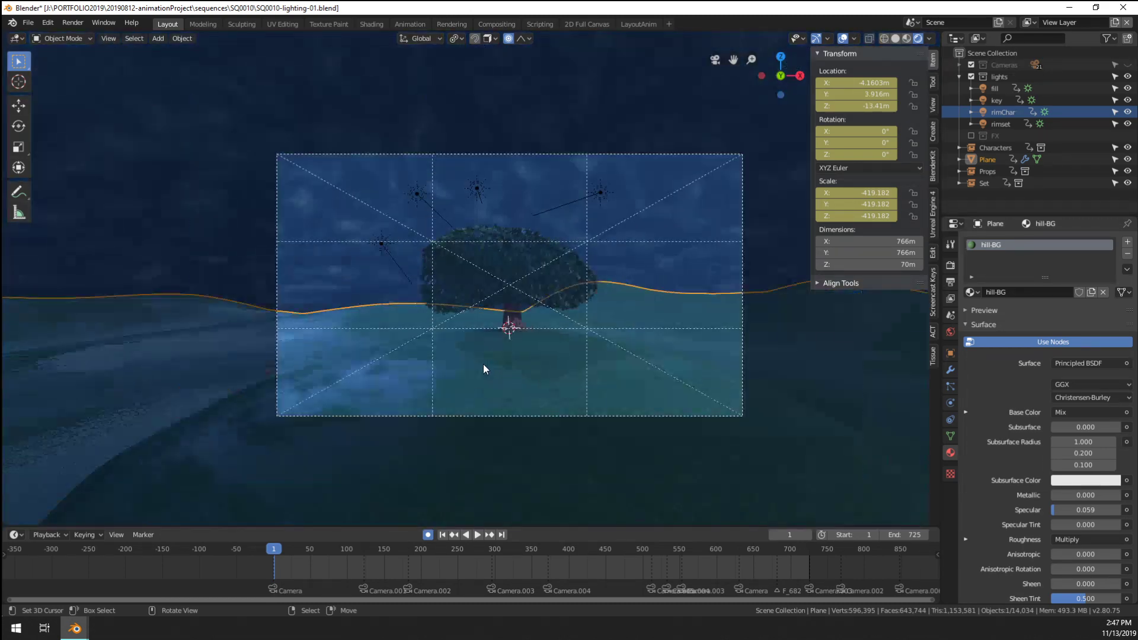
pyautogui.press('g')
pyautogui.press('z')
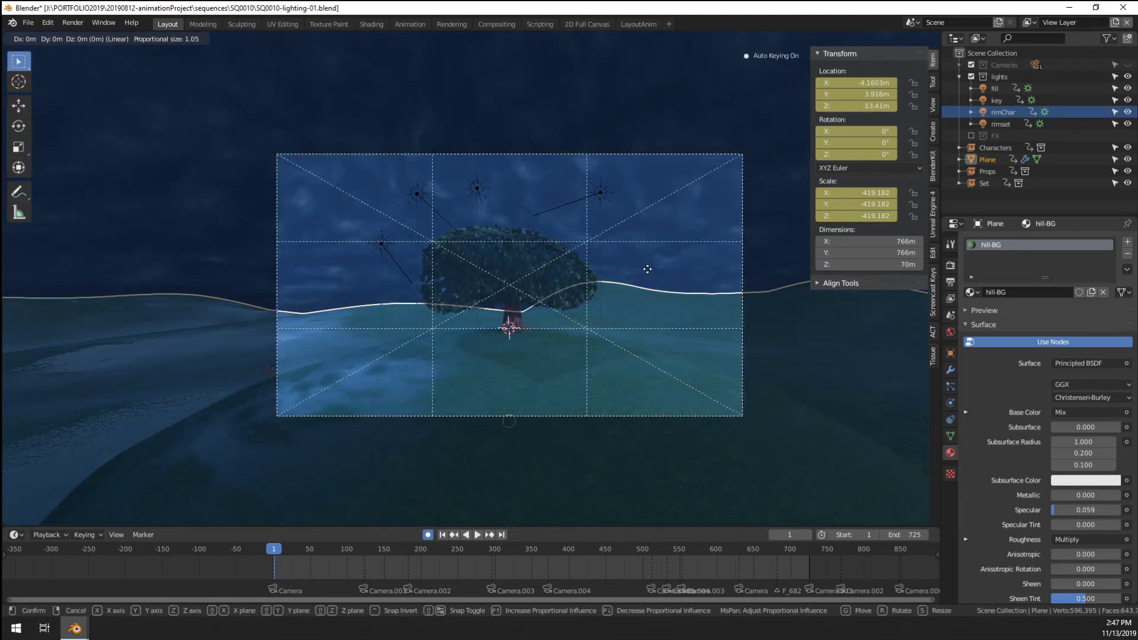
pyautogui.press('Escape')
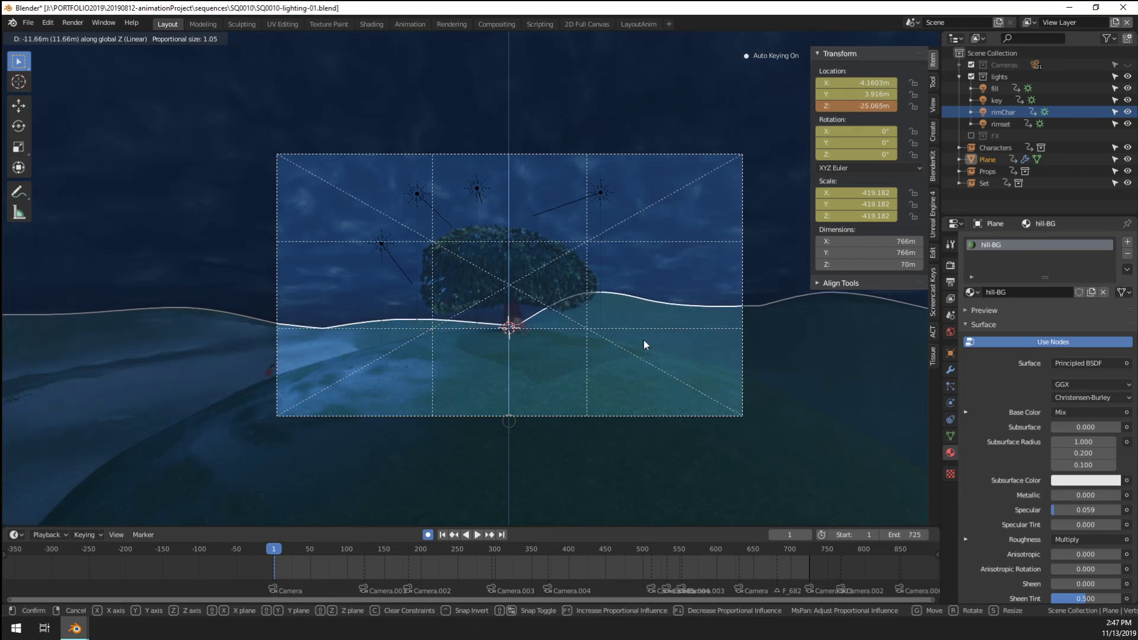
# Rotate the terrain plane about 98.5° around the global Z axis
pyautogui.press('r')
pyautogui.press('z')
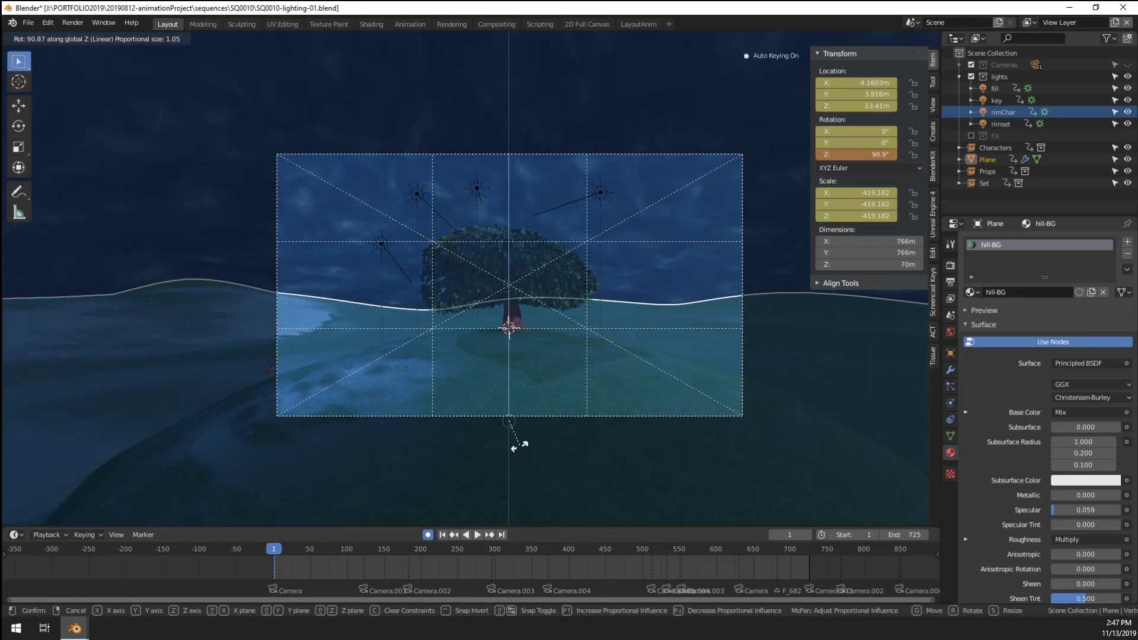
pyautogui.click(515, 452)
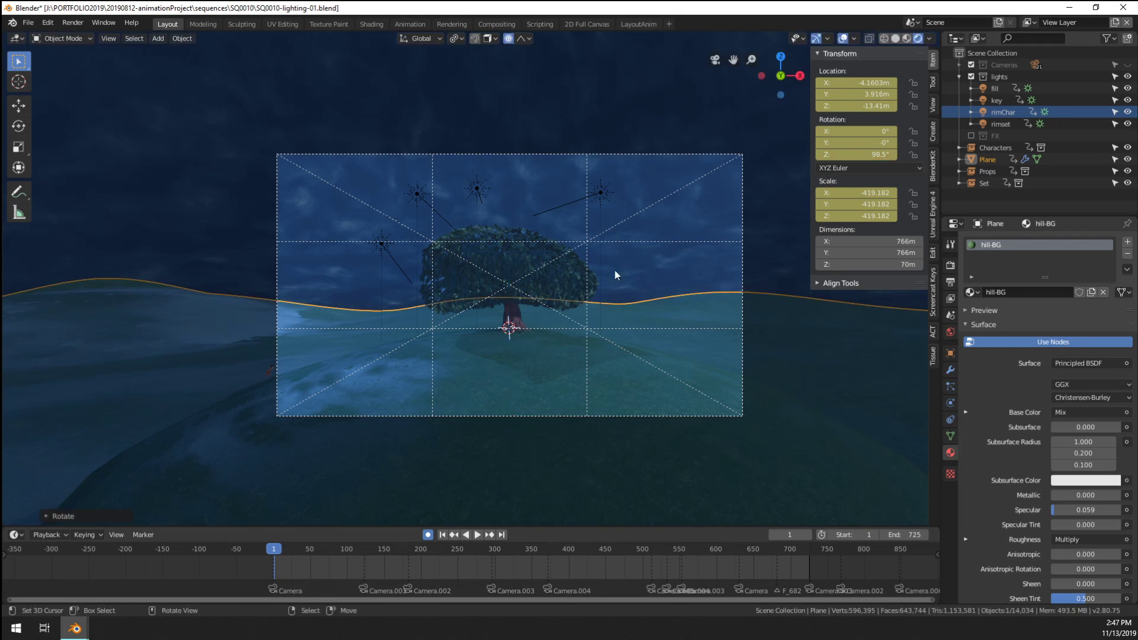
# Lower the terrain plane along Z by about 22.7 m, to a Z location of about -36.1 m
pyautogui.press('g')
pyautogui.press('z')
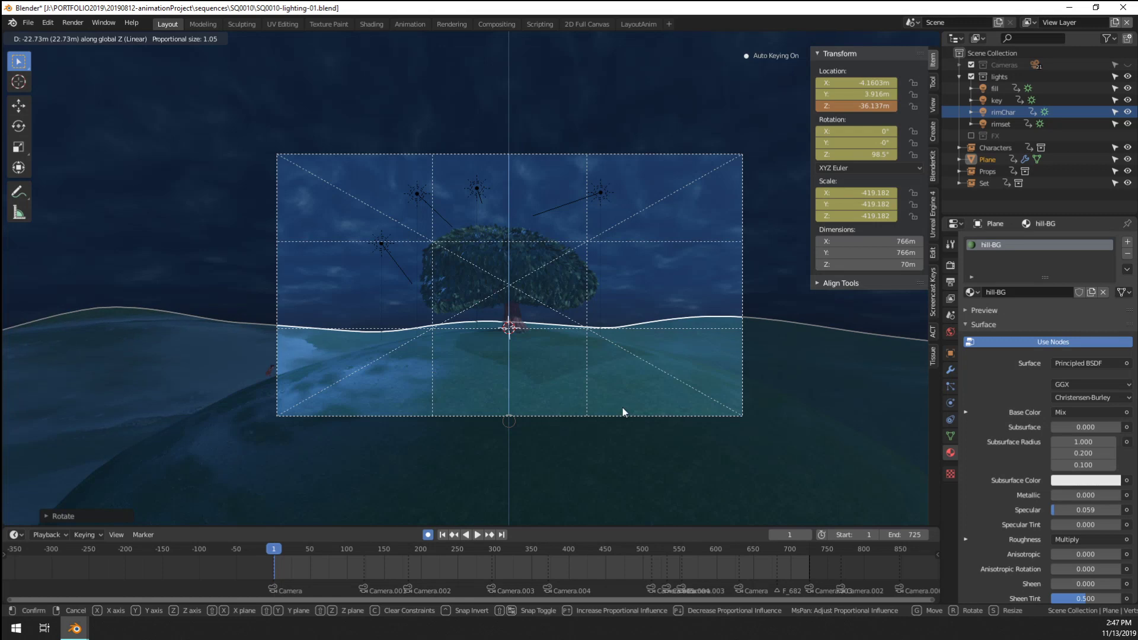
pyautogui.click(623, 407)
pyautogui.scroll(3, 567, 218)
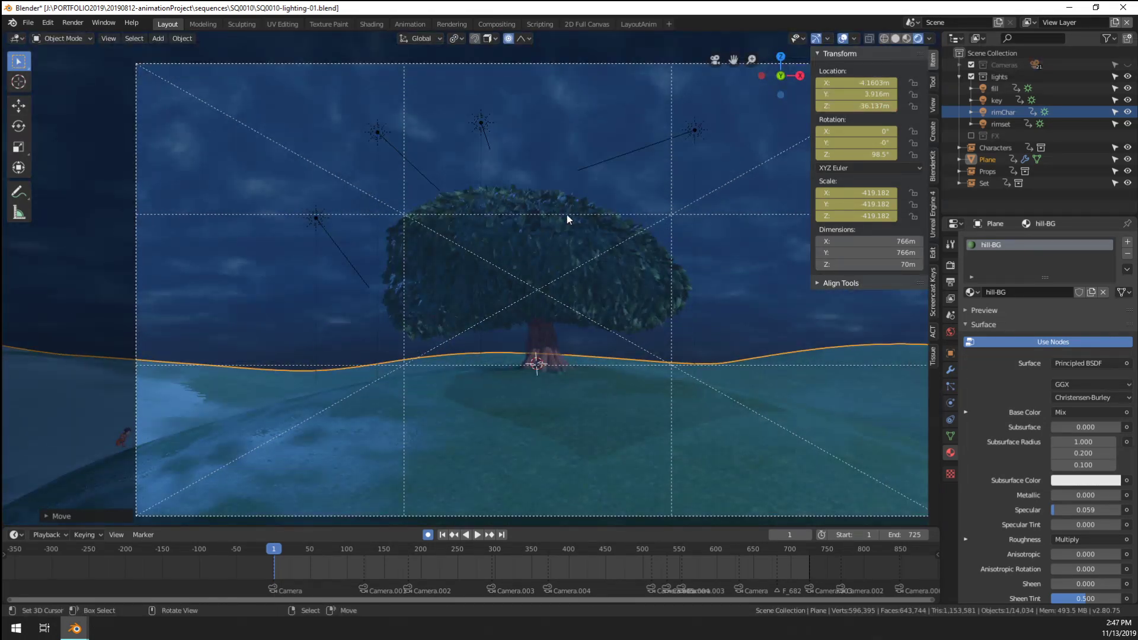
pyautogui.scroll(-2, 567, 215)
pyautogui.moveTo(567, 214); pyautogui.dragTo(449, 259, button='middle')
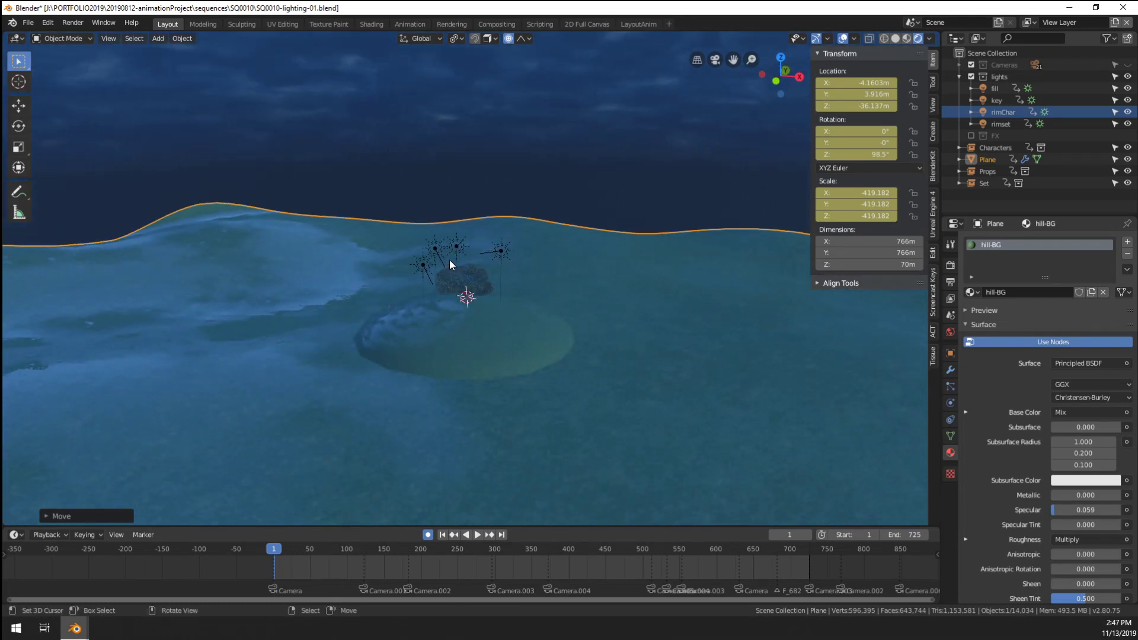
# Open the Shading workspace and set Color1 of the nightSky world's Mix node to black
pyautogui.click(373, 25)
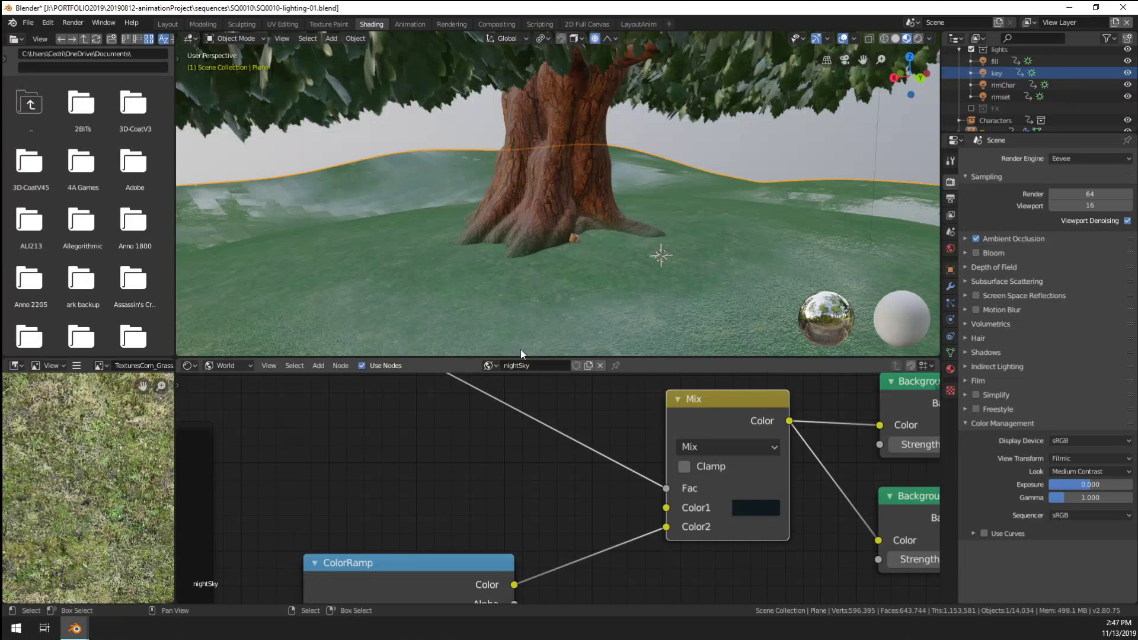
pyautogui.rightClick(415, 200)
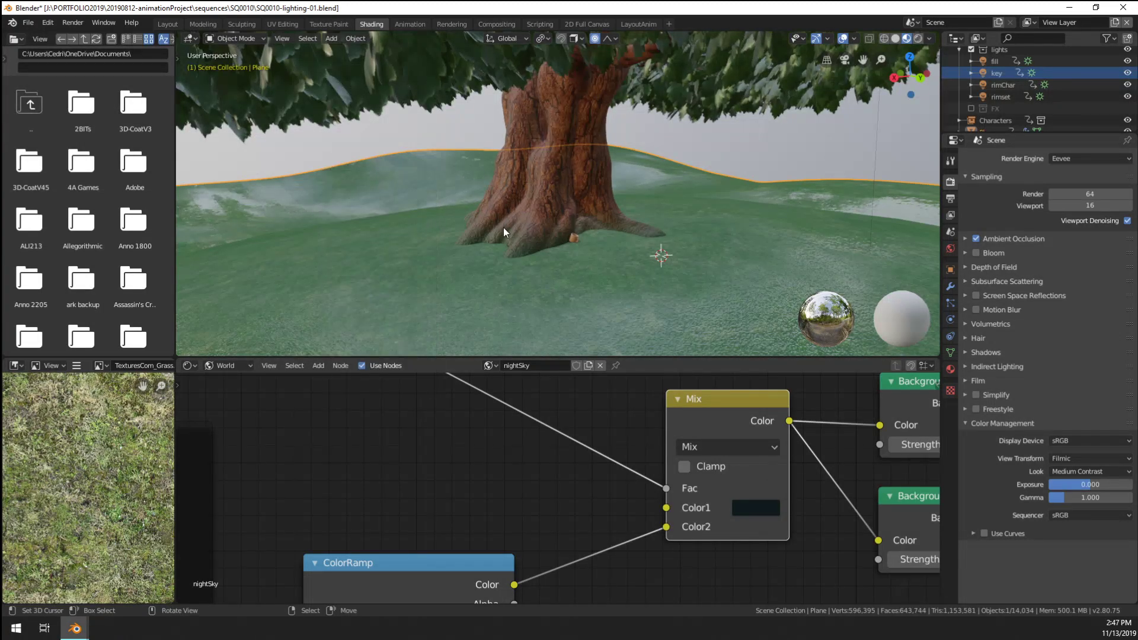
pyautogui.scroll(-1, 467, 283)
pyautogui.scroll(-3, 643, 492)
pyautogui.moveTo(580, 496); pyautogui.dragTo(864, 421, button='middle')
pyautogui.scroll(10, 671, 506)
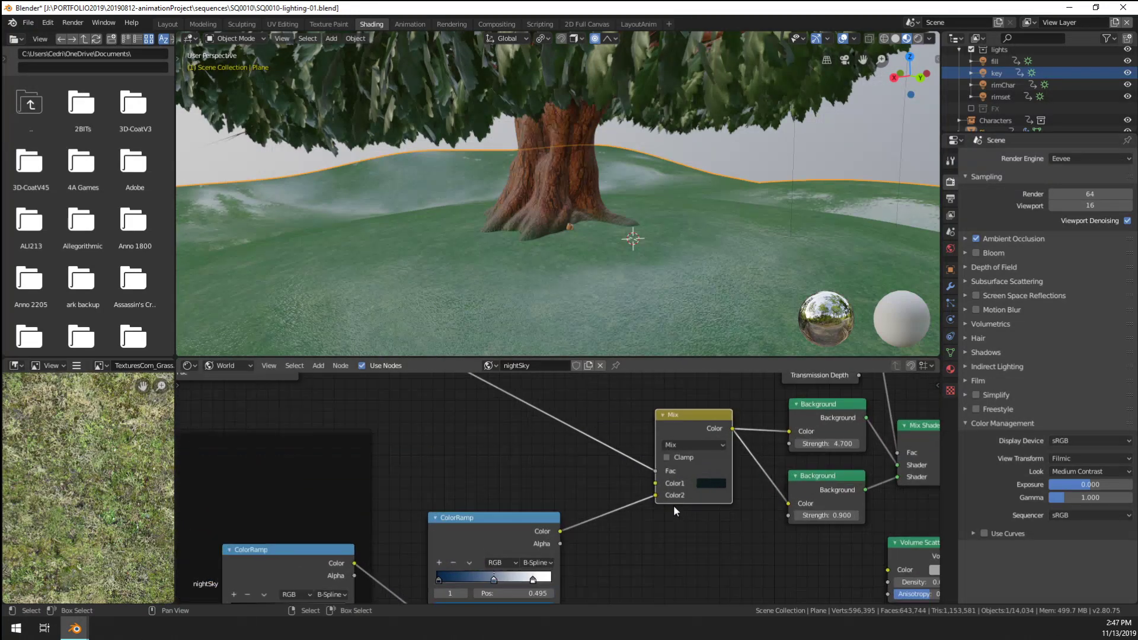
pyautogui.moveTo(674, 508); pyautogui.dragTo(531, 540, button='middle')
pyautogui.click(598, 490)
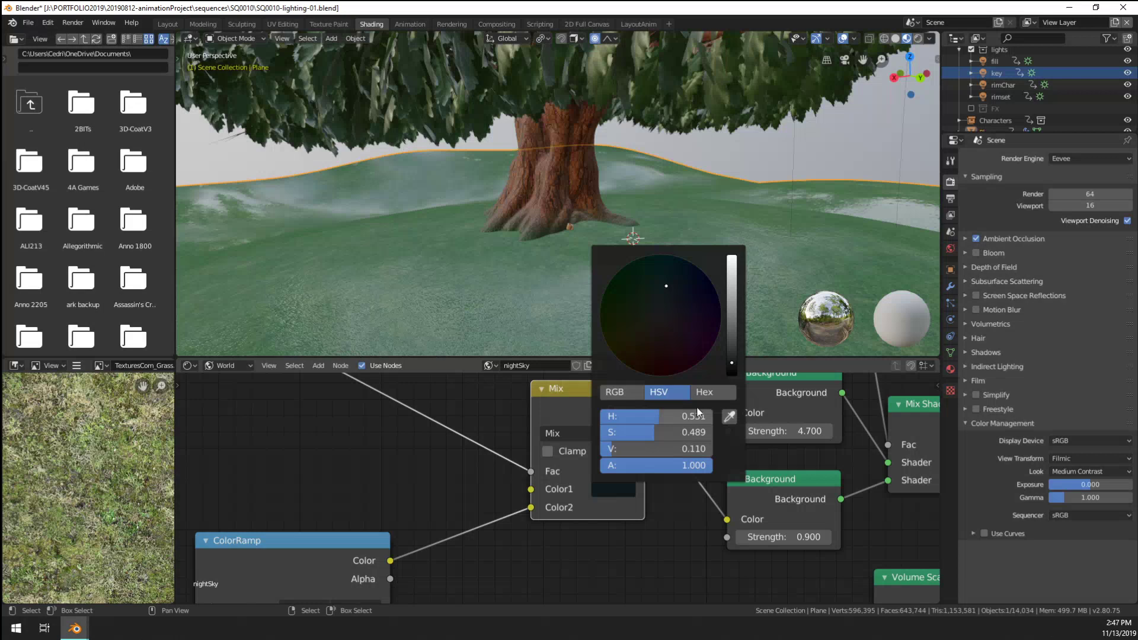
pyautogui.click(734, 372)
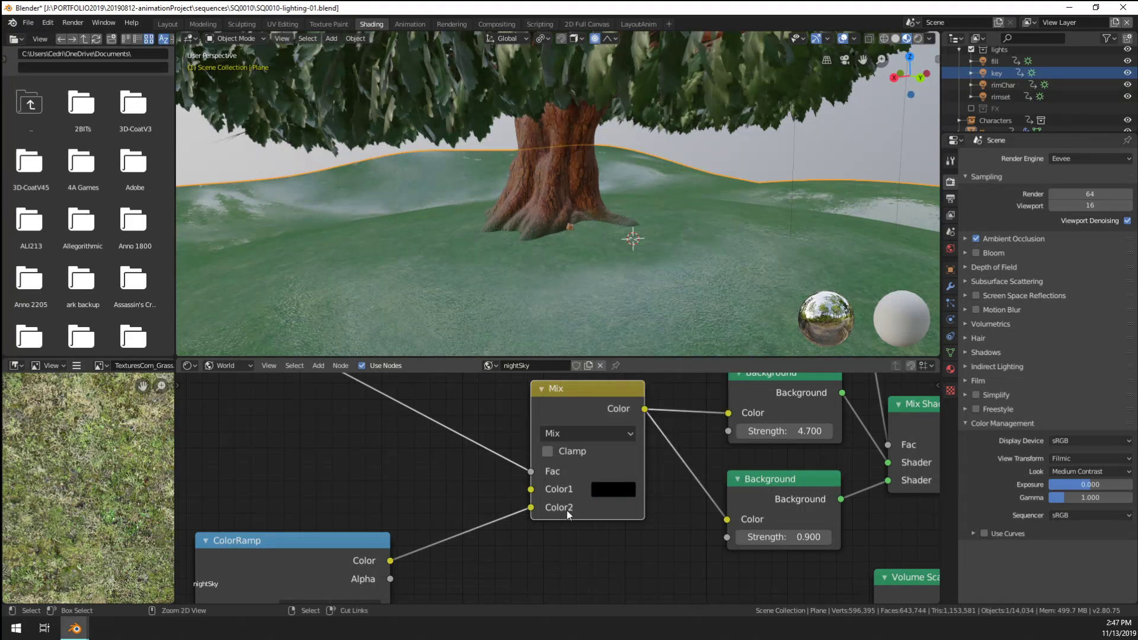
# Undo the black Color1 change on the nightSky Mix node and switch the node editor from World to the plane's hill-BG material
pyautogui.hotkey('ctrl', 'z')
pyautogui.scroll(-6, 582, 537)
pyautogui.scroll(-4, 380, 437)
pyautogui.moveTo(457, 470); pyautogui.dragTo(463, 493, button='middle')
pyautogui.click(226, 368)
pyautogui.click(223, 379)
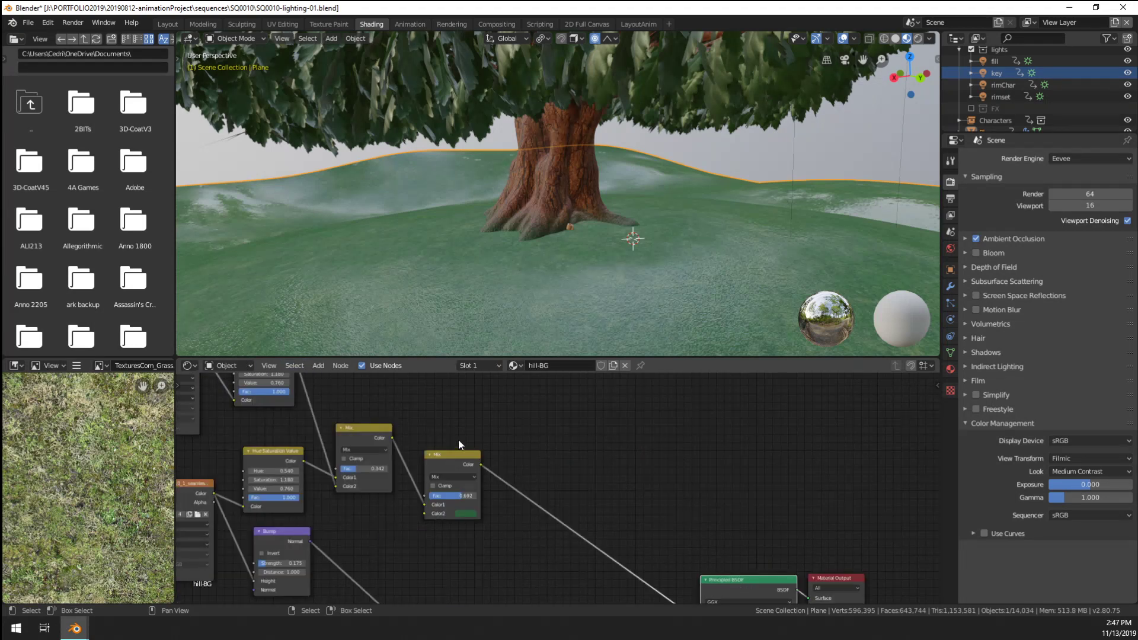
# Darken the green Color2 of the hill-BG material's final Mix node
pyautogui.scroll(6, 468, 494)
pyautogui.click(475, 445)
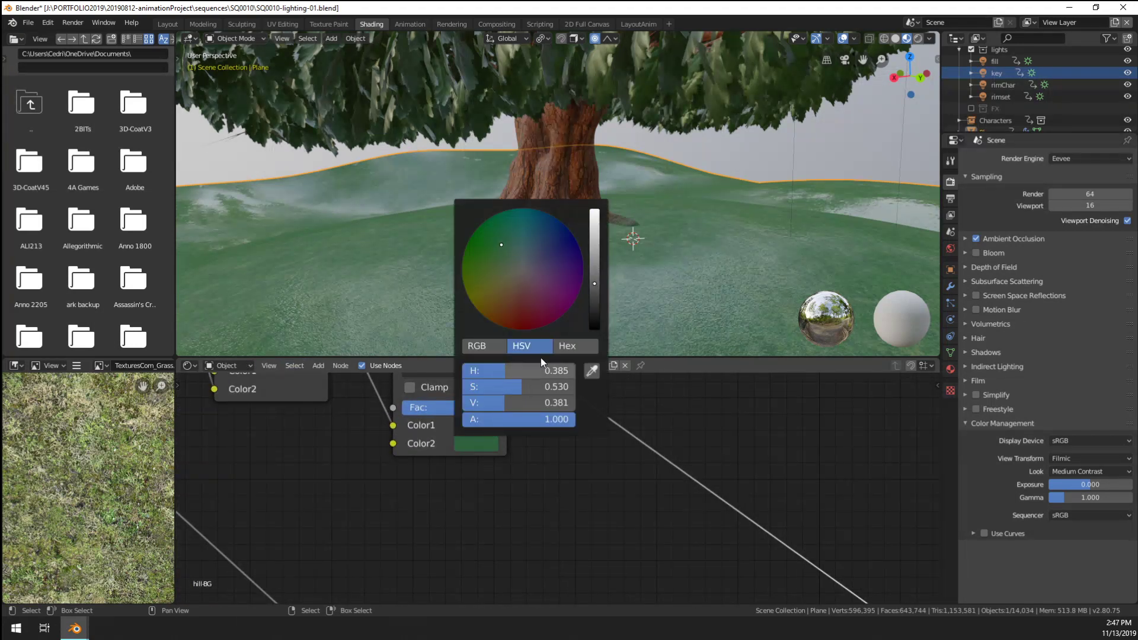
pyautogui.moveTo(604, 295); pyautogui.dragTo(605, 313)
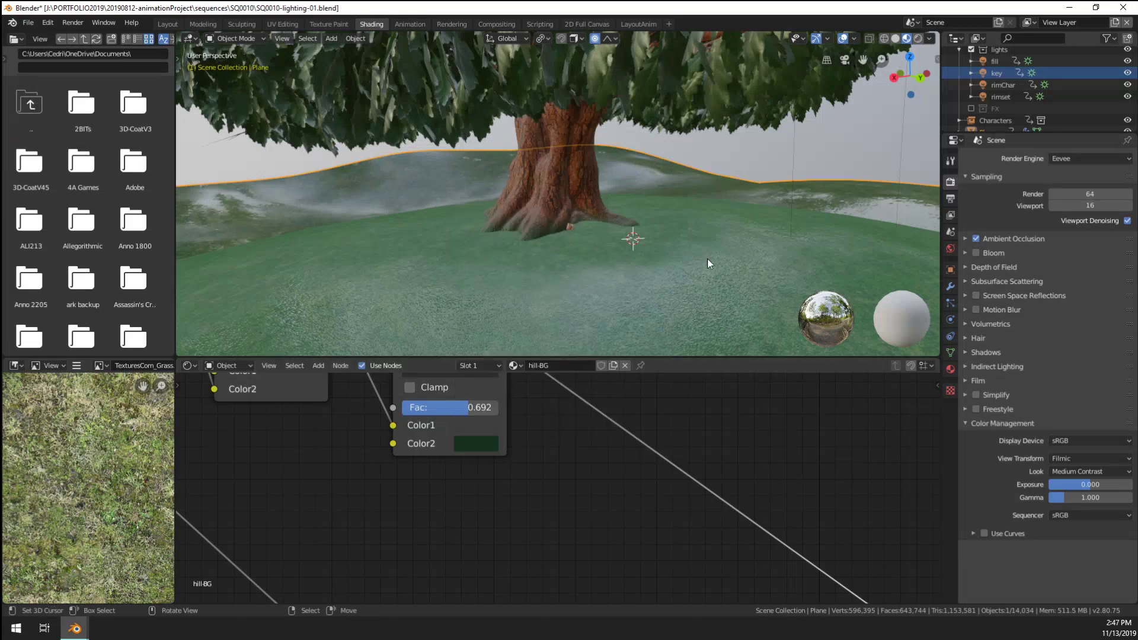
# View the scene through the camera with Rendered viewport shading
pyautogui.press('KP_0')
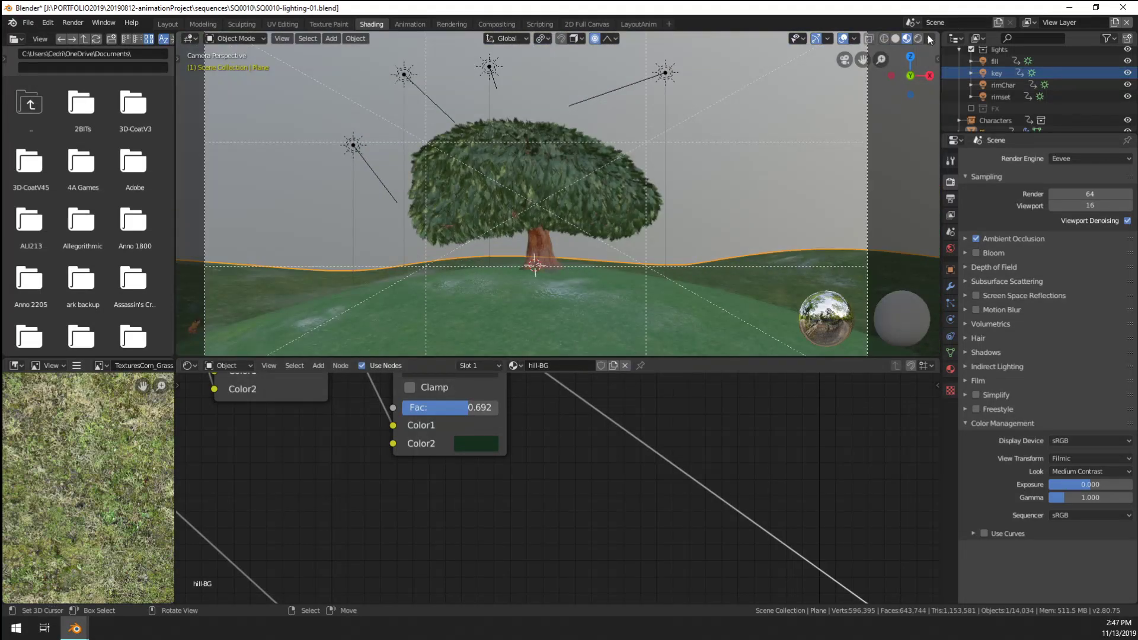
pyautogui.click(918, 39)
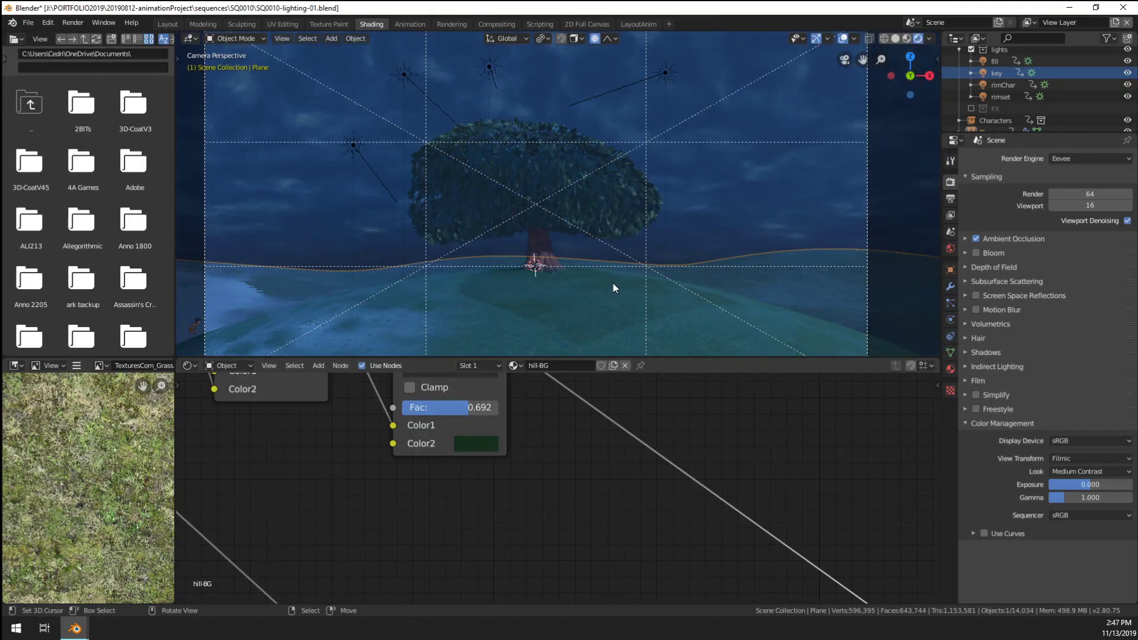
pyautogui.scroll(2, 614, 284)
# Darken the final Mix node's Color2 further to a near-black green and set its Fac to 0.842
pyautogui.scroll(-3, 477, 408)
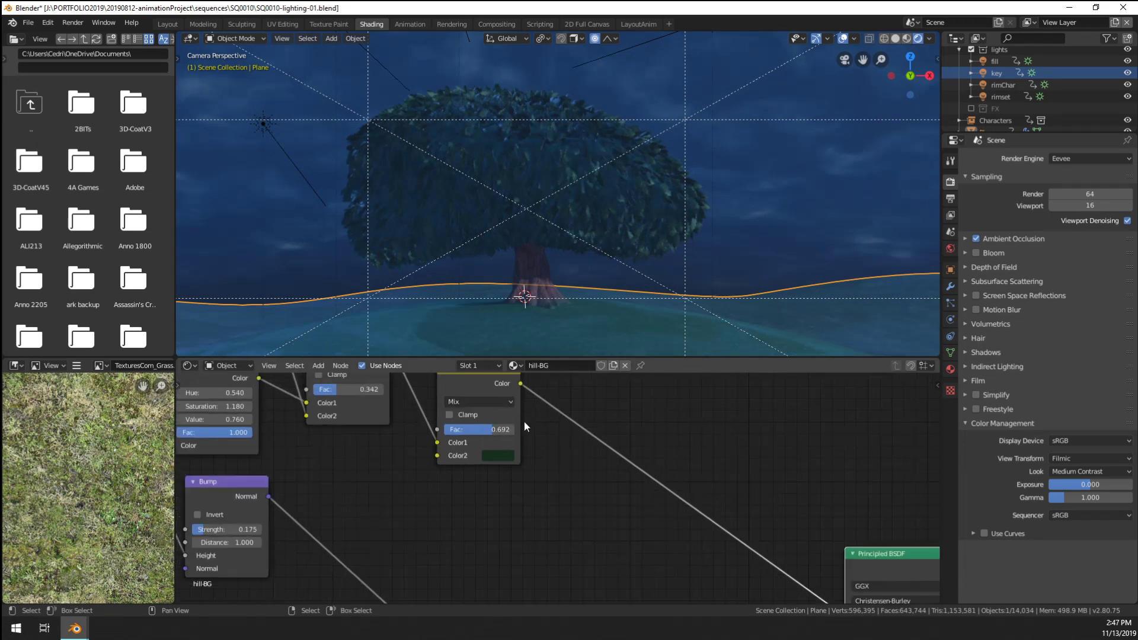
pyautogui.click(504, 454)
pyautogui.click(582, 362)
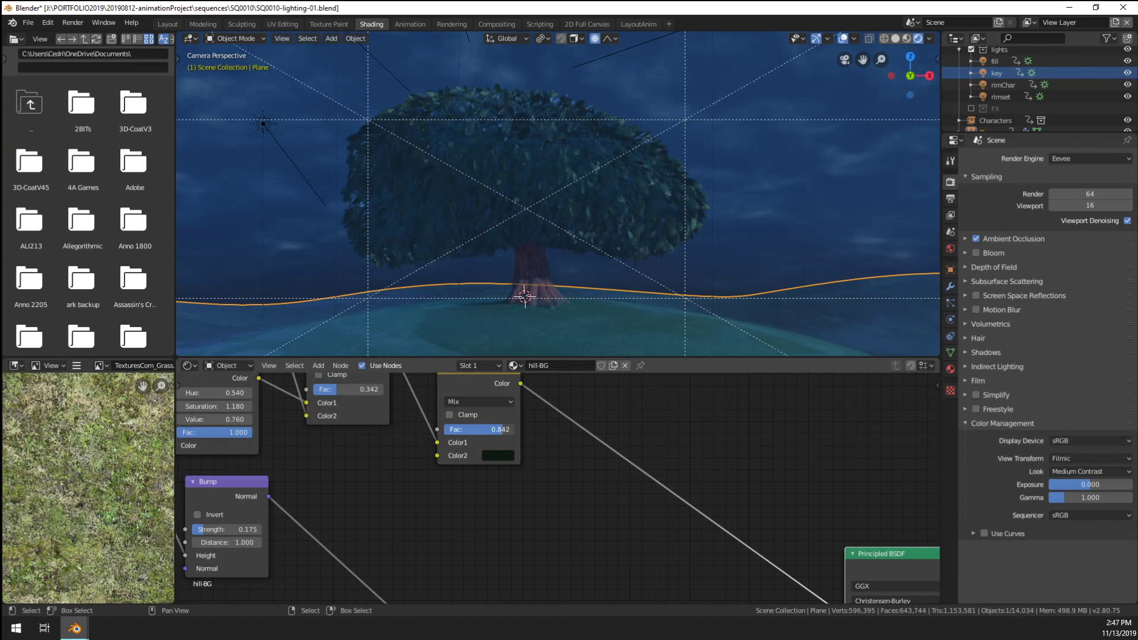
pyautogui.scroll(-4, 649, 310)
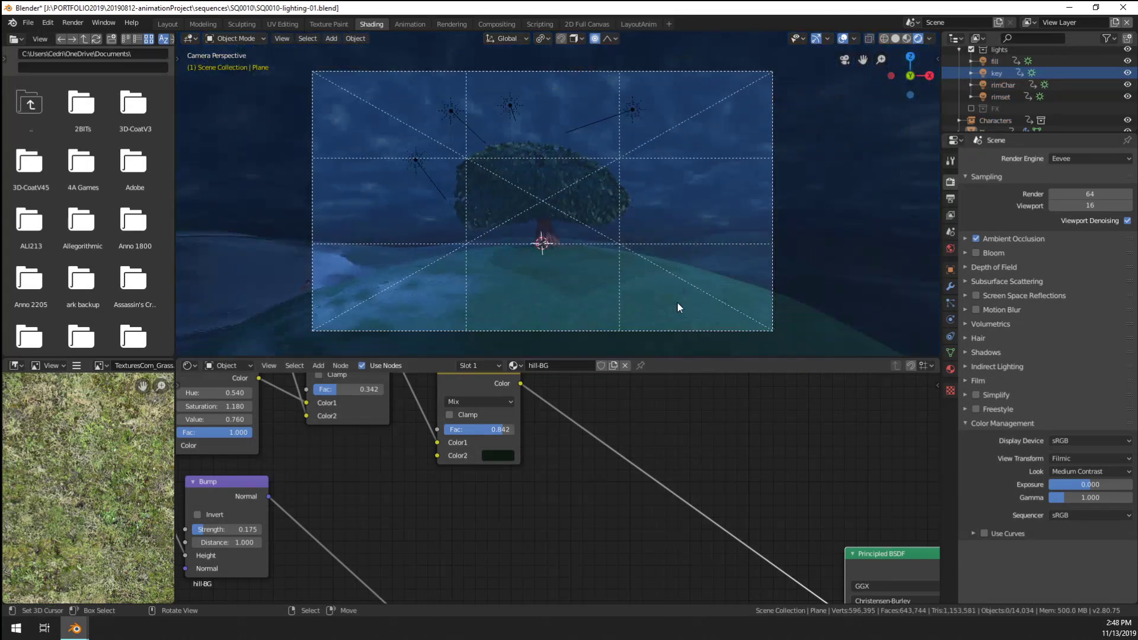
pyautogui.scroll(3, 335, 260)
pyautogui.scroll(-2, 335, 260)
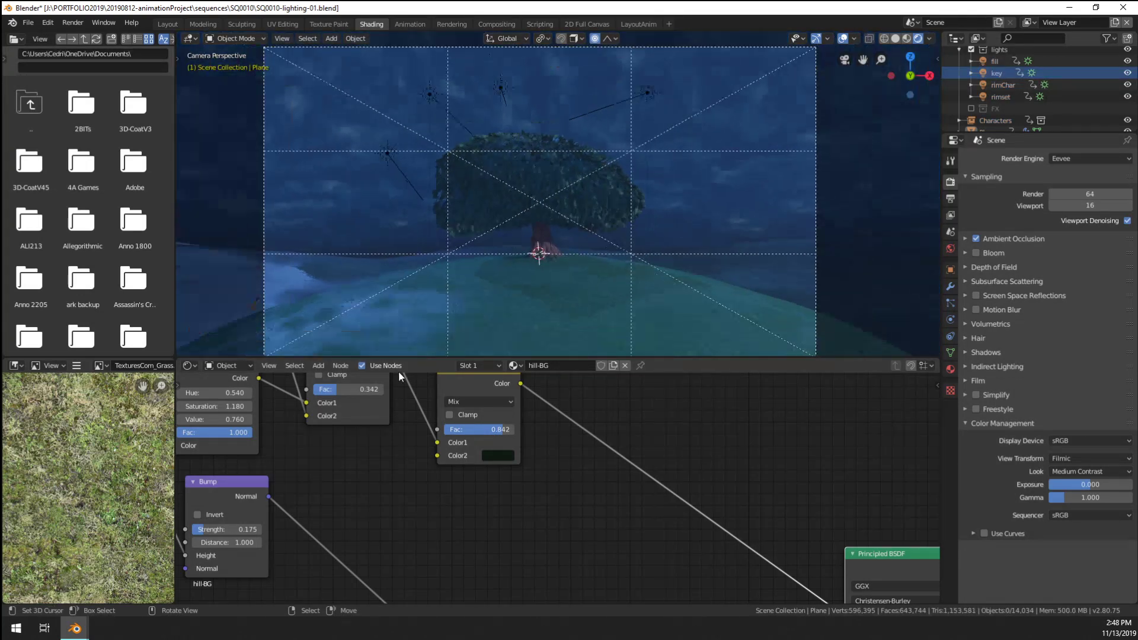
# Lighten the dark stop of the roughness noise's ColorRamp to mid grey, move it to 0.364, and shift the light stop towards the ramp's end
pyautogui.scroll(-5, 629, 512)
pyautogui.moveTo(560, 500); pyautogui.dragTo(427, 591, button='middle')
pyautogui.scroll(4, 521, 561)
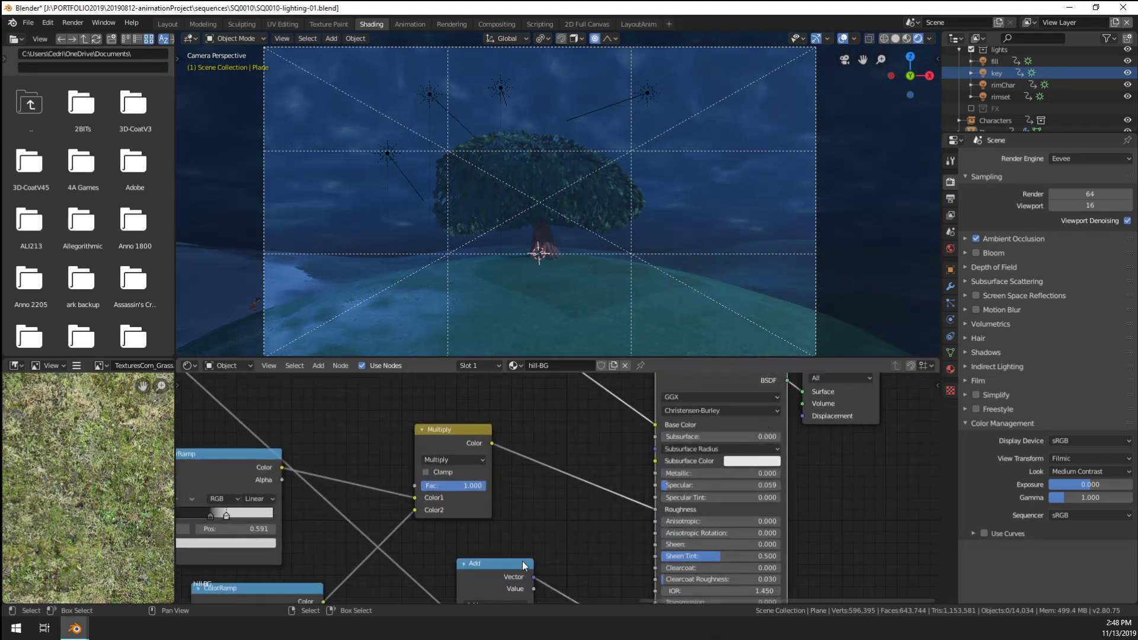
pyautogui.moveTo(562, 570); pyautogui.dragTo(670, 449, button='middle')
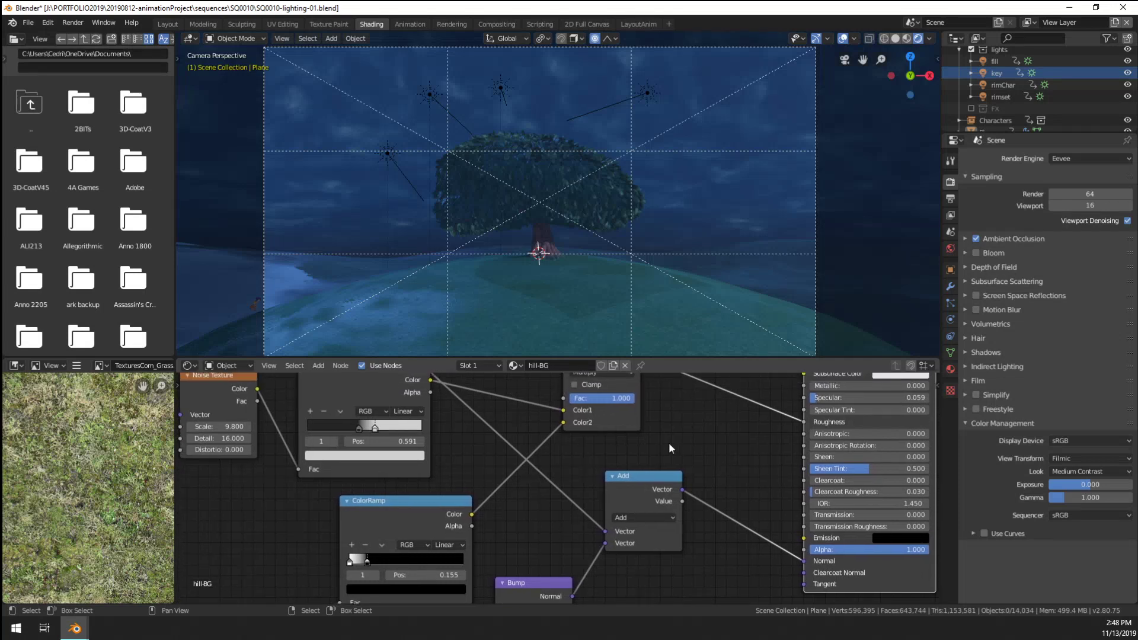
pyautogui.click(359, 428)
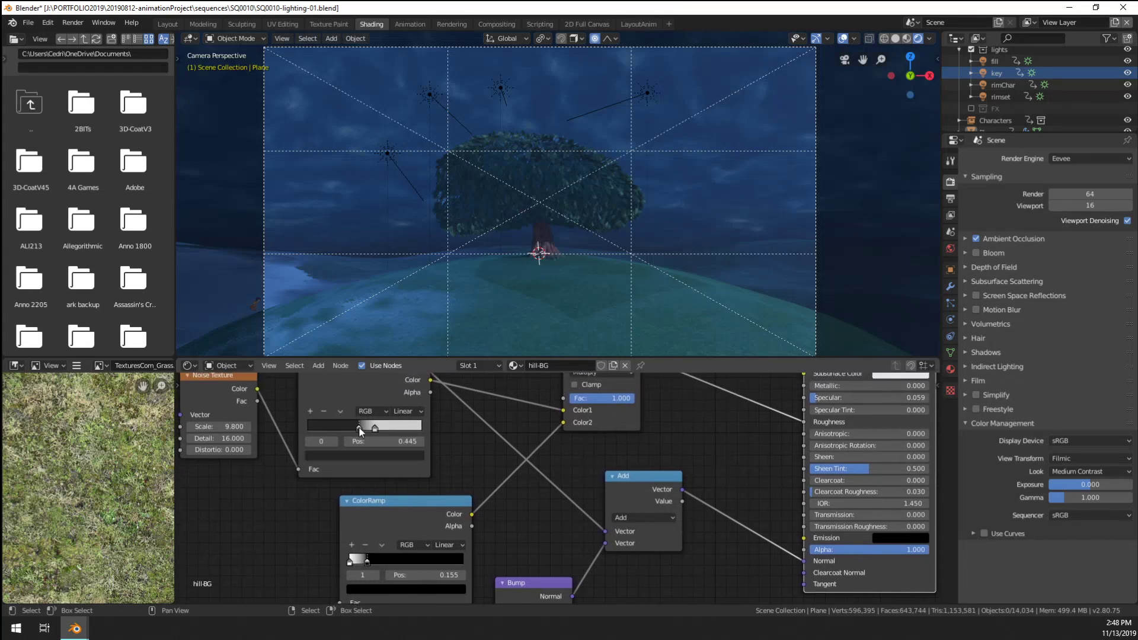
pyautogui.click(380, 455)
pyautogui.moveTo(401, 370); pyautogui.dragTo(401, 334)
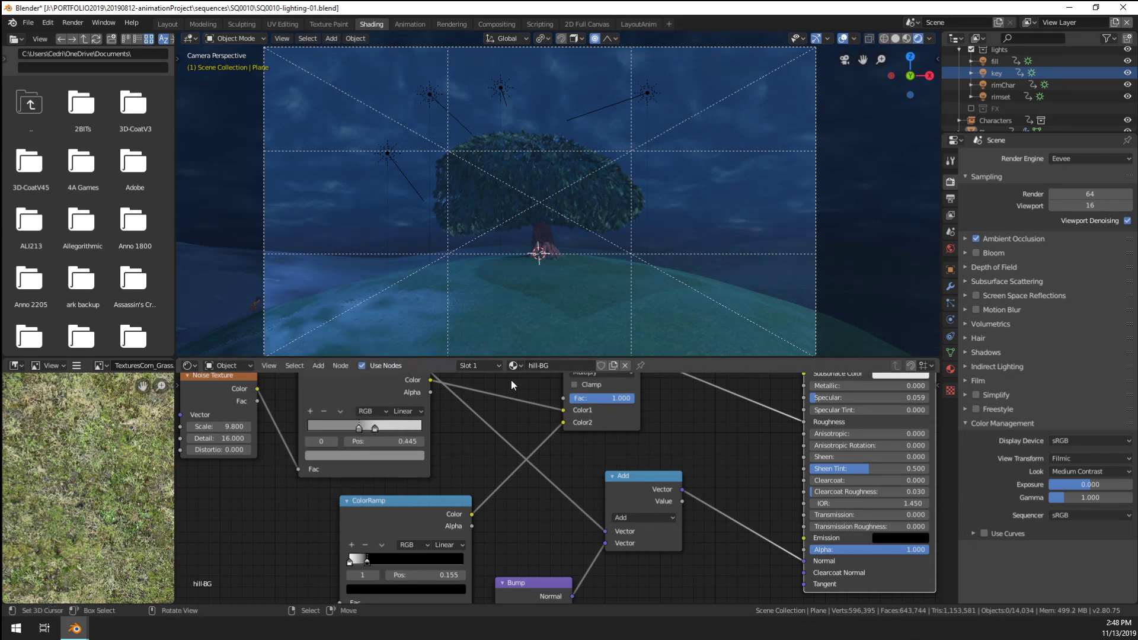
pyautogui.moveTo(375, 428); pyautogui.dragTo(349, 428)
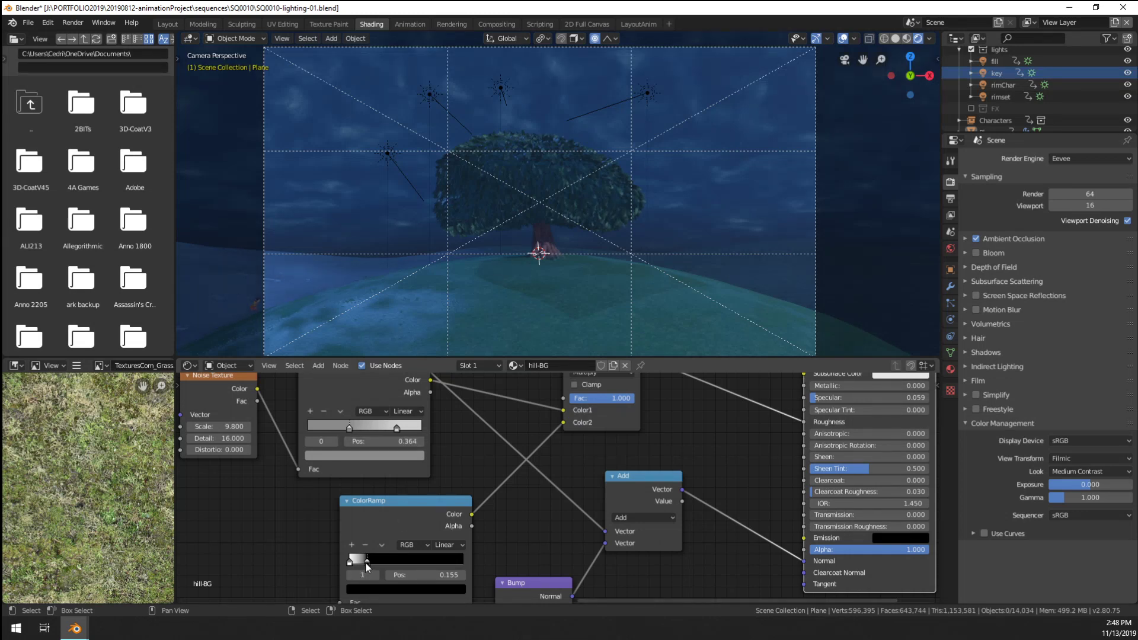
# Lighten the black stop at 0.155 of the second ColorRamp to a grey with value 0.601
pyautogui.click(382, 585)
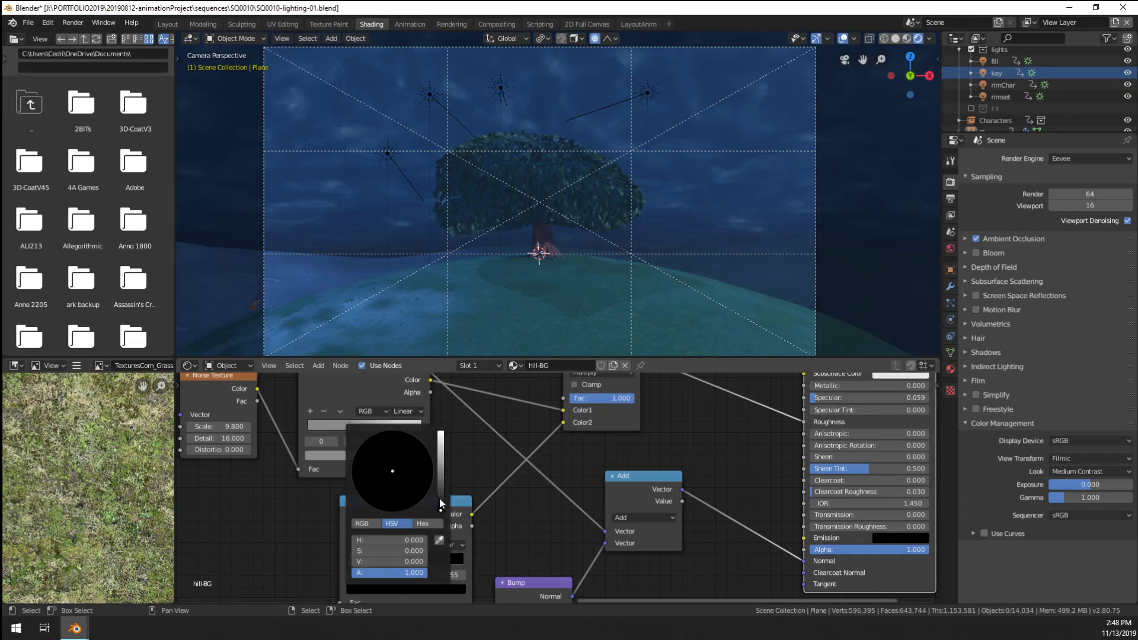
pyautogui.moveTo(440, 504); pyautogui.dragTo(441, 461)
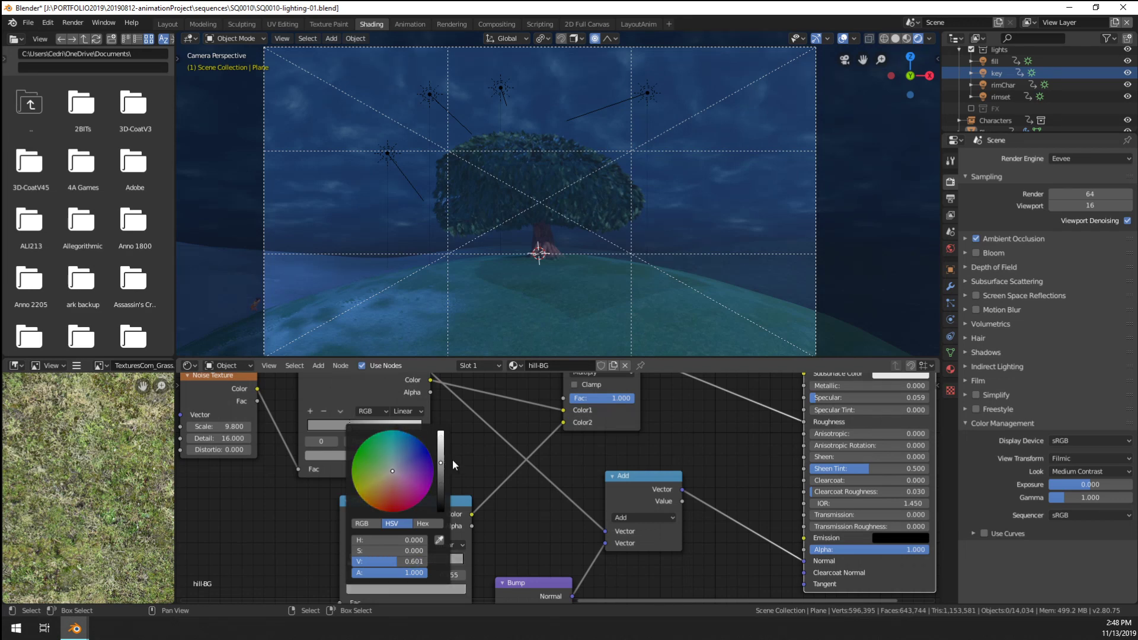
pyautogui.scroll(6, 368, 313)
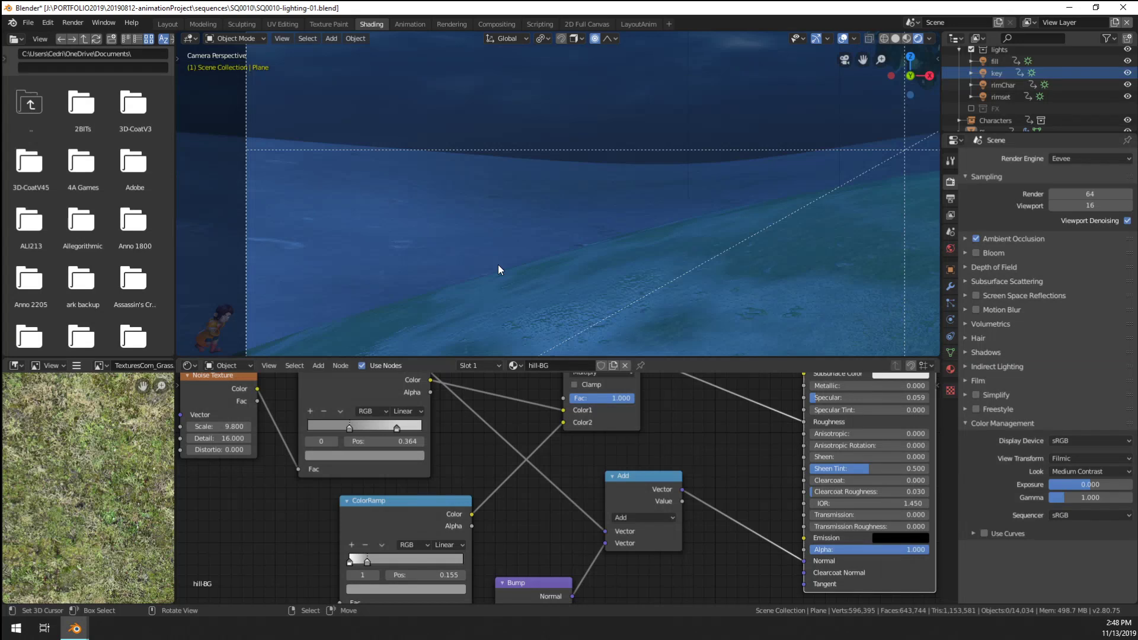
# Set the X, Y and Z scale of the Mapping node feeding the 90-scale Noise Texture to 4.6
pyautogui.scroll(-4, 368, 511)
pyautogui.moveTo(368, 511); pyautogui.dragTo(750, 436, button='middle')
pyautogui.moveTo(541, 425); pyautogui.dragTo(567, 571, button='middle')
pyautogui.scroll(-4, 556, 563)
pyautogui.scroll(5, 555, 499)
pyautogui.scroll(4, 517, 494)
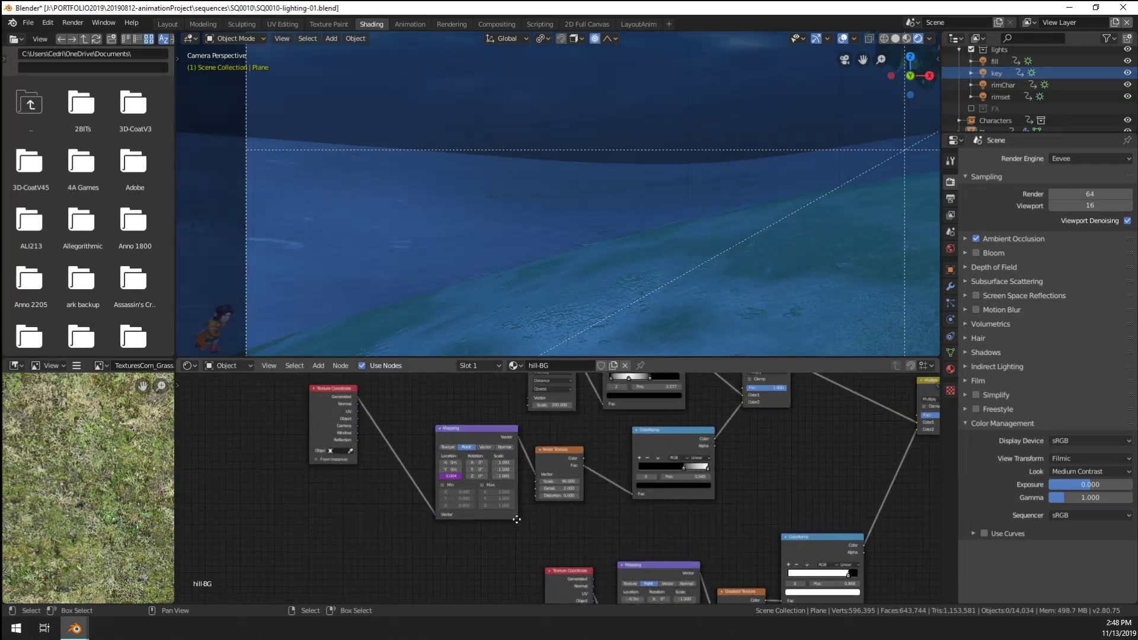
pyautogui.keyDown('alt'); pyautogui.moveTo(448, 461); pyautogui.dragTo(475, 461); pyautogui.keyUp('alt')
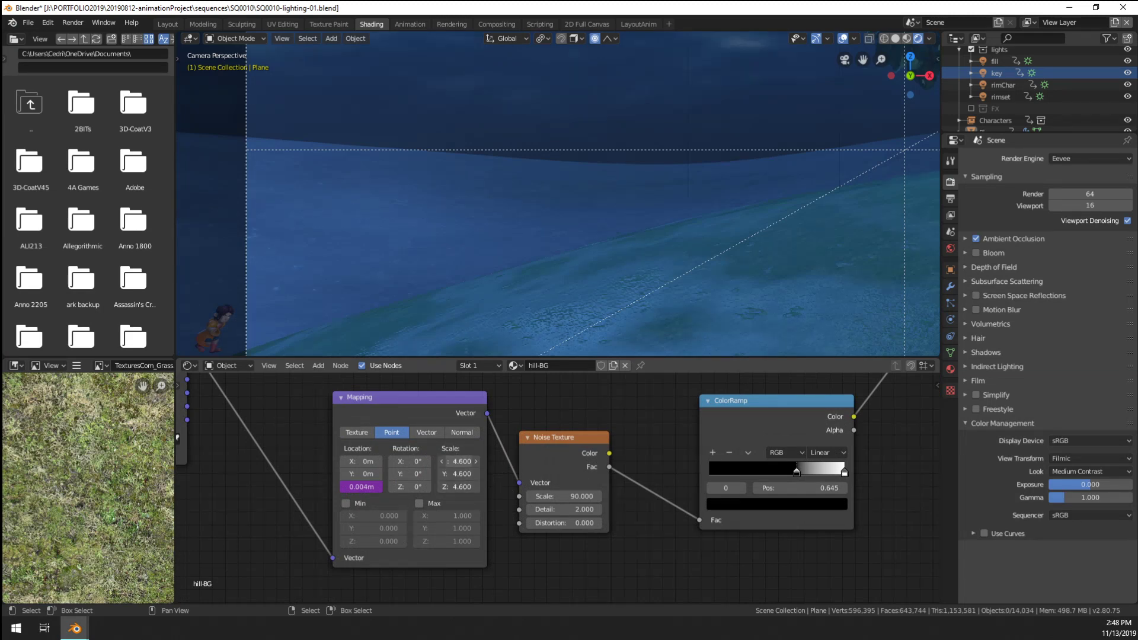
# Delete the lower node cluster of texture coordinates, mappings, textures, ColorRamps, mixes and the Bump node feeding the Add and Multiply nodes
pyautogui.scroll(-5, 642, 493)
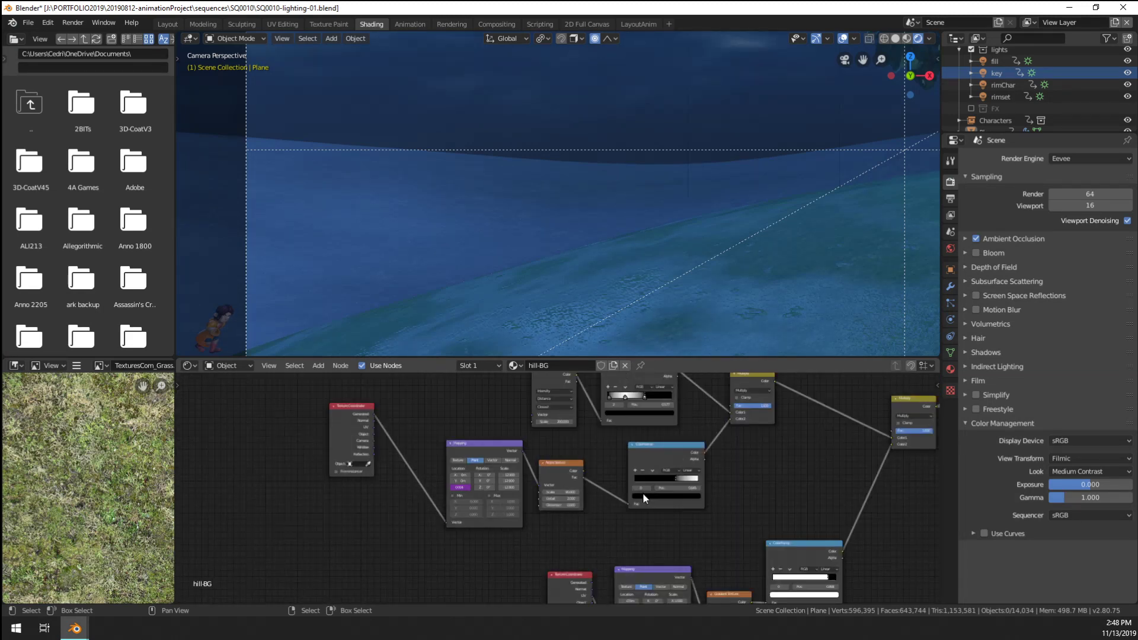
pyautogui.moveTo(520, 507); pyautogui.dragTo(468, 517, button='middle')
pyautogui.press('b')
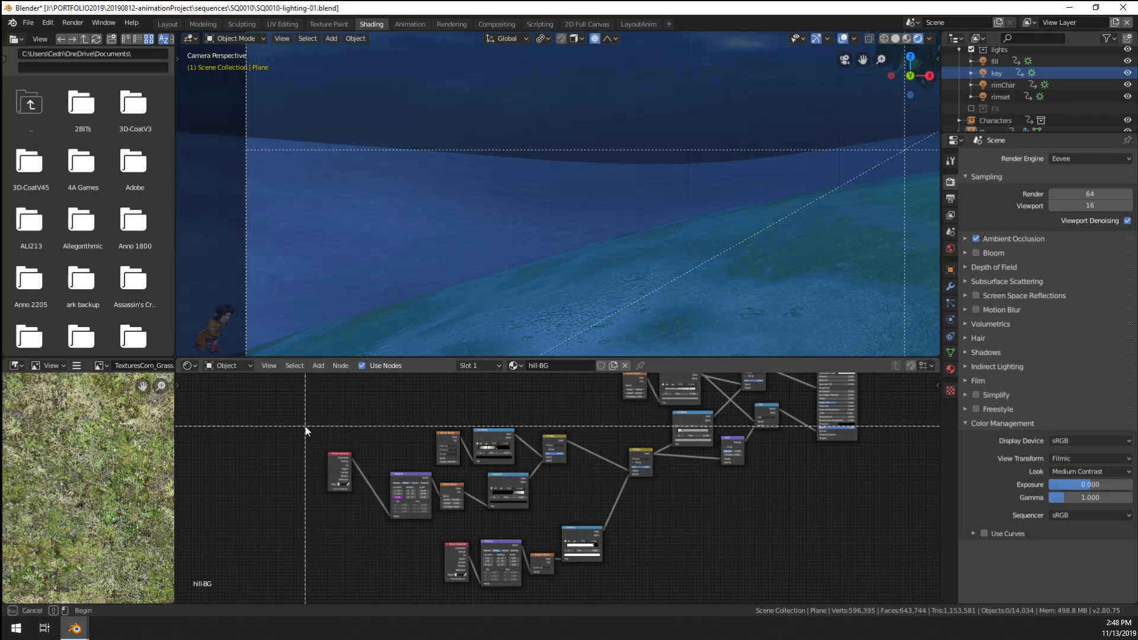
pyautogui.moveTo(305, 427); pyautogui.dragTo(739, 554)
pyautogui.press('x')
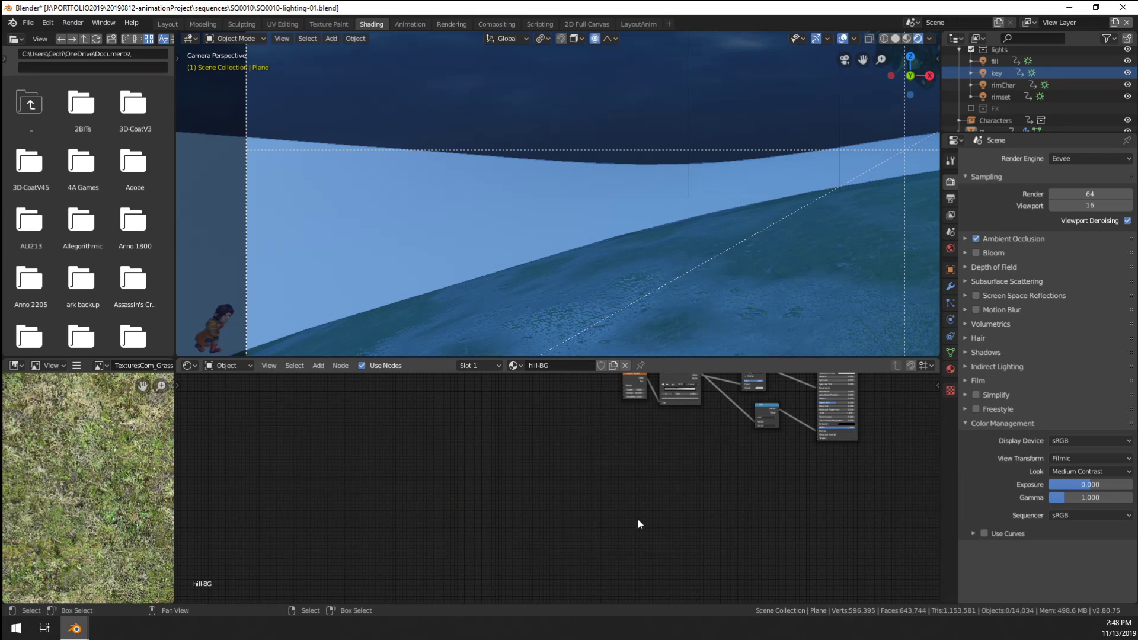
pyautogui.hotkey('ctrl', 'z')
# Link the grass texture's Bump node directly to the Principled BSDF's Normal input and delete the leftover Add node
pyautogui.scroll(3, 676, 491)
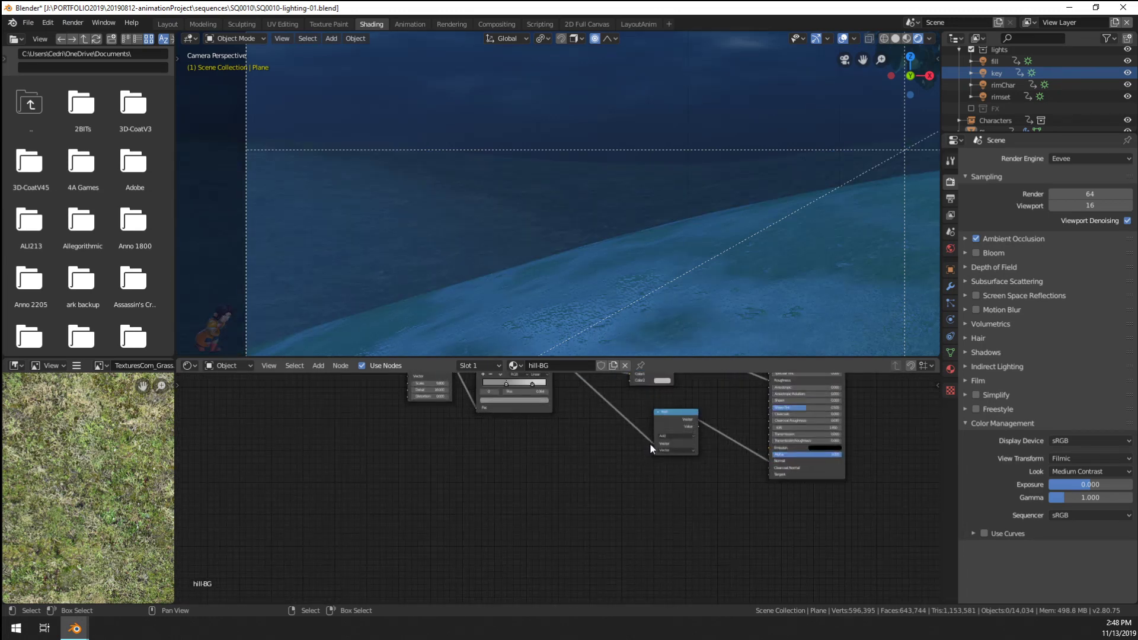
pyautogui.moveTo(650, 444); pyautogui.dragTo(770, 462)
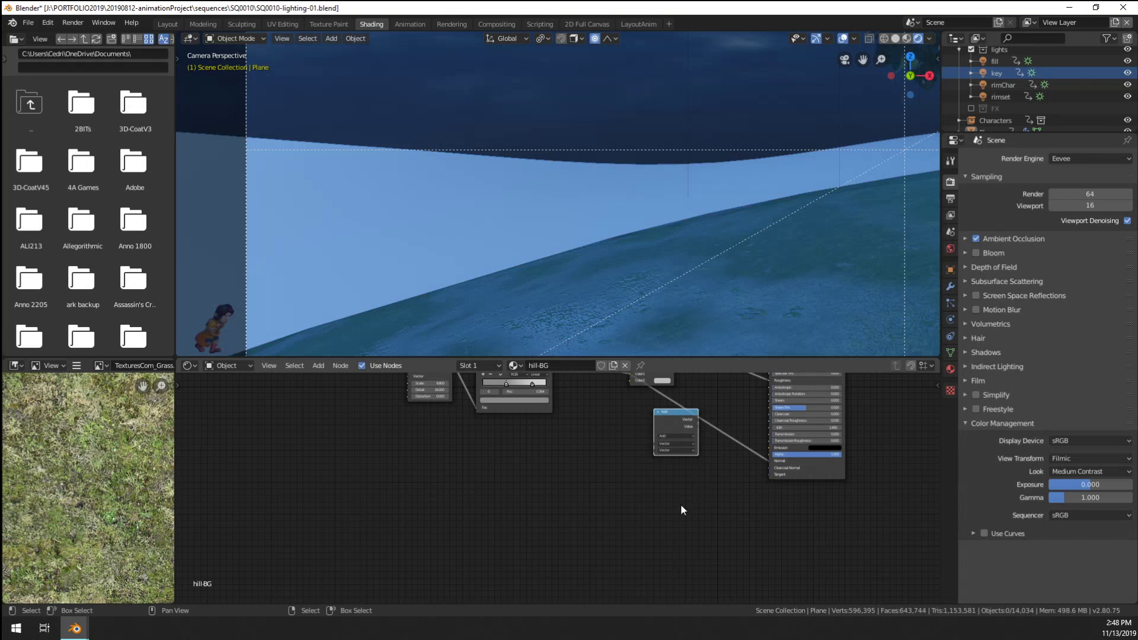
pyautogui.hotkey('ctrl', 'z')
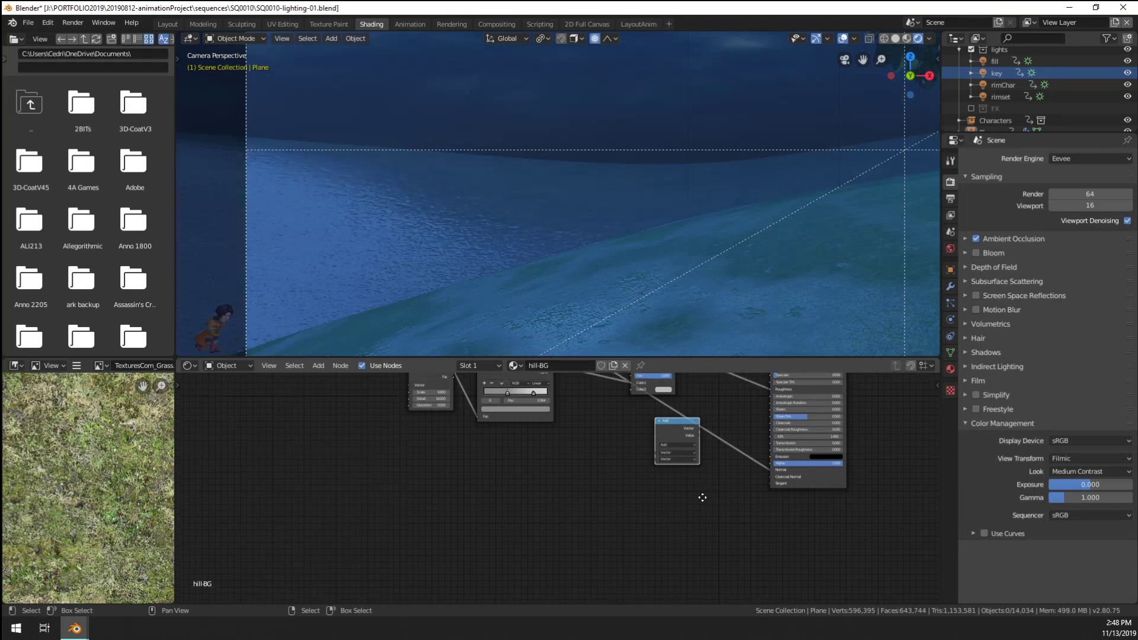
pyautogui.moveTo(704, 496); pyautogui.dragTo(655, 526, button='middle')
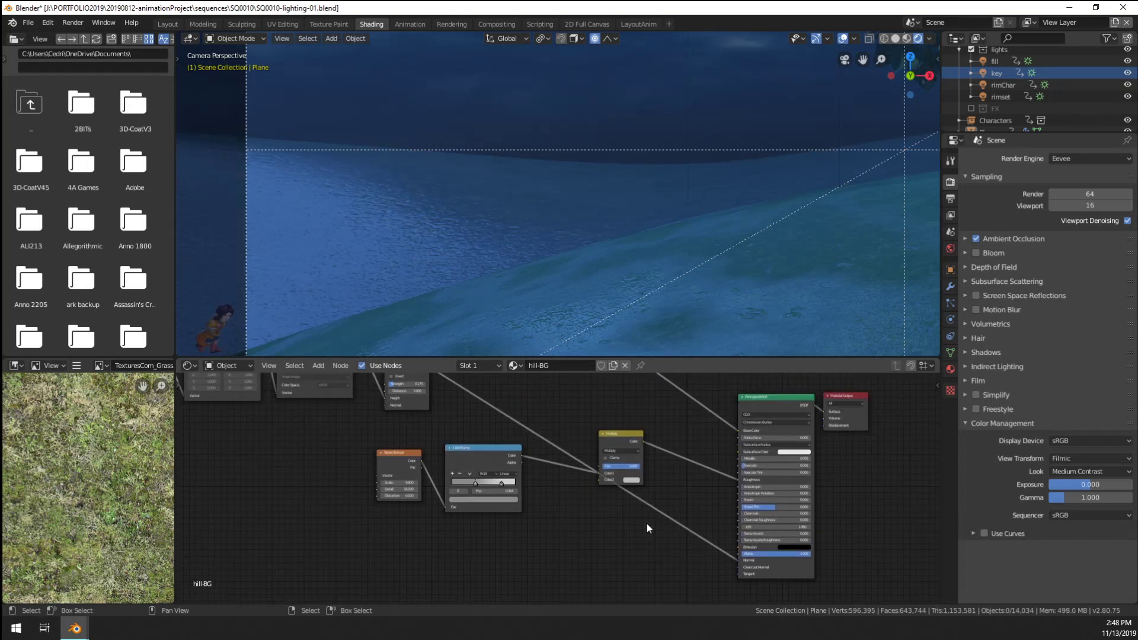
# Set the roughness Noise Texture's scale to 41.1 and move its ColorRamp's light stop to position 0.573
pyautogui.moveTo(559, 511); pyautogui.dragTo(578, 529, button='middle')
pyautogui.moveTo(460, 516); pyautogui.dragTo(535, 517, button='middle')
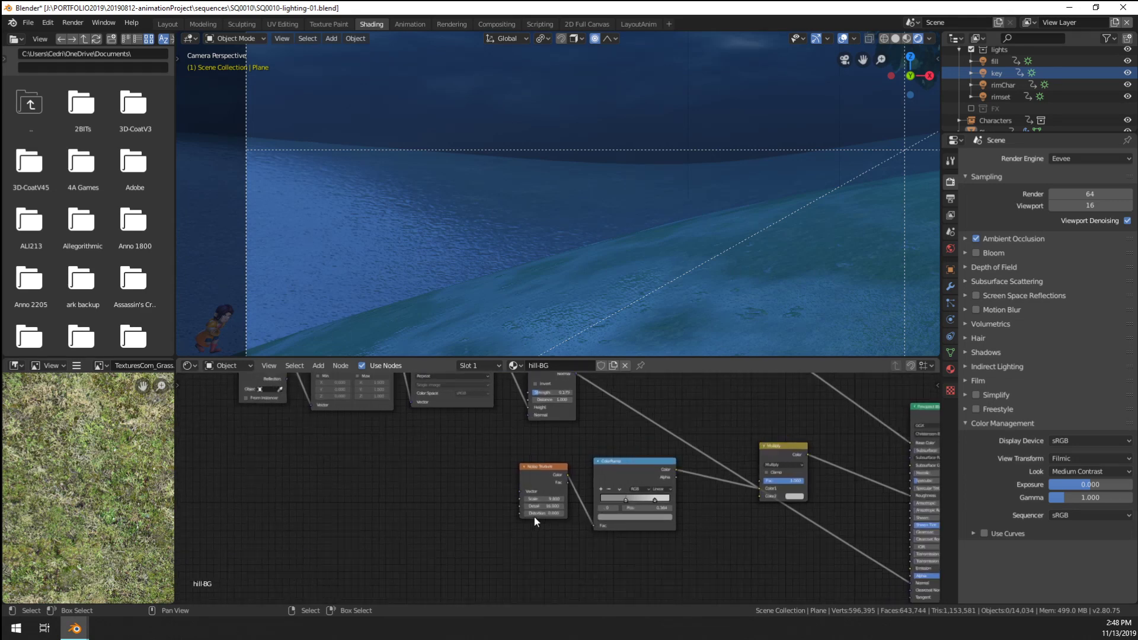
pyautogui.scroll(3, 535, 517)
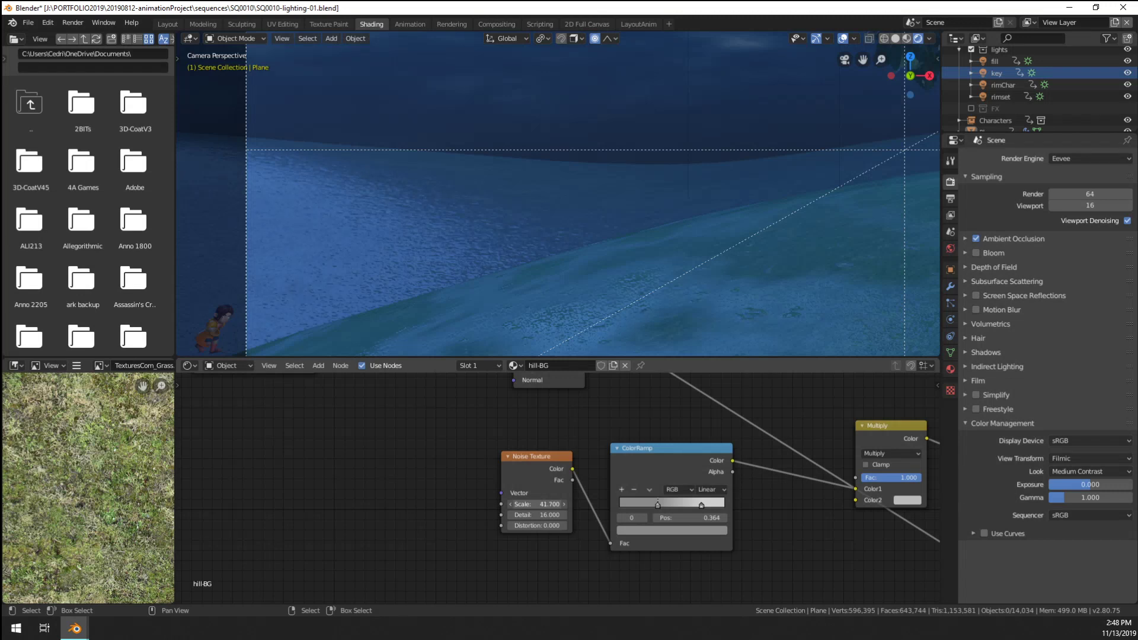
pyautogui.moveTo(680, 510)
pyautogui.mouseDown()
pyautogui.moveTo(609, 508)
pyautogui.moveTo(699, 507)
pyautogui.moveTo(650, 511)
pyautogui.moveTo(674, 508)
pyautogui.mouseUp()
# Examine the background hills and tree in the rendered viewport, through the camera and from around the scene
pyautogui.scroll(-4, 660, 190)
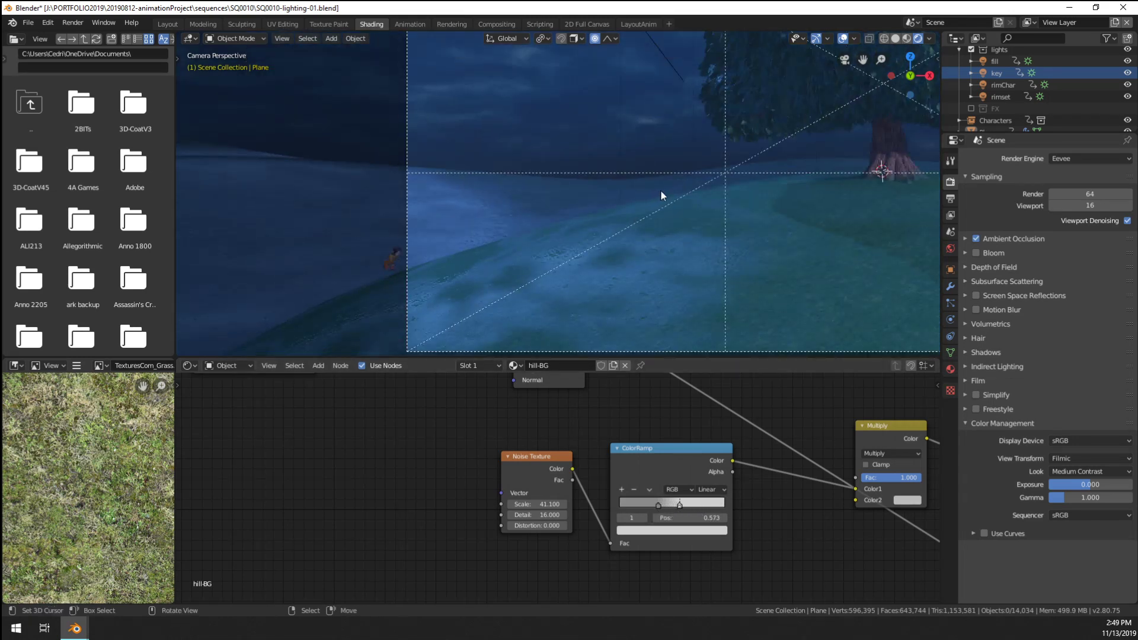
pyautogui.press('a')
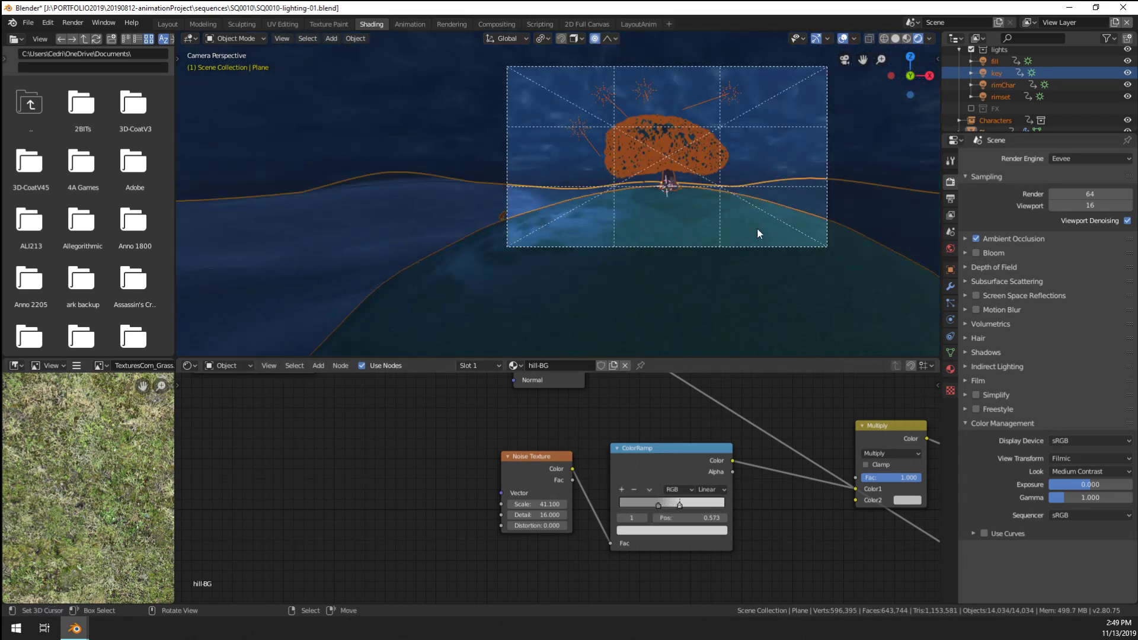
pyautogui.hotkey('alt', 'a')
pyautogui.scroll(-2, 706, 231)
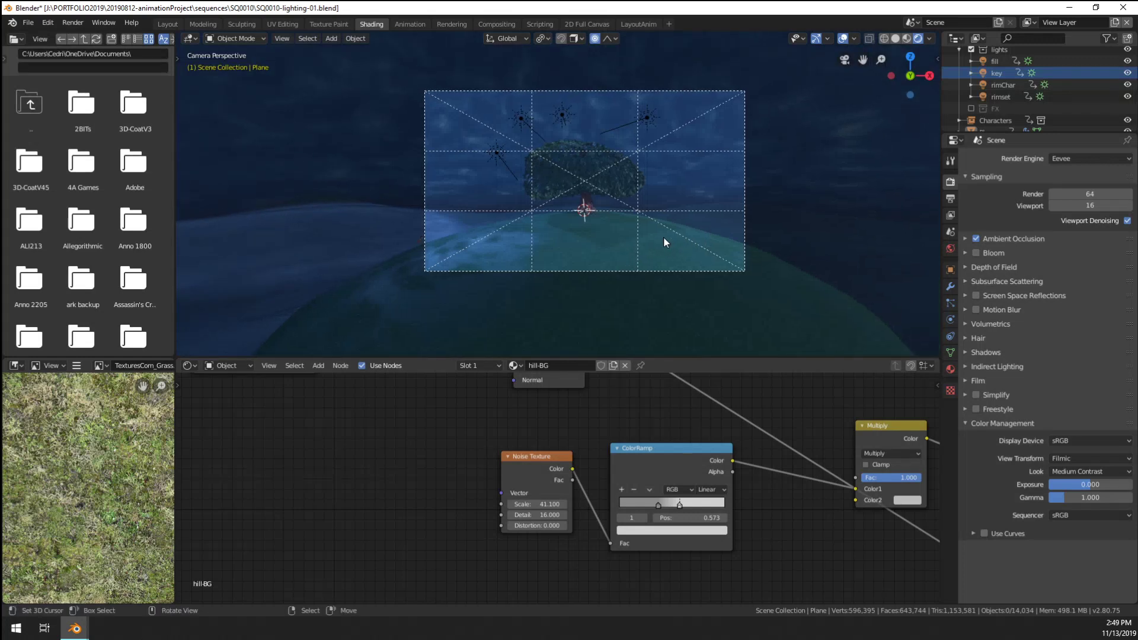
pyautogui.moveTo(666, 241); pyautogui.dragTo(258, 239, button='middle')
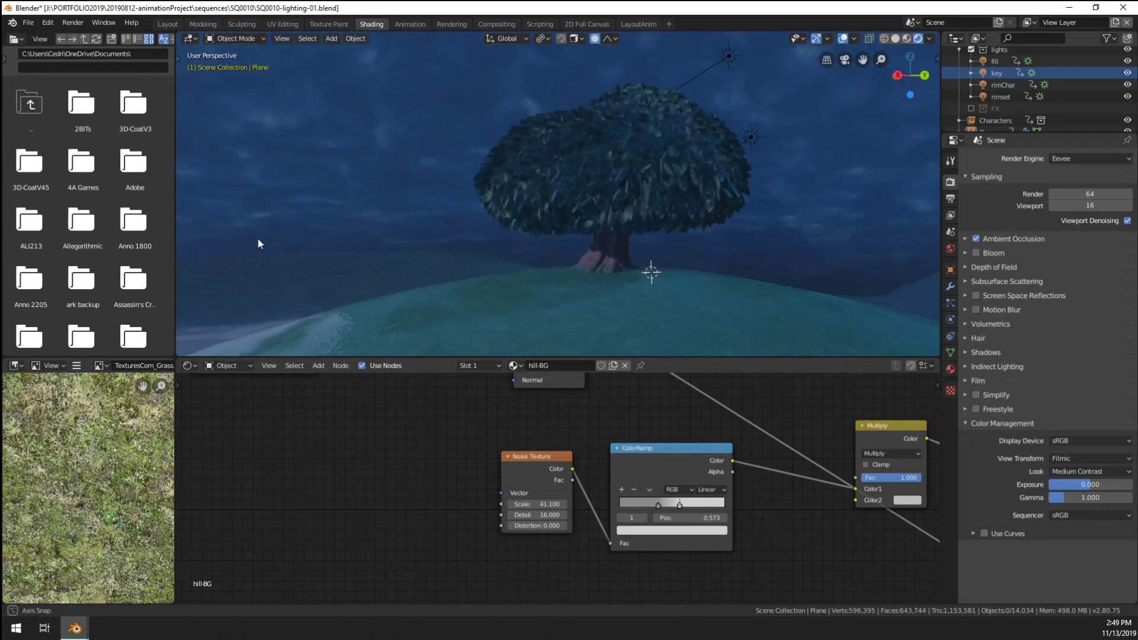
pyautogui.press('KP_0')
pyautogui.scroll(7, 582, 233)
pyautogui.scroll(-4, 406, 287)
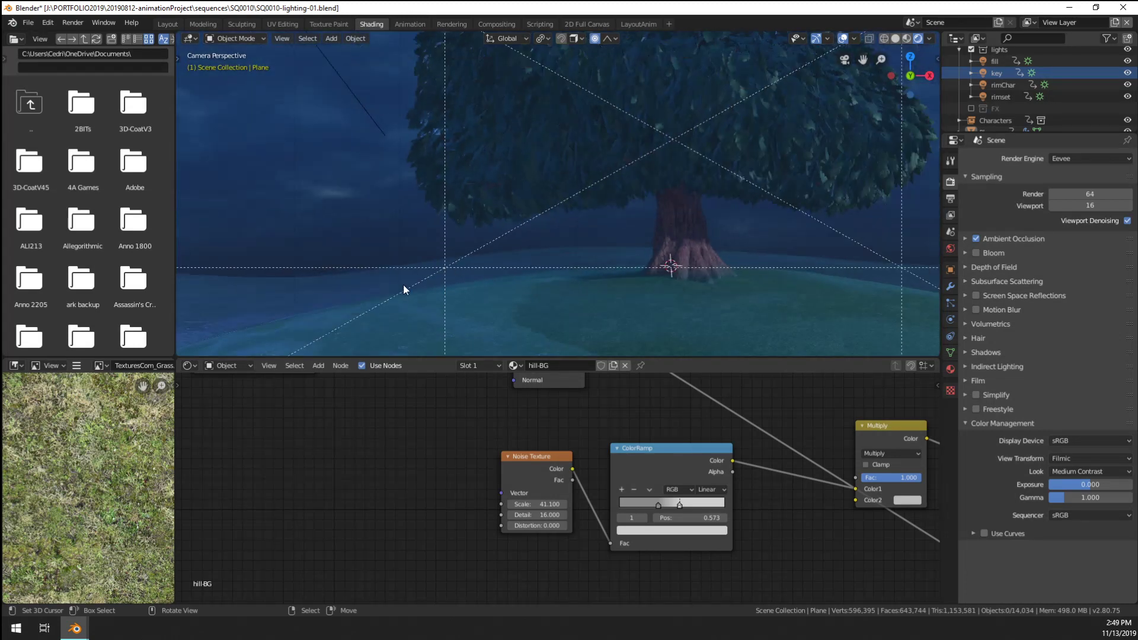
pyautogui.scroll(5, 463, 270)
pyautogui.scroll(-5, 569, 190)
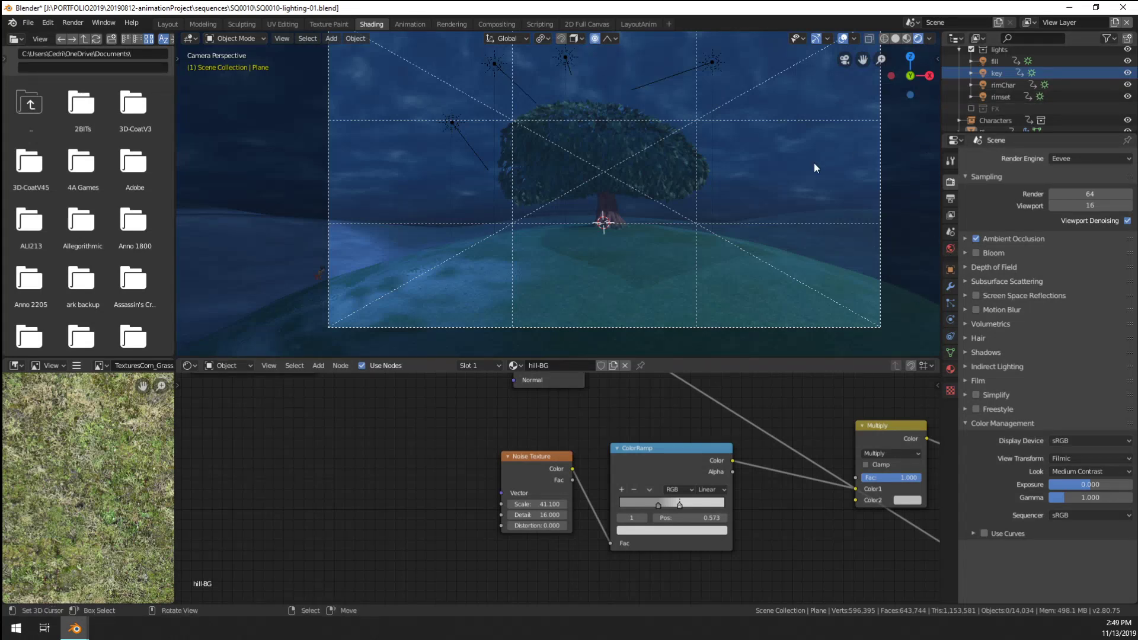
pyautogui.scroll(-3, 568, 230)
pyautogui.moveTo(568, 229); pyautogui.dragTo(692, 259, button='middle')
pyautogui.scroll(-3, 695, 264)
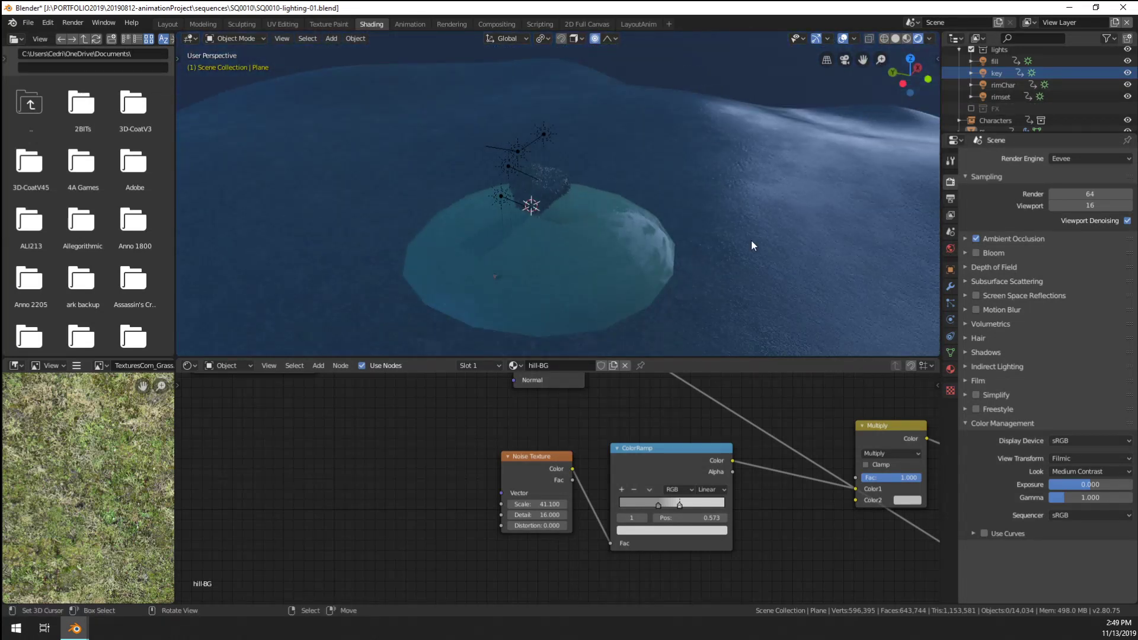
# Examine how the background terrain blends with the tree's hill and its shadow from several angles, close up and far away
pyautogui.click(824, 38)
pyautogui.moveTo(634, 177); pyautogui.dragTo(595, 155, button='middle')
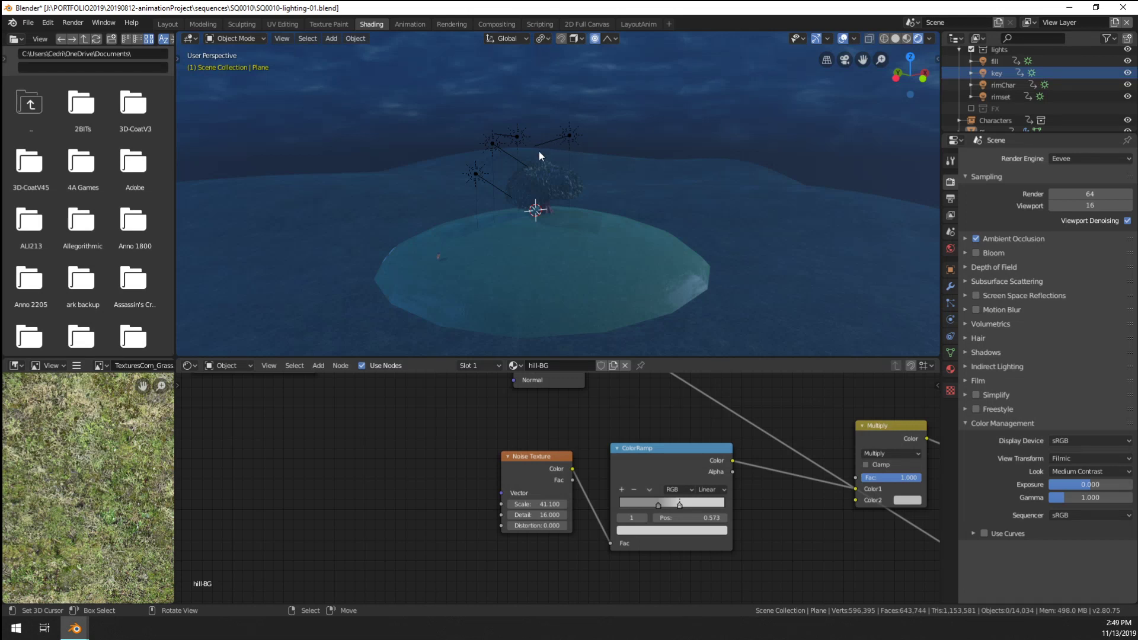
pyautogui.scroll(3, 539, 237)
pyautogui.moveTo(539, 239); pyautogui.dragTo(308, 218, button='middle')
pyautogui.scroll(6, 543, 244)
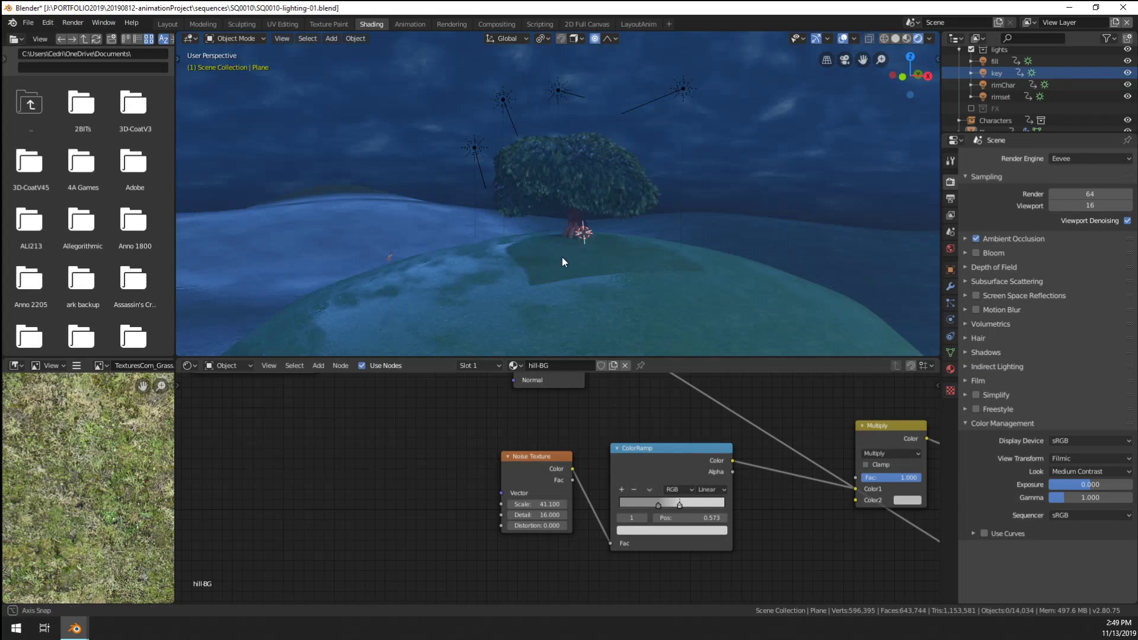
pyautogui.scroll(2, 563, 259)
pyautogui.scroll(4, 551, 253)
pyautogui.moveTo(539, 230); pyautogui.dragTo(597, 266, button='middle')
pyautogui.scroll(-4, 522, 238)
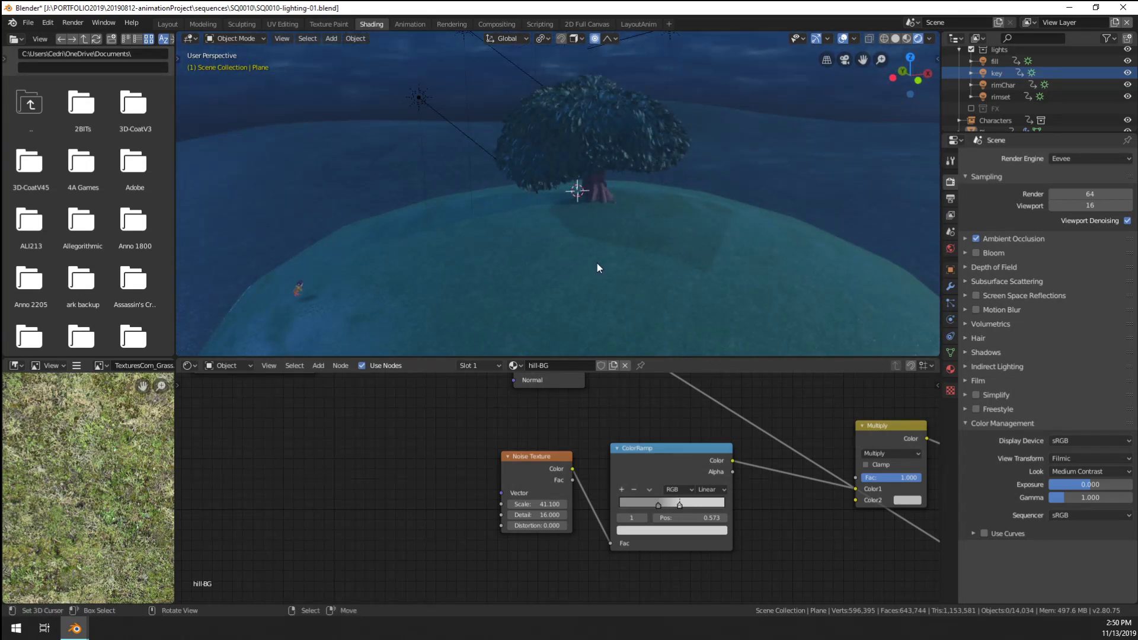
pyautogui.moveTo(589, 194); pyautogui.dragTo(556, 241, button='middle')
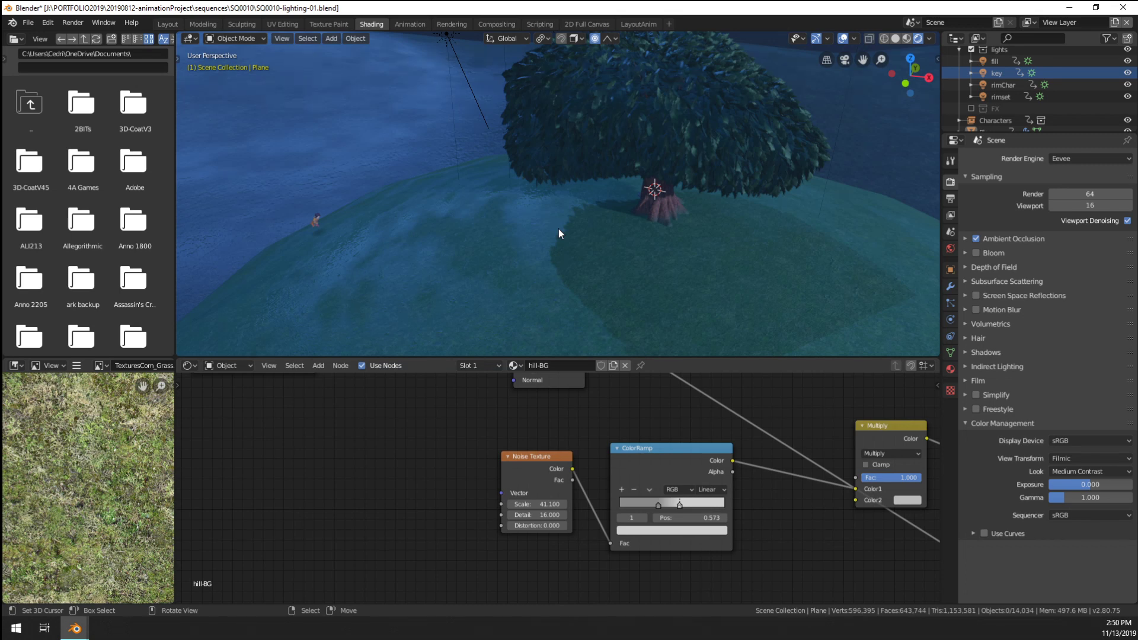
pyautogui.moveTo(624, 212); pyautogui.dragTo(838, 198, button='middle')
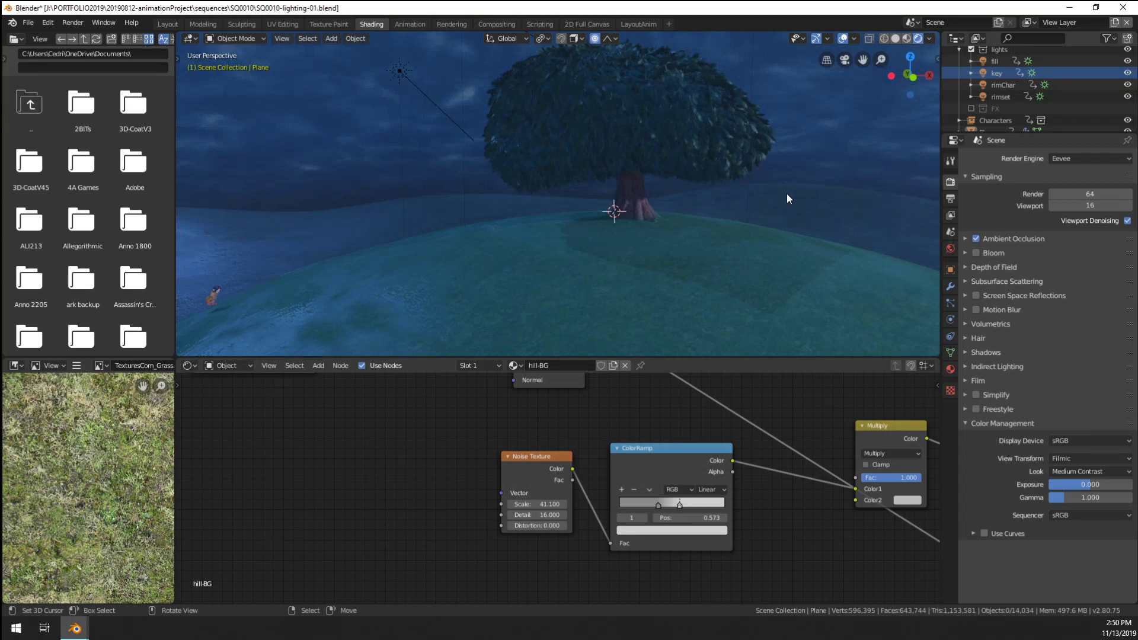
# Check the framing of the tree, hill and background terrain in camera view and from outside the camera
pyautogui.press('KP_0')
pyautogui.press('Home')
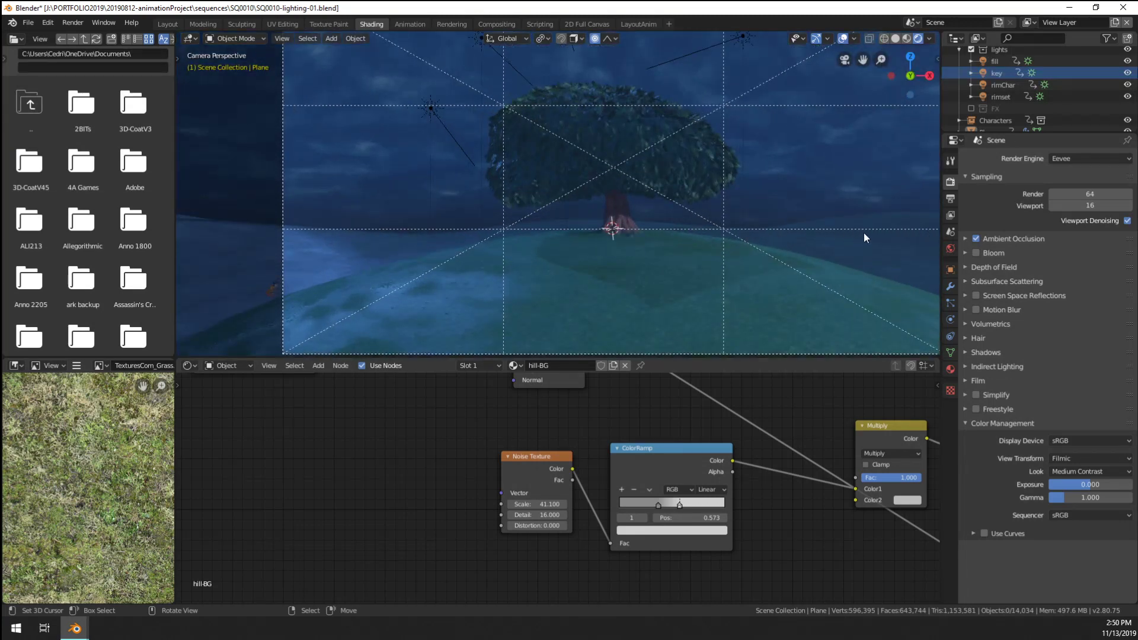
pyautogui.scroll(2, 806, 223)
pyautogui.scroll(-3, 719, 220)
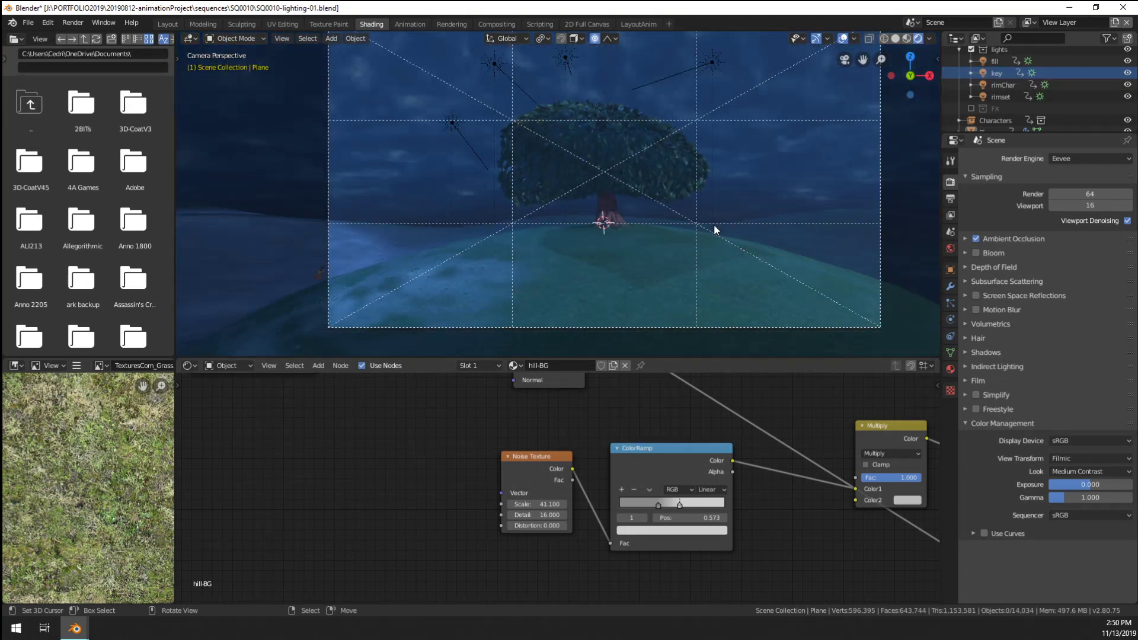
pyautogui.scroll(2, 709, 223)
pyautogui.moveTo(649, 232); pyautogui.dragTo(669, 243, button='middle')
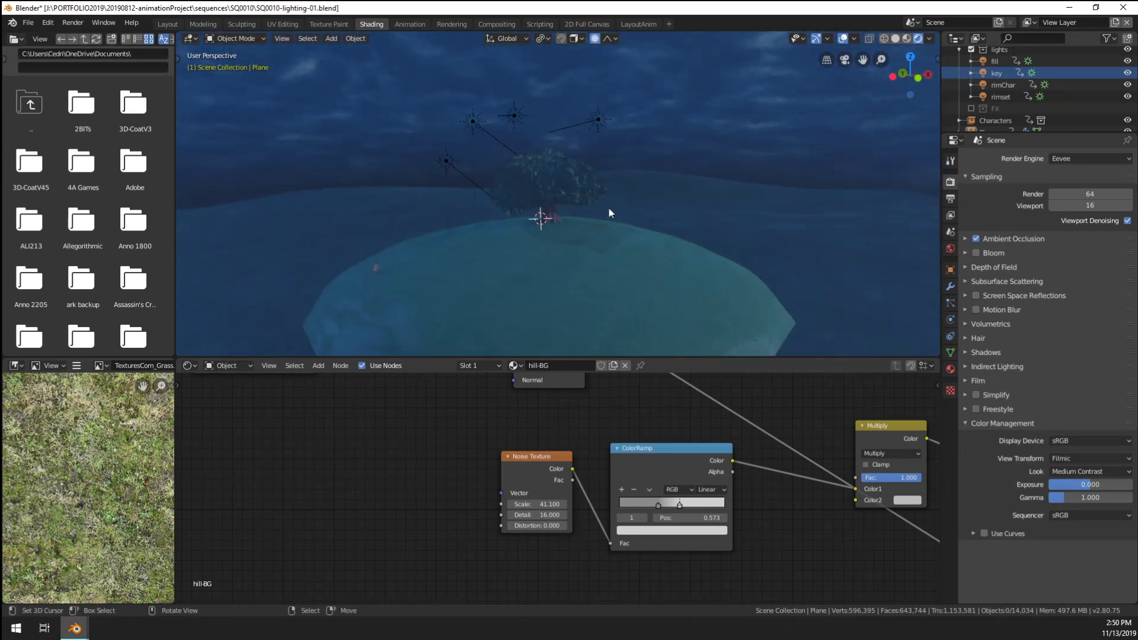
pyautogui.scroll(2, 1015, 120)
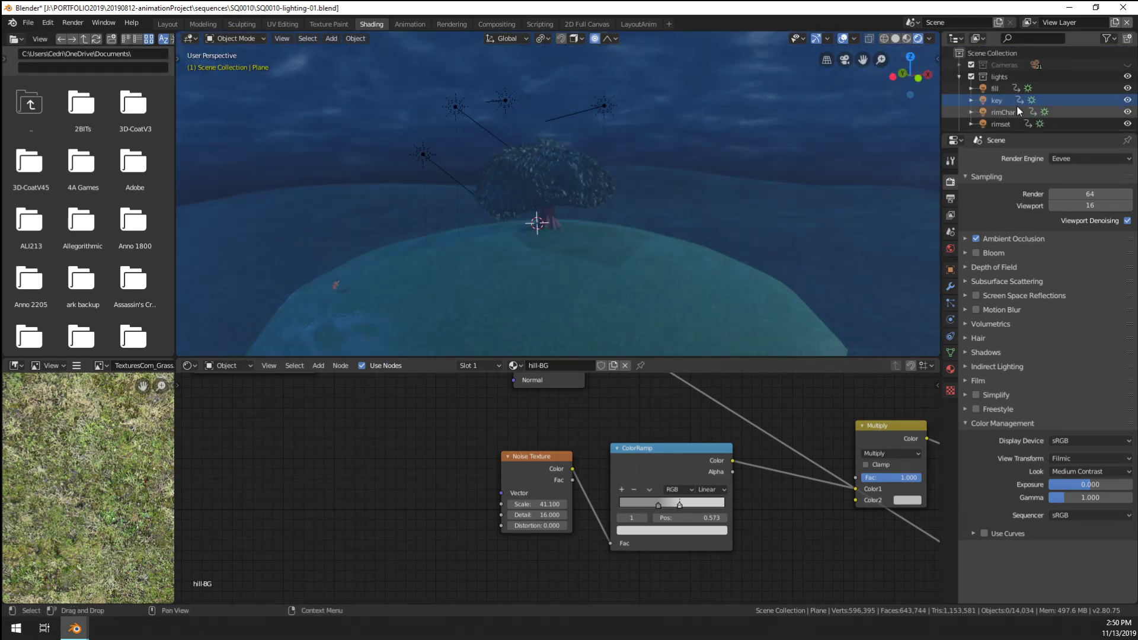
# Enable and unhide the Cameras collection and select the Camera object beside the hill
pyautogui.click(960, 64)
pyautogui.click(1127, 64)
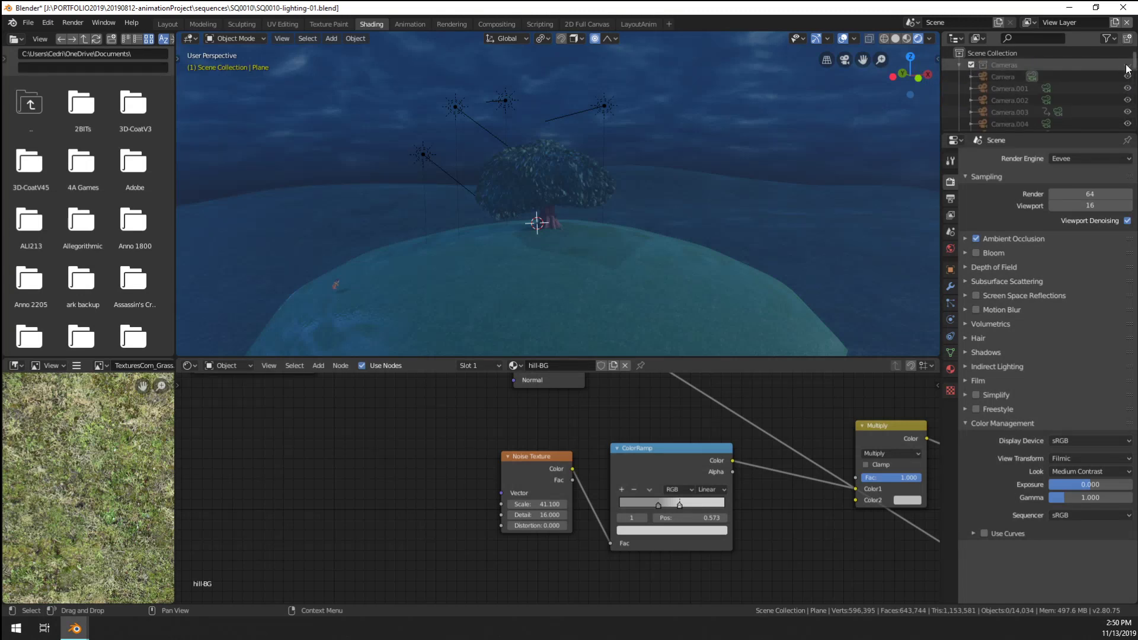
pyautogui.click(818, 276)
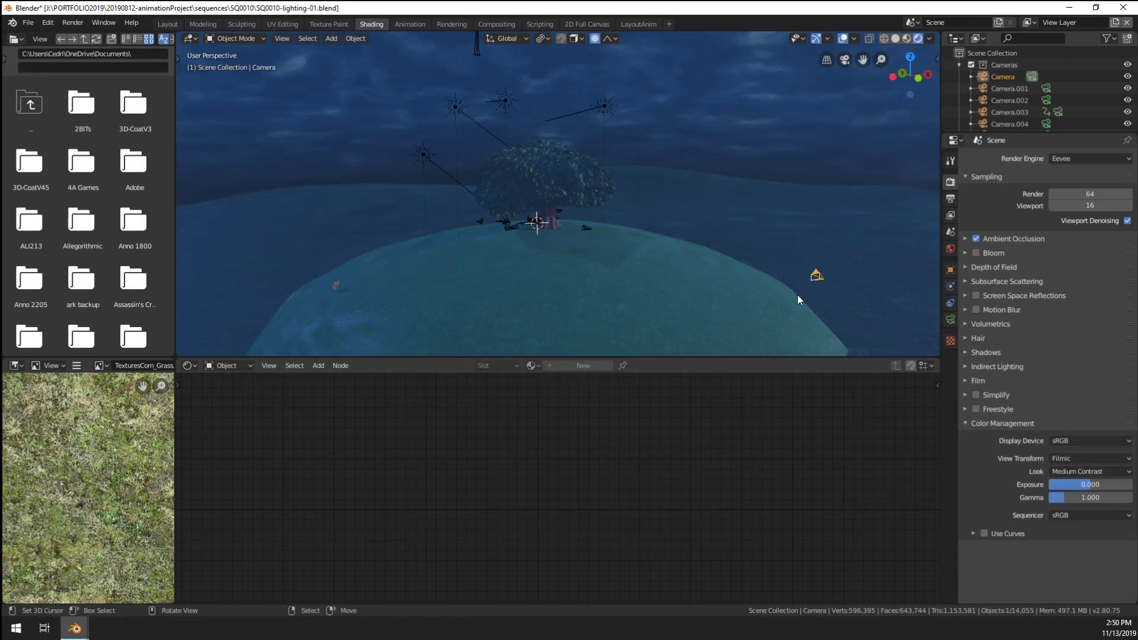
# Turn on Depth of Field for the selected camera and pick the Set object as its focus
pyautogui.click(951, 319)
pyautogui.moveTo(806, 296)
pyautogui.mouseDown(button='middle')
pyautogui.moveTo(922, 303)
pyautogui.moveTo(800, 279)
pyautogui.mouseUp(button='middle')
pyautogui.click(964, 308)
pyautogui.click(975, 307)
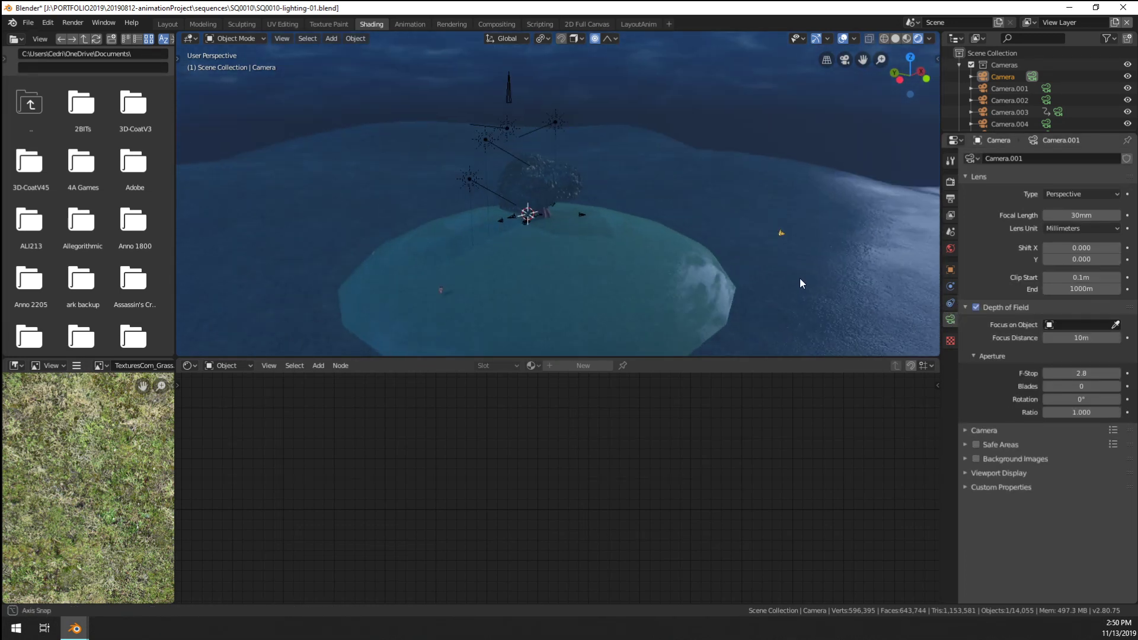
pyautogui.click(1116, 325)
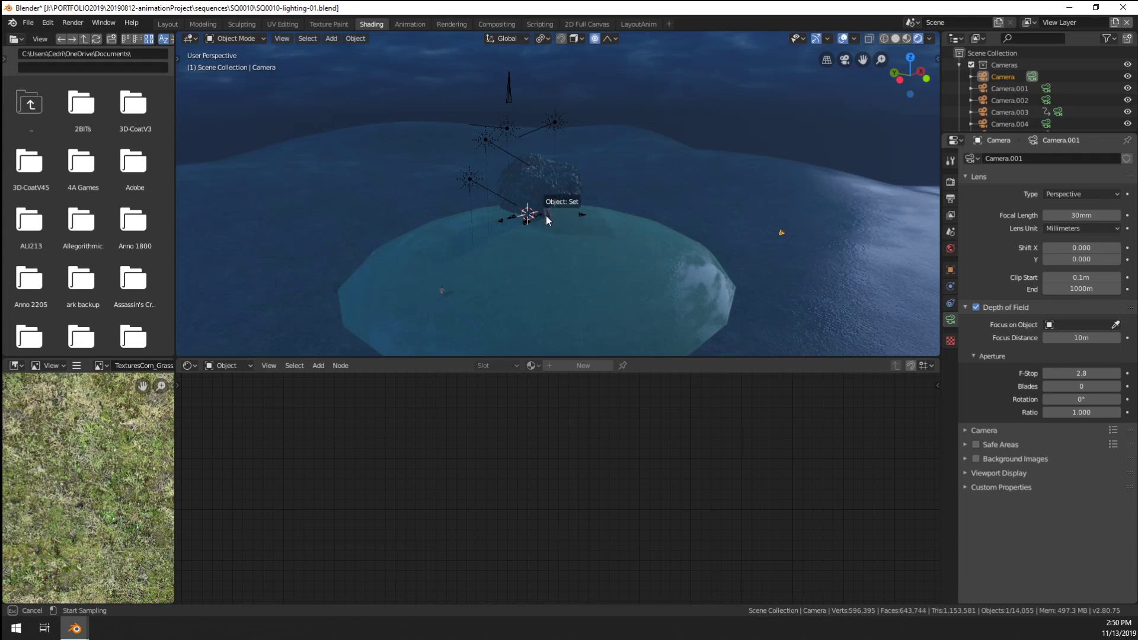
pyautogui.click(546, 215)
# Add a Plain Axes empty near the tree and set its display size to 5.4 m
pyautogui.scroll(5, 546, 216)
pyautogui.hotkey('shift', 'a')
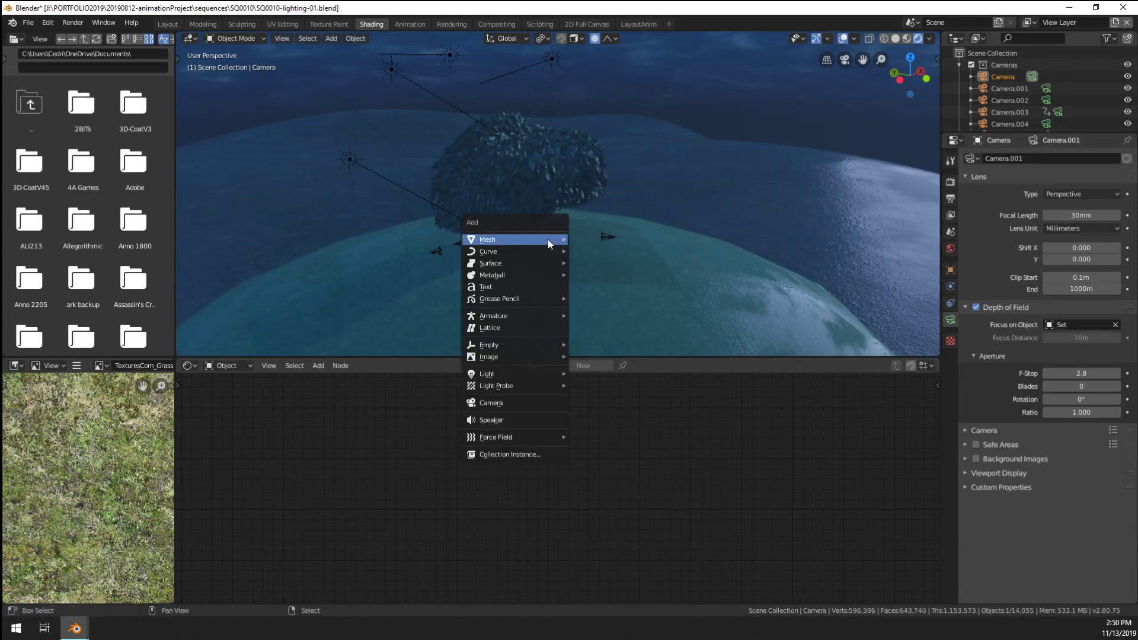
pyautogui.moveTo(542, 346)
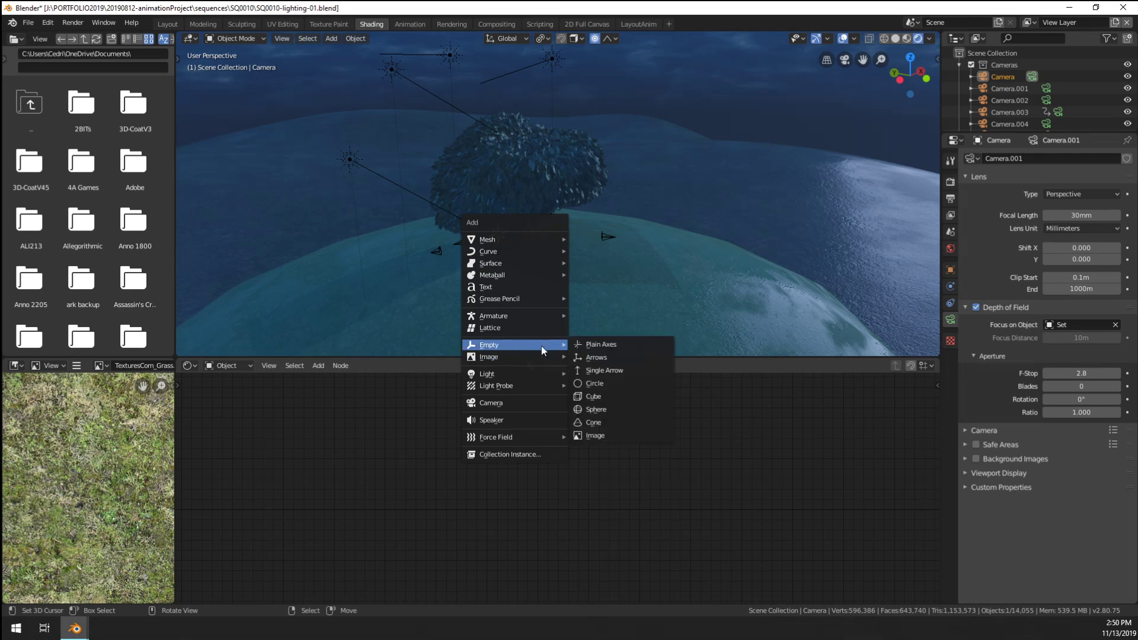
pyautogui.click(615, 349)
pyautogui.moveTo(570, 265); pyautogui.dragTo(777, 240, button='middle')
pyautogui.press('g')
pyautogui.click(682, 251)
pyautogui.moveTo(1075, 188); pyautogui.dragTo(1109, 187)
# Move the empty to the base of the tree trunk
pyautogui.moveTo(487, 234); pyautogui.dragTo(551, 208, button='middle')
pyautogui.press('g')
pyautogui.click(473, 227)
pyautogui.press('g')
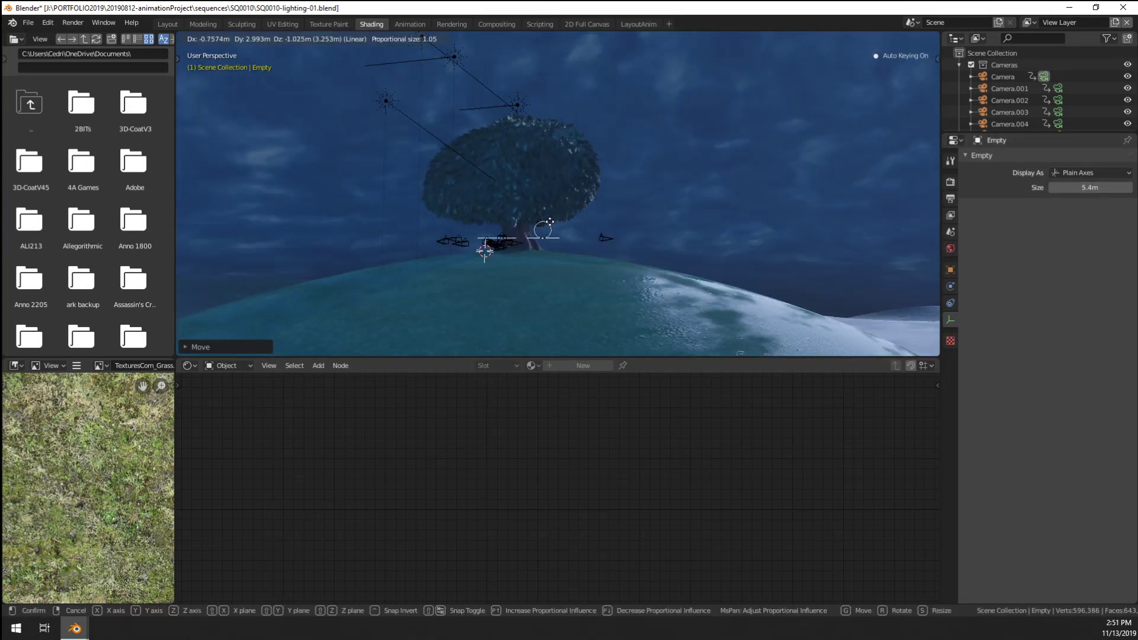
pyautogui.click(525, 212)
# Rename the empty as focus and move it into the Cameras collection
pyautogui.scroll(-8, 1026, 102)
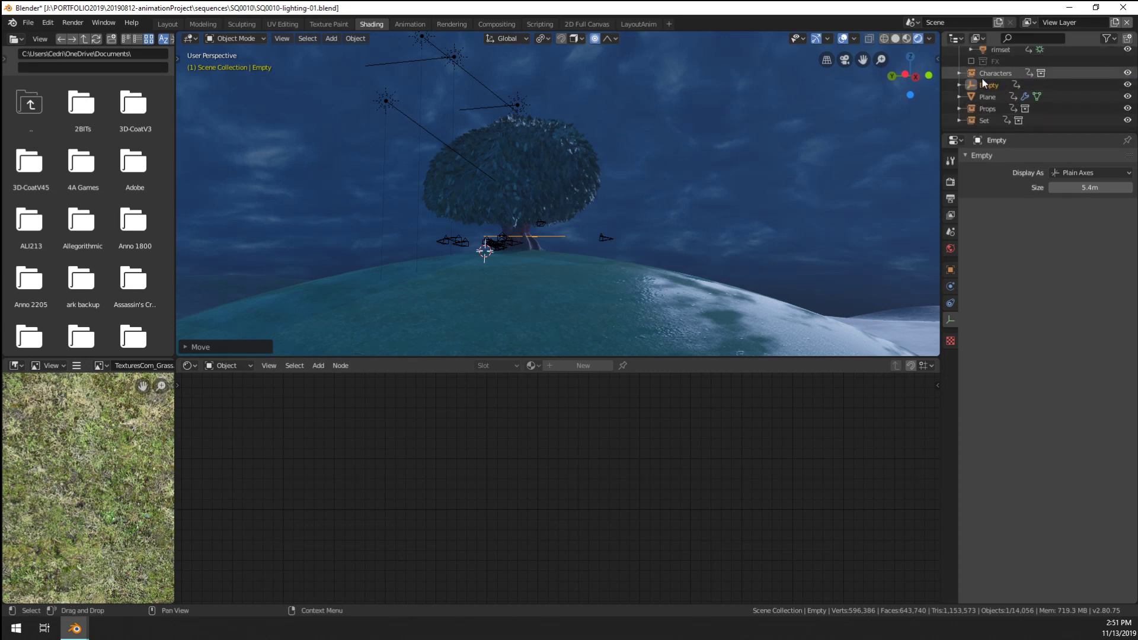
pyautogui.doubleClick(984, 84)
pyautogui.write('focus')
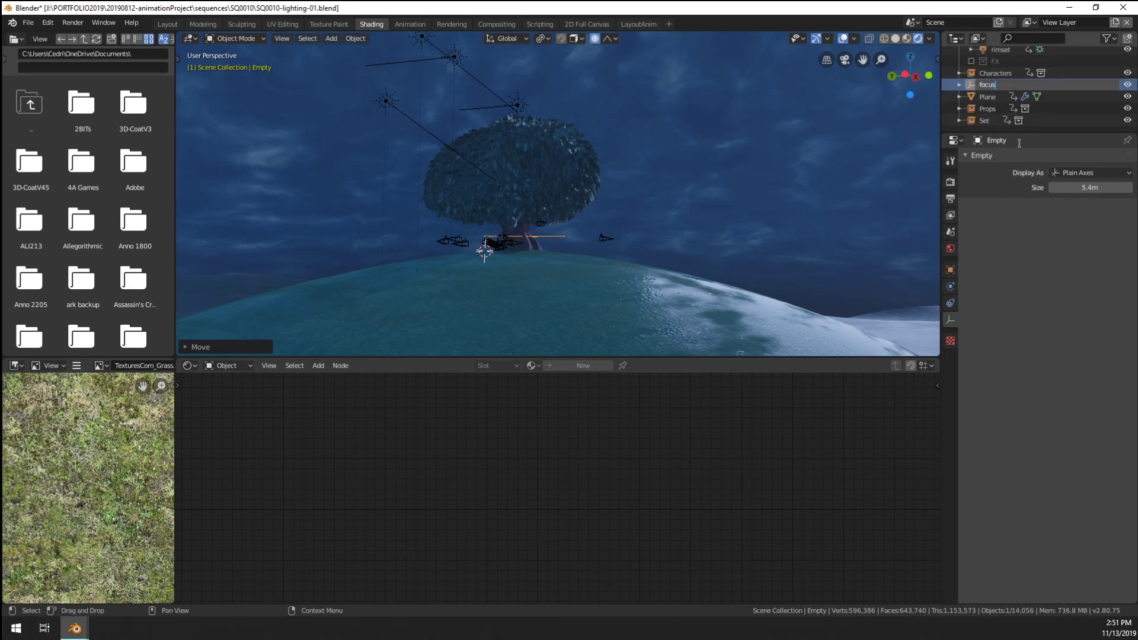
pyautogui.press('Return')
pyautogui.press('m')
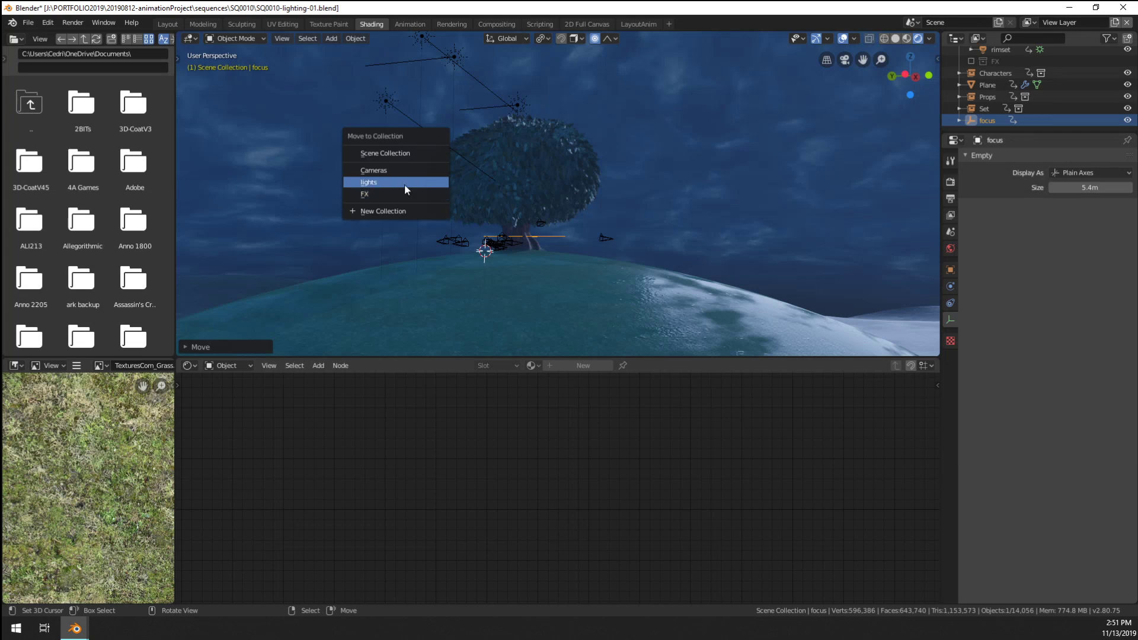
pyautogui.click(393, 169)
# Make the focus empty the Camera's depth-of-field focus object and check the tree in camera view
pyautogui.scroll(5, 1037, 95)
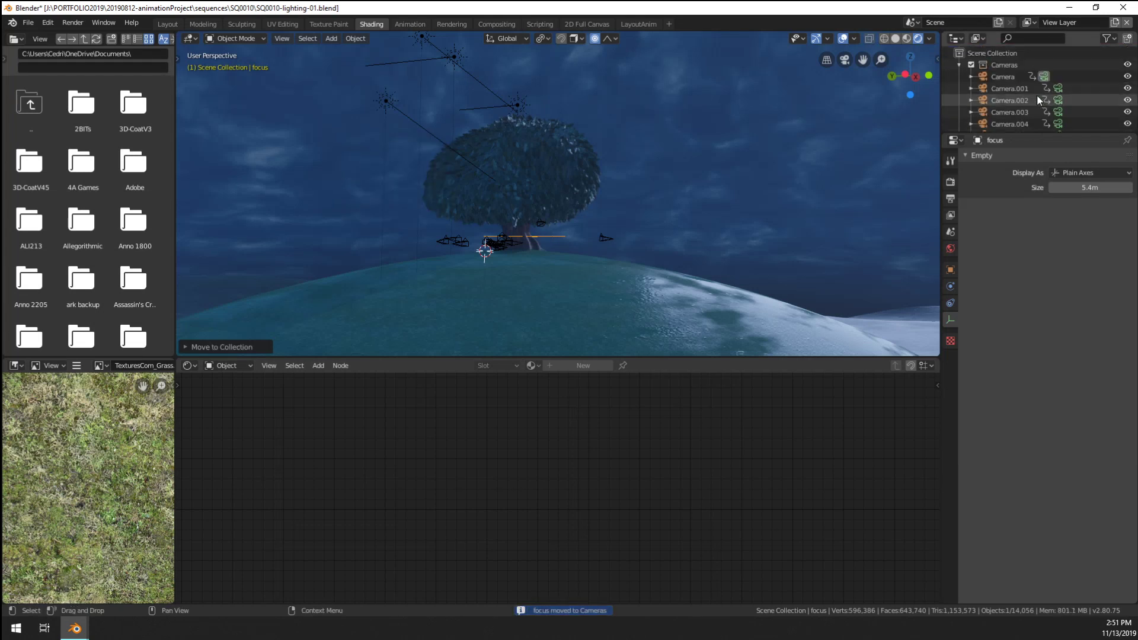
pyautogui.click(1007, 77)
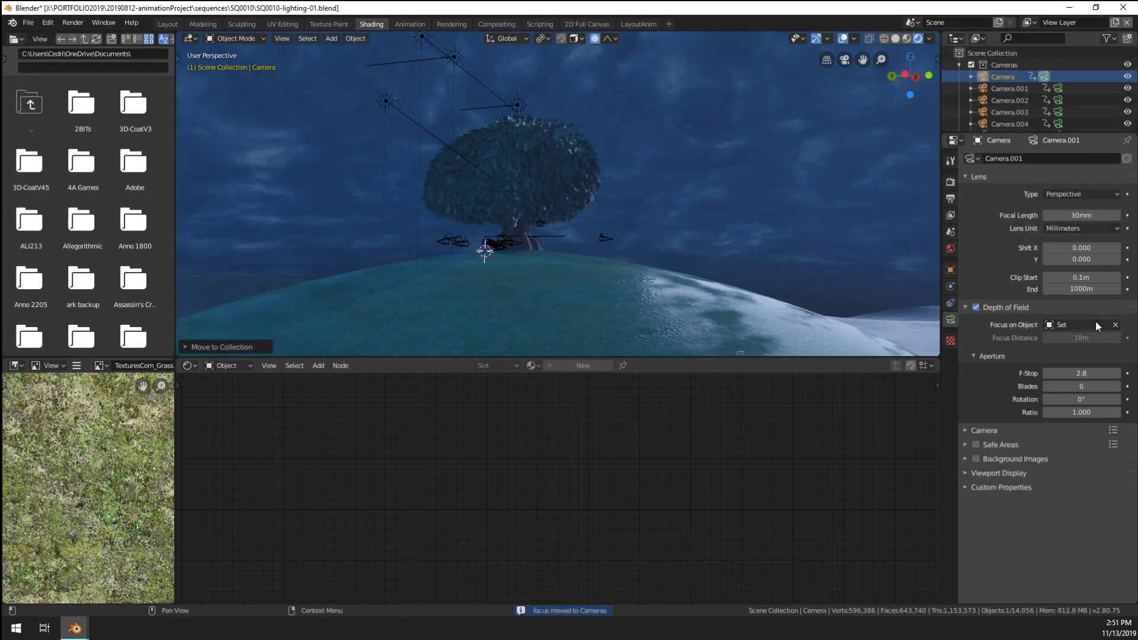
pyautogui.click(1096, 325)
pyautogui.write('focus')
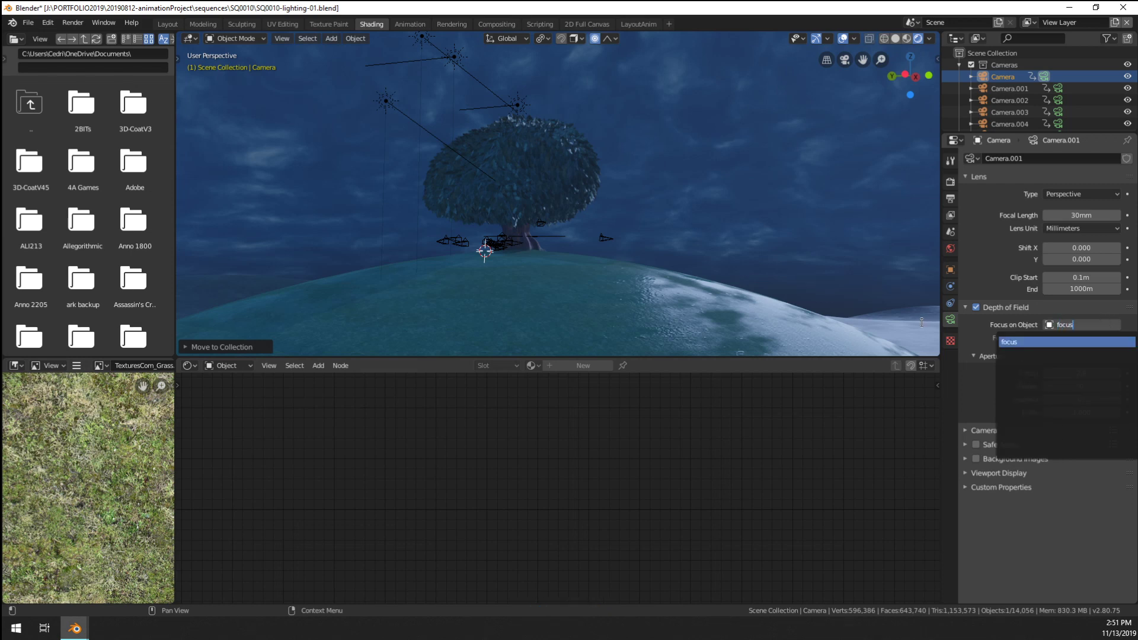
pyautogui.press('Return')
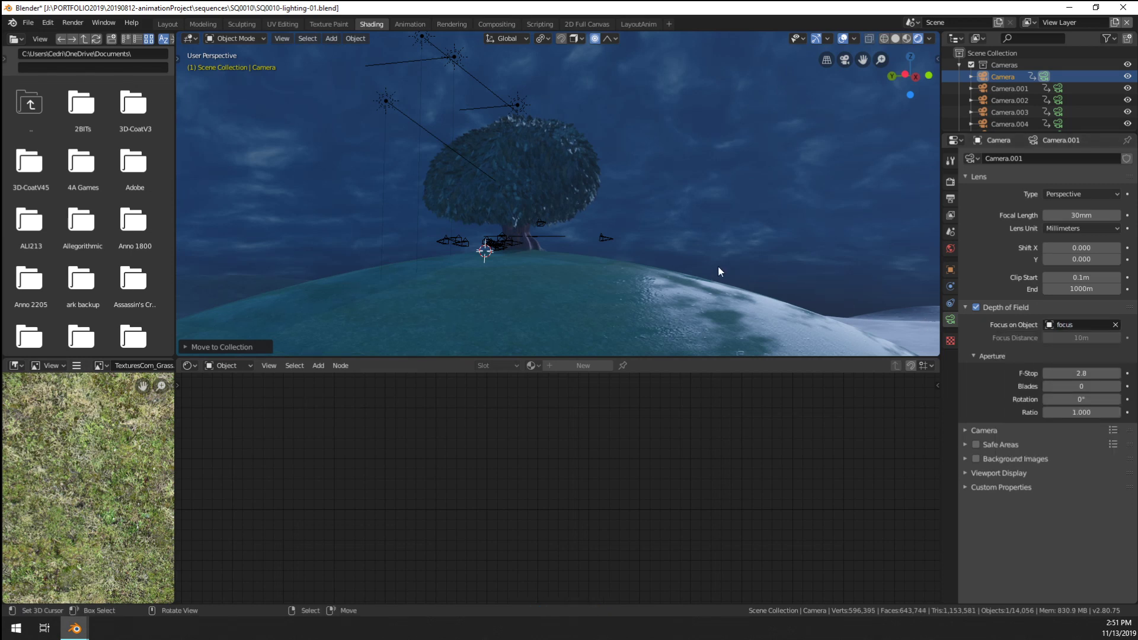
pyautogui.press('KP_0')
pyautogui.keyDown('shift'); pyautogui.moveTo(695, 275); pyautogui.dragTo(516, 209, button='middle'); pyautogui.keyUp('shift')
pyautogui.scroll(-6, 580, 244)
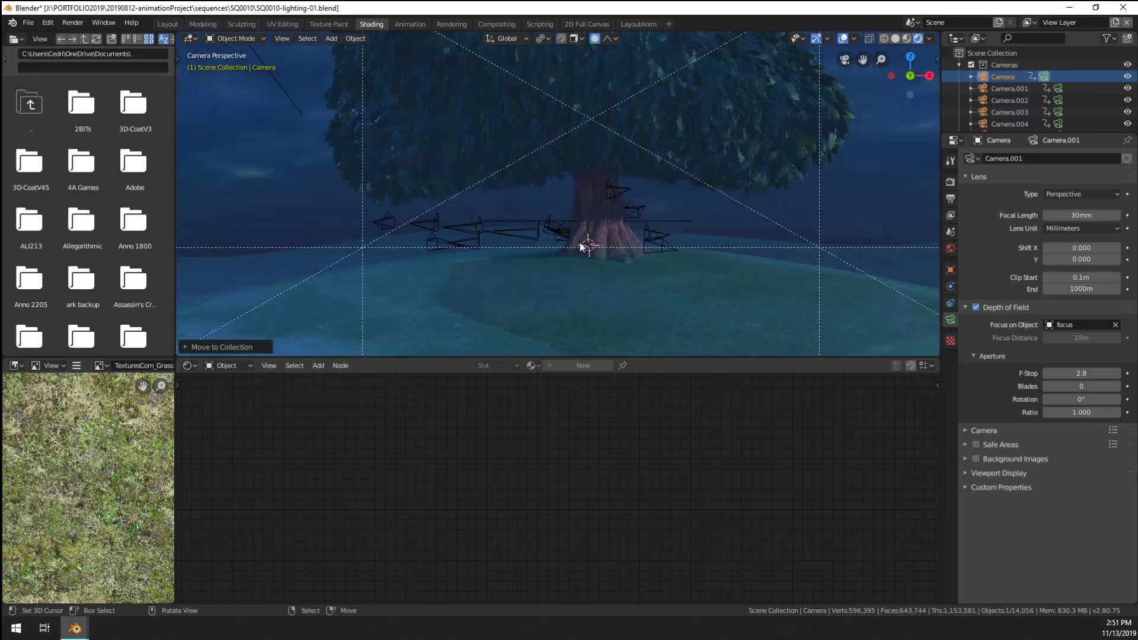
pyautogui.keyDown('shift'); pyautogui.moveTo(741, 257); pyautogui.dragTo(651, 255, button='middle'); pyautogui.keyUp('shift')
pyautogui.scroll(4, 658, 255)
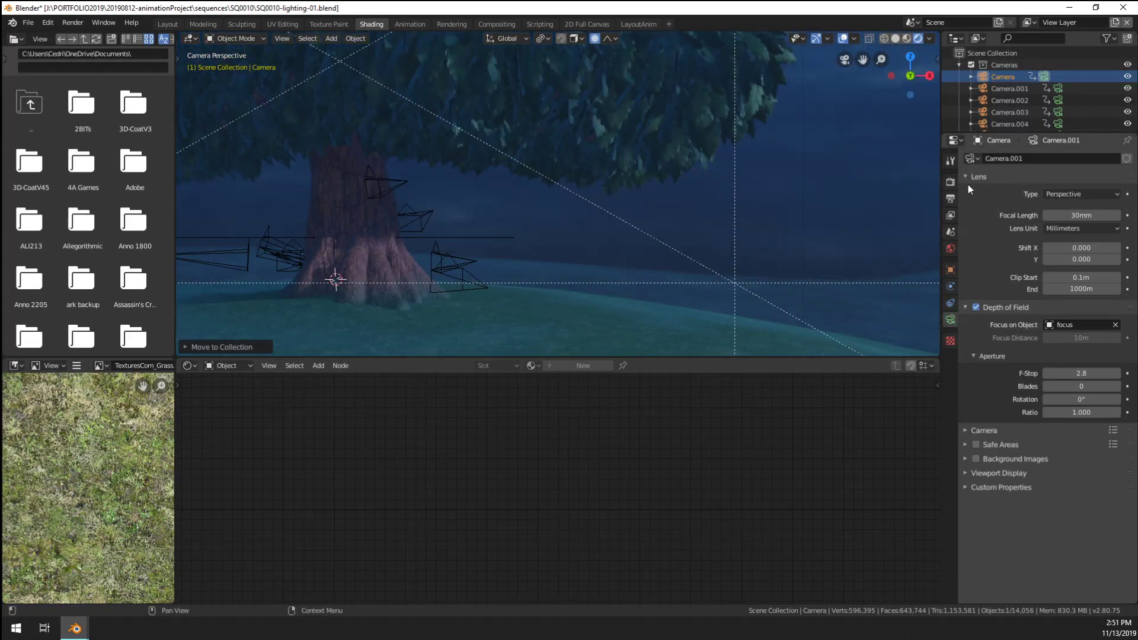
# Enable Bloom in the Eevee render settings and check the tree in camera view
pyautogui.click(951, 182)
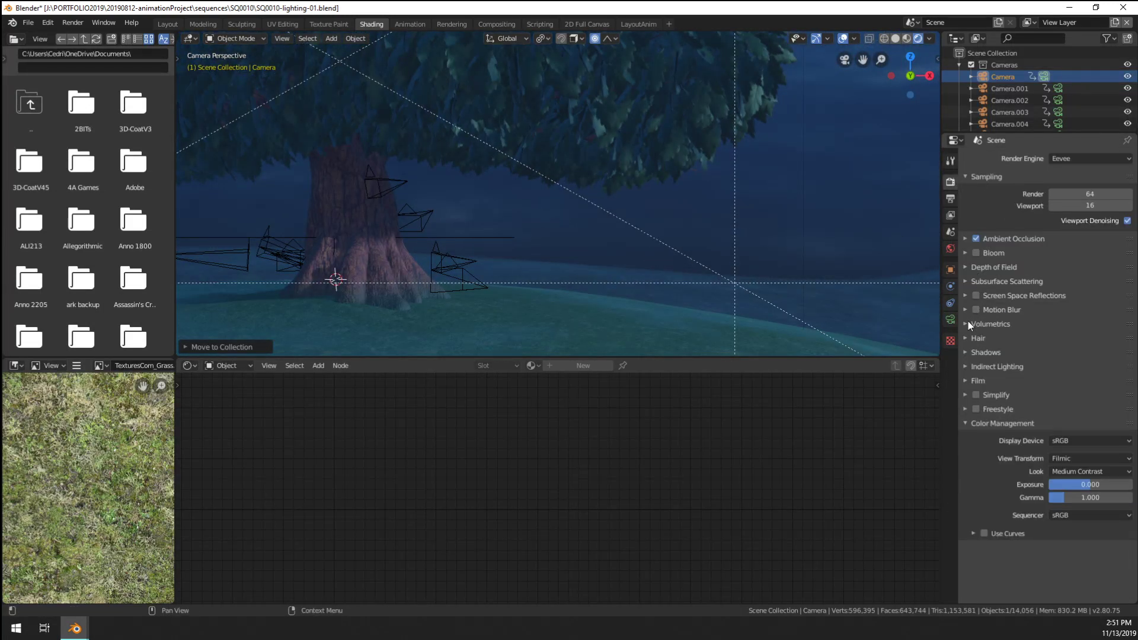
pyautogui.click(976, 252)
pyautogui.scroll(-5, 589, 172)
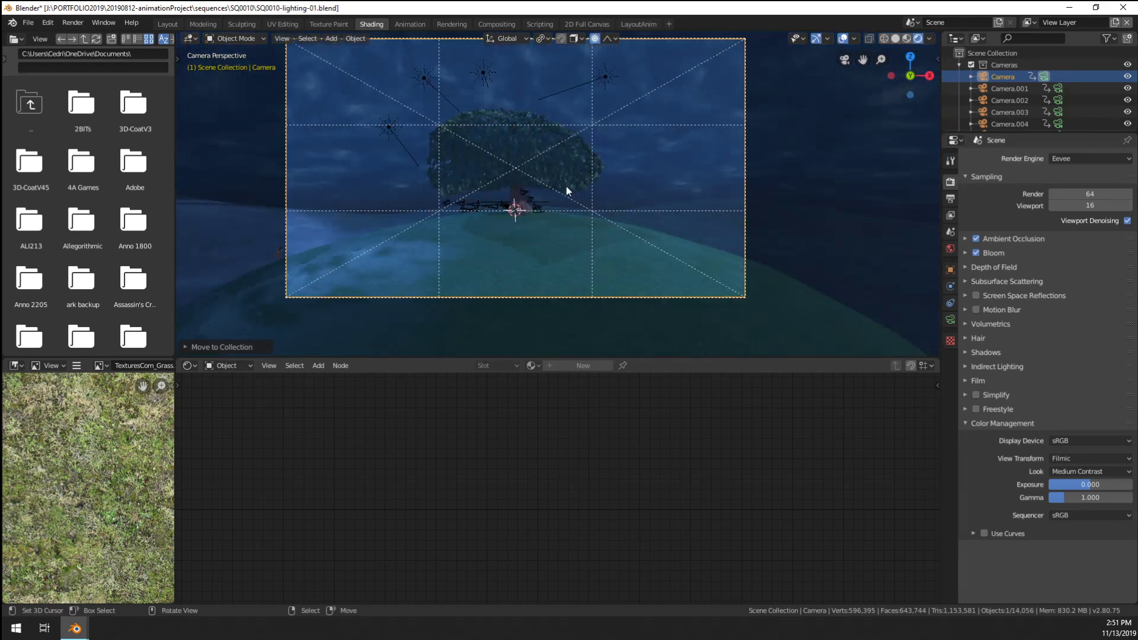
pyautogui.scroll(5, 425, 249)
pyautogui.scroll(3, 569, 255)
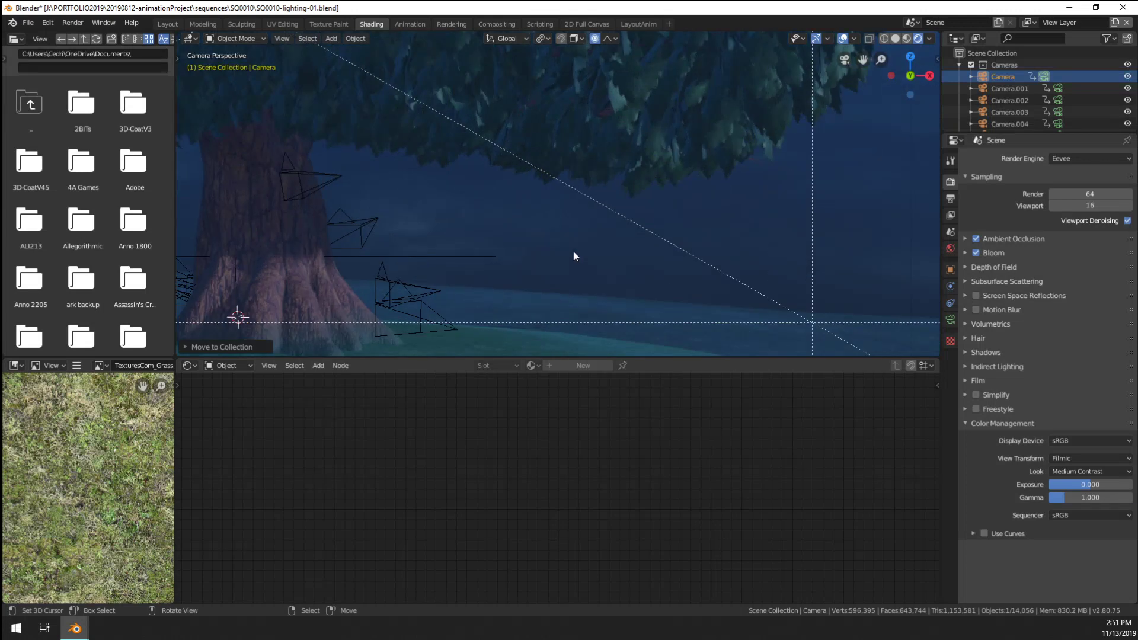
pyautogui.scroll(-5, 574, 257)
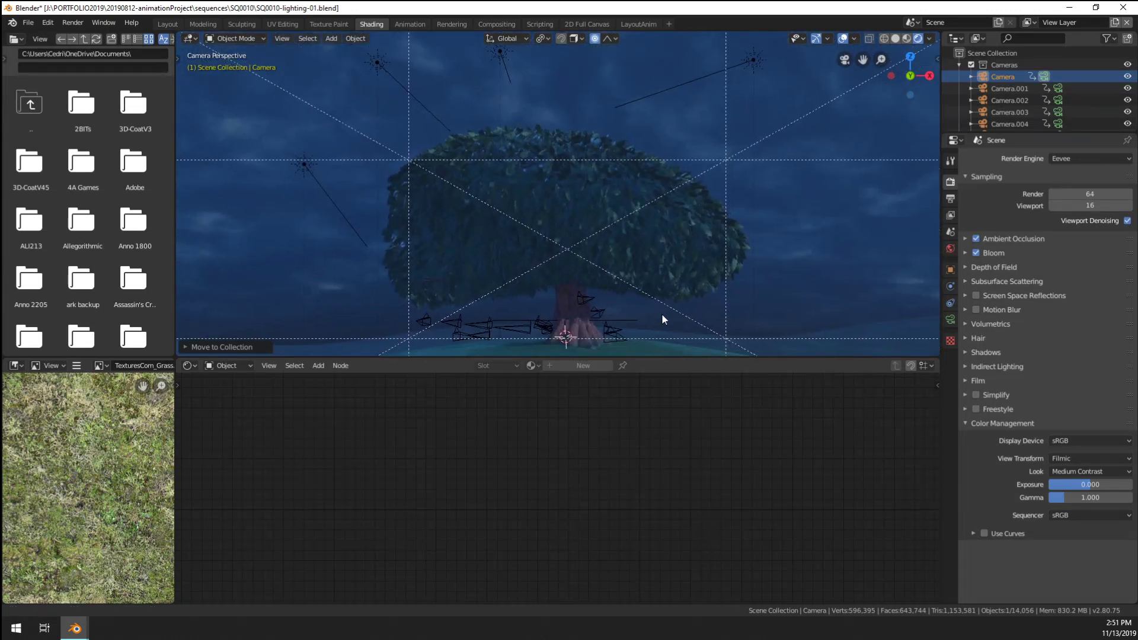
# Set the Bloom threshold to 0.1 and its radius to about 2.545
pyautogui.click(965, 253)
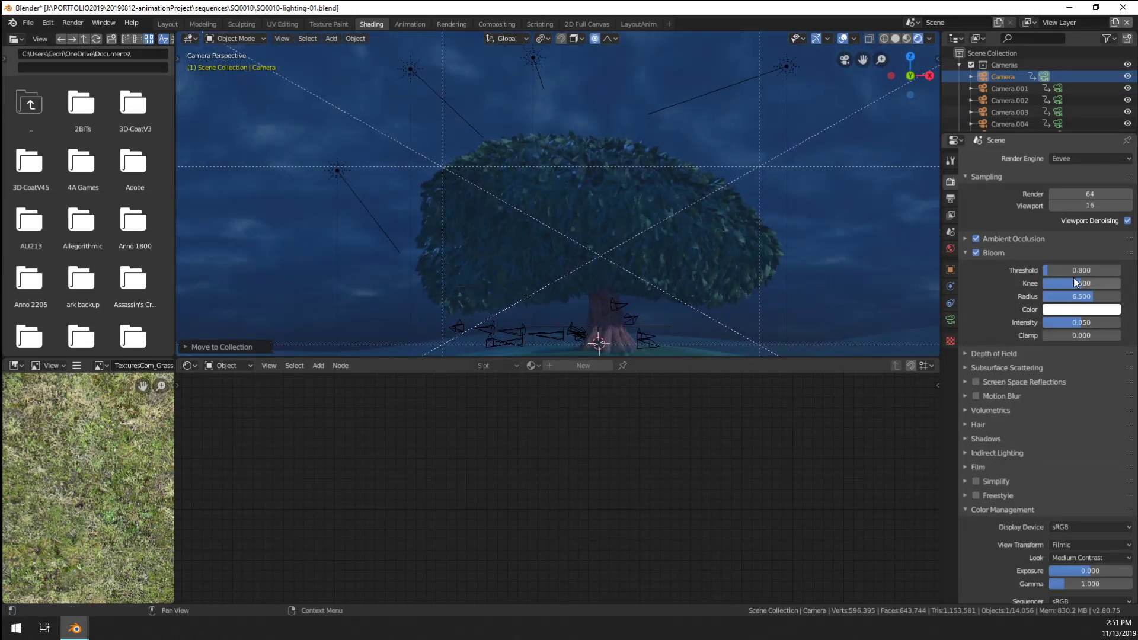
pyautogui.moveTo(1074, 271); pyautogui.dragTo(1026, 270)
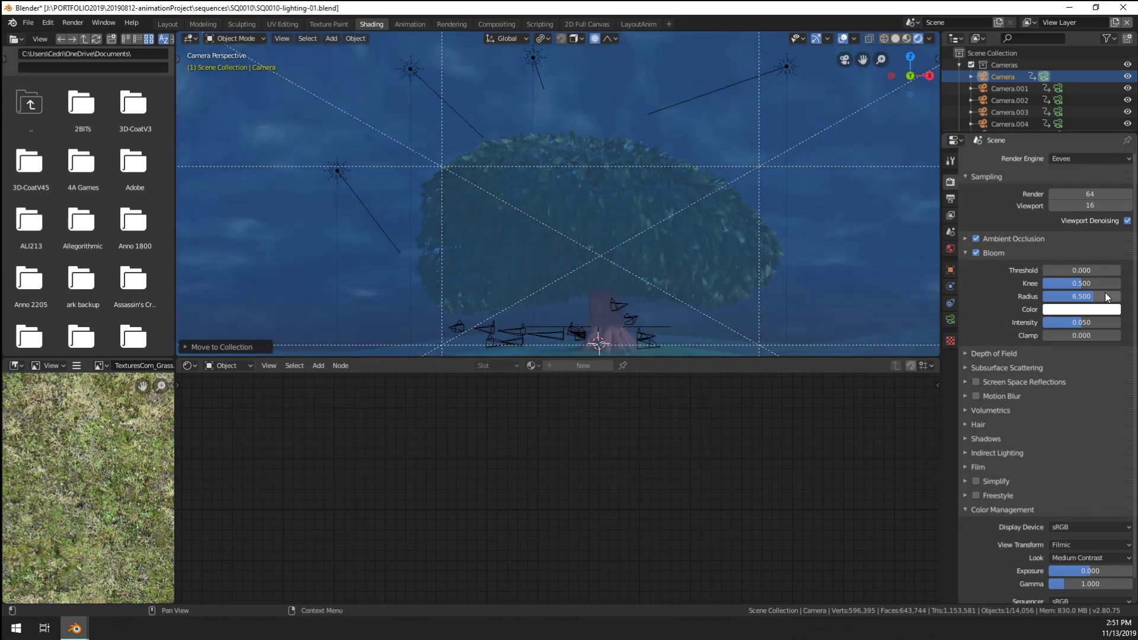
pyautogui.moveTo(1106, 297); pyautogui.dragTo(1072, 269)
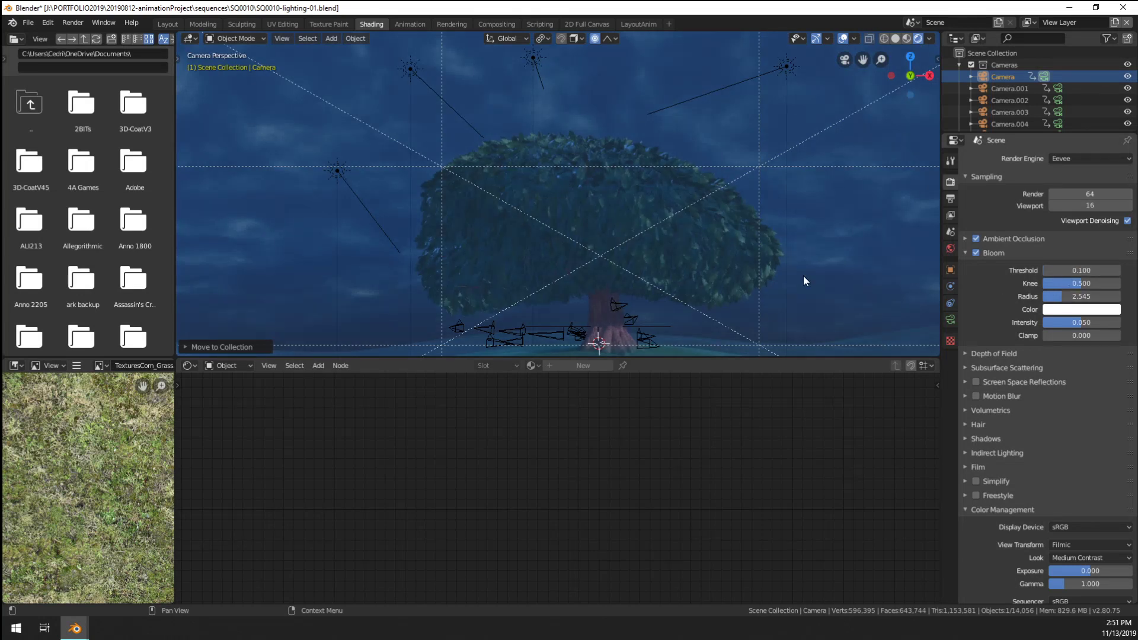
pyautogui.scroll(-2, 686, 261)
# Set the Bloom threshold to 1 and its radius to 5, and check the tree in camera view
pyautogui.click(1056, 268)
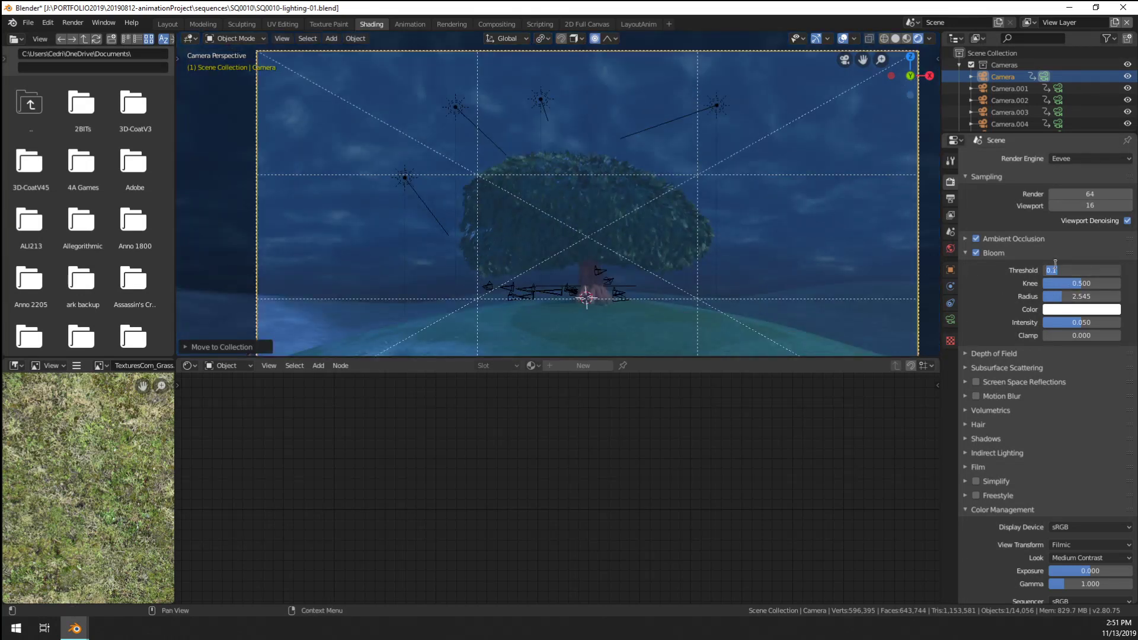
pyautogui.write('1')
pyautogui.press('Return')
pyautogui.scroll(3, 702, 244)
pyautogui.scroll(-1, 702, 244)
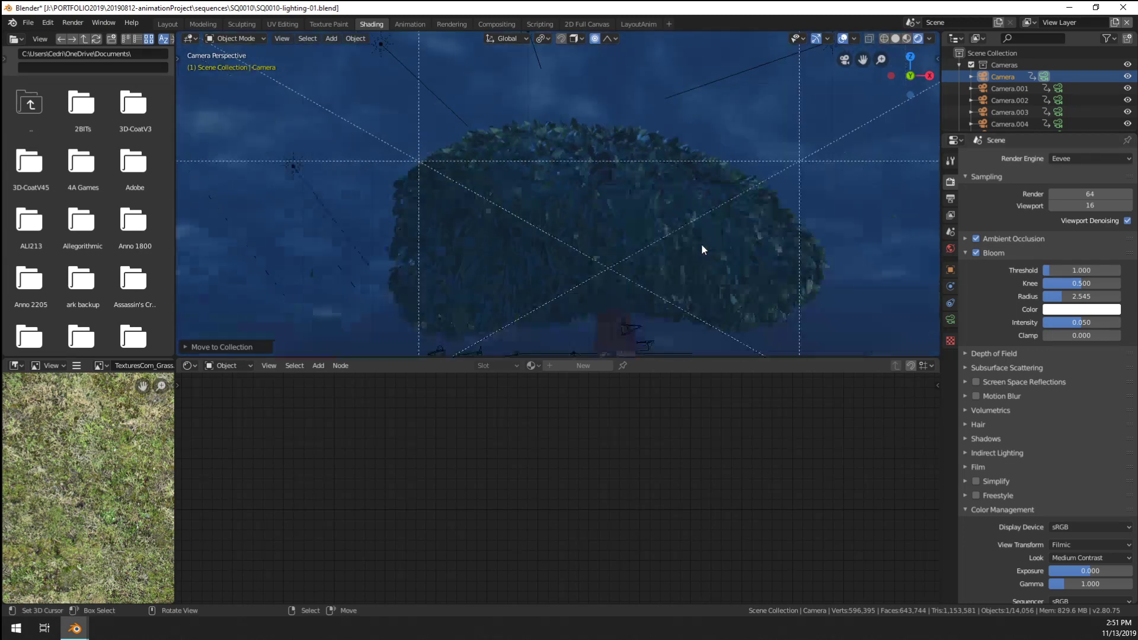
pyautogui.scroll(-2, 702, 245)
pyautogui.click(1091, 296)
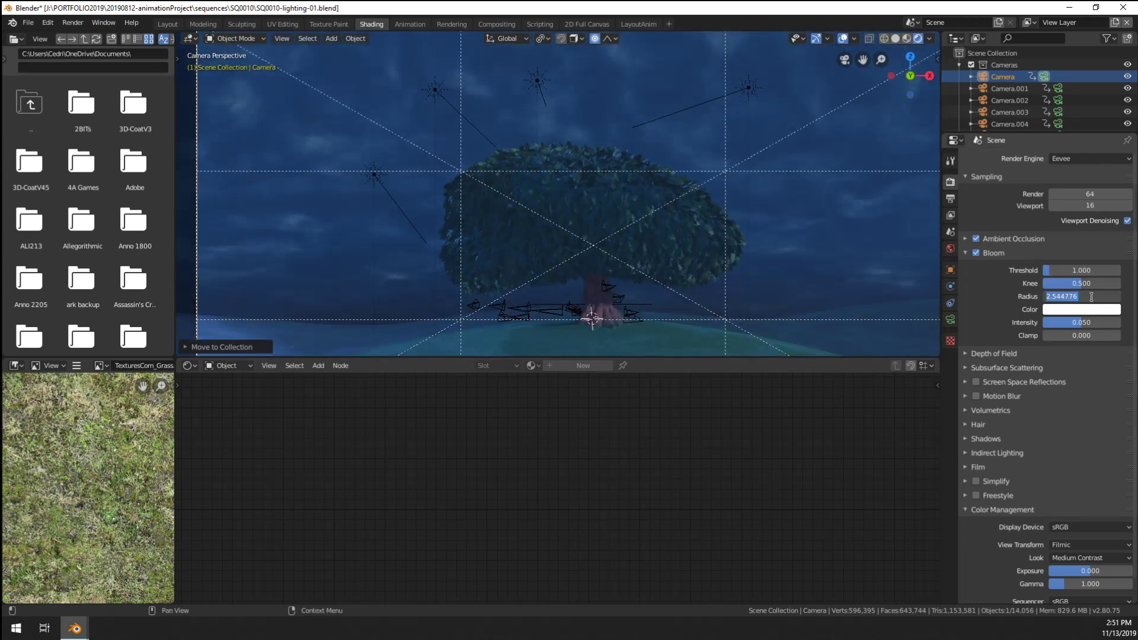
pyautogui.write('5')
pyautogui.press('Return')
pyautogui.scroll(-2, 762, 259)
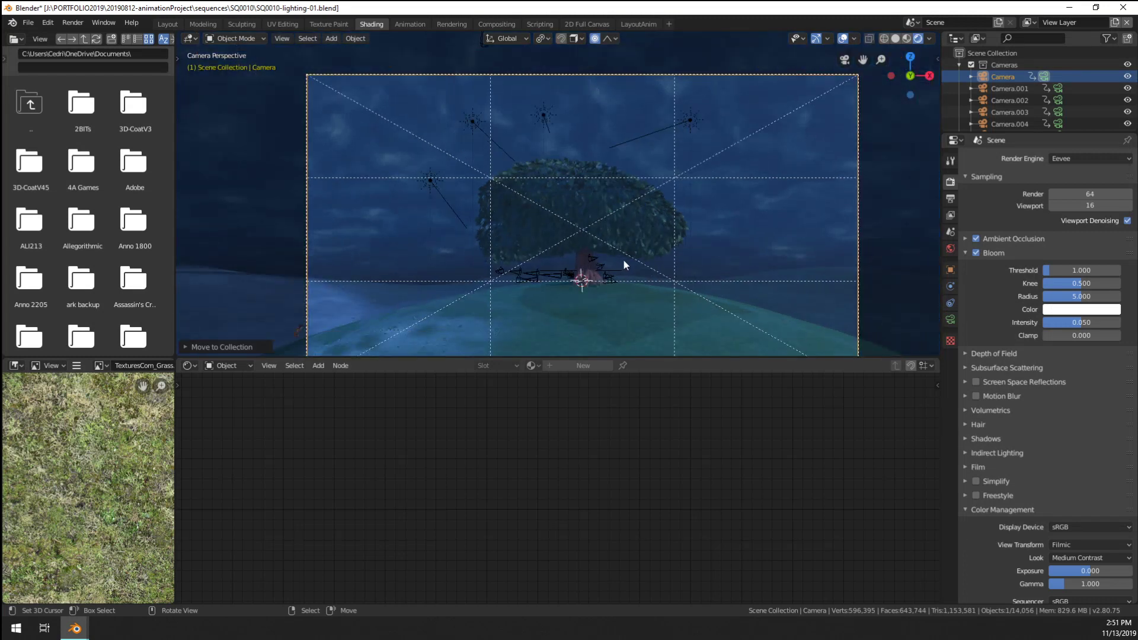
pyautogui.keyDown('shift'); pyautogui.moveTo(630, 235); pyautogui.dragTo(625, 218, button='middle'); pyautogui.keyUp('shift')
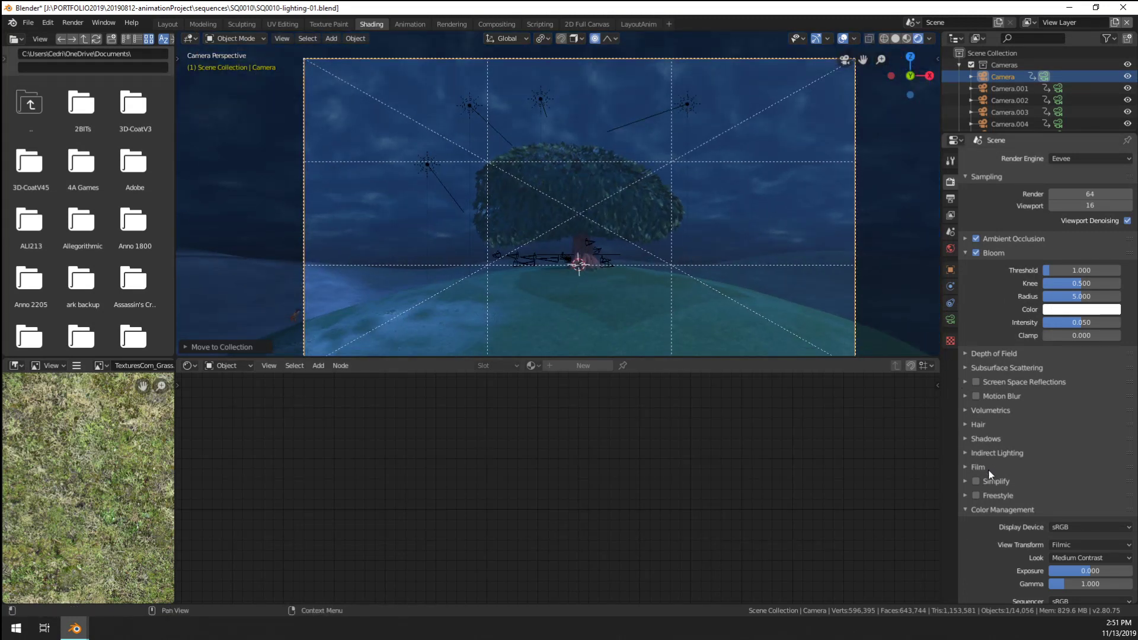
# Enable Screen Space Reflections and expand the Depth of Field render settings
pyautogui.click(1001, 382)
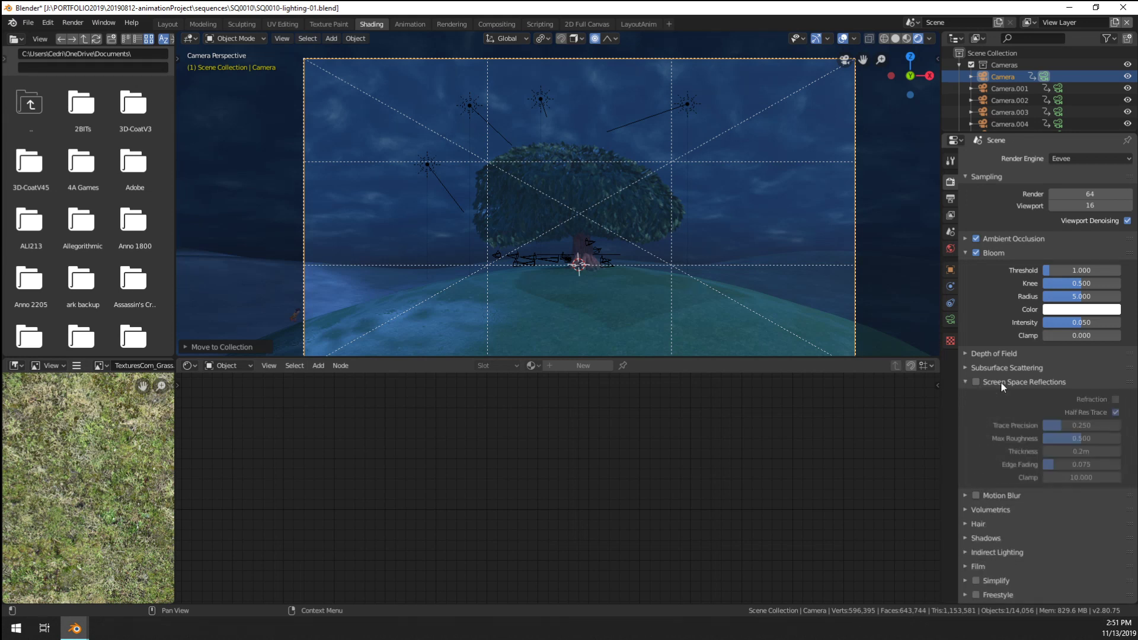
pyautogui.click(1001, 382)
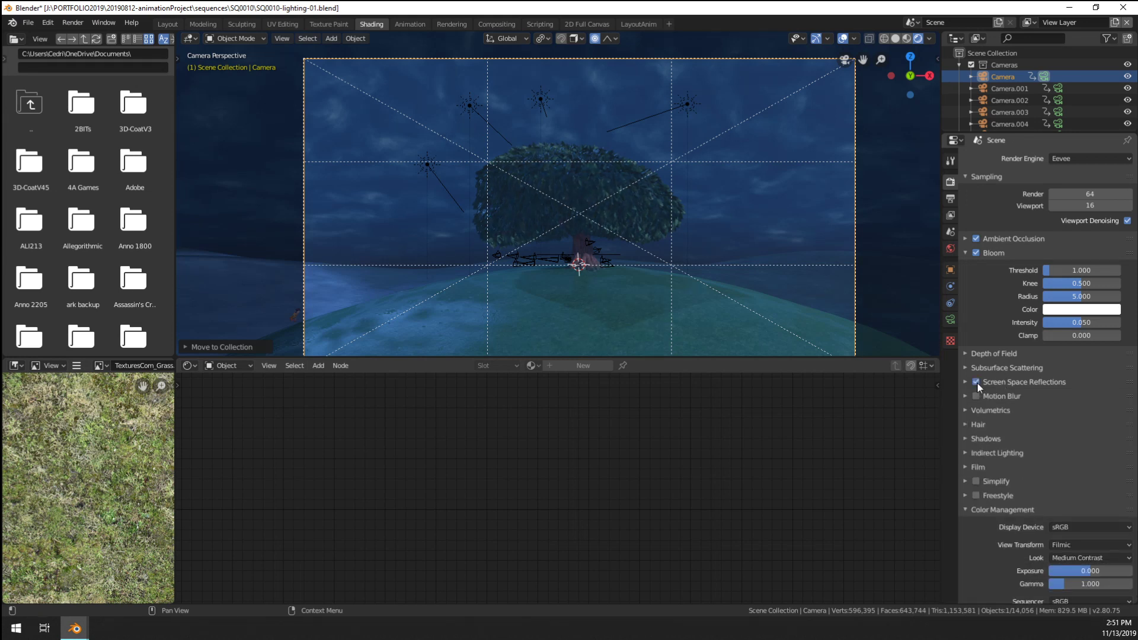
pyautogui.click(976, 383)
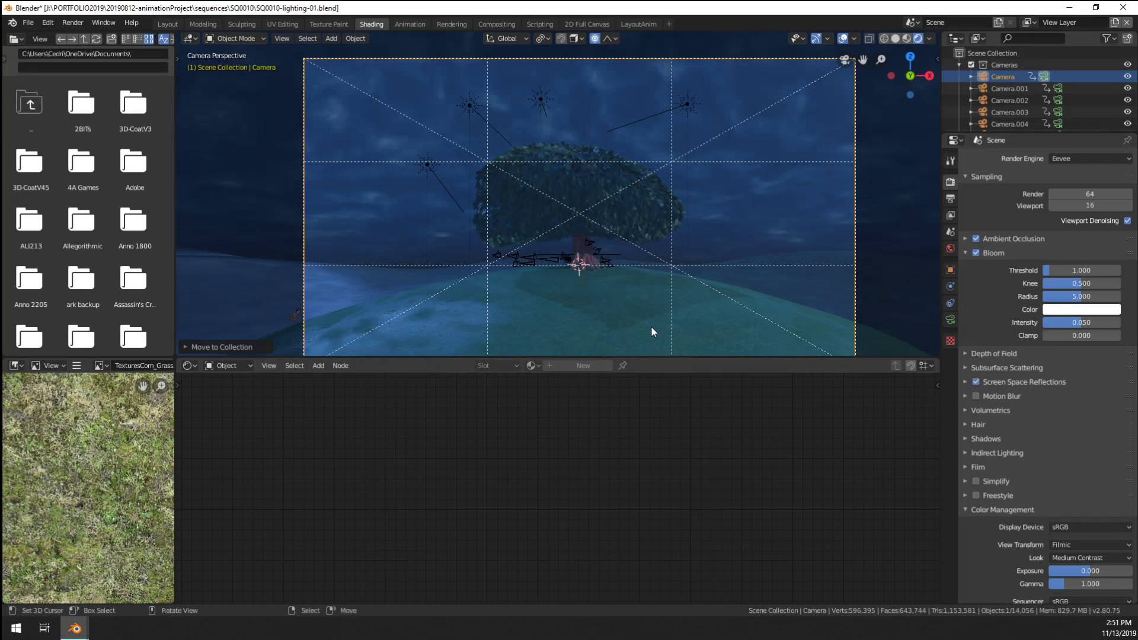
pyautogui.click(966, 369)
pyautogui.click(966, 369)
pyautogui.click(965, 354)
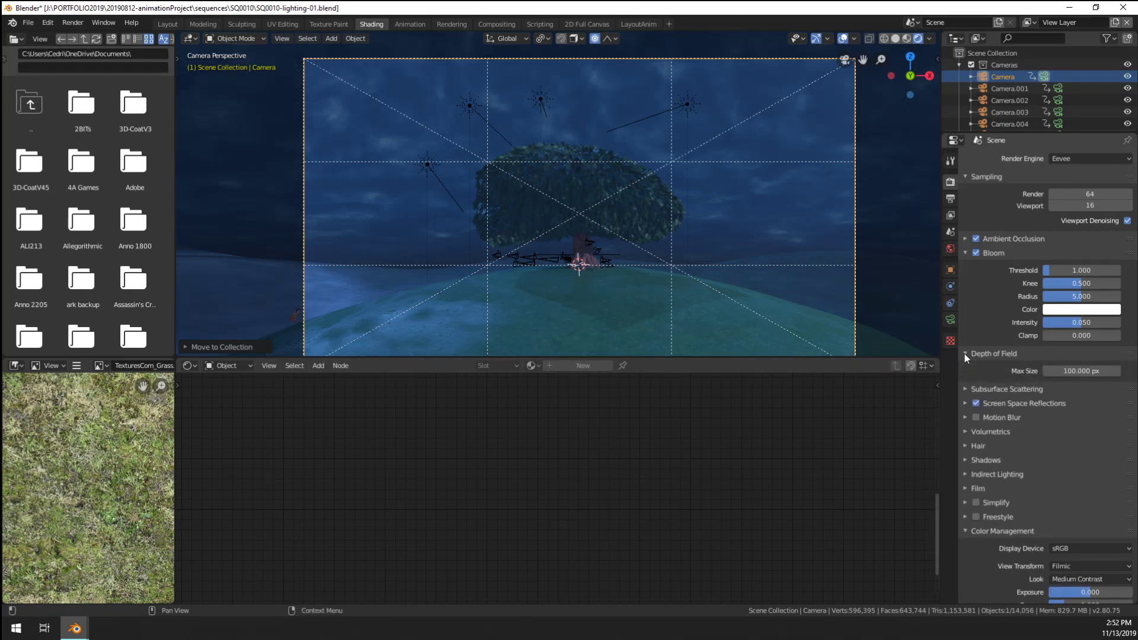
pyautogui.keyDown('shift'); pyautogui.moveTo(658, 271); pyautogui.dragTo(663, 259, button='middle'); pyautogui.keyUp('shift')
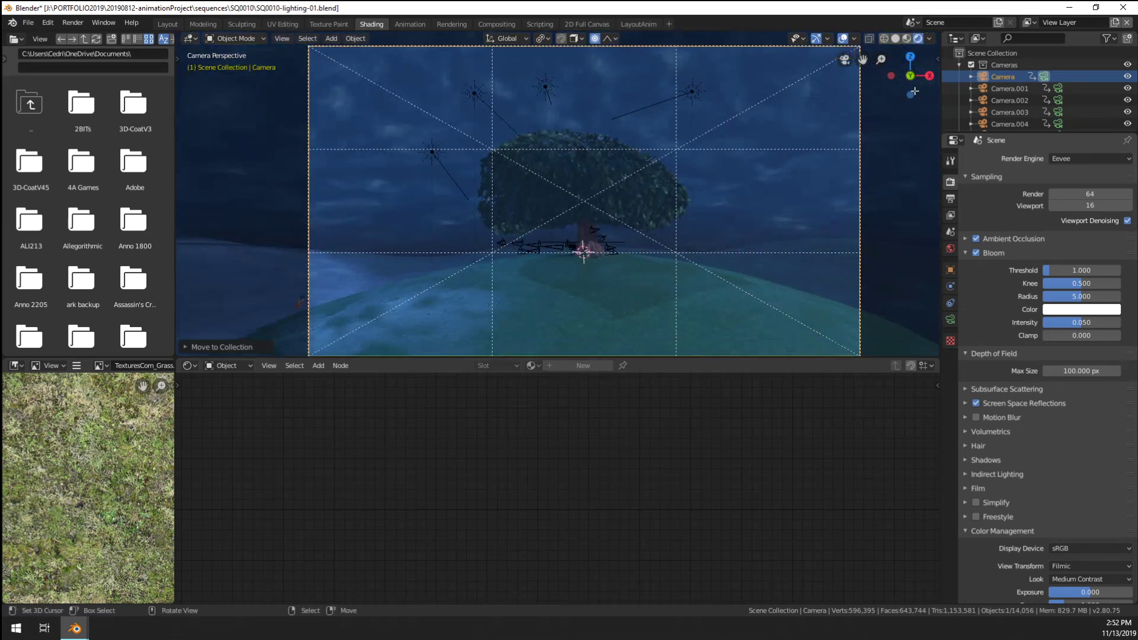
# Lower the Camera's depth-of-field F-Stop to 0.1 and inspect the background hills on both sides of the tree
pyautogui.click(951, 320)
pyautogui.scroll(2, 782, 285)
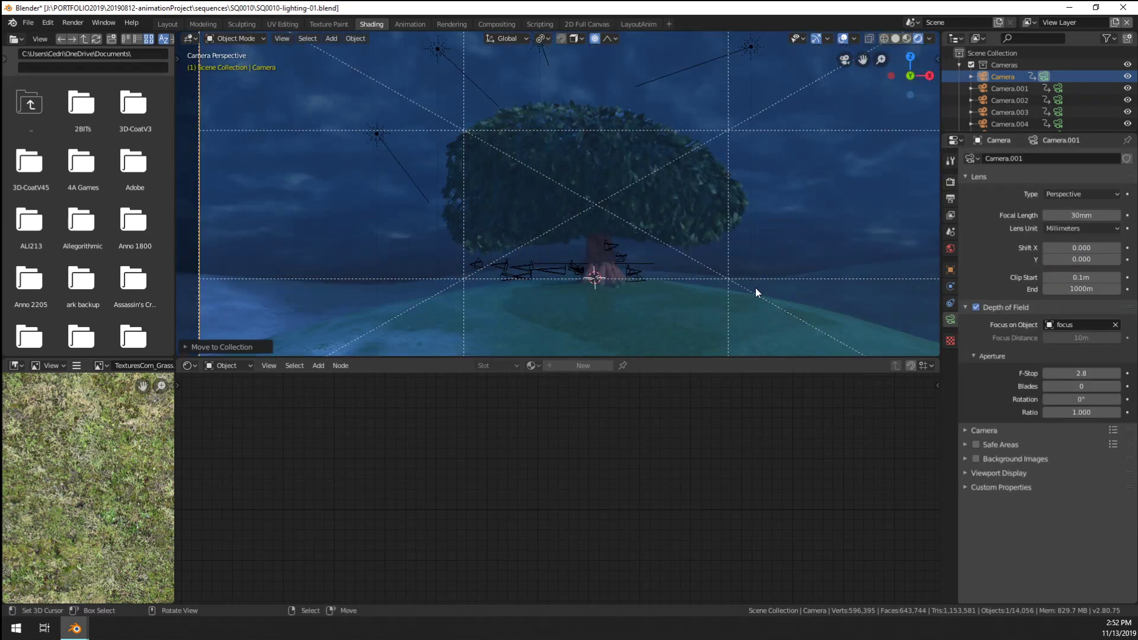
pyautogui.scroll(3, 748, 261)
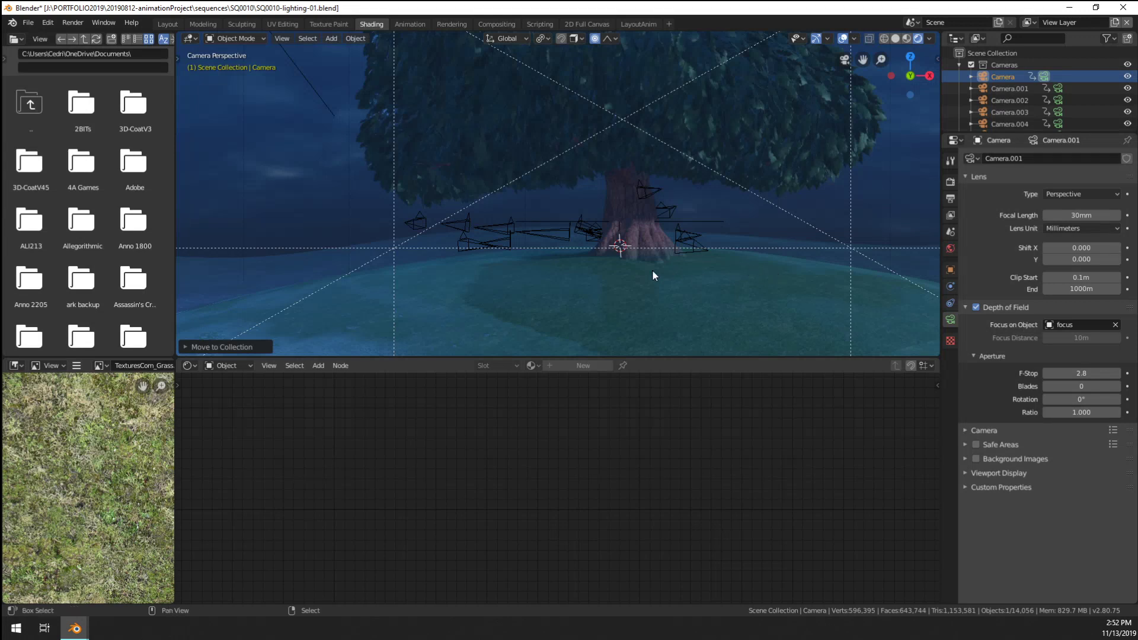
pyautogui.keyDown('shift'); pyautogui.moveTo(653, 270); pyautogui.dragTo(343, 236, button='middle'); pyautogui.keyUp('shift')
pyautogui.moveTo(1082, 373); pyautogui.dragTo(1055, 373)
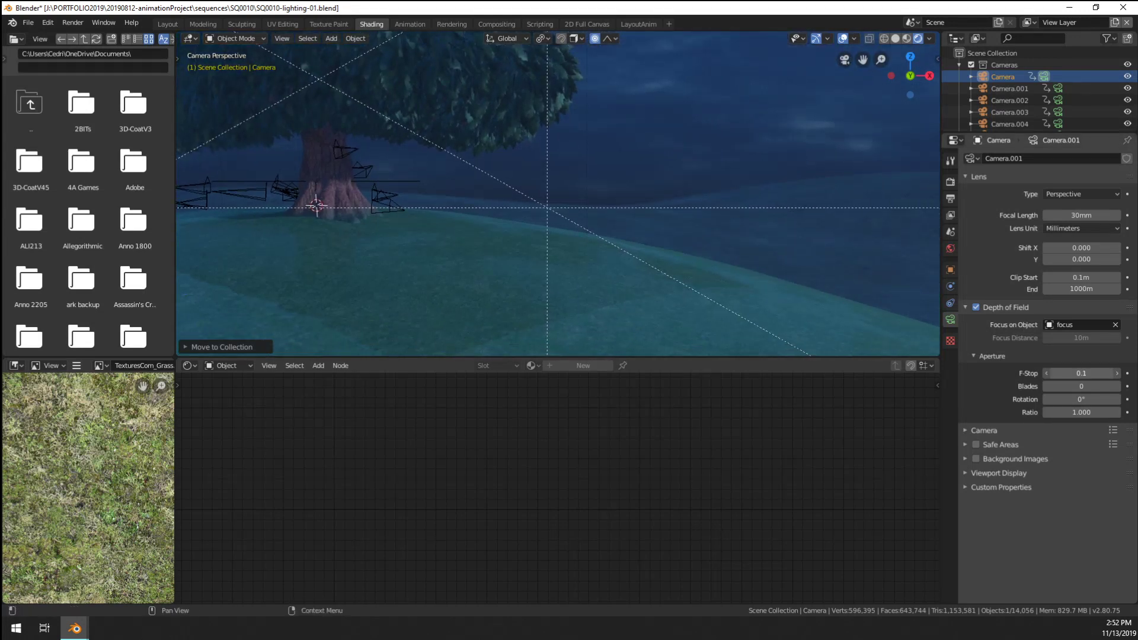
pyautogui.scroll(8, 789, 236)
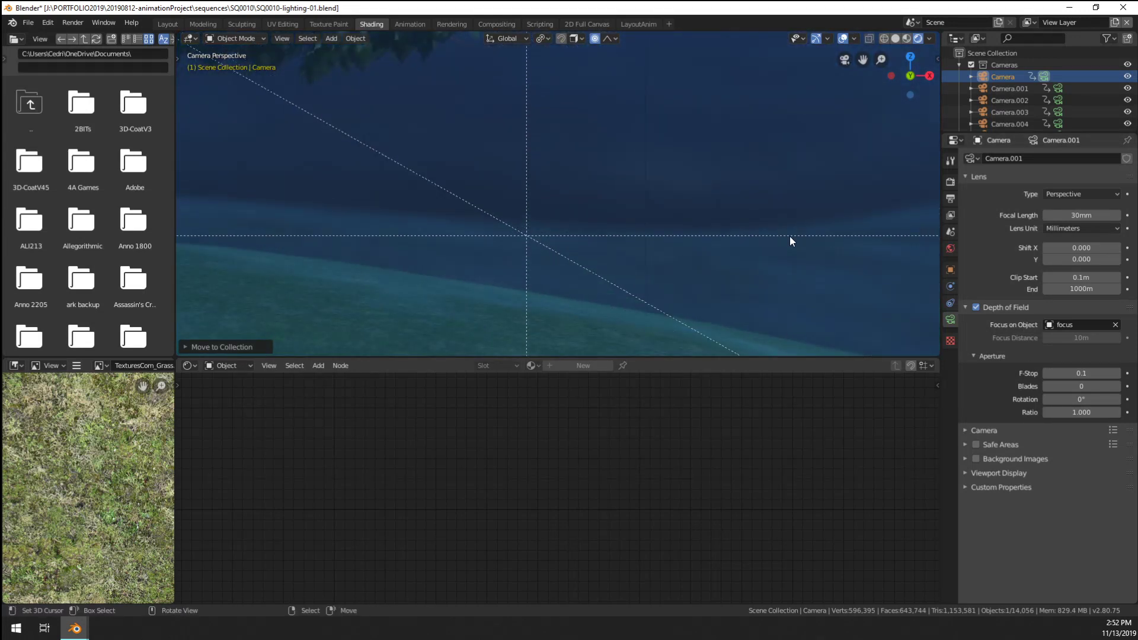
pyautogui.scroll(-9, 789, 236)
pyautogui.keyDown('shift'); pyautogui.moveTo(462, 246); pyautogui.dragTo(266, 196, button='middle'); pyautogui.keyUp('shift')
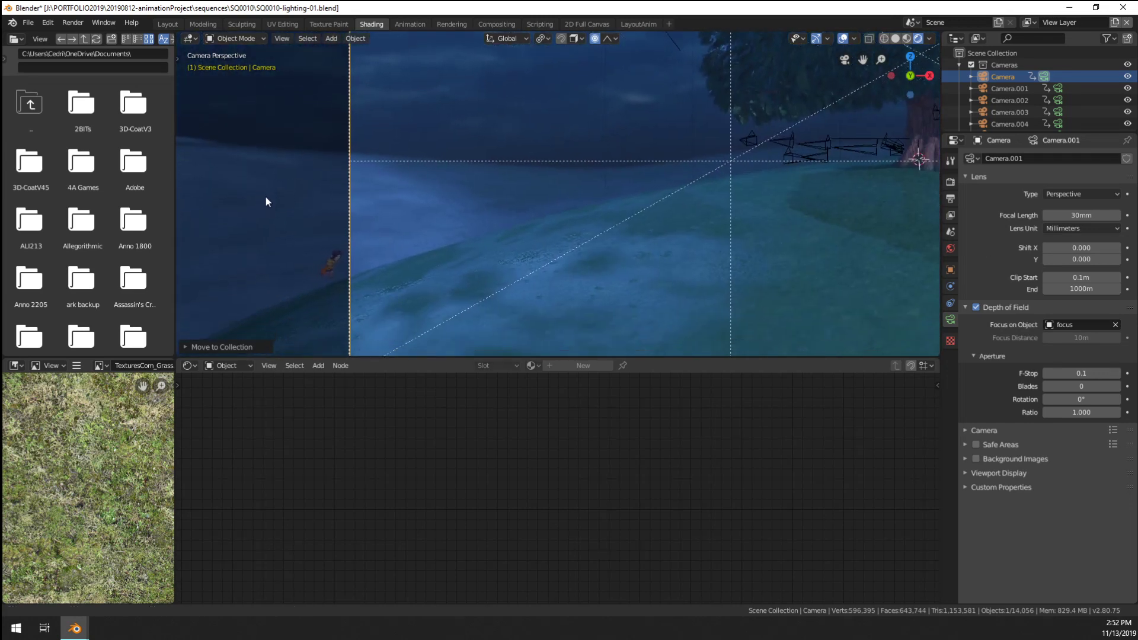
pyautogui.press('Home')
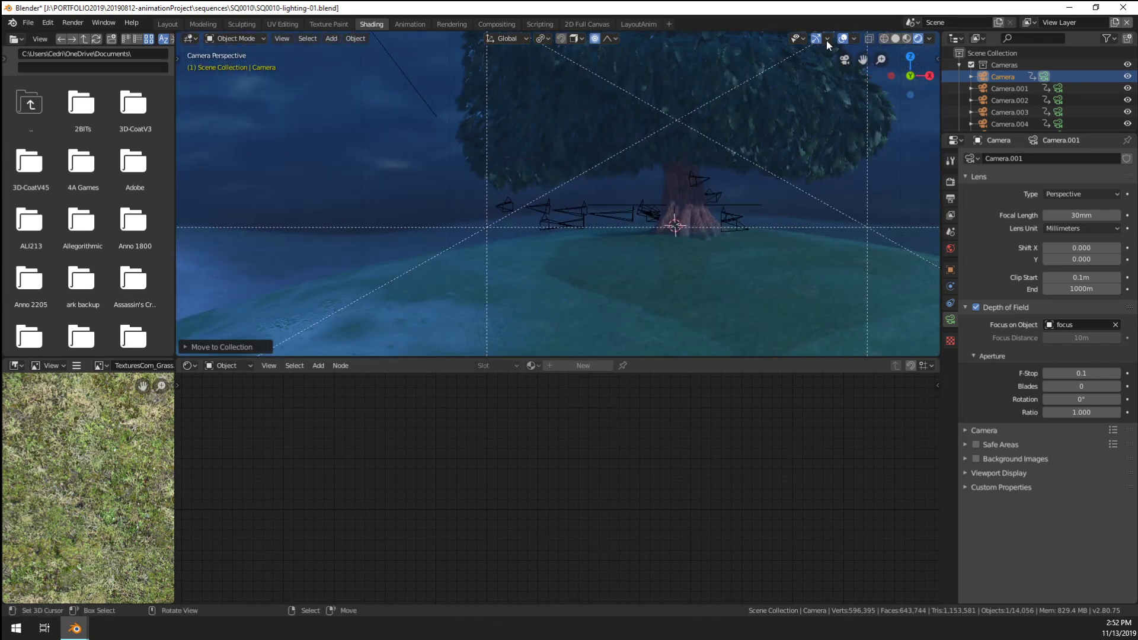
# Hide the viewport overlays and check the tree scene through the camera
pyautogui.hotkey('shift', 'alt', 'z')
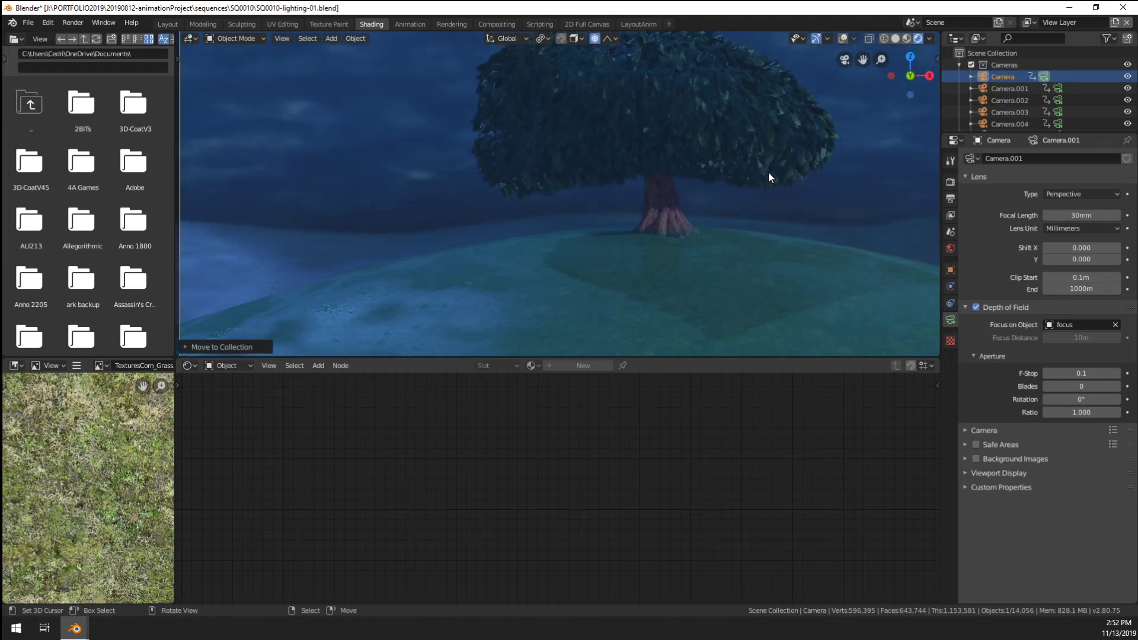
pyautogui.scroll(-3, 767, 172)
pyautogui.scroll(2, 767, 172)
pyautogui.moveTo(767, 172); pyautogui.dragTo(657, 215, button='middle')
pyautogui.press('KP_0')
pyautogui.press('Home')
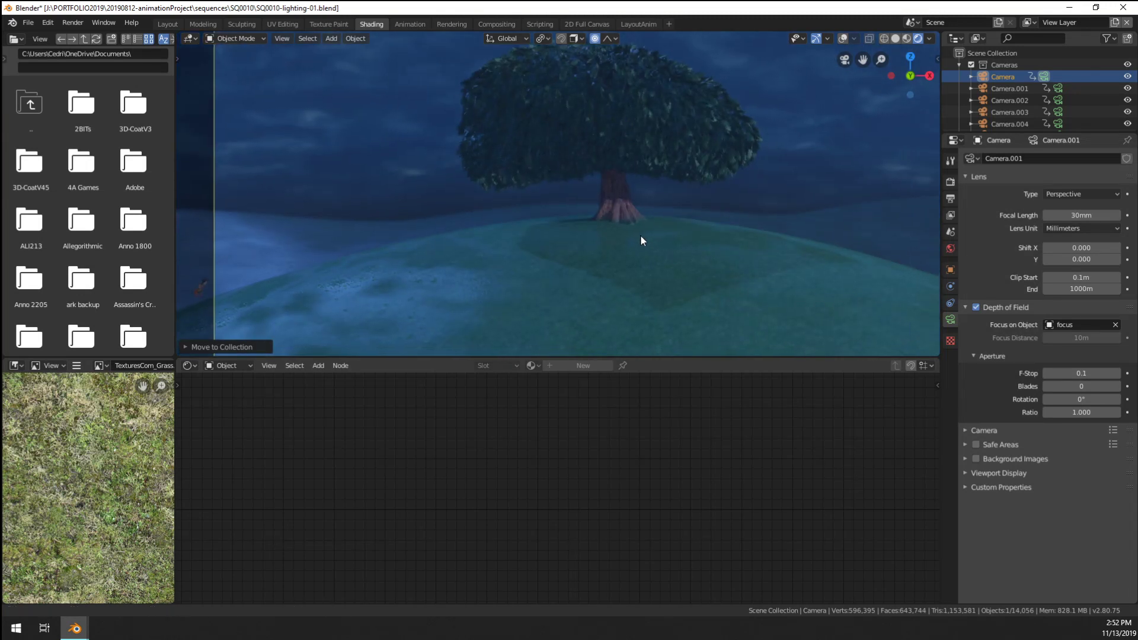
pyautogui.click(745, 218)
pyautogui.press('r')
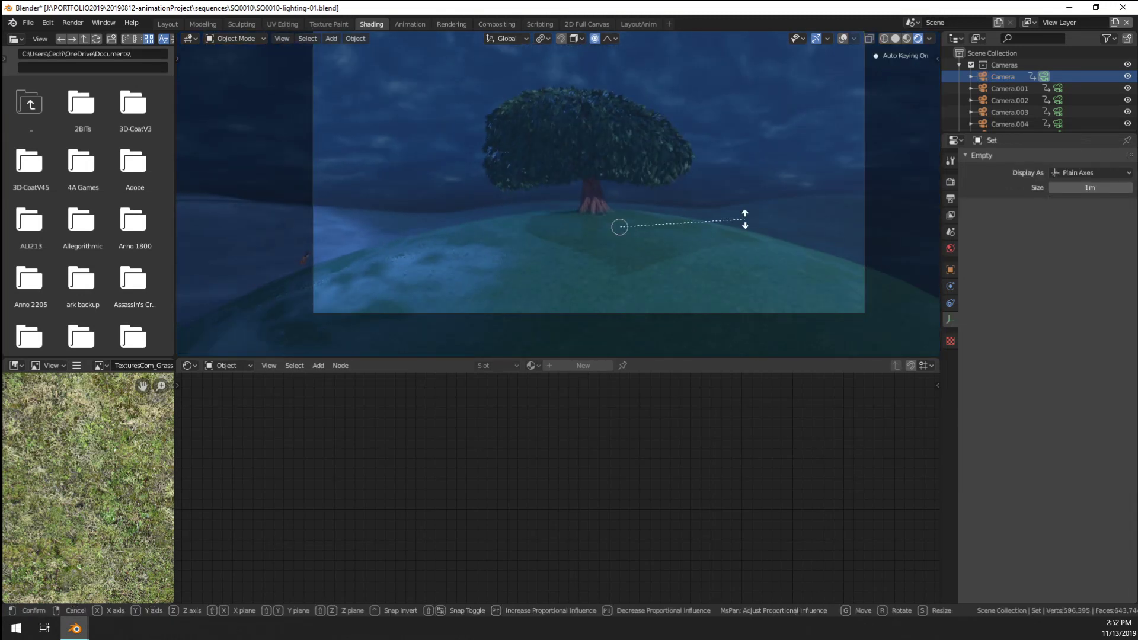
pyautogui.press('z')
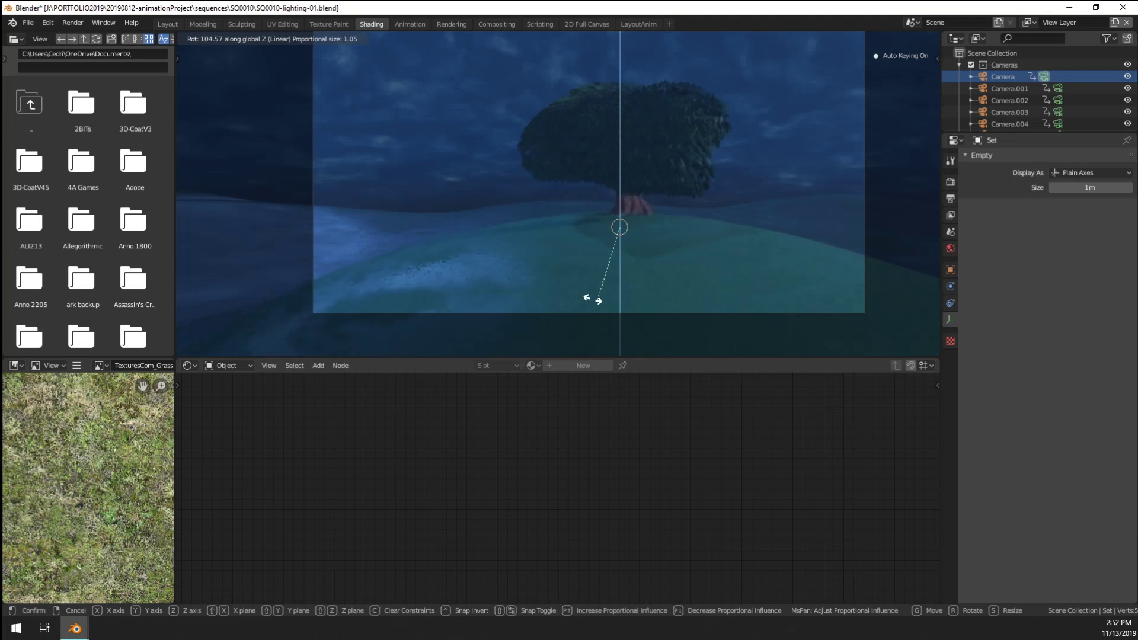
pyautogui.click(638, 260)
# Select the Camera and set its depth-of-field F-Stop to 1.4 while viewing the trunk up close
pyautogui.scroll(4, 632, 255)
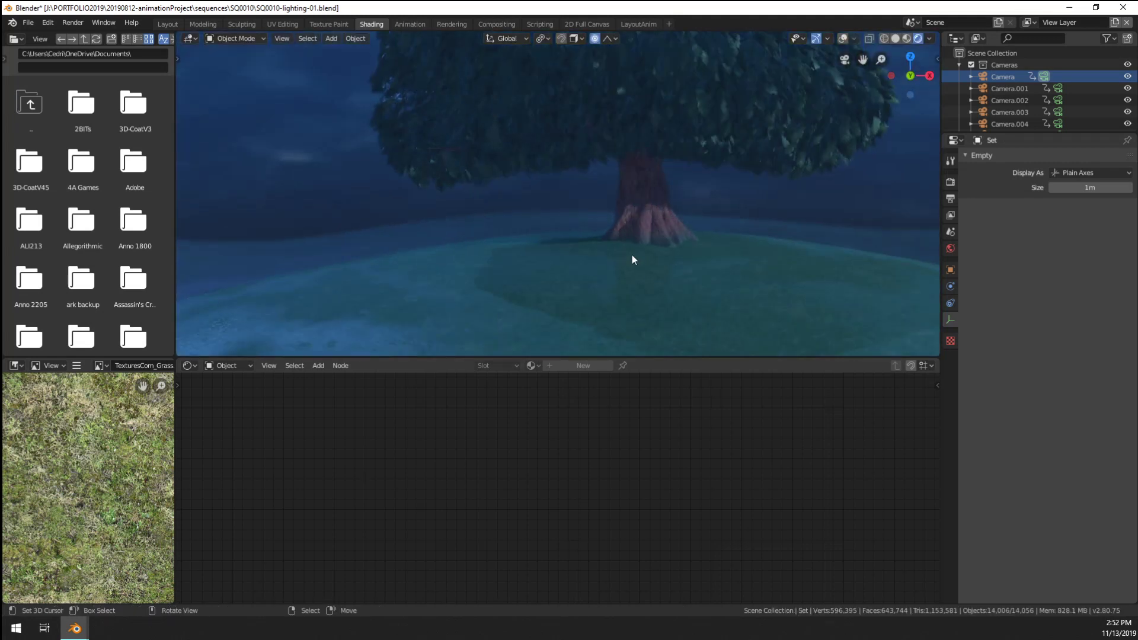
pyautogui.scroll(3, 646, 205)
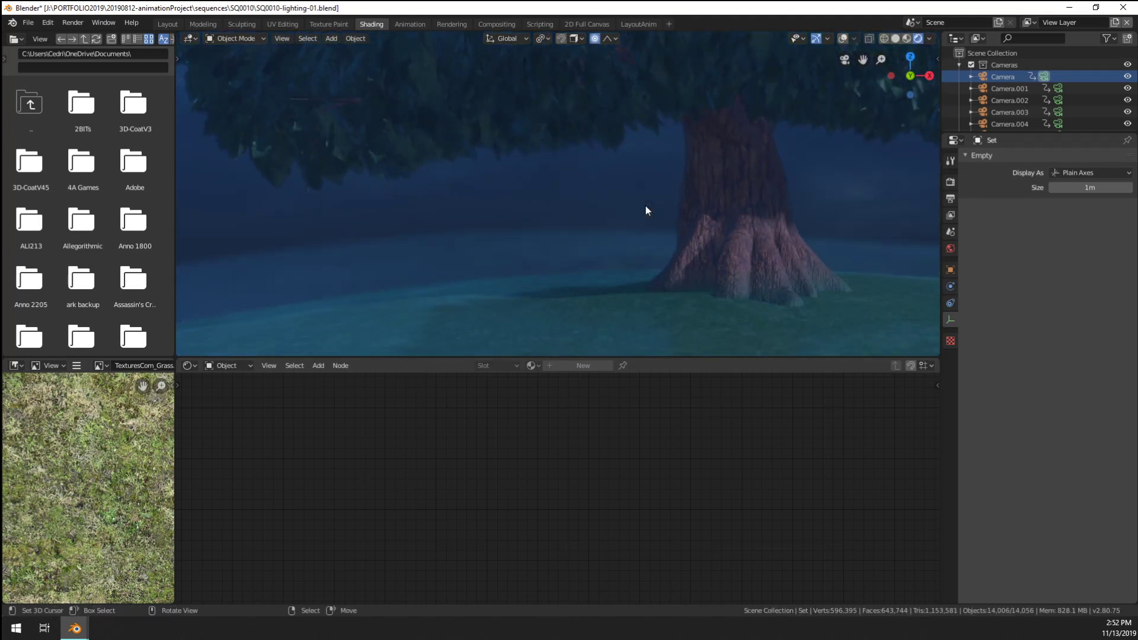
pyautogui.click(1005, 77)
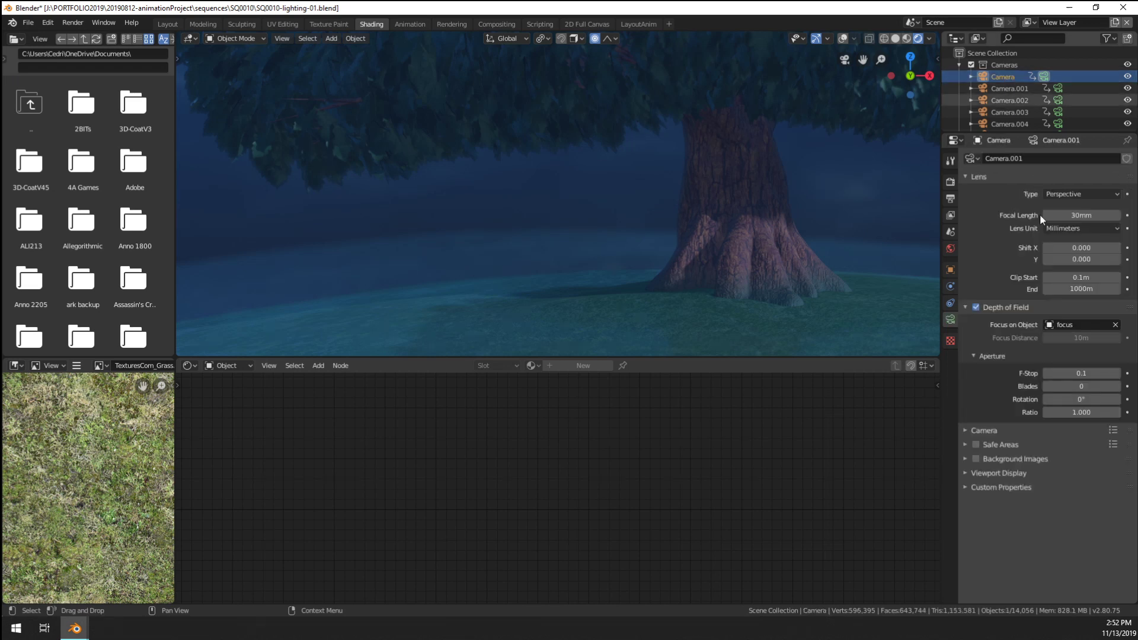
pyautogui.click(1078, 372)
pyautogui.press('BackSpace')
pyautogui.press('BackSpace')
pyautogui.press('BackSpace')
pyautogui.write('1.4')
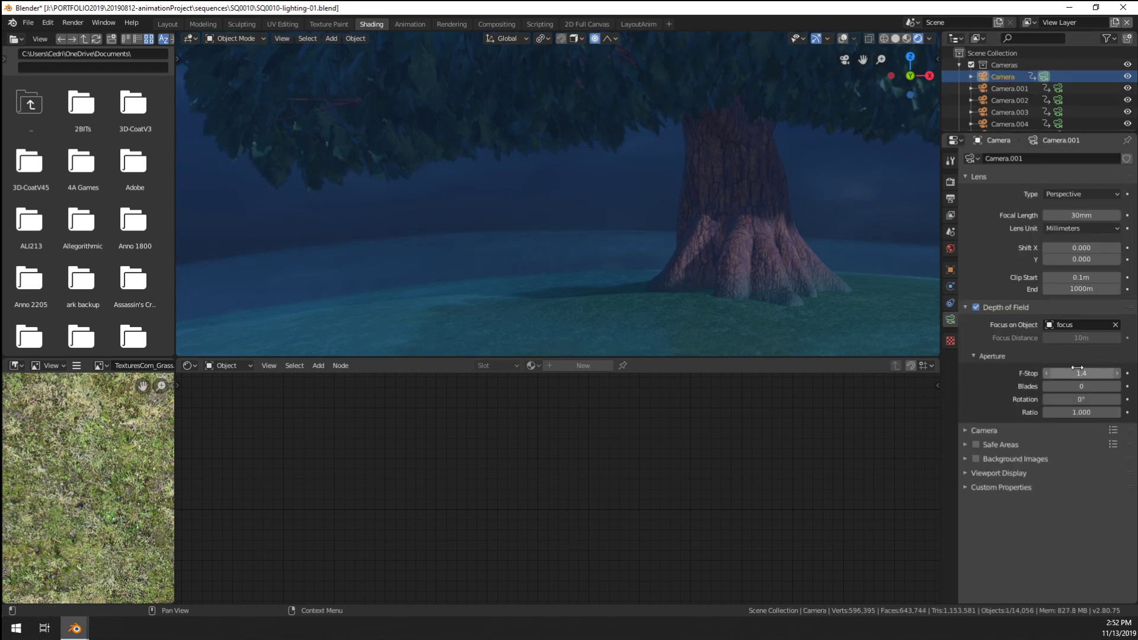
pyautogui.press('Return')
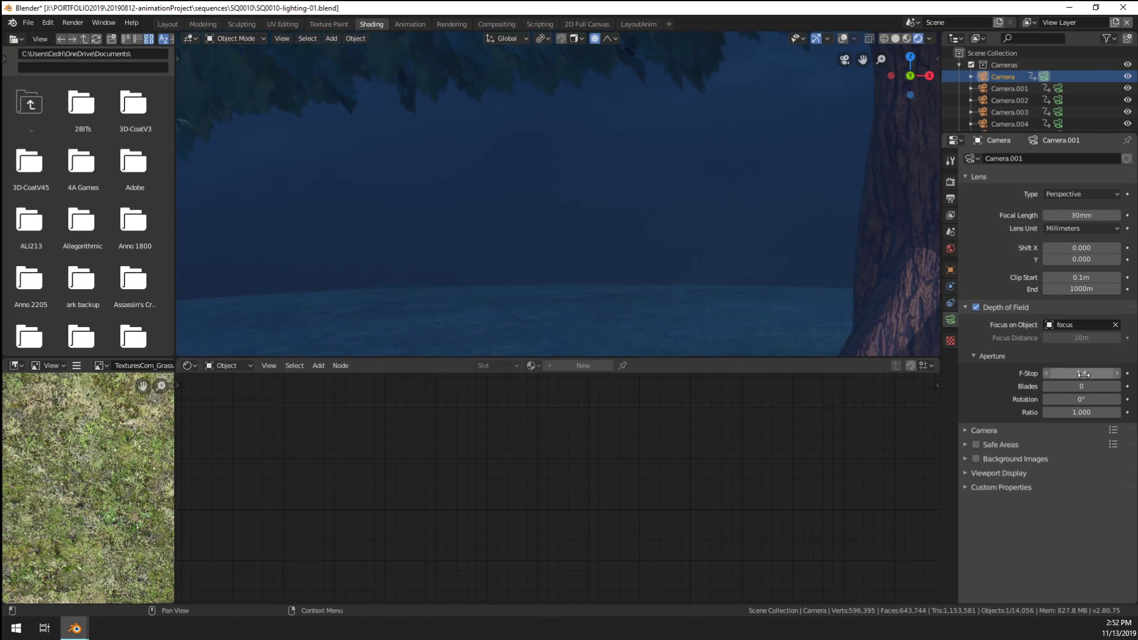
# Set the Camera's depth-of-field F-Stop to 0.7 and check the whole tree in camera view
pyautogui.click(1082, 373)
pyautogui.write('.7')
pyautogui.press('Return')
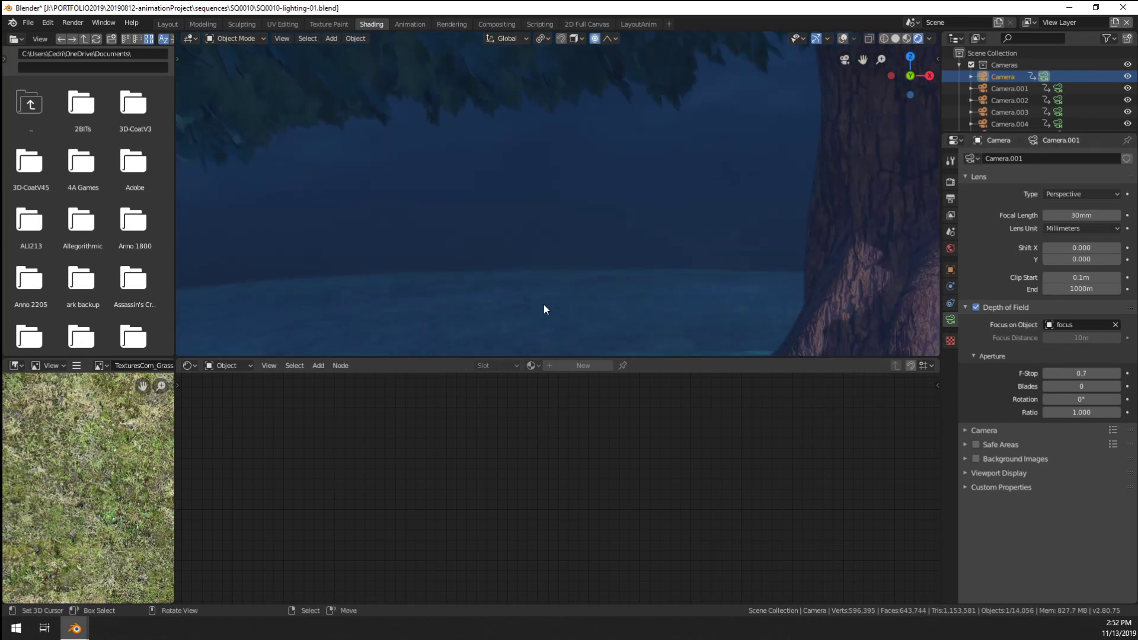
pyautogui.scroll(-4, 543, 305)
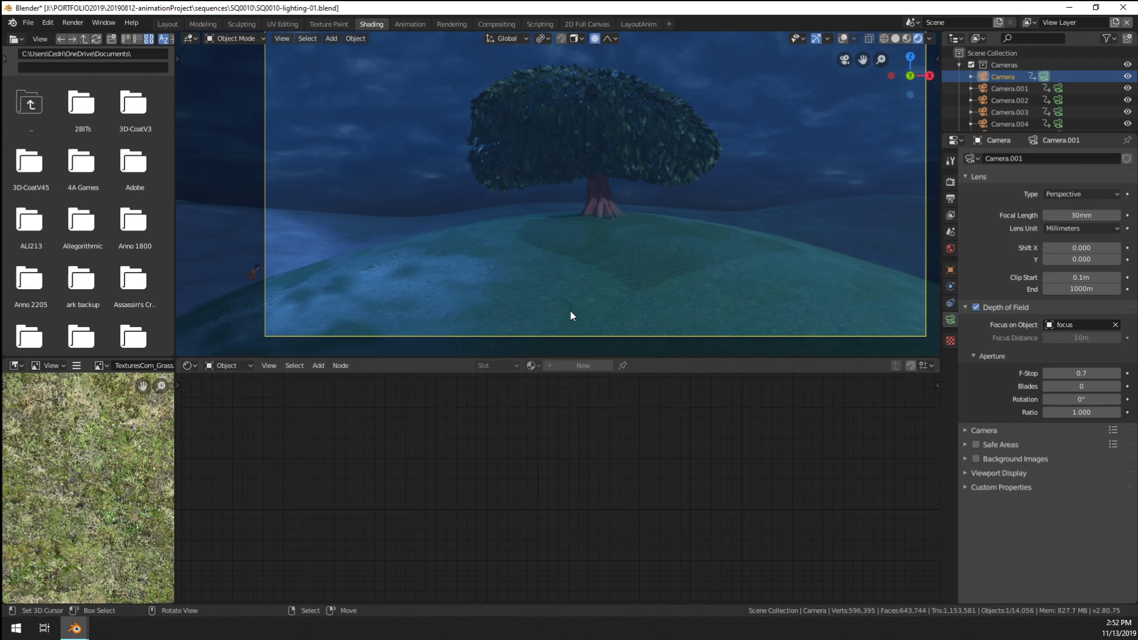
pyautogui.click(831, 226)
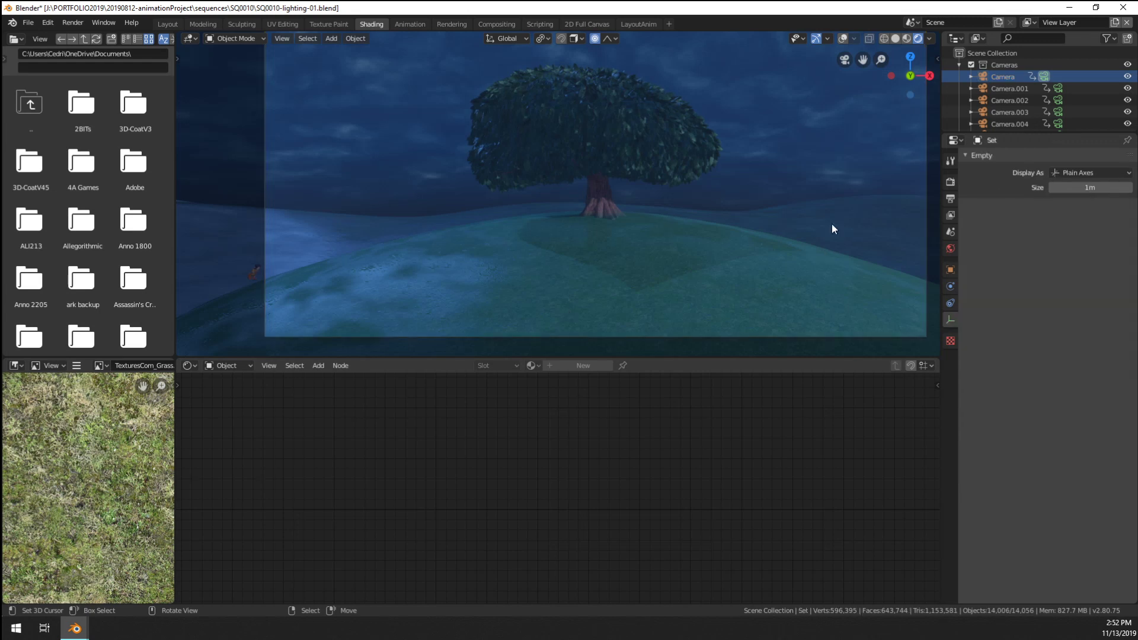
pyautogui.press('r')
pyautogui.press('z')
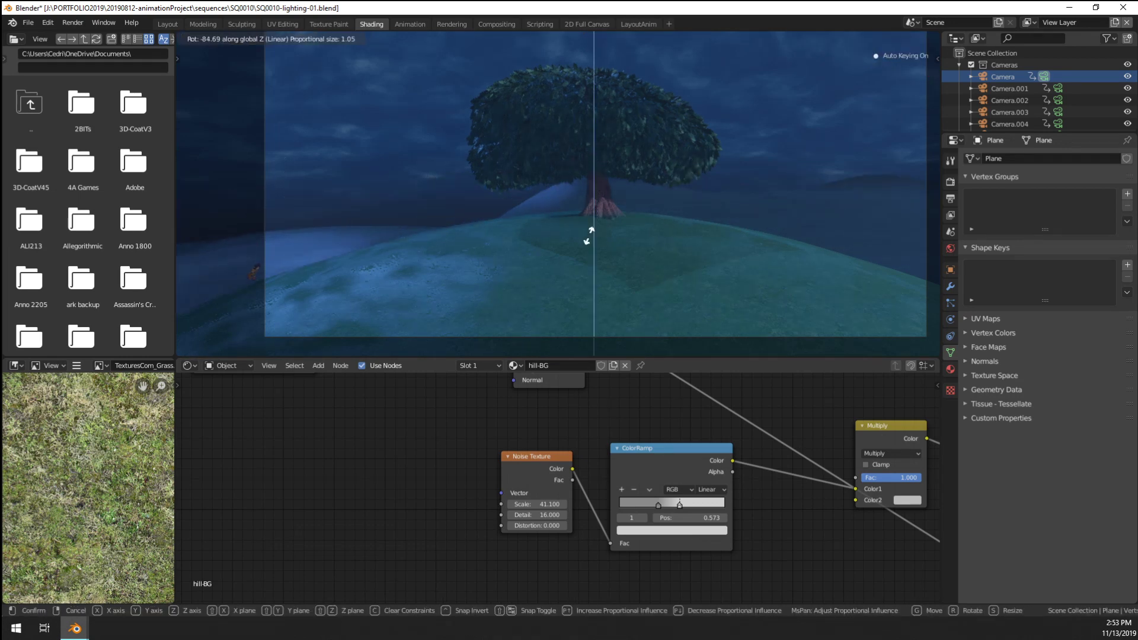
pyautogui.rightClick(788, 189)
# Set the Clouds texture of the background plane's Displace modifier to size 0.43 and depth 6
pyautogui.press('KP_0')
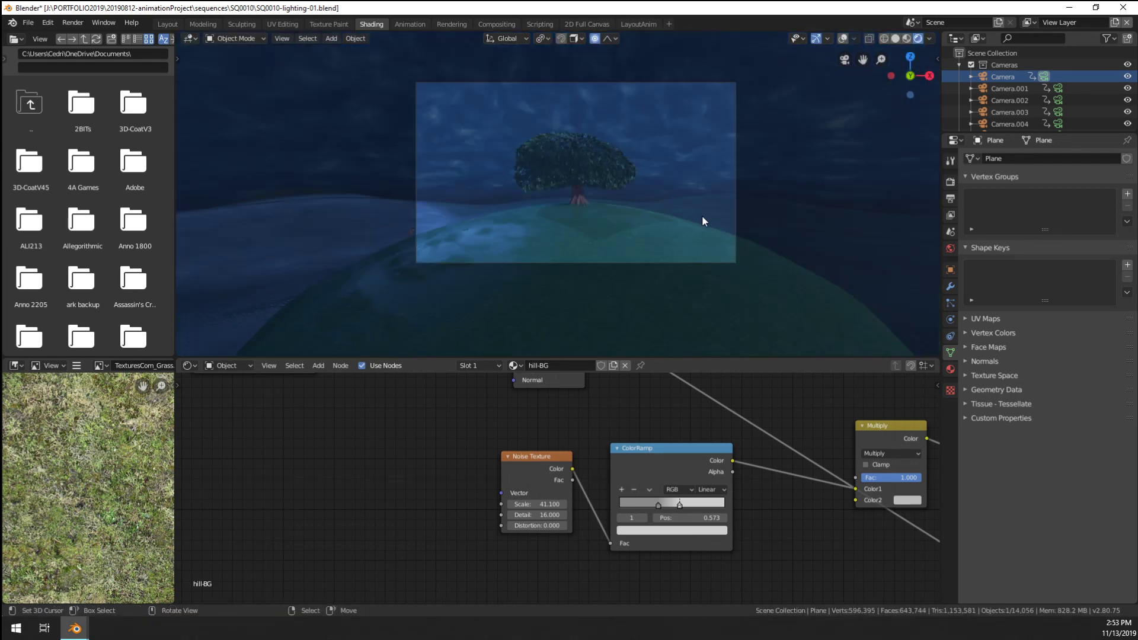
pyautogui.press('KP_0')
pyautogui.click(950, 287)
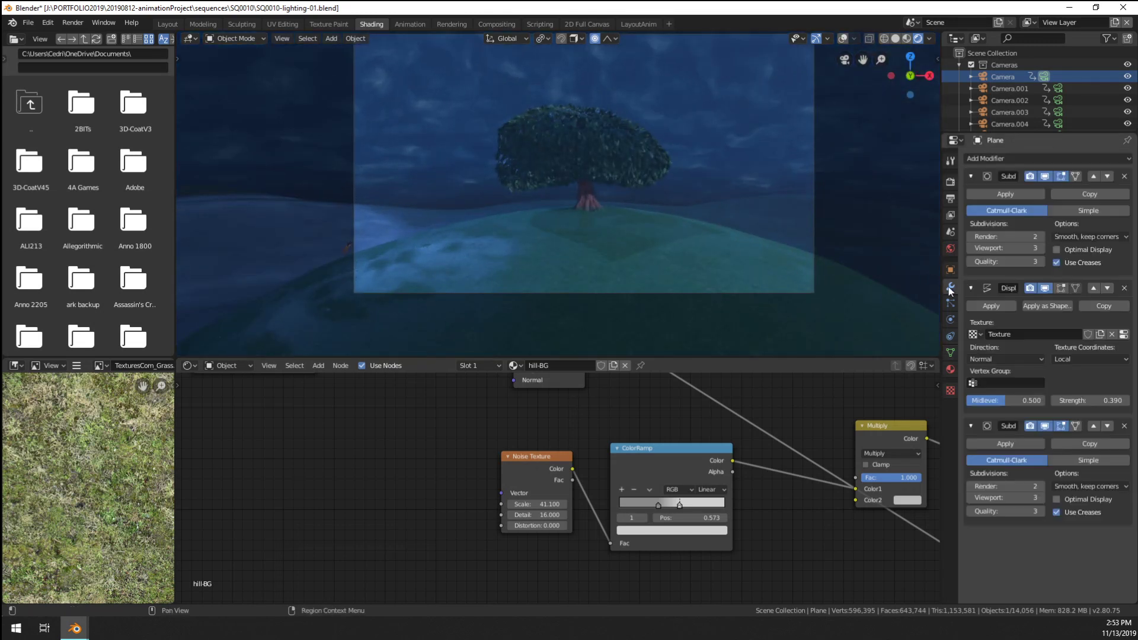
pyautogui.click(1124, 335)
pyautogui.click(996, 445)
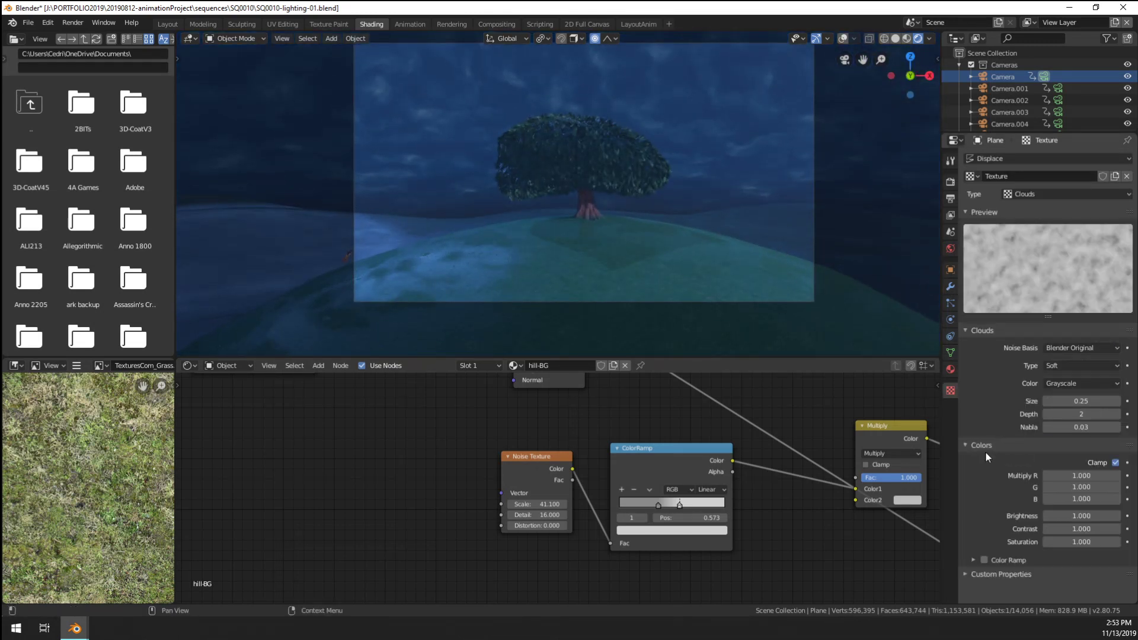
pyautogui.click(985, 446)
pyautogui.click(989, 464)
pyautogui.click(991, 464)
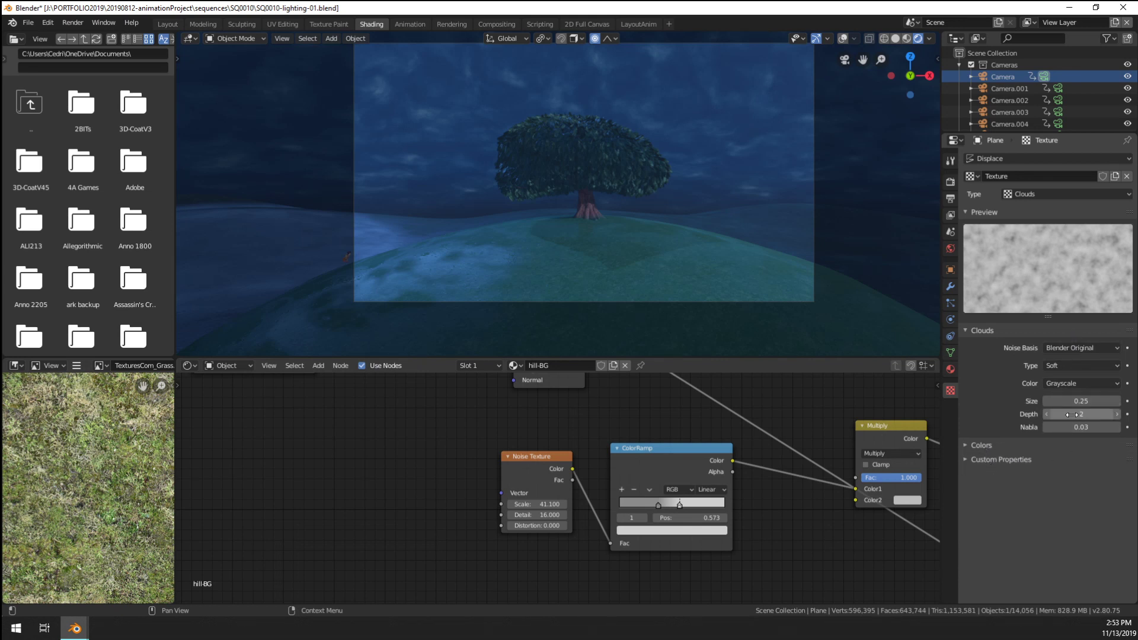
pyautogui.moveTo(1076, 413)
pyautogui.mouseDown()
pyautogui.moveTo(1109, 405)
pyautogui.moveTo(1059, 402)
pyautogui.mouseUp()
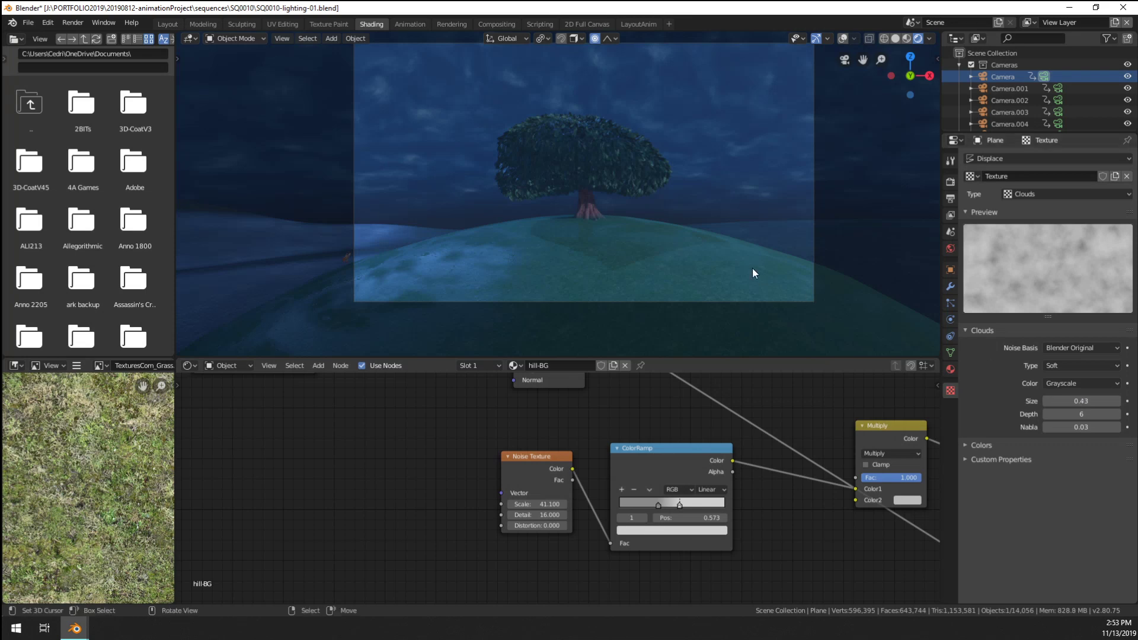
pyautogui.scroll(1, 797, 237)
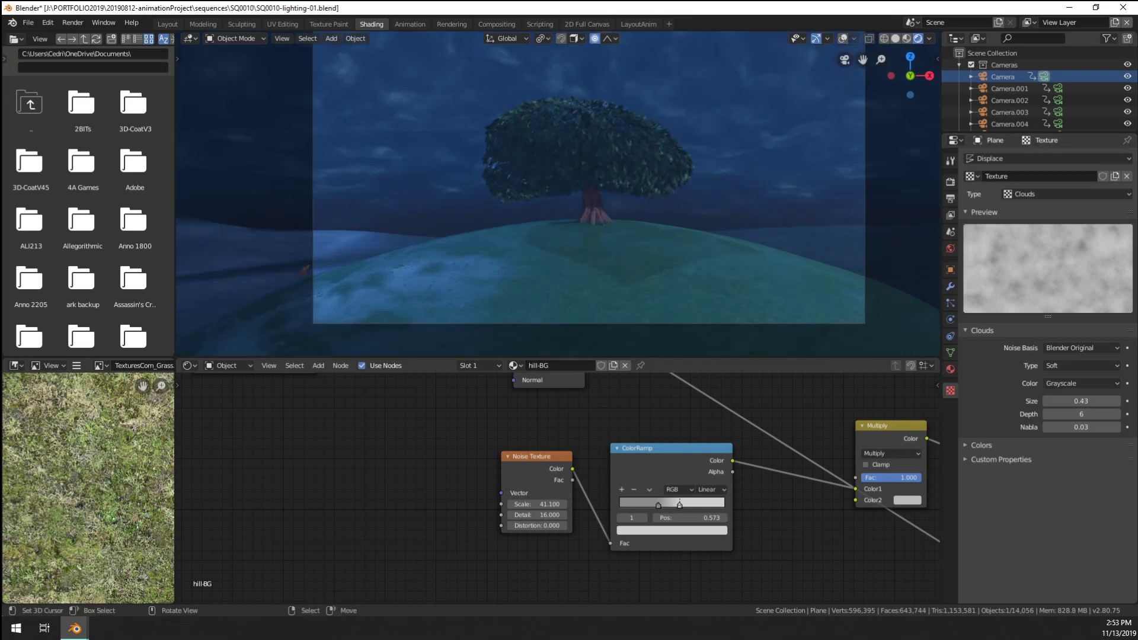
# Rotate the background hill plane around the global Z axis several times to find a better hill silhouette behind the tree
pyautogui.press('r')
pyautogui.press('z')
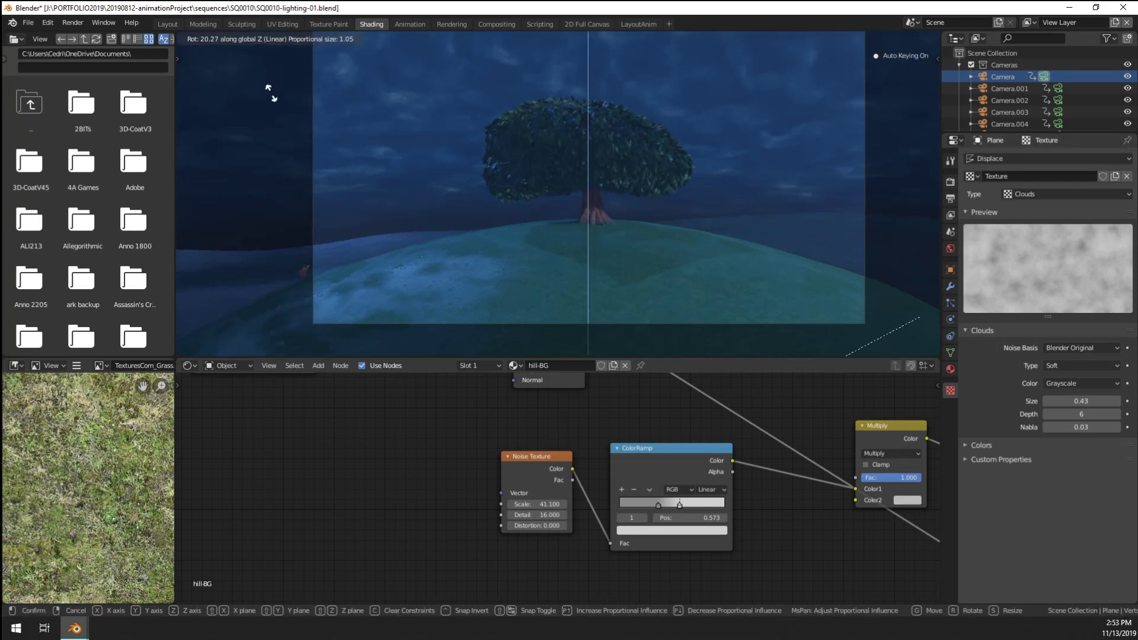
pyautogui.click(765, 181)
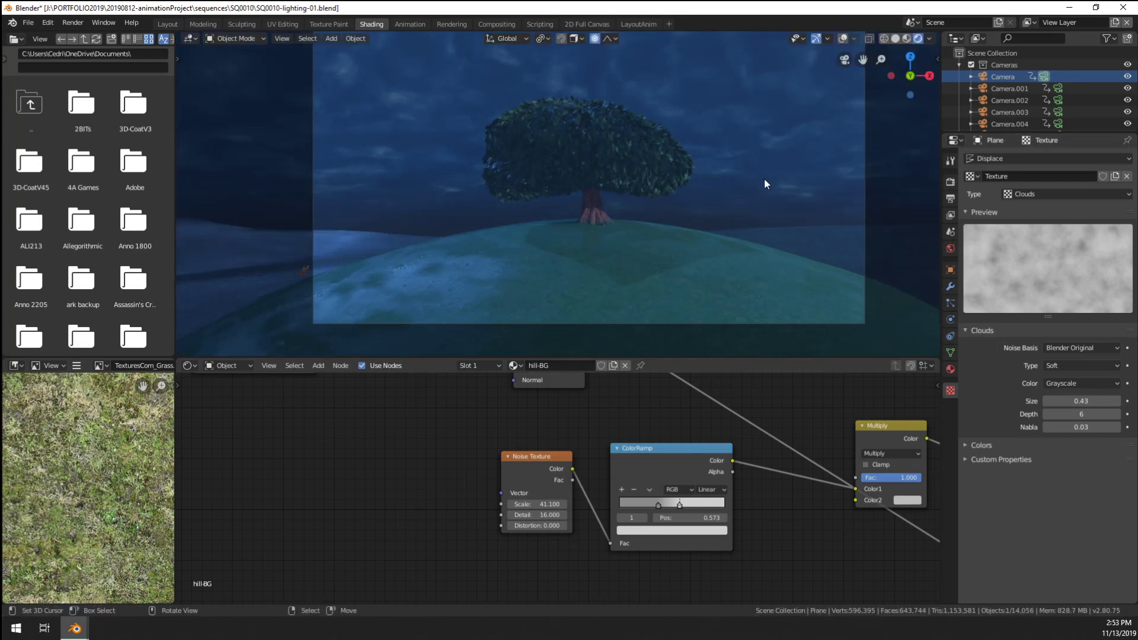
pyautogui.moveTo(764, 179); pyautogui.dragTo(728, 197, button='middle')
pyautogui.scroll(-4, 728, 197)
pyautogui.scroll(-7, 729, 197)
pyautogui.press('r')
pyautogui.press('z')
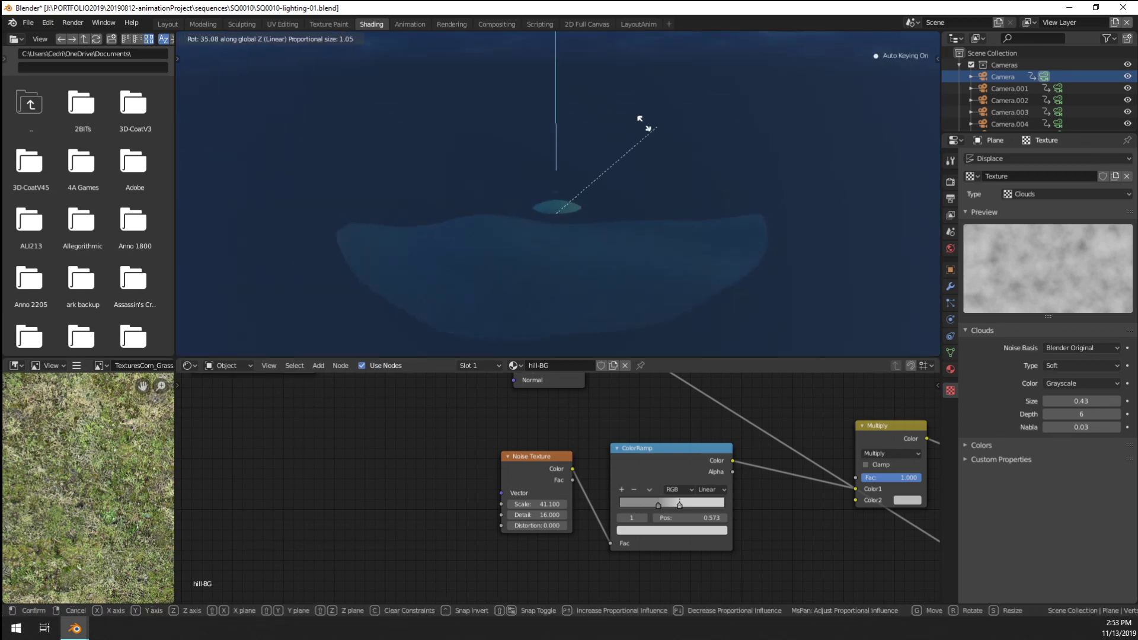
pyautogui.click(418, 160)
pyautogui.press('KP_0')
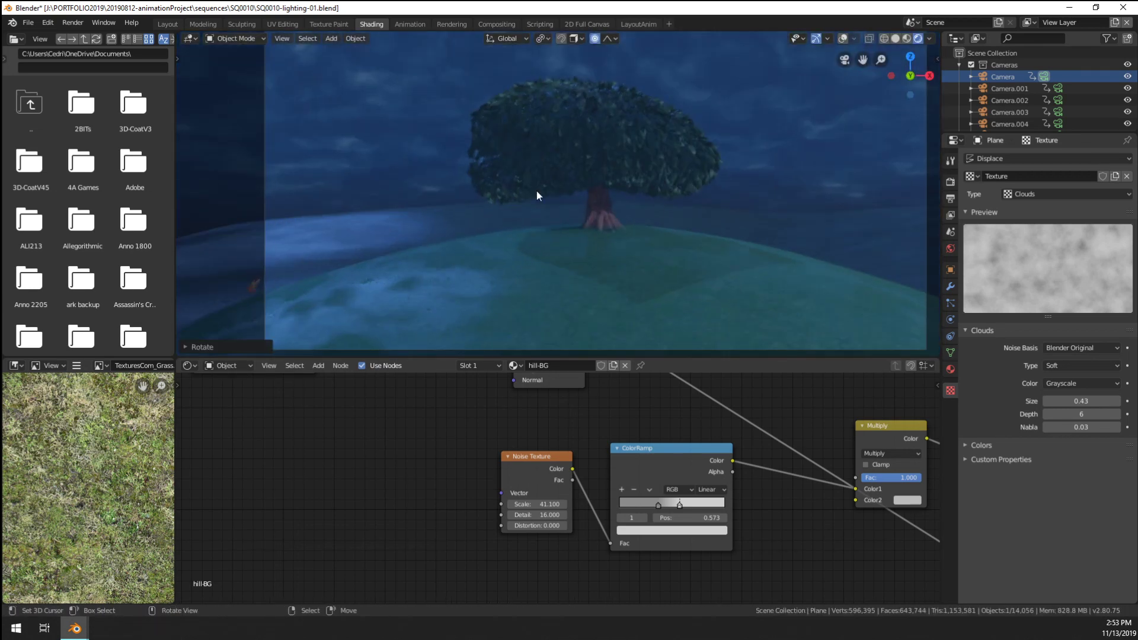
pyautogui.press('r')
pyautogui.press('z')
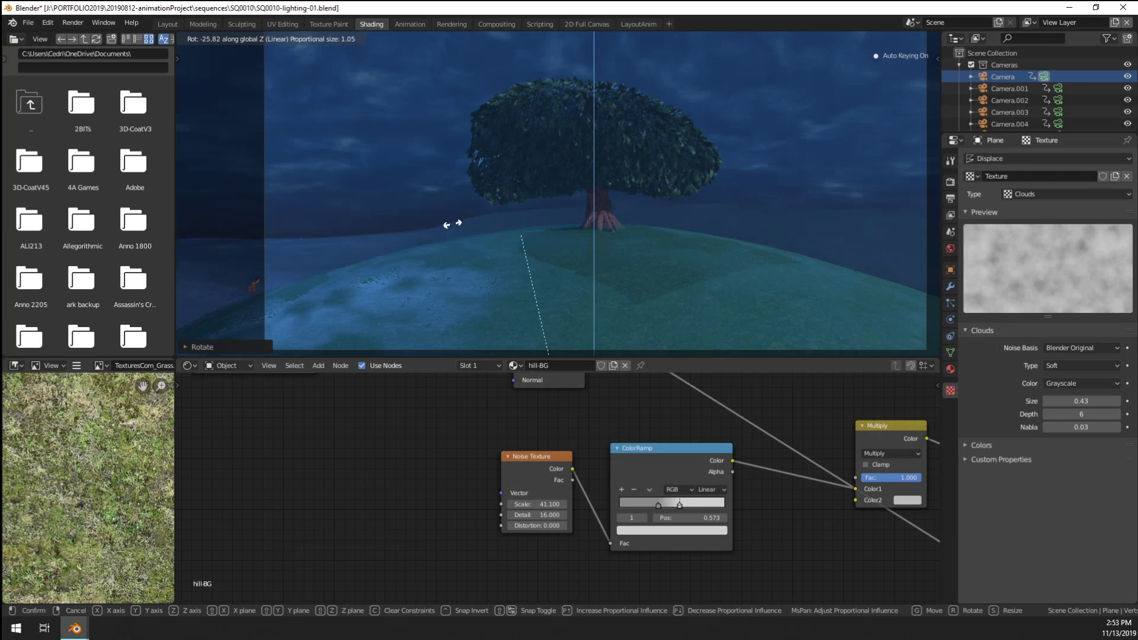
pyautogui.click(287, 203)
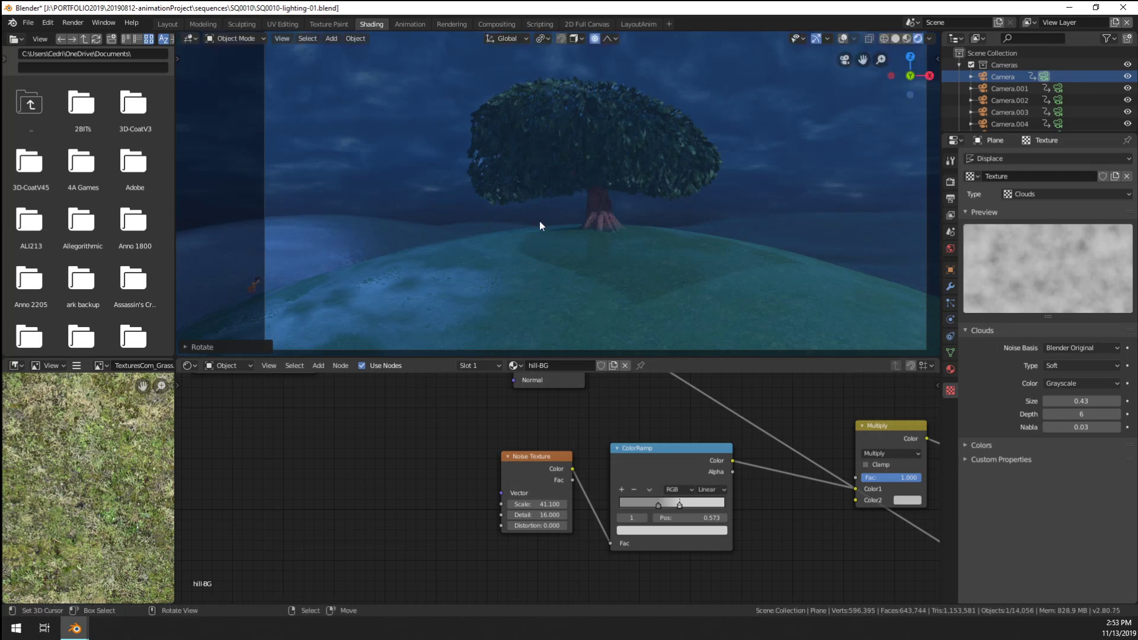
# Lower the background hill plane slightly along the global Z axis and fine-tune its rotation around Z in camera view
pyautogui.scroll(-4, 540, 221)
pyautogui.scroll(3, 768, 170)
pyautogui.scroll(3, 699, 206)
pyautogui.scroll(-1, 669, 179)
pyautogui.scroll(-2, 669, 178)
pyautogui.press('g')
pyautogui.press('z')
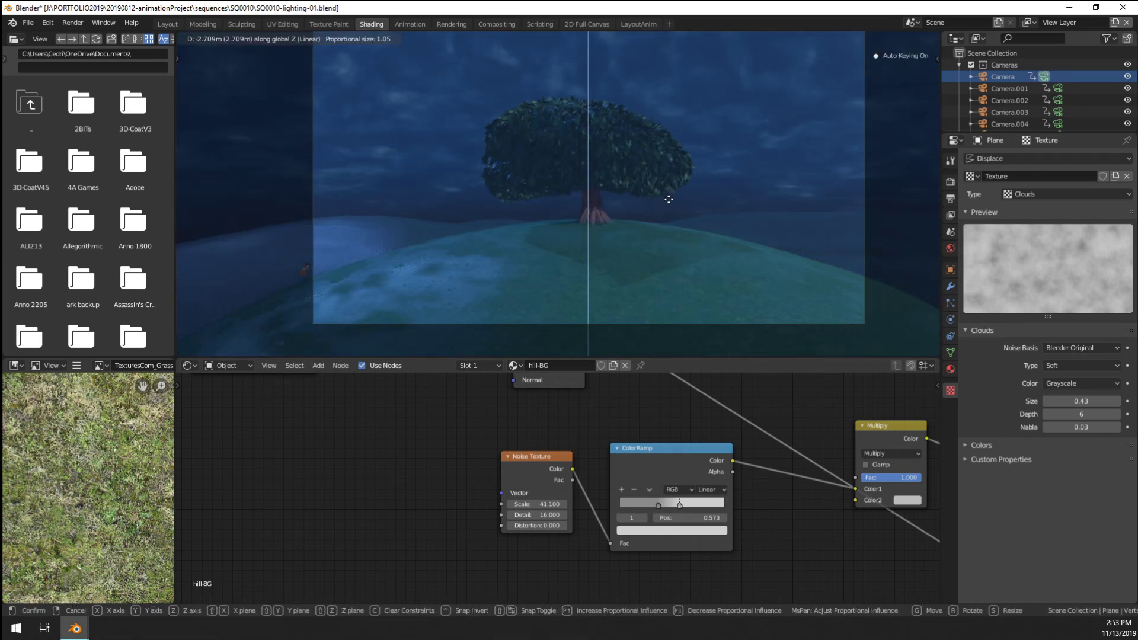
pyautogui.click(672, 213)
pyautogui.moveTo(675, 204); pyautogui.dragTo(505, 228, button='middle')
pyautogui.press('KP_0')
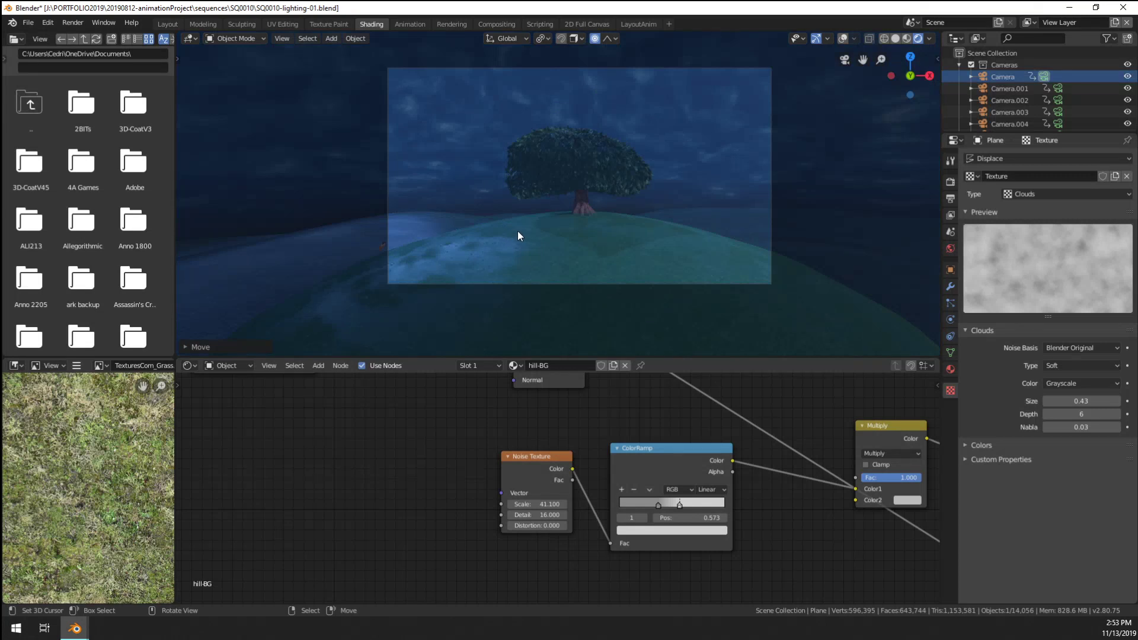
pyautogui.scroll(2, 533, 231)
pyautogui.press('r')
pyautogui.press('z')
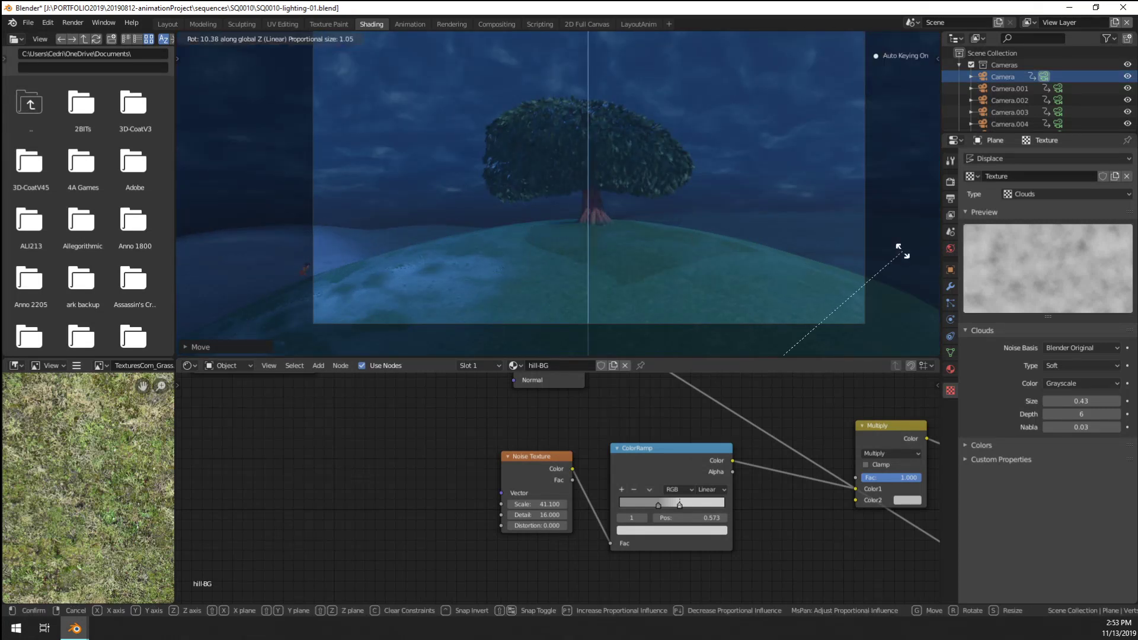
pyautogui.click(781, 211)
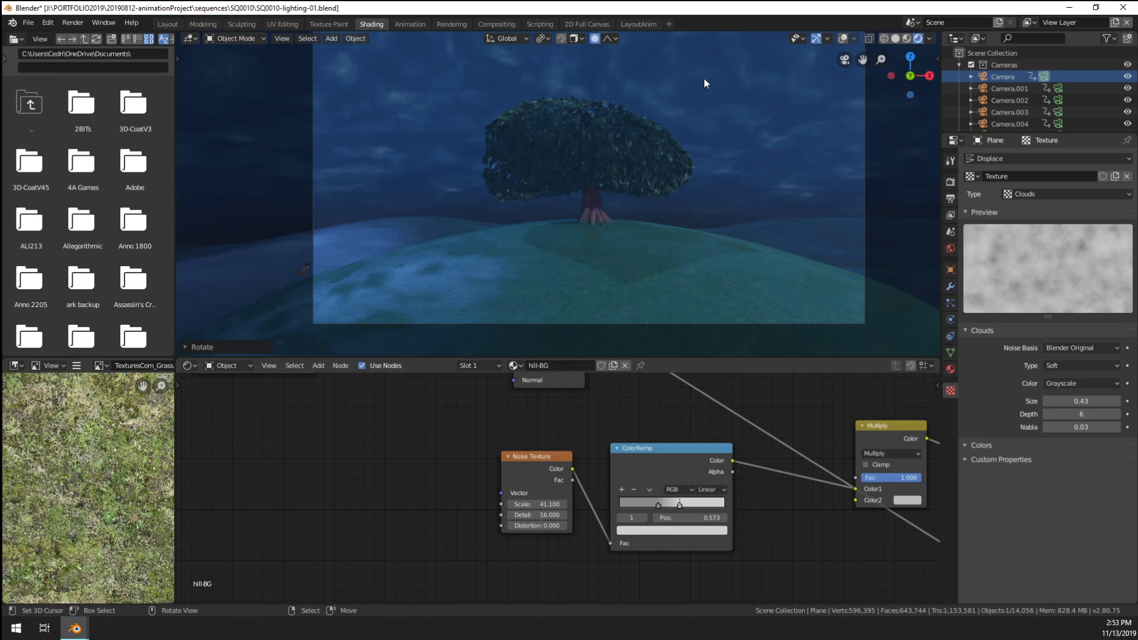
# Examine the background hill's surface up close beside the small character
pyautogui.scroll(5, 704, 83)
pyautogui.keyDown('shift'); pyautogui.moveTo(237, 323); pyautogui.dragTo(481, 243, button='middle'); pyautogui.keyUp('shift')
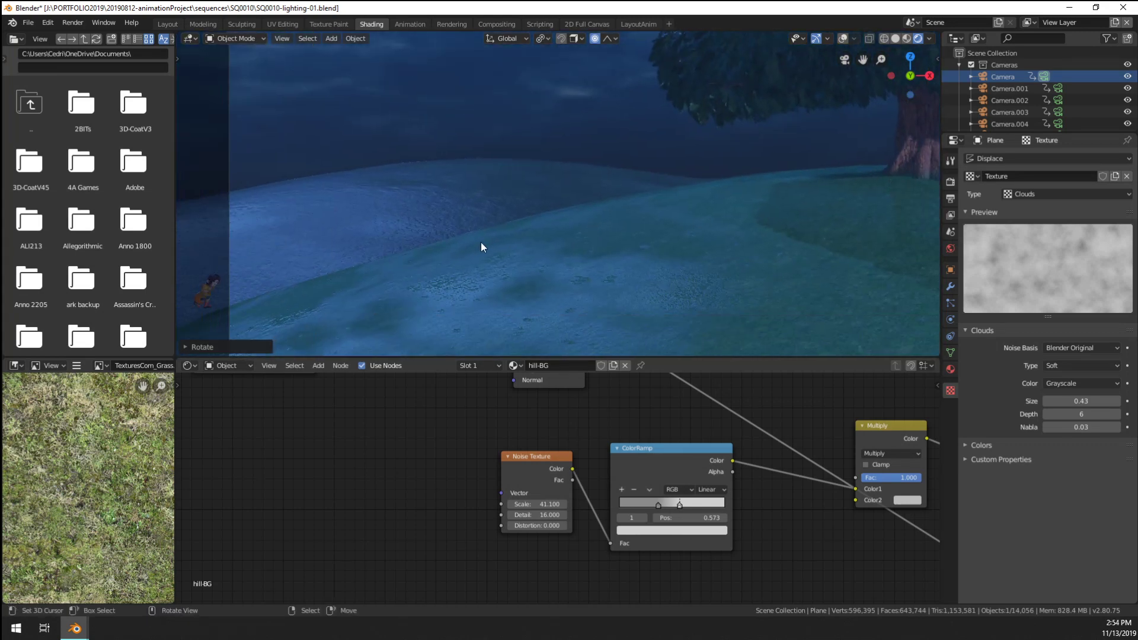
pyautogui.scroll(4, 481, 244)
pyautogui.keyDown('shift'); pyautogui.moveTo(197, 320); pyautogui.dragTo(440, 255, button='middle'); pyautogui.keyUp('shift')
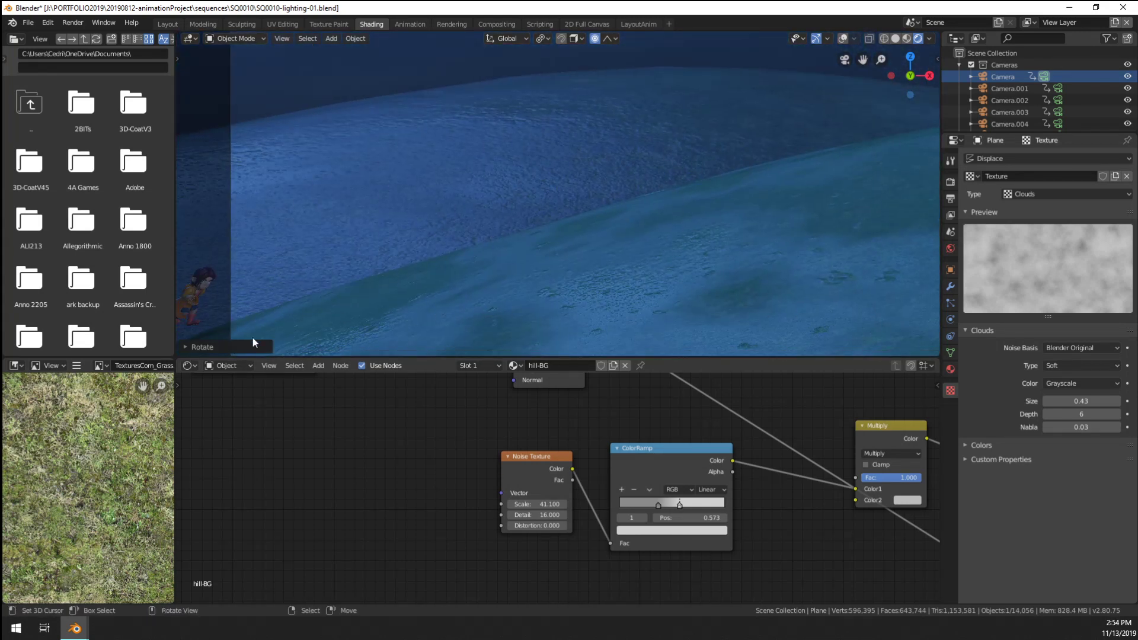
pyautogui.scroll(-10, 595, 237)
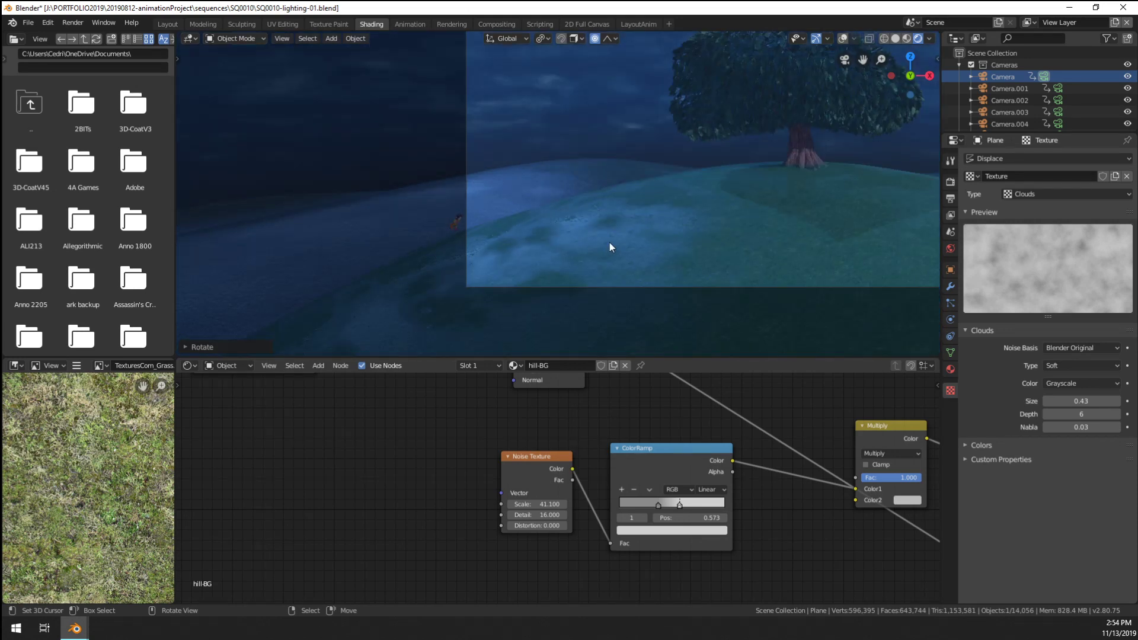
pyautogui.scroll(5, 608, 259)
pyautogui.scroll(2, 608, 260)
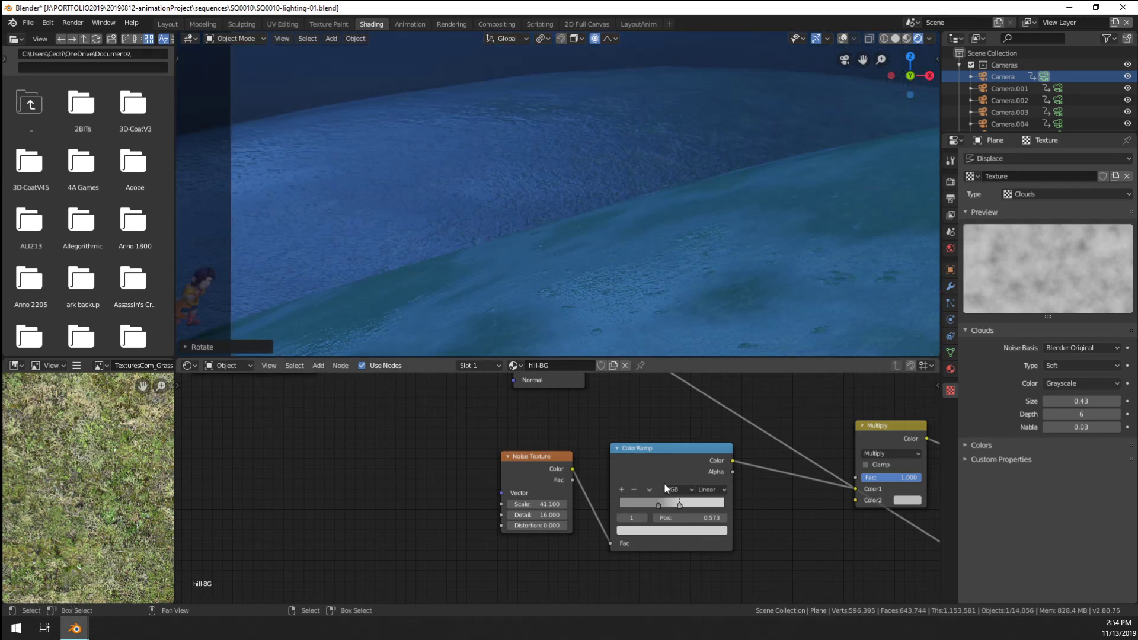
# Set Color2 of the hill-BG material's Multiply node to white and its Fac to 0.592
pyautogui.scroll(-3, 664, 482)
pyautogui.scroll(-6, 646, 410)
pyautogui.moveTo(667, 411); pyautogui.dragTo(650, 480, button='middle')
pyautogui.scroll(8, 507, 471)
pyautogui.scroll(3, 569, 451)
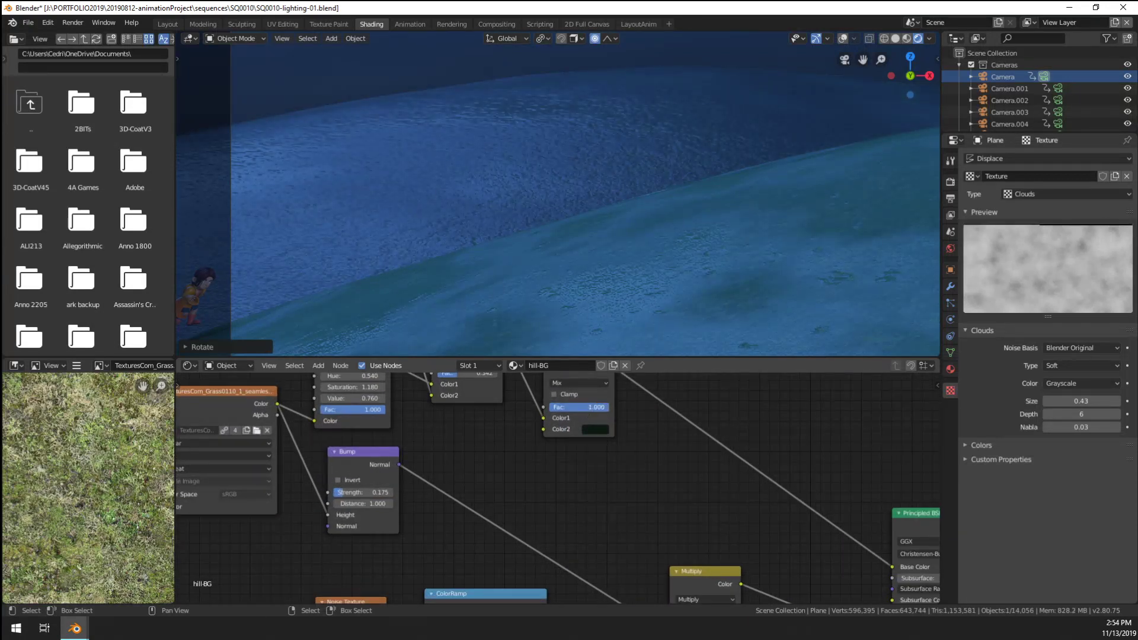
pyautogui.moveTo(589, 413); pyautogui.dragTo(593, 414)
pyautogui.moveTo(620, 459); pyautogui.dragTo(335, 366, button='middle')
pyautogui.moveTo(615, 478); pyautogui.dragTo(647, 428, button='middle')
pyautogui.moveTo(561, 479); pyautogui.dragTo(696, 461, button='middle')
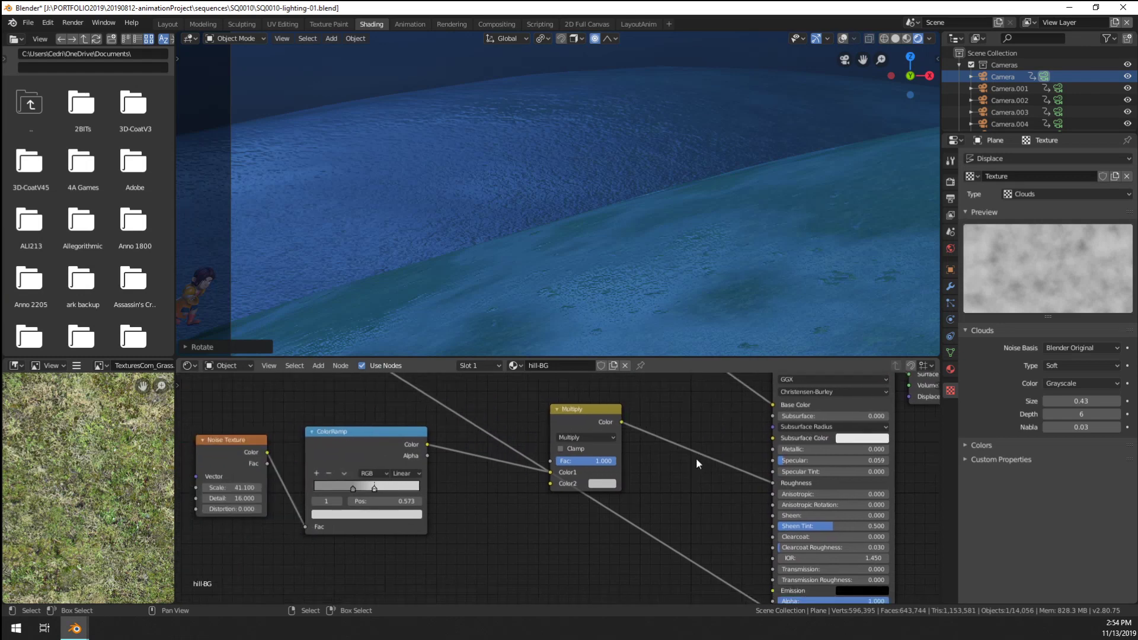
pyautogui.click(605, 486)
pyautogui.moveTo(676, 357); pyautogui.dragTo(676, 338)
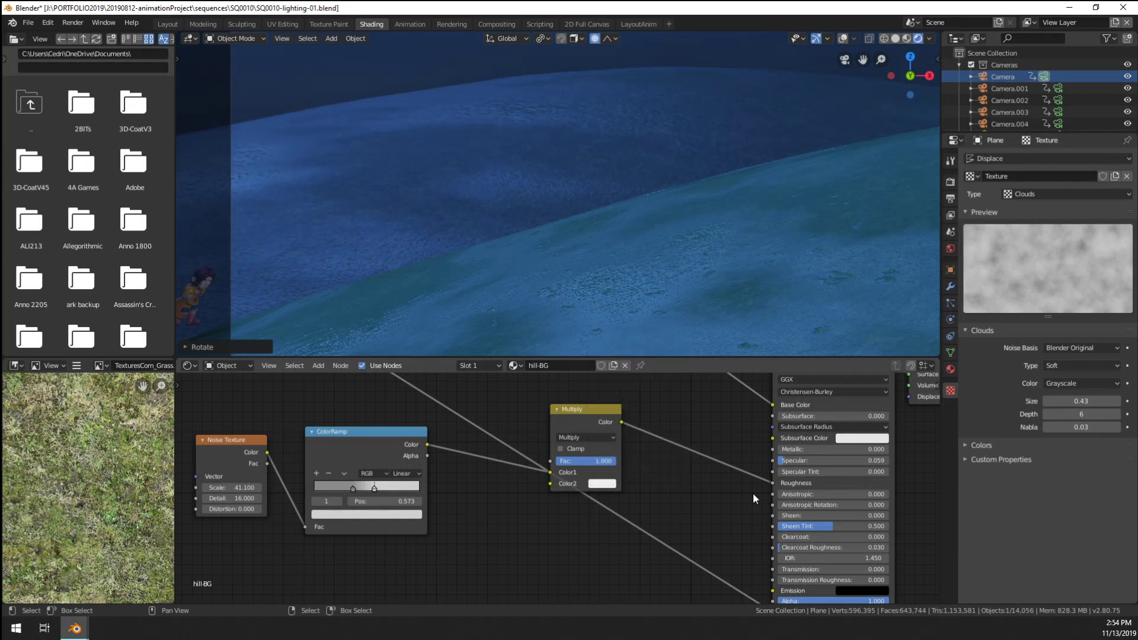
pyautogui.moveTo(588, 461)
pyautogui.mouseDown()
pyautogui.moveTo(527, 461)
pyautogui.moveTo(591, 461)
pyautogui.mouseUp()
# Set the hill-BG Noise Texture's Scale to 92.5, and try a Distortion of 11.7 before undoing it
pyautogui.scroll(-5, 474, 536)
pyautogui.moveTo(477, 535); pyautogui.dragTo(559, 532, button='middle')
pyautogui.scroll(5, 571, 530)
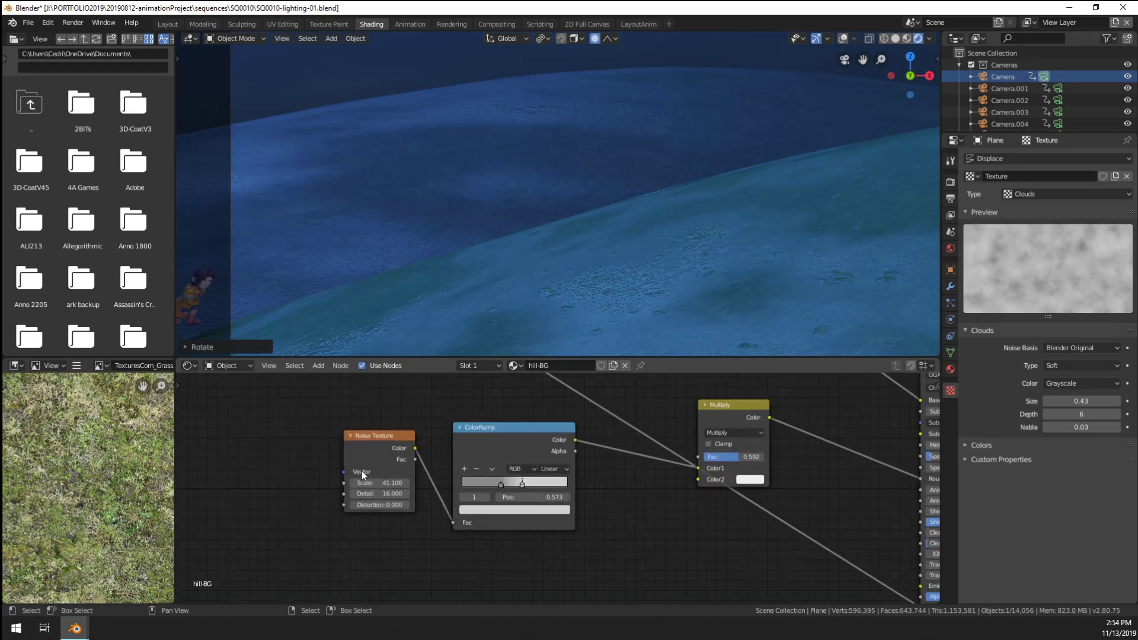
pyautogui.moveTo(380, 483)
pyautogui.mouseDown()
pyautogui.moveTo(632, 483)
pyautogui.moveTo(583, 483)
pyautogui.mouseUp()
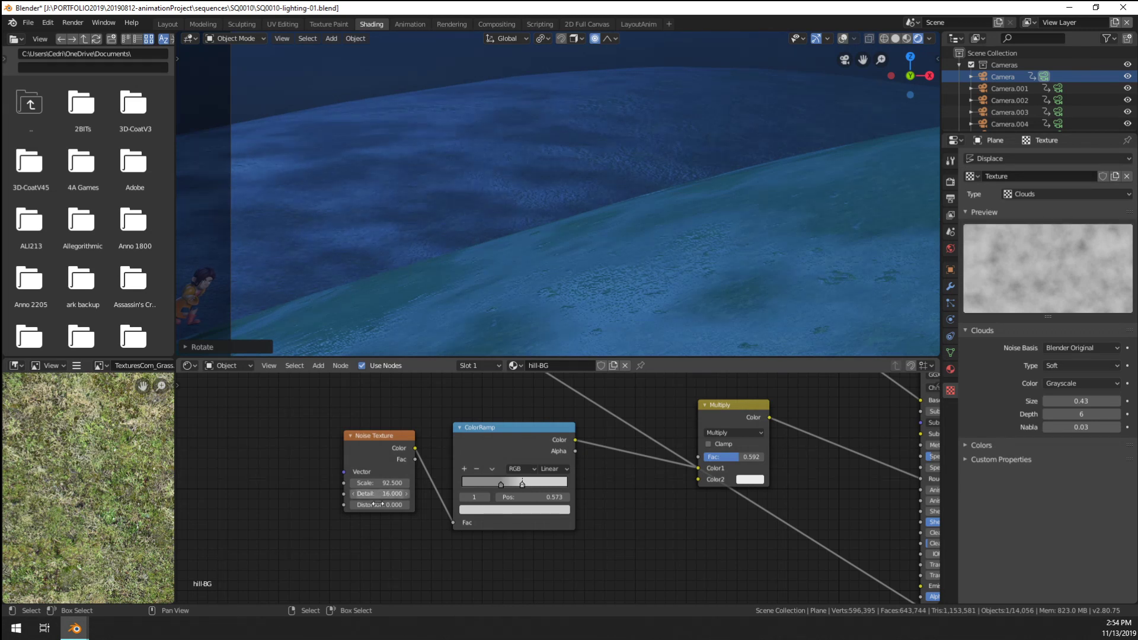
pyautogui.moveTo(377, 506); pyautogui.dragTo(415, 507)
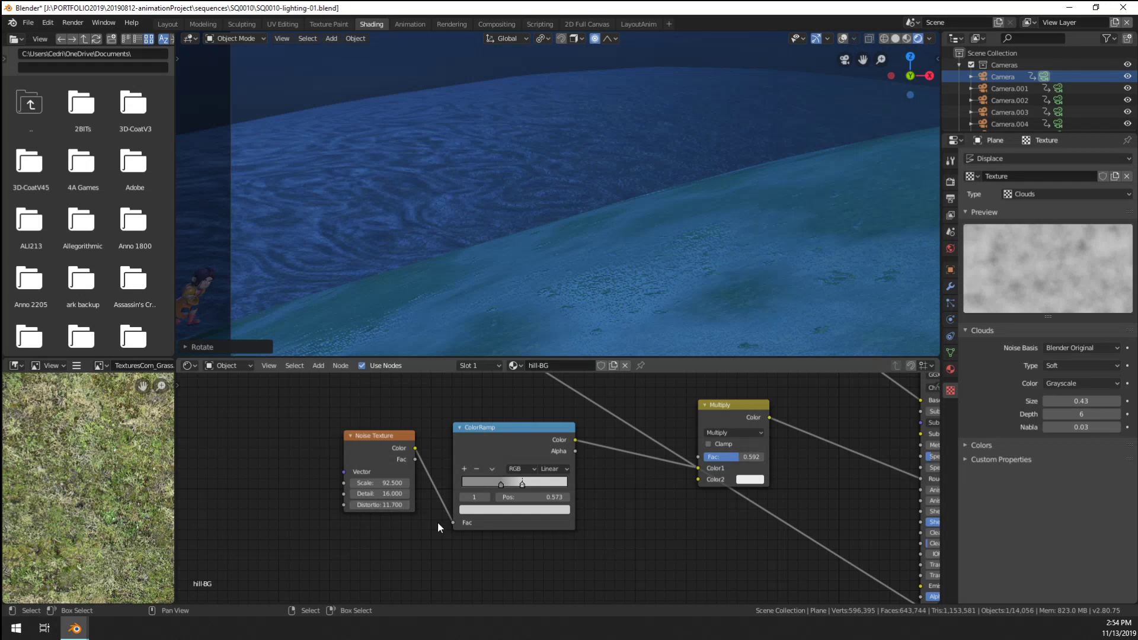
pyautogui.hotkey('ctrl', 'z')
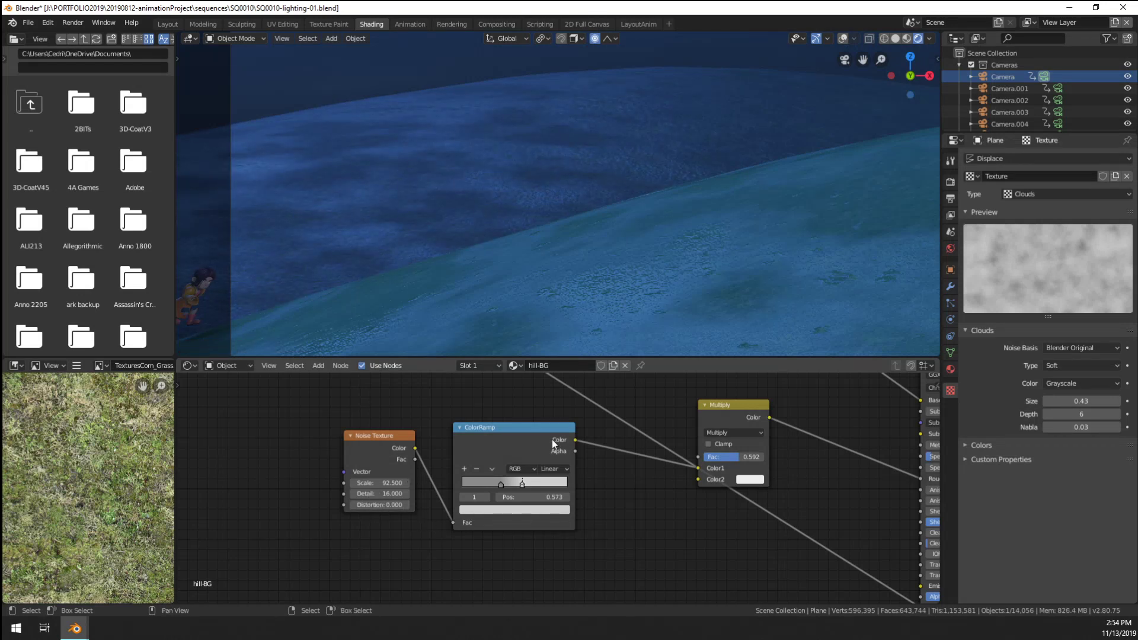
# Frame the tree scene in camera view and set the Color Management Look to High Contrast
pyautogui.press('KP_0')
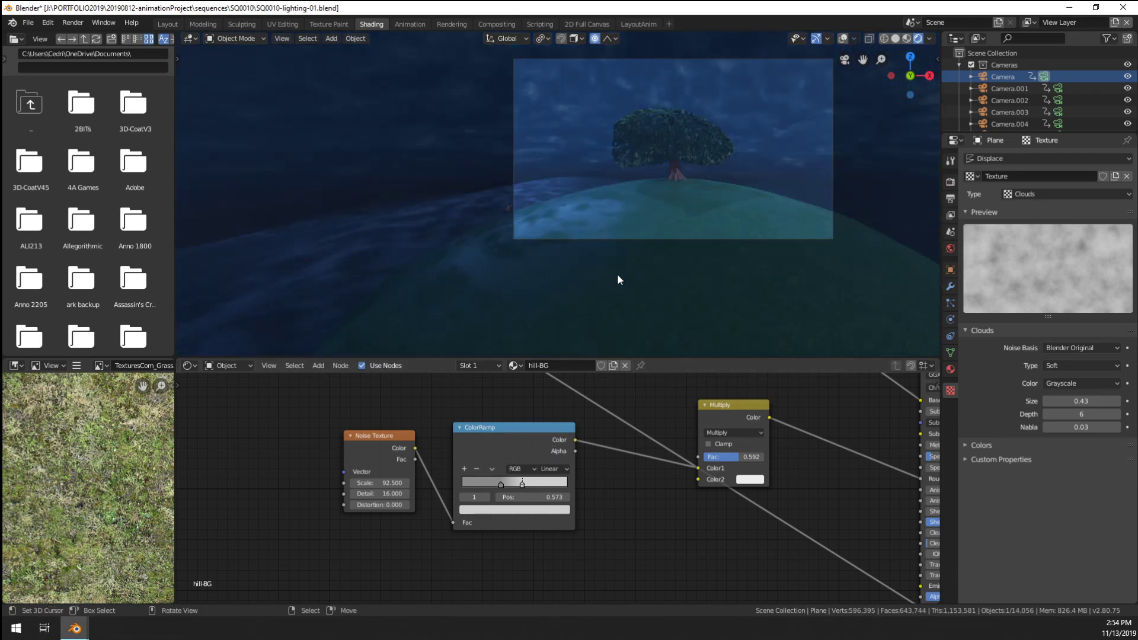
pyautogui.keyDown('shift'); pyautogui.moveTo(622, 247); pyautogui.dragTo(517, 267, button='middle'); pyautogui.keyUp('shift')
pyautogui.scroll(2, 546, 241)
pyautogui.keyDown('shift'); pyautogui.moveTo(573, 237); pyautogui.dragTo(499, 272, button='middle'); pyautogui.keyUp('shift')
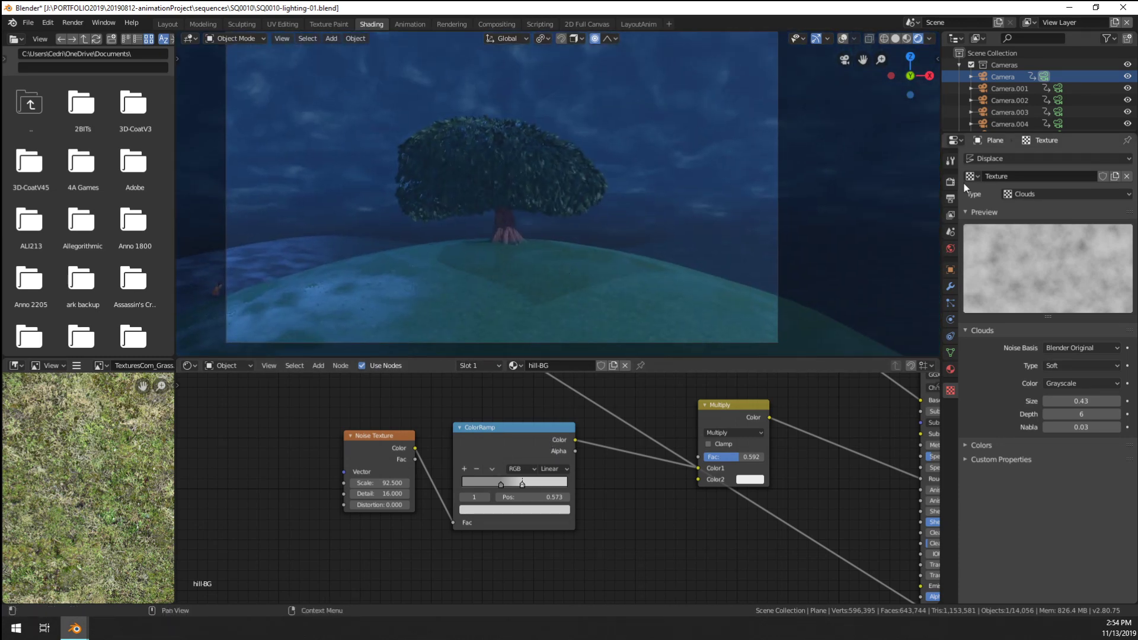
pyautogui.click(951, 181)
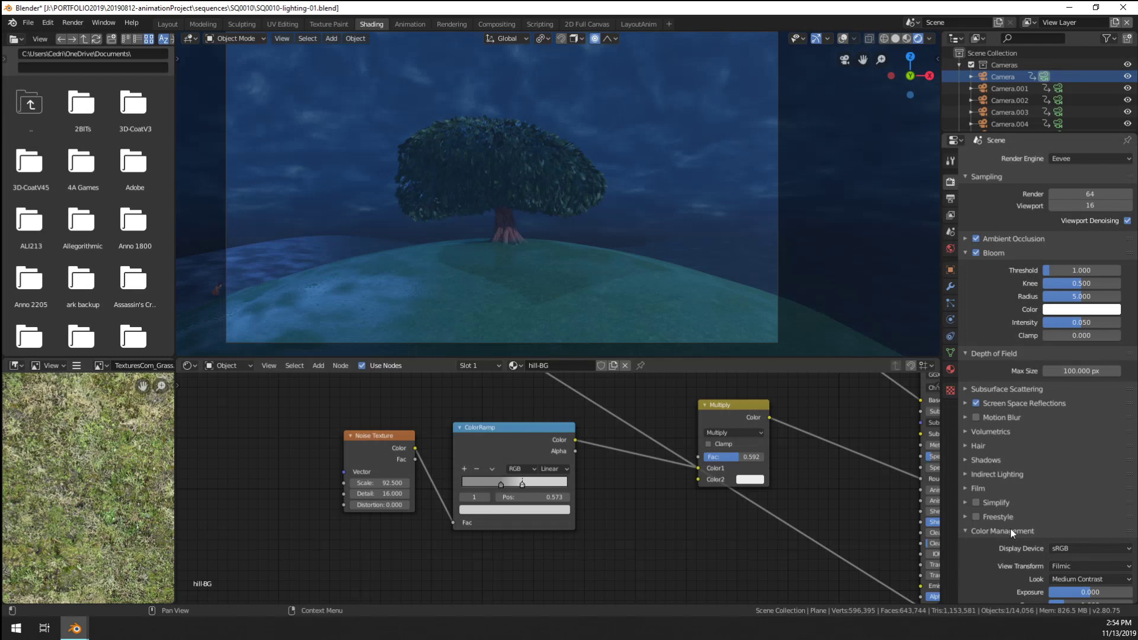
pyautogui.scroll(-2, 987, 532)
pyautogui.click(1086, 536)
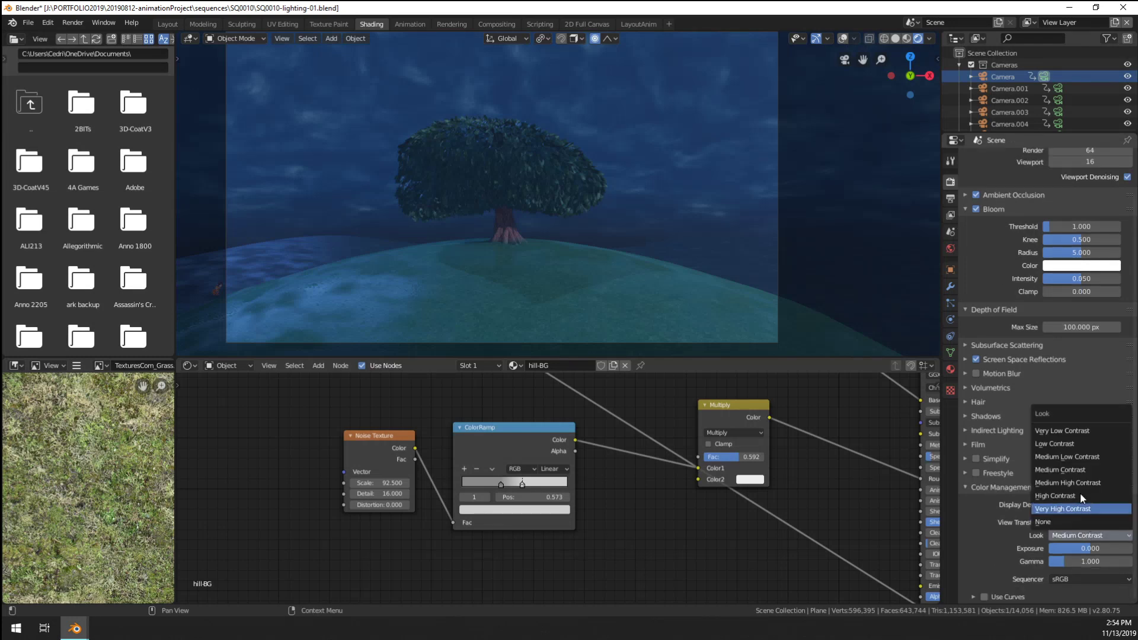
pyautogui.click(1073, 495)
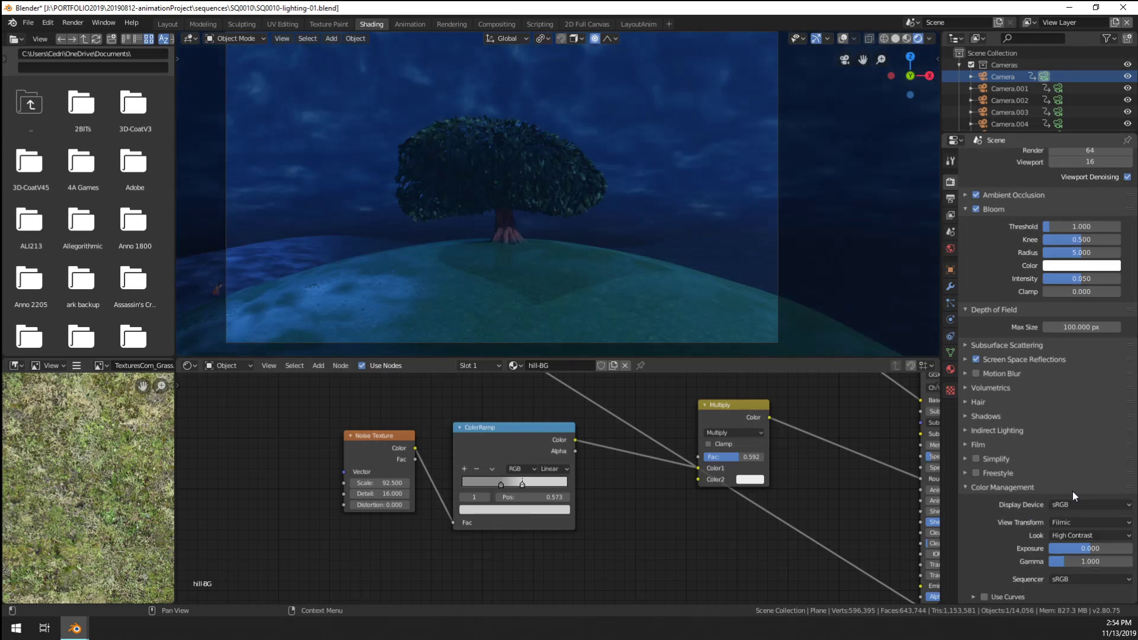
pyautogui.click(1079, 535)
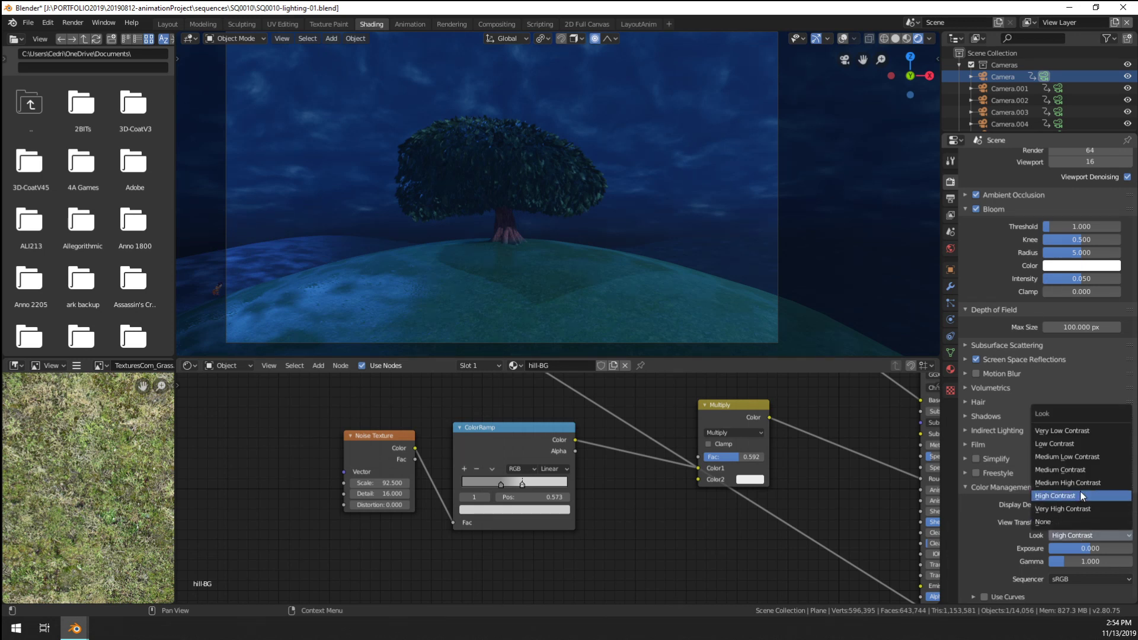
pyautogui.click(1081, 496)
# Raise the Color Management Exposure to 0.3 and check the whole camera frame
pyautogui.click(1078, 547)
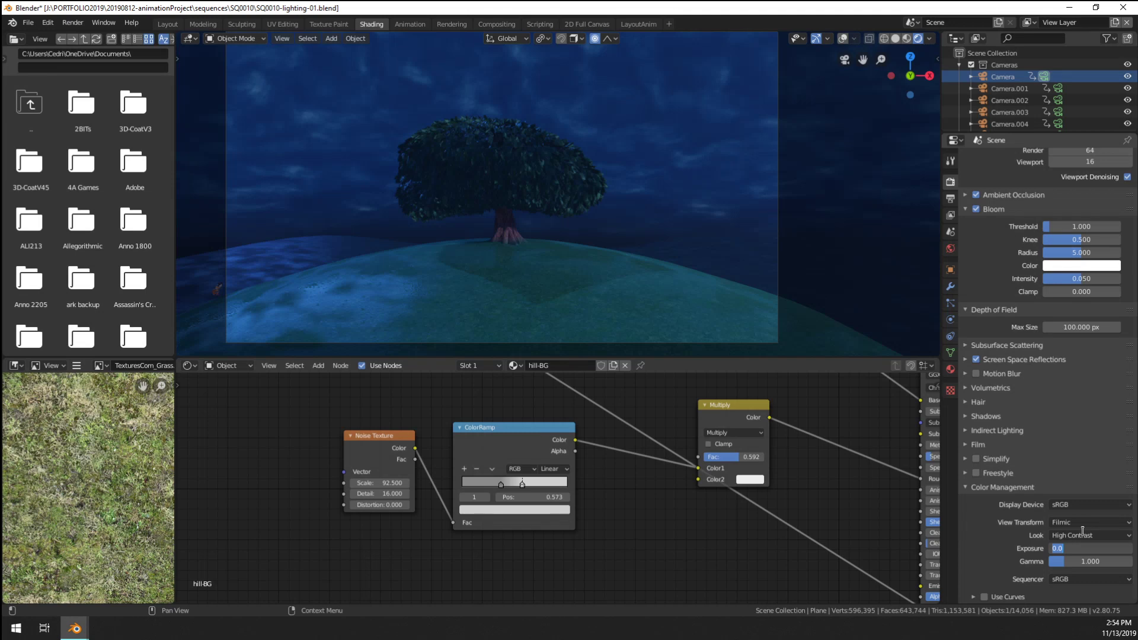
pyautogui.press('Return')
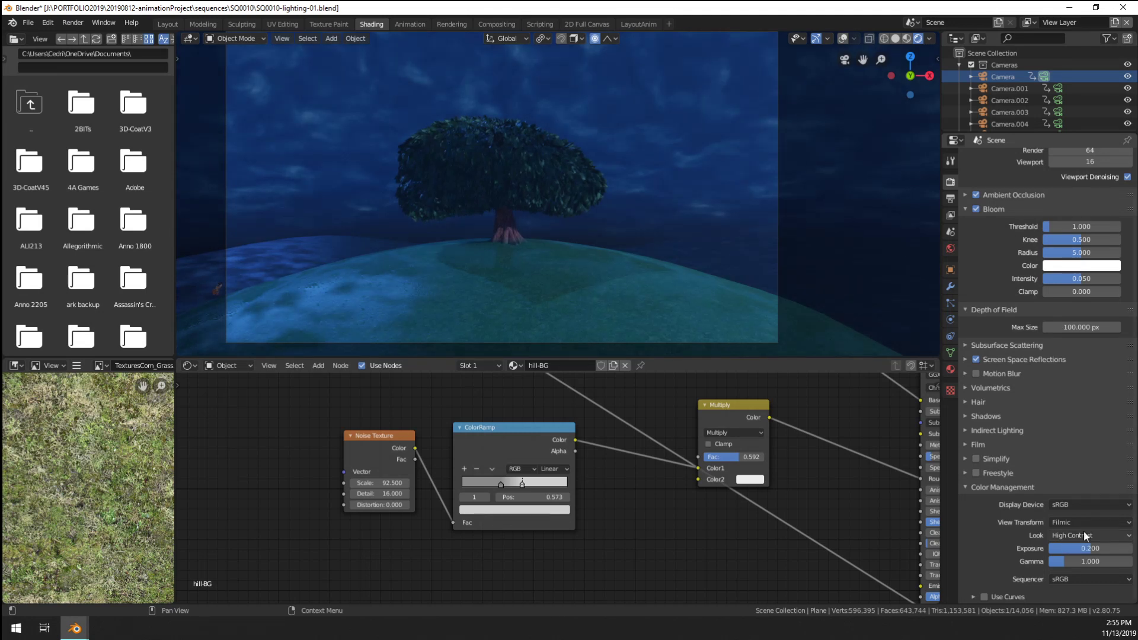
pyautogui.click(1084, 535)
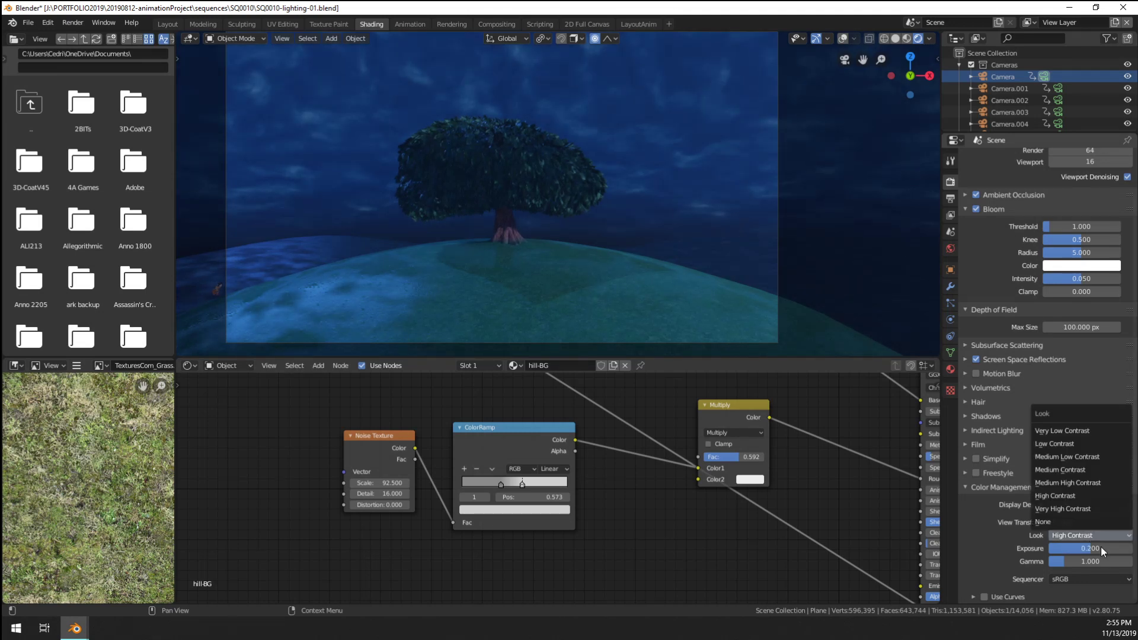
pyautogui.click(1100, 548)
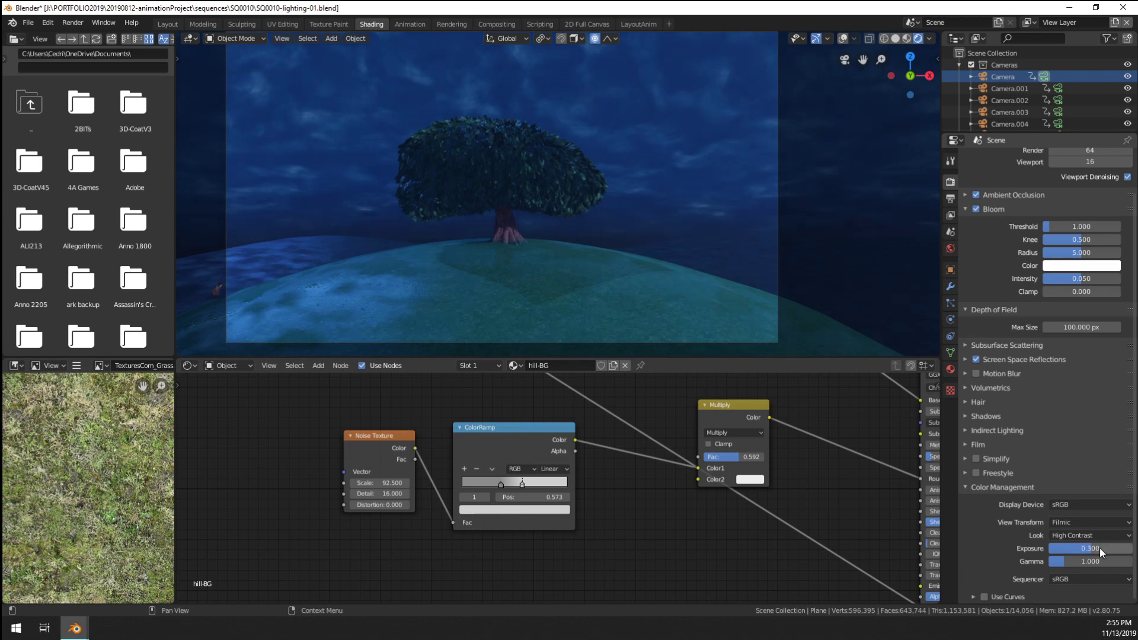
pyautogui.scroll(3, 519, 269)
pyautogui.scroll(-5, 511, 252)
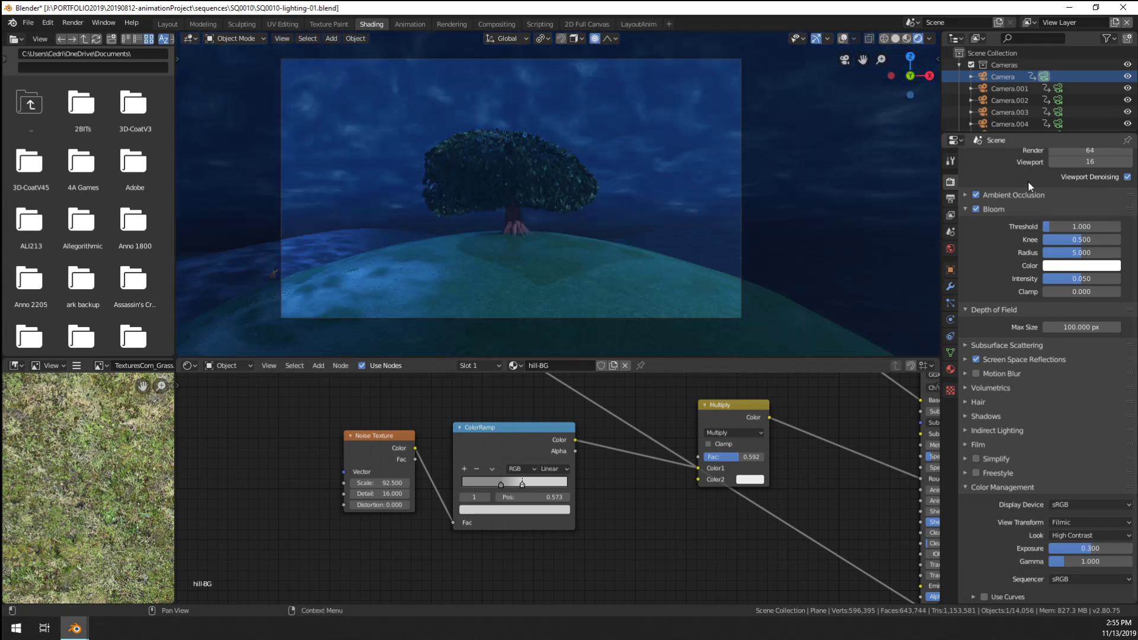
# Show the viewport overlays to select the rimset light above the tree, and collapse the Color Management settings
pyautogui.click(841, 38)
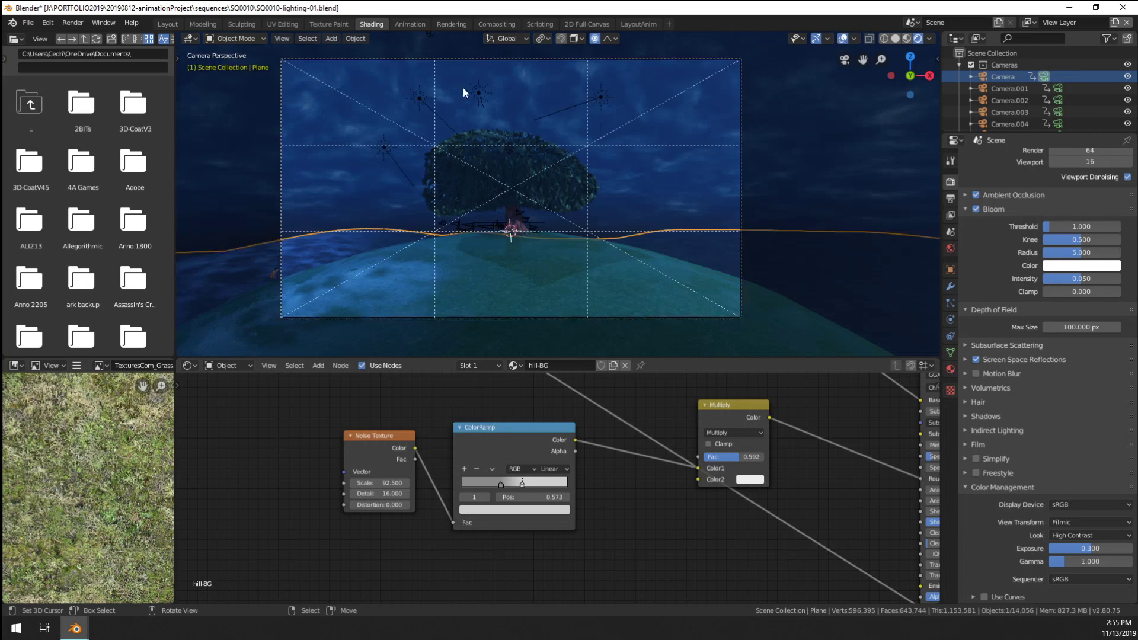
pyautogui.click(420, 99)
pyautogui.scroll(2, 556, 191)
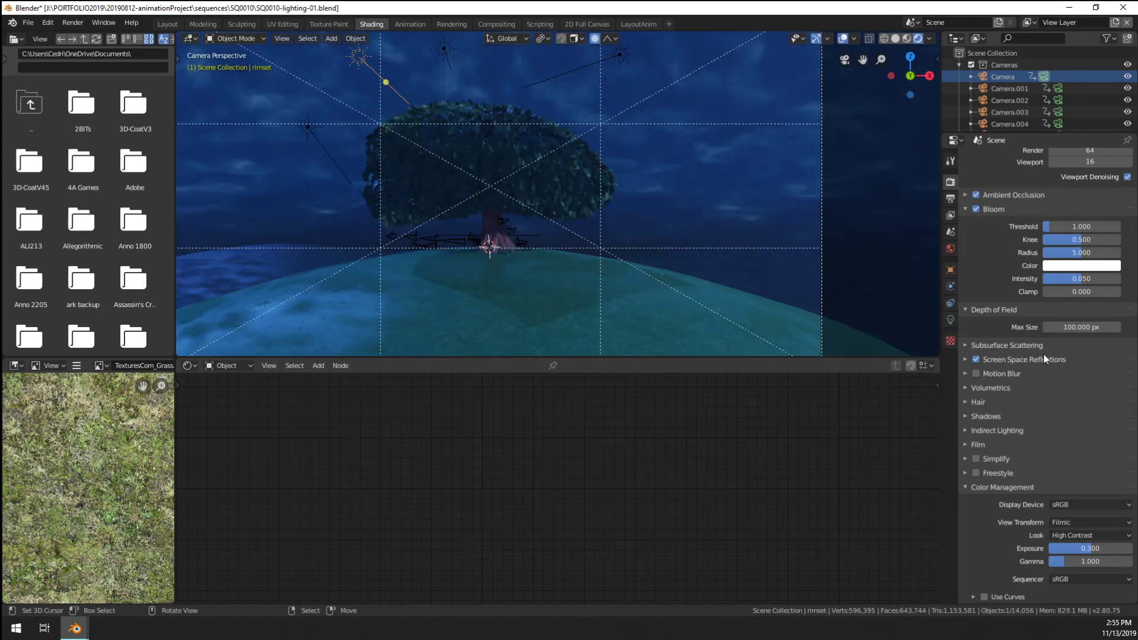
pyautogui.click(989, 487)
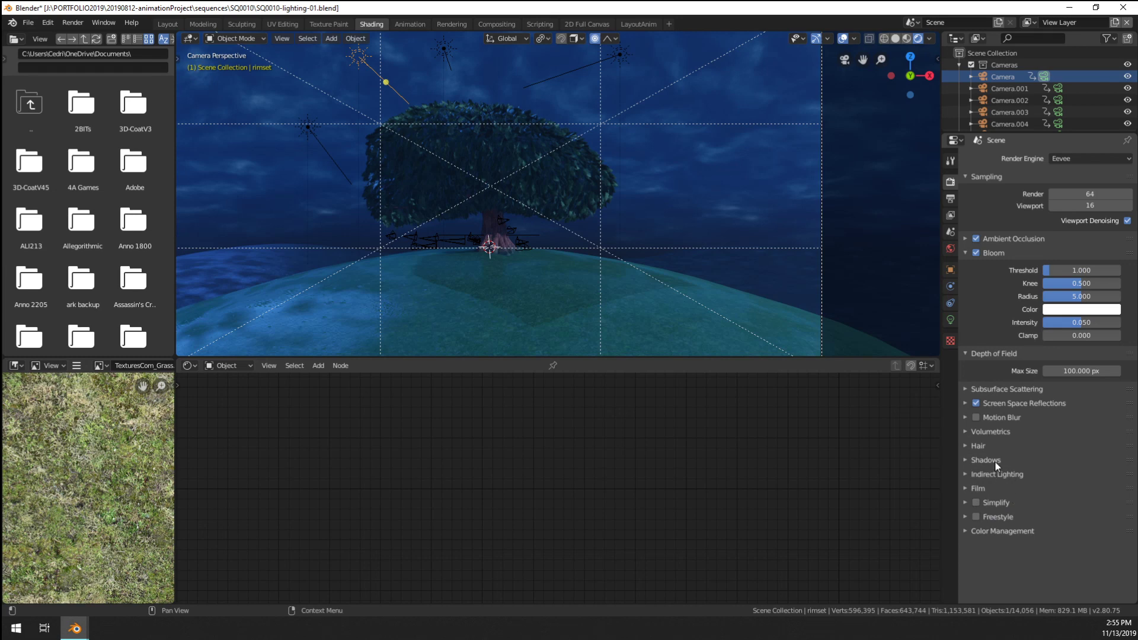
# Try a Strength of 6 on the rimset sun light and set it back to 3
pyautogui.scroll(-2, 656, 199)
pyautogui.scroll(-1, 602, 211)
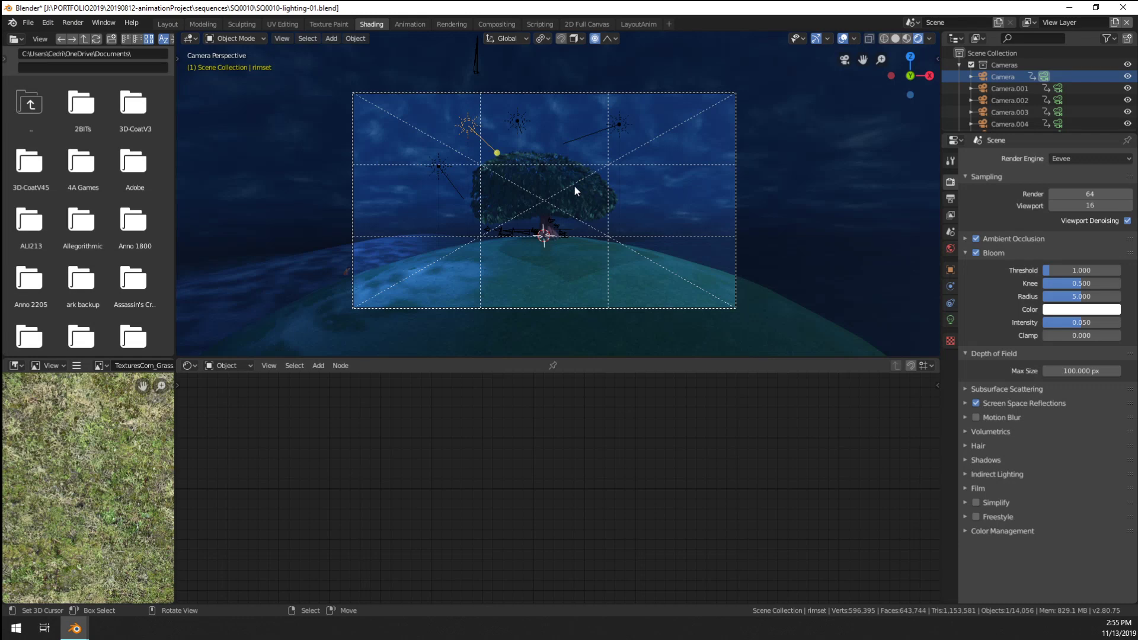
pyautogui.scroll(4, 563, 184)
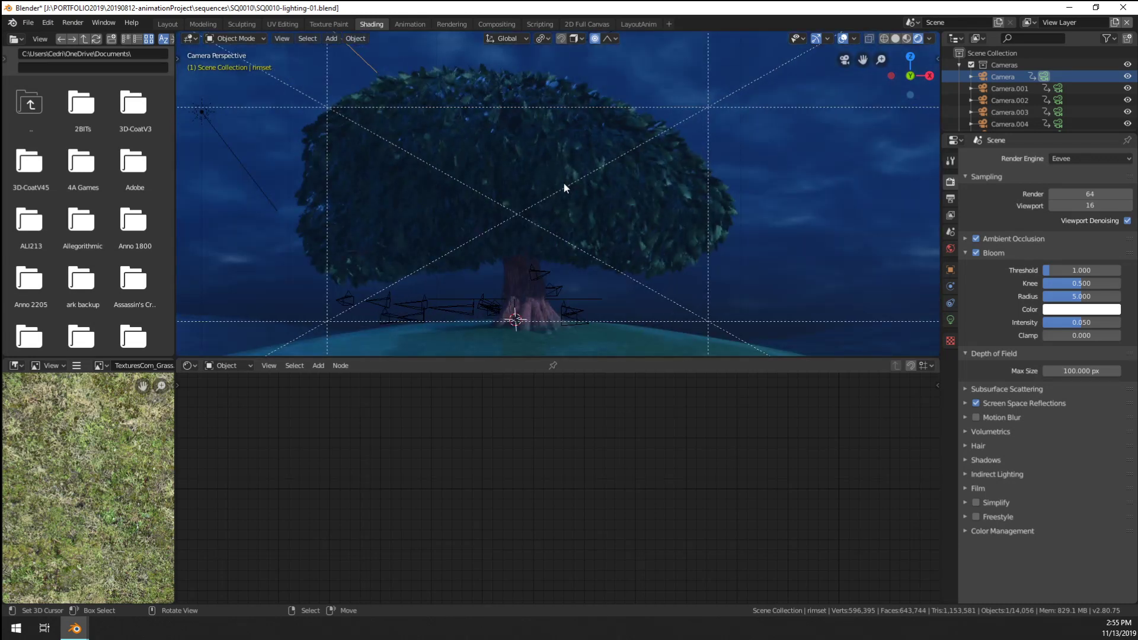
pyautogui.click(950, 320)
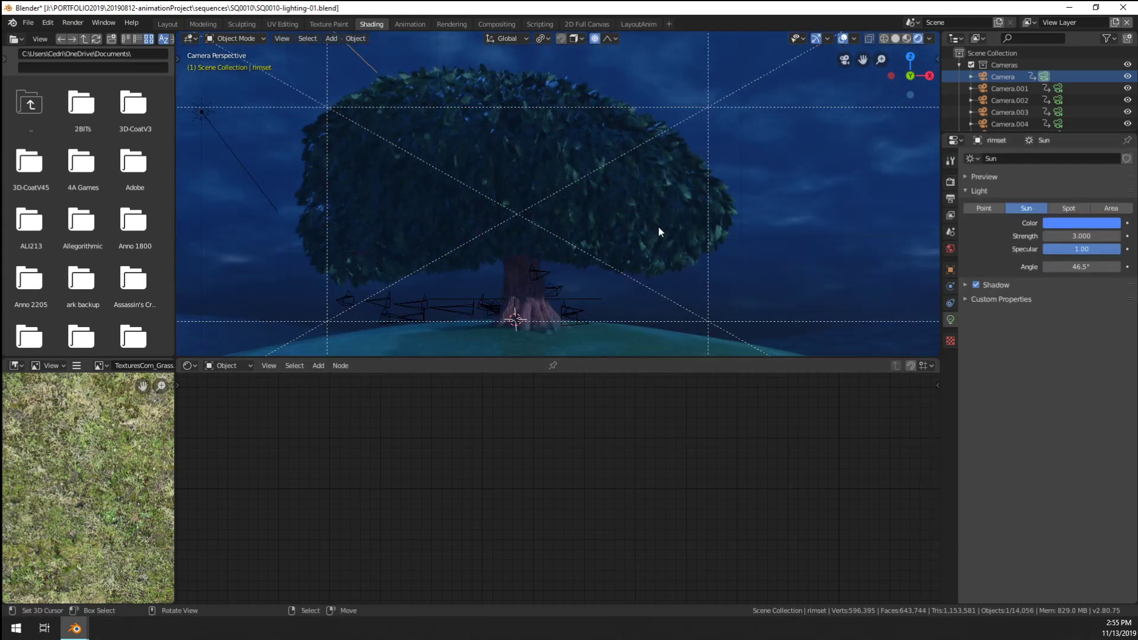
pyautogui.scroll(-3, 634, 219)
pyautogui.click(1067, 237)
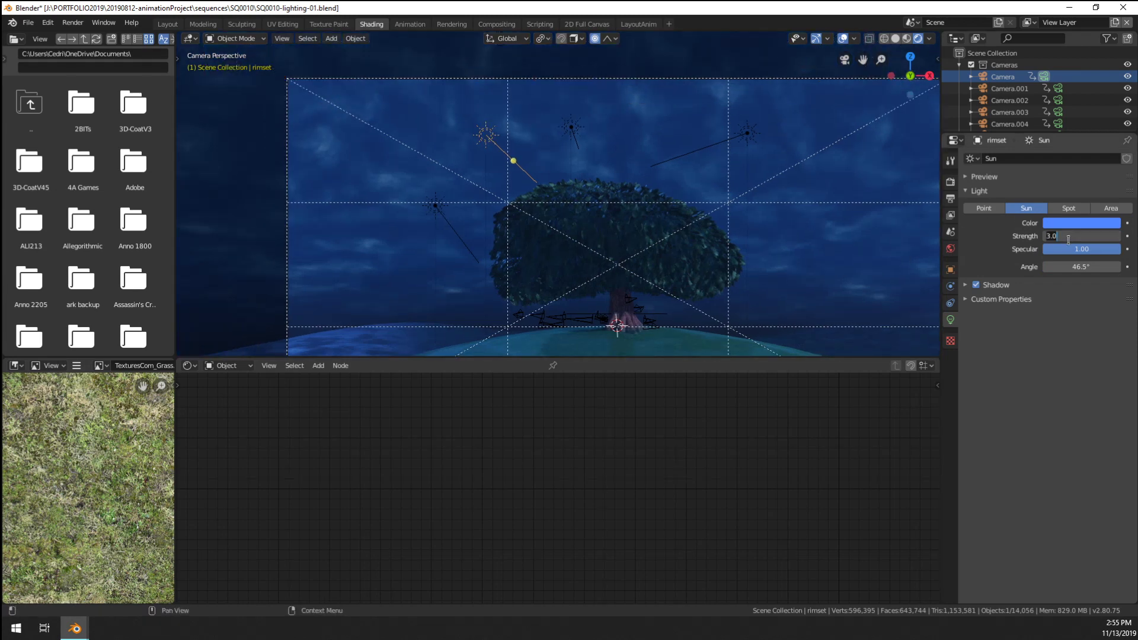
pyautogui.write('6')
pyautogui.press('Return')
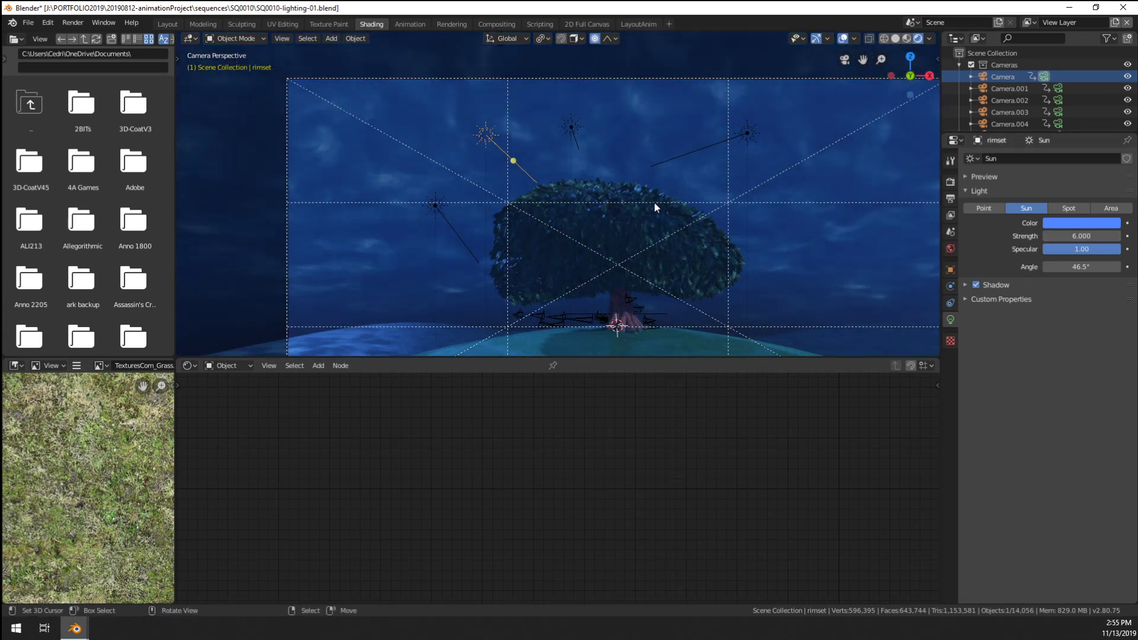
pyautogui.scroll(-2, 654, 202)
pyautogui.click(1084, 236)
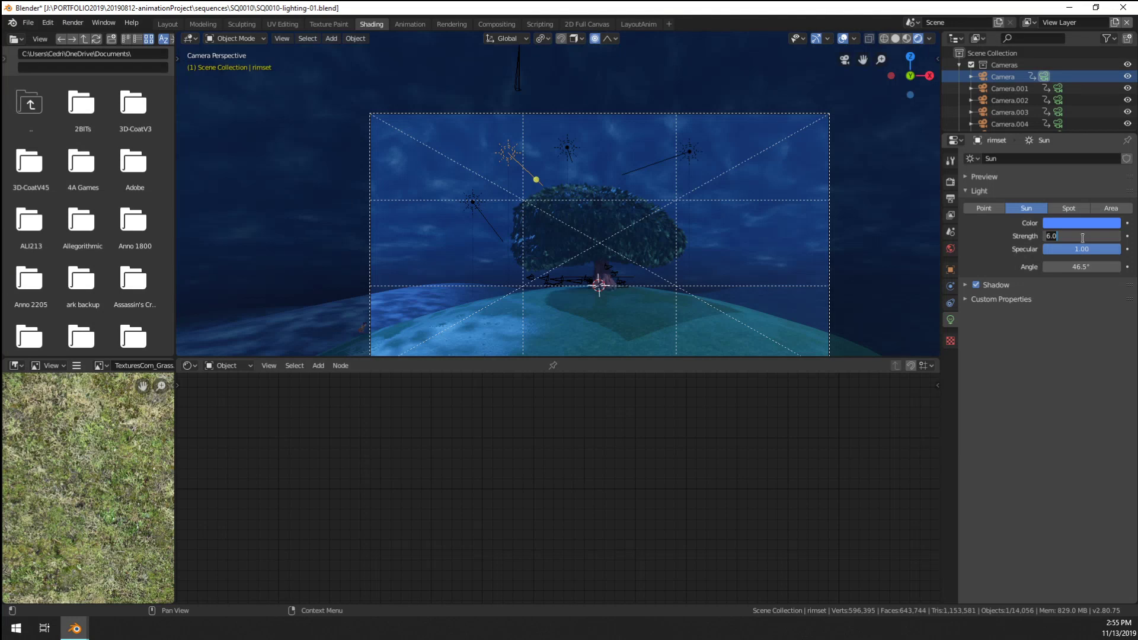
pyautogui.write('3')
pyautogui.press('Return')
# Select the key sun light beside the tree and set its Strength to 10, trying 15 along the way
pyautogui.scroll(2, 716, 145)
pyautogui.click(716, 143)
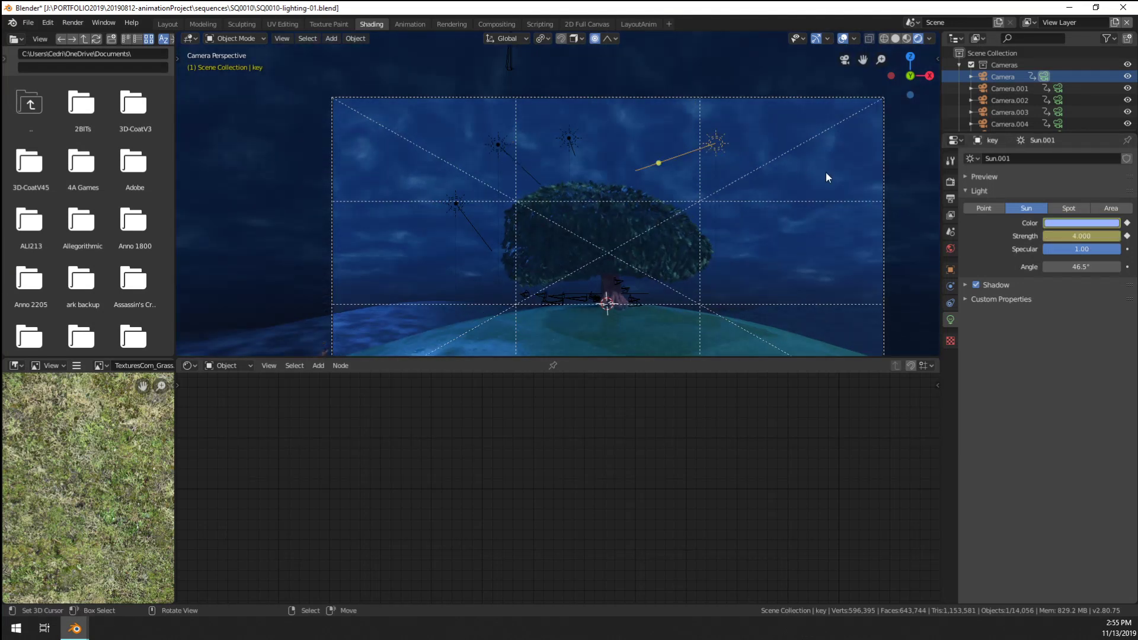
pyautogui.click(1064, 236)
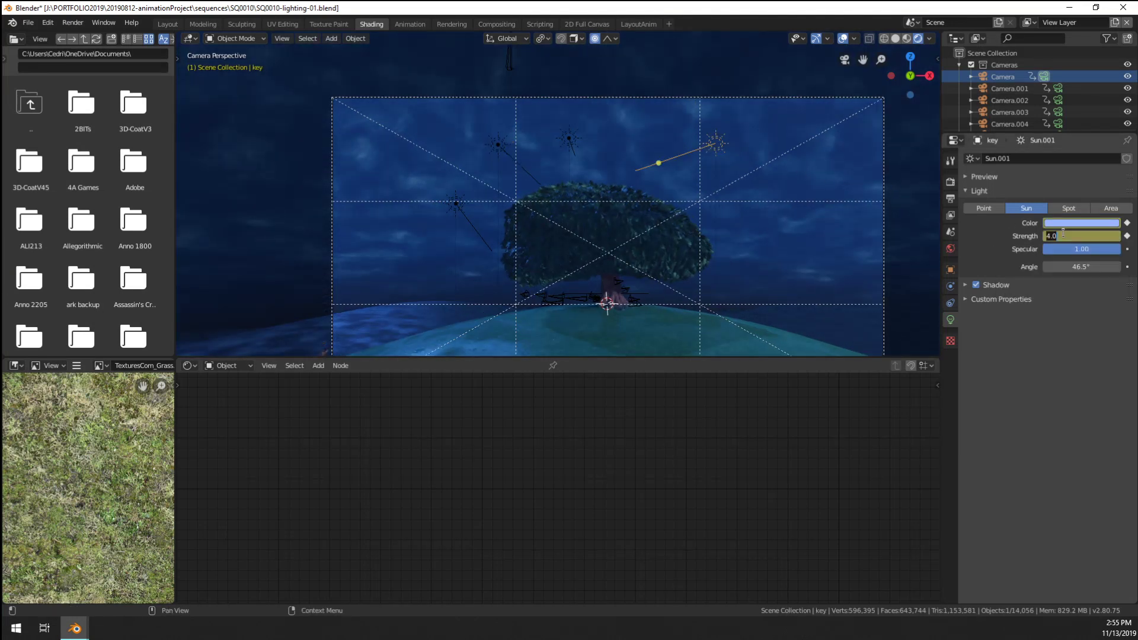
pyautogui.write('10')
pyautogui.press('Return')
pyautogui.click(1063, 235)
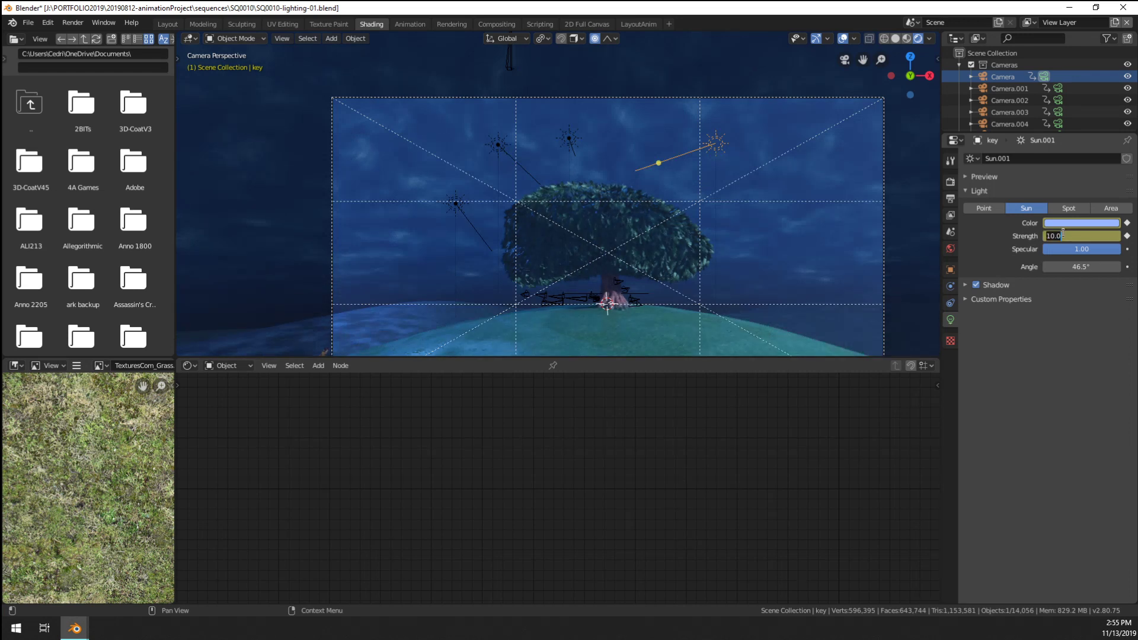
pyautogui.write('15')
pyautogui.press('Return')
pyautogui.click(1063, 235)
pyautogui.write('10')
pyautogui.press('Return')
# Change the key light's colour to a more saturated blue and check its effect on the tree
pyautogui.click(1068, 223)
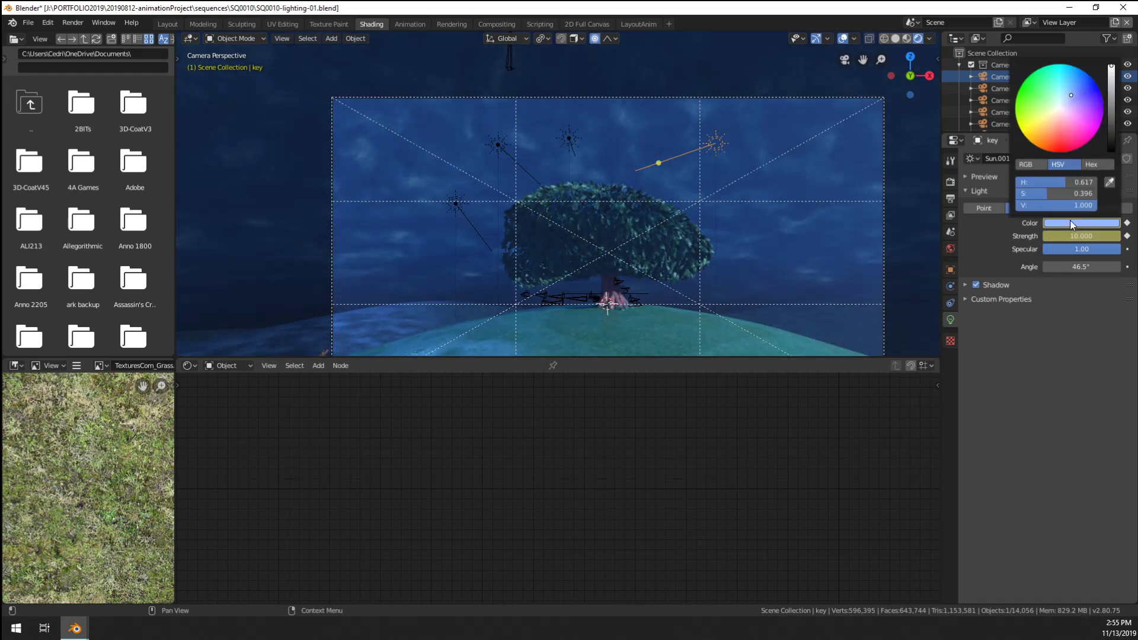
pyautogui.click(1079, 89)
pyautogui.scroll(-2, 670, 226)
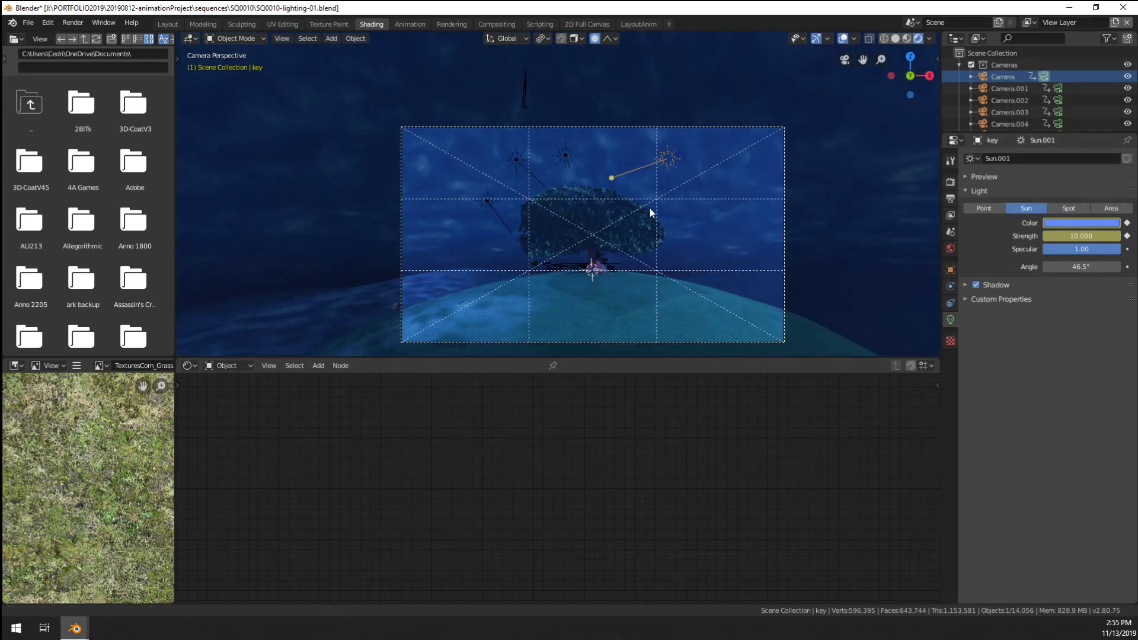
pyautogui.scroll(5, 617, 194)
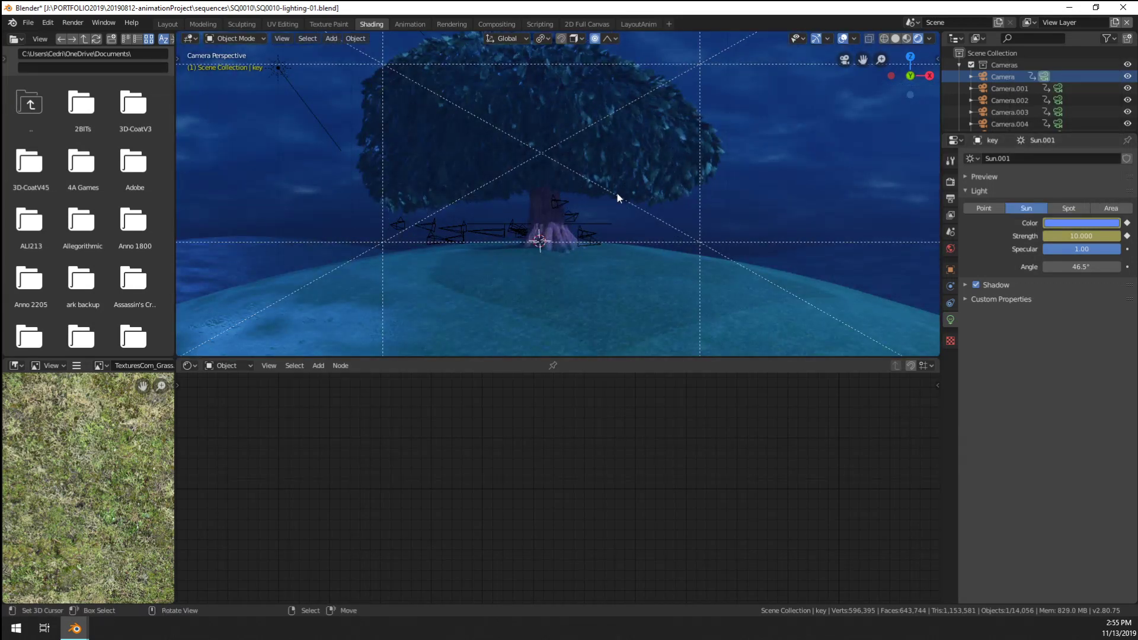
# Compare the rimset light with Shadow off and on, and move the light farther from the tree toward the camera frame's left side
pyautogui.scroll(-2, 617, 193)
pyautogui.click(438, 62)
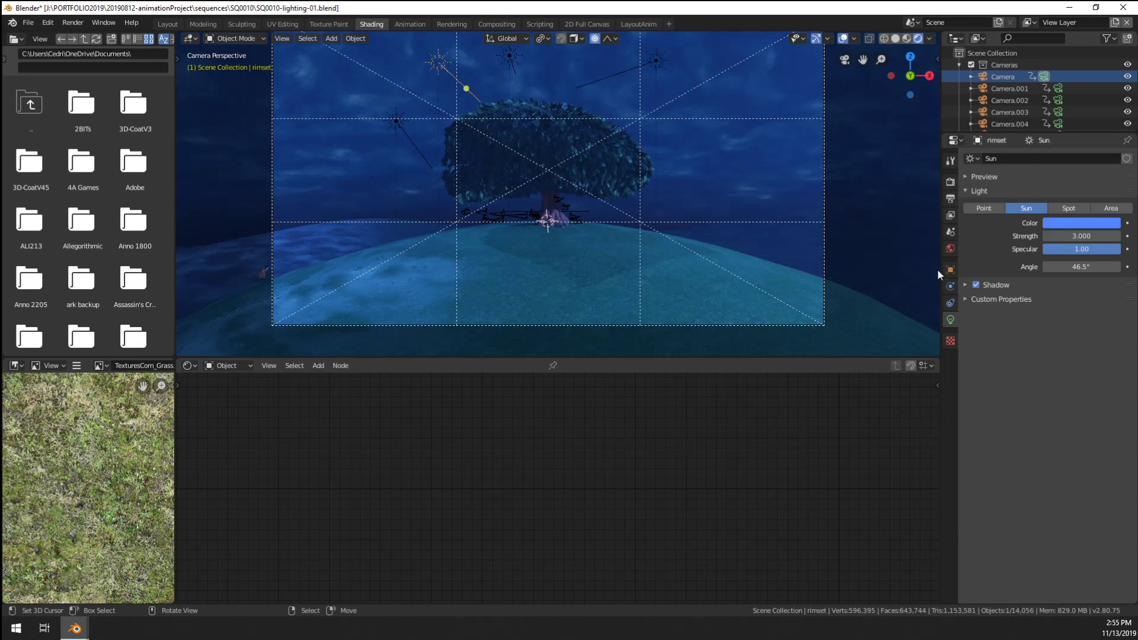
pyautogui.click(976, 285)
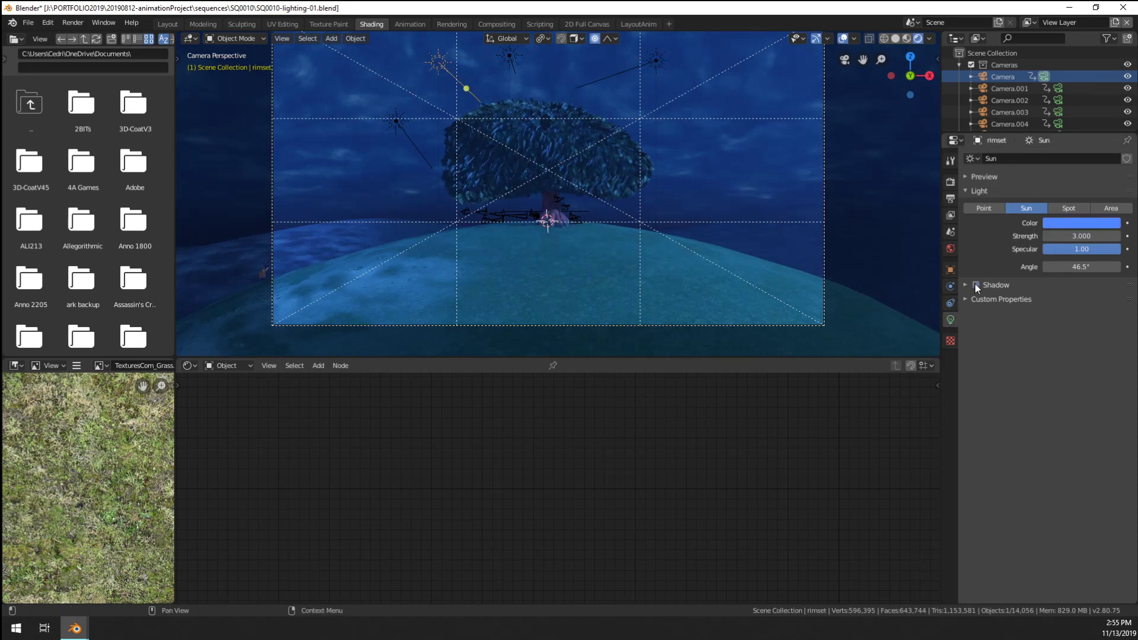
pyautogui.press('g')
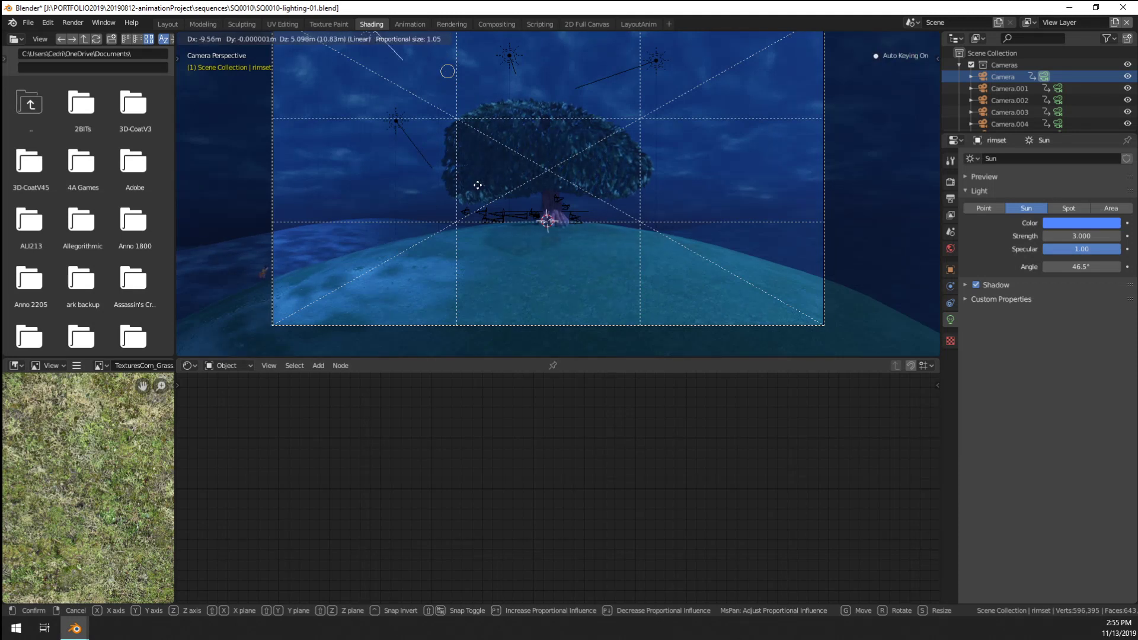
pyautogui.click(496, 214)
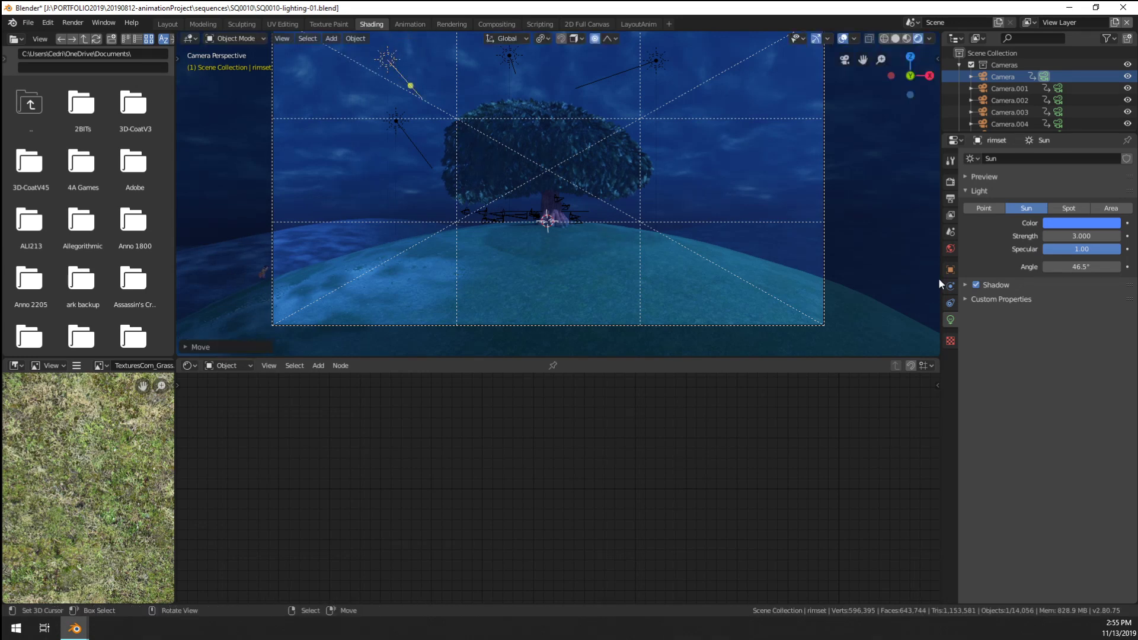
# Expand the rimset light's shadow settings, and enable Soft Shadows in the Eevee render settings
pyautogui.click(975, 290)
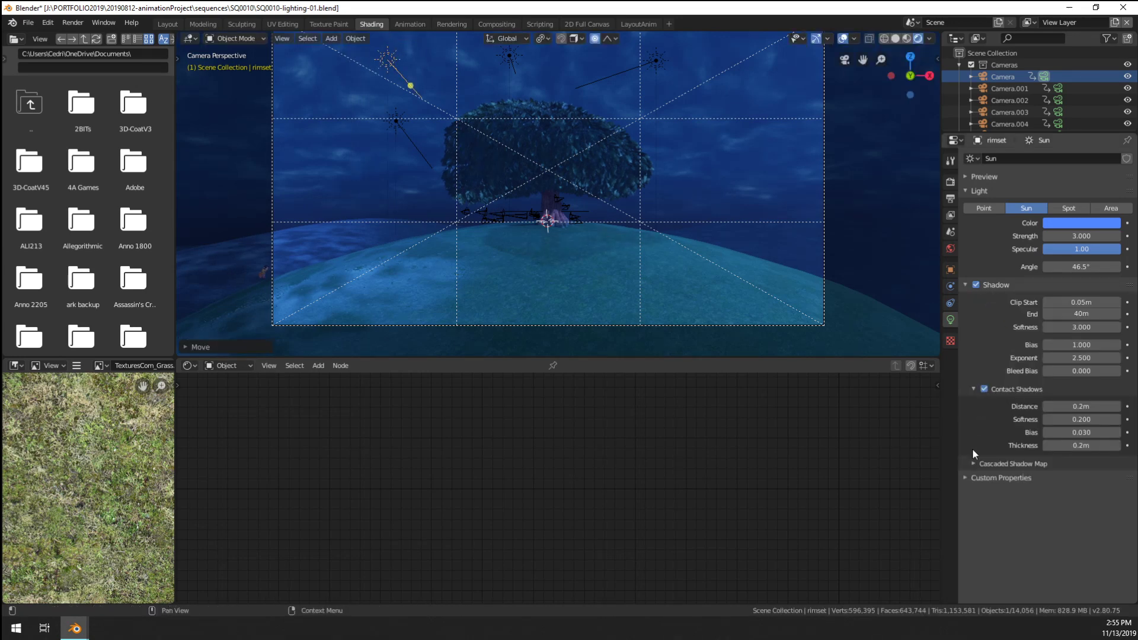
pyautogui.click(951, 182)
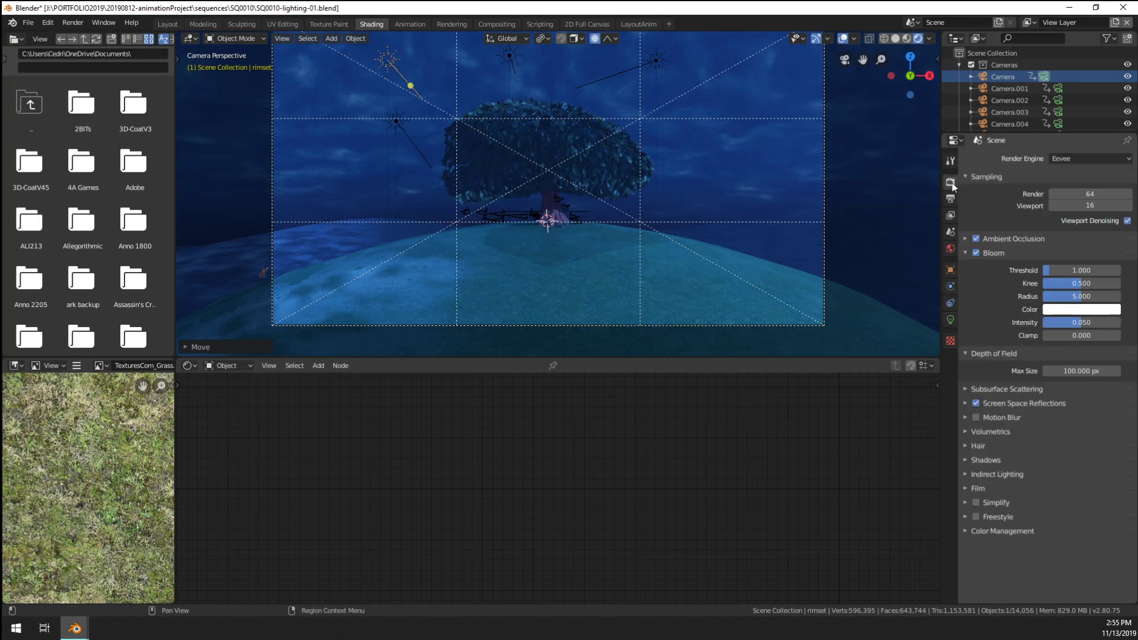
pyautogui.click(968, 460)
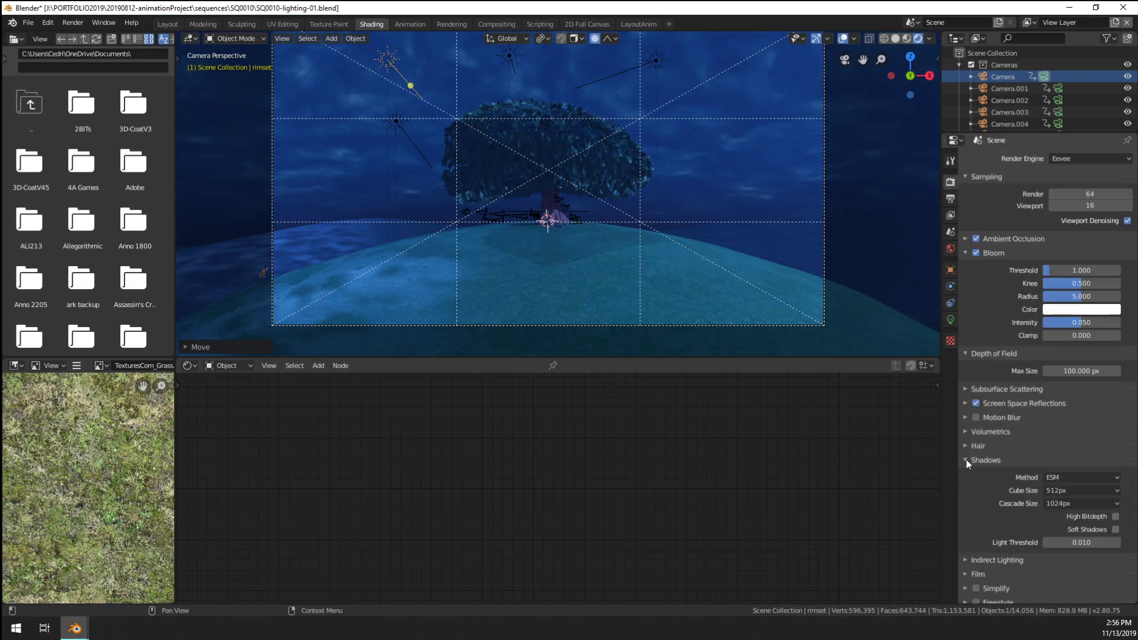
pyautogui.click(1117, 531)
pyautogui.scroll(5, 479, 160)
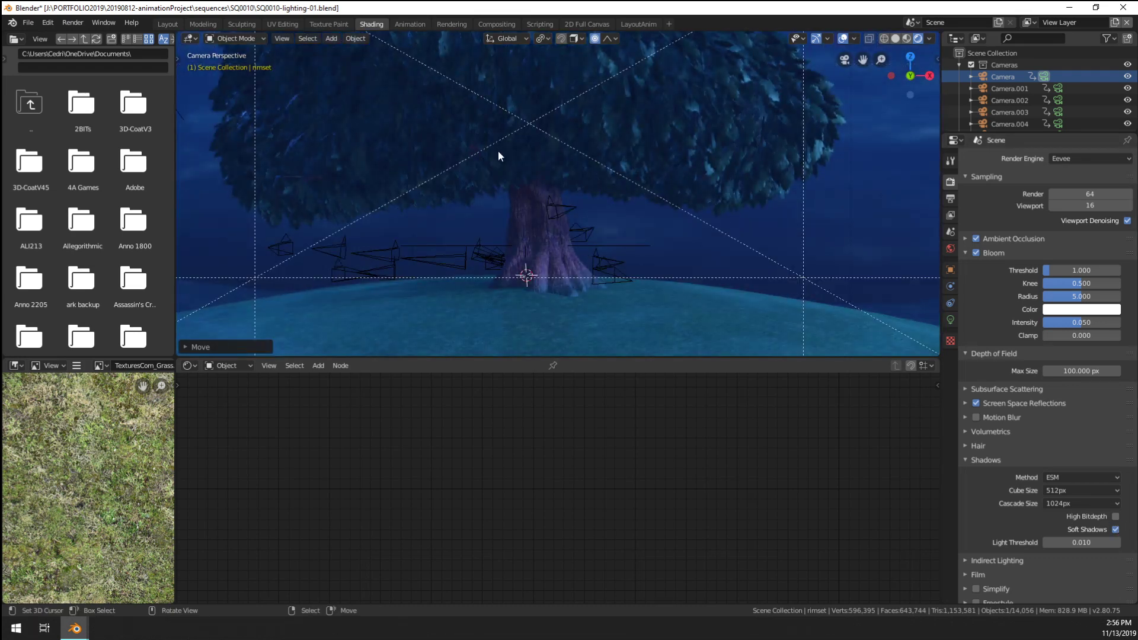
pyautogui.scroll(-5, 498, 150)
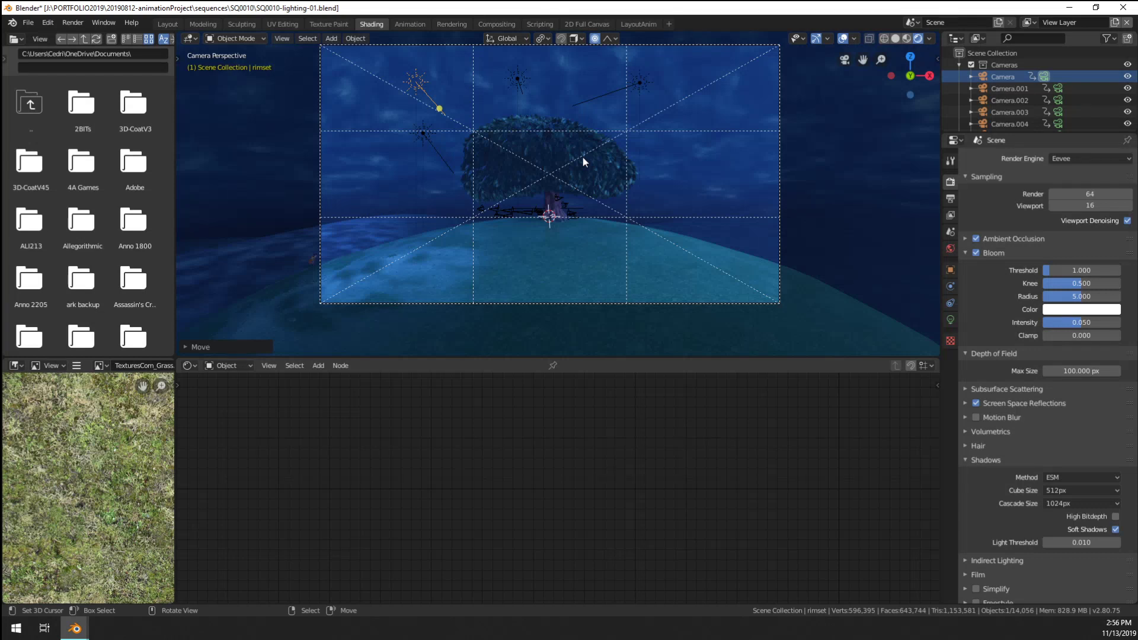
# Rotate the rimset light freely so its beam points more horizontally toward the tree, and inspect the foliage lighting
pyautogui.press('r')
pyautogui.press('r')
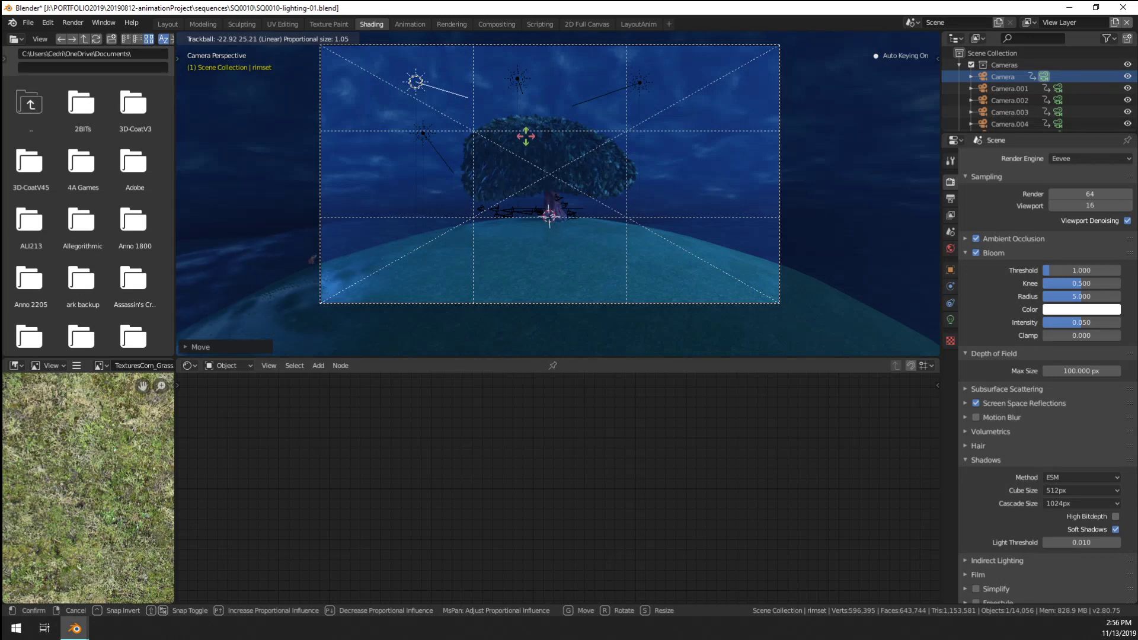
pyautogui.click(511, 140)
pyautogui.scroll(4, 493, 141)
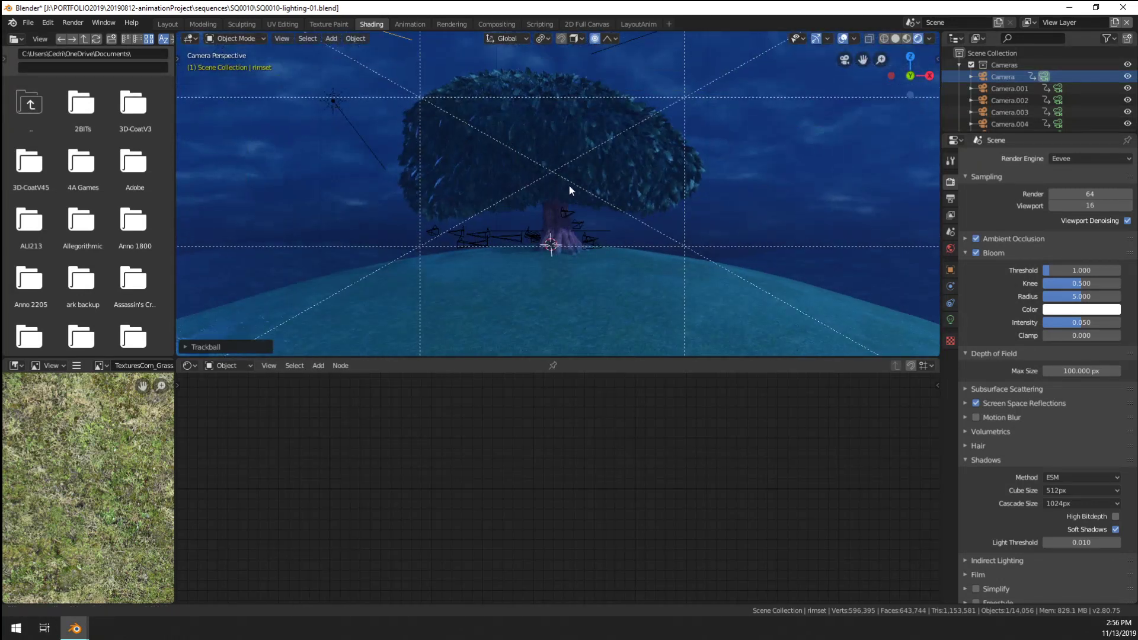
pyautogui.scroll(3, 621, 183)
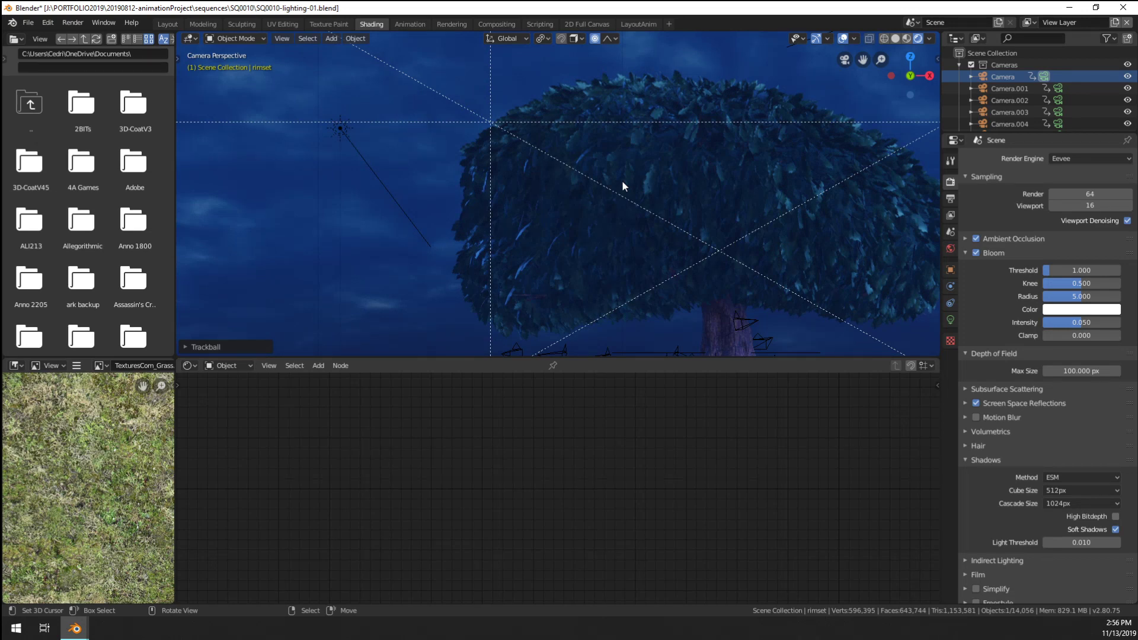
pyautogui.scroll(-5, 621, 180)
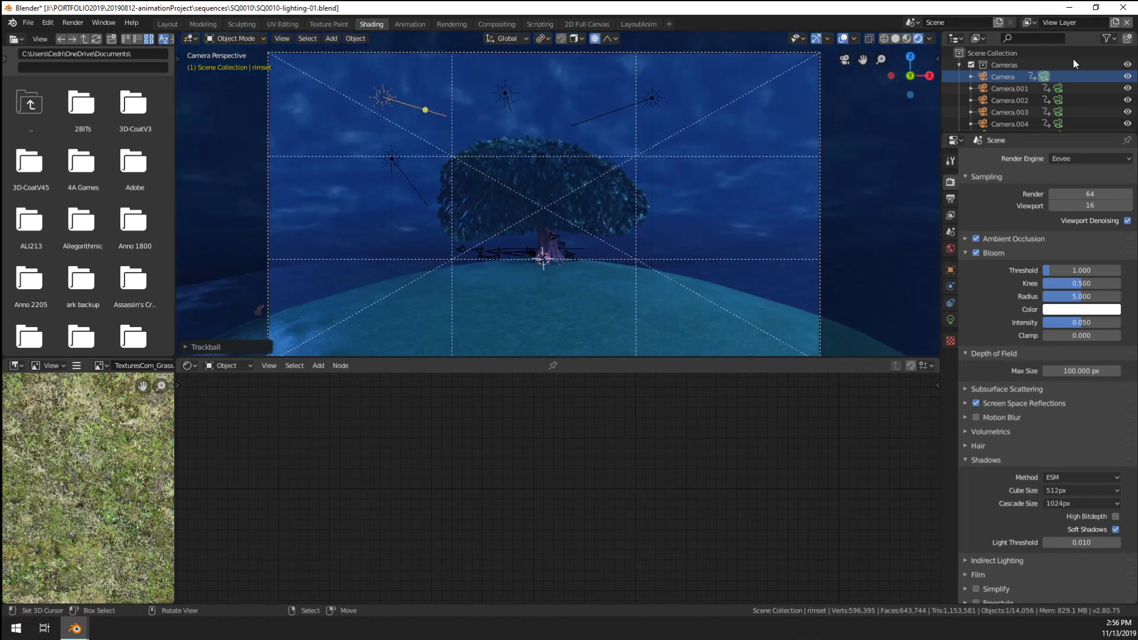
# Hide the Cameras collection from the viewport and save the blend file
pyautogui.click(1128, 65)
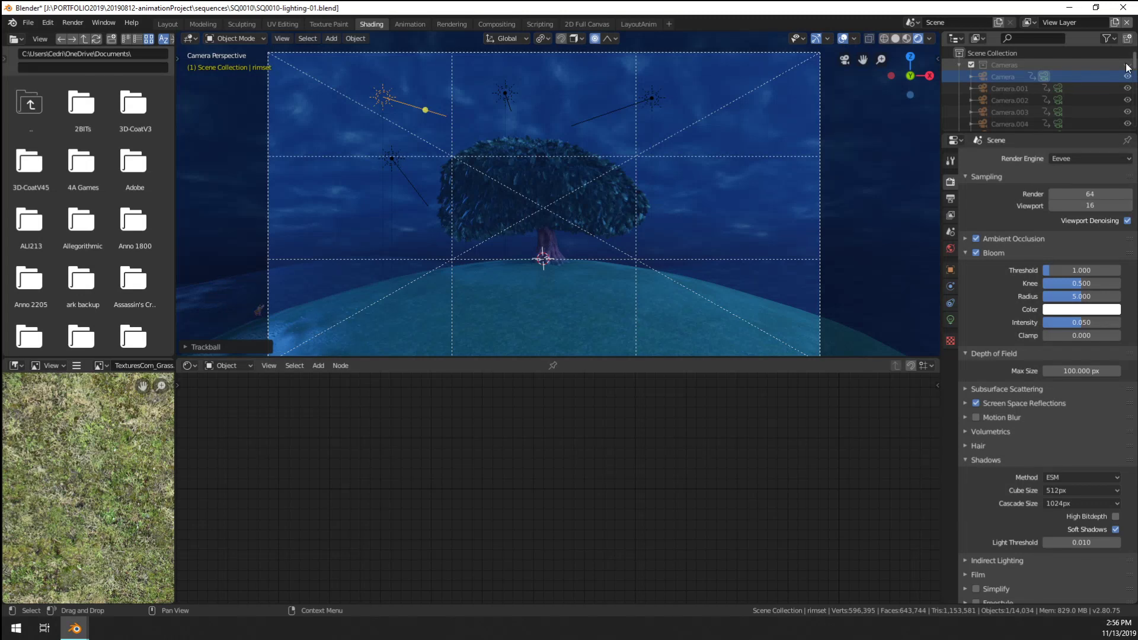
pyautogui.click(845, 37)
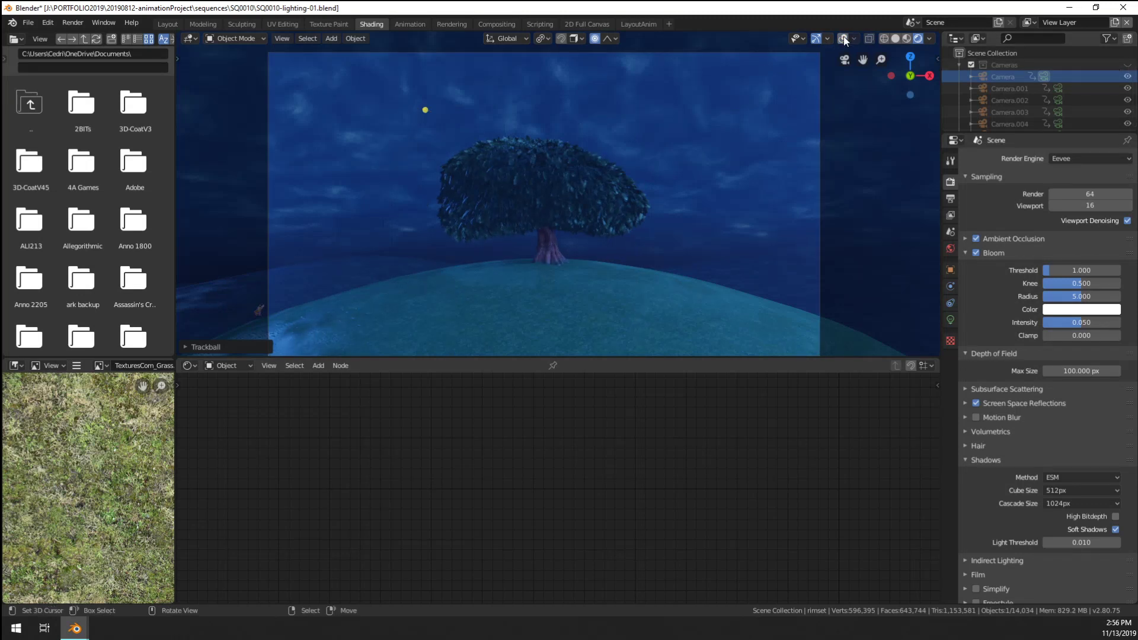
pyautogui.click(844, 37)
pyautogui.hotkey('ctrl', 's')
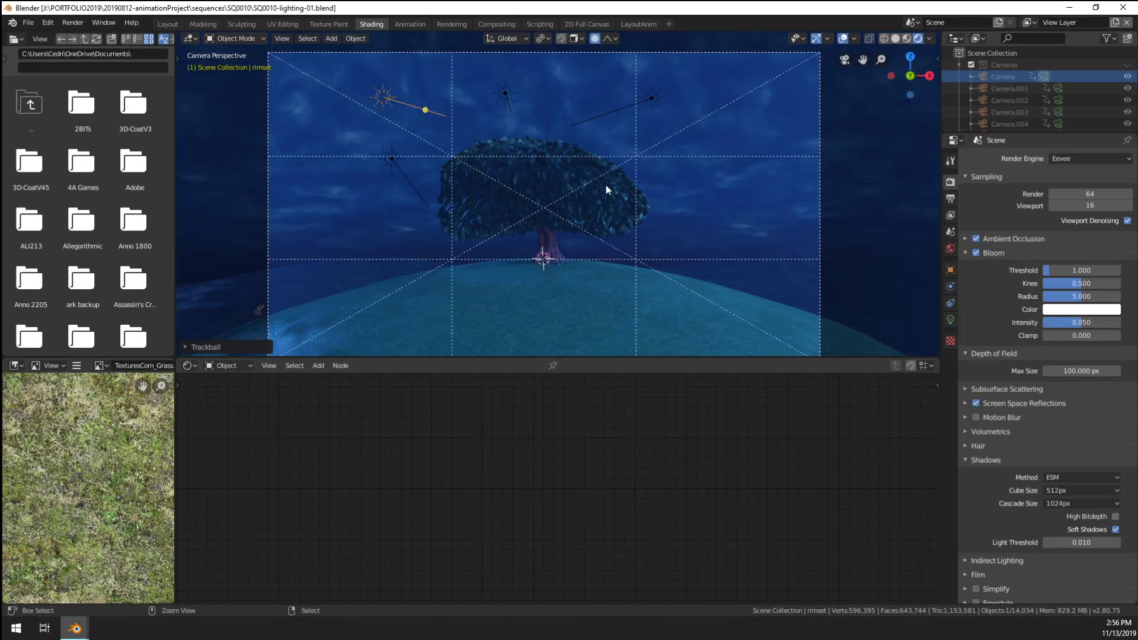
# Select the fill light above the tree and show the camera view in the Layout workspace
pyautogui.click(500, 91)
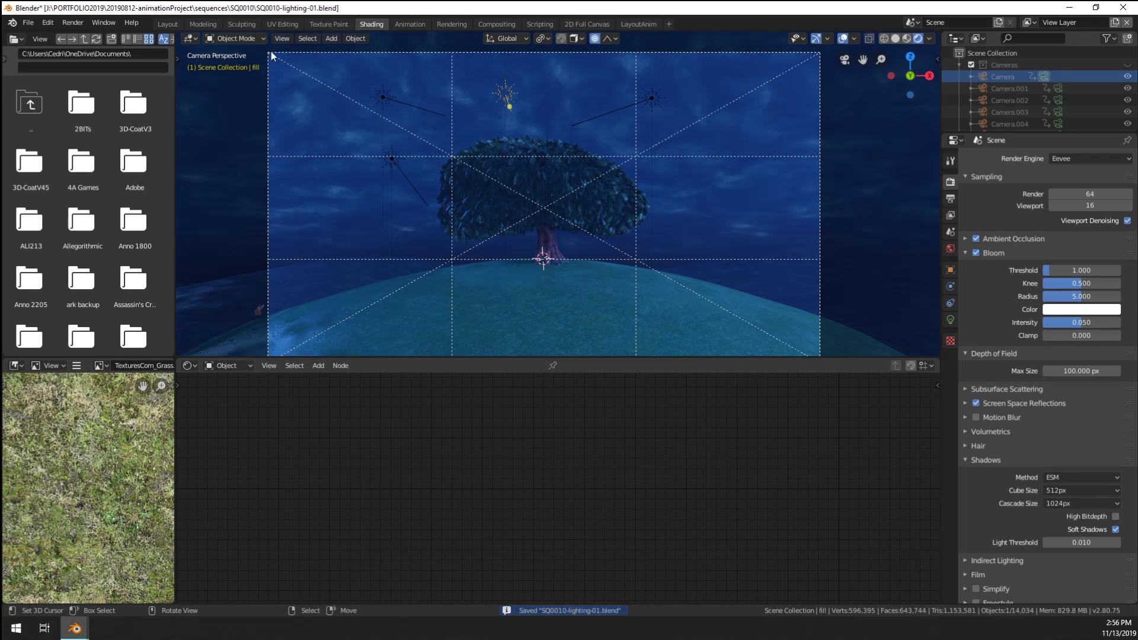
pyautogui.click(172, 25)
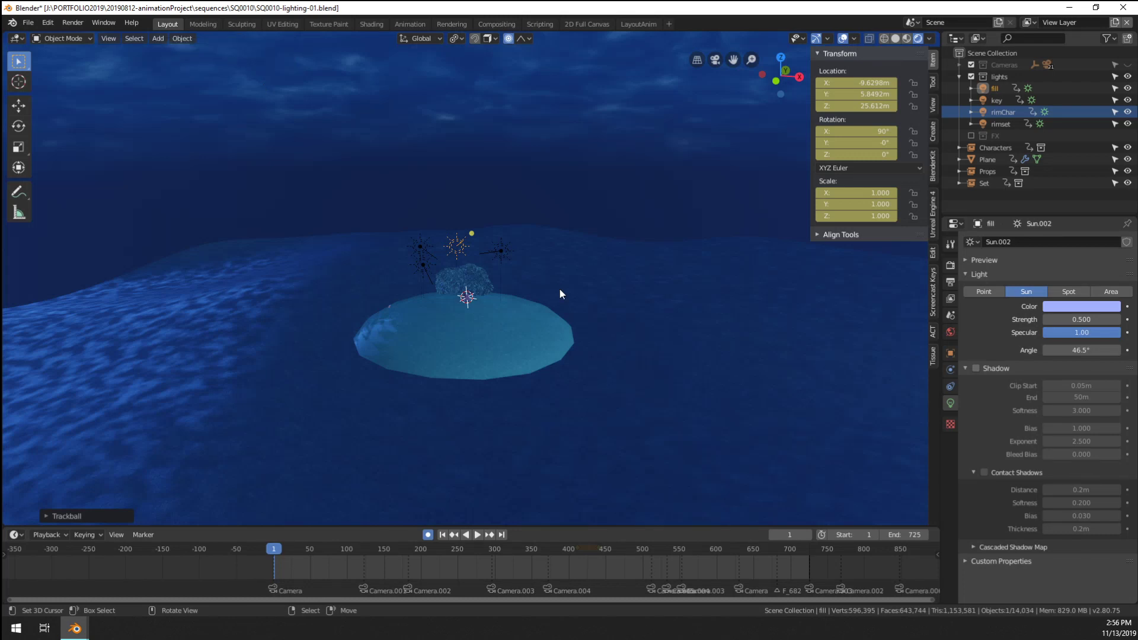
pyautogui.press('KP_0')
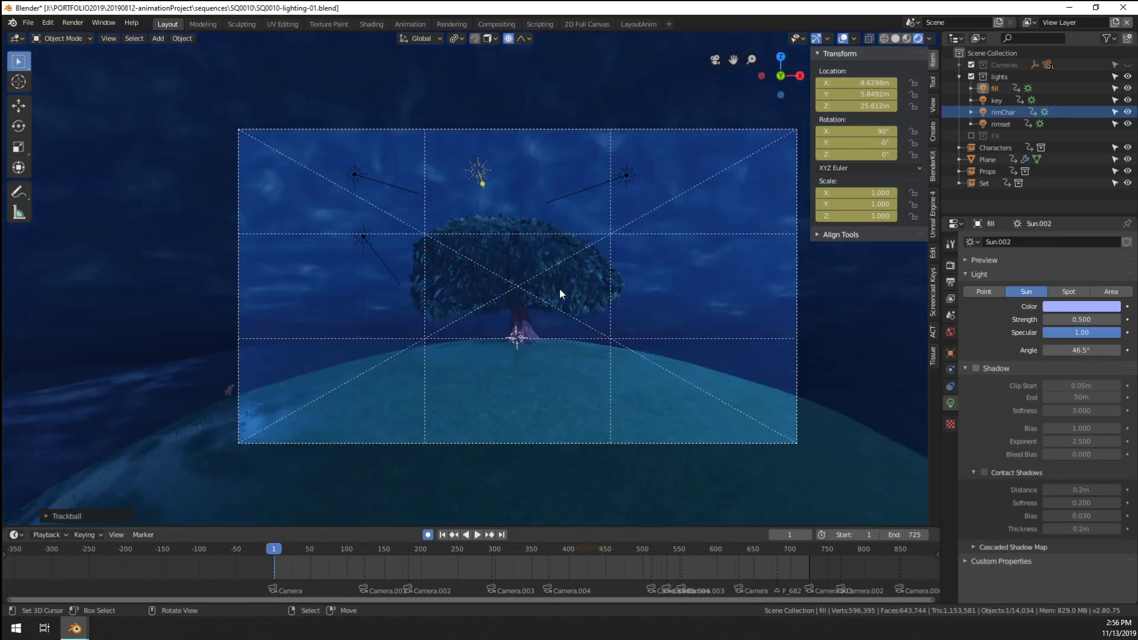
# Go to frame 123 and examine the lighting on the character and tree trunk through the camera and from a raised angle
pyautogui.click(361, 566)
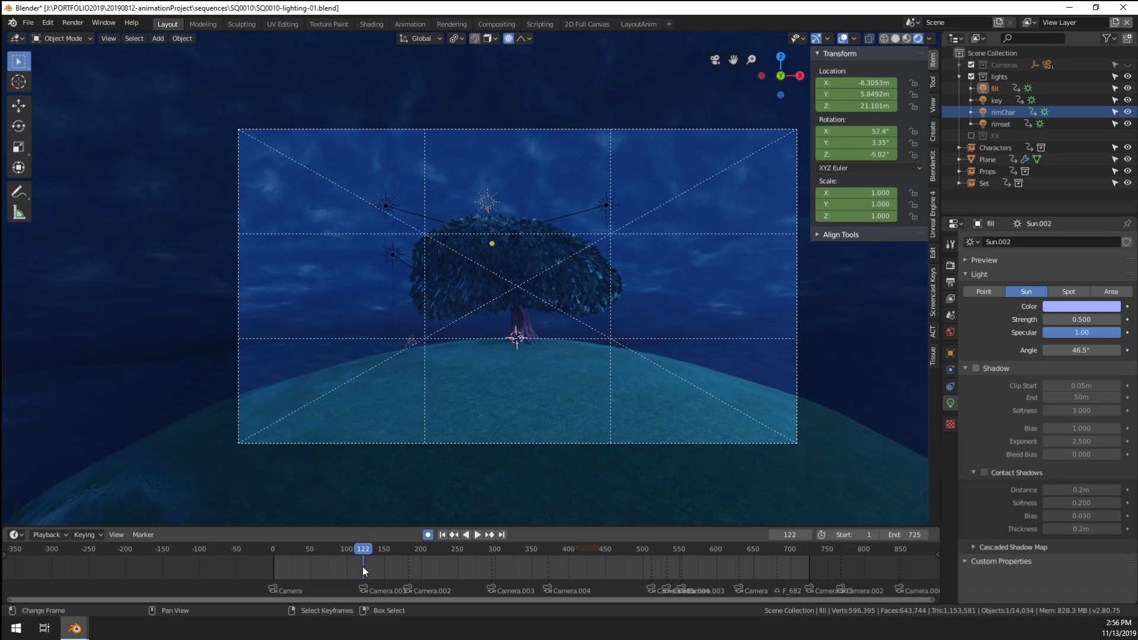
pyautogui.click(363, 567)
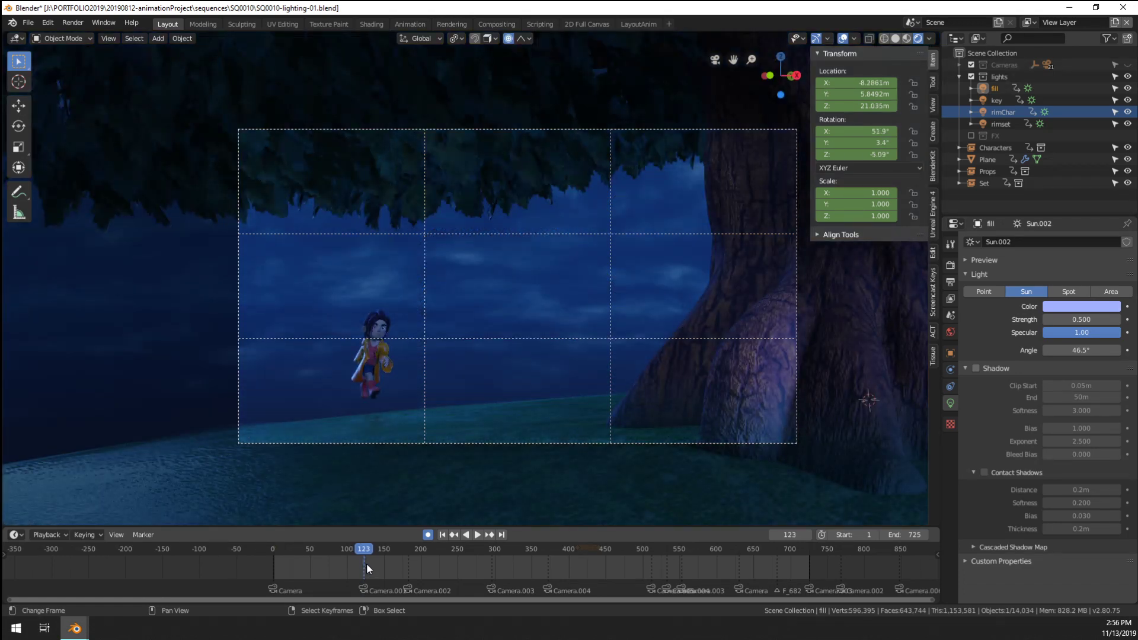
pyautogui.scroll(-2, 546, 383)
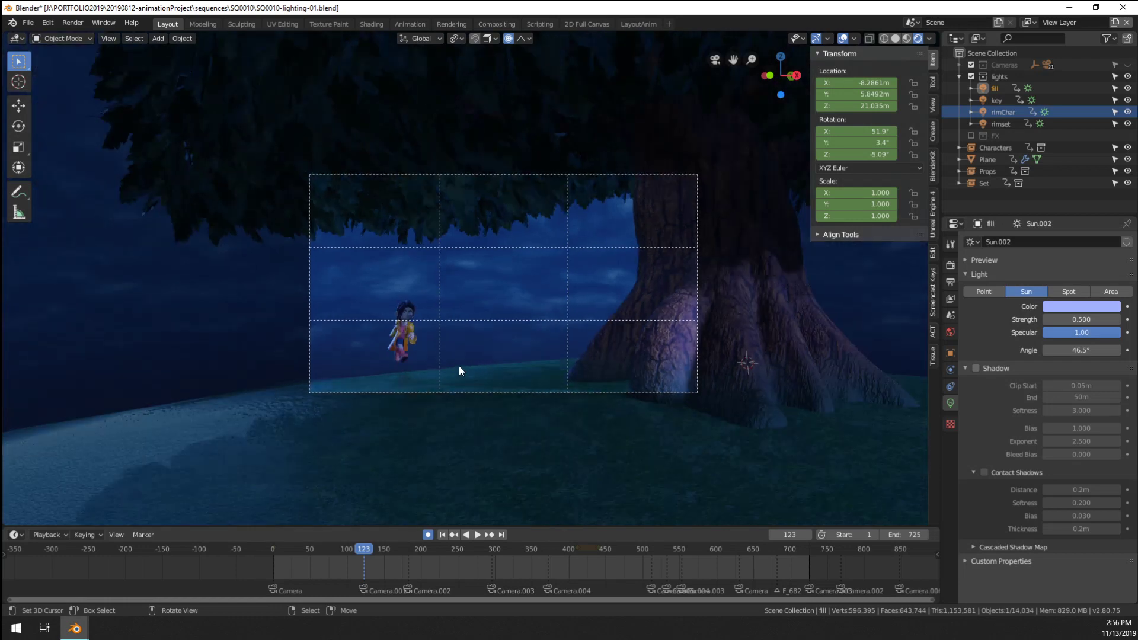
pyautogui.scroll(4, 459, 368)
pyautogui.scroll(-4, 500, 369)
pyautogui.moveTo(464, 343); pyautogui.dragTo(521, 360, button='middle')
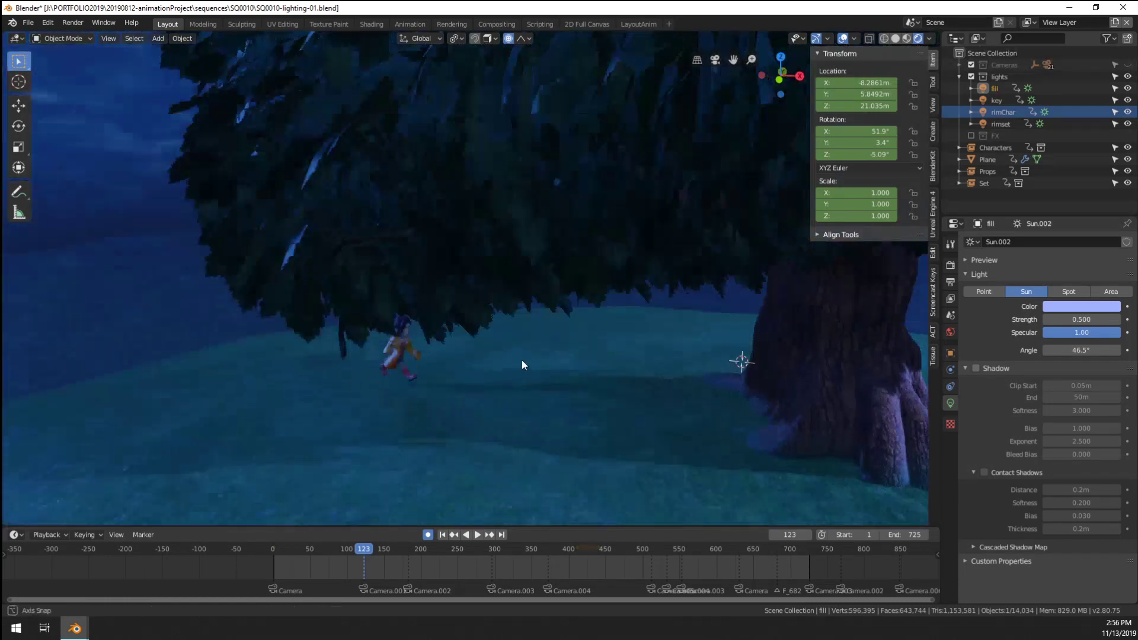
# Select the fill light above the tree, inspect the hill lighting from a raised view, and show the Eevee shadow render settings
pyautogui.scroll(-10, 511, 356)
pyautogui.click(483, 277)
pyautogui.scroll(2, 483, 276)
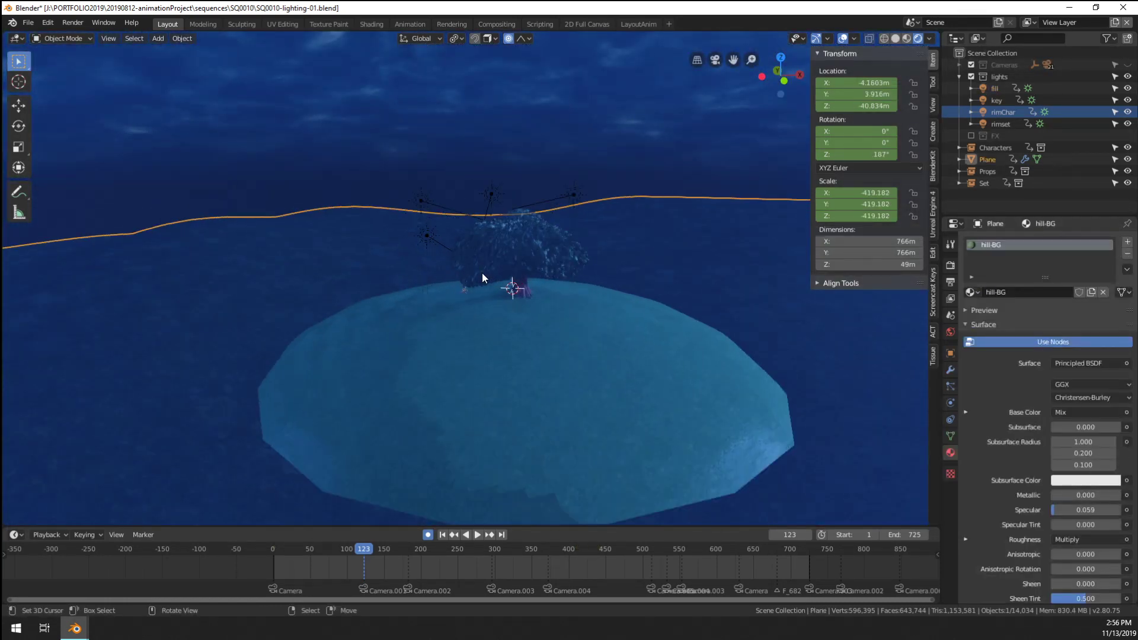
pyautogui.click(489, 194)
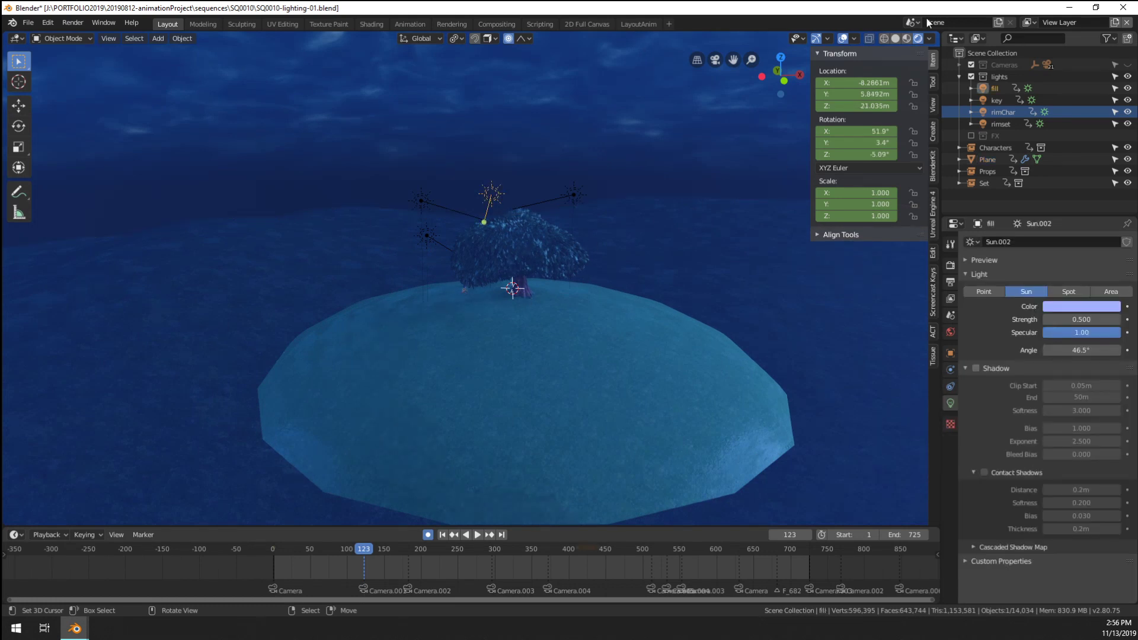
pyautogui.scroll(3, 555, 288)
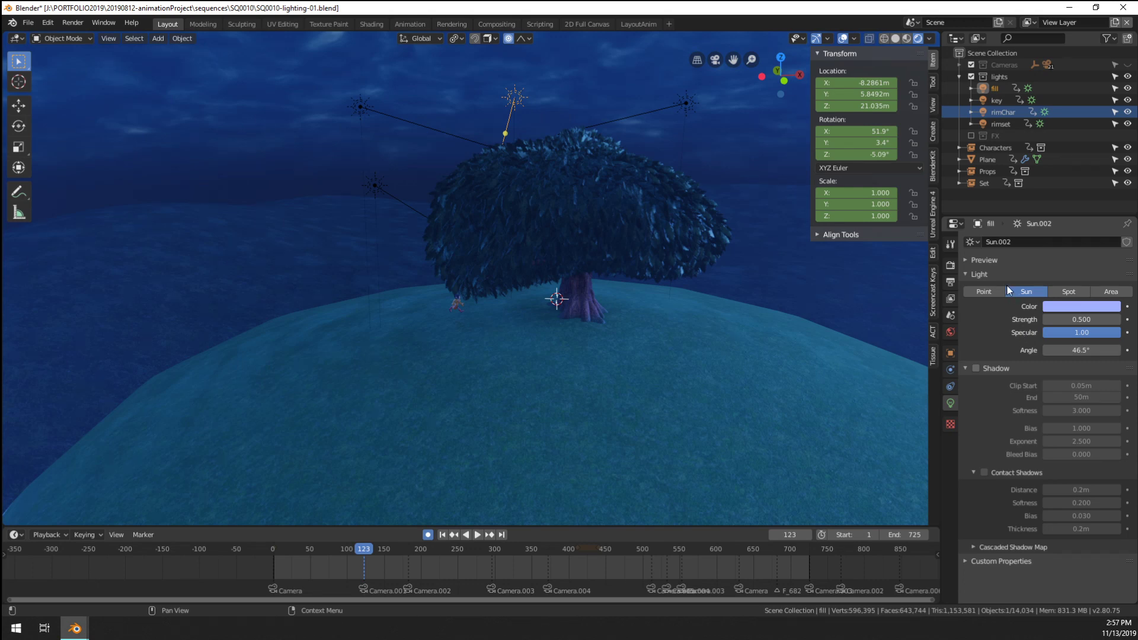
pyautogui.scroll(1, 621, 280)
pyautogui.scroll(-3, 621, 280)
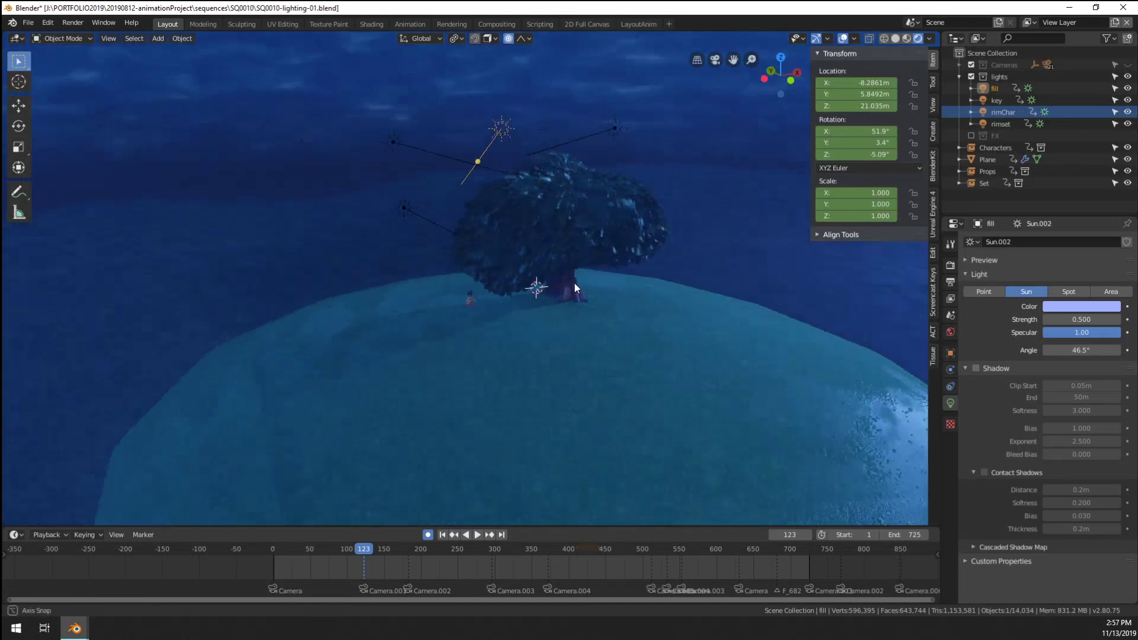
pyautogui.click(951, 265)
pyautogui.click(974, 415)
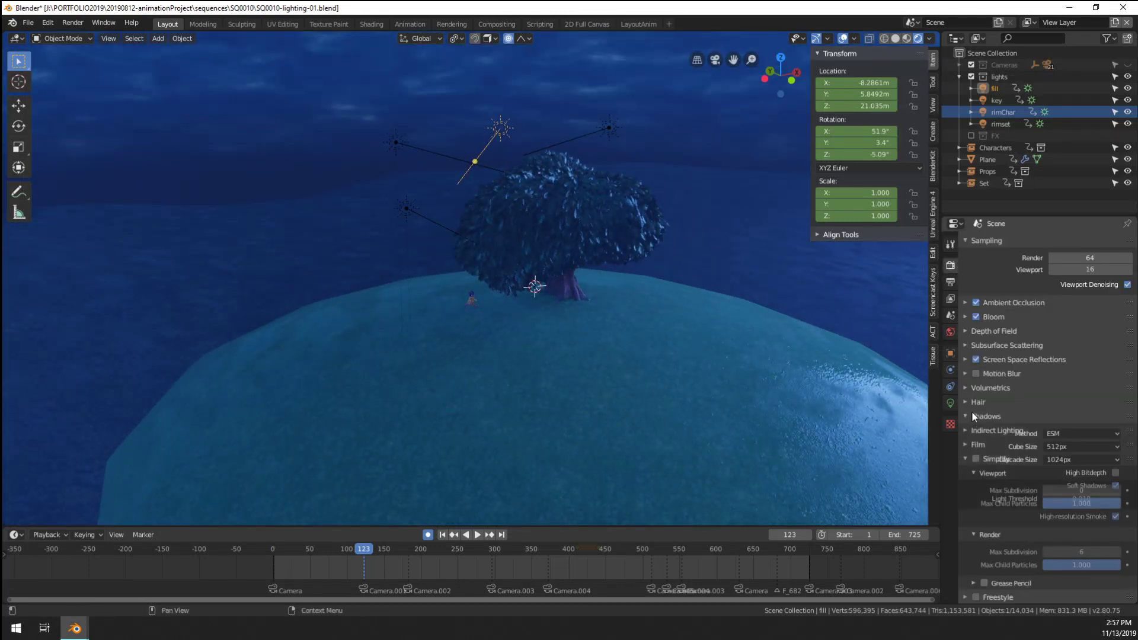
pyautogui.moveTo(670, 339); pyautogui.dragTo(646, 331, button='middle')
pyautogui.scroll(3, 572, 277)
pyautogui.scroll(-3, 573, 285)
pyautogui.press('g')
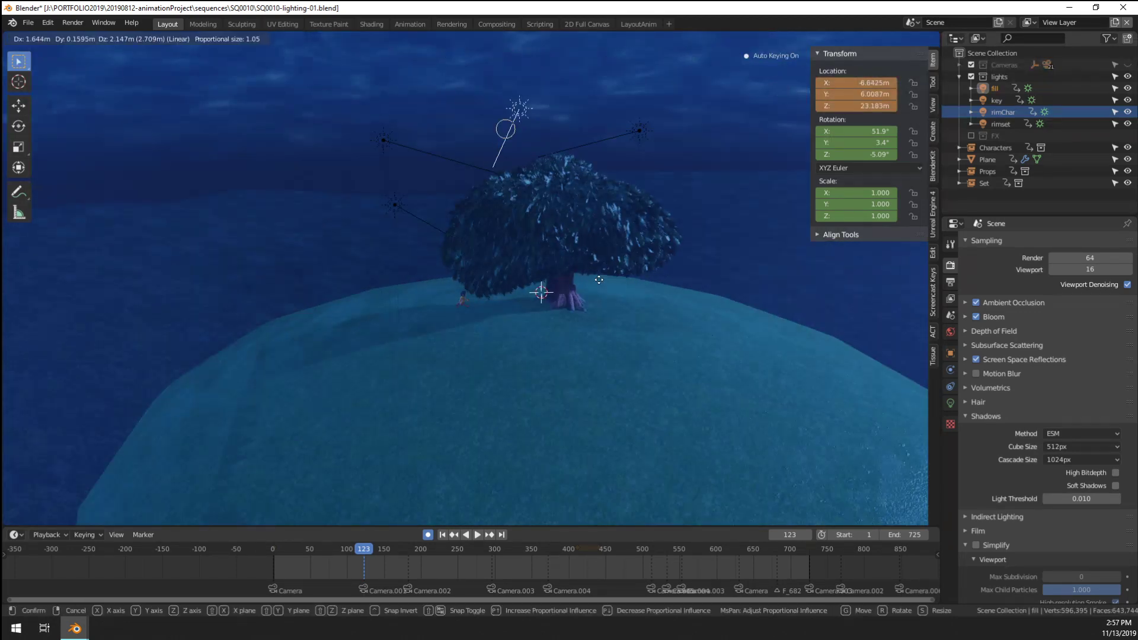
pyautogui.press('Escape')
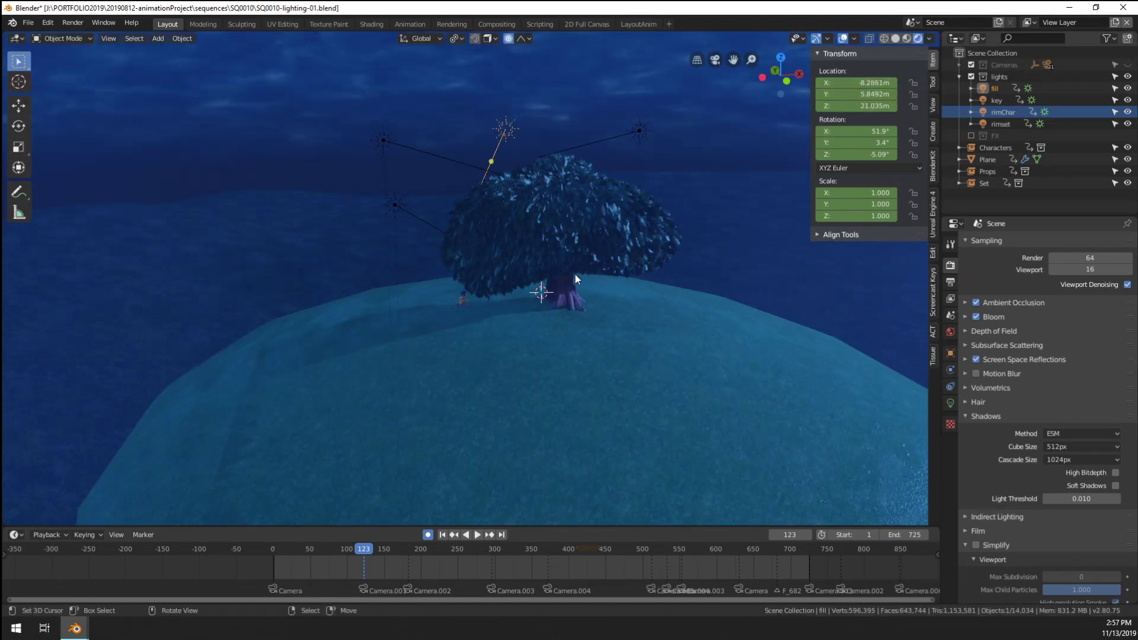
# In the camera view, move the fill light down beside the character, to about X -12.73 m, Y 3.29 m, Z 3.35 m
pyautogui.press('KP_0')
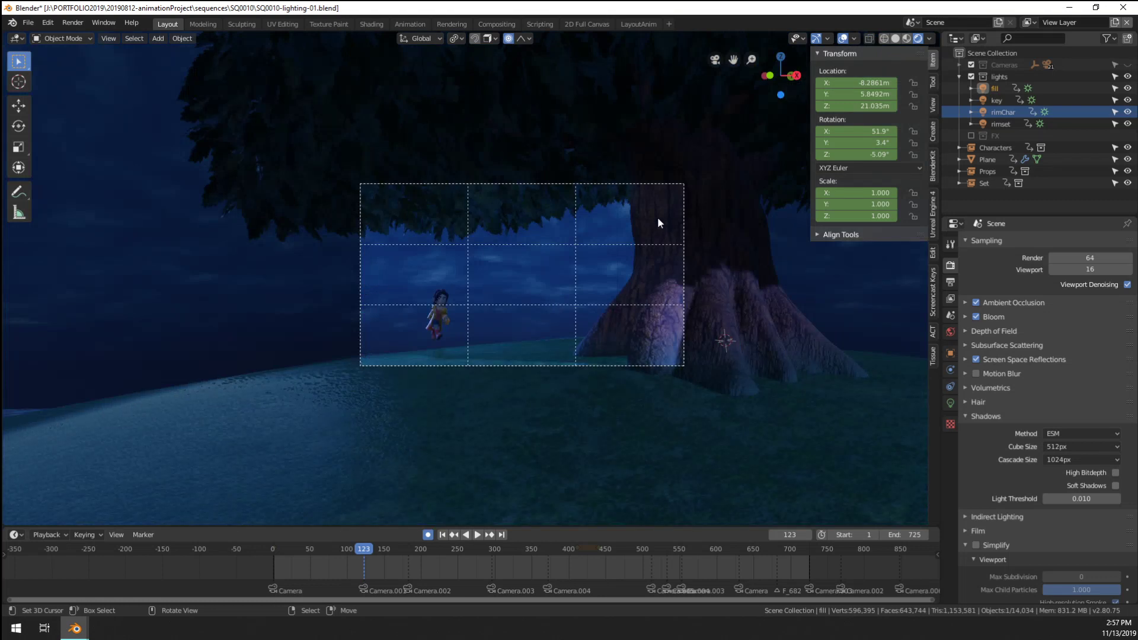
pyautogui.scroll(3, 657, 217)
pyautogui.press('g')
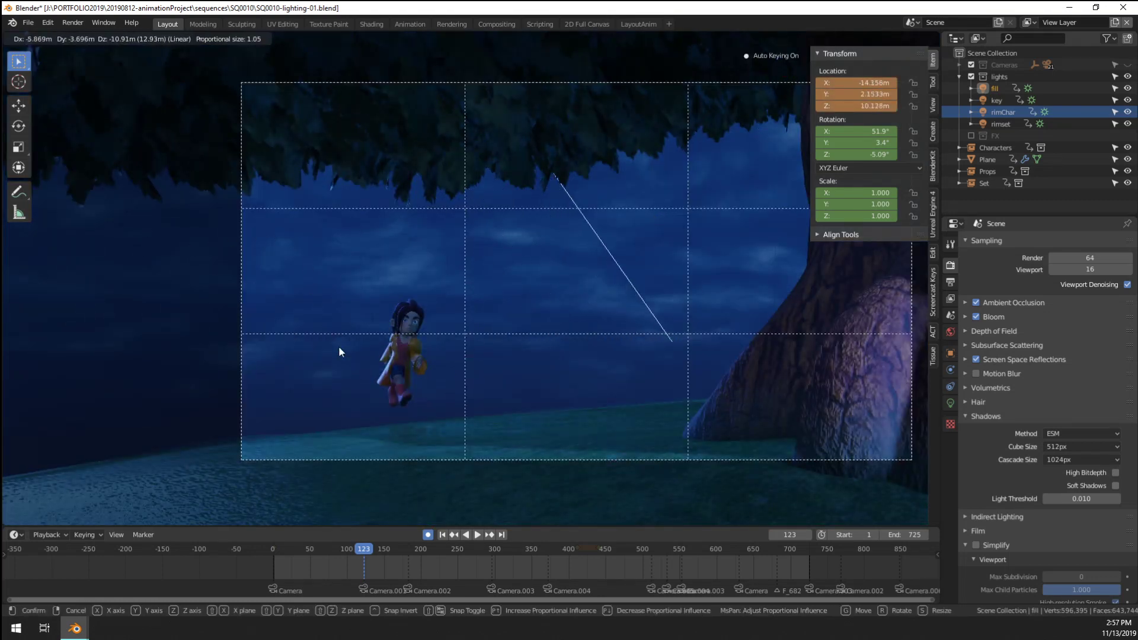
pyautogui.click(525, 286)
pyautogui.press('g')
pyautogui.click(585, 391)
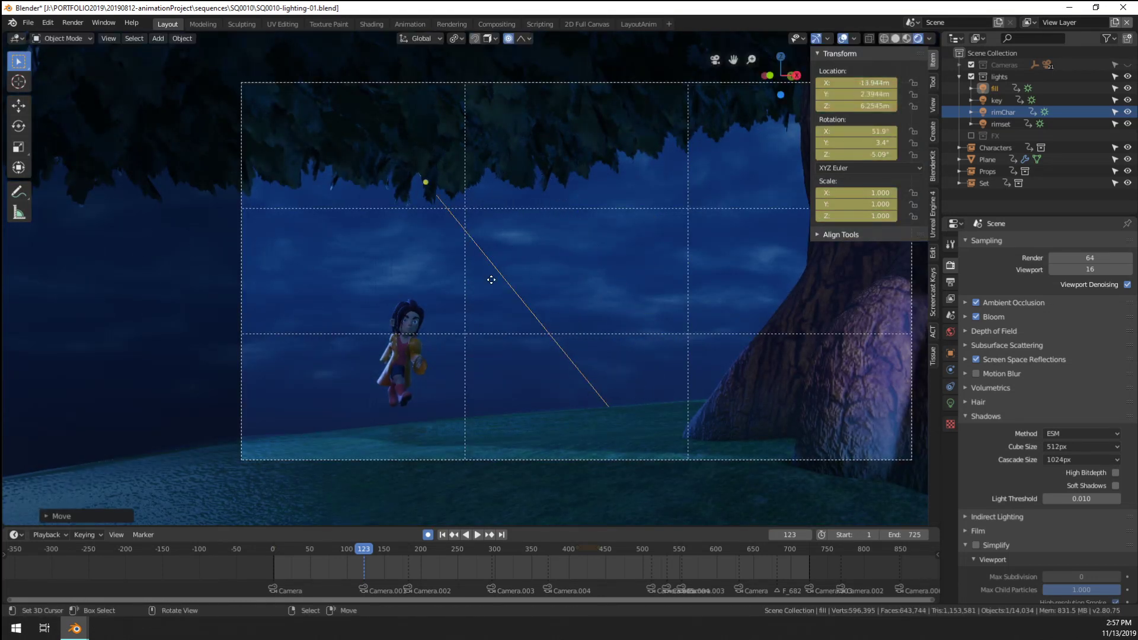
pyautogui.press('g')
pyautogui.click(559, 342)
# Rotate the fill light freely until its beam is nearly horizontal, and turn it about global Z to a Z rotation of about 199°
pyautogui.press('r')
pyautogui.press('r')
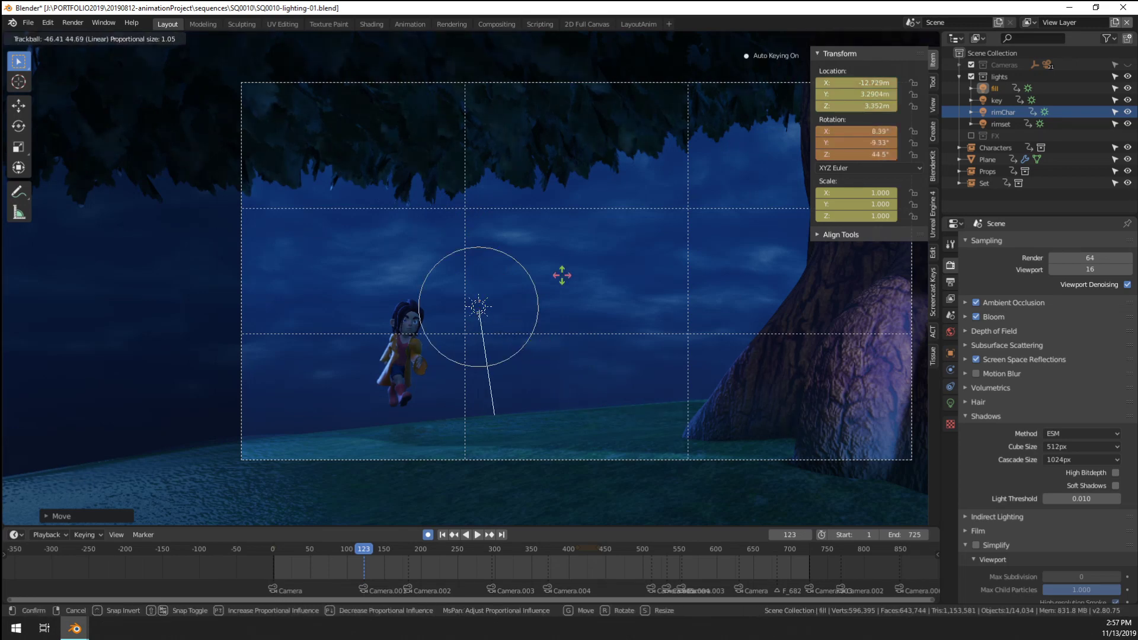
pyautogui.click(567, 192)
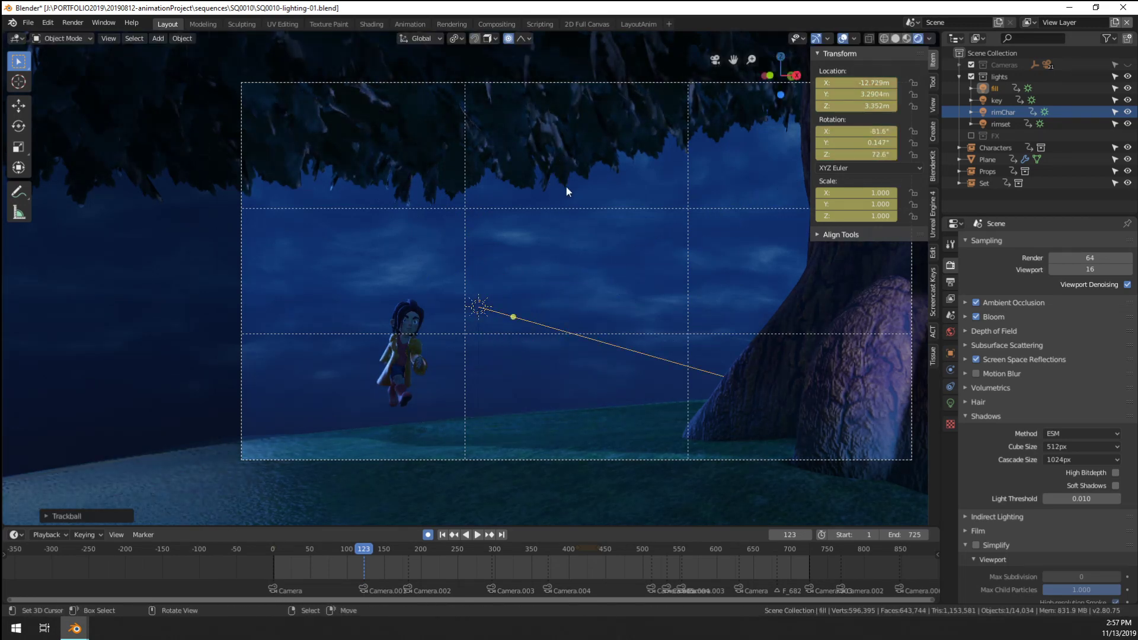
pyautogui.moveTo(469, 302); pyautogui.dragTo(522, 315, button='middle')
pyautogui.press('r')
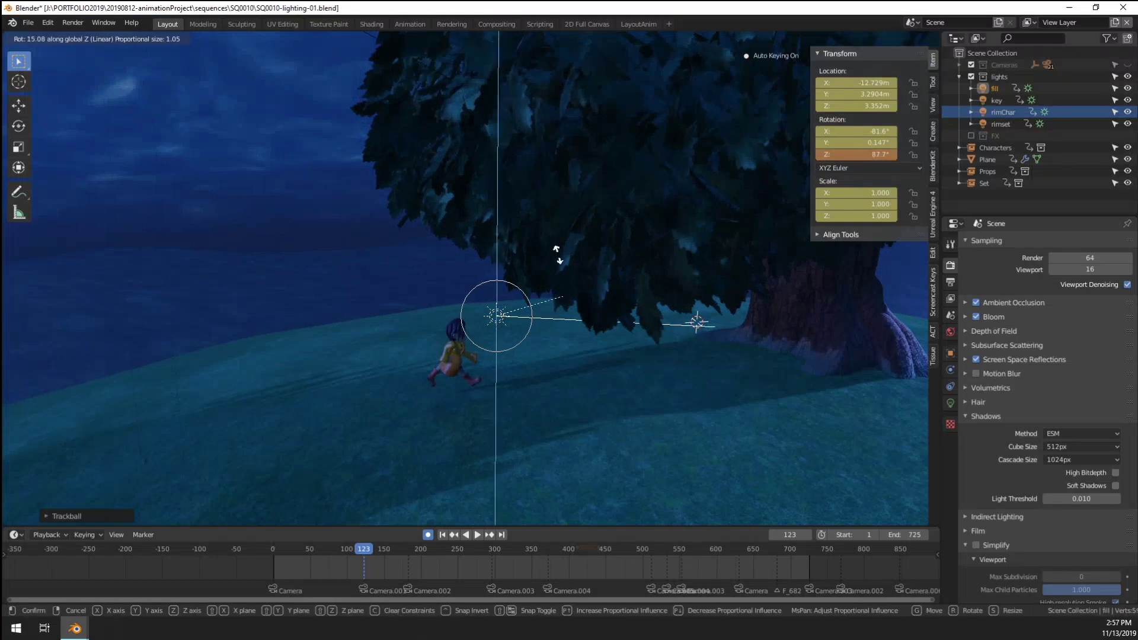
pyautogui.click(401, 190)
# Through the camera, shift the fill light slightly up and toward the trunk and rotate it freely to about -89.3°, -2.15°, 197°
pyautogui.press('KP_0')
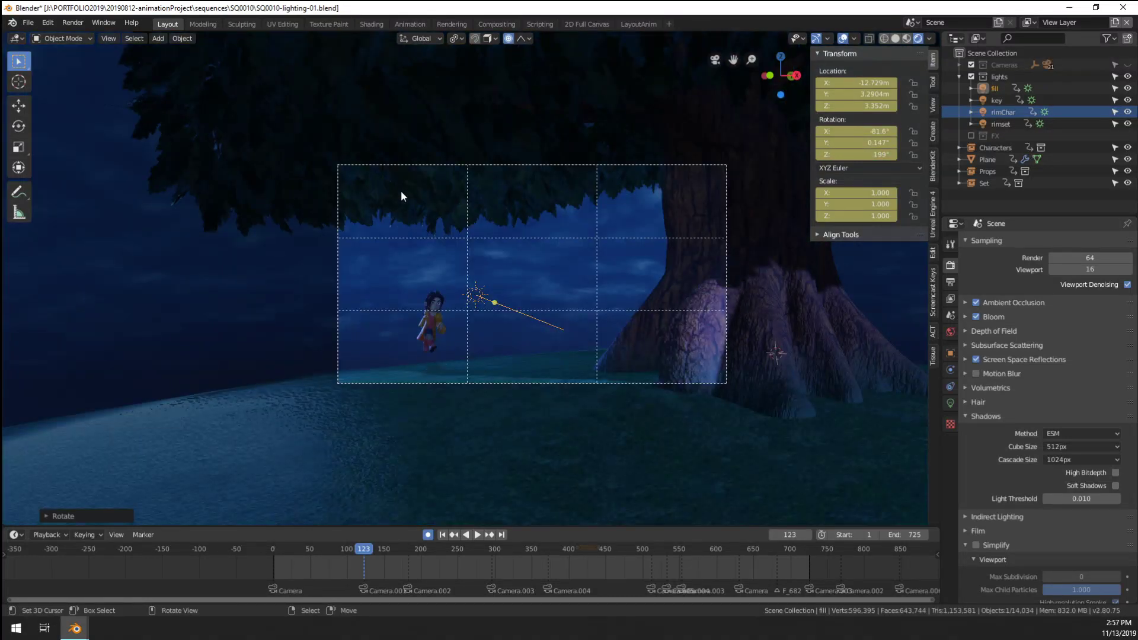
pyautogui.press('g')
pyautogui.click(612, 227)
pyautogui.press('r')
pyautogui.press('r')
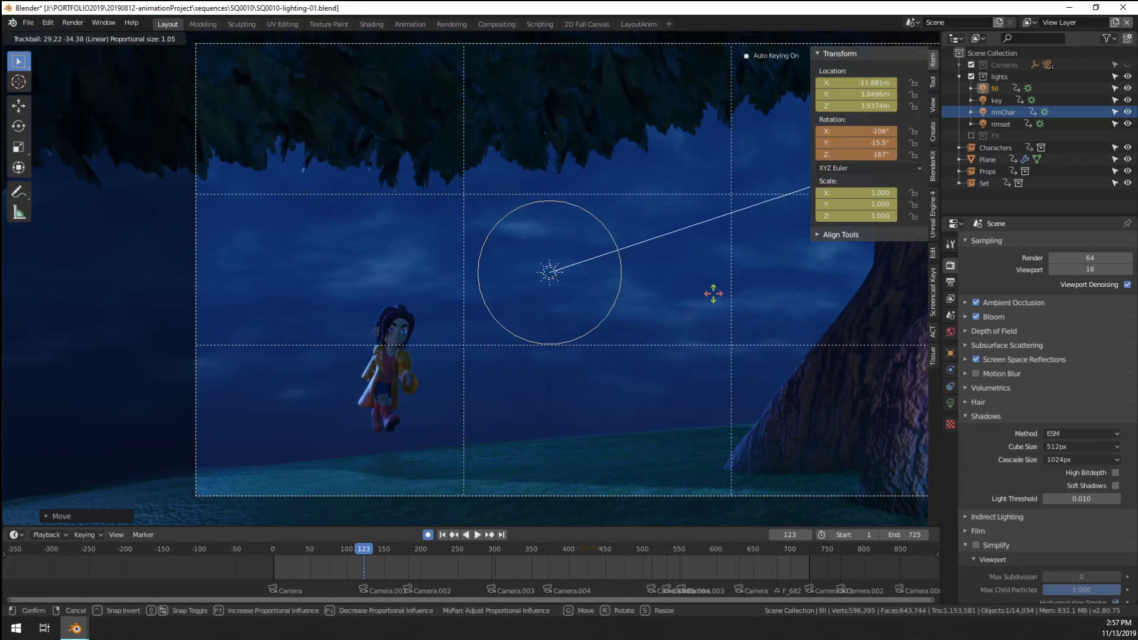
pyautogui.click(739, 282)
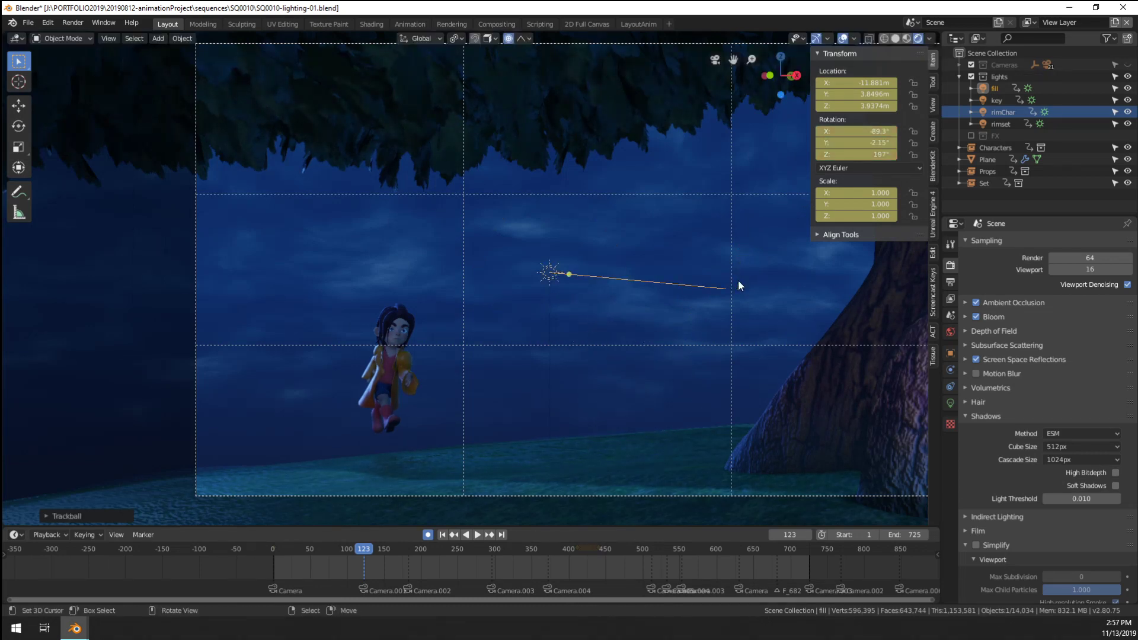
# Move the rimChar light down above the running character, to about X -19.43 m, Y 5.99 m, Z 4.90 m
pyautogui.click(1002, 113)
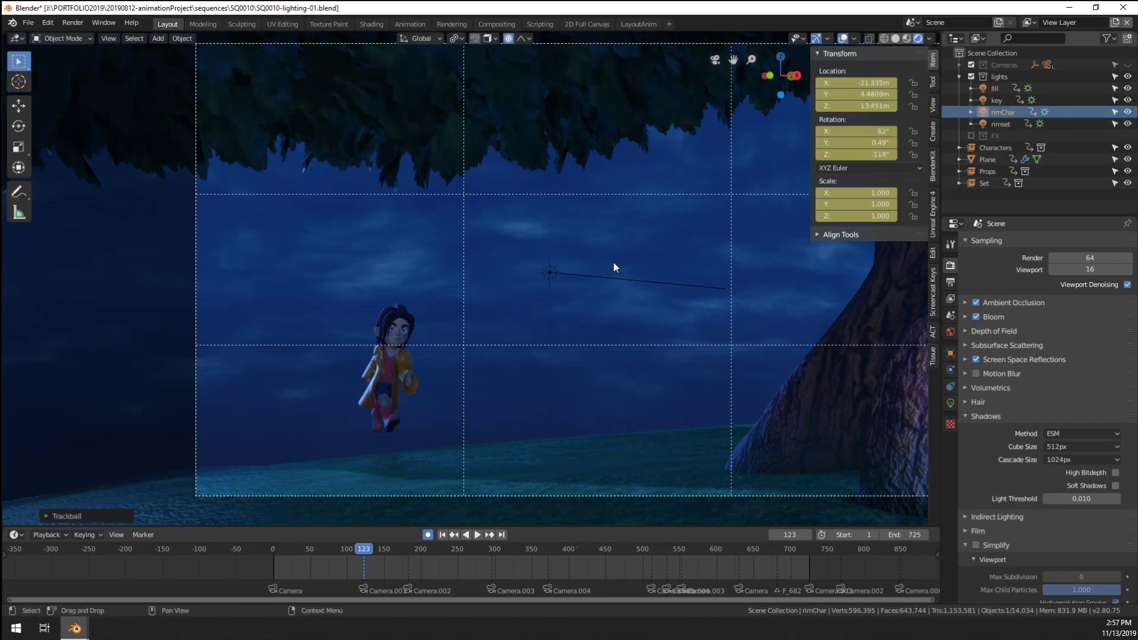
pyautogui.scroll(-5, 594, 240)
pyautogui.press('g')
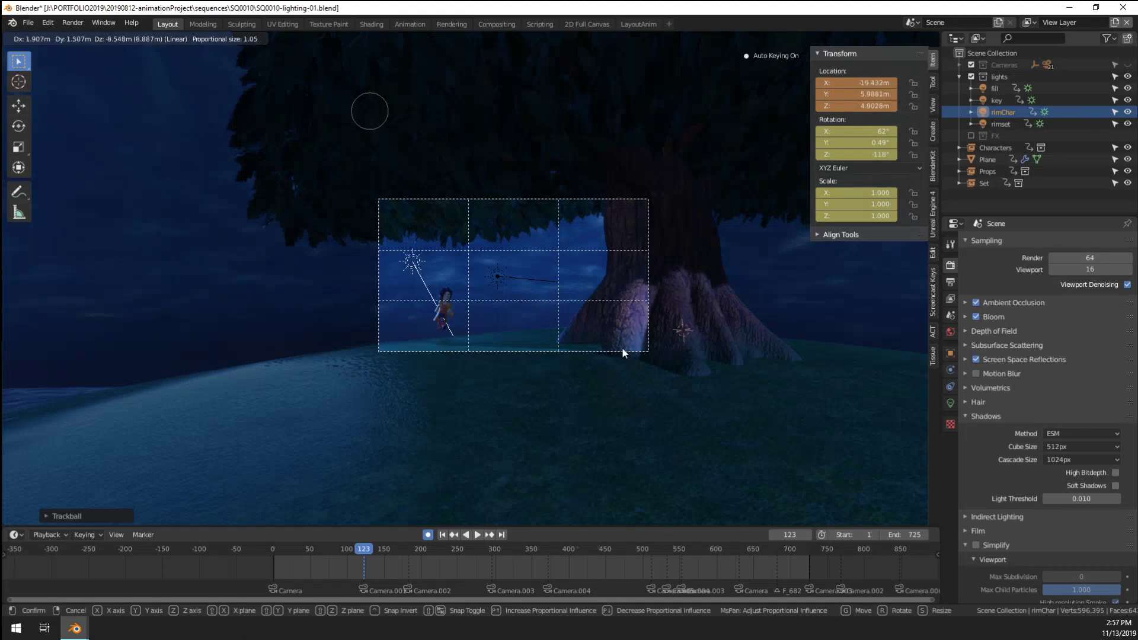
pyautogui.click(621, 347)
# Try a strength of 10 on the rimChar sun light and reduce it to 3
pyautogui.click(951, 403)
pyautogui.scroll(4, 645, 316)
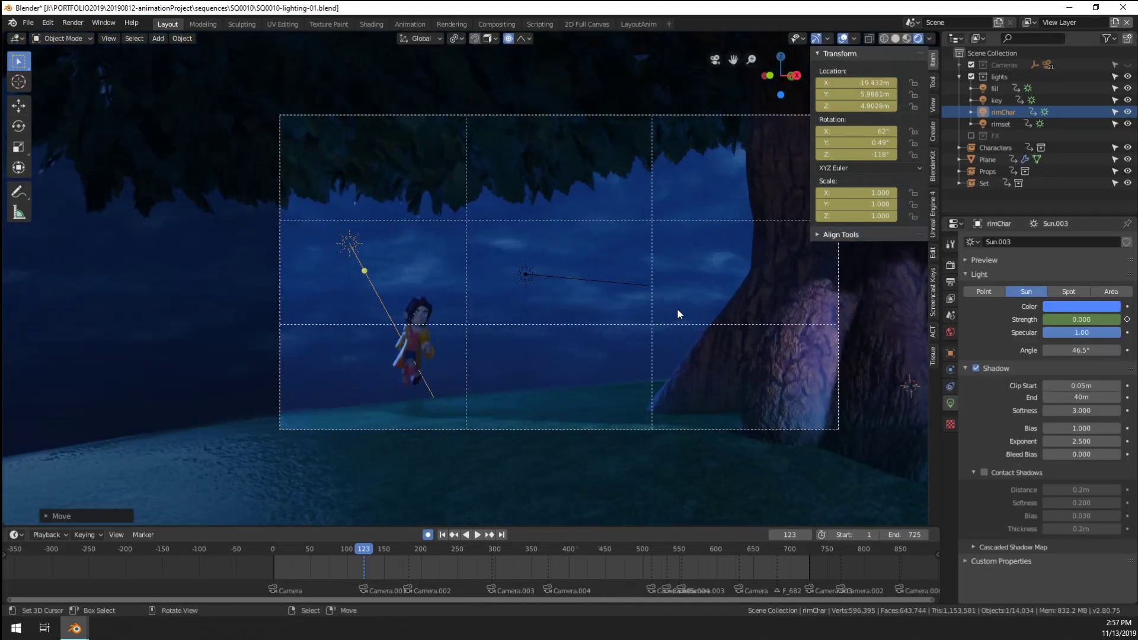
pyautogui.click(1076, 319)
pyautogui.write('0.0')
pyautogui.press('Return')
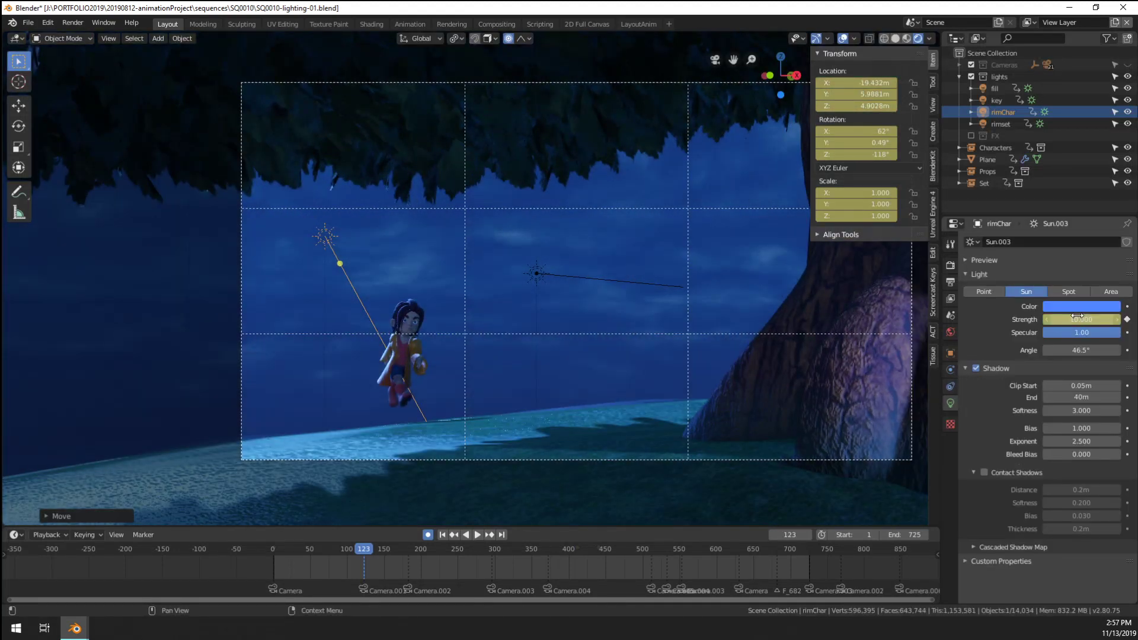
pyautogui.scroll(2, 436, 343)
pyautogui.click(1082, 320)
pyautogui.write('3')
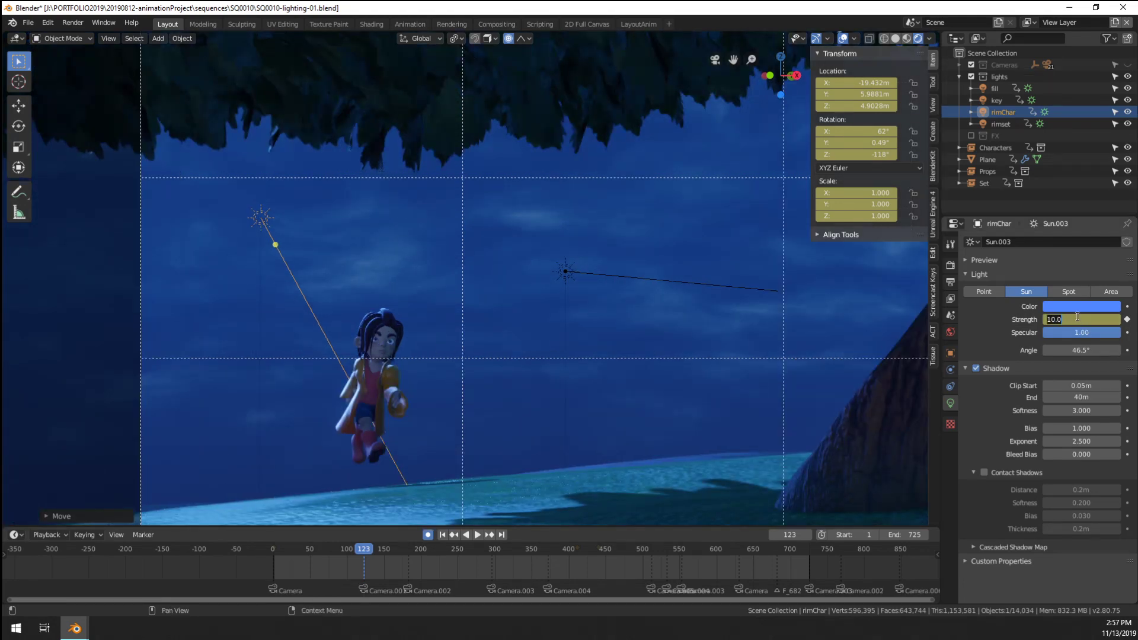
pyautogui.press('Return')
# Lower the rimChar light to about Z 3.38 m beside the character and rotate it freely to about 89.1°, 4.83°, -198°
pyautogui.press('g')
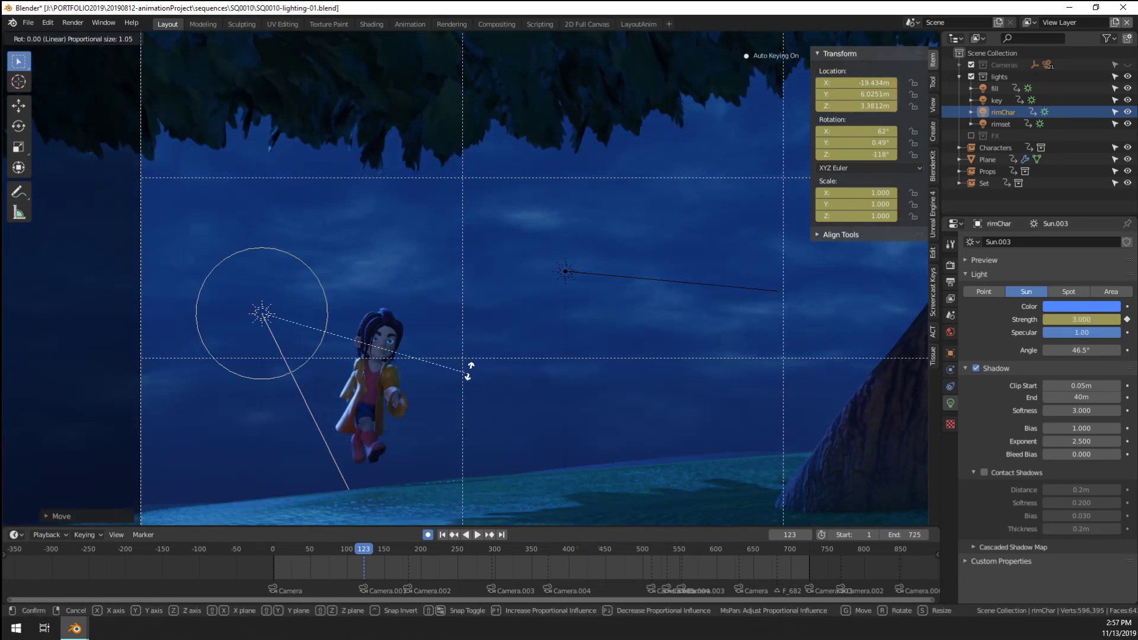
pyautogui.press('r')
pyautogui.press('r')
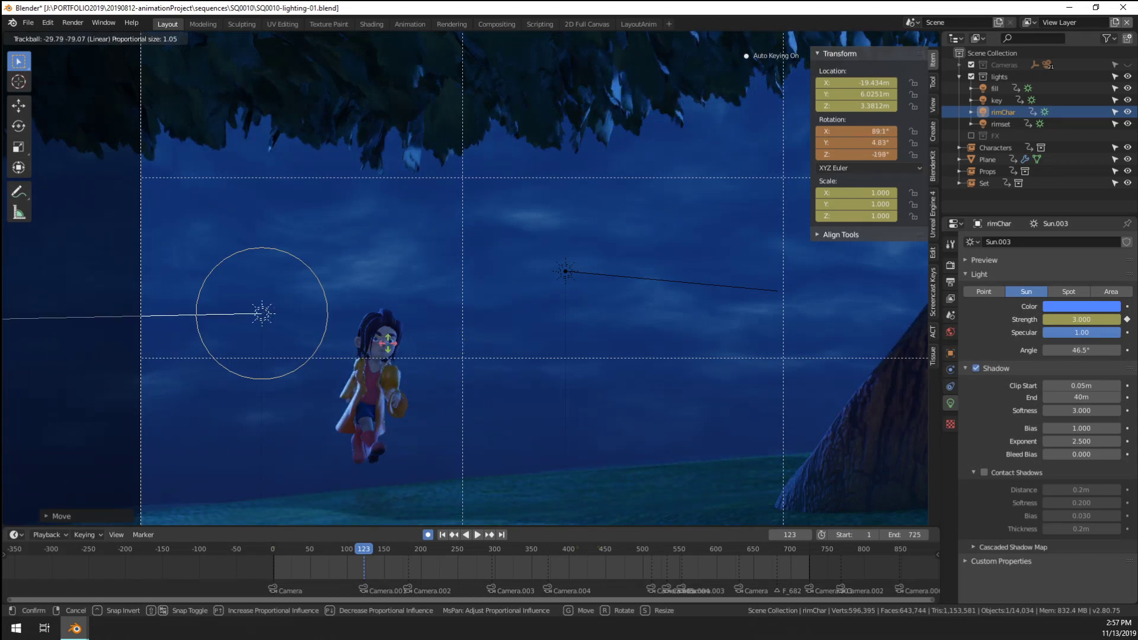
pyautogui.click(373, 338)
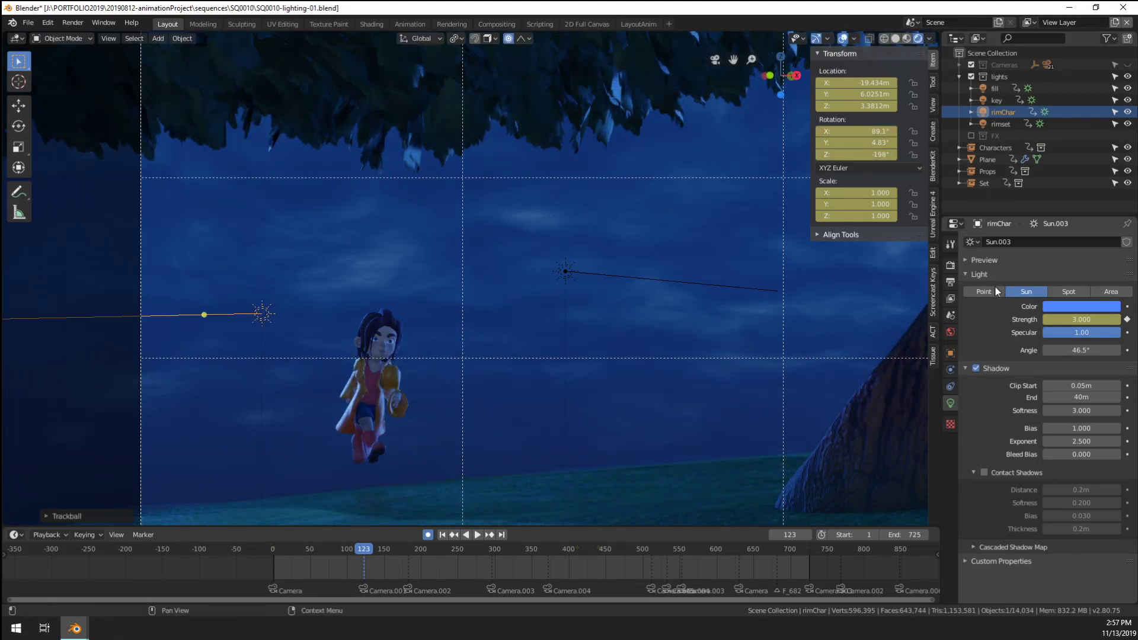
# Keyframe the rimset light's strength at frame 123 and check its keys in the Animation workspace before returning to Layout
pyautogui.click(1002, 124)
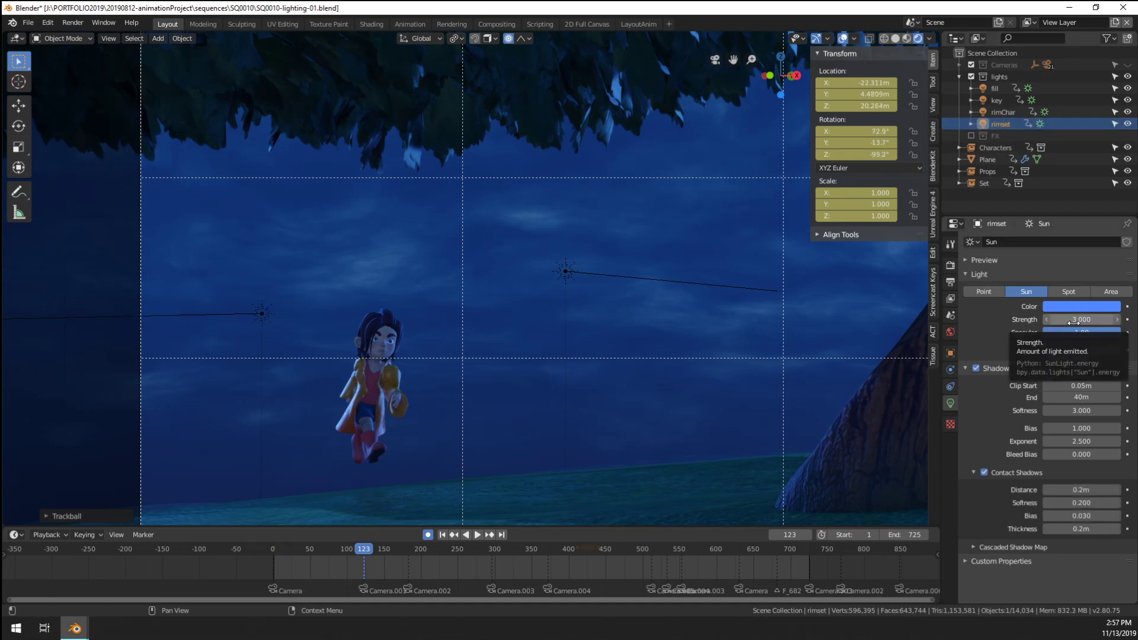
pyautogui.press('i')
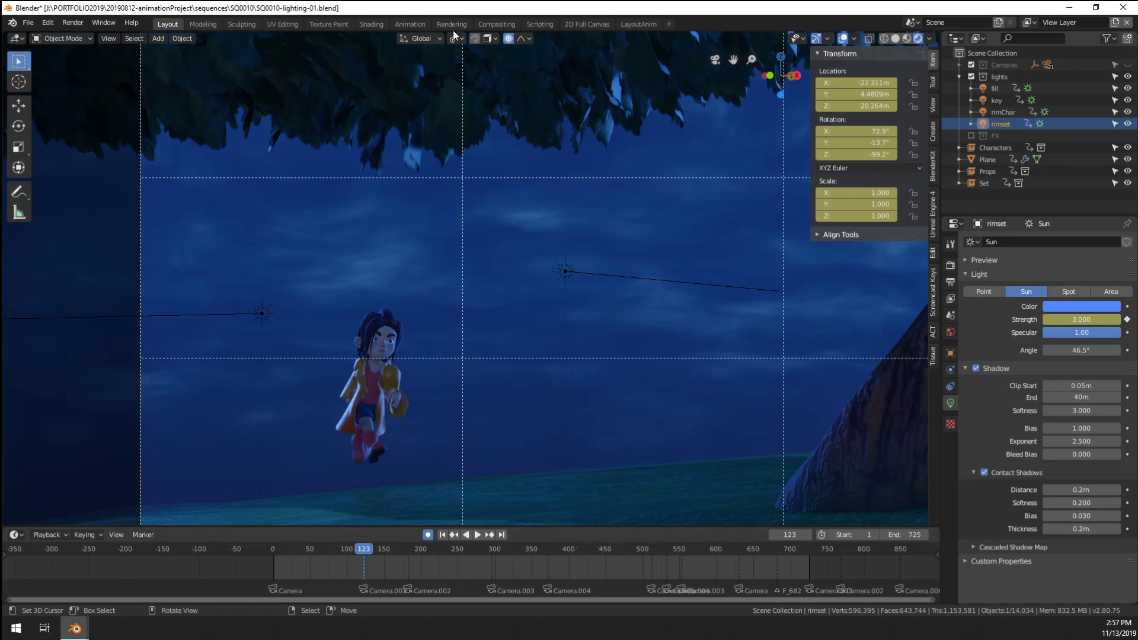
pyautogui.click(409, 24)
pyautogui.scroll(3, 411, 496)
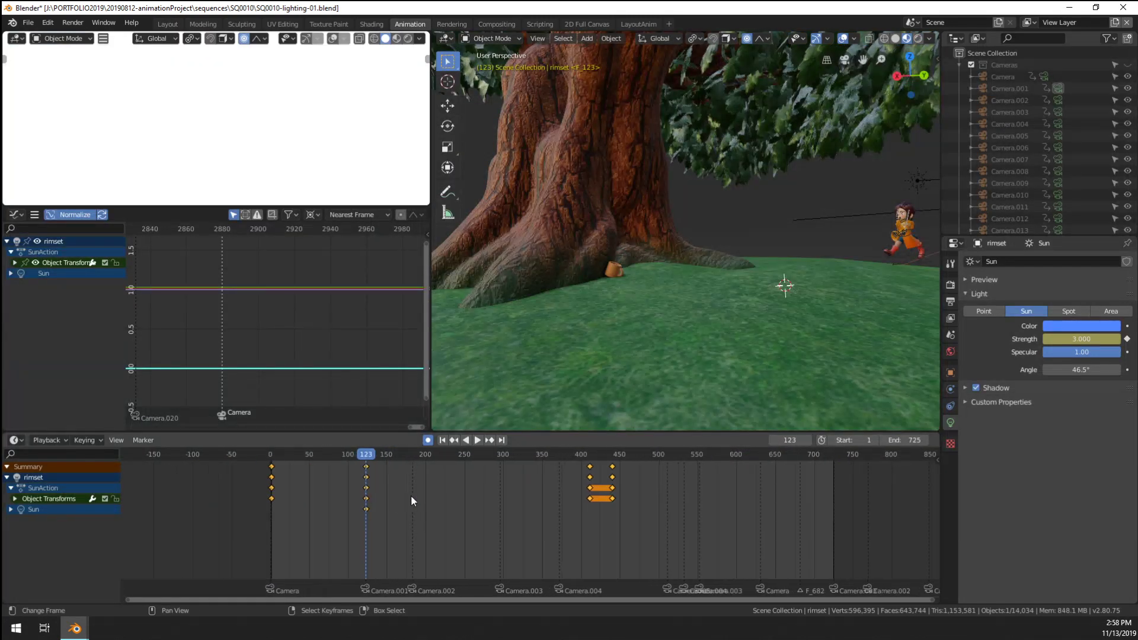
pyautogui.click(167, 24)
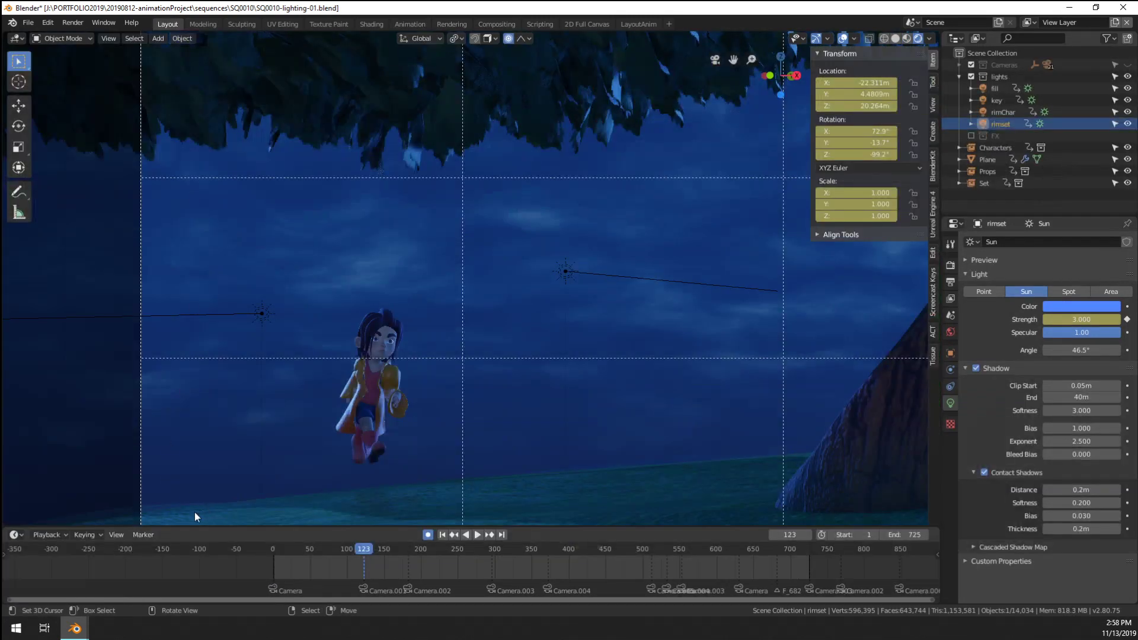
# Enlarge the timeline area and frame the rimset light's keyframes around frame 123
pyautogui.click(67, 534)
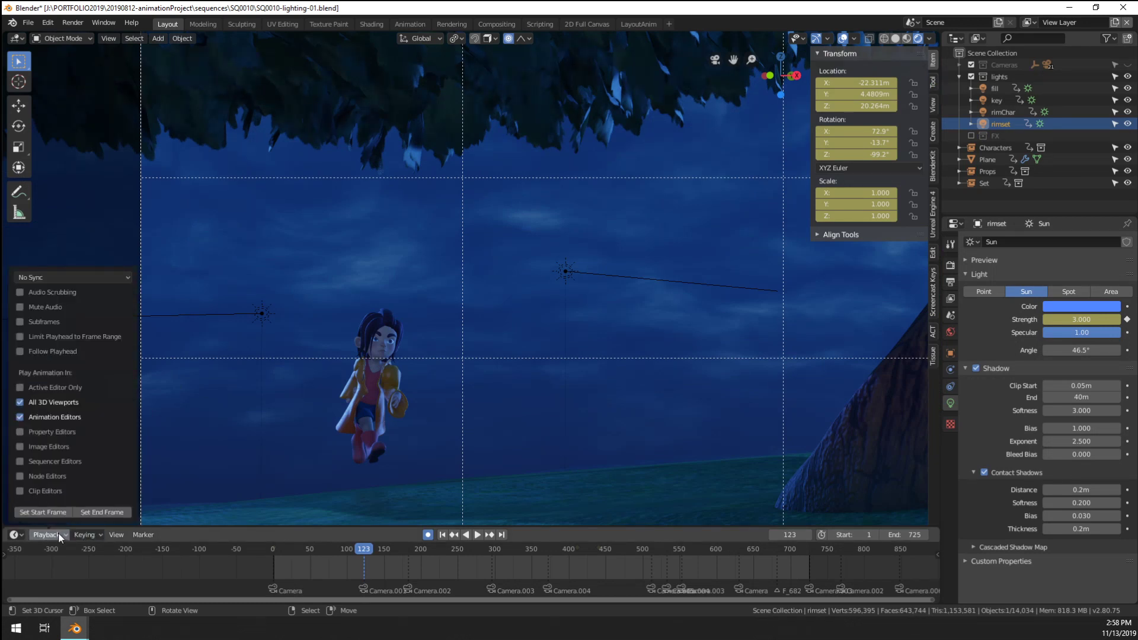
pyautogui.click(117, 535)
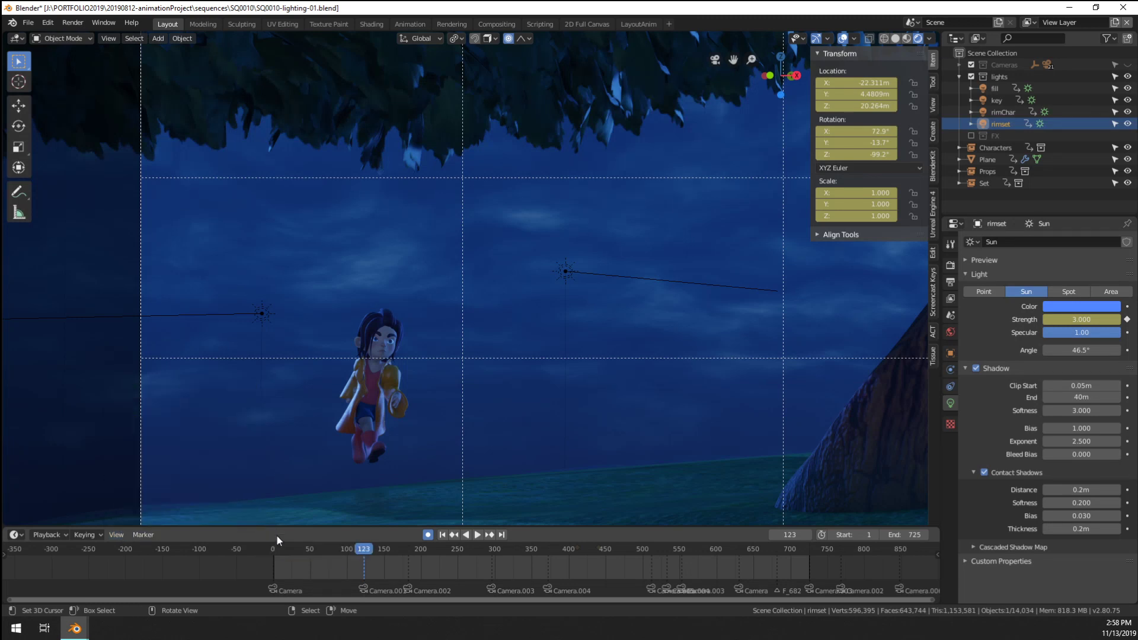
pyautogui.moveTo(284, 525); pyautogui.dragTo(286, 485)
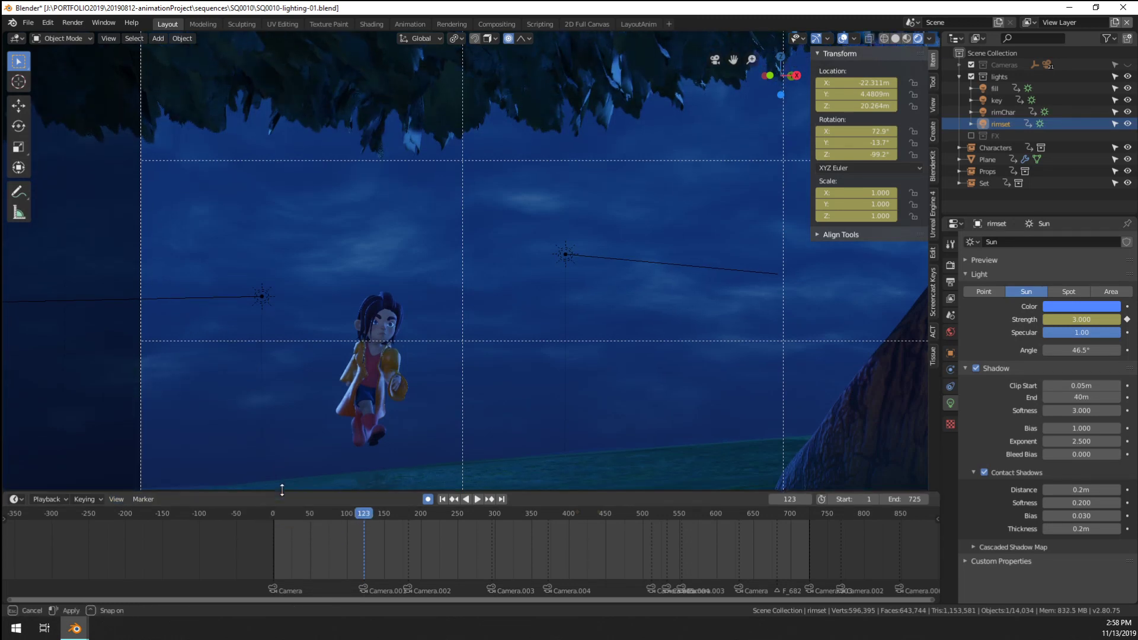
pyautogui.scroll(-3, 380, 536)
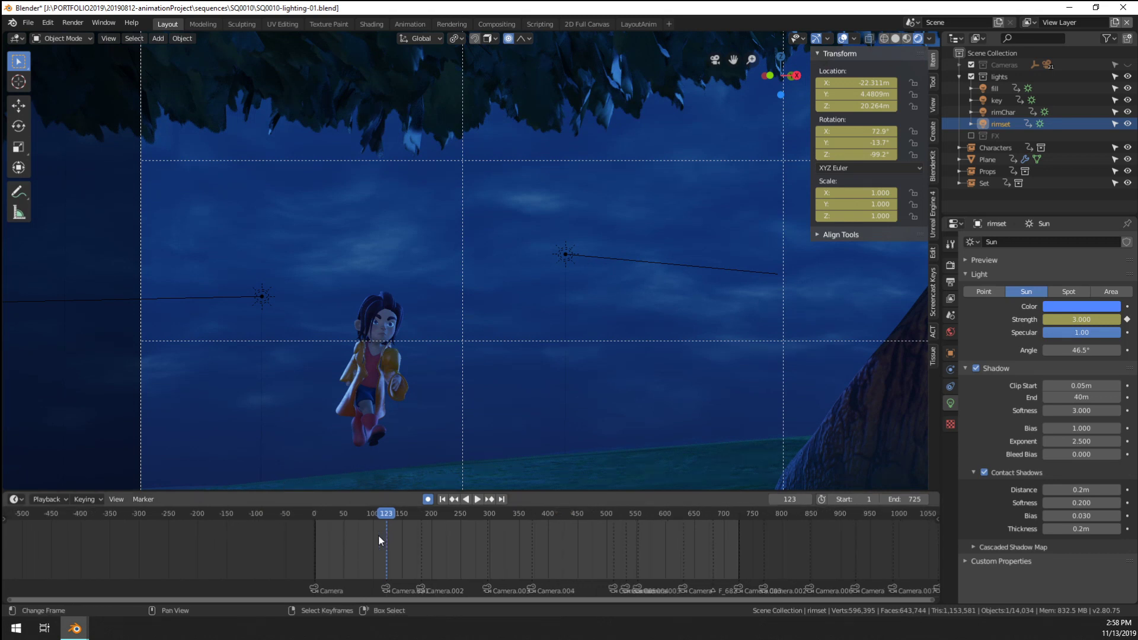
pyautogui.moveTo(378, 535); pyautogui.dragTo(370, 580, button='middle')
pyautogui.scroll(12, 383, 549)
pyautogui.moveTo(236, 537); pyautogui.dragTo(398, 549, button='middle')
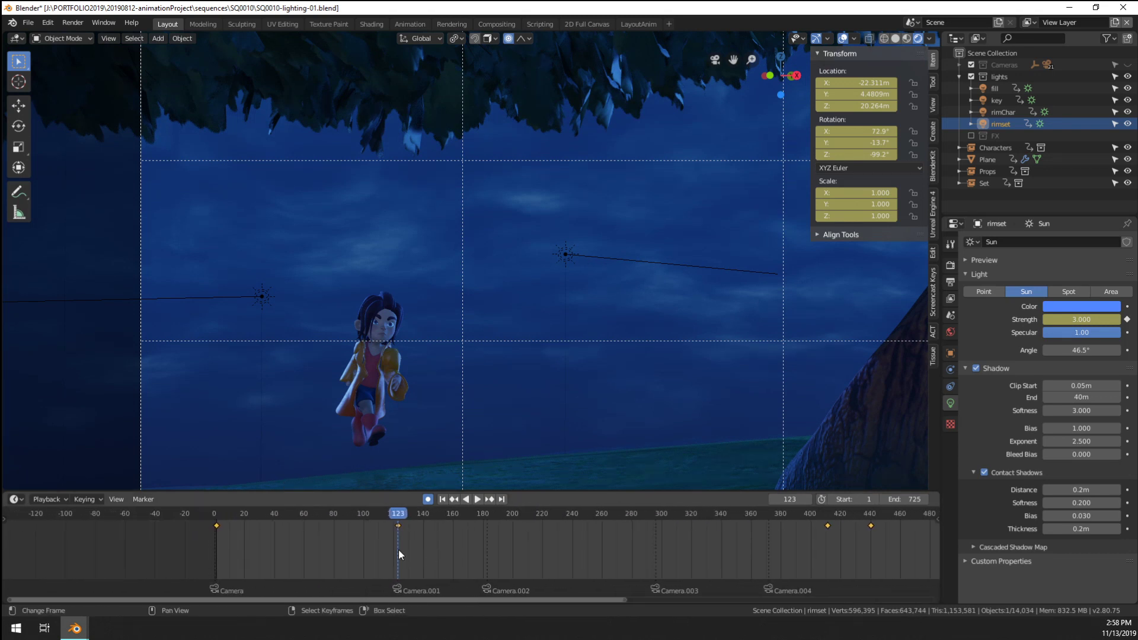
# Shift the rimset light's keyframe at frame 123 one frame earlier, to frame 122
pyautogui.scroll(7, 399, 549)
pyautogui.moveTo(343, 526); pyautogui.dragTo(341, 528)
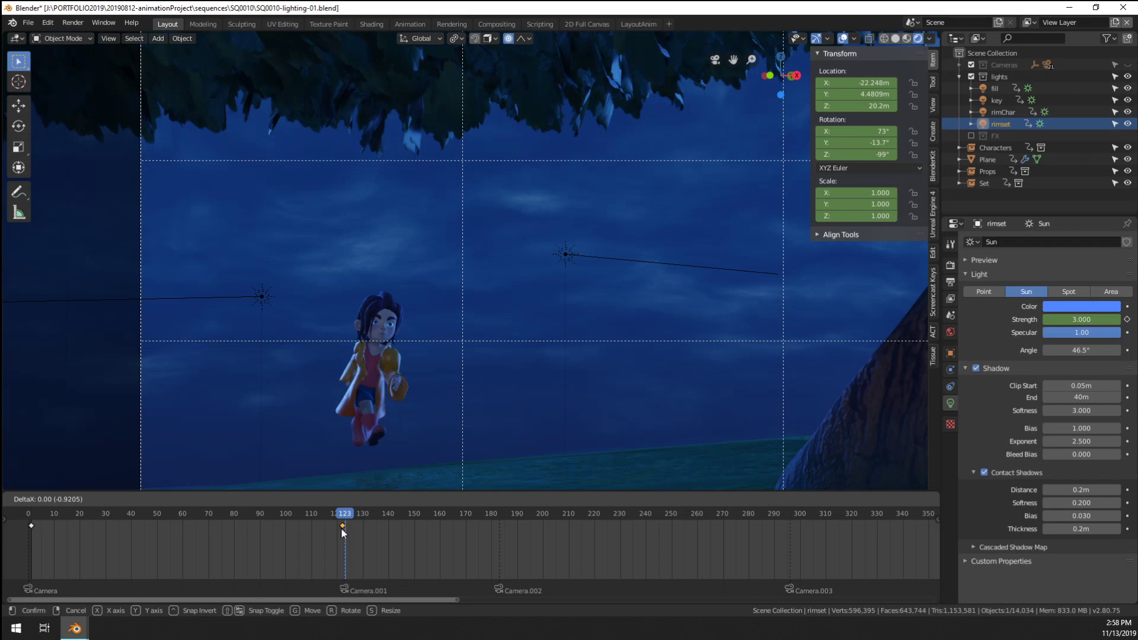
pyautogui.click(341, 529)
pyautogui.scroll(2, 339, 534)
pyautogui.moveTo(340, 533); pyautogui.dragTo(540, 545, button='middle')
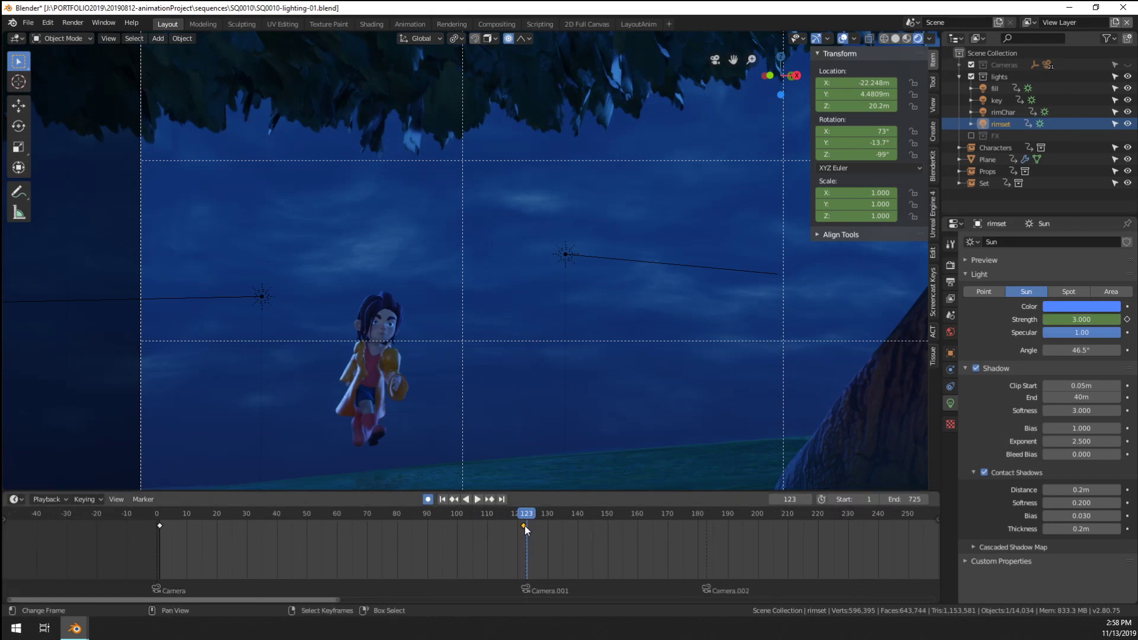
# Shift the rimset light's keyframe at frame 122 two frames forward, to frame 124
pyautogui.moveTo(524, 525); pyautogui.dragTo(527, 526)
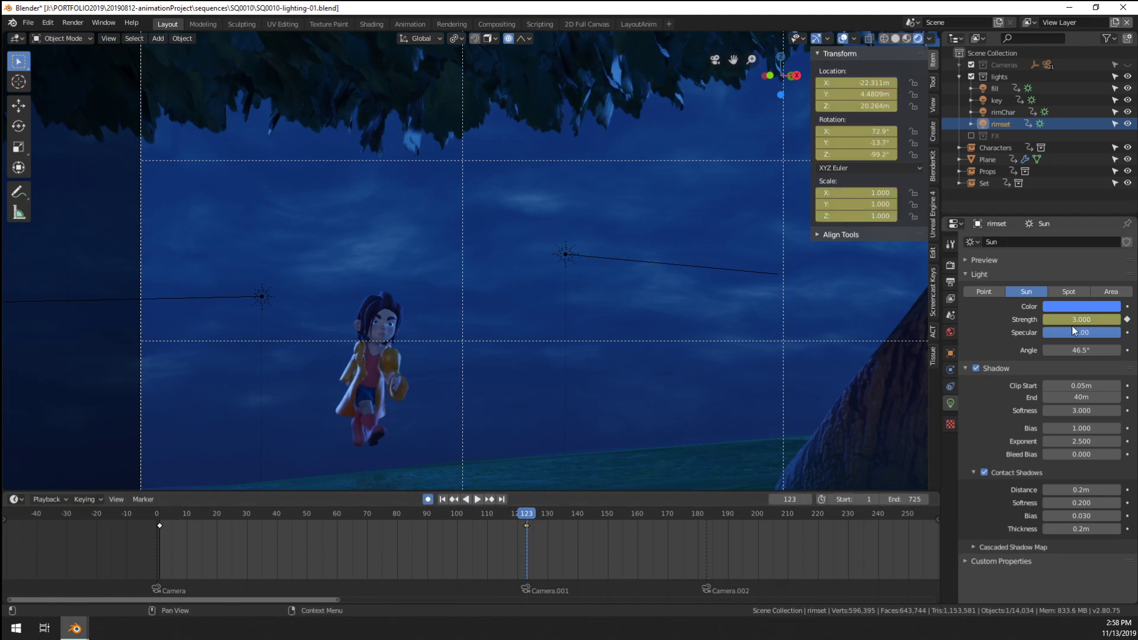
pyautogui.press('g')
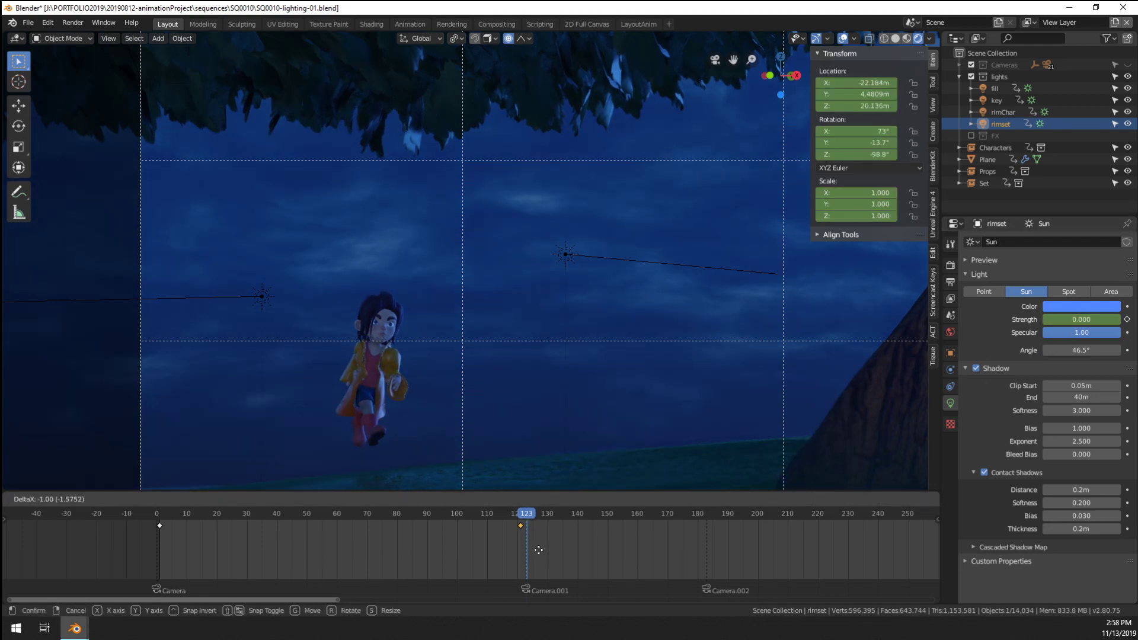
pyautogui.click(547, 547)
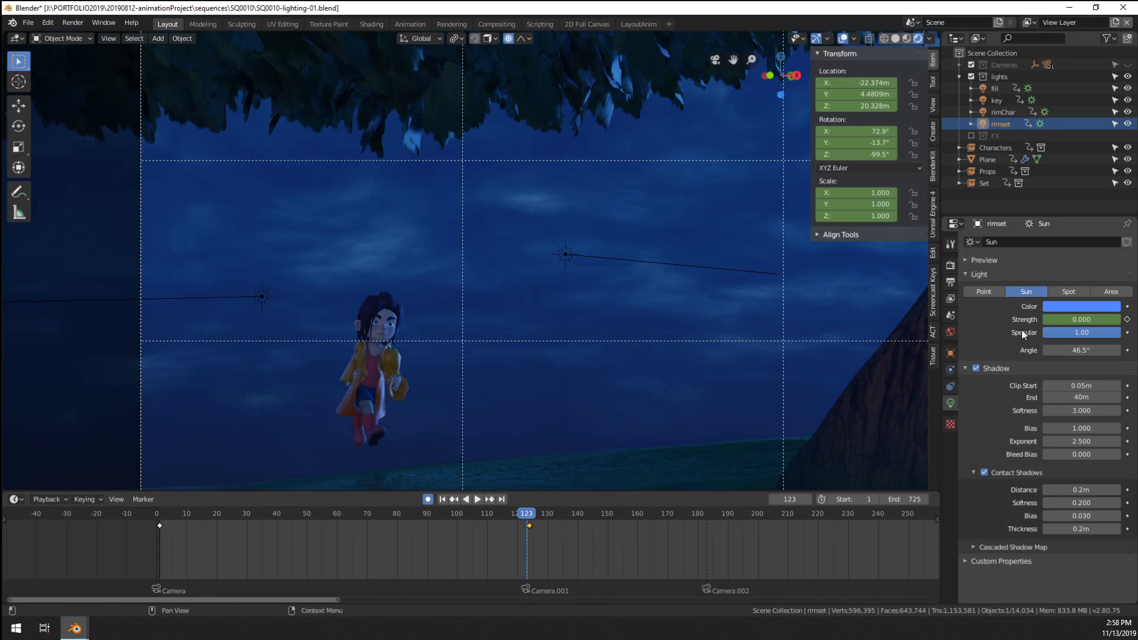
# Keyframe the rimset light's strength at 10 on frame 122 and compare the lighting at frame 1 with frame 122
pyautogui.press('Left')
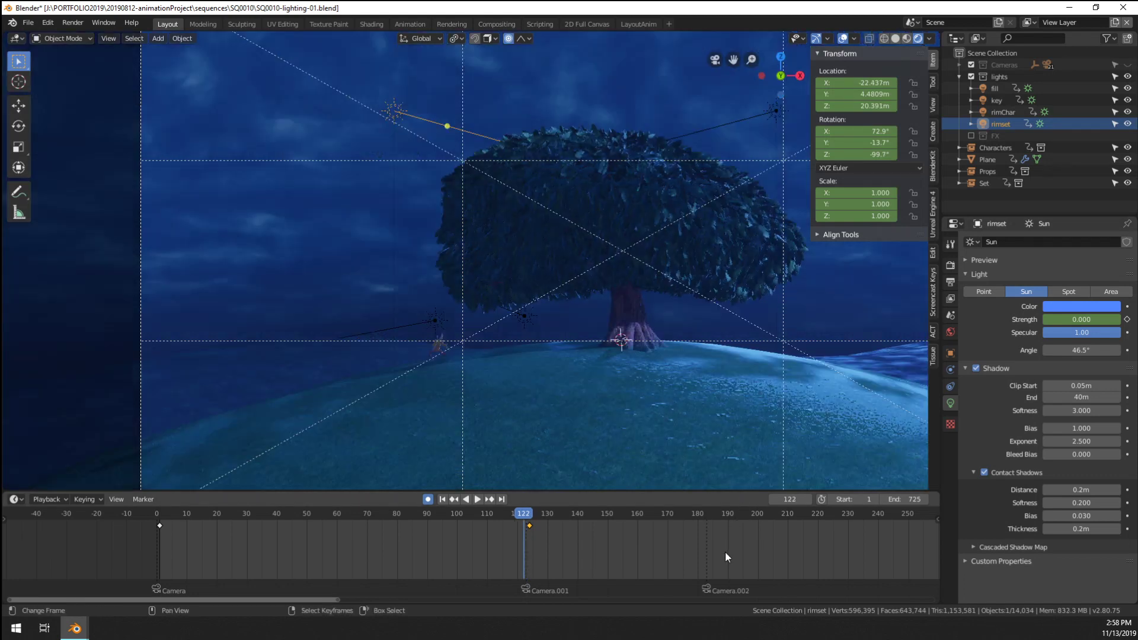
pyautogui.moveTo(1080, 320)
pyautogui.mouseDown()
pyautogui.moveTo(1092, 320)
pyautogui.moveTo(1077, 315)
pyautogui.mouseUp()
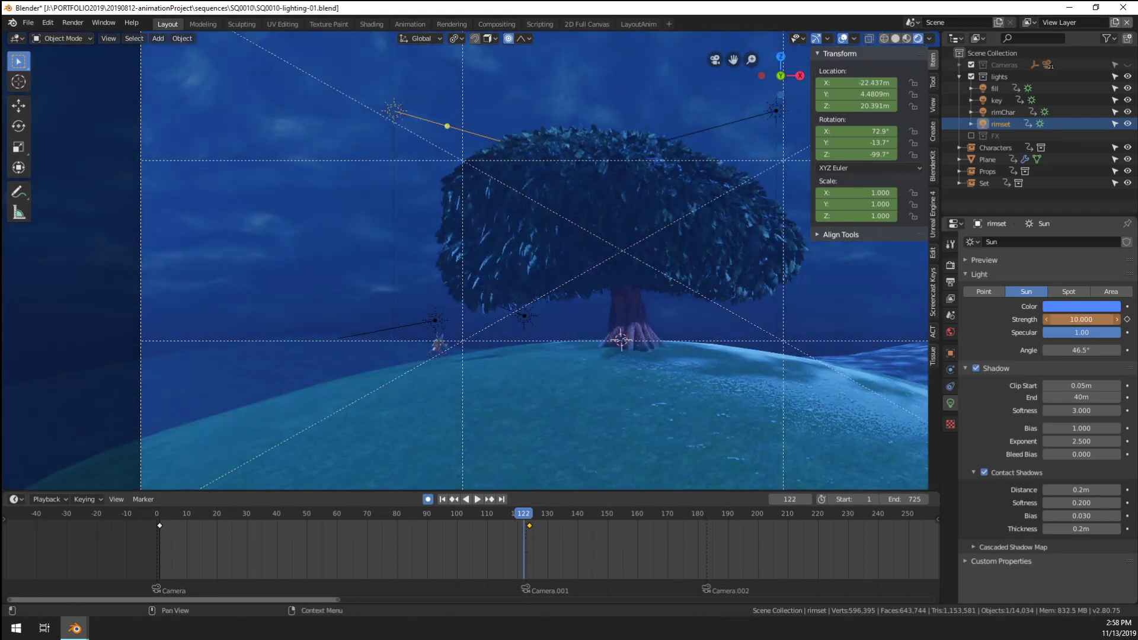
pyautogui.press('i')
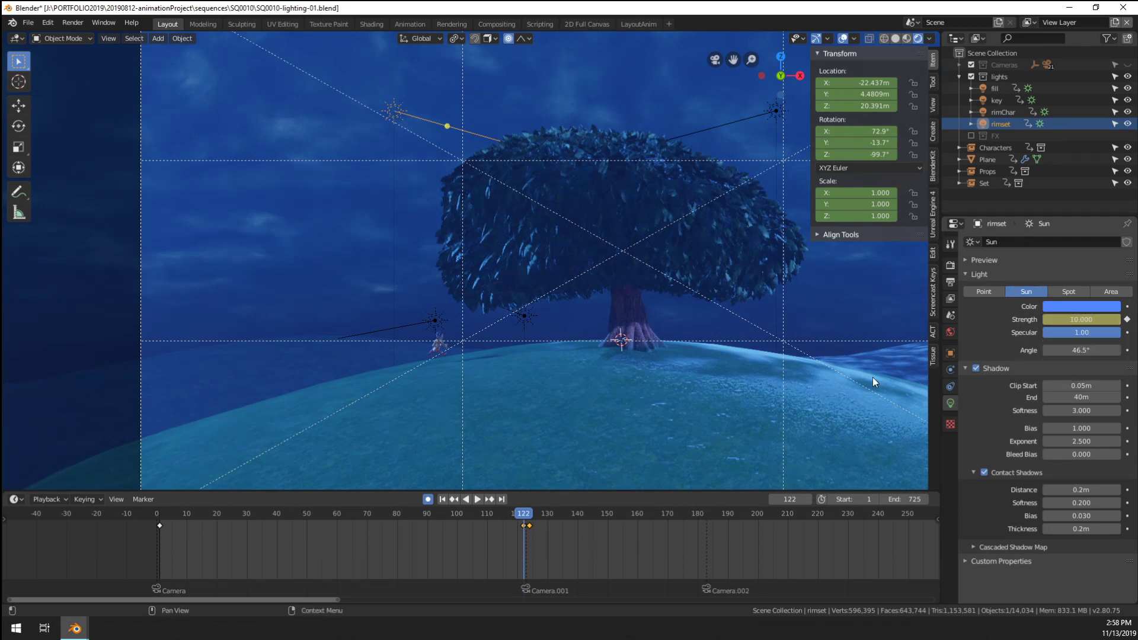
pyautogui.click(159, 538)
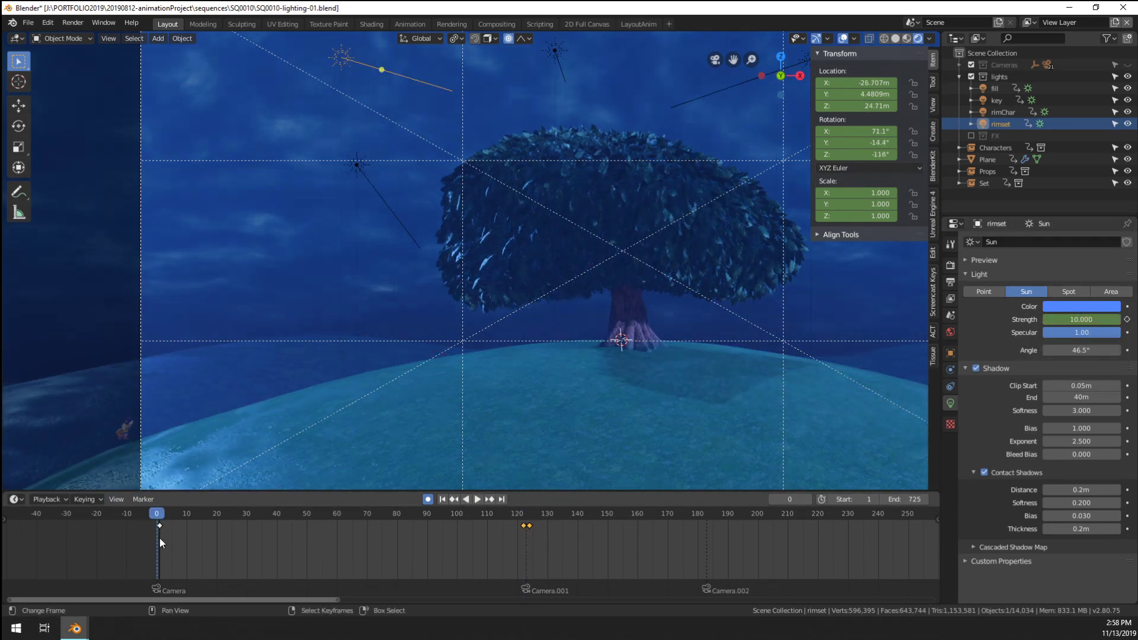
pyautogui.press('Right')
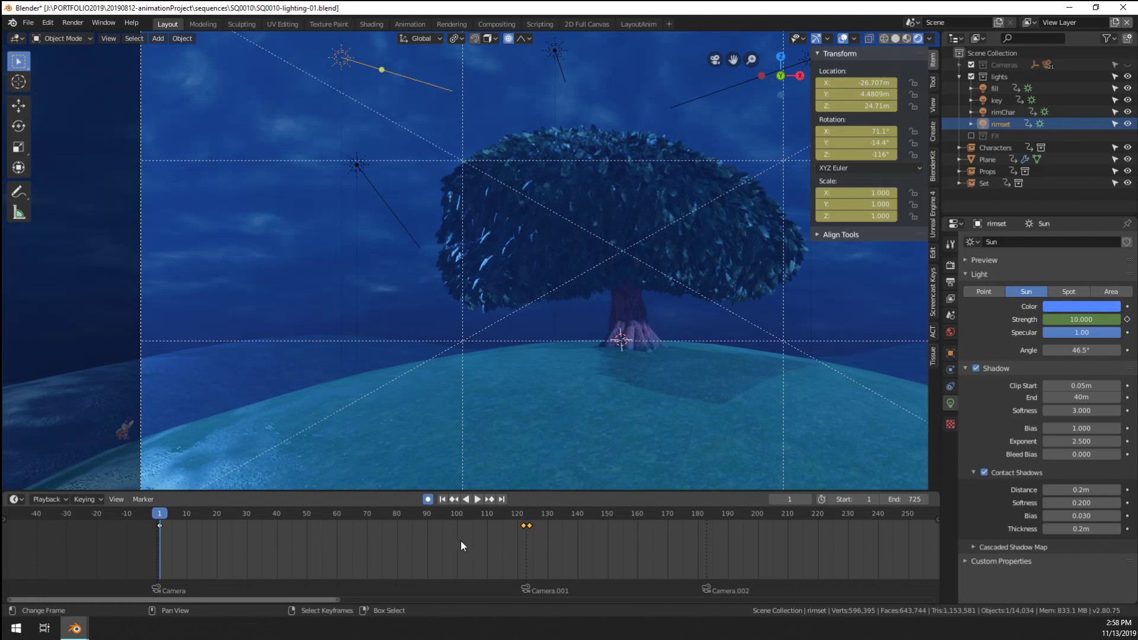
pyautogui.click(524, 546)
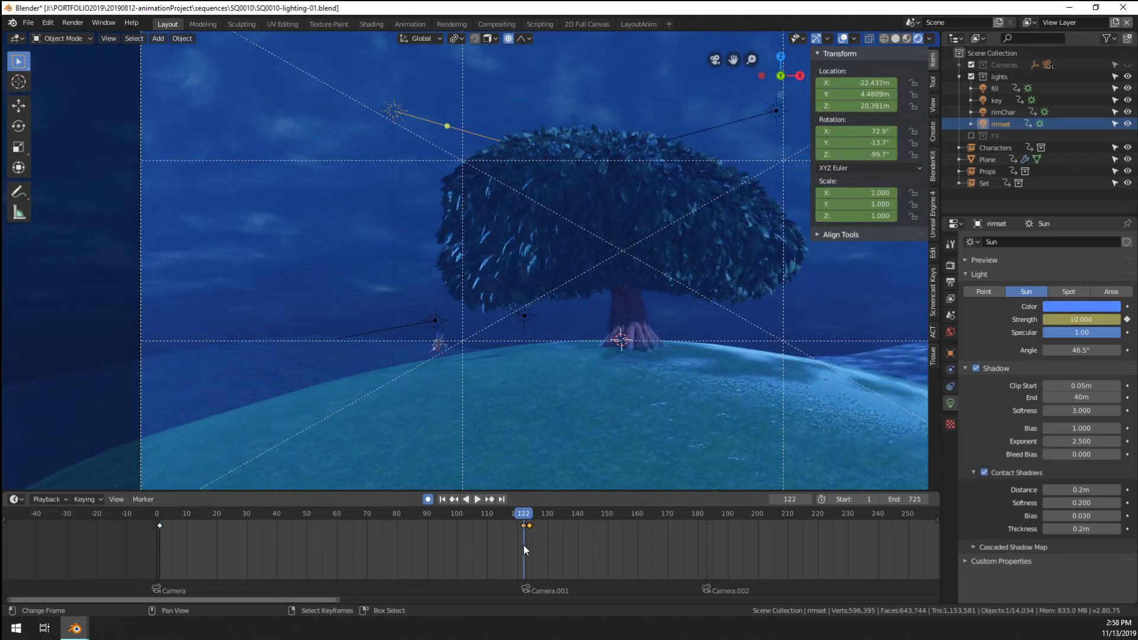
# Shift the rimset light's keyframe at frame 124 one frame earlier, to frame 123
pyautogui.press('Right')
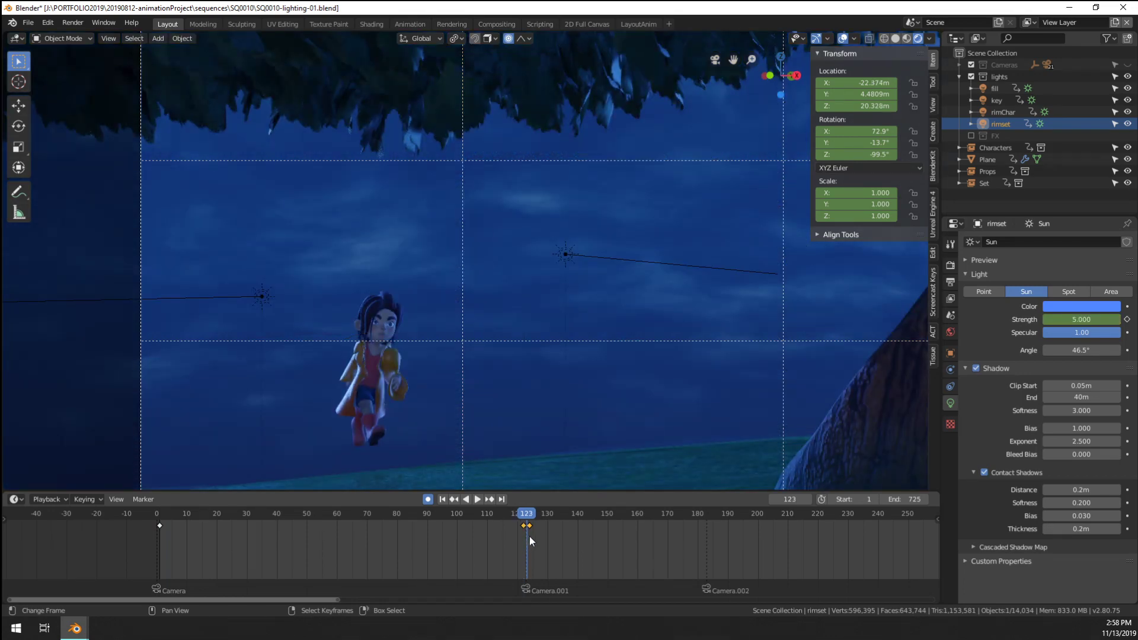
pyautogui.write('g-1')
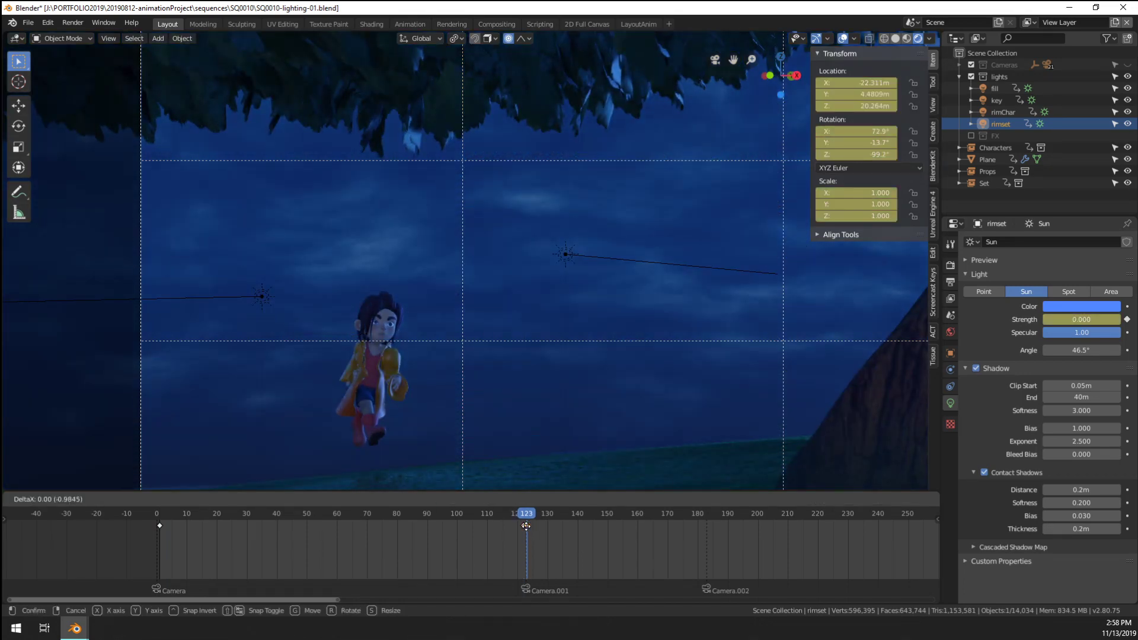
pyautogui.press('Return')
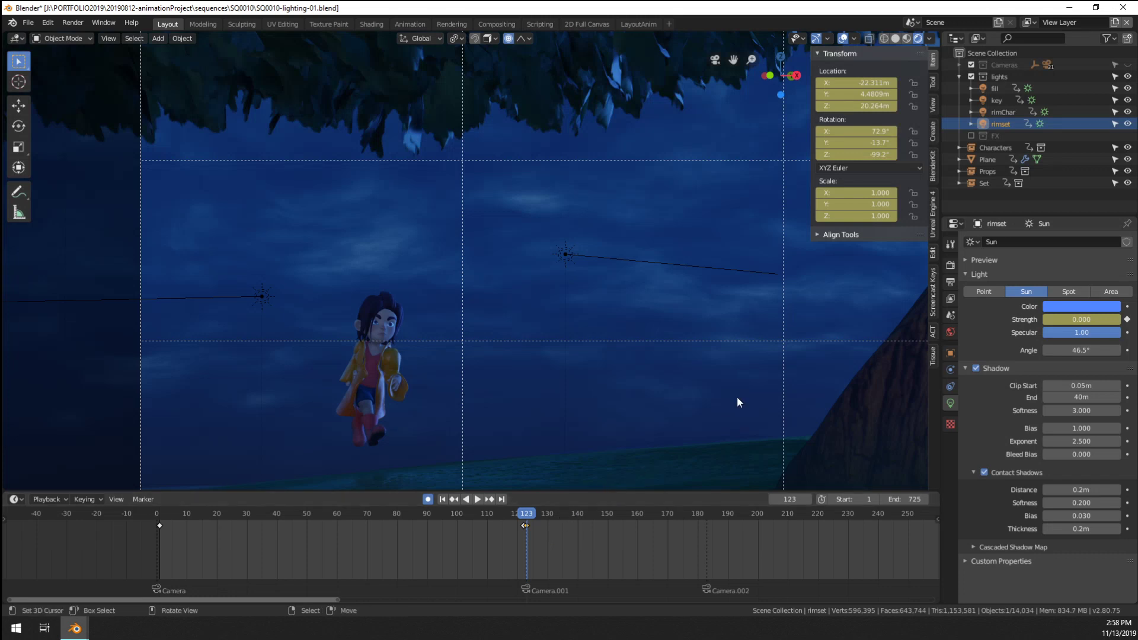
pyautogui.scroll(-4, 501, 201)
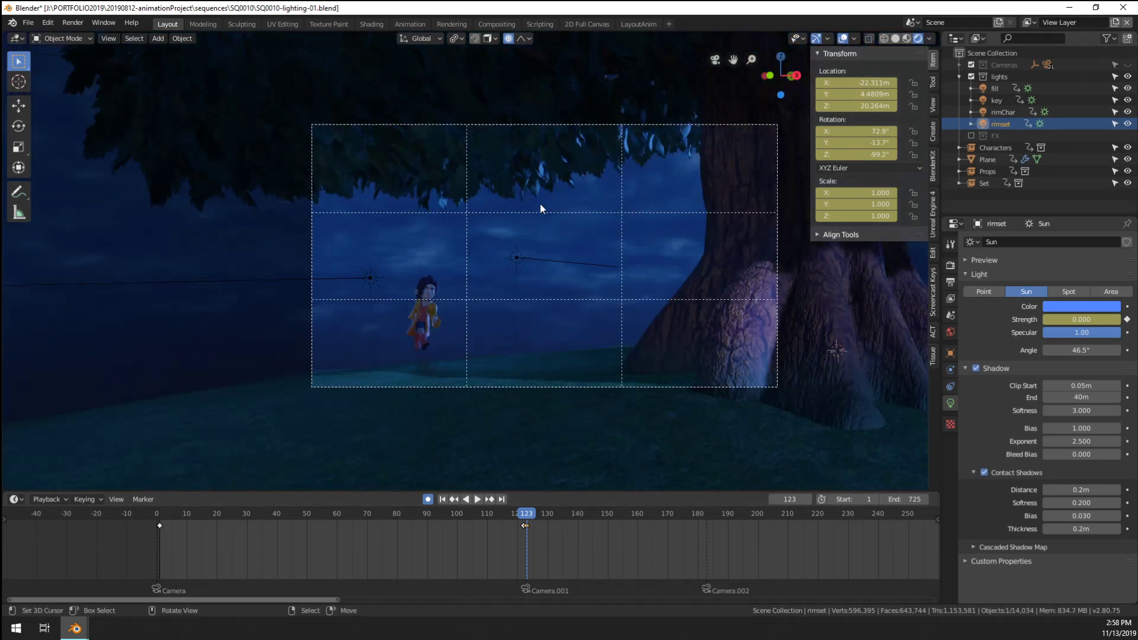
pyautogui.scroll(3, 540, 204)
pyautogui.scroll(-1, 548, 207)
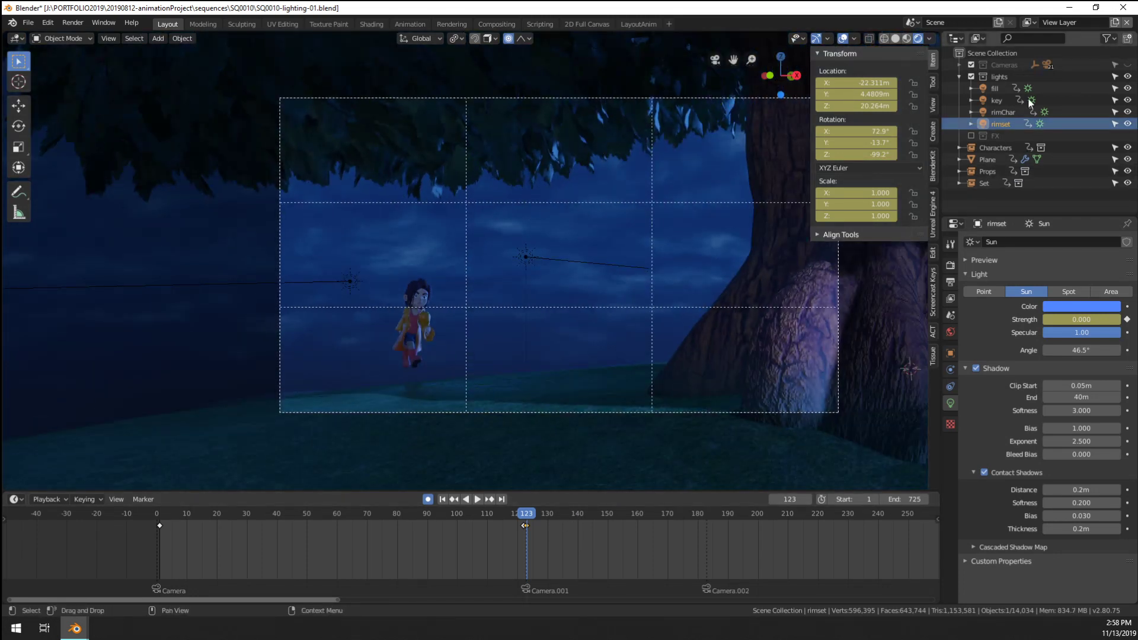
pyautogui.click(1003, 112)
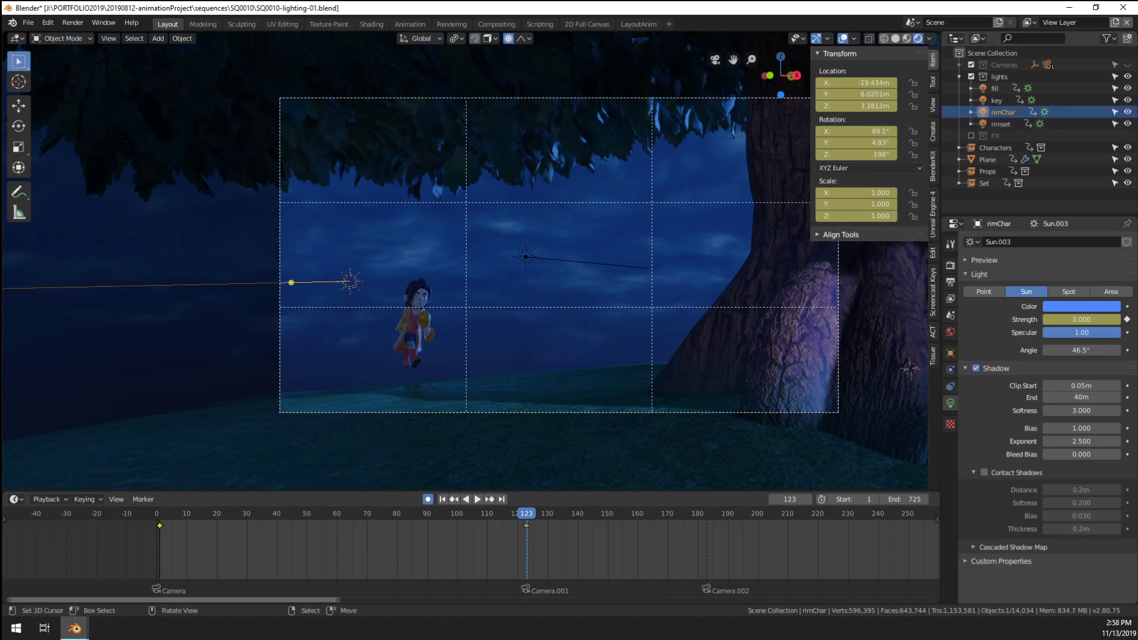
pyautogui.press('r')
pyautogui.press('z')
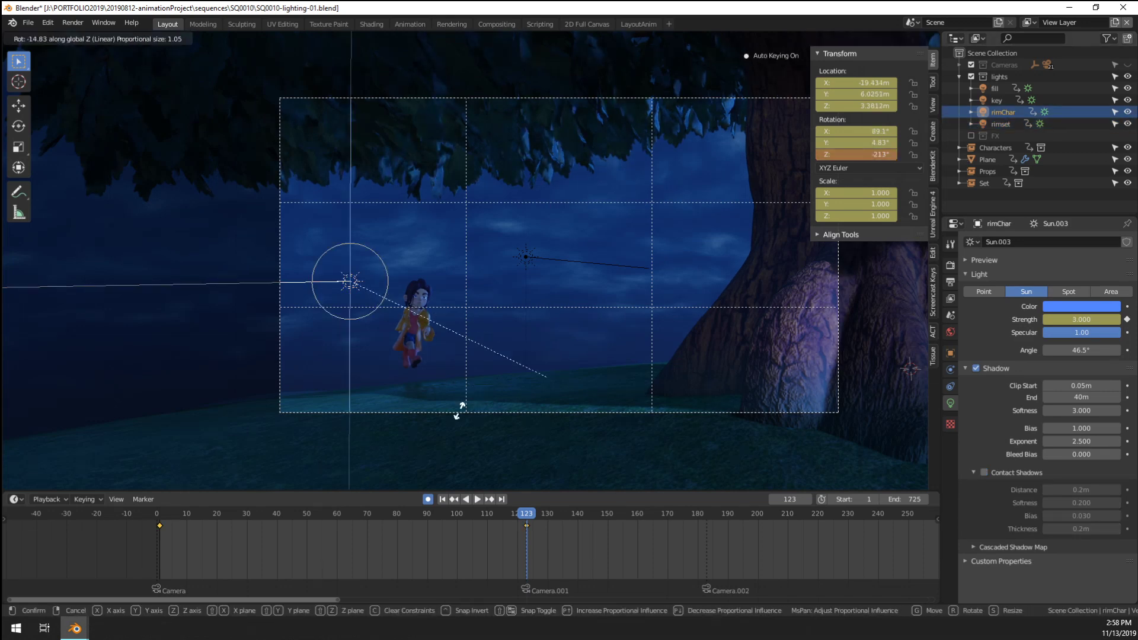
pyautogui.click(444, 379)
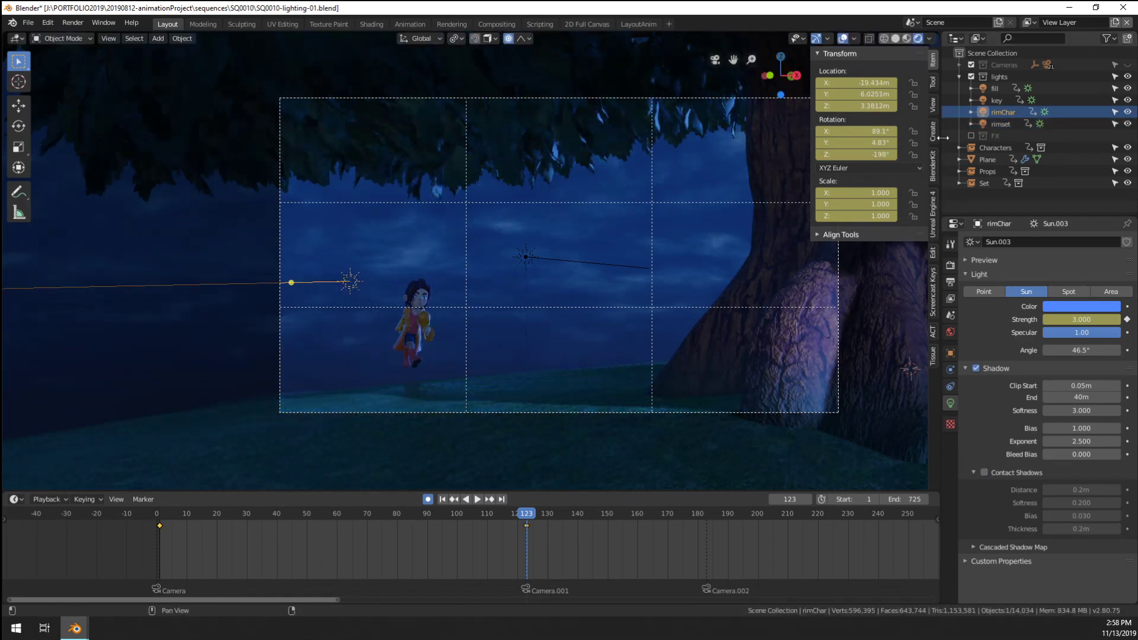
# Lower the key light from above the tree to about Z 4 m beside the trunk
pyautogui.click(1015, 100)
pyautogui.press('r')
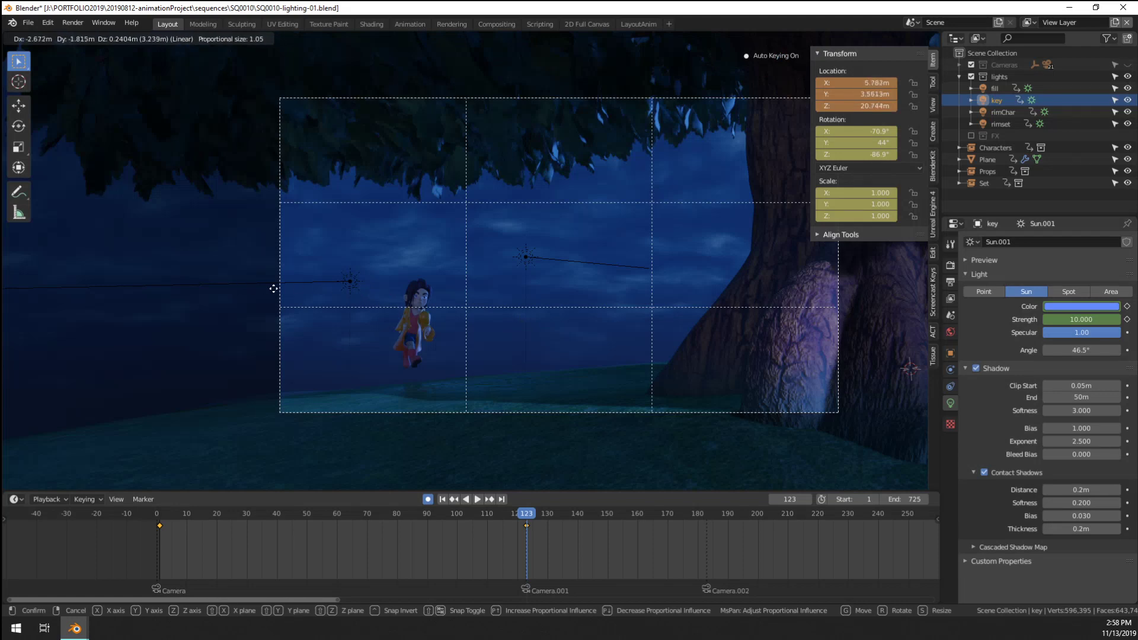
pyautogui.rightClick(275, 290)
pyautogui.moveTo(275, 290); pyautogui.dragTo(475, 248, button='middle')
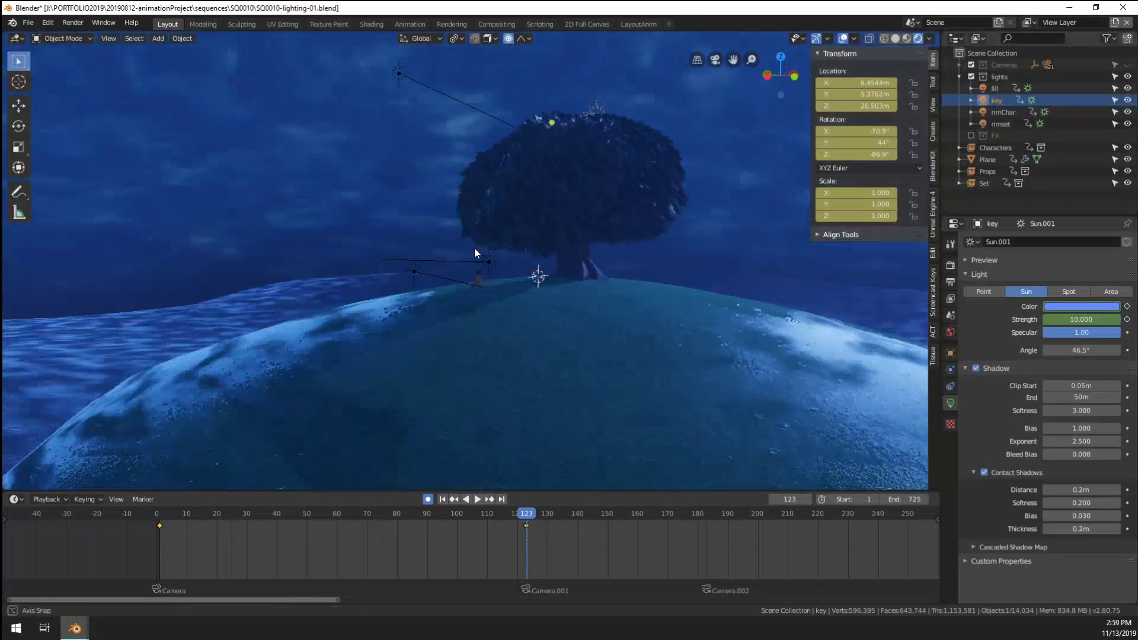
pyautogui.press('g')
pyautogui.click(435, 392)
pyautogui.scroll(3, 452, 316)
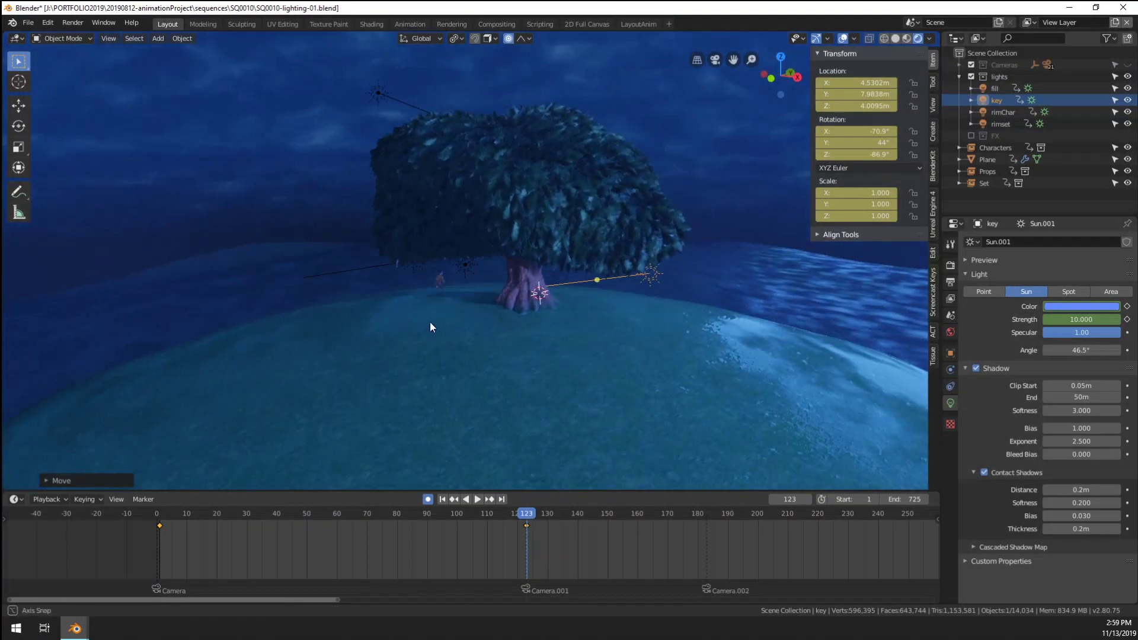
# Move the key light in front of the tree to about X -1.22 m, Y -8.2 m, Z 4.44 m and return to the camera view
pyautogui.press('g')
pyautogui.click(221, 322)
pyautogui.moveTo(374, 319); pyautogui.dragTo(515, 327, button='middle')
pyautogui.press('g')
pyautogui.click(642, 323)
pyautogui.press('KP_0')
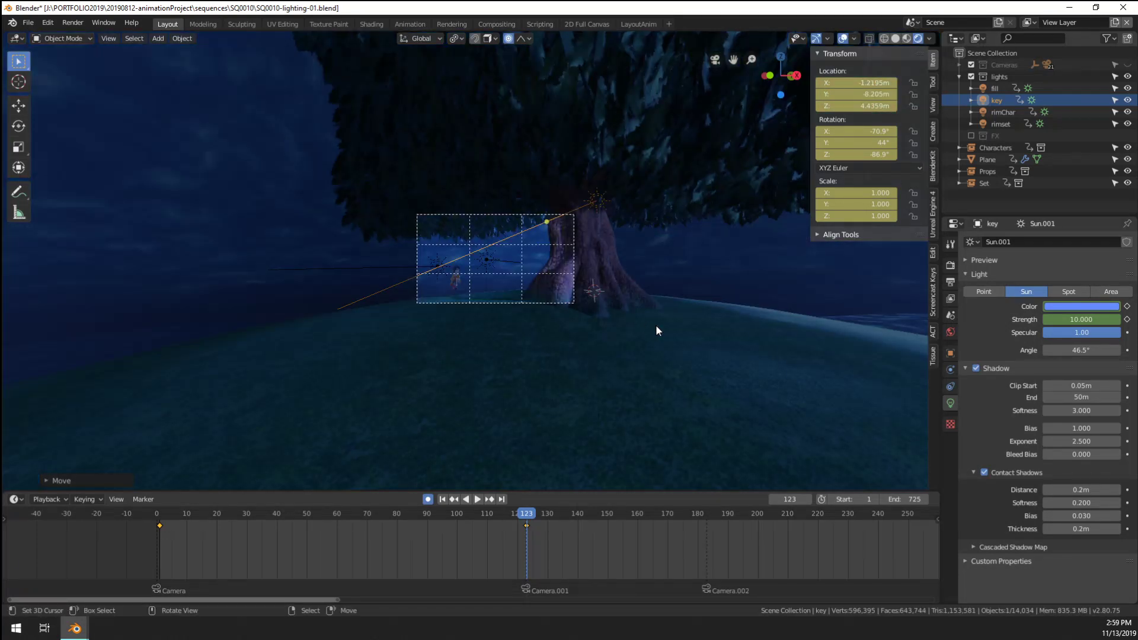
# Rotate the key light freely to about -89.9°, 42°, -205° and move it to about X -4.04 m, Y -10.1 m, Z 3.99 m
pyautogui.press('r')
pyautogui.press('r')
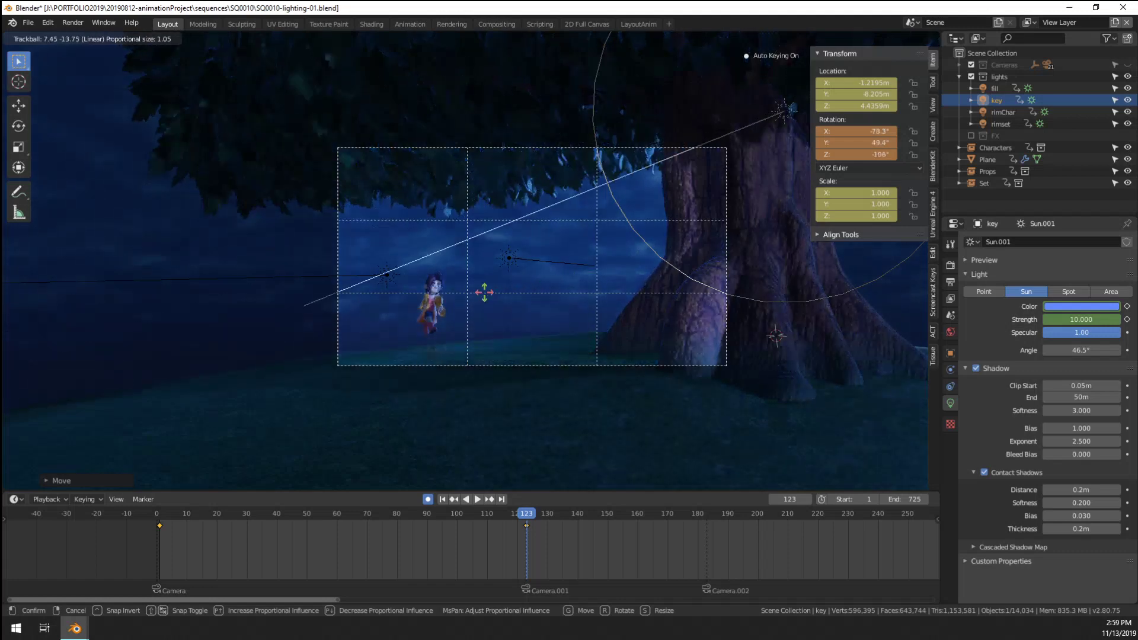
pyautogui.click(478, 295)
pyautogui.press('g')
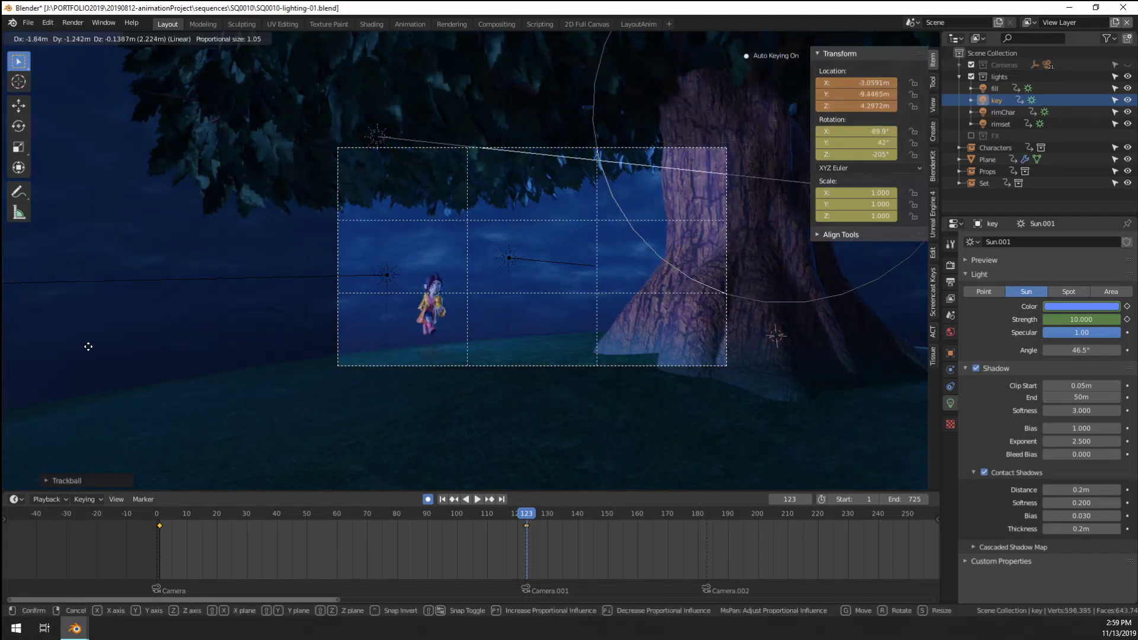
pyautogui.click(223, 304)
# Rotate the key light in the camera view to about -44.7°, 3.11°, -185°
pyautogui.scroll(3, 381, 232)
pyautogui.scroll(2, 381, 232)
pyautogui.press('r')
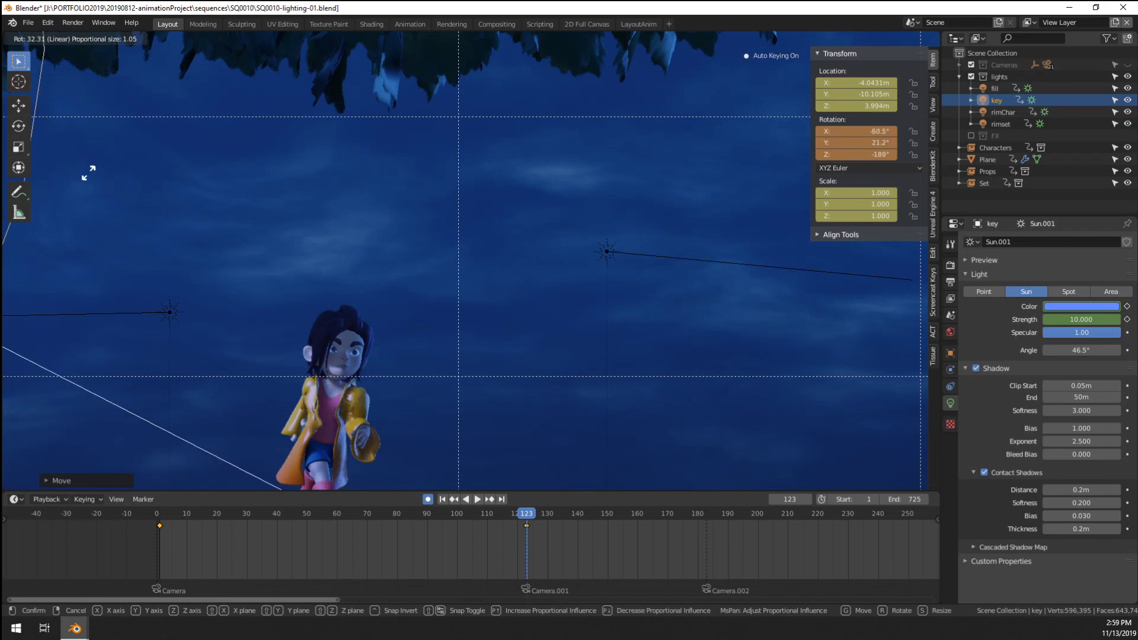
pyautogui.scroll(-4, 435, 224)
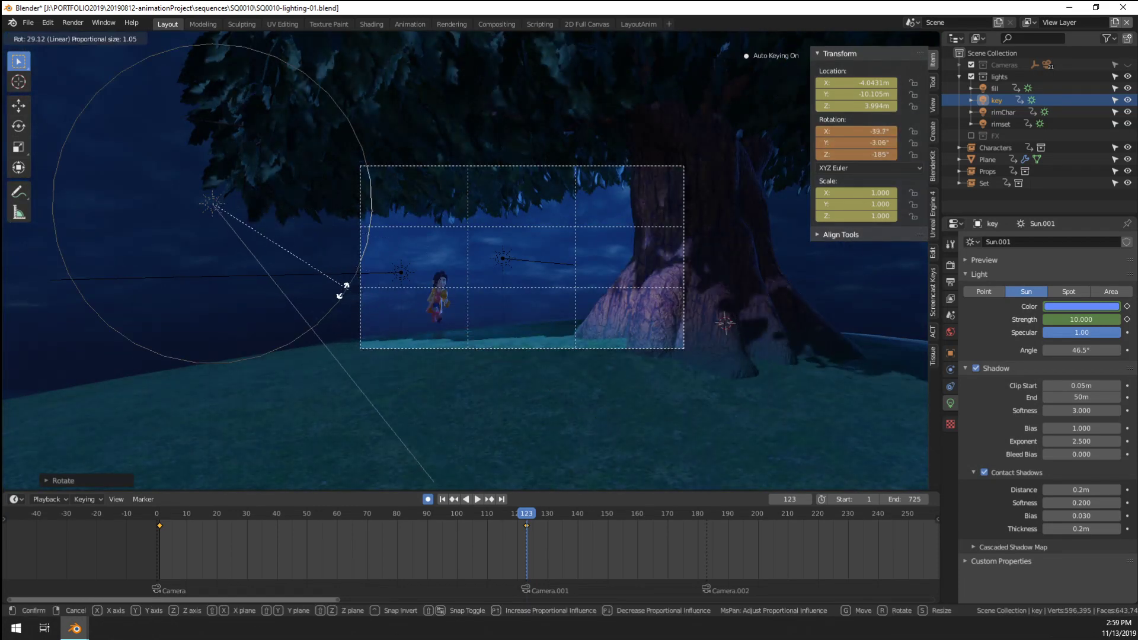
pyautogui.click(433, 273)
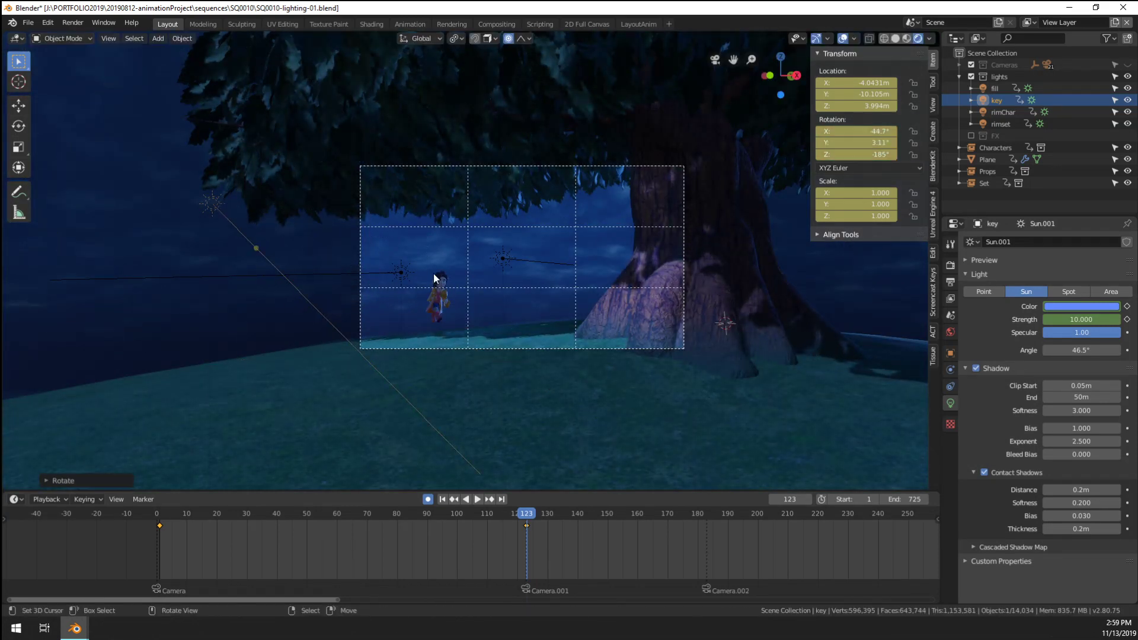
# Set the key light's strength to 4 at frame 123
pyautogui.scroll(2, 432, 273)
pyautogui.click(1092, 319)
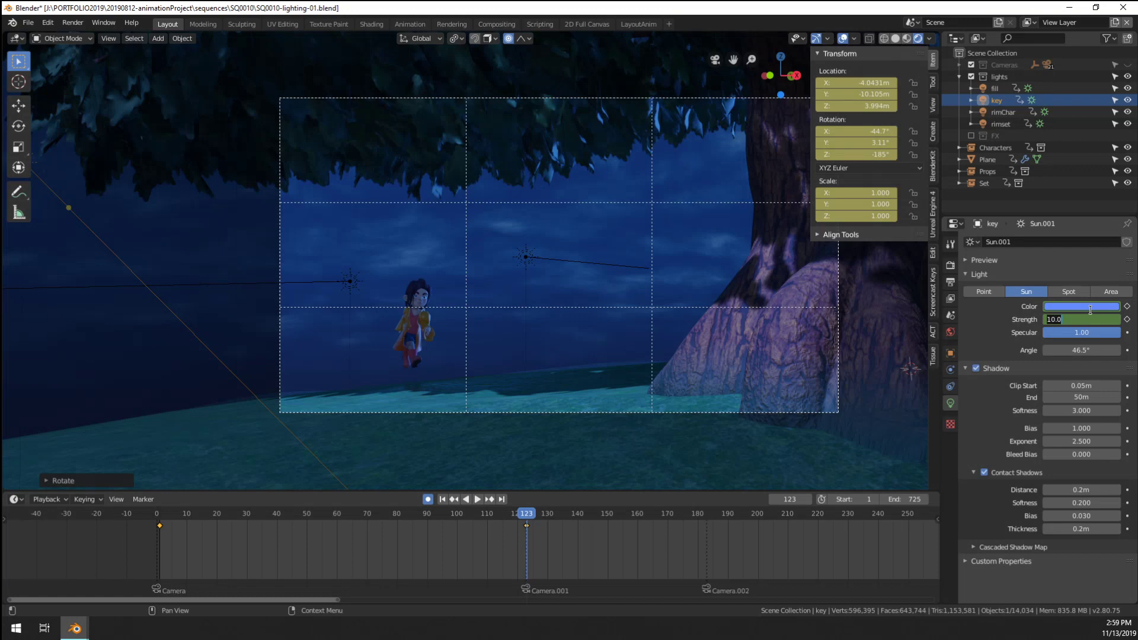
pyautogui.write('4')
pyautogui.press('Return')
# Rotate the key light to about -60.7°, 21.4°, -189° and check its effect on the character and tree
pyautogui.scroll(3, 711, 282)
pyautogui.press('r')
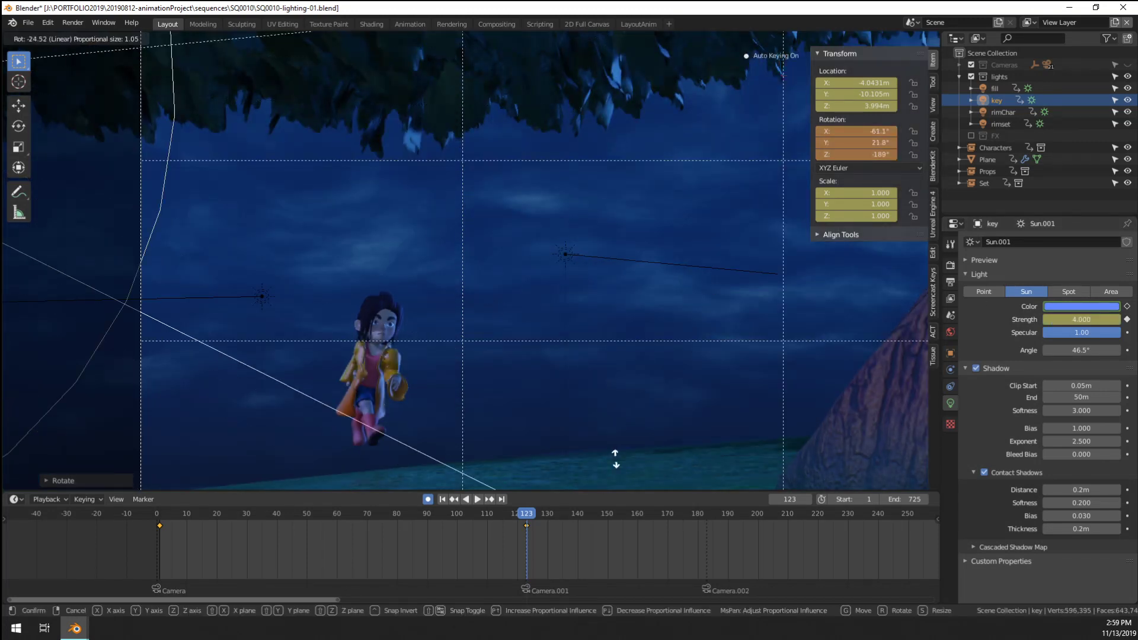
pyautogui.click(521, 424)
pyautogui.scroll(-3, 397, 355)
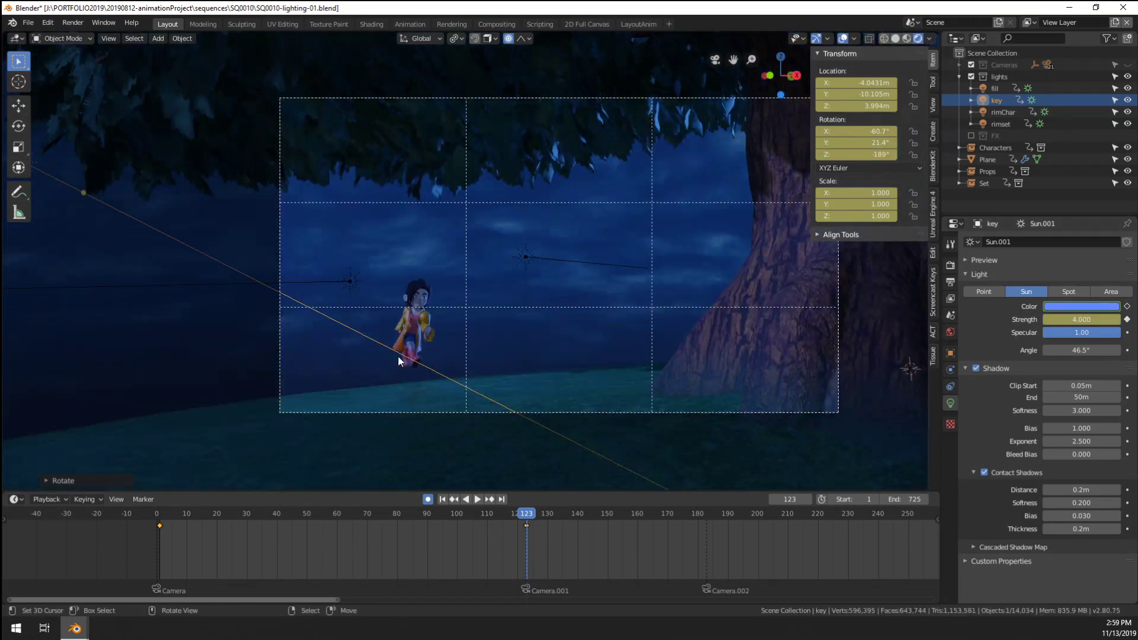
pyautogui.scroll(1, 397, 356)
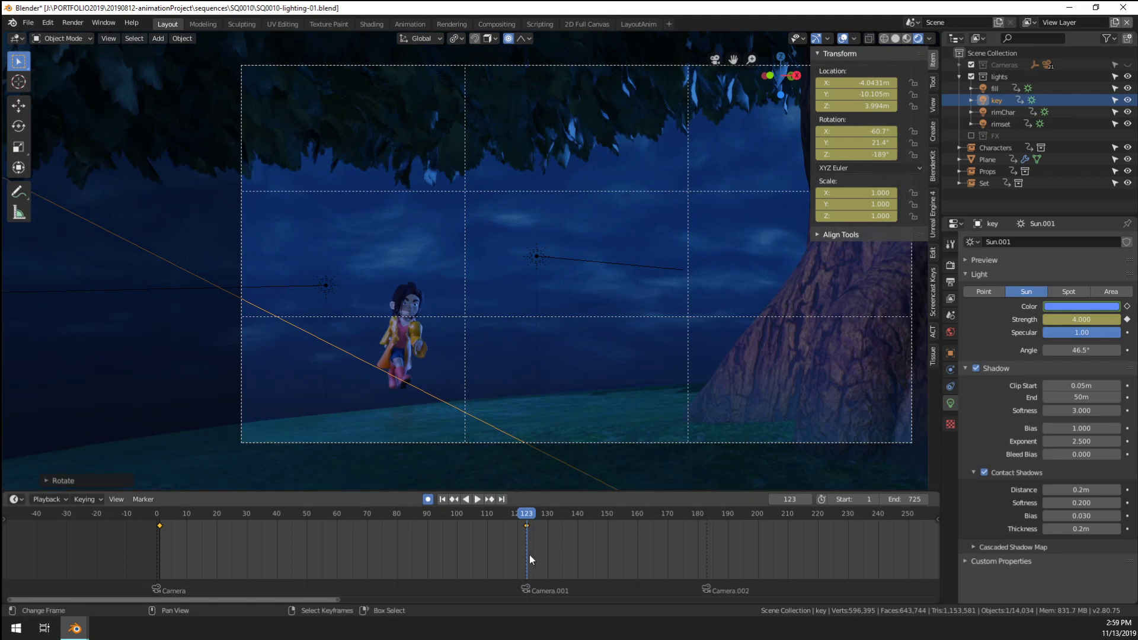
# Play the Camera.001 shot from frame 123 to review the lighting, and go back to frame 122
pyautogui.press('space')
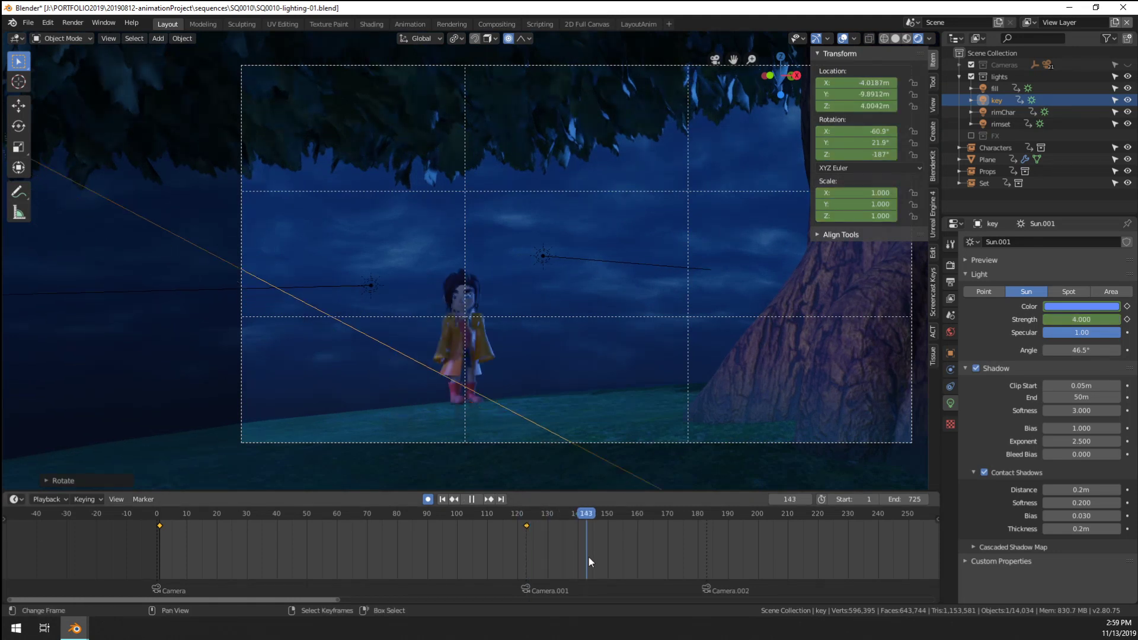
pyautogui.press('space')
pyautogui.click(525, 559)
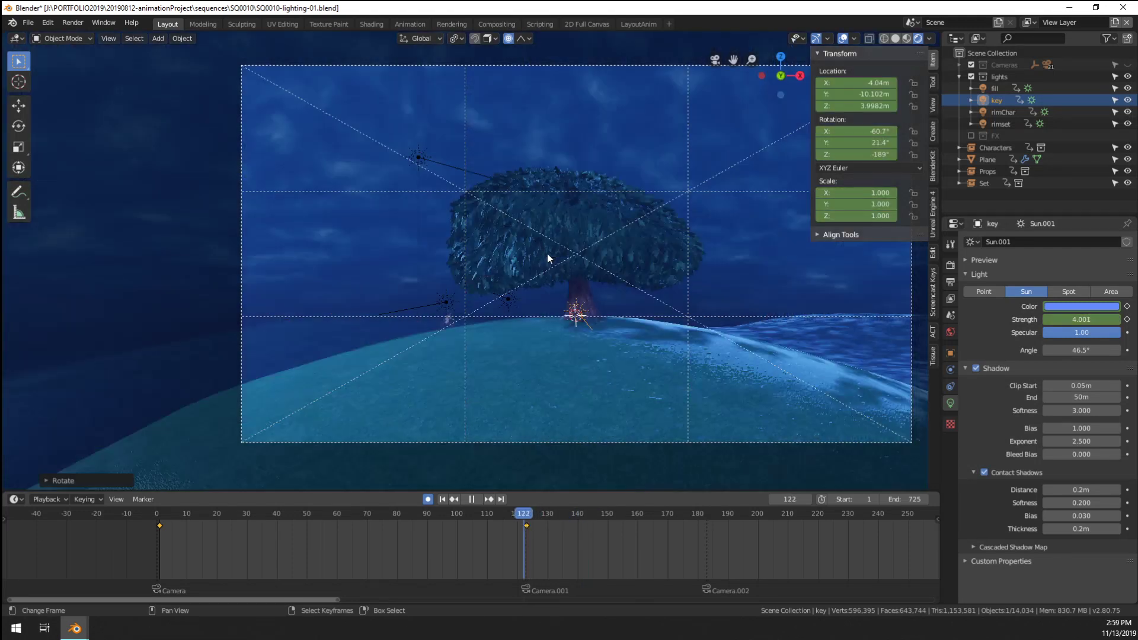
# Select the rimset, rimChar, key and fill lights together and open the Animation workspace to view their keyframes
pyautogui.click(1002, 122)
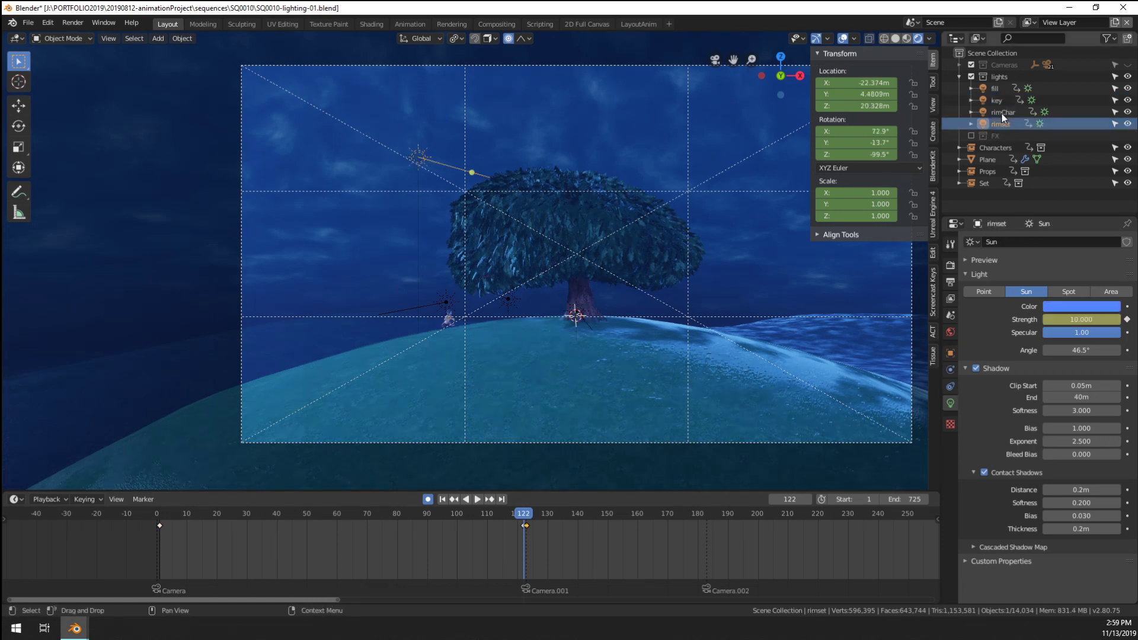
pyautogui.keyDown('shift'); pyautogui.click(1001, 113); pyautogui.keyUp('shift')
pyautogui.keyDown('shift'); pyautogui.click(996, 100); pyautogui.keyUp('shift')
pyautogui.keyDown('shift'); pyautogui.click(996, 89); pyautogui.keyUp('shift')
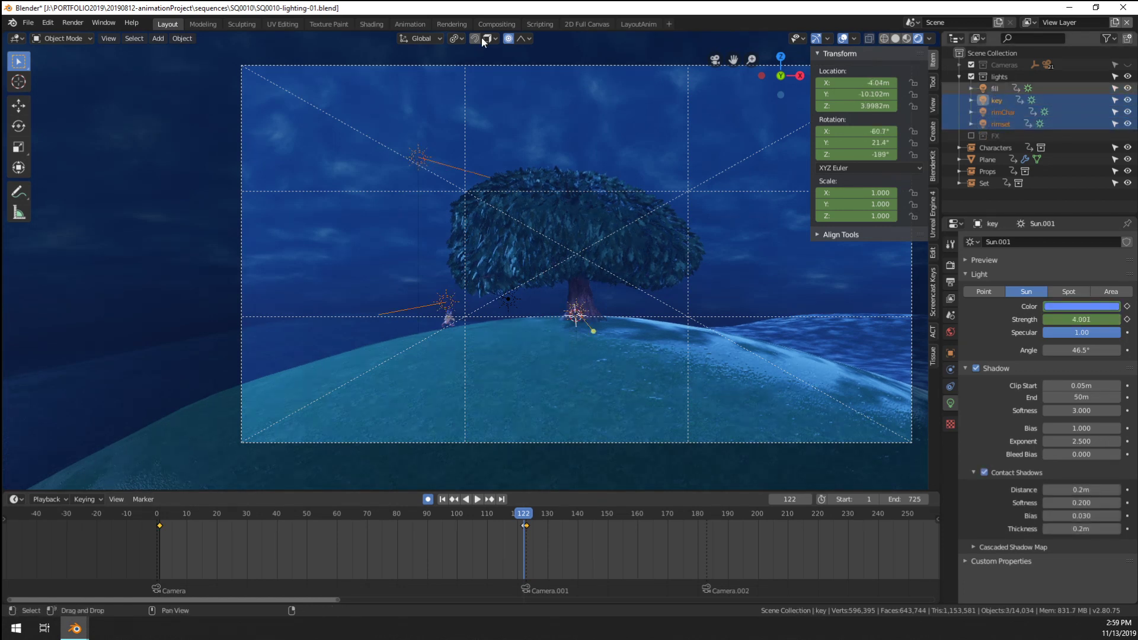
pyautogui.click(408, 23)
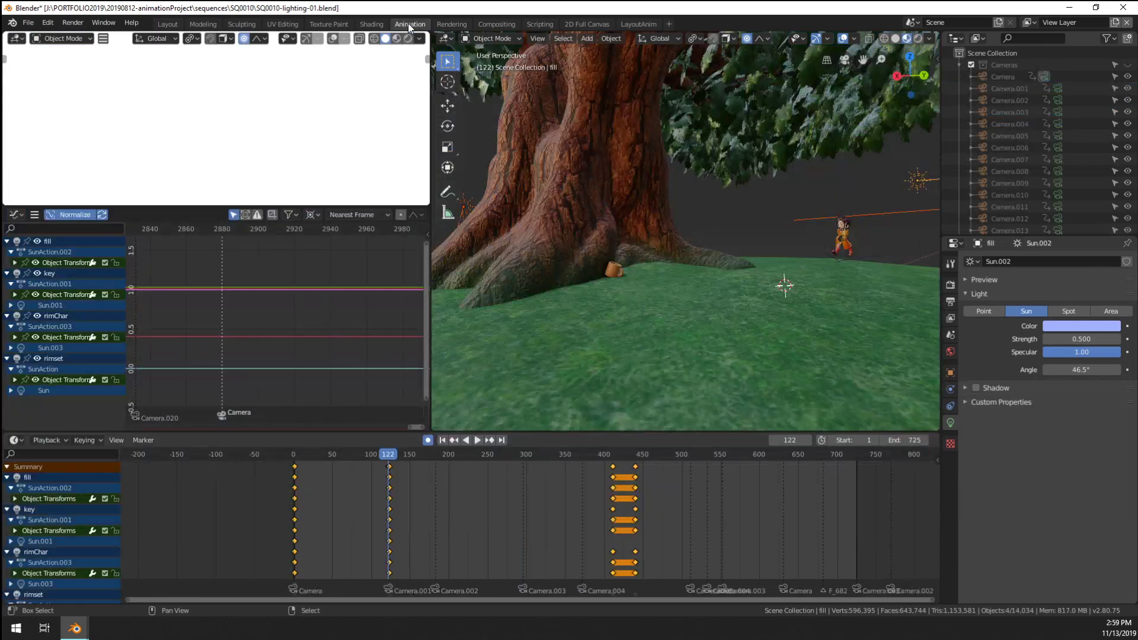
# Try vector and aligned handle types on all keyframe curves of the four selected lights in the Graph Editor
pyautogui.scroll(-1, 500, 482)
pyautogui.scroll(-10, 261, 346)
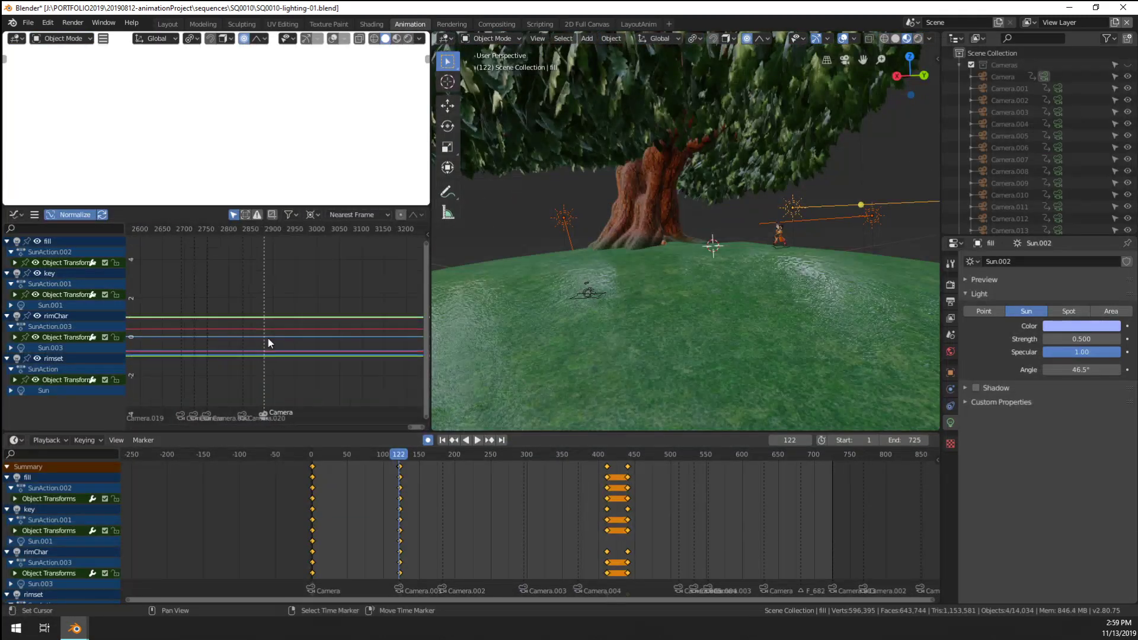
pyautogui.press('Home')
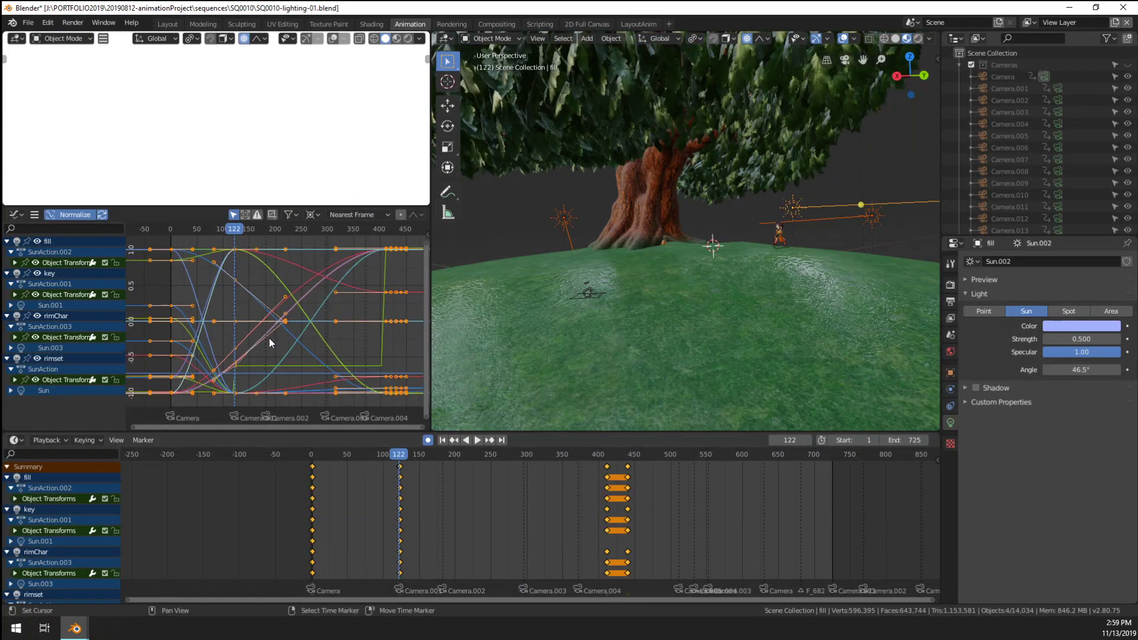
pyautogui.press('v')
pyautogui.click(244, 362)
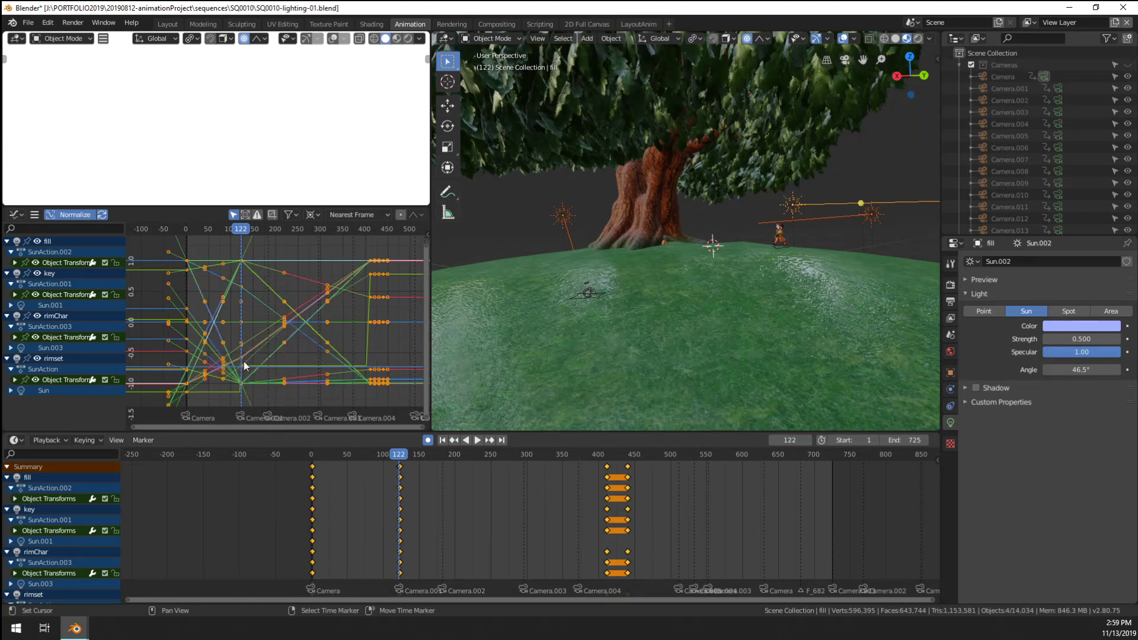
pyautogui.press('v')
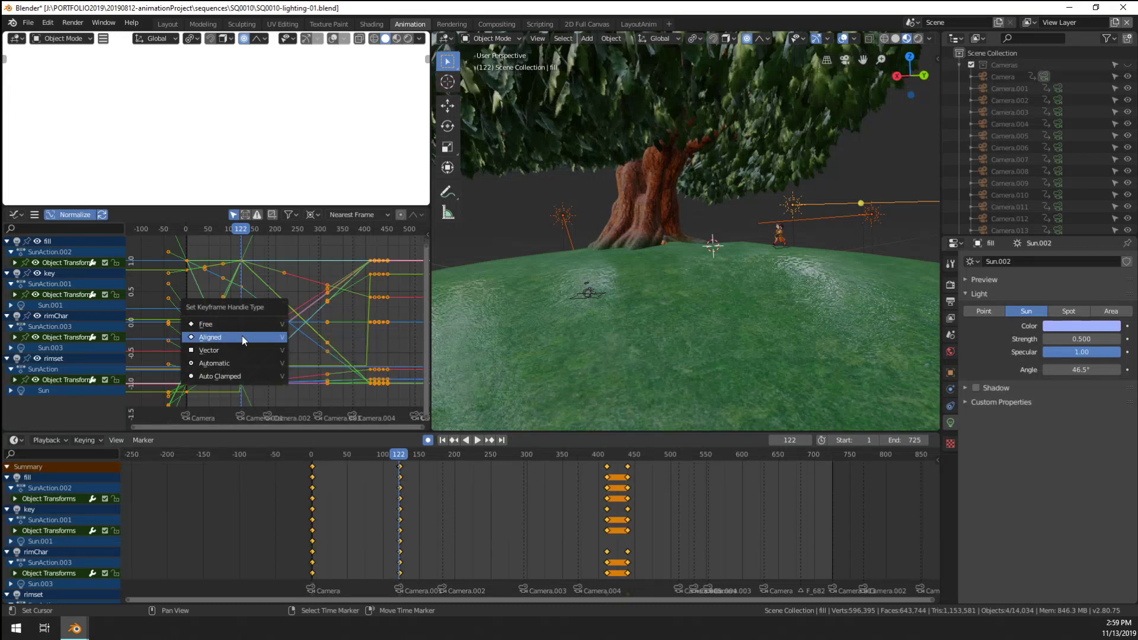
pyautogui.click(242, 335)
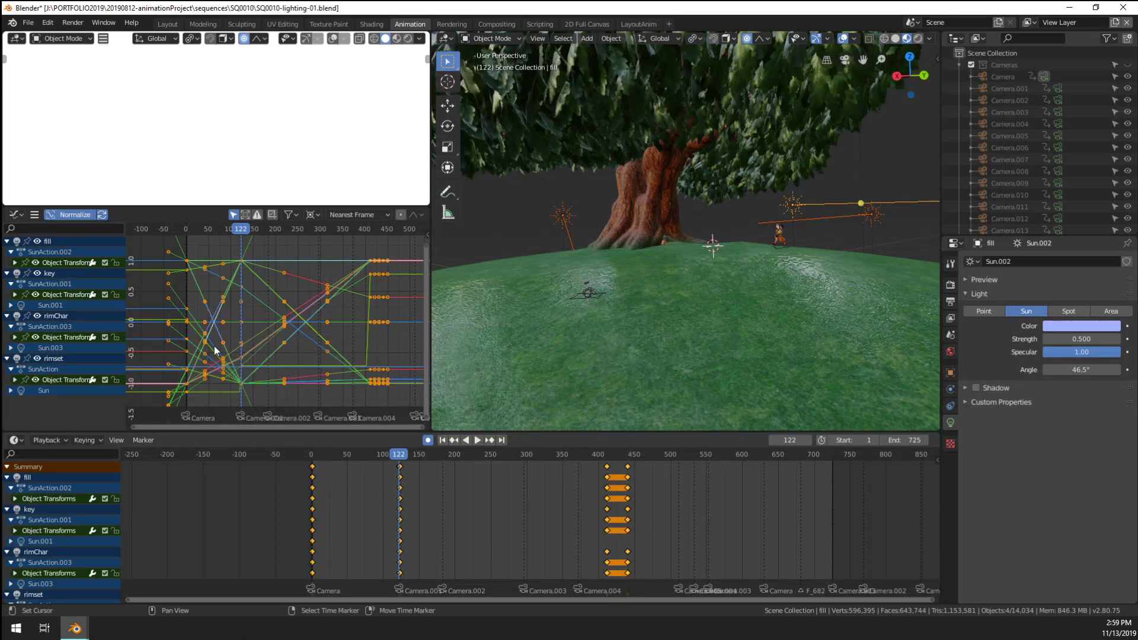
# Set all keyframes of the four lights to constant interpolation and look at the scene through the active camera
pyautogui.press('t')
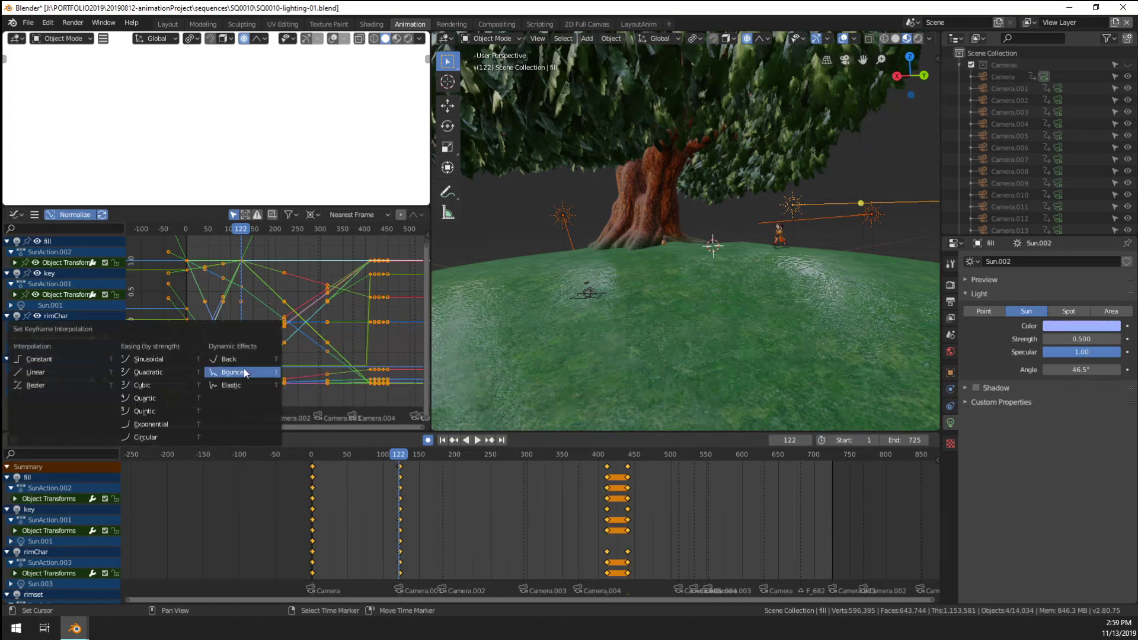
pyautogui.click(70, 361)
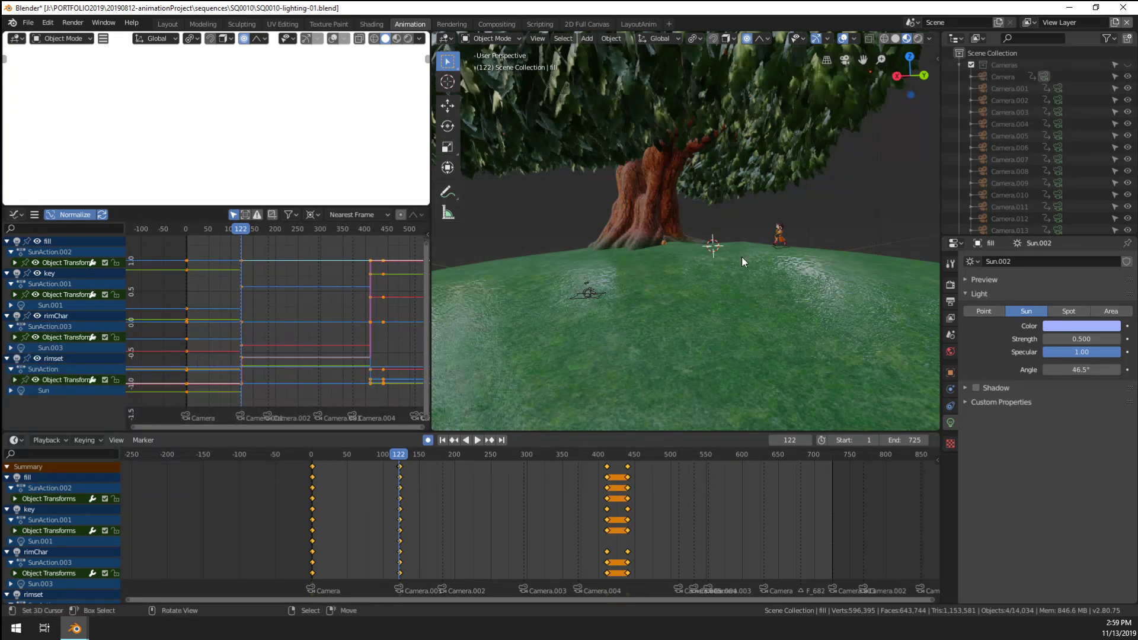
pyautogui.press('KP_0')
pyautogui.scroll(3, 572, 230)
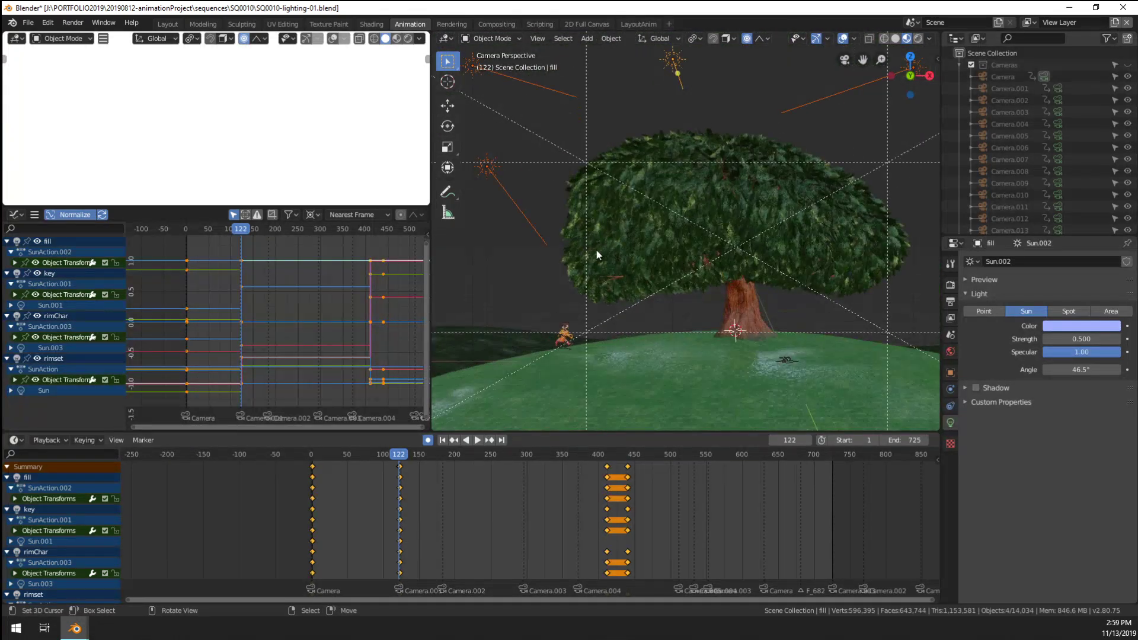
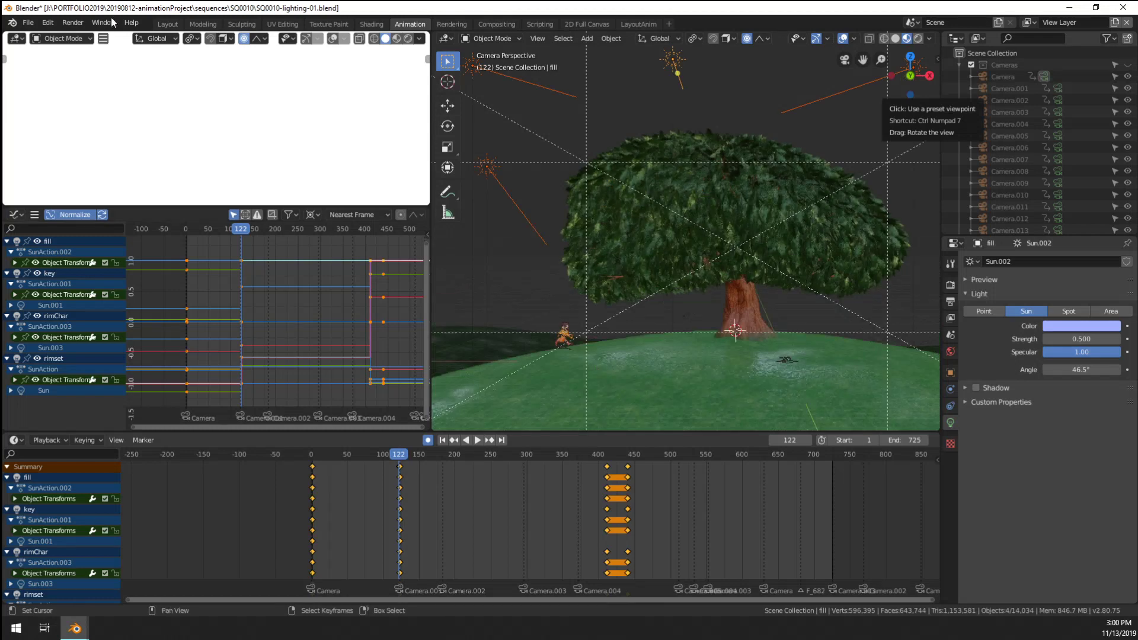
# Return to the Layout workspace and check the rendered camera view around frame 122
pyautogui.click(167, 24)
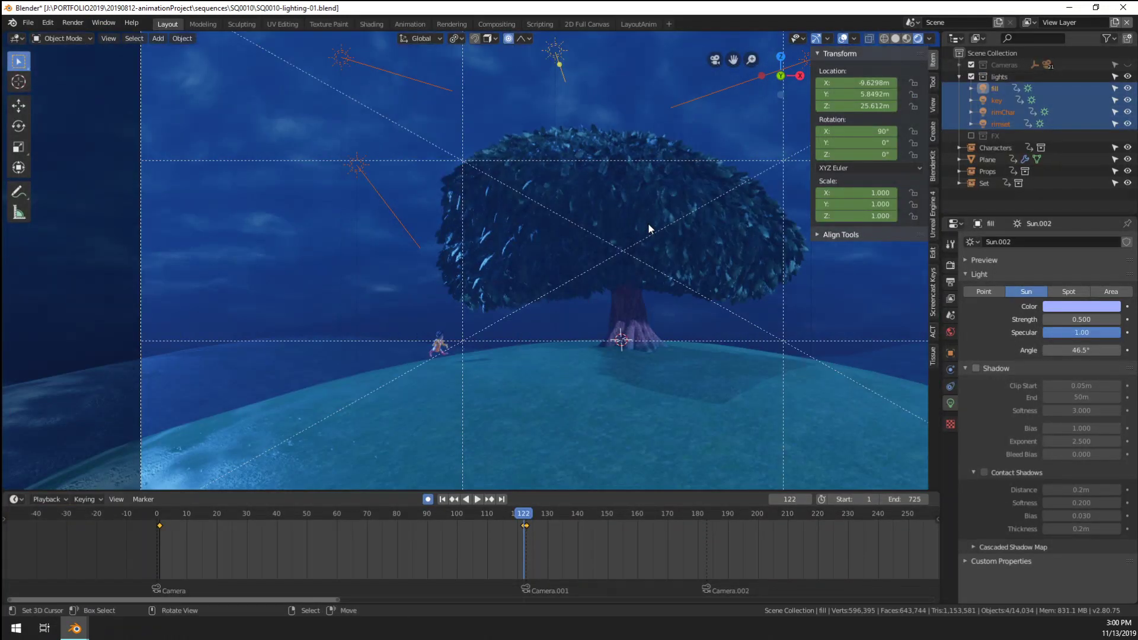
pyautogui.scroll(-1, 649, 223)
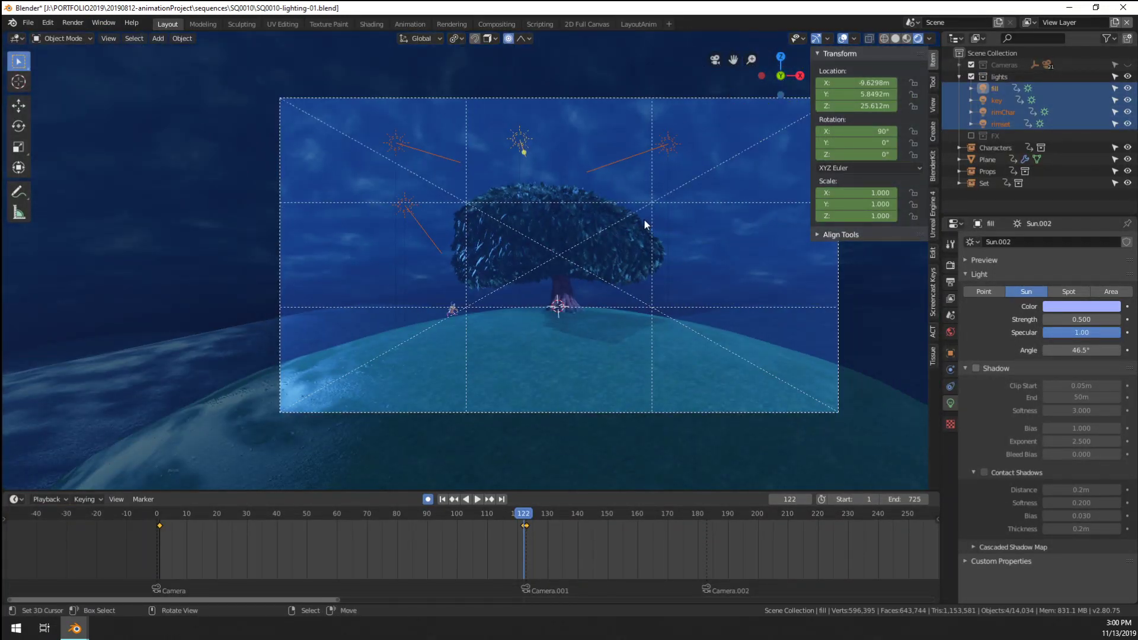
pyautogui.press('Right')
pyautogui.press('Left')
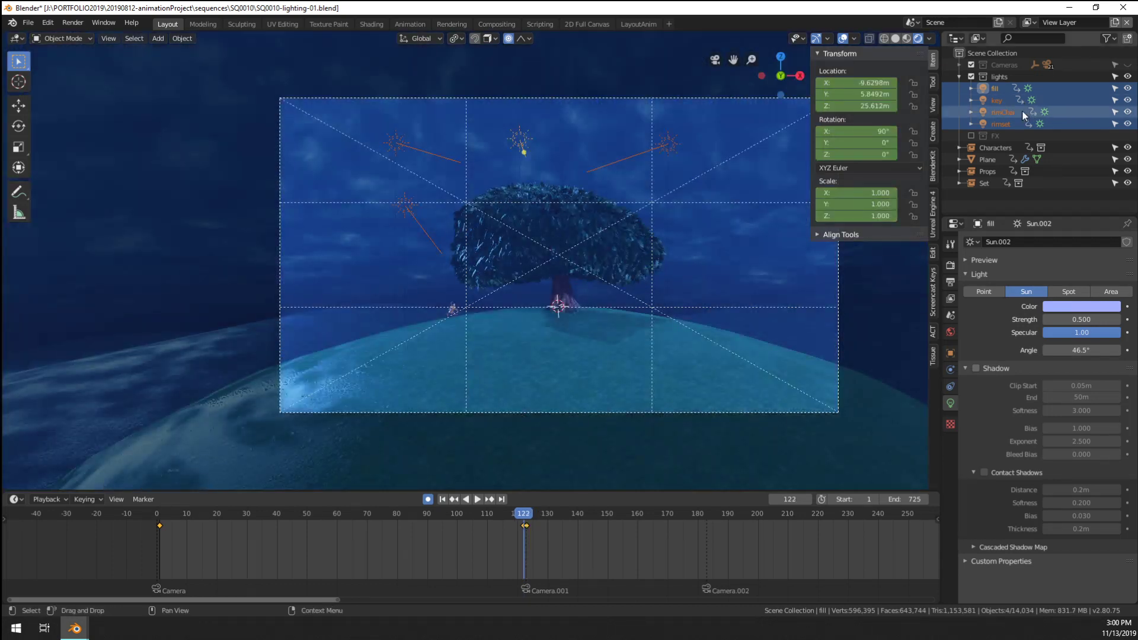
# Set the key light's strength at frame 1, trying 4 first and keeping 8
pyautogui.click(1004, 112)
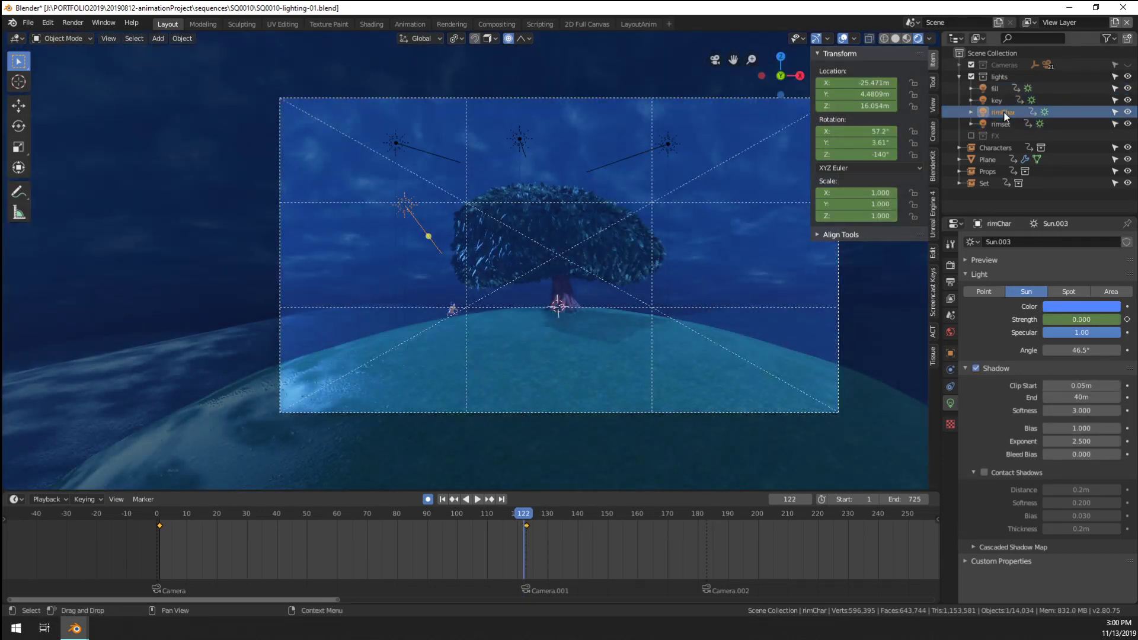
pyautogui.click(994, 99)
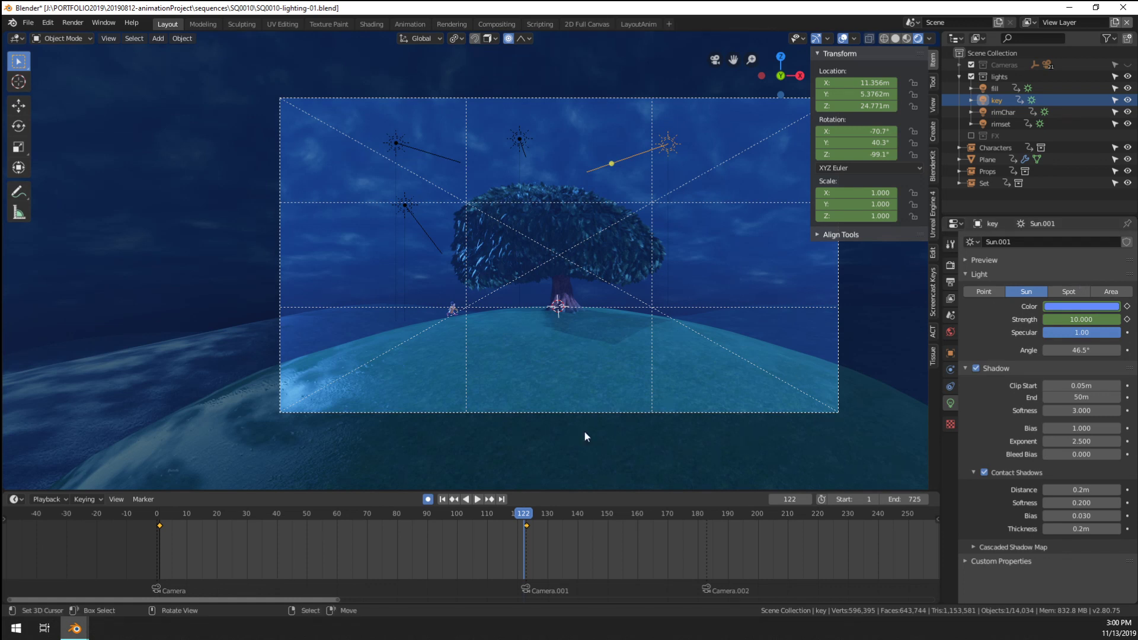
pyautogui.click(159, 548)
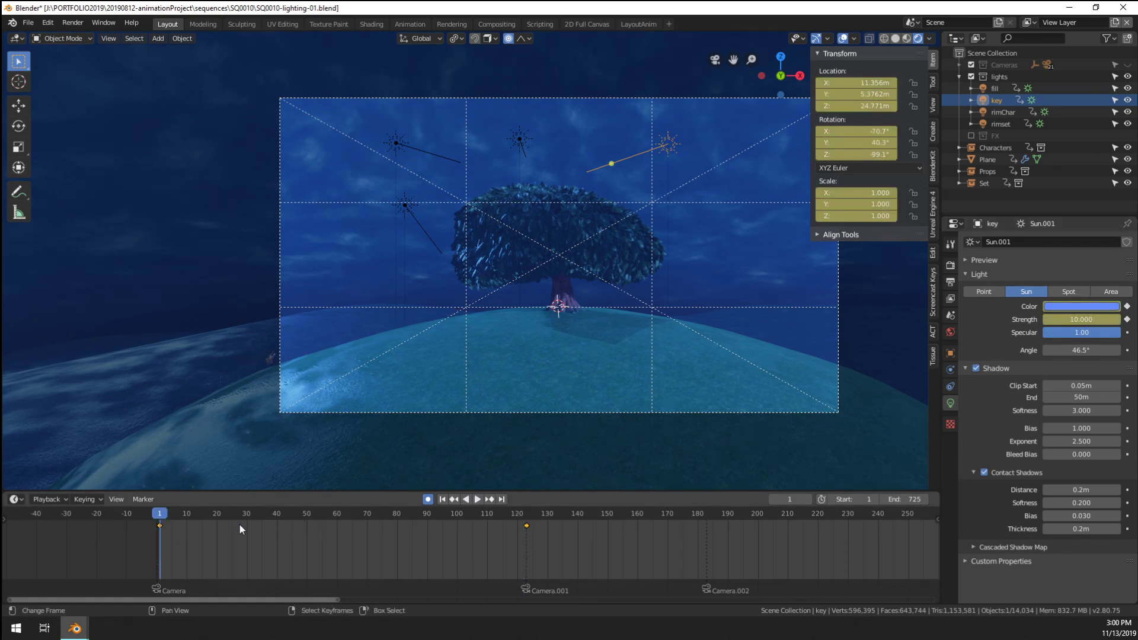
pyautogui.click(1070, 320)
pyautogui.write('4')
pyautogui.press('Return')
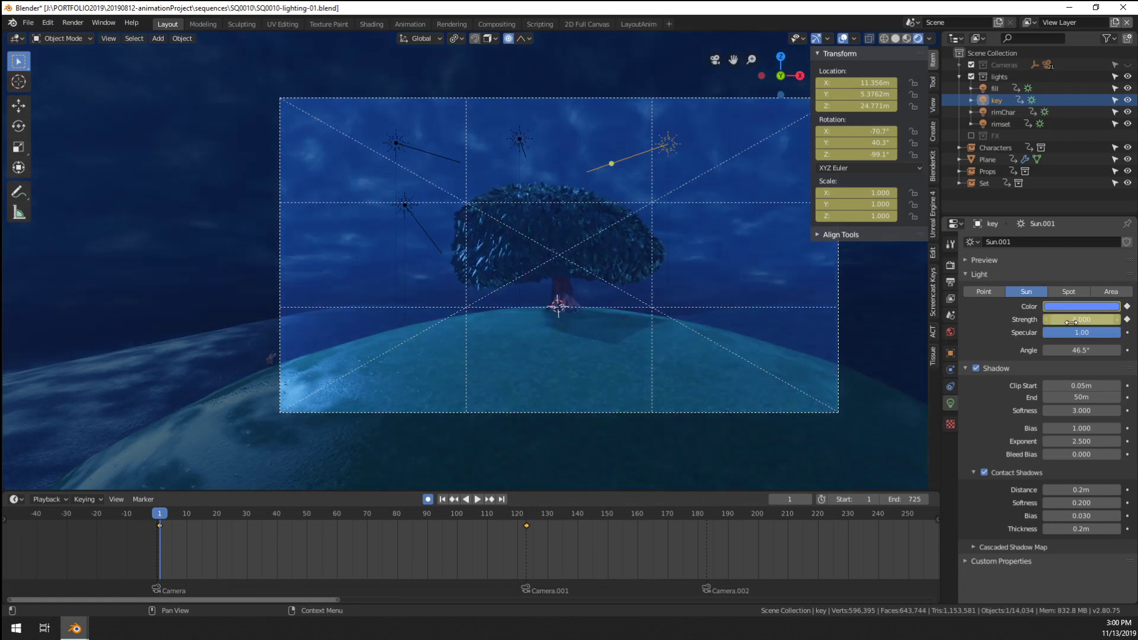
pyautogui.scroll(4, 747, 306)
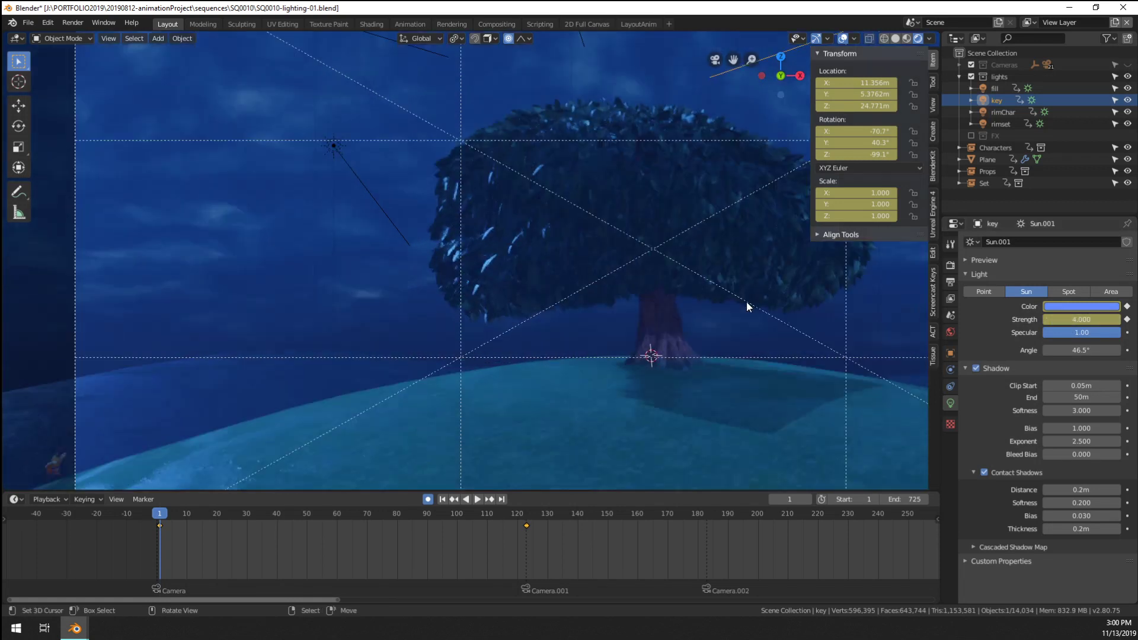
pyautogui.click(1073, 318)
pyautogui.write('8')
pyautogui.press('Return')
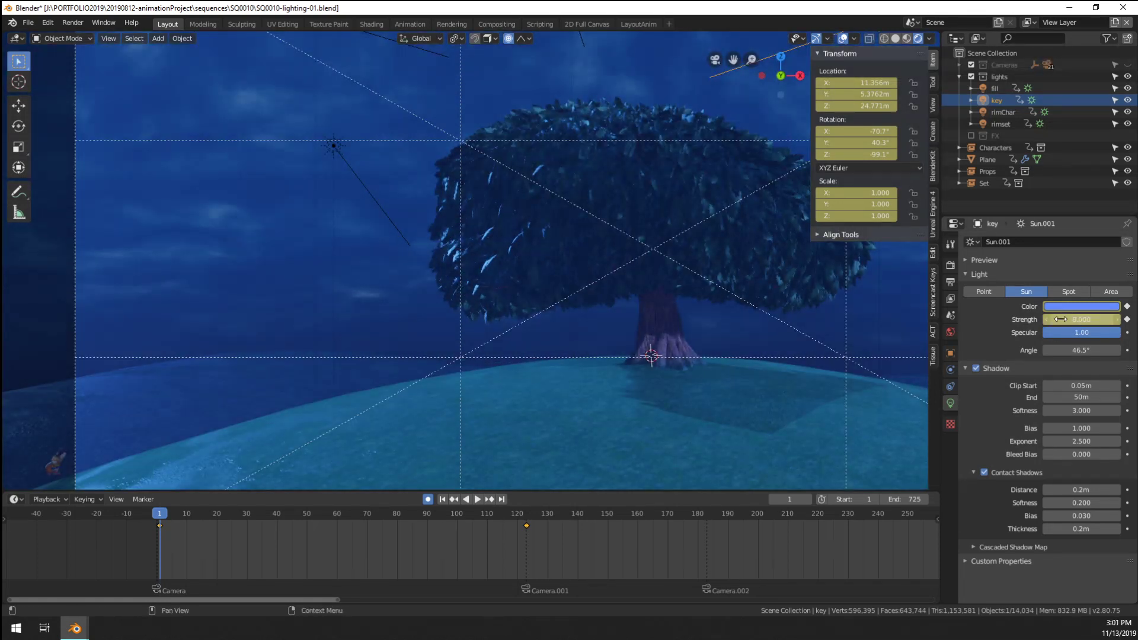
pyautogui.scroll(-3, 688, 313)
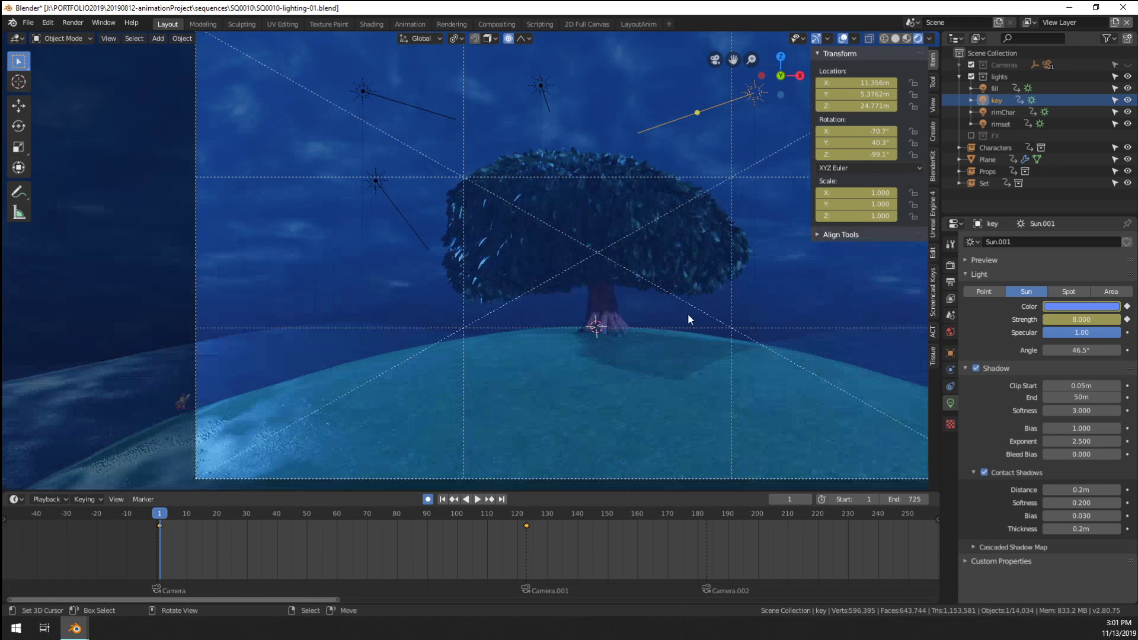
# Set the rimset light's strength to 4 at frame 1 and check the tree and hill in the camera frame
pyautogui.click(359, 91)
pyautogui.click(376, 180)
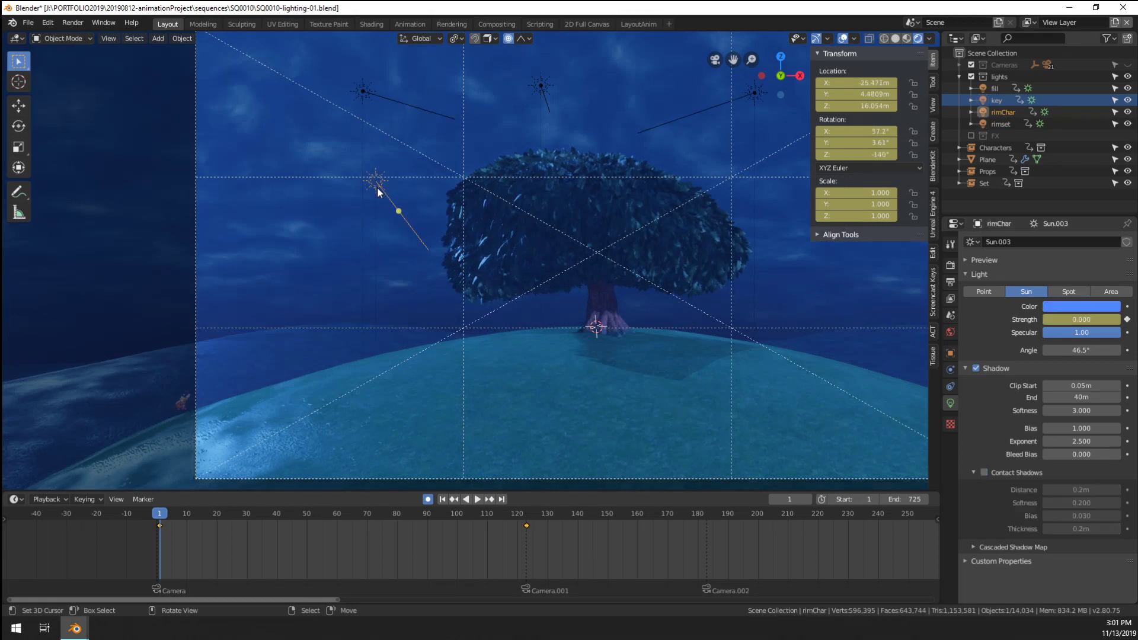
pyautogui.click(364, 91)
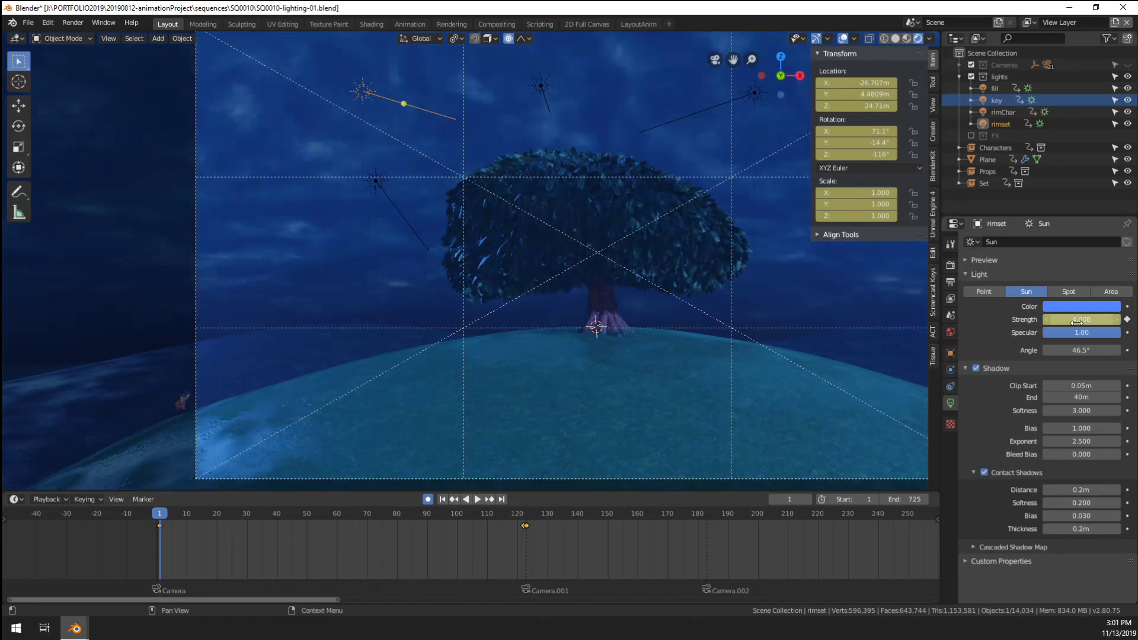
pyautogui.scroll(-2, 708, 319)
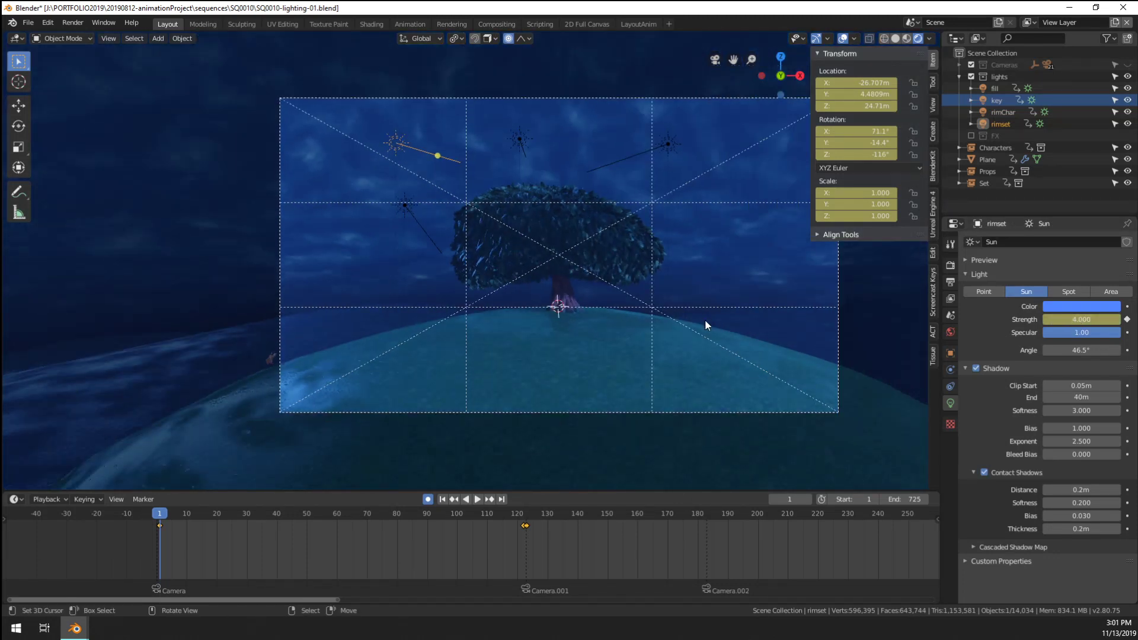
pyautogui.scroll(2, 706, 319)
# Delete the rimset light's keyframe at frame 122, keeping the one at frame 123
pyautogui.press('Down')
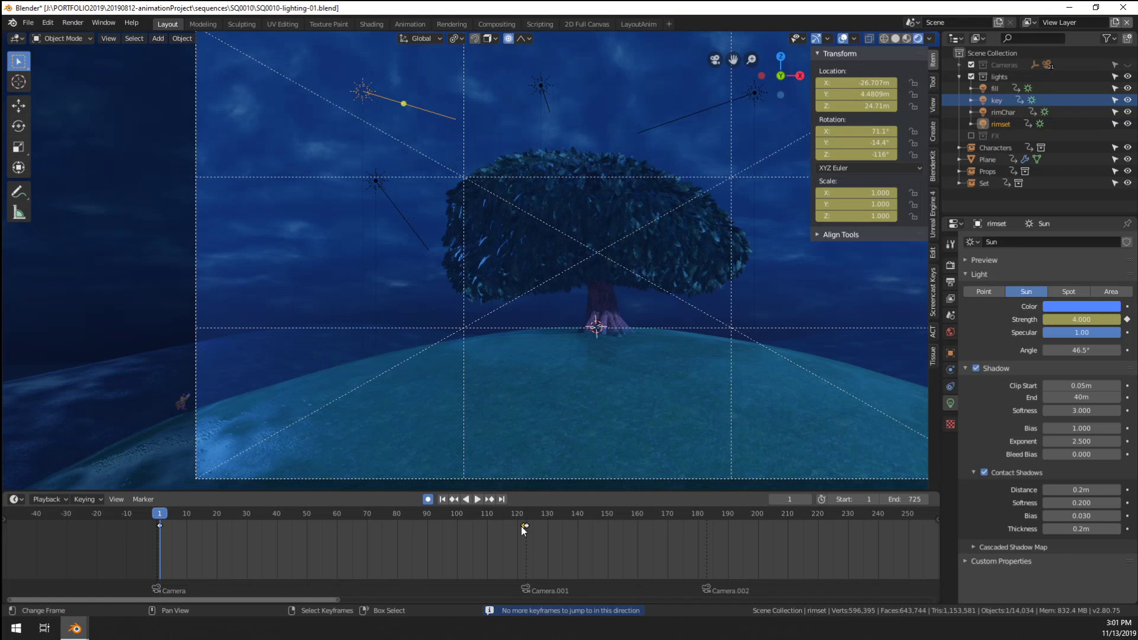
pyautogui.press('Up')
pyautogui.press('x')
pyautogui.click(521, 527)
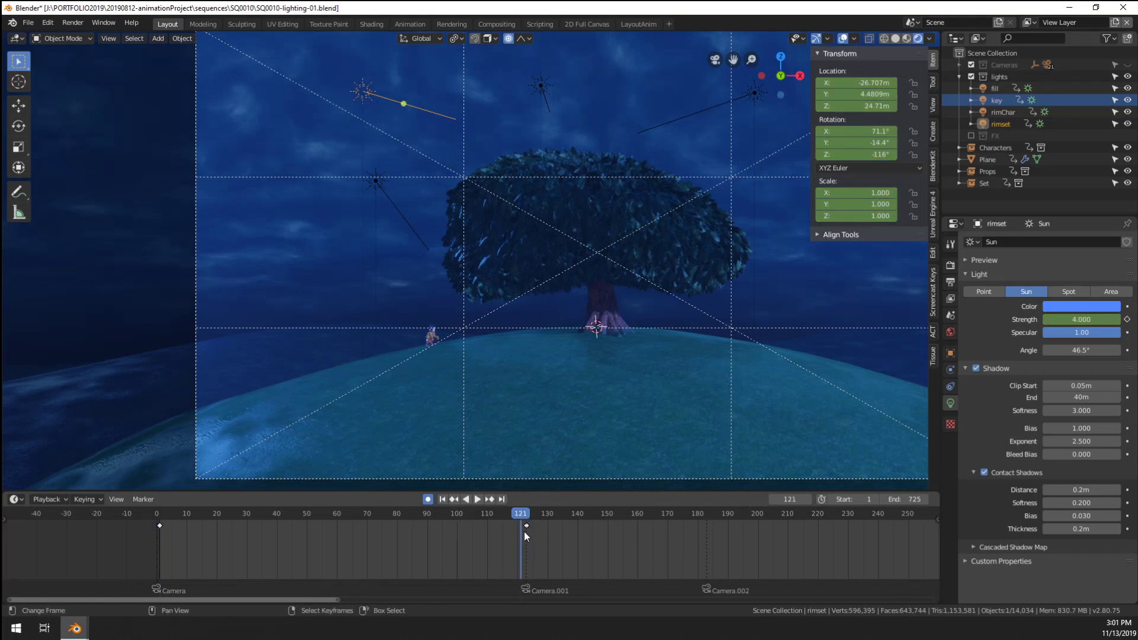
# Step back and forth between frames 122 and 123 to compare the lighting on both sides of the Camera.001 cut
pyautogui.press('Up')
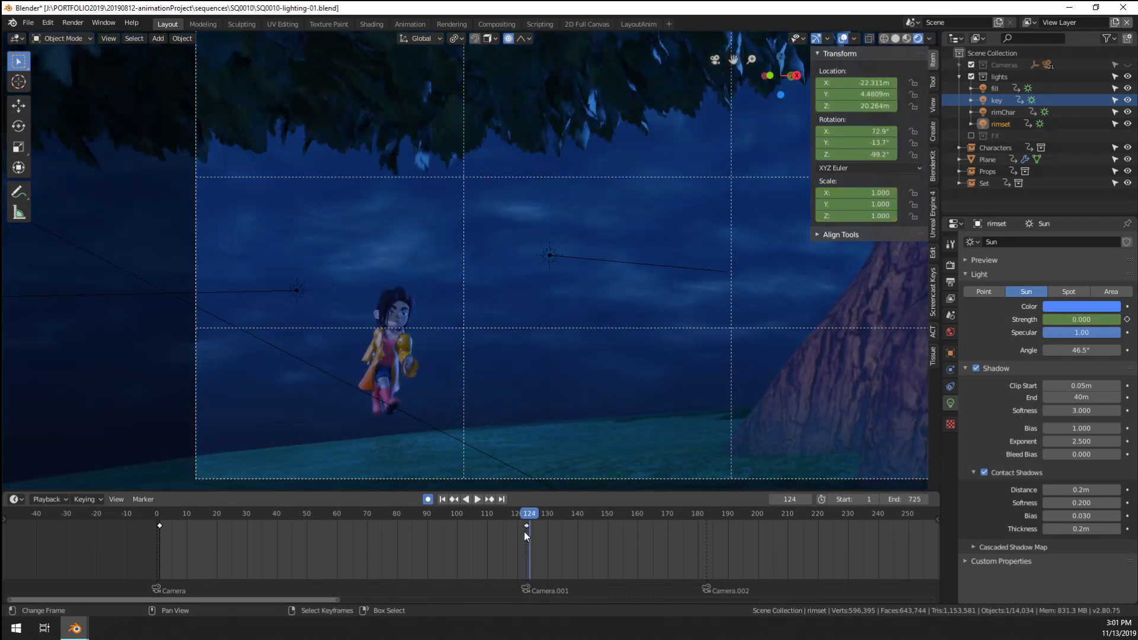
pyautogui.press('Left')
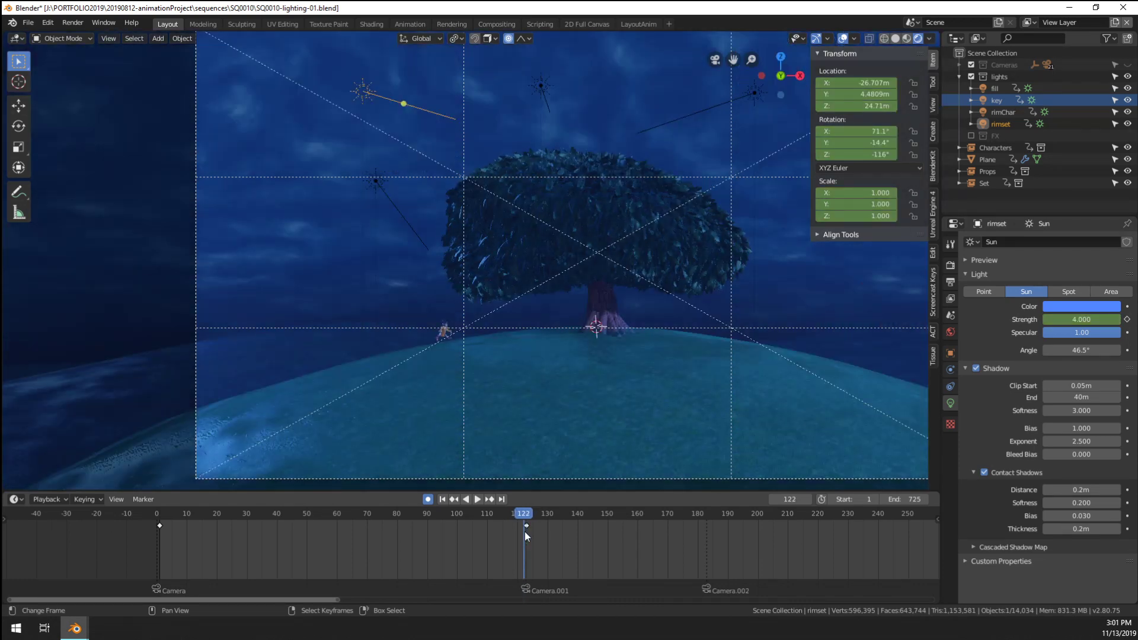
pyautogui.press('Right')
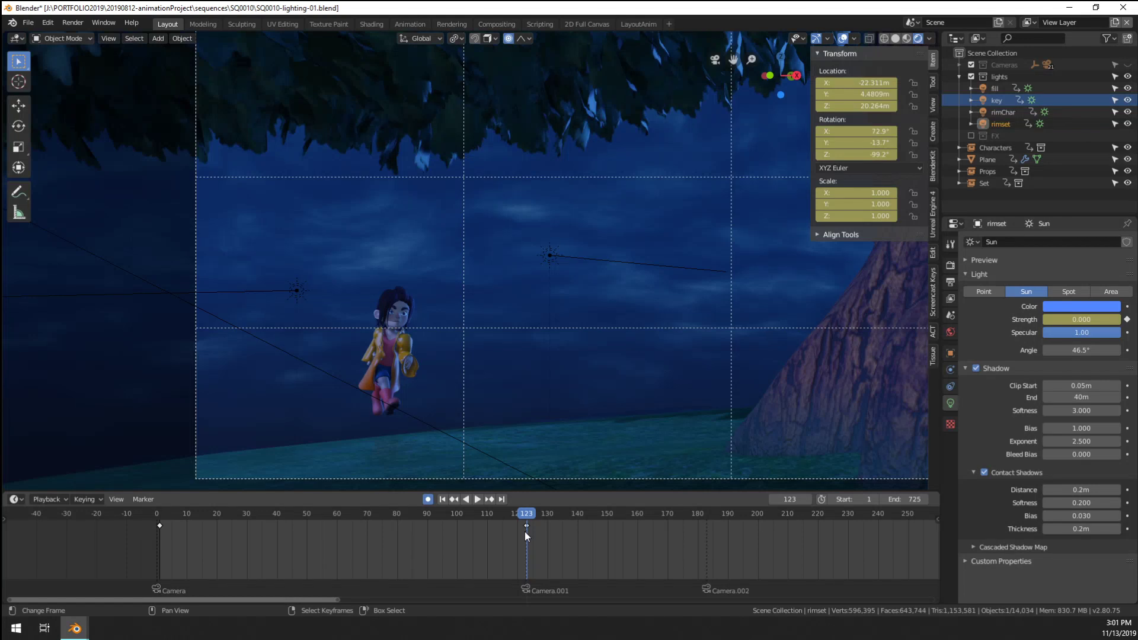
pyautogui.press('Left')
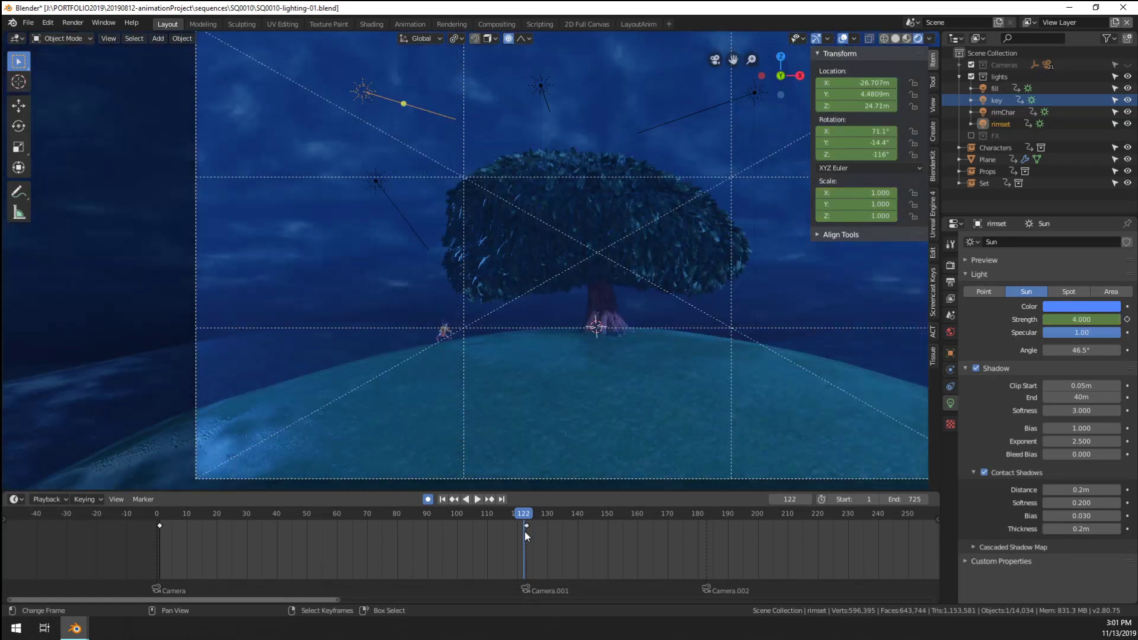
pyautogui.press('Right')
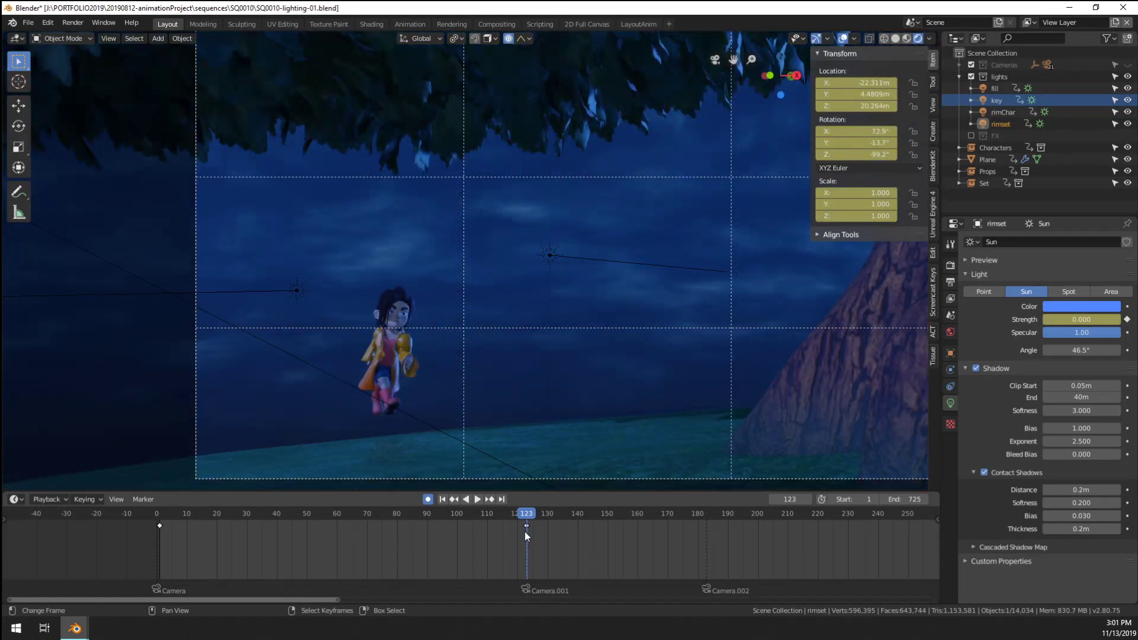
pyautogui.press('Left')
pyautogui.press('Right')
pyautogui.scroll(-3, 507, 416)
pyautogui.scroll(2, 508, 416)
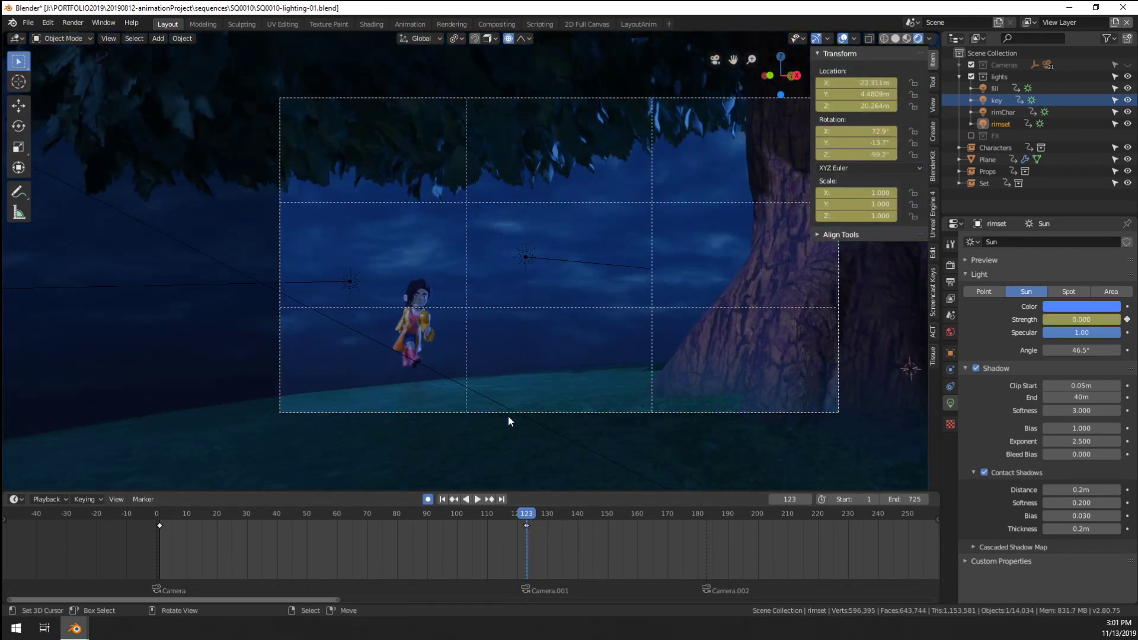
# Go to frame 165 and examine the lighting on the character's face up close
pyautogui.click(652, 561)
pyautogui.scroll(1, 457, 400)
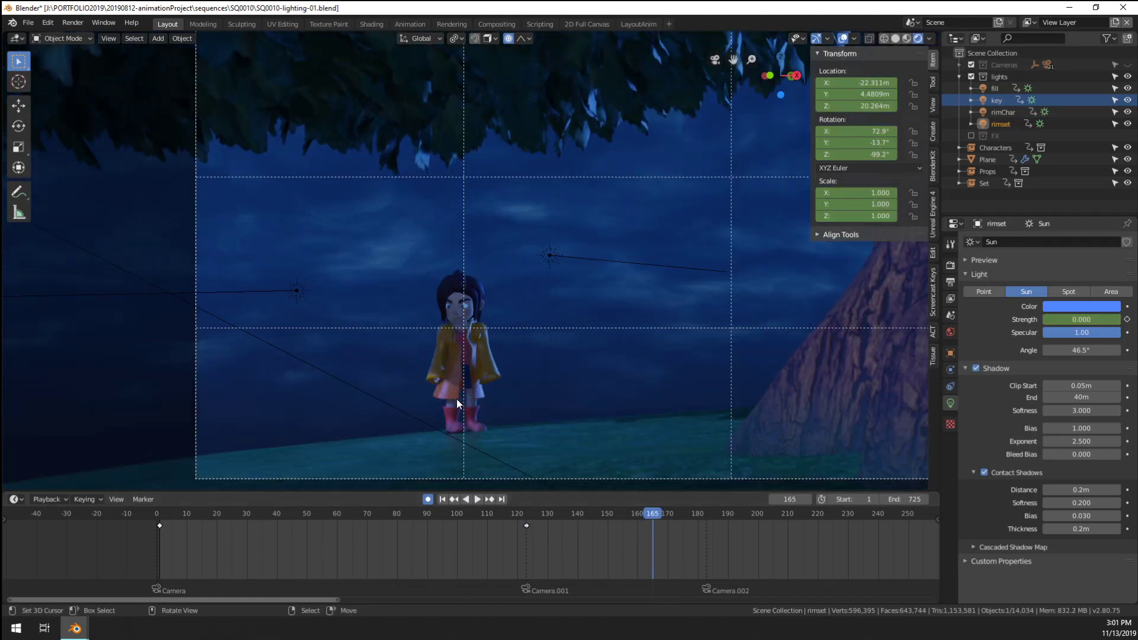
pyautogui.scroll(1, 457, 399)
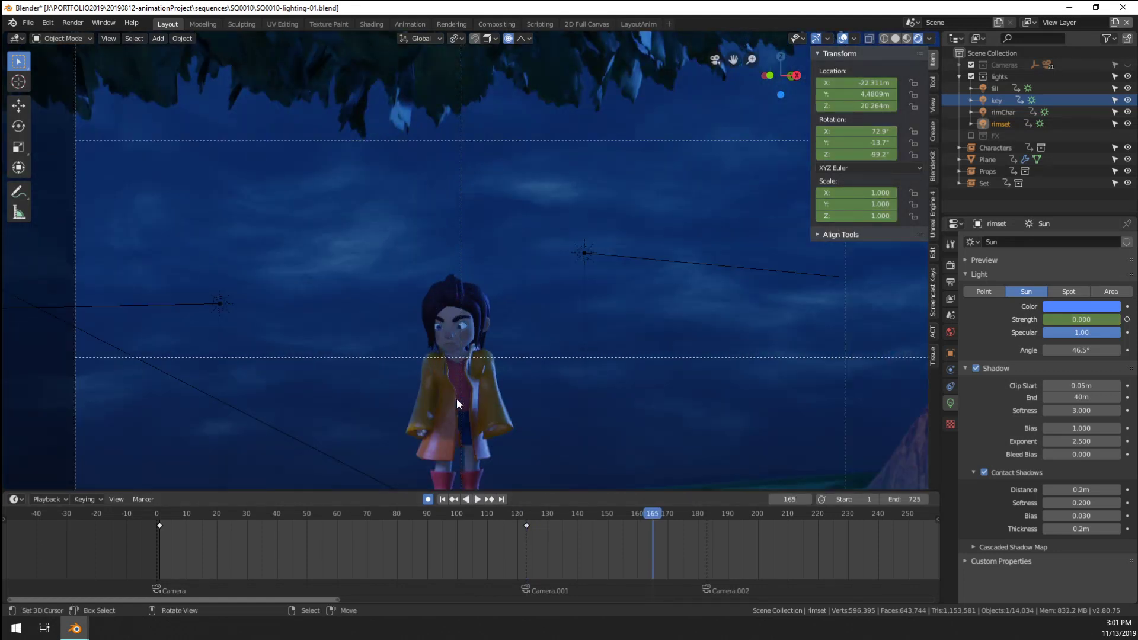
pyautogui.scroll(2, 458, 404)
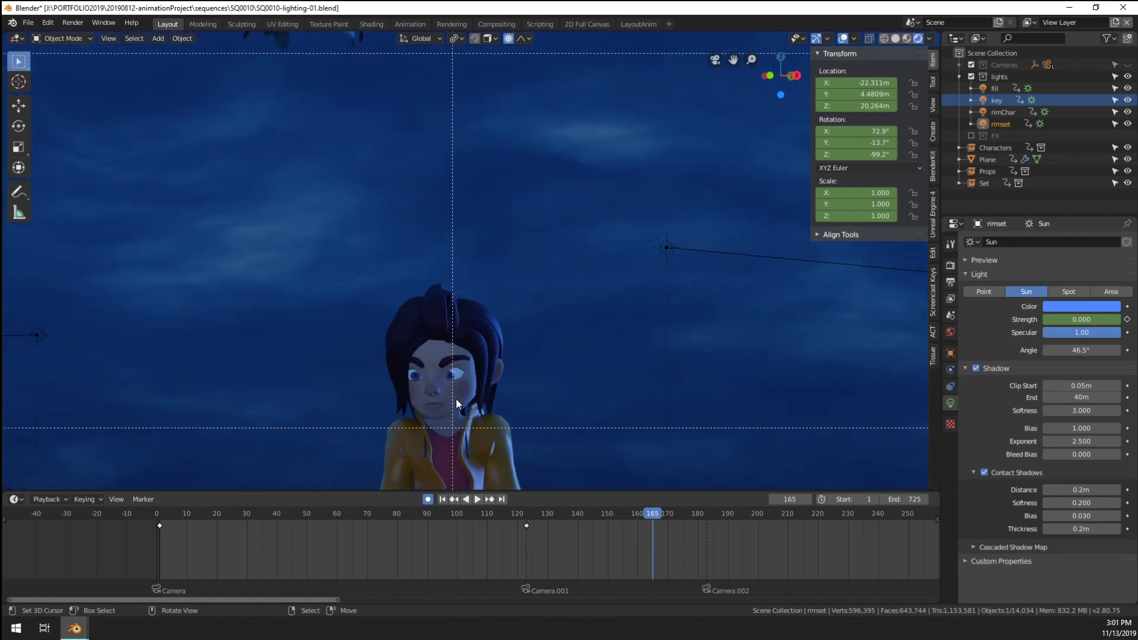
pyautogui.scroll(1, 456, 400)
pyautogui.scroll(2, 485, 310)
pyautogui.scroll(2, 474, 325)
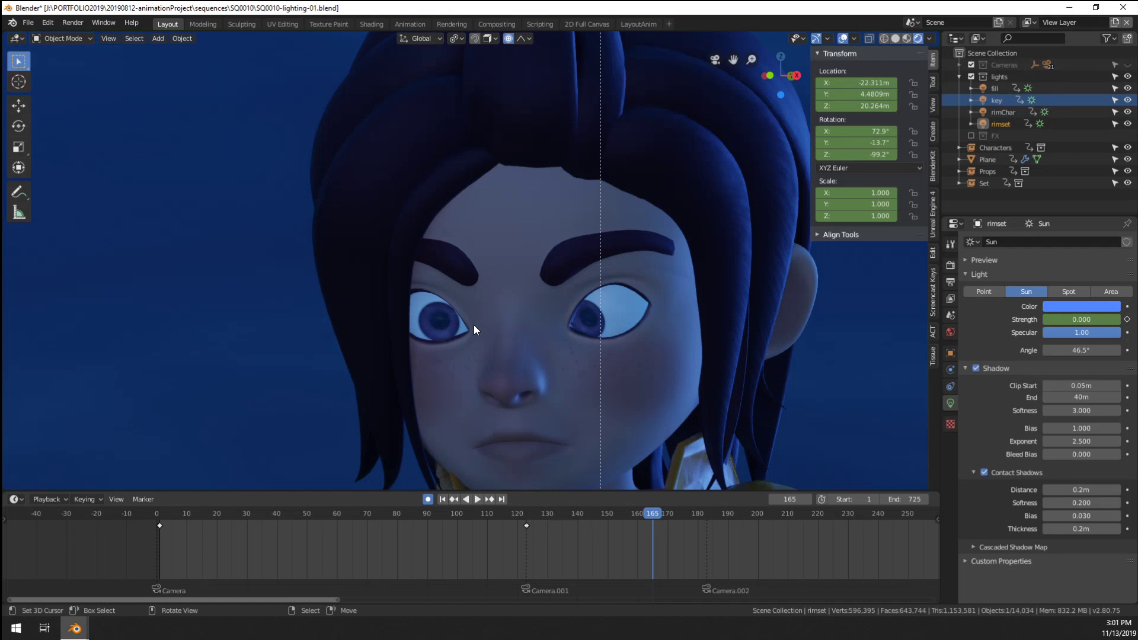
# Switch to the Blender window with the layout file 02-Short-block15.blend
pyautogui.moveTo(74, 627)
pyautogui.click(59, 582)
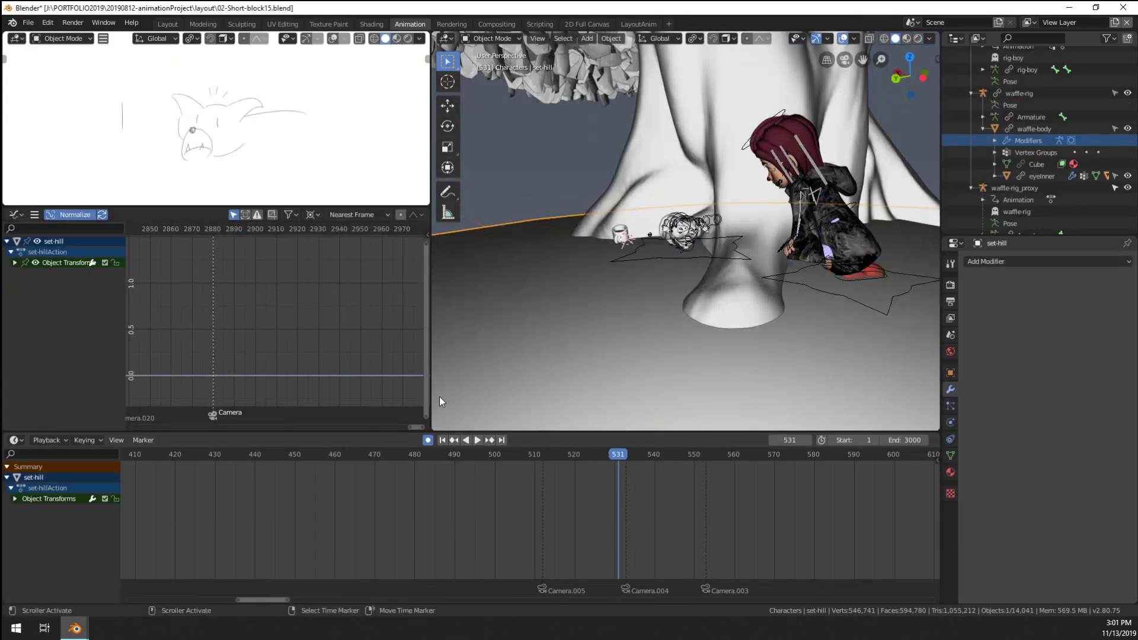
# Go to frame 160 and look at the scene through the active camera
pyautogui.scroll(-8, 228, 491)
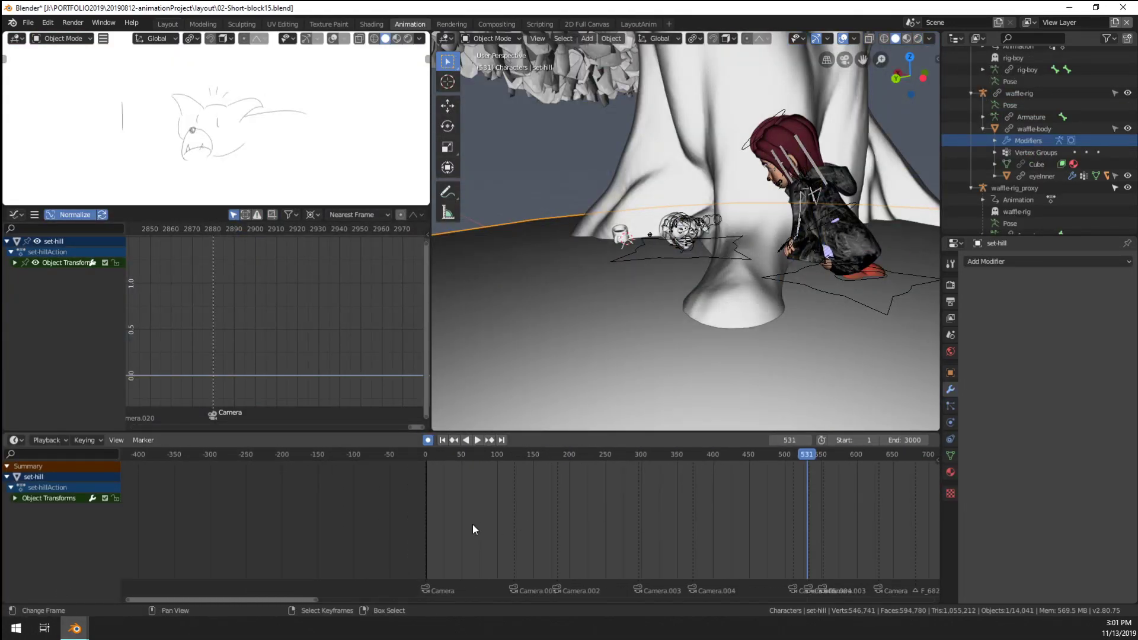
pyautogui.moveTo(473, 529); pyautogui.dragTo(540, 524)
pyautogui.moveTo(535, 246)
pyautogui.mouseDown(button='middle')
pyautogui.moveTo(694, 272)
pyautogui.moveTo(905, 271)
pyautogui.mouseUp(button='middle')
pyautogui.press('KP_0')
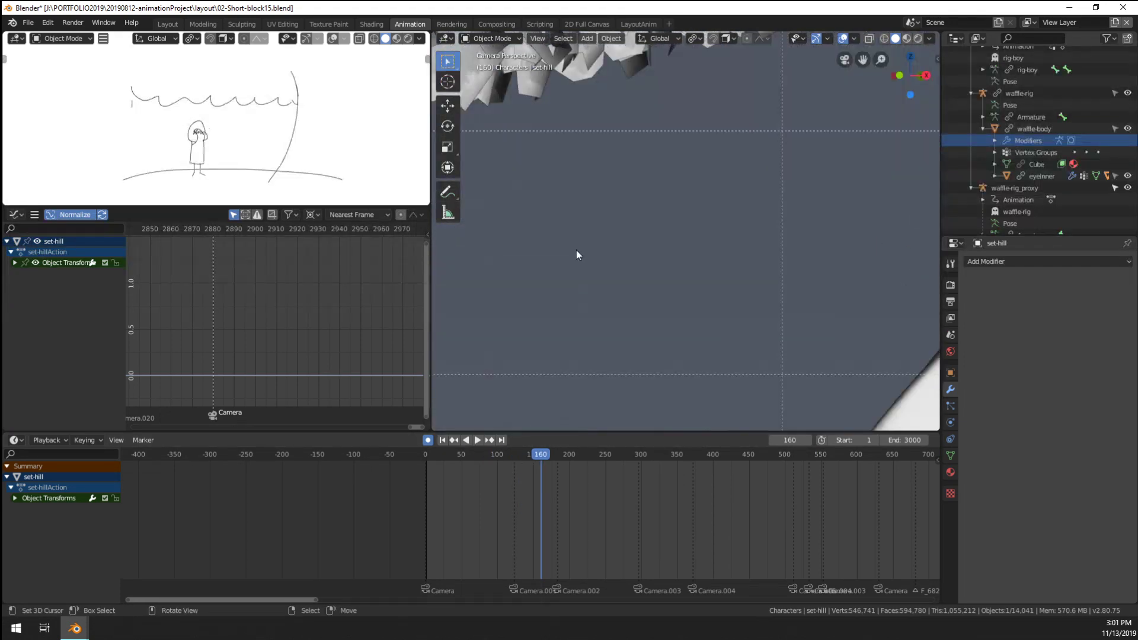
# Select the boy character's proxy rig and show the viewport in LookDev shading, framed on the full figure
pyautogui.scroll(-5, 576, 255)
pyautogui.scroll(2, 675, 301)
pyautogui.click(676, 347)
pyautogui.scroll(2, 687, 347)
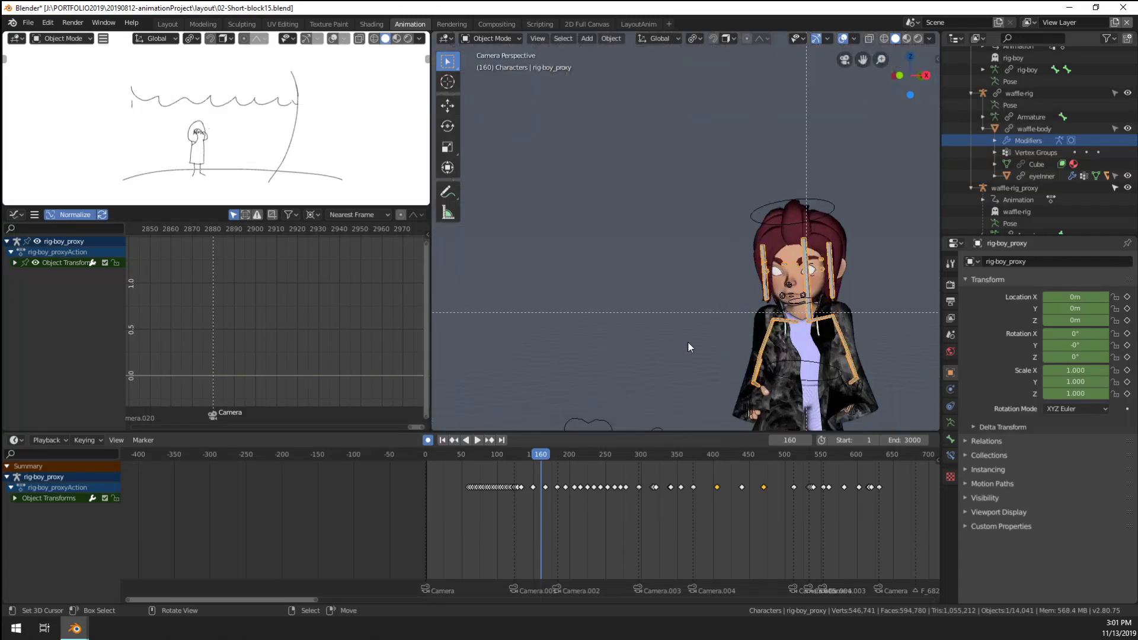
pyautogui.click(907, 38)
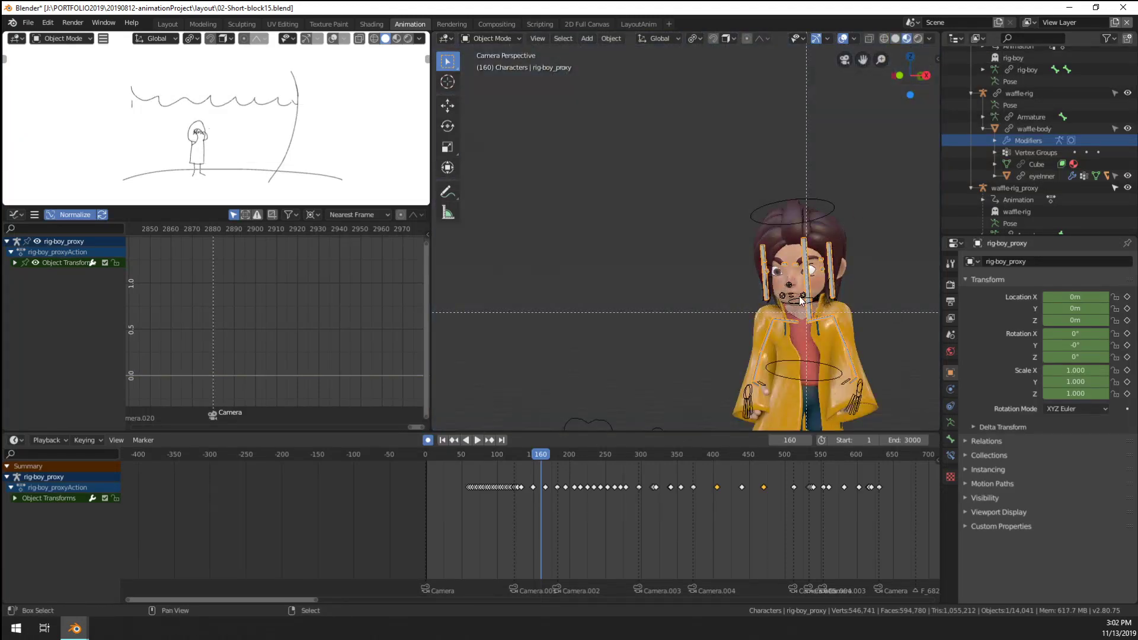
pyautogui.keyDown('shift'); pyautogui.moveTo(800, 301); pyautogui.dragTo(754, 191, button='middle'); pyautogui.keyUp('shift')
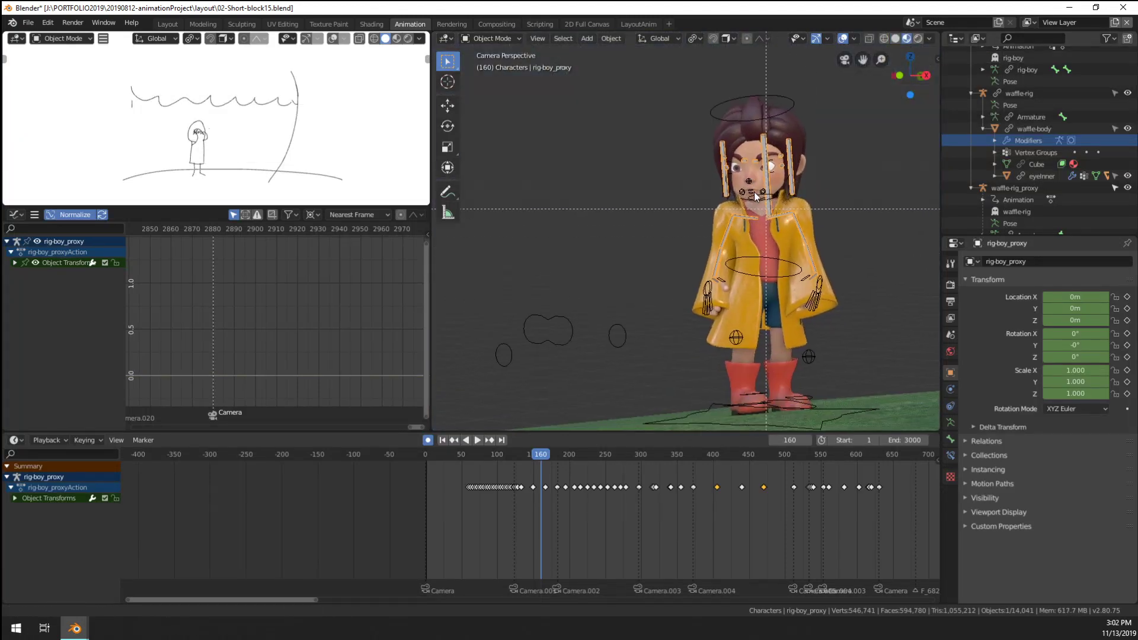
# Select the linked rig-boy armature in the Characters collection and hide it in the viewport
pyautogui.click(625, 339)
pyautogui.click(625, 339)
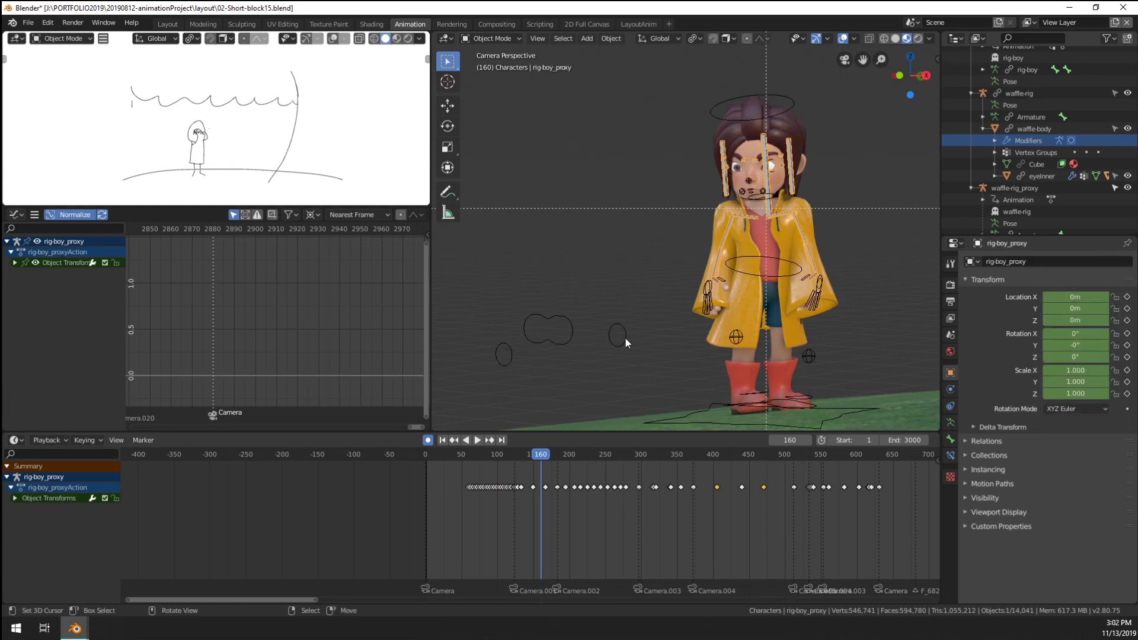
pyautogui.click(625, 339)
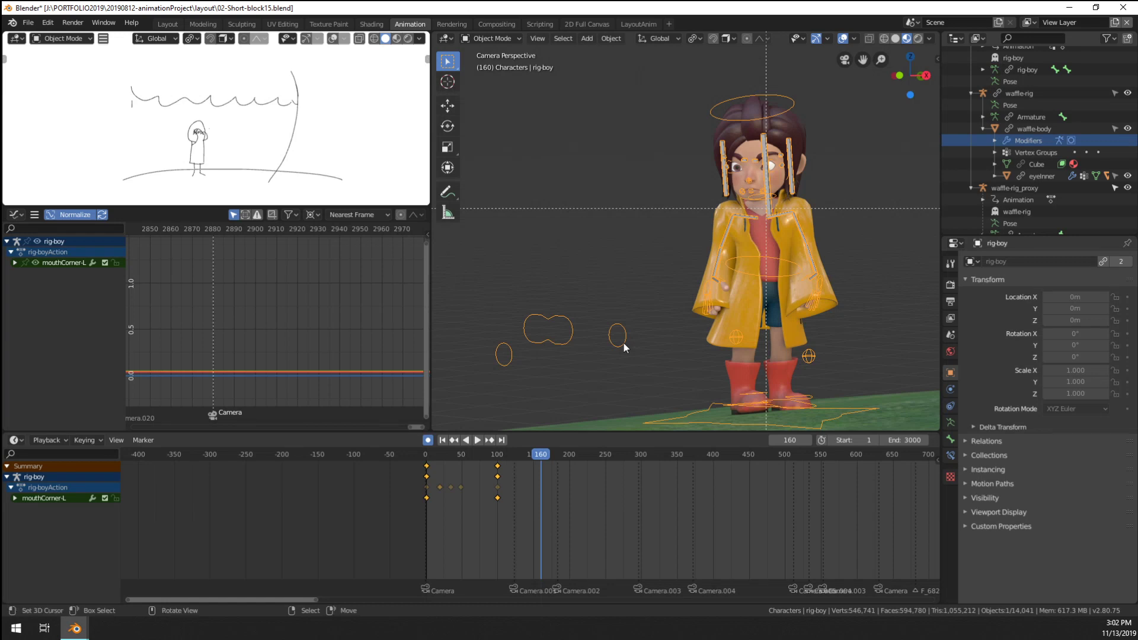
pyautogui.click(624, 344)
pyautogui.click(625, 339)
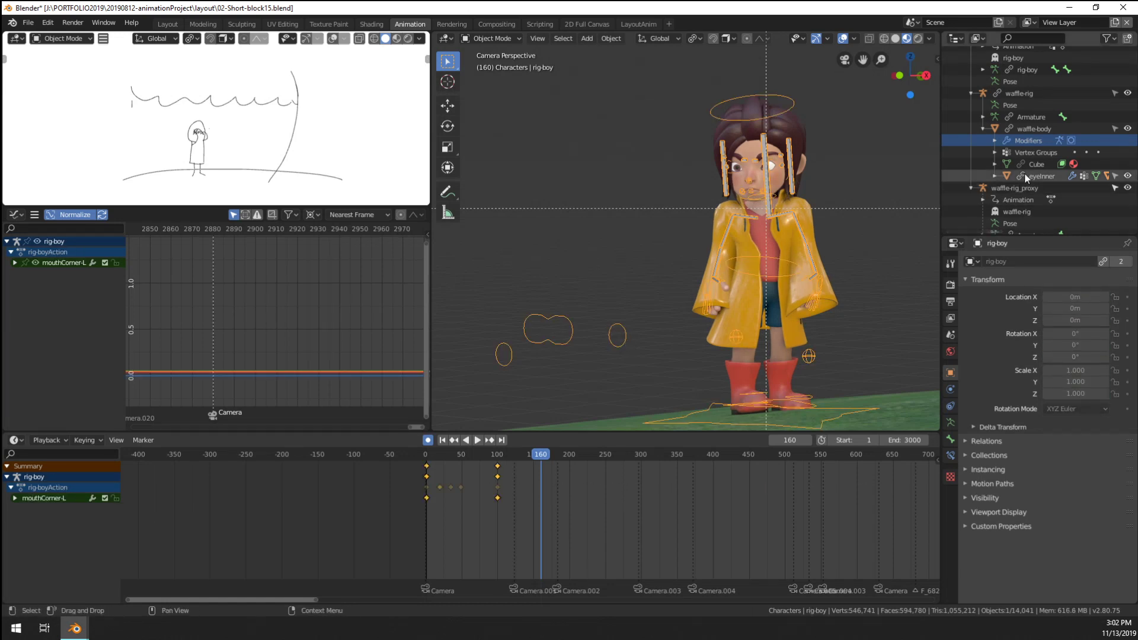
pyautogui.scroll(4, 1012, 101)
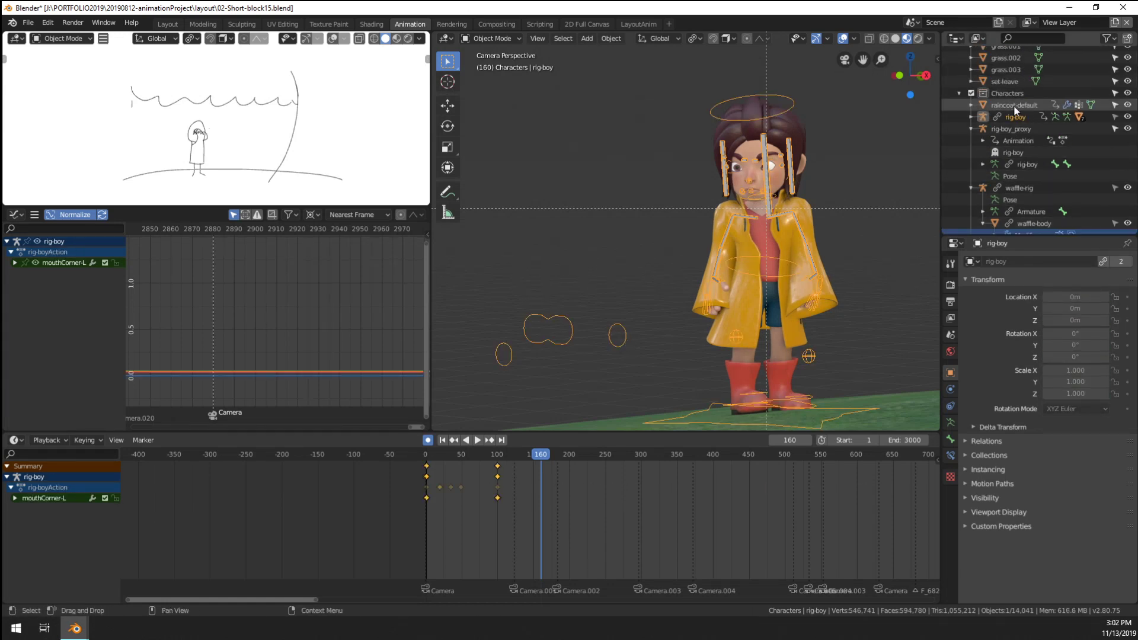
pyautogui.click(971, 117)
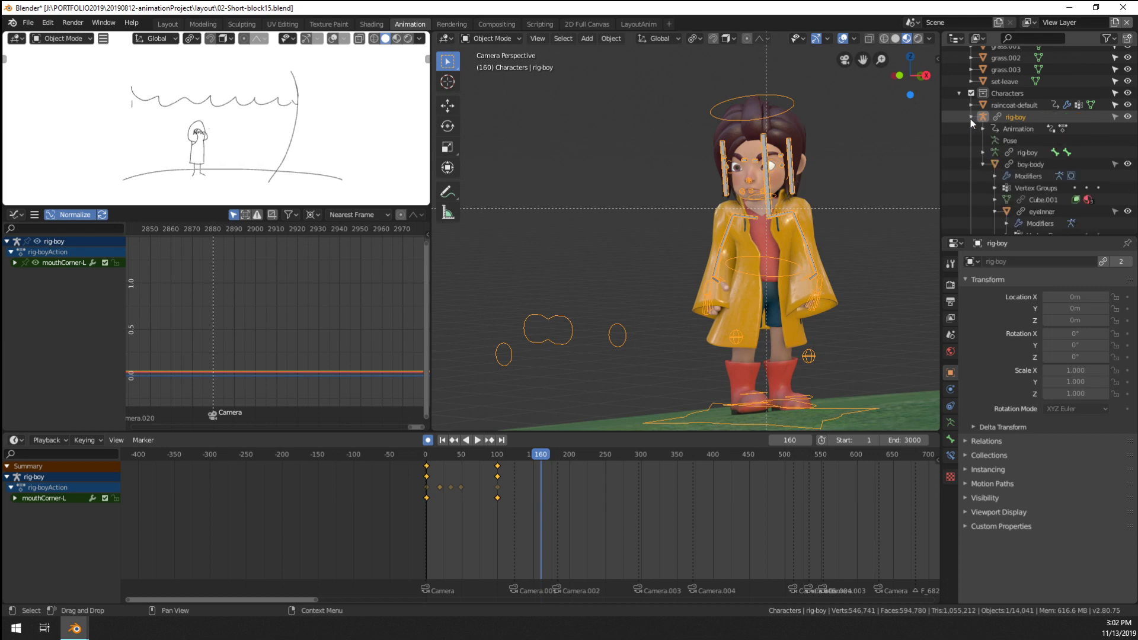
pyautogui.click(1013, 118)
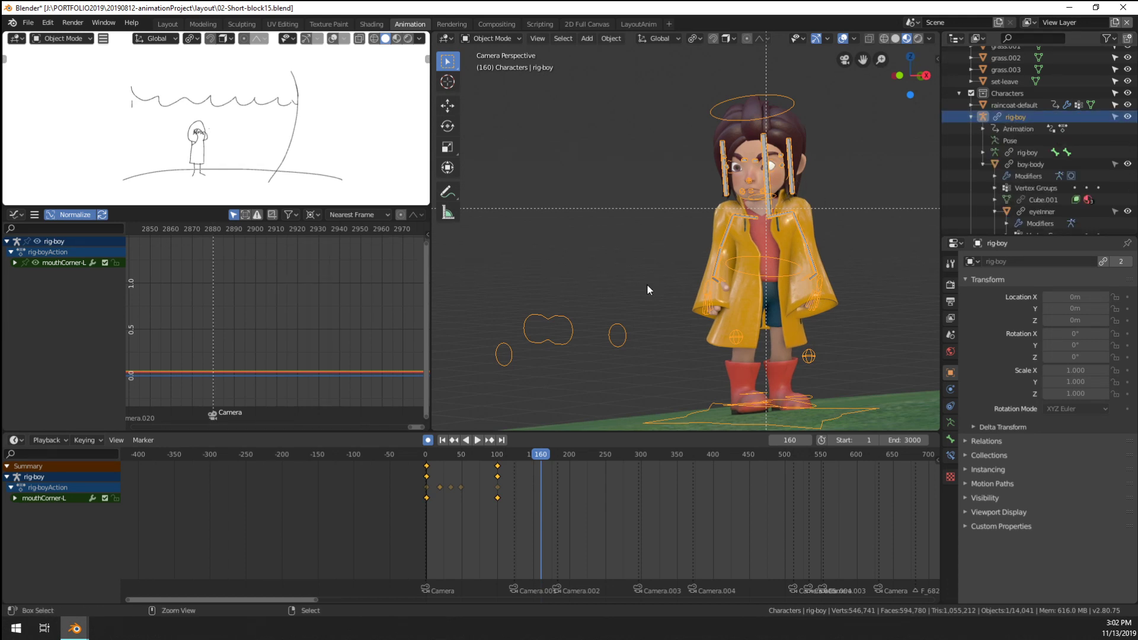
pyautogui.click(493, 39)
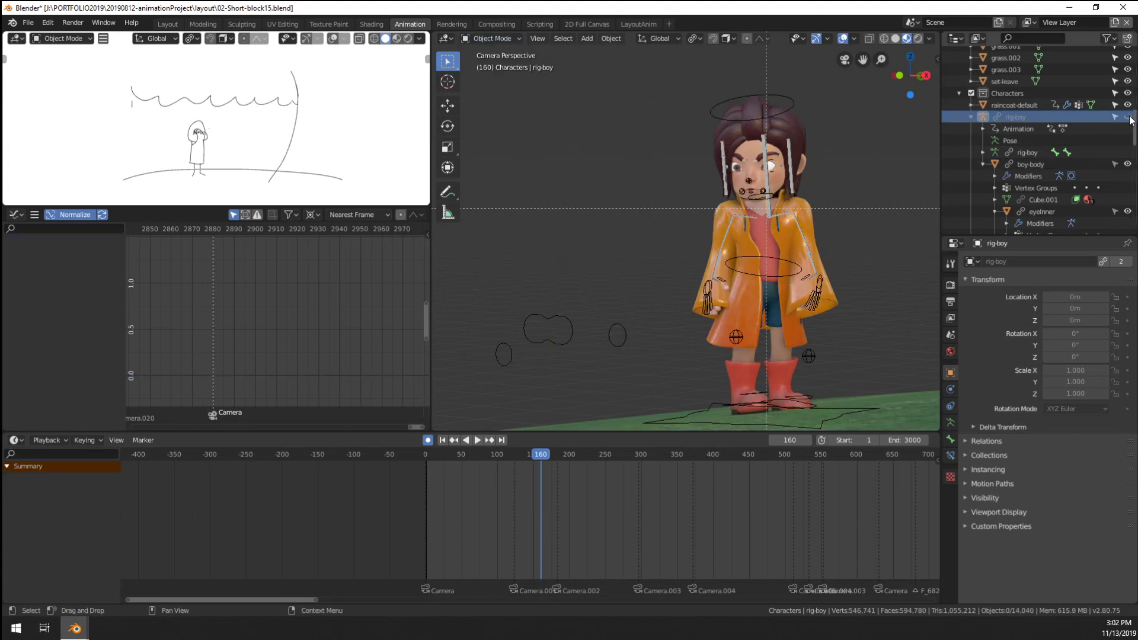
# Put rig-boy_proxy into Pose Mode and select its CTRL-eyeTarget-R control
pyautogui.hotkey('ctrl', 'alt', 'p')
pyautogui.hotkey('ctrl', 'Tab')
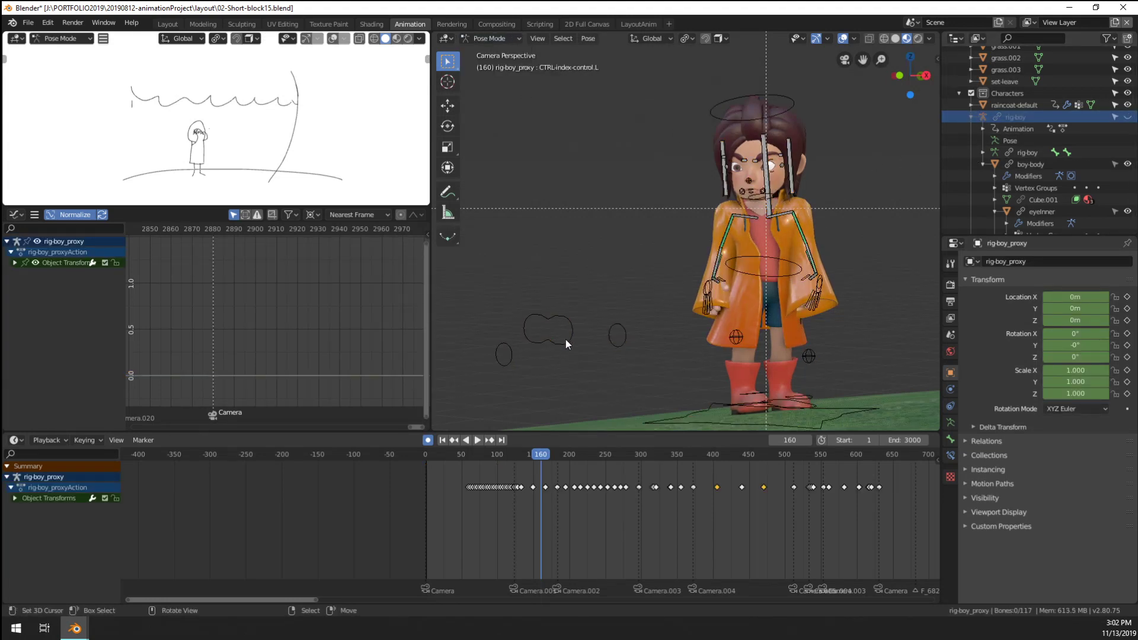
pyautogui.click(607, 343)
pyautogui.press('g')
pyautogui.rightClick(567, 337)
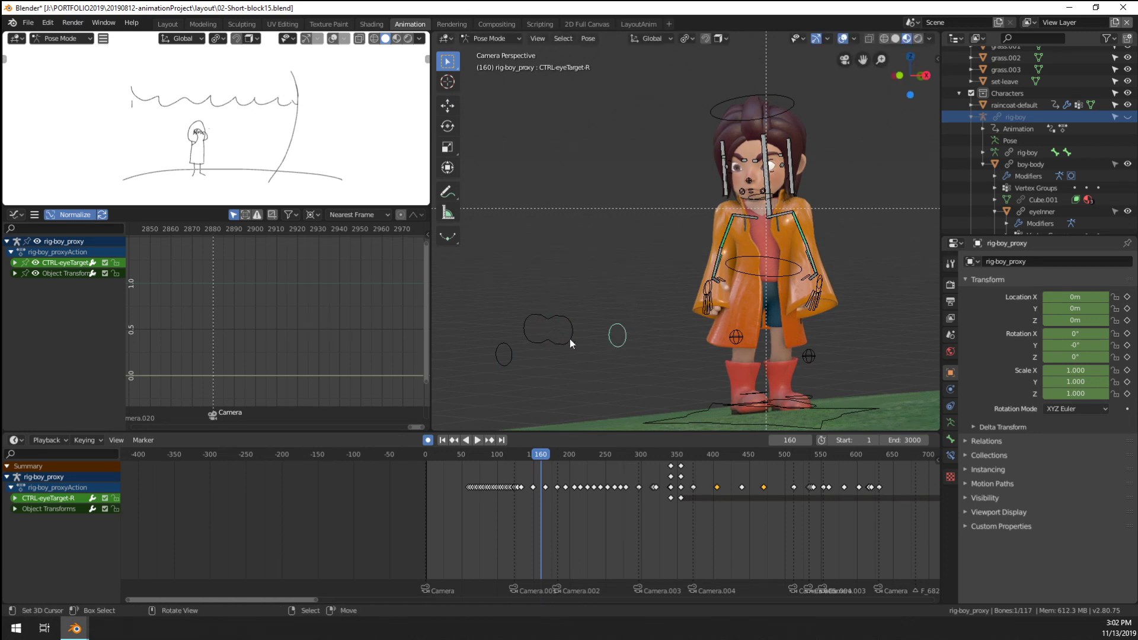
# At frame 148, reset the left and right eye target controls to their rest positions inside the central eye control
pyautogui.scroll(8, 537, 511)
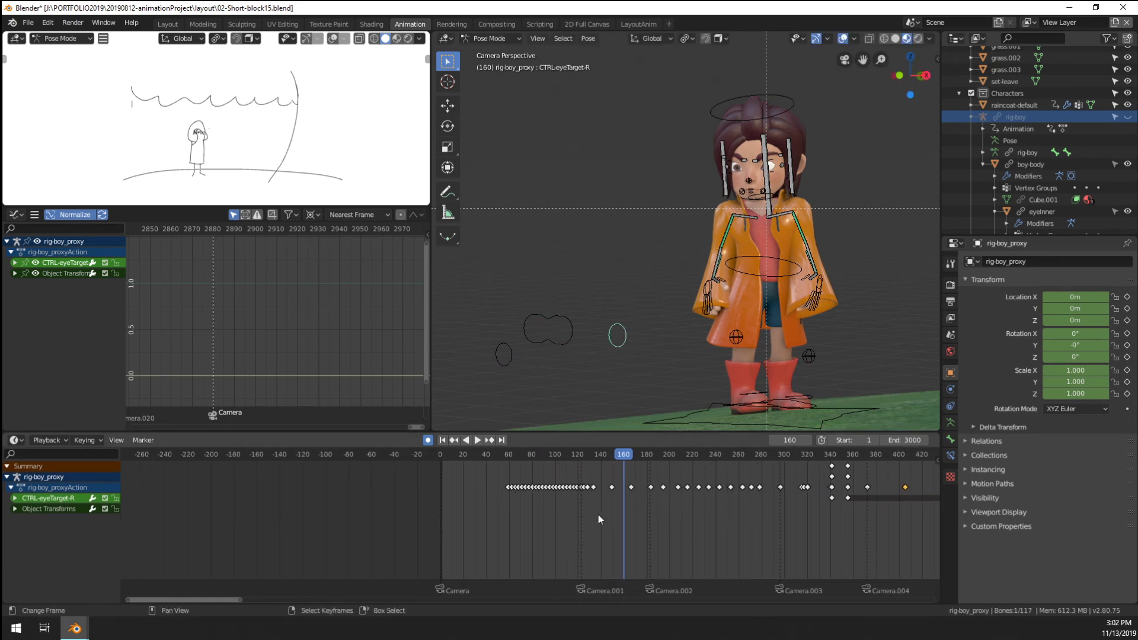
pyautogui.moveTo(703, 491); pyautogui.dragTo(597, 516, button='middle')
pyautogui.moveTo(663, 508); pyautogui.dragTo(628, 513)
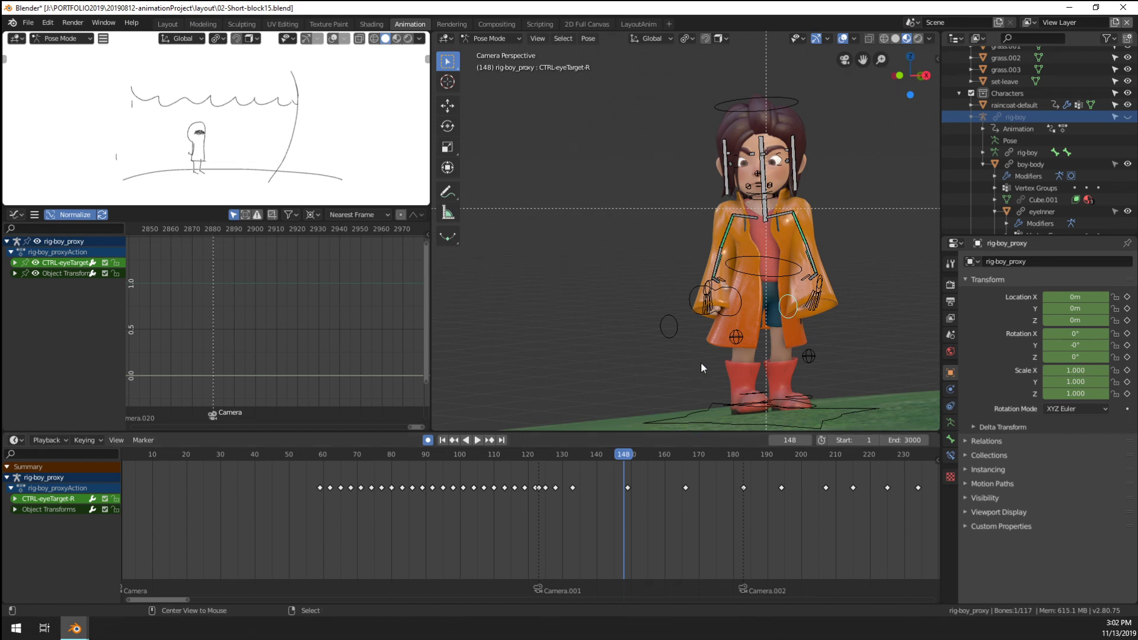
pyautogui.press('i')
pyautogui.hotkey('ctrl', 'shift', 'm')
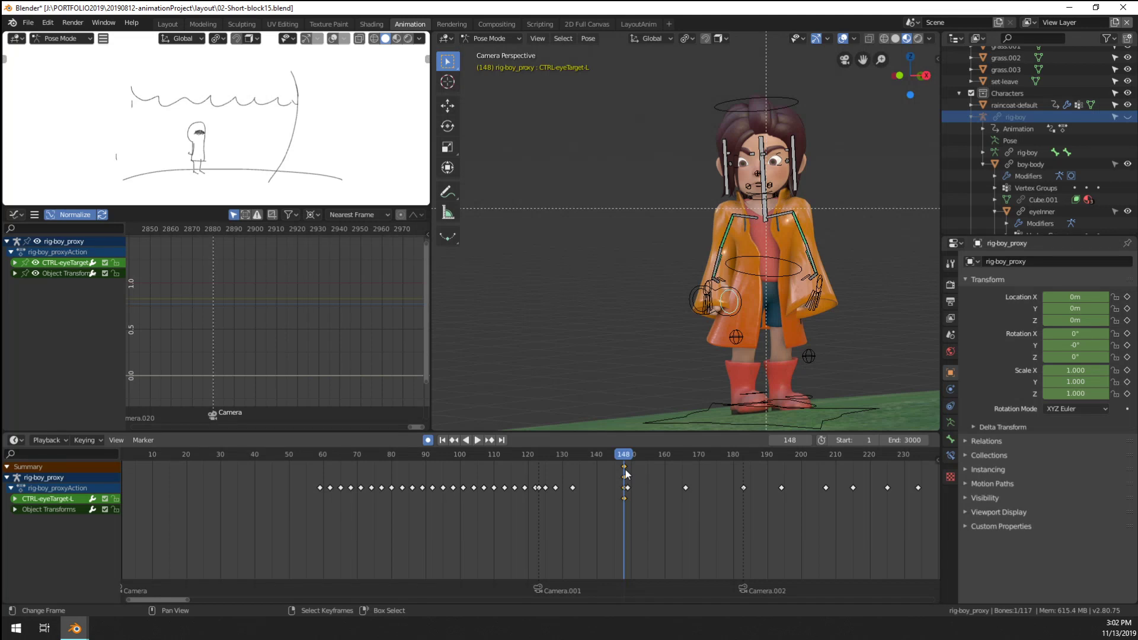
# Select all three eye target controls and move the left and right targets' keyframes from frame 148 to about frame 133
pyautogui.keyDown('shift'); pyautogui.click(702, 310); pyautogui.keyUp('shift')
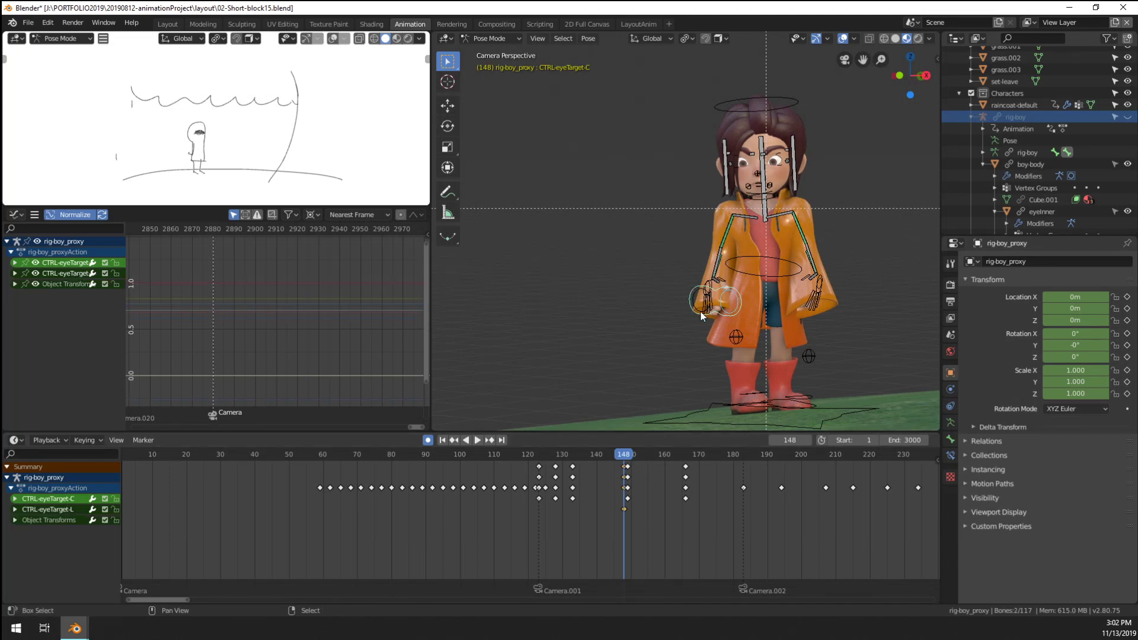
pyautogui.keyDown('shift'); pyautogui.click(728, 303); pyautogui.keyUp('shift')
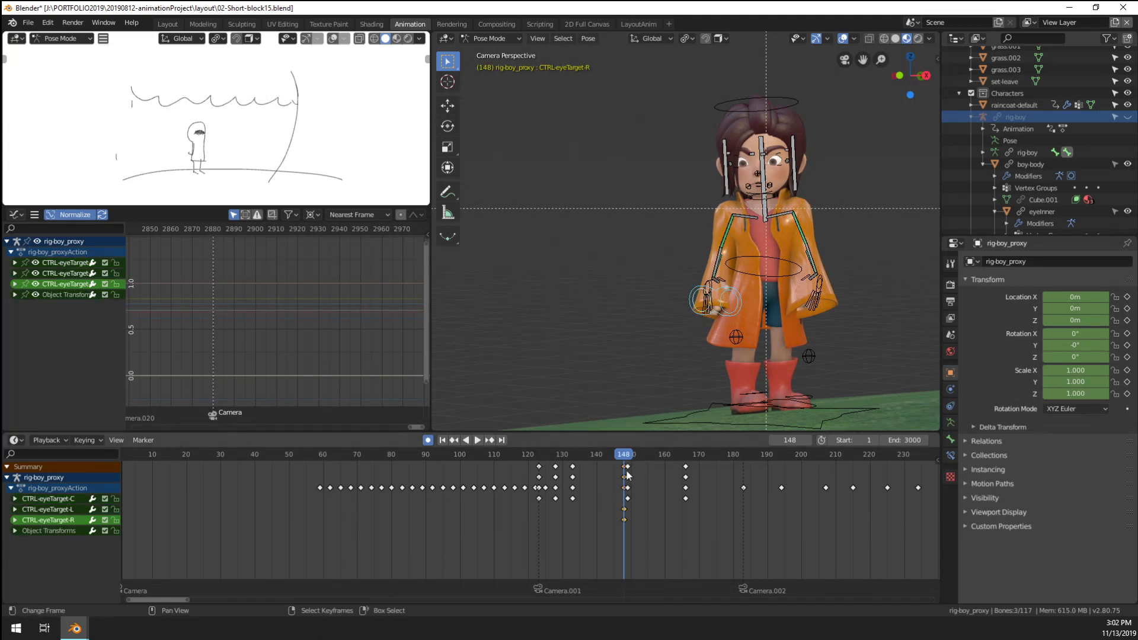
pyautogui.moveTo(626, 472); pyautogui.dragTo(574, 468)
pyautogui.moveTo(574, 469); pyautogui.dragTo(573, 470, button='right')
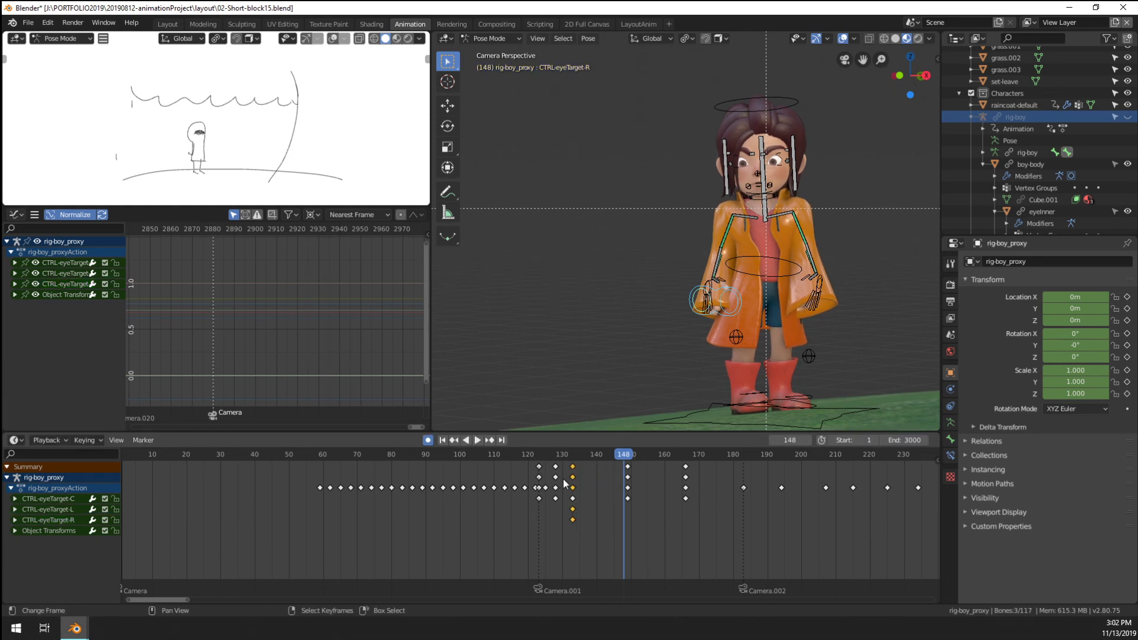
# At frame 172, reposition CTRL-eyeTarget-L to adjust the left eye's gaze, and move its new keyframe back to about frame 166
pyautogui.click(561, 481)
pyautogui.moveTo(582, 479); pyautogui.dragTo(653, 478)
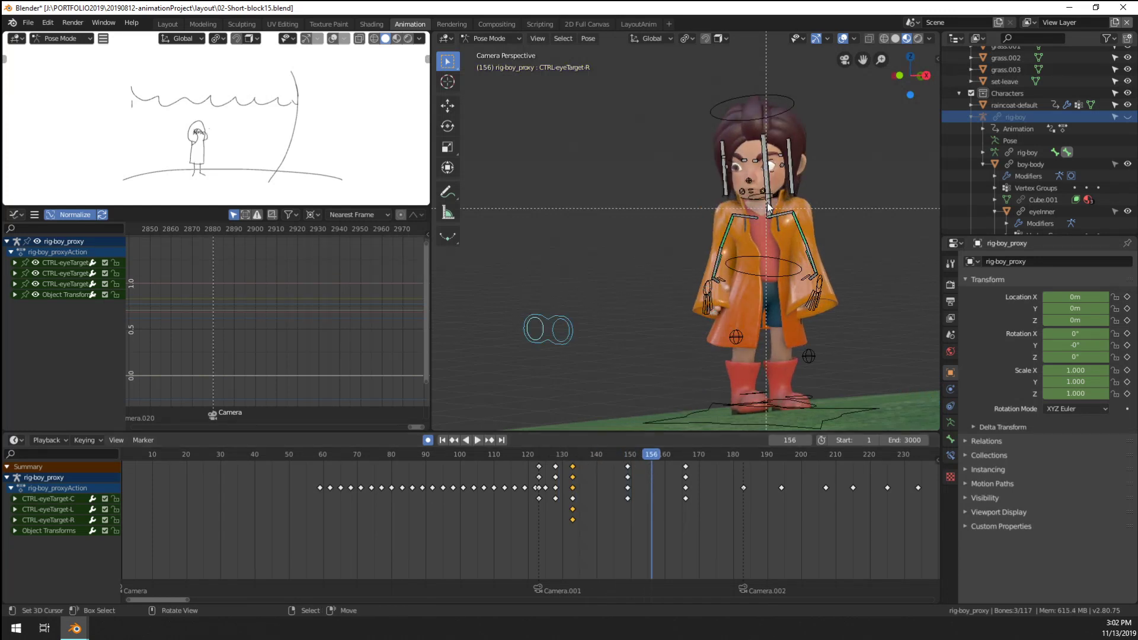
pyautogui.scroll(5, 772, 192)
pyautogui.scroll(-5, 771, 192)
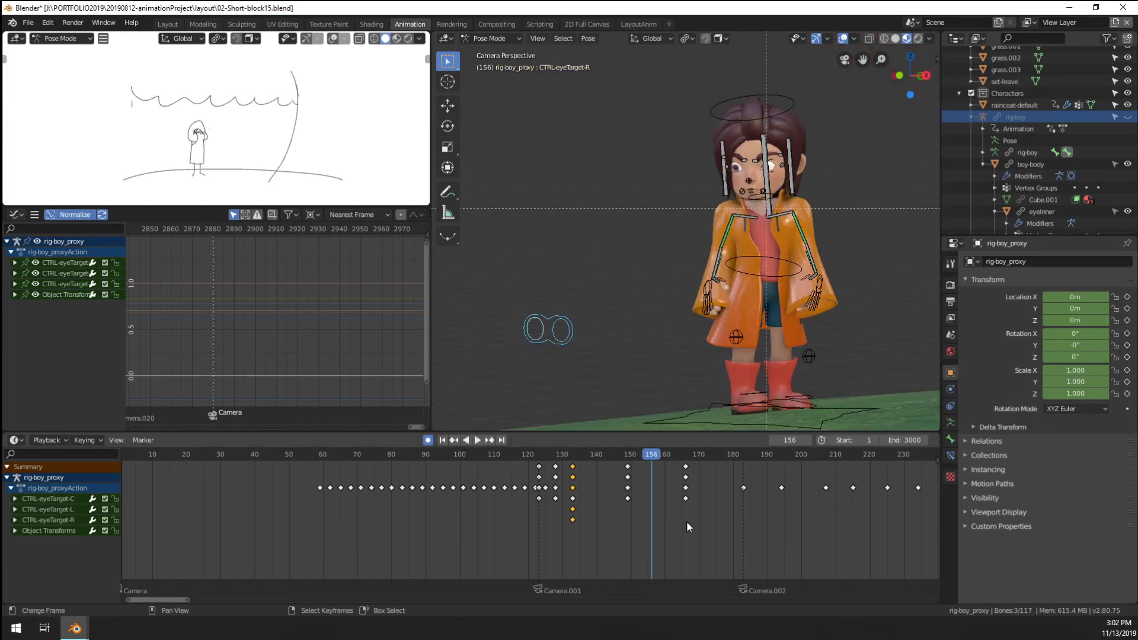
pyautogui.moveTo(686, 521); pyautogui.dragTo(706, 521)
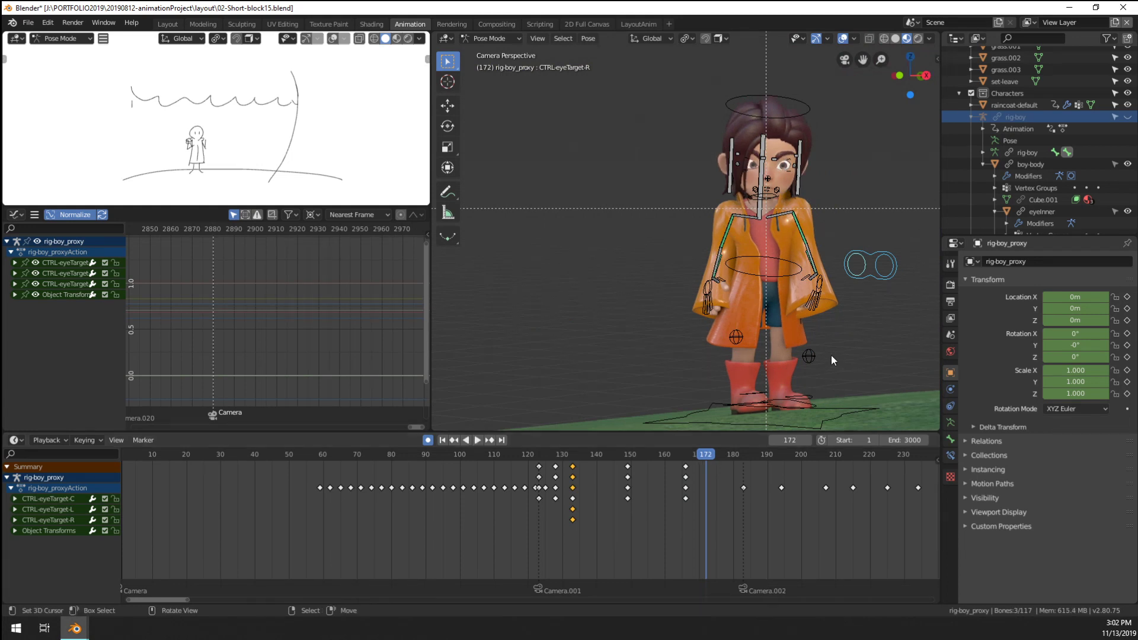
pyautogui.click(874, 275)
pyautogui.press('g')
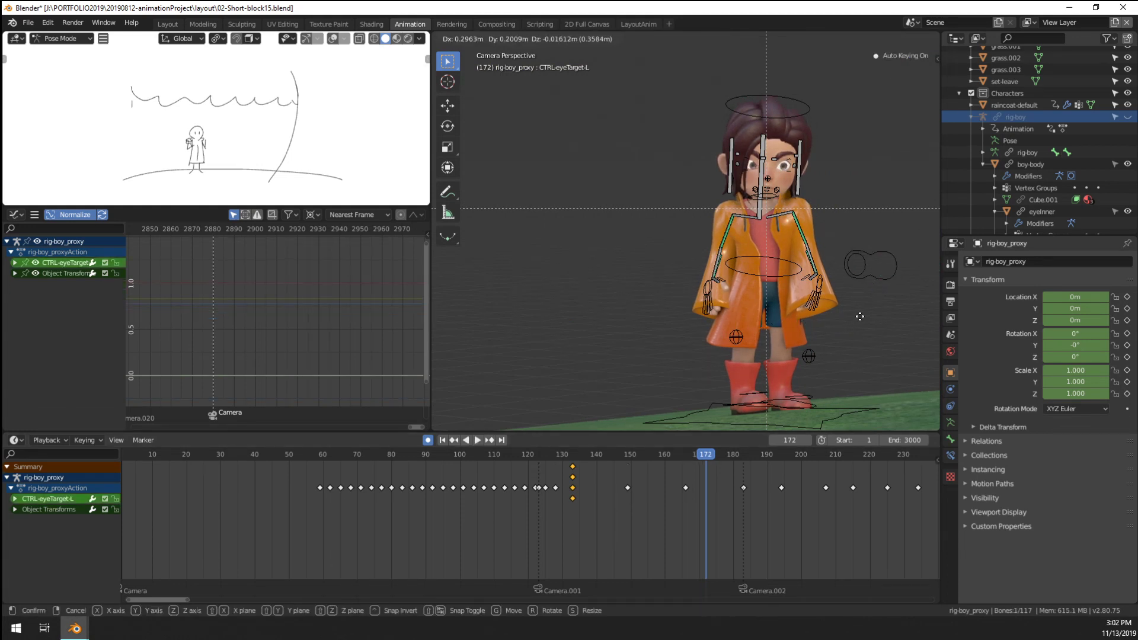
pyautogui.click(892, 318)
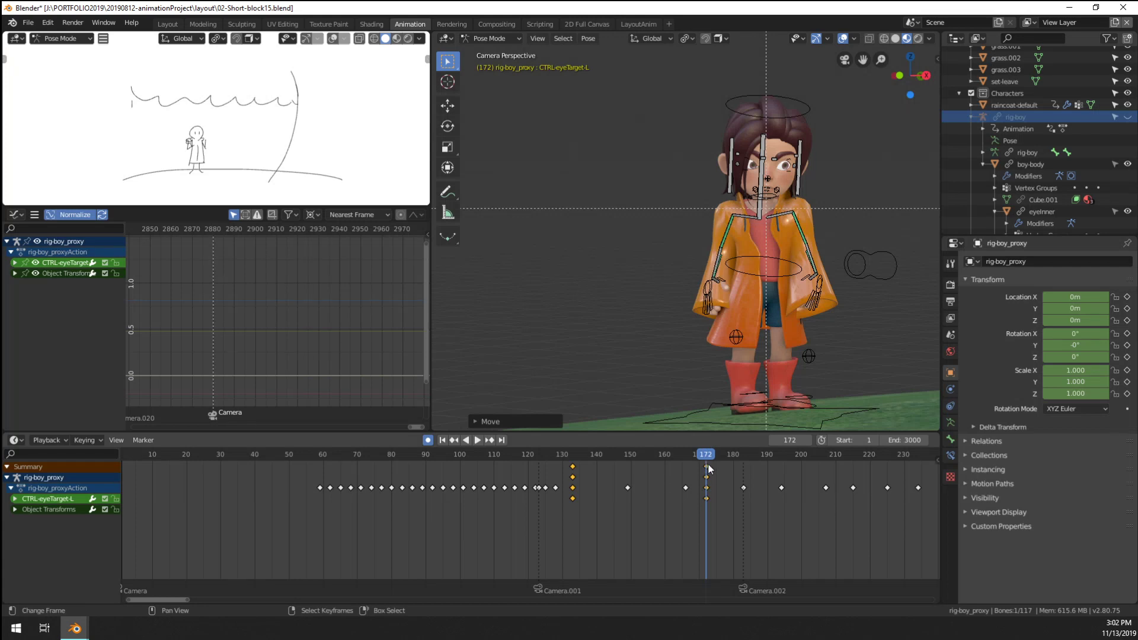
pyautogui.moveTo(708, 464); pyautogui.dragTo(686, 467, button='right')
# Save the layout file, switch to the Blender window with SQ0010-lighting-01.blend and save that file too
pyautogui.moveTo(698, 493); pyautogui.dragTo(769, 481)
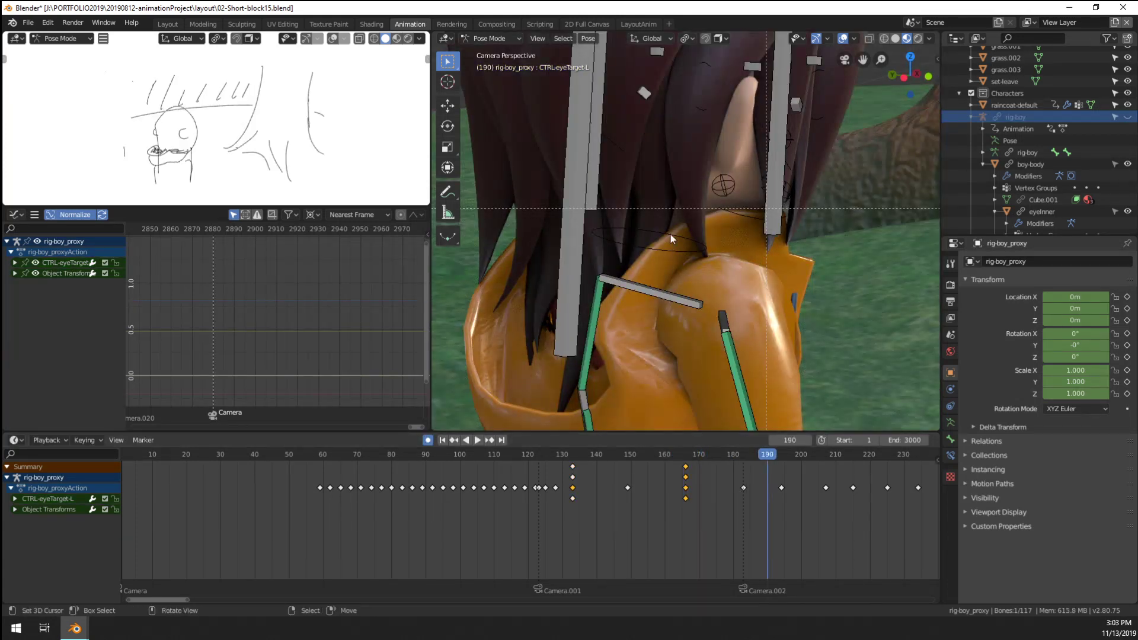
pyautogui.hotkey('ctrl', 's')
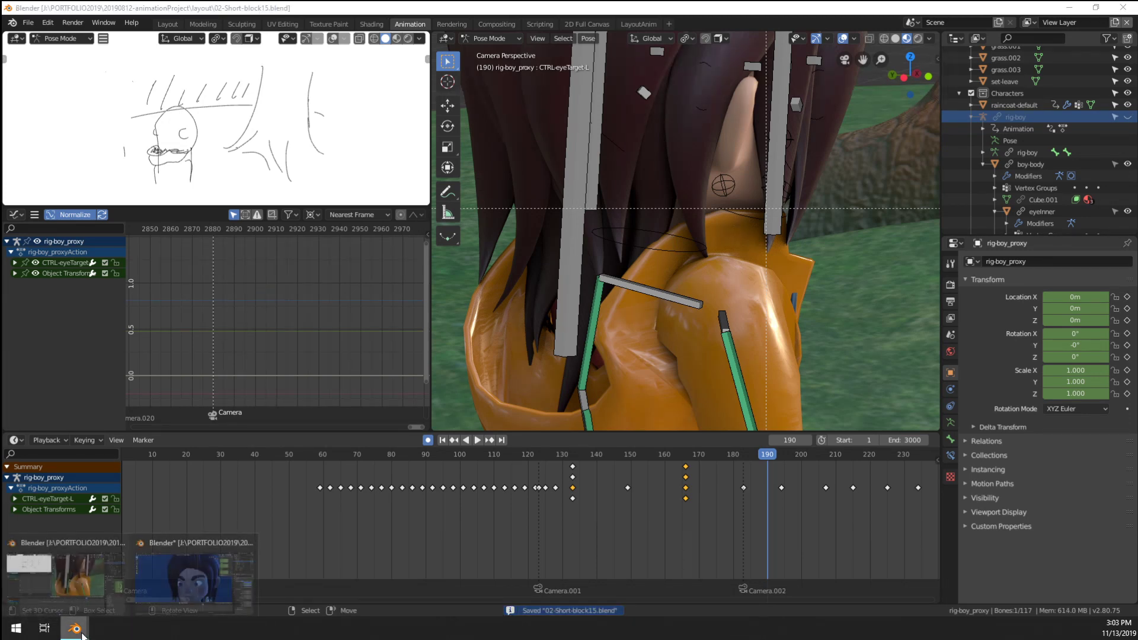
pyautogui.click(189, 578)
pyautogui.hotkey('ctrl', 's')
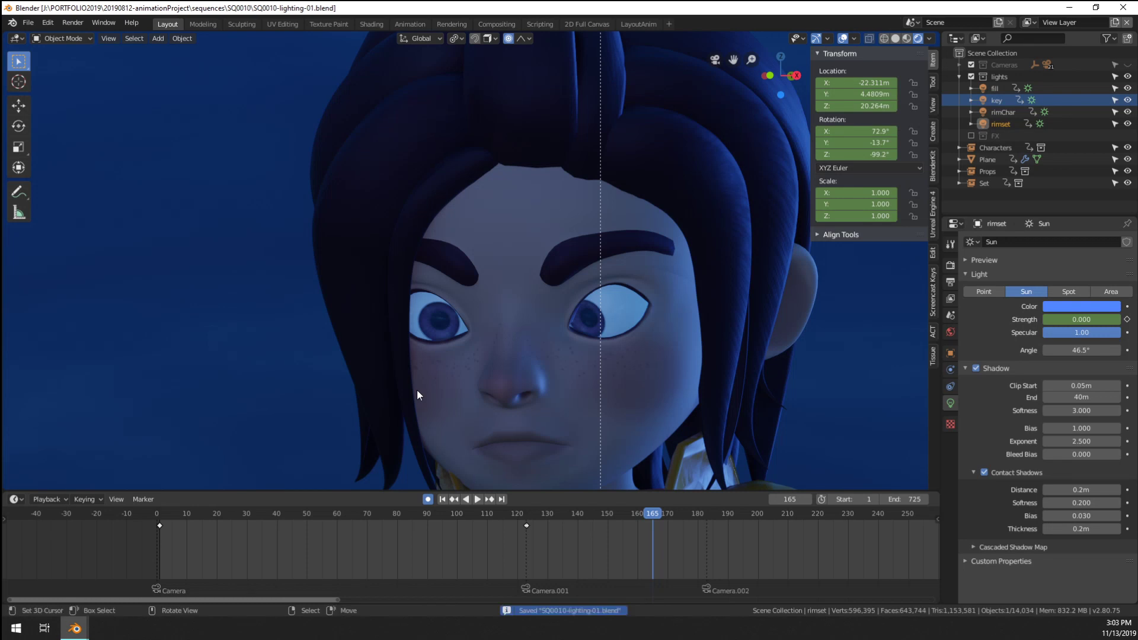
# Reopen SQ0010-lighting-01.blend from the recent files and display the viewport in rendered shading
pyautogui.click(28, 22)
pyautogui.moveTo(61, 57)
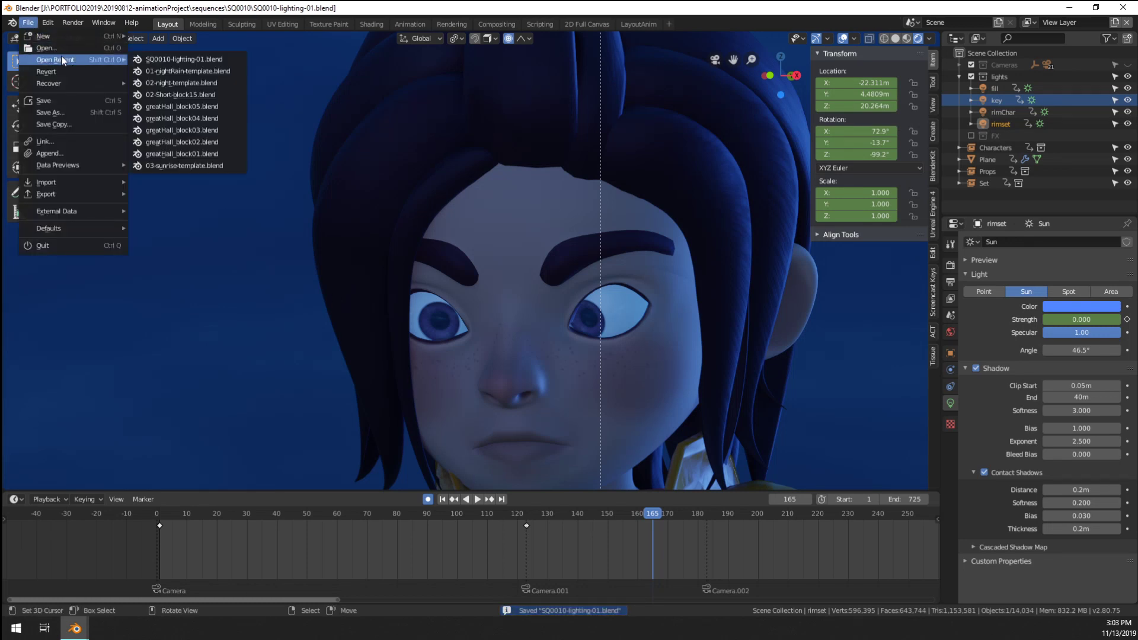
pyautogui.click(157, 58)
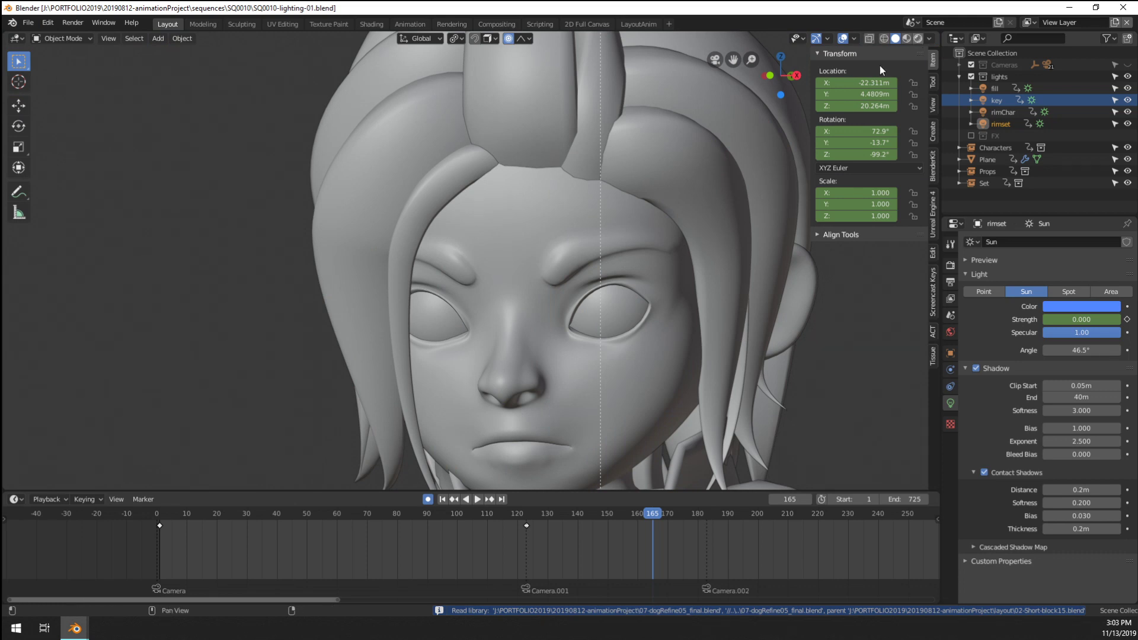
pyautogui.click(919, 38)
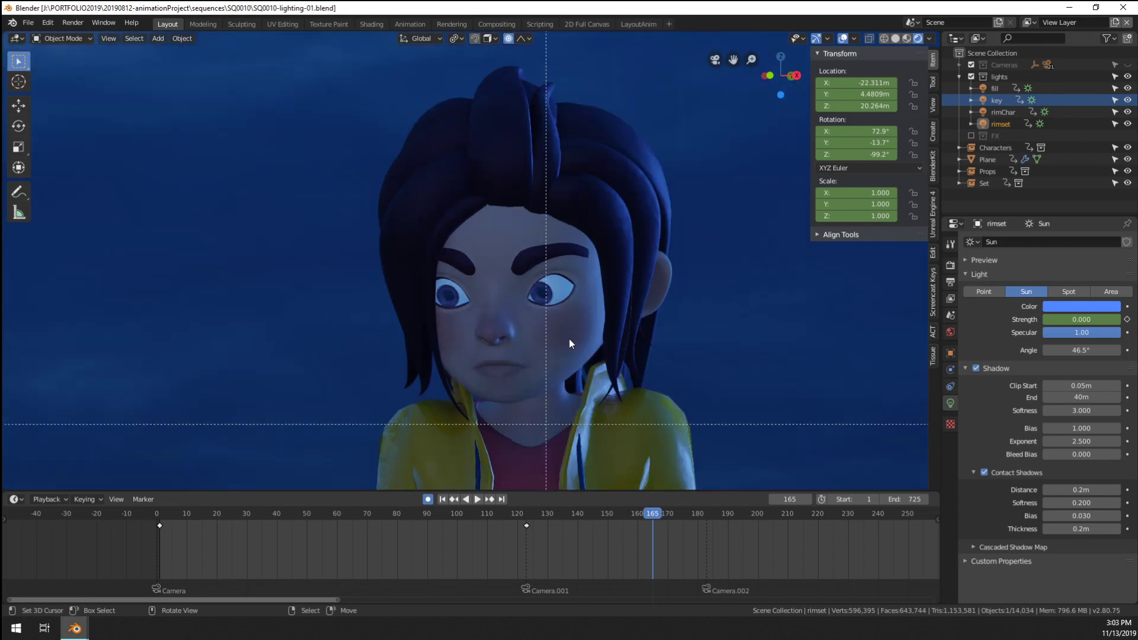
# Examine the corrected eyes and the night lighting at frame 165, both close up and in the full camera frame
pyautogui.scroll(-4, 570, 339)
pyautogui.scroll(3, 570, 340)
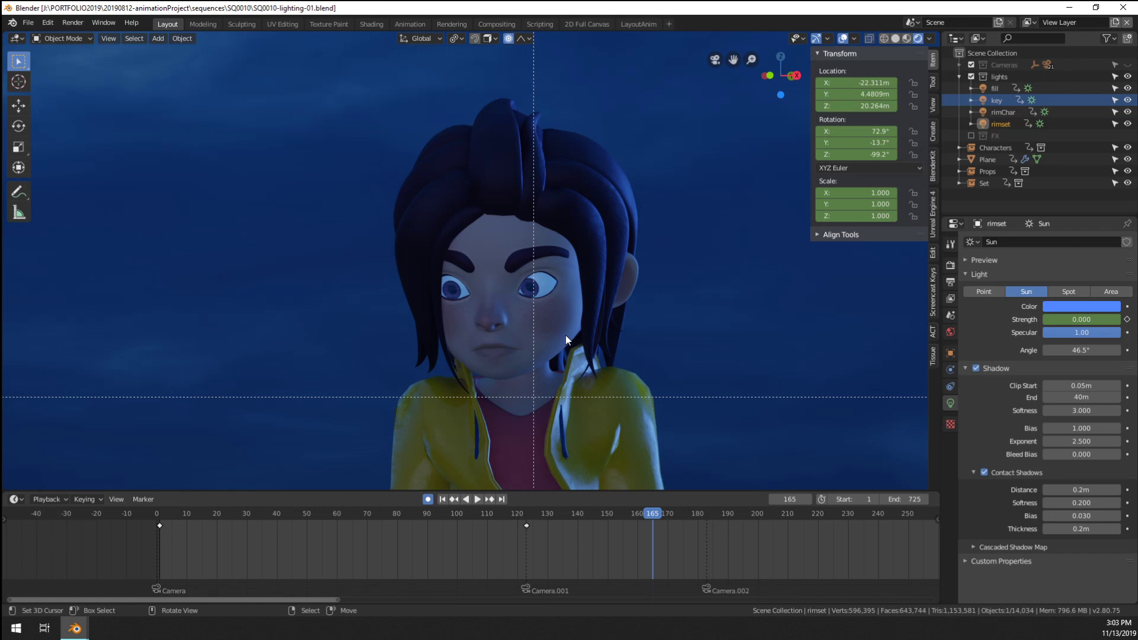
pyautogui.scroll(-7, 439, 391)
pyautogui.scroll(-8, 480, 415)
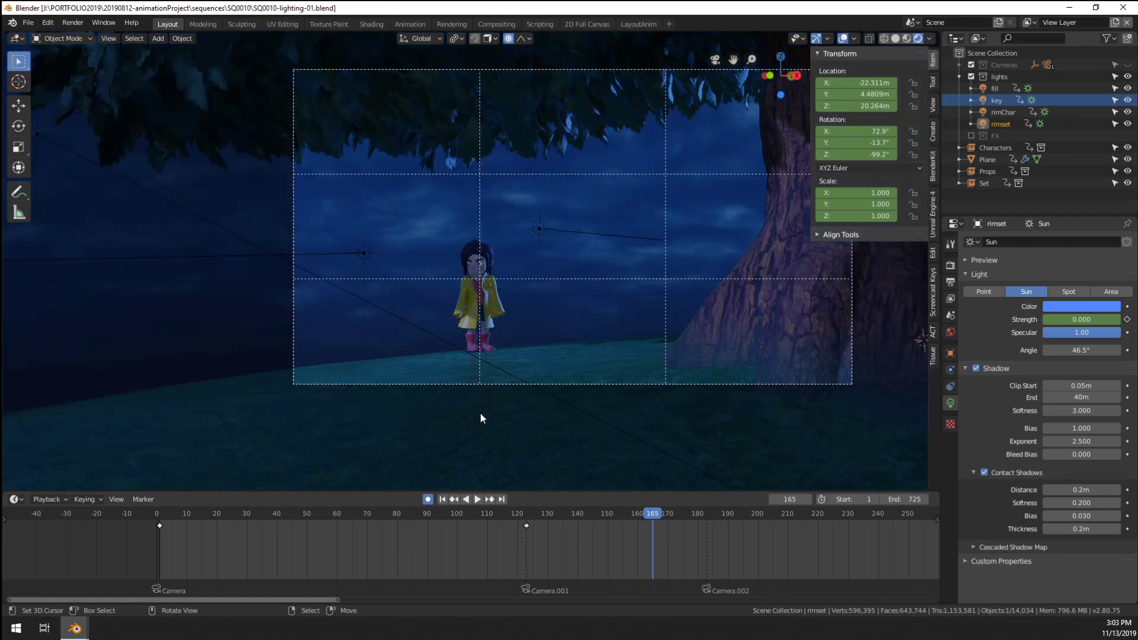
pyautogui.scroll(9, 480, 415)
pyautogui.scroll(-6, 411, 236)
pyautogui.scroll(3, 429, 285)
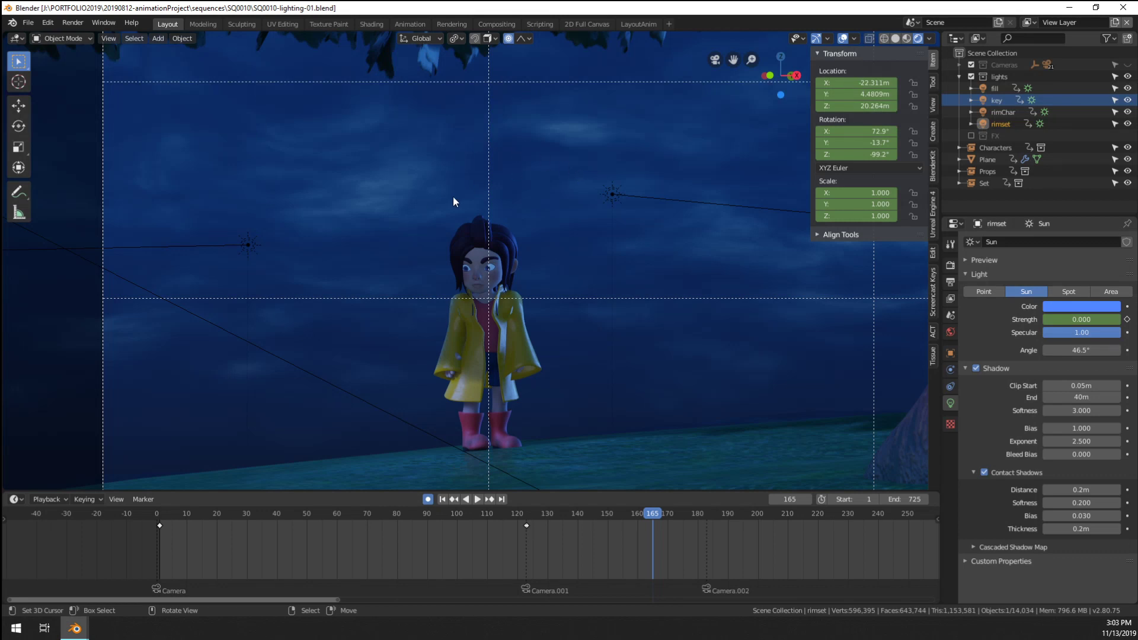
pyautogui.scroll(-2, 735, 120)
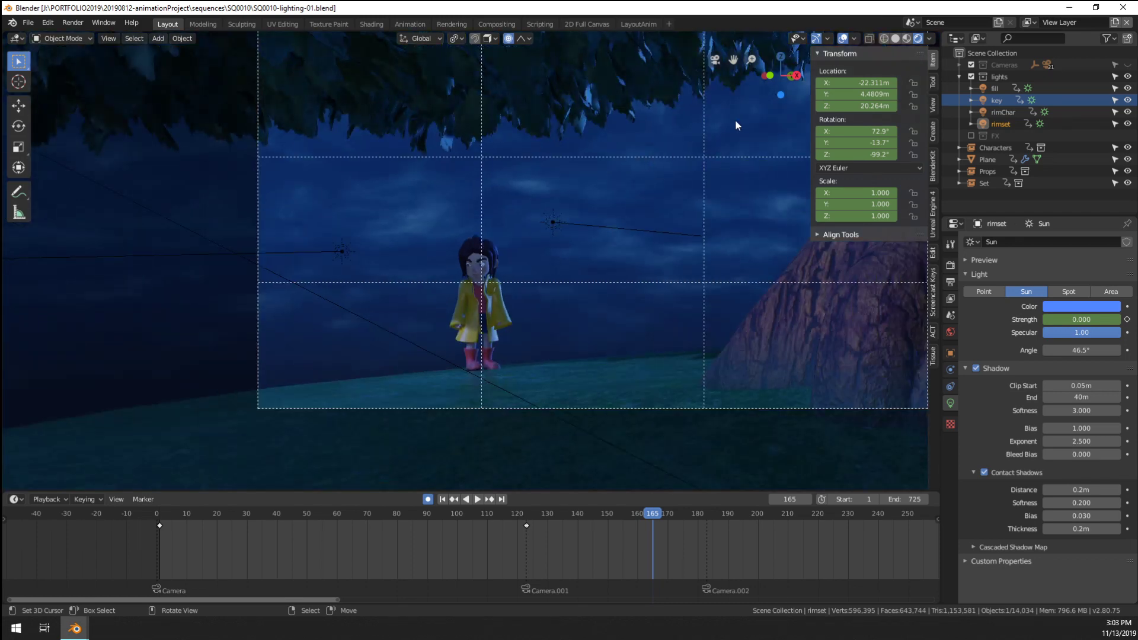
# Switch to the Blender window with 02-Short-block15.blend and play through the second camera shot to frame 154
pyautogui.moveTo(74, 629)
pyautogui.click(77, 587)
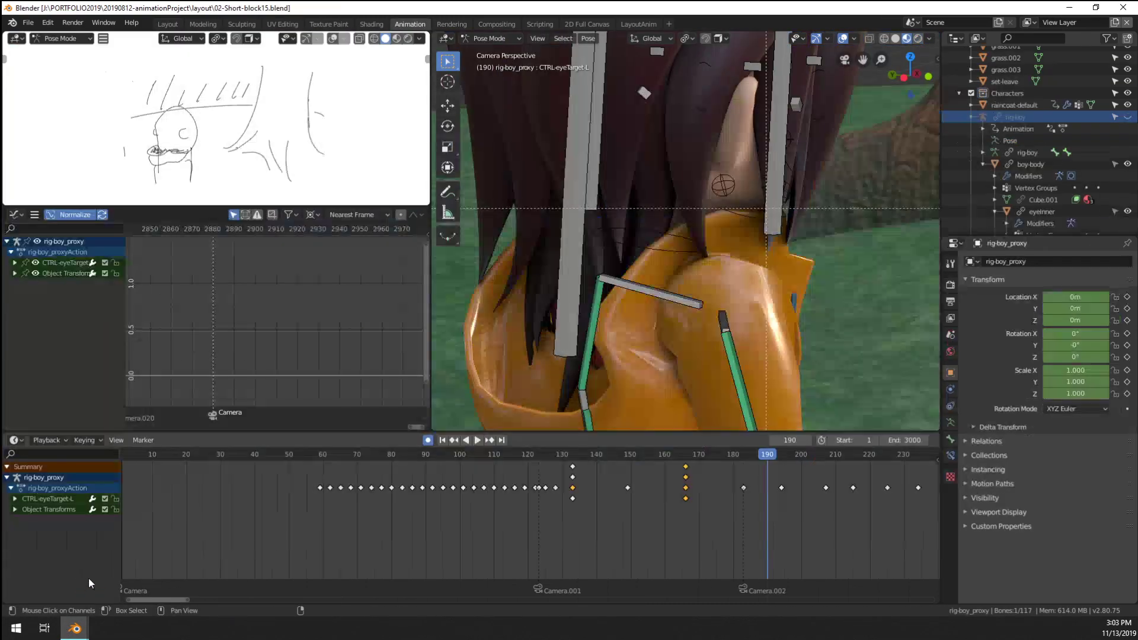
pyautogui.moveTo(613, 538); pyautogui.dragTo(644, 536)
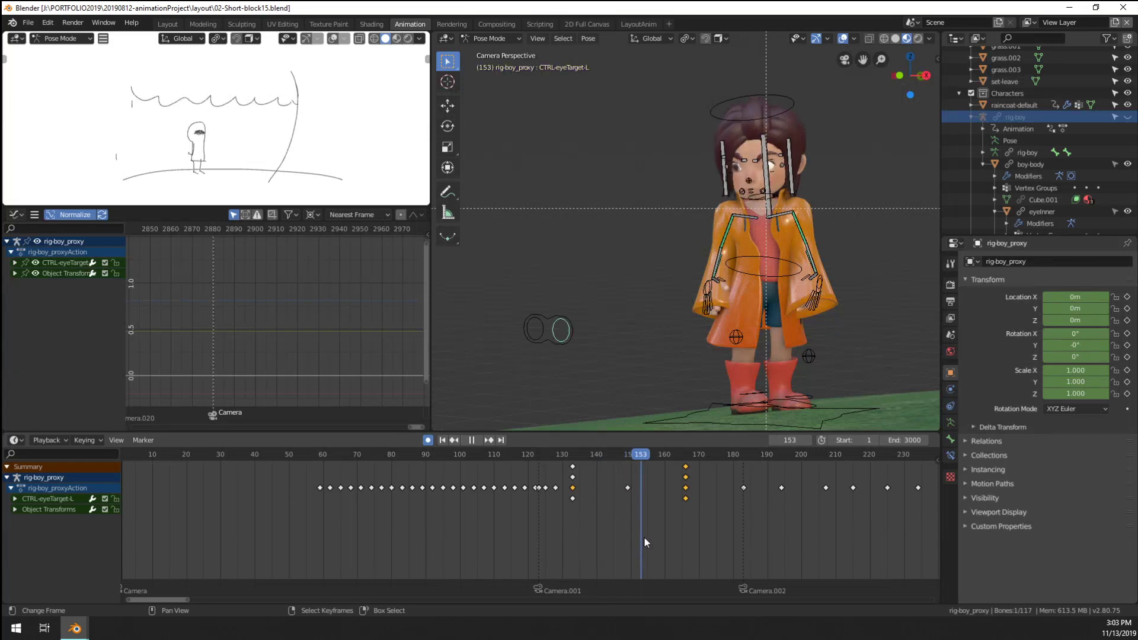
pyautogui.press('space')
pyautogui.press('space')
# At frame 154, reposition CTRL-eyeTarget-L in two moves to correct the left eye's gaze, checking the face without overlays
pyautogui.click(842, 39)
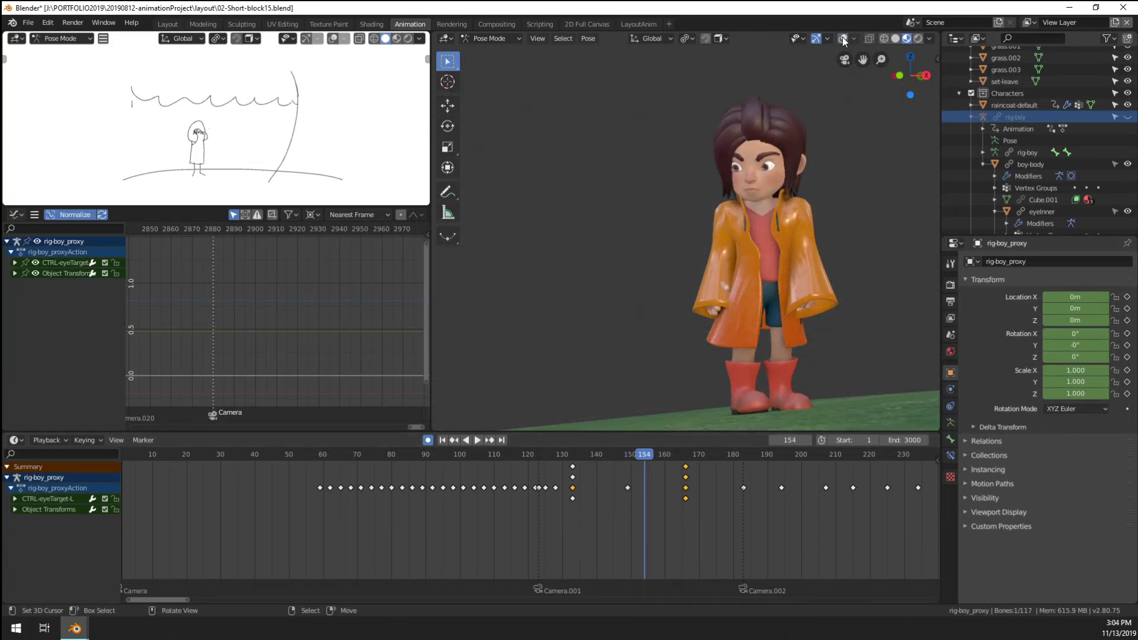
pyautogui.click(843, 38)
pyautogui.press('g')
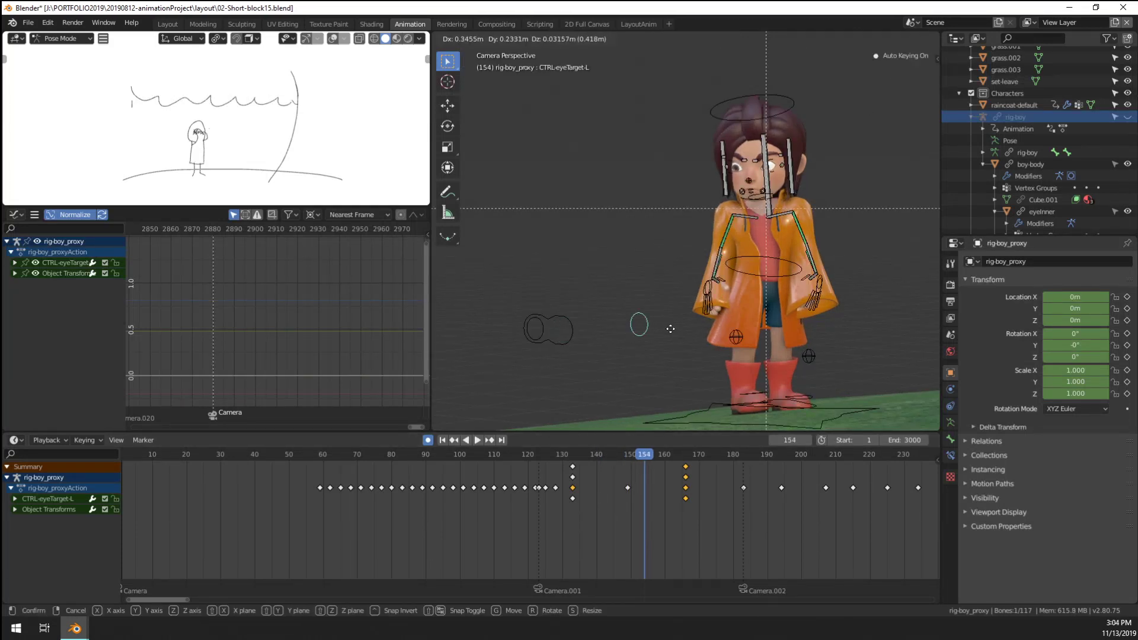
pyautogui.click(657, 328)
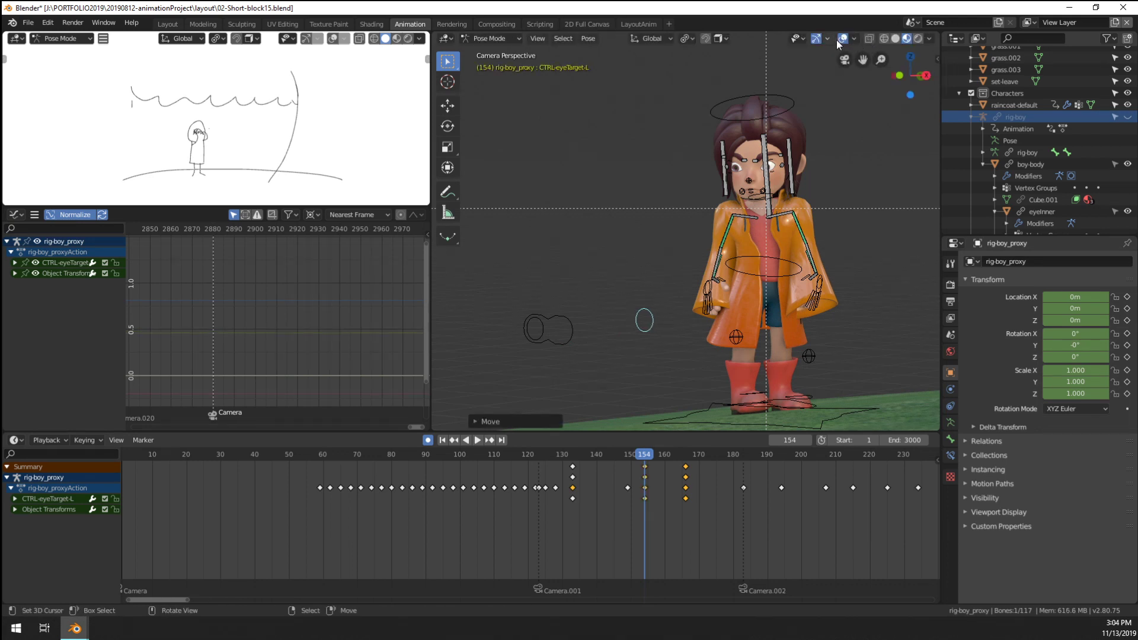
pyautogui.click(843, 39)
pyautogui.press('g')
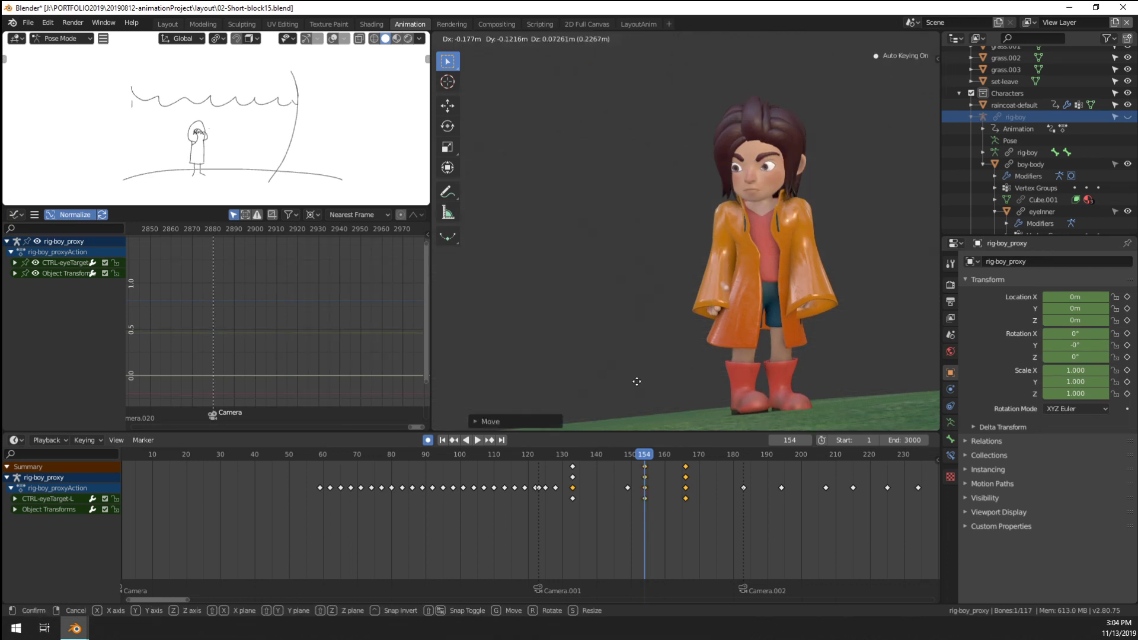
pyautogui.click(654, 380)
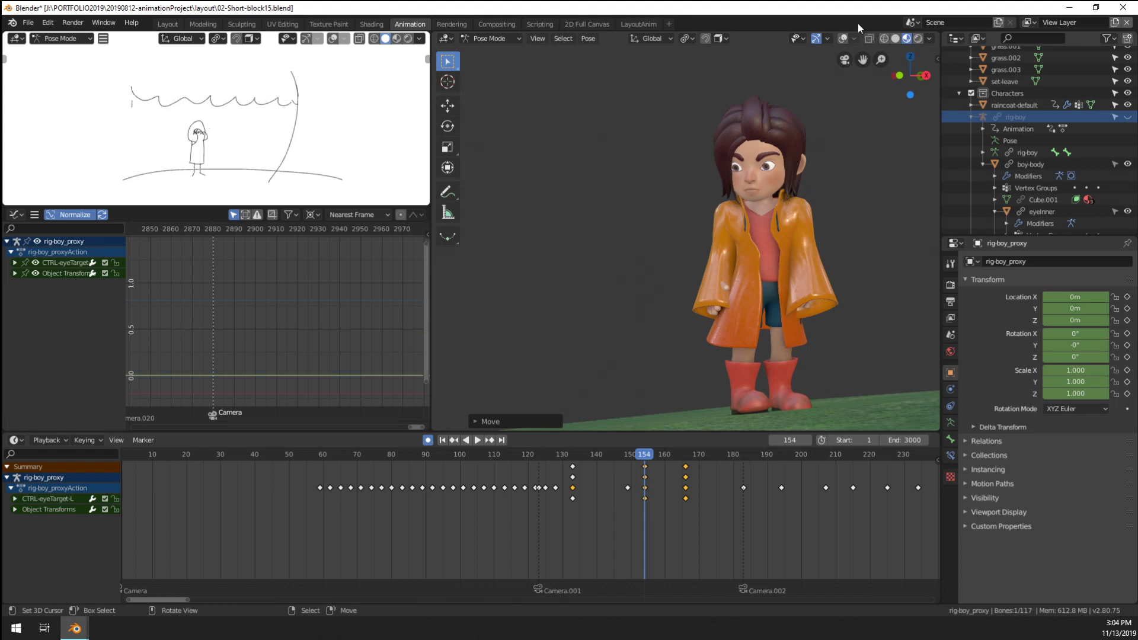
# Reposition CTRL-eyeTarget-R at frame 154, and move both eye targets' new keyframes back 5 frames to the key near frame 149
pyautogui.click(843, 39)
pyautogui.moveTo(542, 322); pyautogui.dragTo(584, 311)
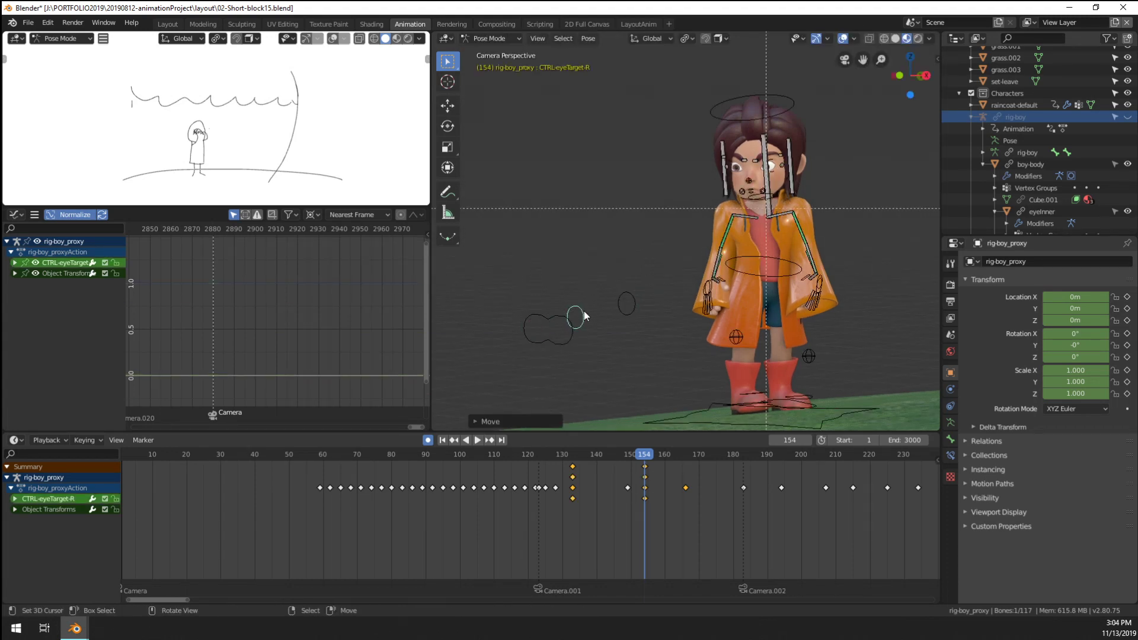
pyautogui.keyDown('shift'); pyautogui.click(627, 304); pyautogui.keyUp('shift')
pyautogui.press('g')
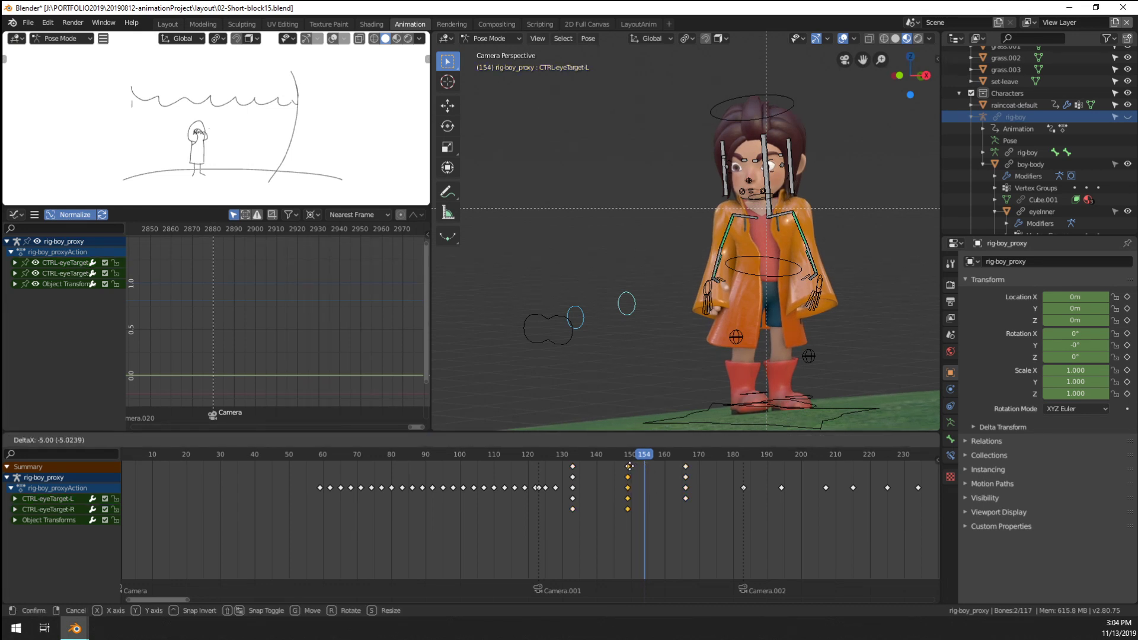
pyautogui.click(630, 467)
pyautogui.moveTo(638, 483)
pyautogui.mouseDown()
pyautogui.moveTo(615, 485)
pyautogui.moveTo(699, 478)
pyautogui.moveTo(568, 484)
pyautogui.moveTo(775, 479)
pyautogui.mouseUp()
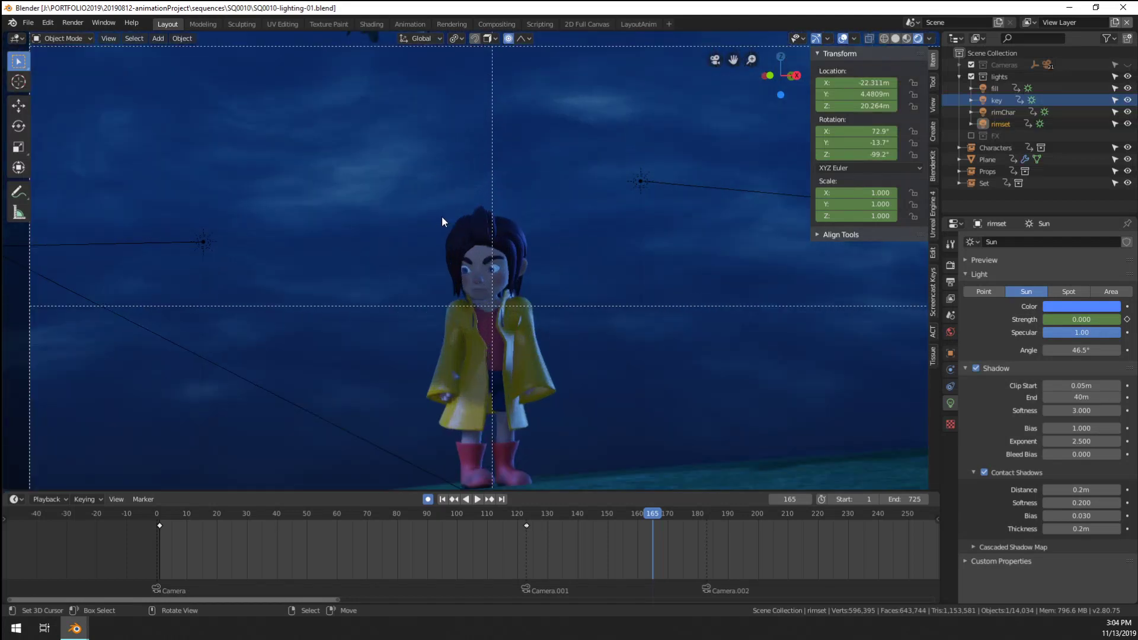
# Reopen SQ0010-lighting-01.blend from the recent files and check the character's gaze at frame 165 in rendered shading
pyautogui.click(28, 22)
pyautogui.moveTo(78, 65)
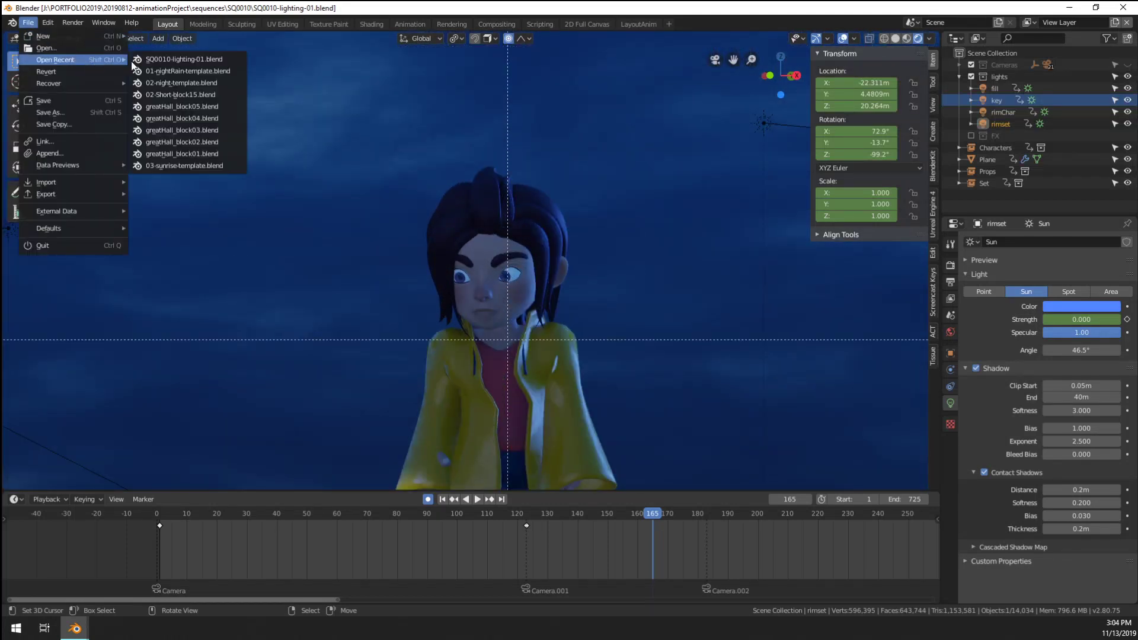
pyautogui.click(215, 62)
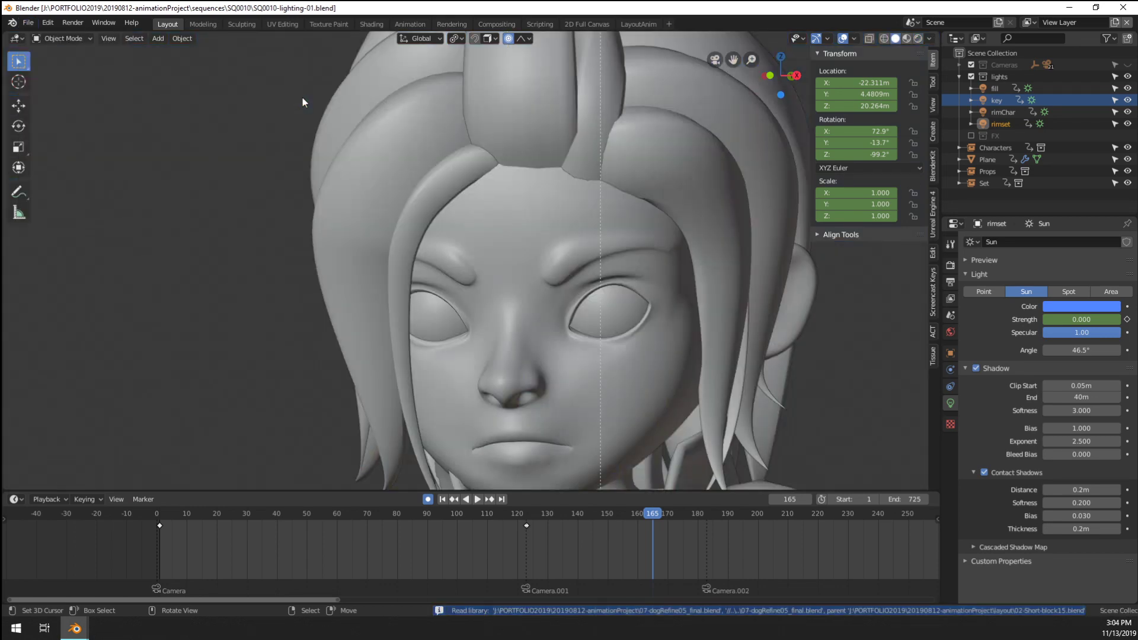
pyautogui.scroll(-6, 798, 119)
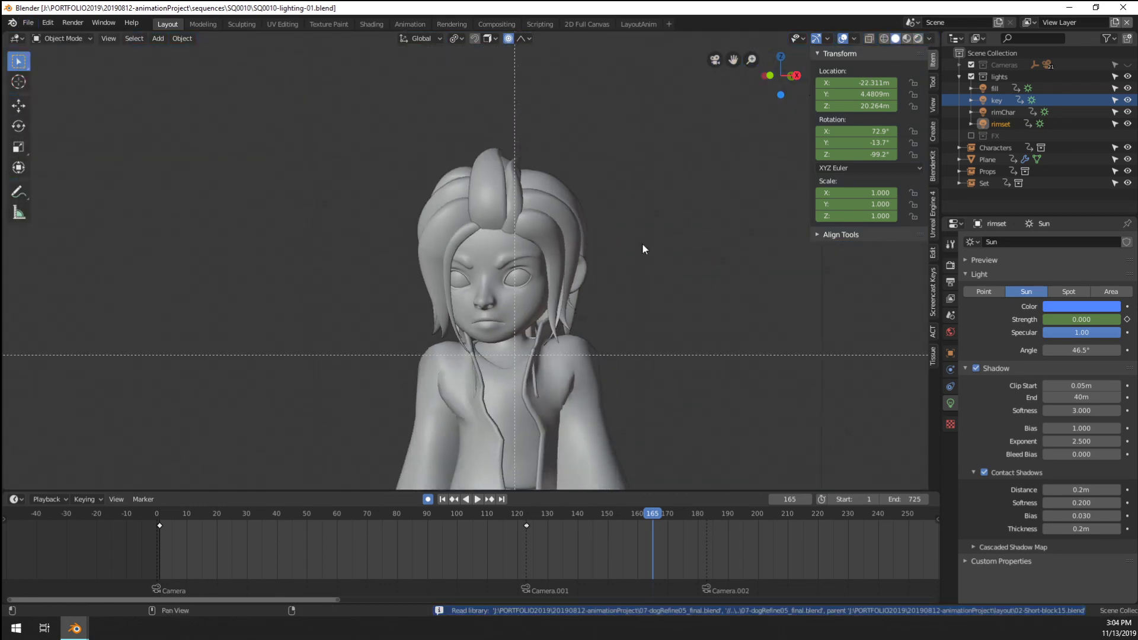
pyautogui.hotkey('shift', 'z')
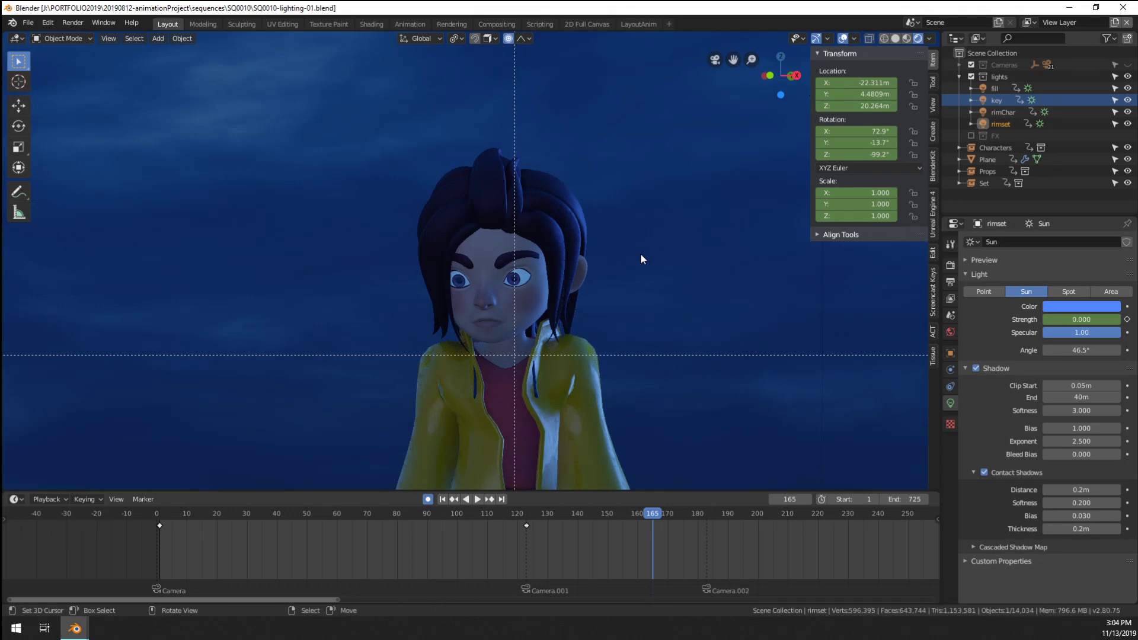
pyautogui.scroll(-8, 640, 259)
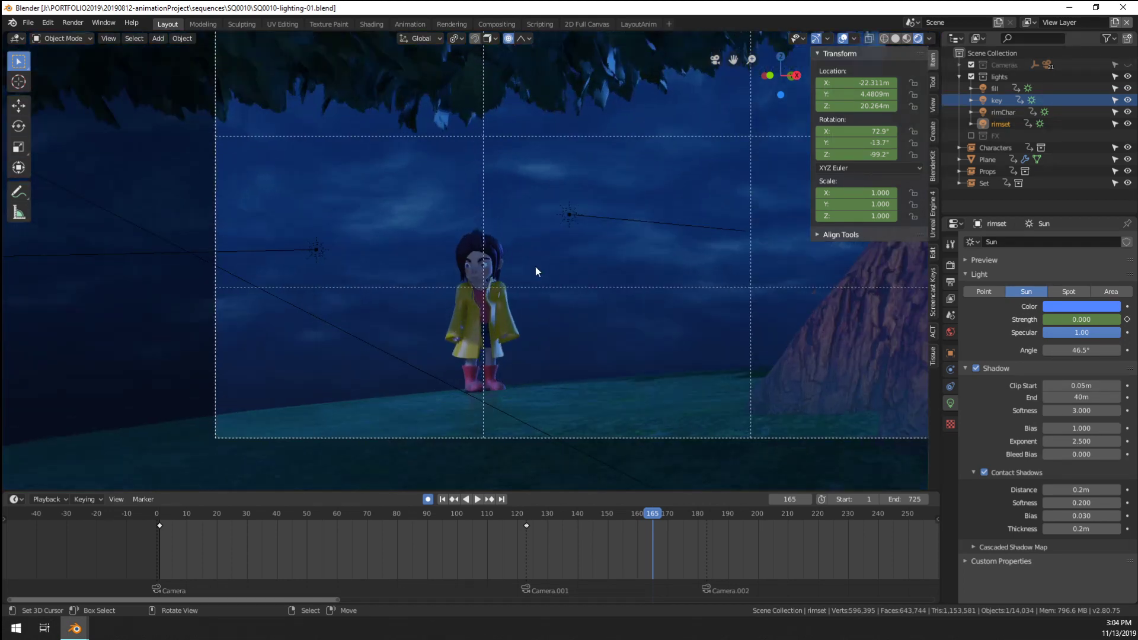
pyautogui.scroll(5, 537, 272)
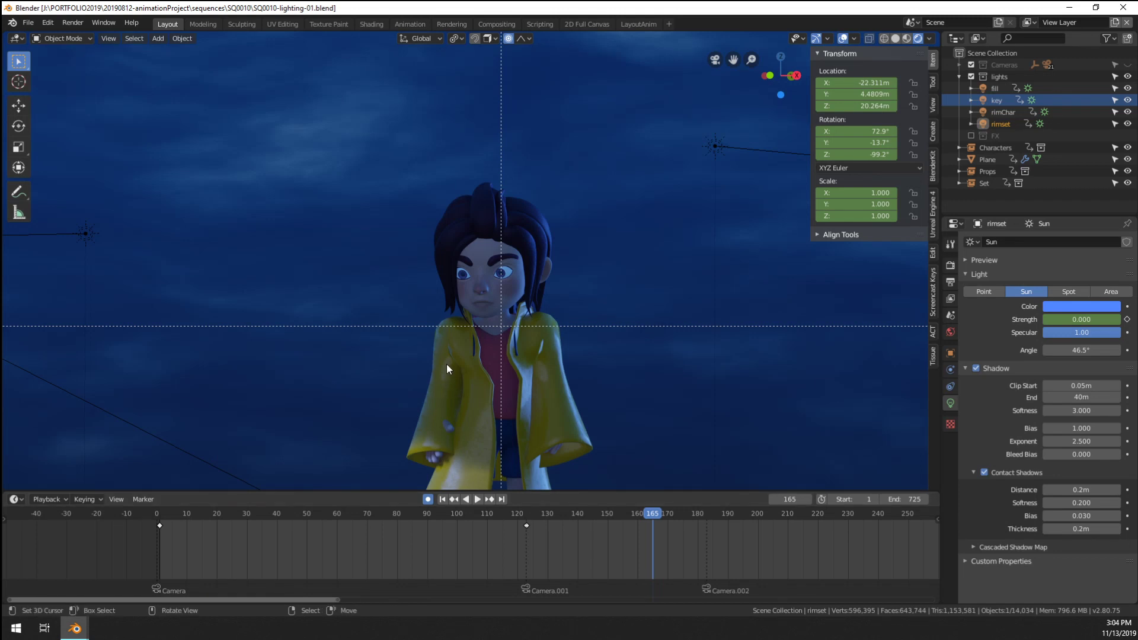
# Switch back to the layout file and rotate the shoulder.R bone at frame 133
pyautogui.moveTo(75, 629)
pyautogui.click(80, 577)
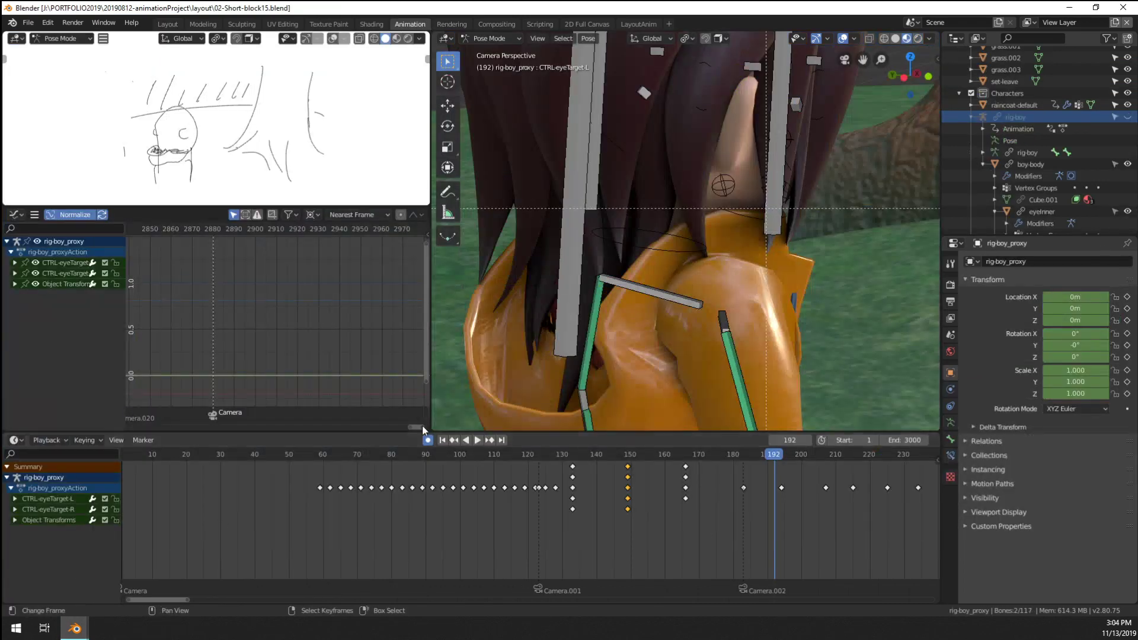
pyautogui.moveTo(653, 508); pyautogui.dragTo(575, 536)
pyautogui.scroll(2, 710, 229)
pyautogui.rightClick(780, 205)
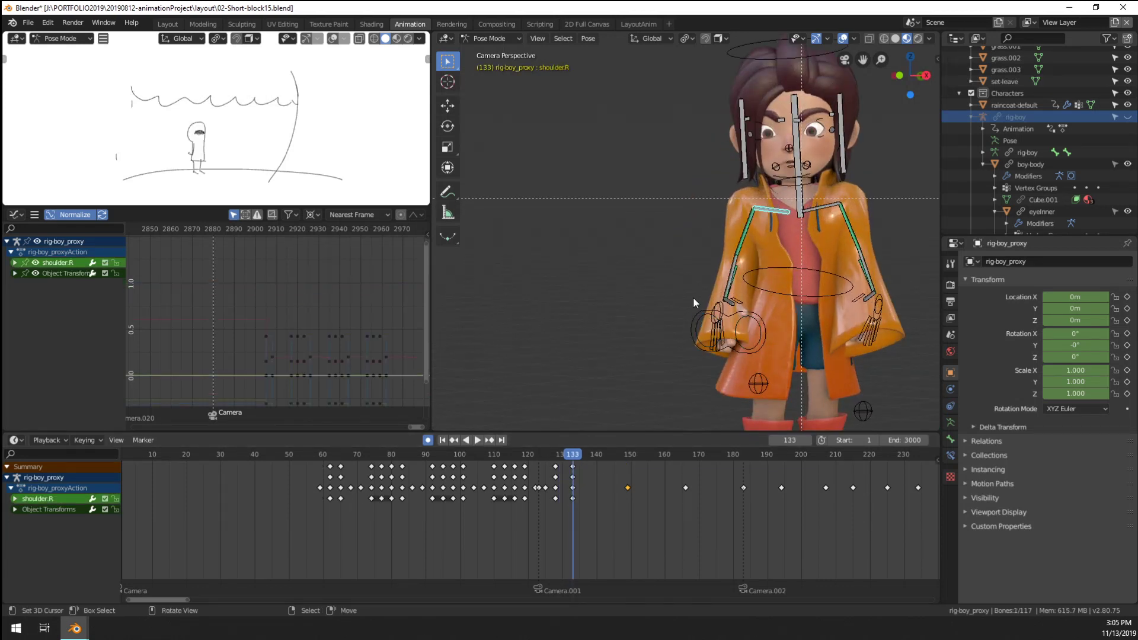
pyautogui.scroll(2, 693, 297)
pyautogui.rightClick(738, 315)
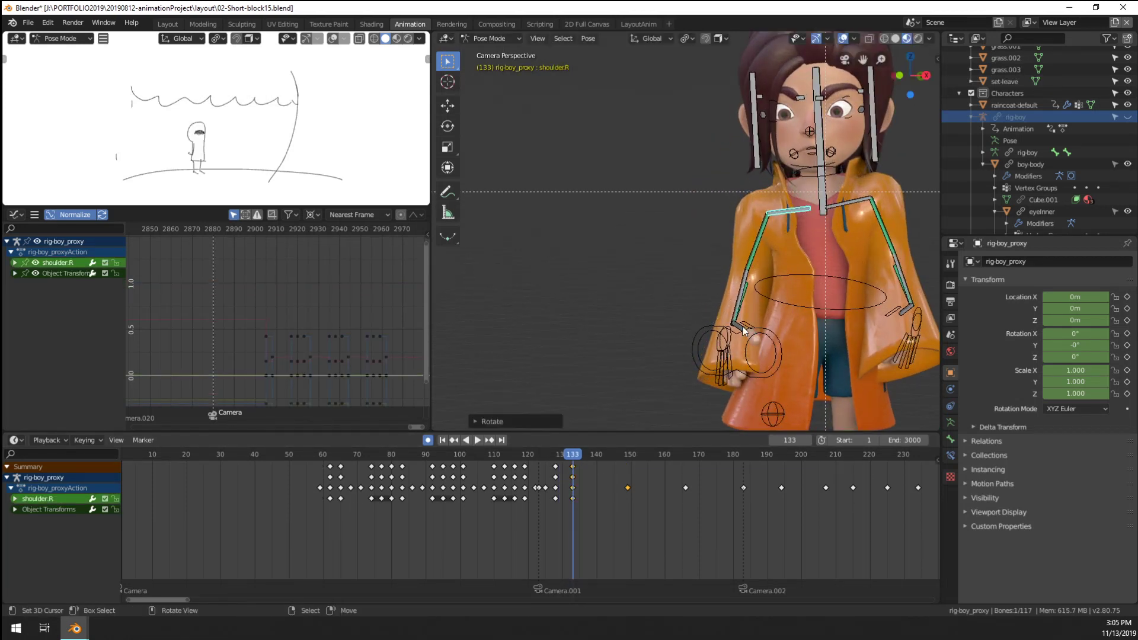
# Rotate the thumb-R.001 bone freely with trackball rotation at frame 133
pyautogui.scroll(2, 759, 366)
pyautogui.rightClick(760, 369)
pyautogui.press('r')
pyautogui.press('r')
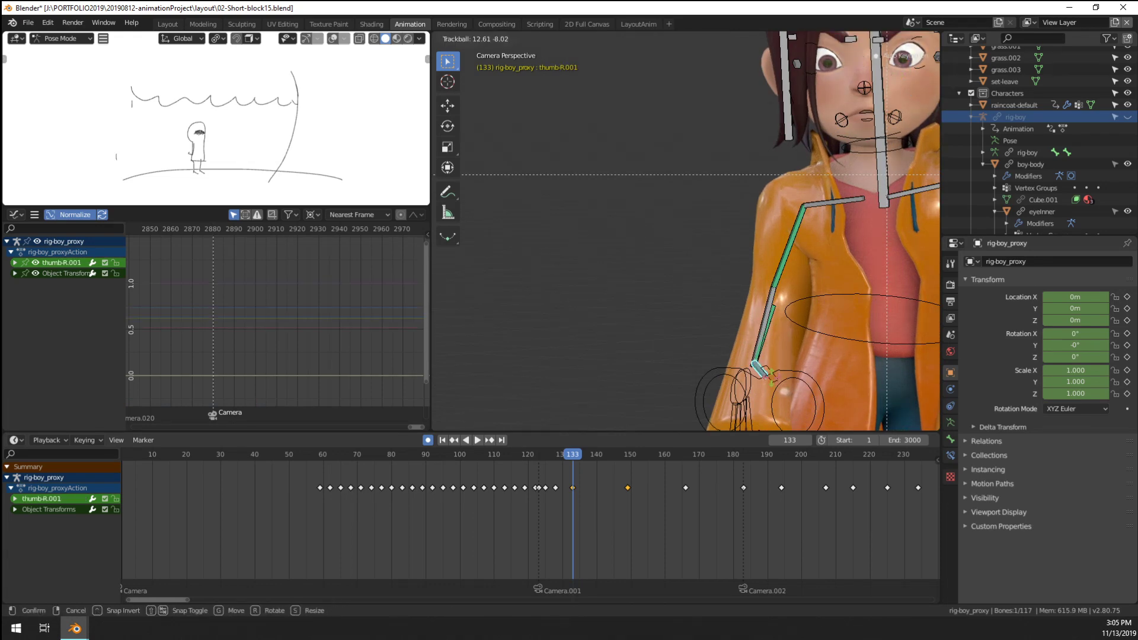
pyautogui.click(763, 389)
pyautogui.scroll(-2, 763, 389)
pyautogui.moveTo(572, 528); pyautogui.dragTo(575, 528)
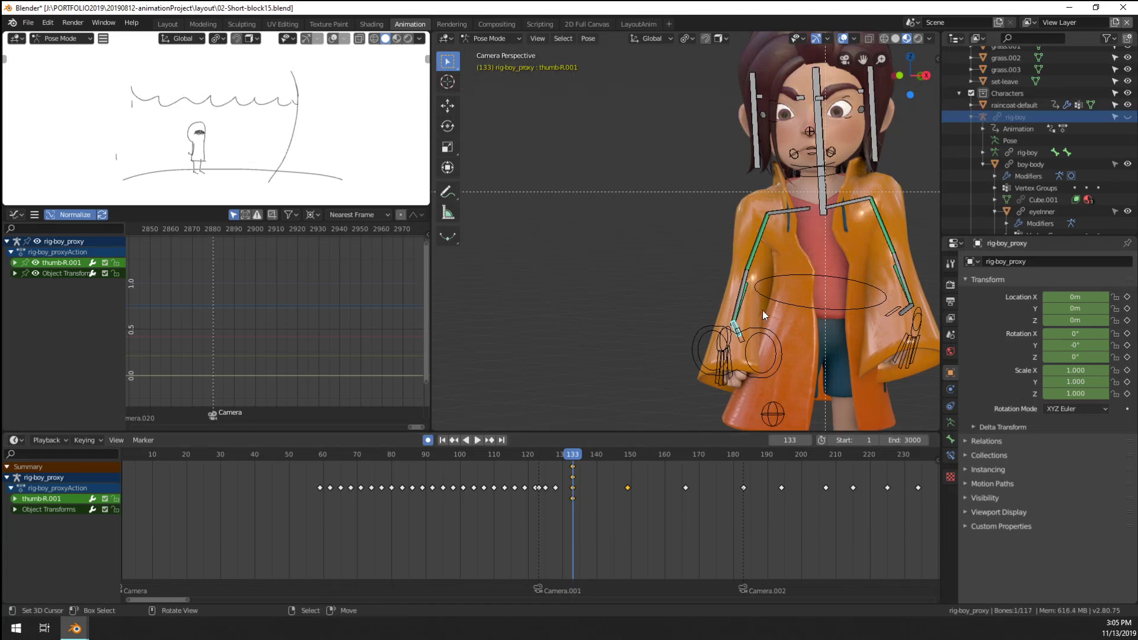
# Rotate the shoulder.L bone at frame 133 to level the left shoulder
pyautogui.rightClick(852, 200)
pyautogui.press('r')
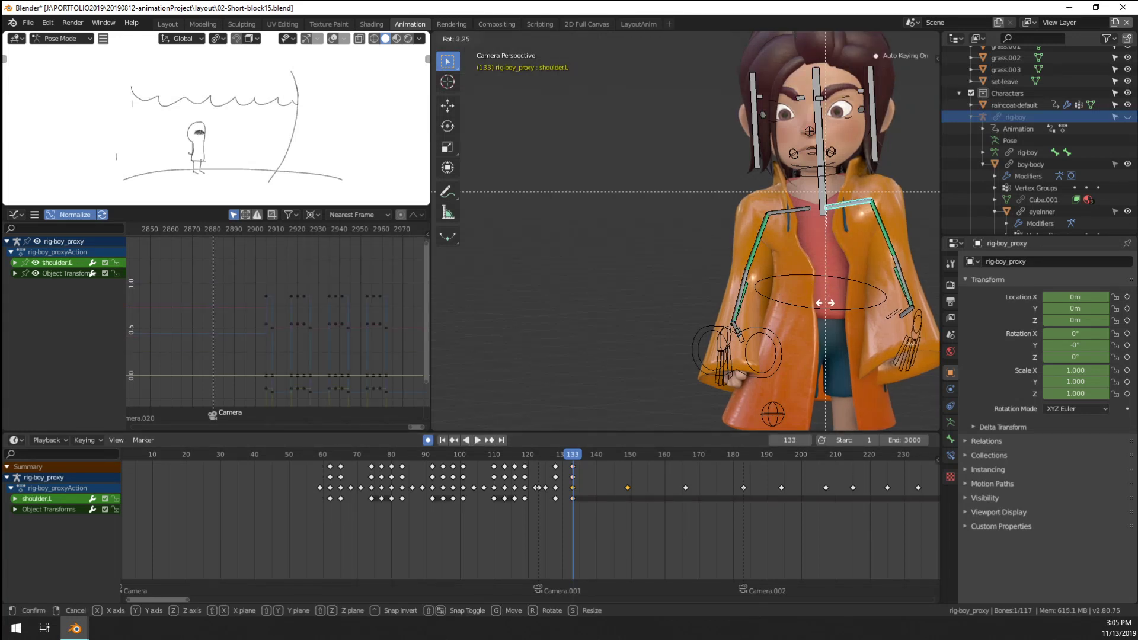
pyautogui.click(842, 348)
pyautogui.keyDown('shift'); pyautogui.moveTo(841, 347); pyautogui.dragTo(771, 350, button='middle'); pyautogui.keyUp('shift')
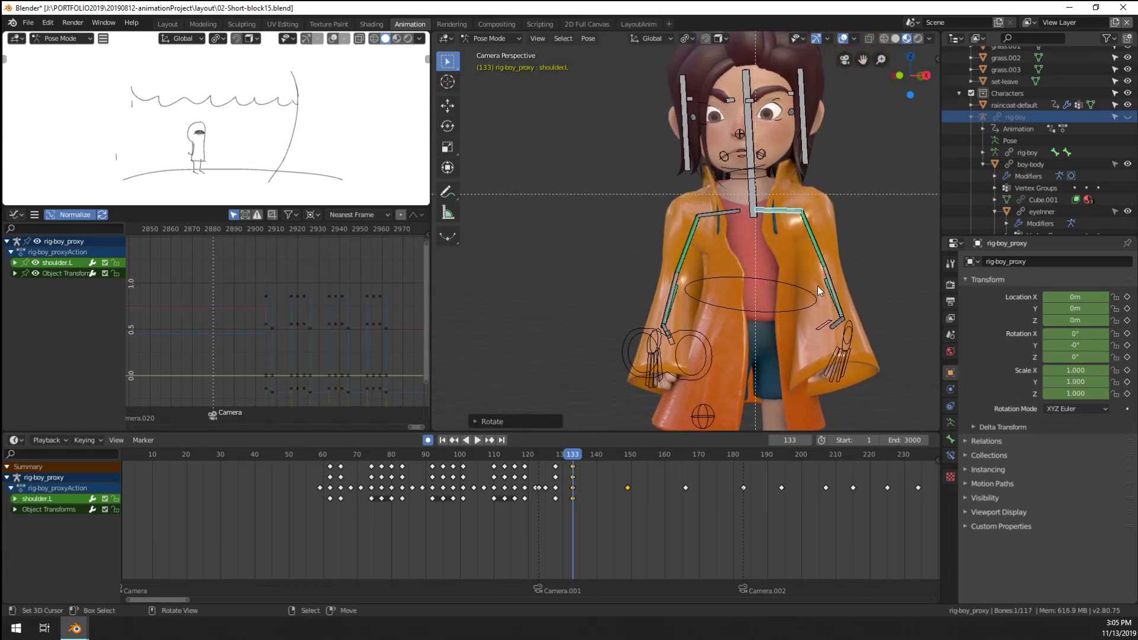
# Rotate the forearm-L bone outward at frame 133, twist it about its local Y axis, and fine-tune its rotation
pyautogui.rightClick(831, 286)
pyautogui.press('r')
pyautogui.click(836, 313)
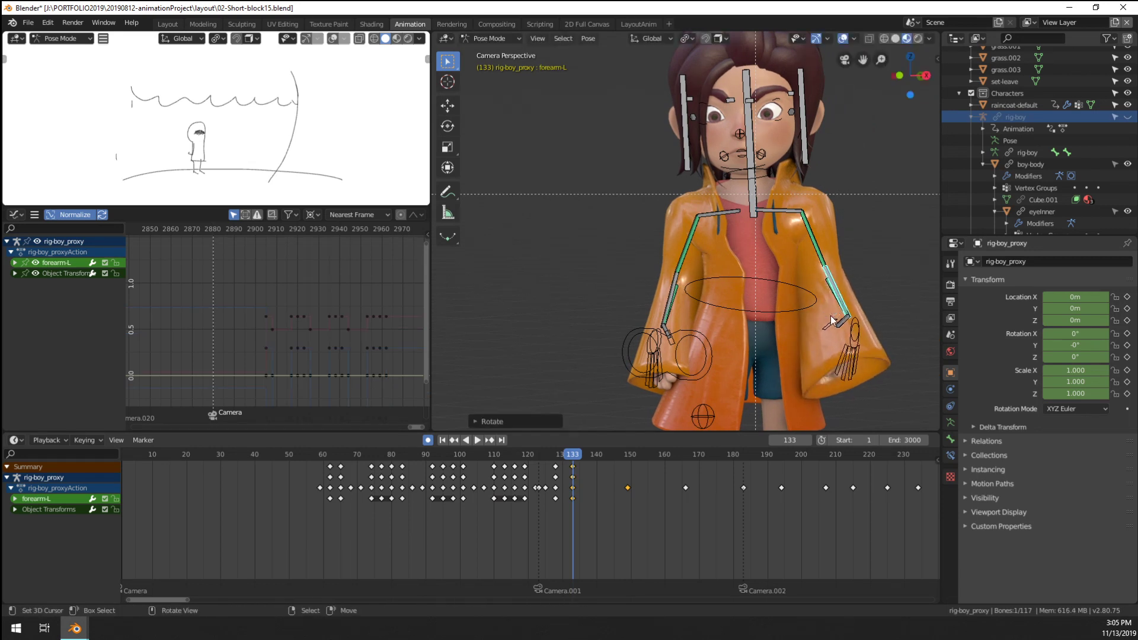
pyautogui.press('r')
pyautogui.press('y')
pyautogui.press('y')
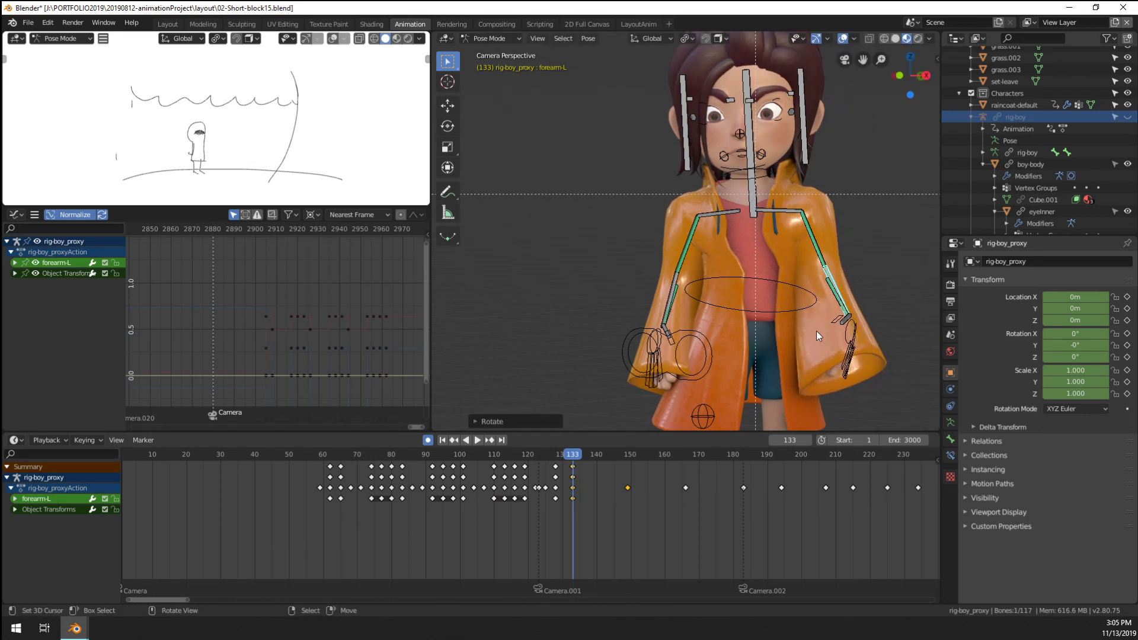
pyautogui.press('r')
pyautogui.click(826, 344)
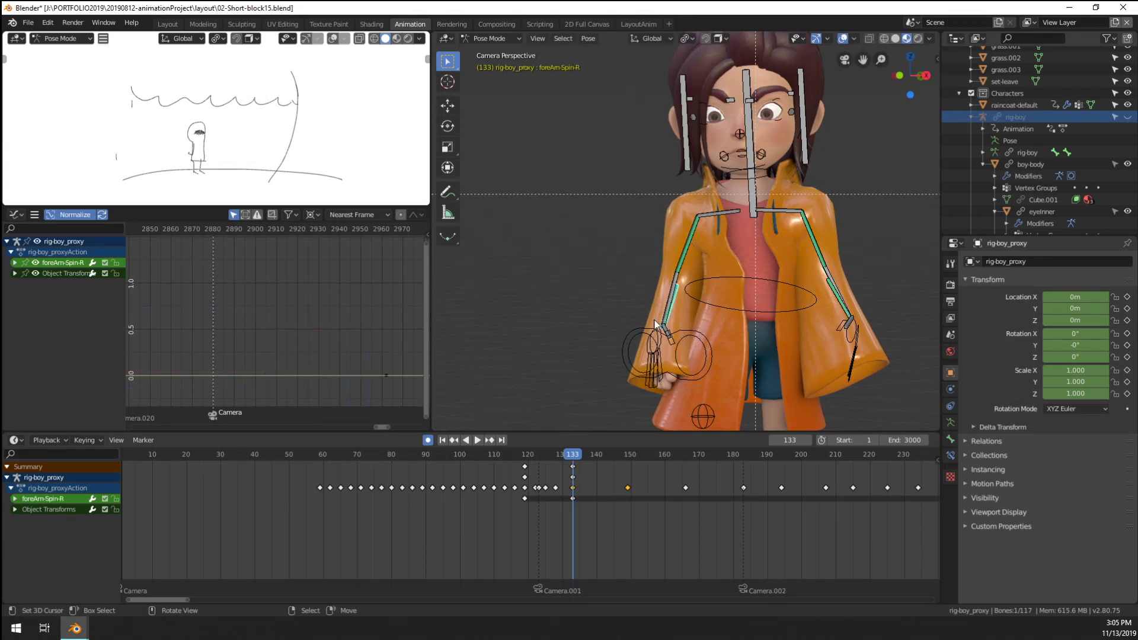
# Twist the forearm-R bone about its local Y axis at frame 133 to turn the right hand
pyautogui.click(674, 291)
pyautogui.press('r')
pyautogui.press('y')
pyautogui.press('y')
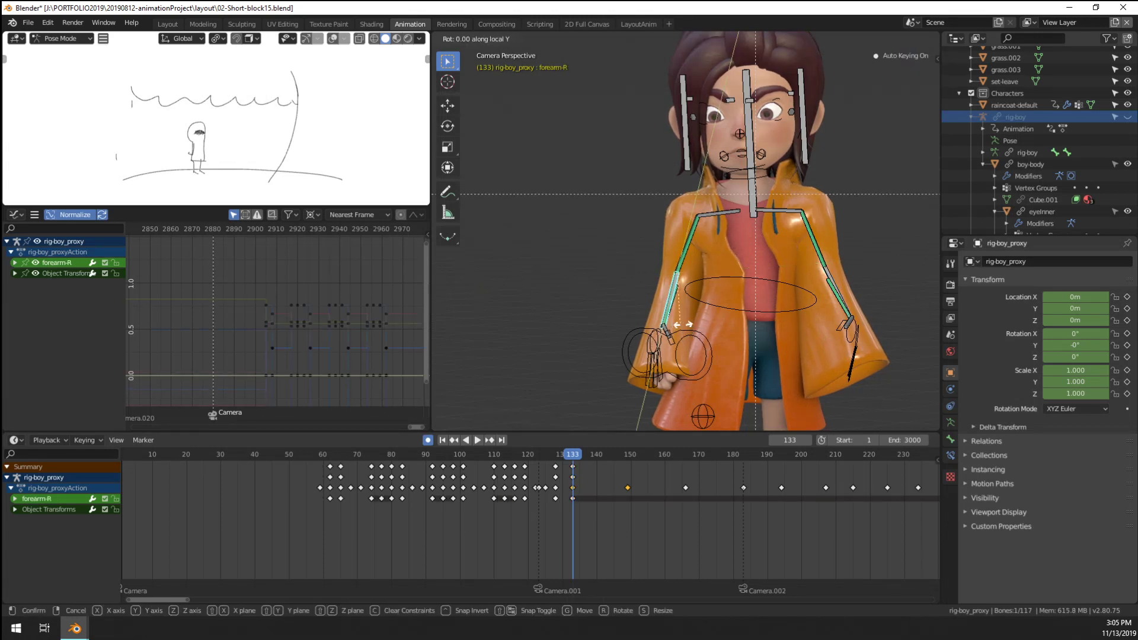
pyautogui.click(652, 346)
# Try rotating the shoulder.L bone downward at frame 166, and delete the keyframe this adds
pyautogui.press('space')
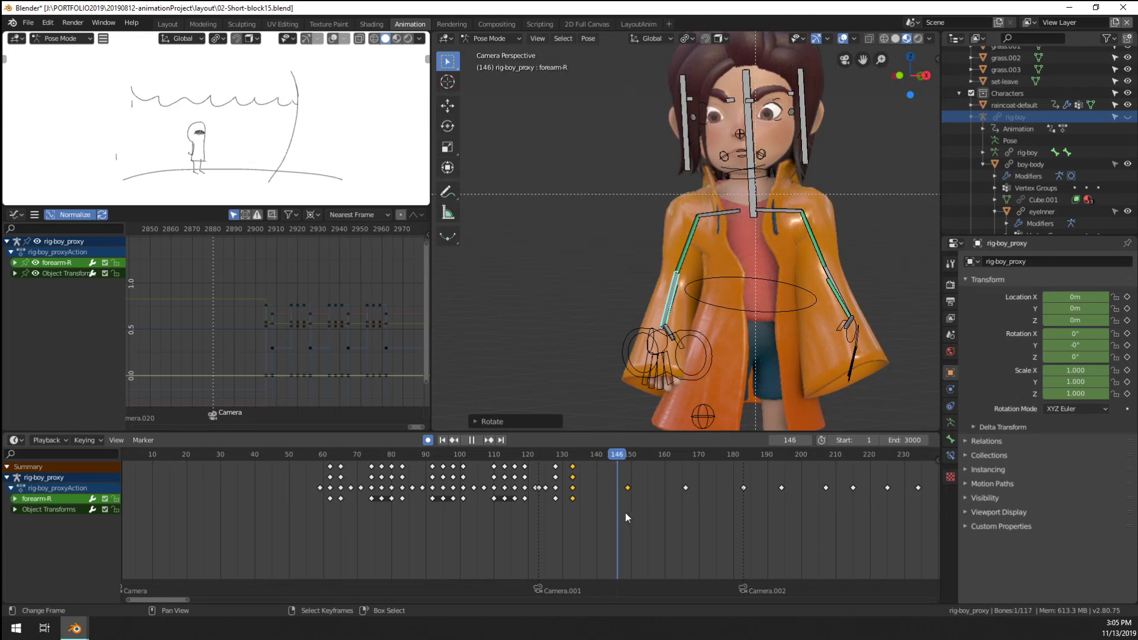
pyautogui.click(686, 522)
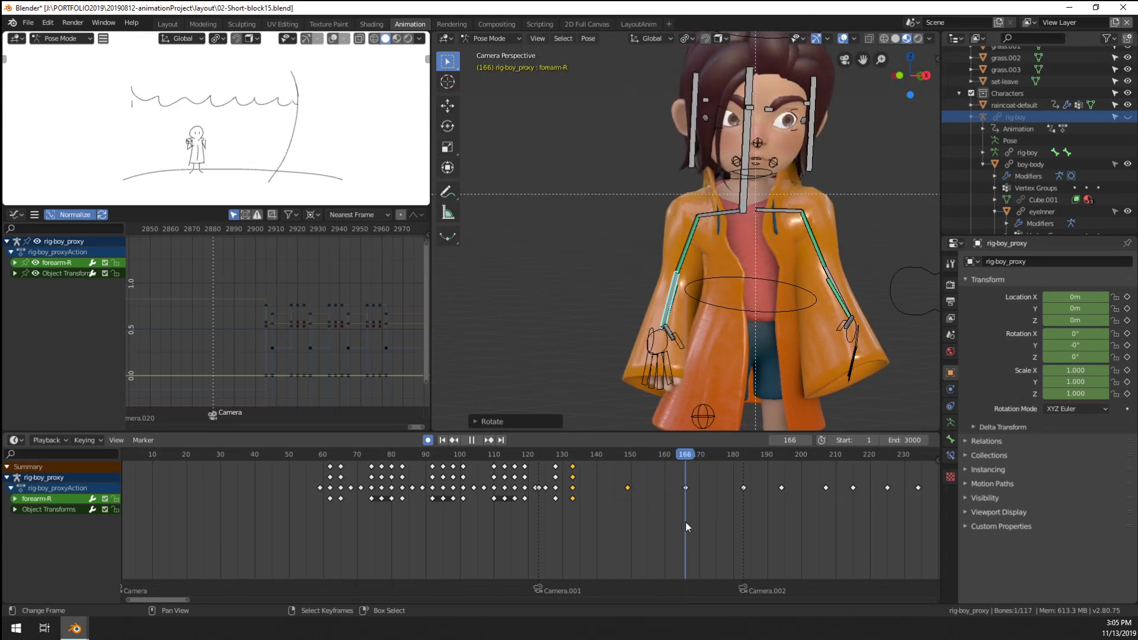
pyautogui.press('space')
pyautogui.click(794, 214)
pyautogui.press('r')
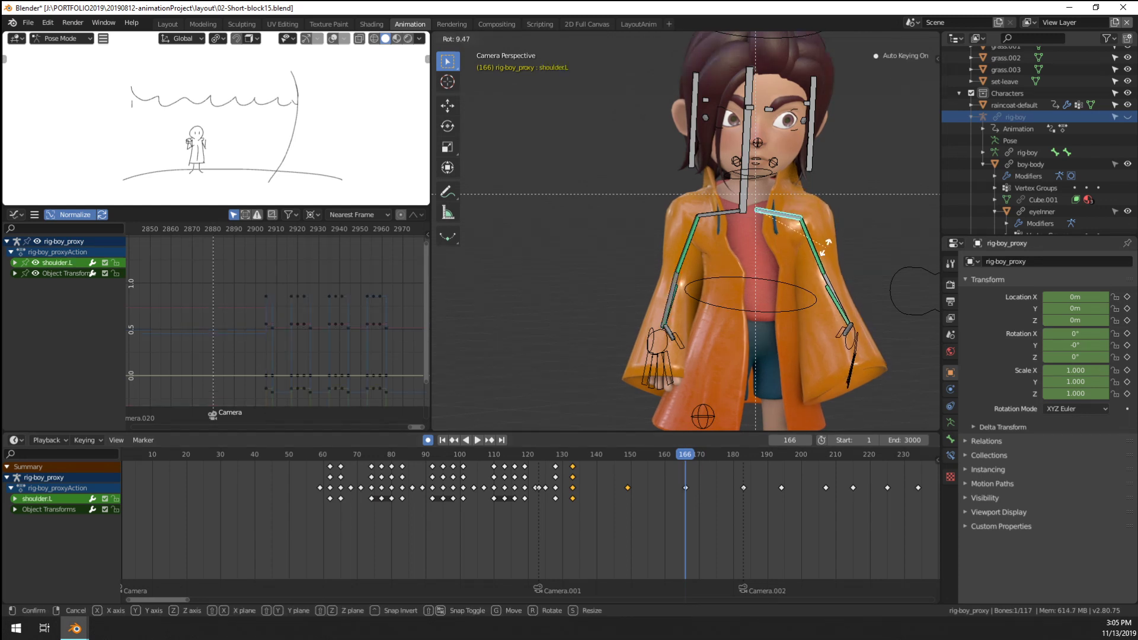
pyautogui.click(825, 246)
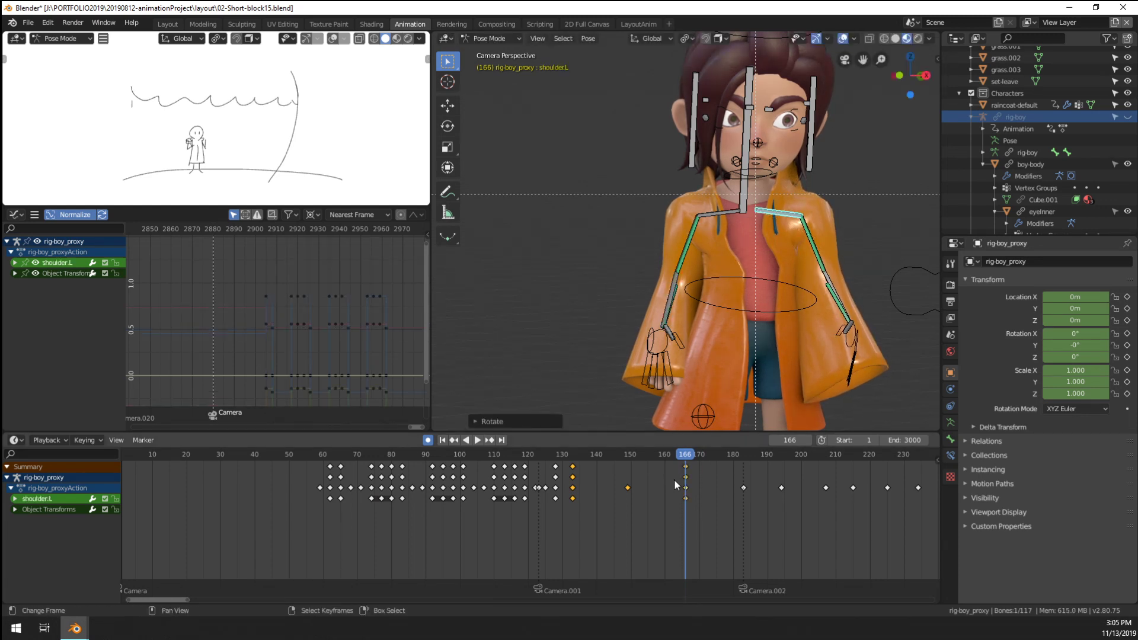
pyautogui.click(667, 504)
pyautogui.press('space')
pyautogui.moveTo(683, 504)
pyautogui.mouseDown()
pyautogui.moveTo(714, 504)
pyautogui.moveTo(685, 507)
pyautogui.moveTo(685, 494)
pyautogui.mouseUp()
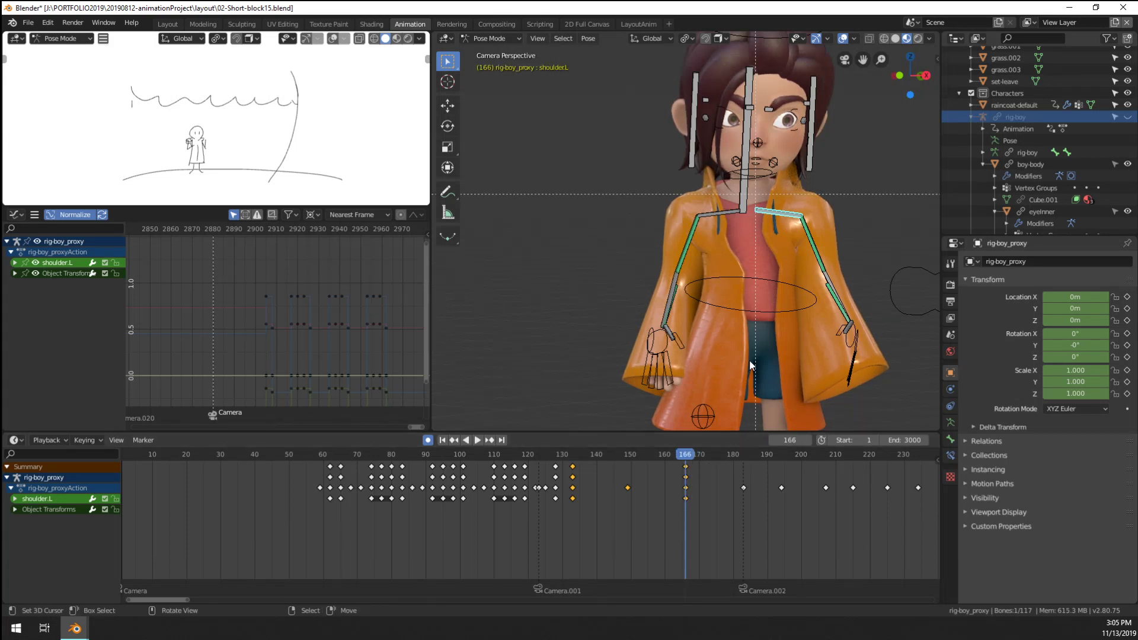
pyautogui.rightClick(686, 469)
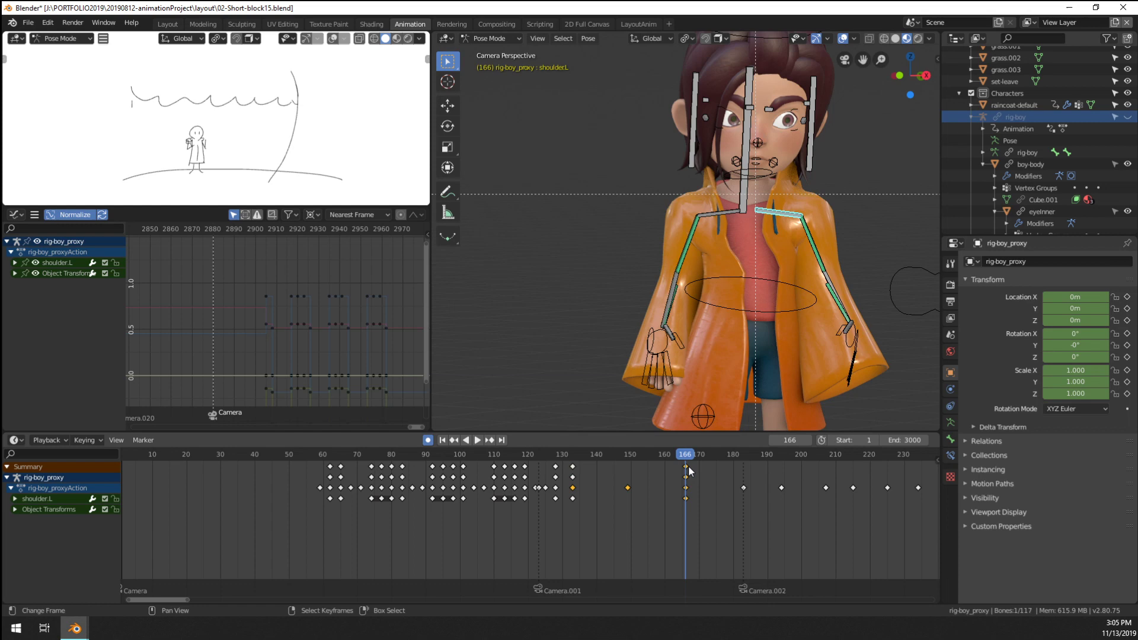
pyautogui.press('x')
pyautogui.click(719, 488)
# Review the adjusted arm pose by playing and scrubbing from about frame 145 to about frame 200
pyautogui.hotkey('shift', 'ctrl', 'space')
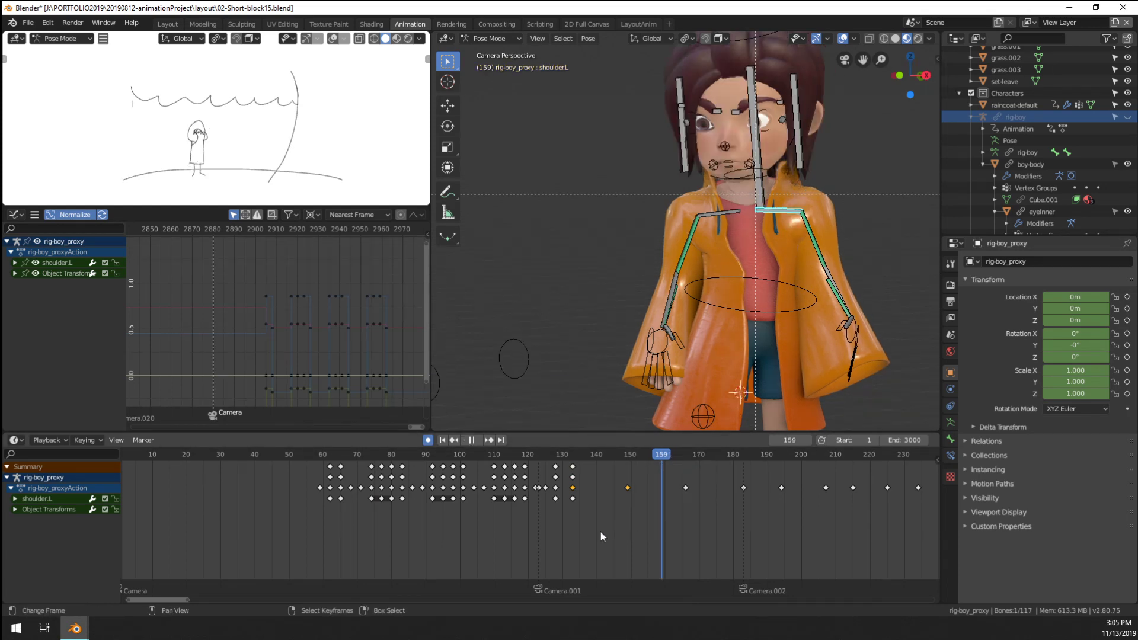
pyautogui.moveTo(614, 536); pyautogui.dragTo(803, 532)
pyautogui.press('space')
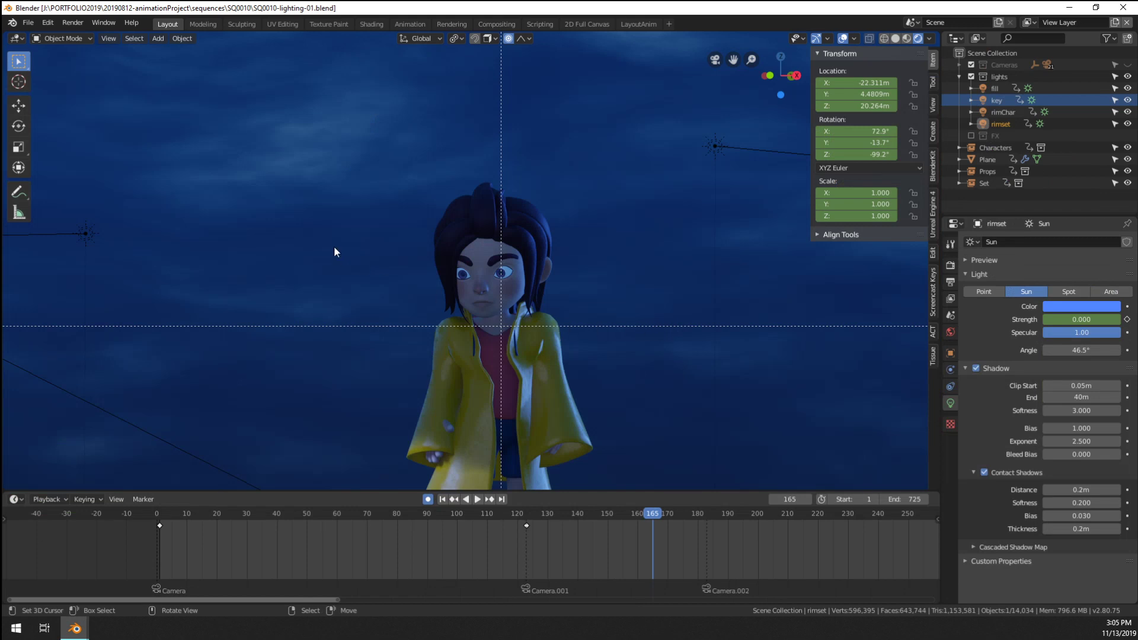
# Save the lighting file and reload SQ0010-lighting-01.blend from the recent files to update the linked character
pyautogui.scroll(-8, 334, 247)
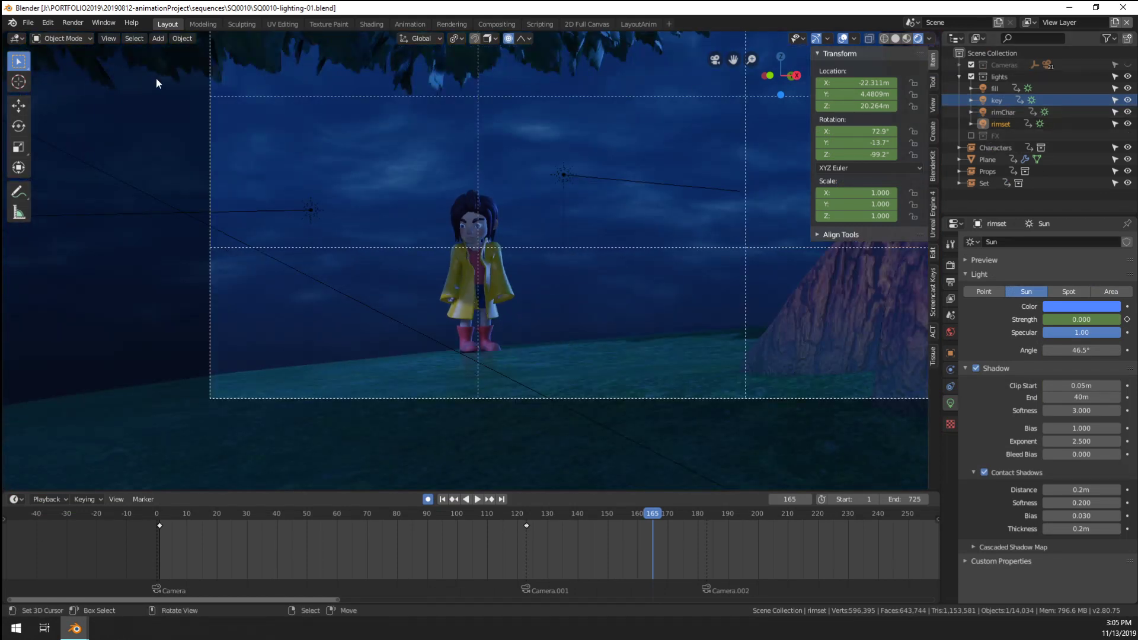
pyautogui.hotkey('ctrl', 's')
pyautogui.click(28, 22)
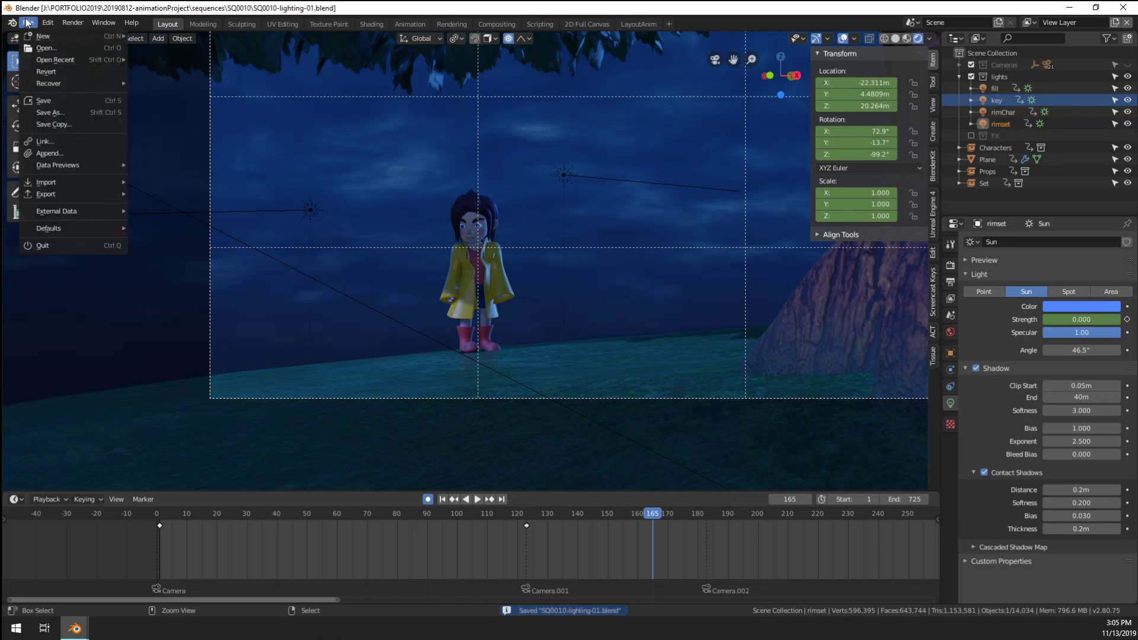
pyautogui.moveTo(105, 61)
pyautogui.click(167, 60)
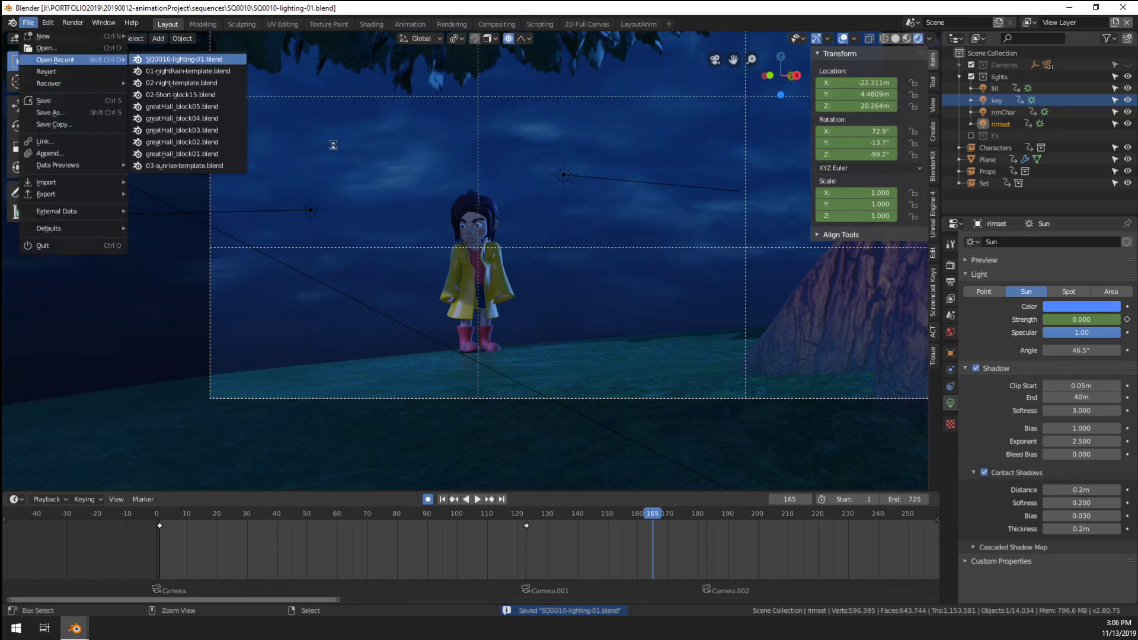
pyautogui.scroll(5, 409, 234)
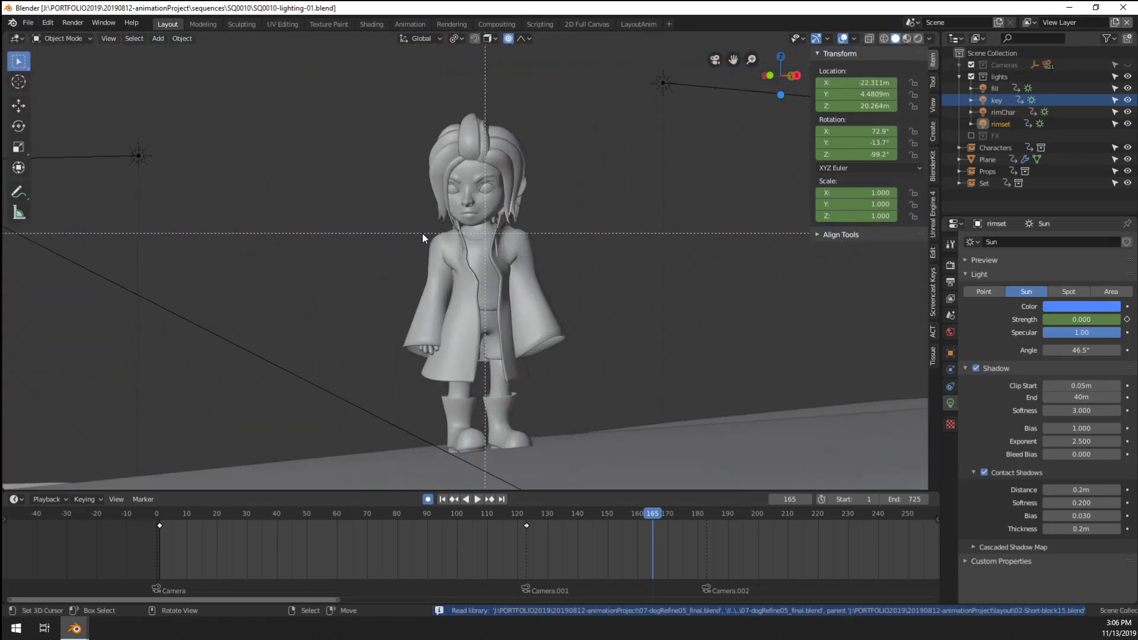
pyautogui.scroll(-4, 429, 121)
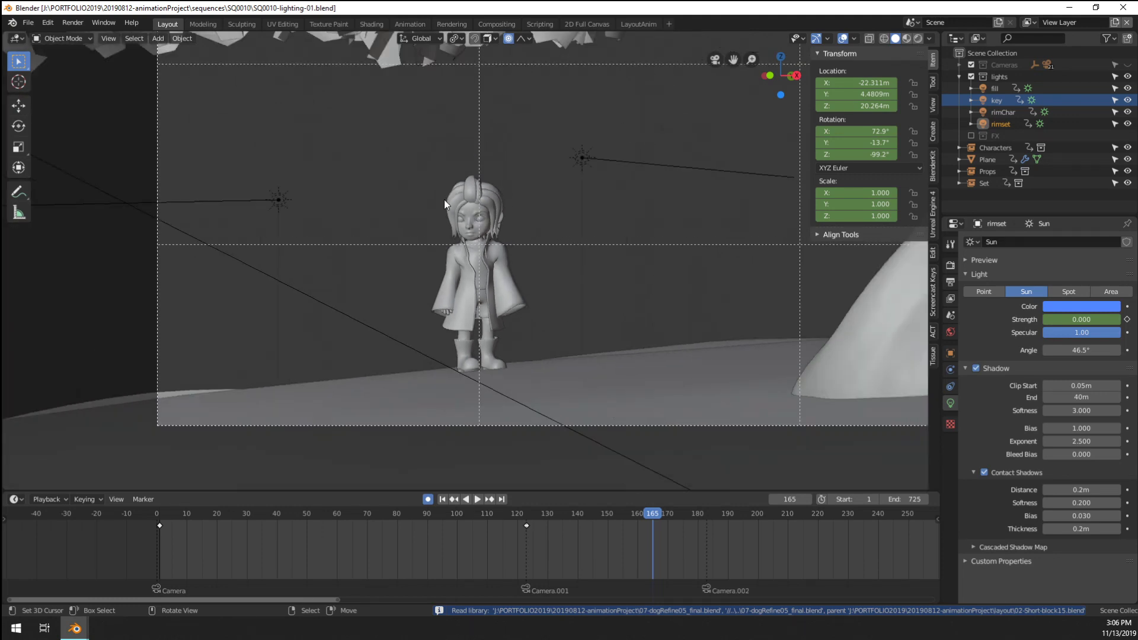
# Switch the 3D viewport to Rendered shading to show the whole camera shot with its lighting
pyautogui.click(922, 41)
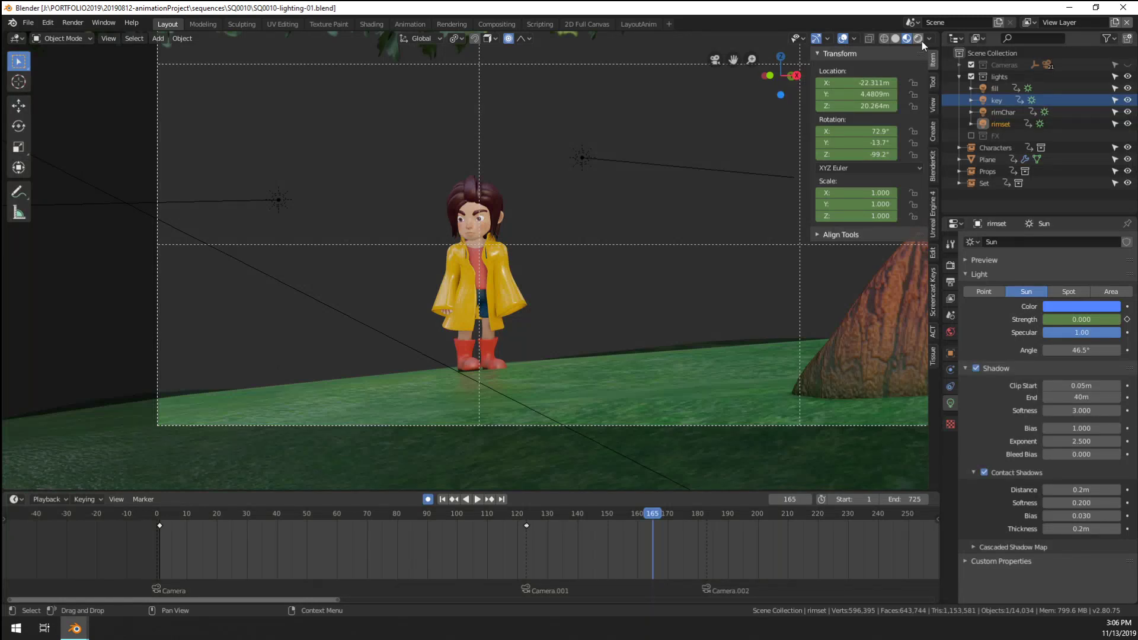
pyautogui.click(918, 39)
pyautogui.scroll(-5, 493, 346)
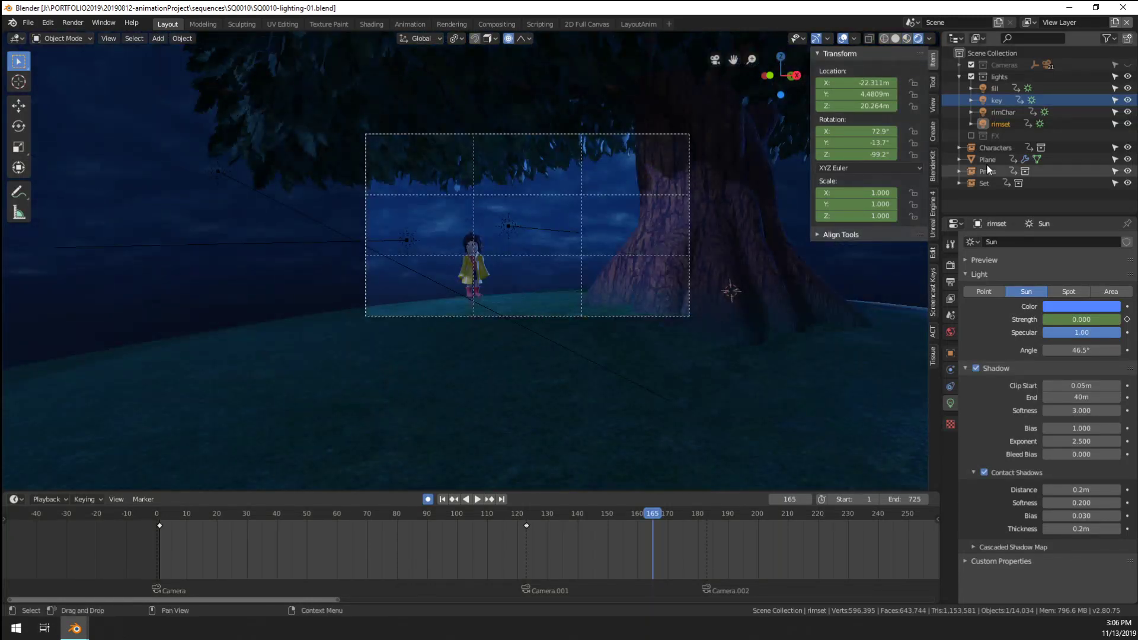
# Rotate the key sun about 29° around the global Z axis at frame 165, and tilt it with a trackball rotation
pyautogui.click(995, 100)
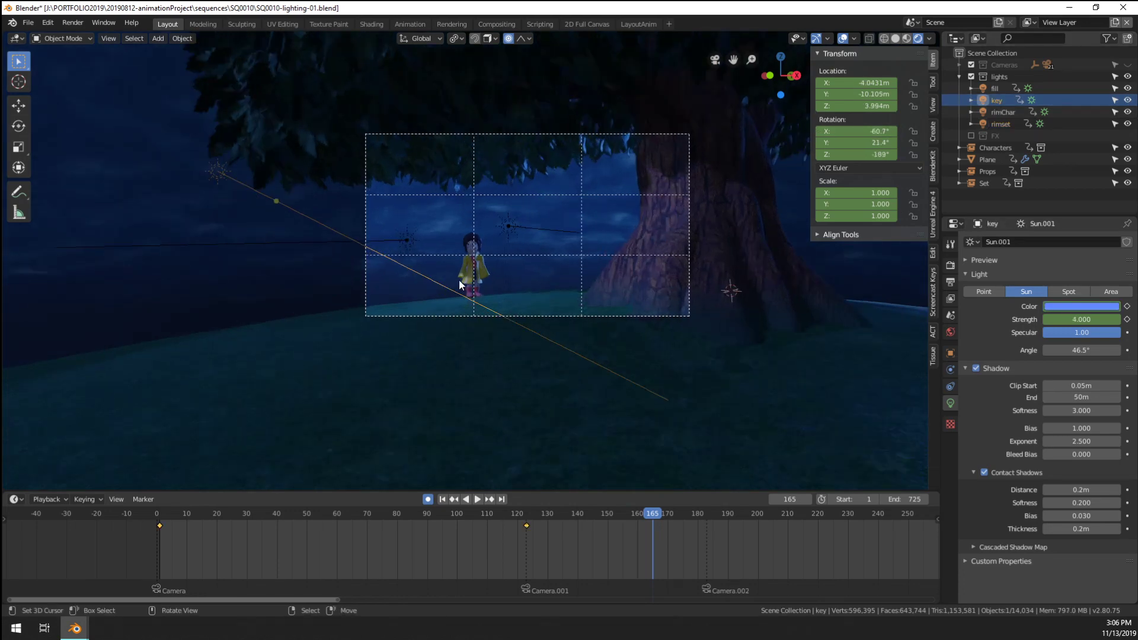
pyautogui.scroll(1, 460, 281)
pyautogui.press('r')
pyautogui.press('z')
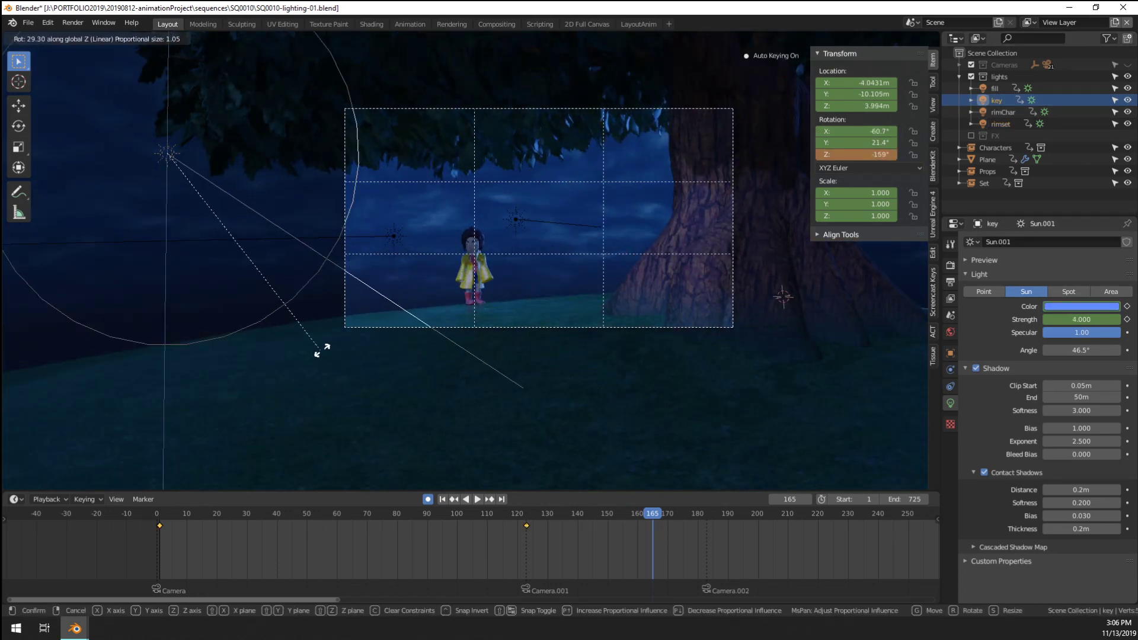
pyautogui.click(322, 350)
pyautogui.press('r')
pyautogui.press('r')
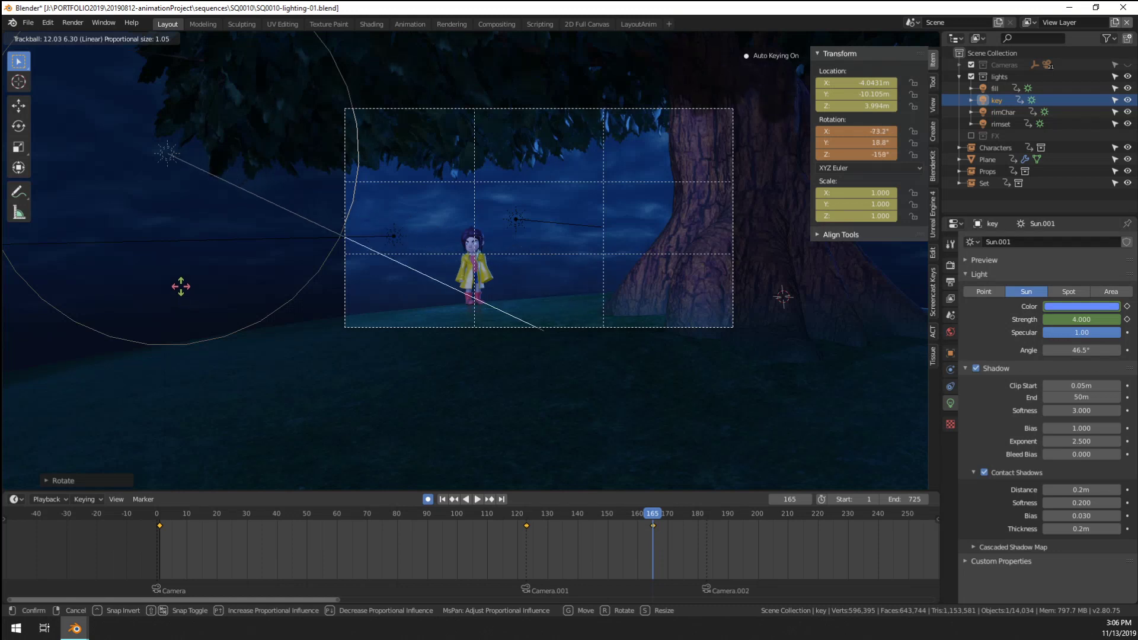
pyautogui.scroll(6, 447, 278)
pyautogui.press('z')
pyautogui.press('z')
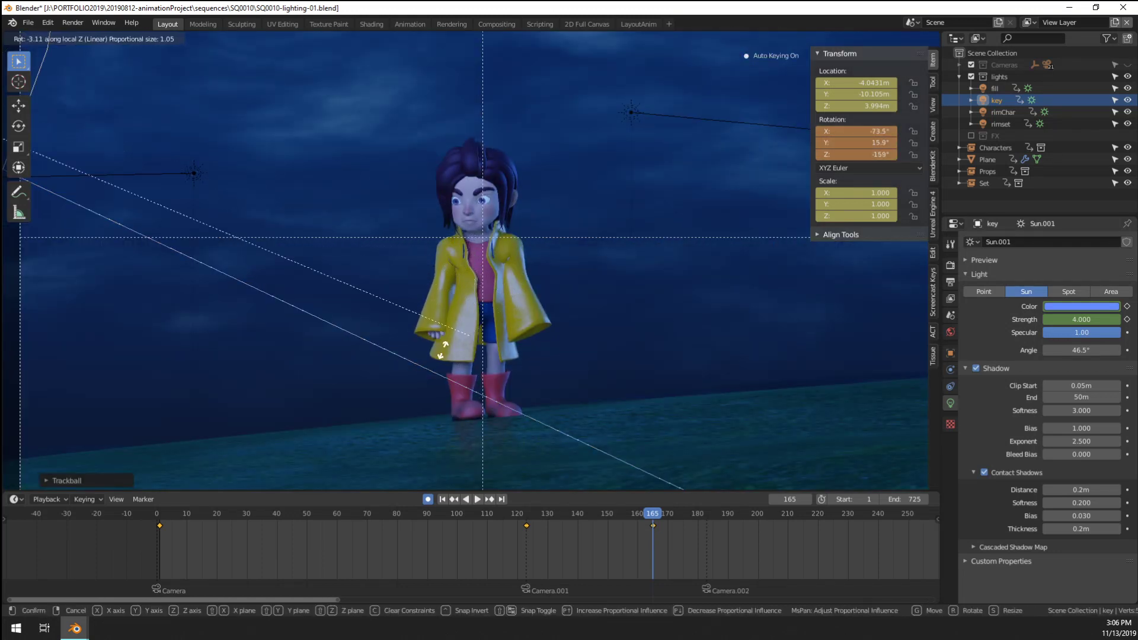
pyautogui.rightClick(557, 199)
# Rotate the key sun around the global Z axis in the negative direction at frame 165 to relight the character
pyautogui.press('r')
pyautogui.press('z')
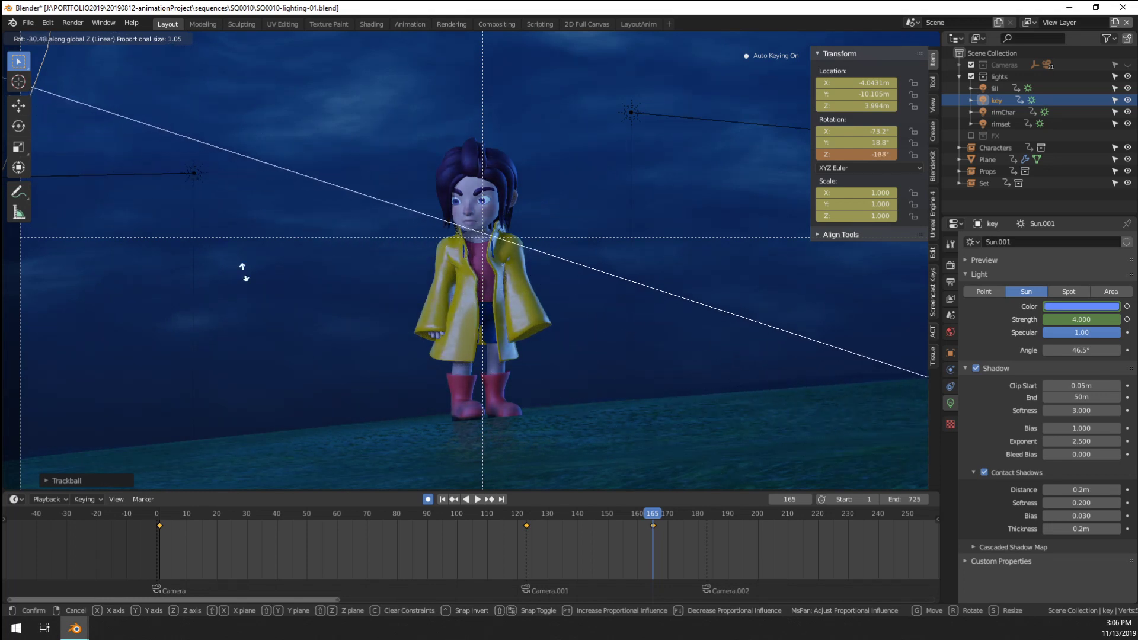
# Rotate the key sun light to about -74°, 19.5°, -194° at frame 165 to relight the character
pyautogui.click(433, 151)
pyautogui.scroll(-3, 502, 245)
pyautogui.press('r')
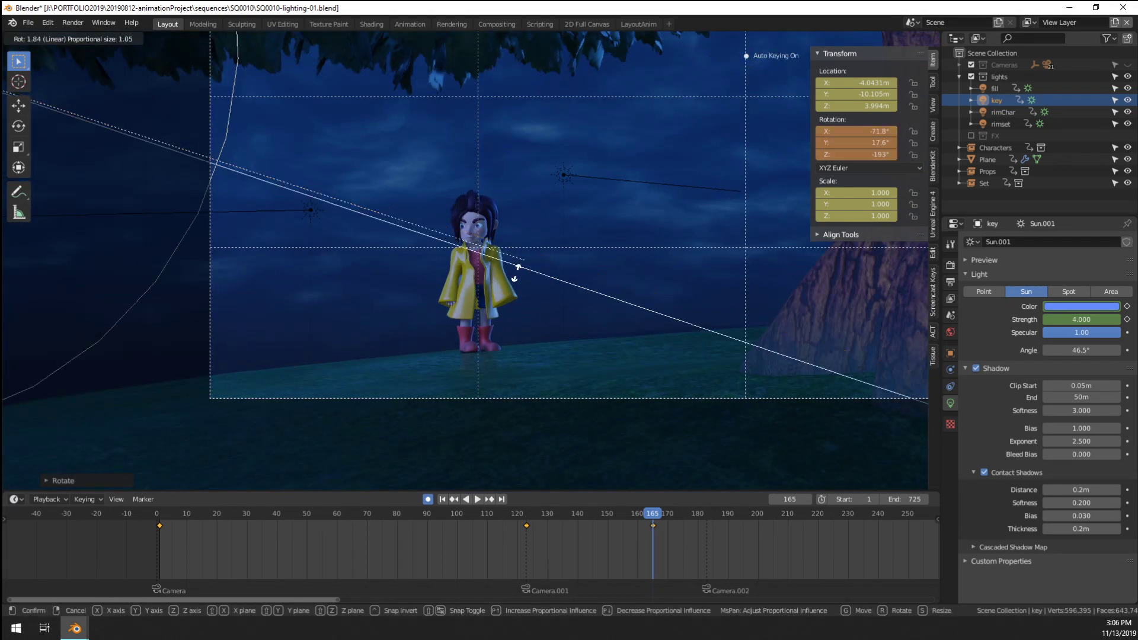
pyautogui.click(517, 225)
pyautogui.scroll(4, 517, 225)
# Set the key light's strength to 3 and keyframe the value at frame 165
pyautogui.click(1094, 319)
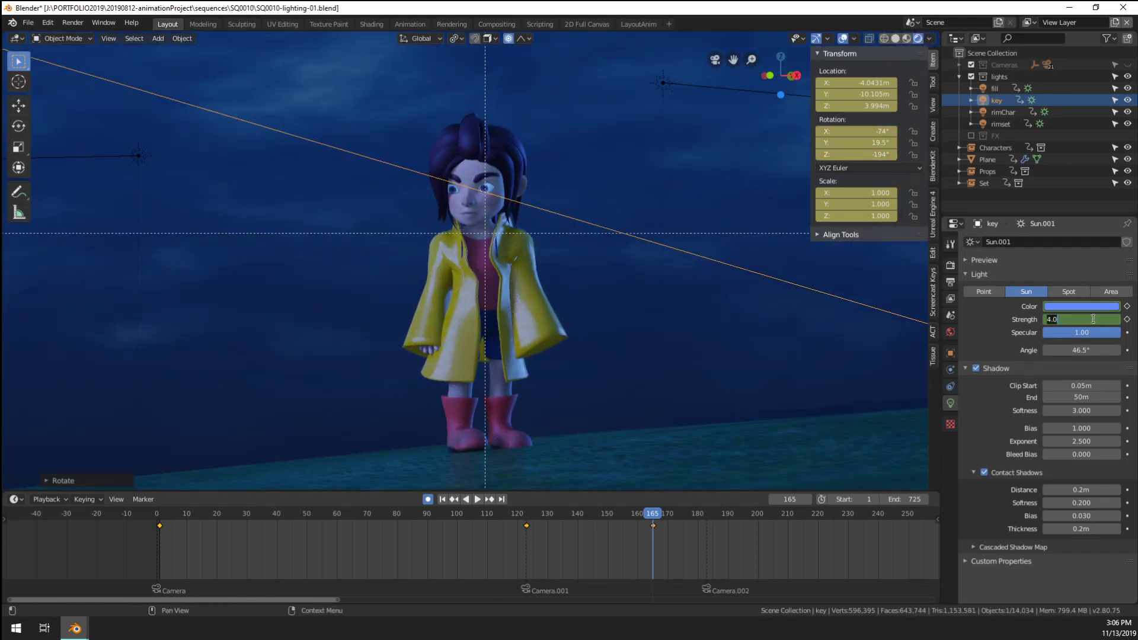
pyautogui.write('3')
pyautogui.press('Return')
pyautogui.press('i')
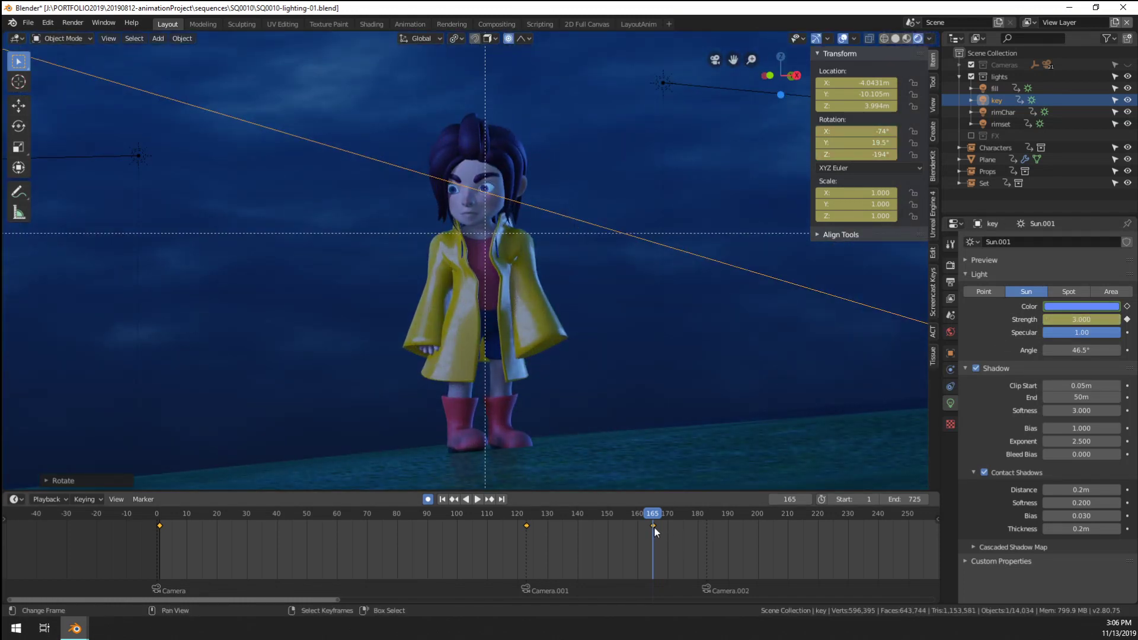
# Move the key light's keyframes from frame 165 back 42 frames to frame 123, the start of the Camera.001 shot
pyautogui.moveTo(655, 527); pyautogui.dragTo(531, 535)
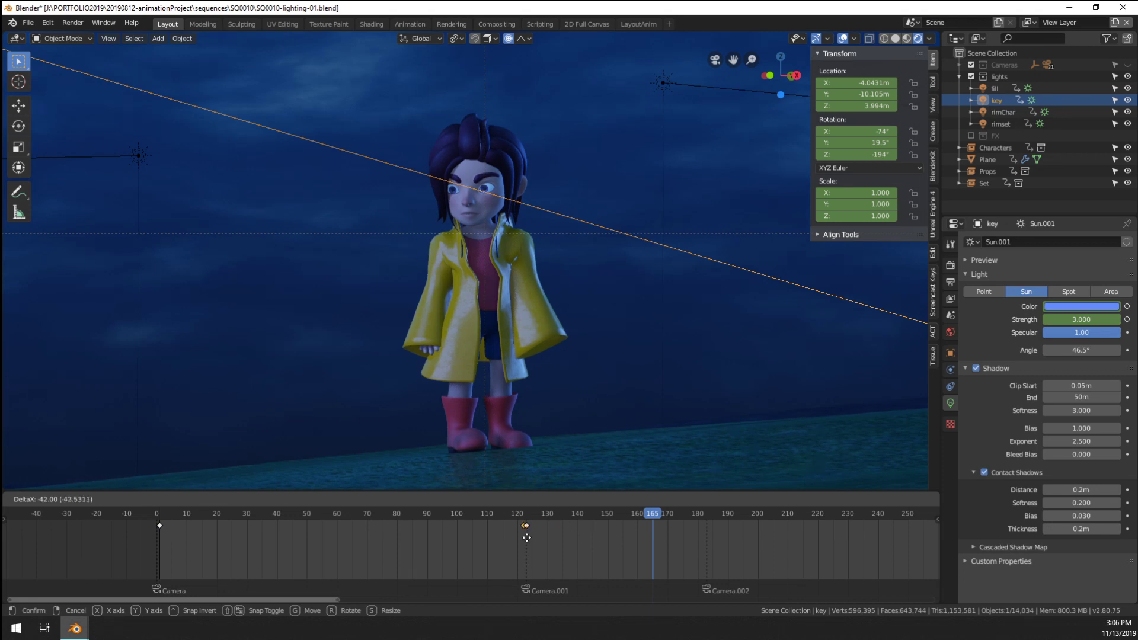
pyautogui.click(527, 538)
pyautogui.press('Up')
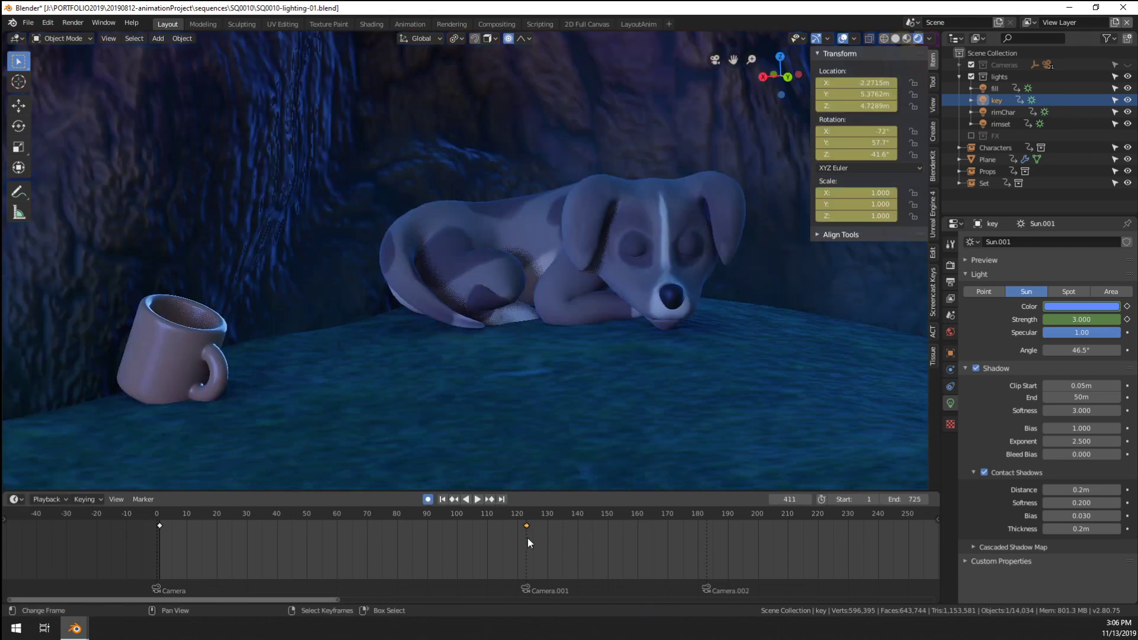
# Play the Camera.001 shot from frame 124 and check the character's lighting through frame 173
pyautogui.click(531, 536)
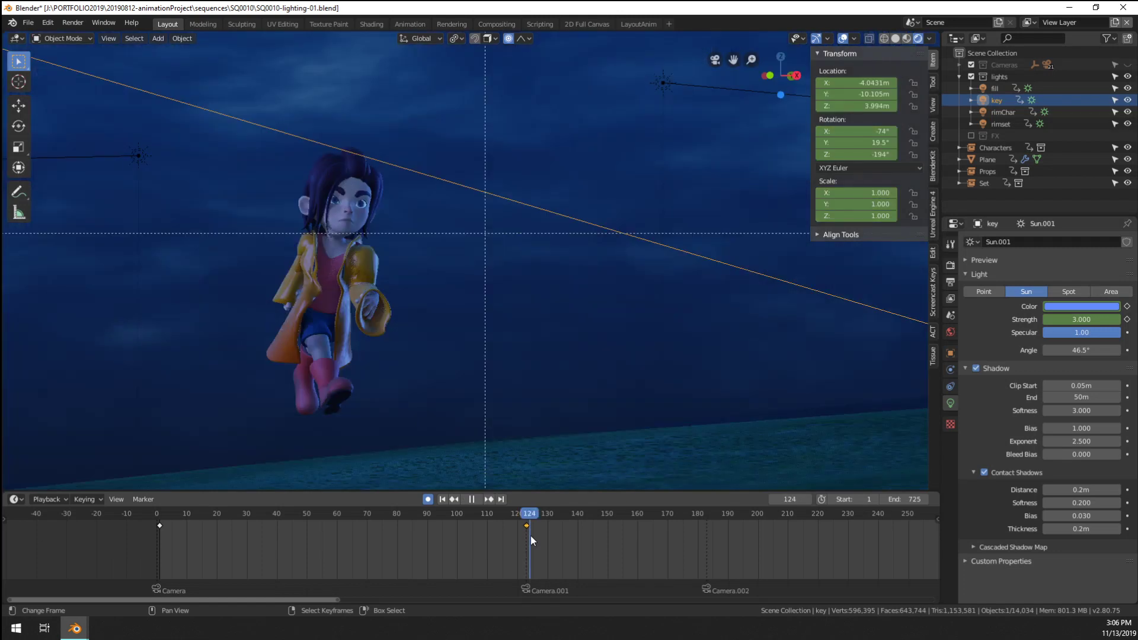
pyautogui.press('space')
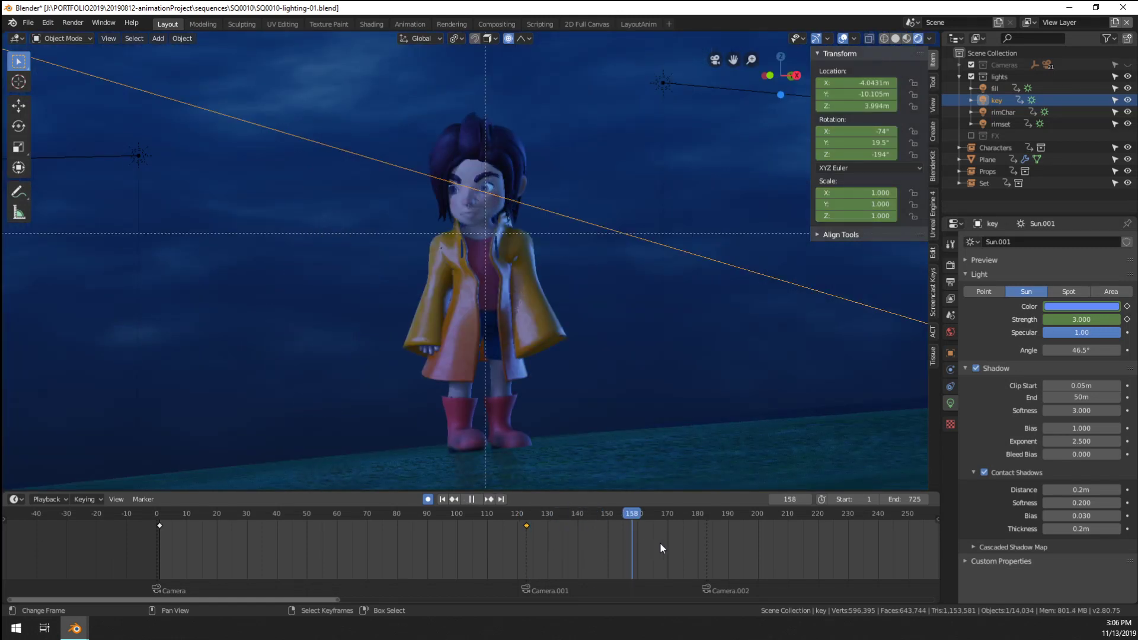
pyautogui.press('space')
pyautogui.click(677, 546)
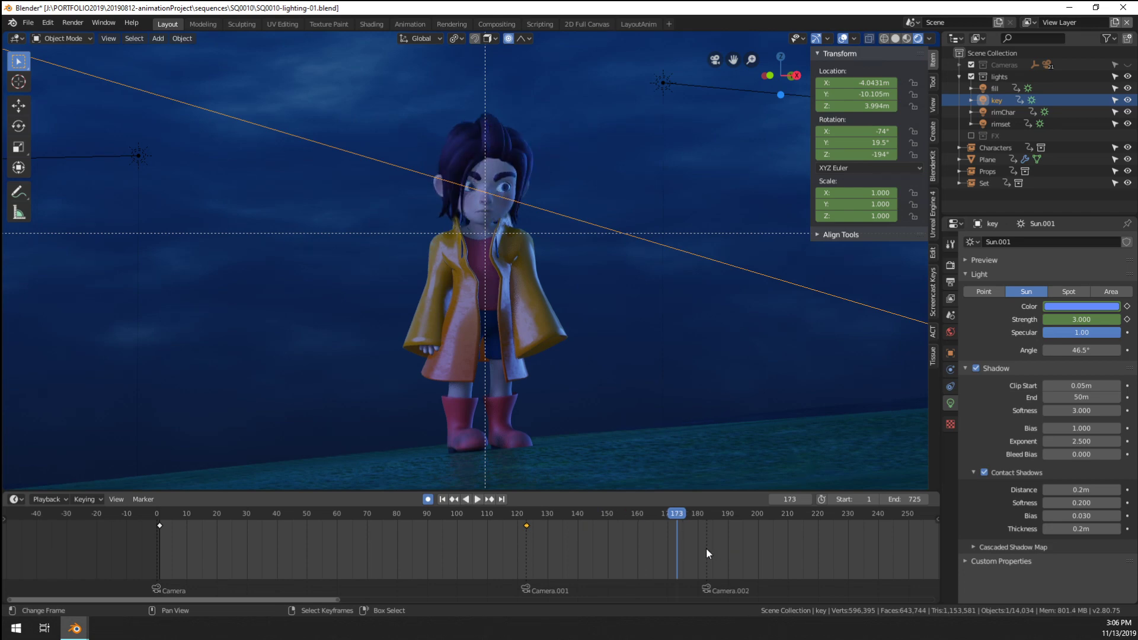
# Examine the character's lighting and pose in the Camera.002 shot between frames 183 and 287
pyautogui.click(706, 548)
pyautogui.scroll(-4, 560, 298)
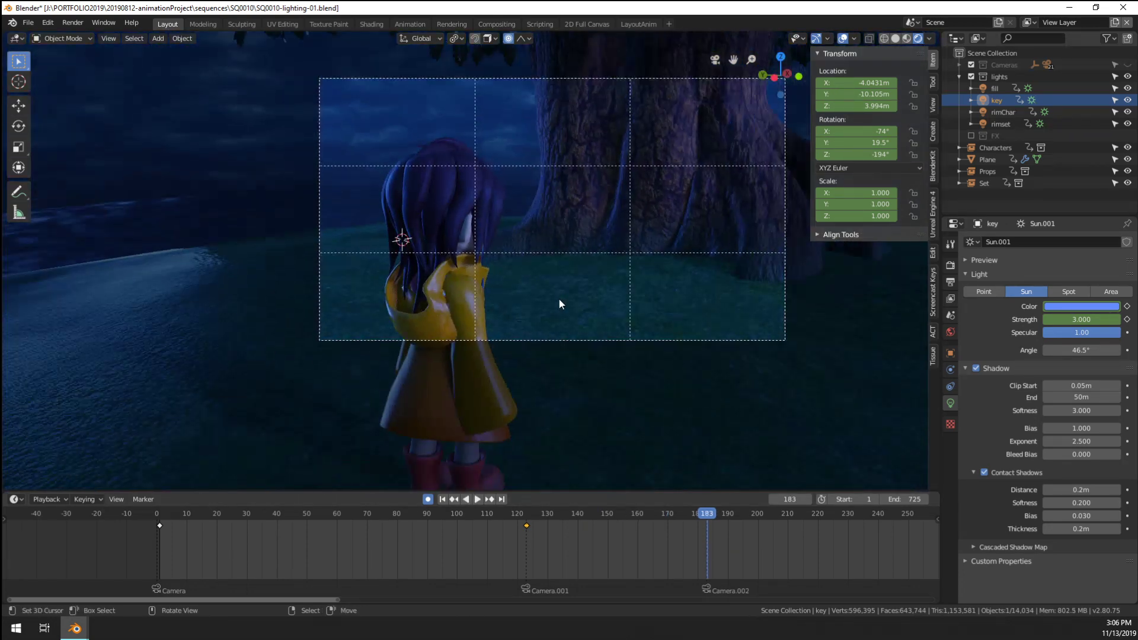
pyautogui.scroll(2, 565, 344)
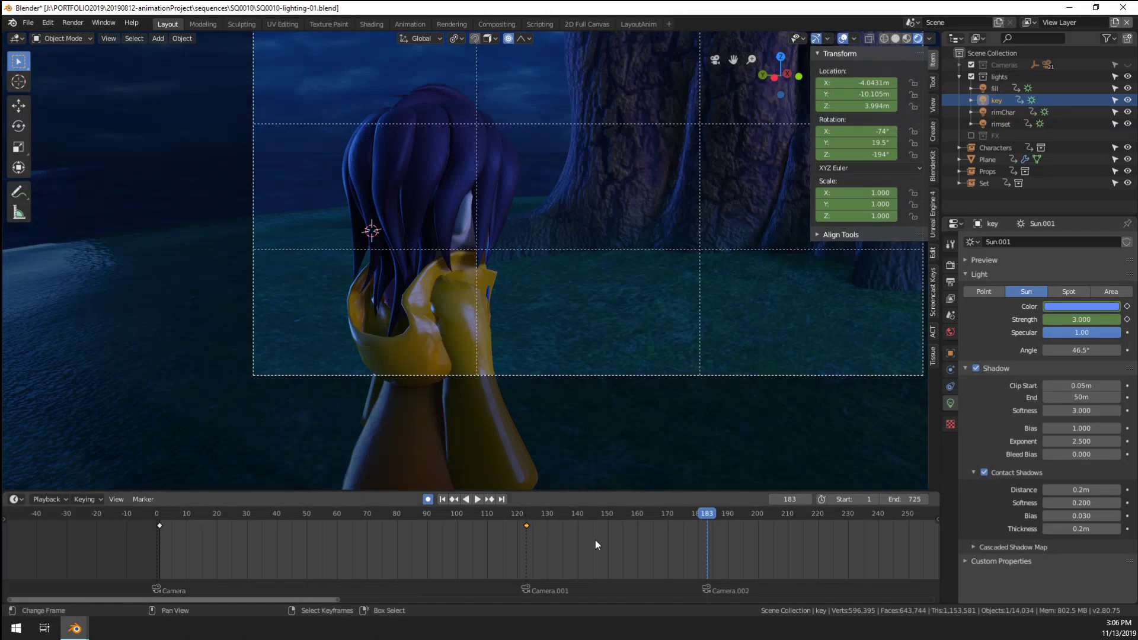
pyautogui.scroll(-5, 686, 557)
pyautogui.scroll(2, 469, 554)
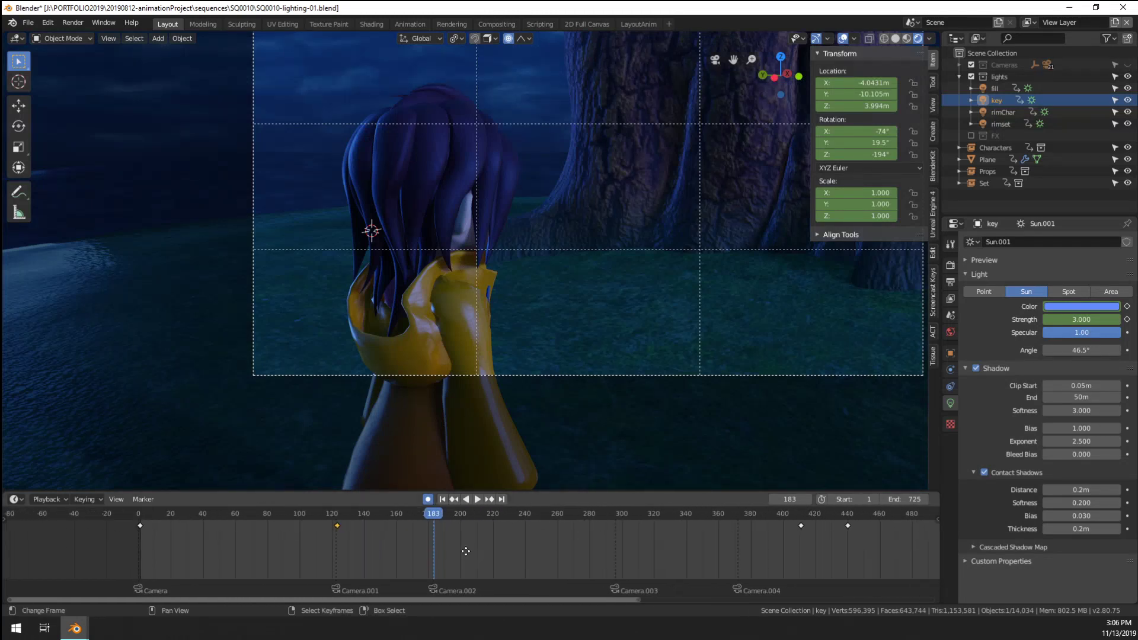
pyautogui.click(443, 552)
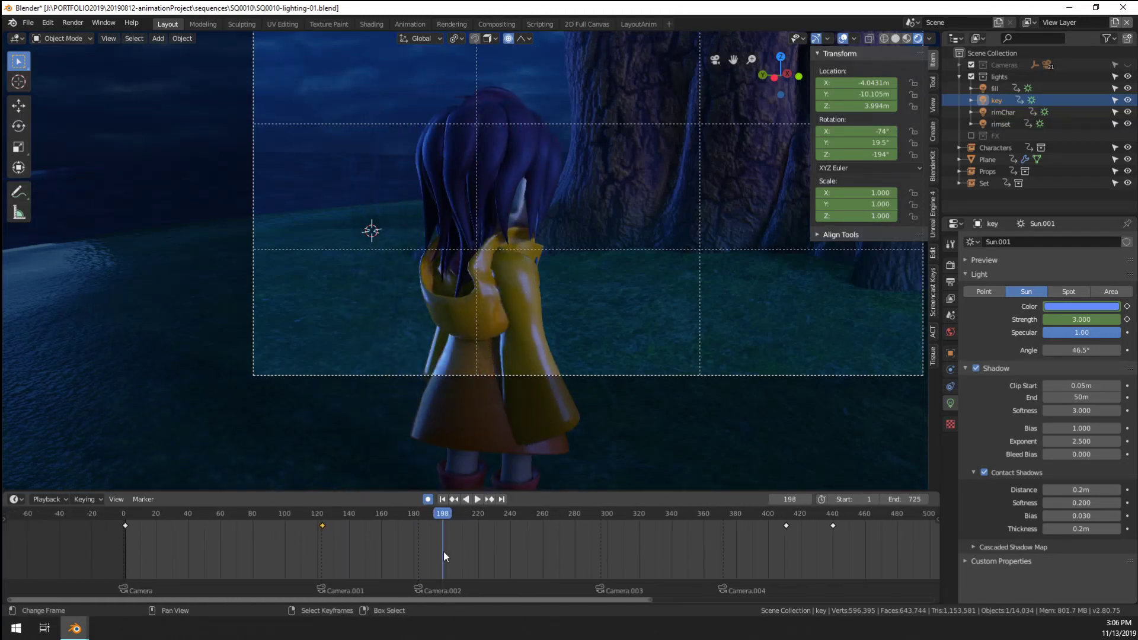
pyautogui.scroll(5, 506, 343)
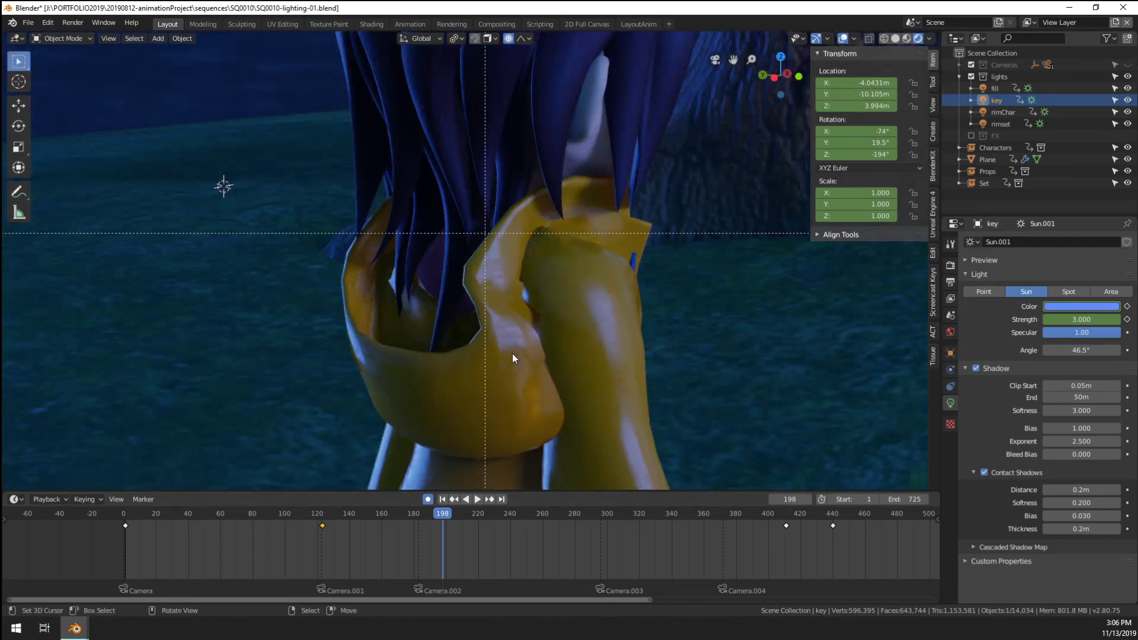
pyautogui.scroll(-5, 545, 382)
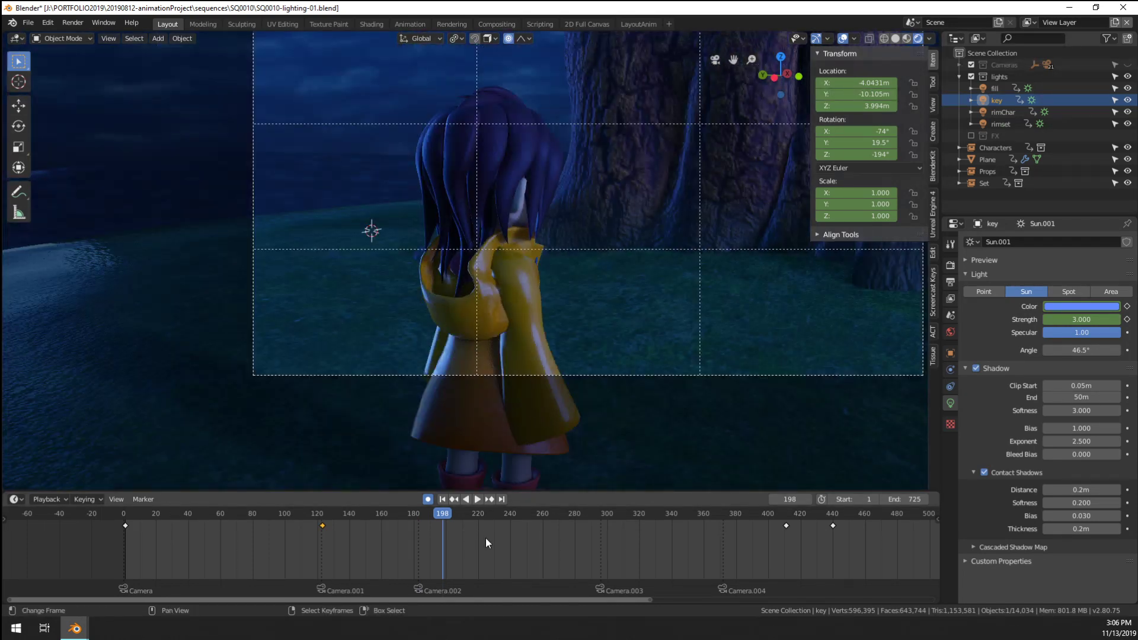
pyautogui.click(486, 543)
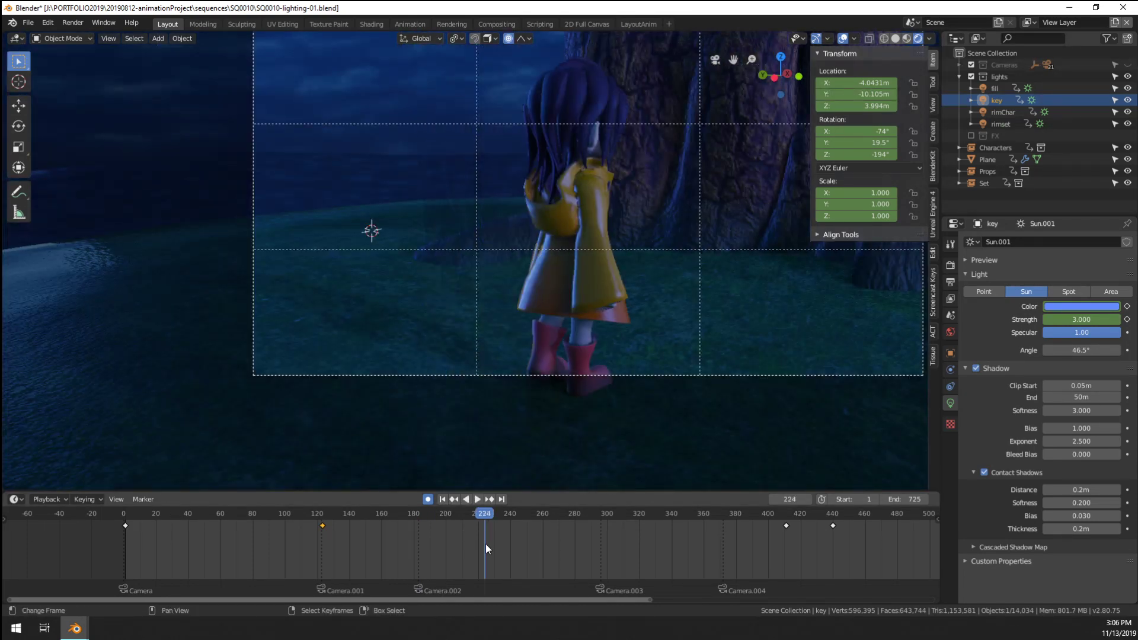
pyautogui.click(518, 549)
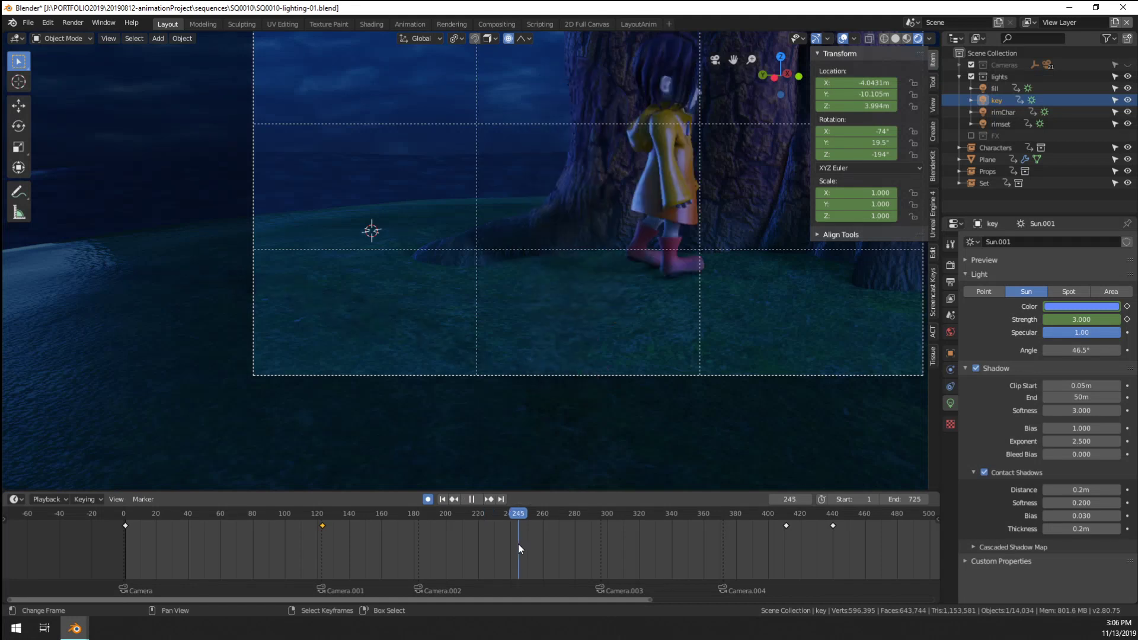
pyautogui.click(557, 552)
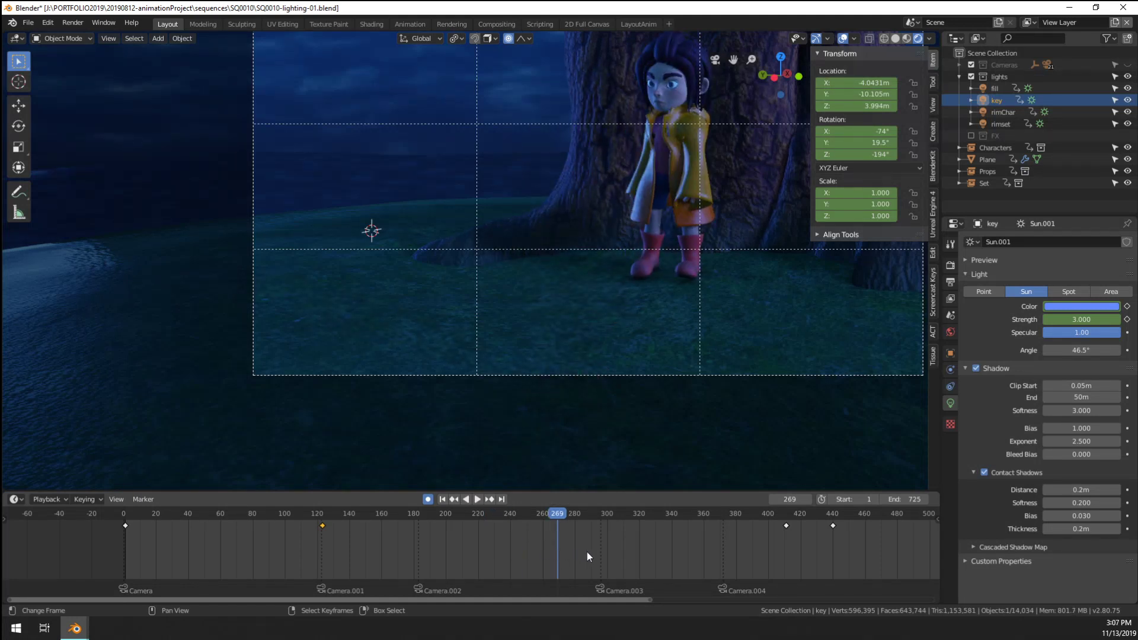
pyautogui.click(587, 553)
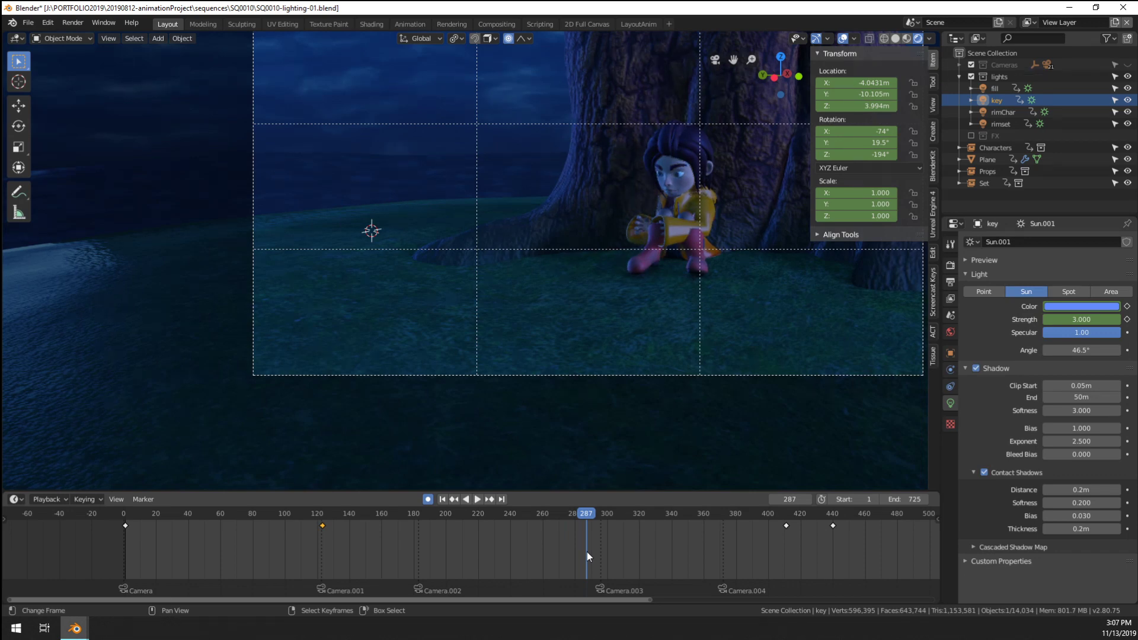
pyautogui.scroll(6, 591, 282)
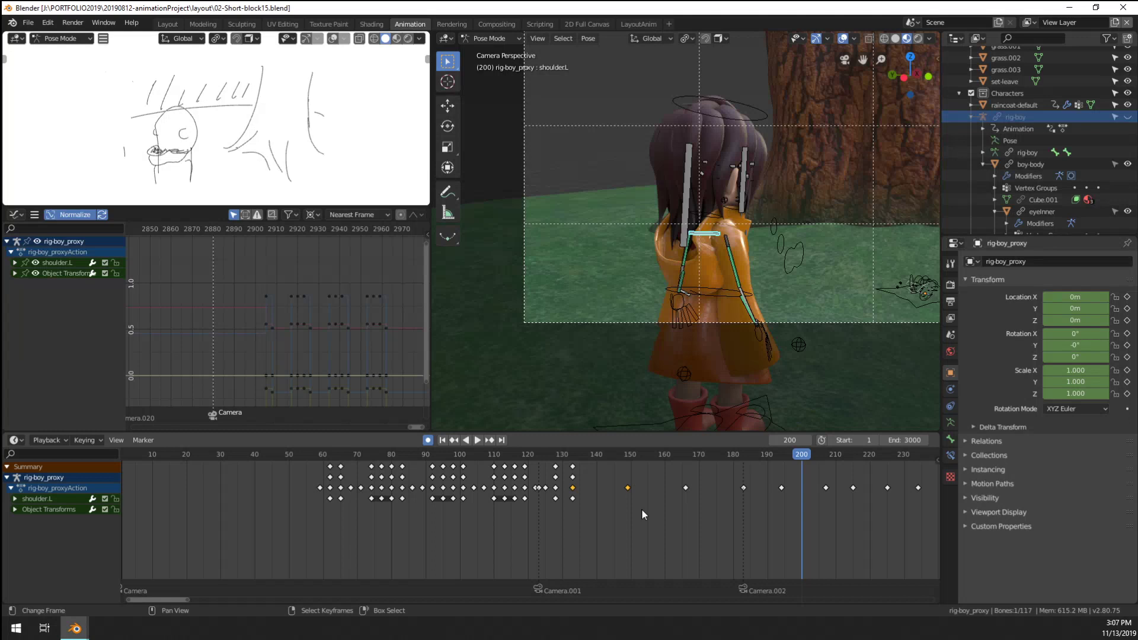
# Switch to the layout file 02-Short-block15.blend and review the rig's animation from frame 200 up to frame 340
pyautogui.moveTo(658, 532); pyautogui.dragTo(873, 537)
pyautogui.moveTo(873, 536); pyautogui.dragTo(639, 540, button='middle')
pyautogui.moveTo(639, 539); pyautogui.dragTo(832, 532)
pyautogui.moveTo(832, 532); pyautogui.dragTo(613, 491, button='middle')
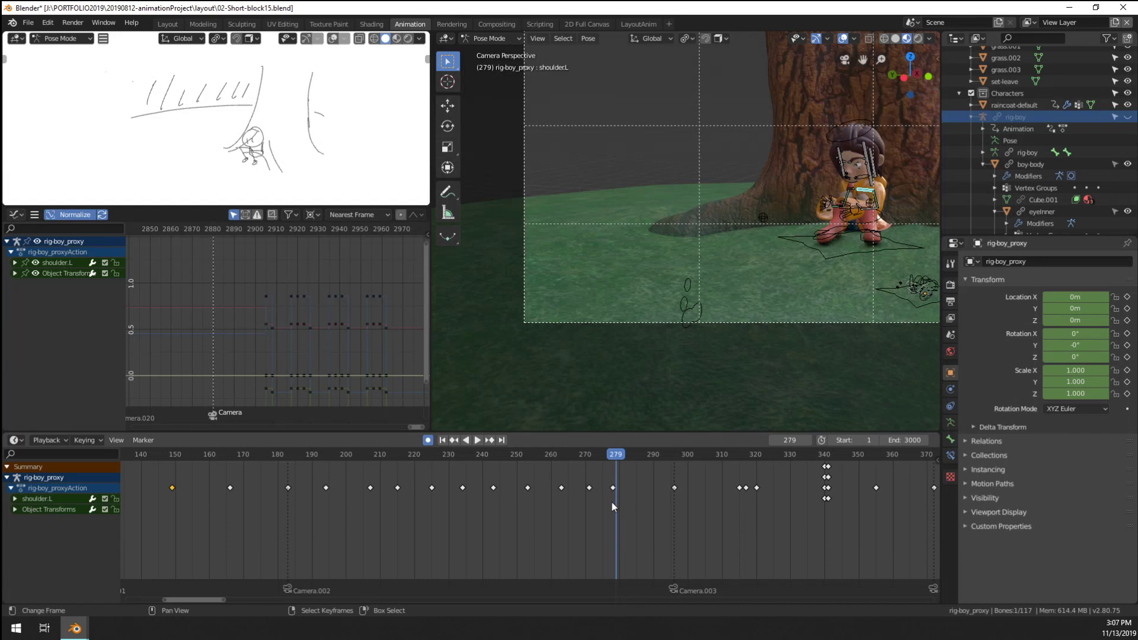
pyautogui.press('Up')
pyautogui.press('Up')
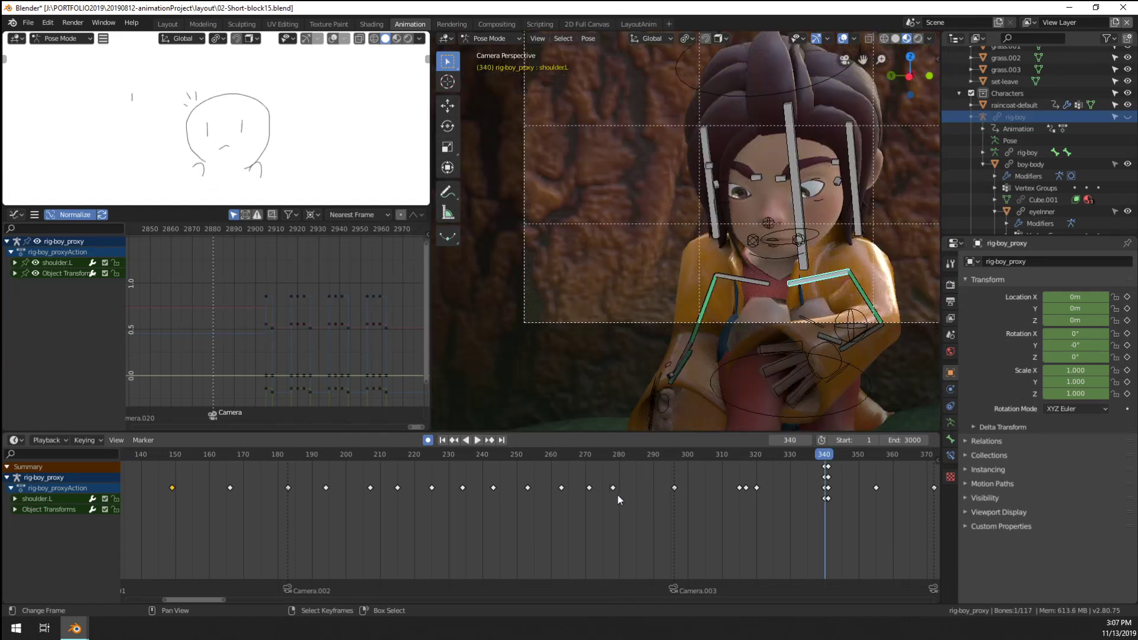
# At frame 278, rotate the rig's left shoulder and left upper arm bones about the global Z axis
pyautogui.click(613, 495)
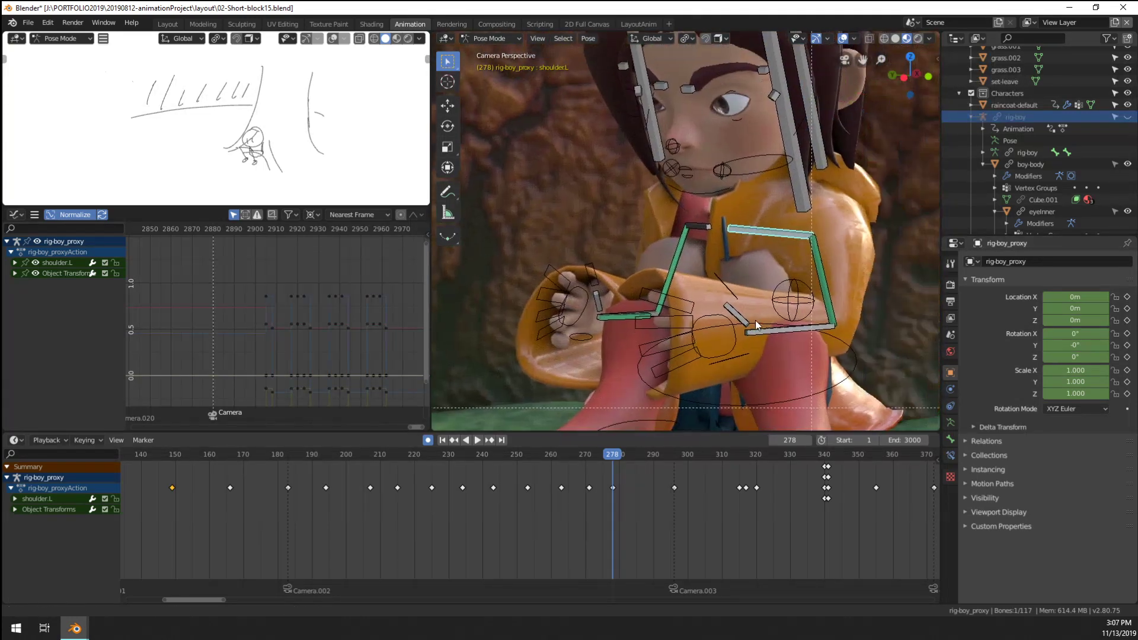
pyautogui.press('r')
pyautogui.press('z')
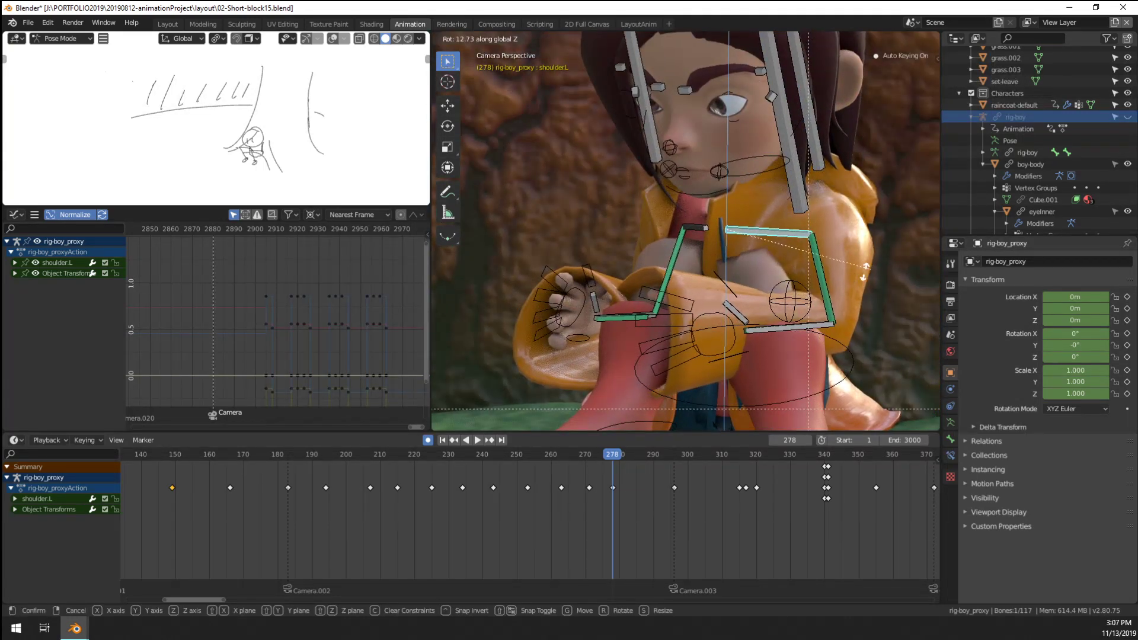
pyautogui.click(829, 299)
pyautogui.rightClick(829, 300)
pyautogui.press('r')
pyautogui.press('z')
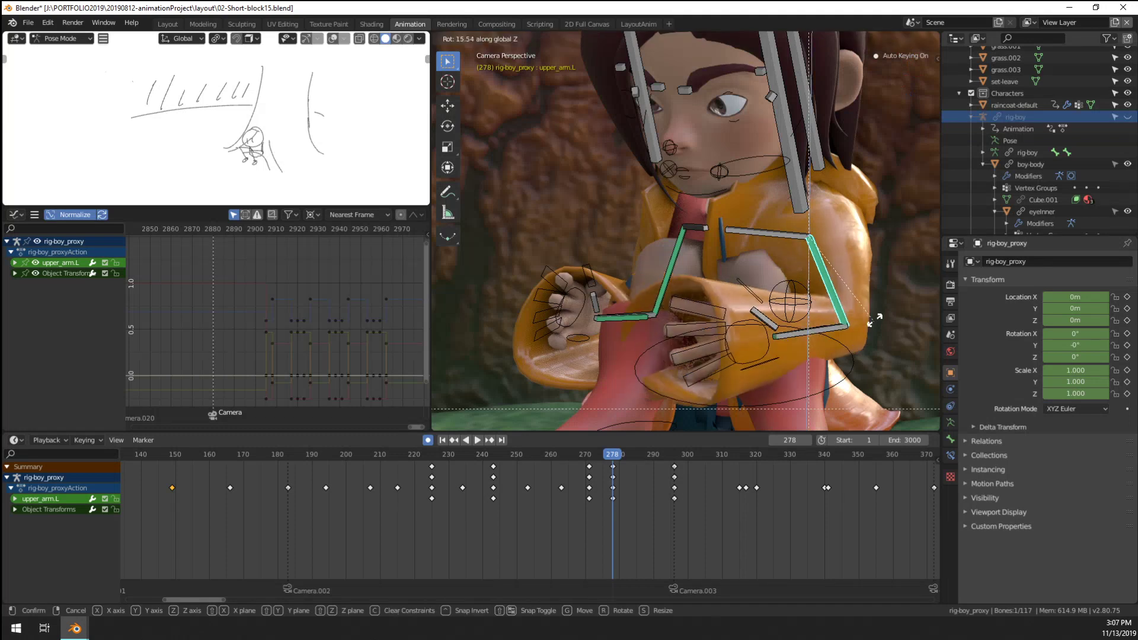
pyautogui.click(817, 327)
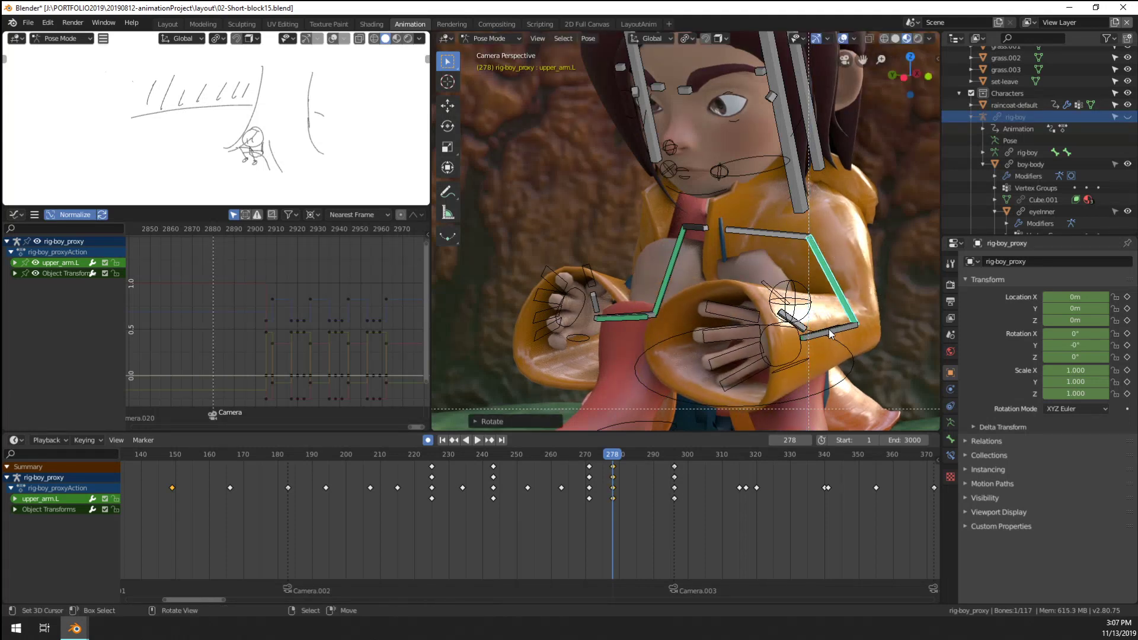
# Trackball-rotate the left forearm upward and adjust the left hand control's orientation at frame 278
pyautogui.click(831, 335)
pyautogui.press('r')
pyautogui.press('r')
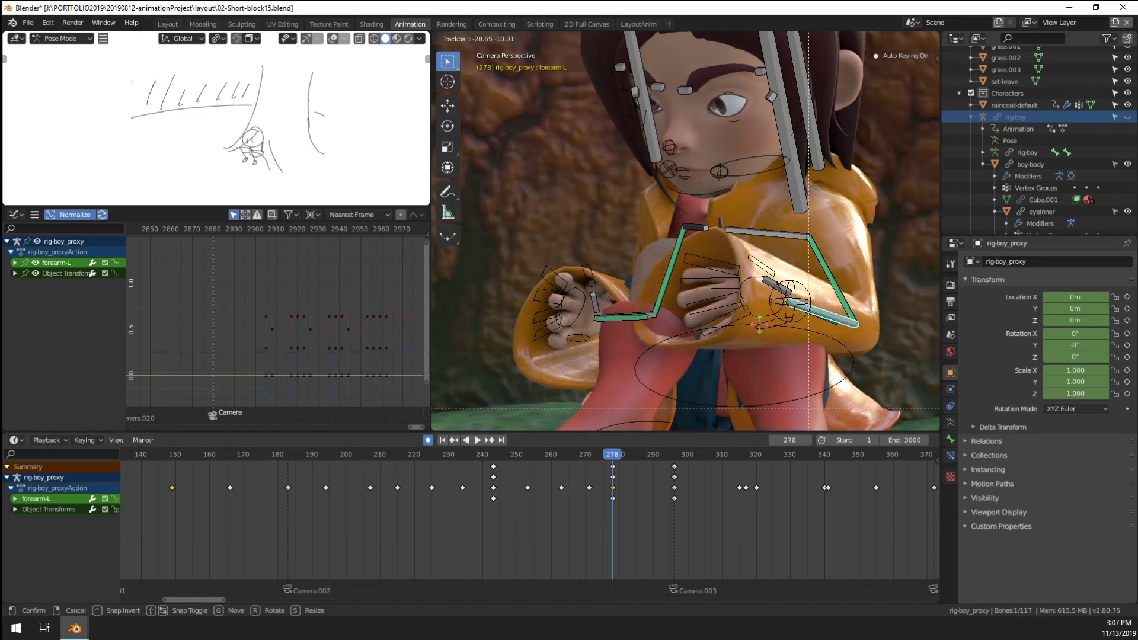
pyautogui.click(770, 319)
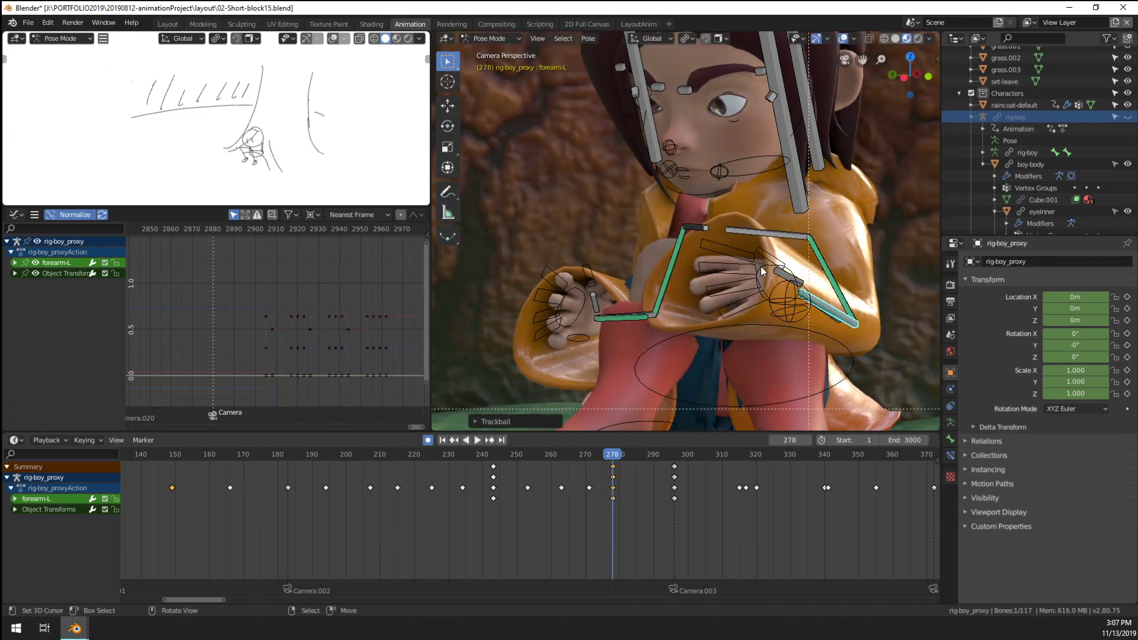
pyautogui.click(760, 267)
pyautogui.press('r')
pyautogui.press('r')
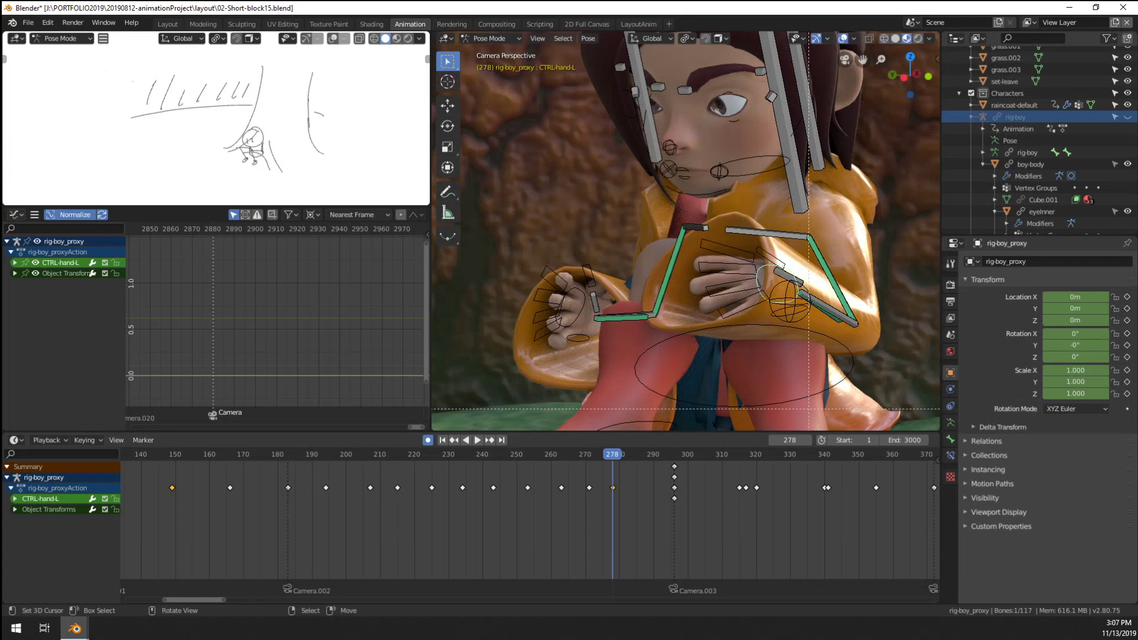
pyautogui.click(722, 347)
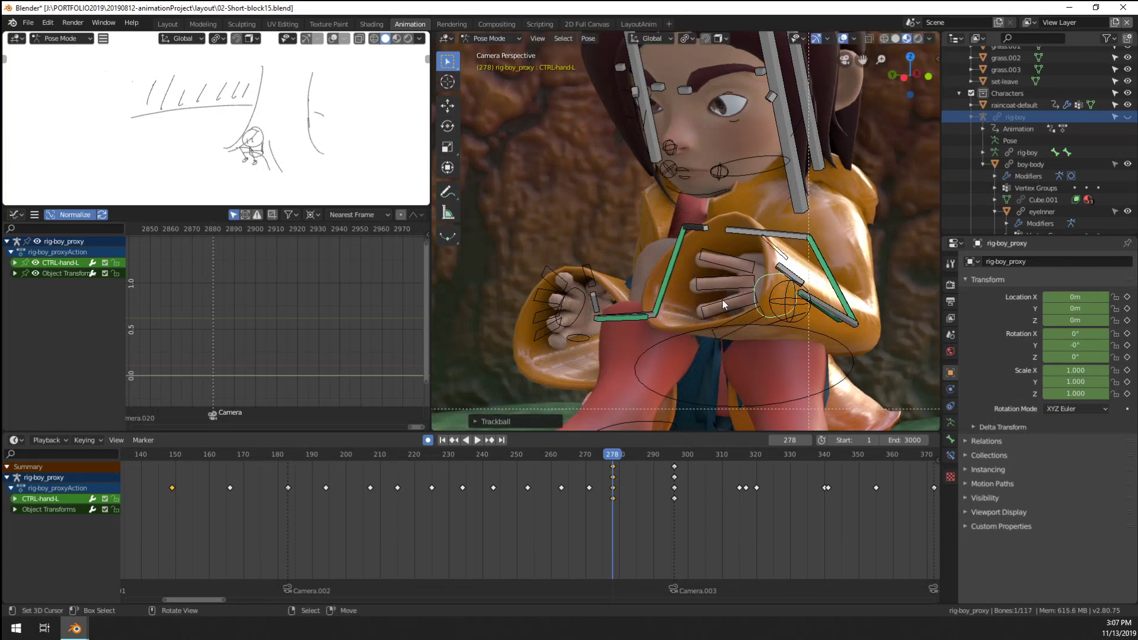
# Scale down the left hand's pinky, ring, middle and index finger controls together to curl the fingers
pyautogui.click(730, 262)
pyautogui.keyDown('shift'); pyautogui.click(728, 281); pyautogui.keyUp('shift')
pyautogui.keyDown('shift'); pyautogui.click(731, 300); pyautogui.keyUp('shift')
pyautogui.keyDown('shift'); pyautogui.click(737, 325); pyautogui.keyUp('shift')
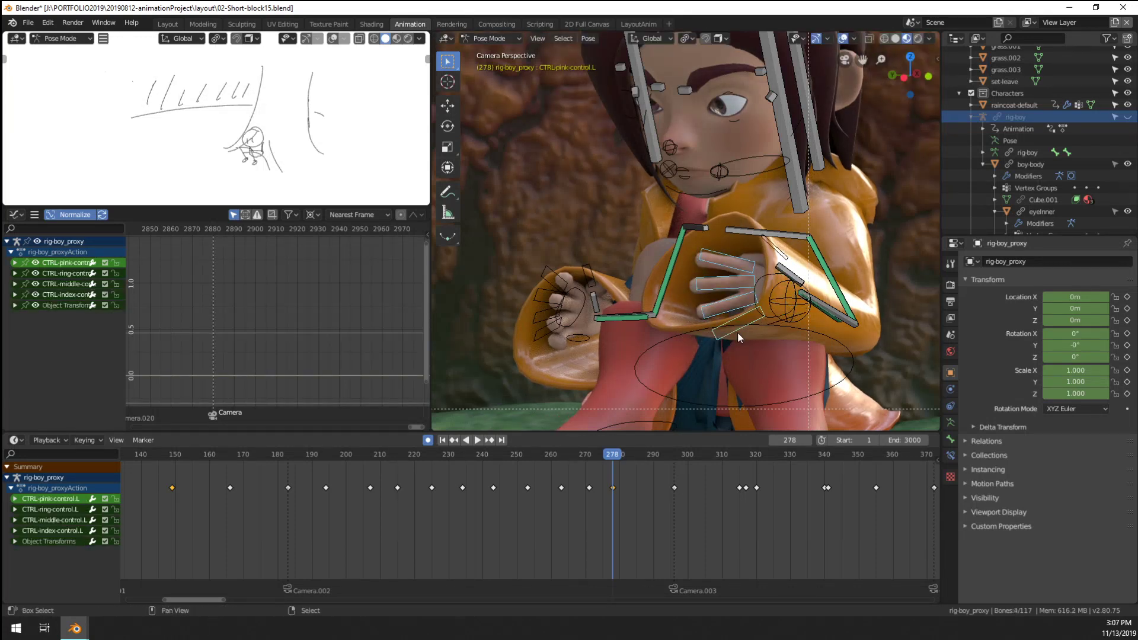
pyautogui.press('s')
pyautogui.click(746, 354)
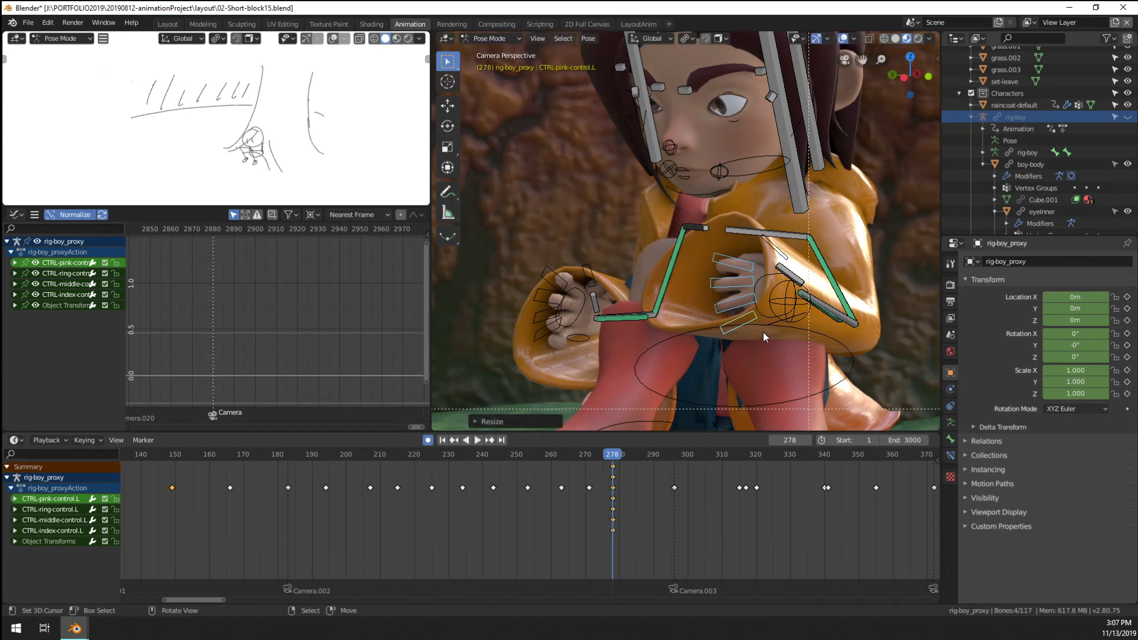
# Rotate the left hand's handstretch control at frame 278
pyautogui.click(745, 346)
pyautogui.press('r')
pyautogui.click(725, 331)
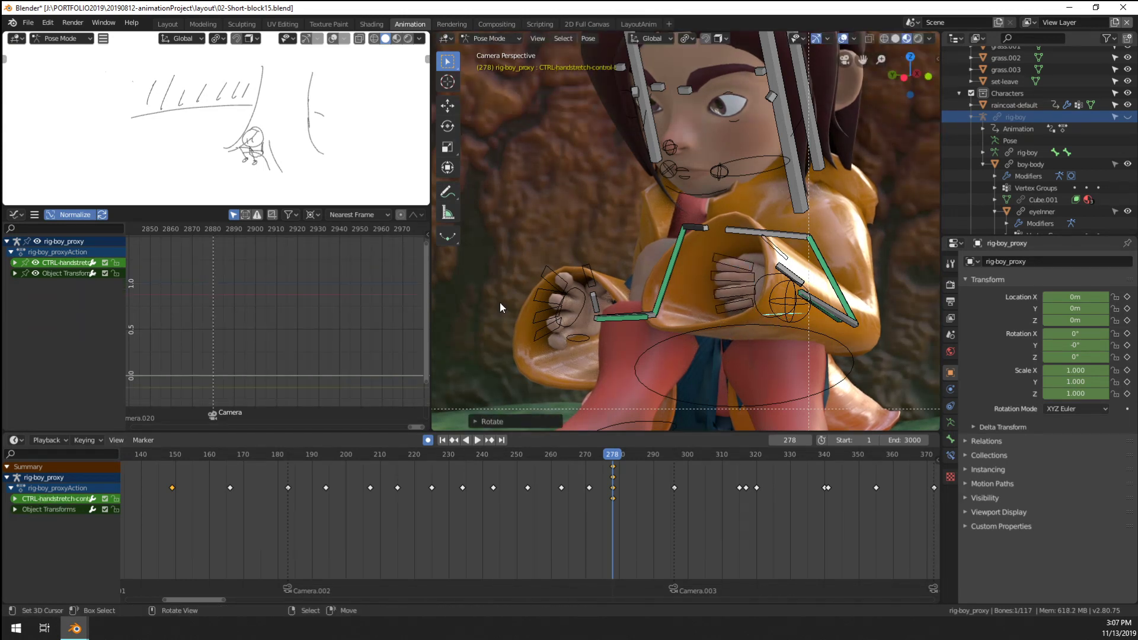
# Trackball-rotate the right hand control CTRL-hand-R downward over the knee at frame 278
pyautogui.click(579, 323)
pyautogui.press('r')
pyautogui.press('r')
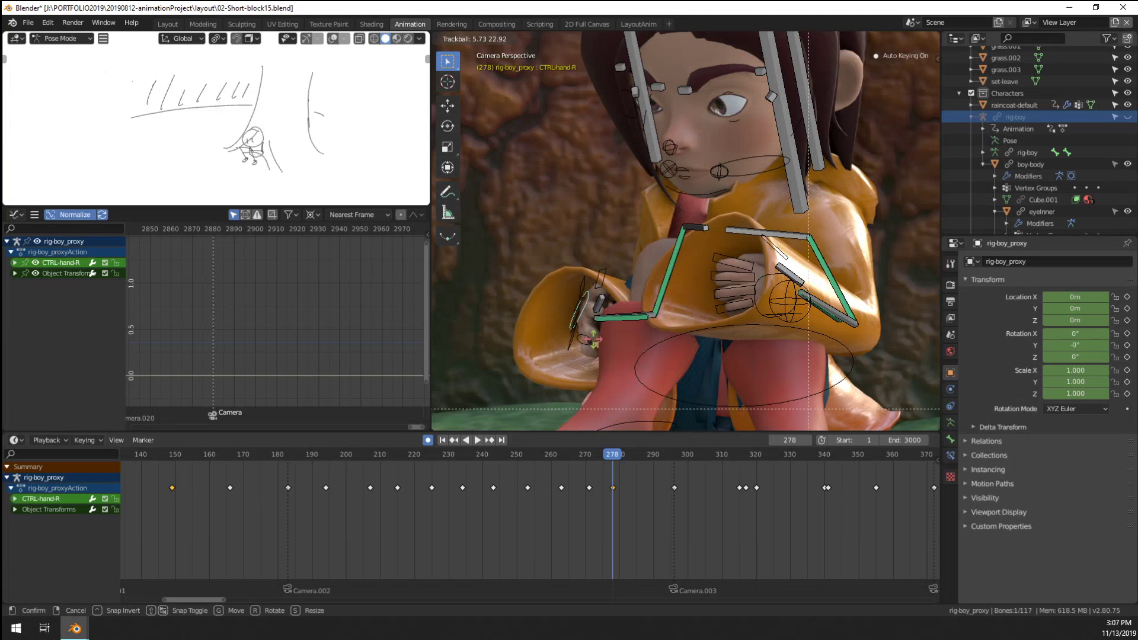
pyautogui.click(594, 344)
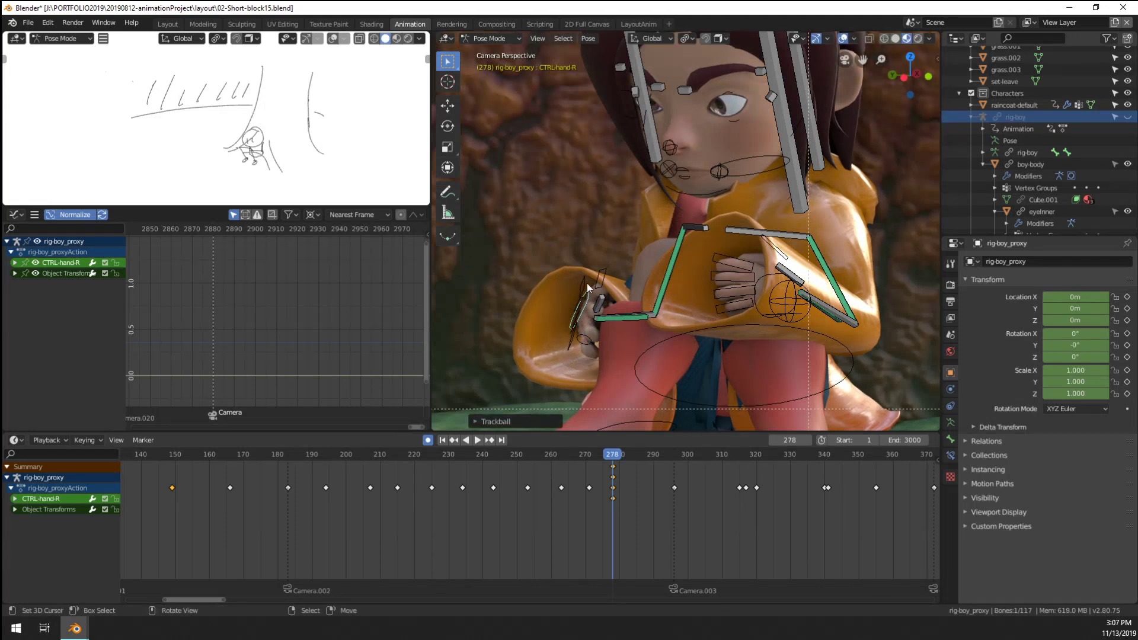
pyautogui.rightClick(599, 280)
pyautogui.press('s')
pyautogui.rightClick(609, 315)
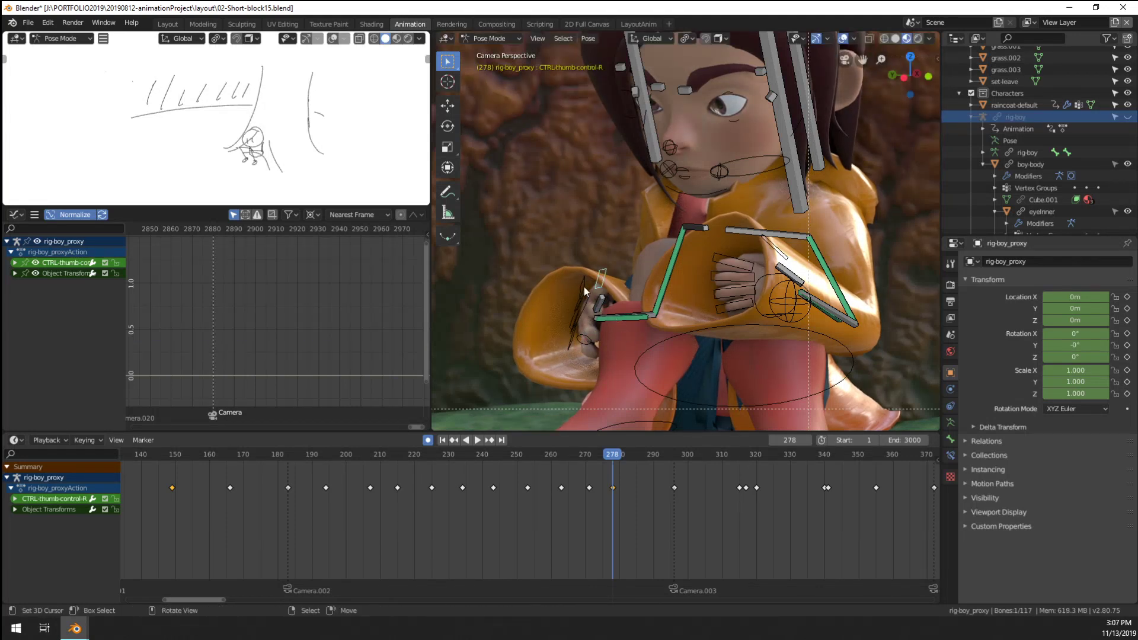
# Scale the right hand's index finger control at frame 278 and save the layout file
pyautogui.click(584, 291)
pyautogui.press('s')
pyautogui.click(614, 328)
pyautogui.scroll(-3, 680, 329)
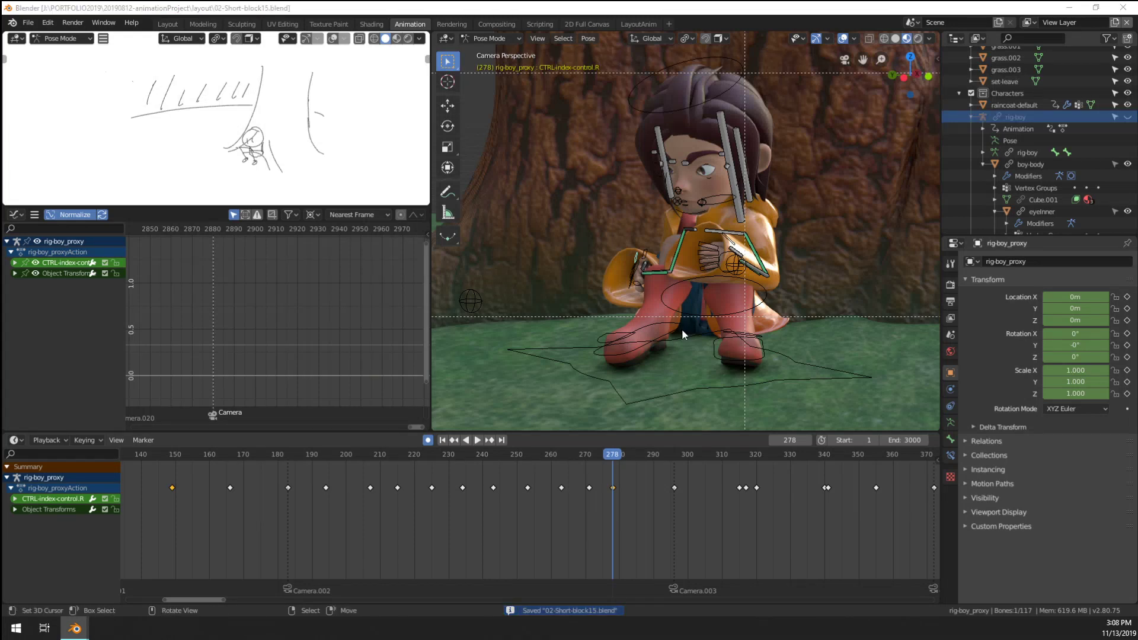
pyautogui.scroll(-5, 681, 328)
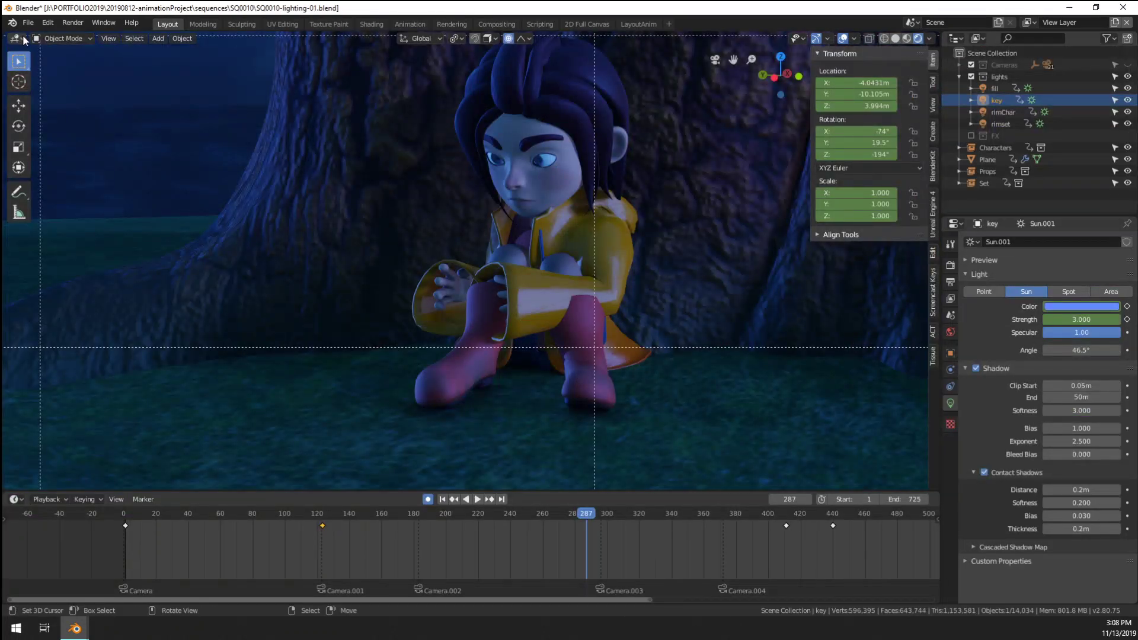
# Switch to the lighting file SQ0010-lighting-01.blend, save it and reload it to refresh the linked layout
pyautogui.click(28, 22)
pyautogui.moveTo(90, 62)
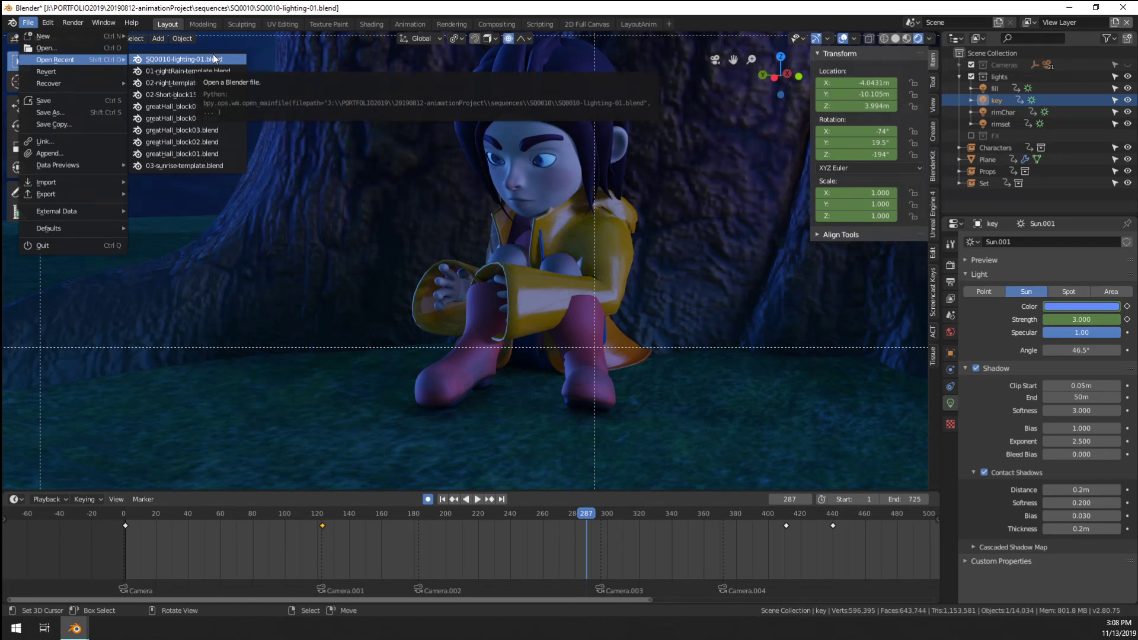
pyautogui.hotkey('ctrl', 's')
pyautogui.click(26, 24)
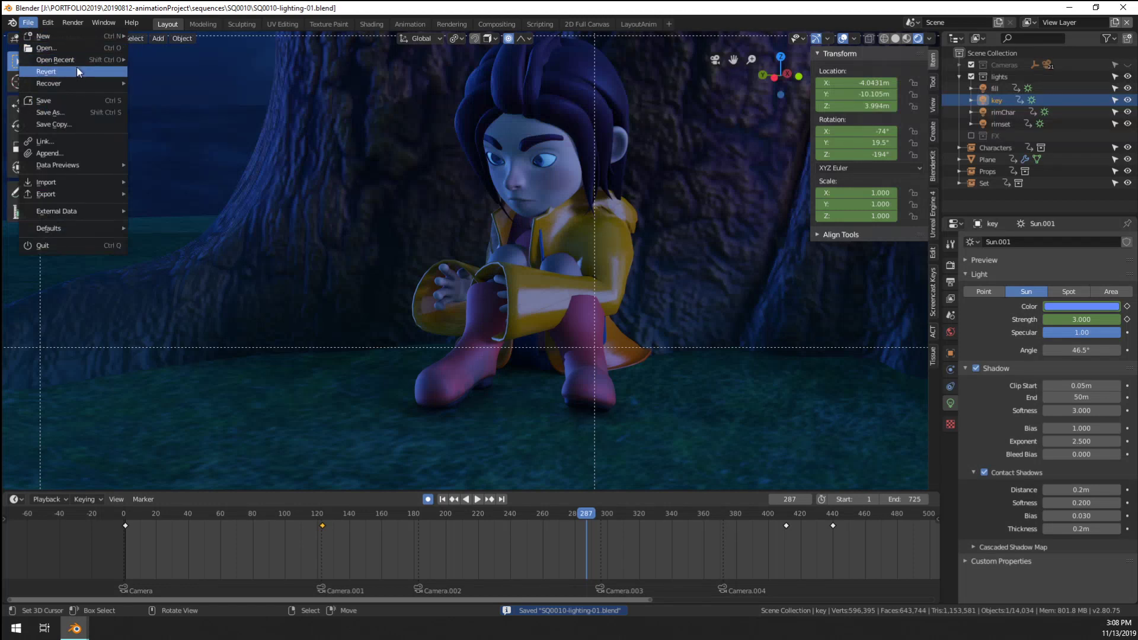
pyautogui.moveTo(122, 62)
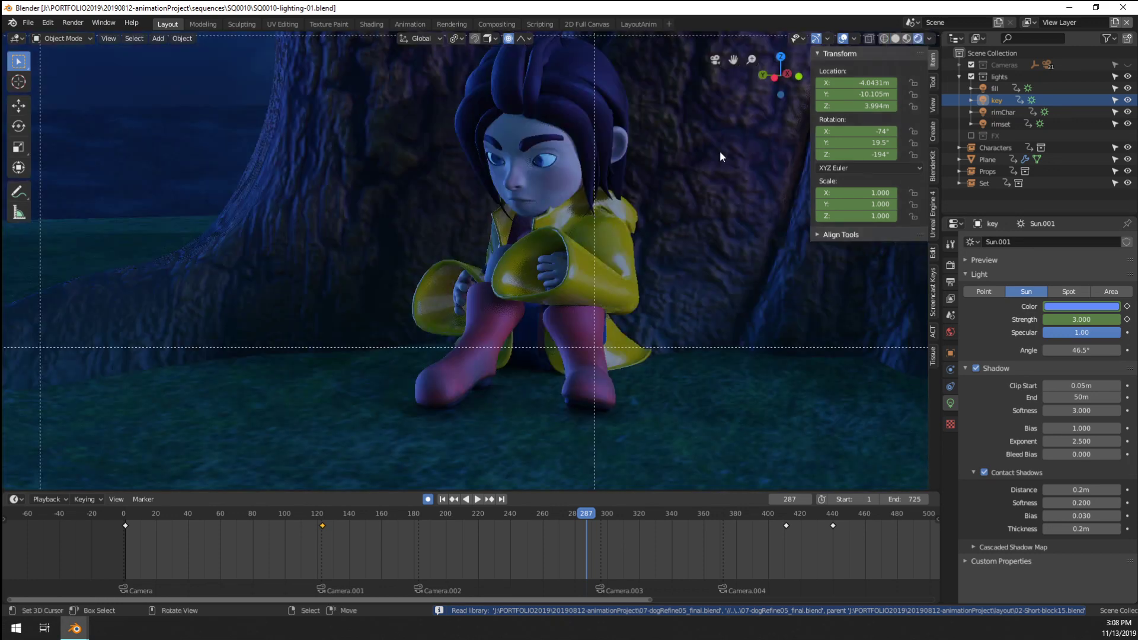
pyautogui.scroll(-5, 705, 152)
pyautogui.scroll(-3, 670, 158)
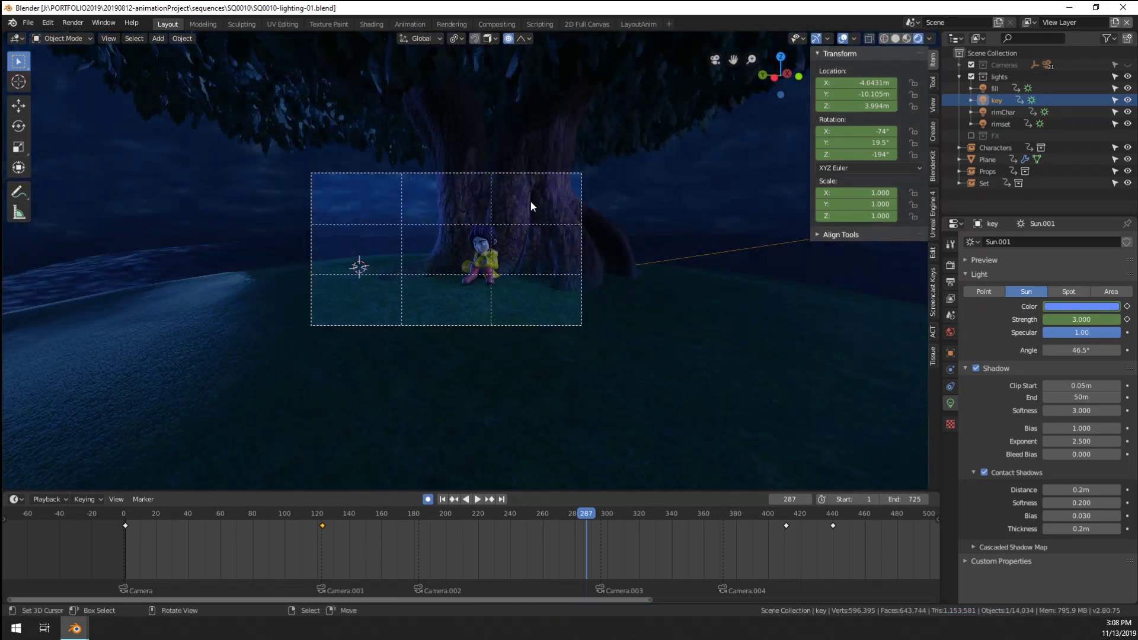
pyautogui.keyDown('shift'); pyautogui.moveTo(531, 202); pyautogui.dragTo(536, 226, button='middle'); pyautogui.keyUp('shift')
pyautogui.scroll(-2, 536, 226)
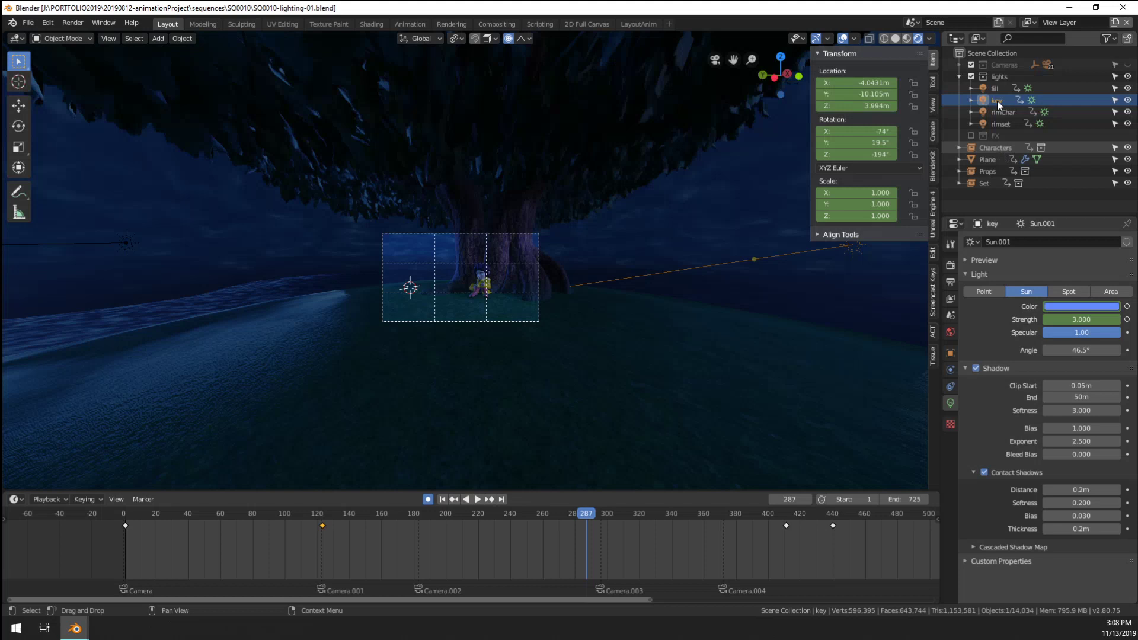
pyautogui.click(998, 100)
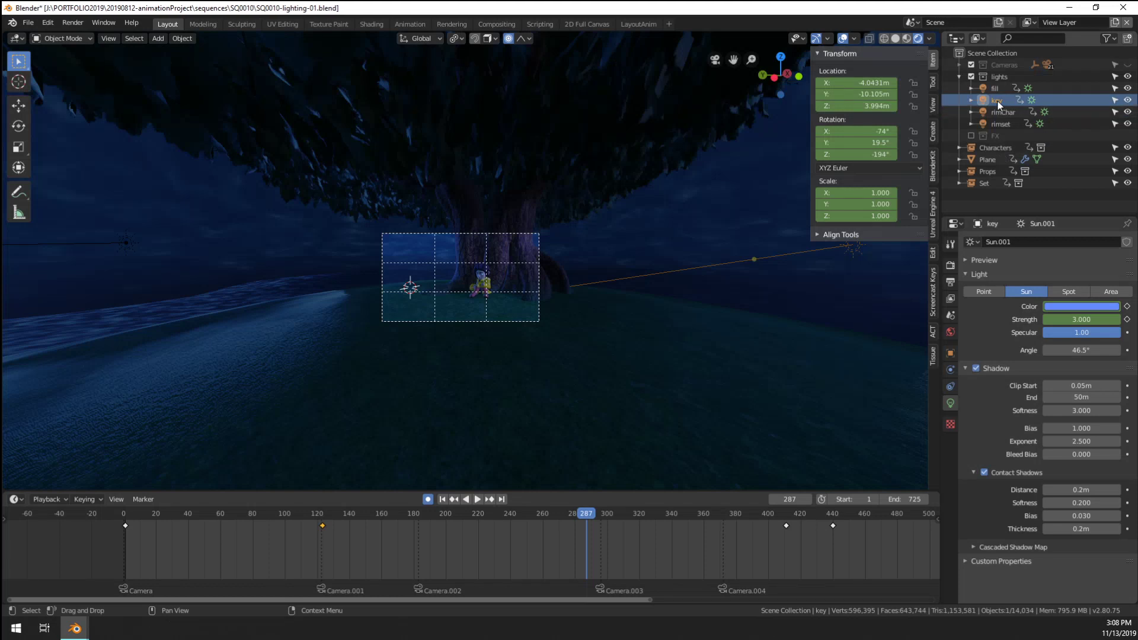
pyautogui.press('r')
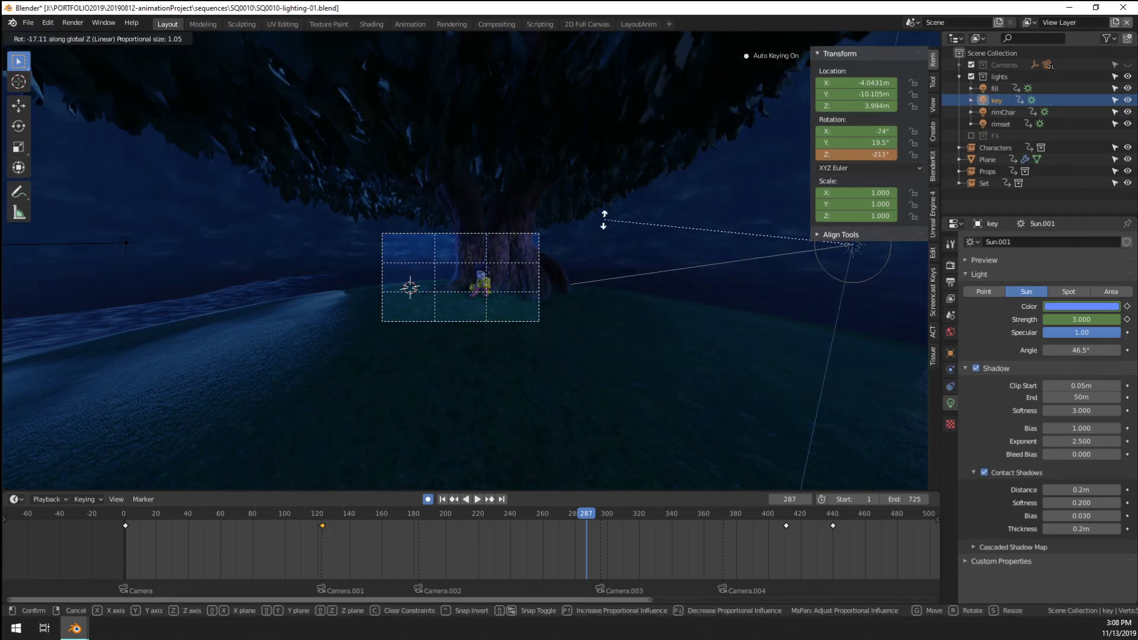
pyautogui.click(611, 193)
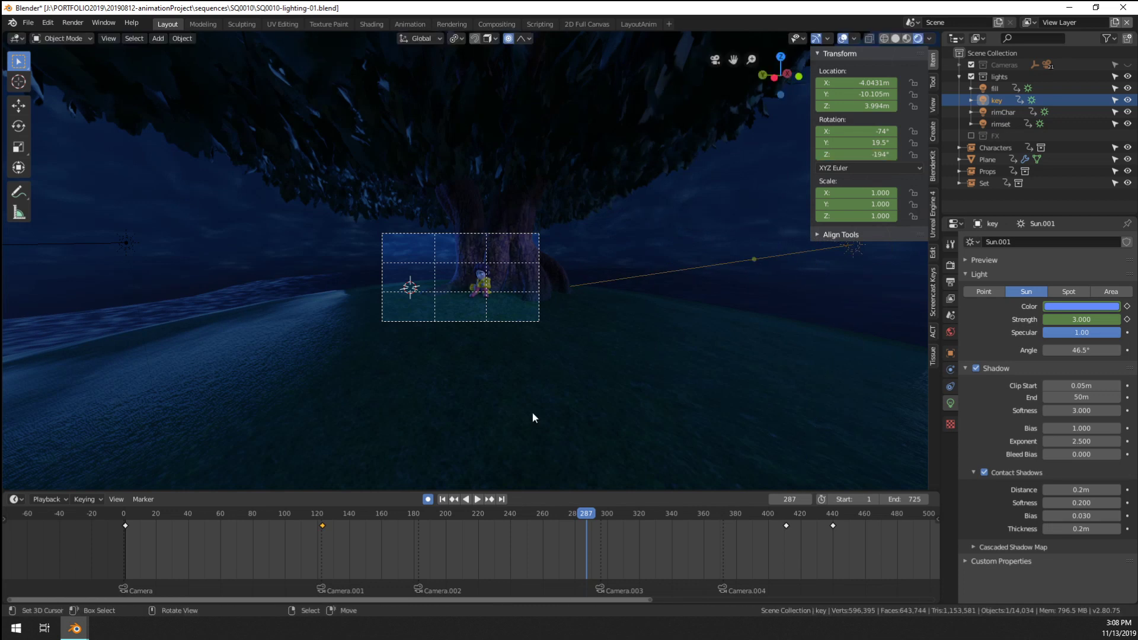
# Rotate the key light at frame 288 to about X -61.1°, Y 26.5°, Z -187°
pyautogui.click(418, 552)
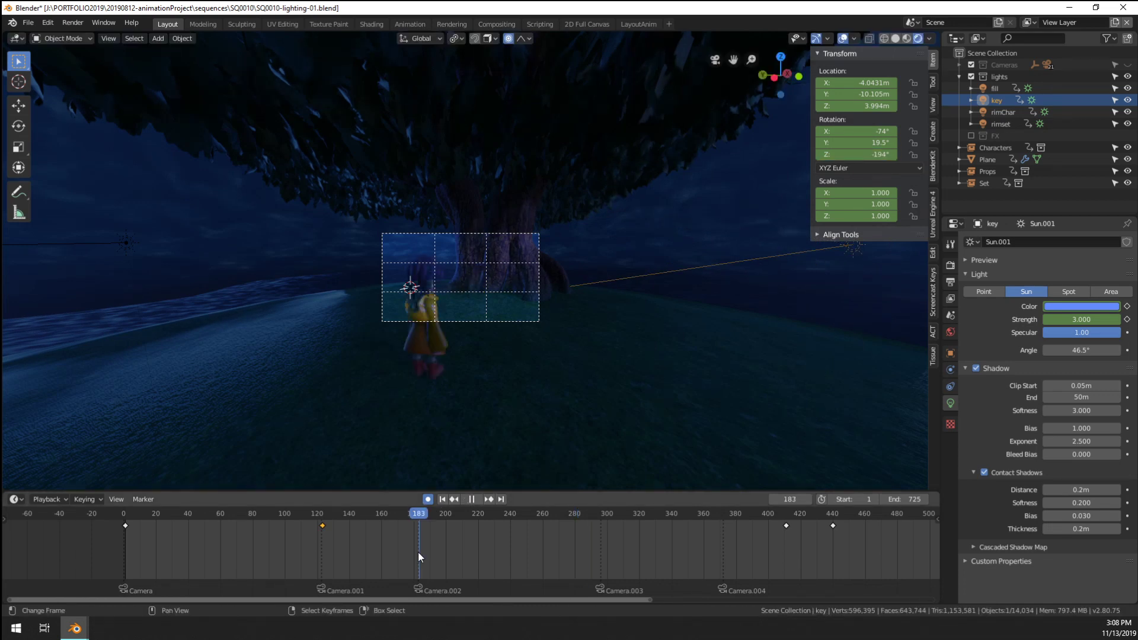
pyautogui.click(565, 553)
pyautogui.click(589, 555)
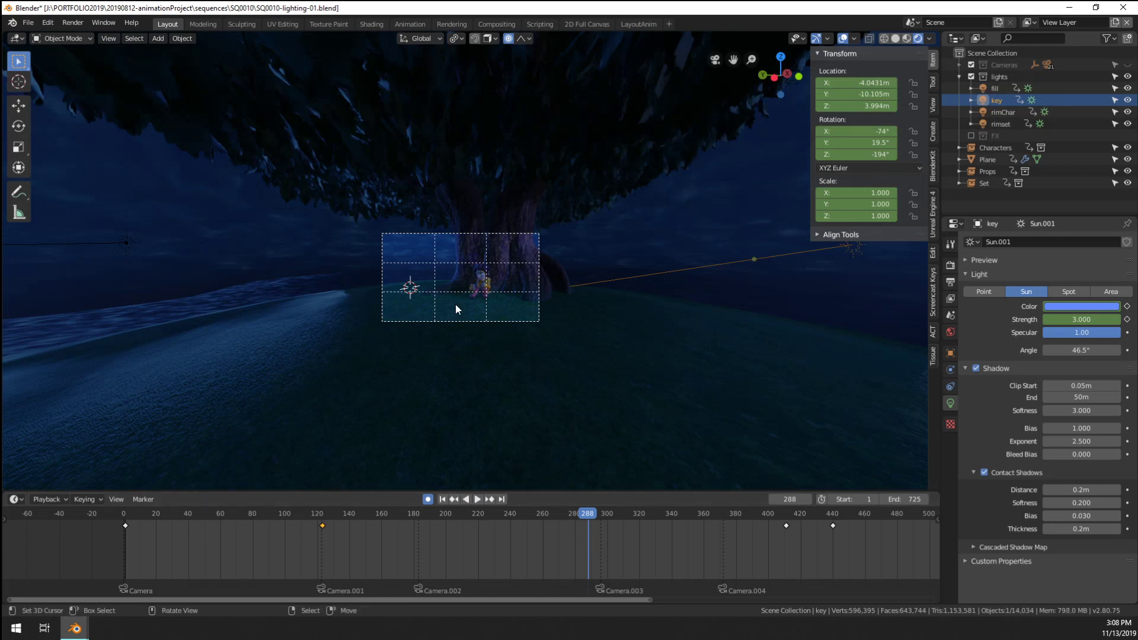
pyautogui.scroll(7, 525, 343)
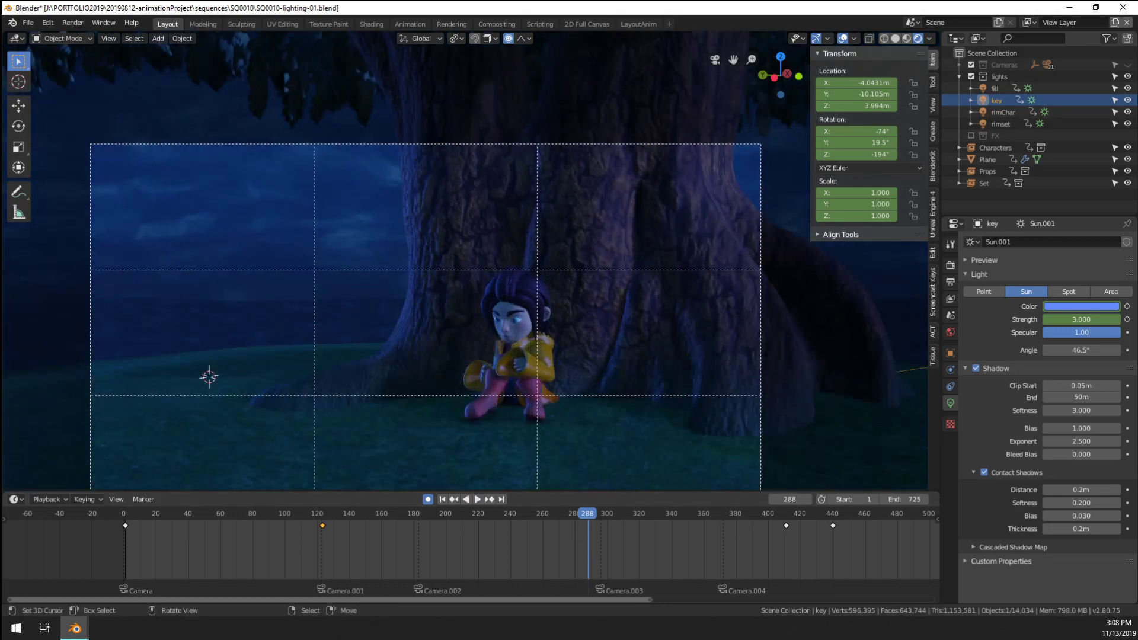
pyautogui.press('r')
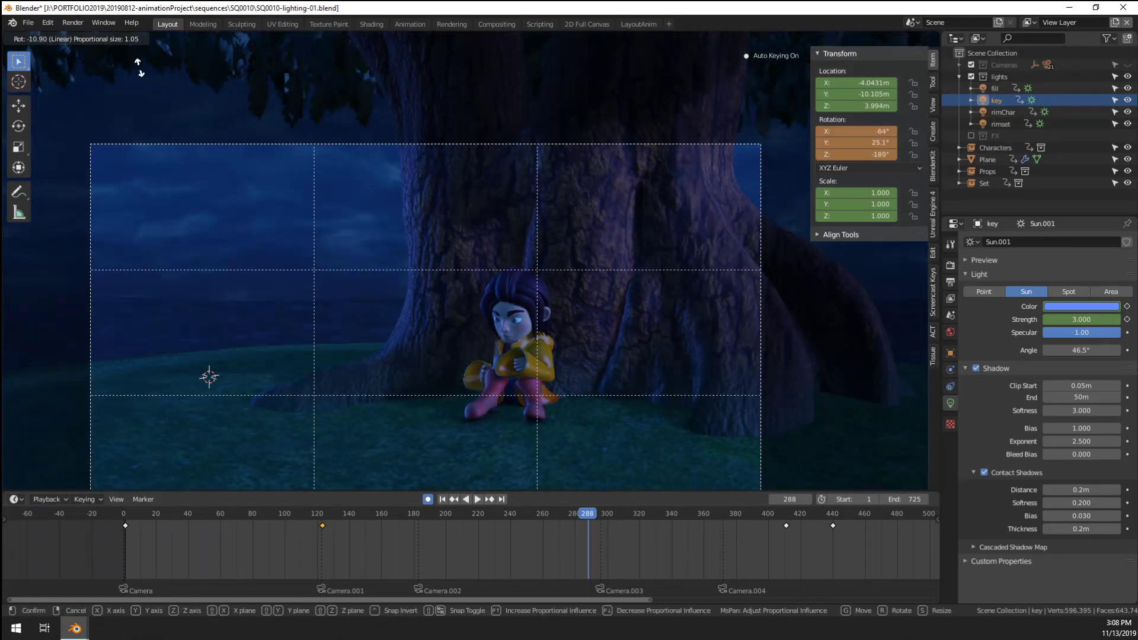
pyautogui.click(201, 79)
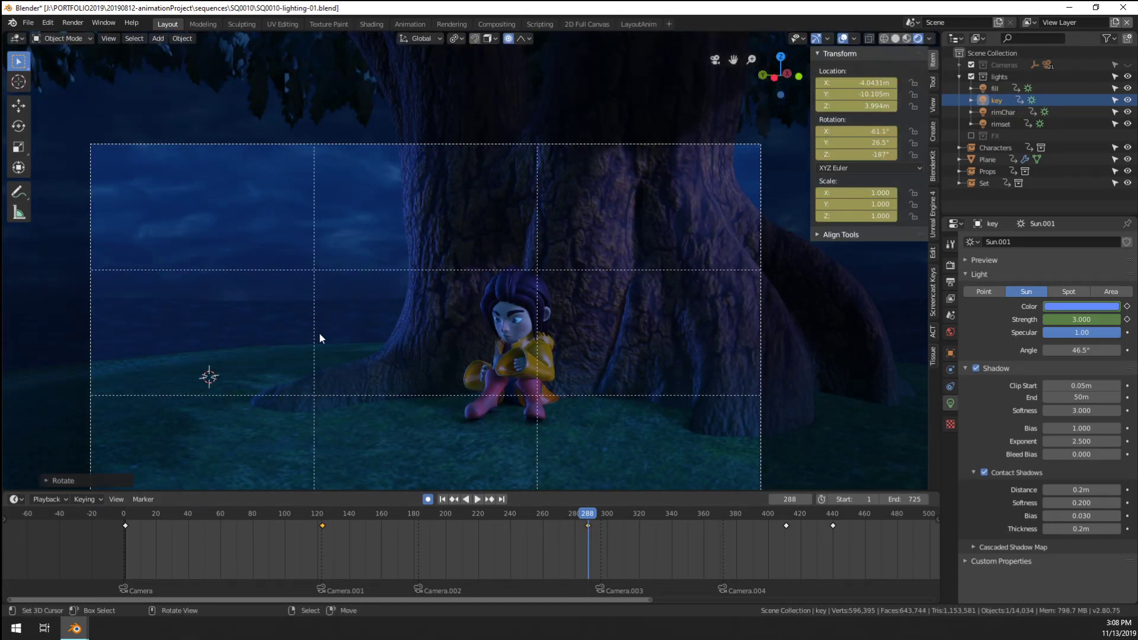
pyautogui.scroll(-4, 448, 326)
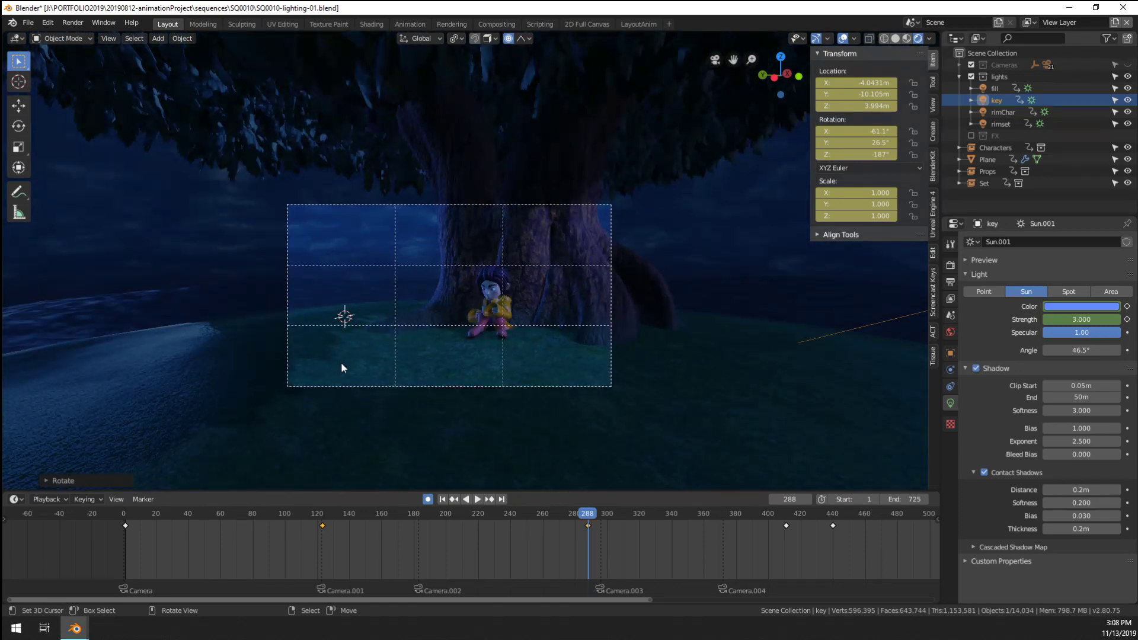
pyautogui.scroll(3, 342, 368)
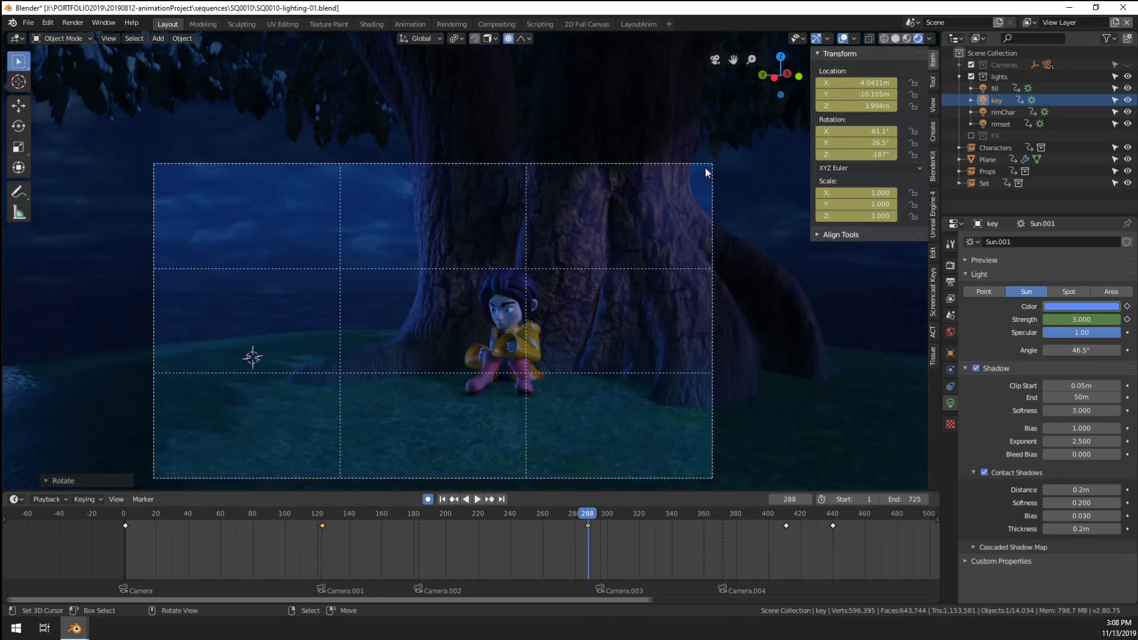
pyautogui.scroll(-5, 599, 237)
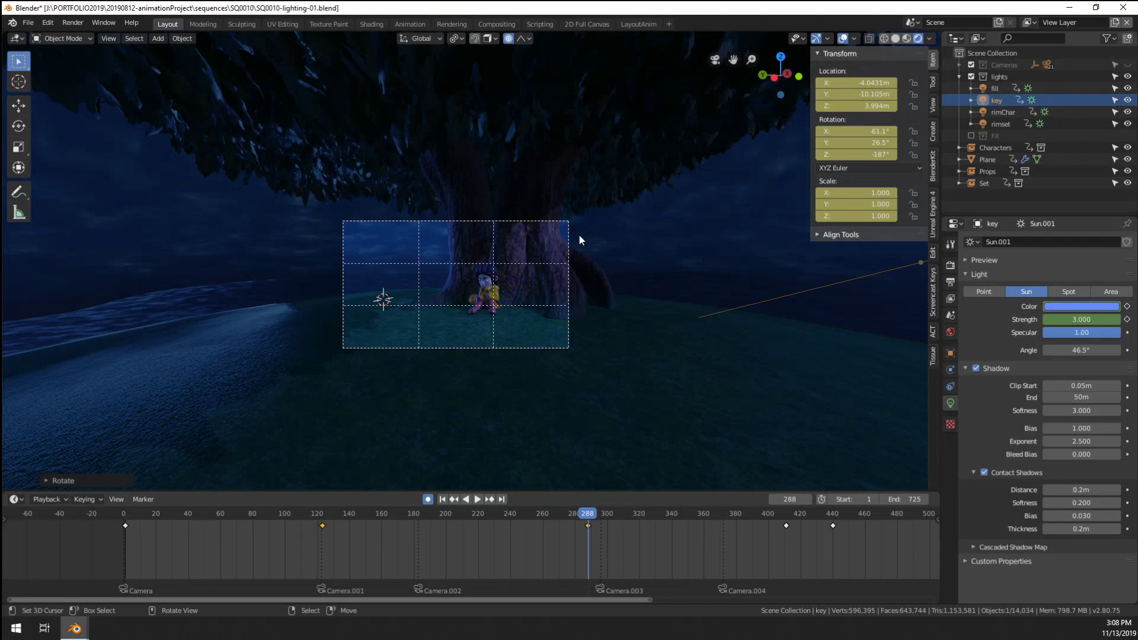
# Rotate the rimChar light around the global Z axis to about -198° at frame 288
pyautogui.click(1010, 112)
pyautogui.scroll(1, 528, 323)
pyautogui.press('r')
pyautogui.press('z')
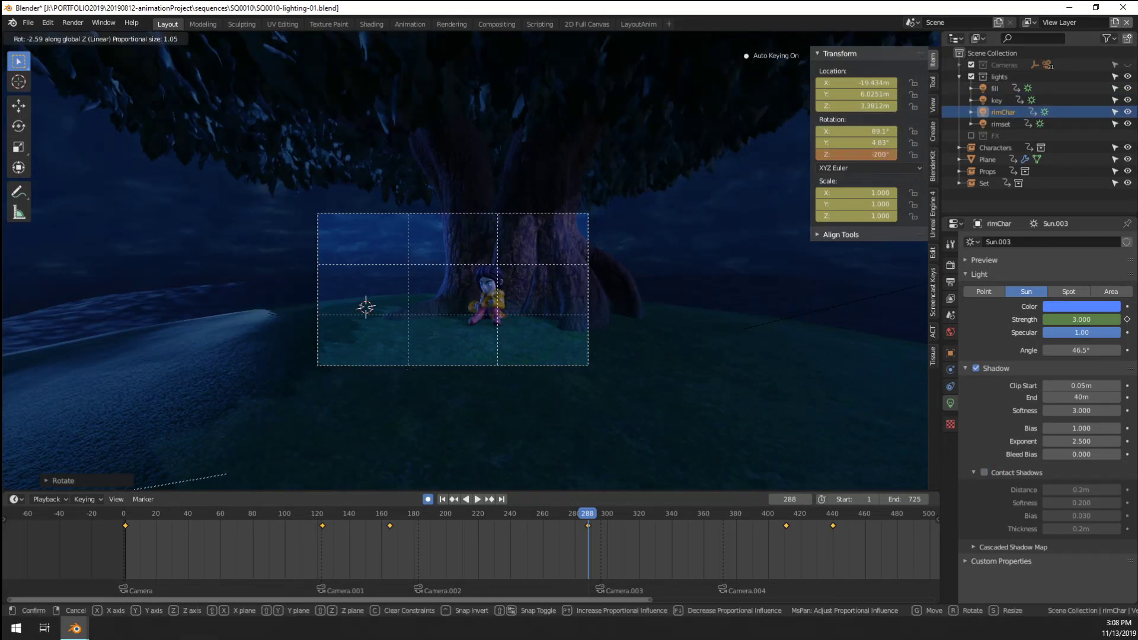
pyautogui.click(574, 45)
# Move the rimChar light to about X -19.7 m, Y 6.7 m, Z 3.2 m at frame 288
pyautogui.press('g')
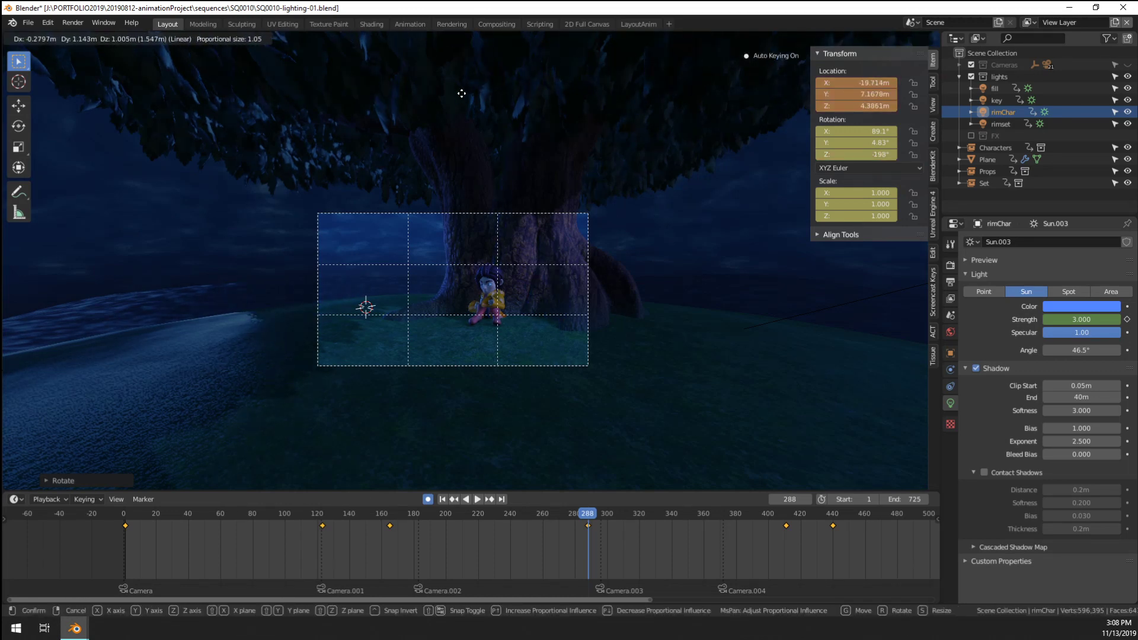
pyautogui.press('Escape')
pyautogui.scroll(2, 666, 183)
pyautogui.press('g')
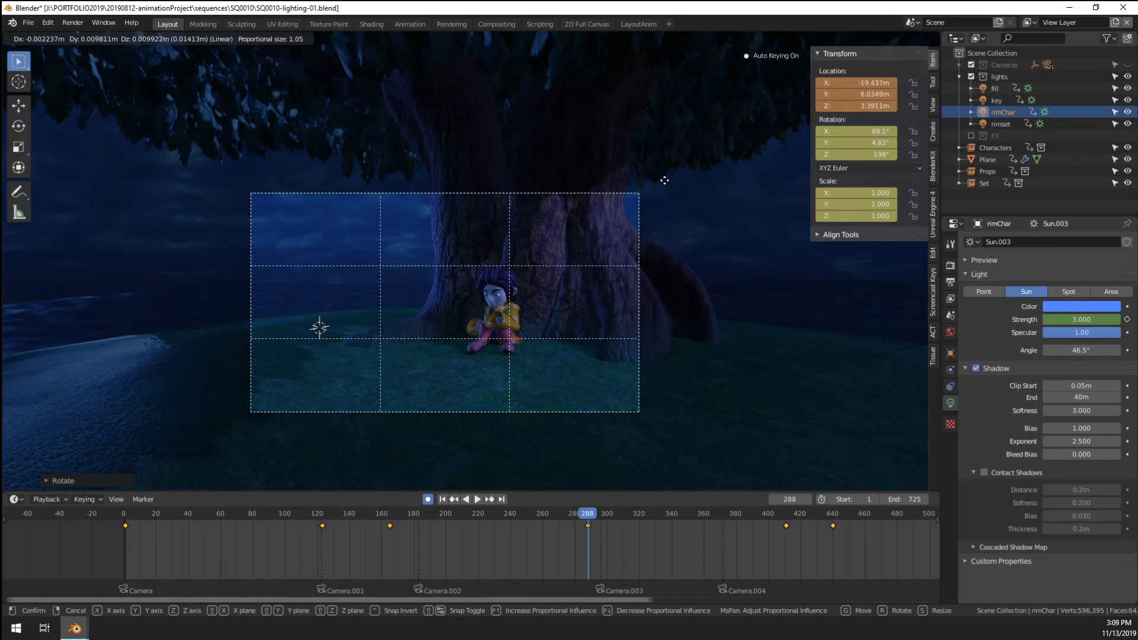
pyautogui.click(524, 246)
pyautogui.scroll(2, 512, 272)
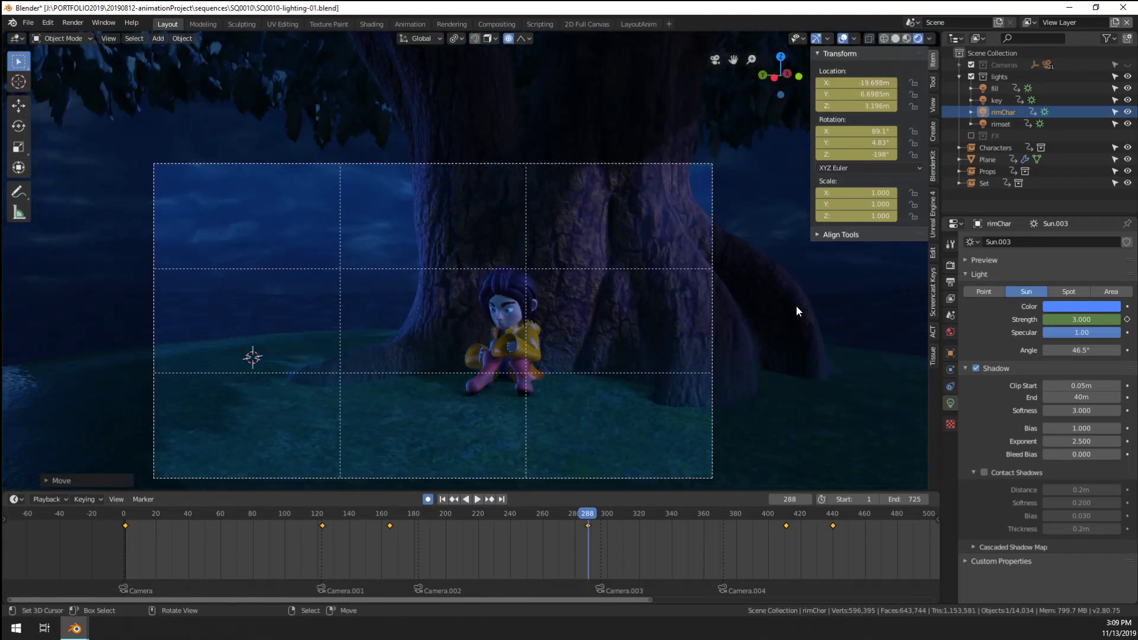
# Move the fill light in front of the tree to about X -18.8 m, Y -9.4 m, Z 4 m at frame 288
pyautogui.click(1008, 100)
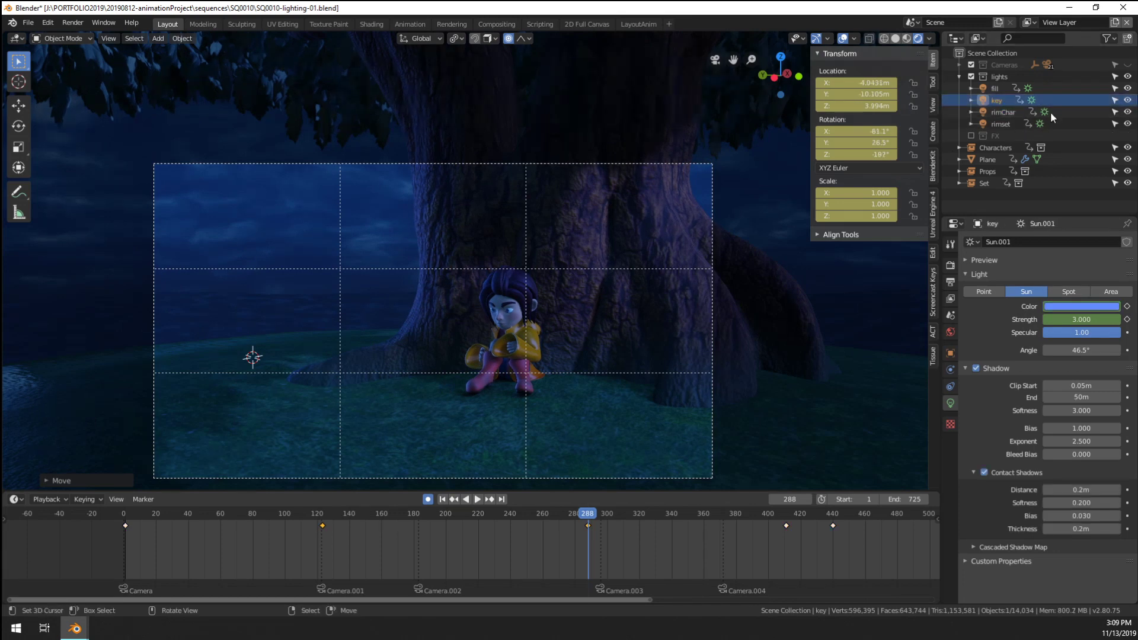
pyautogui.click(996, 89)
pyautogui.moveTo(323, 338); pyautogui.dragTo(487, 323, button='middle')
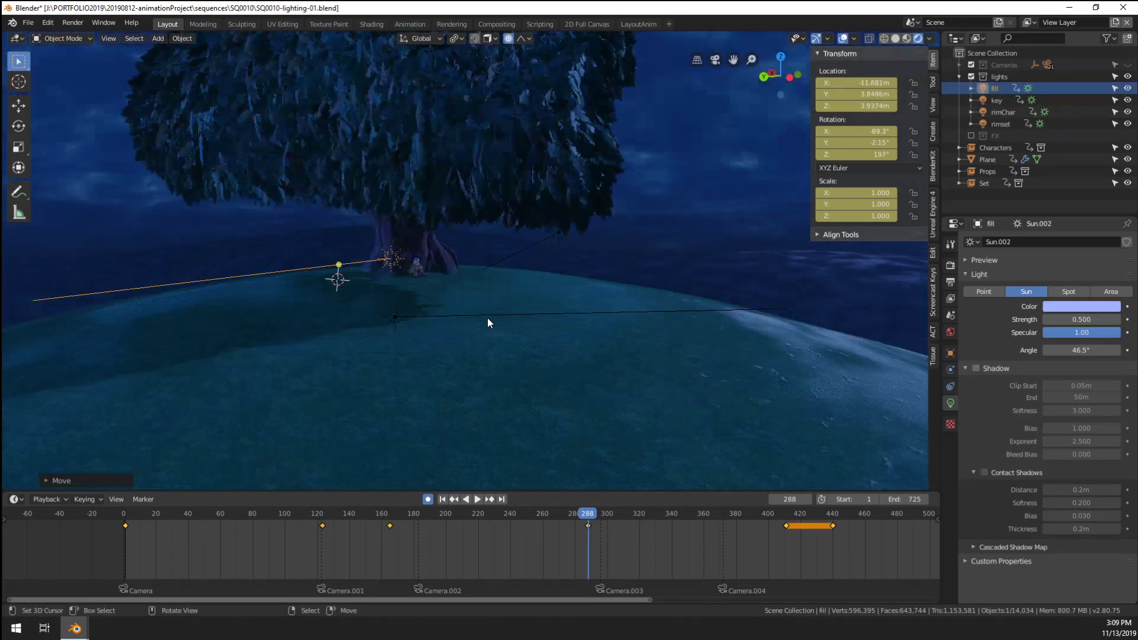
pyautogui.press('g')
pyautogui.click(685, 297)
pyautogui.moveTo(685, 297); pyautogui.dragTo(752, 254, button='middle')
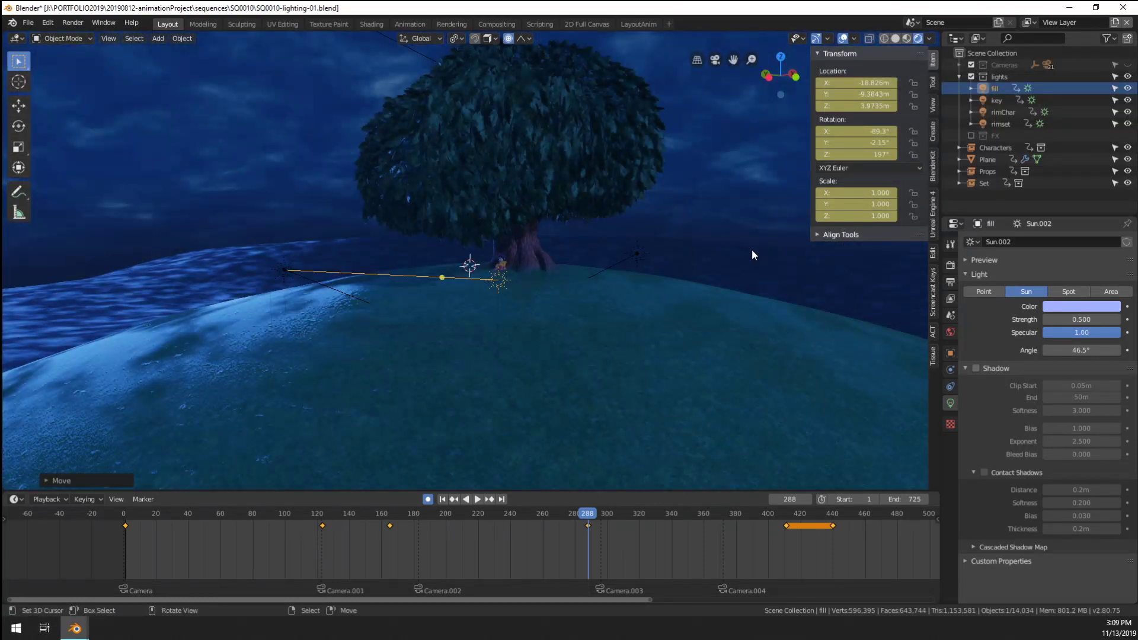
# Rotate the fill light around Z to about 120° so it aims at the seated character
pyautogui.press('KP_0')
pyautogui.moveTo(528, 279); pyautogui.dragTo(524, 300, button='middle')
pyautogui.press('r')
pyautogui.click(563, 113)
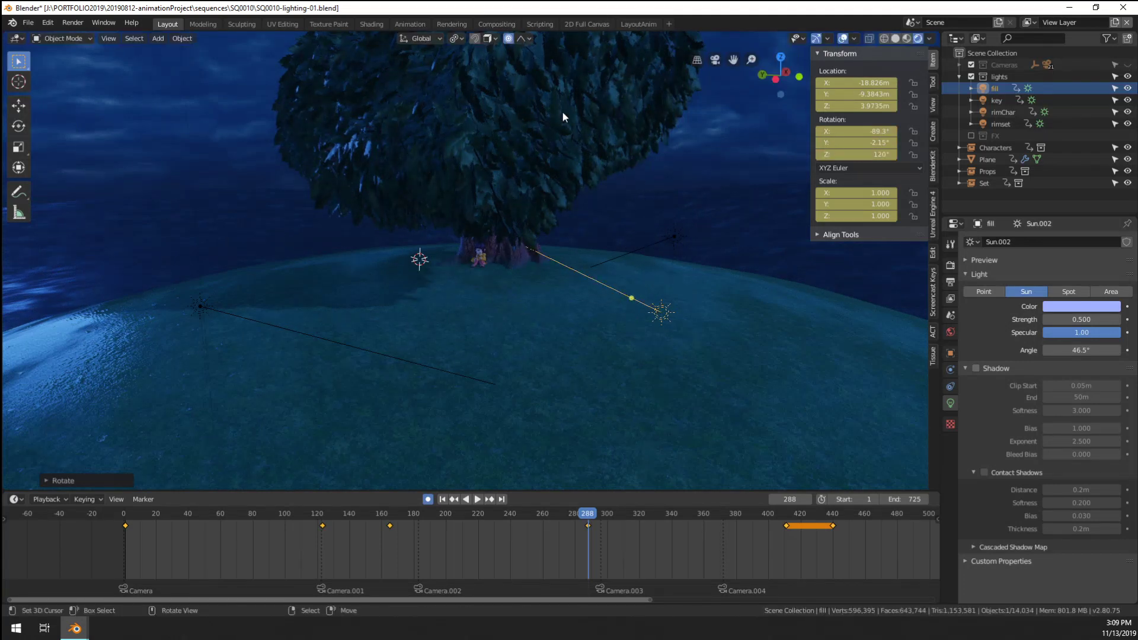
# Examine the shot through the camera, toggling the fill light's visibility to judge its effect on the character and tree
pyautogui.press('KP_0')
pyautogui.scroll(5, 650, 285)
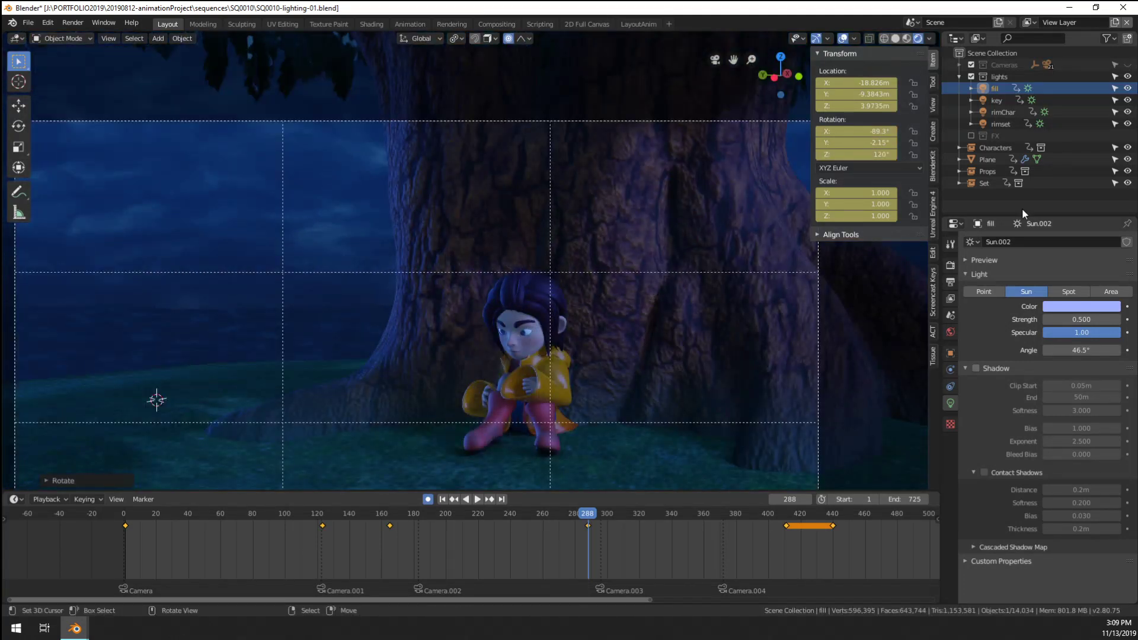
pyautogui.click(1131, 88)
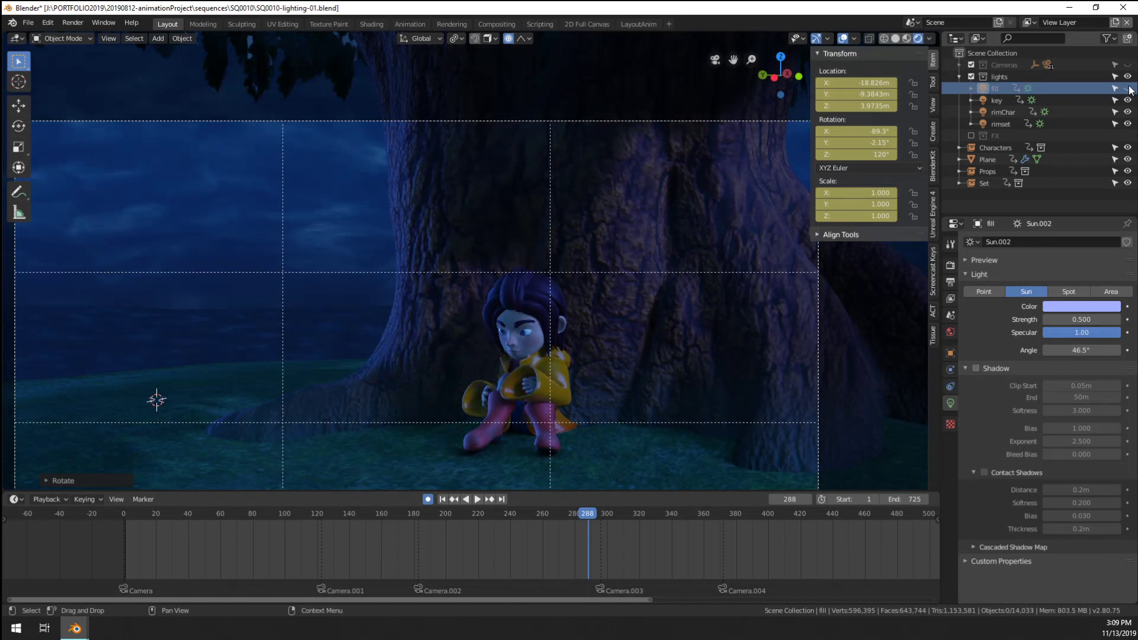
pyautogui.scroll(-4, 551, 303)
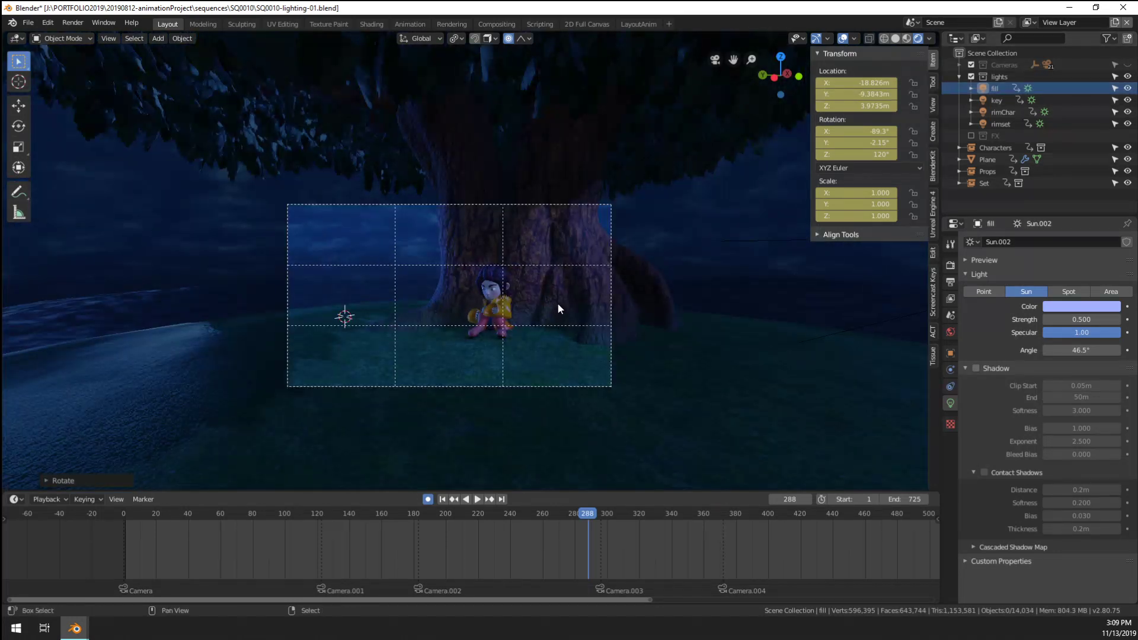
pyautogui.keyDown('shift'); pyautogui.moveTo(558, 305); pyautogui.dragTo(557, 295, button='middle'); pyautogui.keyUp('shift')
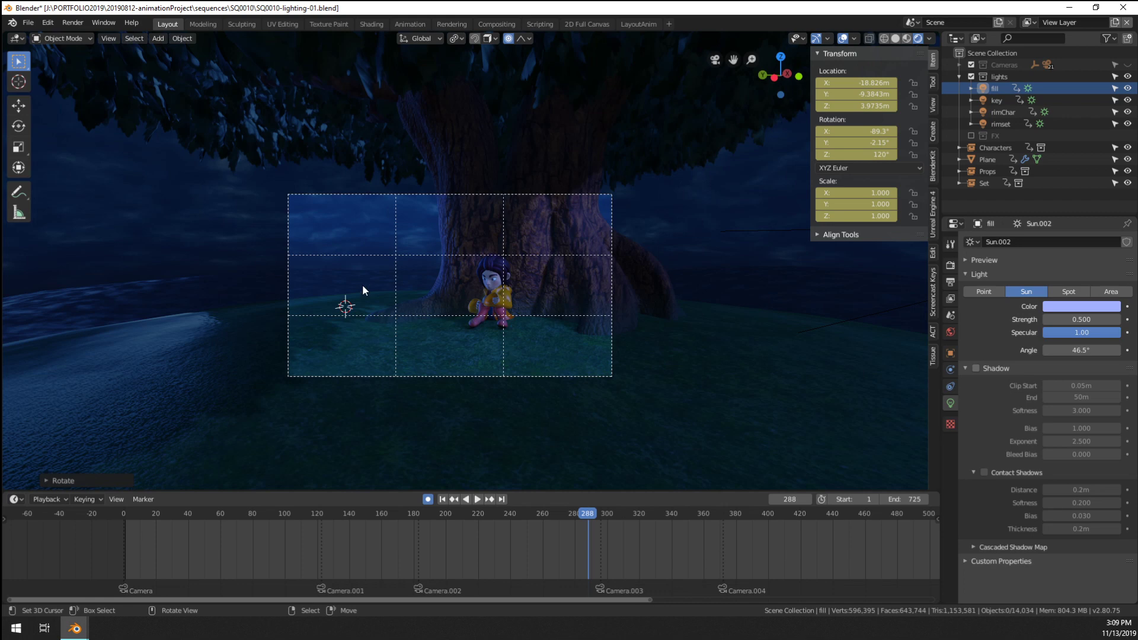
pyautogui.scroll(6, 457, 280)
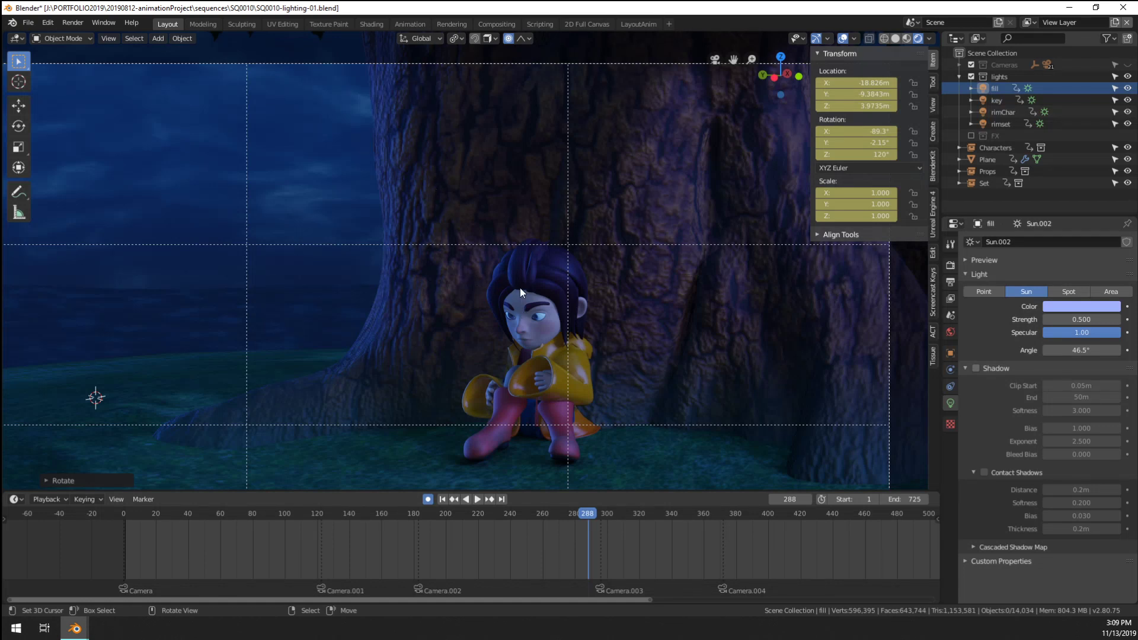
pyautogui.scroll(-3, 521, 287)
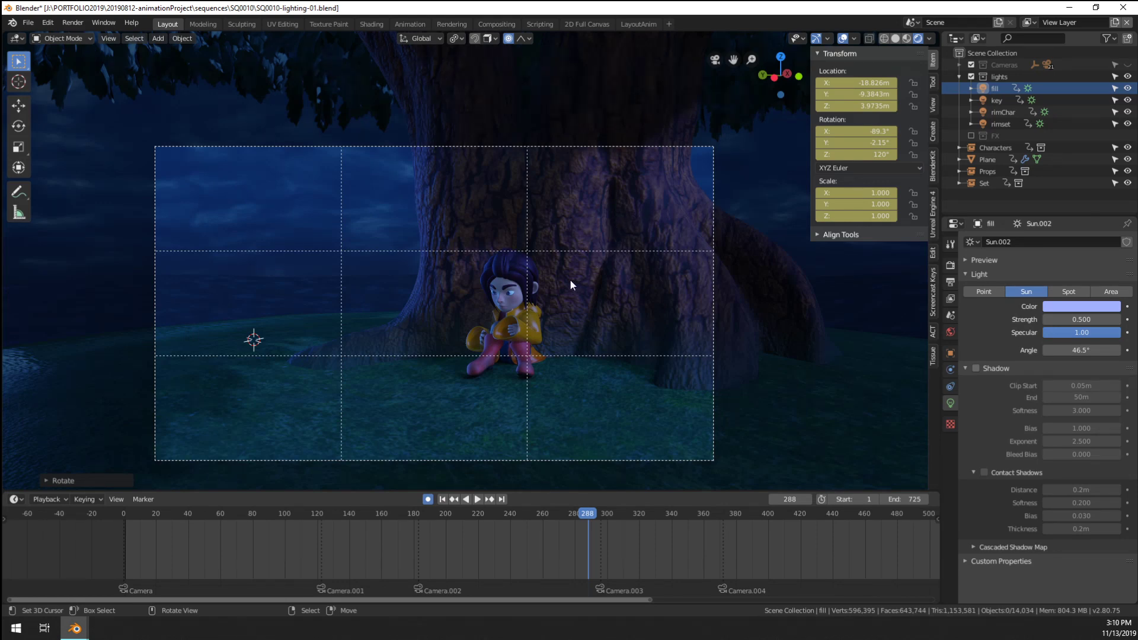
pyautogui.scroll(2, 571, 279)
pyautogui.scroll(-4, 560, 261)
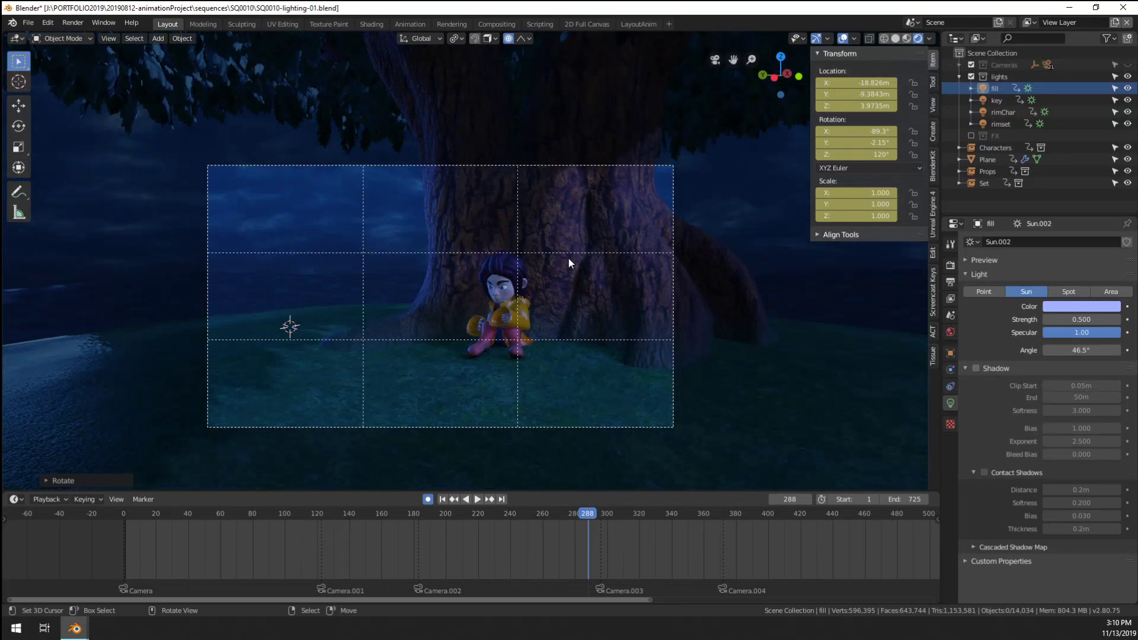
pyautogui.scroll(3, 564, 220)
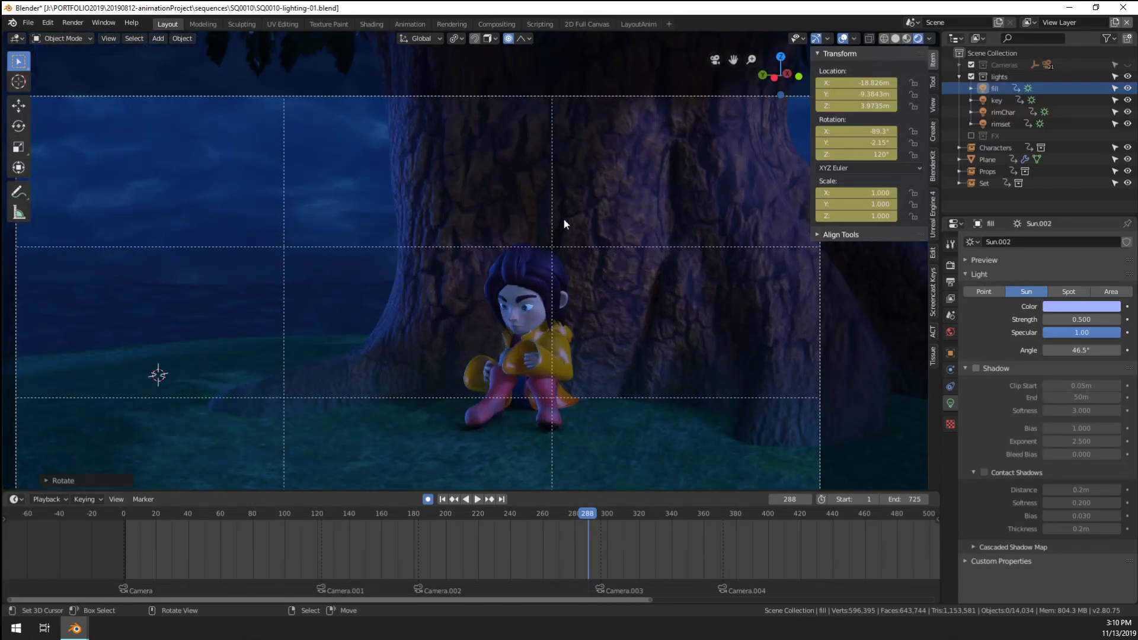
# Select all four lights and move their keyframes from frame 288 to frame 183, where the Camera.002 shot starts
pyautogui.click(1023, 100)
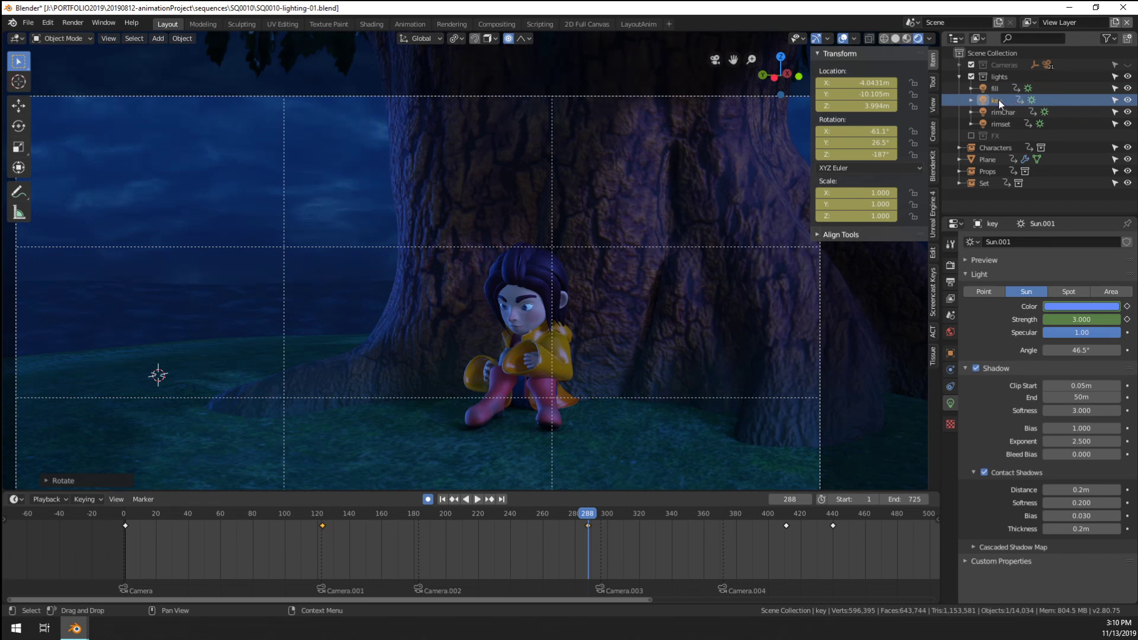
pyautogui.moveTo(995, 89); pyautogui.dragTo(1000, 126)
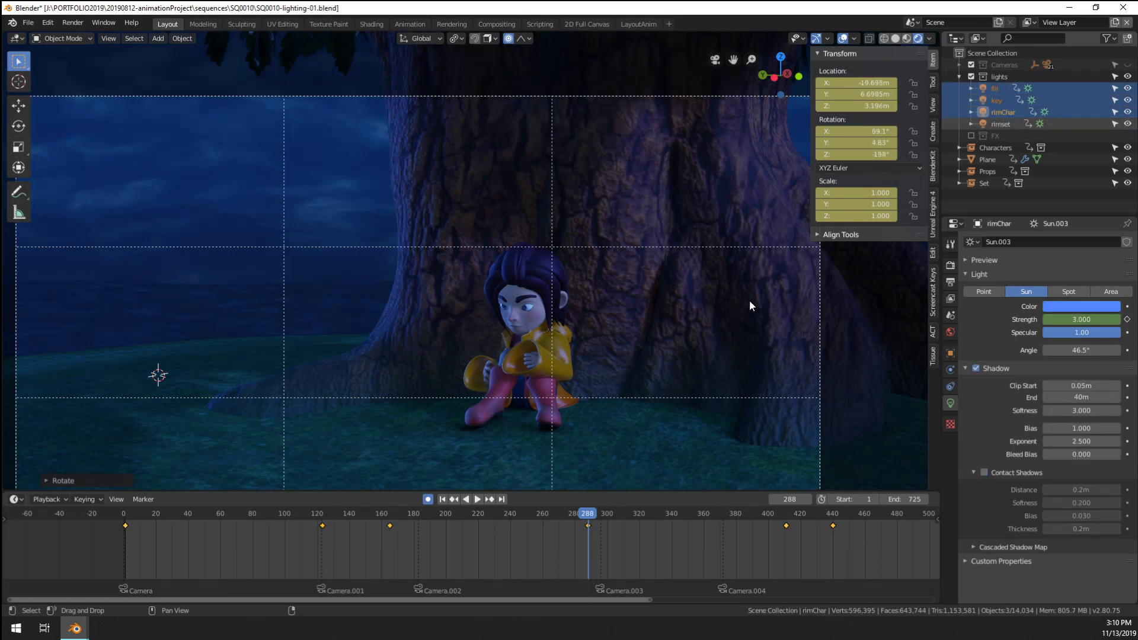
pyautogui.rightClick(588, 526)
pyautogui.moveTo(580, 546); pyautogui.dragTo(577, 549, button='middle')
pyautogui.press('g')
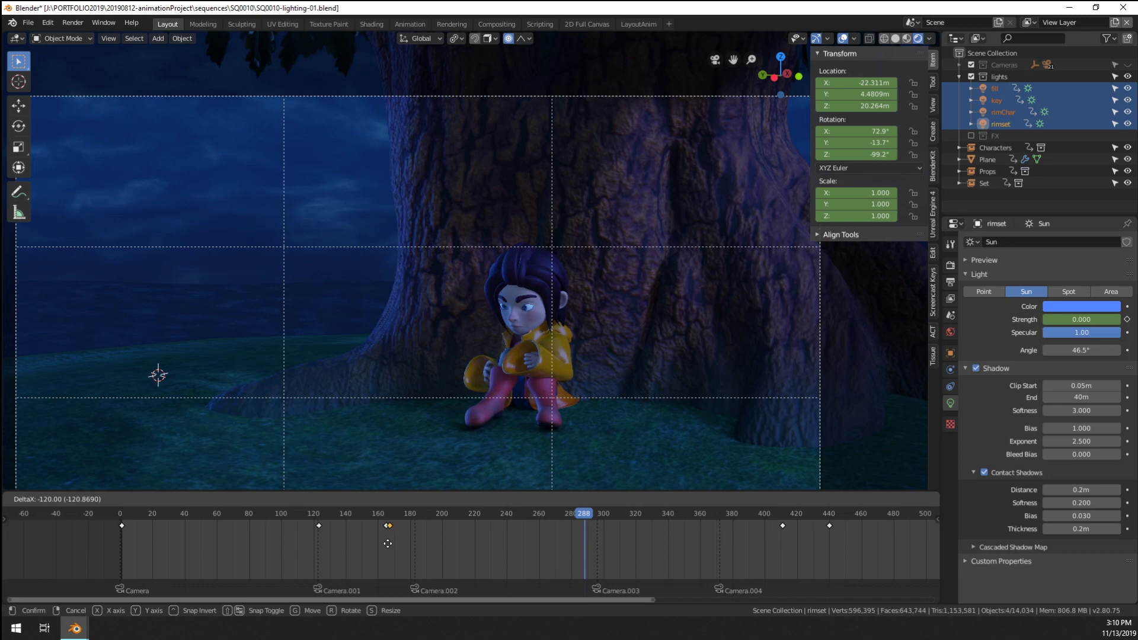
pyautogui.click(414, 545)
pyautogui.click(412, 544)
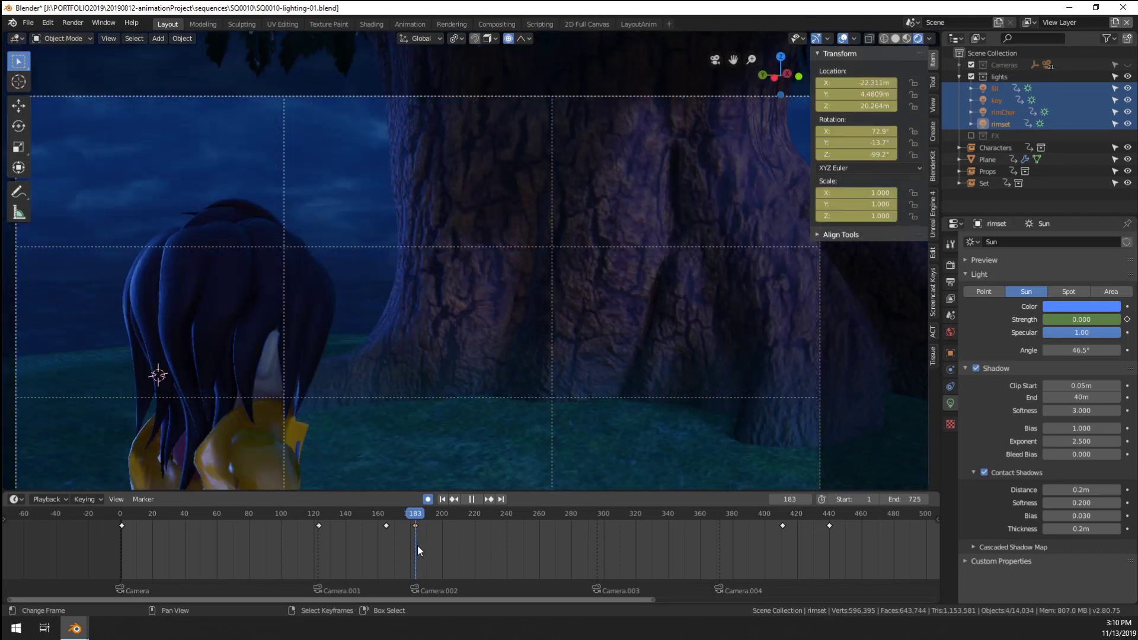
pyautogui.press('space')
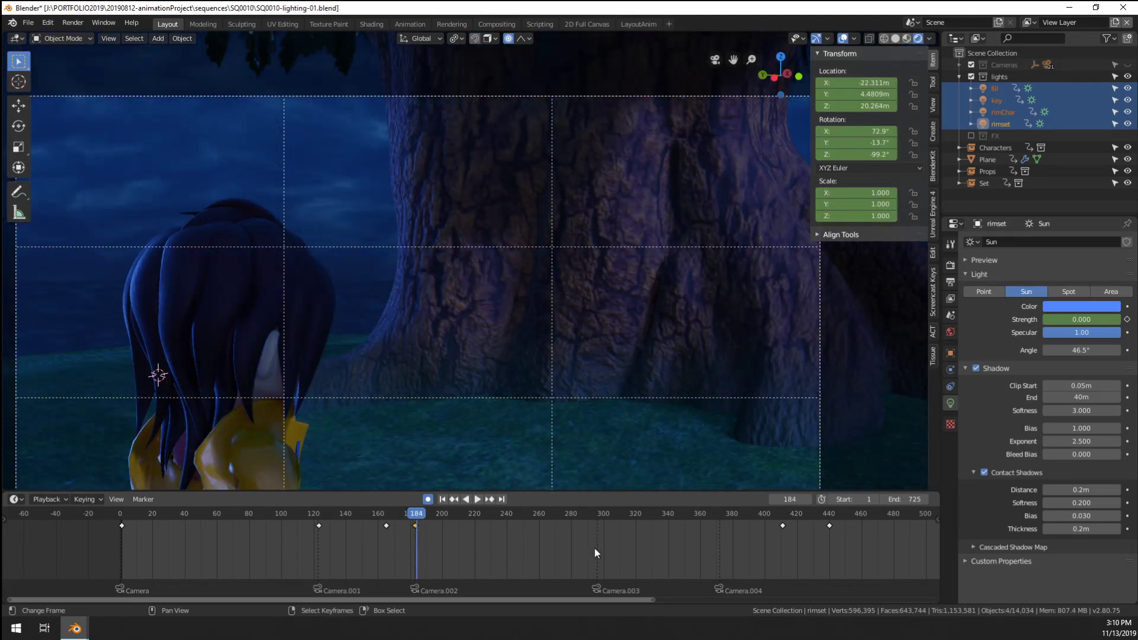
pyautogui.moveTo(595, 549); pyautogui.dragTo(597, 549)
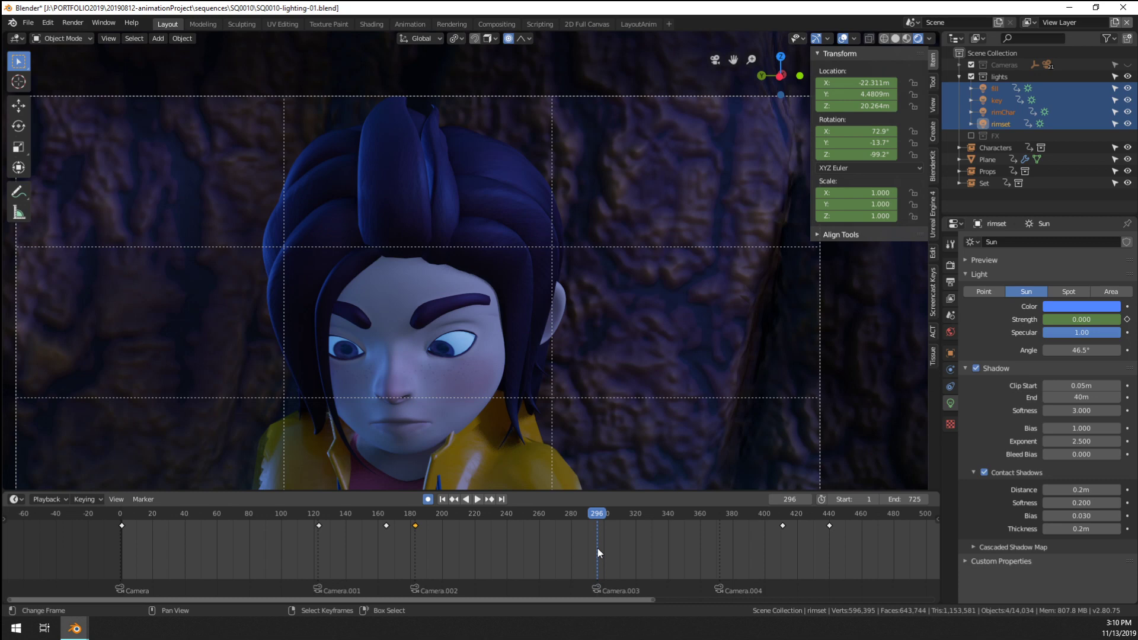
# At frame 183, unhide the Cameras collection in the viewport and select Camera.002
pyautogui.click(449, 555)
pyautogui.click(415, 559)
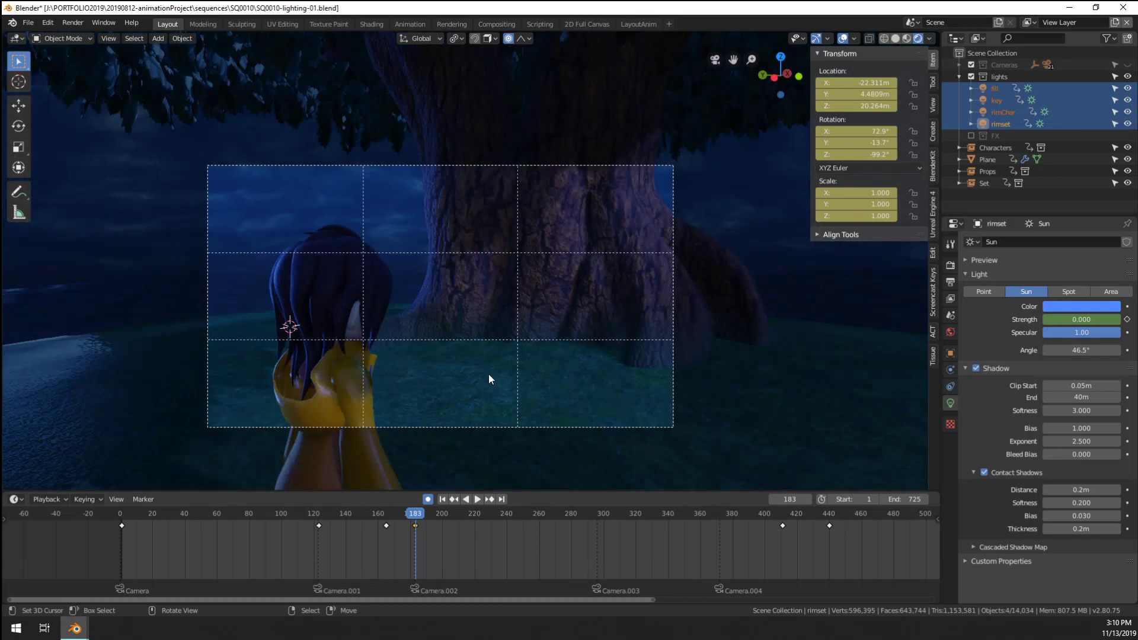
pyautogui.moveTo(489, 375); pyautogui.dragTo(521, 376, button='middle')
pyautogui.scroll(-7, 546, 362)
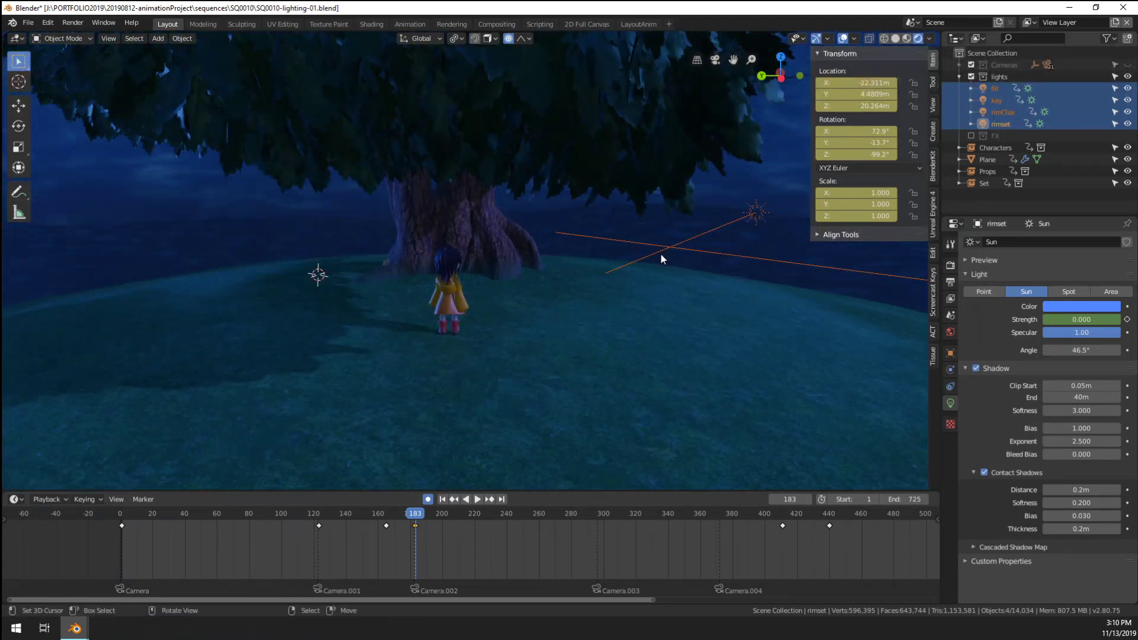
pyautogui.scroll(-3, 661, 254)
pyautogui.click(958, 65)
pyautogui.scroll(-3, 1023, 148)
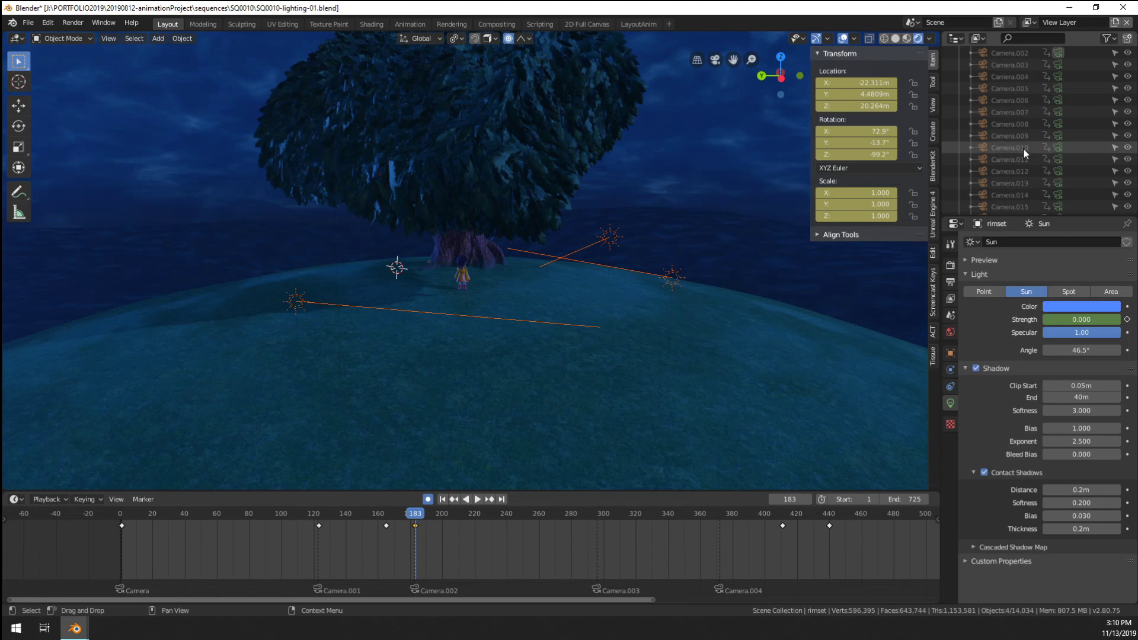
pyautogui.scroll(3, 1023, 148)
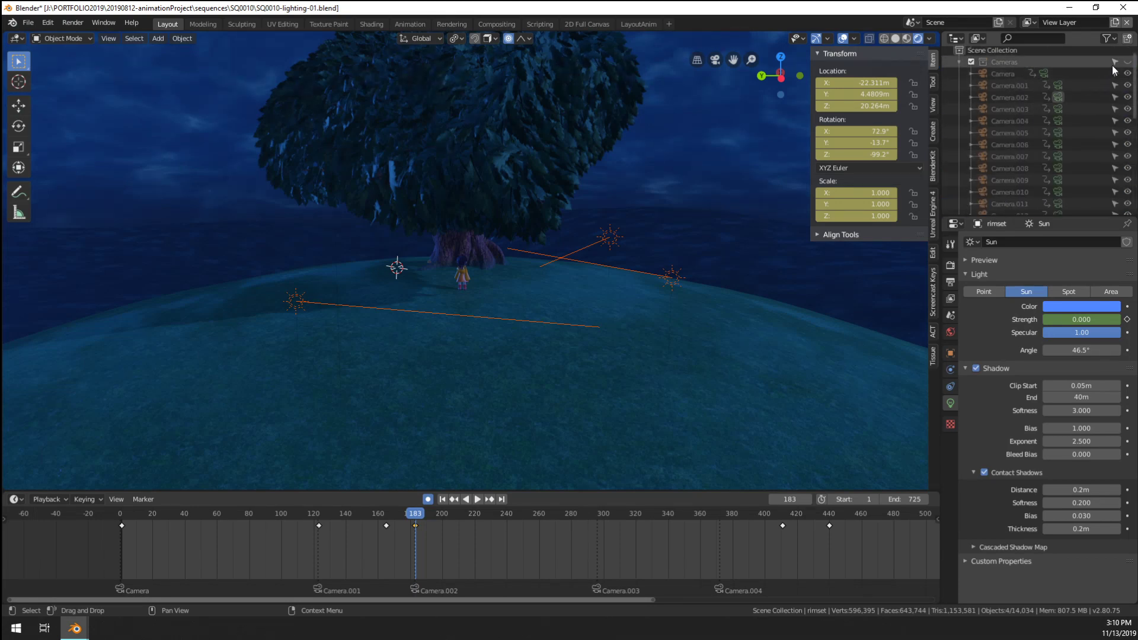
pyautogui.click(1127, 62)
pyautogui.scroll(5, 512, 266)
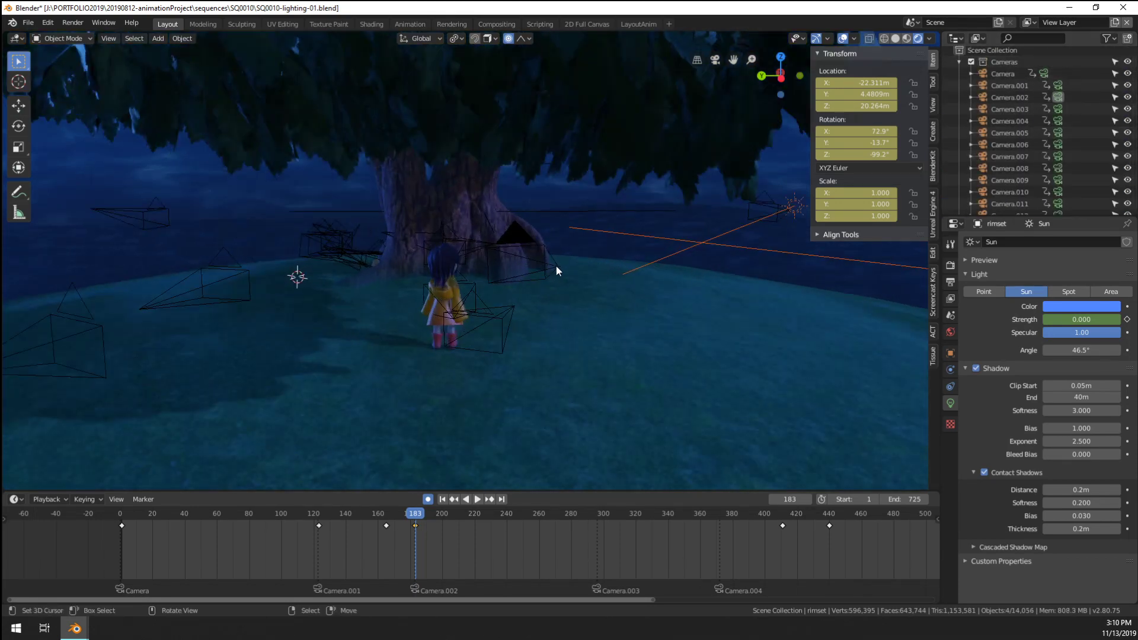
pyautogui.click(556, 270)
pyautogui.moveTo(556, 271)
pyautogui.mouseDown(button='middle')
pyautogui.moveTo(524, 273)
pyautogui.moveTo(569, 274)
pyautogui.mouseUp(button='middle')
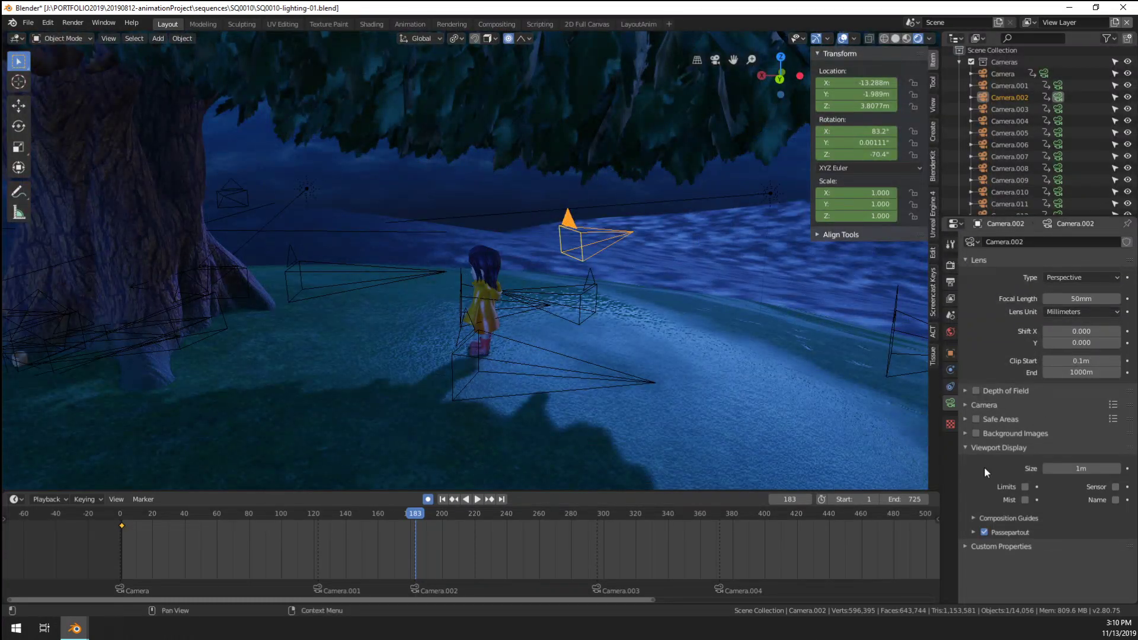
# Enable depth of field on Camera.002 and set its focus object to focus
pyautogui.click(977, 390)
pyautogui.click(966, 391)
pyautogui.click(1097, 408)
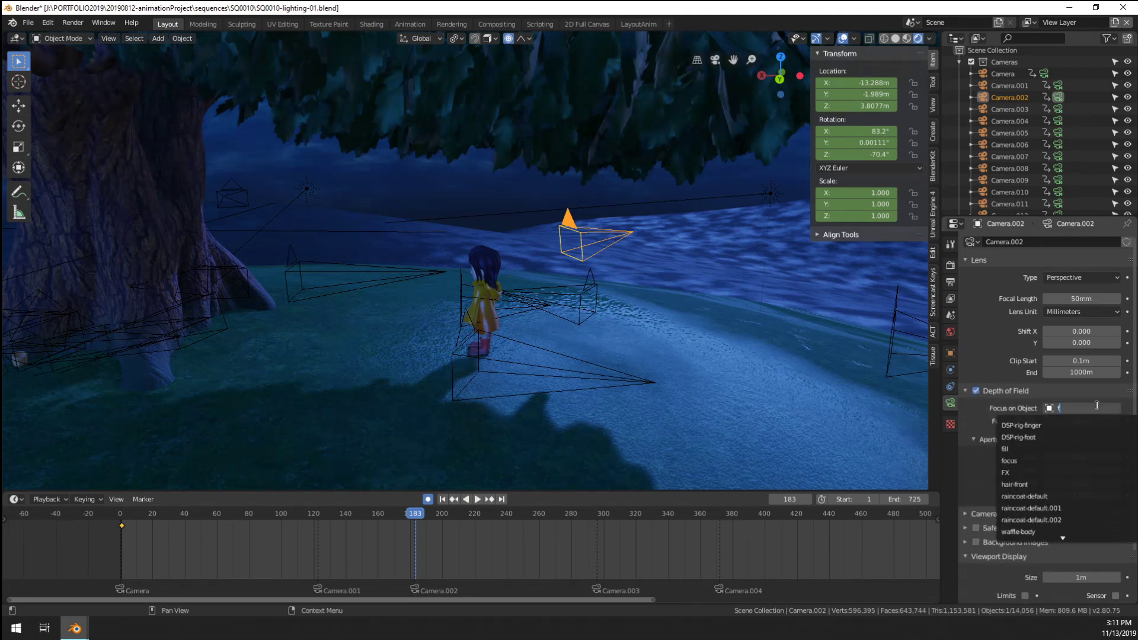
pyautogui.write('focus')
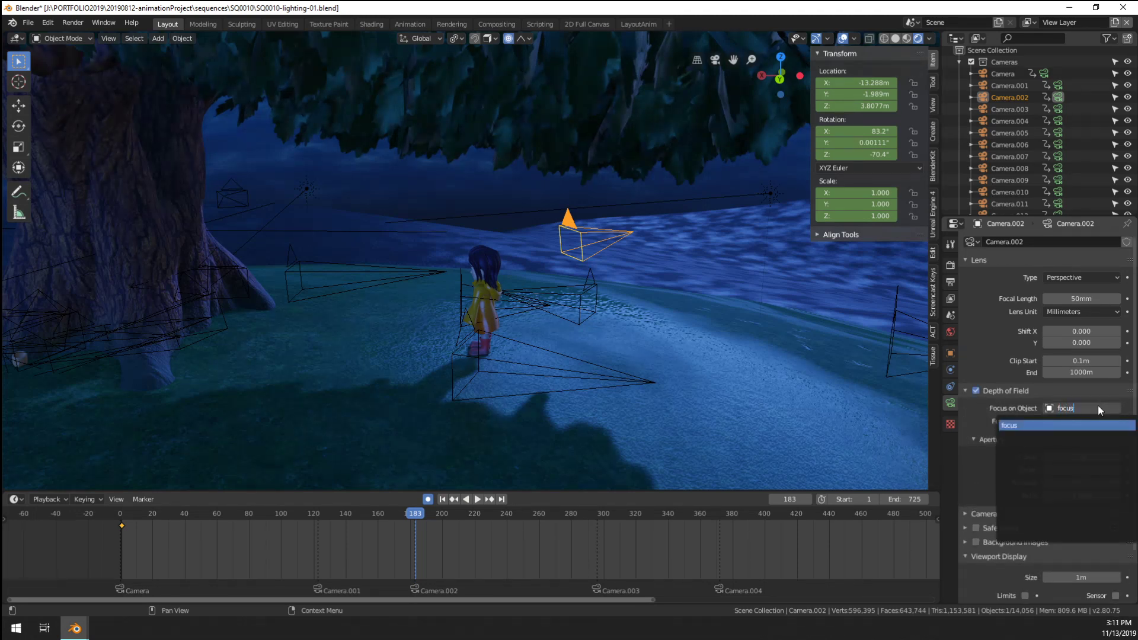
pyautogui.press('Return')
# Move the focus empty near the tree's base to about X -5.65 m, Y -0.57 m, Z 2.42 m at frame 183
pyautogui.scroll(-9, 1006, 143)
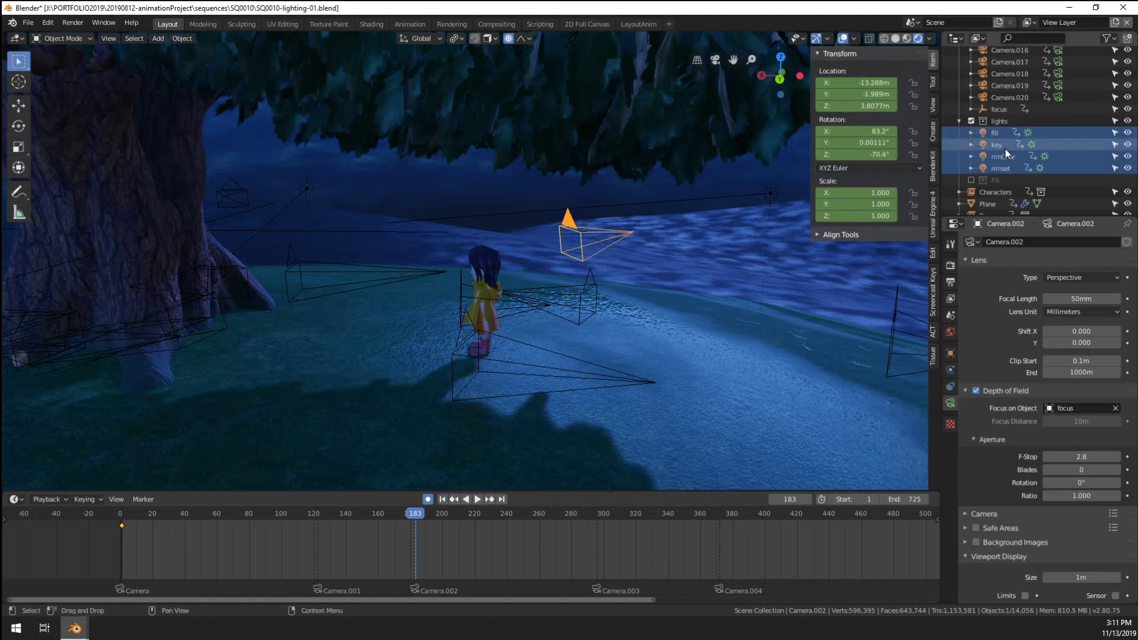
pyautogui.click(1001, 111)
pyautogui.scroll(-2, 593, 244)
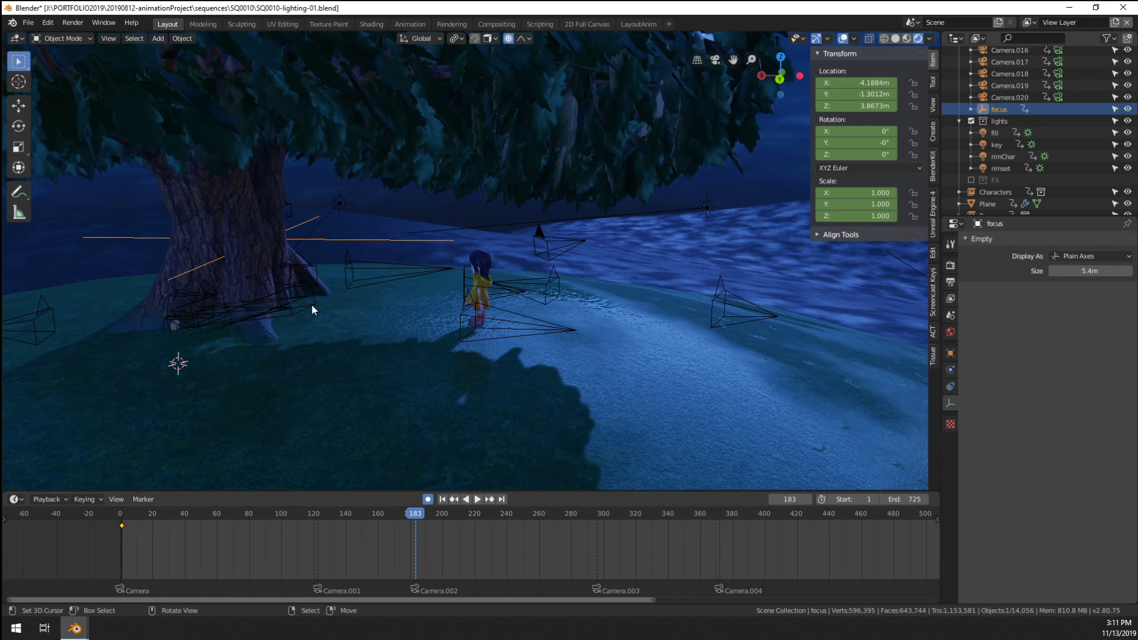
pyautogui.moveTo(312, 303); pyautogui.dragTo(336, 308, button='middle')
pyautogui.press('g')
pyautogui.click(394, 372)
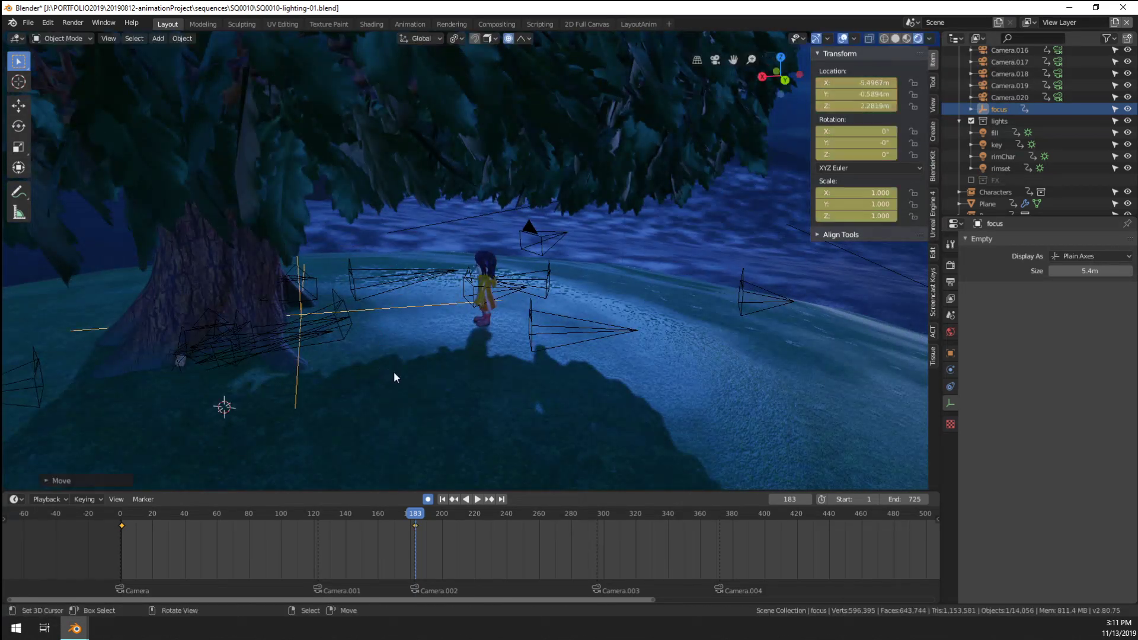
pyautogui.moveTo(394, 371); pyautogui.dragTo(450, 326, button='middle')
pyautogui.press('g')
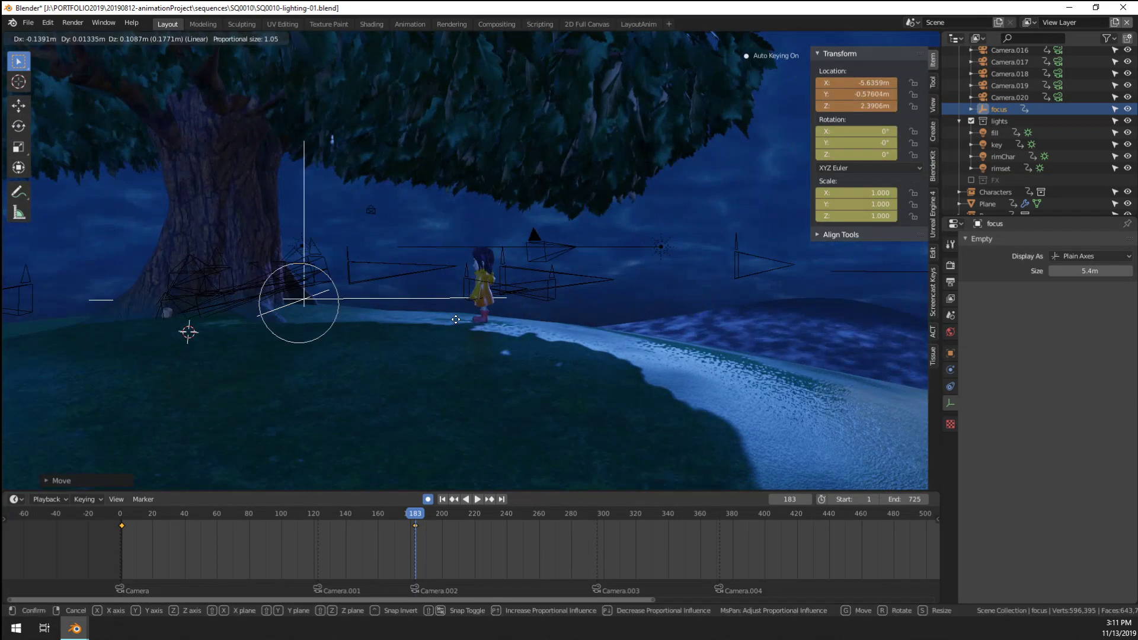
pyautogui.click(399, 341)
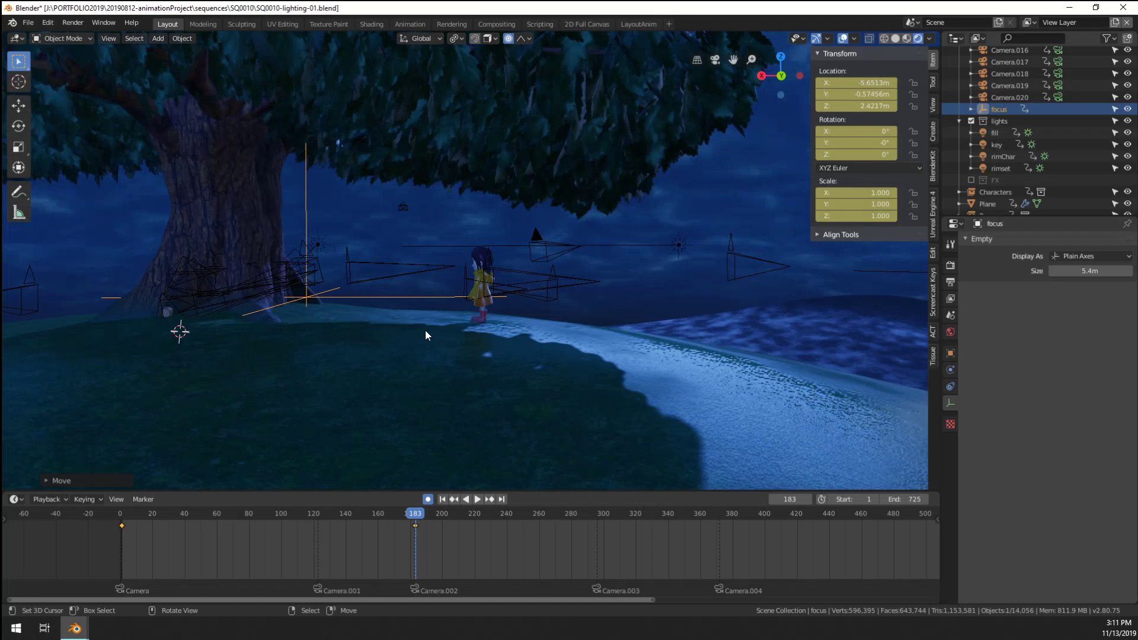
# Examine the depth-of-field blur through the camera at frame 183 and play the preceding shot from about frame 123
pyautogui.press('KP_0')
pyautogui.scroll(4, 440, 334)
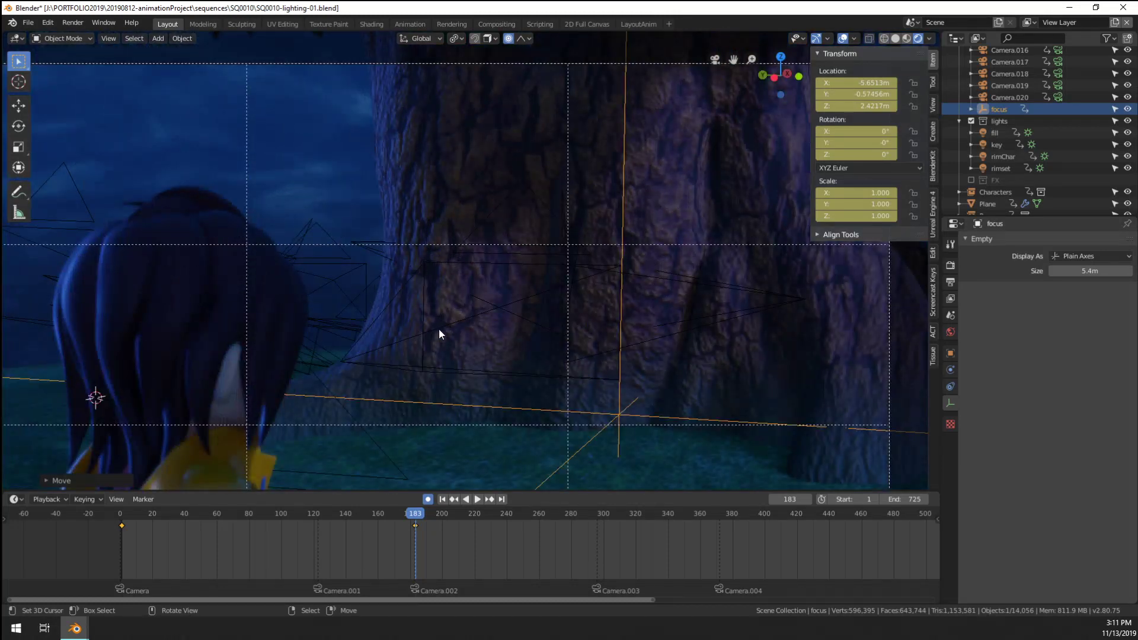
pyautogui.scroll(-2, 427, 329)
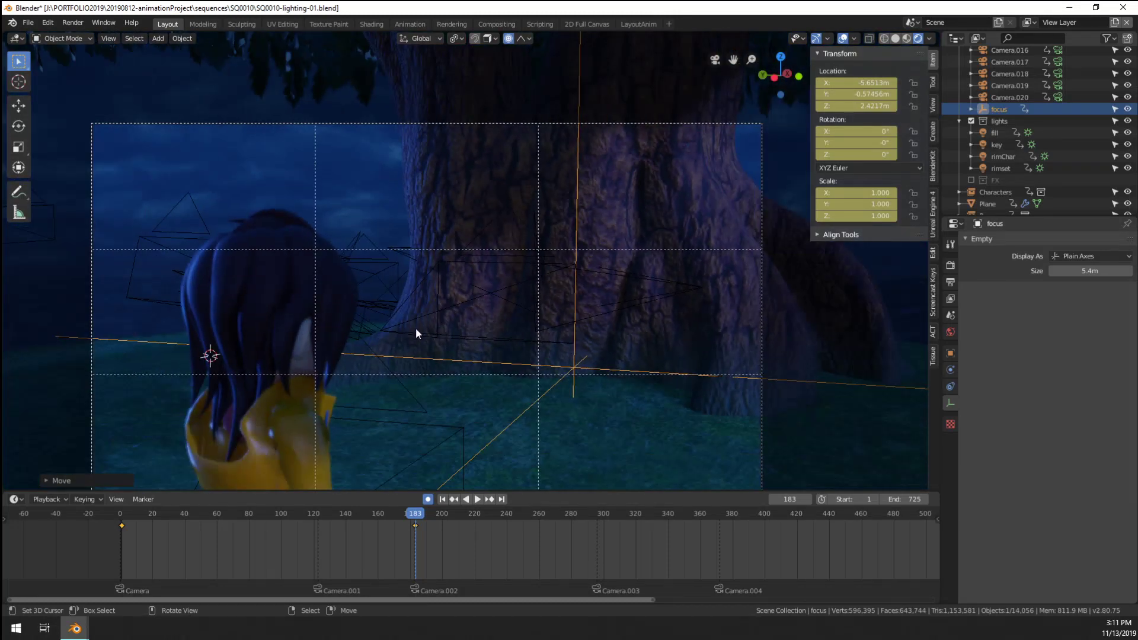
pyautogui.scroll(2, 110, 305)
pyautogui.scroll(-3, 399, 421)
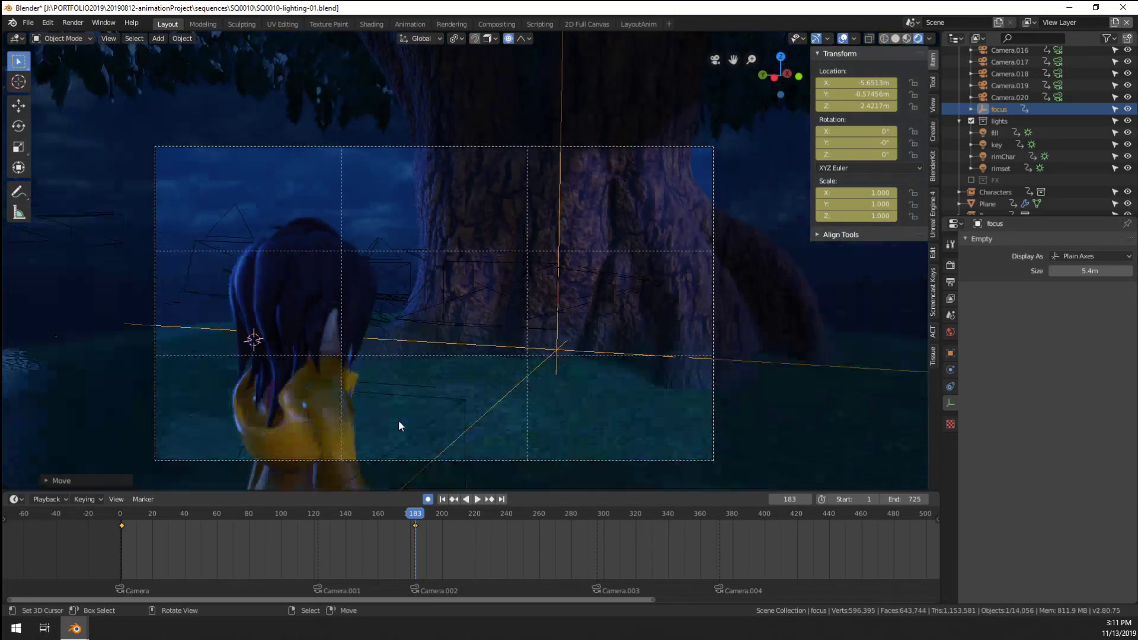
pyautogui.keyDown('shift'); pyautogui.moveTo(399, 421); pyautogui.dragTo(371, 334, button='middle'); pyautogui.keyUp('shift')
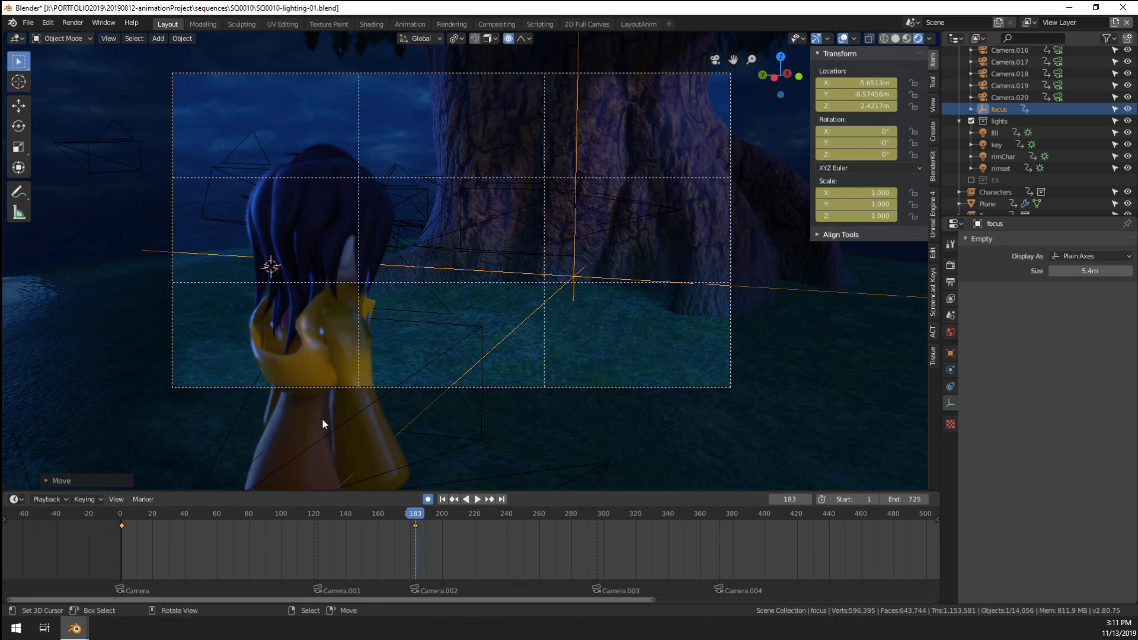
pyautogui.click(322, 556)
pyautogui.press('space')
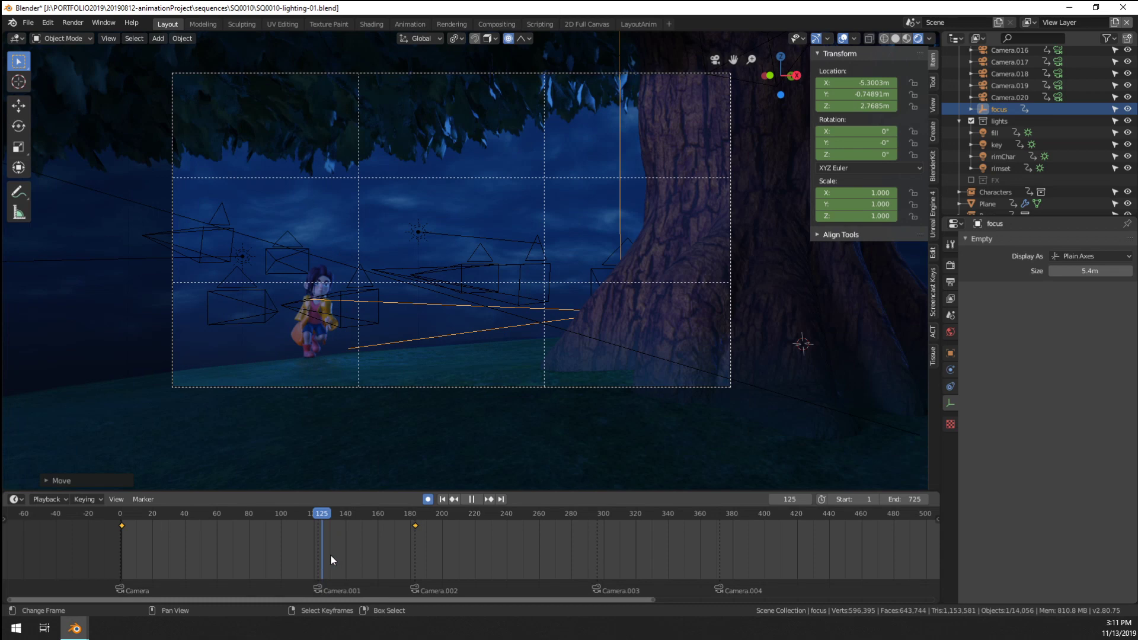
pyautogui.press('Escape')
# Set the focus empty's keyframes to Constant interpolation in the Animation workspace's graph editor, and return to the Layout workspace
pyautogui.click(414, 23)
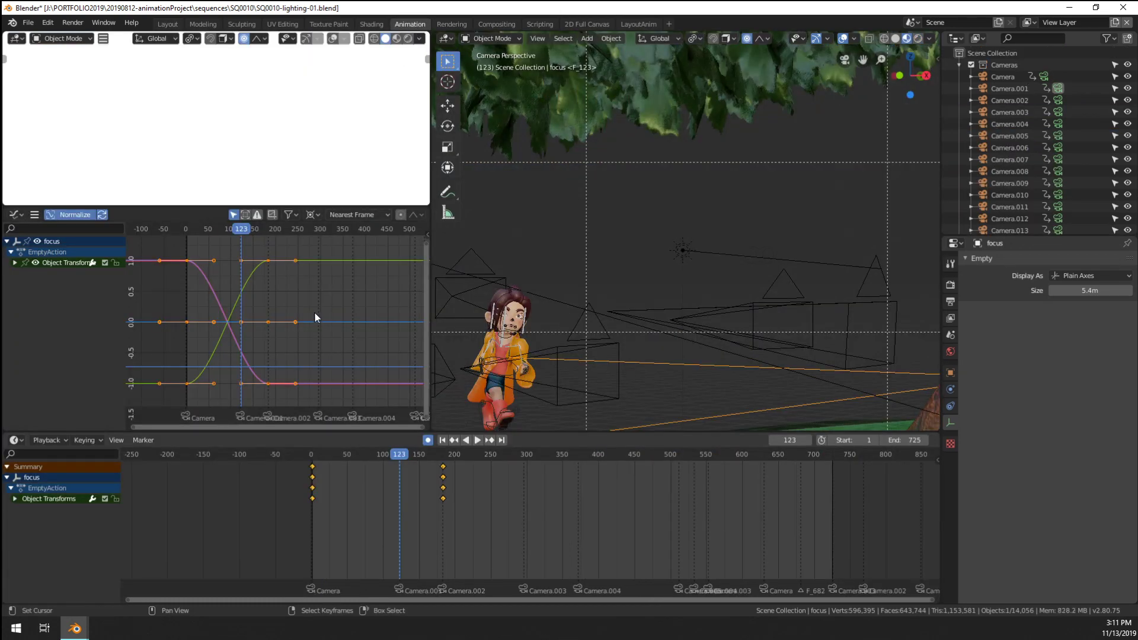
pyautogui.press('t')
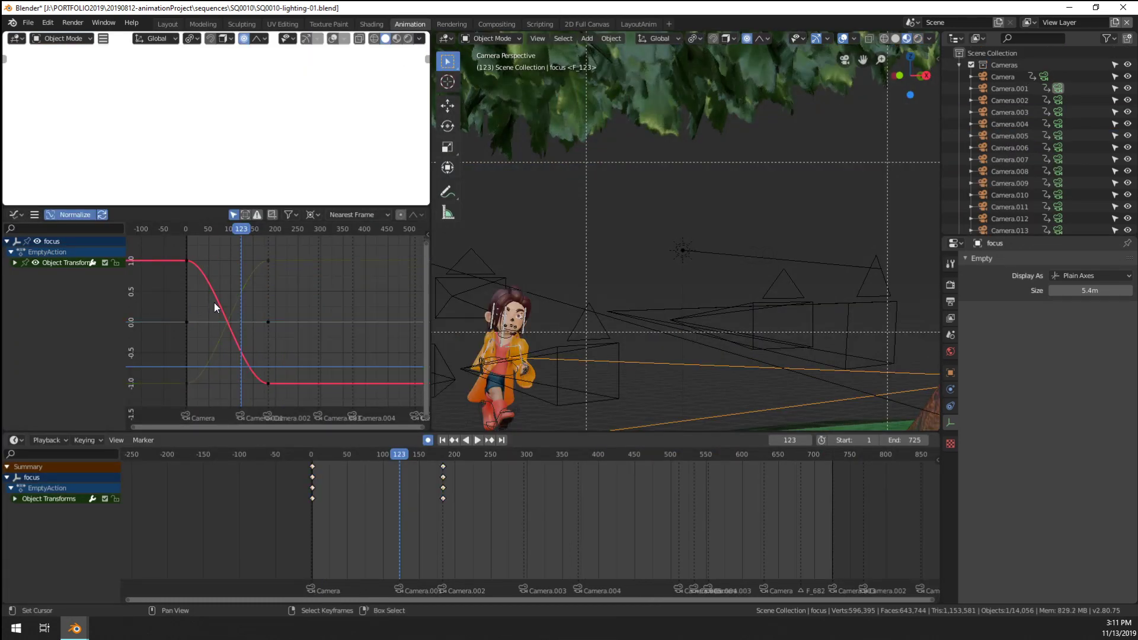
pyautogui.press('t')
pyautogui.click(198, 301)
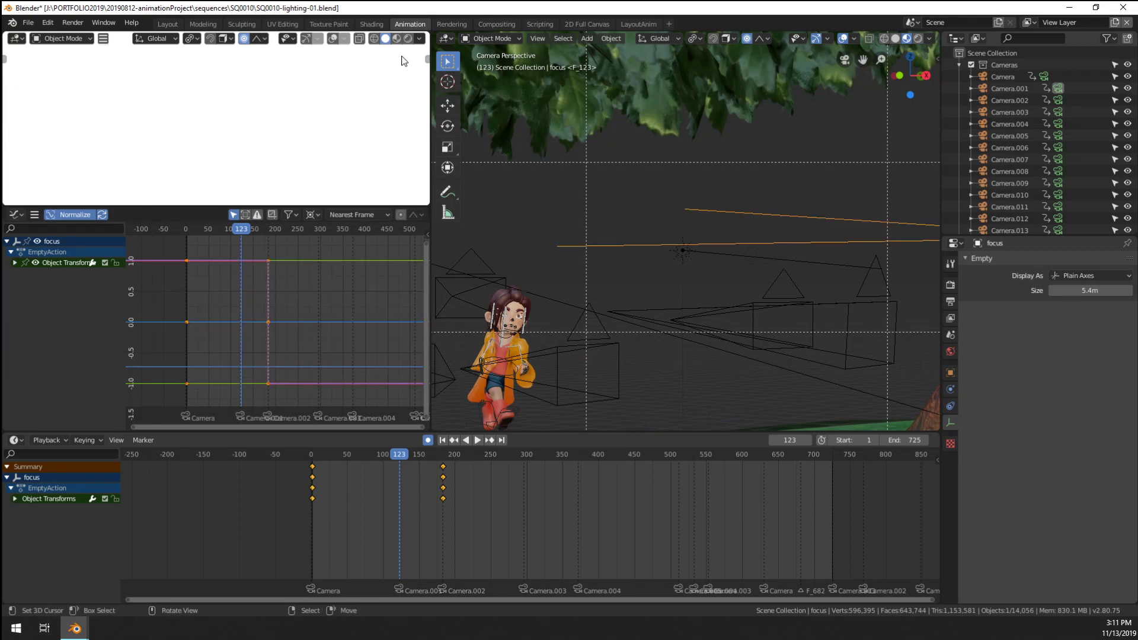
pyautogui.click(174, 22)
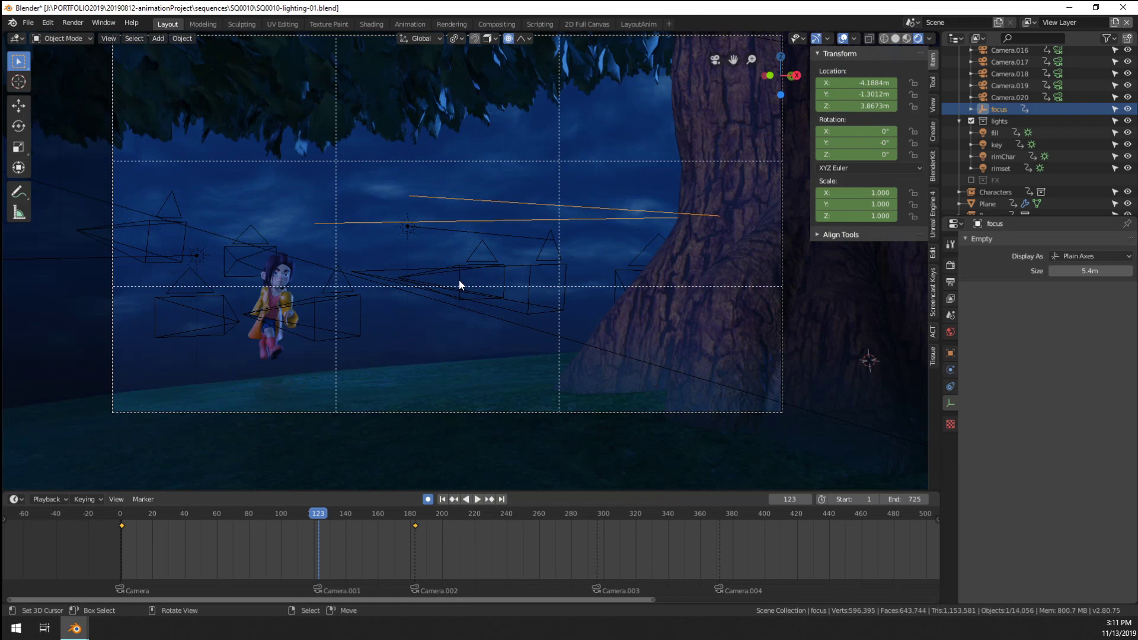
# Move the focus empty onto the standing character to about X -10.76 m, Y 0.84 m, Z 2.76 m at frame 163
pyautogui.scroll(-2, 459, 280)
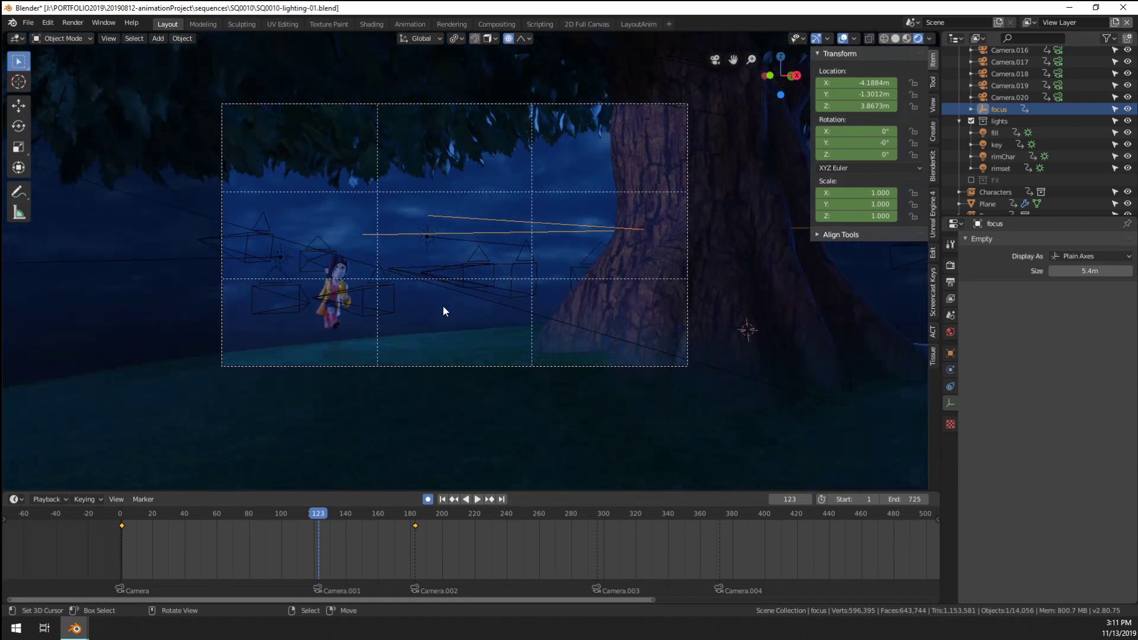
pyautogui.click(383, 557)
pyautogui.moveTo(450, 356); pyautogui.dragTo(527, 317, button='middle')
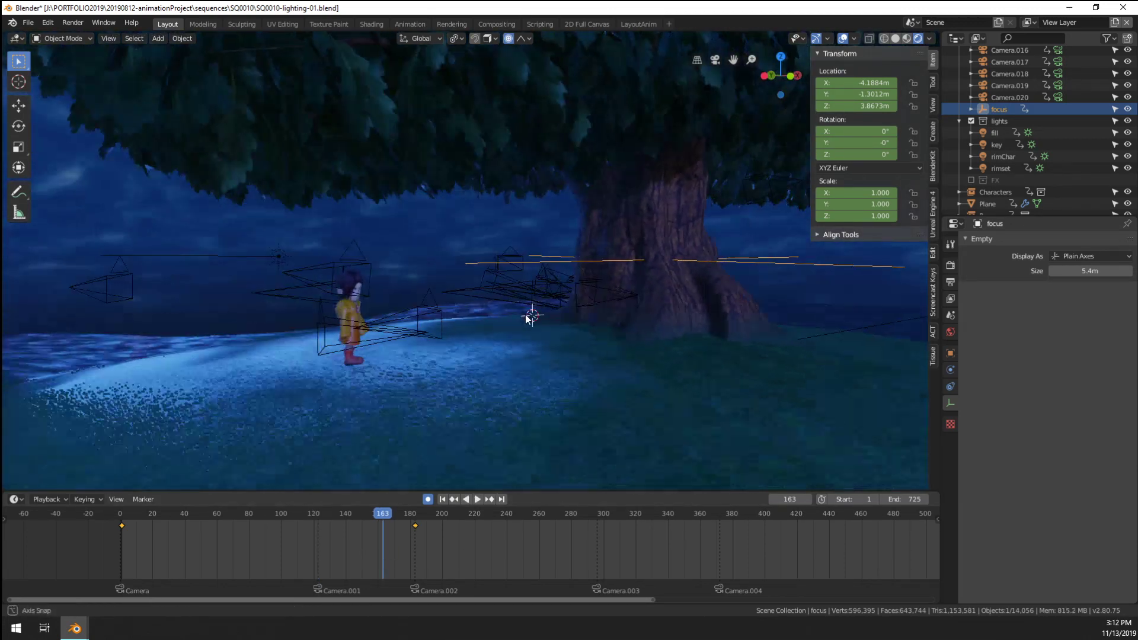
pyautogui.press('g')
pyautogui.click(388, 355)
pyautogui.moveTo(388, 355); pyautogui.dragTo(505, 352, button='middle')
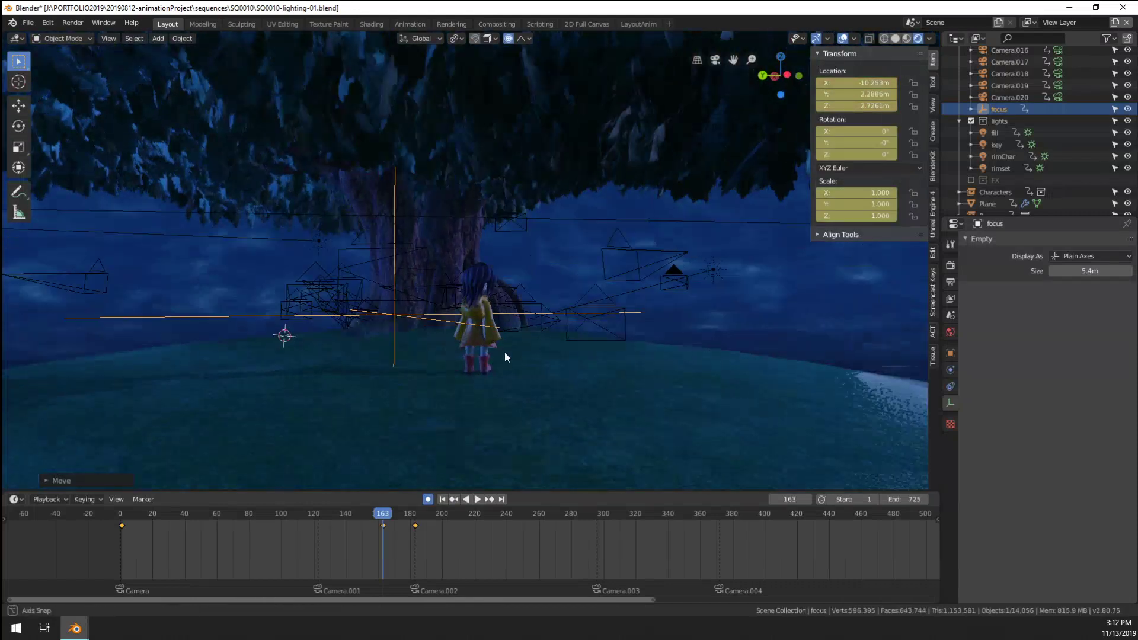
pyautogui.press('g')
pyautogui.click(586, 351)
# Select Camera.001 and set its depth-of-field focus object to focus
pyautogui.scroll(8, 1041, 108)
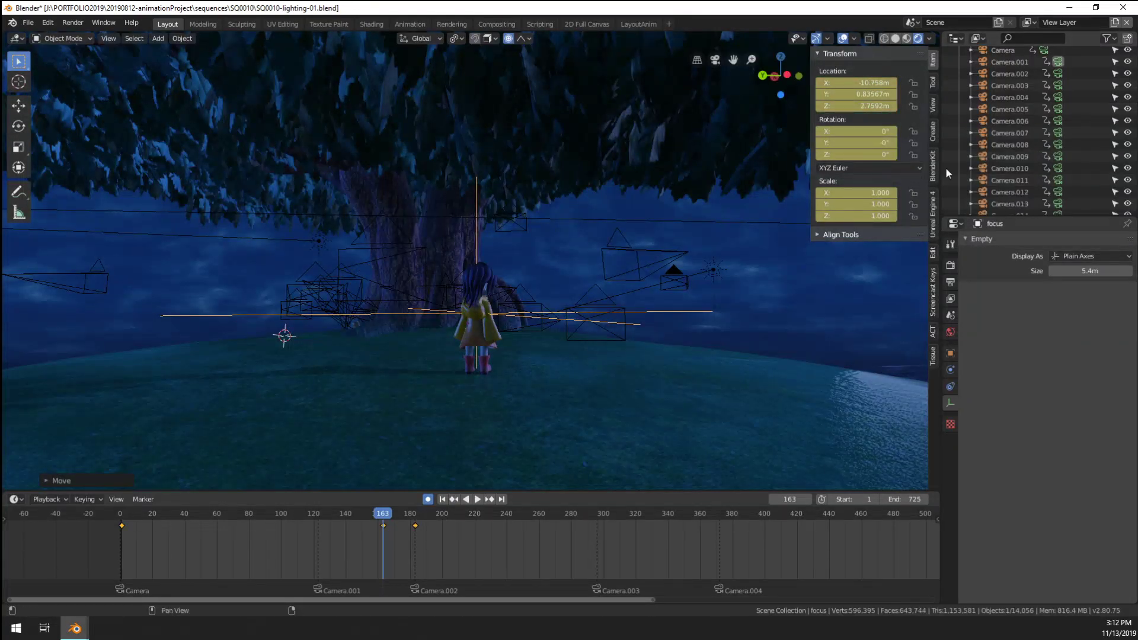
pyautogui.scroll(2, 996, 137)
pyautogui.click(1009, 98)
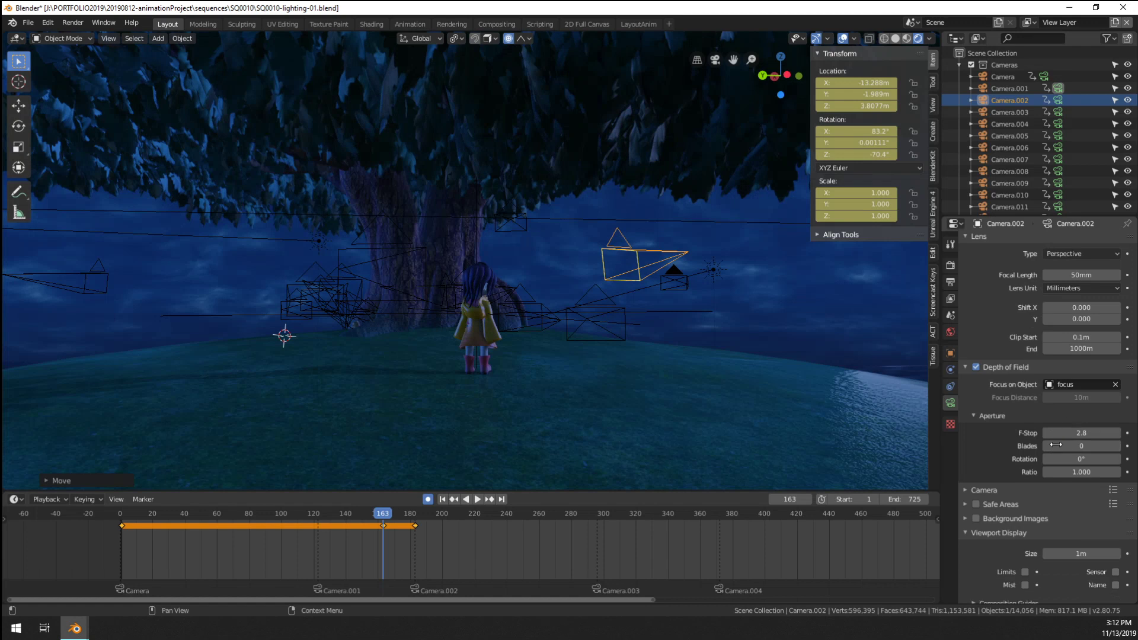
pyautogui.scroll(-2, 1056, 445)
pyautogui.click(1008, 88)
pyautogui.click(1081, 350)
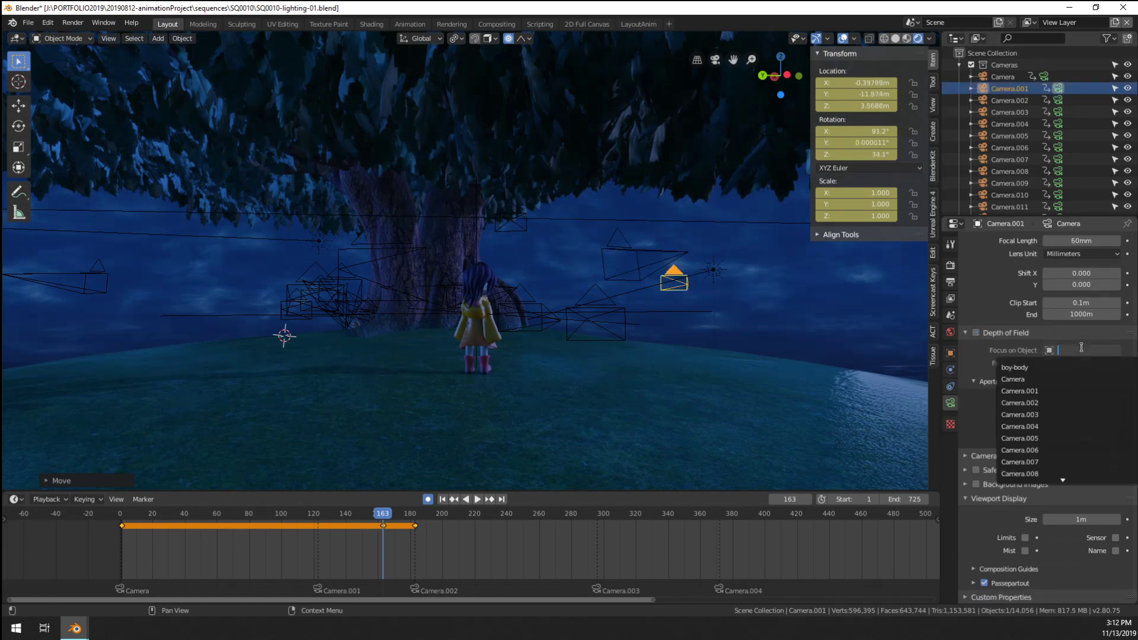
pyautogui.write('focus')
pyautogui.press('Return')
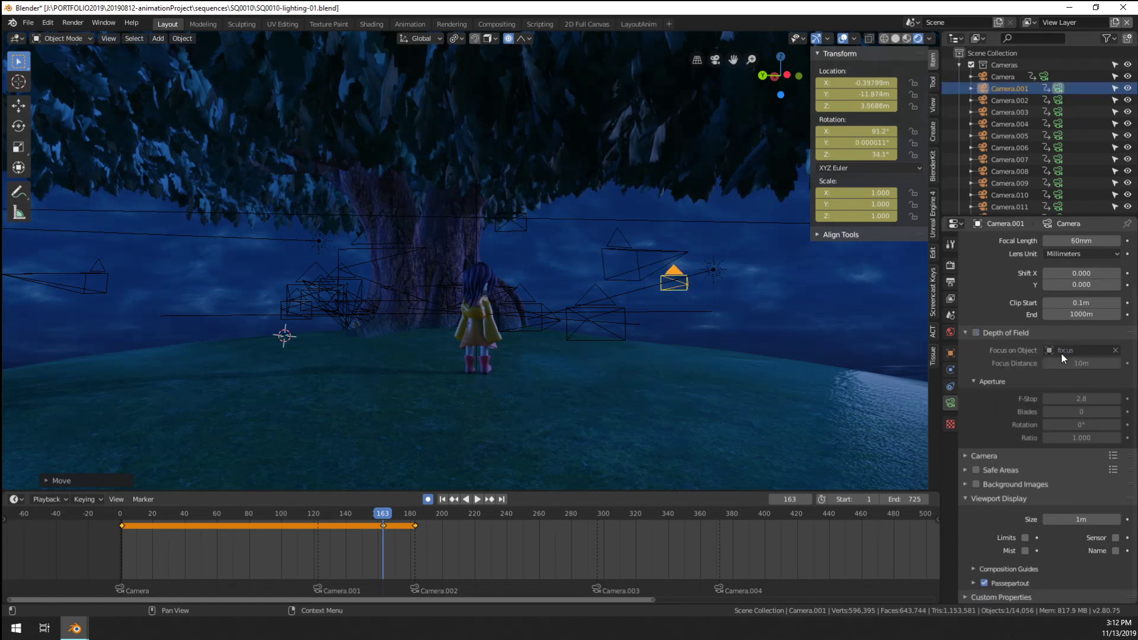
# Enable depth of field on Camera.001, set its F-stop to 1.4, and check the shot through the camera
pyautogui.click(977, 333)
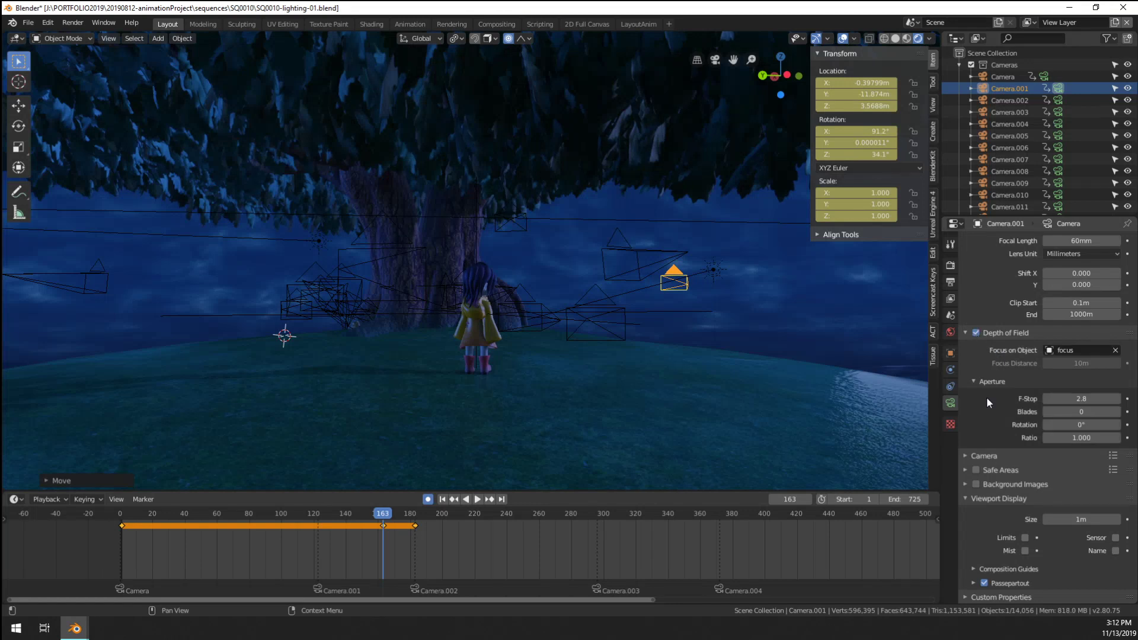
pyautogui.click(1078, 398)
pyautogui.write('1.4')
pyautogui.press('Return')
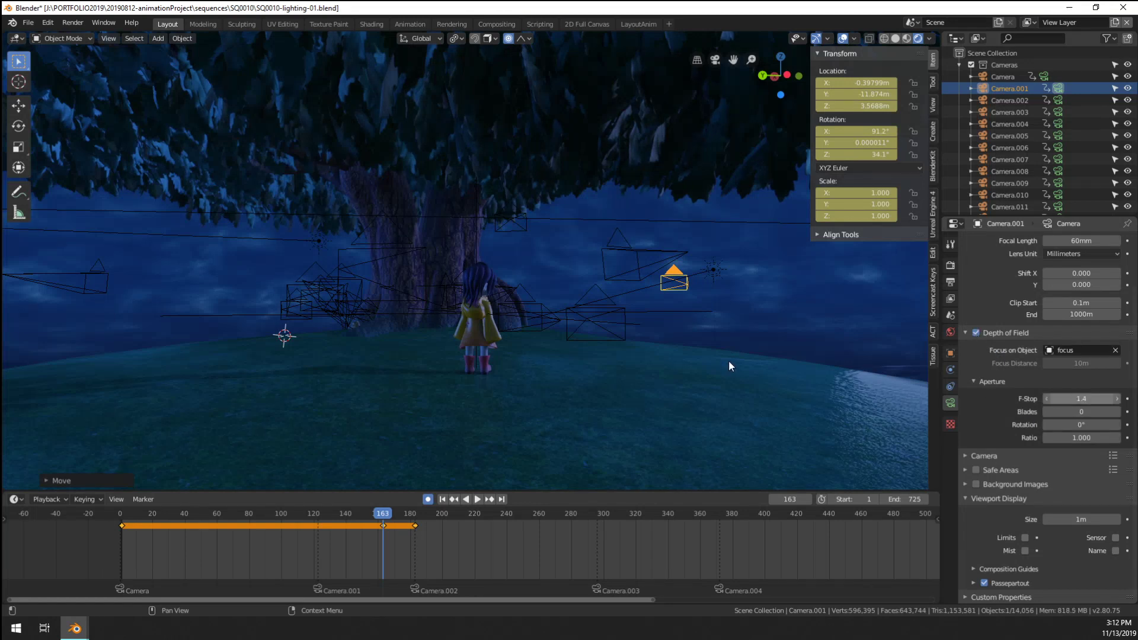
pyautogui.press('KP_0')
pyautogui.scroll(6, 507, 375)
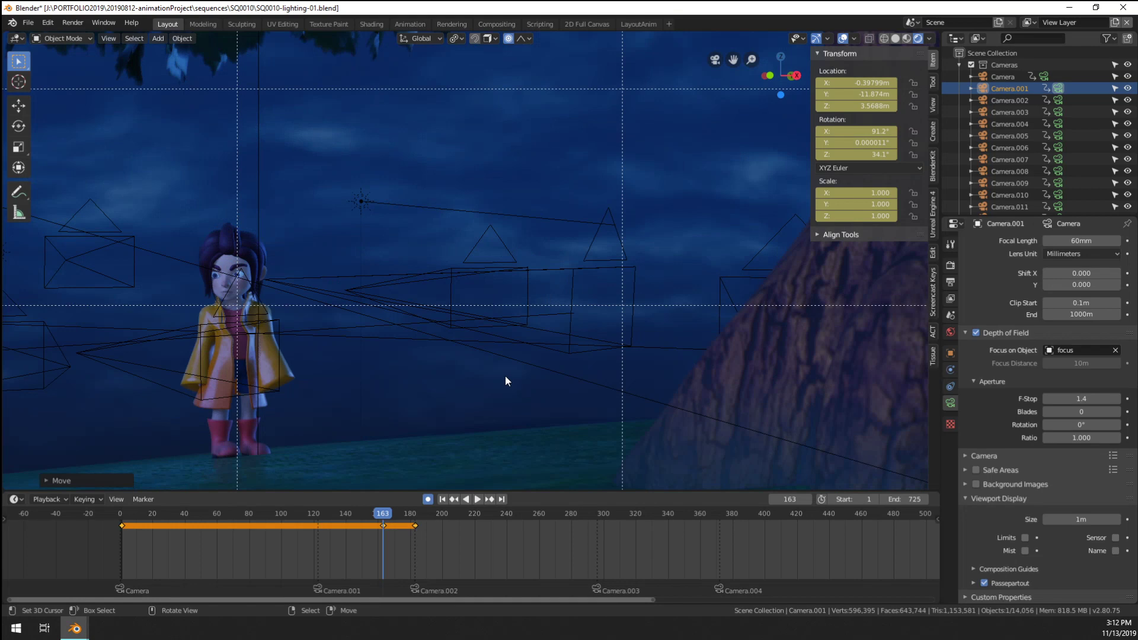
pyautogui.scroll(-3, 506, 376)
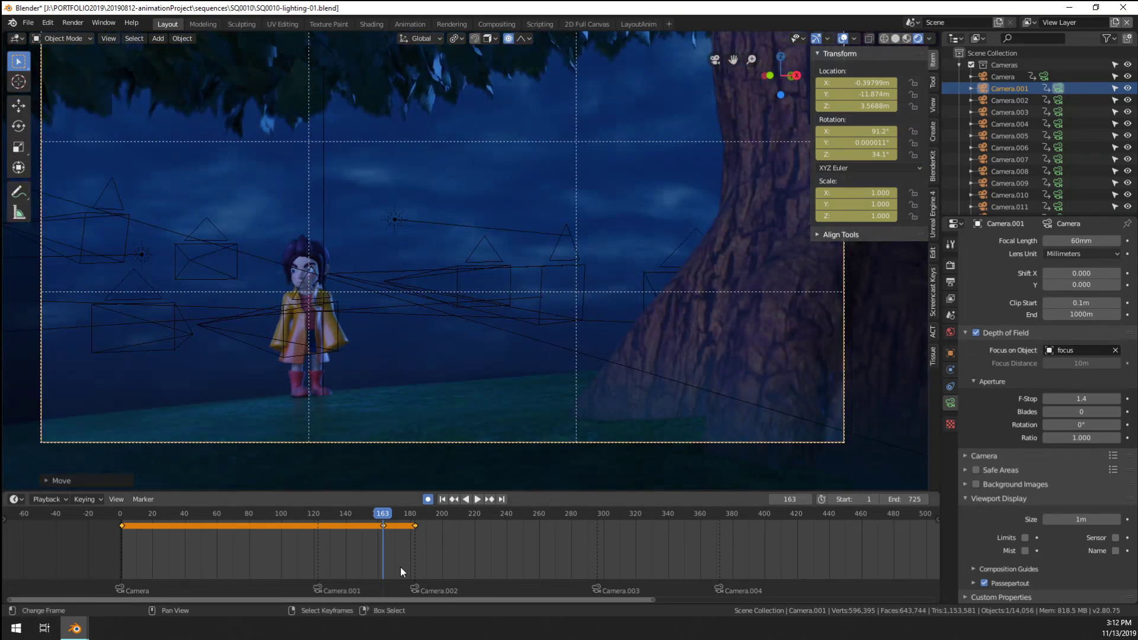
pyautogui.click(384, 528)
pyautogui.moveTo(385, 530); pyautogui.dragTo(319, 529)
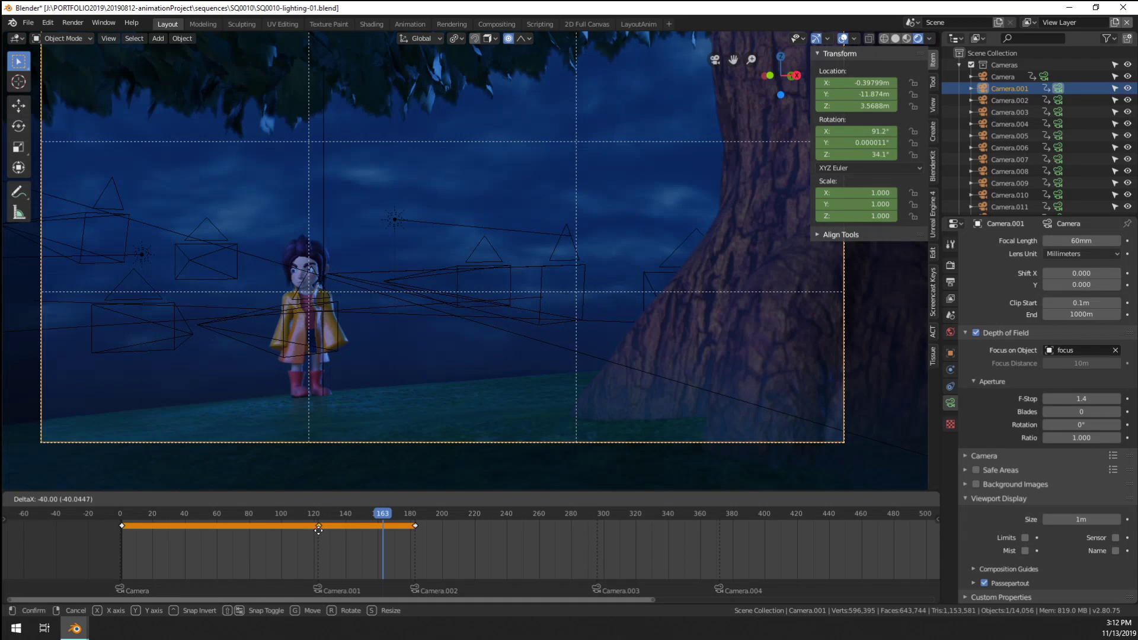
pyautogui.rightClick(318, 529)
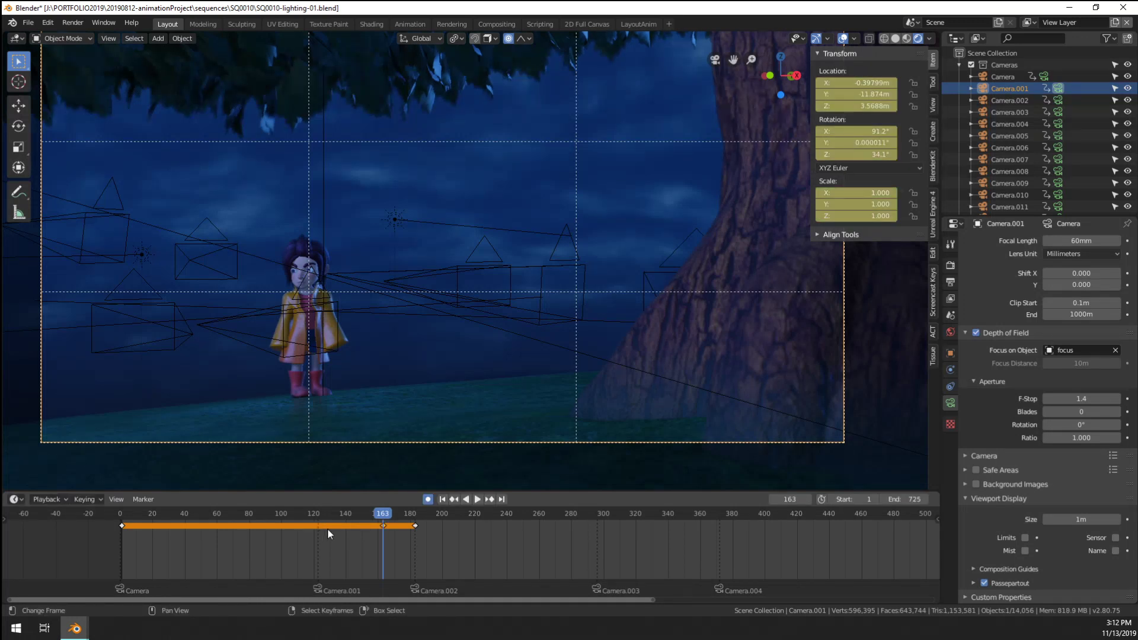
pyautogui.click(1008, 112)
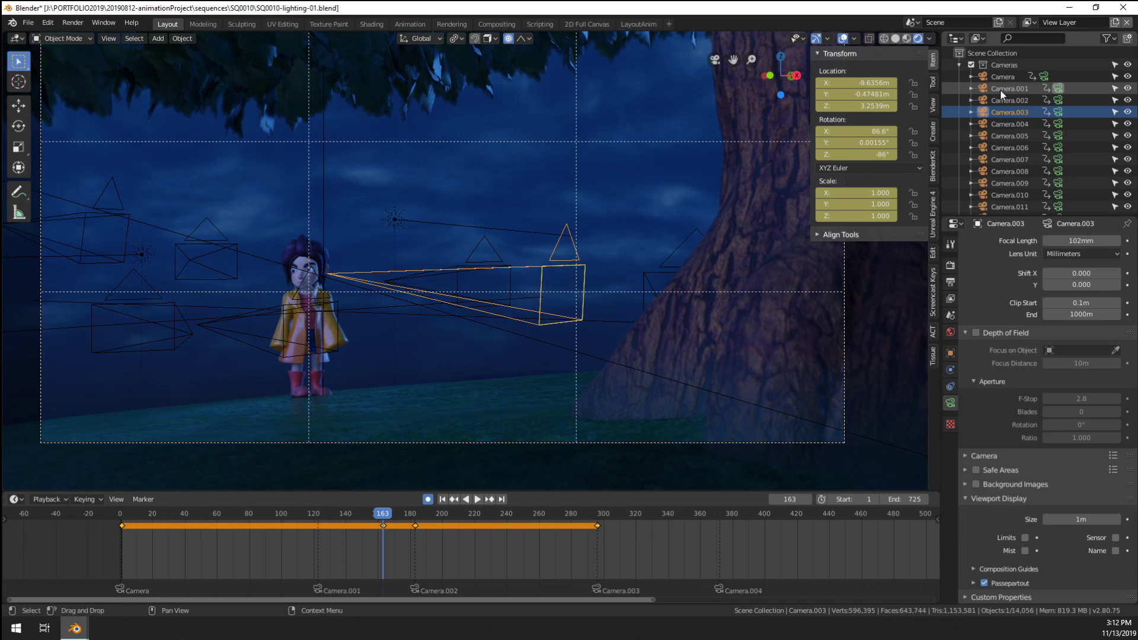
pyautogui.click(1001, 89)
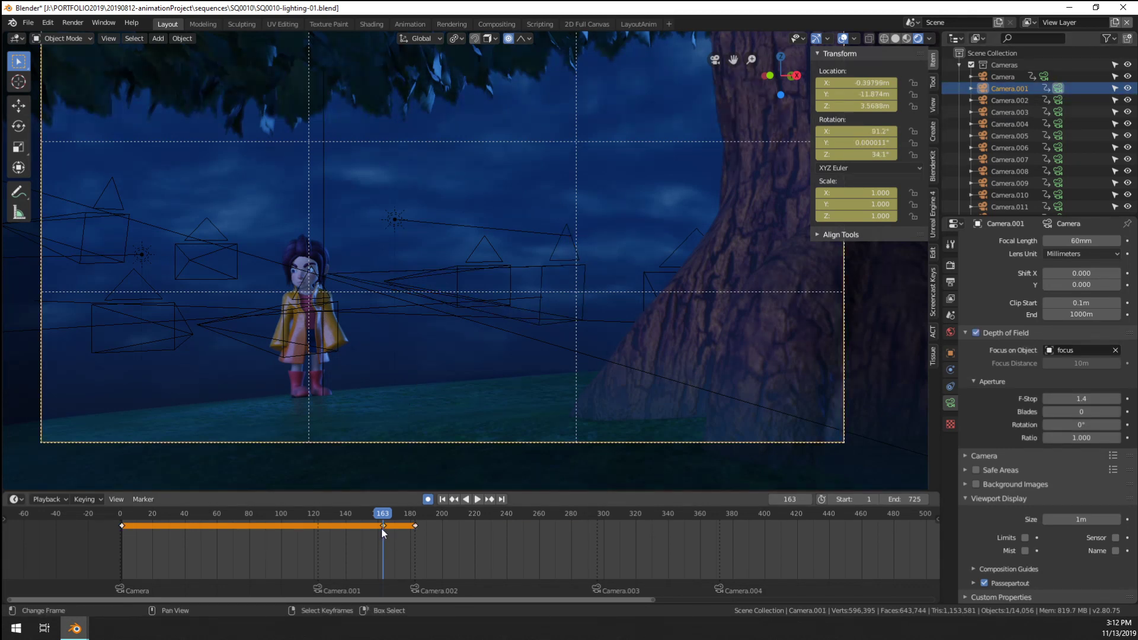
# Delete Camera.001's keyframe at frame 163
pyautogui.moveTo(382, 528); pyautogui.dragTo(315, 534)
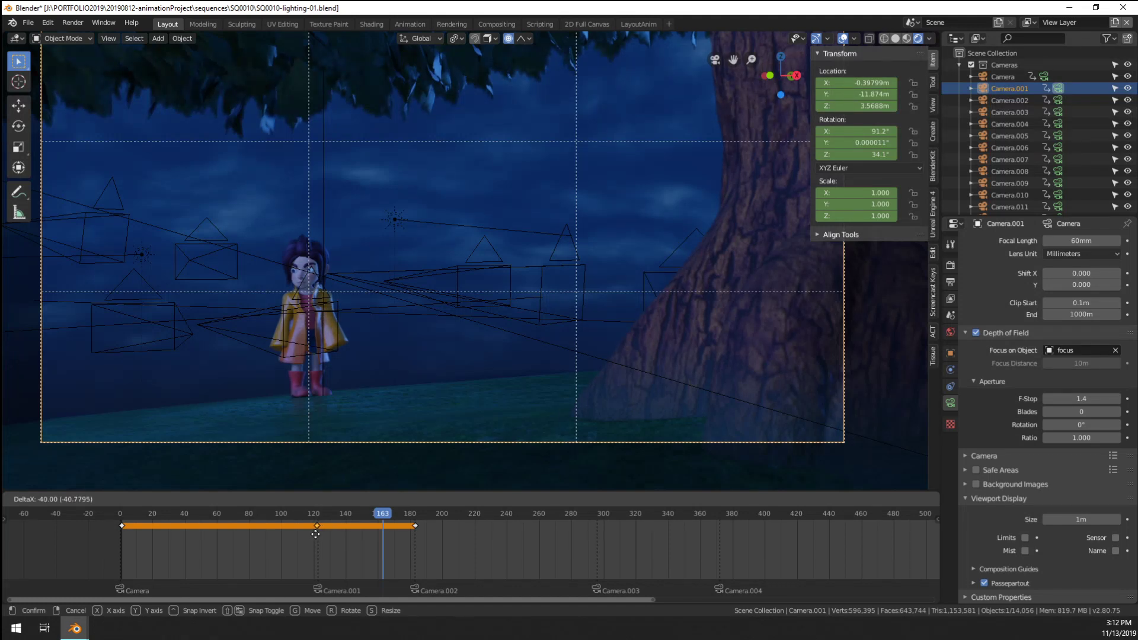
pyautogui.rightClick(315, 534)
pyautogui.press('x')
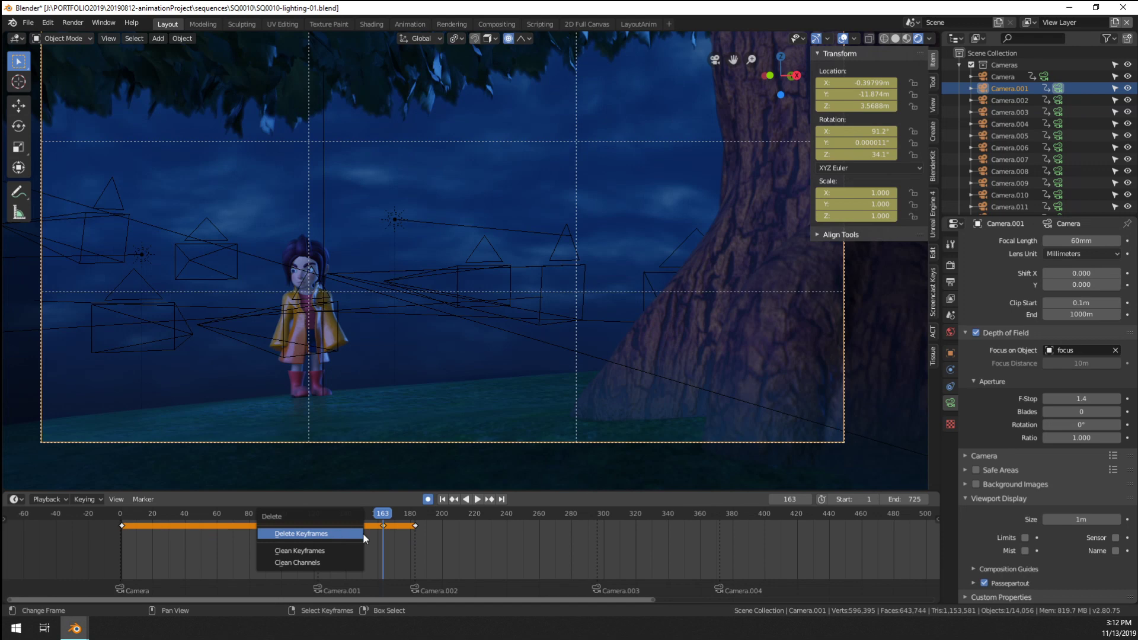
pyautogui.click(361, 533)
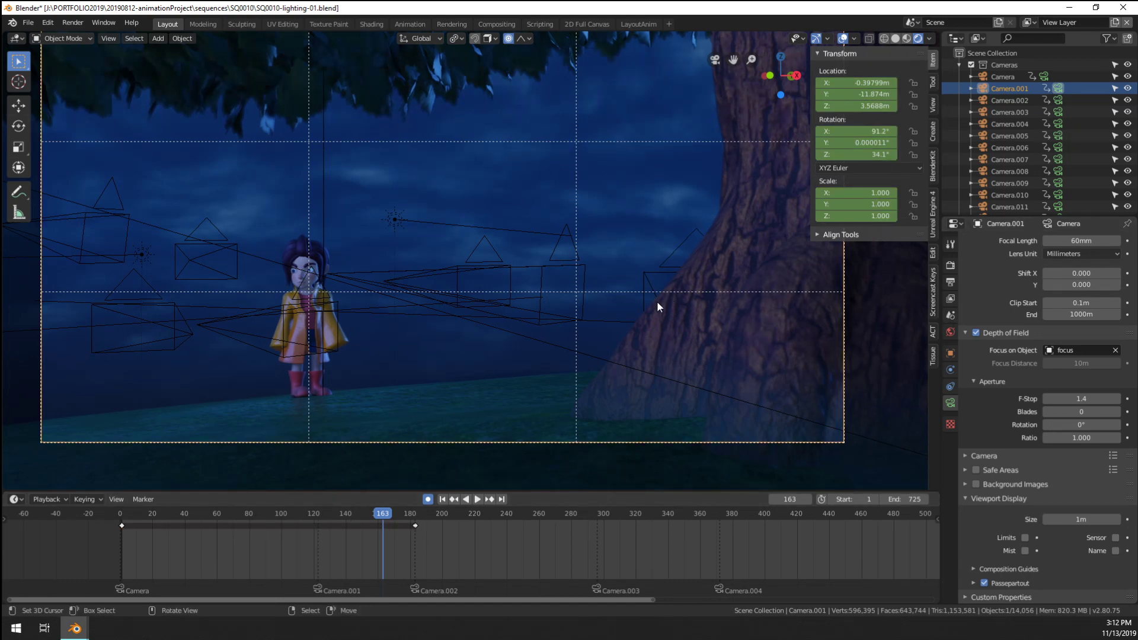
# Select the focus empty and move its frame 163 keyframe to frame 123, at the Camera.001 marker
pyautogui.click(553, 347)
pyautogui.scroll(-4, 563, 338)
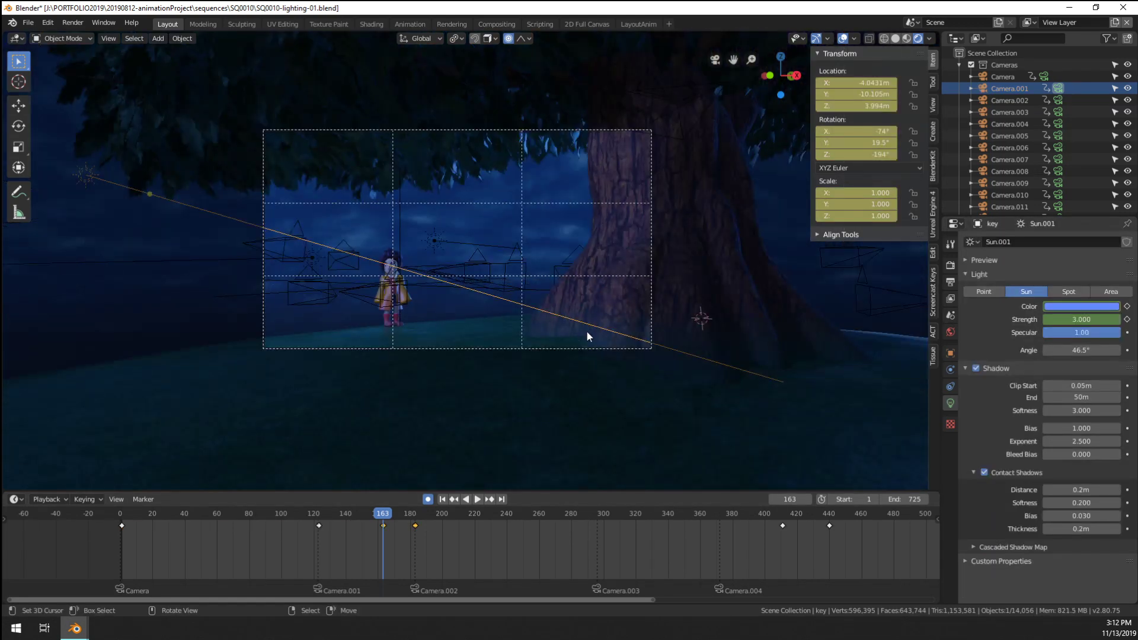
pyautogui.click(514, 291)
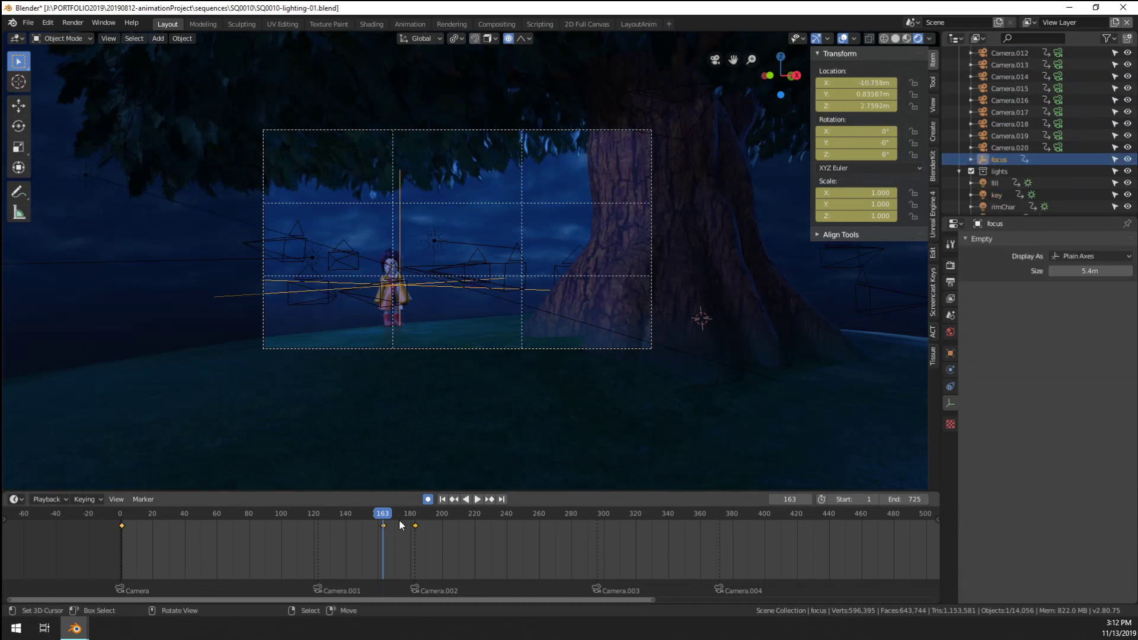
pyautogui.moveTo(384, 525); pyautogui.dragTo(319, 536)
pyautogui.scroll(5, 319, 541)
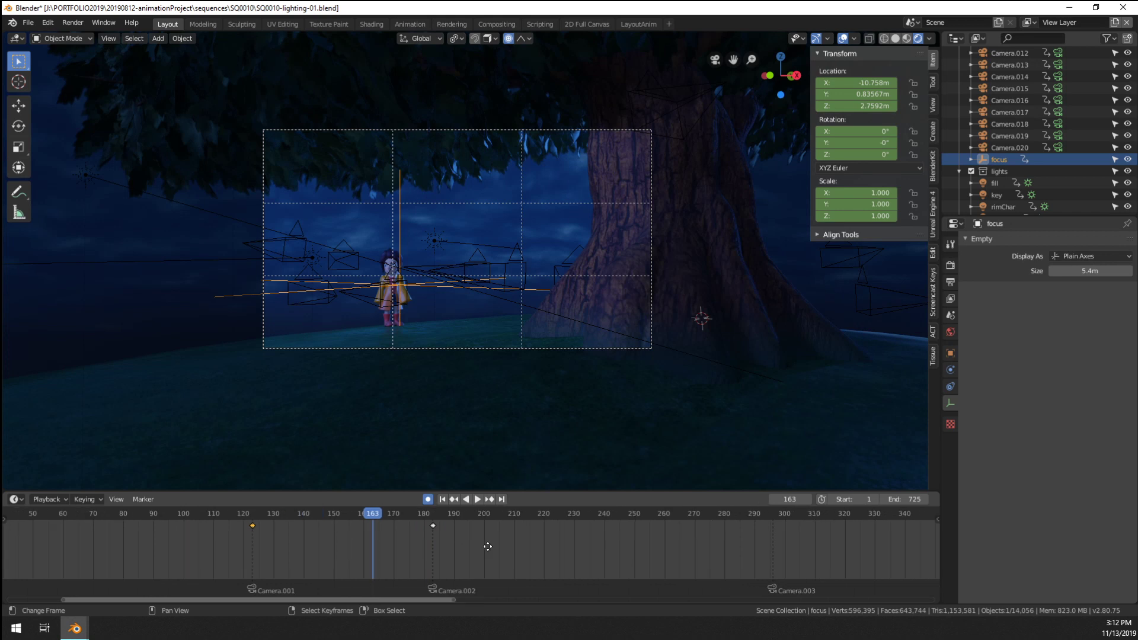
pyautogui.press('g')
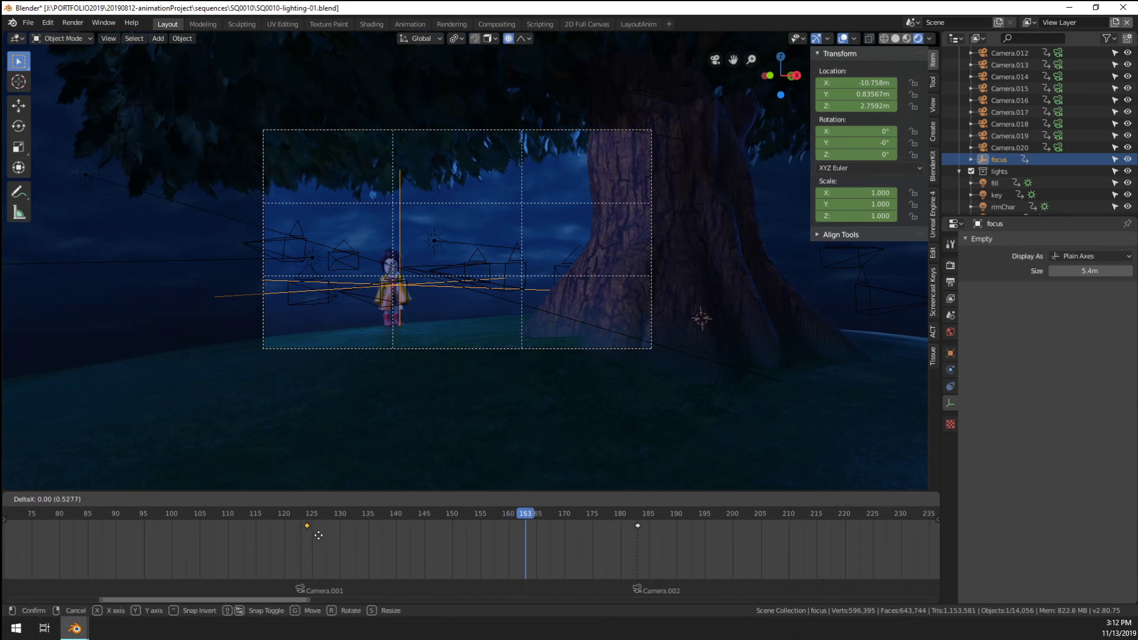
pyautogui.click(318, 536)
pyautogui.keyDown('ctrl'); pyautogui.moveTo(331, 538); pyautogui.dragTo(397, 543, button='middle'); pyautogui.keyUp('ctrl')
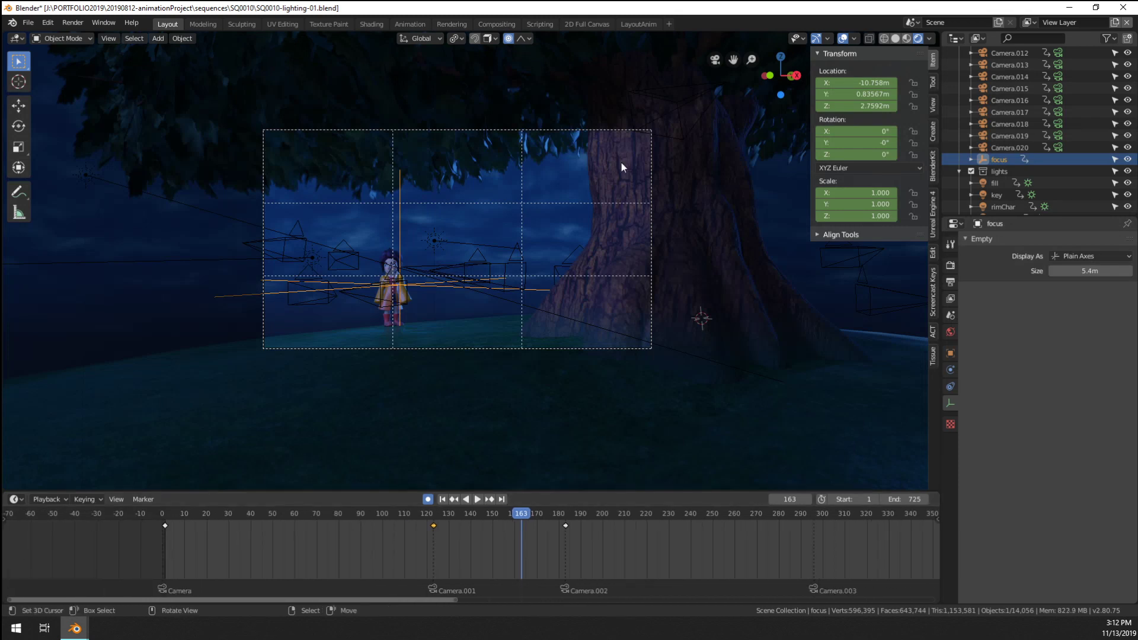
# Play from frame 163 across the cut to Camera.002 and examine the seated character at frame 279 through the camera
pyautogui.scroll(4, 443, 375)
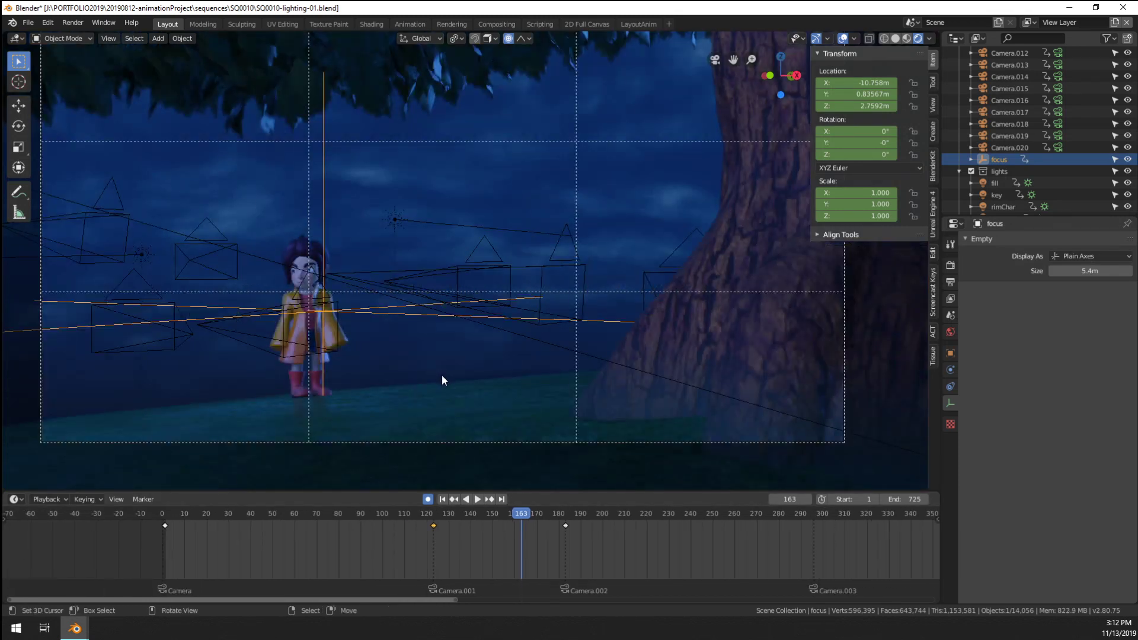
pyautogui.scroll(-2, 445, 371)
pyautogui.scroll(-2, 469, 367)
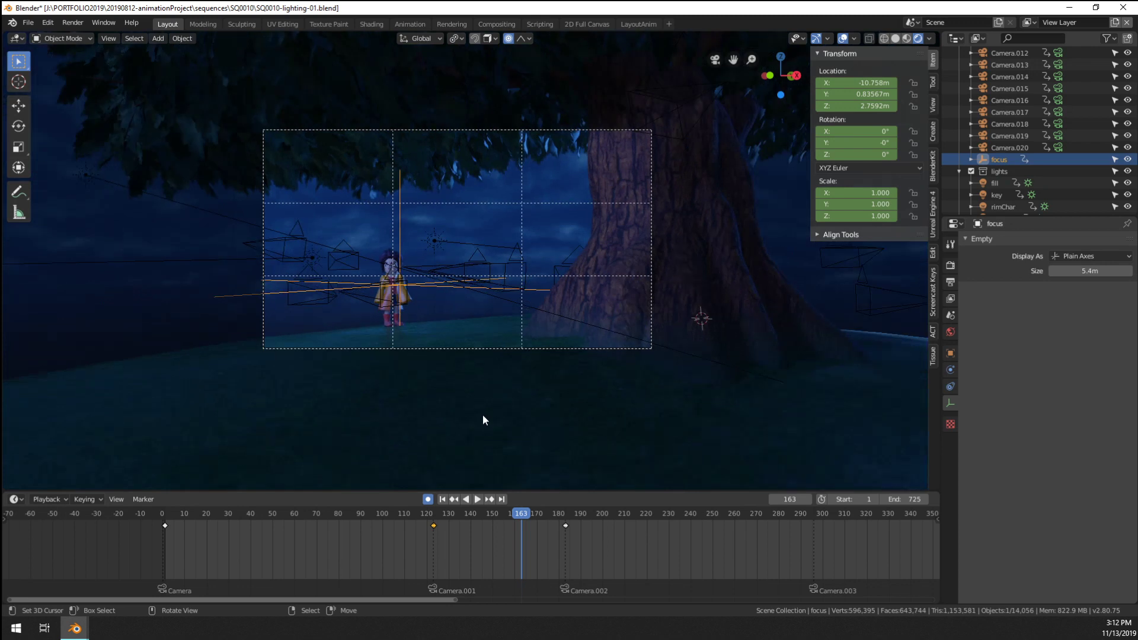
pyautogui.scroll(-3, 655, 541)
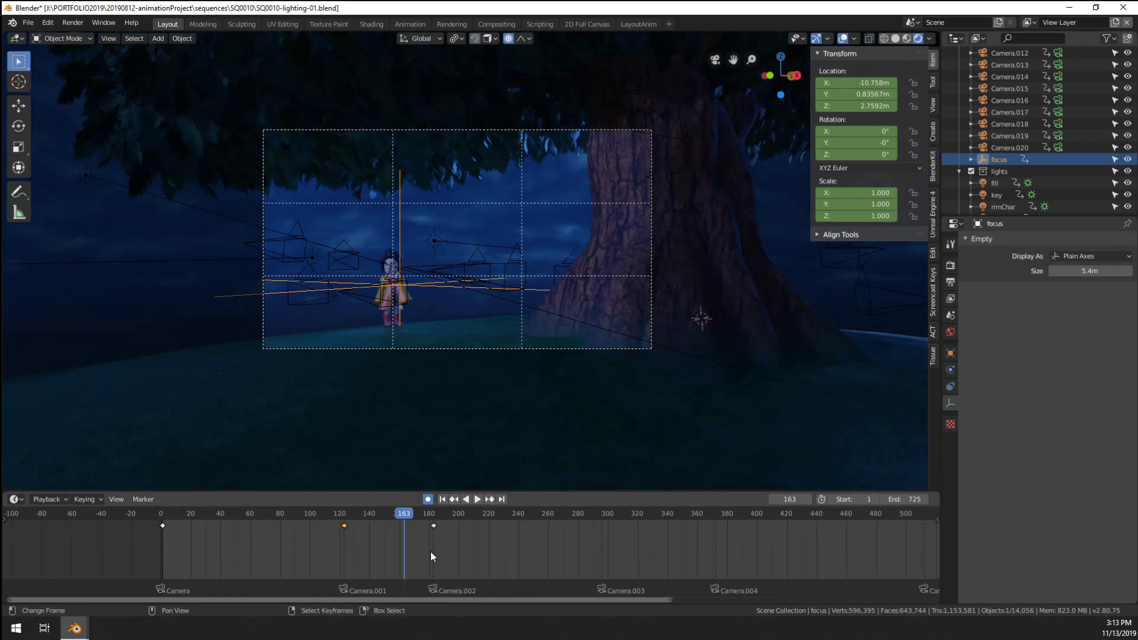
pyautogui.press('space')
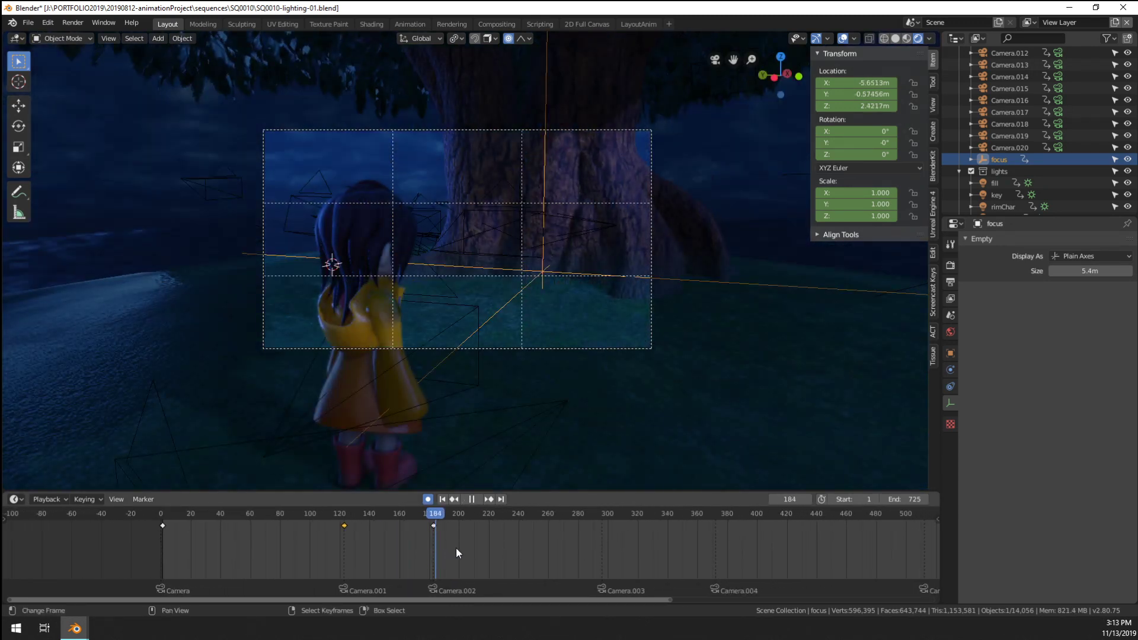
pyautogui.press('space')
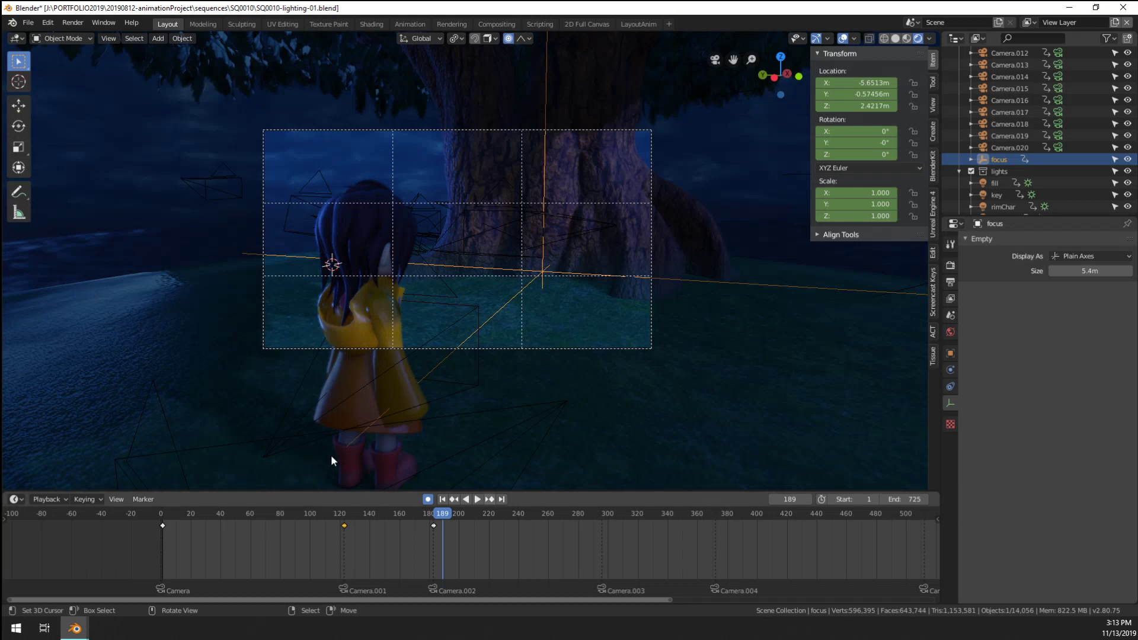
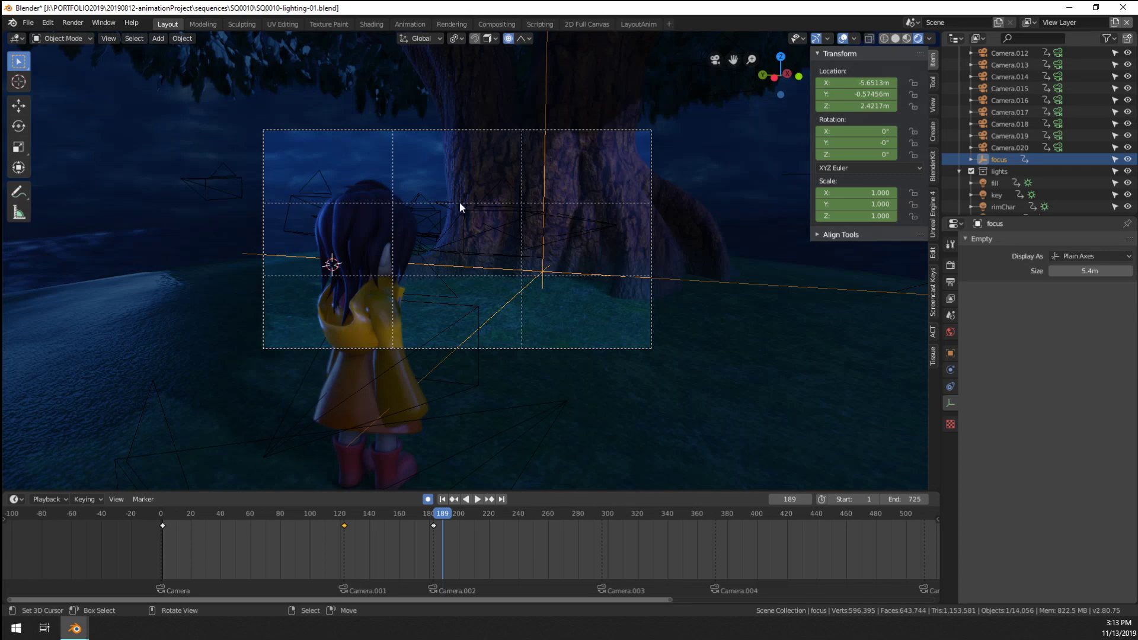
pyautogui.click(577, 563)
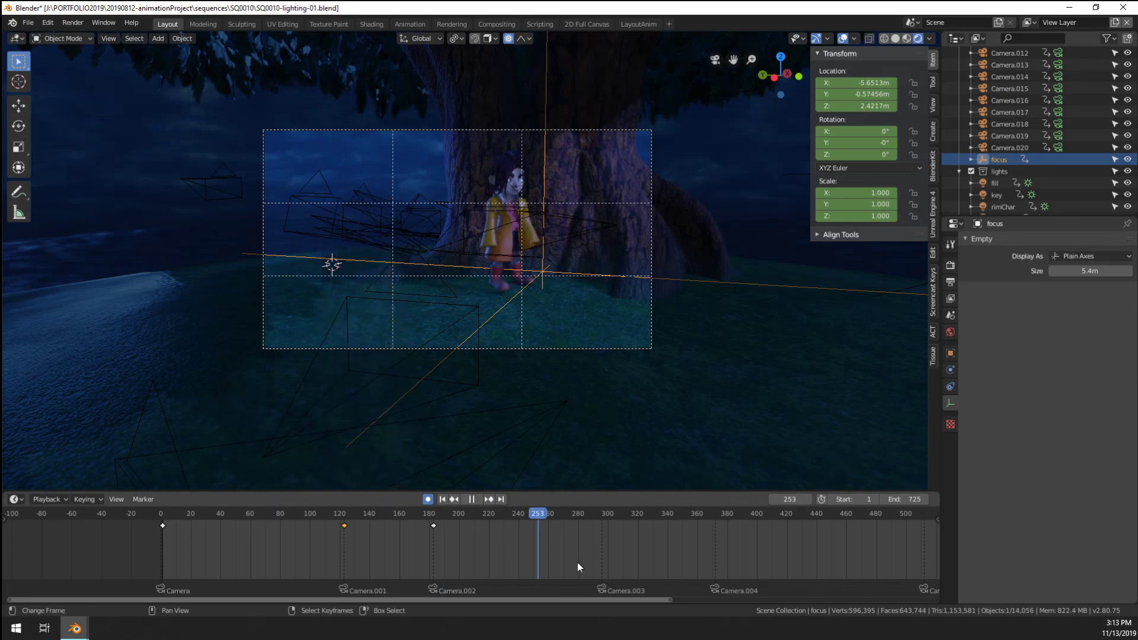
pyautogui.scroll(3, 504, 319)
pyautogui.scroll(2, 505, 320)
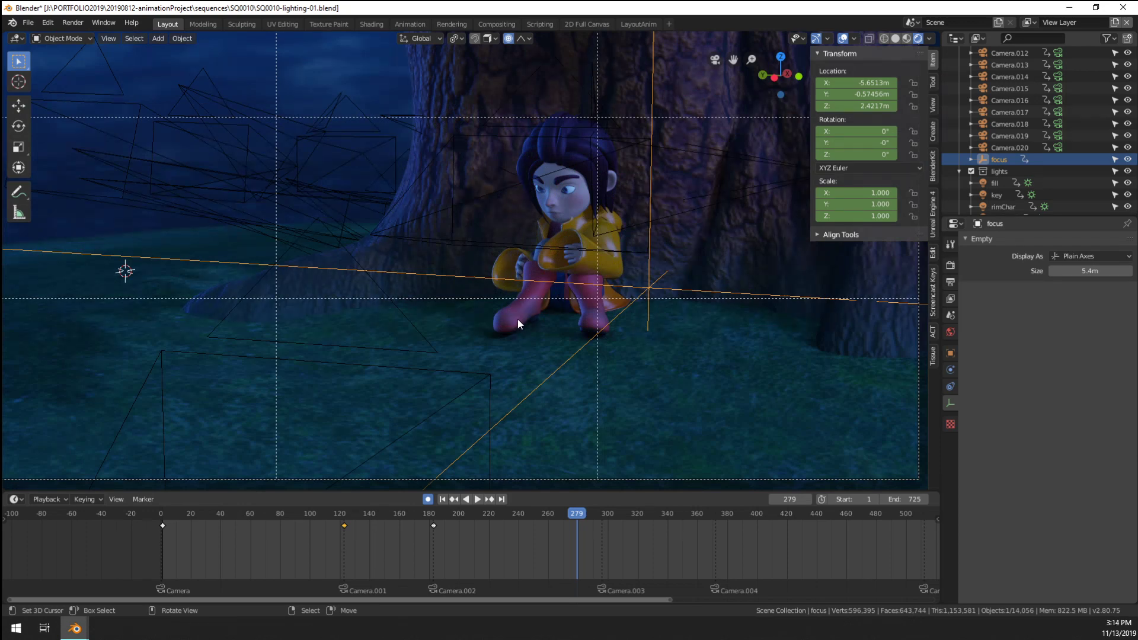
pyautogui.scroll(-2, 517, 319)
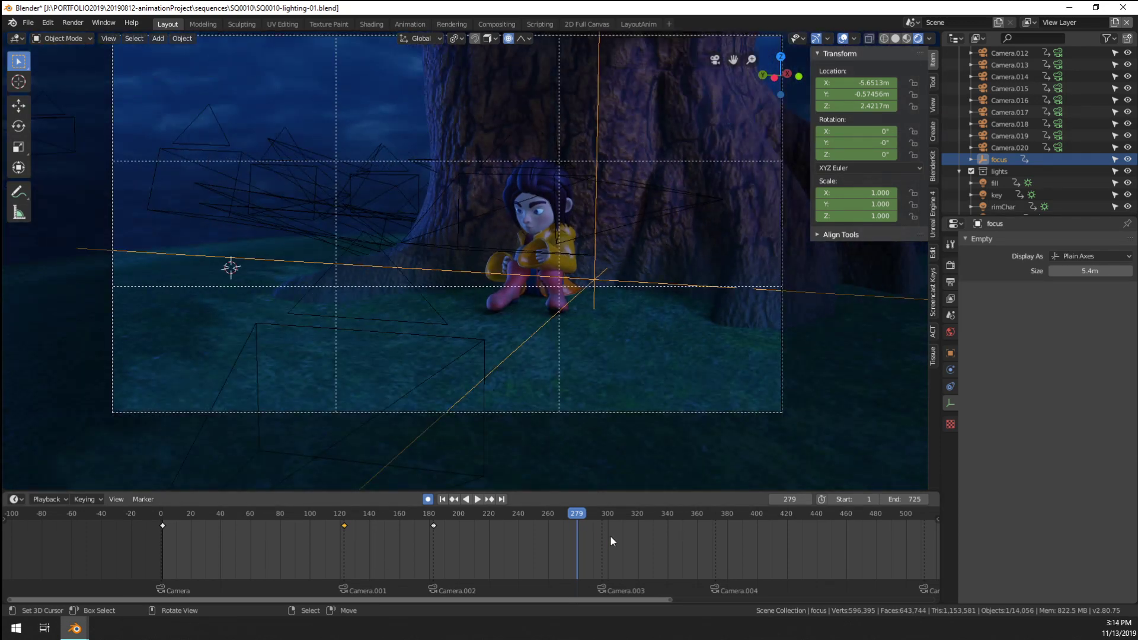
# At frame 296, move the focus empty onto the seated character's face at about X -5.48 m, Y -0.15 m, Z 2.96 m
pyautogui.click(603, 557)
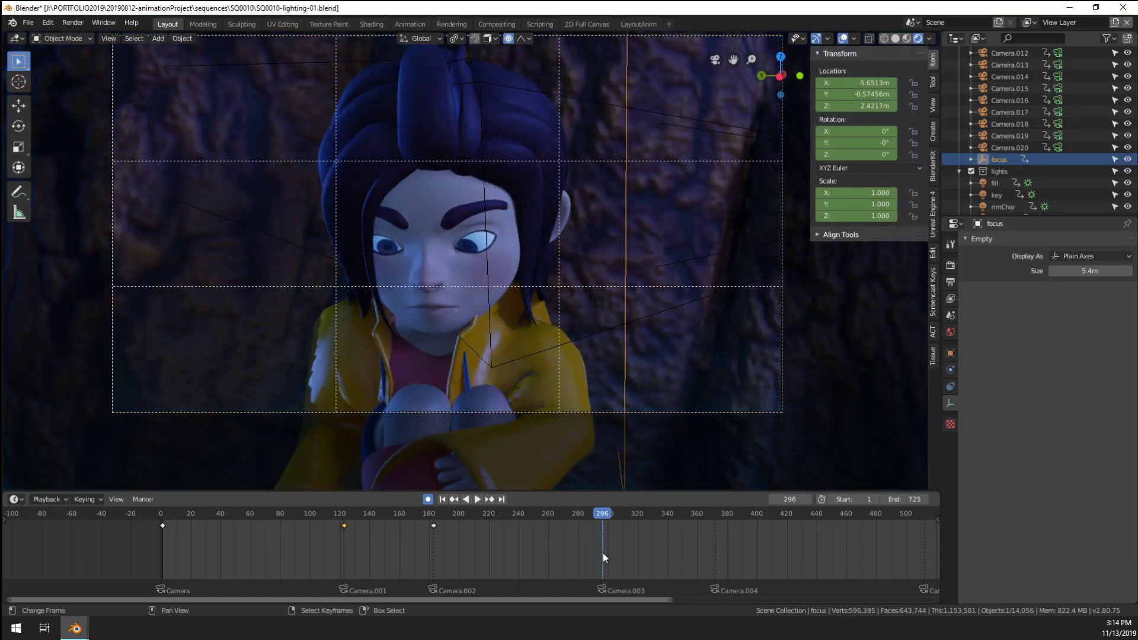
pyautogui.scroll(-4, 522, 323)
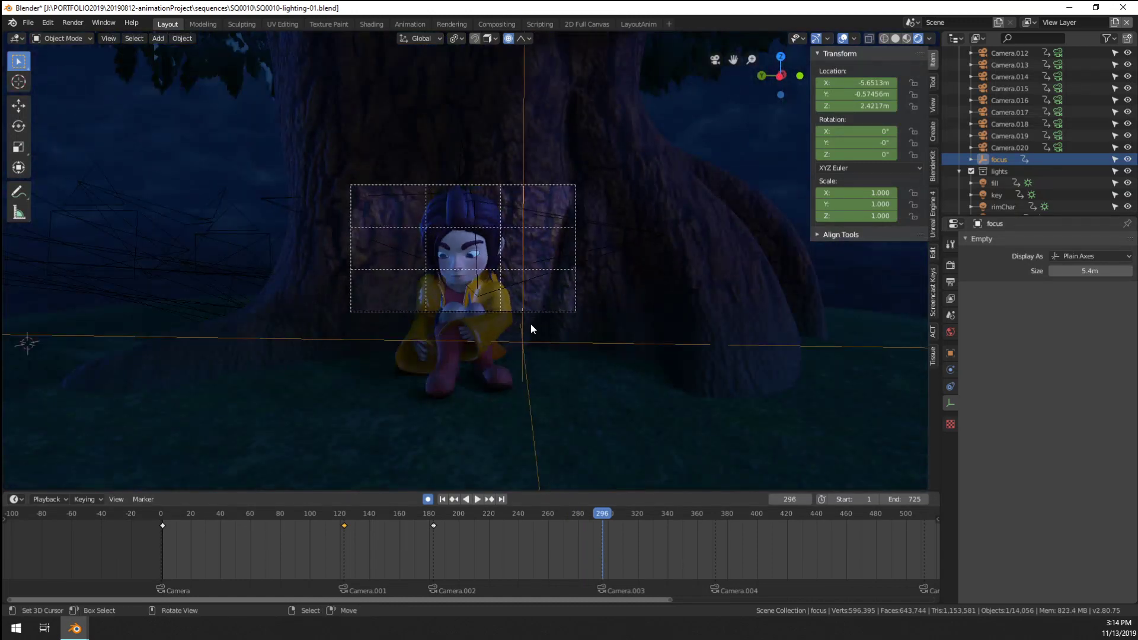
pyautogui.moveTo(531, 324); pyautogui.dragTo(604, 357, button='middle')
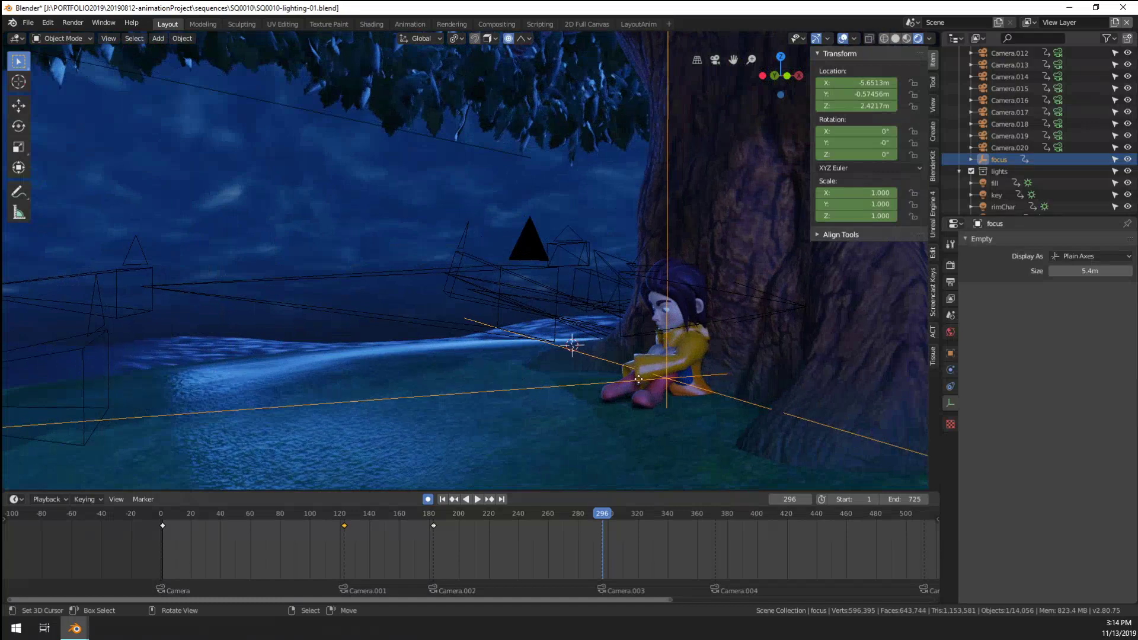
pyautogui.press('g')
pyautogui.click(691, 356)
pyautogui.moveTo(691, 356); pyautogui.dragTo(482, 348, button='middle')
pyautogui.press('g')
pyautogui.click(453, 275)
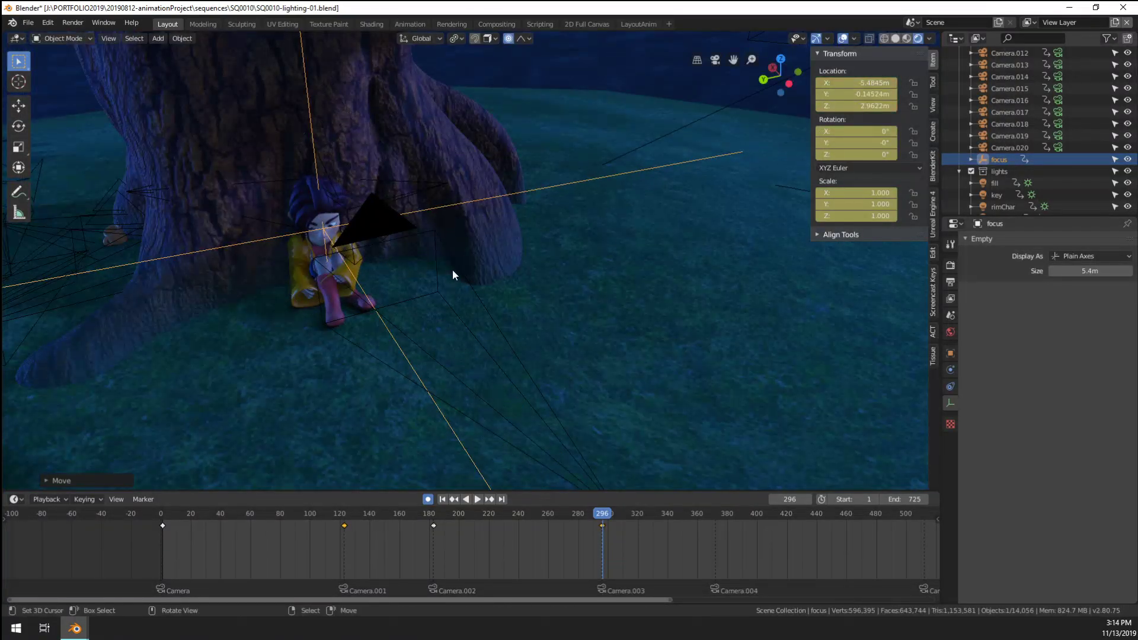
# Enable depth of field on Camera.003, set its focus object to focus, and look through the camera
pyautogui.click(442, 236)
pyautogui.click(1074, 408)
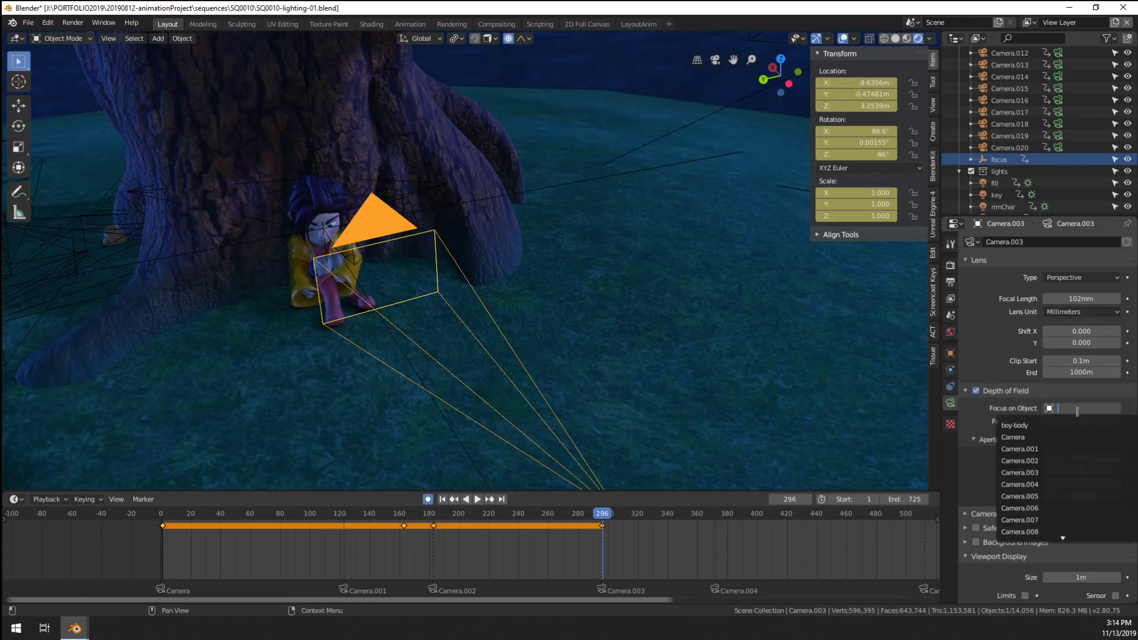
pyautogui.write('focus')
pyautogui.press('Return')
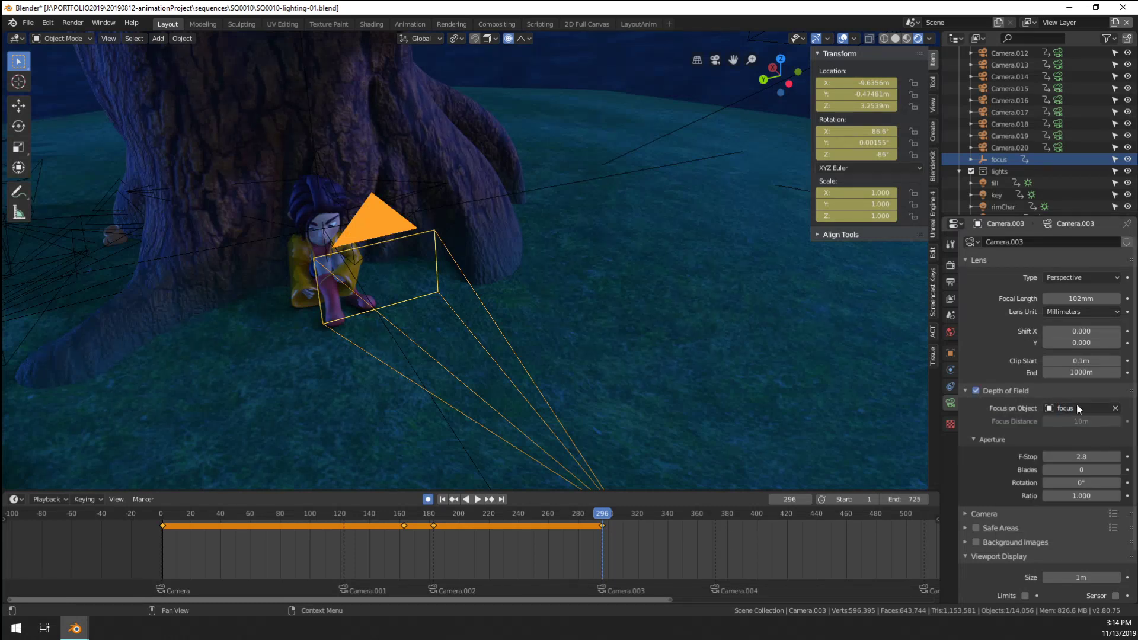
pyautogui.press('KP_0')
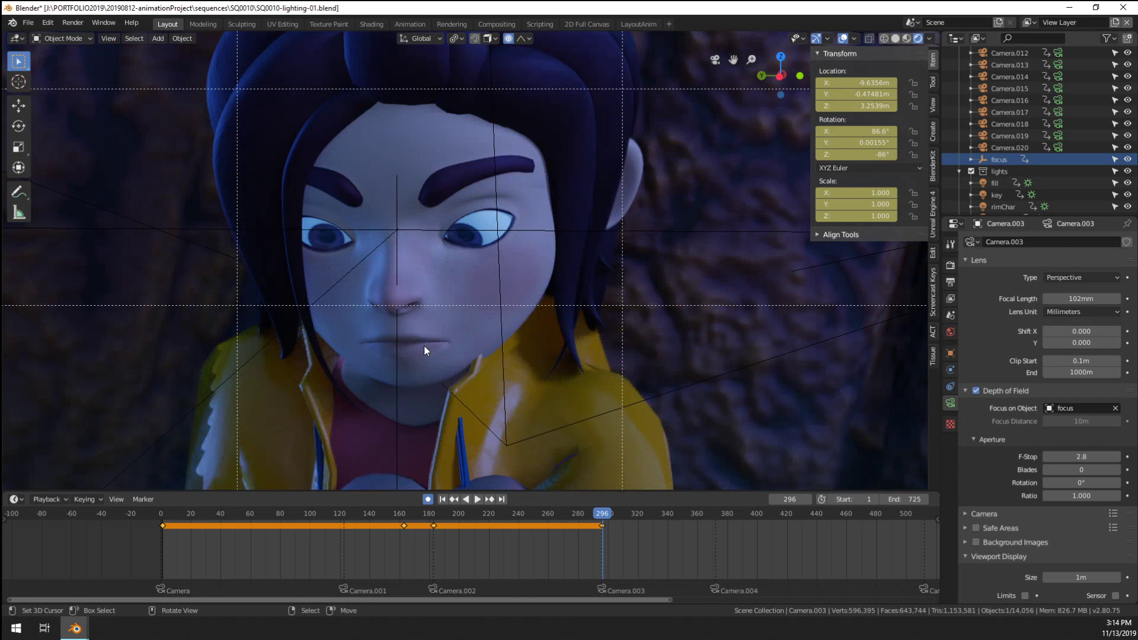
# Set Camera.003's F-stop to 1.4 and check the close-up's background blur
pyautogui.scroll(1, 424, 346)
pyautogui.scroll(1, 429, 341)
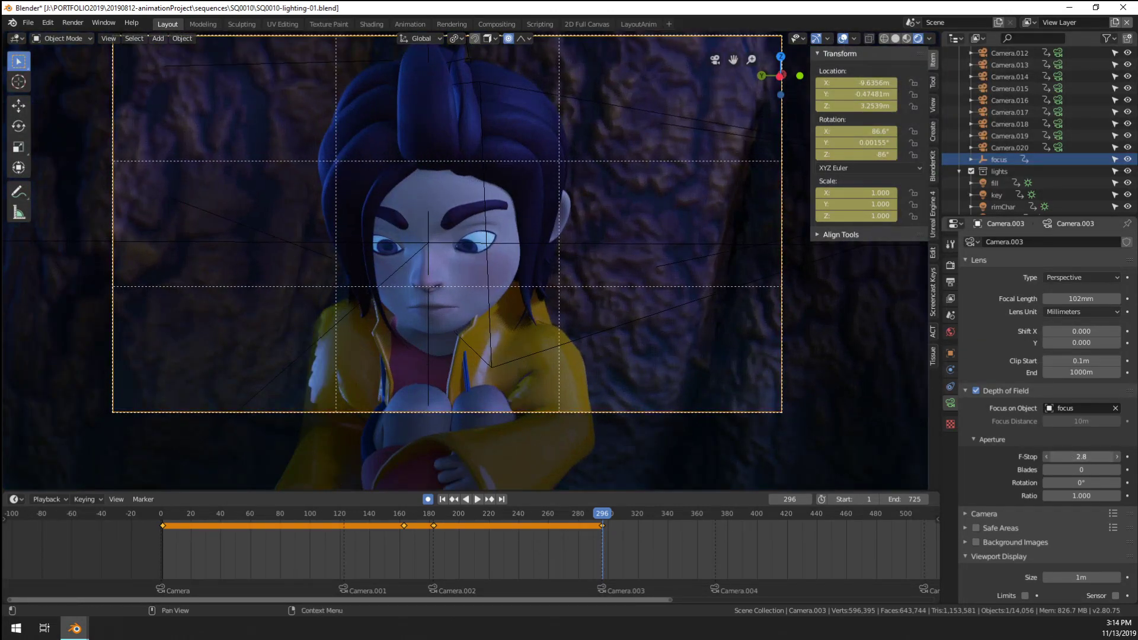
pyautogui.doubleClick(1082, 457)
pyautogui.write('1.4')
pyautogui.press('Return')
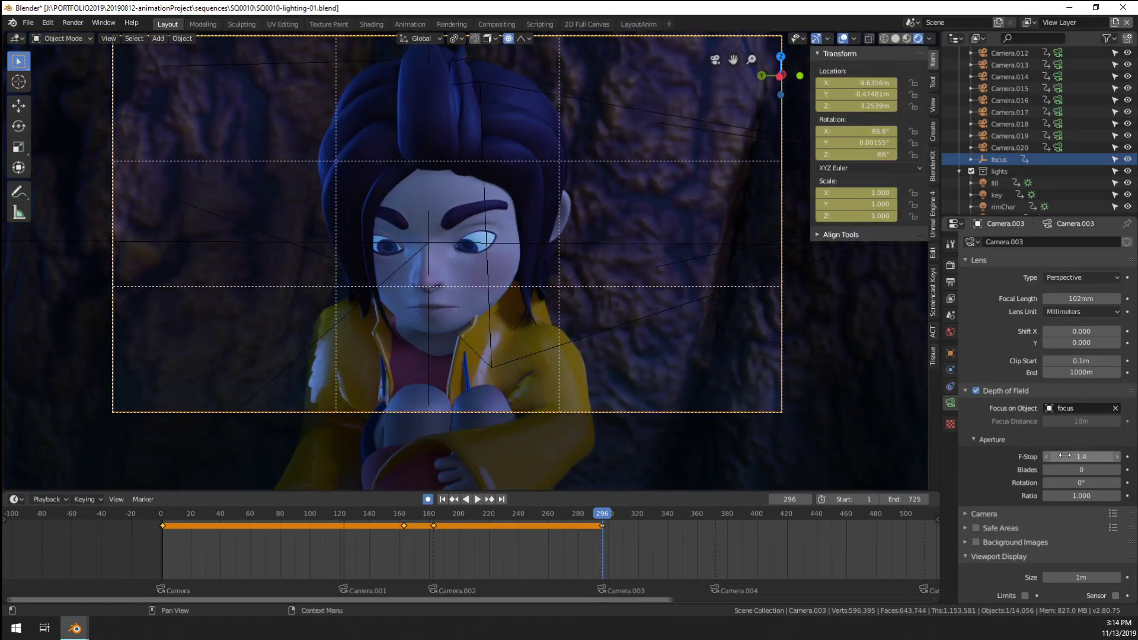
pyautogui.scroll(3, 547, 312)
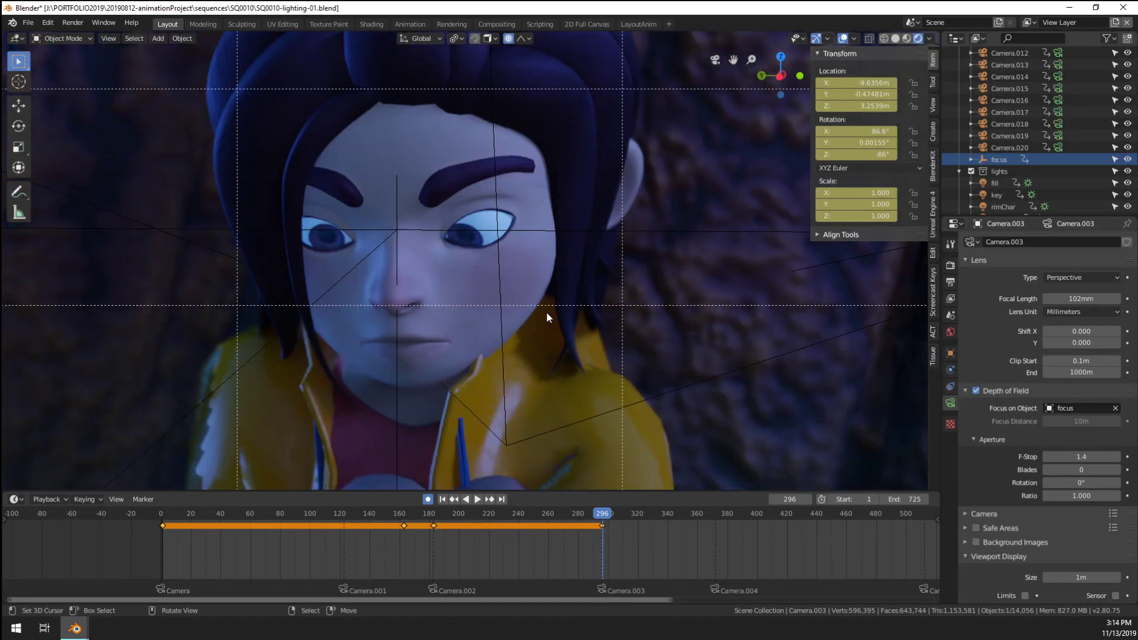
# Examine Camera.003's close-up at frame 296 and play the shot to frame 365 to check the depth-of-field blur
pyautogui.scroll(1, 547, 312)
pyautogui.scroll(-2, 547, 312)
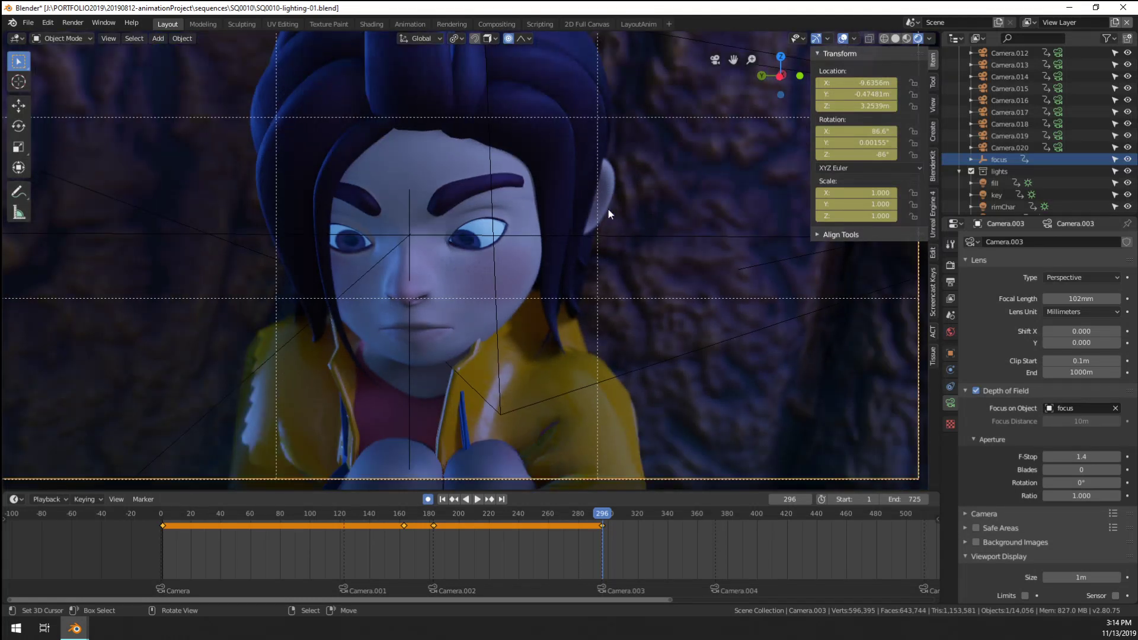
pyautogui.scroll(-2, 604, 244)
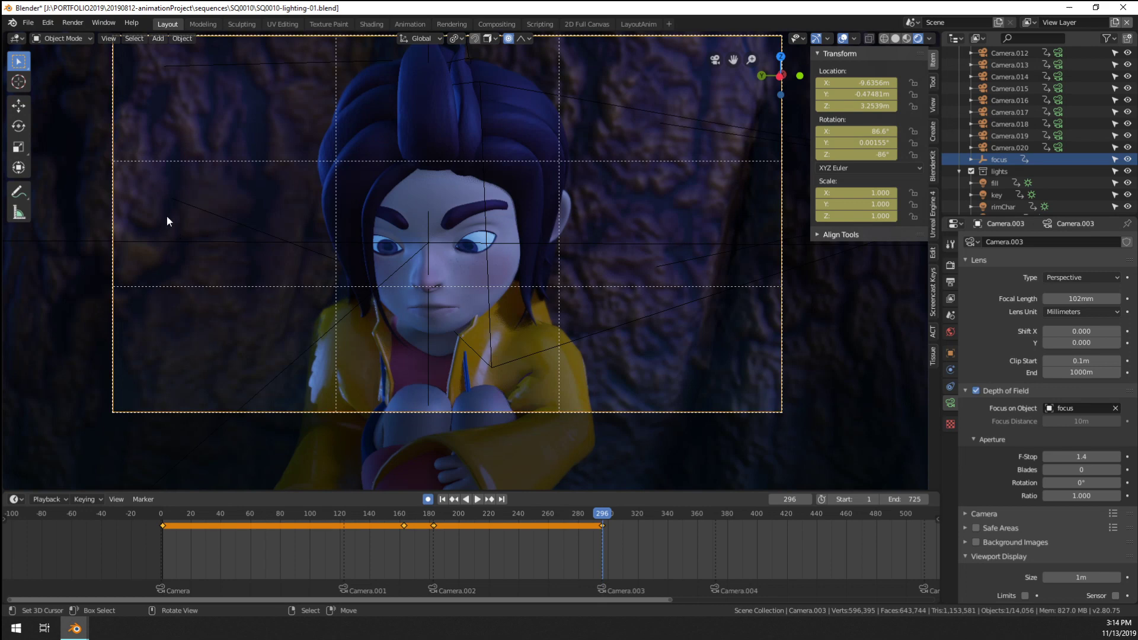
pyautogui.scroll(-2, 166, 217)
pyautogui.scroll(4, 539, 330)
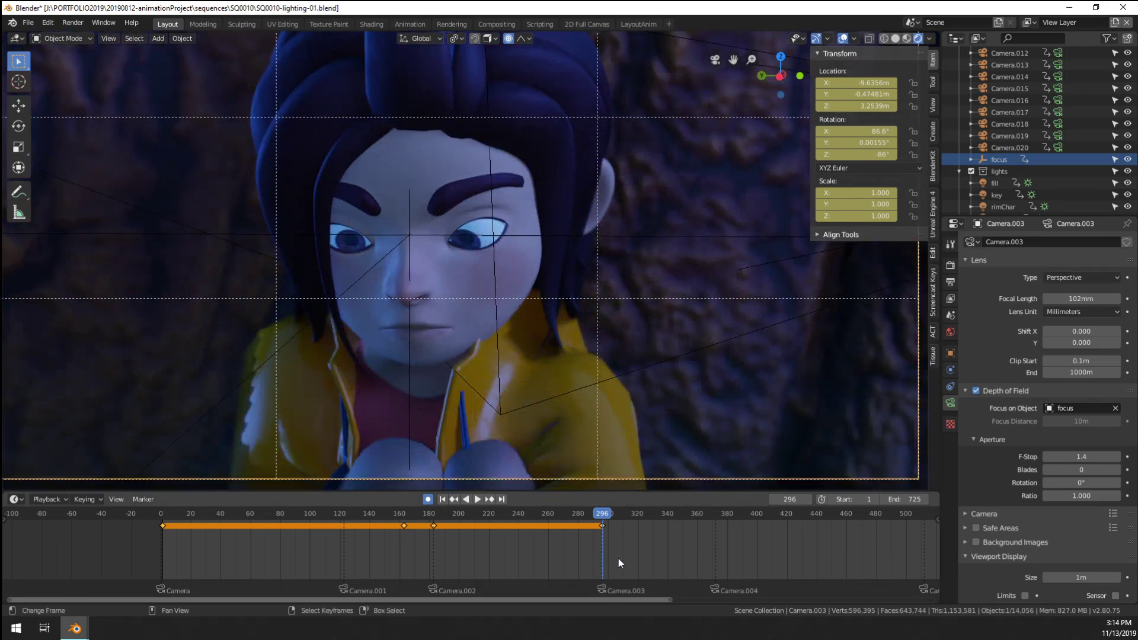
pyautogui.press('space')
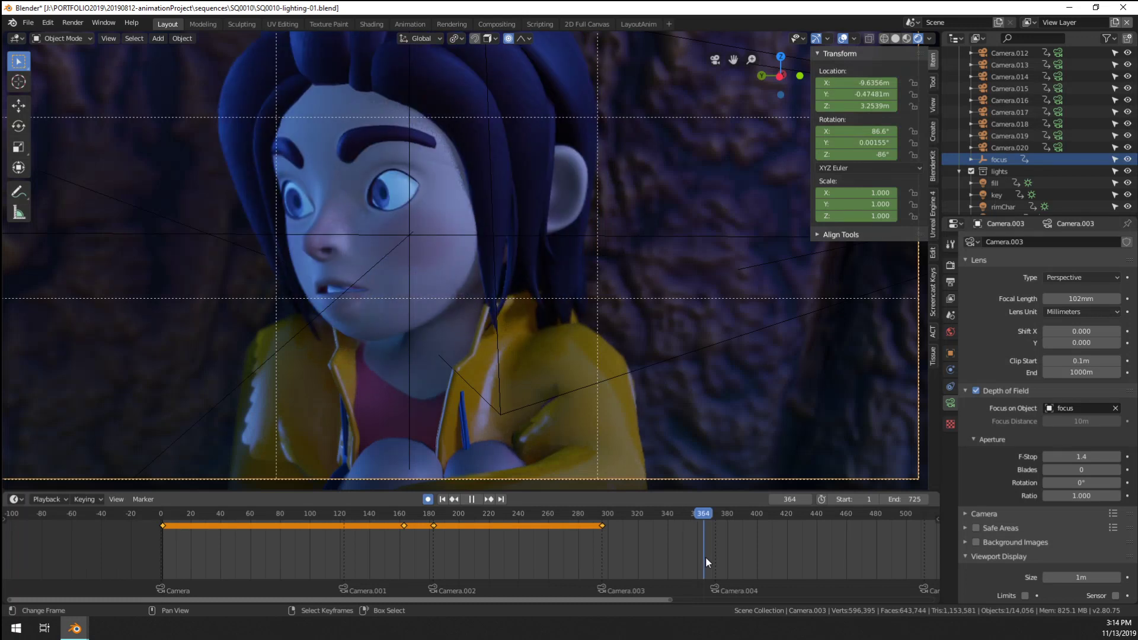
pyautogui.press('space')
pyautogui.scroll(-3, 606, 405)
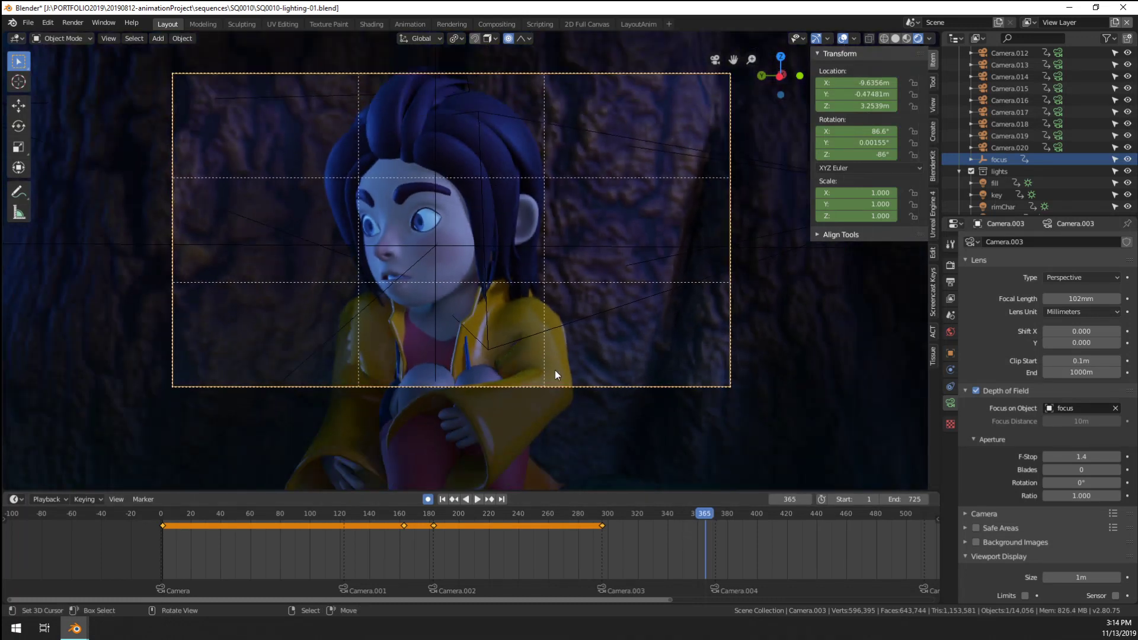
# Set Camera.003's F-stop to 2.8 and check the softened background blur at frame 365
pyautogui.scroll(1, 555, 374)
pyautogui.click(1058, 456)
pyautogui.write('2.')
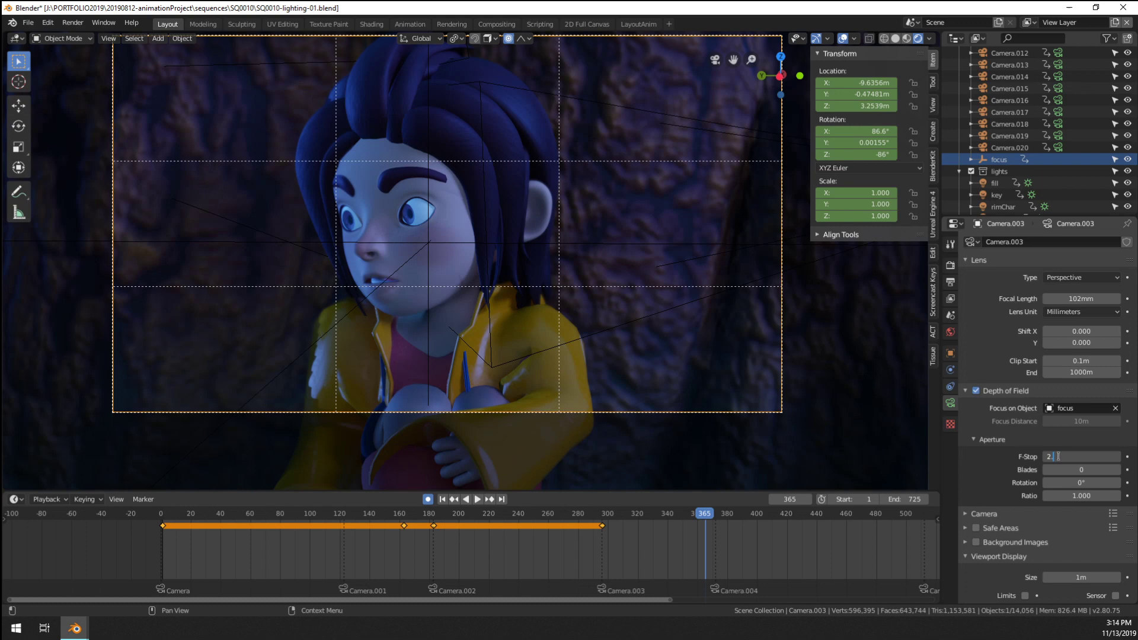
pyautogui.write('8')
pyautogui.press('Return')
pyautogui.scroll(2, 260, 115)
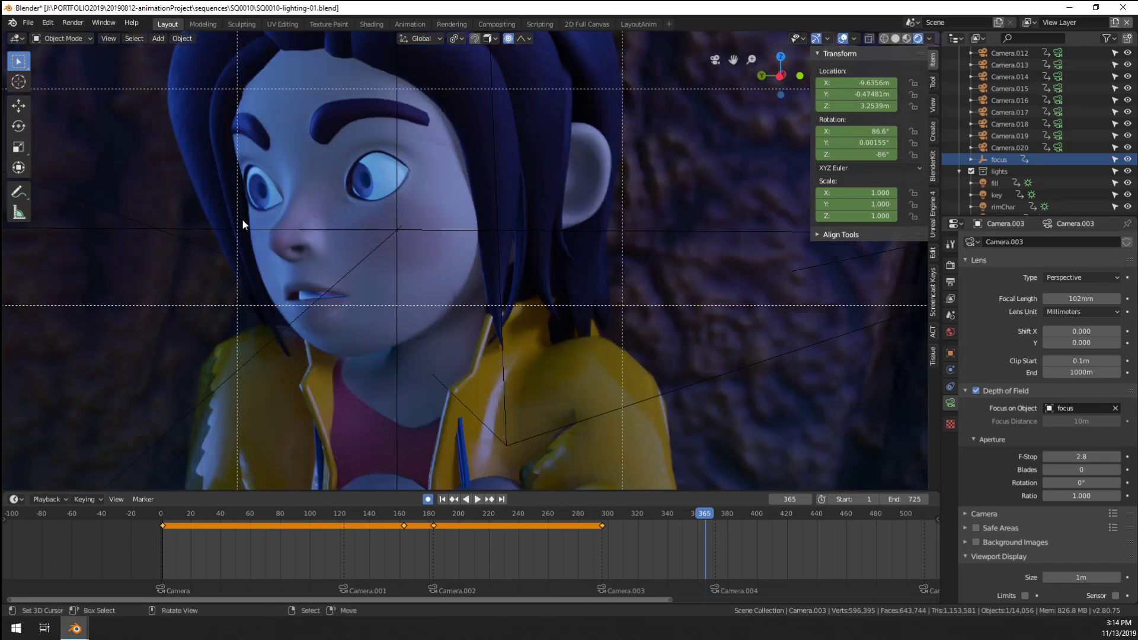
pyautogui.scroll(-3, 555, 314)
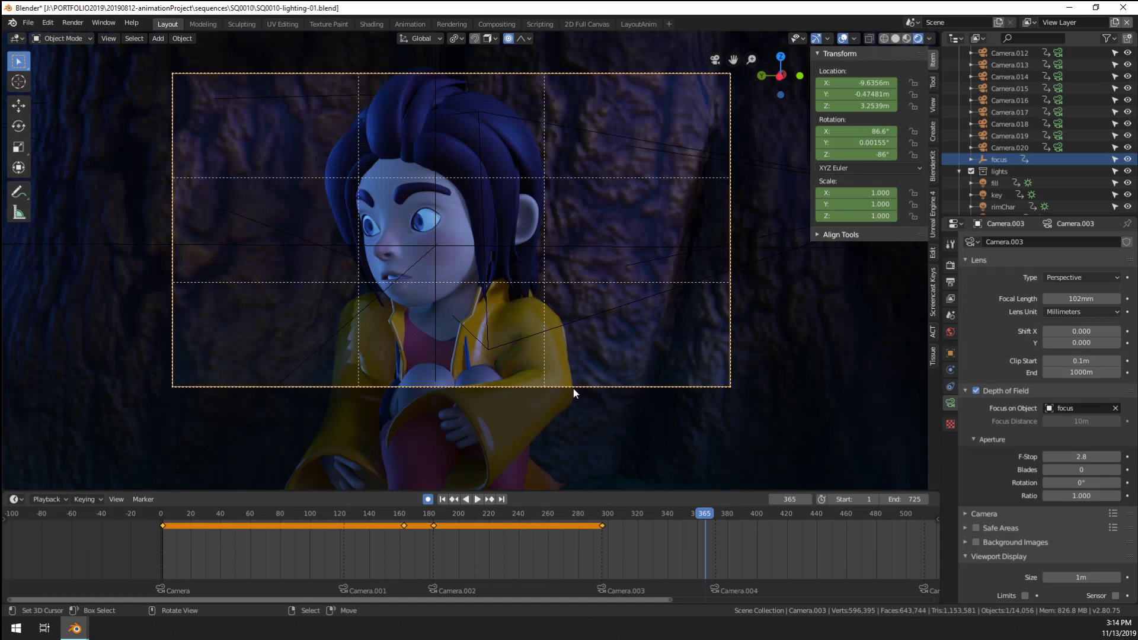
# Collapse the Cameras collection and hide it
pyautogui.scroll(-5, 531, 377)
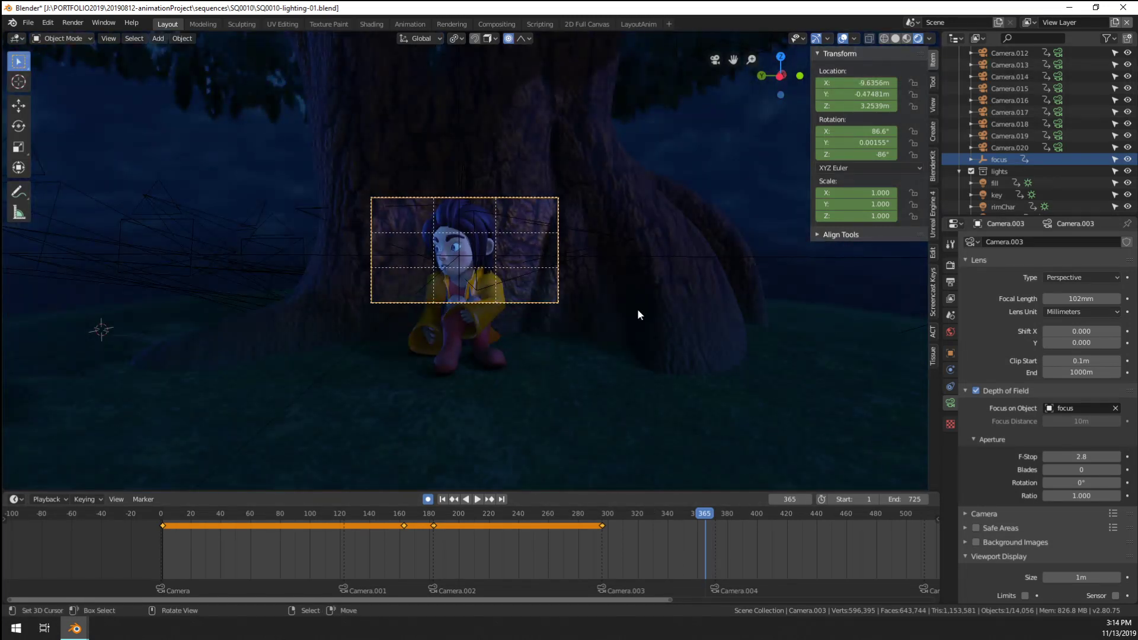
pyautogui.scroll(5, 1016, 109)
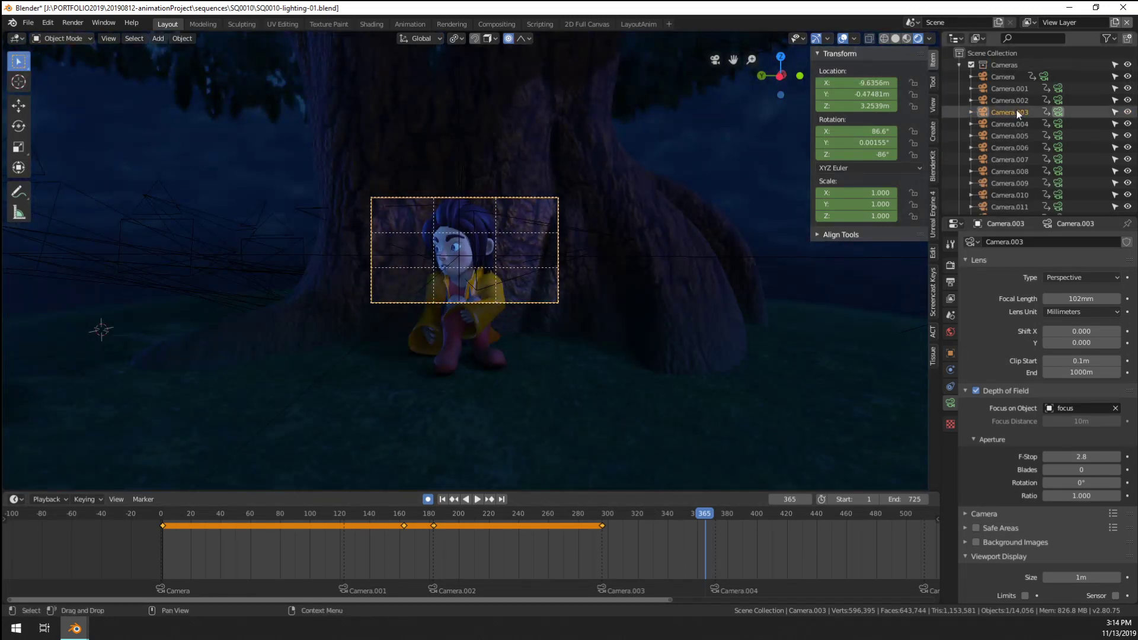
pyautogui.click(960, 65)
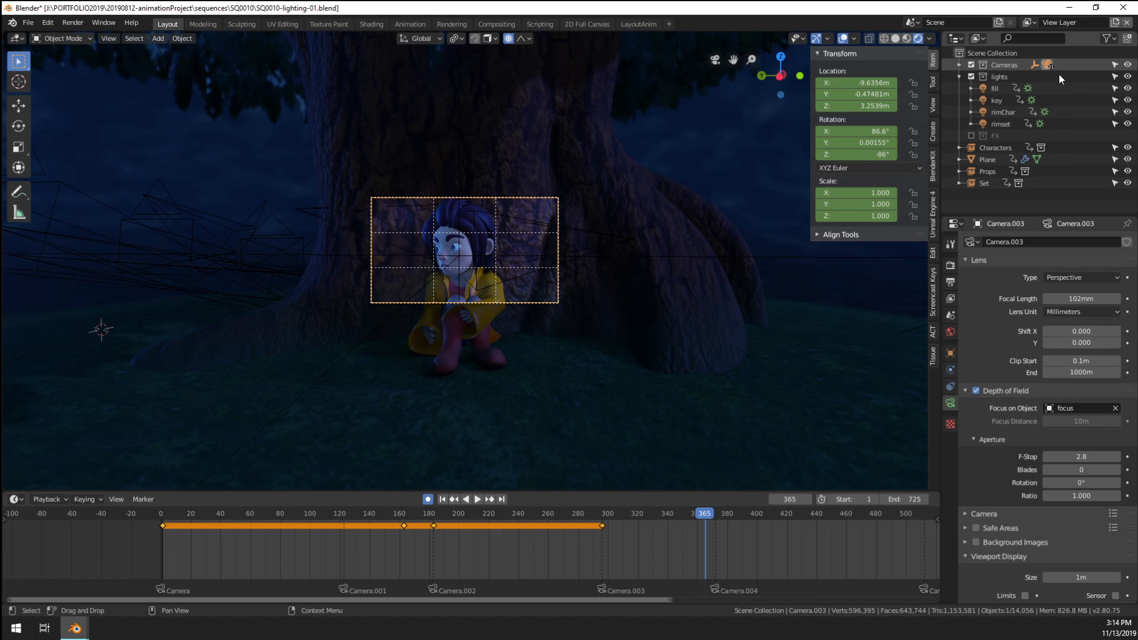
pyautogui.press('h')
# At frame 296, move the fill light to about X -19.79 m, Y -2.62 m, Z 4.67 m
pyautogui.click(991, 86)
pyautogui.scroll(-1, 441, 343)
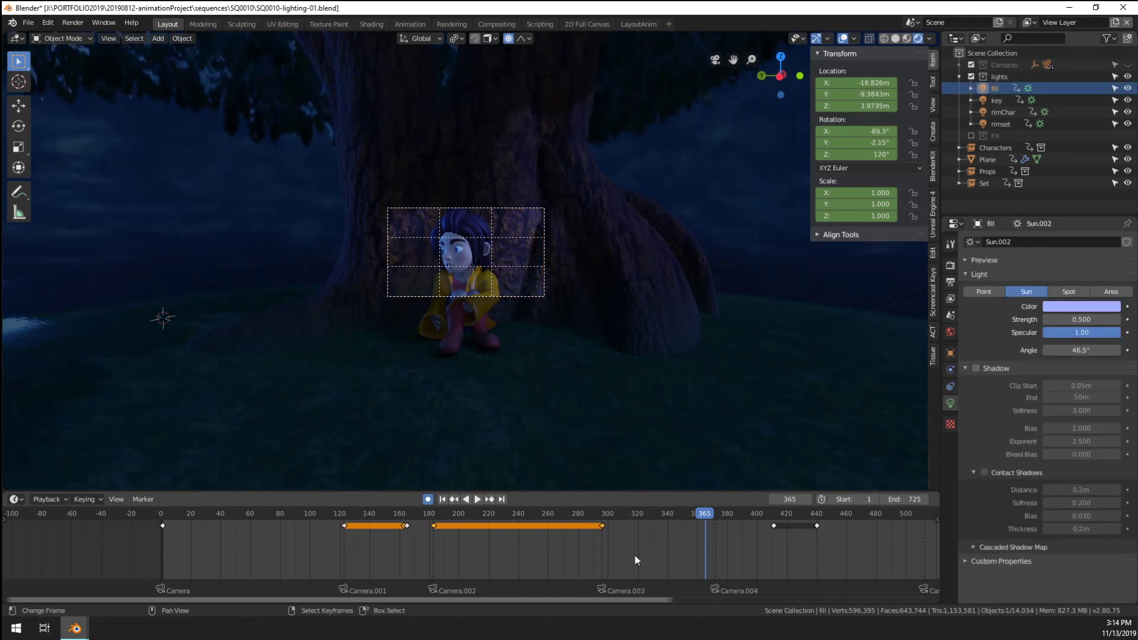
pyautogui.press('Up')
pyautogui.press('Down')
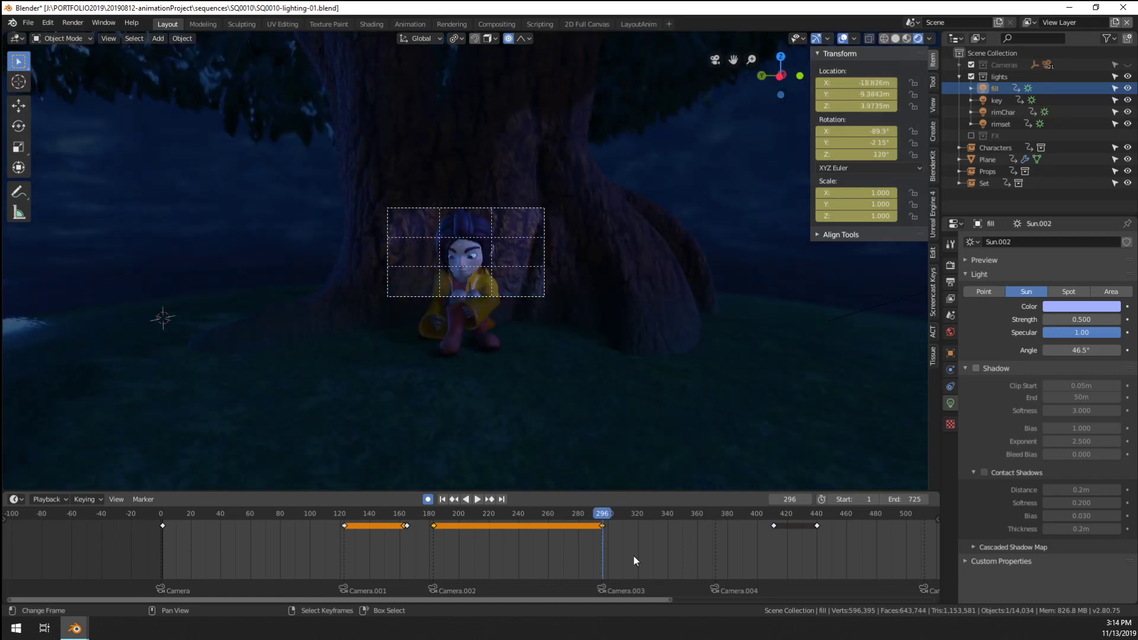
pyautogui.moveTo(509, 350); pyautogui.dragTo(630, 374, button='middle')
pyautogui.scroll(-10, 546, 325)
pyautogui.press('g')
pyautogui.click(469, 355)
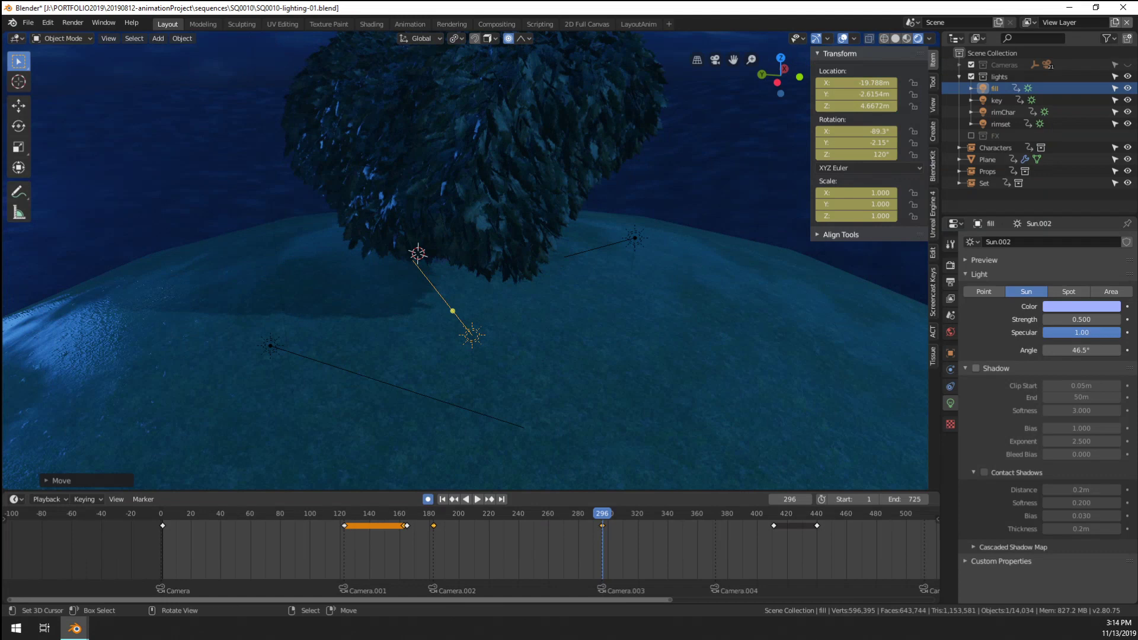
# Rotate the fill light to about 94.2° in Z and move it to about X -19.68 m, Y -1.32 m, Z 3.42 m
pyautogui.press('r')
pyautogui.press('z')
pyautogui.click(541, 386)
pyautogui.moveTo(541, 386); pyautogui.dragTo(462, 405, button='middle')
pyautogui.press('g')
pyautogui.click(533, 381)
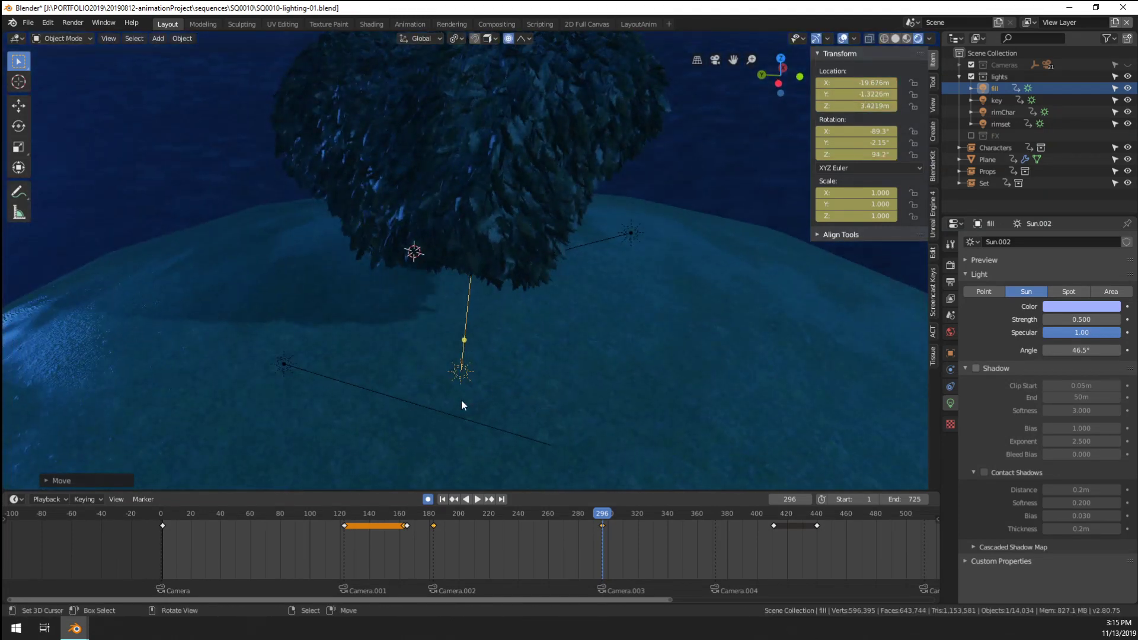
# Move the rimChar light closer to the tree, to about X -9.97 m, Y 6.61 m, Z 4.33 m
pyautogui.click(284, 364)
pyautogui.press('g')
pyautogui.click(381, 320)
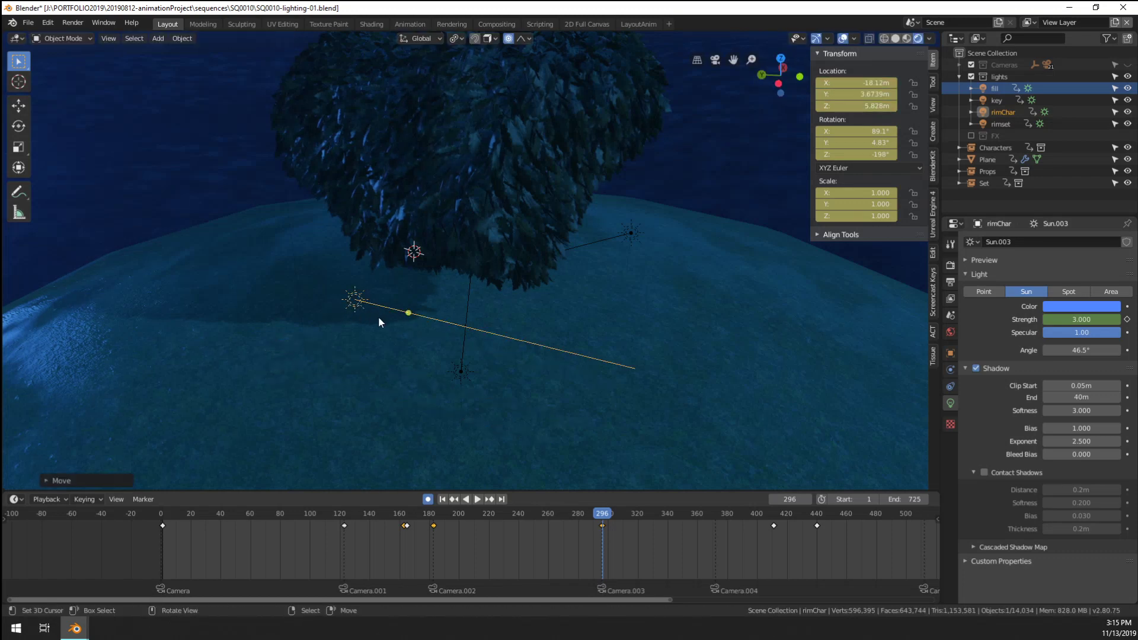
pyautogui.moveTo(382, 320); pyautogui.dragTo(537, 303, button='middle')
pyautogui.press('g')
pyautogui.click(364, 332)
# Rotate the rimChar light to about -249° in Z and move it to about X -6.84 m, Y 9.68 m, Z 3.76 m
pyautogui.press('r')
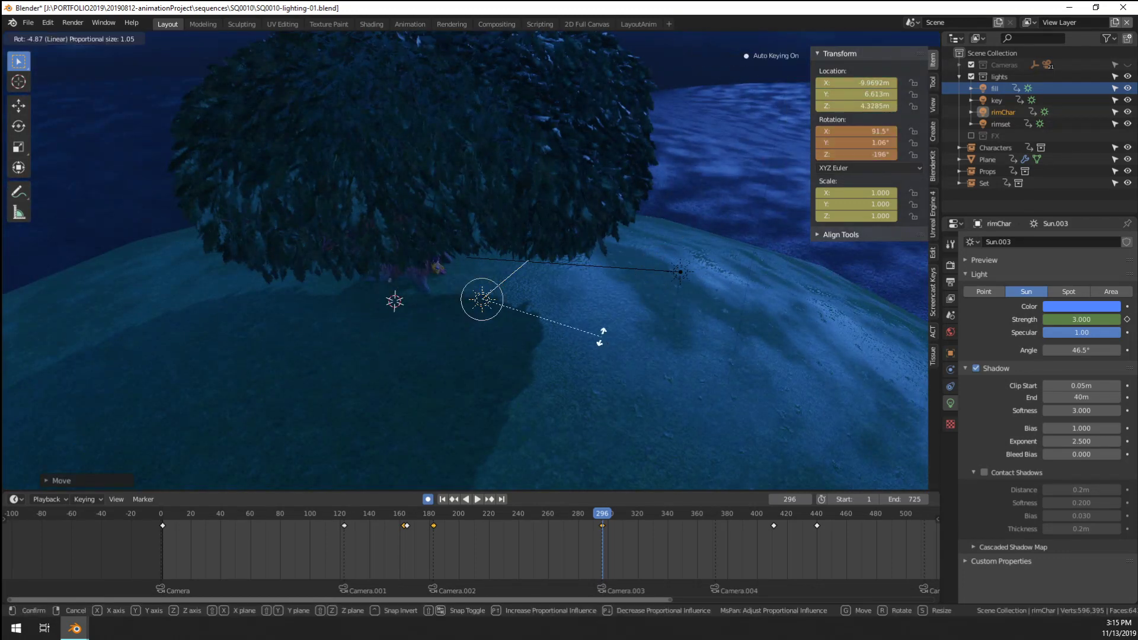
pyautogui.press('z')
pyautogui.click(509, 400)
pyautogui.moveTo(509, 400); pyautogui.dragTo(484, 352, button='middle')
pyautogui.press('g')
pyautogui.click(406, 350)
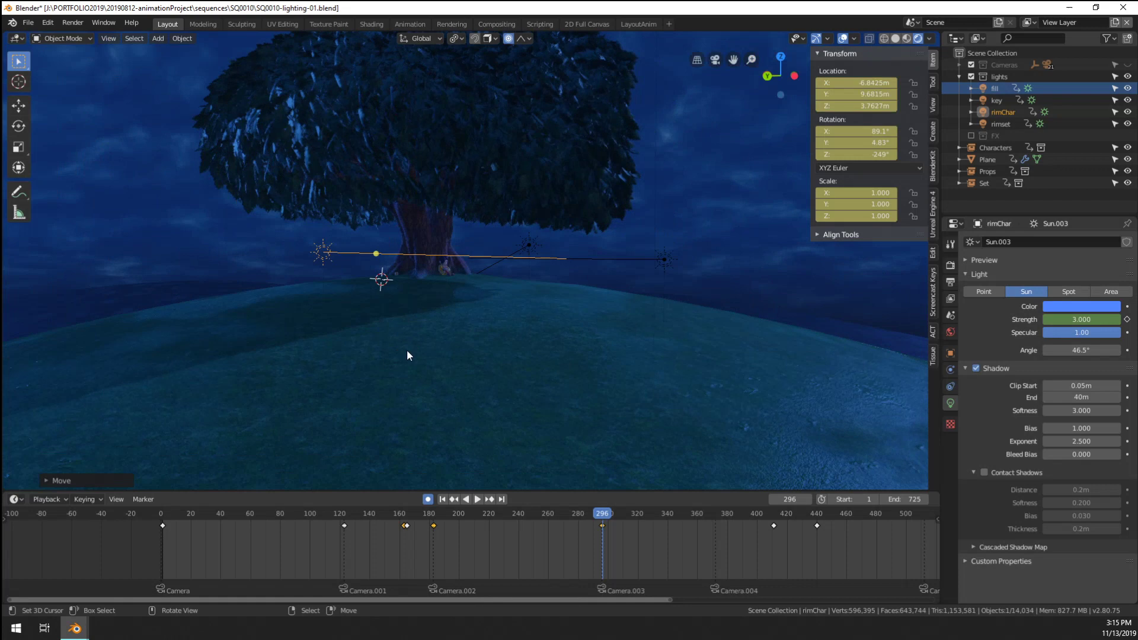
# Look through the camera and rotate the rimChar light to about -247° in Z
pyautogui.press('KP_0')
pyautogui.scroll(2, 411, 353)
pyautogui.press('r')
pyautogui.press('z')
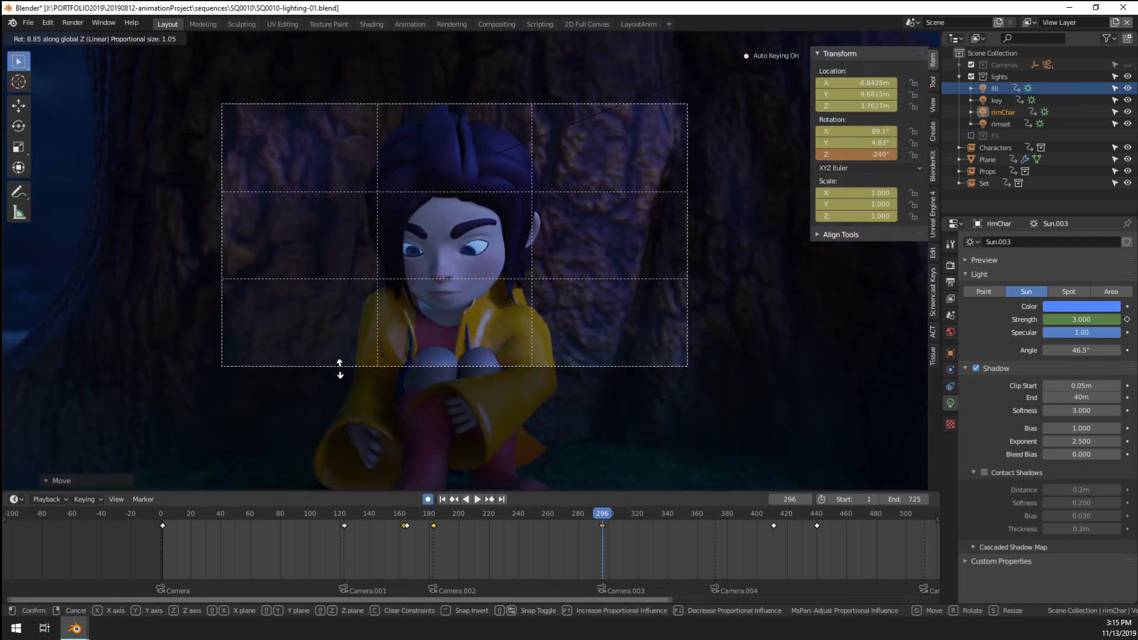
pyautogui.click(291, 222)
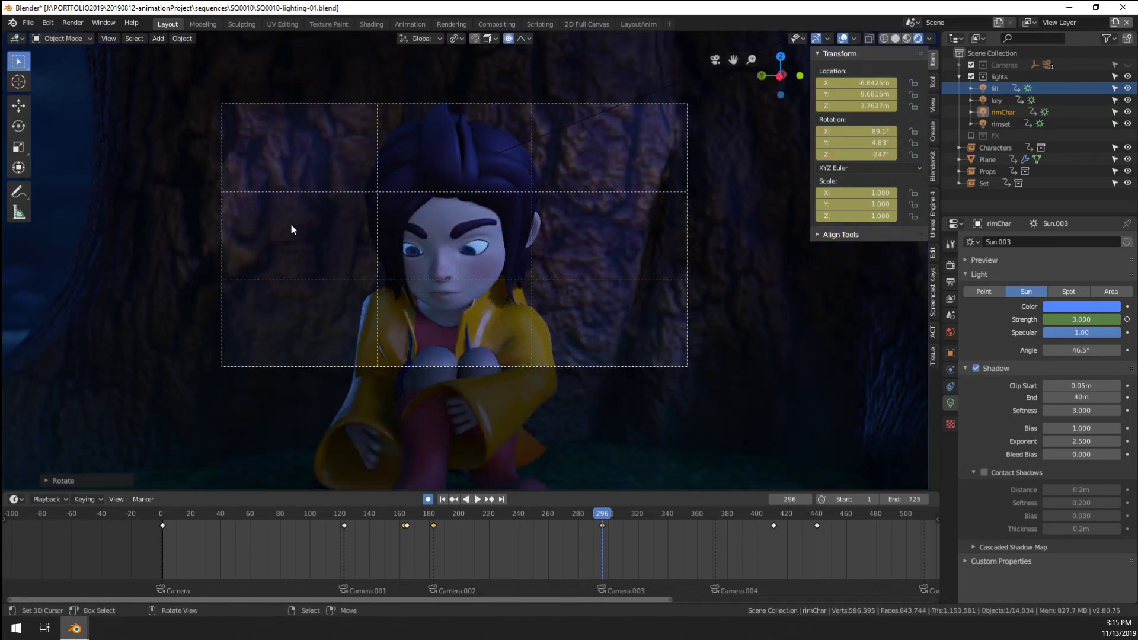
# Rotate the rimChar light about the Z axis from outside the camera so it aims toward the tree and seated character
pyautogui.press('KP_0')
pyautogui.scroll(-8, 325, 247)
pyautogui.moveTo(319, 249); pyautogui.dragTo(451, 268, button='middle')
pyautogui.press('r')
pyautogui.press('z')
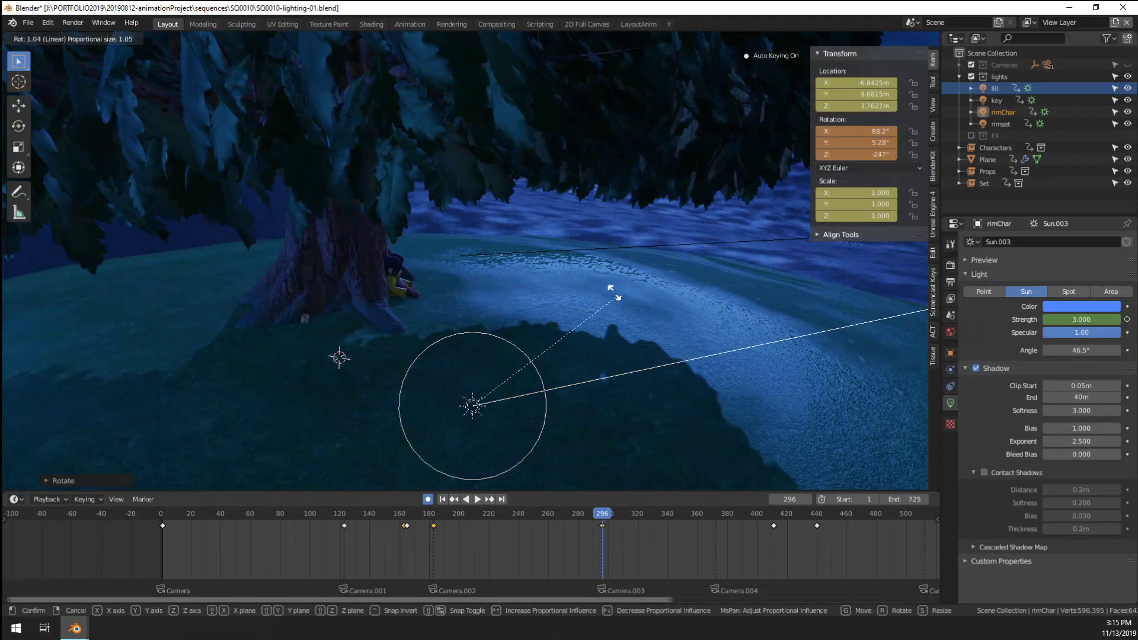
pyautogui.click(544, 257)
pyautogui.press('r')
pyautogui.press('z')
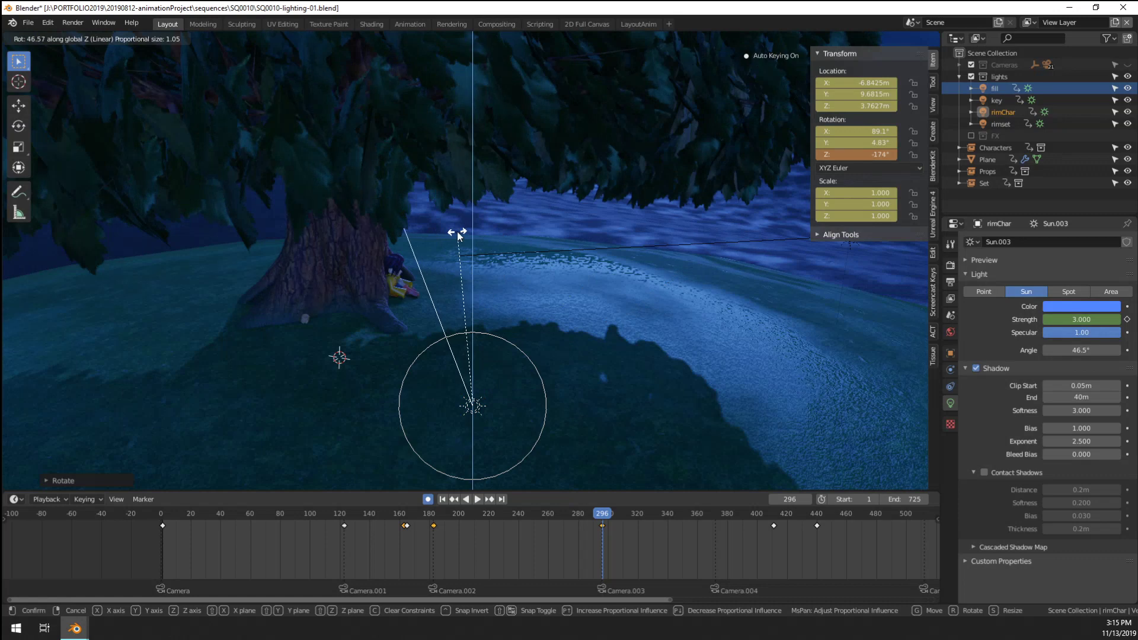
pyautogui.click(456, 236)
# Fine-tune the rimChar light through the camera by rotating it to about -202° in Z
pyautogui.press('KP_0')
pyautogui.scroll(3, 457, 236)
pyautogui.press('r')
pyautogui.press('z')
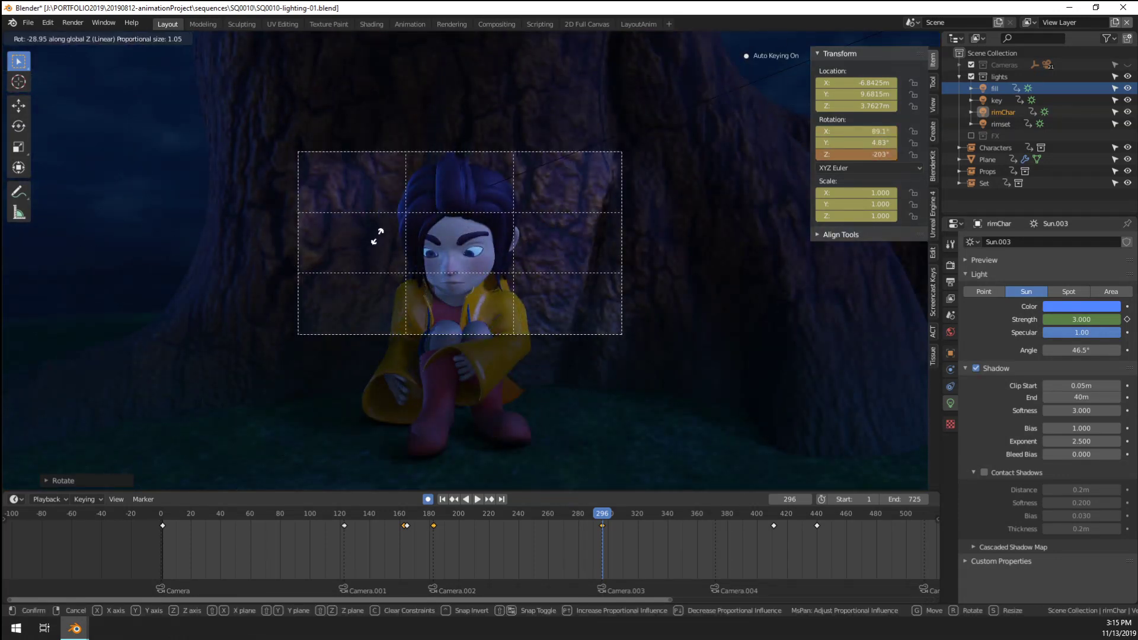
pyautogui.click(483, 249)
# Move the fill light closer to the character, to about X -14.75 m, Y -2.05 m, Z 3.57 m, and check it through the camera
pyautogui.scroll(-3, 482, 249)
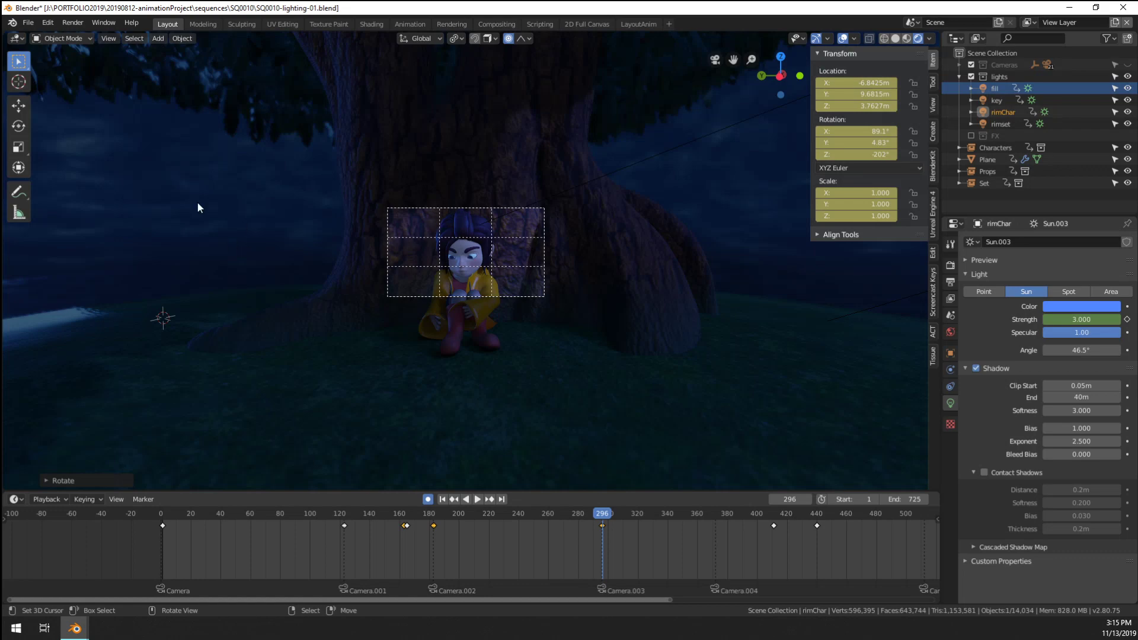
pyautogui.moveTo(198, 203); pyautogui.dragTo(429, 274, button='middle')
pyautogui.click(383, 322)
pyautogui.moveTo(437, 316); pyautogui.dragTo(415, 319, button='middle')
pyautogui.press('g')
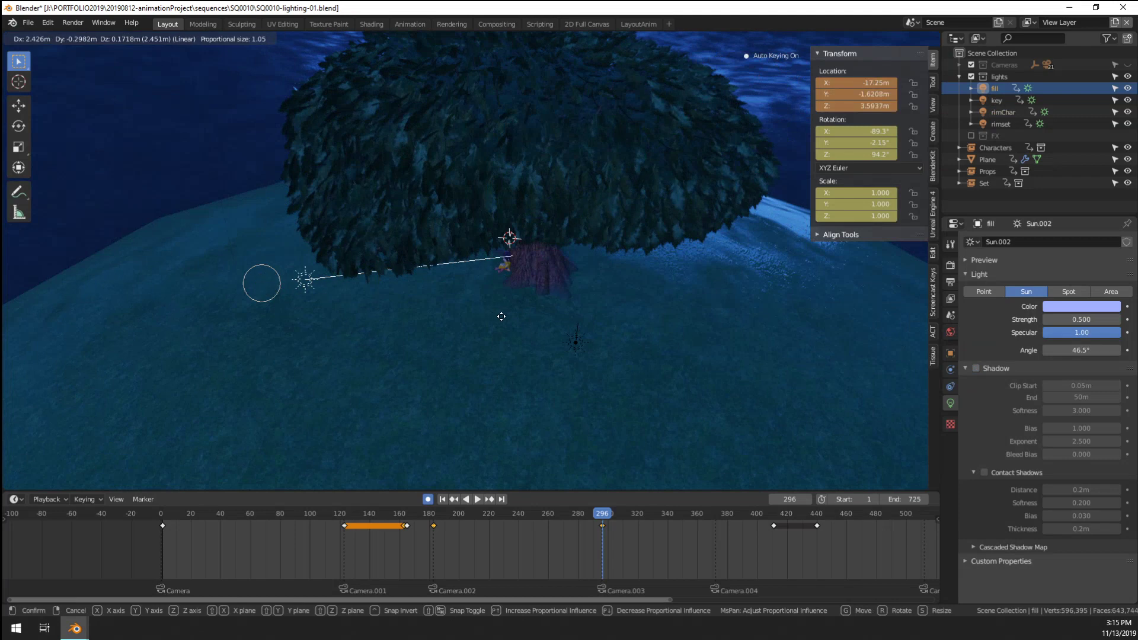
pyautogui.click(503, 320)
pyautogui.press('KP_0')
pyautogui.press('r')
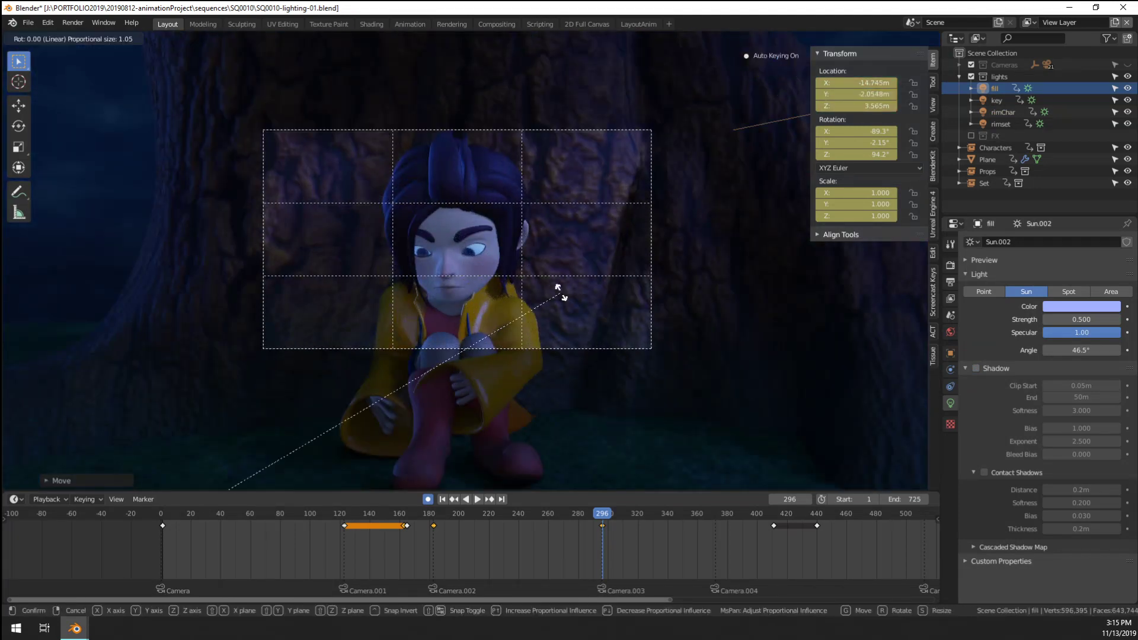
pyautogui.press('Escape')
# Rotate the key light to about -196° in Z at frame 296 and check the character's face lighting
pyautogui.click(997, 101)
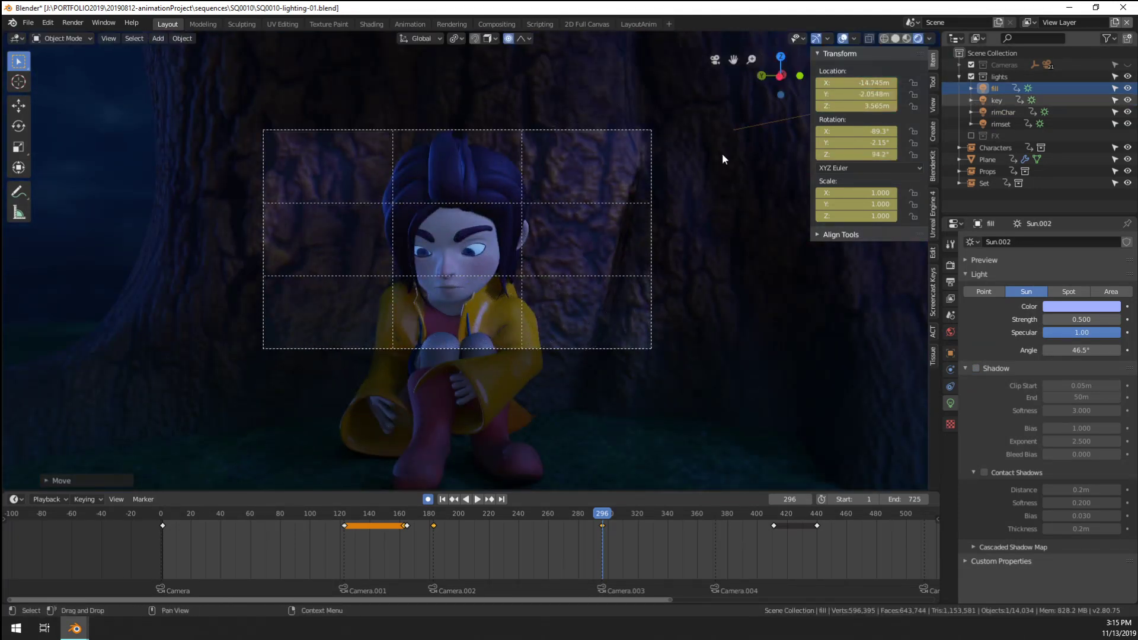
pyautogui.scroll(-4, 571, 262)
pyautogui.press('r')
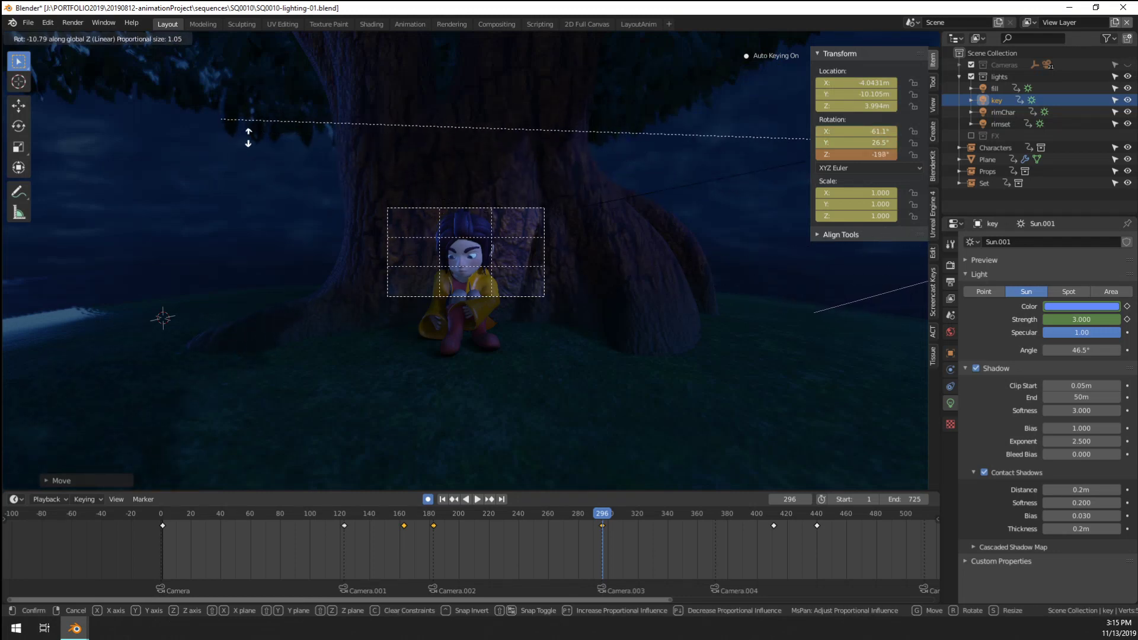
pyautogui.click(240, 145)
pyautogui.scroll(6, 439, 259)
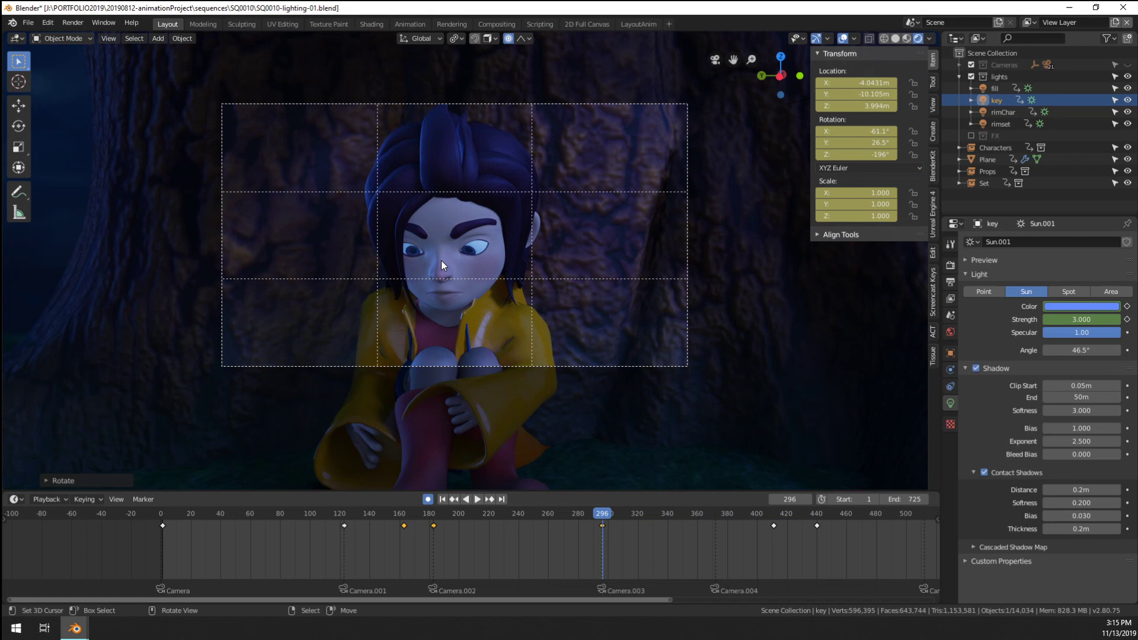
# Compare the lighting of the Camera.001 and Camera.002 shots at frames 223, 155, 217 and 163
pyautogui.click(493, 554)
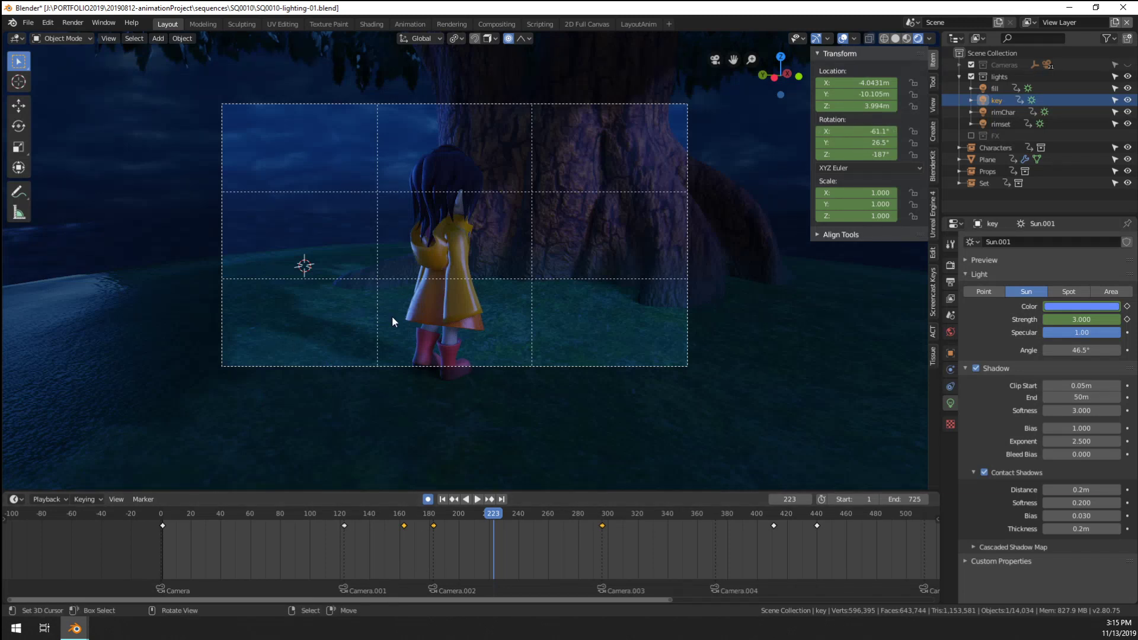
pyautogui.click(393, 549)
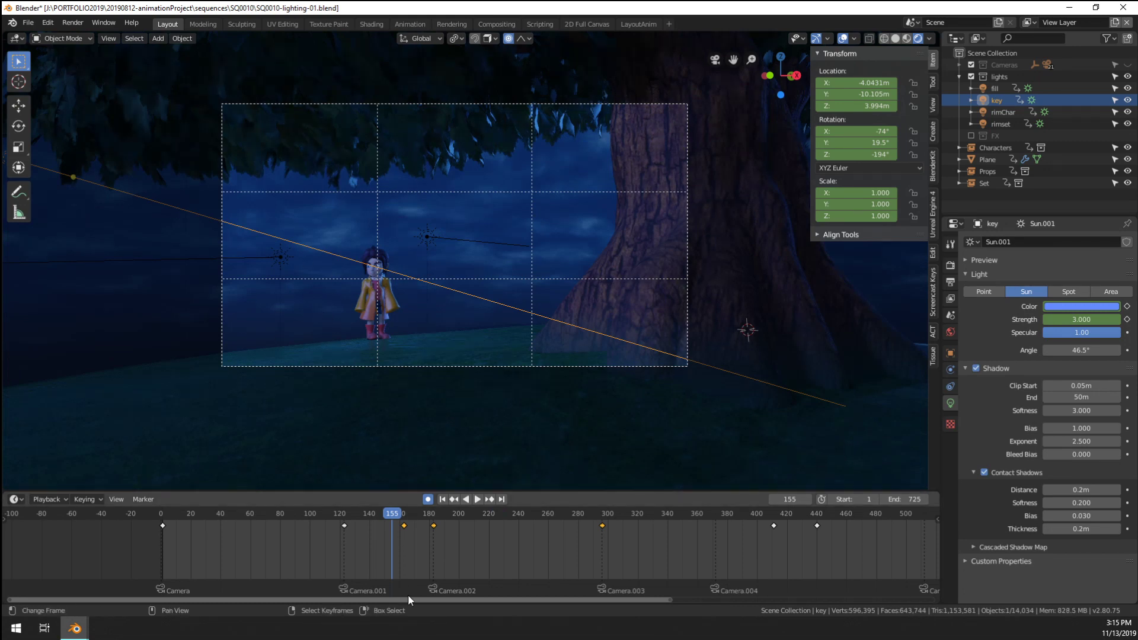
pyautogui.click(485, 551)
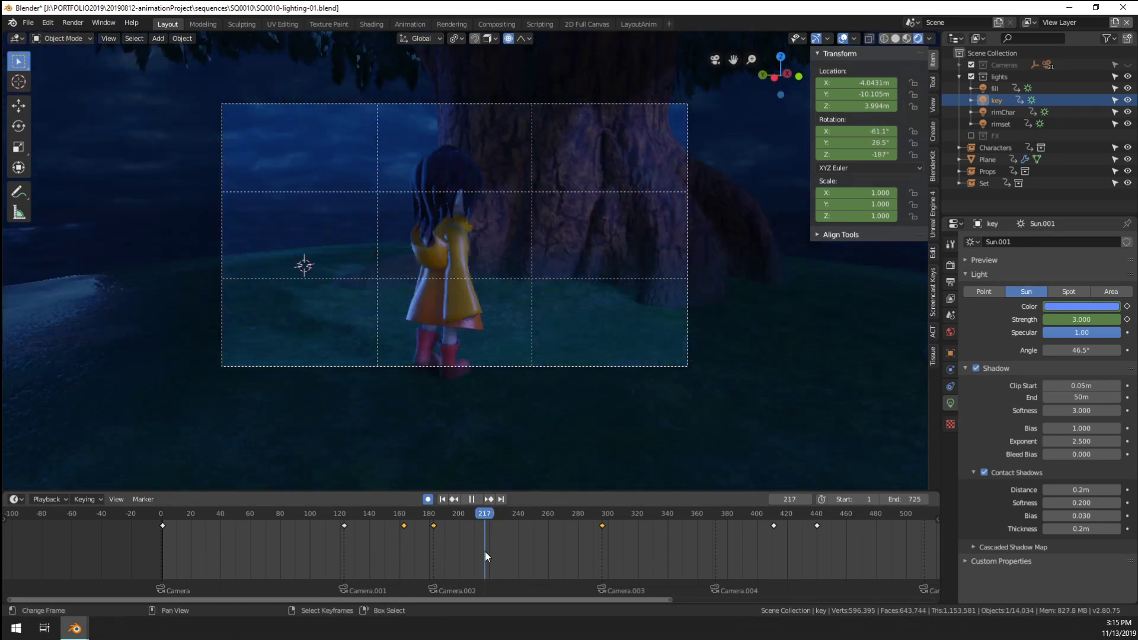
pyautogui.click(404, 549)
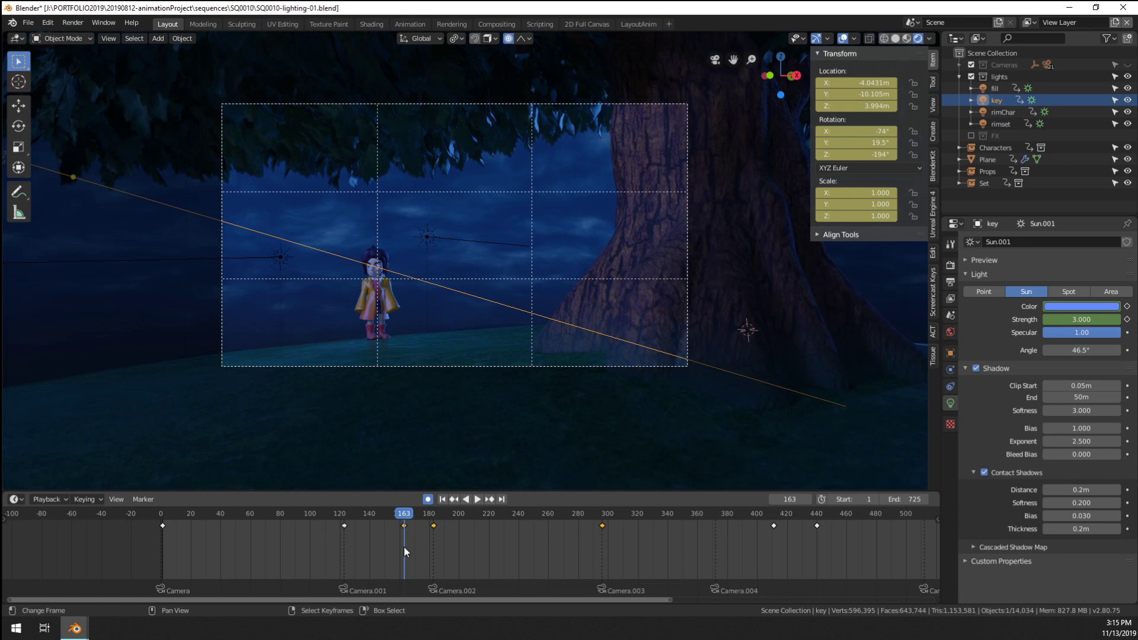
# Delete the key light's keyframe at frame 163 on the timeline
pyautogui.press('Left')
pyautogui.press('Right')
pyautogui.press('Right')
pyautogui.press('Left')
pyautogui.press('Left')
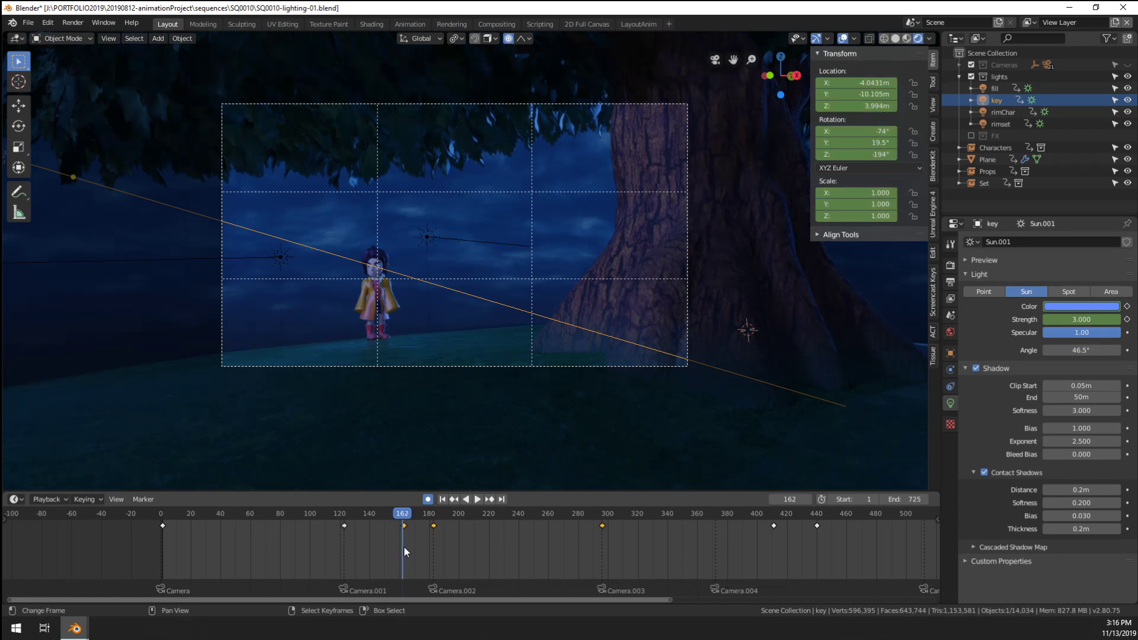
pyautogui.press('Right')
pyautogui.rightClick(403, 525)
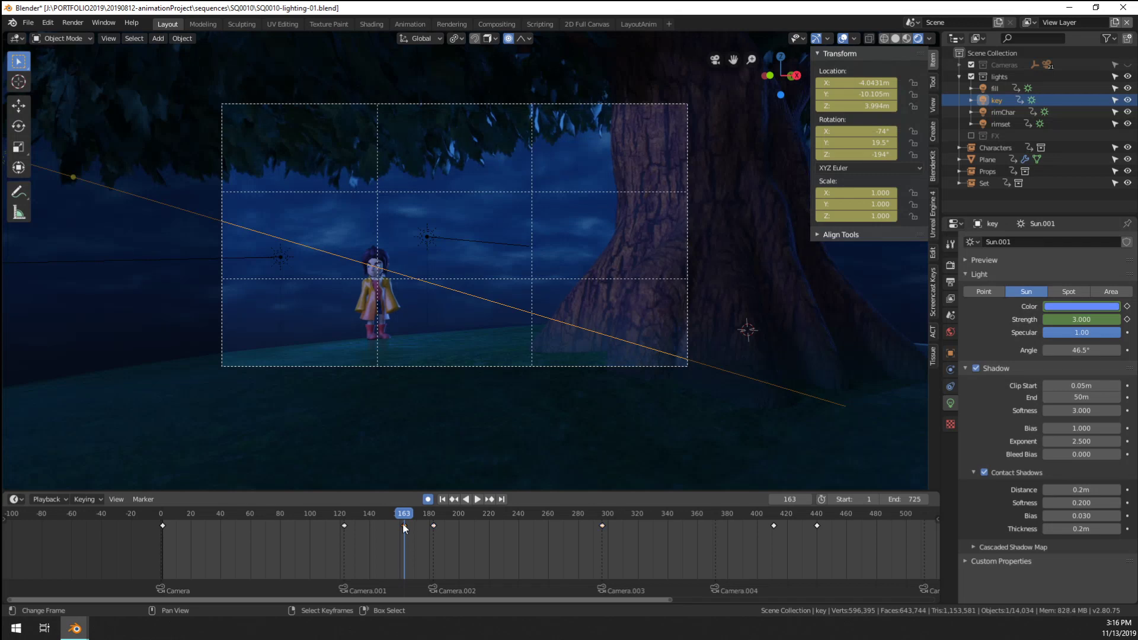
pyautogui.press('x')
pyautogui.click(416, 532)
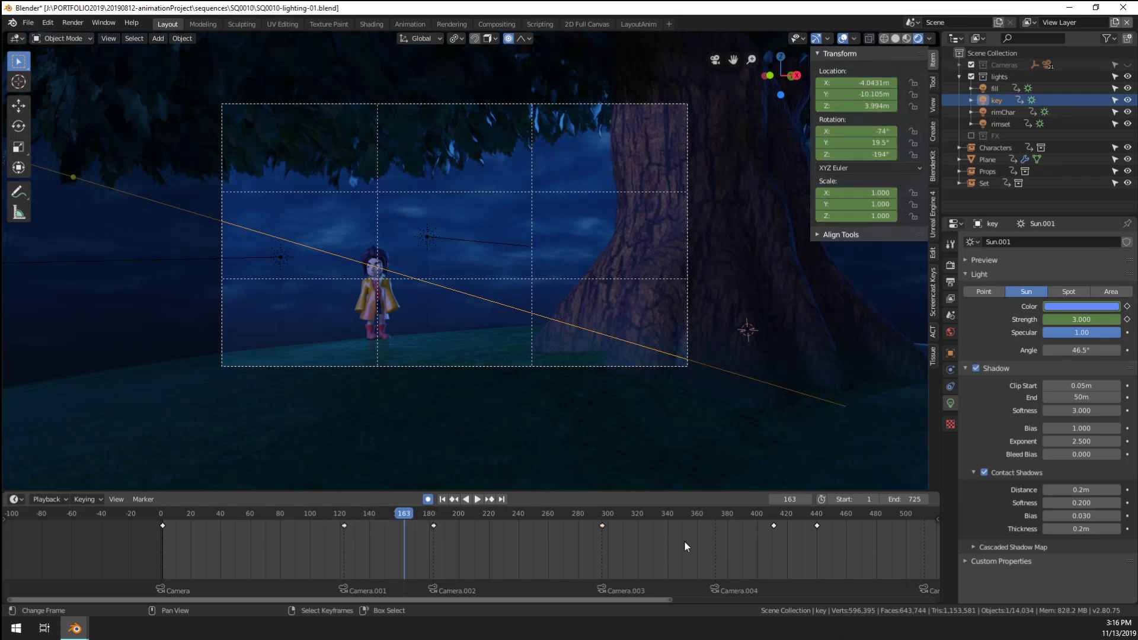
# Compare the key lighting in the Camera.002 and Camera.003 shots at frames 351, 283 and 366
pyautogui.click(685, 541)
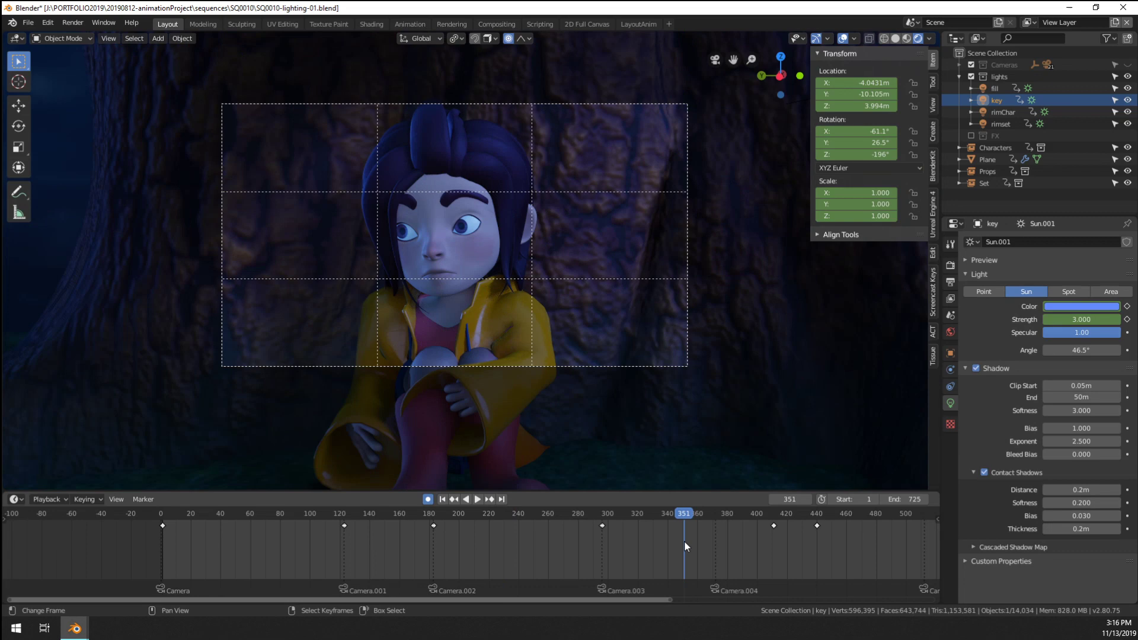
pyautogui.click(584, 545)
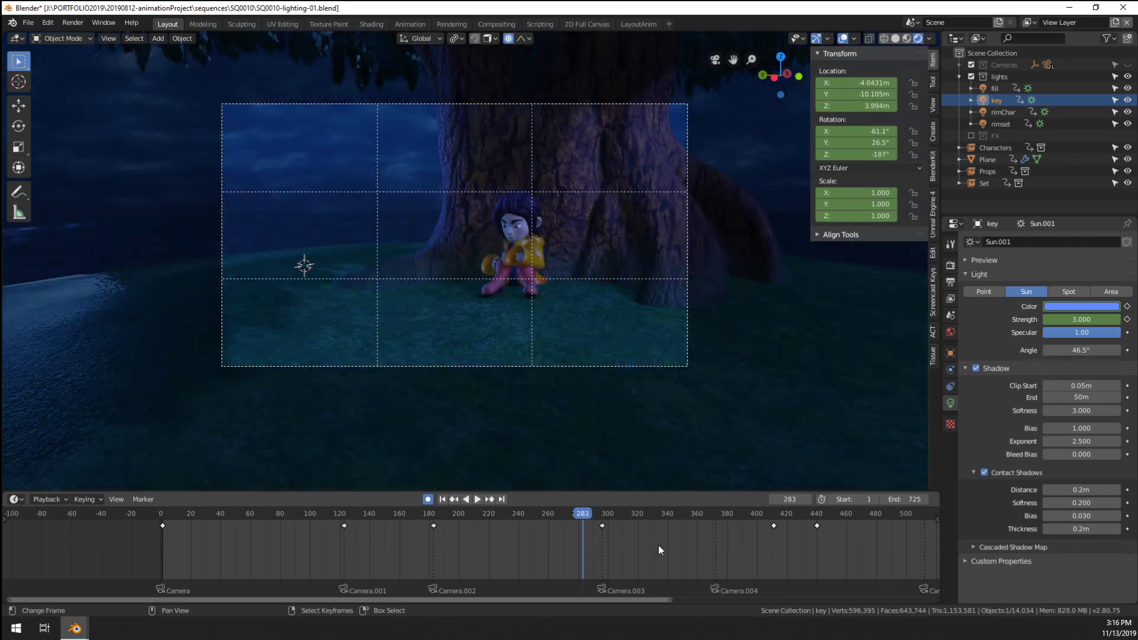
pyautogui.click(658, 544)
pyautogui.click(707, 545)
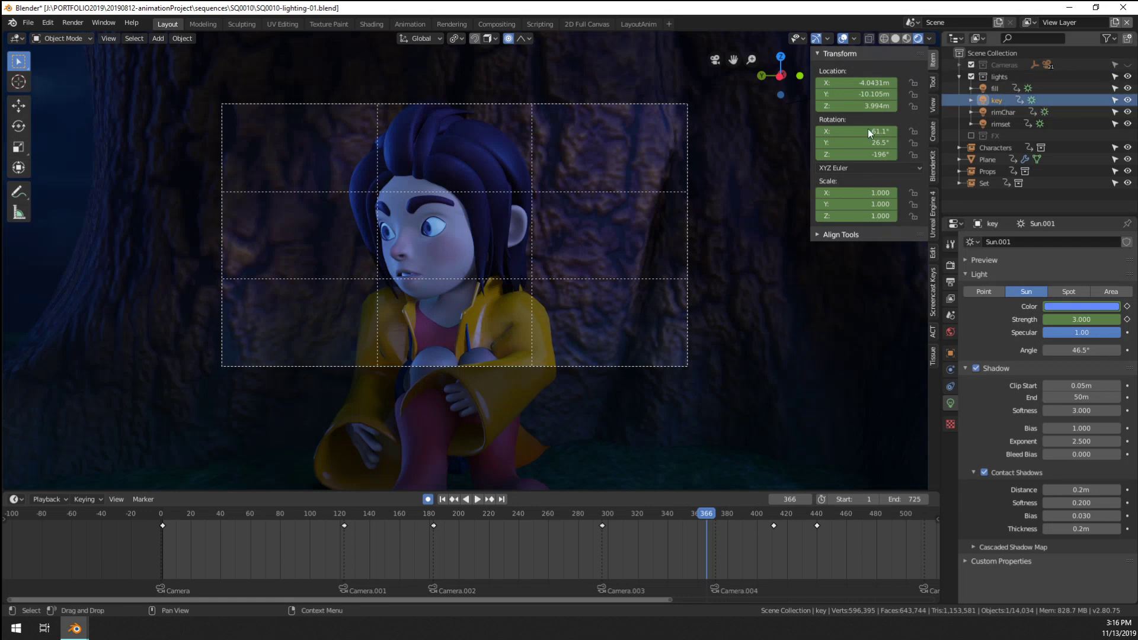
pyautogui.press('r')
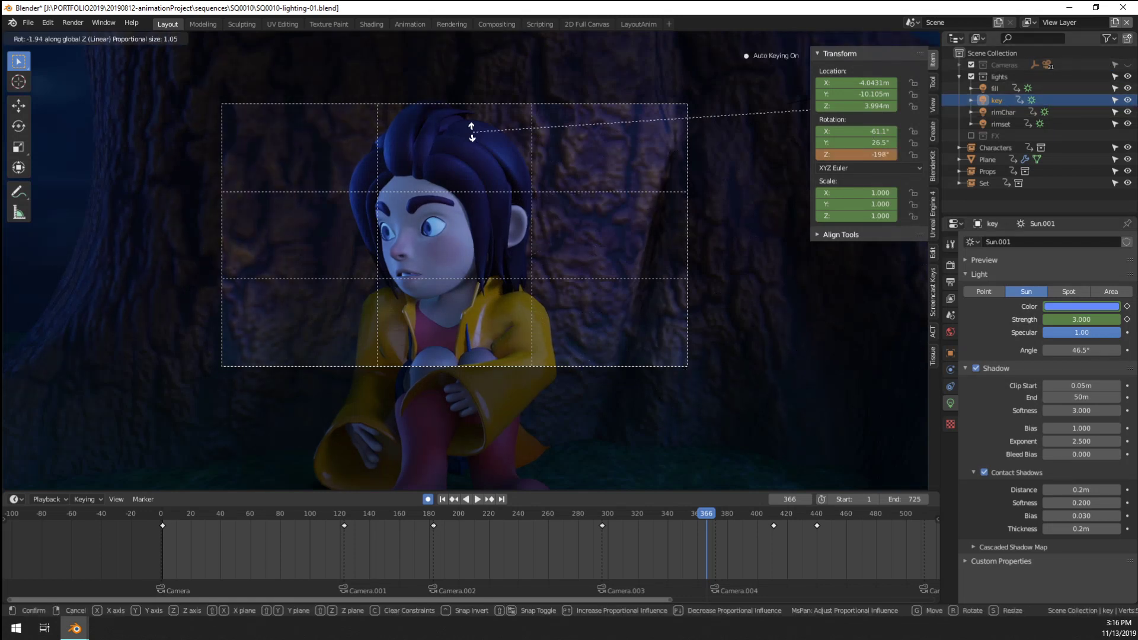
pyautogui.press('z')
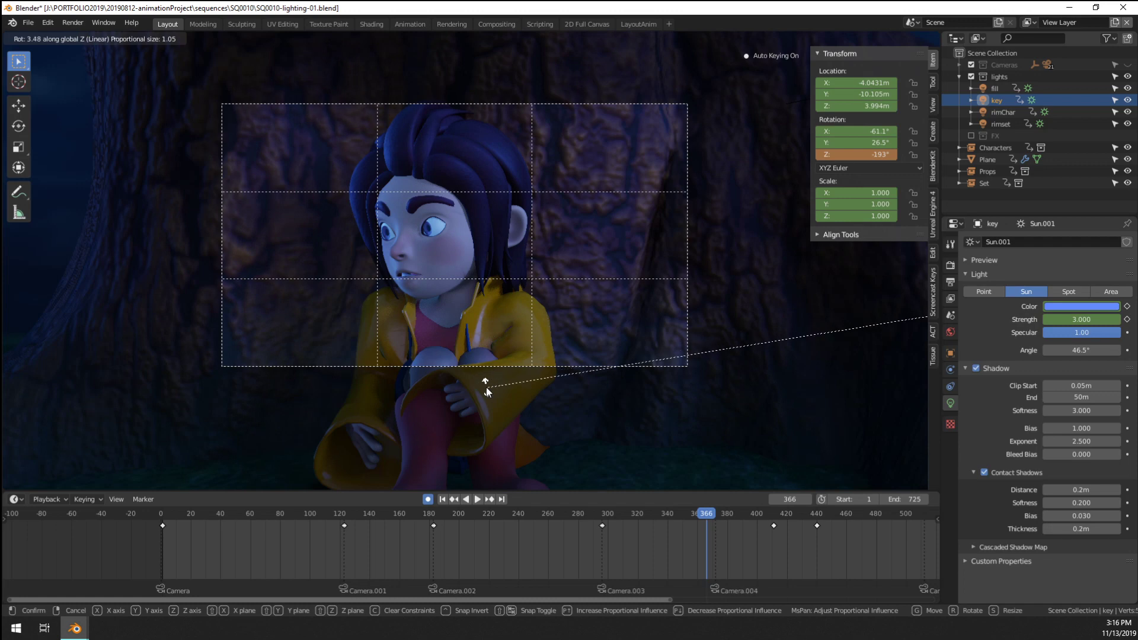
pyautogui.click(486, 382)
# Examine the lighting on the character's face in the Camera.003 close-up at frame 366
pyautogui.scroll(-4, 494, 326)
pyautogui.scroll(-2, 495, 327)
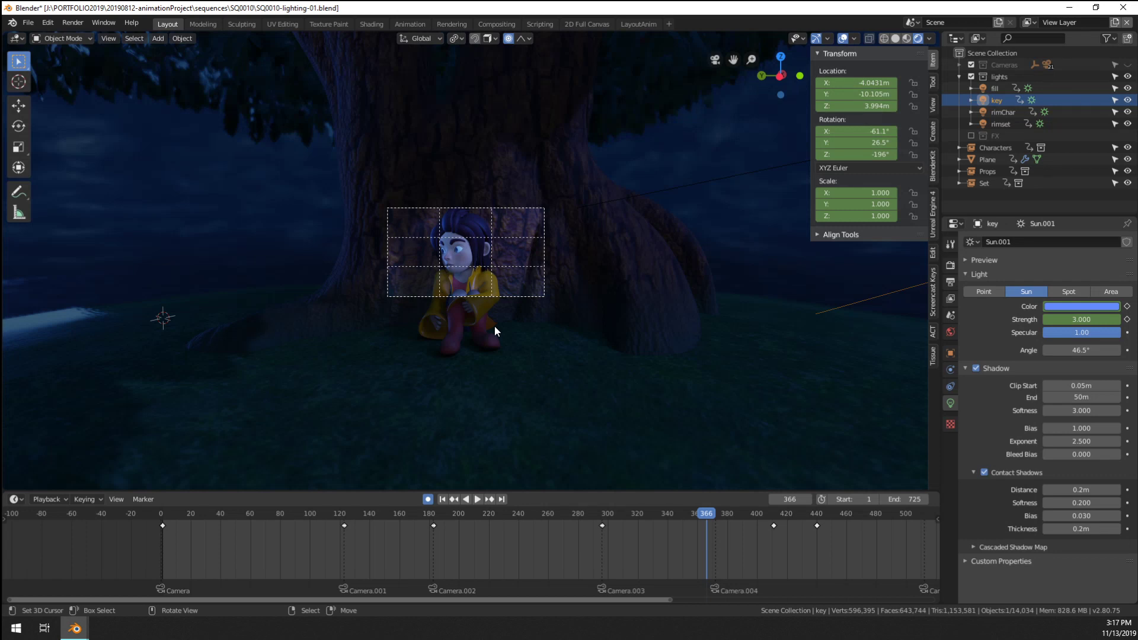
pyautogui.scroll(8, 494, 327)
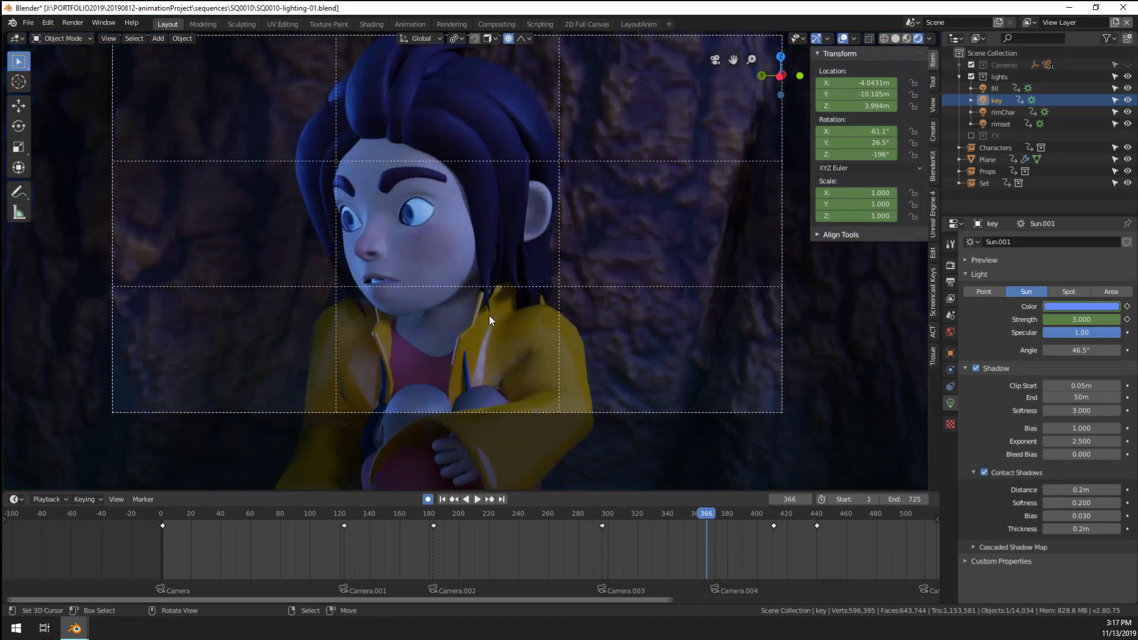
pyautogui.keyDown('shift'); pyautogui.moveTo(489, 315); pyautogui.dragTo(556, 383, button='middle'); pyautogui.keyUp('shift')
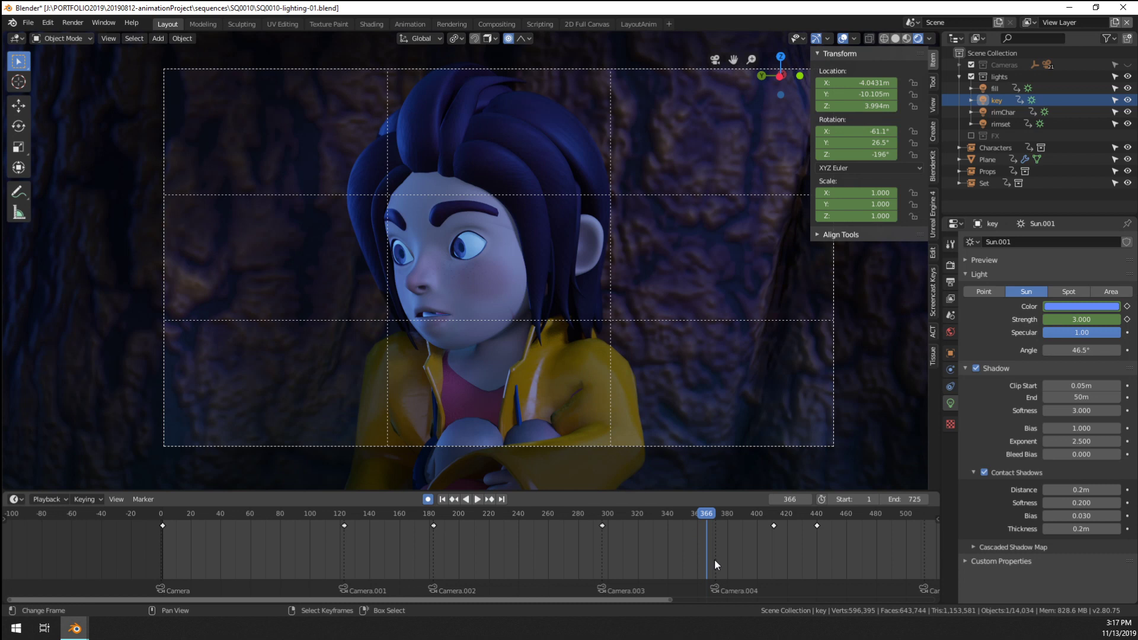
# Go to the start of the Camera.004 shot at frame 372 and apply the background Plane's Displace modifier
pyautogui.press('space')
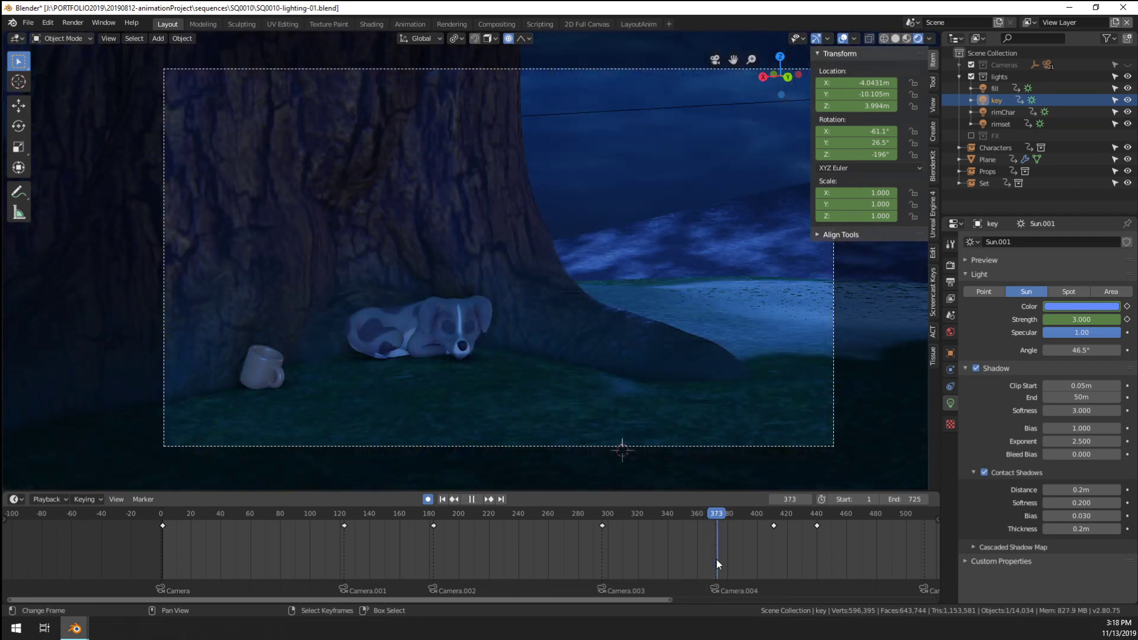
pyautogui.press('space')
pyautogui.press('Left')
pyautogui.click(702, 243)
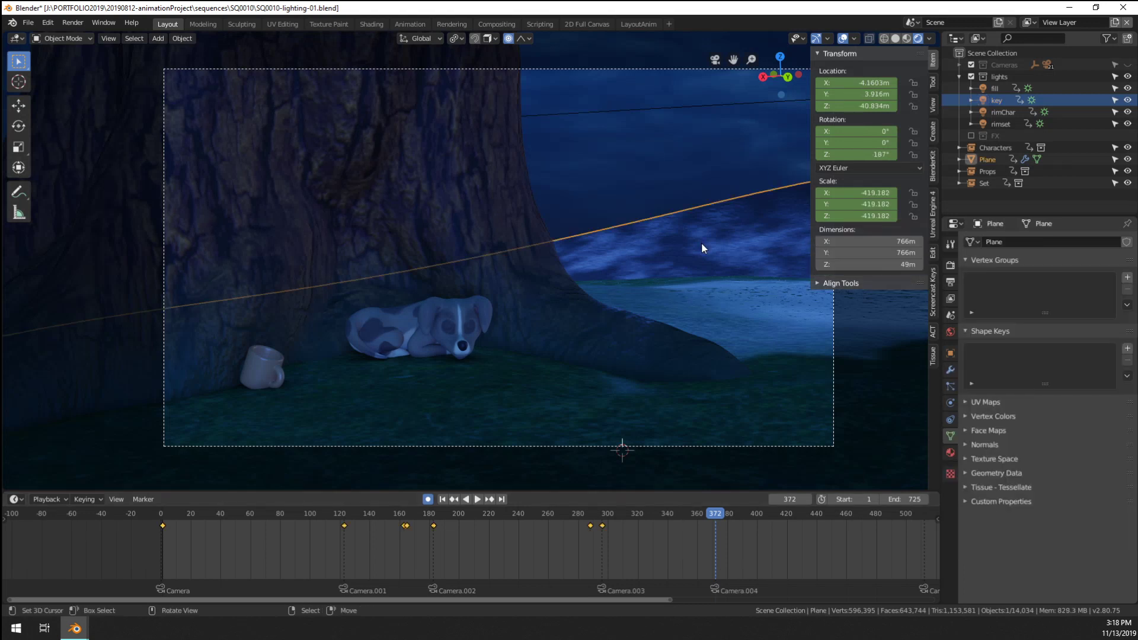
pyautogui.scroll(-5, 702, 245)
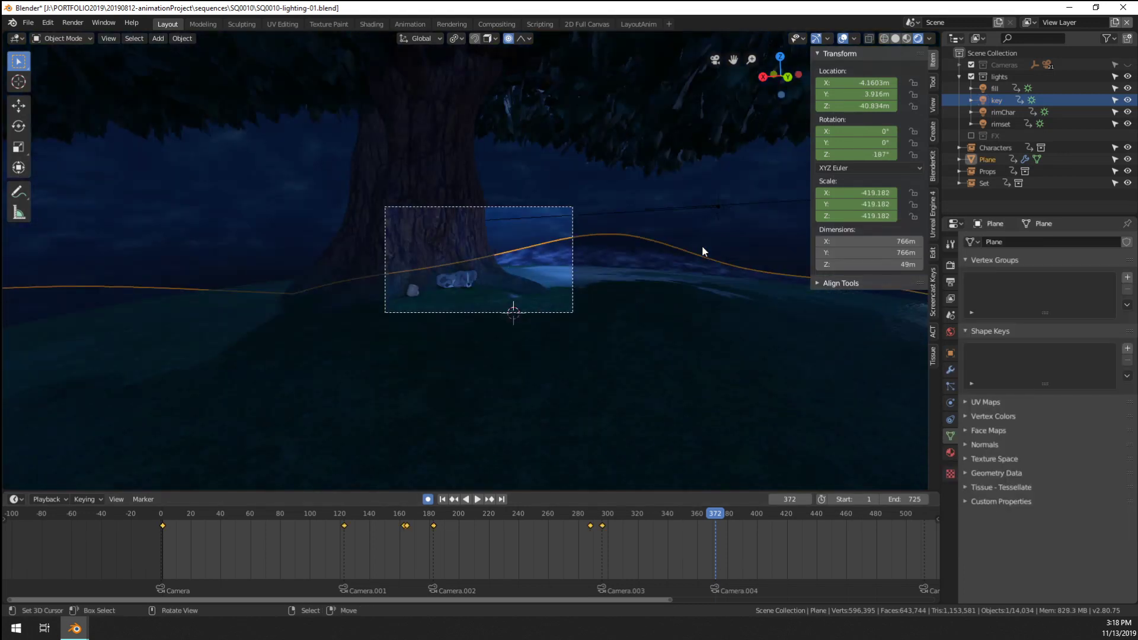
pyautogui.click(950, 370)
pyautogui.click(994, 275)
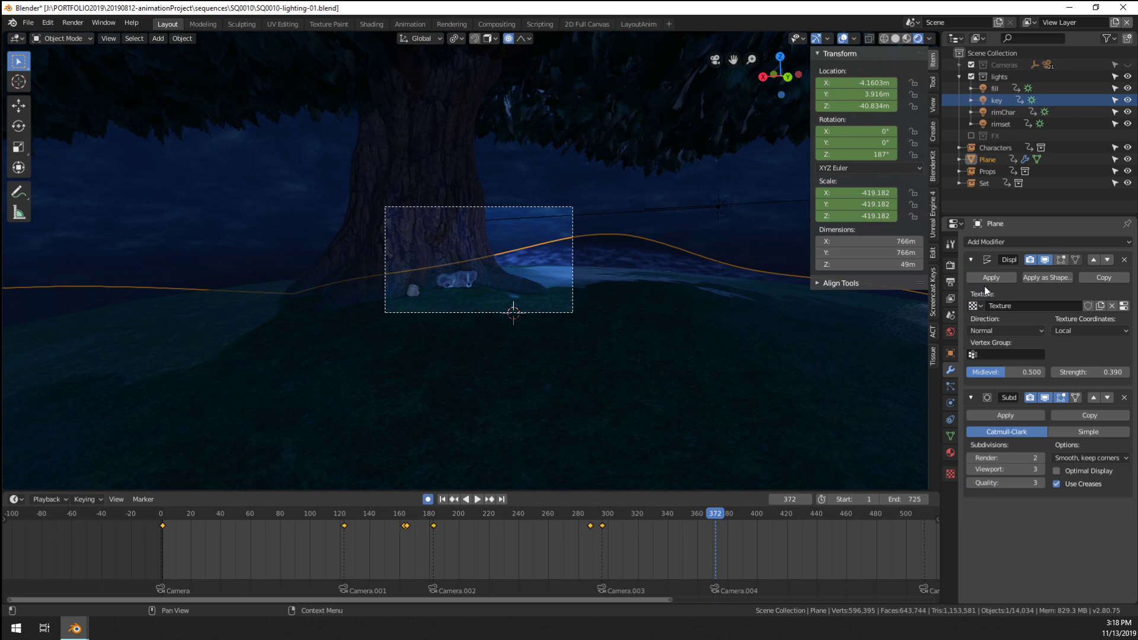
pyautogui.click(991, 278)
# Select the plane's three peak vertices beyond the tree root and lower them by about 20 m
pyautogui.scroll(2, 574, 270)
pyautogui.press('Tab')
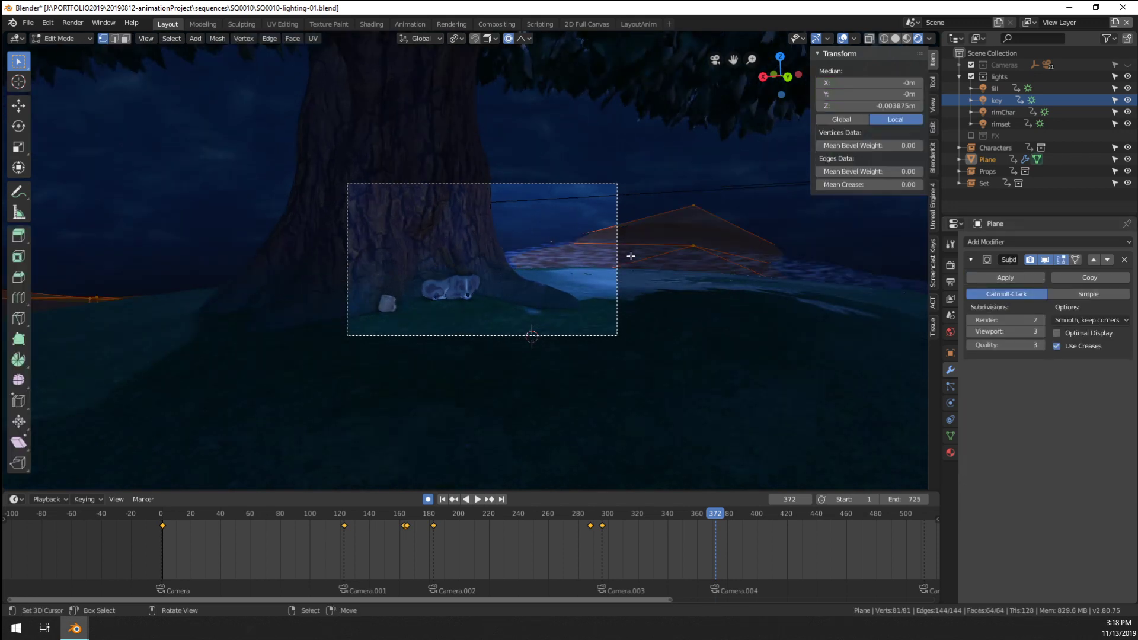
pyautogui.scroll(1, 664, 237)
pyautogui.click(735, 207)
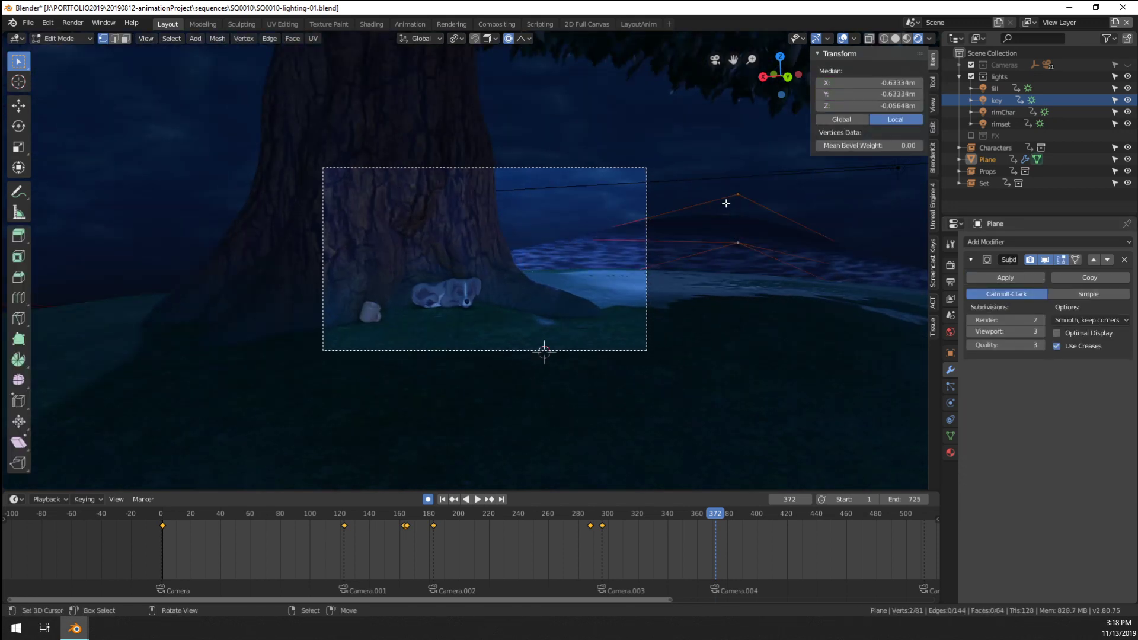
pyautogui.press('g')
pyautogui.scroll(-6, 725, 241)
pyautogui.rightClick(721, 242)
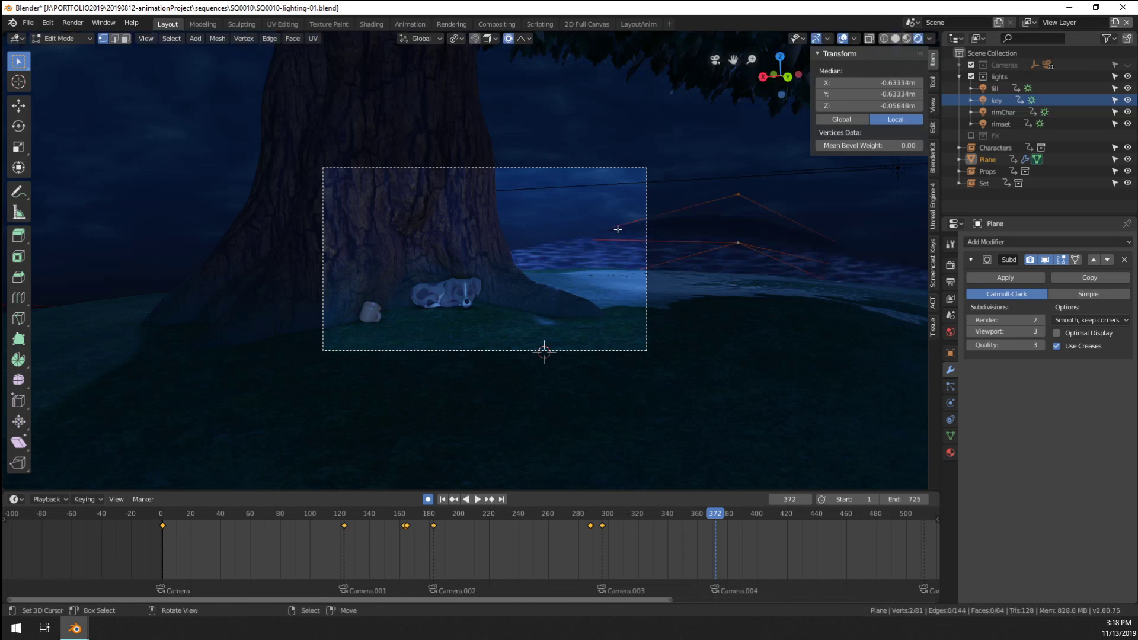
pyautogui.keyDown('shift'); pyautogui.click(567, 238); pyautogui.keyUp('shift')
pyautogui.press('g')
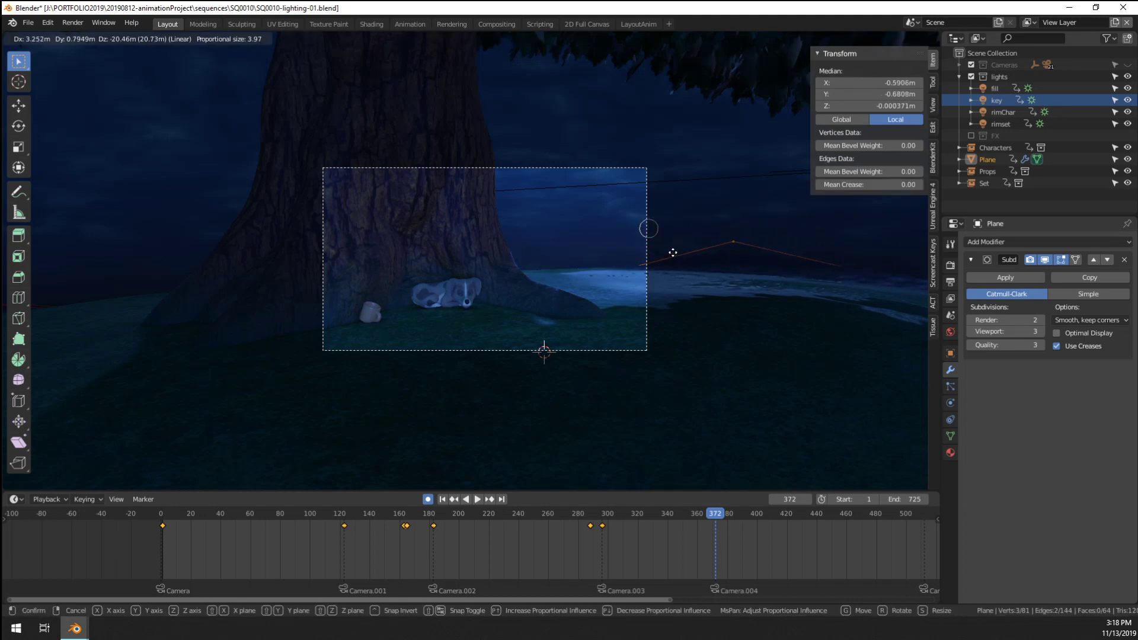
pyautogui.click(700, 243)
pyautogui.press('Tab')
# Check the lowered ridge through the camera, reselect the plane and raise the same three vertices slightly
pyautogui.scroll(-4, 700, 228)
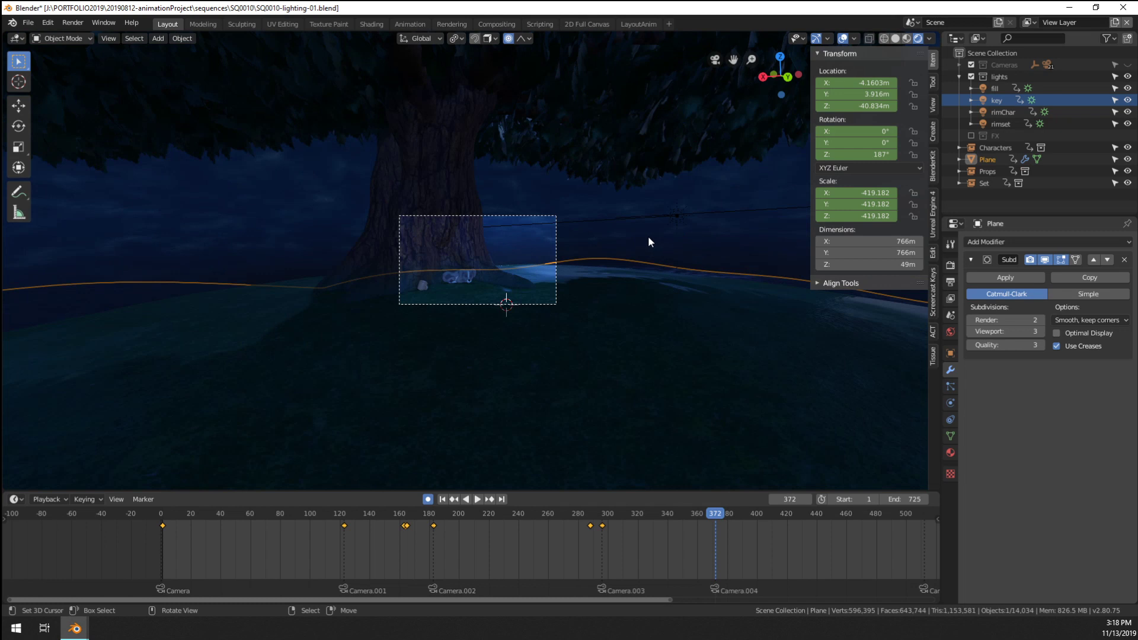
pyautogui.scroll(7, 415, 267)
pyautogui.scroll(-3, 652, 261)
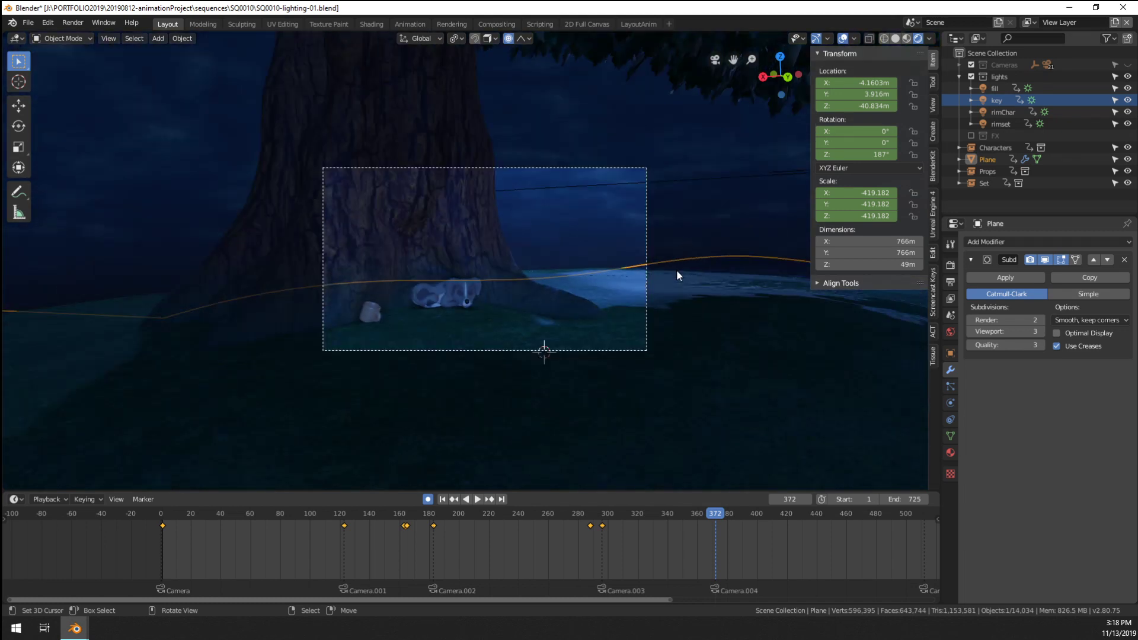
pyautogui.click(689, 291)
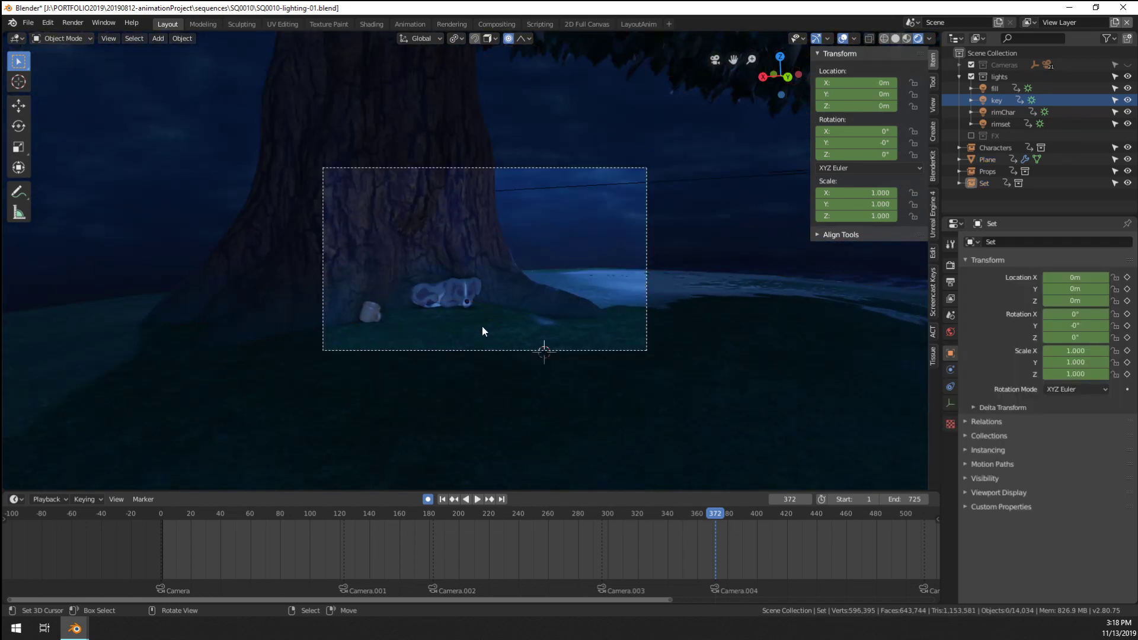
pyautogui.scroll(4, 482, 324)
pyautogui.scroll(-5, 485, 316)
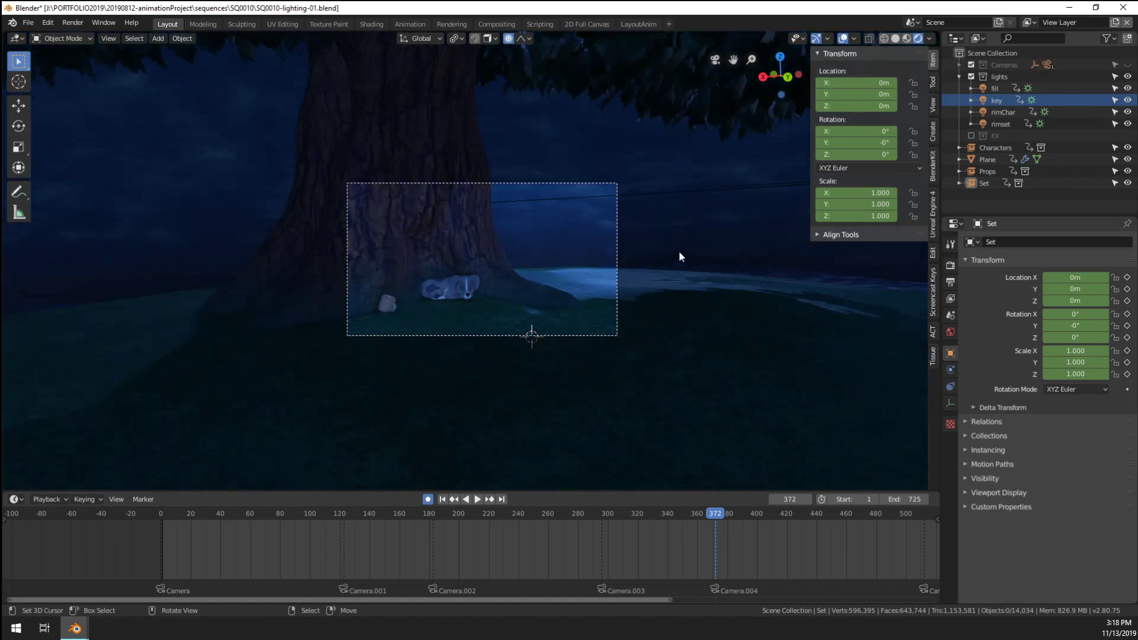
pyautogui.click(684, 260)
pyautogui.press('Tab')
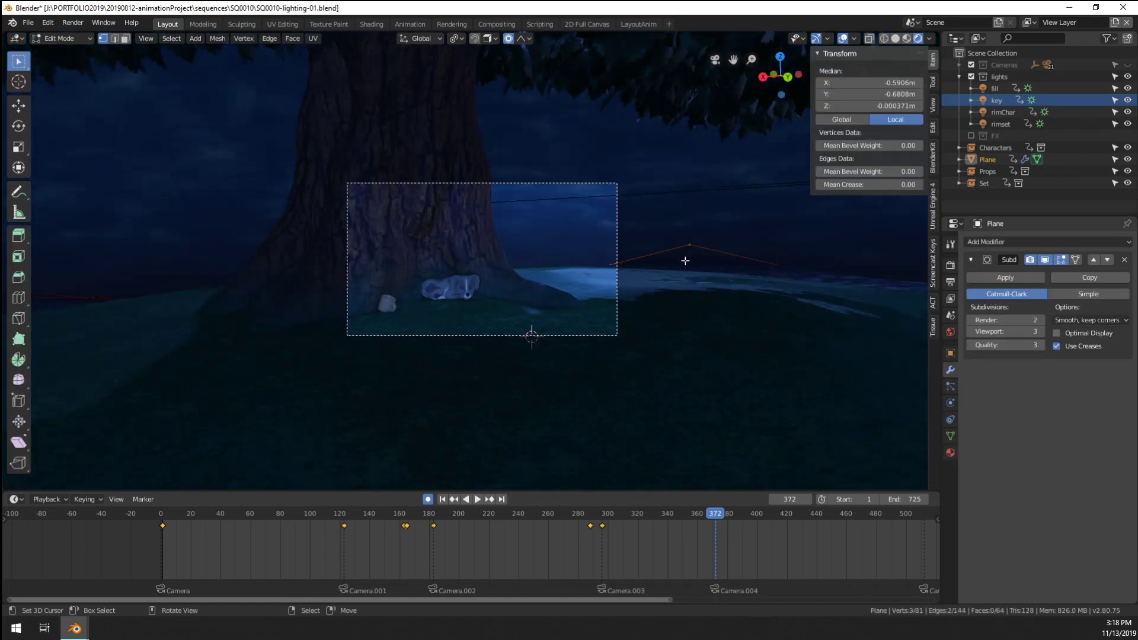
pyautogui.press('g')
pyautogui.click(681, 254)
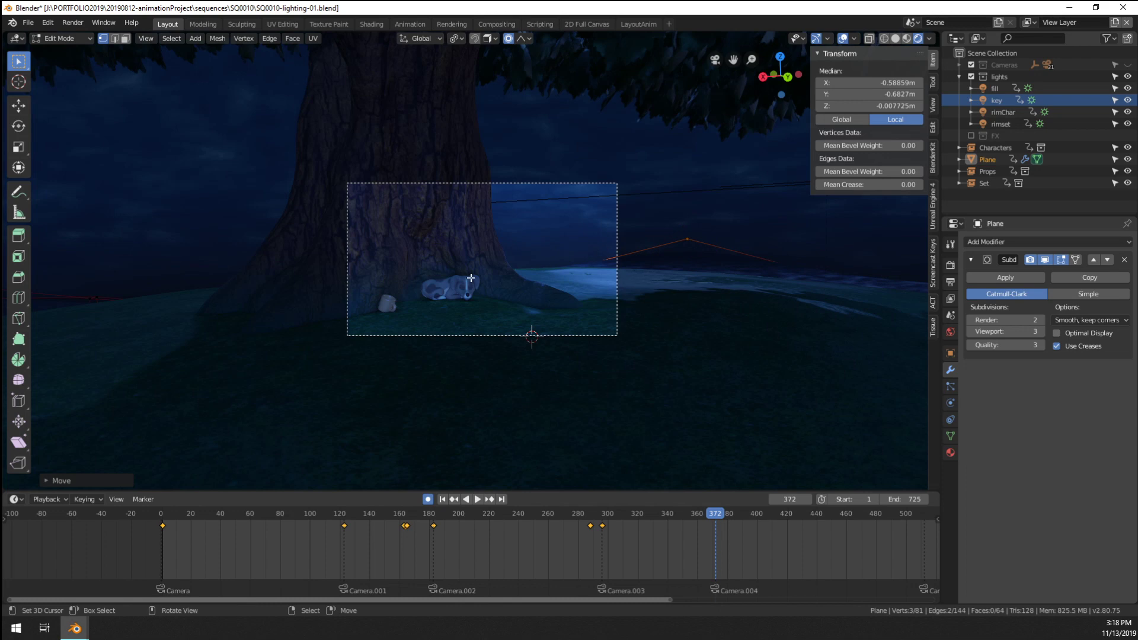
# Switch to wireframe shading and lower the plane vertex behind the dog by about 17 m
pyautogui.press('a')
pyautogui.press('z')
pyautogui.click(437, 287)
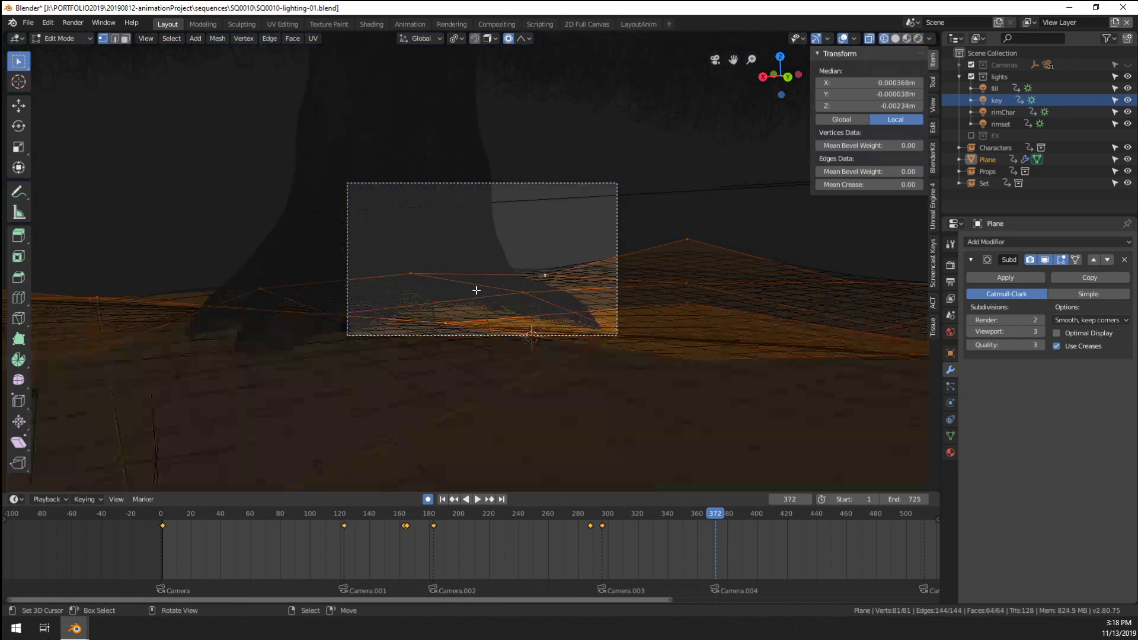
pyautogui.click(418, 273)
pyautogui.press('g')
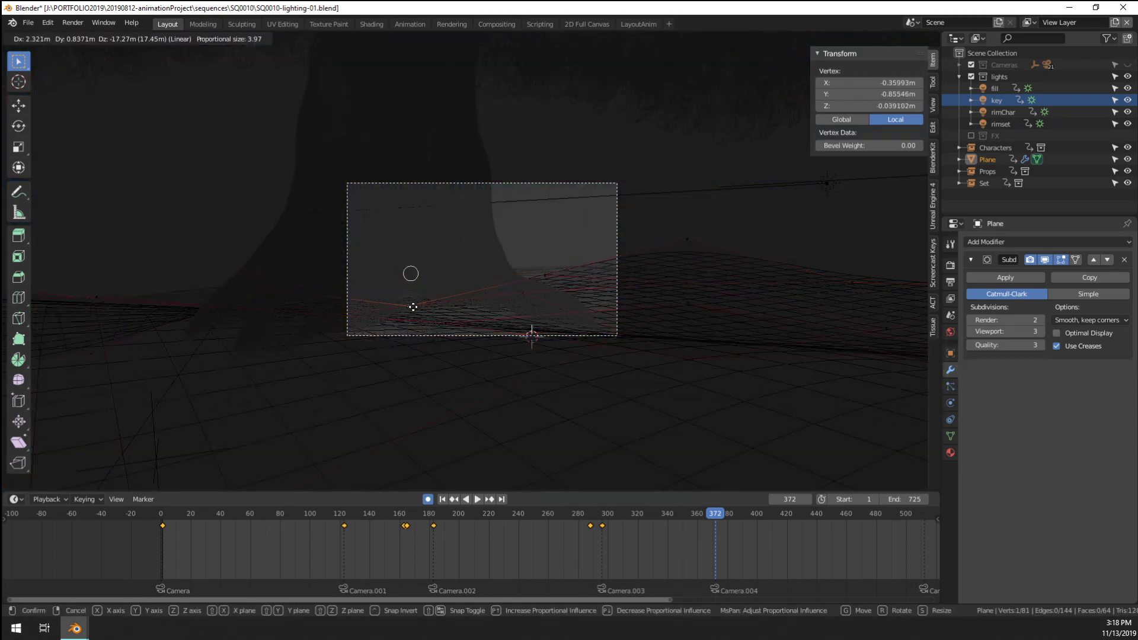
pyautogui.click(423, 307)
# Return to Object Mode, check the terrain in solid shading, and restore rendered shading
pyautogui.press('Tab')
pyautogui.press('z')
pyautogui.click(529, 300)
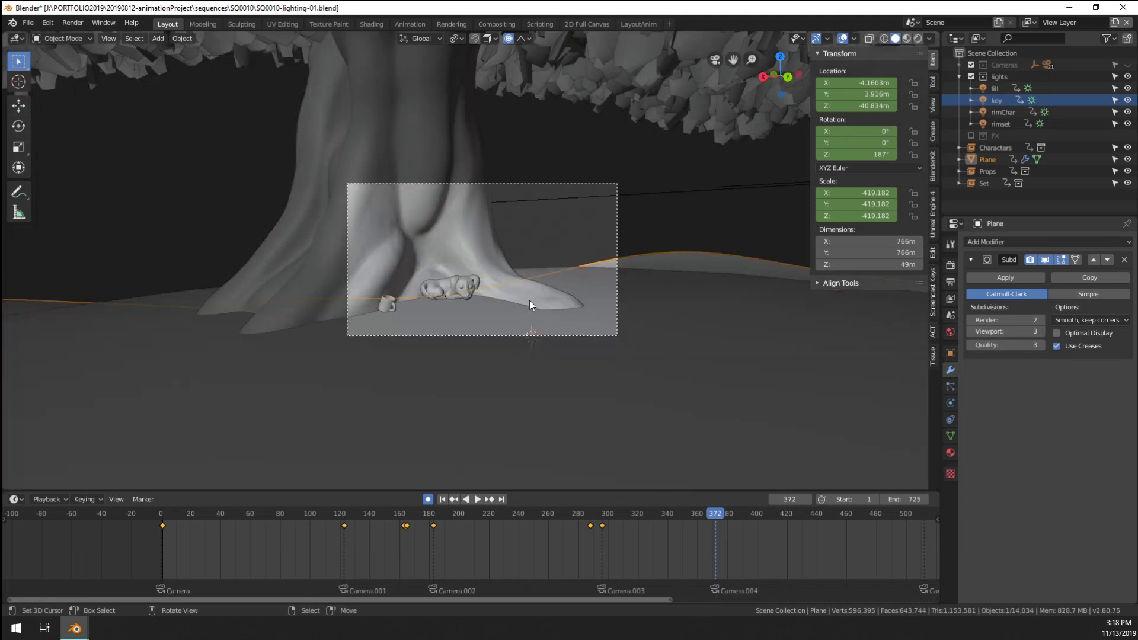
pyautogui.press('z')
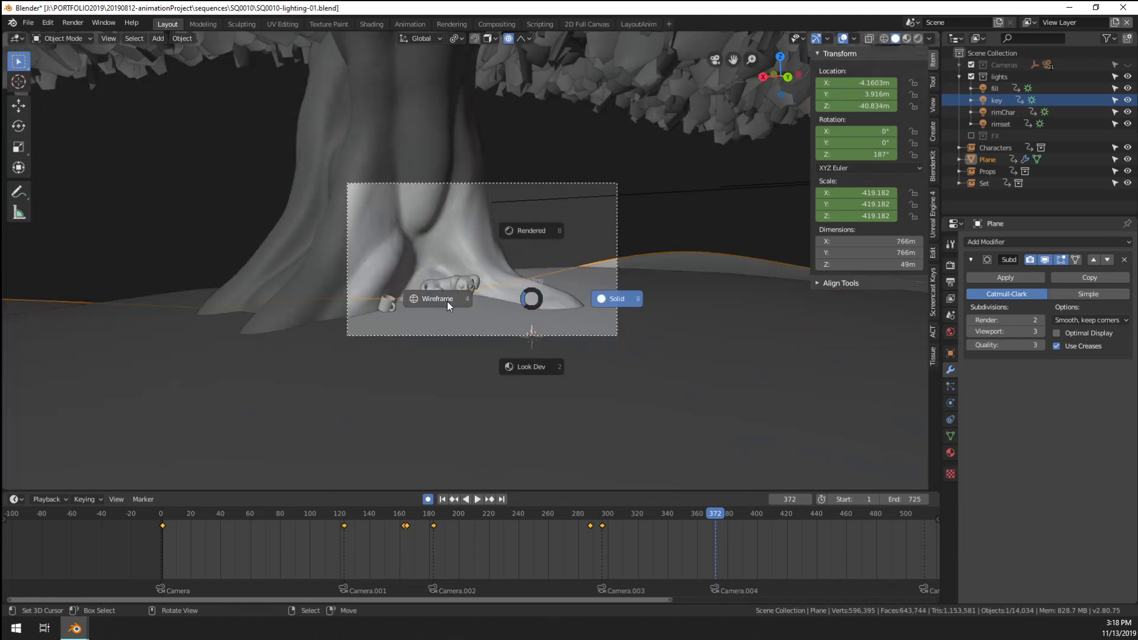
pyautogui.click(518, 239)
# Deselect everything and inspect the horizon and shoreline in the Camera.004 shot
pyautogui.scroll(3, 582, 291)
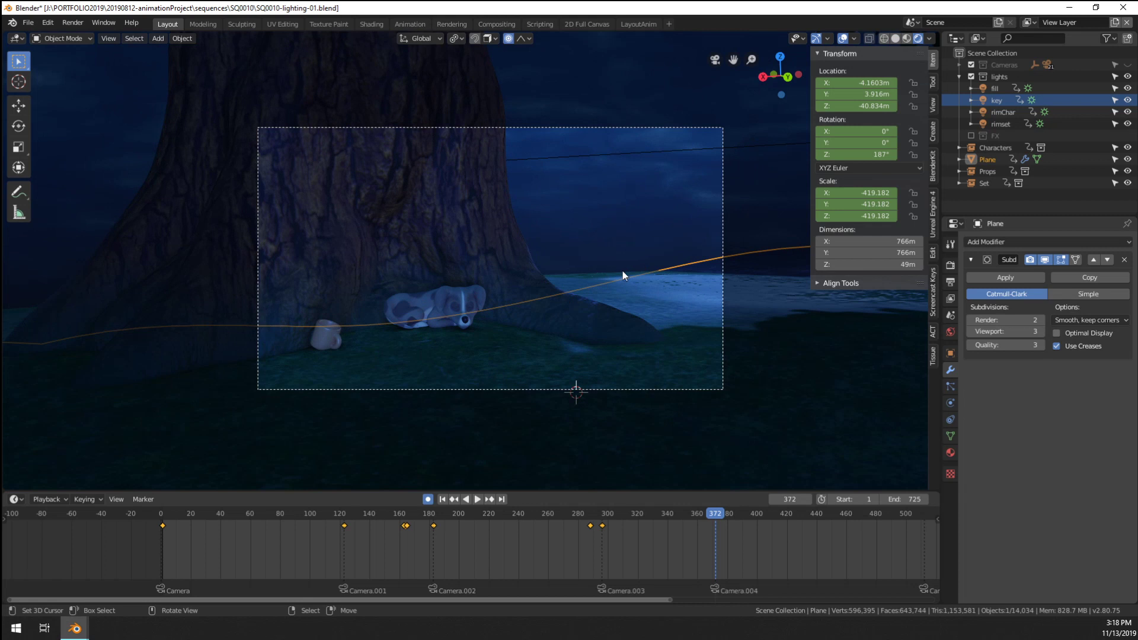
pyautogui.press('a')
pyautogui.scroll(2, 653, 279)
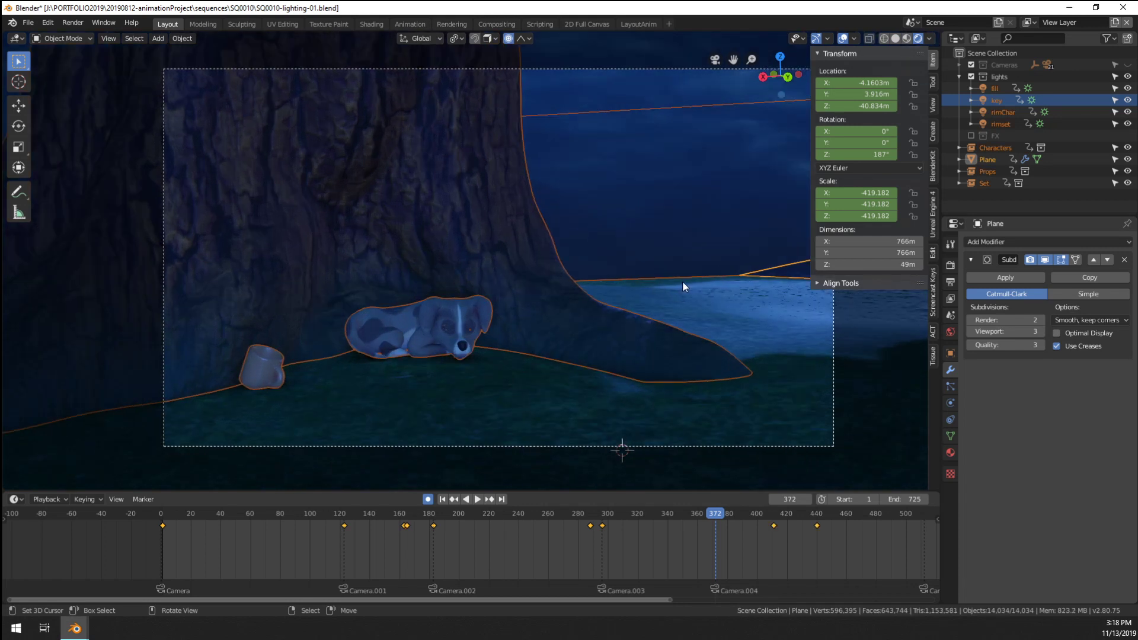
pyautogui.hotkey('alt', 'a')
pyautogui.keyDown('shift'); pyautogui.moveTo(711, 292); pyautogui.dragTo(540, 322, button='middle'); pyautogui.keyUp('shift')
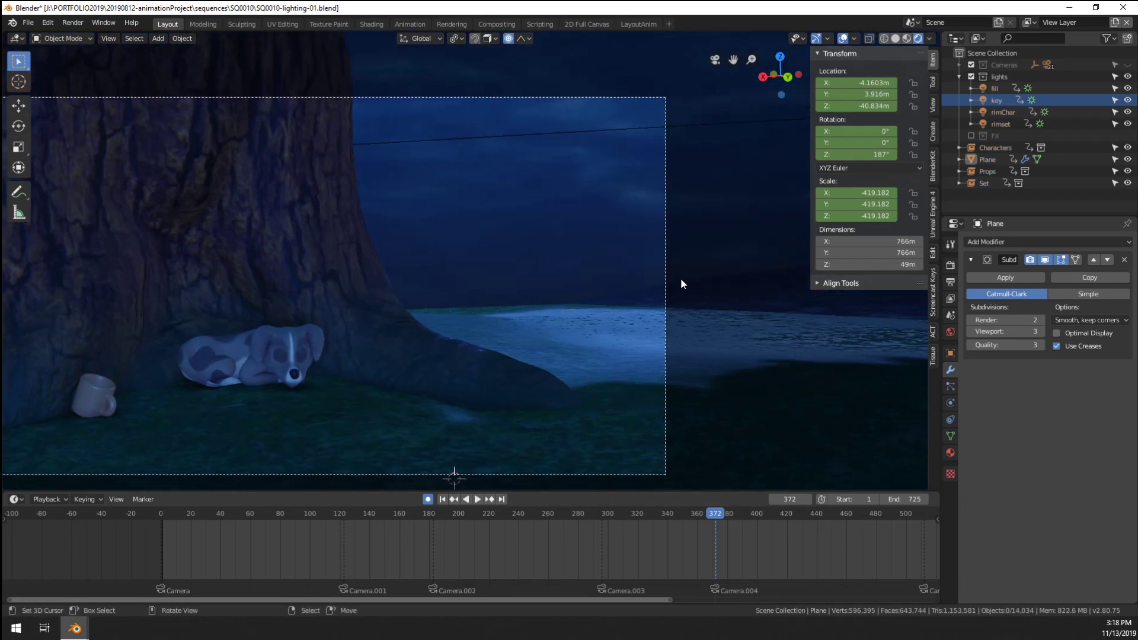
pyautogui.scroll(-3, 680, 283)
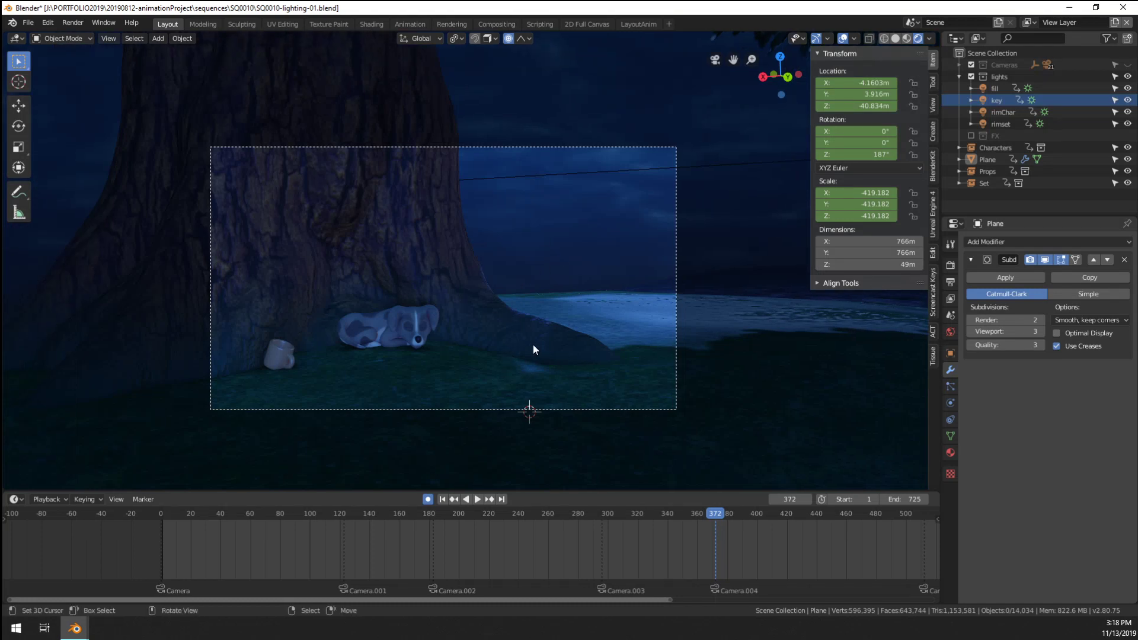
# Play back the Camera.004 shot from about frame 372 to check its lighting
pyautogui.moveTo(728, 556); pyautogui.dragTo(621, 556, button='middle')
pyautogui.press('space')
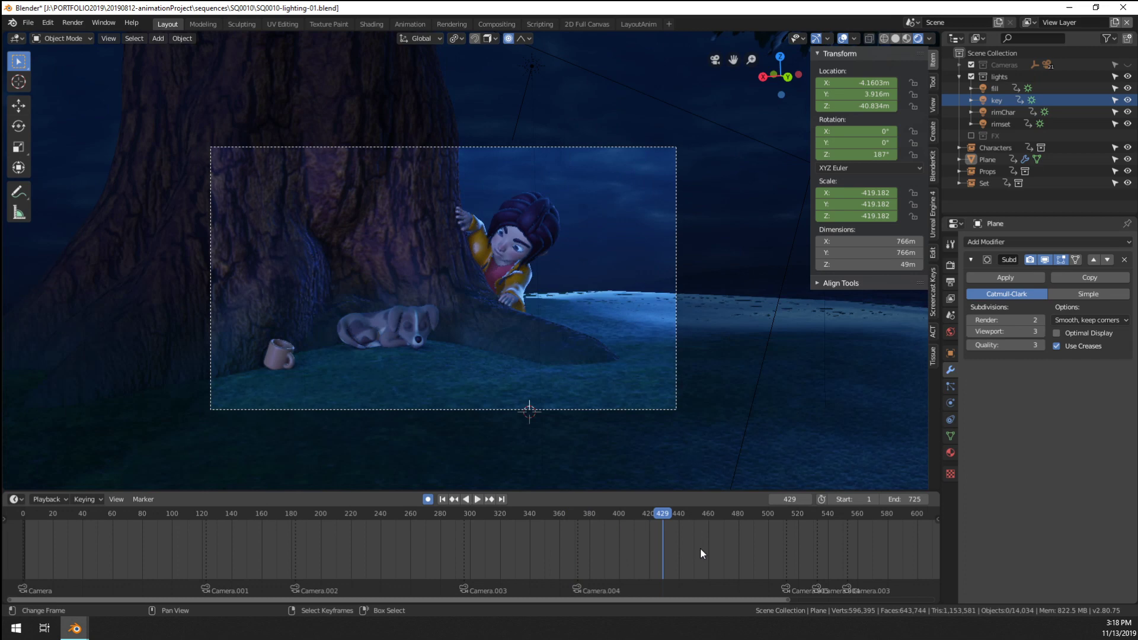
pyautogui.click(578, 556)
pyautogui.press('space')
pyautogui.press('space')
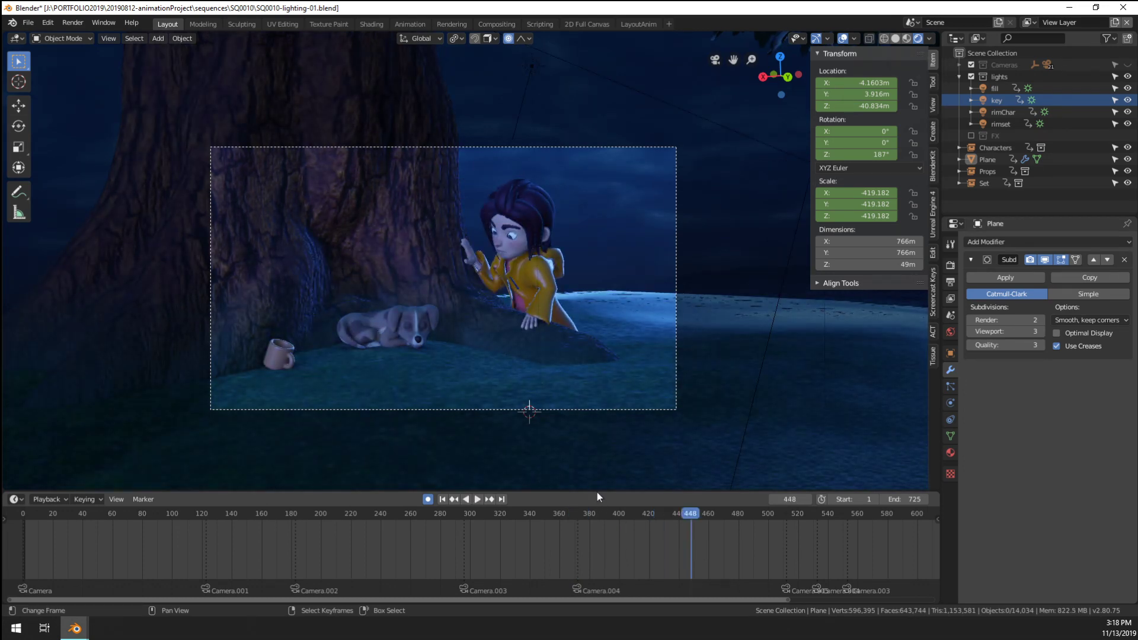
# Show the rimset light's light settings and delete its two keyframes around frames 411 and 440
pyautogui.scroll(-6, 578, 383)
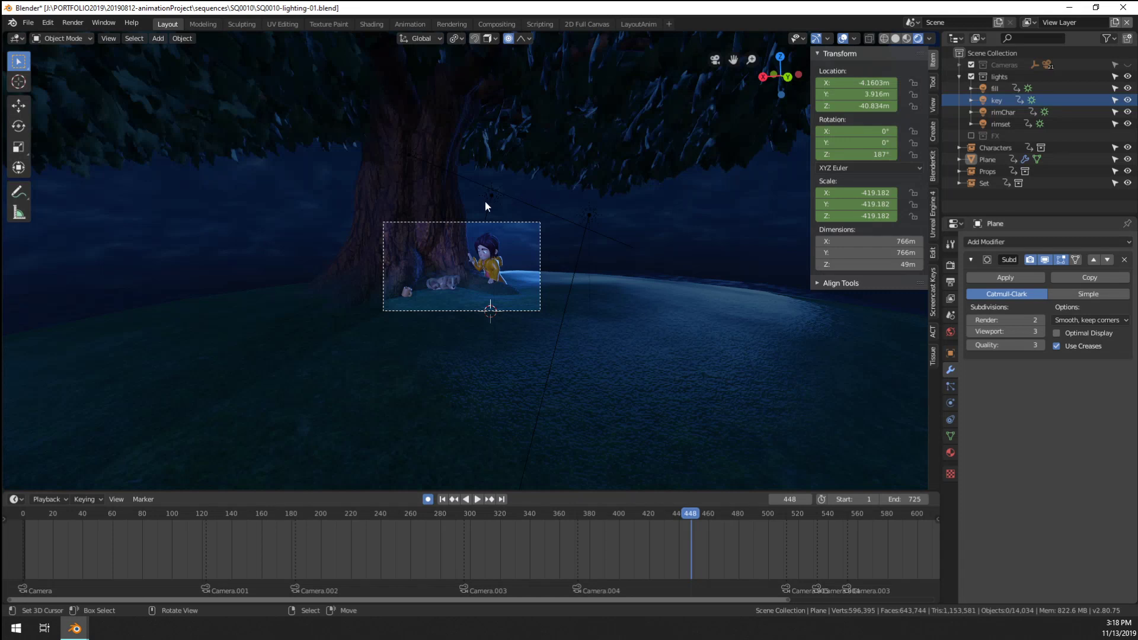
pyautogui.click(486, 201)
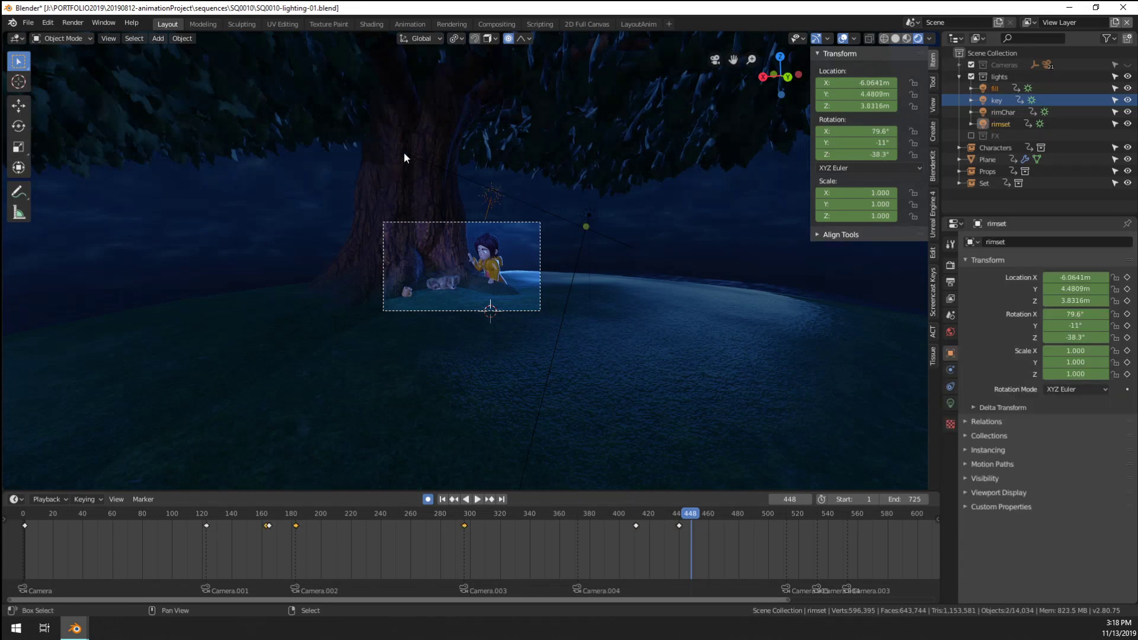
pyautogui.click(416, 162)
pyautogui.click(991, 111)
pyautogui.rightClick(988, 115)
pyautogui.click(988, 118)
pyautogui.click(996, 110)
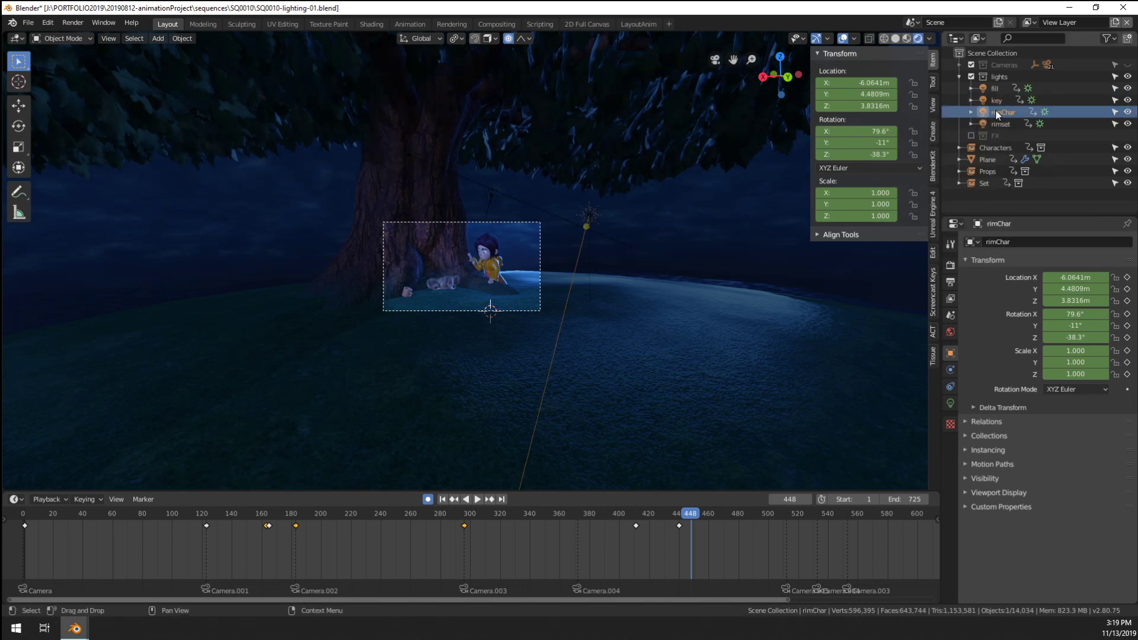
pyautogui.click(1002, 124)
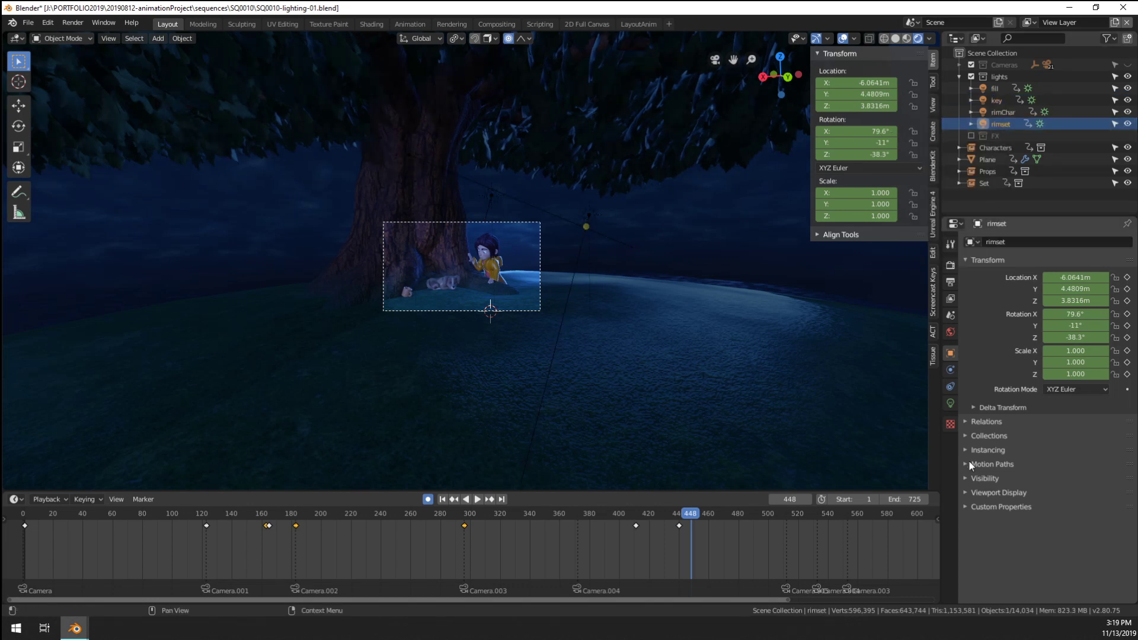
pyautogui.click(951, 403)
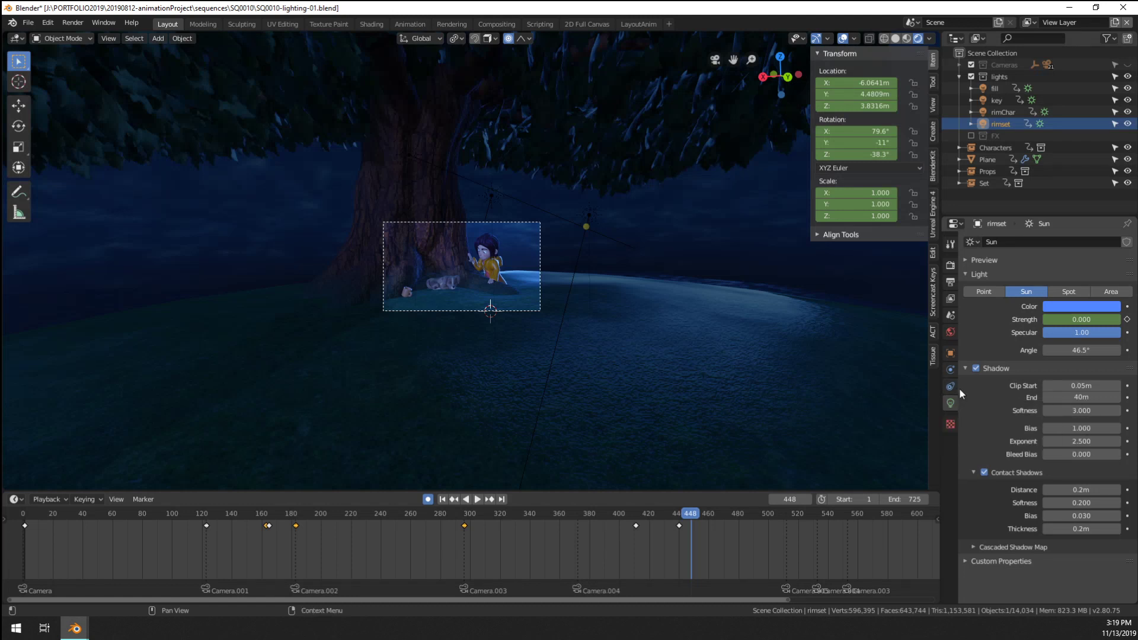
pyautogui.scroll(2, 686, 524)
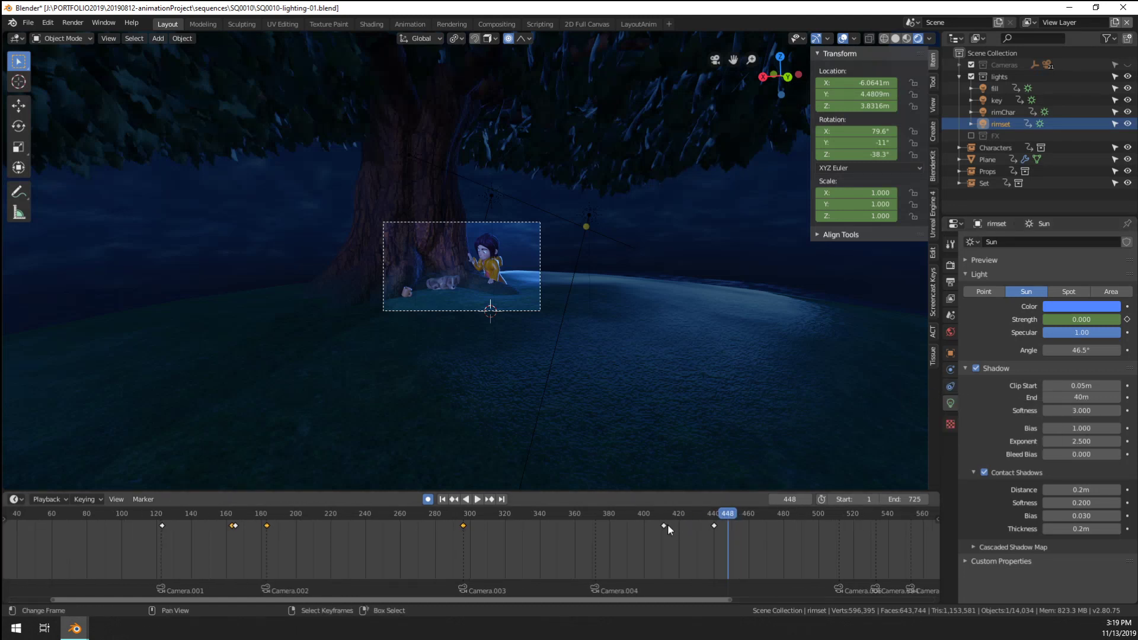
pyautogui.press('x')
pyautogui.click(713, 524)
pyautogui.scroll(-3, 563, 543)
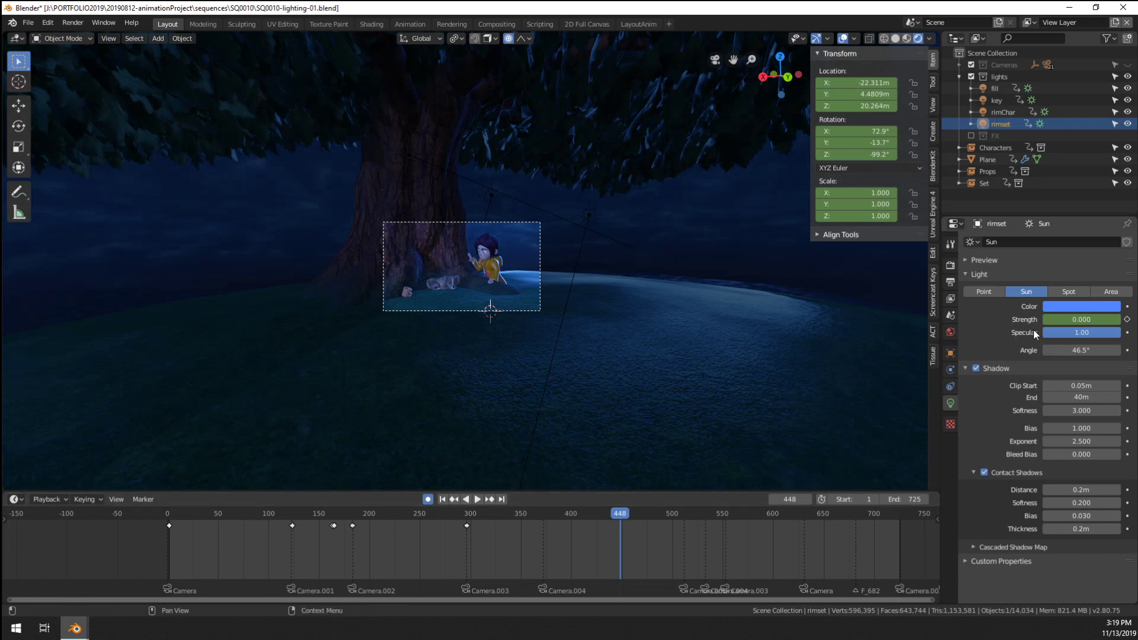
pyautogui.press('g')
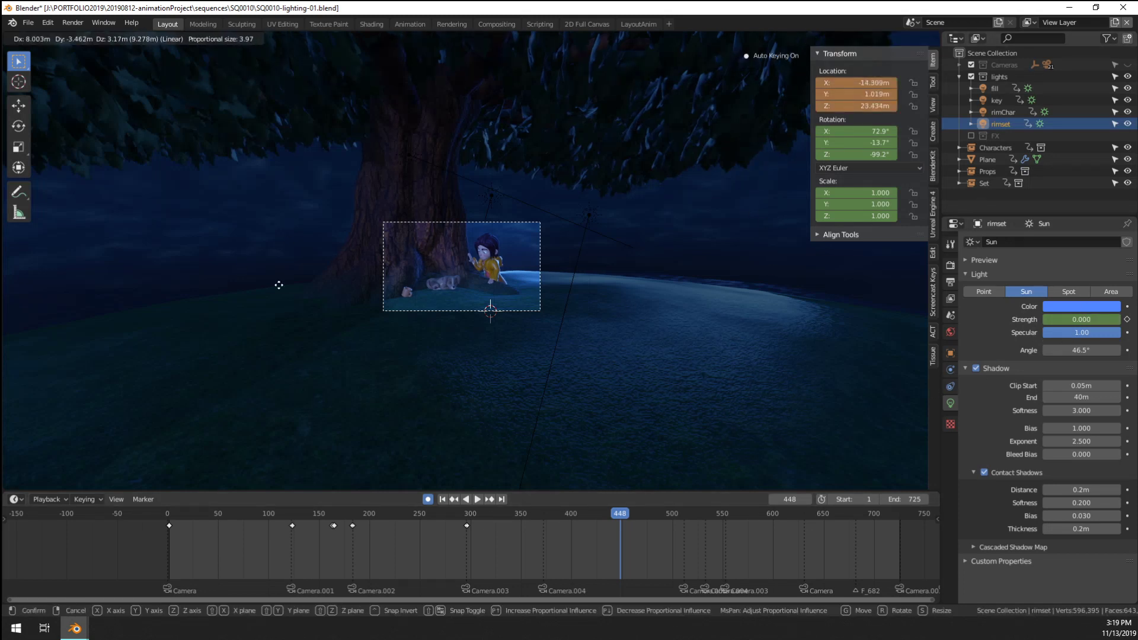
pyautogui.press('Escape')
pyautogui.click(587, 227)
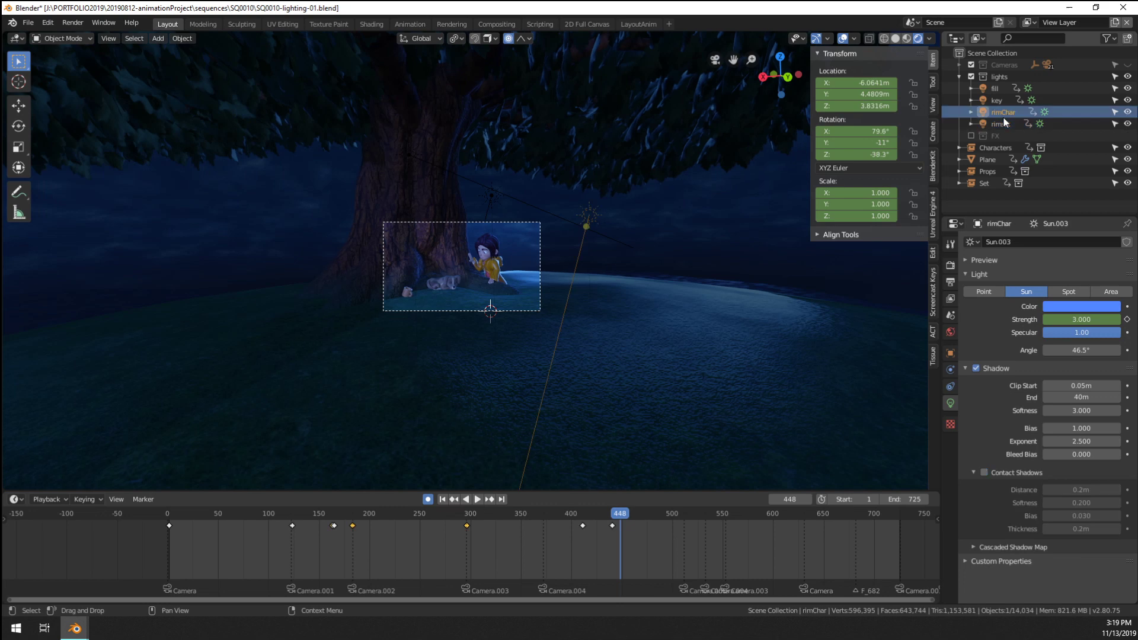
pyautogui.scroll(3, 596, 261)
pyautogui.press('g')
pyautogui.rightClick(249, 284)
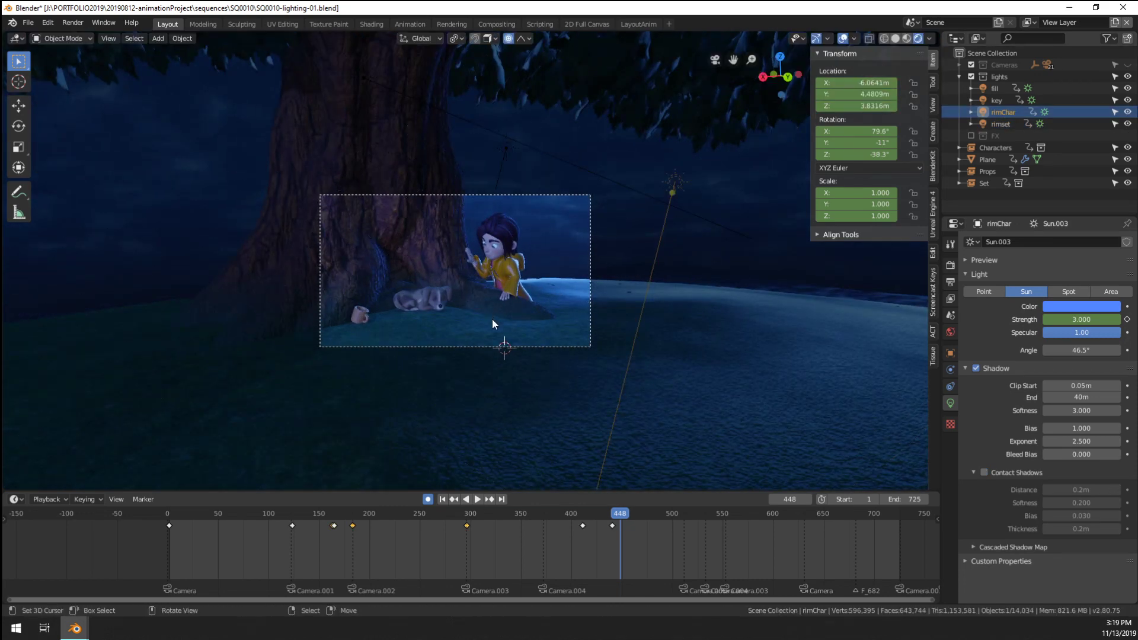
# Select the rimChar, key and fill lights and move their keyframe near frame 411 to frame 372, where Camera.004 starts
pyautogui.scroll(1, 498, 332)
pyautogui.scroll(5, 581, 528)
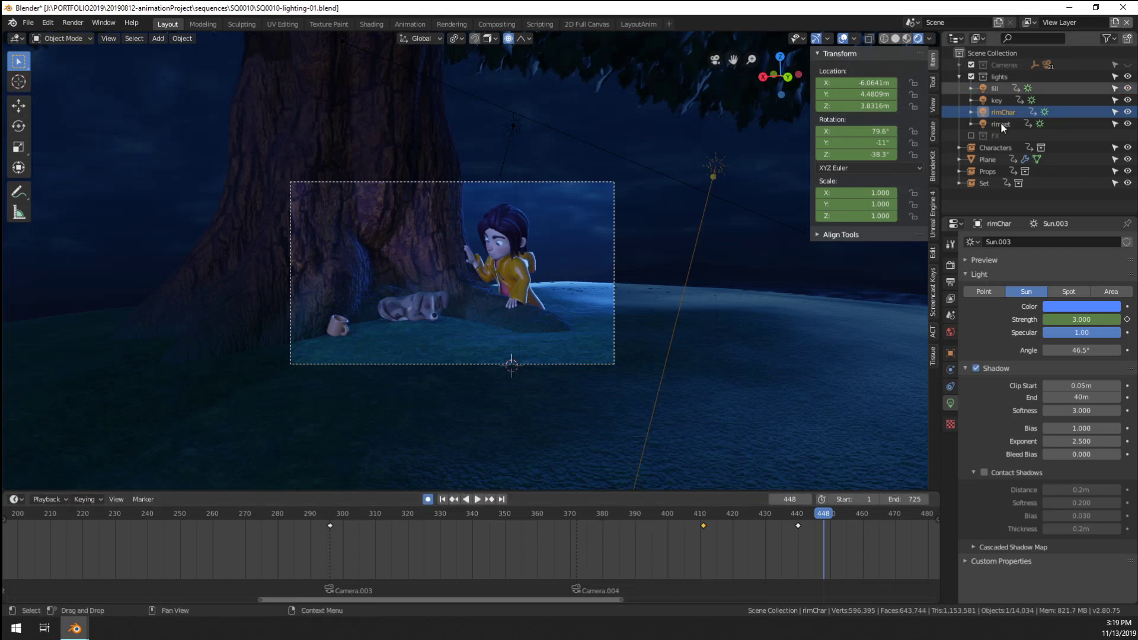
pyautogui.keyDown('ctrl'); pyautogui.click(996, 101); pyautogui.keyUp('ctrl')
pyautogui.keyDown('ctrl'); pyautogui.click(997, 86); pyautogui.keyUp('ctrl')
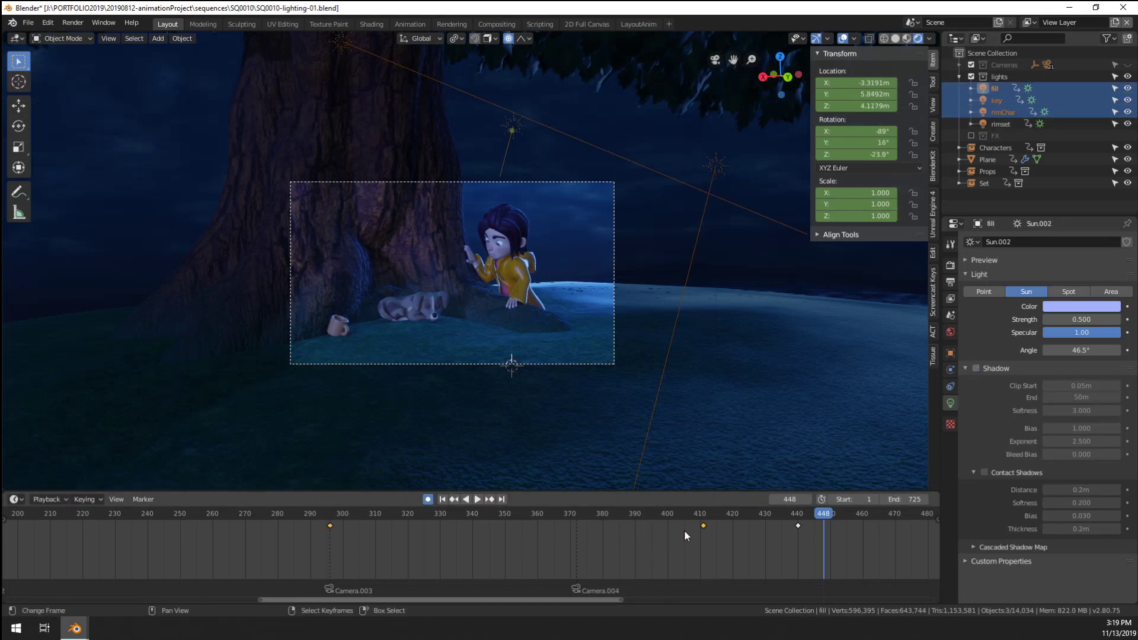
pyautogui.moveTo(703, 526); pyautogui.dragTo(577, 543)
pyautogui.keyDown('ctrl'); pyautogui.hscroll(5, 623, 548); pyautogui.keyUp('ctrl')
# Delete the keyframe near frame 440 from the three selected lights
pyautogui.moveTo(668, 526); pyautogui.dragTo(719, 547)
pyautogui.press('x')
pyautogui.click(719, 546)
pyautogui.keyDown('shift'); pyautogui.scroll(2, 592, 284); pyautogui.keyUp('shift')
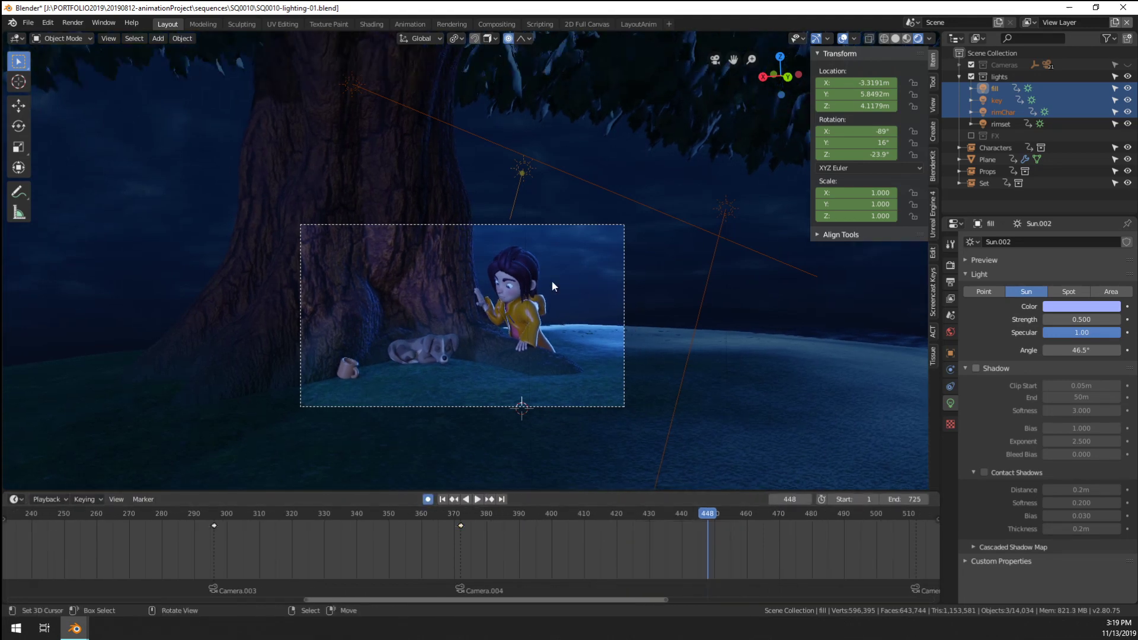
# Compare the lighting before and after the cut to Camera.004, at frames 367 and 426
pyautogui.scroll(4, 552, 280)
pyautogui.scroll(-2, 551, 287)
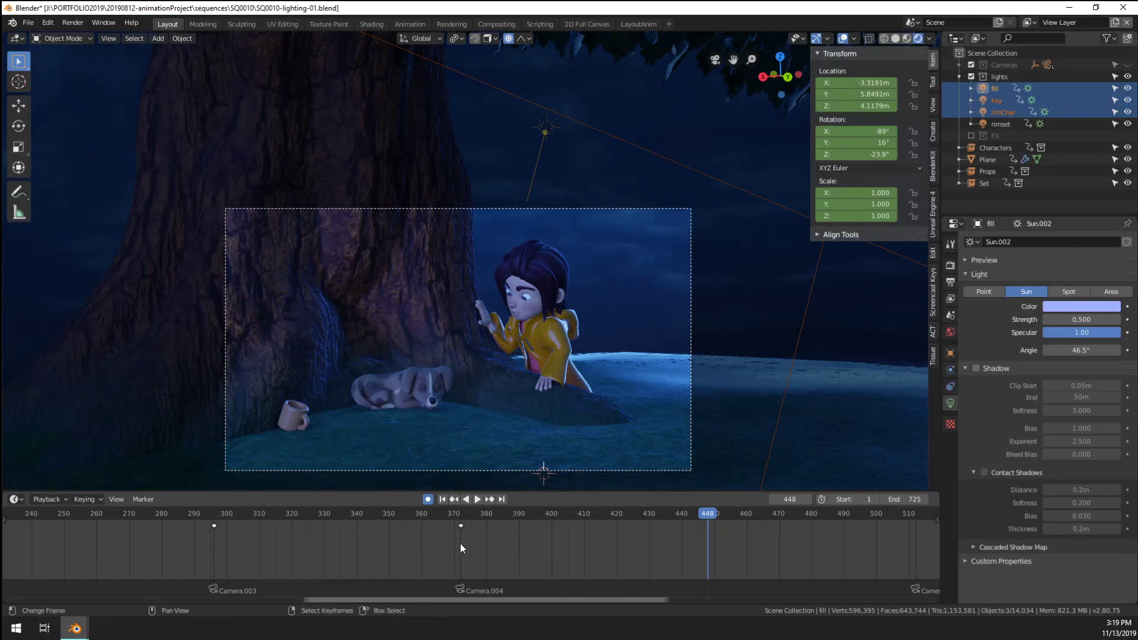
pyautogui.click(445, 552)
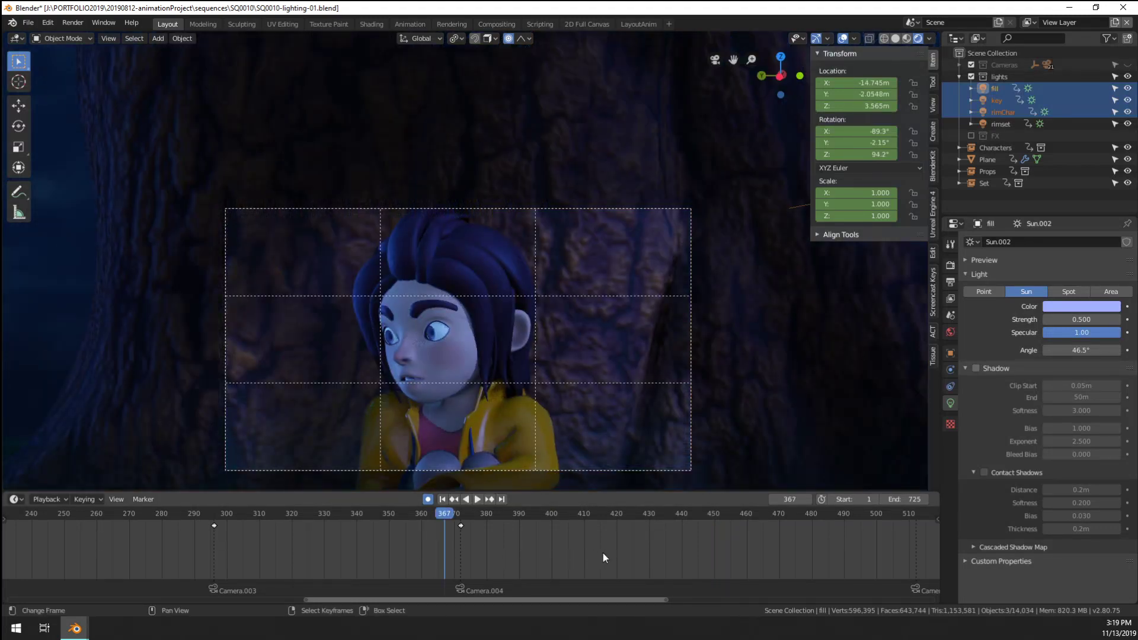
pyautogui.click(636, 560)
pyautogui.press('space')
pyautogui.scroll(-5, 578, 425)
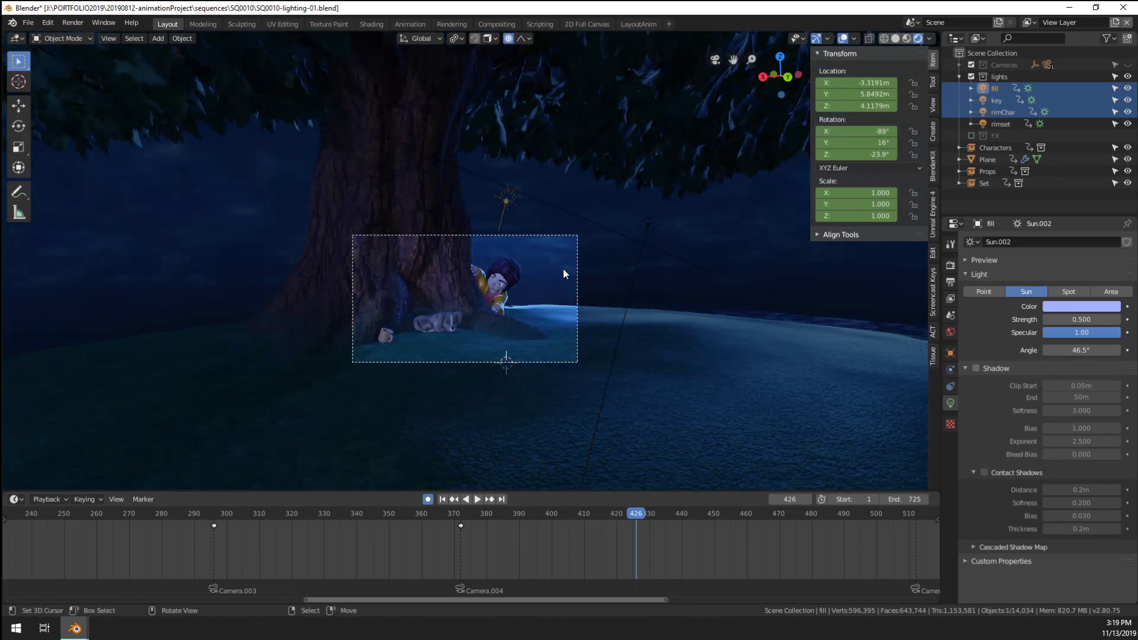
pyautogui.press('r')
pyautogui.rightClick(587, 308)
pyautogui.moveTo(590, 307); pyautogui.dragTo(567, 309, button='middle')
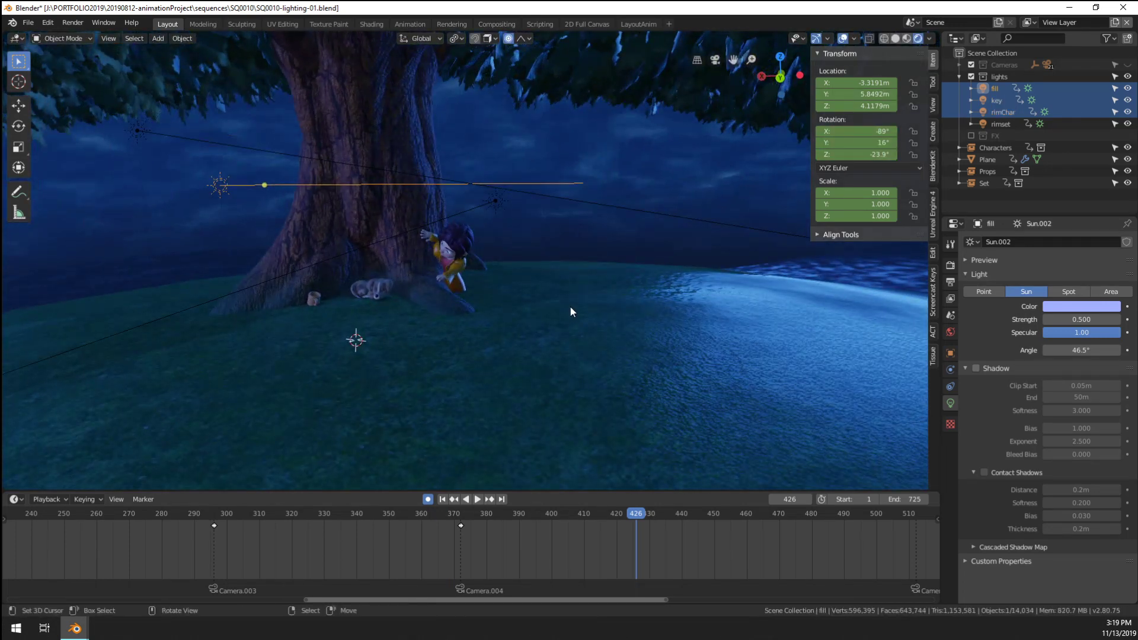
pyautogui.press('KP_0')
# At frame 426, rotate the rimChar light to about X 87.5°, Y -32.1°, Z 45.7°
pyautogui.click(646, 226)
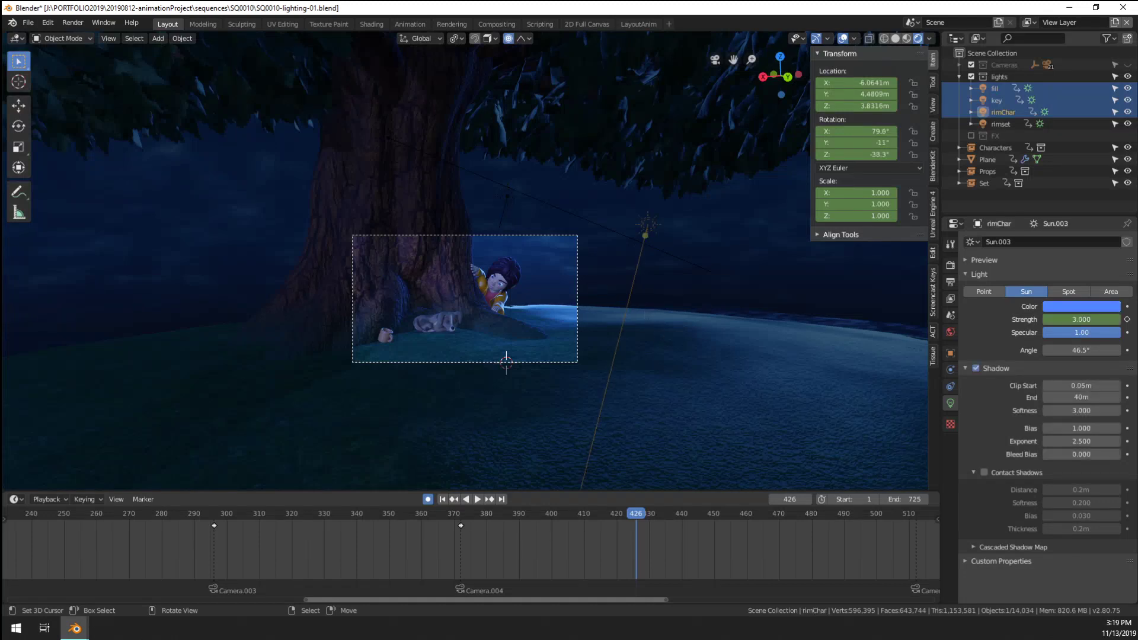
pyautogui.press('r')
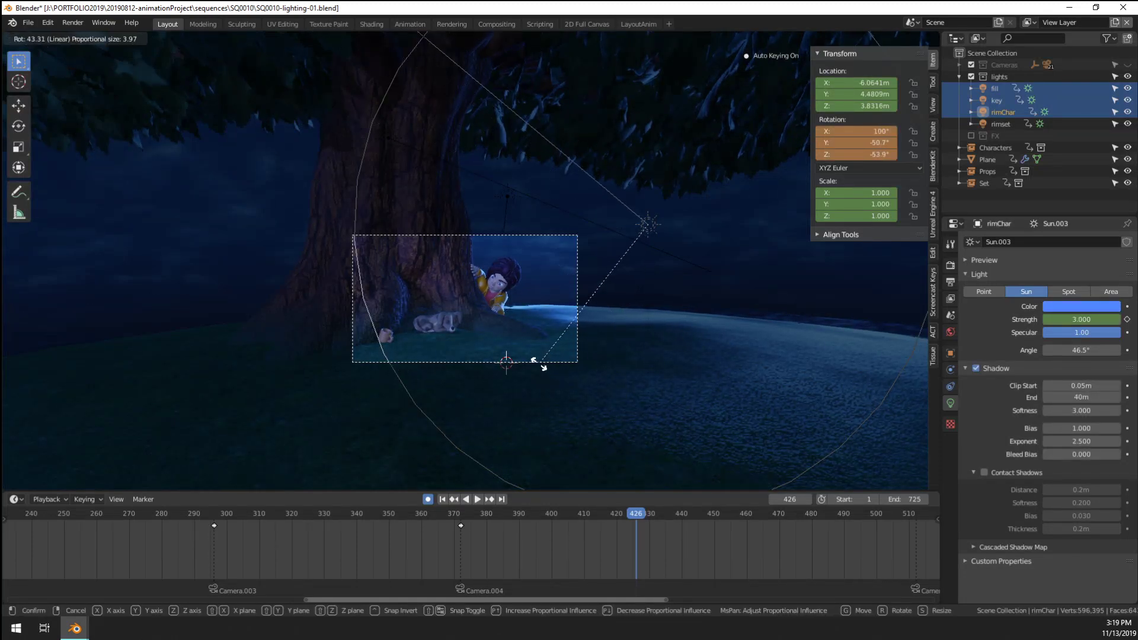
pyautogui.press('x')
pyautogui.press('z')
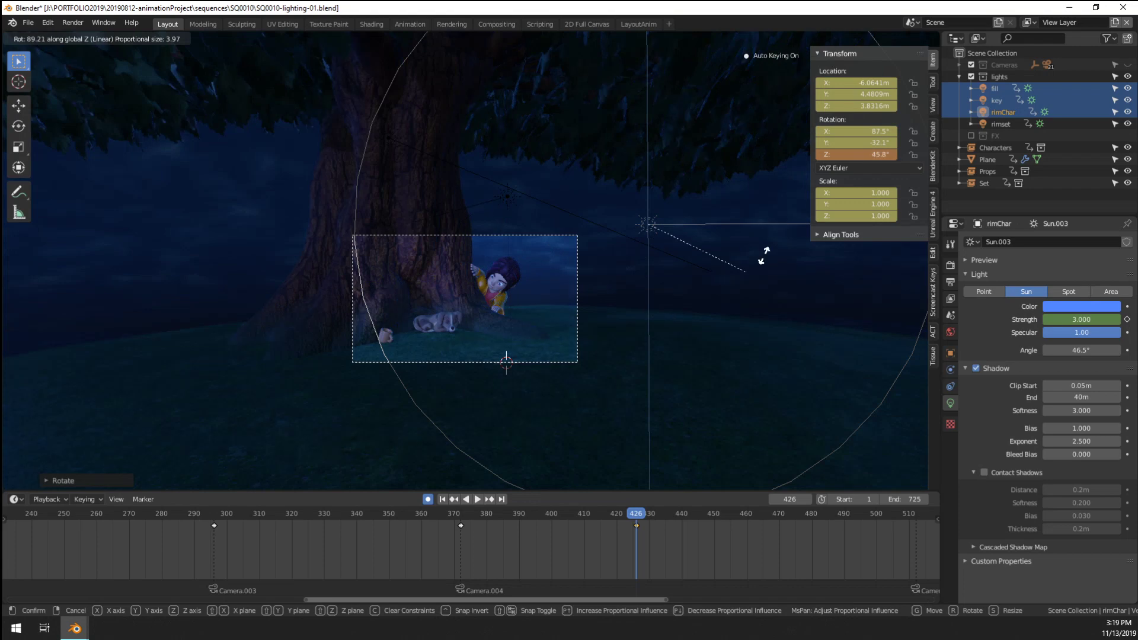
pyautogui.click(752, 272)
# Move the rimChar light to about X -0.08 m, Y 4.27 m, Z 3.73 m and return to the camera view
pyautogui.moveTo(736, 261); pyautogui.dragTo(635, 314, button='middle')
pyautogui.press('g')
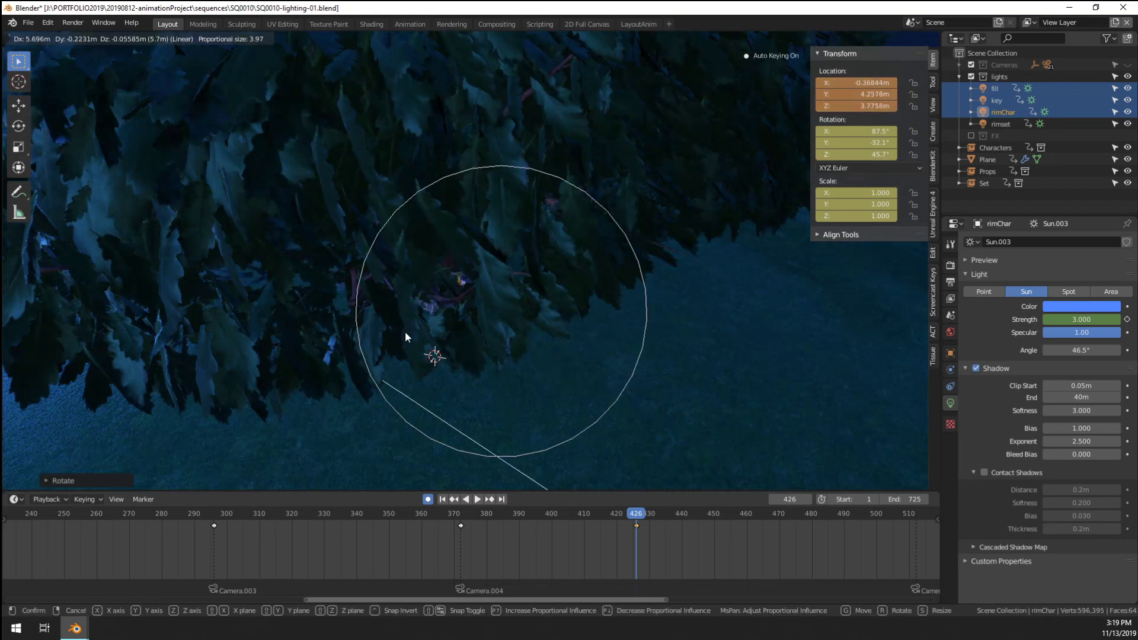
pyautogui.click(428, 324)
pyautogui.press('KP_0')
# Rotate the rimChar light about the global Z axis to a Z rotation of about 34.3°
pyautogui.scroll(3, 429, 325)
pyautogui.press('r')
pyautogui.press('z')
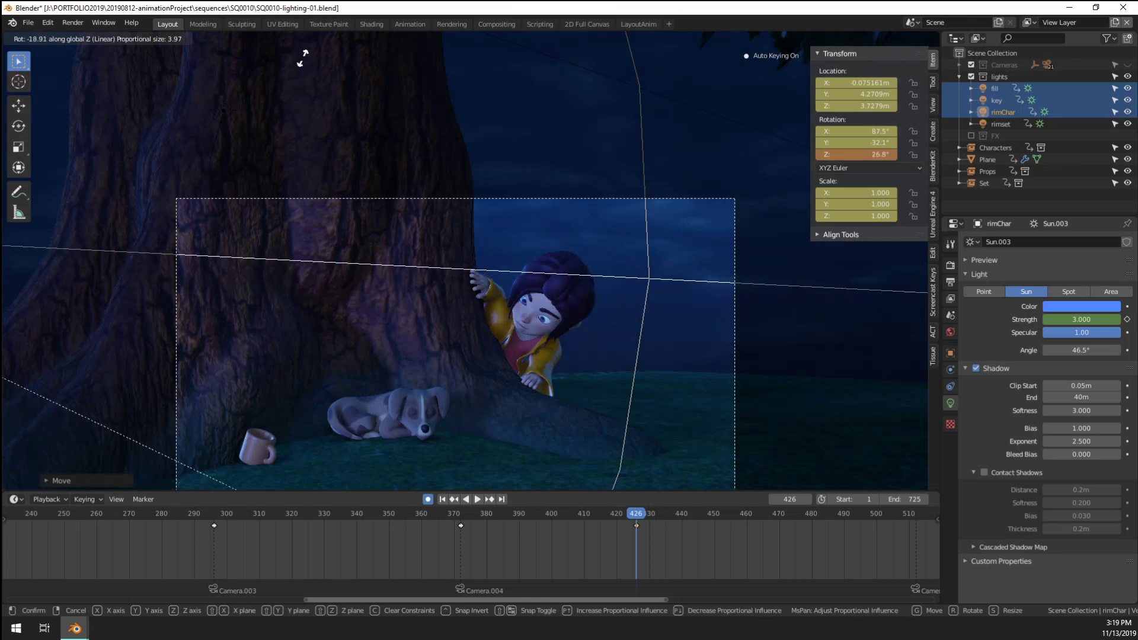
pyautogui.click(308, 436)
pyautogui.scroll(-2, 340, 399)
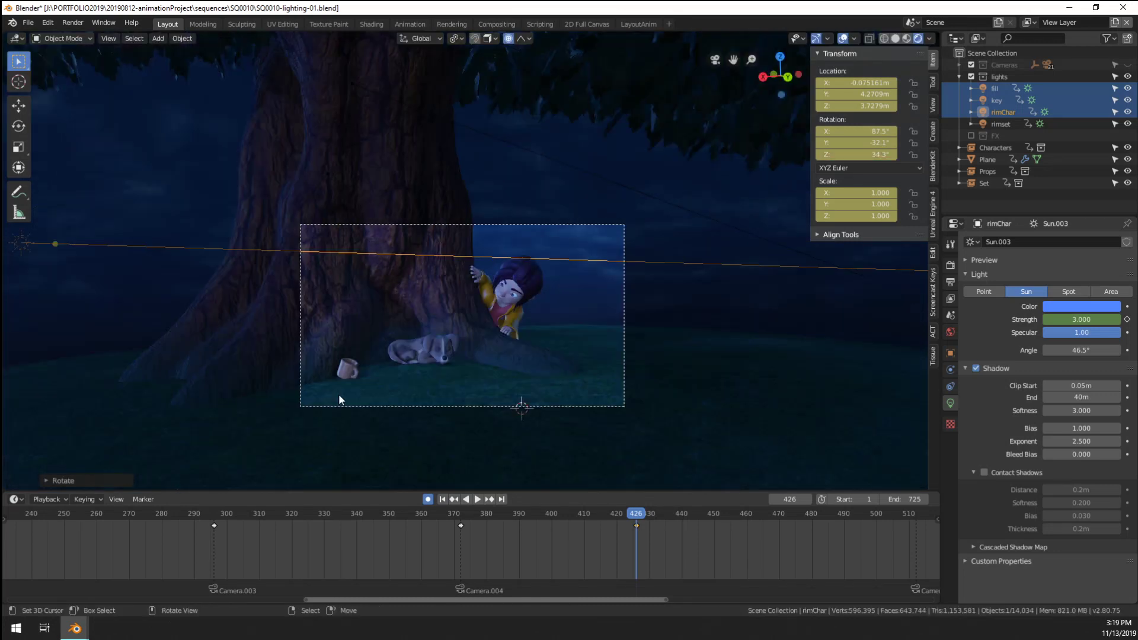
# Select the key light and move it to about X -4.63 m, Y 6.42 m, Z 3.61 m
pyautogui.scroll(-3, 339, 398)
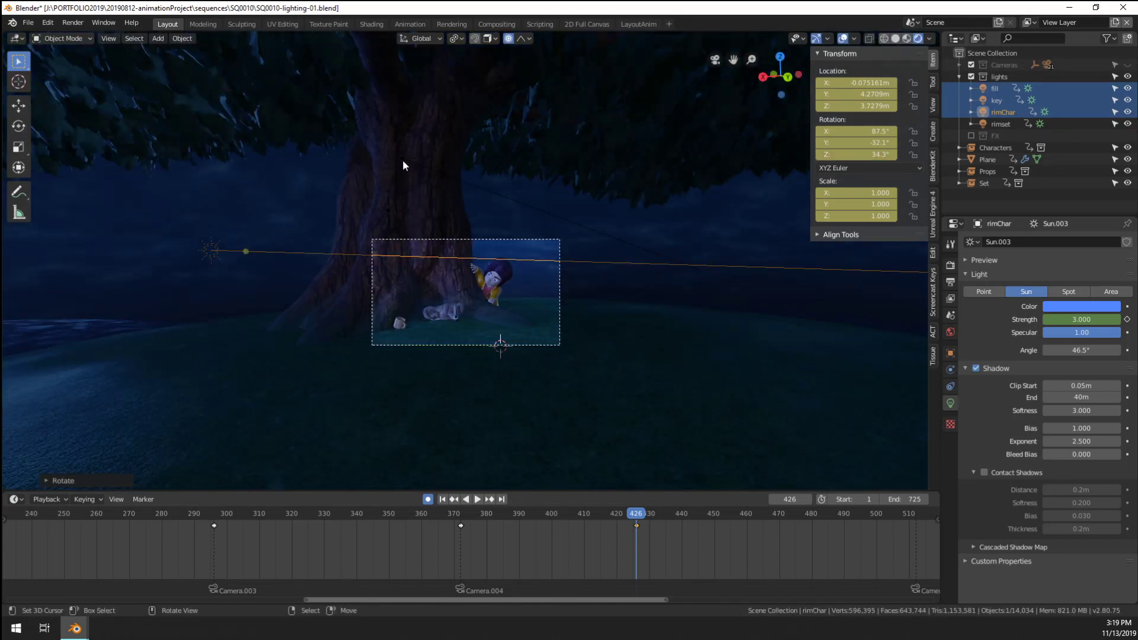
pyautogui.rightClick(444, 175)
pyautogui.press('g')
pyautogui.click(637, 266)
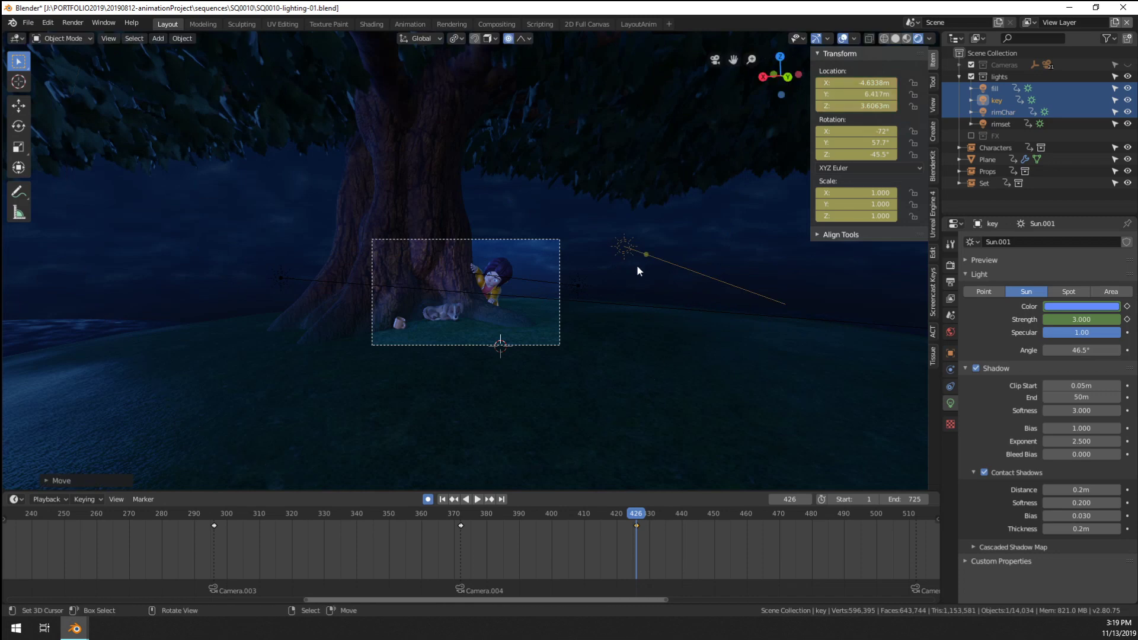
pyautogui.press('r')
pyautogui.press('z')
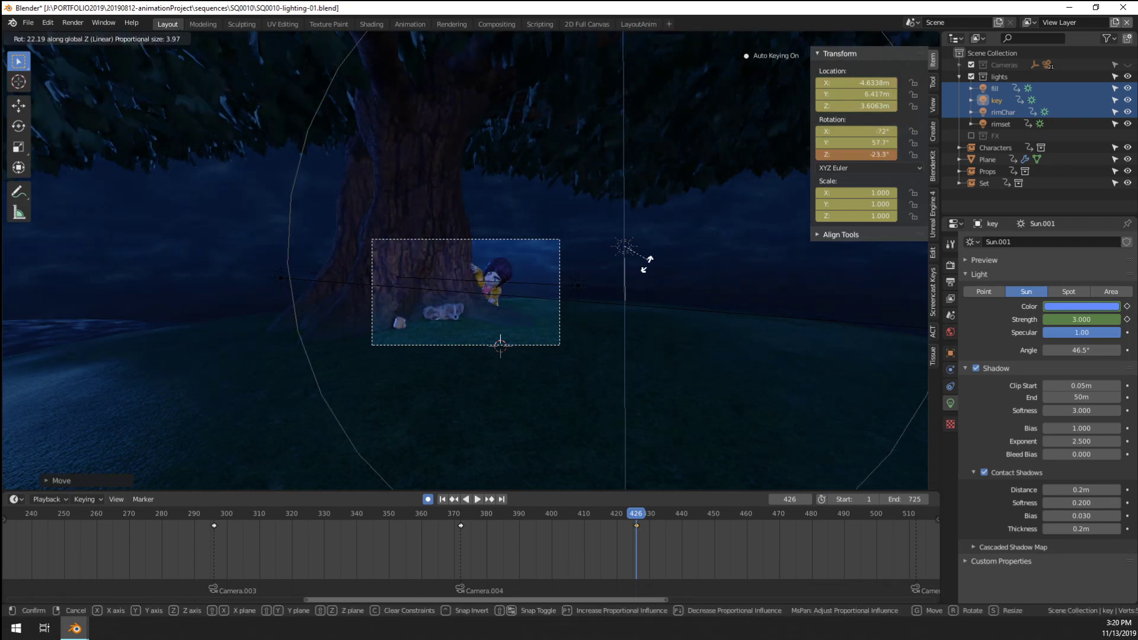
pyautogui.click(663, 294)
pyautogui.moveTo(663, 290); pyautogui.dragTo(636, 290, button='middle')
pyautogui.scroll(-3, 633, 291)
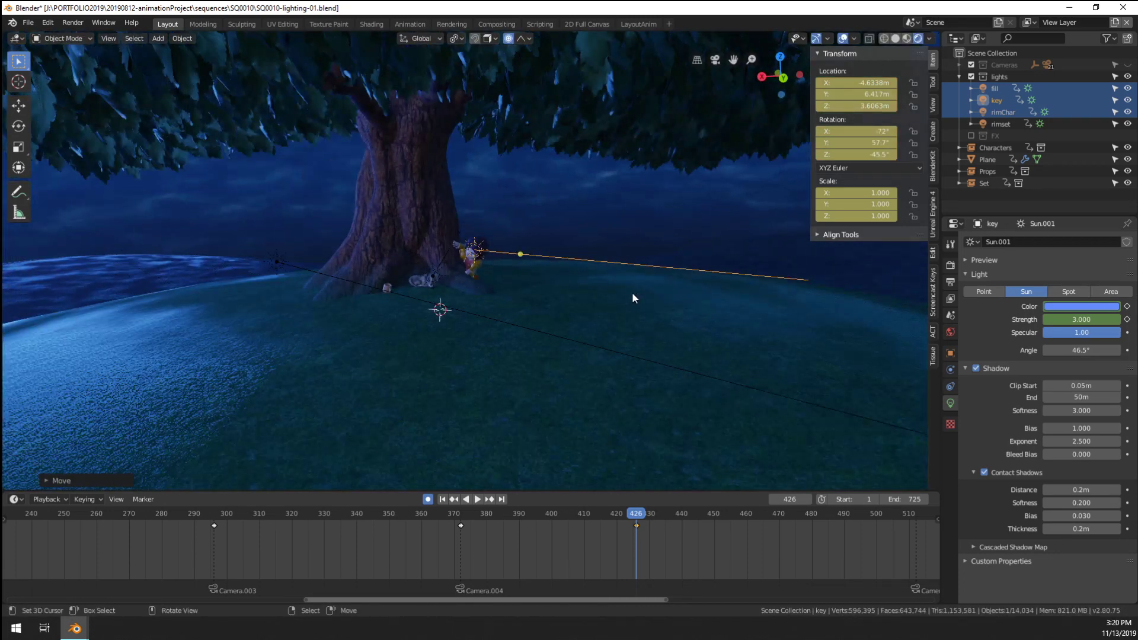
pyautogui.press('r')
pyautogui.press('Escape')
pyautogui.press('KP_0')
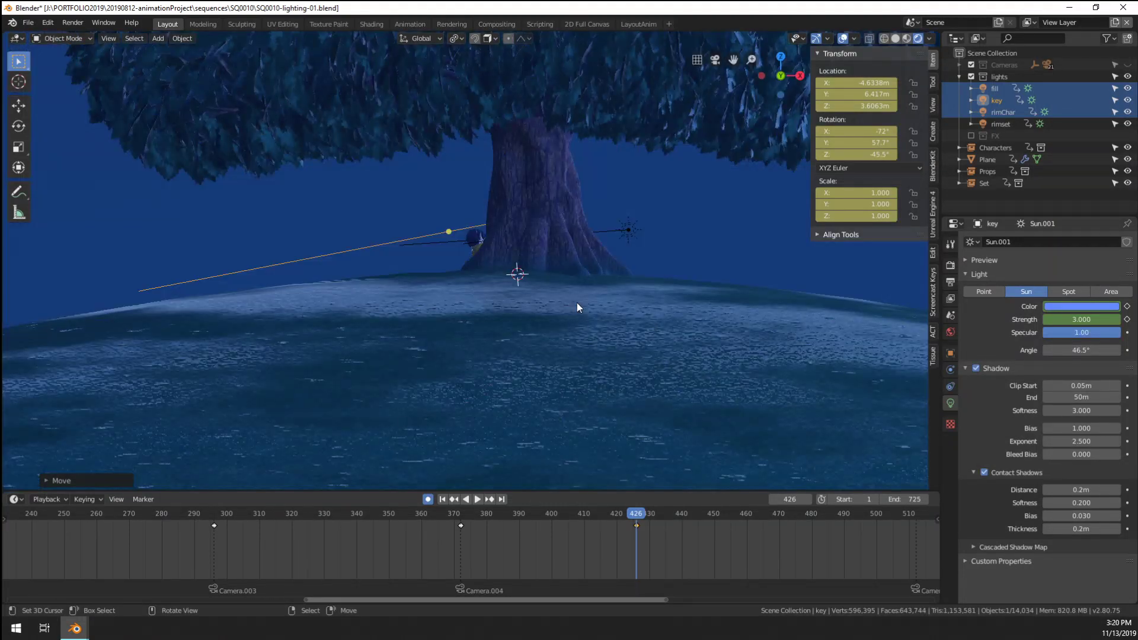
# Rotate the key light to about X 46.3°, Y -67°, Z -97.4° in the camera view
pyautogui.scroll(3, 670, 371)
pyautogui.press('r')
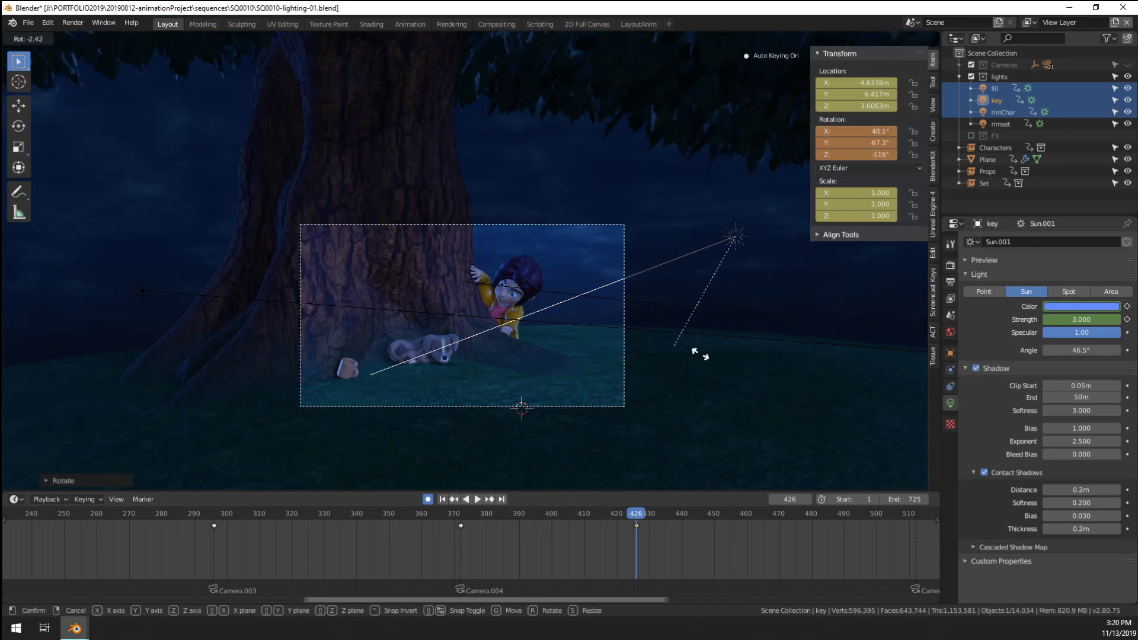
pyautogui.press('z')
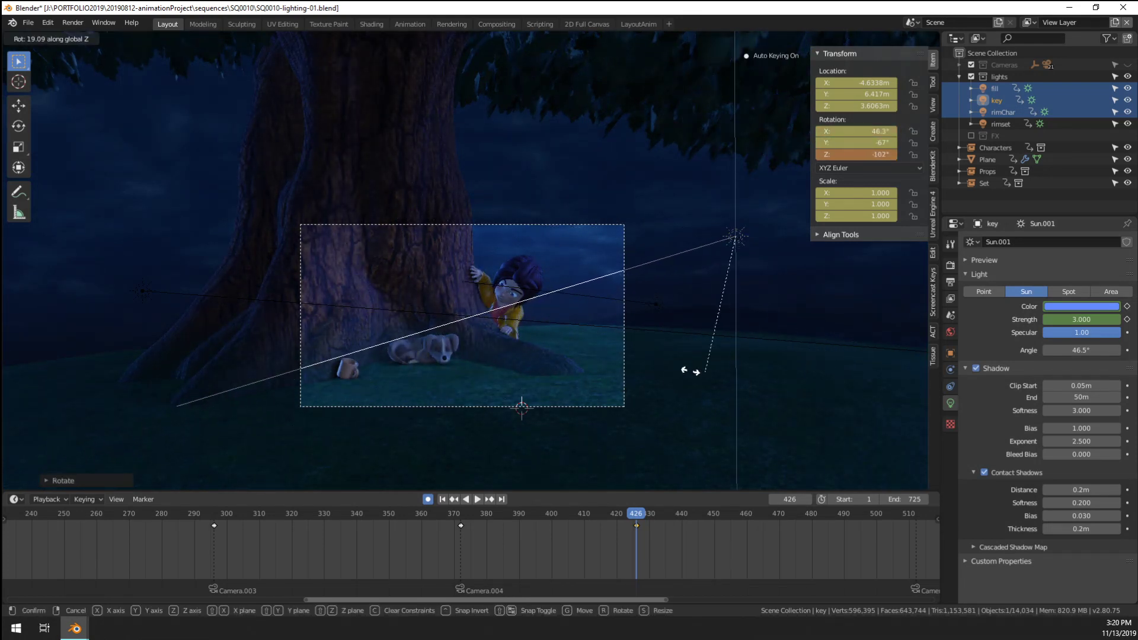
pyautogui.scroll(3, 478, 391)
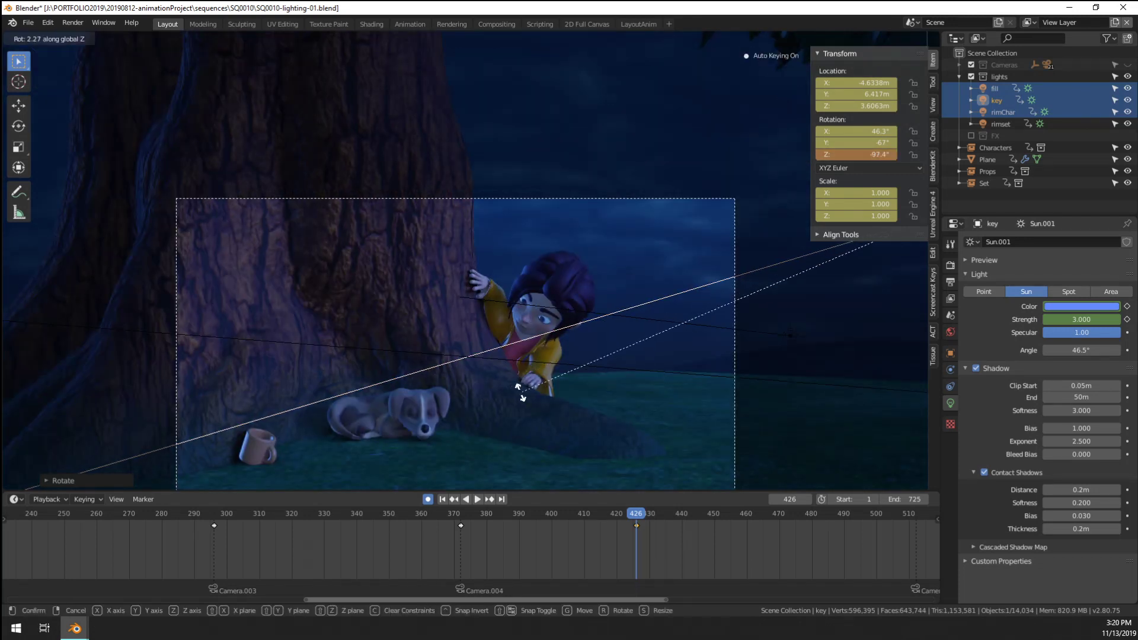
pyautogui.click(520, 391)
pyautogui.scroll(-3, 340, 346)
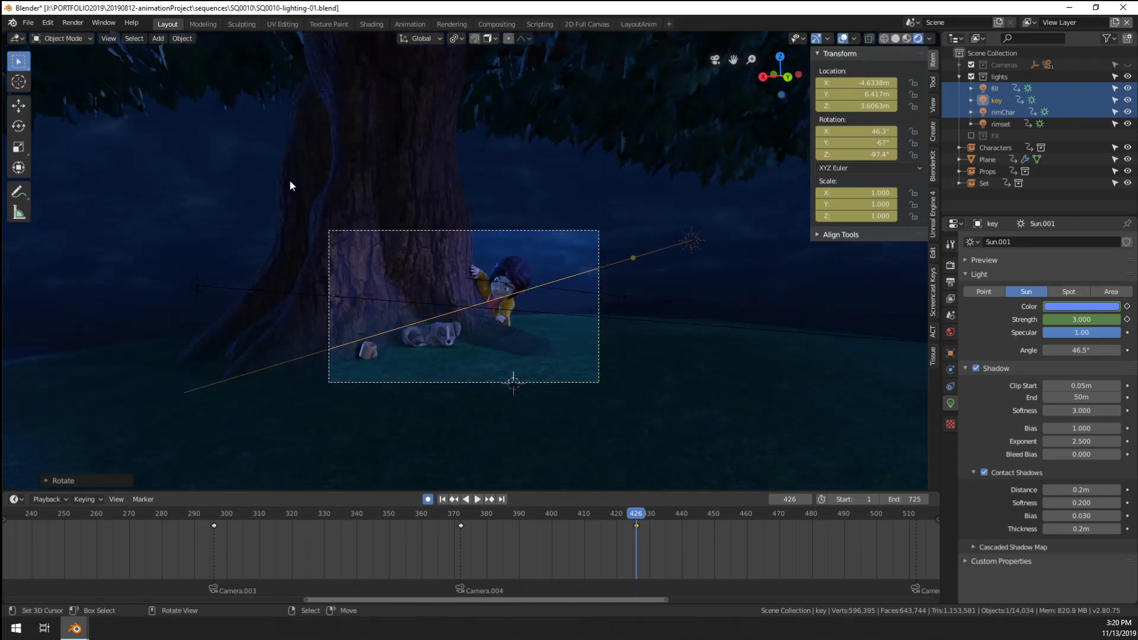
pyautogui.scroll(2, 357, 299)
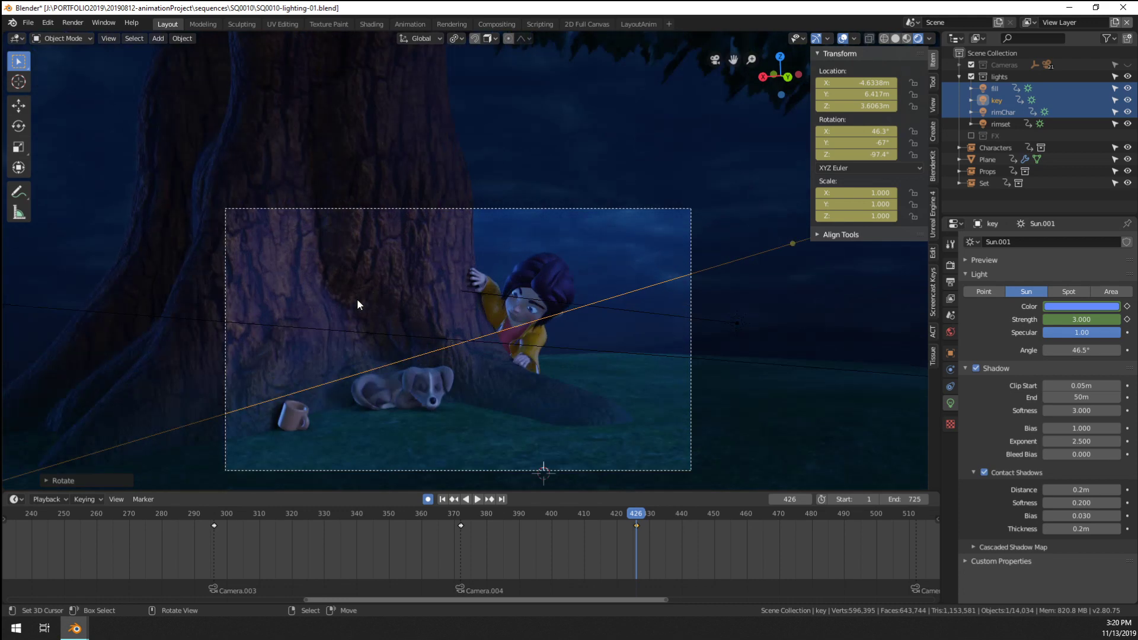
# Turn the key light further about the global Z axis, to a Z rotation of about -27°
pyautogui.scroll(3, 439, 355)
pyautogui.press('r')
pyautogui.press('z')
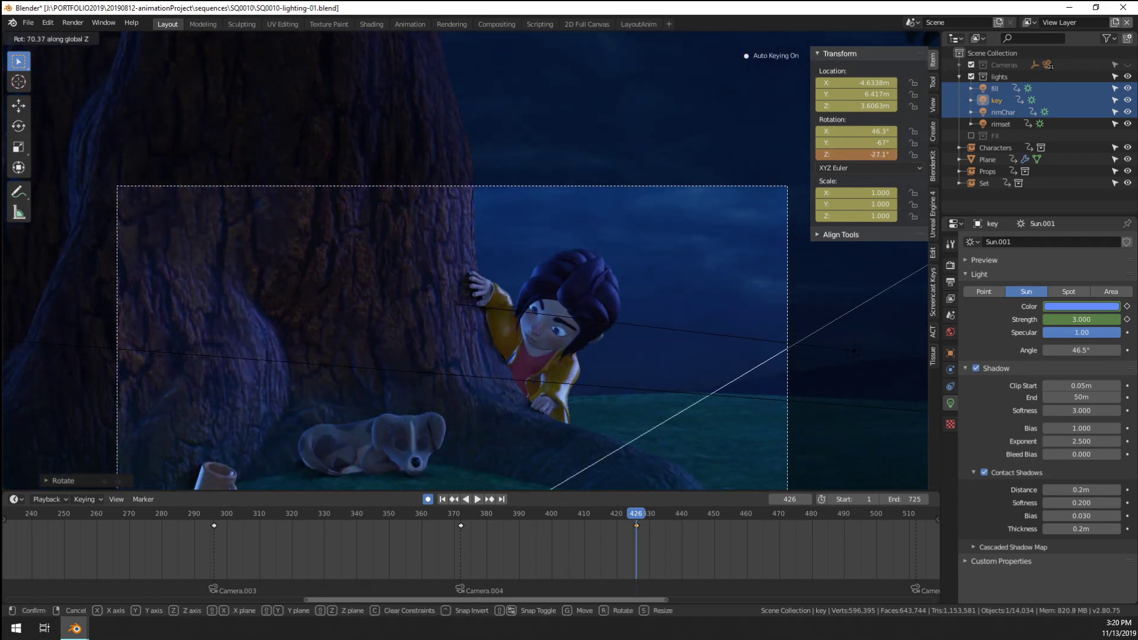
pyautogui.click(439, 436)
pyautogui.scroll(-3, 428, 436)
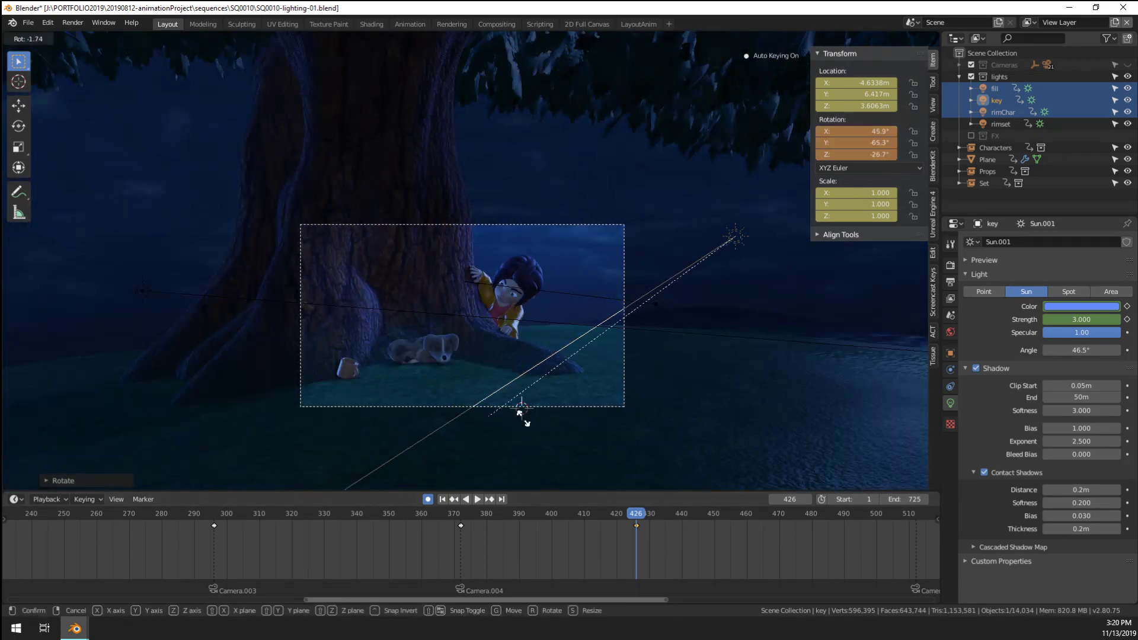
# Rotate the key light freely to about X -320°, Y -64.4°, Z 301° in the camera view
pyautogui.press('r')
pyautogui.press('r')
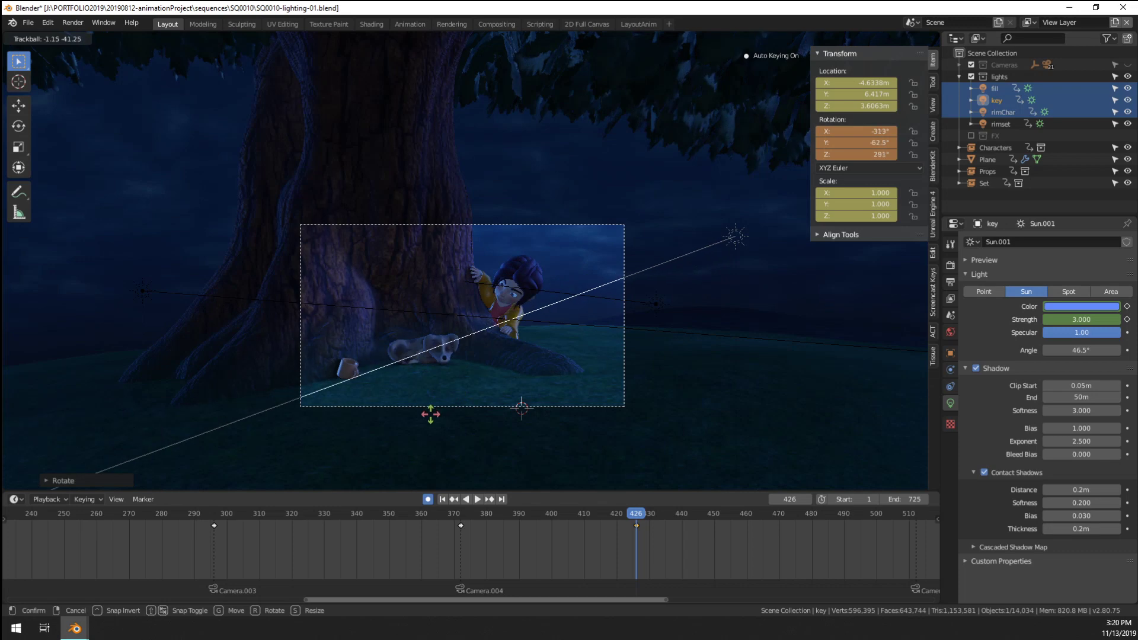
pyautogui.click(436, 372)
pyautogui.scroll(1, 436, 372)
pyautogui.scroll(4, 486, 379)
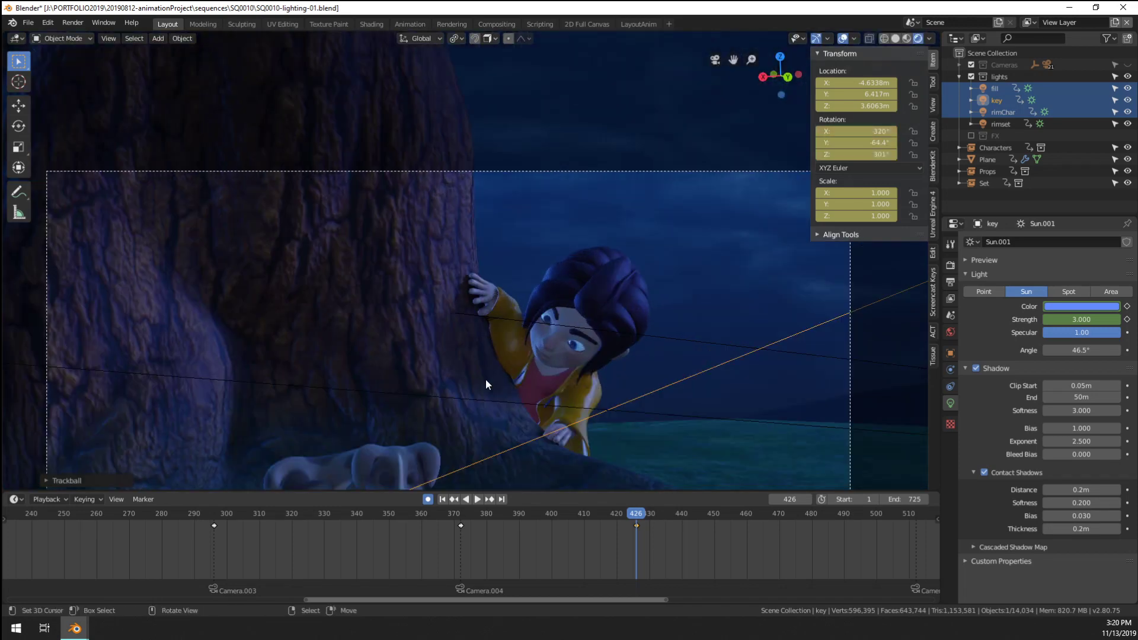
pyautogui.scroll(-5, 542, 357)
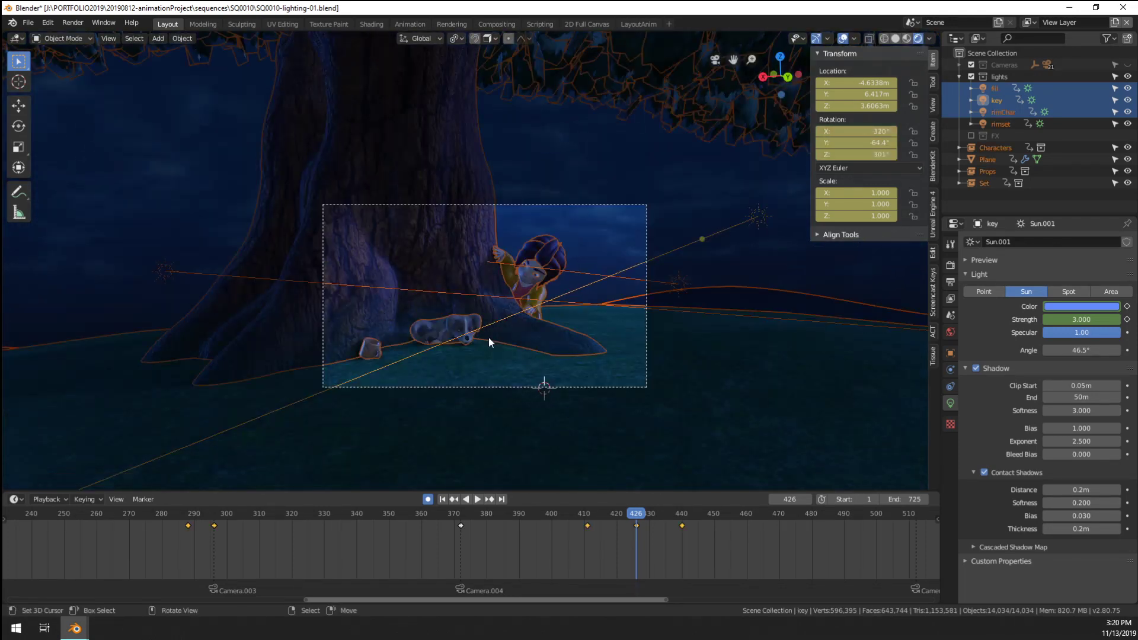
pyautogui.scroll(3, 495, 329)
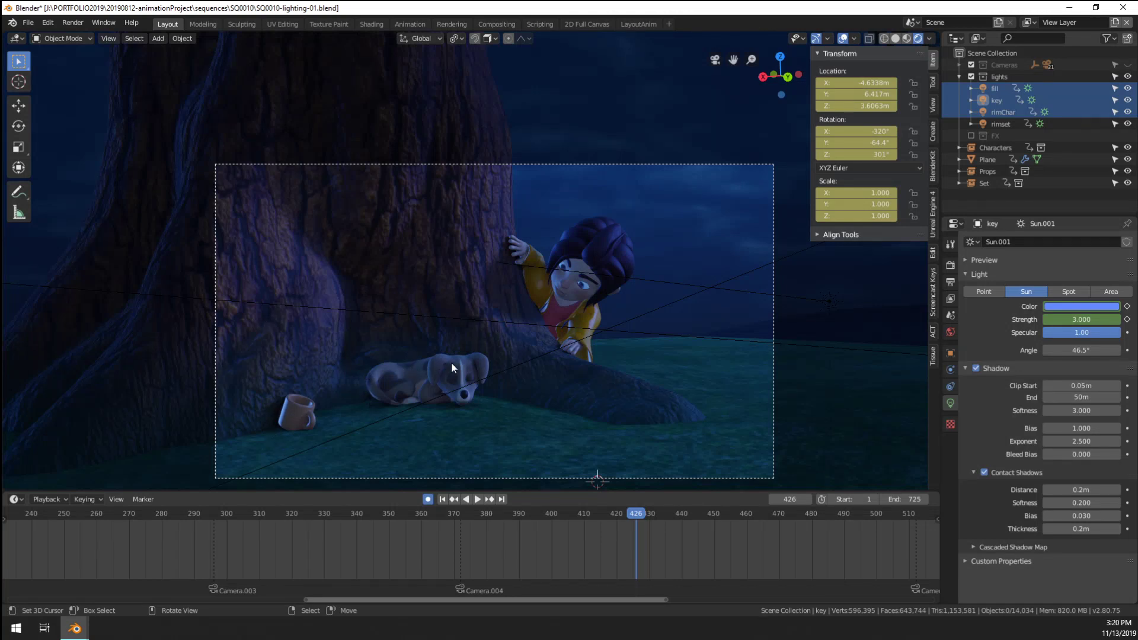
pyautogui.scroll(-2, 657, 318)
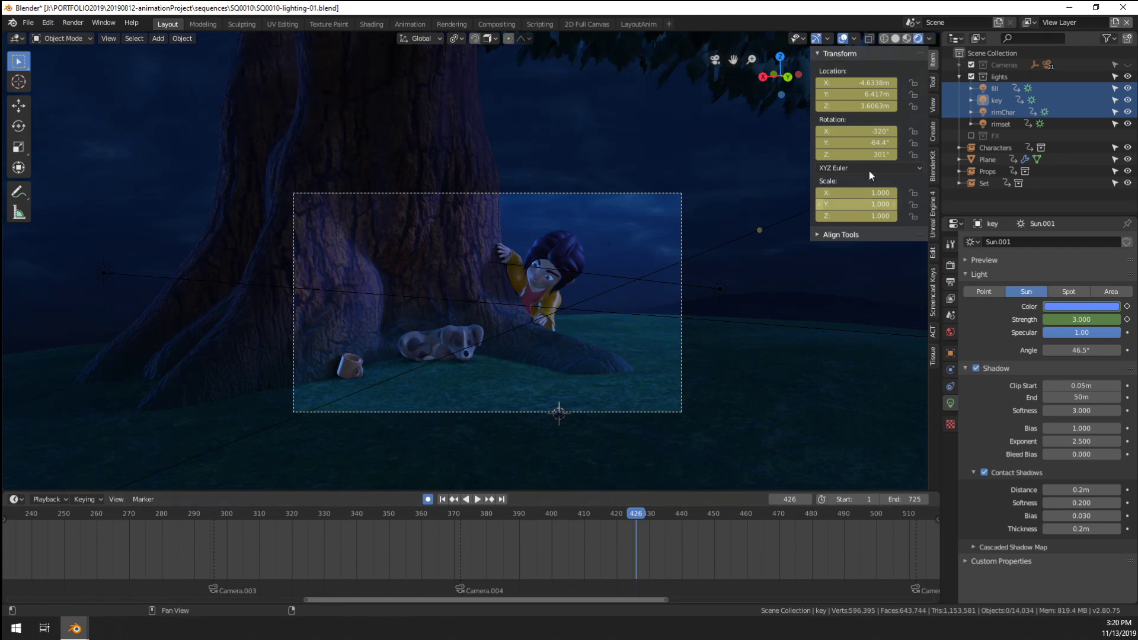
# Select the rimChar, key and fill lights and shift their keyframes from frame 426 to the start of Camera.004
pyautogui.click(998, 114)
pyautogui.keyDown('ctrl'); pyautogui.click(992, 101); pyautogui.keyUp('ctrl')
pyautogui.keyDown('ctrl'); pyautogui.click(993, 88); pyautogui.keyUp('ctrl')
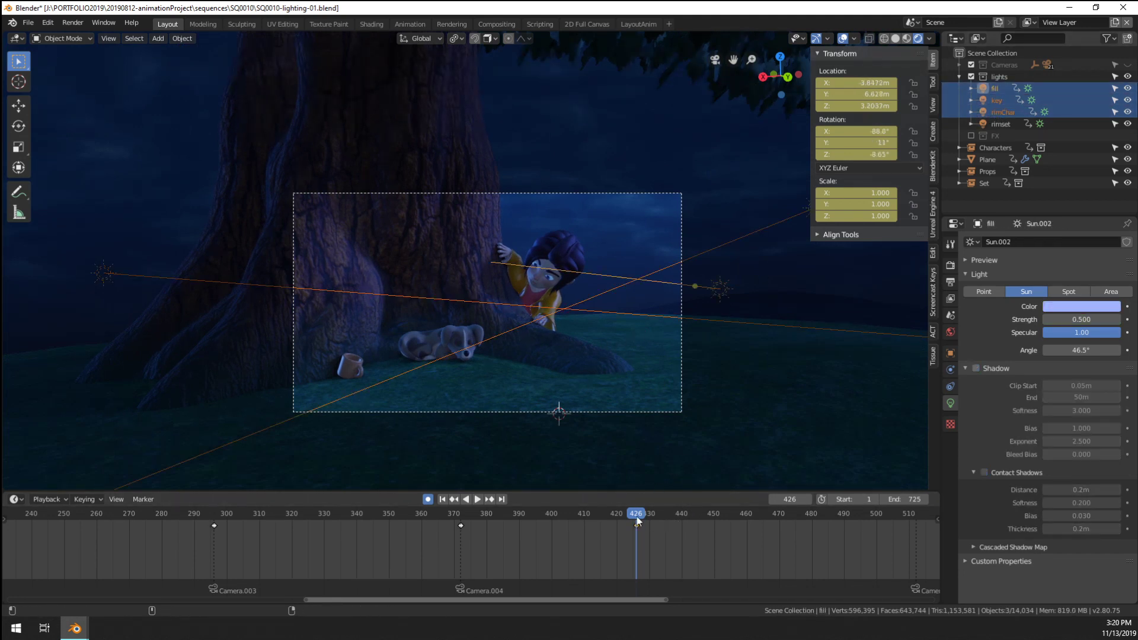
pyautogui.moveTo(637, 527); pyautogui.dragTo(462, 538, button='right')
pyautogui.scroll(-3, 543, 537)
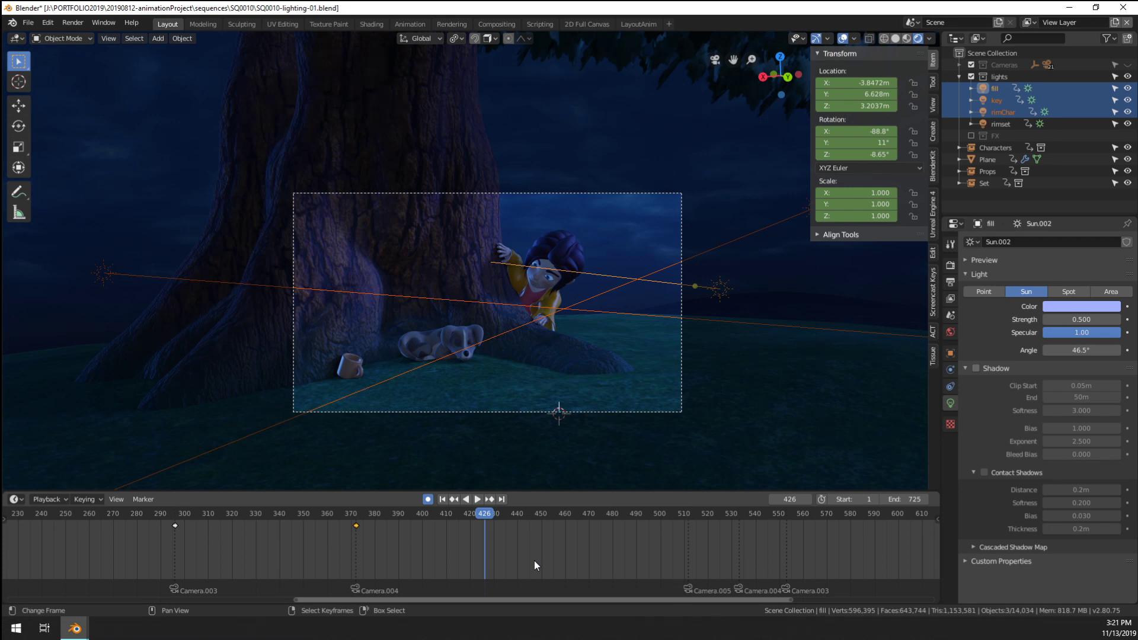
# Examine the lighting on the boy, the dog and the mug at frame 426, close up and in the full frame
pyautogui.click(734, 292)
pyautogui.hotkey('ctrl', 'z')
pyautogui.scroll(4, 662, 213)
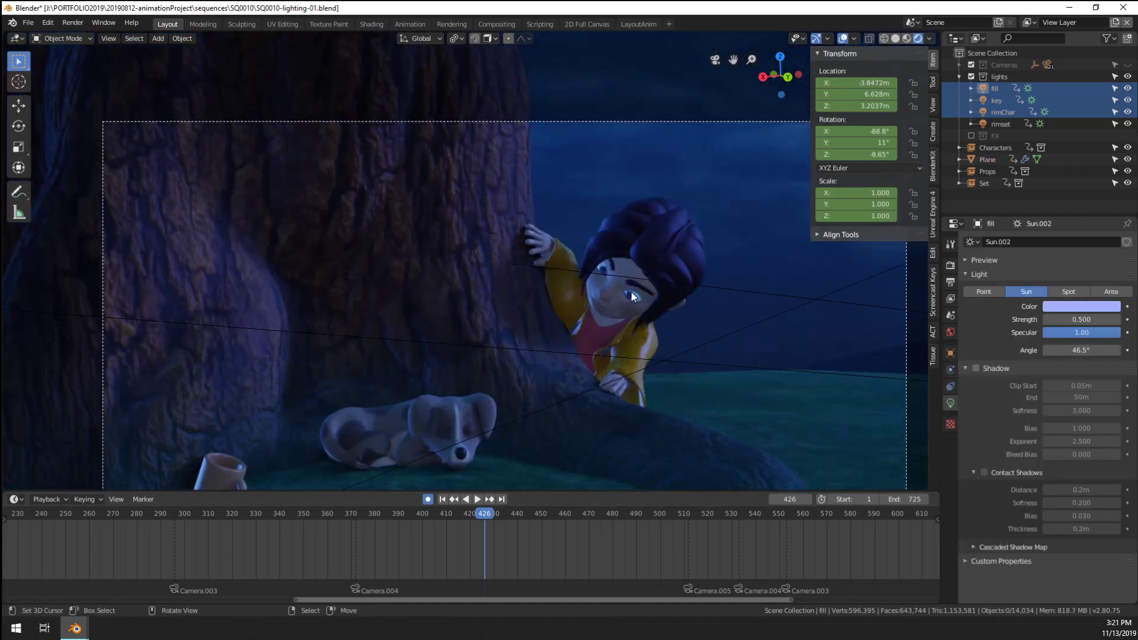
pyautogui.keyDown('shift'); pyautogui.moveTo(598, 383); pyautogui.dragTo(531, 315, button='middle'); pyautogui.keyUp('shift')
pyautogui.scroll(-3, 531, 315)
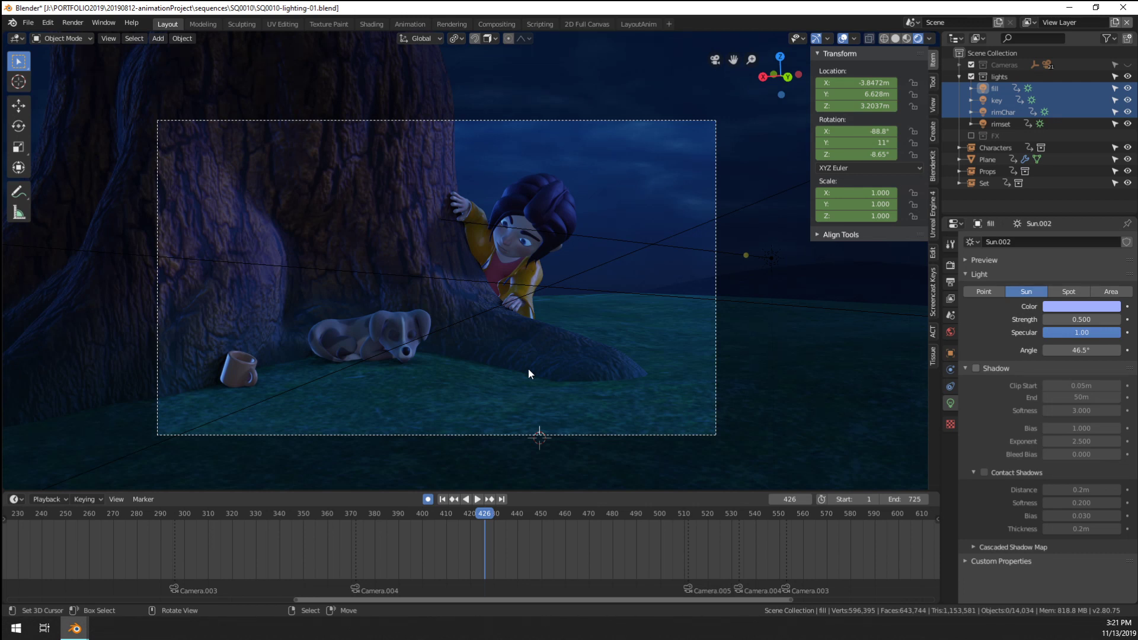
pyautogui.click(622, 243)
pyautogui.scroll(5, 577, 269)
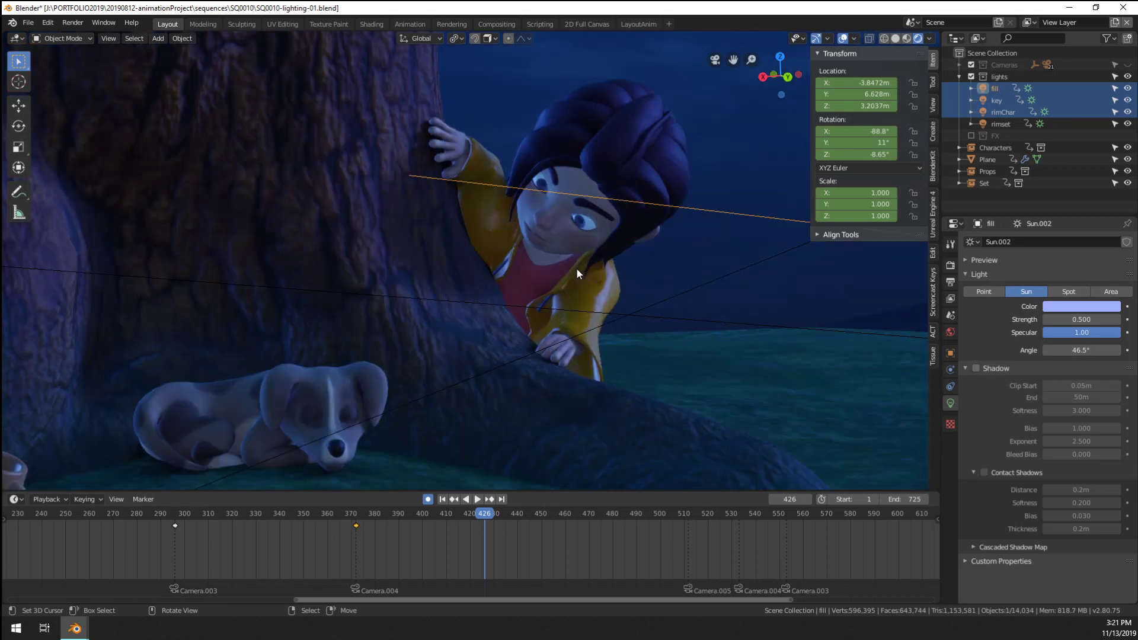
pyautogui.scroll(-3, 577, 269)
pyautogui.scroll(3, 600, 269)
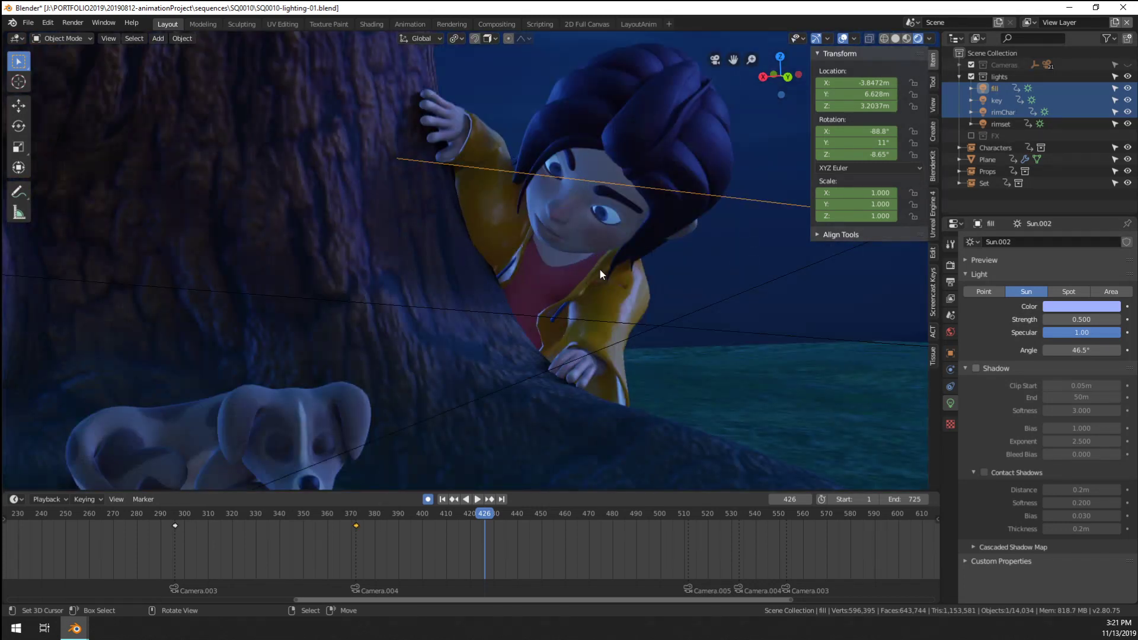
pyautogui.scroll(-5, 600, 268)
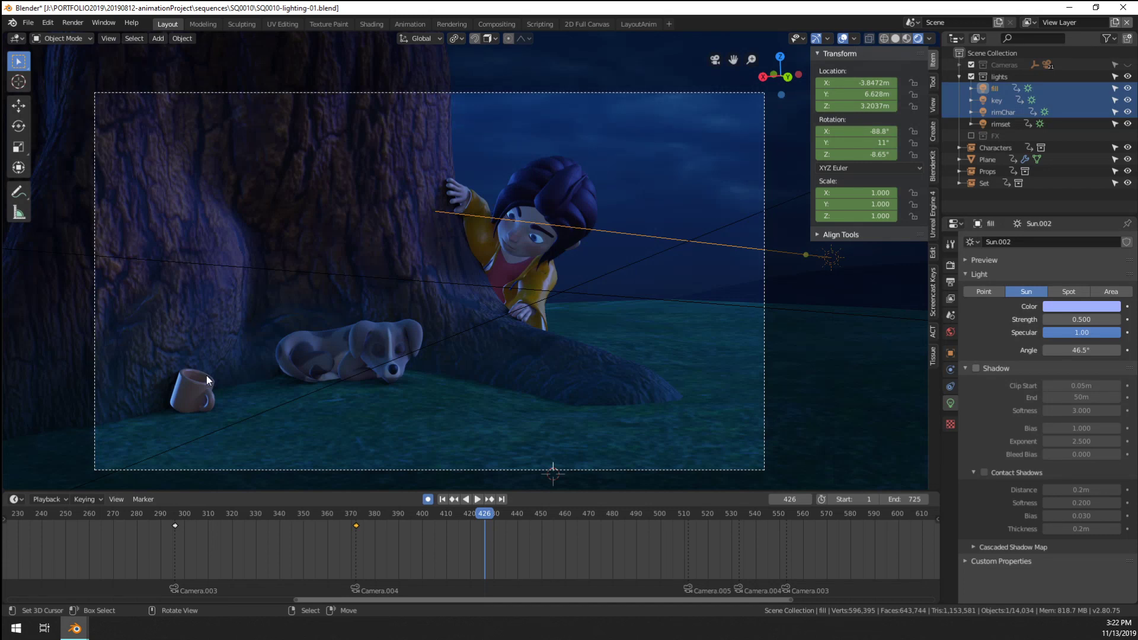
pyautogui.scroll(6, 531, 231)
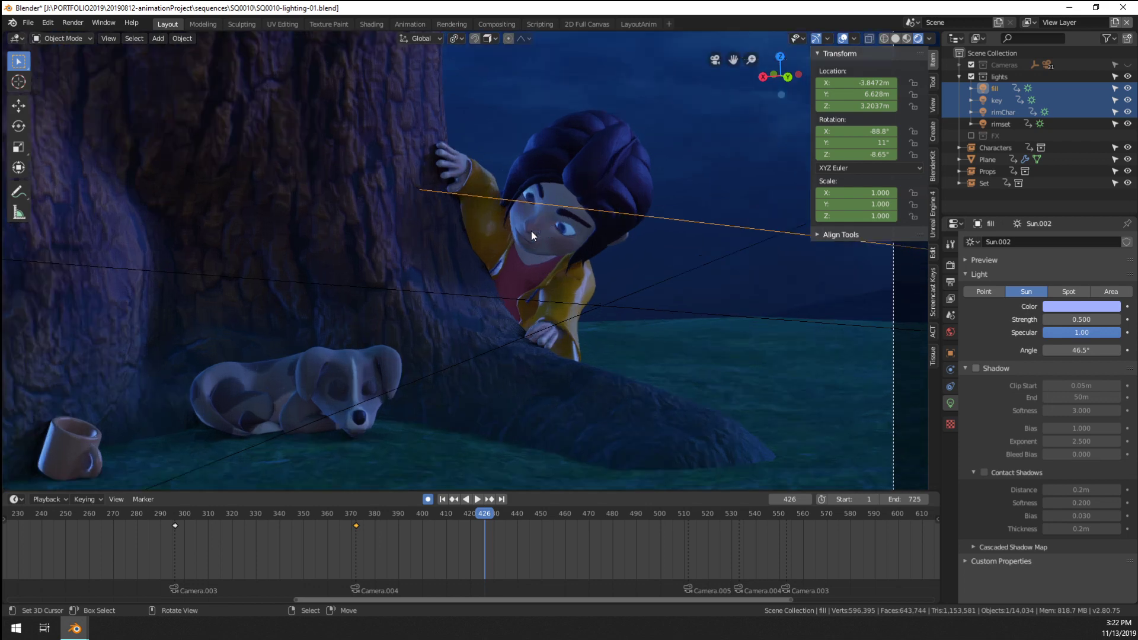
pyautogui.scroll(-2, 517, 261)
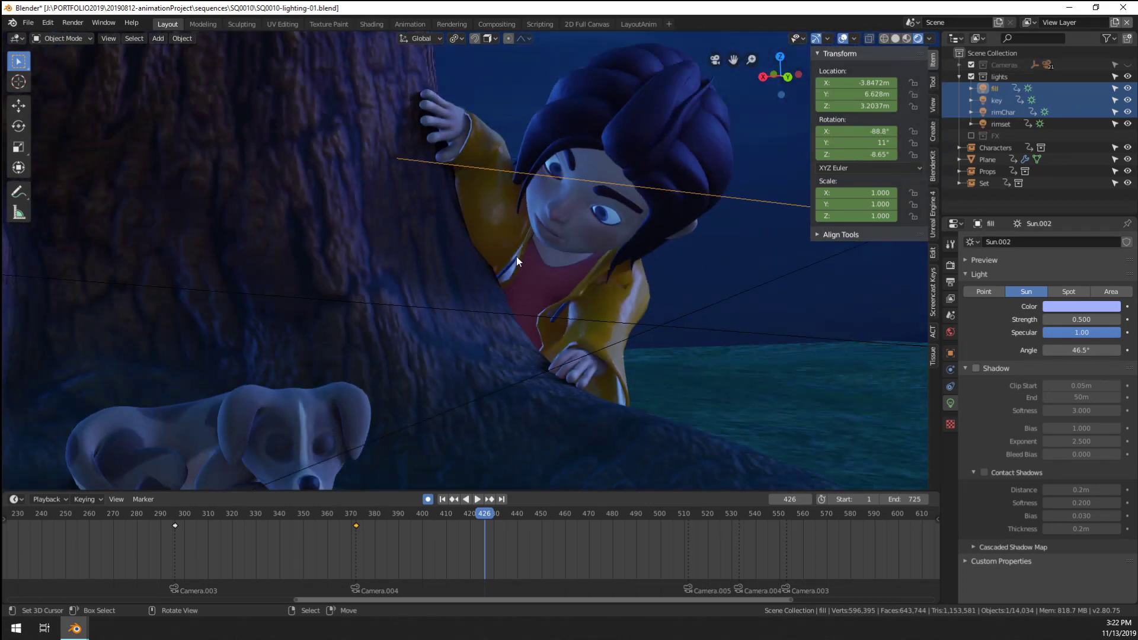
pyautogui.scroll(-4, 475, 277)
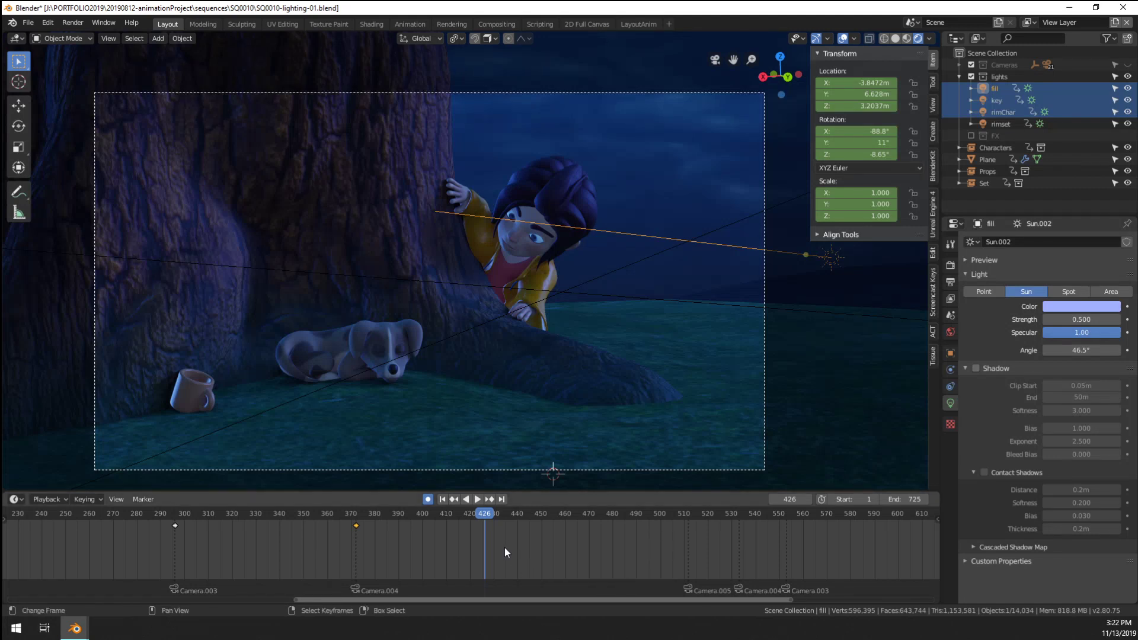
# Play the shot forward to frame 496 and inspect the boy's pose and his hand on the tree root
pyautogui.press('space')
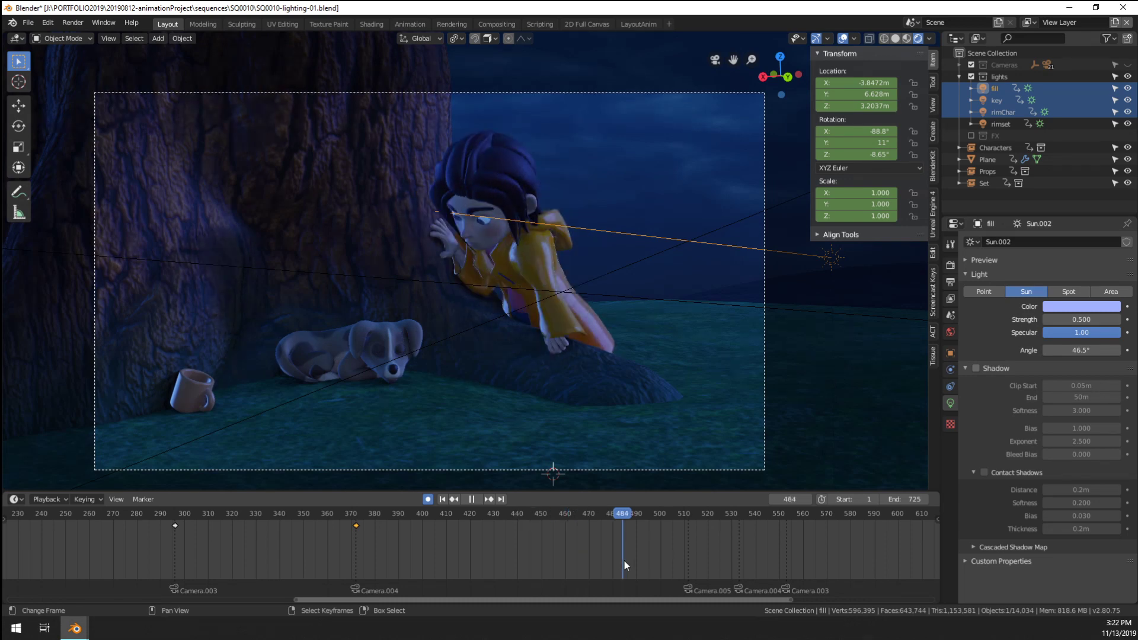
pyautogui.moveTo(651, 565); pyautogui.dragTo(651, 566)
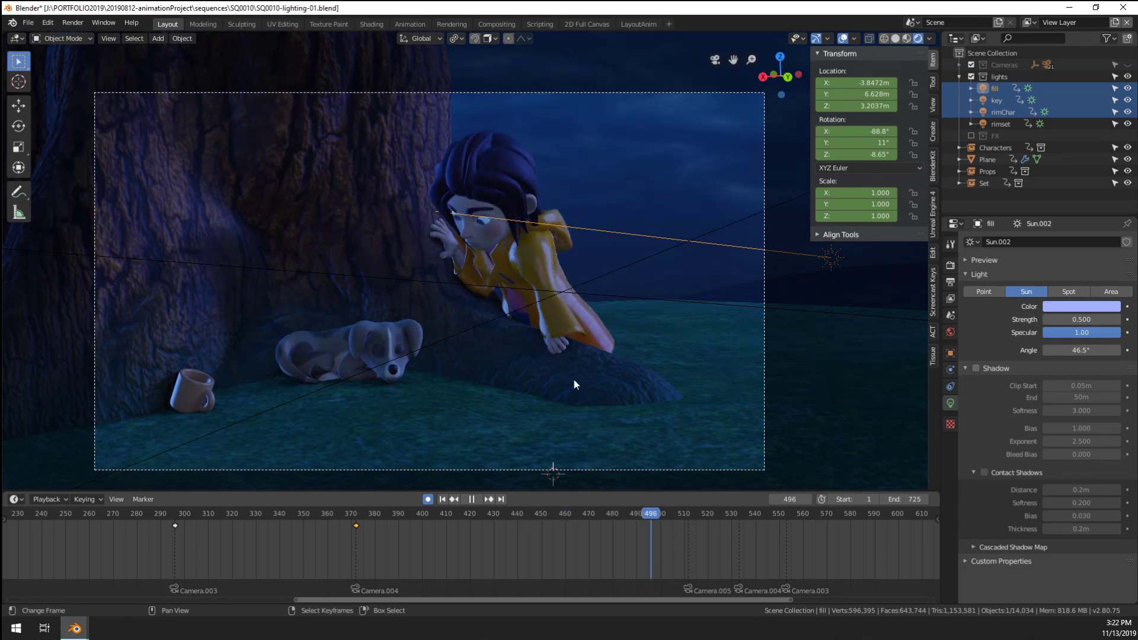
pyautogui.scroll(6, 575, 381)
pyautogui.scroll(-2, 664, 442)
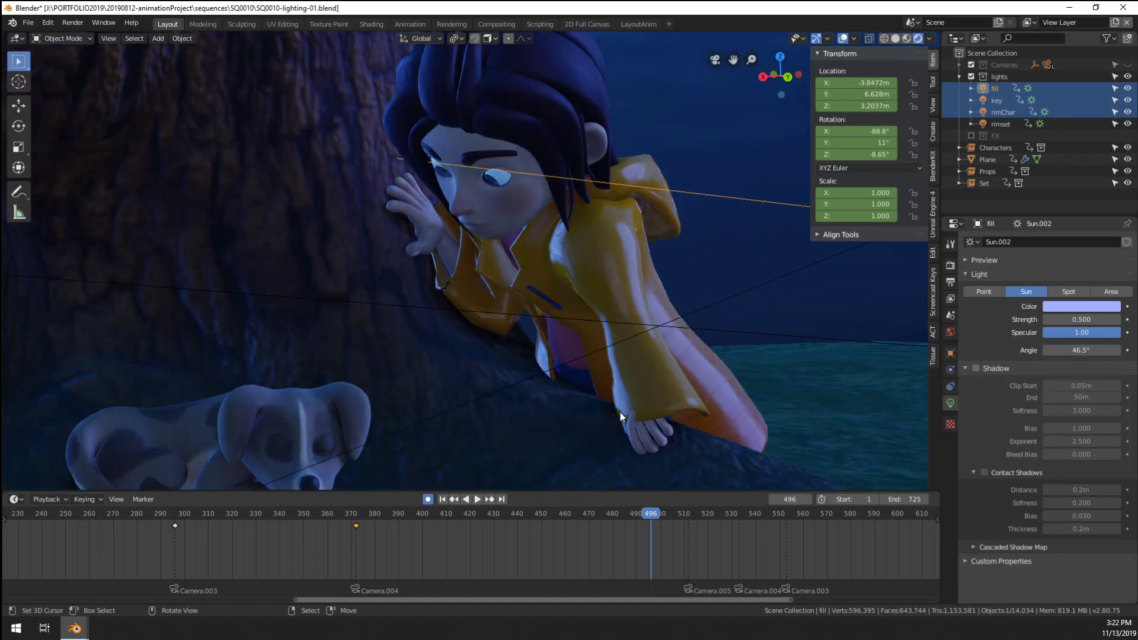
pyautogui.scroll(-3, 620, 411)
# Switch to the Blender window with 02-Short-block15.blend and go to frame 470, close up on the boy's left hand
pyautogui.moveTo(75, 627)
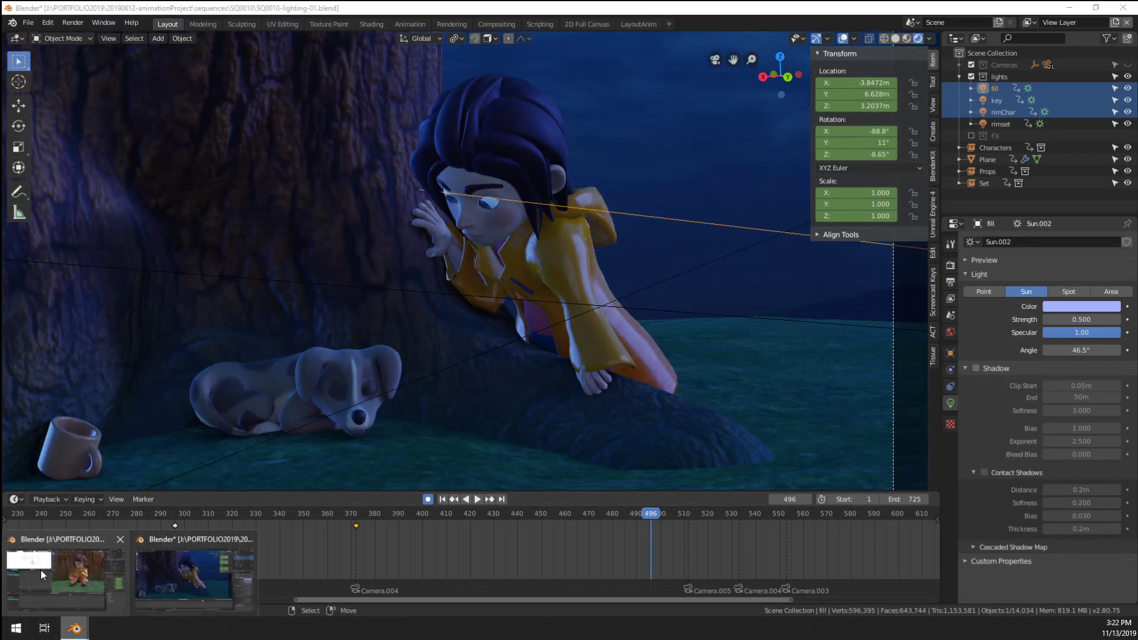
pyautogui.click(54, 571)
pyautogui.moveTo(378, 532); pyautogui.dragTo(264, 529)
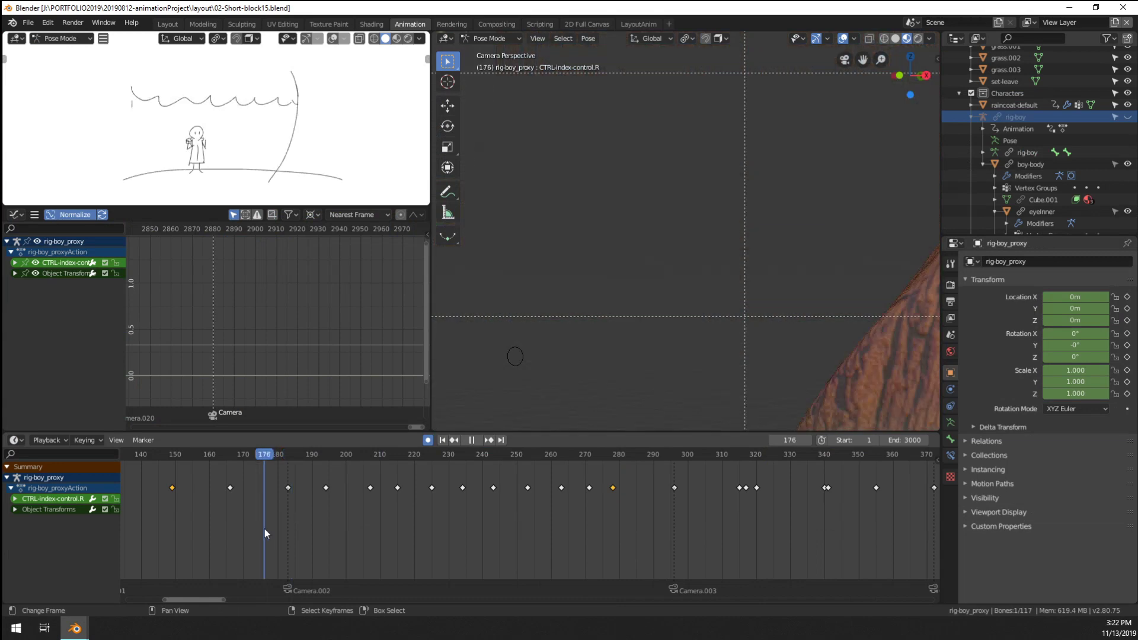
pyautogui.scroll(-3, 264, 529)
pyautogui.click(672, 528)
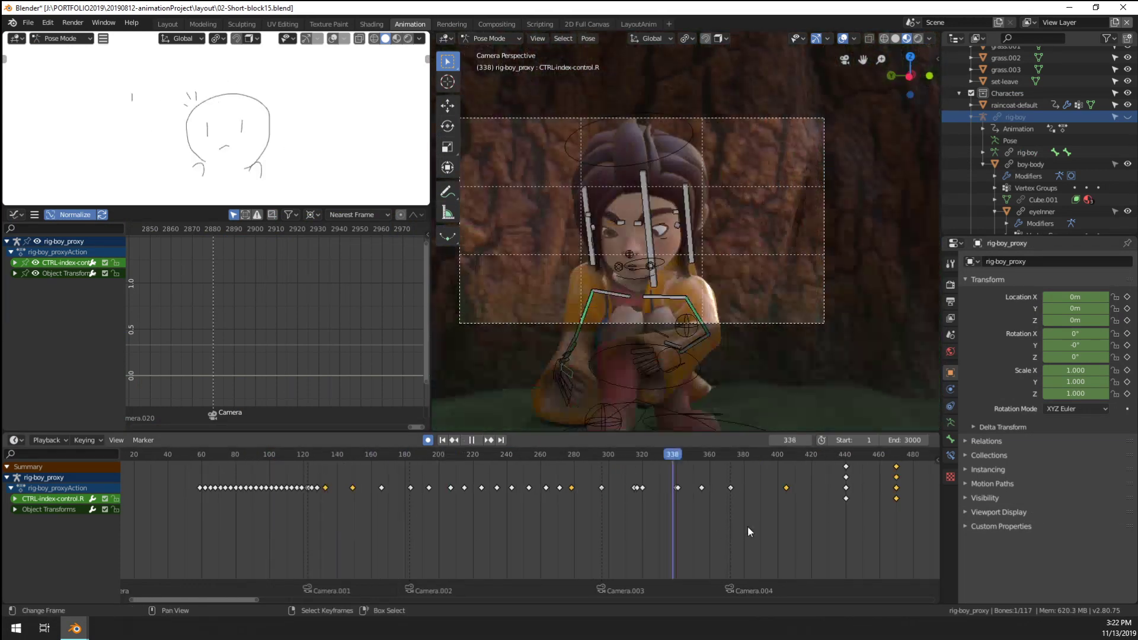
pyautogui.click(748, 528)
pyautogui.moveTo(746, 531); pyautogui.dragTo(466, 544, button='middle')
pyautogui.moveTo(551, 543); pyautogui.dragTo(613, 517)
pyautogui.scroll(4, 698, 304)
pyautogui.scroll(5, 607, 284)
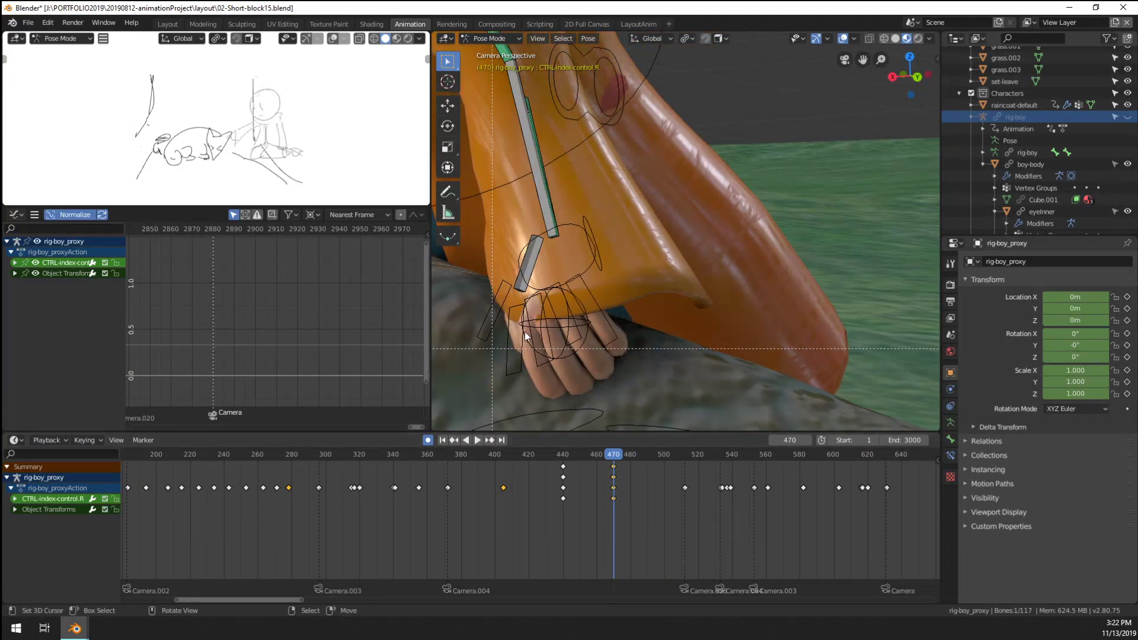
# Rotate the CTRL-hand-L bone slightly so the hand rests on the root, and save the file
pyautogui.click(529, 329)
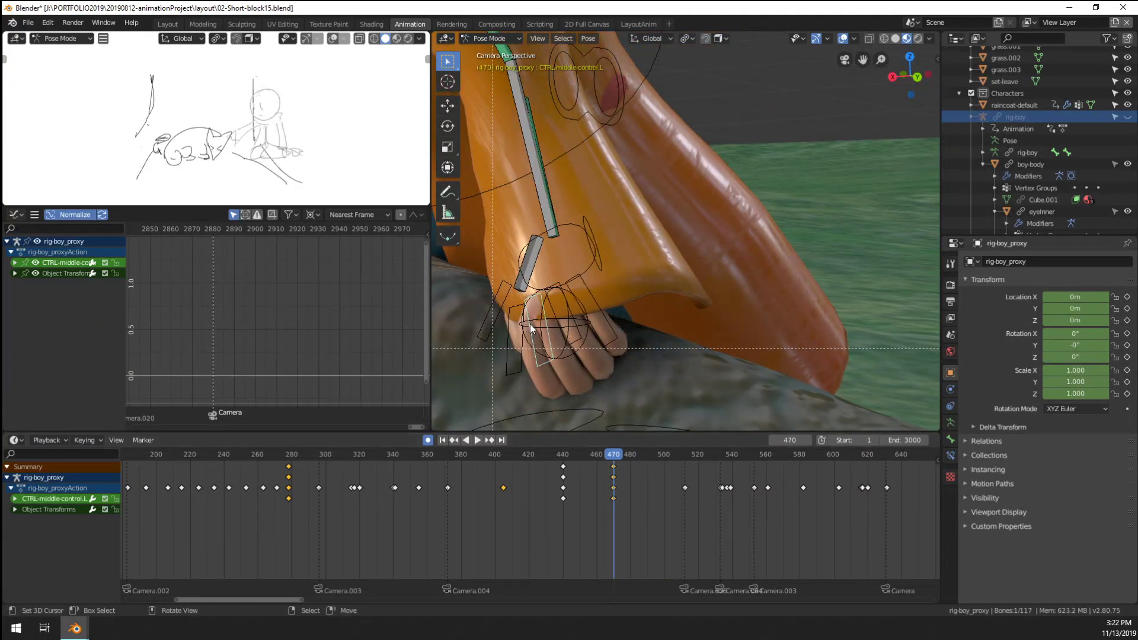
pyautogui.click(543, 289)
pyautogui.press('r')
pyautogui.press('r')
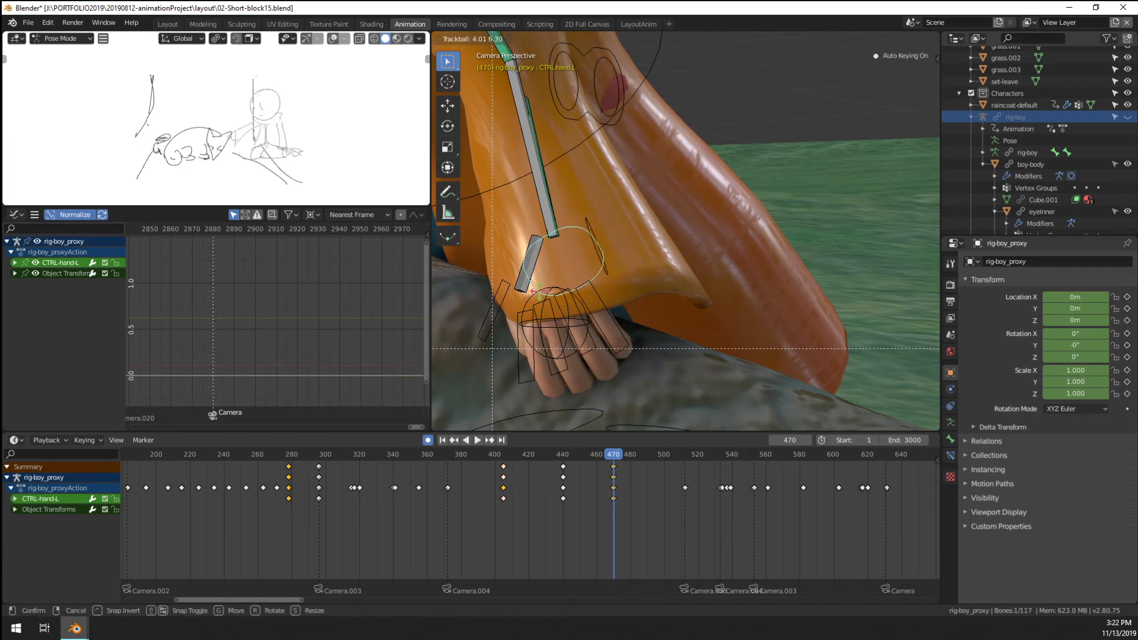
pyautogui.click(444, 311)
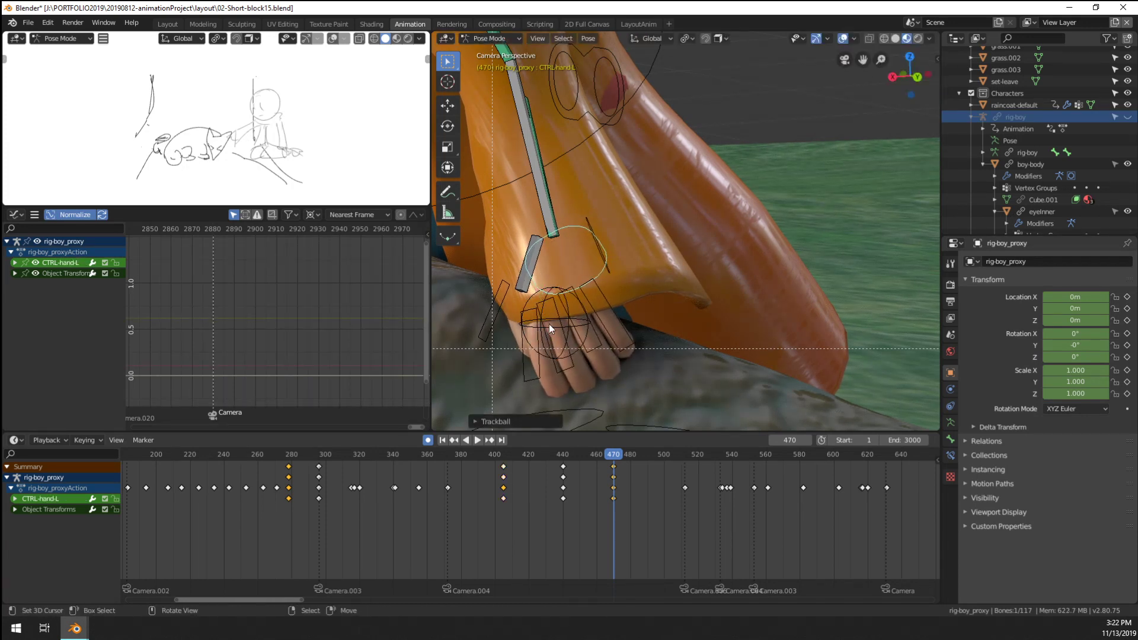
pyautogui.hotkey('ctrl', 's')
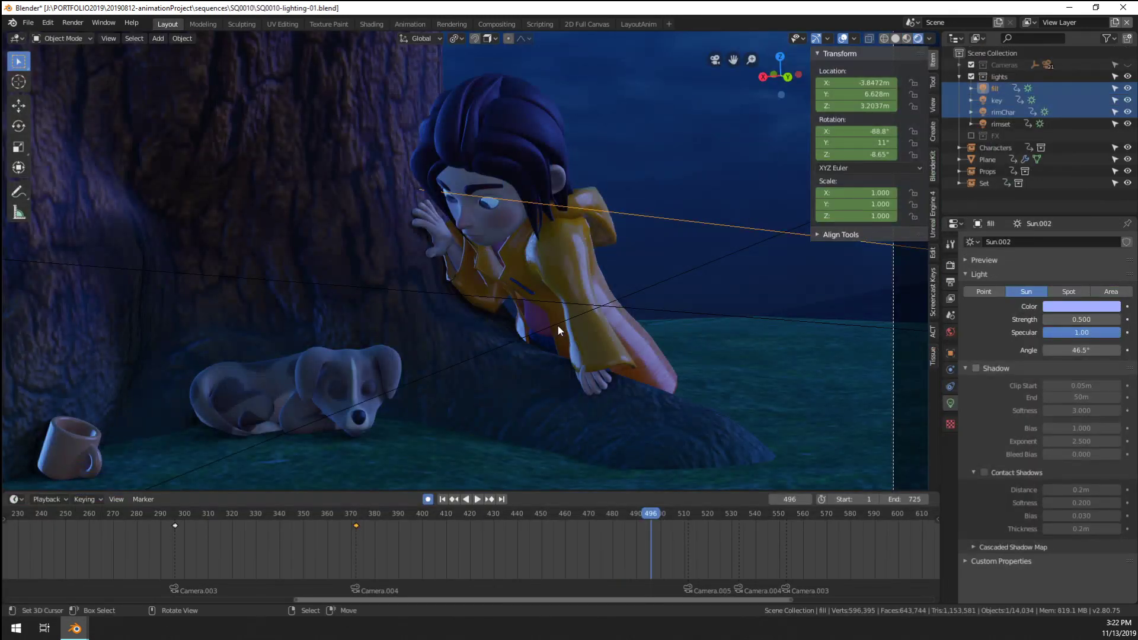
# Select the raincoat-default mesh at the bent sleeve and display its shape keys
pyautogui.scroll(8, 445, 235)
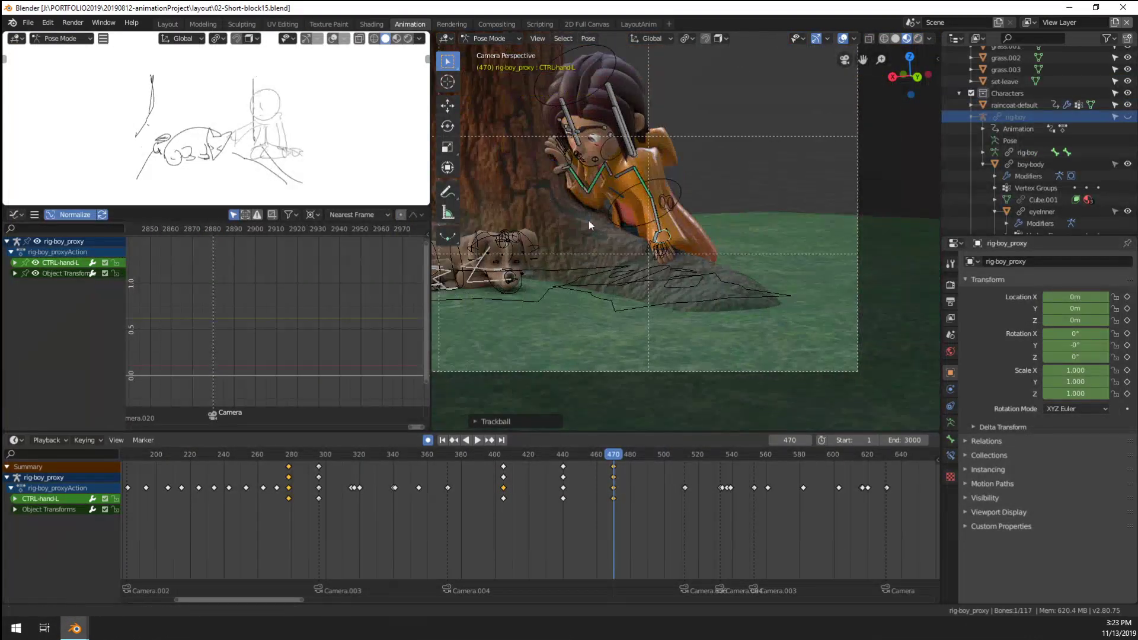
pyautogui.scroll(3, 589, 221)
pyautogui.click(589, 250)
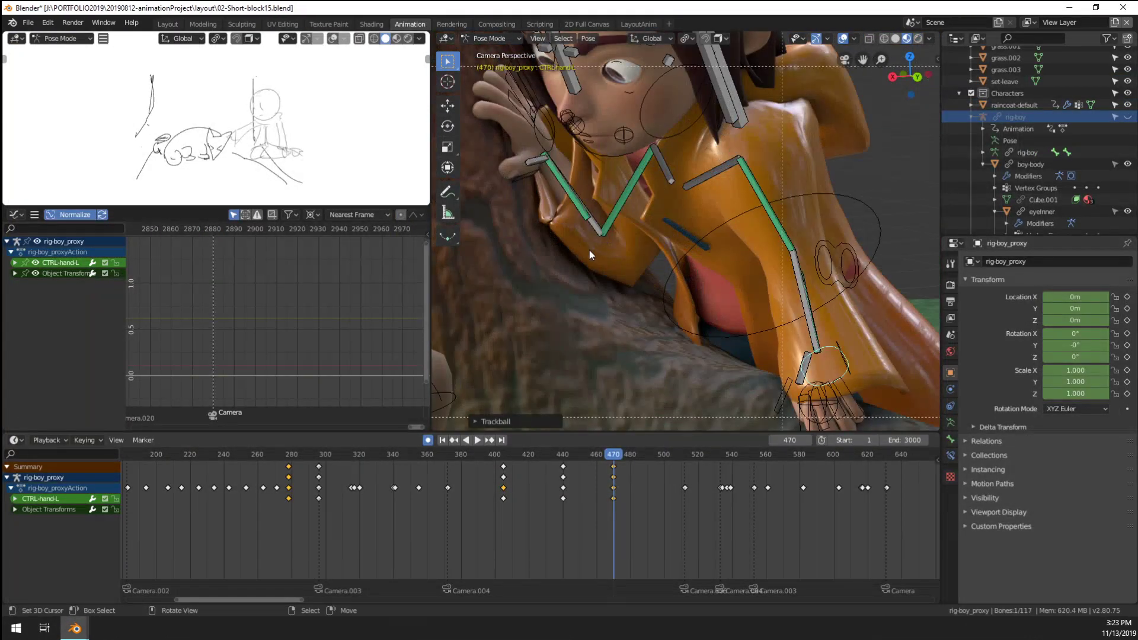
pyautogui.scroll(3, 595, 275)
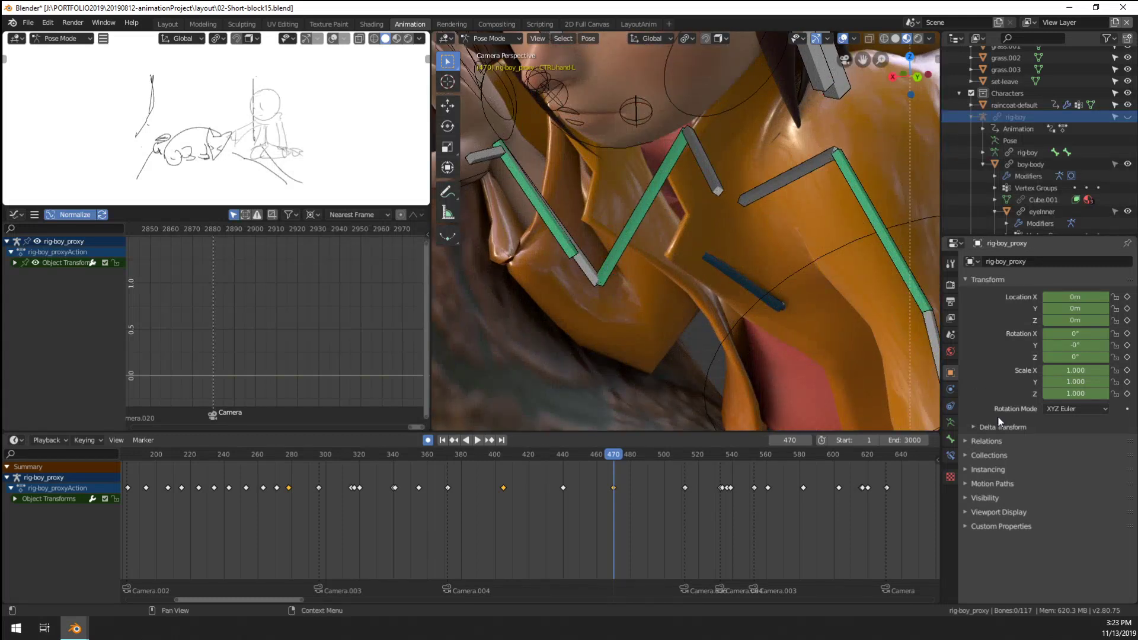
pyautogui.click(951, 440)
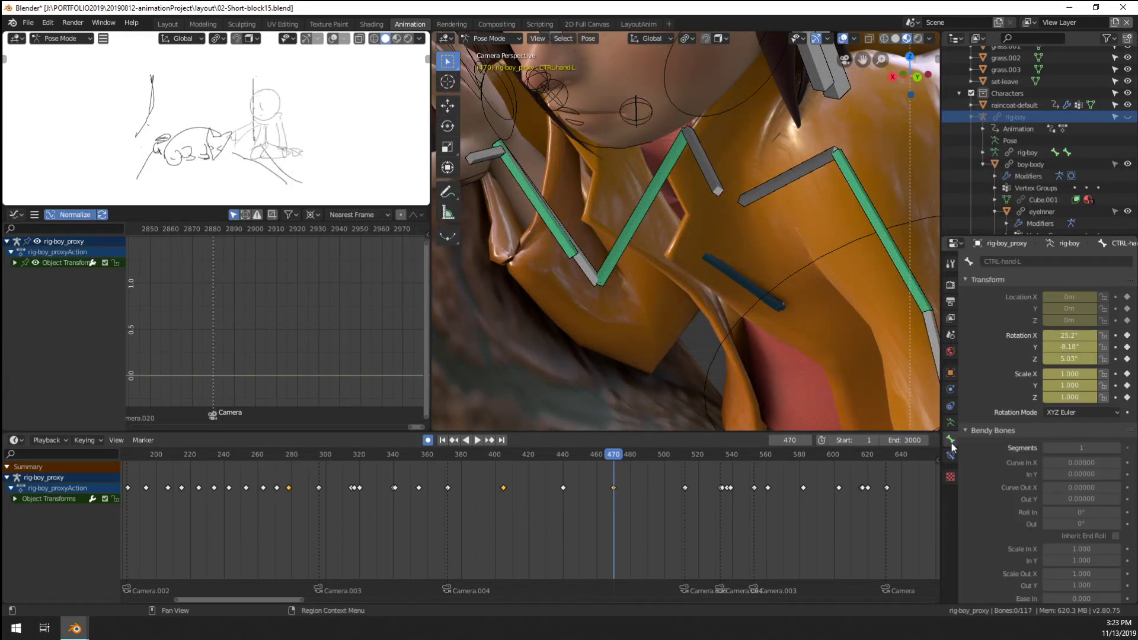
pyautogui.click(951, 456)
pyautogui.click(953, 423)
pyautogui.click(953, 406)
pyautogui.click(951, 390)
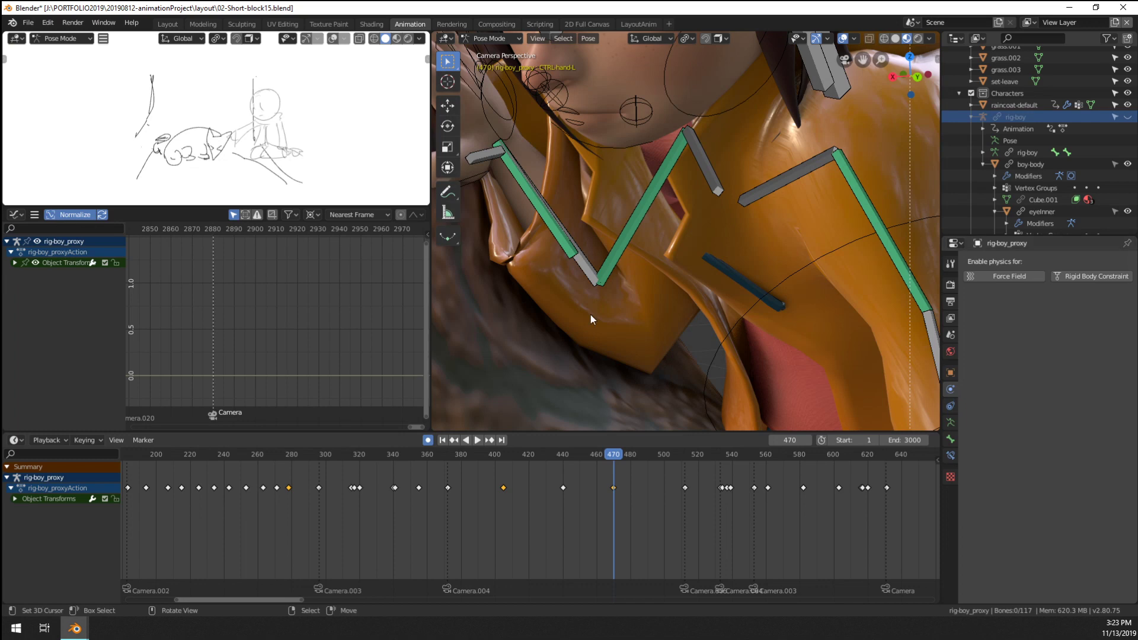
pyautogui.click(539, 275)
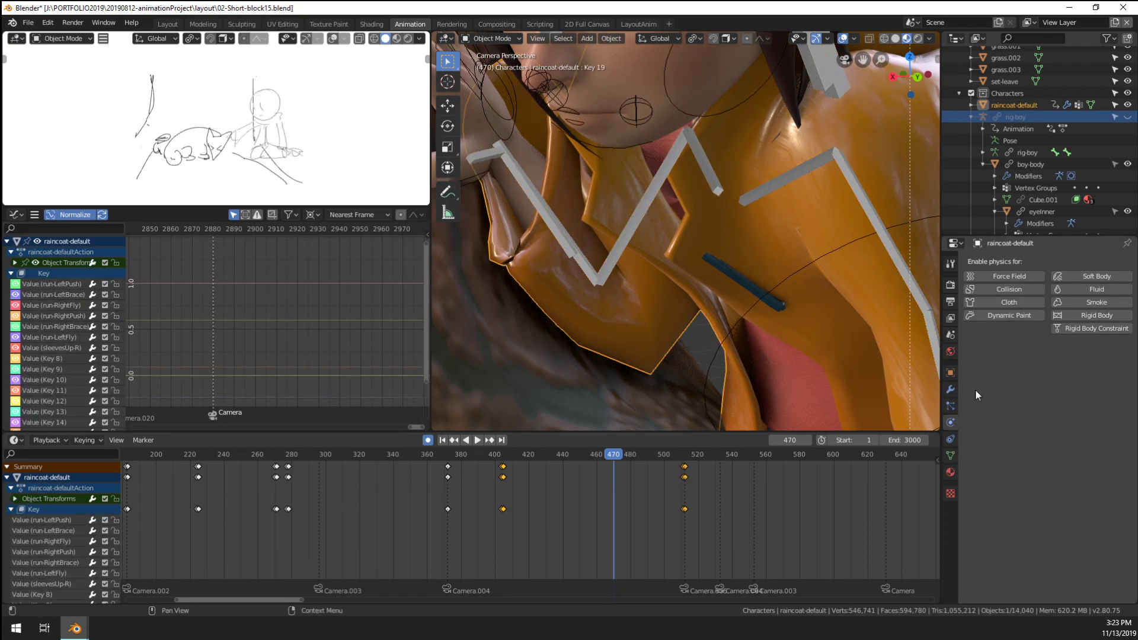
pyautogui.click(941, 458)
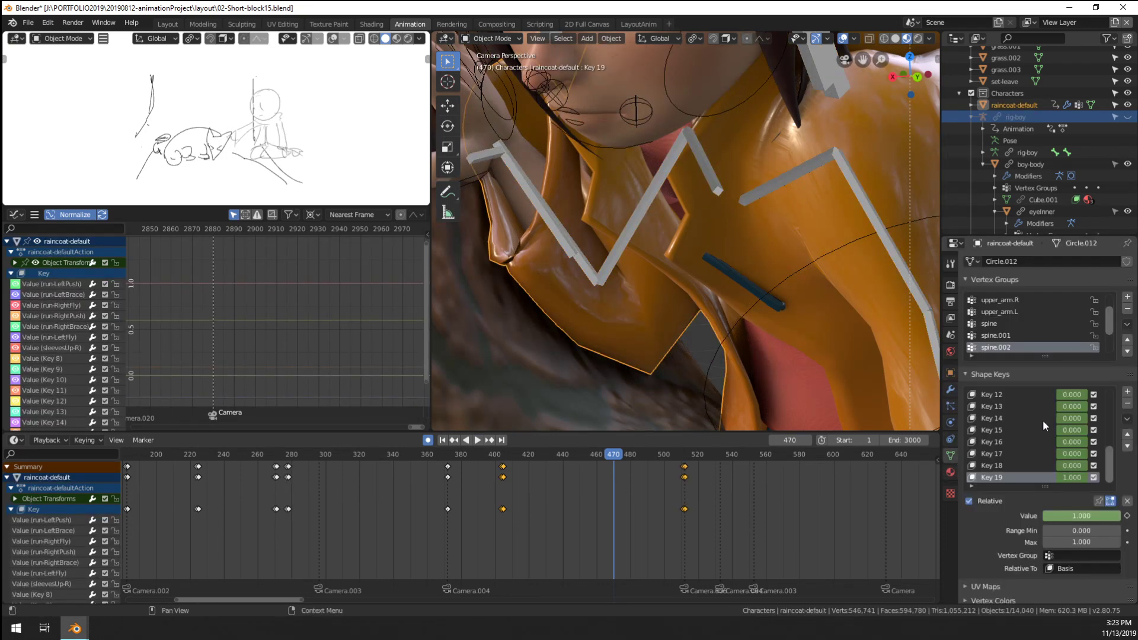
# Put the raincoat in Sculpt Mode and smooth the pinched sleeve fold below the forearm on shape key Key 19
pyautogui.click(492, 37)
pyautogui.click(492, 78)
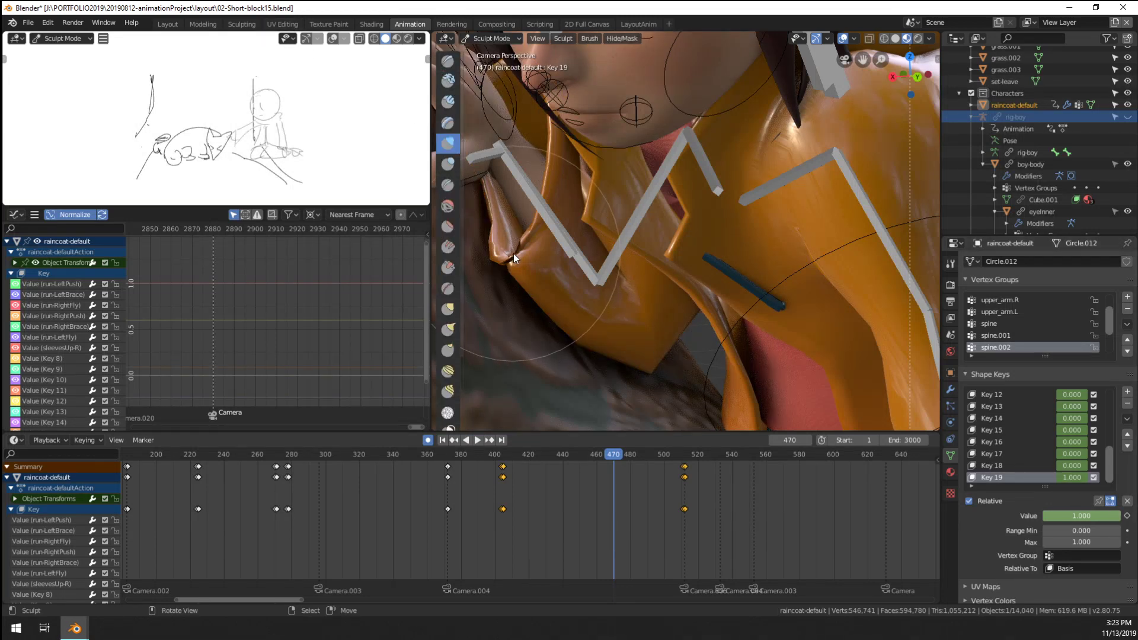
pyautogui.moveTo(513, 254)
pyautogui.keyDown('shift'); pyautogui.mouseDown()
pyautogui.moveTo(511, 263)
pyautogui.moveTo(526, 245)
pyautogui.mouseUp(); pyautogui.keyUp('shift')
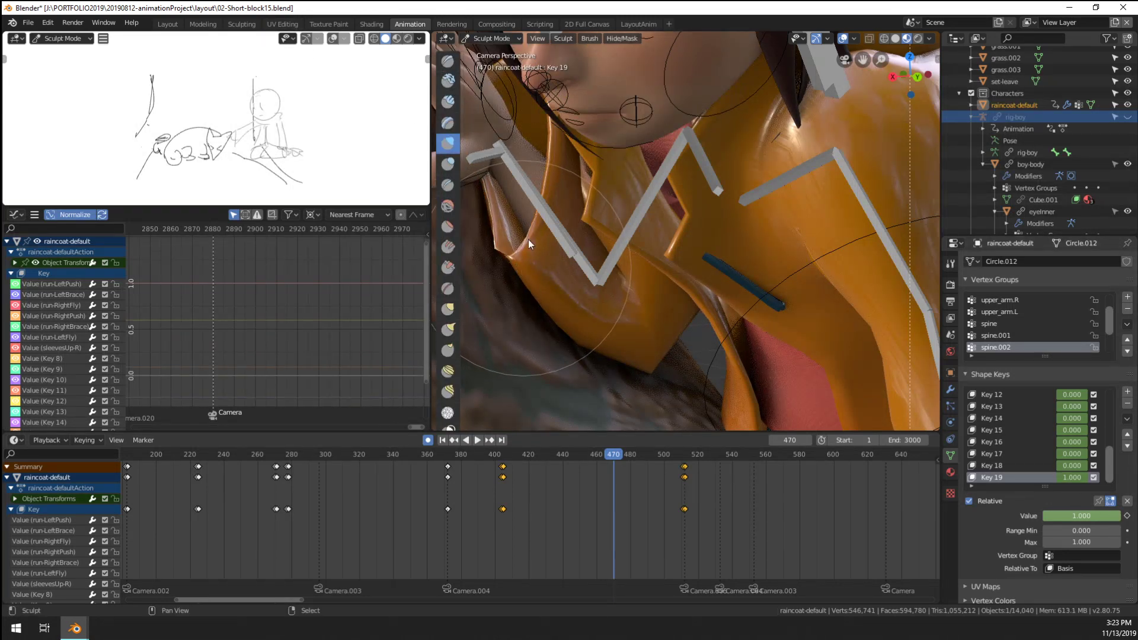
# Return the raincoat to Object Mode and show the whole Camera.004 shot
pyautogui.click(476, 39)
pyautogui.click(478, 47)
pyautogui.click(479, 39)
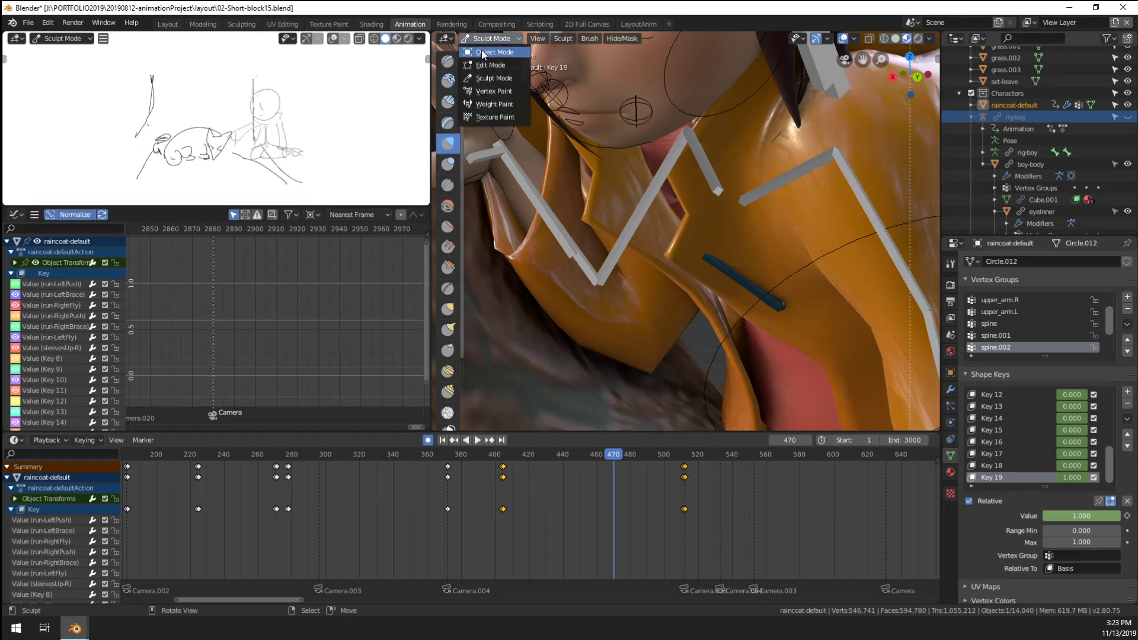
pyautogui.click(478, 48)
pyautogui.press('Home')
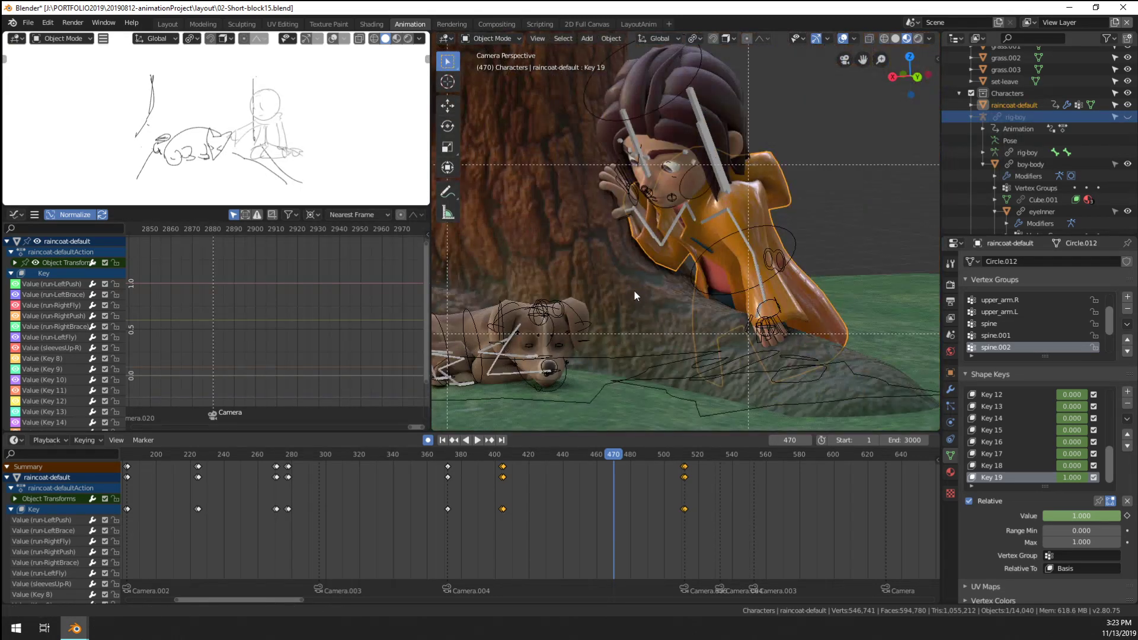
# Check the corrected sleeve and hand against the tree root, deselect the raincoat, and save the animation file
pyautogui.keyDown('shift'); pyautogui.moveTo(634, 291); pyautogui.dragTo(677, 280, button='middle'); pyautogui.keyUp('shift')
pyautogui.moveTo(647, 315); pyautogui.dragTo(693, 278, button='middle')
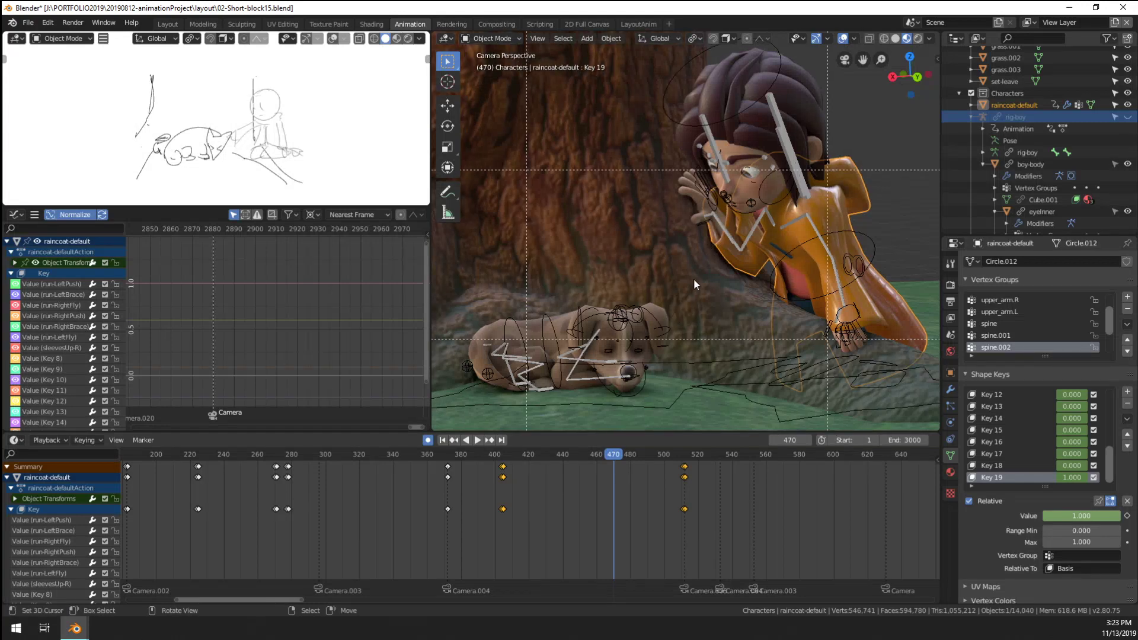
pyautogui.scroll(5, 699, 279)
pyautogui.press('KP_0')
pyautogui.scroll(1, 638, 315)
pyautogui.scroll(-4, 638, 314)
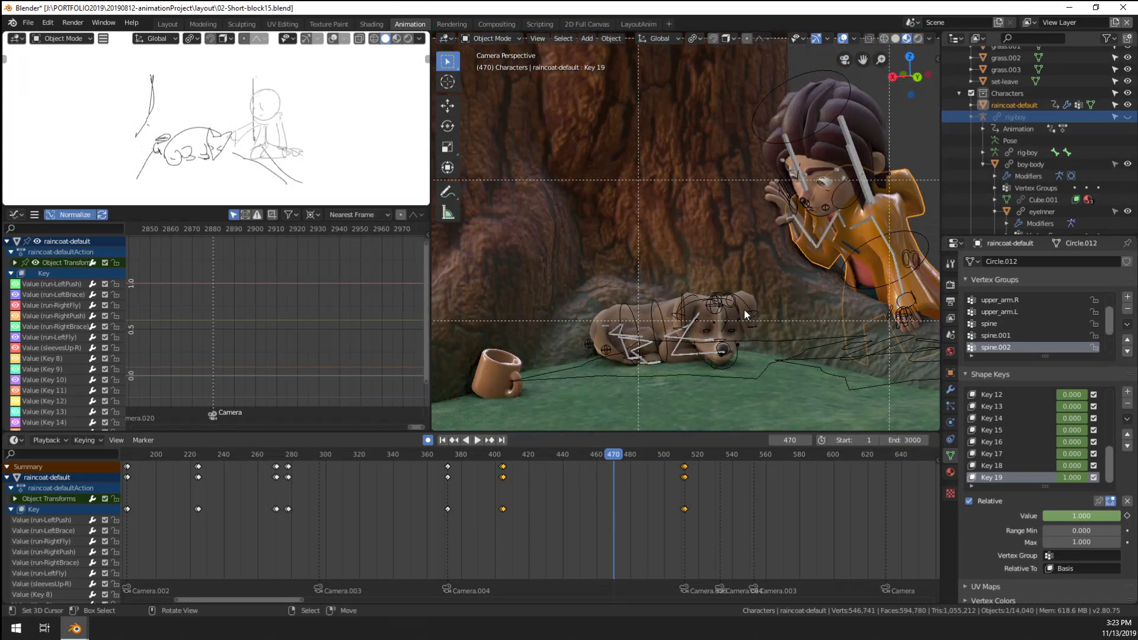
pyautogui.scroll(2, 699, 311)
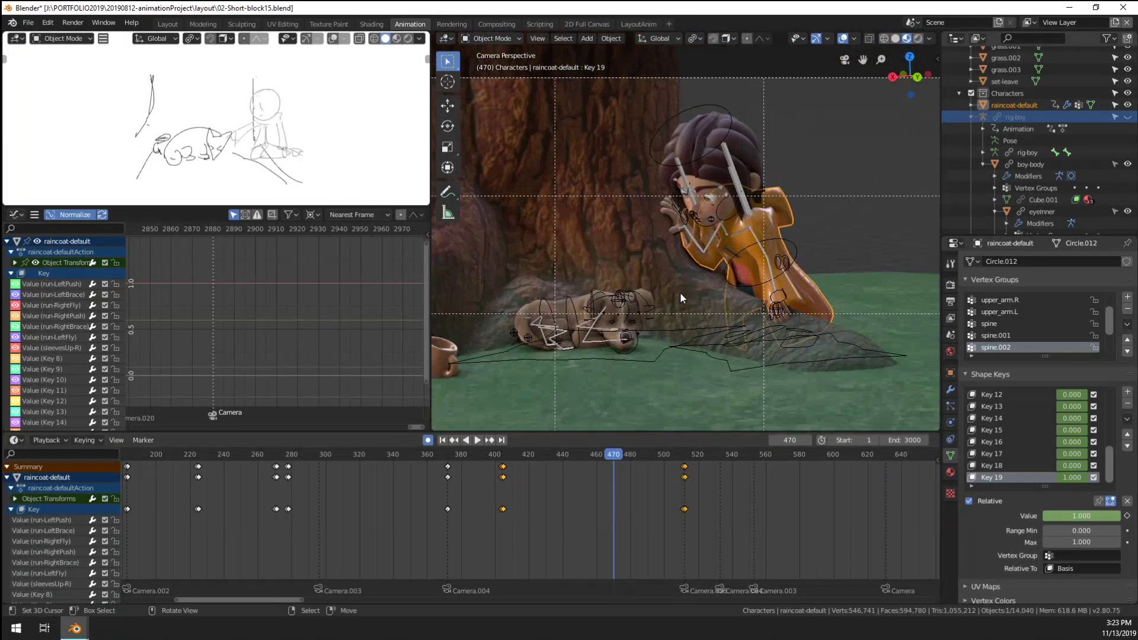
pyautogui.click(818, 250)
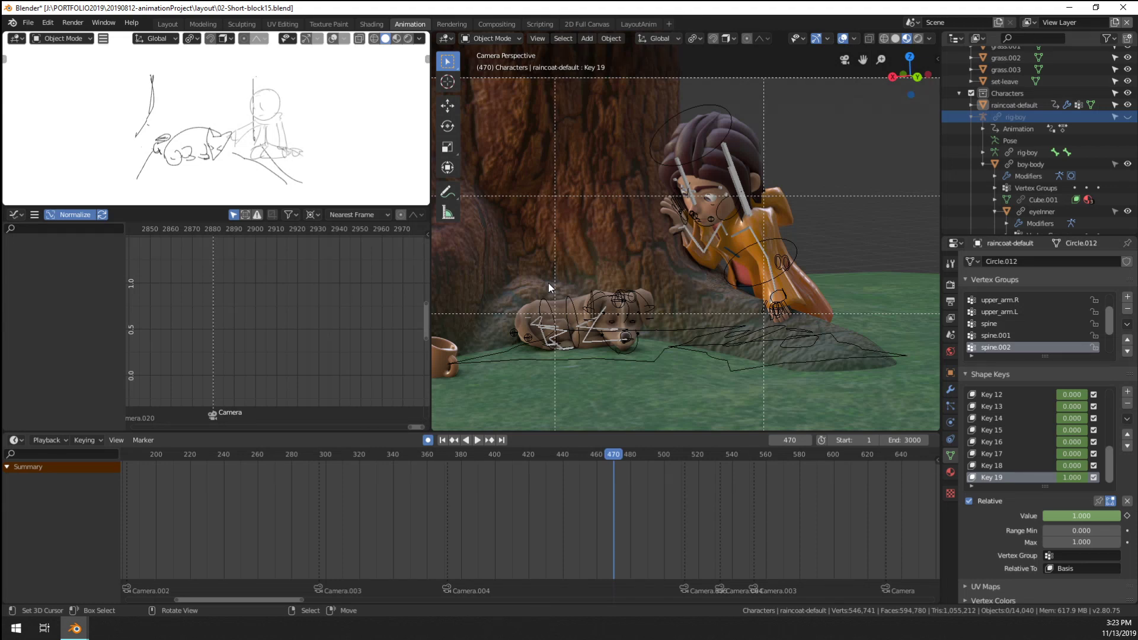
pyautogui.scroll(5, 625, 230)
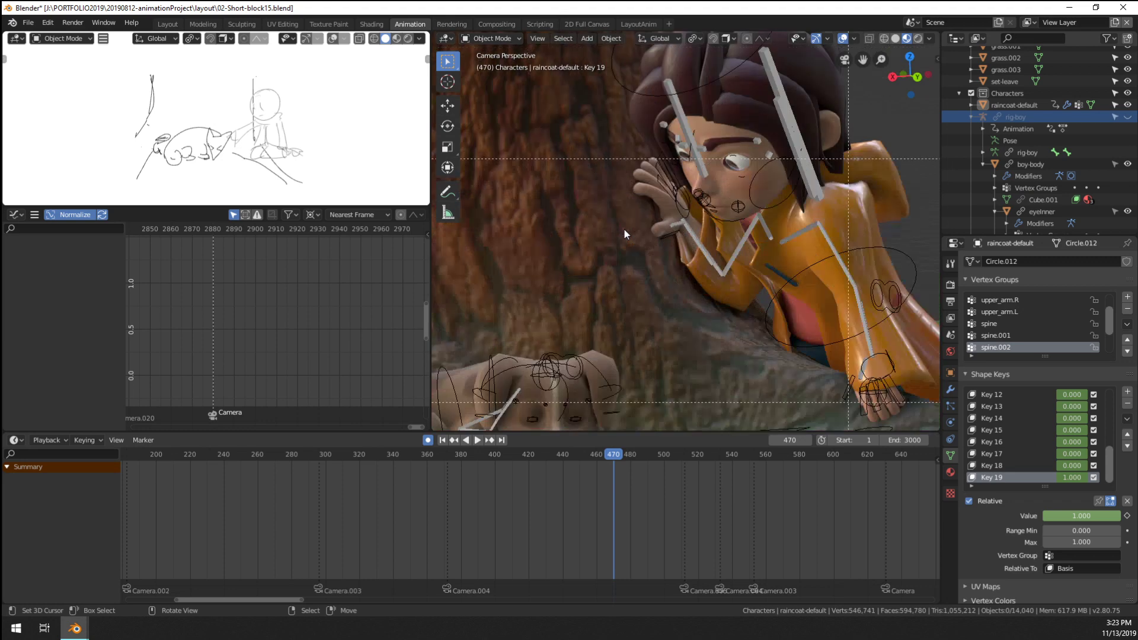
pyautogui.scroll(-4, 624, 228)
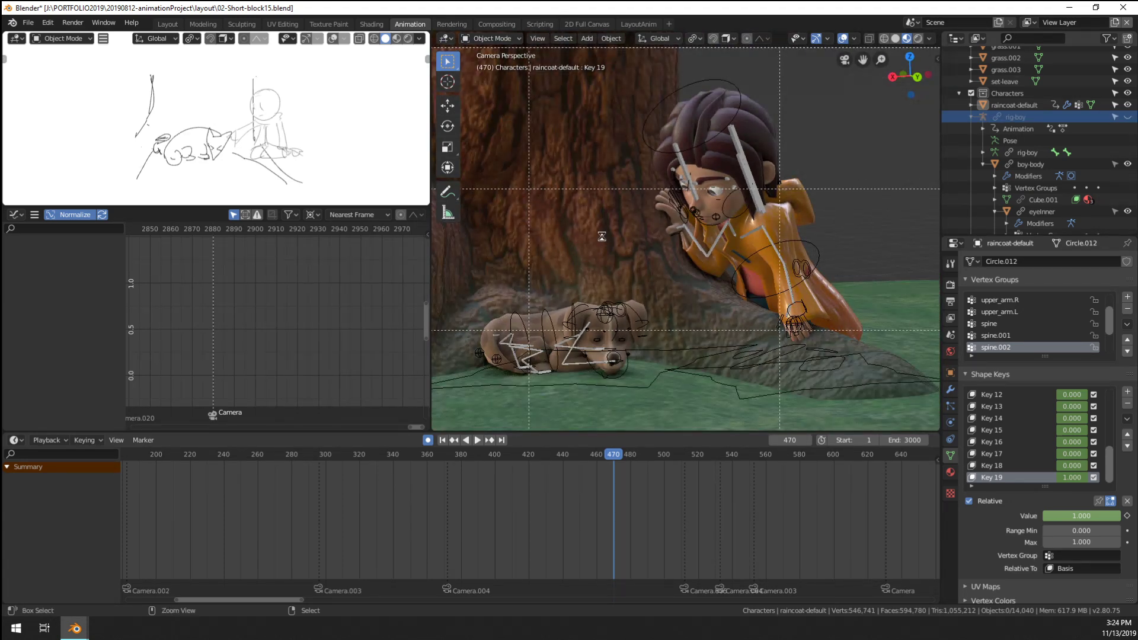
pyautogui.hotkey('ctrl', 's')
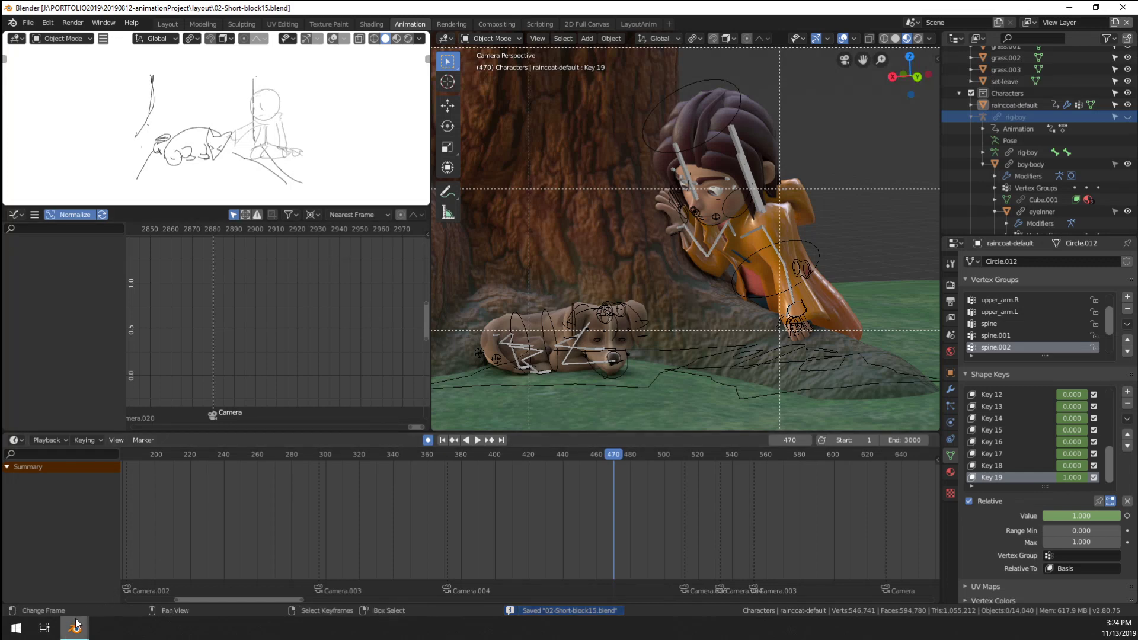
# Switch to the Blender window with SQ0010-lighting-01.blend, show the shot through the camera, and save the file
pyautogui.moveTo(76, 626)
pyautogui.click(166, 573)
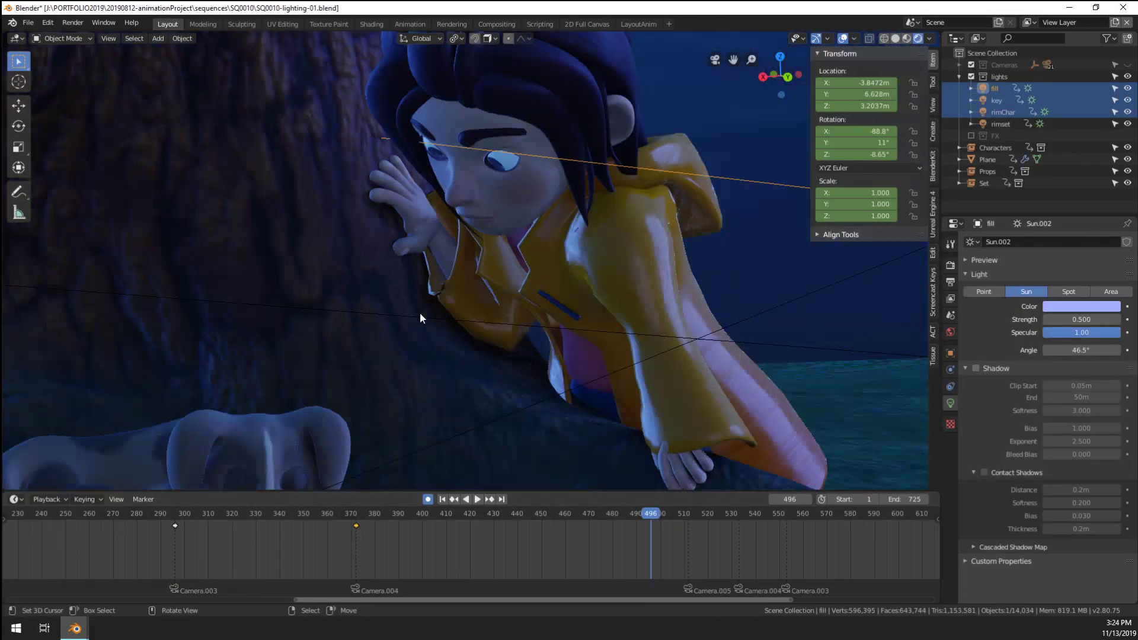
pyautogui.press('KP_0')
pyautogui.hotkey('ctrl', 's')
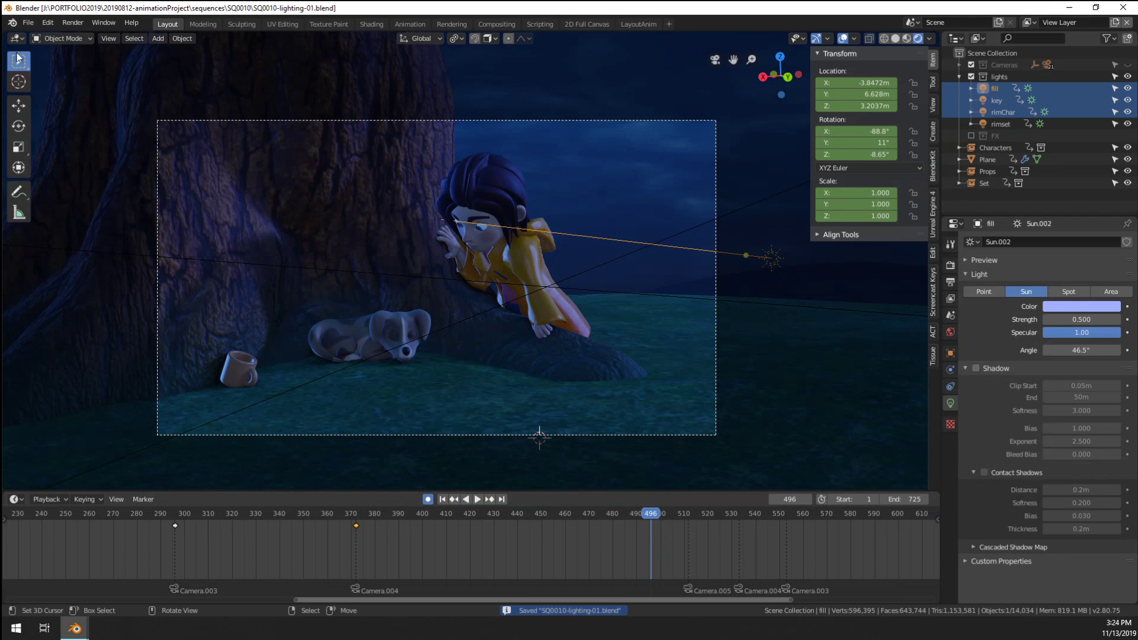
# Reload the saved lighting file to bring in the updated linked animation, and display the viewport with Rendered shading
pyautogui.click(32, 27)
pyautogui.moveTo(70, 85)
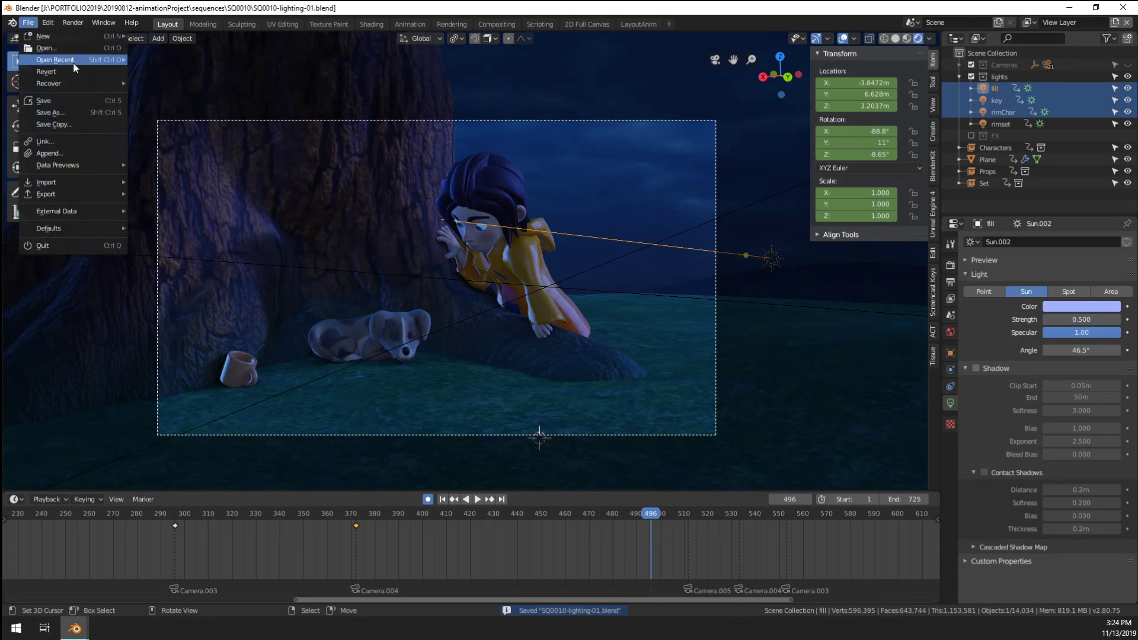
pyautogui.moveTo(74, 62)
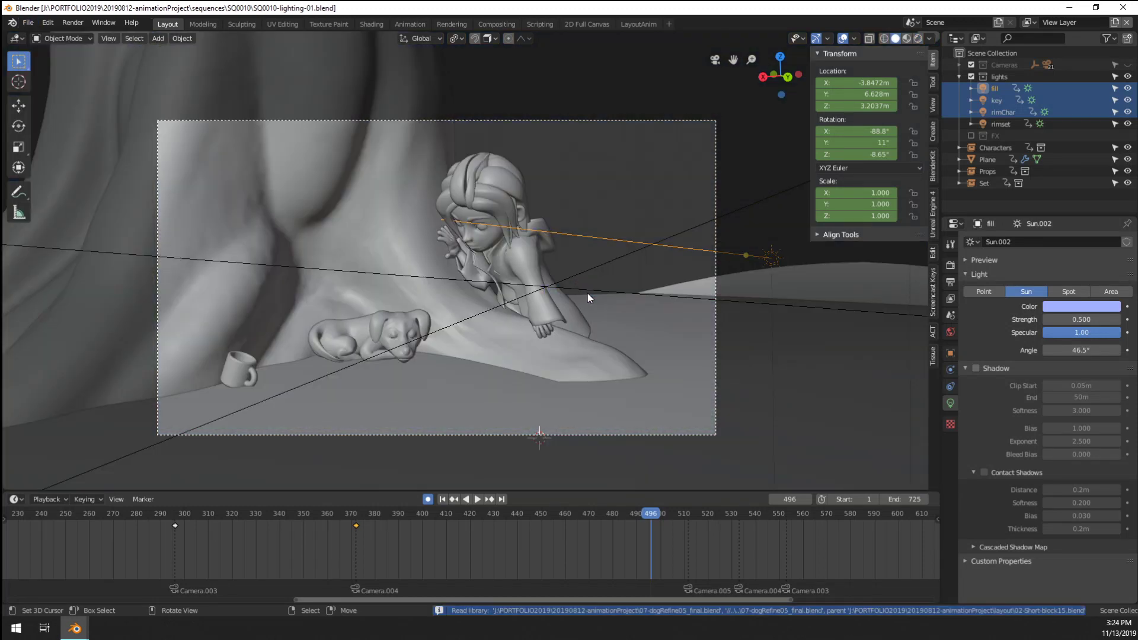
pyautogui.scroll(3, 549, 266)
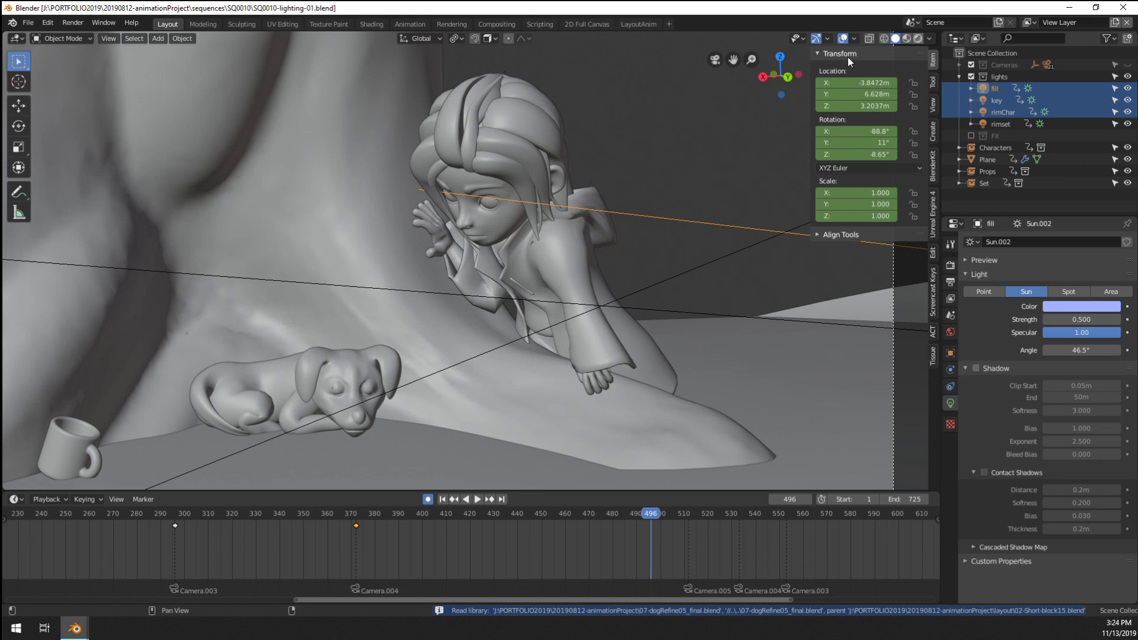
pyautogui.hotkey('shift', 'z')
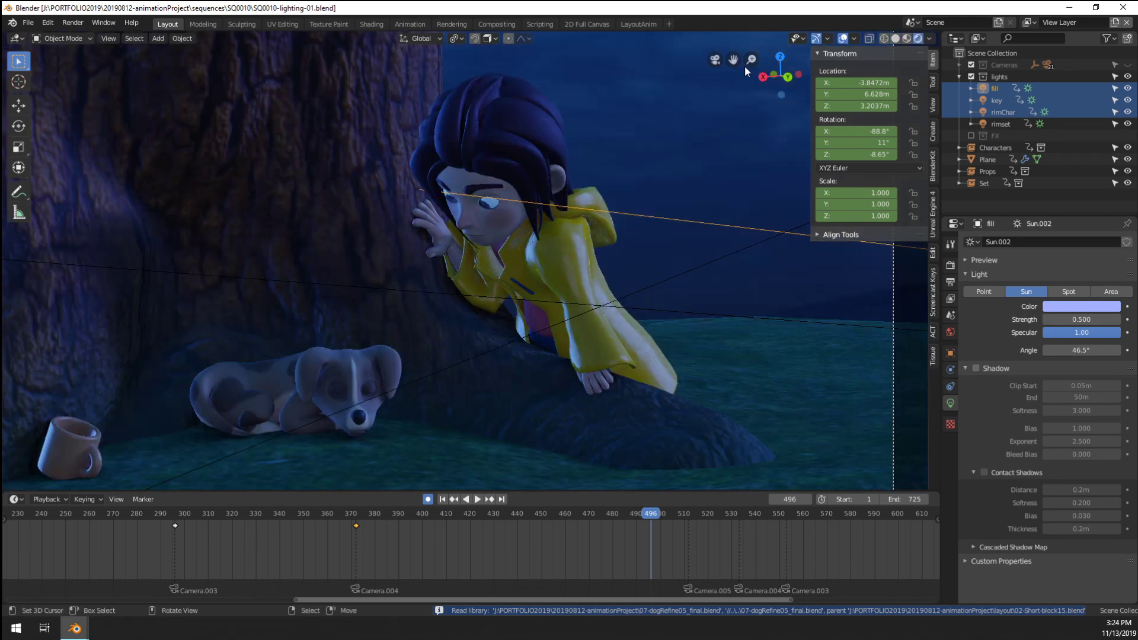
# Examine the lighting on the boy, dog and tree within the Camera.004 frame
pyautogui.scroll(-6, 460, 273)
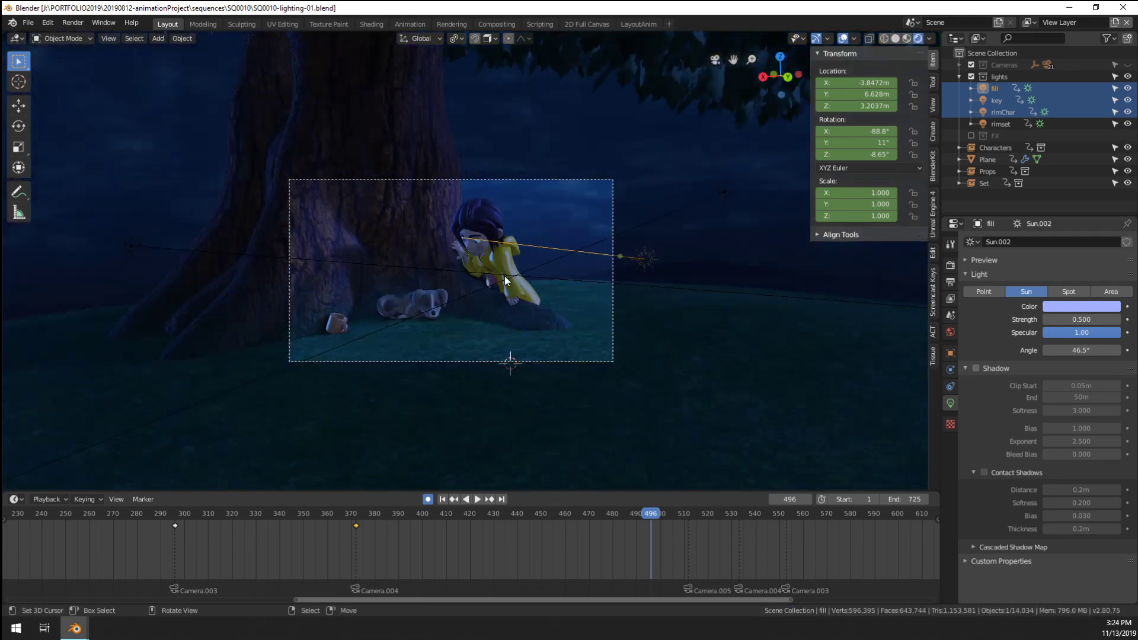
pyautogui.scroll(2, 504, 276)
pyautogui.keyDown('shift'); pyautogui.moveTo(545, 291); pyautogui.dragTo(596, 319, button='middle'); pyautogui.keyUp('shift')
pyautogui.scroll(-2, 467, 287)
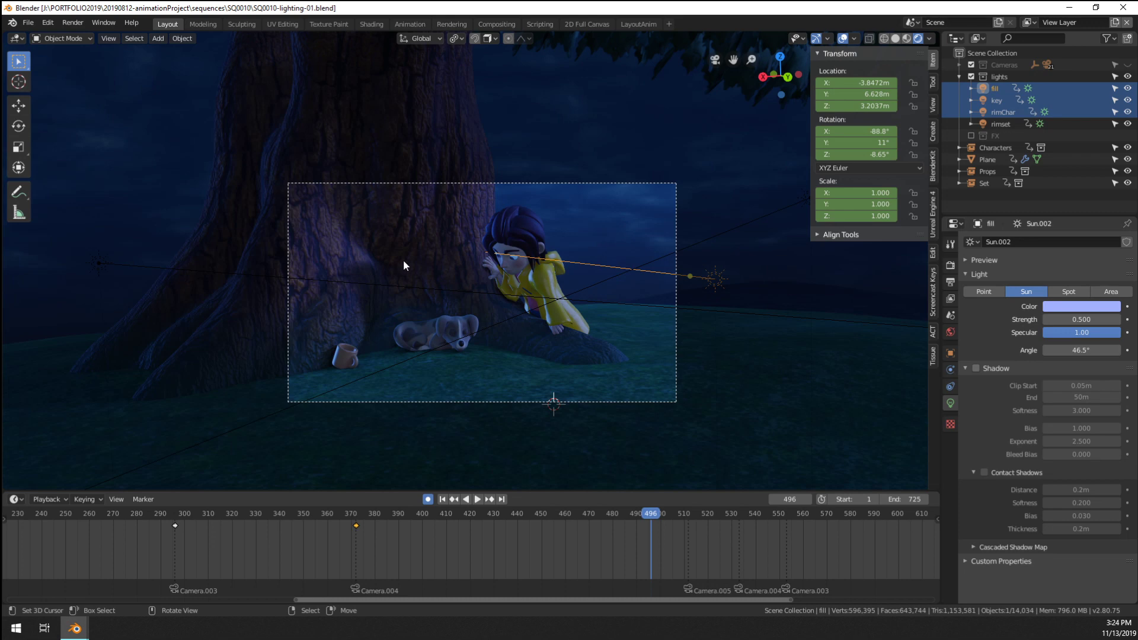
pyautogui.scroll(2, 603, 309)
pyautogui.scroll(-1, 564, 323)
pyautogui.keyDown('shift'); pyautogui.moveTo(564, 408); pyautogui.dragTo(500, 376, button='middle'); pyautogui.keyUp('shift')
pyautogui.scroll(3, 529, 381)
pyautogui.scroll(-2, 537, 388)
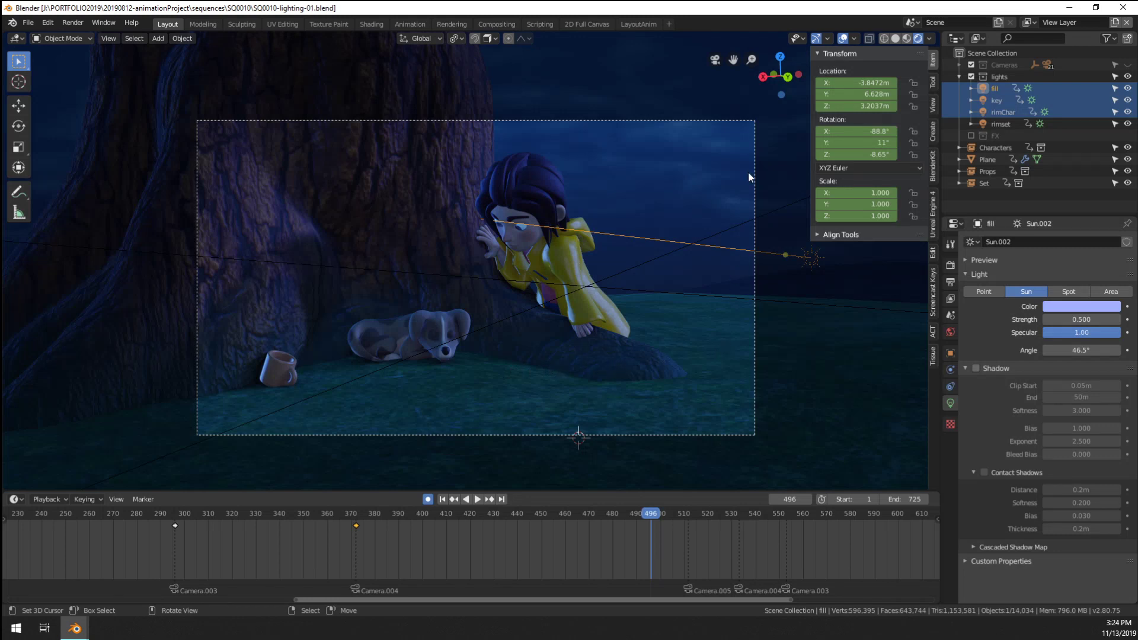
# Deselect the lights and select the linked Characters instance
pyautogui.hotkey('alt', 'a')
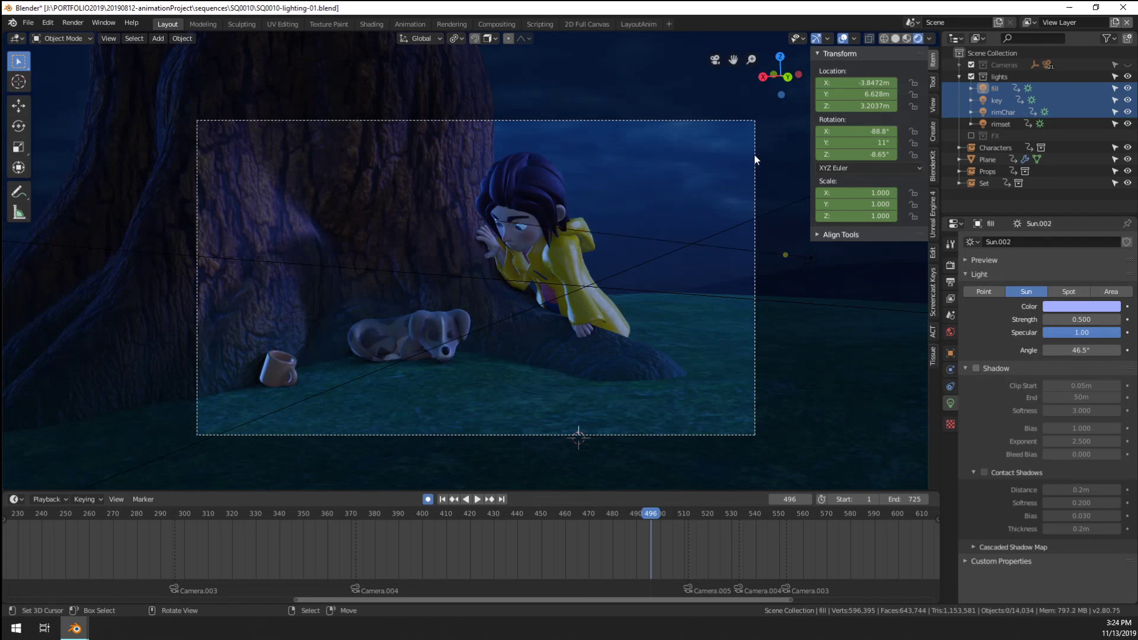
pyautogui.click(998, 121)
pyautogui.click(994, 148)
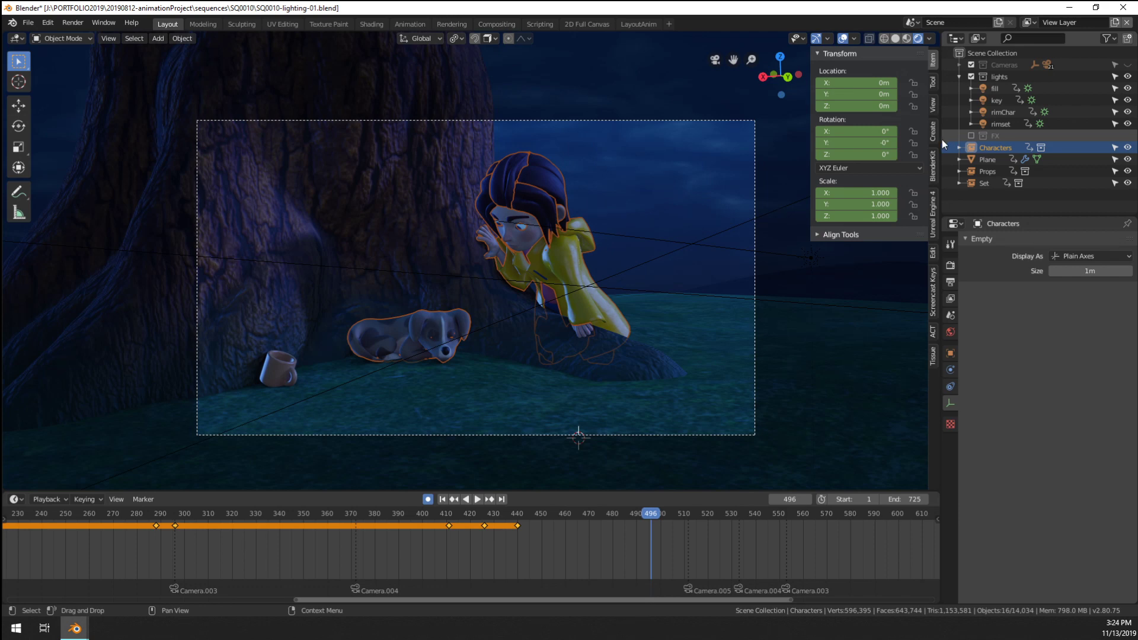
pyautogui.scroll(2, 610, 280)
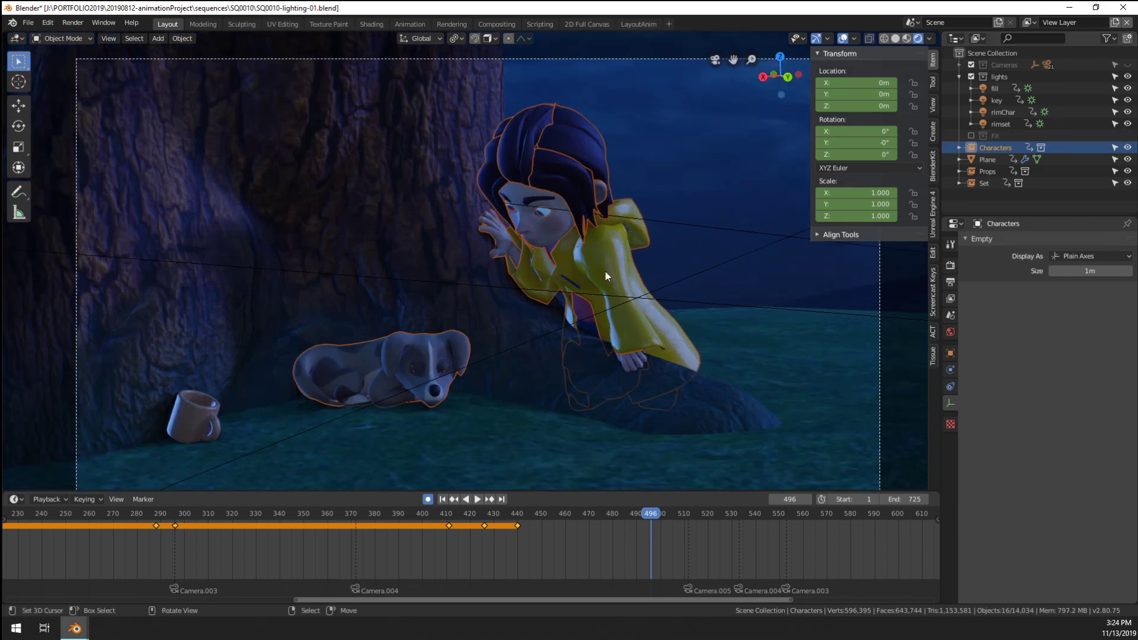
pyautogui.scroll(-2, 606, 272)
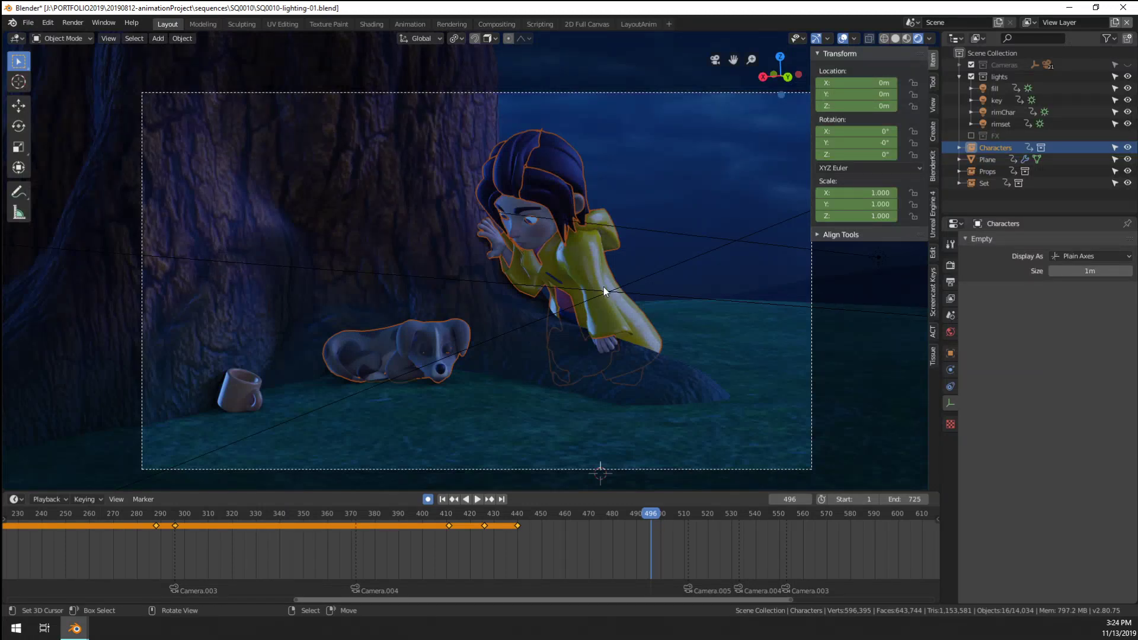
pyautogui.scroll(1, 604, 290)
pyautogui.scroll(-2, 603, 286)
pyautogui.scroll(2, 603, 287)
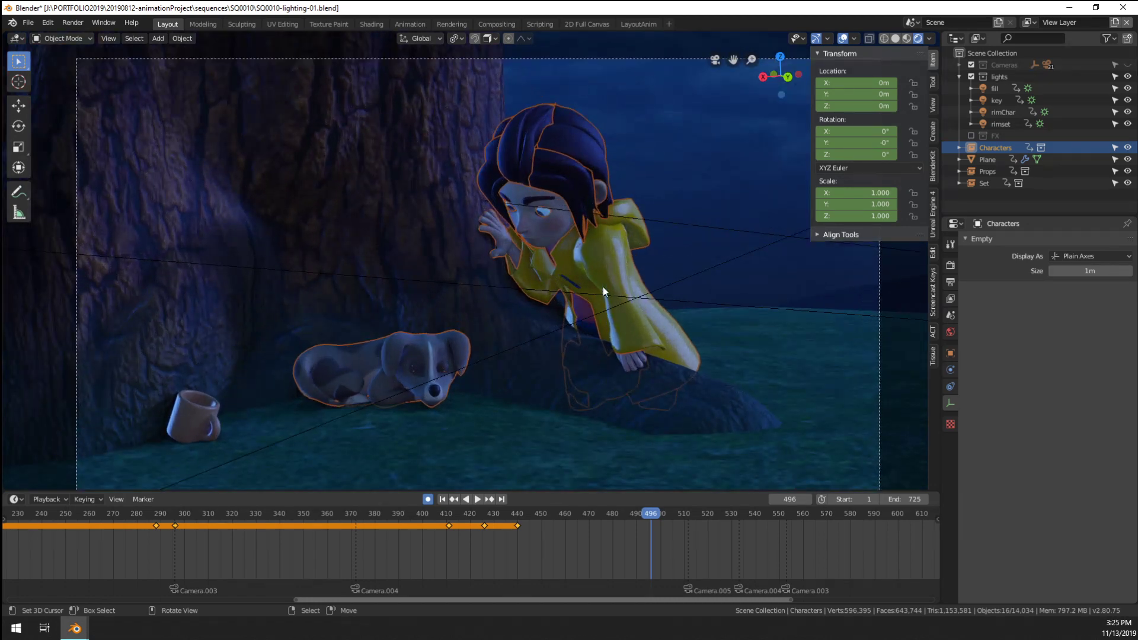
pyautogui.scroll(-1, 603, 291)
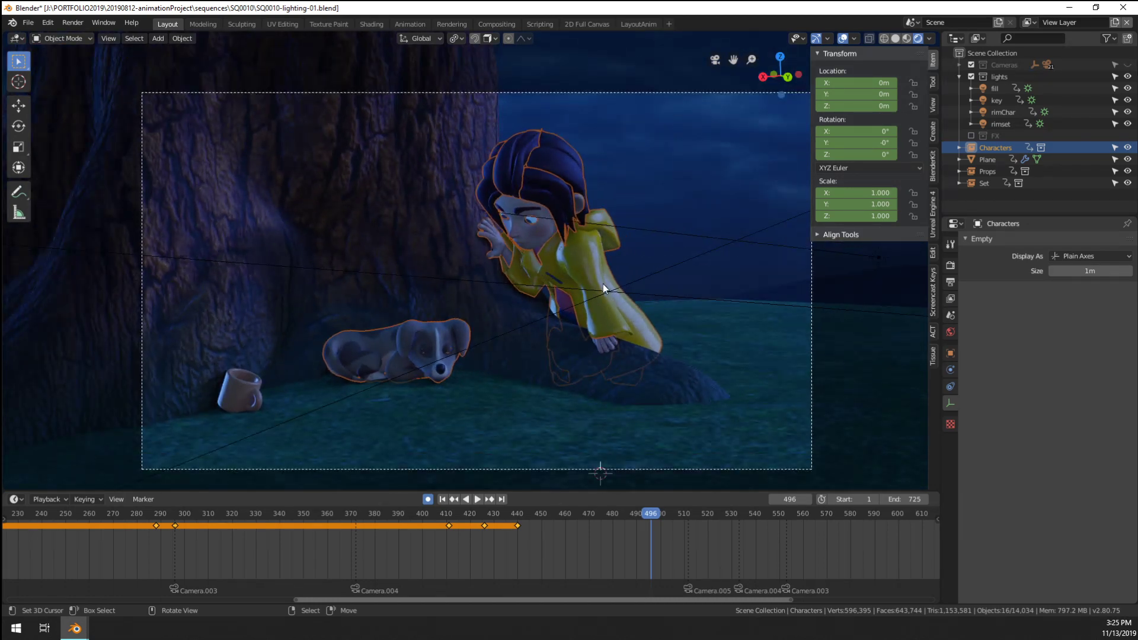
pyautogui.scroll(1, 602, 287)
pyautogui.scroll(-1, 602, 287)
# Review the Camera.004 shot around frame 443 and compare its lighting with Camera.005 across the cut at frames 511 and 512
pyautogui.click(474, 544)
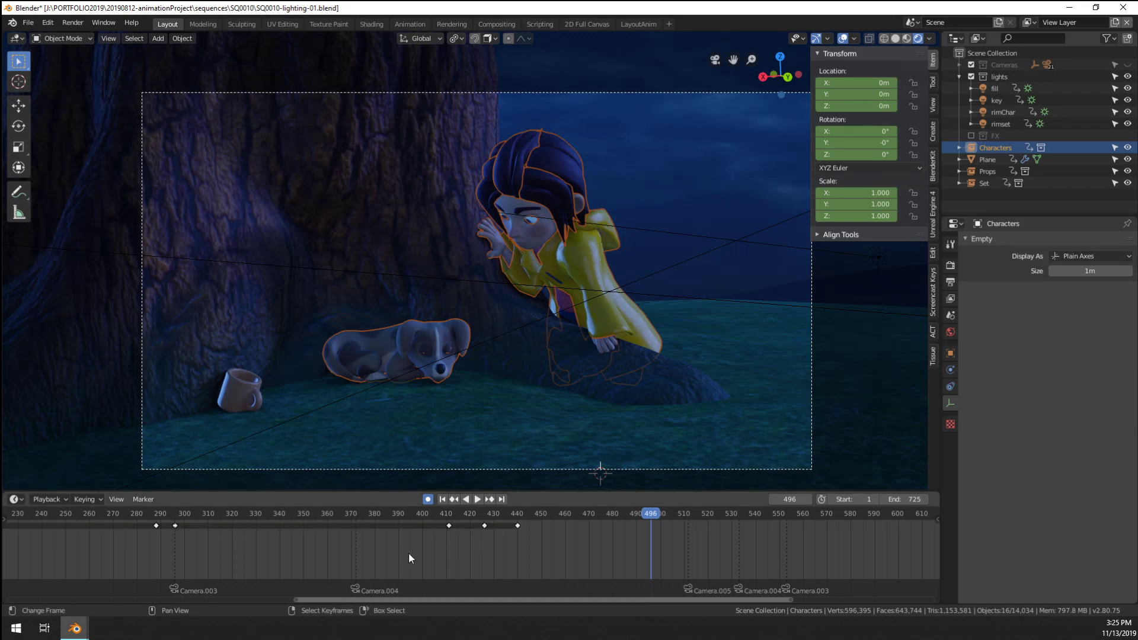
pyautogui.press('space')
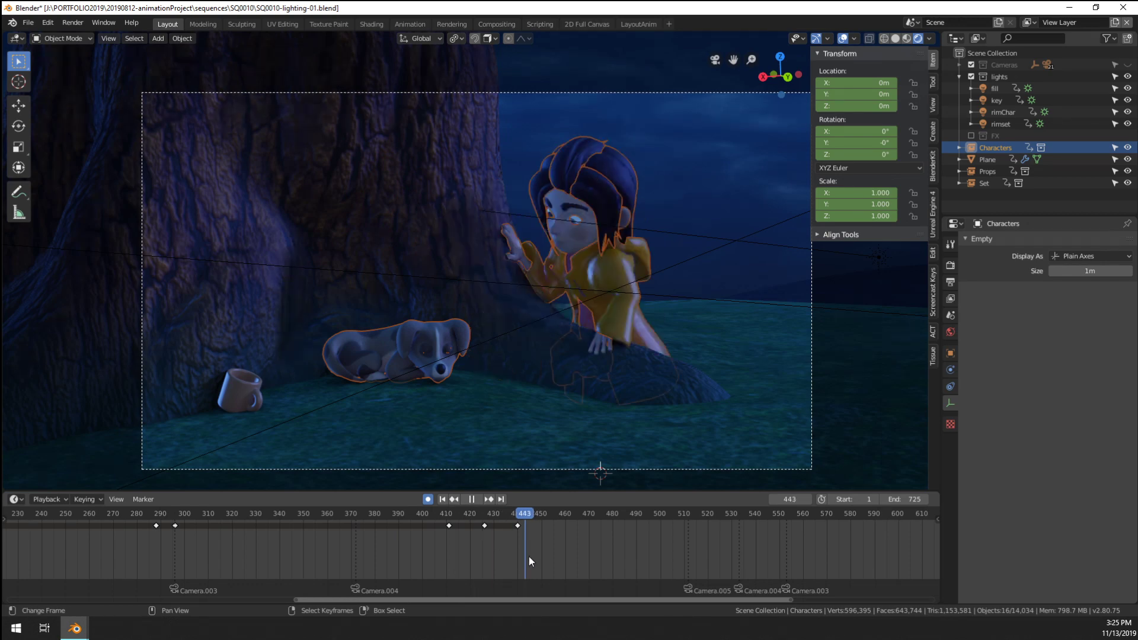
pyautogui.press('space')
pyautogui.click(689, 555)
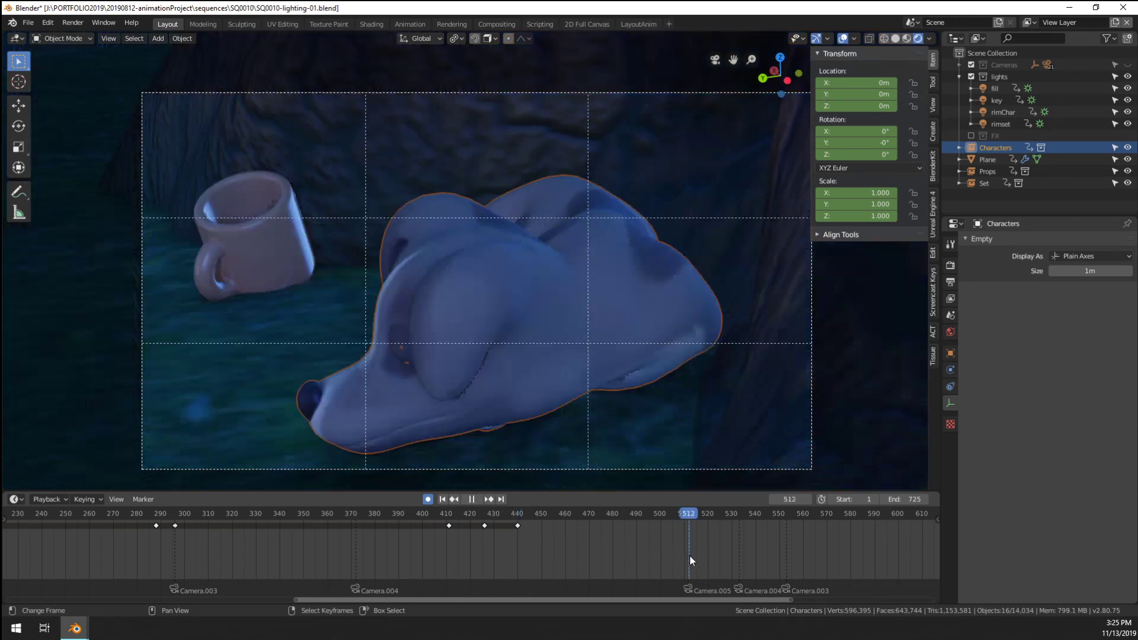
pyautogui.press('Left')
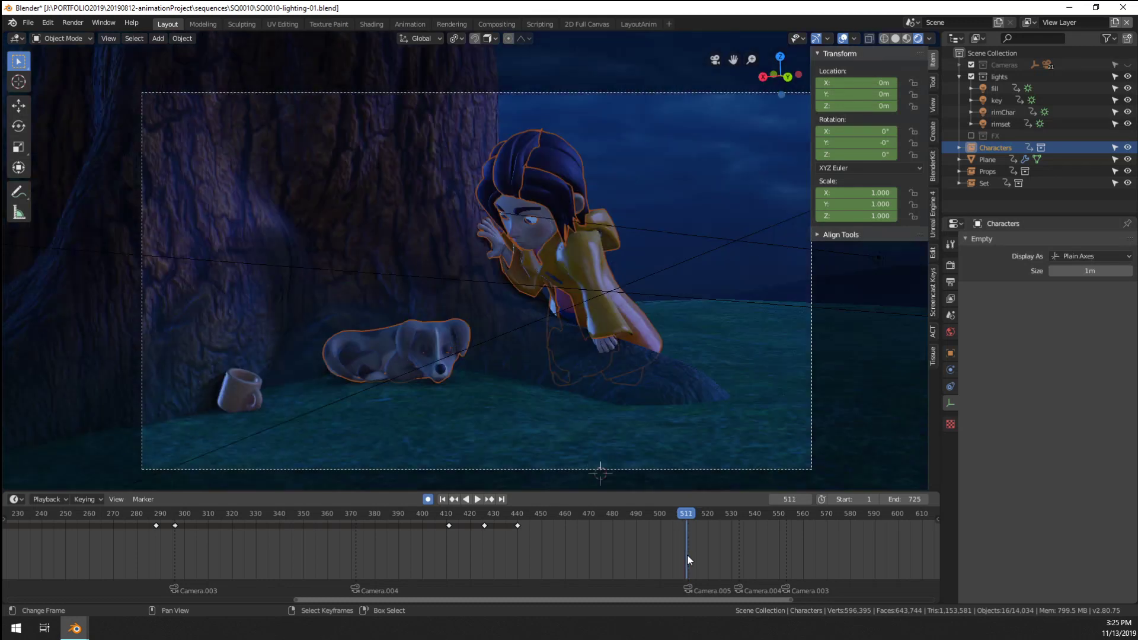
pyautogui.press('Right')
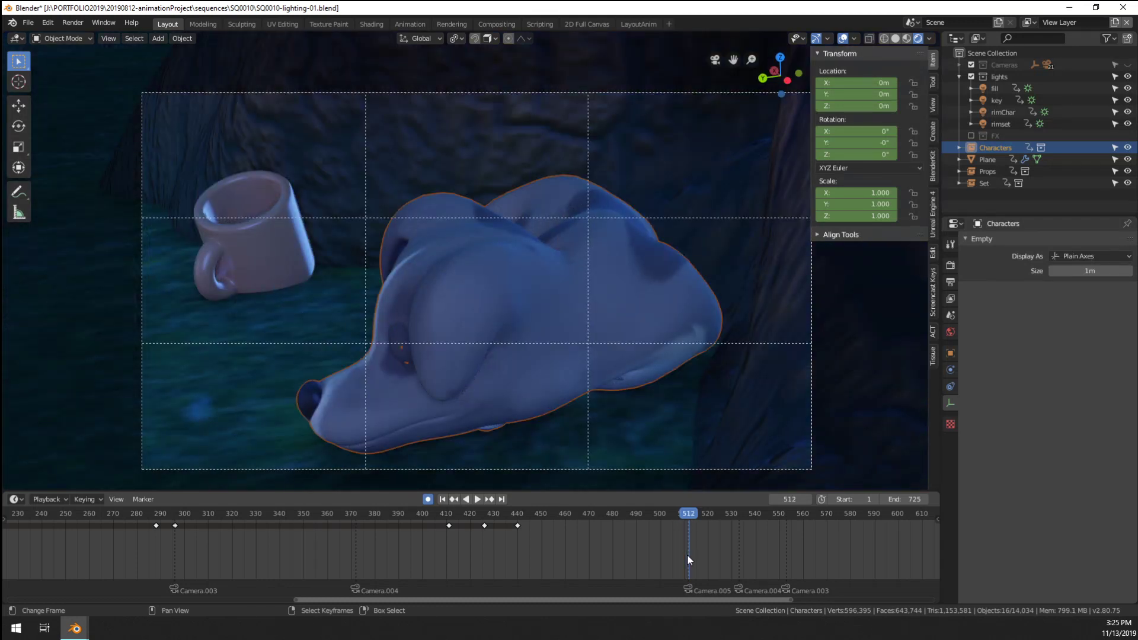
pyautogui.press('Left')
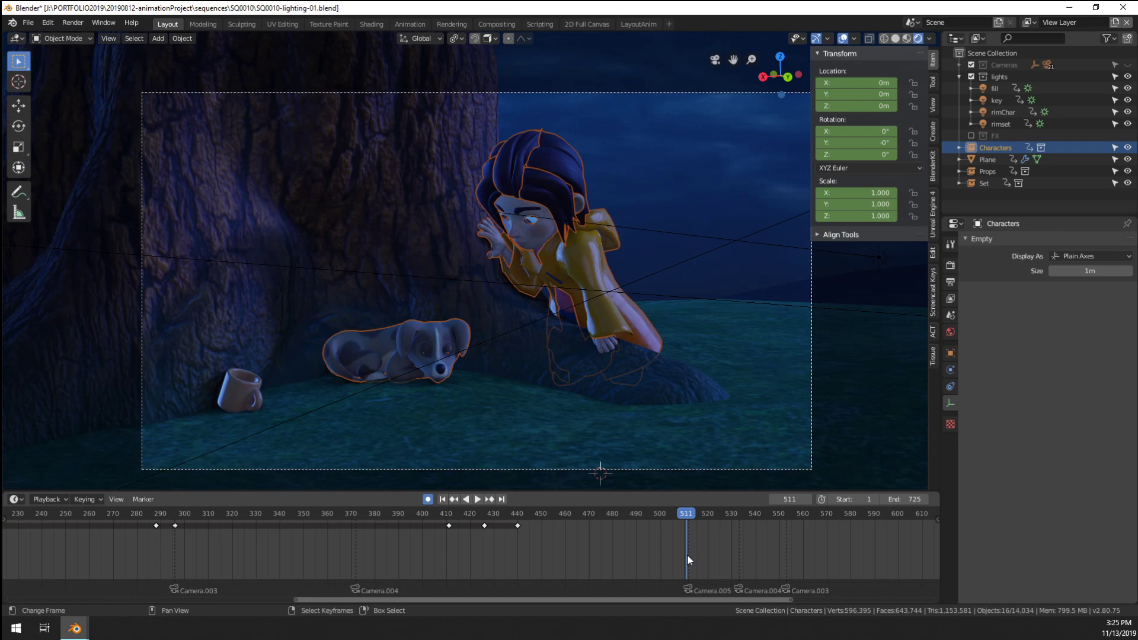
pyautogui.press('Right')
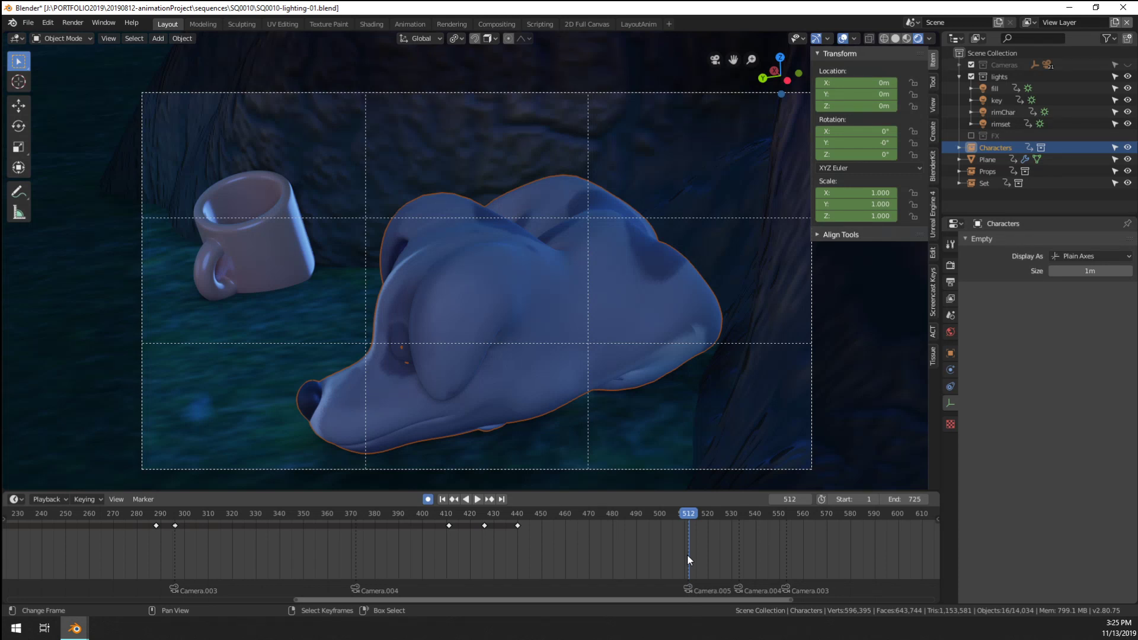
pyautogui.press('Left')
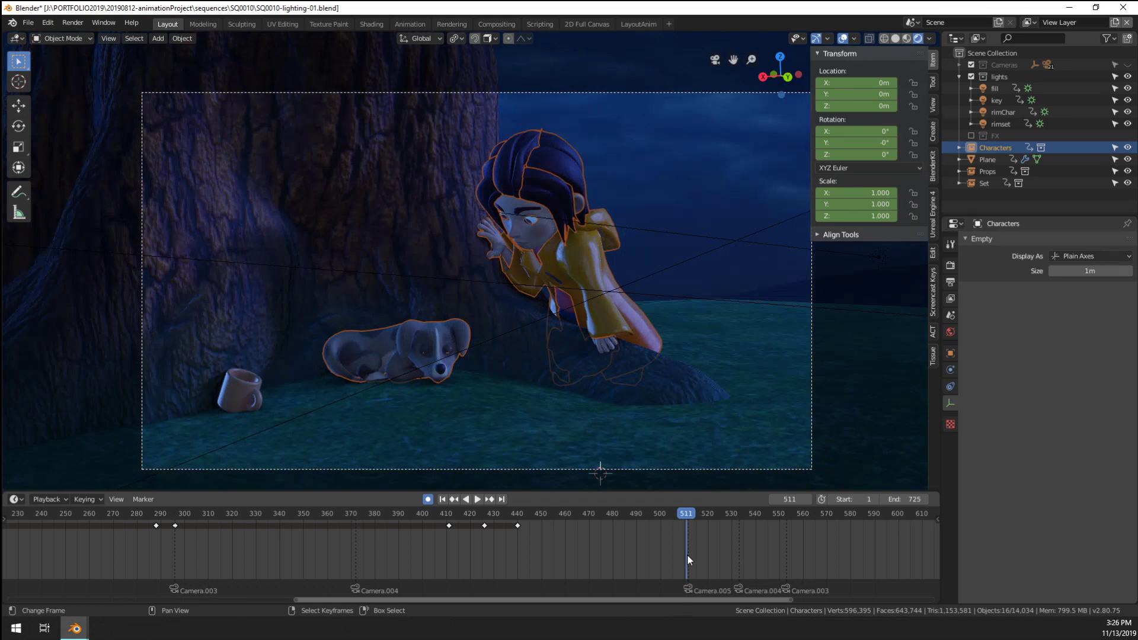
pyautogui.press('Right')
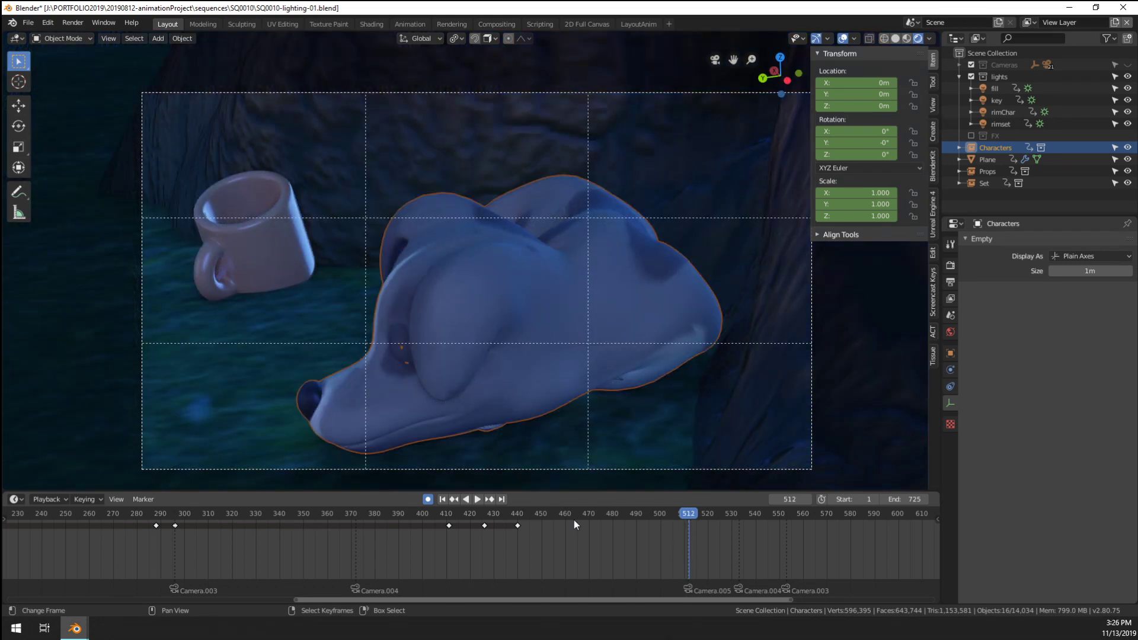
# Review the Camera.004 shot between about frames 399 and 470, playing part of it back
pyautogui.click(526, 560)
pyautogui.click(449, 525)
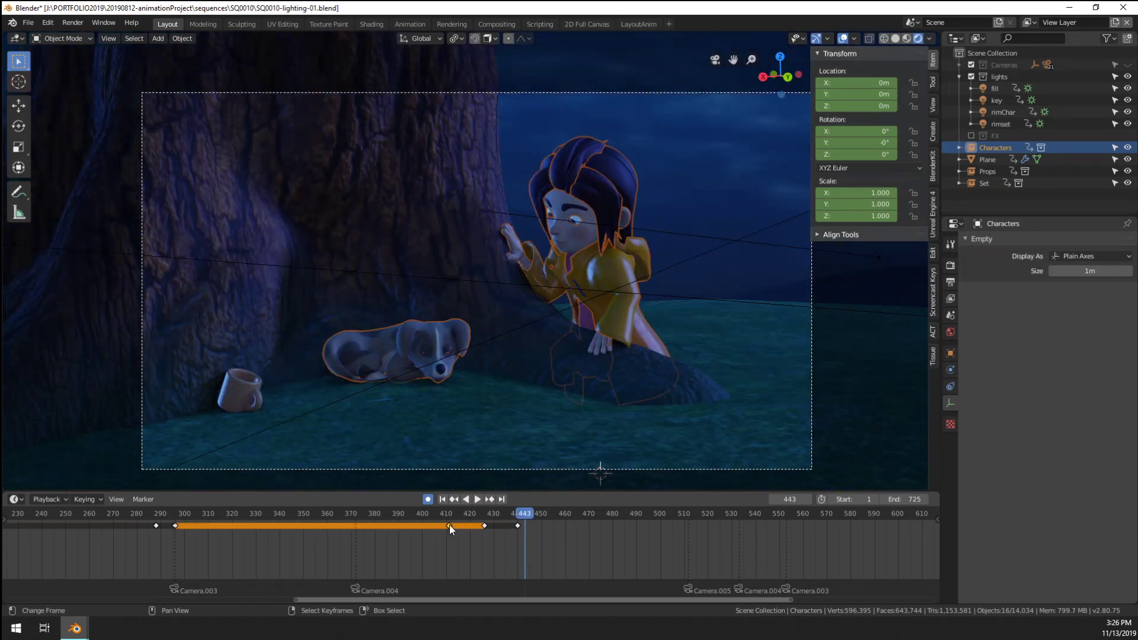
pyautogui.click(419, 547)
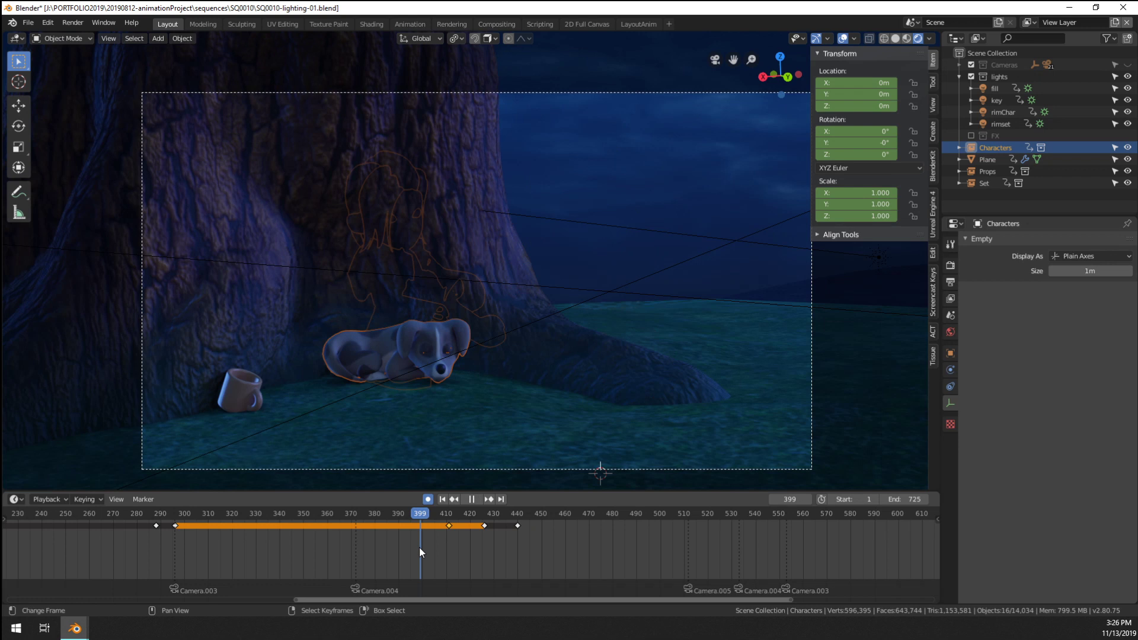
pyautogui.press('space')
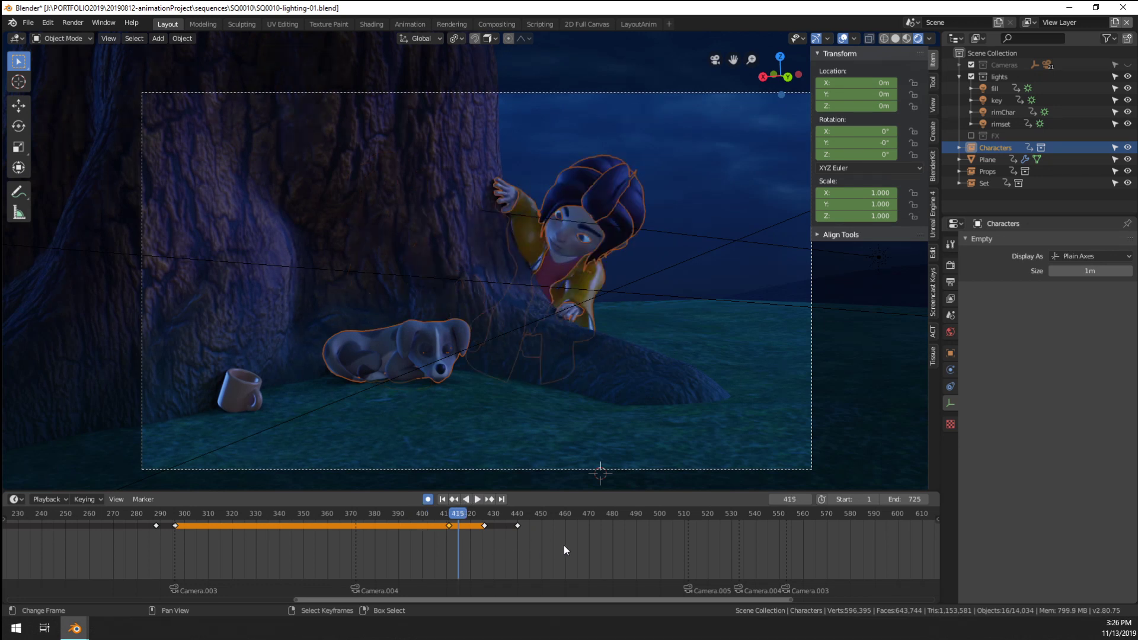
pyautogui.press('space')
pyautogui.click(589, 546)
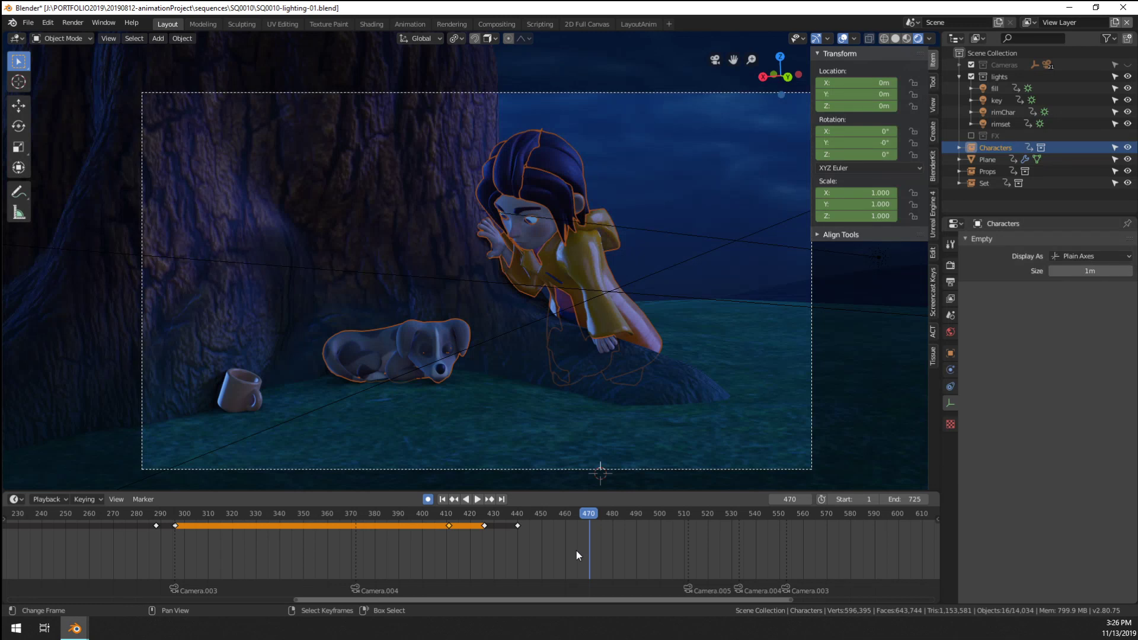
# Delete all keyframes of the linked Characters instance
pyautogui.click(520, 526)
pyautogui.click(714, 306)
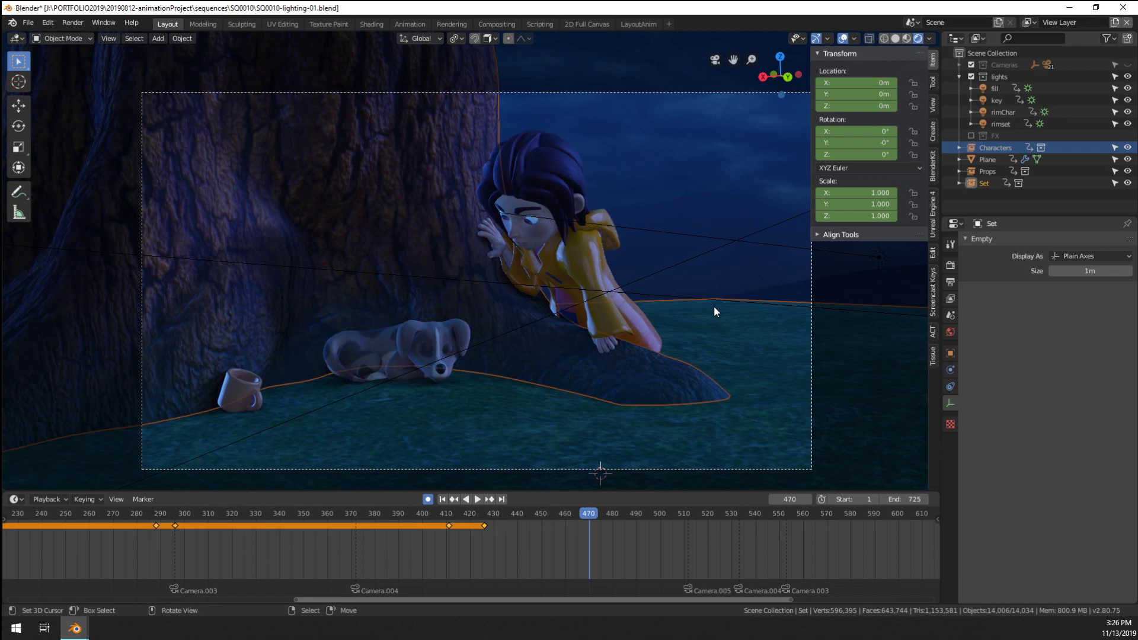
pyautogui.click(700, 258)
pyautogui.click(619, 326)
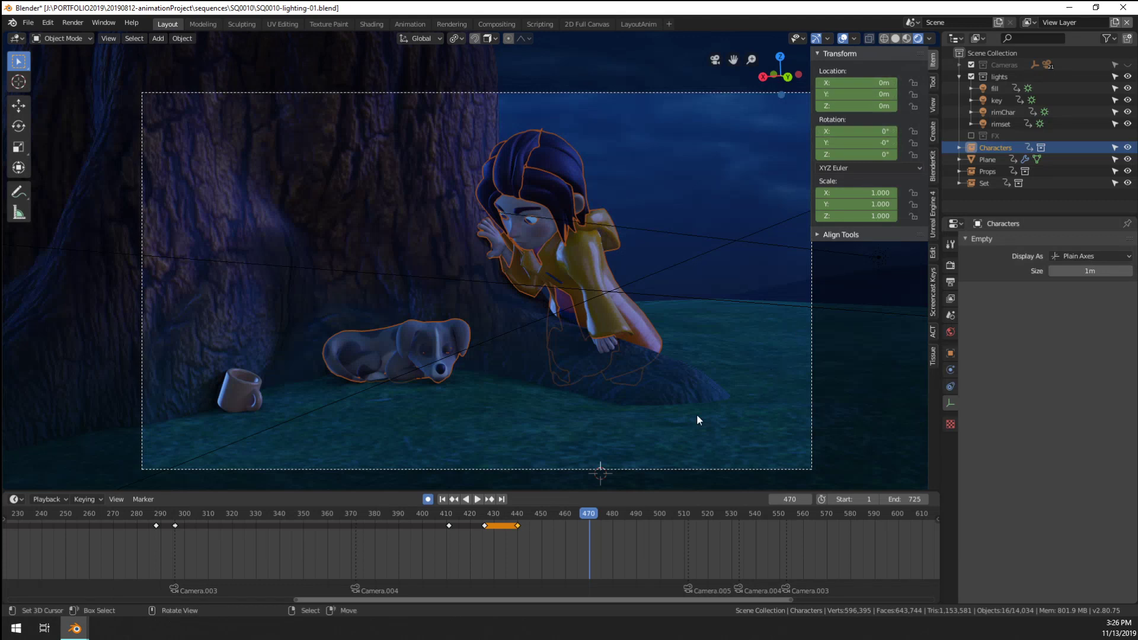
pyautogui.scroll(-3, 519, 541)
pyautogui.press('a')
pyautogui.scroll(-2, 520, 541)
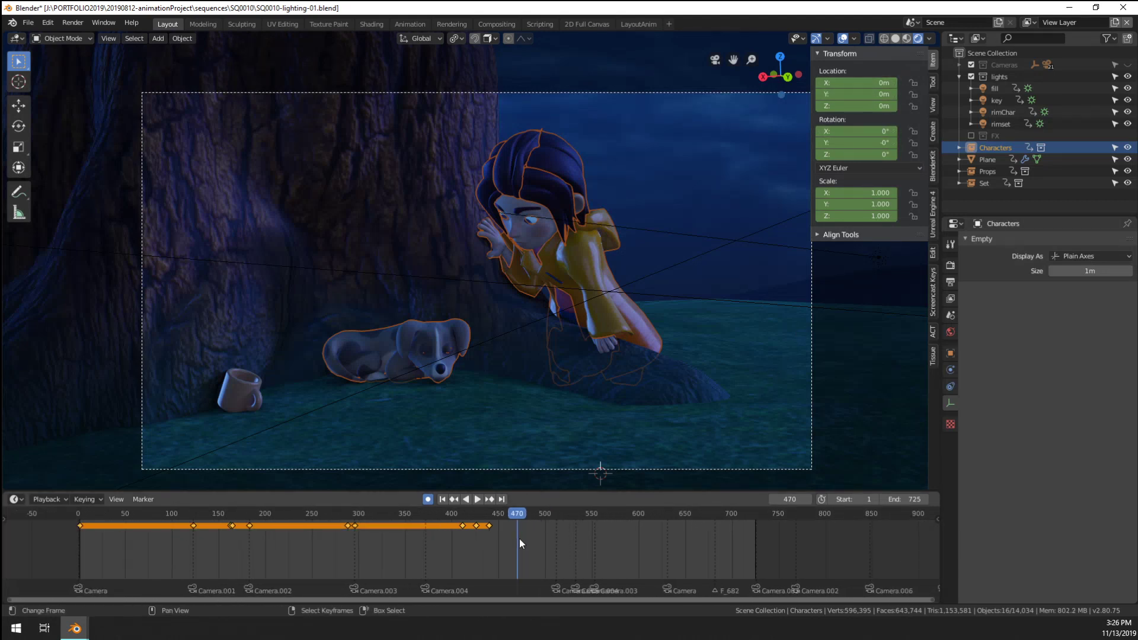
pyautogui.press('x')
pyautogui.click(519, 539)
# Select the rimChar, key and fill lights together
pyautogui.click(991, 112)
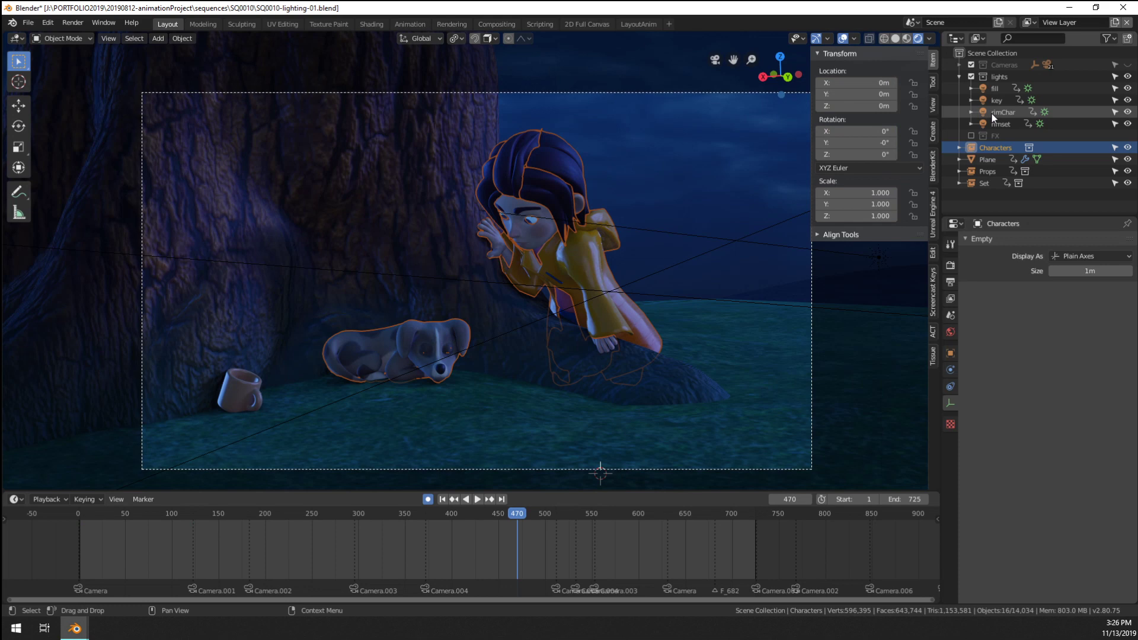
pyautogui.keyDown('ctrl'); pyautogui.click(990, 101); pyautogui.keyUp('ctrl')
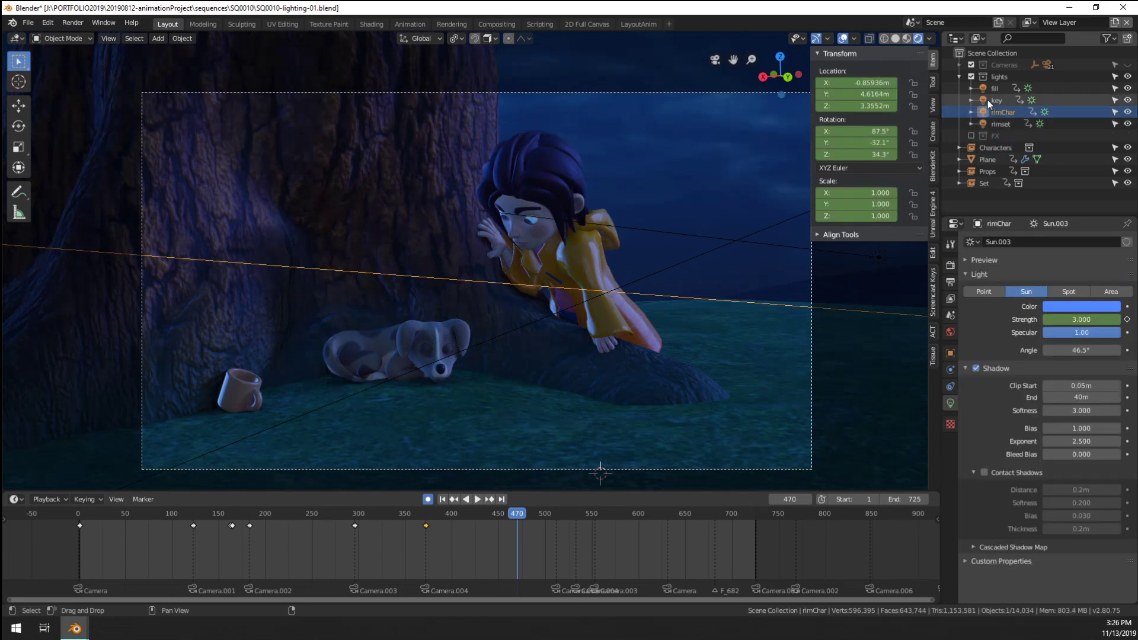
pyautogui.keyDown('ctrl'); pyautogui.click(994, 88); pyautogui.keyUp('ctrl')
pyautogui.scroll(3, 642, 321)
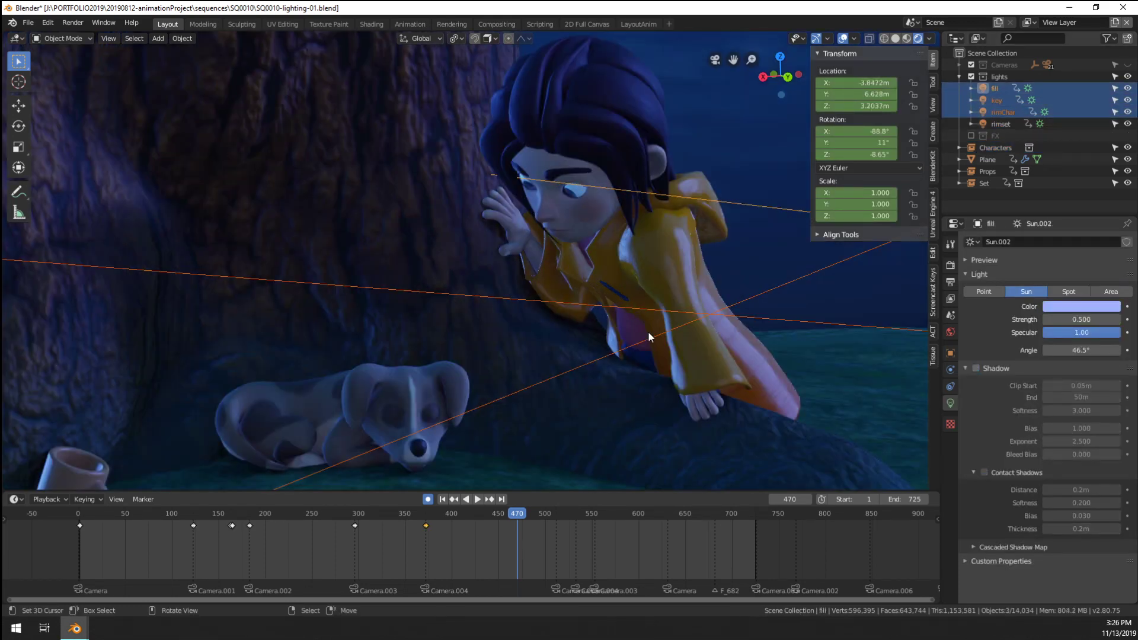
pyautogui.scroll(-3, 721, 347)
# Compare the lighting of the Camera.004 and Camera.005 shots by stepping between frames 509 and 515
pyautogui.keyDown('ctrl'); pyautogui.scroll(-1, 692, 347); pyautogui.keyUp('ctrl')
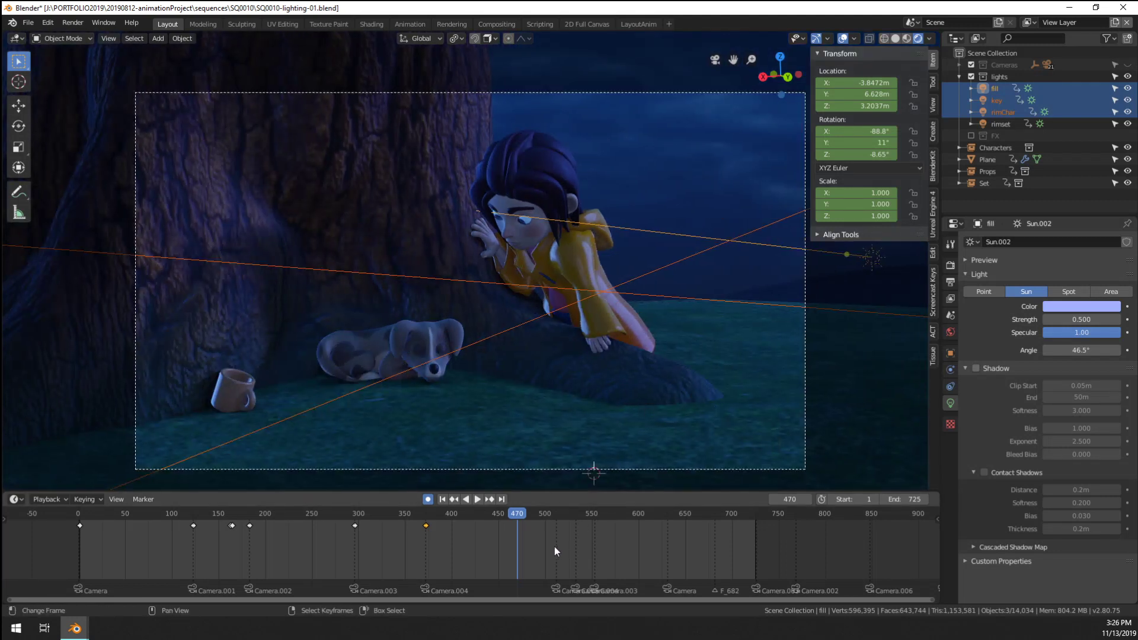
pyautogui.scroll(1, 551, 548)
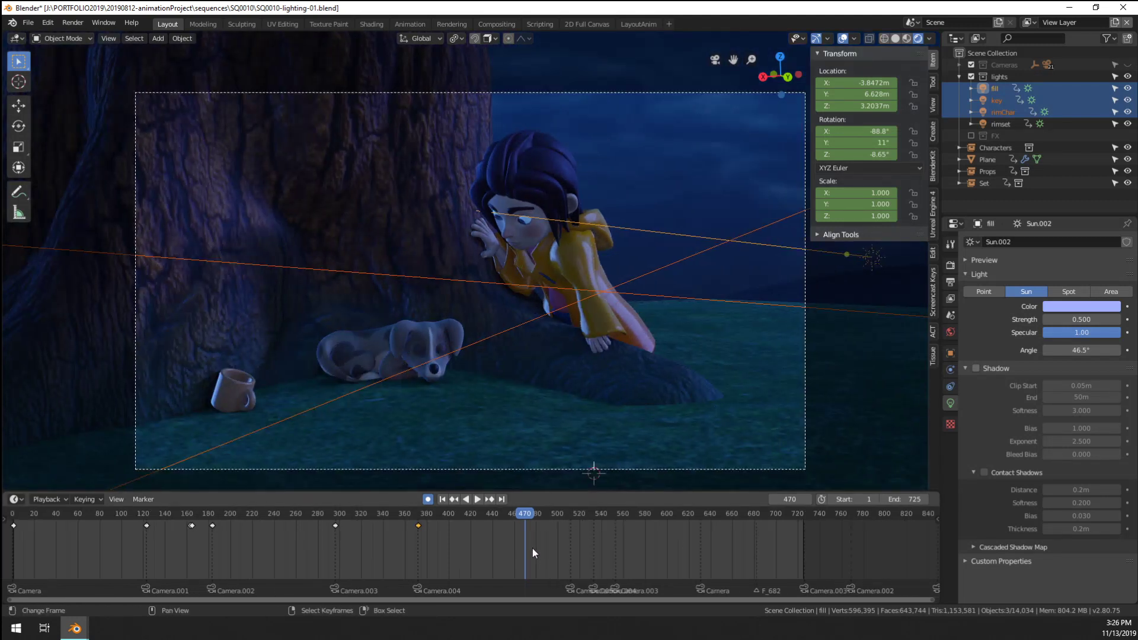
pyautogui.click(421, 561)
pyautogui.moveTo(523, 559); pyautogui.dragTo(568, 564)
pyautogui.click(576, 561)
pyautogui.press('Left')
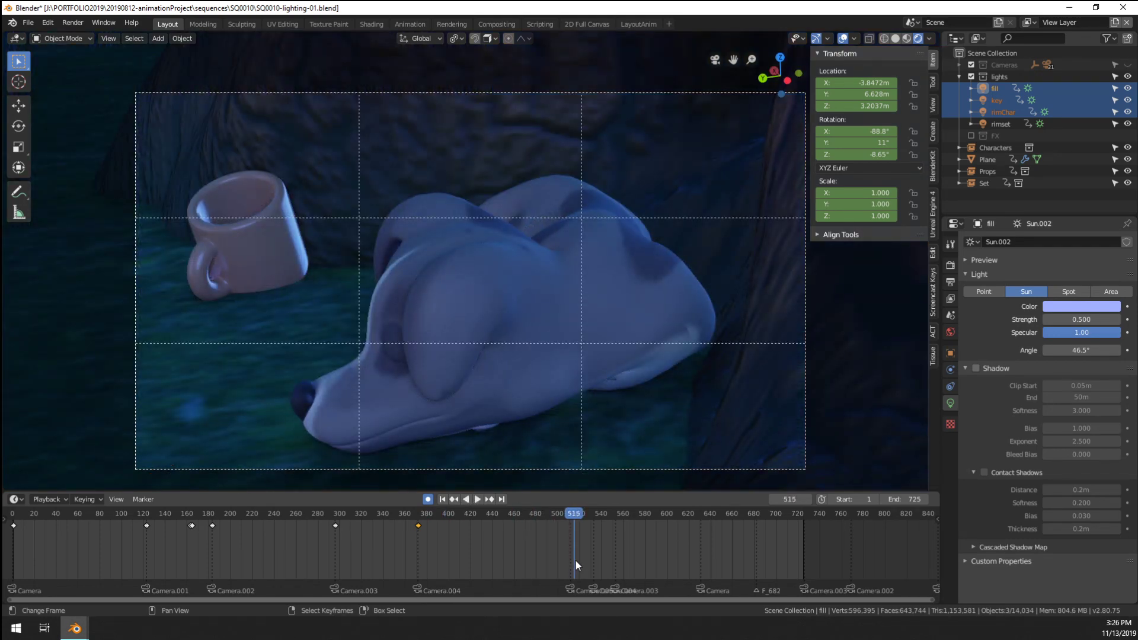
pyautogui.press('Left')
pyautogui.press('Left')
pyautogui.press('Left')
pyautogui.press('Left')
pyautogui.press('Left')
pyautogui.press('Left')
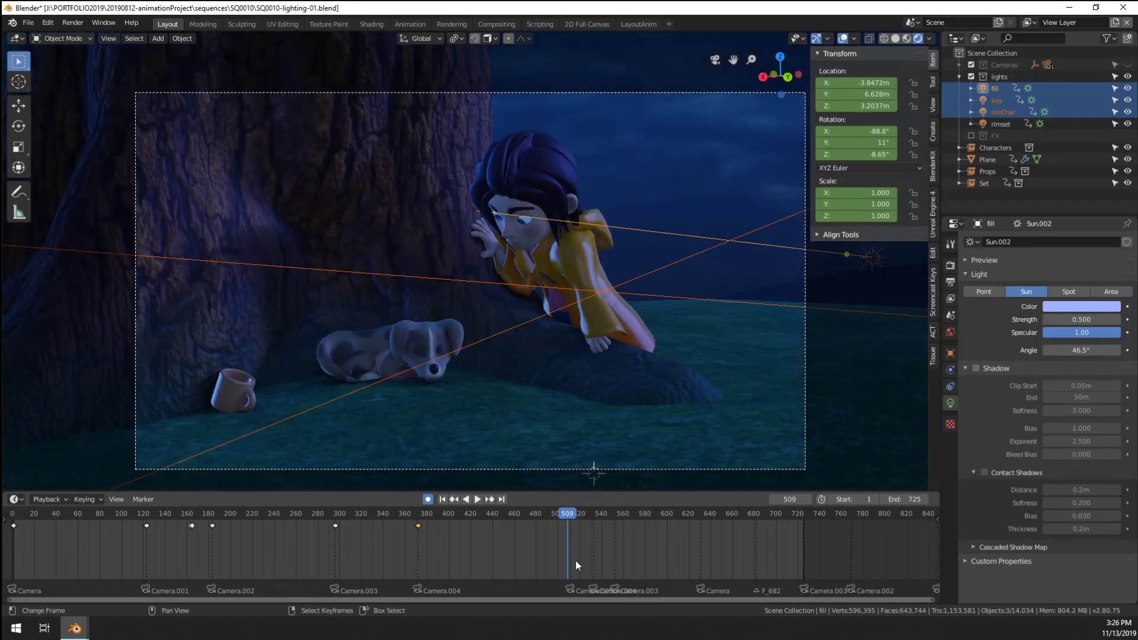
pyautogui.press('Right')
pyautogui.press('Right')
pyautogui.press('Right')
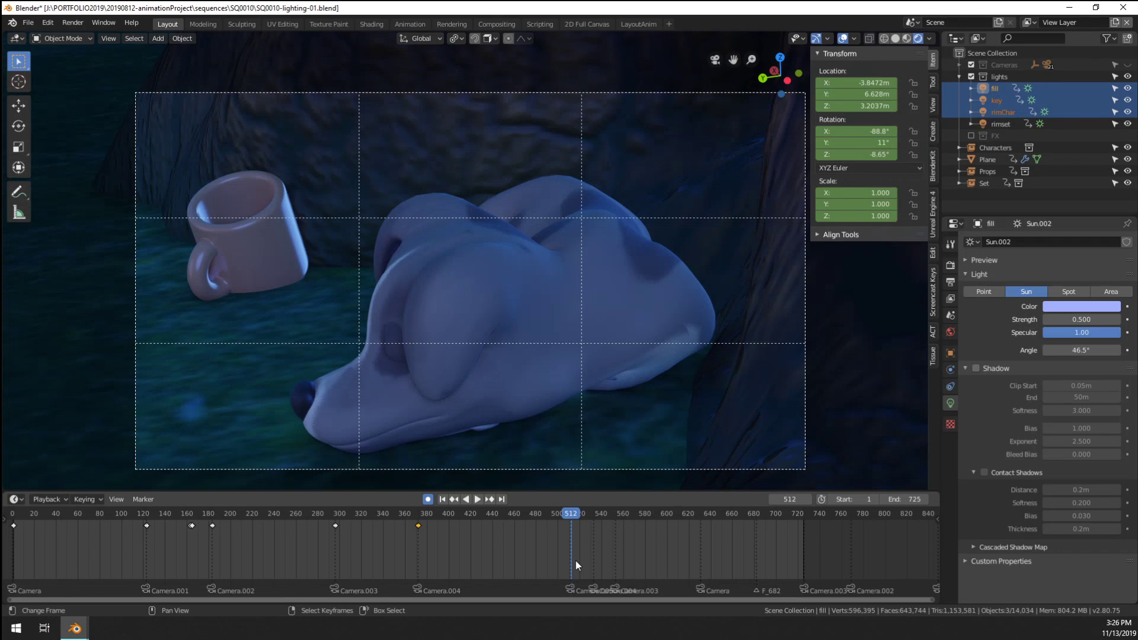
# Enable the FX collection to display the water inside the mug, and expand the collection's contents
pyautogui.scroll(5, 272, 262)
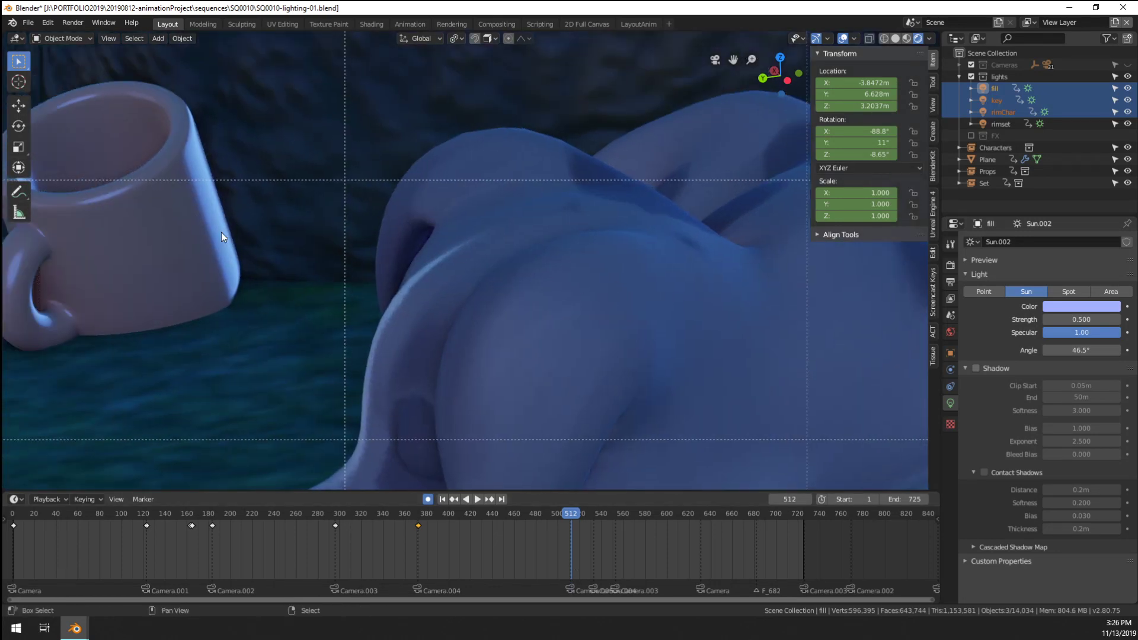
pyautogui.scroll(2, 222, 232)
pyautogui.keyDown('shift'); pyautogui.moveTo(190, 208); pyautogui.dragTo(619, 326, button='middle'); pyautogui.keyUp('shift')
pyautogui.scroll(2, 503, 305)
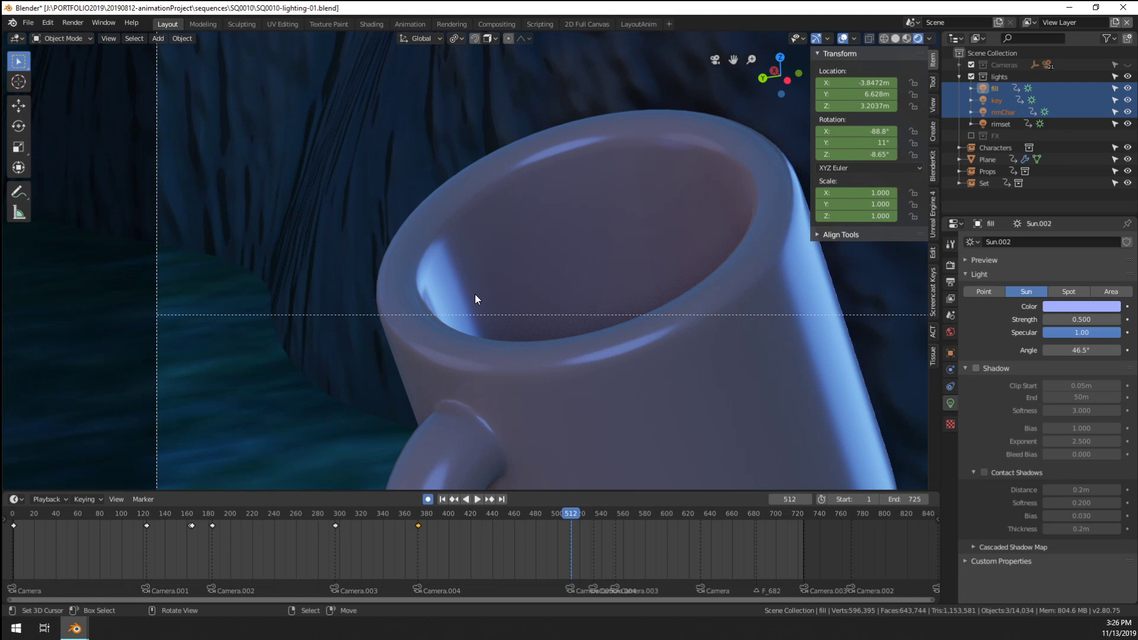
pyautogui.click(475, 294)
pyautogui.click(959, 171)
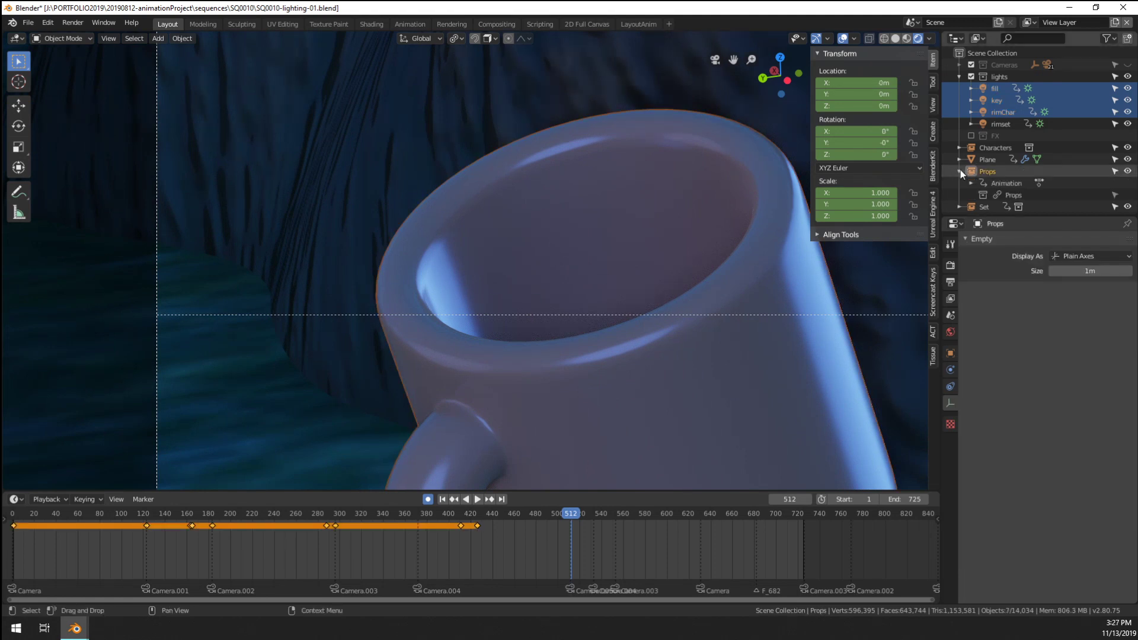
pyautogui.click(971, 136)
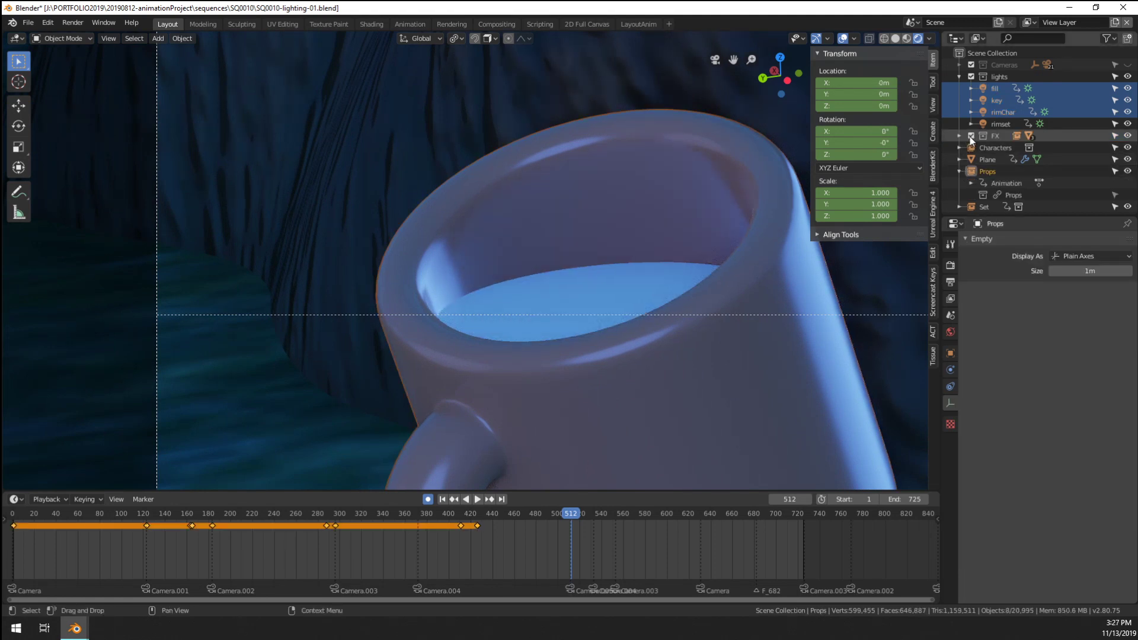
pyautogui.click(958, 136)
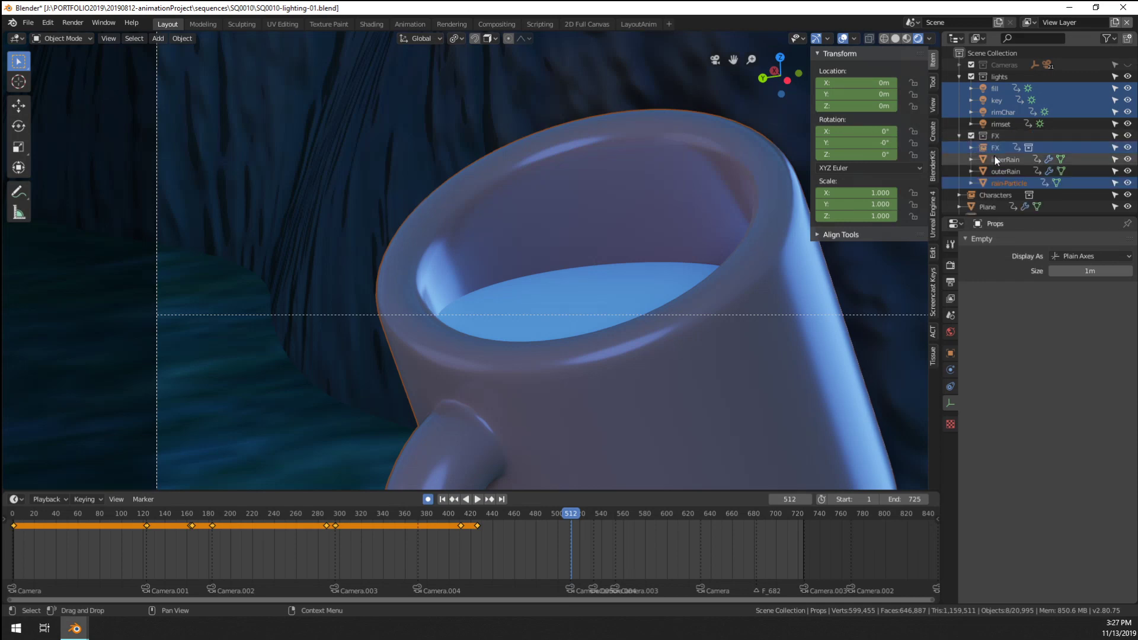
# Switch to the layout file 02-Short-block15.blend and select the waterFilled surface inside the mug
pyautogui.click(75, 628)
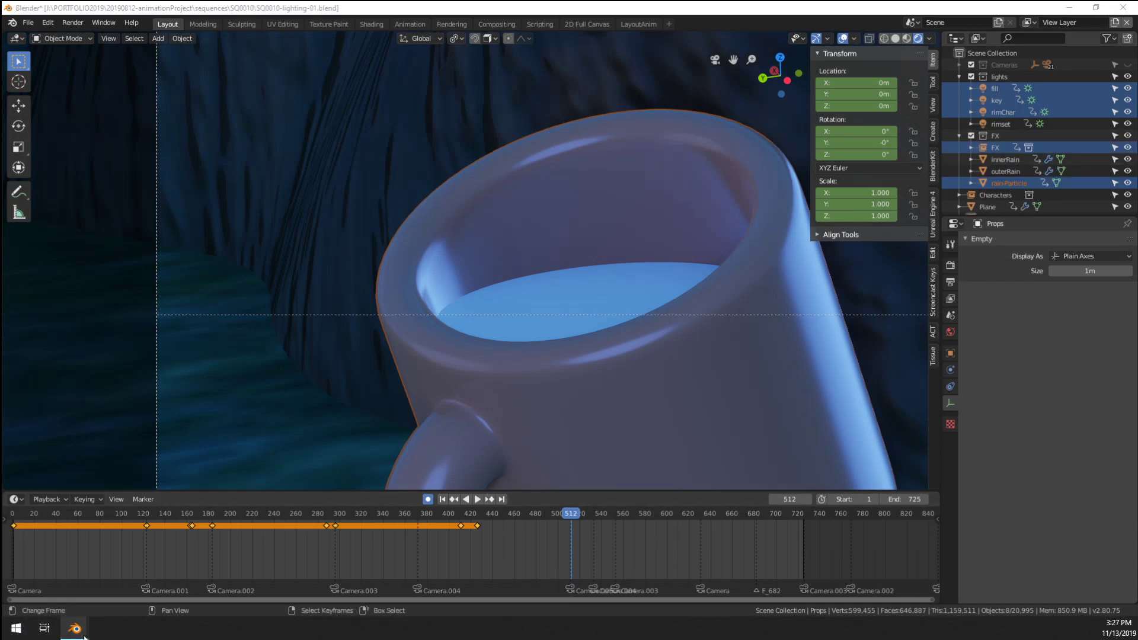
pyautogui.click(119, 586)
pyautogui.scroll(-8, 714, 315)
pyautogui.moveTo(714, 315); pyautogui.dragTo(600, 327, button='middle')
pyautogui.scroll(5, 676, 270)
pyautogui.keyDown('shift'); pyautogui.moveTo(738, 238); pyautogui.dragTo(699, 277, button='middle'); pyautogui.keyUp('shift')
pyautogui.scroll(4, 773, 288)
pyautogui.rightClick(744, 345)
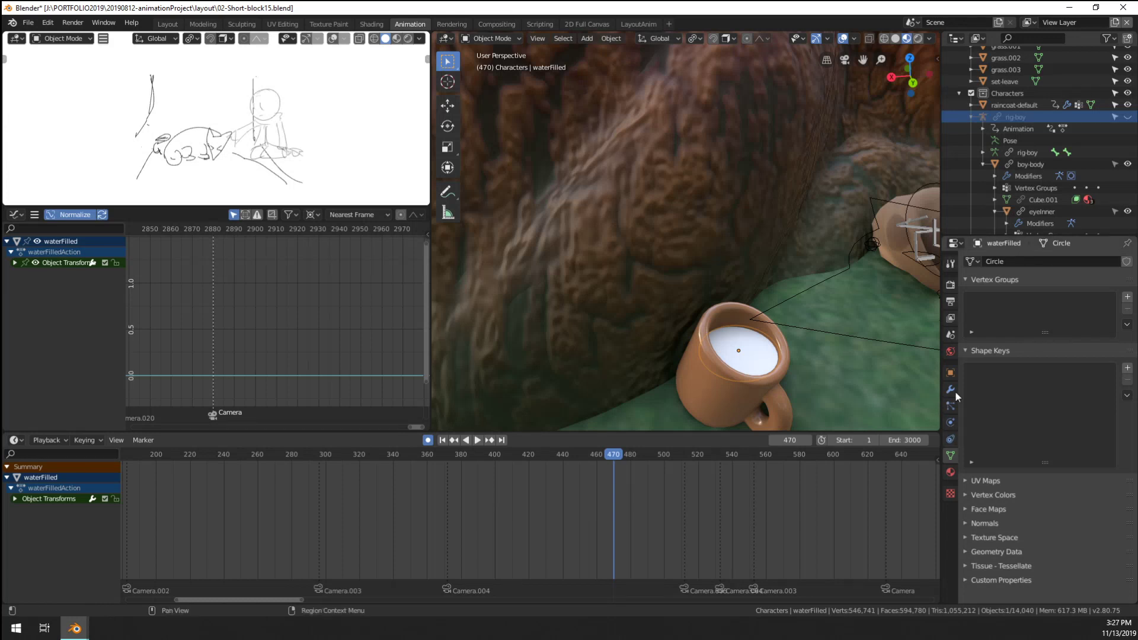
# Create a new material named waterReflective on the waterFilled object
pyautogui.click(951, 472)
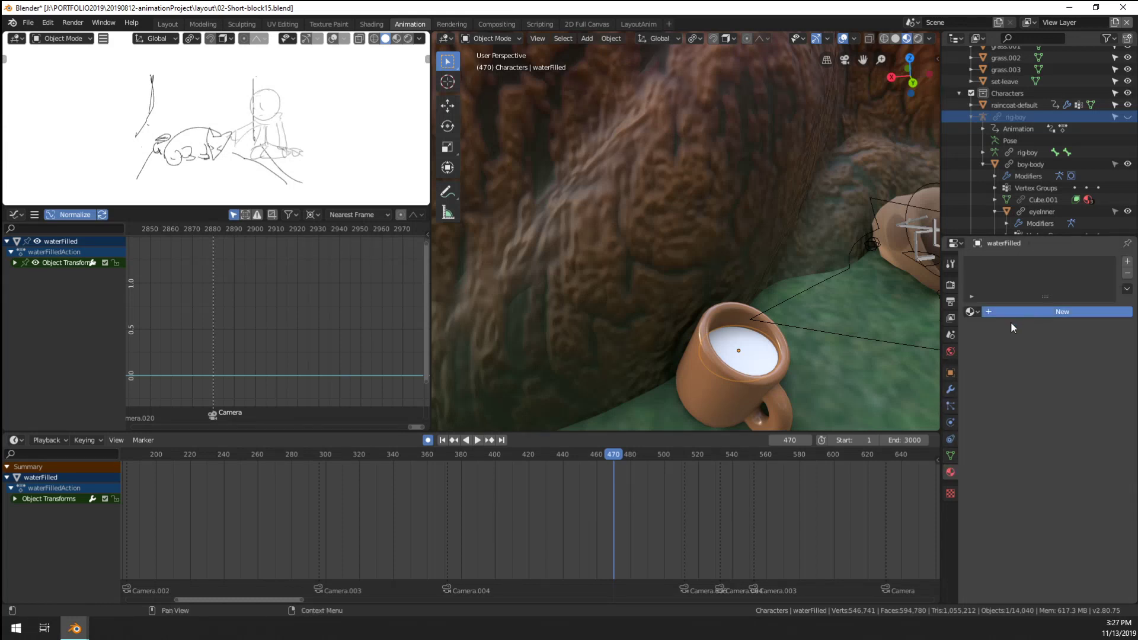
pyautogui.click(1017, 311)
pyautogui.doubleClick(1025, 310)
pyautogui.write('waterRefl')
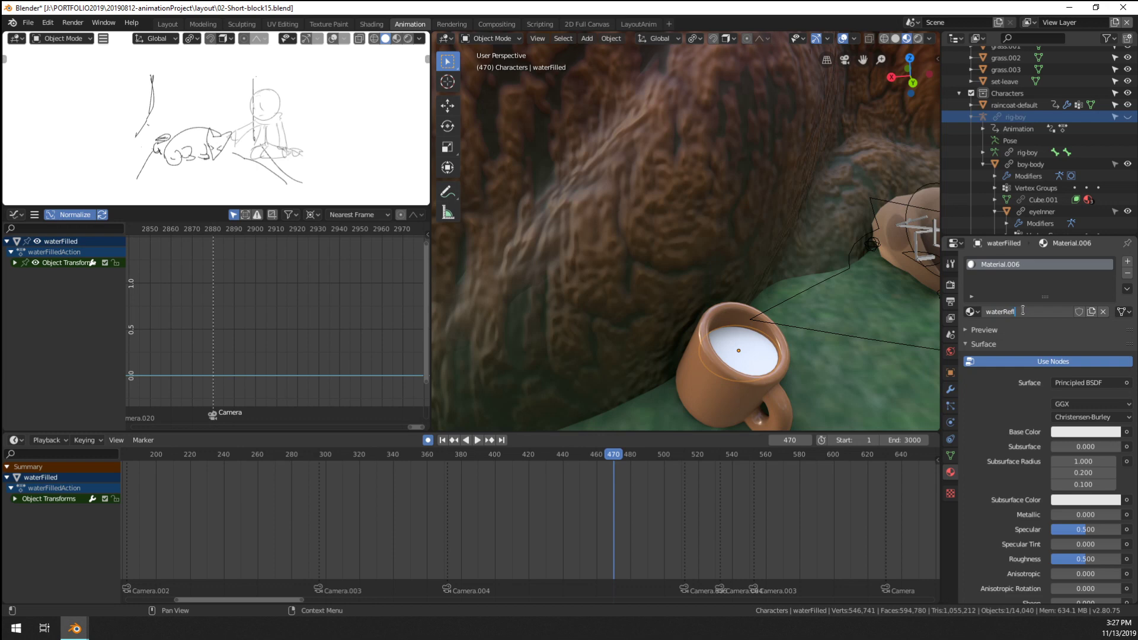
pyautogui.write('ective')
pyautogui.press('Return')
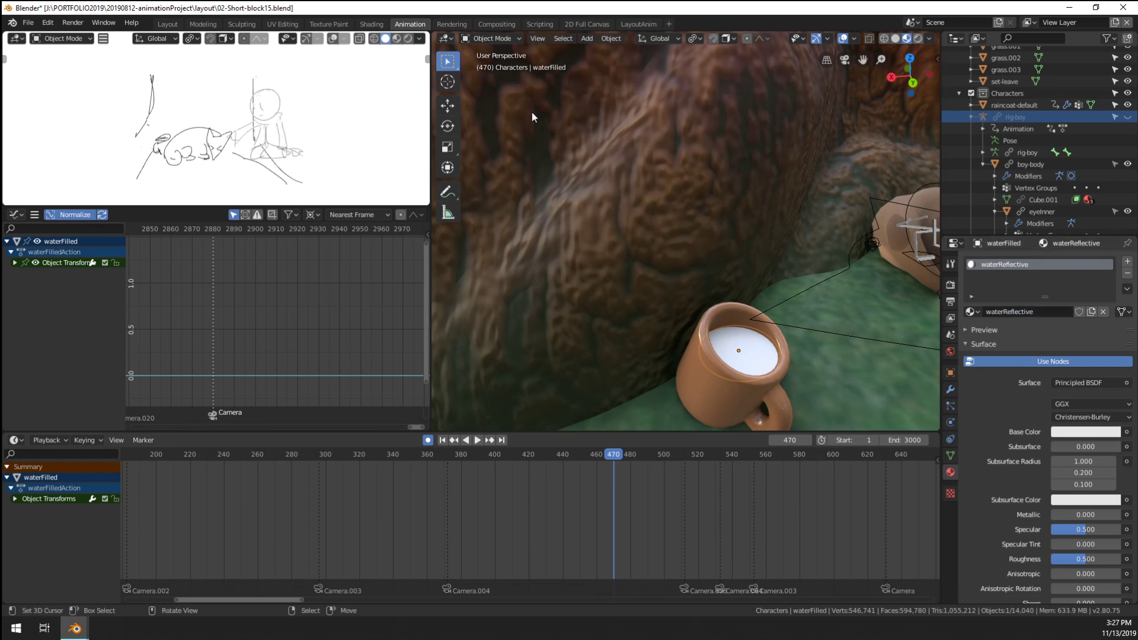
# Switch to the Shading workspace and display the mug and dog with material preview shading
pyautogui.click(372, 24)
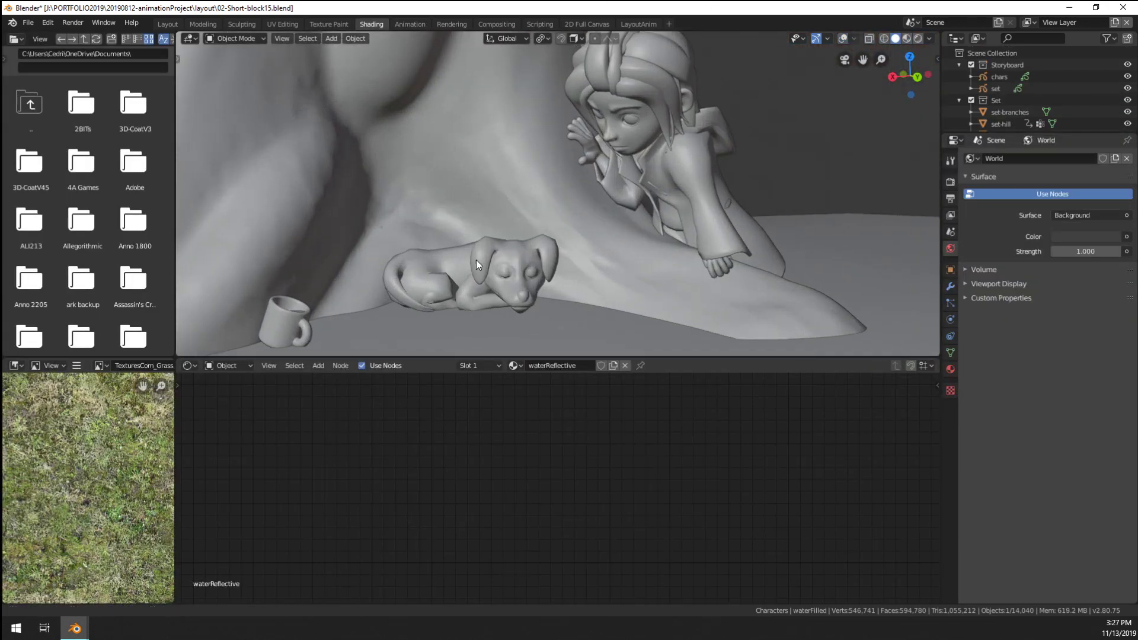
pyautogui.keyDown('shift'); pyautogui.moveTo(501, 261); pyautogui.dragTo(526, 199, button='middle'); pyautogui.keyUp('shift')
pyautogui.scroll(10, 523, 172)
pyautogui.scroll(-3, 524, 160)
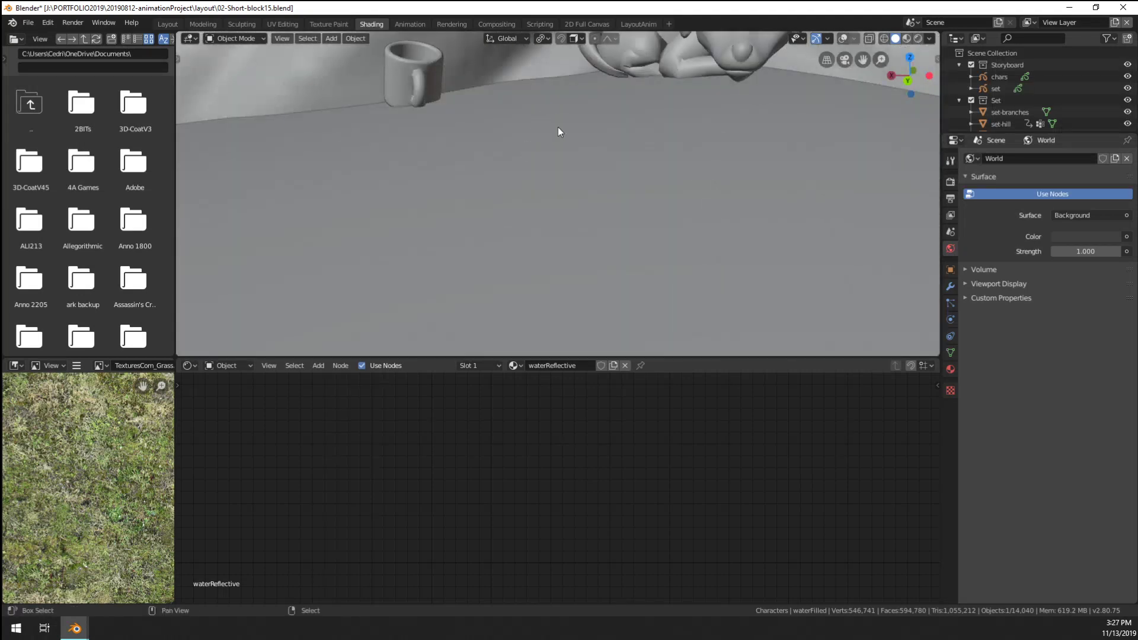
pyautogui.keyDown('shift'); pyautogui.moveTo(557, 127); pyautogui.dragTo(615, 244, button='middle'); pyautogui.keyUp('shift')
pyautogui.click(906, 38)
pyautogui.scroll(5, 713, 115)
pyautogui.moveTo(712, 115)
pyautogui.keyDown('shift'); pyautogui.mouseDown(button='middle')
pyautogui.moveTo(607, 353)
pyautogui.moveTo(590, 254)
pyautogui.mouseUp(button='middle'); pyautogui.keyUp('shift')
pyautogui.scroll(-4, 591, 254)
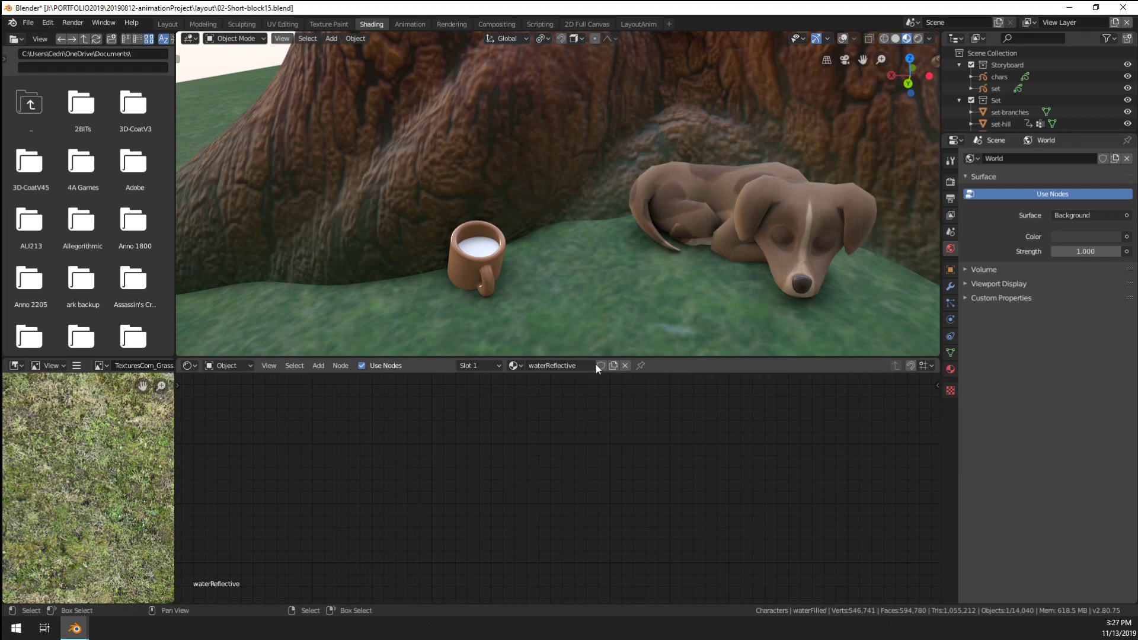
# Set the waterReflective material's Roughness to 0.000 and Metallic to 1.000 on its Principled BSDF node
pyautogui.scroll(-7, 663, 443)
pyautogui.moveTo(663, 443); pyautogui.dragTo(428, 416, button='middle')
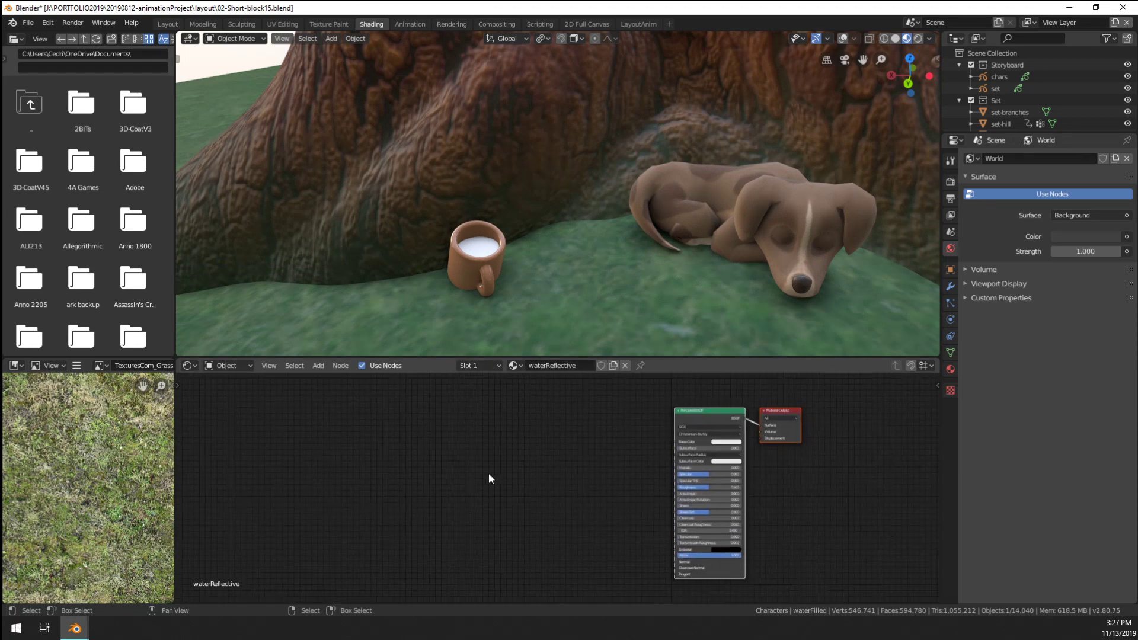
pyautogui.scroll(6, 580, 477)
pyautogui.moveTo(579, 477); pyautogui.dragTo(356, 458, button='middle')
pyautogui.scroll(5, 480, 467)
pyautogui.moveTo(480, 467); pyautogui.dragTo(399, 501, button='middle')
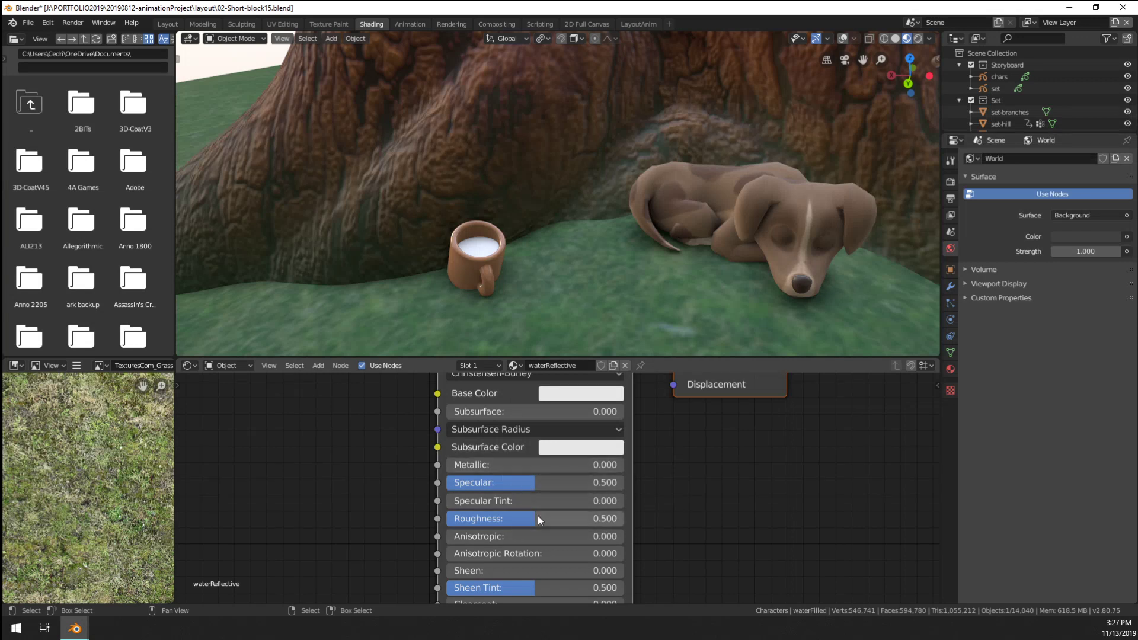
pyautogui.moveTo(539, 518); pyautogui.dragTo(486, 518)
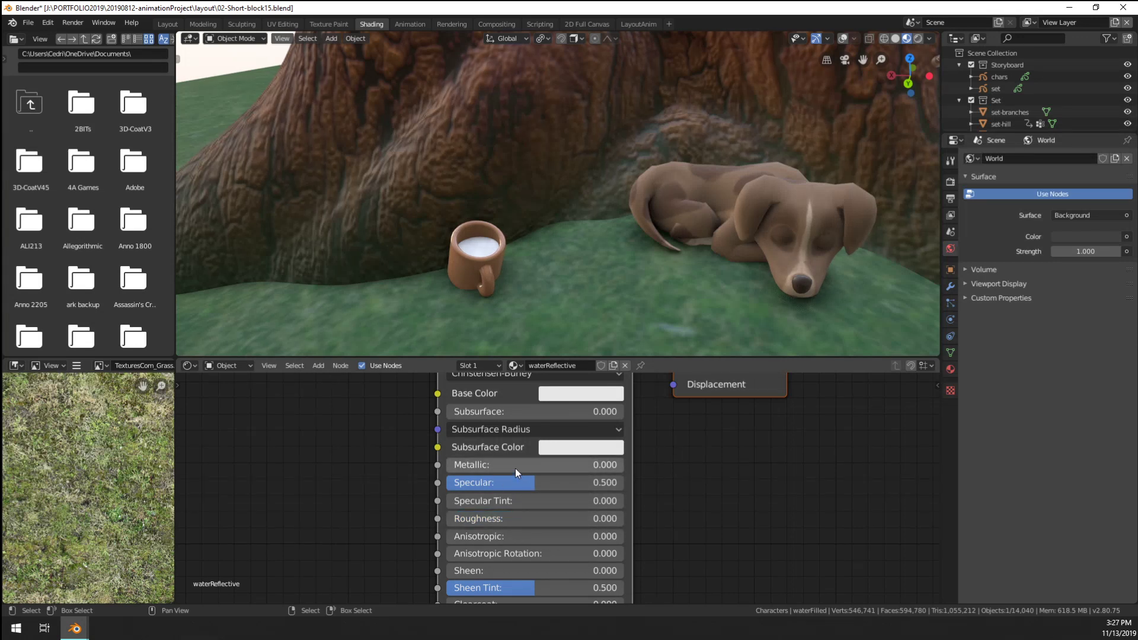
pyautogui.moveTo(514, 466); pyautogui.dragTo(626, 470)
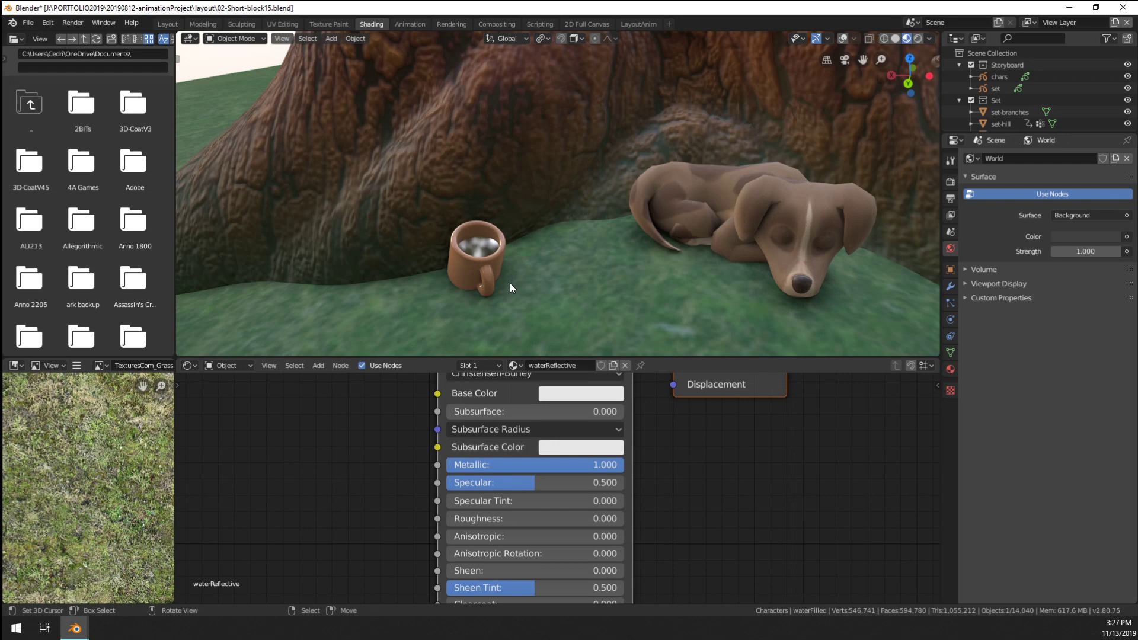
# Examine the reflections on the mug's water surface from near and far
pyautogui.scroll(6, 509, 283)
pyautogui.scroll(-3, 525, 287)
pyautogui.keyDown('shift'); pyautogui.moveTo(526, 287); pyautogui.dragTo(513, 257, button='middle'); pyautogui.keyUp('shift')
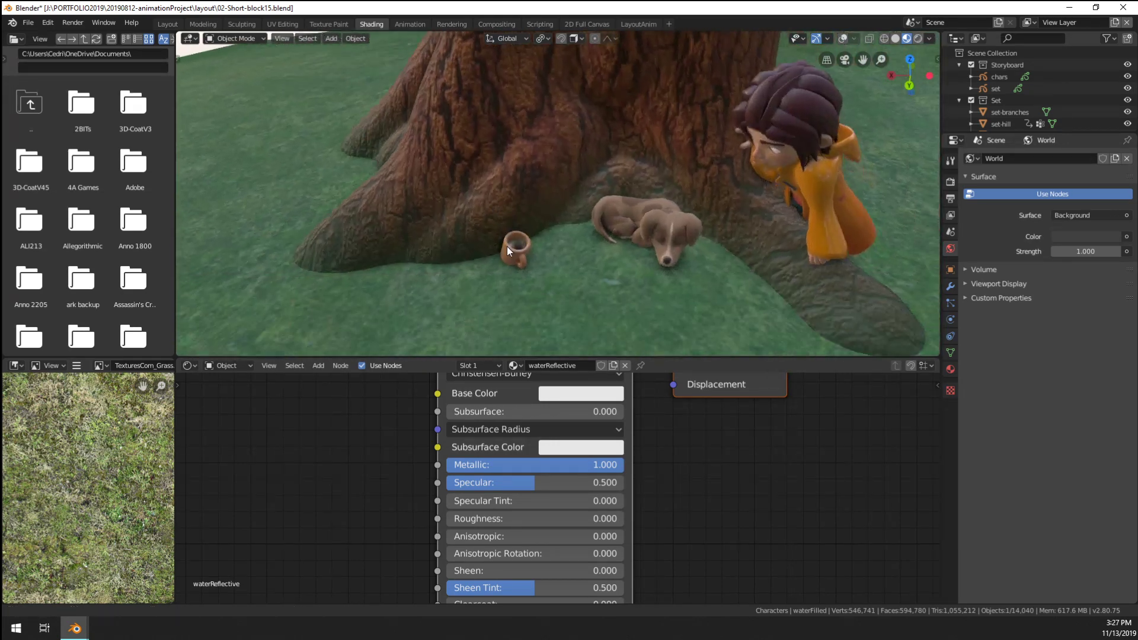
pyautogui.scroll(3, 513, 257)
pyautogui.scroll(-2, 514, 258)
pyautogui.scroll(4, 514, 257)
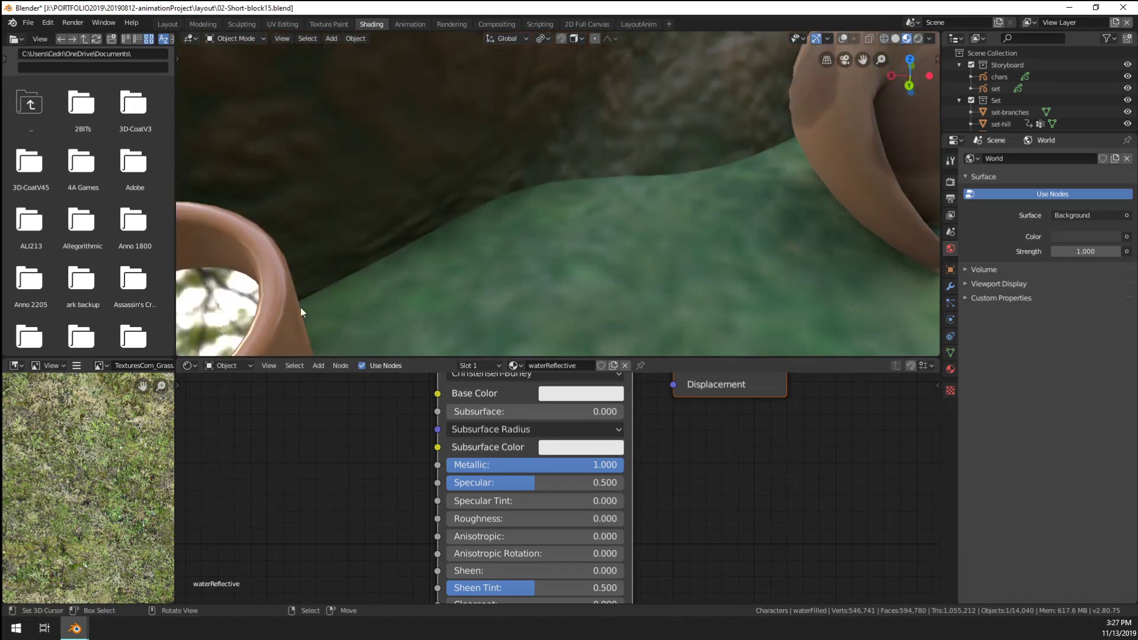
pyautogui.scroll(-4, 345, 249)
pyautogui.scroll(4, 460, 257)
pyautogui.keyDown('shift'); pyautogui.moveTo(460, 258); pyautogui.dragTo(471, 271, button='middle'); pyautogui.keyUp('shift')
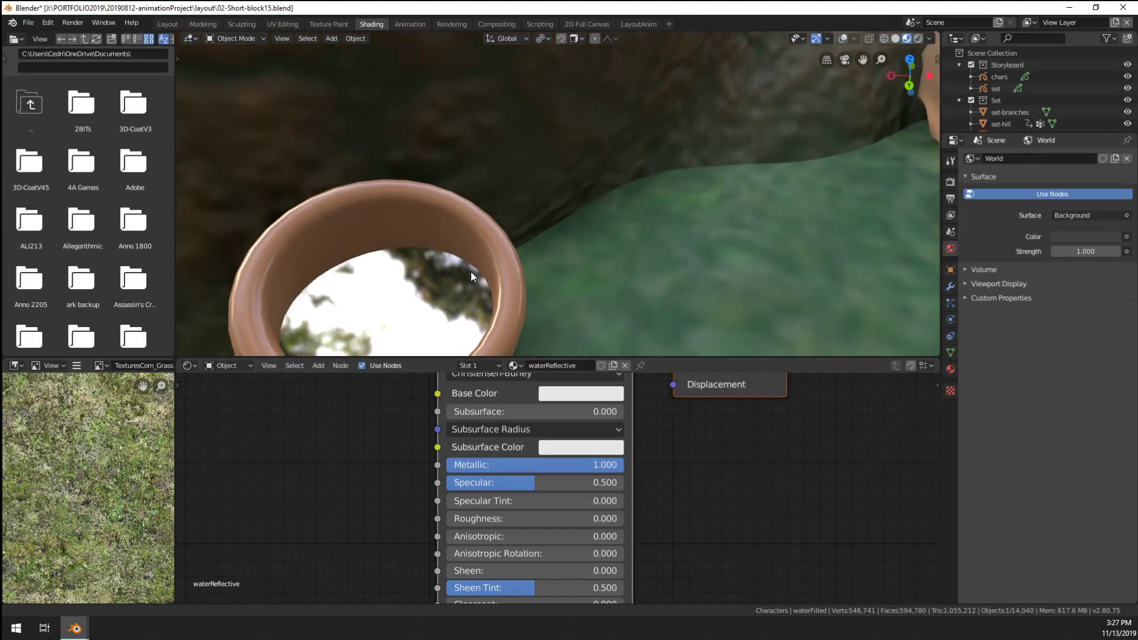
# Set the waterReflective material's Roughness to 0.032 and its Base Color to light blue
pyautogui.moveTo(504, 515); pyautogui.dragTo(511, 514)
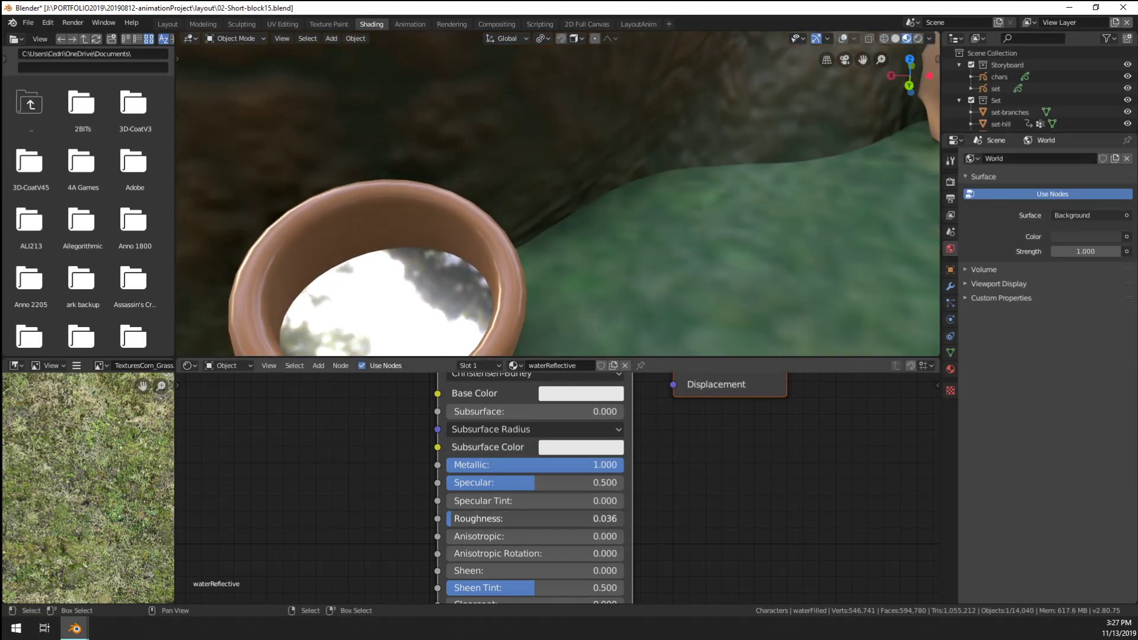
pyautogui.click(543, 391)
pyautogui.moveTo(613, 214); pyautogui.dragTo(616, 197)
pyautogui.scroll(-10, 365, 247)
pyautogui.moveTo(449, 238)
pyautogui.mouseDown(button='middle')
pyautogui.moveTo(434, 242)
pyautogui.moveTo(459, 237)
pyautogui.moveTo(440, 230)
pyautogui.mouseUp(button='middle')
pyautogui.press('KP_Decimal')
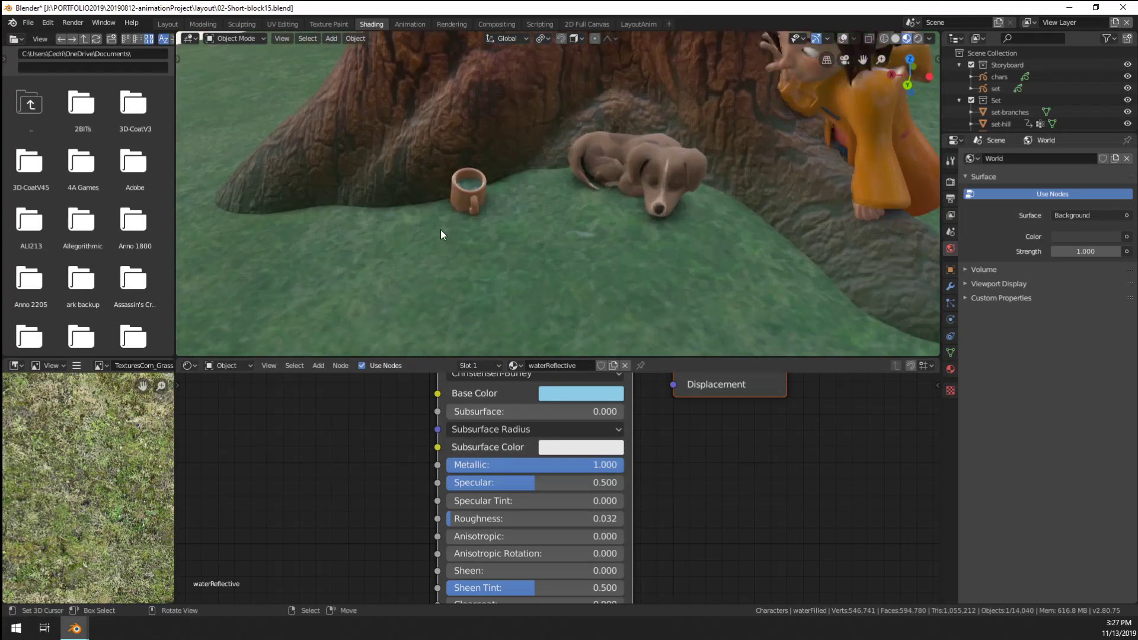
# Set the waterReflective material's Roughness to 0.114 and change its Base Color to a saturated blue
pyautogui.scroll(-5, 392, 243)
pyautogui.moveTo(629, 226); pyautogui.dragTo(504, 220, button='middle')
pyautogui.moveTo(474, 519); pyautogui.dragTo(501, 518)
pyautogui.moveTo(526, 254); pyautogui.dragTo(584, 363, button='middle')
pyautogui.click(587, 393)
pyautogui.click(635, 183)
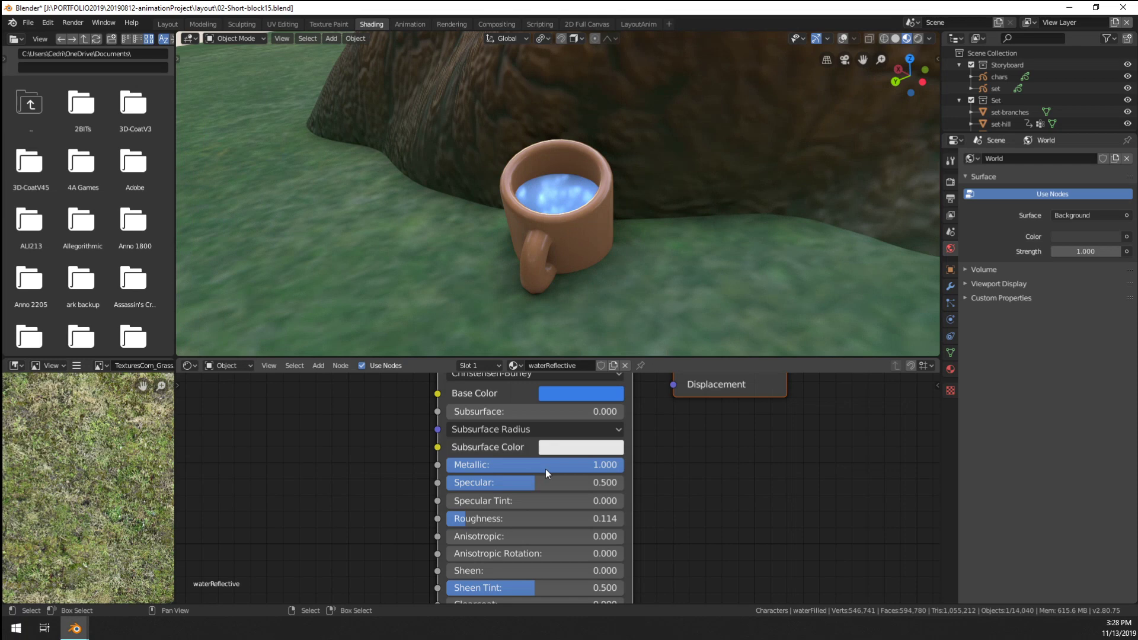
# Set the waterReflective material's Metallic to 0.000 and darken its Base Color to a deep navy blue
pyautogui.moveTo(545, 465); pyautogui.dragTo(427, 465)
pyautogui.moveTo(696, 208); pyautogui.dragTo(715, 208, button='middle')
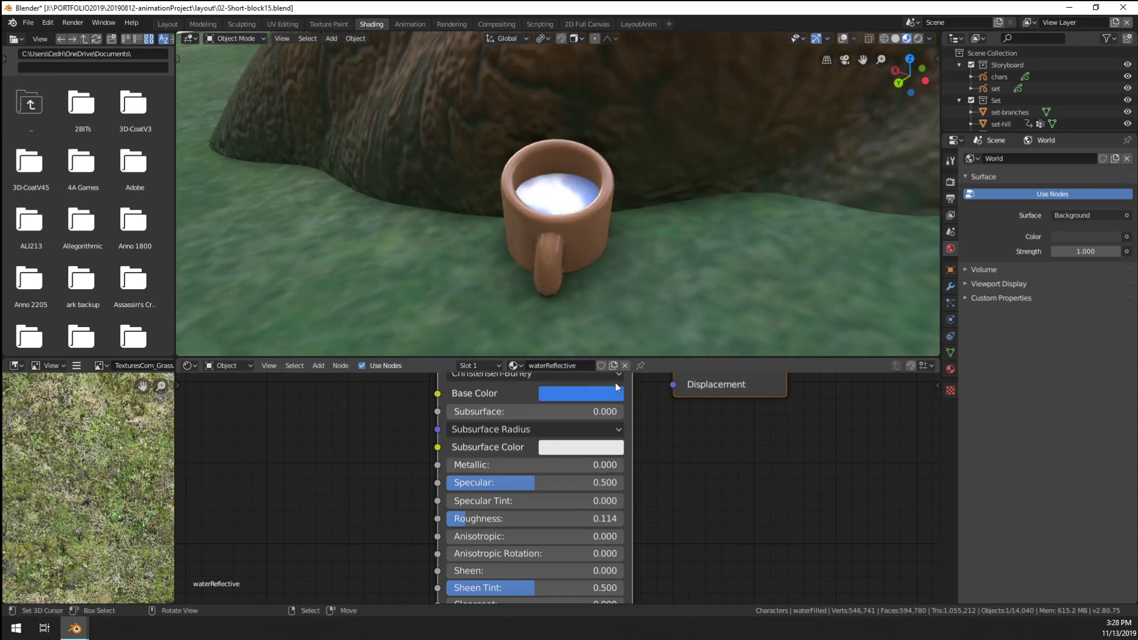
pyautogui.click(615, 391)
pyautogui.moveTo(679, 170); pyautogui.dragTo(679, 252)
pyautogui.moveTo(652, 233); pyautogui.dragTo(637, 269, button='middle')
# Examine the reflections on the dark blue water in the mug from several angles and distances
pyautogui.scroll(6, 571, 229)
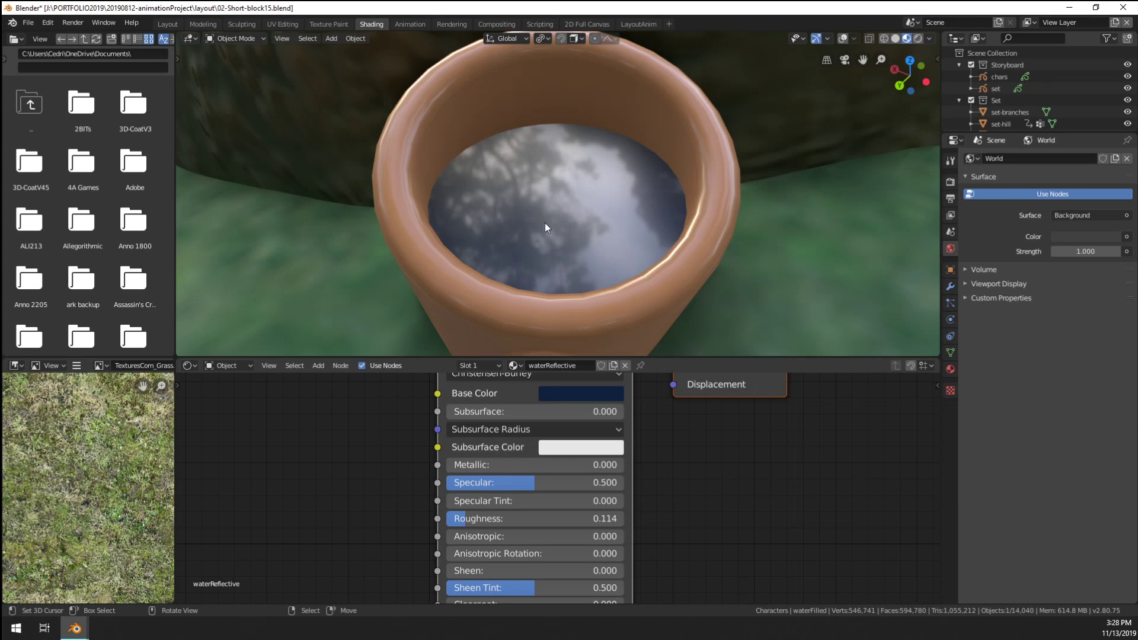
pyautogui.moveTo(545, 223); pyautogui.dragTo(574, 229, button='middle')
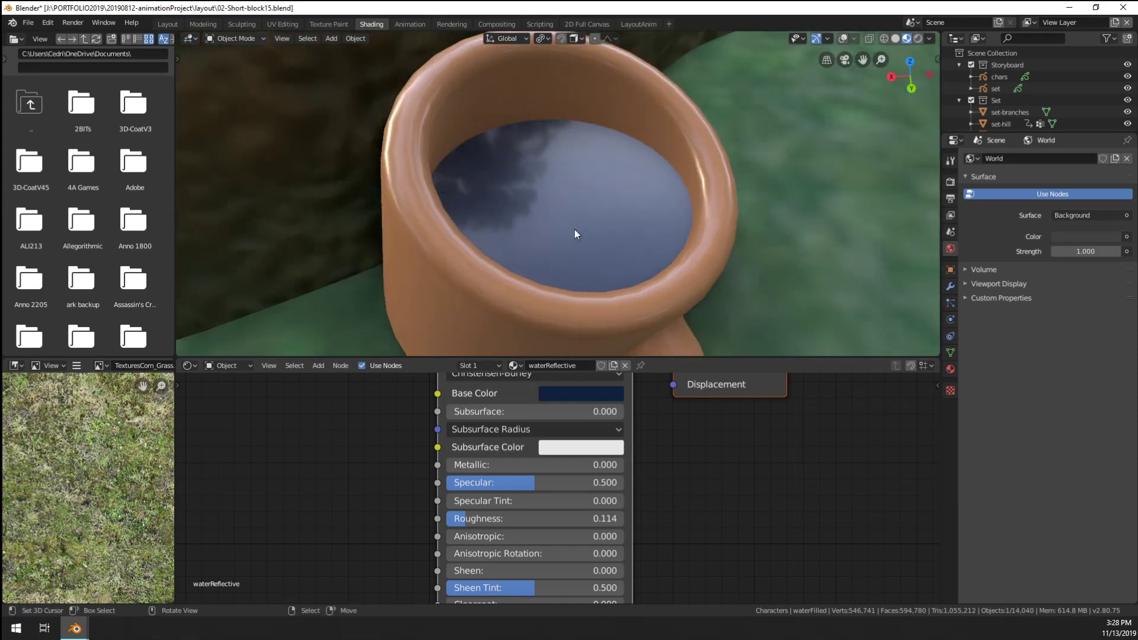
pyautogui.moveTo(499, 247); pyautogui.dragTo(510, 179, button='middle')
pyautogui.scroll(10, 520, 177)
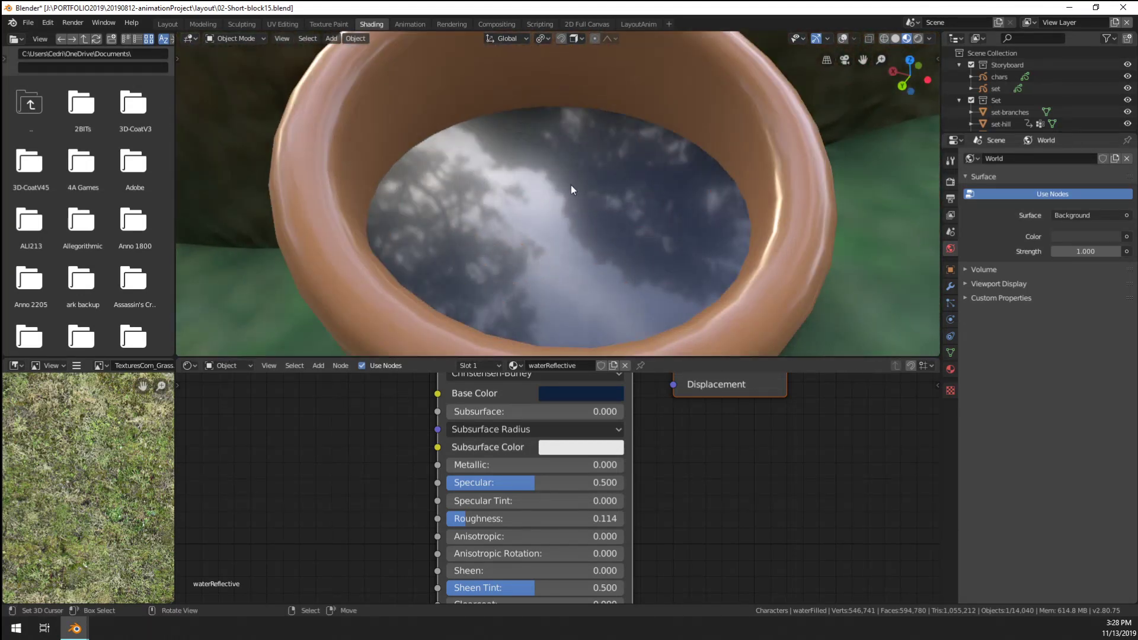
pyautogui.scroll(2, 571, 187)
pyautogui.scroll(-3, 554, 179)
pyautogui.moveTo(568, 186); pyautogui.dragTo(658, 190, button='middle')
# Fine-tune the waterReflective material's Roughness to 0.155 while checking how blurred the water's reflections look
pyautogui.moveTo(577, 519); pyautogui.dragTo(591, 519)
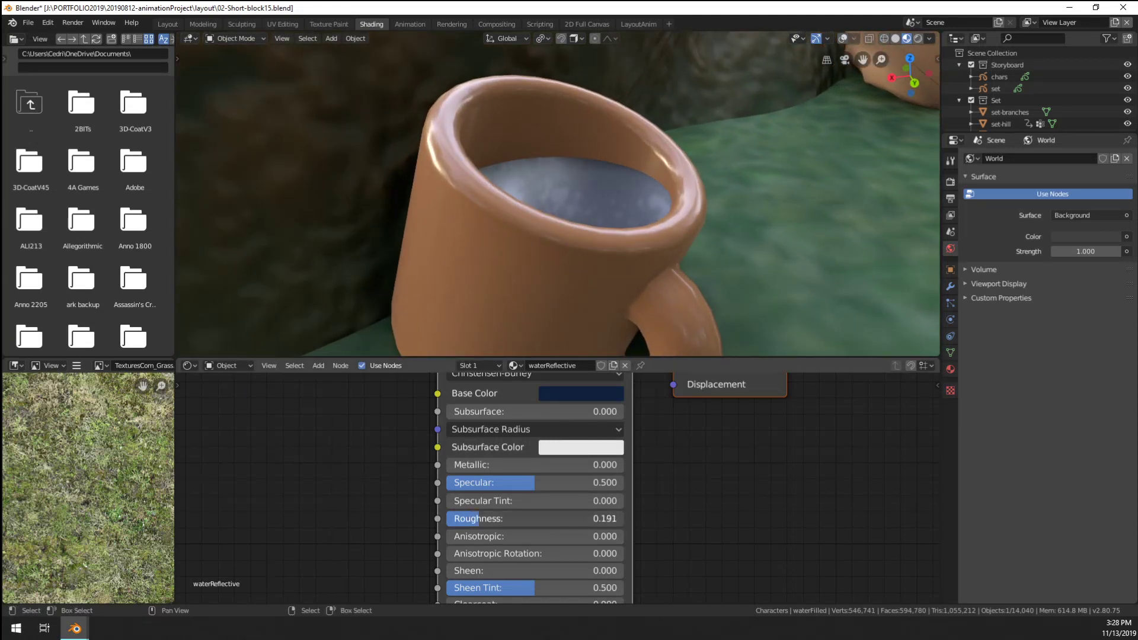
pyautogui.moveTo(485, 519); pyautogui.dragTo(477, 520)
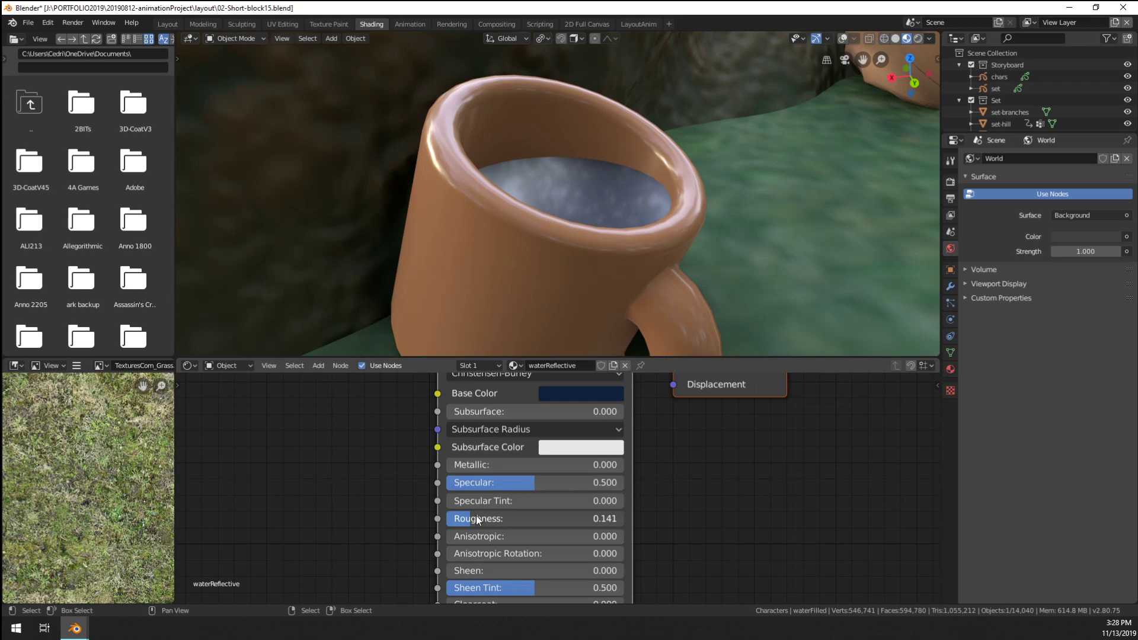
pyautogui.moveTo(605, 269); pyautogui.dragTo(602, 233, button='middle')
pyautogui.scroll(3, 655, 197)
pyautogui.scroll(-3, 701, 200)
pyautogui.scroll(2, 590, 237)
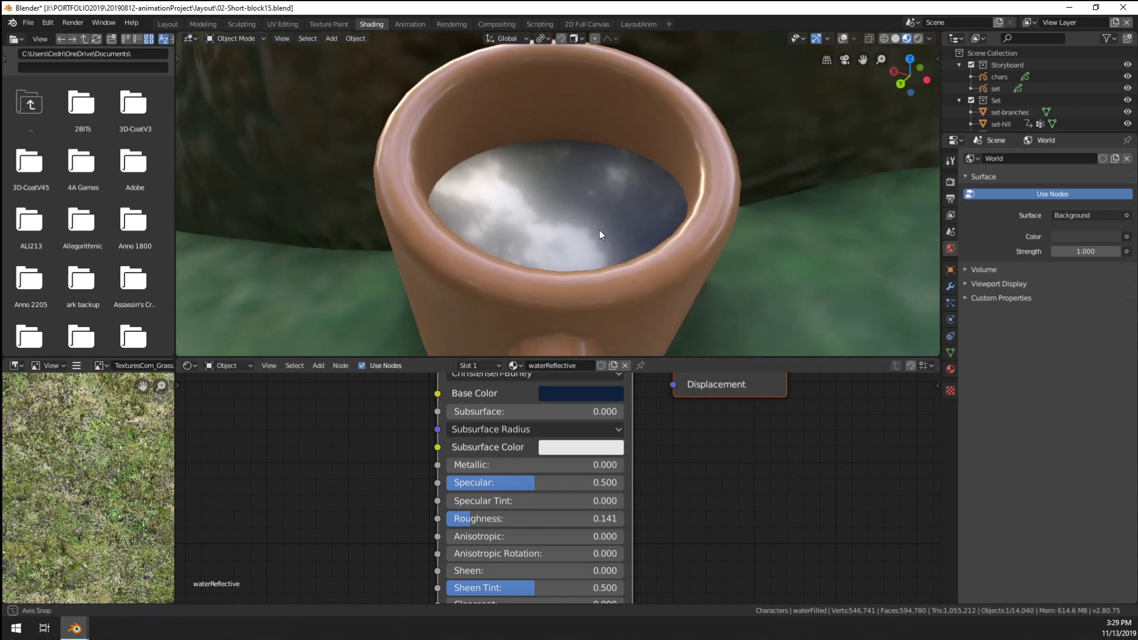
pyautogui.moveTo(521, 517); pyautogui.dragTo(525, 517)
# Adjust the water surface's height inside the mug along the Z axis and save the layout file
pyautogui.moveTo(507, 336); pyautogui.dragTo(586, 337, button='middle')
pyautogui.scroll(-5, 563, 305)
pyautogui.scroll(5, 542, 272)
pyautogui.moveTo(542, 272); pyautogui.dragTo(669, 225, button='middle')
pyautogui.press('g')
pyautogui.press('z')
pyautogui.click(706, 230)
pyautogui.scroll(-4, 654, 216)
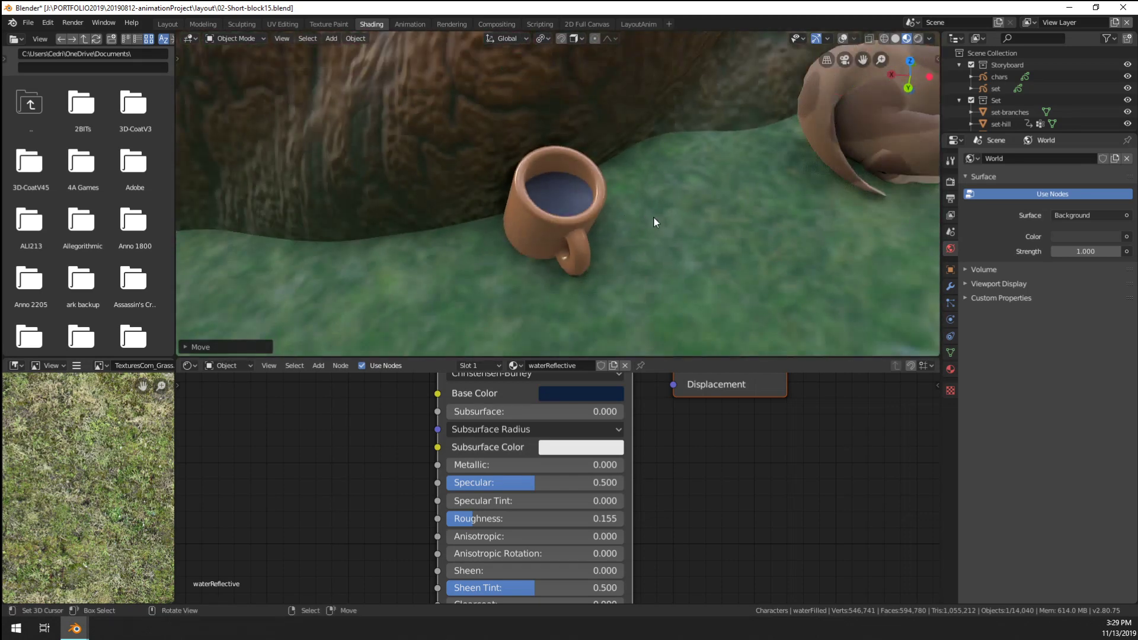
pyautogui.hotkey('ctrl', 's')
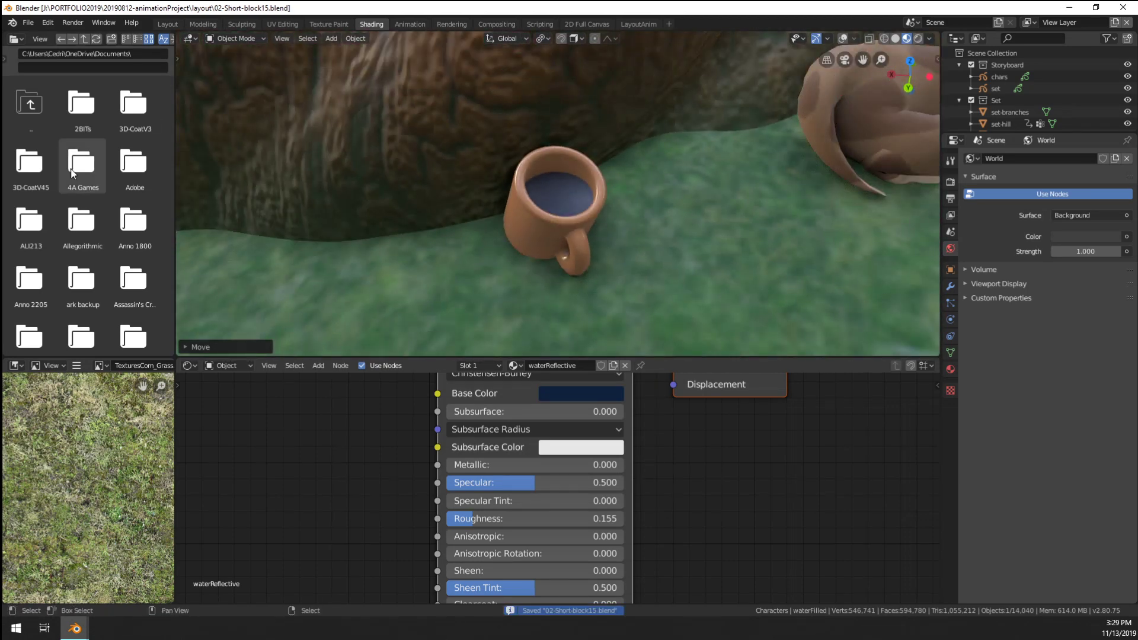
# Switch to the SQ0010-lighting-01.blend window, save the file and reopen it to reload the linked layout
pyautogui.moveTo(65, 632)
pyautogui.click(196, 549)
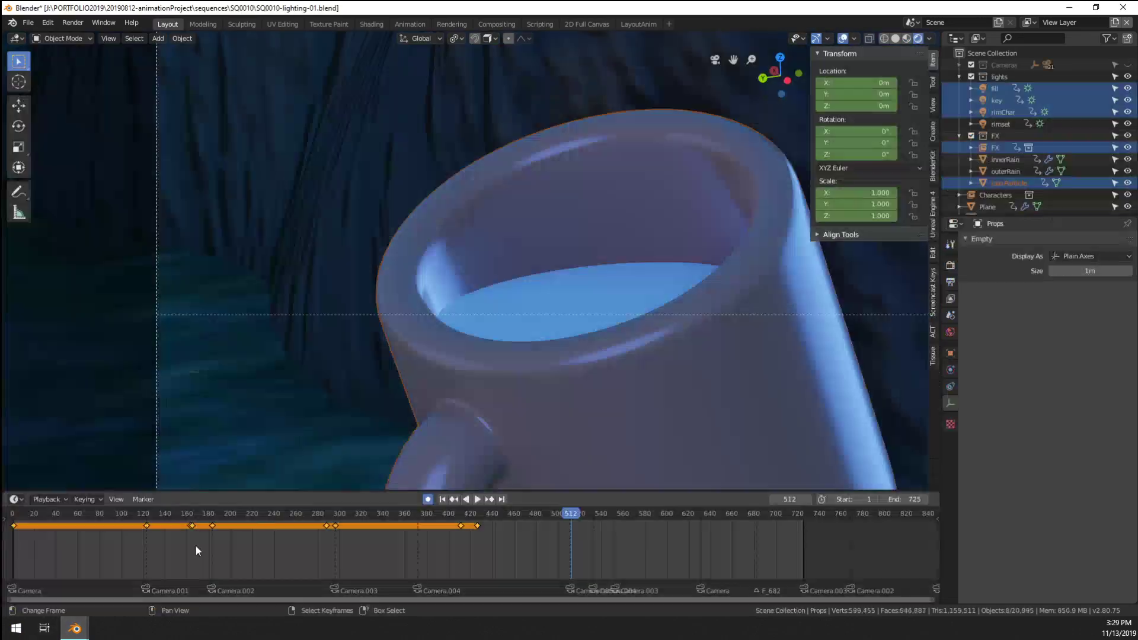
pyautogui.click(25, 22)
pyautogui.press('Escape')
pyautogui.hotkey('ctrl', 's')
pyautogui.click(27, 23)
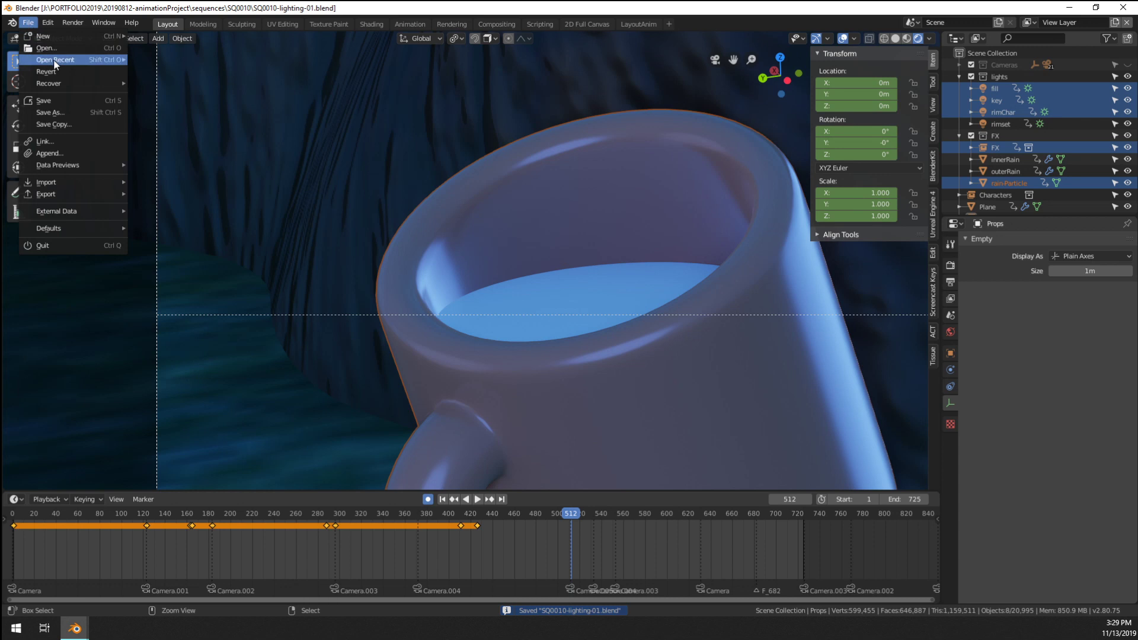
pyautogui.moveTo(75, 60)
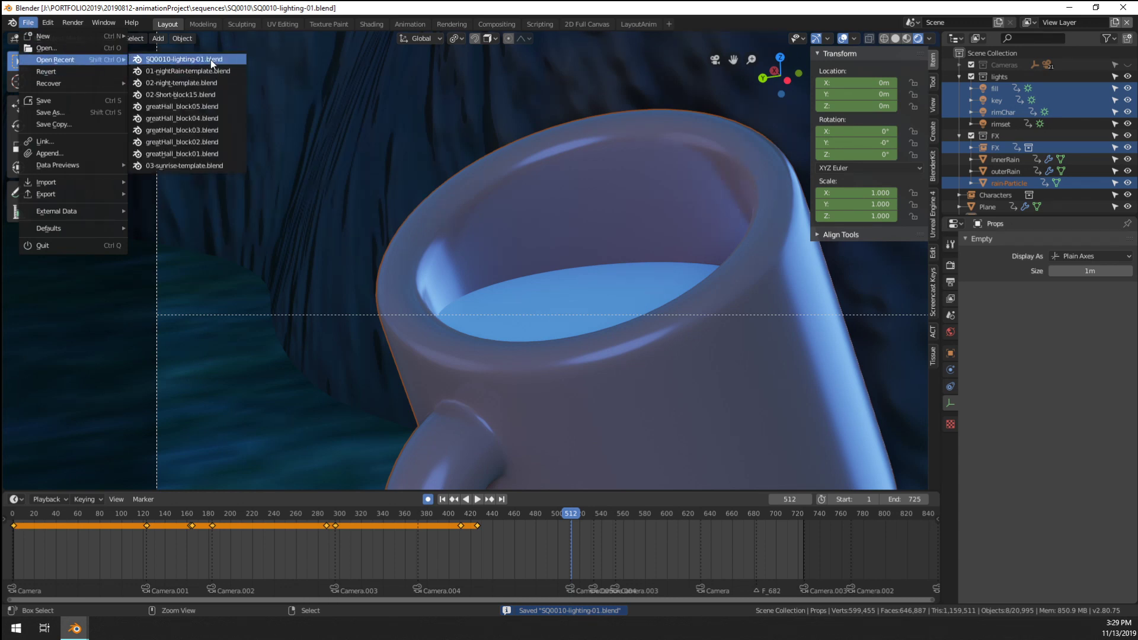
pyautogui.click(211, 59)
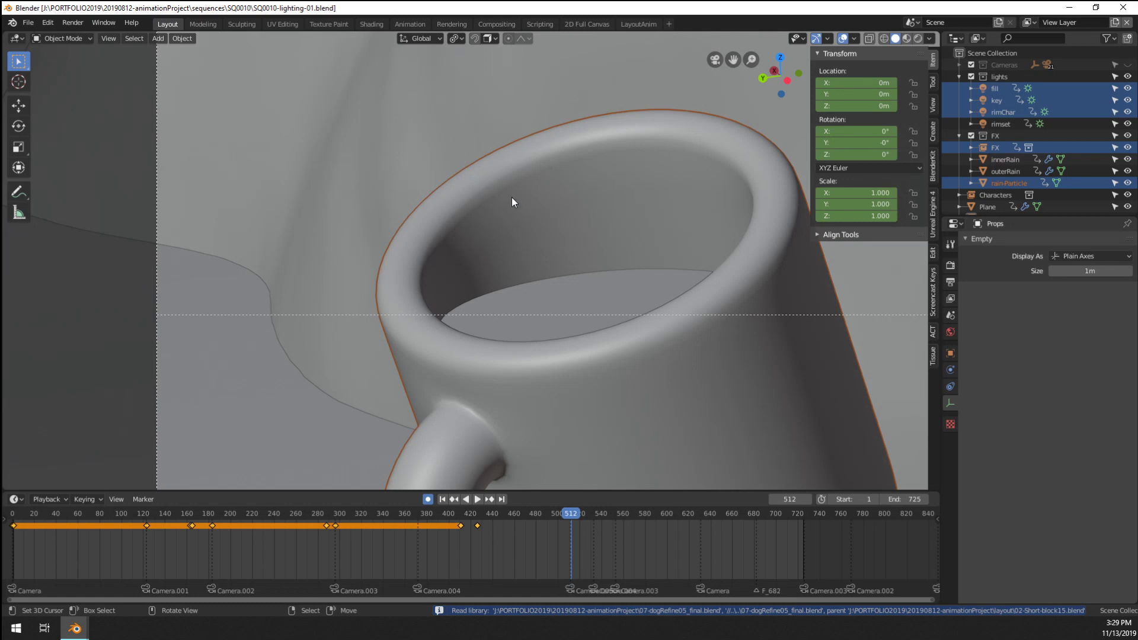
# Display the lighting scene with rendered shading and check the mug's water up close and within the camera frame
pyautogui.click(917, 38)
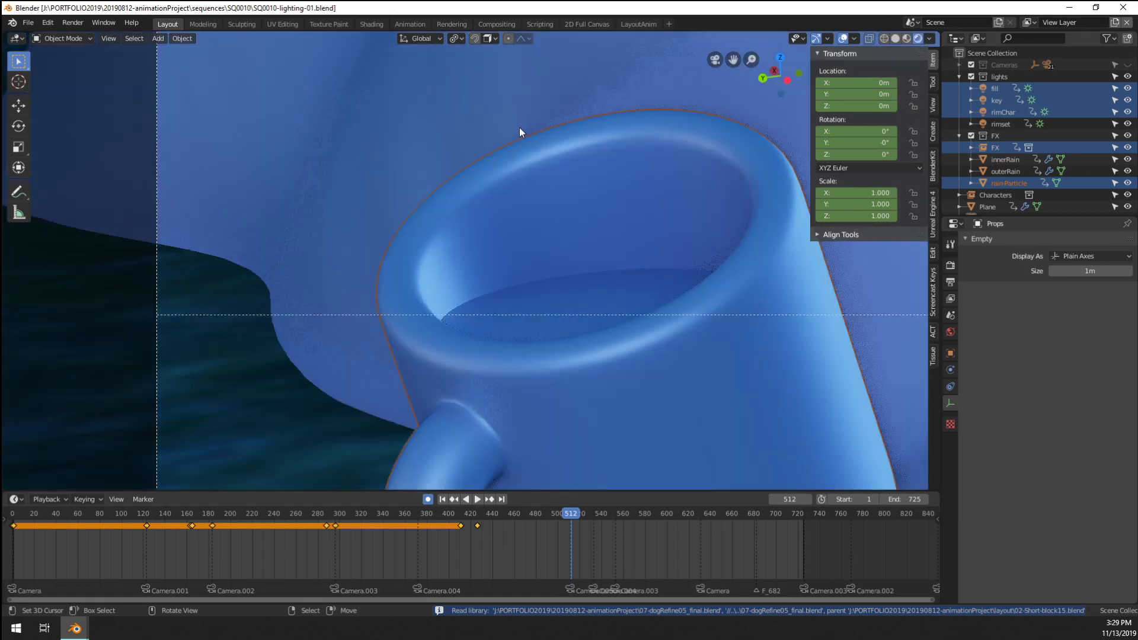
pyautogui.scroll(-2, 523, 138)
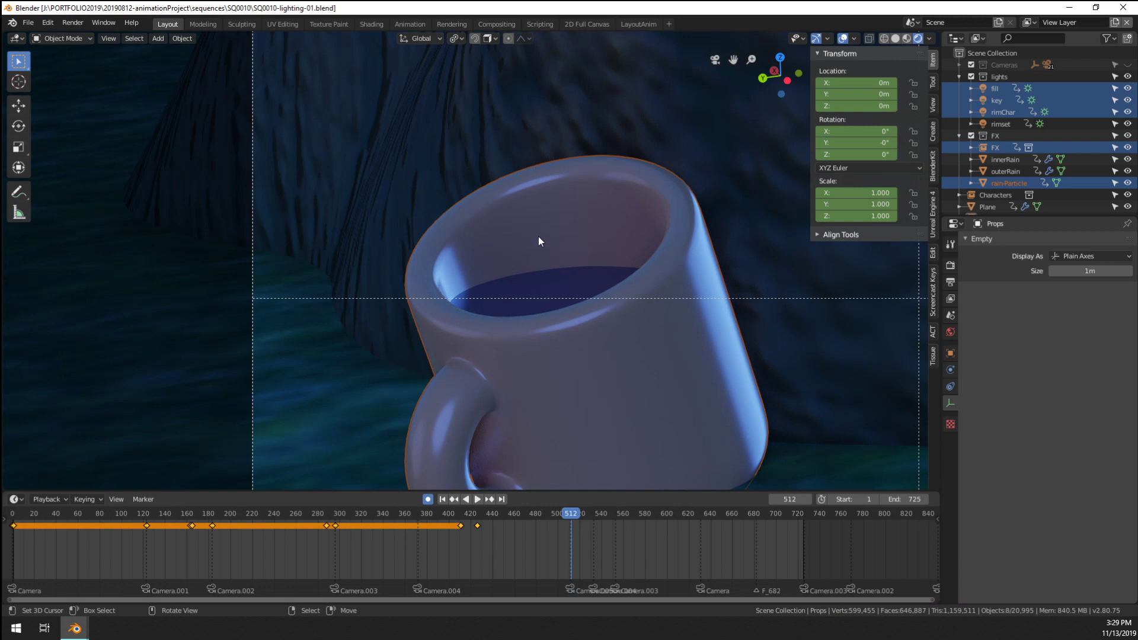
pyautogui.scroll(3, 538, 237)
pyautogui.scroll(-5, 534, 229)
pyautogui.scroll(-5, 536, 216)
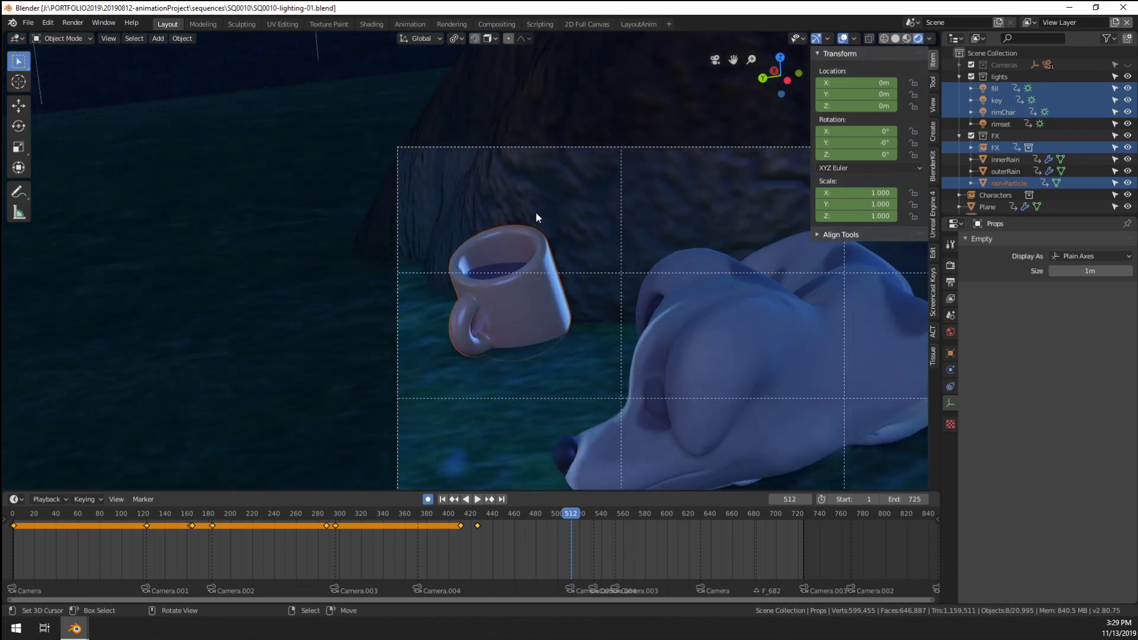
pyautogui.scroll(7, 528, 207)
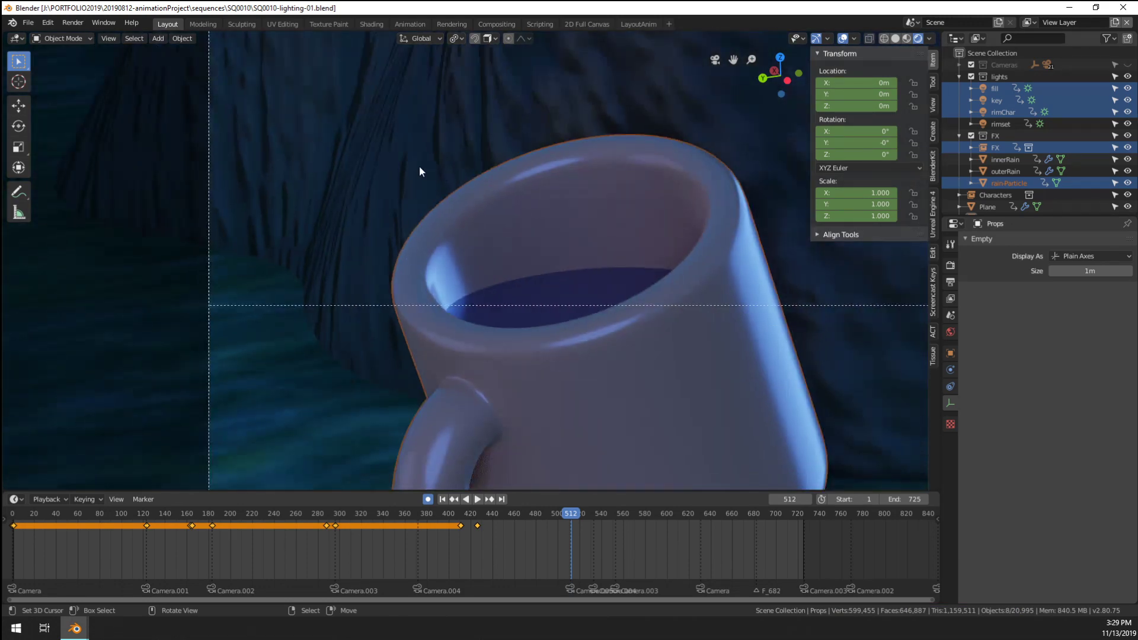
# Bring the full camera frame with mug and dog into view and select the key light
pyautogui.click(418, 166)
pyautogui.scroll(-6, 489, 223)
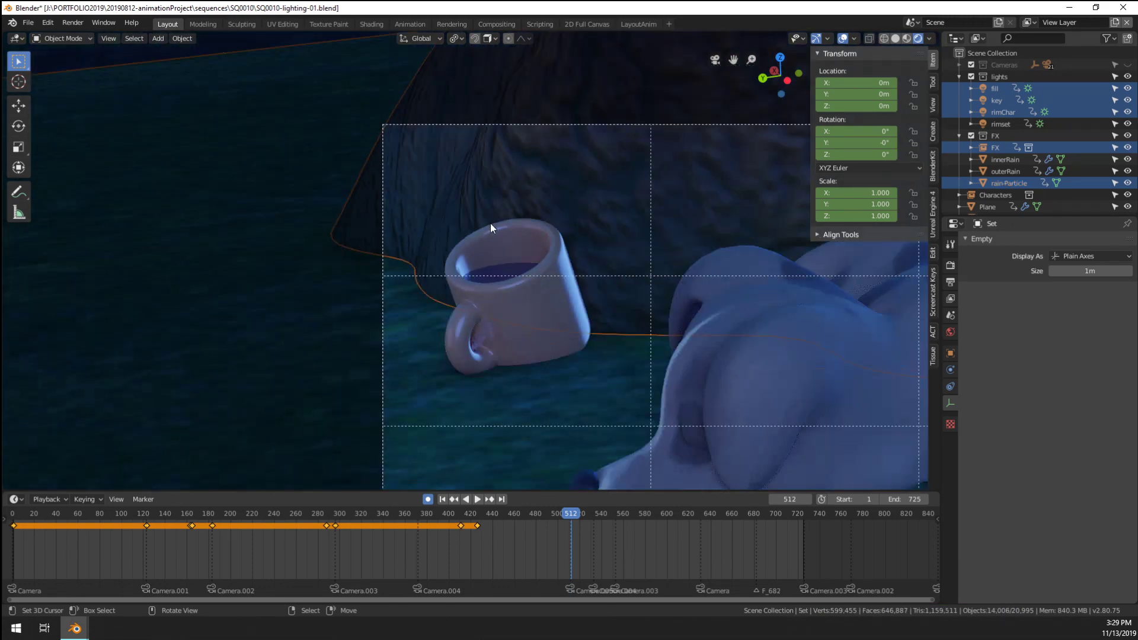
pyautogui.keyDown('shift'); pyautogui.moveTo(595, 247); pyautogui.dragTo(574, 236, button='middle'); pyautogui.keyUp('shift')
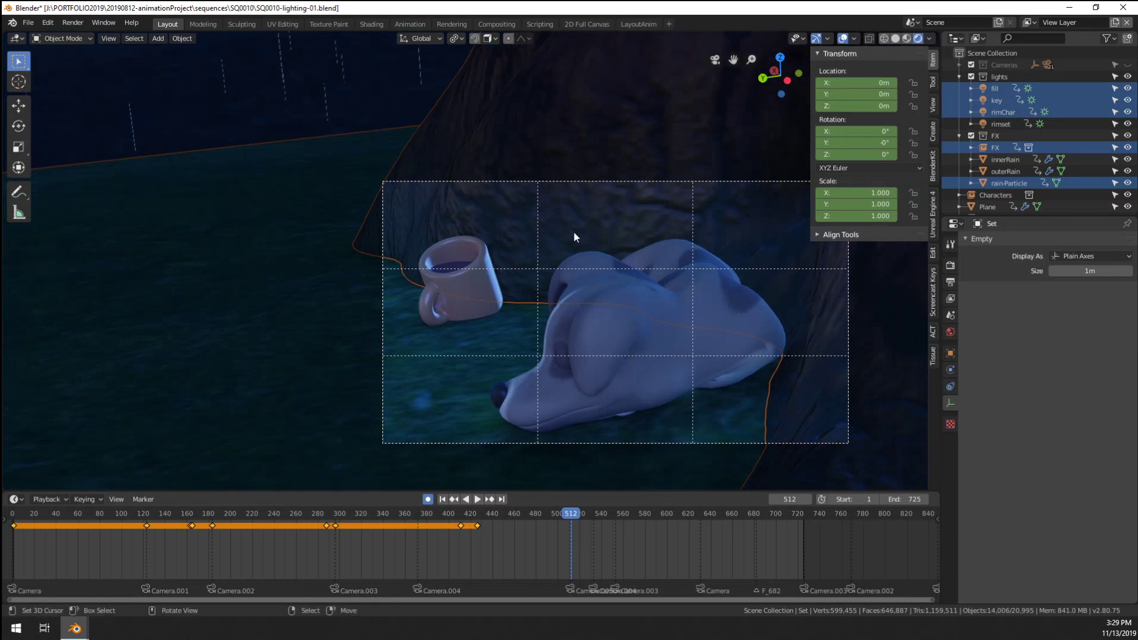
pyautogui.click(1000, 102)
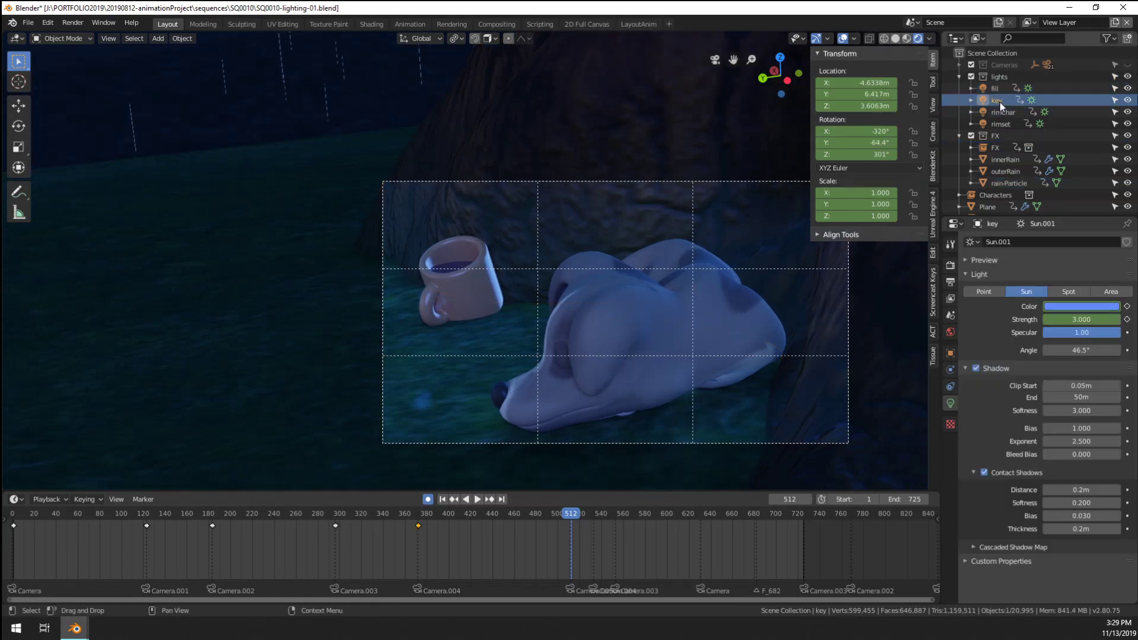
pyautogui.scroll(-6, 578, 236)
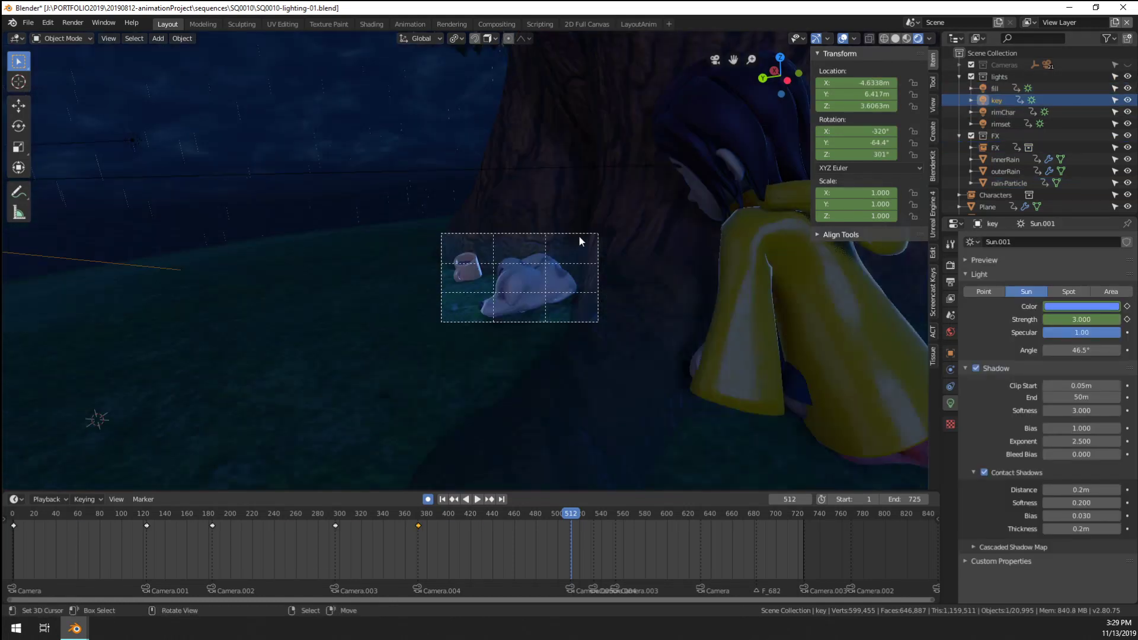
pyautogui.scroll(6, 489, 259)
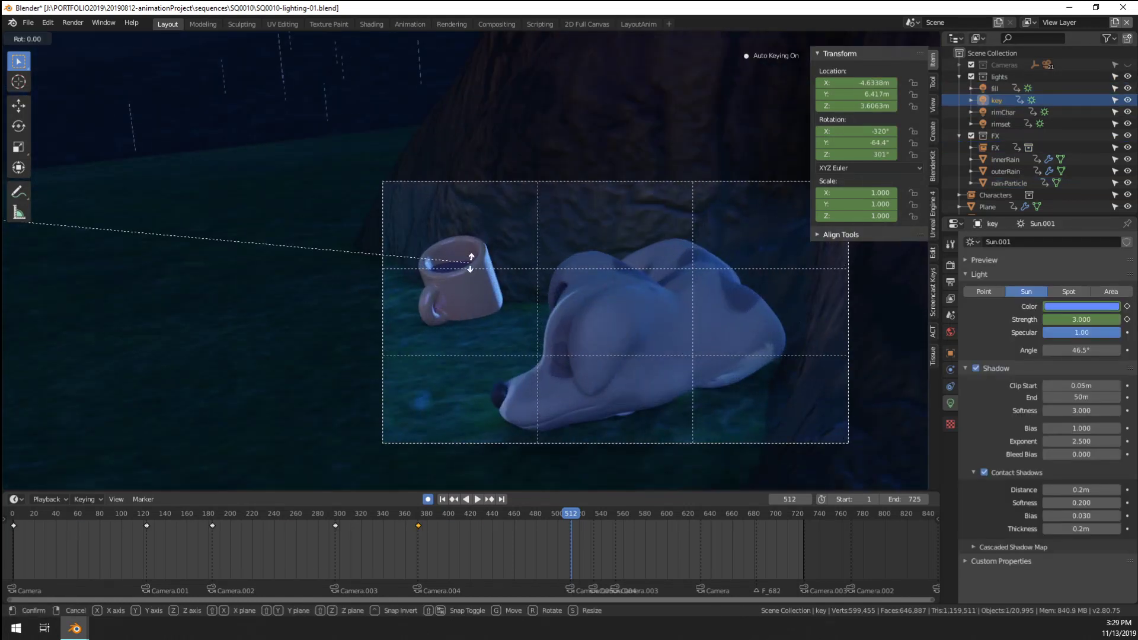
pyautogui.press('z')
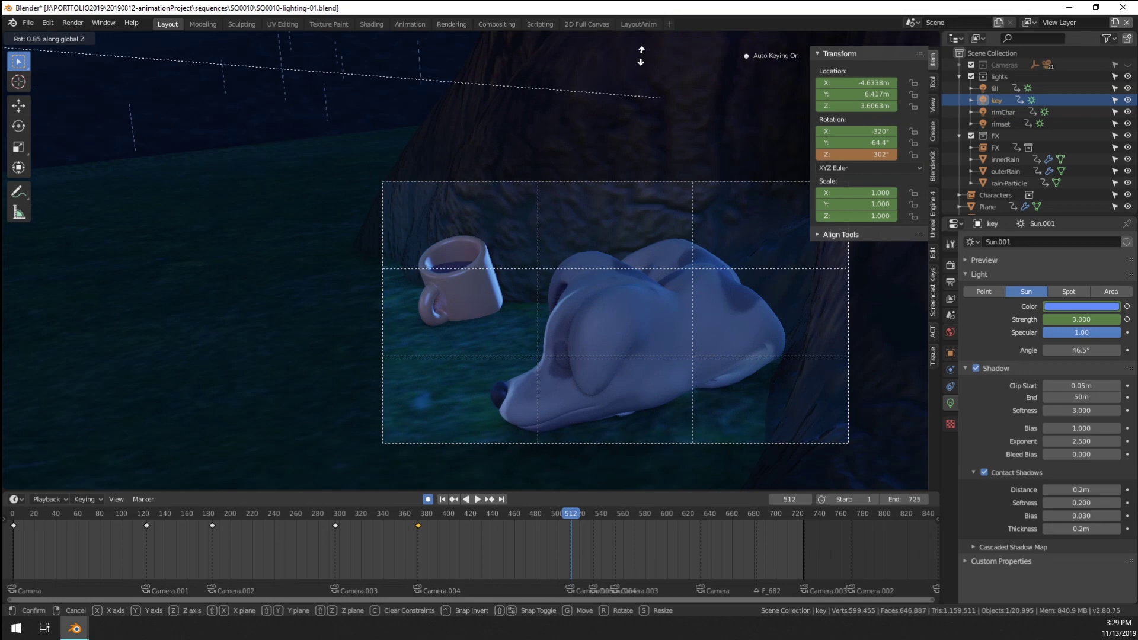
pyautogui.rightClick(73, 207)
# At frame 512, rotate the key light about global Z to about 376° and move it to about X -1.98, Y 3.98, Z 4.05 m
pyautogui.scroll(-2, 324, 139)
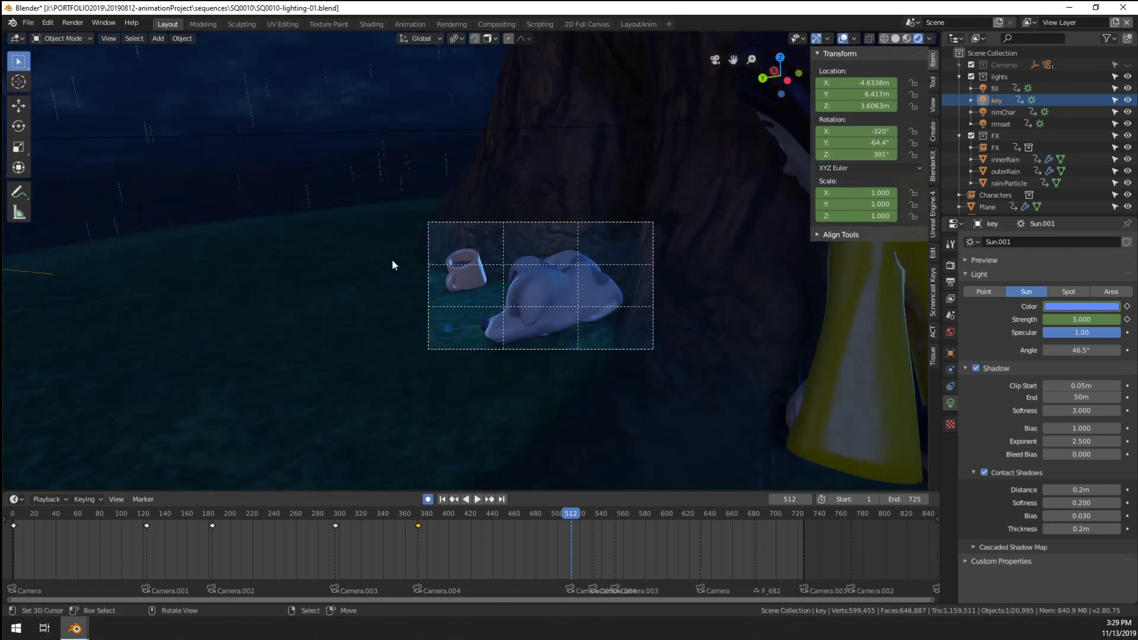
pyautogui.moveTo(397, 261); pyautogui.dragTo(571, 262, button='middle')
pyautogui.scroll(-6, 524, 287)
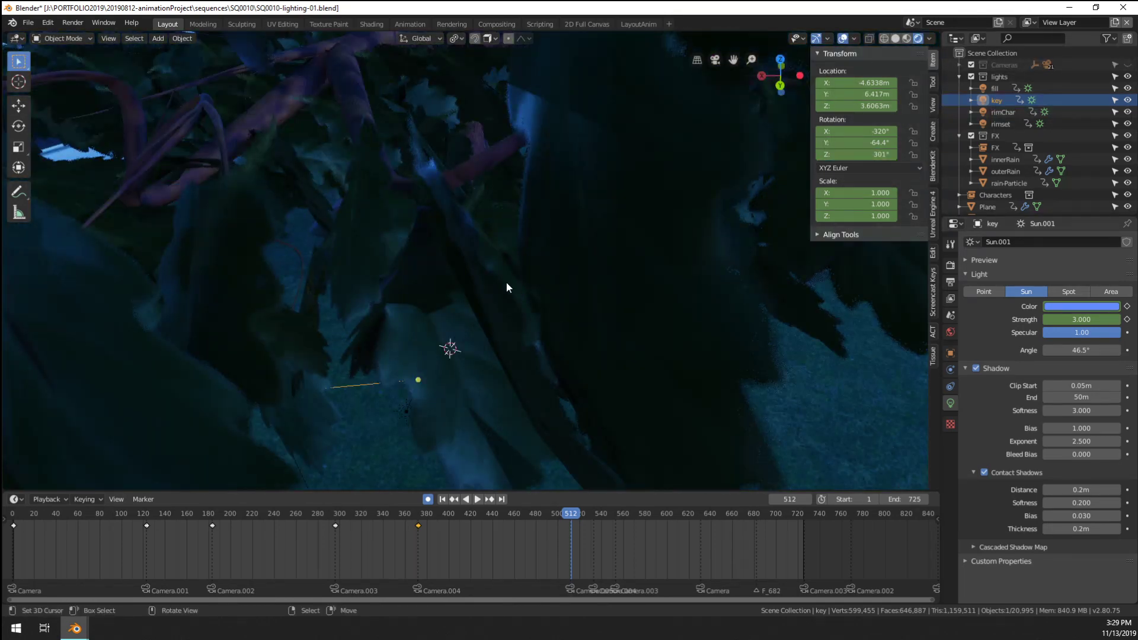
pyautogui.scroll(-5, 507, 287)
pyautogui.press('r')
pyautogui.press('z')
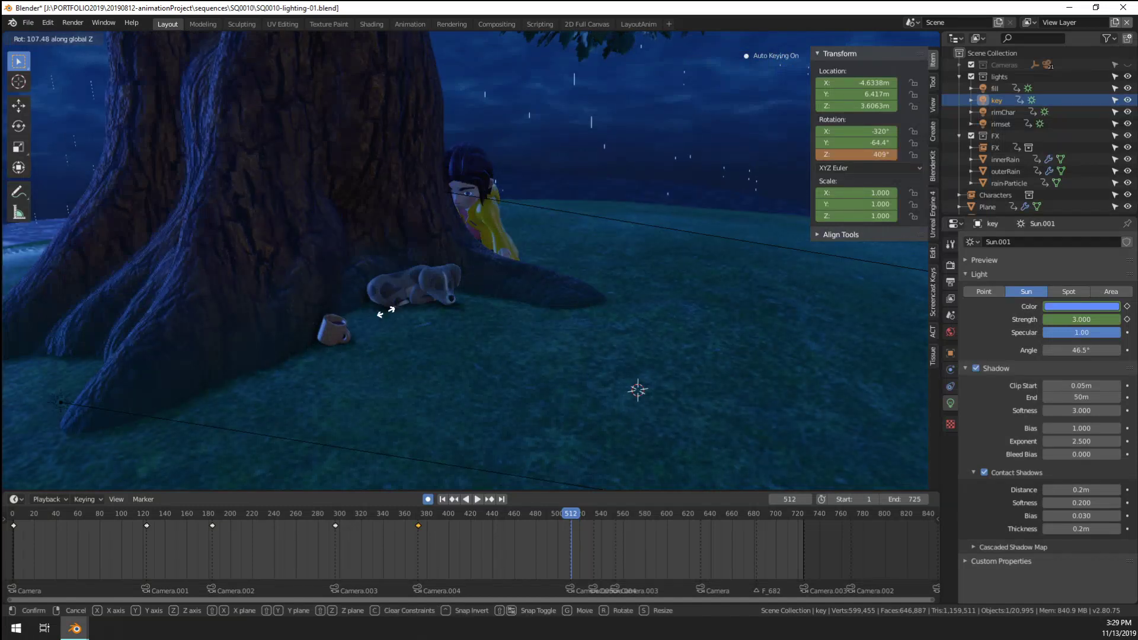
pyautogui.click(526, 310)
pyautogui.press('g')
pyautogui.click(492, 220)
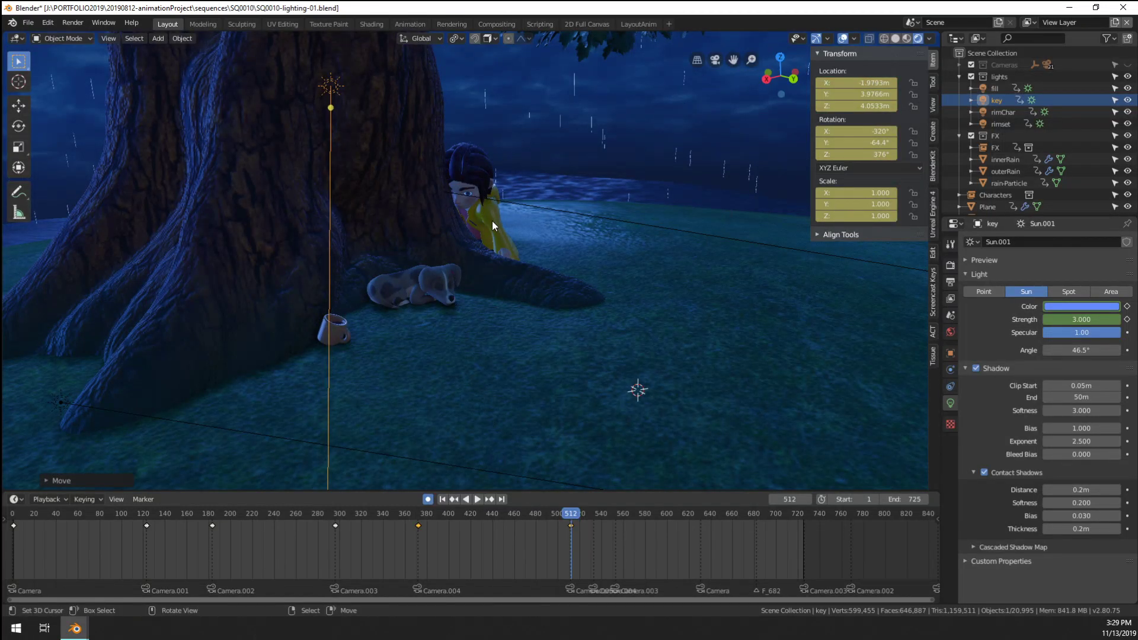
pyautogui.press('KP_0')
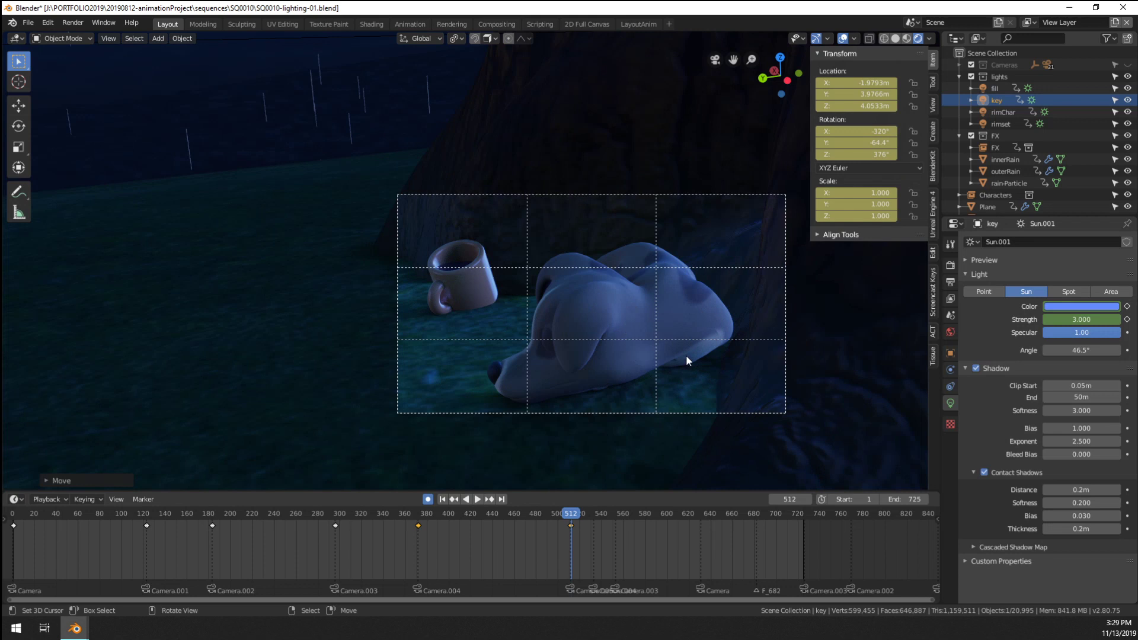
pyautogui.press('r')
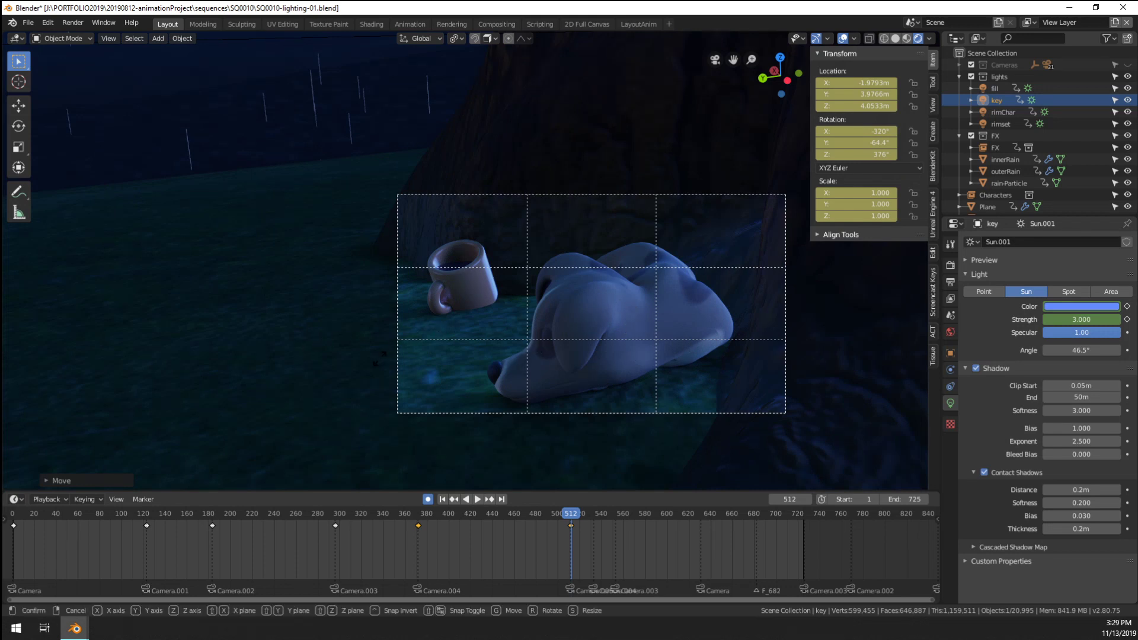
pyautogui.press('z')
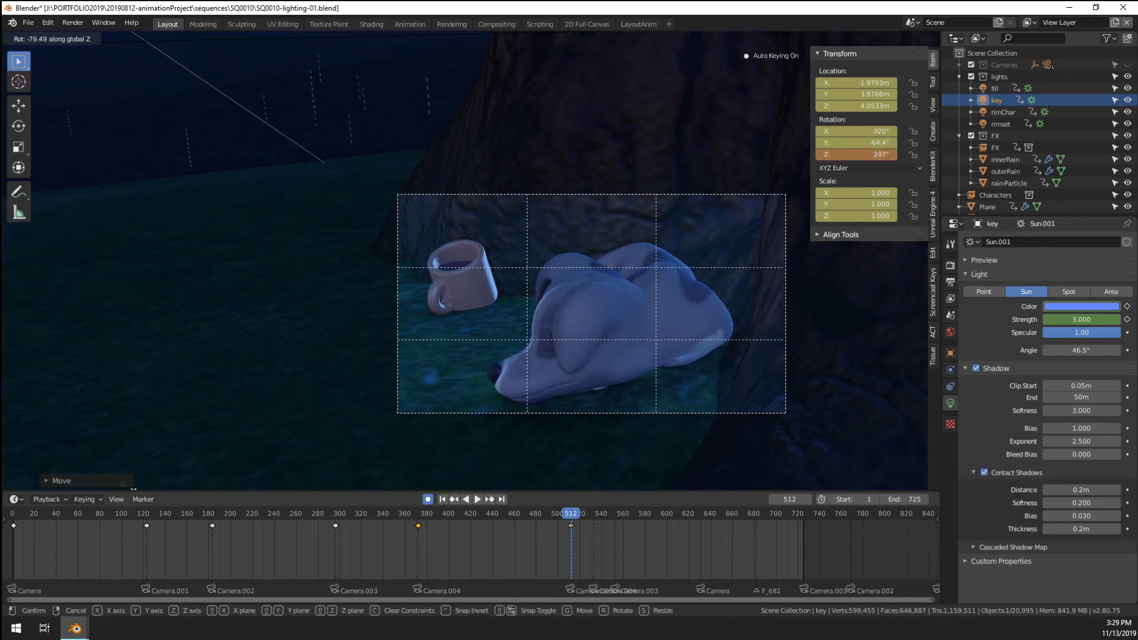
pyautogui.press('Escape')
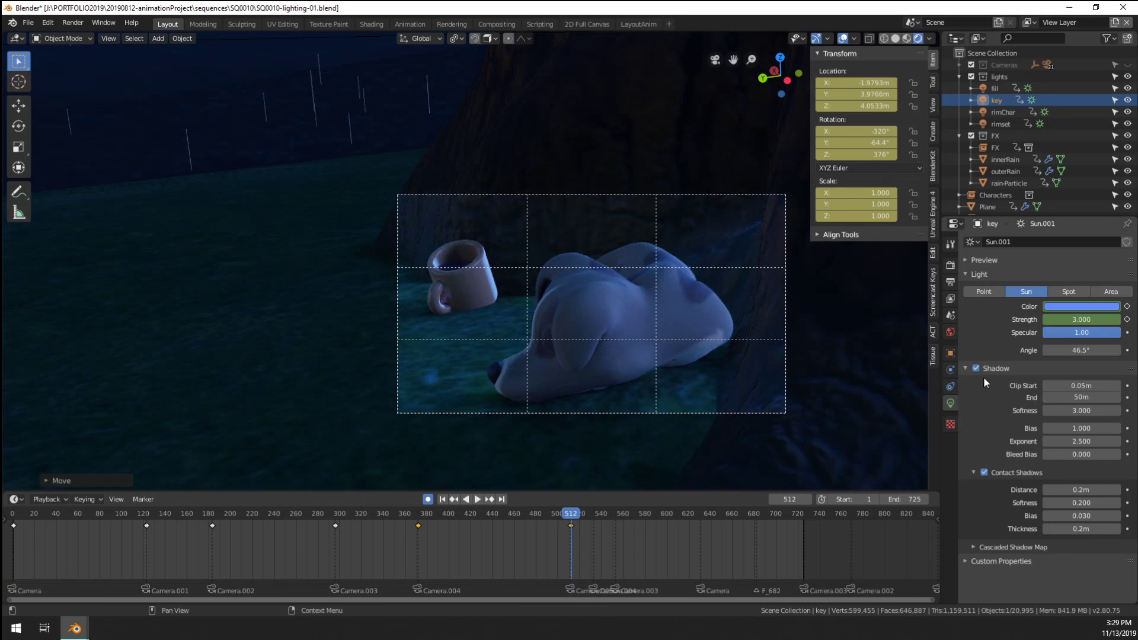
pyautogui.press('KP_0')
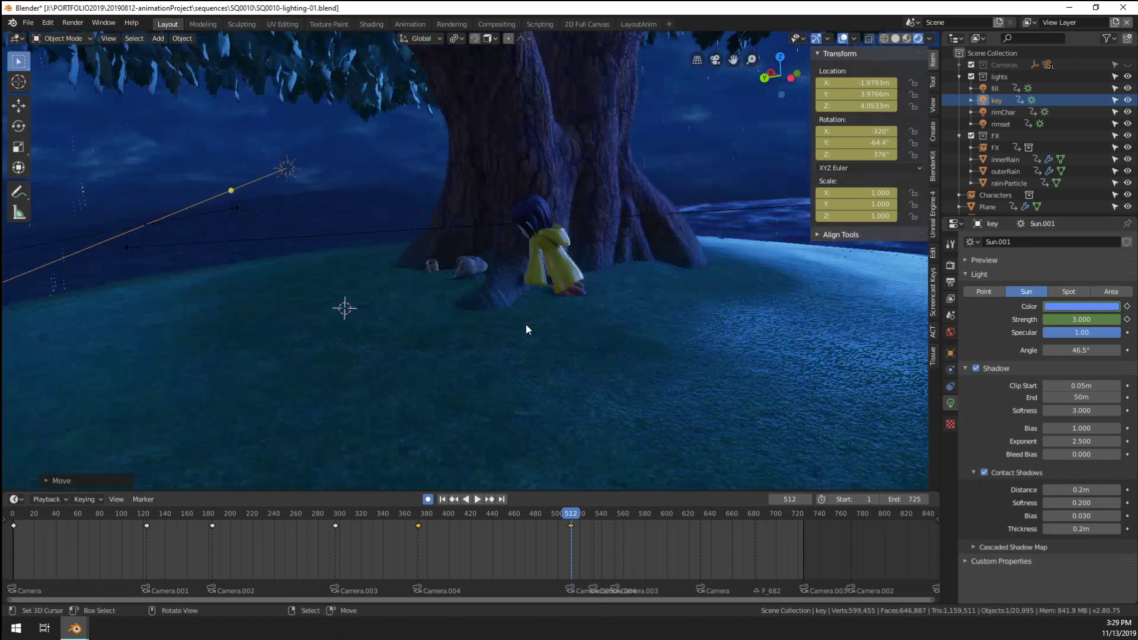
# At frame 512, move the key light to about X -5.61, Y -2.54, Z 5.64 m and rotate it about global Z to about 338°
pyautogui.press('g')
pyautogui.click(630, 214)
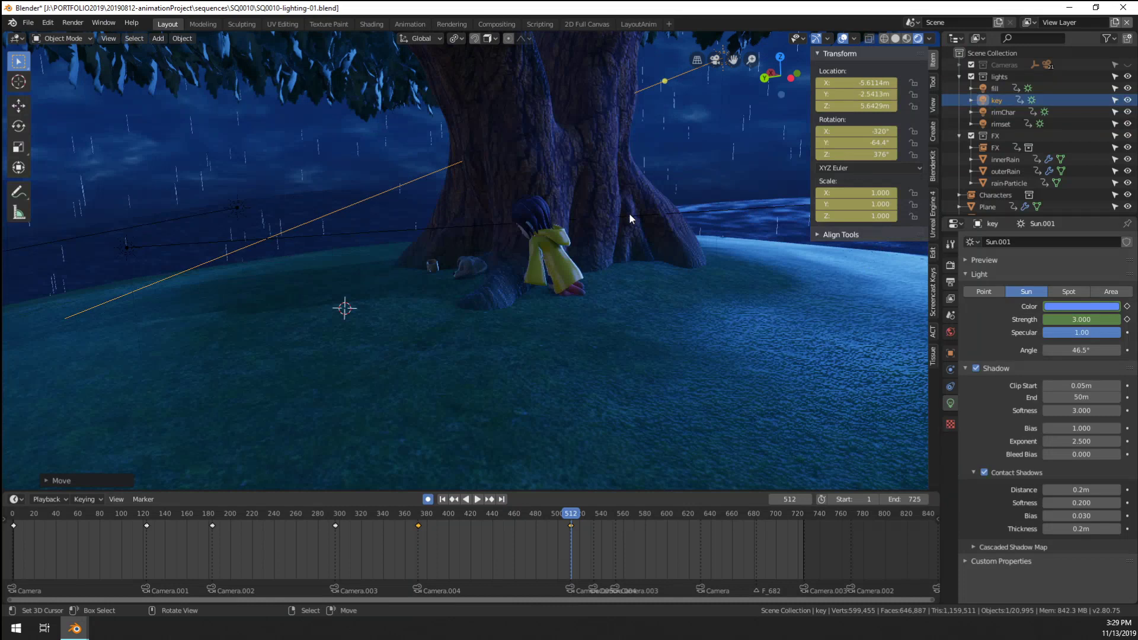
pyautogui.press('KP_0')
pyautogui.press('r')
pyautogui.press('z')
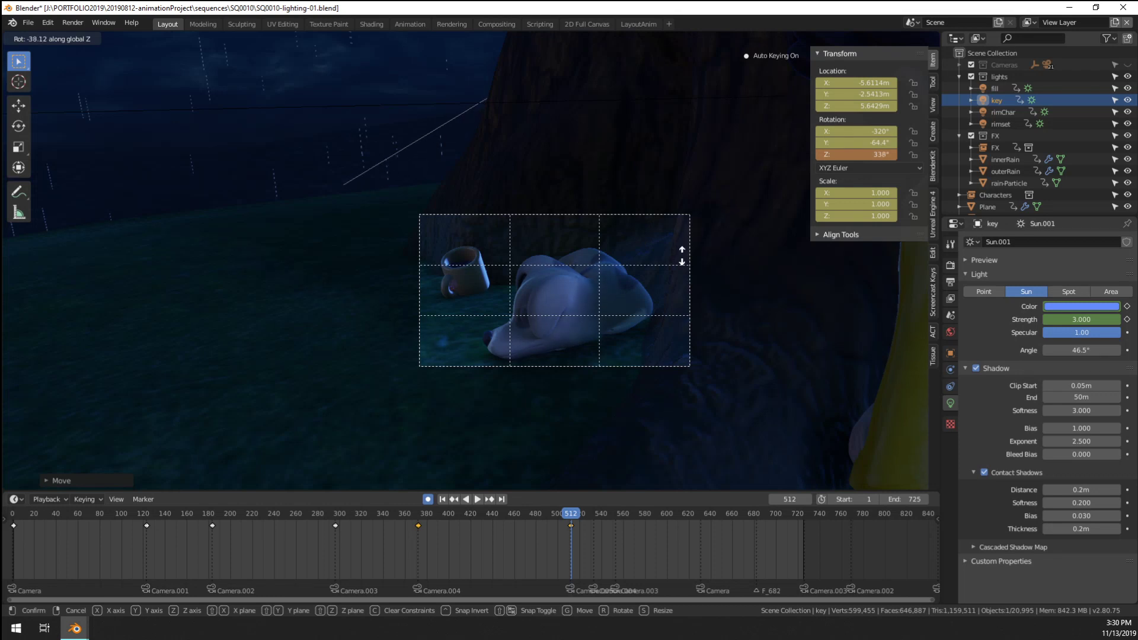
pyautogui.click(525, 333)
pyautogui.scroll(3, 524, 333)
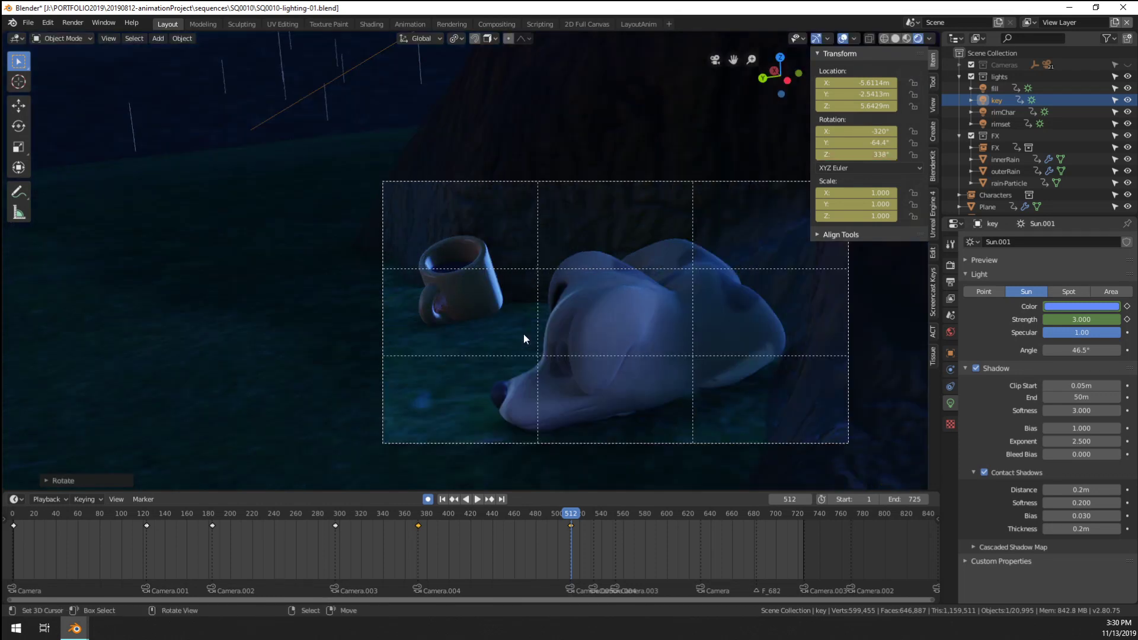
pyautogui.press('r')
pyautogui.press('z')
pyautogui.press('Escape')
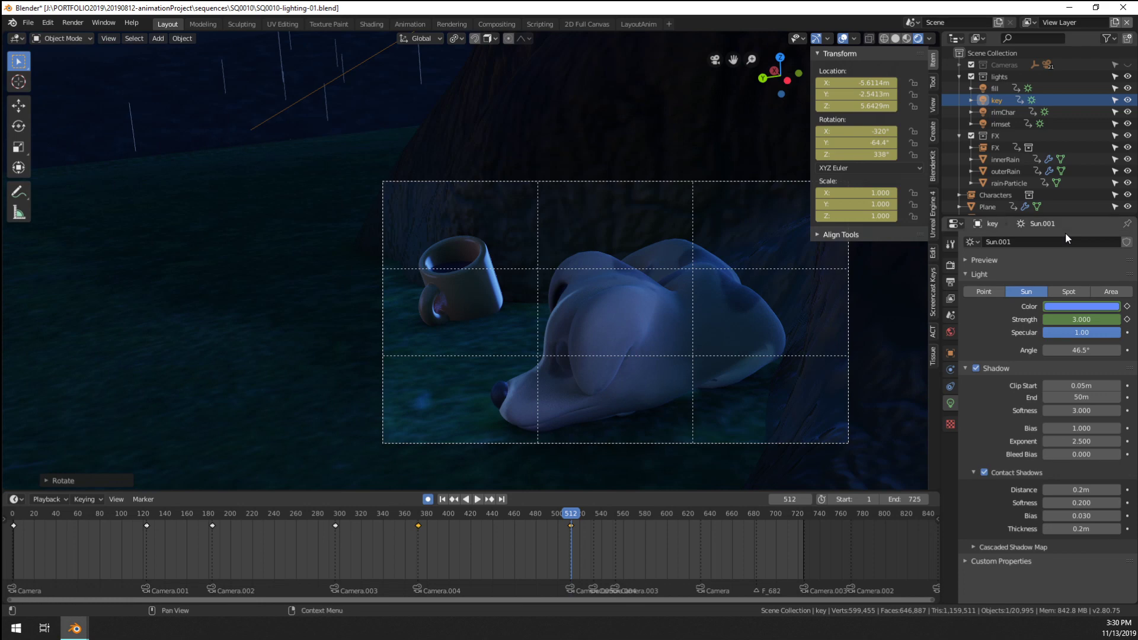
# At frame 512, rotate the rimChar light about global Z to about 103°, checking its effect through the camera
pyautogui.click(1003, 111)
pyautogui.scroll(-4, 503, 276)
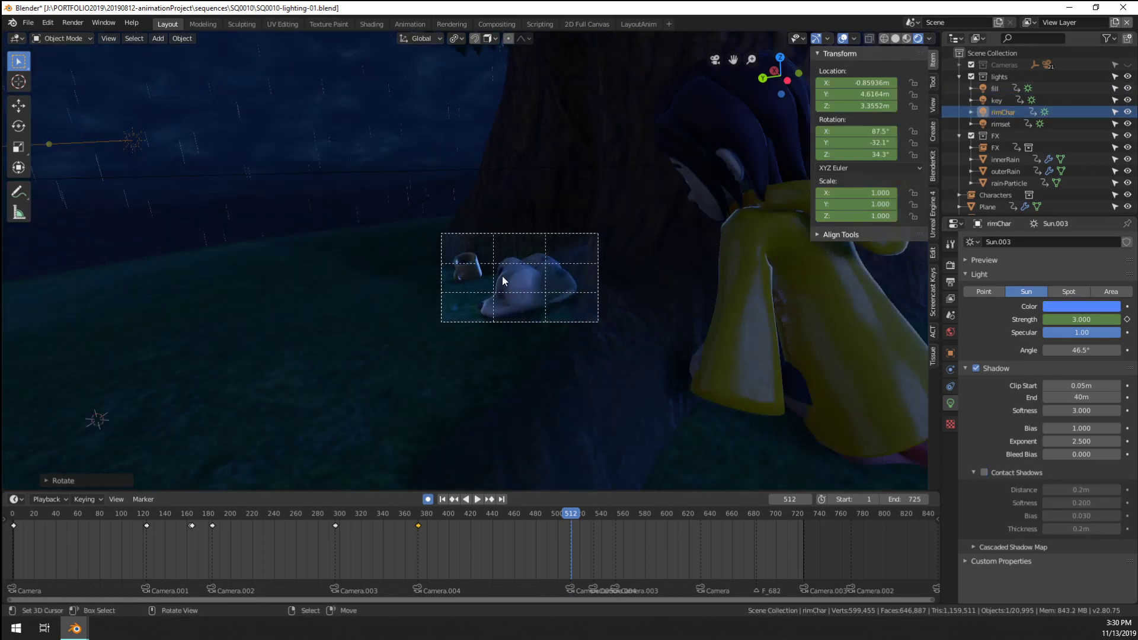
pyautogui.moveTo(503, 276); pyautogui.dragTo(521, 285, button='middle')
pyautogui.scroll(-5, 520, 286)
pyautogui.press('r')
pyautogui.press('z')
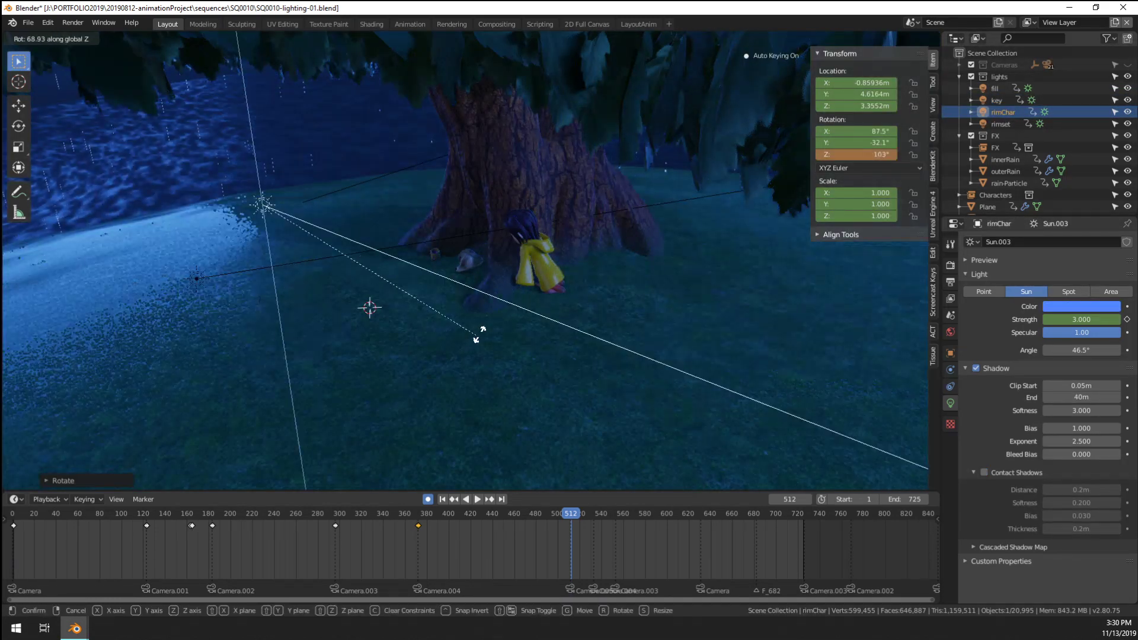
pyautogui.click(433, 351)
pyautogui.press('KP_0')
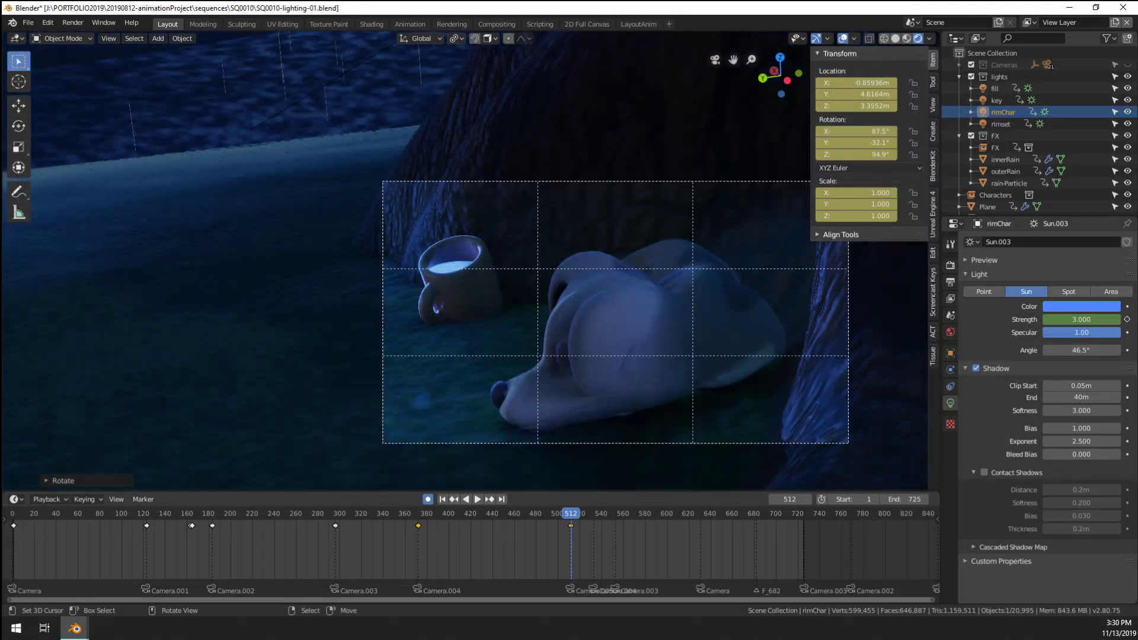
pyautogui.press('r')
pyautogui.press('z')
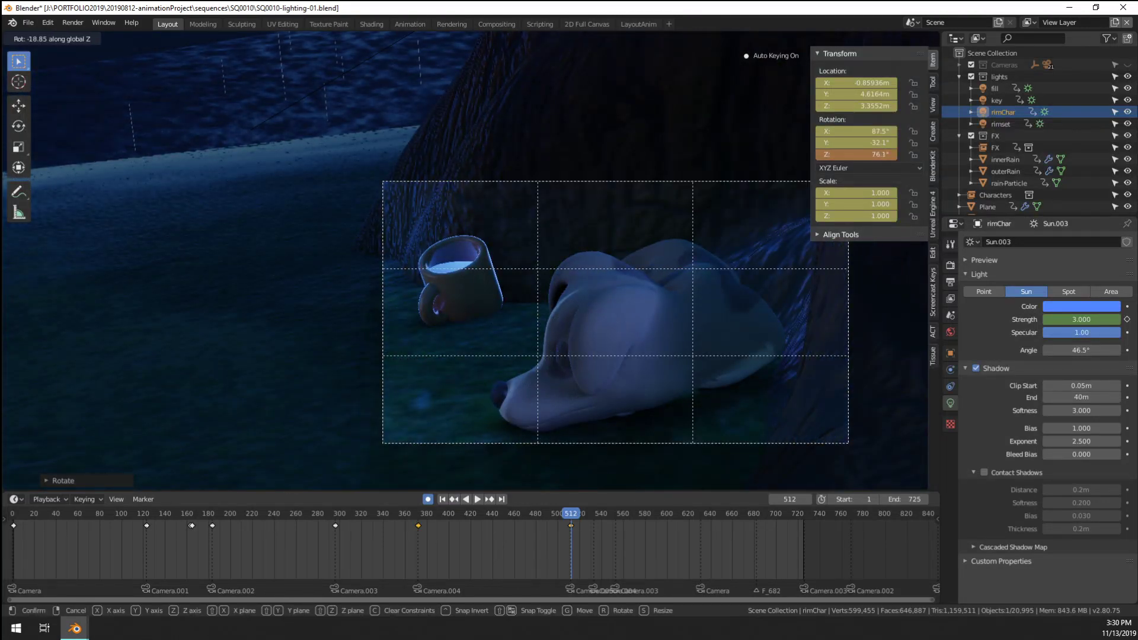
pyautogui.click(610, 262)
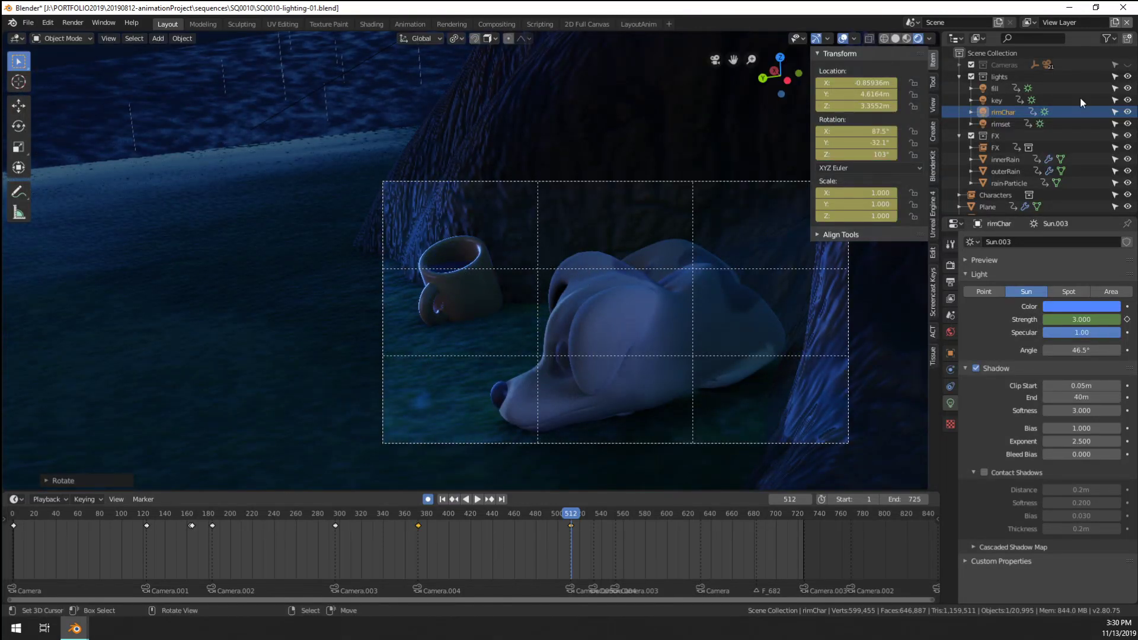
# Compare the shot with the rimChar light hidden and shown, and examine the rim light on the mug and tree bark up close
pyautogui.click(1127, 114)
pyautogui.click(1127, 114)
pyautogui.click(1126, 114)
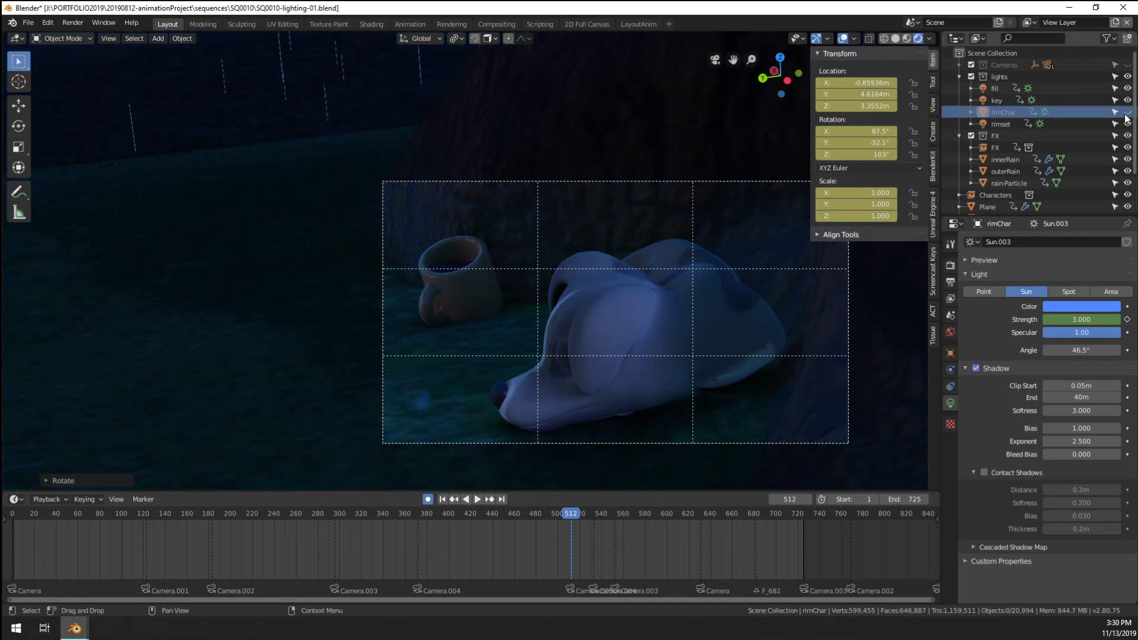
pyautogui.click(1127, 113)
pyautogui.scroll(4, 425, 305)
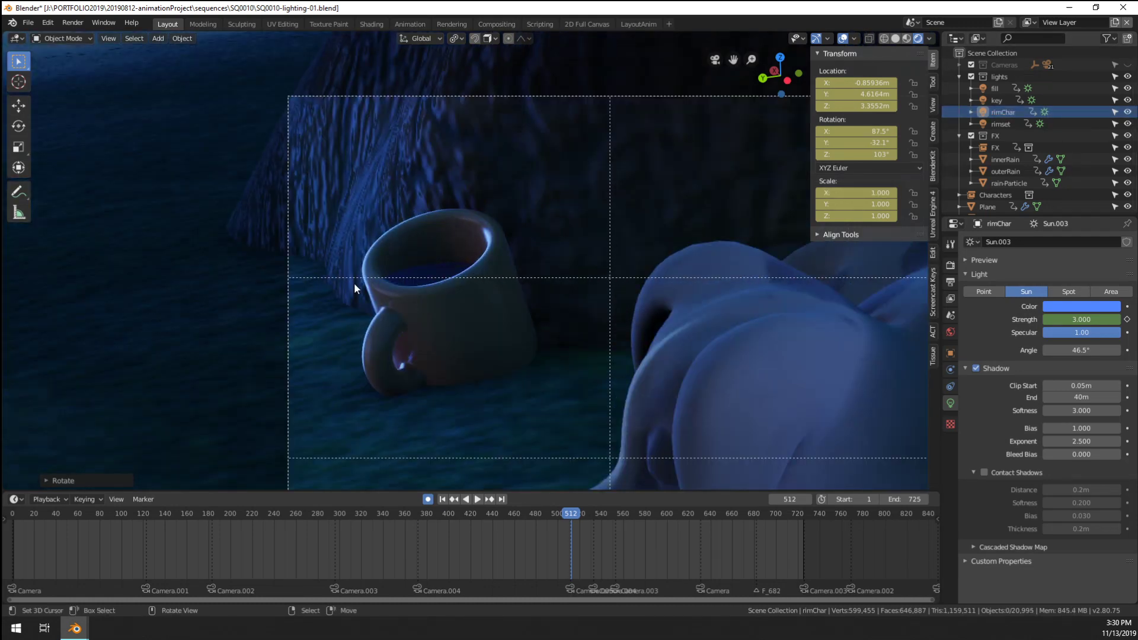
pyautogui.scroll(3, 350, 290)
pyautogui.scroll(-4, 433, 379)
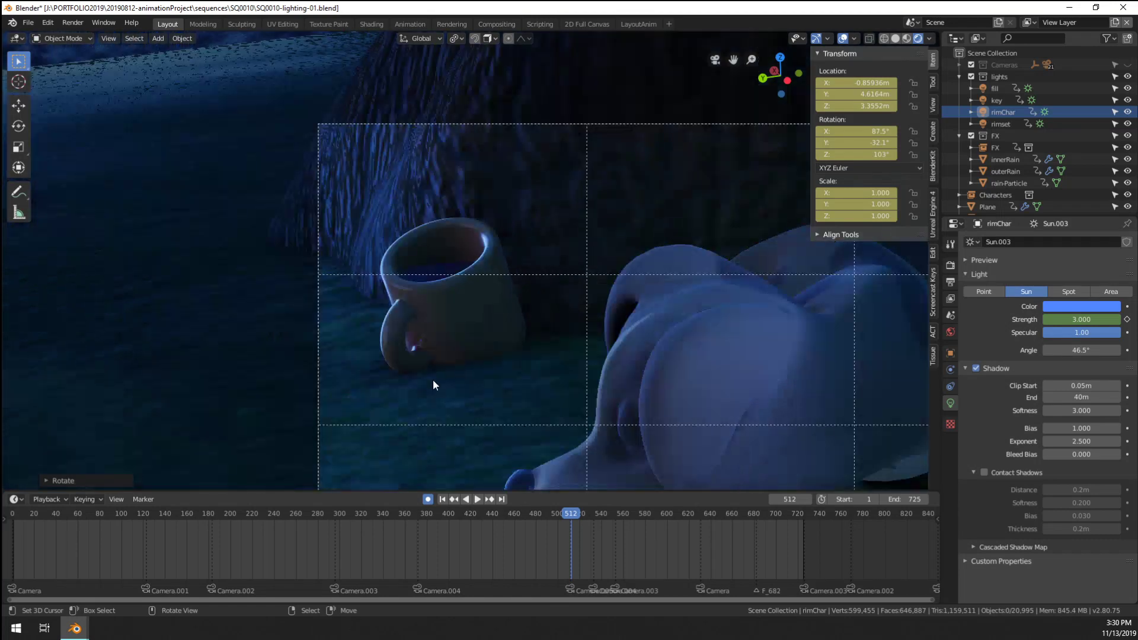
pyautogui.scroll(-2, 475, 372)
pyautogui.scroll(6, 523, 433)
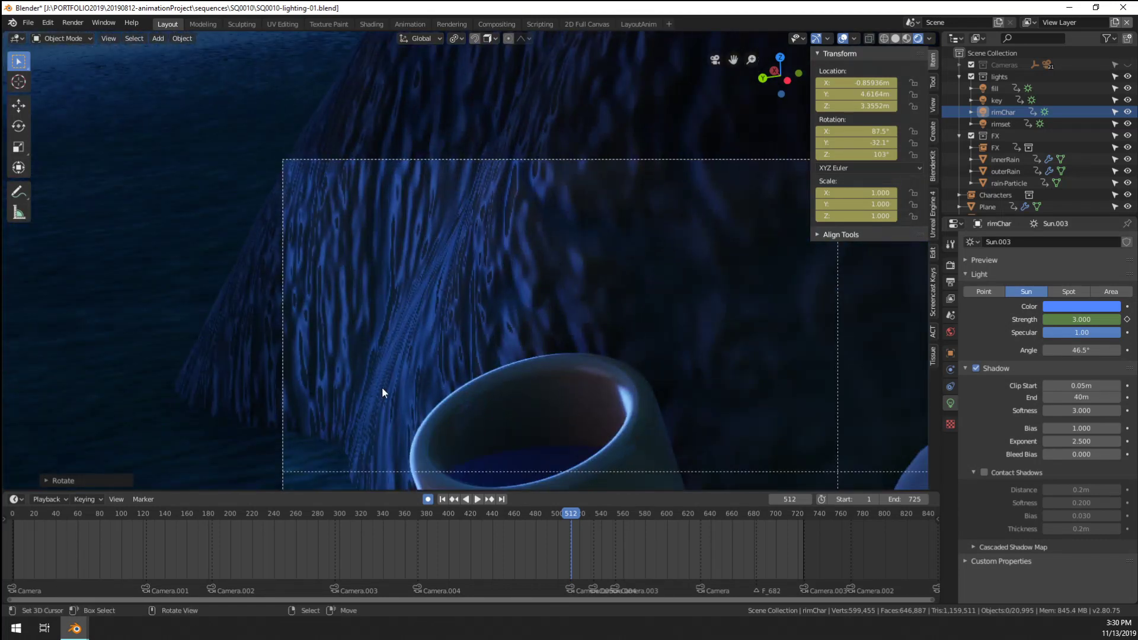
# Rotate the fill light around the Z axis to about 77.2° at frame 512
pyautogui.scroll(-5, 446, 293)
pyautogui.scroll(2, 432, 288)
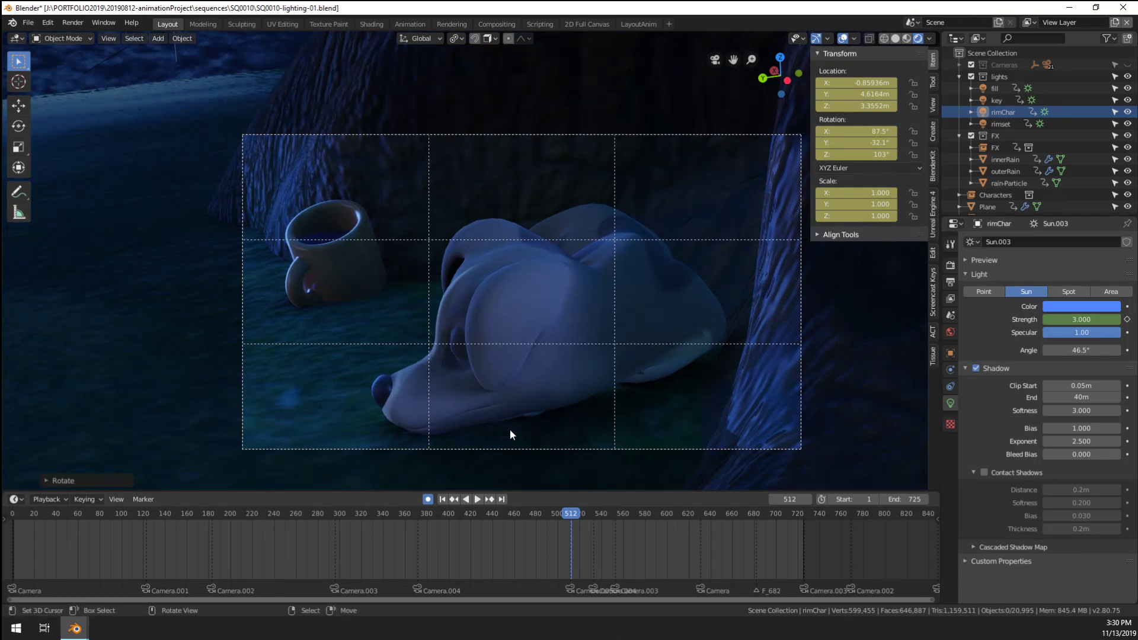
pyautogui.click(1002, 89)
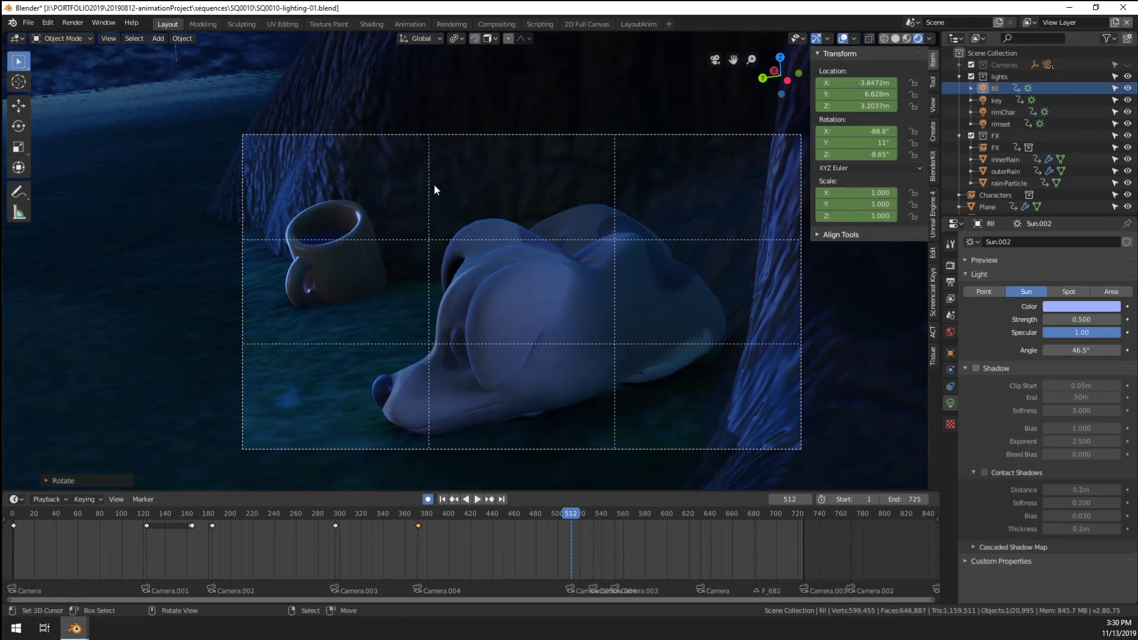
pyautogui.scroll(-4, 431, 208)
pyautogui.moveTo(432, 314); pyautogui.dragTo(469, 312, button='middle')
pyautogui.scroll(-8, 469, 312)
pyautogui.press('r')
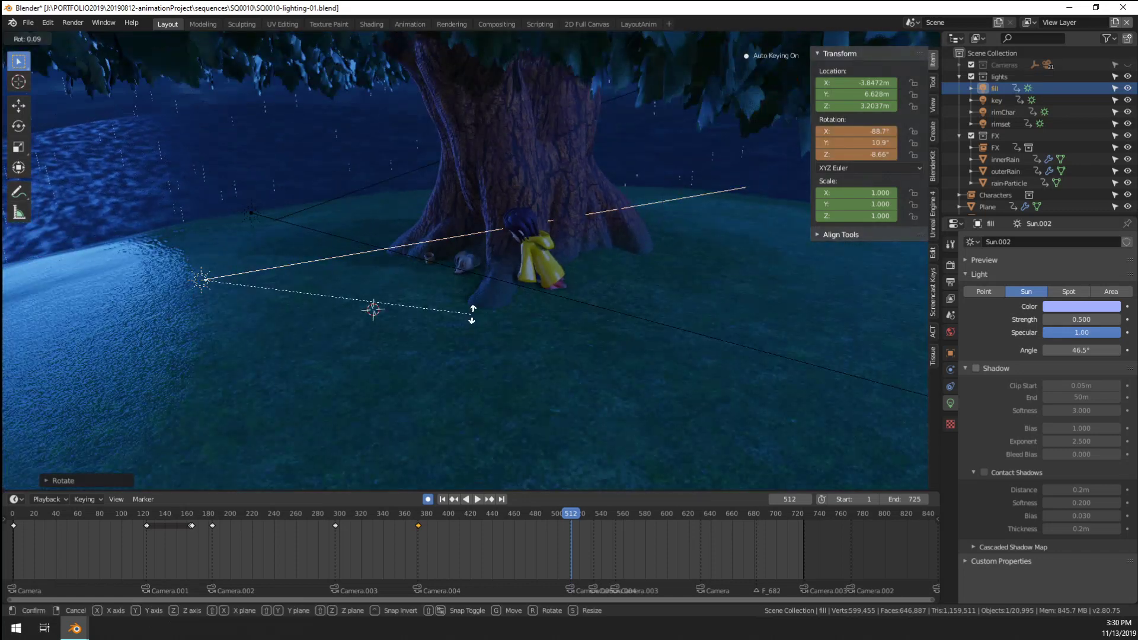
pyautogui.press('z')
pyautogui.click(220, 170)
# Move the fill light to about X -6.48 m, Y 3.66 m, Z 2.73 m and check the shot through the camera
pyautogui.press('g')
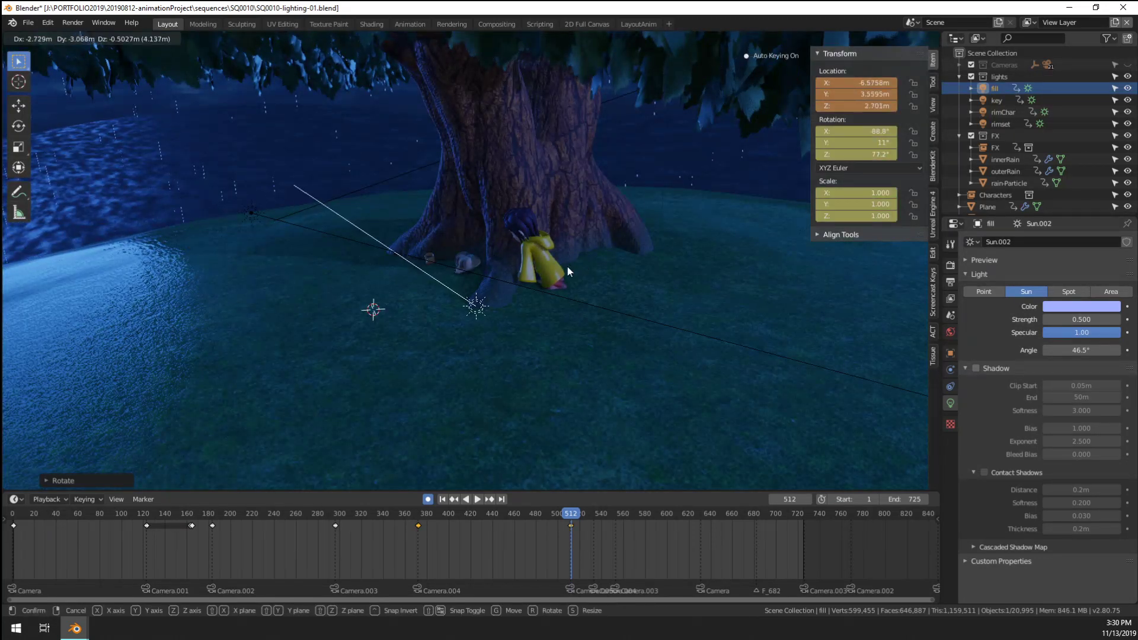
pyautogui.click(567, 267)
pyautogui.press('KP_0')
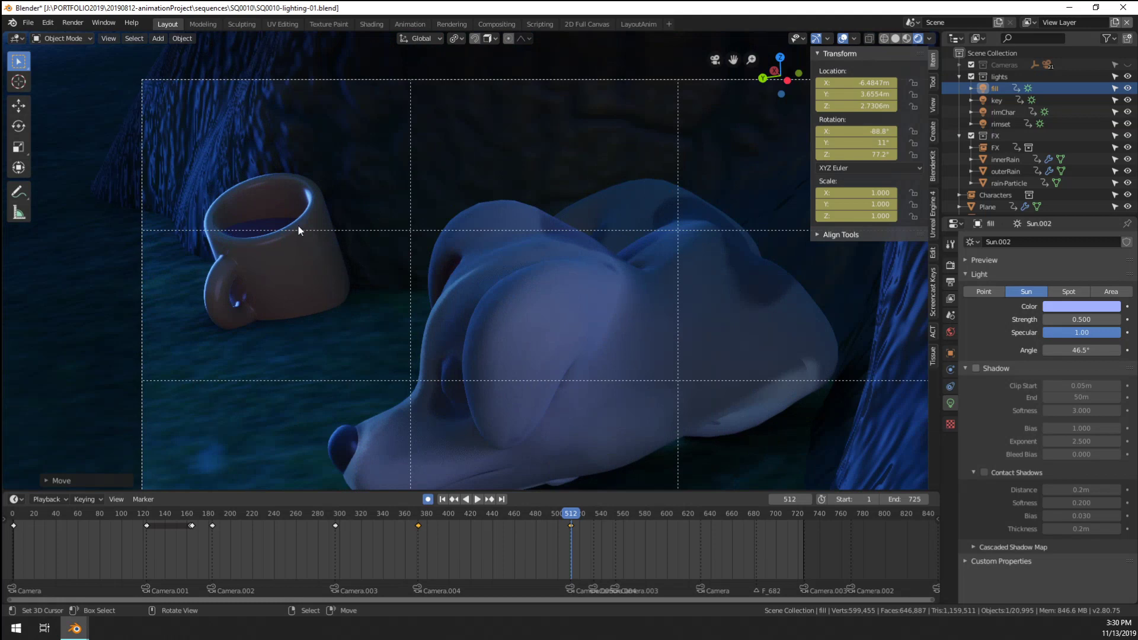
pyautogui.scroll(-2, 409, 280)
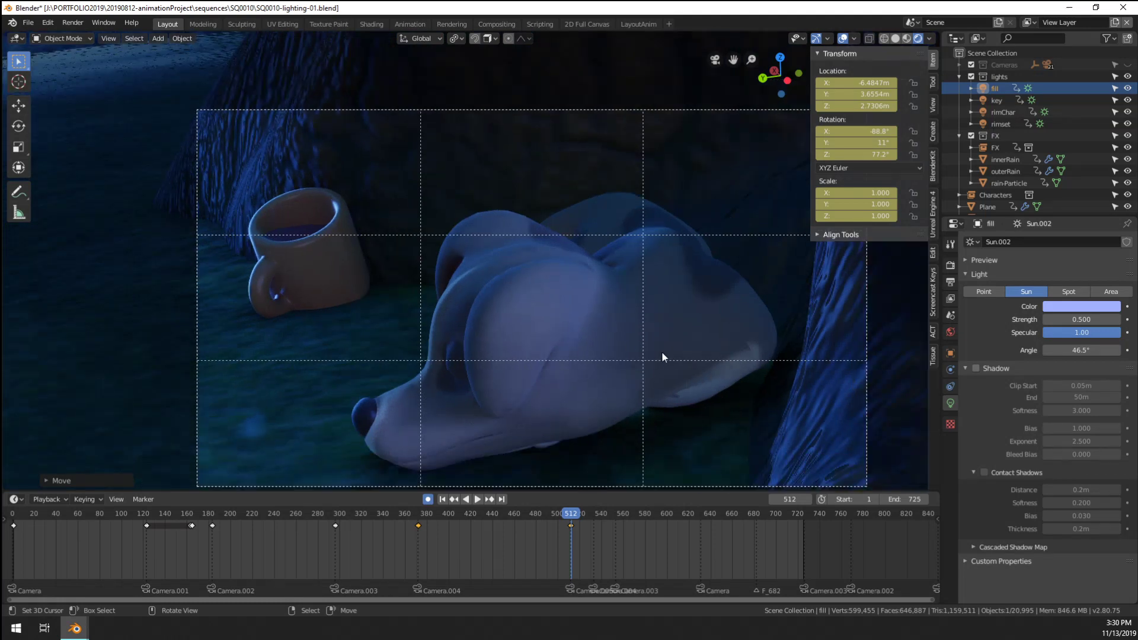
pyautogui.scroll(-4, 578, 177)
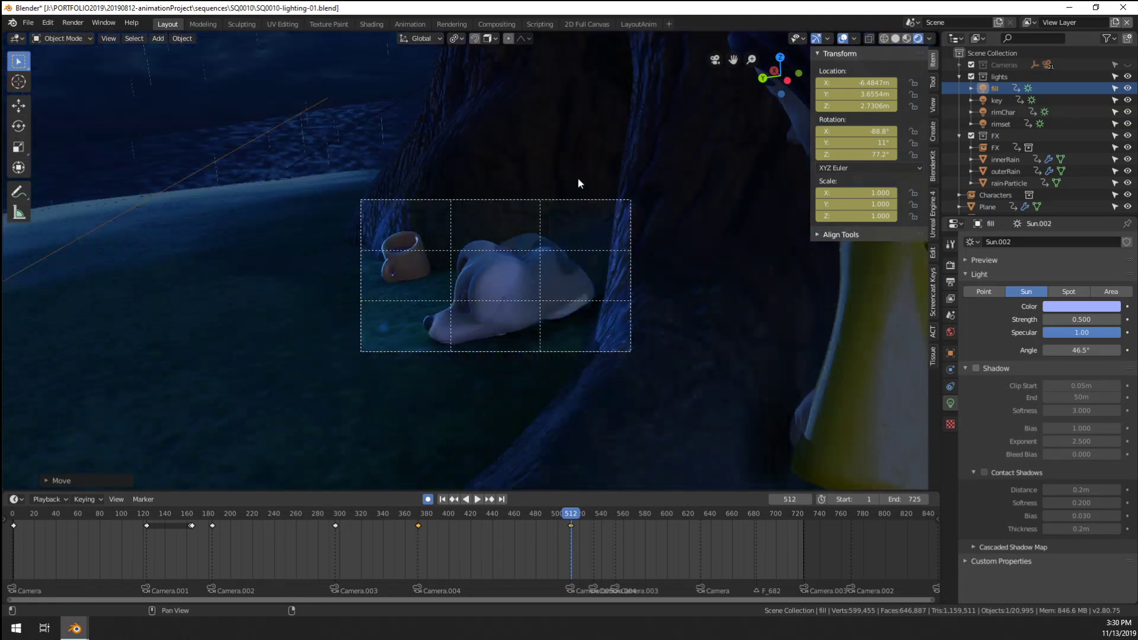
# Unhide the Cameras collection and select Camera.005 beside the tree
pyautogui.click(508, 237)
pyautogui.moveTo(507, 237); pyautogui.dragTo(565, 247, button='middle')
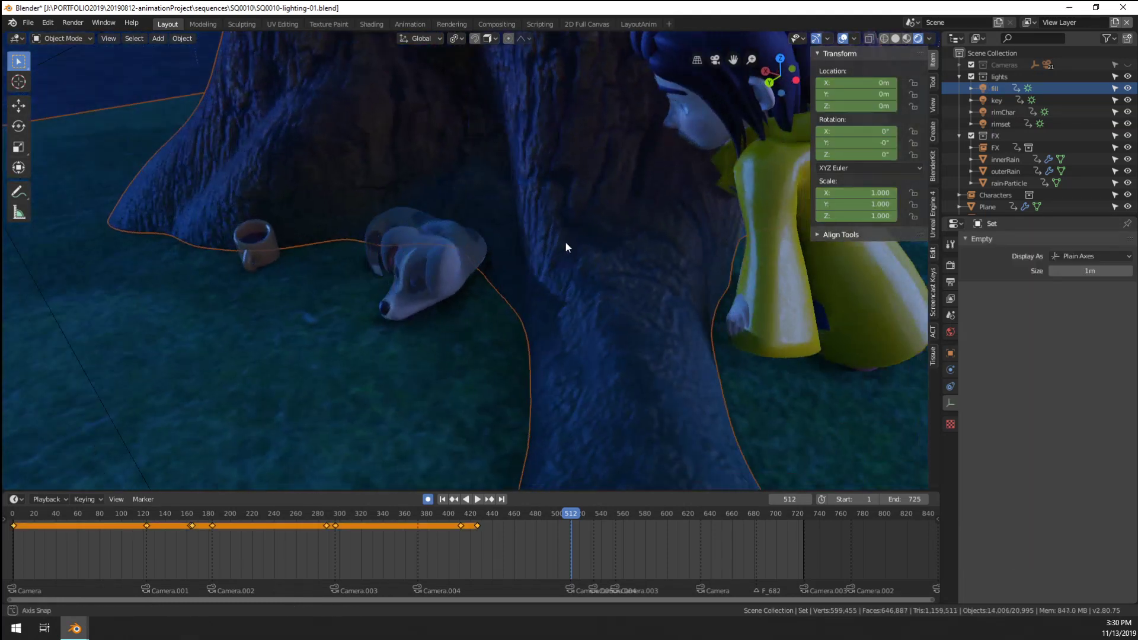
pyautogui.scroll(-6, 565, 248)
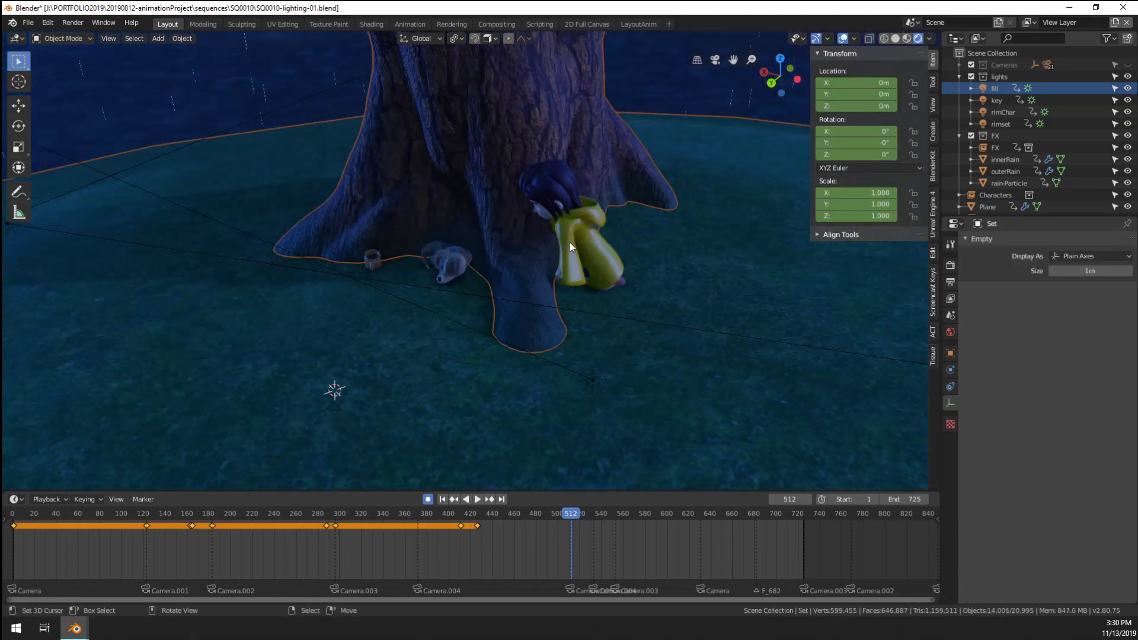
pyautogui.click(1128, 67)
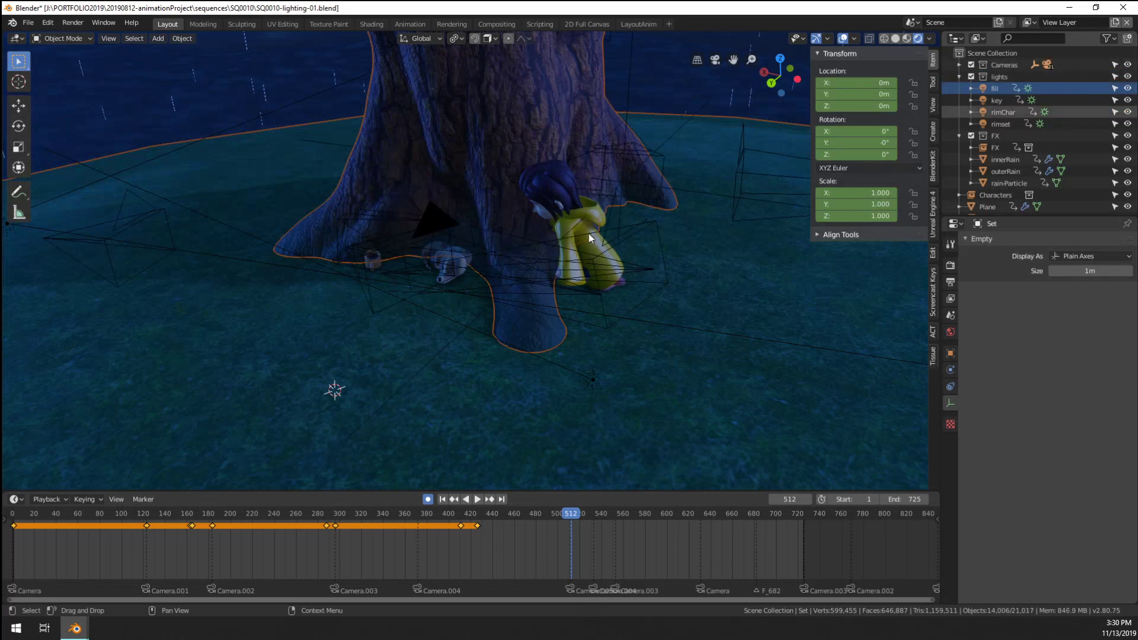
pyautogui.click(635, 264)
pyautogui.moveTo(539, 330); pyautogui.dragTo(545, 330, button='middle')
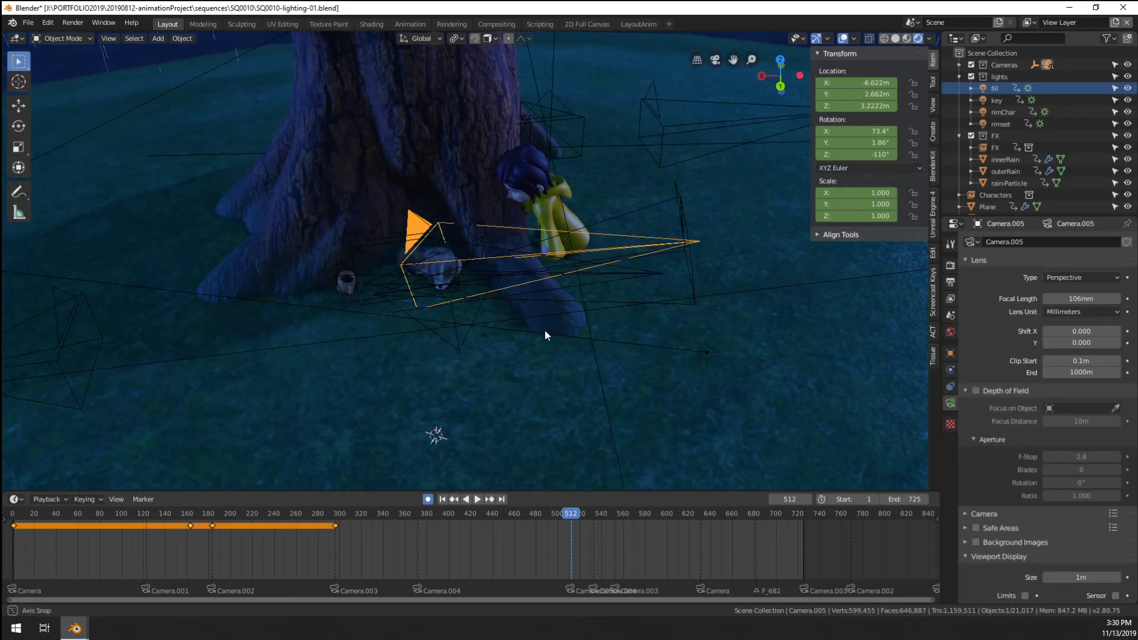
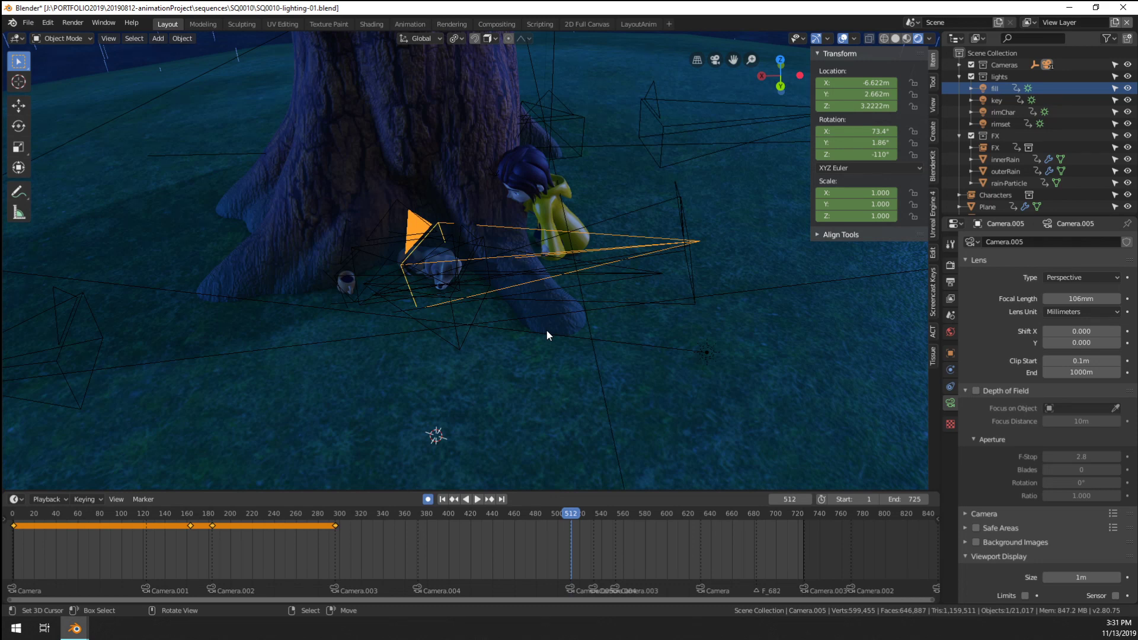
# Examine the placement of Camera.005 around the dog, mug and tree root from several angles, and browse the scene's collections
pyautogui.scroll(4, 571, 312)
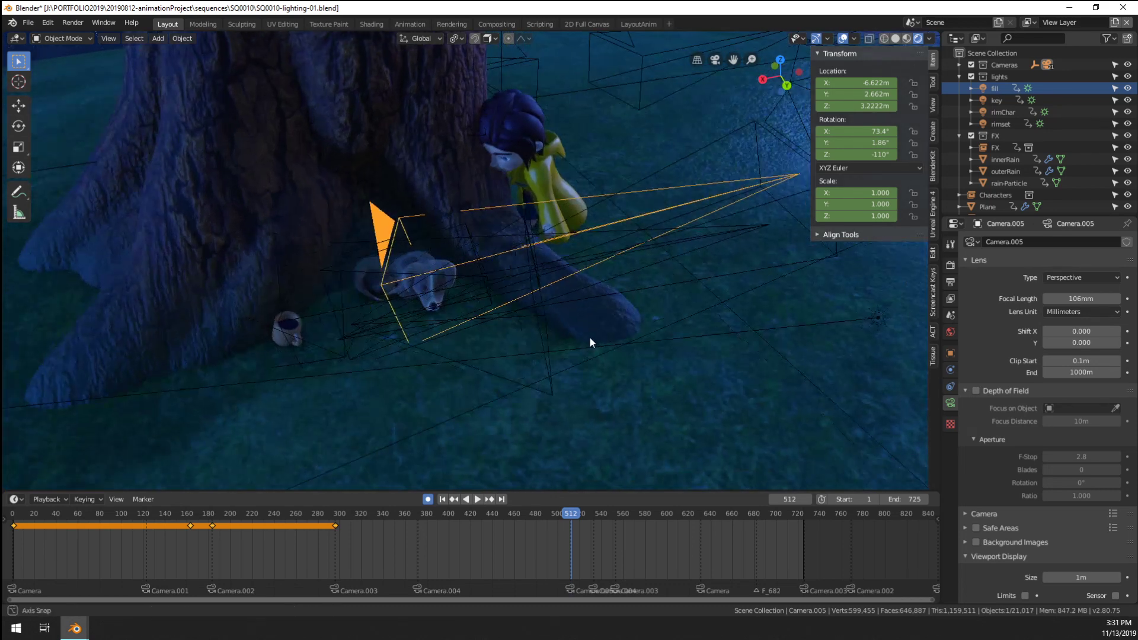
pyautogui.scroll(-5, 508, 305)
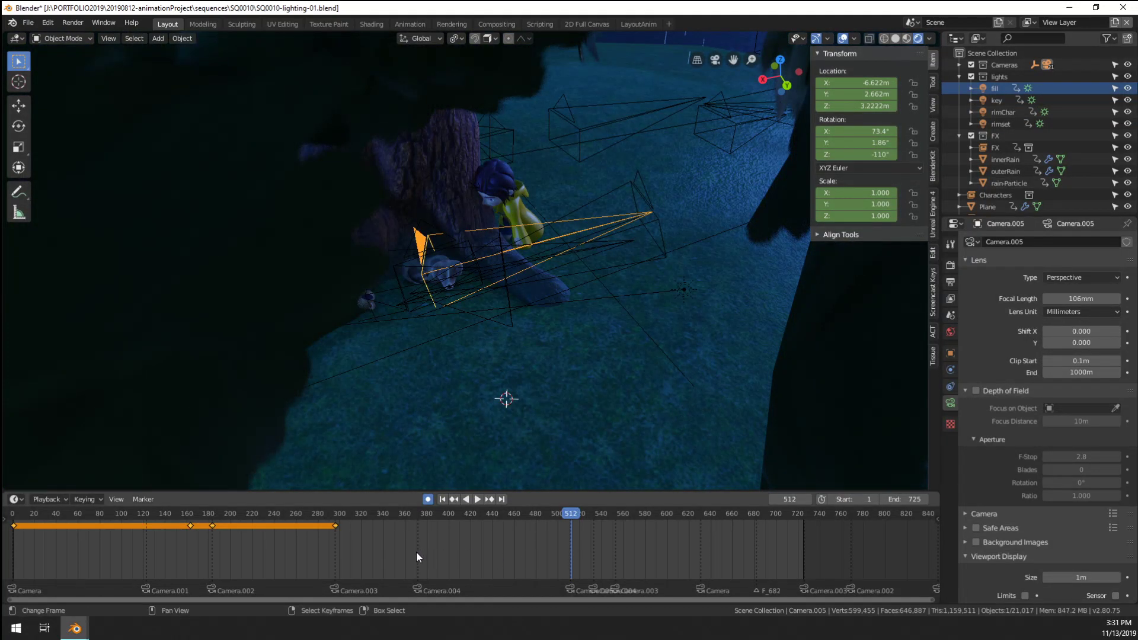
pyautogui.scroll(-3, 1061, 175)
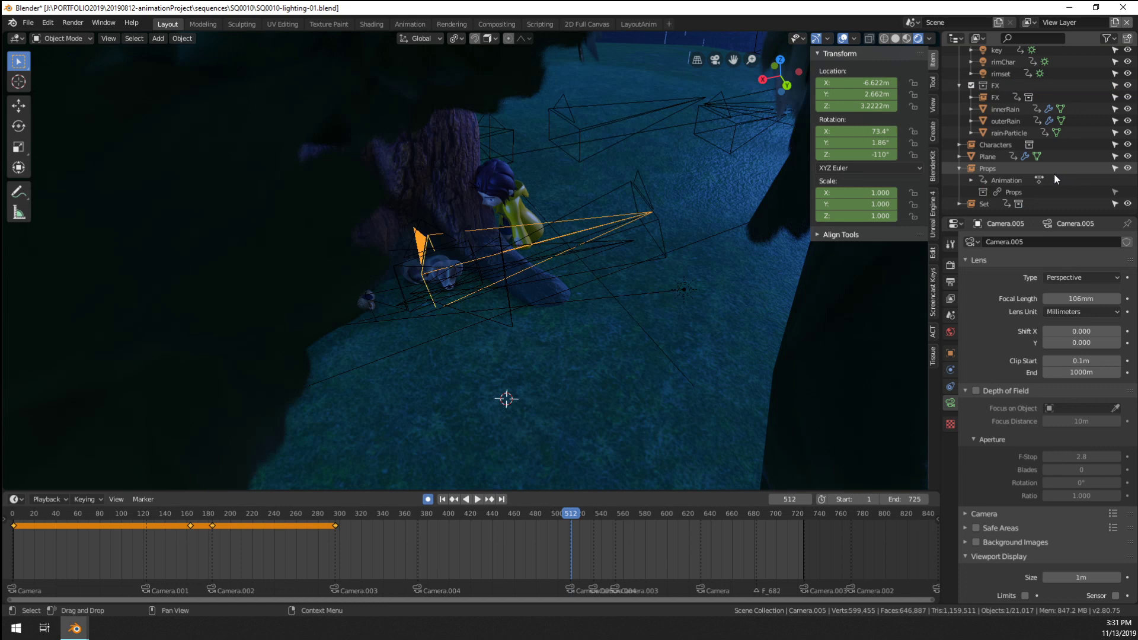
pyautogui.scroll(2, 1054, 174)
pyautogui.scroll(-2, 1015, 179)
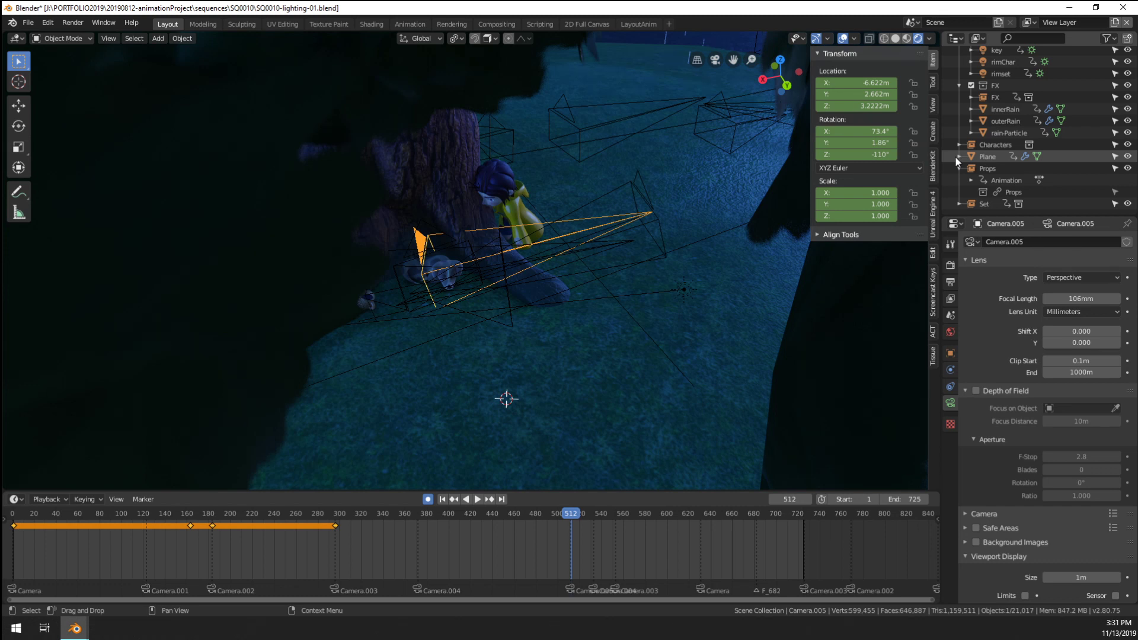
pyautogui.scroll(6, 546, 293)
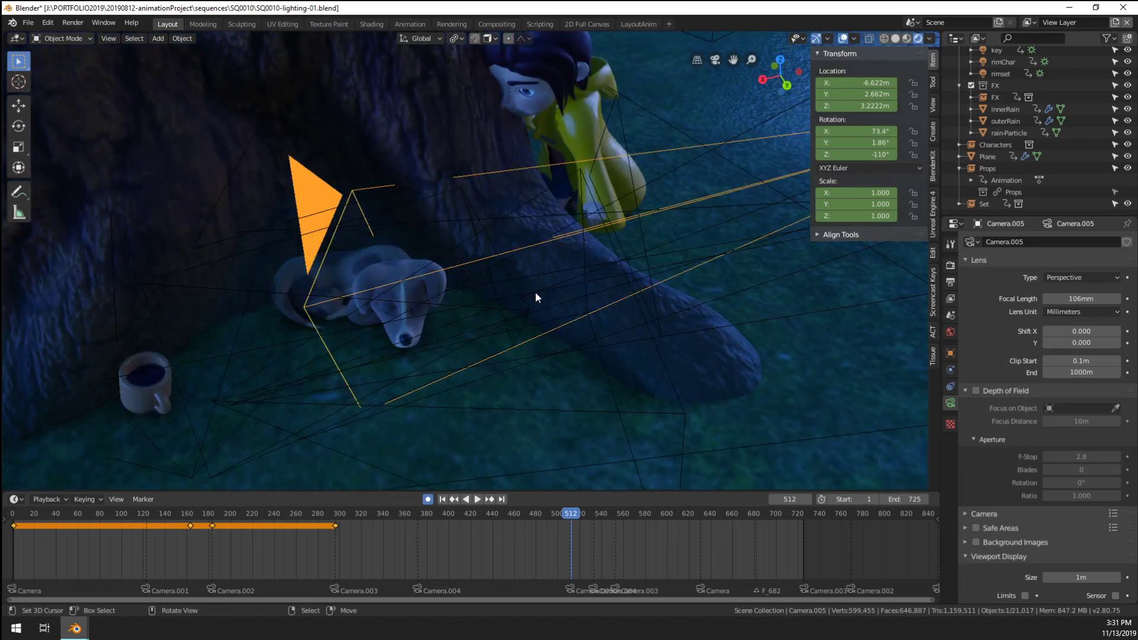
pyautogui.scroll(-5, 537, 297)
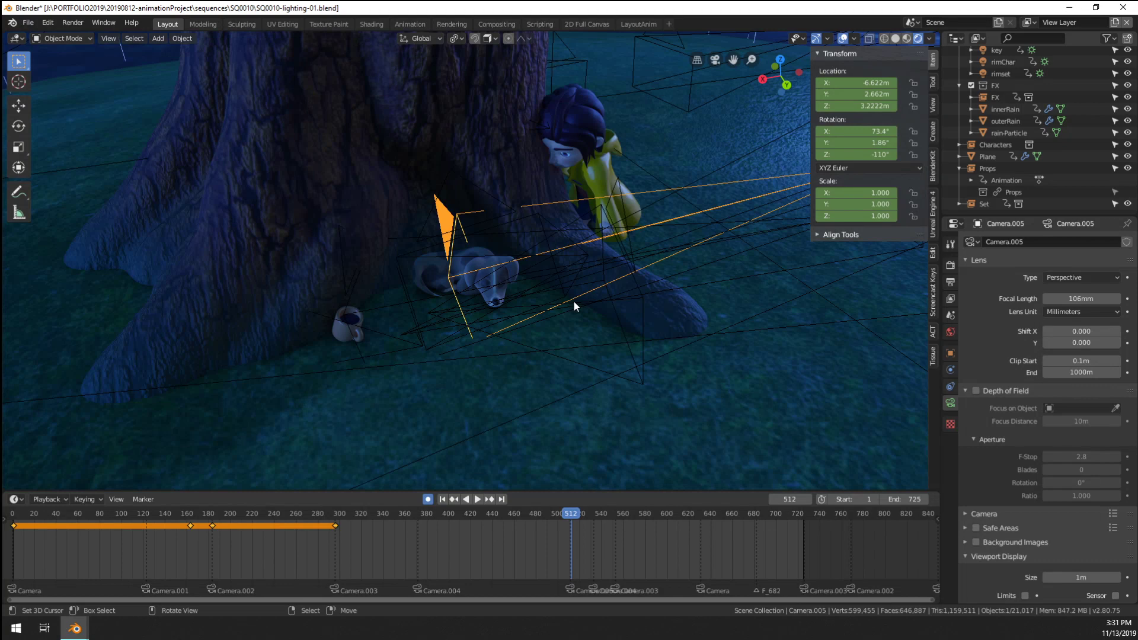
pyautogui.moveTo(574, 301); pyautogui.dragTo(493, 341, button='middle')
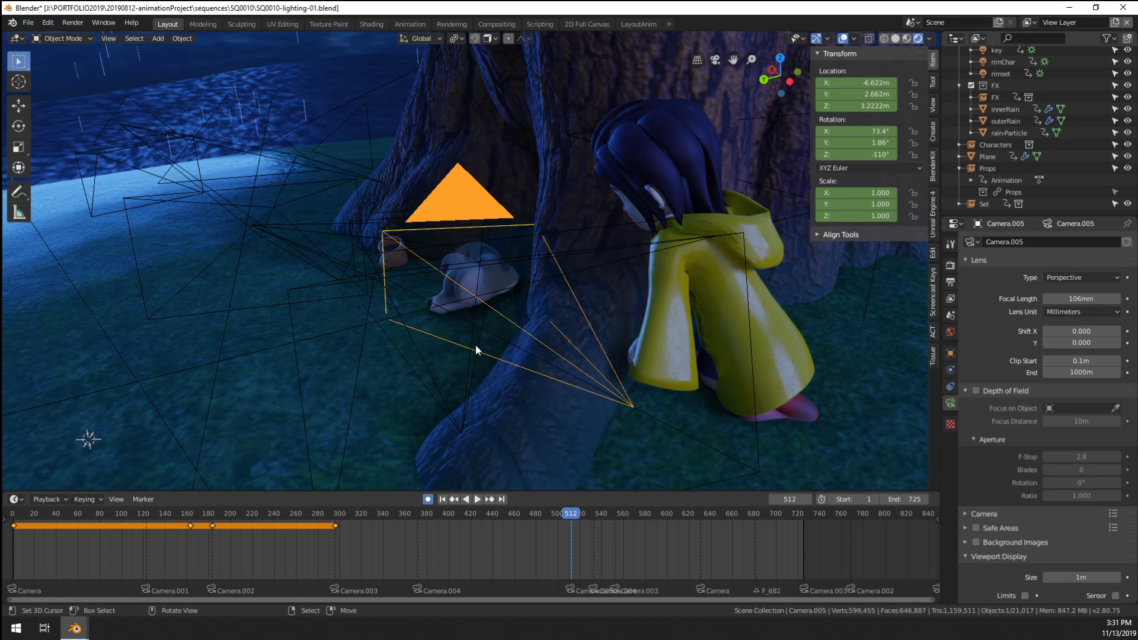
pyautogui.moveTo(476, 345); pyautogui.dragTo(560, 390, button='middle')
pyautogui.scroll(3, 991, 154)
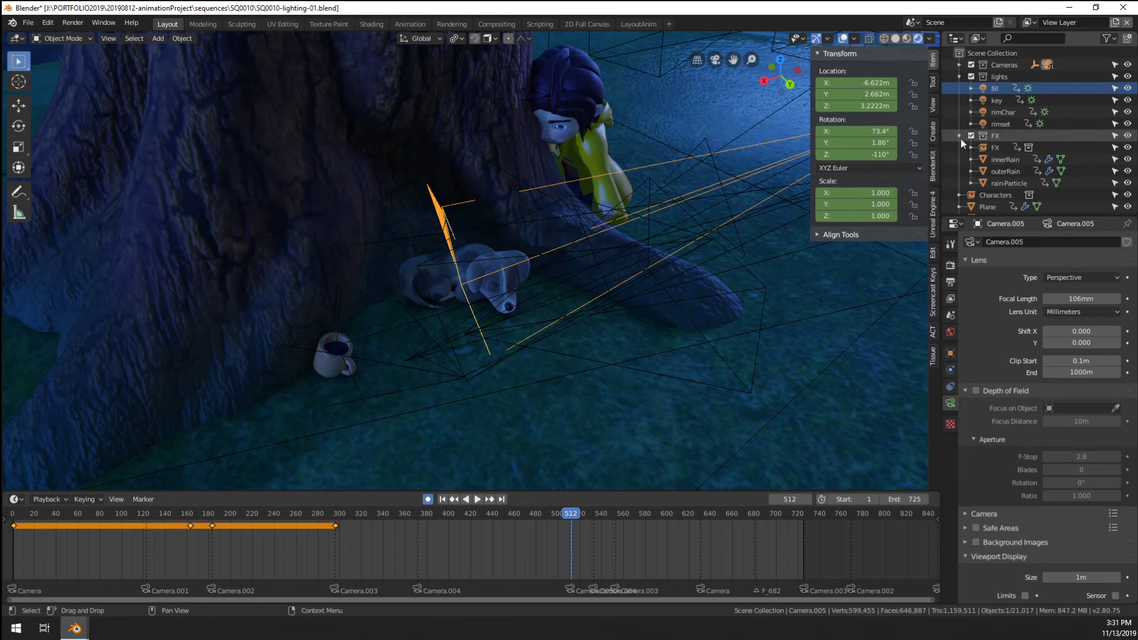
pyautogui.scroll(-3, 998, 169)
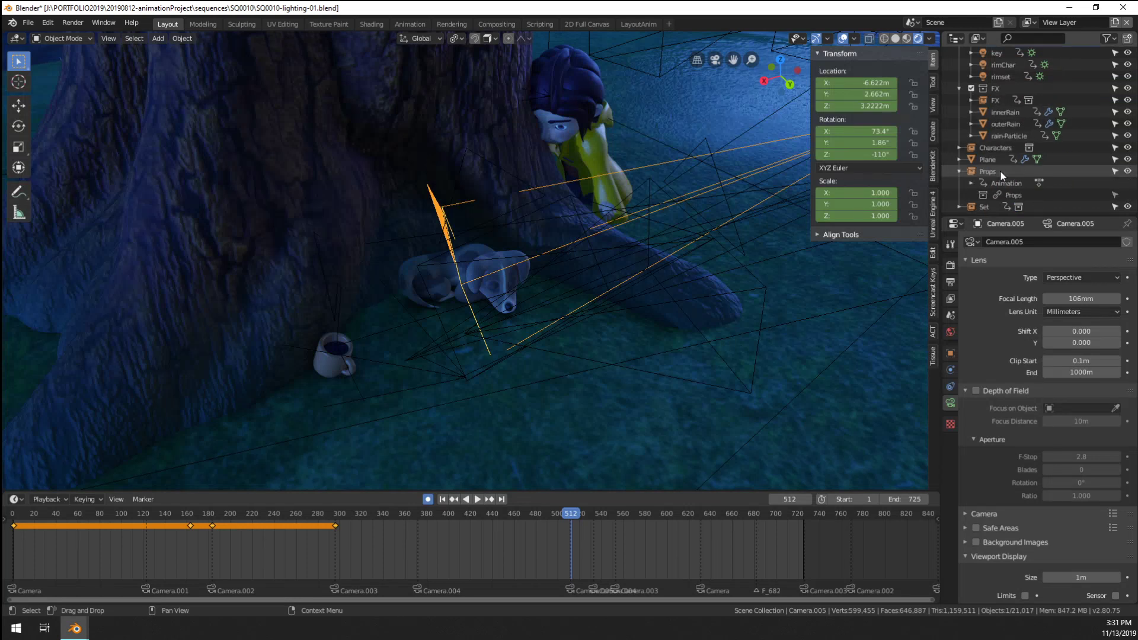
pyautogui.click(961, 146)
pyautogui.click(962, 145)
pyautogui.scroll(4, 1001, 162)
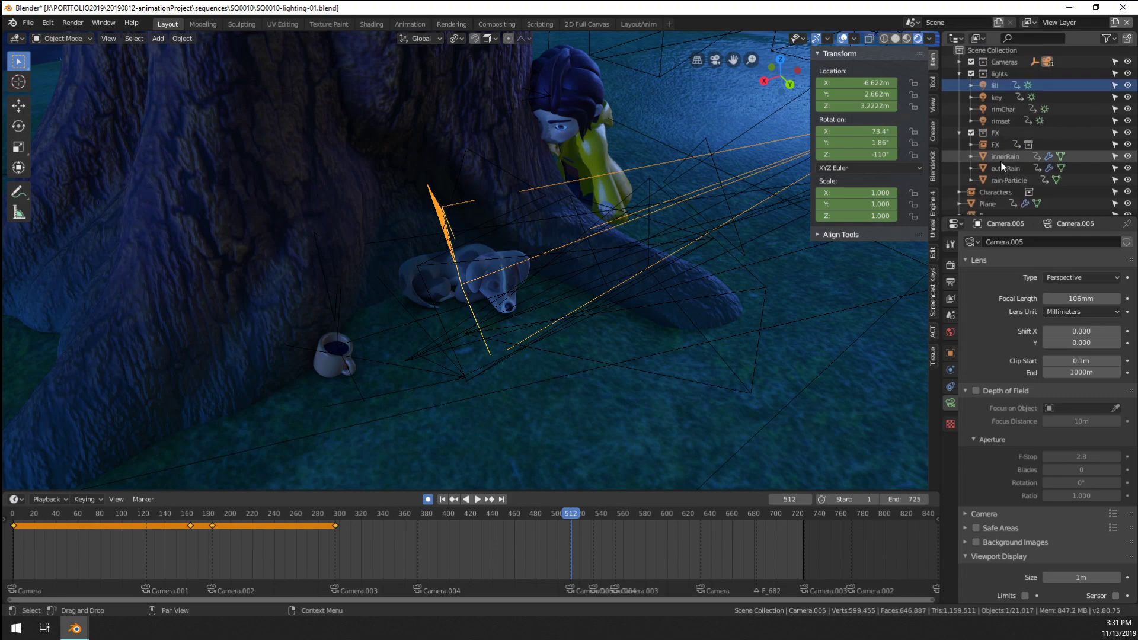
pyautogui.moveTo(308, 349)
pyautogui.mouseDown(button='middle')
pyautogui.moveTo(244, 323)
pyautogui.moveTo(305, 255)
pyautogui.moveTo(366, 315)
pyautogui.moveTo(336, 225)
pyautogui.mouseUp(button='middle')
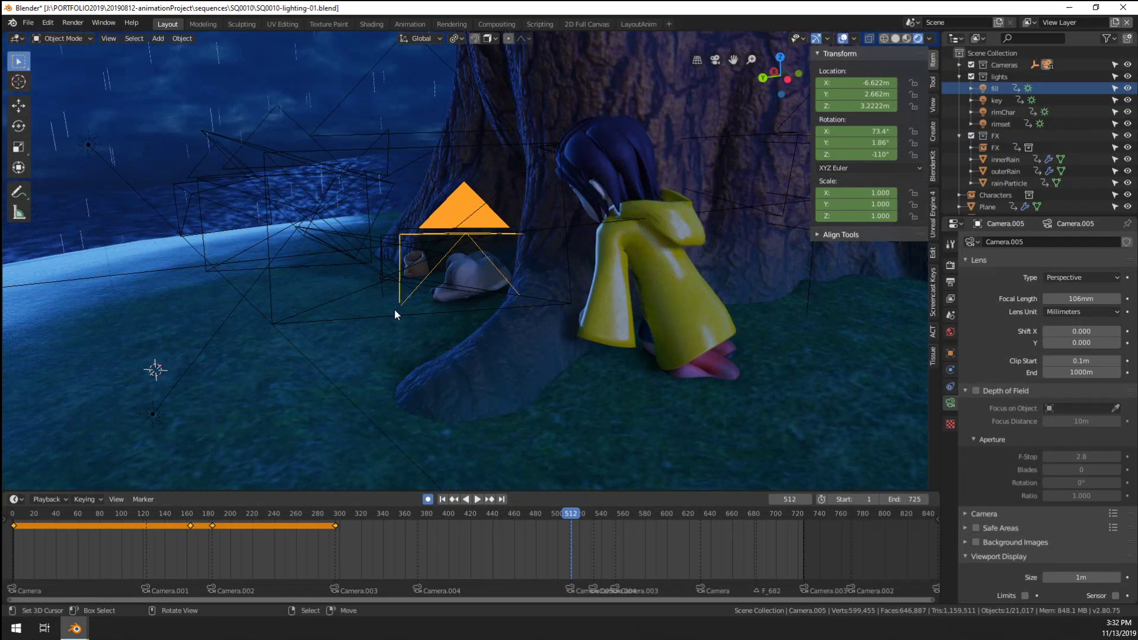
pyautogui.moveTo(396, 313)
pyautogui.mouseDown(button='middle')
pyautogui.moveTo(474, 308)
pyautogui.moveTo(450, 302)
pyautogui.moveTo(487, 285)
pyautogui.moveTo(511, 322)
pyautogui.moveTo(479, 329)
pyautogui.moveTo(425, 318)
pyautogui.mouseUp(button='middle')
pyautogui.scroll(-2, 425, 318)
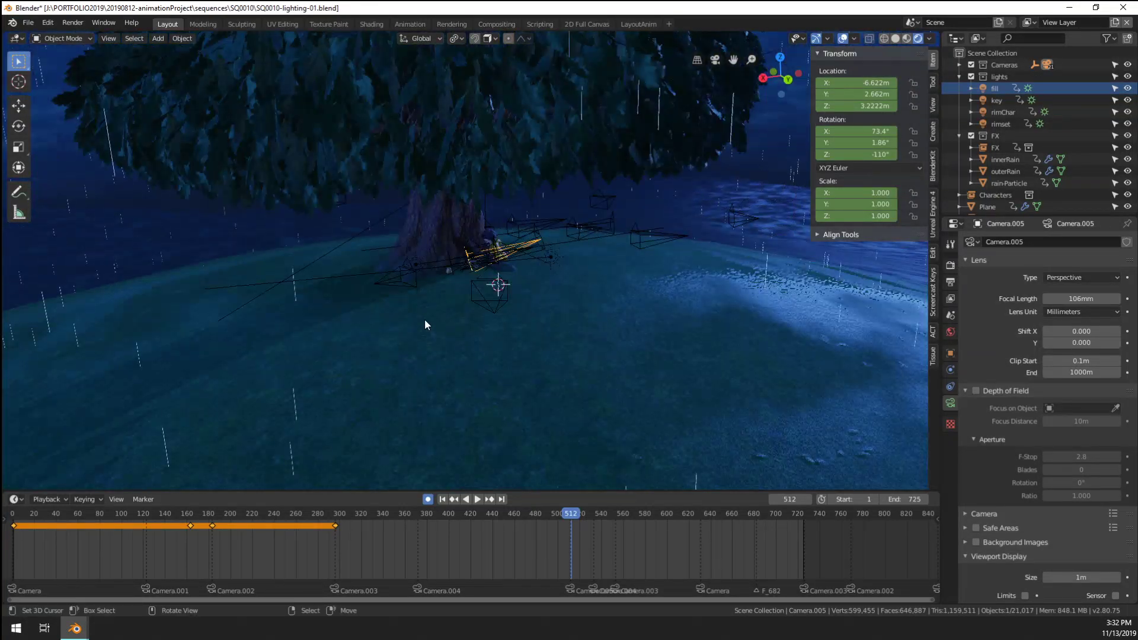
pyautogui.scroll(5, 425, 319)
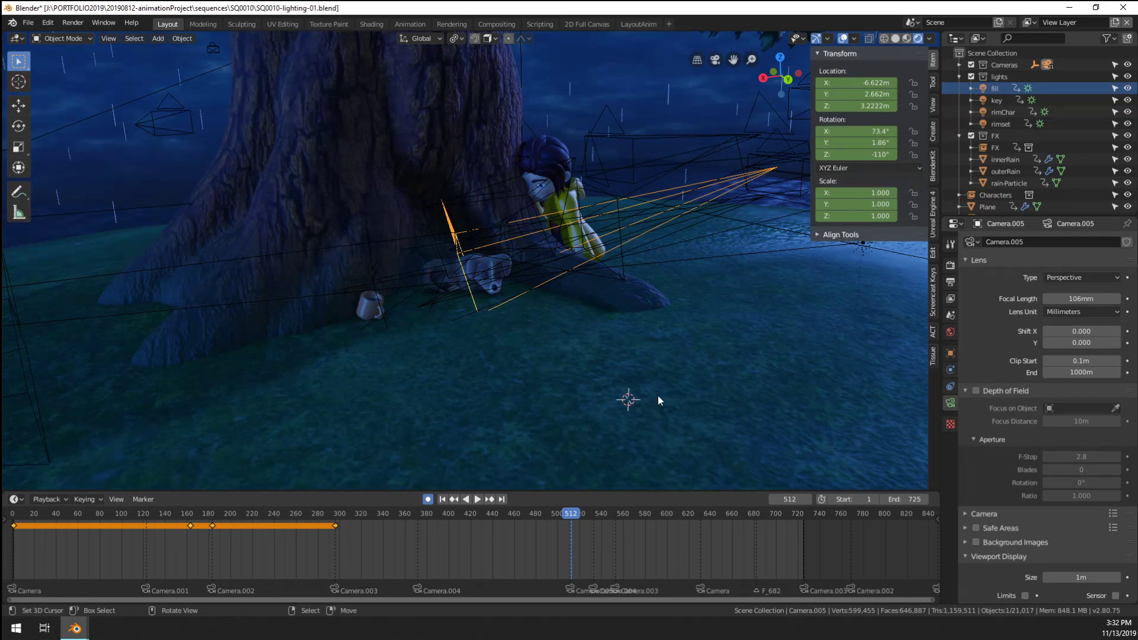
pyautogui.moveTo(628, 313); pyautogui.dragTo(625, 274, button='middle')
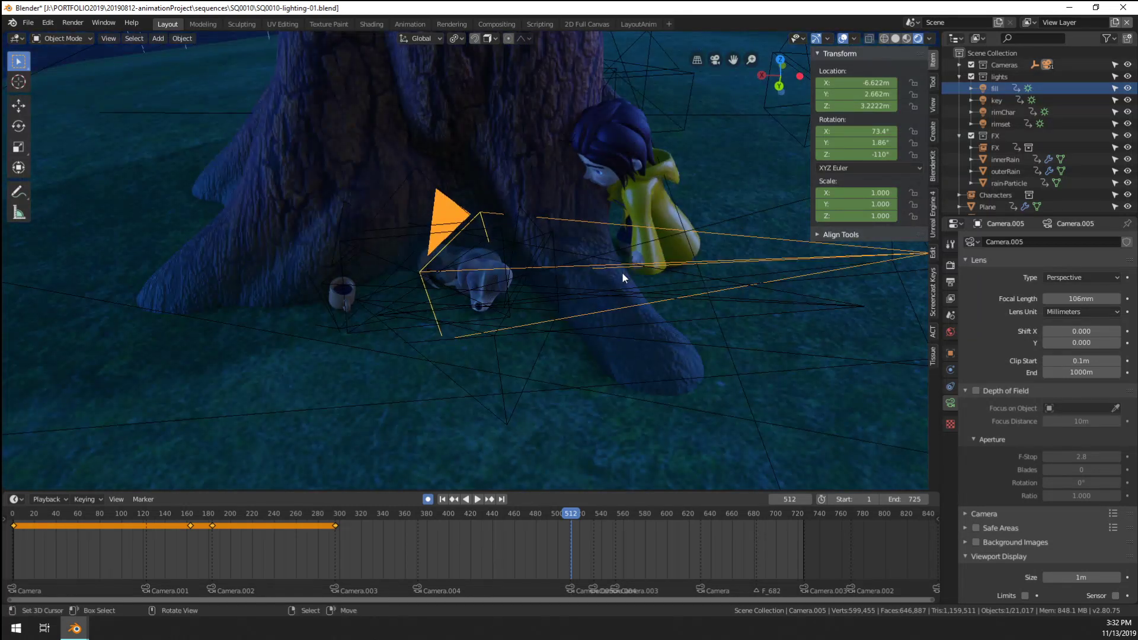
pyautogui.moveTo(591, 311)
pyautogui.mouseDown(button='middle')
pyautogui.moveTo(563, 333)
pyautogui.moveTo(586, 332)
pyautogui.mouseUp(button='middle')
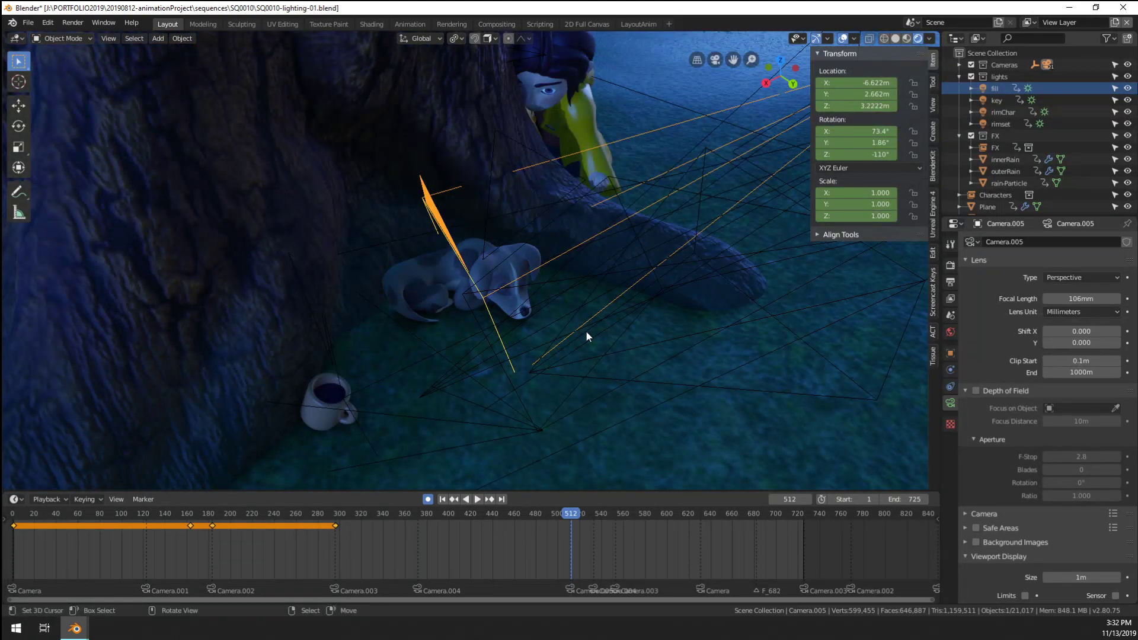
pyautogui.moveTo(554, 380); pyautogui.dragTo(560, 382, button='middle')
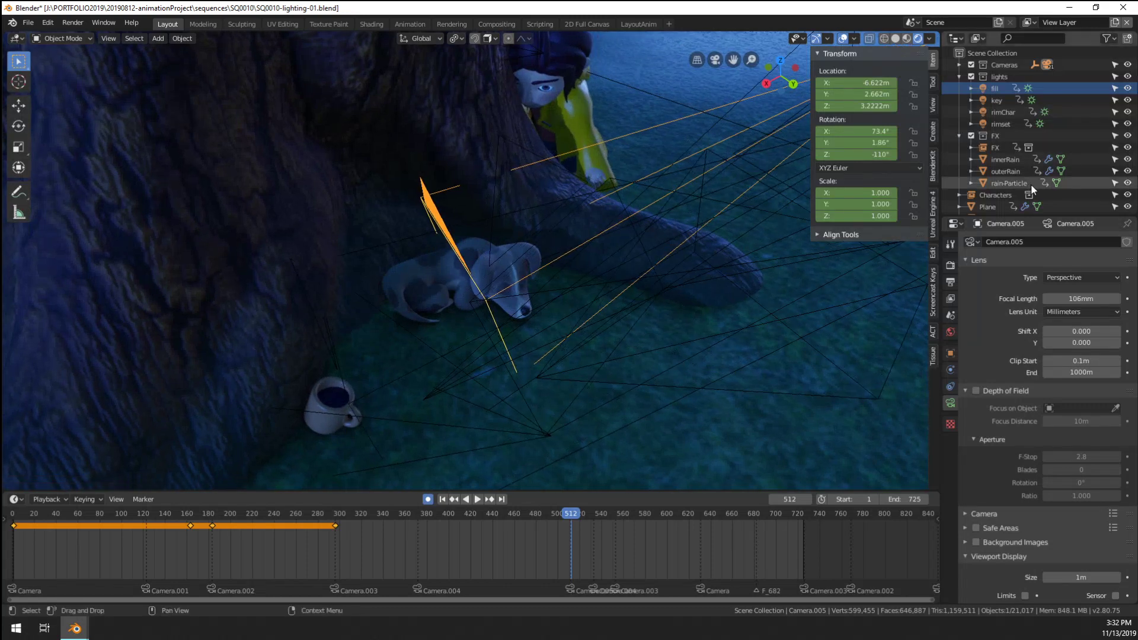
# Move the focus empty from the Cameras collection onto the sleeping dog's head, at about X -4.14 m, Y 1.87 m, Z 2.41 m
pyautogui.scroll(-2, 1020, 186)
pyautogui.scroll(2, 1009, 188)
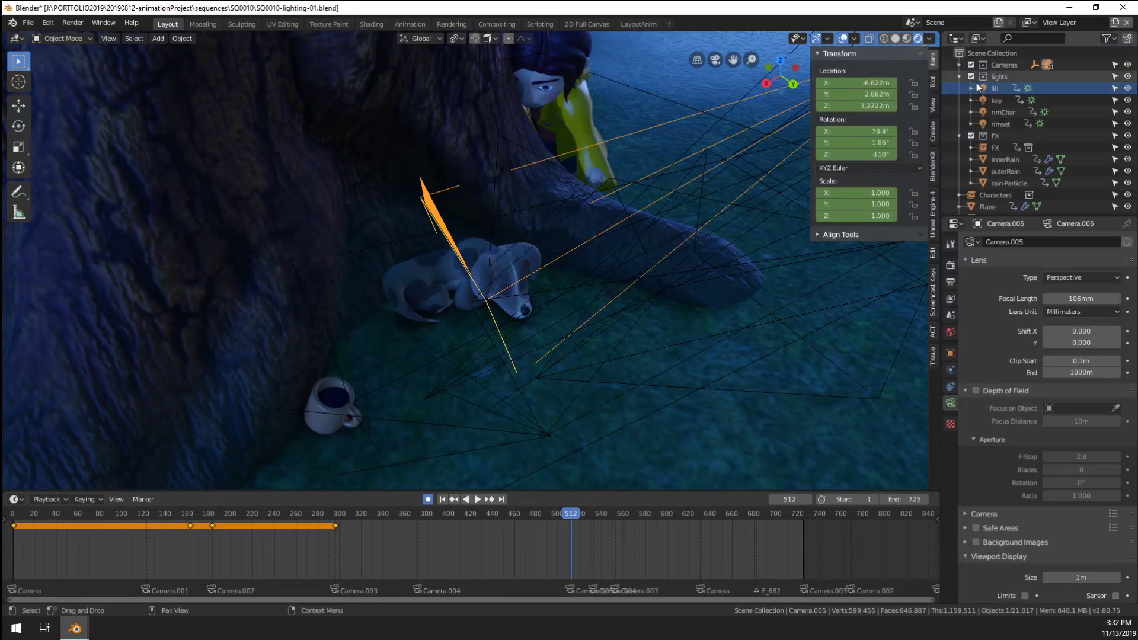
pyautogui.click(959, 66)
pyautogui.scroll(-5, 1015, 159)
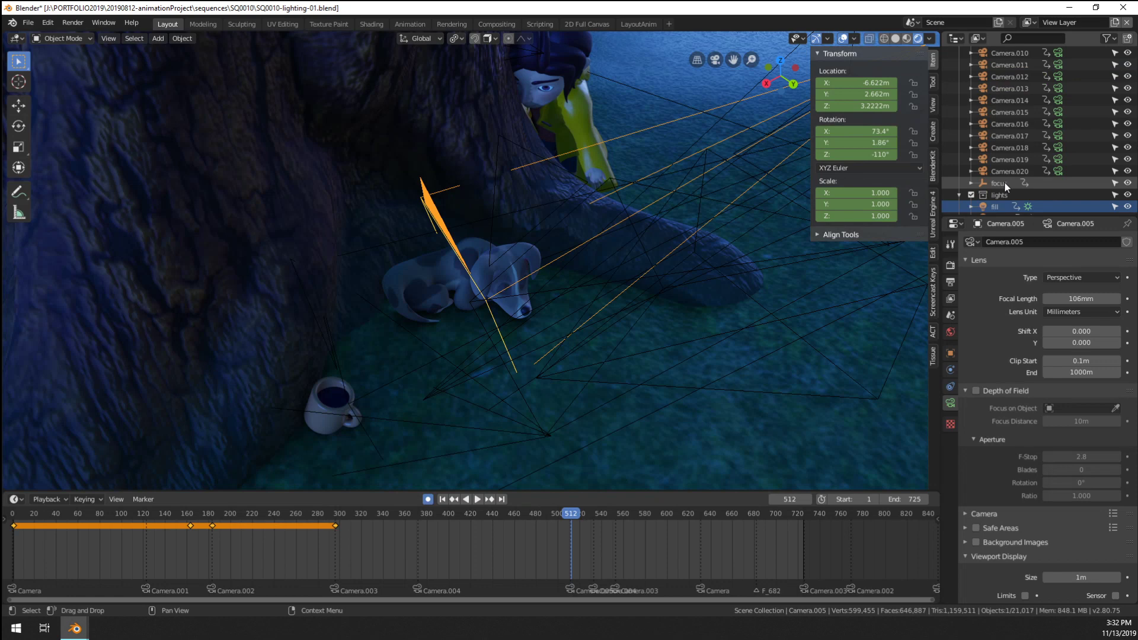
pyautogui.click(1004, 181)
pyautogui.moveTo(607, 224); pyautogui.dragTo(476, 227, button='middle')
pyautogui.press('g')
pyautogui.click(377, 270)
pyautogui.moveTo(499, 280); pyautogui.dragTo(557, 264, button='middle')
pyautogui.scroll(3, 515, 229)
pyautogui.press('g')
pyautogui.click(437, 280)
pyautogui.press('g')
pyautogui.click(584, 260)
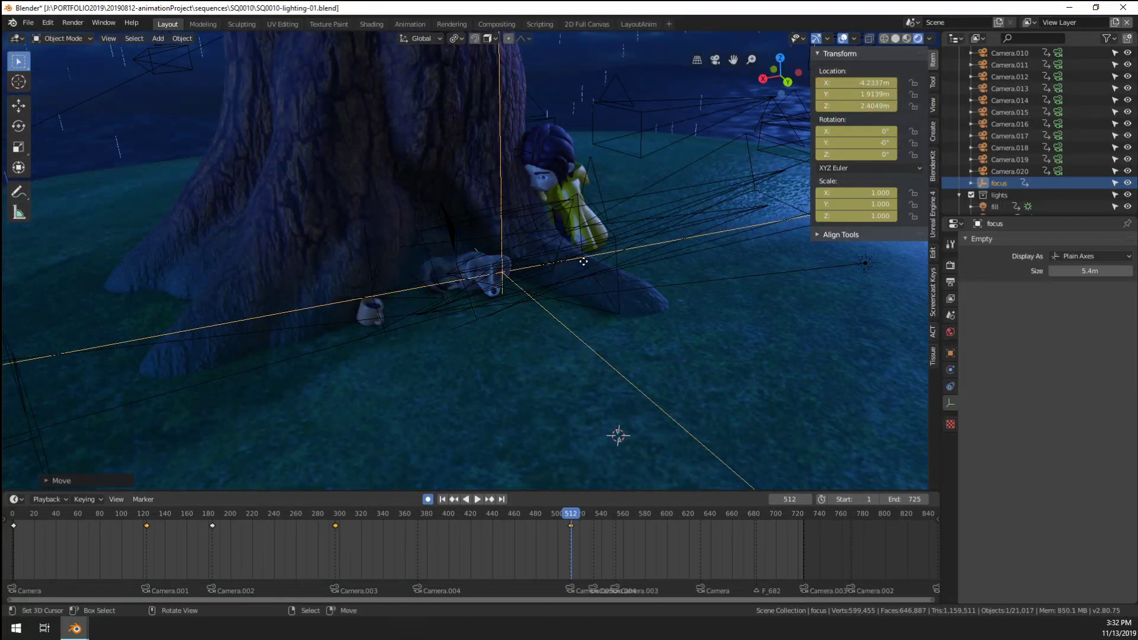
pyautogui.click(582, 262)
# In camera view, enable depth of field on Camera.005 and set focus as its focus object
pyautogui.press('KP_0')
pyautogui.scroll(5, 575, 264)
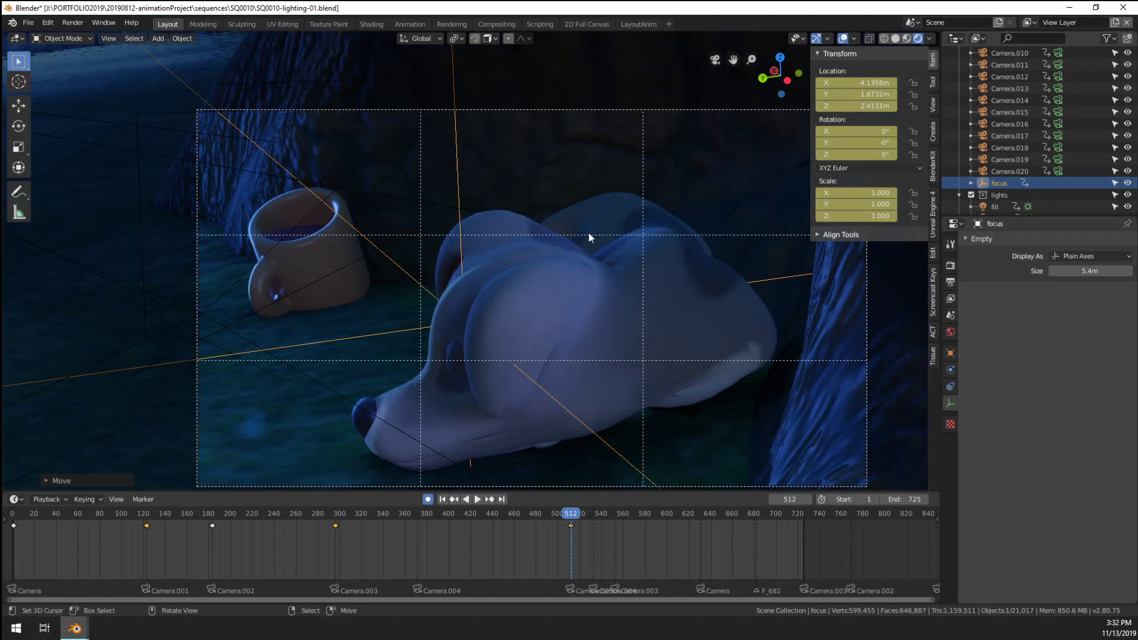
pyautogui.click(632, 110)
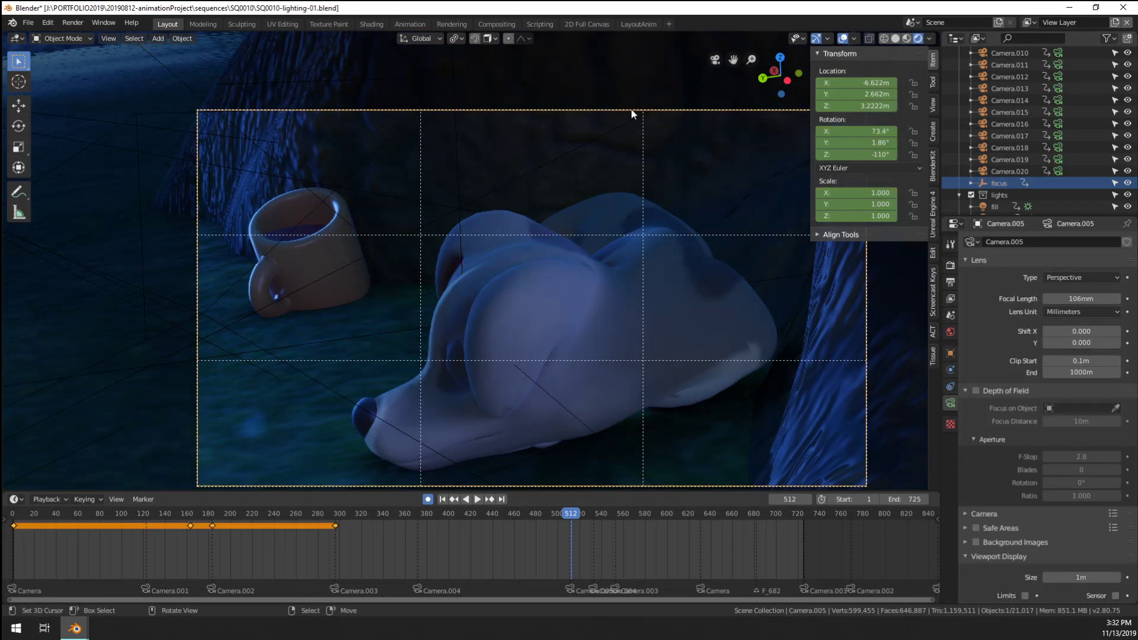
pyautogui.click(976, 391)
pyautogui.click(1067, 408)
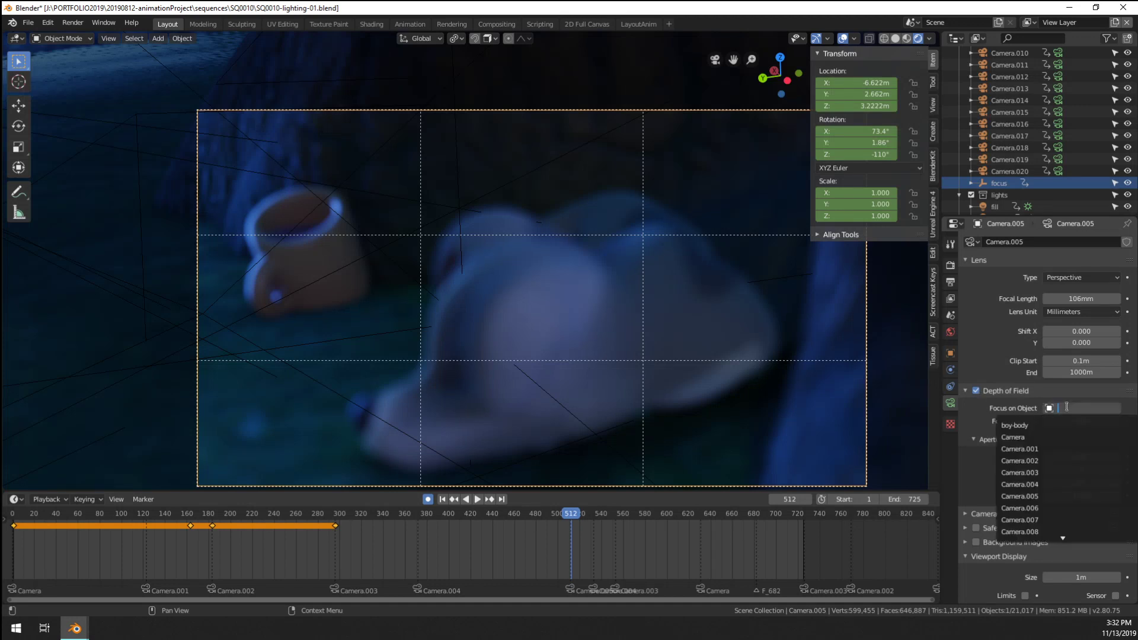
pyautogui.write('focus')
pyautogui.press('Return')
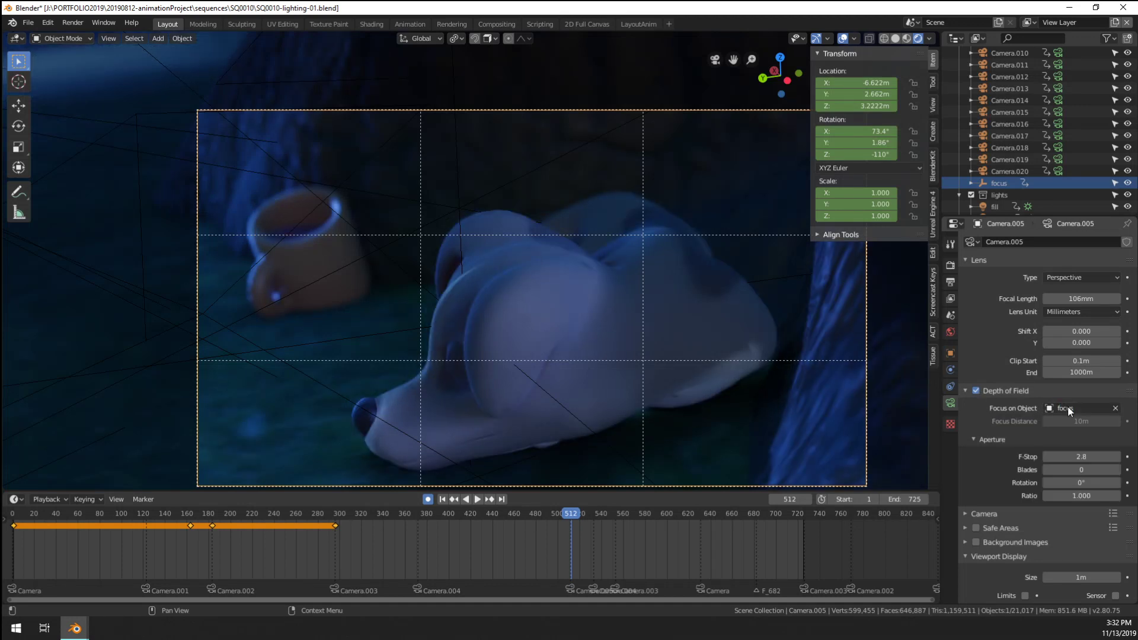
# Set Camera.005's depth of field aperture to F-Stop 5.6
pyautogui.click(1091, 456)
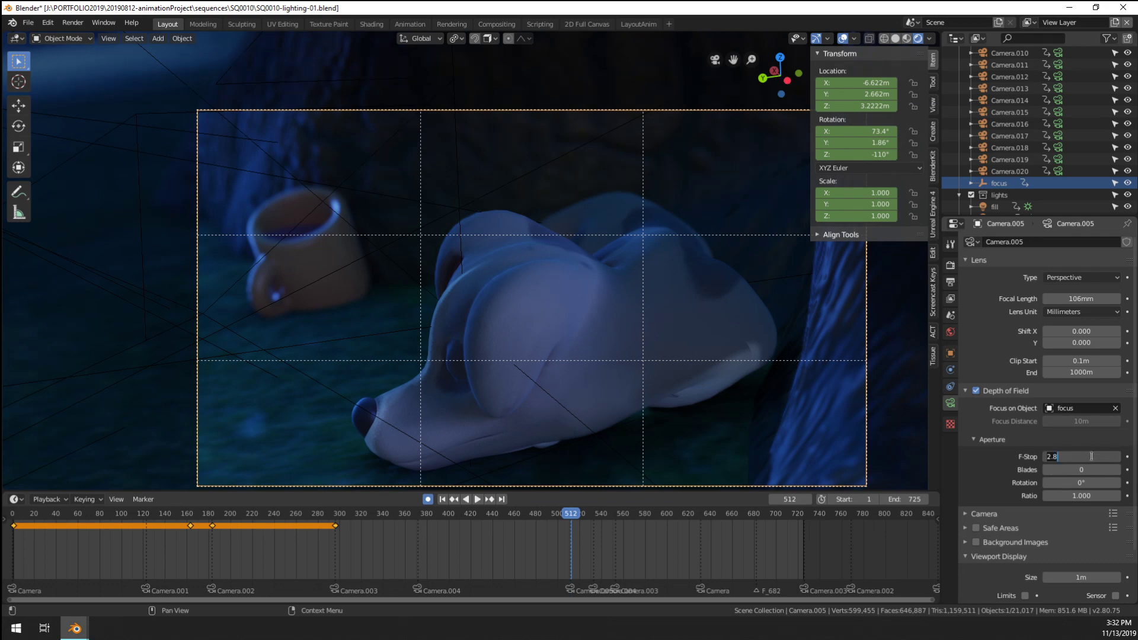
pyautogui.write('5.6')
pyautogui.press('Return')
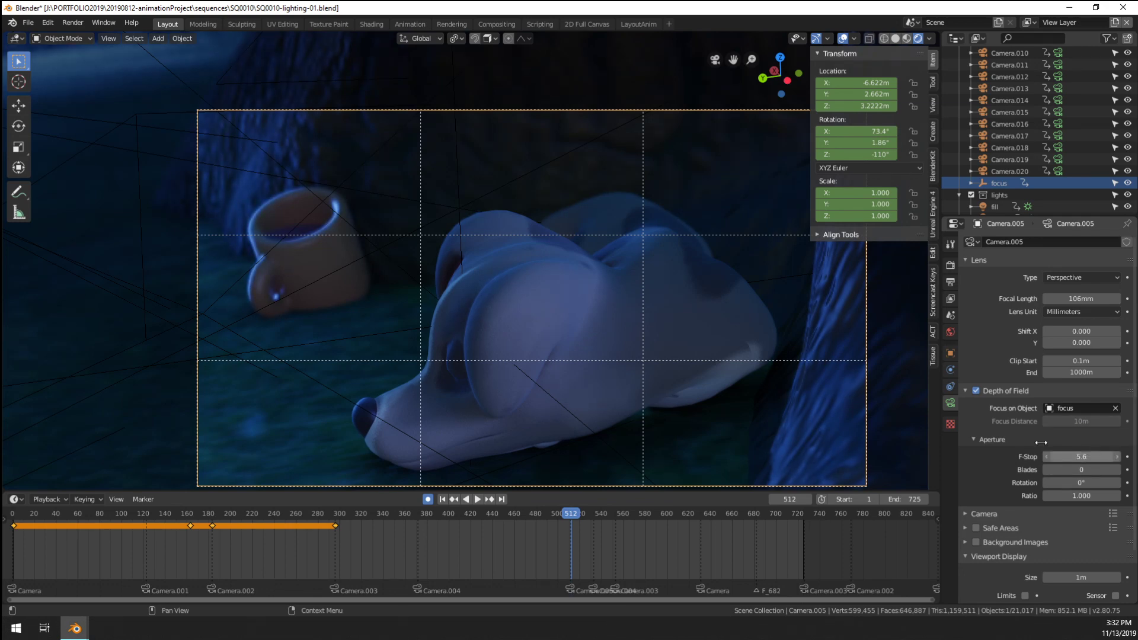
# Examine the depth of field blur on the mug, tree root and sleeping dog in the camera view
pyautogui.scroll(3, 284, 180)
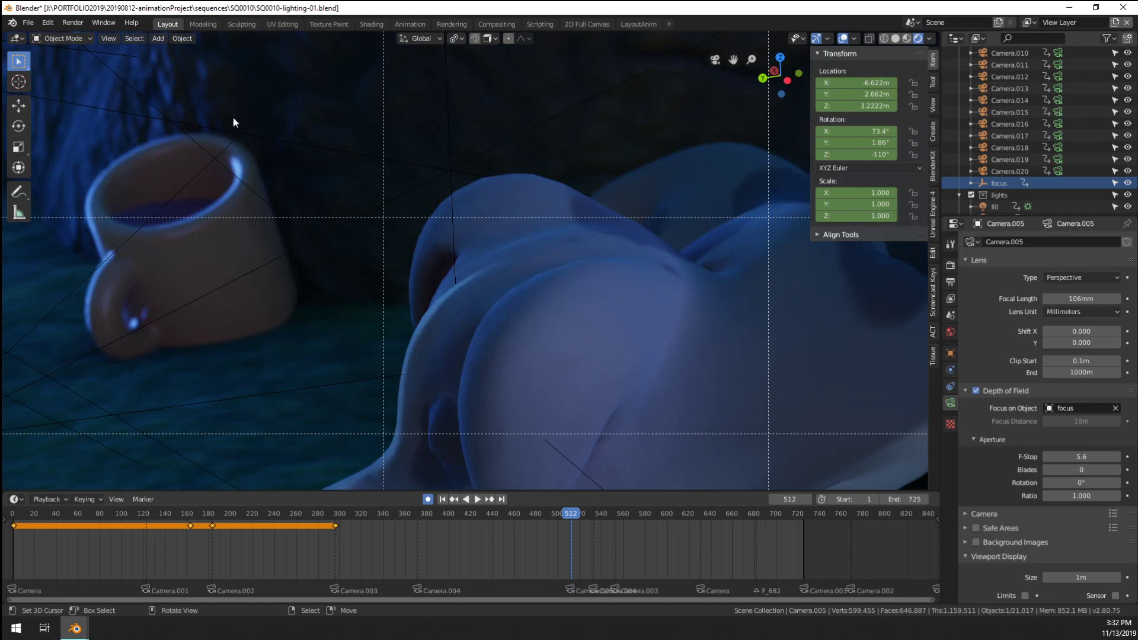
pyautogui.scroll(-4, 274, 172)
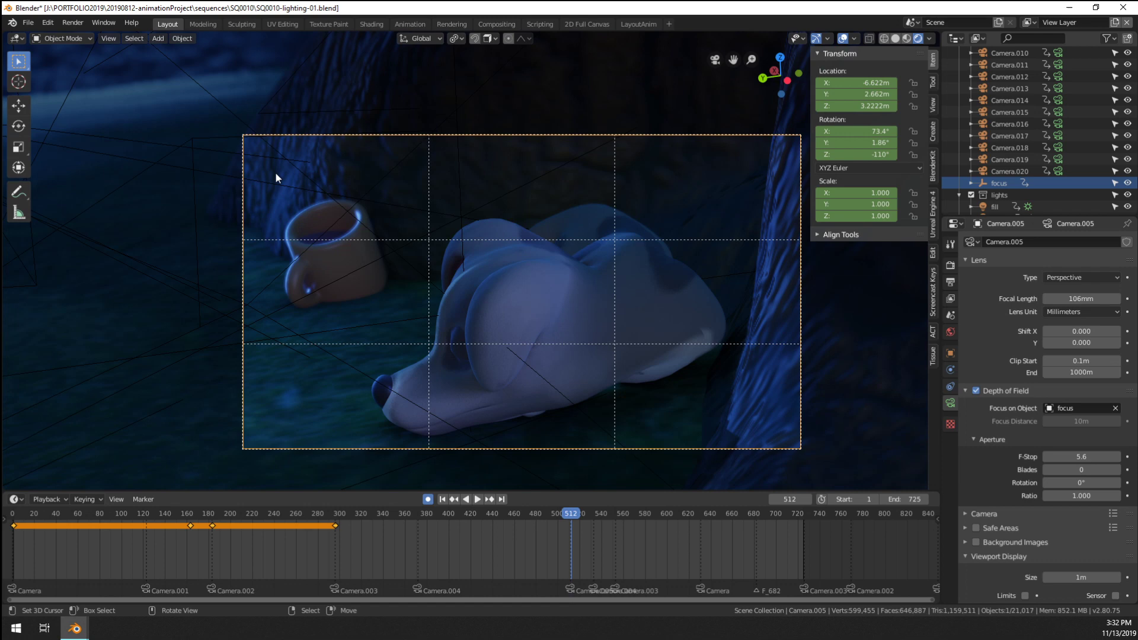
pyautogui.scroll(6, 313, 188)
pyautogui.keyDown('shift'); pyautogui.moveTo(593, 284); pyautogui.dragTo(727, 296, button='middle'); pyautogui.keyUp('shift')
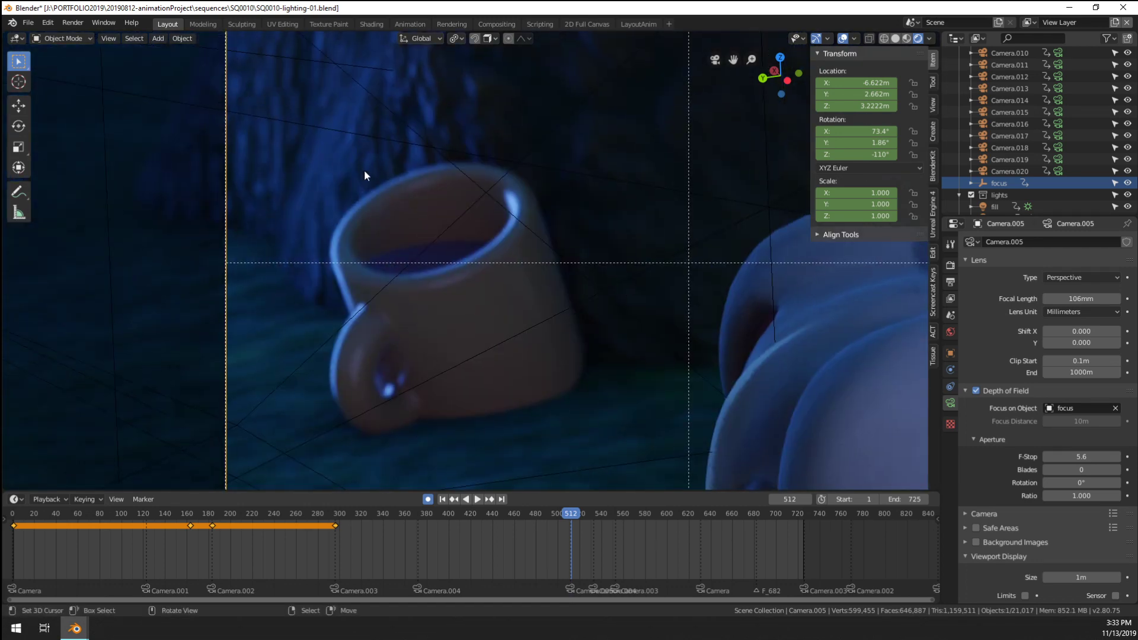
pyautogui.scroll(-5, 522, 338)
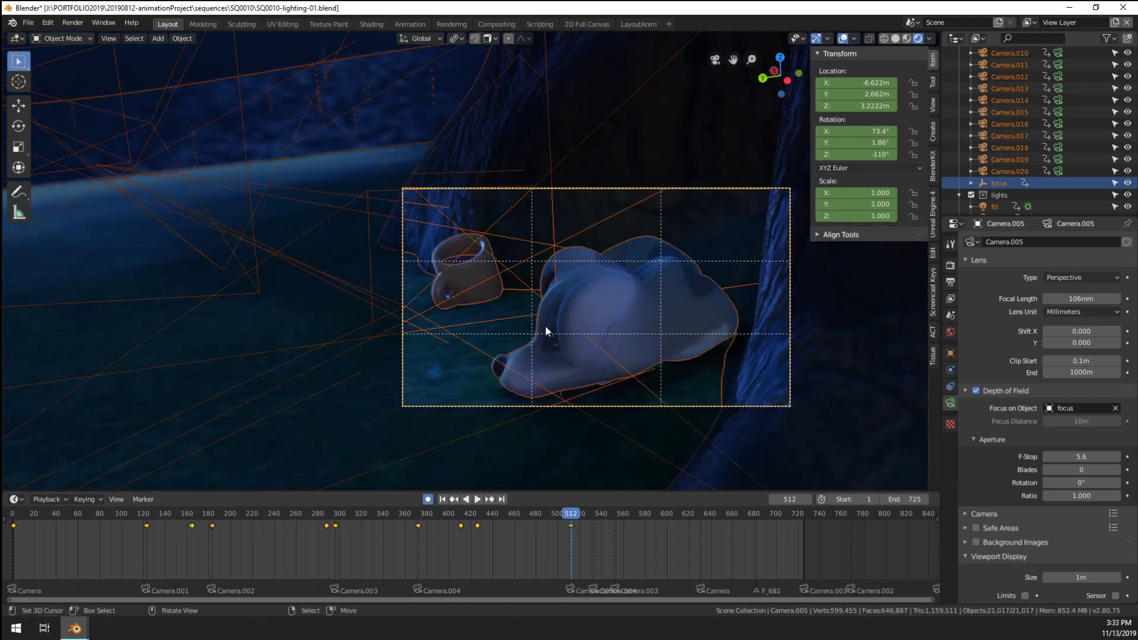
pyautogui.moveTo(470, 362); pyautogui.dragTo(493, 359, button='middle')
pyautogui.scroll(-6, 493, 360)
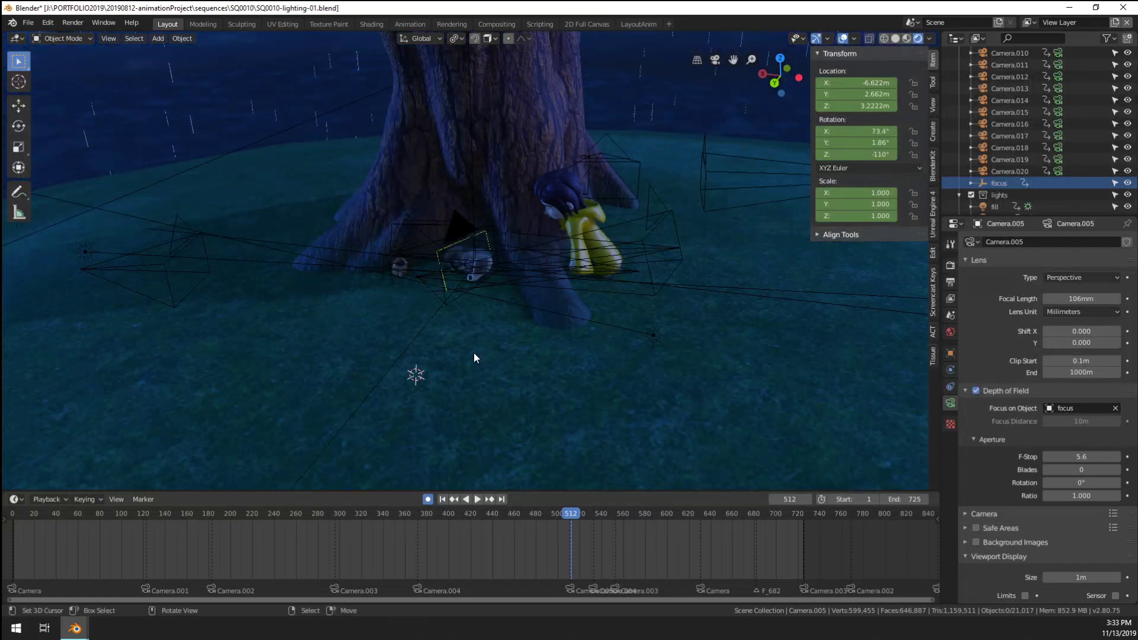
pyautogui.press('KP_0')
pyautogui.scroll(4, 475, 354)
pyautogui.scroll(1, 386, 190)
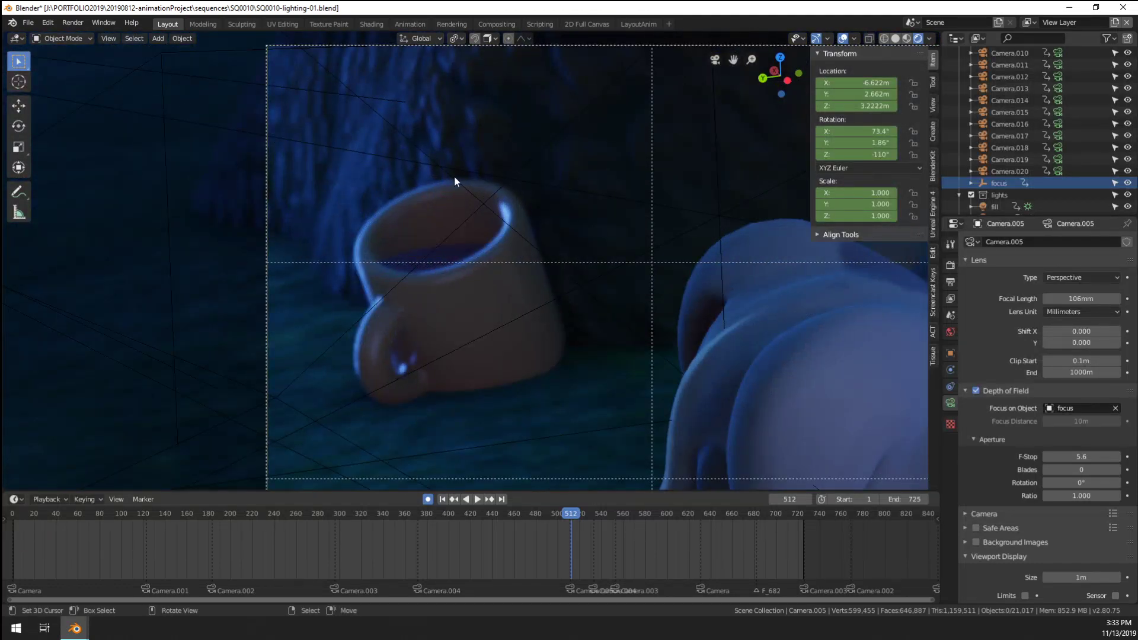
pyautogui.scroll(-3, 455, 181)
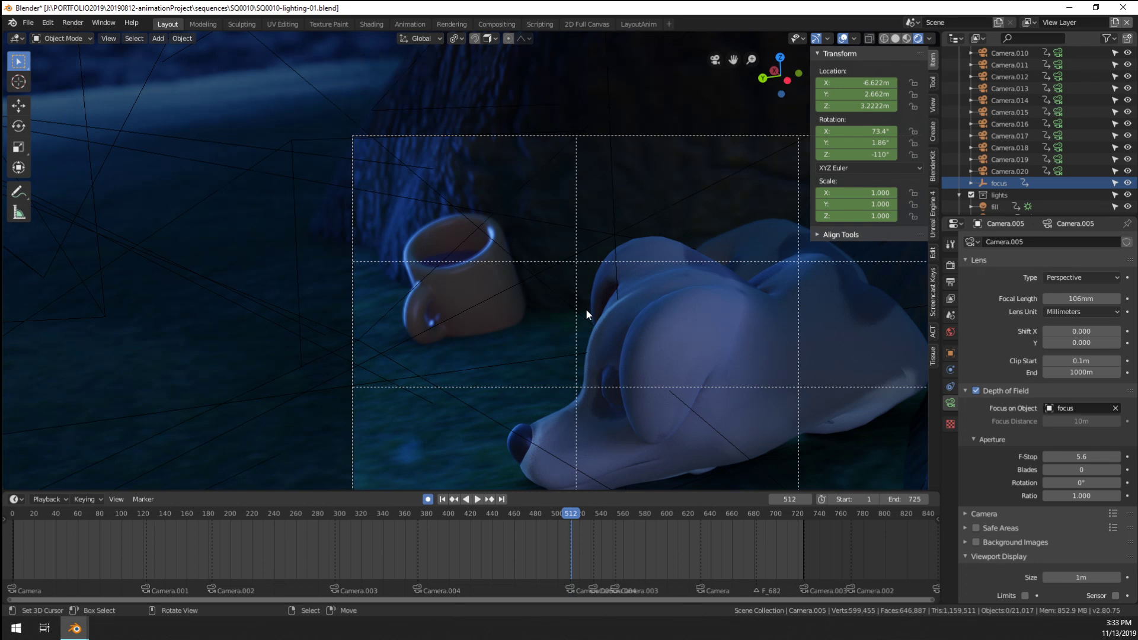
pyautogui.scroll(2, 532, 250)
pyautogui.scroll(-2, 523, 276)
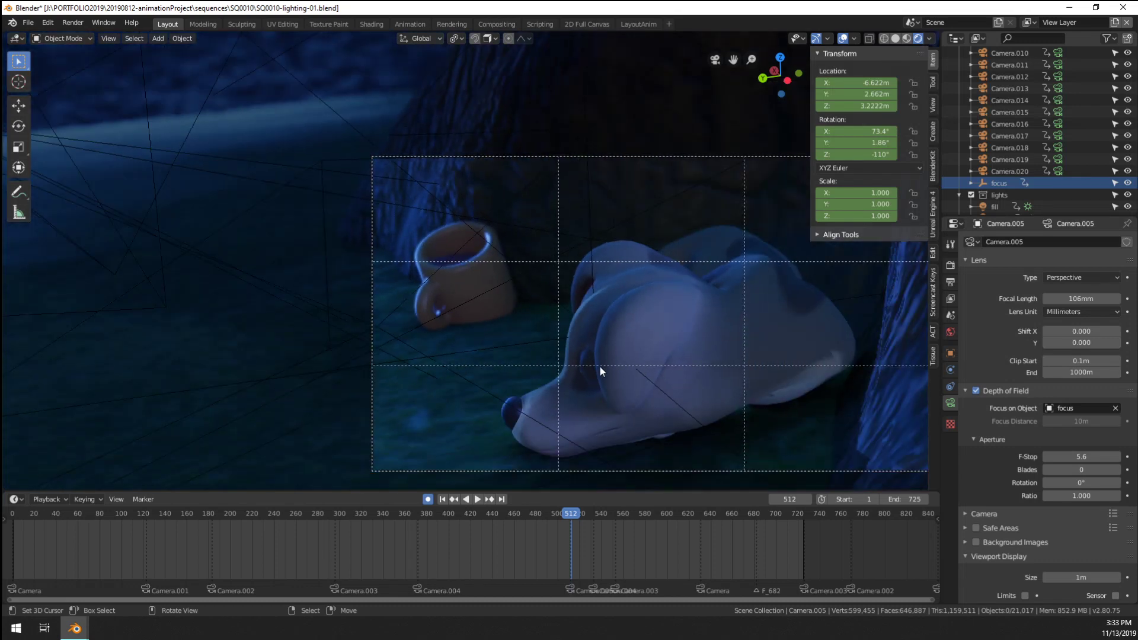
pyautogui.scroll(2, 527, 360)
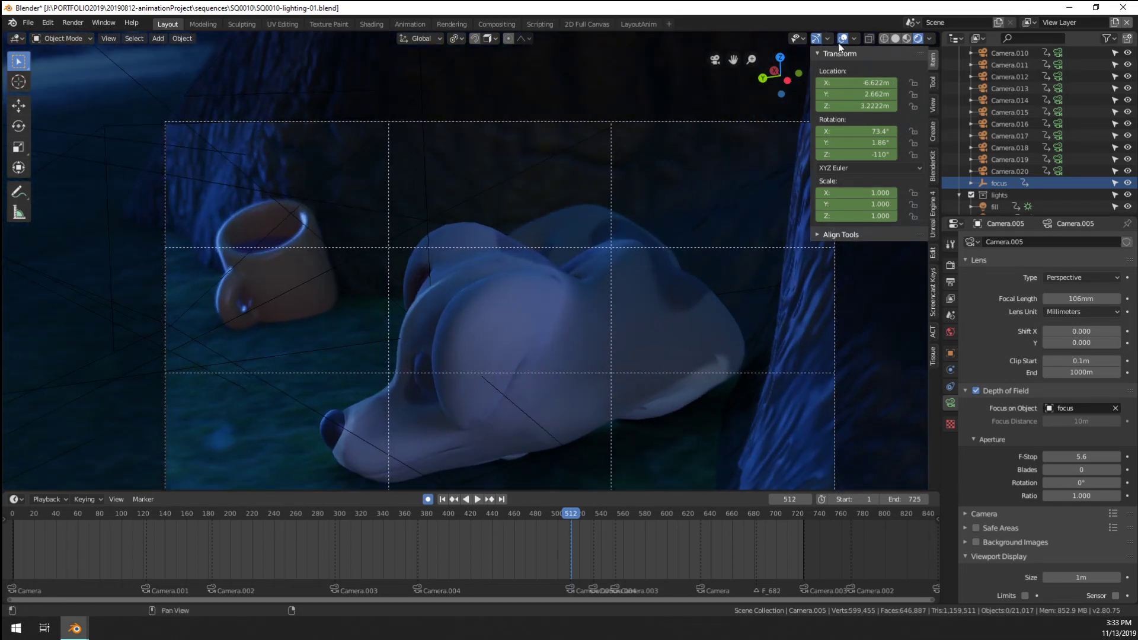
# Turn off the viewport overlays and check the dog shot clean through the camera
pyautogui.click(843, 39)
pyautogui.scroll(-3, 493, 328)
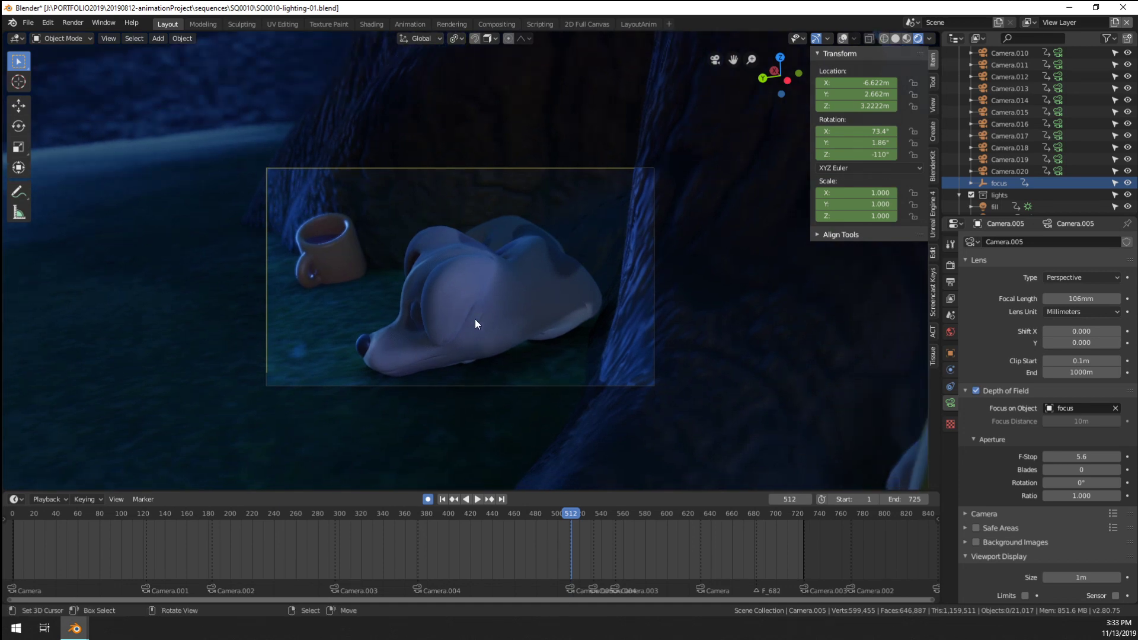
pyautogui.moveTo(474, 319); pyautogui.dragTo(554, 322, button='middle')
pyautogui.press('KP_0')
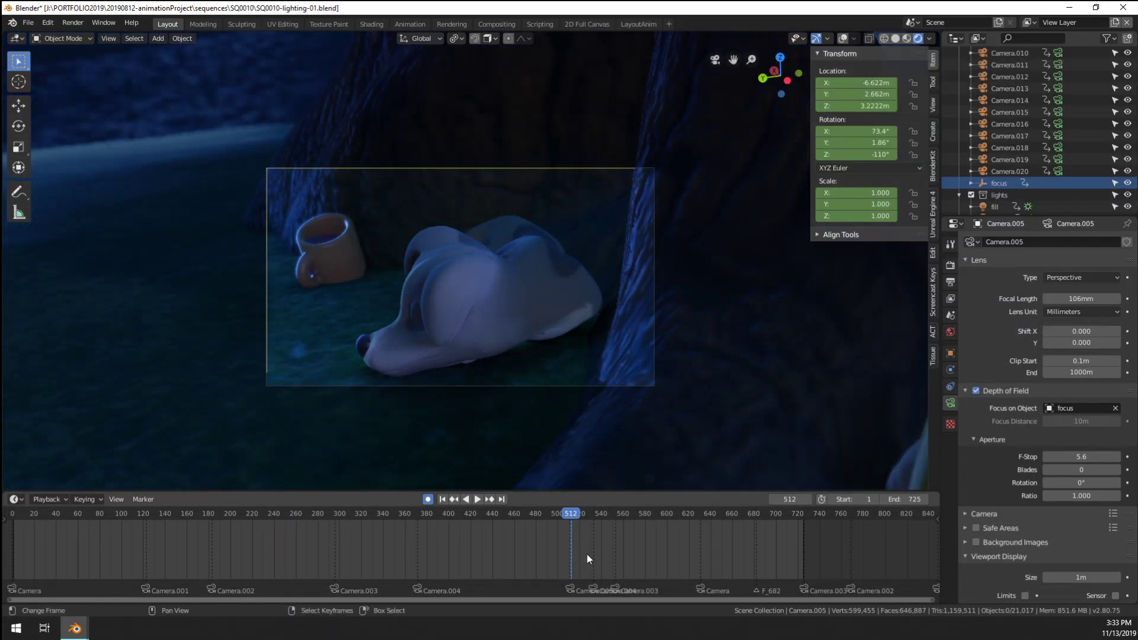
# Play and scrub the dog shot from frame 512 past the cut, and inspect the awake dog at frame 529
pyautogui.press('space')
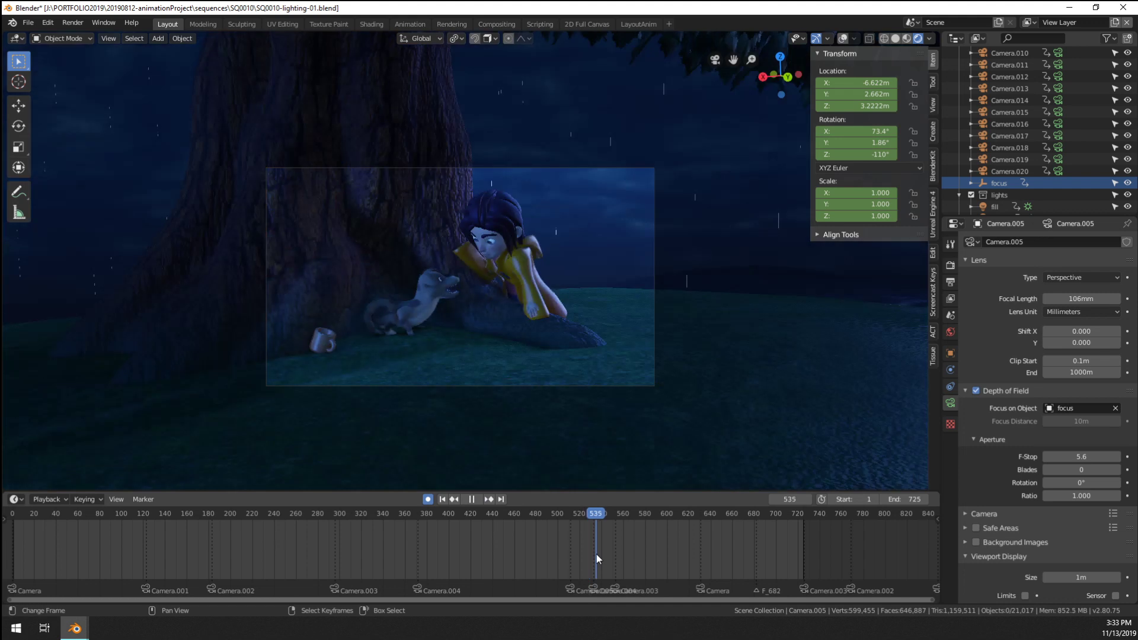
pyautogui.click(590, 555)
pyautogui.press('space')
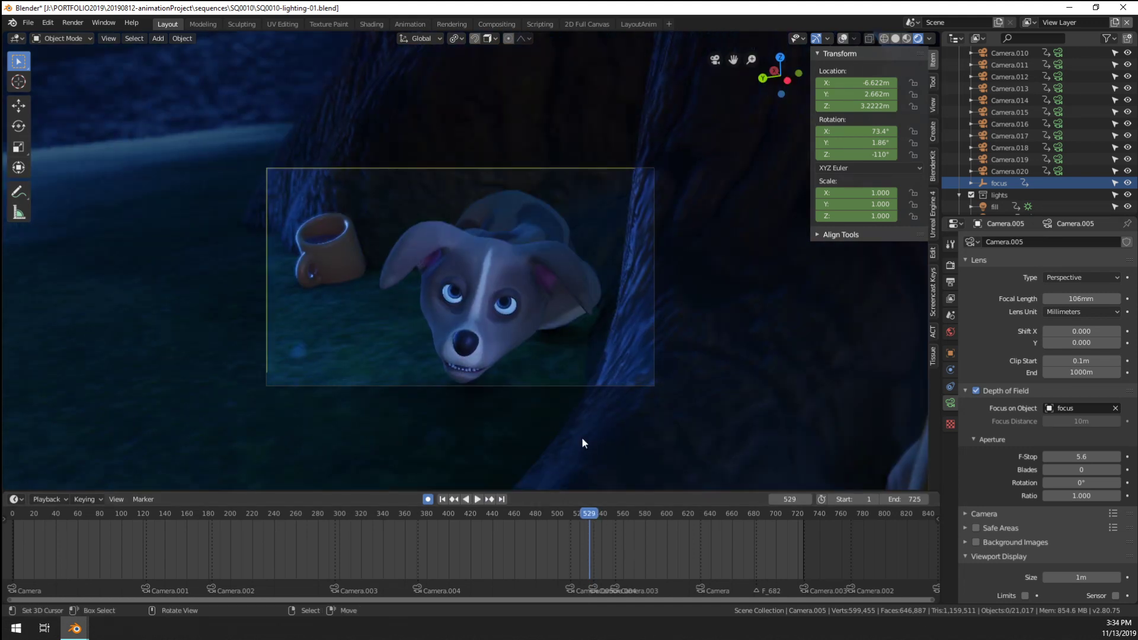
pyautogui.click(599, 555)
pyautogui.press('space')
pyautogui.press('space')
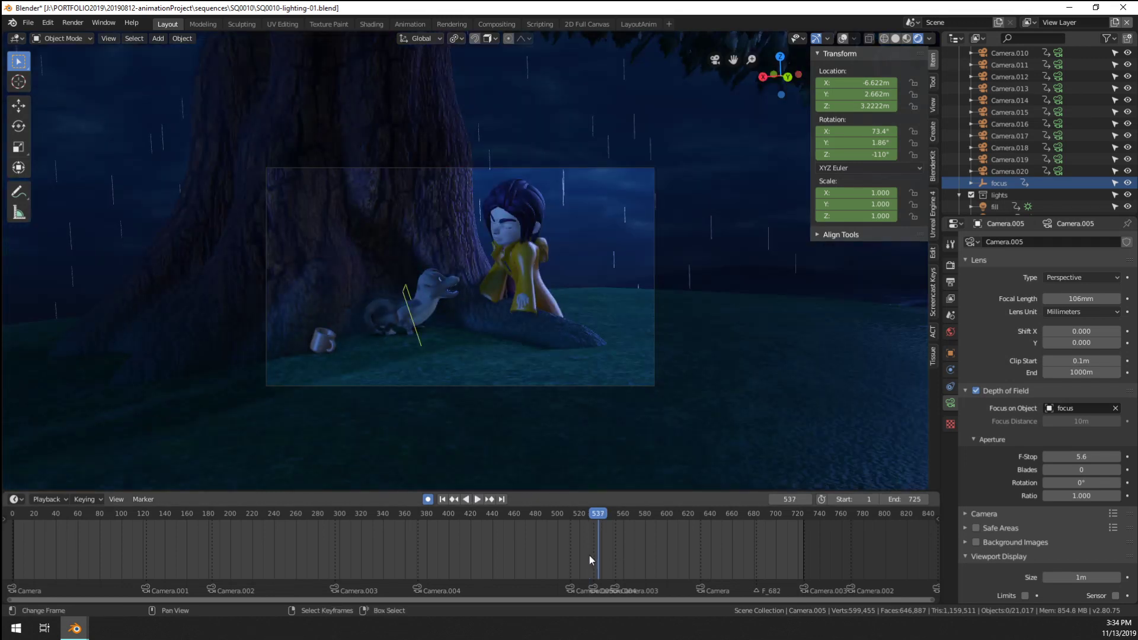
pyautogui.click(589, 556)
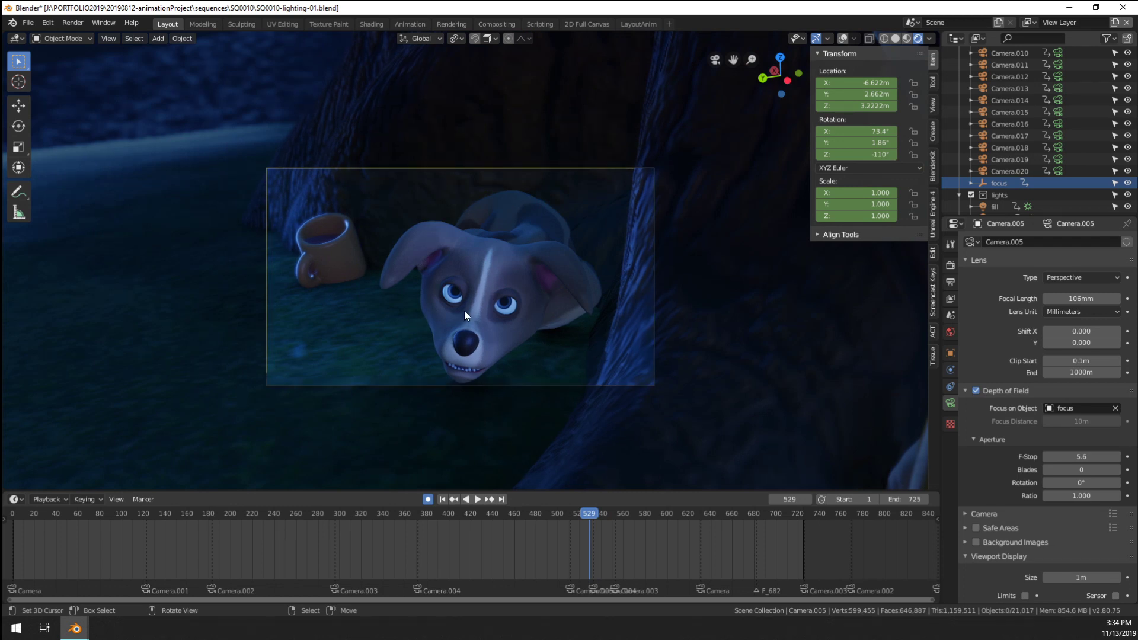
pyautogui.scroll(2, 464, 310)
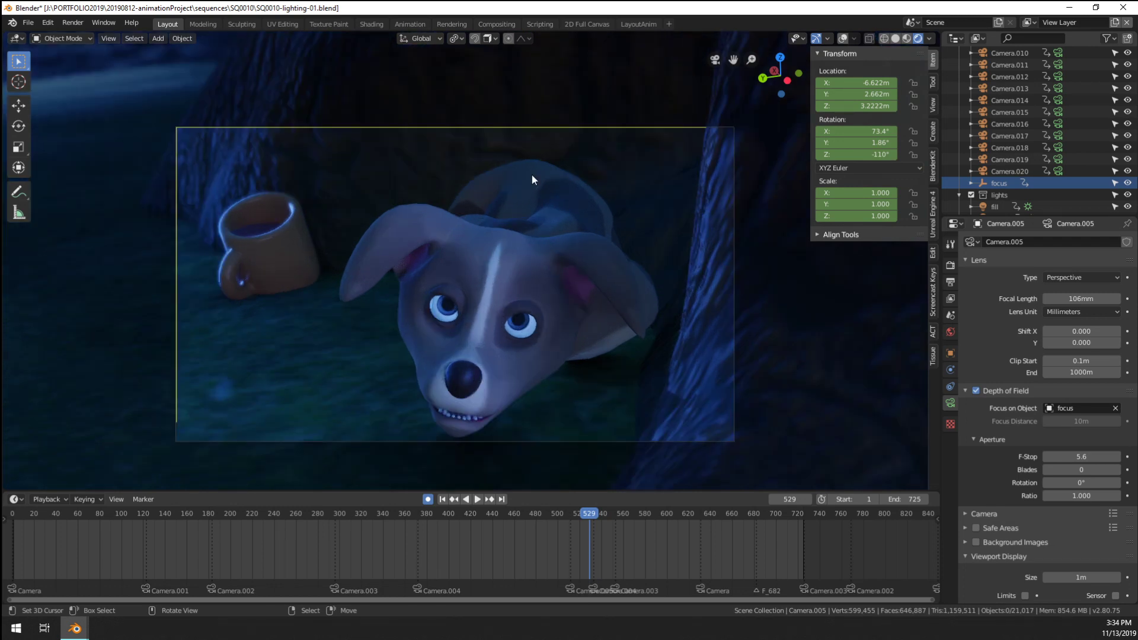
# Step through the frames around the camera cut and stop at frame 533, the first frame of the girl-and-dog shot
pyautogui.click(593, 555)
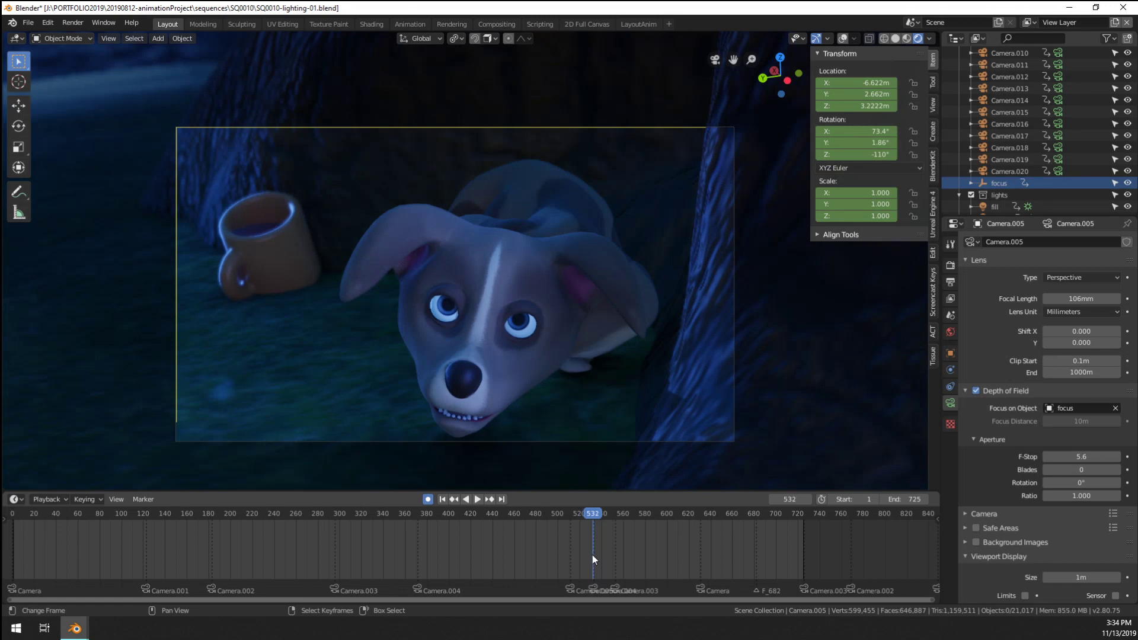
pyautogui.press('Right')
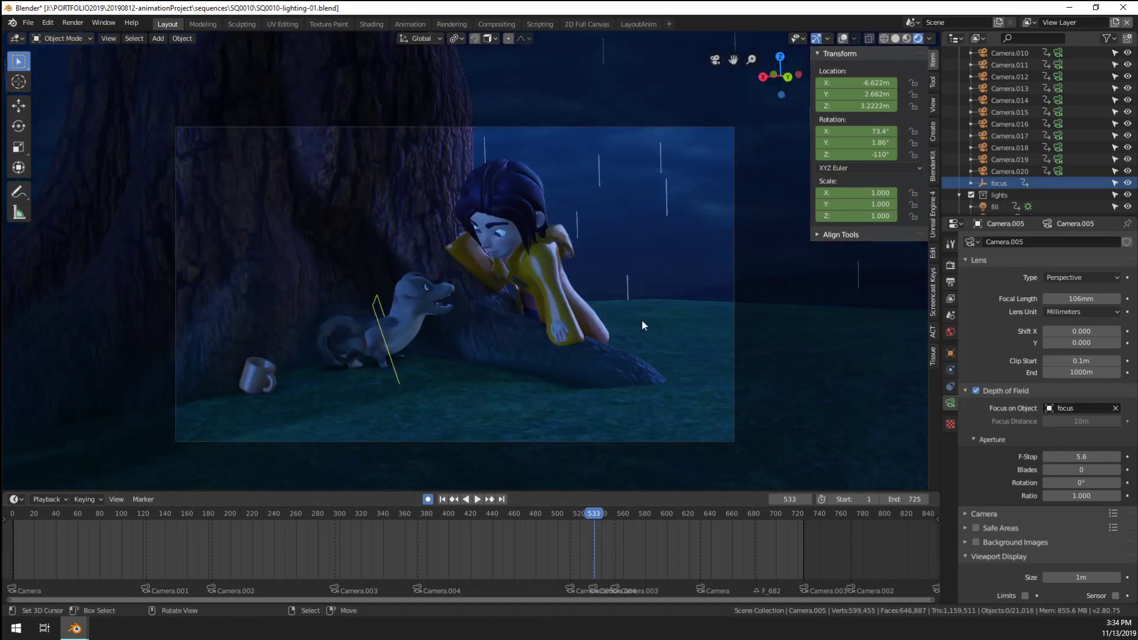
pyautogui.scroll(-4, 684, 157)
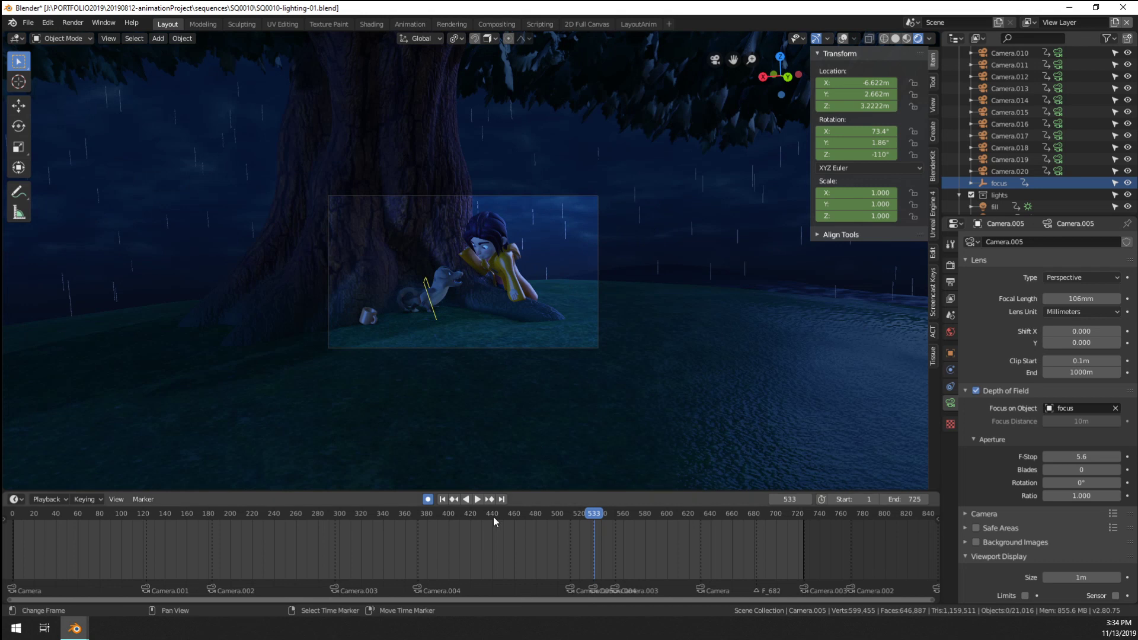
pyautogui.click(597, 558)
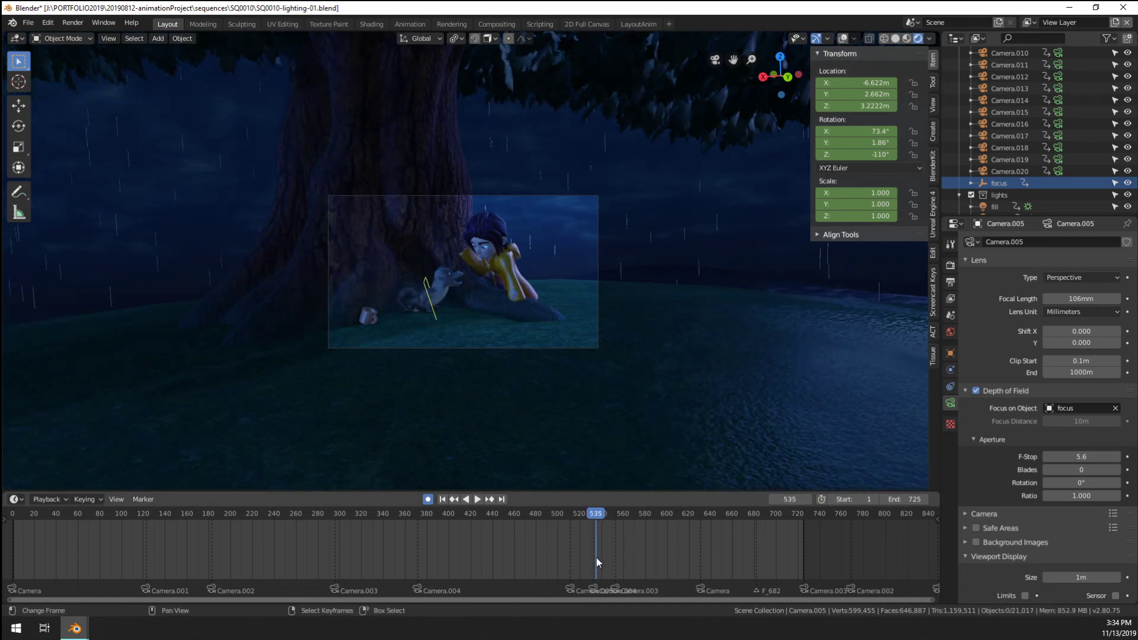
pyautogui.press('Left')
pyautogui.press('Left')
pyautogui.press('Left')
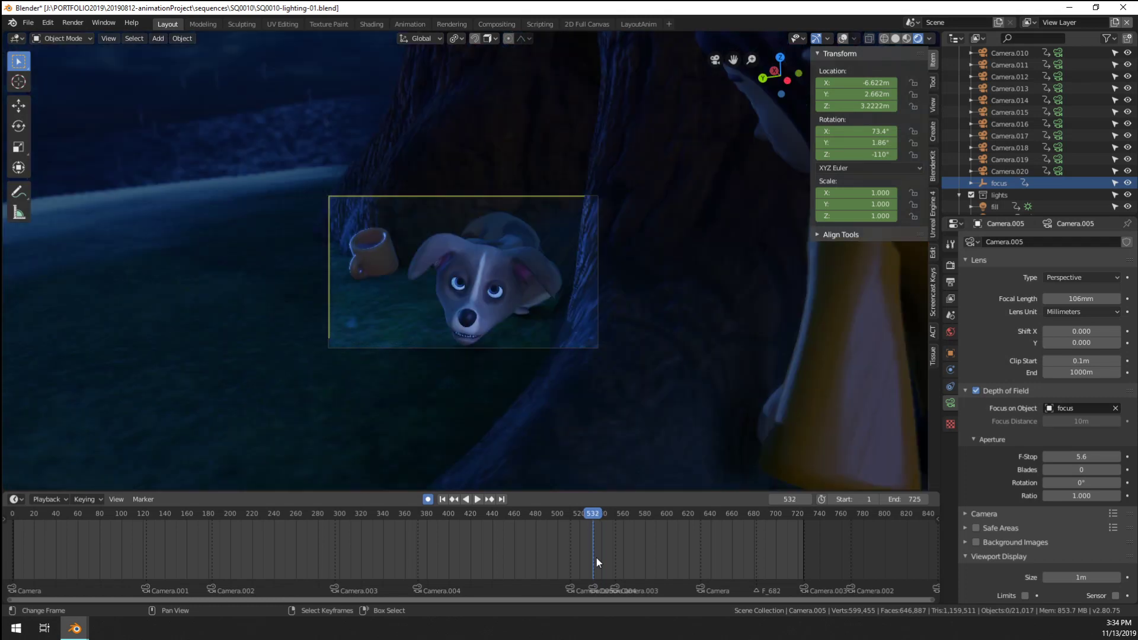
pyautogui.press('Right')
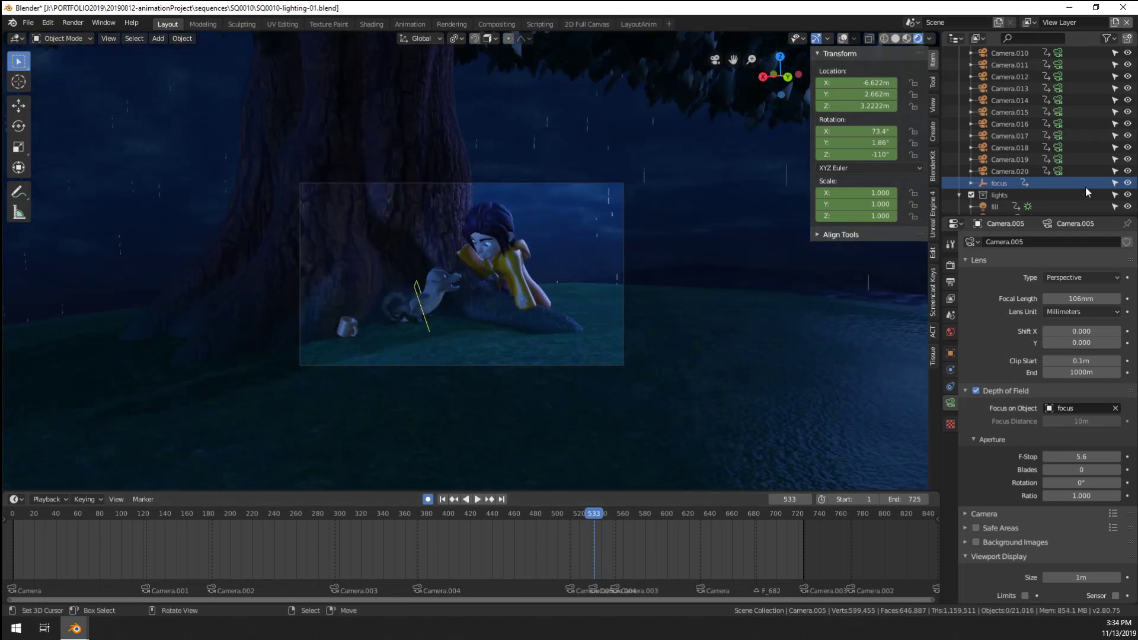
# Select the fill, key and rimChar lights together and paste their keyframes from the Camera.004 marker at frame 533
pyautogui.scroll(-6, 1002, 170)
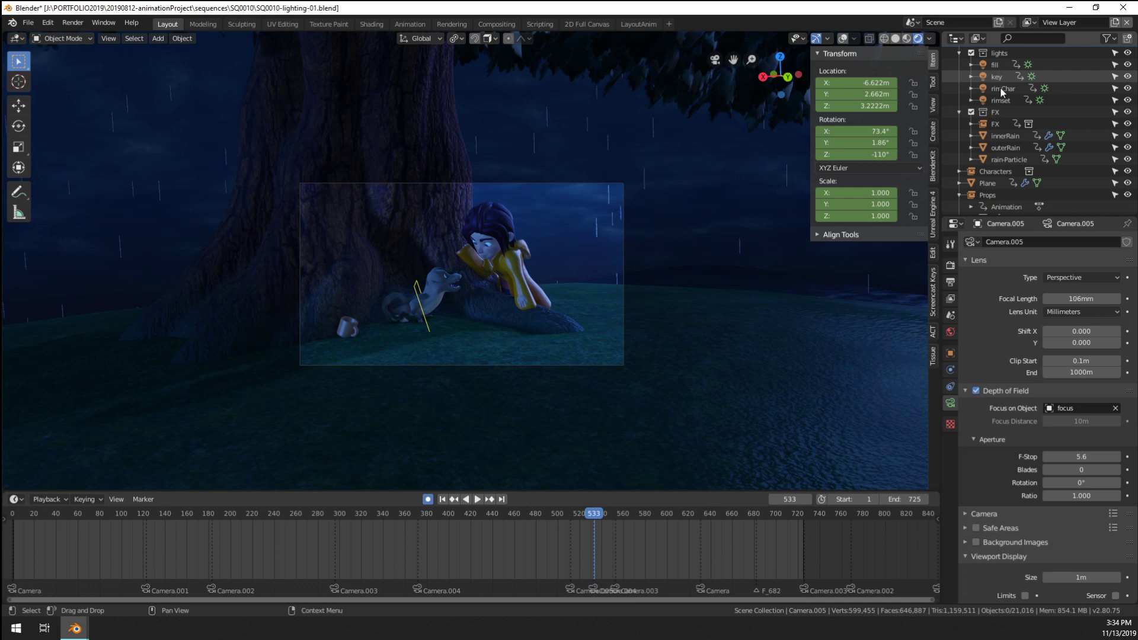
pyautogui.click(1001, 80)
pyautogui.keyDown('shift'); pyautogui.click(1004, 89); pyautogui.keyUp('shift')
pyautogui.keyDown('shift'); pyautogui.click(996, 64); pyautogui.keyUp('shift')
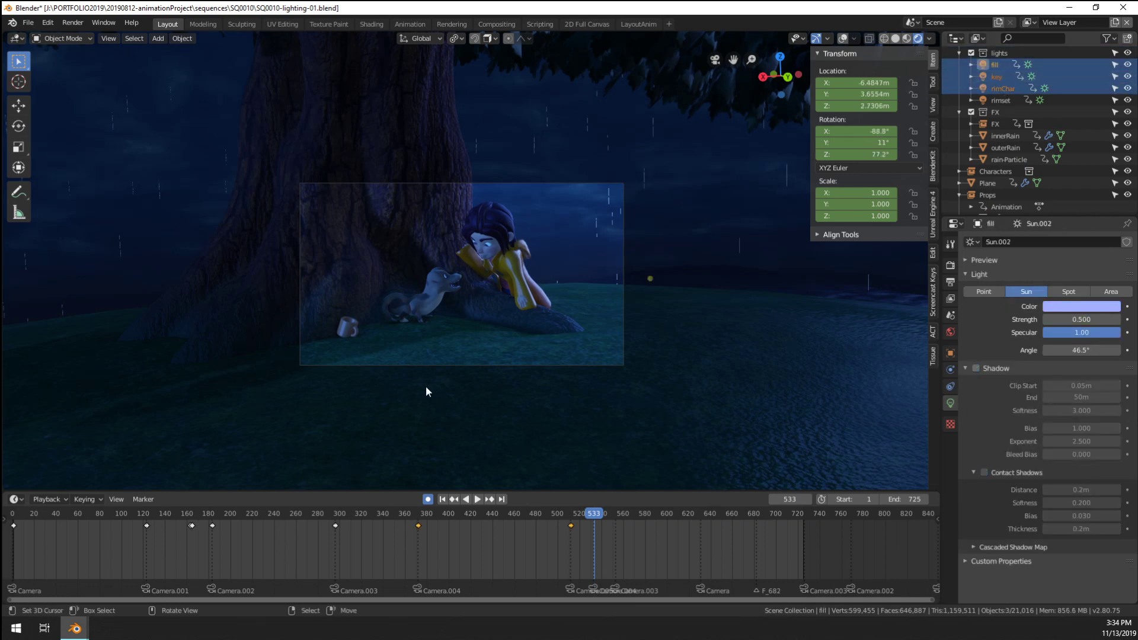
pyautogui.scroll(2, 425, 386)
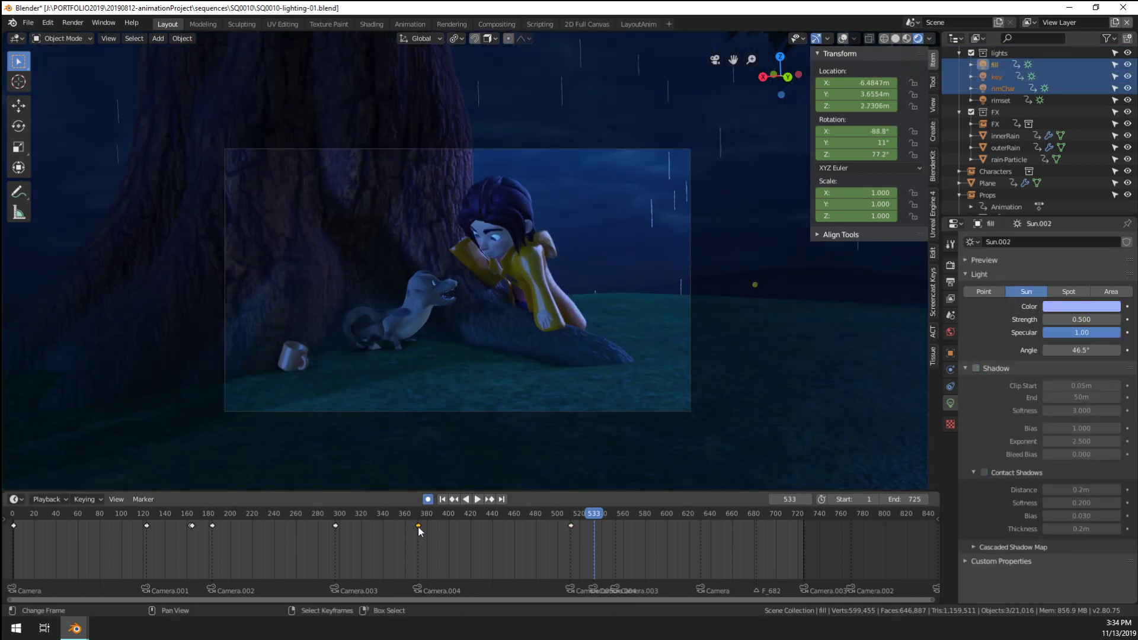
pyautogui.hotkey('ctrl', 'c')
pyautogui.hotkey('ctrl', 'v')
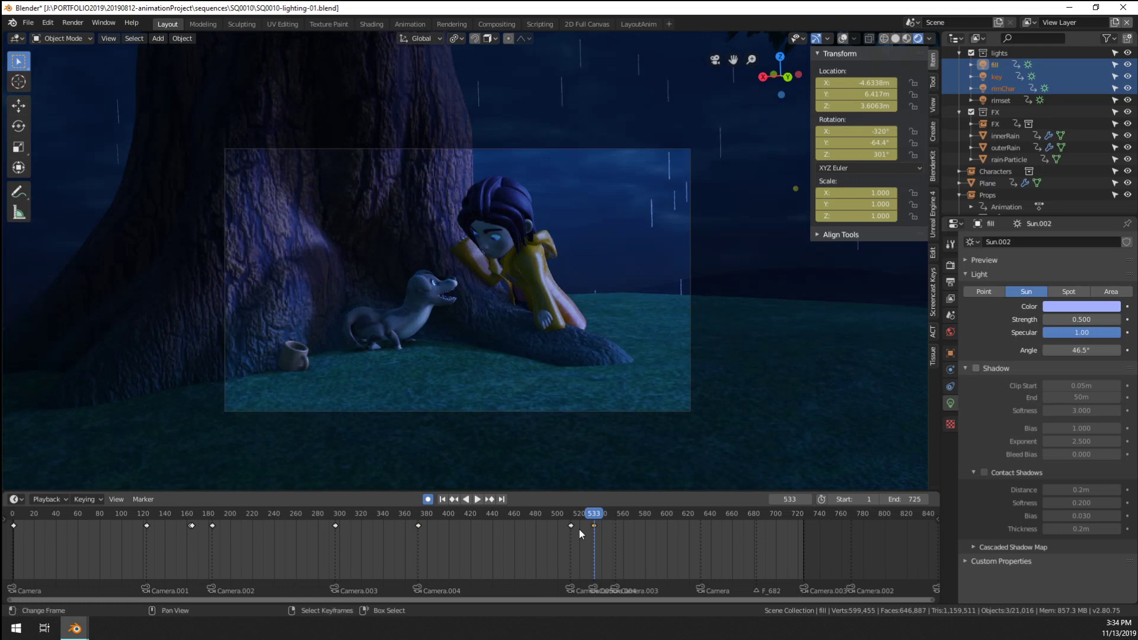
# Copy the fill light's own keyframe from the Camera.004 marker to frame 533
pyautogui.click(419, 525)
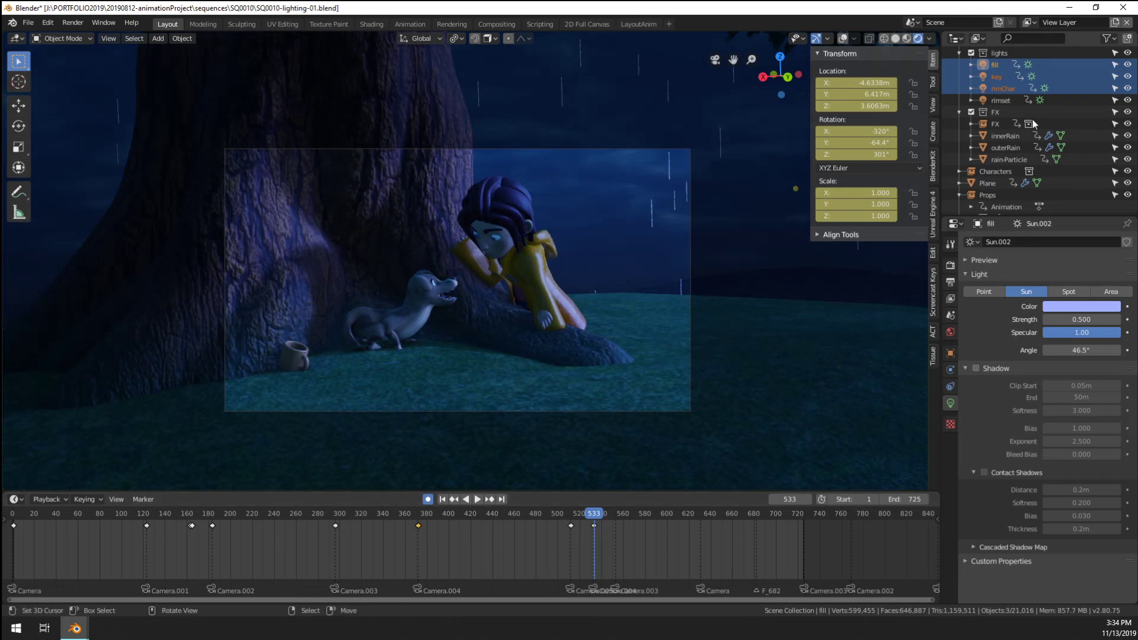
pyautogui.click(995, 66)
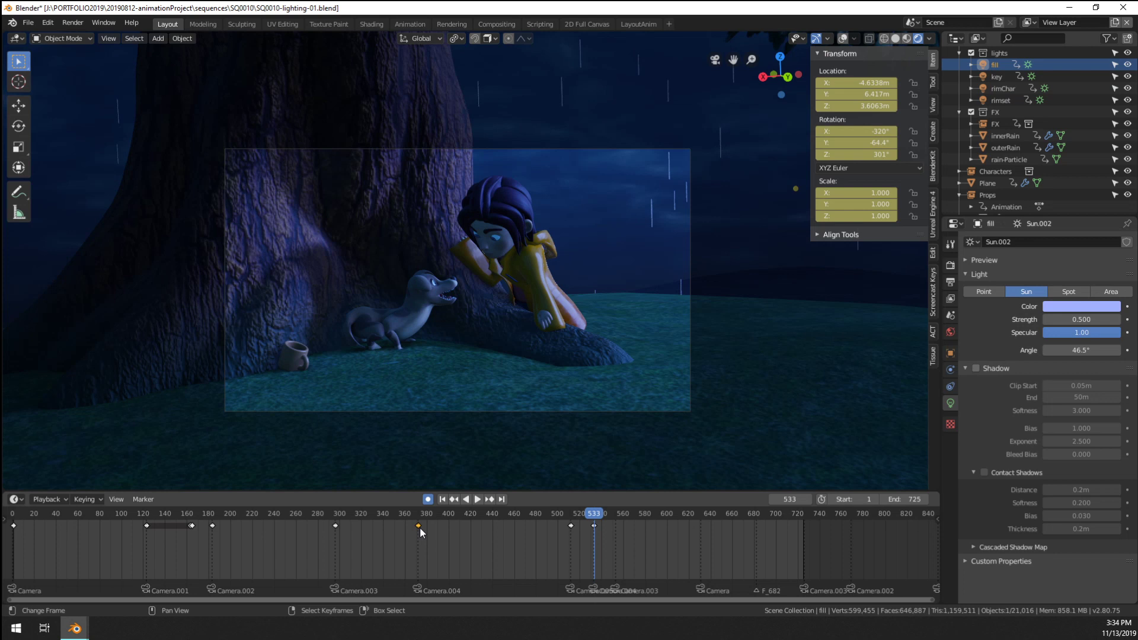
pyautogui.hotkey('ctrl', 'c')
pyautogui.hotkey('ctrl', 'v')
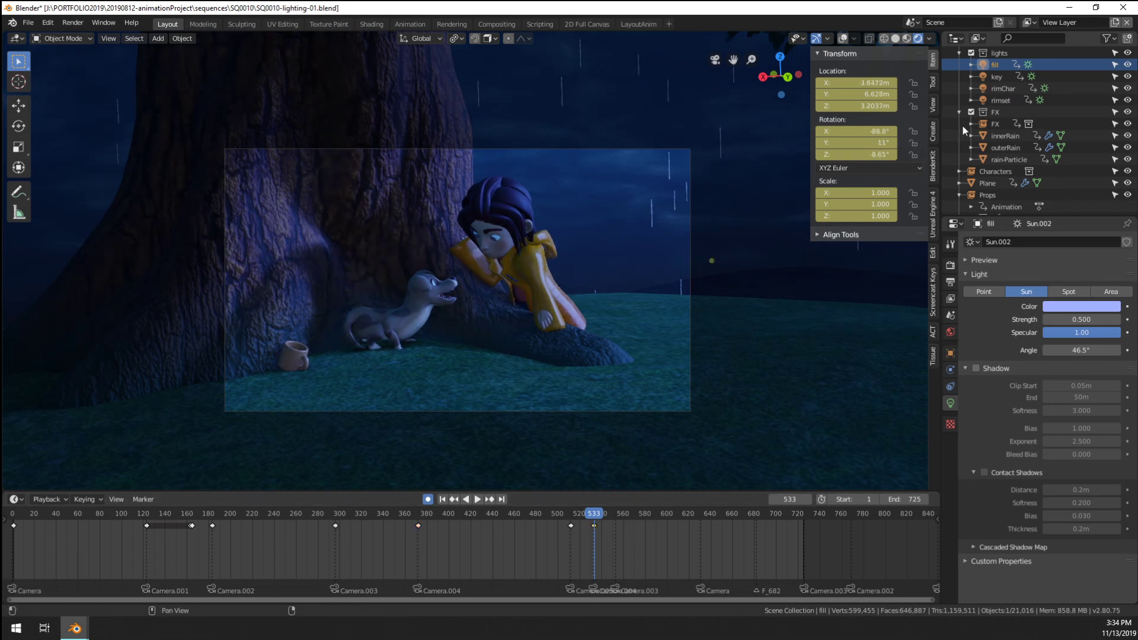
# Check the key light's keyframes, and copy the rimChar light's own keyframe from the Camera.004 marker to frame 533
pyautogui.click(1002, 77)
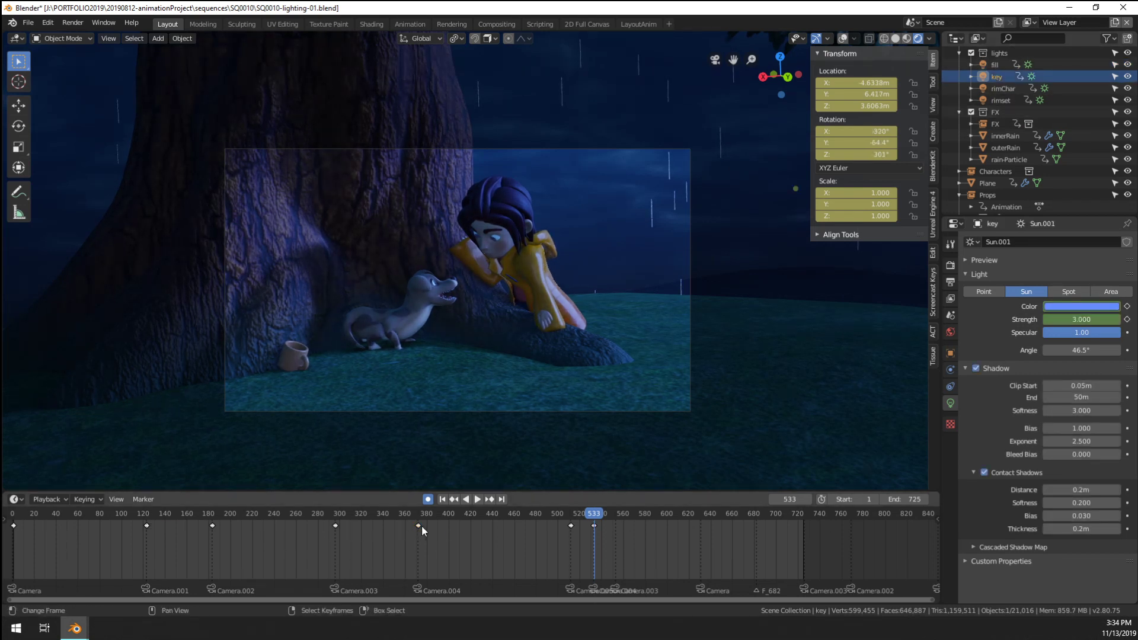
pyautogui.click(624, 533)
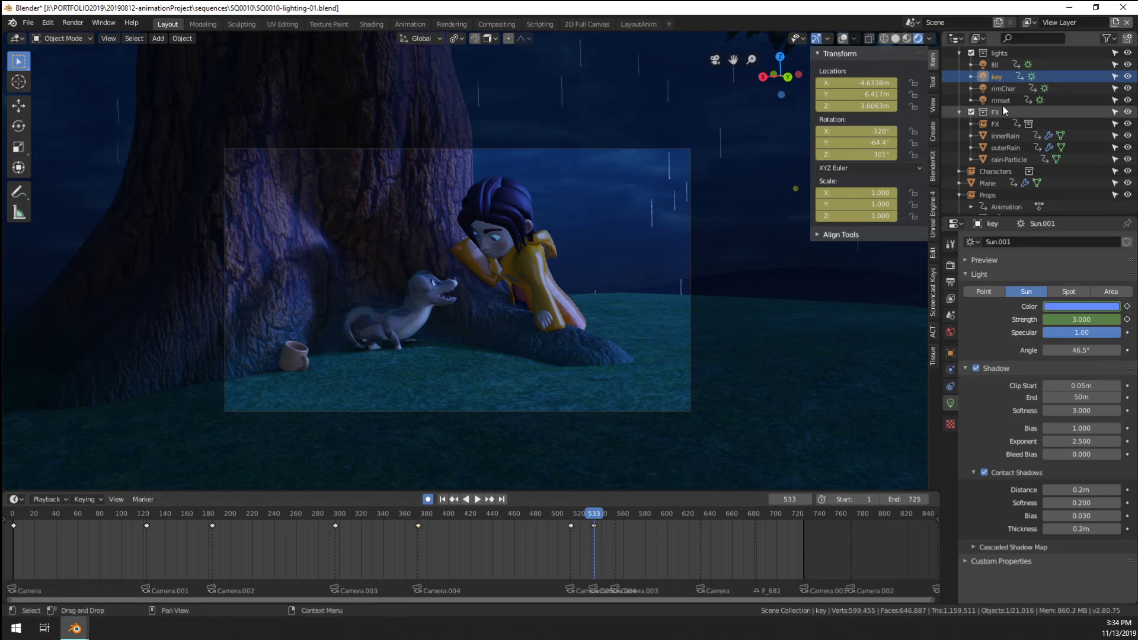
pyautogui.click(1000, 89)
pyautogui.click(418, 527)
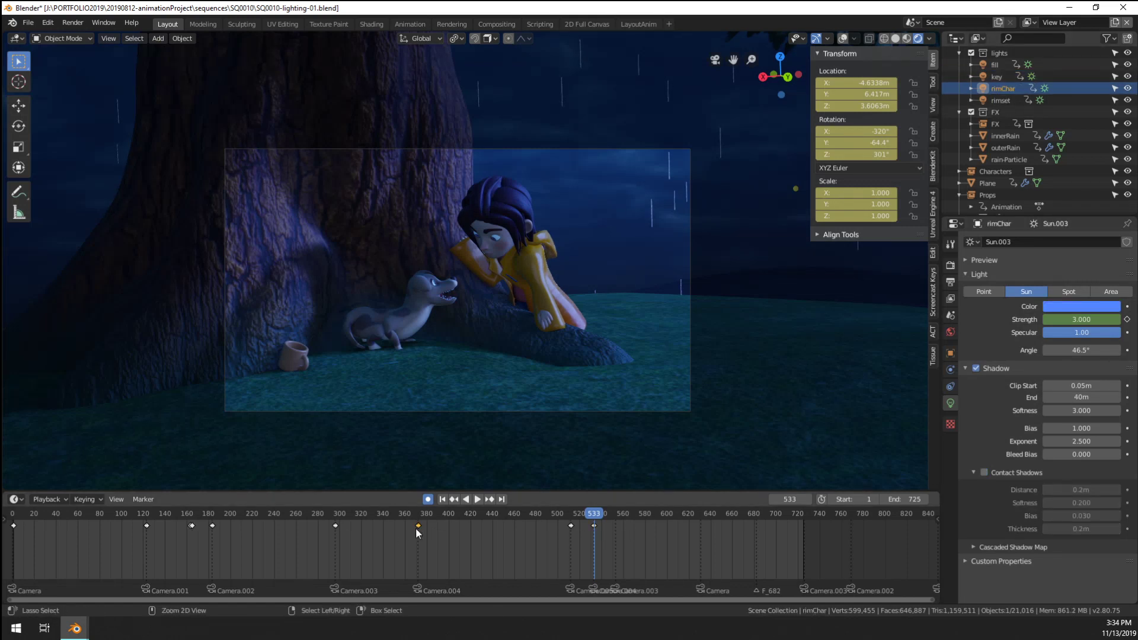
pyautogui.hotkey('ctrl', 'c')
pyautogui.hotkey('ctrl', 'v')
pyautogui.scroll(2, 511, 377)
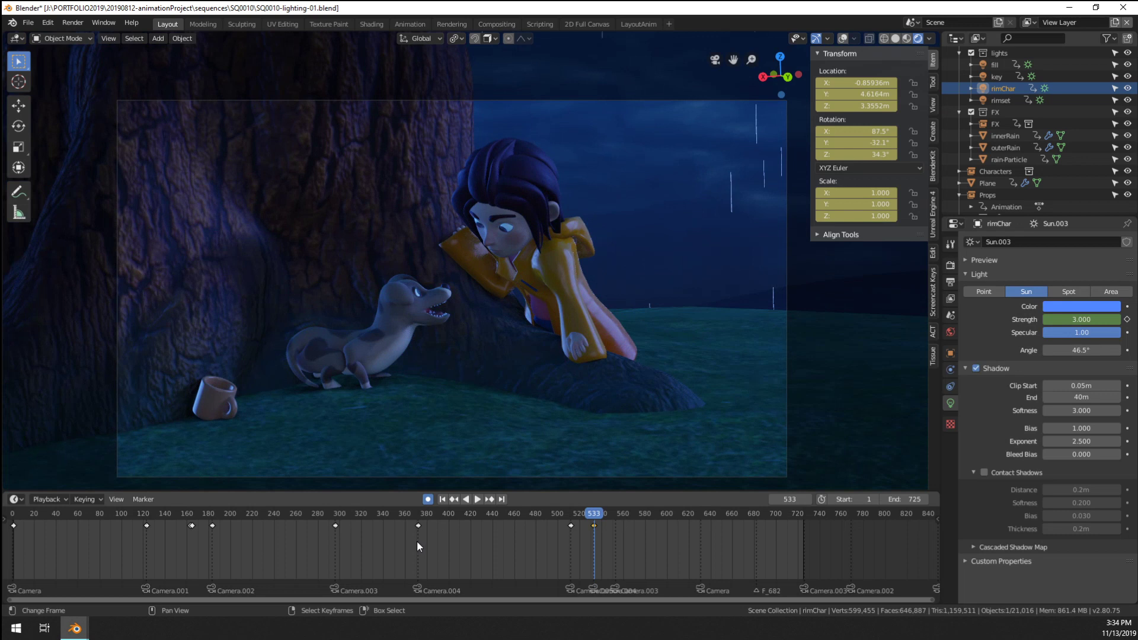
# Compare the lighting at frames 486 and 533, and switch to the Blender window that holds 02-Short-block15.blend
pyautogui.click(542, 542)
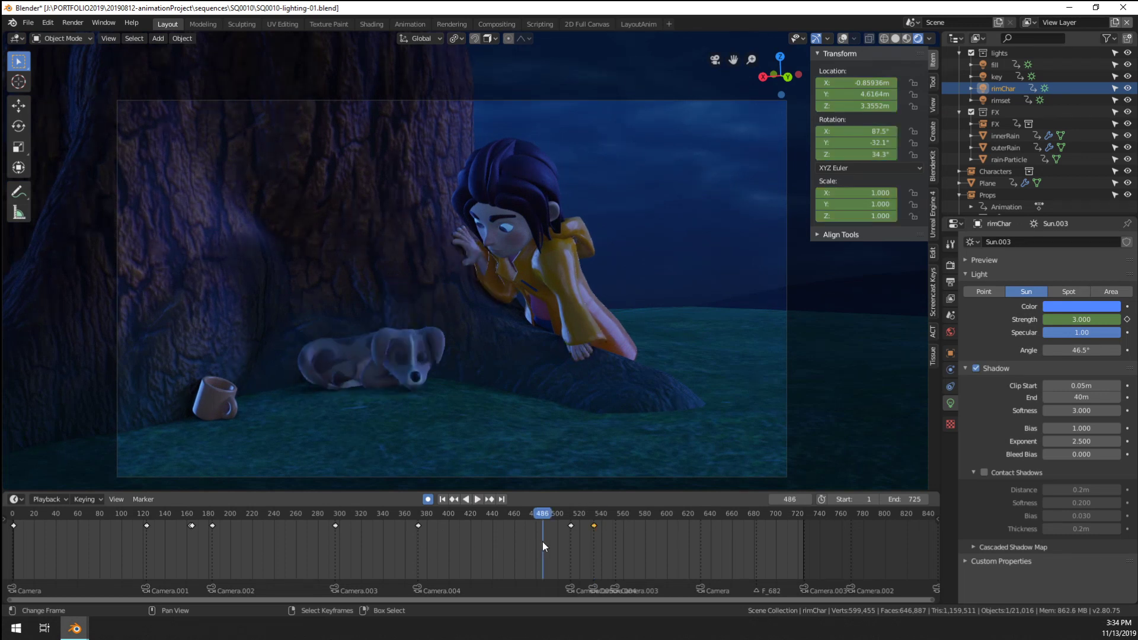
pyautogui.click(595, 550)
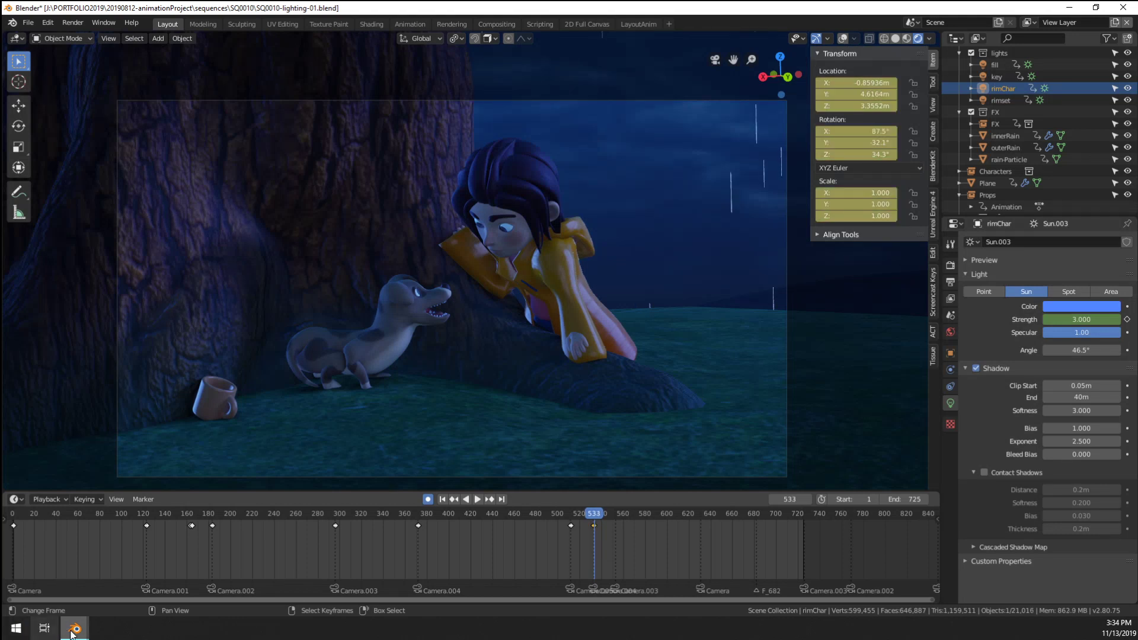
pyautogui.moveTo(74, 629)
pyautogui.click(97, 587)
pyautogui.scroll(-3, 420, 409)
pyautogui.scroll(-10, 531, 231)
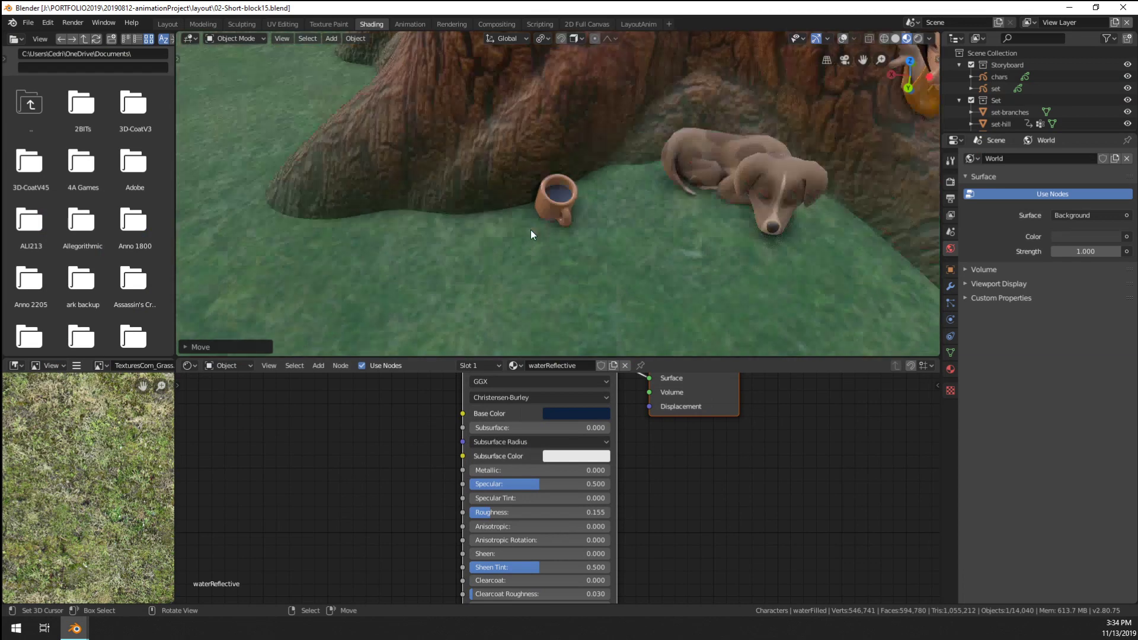
# Show the scene through its camera in the Layout workspace and go to frame 463 of the girl-and-dog shot
pyautogui.click(168, 24)
pyautogui.scroll(-4, 511, 297)
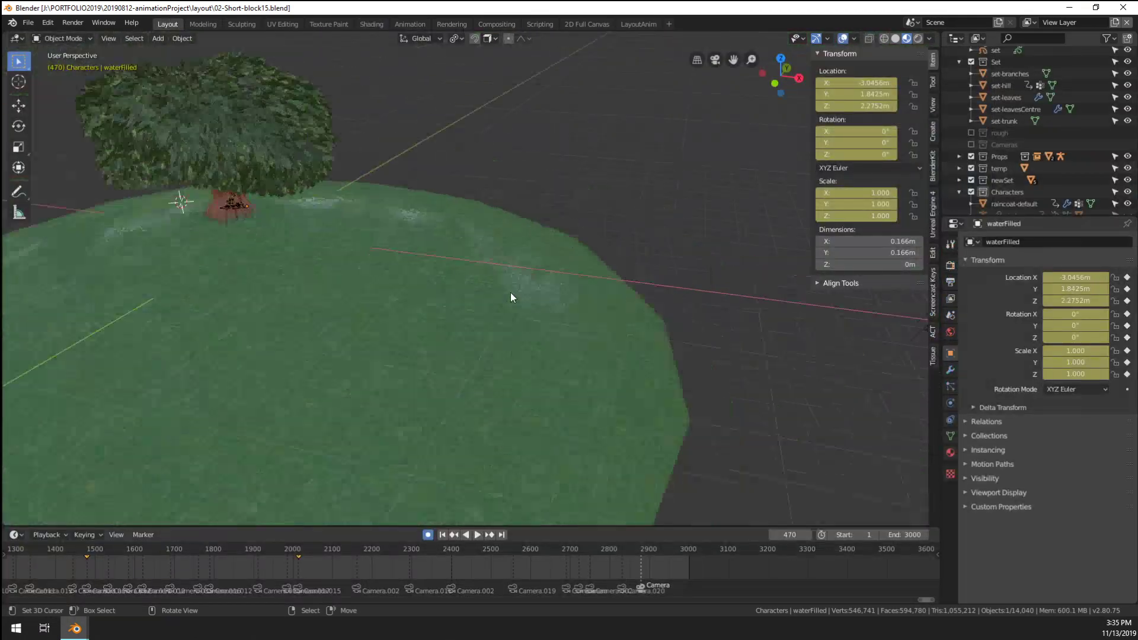
pyautogui.press('KP_0')
pyautogui.scroll(2, 485, 293)
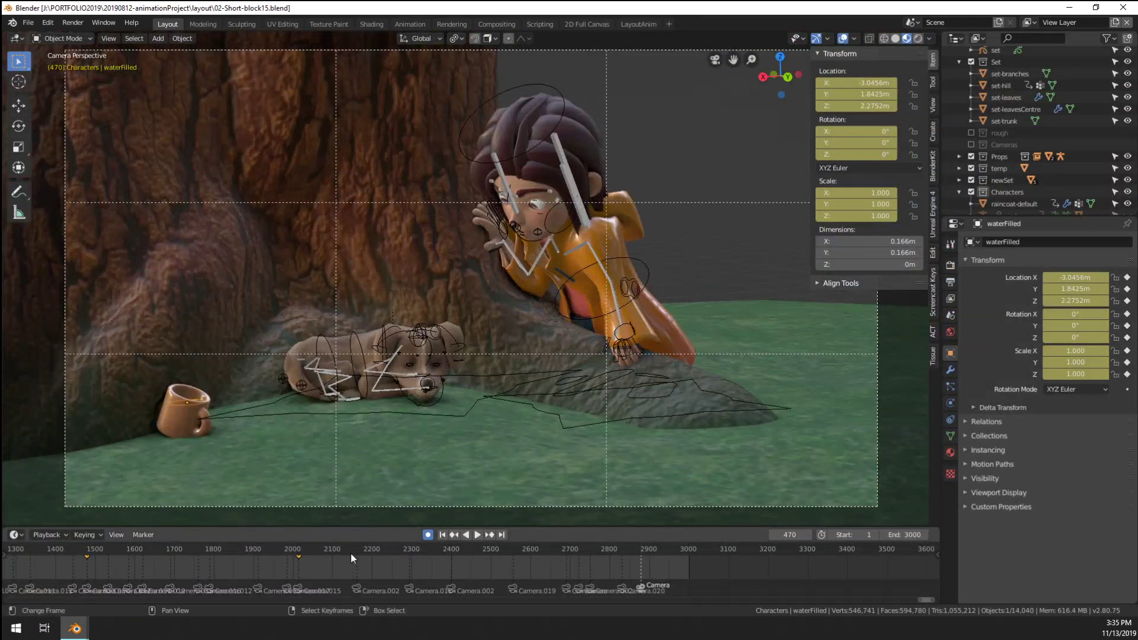
pyautogui.moveTo(298, 560); pyautogui.dragTo(350, 567)
pyautogui.press('space')
pyautogui.moveTo(420, 571); pyautogui.dragTo(257, 574)
pyautogui.scroll(-7, 194, 570)
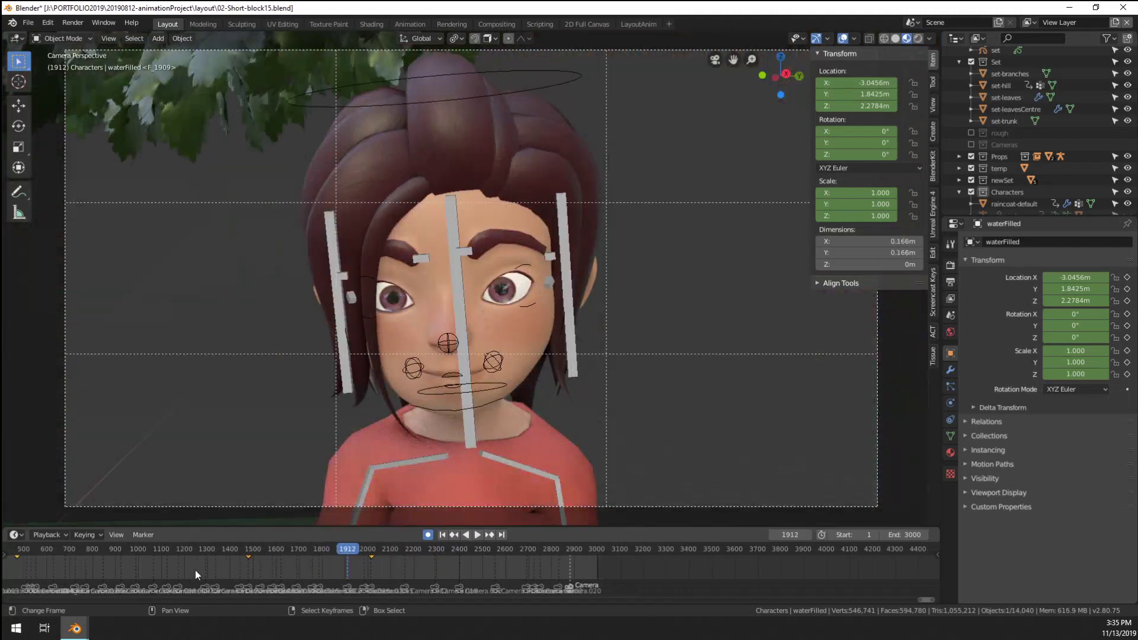
pyautogui.moveTo(205, 570); pyautogui.dragTo(667, 567, button='middle')
pyautogui.moveTo(560, 560); pyautogui.dragTo(473, 575)
pyautogui.scroll(8, 472, 574)
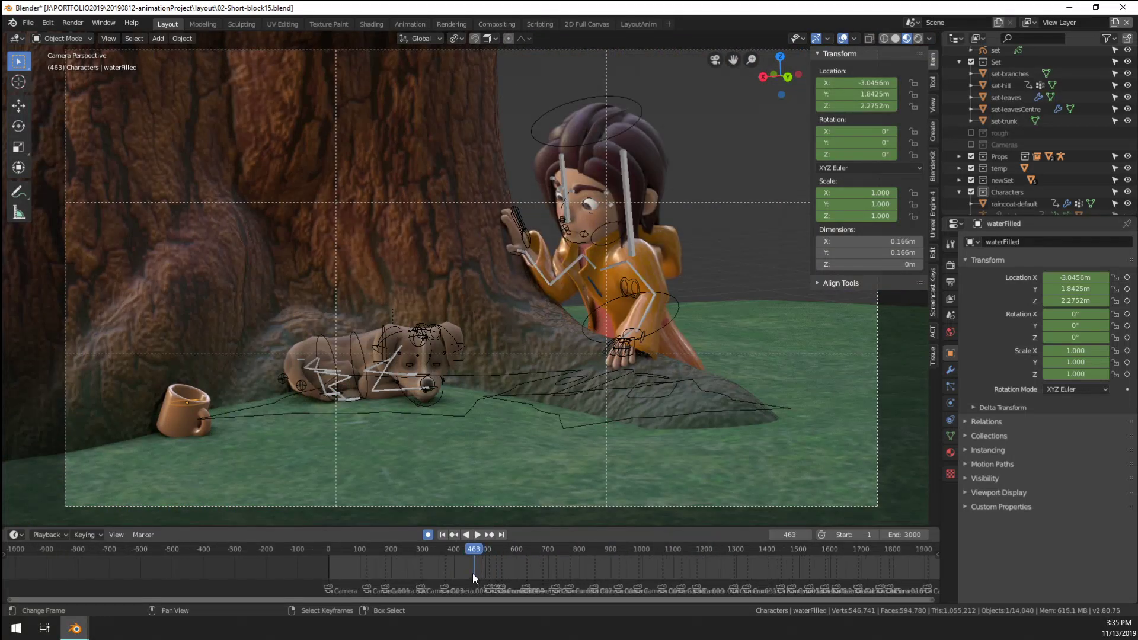
pyautogui.moveTo(509, 568); pyautogui.dragTo(451, 568, button='middle')
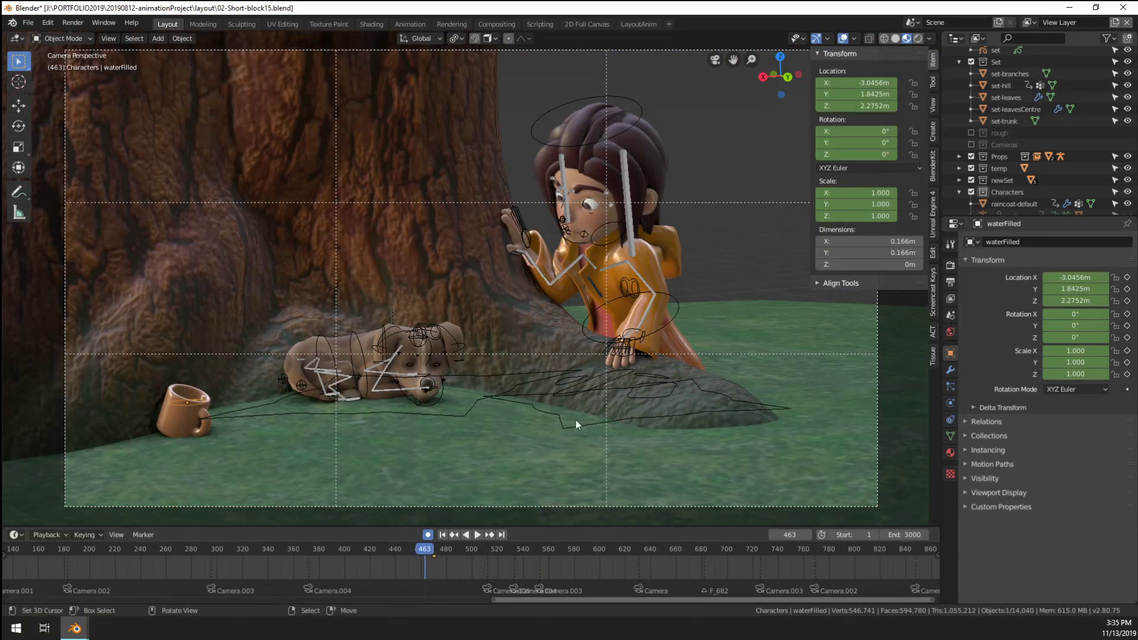
# Select the girl's raincoat, show its shape keys, and play the animation up to frame 552
pyautogui.click(651, 327)
pyautogui.click(950, 436)
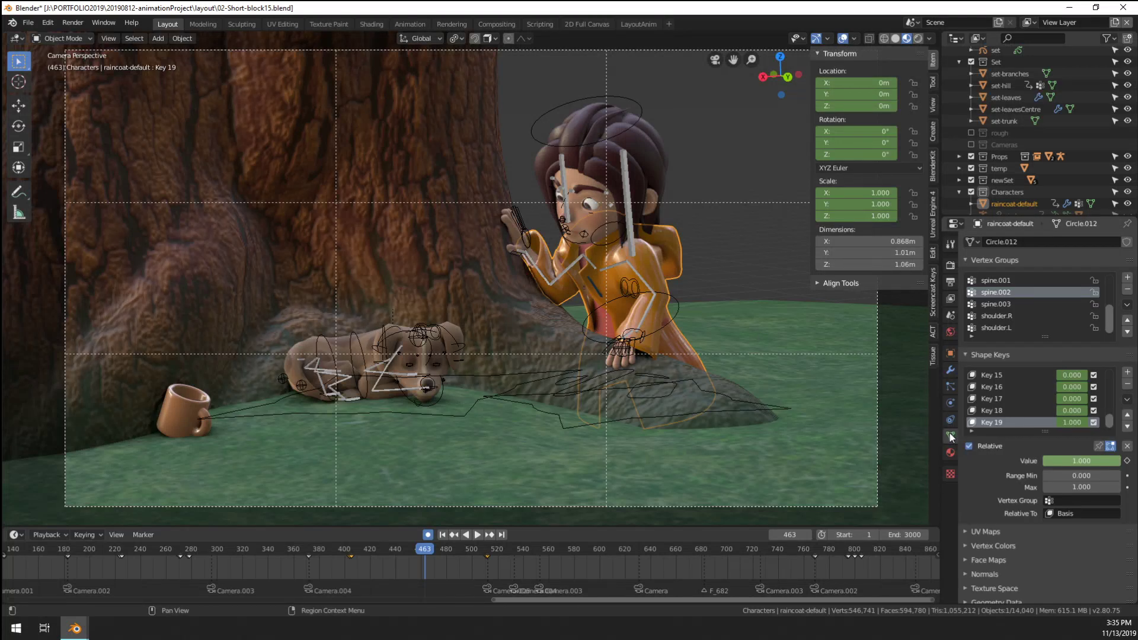
pyautogui.scroll(13, 469, 565)
pyautogui.moveTo(525, 573); pyautogui.dragTo(465, 576, button='middle')
pyautogui.click(433, 575)
pyautogui.press('space')
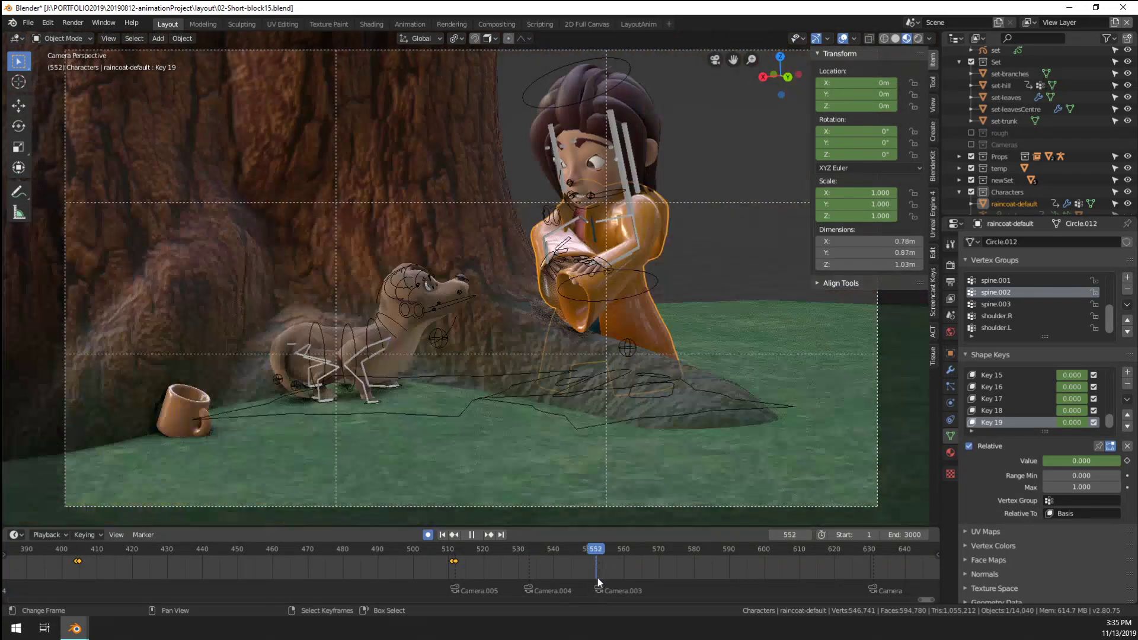
pyautogui.press('space')
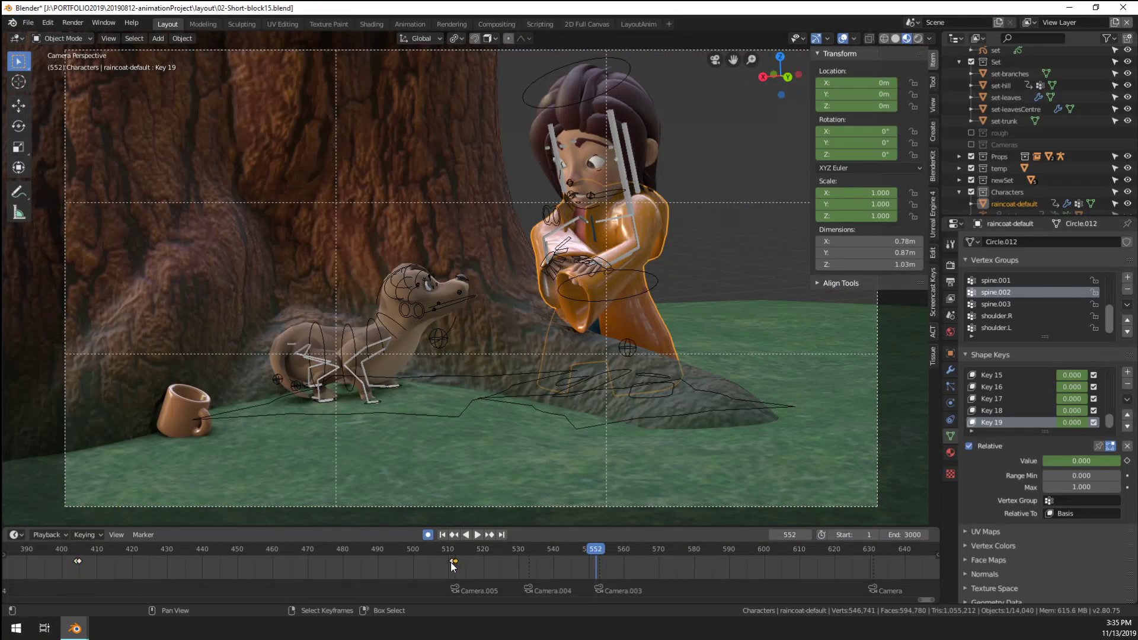
# Move the raincoat's shape key keyframes near frame 512 to frame 539, where the girl's arms fold in front of her
pyautogui.moveTo(451, 562); pyautogui.dragTo(539, 572)
pyautogui.scroll(4, 582, 288)
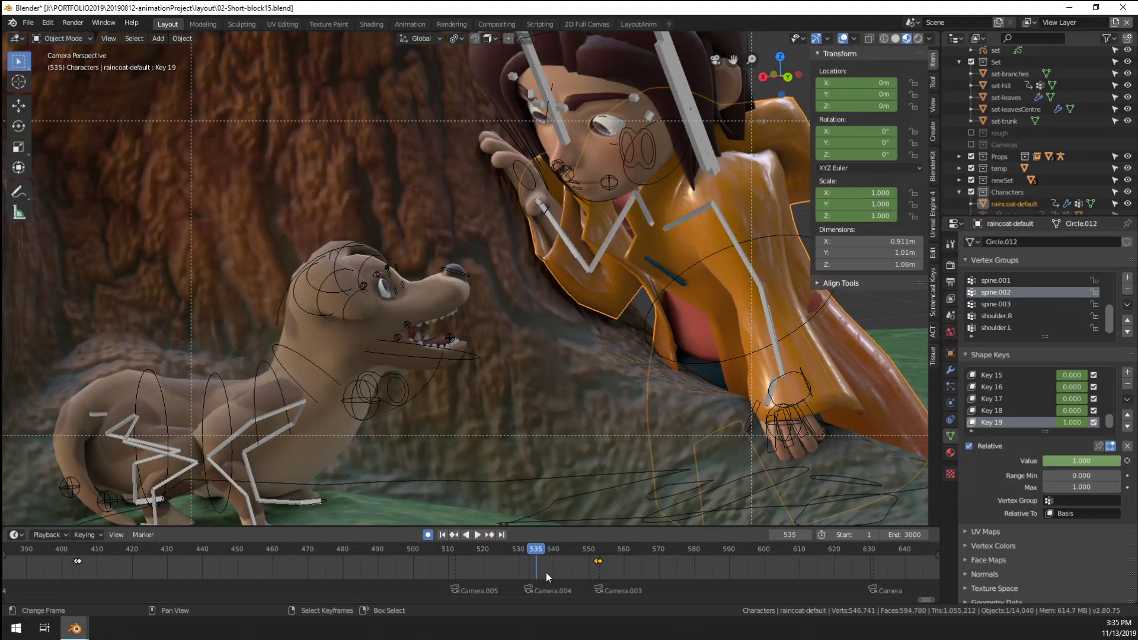
pyautogui.press('Right')
pyautogui.press('Right')
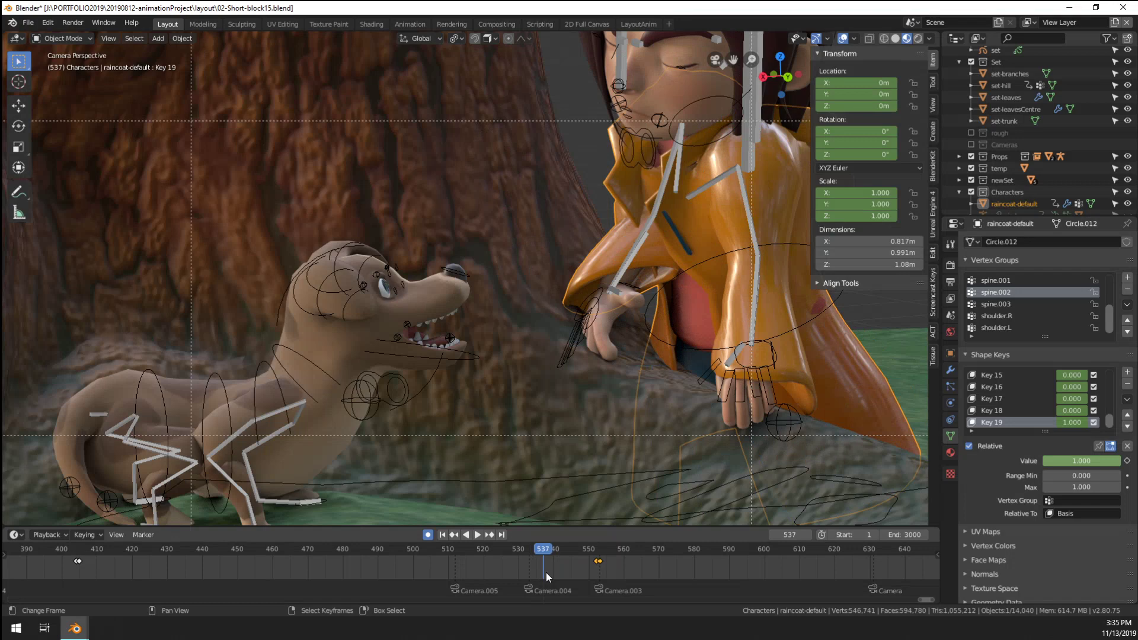
pyautogui.press('Right')
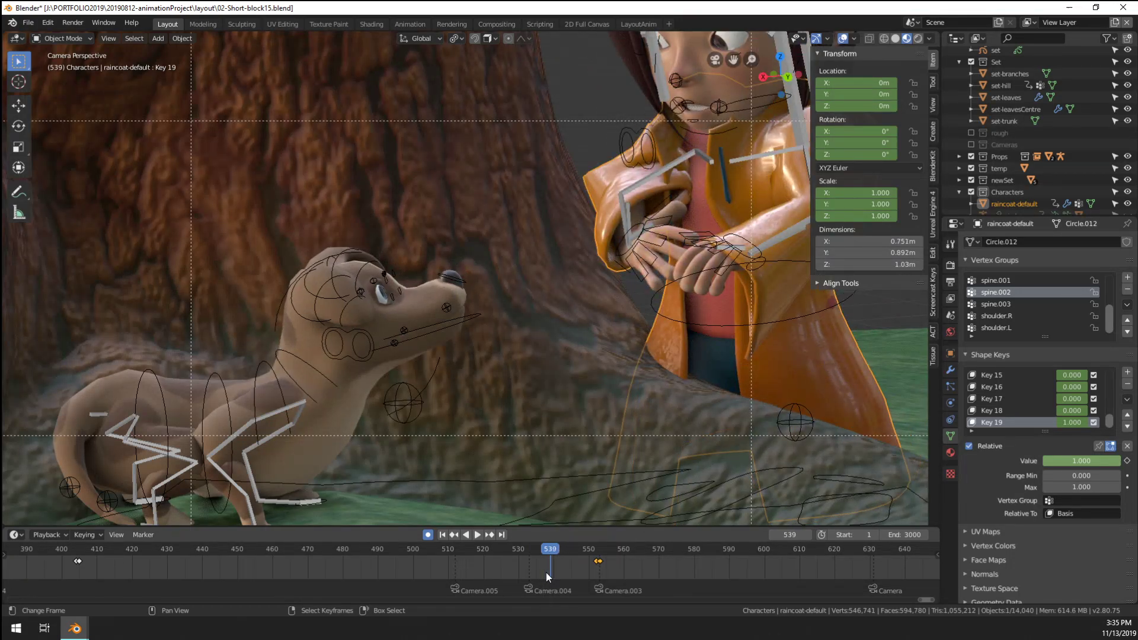
pyautogui.press('Right')
pyautogui.press('Left')
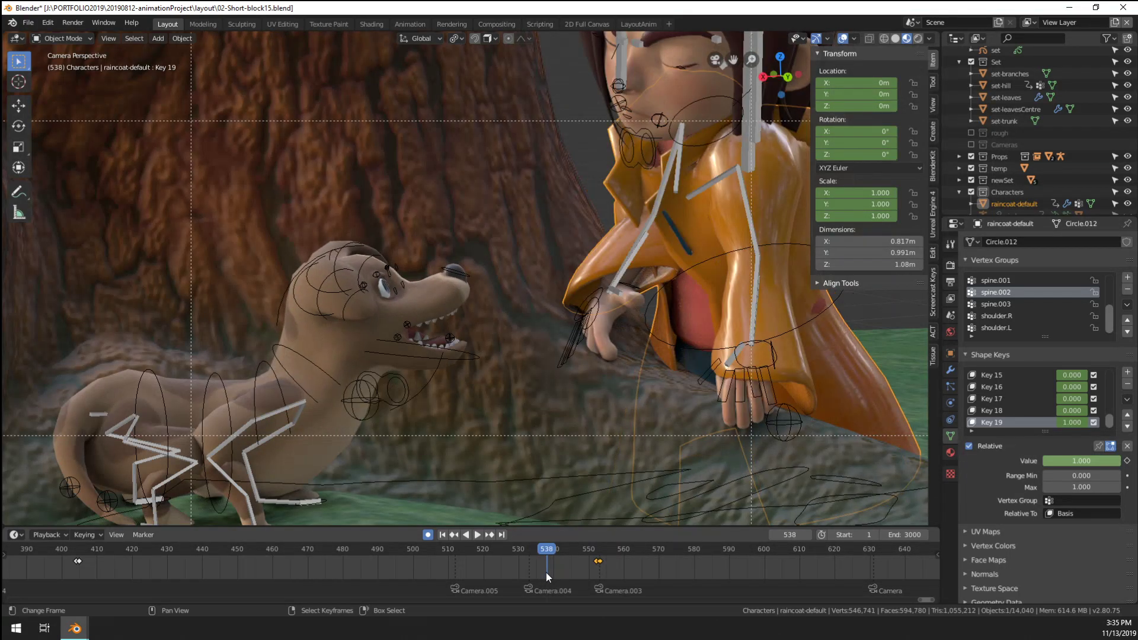
pyautogui.press('Right')
pyautogui.press('g')
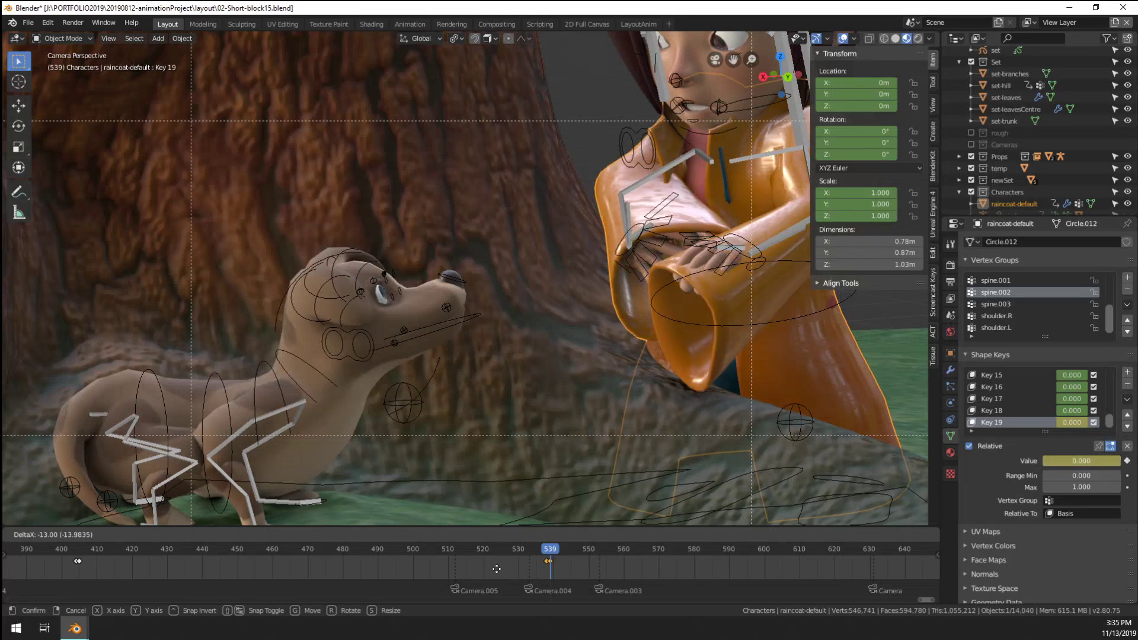
pyautogui.click(497, 570)
# Pose the girl's rig at frame 539 by rotating the left hand control down into the sleeve
pyautogui.keyDown('shift'); pyautogui.moveTo(751, 300); pyautogui.dragTo(674, 320, button='middle'); pyautogui.keyUp('shift')
pyautogui.scroll(2, 673, 320)
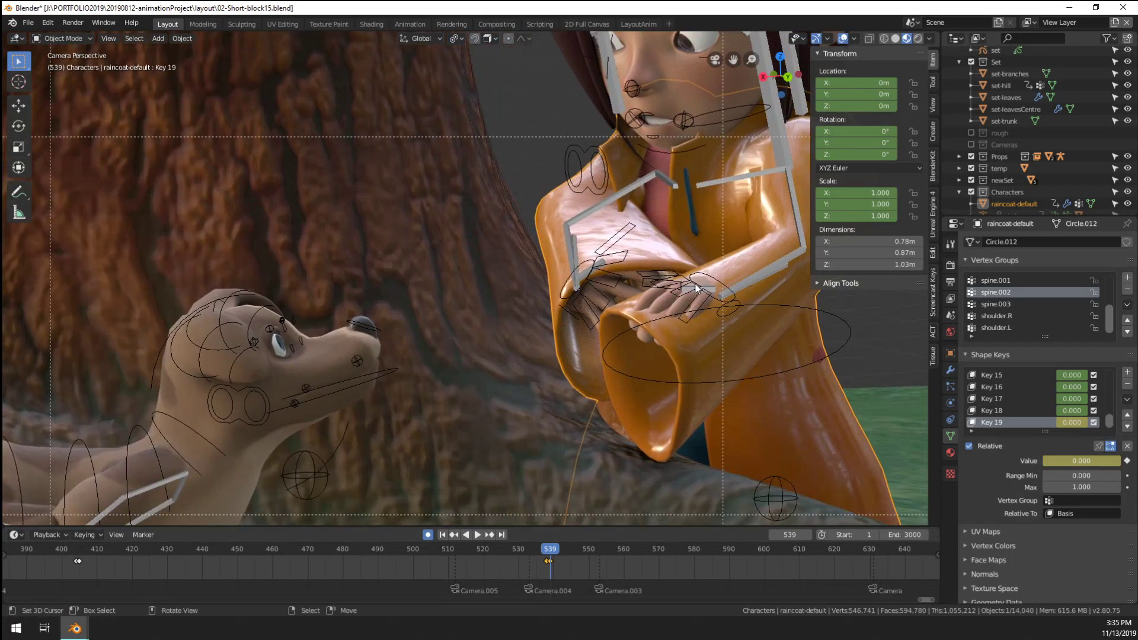
pyautogui.click(697, 288)
pyautogui.hotkey('ctrl', 'Tab')
pyautogui.click(698, 289)
pyautogui.press('r')
pyautogui.press('r')
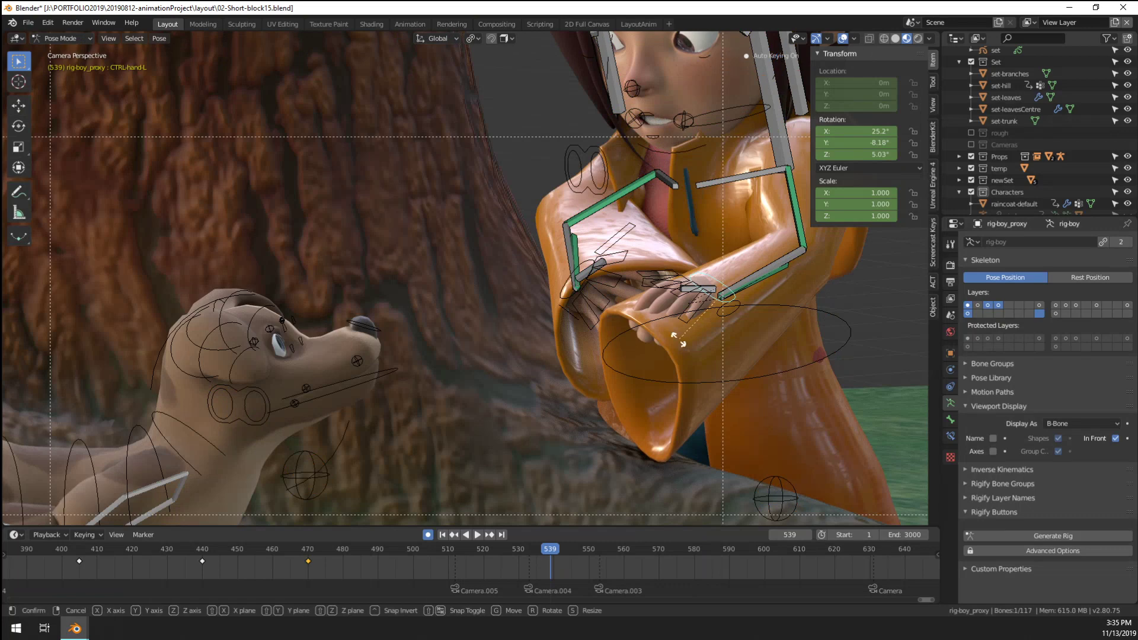
pyautogui.click(609, 272)
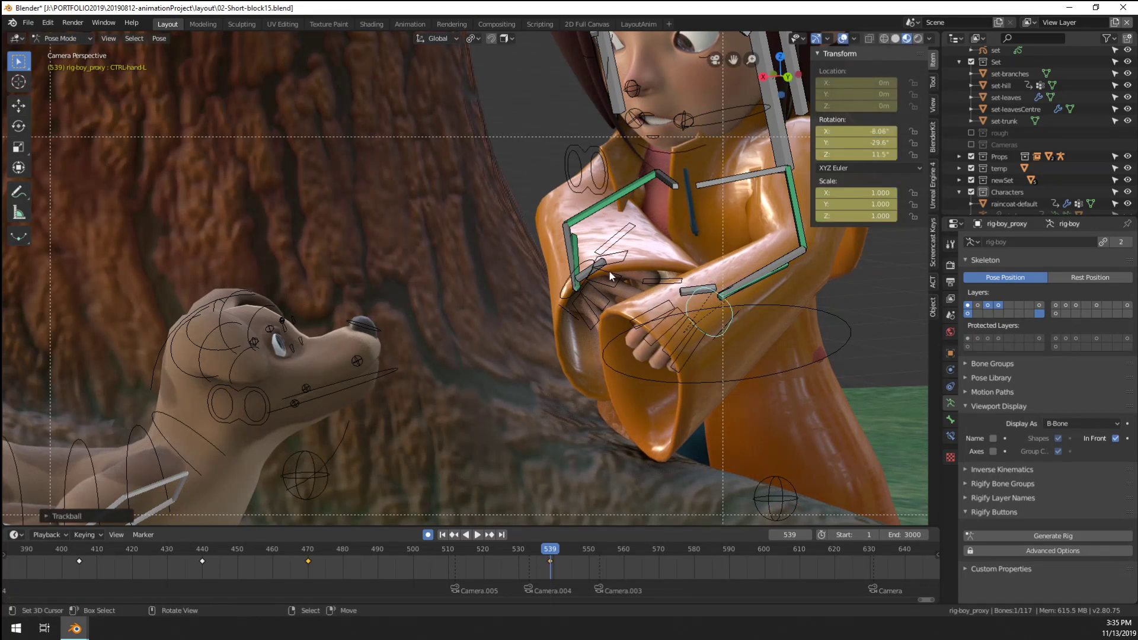
# Rotate the right forearm outward at frame 539, and turn the right upper arm slightly about the global Z axis
pyautogui.click(585, 269)
pyautogui.click(571, 234)
pyautogui.press('r')
pyautogui.press('r')
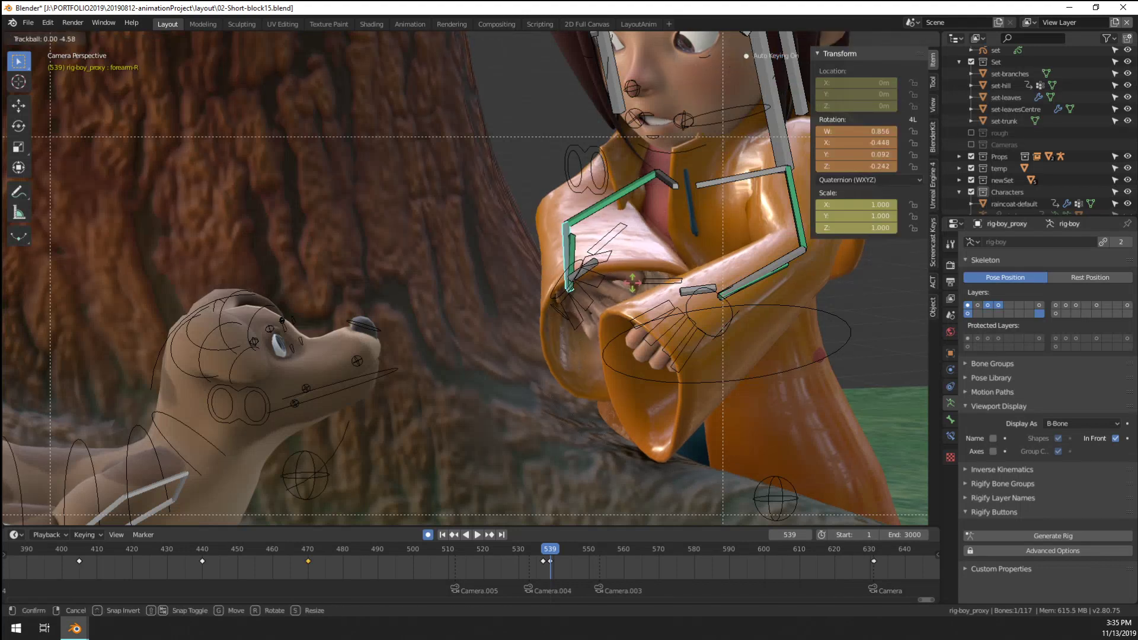
pyautogui.click(593, 213)
pyautogui.click(666, 181)
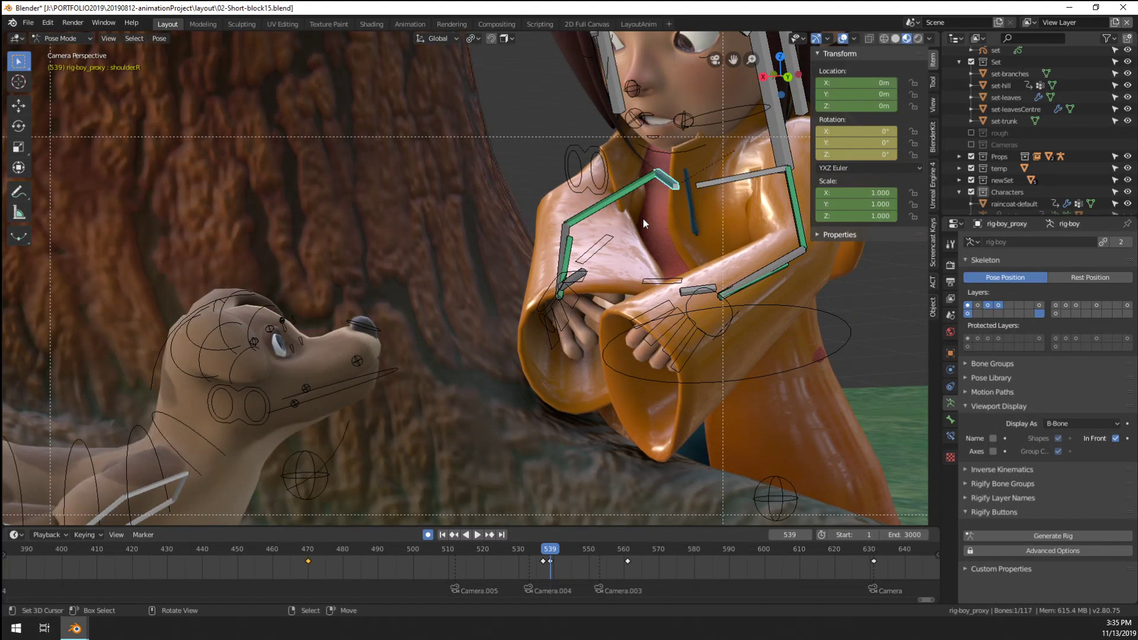
pyautogui.click(604, 201)
pyautogui.press('r')
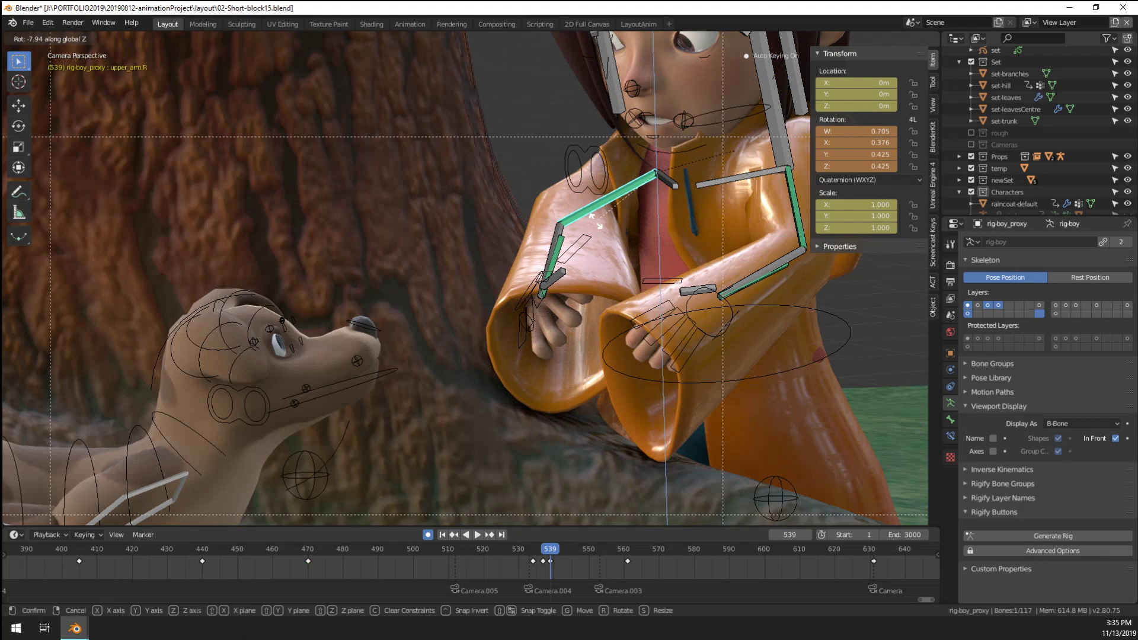
pyautogui.click(598, 225)
# Deselect the bones and play through the shot from frame 527 to frame 547 to review the arm pose
pyautogui.hotkey('alt', 'a')
pyautogui.scroll(-2, 748, 318)
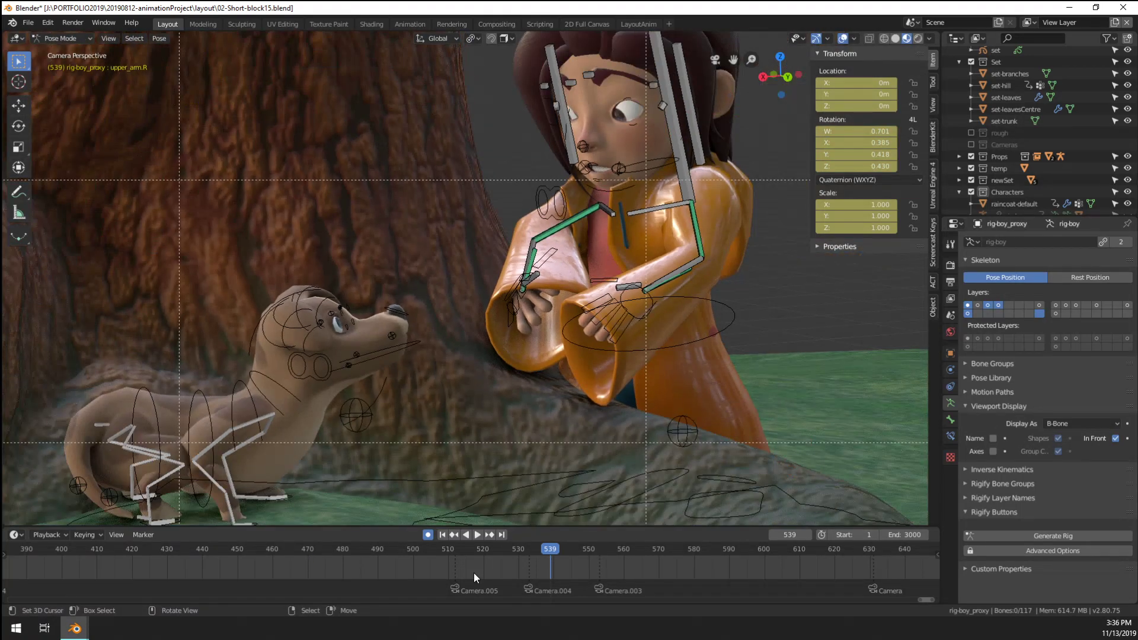
pyautogui.press('space')
pyautogui.click(506, 568)
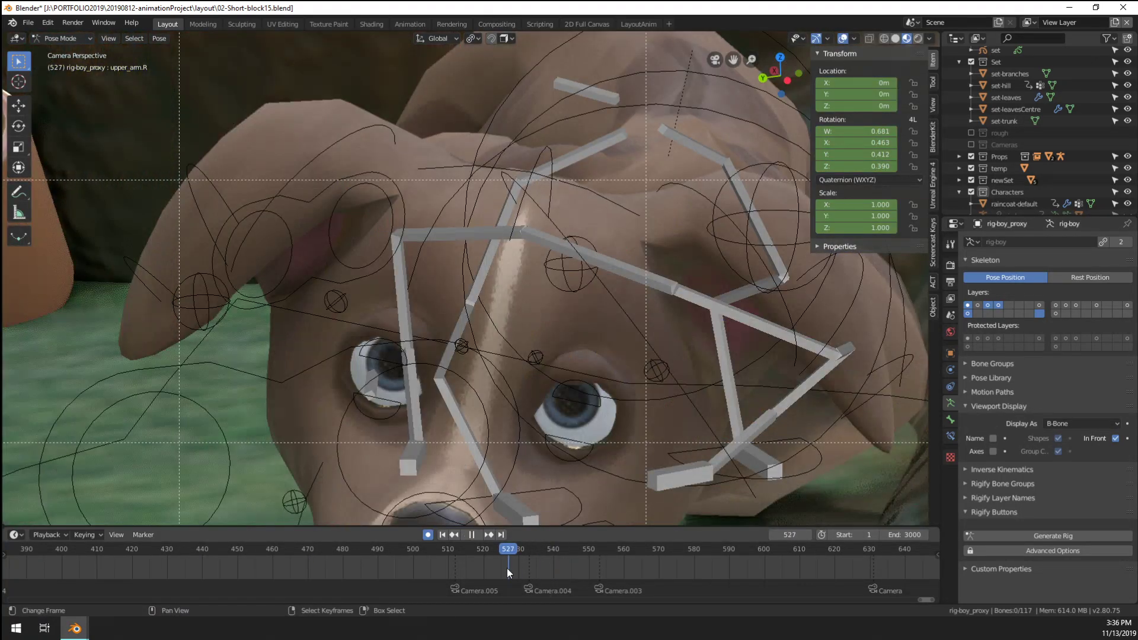
pyautogui.moveTo(507, 568); pyautogui.dragTo(575, 563)
pyautogui.press('space')
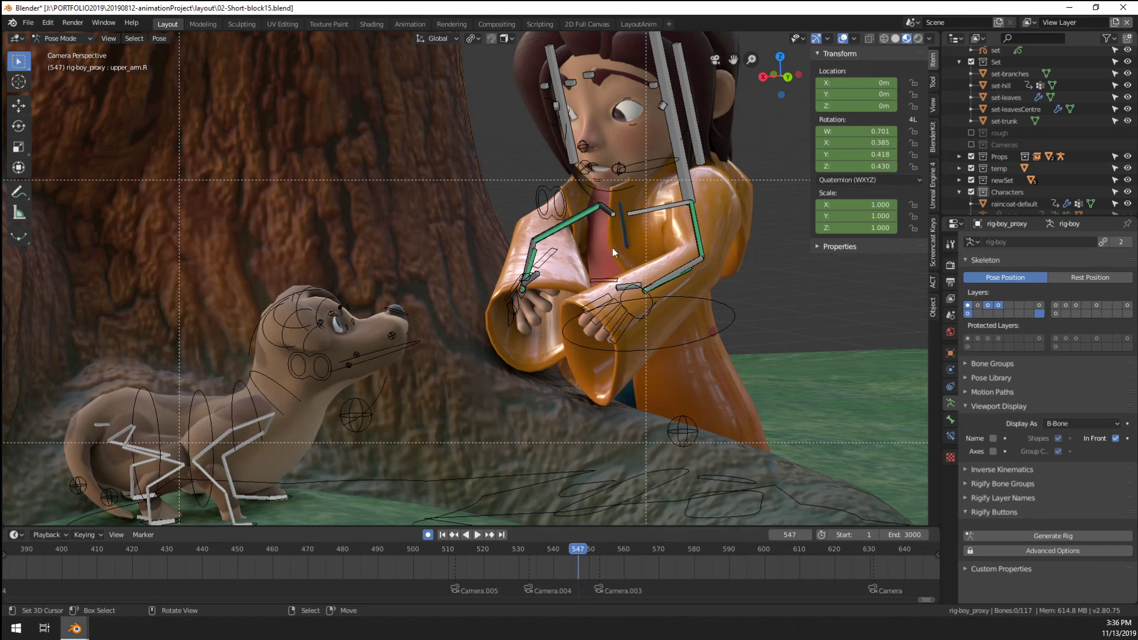
# Rotate the left forearm about 56° up across the chest at frame 539, and play the result up to frame 548
pyautogui.click(658, 275)
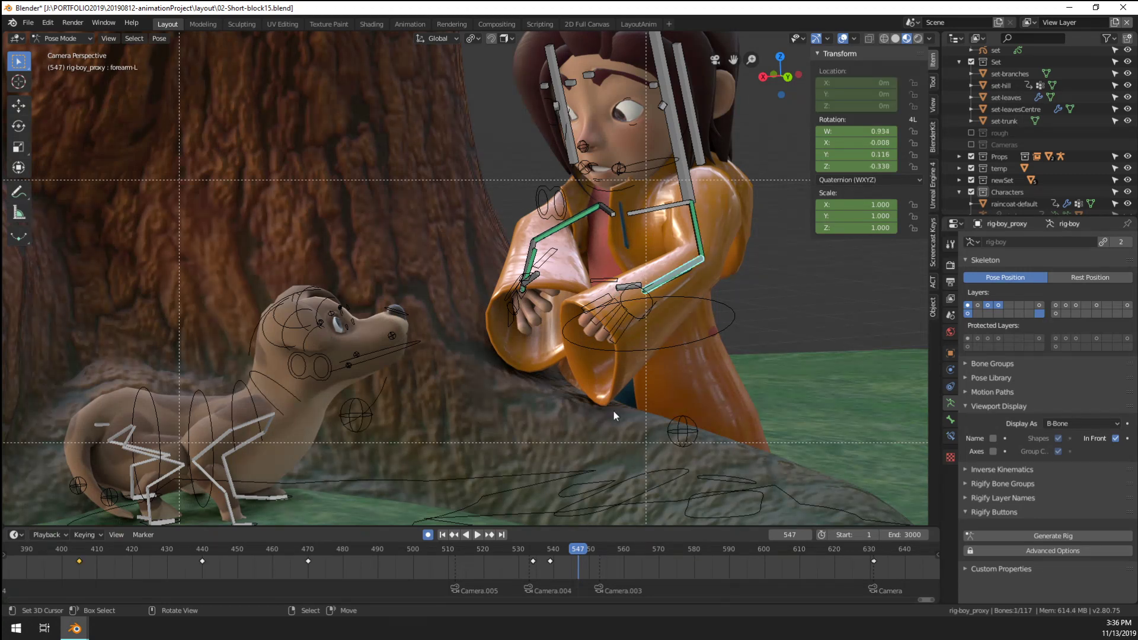
pyautogui.press('a')
pyautogui.press('Down')
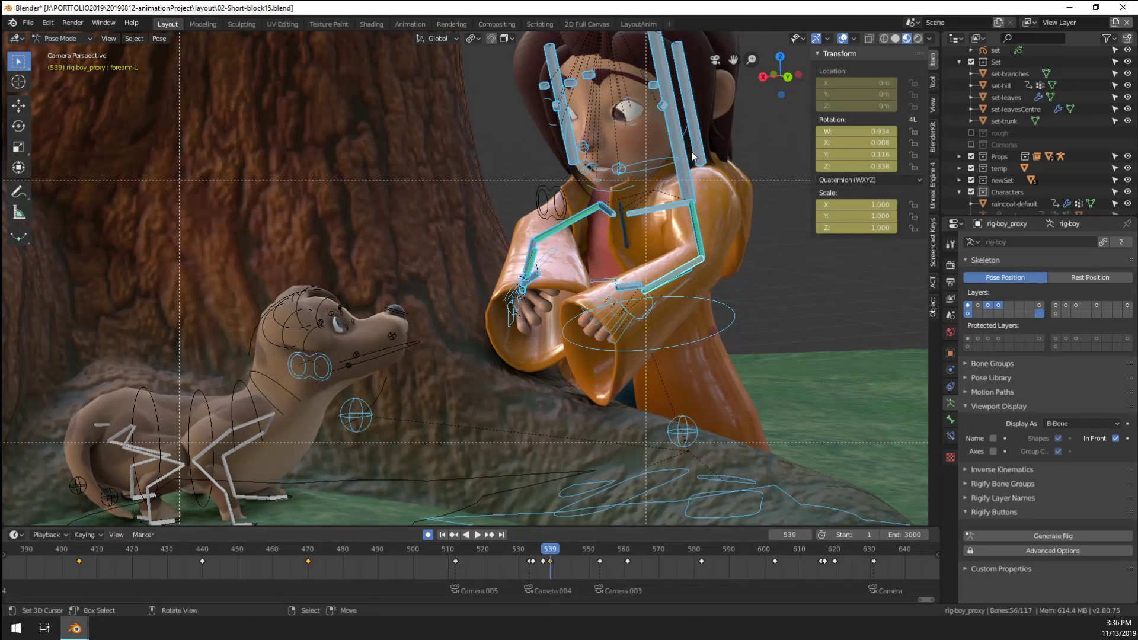
pyautogui.click(660, 279)
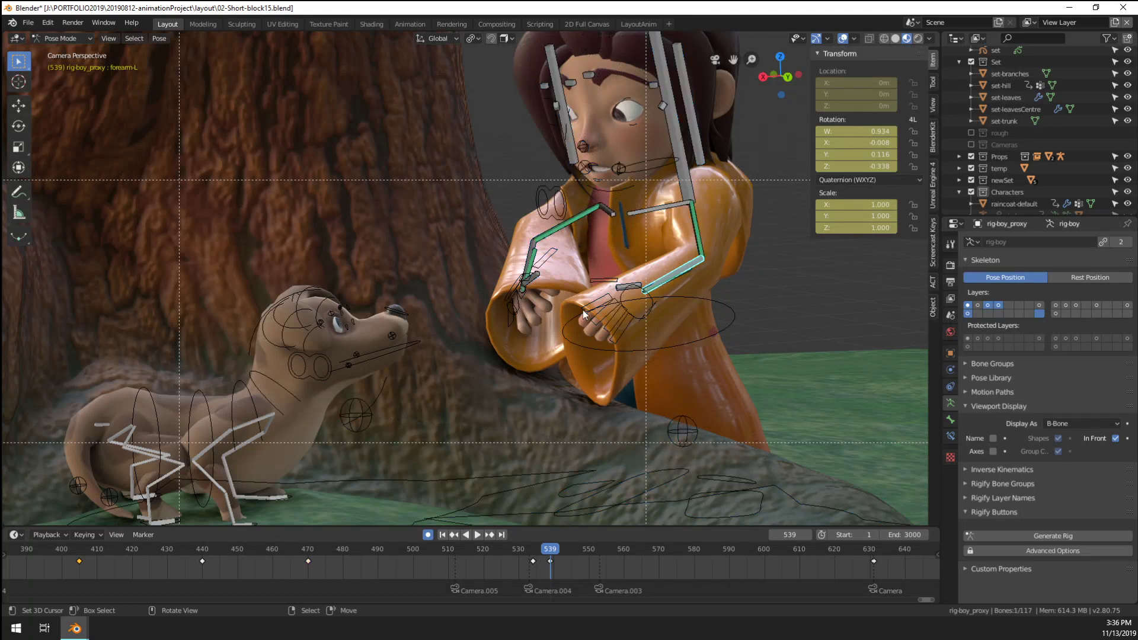
pyautogui.press('r')
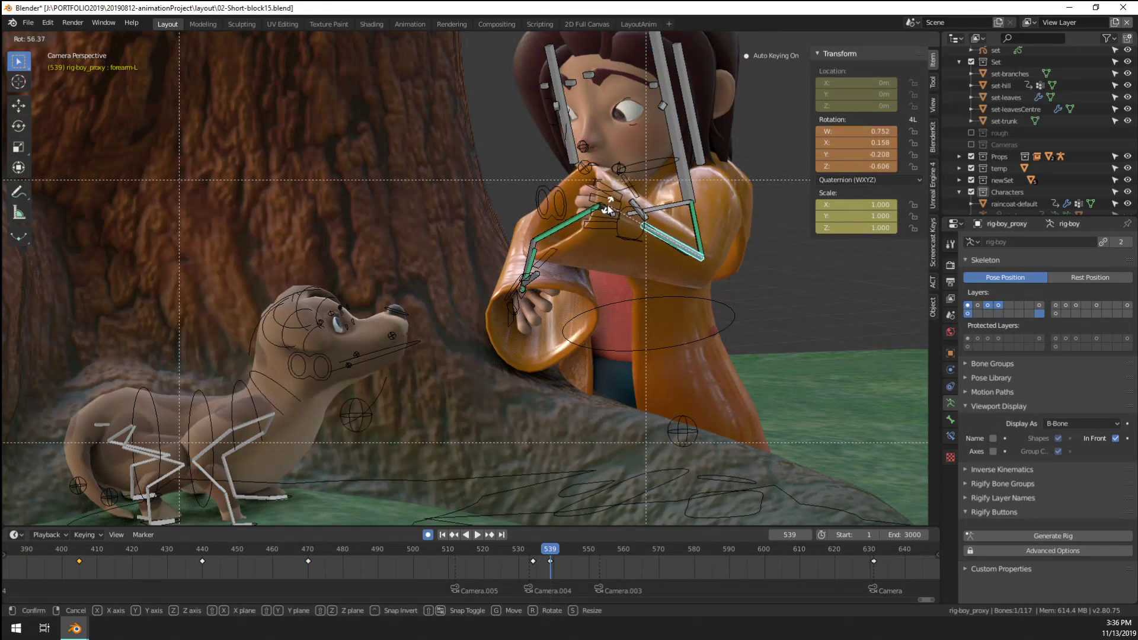
pyautogui.click(561, 332)
pyautogui.press('space')
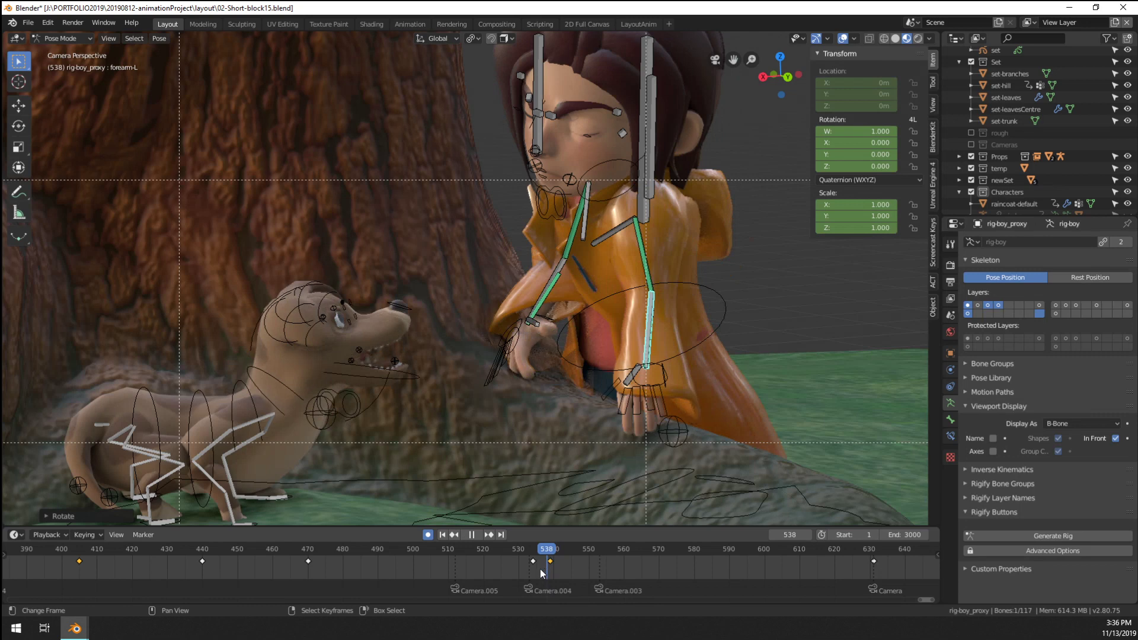
pyautogui.moveTo(596, 560)
pyautogui.mouseDown()
pyautogui.moveTo(610, 557)
pyautogui.moveTo(581, 560)
pyautogui.mouseUp()
pyautogui.press('space')
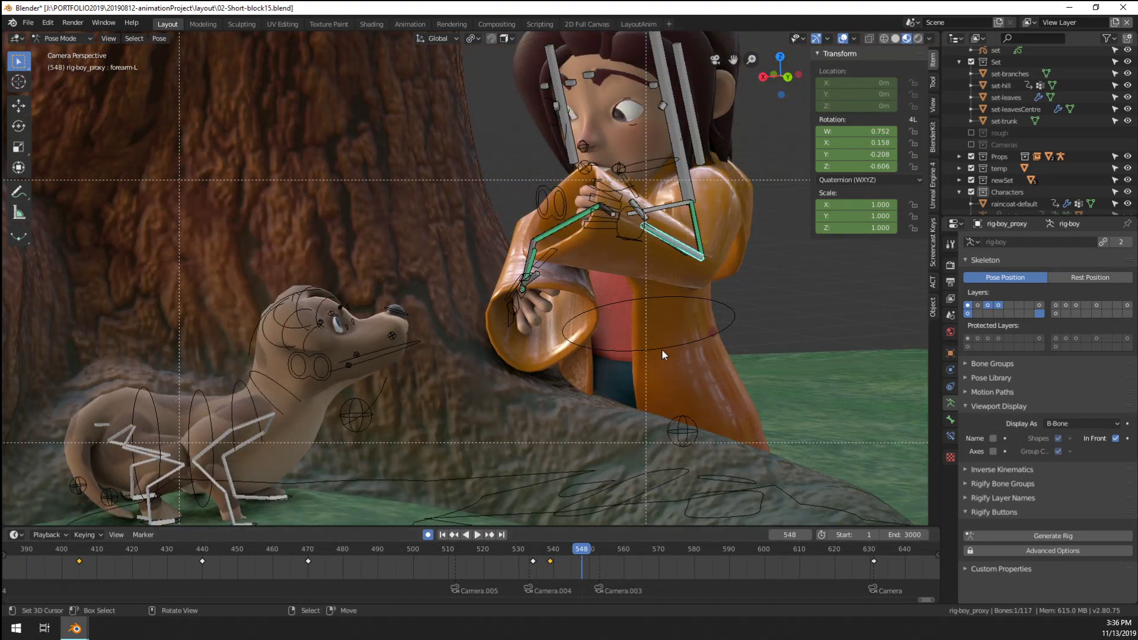
pyautogui.click(662, 348)
pyautogui.press('r')
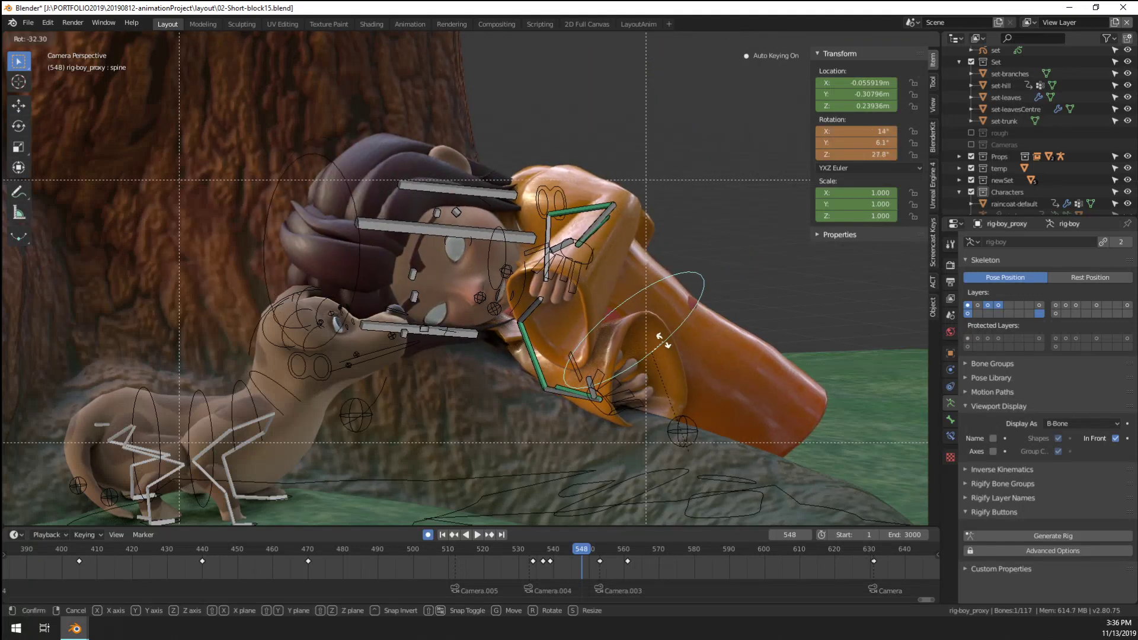
pyautogui.press('r')
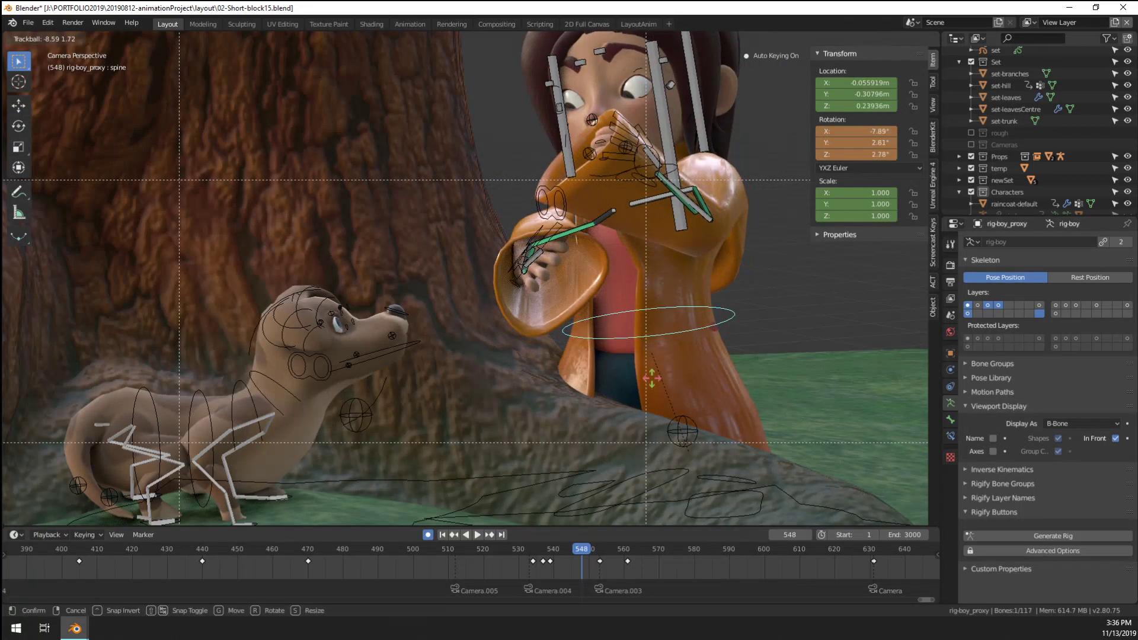
pyautogui.press('Escape')
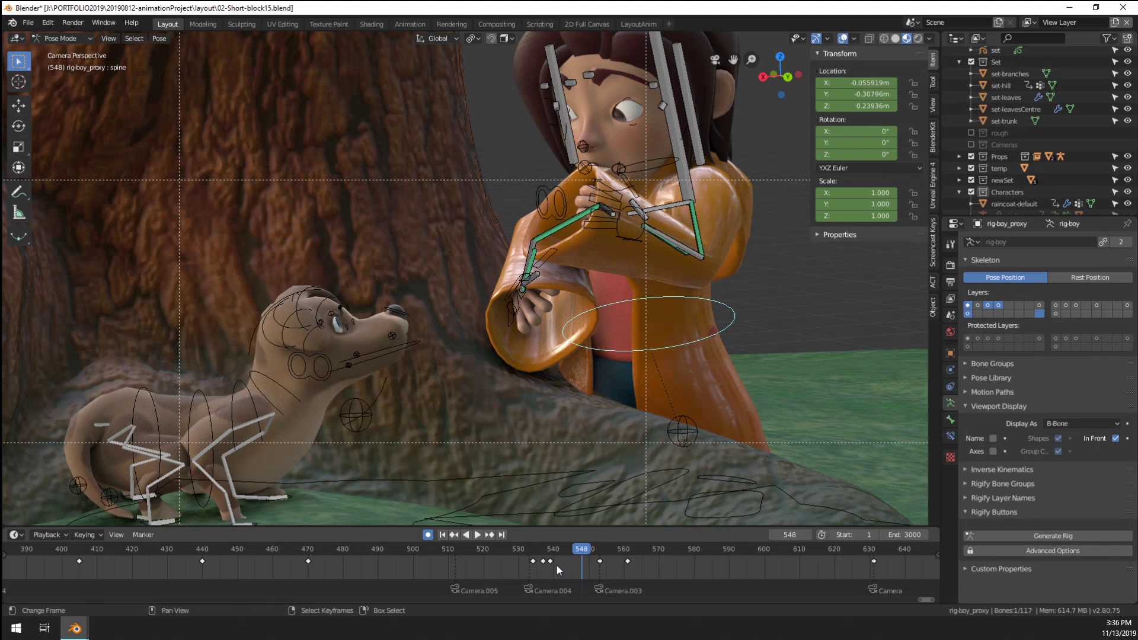
# Switch the viewport to solid shading and replay the shot from about frame 539, ending the review at frame 548
pyautogui.press('space')
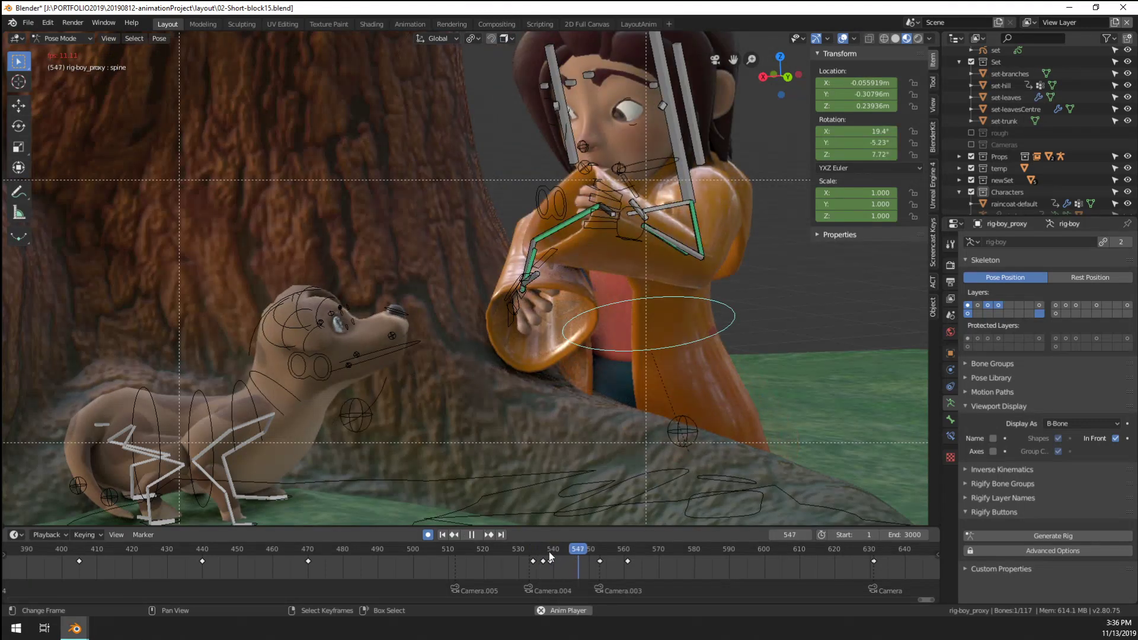
pyautogui.press('Escape')
pyautogui.click(896, 39)
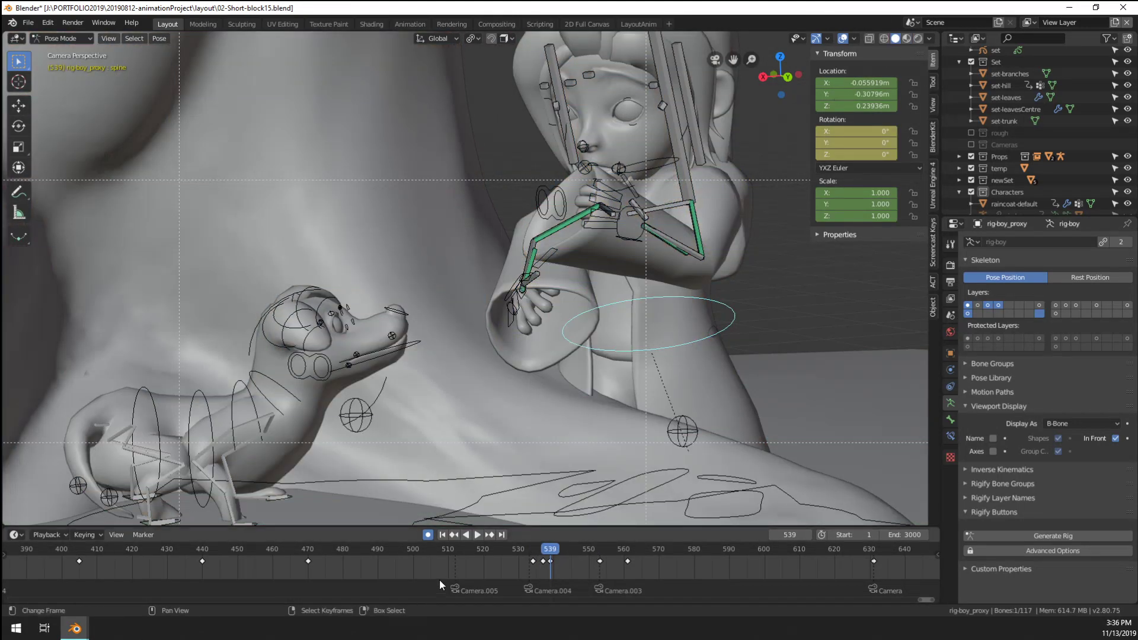
pyautogui.press('space')
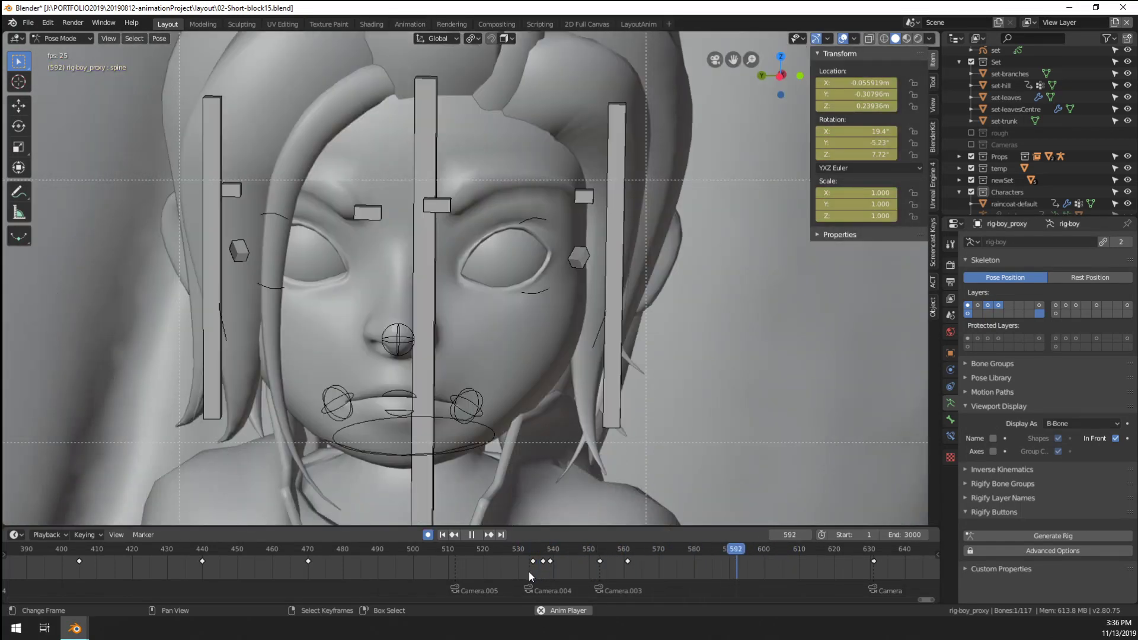
pyautogui.moveTo(541, 572); pyautogui.dragTo(582, 569)
pyautogui.press('space')
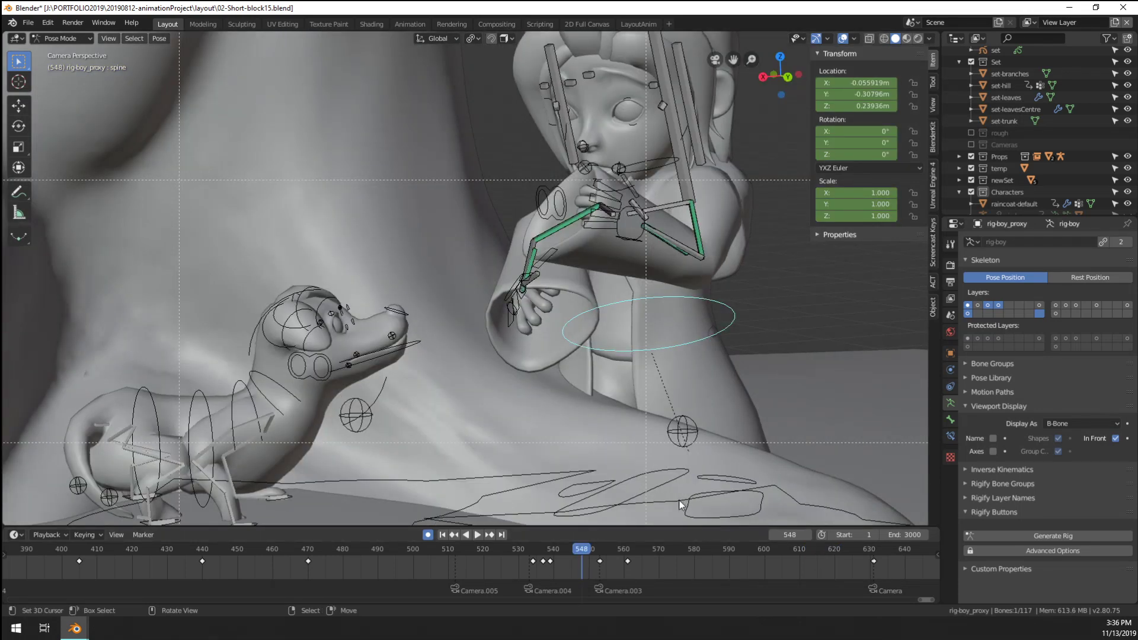
# Try rotating the girl's spine control about the global Z axis at frame 548, and play back the result
pyautogui.press('r')
pyautogui.press('z')
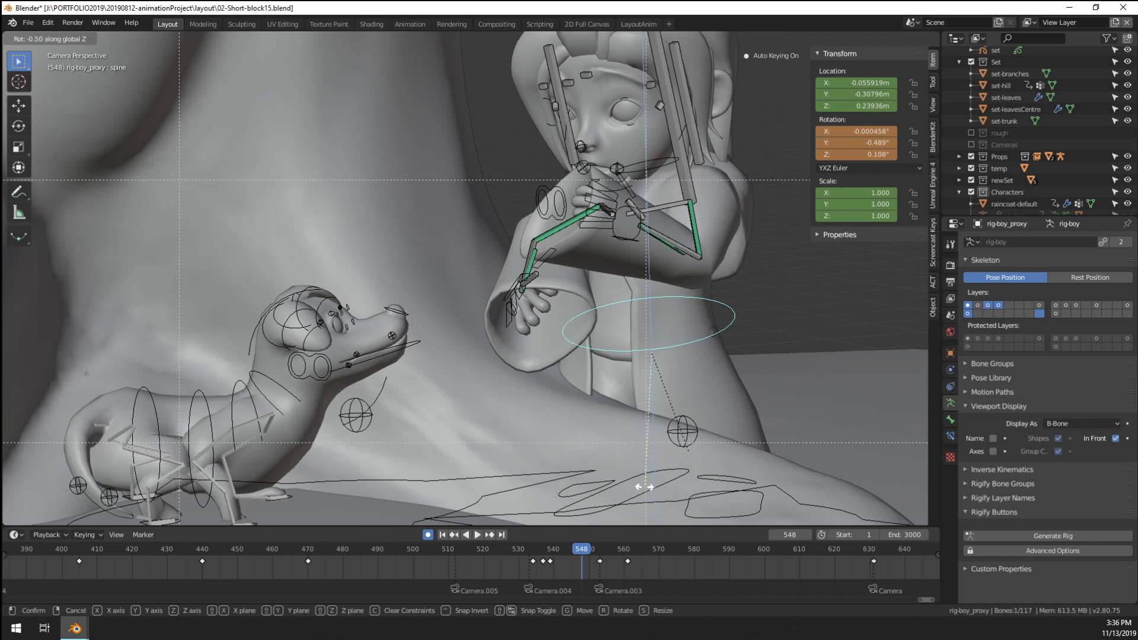
pyautogui.click(511, 475)
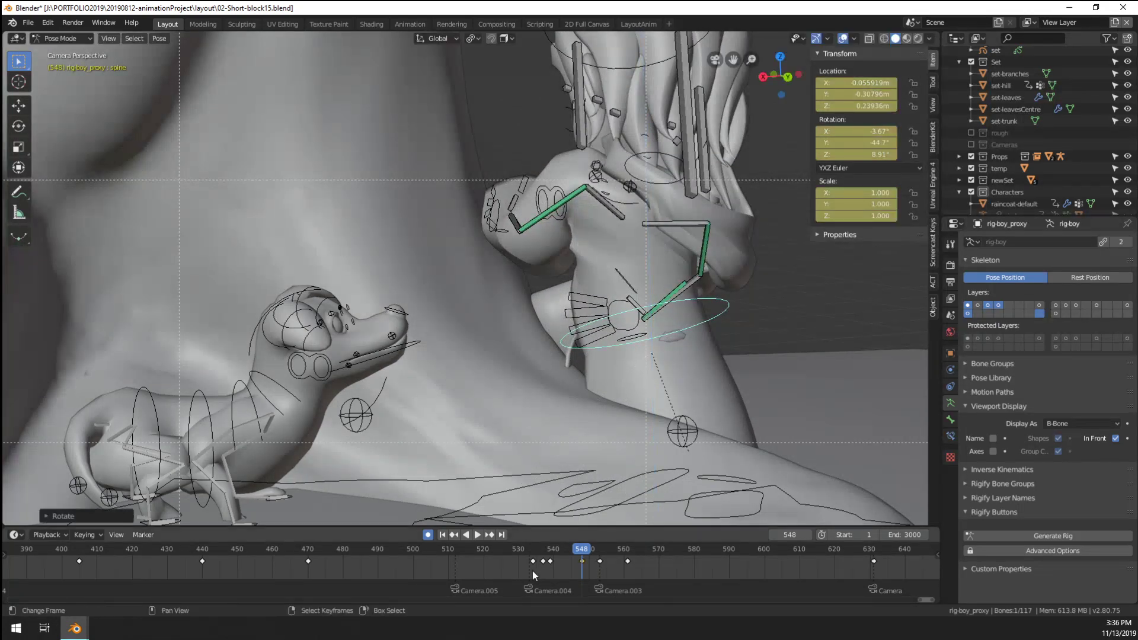
pyautogui.press('space')
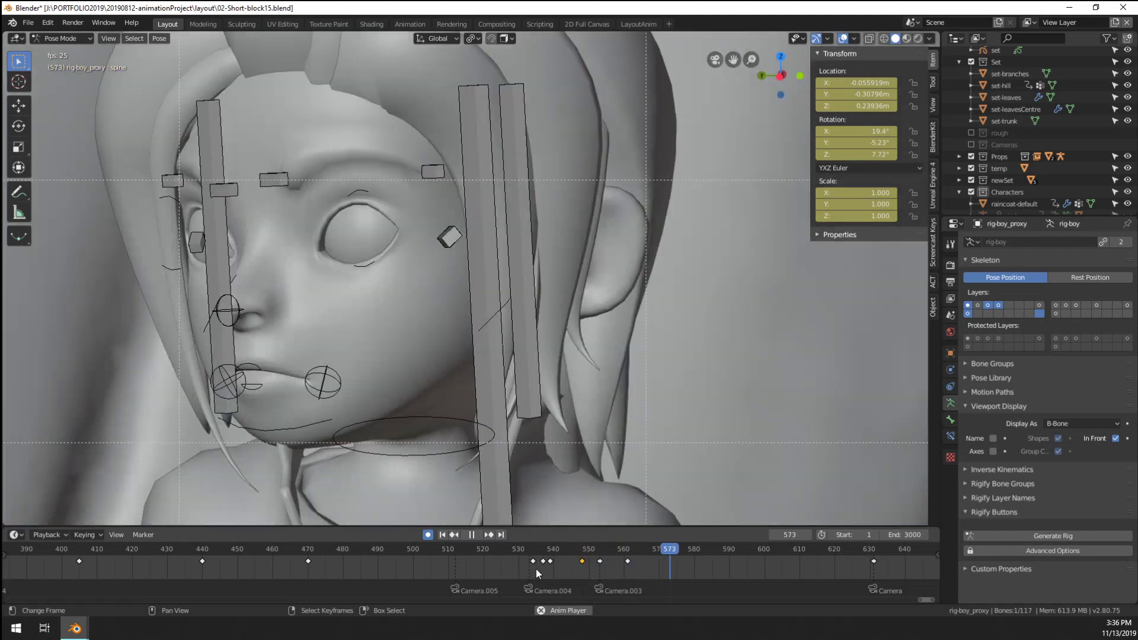
pyautogui.press('space')
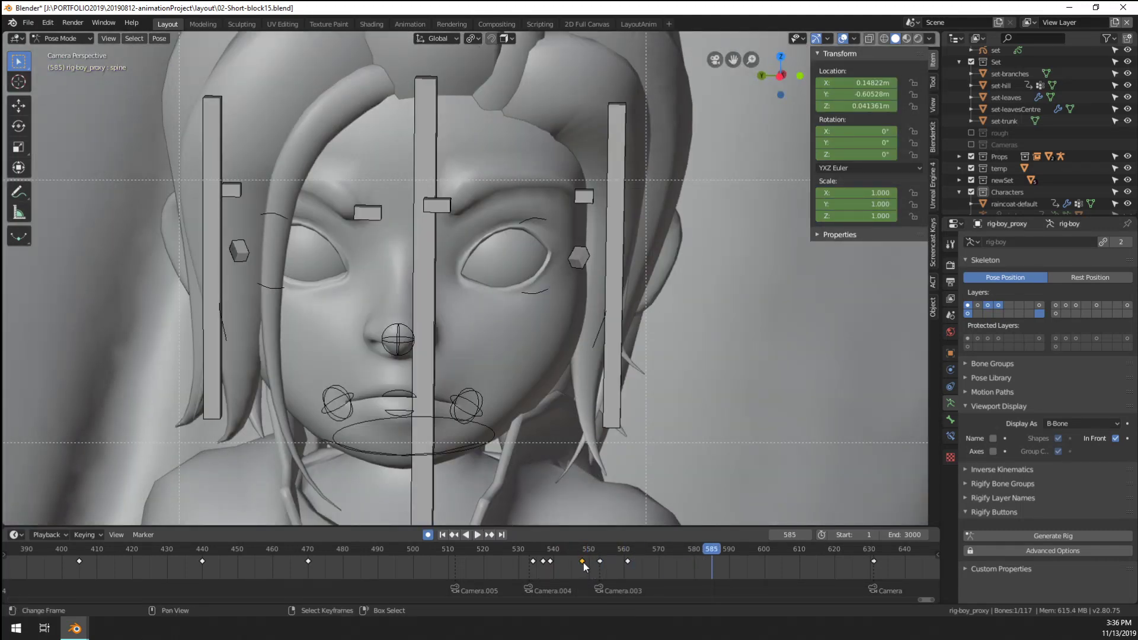
# Delete the spine keyframe at frame 548 and play the animation through to frame 600
pyautogui.press('x')
pyautogui.click(584, 567)
pyautogui.click(536, 571)
pyautogui.press('space')
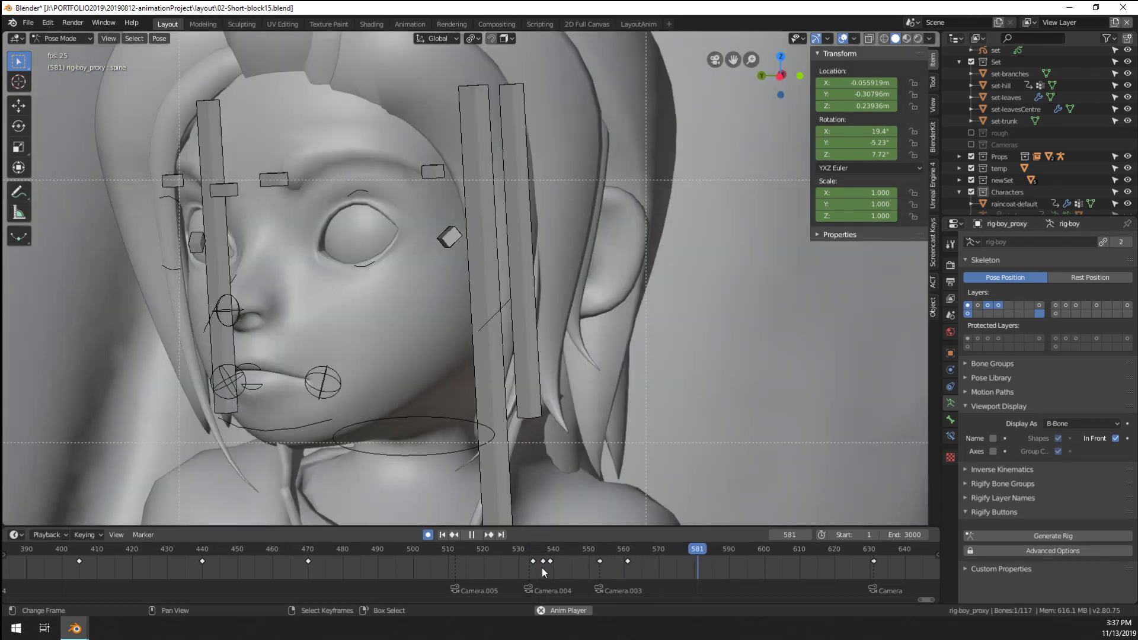
pyautogui.scroll(-5, 467, 265)
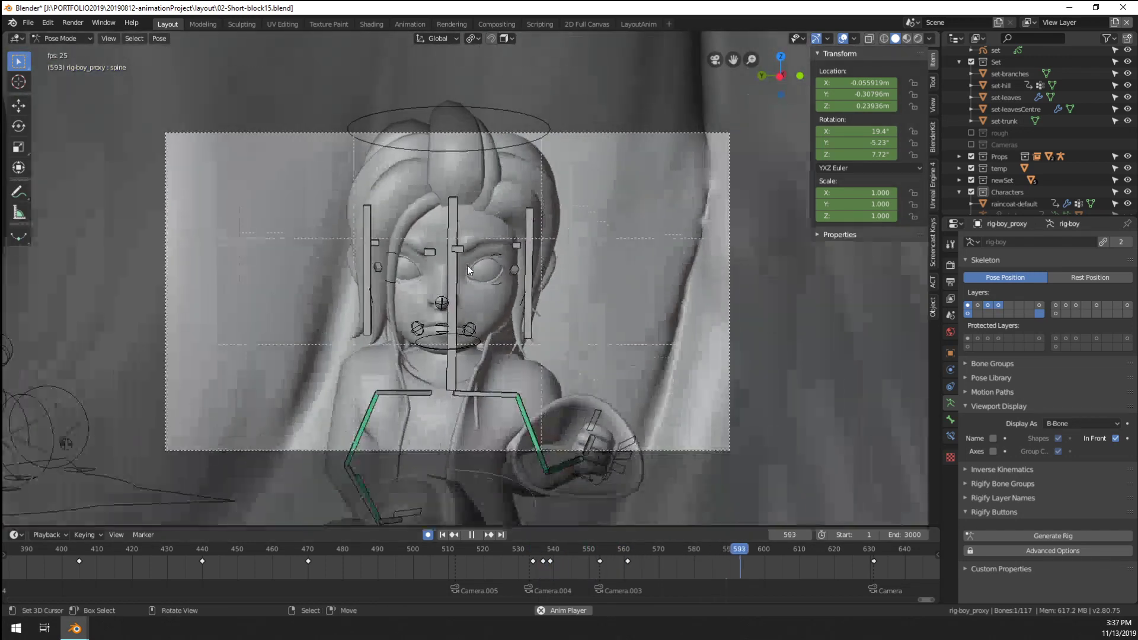
pyautogui.press('space')
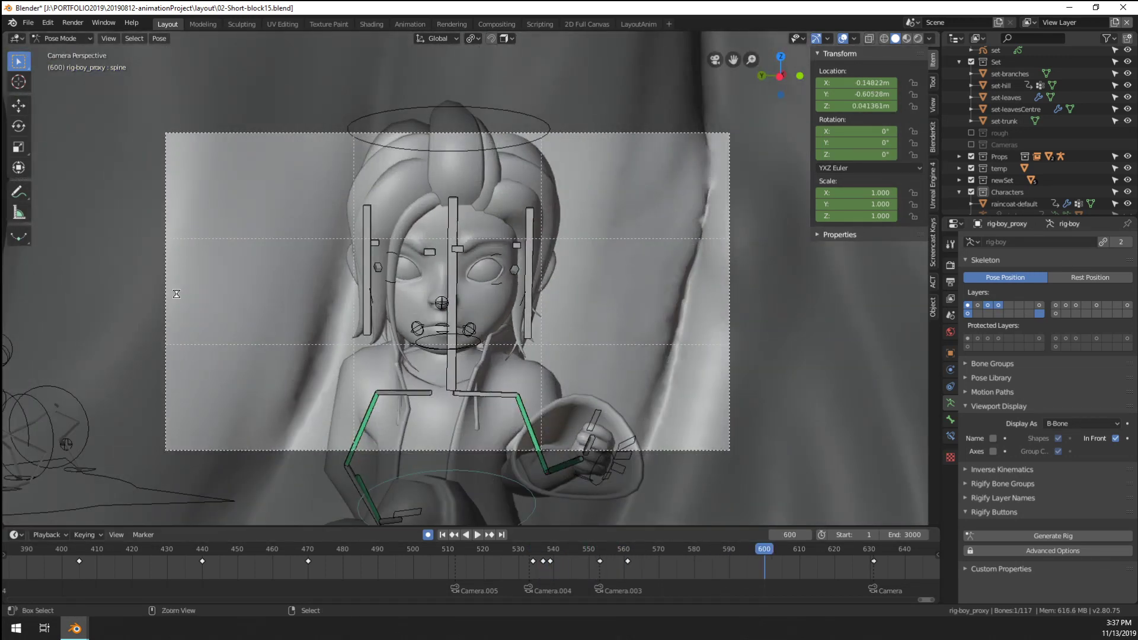
# Save the 02-Short-block15 layout file and switch to the Blender window with the lighting file
pyautogui.hotkey('ctrl', 's')
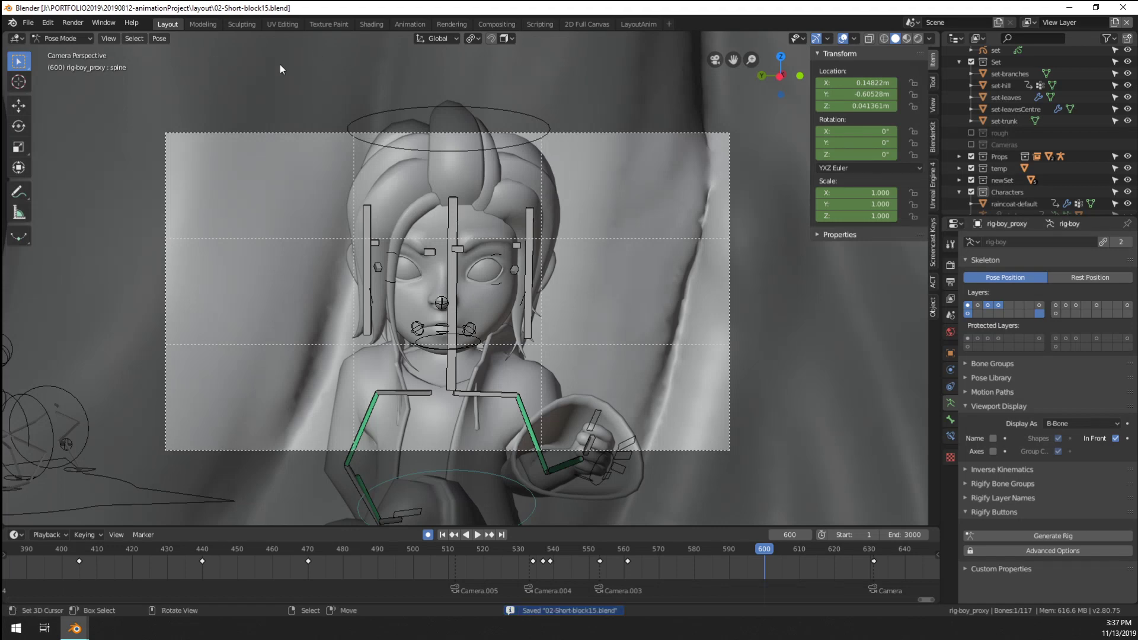
pyautogui.moveTo(74, 627)
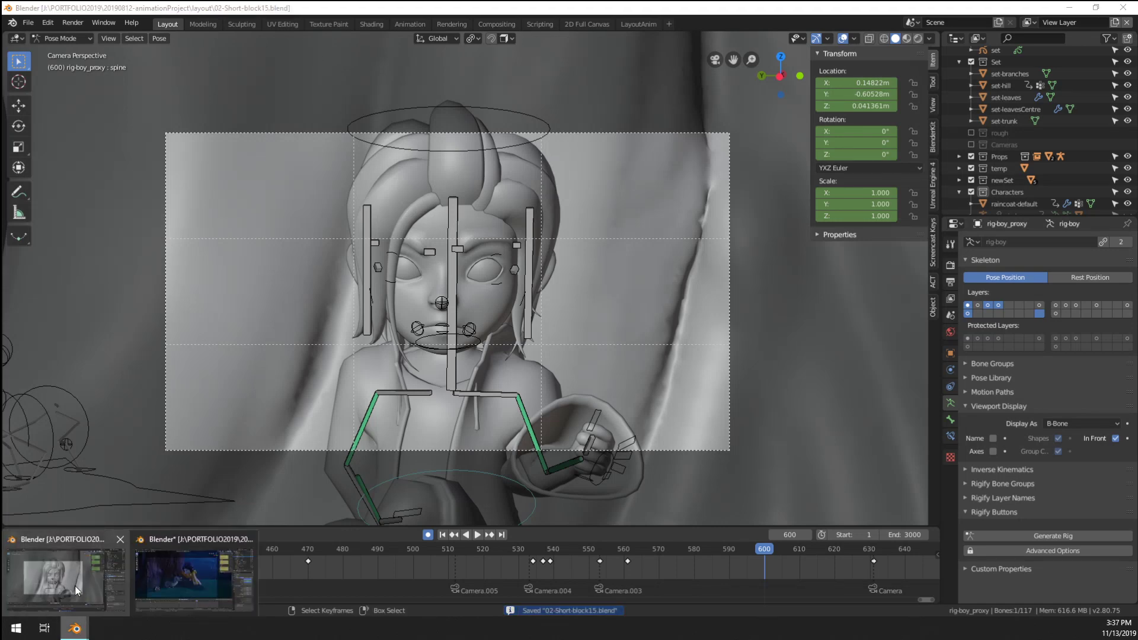
pyautogui.click(169, 578)
# Save SQ0010-lighting-01.blend, reopen it from the recent files, and display the viewport in rendered shading
pyautogui.click(28, 23)
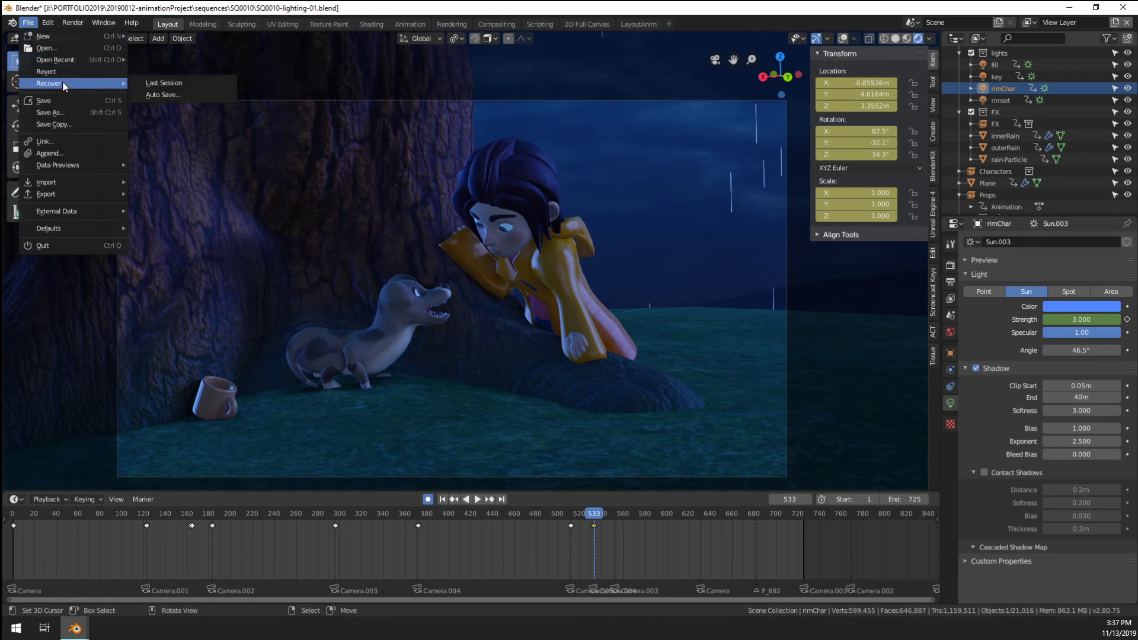
pyautogui.moveTo(89, 60)
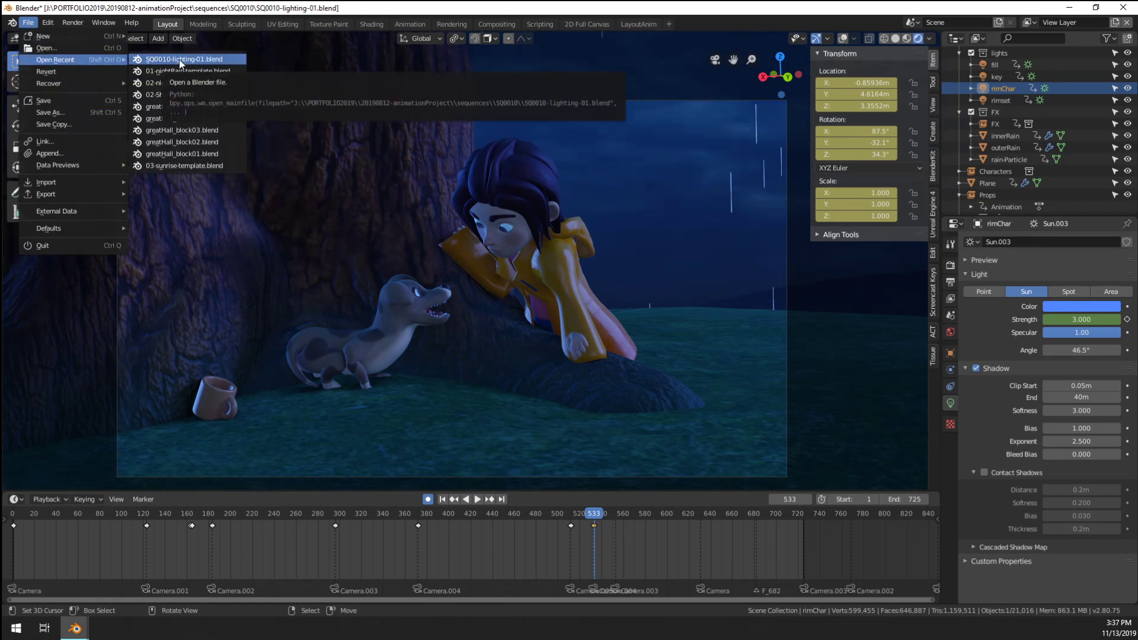
pyautogui.hotkey('ctrl', 's')
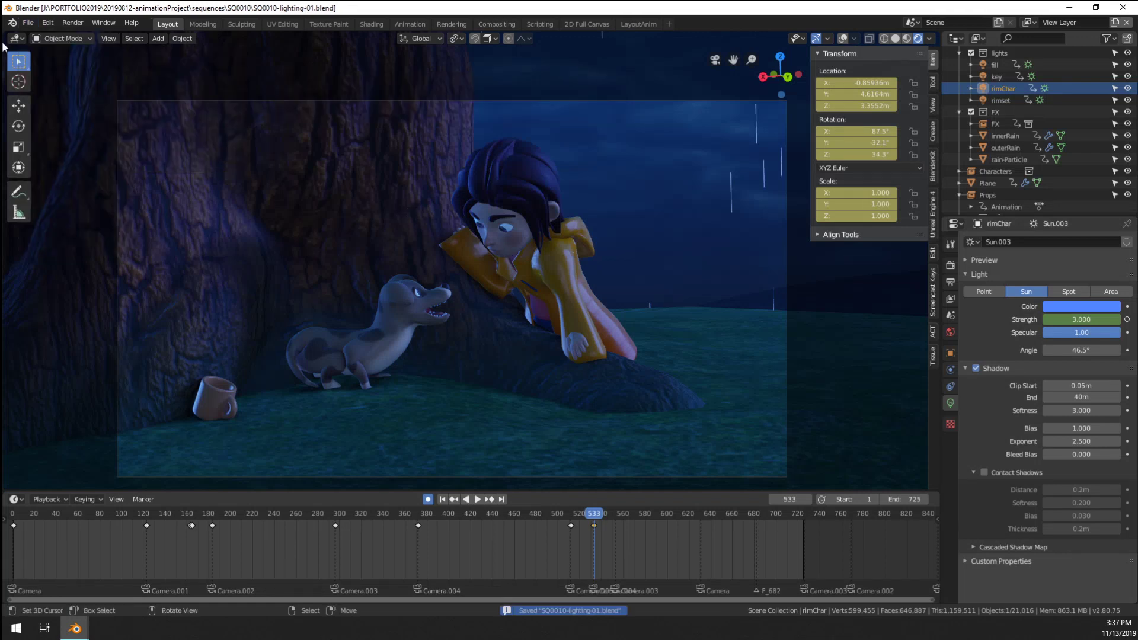
pyautogui.click(32, 25)
pyautogui.moveTo(77, 64)
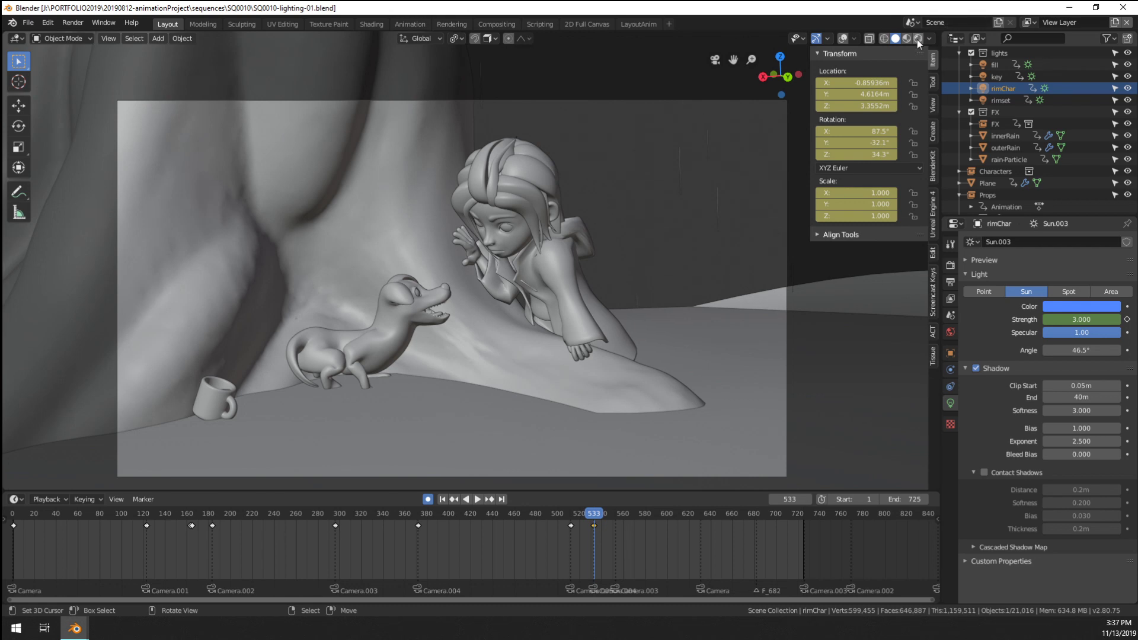
pyautogui.hotkey('shift', 'z')
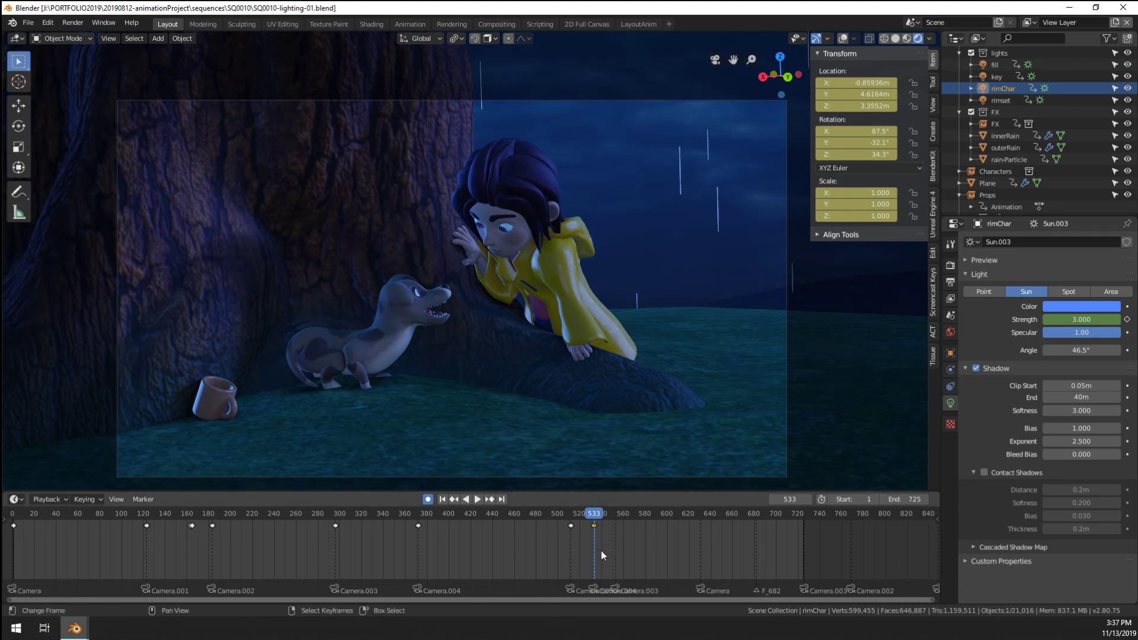
# Play the lit shot from frame 533 into the next camera cut, and compare with the girl's close-up at frame 306
pyautogui.press('space')
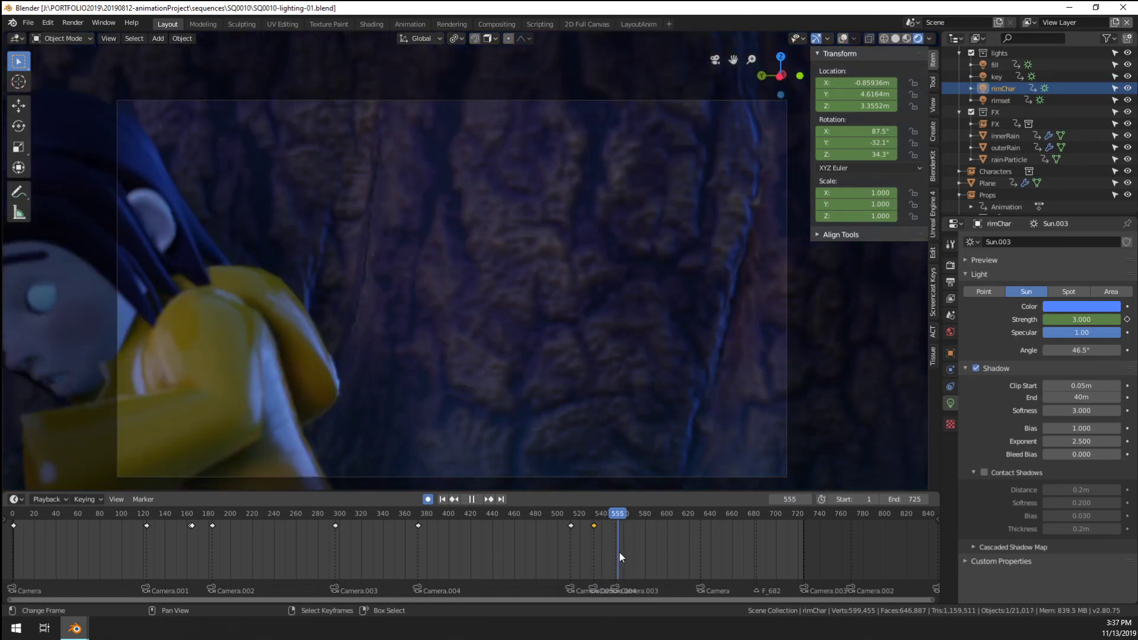
pyautogui.press('space')
pyautogui.press('Left')
pyautogui.press('Left')
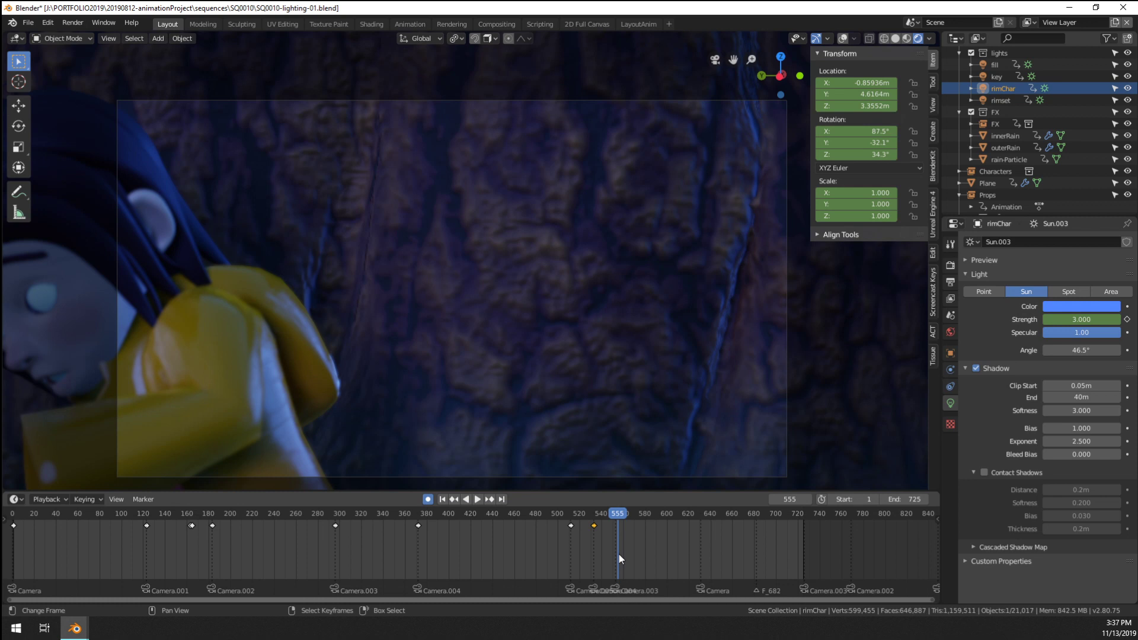
pyautogui.press('Left')
pyautogui.moveTo(440, 554); pyautogui.dragTo(347, 542)
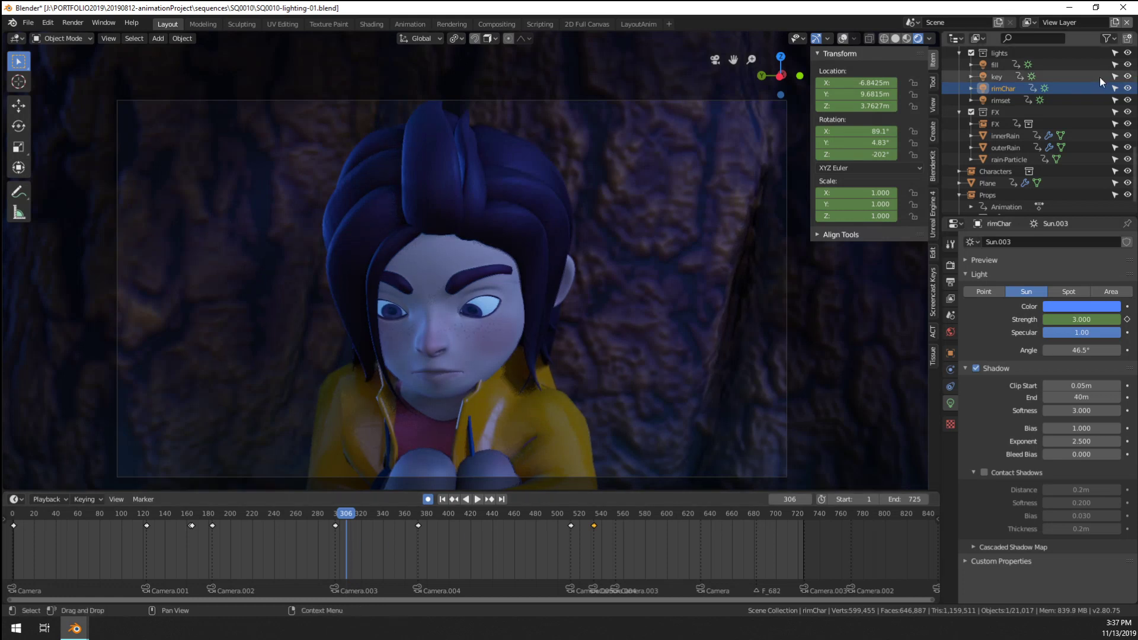
# Copy the fill light's keyframe at the first Camera.003 marker and paste it at frame 553
pyautogui.click(999, 66)
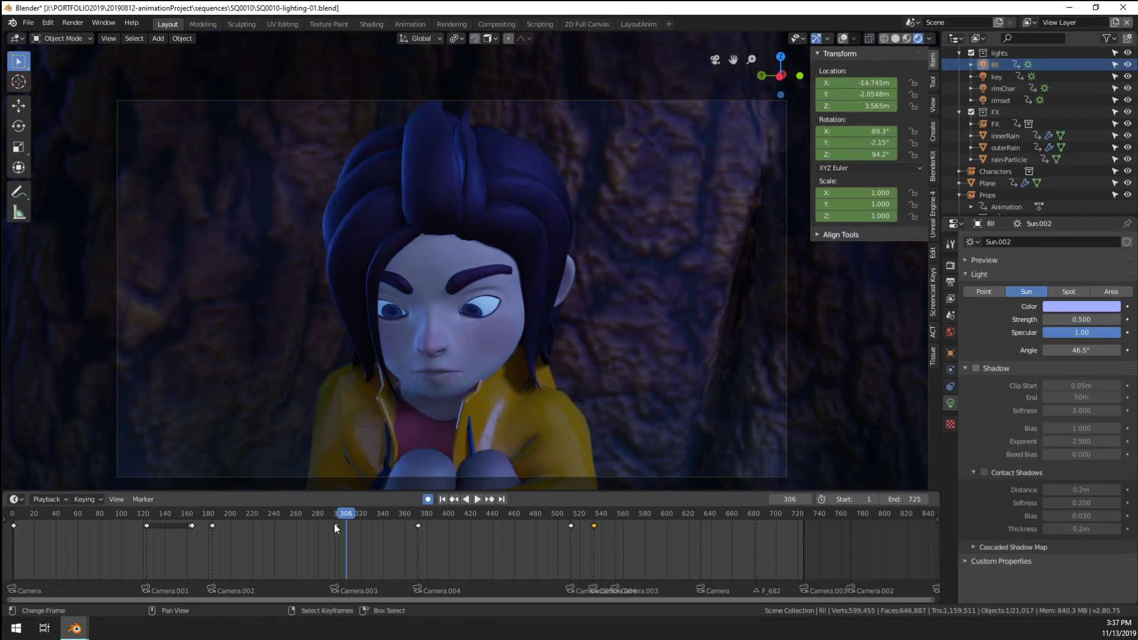
pyautogui.click(618, 560)
pyautogui.keyDown('ctrl'); pyautogui.moveTo(629, 563); pyautogui.dragTo(564, 557, button='middle'); pyautogui.keyUp('ctrl')
pyautogui.click(785, 567)
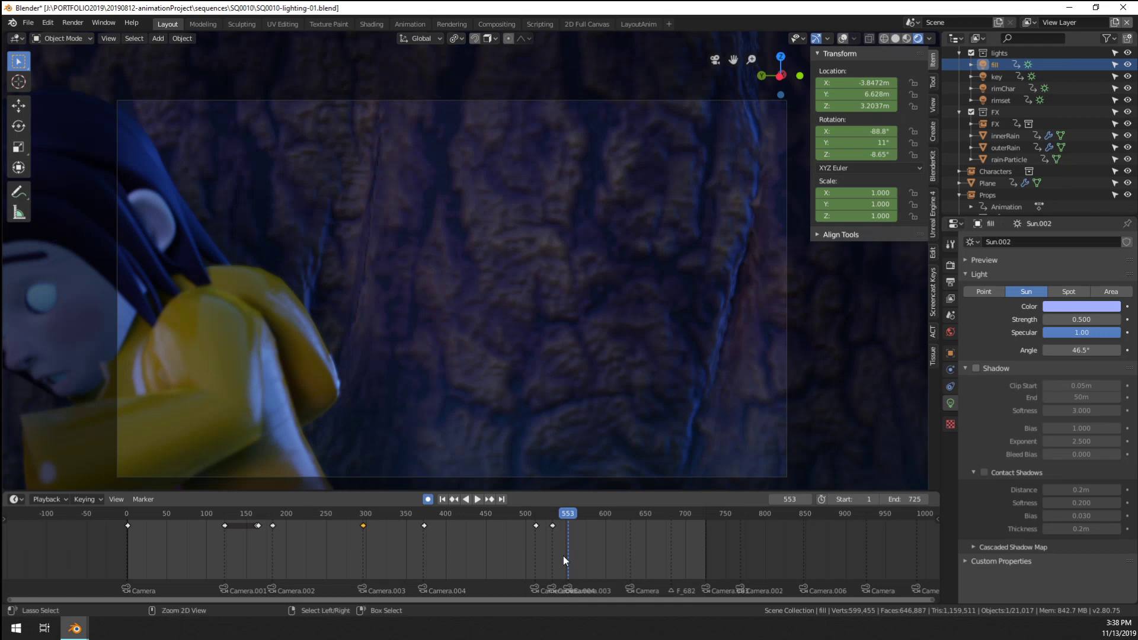
pyautogui.hotkey('ctrl', 'v')
# Copy the key and rimChar lights' keyframes at the first Camera.003 marker to frame 553, one light at a time
pyautogui.click(1008, 77)
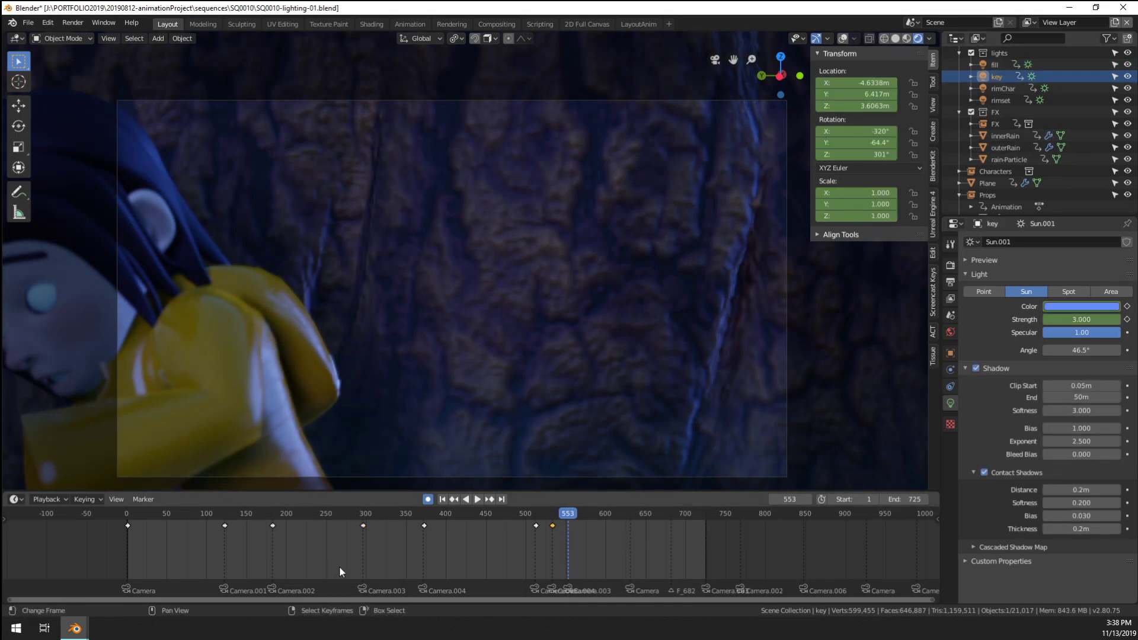
pyautogui.hotkey('ctrl', 'c')
pyautogui.hotkey('ctrl', 'v')
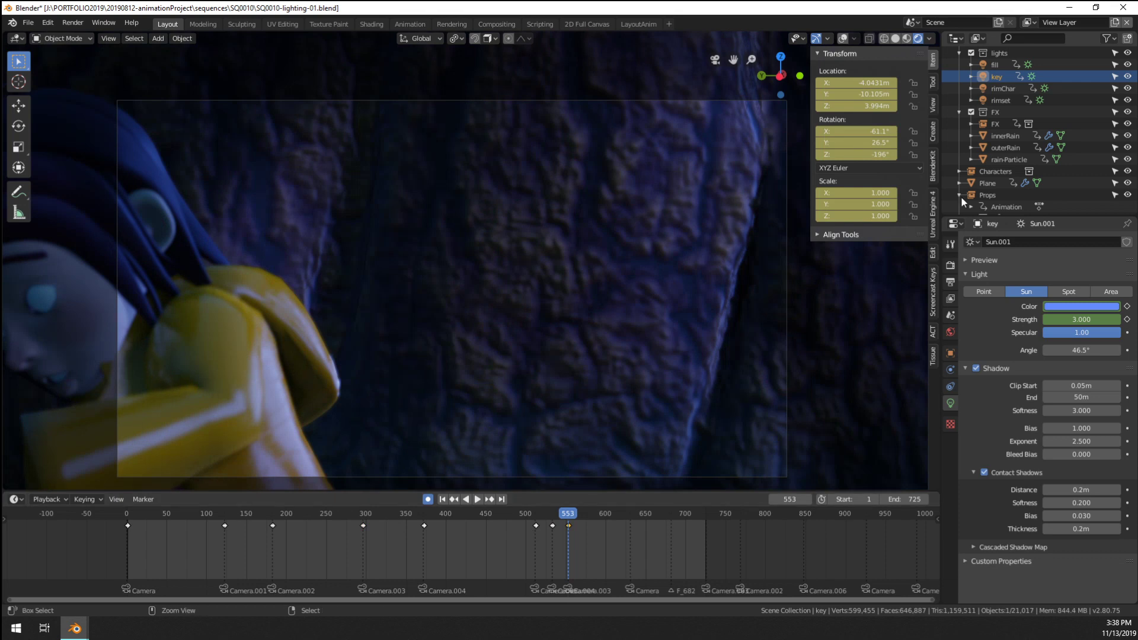
pyautogui.click(1008, 89)
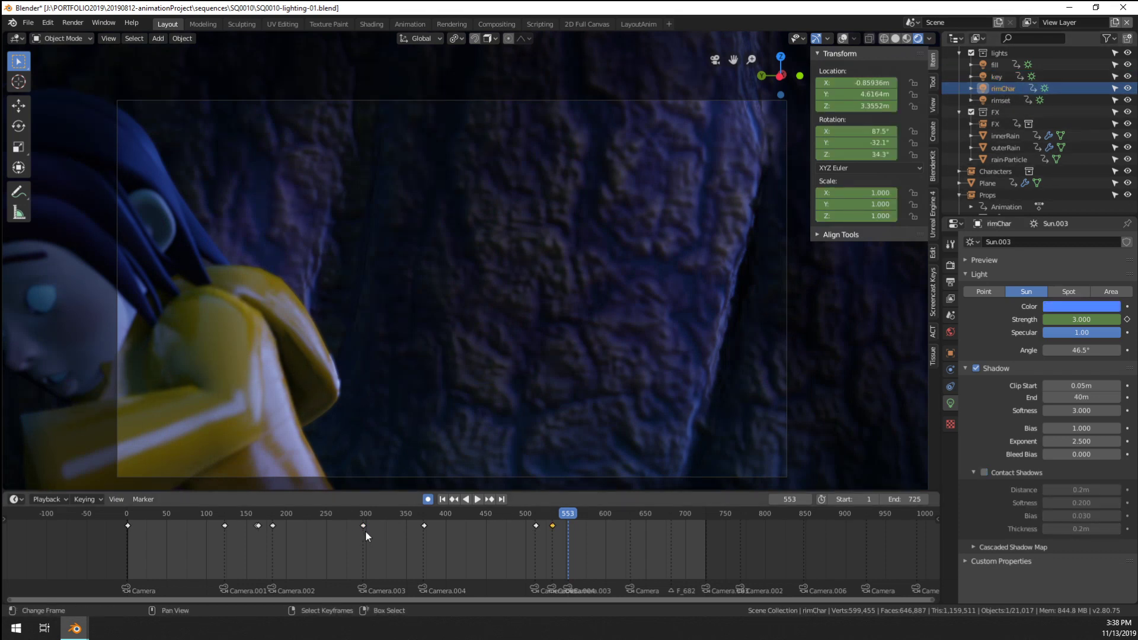
pyautogui.hotkey('ctrl', 'c')
pyautogui.hotkey('ctrl', 'v')
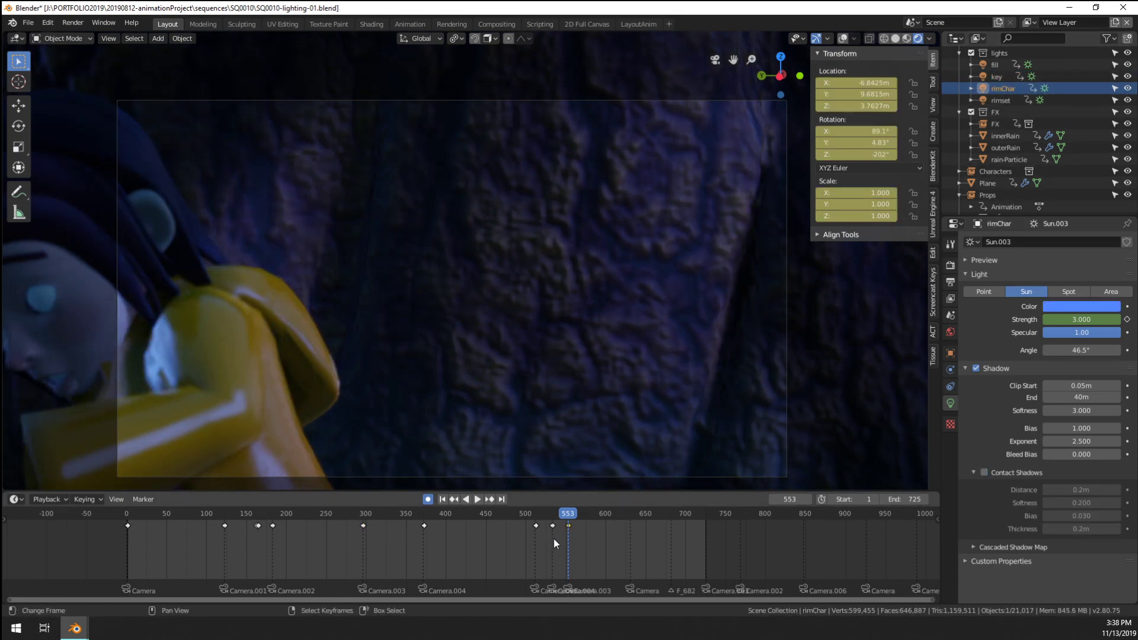
# Play the relit close-up to frame 564, examine the lighting around the girl, dog and tree from outside the camera, and return to the camera view
pyautogui.hotkey('shift', 'ctrl', 'space')
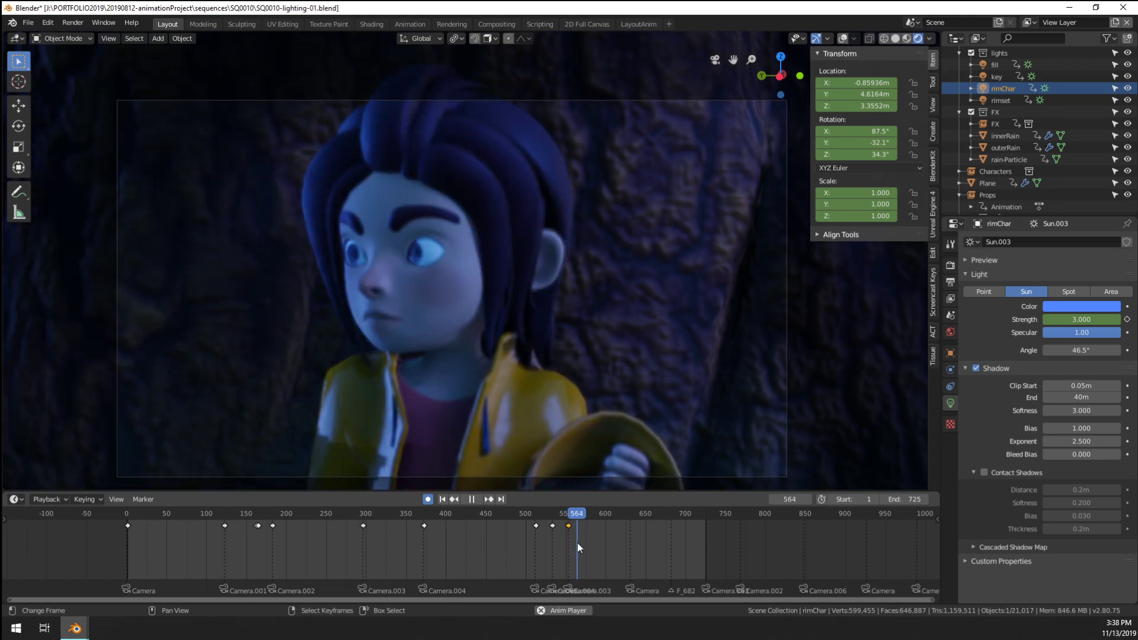
pyautogui.press('space')
pyautogui.scroll(-2, 600, 178)
pyautogui.moveTo(632, 171); pyautogui.dragTo(659, 185, button='middle')
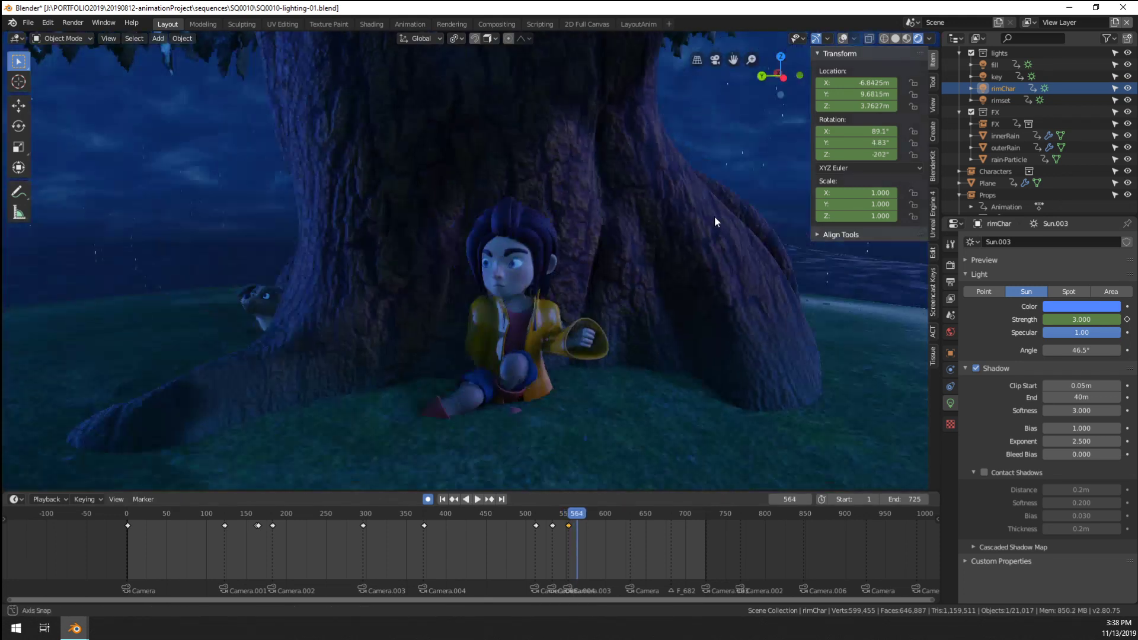
pyautogui.scroll(-5, 458, 321)
pyautogui.moveTo(459, 332)
pyautogui.mouseDown(button='middle')
pyautogui.moveTo(462, 344)
pyautogui.moveTo(567, 330)
pyautogui.moveTo(470, 340)
pyautogui.mouseUp(button='middle')
pyautogui.scroll(6, 521, 328)
pyautogui.scroll(2, 489, 344)
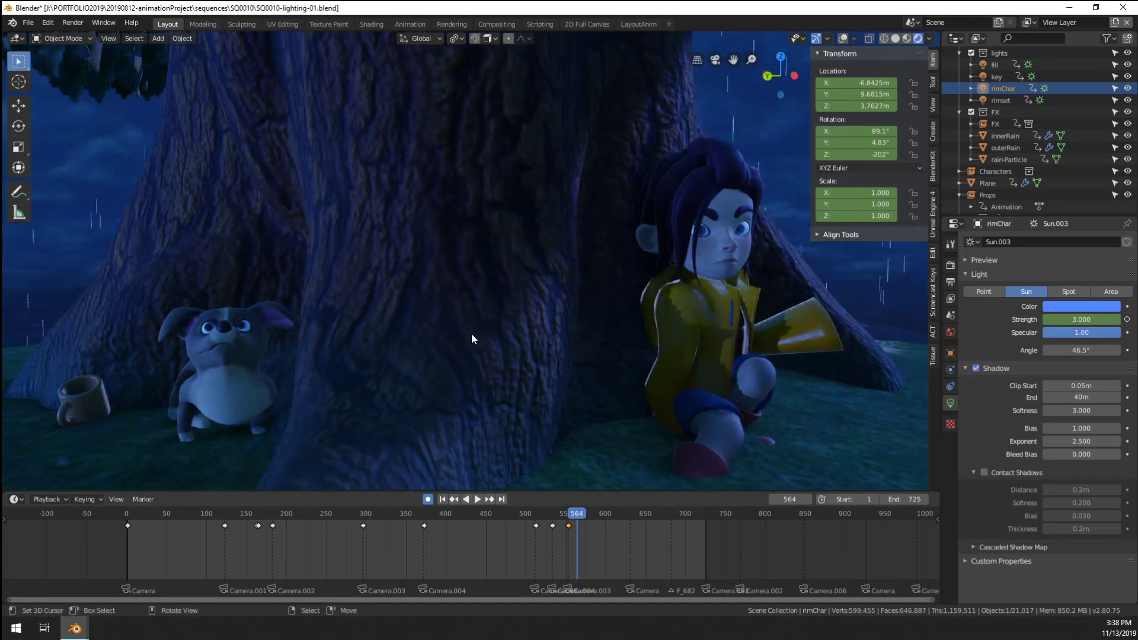
pyautogui.scroll(-2, 472, 334)
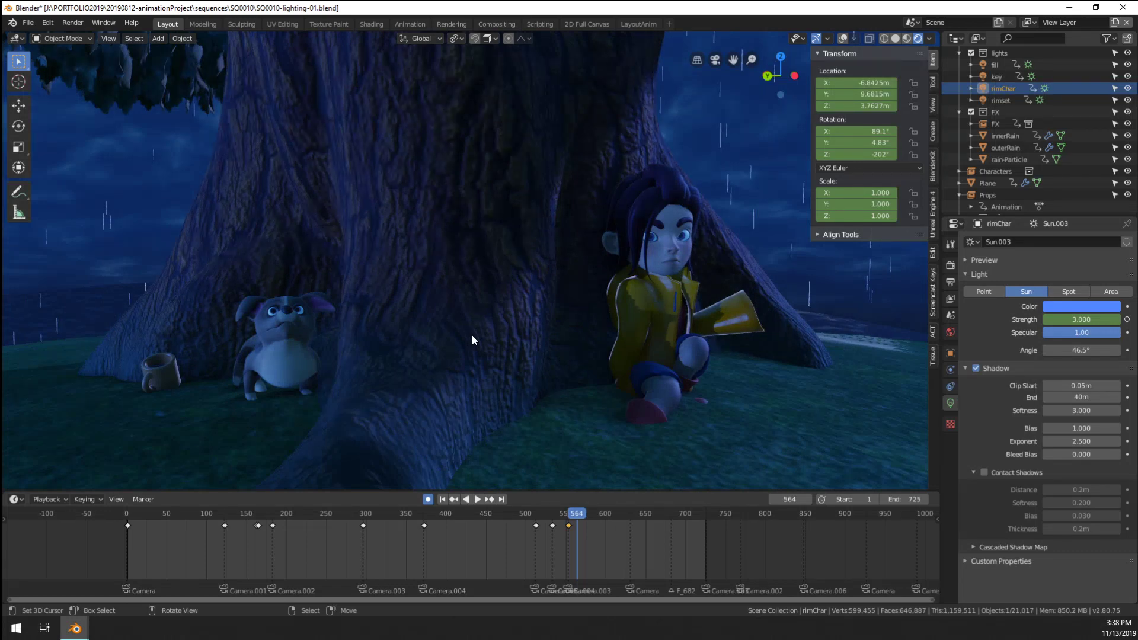
pyautogui.press('KP_0')
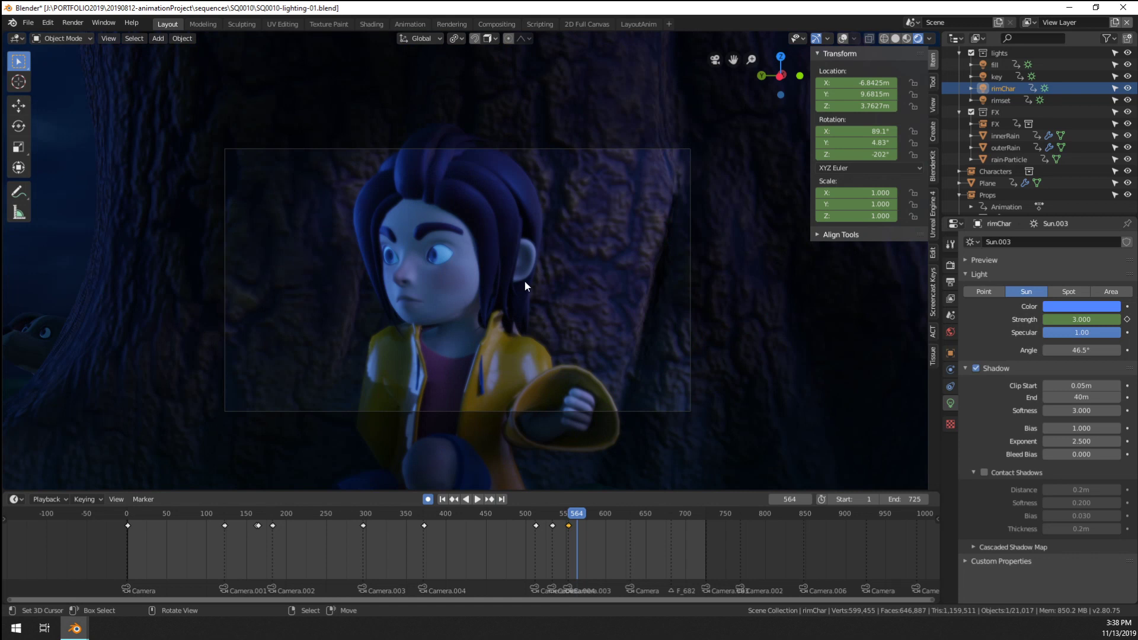
# Copy the focus empty's keyframe at the first Camera.003 marker and paste it at frame 553
pyautogui.scroll(-8, 1038, 166)
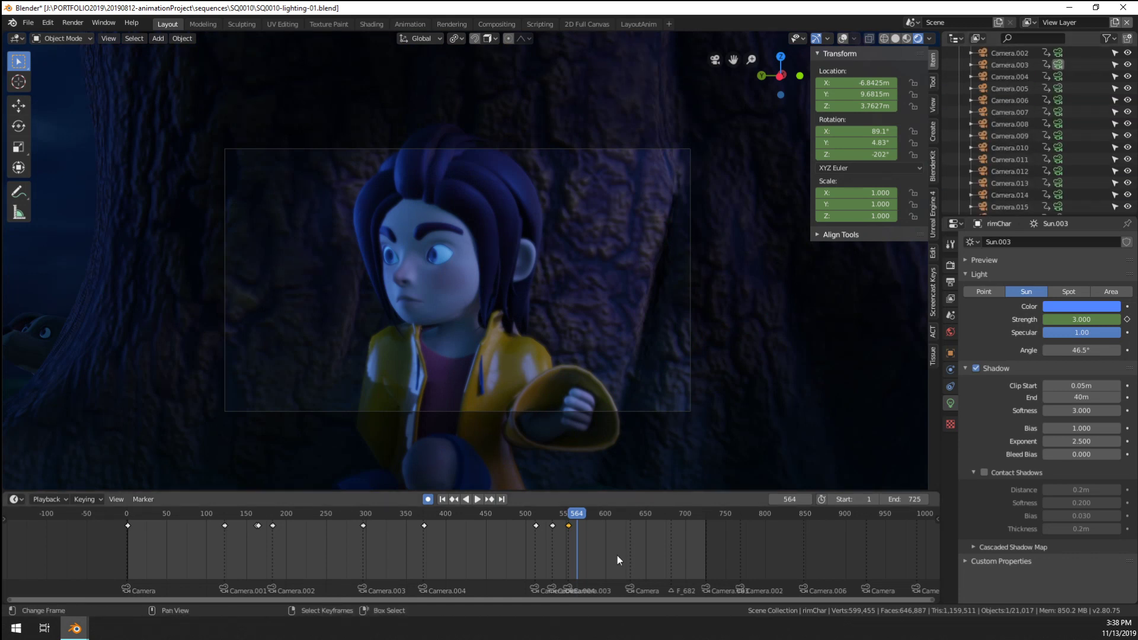
pyautogui.press('Up')
pyautogui.press('Down')
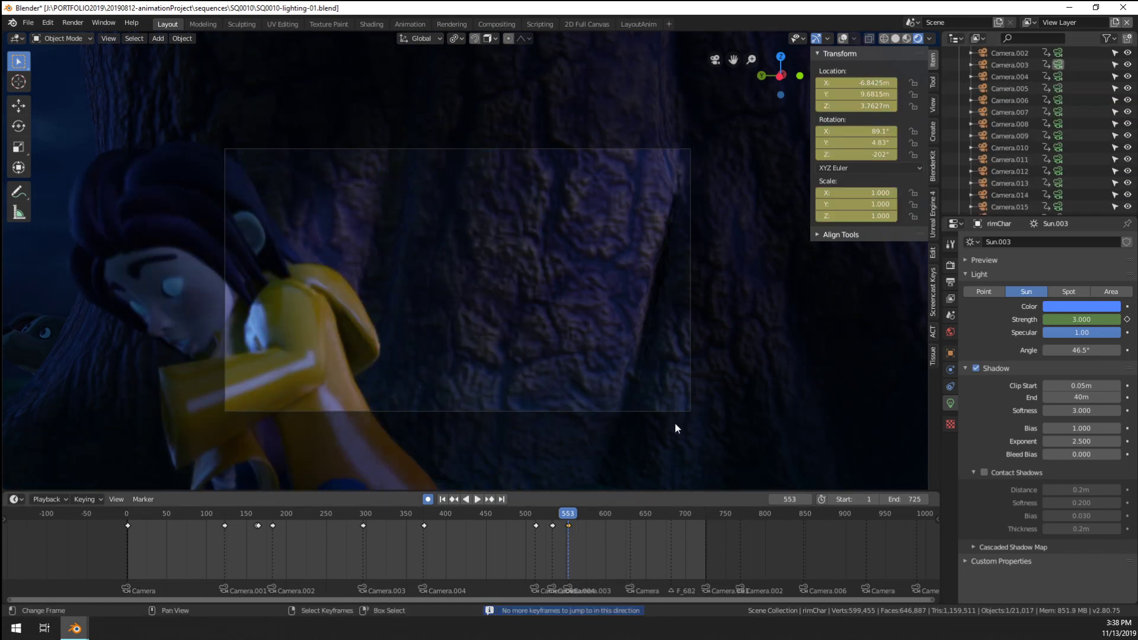
pyautogui.scroll(3, 978, 87)
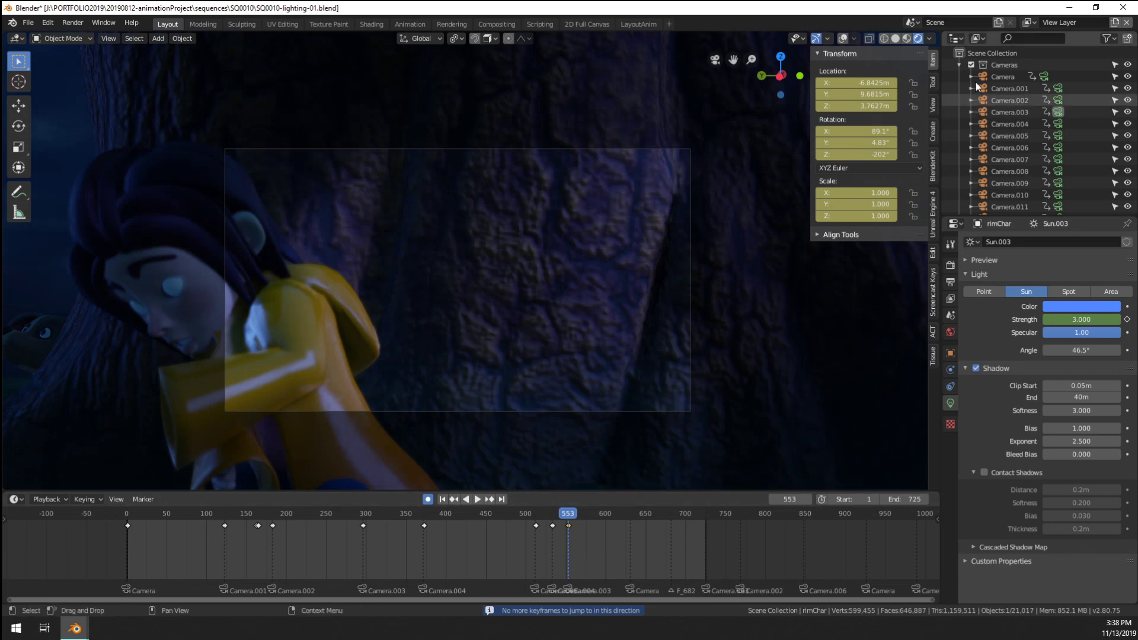
pyautogui.scroll(-10, 977, 87)
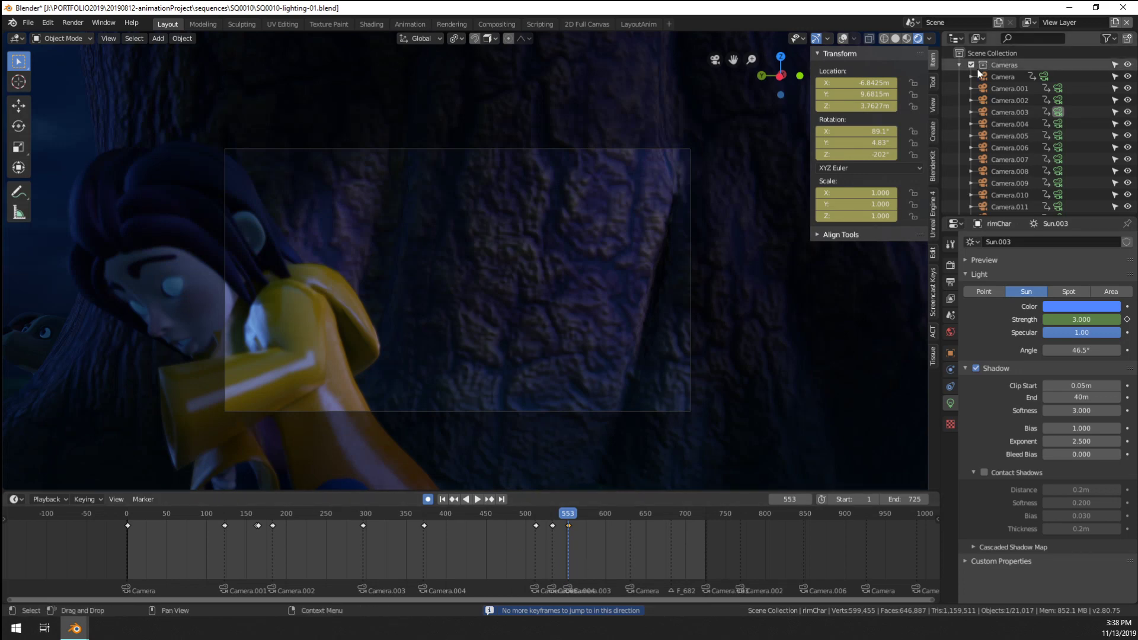
pyautogui.click(465, 312)
pyautogui.press('KP_Decimal')
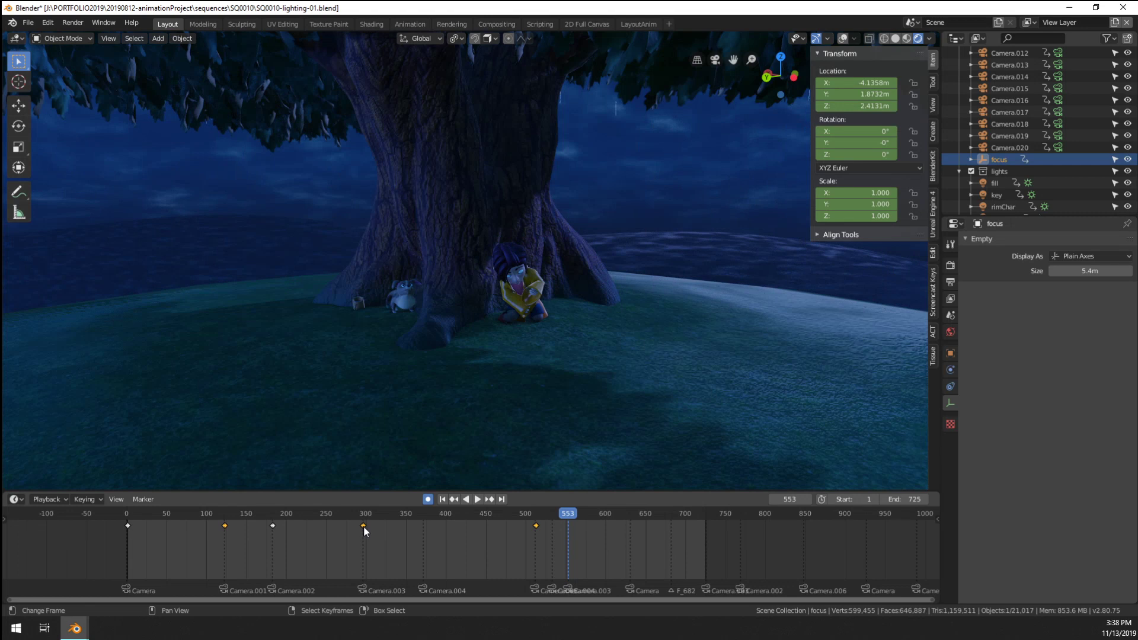
pyautogui.press('g')
pyautogui.press('Escape')
pyautogui.scroll(2, 371, 529)
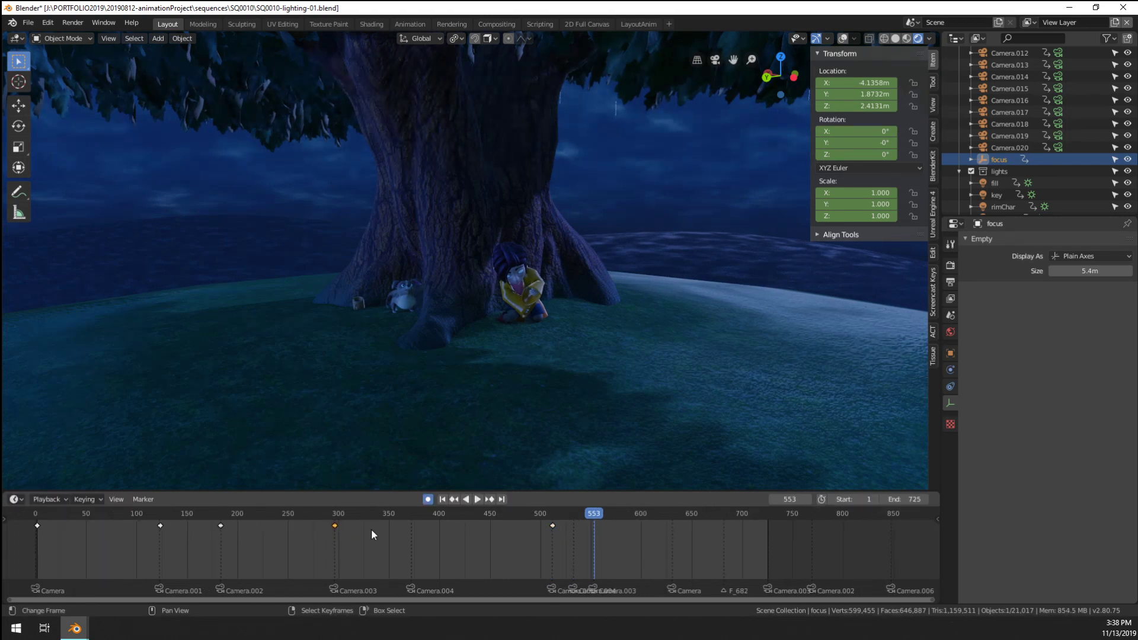
pyautogui.press('i')
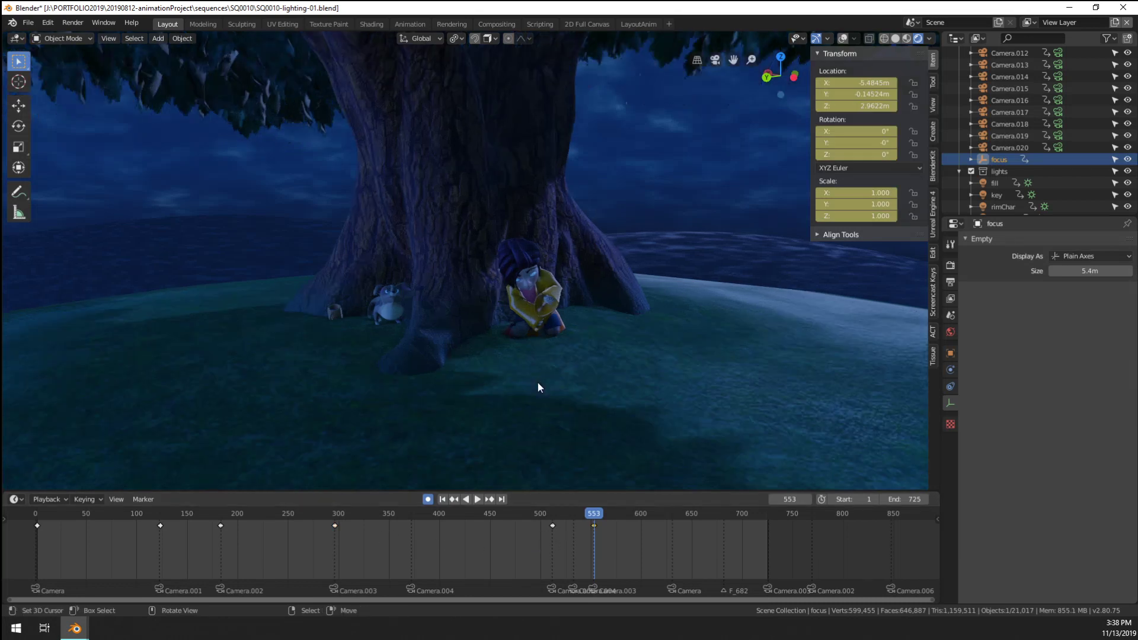
# Play the close-up from frame 553 through the camera view and scrub on to frame 584 to check the girl's lighting and pose
pyautogui.press('space')
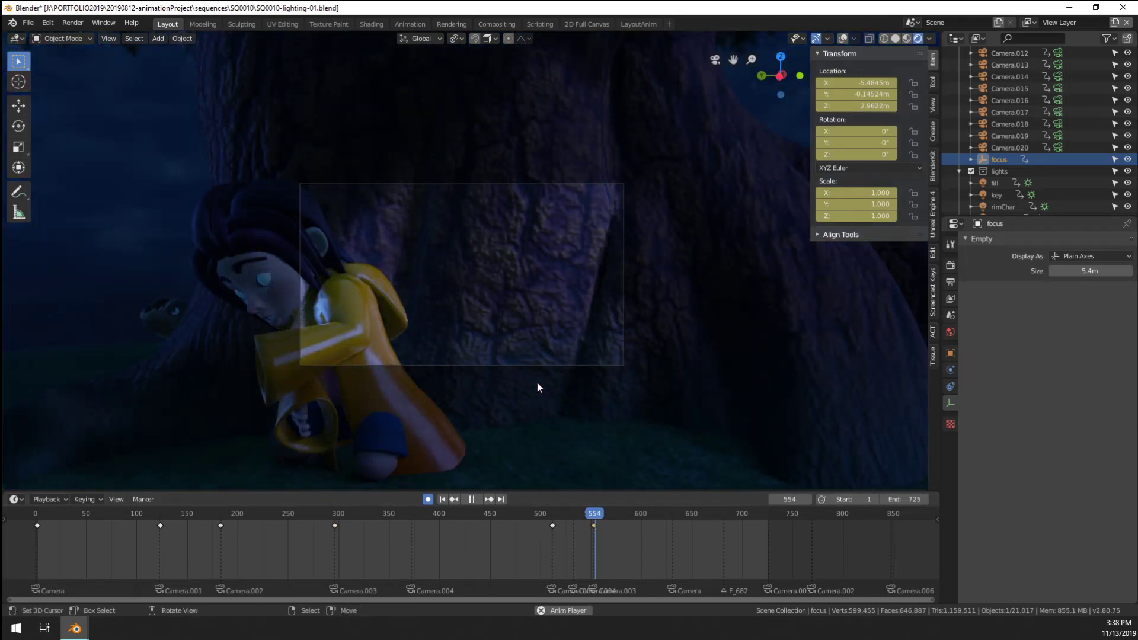
pyautogui.press('space')
pyautogui.click(607, 554)
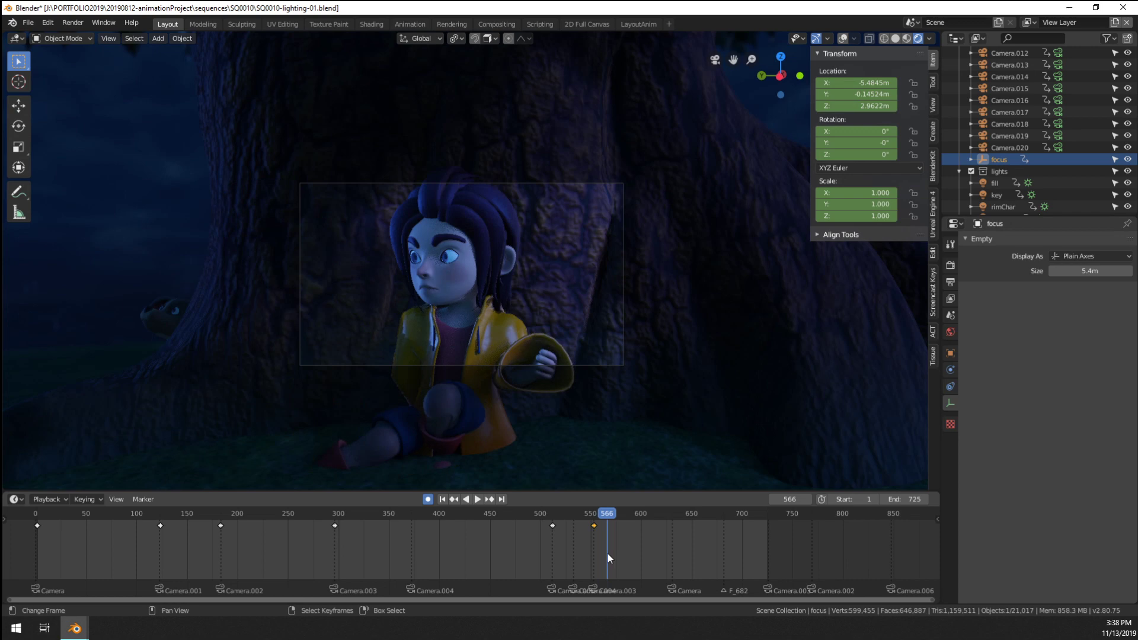
pyautogui.scroll(4, 419, 336)
pyautogui.scroll(-2, 421, 332)
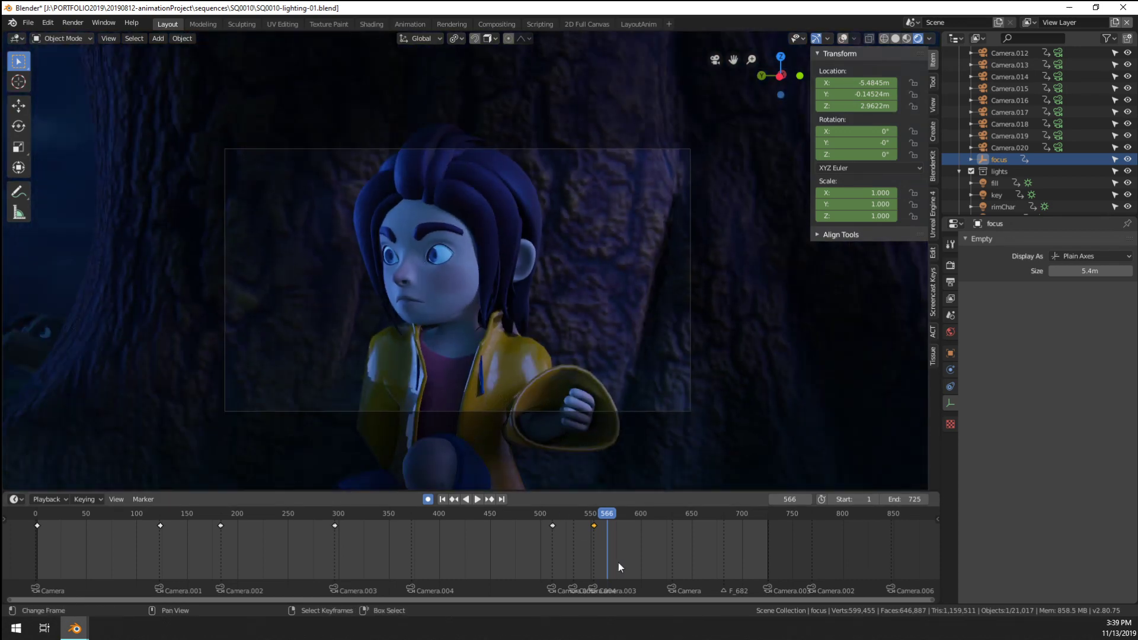
pyautogui.click(625, 553)
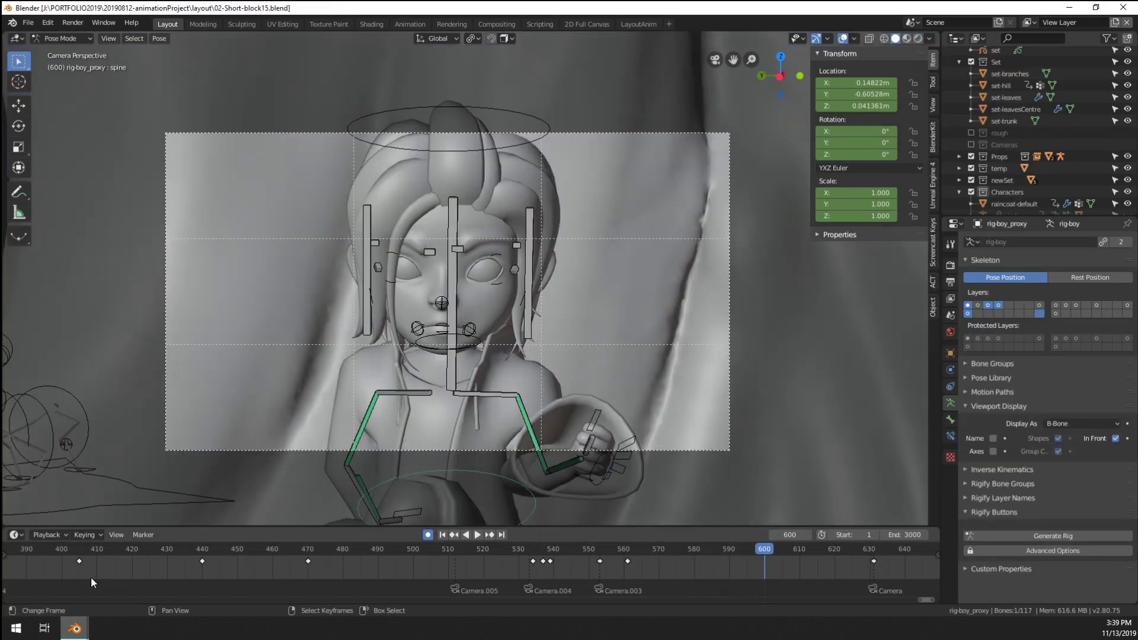
# In the 02-Short-block15 layout, rotate the girl's raised left forearm down beside her body at frame 561 and save the file
pyautogui.scroll(-6, 649, 522)
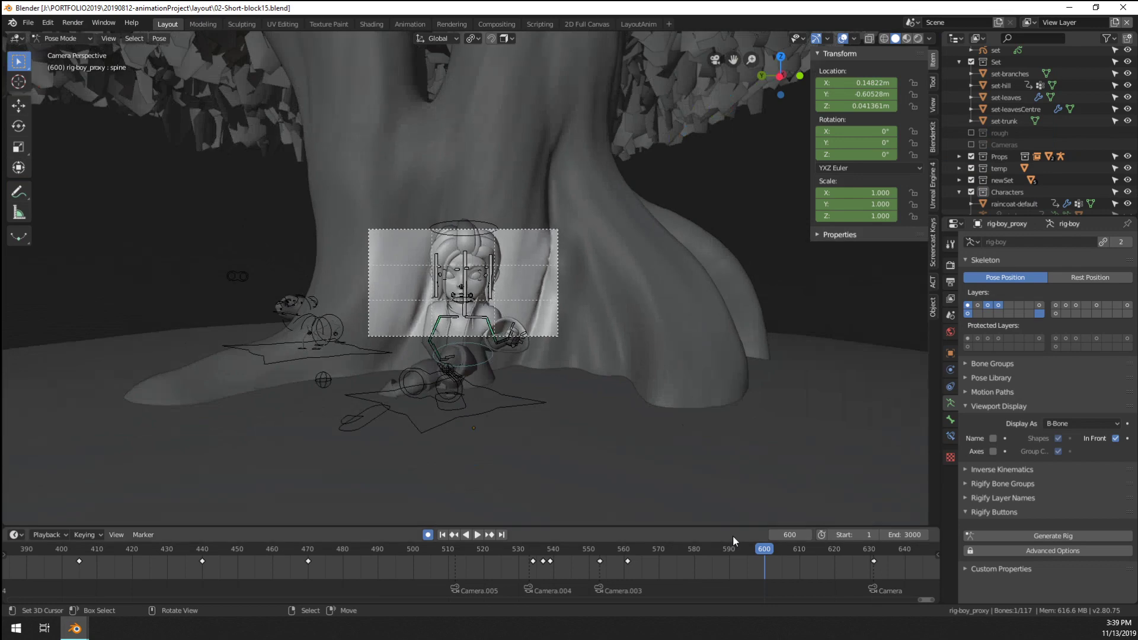
pyautogui.scroll(-7, 733, 564)
pyautogui.moveTo(639, 570); pyautogui.dragTo(516, 572)
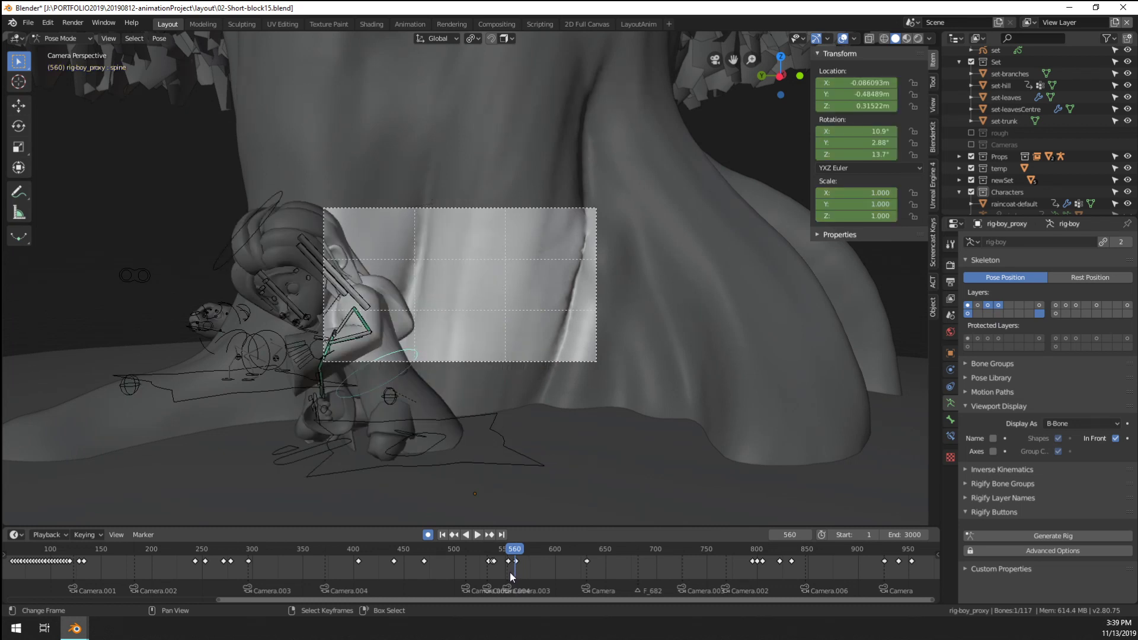
pyautogui.press('Right')
pyautogui.click(515, 376)
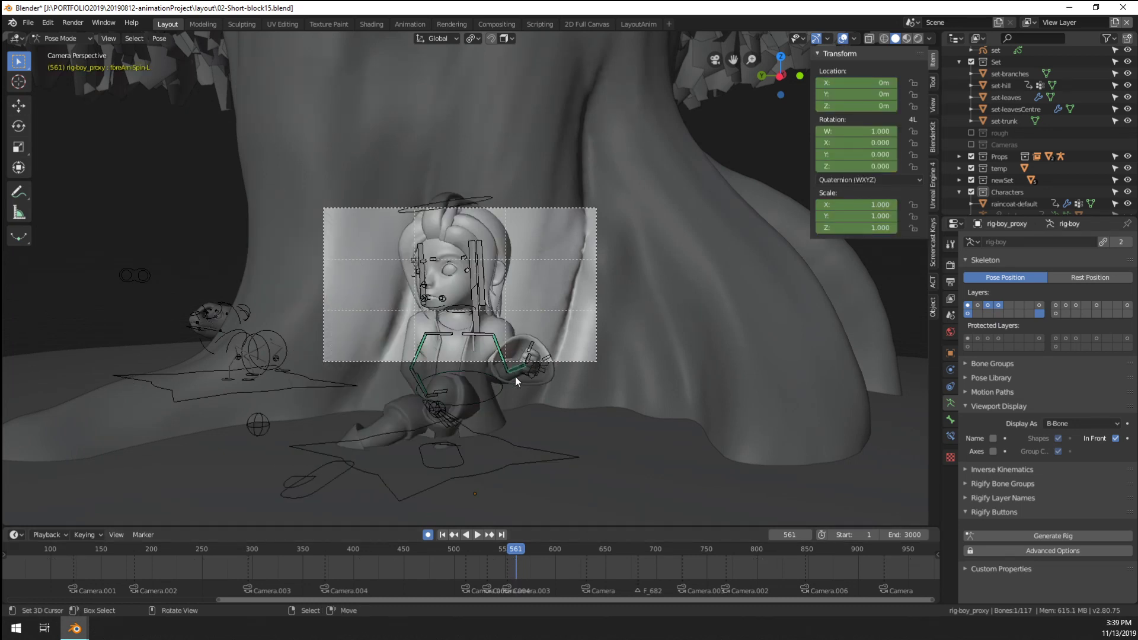
pyautogui.click(511, 397)
pyautogui.click(510, 374)
pyautogui.press('r')
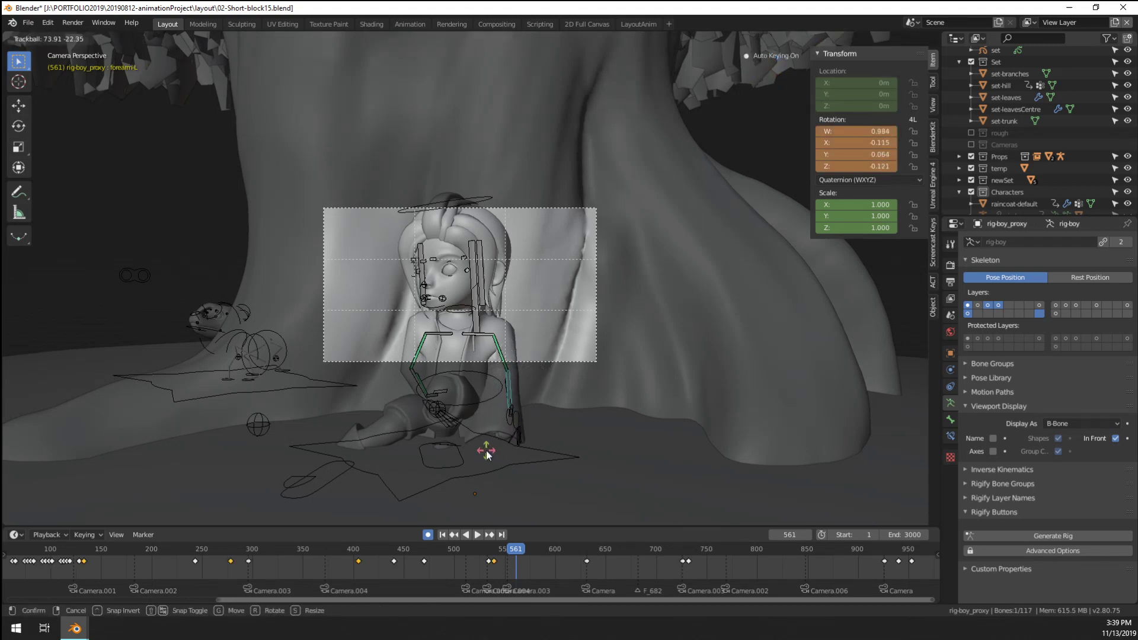
pyautogui.click(486, 453)
pyautogui.scroll(2, 480, 369)
pyautogui.scroll(1, 480, 369)
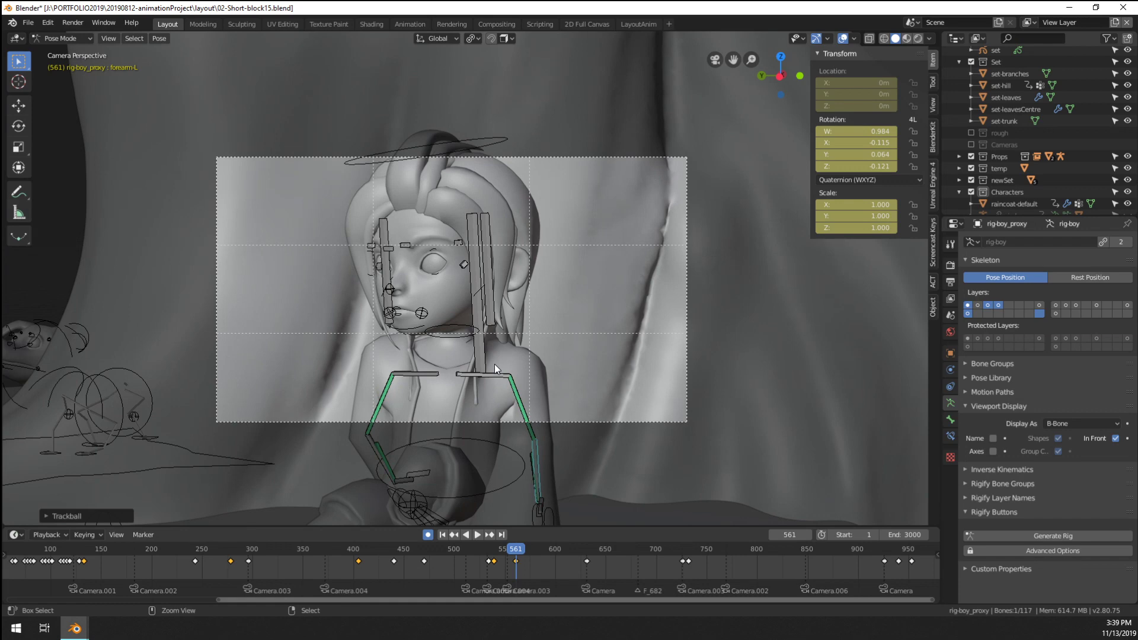
pyautogui.hotkey('ctrl', 's')
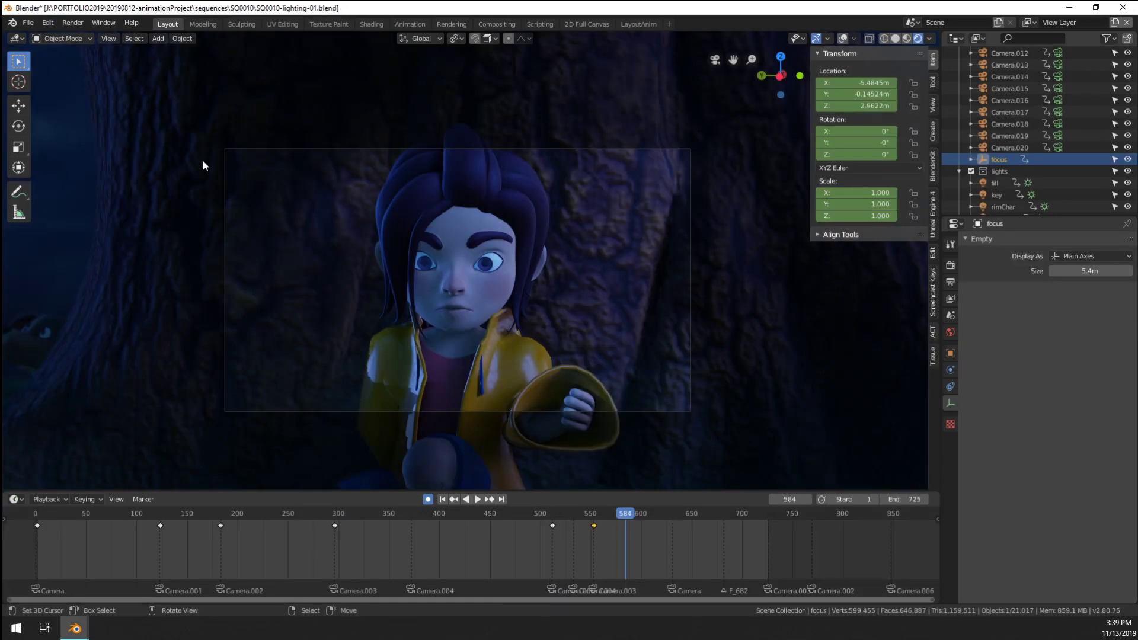
# Save SQ0010-lighting-01, reopen it to reload the linked layout, and display the viewport in rendered shading
pyautogui.hotkey('ctrl', 's')
pyautogui.click(27, 23)
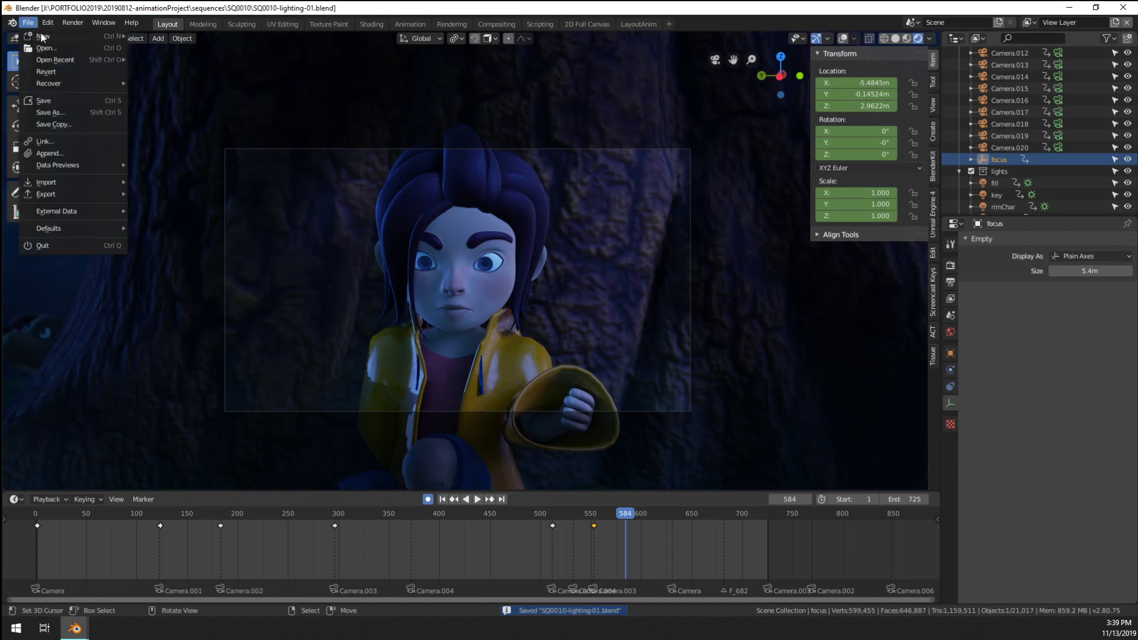
pyautogui.click(30, 24)
pyautogui.click(30, 24)
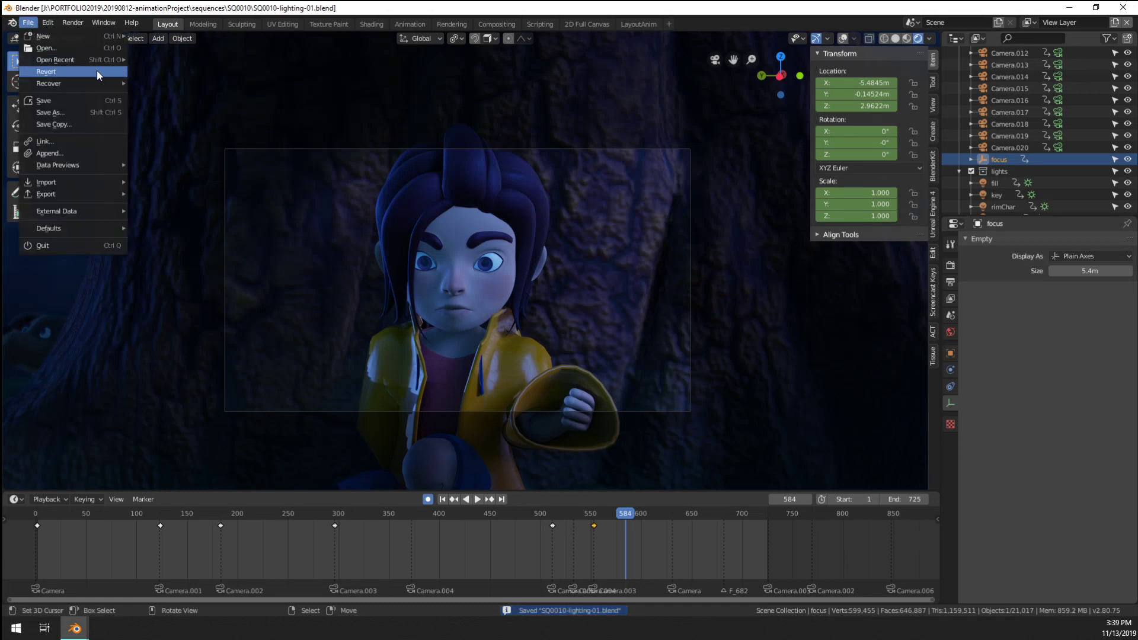
pyautogui.moveTo(89, 60)
pyautogui.click(153, 60)
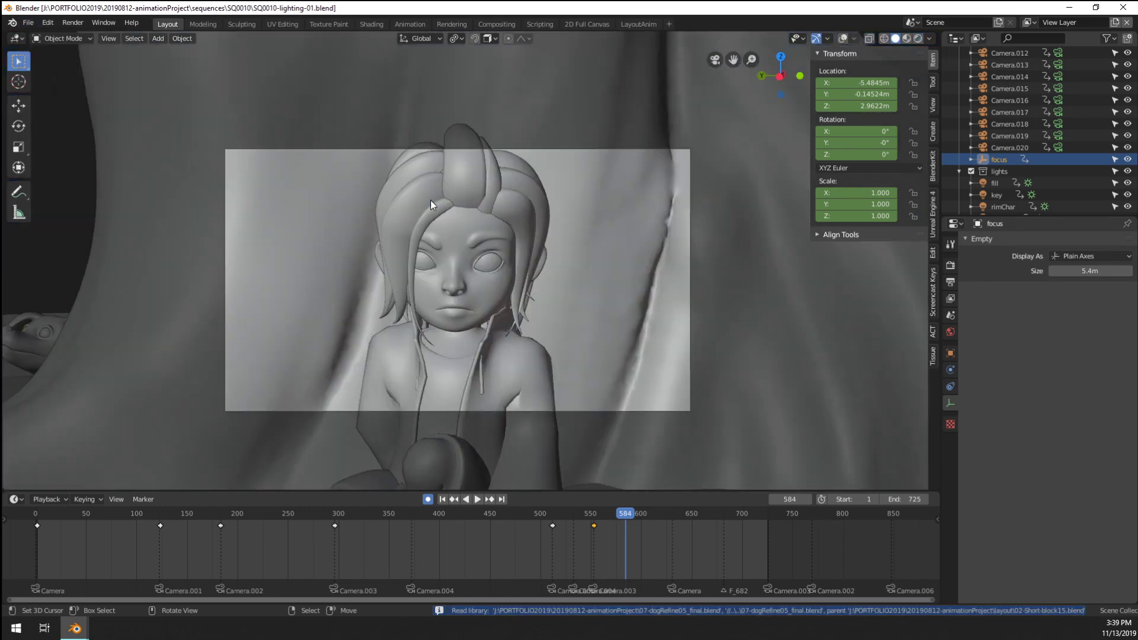
pyautogui.click(918, 38)
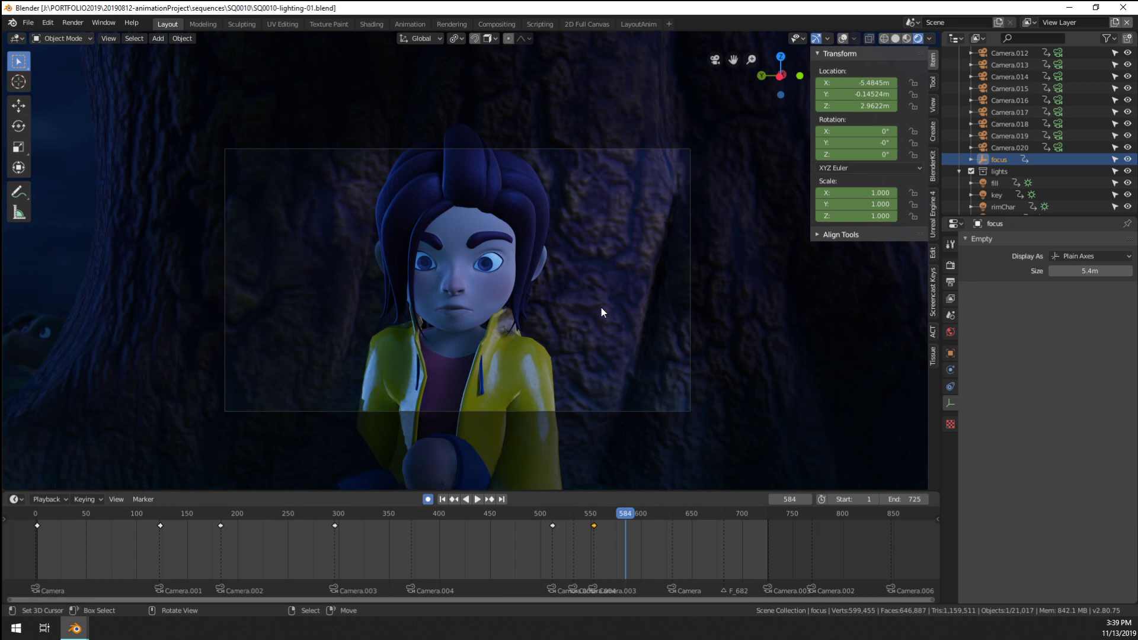
# Examine the girl's close-up at frame 584, then play past the next camera cut to frame 640
pyautogui.press('Home')
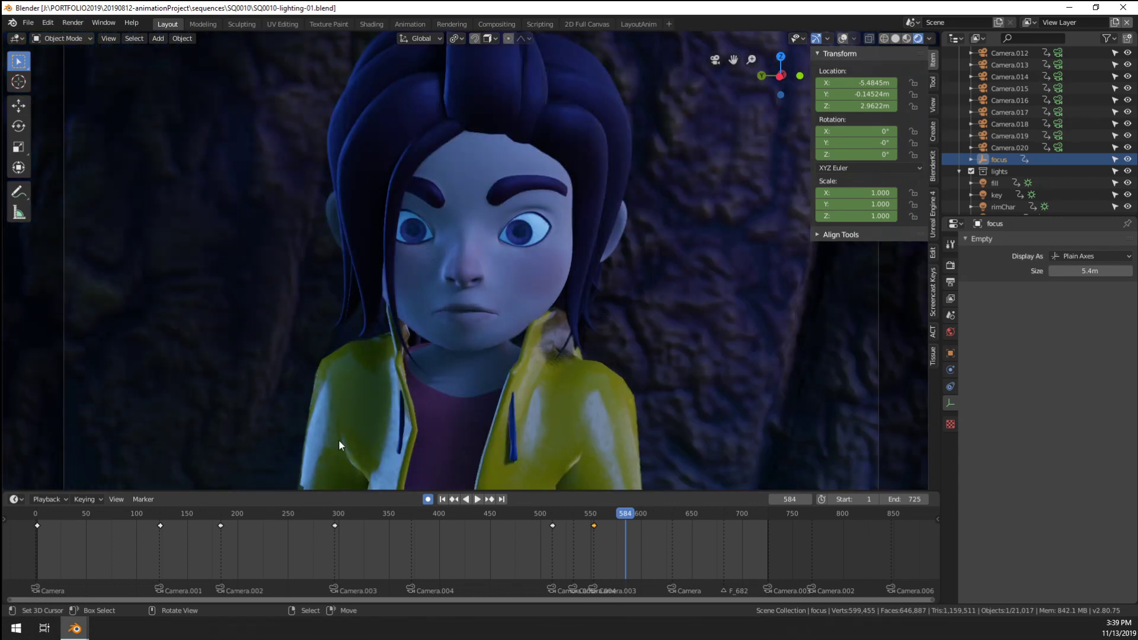
pyautogui.scroll(-3, 314, 433)
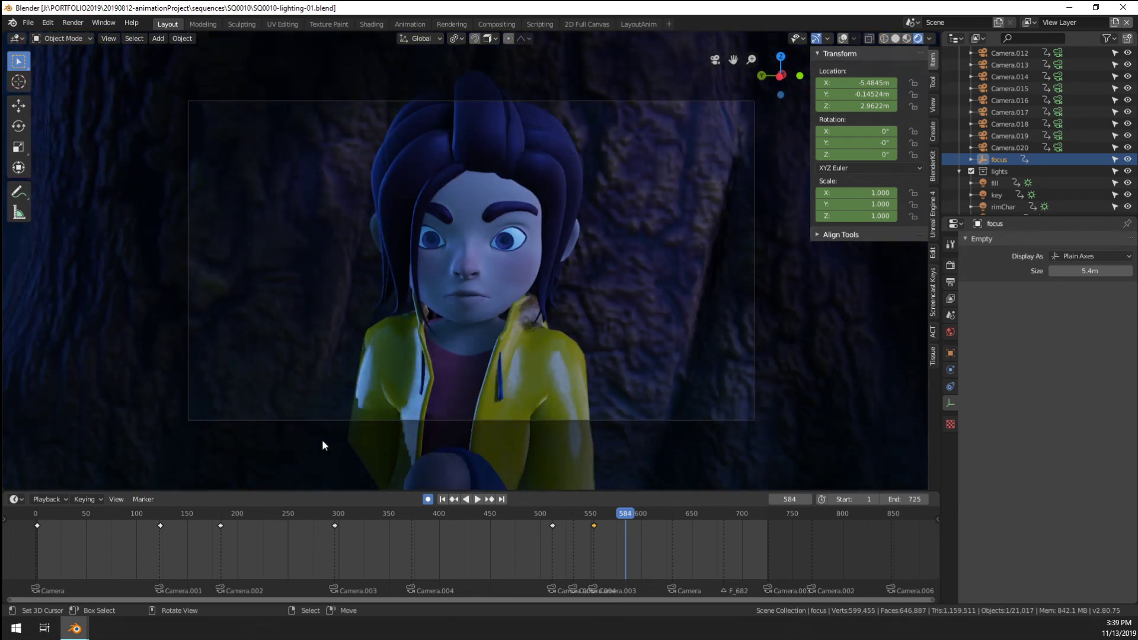
pyautogui.press('Home')
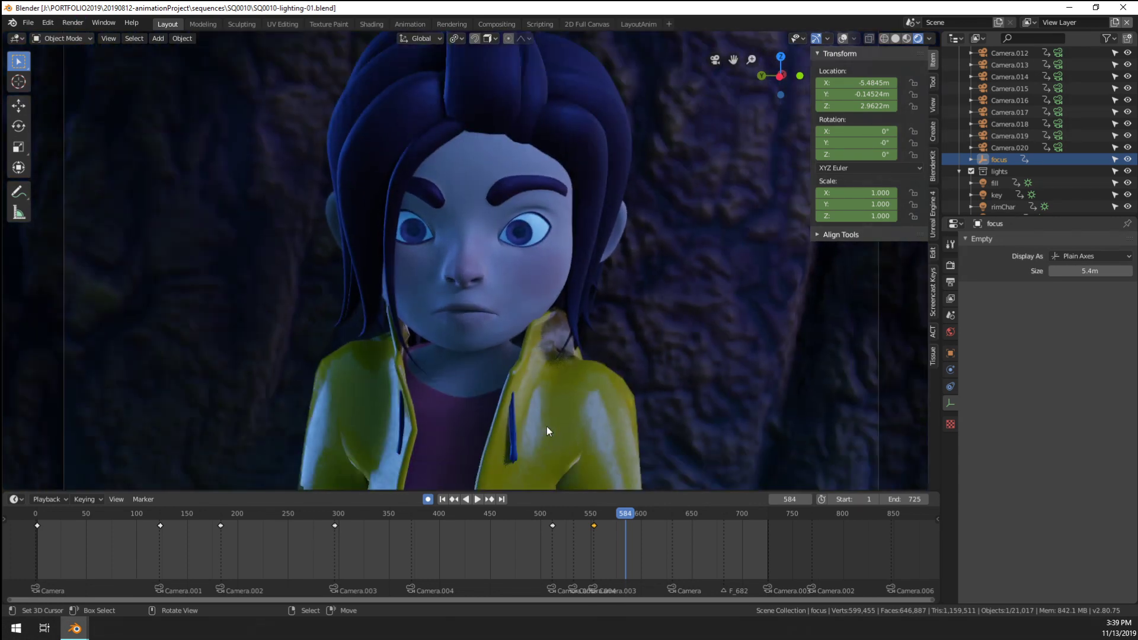
pyautogui.scroll(-5, 547, 426)
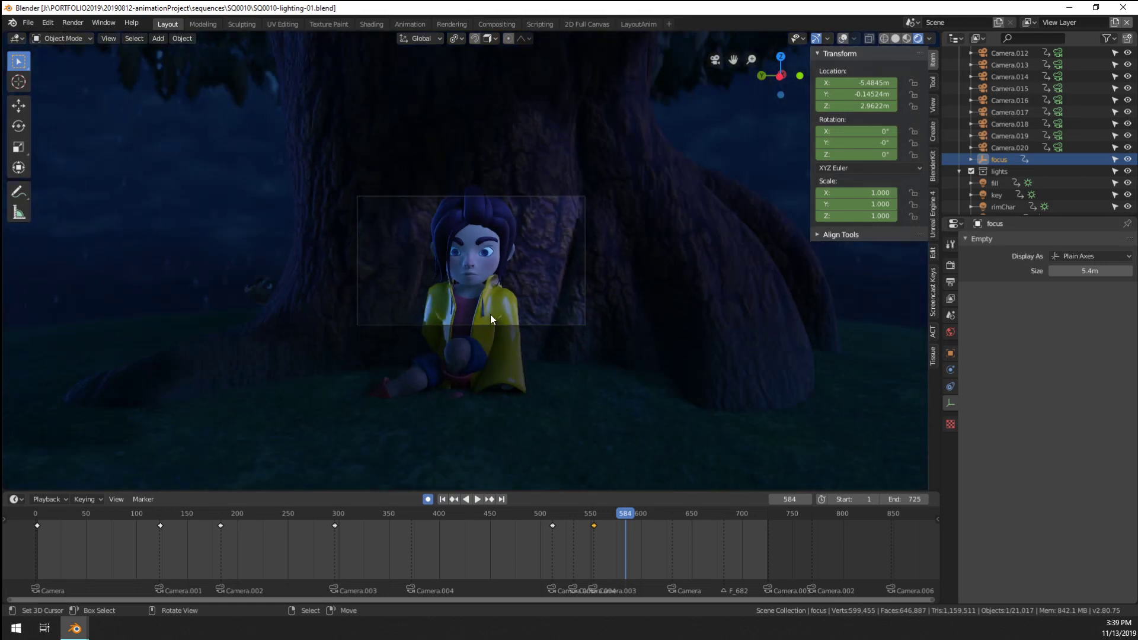
pyautogui.scroll(3, 490, 314)
pyautogui.scroll(2, 489, 314)
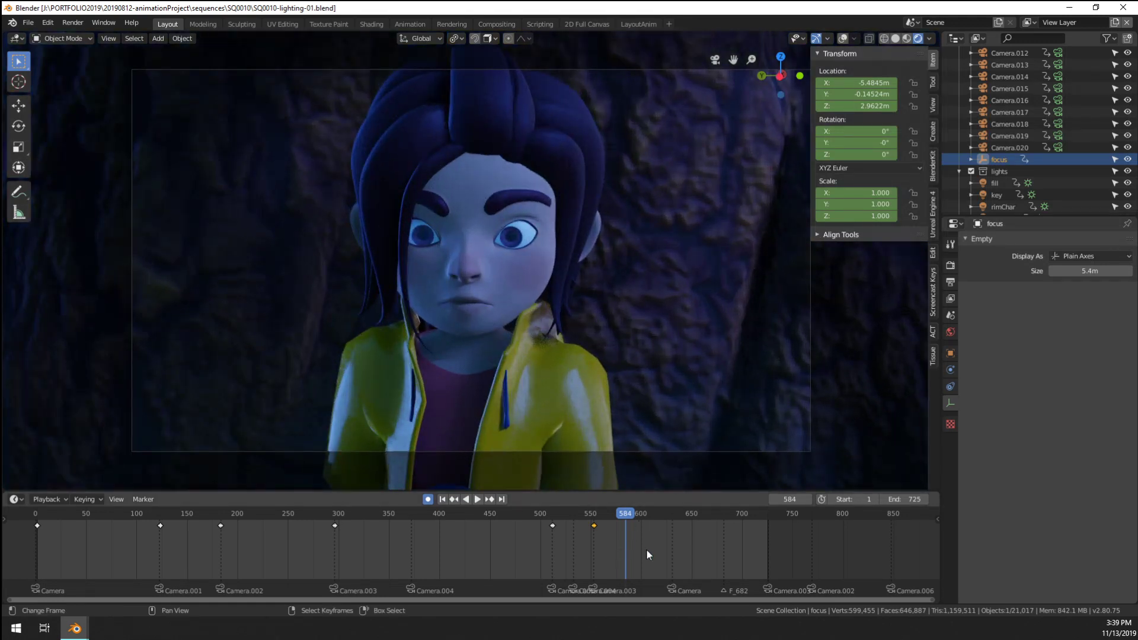
pyautogui.press('space')
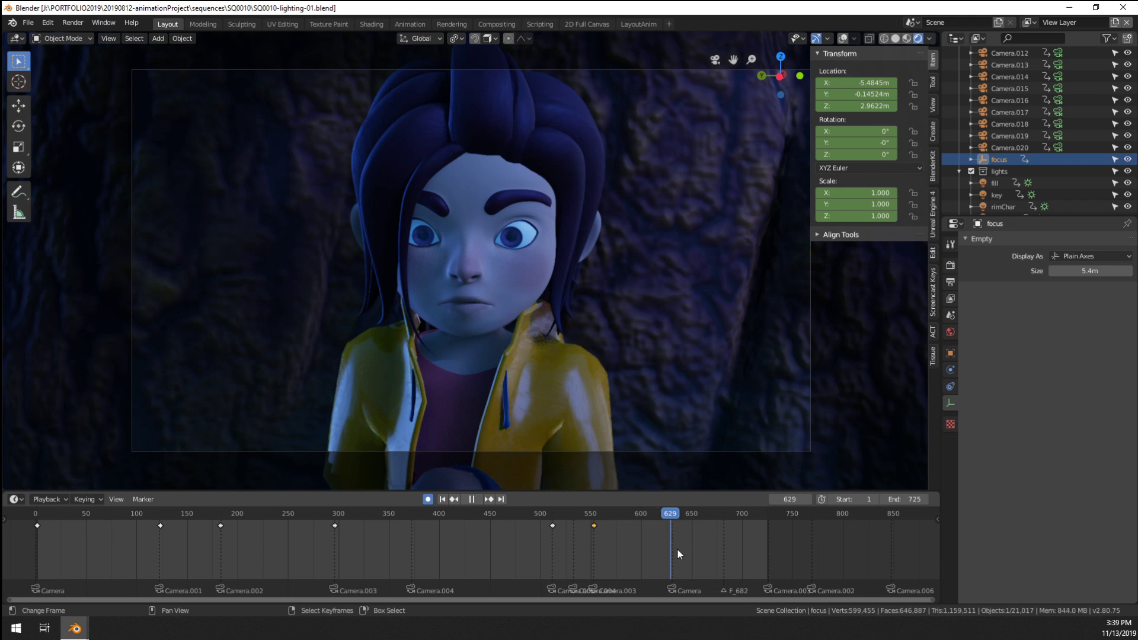
pyautogui.press('space')
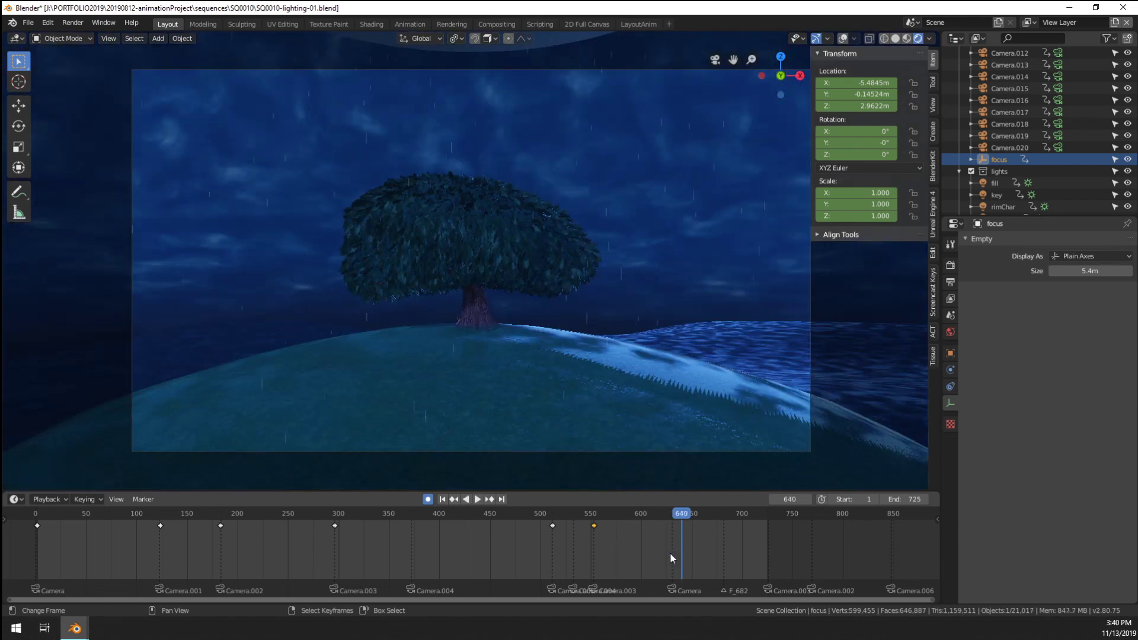
# Copy the focus empty's first keyframe, at the opening Camera marker, and paste it at the camera cut on frame 631
pyautogui.click(673, 553)
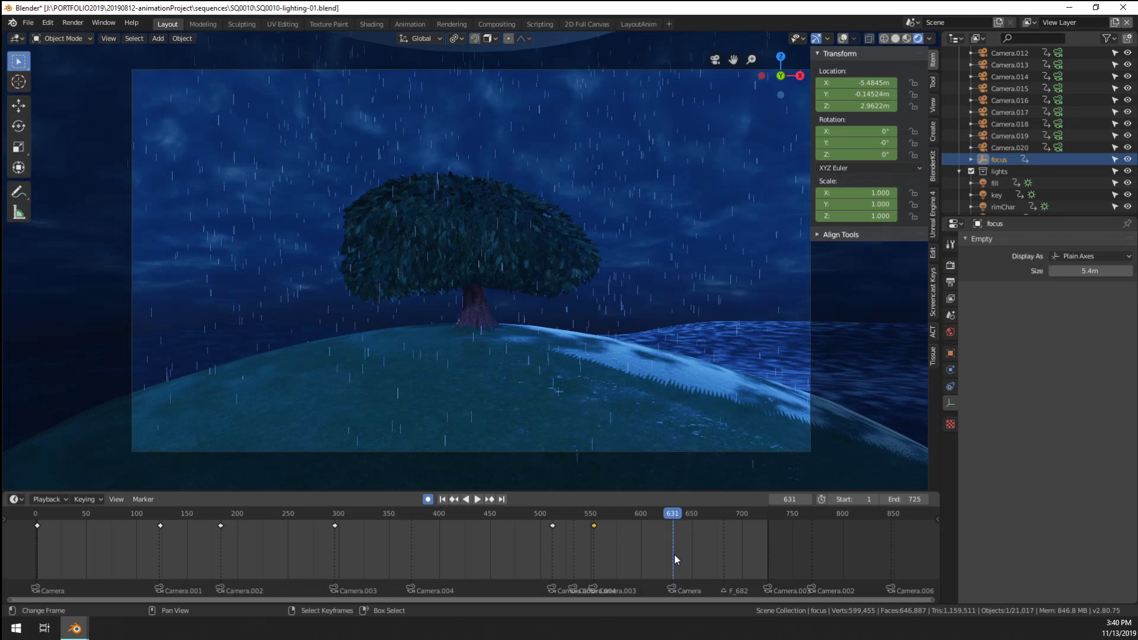
pyautogui.press('Left')
pyautogui.press('Left')
pyautogui.press('Right')
pyautogui.scroll(5, 977, 138)
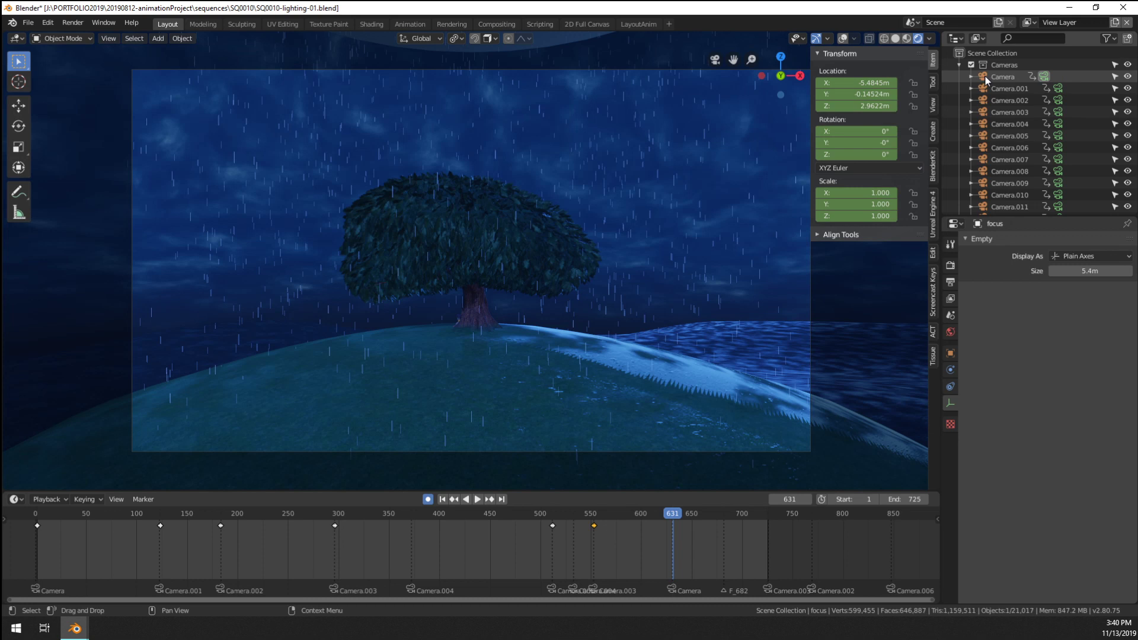
pyautogui.scroll(-8, 984, 77)
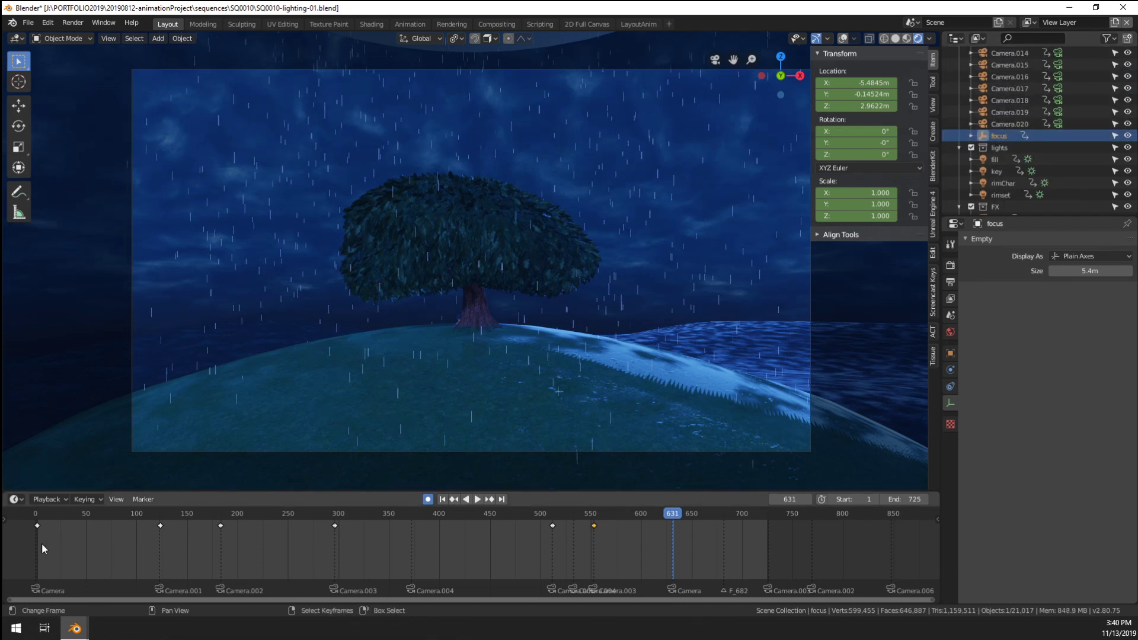
pyautogui.click(38, 527)
pyautogui.hotkey('ctrl', 'c')
pyautogui.hotkey('ctrl', 'v')
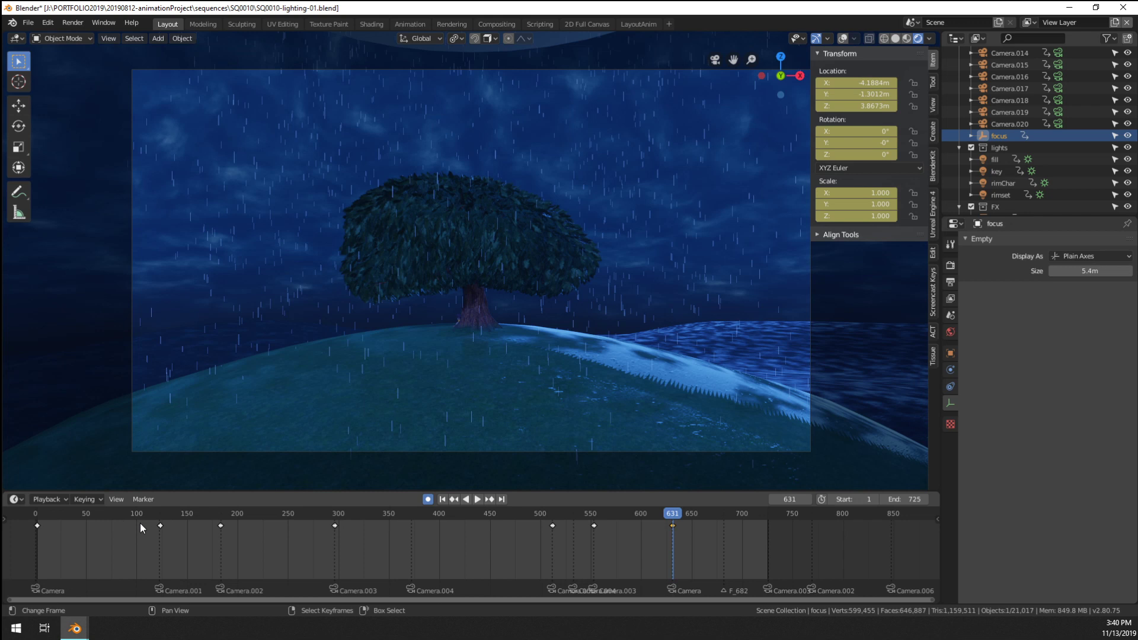
# Copy the first keyframes of the fill and key lights and paste each one at the camera cut on frame 631
pyautogui.scroll(8, 1037, 105)
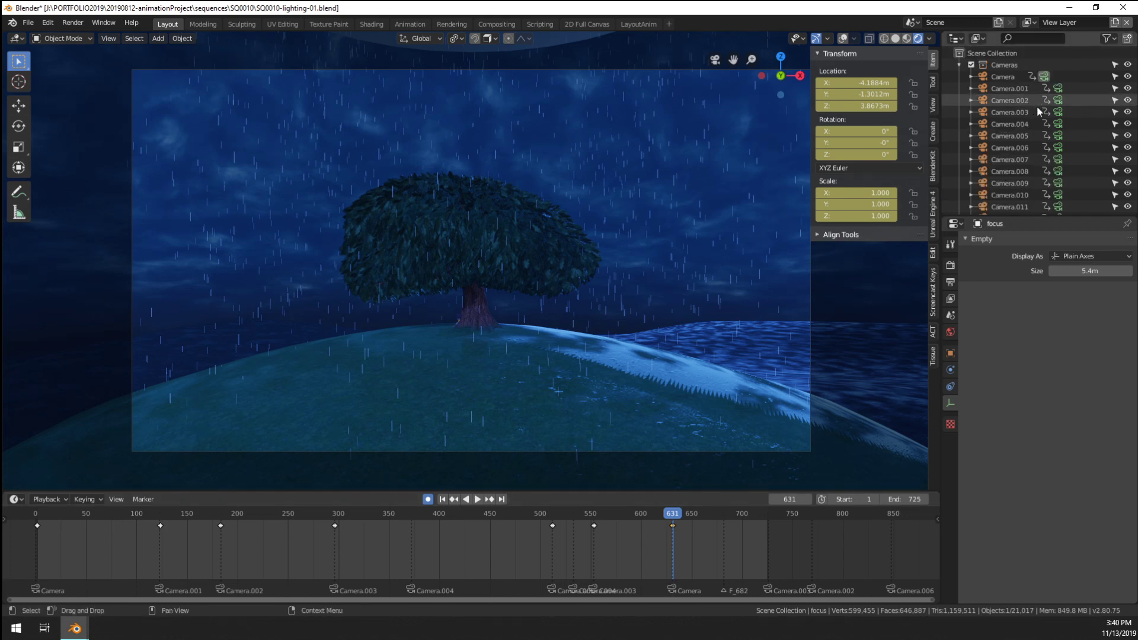
pyautogui.scroll(-8, 1002, 130)
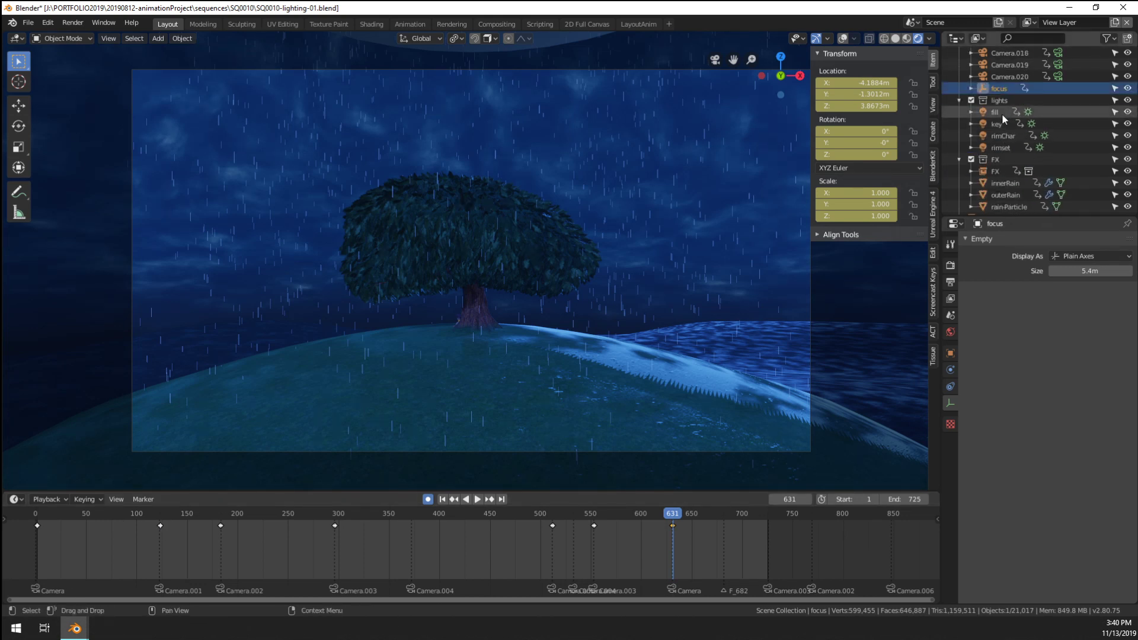
pyautogui.click(1002, 113)
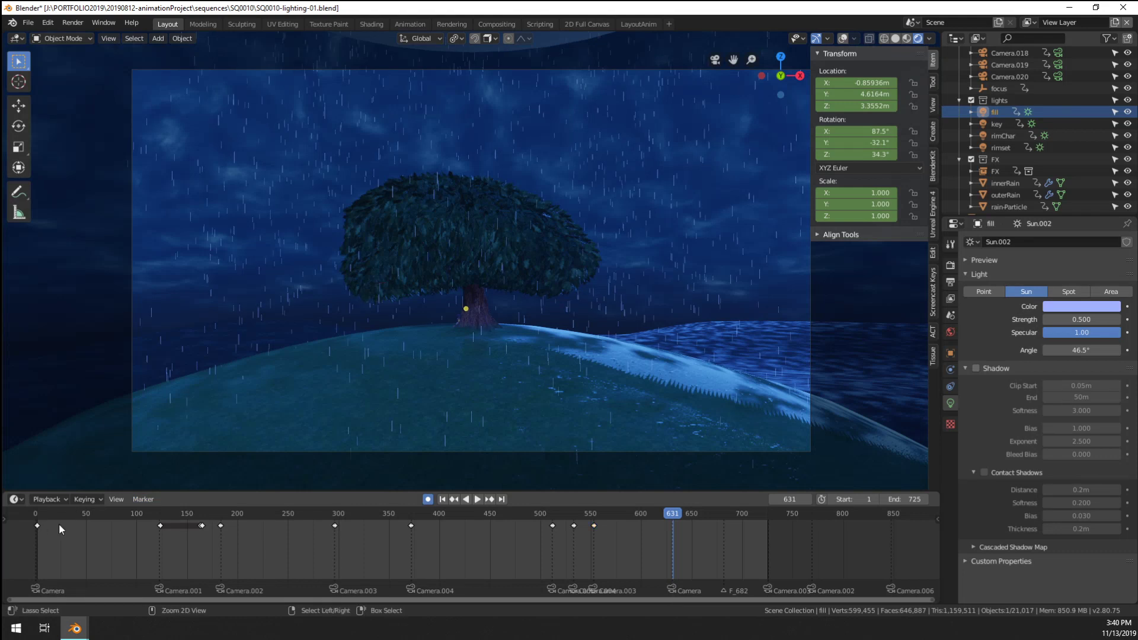
pyautogui.click(38, 526)
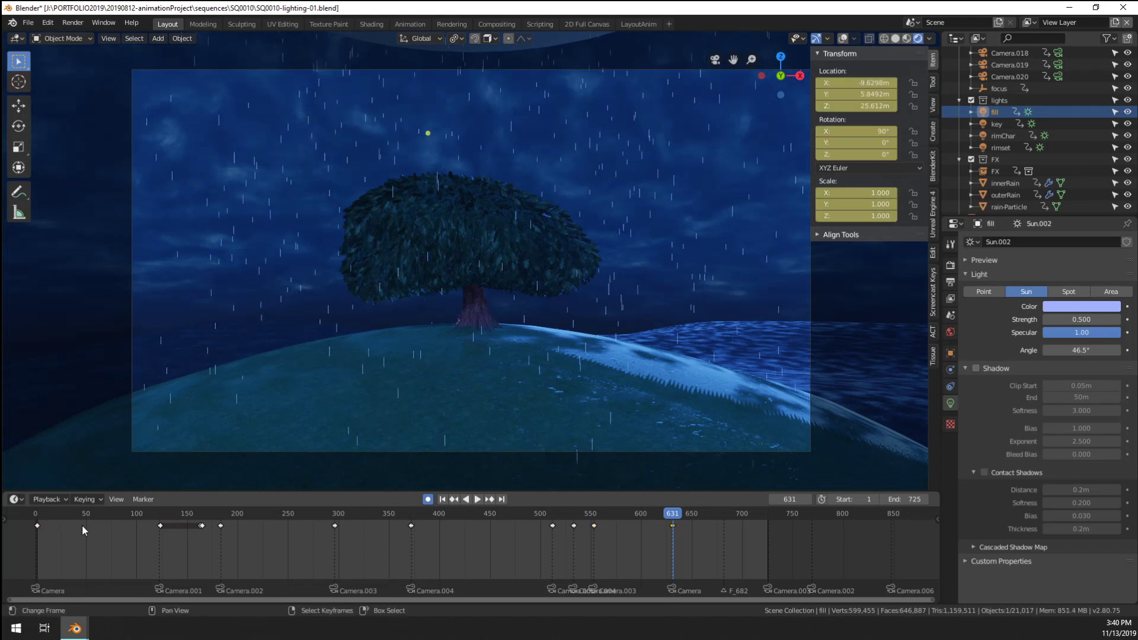
pyautogui.click(997, 123)
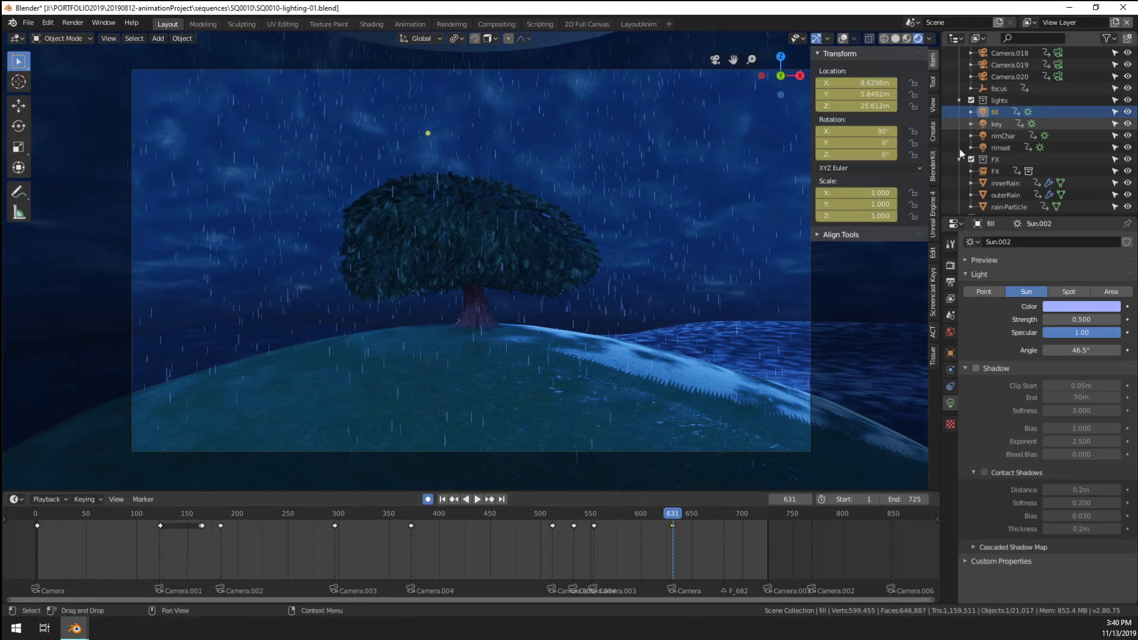
pyautogui.click(37, 525)
pyautogui.hotkey('ctrl', 'c')
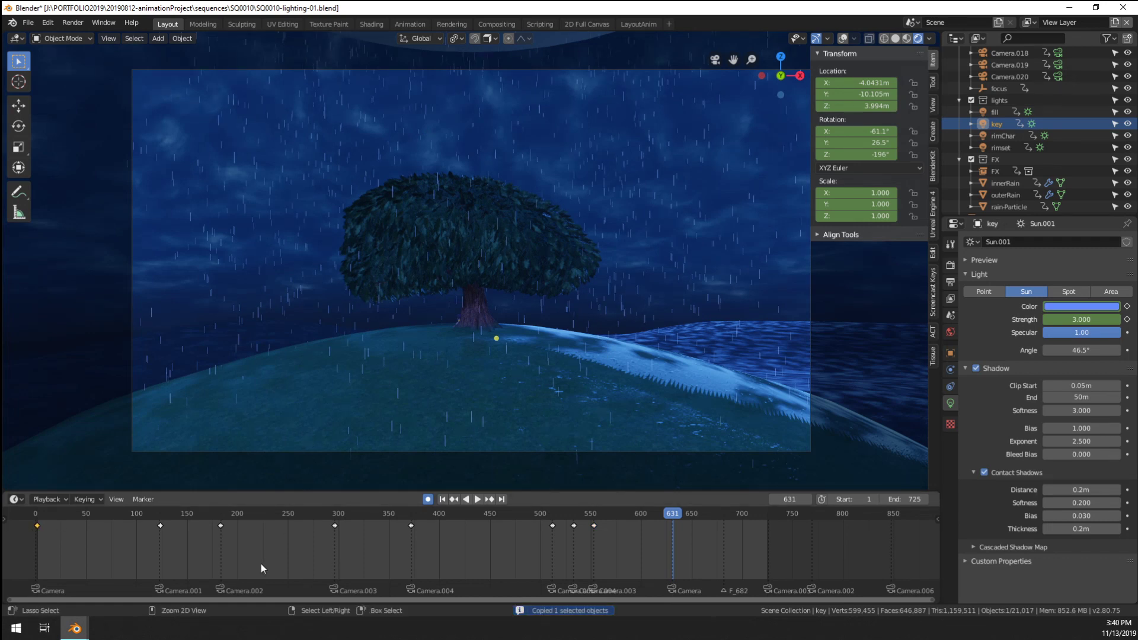
pyautogui.hotkey('ctrl', 'v')
# Copy the first keyframes of the rimChar and rimset lights and paste each one at frame 631
pyautogui.click(1010, 134)
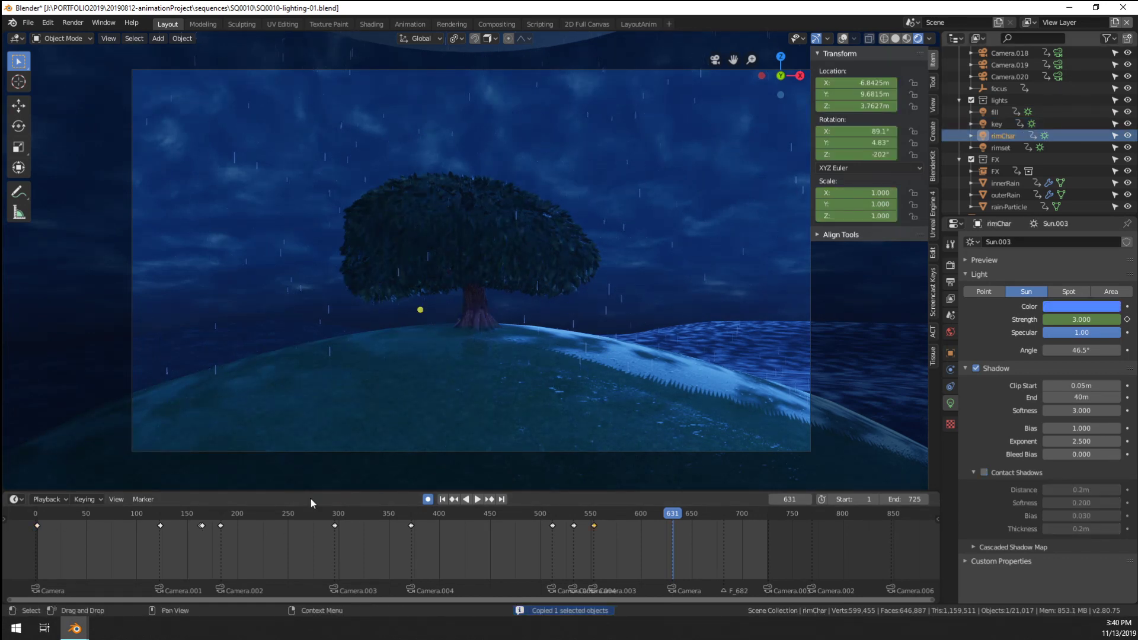
pyautogui.click(37, 525)
pyautogui.hotkey('ctrl', 'c')
pyautogui.hotkey('ctrl', 'v')
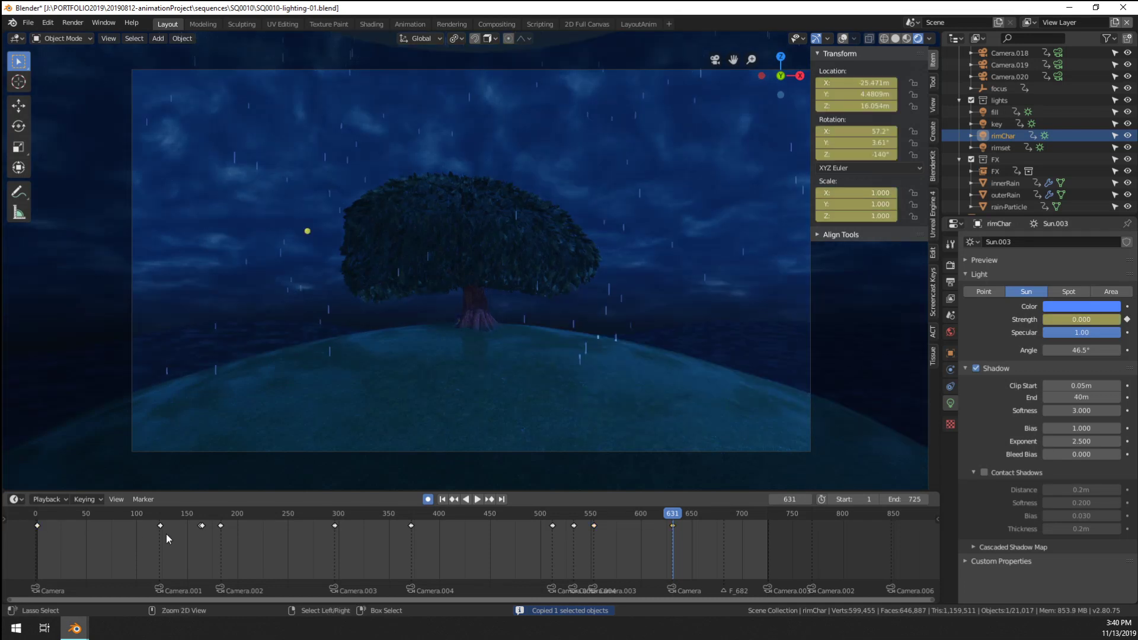
pyautogui.click(1005, 147)
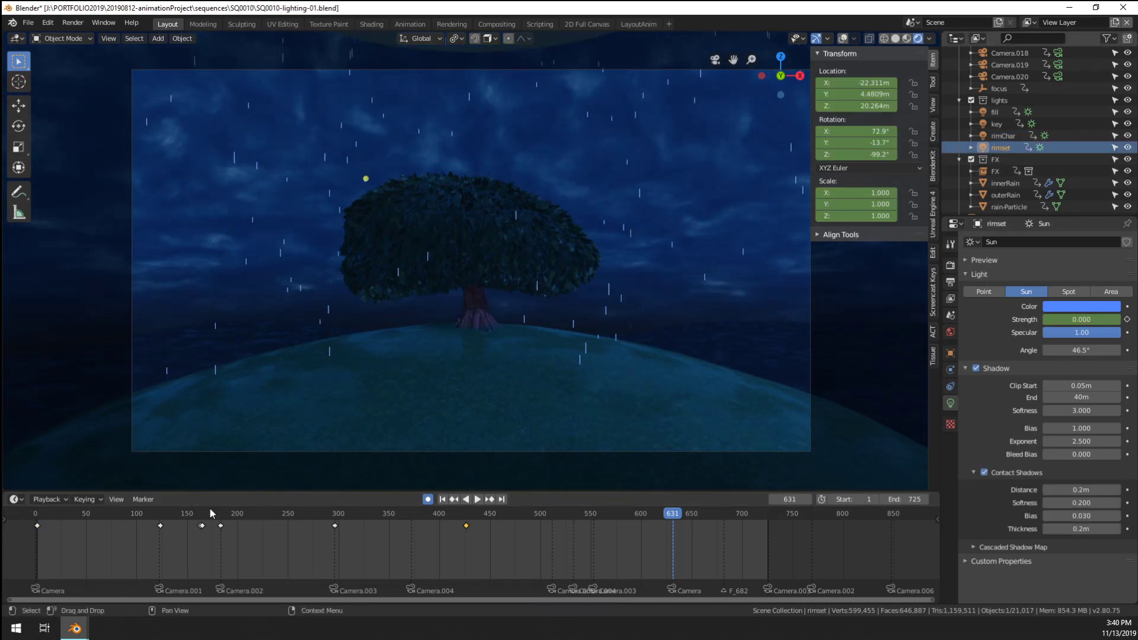
pyautogui.click(38, 526)
pyautogui.hotkey('ctrl', 'c')
pyautogui.hotkey('ctrl', 'v')
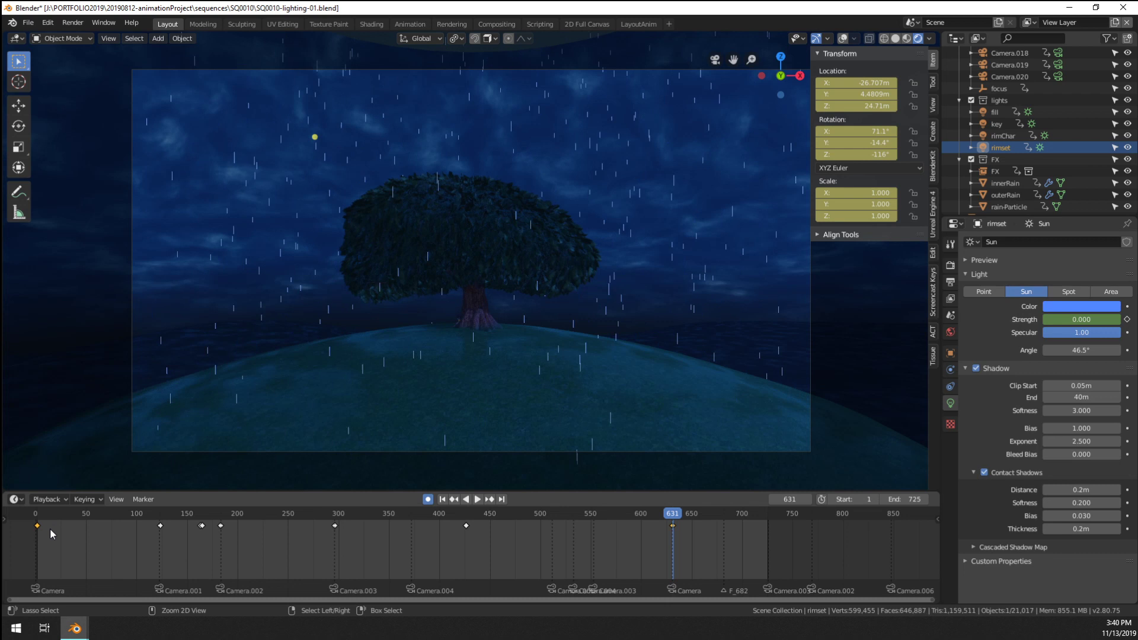
# Keyframe the rimset light's strength at 4 on frame 631 and compare the shot with the opening one at frame 9
pyautogui.click(1081, 319)
pyautogui.write('4')
pyautogui.press('Return')
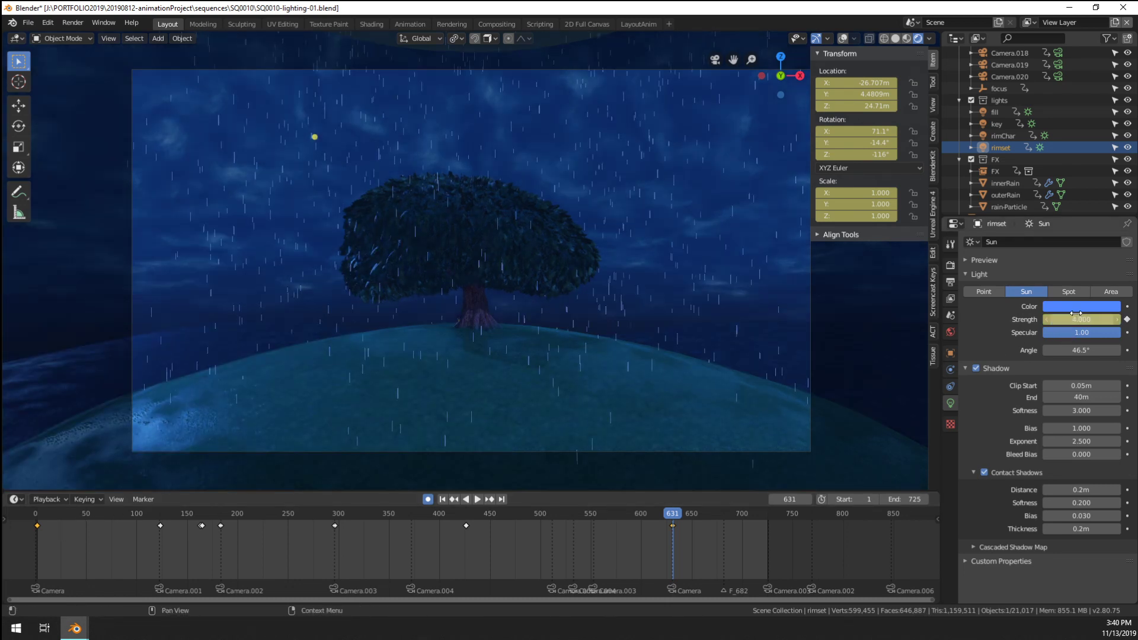
pyautogui.click(45, 551)
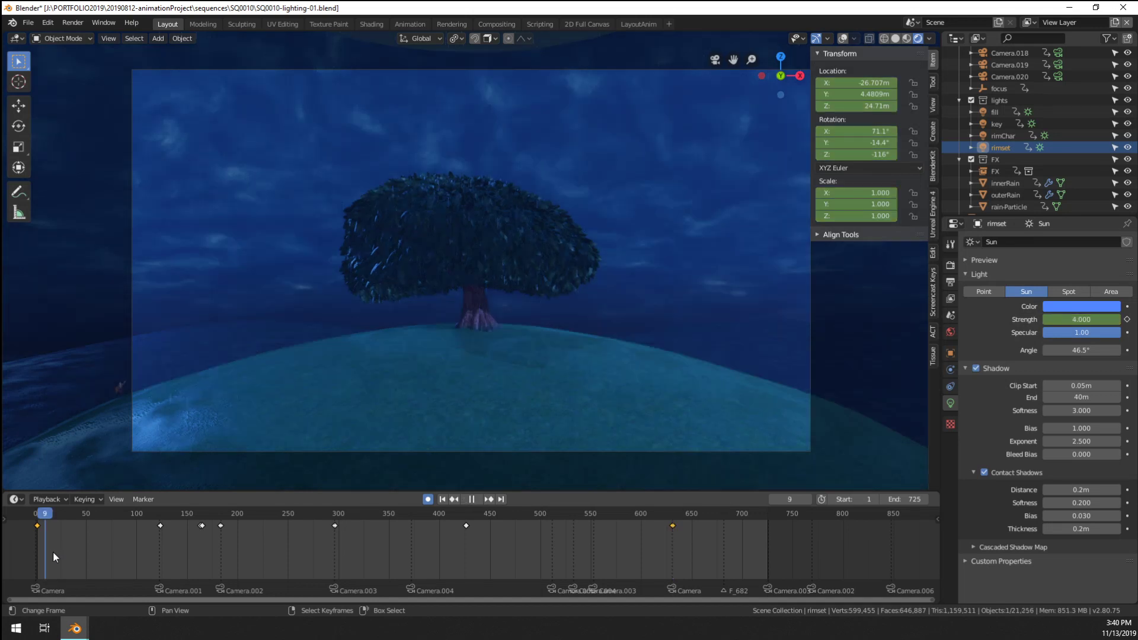
pyautogui.click(672, 559)
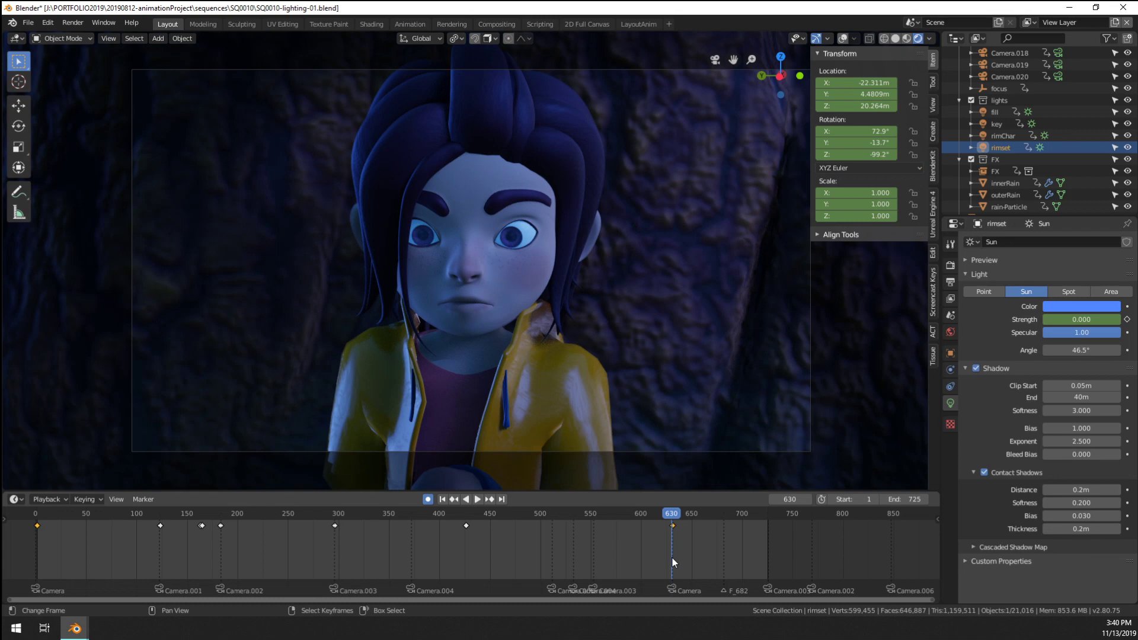
pyautogui.press('Right')
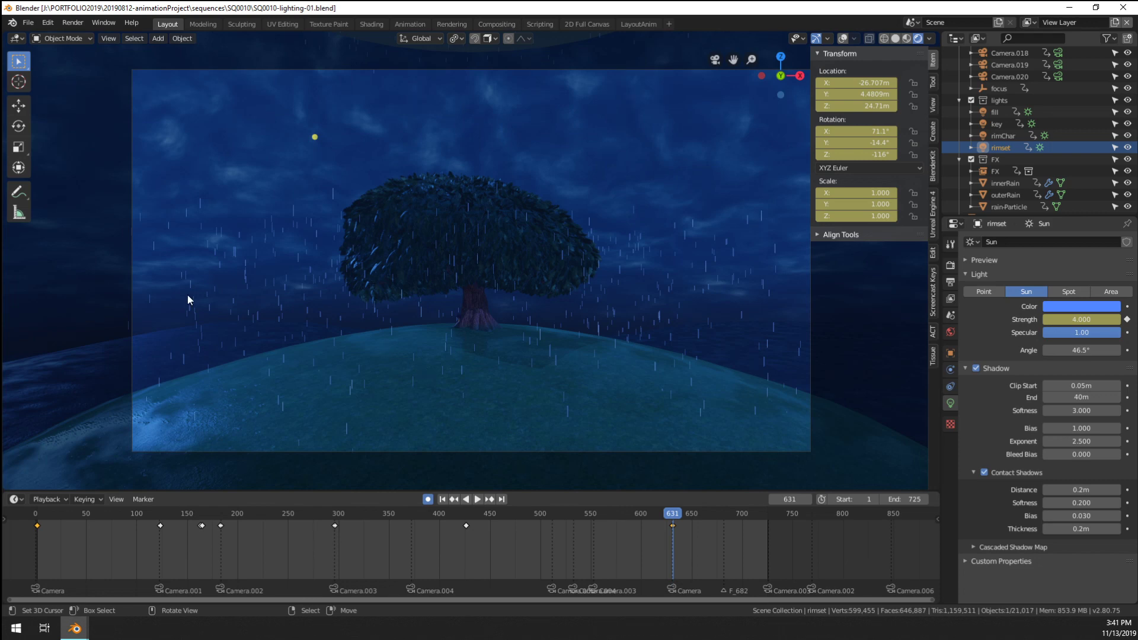
# Check the tree shot around the camera cut at frame 631 and save the lighting file
pyautogui.scroll(-2, 409, 284)
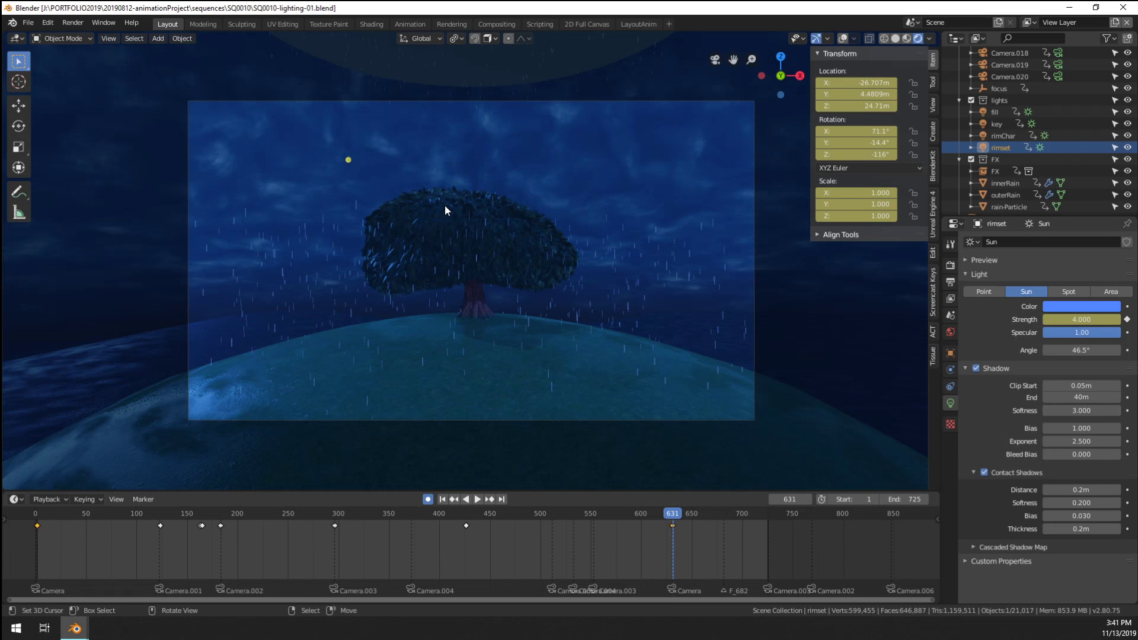
pyautogui.press('Left')
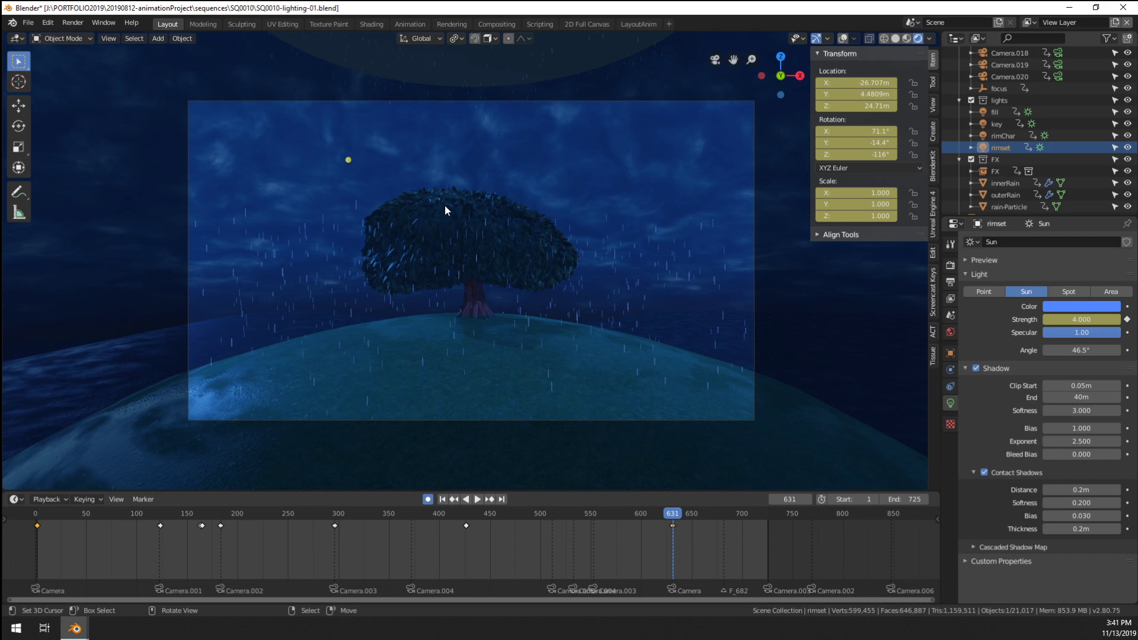
pyautogui.press('Right')
pyautogui.scroll(-2, 370, 287)
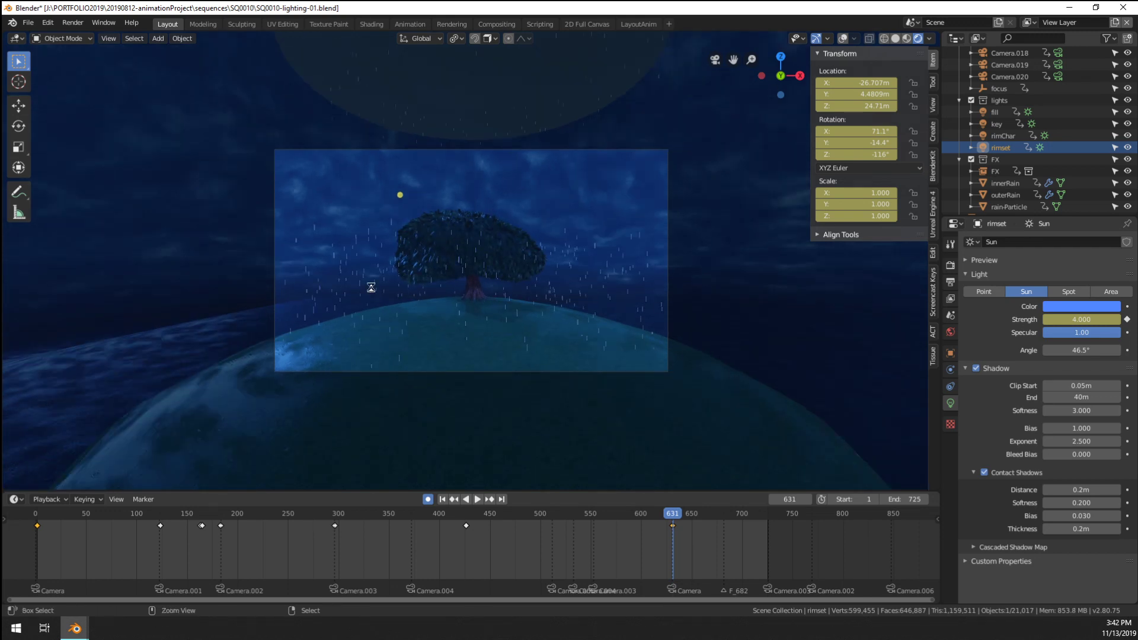
pyautogui.hotkey('ctrl', 's')
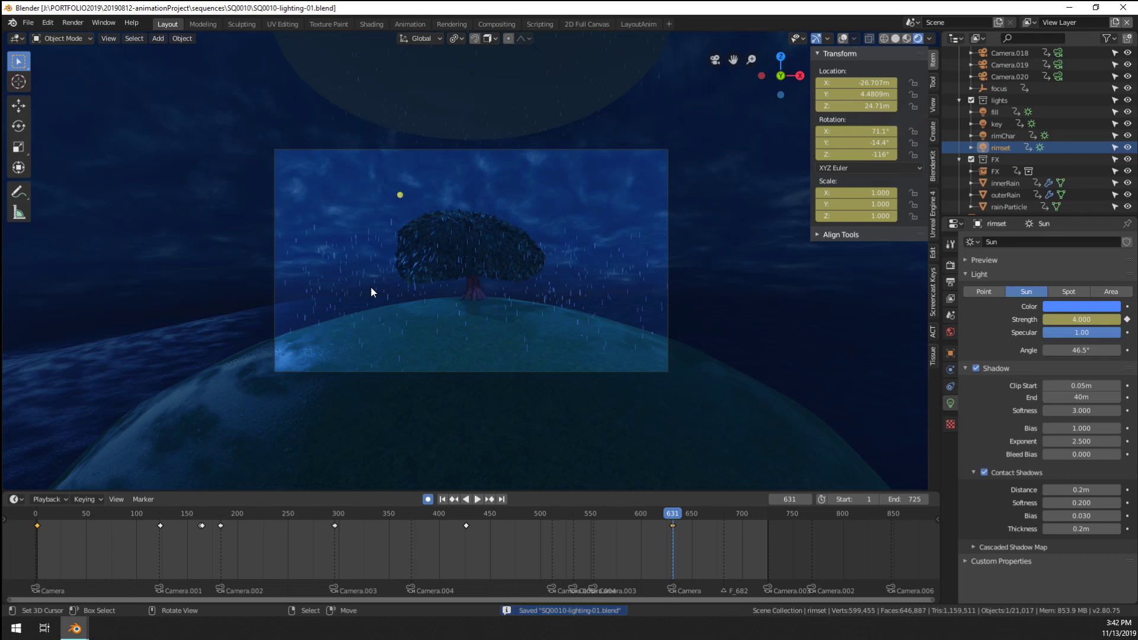
# Review the lighting of the dog and girl shots at frames 494, 524, 537 and 389
pyautogui.press('Home')
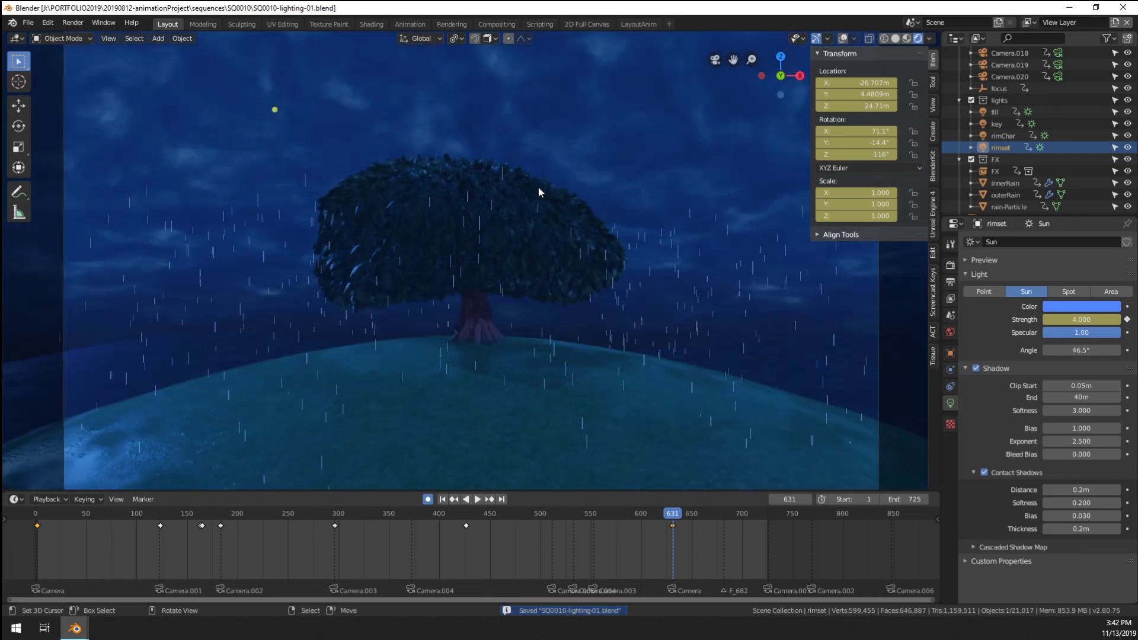
pyautogui.scroll(-2, 538, 187)
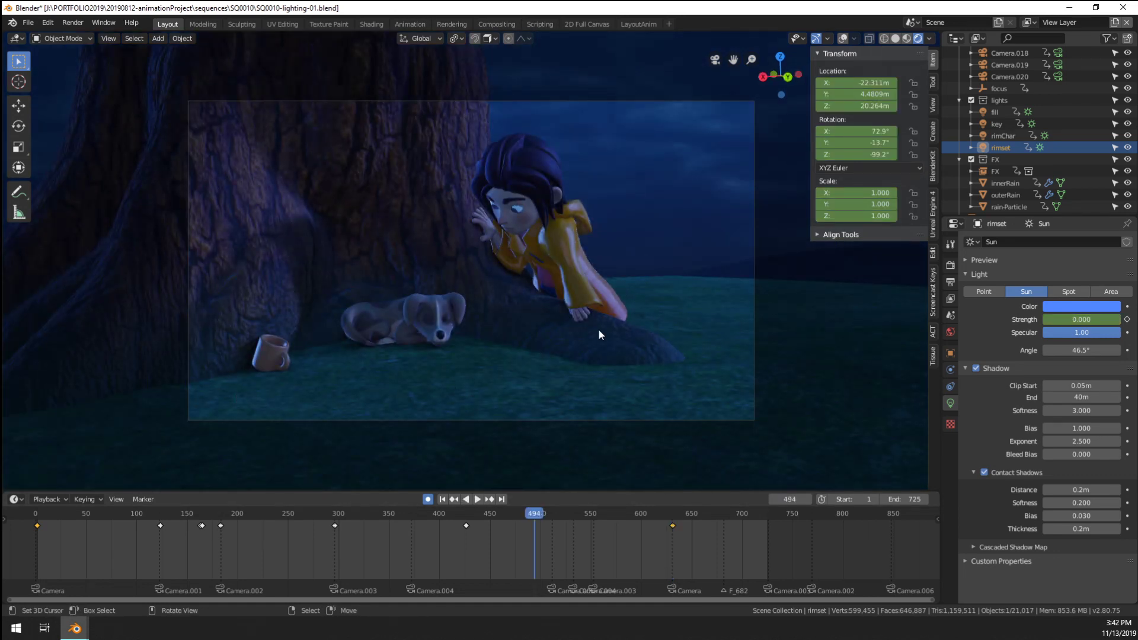
pyautogui.click(564, 564)
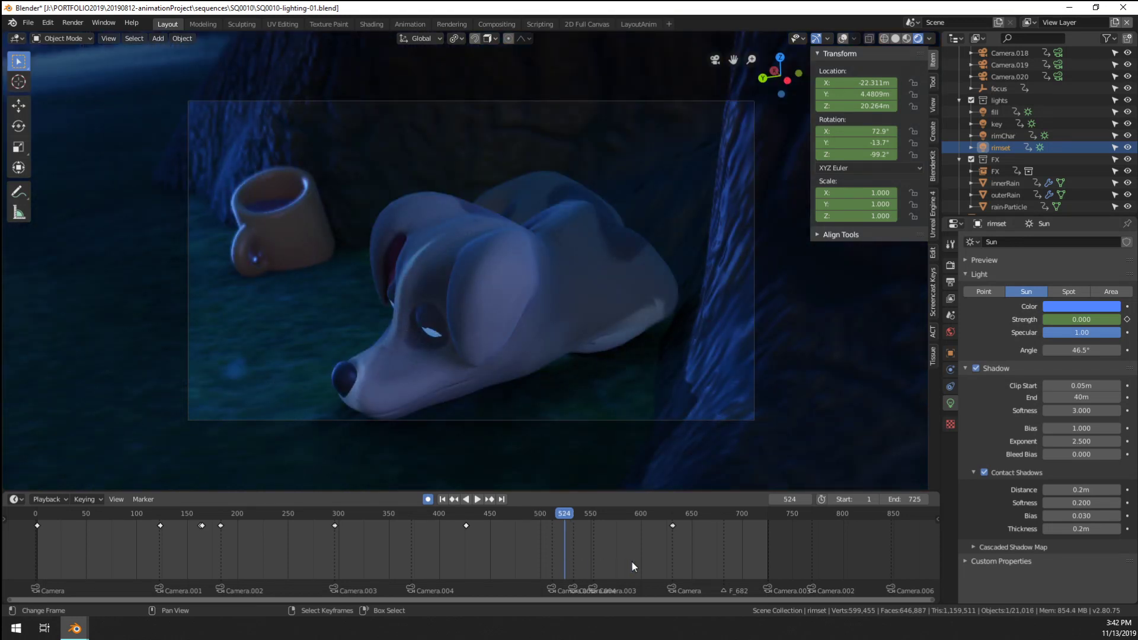
pyautogui.click(630, 561)
pyautogui.click(578, 561)
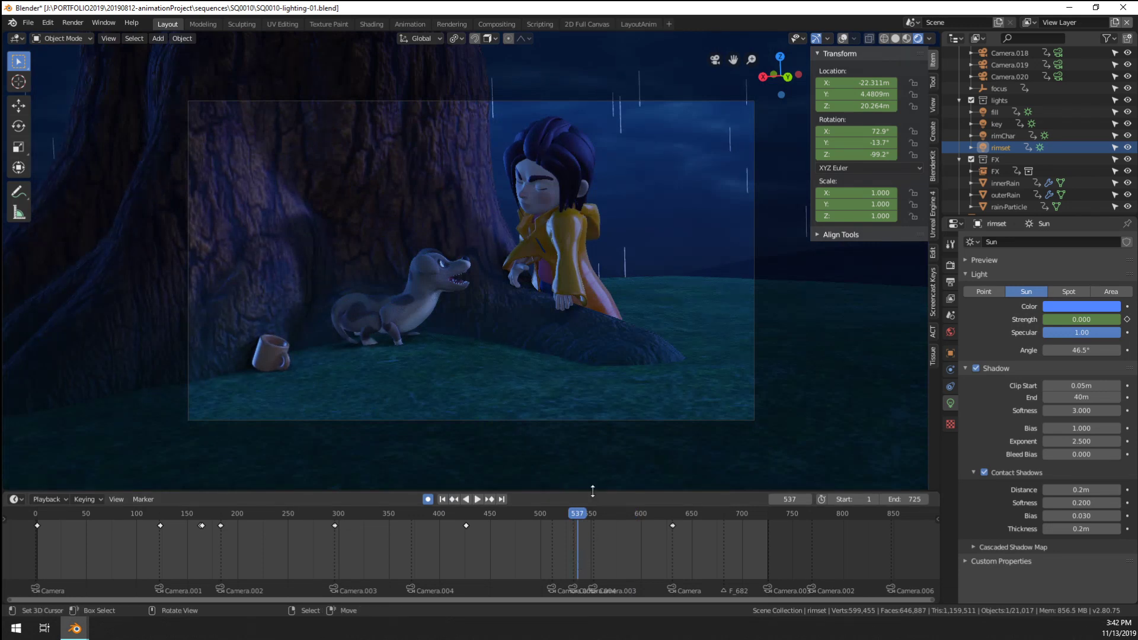
pyautogui.click(375, 543)
pyautogui.click(429, 553)
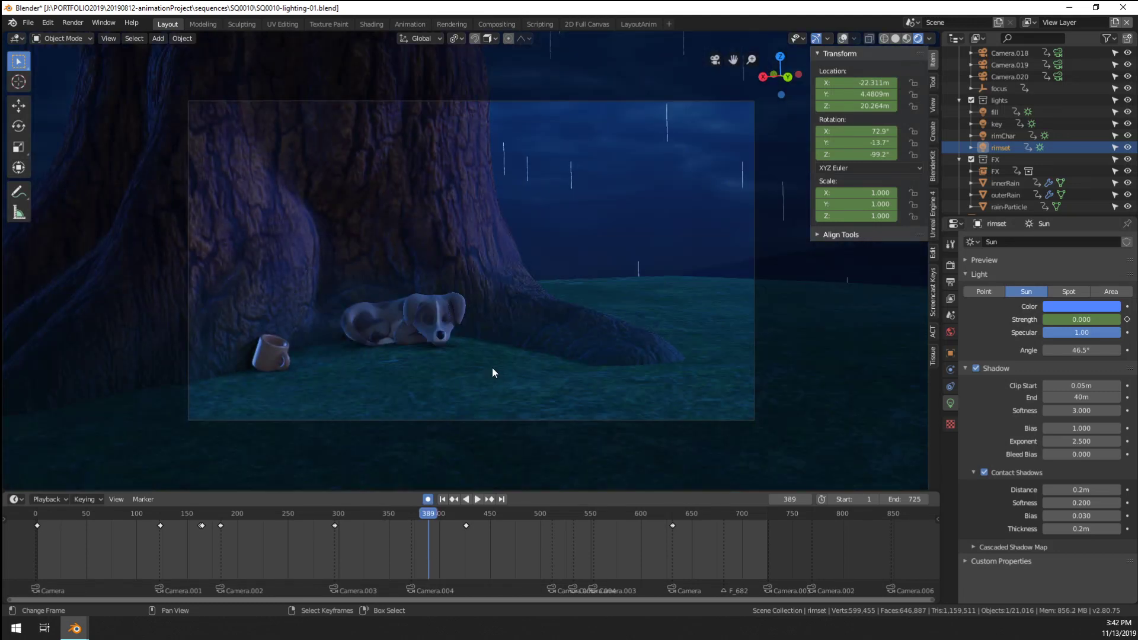
# Show the viewport overlays, select Camera.004, and enable its depth of field with the focus empty as focus object
pyautogui.scroll(-3, 570, 350)
pyautogui.moveTo(649, 328); pyautogui.dragTo(682, 296, button='middle')
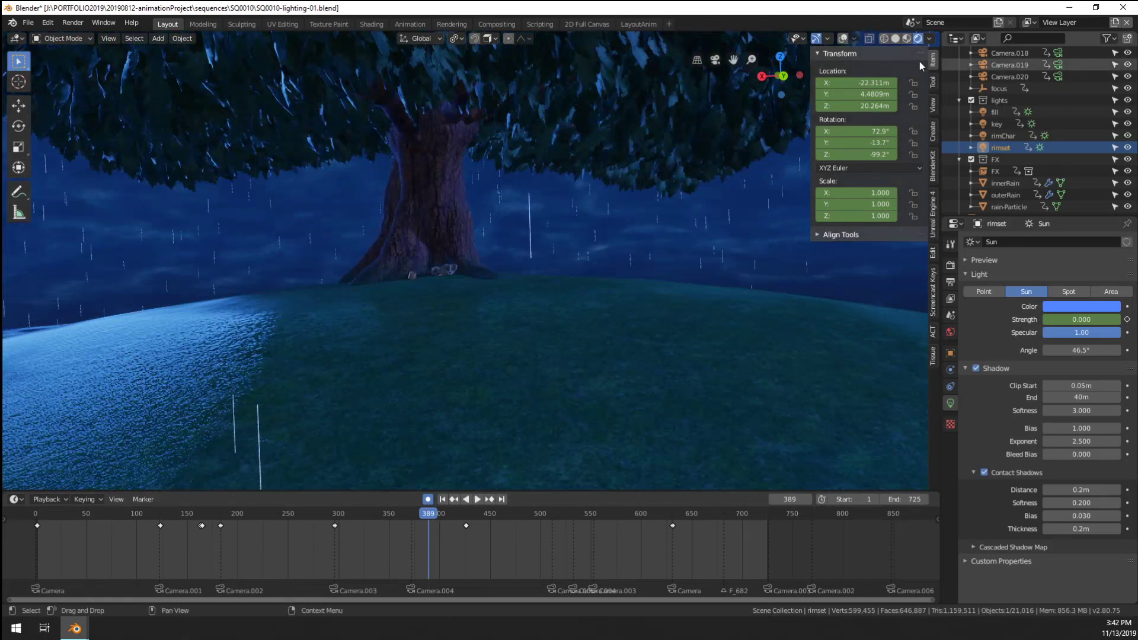
pyautogui.click(842, 38)
pyautogui.moveTo(675, 197); pyautogui.dragTo(294, 373, button='middle')
pyautogui.click(298, 388)
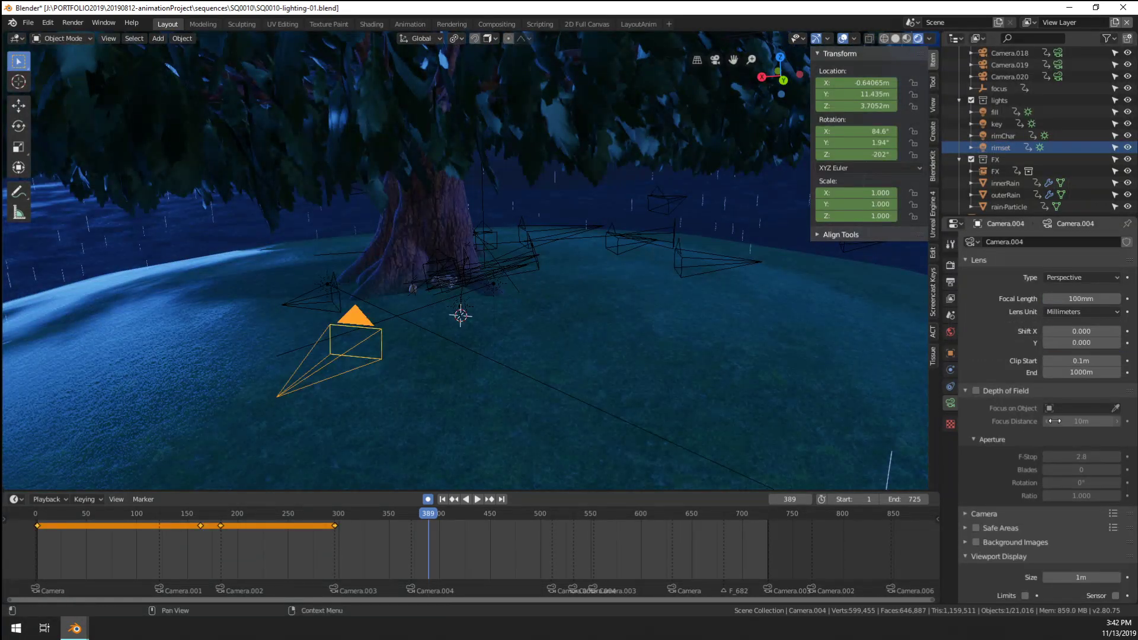
pyautogui.click(1080, 408)
pyautogui.write('focus')
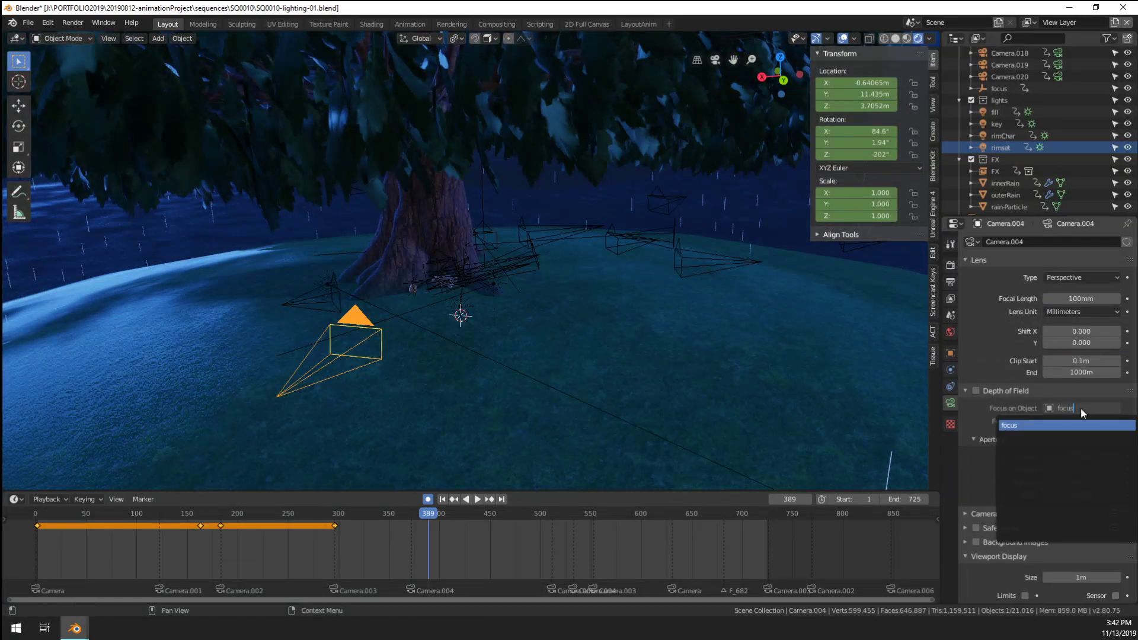
pyautogui.press('Return')
pyautogui.click(975, 391)
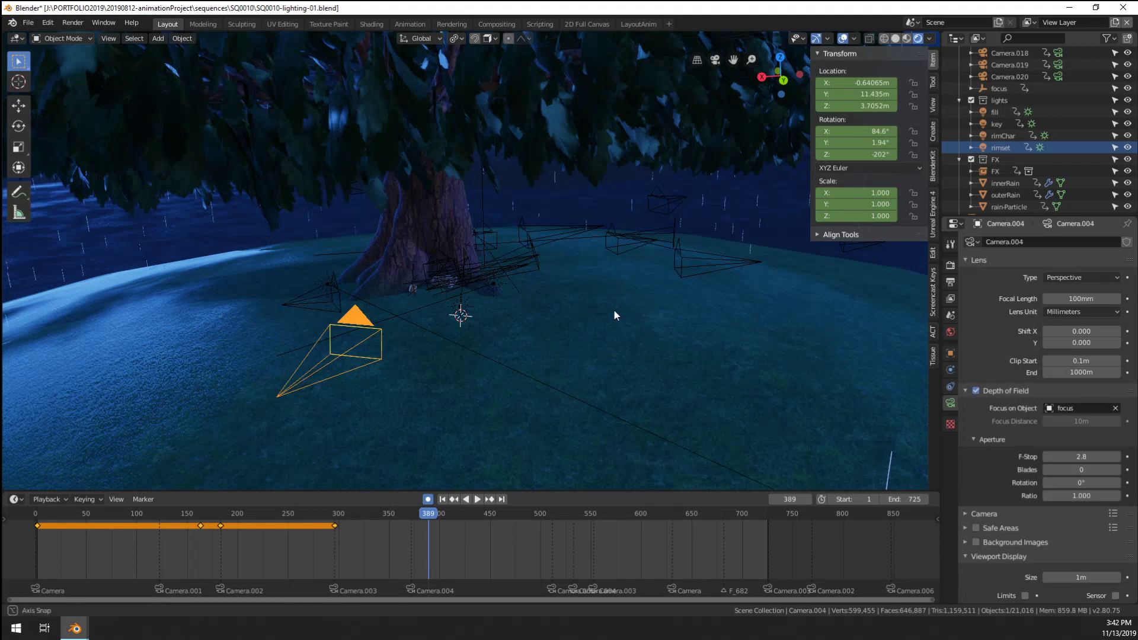
# Move the focus empty to the tree roots behind the dog at frame 389, at about X -4.69, Y 1.81, Z 2.78 m
pyautogui.moveTo(613, 308); pyautogui.dragTo(540, 278, button='middle')
pyautogui.scroll(2, 1036, 87)
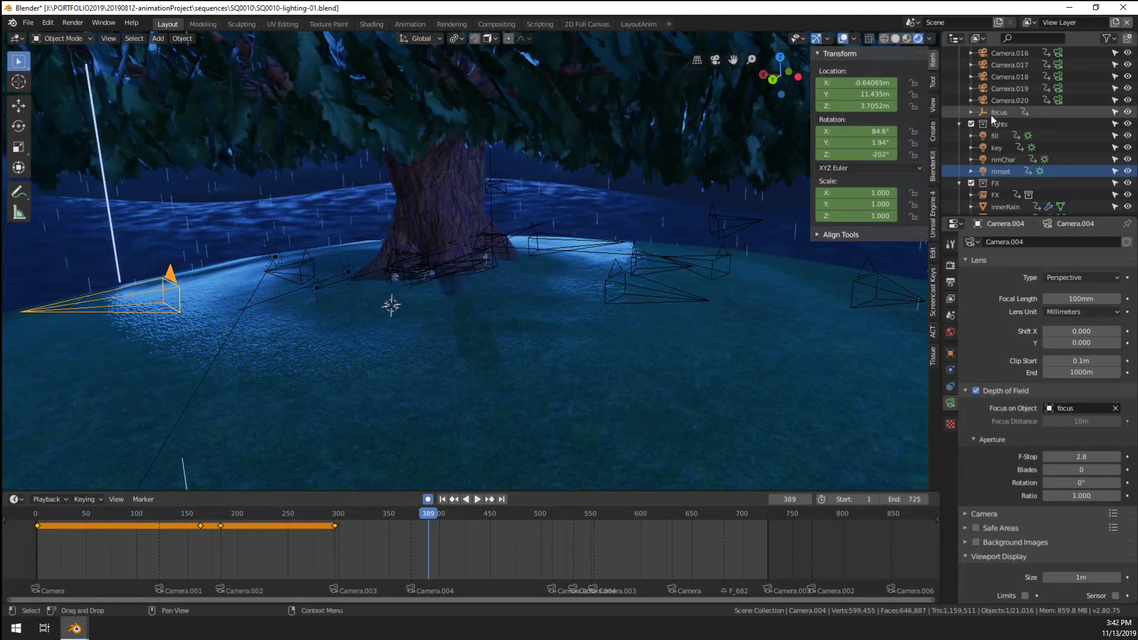
pyautogui.click(991, 112)
pyautogui.moveTo(494, 200); pyautogui.dragTo(544, 221, button='middle')
pyautogui.press('g')
pyautogui.click(500, 231)
pyautogui.press('g')
pyautogui.click(581, 208)
pyautogui.press('KP_0')
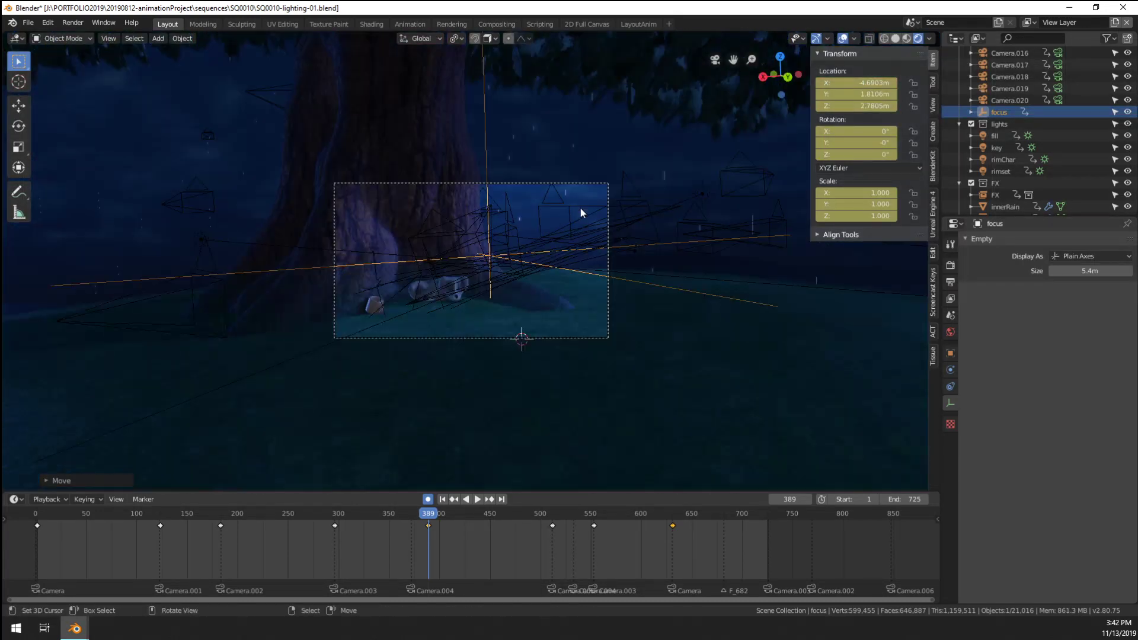
pyautogui.scroll(1, 583, 210)
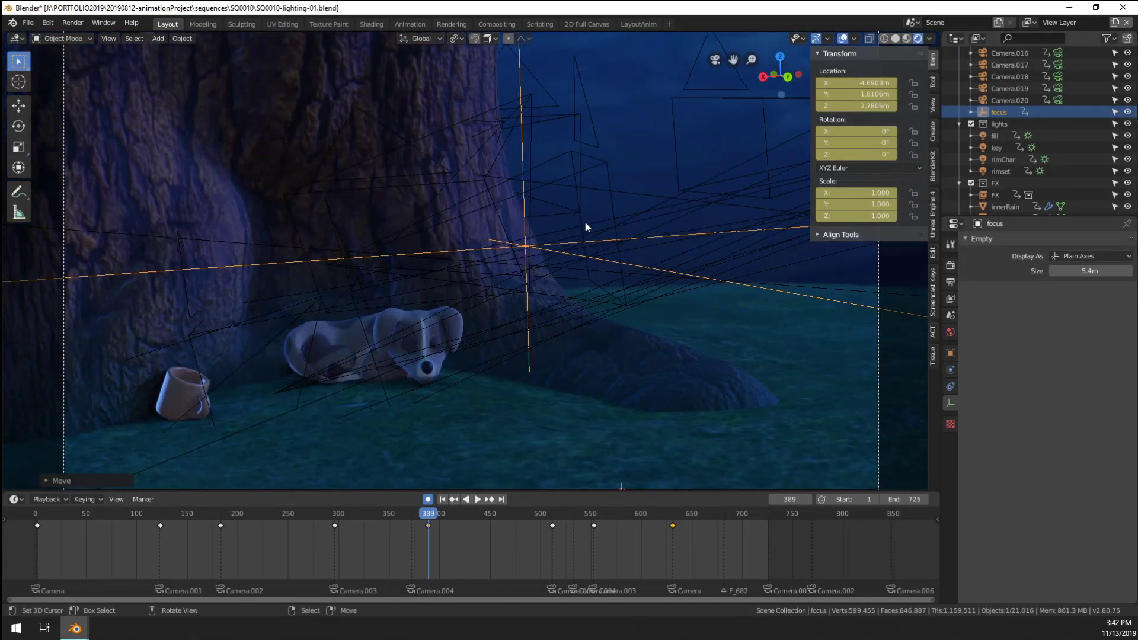
# Shift the focus empty's keyframe from frame 389 back to the camera cut at the Camera.004 marker
pyautogui.click(429, 525)
pyautogui.press('g')
pyautogui.click(411, 531)
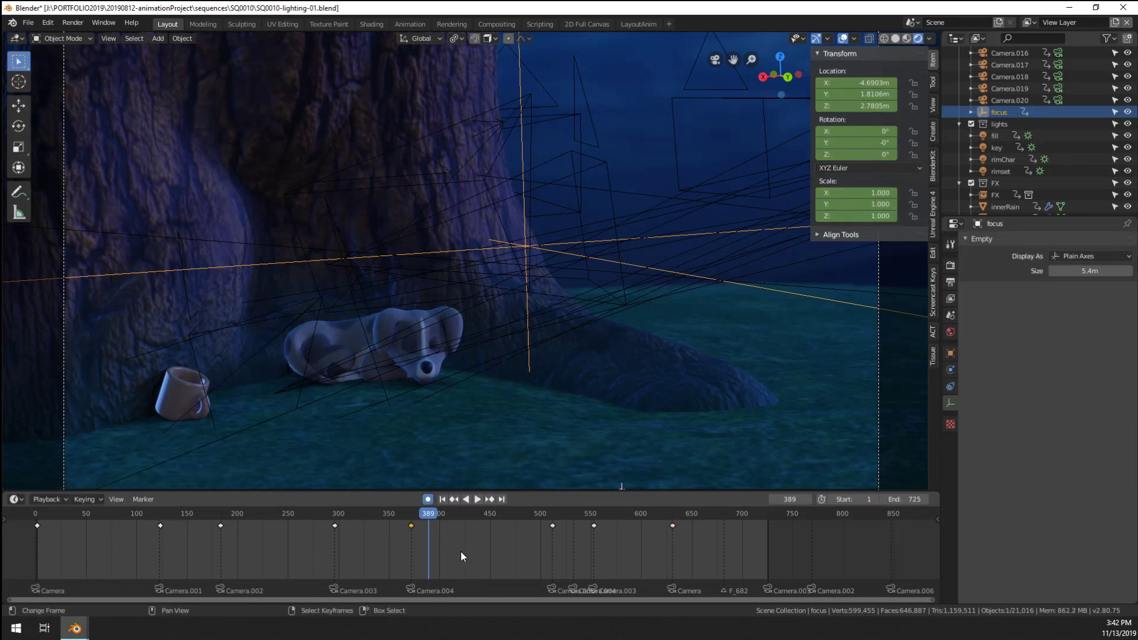
# Examine the focus on the girl and the dog up close in the Camera.004 shot at frame 412
pyautogui.press('space')
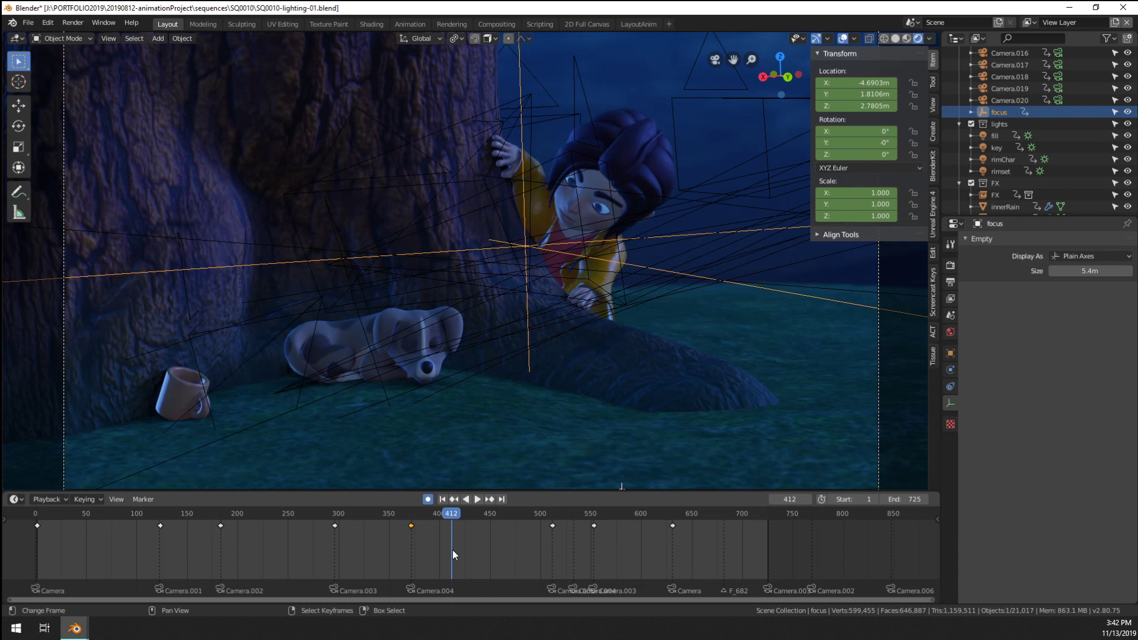
pyautogui.scroll(-2, 641, 261)
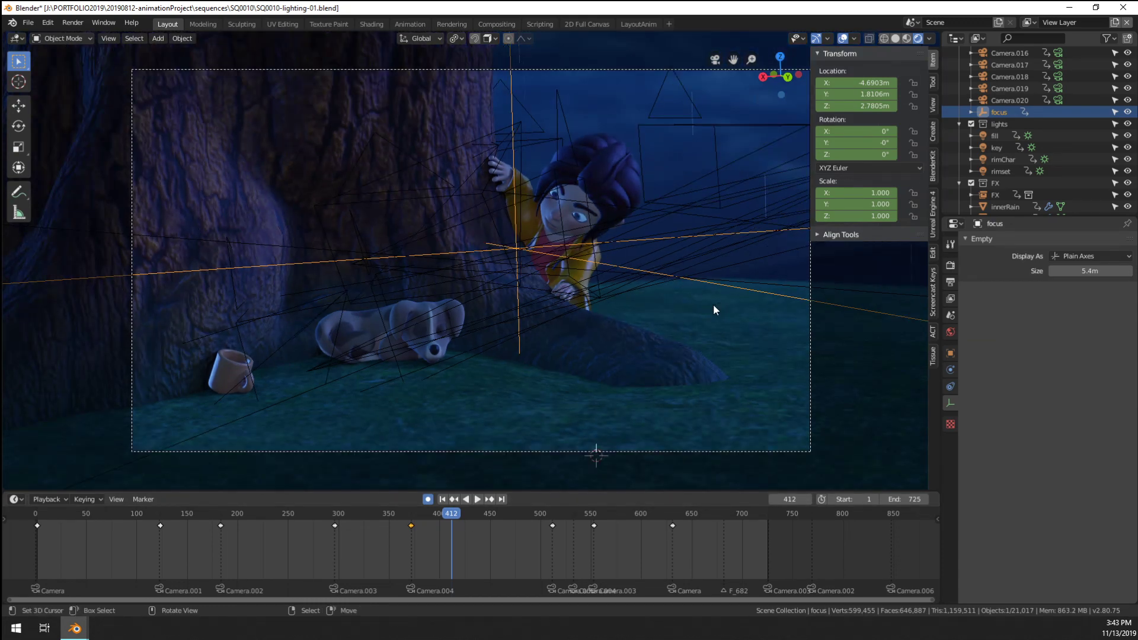
pyautogui.keyDown('shift'); pyautogui.moveTo(714, 304); pyautogui.dragTo(528, 312, button='middle'); pyautogui.keyUp('shift')
pyautogui.scroll(5, 528, 312)
pyautogui.scroll(-6, 536, 374)
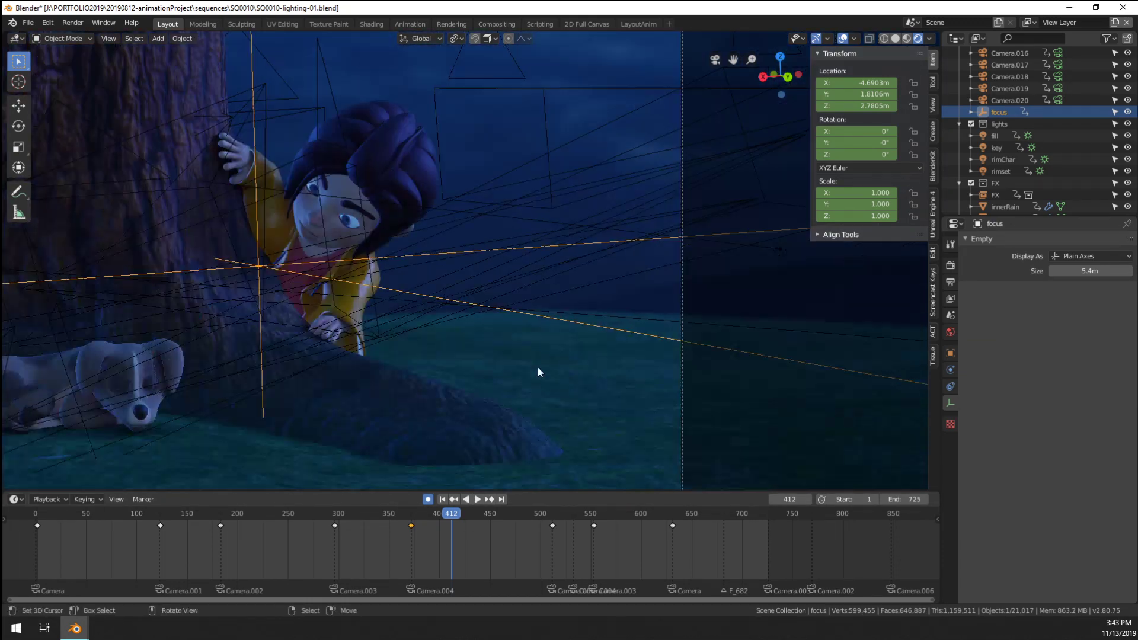
pyautogui.scroll(4, 493, 381)
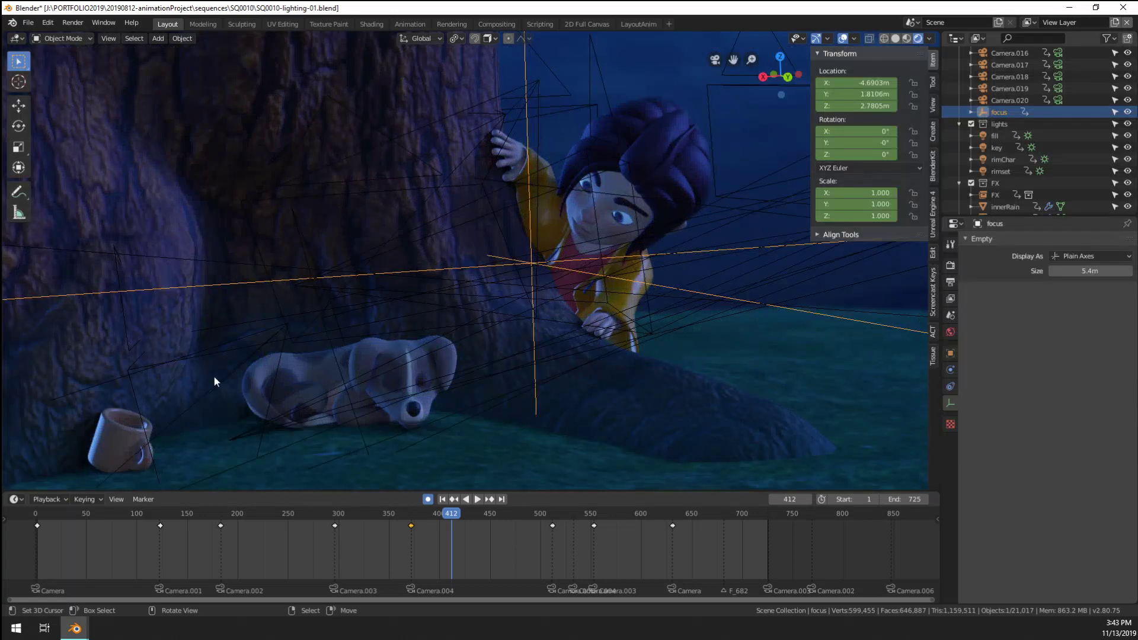
# Keyframe the focus empty at the camera cut at frame 533, reusing its Camera.004 position of X -4.69, Y 1.81, Z 2.78 m
pyautogui.scroll(-4, 585, 412)
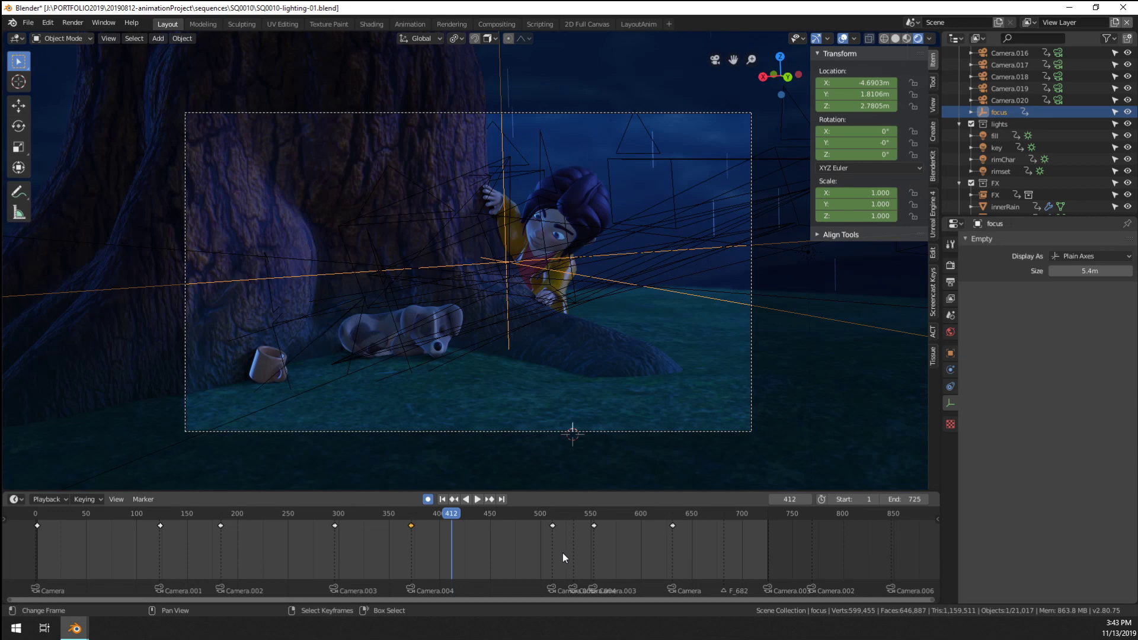
pyautogui.click(581, 553)
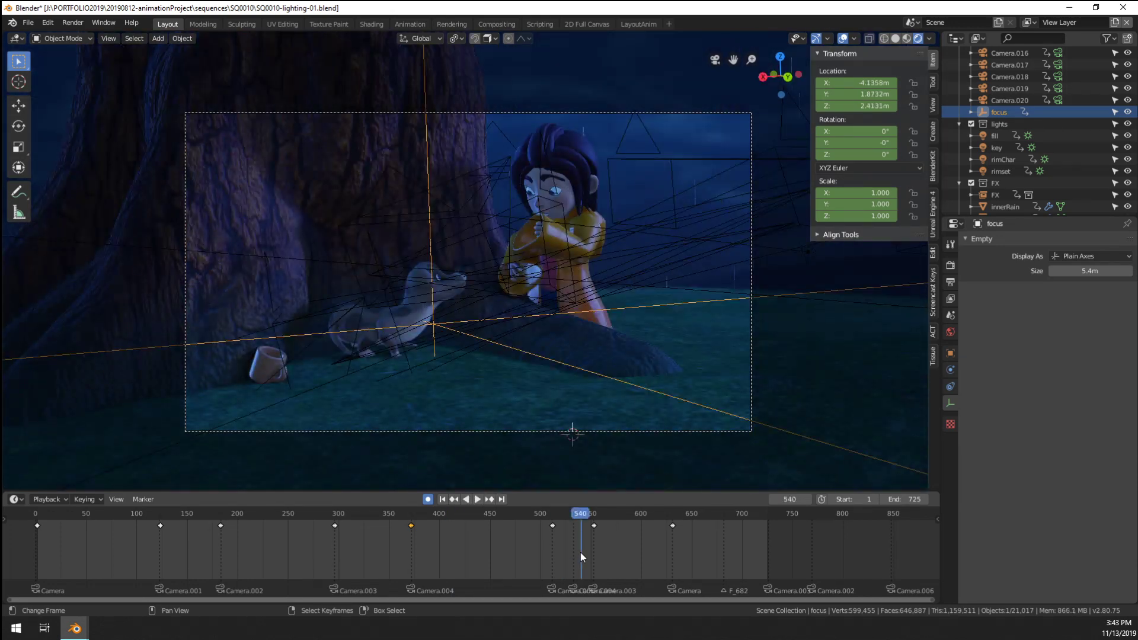
pyautogui.scroll(3, 592, 556)
pyautogui.click(635, 556)
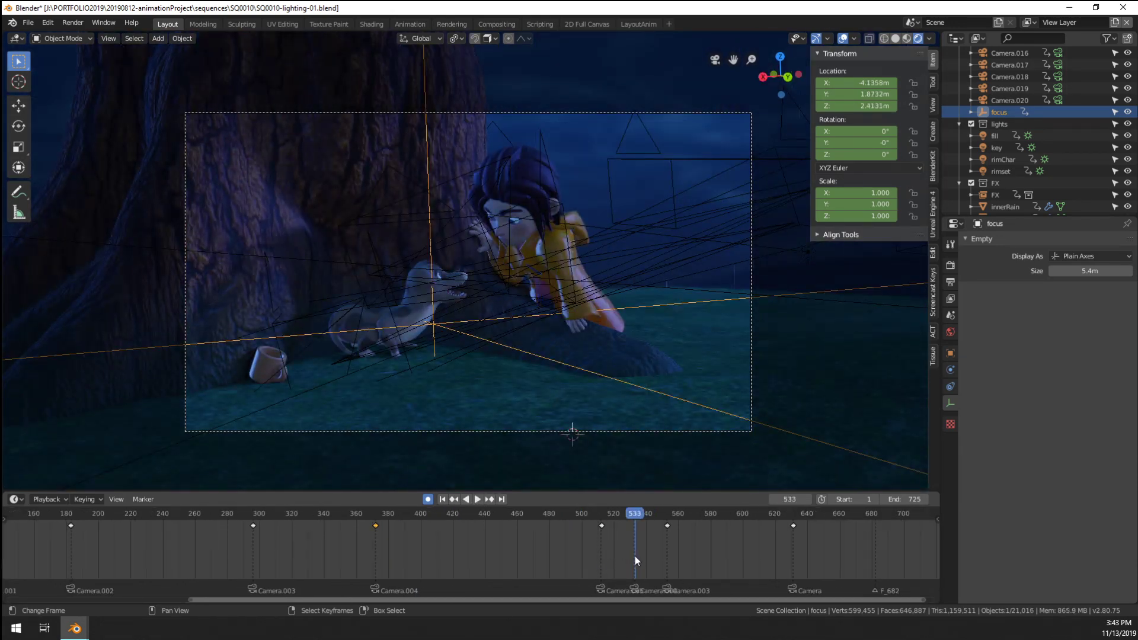
pyautogui.press('i')
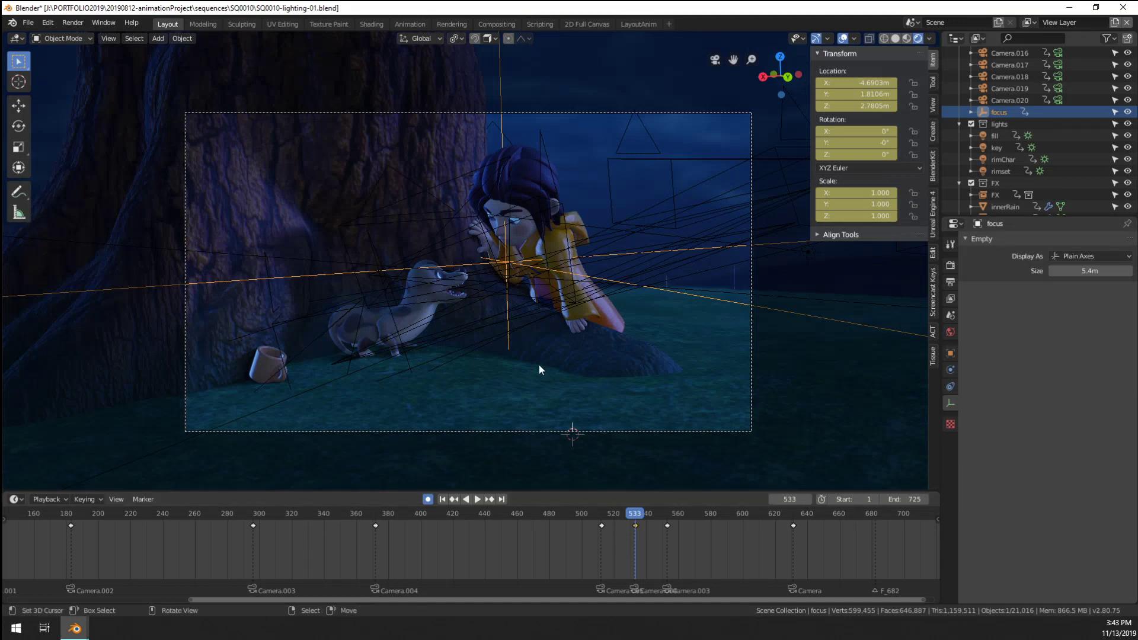
# Select Camera.004, play back its shot from frame 533, and review the opening tree shot up to frame 57
pyautogui.click(752, 363)
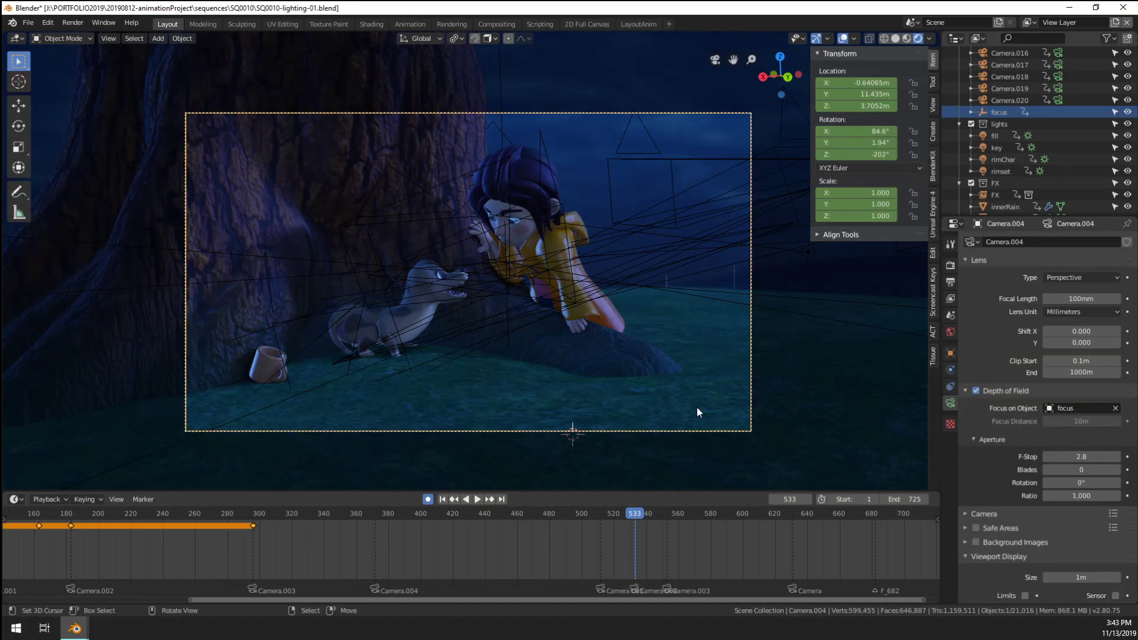
pyautogui.scroll(-7, 723, 299)
pyautogui.scroll(6, 592, 325)
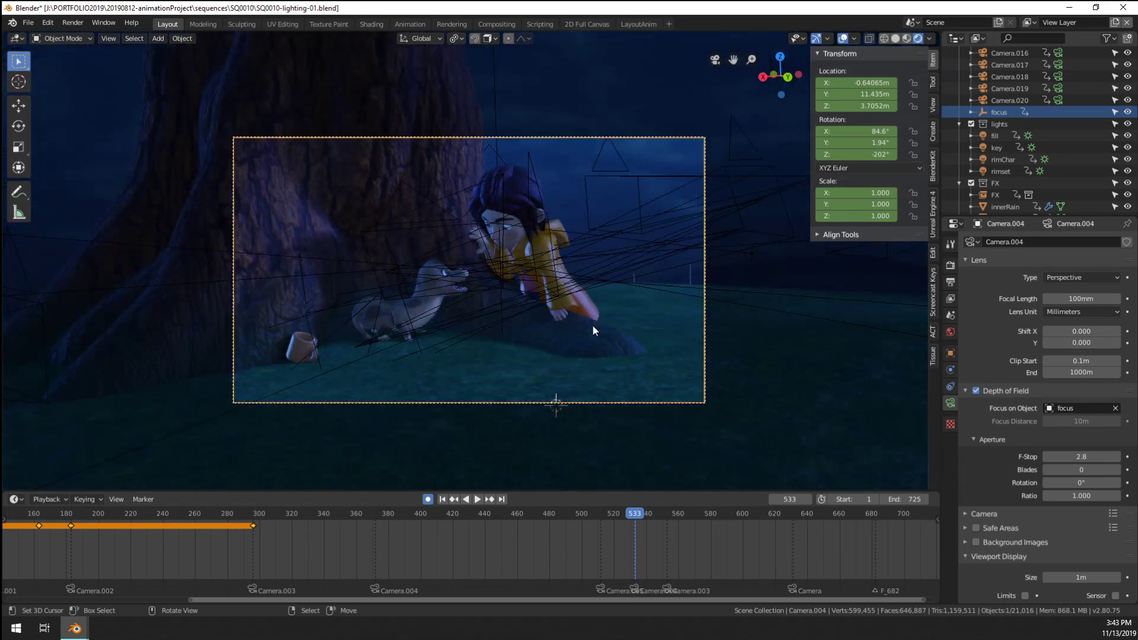
pyautogui.press('space')
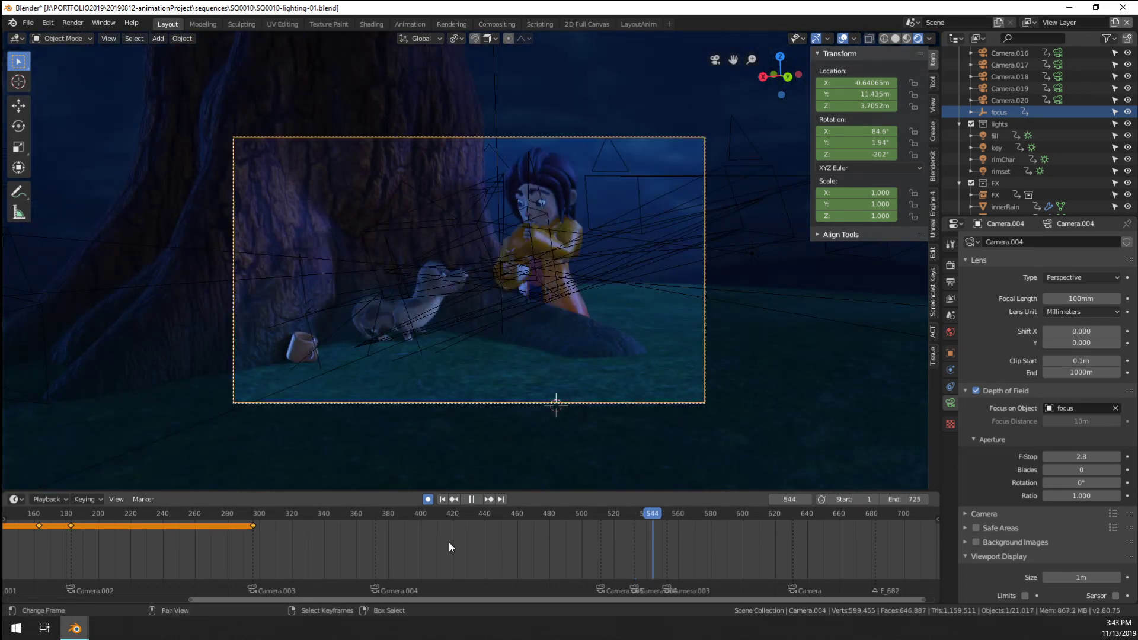
pyautogui.scroll(-6, 450, 542)
pyautogui.moveTo(336, 559); pyautogui.dragTo(460, 567, button='middle')
pyautogui.click(168, 560)
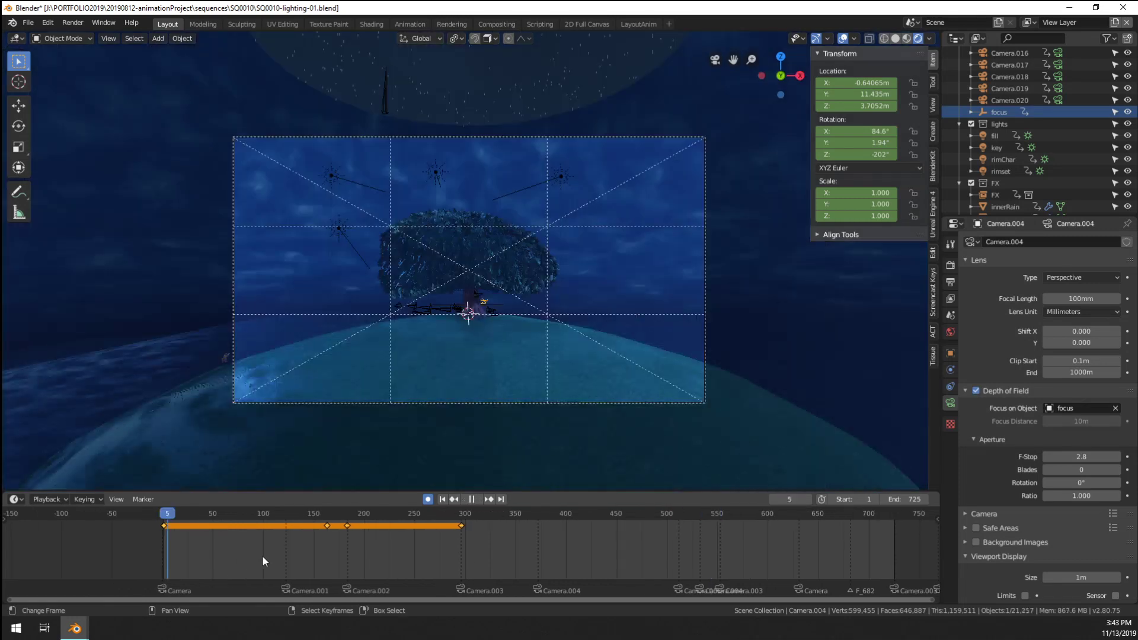
pyautogui.press('space')
pyautogui.click(310, 554)
pyautogui.click(220, 558)
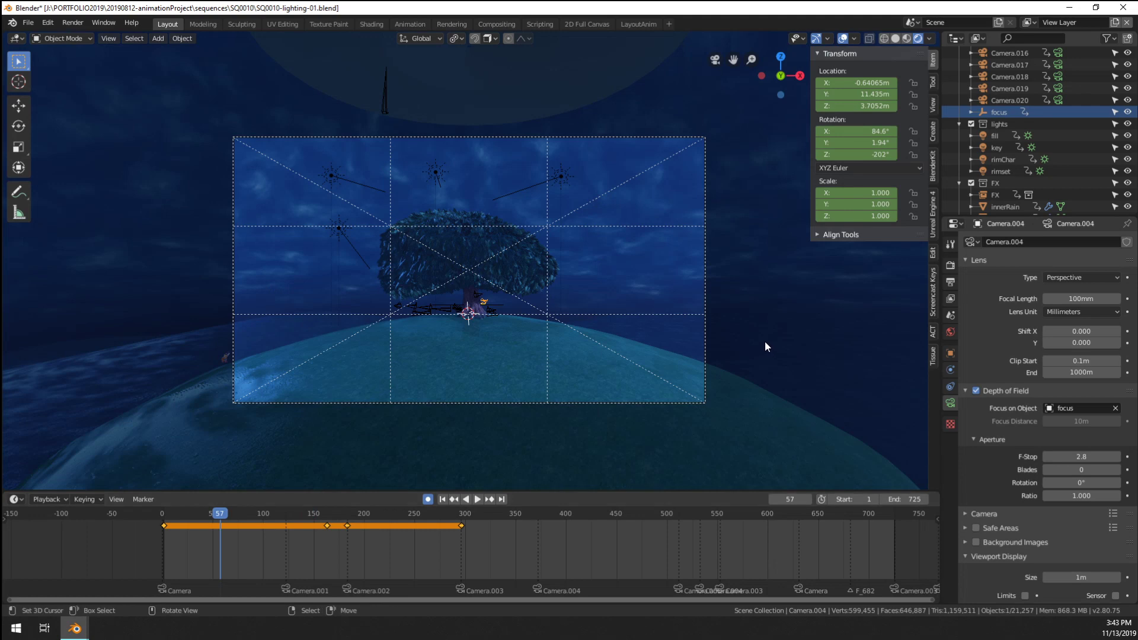
# Select the key sun light and set its keyframed strength to 4 at frame 1
pyautogui.scroll(4, 765, 341)
pyautogui.scroll(-3, 748, 336)
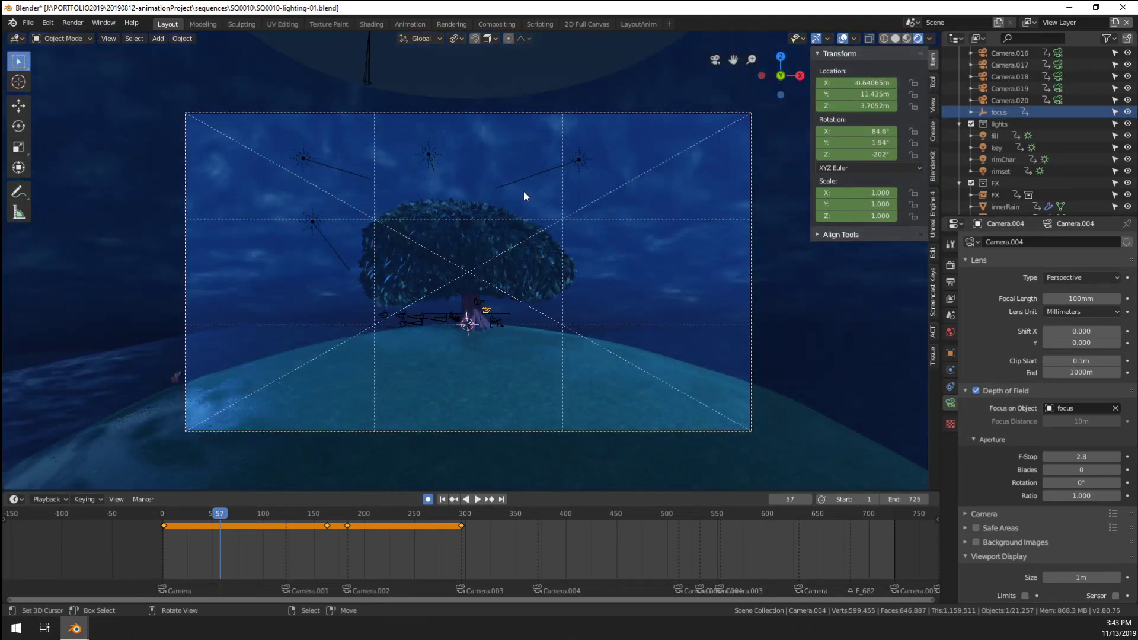
pyautogui.click(578, 166)
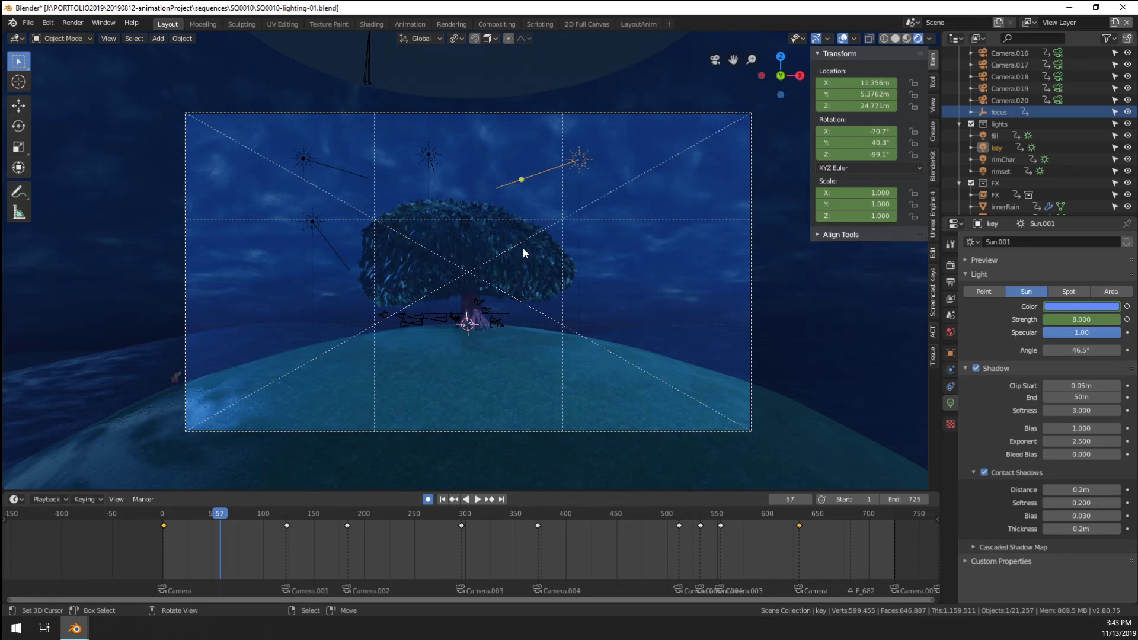
pyautogui.hotkey('shift', 'Left')
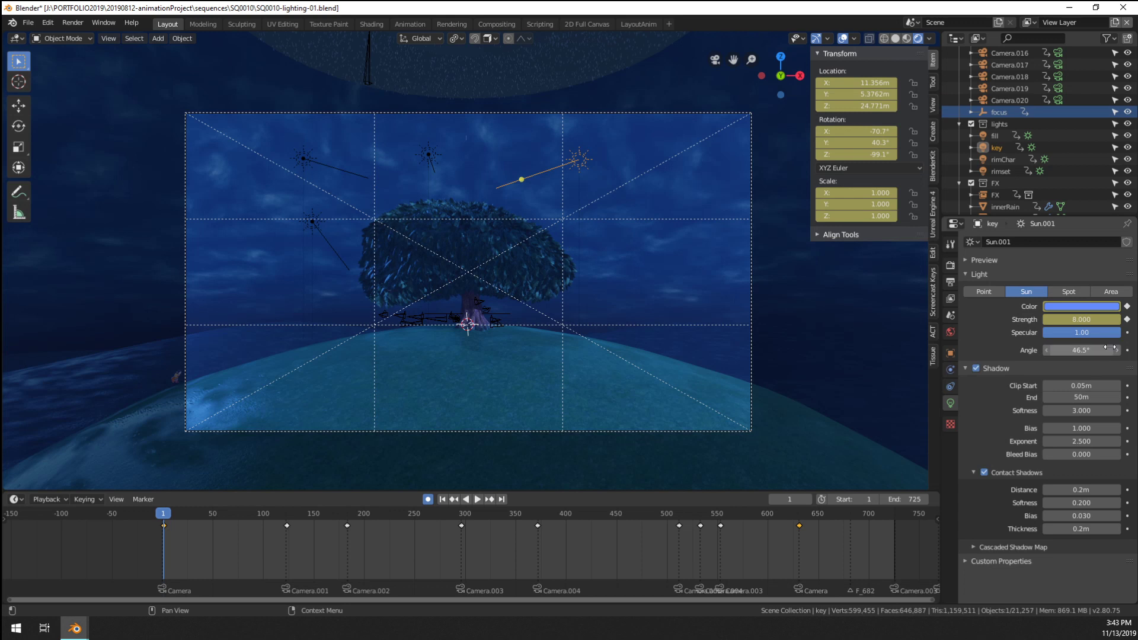
pyautogui.click(1095, 318)
pyautogui.write('4')
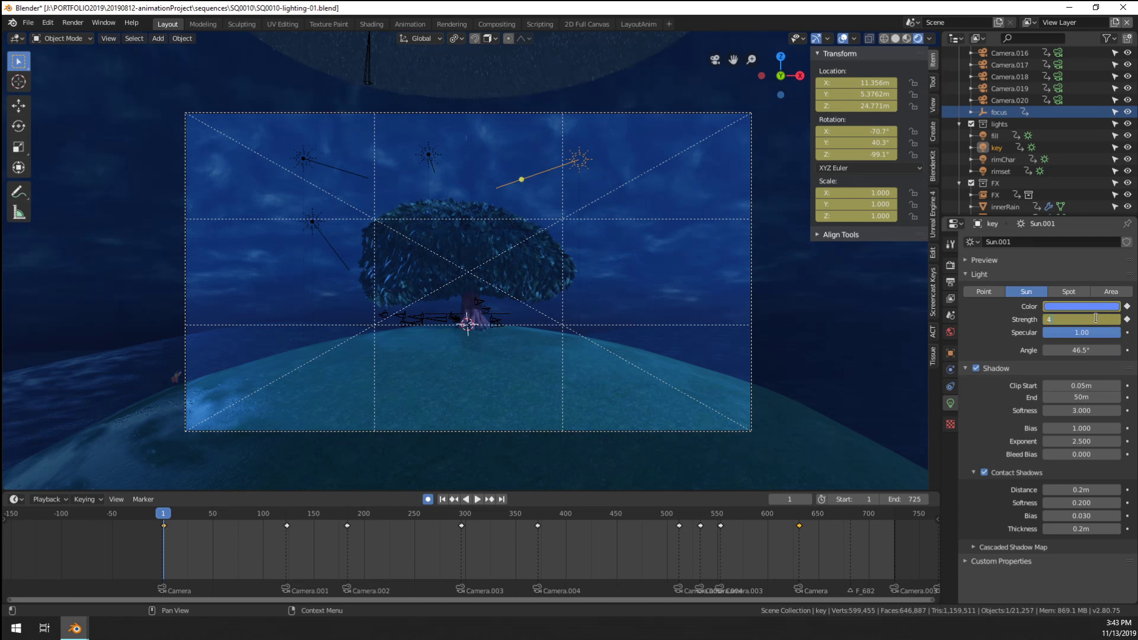
pyautogui.press('Return')
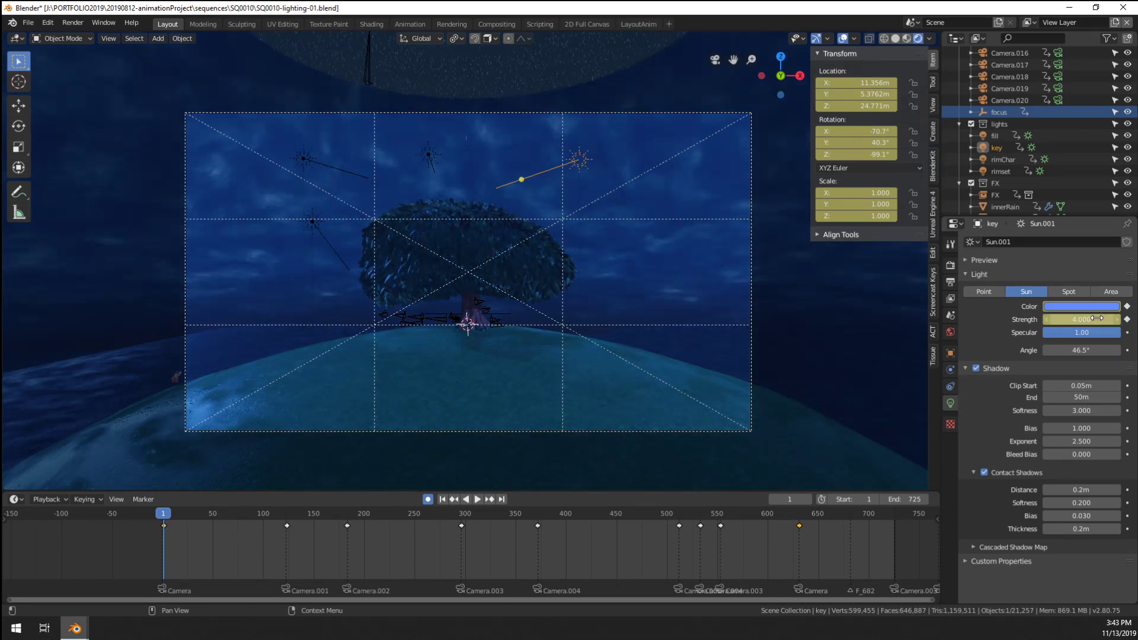
# Set the key light's strength to 4 at the closing tree shot's camera cut at frame 631
pyautogui.scroll(8, 1024, 151)
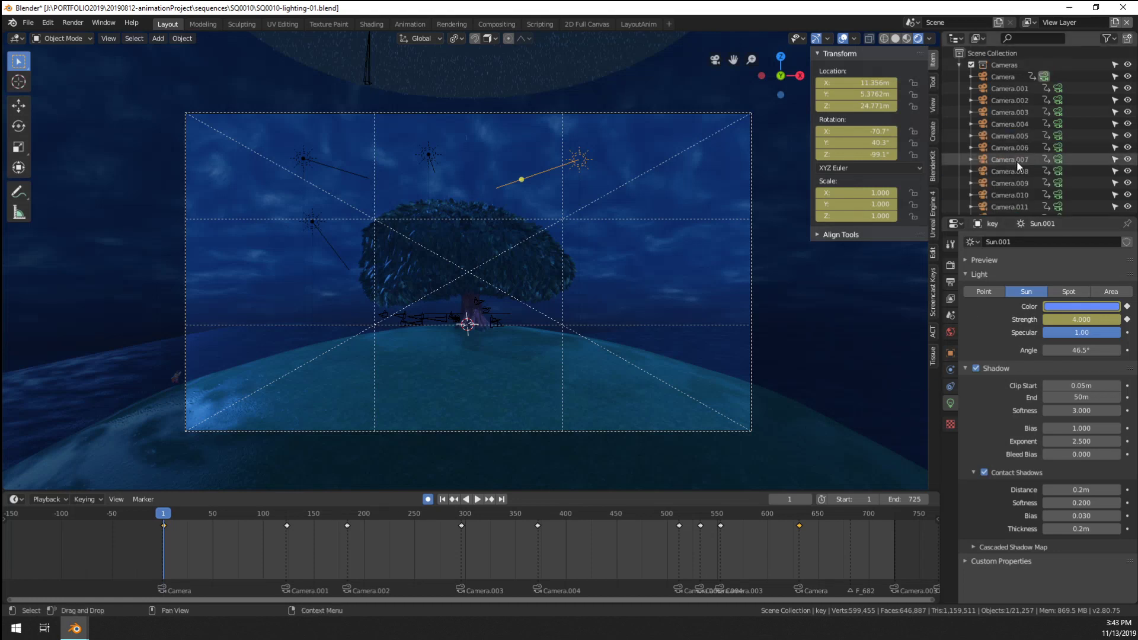
pyautogui.scroll(-8, 1019, 164)
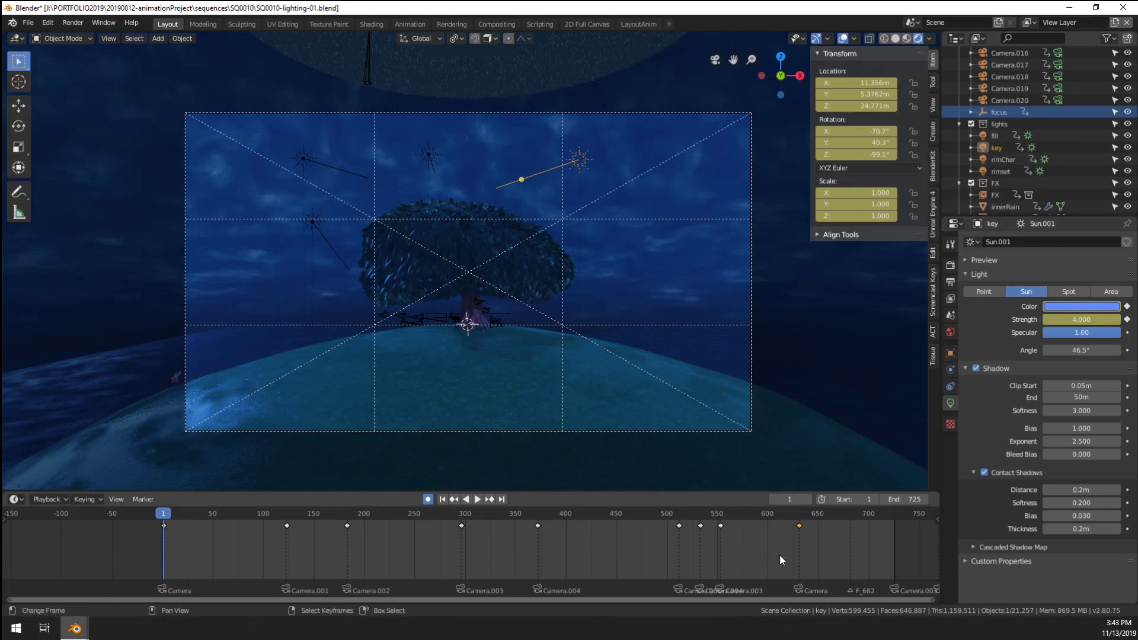
pyautogui.click(799, 561)
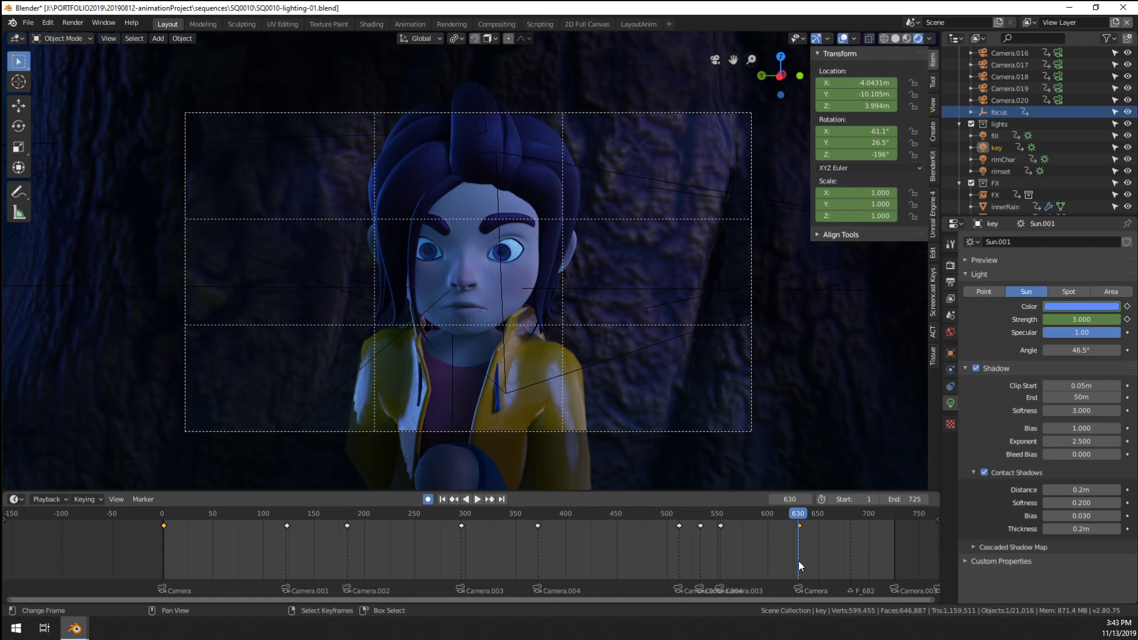
pyautogui.moveTo(799, 560); pyautogui.dragTo(802, 555)
pyautogui.click(1061, 319)
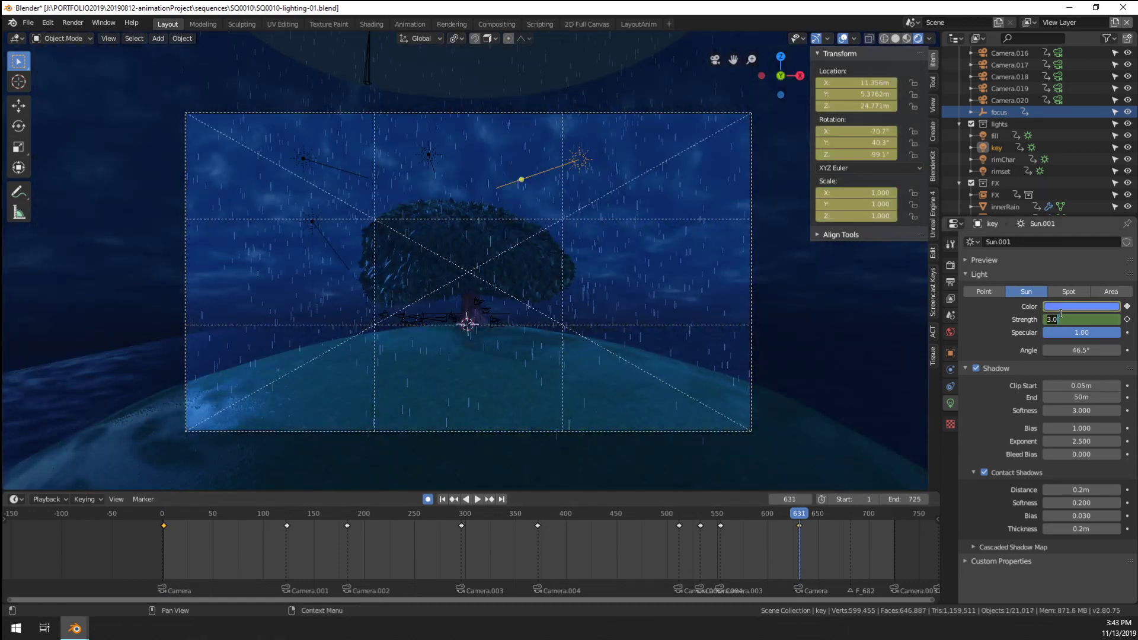
pyautogui.write('4')
pyautogui.press('Return')
# Review the lighting of each camera shot across the timeline, finishing on the rainy tree shot at frame 689
pyautogui.hotkey('shift', 'ctrl', 'space')
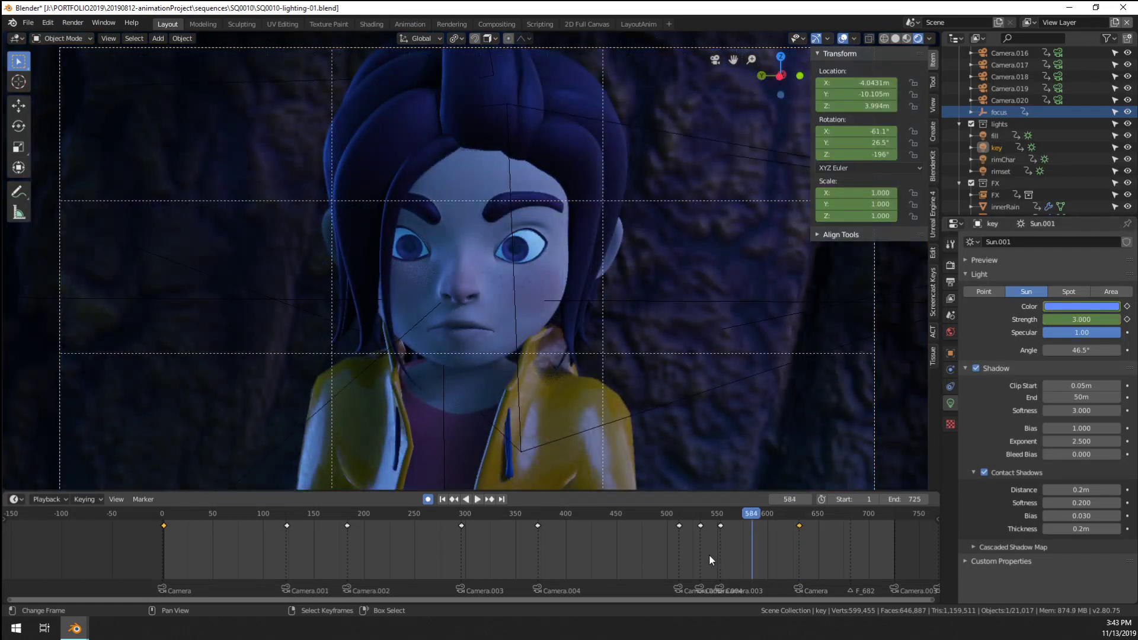
pyautogui.click(709, 554)
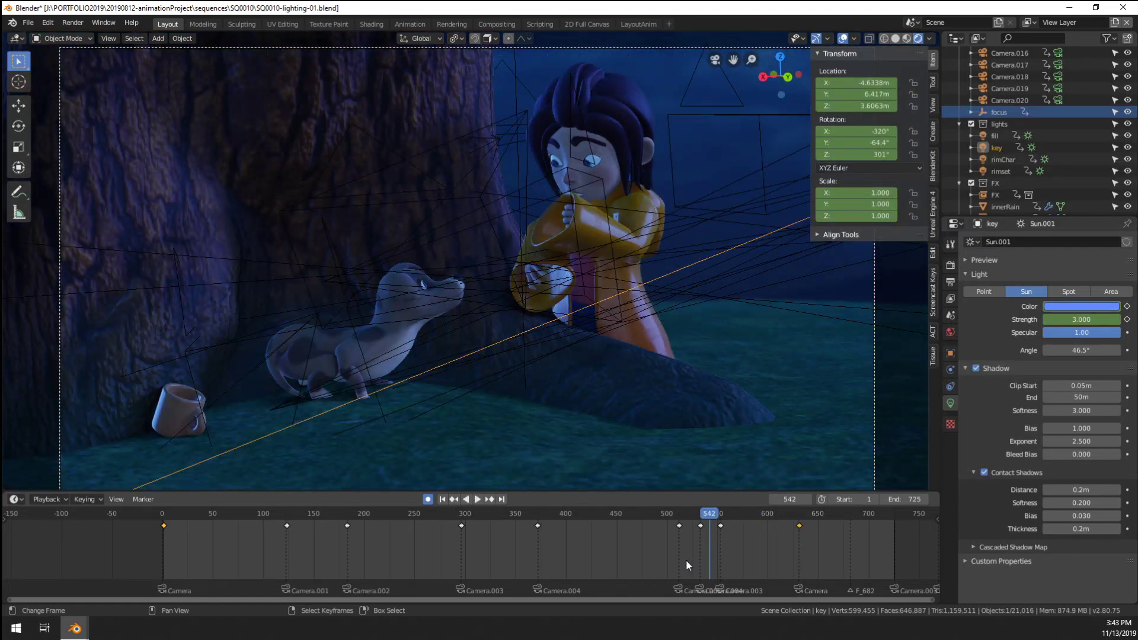
pyautogui.click(685, 560)
pyautogui.click(322, 541)
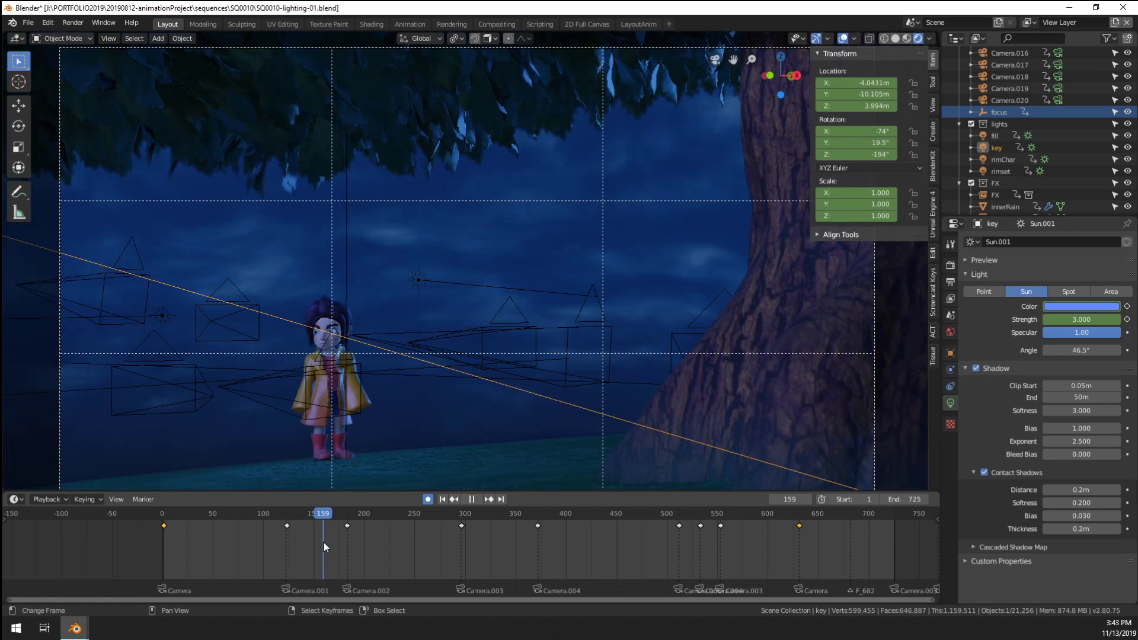
pyautogui.click(272, 549)
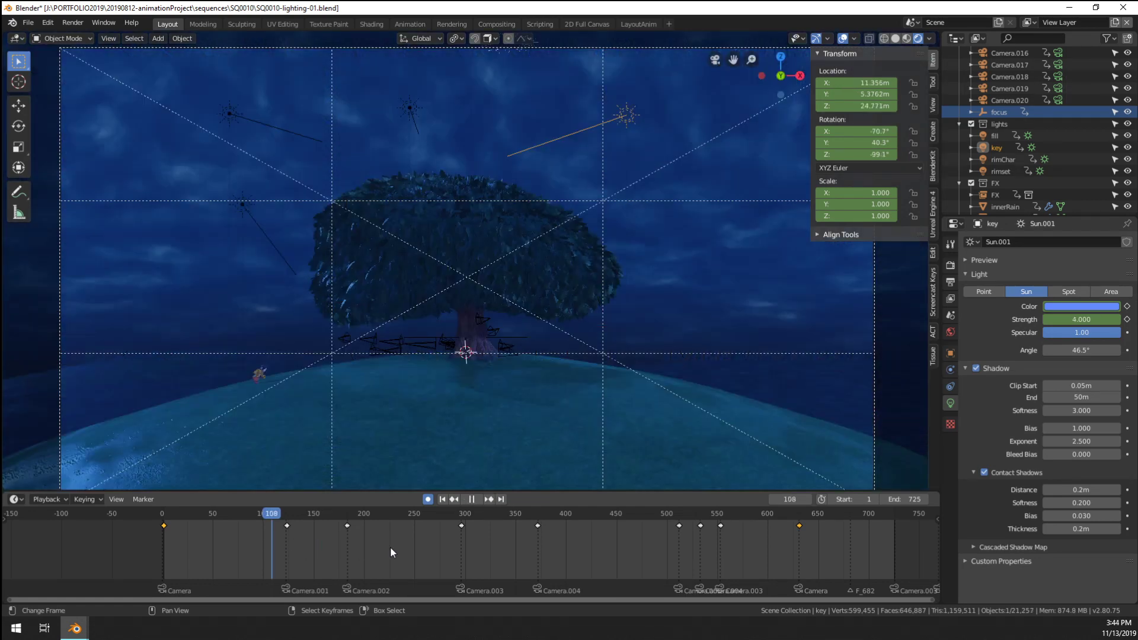
pyautogui.click(312, 547)
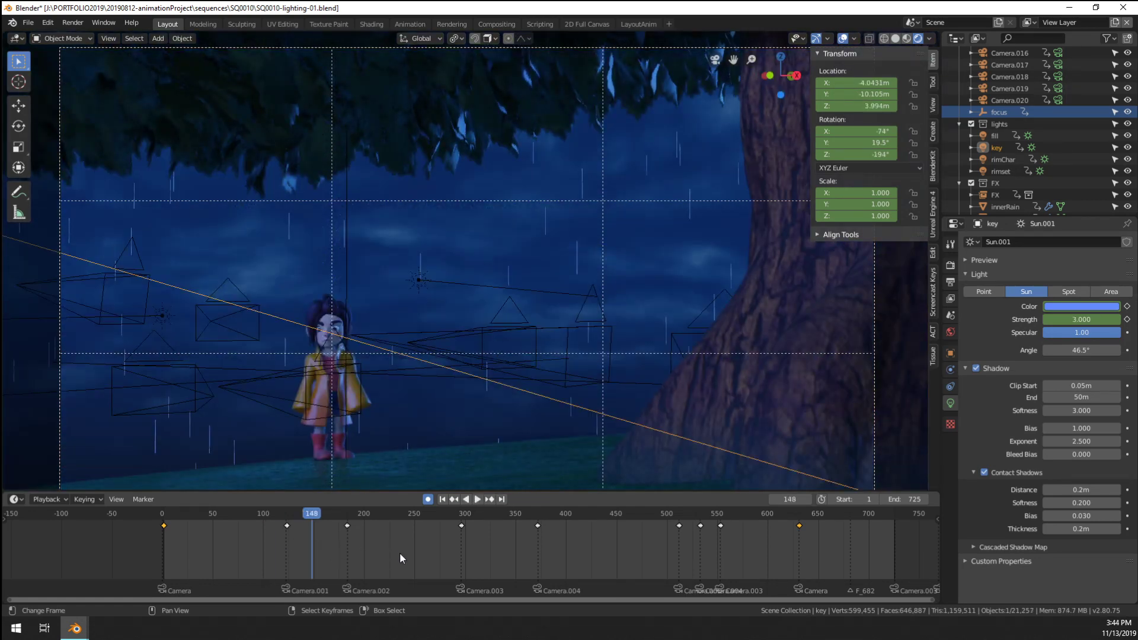
pyautogui.click(399, 553)
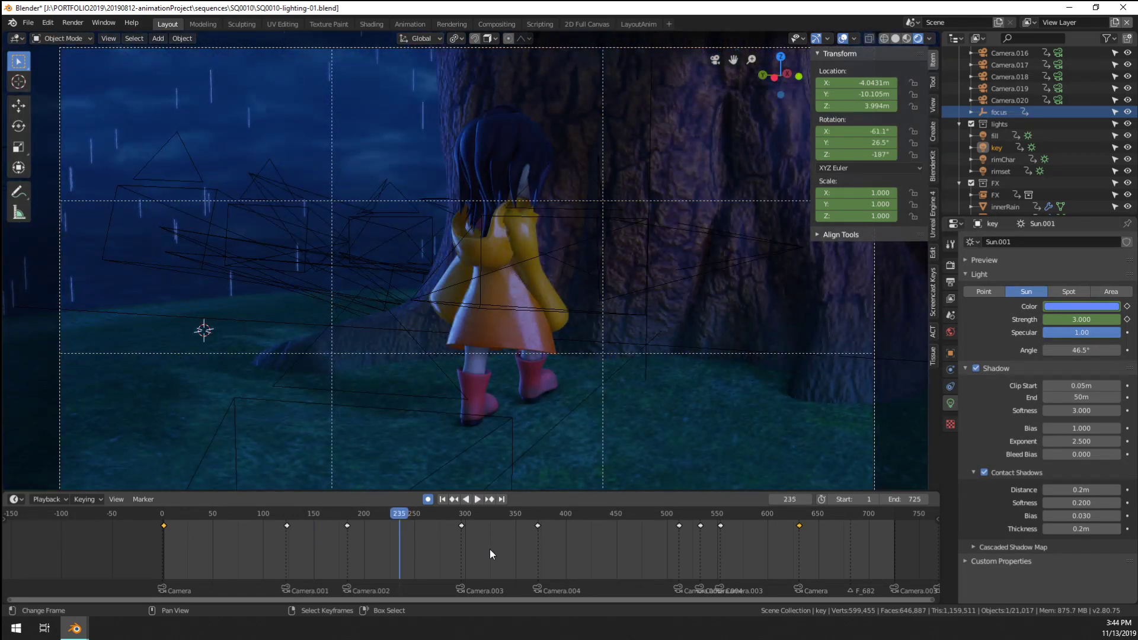
pyautogui.click(490, 547)
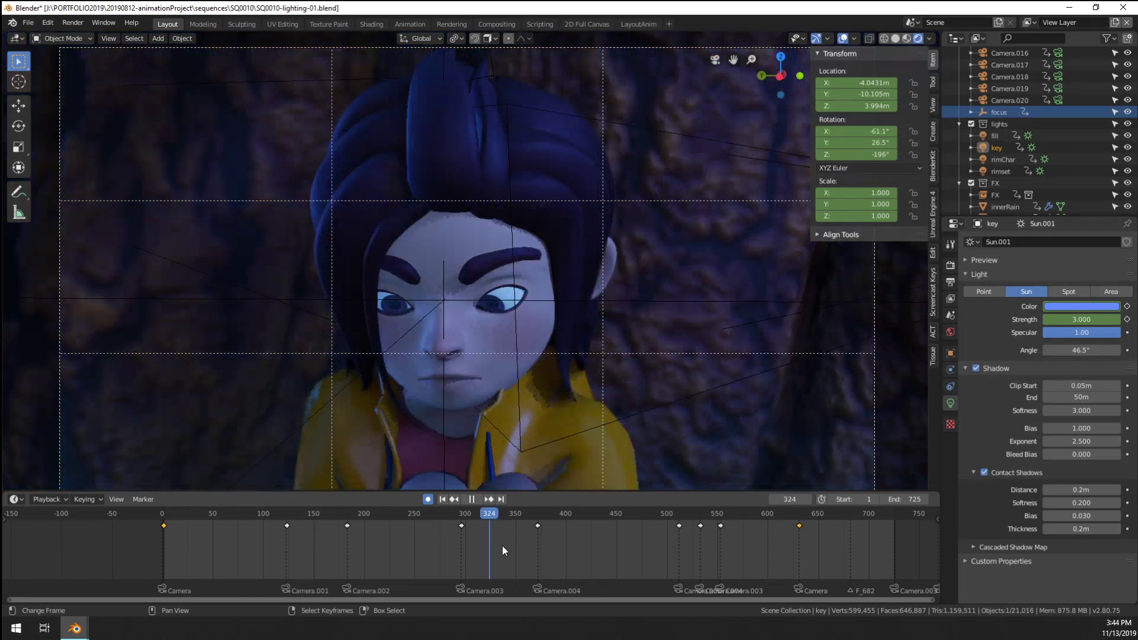
pyautogui.click(600, 553)
pyautogui.click(693, 555)
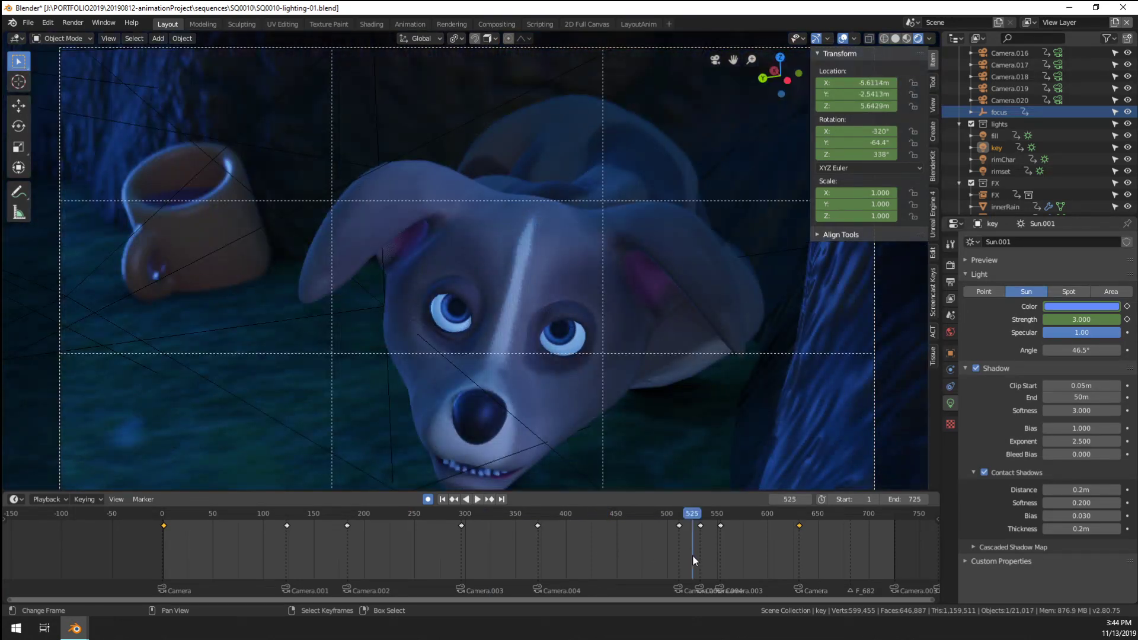
pyautogui.click(707, 556)
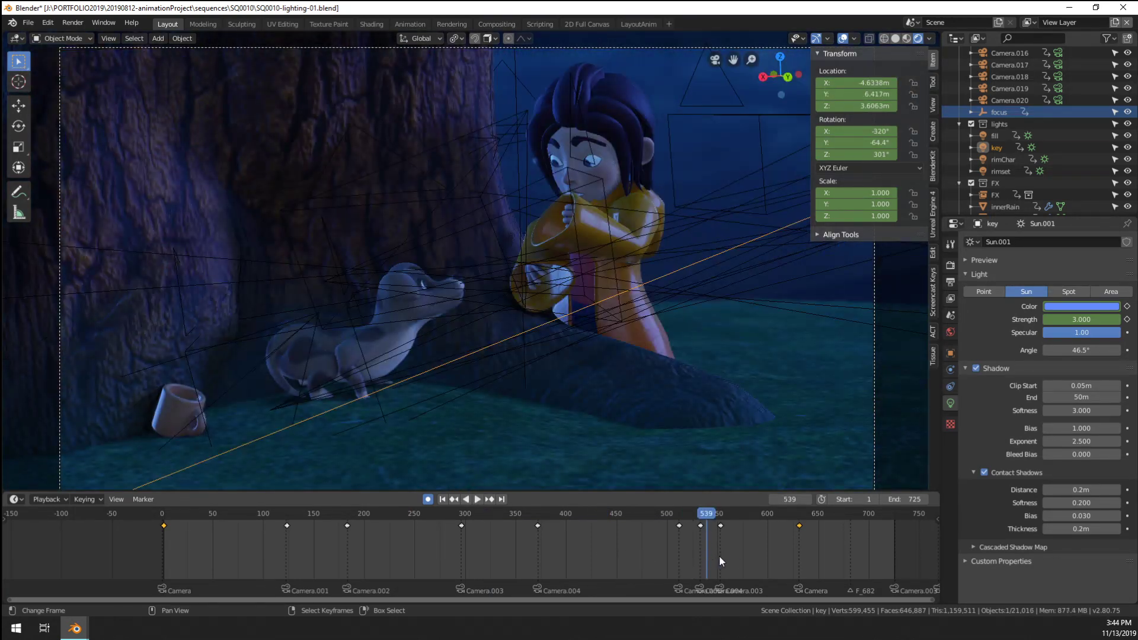
pyautogui.click(763, 554)
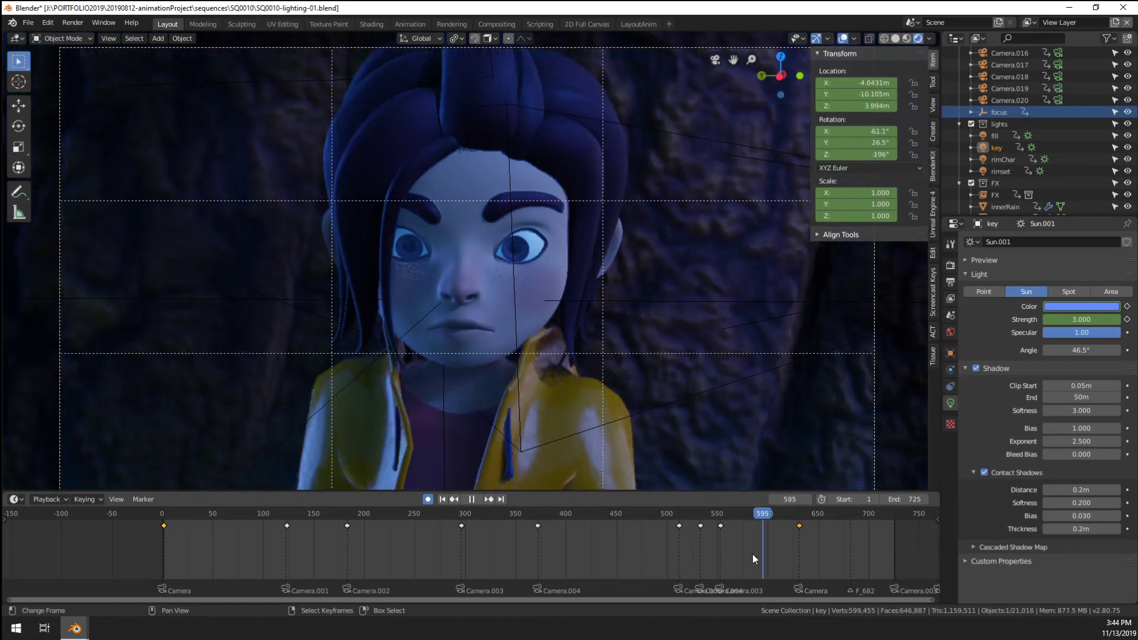
pyautogui.click(845, 560)
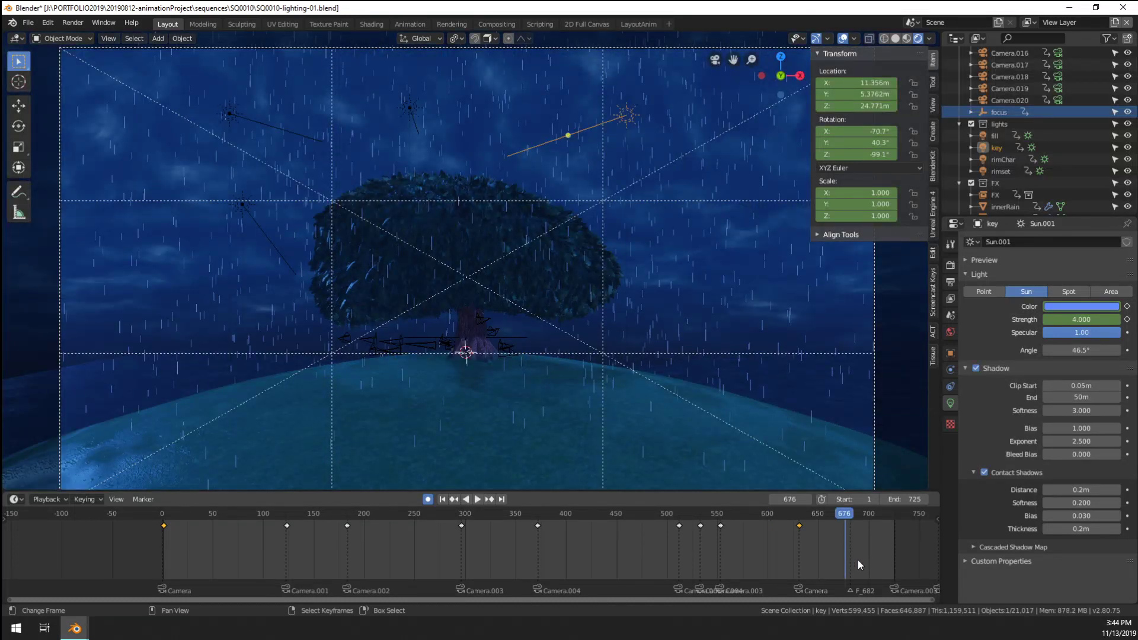
pyautogui.click(859, 560)
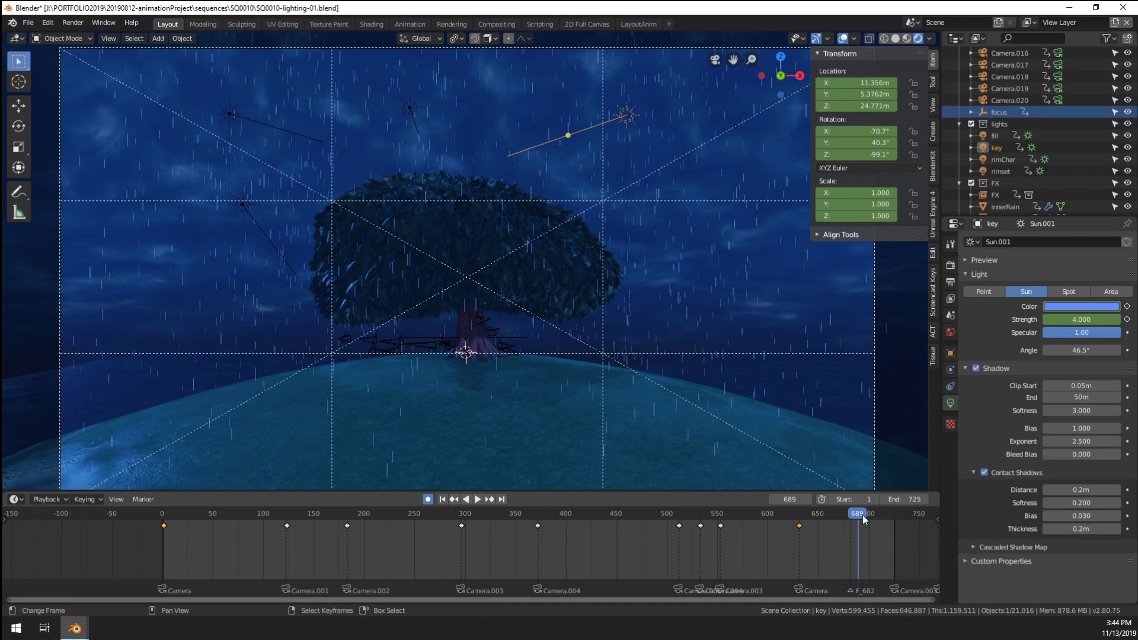
# Look through the scene's bloom and ambient occlusion render settings and set the Eevee render samples to 128
pyautogui.click(950, 266)
pyautogui.click(967, 336)
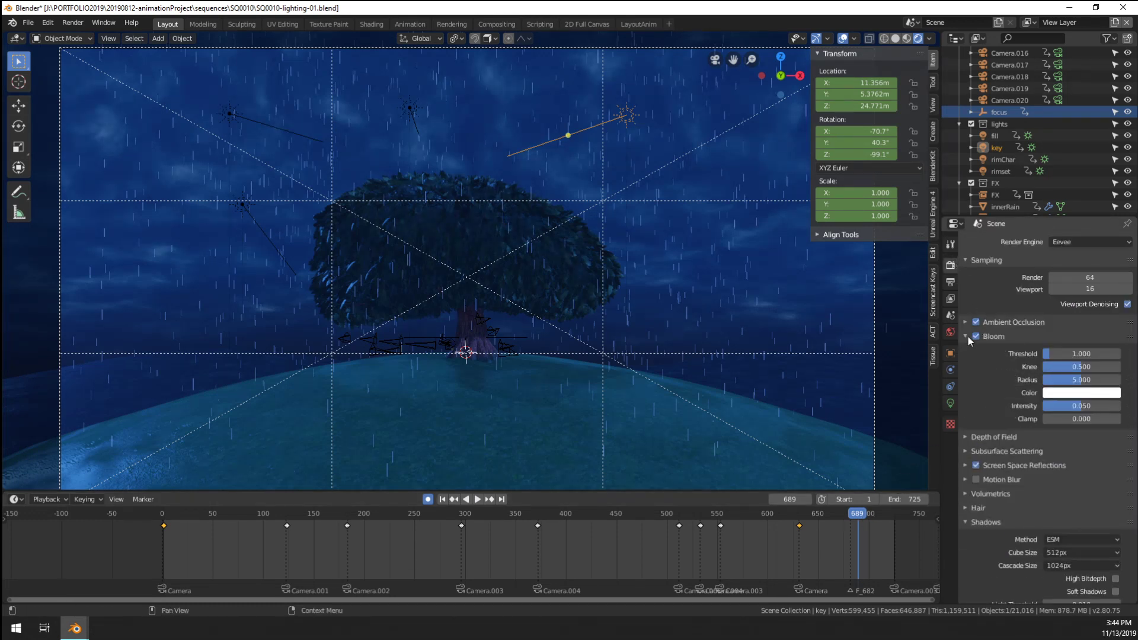
pyautogui.click(967, 336)
pyautogui.click(967, 322)
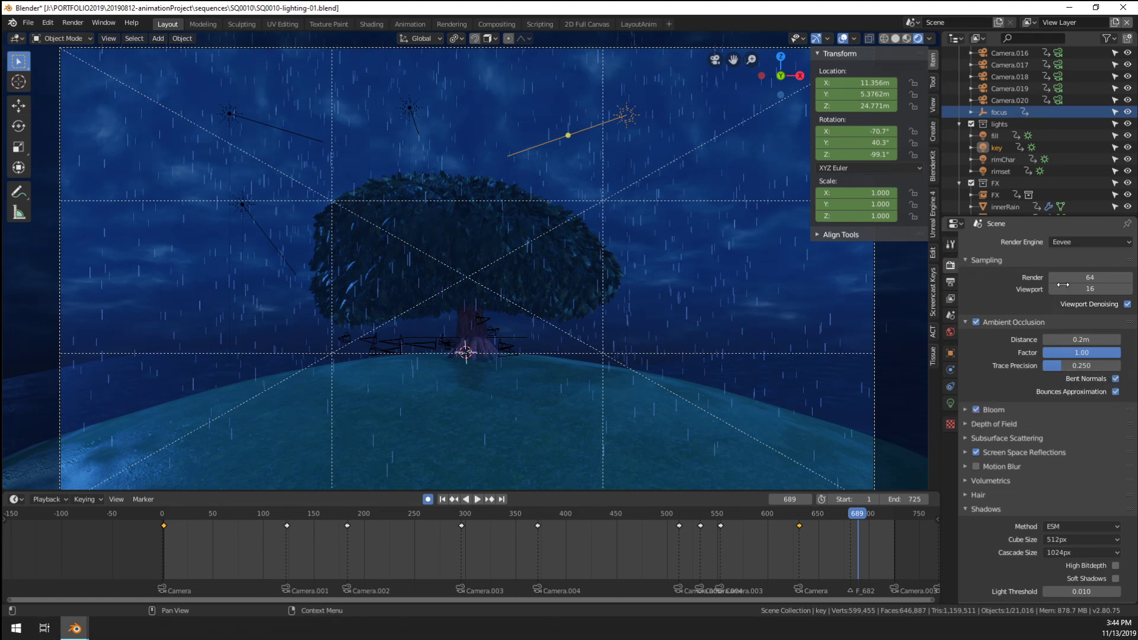
pyautogui.click(1089, 279)
pyautogui.write('128')
pyautogui.press('Return')
pyautogui.click(965, 322)
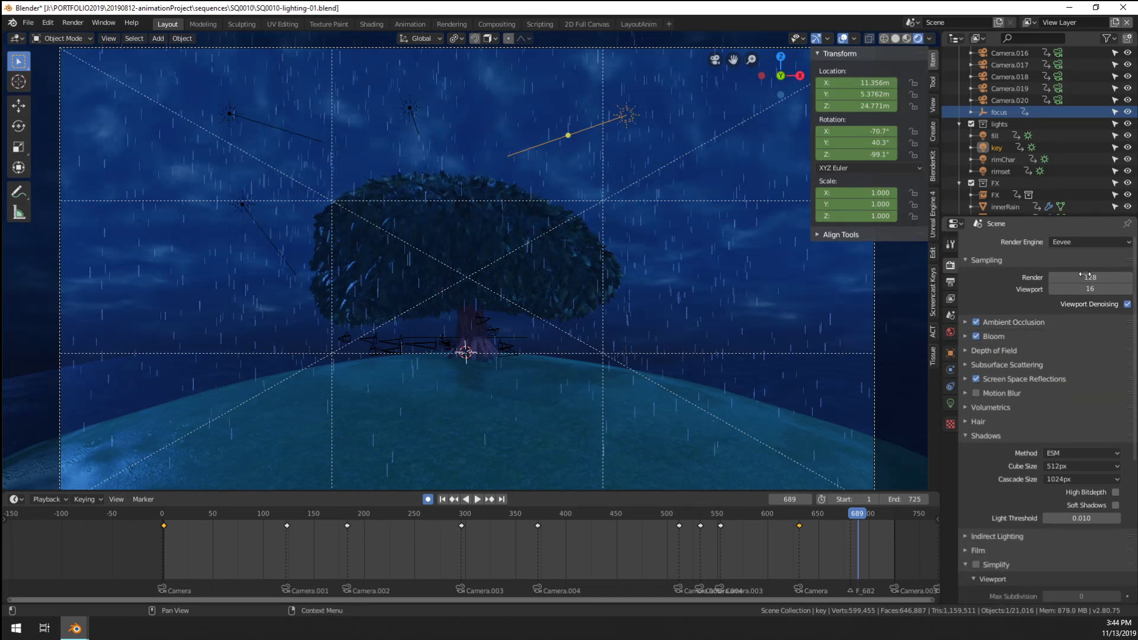
# Examine the Subsurface Scattering render settings, including its samples and jitter threshold
pyautogui.click(965, 365)
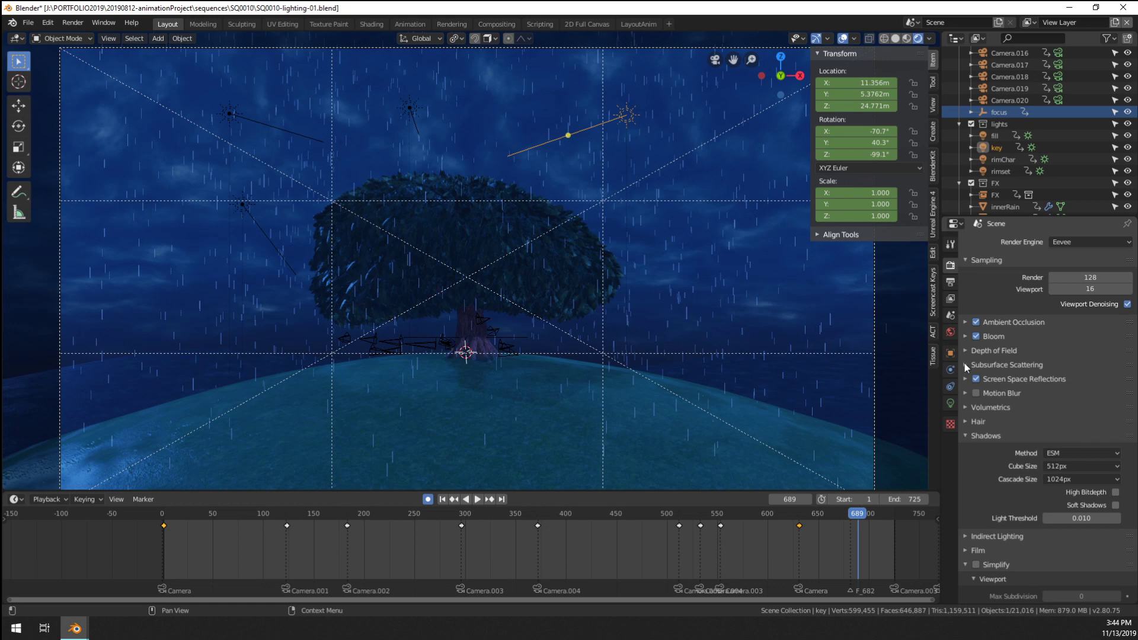
pyautogui.click(965, 365)
pyautogui.click(964, 365)
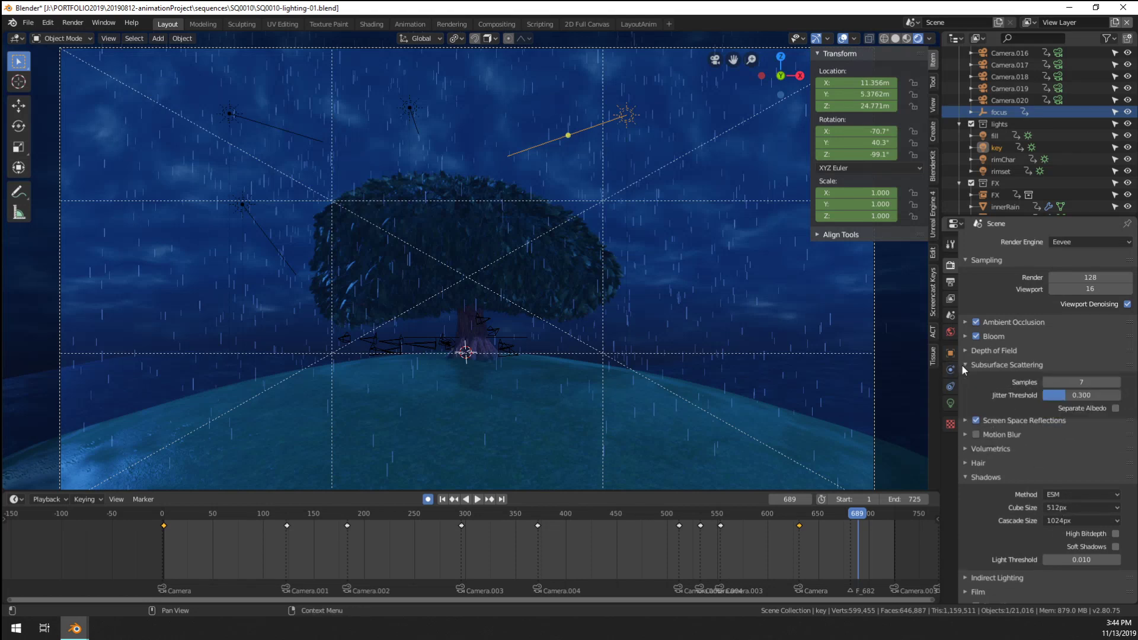
pyautogui.click(962, 365)
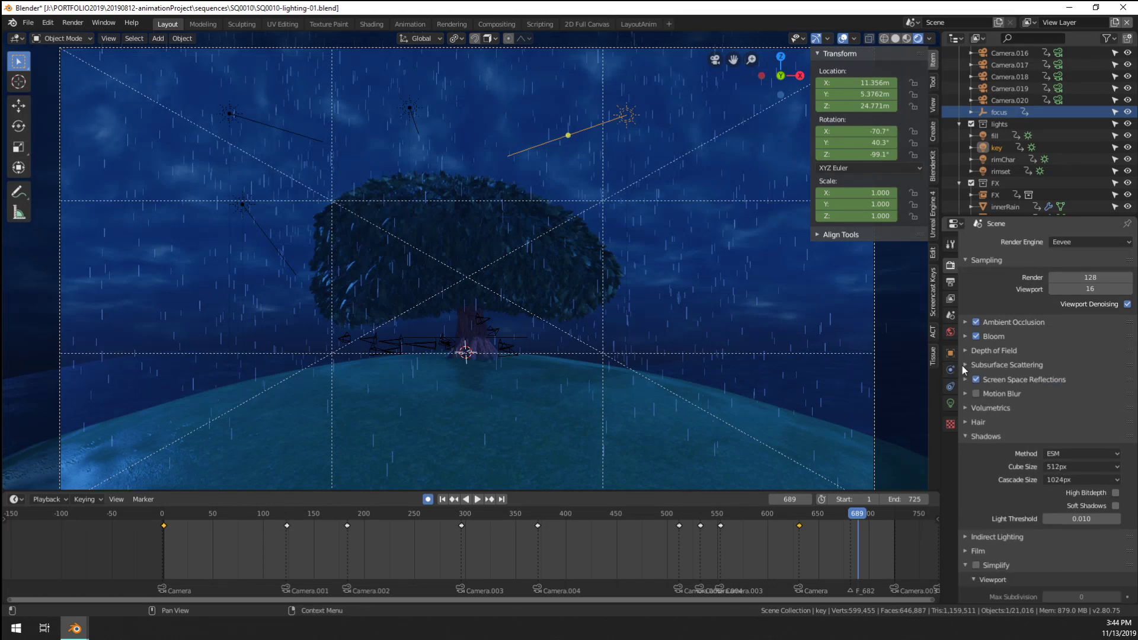
pyautogui.click(962, 365)
pyautogui.click(962, 365)
pyautogui.click(963, 365)
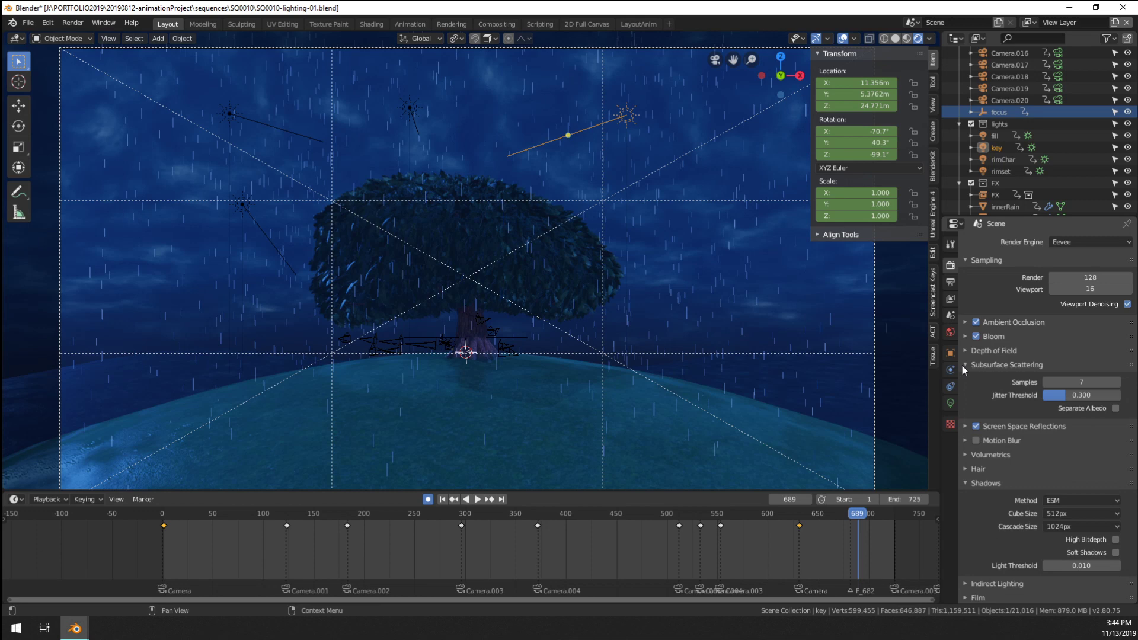
pyautogui.click(962, 366)
pyautogui.click(962, 365)
pyautogui.click(961, 364)
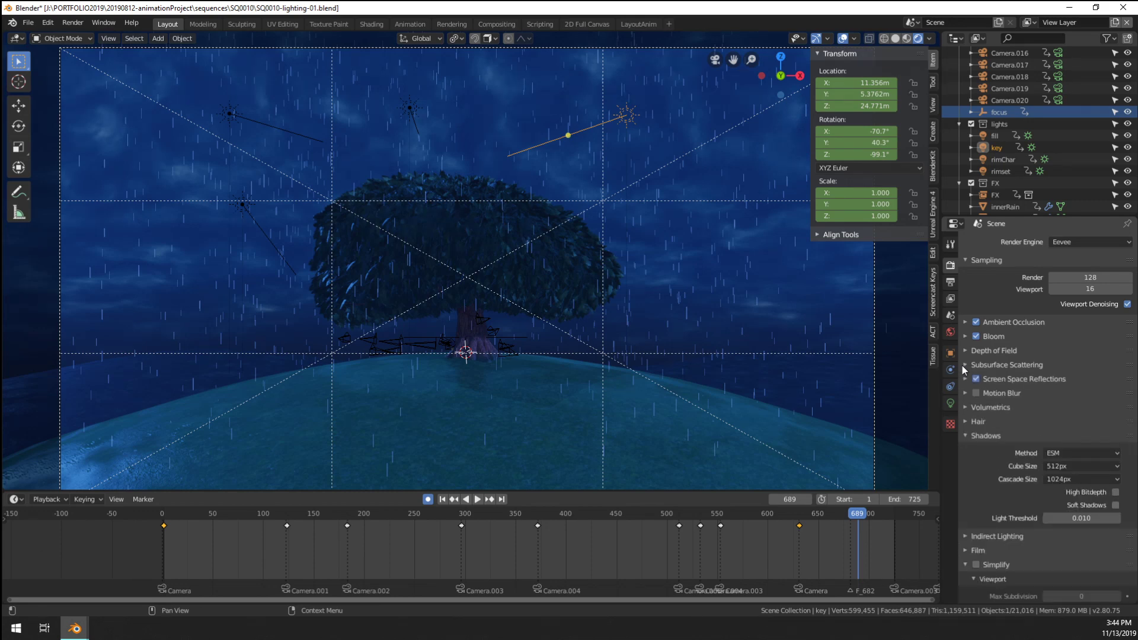
# Switch to the Shading workspace and select the linked Characters collection inside the Characters instance
pyautogui.click(373, 24)
pyautogui.scroll(-10, 1075, 106)
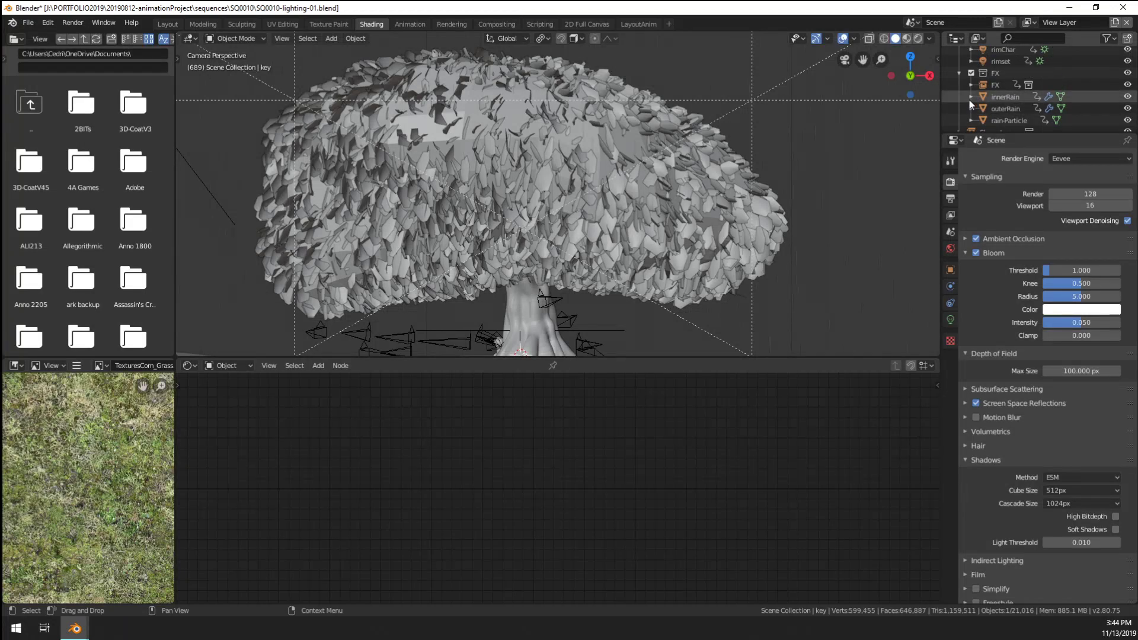
pyautogui.scroll(-3, 962, 115)
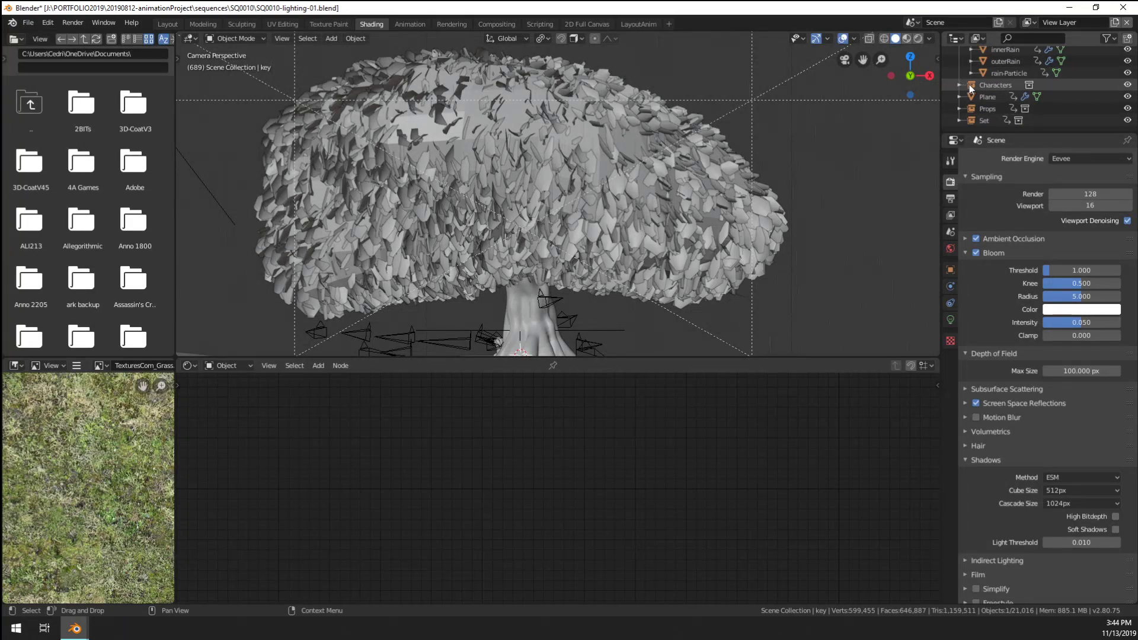
pyautogui.click(969, 85)
pyautogui.click(960, 84)
pyautogui.scroll(-1, 994, 97)
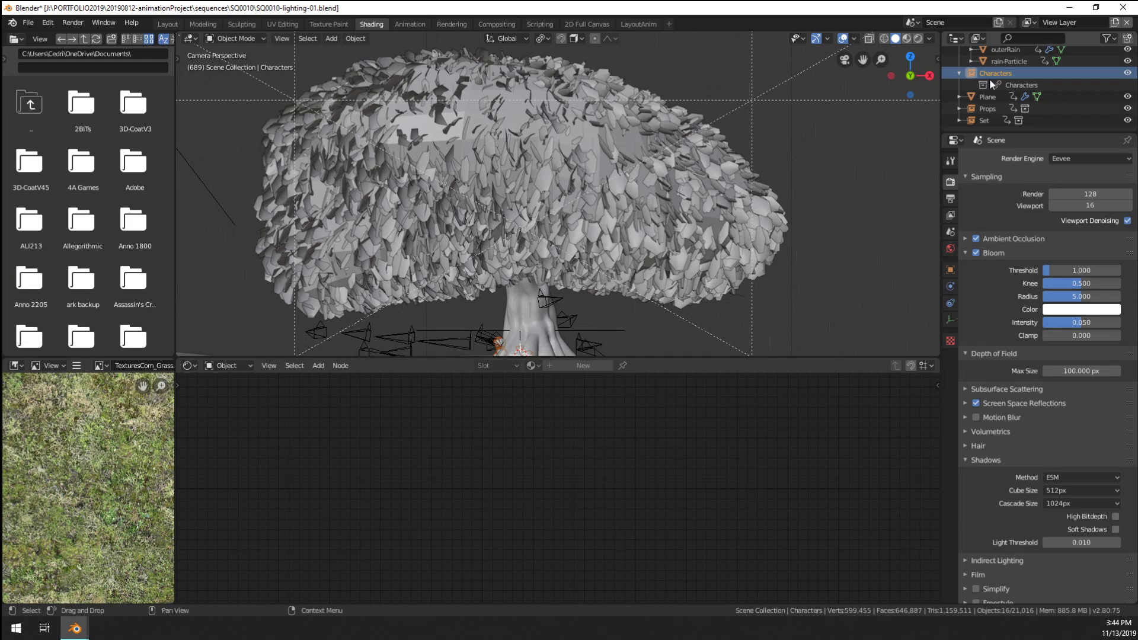
pyautogui.click(990, 80)
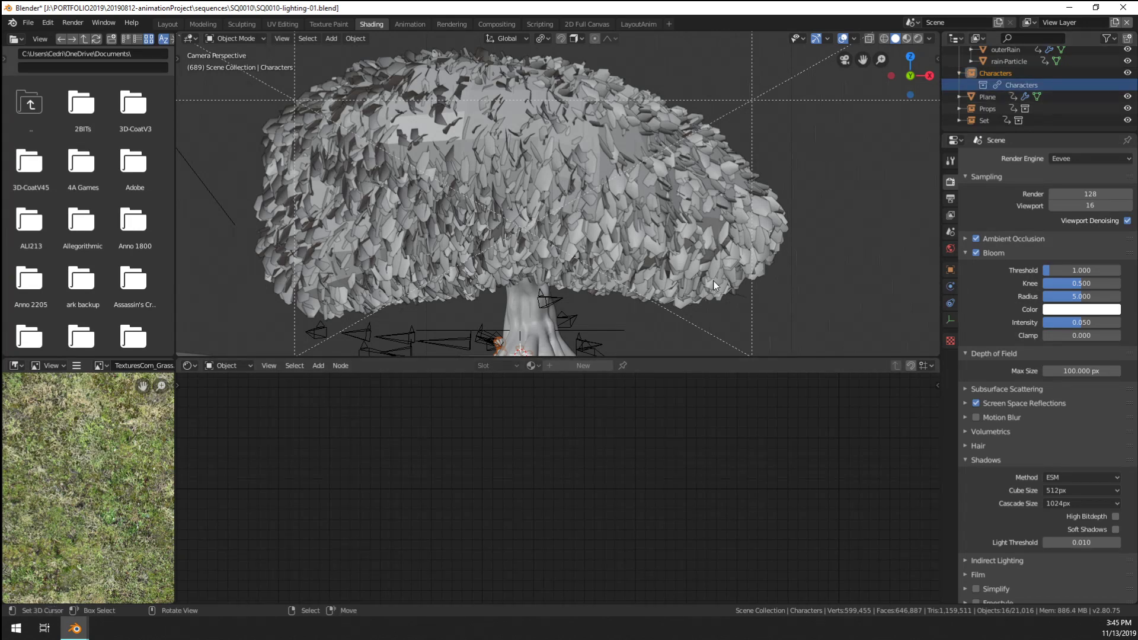
# Add a cube beside the tree and assign it the shader-boy material to inspect its shader nodes
pyautogui.hotkey('shift', 'a')
pyautogui.moveTo(716, 107)
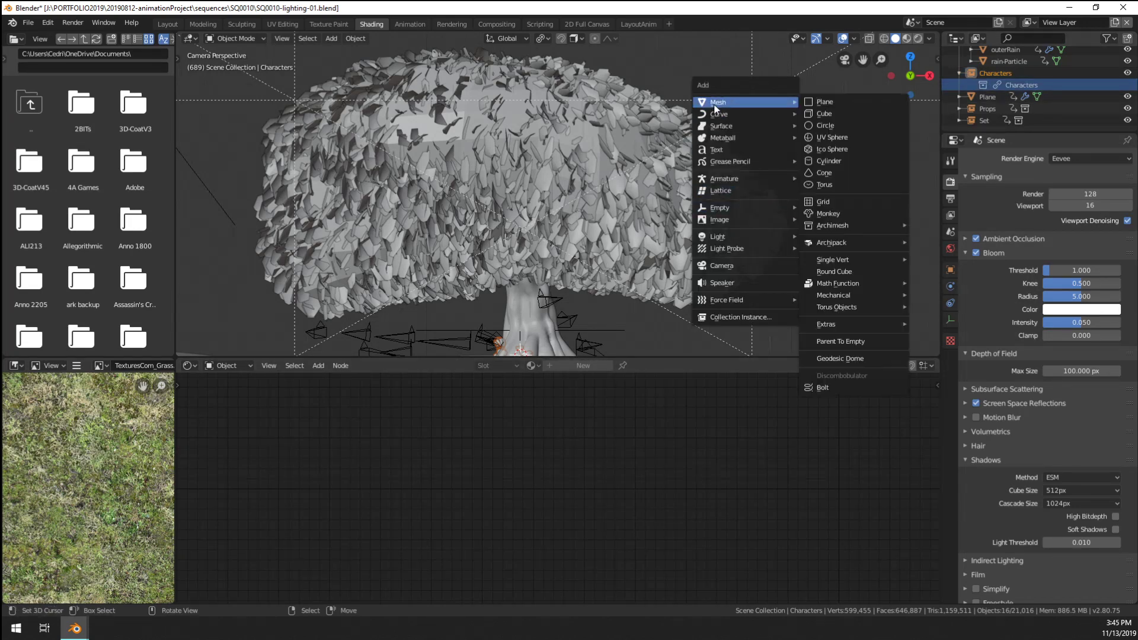
pyautogui.click(807, 116)
pyautogui.press('g')
pyautogui.click(866, 166)
pyautogui.click(532, 365)
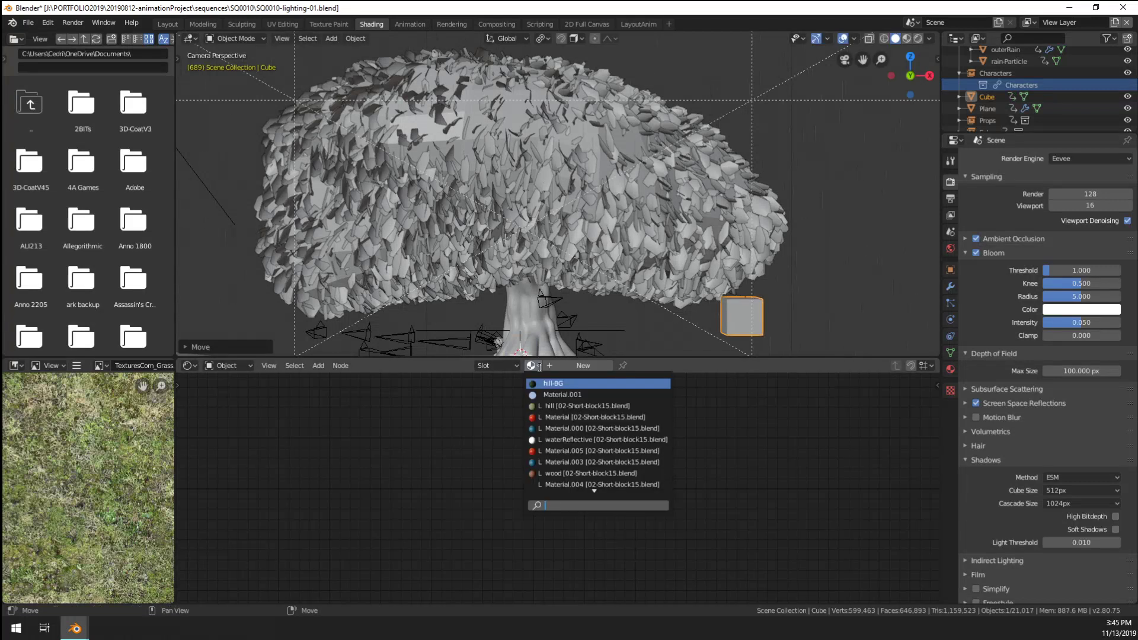
pyautogui.scroll(-3, 577, 452)
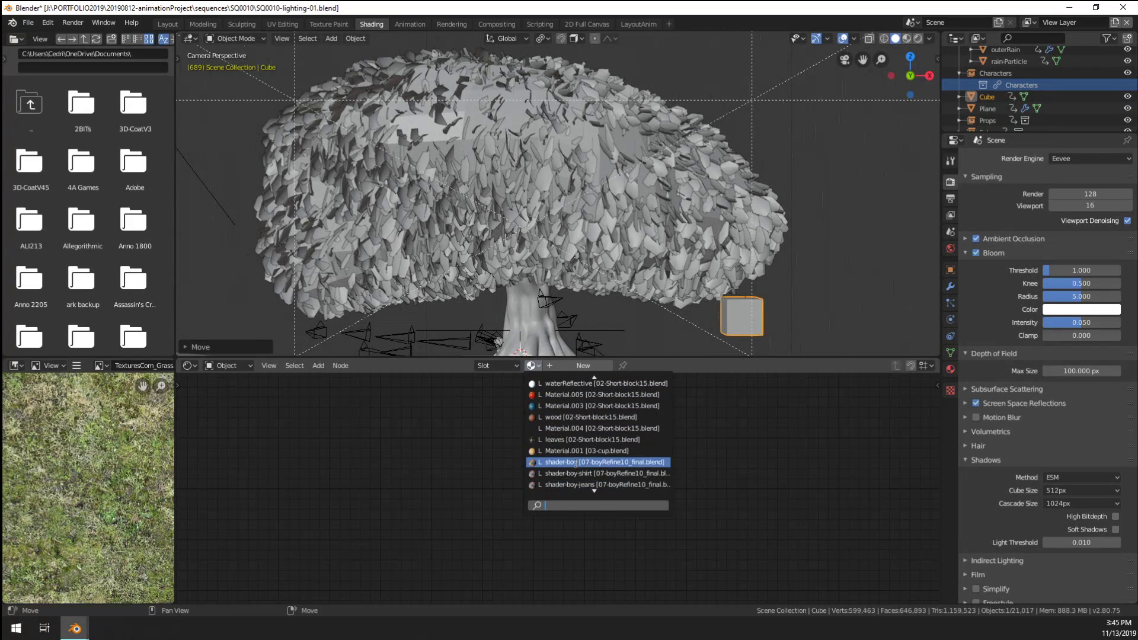
pyautogui.click(600, 463)
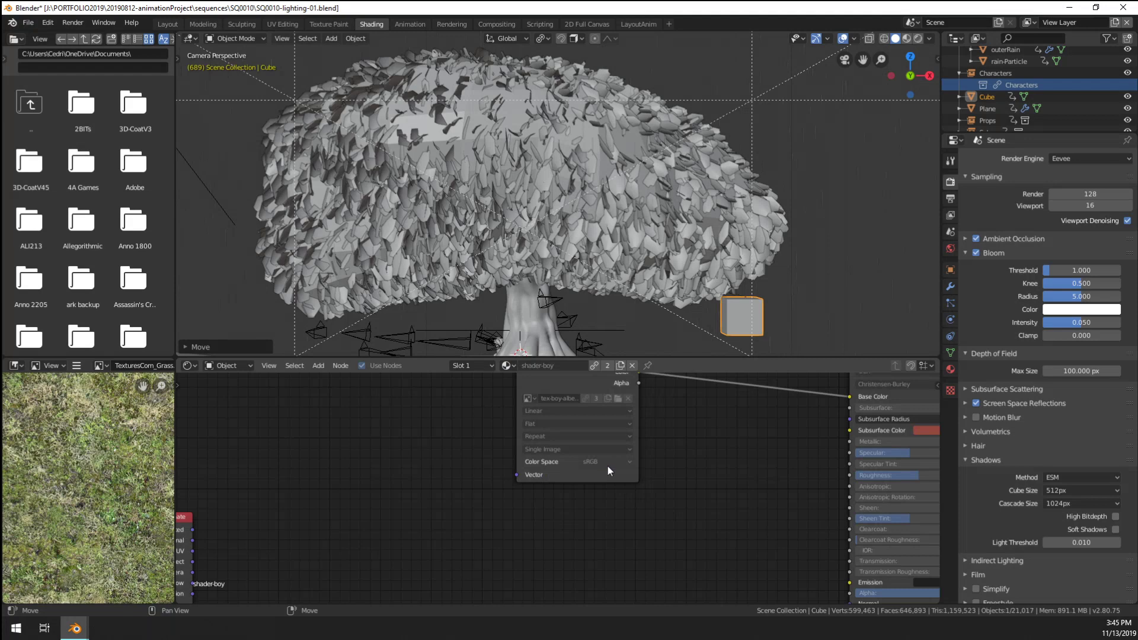
# Delete the temporary cube and select the Characters instance at the base of the tree trunk
pyautogui.press('x')
pyautogui.click(741, 323)
pyautogui.keyDown('shift'); pyautogui.moveTo(644, 328); pyautogui.dragTo(564, 158, button='middle'); pyautogui.keyUp('shift')
pyautogui.scroll(3, 712, 301)
pyautogui.scroll(4, 562, 161)
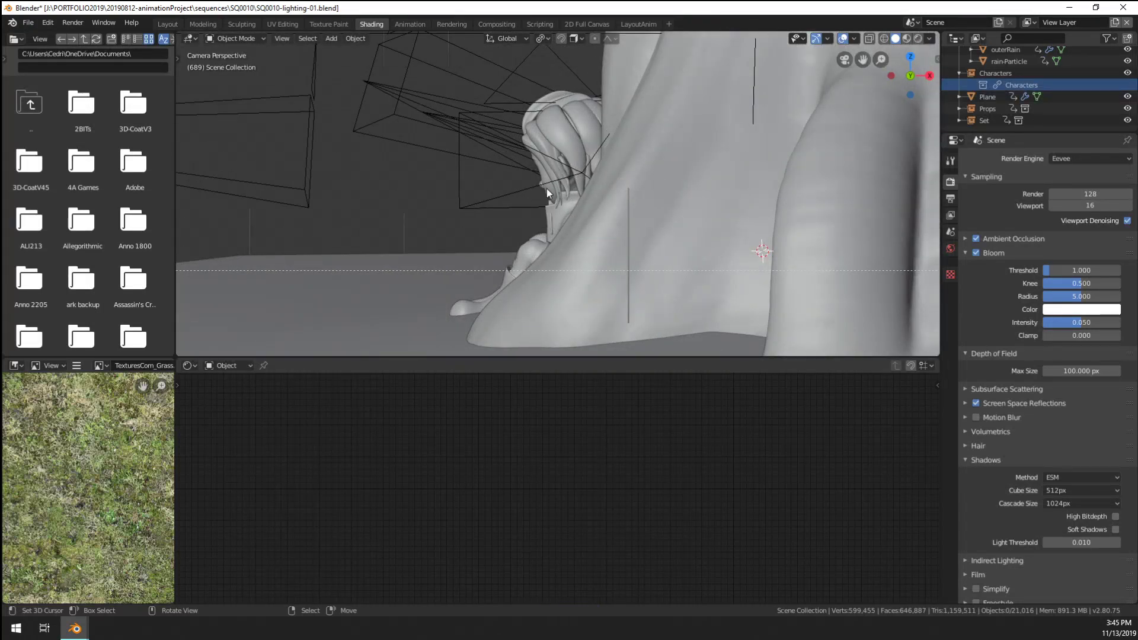
pyautogui.click(547, 188)
pyautogui.scroll(-3, 547, 189)
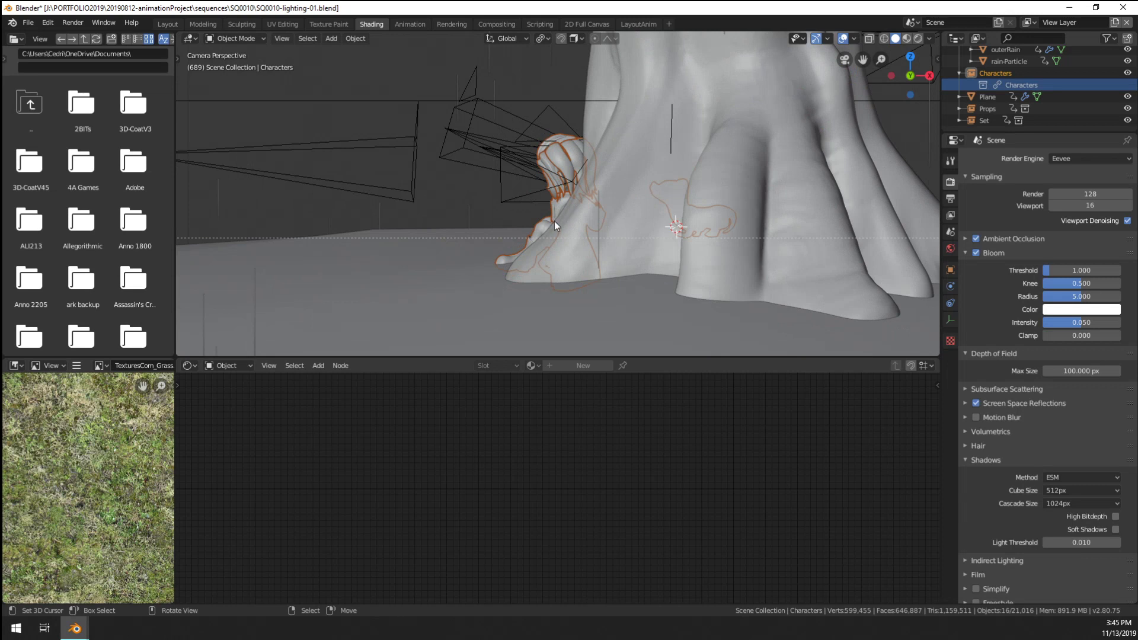
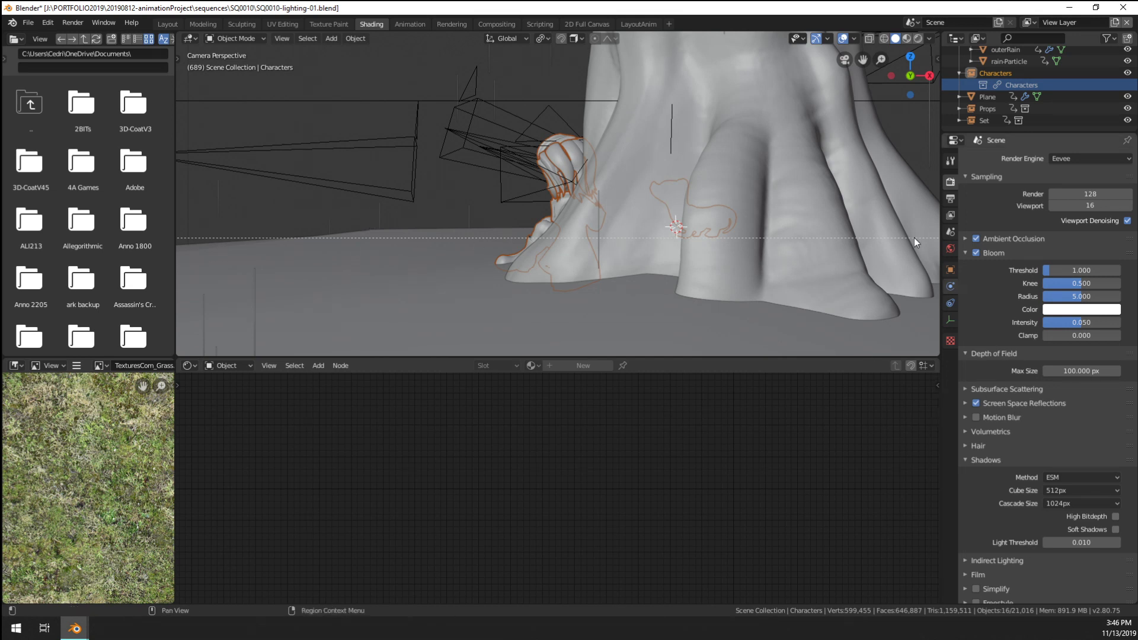
pyautogui.click(964, 253)
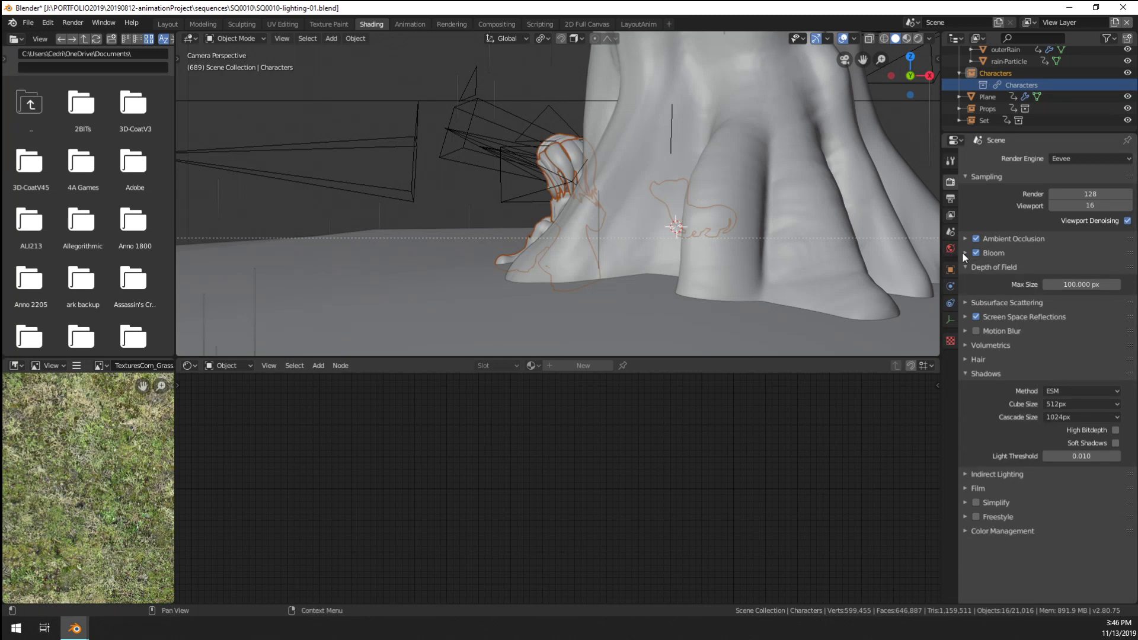
pyautogui.click(963, 254)
pyautogui.click(963, 254)
pyautogui.click(963, 254)
pyautogui.click(963, 254)
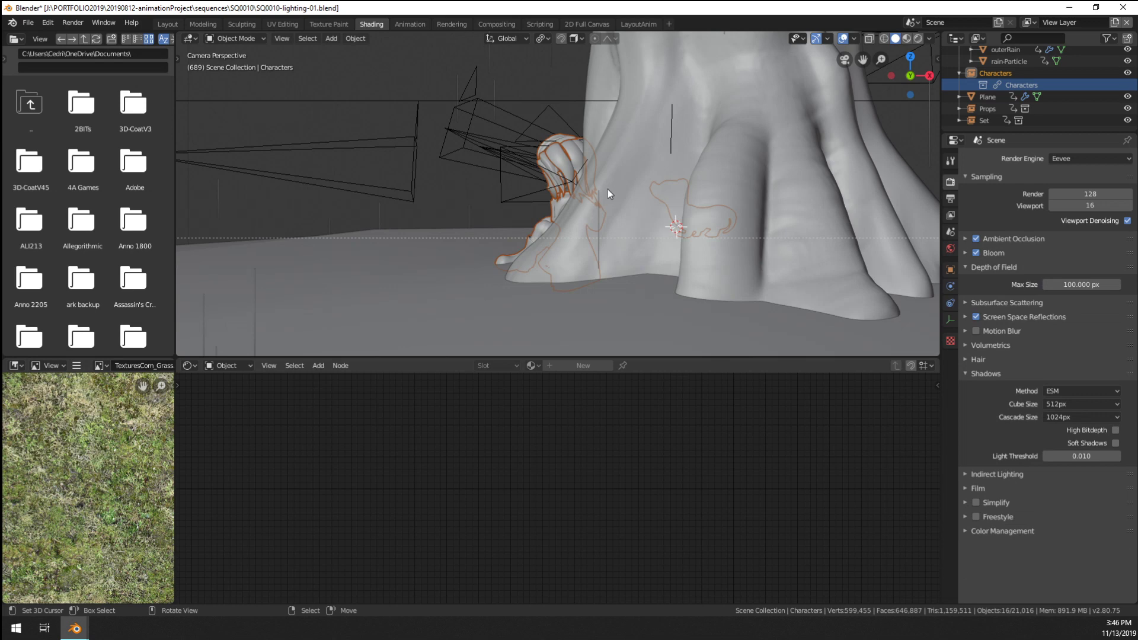
pyautogui.click(965, 254)
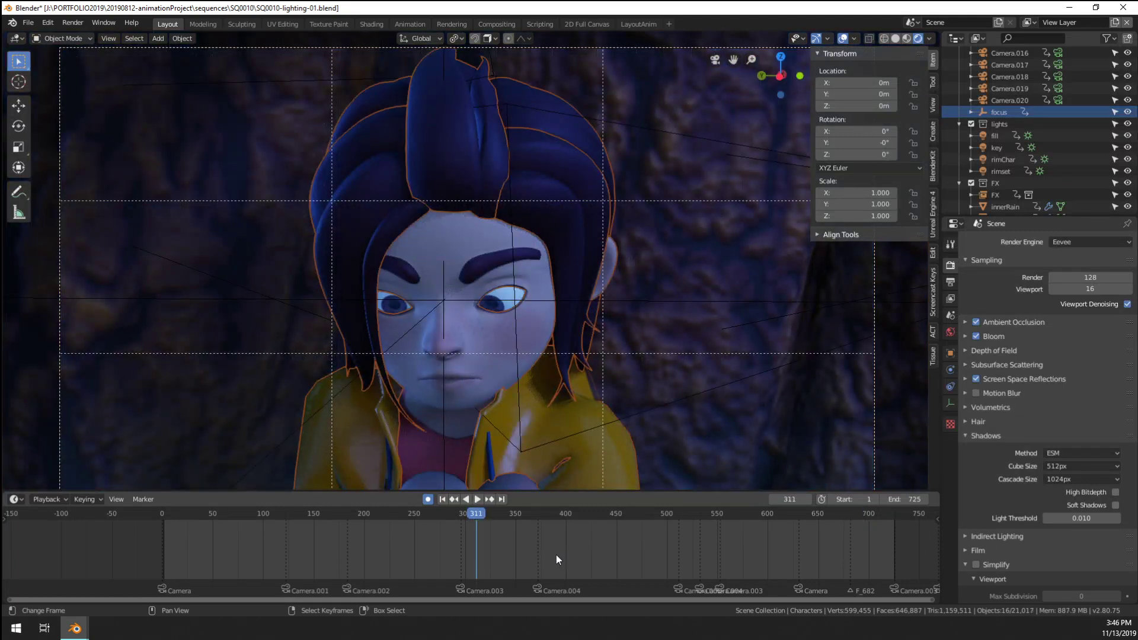
# Go to the dog and cup shot at frame 520, inspect the cup's rim closely, and turn off bloom
pyautogui.click(556, 554)
pyautogui.click(654, 554)
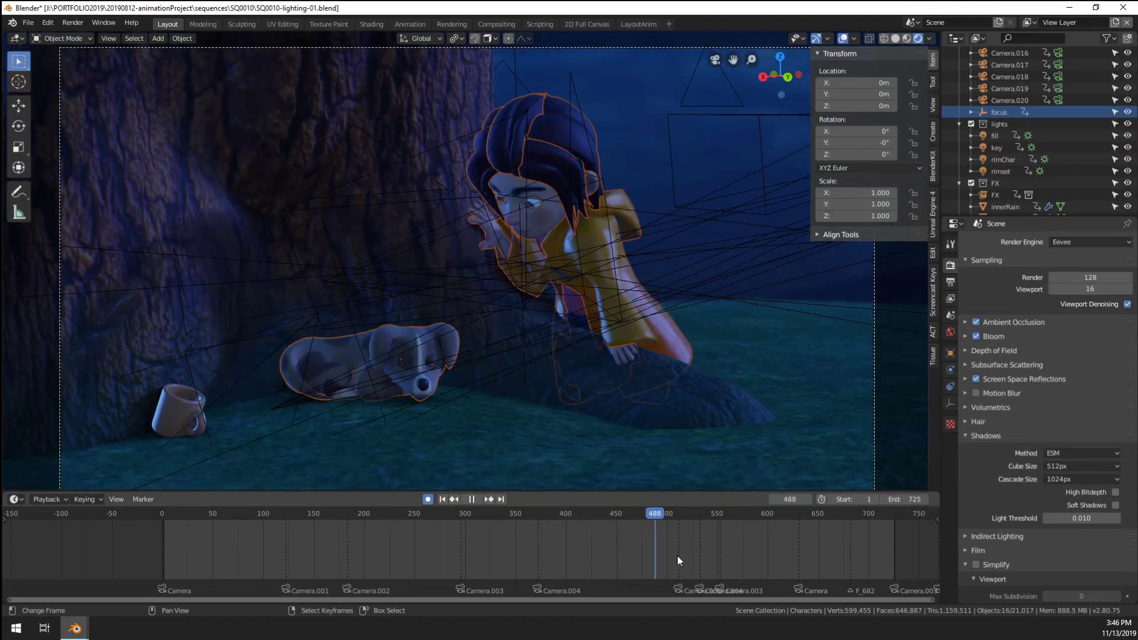
pyautogui.click(688, 555)
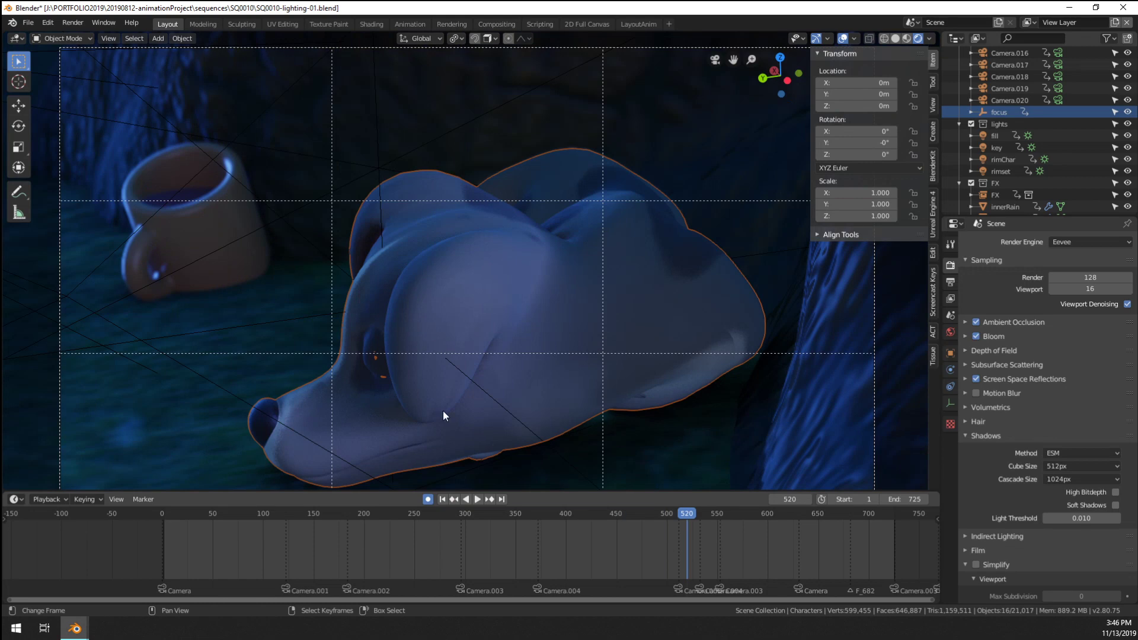
pyautogui.scroll(2, 443, 411)
pyautogui.keyDown('shift'); pyautogui.moveTo(224, 233); pyautogui.dragTo(543, 335, button='middle'); pyautogui.keyUp('shift')
pyautogui.scroll(6, 337, 283)
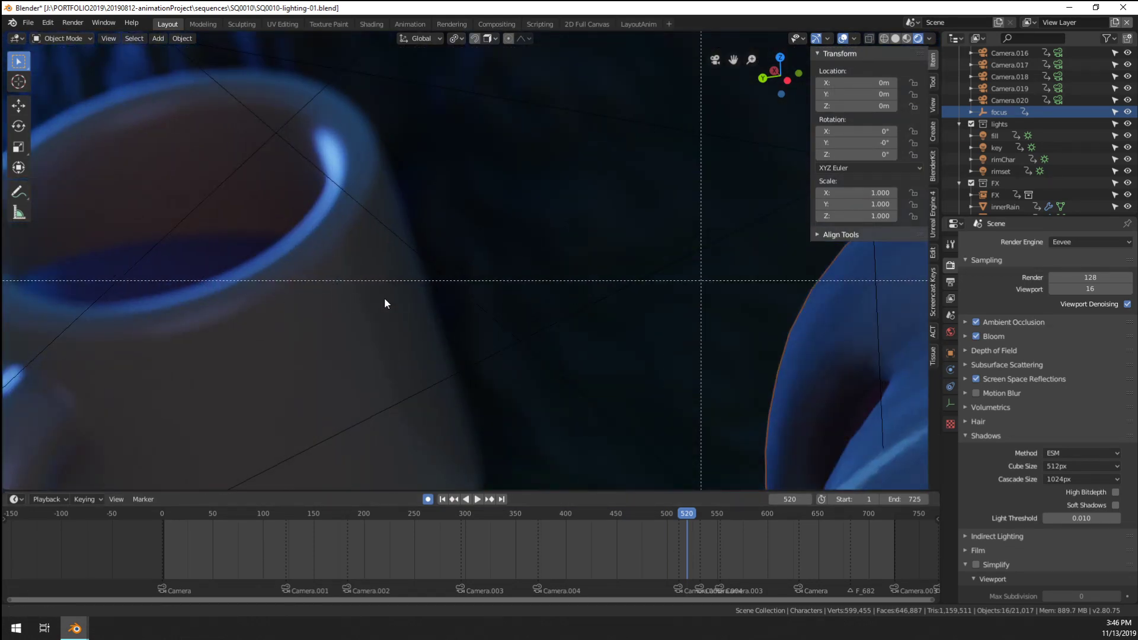
pyautogui.keyDown('shift'); pyautogui.moveTo(384, 297); pyautogui.dragTo(489, 299, button='middle'); pyautogui.keyUp('shift')
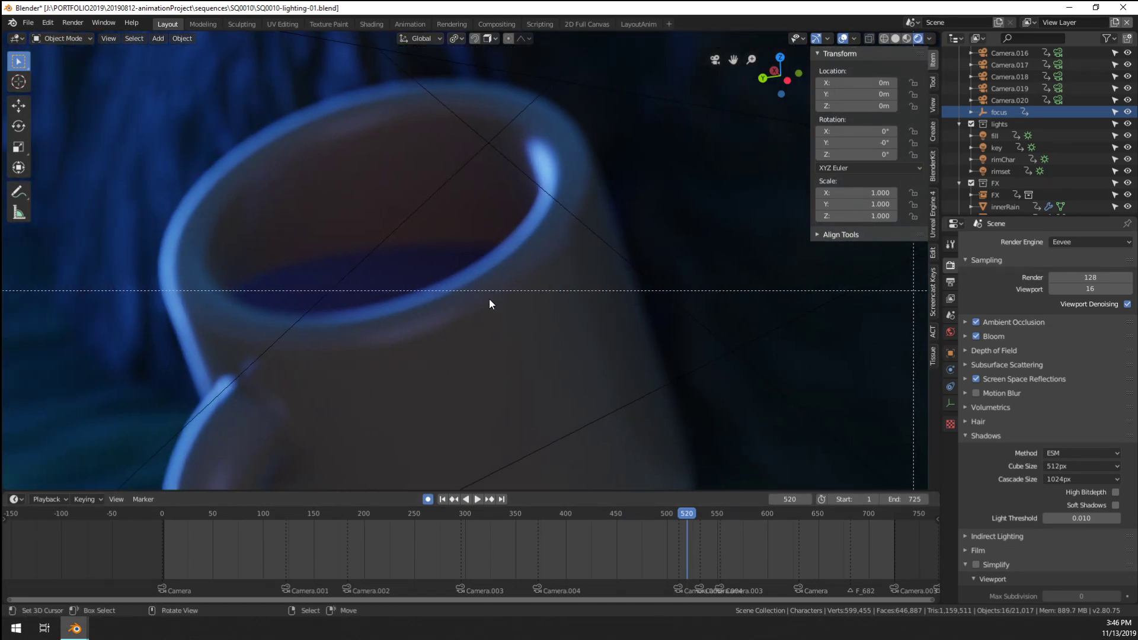
pyautogui.click(976, 336)
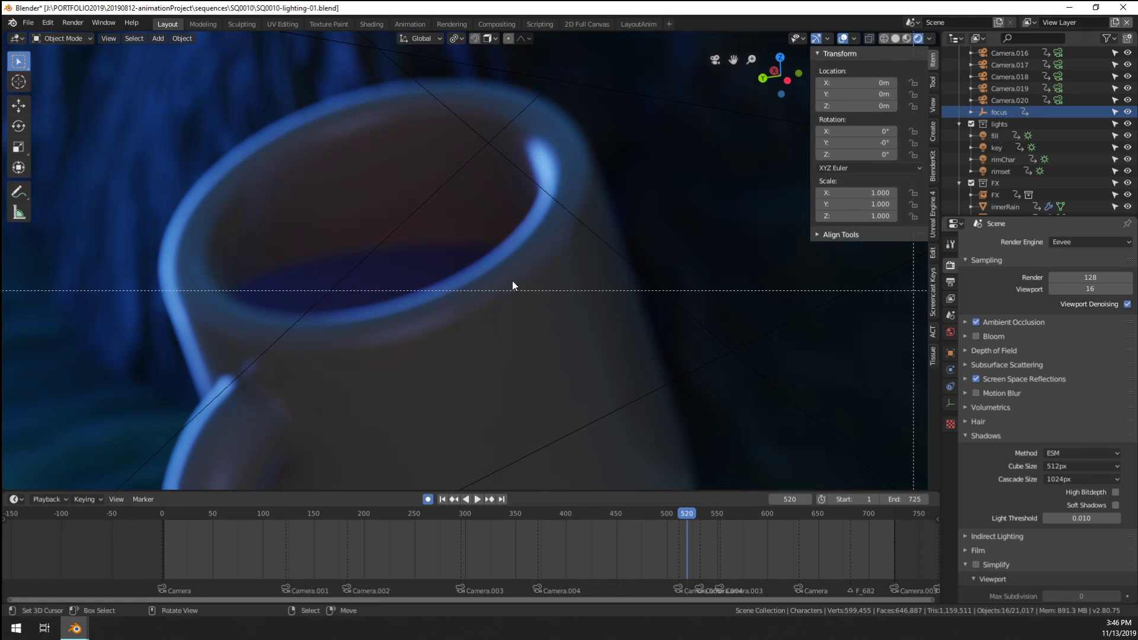
pyautogui.press('Home')
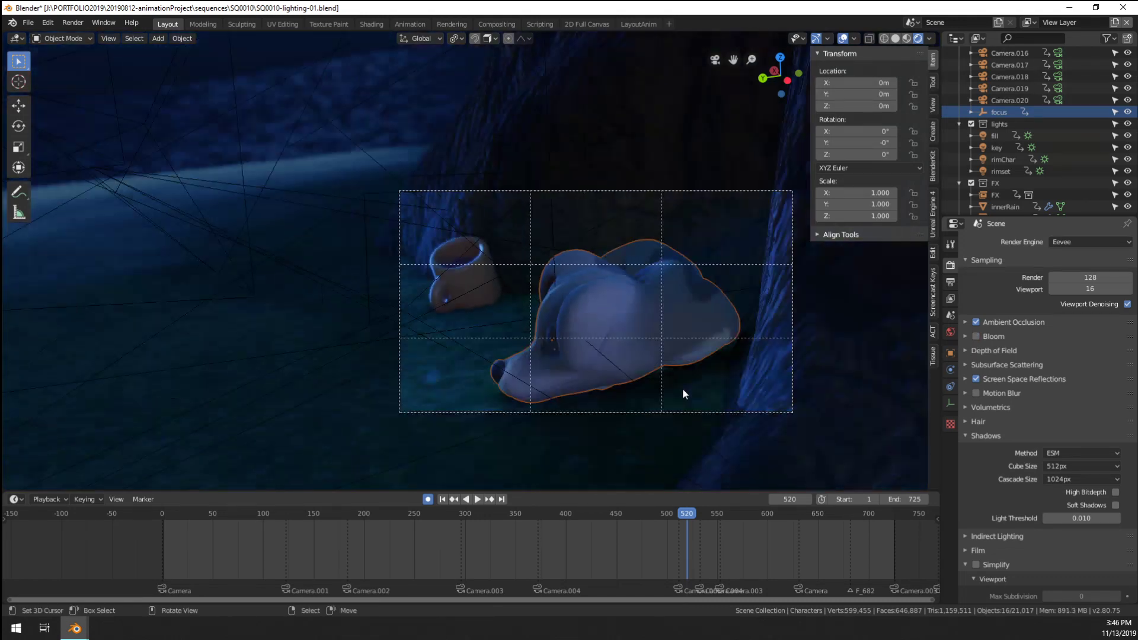
pyautogui.keyDown('shift'); pyautogui.moveTo(683, 394); pyautogui.dragTo(613, 383, button='middle'); pyautogui.keyUp('shift')
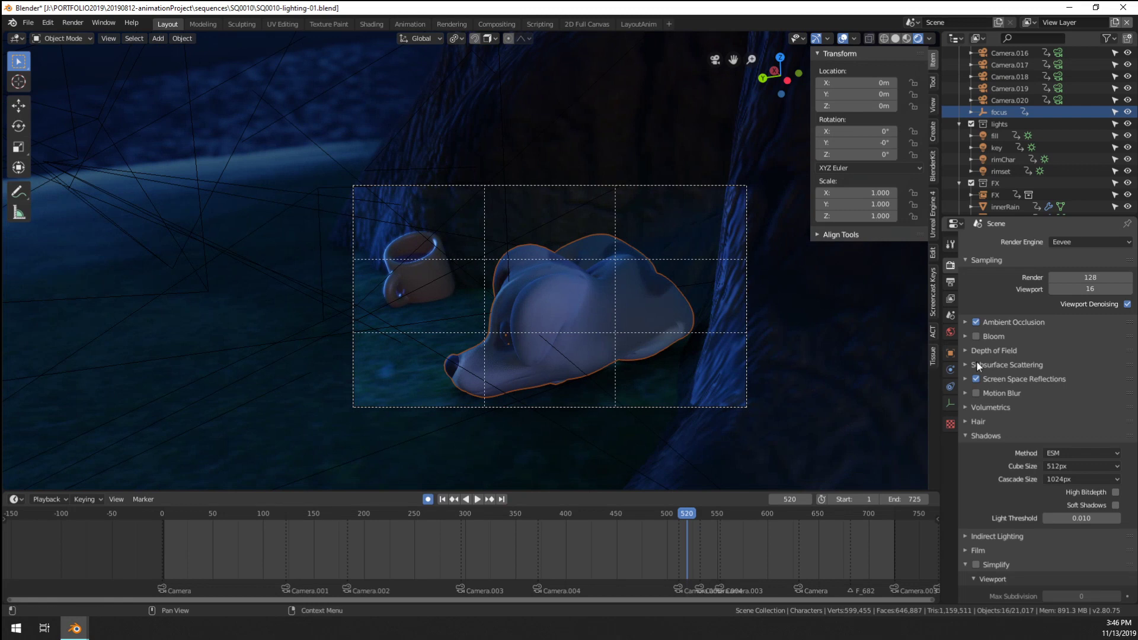
# Compare the dog and cup shot with Screen Space Reflections off and on, leaving them enabled
pyautogui.click(968, 353)
pyautogui.click(969, 355)
pyautogui.click(993, 376)
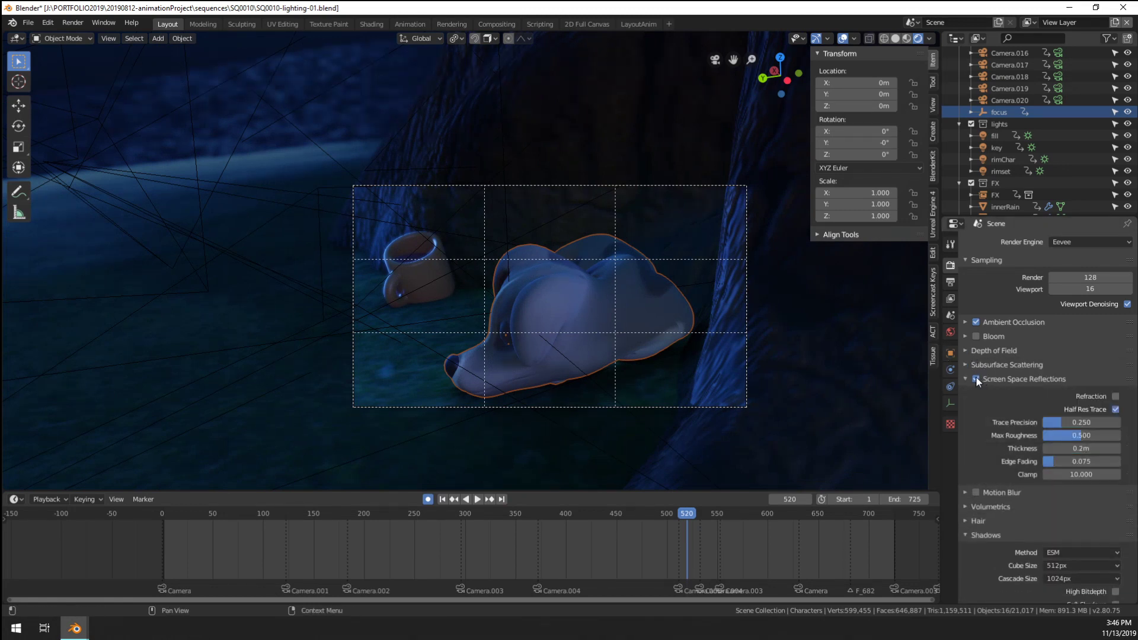
pyautogui.click(976, 378)
pyautogui.click(977, 379)
pyautogui.click(977, 379)
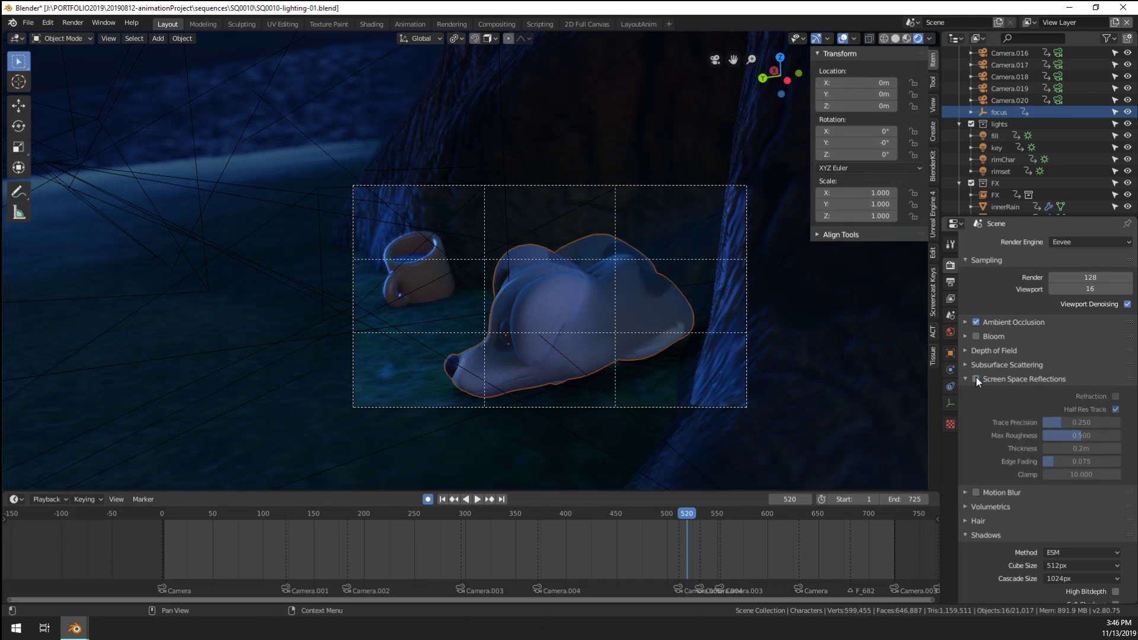
pyautogui.click(976, 379)
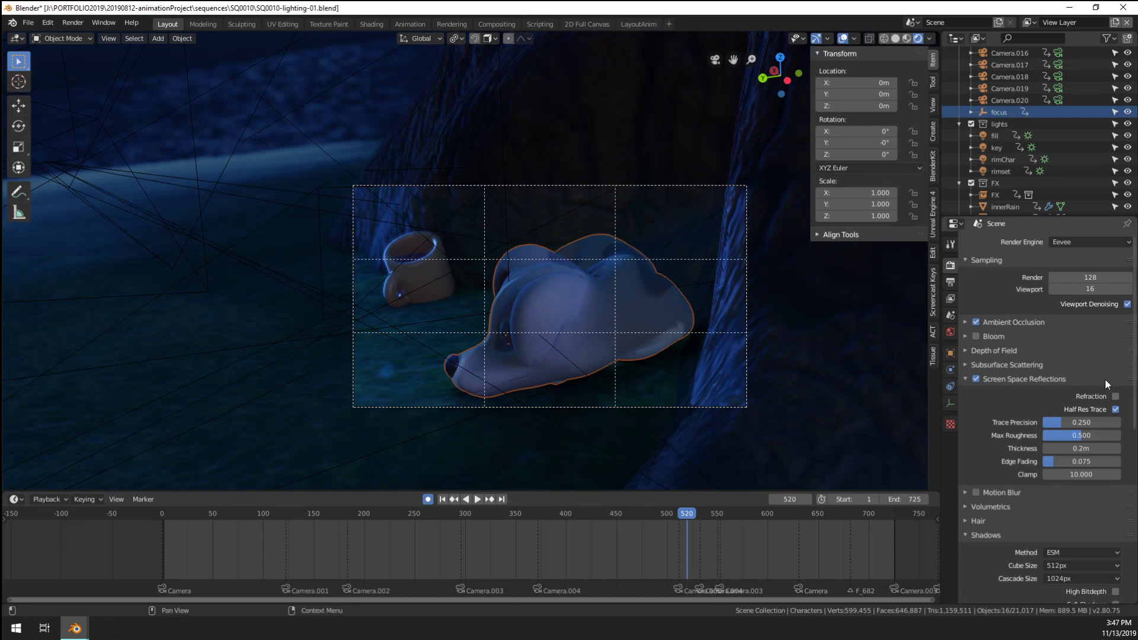
pyautogui.click(964, 379)
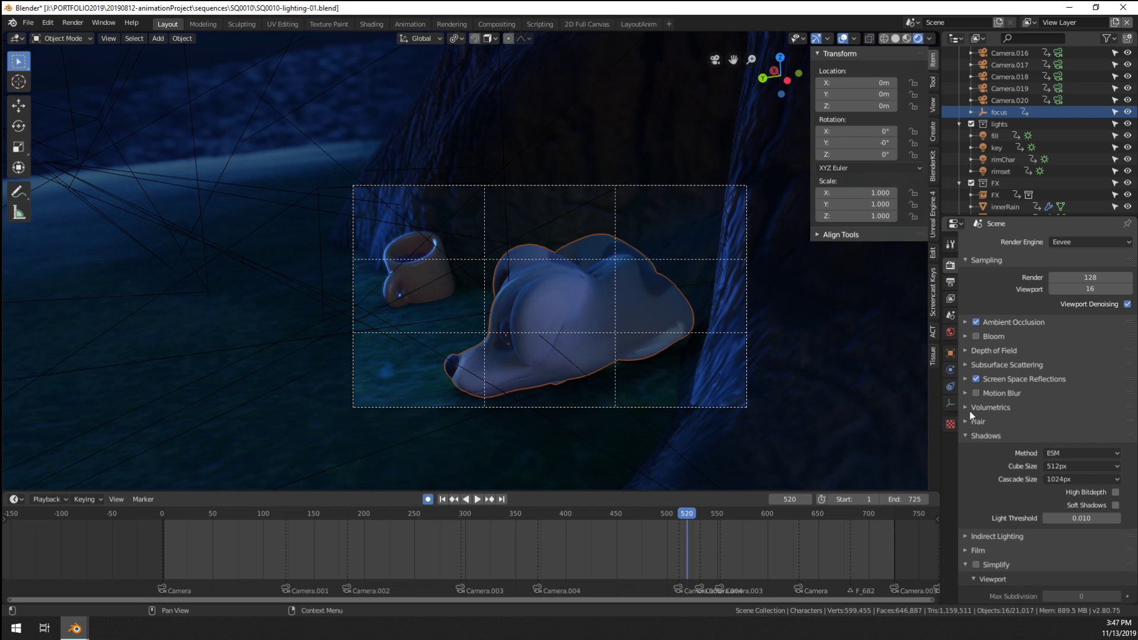
# Enable motion blur in the Eevee render settings with 16 samples
pyautogui.click(968, 394)
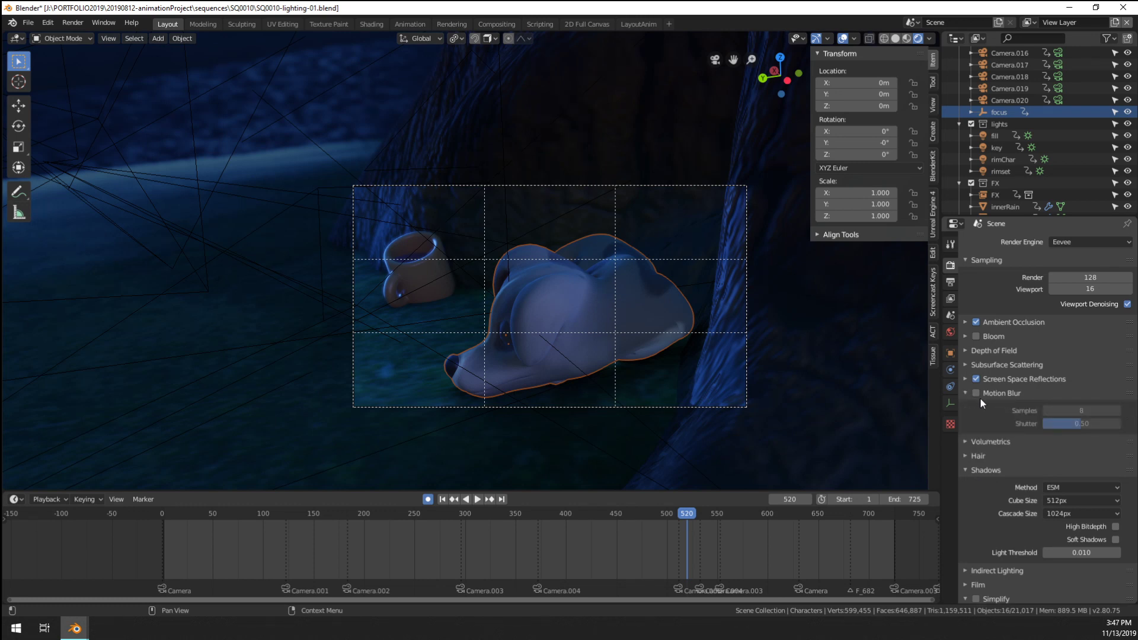
pyautogui.click(980, 397)
pyautogui.click(976, 393)
pyautogui.click(966, 394)
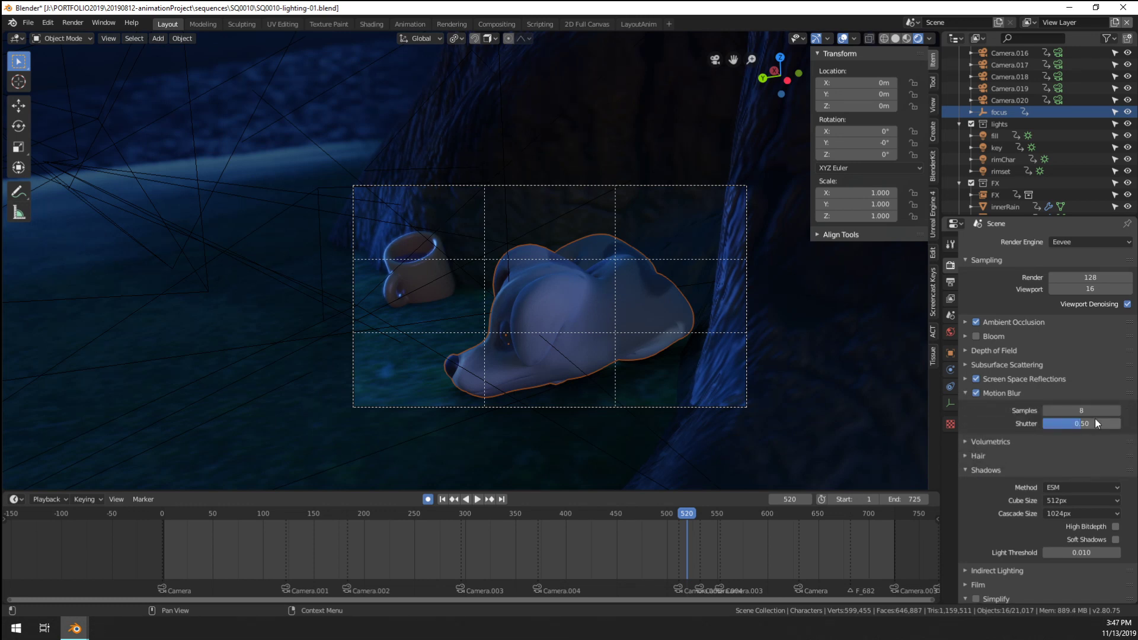
pyautogui.click(1095, 410)
pyautogui.write('16')
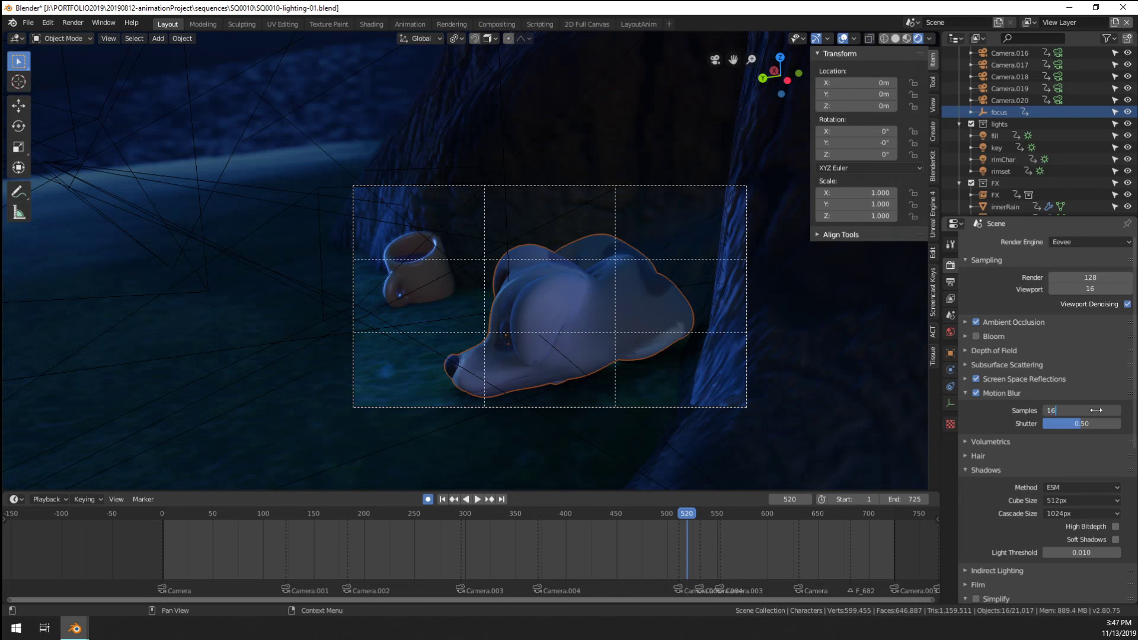
pyautogui.press('Return')
pyautogui.click(964, 391)
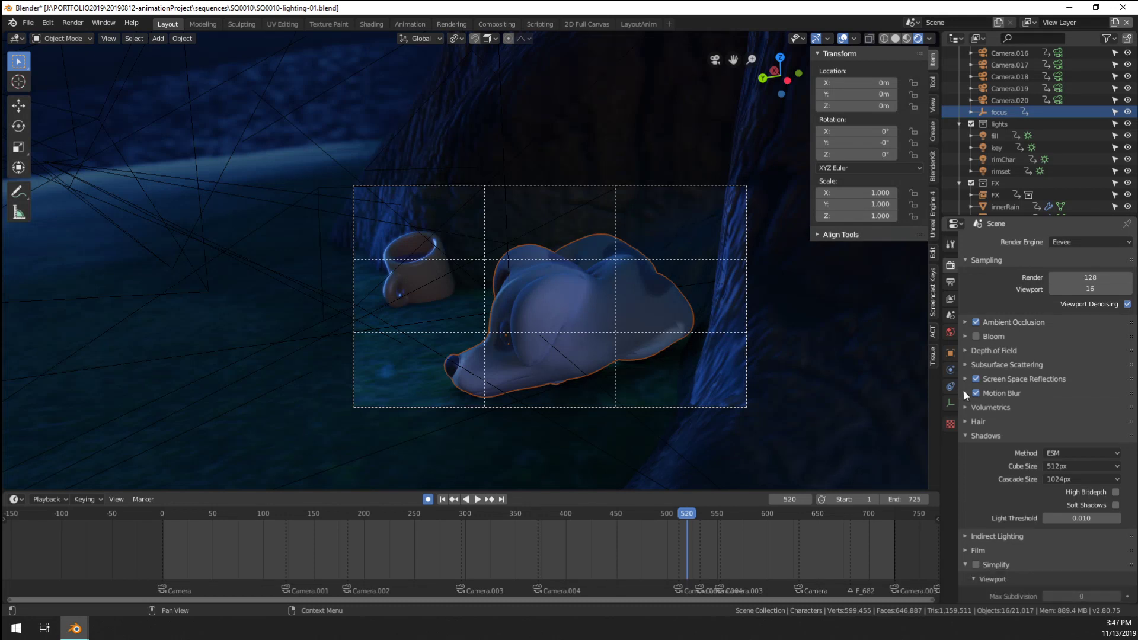
# Review the Volumetrics, Hair and Shadows settings in the Eevee render properties
pyautogui.click(965, 408)
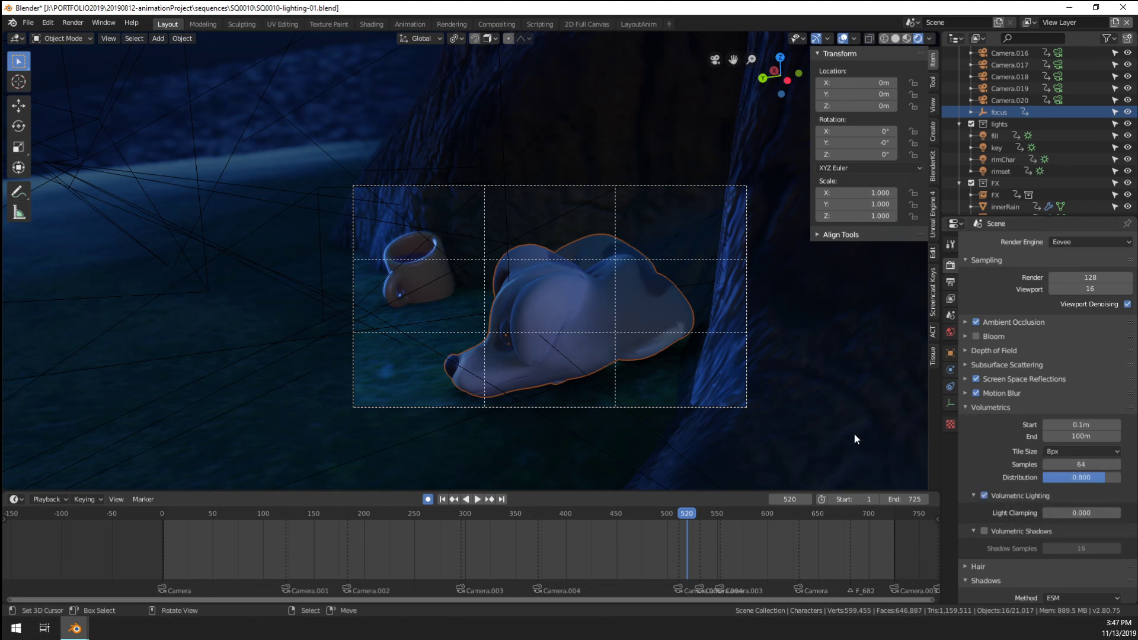
pyautogui.click(985, 496)
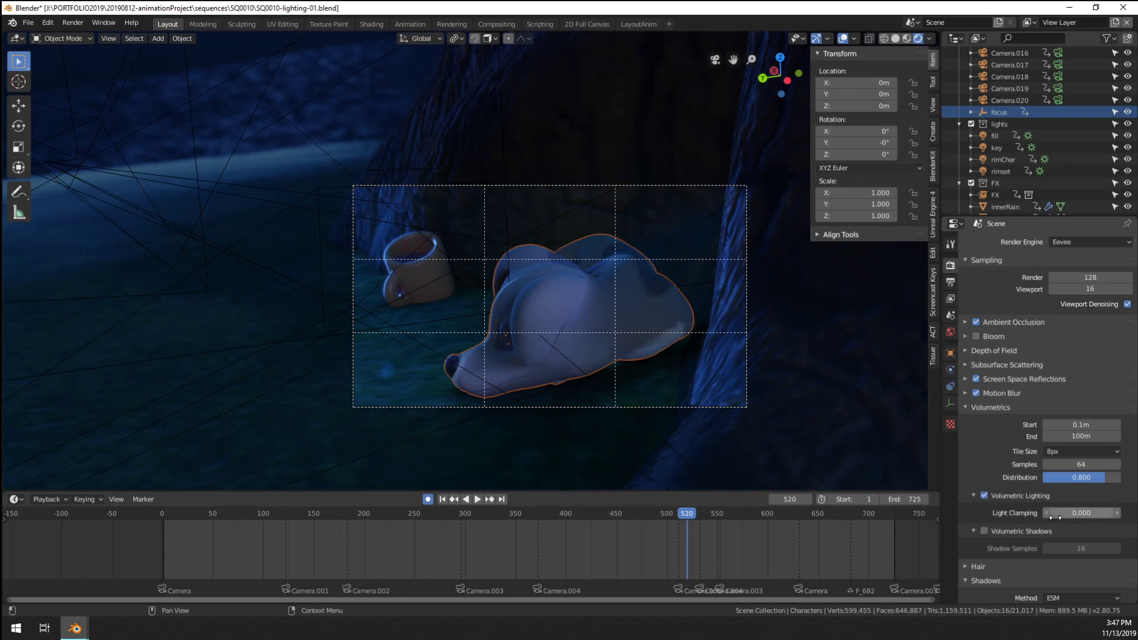
pyautogui.click(989, 408)
pyautogui.click(990, 421)
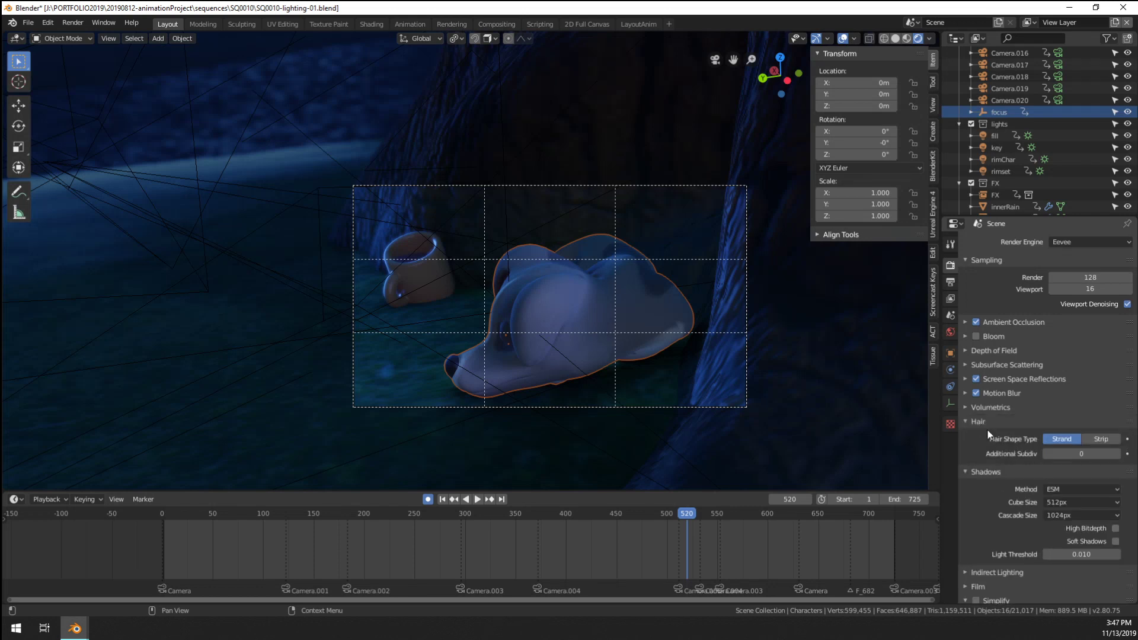
pyautogui.click(987, 422)
pyautogui.click(983, 435)
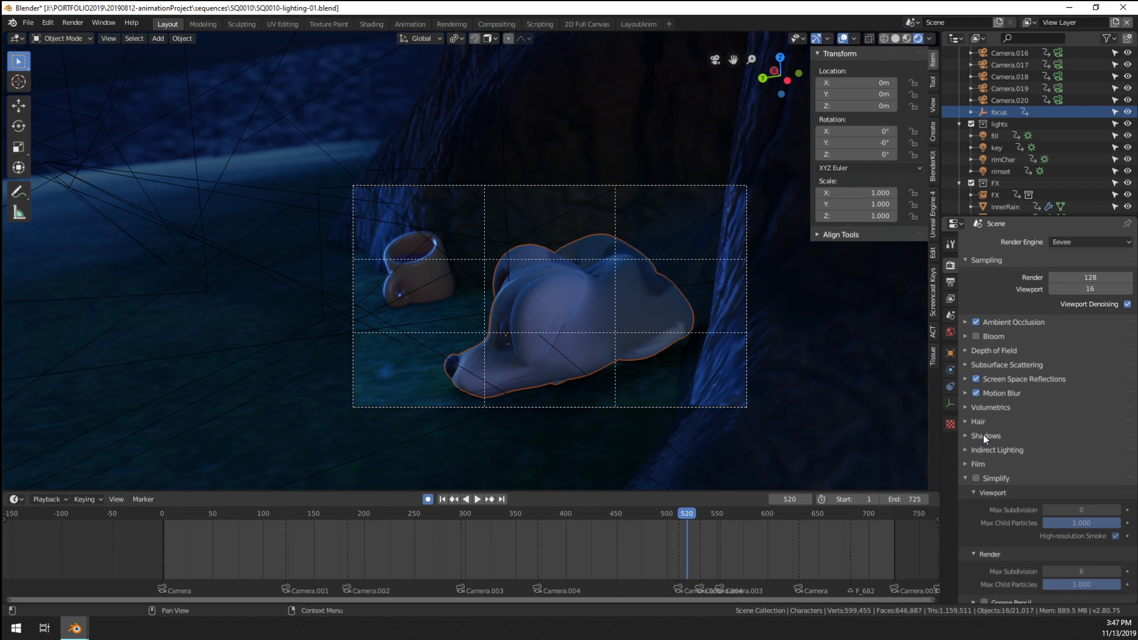
pyautogui.click(983, 435)
# Switch the viewport to solid shading and save the lighting file
pyautogui.click(1082, 467)
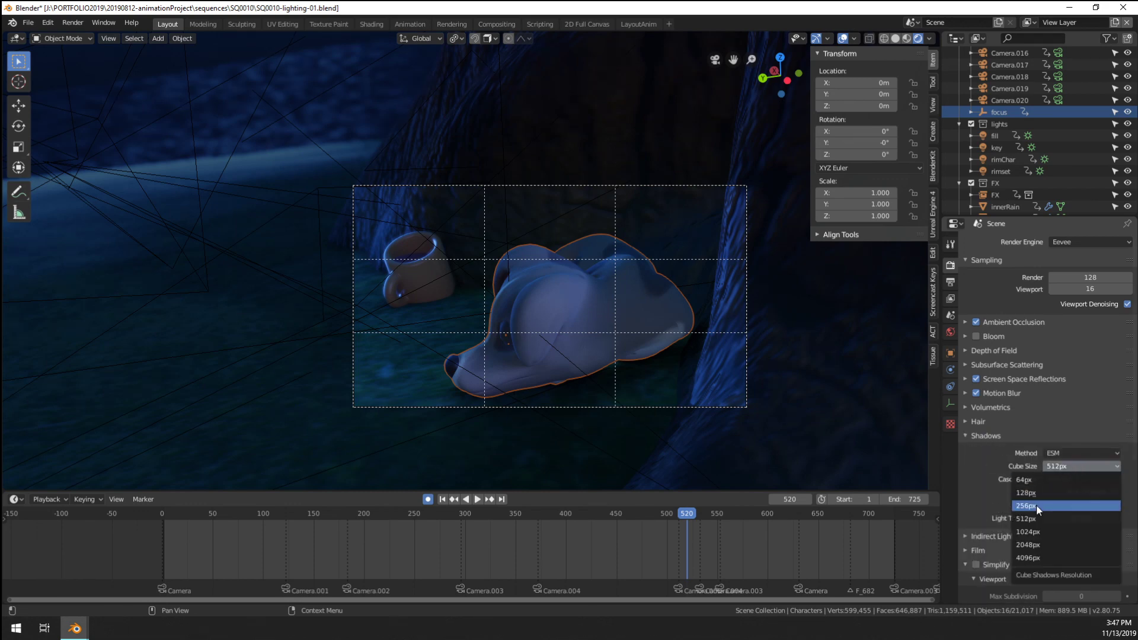
pyautogui.click(893, 40)
pyautogui.hotkey('ctrl', 's')
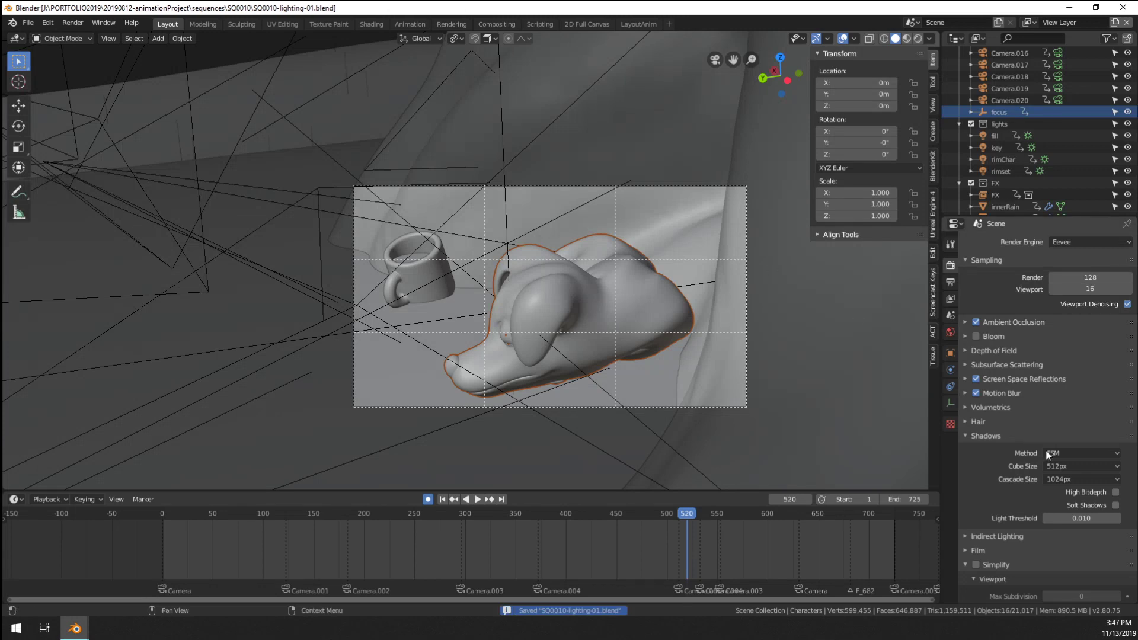
# Enable soft shadows and set both the shadow Cube Size and Cascade Size to 2048px
pyautogui.click(1091, 469)
pyautogui.click(1051, 531)
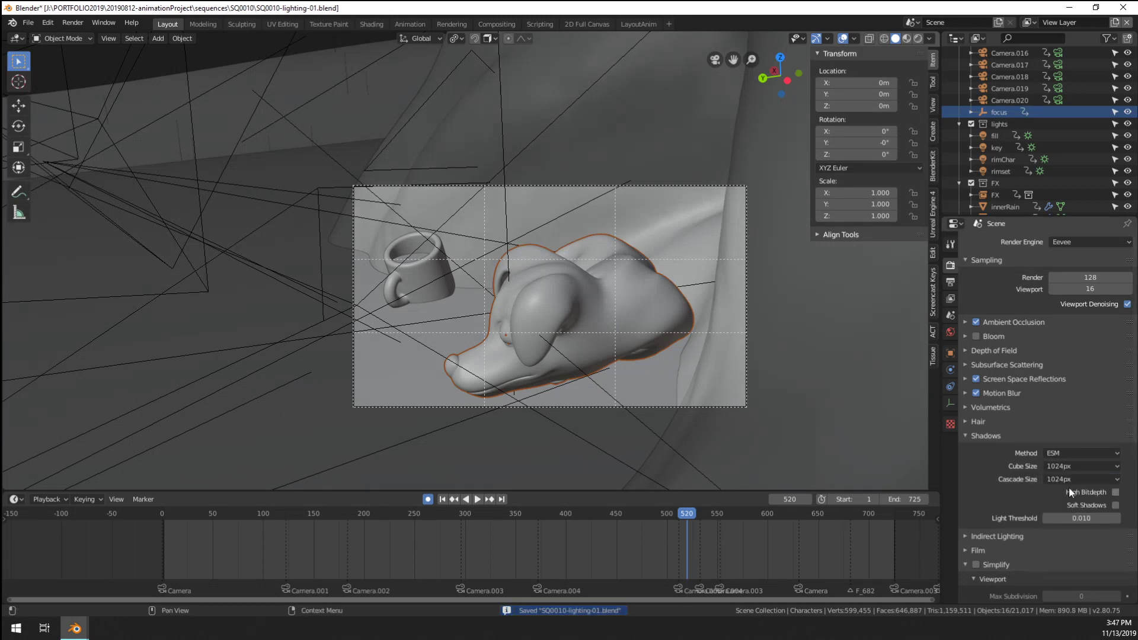
pyautogui.click(1116, 505)
pyautogui.click(1080, 467)
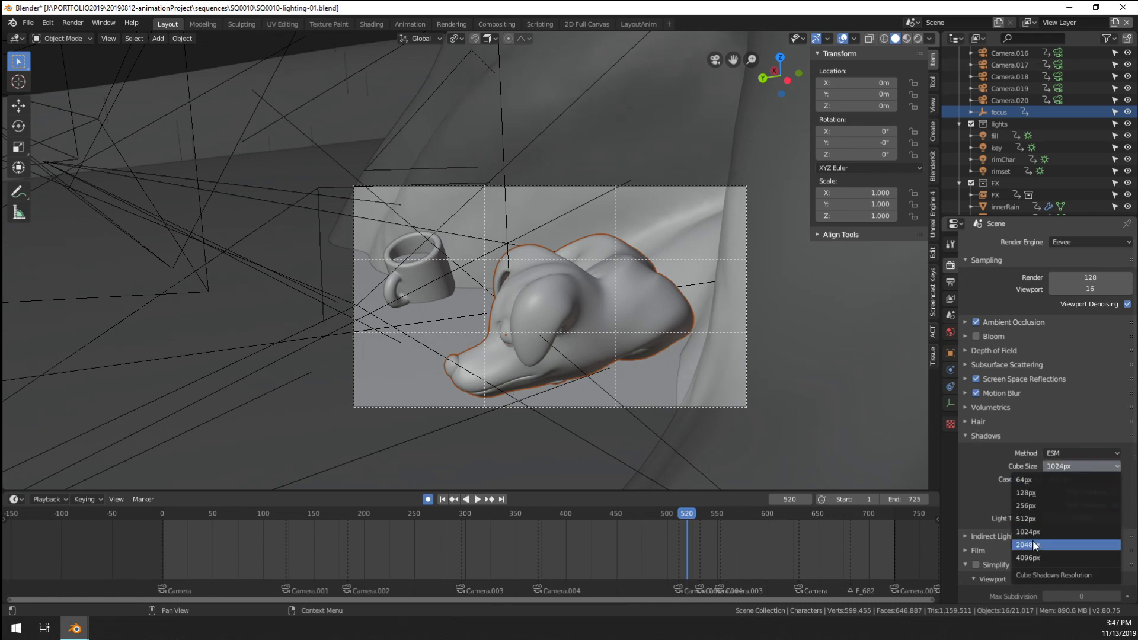
pyautogui.click(1035, 545)
pyautogui.click(1076, 475)
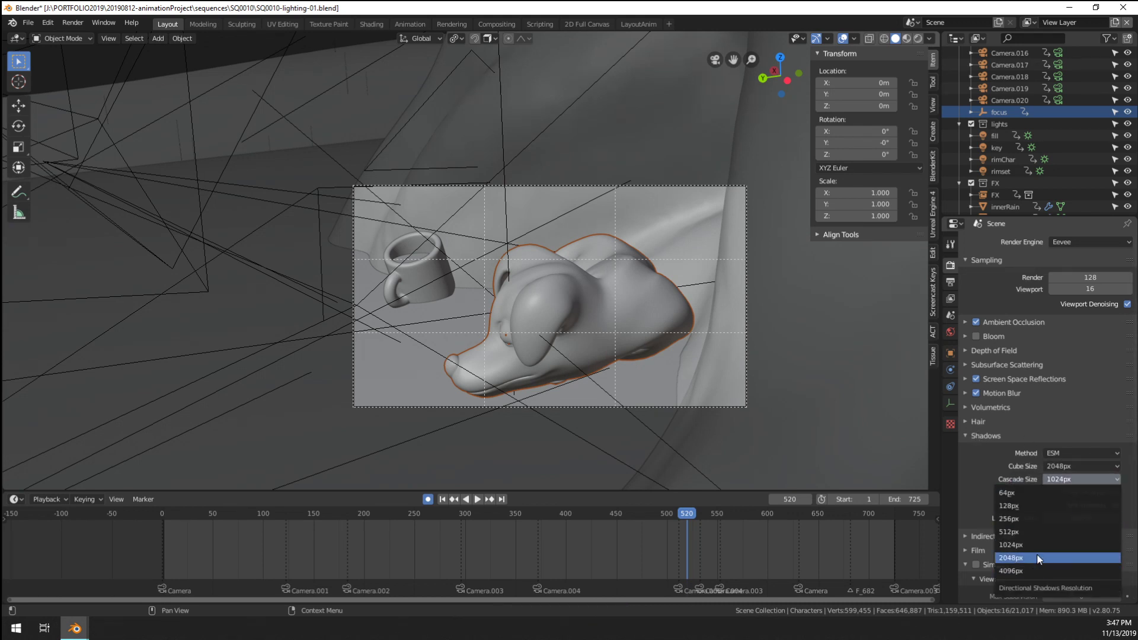
pyautogui.click(1039, 559)
# Review the remaining render settings, including Indirect Lighting, Film, Simplify and Color Management
pyautogui.scroll(-2, 1006, 461)
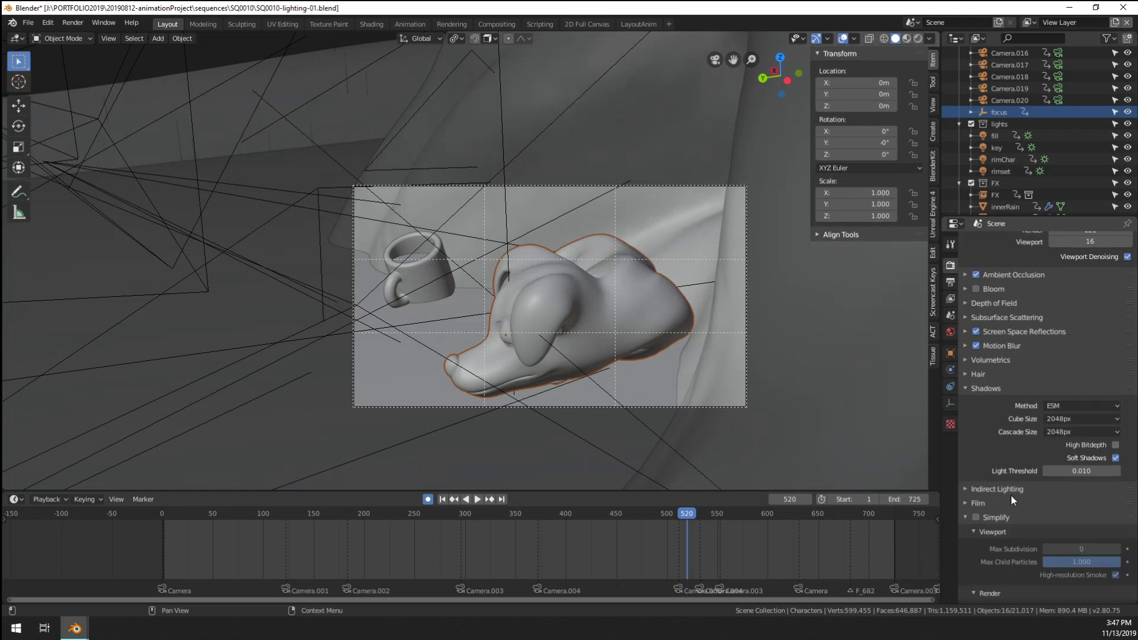
pyautogui.click(1012, 488)
pyautogui.scroll(-3, 1013, 486)
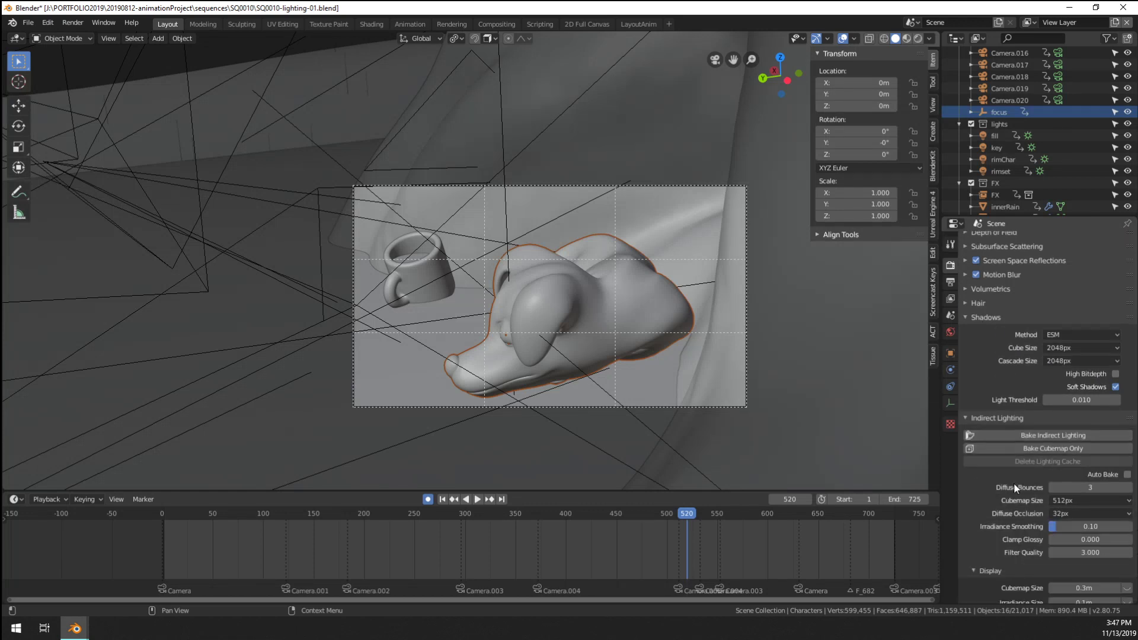
pyautogui.click(998, 417)
pyautogui.click(998, 417)
pyautogui.click(999, 417)
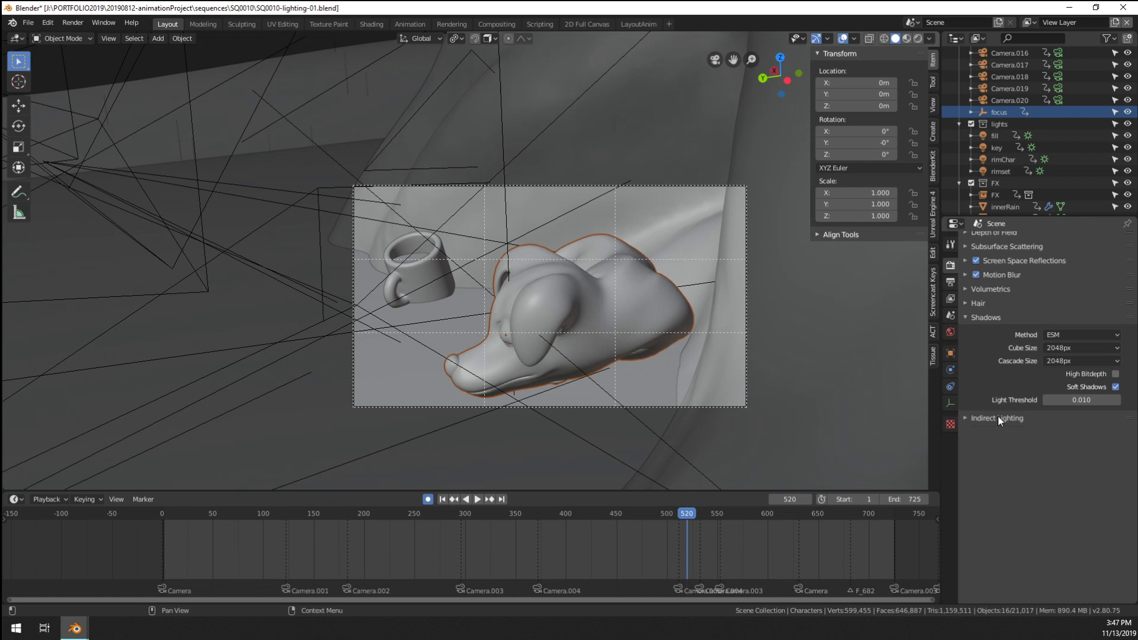
pyautogui.click(998, 418)
pyautogui.click(999, 417)
pyautogui.scroll(-1, 998, 418)
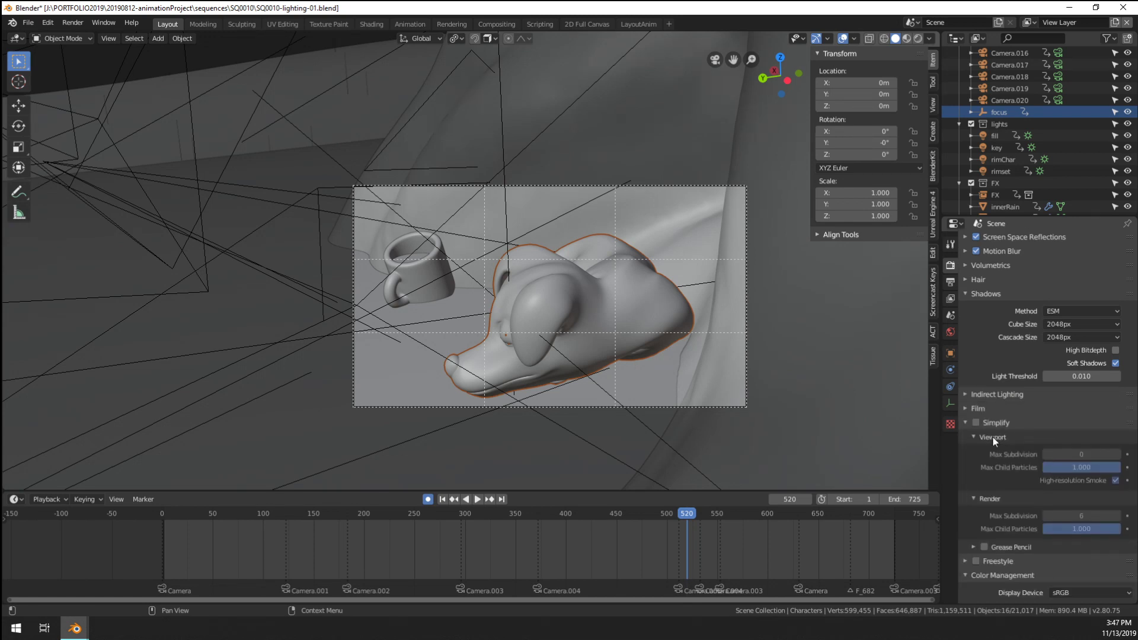
pyautogui.click(980, 409)
pyautogui.click(980, 409)
pyautogui.scroll(-2, 1004, 428)
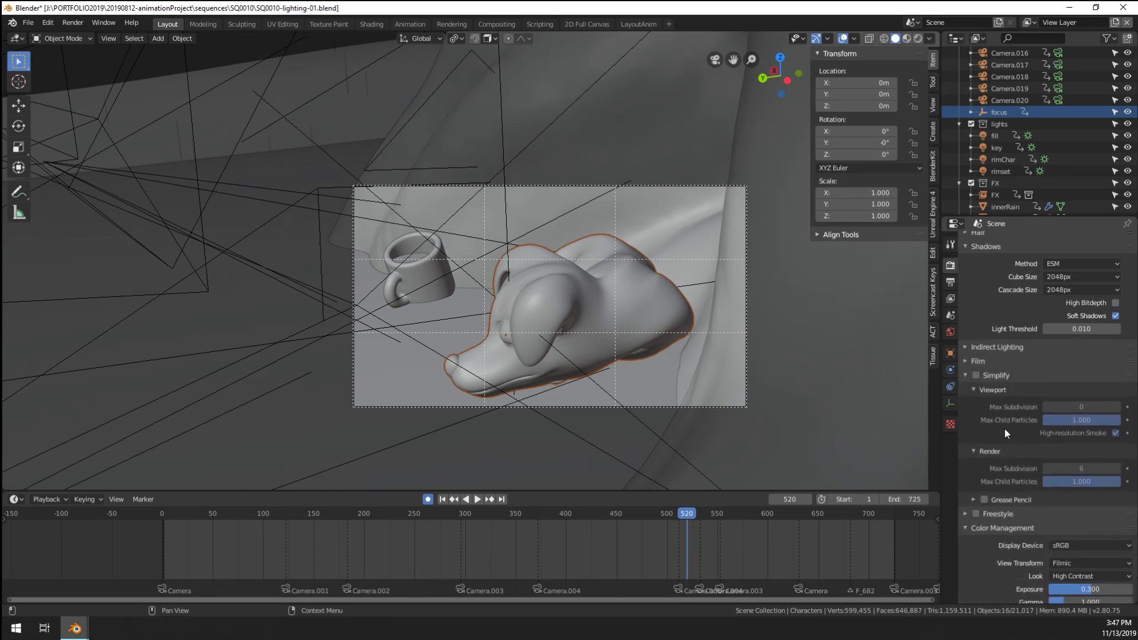
pyautogui.scroll(-2, 1006, 427)
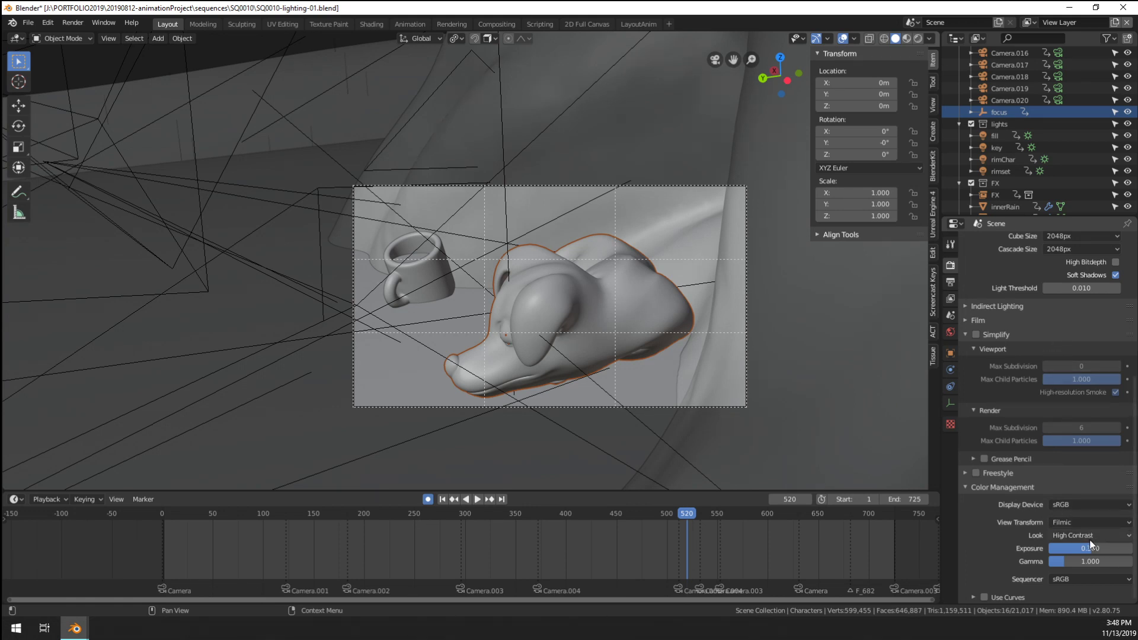
pyautogui.scroll(10, 1028, 431)
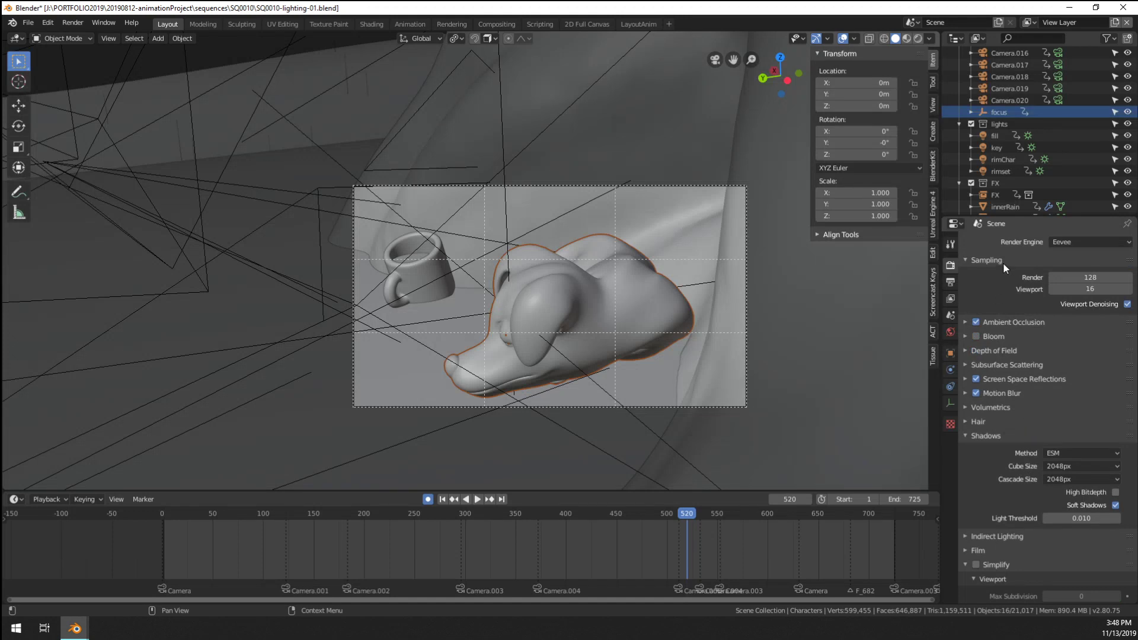
pyautogui.scroll(-9, 1039, 331)
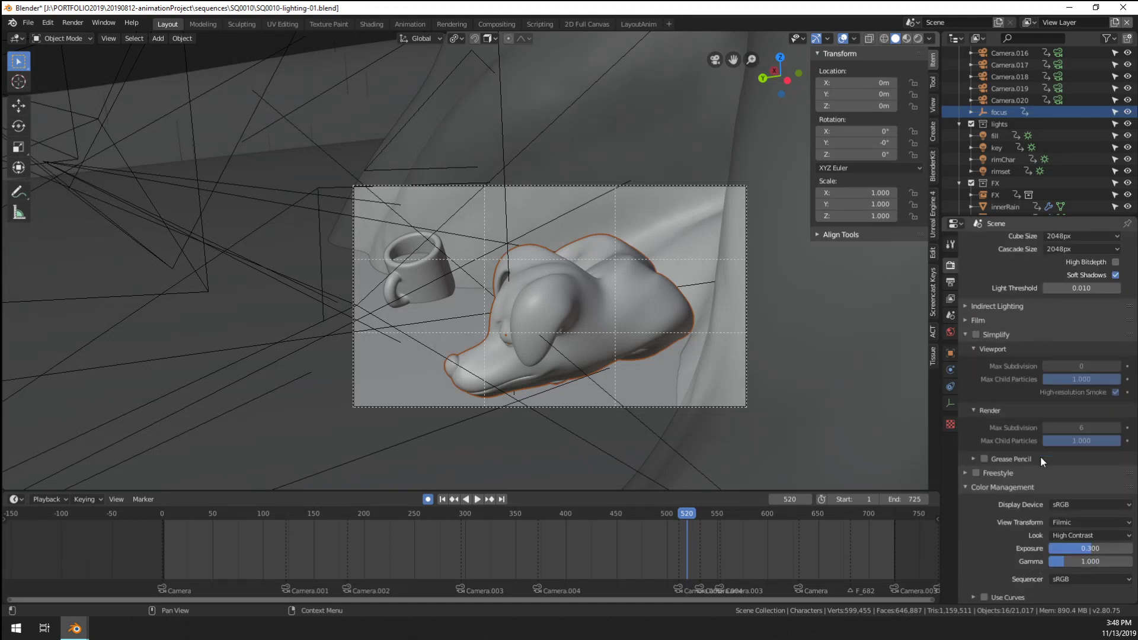
# Set the PNG render output to a color depth of 16 and 5% compression
pyautogui.click(951, 282)
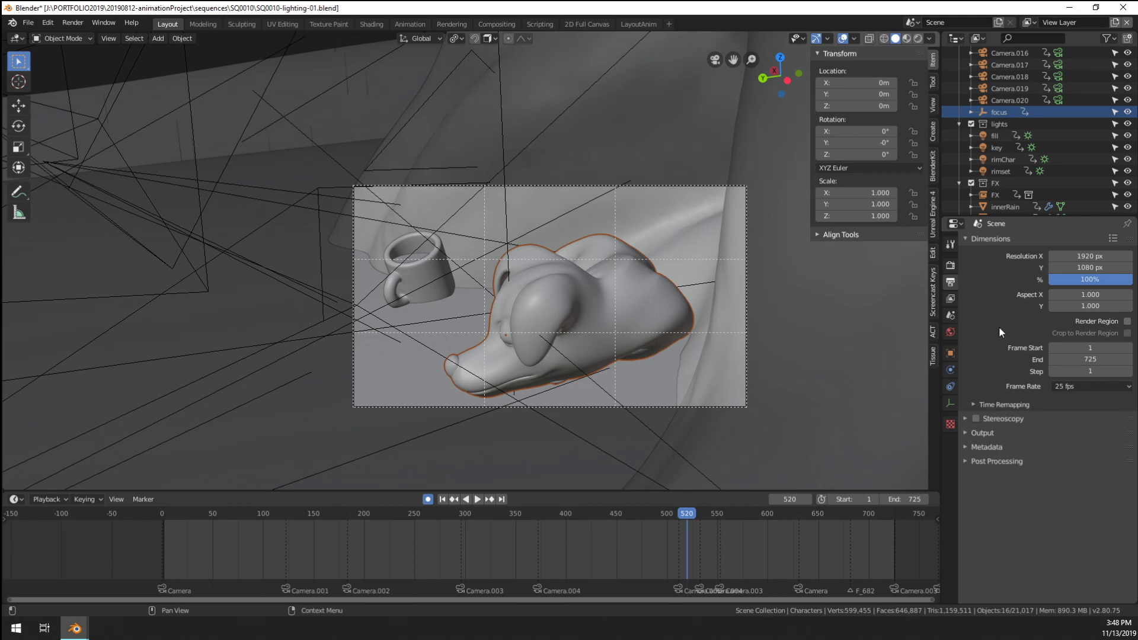
pyautogui.click(990, 432)
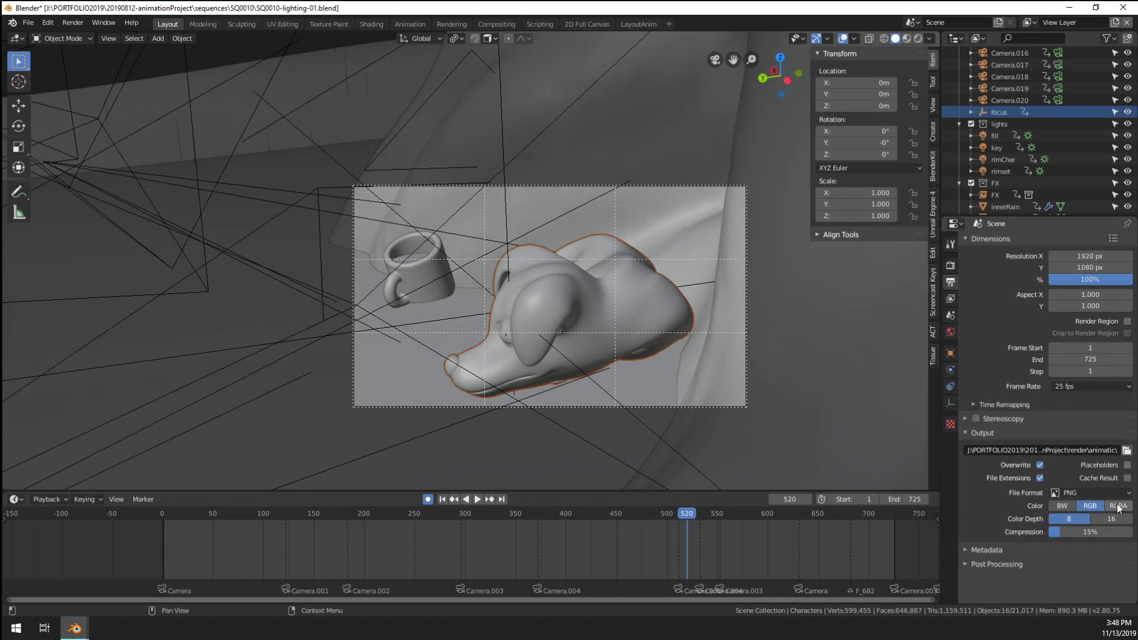
pyautogui.click(1079, 530)
pyautogui.write('5')
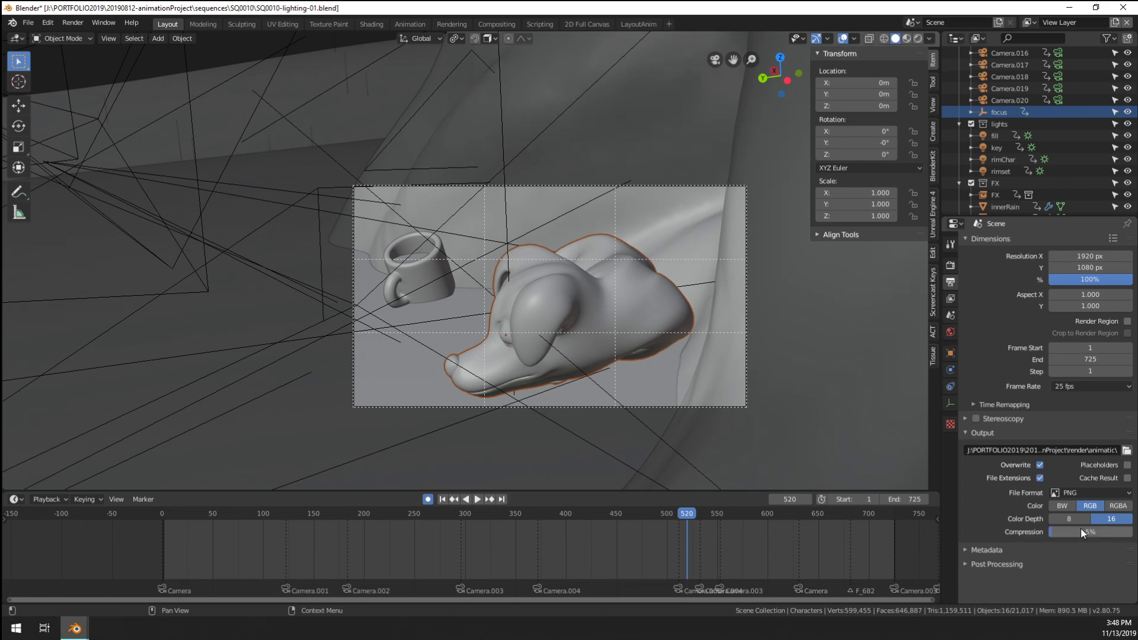
pyautogui.press('Return')
# Browse for a new render output path and open the animation project's render folder
pyautogui.click(1128, 451)
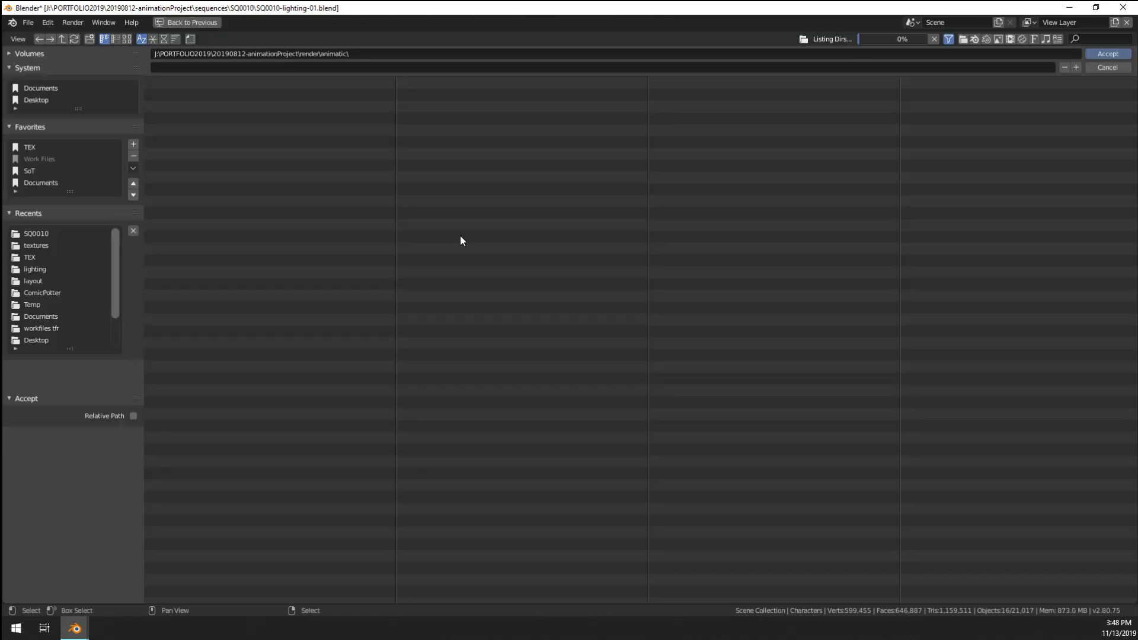
pyautogui.click(169, 82)
pyautogui.click(172, 82)
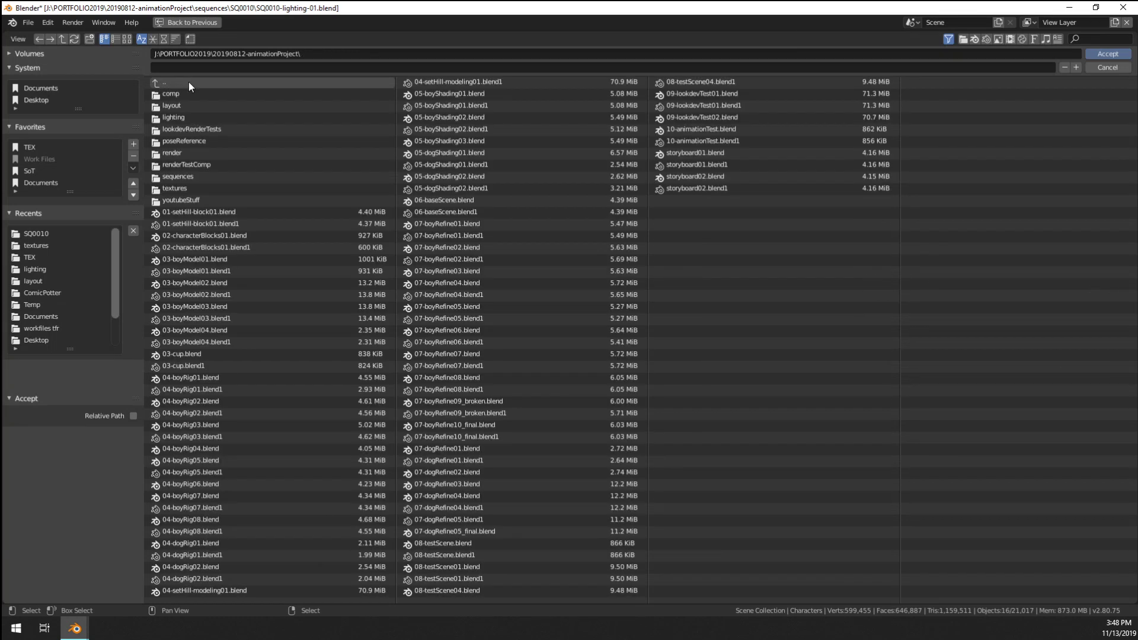
pyautogui.click(190, 117)
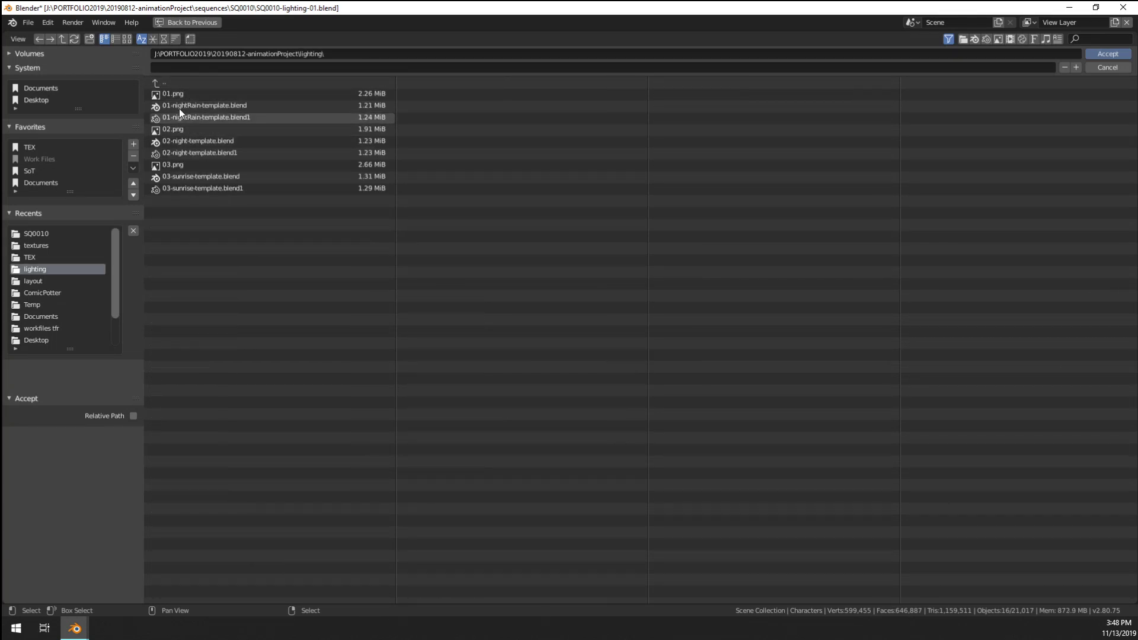
pyautogui.click(173, 84)
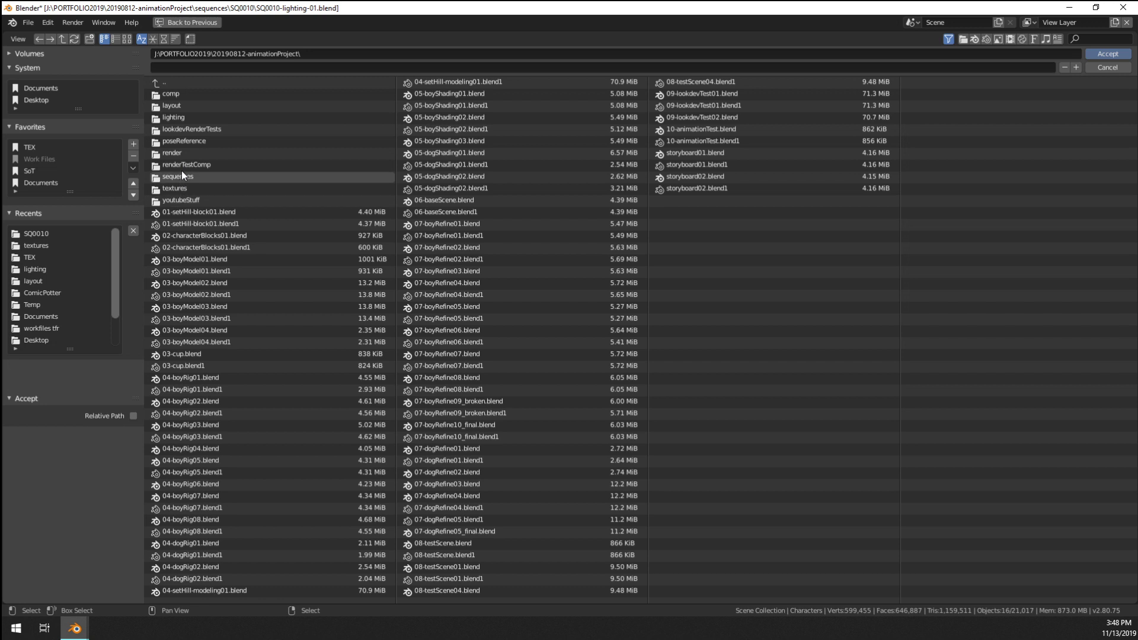
pyautogui.click(185, 119)
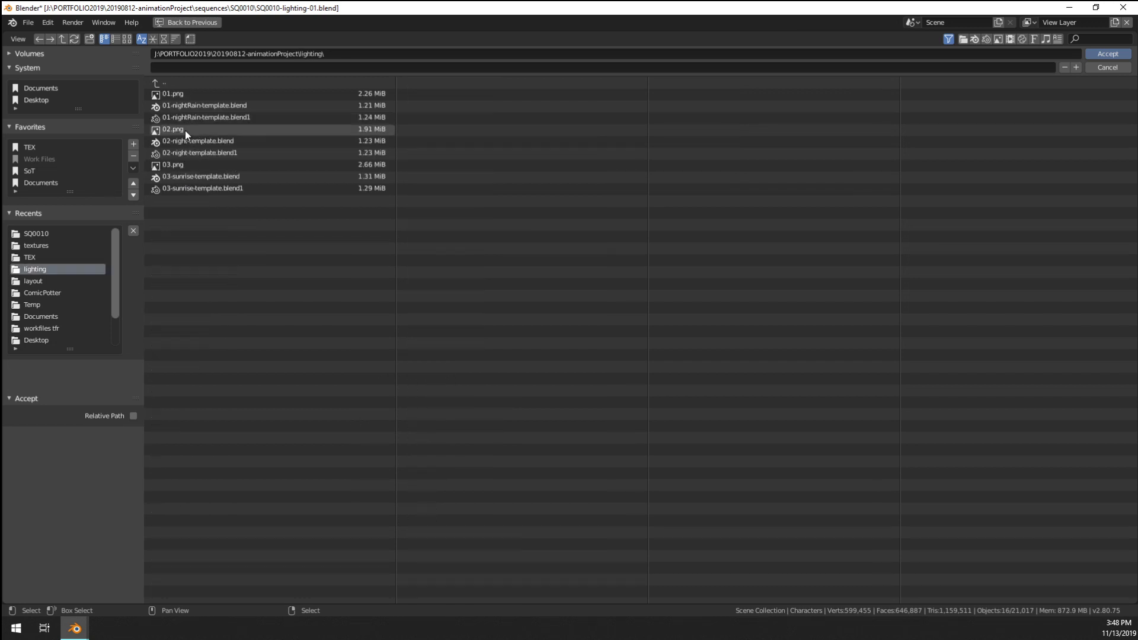
pyautogui.click(180, 86)
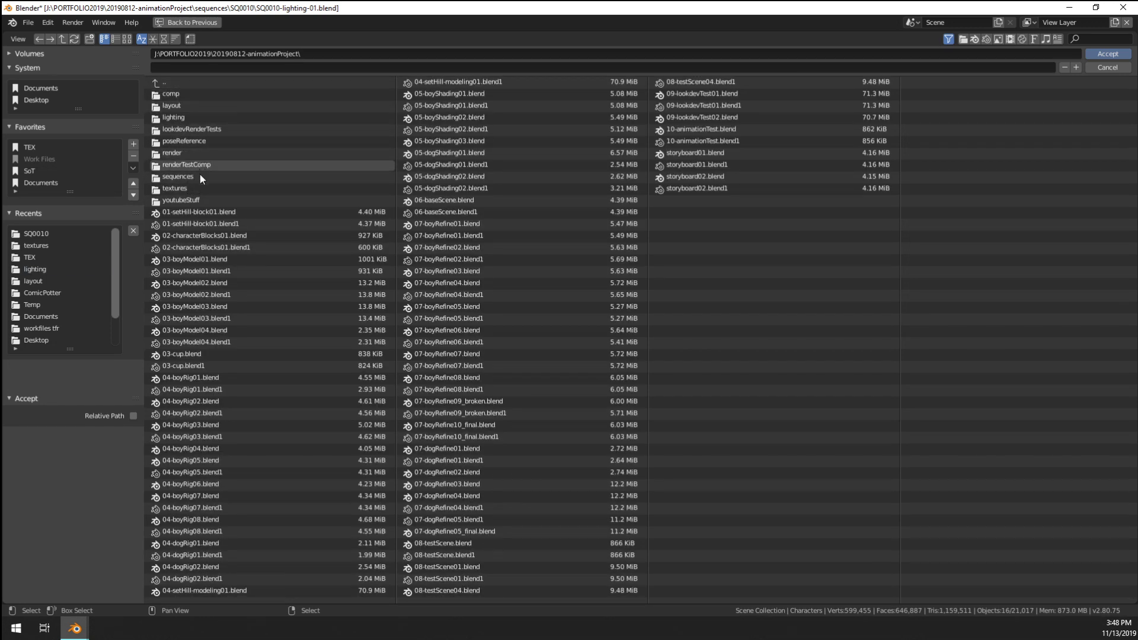
pyautogui.click(192, 153)
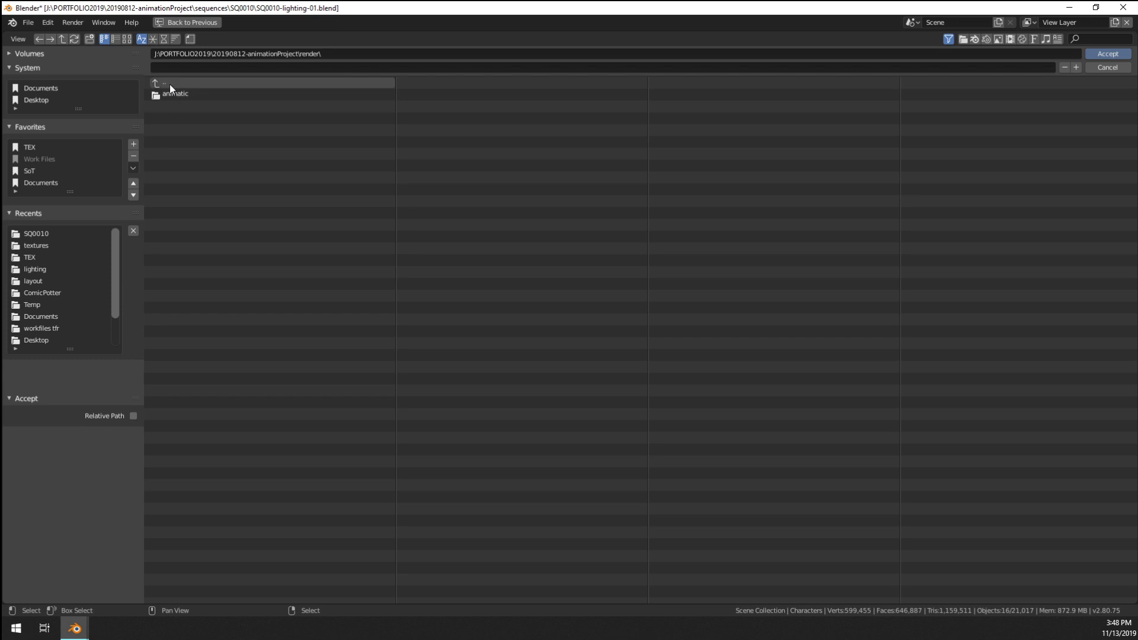
# Create a folder named lighting inside the render folder and open it
pyautogui.click(91, 39)
pyautogui.write('lighting')
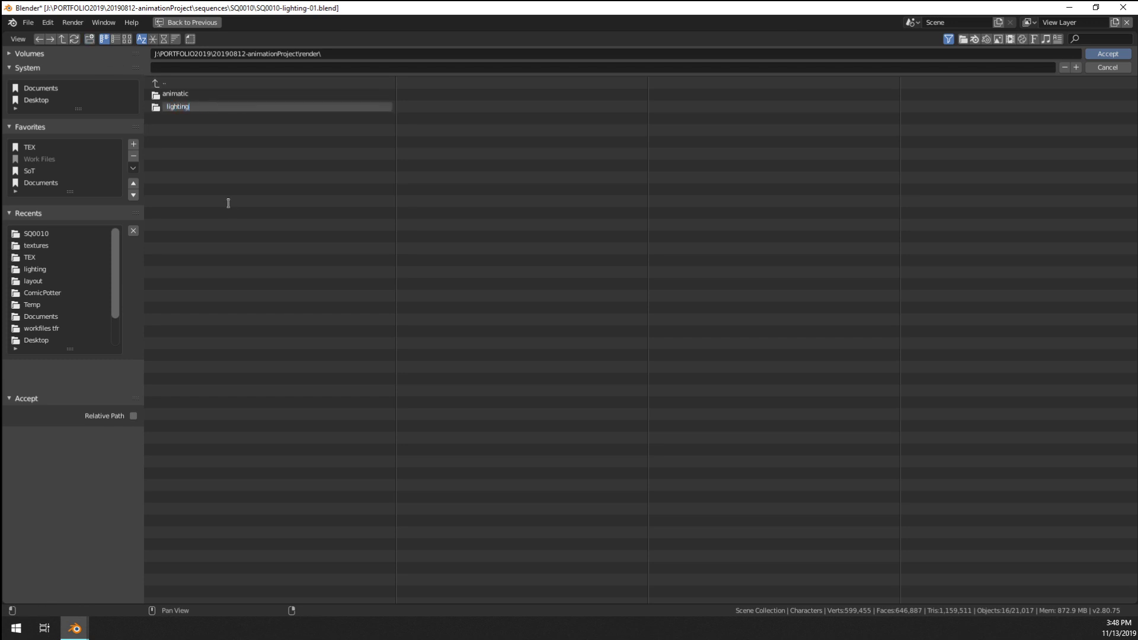
pyautogui.press('Return')
pyautogui.click(170, 106)
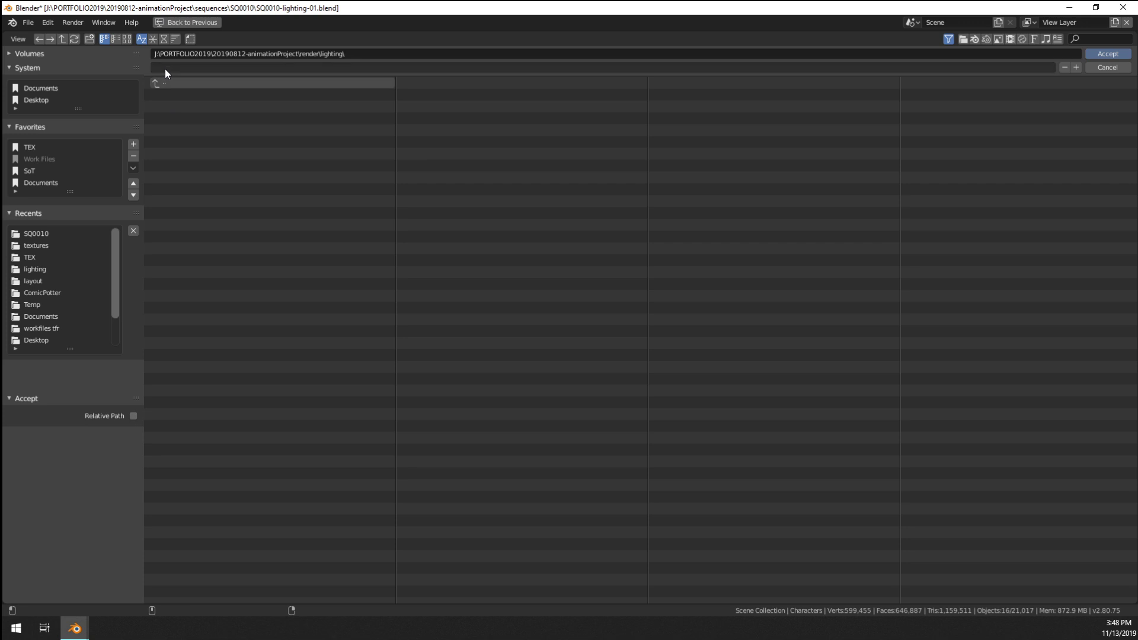
# Create a folder named SQ0010 inside the lighting folder and accept it as the render output path
pyautogui.click(91, 39)
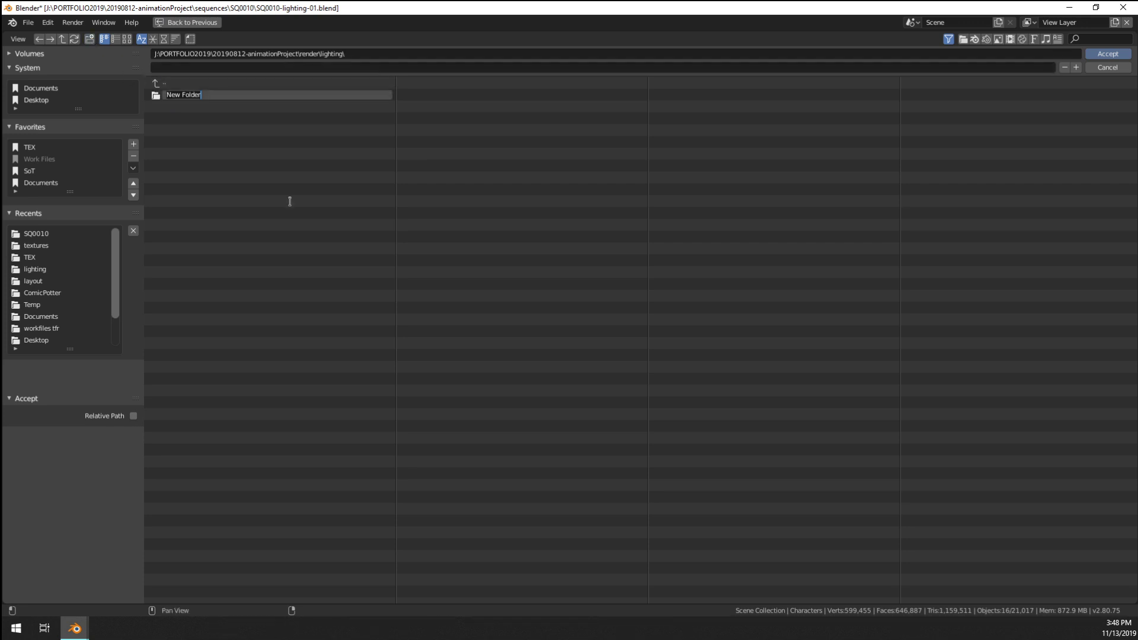
pyautogui.write('SQ0010')
pyautogui.press('Left')
pyautogui.press('Left')
pyautogui.press('Return')
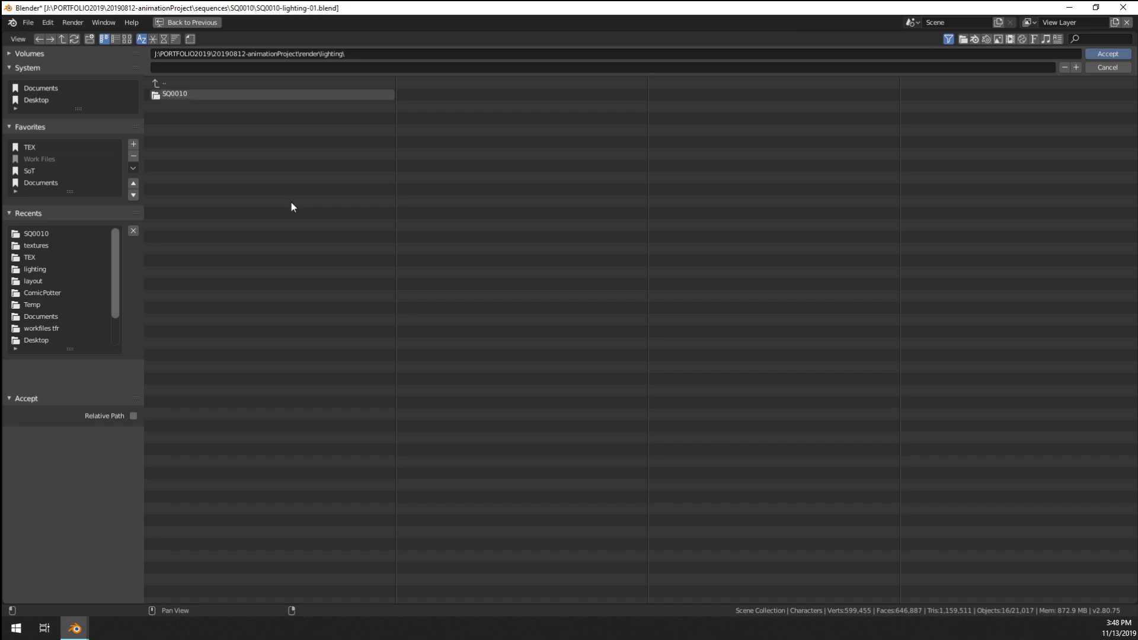
pyautogui.click(223, 95)
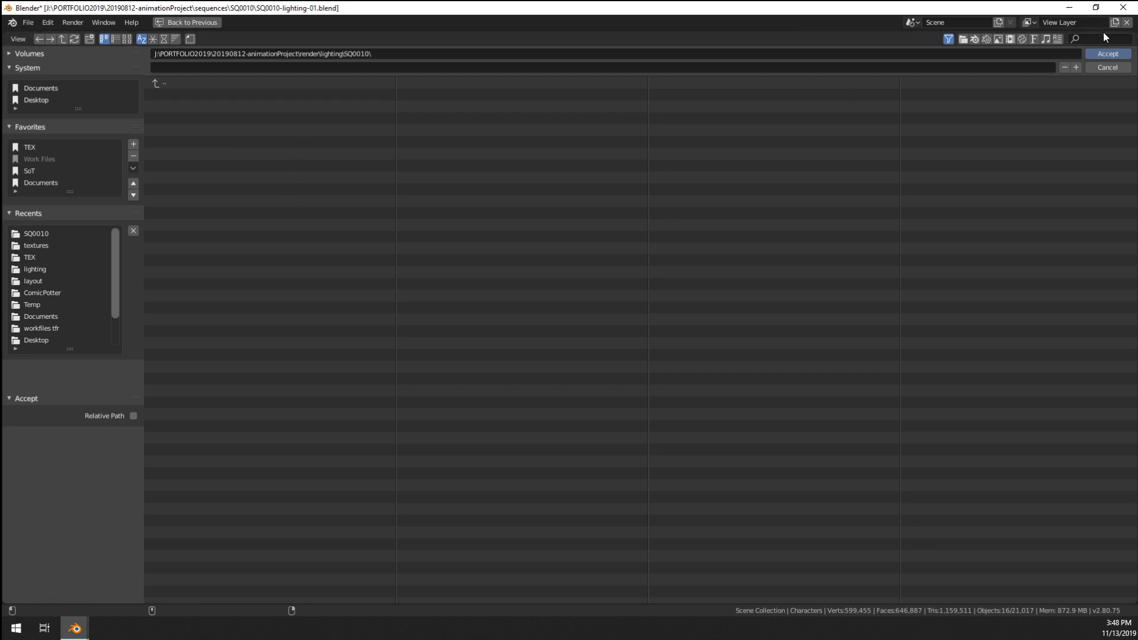
pyautogui.click(1108, 54)
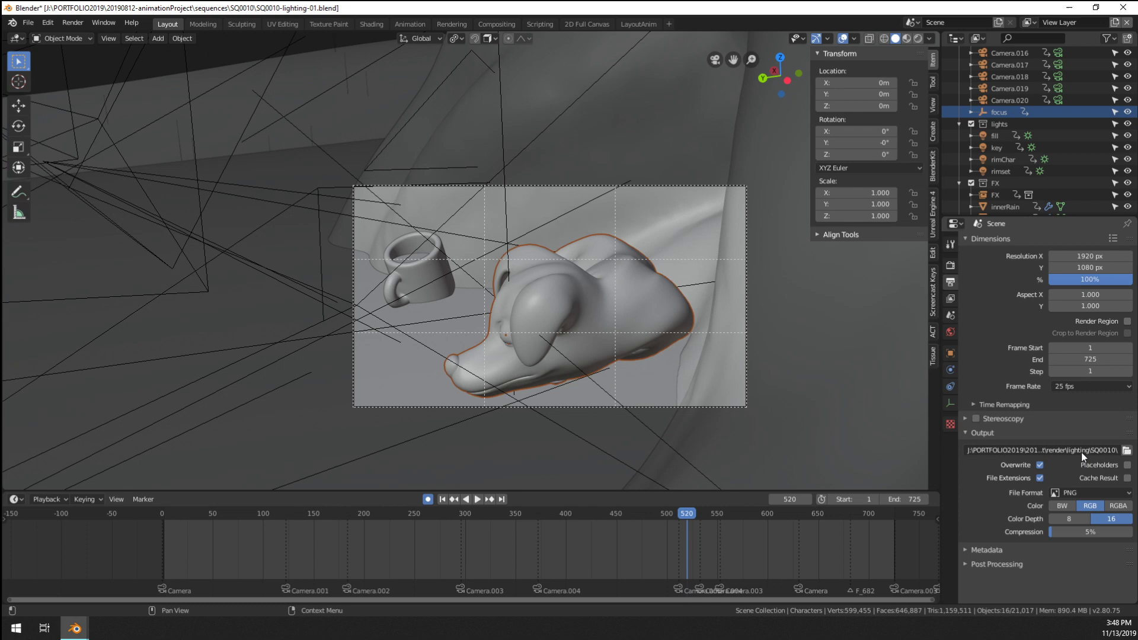
# Add the file name SQ0010_frame to the render output path in the SQ0010 folder
pyautogui.click(1127, 451)
pyautogui.click(240, 68)
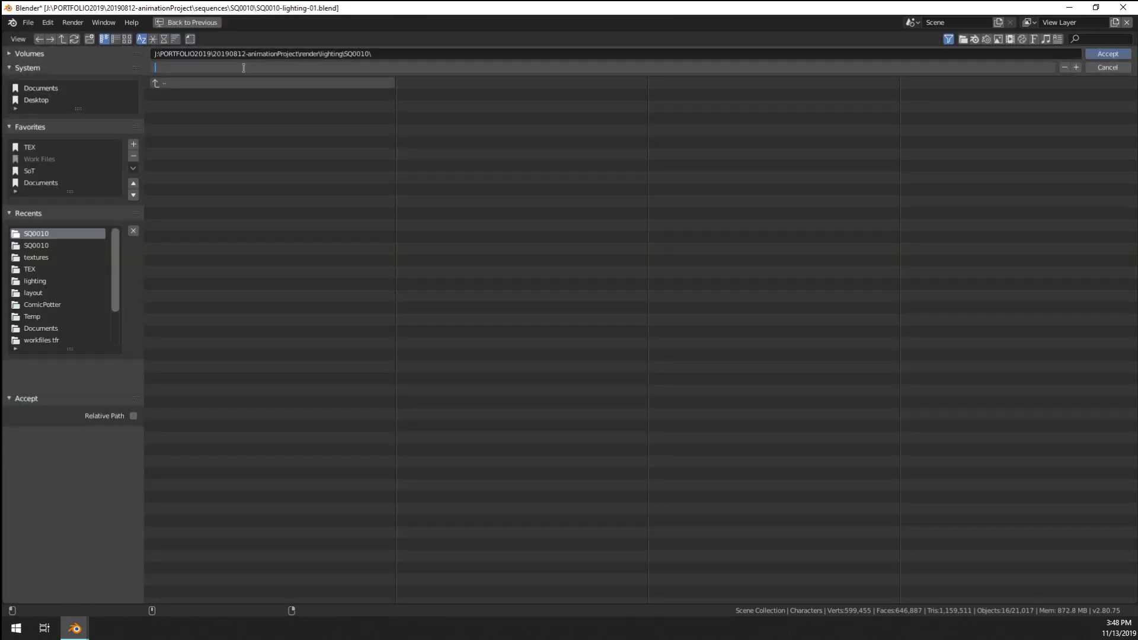
pyautogui.write('SQ0010_frame')
pyautogui.click(1108, 54)
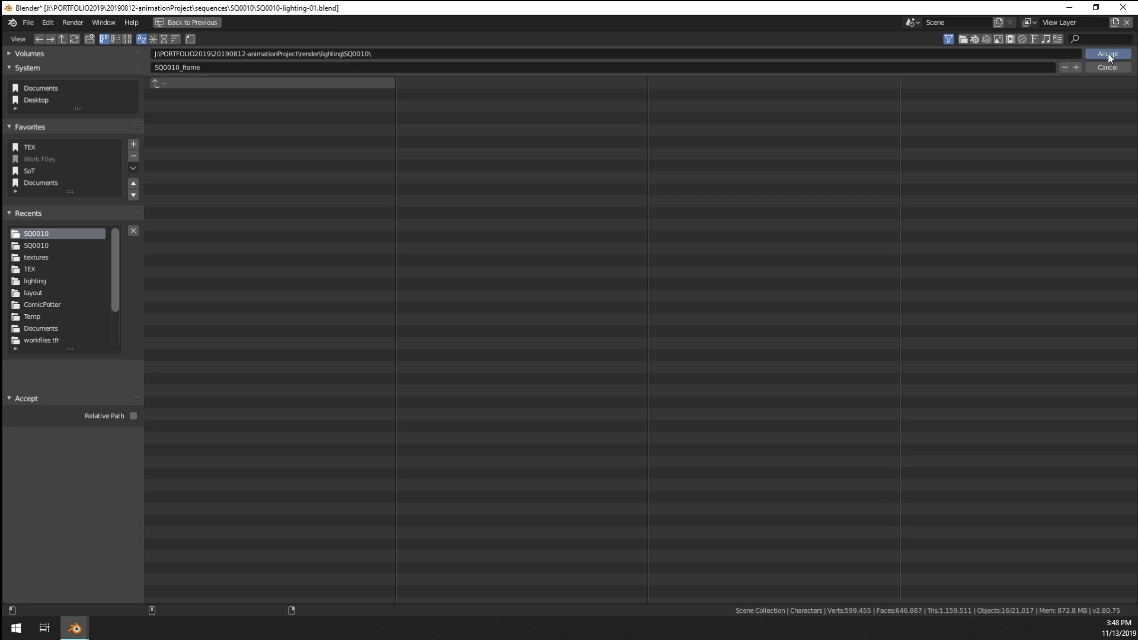
# Accept the SQ0010_frame render output path and choose PNG as the output file format
pyautogui.click(1108, 54)
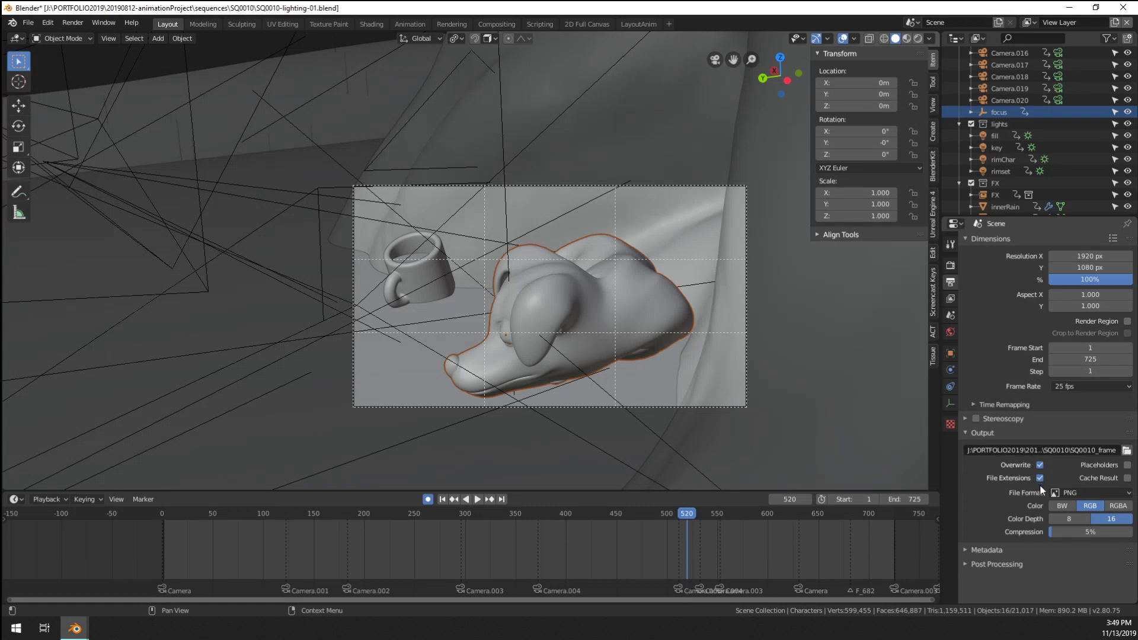
pyautogui.click(1085, 494)
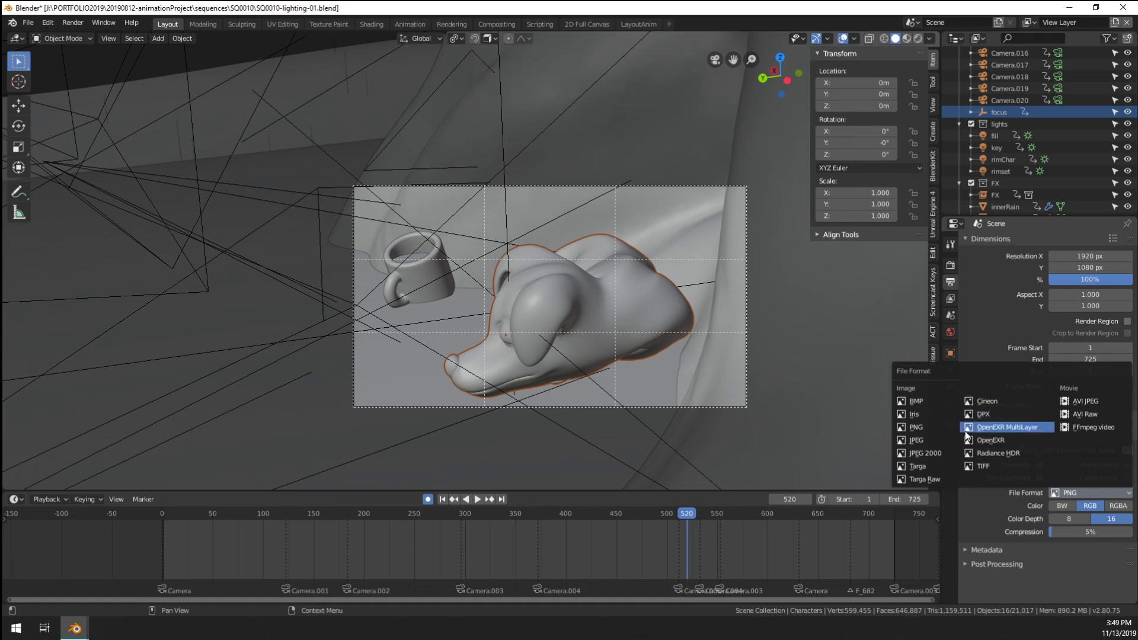
pyautogui.click(916, 427)
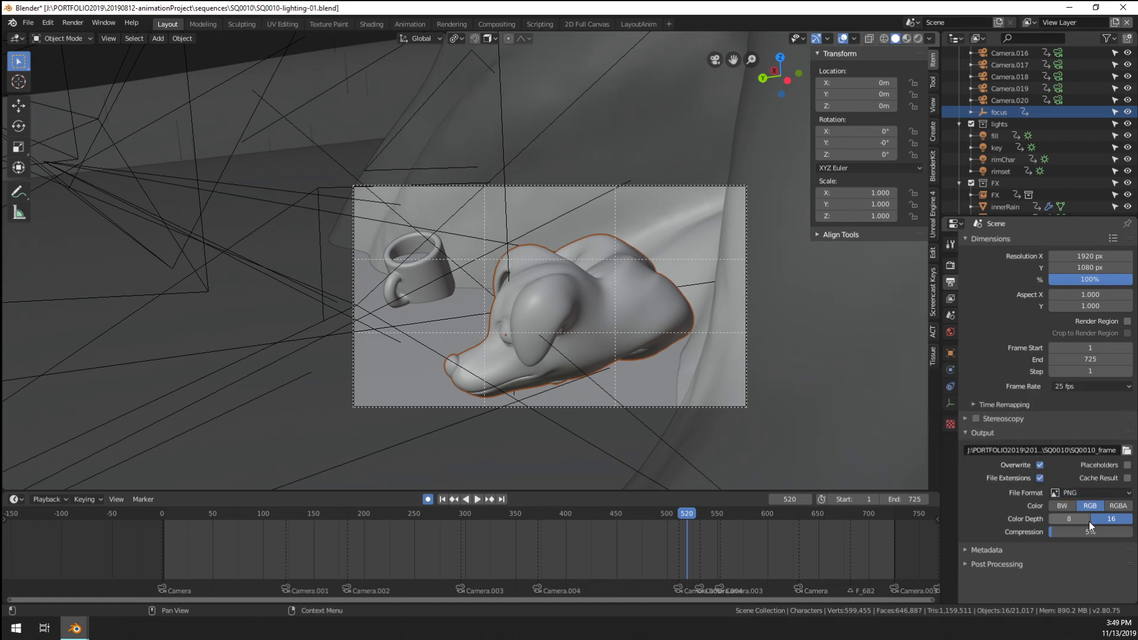
# Try the DPX output format, then switch to OpenEXR with Float (Half) color depth
pyautogui.click(1091, 493)
pyautogui.click(1003, 417)
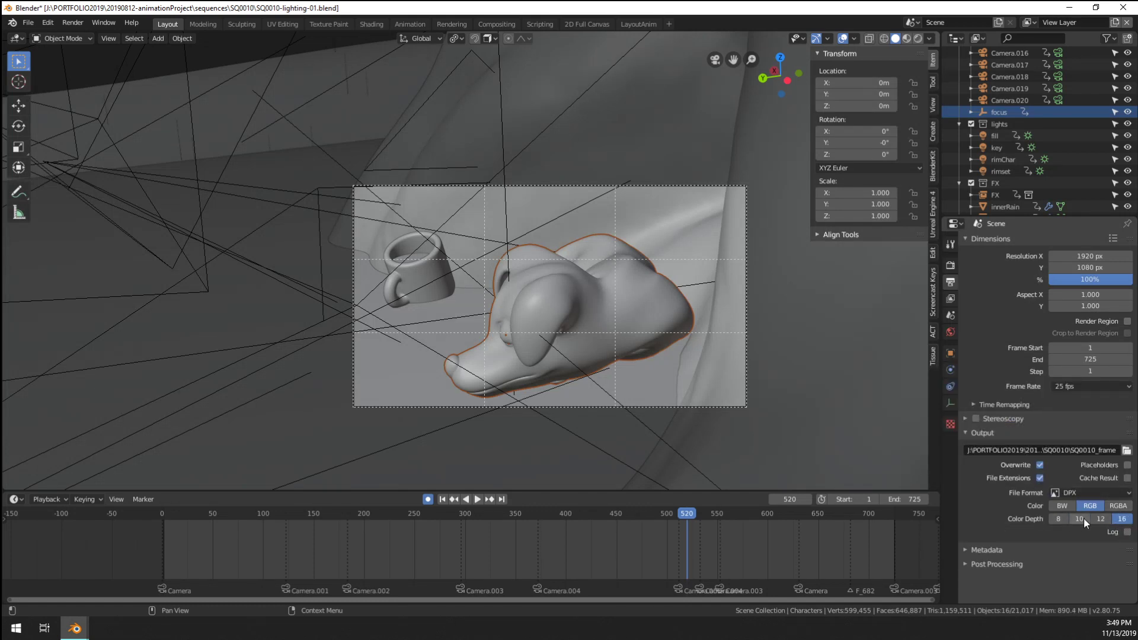
pyautogui.click(1068, 493)
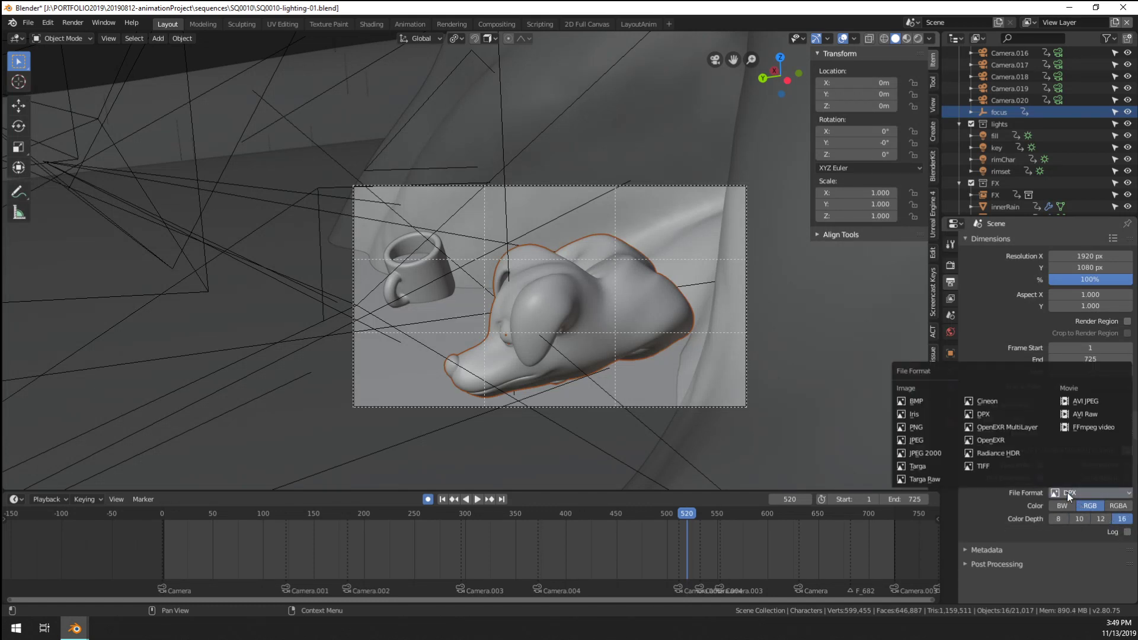
pyautogui.click(1009, 442)
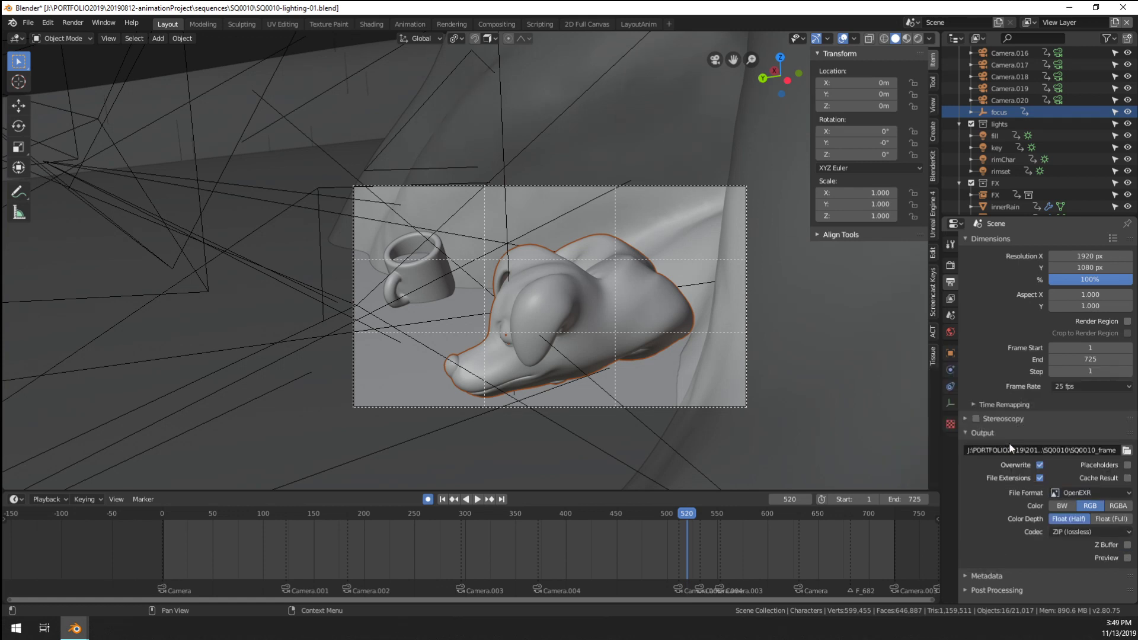
pyautogui.click(1115, 518)
pyautogui.click(1059, 518)
pyautogui.click(1098, 493)
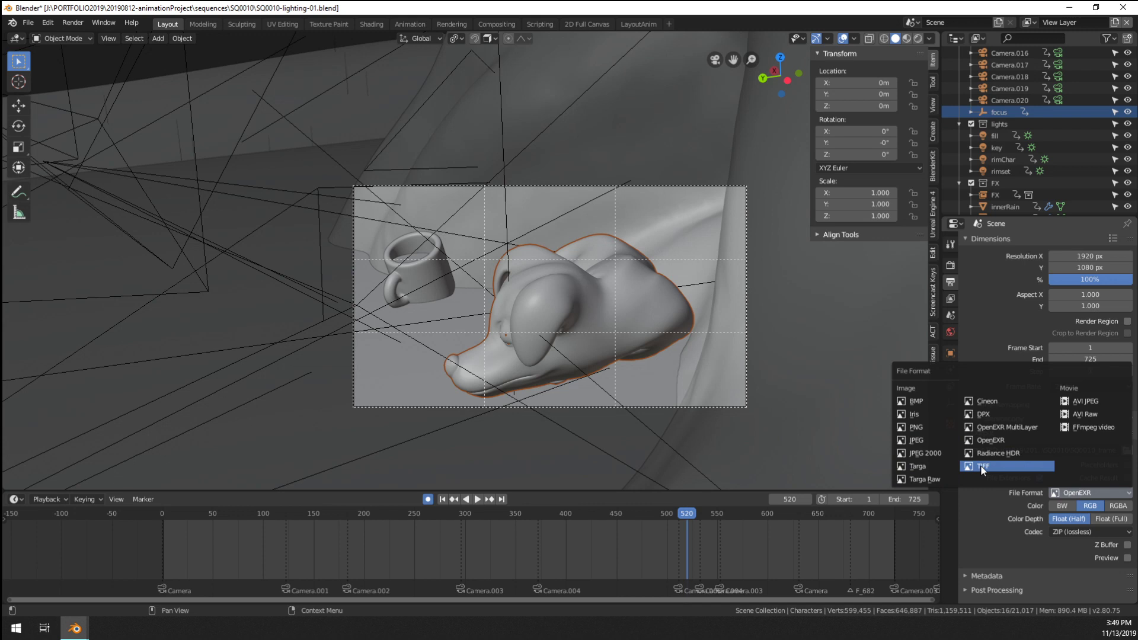
pyautogui.click(993, 443)
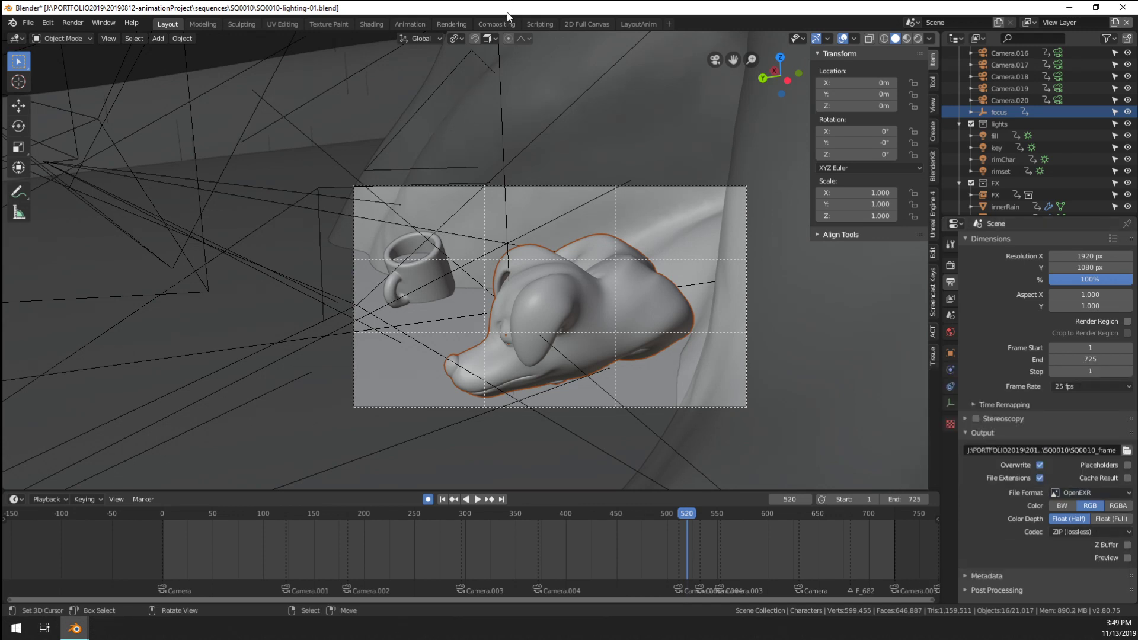
# Switch to the Compositing workspace
pyautogui.click(483, 22)
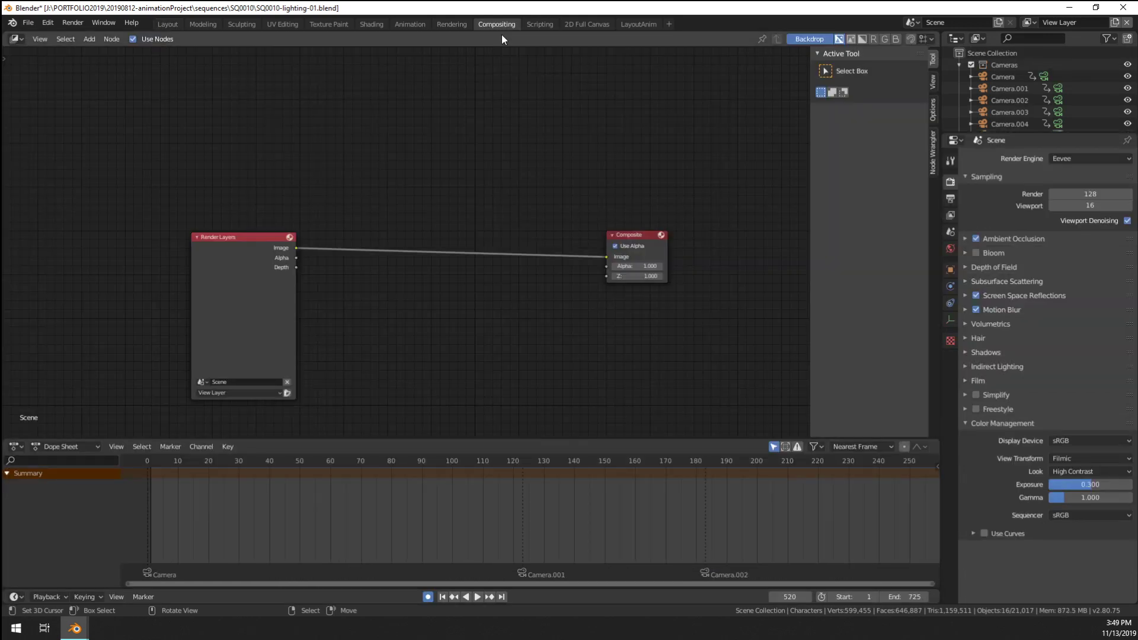
pyautogui.scroll(-3, 433, 267)
pyautogui.moveTo(460, 283); pyautogui.dragTo(509, 267, button='middle')
pyautogui.scroll(3, 436, 262)
pyautogui.press('Home')
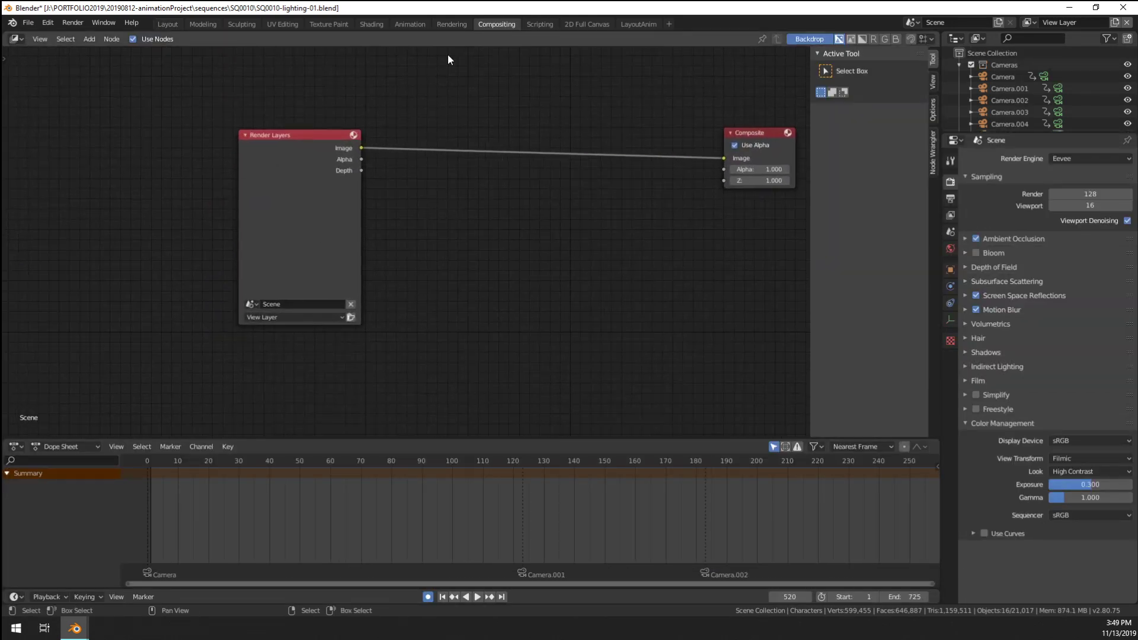
# Add a File Output node below the Render Layers to Composite link and widen it to show its base path
pyautogui.hotkey('shift', 'a')
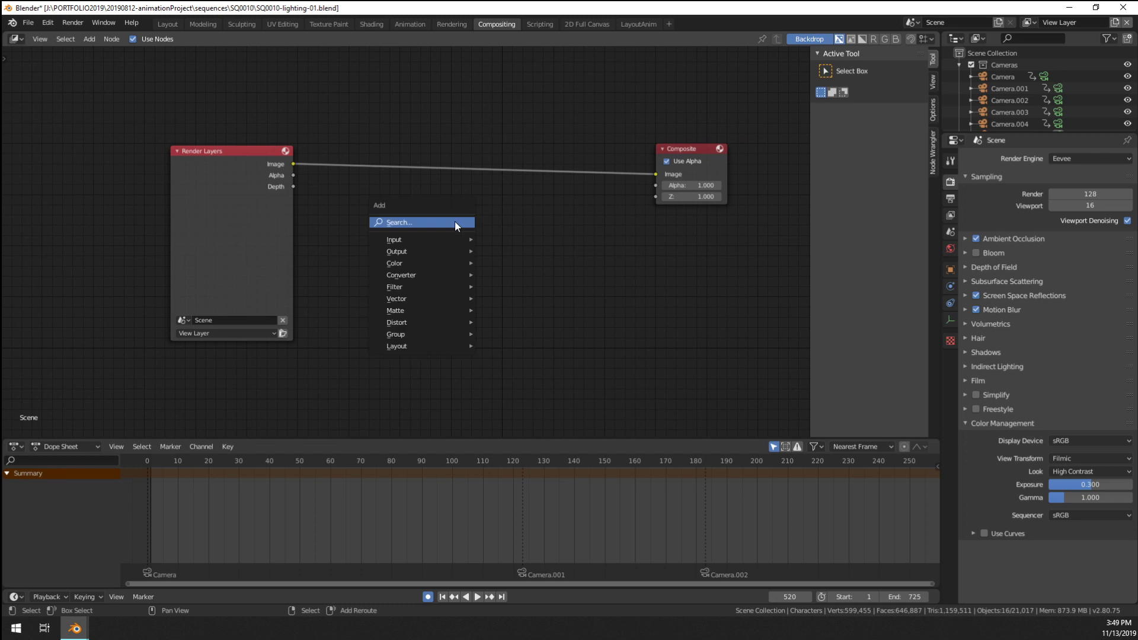
pyautogui.moveTo(423, 251)
pyautogui.click(525, 264)
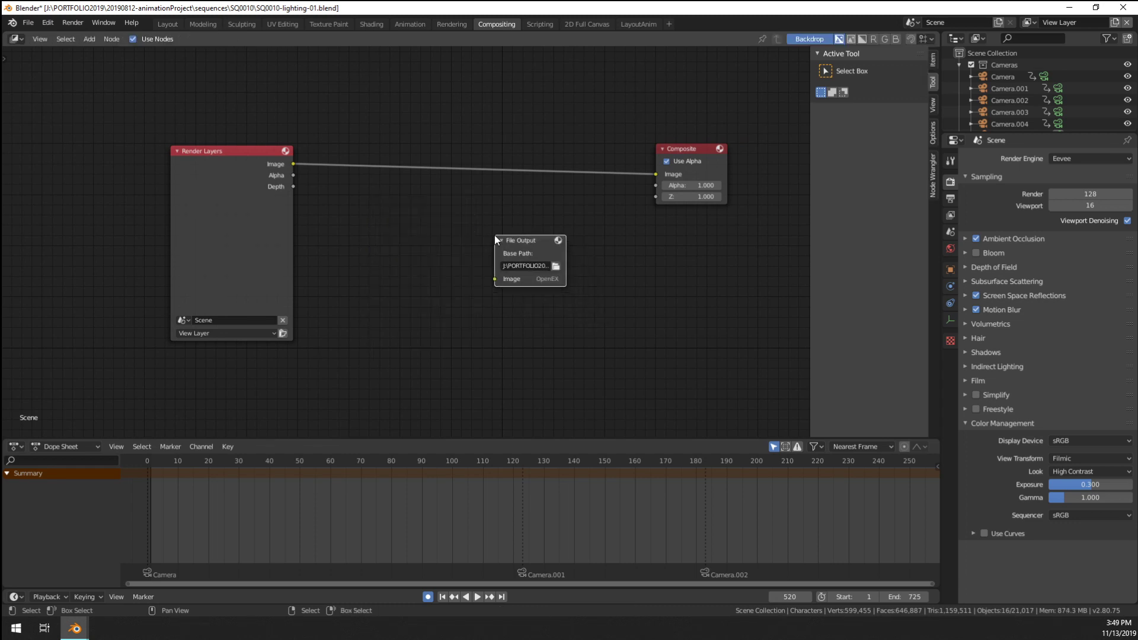
pyautogui.moveTo(566, 274); pyautogui.dragTo(656, 282)
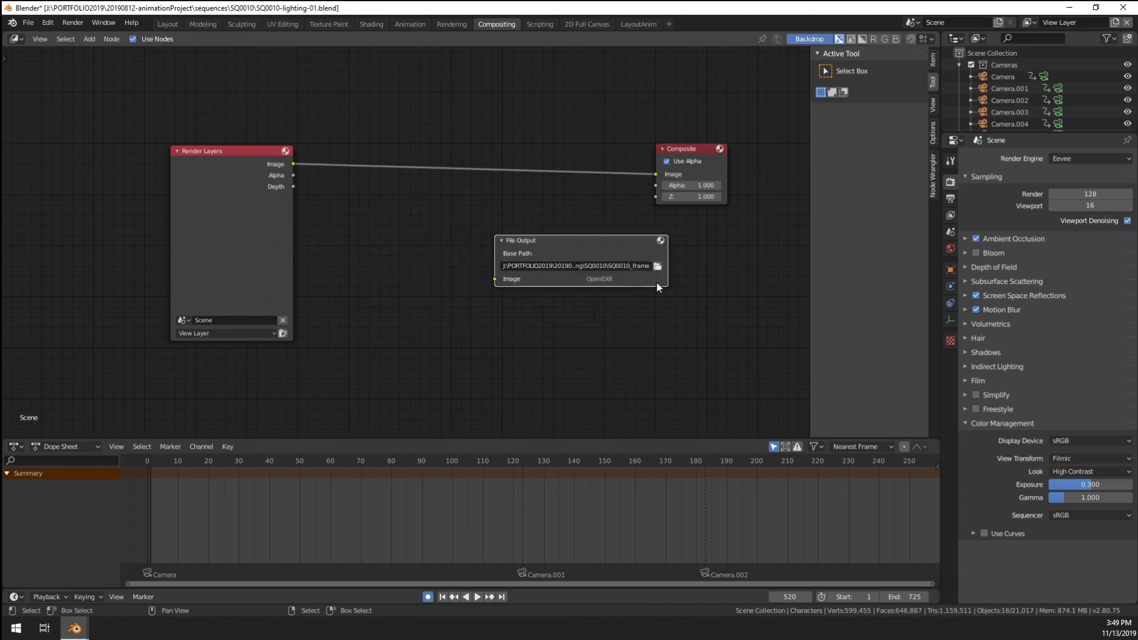
pyautogui.click(502, 240)
pyautogui.click(503, 241)
# Check the File Output node's base path, accept it as is, and move the node slightly up
pyautogui.click(658, 266)
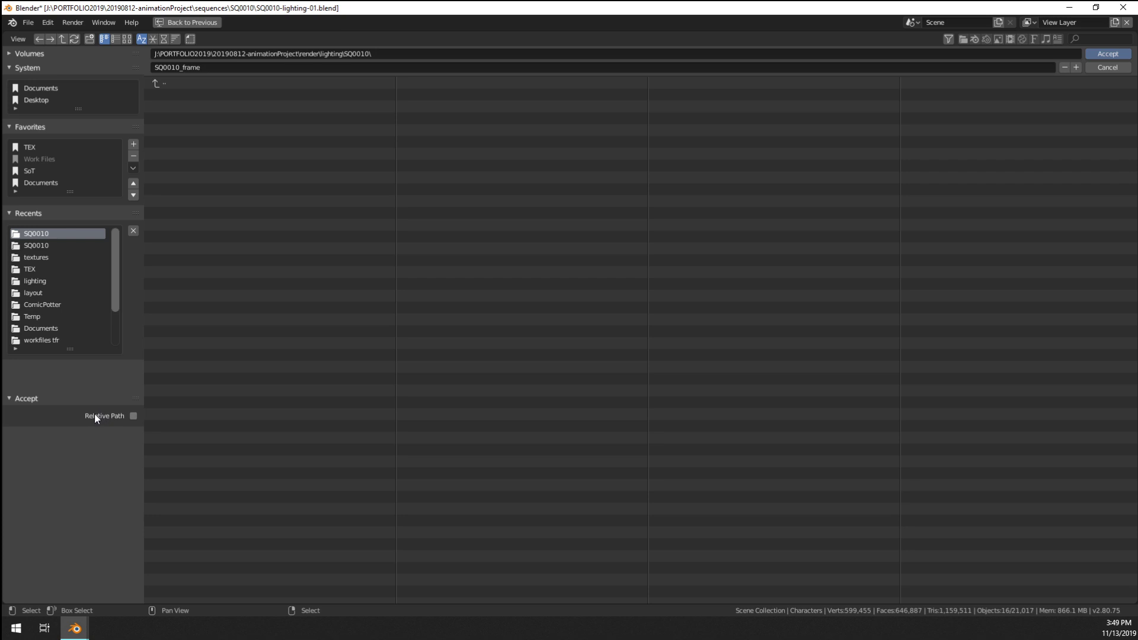
pyautogui.click(1099, 52)
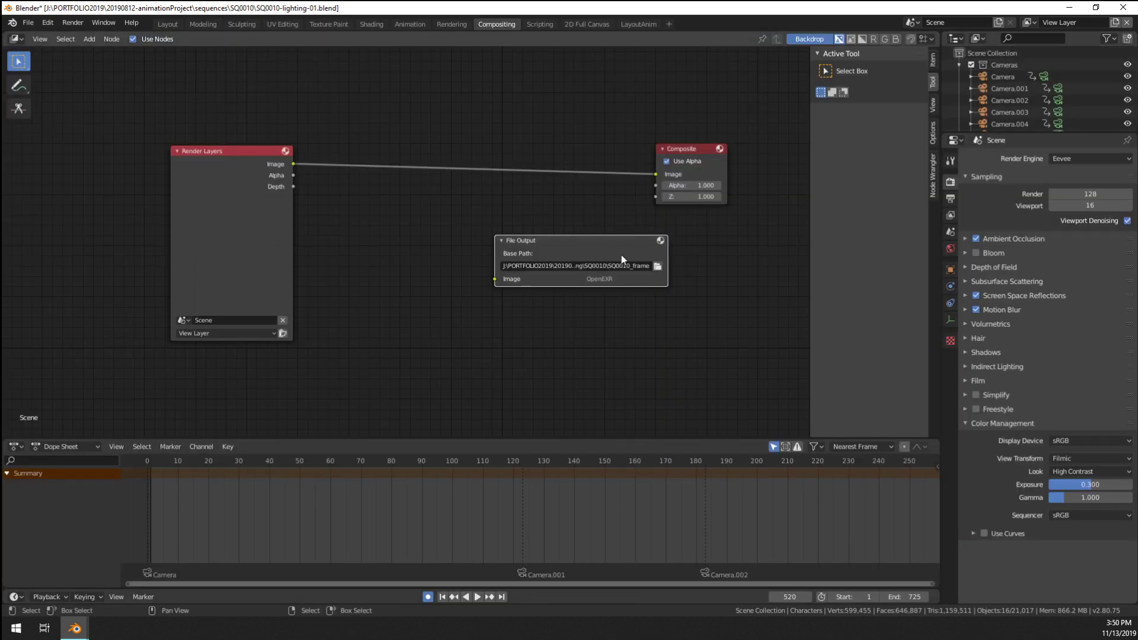
pyautogui.press('n')
pyautogui.press('n')
pyautogui.moveTo(578, 248); pyautogui.dragTo(586, 230)
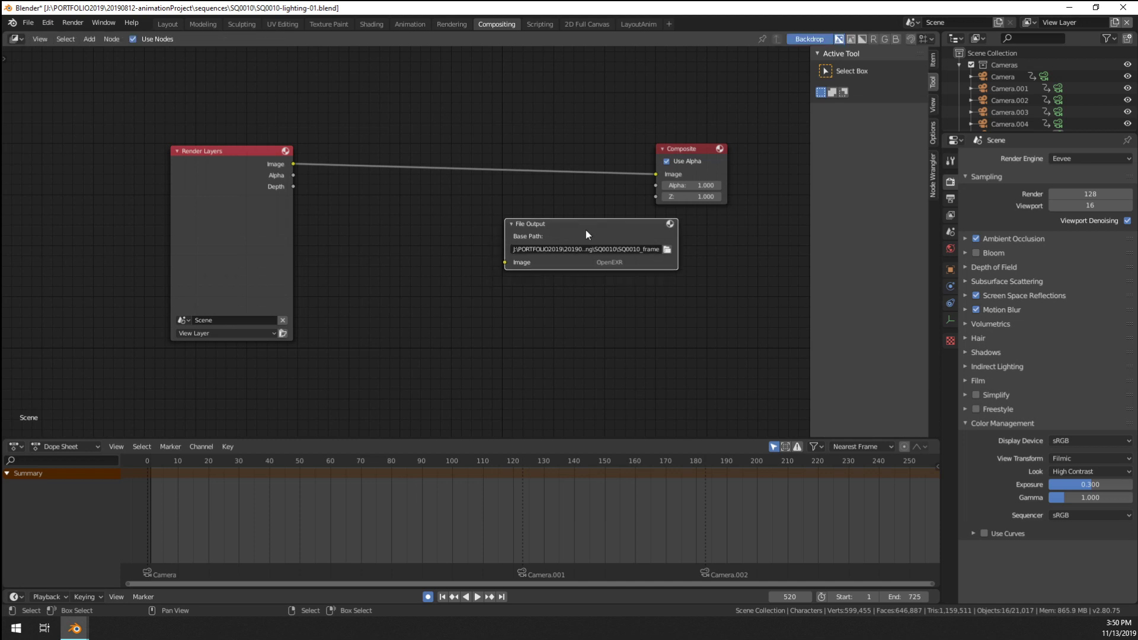
# Duplicate the File Output node below the original and link the Render Layers Image output to the original node
pyautogui.hotkey('shift', 'd')
pyautogui.click(617, 333)
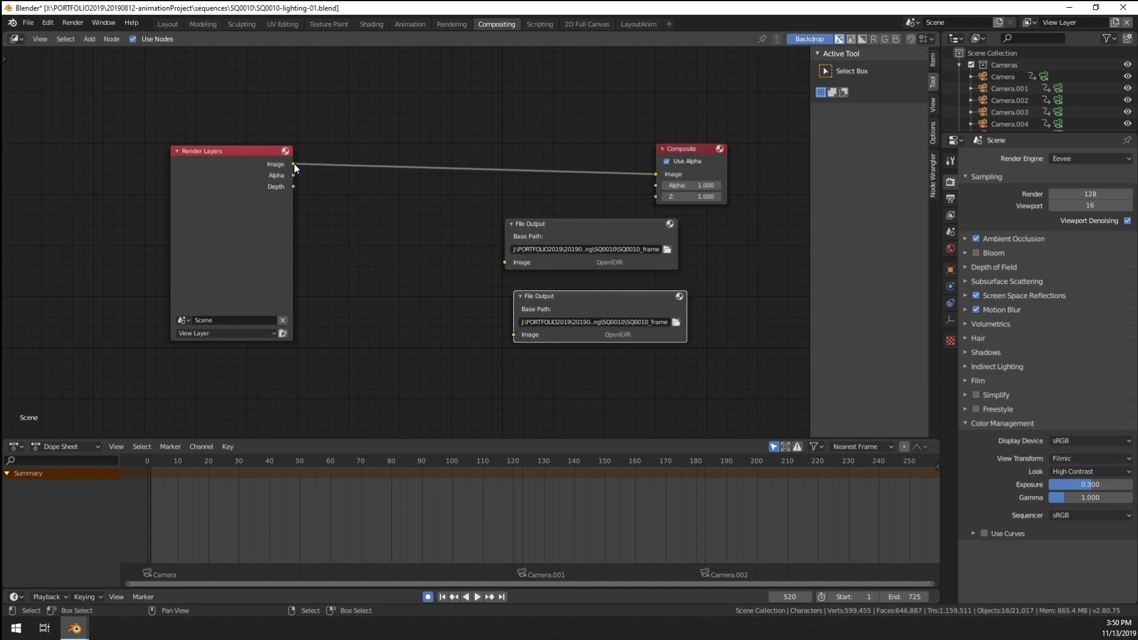
pyautogui.moveTo(294, 164); pyautogui.dragTo(505, 262)
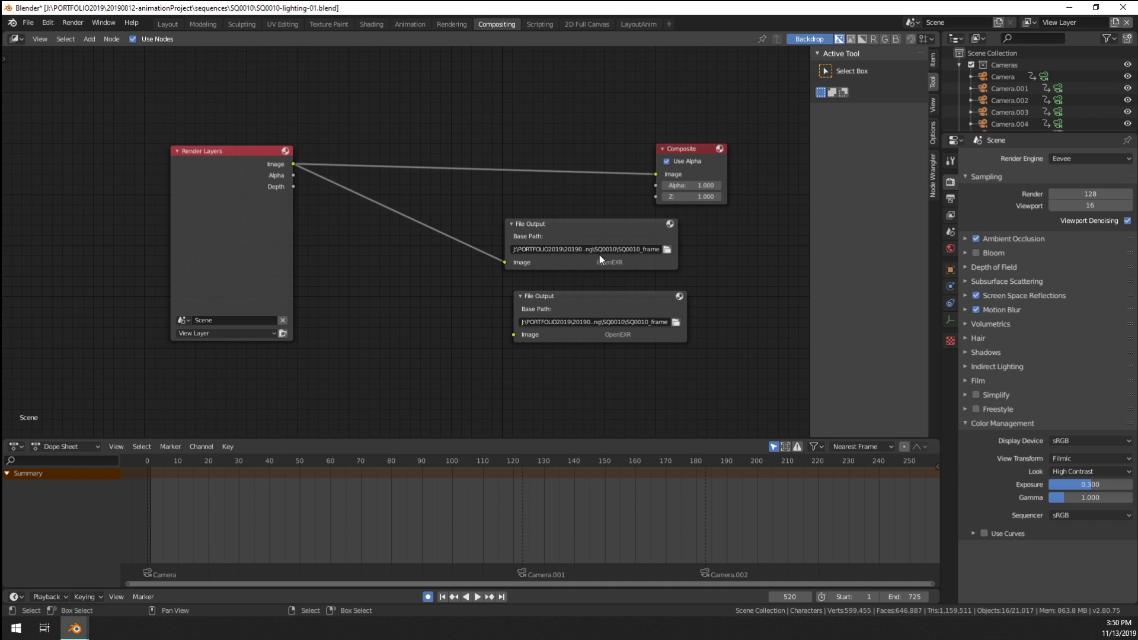
# Set the scene's render output file format to PNG and compare the formats of the two File Output nodes
pyautogui.click(951, 200)
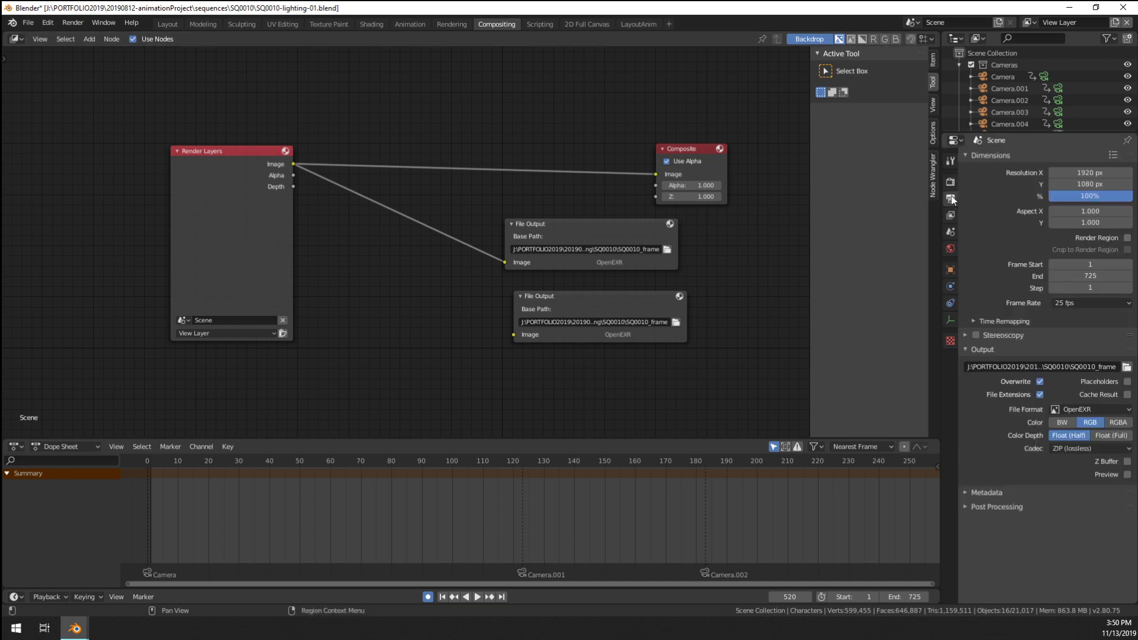
pyautogui.click(581, 294)
pyautogui.click(592, 261)
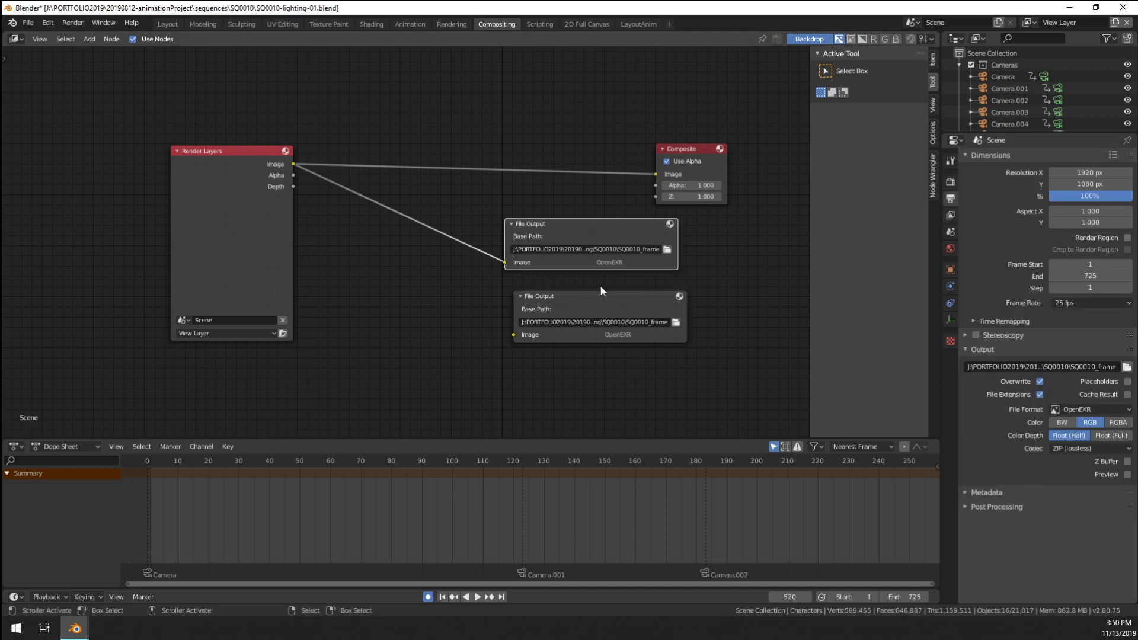
pyautogui.click(606, 296)
pyautogui.click(1076, 409)
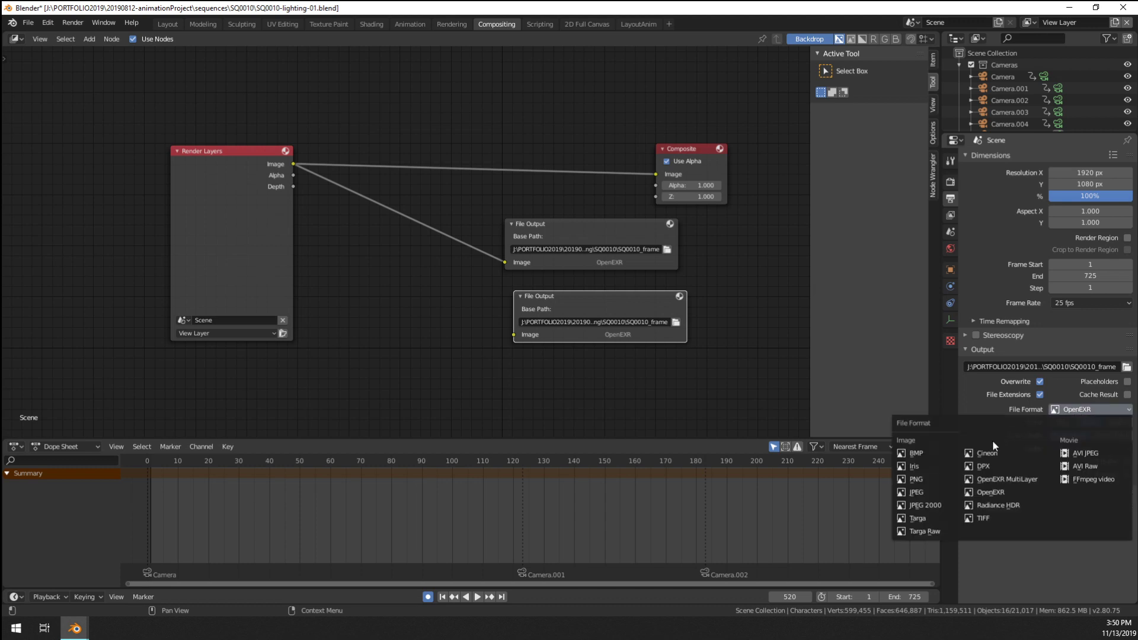
pyautogui.click(930, 478)
pyautogui.click(604, 261)
pyautogui.click(624, 298)
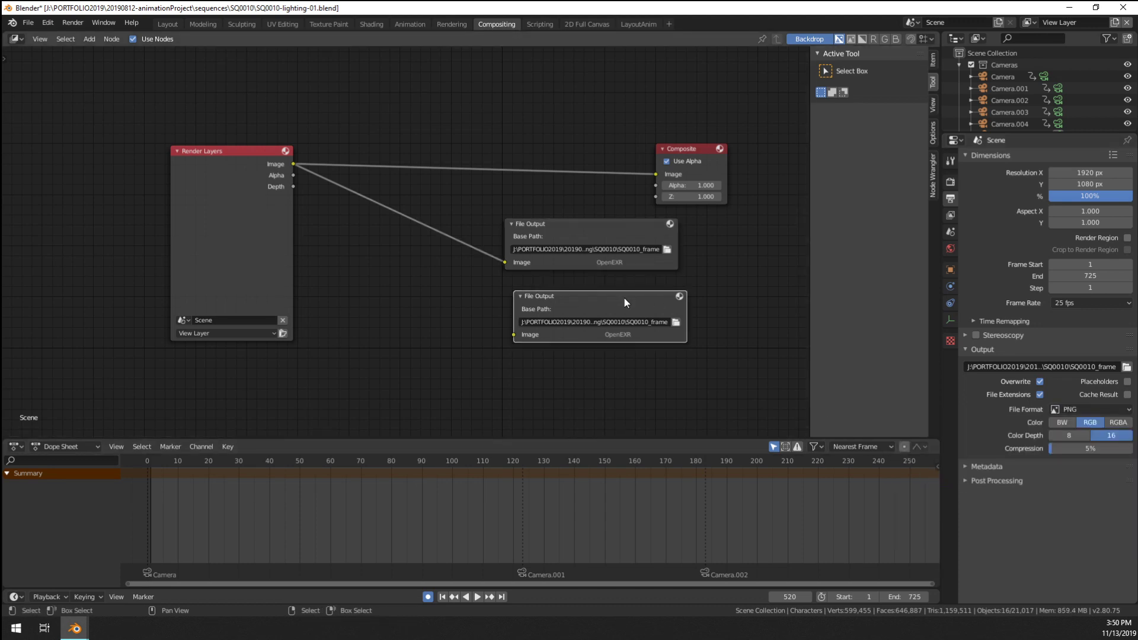
# Delete the duplicate File Output node, then add a new PNG one in its place and widen it
pyautogui.press('x')
pyautogui.hotkey('shift', 'a')
pyautogui.moveTo(573, 304)
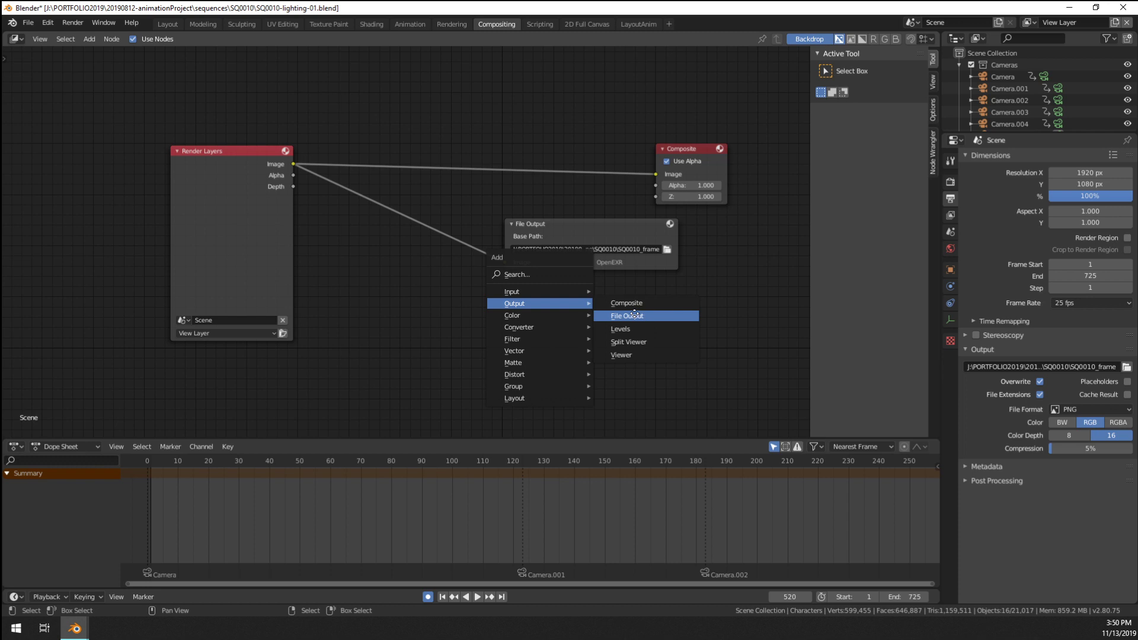
pyautogui.click(635, 315)
pyautogui.click(585, 307)
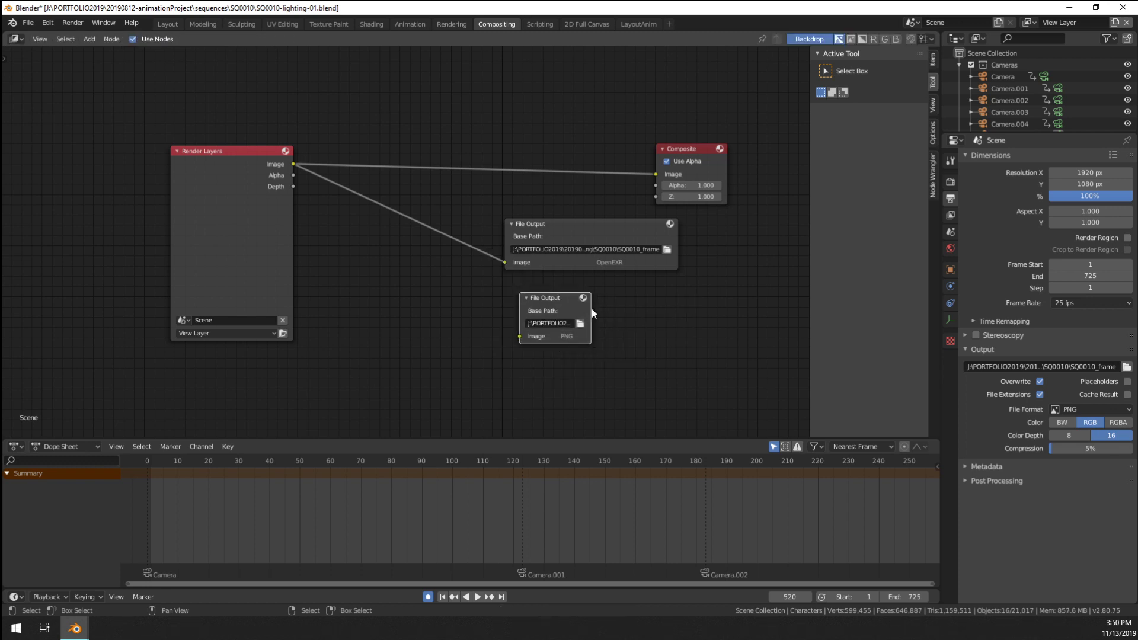
pyautogui.moveTo(590, 308); pyautogui.dragTo(684, 317)
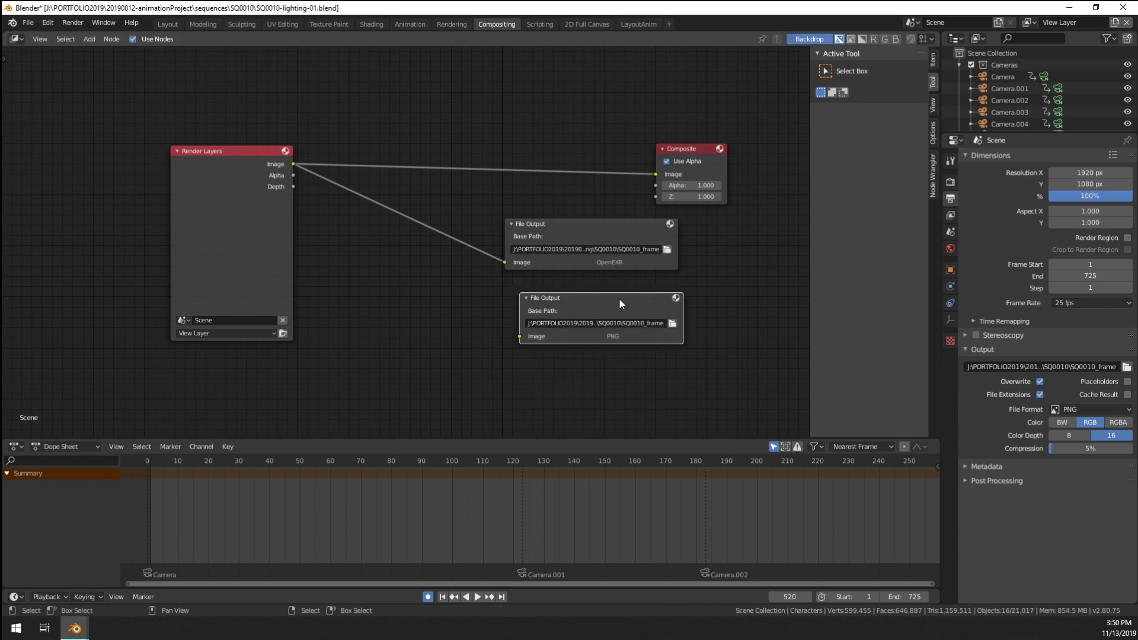
# Delete both File Output nodes from the compositor
pyautogui.press('x')
pyautogui.click(581, 217)
pyautogui.press('x')
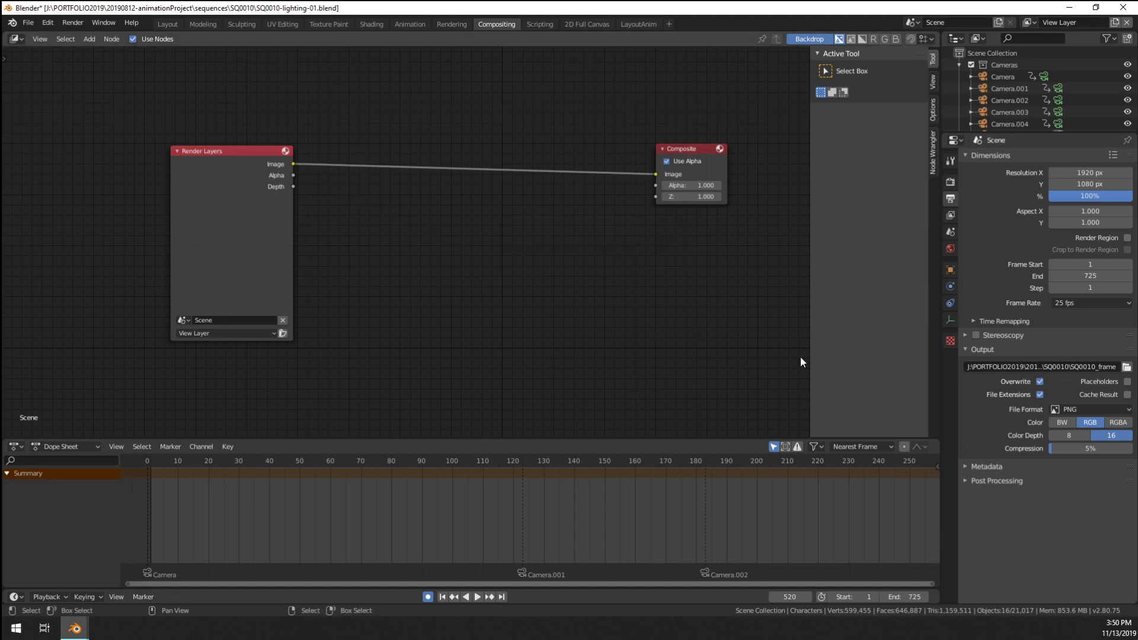
# Keep PNG as the render file format, add a File Output node below the Composite link, and widen it
pyautogui.click(1075, 411)
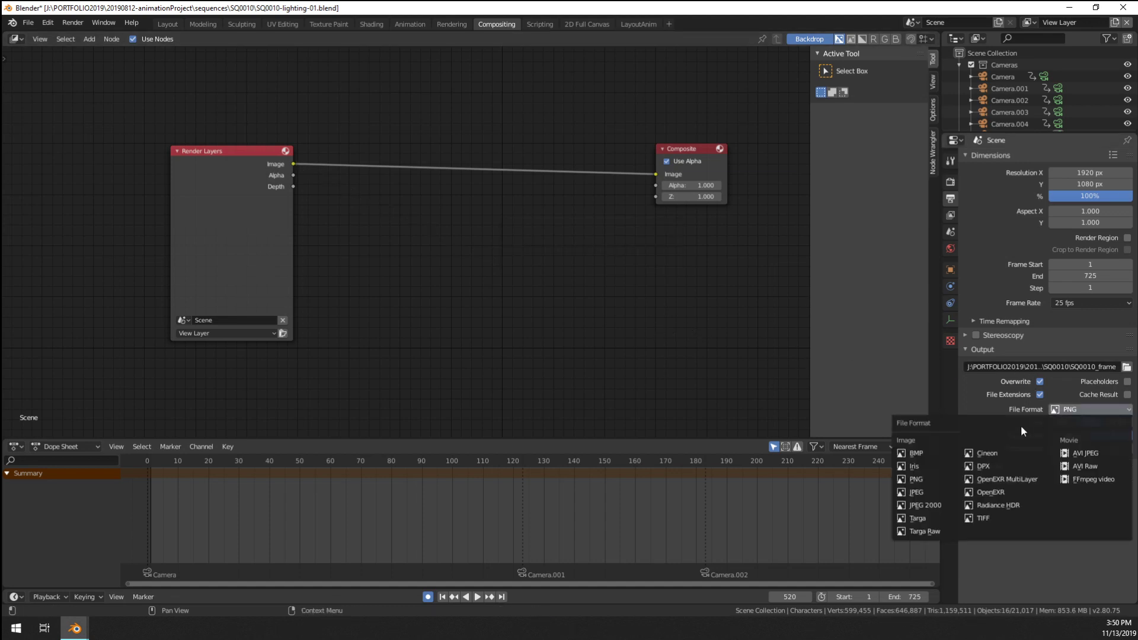
pyautogui.click(927, 481)
pyautogui.hotkey('shift', 'a')
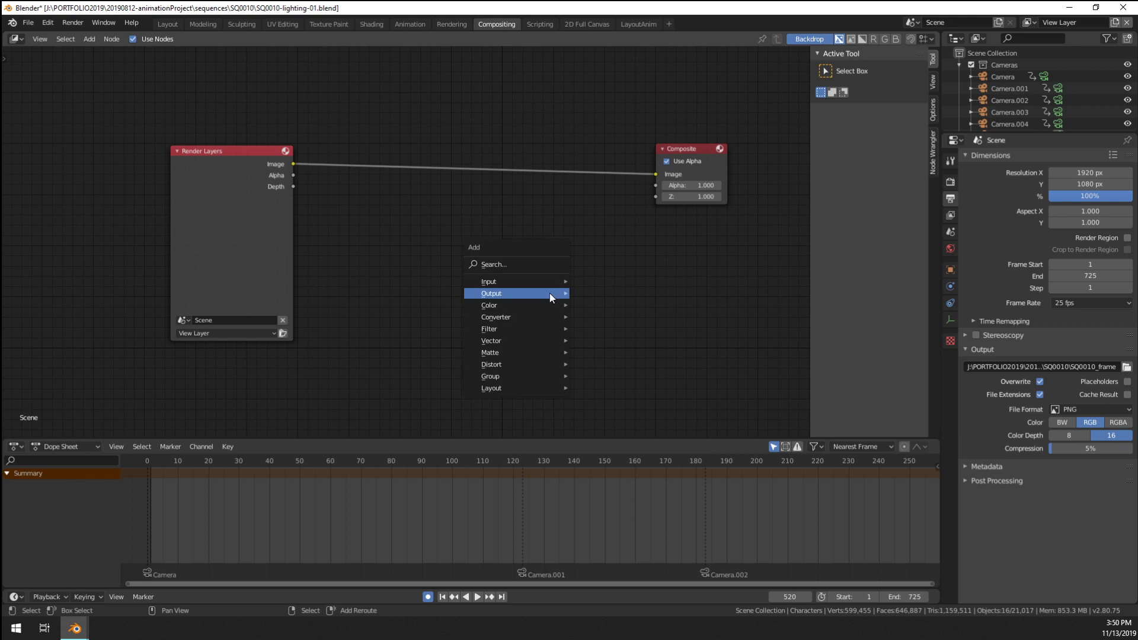
pyautogui.moveTo(549, 293)
pyautogui.click(599, 306)
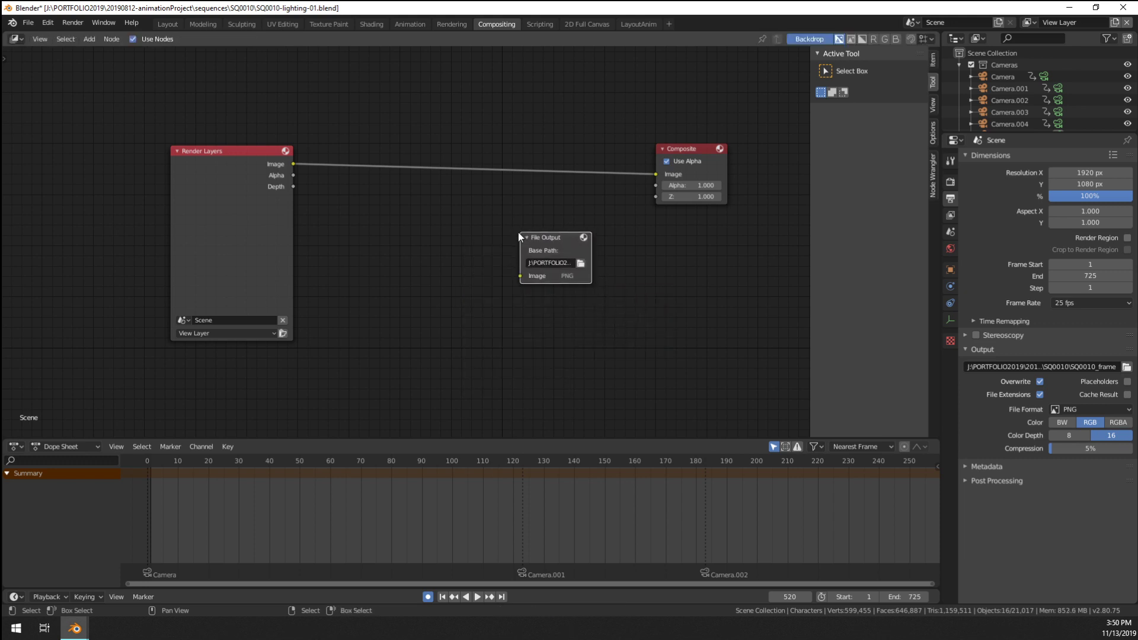
pyautogui.moveTo(591, 273); pyautogui.dragTo(685, 285)
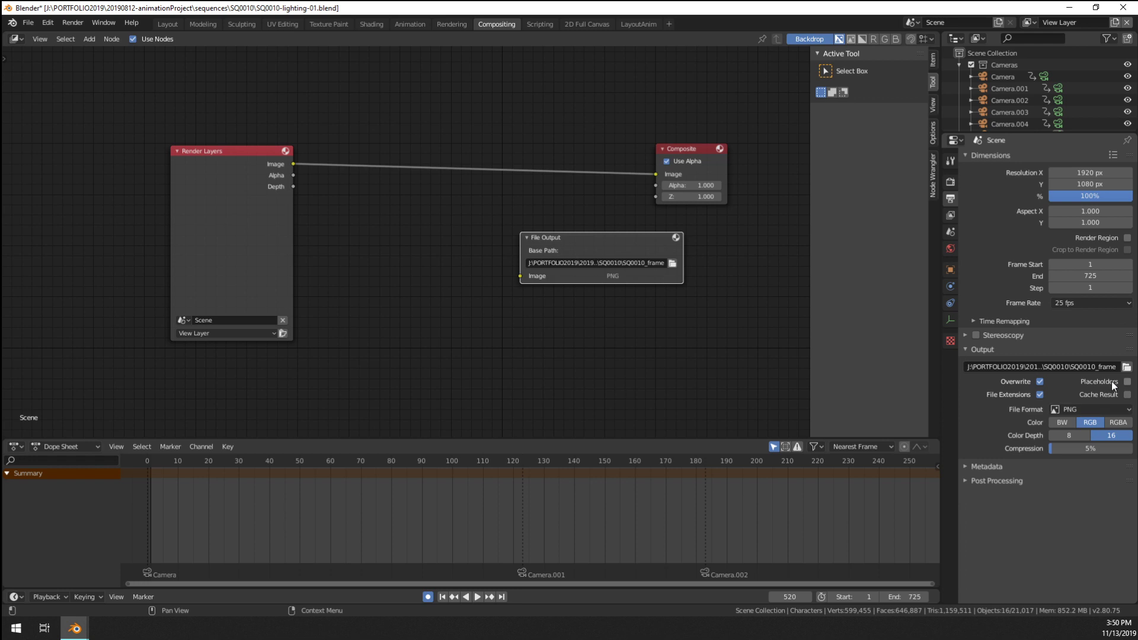
# Create a folder named EXR inside the SQ0010 render folder and accept it as the scene's render output location
pyautogui.click(1127, 367)
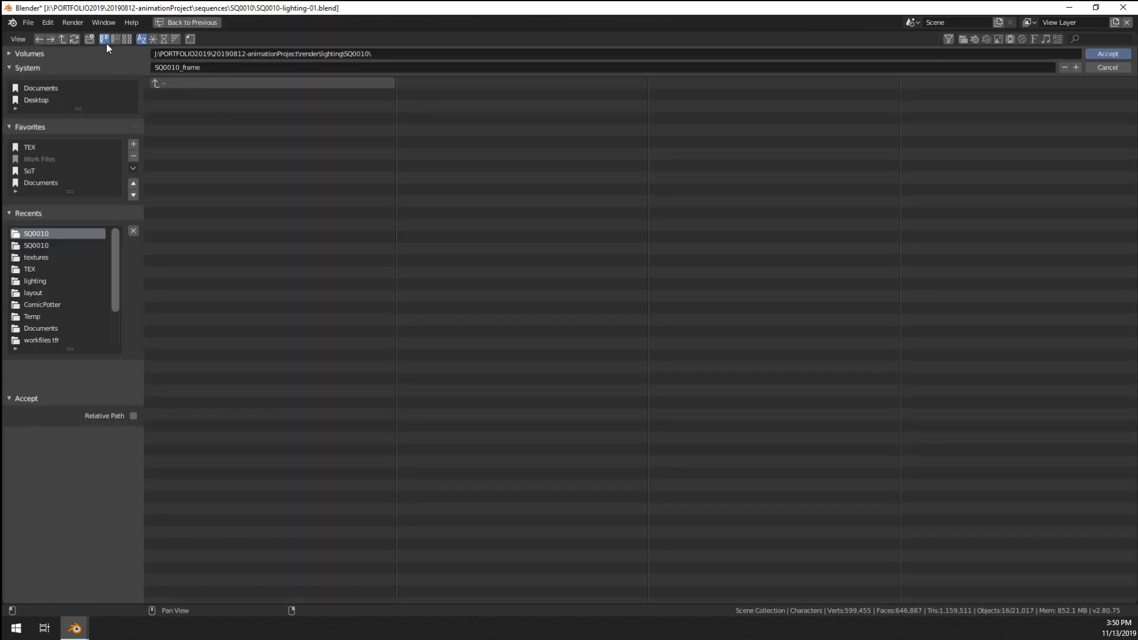
pyautogui.click(90, 39)
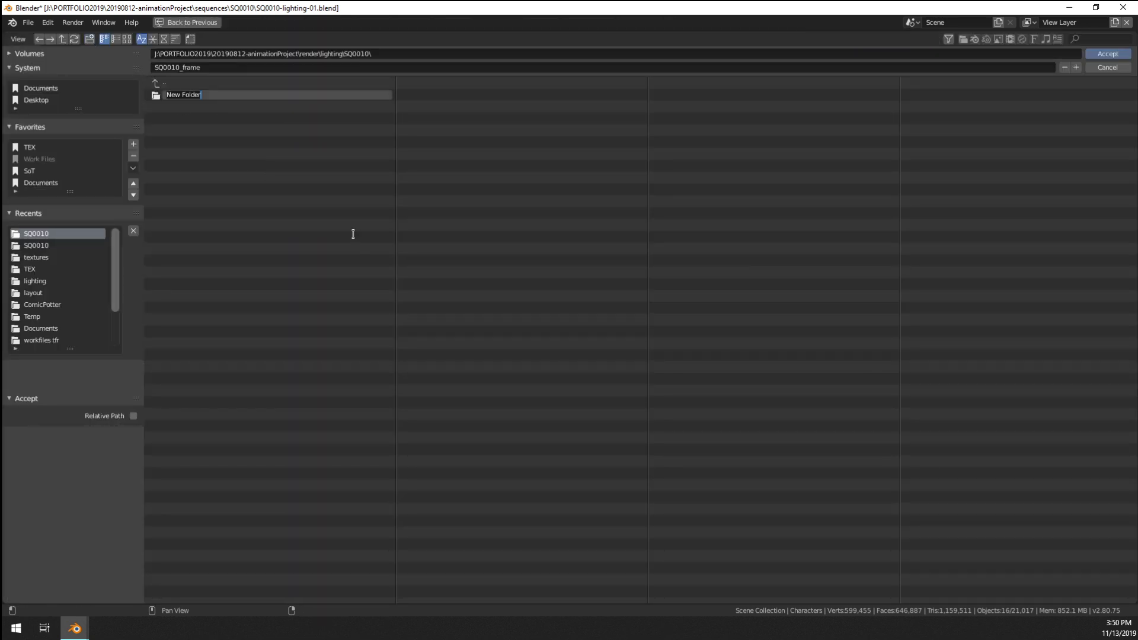
pyautogui.write('EXR')
pyautogui.press('Return')
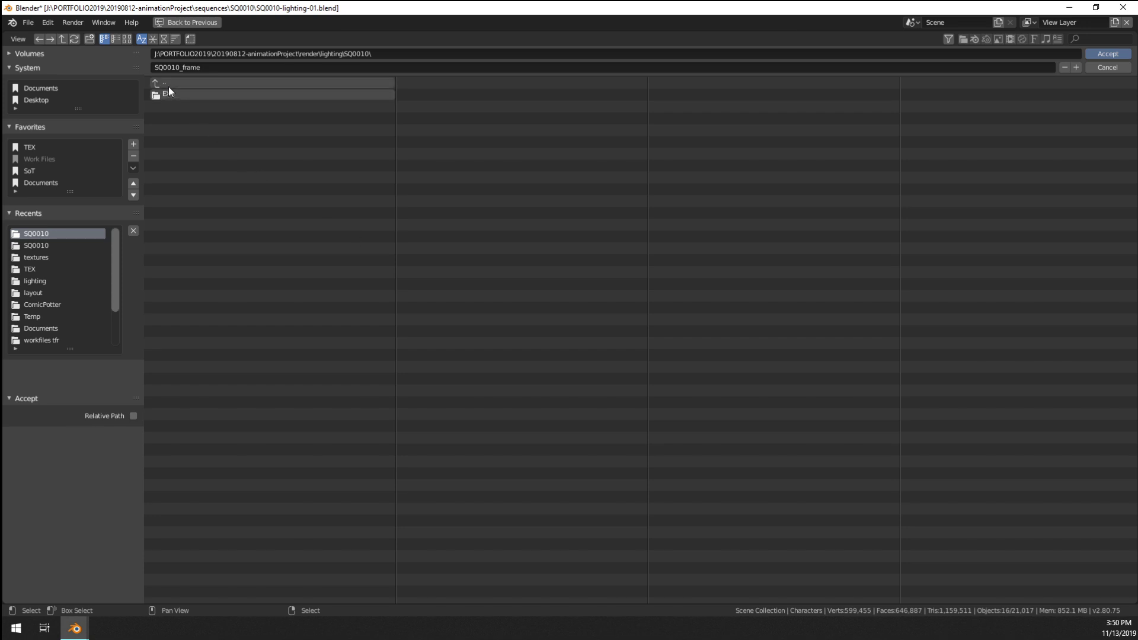
pyautogui.doubleClick(168, 93)
pyautogui.click(1102, 54)
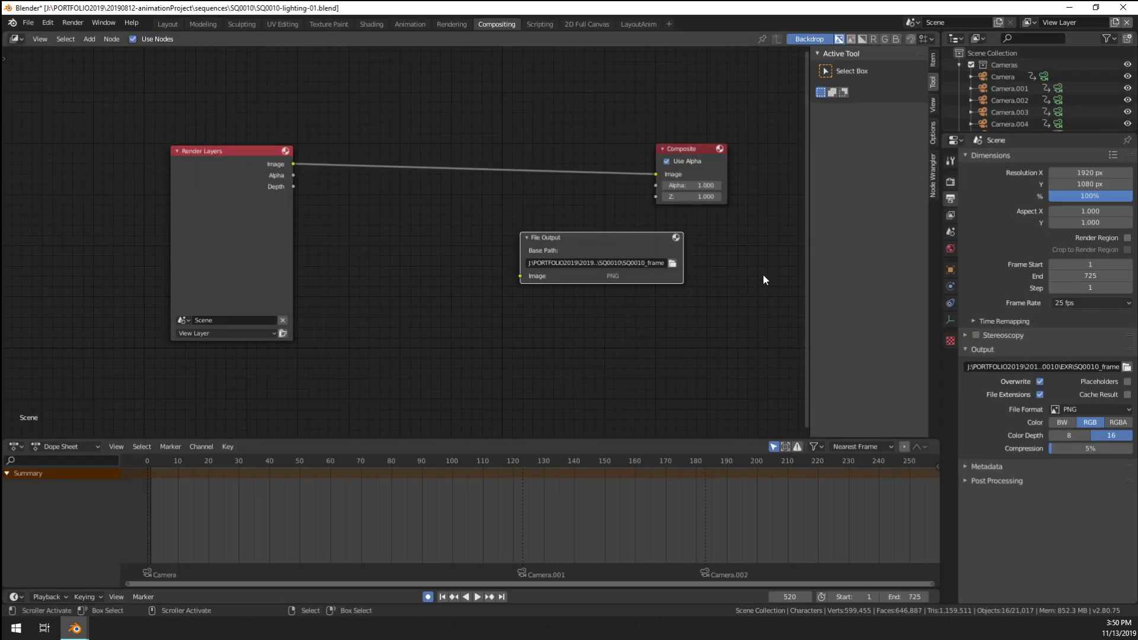
# Set the render output format to OpenEXR with Float (Full) colour depth, keeping the ZIP (lossless) codec
pyautogui.click(1079, 410)
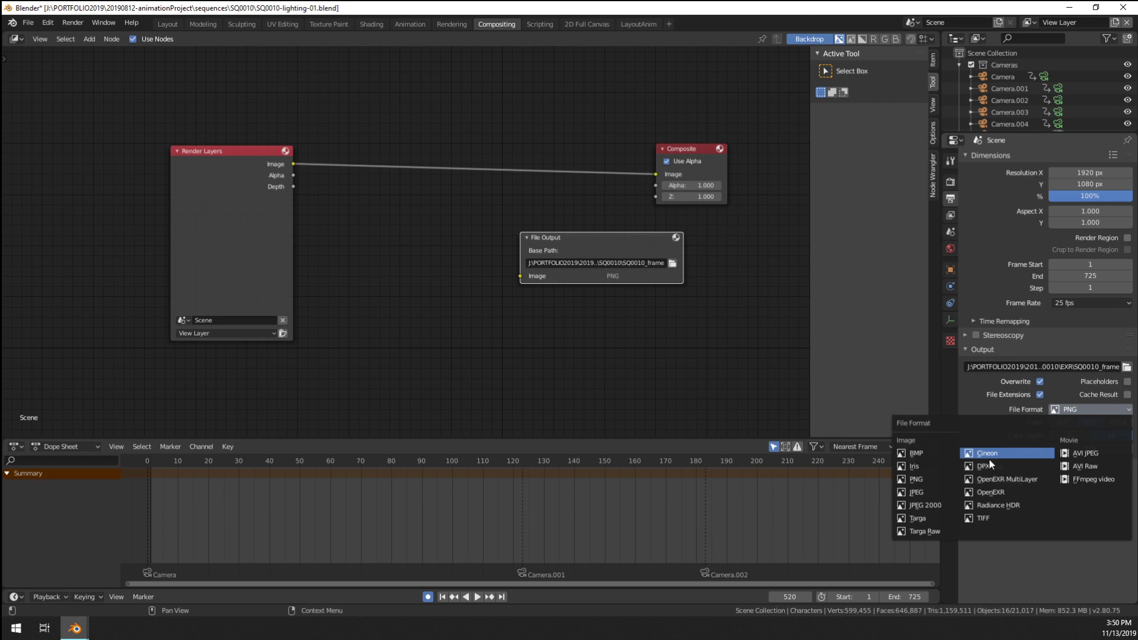
pyautogui.click(1007, 490)
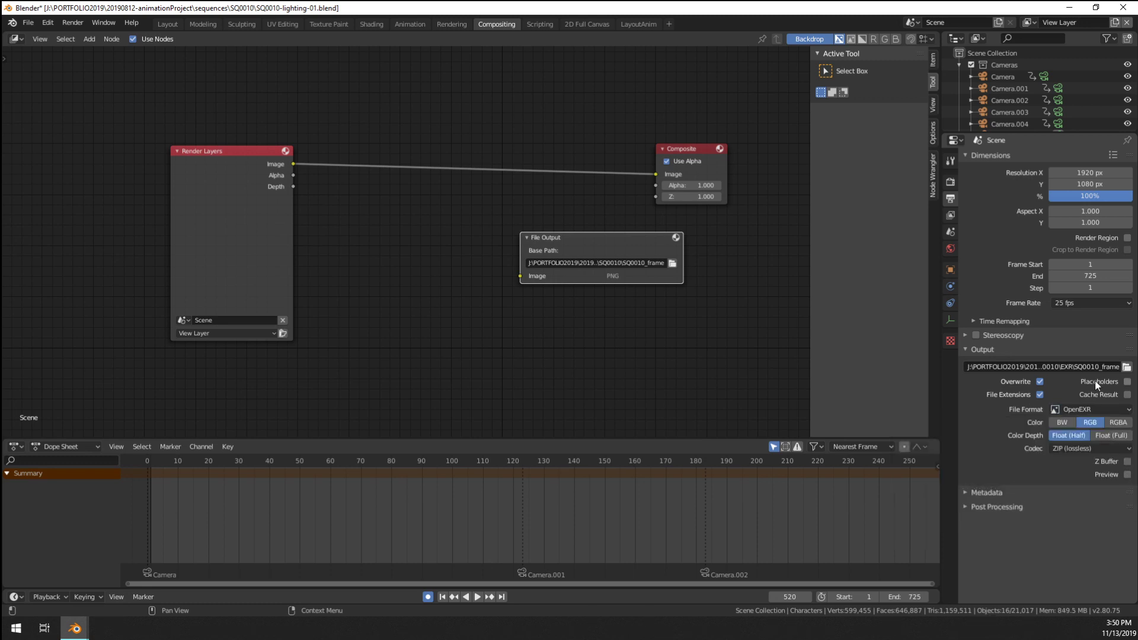
pyautogui.click(1099, 434)
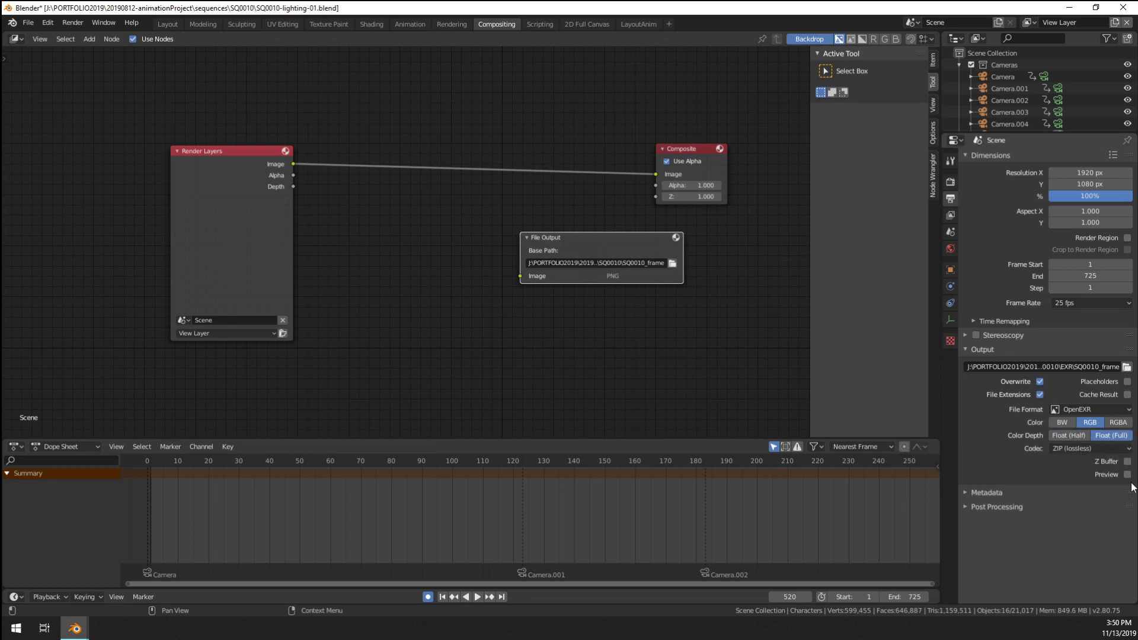
pyautogui.click(1073, 452)
# Add an OpenEXR File Output node below the PNG one, and widen and stack both nodes so their full base paths show
pyautogui.hotkey('shift', 'a')
pyautogui.moveTo(545, 317)
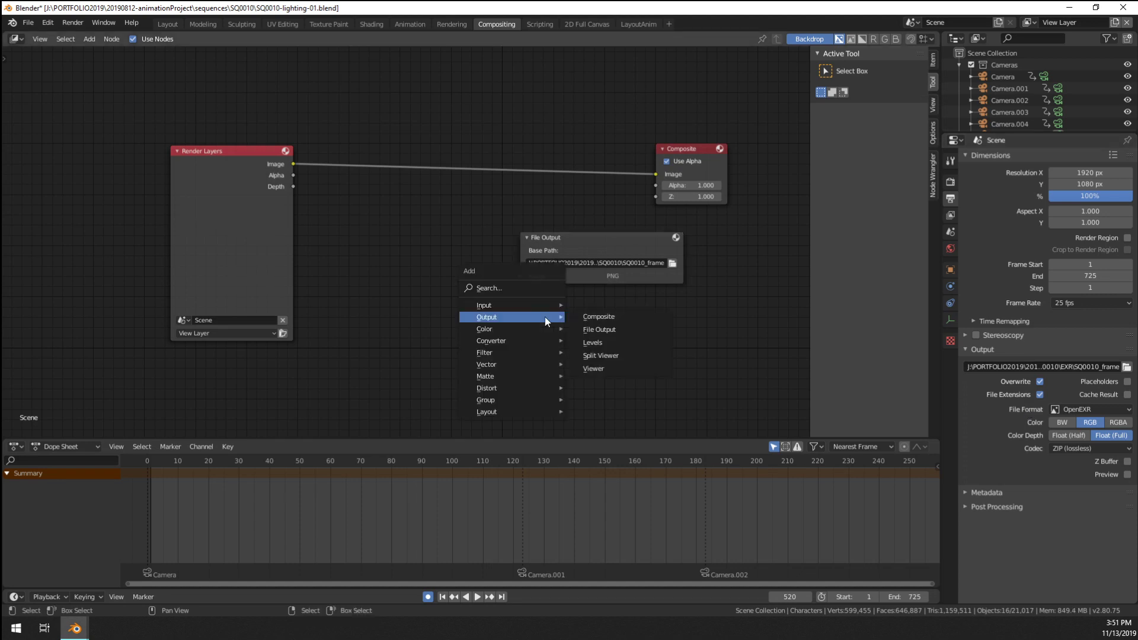
pyautogui.click(628, 337)
pyautogui.moveTo(600, 320); pyautogui.dragTo(821, 337)
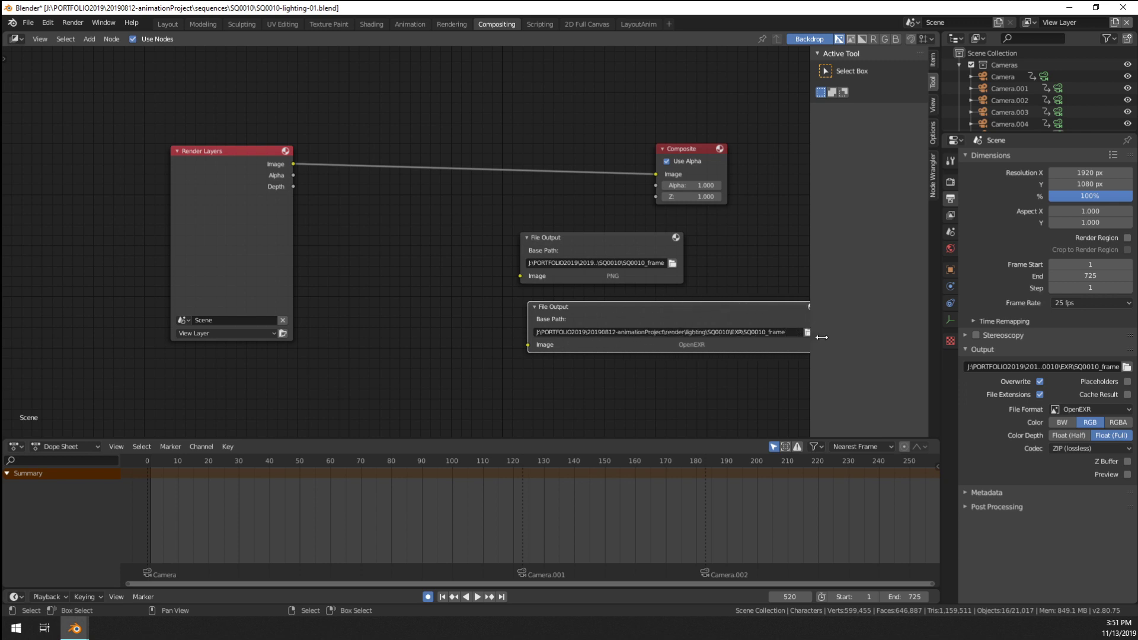
pyautogui.moveTo(710, 311); pyautogui.dragTo(809, 280)
pyautogui.click(685, 276)
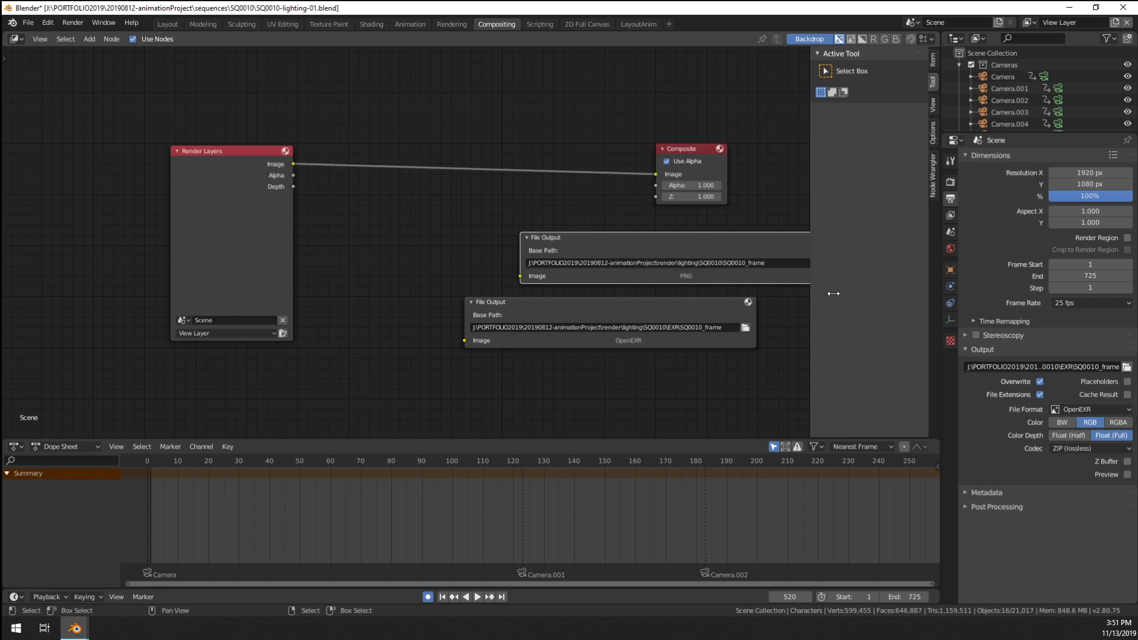
pyautogui.moveTo(679, 237); pyautogui.dragTo(612, 240)
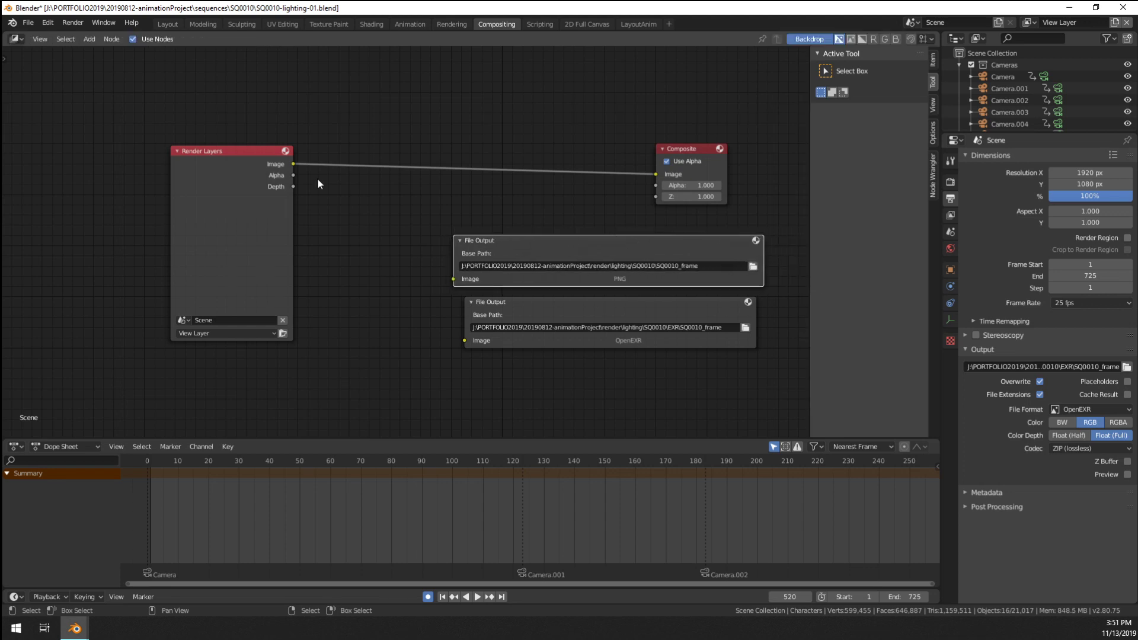
# Connect the Render Layers Image output to both File Output nodes and tidy the nodes' alignment
pyautogui.moveTo(293, 164); pyautogui.dragTo(461, 342)
pyautogui.moveTo(535, 304); pyautogui.dragTo(497, 300)
pyautogui.moveTo(236, 221); pyautogui.dragTo(201, 226)
# Delete the Composite node and rearrange the remaining Render Layers and File Output nodes
pyautogui.click(704, 147)
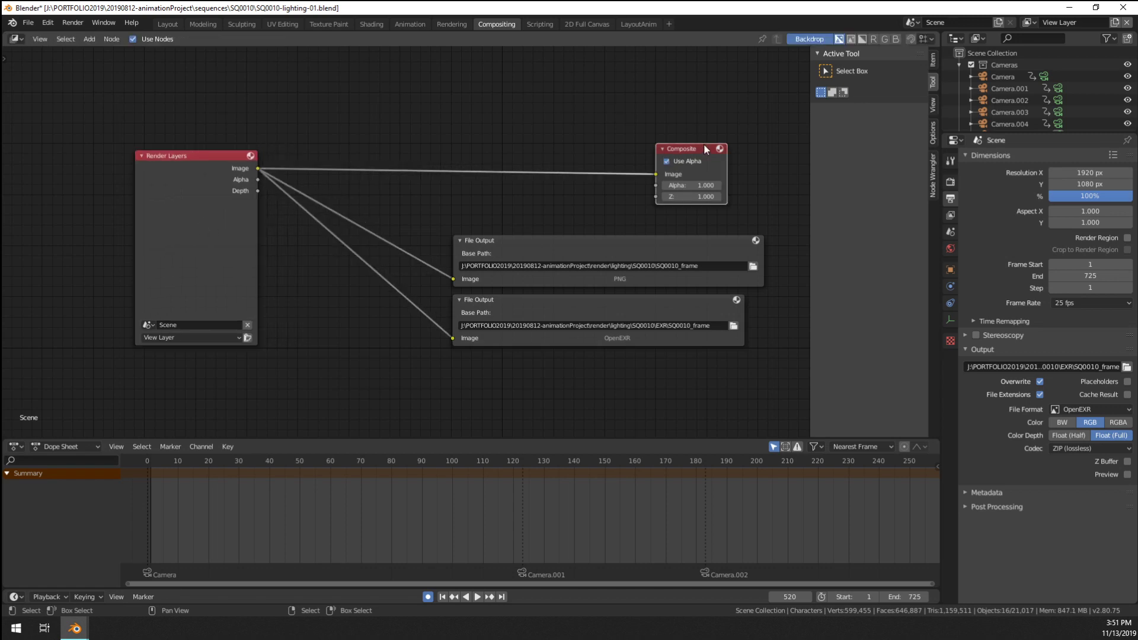
pyautogui.press('x')
pyautogui.moveTo(535, 201); pyautogui.dragTo(625, 229)
pyautogui.moveTo(382, 289); pyautogui.dragTo(489, 307, button='middle')
pyautogui.click(497, 303)
pyautogui.moveTo(331, 275); pyautogui.dragTo(299, 275)
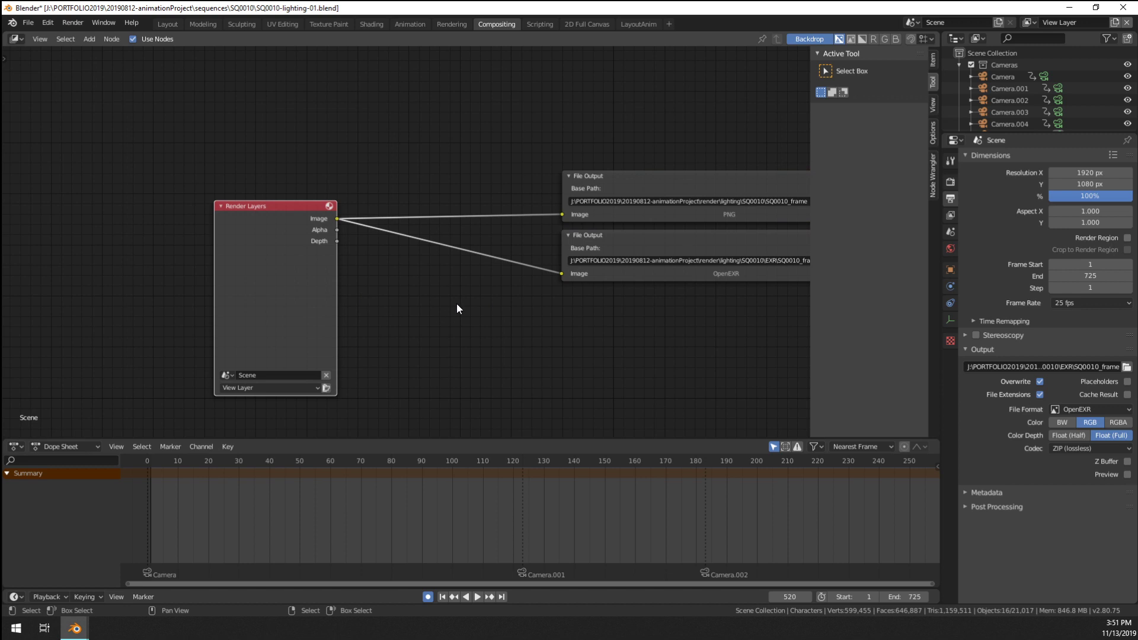
pyautogui.moveTo(410, 289); pyautogui.dragTo(435, 293, button='middle')
pyautogui.moveTo(506, 295); pyautogui.dragTo(422, 286, button='middle')
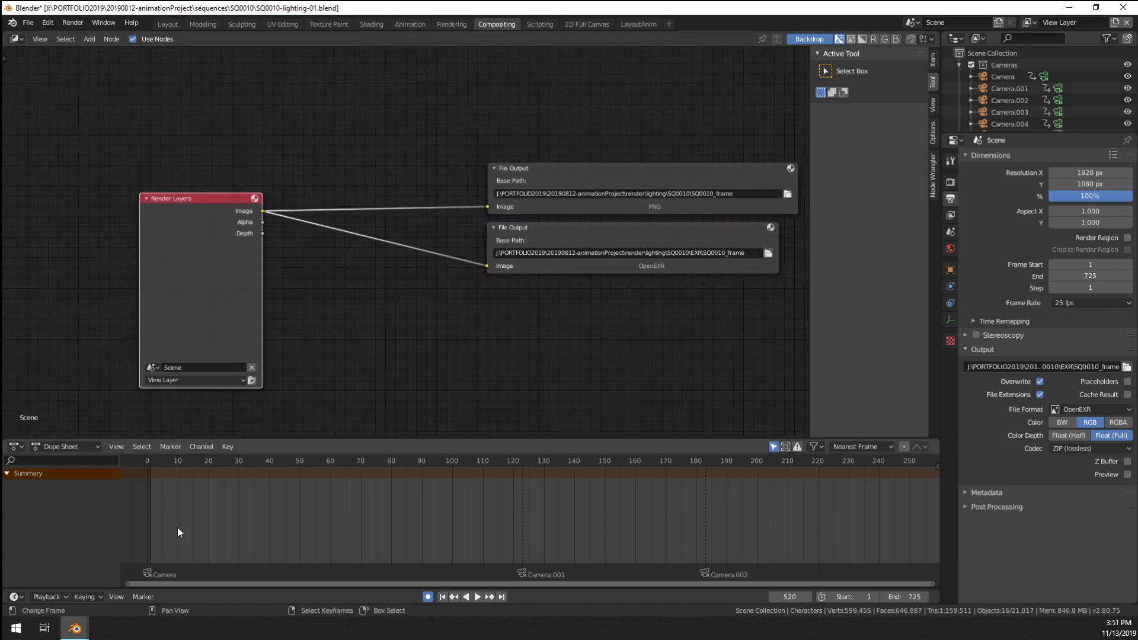
# Move the playhead to frame 1 and render the animation
pyautogui.click(148, 525)
pyautogui.moveTo(149, 525); pyautogui.dragTo(152, 525)
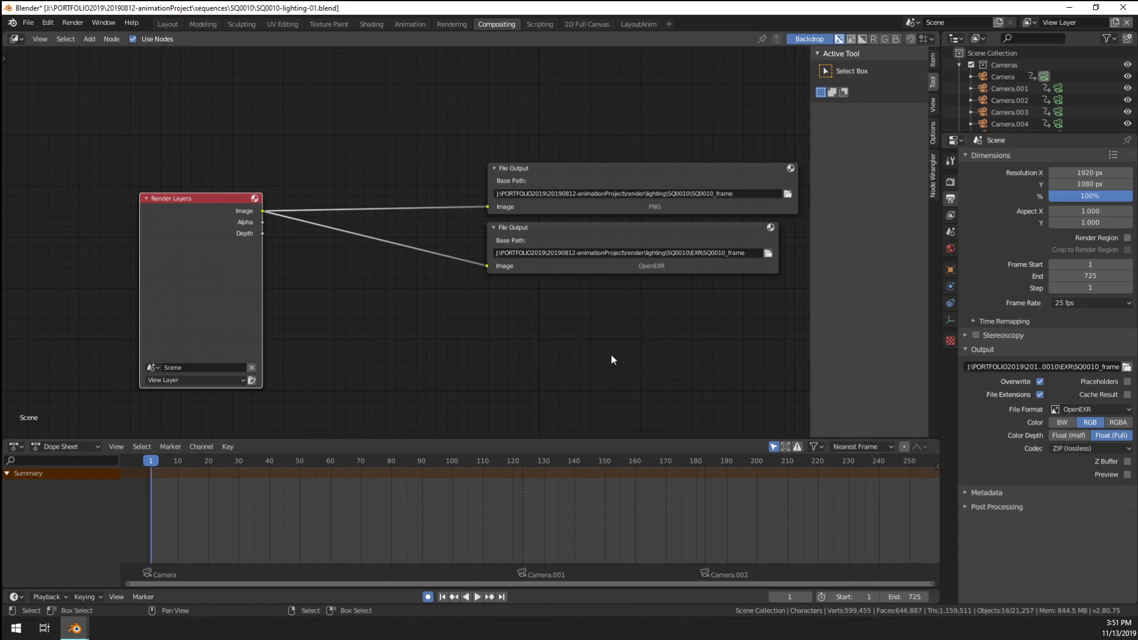
pyautogui.hotkey('ctrl', 'F12')
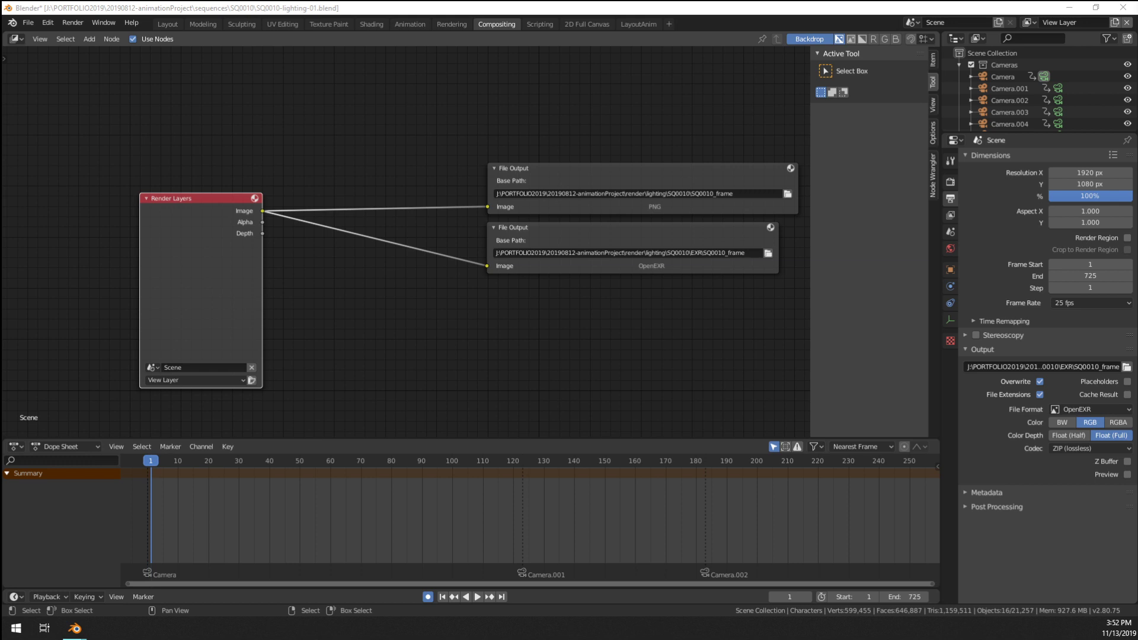
pyautogui.press('super+d')
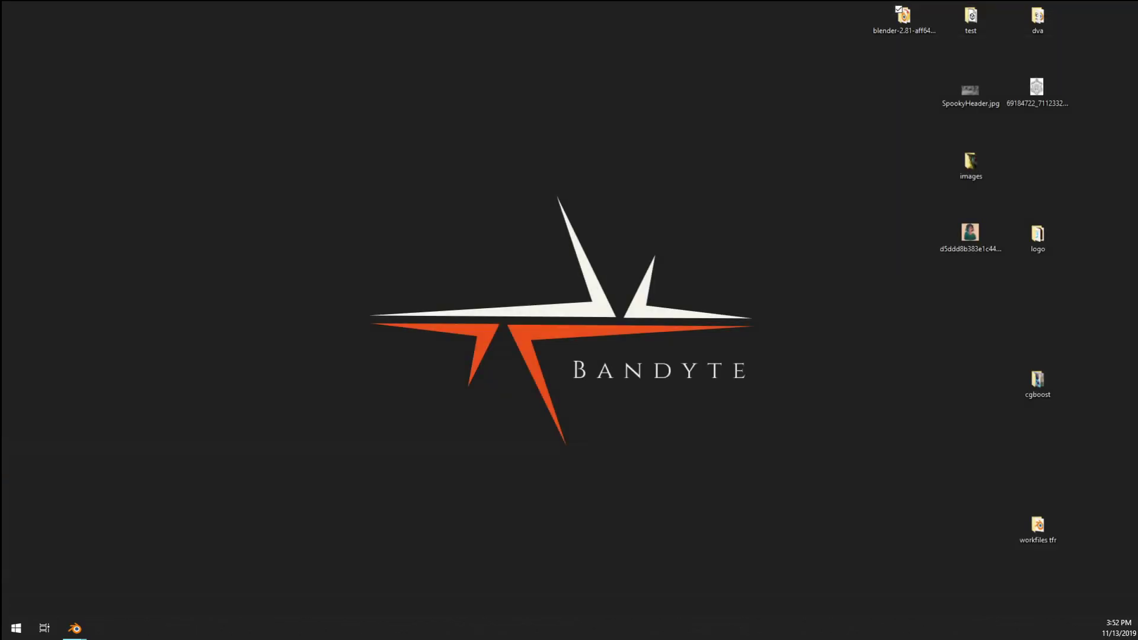
pyautogui.press('super+d')
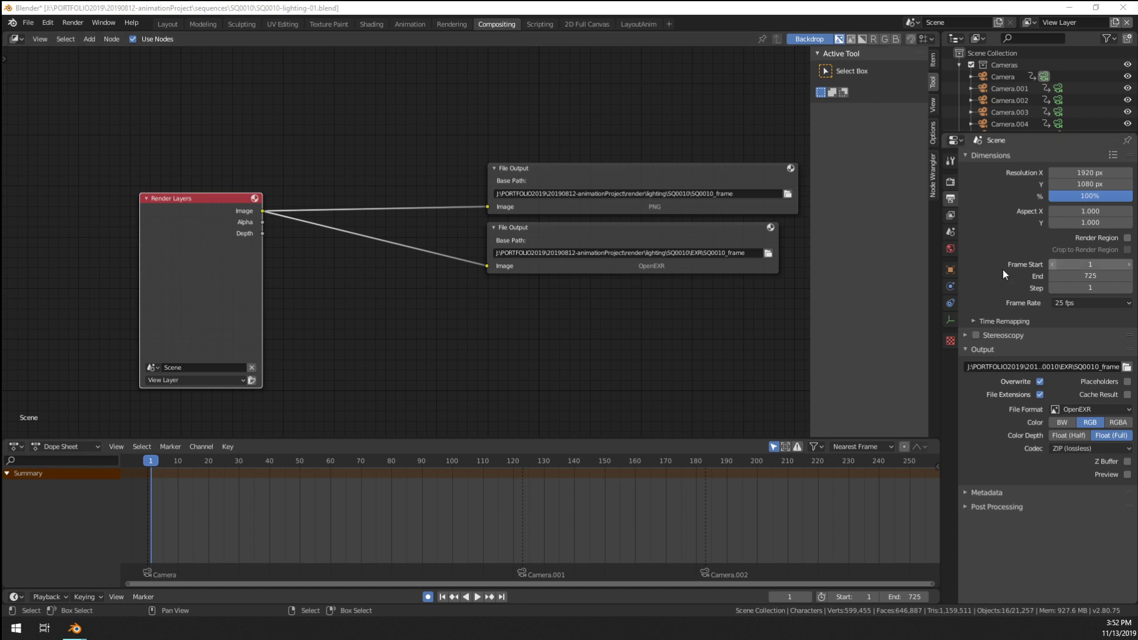
# Remove the SQ0010_frame part from both File Output base paths, ending the PNG path at SQ0010 and the OpenEXR path at SQ0010\EXR
pyautogui.click(694, 196)
pyautogui.moveTo(694, 195); pyautogui.dragTo(736, 196)
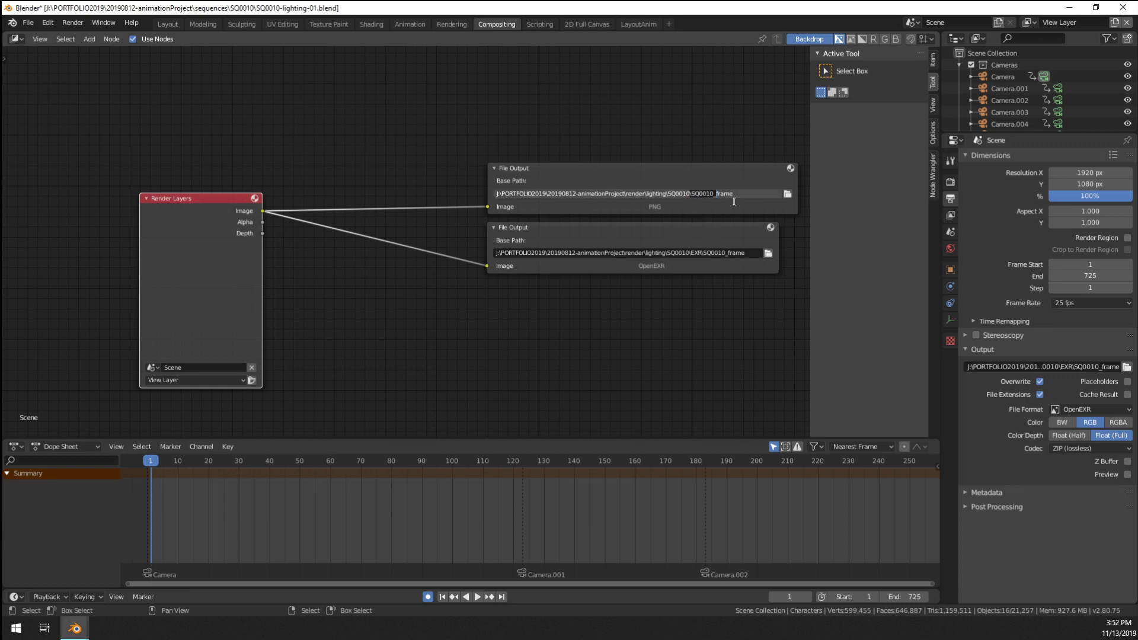
pyautogui.press('BackSpace')
pyautogui.press('Return')
pyautogui.click(701, 253)
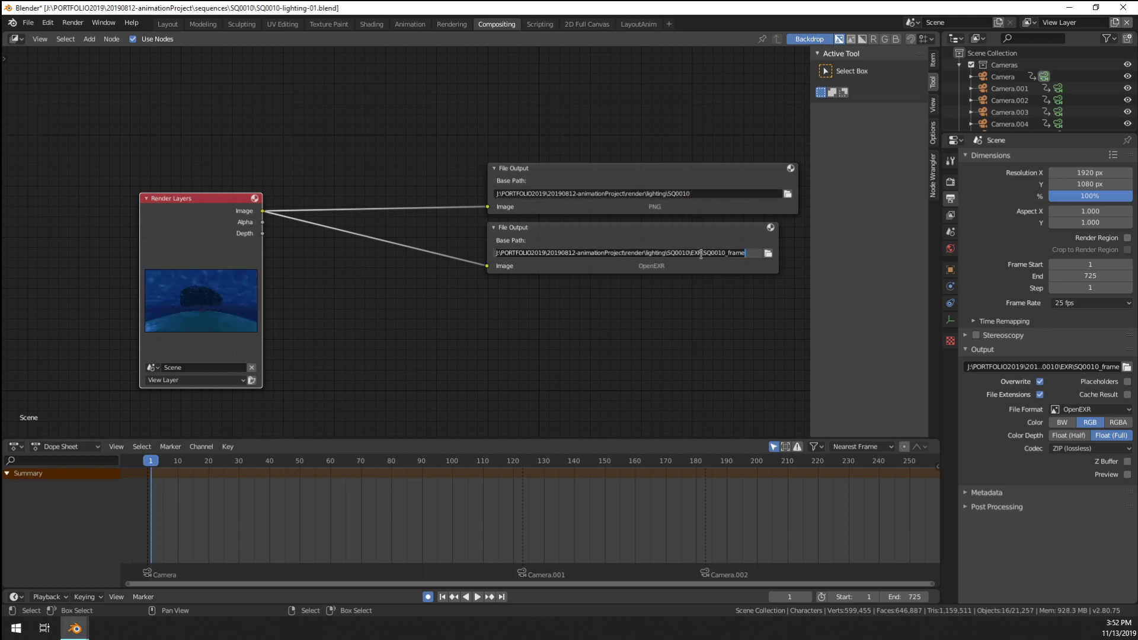
pyautogui.moveTo(702, 254); pyautogui.dragTo(795, 256)
pyautogui.press('BackSpace')
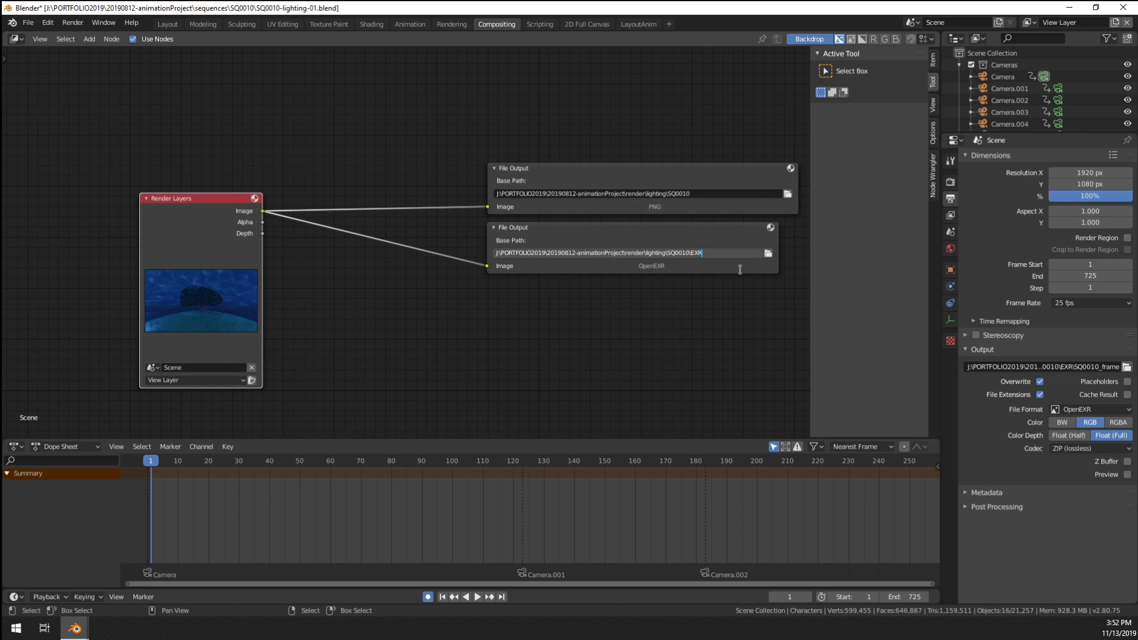
pyautogui.press('Return')
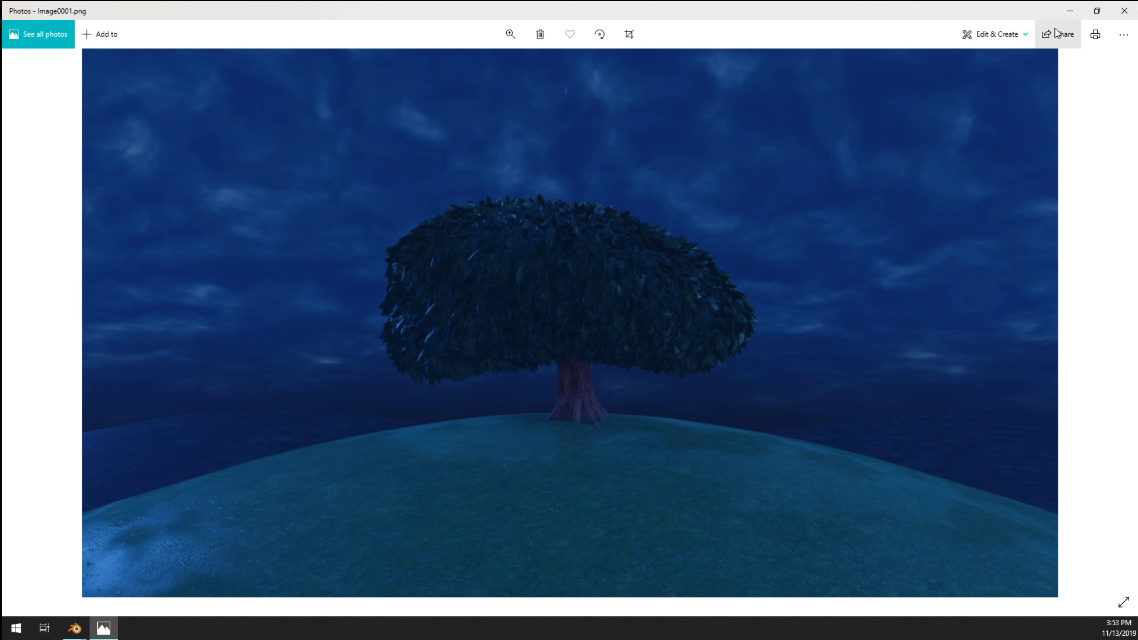
# Close the rendered image and play the opening frames in the Layout workspace's camera view to check the rain
pyautogui.click(1124, 10)
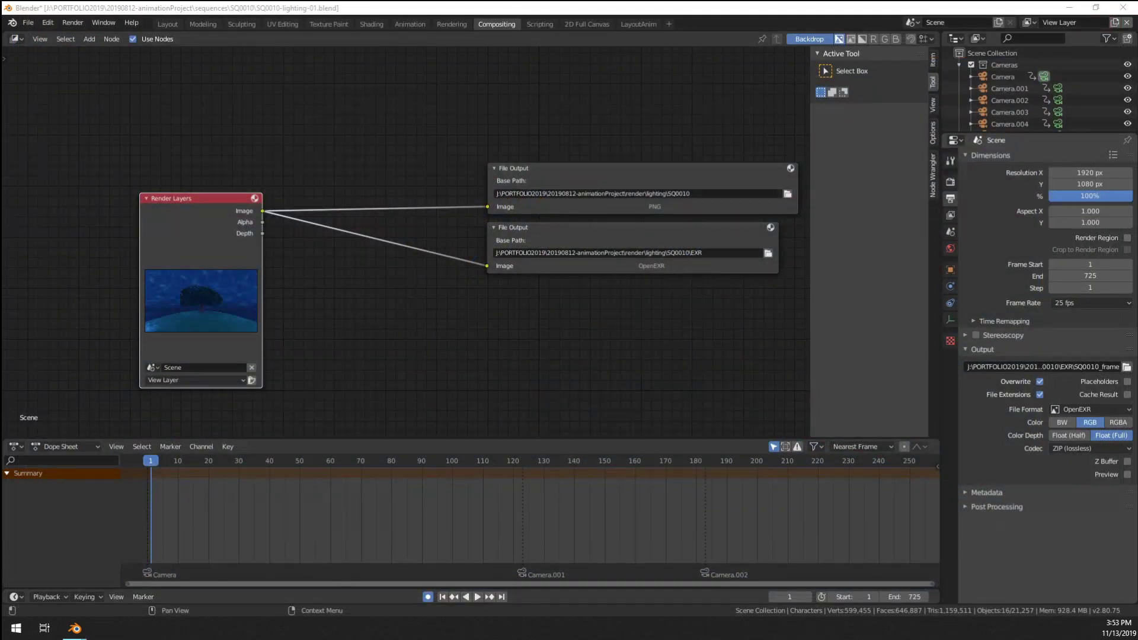
pyautogui.click(168, 24)
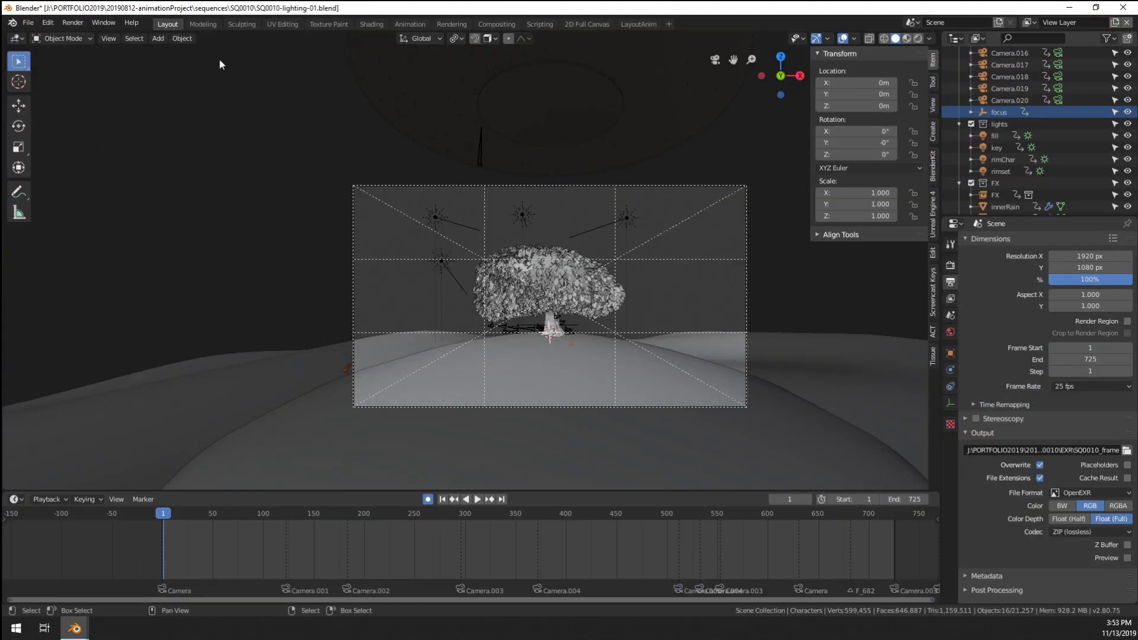
pyautogui.scroll(1, 469, 315)
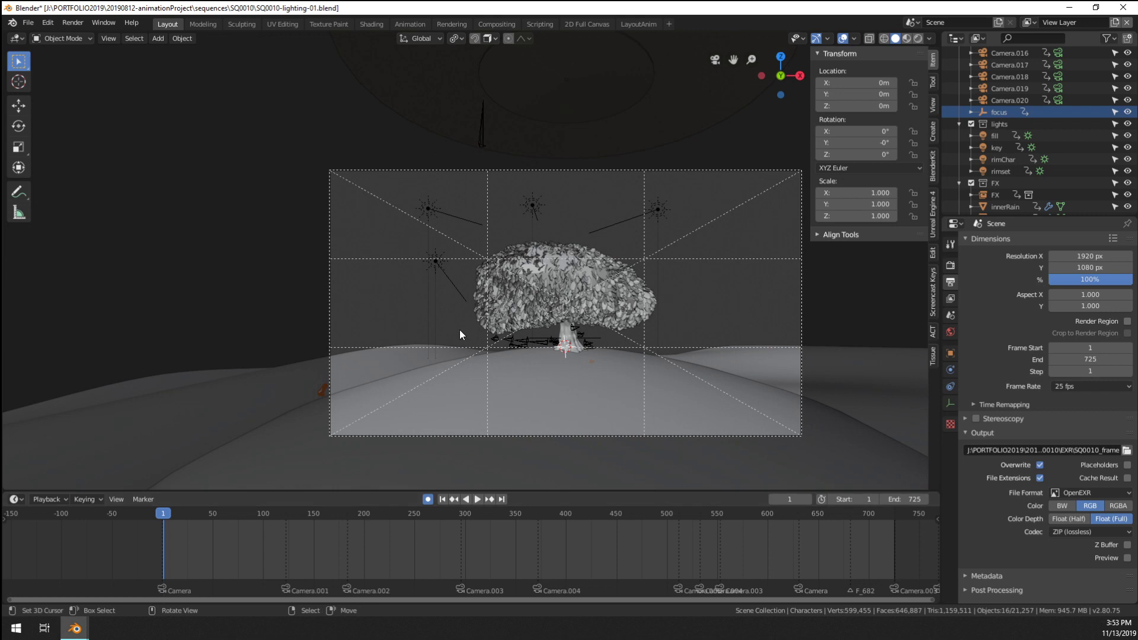
pyautogui.press('space')
pyautogui.press('space')
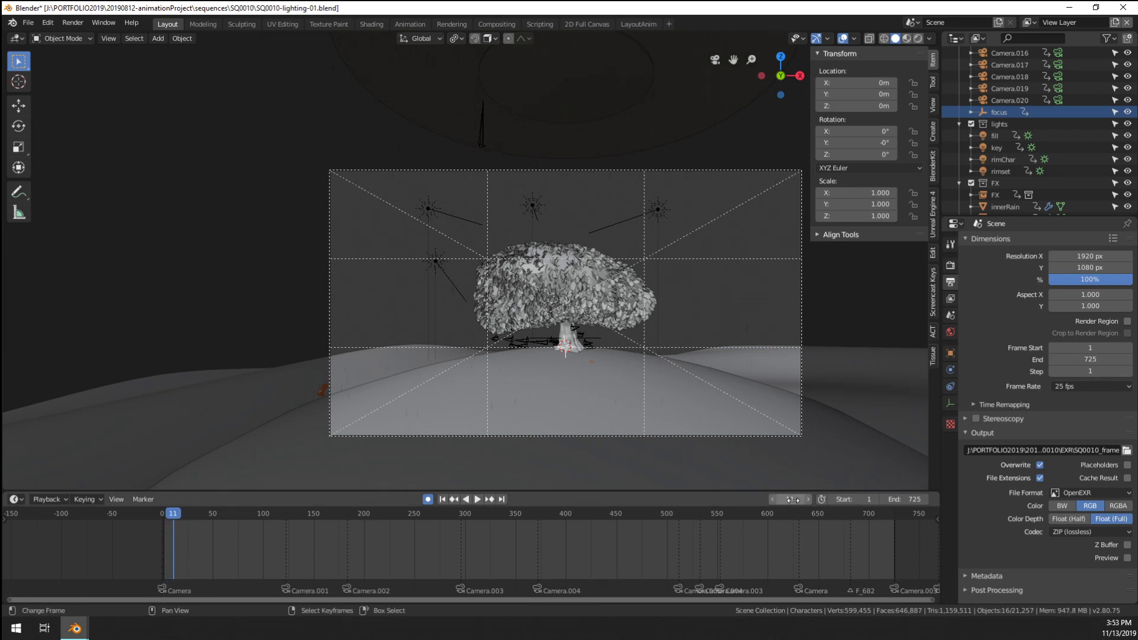
pyautogui.hotkey('shift', 'Left')
pyautogui.press('space')
pyautogui.scroll(2, 714, 319)
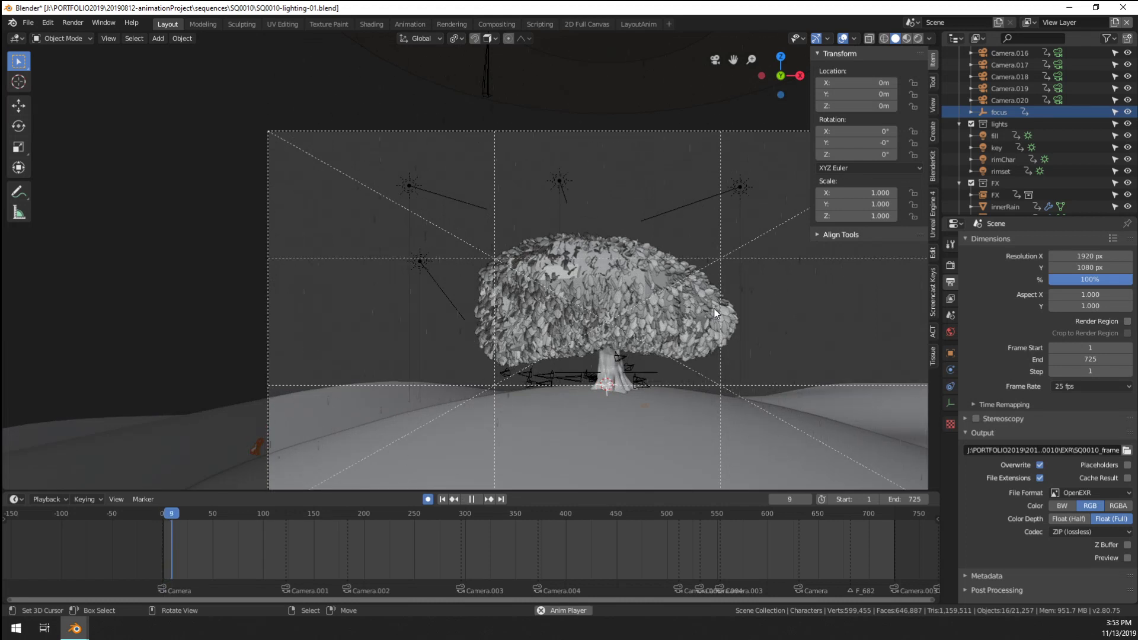
pyautogui.press('space')
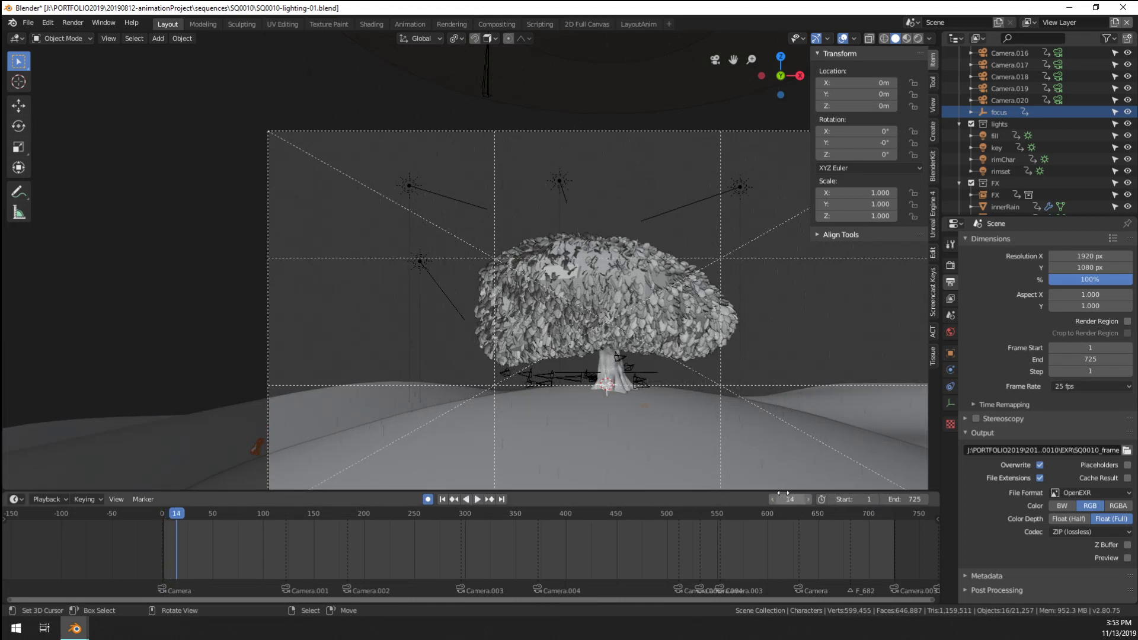
pyautogui.hotkey('shift', 'Left')
# Select the outerRain emitter above the tree and show its particle settings
pyautogui.click(661, 75)
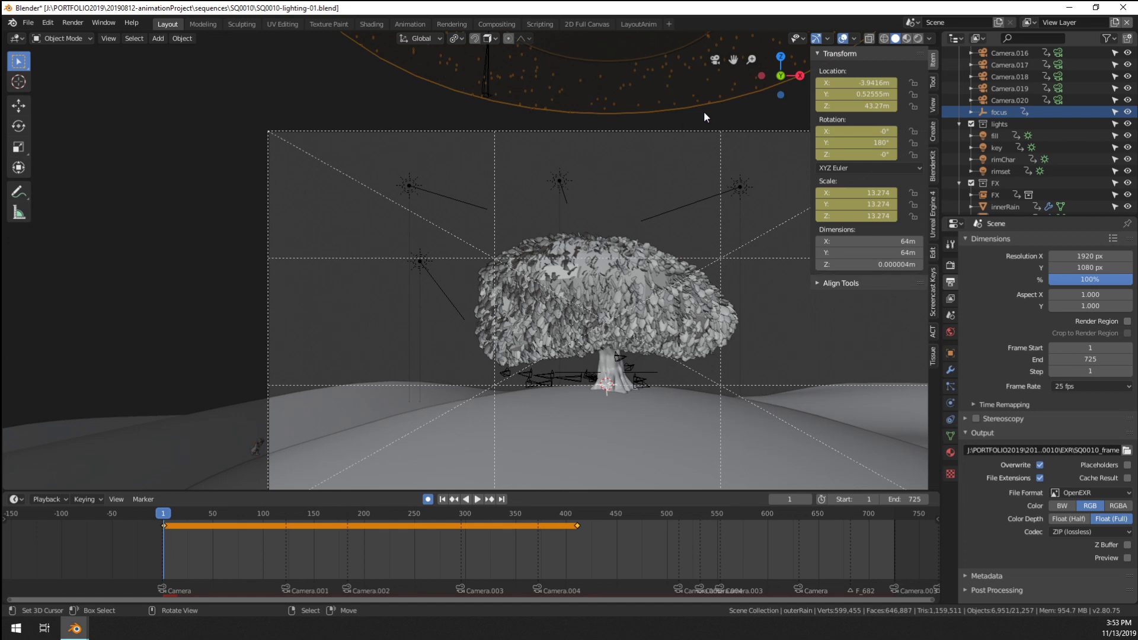
pyautogui.click(950, 387)
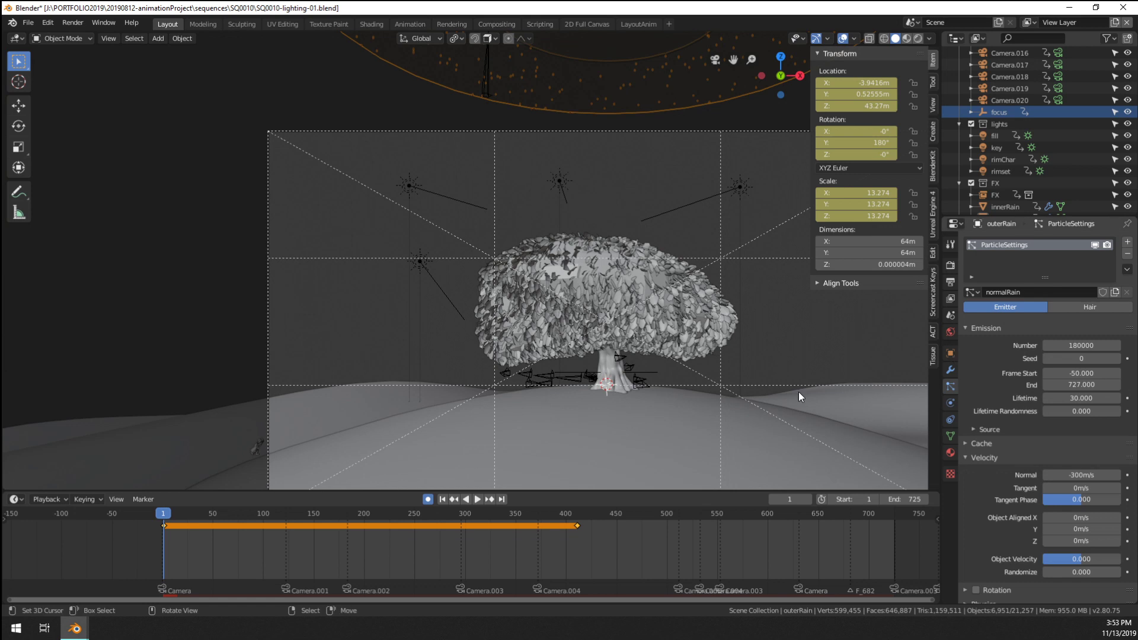
# Try a scene start frame of 0 and restore it to 1
pyautogui.click(844, 498)
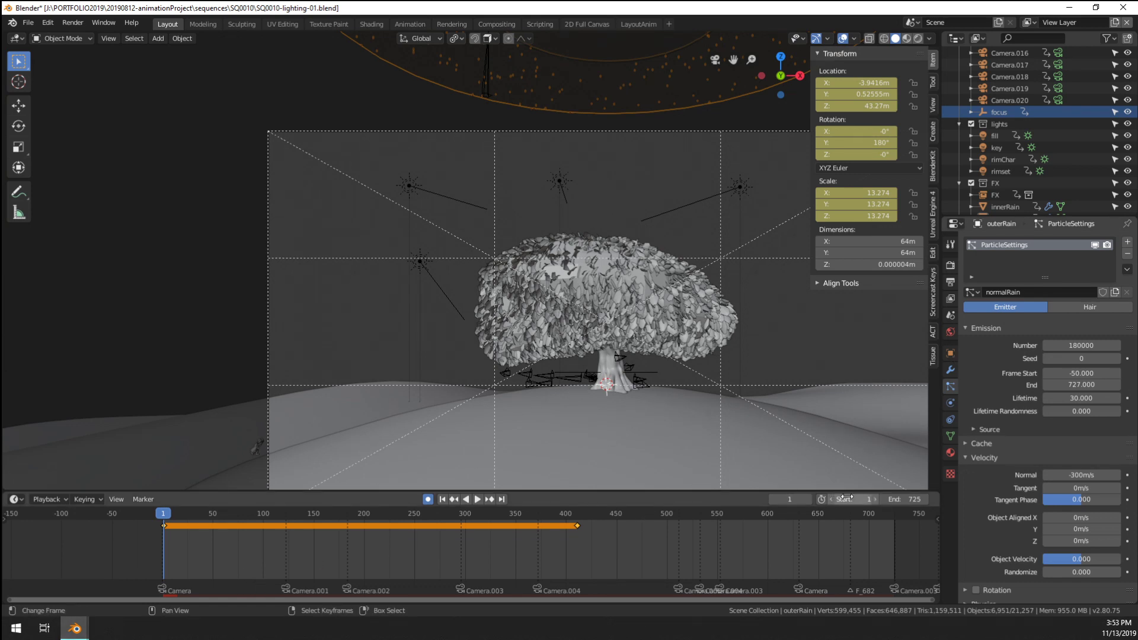
pyautogui.write('0')
pyautogui.press('Return')
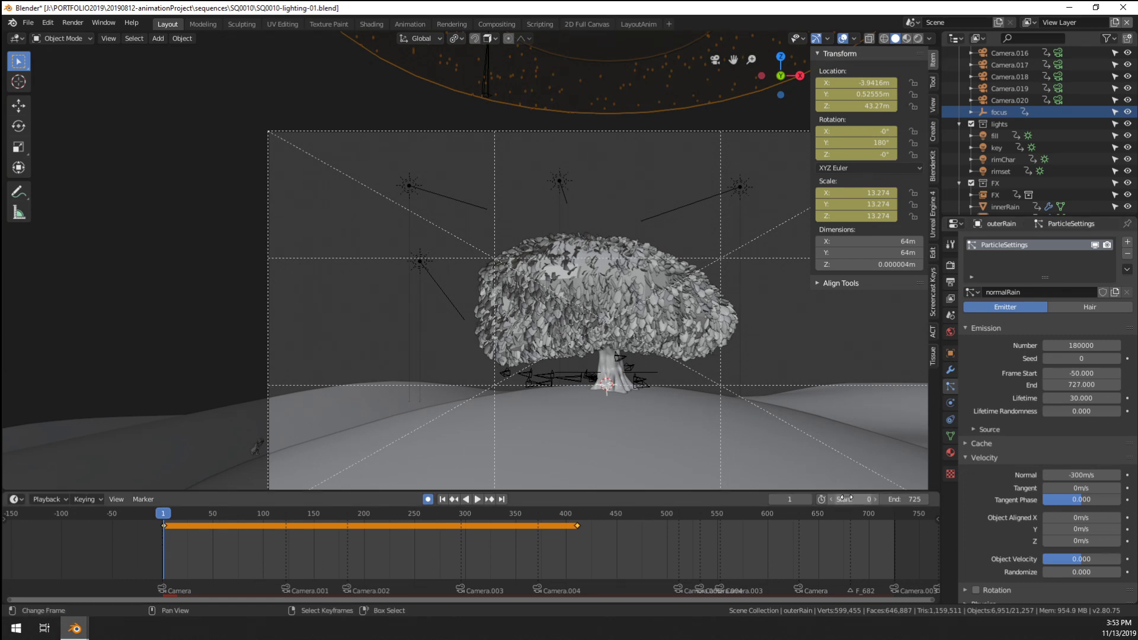
pyautogui.click(852, 498)
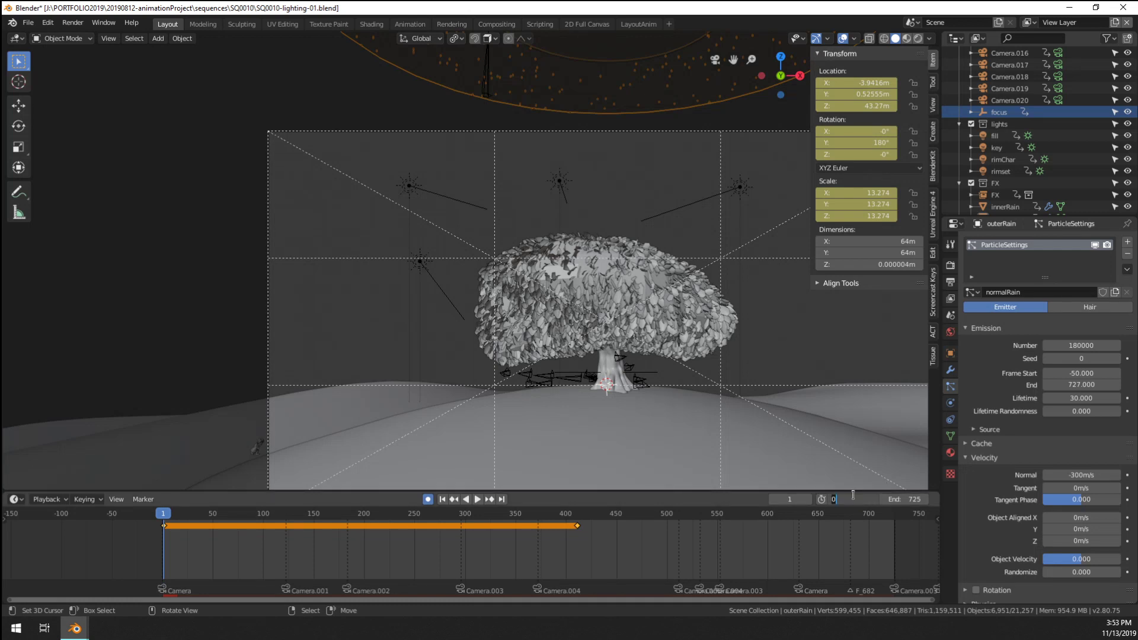
pyautogui.write('1')
pyautogui.press('Return')
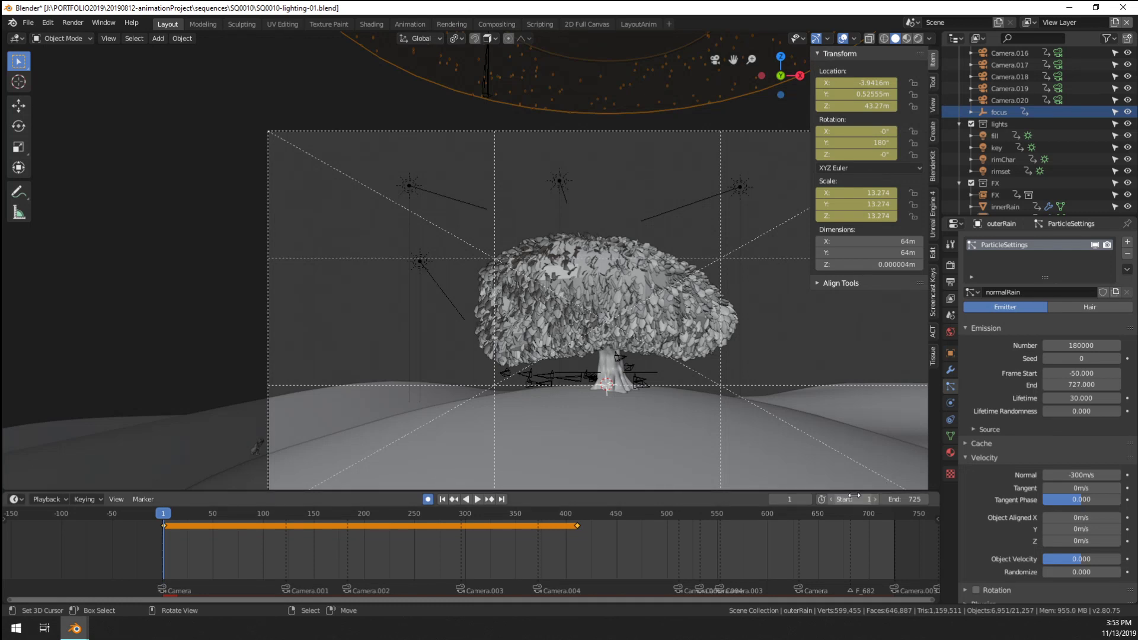
# Examine the outerRain particle system's emission source and cache settings
pyautogui.click(996, 430)
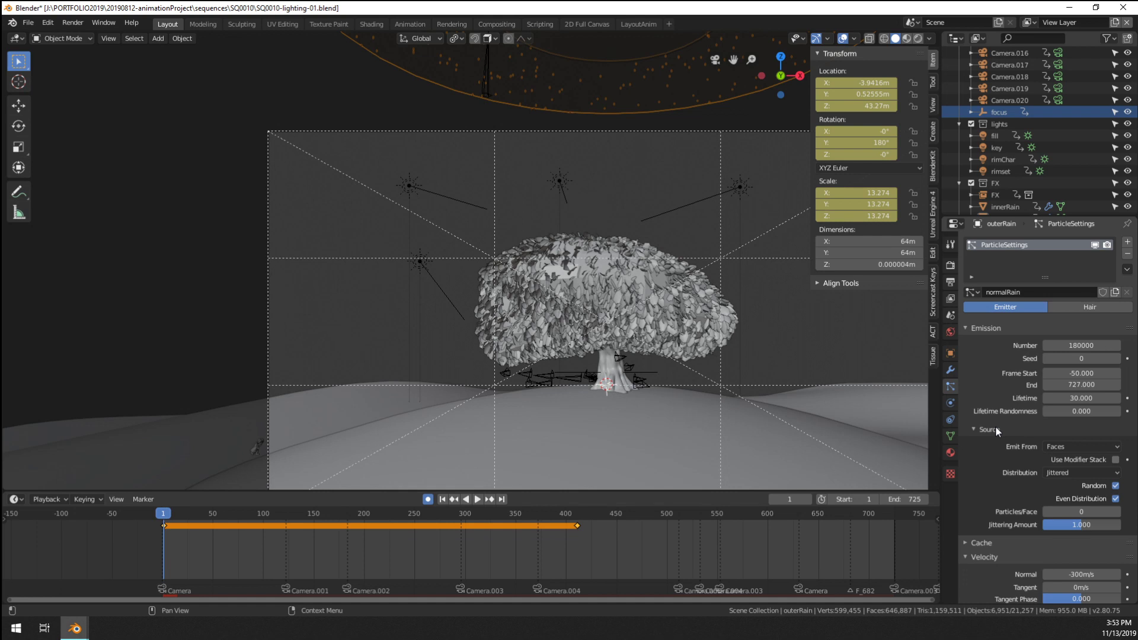
pyautogui.click(995, 426)
pyautogui.scroll(-3, 991, 450)
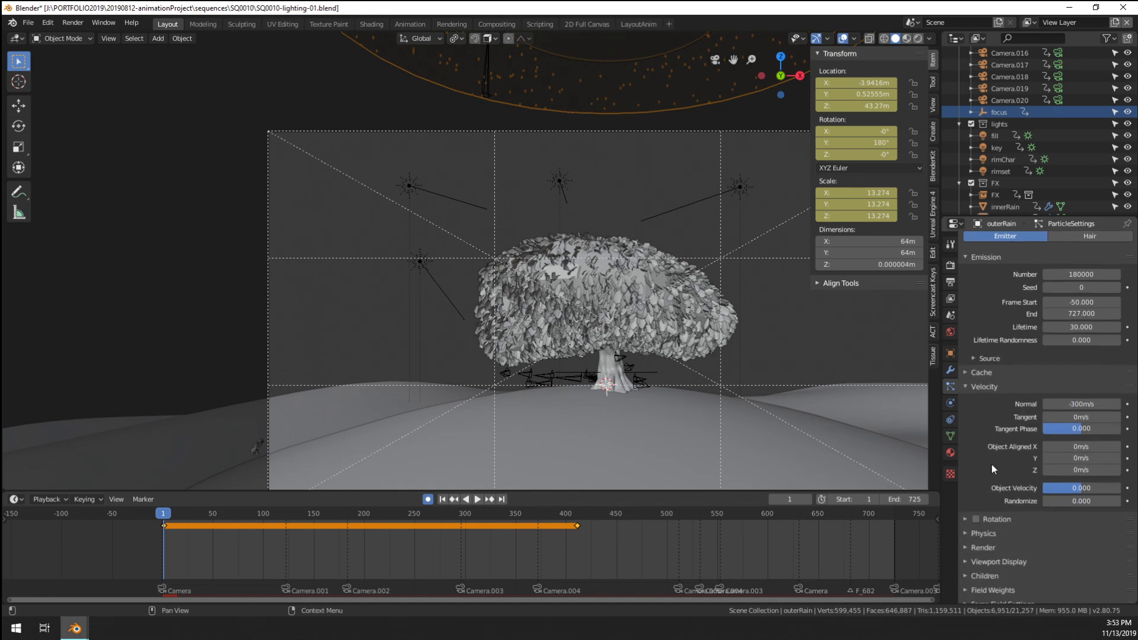
pyautogui.click(984, 371)
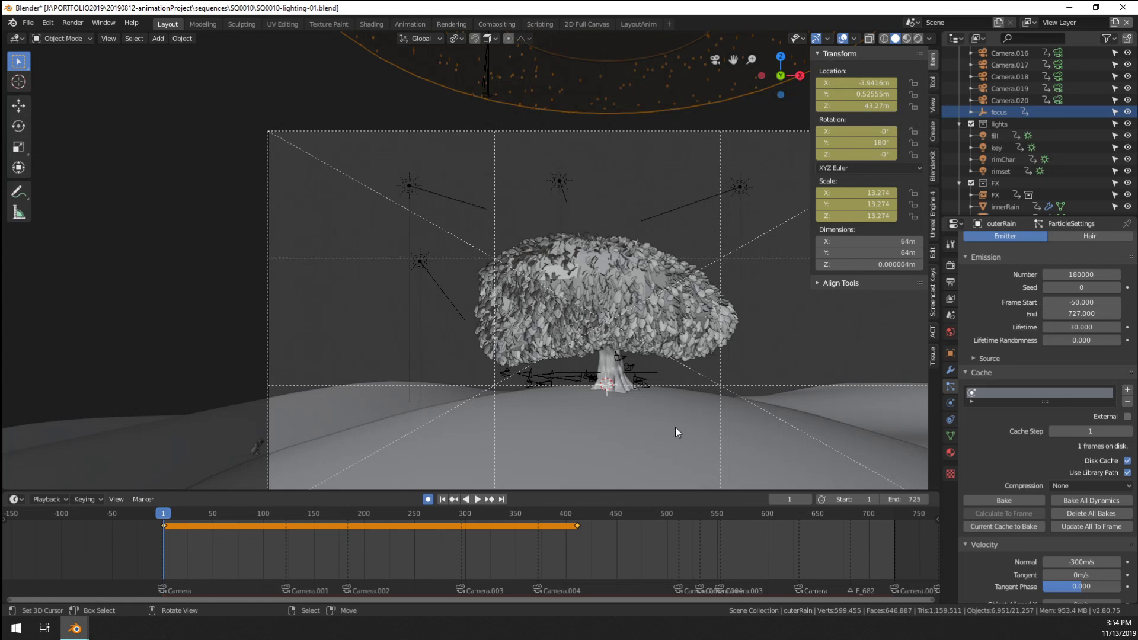
# Save the lighting file and bring up the scene's render output settings
pyautogui.hotkey('ctrl', 's')
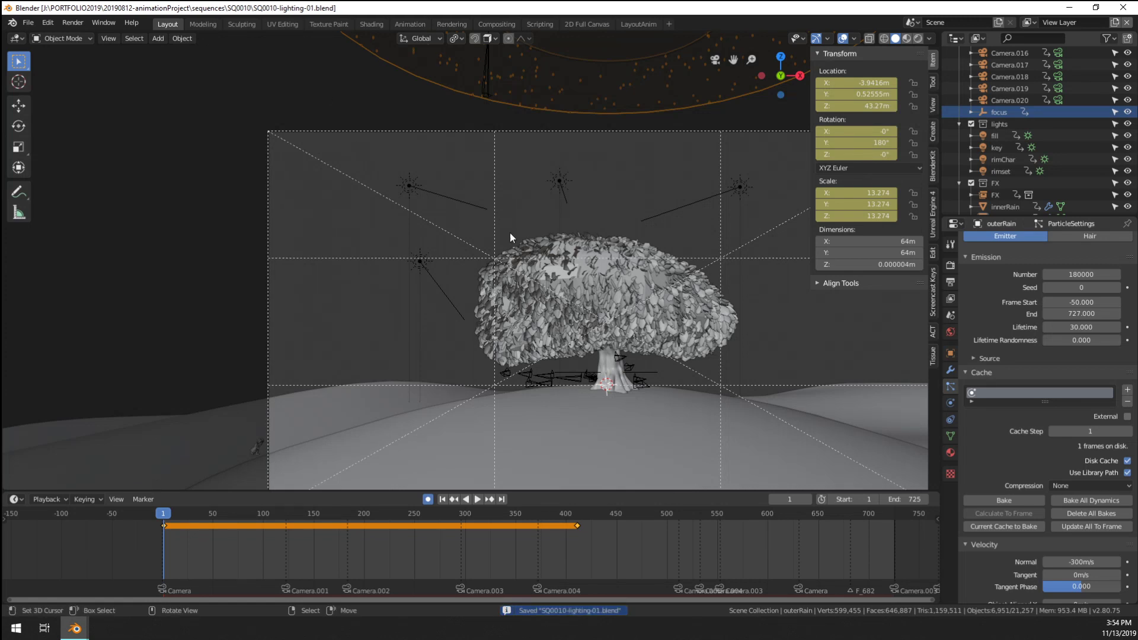
pyautogui.click(951, 265)
pyautogui.click(951, 283)
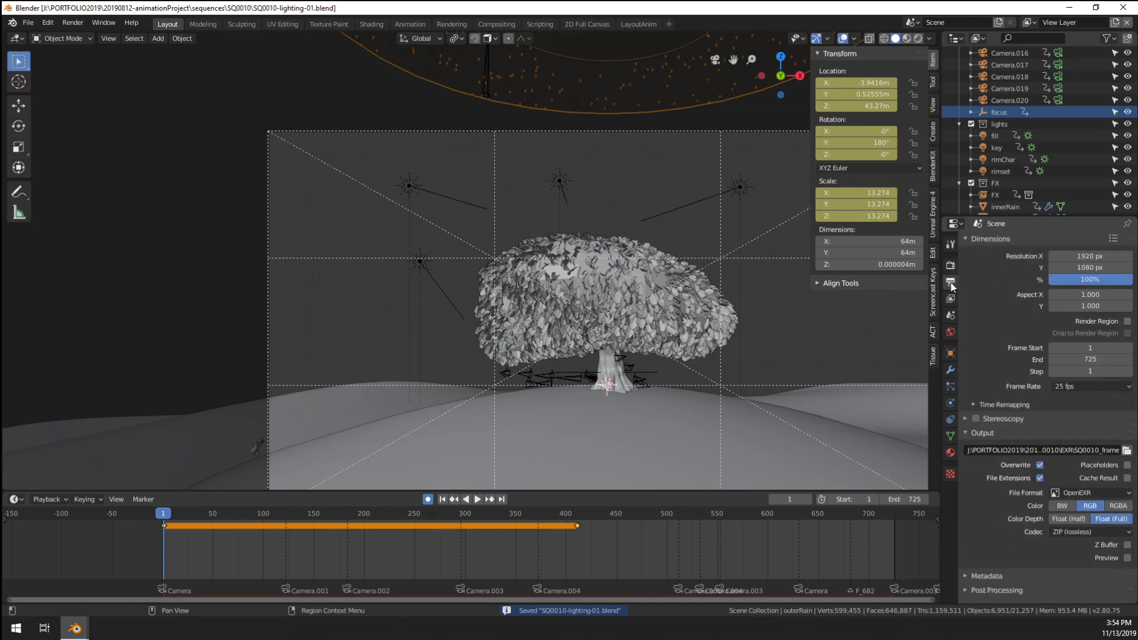
# In the compositing node setup, extend the PNG File Output node's base path with a \PNG subfolder after SQ0010
pyautogui.click(496, 24)
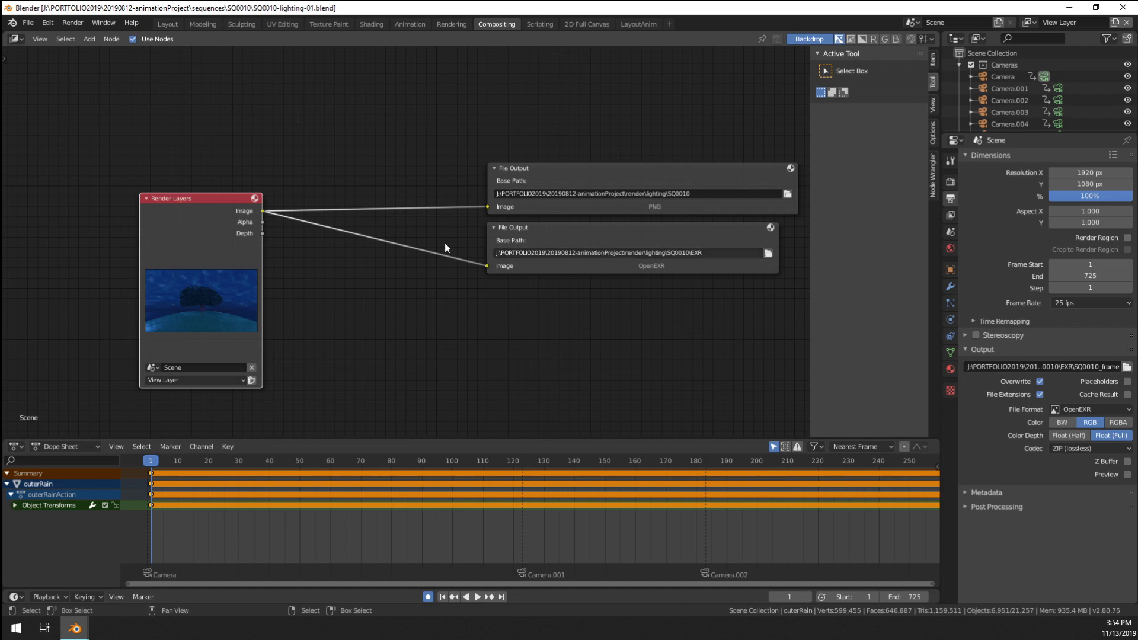
pyautogui.click(741, 195)
pyautogui.click(741, 196)
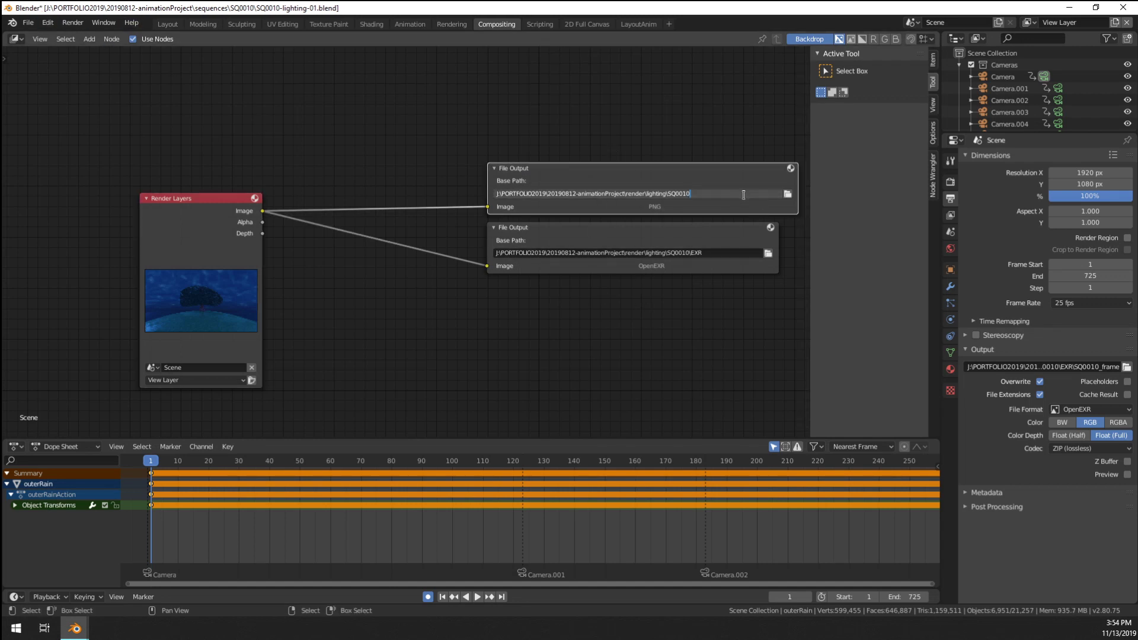
pyautogui.write('\\PNG')
pyautogui.press('Return')
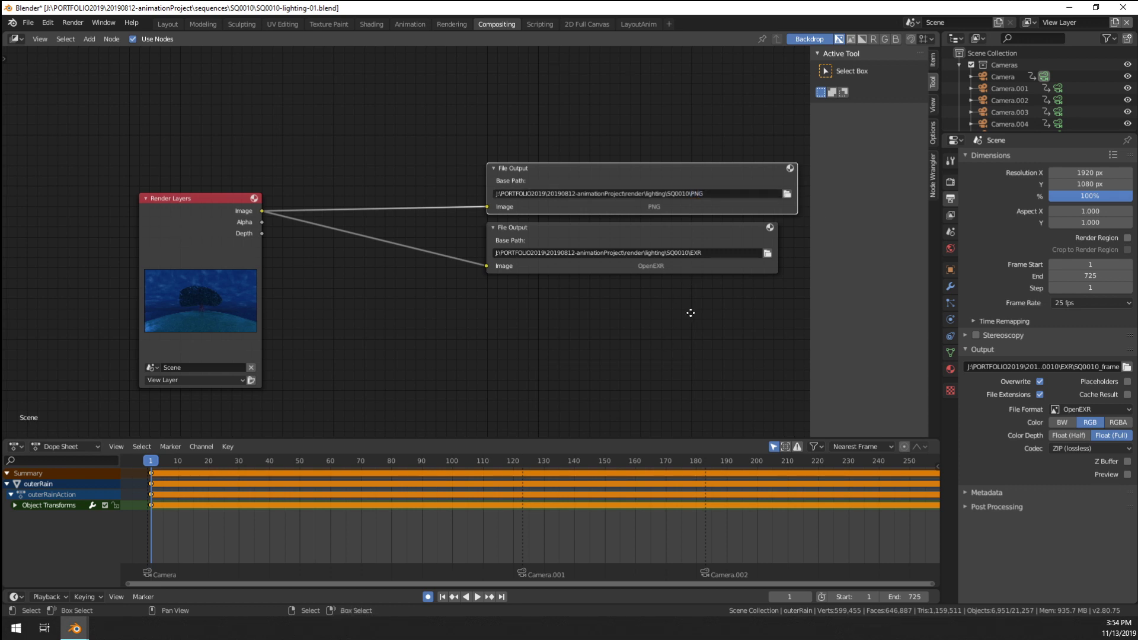
pyautogui.moveTo(691, 313); pyautogui.dragTo(674, 318, button='middle')
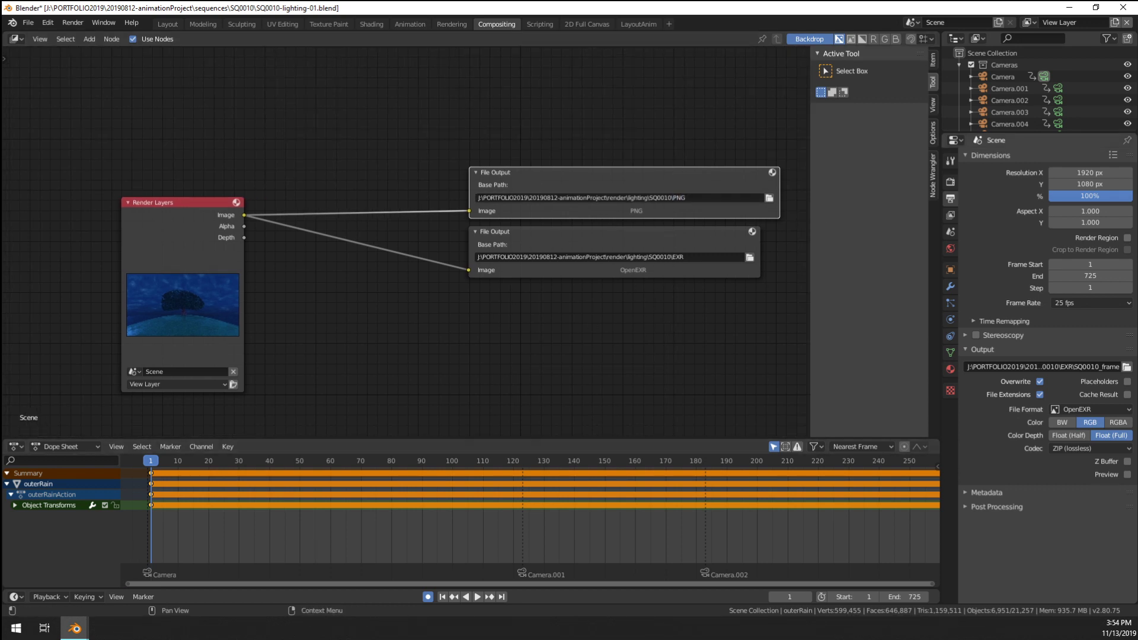
pyautogui.press('super+d')
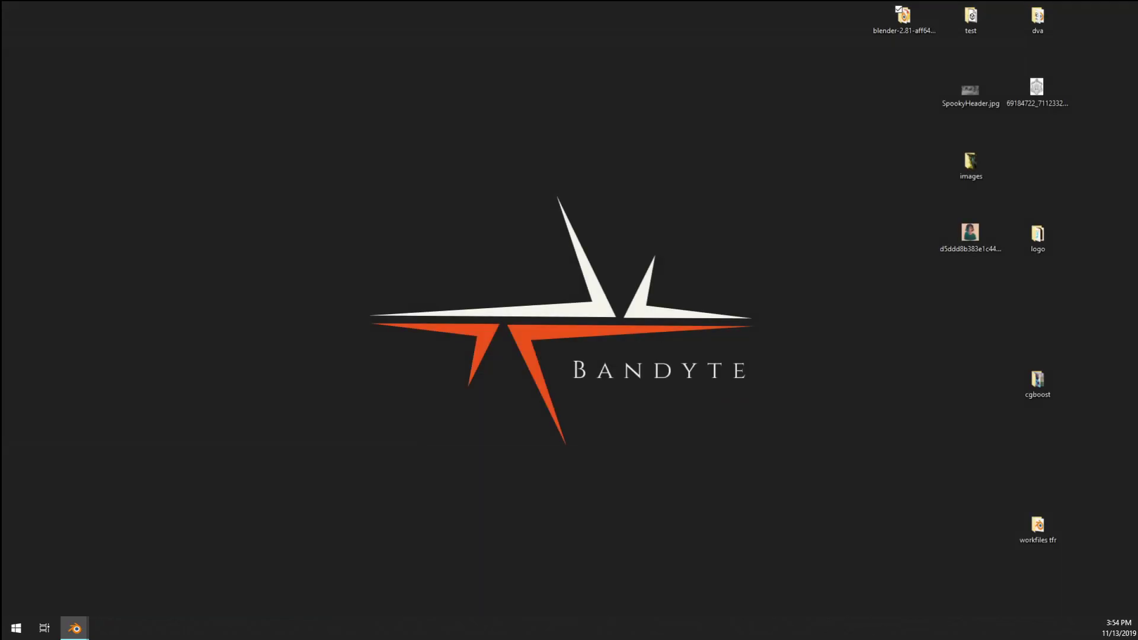
pyautogui.press('super+d')
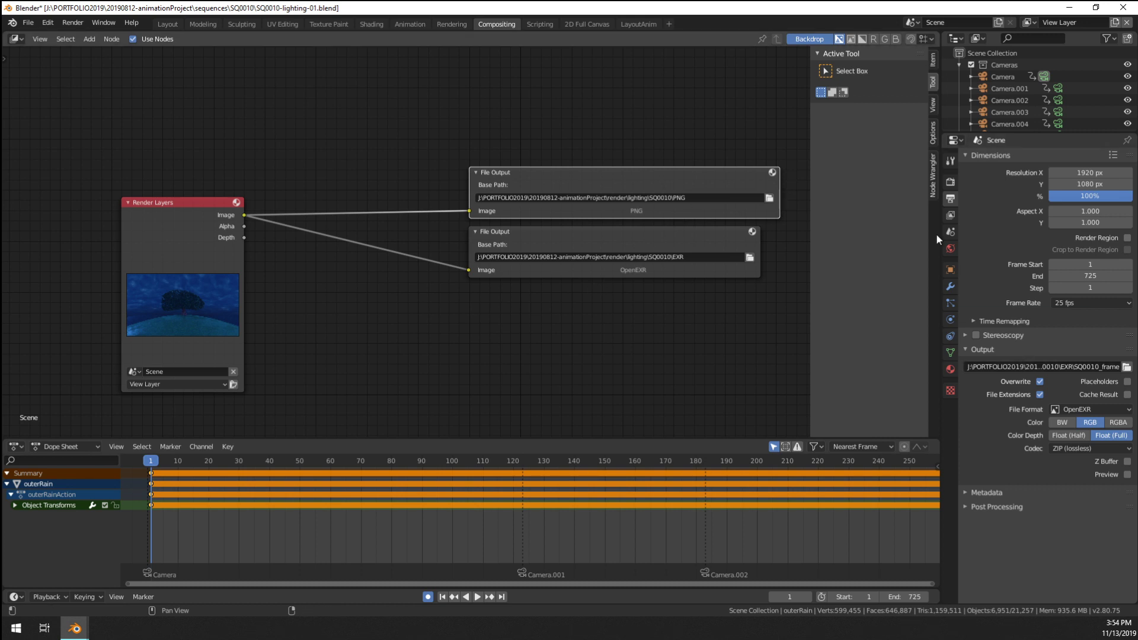
# Examine the Eevee render settings, including Freestyle, Simplify, Film and Indirect Lighting, and bring up the outerRain particle settings
pyautogui.click(951, 215)
pyautogui.click(950, 199)
pyautogui.click(951, 181)
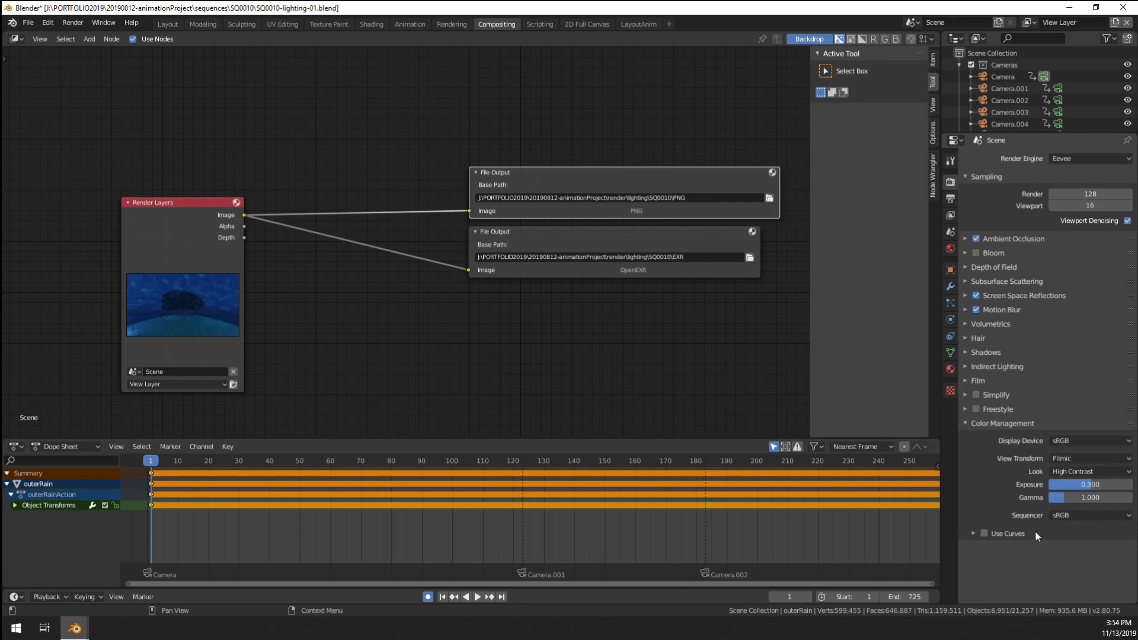
pyautogui.click(1001, 410)
pyautogui.click(1008, 411)
pyautogui.click(1001, 397)
pyautogui.click(1002, 396)
pyautogui.click(983, 380)
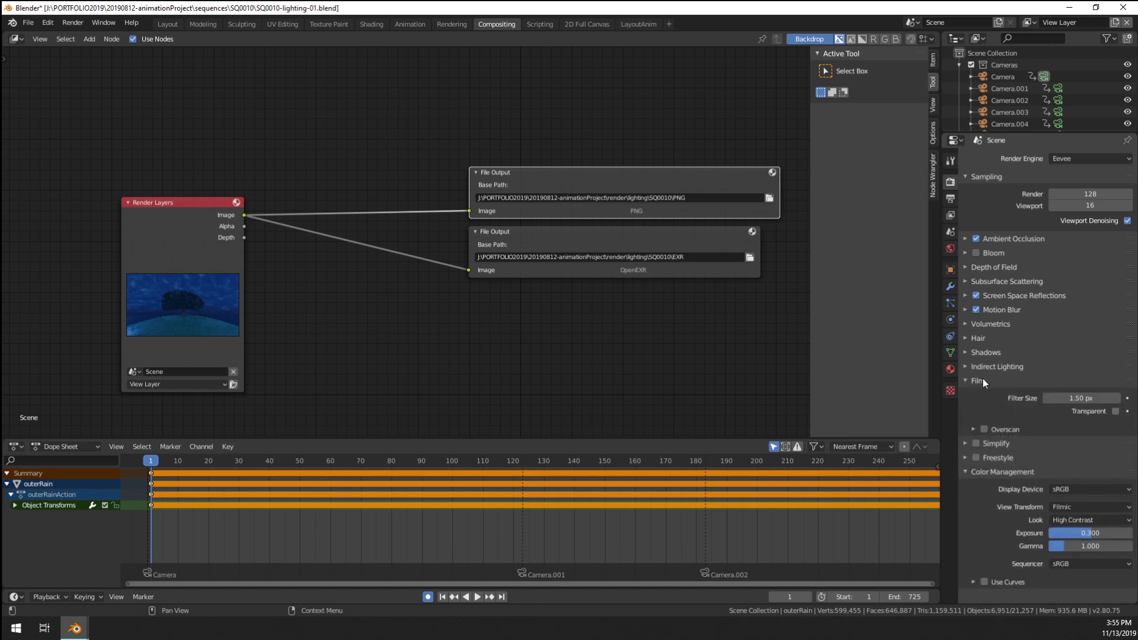
pyautogui.click(983, 379)
pyautogui.click(997, 364)
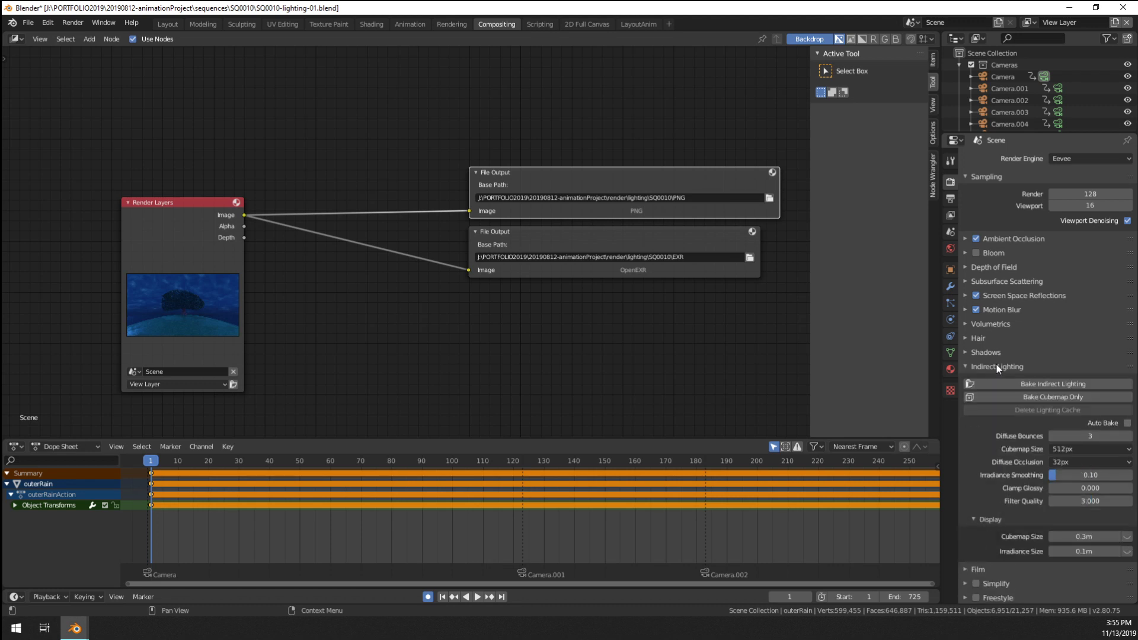
pyautogui.click(996, 364)
pyautogui.click(950, 303)
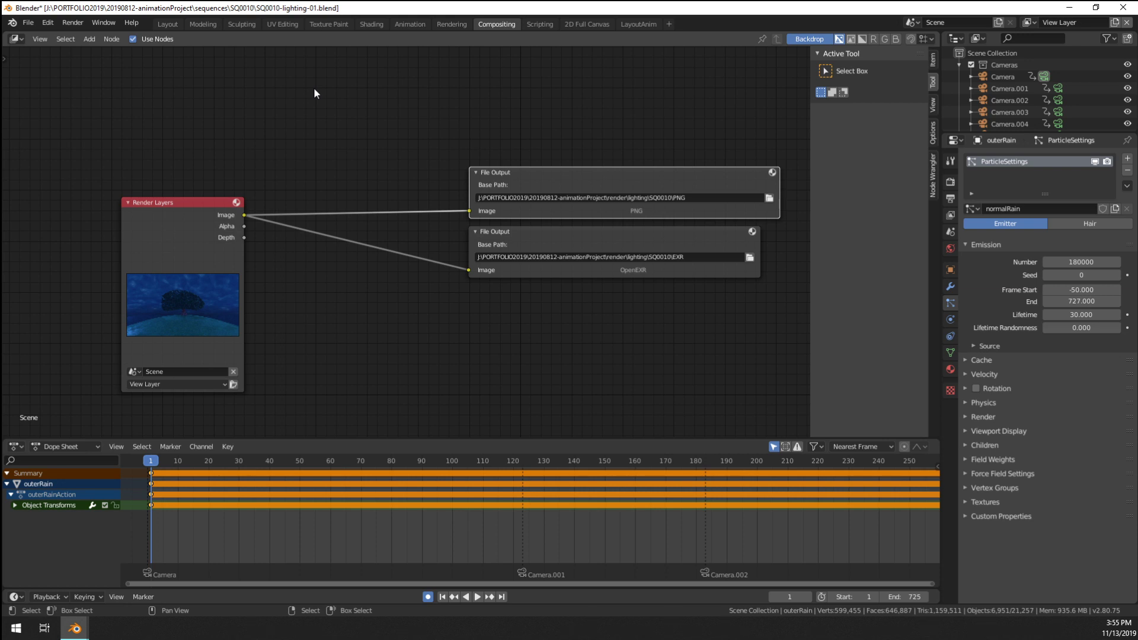
# Return to the 3D layout and review the camera shots along the timeline, stopping on the girl's close-up at frame 342
pyautogui.click(161, 26)
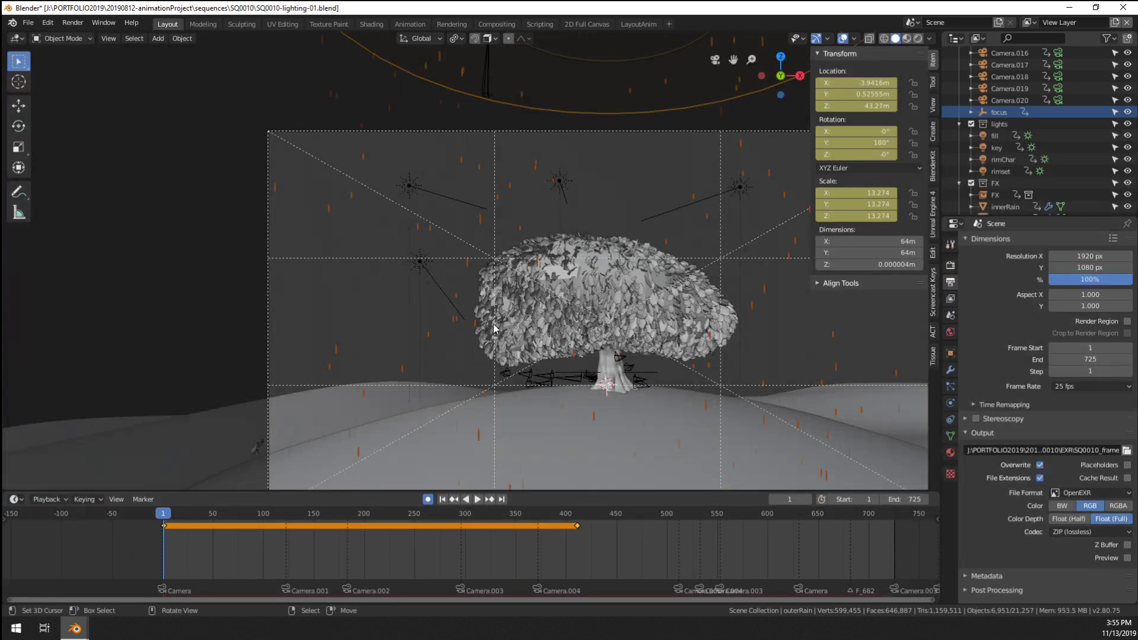
pyautogui.scroll(-3, 496, 328)
pyautogui.keyDown('shift'); pyautogui.moveTo(560, 362); pyautogui.dragTo(510, 363, button='middle'); pyautogui.keyUp('shift')
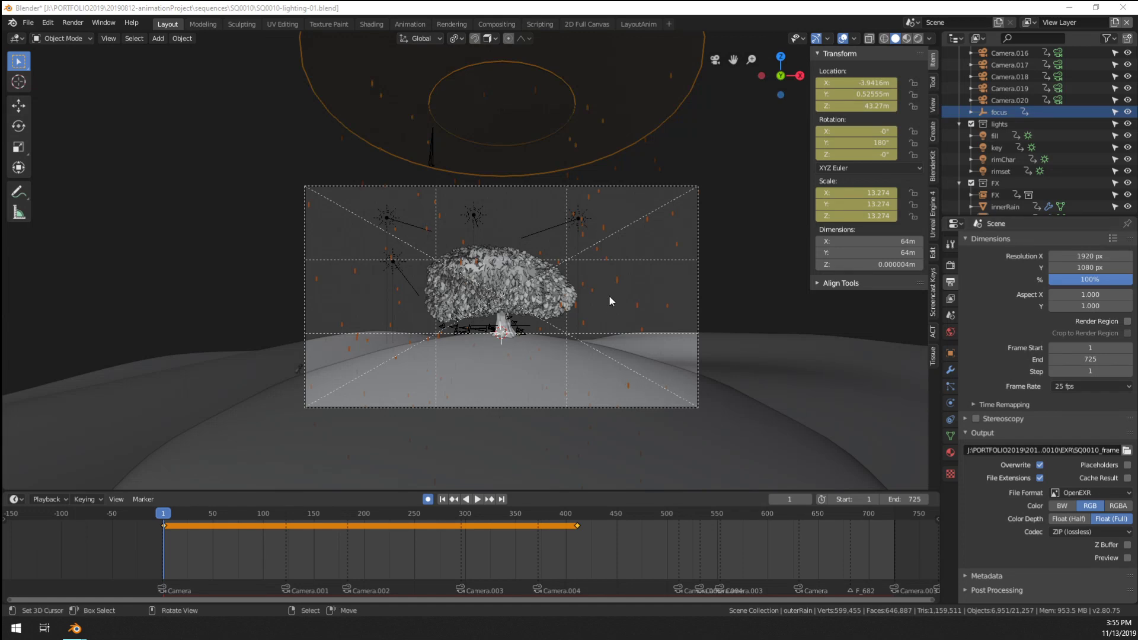
pyautogui.scroll(3, 592, 305)
pyautogui.scroll(-1, 557, 320)
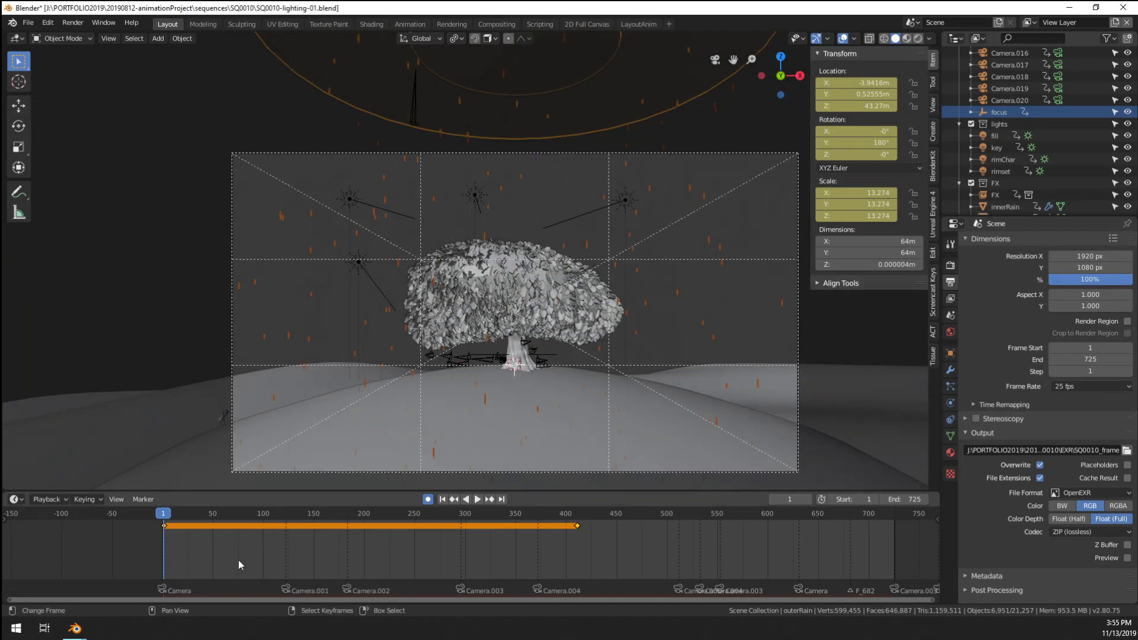
pyautogui.moveTo(240, 560); pyautogui.dragTo(304, 556)
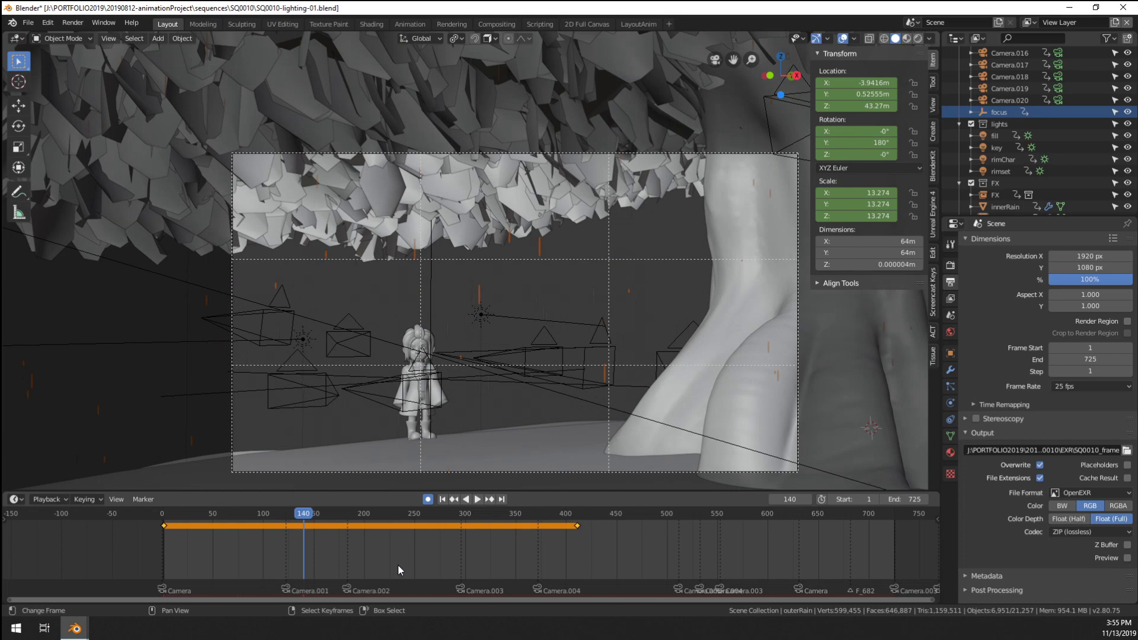
pyautogui.click(397, 565)
pyautogui.click(481, 562)
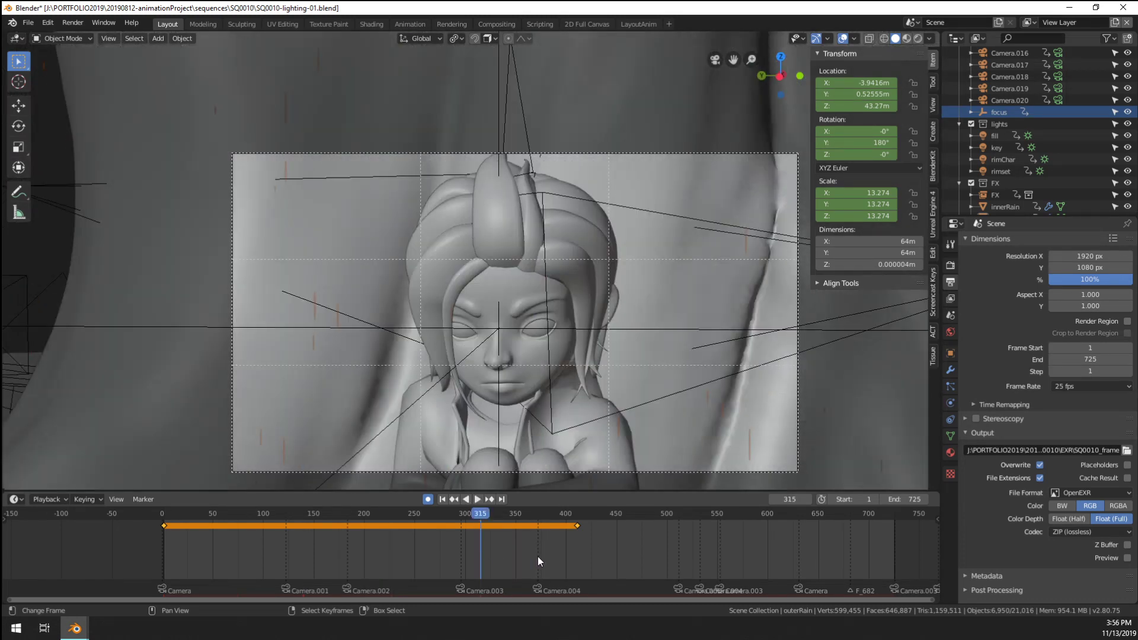
pyautogui.click(525, 561)
pyautogui.click(497, 564)
pyautogui.click(508, 544)
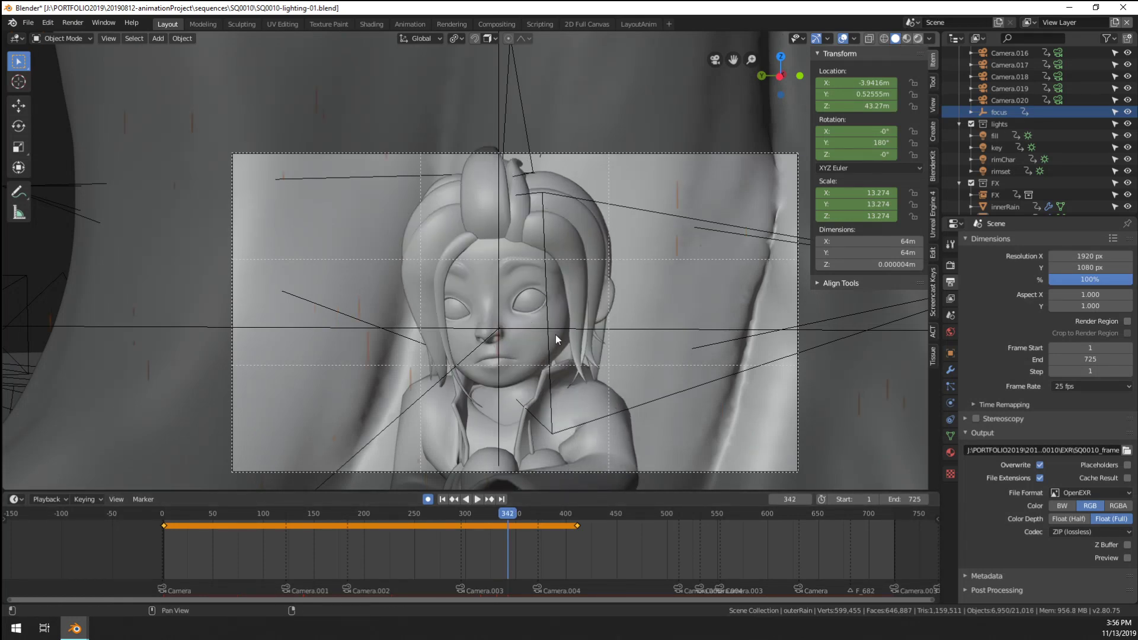
# Show the close-up camera view in rendered shading with the viewport overlays hidden
pyautogui.press('z')
pyautogui.scroll(1, 564, 326)
pyautogui.moveTo(645, 393)
pyautogui.keyDown('shift'); pyautogui.mouseDown(button='middle')
pyautogui.moveTo(613, 357)
pyautogui.moveTo(598, 292)
pyautogui.mouseUp(button='middle'); pyautogui.keyUp('shift')
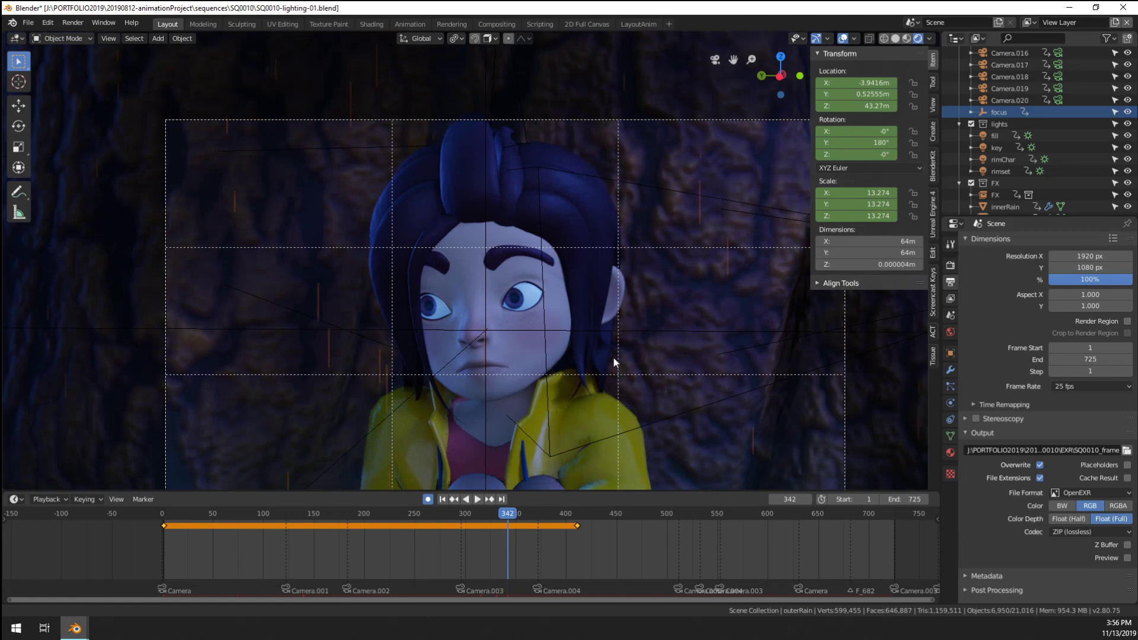
pyautogui.click(841, 38)
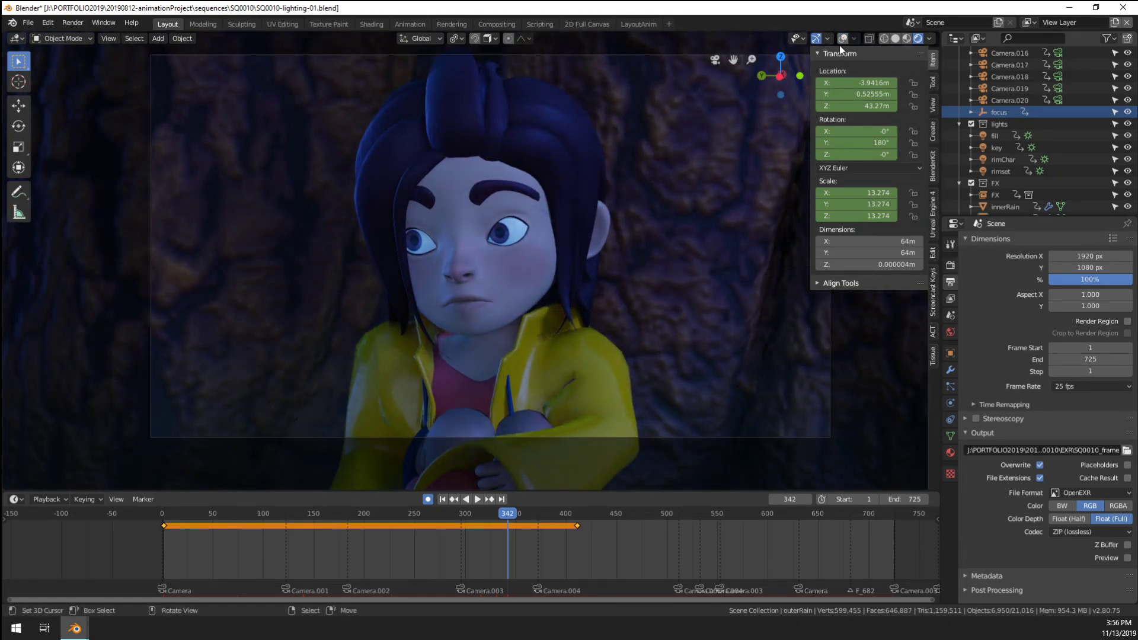
# Maximize the 3D viewport around the girl's close-up and hide its sidebar
pyautogui.scroll(2, 742, 187)
pyautogui.hotkey('ctrl', 'space')
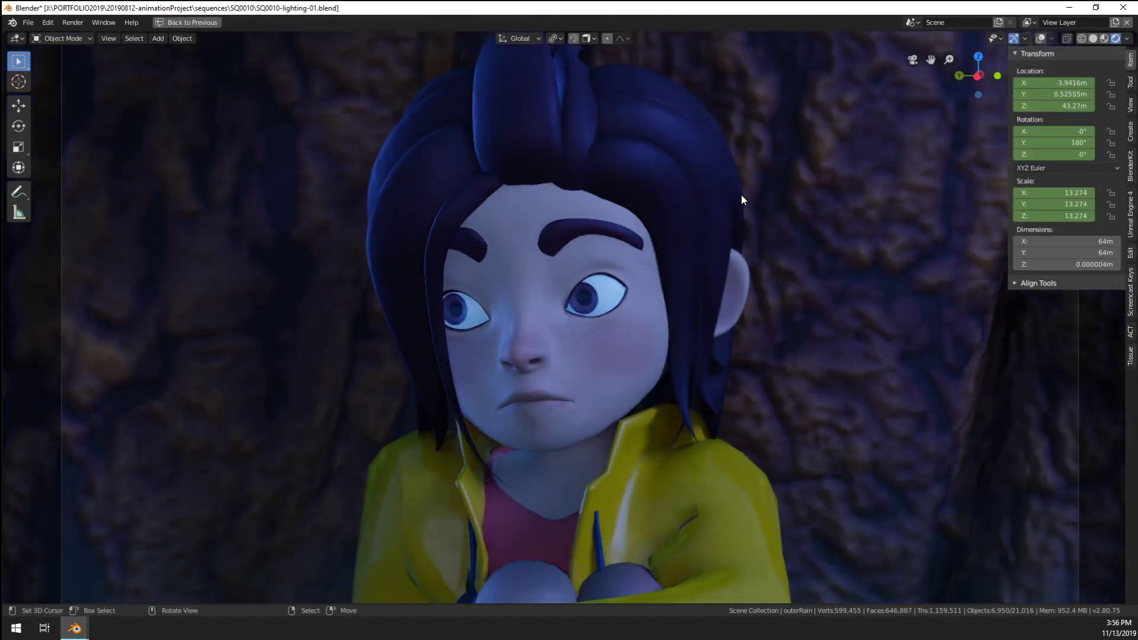
pyautogui.press('n')
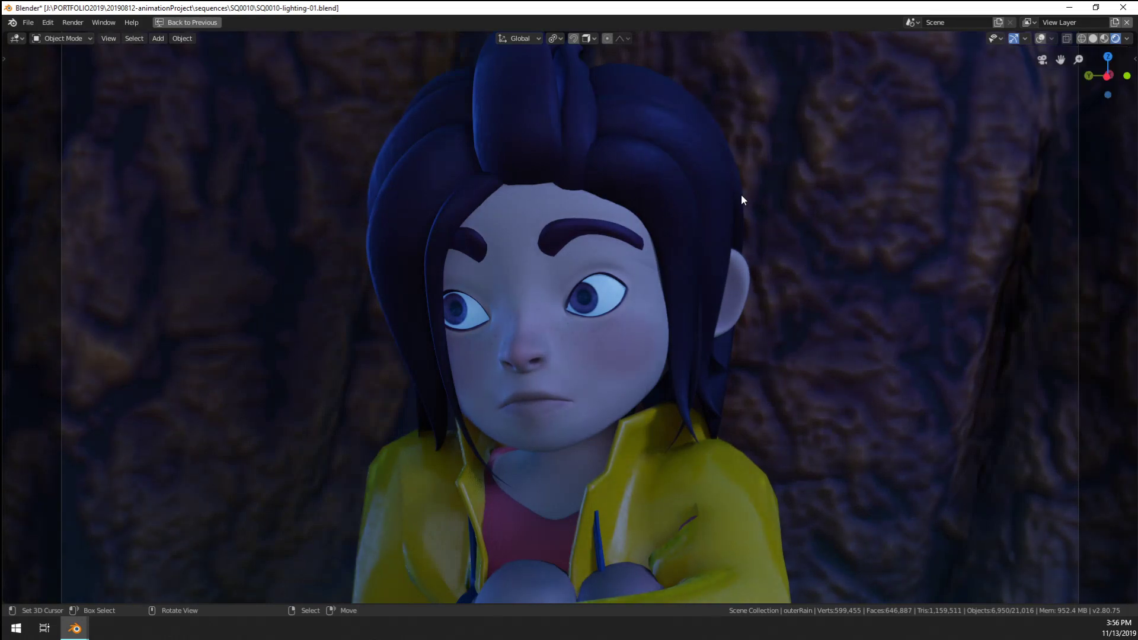